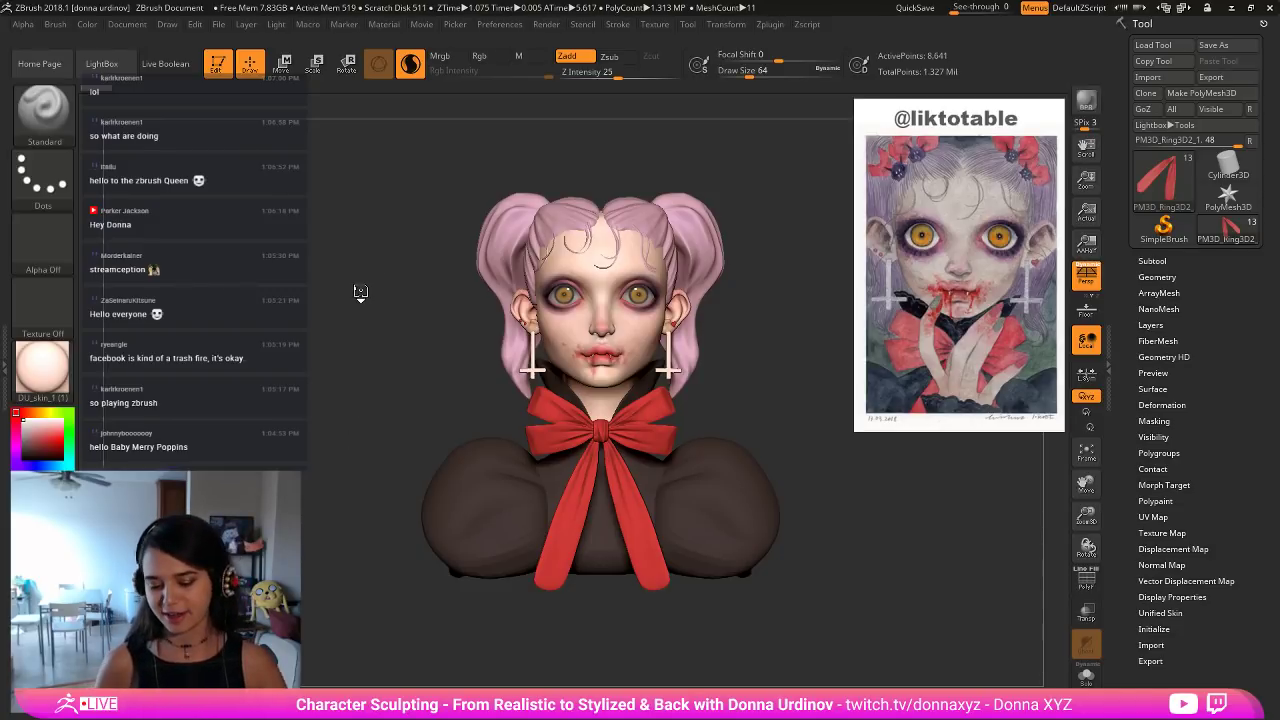
Examine the vampire girl bust from the front, three-quarter and side views against the reference painting.
left_click_drag(360, 291, 361, 288)
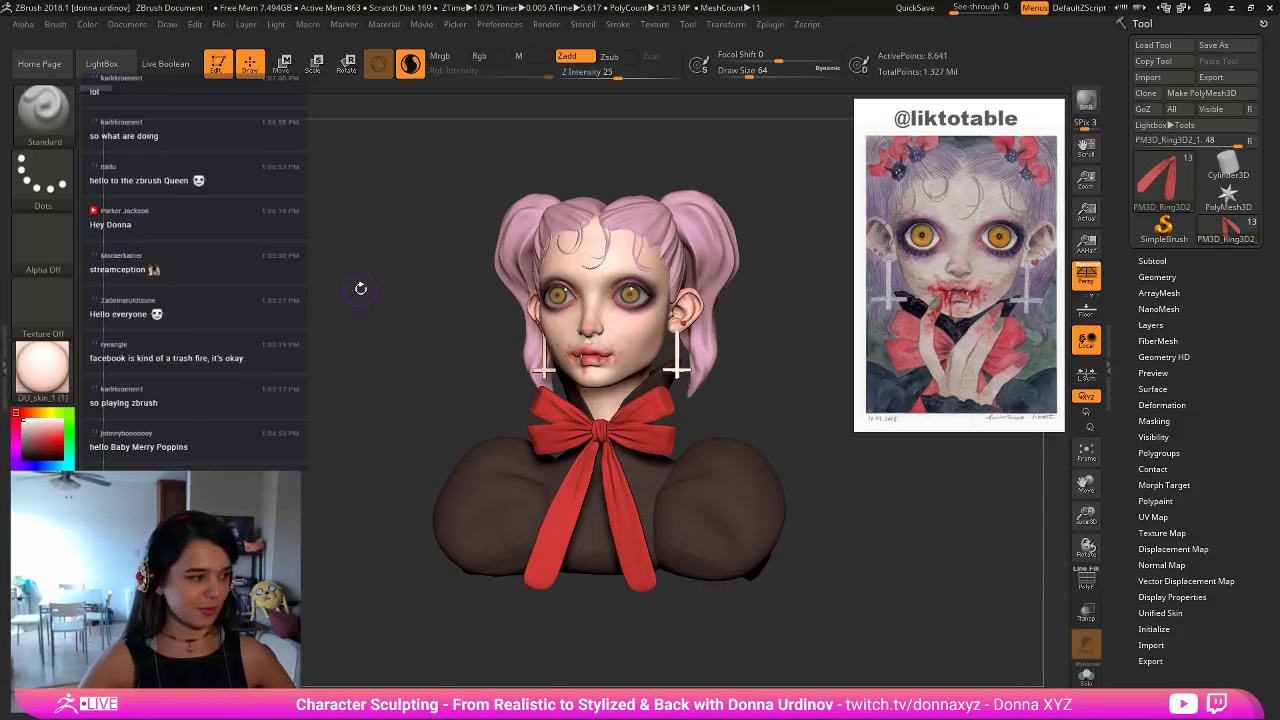
left_click_drag(417, 420, 438, 423)
mouse_move(746, 403)
left_mouse_down()
mouse_move(769, 403)
mouse_move(748, 417)
mouse_move(714, 377)
mouse_move(667, 380)
left_mouse_up()
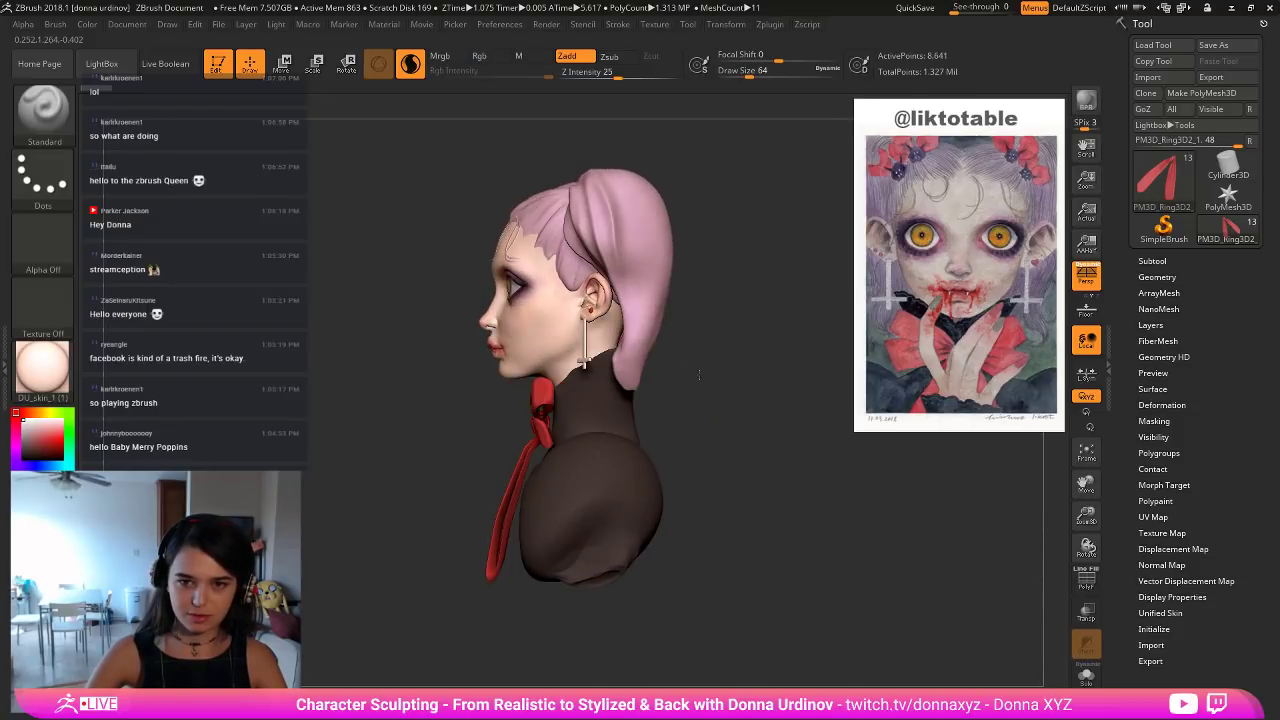
mouse_move(724, 434)
left_mouse_down("alt")
mouse_move(735, 443)
mouse_move(752, 418)
mouse_move(732, 464)
left_mouse_up("alt")
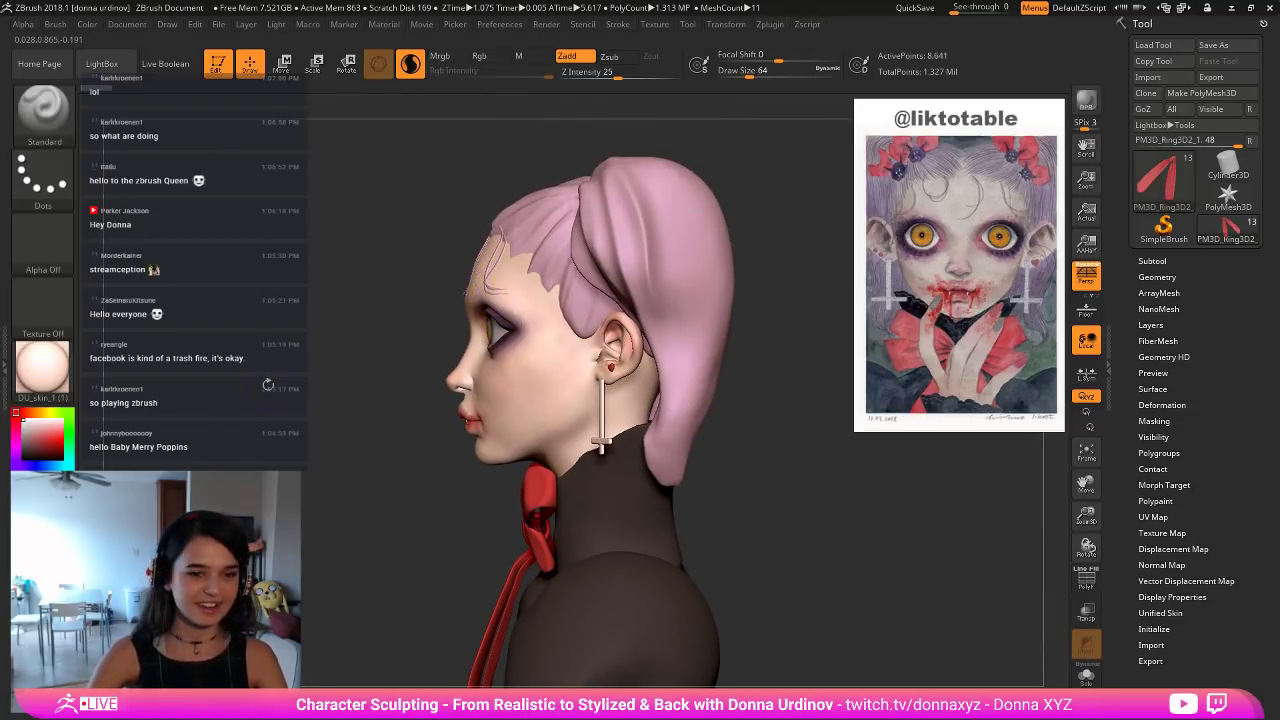
left_click_drag(273, 390, 319, 386)
left_click_drag(768, 424, 817, 406, "shift")
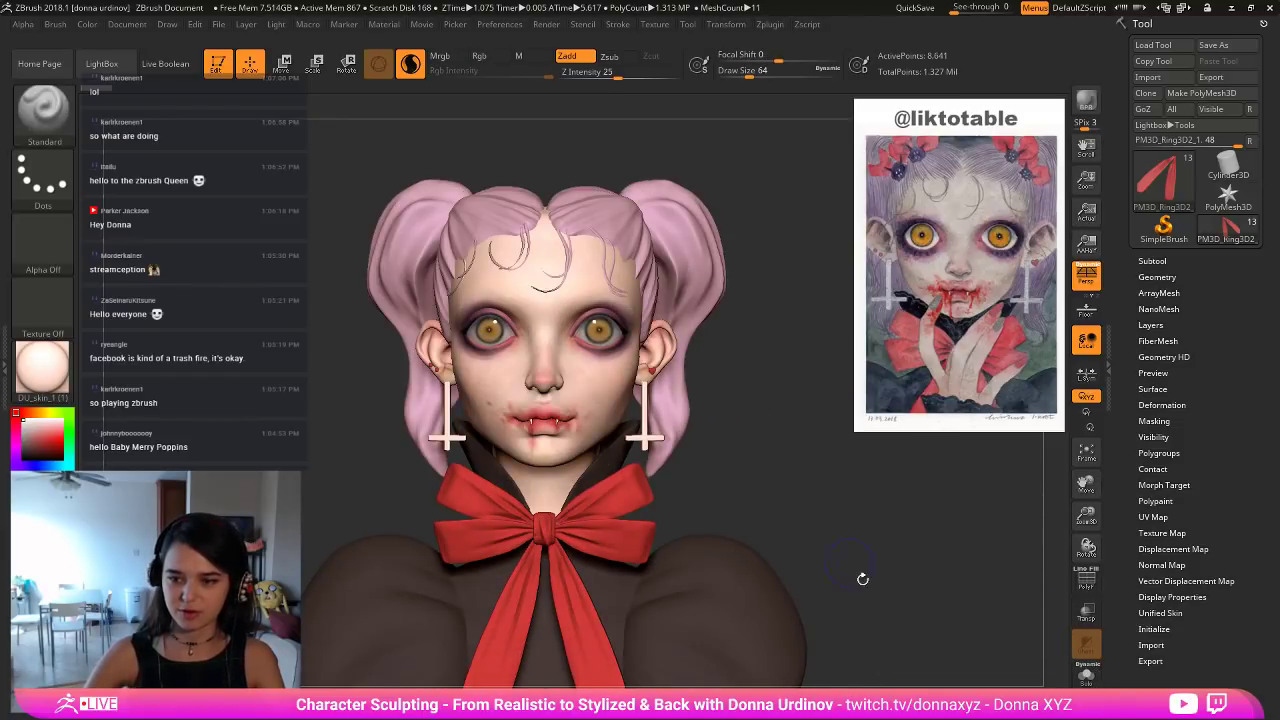
left_click_drag(824, 500, 911, 464, "alt")
left_click_drag(911, 514, 885, 546, "alt")
left_click(751, 554, "alt")
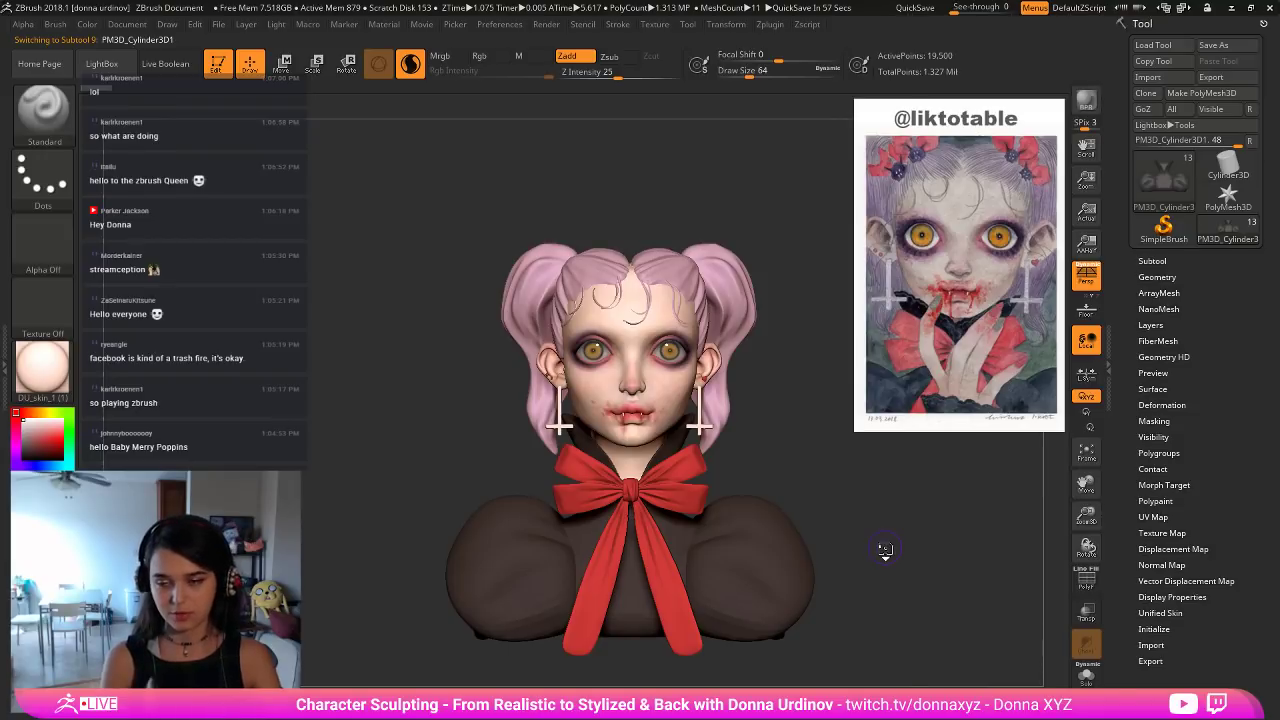
left_click_drag(914, 508, 911, 549, "alt")
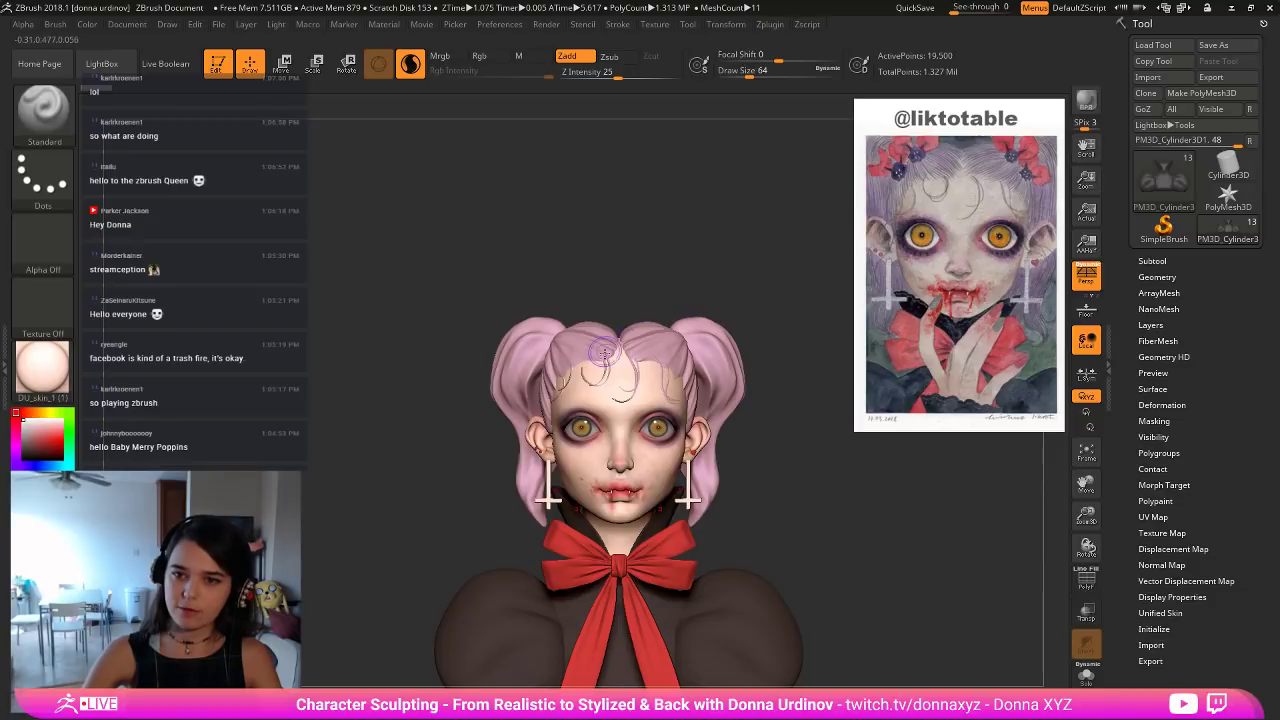
Select the pigtails and pull their upper outer edges slightly outward with the Move brush at draw size 240.
left_click_drag(680, 256, 543, 335)
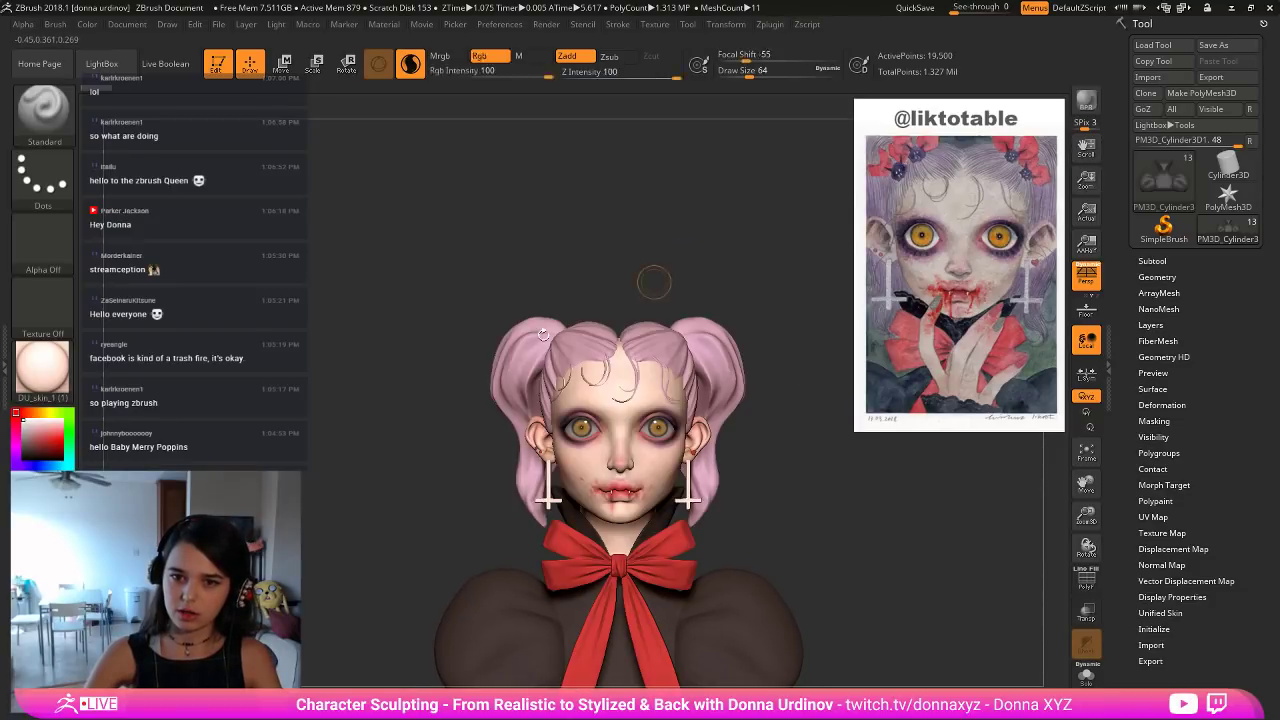
left_click(528, 348, "alt")
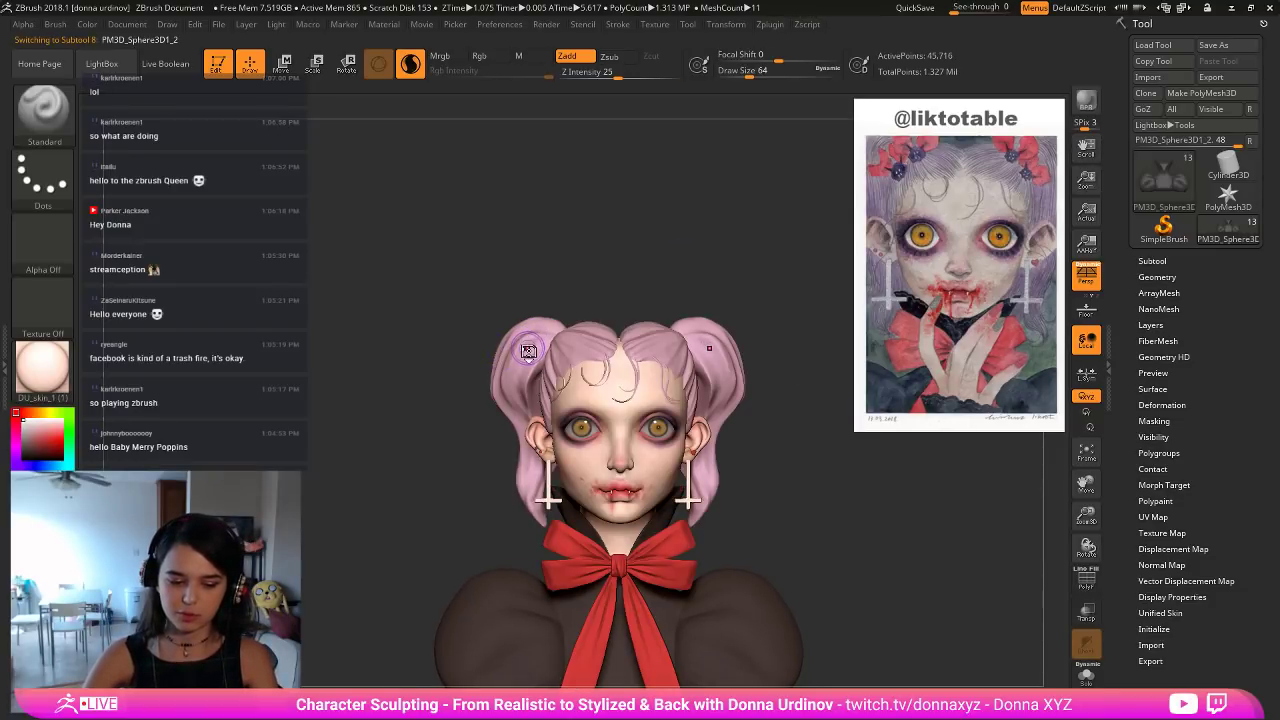
mouse_move(584, 241)
left_mouse_down()
mouse_move(600, 240)
mouse_move(586, 251)
left_mouse_up()
key("b")
key("m")
key("v")
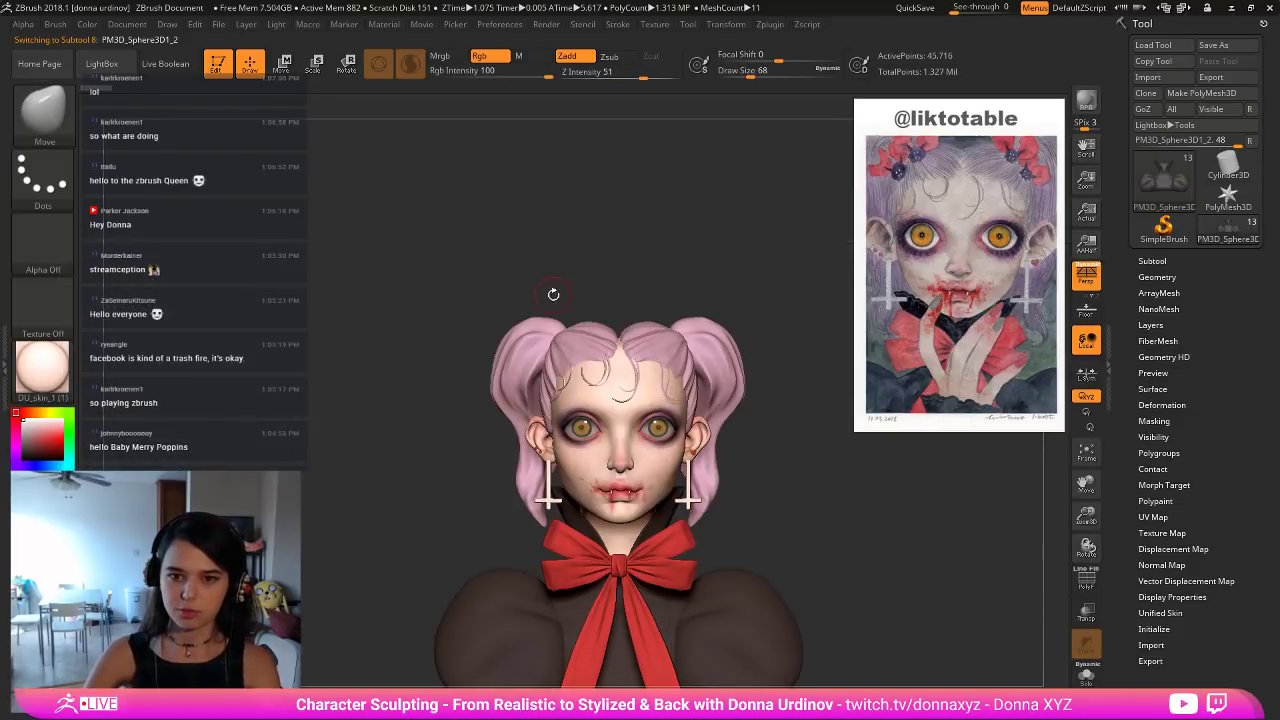
key("bracketright")
key("bracketright")
key("bracketright")
key("bracketright")
key("bracketright")
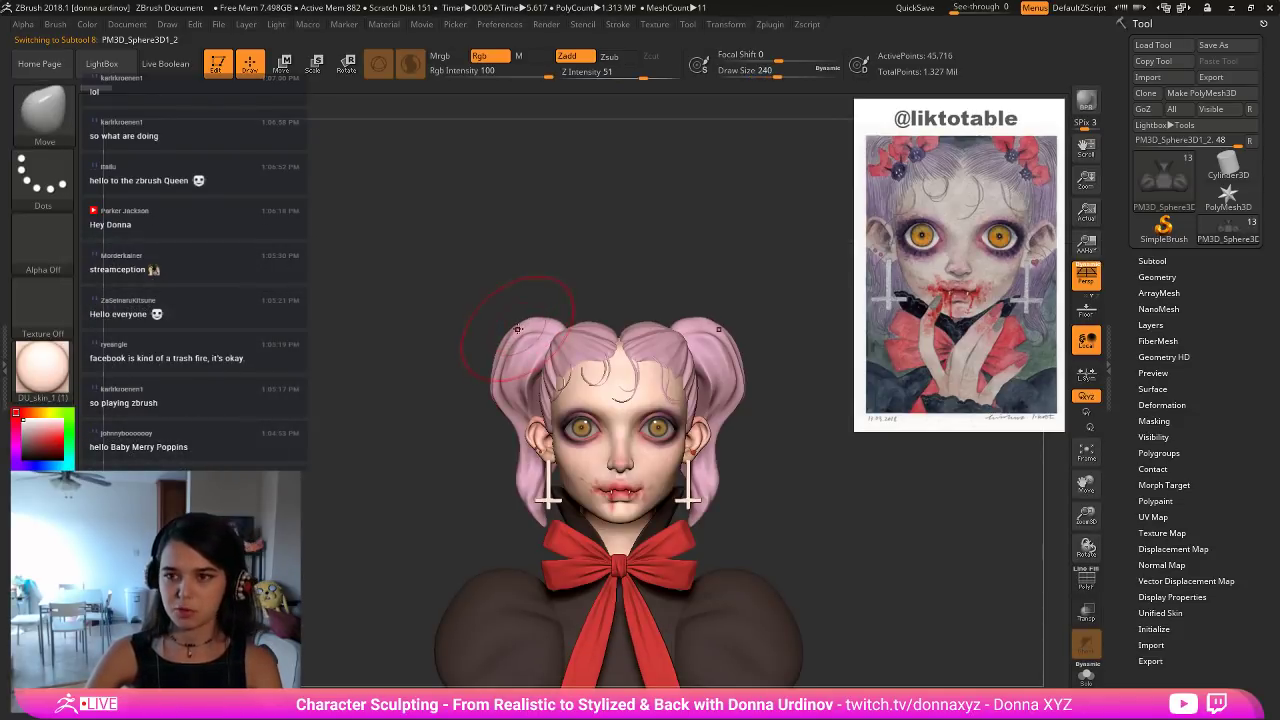
mouse_move(517, 329)
left_mouse_down()
mouse_move(485, 359)
mouse_move(522, 315)
mouse_move(502, 332)
left_mouse_up()
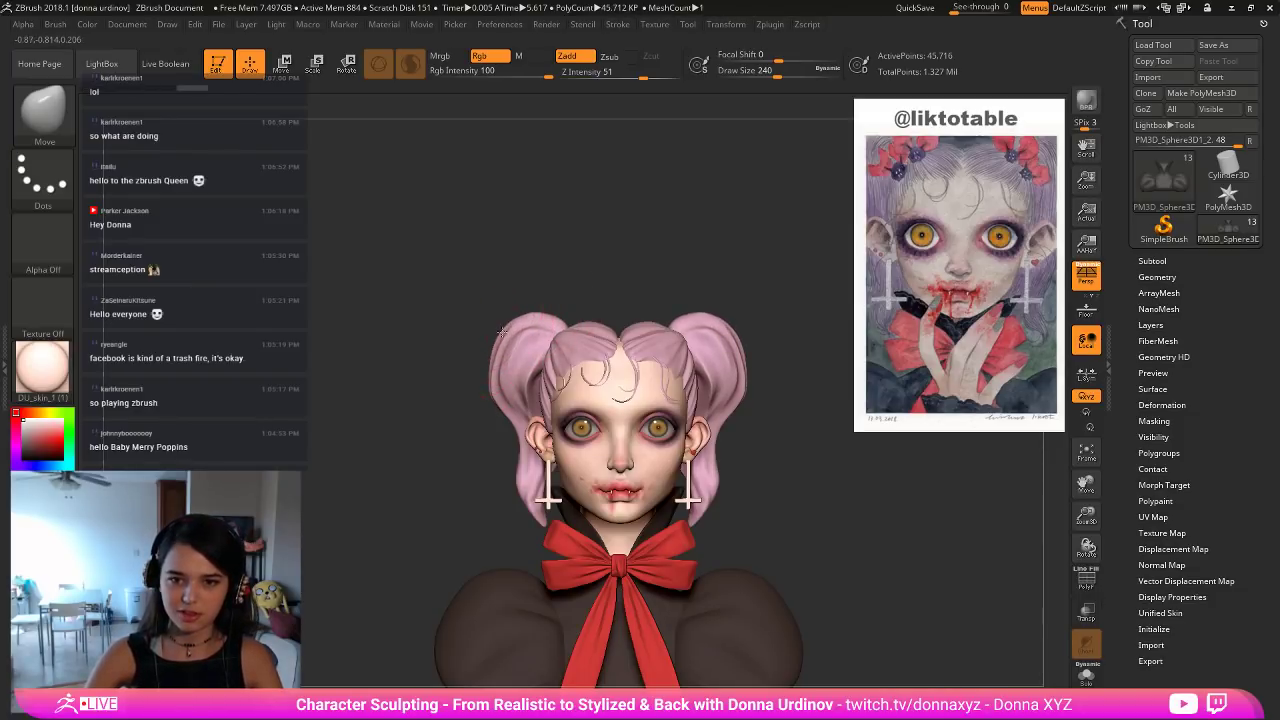
Select the head subtool, isolate it in Solo mode and reduce the draw size to 120.
left_click_drag(594, 286, 610, 261)
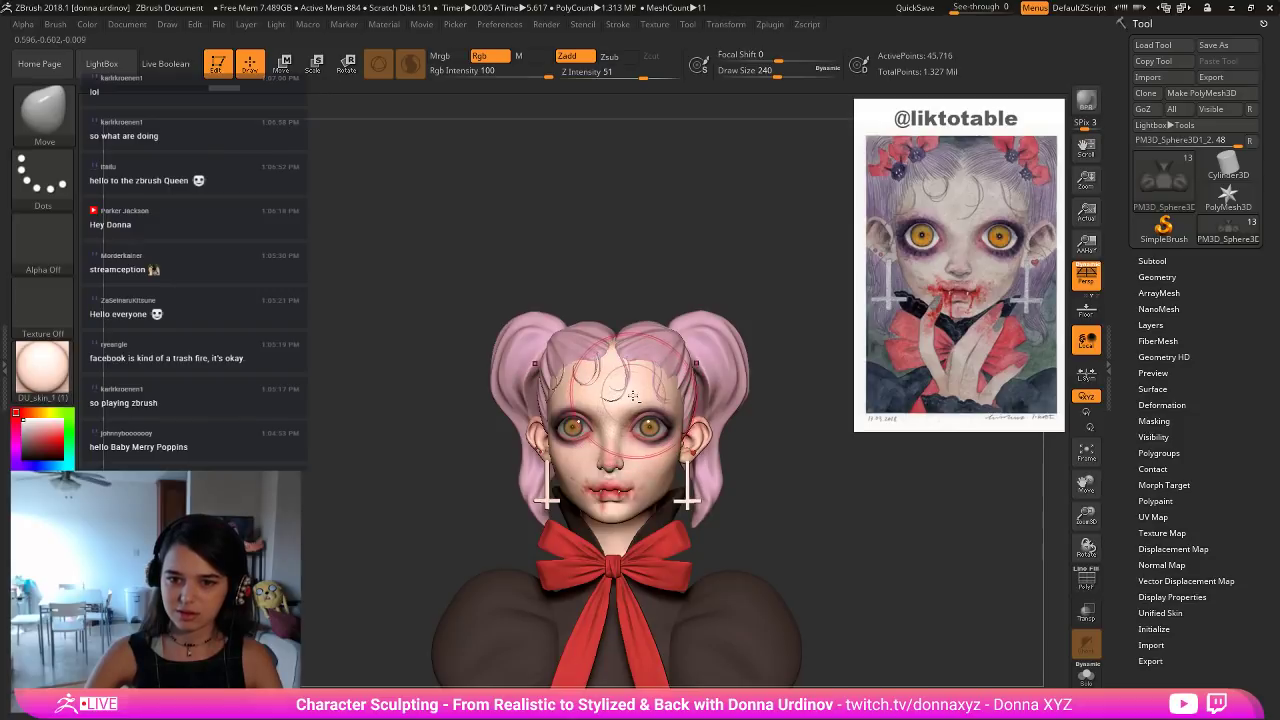
left_click(640, 394, "alt")
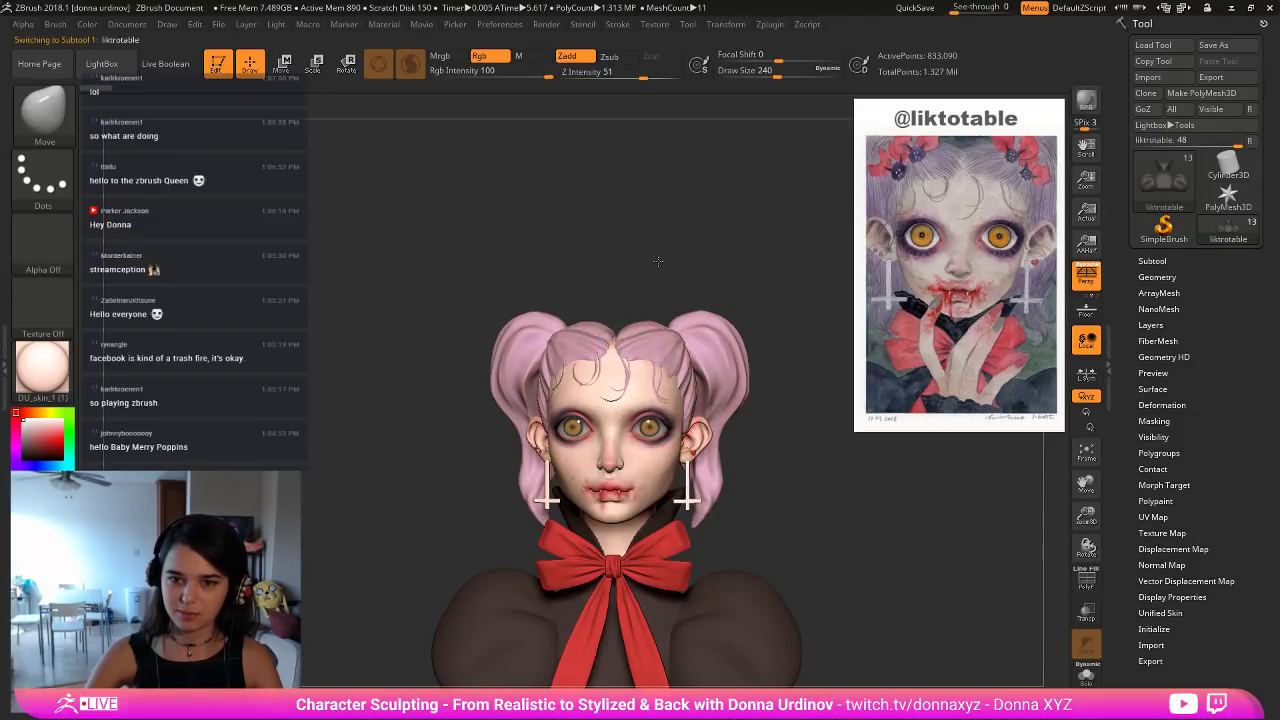
left_click_drag(658, 261, 686, 366)
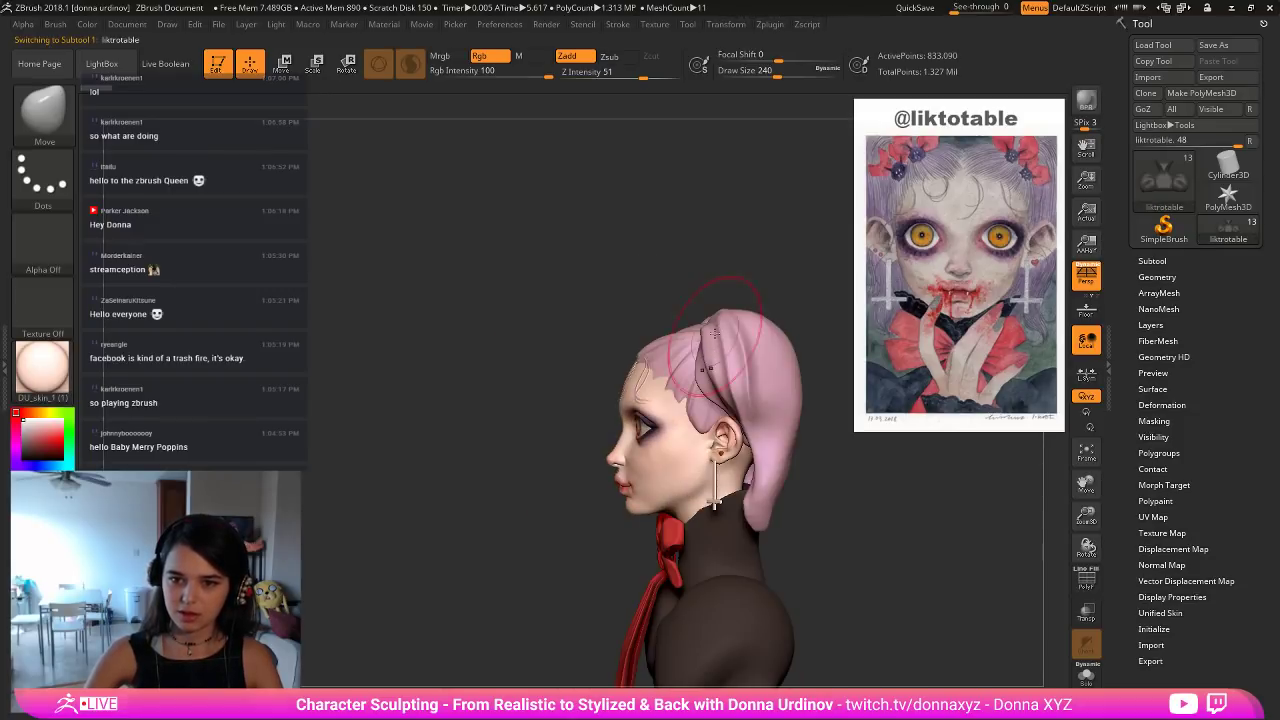
left_click(1087, 677)
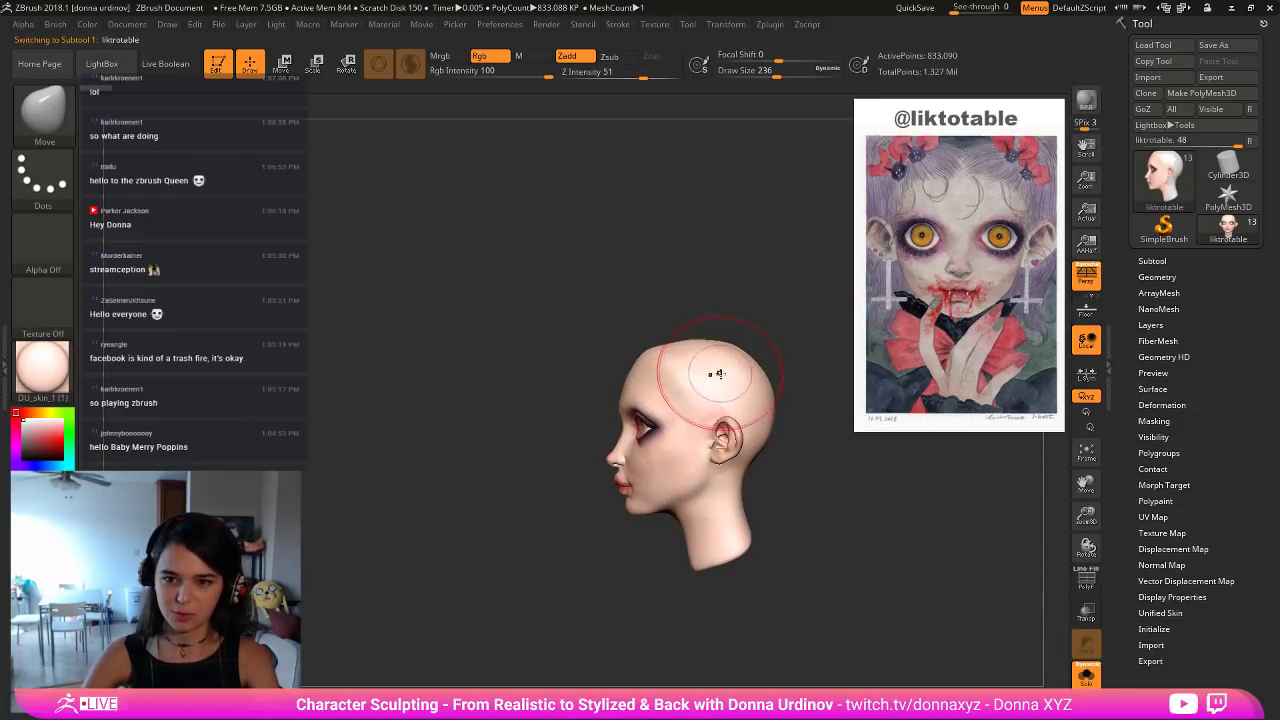
key("bracketleft")
key("bracketleft")
key("bracketleft")
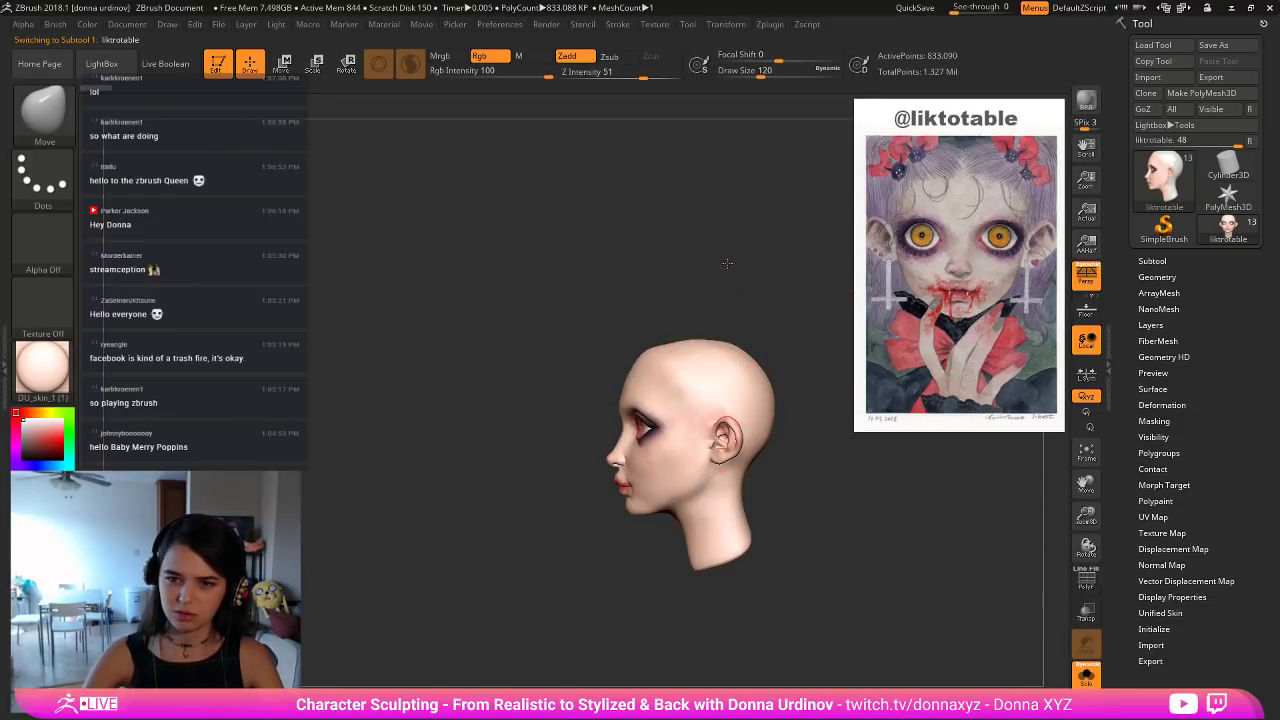
key("shift")
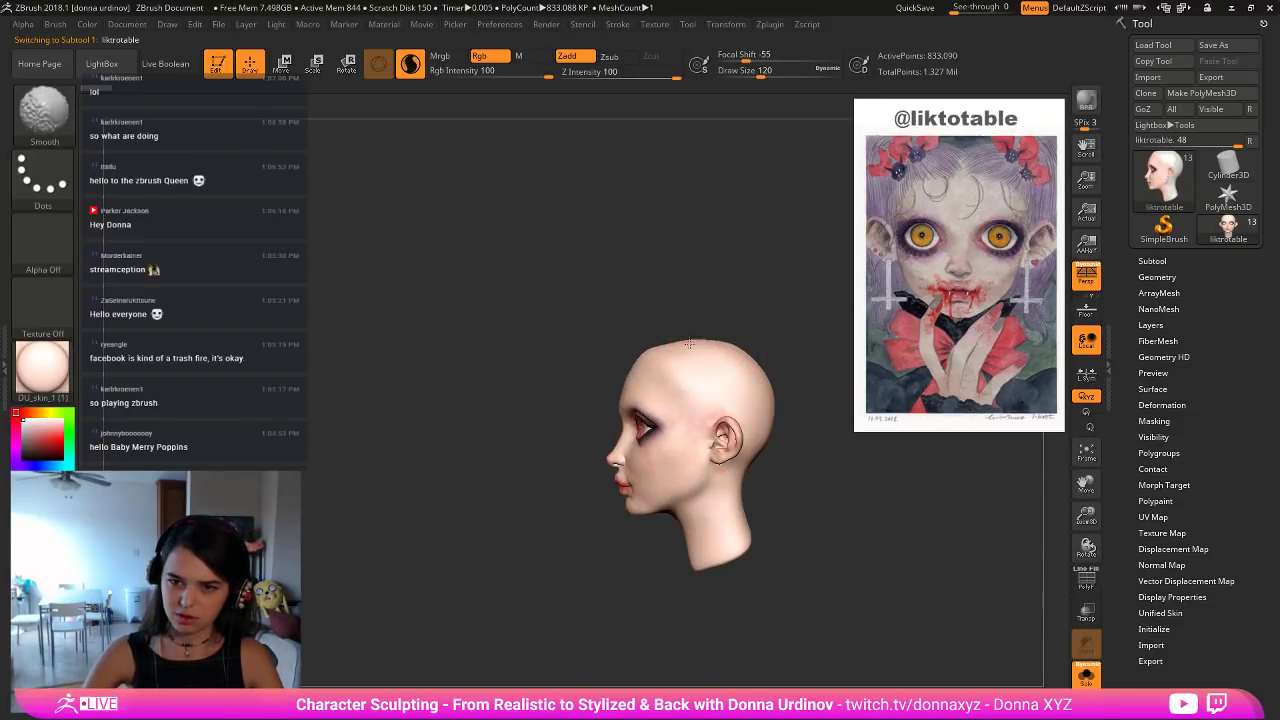
Lower the isolated head to subdivision level 2.
left_click_drag(443, 297, 588, 285)
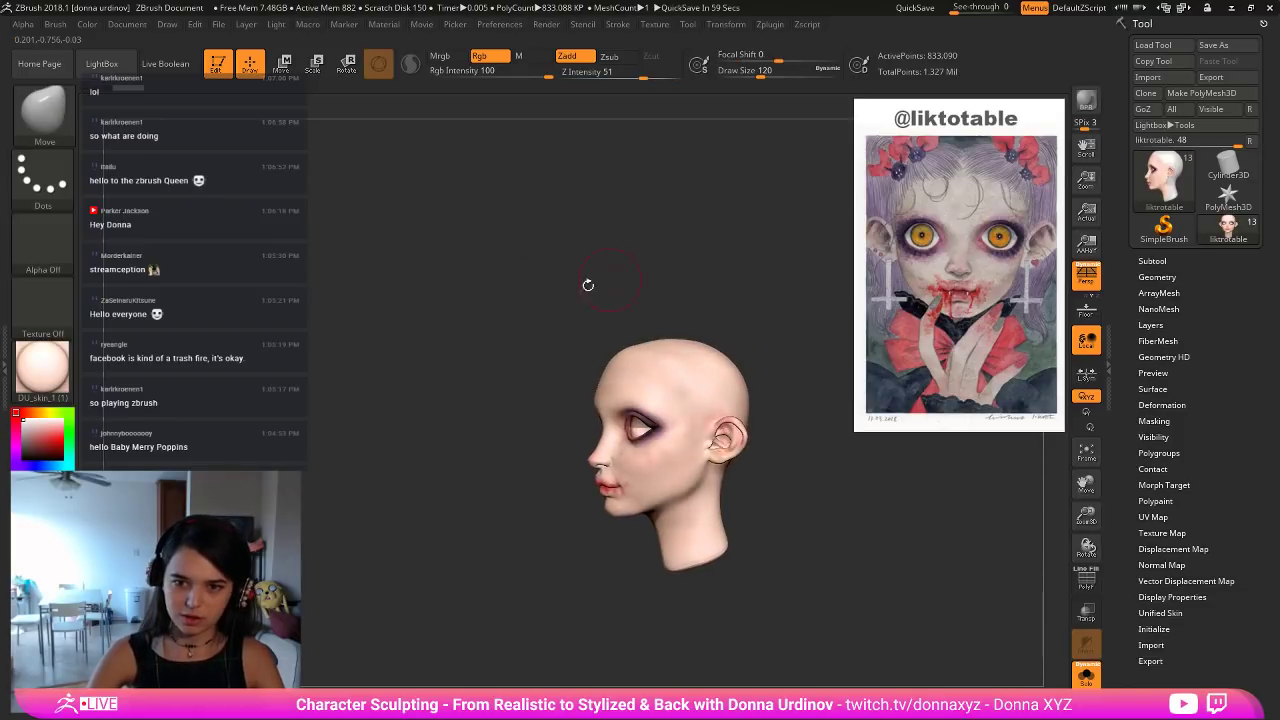
left_click_drag(670, 268, 603, 303, "alt")
key("b")
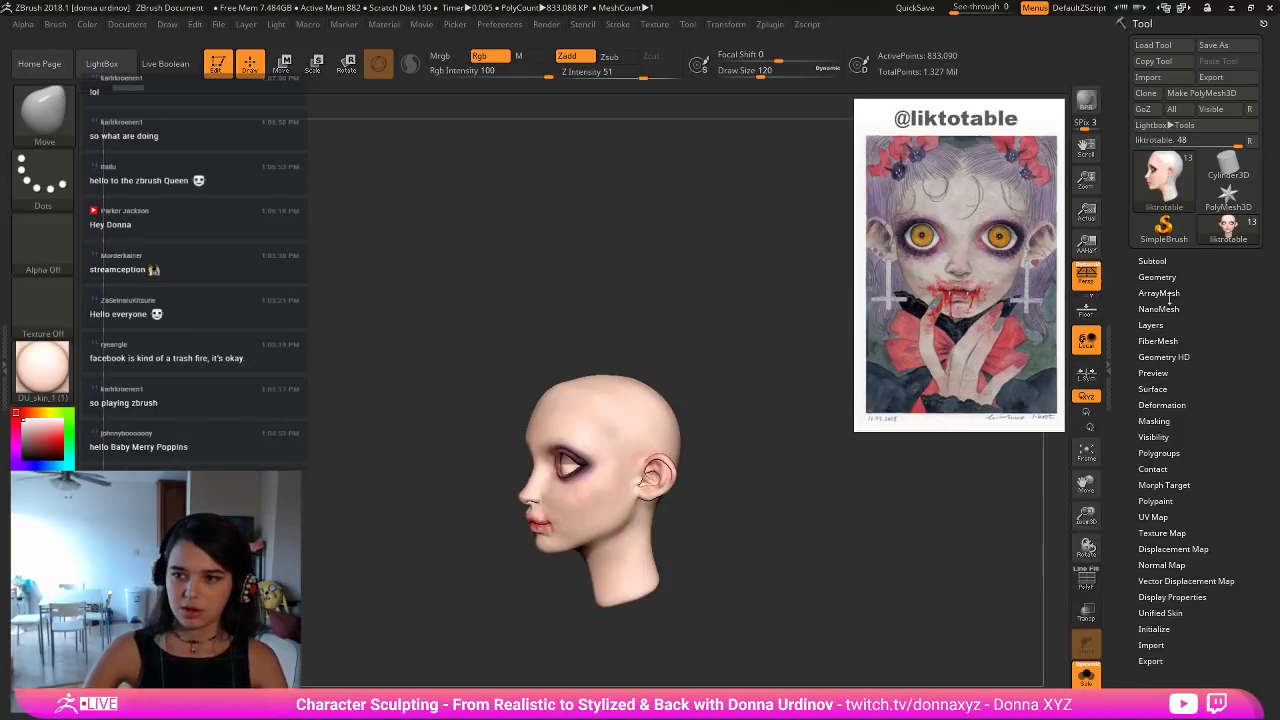
left_click(1158, 278)
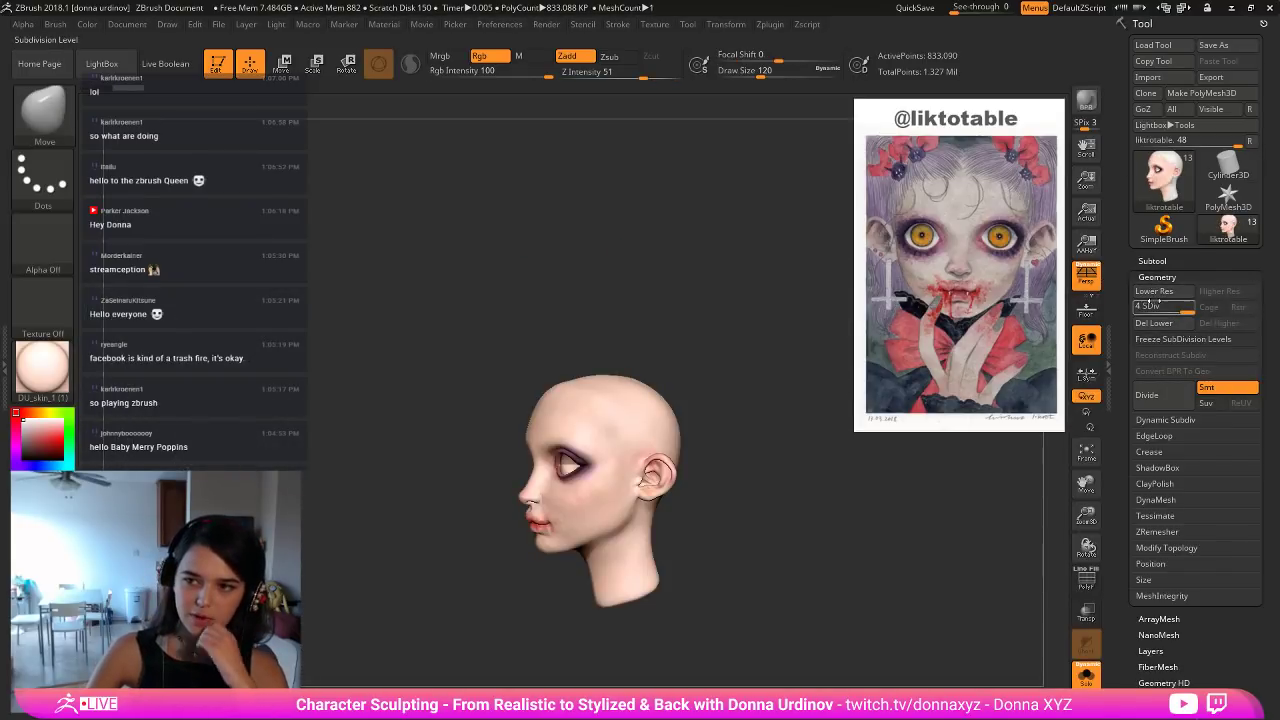
left_click(1156, 308)
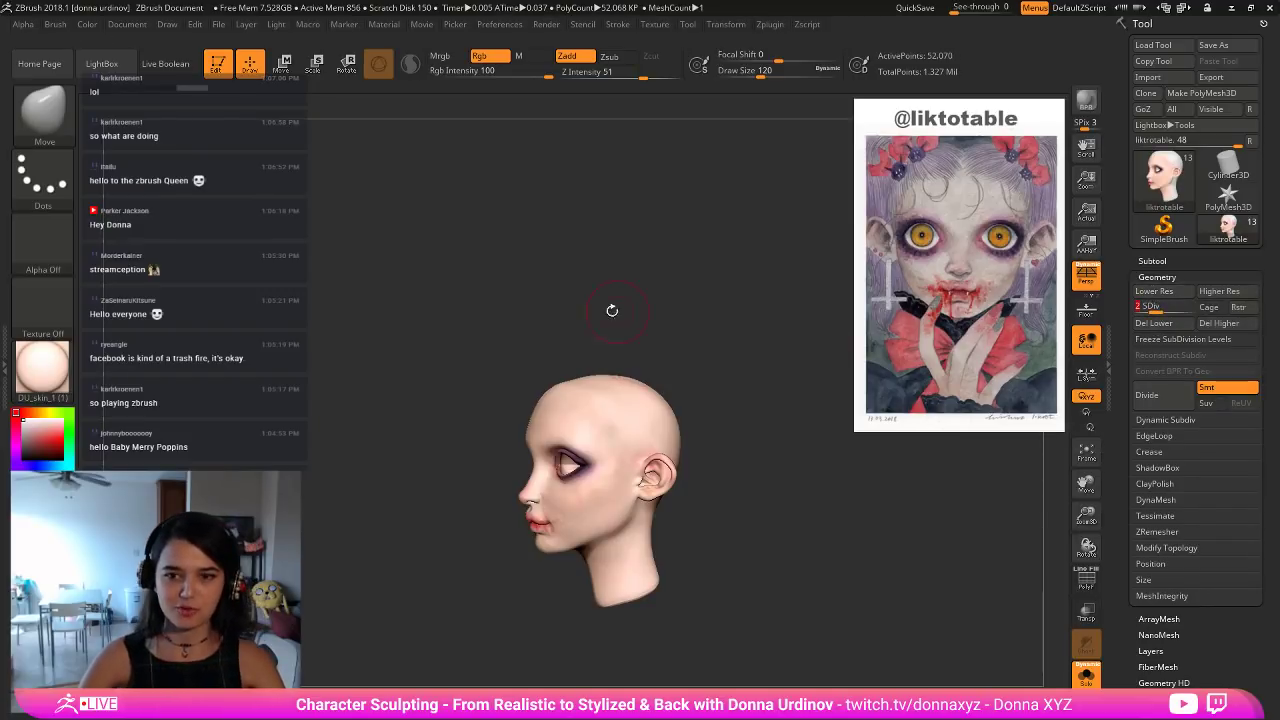
Try to reshape the top of the skull with the Move brush at draw size 280.
mouse_move(612, 310)
left_mouse_down()
mouse_move(588, 348)
mouse_move(603, 363)
left_mouse_up()
key("]")
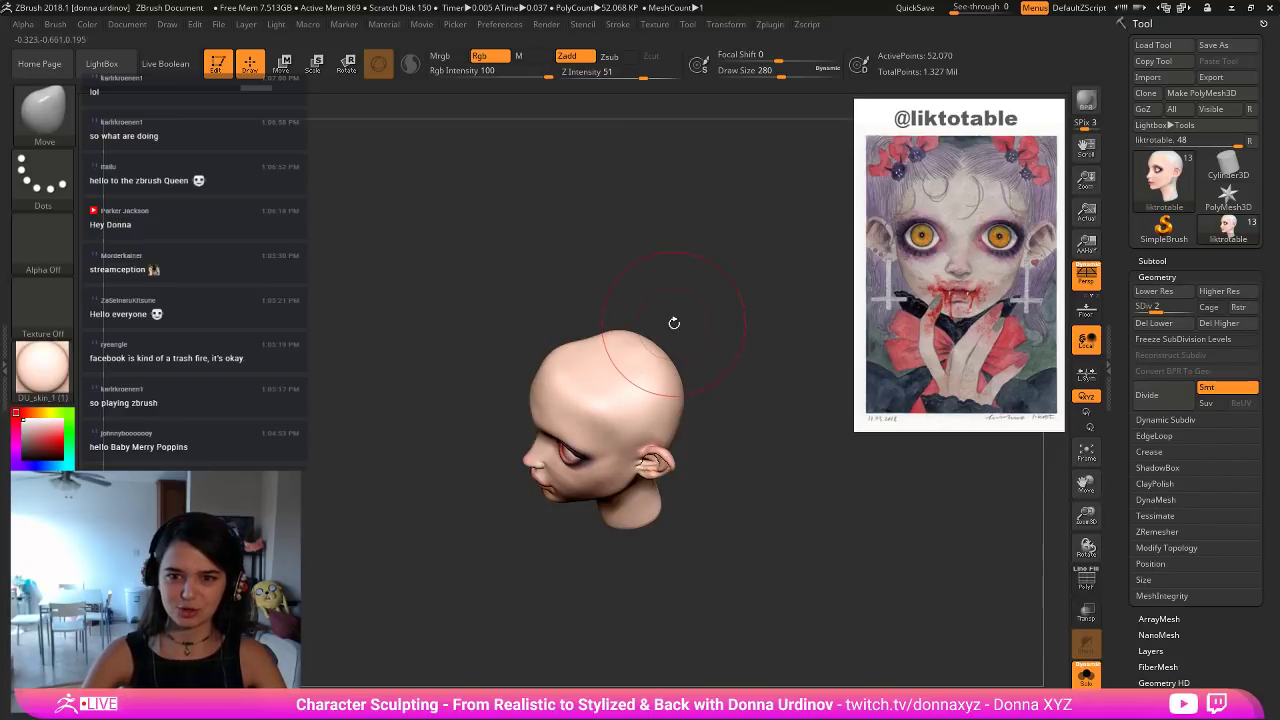
key("ctrl+z")
key("ctrl+z")
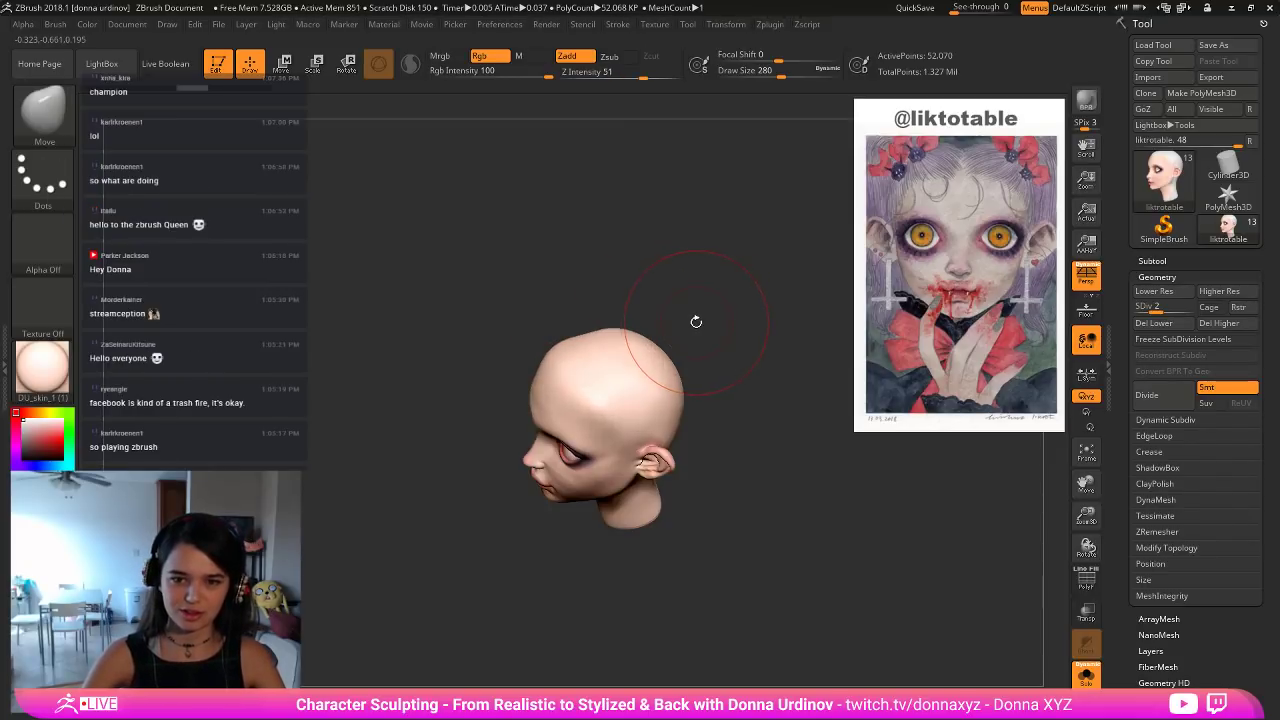
Inflate the top of the skull with the Inflat brush at draw size 280 and Z intensity 10.
key("b")
key("i")
key("n")
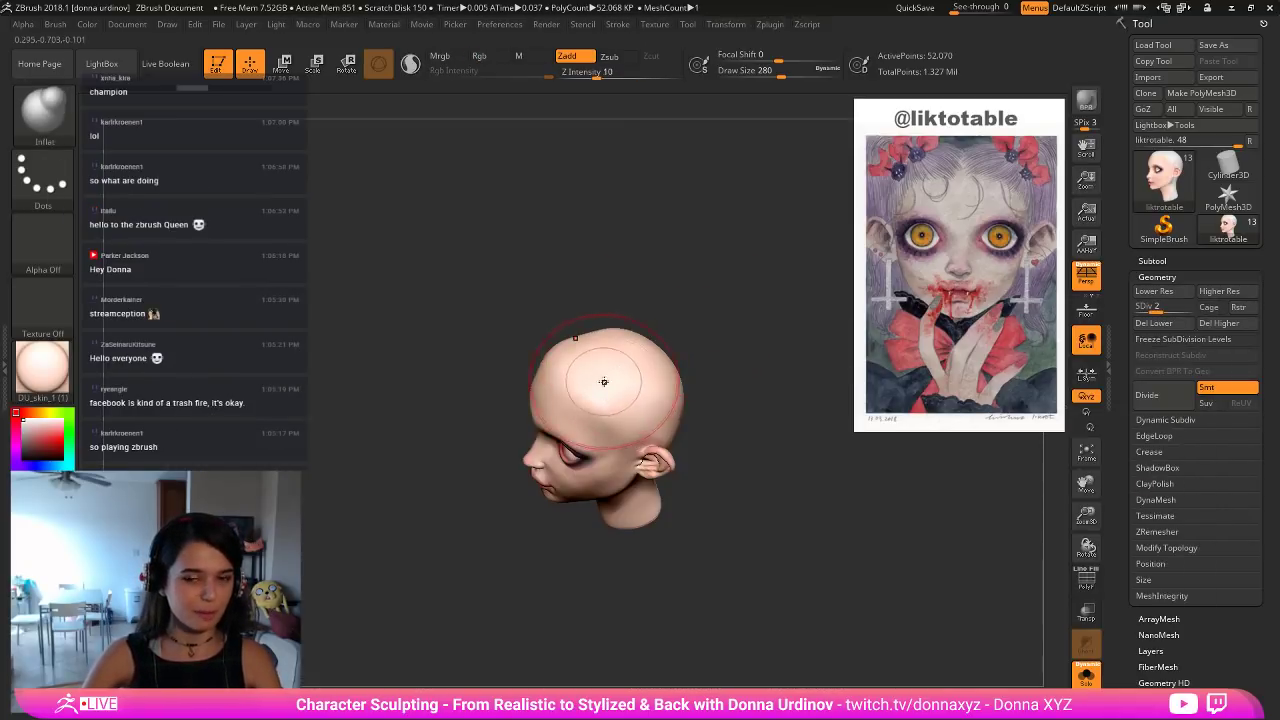
left_click_drag(604, 382, 619, 344)
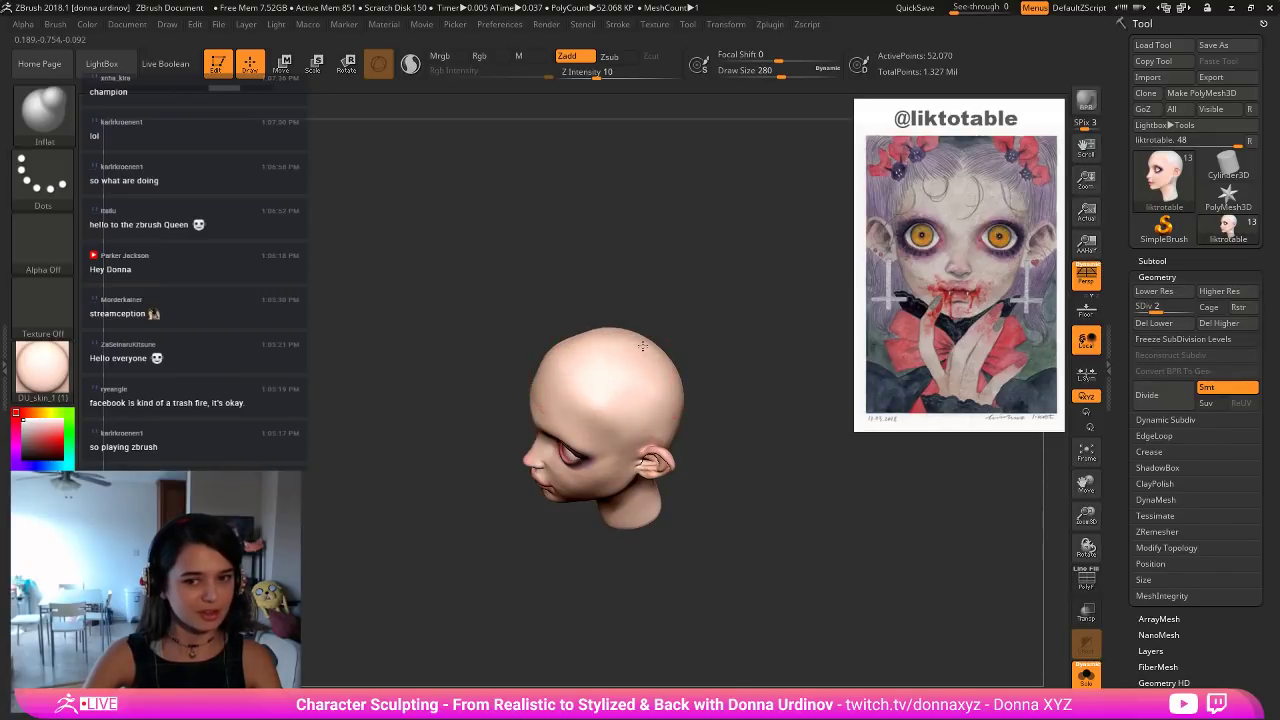
Build up the crown and back of the skull with the Inflat brush, reducing the draw size to 152.
mouse_move(731, 335)
left_mouse_down()
mouse_move(705, 349)
mouse_move(631, 348)
mouse_move(746, 277)
mouse_move(720, 312)
mouse_move(735, 332)
mouse_move(666, 361)
left_mouse_up()
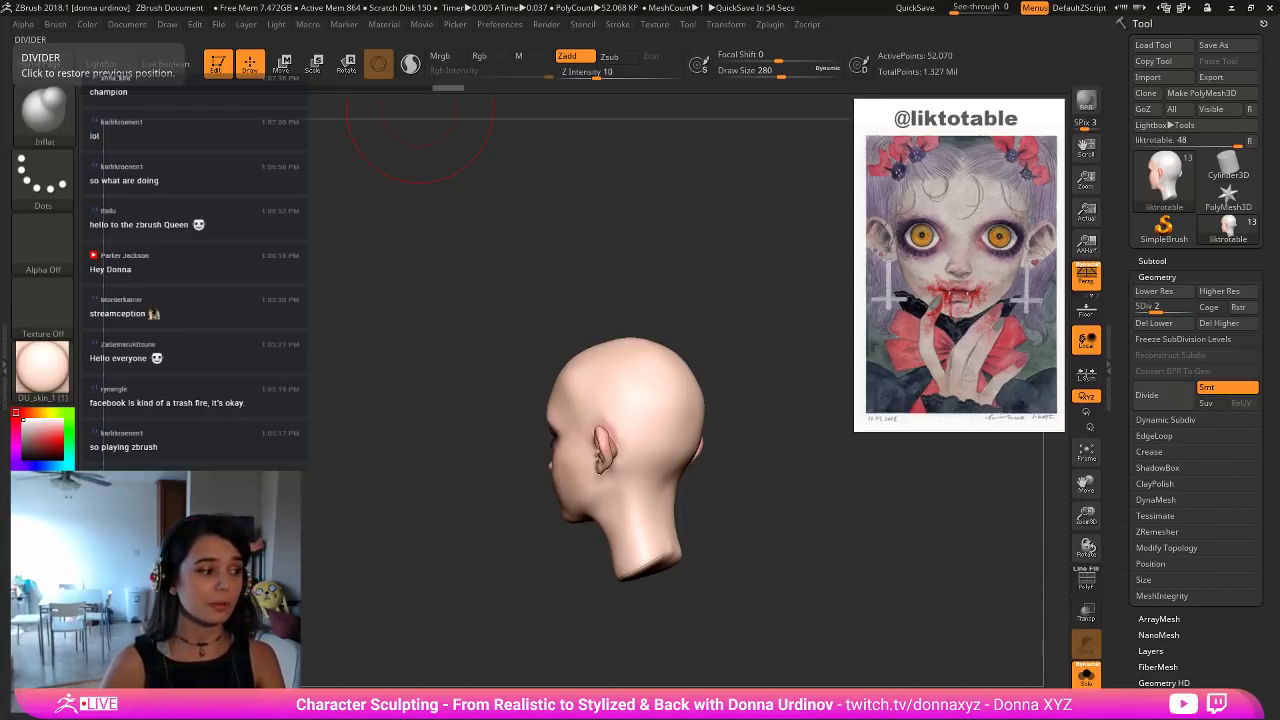
mouse_move(773, 380)
left_mouse_down()
mouse_move(748, 418)
mouse_move(754, 400)
mouse_move(736, 402)
left_mouse_up()
mouse_move(590, 335)
left_mouse_down()
mouse_move(623, 368)
mouse_move(606, 323)
mouse_move(597, 331)
left_mouse_up()
key("[")
key("[")
key("[")
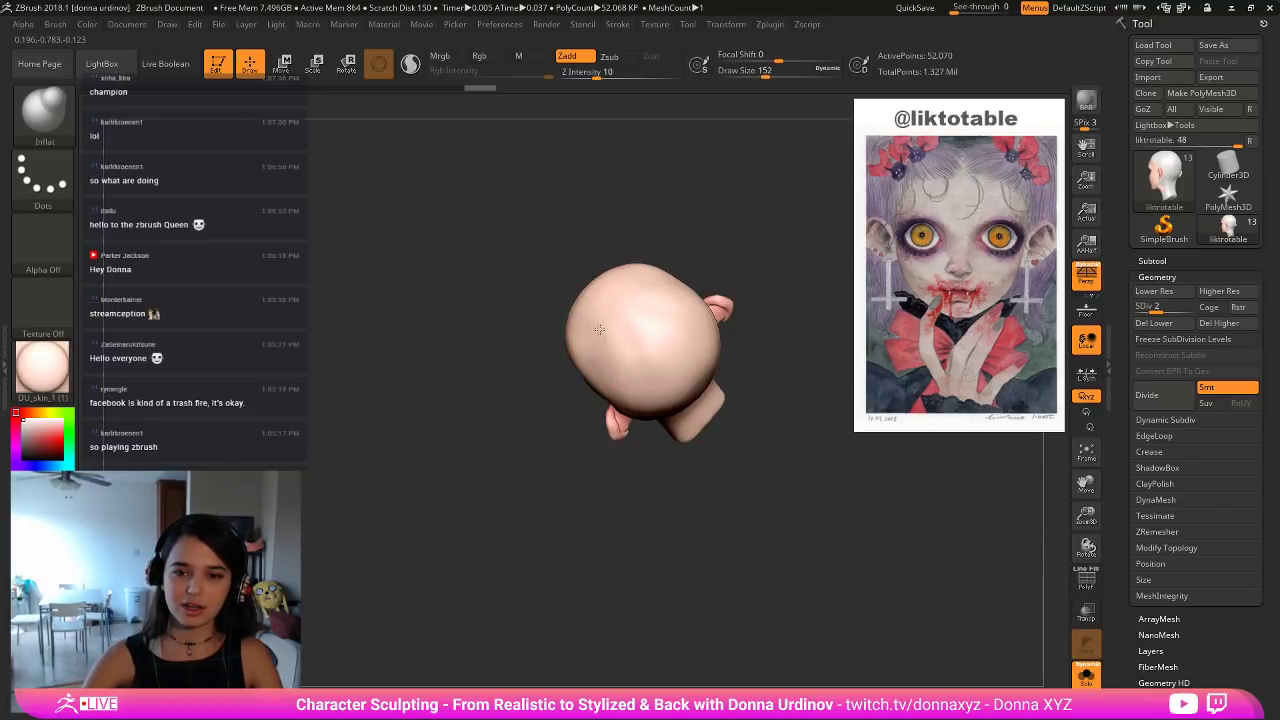
left_click_drag(587, 366, 648, 390)
Inflate the side of the crown with a draw size of about 220 and smooth the added volume.
mouse_move(711, 508)
left_mouse_down()
mouse_move(736, 494)
mouse_move(717, 472)
left_mouse_up()
key("bracketright")
key("bracketright")
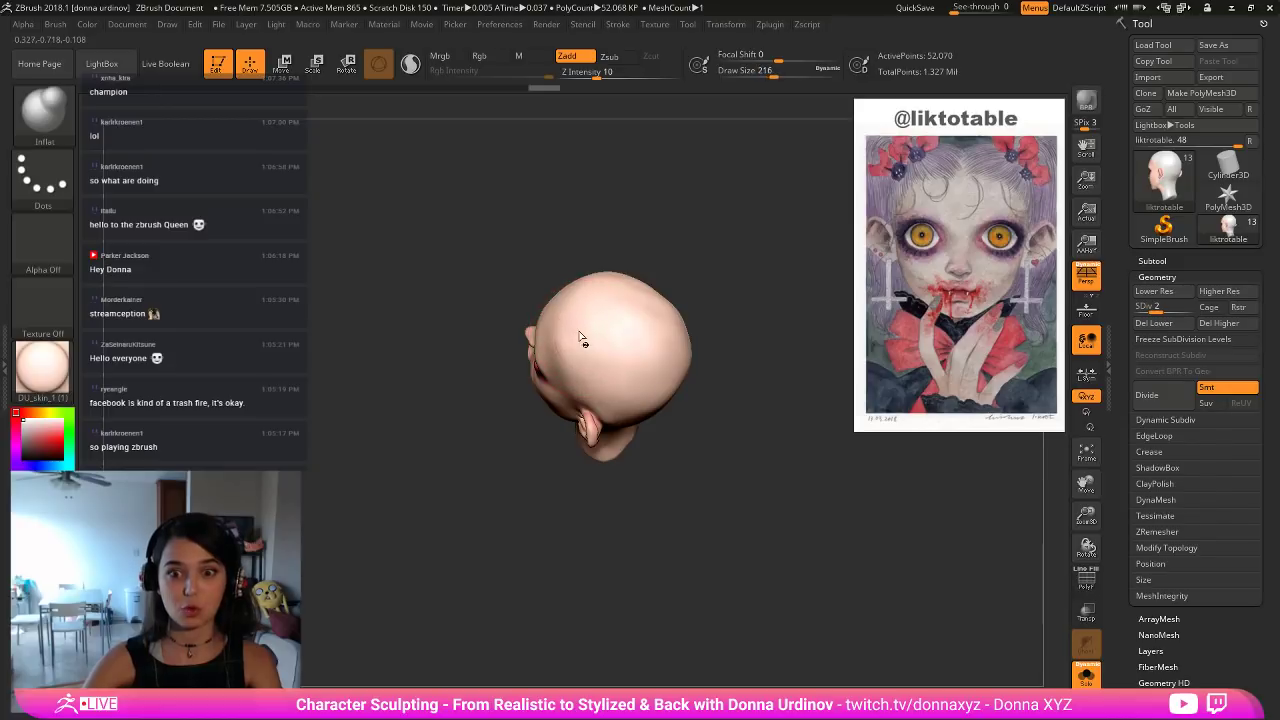
left_click_drag(612, 372, 626, 395)
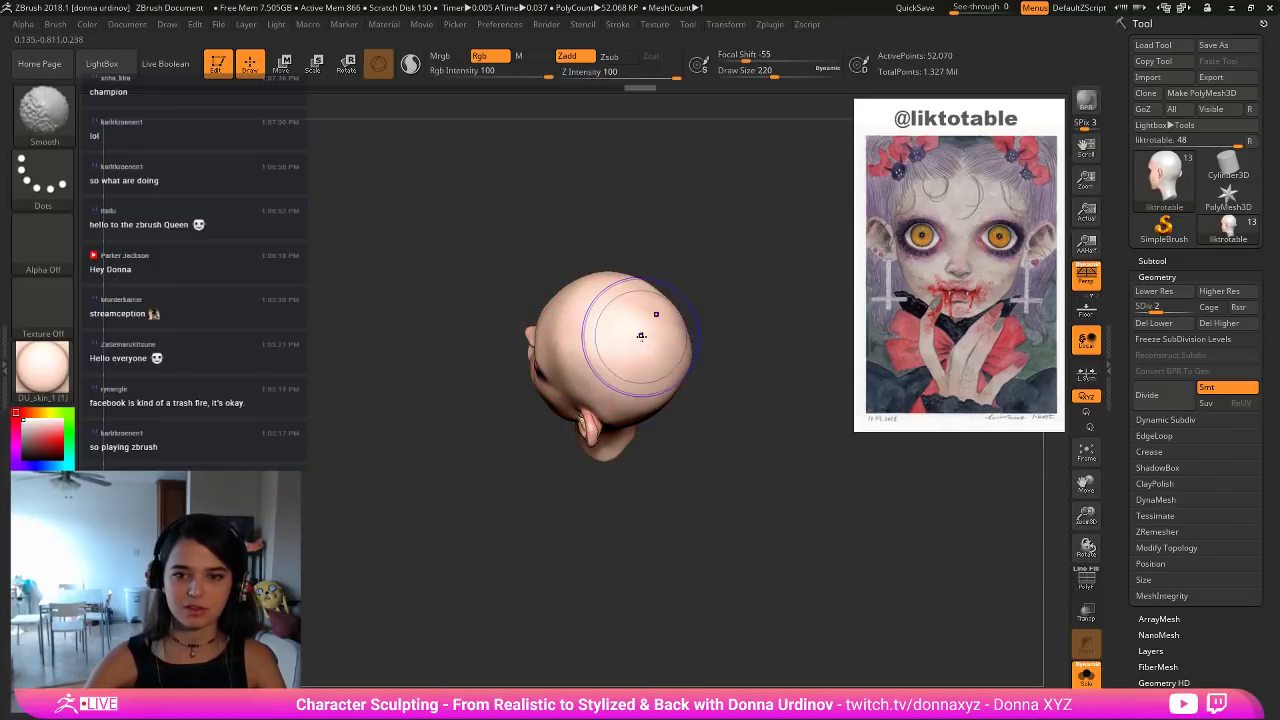
mouse_move(640, 335)
left_mouse_down("shift")
mouse_move(654, 343)
mouse_move(640, 348)
left_mouse_up("shift")
left_click_drag(624, 350, 628, 372, "shift")
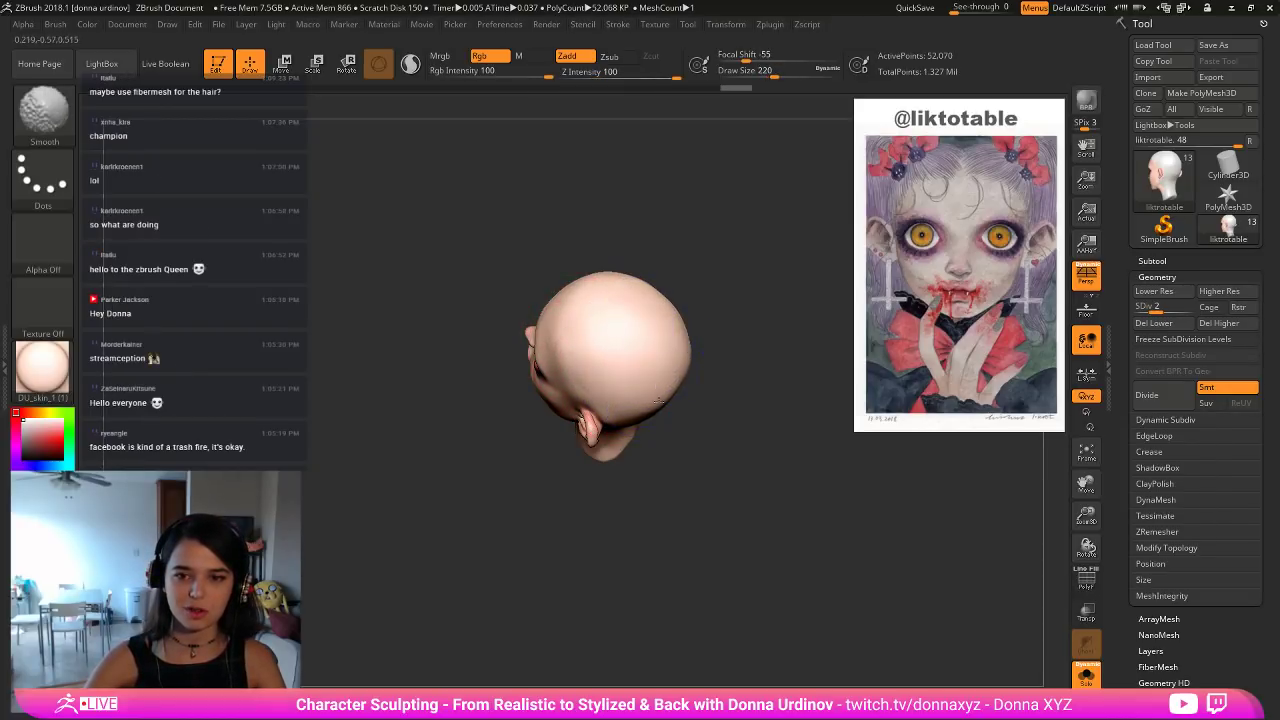
Check the skull from the front and above, and smooth the surface across the crown.
mouse_move(727, 483)
left_mouse_down()
mouse_move(752, 411)
mouse_move(778, 407)
mouse_move(783, 386)
mouse_move(692, 413)
left_mouse_up()
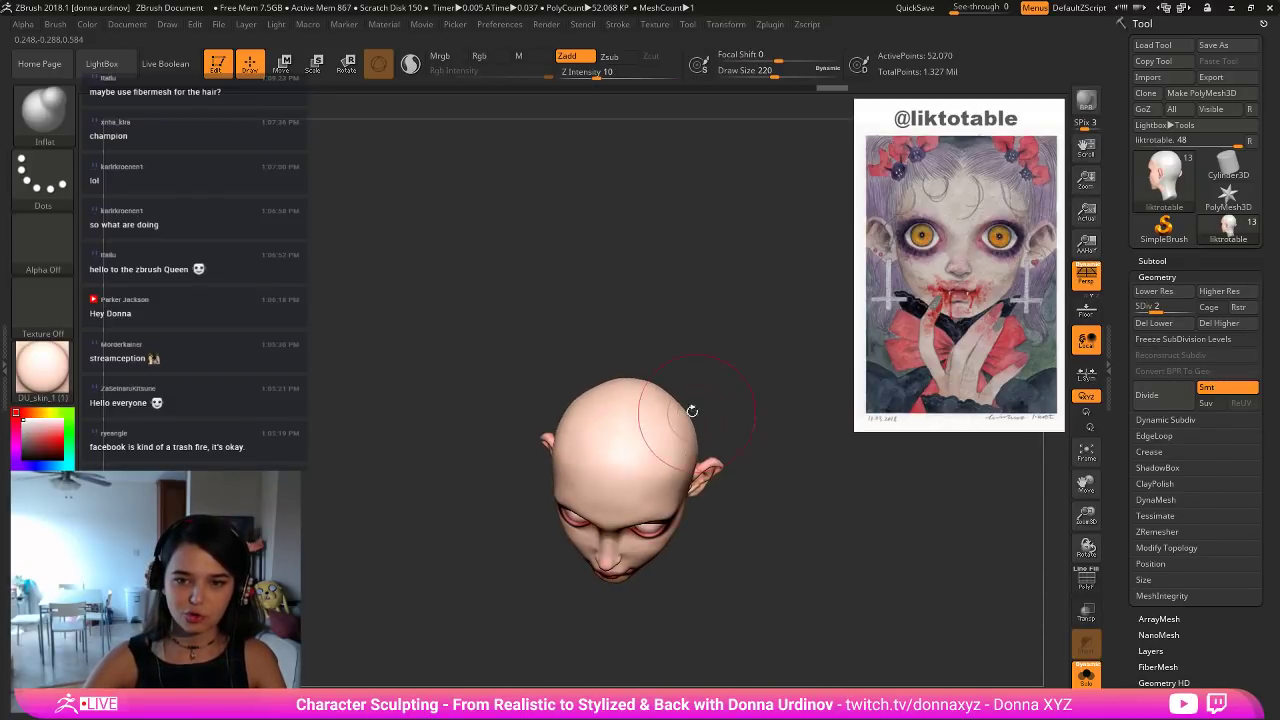
key("shift")
left_click_drag(734, 346, 686, 400)
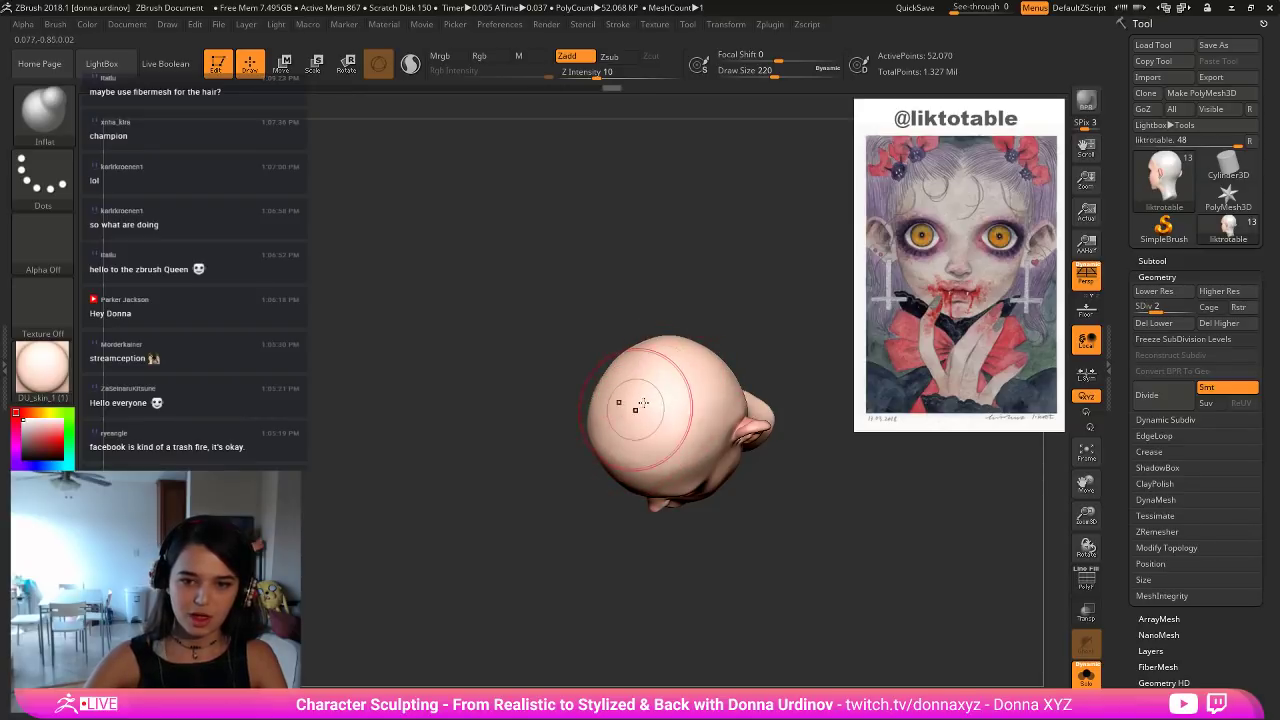
key("shift")
left_click_drag(620, 418, 680, 363, "shift")
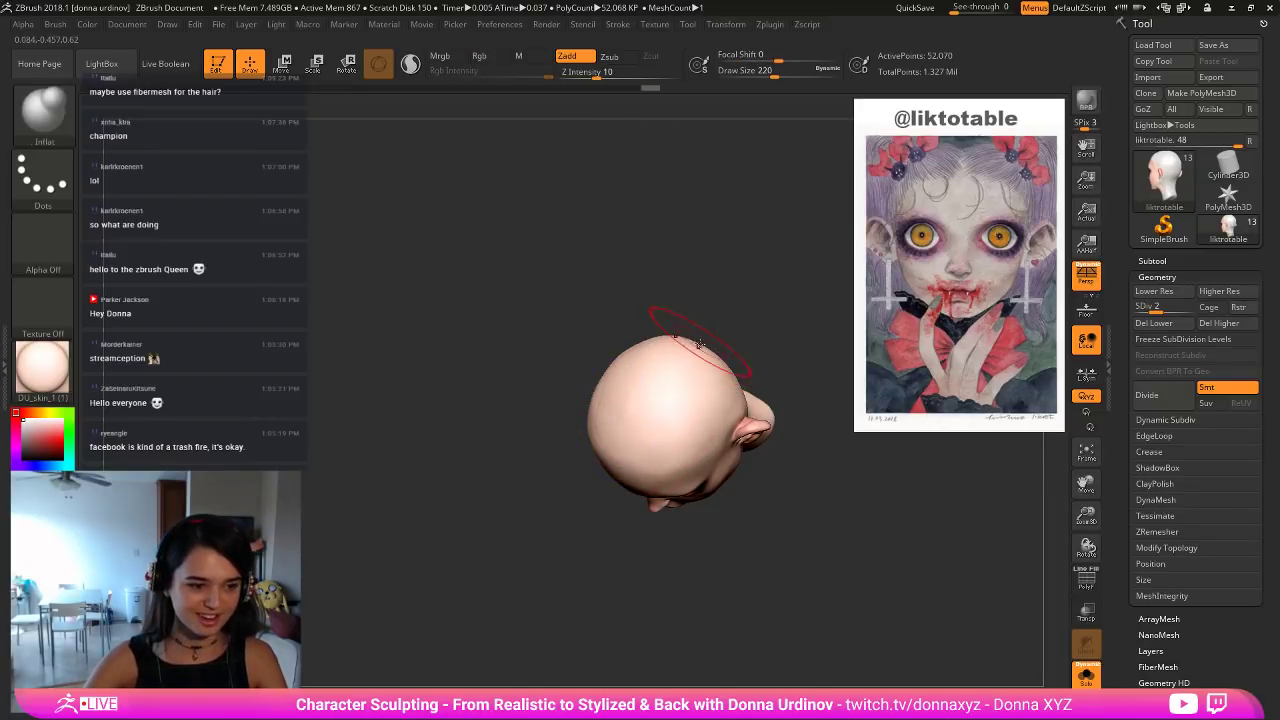
Switch to the hPolish brush and reduce its draw size to 112 for polishing the skull.
key("b")
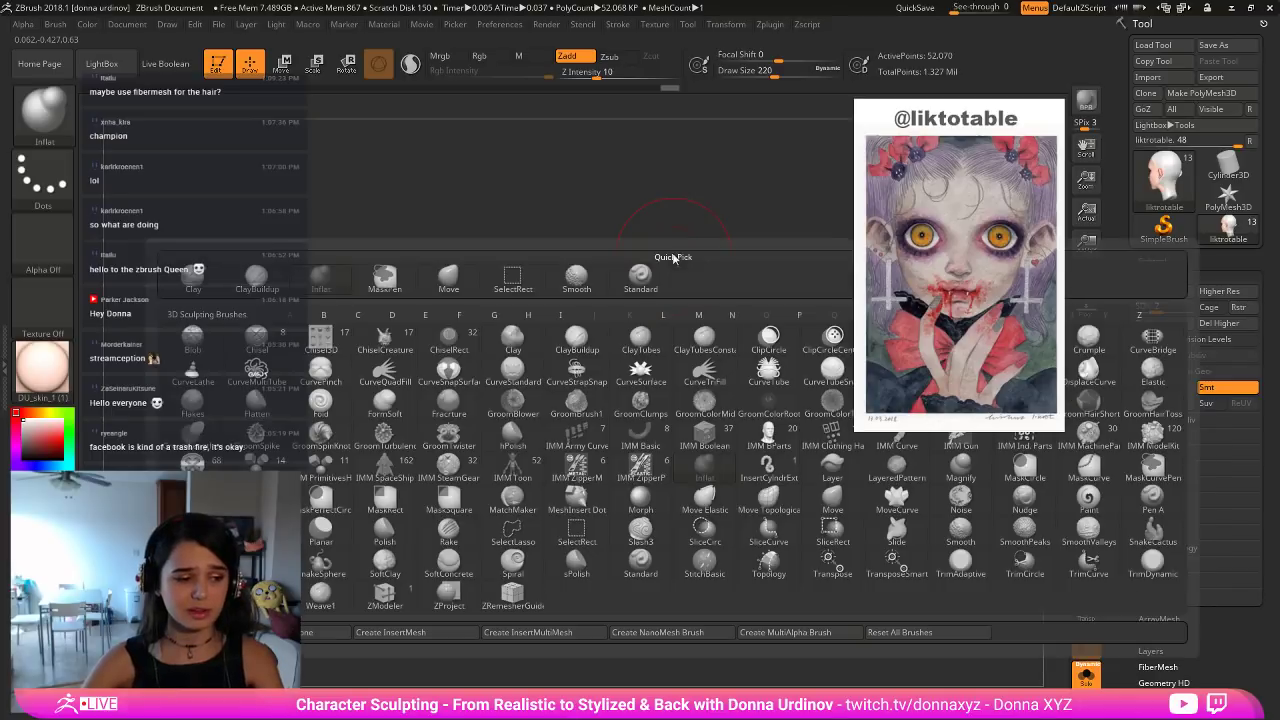
key("h")
key("p")
key("[")
key("[")
key("[")
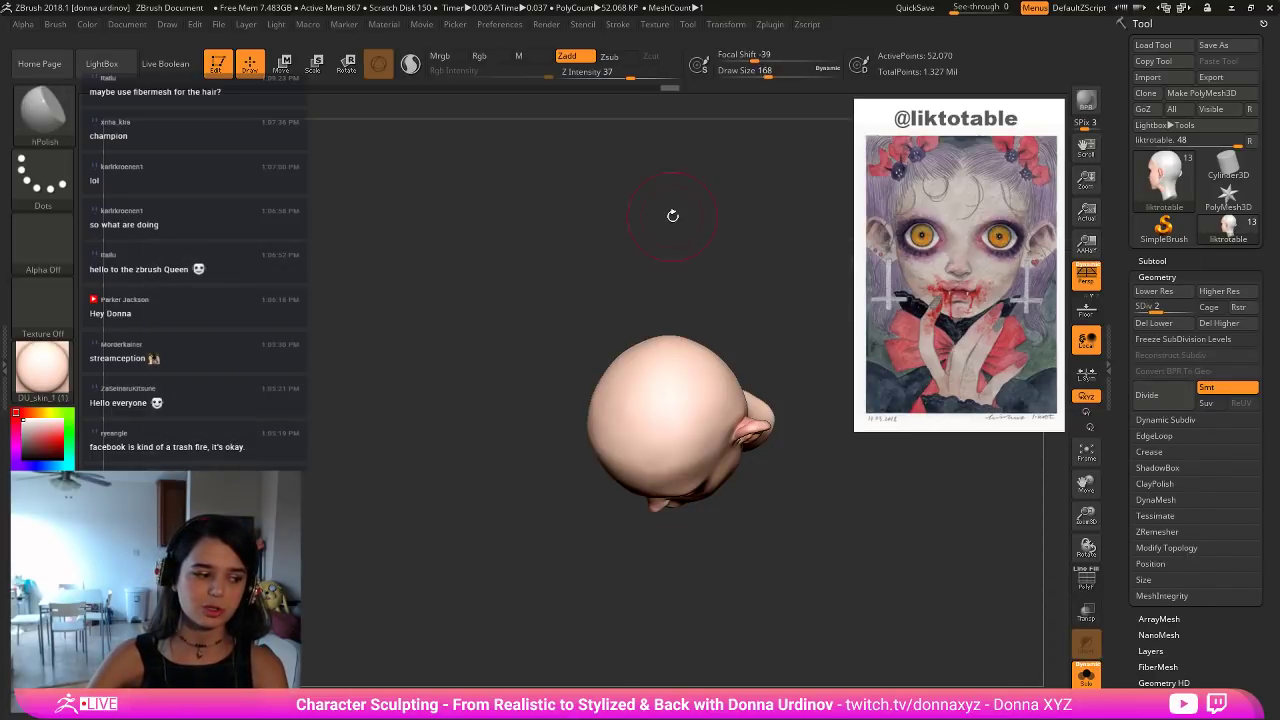
left_click_drag(677, 215, 660, 225)
key("[")
key("[")
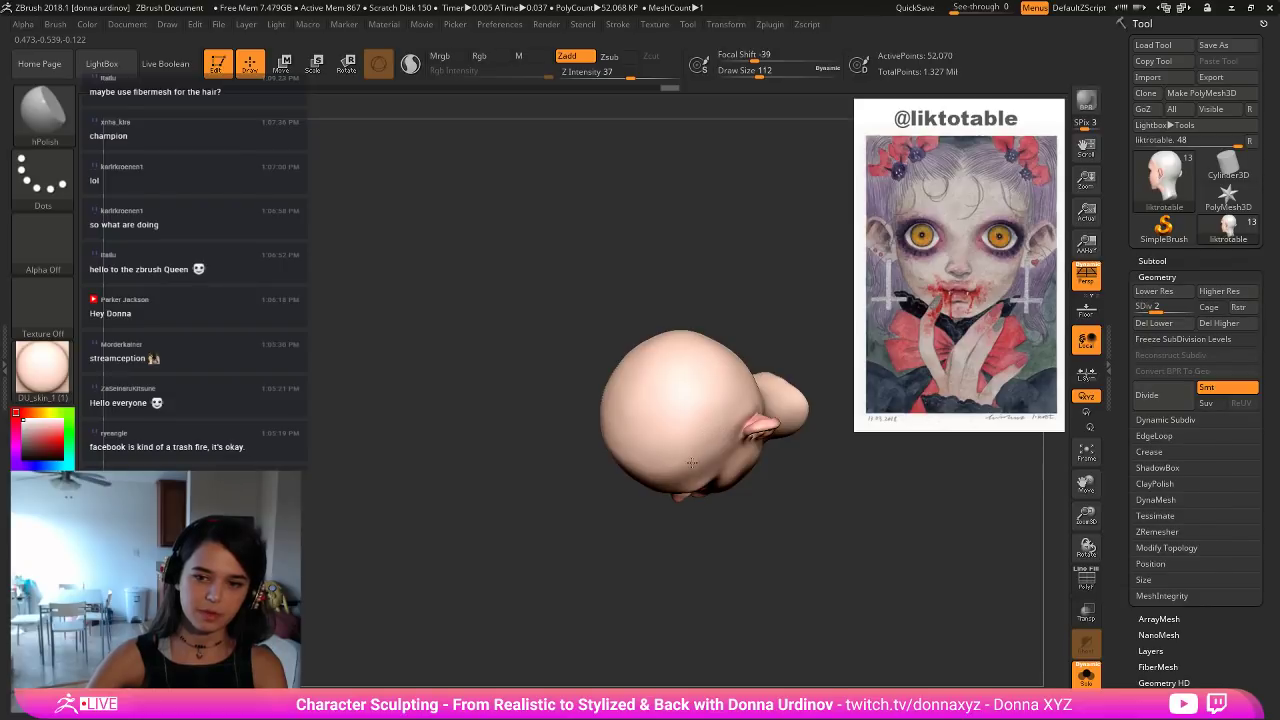
Polish the side of the skull above the ear with hPolish at a draw size of about 96.
left_click_drag(692, 463, 693, 465)
left_click_drag(750, 322, 764, 288)
key("[")
left_click_drag(747, 408, 752, 407)
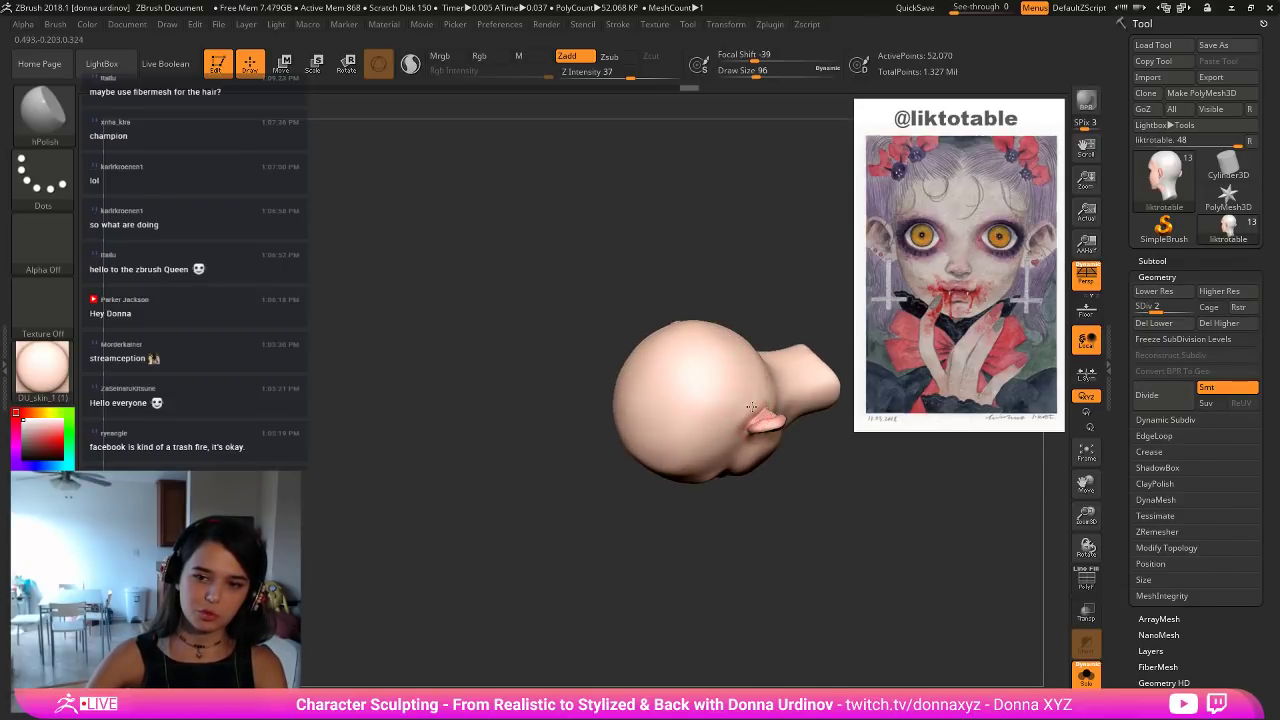
key("[")
key("[")
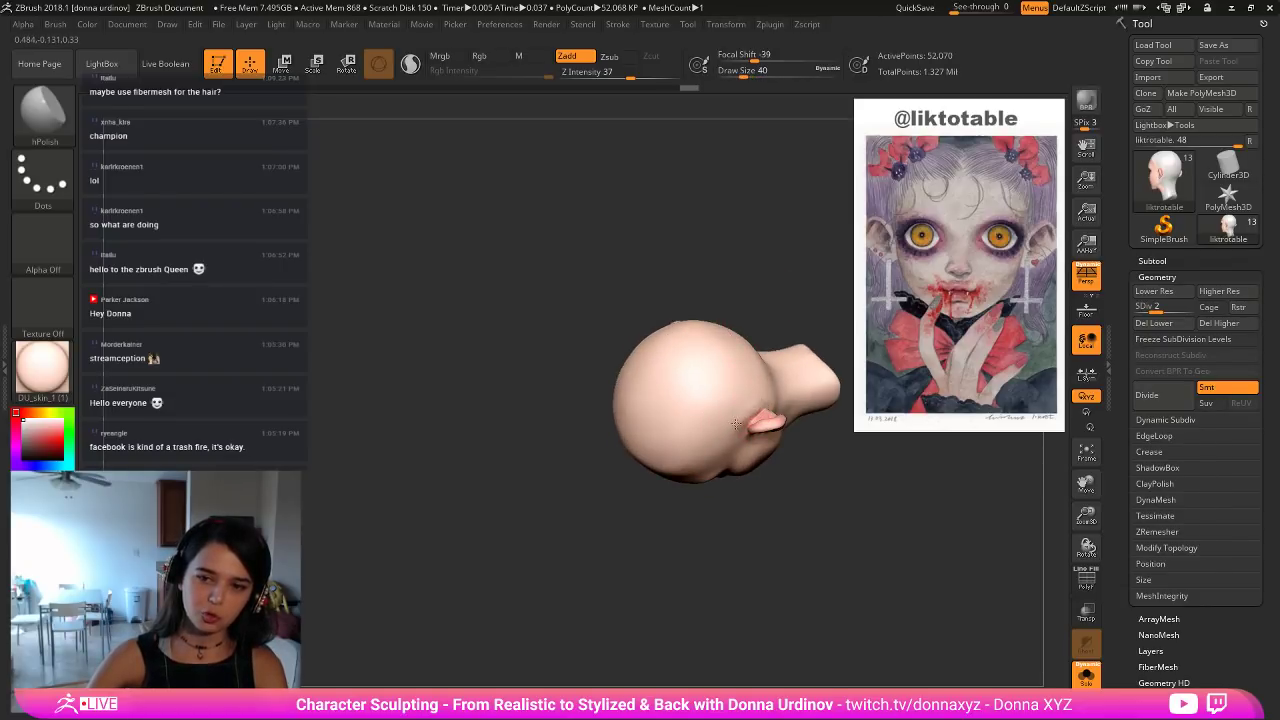
key("]")
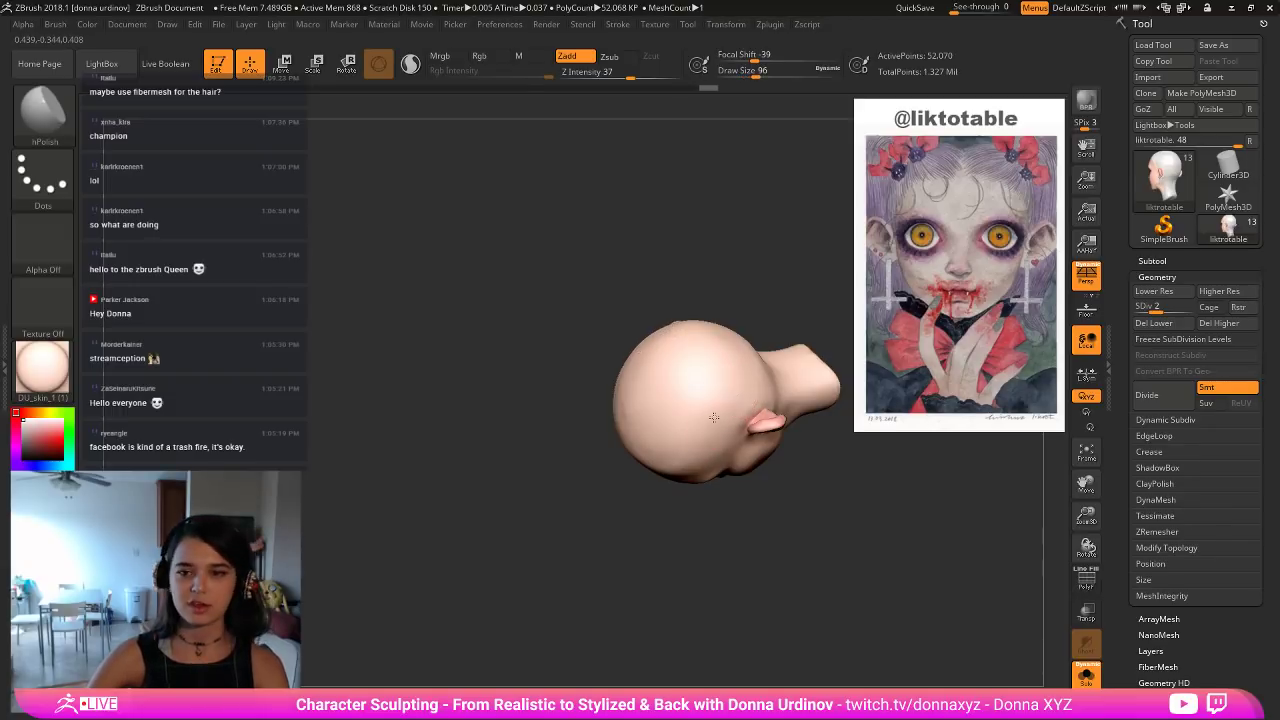
key("]")
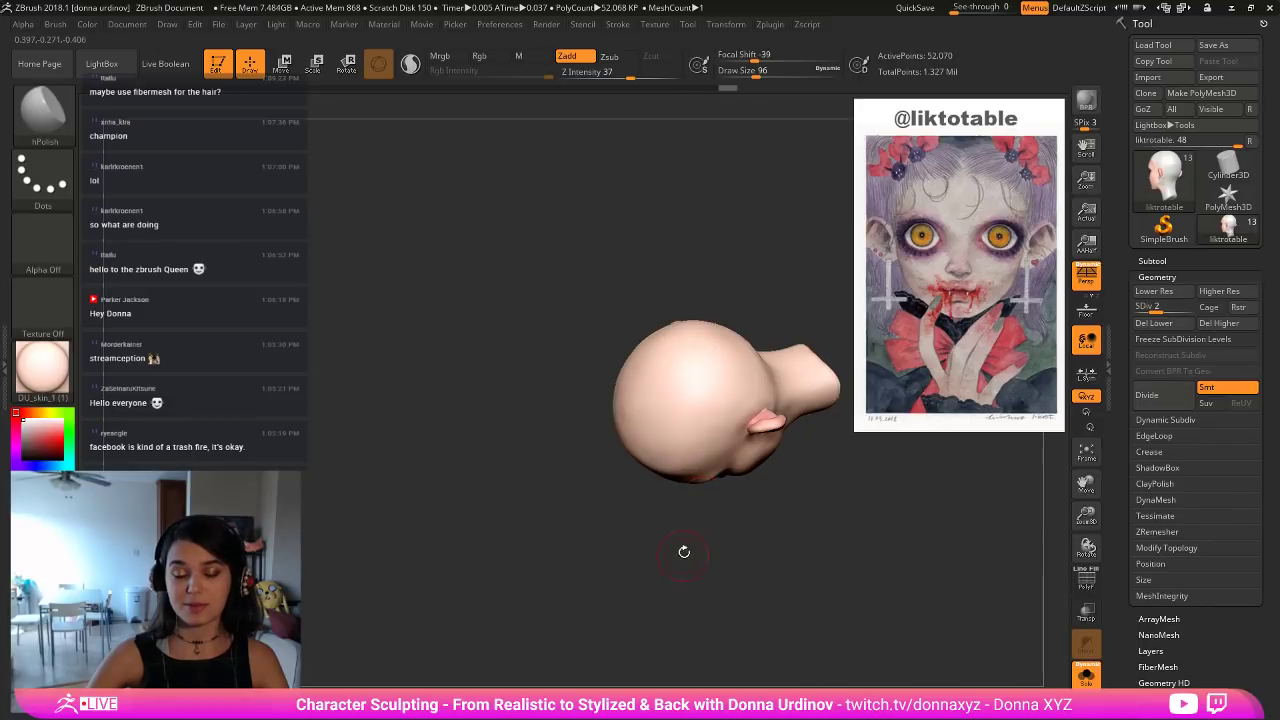
Polish the temple and upper side of the skull, and smooth the surface up toward the crown.
left_click_drag(683, 549, 686, 467)
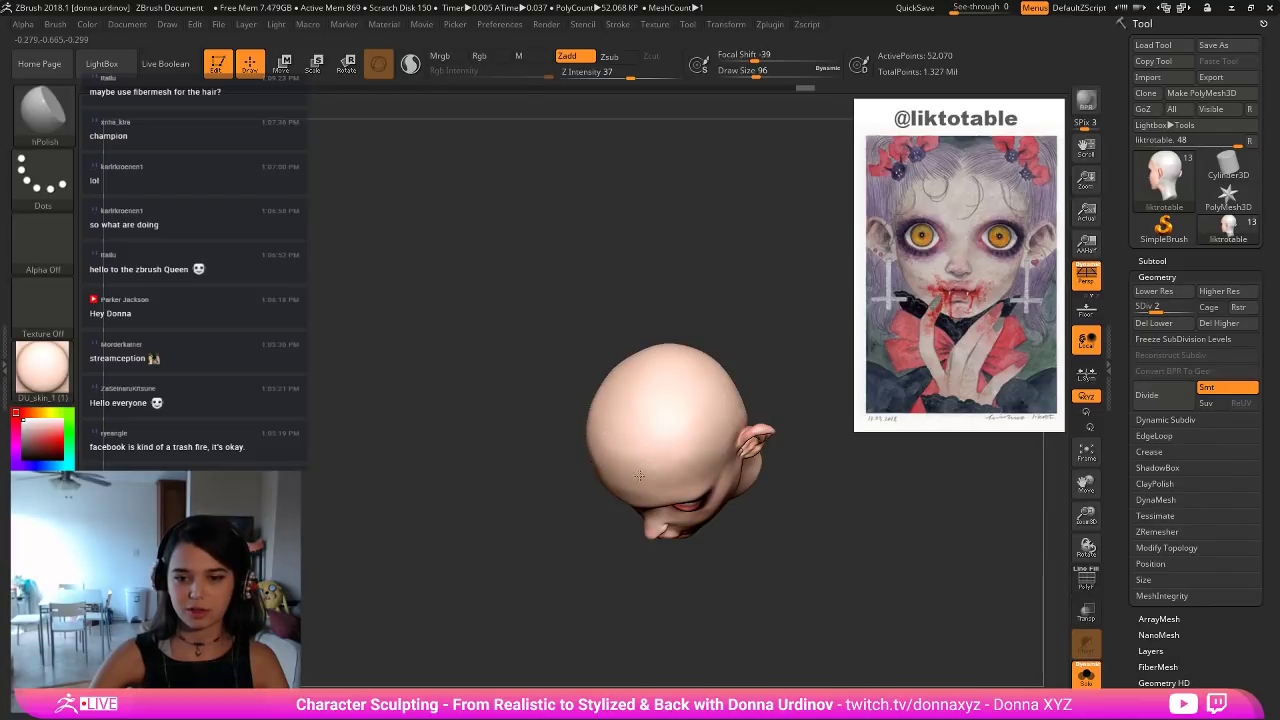
left_click_drag(708, 442, 712, 436)
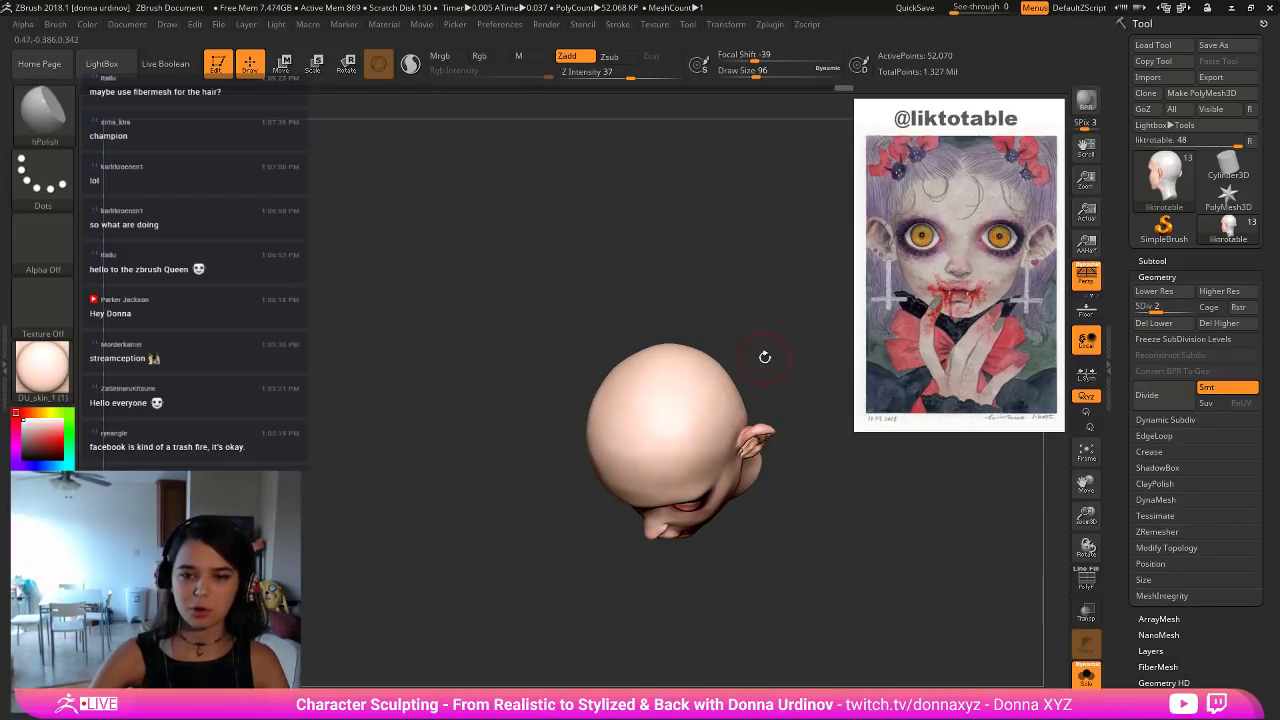
left_click_drag(776, 326, 744, 334)
mouse_move(697, 412)
left_mouse_down("shift")
mouse_move(687, 402)
mouse_move(654, 430)
mouse_move(738, 354)
left_mouse_up("shift")
mouse_move(768, 288)
left_mouse_down()
mouse_move(746, 321)
mouse_move(730, 307)
mouse_move(754, 319)
mouse_move(775, 289)
mouse_move(471, 282)
left_mouse_up()
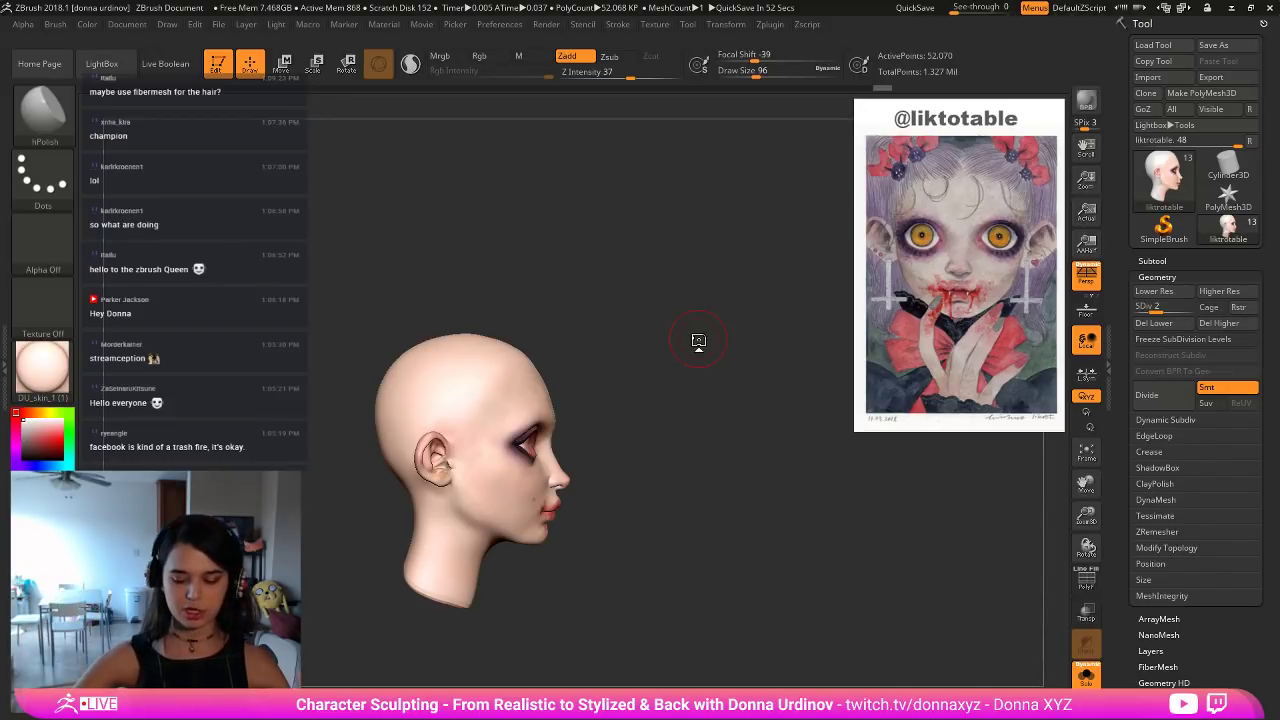
Check the head from the front and three-quarter views, and smooth the eye area with a draw size of 54.
left_click_drag(669, 434, 720, 409)
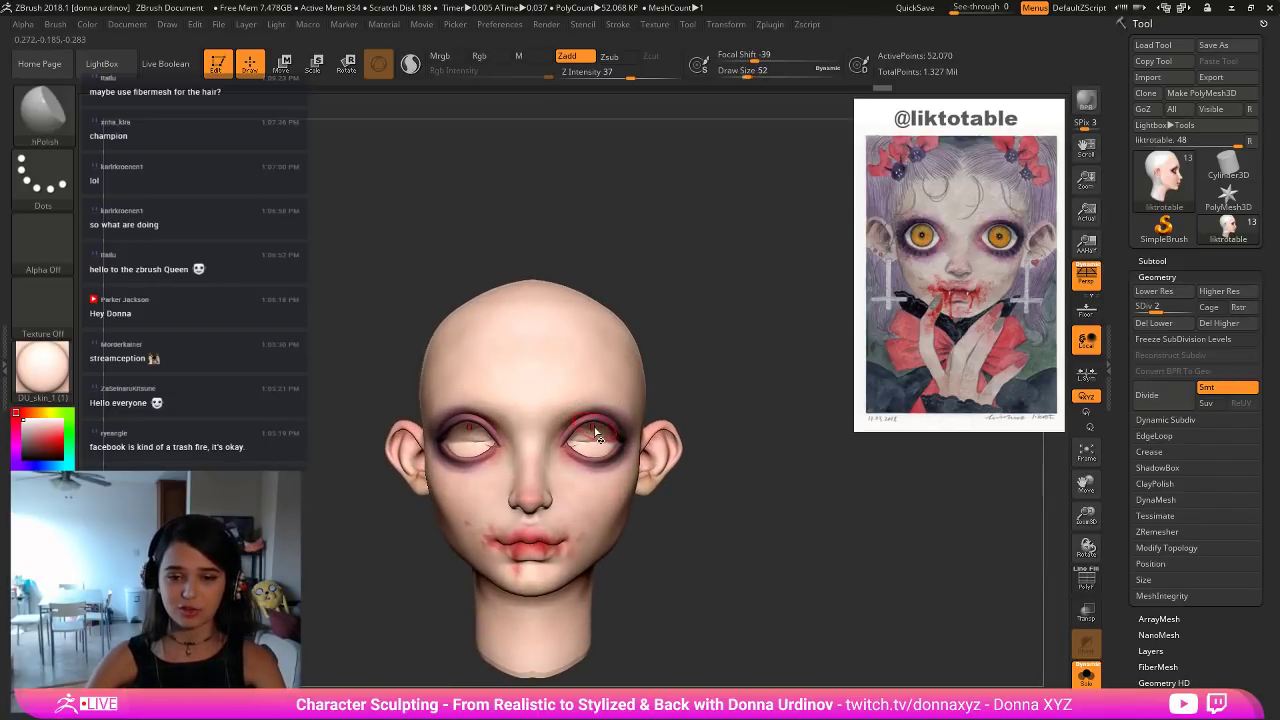
left_click_drag(704, 360, 659, 397)
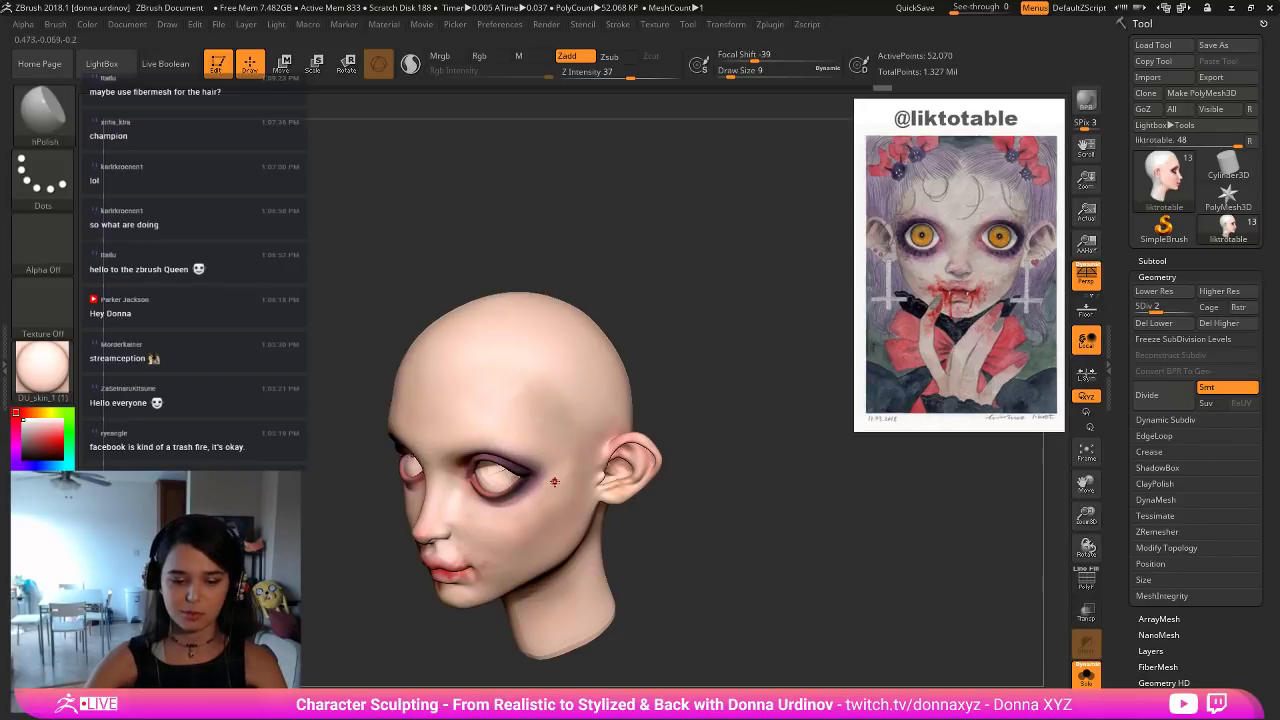
key("bracketright")
key("bracketright")
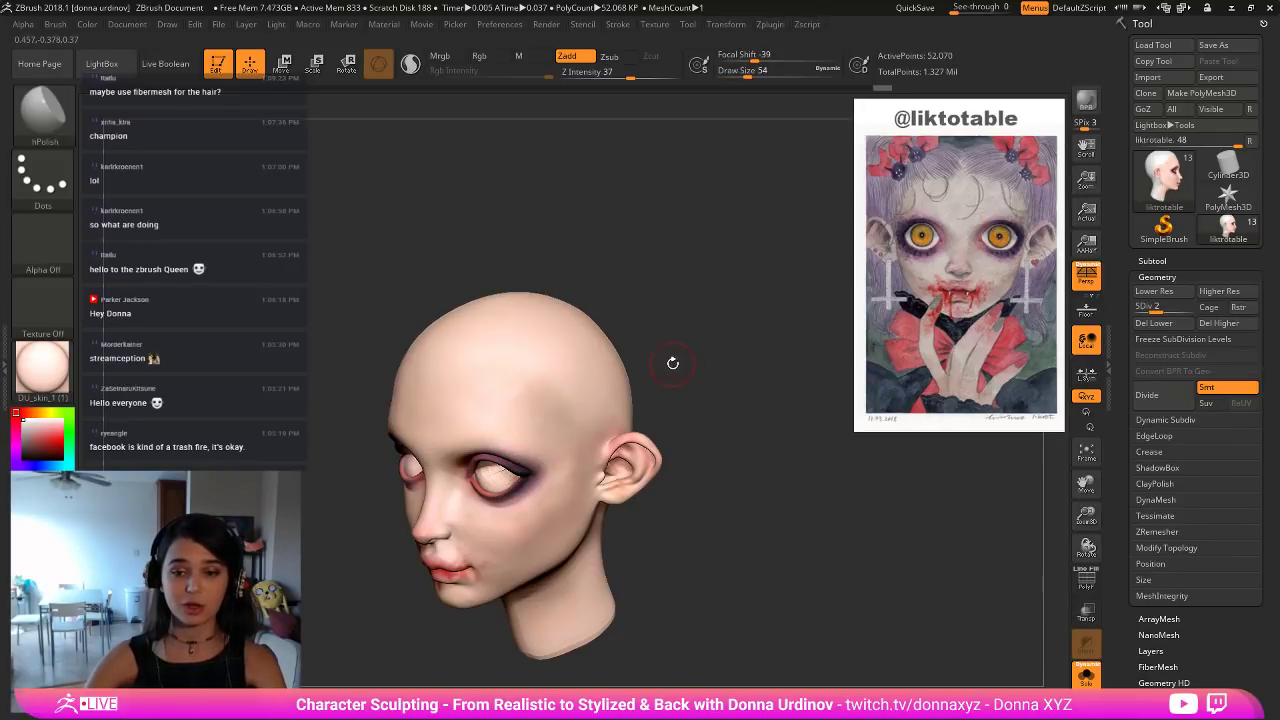
left_click_drag(673, 363, 706, 347)
left_click_drag(545, 459, 537, 456, "shift")
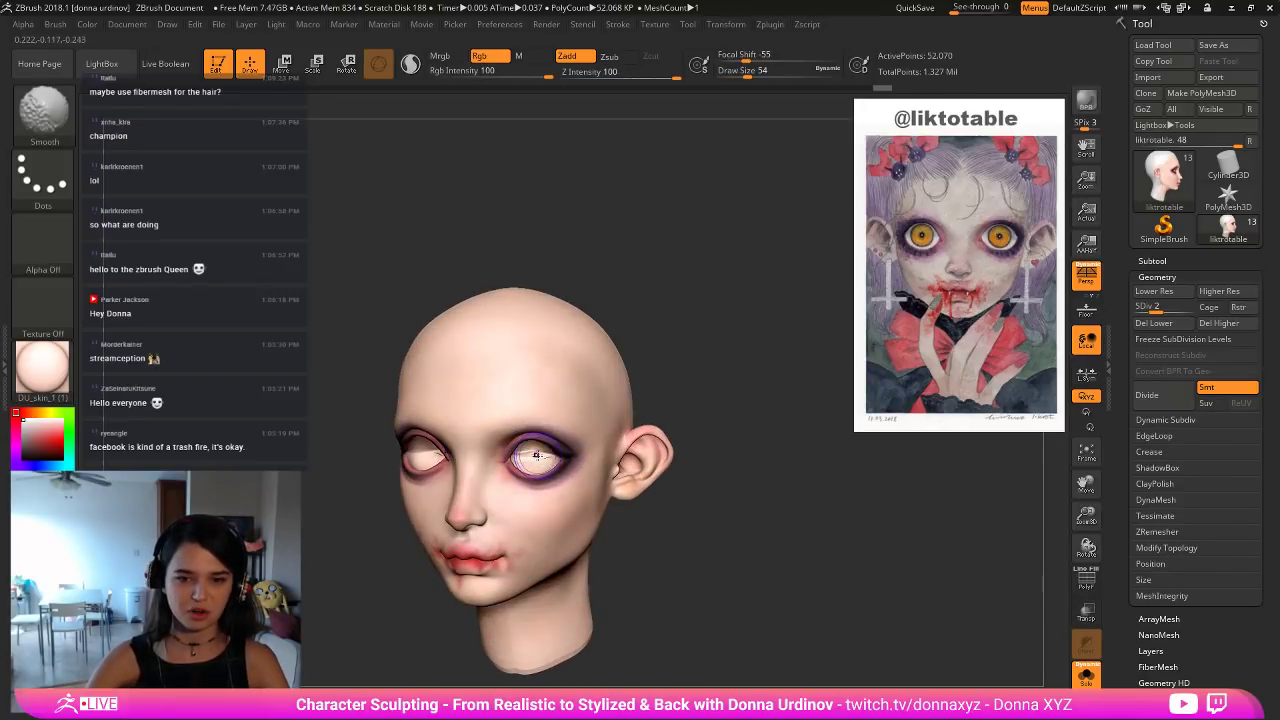
left_click_drag(763, 458, 778, 456, "shift")
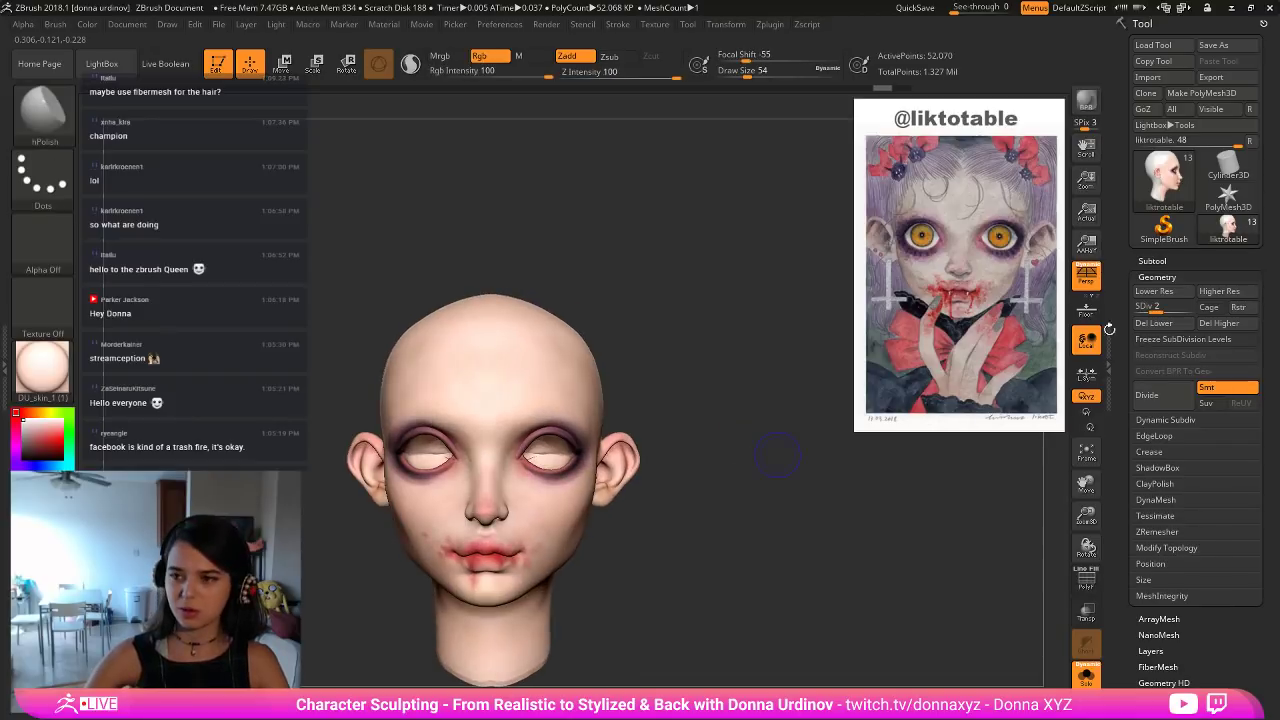
Raise the head to subdivision level 4 and turn off solo display to show all subtools.
left_click(1181, 304)
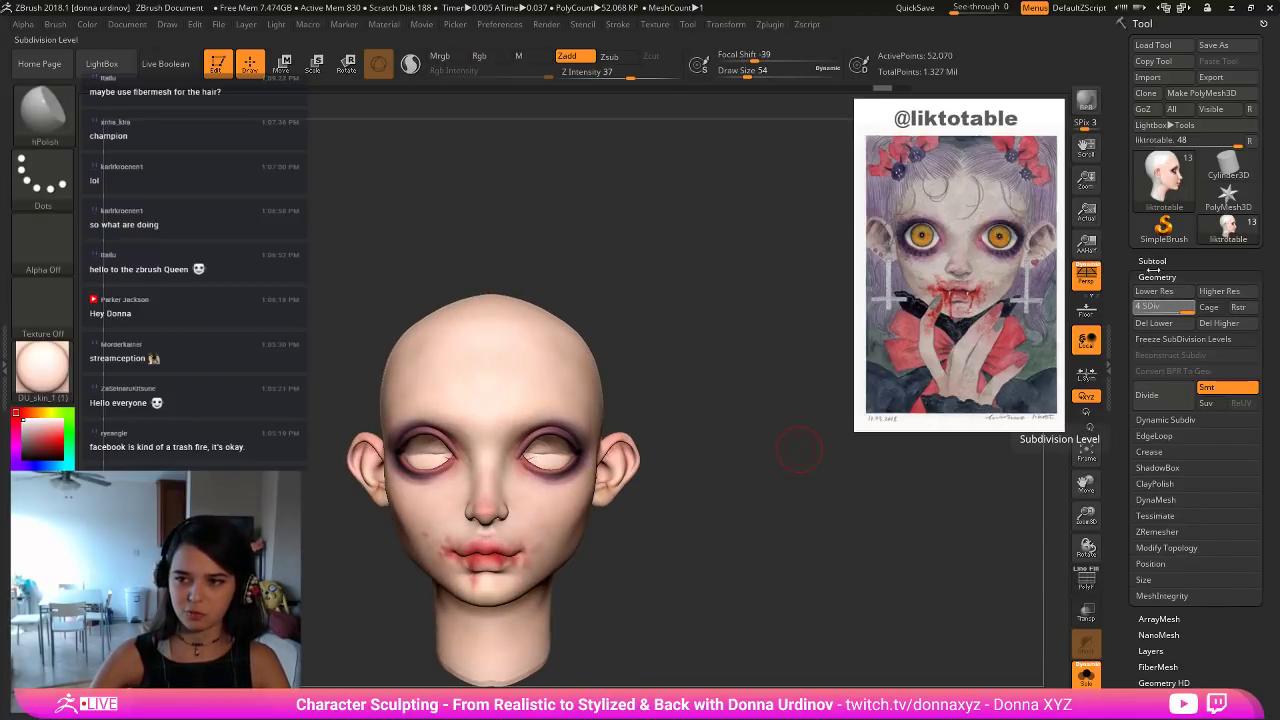
left_click(1152, 262)
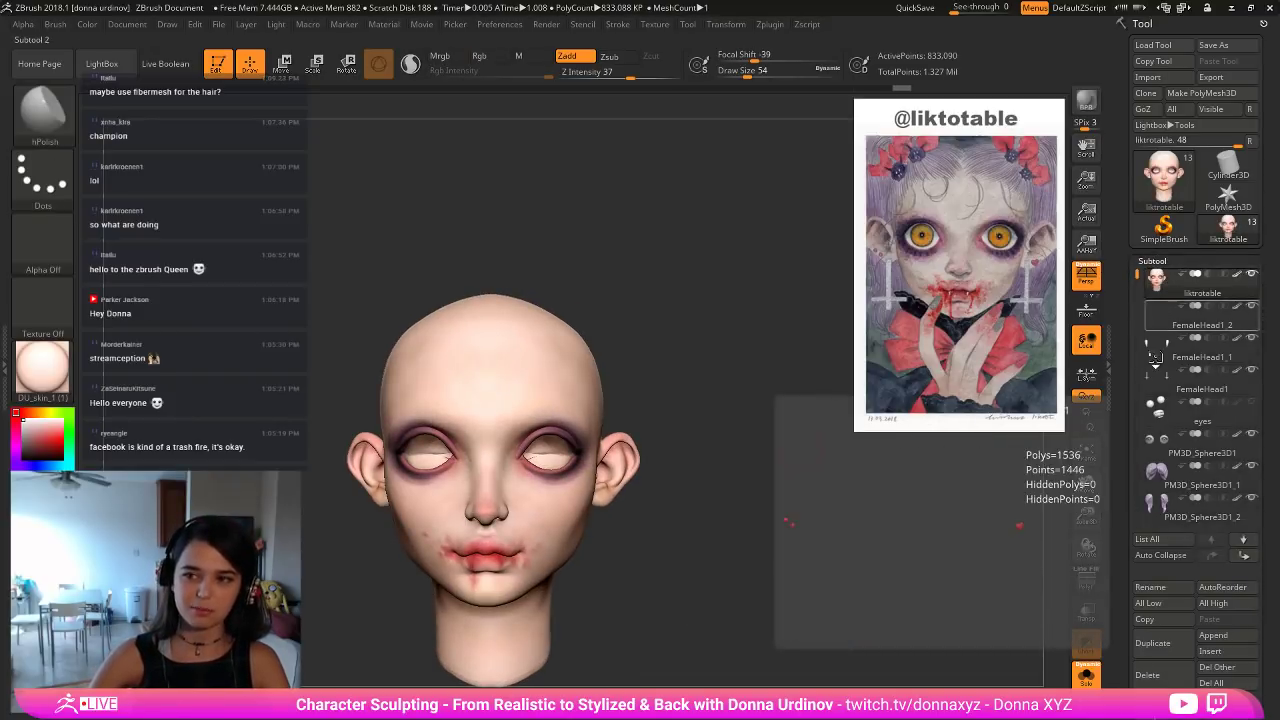
left_click(1087, 677)
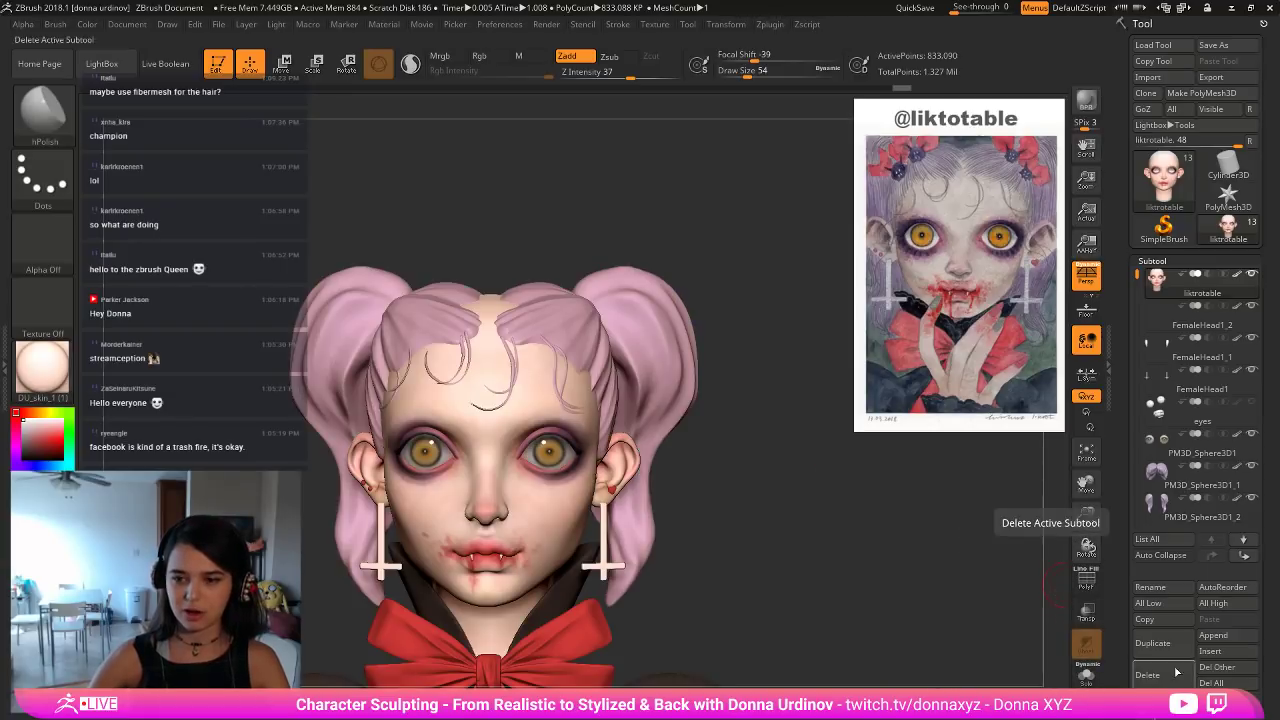
Lower the head mesh to subdivision level 1.
scroll(1261, 620, "down", 3)
left_click(1157, 704)
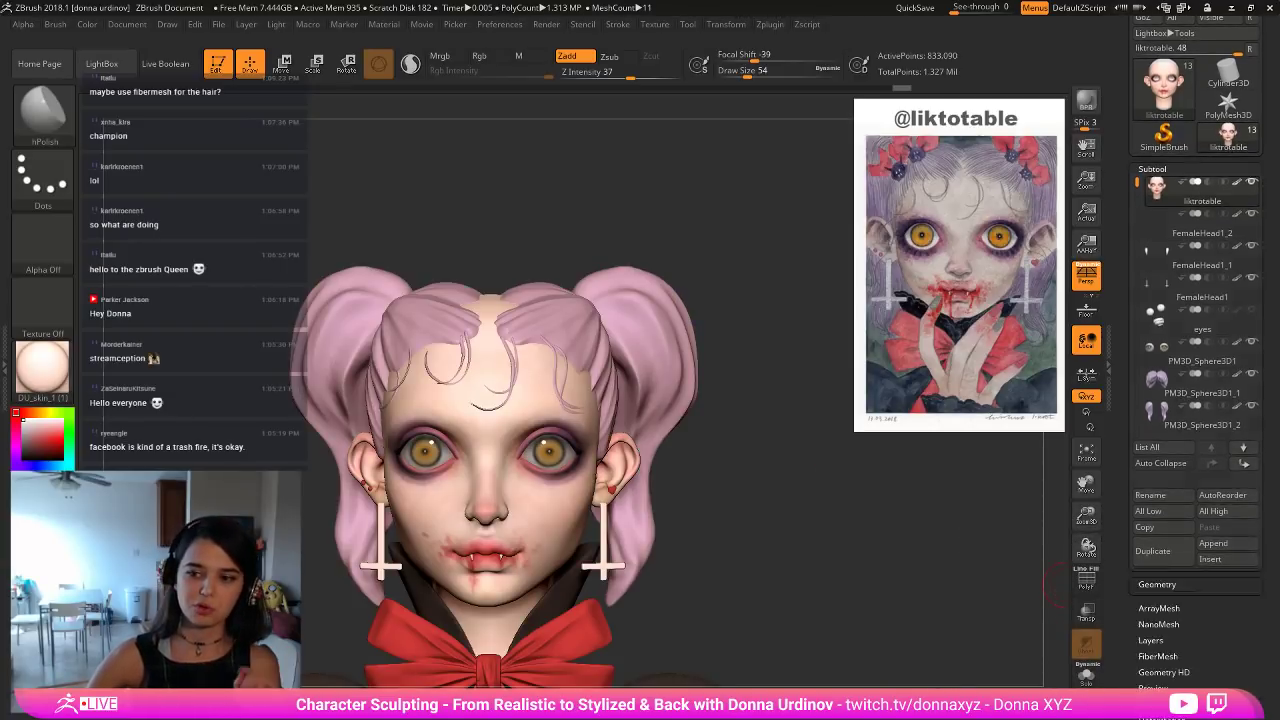
left_click_drag(1150, 214, 1142, 215)
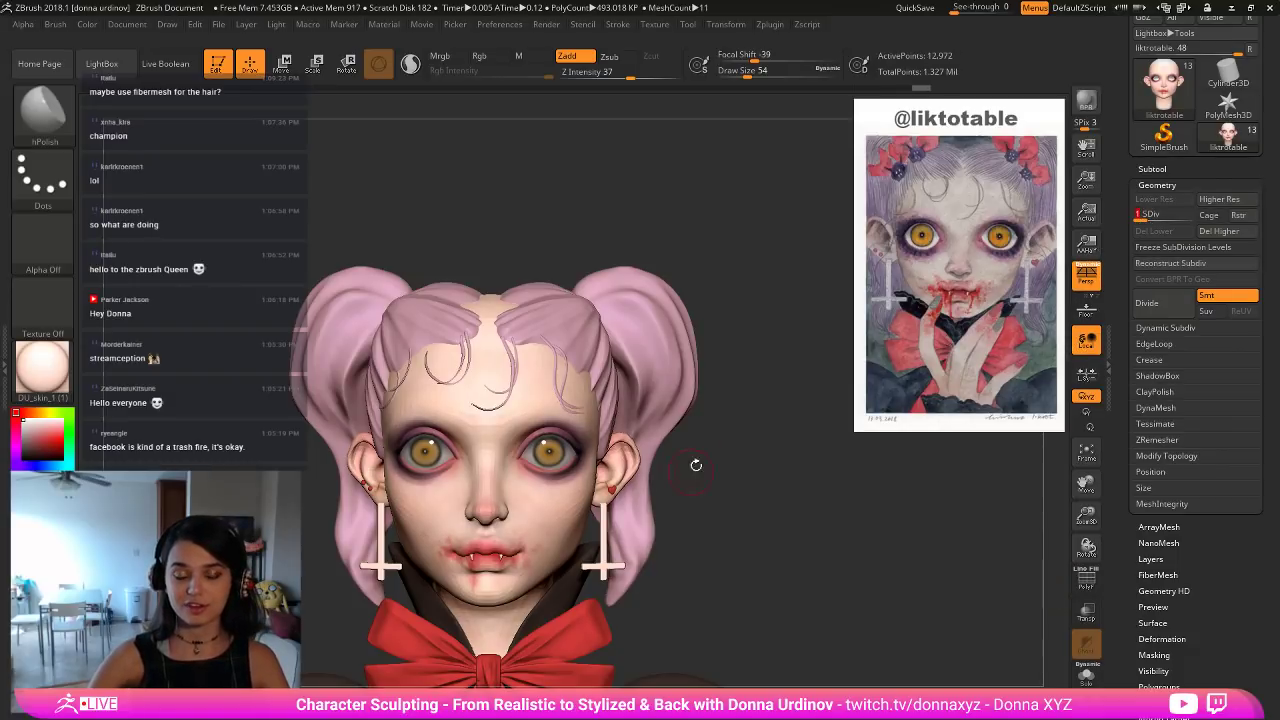
Make the scalp hair the active subtool, switch to the Move brush, and show the subtool list.
left_click_drag(695, 576, 804, 476, "alt")
key("ctrl+shift+s")
left_click(669, 309, "alt")
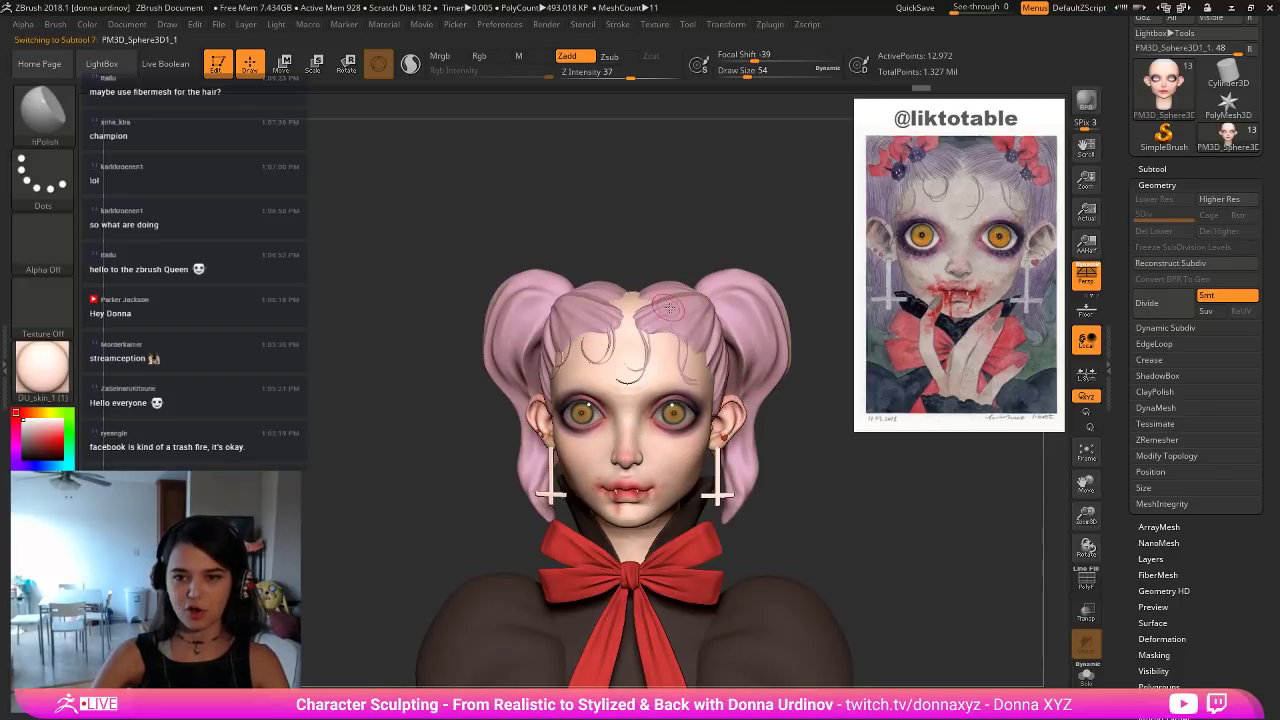
key("b")
key("m")
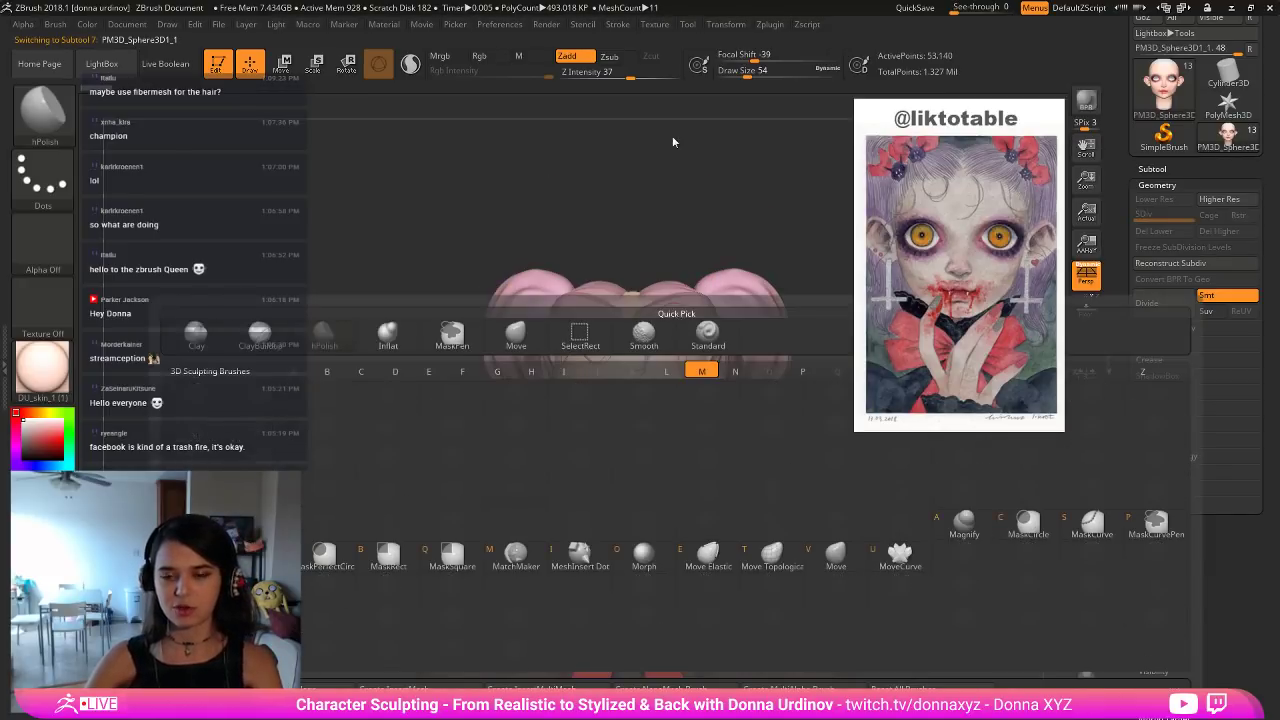
key("v")
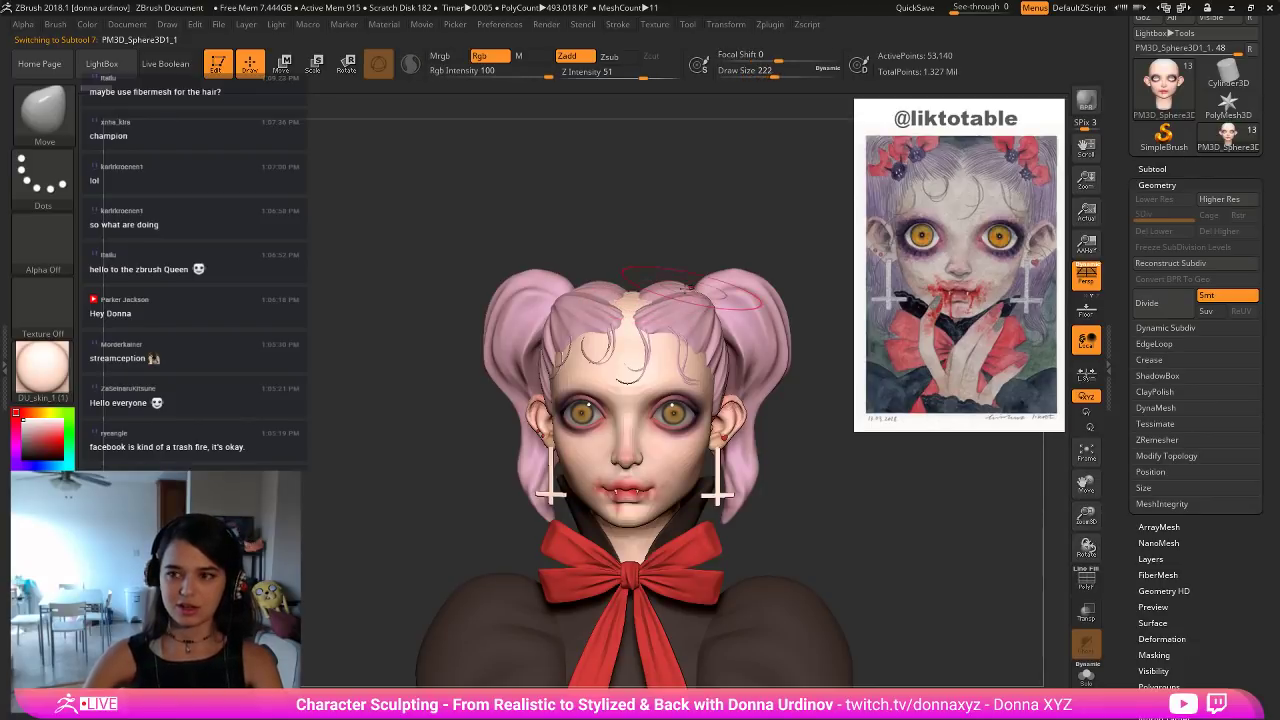
left_click(1151, 169)
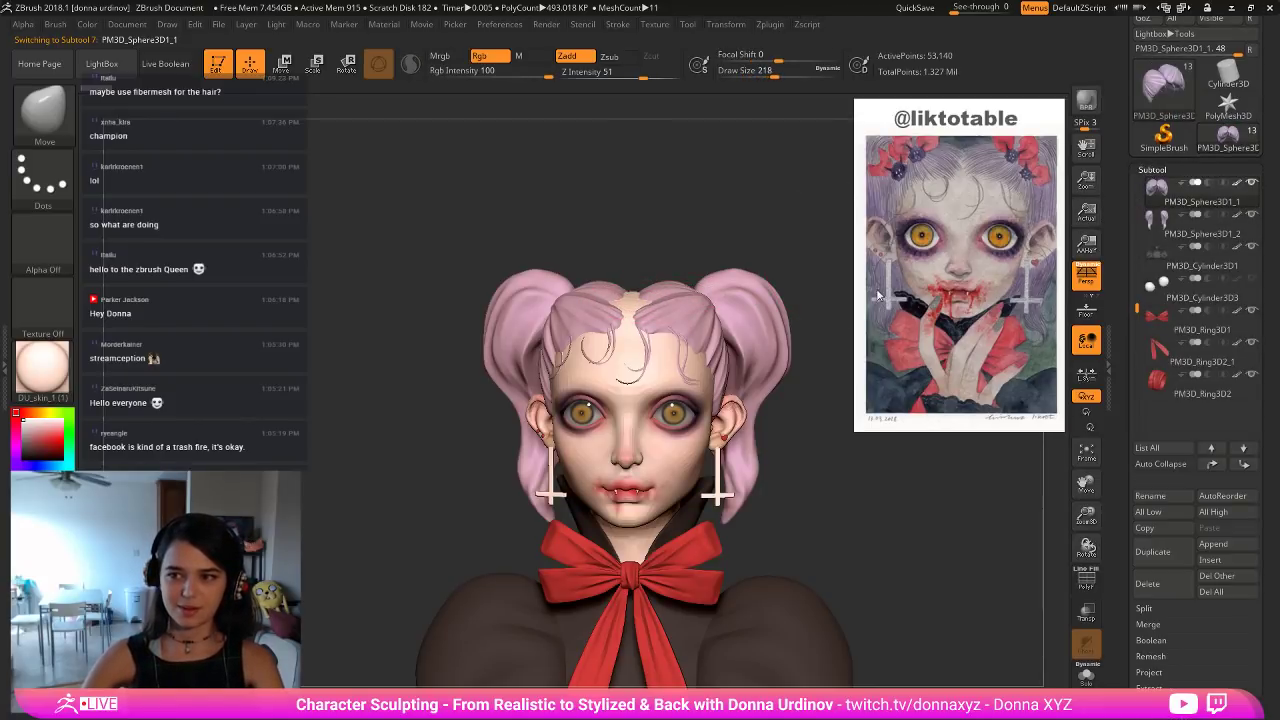
Pull the scalp hair up over the fuller skull and toward the parting, reducing the Move draw size from 186 to 134.
key("[")
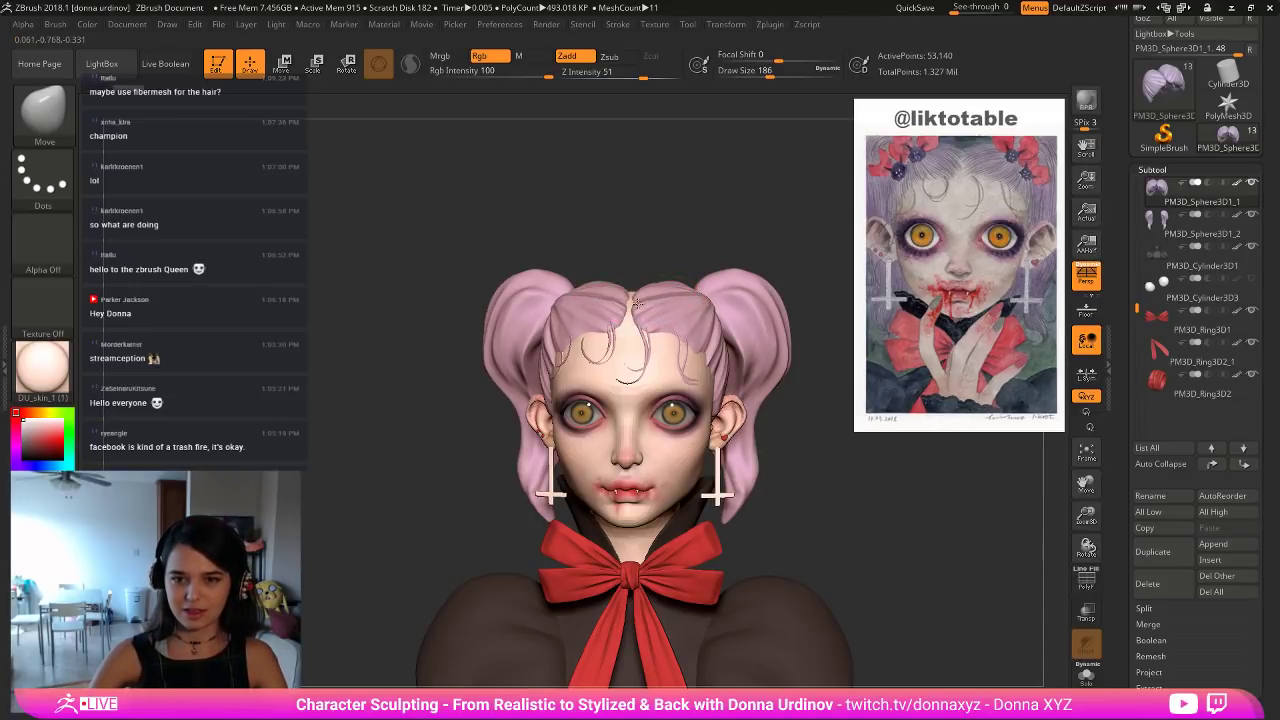
left_click_drag(675, 246, 664, 260)
left_click(684, 211, "ctrl+shift")
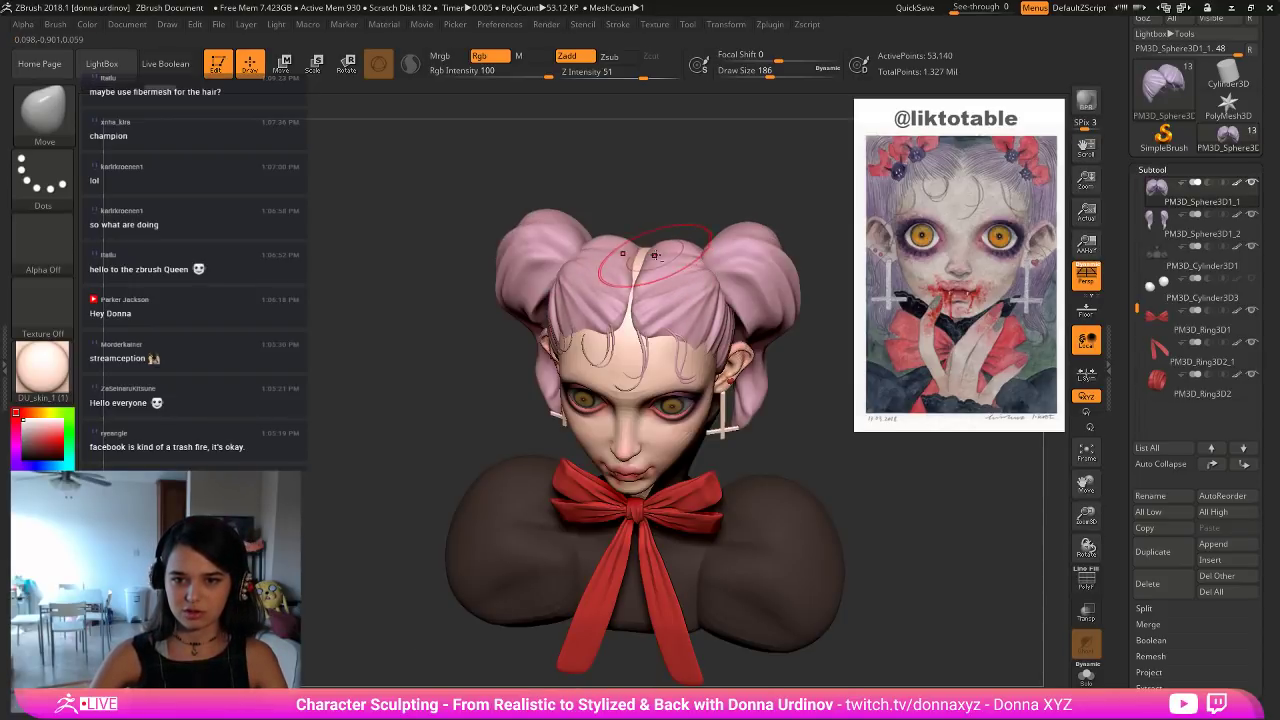
left_click_drag(684, 211, 700, 191, "shift")
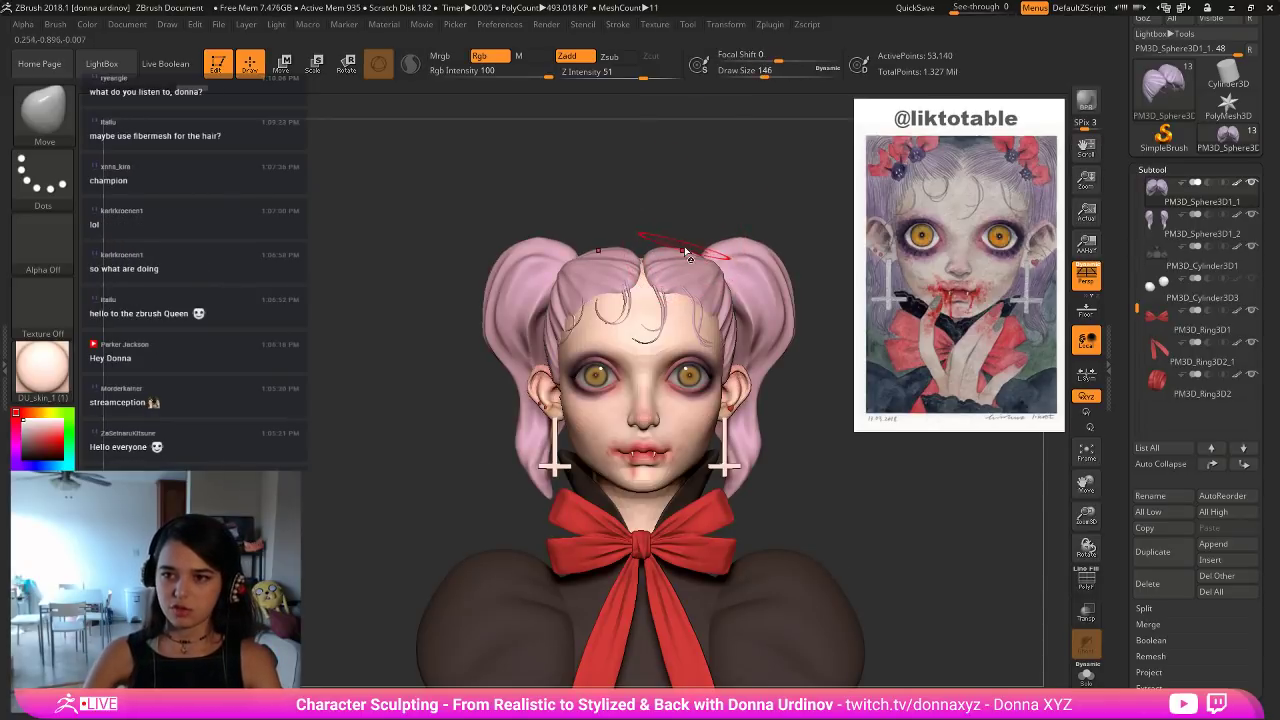
key("bracketleft")
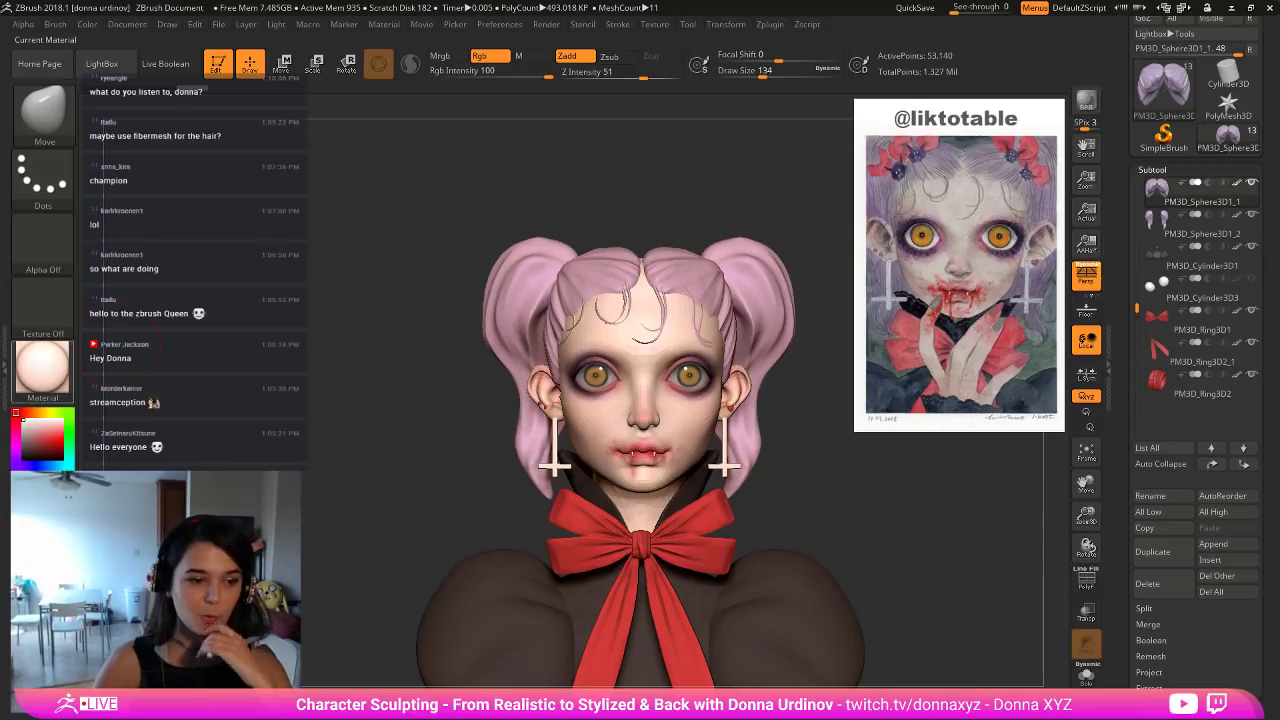
mouse_move(43, 366)
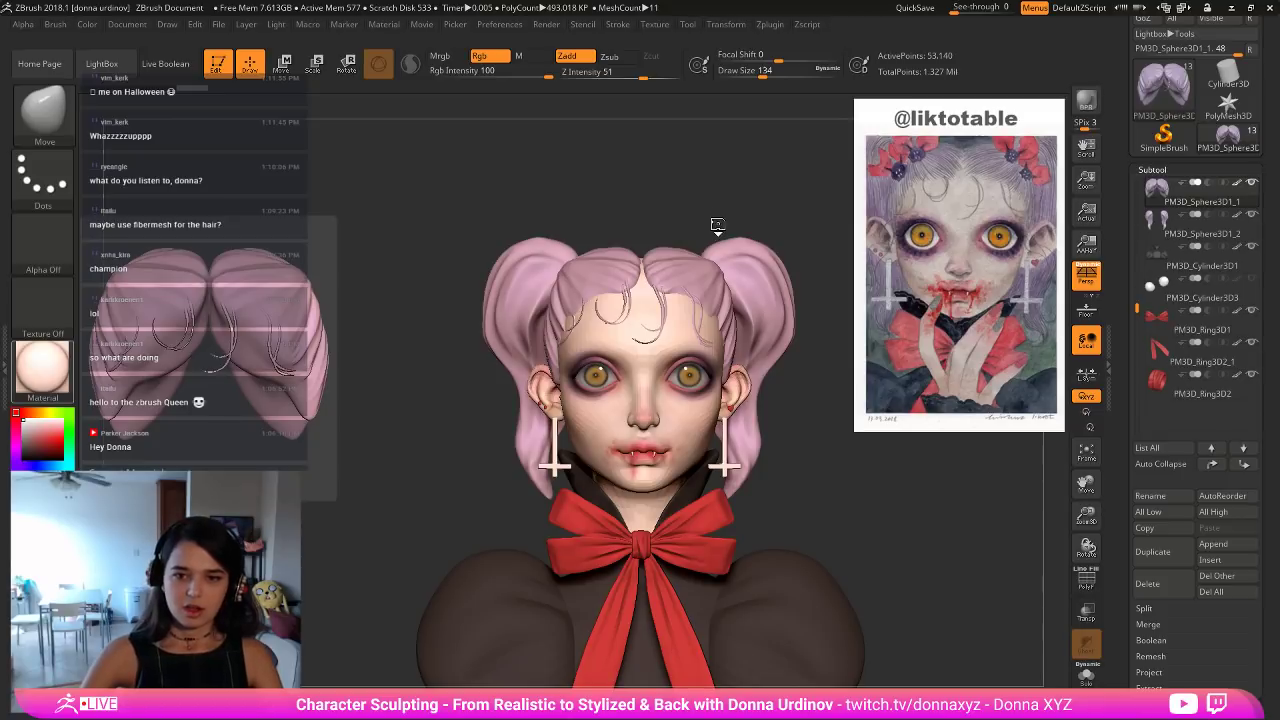
Make the pigtails the active subtool and set the Move brush draw size to 190 for work from above.
left_click_drag(722, 175, 707, 211)
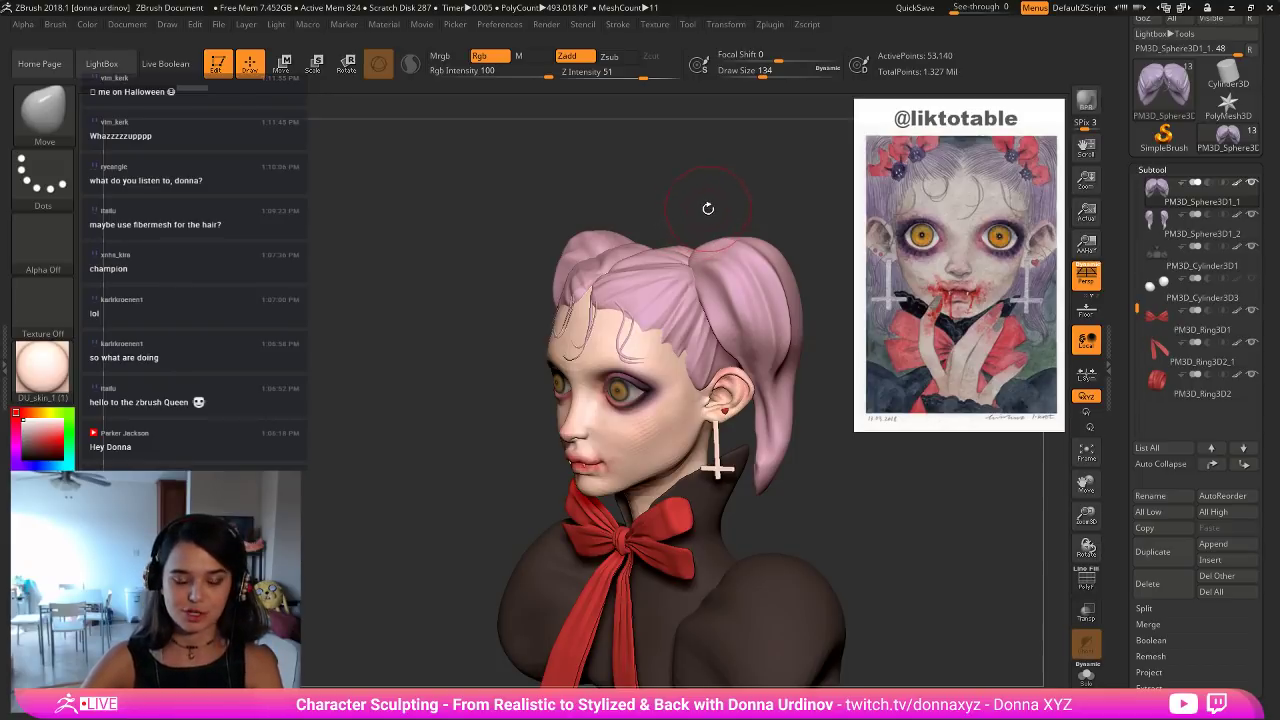
left_click_drag(707, 208, 662, 226, "shift")
left_click(662, 226, "alt")
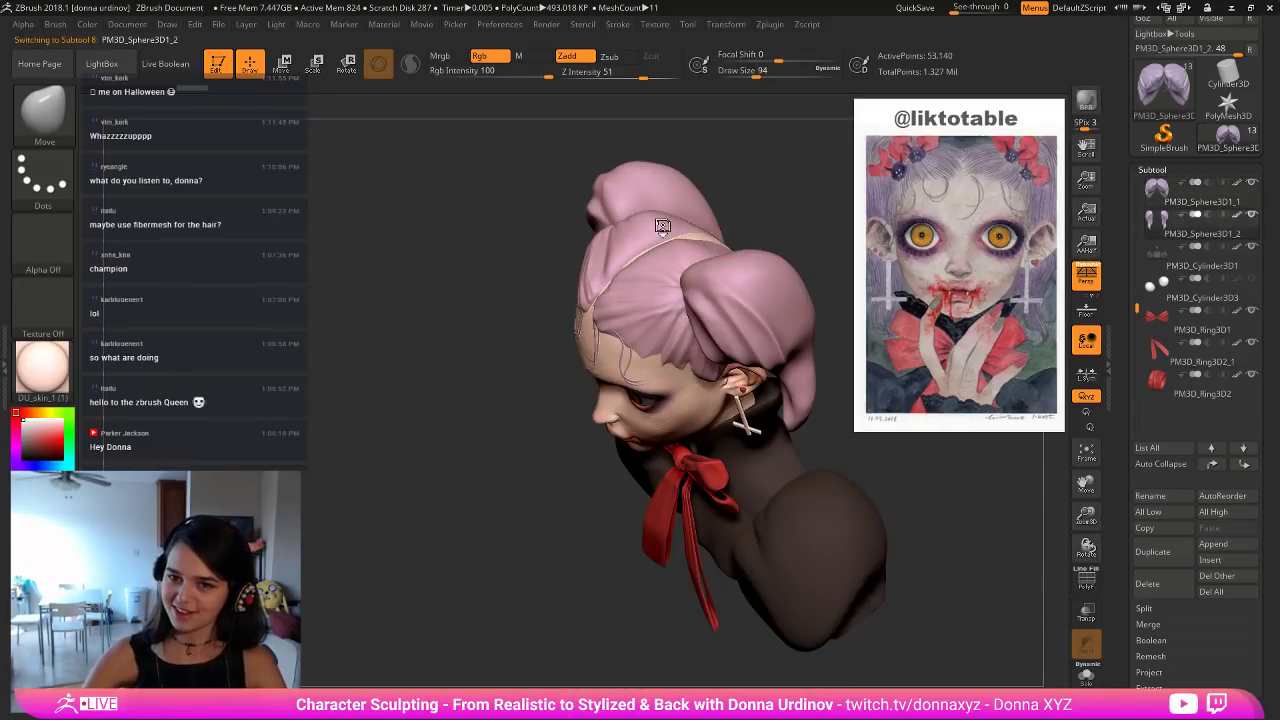
left_click_drag(746, 174, 660, 385)
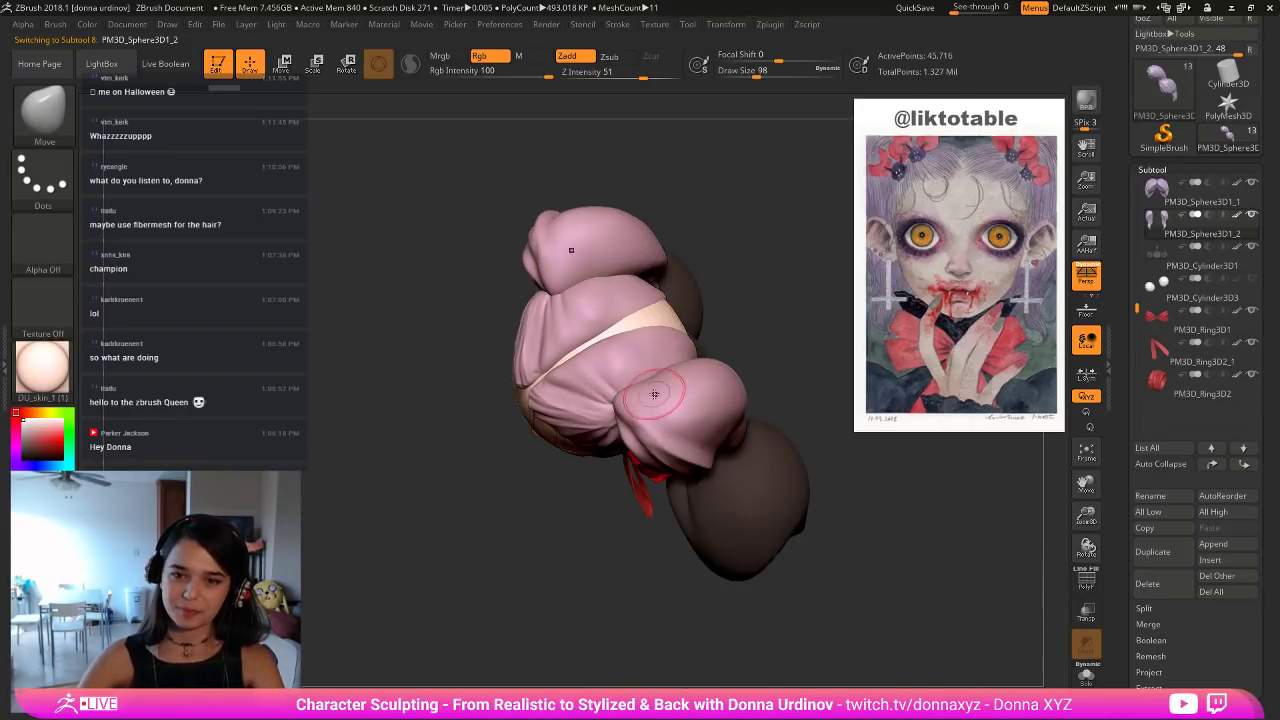
key("bracketright")
key("bracketright")
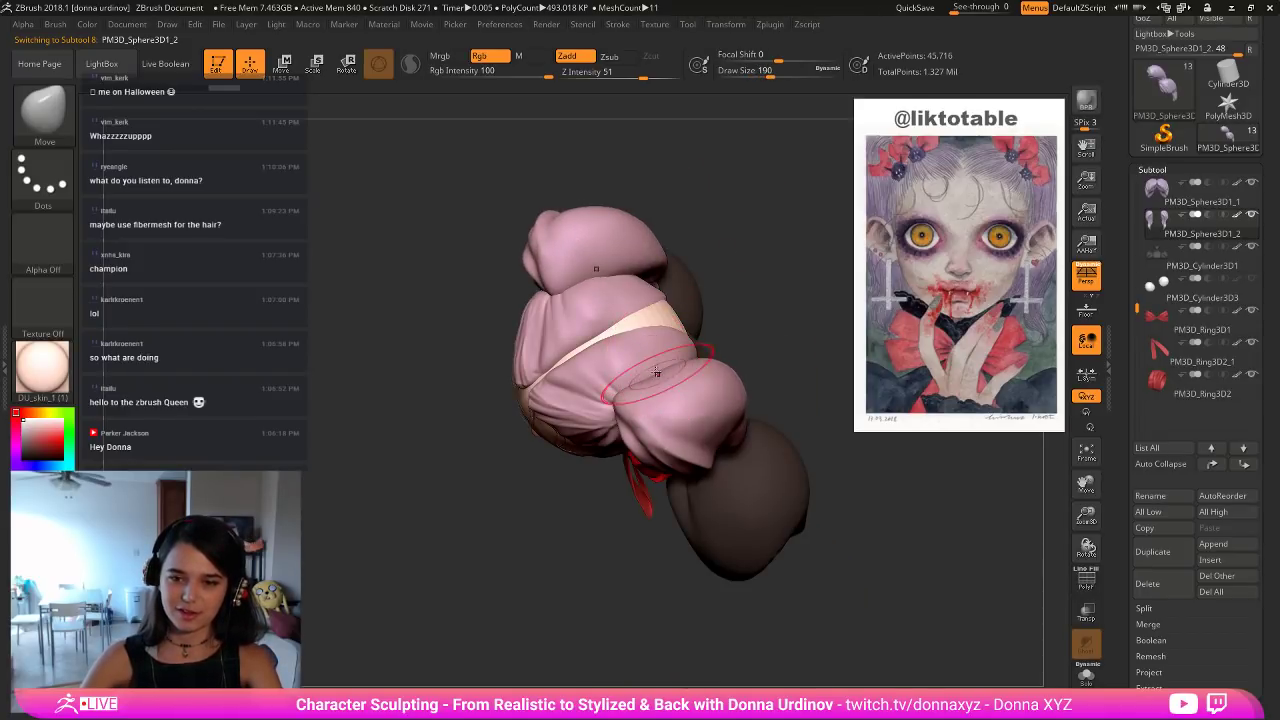
Nudge the pigtails against the scalp hair from above with the Move brush at draw size 210, then reduce it to 114.
left_click_drag(742, 312, 746, 305)
key("bracketleft")
key("bracketleft")
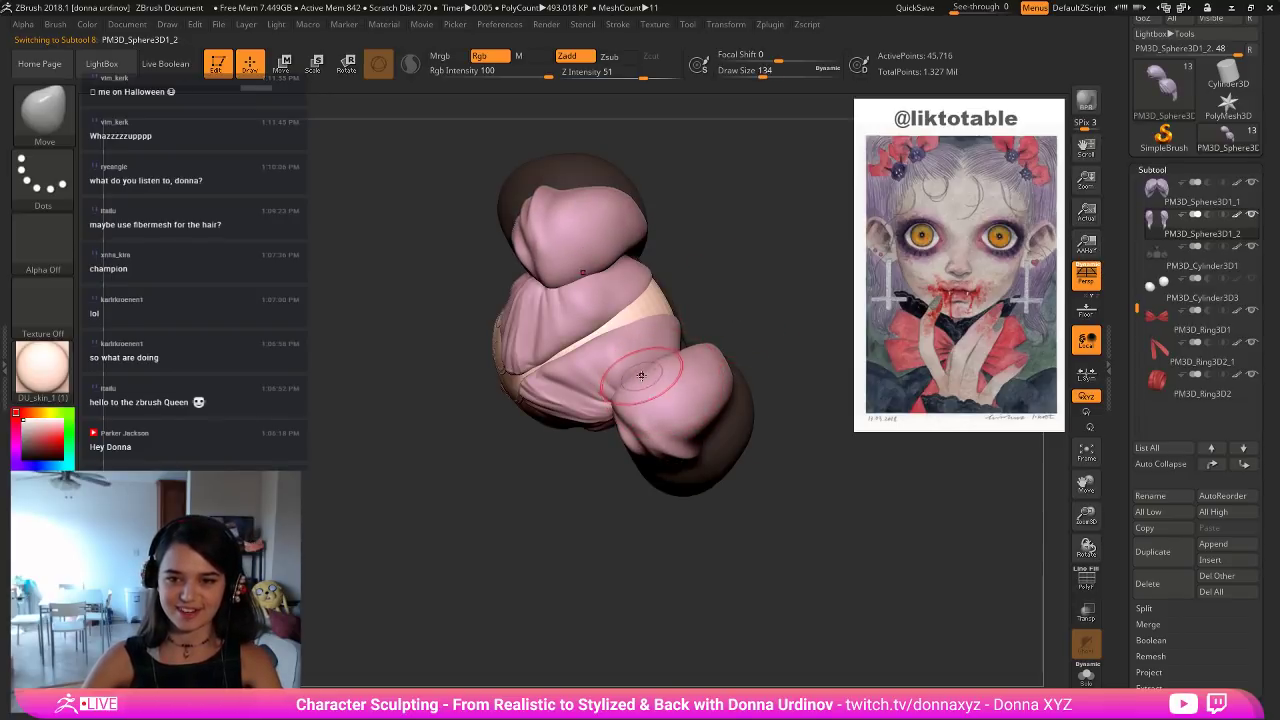
key("bracketright")
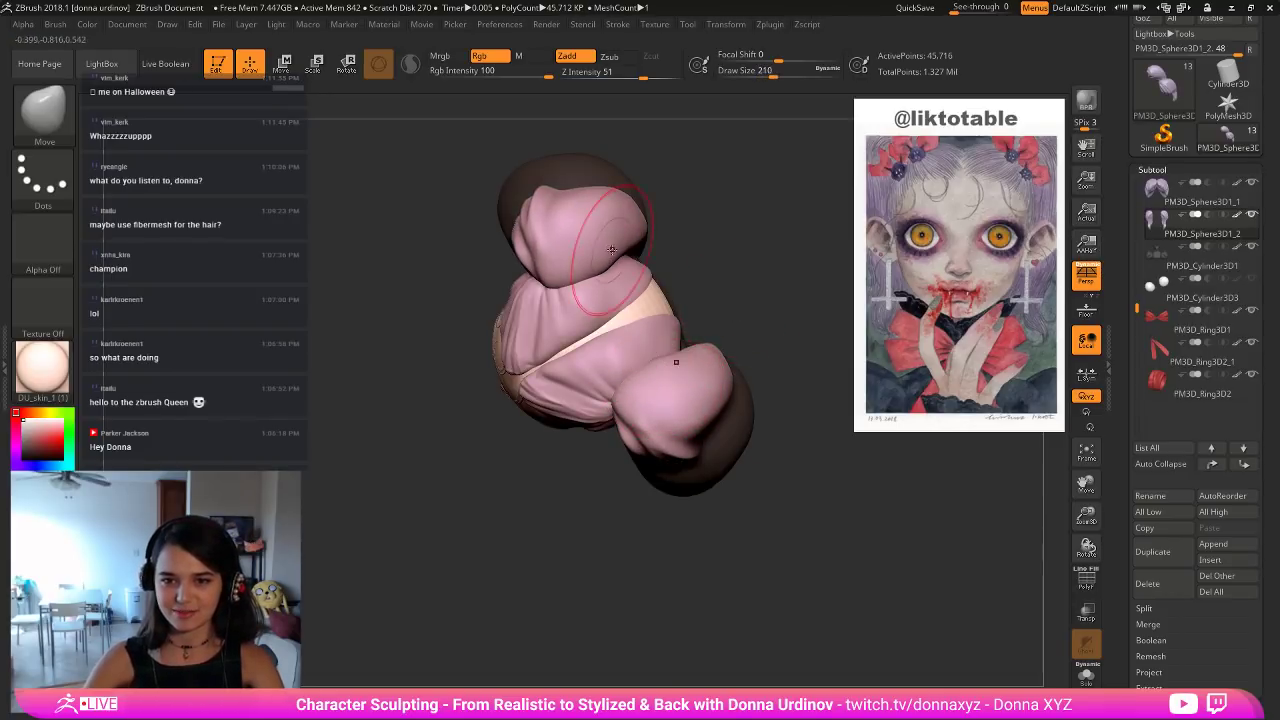
key("bracketright")
left_click_drag(606, 264, 631, 239)
left_click_drag(565, 264, 548, 288)
key("bracketleft")
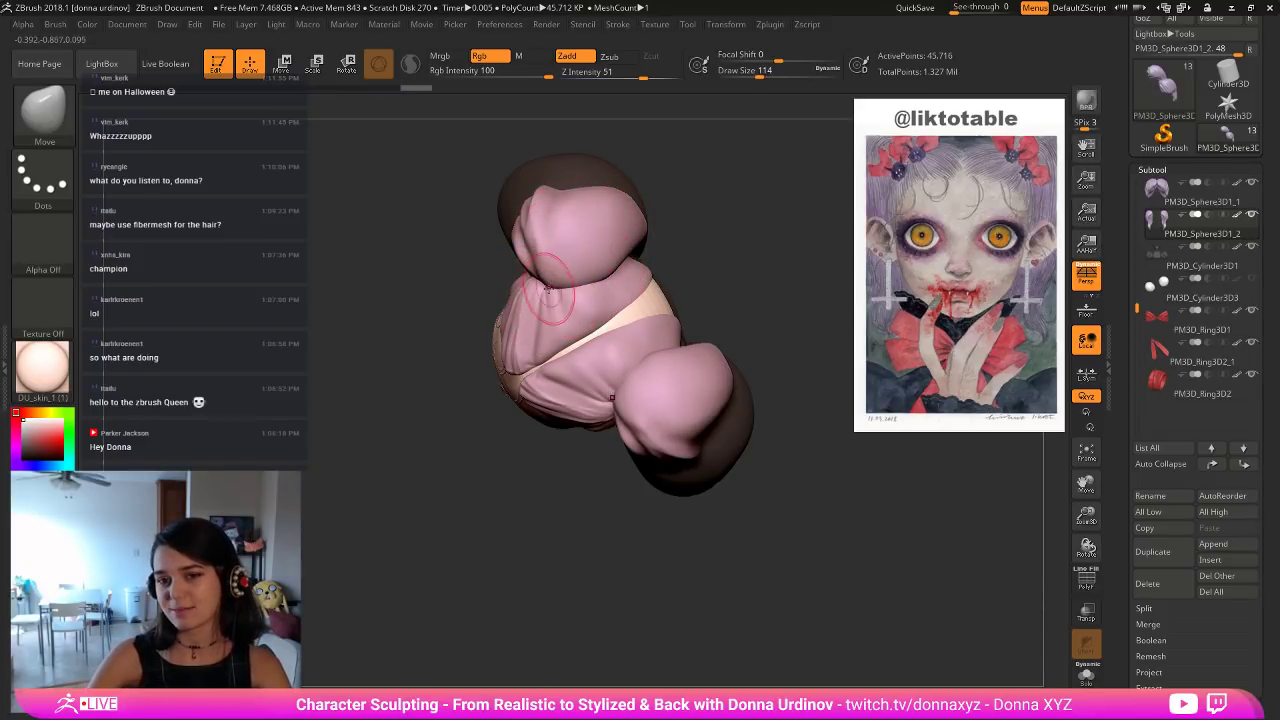
Reshape the folds at the forward edge of the pigtails' upper bulges, adjusting the Move brush draw size to 130.
left_click_drag(726, 211, 650, 235)
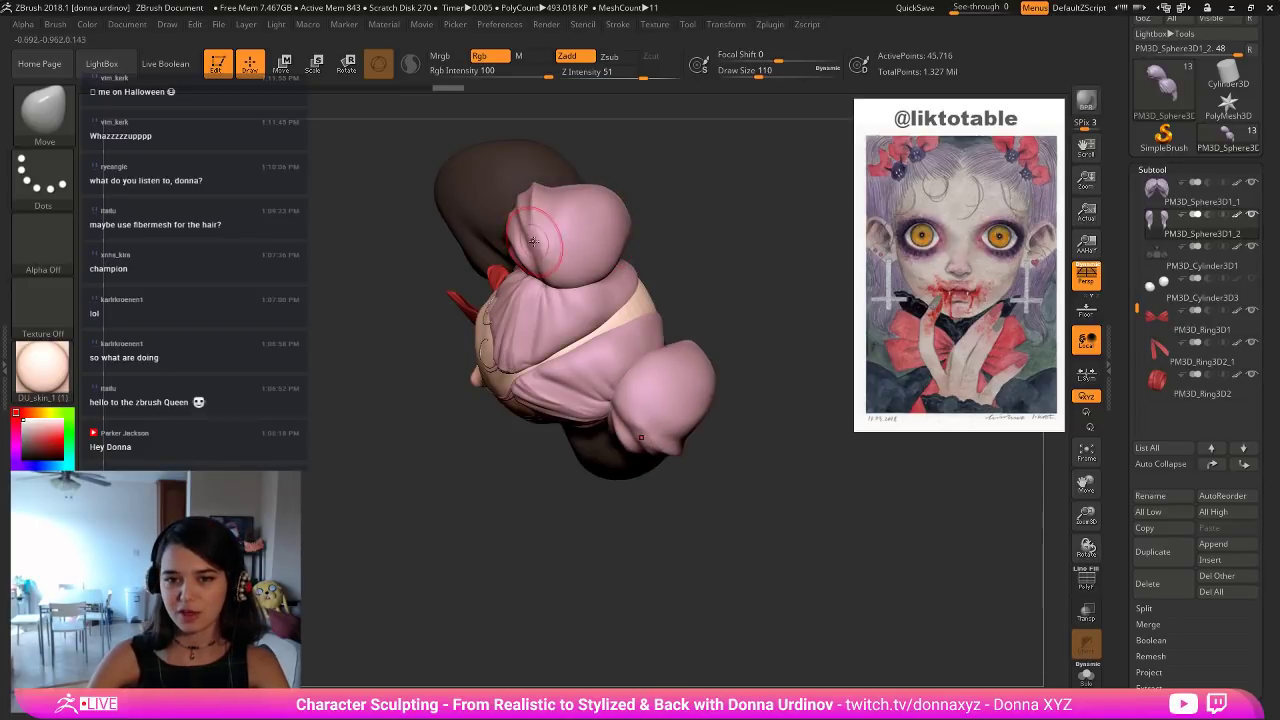
mouse_move(528, 246)
left_mouse_down()
mouse_move(540, 275)
mouse_move(507, 237)
mouse_move(544, 283)
left_mouse_up()
key("bracketright")
key("bracketright")
key("bracketleft")
key("bracketleft")
key("bracketleft")
key("bracketleft")
left_click_drag(519, 231, 516, 236)
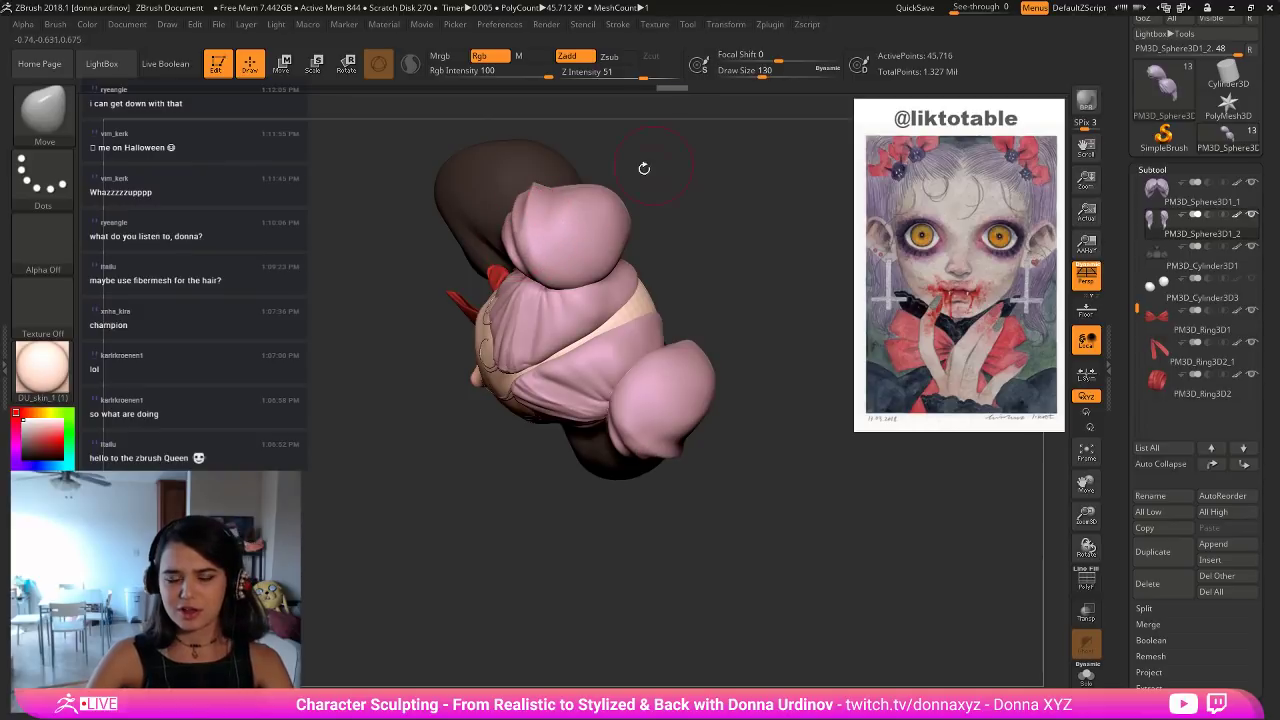
Adjust the hanging ends of the pigtails from the front, enlarging the Move brush draw size to 306, and check the bust's silhouette.
mouse_move(644, 168)
left_mouse_down()
mouse_move(755, 430)
mouse_move(766, 320)
mouse_move(796, 260)
mouse_move(730, 164)
mouse_move(635, 184)
left_mouse_up()
key("bracketright")
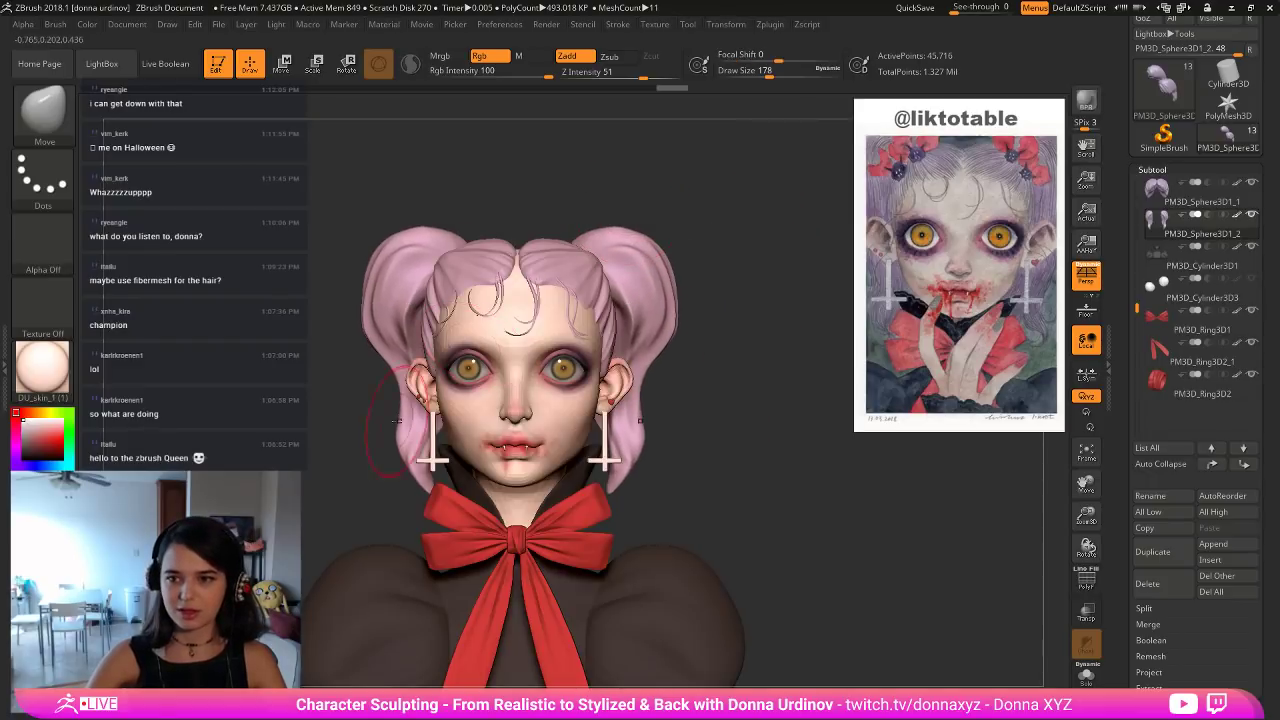
key("bracketright")
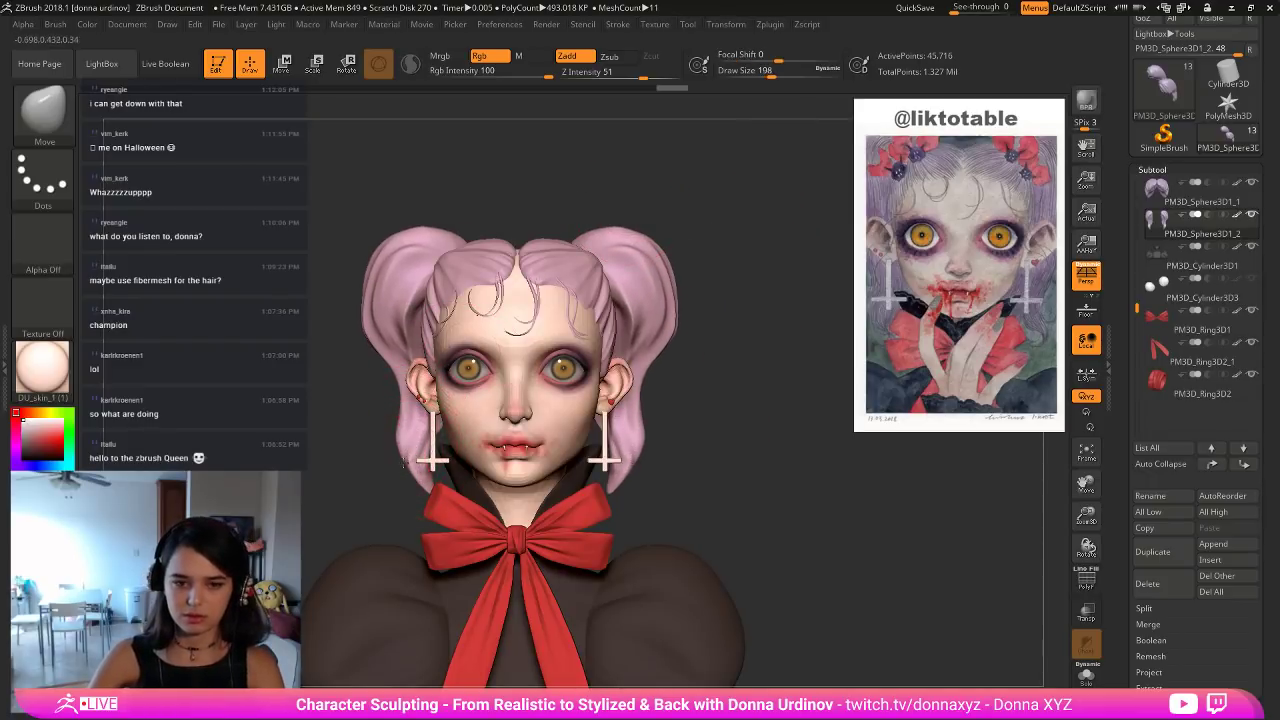
key("bracketright")
key("bracketright")
key("bracketright")
key("bracketright")
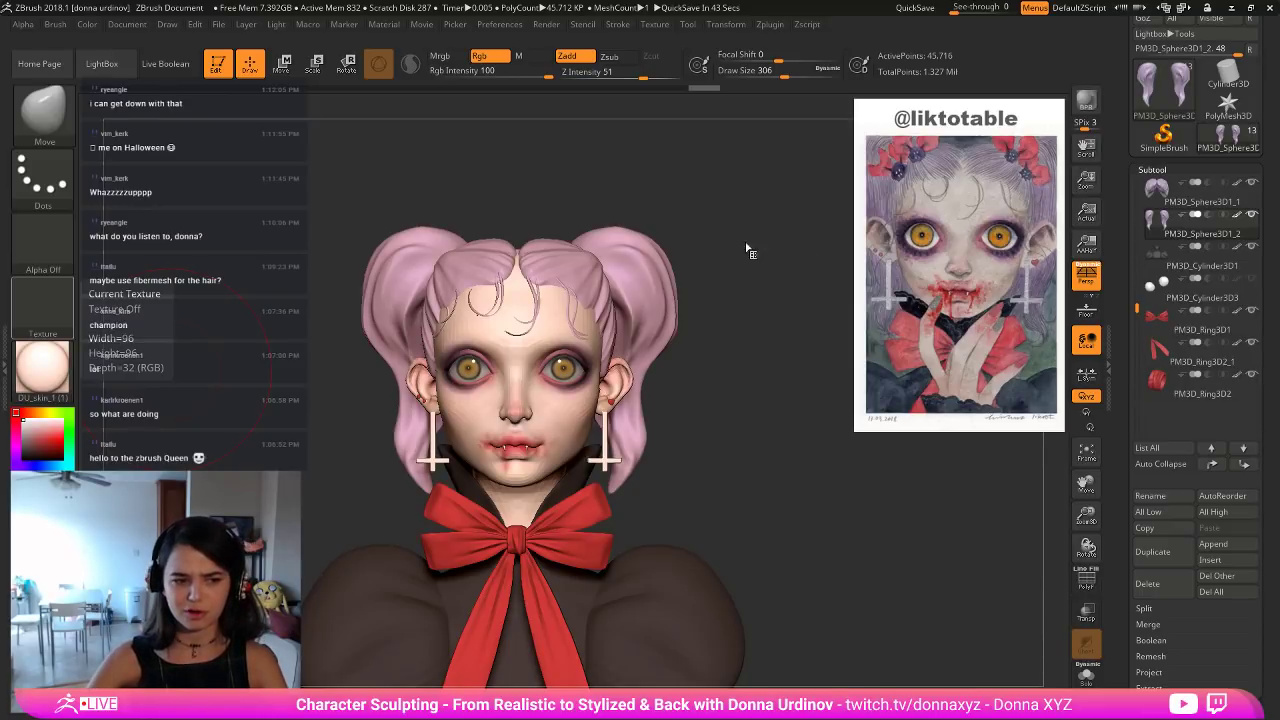
left_click_drag(750, 250, 772, 277)
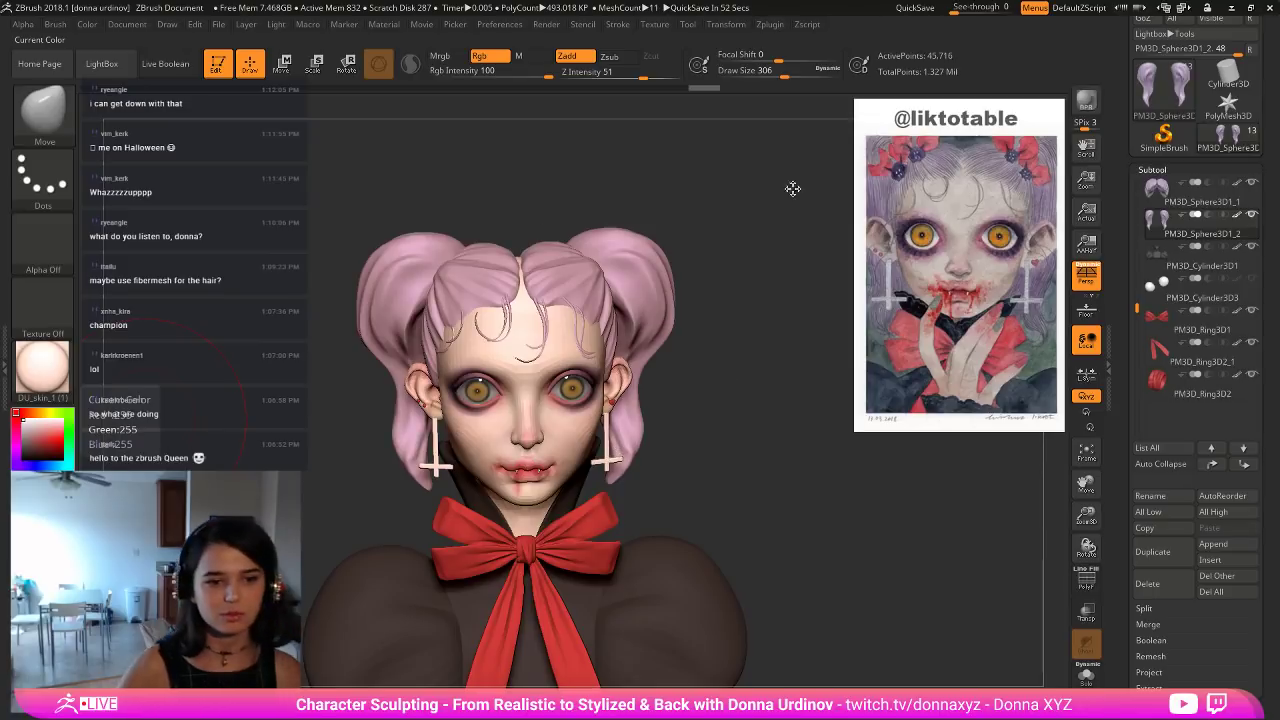
left_click_drag(563, 169, 640, 172)
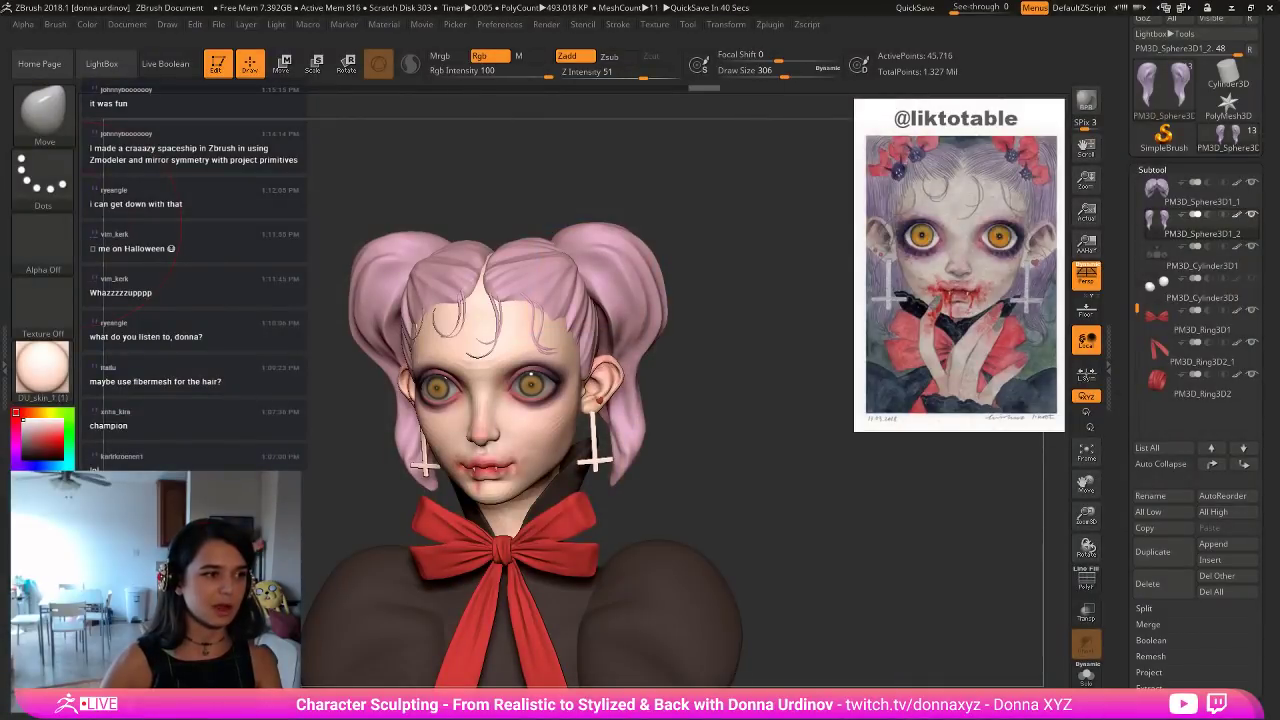
Switch to the venlady.tbscene scene in Marmoset Toolbag and examine the gowned character's headdress, face and bodice up close.
left_click_drag(0, 140, 560, 144)
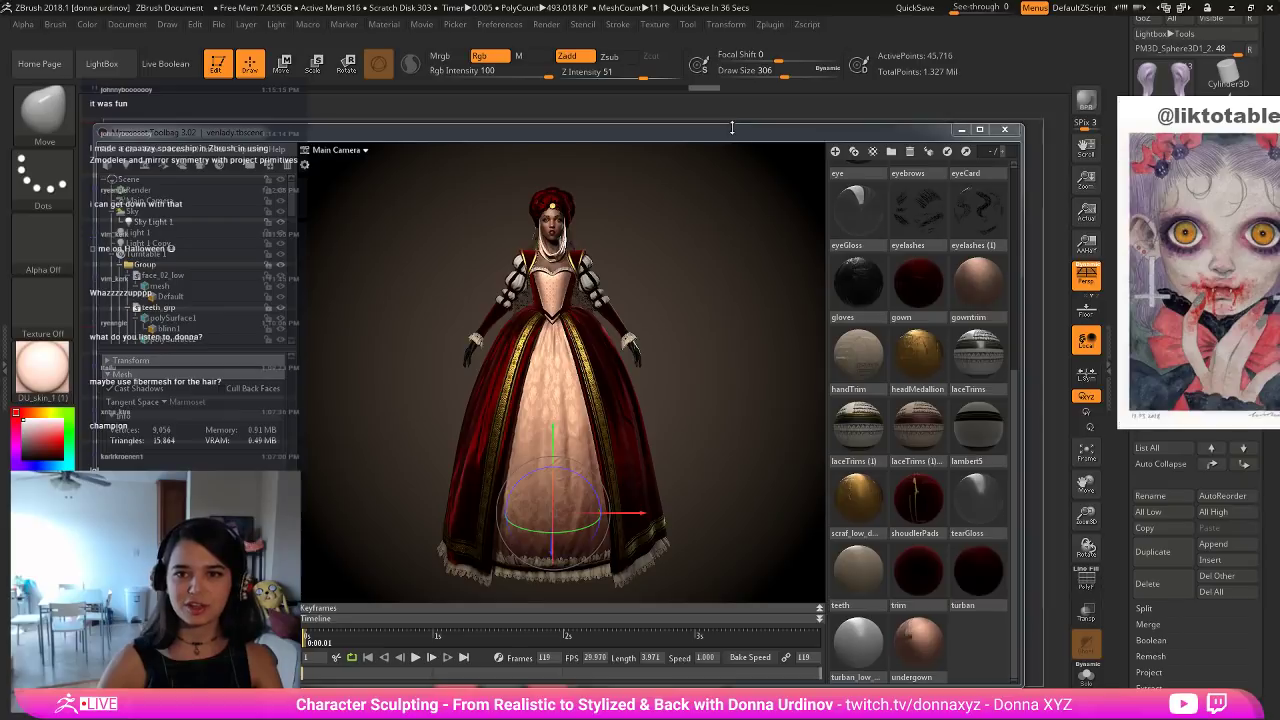
left_click_drag(731, 127, 731, 40)
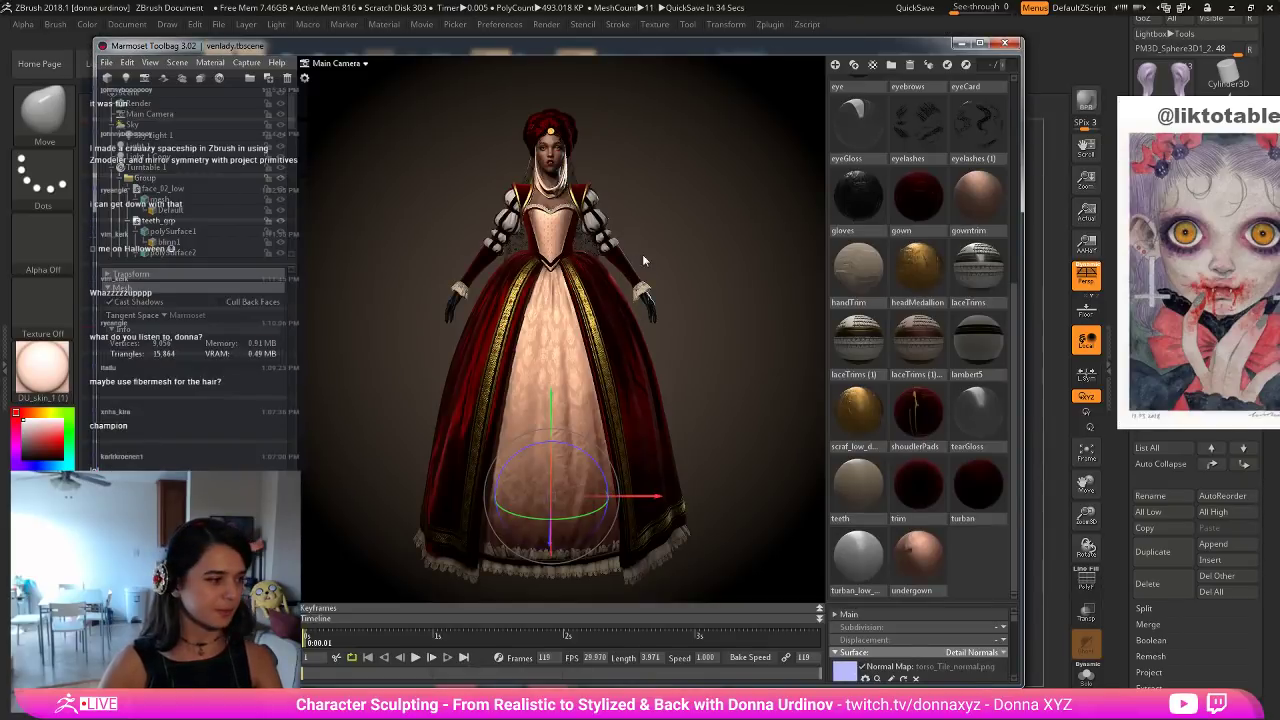
mouse_move(631, 258)
left_mouse_down("alt")
mouse_move(658, 298)
mouse_move(647, 265)
left_mouse_up("alt")
middle_click_drag(647, 265, 607, 396, "alt")
scroll(585, 349, "up", 6)
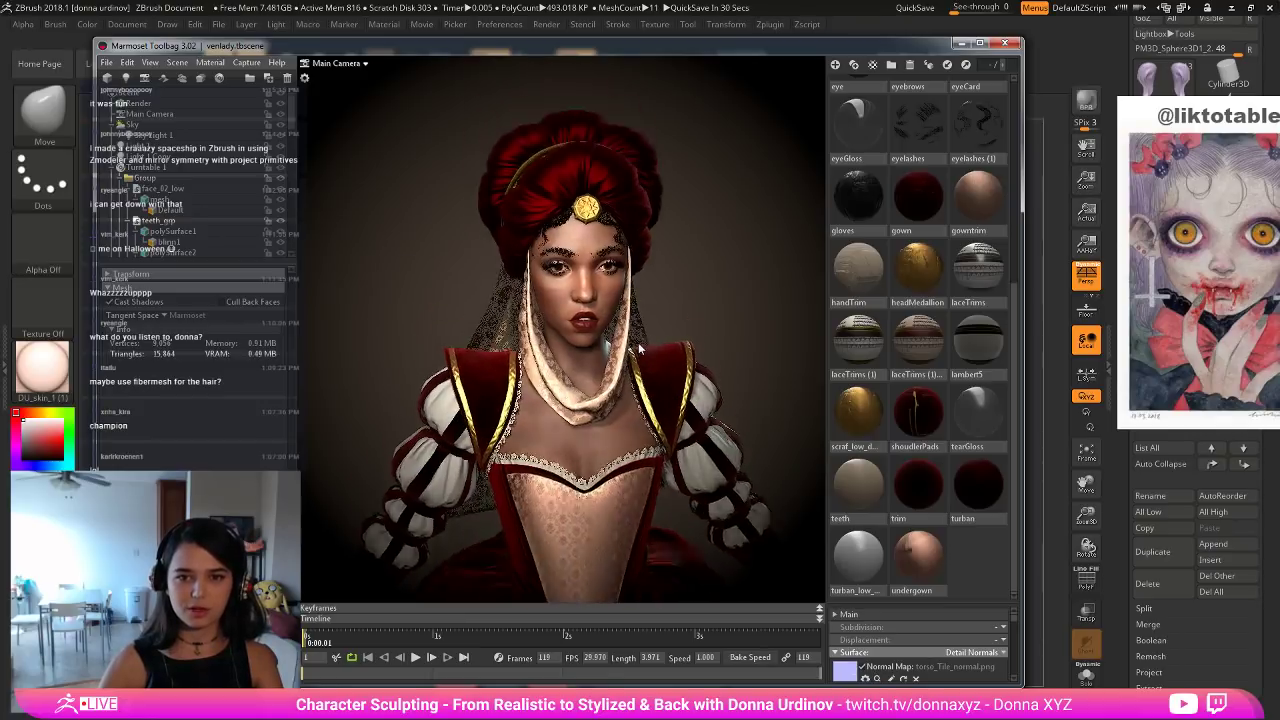
middle_click_drag(640, 348, 666, 406, "alt")
middle_click_drag(656, 462, 620, 282, "alt")
left_click_drag(620, 282, 621, 307, "alt")
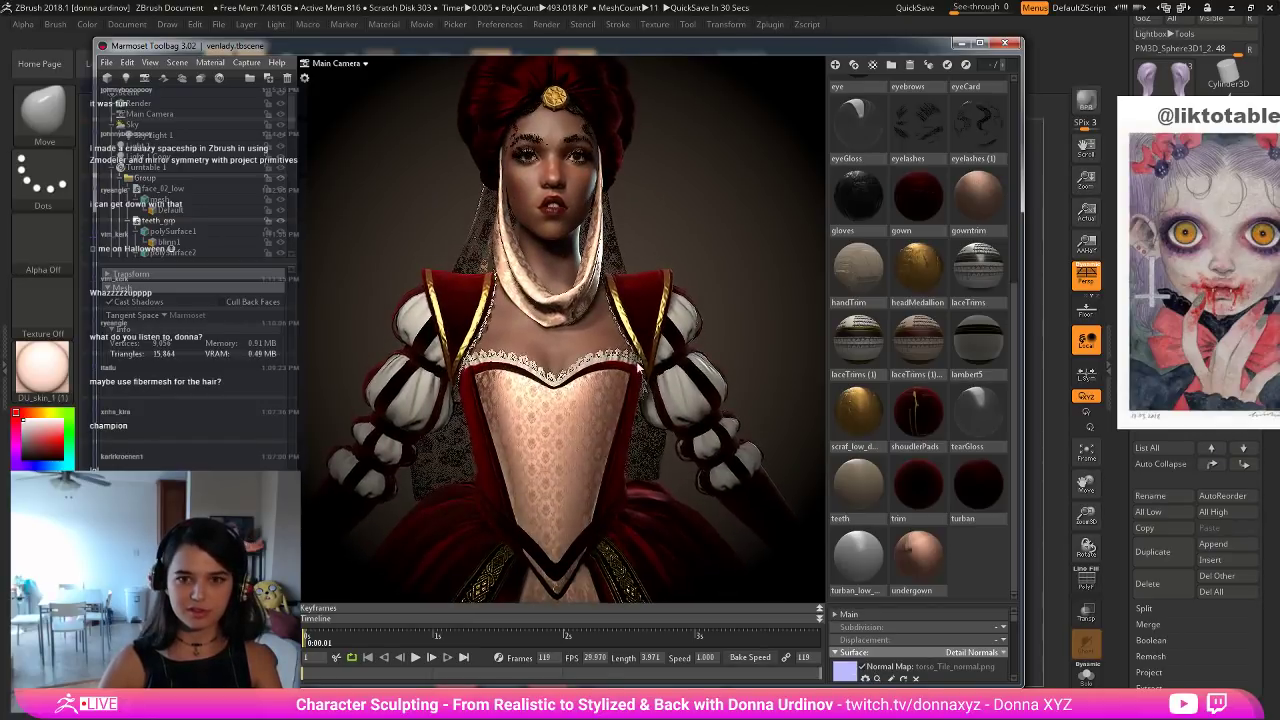
middle_click_drag(621, 307, 655, 452, "alt")
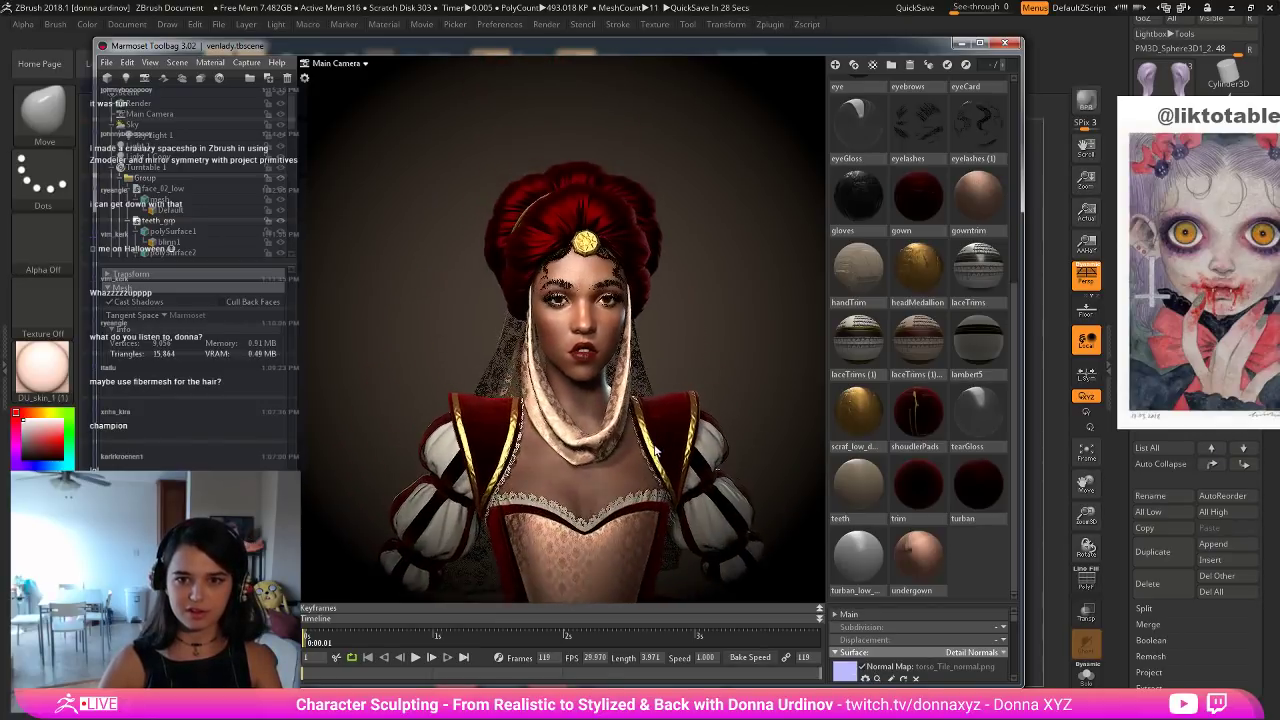
Maximize the Marmoset Toolbag window and examine the character from the upper body to the full length of the gown.
left_click(978, 44)
left_click_drag(758, 429, 663, 328)
middle_click_drag(663, 328, 731, 382, "alt")
mouse_move(731, 382)
left_mouse_down("alt")
mouse_move(768, 383)
mouse_move(710, 376)
mouse_move(722, 385)
left_mouse_up("alt")
right_click_drag(722, 385, 712, 520, "alt")
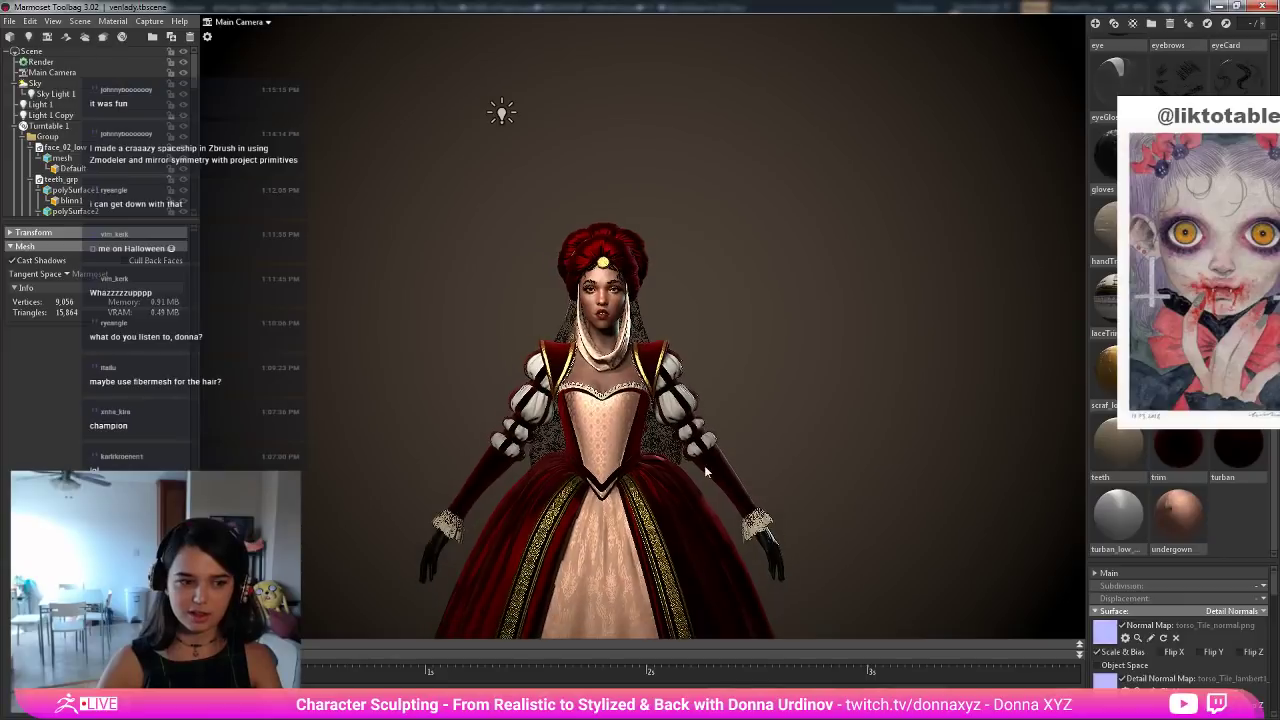
middle_click_drag(712, 520, 755, 396, "alt")
left_click_drag(755, 397, 778, 433)
middle_click_drag(778, 433, 718, 319, "alt")
mouse_move(718, 319)
left_mouse_down("alt")
mouse_move(843, 378)
mouse_move(791, 388)
mouse_move(767, 352)
mouse_move(701, 314)
mouse_move(736, 336)
left_mouse_up("alt")
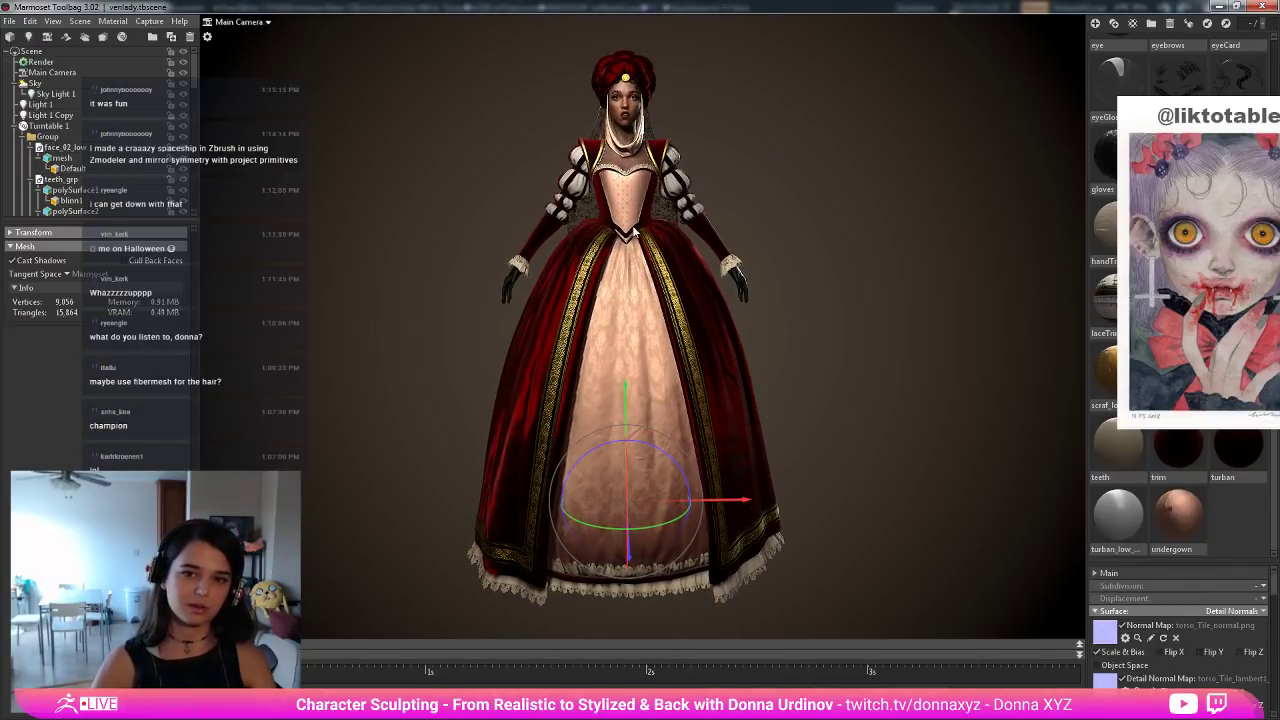
Examine the turban and head up close with the turban mesh selected, then return to the figure and clear the selection.
scroll(667, 269, "down", 3)
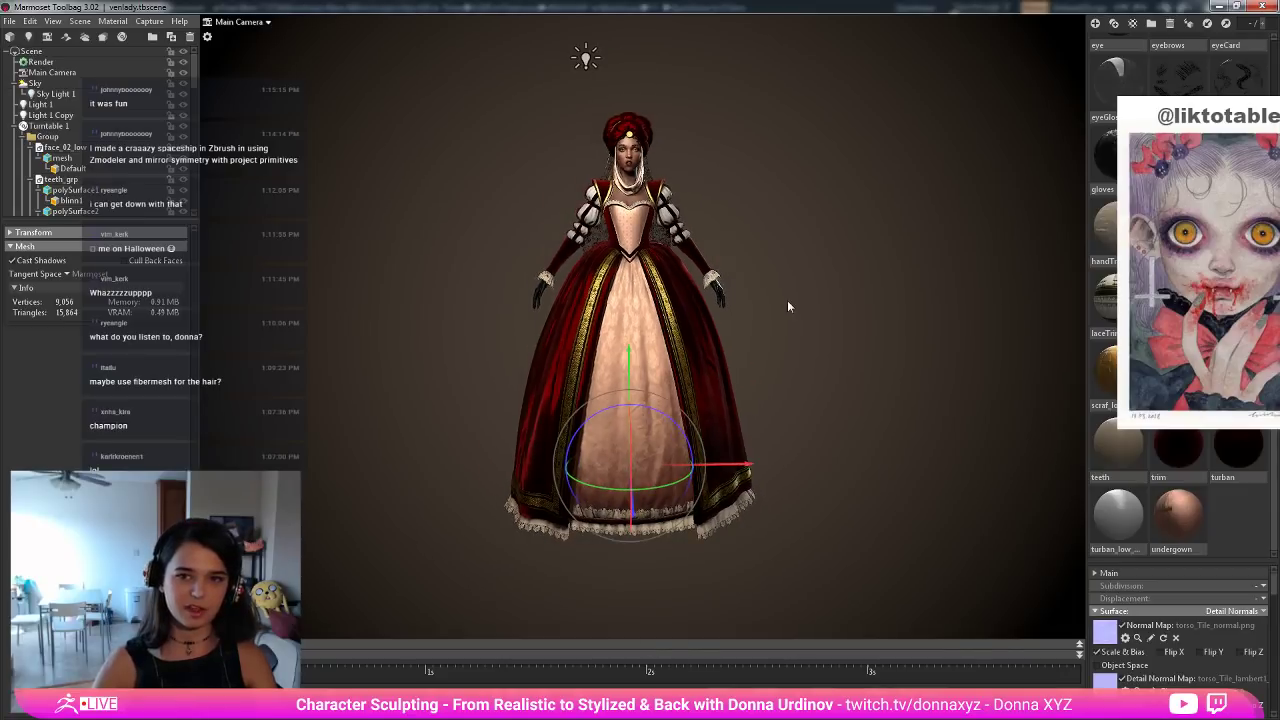
middle_click_drag(787, 302, 792, 382)
scroll(792, 382, "up", 2)
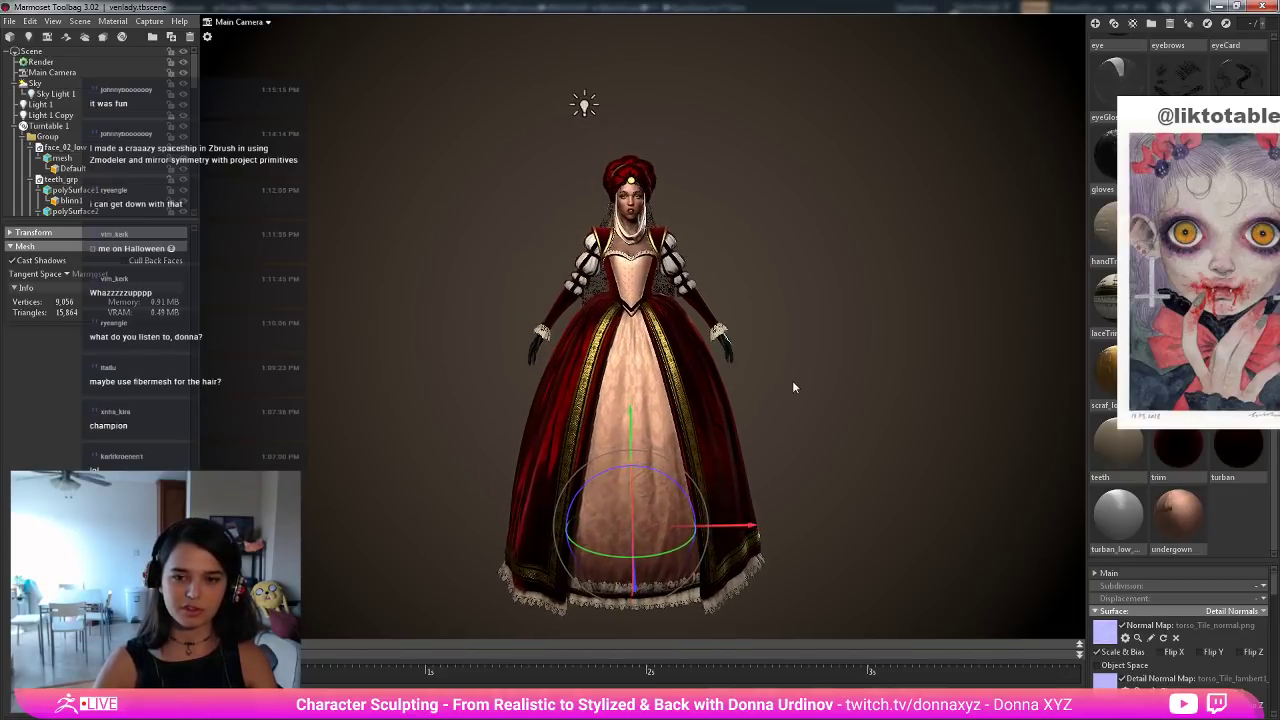
middle_click_drag(657, 198, 655, 404)
scroll(621, 281, "up", 5)
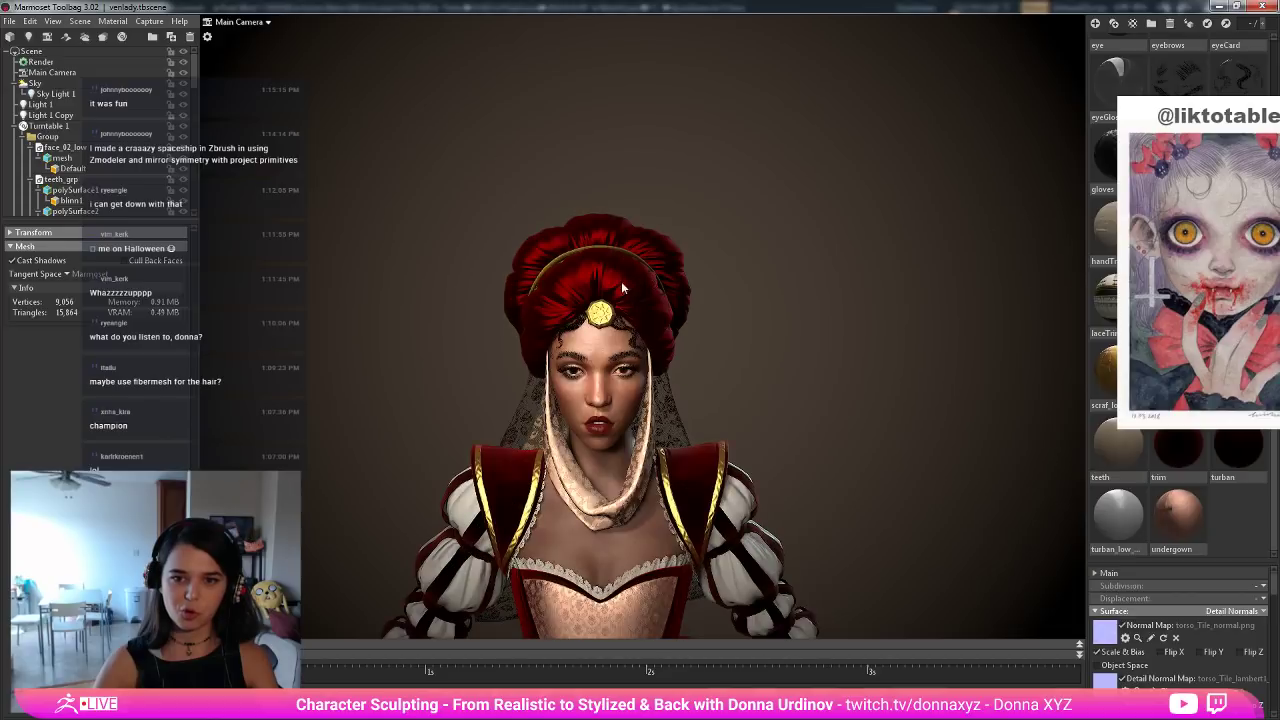
left_click(610, 263)
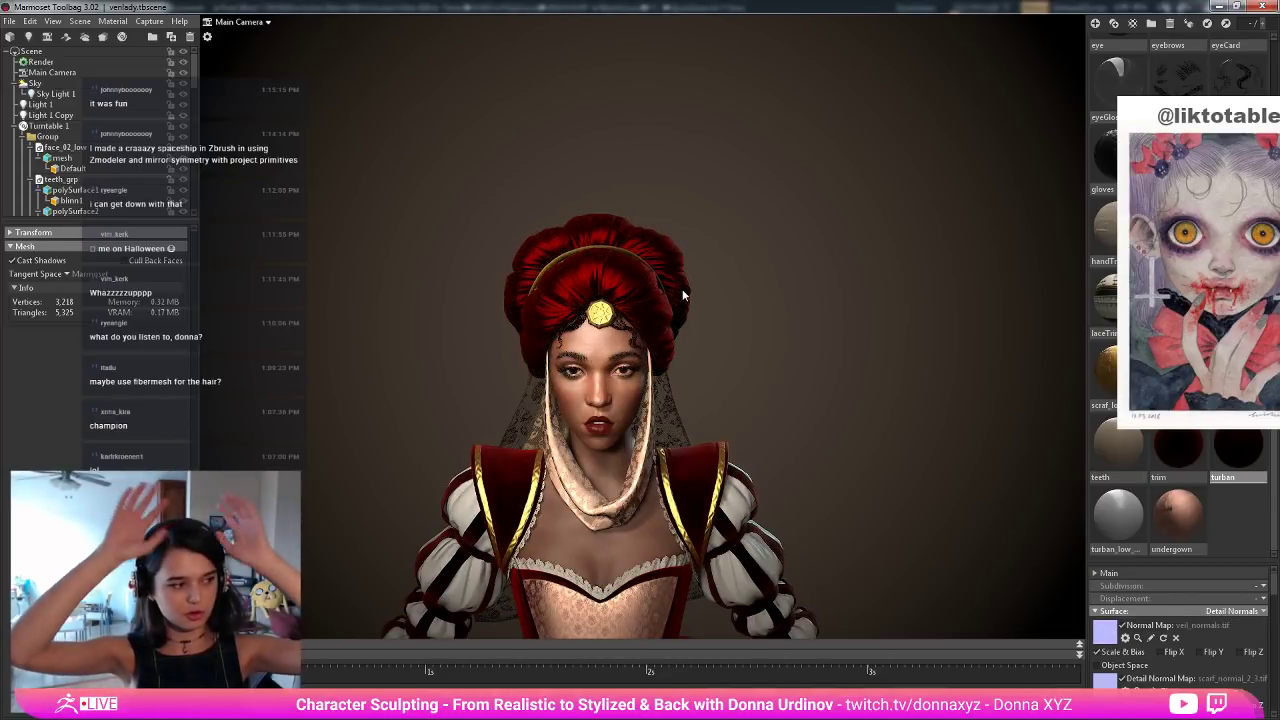
scroll(716, 332, "down", 3)
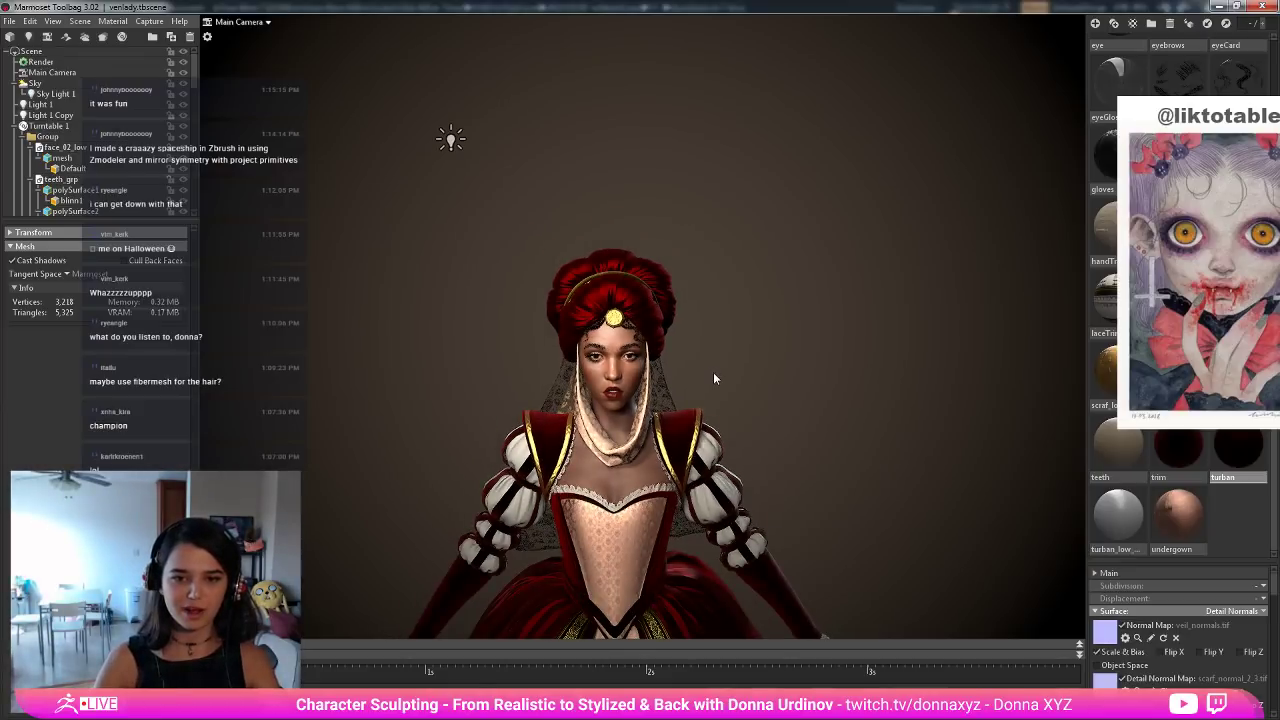
scroll(713, 372, "down", 3)
middle_click_drag(717, 440, 710, 261)
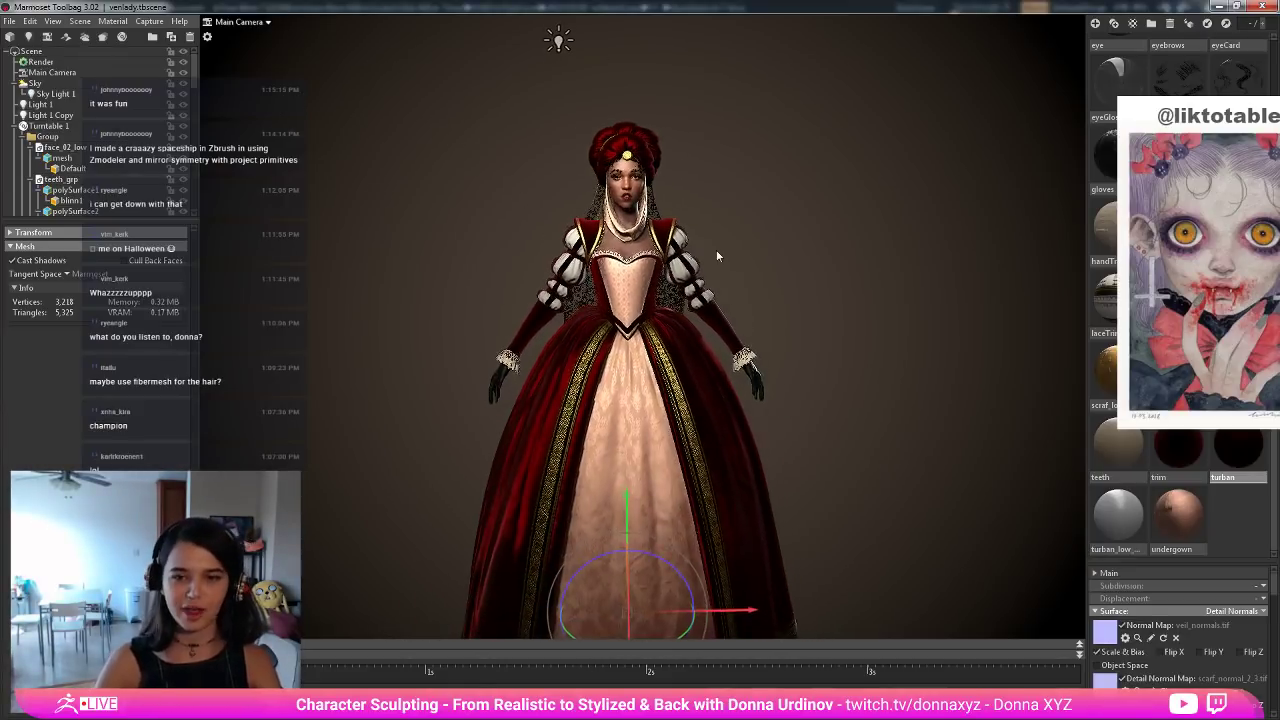
left_click(772, 265)
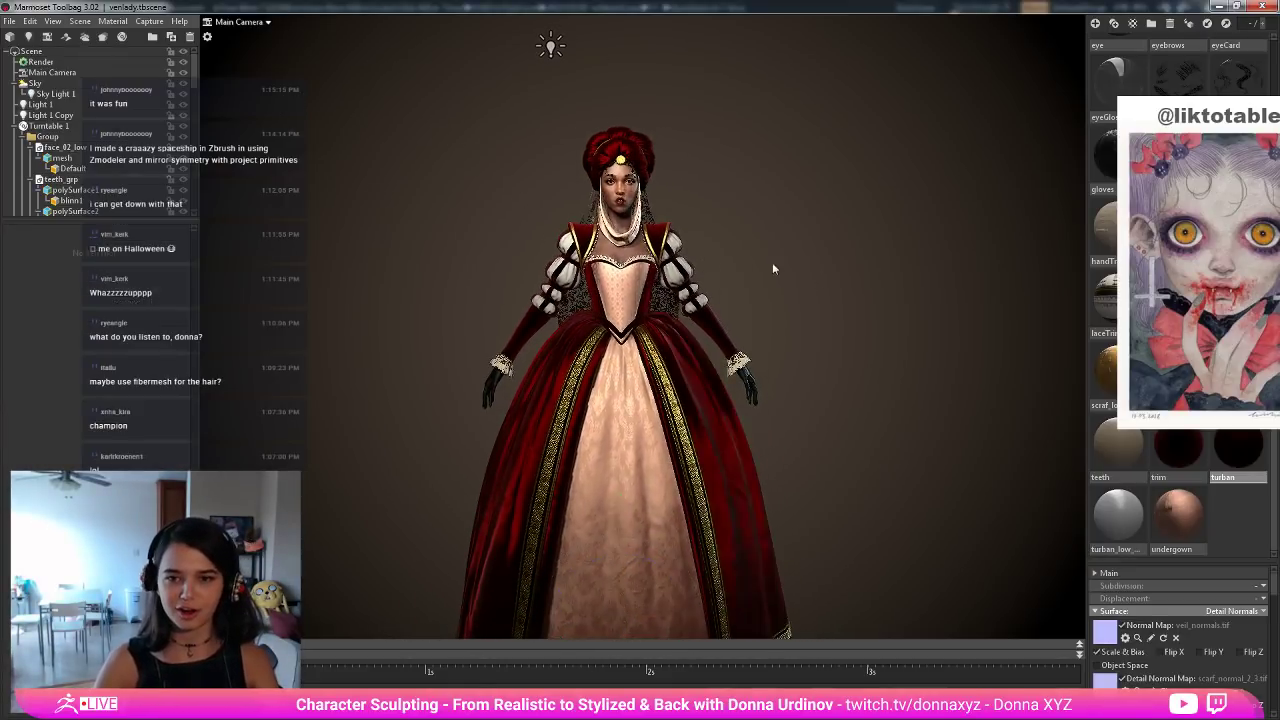
Rotate the scene lighting around the figure and examine the selected gown from the side and front.
left_click_drag(772, 265, 890, 265, "shift")
left_click_drag(640, 250, 648, 285, "shift")
left_click(665, 495)
left_click(763, 395)
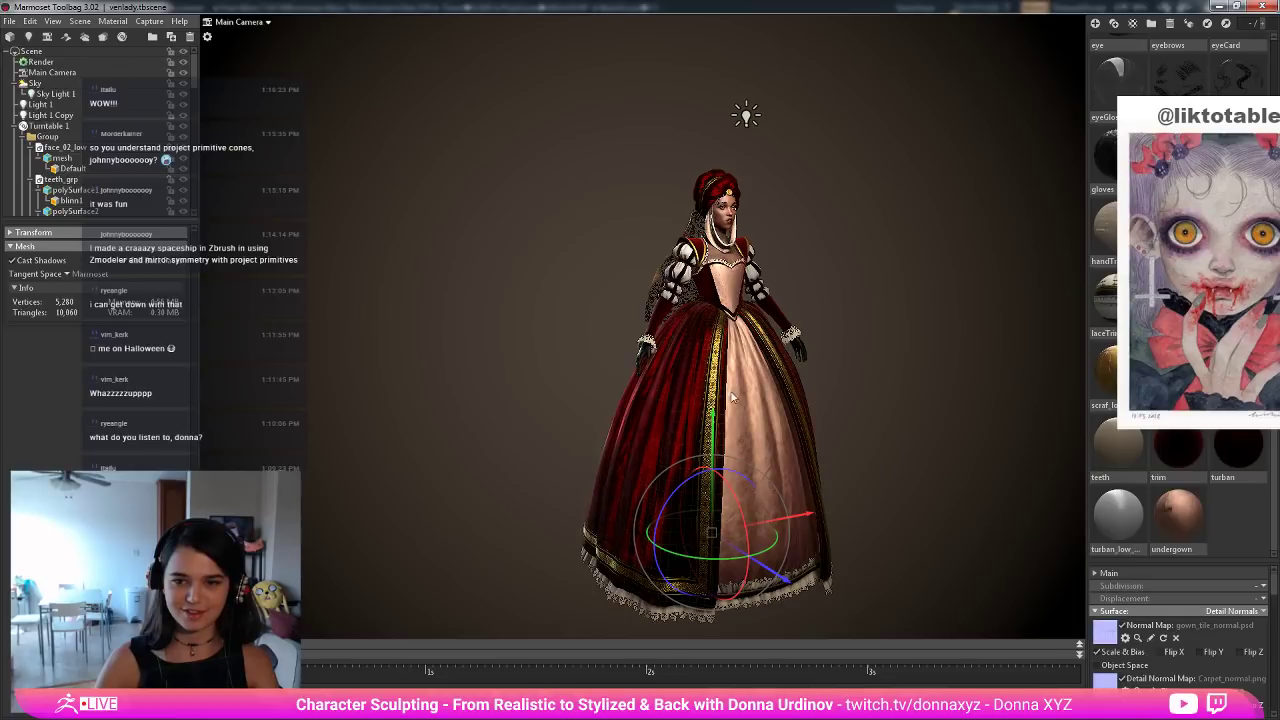
left_click_drag(841, 396, 689, 360)
scroll(689, 354, "up", 5)
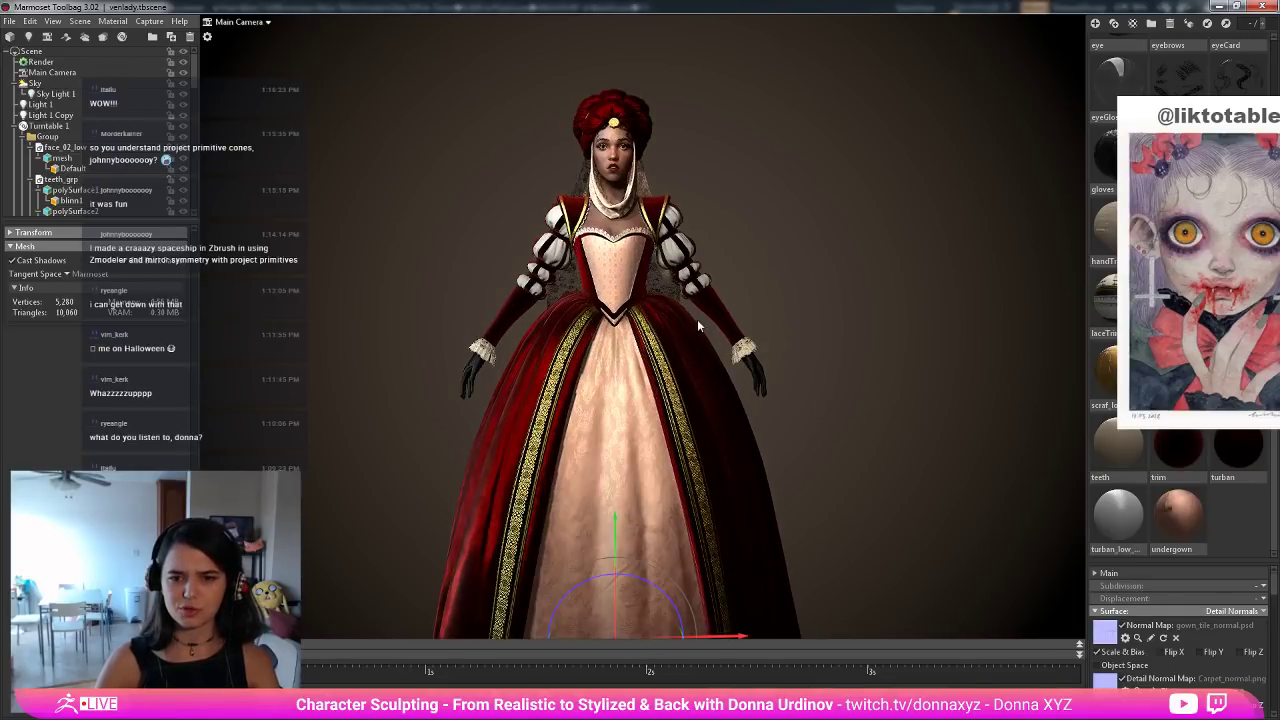
Select the dress's torso mesh, clear the selection, and examine the patterned bodice and puffed sleeves from near and far.
left_click(615, 377)
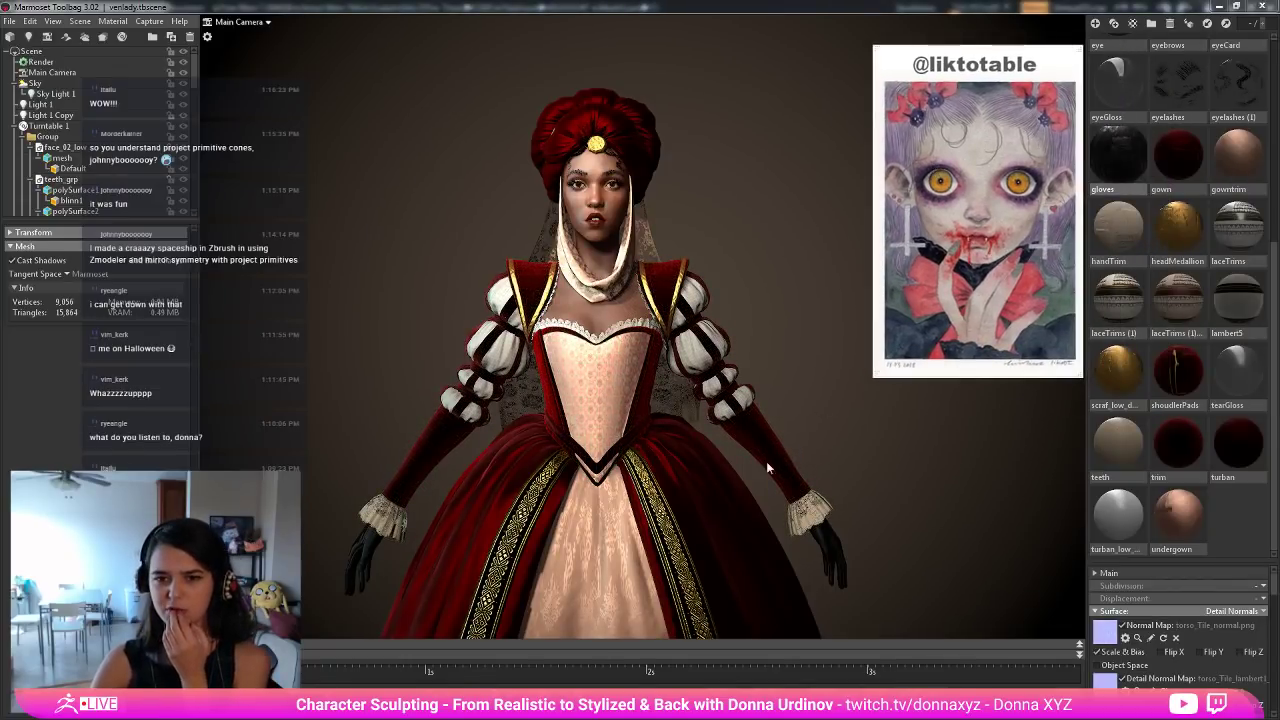
left_click(801, 400)
scroll(802, 402, "down", 4)
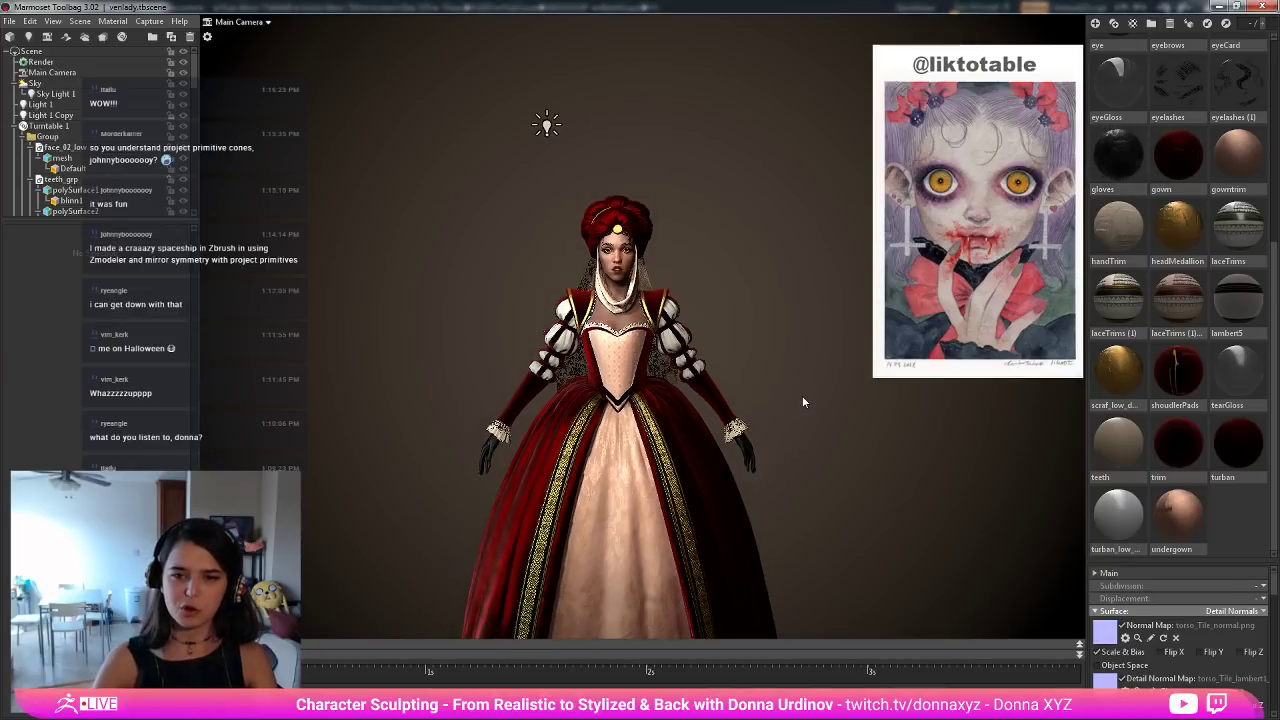
mouse_move(802, 395)
left_mouse_down()
mouse_move(828, 402)
mouse_move(803, 408)
left_mouse_up()
scroll(725, 410, "up", 5)
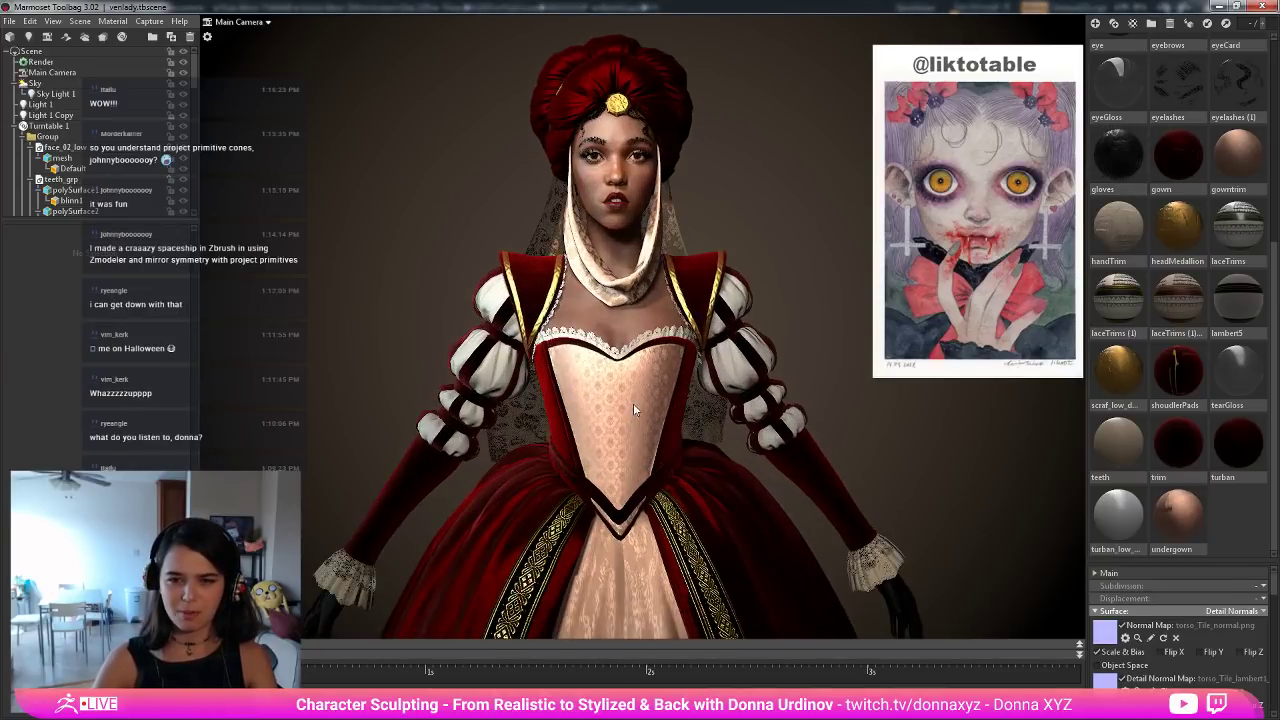
scroll(737, 440, "down", 5)
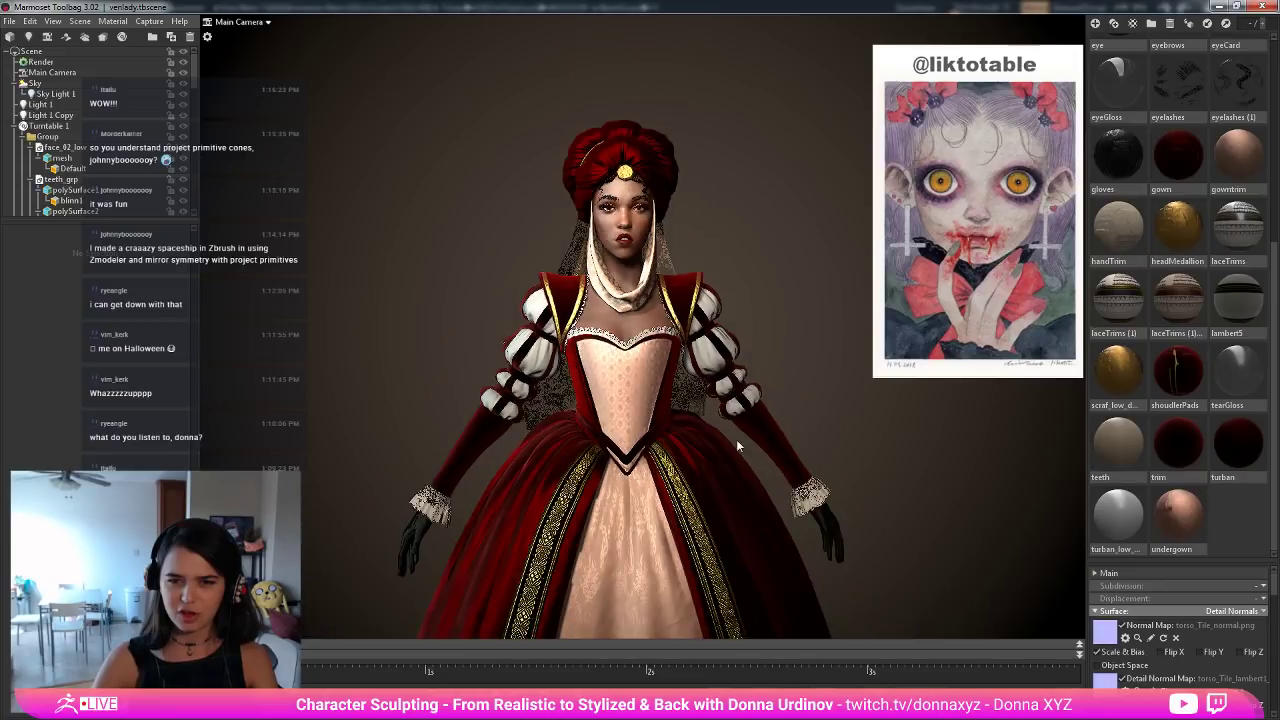
left_click_drag(737, 440, 746, 412)
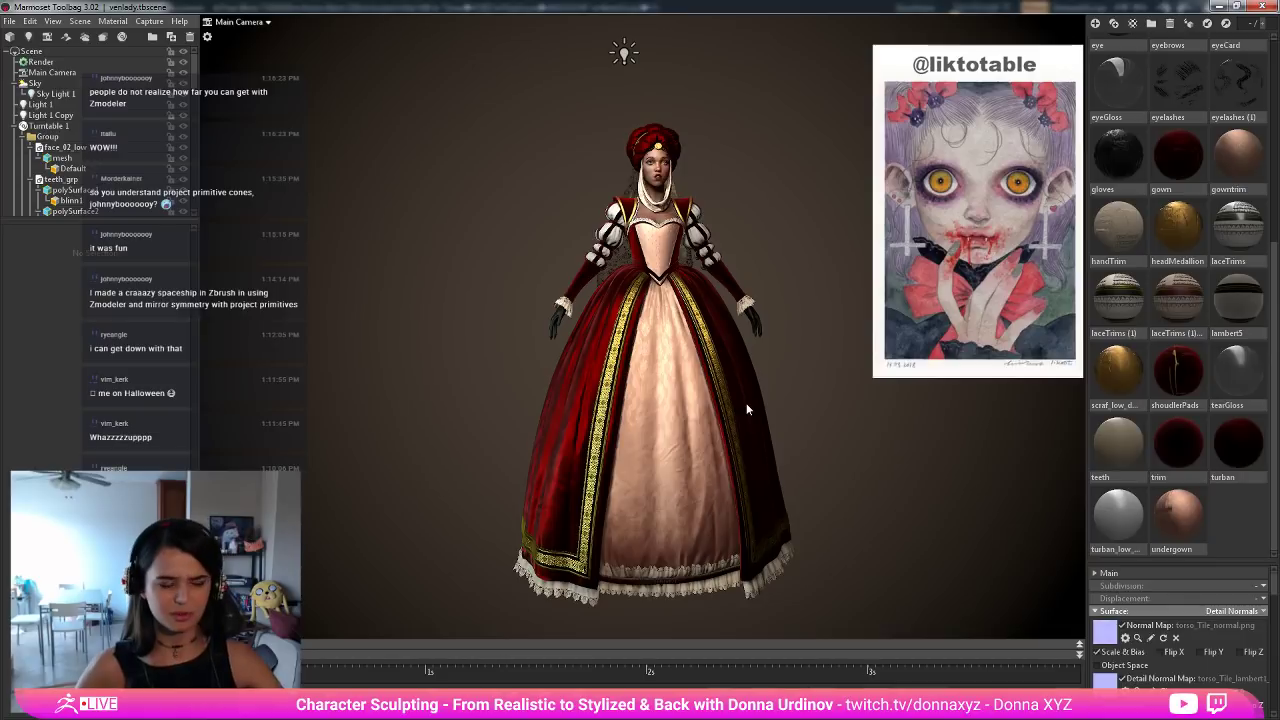
Compare the whole figure's proportions at a distance with the upper-body costume details up close.
scroll(748, 330, "down", 3)
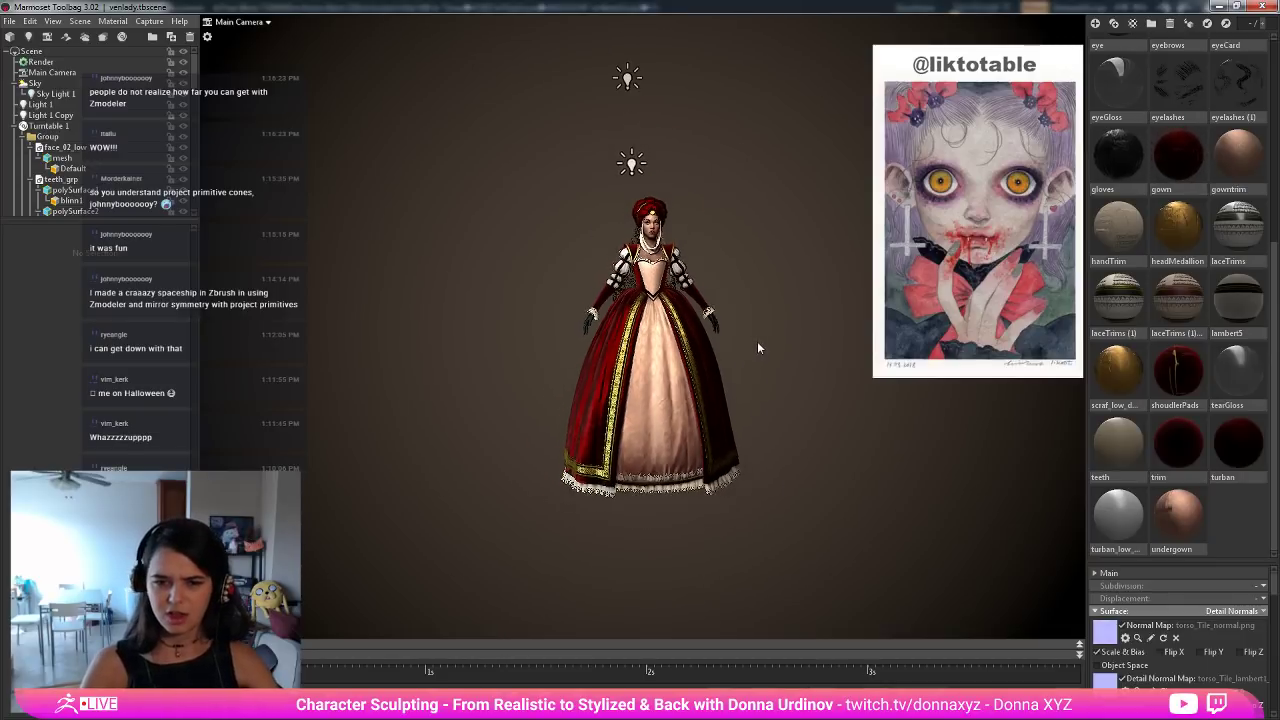
scroll(757, 341, "up", 5)
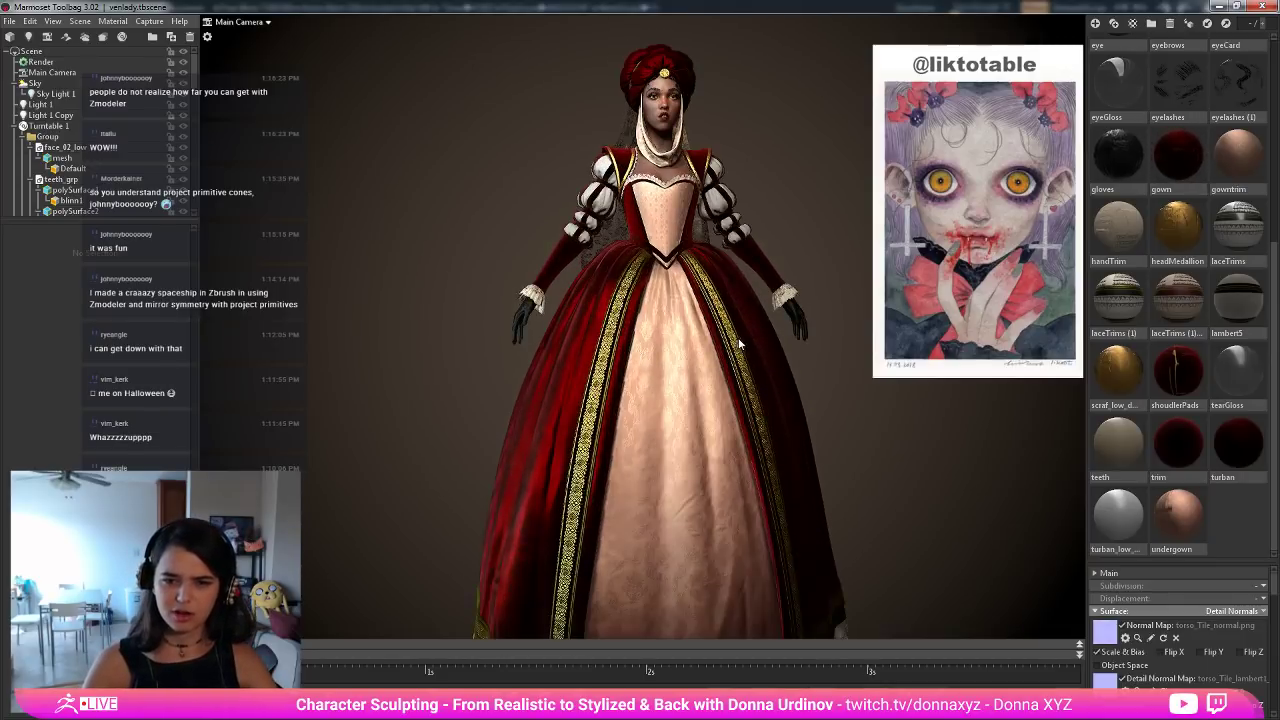
scroll(661, 420, "up", 4)
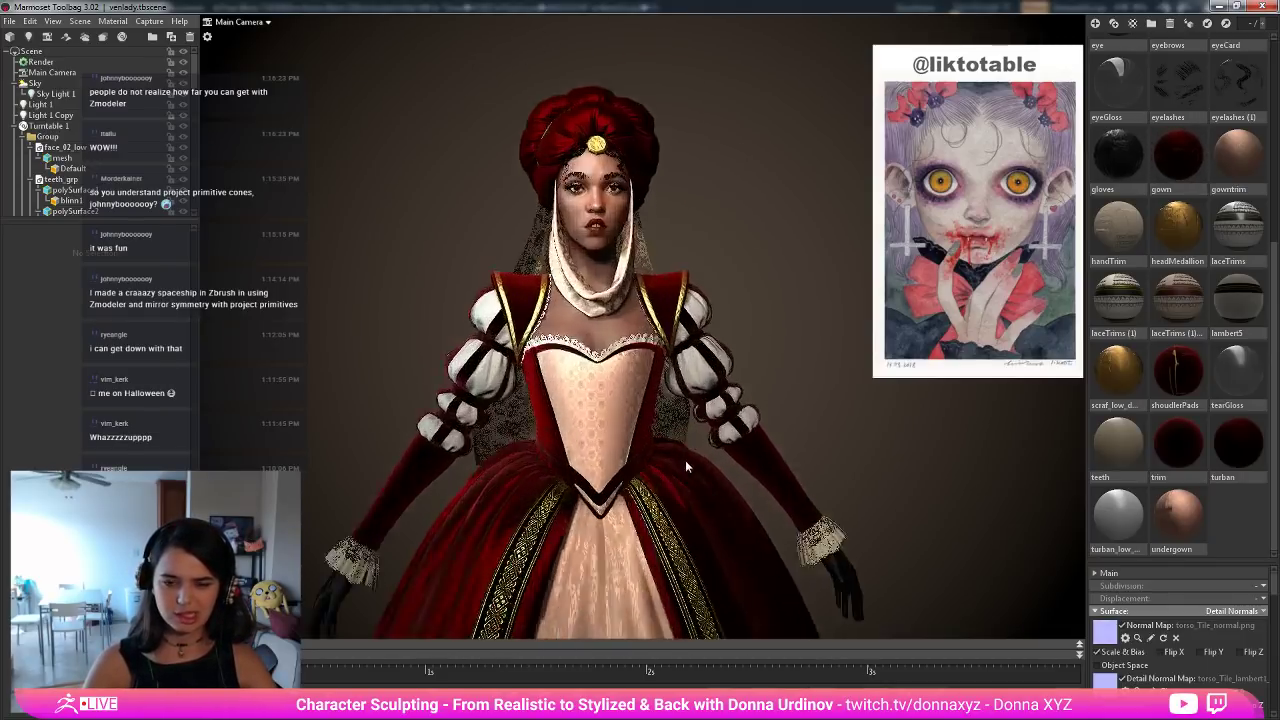
scroll(684, 458, "down", 3)
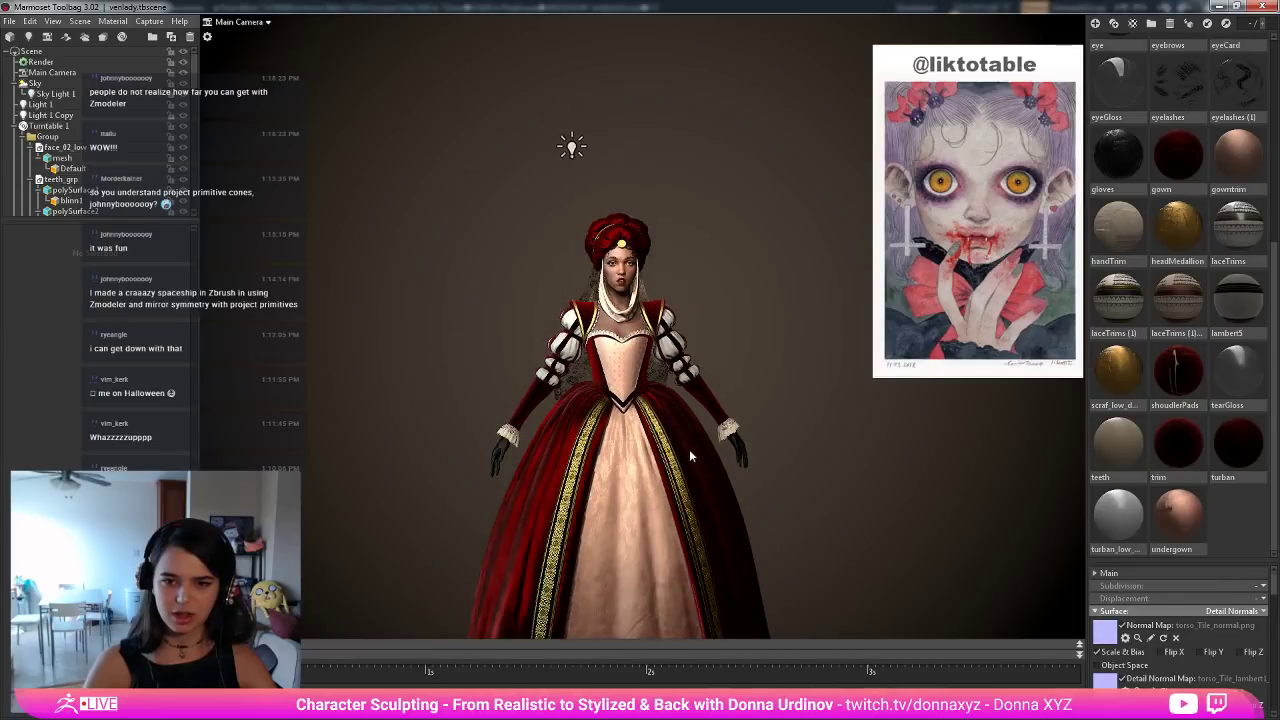
Select the lace trim mesh along the bodice neckline and examine it up close and from farther back.
scroll(654, 284, "up", 6)
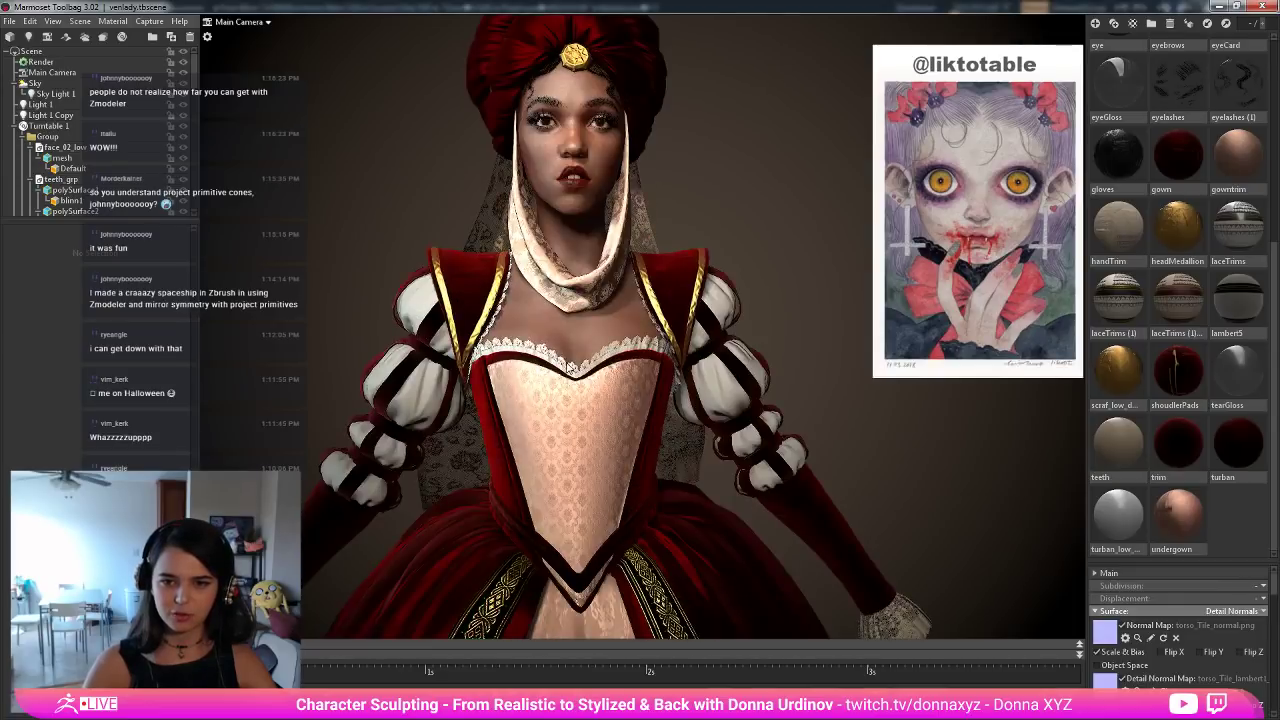
scroll(570, 368, "up", 3)
left_click(562, 386)
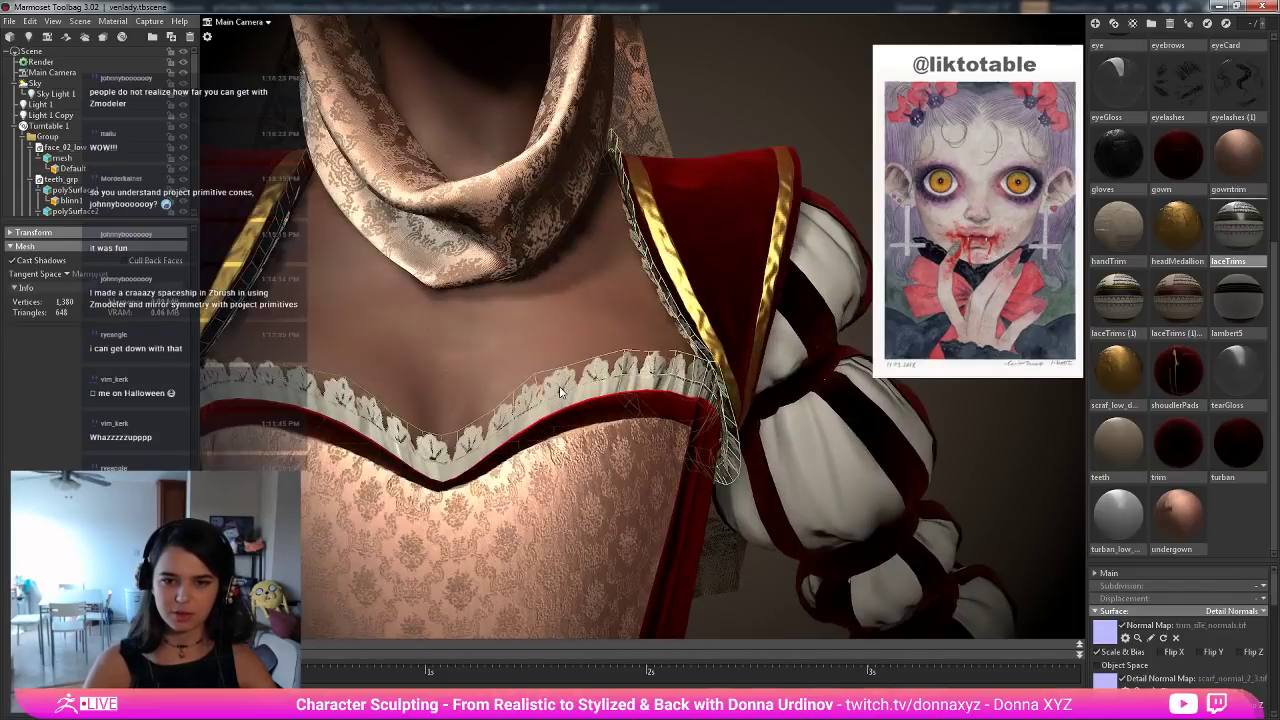
scroll(564, 390, "down", 3)
left_click(572, 372)
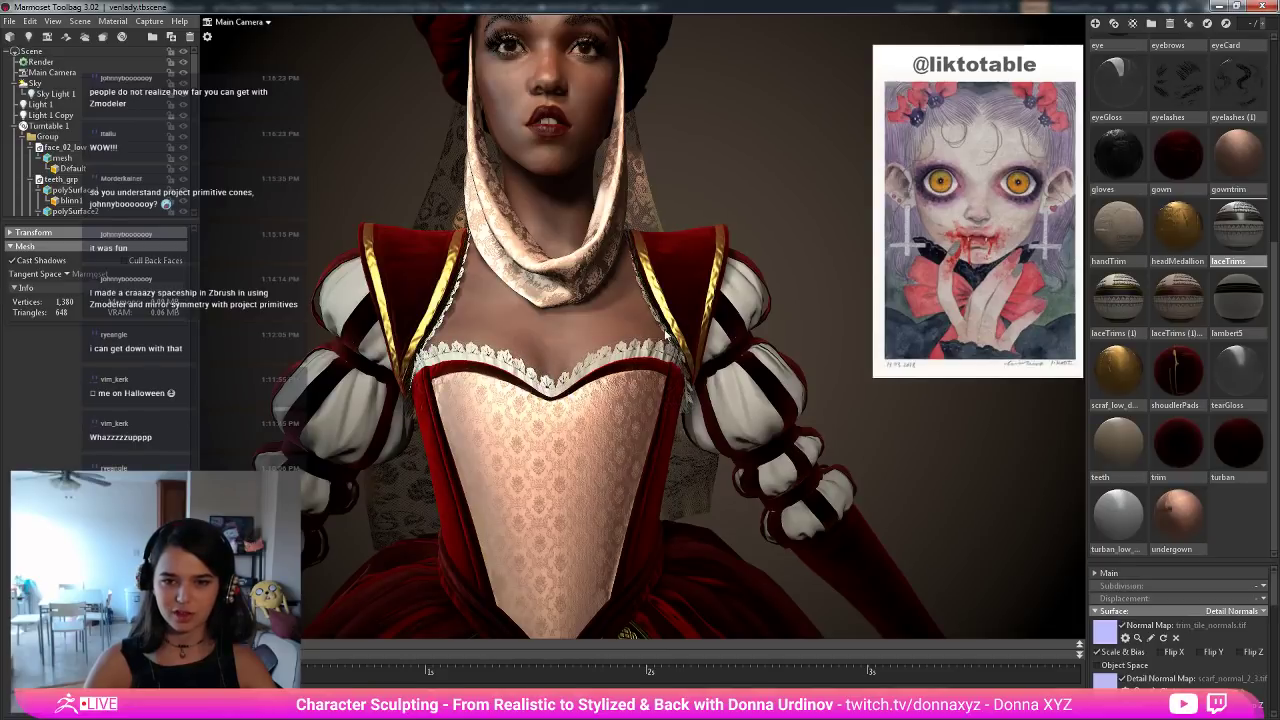
left_click(533, 386)
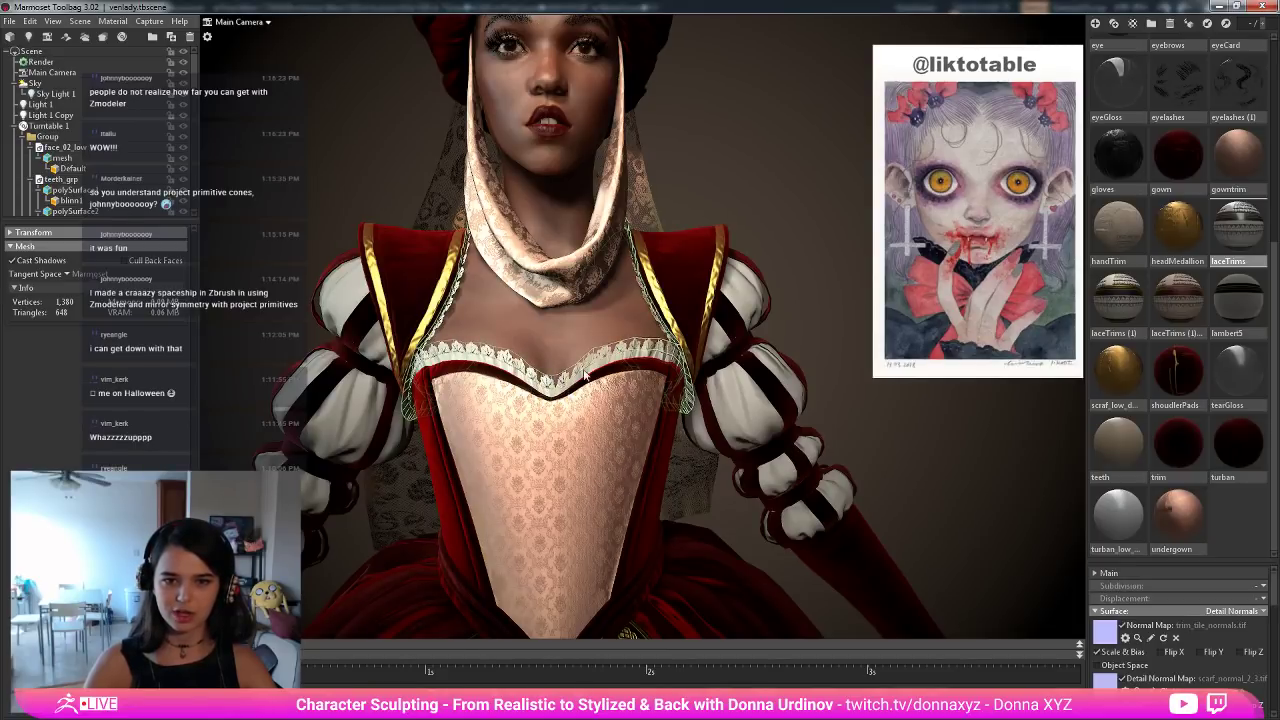
Examine the turban, face and bodice from the front and from a three-quarter angle.
scroll(690, 372, "down", 3)
scroll(694, 370, "up", 3)
left_click_drag(690, 369, 722, 395, "alt")
scroll(725, 397, "down", 4)
middle_click_drag(727, 398, 639, 409, "alt")
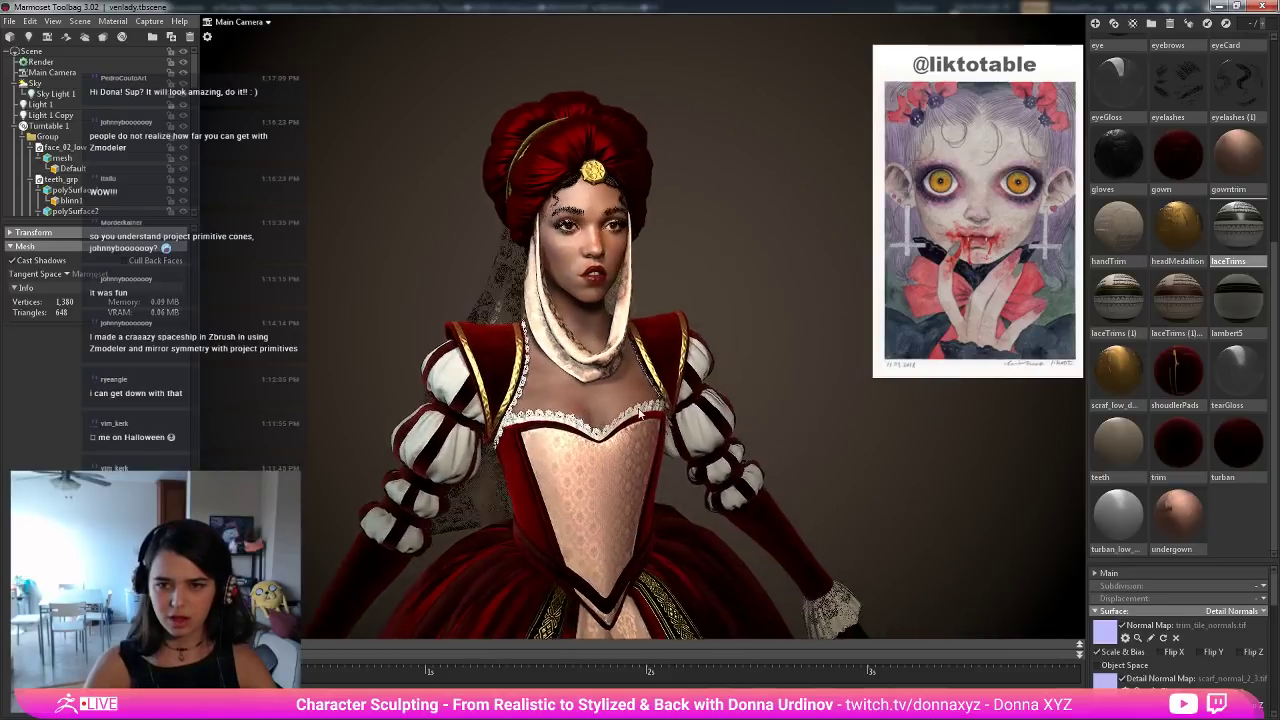
left_click_drag(639, 411, 596, 408)
Select the scarf mesh draped around the neck, inspect it up close, and return to a front view of the figure.
left_click(577, 387)
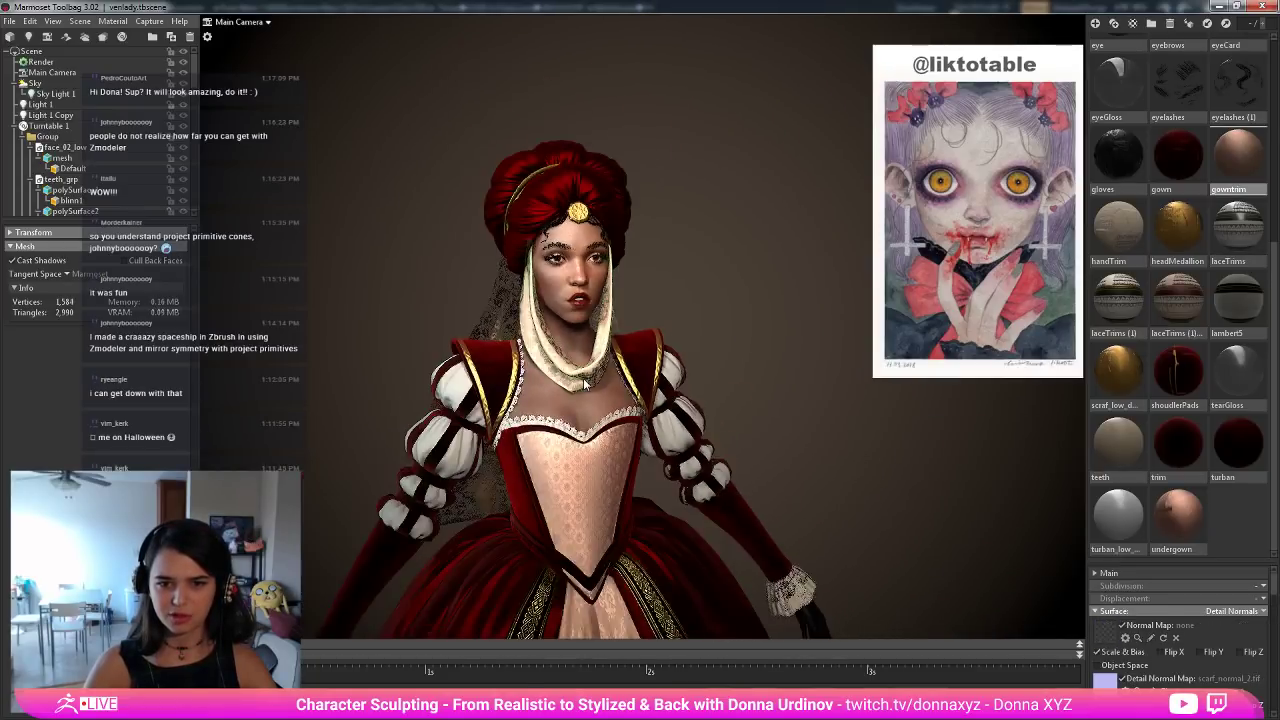
scroll(585, 383, "up", 5)
scroll(583, 308, "down", 4)
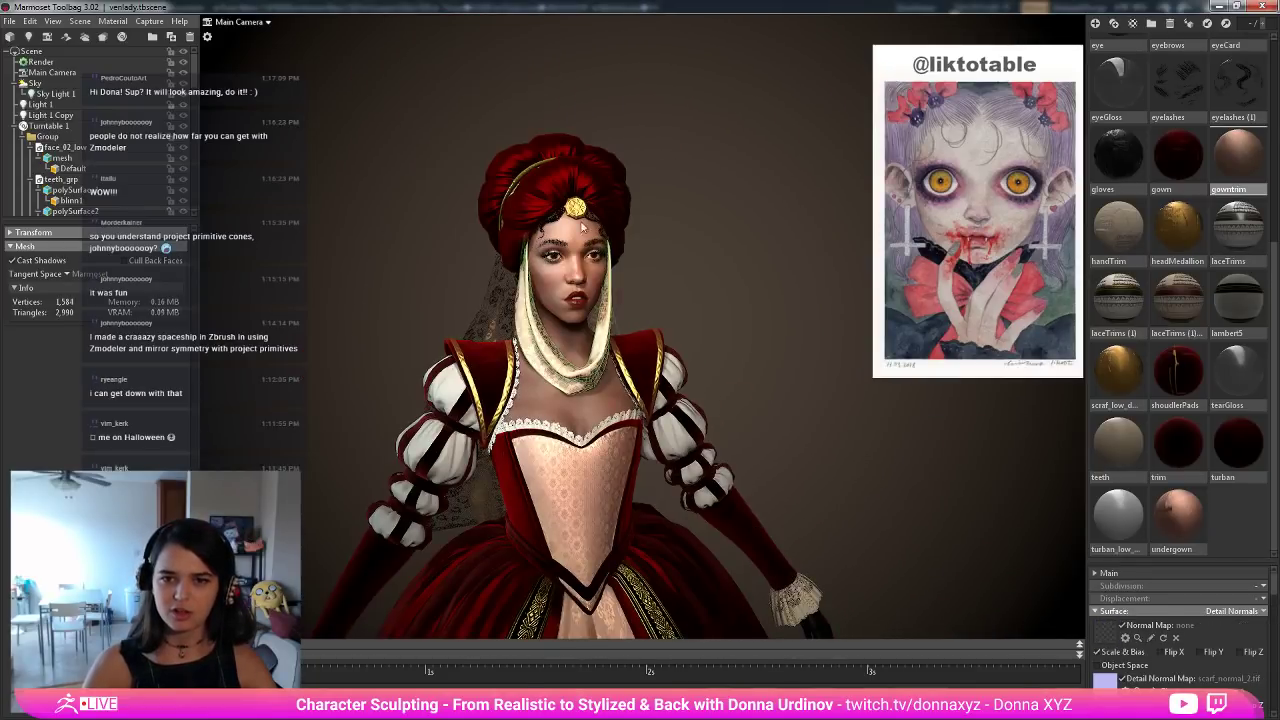
scroll(583, 308, "down", 2)
left_click_drag(583, 308, 545, 282, "alt")
mouse_move(650, 400)
left_mouse_down()
mouse_move(675, 376)
mouse_move(644, 404)
left_mouse_up()
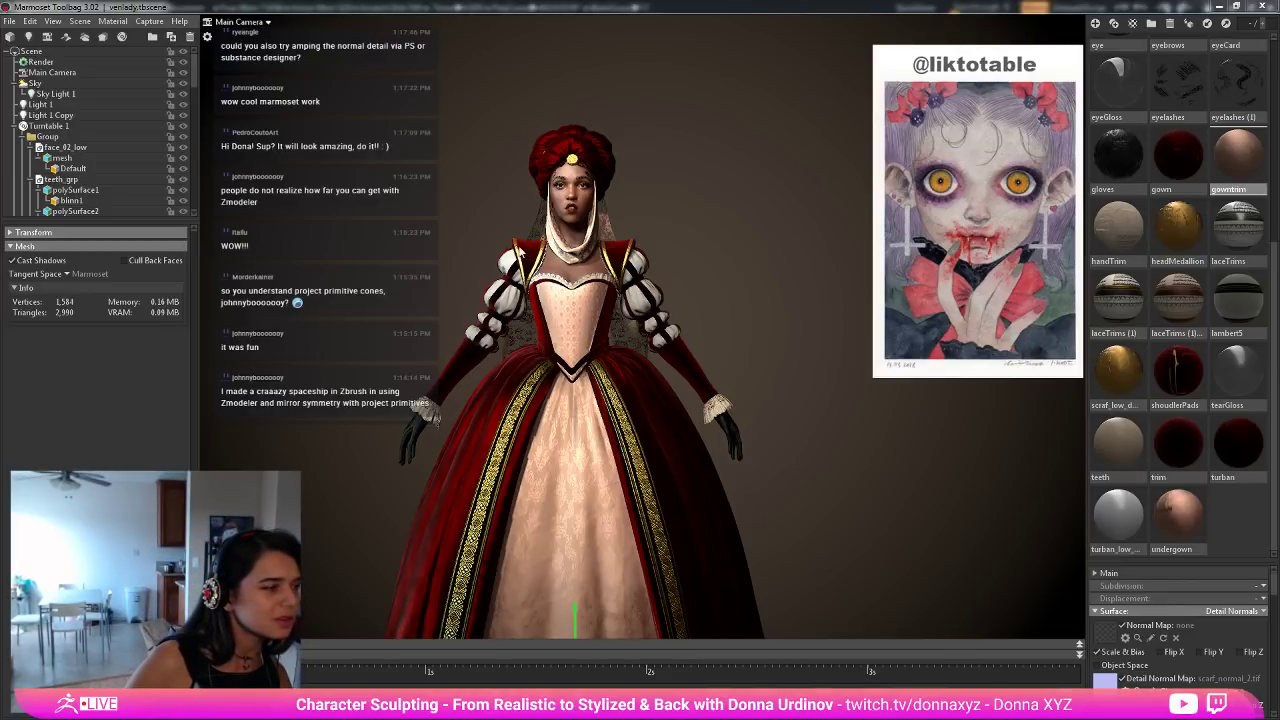
Clear the selection and compare the figure from a three-quarter angle and from the front.
left_click(721, 278)
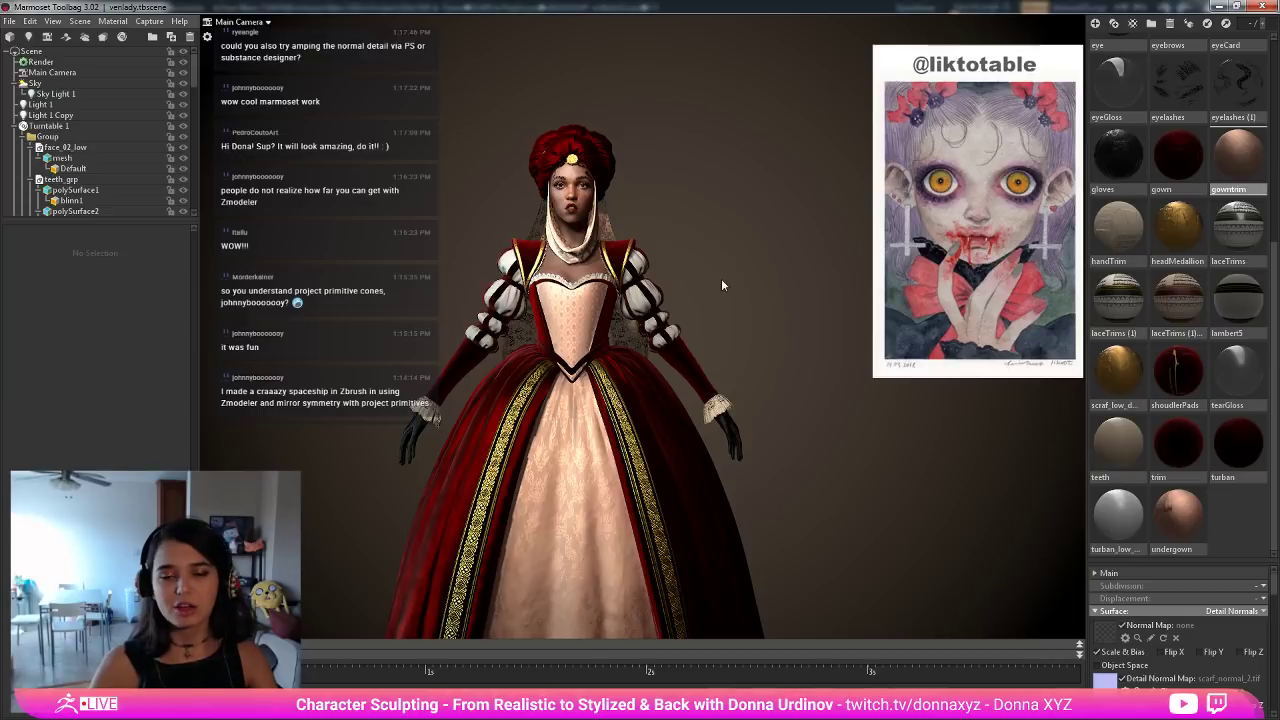
scroll(709, 291, "down", 3)
scroll(707, 290, "up", 3)
left_click_drag(703, 274, 744, 309, "alt")
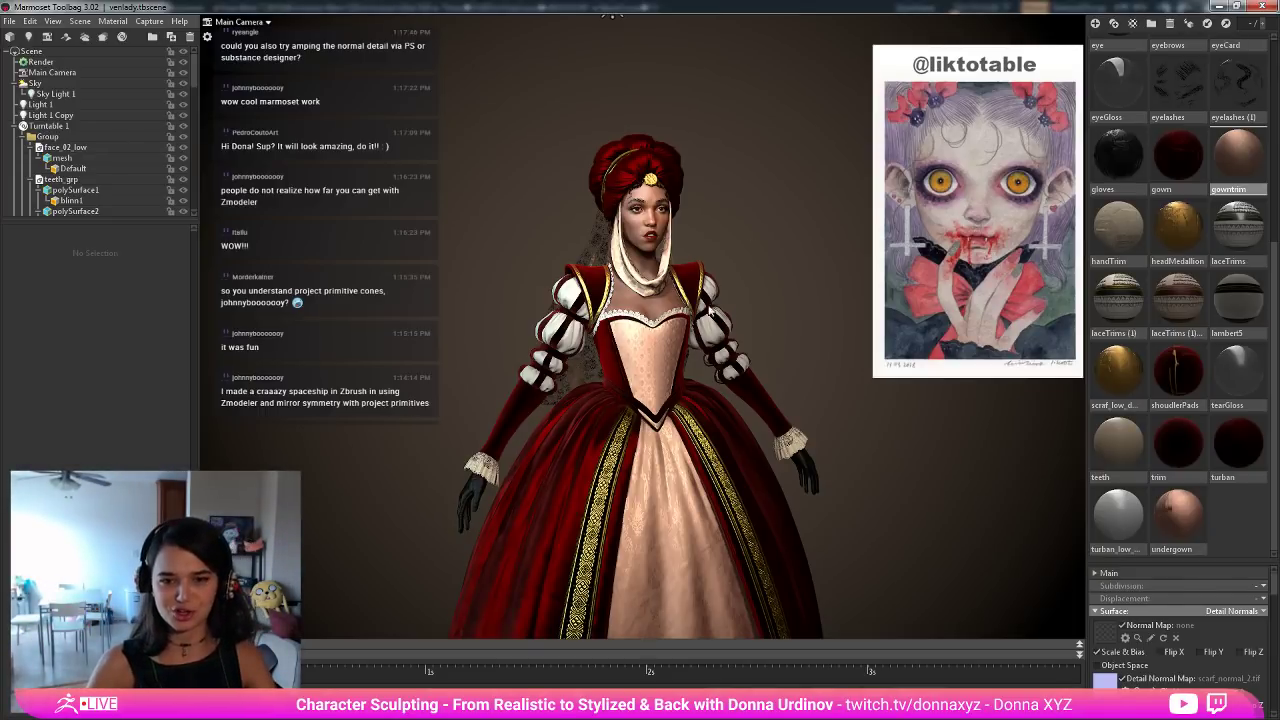
left_click_drag(709, 312, 697, 449)
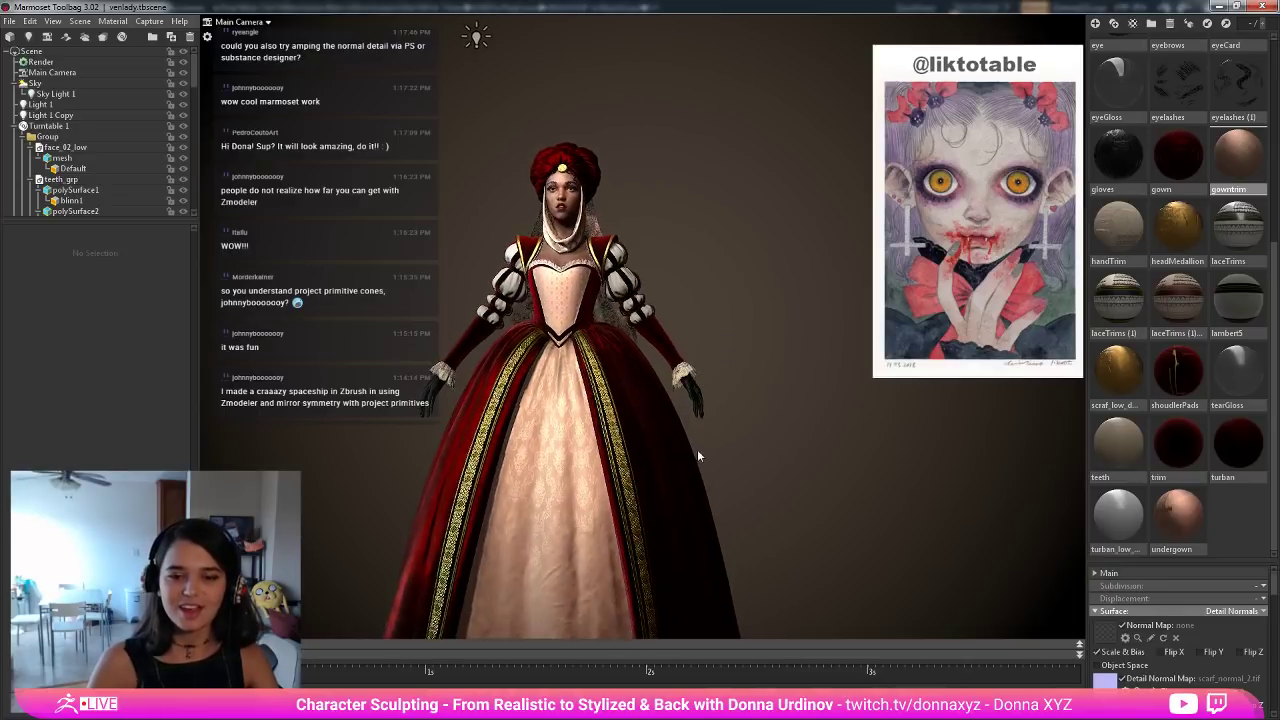
Select the undergown mesh and examine its patterned fabric and lace hem before viewing the figure from farther away.
middle_click_drag(697, 450, 704, 314)
double_click(570, 438)
scroll(681, 206, "up", 4)
mouse_move(681, 206)
middle_mouse_down()
mouse_move(720, 472)
mouse_move(680, 194)
middle_mouse_up()
scroll(680, 196, "down", 3)
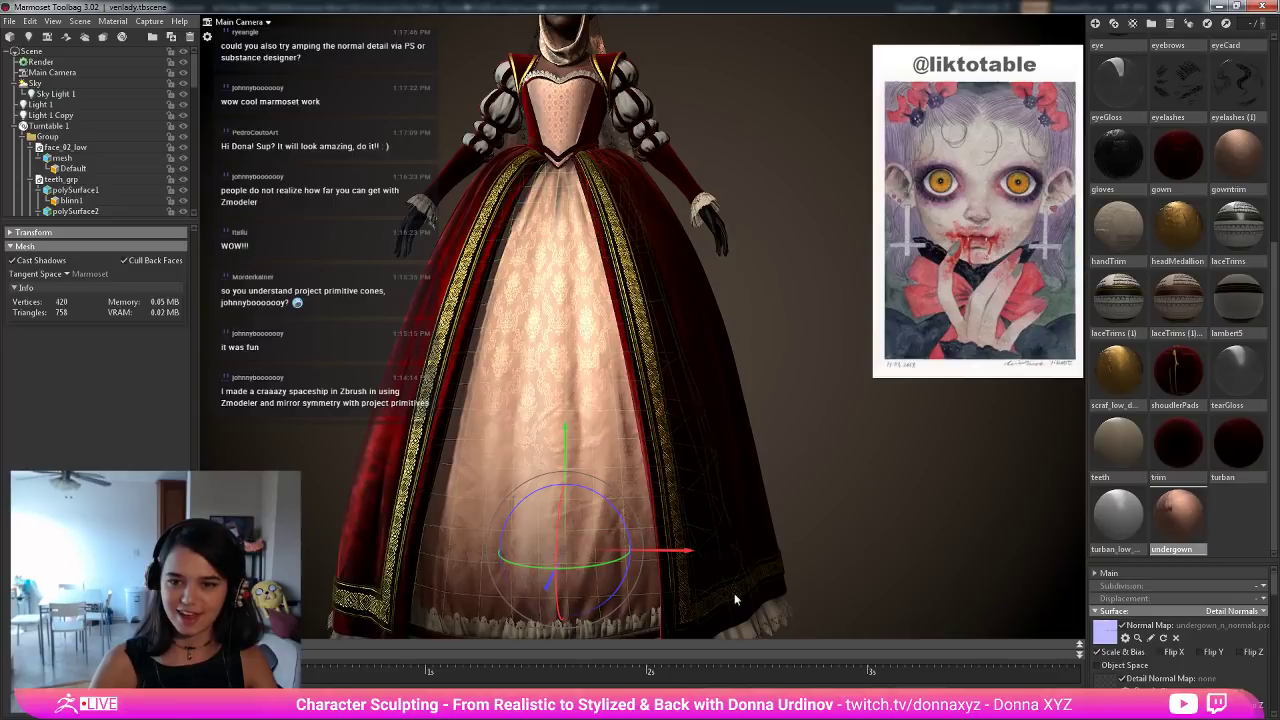
scroll(801, 438, "down", 4)
scroll(775, 331, "up", 2)
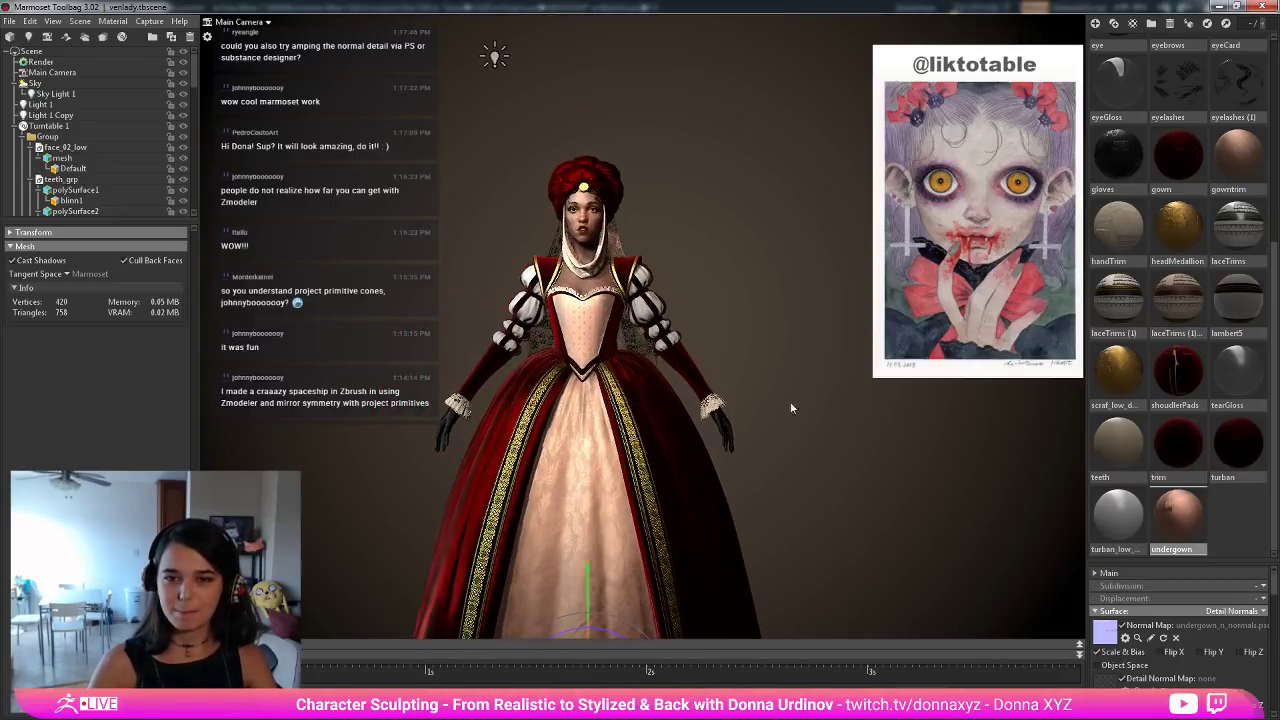
Select the dress's torso and sleeve mesh and compare the full-length figure with the bodice up close.
left_click(604, 347)
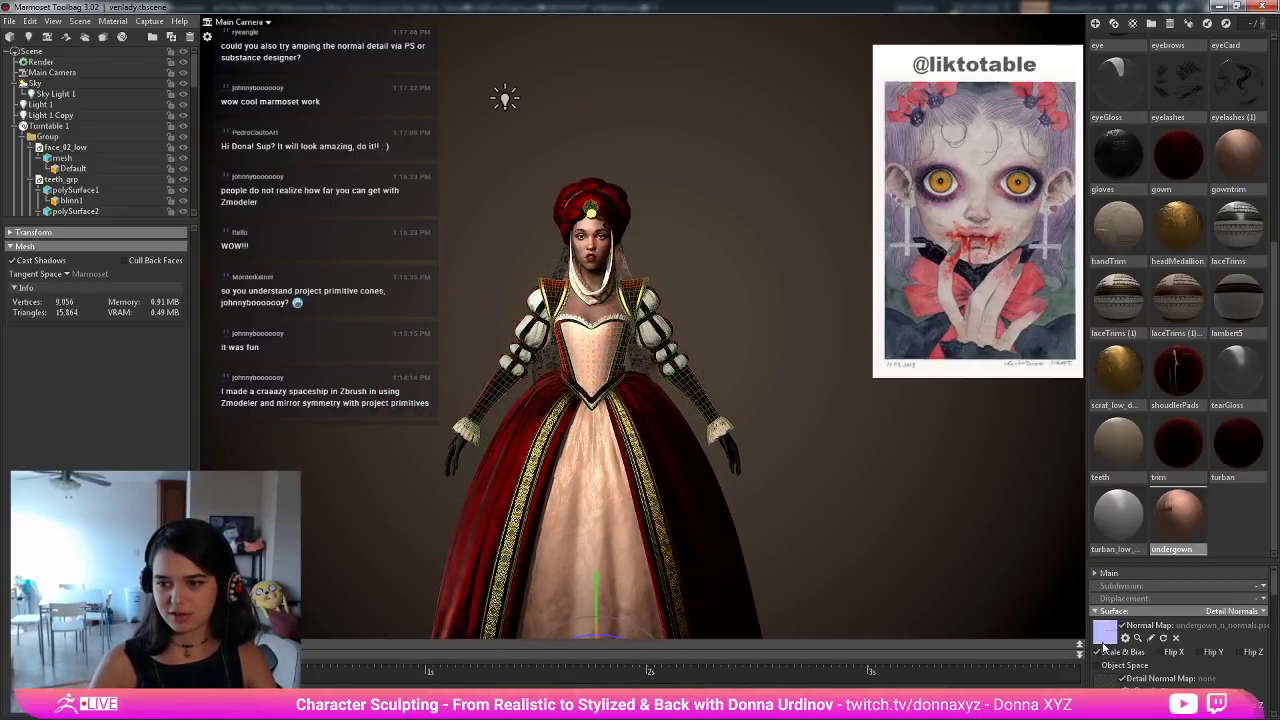
middle_click_drag(800, 457, 796, 364)
scroll(779, 418, "down", 4)
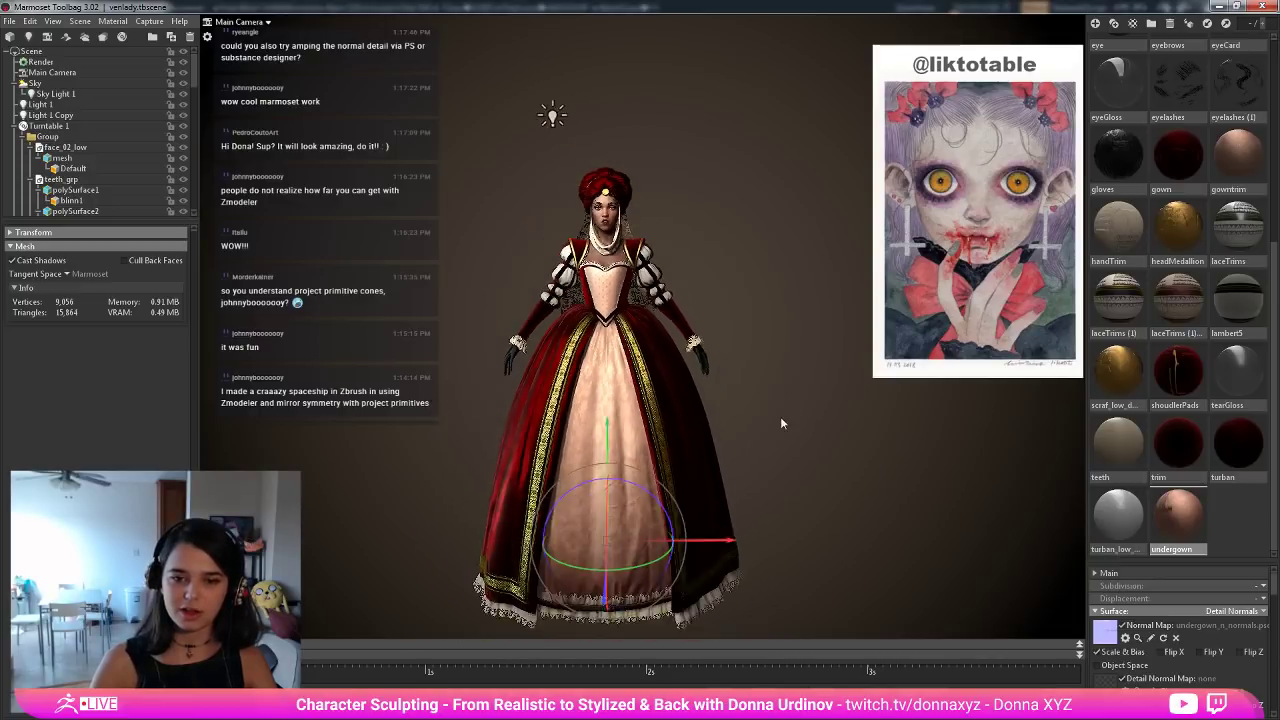
left_click_drag(778, 418, 793, 470)
scroll(670, 305, "up", 4)
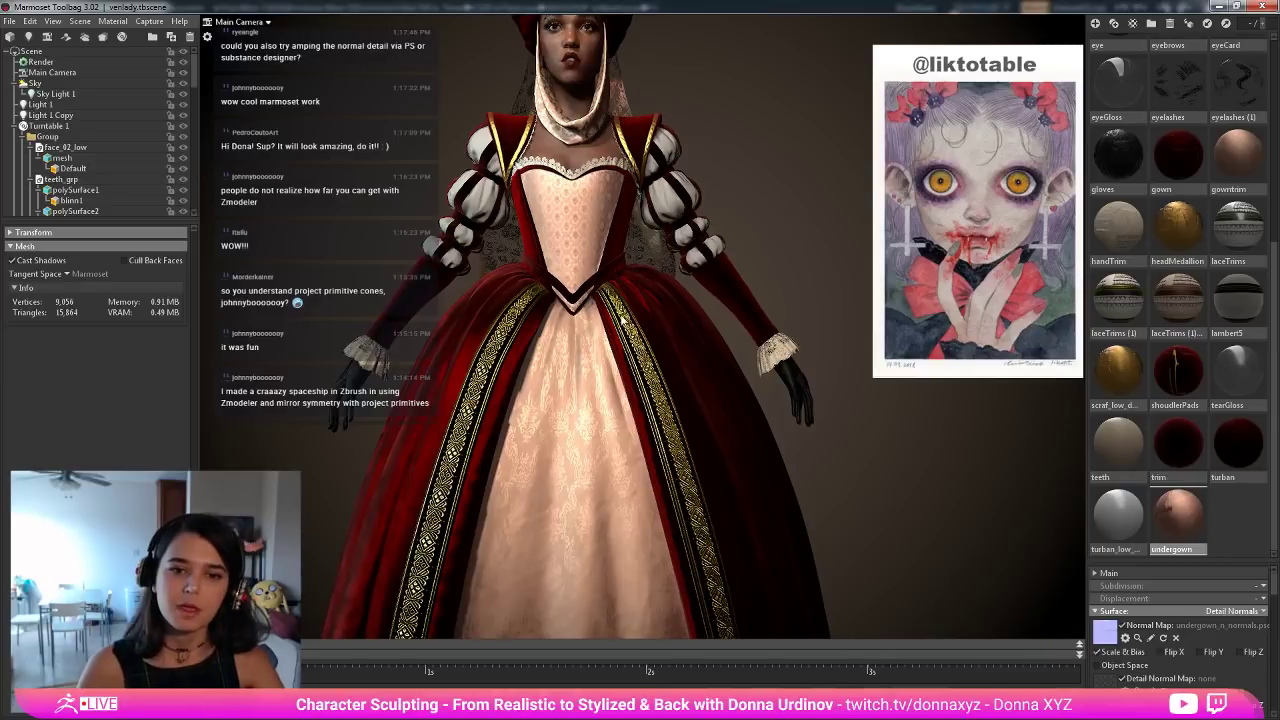
Select the gown's gold trim mesh and bring the whole skirt down to the lace hem into view.
scroll(661, 483, "down", 5)
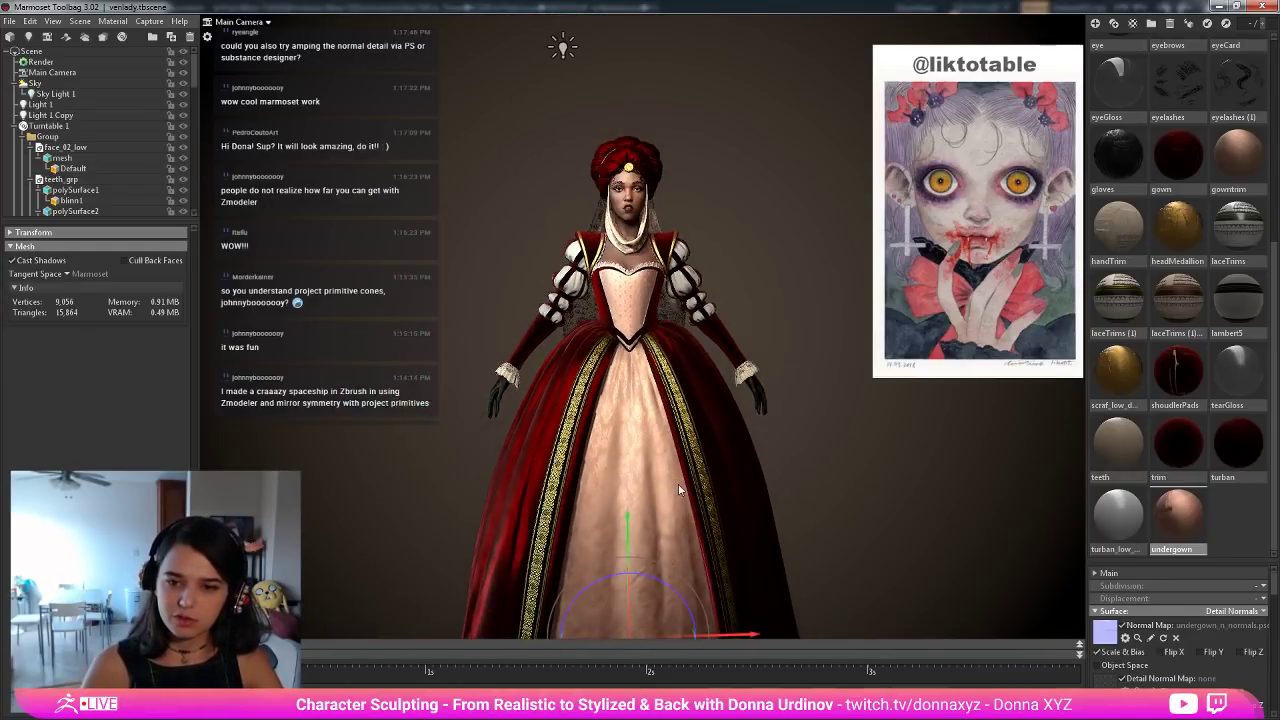
scroll(678, 484, "down", 2)
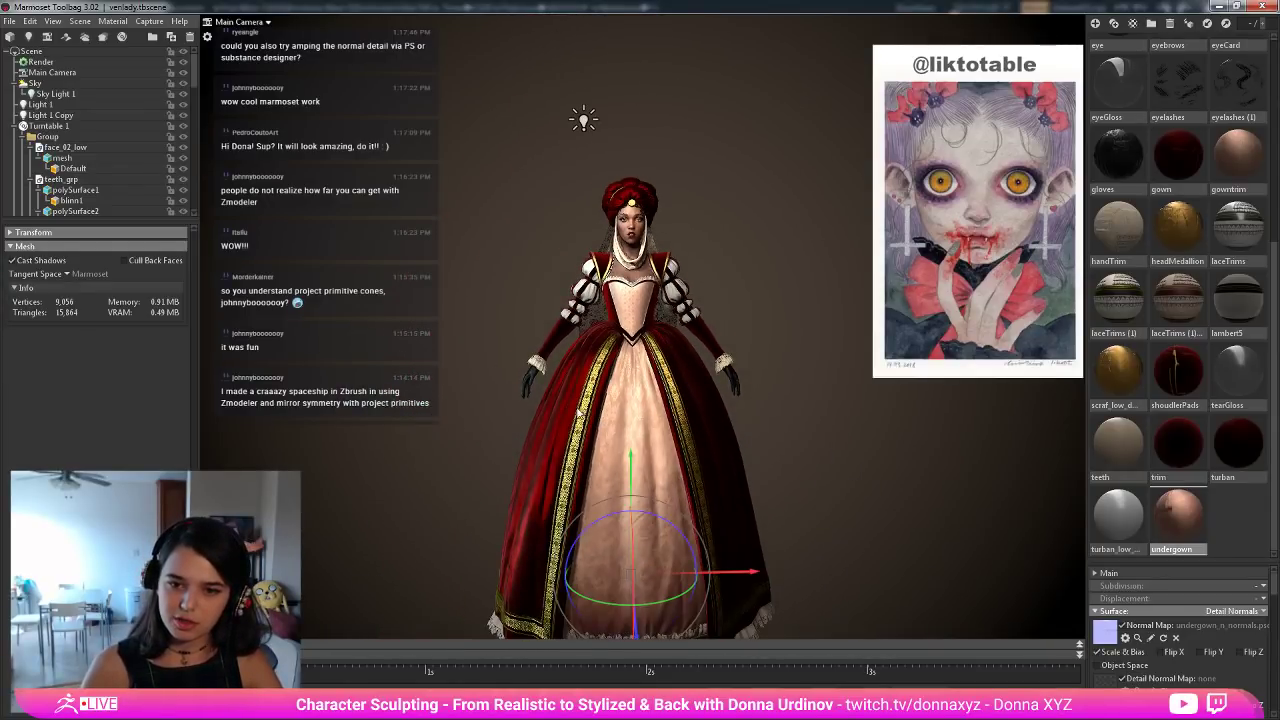
left_click(578, 409)
middle_click_drag(667, 427, 675, 329)
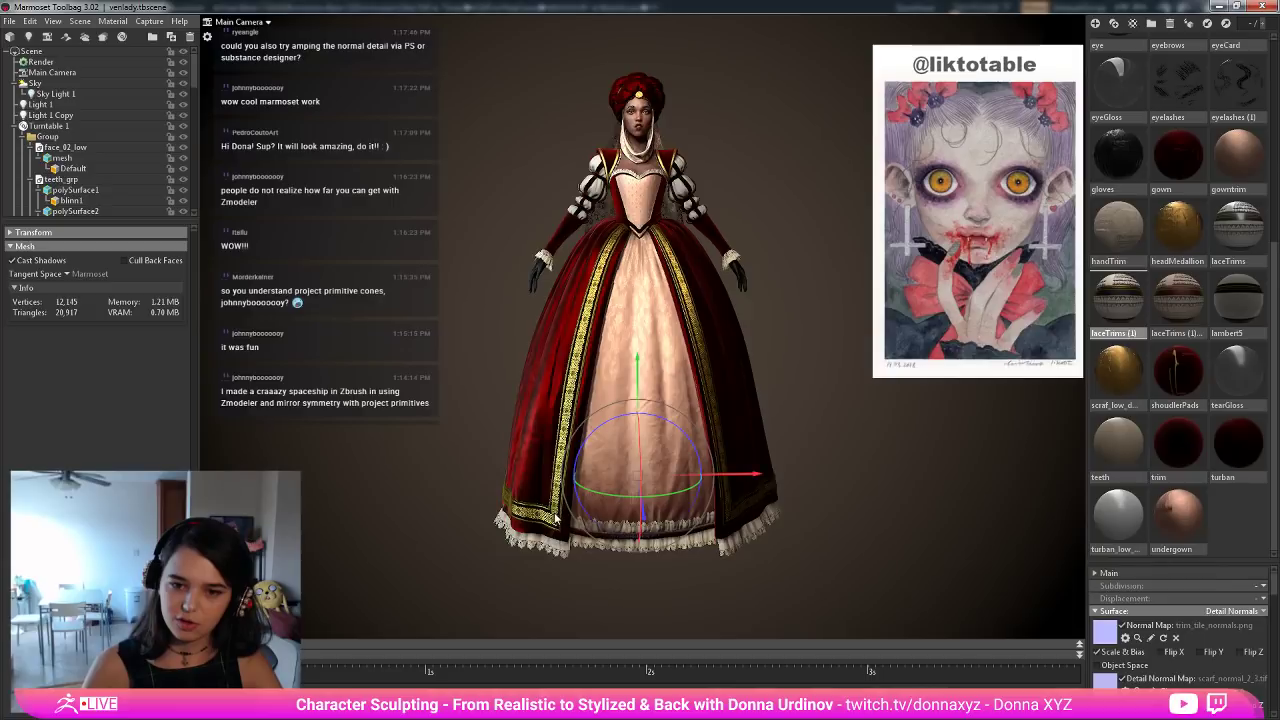
left_click(558, 546)
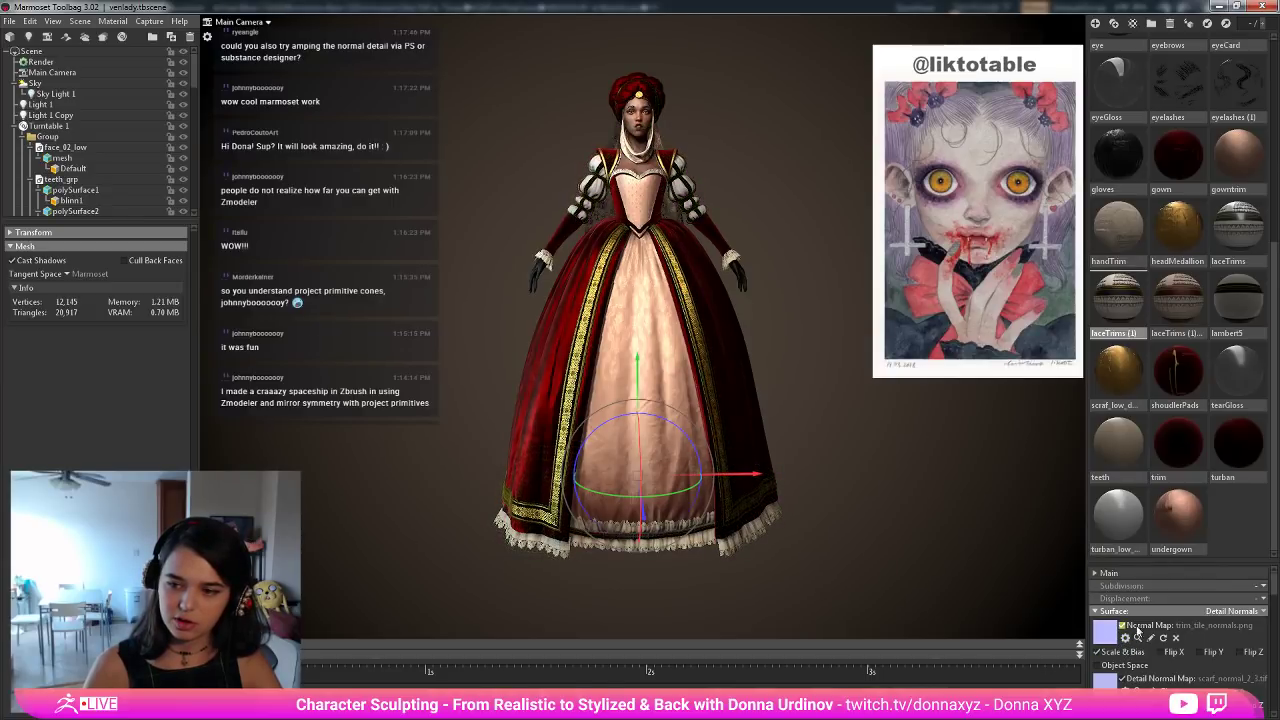
Preview the trim material's normal map texture, trim_tile_normals.png, and close the preview.
left_click(1137, 637)
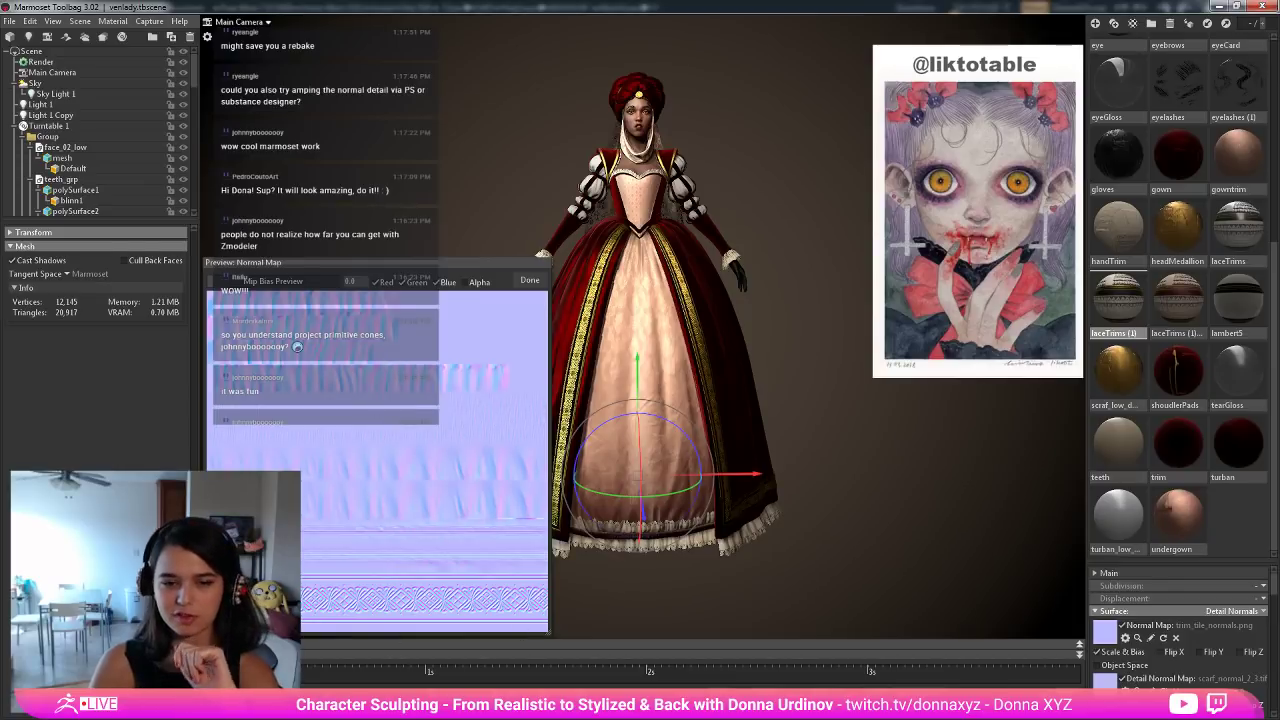
left_click(748, 533)
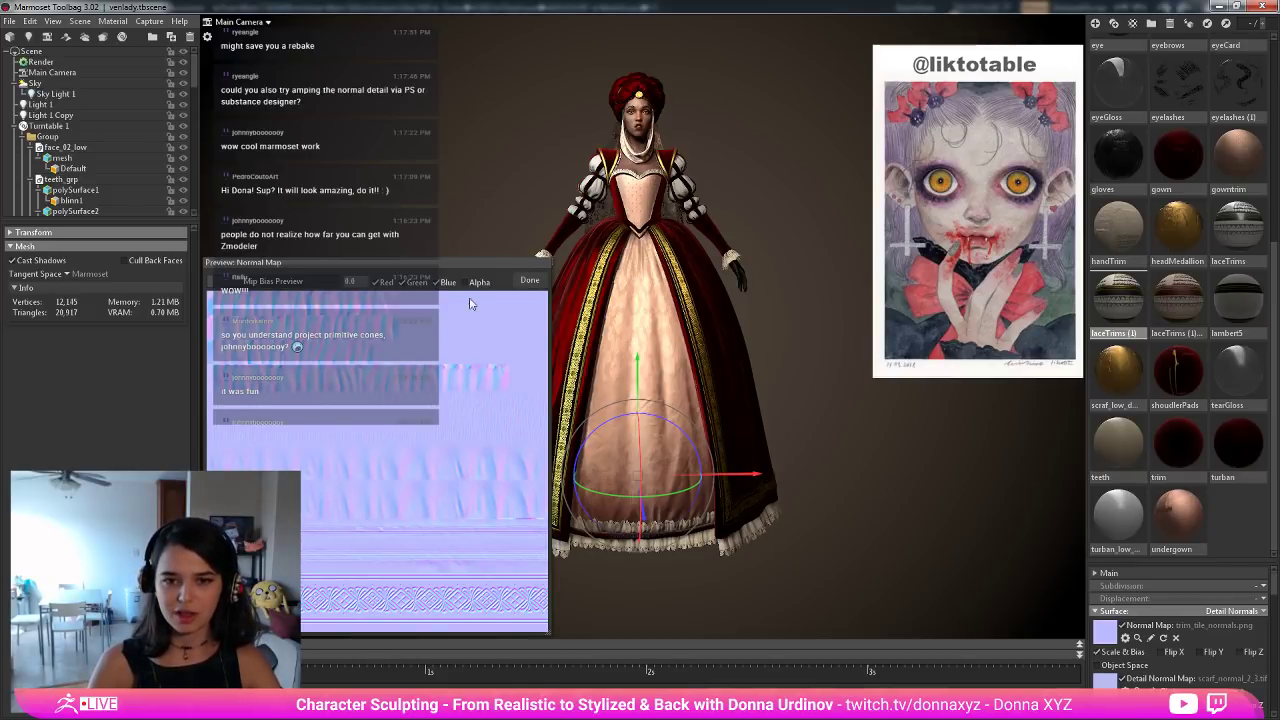
left_click(524, 280)
Examine the gold border and lace hem of the skirt from a three-quarter angle.
left_click_drag(632, 414, 684, 411, "alt")
scroll(680, 380, "up", 3)
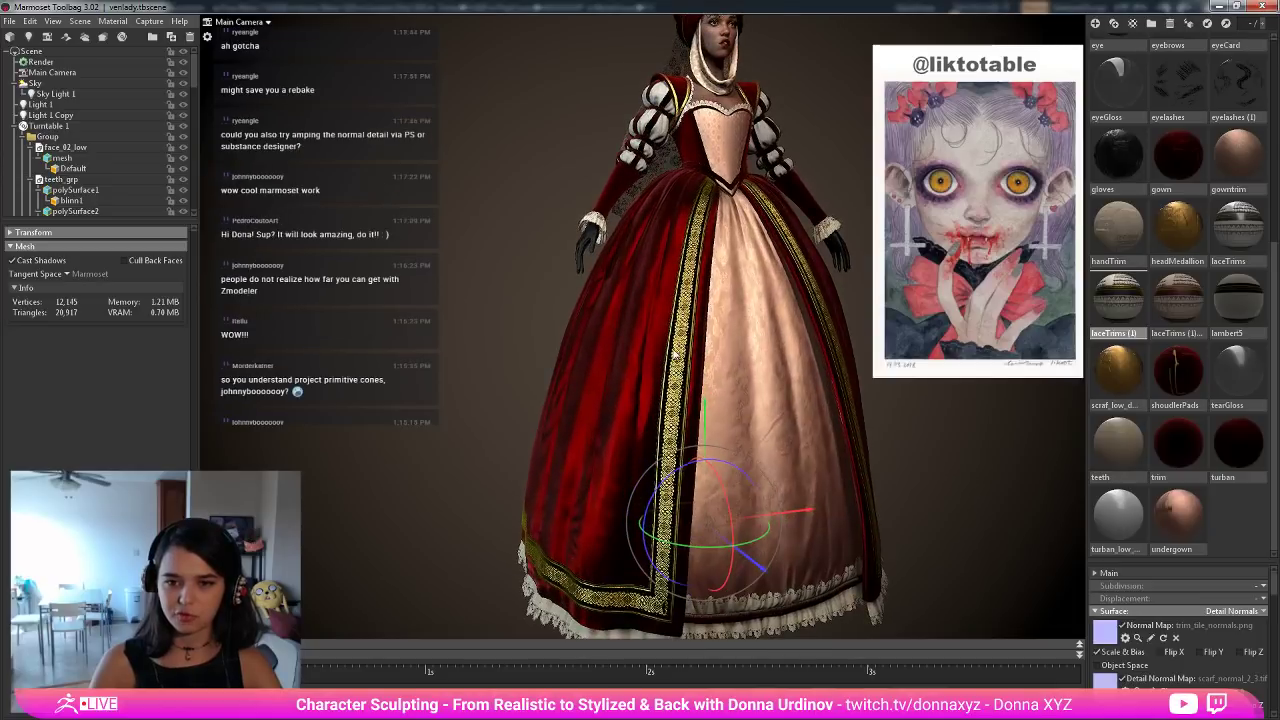
middle_click_drag(641, 596, 602, 450, "alt")
scroll(606, 449, "down", 2)
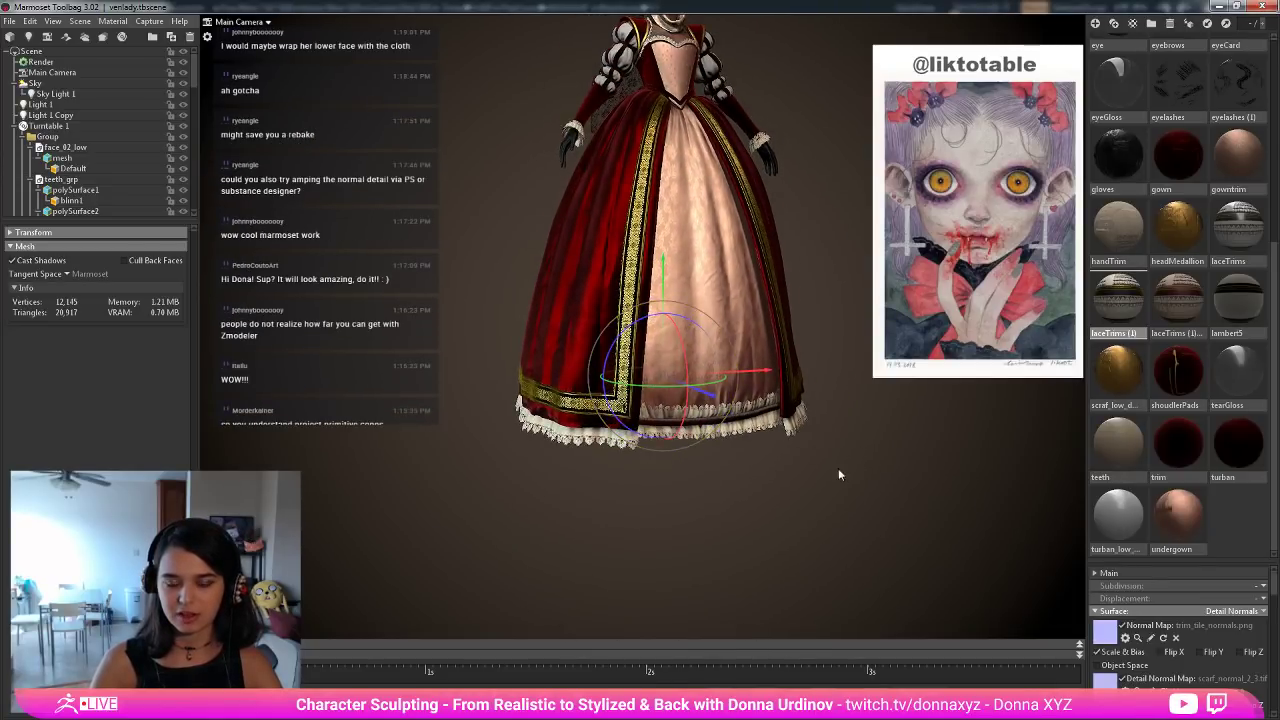
middle_click_drag(808, 498, 669, 616, "alt")
Return to the front of the figure and compare the upper body with the full gown.
left_click_drag(766, 394, 723, 434, "alt")
middle_click_drag(723, 434, 751, 571, "alt")
scroll(708, 404, "up", 3)
middle_click_drag(708, 404, 826, 446, "alt")
scroll(703, 428, "up", 3)
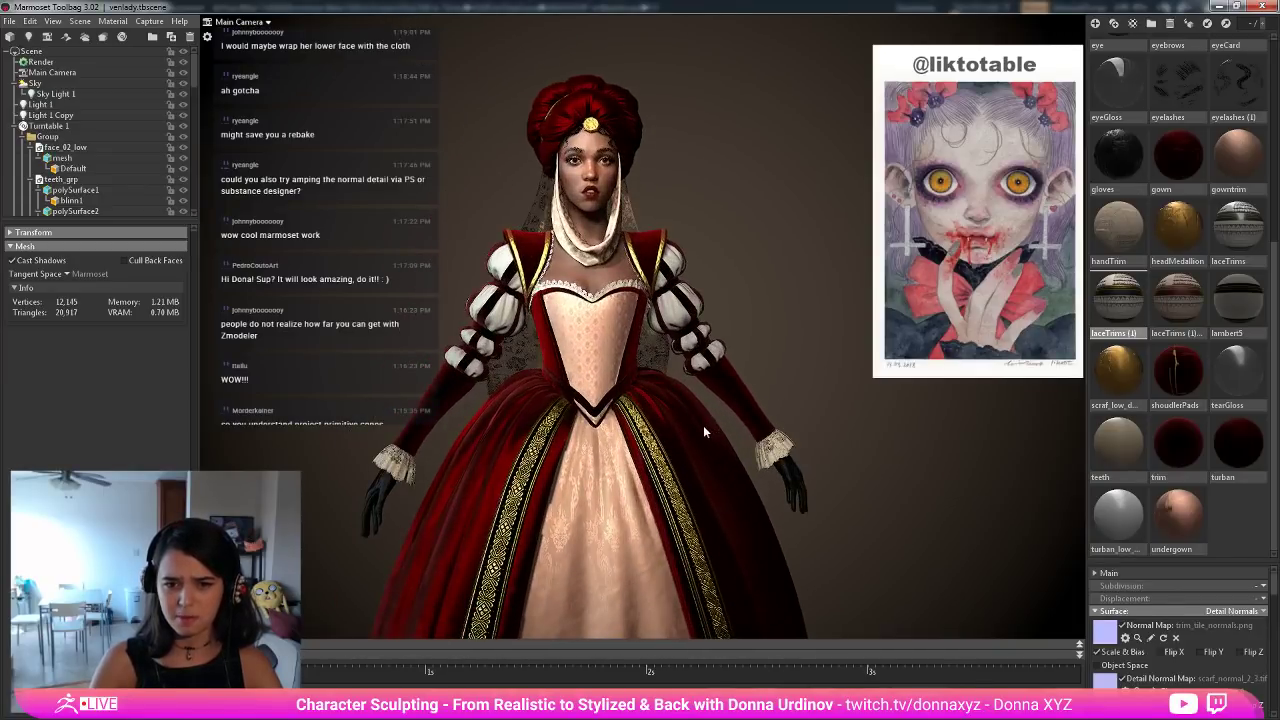
middle_click_drag(703, 425, 686, 311)
scroll(688, 313, "down", 4)
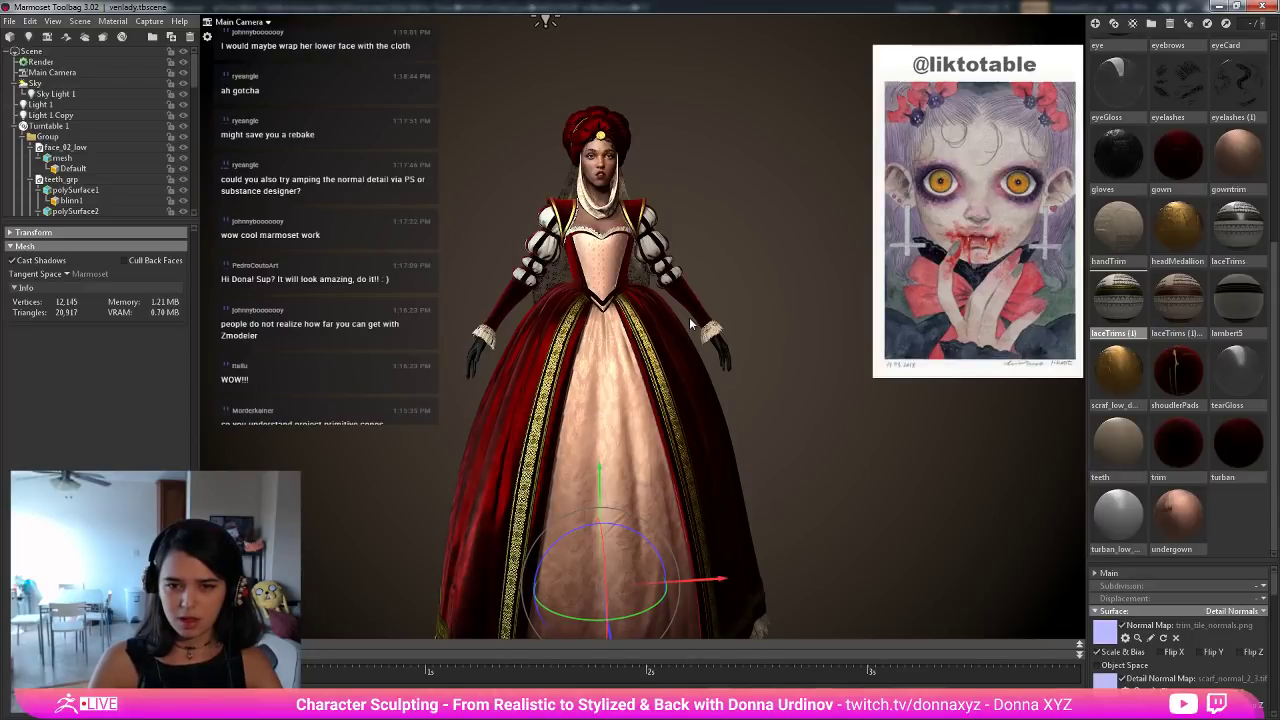
Select the trim mesh on the puffed sleeves and examine the sleeves up close from a three-quarter angle.
scroll(430, 320, "up", 3)
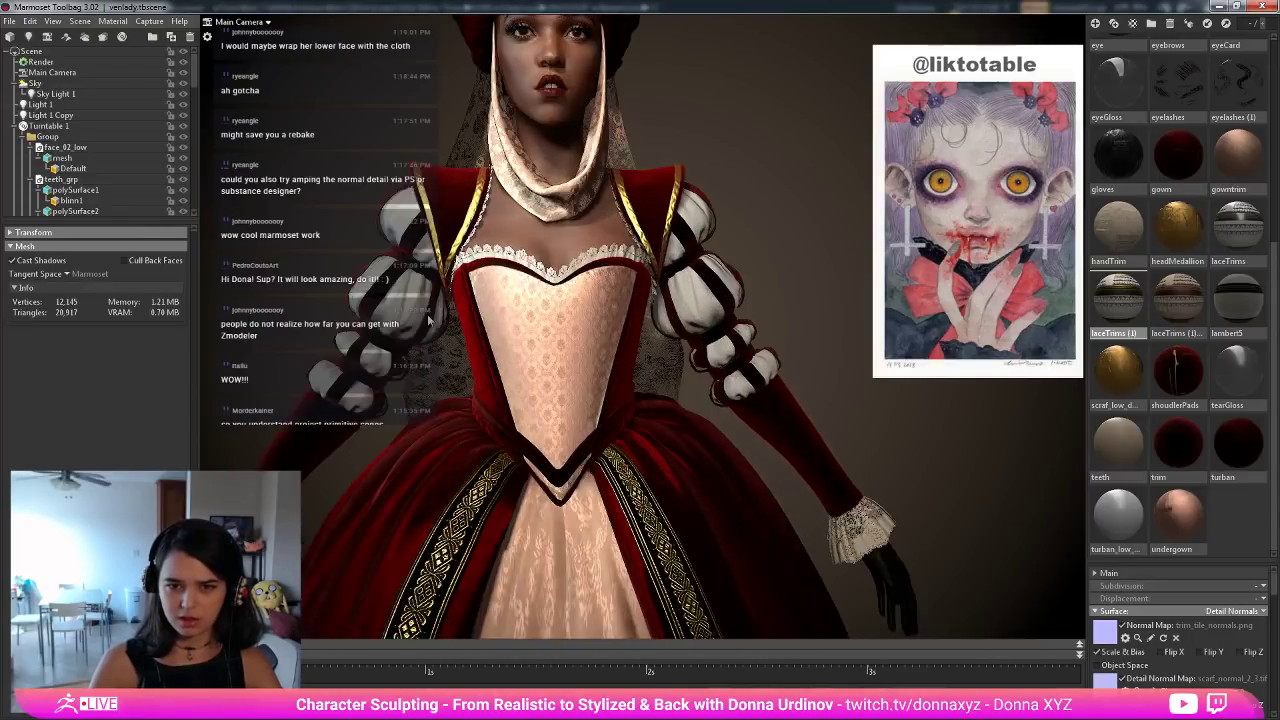
double_click(376, 308)
left_click_drag(609, 400, 766, 443, "alt")
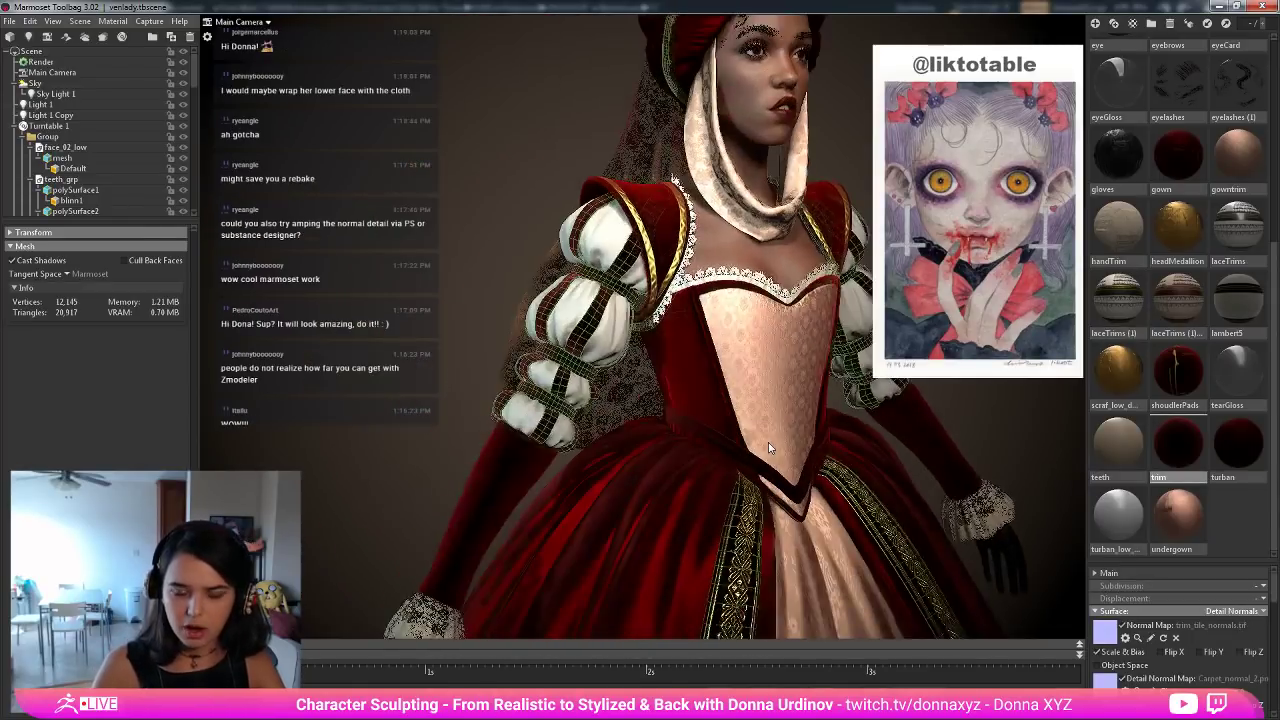
scroll(680, 445, "up", 4)
scroll(660, 436, "down", 4)
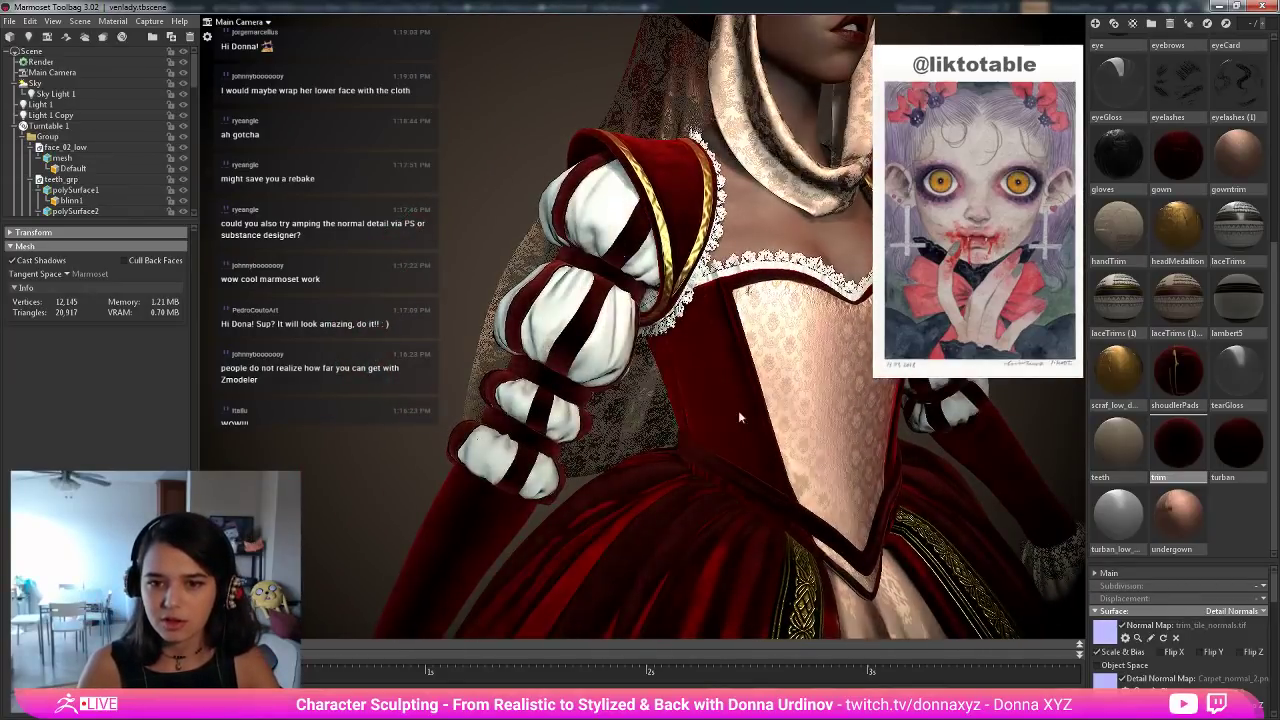
Set the brightness of Light 1 Copy, the light directly above the figure's head, to 18.79.
scroll(748, 409, "down", 5)
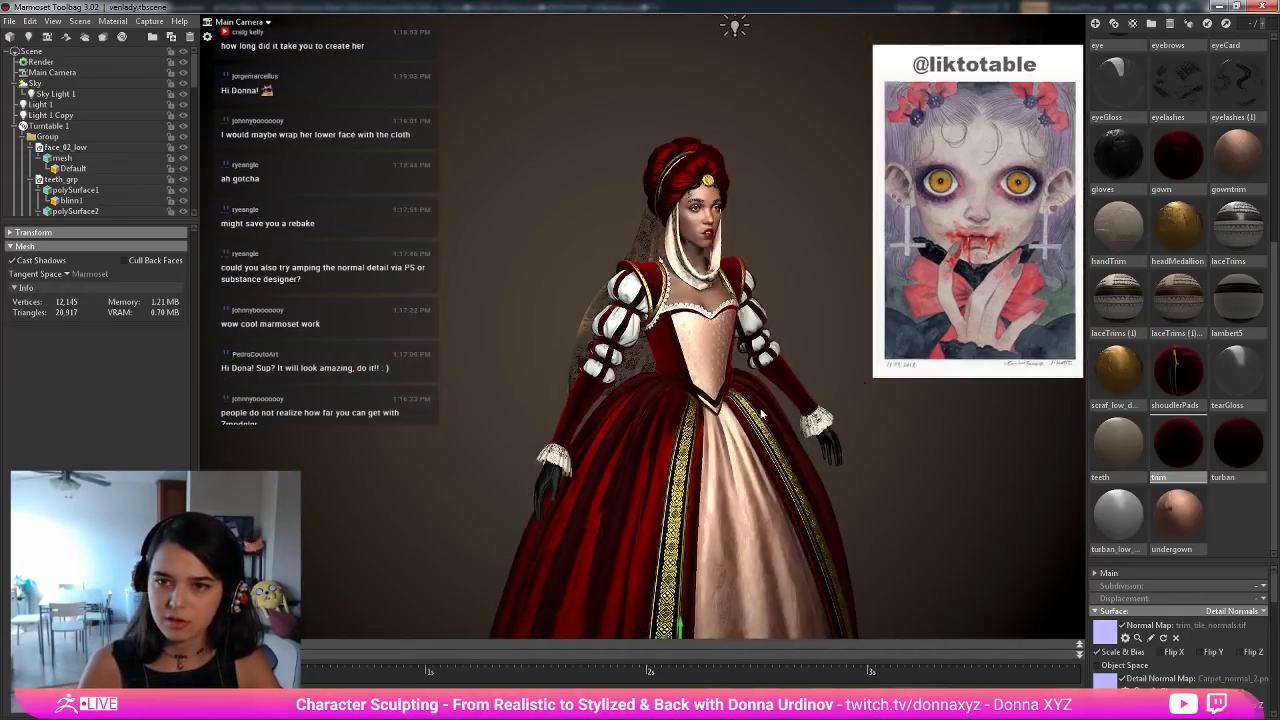
left_click(695, 153)
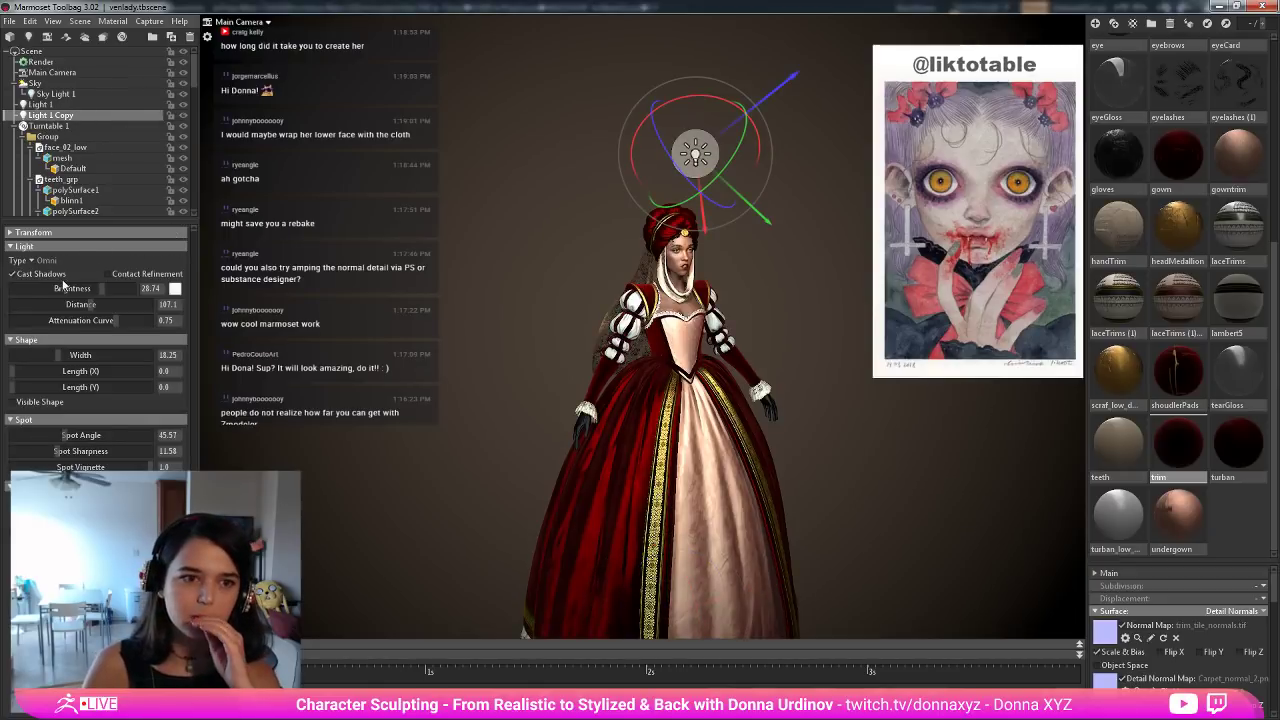
mouse_move(107, 292)
left_mouse_down()
mouse_move(128, 292)
mouse_move(84, 289)
left_mouse_up()
scroll(721, 249, "down", 3)
left_click(821, 149)
left_click(678, 210)
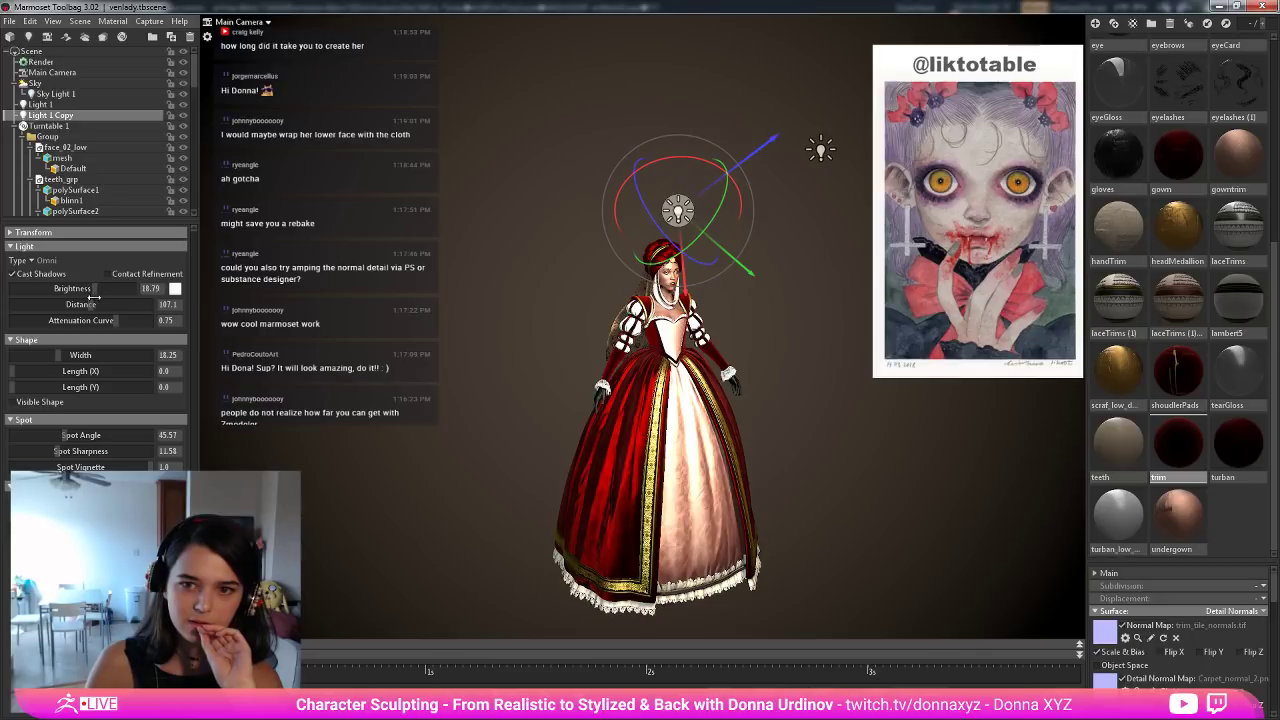
Set the brightness of Light 1 to 8.18 and inspect its effect on the puffed sleeves up close.
left_click(820, 149)
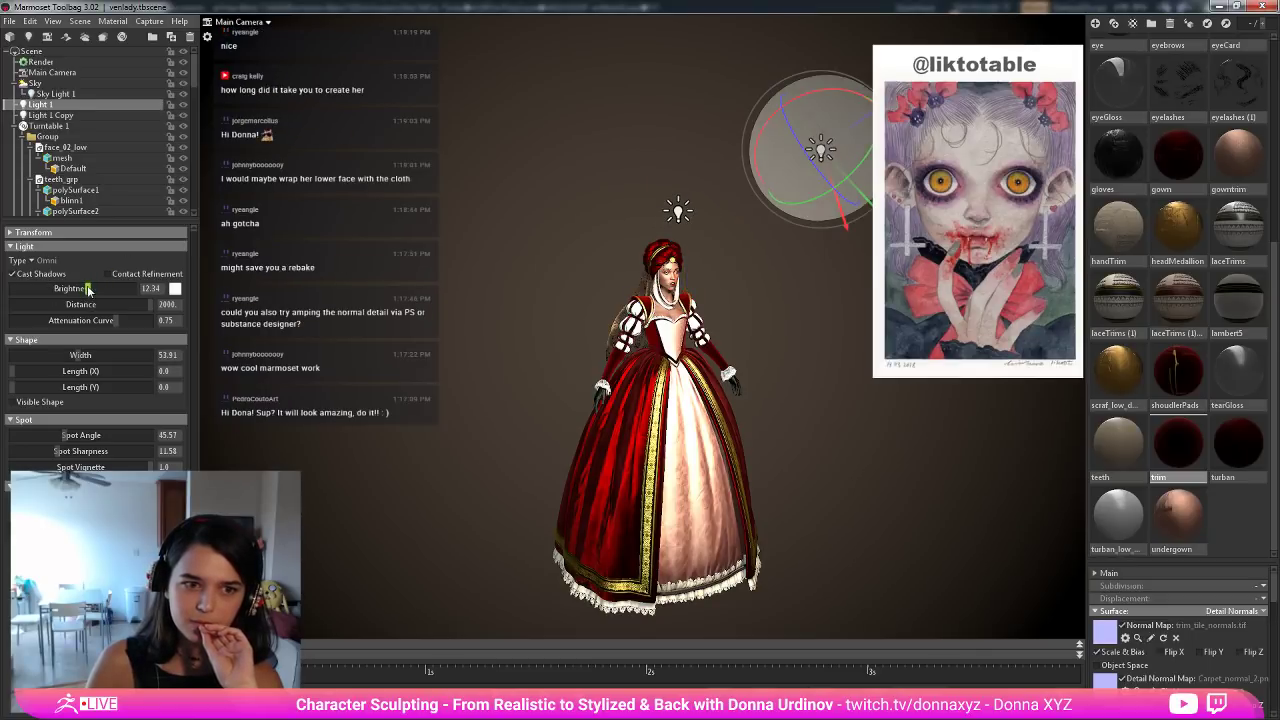
left_click_drag(88, 290, 83, 289)
scroll(709, 306, "up", 5)
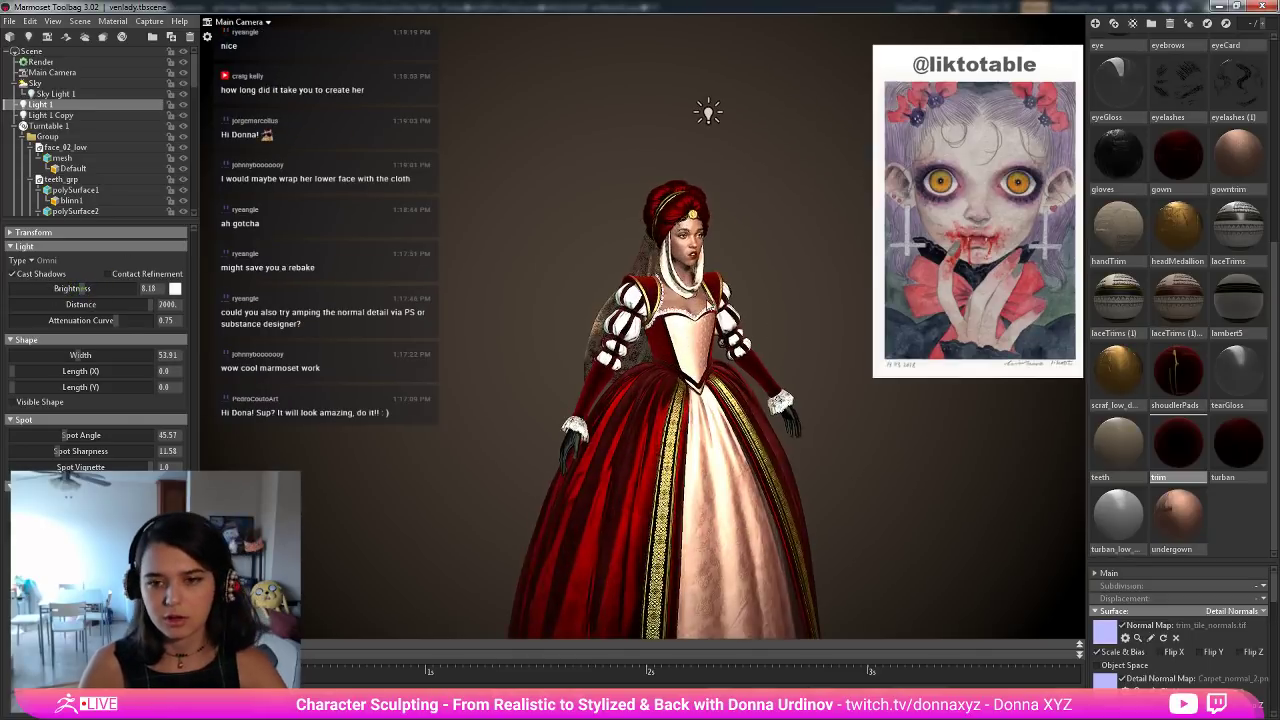
scroll(612, 376, "up", 5)
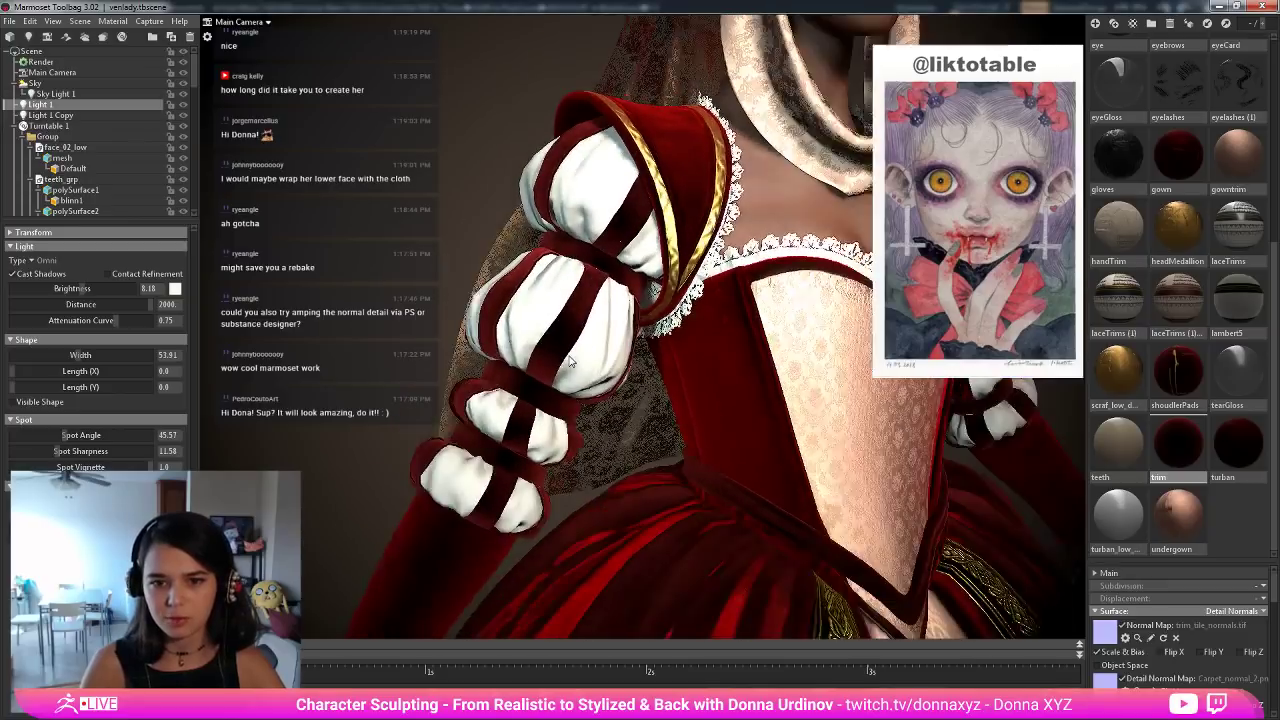
Examine the puffed sleeves from the opposite side and the front, and select the sleeve mesh.
left_click_drag(571, 361, 558, 411)
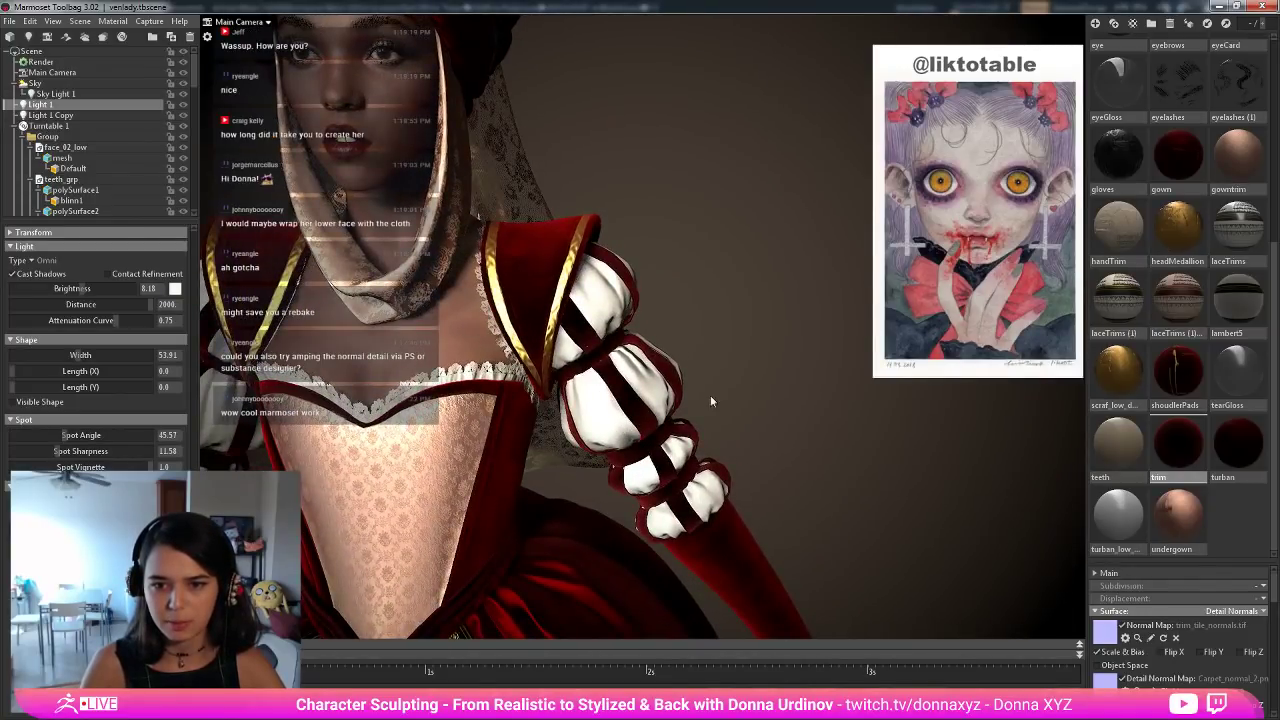
middle_click_drag(760, 500, 697, 408)
left_click_drag(697, 408, 545, 287)
scroll(601, 413, "up", 4)
left_click(545, 287)
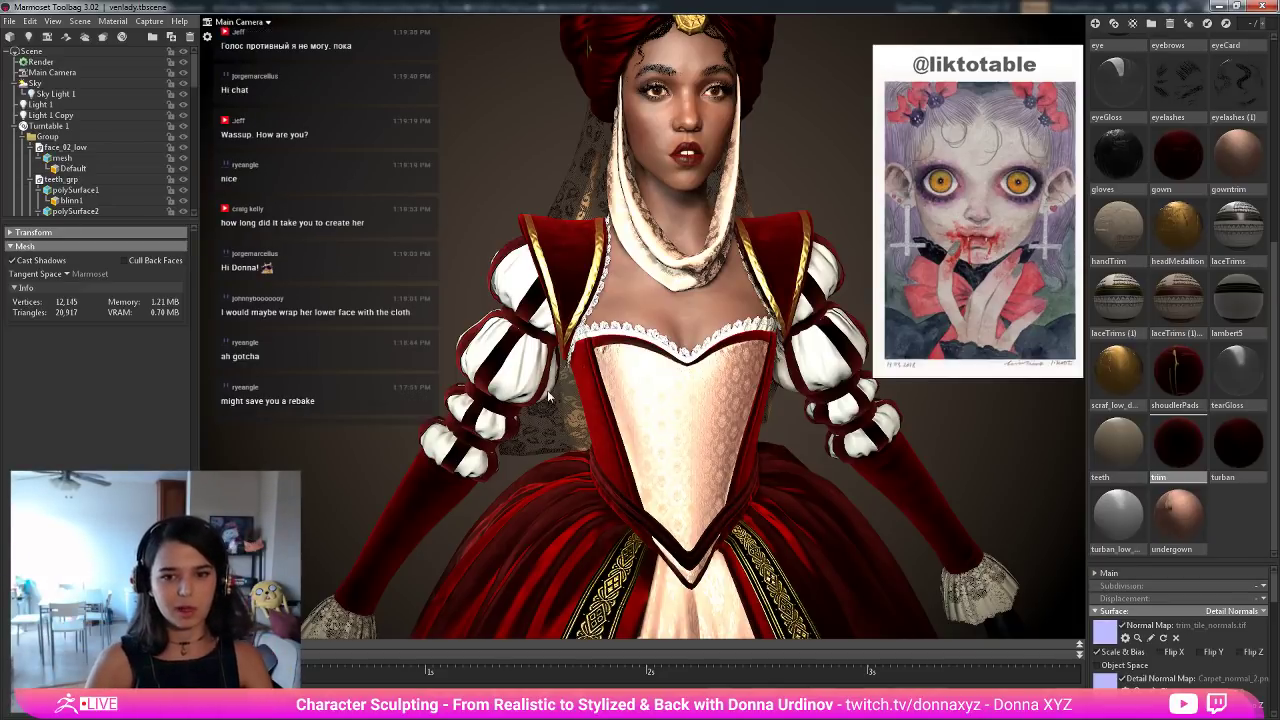
left_click(507, 370)
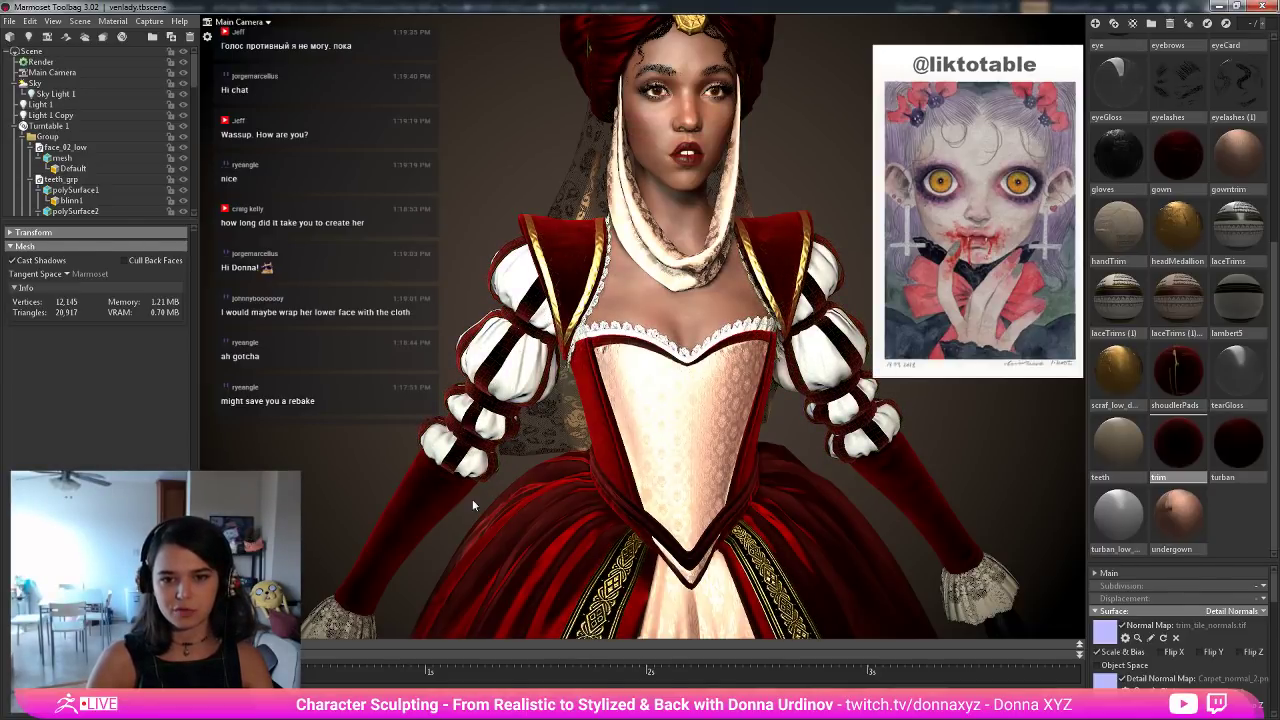
View the figure with its full gown, and examine the face, turban and scarf up close.
scroll(472, 499, "down", 2)
middle_click_drag(730, 472, 647, 417)
scroll(647, 417, "down", 1)
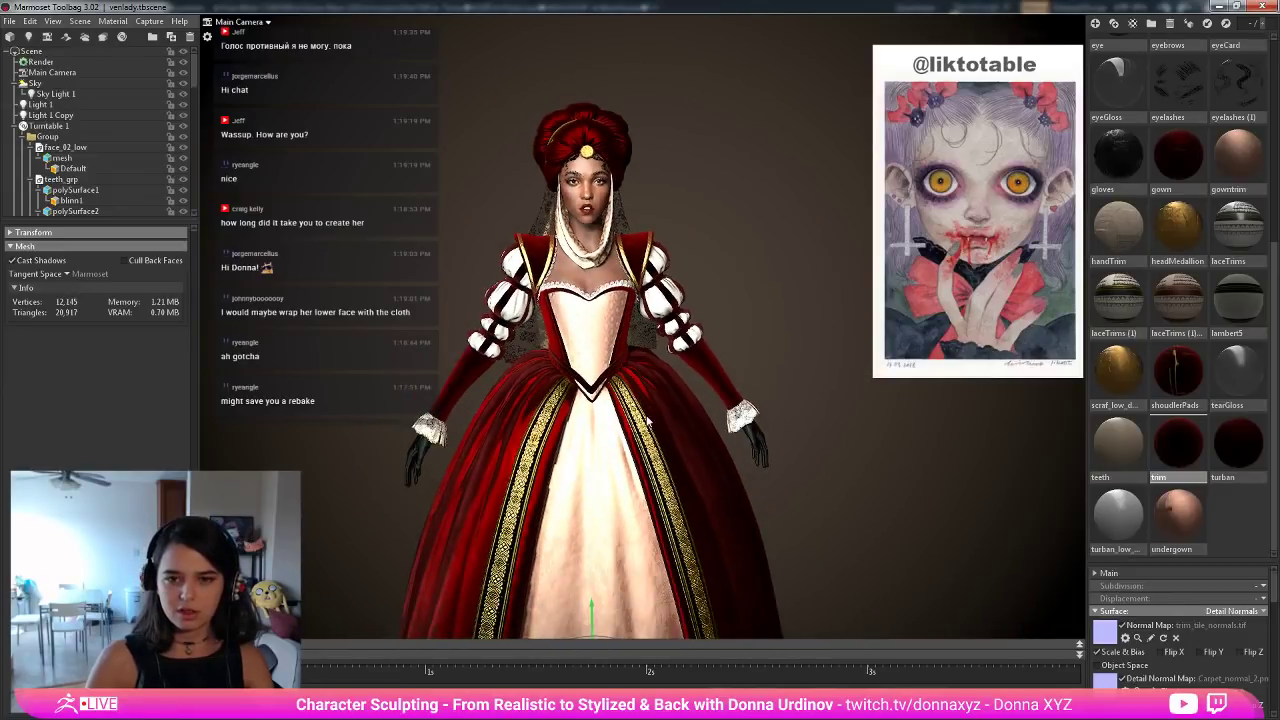
scroll(648, 420, "down", 3)
scroll(526, 364, "down", 1)
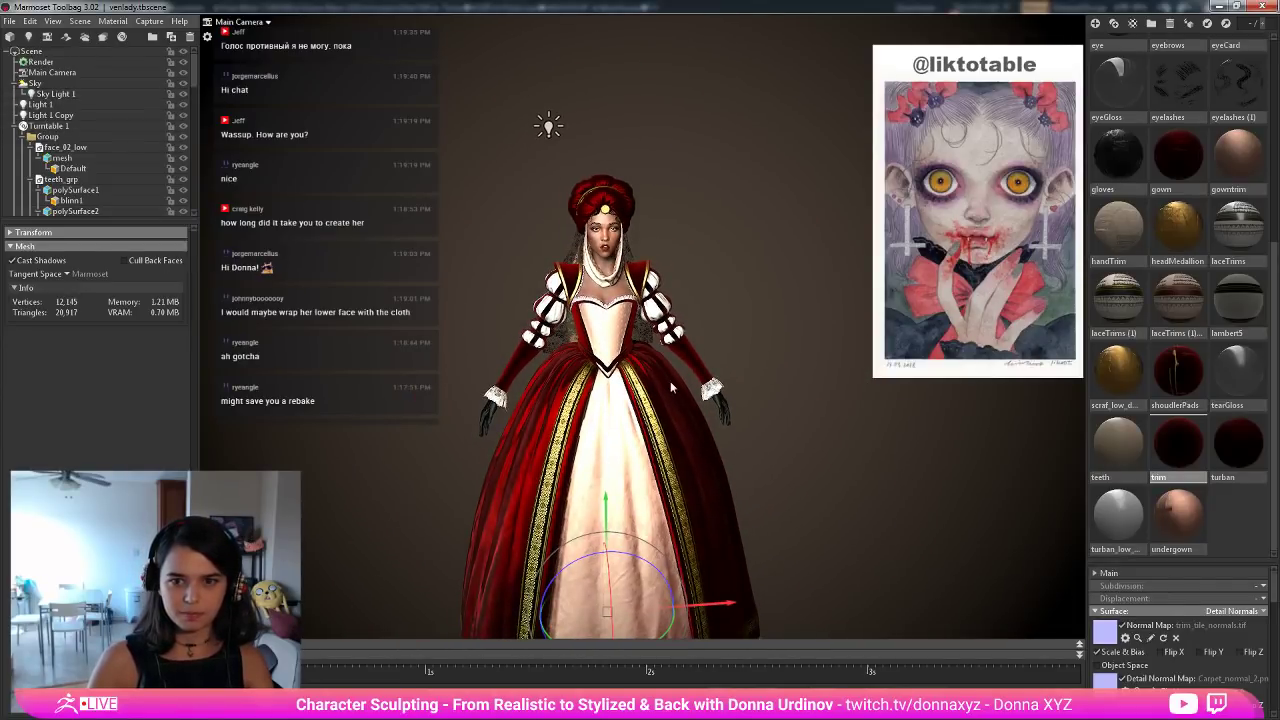
right_click_drag(672, 388, 562, 342)
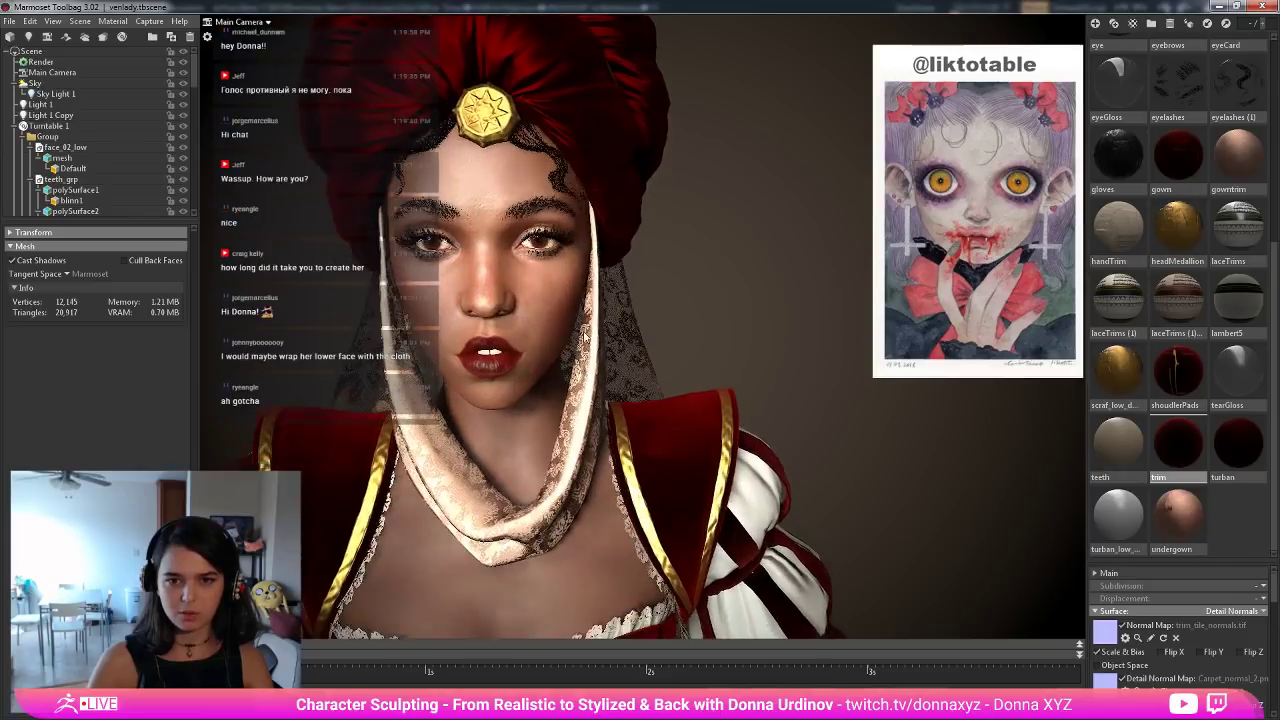
left_click_drag(562, 342, 647, 361)
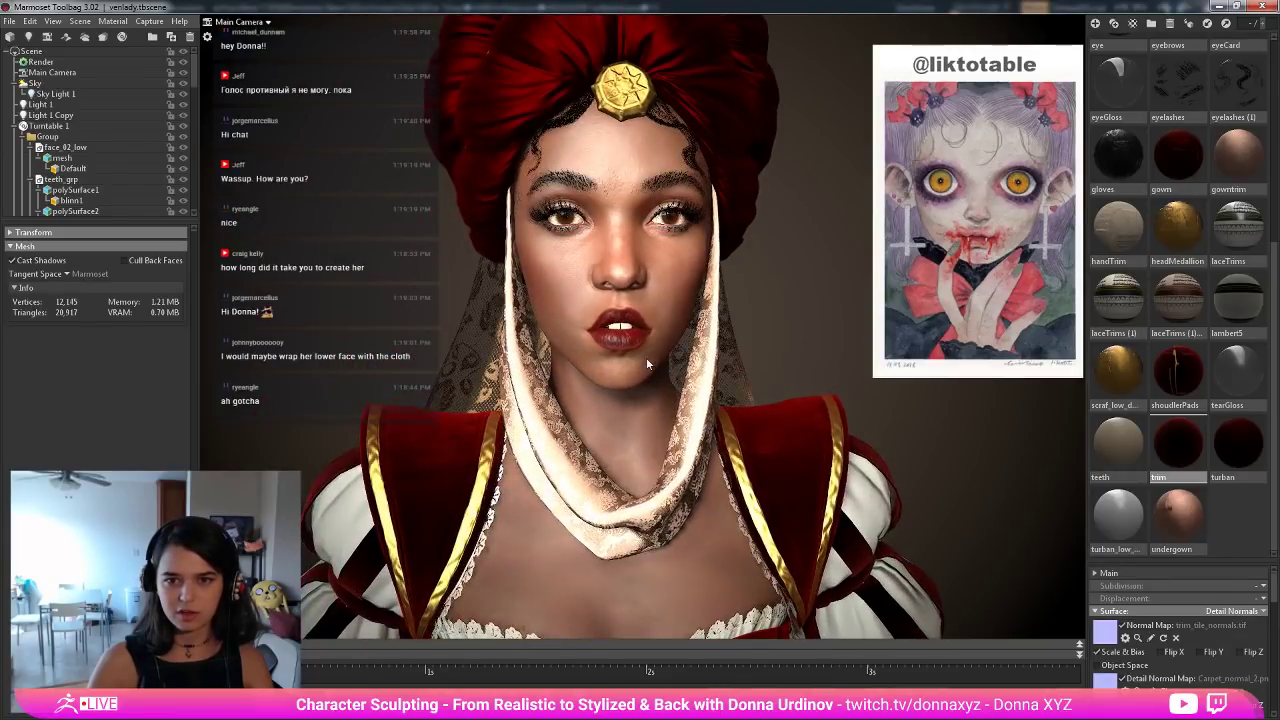
scroll(634, 324, "up", 5)
scroll(633, 326, "down", 5)
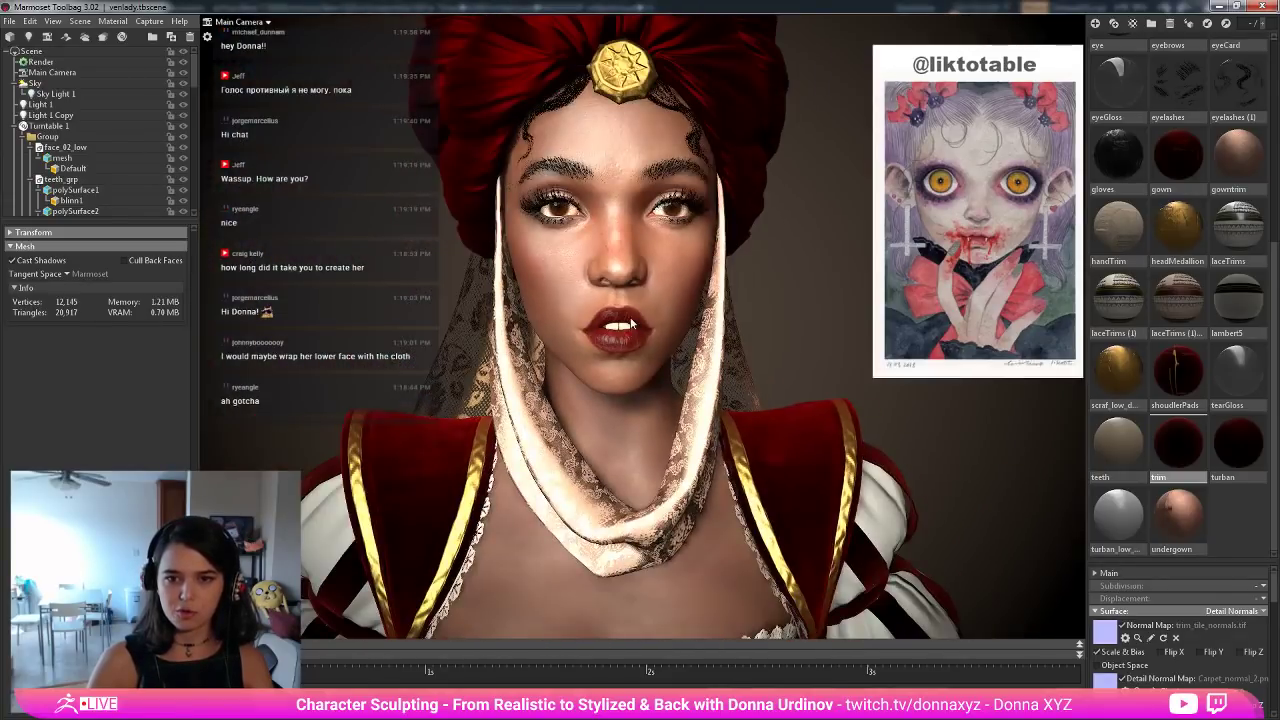
Select the face mesh and the neck and chest mesh in turn to inspect their wireframes.
left_click(631, 322)
right_click_drag(631, 322, 663, 297)
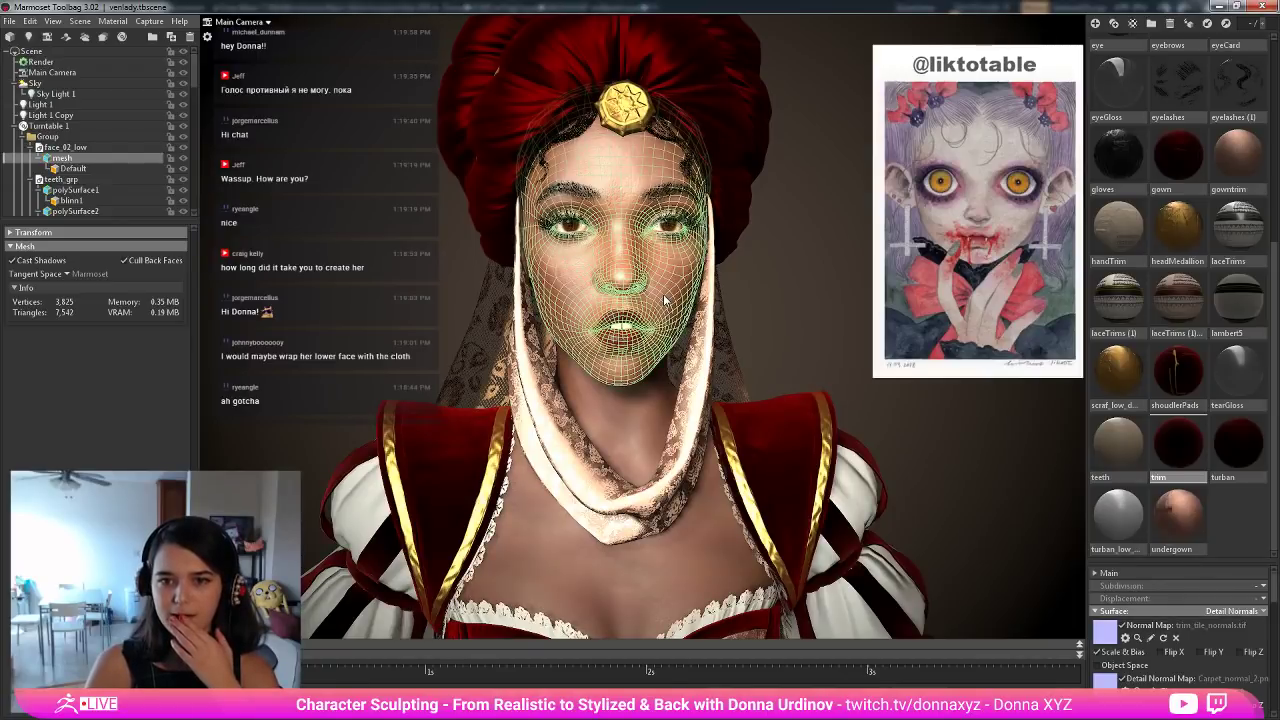
left_click(638, 426)
scroll(645, 346, "down", 5)
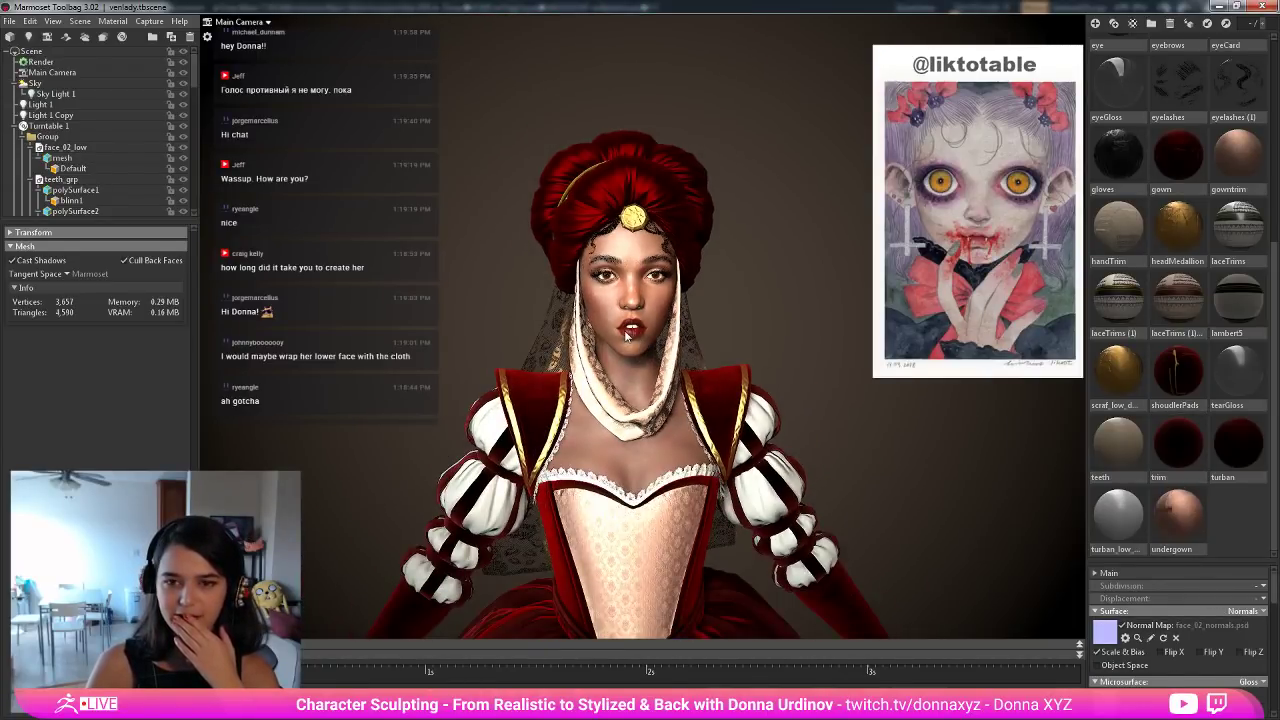
left_click(626, 336)
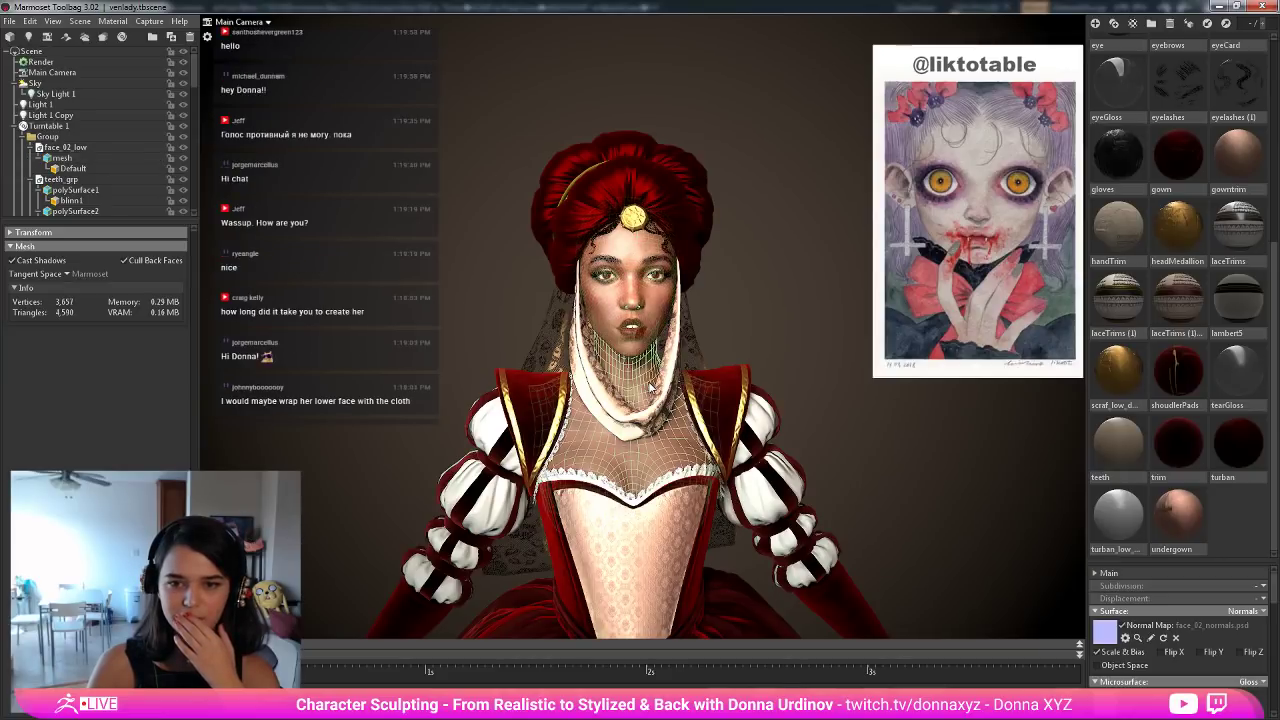
left_click(686, 388)
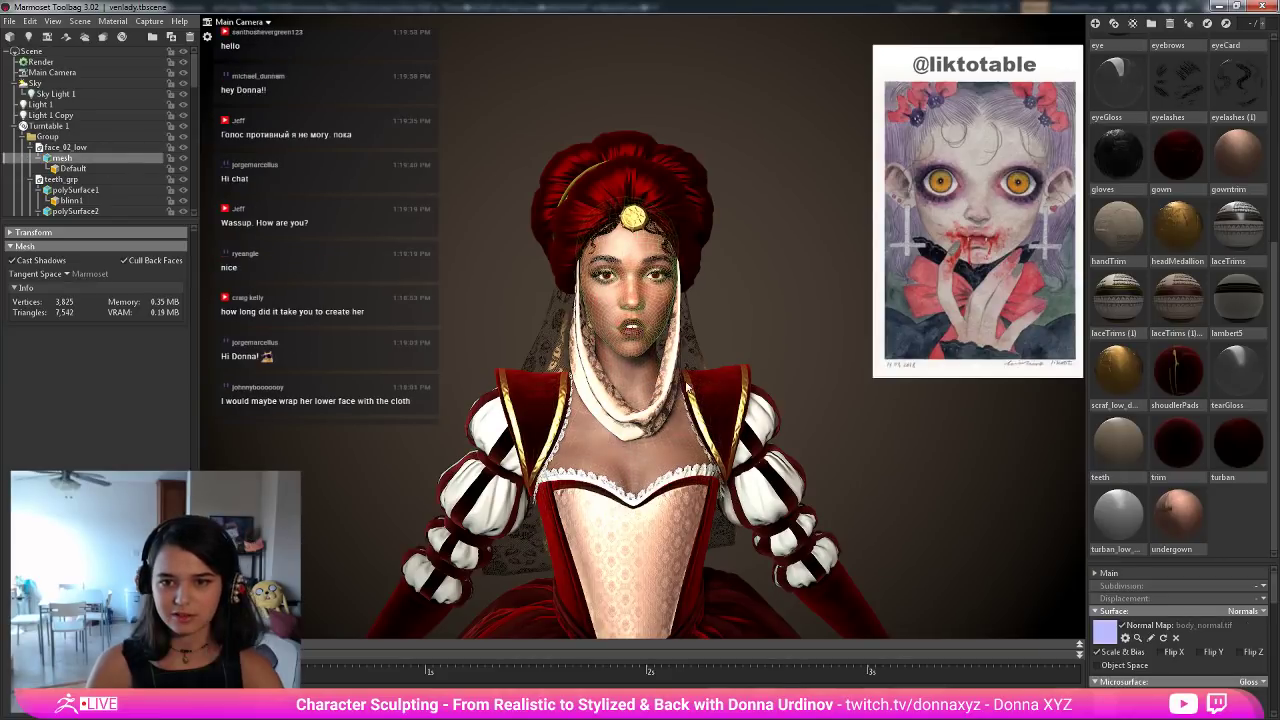
Inspect the face shading, eyes and lace scarf up close from the front.
scroll(639, 356, "up", 5)
middle_click_drag(639, 356, 655, 402, "alt")
scroll(655, 402, "up", 2)
left_click_drag(755, 425, 742, 398, "alt")
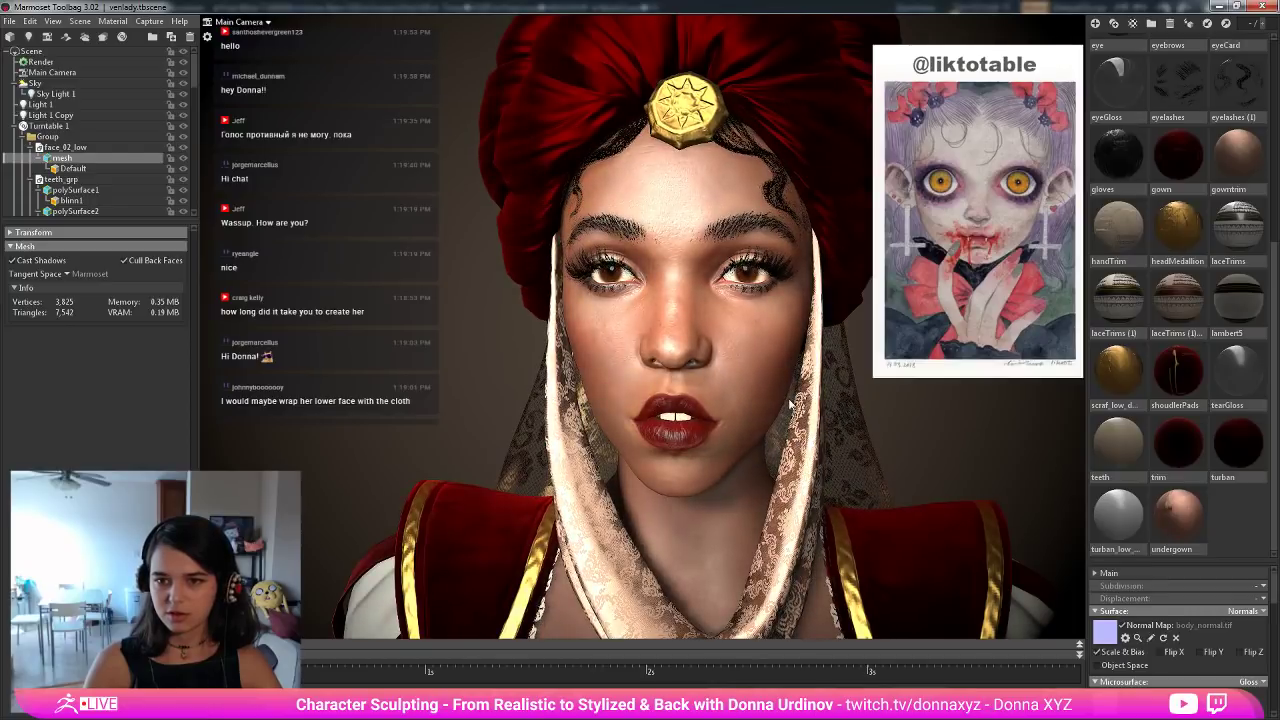
scroll(782, 408, "down", 4)
left_click_drag(772, 414, 778, 378)
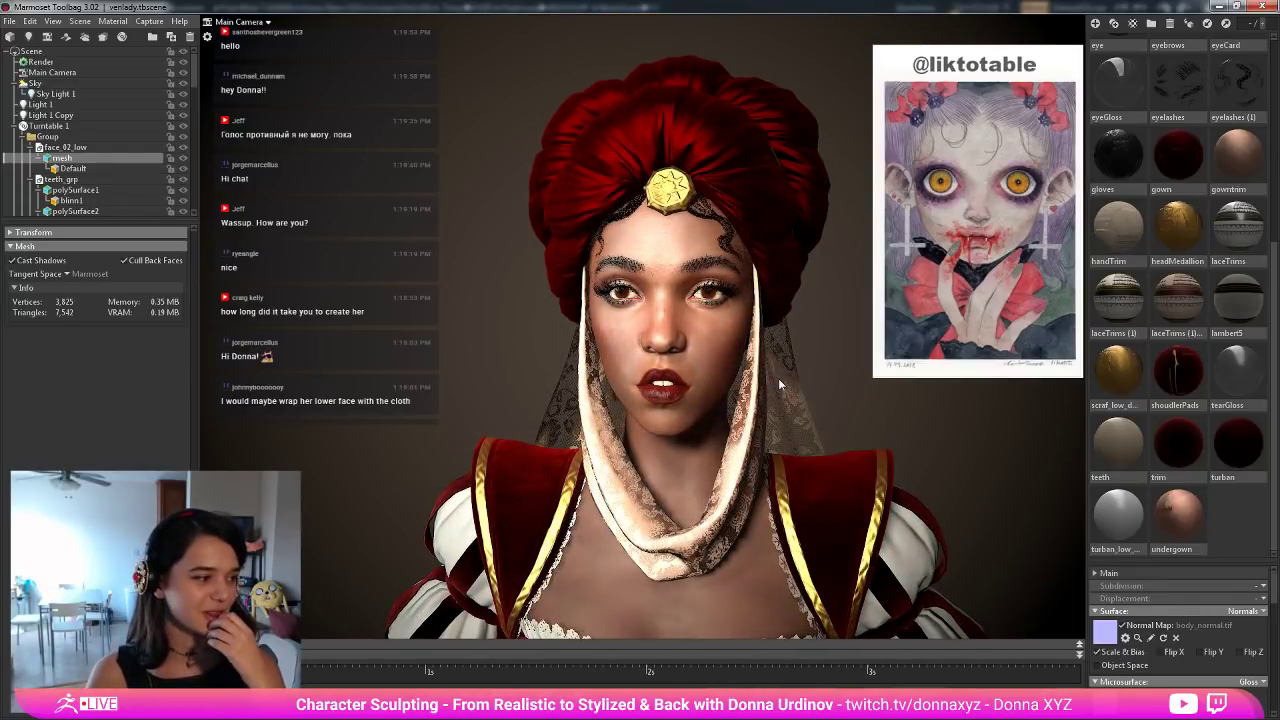
Examine the whole gowned figure from turban to lace hem, turning it slightly towards the front.
scroll(743, 290, "down", 5)
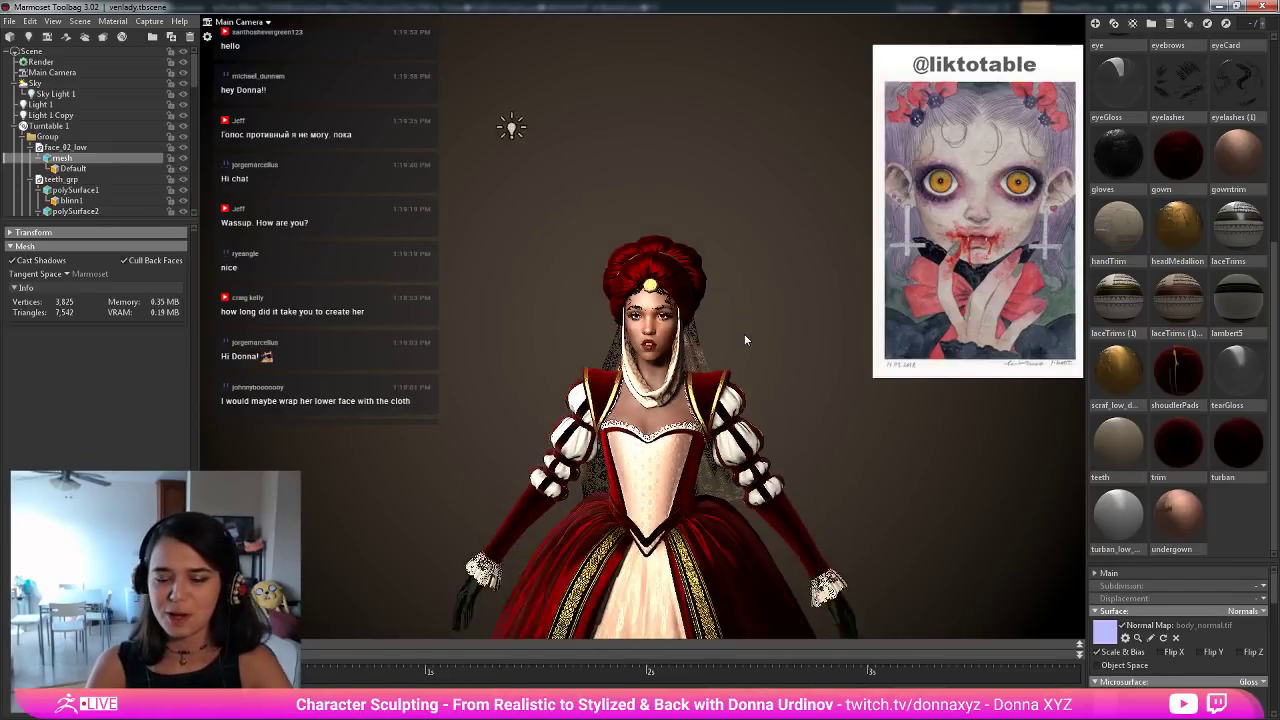
scroll(744, 333, "down", 5)
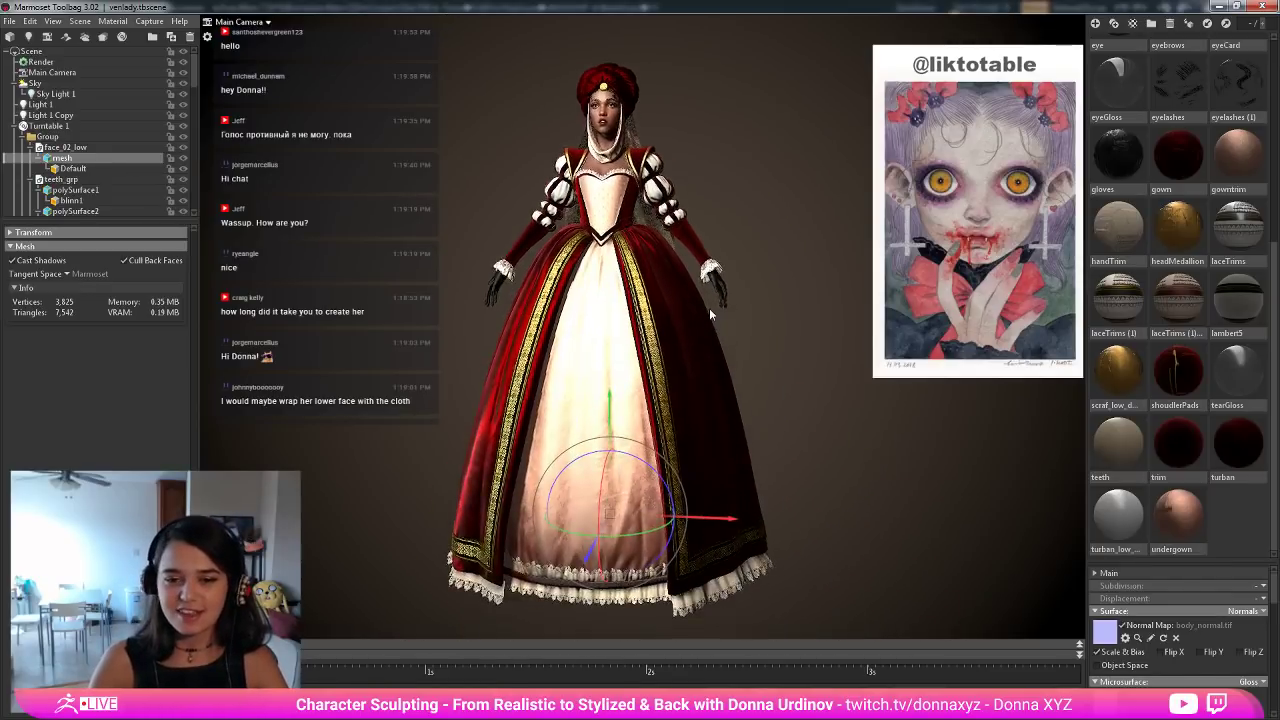
scroll(714, 325, "down", 2)
scroll(717, 355, "up", 4)
left_click_drag(716, 366, 769, 368)
middle_click_drag(682, 332, 702, 356)
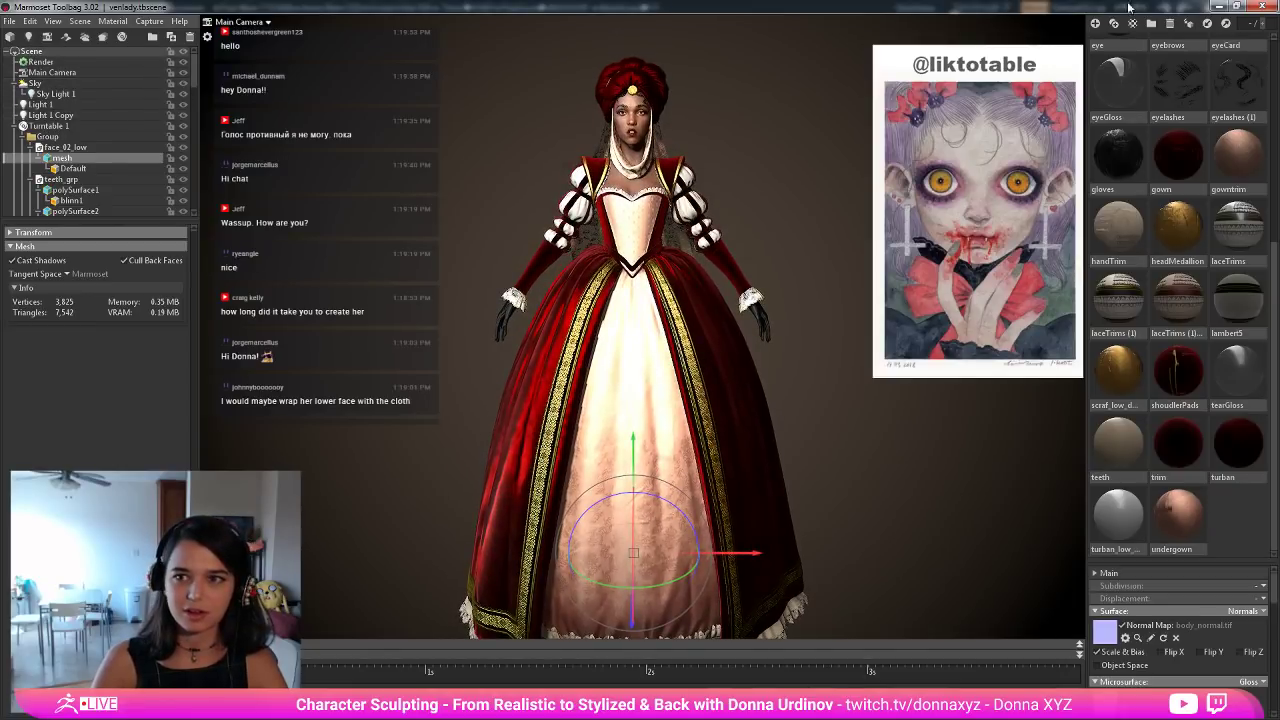
Quit Marmoset Toolbag without saving the scene and return to the vampire girl bust in ZBrush.
left_click(1263, 5)
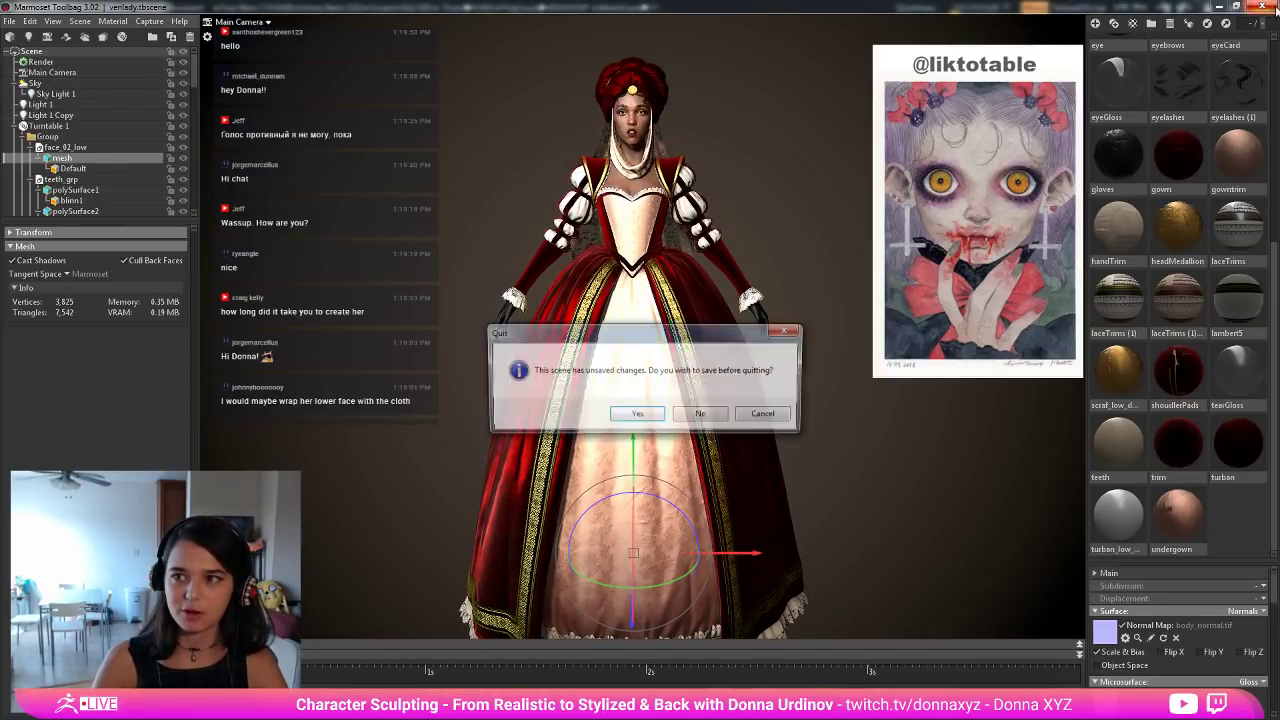
left_click(709, 419)
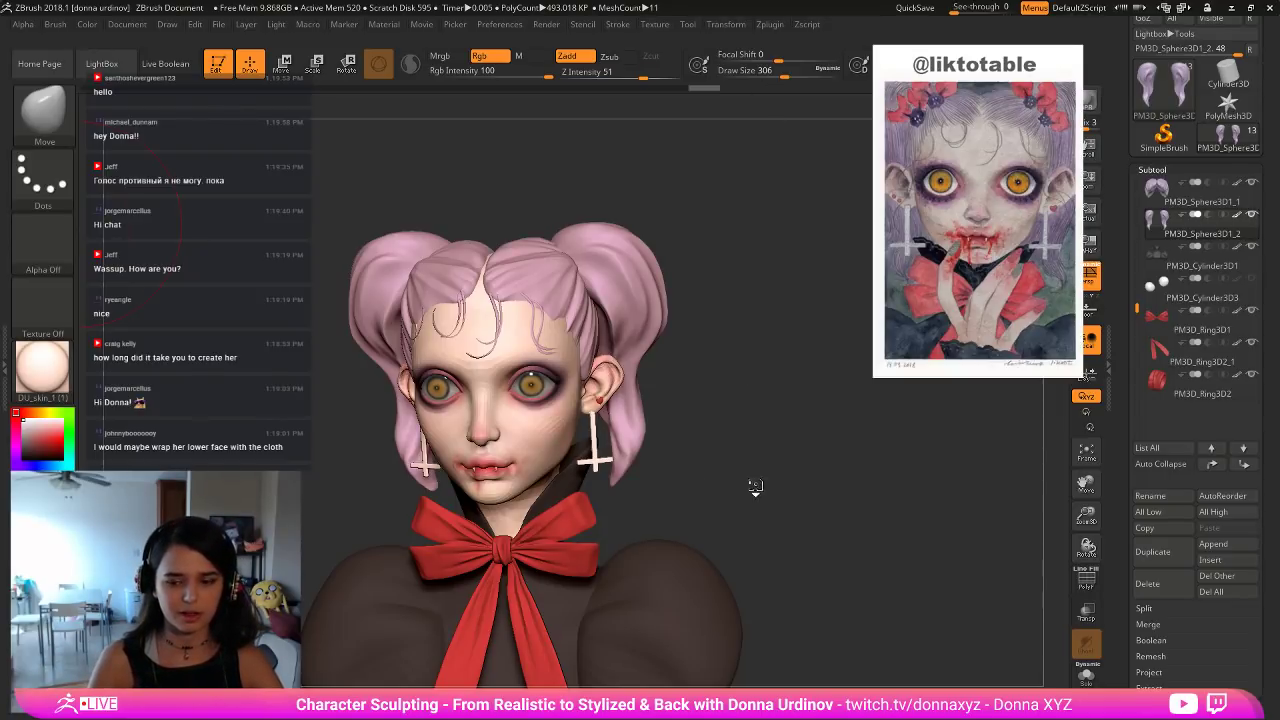
Examine the vampire girl bust from both sides, at three-quarter view and from the front against the reference painting.
left_click_drag(769, 409, 770, 405)
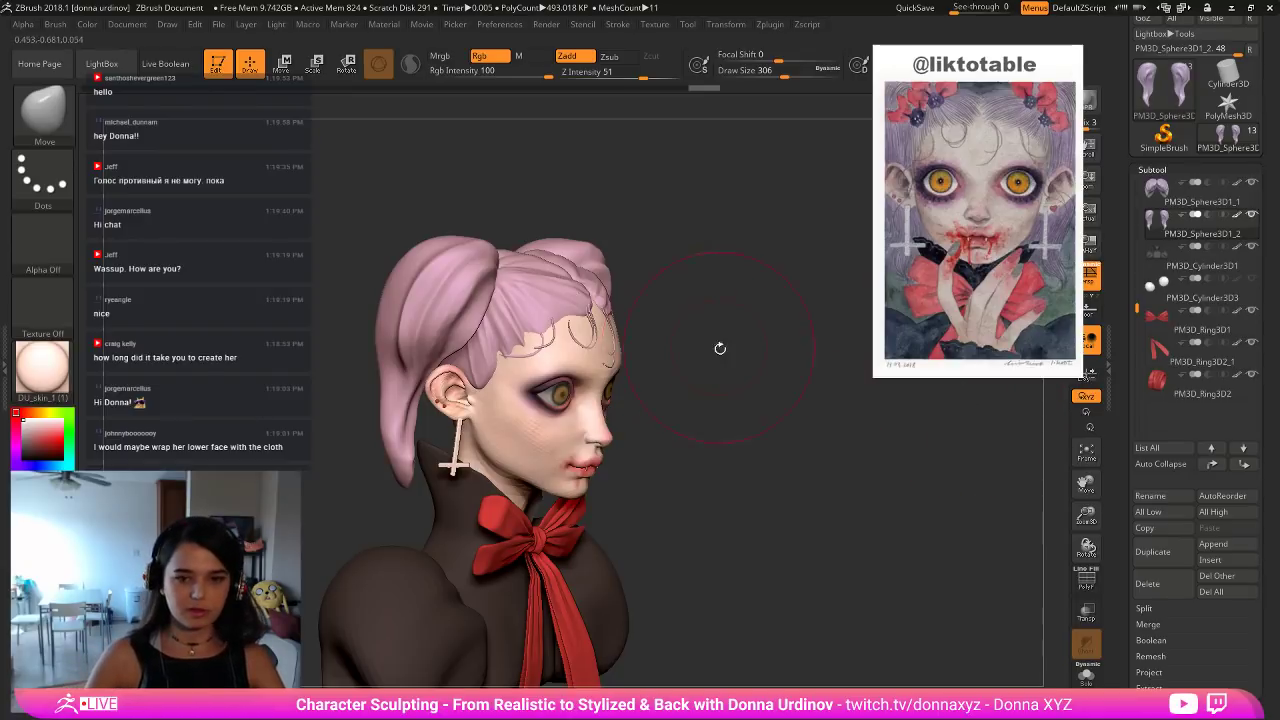
left_click_drag(657, 391, 642, 352, "shift")
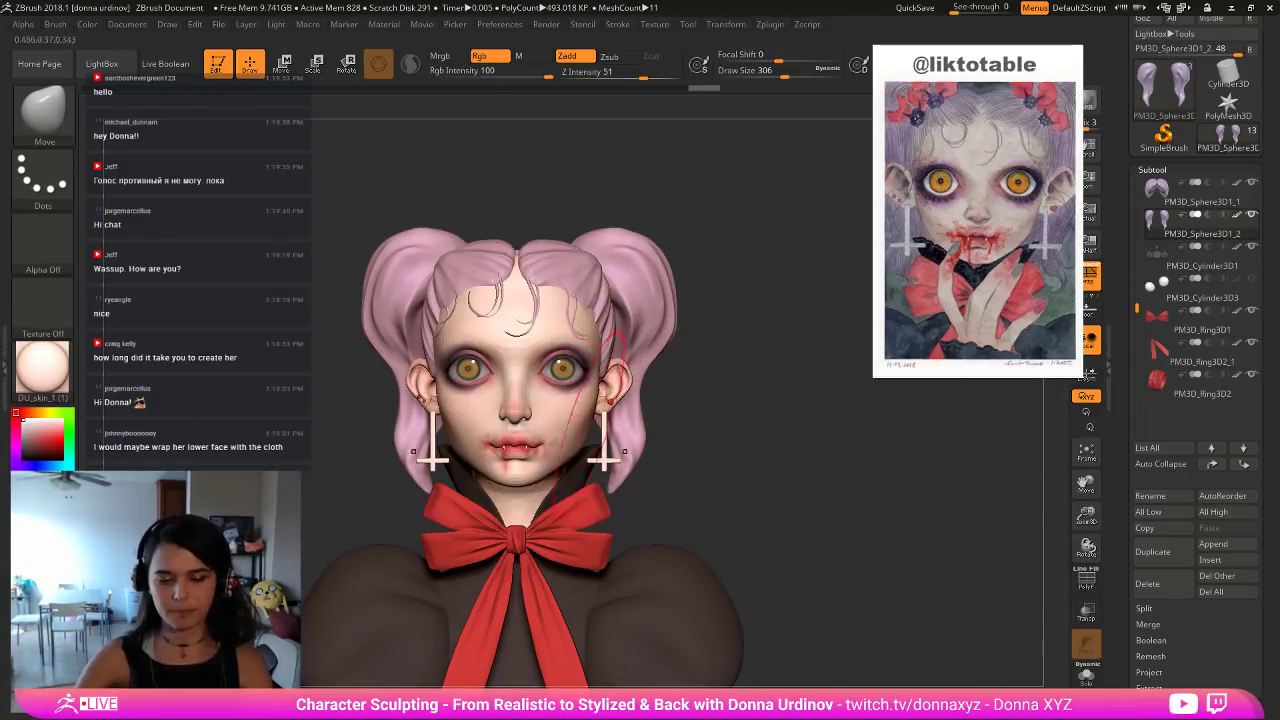
key("bracketleft")
key("[")
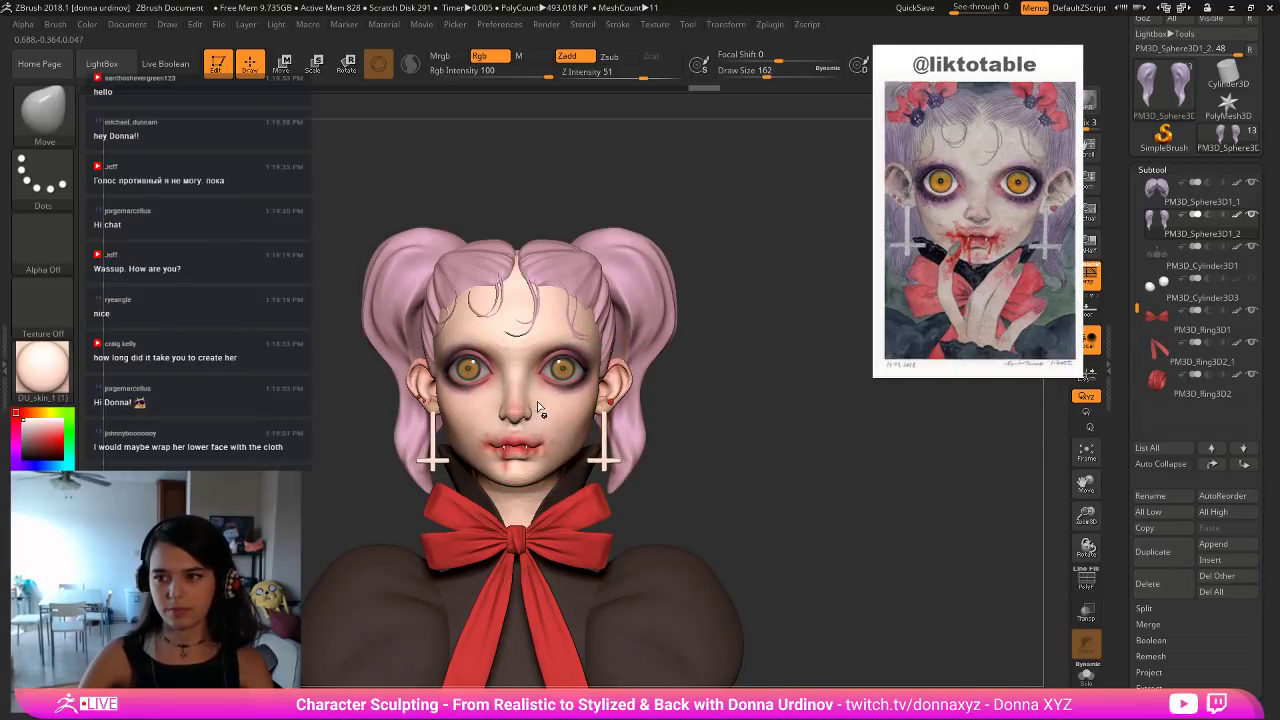
left_click_drag(785, 487, 829, 495)
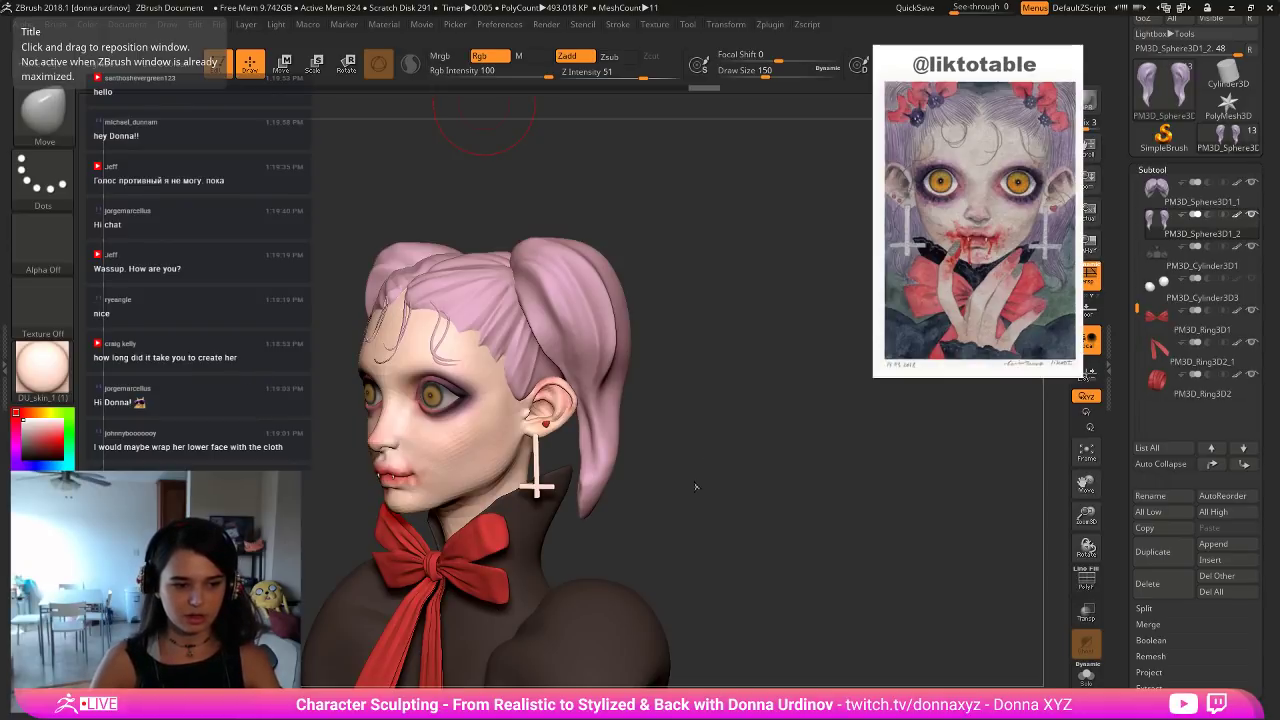
left_click_drag(696, 487, 788, 563)
left_click_drag(805, 508, 810, 462)
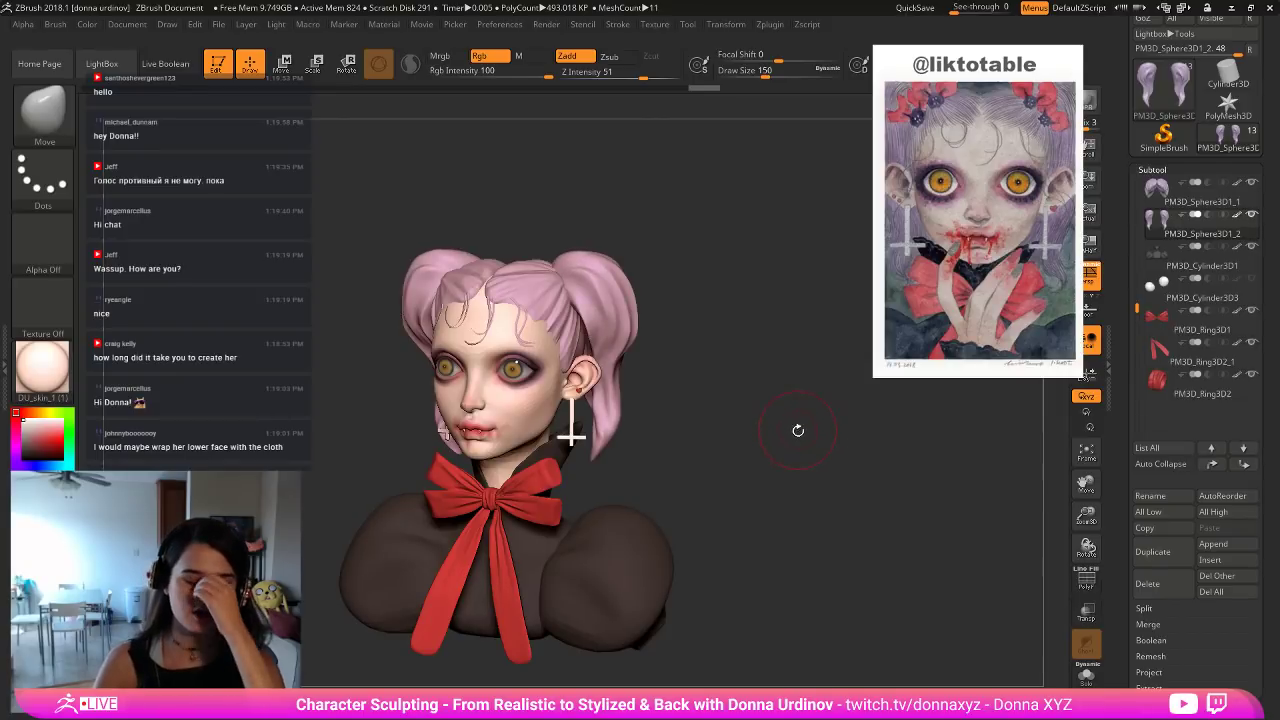
mouse_move(777, 416)
left_mouse_down()
mouse_move(789, 457)
mouse_move(812, 467)
left_mouse_up()
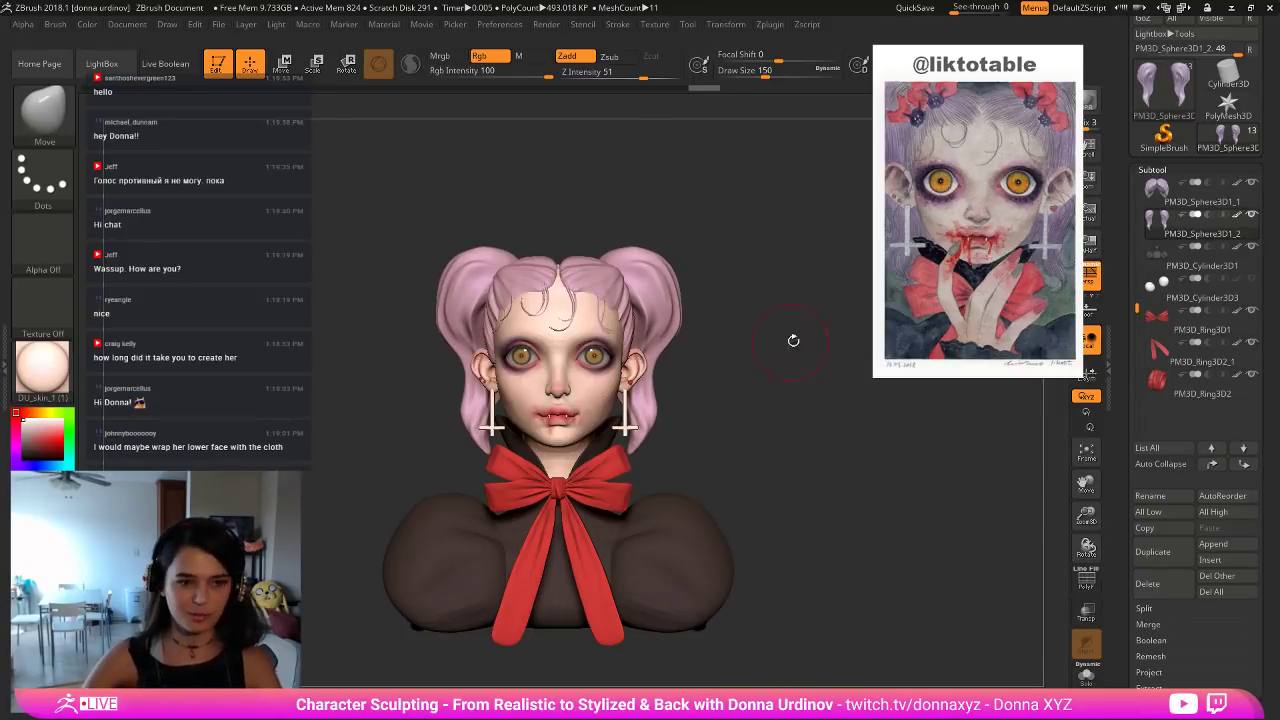
mouse_move(793, 340)
left_mouse_down()
mouse_move(803, 388)
mouse_move(772, 396)
left_mouse_up()
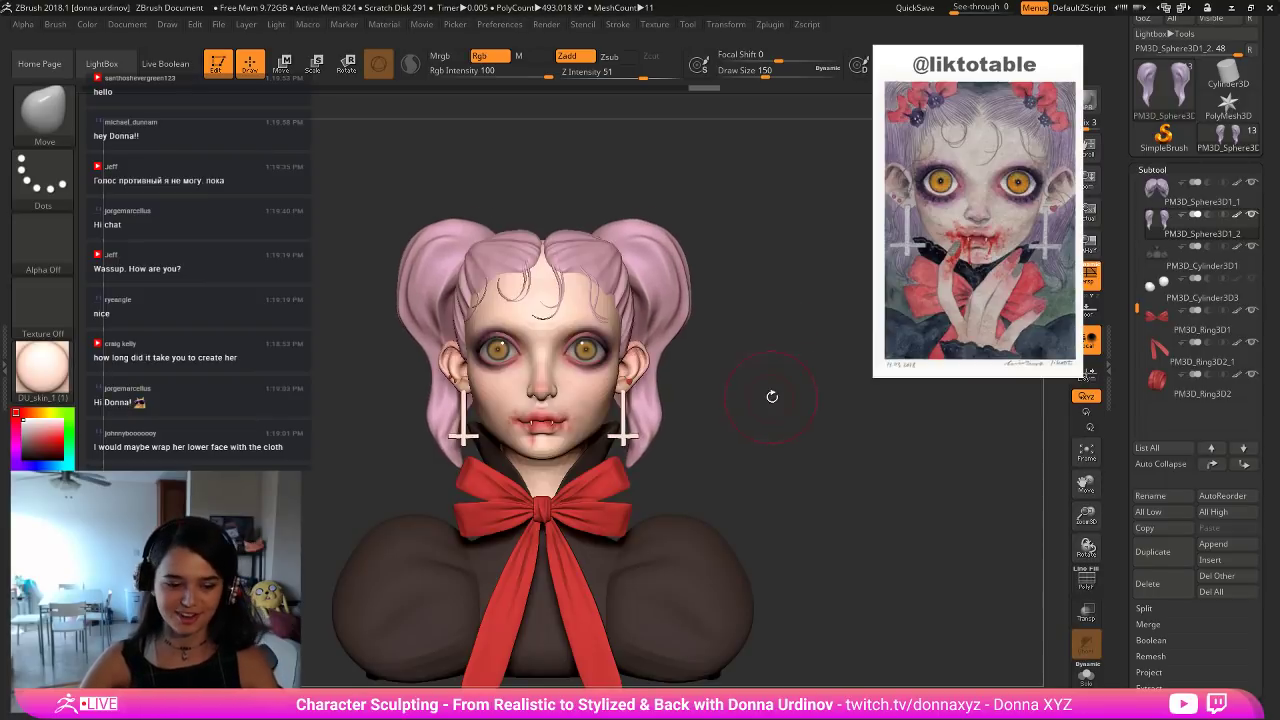
Reshape the lower ends of the pigtails and the hair beside the ears with the Move brush at draw size 238.
key("b")
key("m")
key("v")
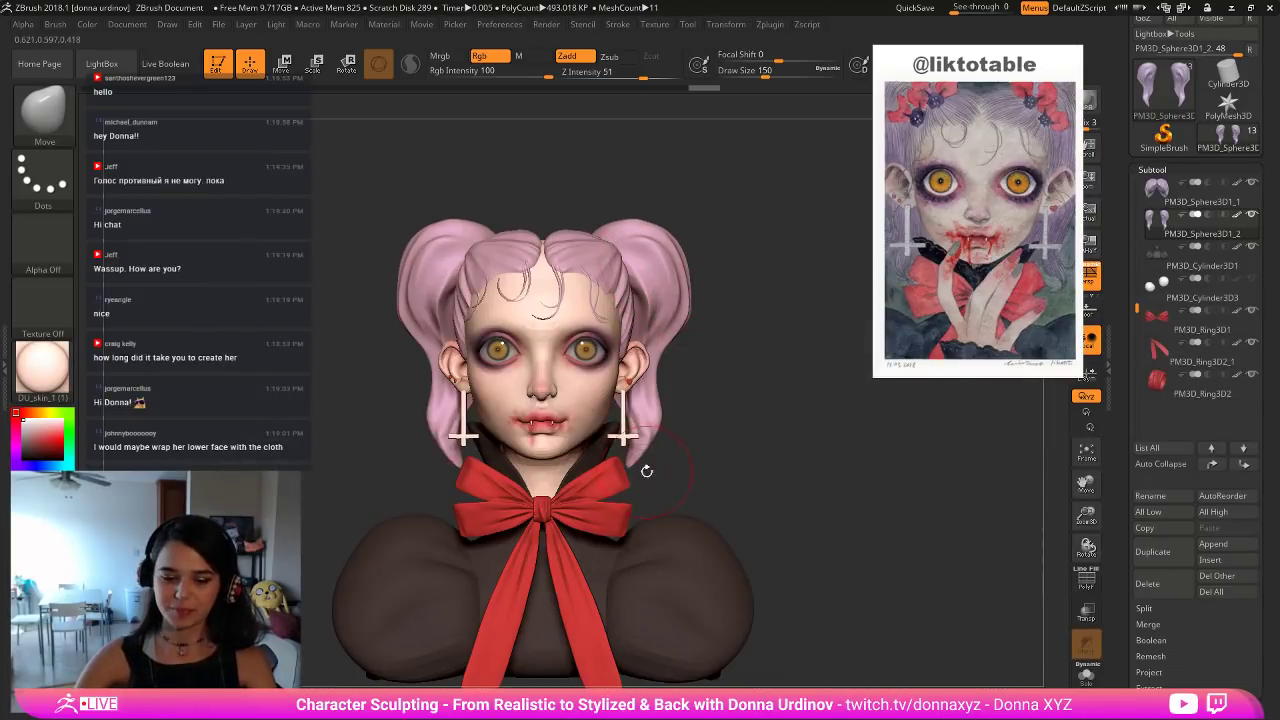
key("bracketright")
key("bracketright")
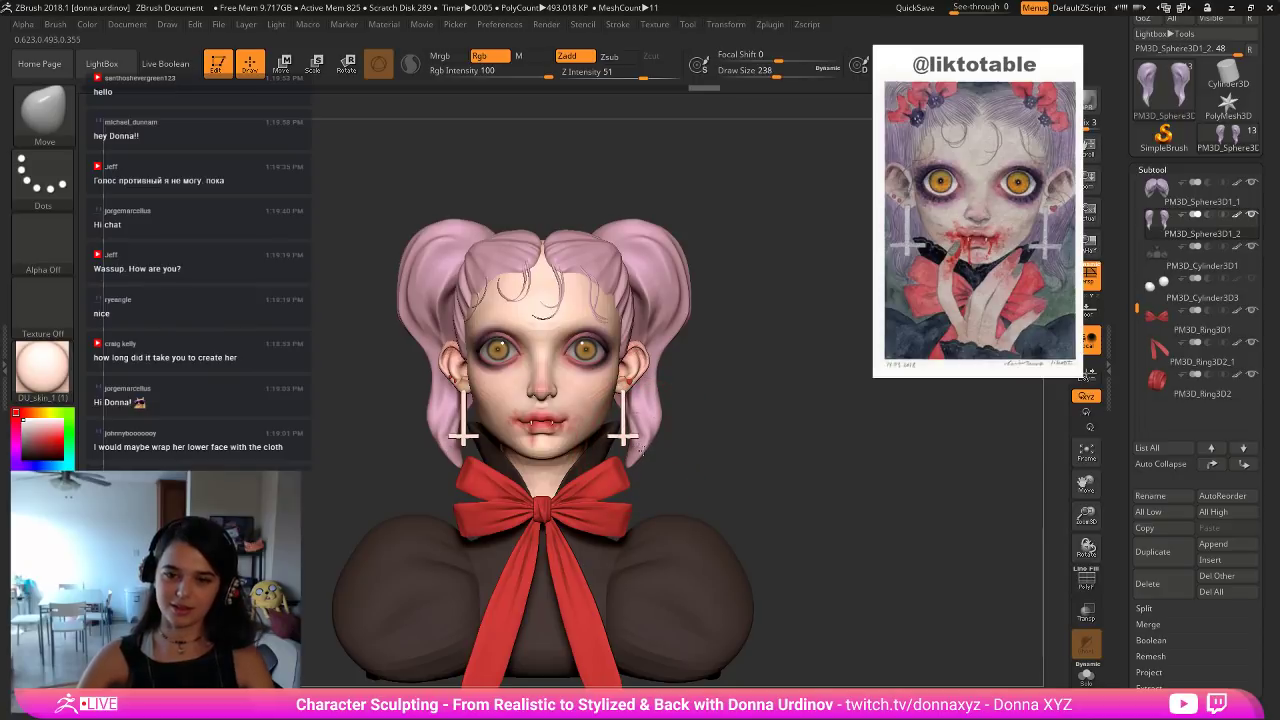
left_click_drag(643, 438, 651, 435)
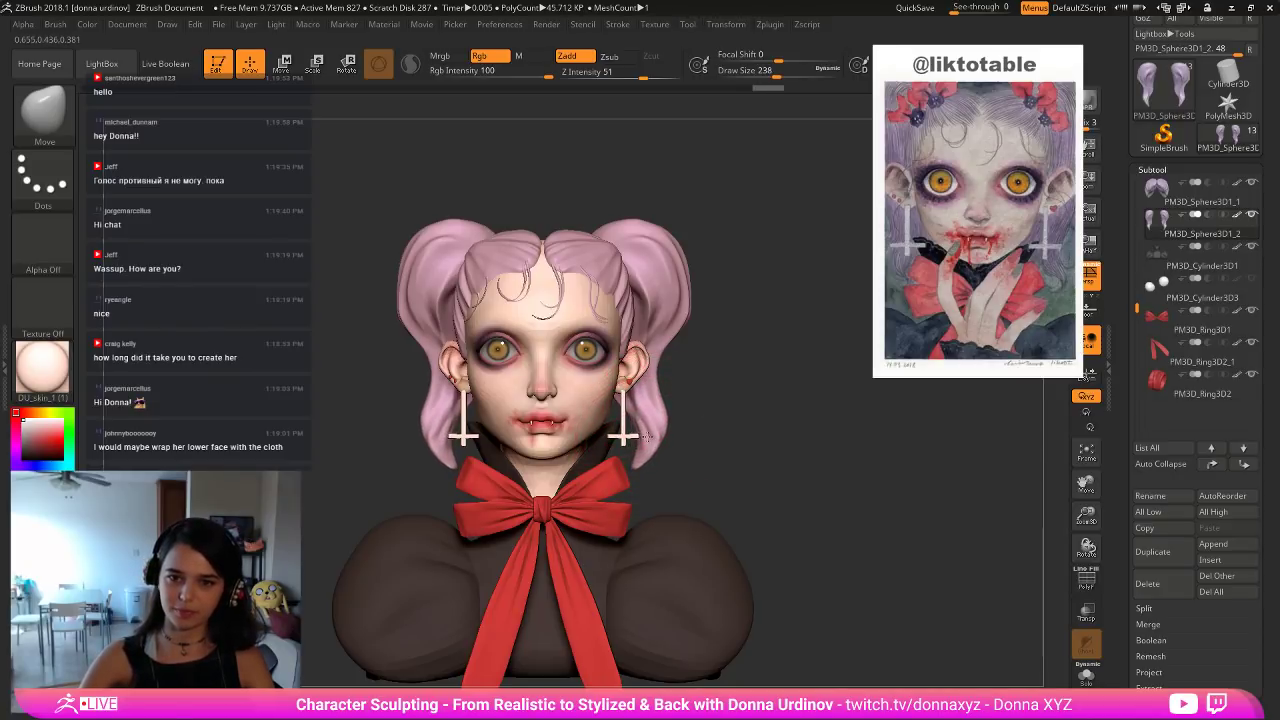
left_click_drag(656, 349, 662, 347)
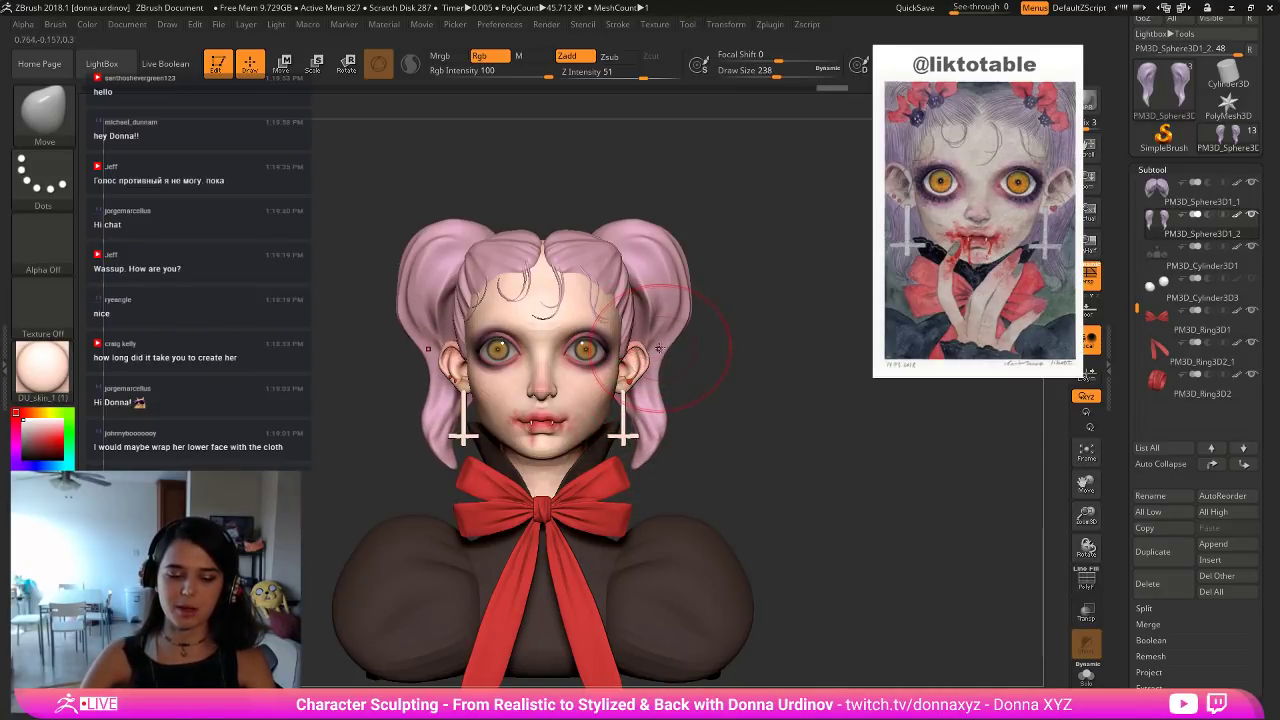
Refine the outer contours of the pigtails with the Move brush, using draw sizes 122, 170 and 266.
key("bracketleft")
key("bracketleft")
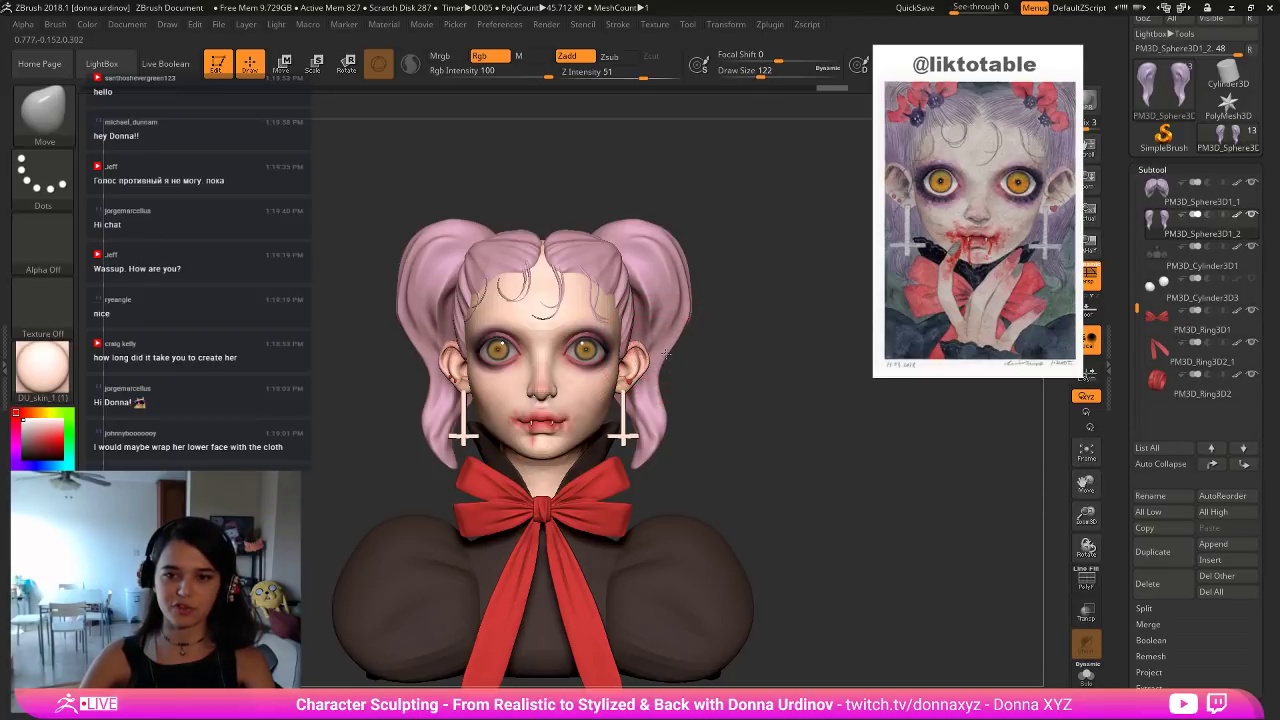
key("bracketleft")
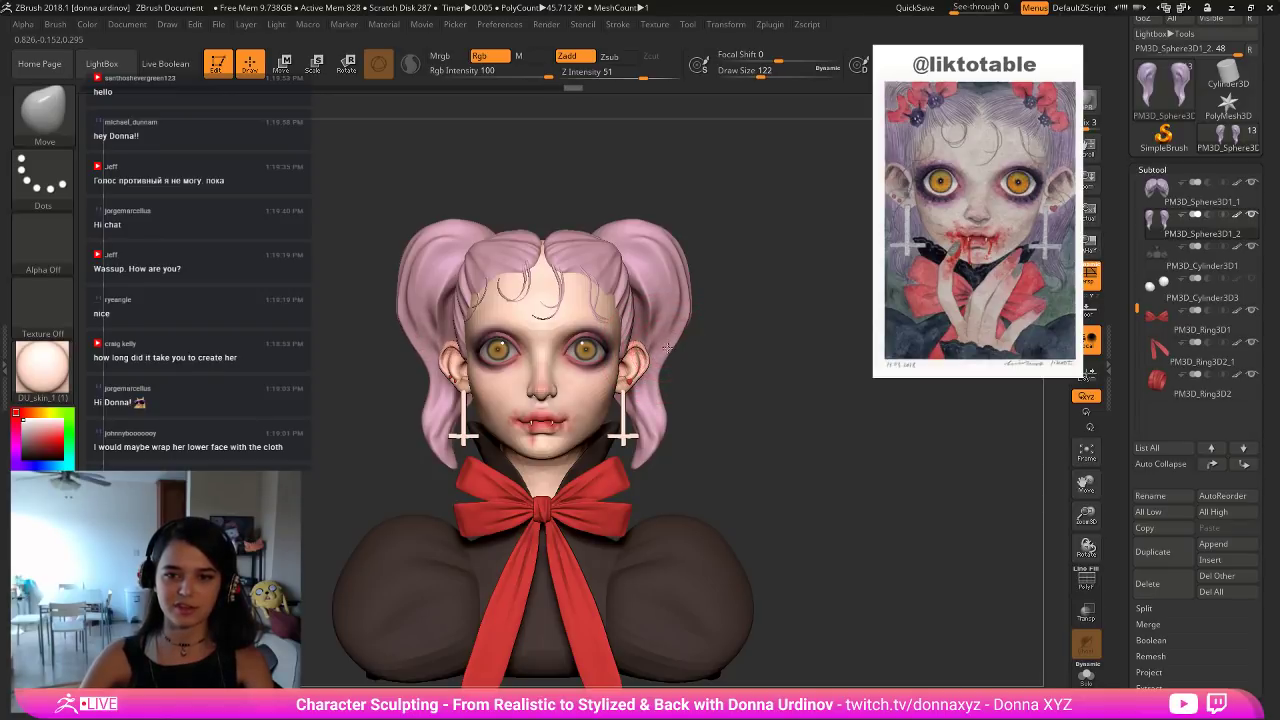
key("bracketright")
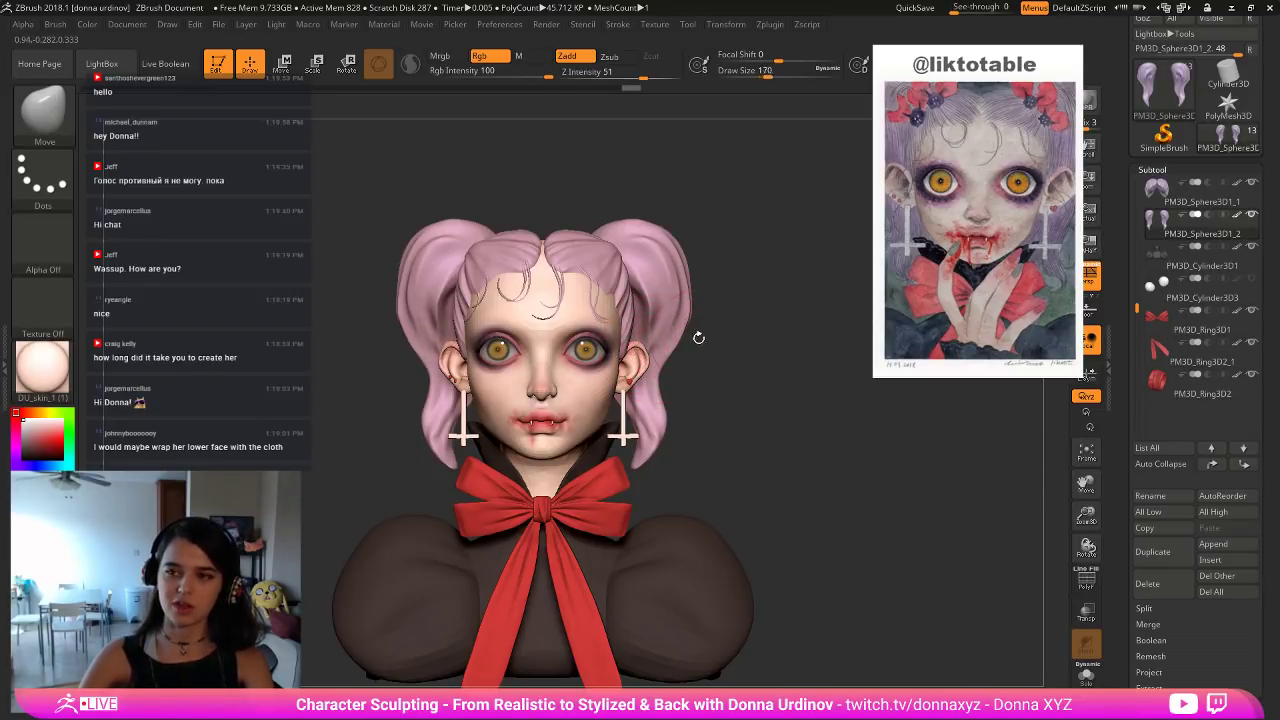
key("bracketright")
key("bracketright")
key("bracketright")
key("bracketright")
key("bracketright")
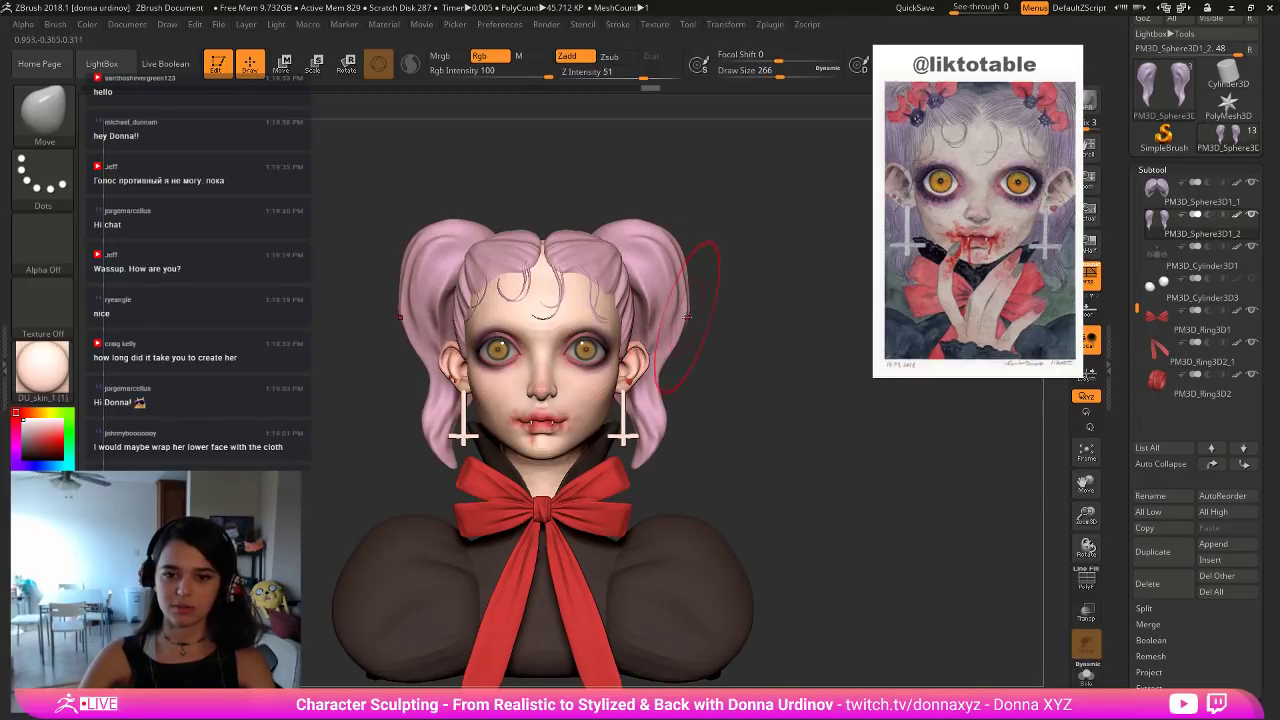
Select the dark dress subtool and reshape its puffed sleeves with the Move brush, varying the draw size between 262 and 118.
left_click_drag(766, 472, 755, 370, "alt")
left_click(663, 486, "alt")
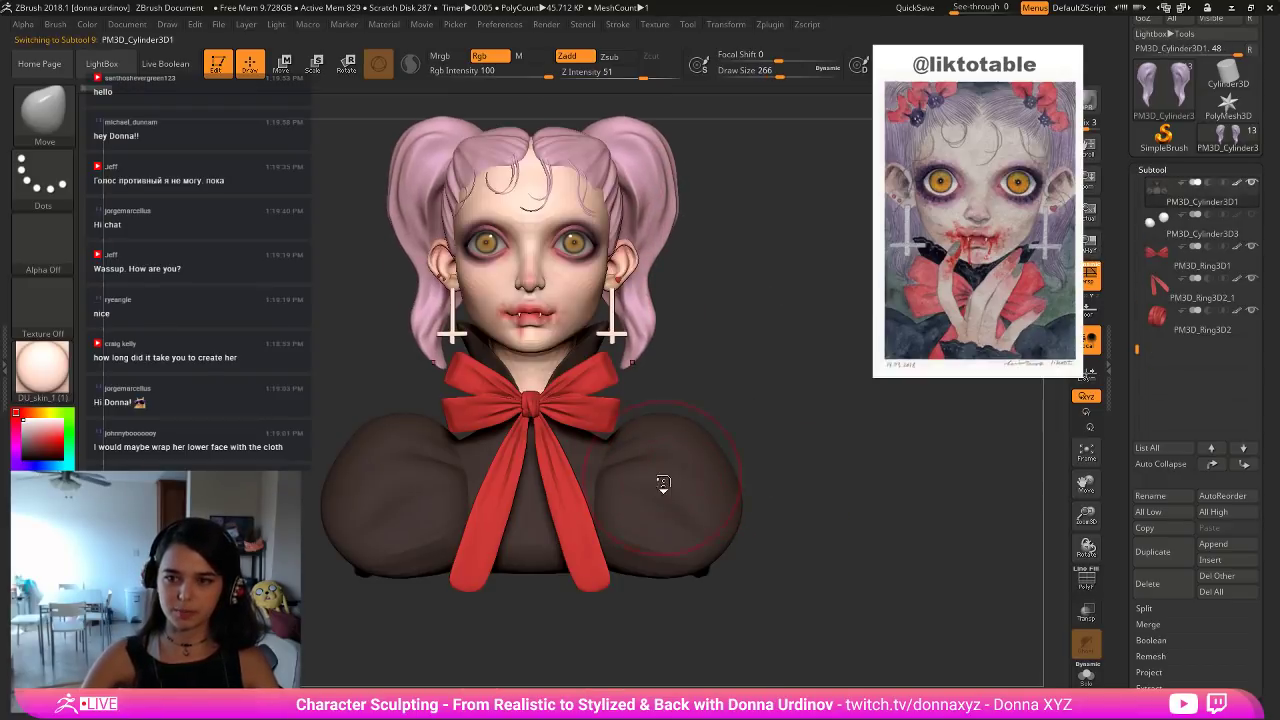
key("bracketleft")
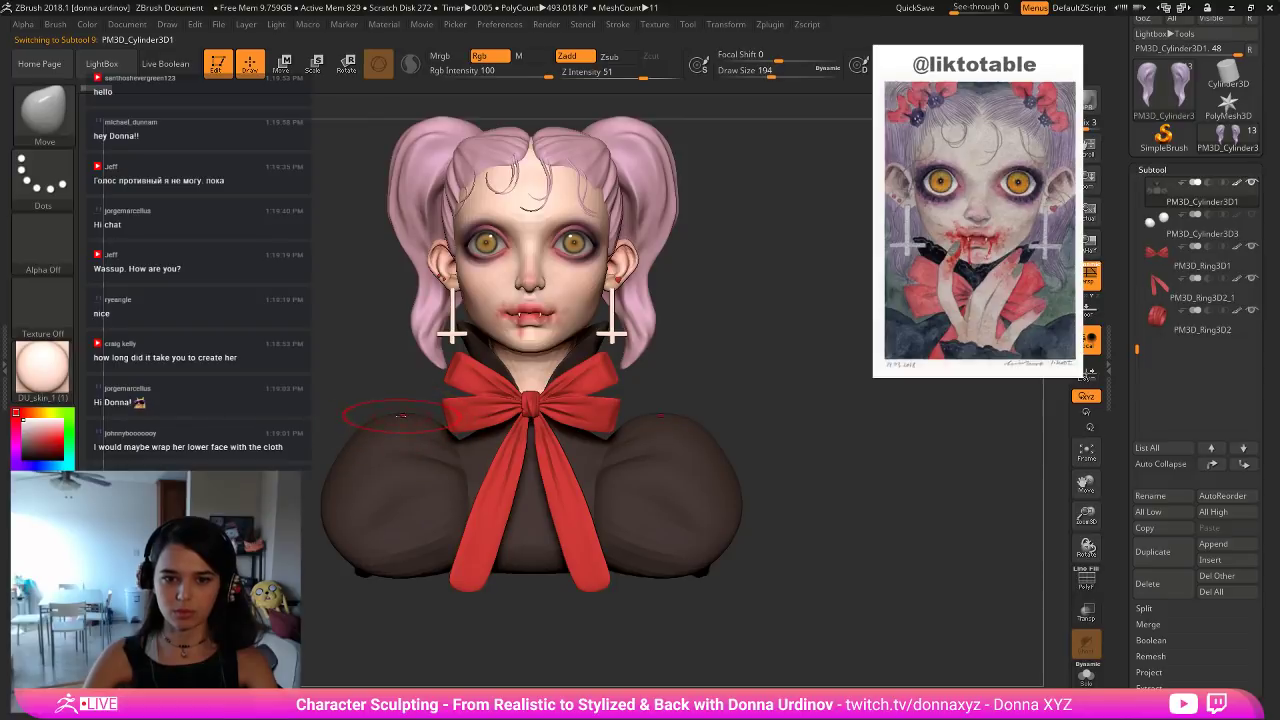
key("bracketright")
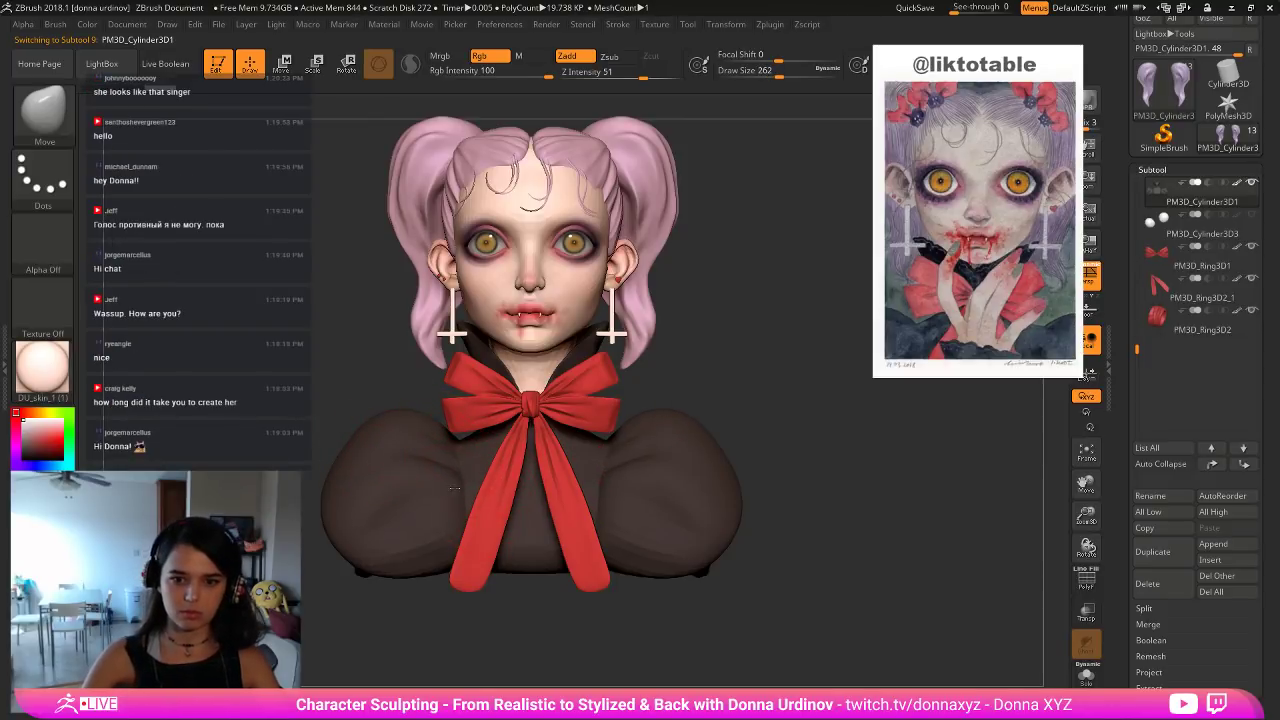
key("bracketleft")
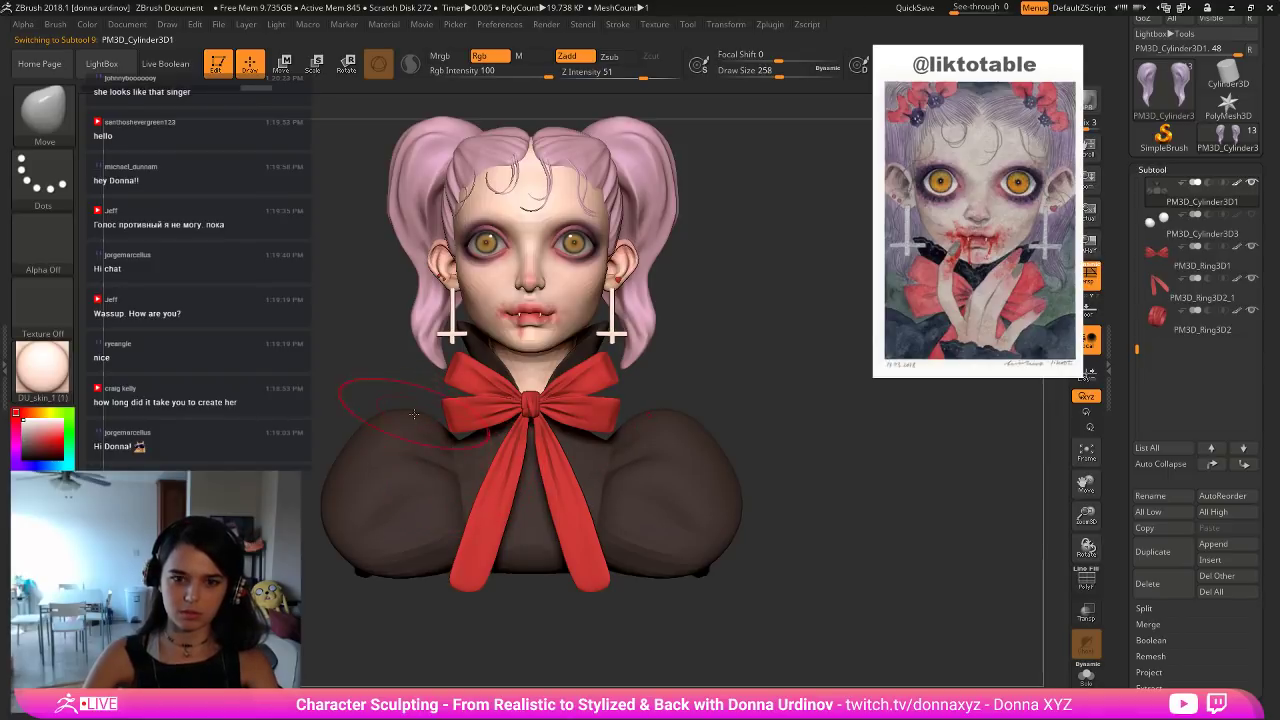
key("bracketleft")
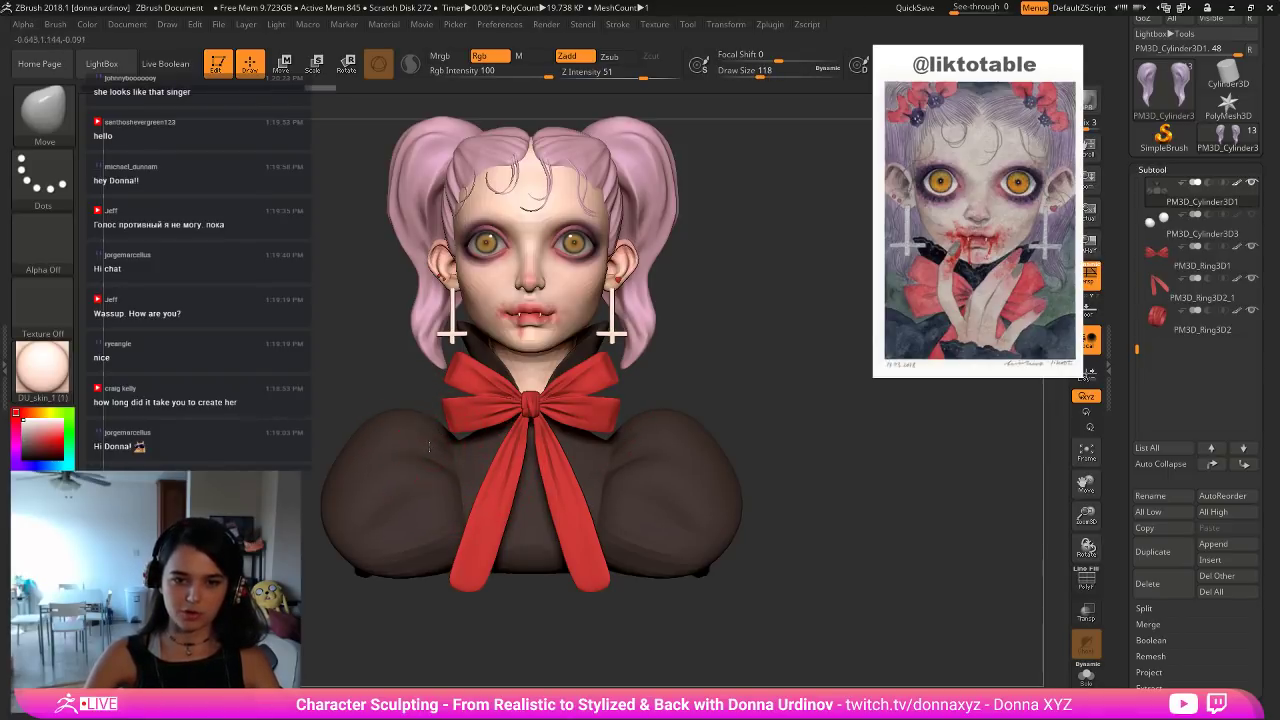
Select the head subtool and raise it to subdivision level 4.
left_click_drag(797, 431, 772, 423, "alt")
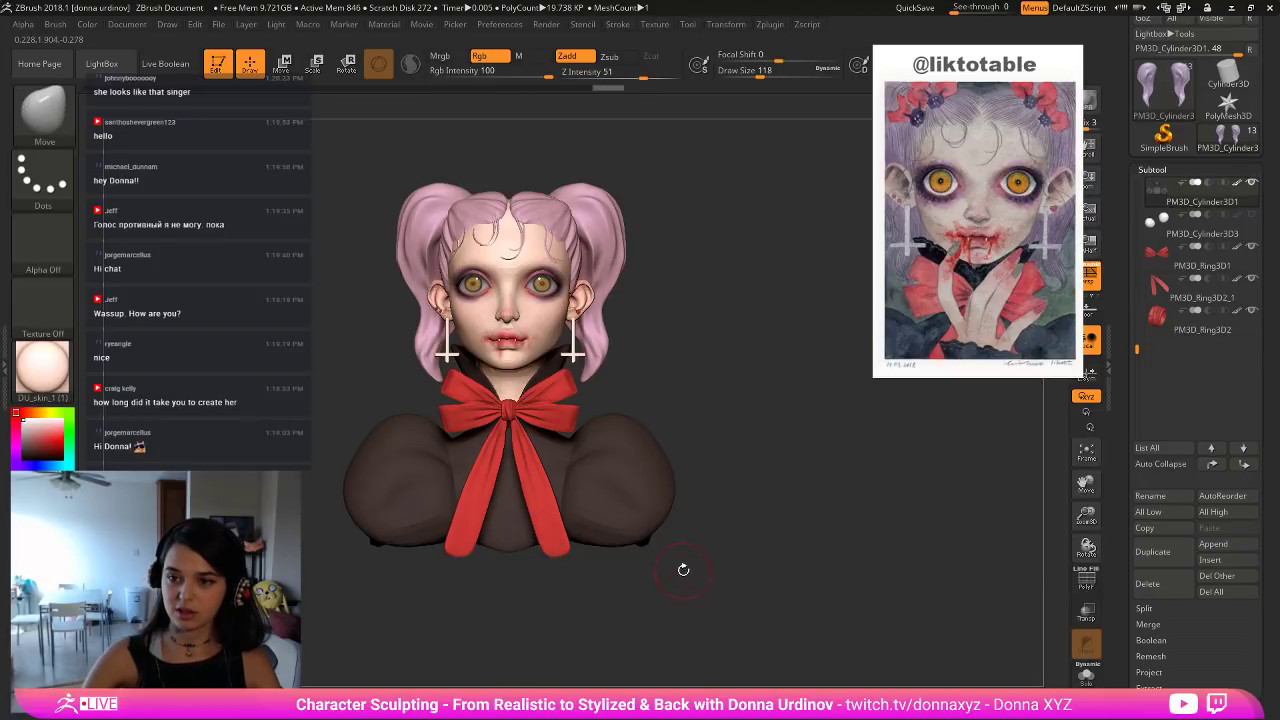
left_click_drag(683, 569, 828, 536)
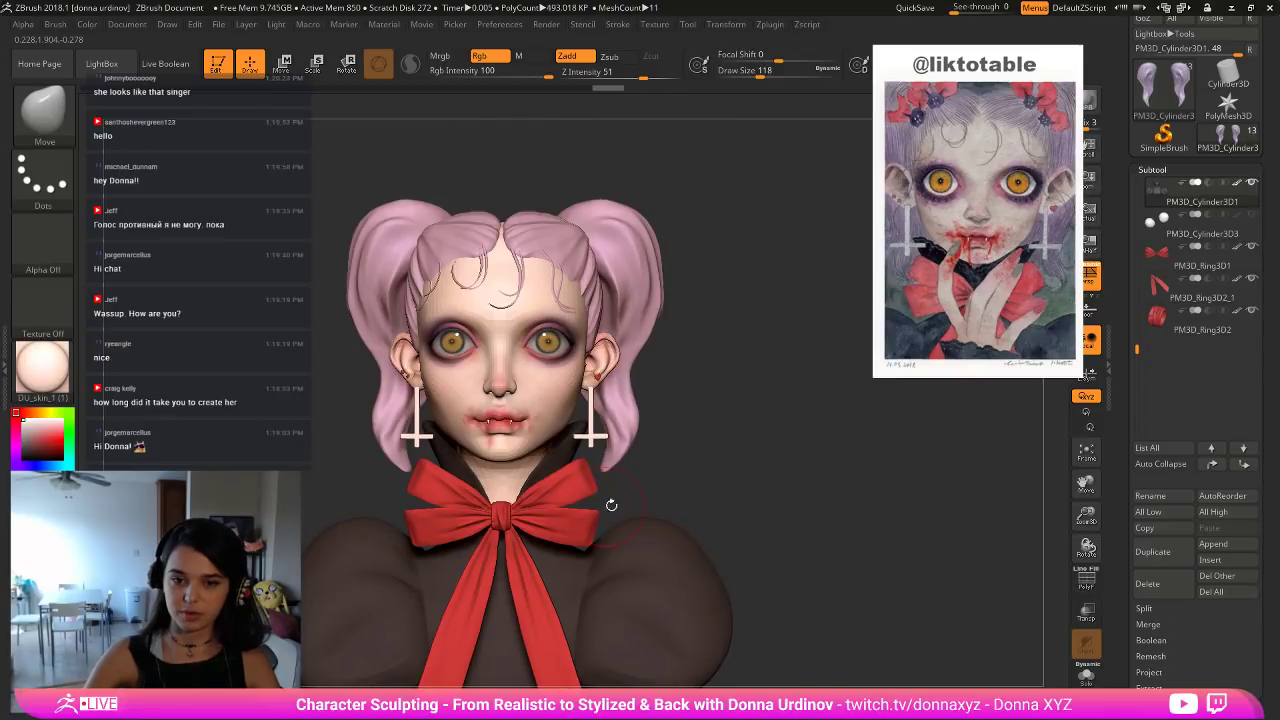
left_click_drag(742, 455, 742, 488)
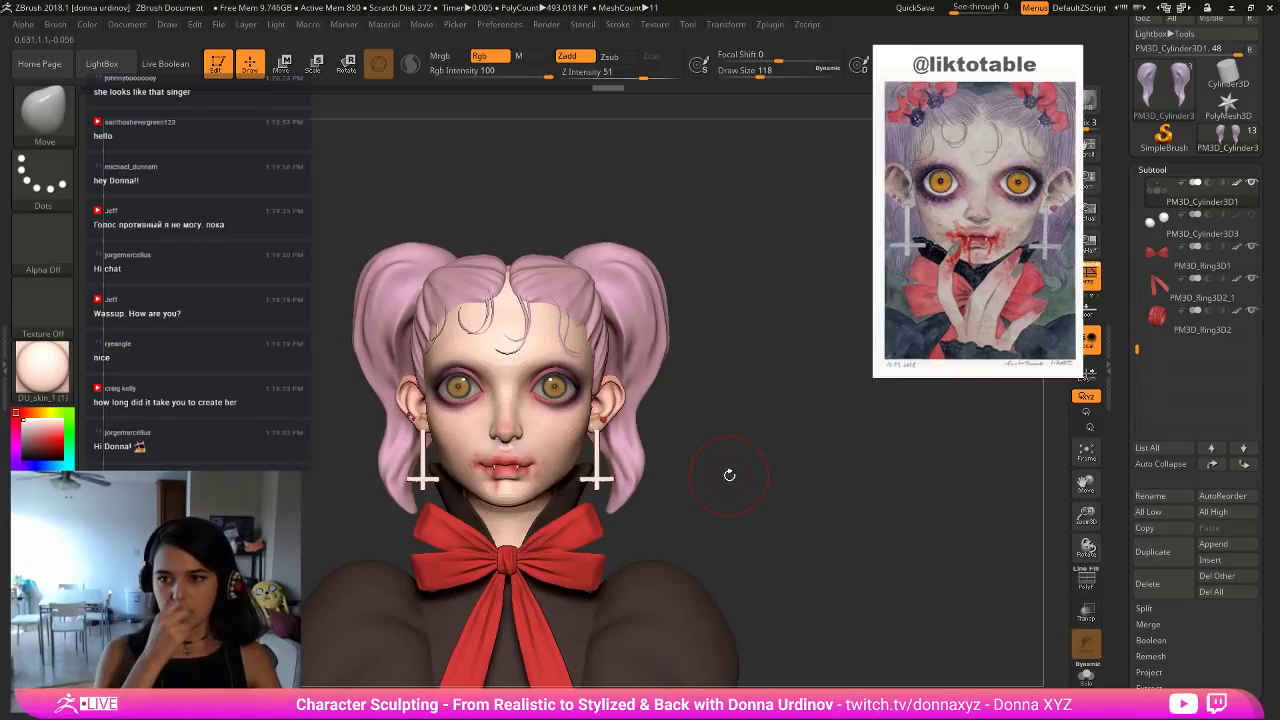
left_click(549, 437, "alt")
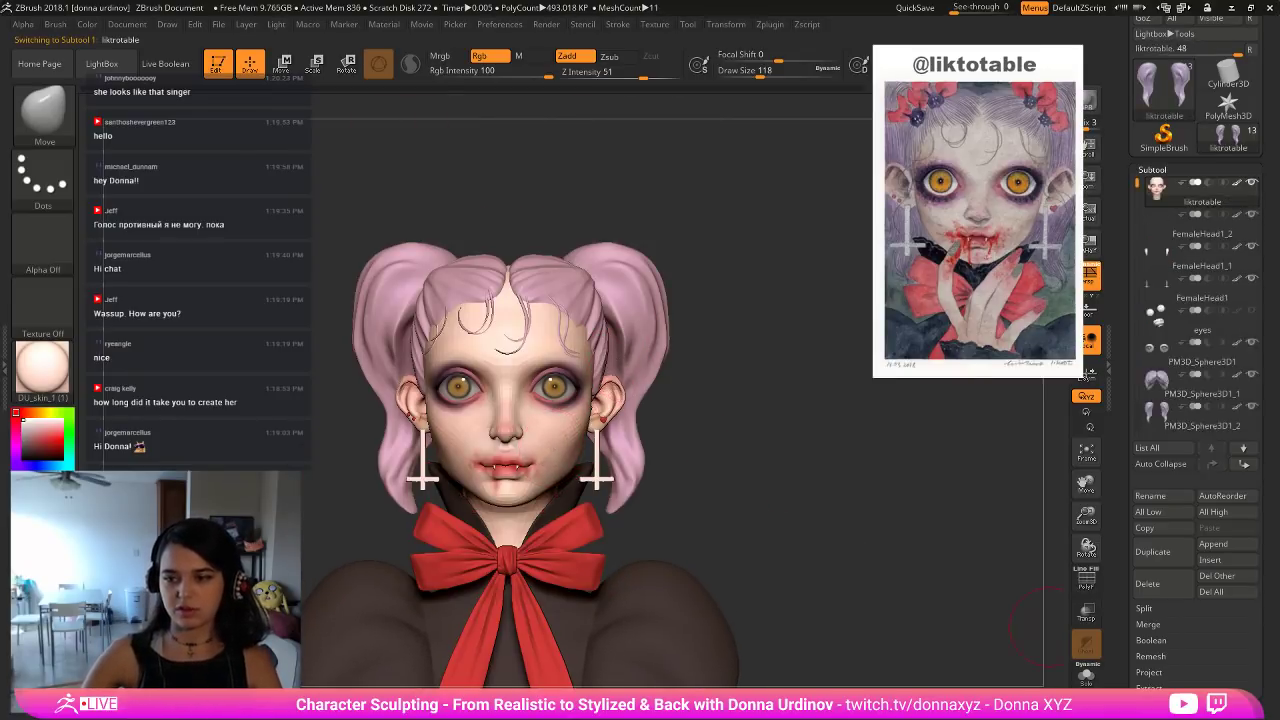
left_click(1153, 169)
left_click(1157, 185)
left_click(1161, 215)
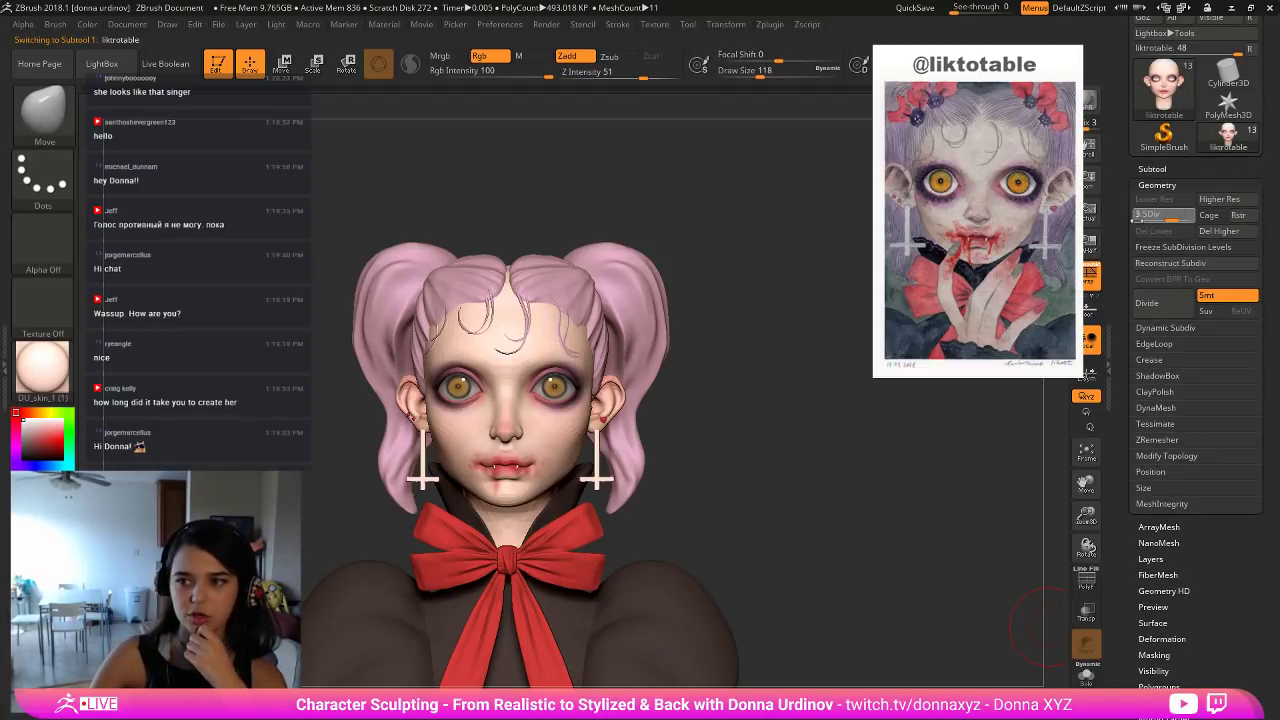
left_click(1187, 216)
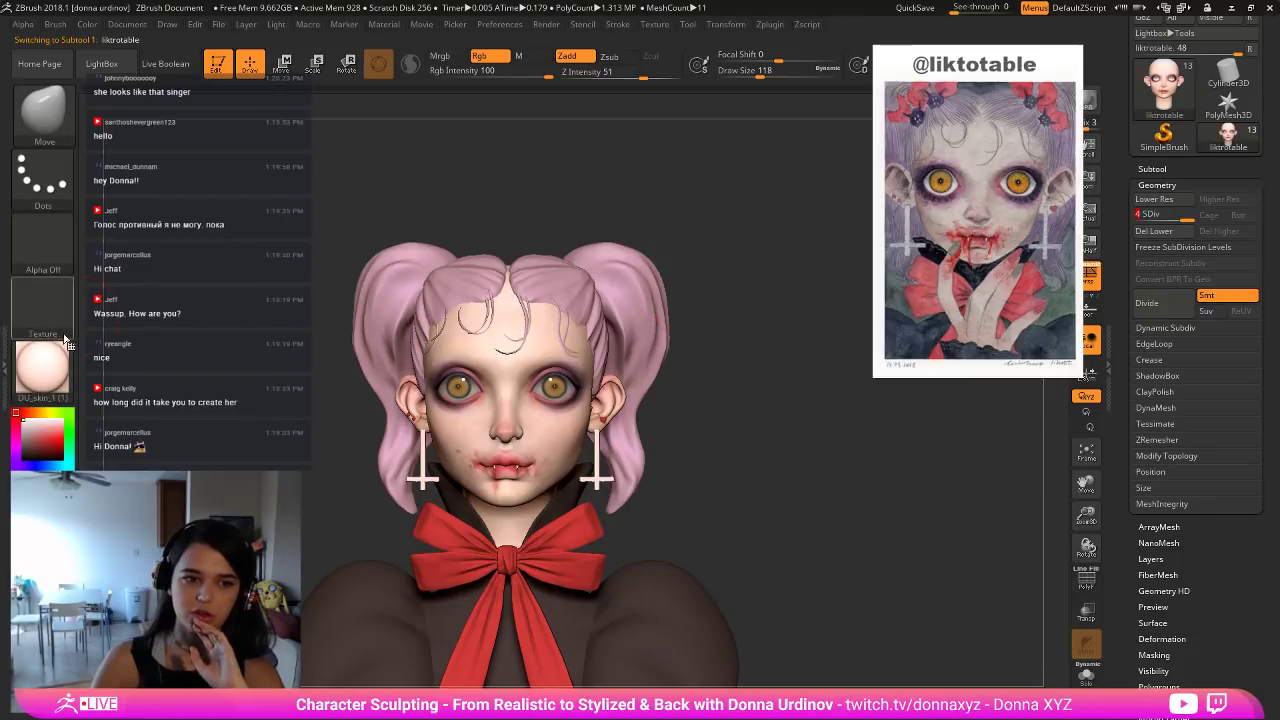
Try the ToyPlastic material with its Ambient set to 64 on the bust, and restore the DU_skin_1 material.
left_click(42, 367)
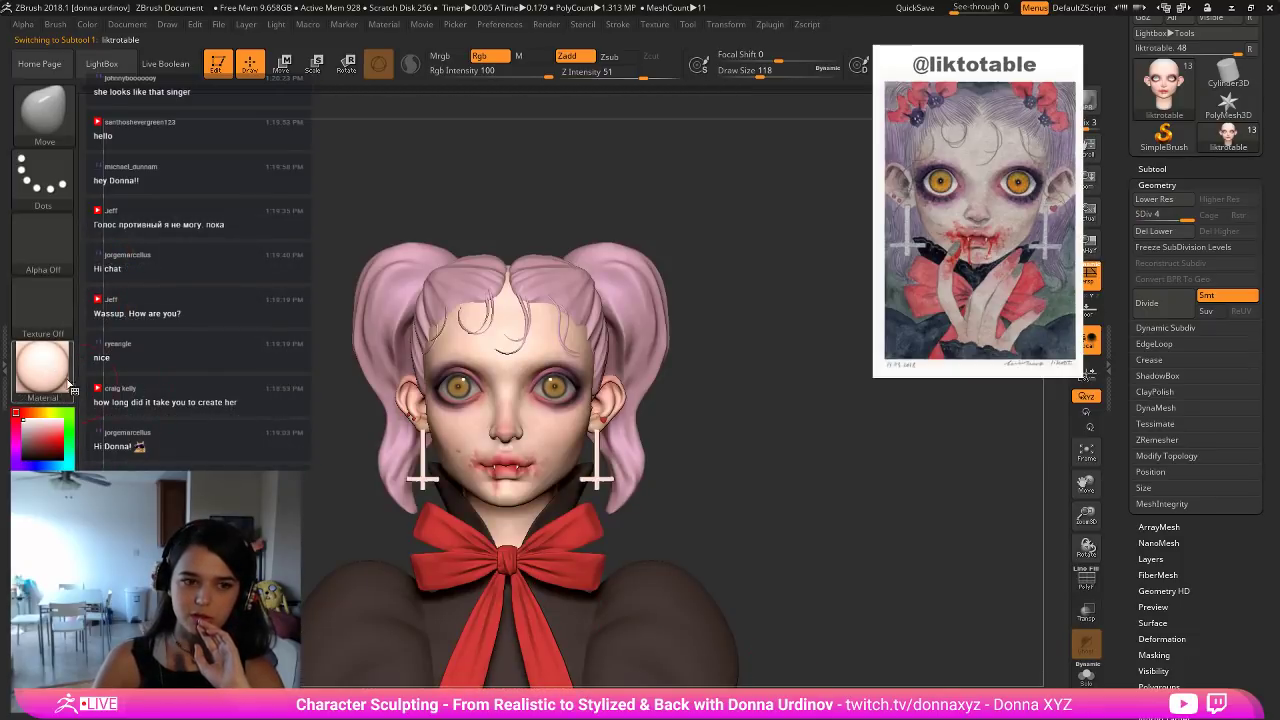
left_click(42, 367)
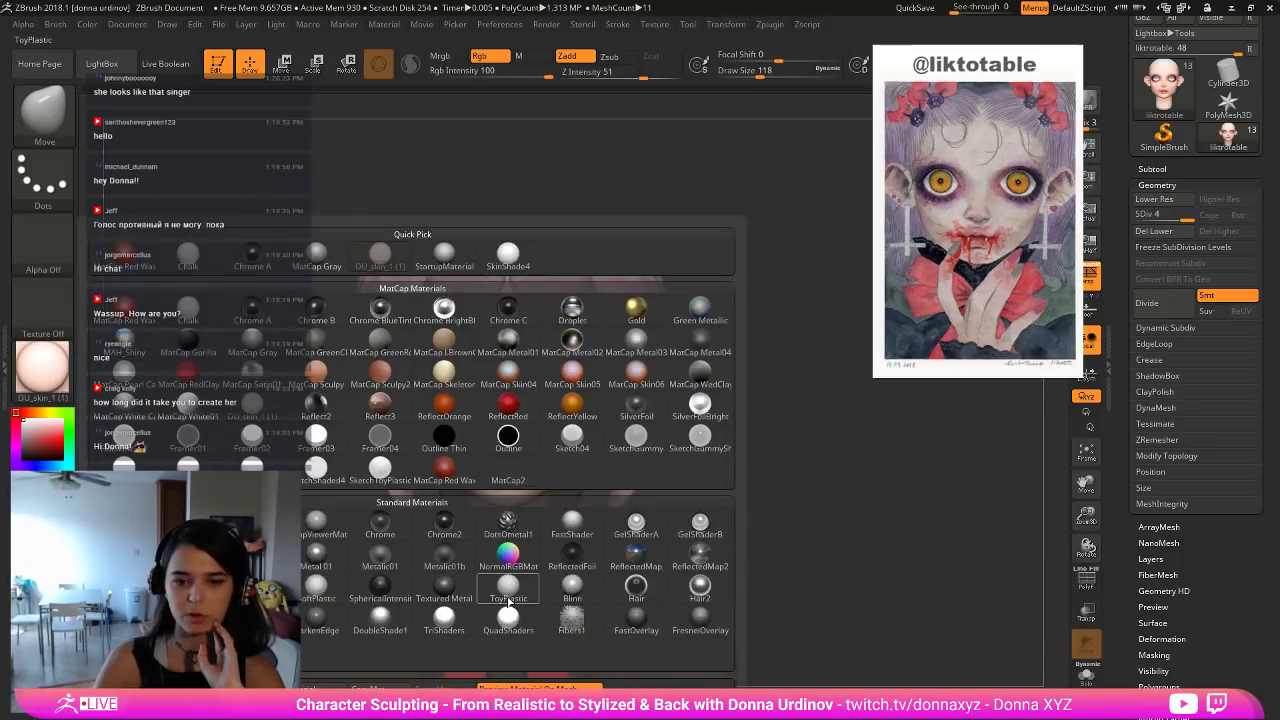
left_click(509, 598)
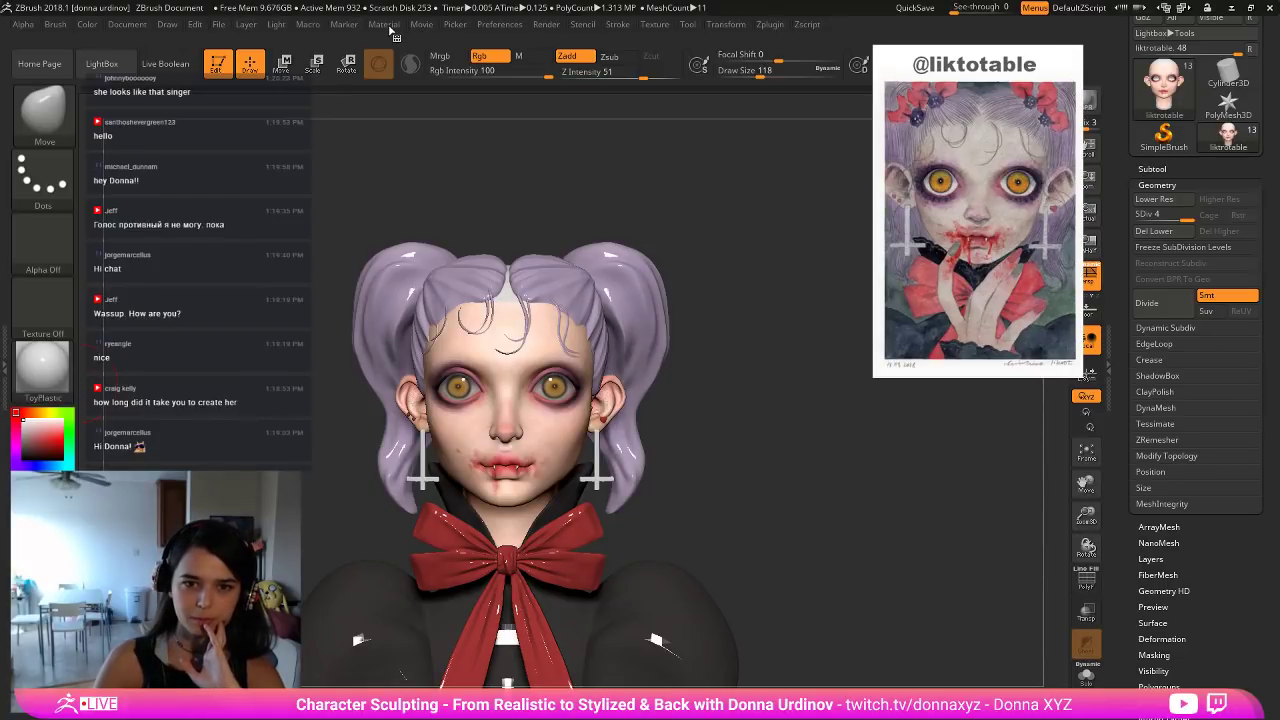
left_click(388, 26)
left_click(418, 342)
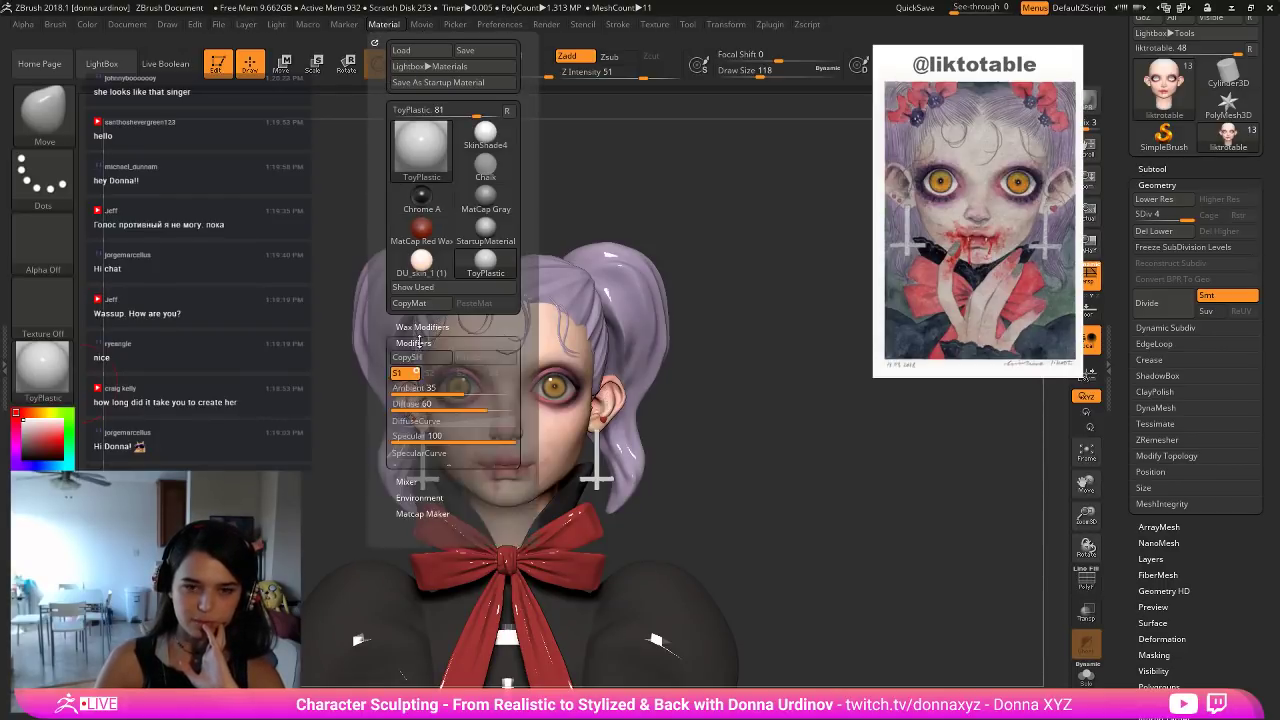
left_click_drag(465, 392, 488, 393)
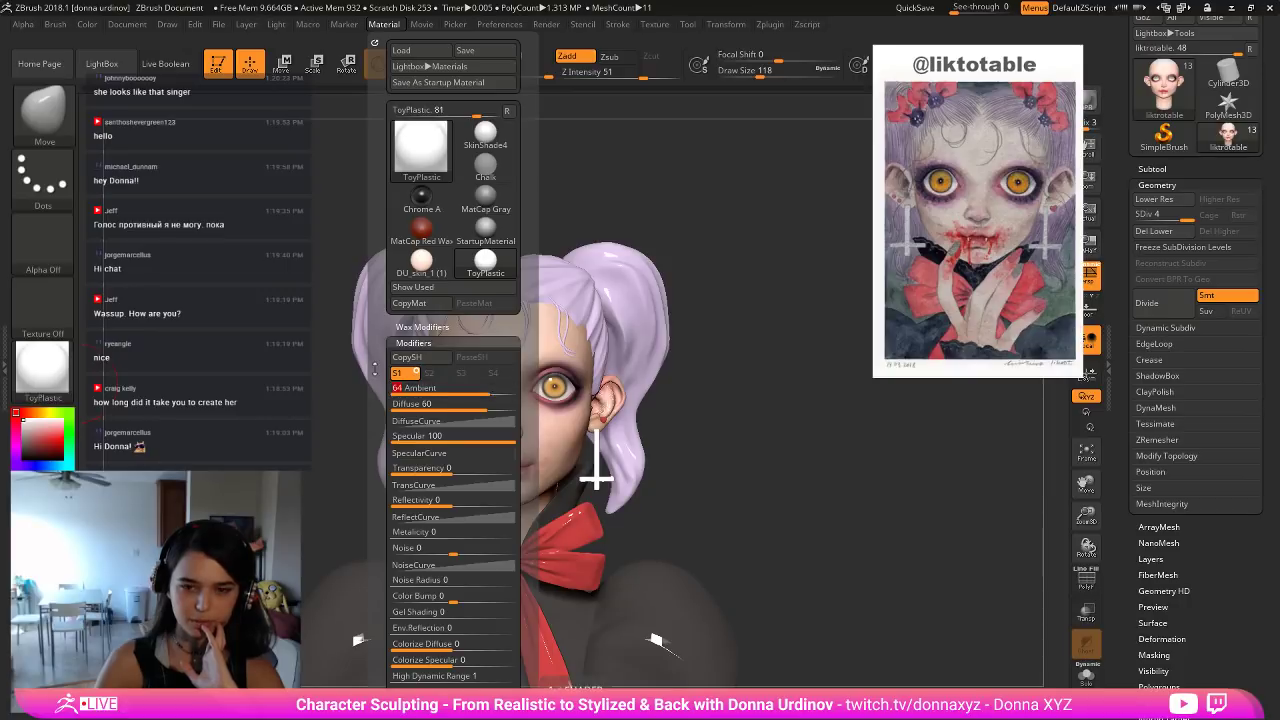
left_click(57, 385)
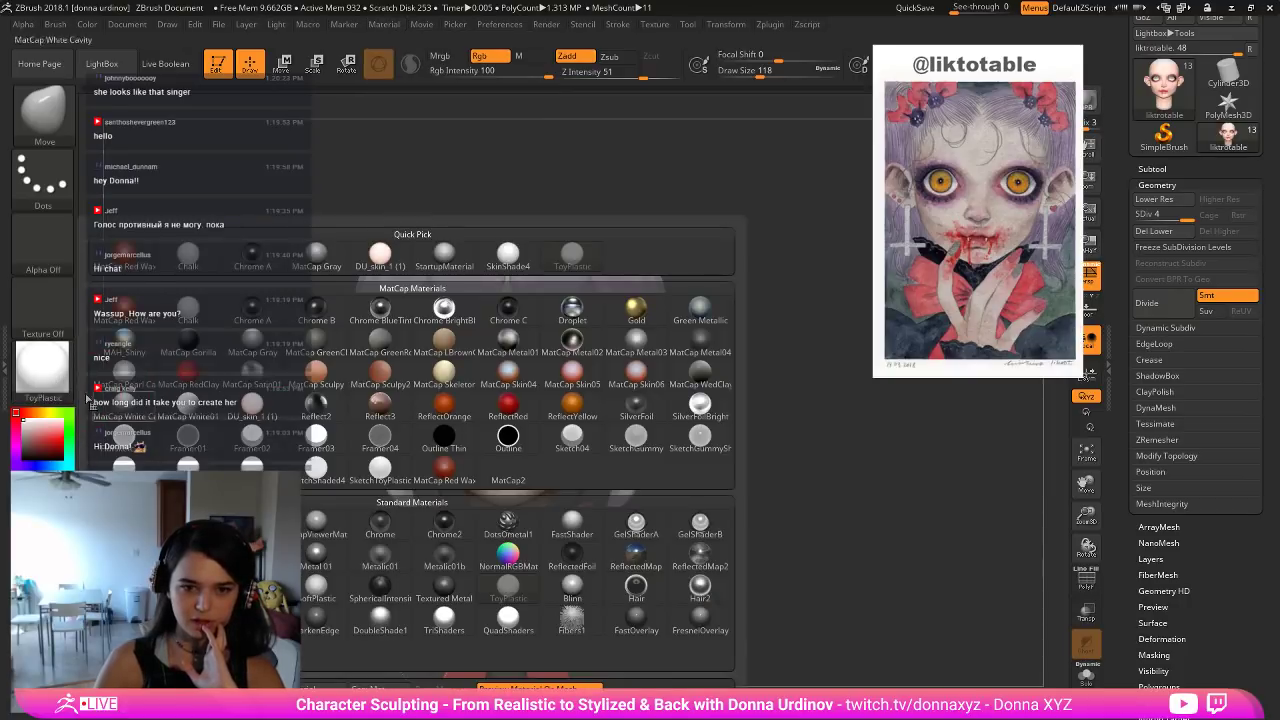
left_click(265, 412)
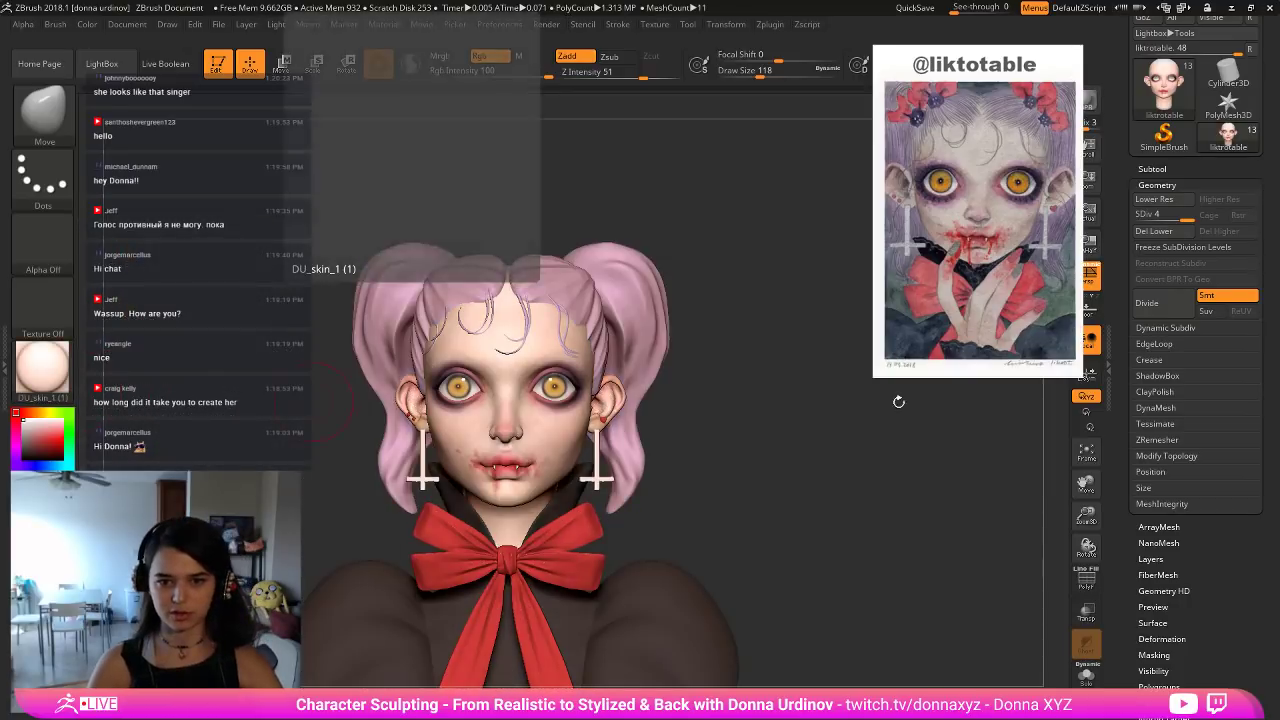
Load the Julie.ZTL full-body figure from the LightBox tool library.
left_click_drag(630, 428, 660, 426)
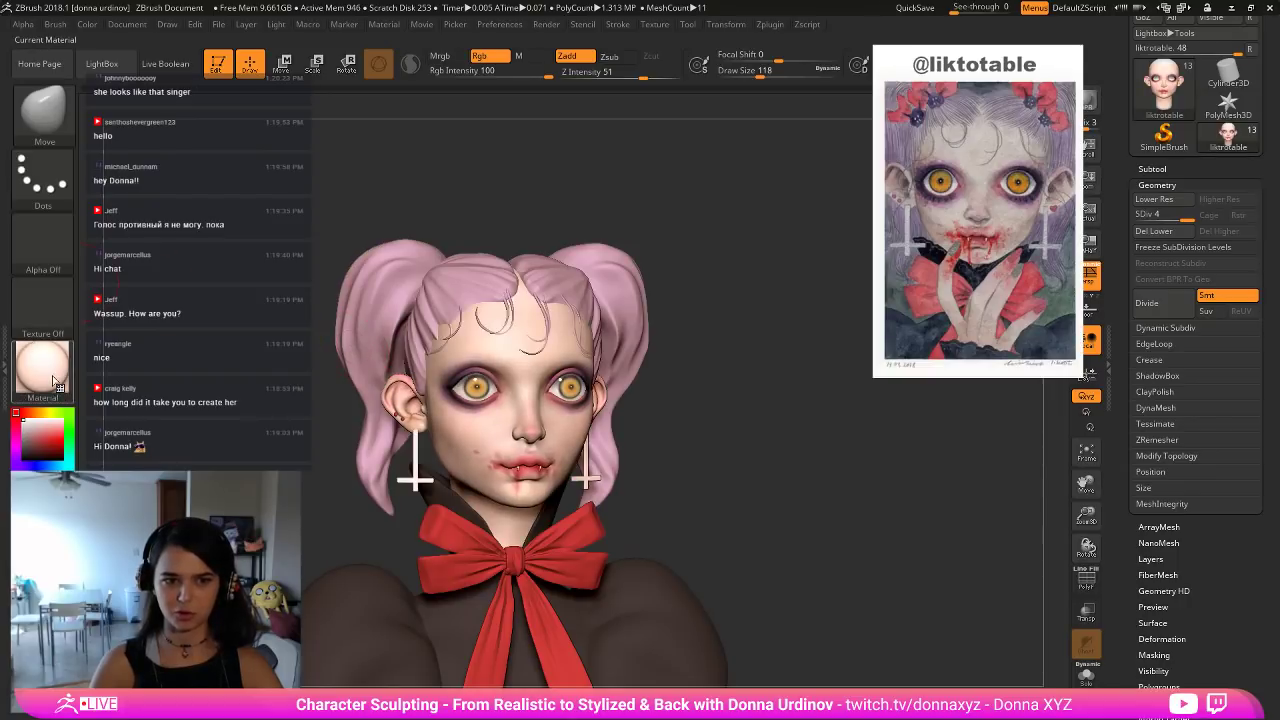
left_click_drag(794, 457, 735, 422, "alt")
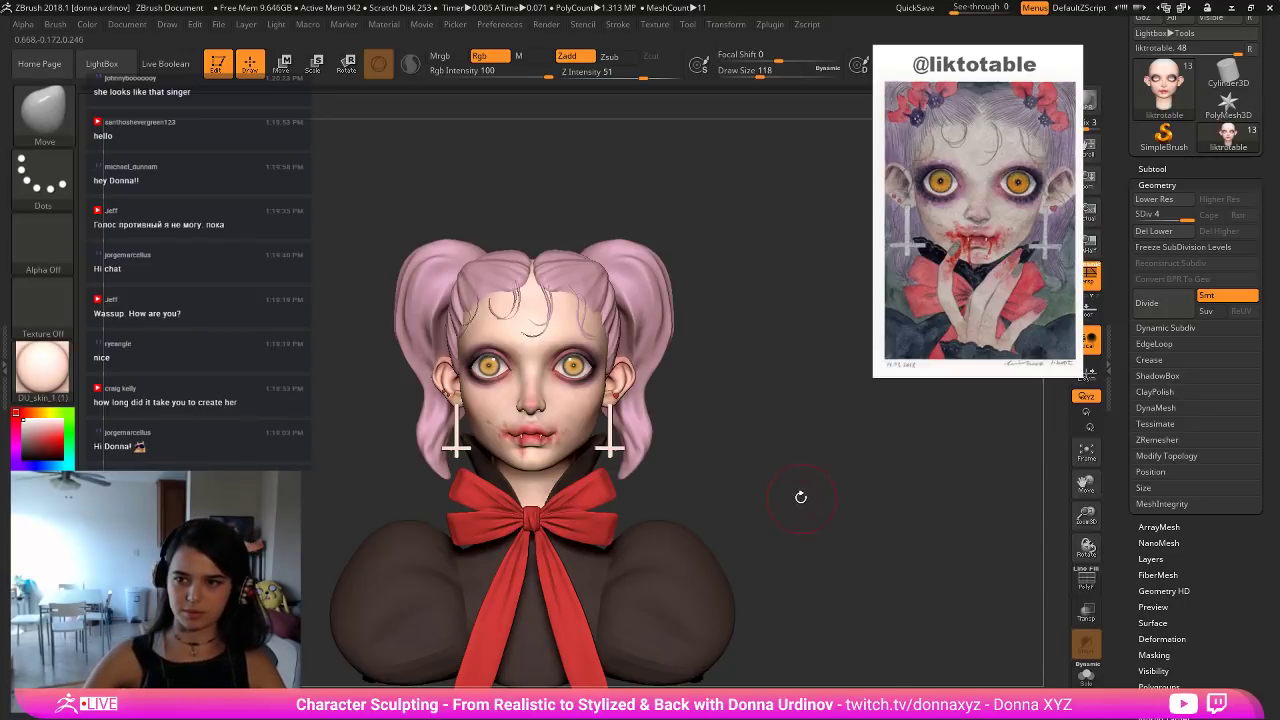
left_click_drag(802, 482, 808, 434, "alt")
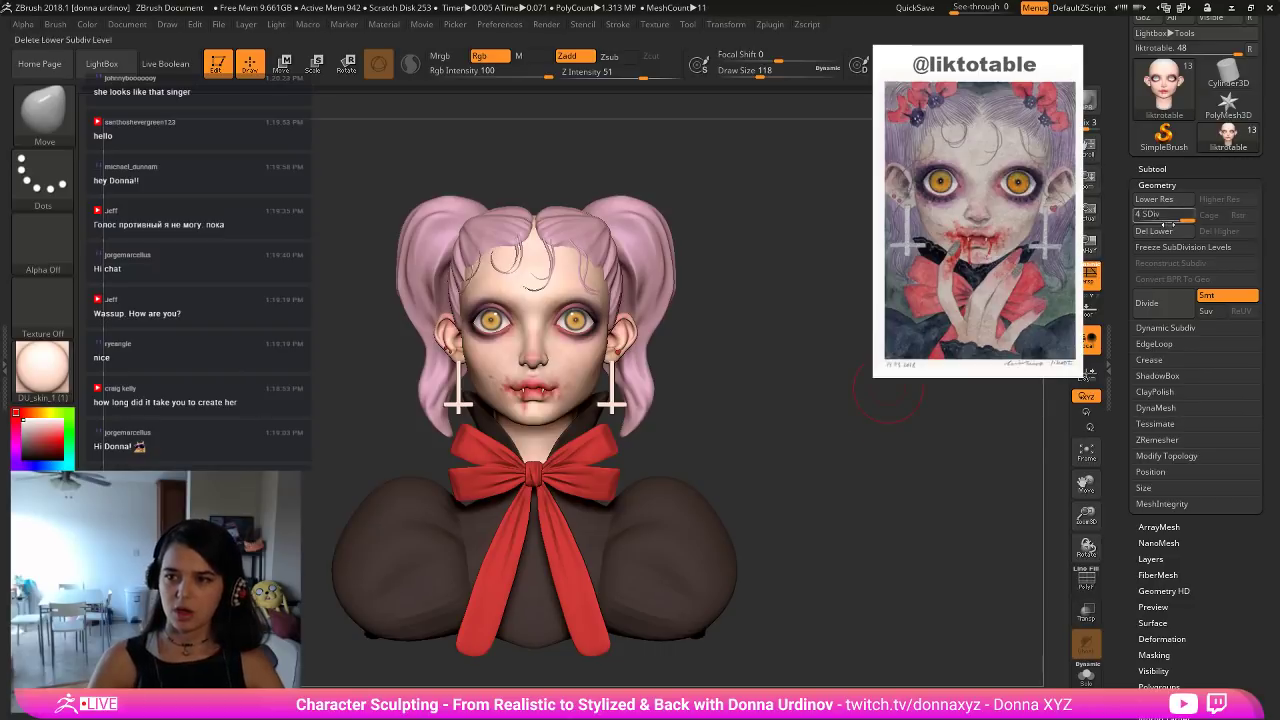
left_click(122, 68)
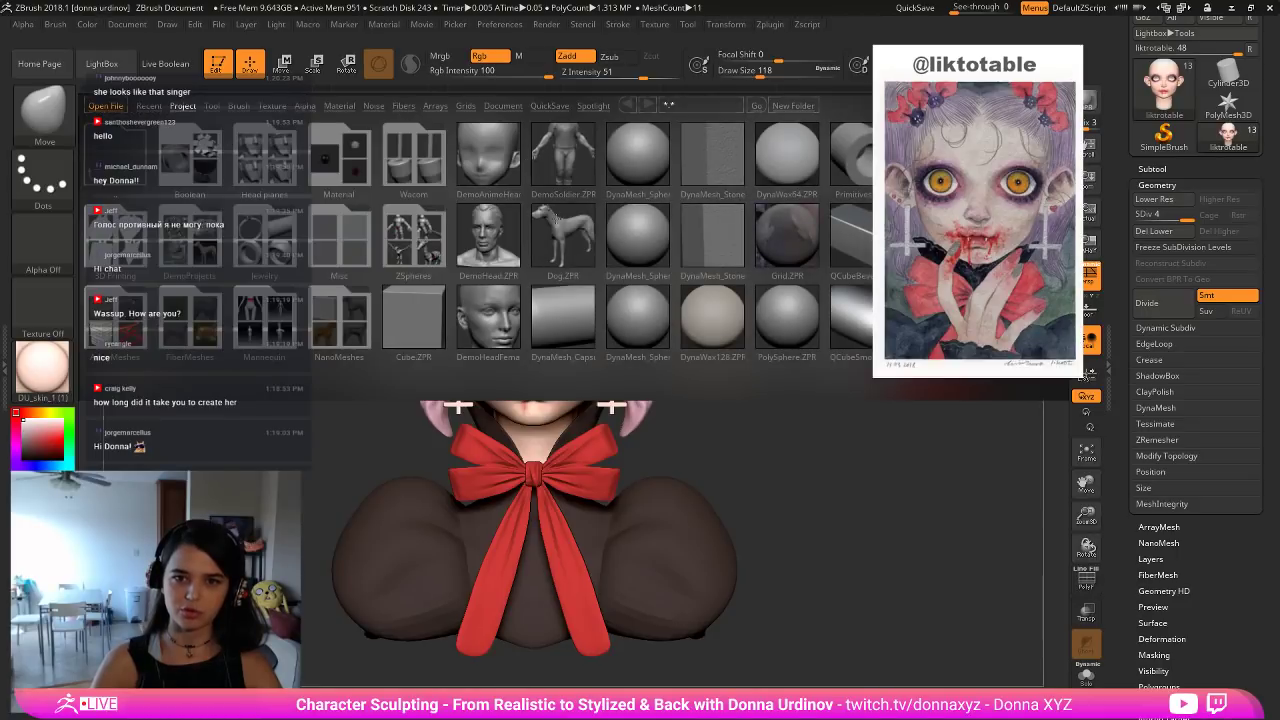
left_click(216, 106)
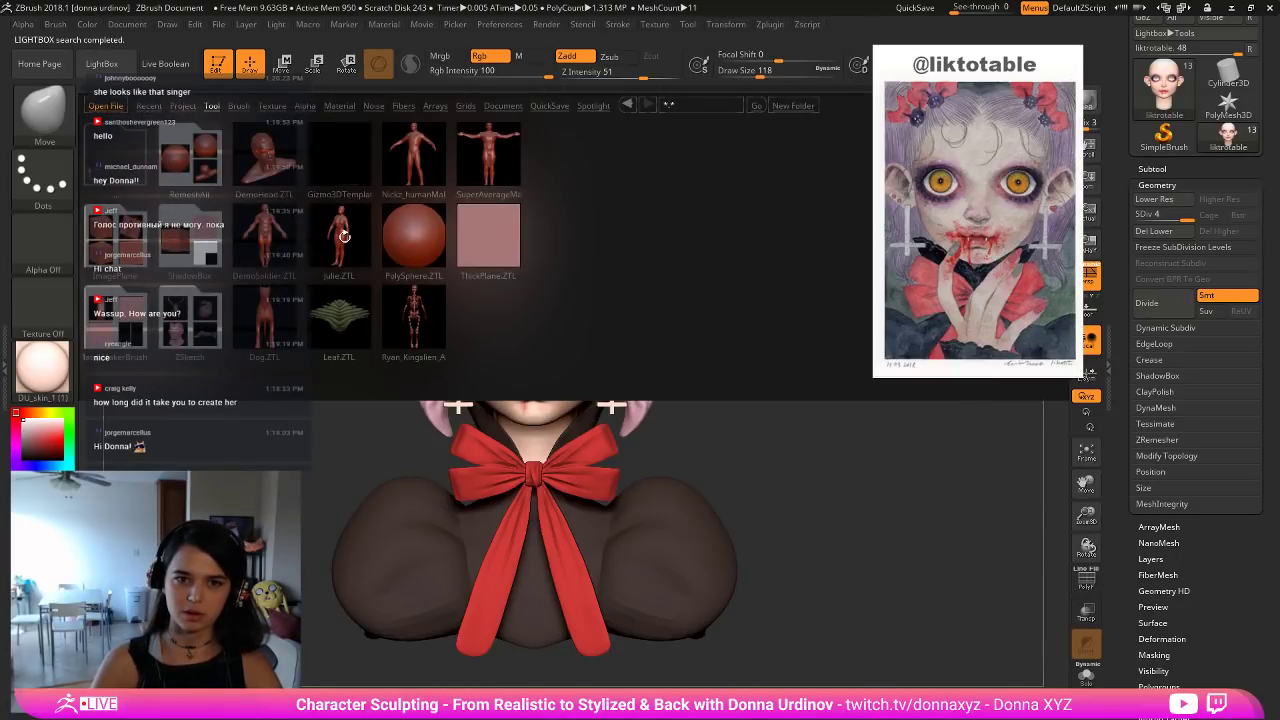
double_click(343, 238)
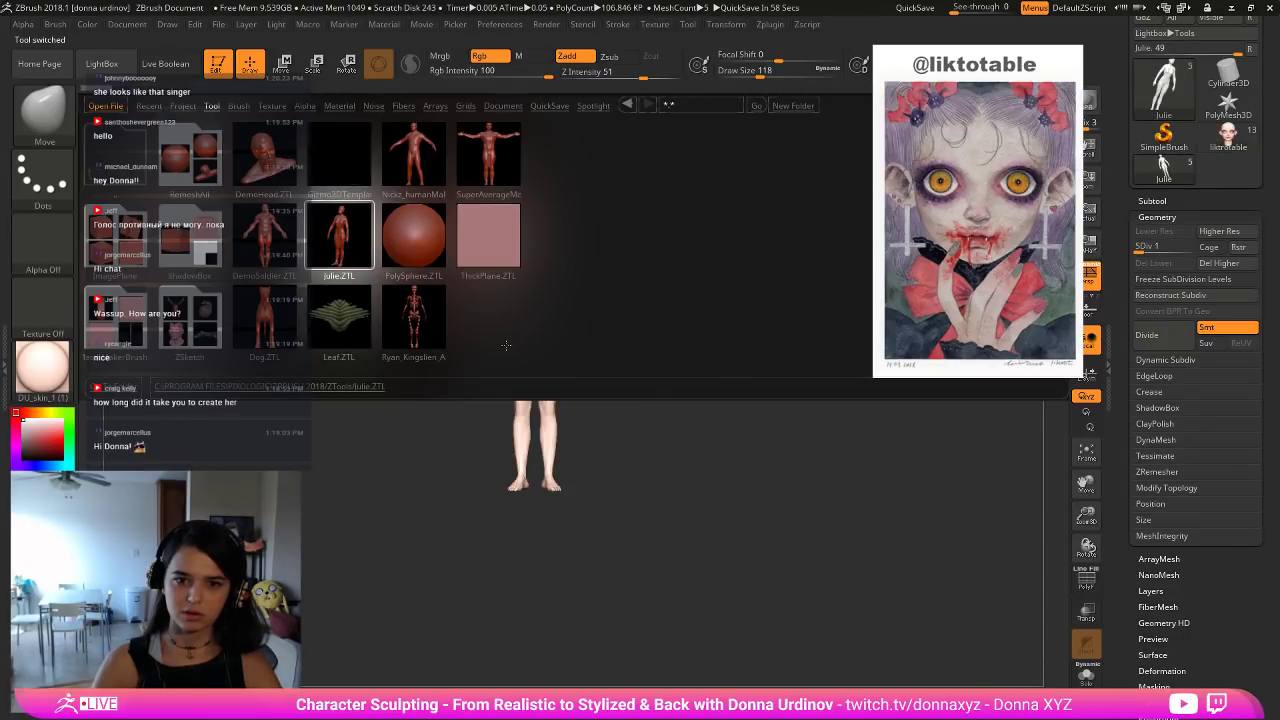
left_click(112, 64)
Frame the Julie figure's torso and hands and reduce the brush draw size to 9.
left_click_drag(663, 426, 770, 422)
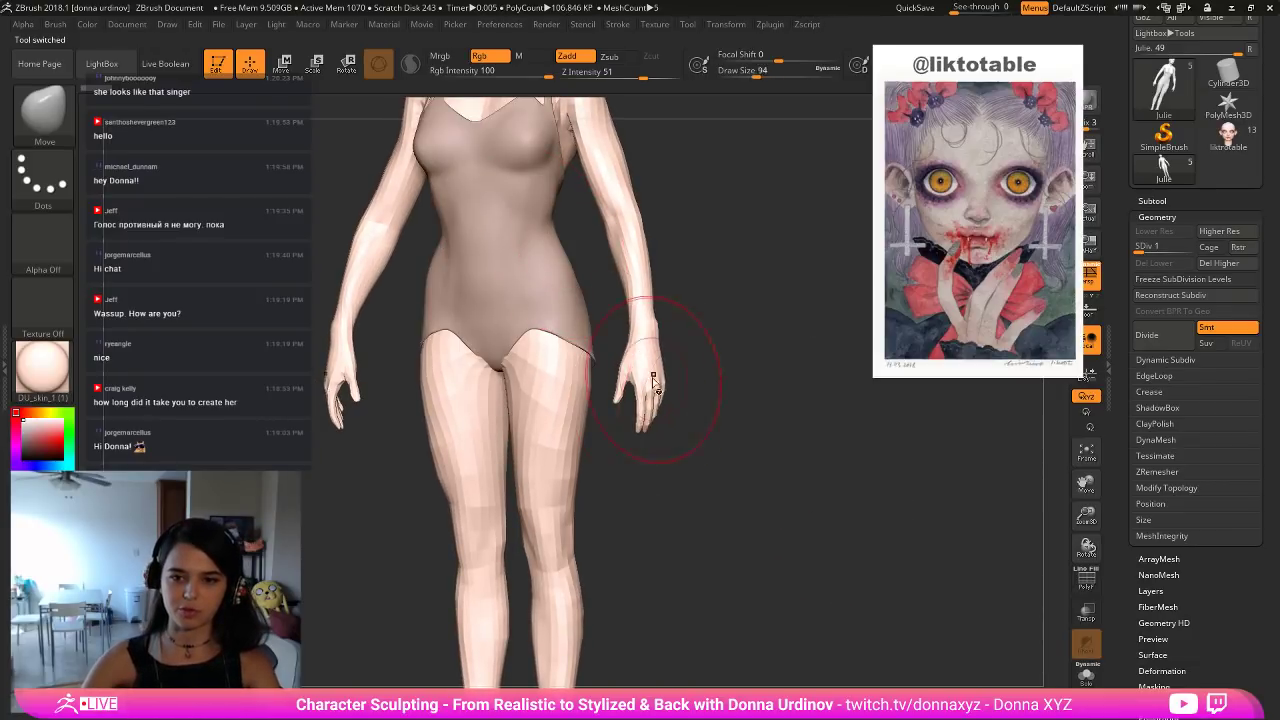
key("[")
key("[")
key("[")
key("[")
key("[")
key("[")
key("[")
key("[")
key("[")
key("[")
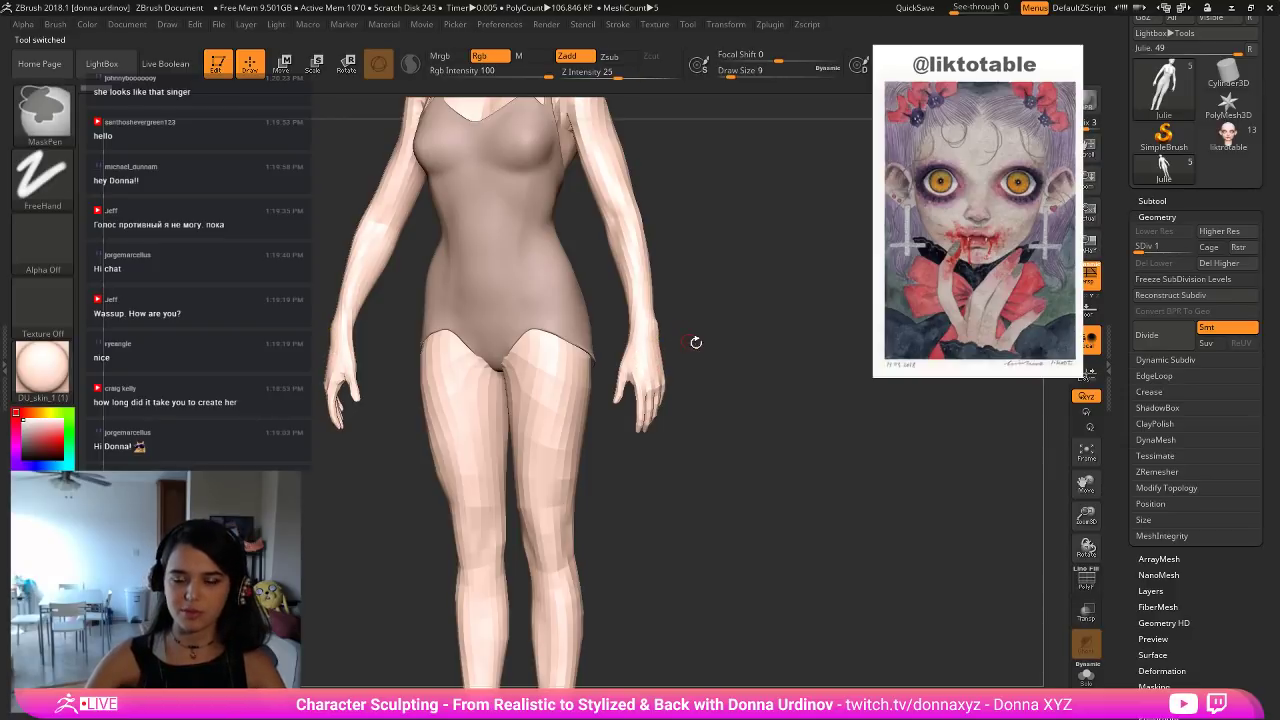
left_click_drag(694, 343, 750, 344, "shift")
left_click(666, 361, "ctrl+shift")
left_click(745, 351, "ctrl+shift")
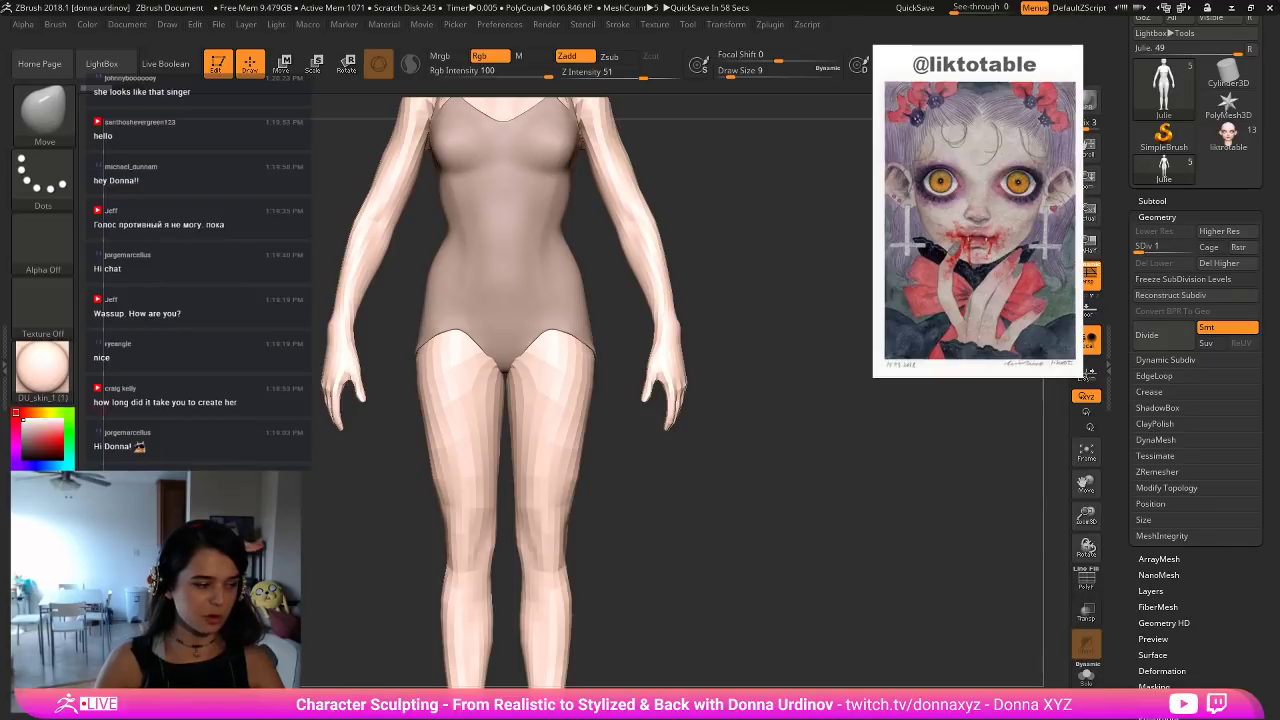
key("super+d")
key("super+d")
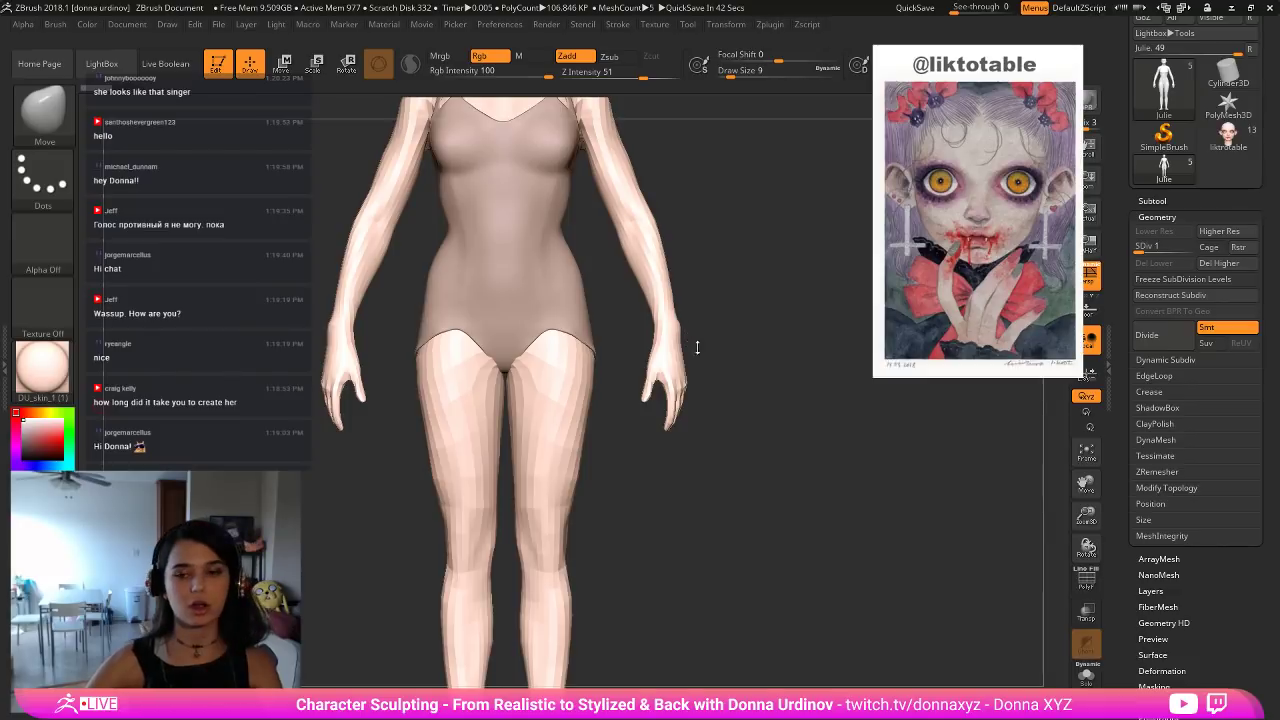
Mask the Julie figure's arms, legs and neck down to the wrists, leaving the hands unmasked.
mouse_move(722, 352)
left_mouse_down()
mouse_move(759, 354)
mouse_move(736, 358)
mouse_move(760, 444)
mouse_move(751, 401)
mouse_move(737, 412)
mouse_move(760, 426)
mouse_move(535, 422)
left_mouse_up()
left_click(695, 467, "ctrl+shift")
left_click(757, 442, "ctrl+shift")
left_click(388, 431, "ctrl+shift")
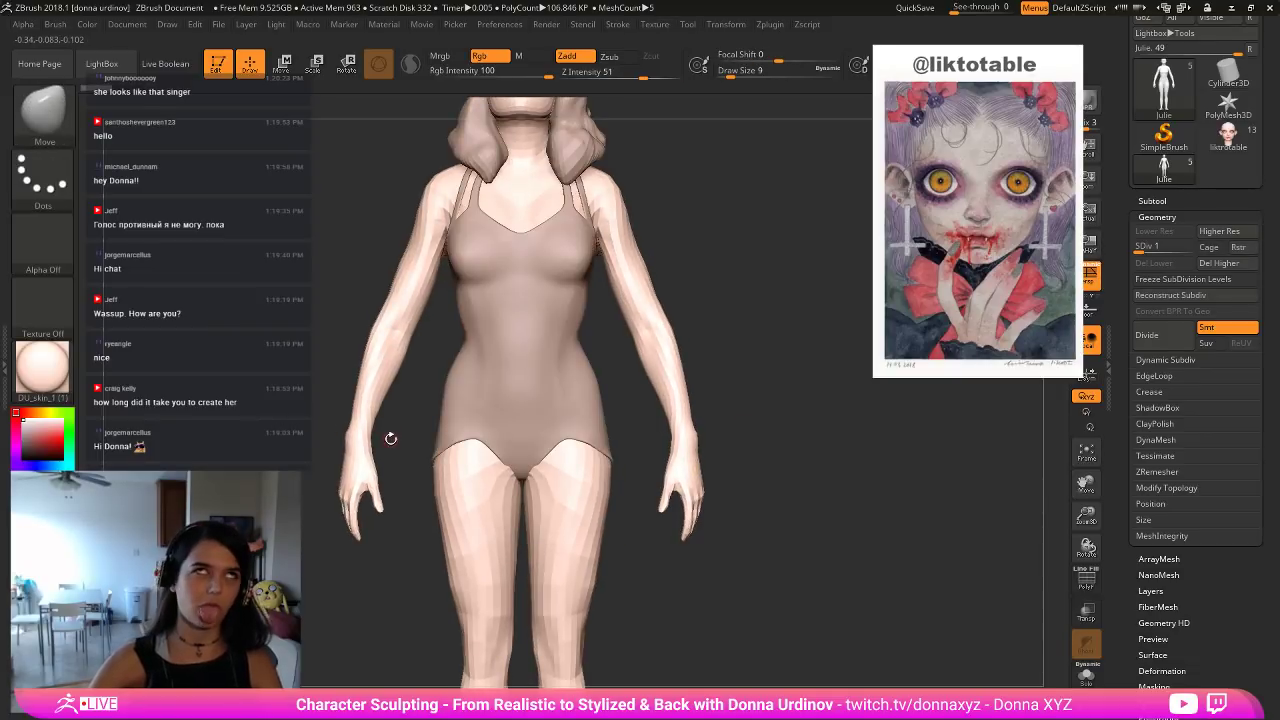
mouse_move(297, 429)
left_mouse_down("ctrl")
mouse_move(345, 441)
mouse_move(400, 569)
left_mouse_up("ctrl")
mouse_move(395, 469)
left_mouse_down()
mouse_move(520, 477)
mouse_move(428, 480)
left_mouse_up()
left_click_drag(352, 472, 352, 471)
left_click(354, 472, "ctrl")
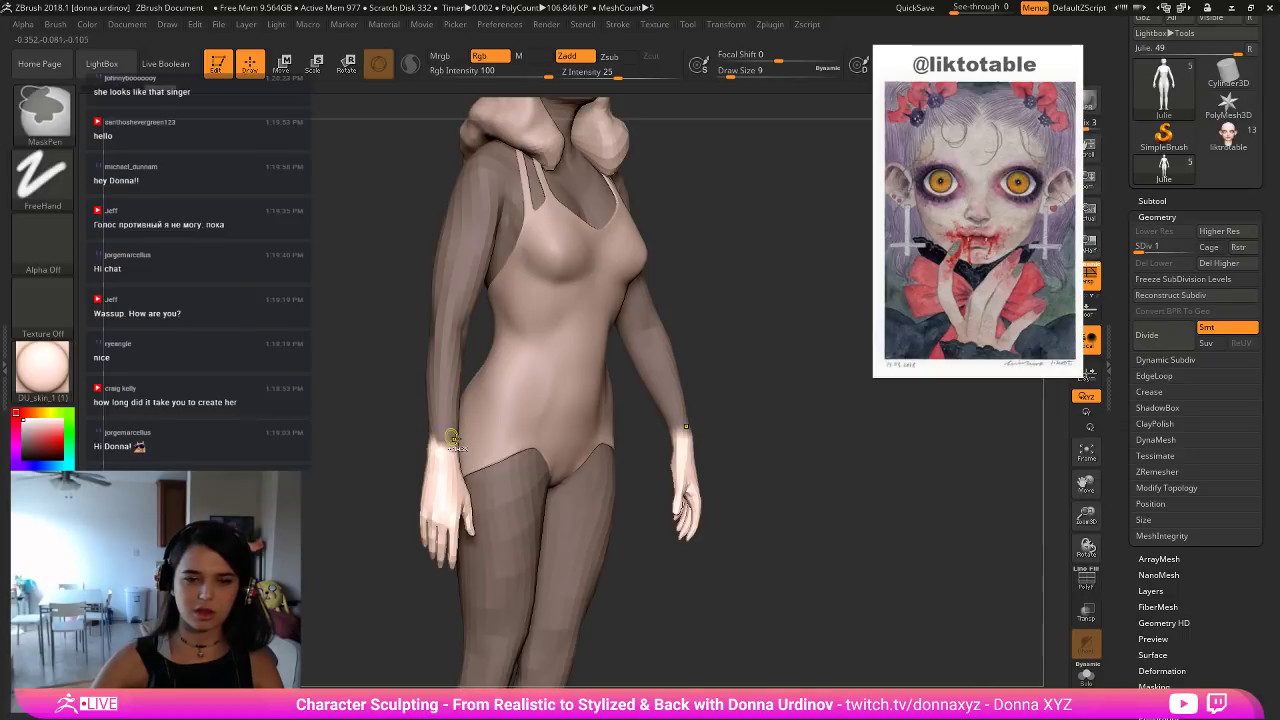
Clean up the mask edge around the wrist and hide the rest of the body mesh so only one hand remains.
left_click(434, 438, "ctrl")
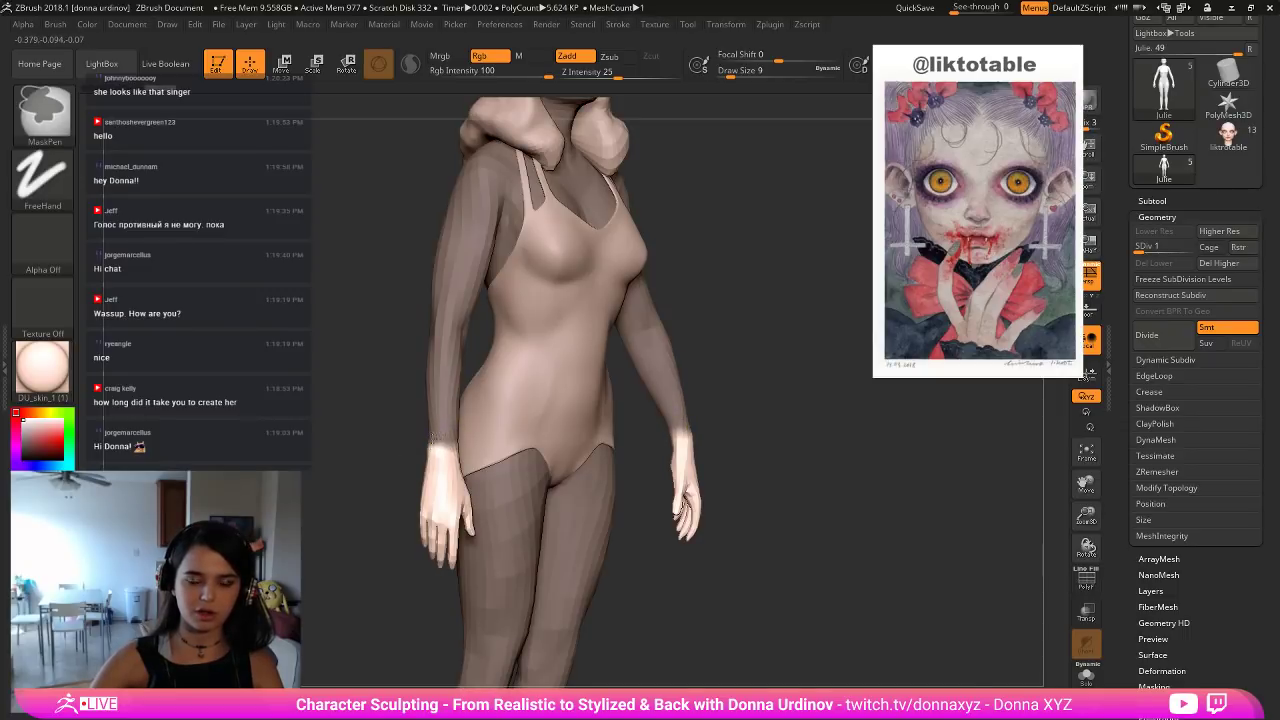
left_click_drag(369, 430, 420, 445)
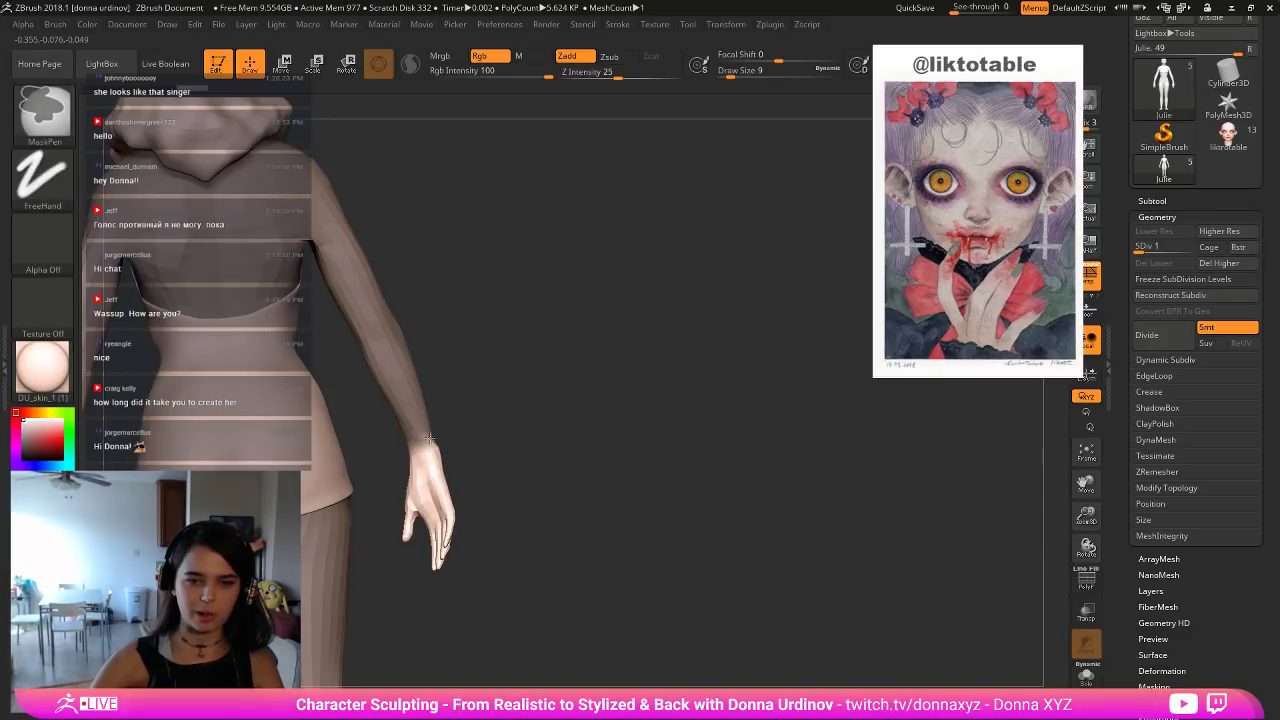
mouse_move(523, 414)
left_mouse_down()
mouse_move(400, 445)
mouse_move(438, 472)
left_mouse_up()
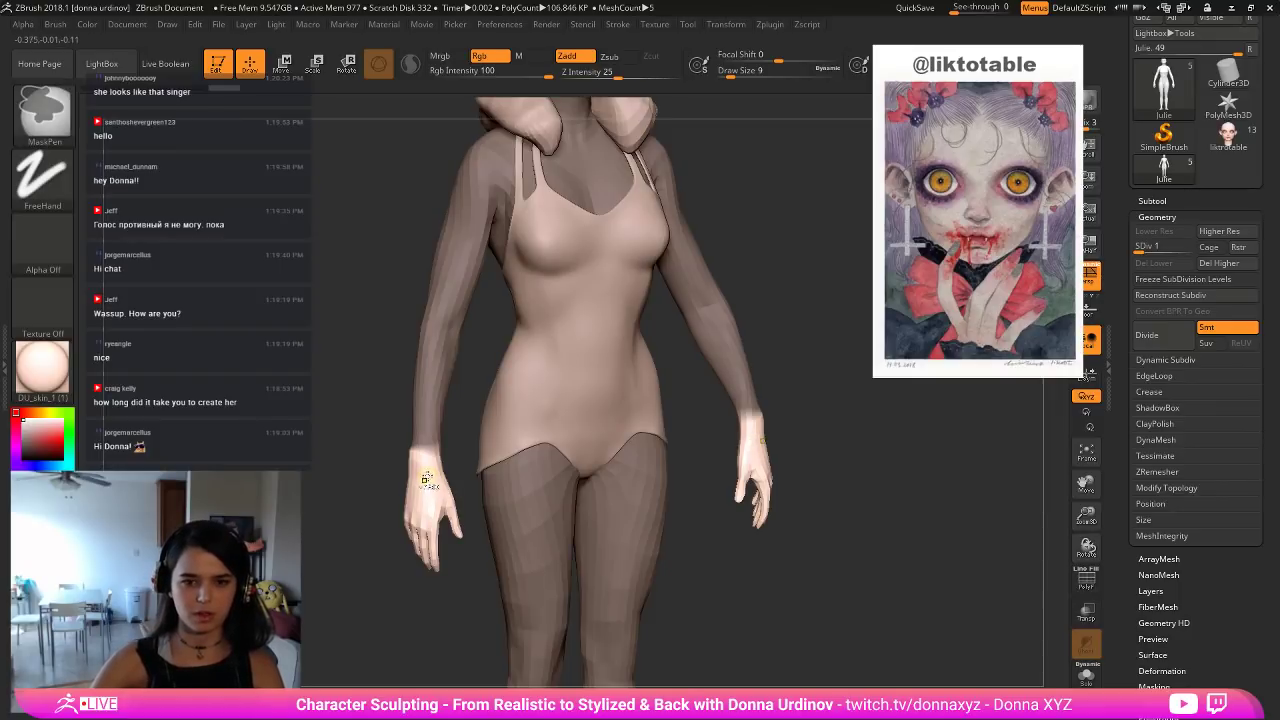
left_click(425, 490, "ctrl+shift")
mouse_move(472, 360)
left_mouse_down()
mouse_move(424, 354)
mouse_move(394, 332)
mouse_move(445, 350)
left_mouse_up()
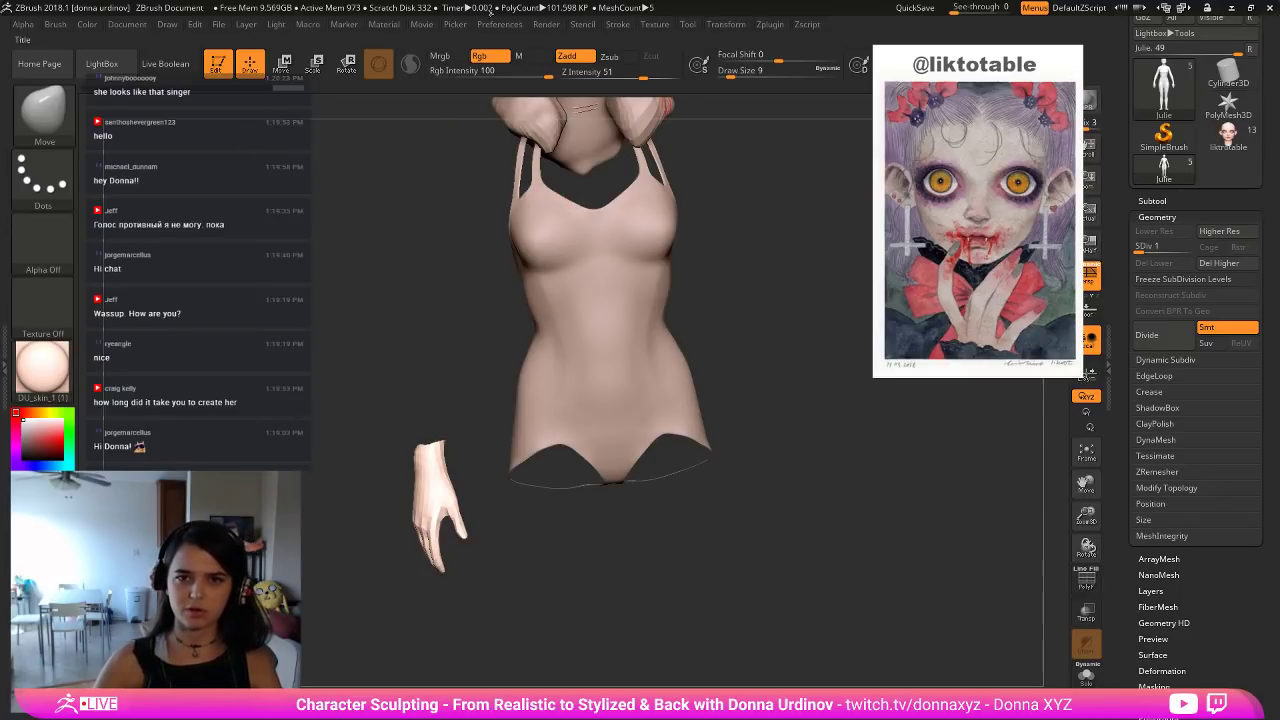
Load the custom user interface configuration and try to delete the hidden geometry of the Julie mesh.
left_click(499, 24)
left_click(516, 74)
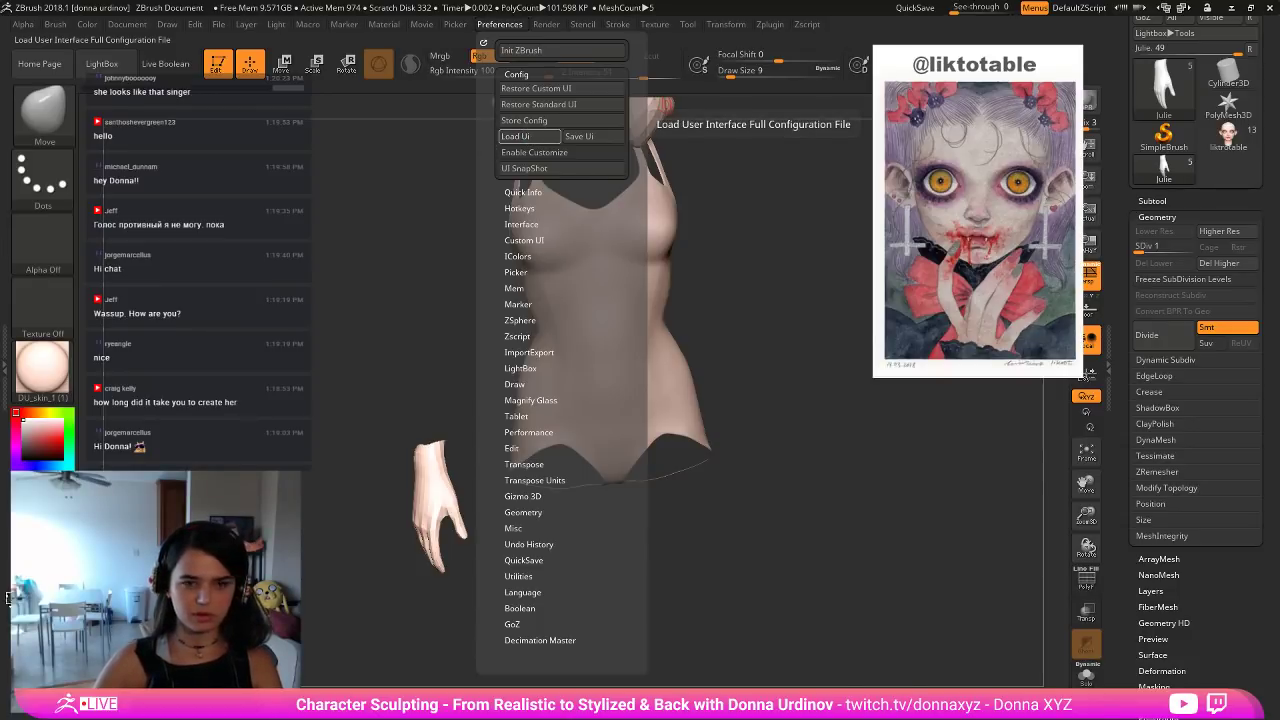
left_click(515, 136)
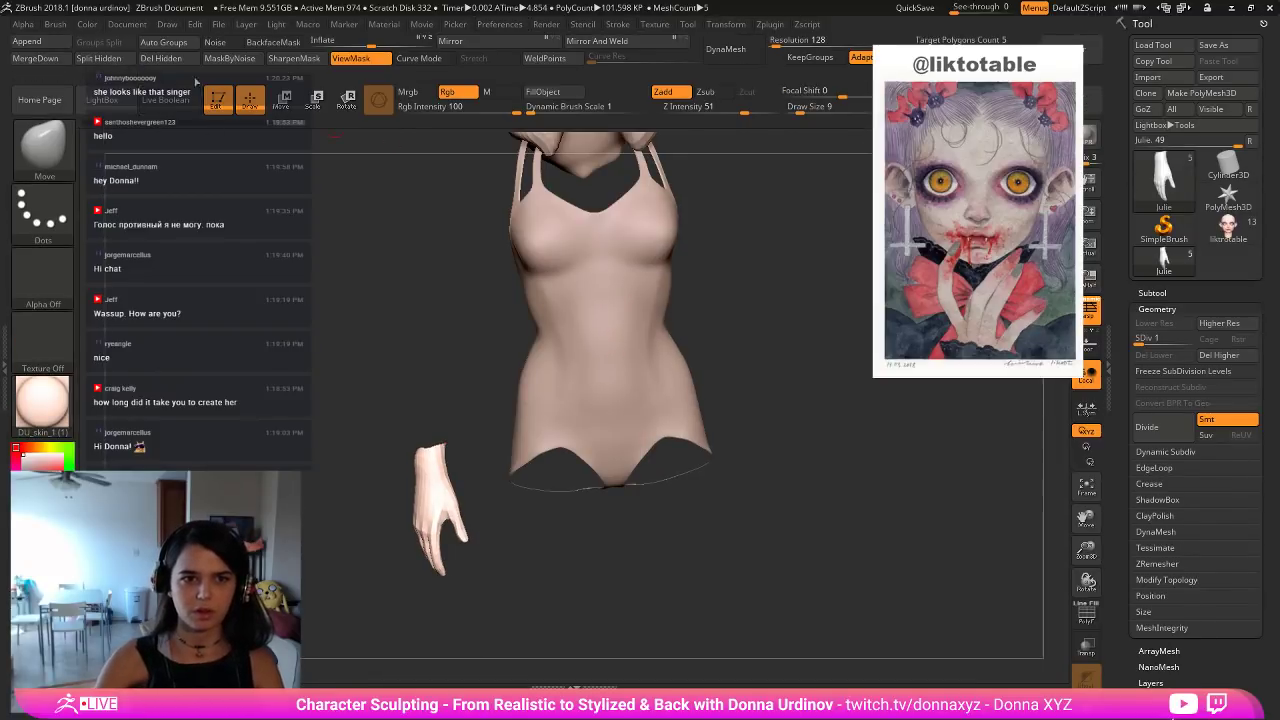
left_click(168, 58)
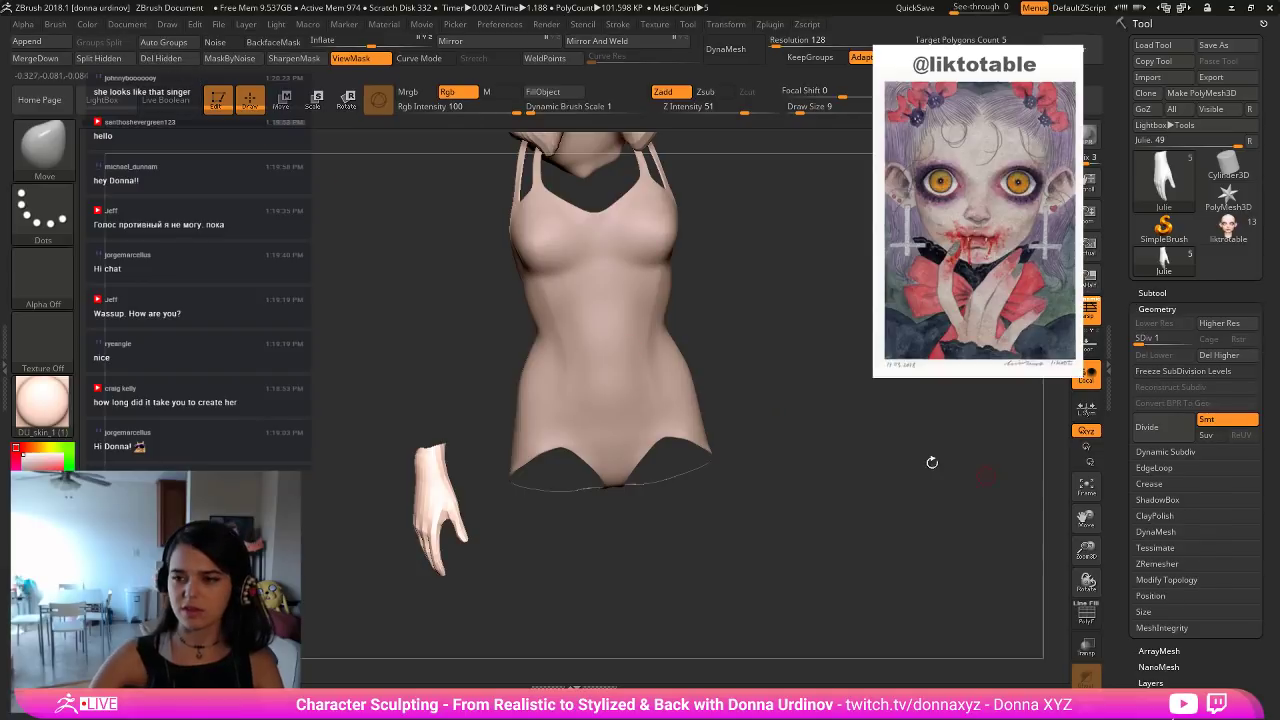
Unhide the full Julie body, drop it to subdivision level 1 and delete the higher subdivision levels.
left_click(1188, 340)
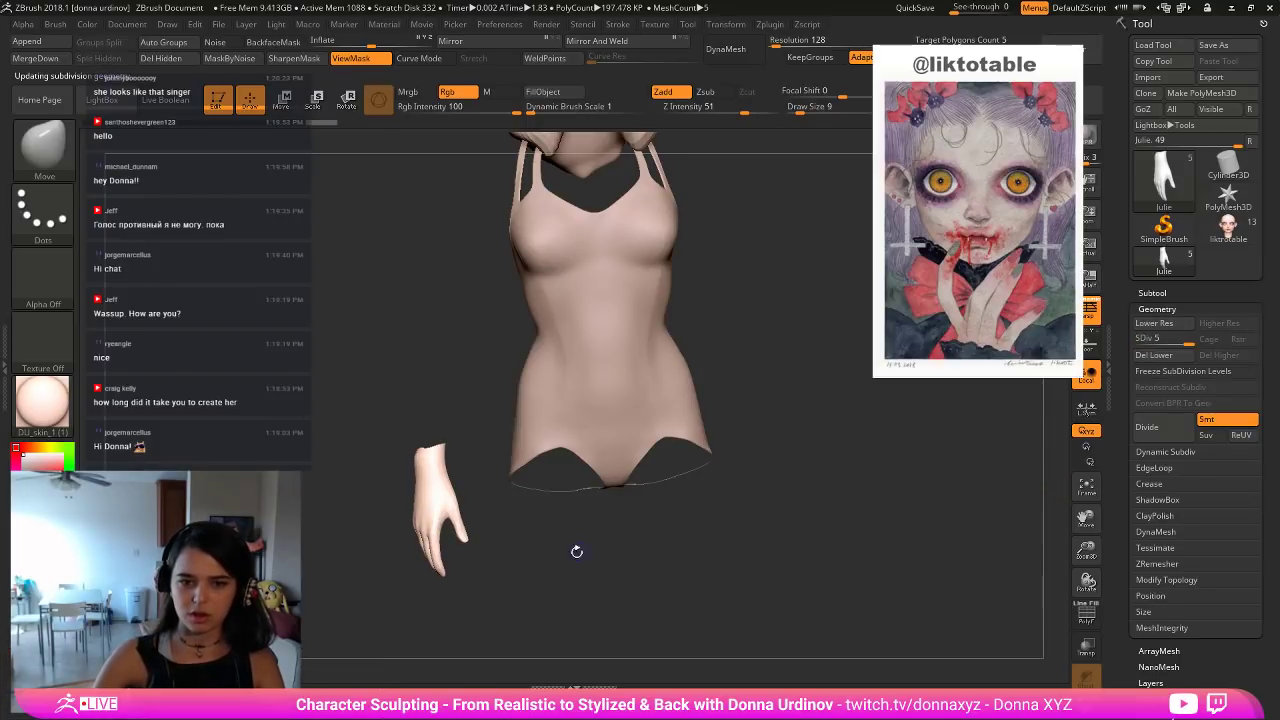
key("ctrl+shift")
left_click(522, 578, "ctrl+shift")
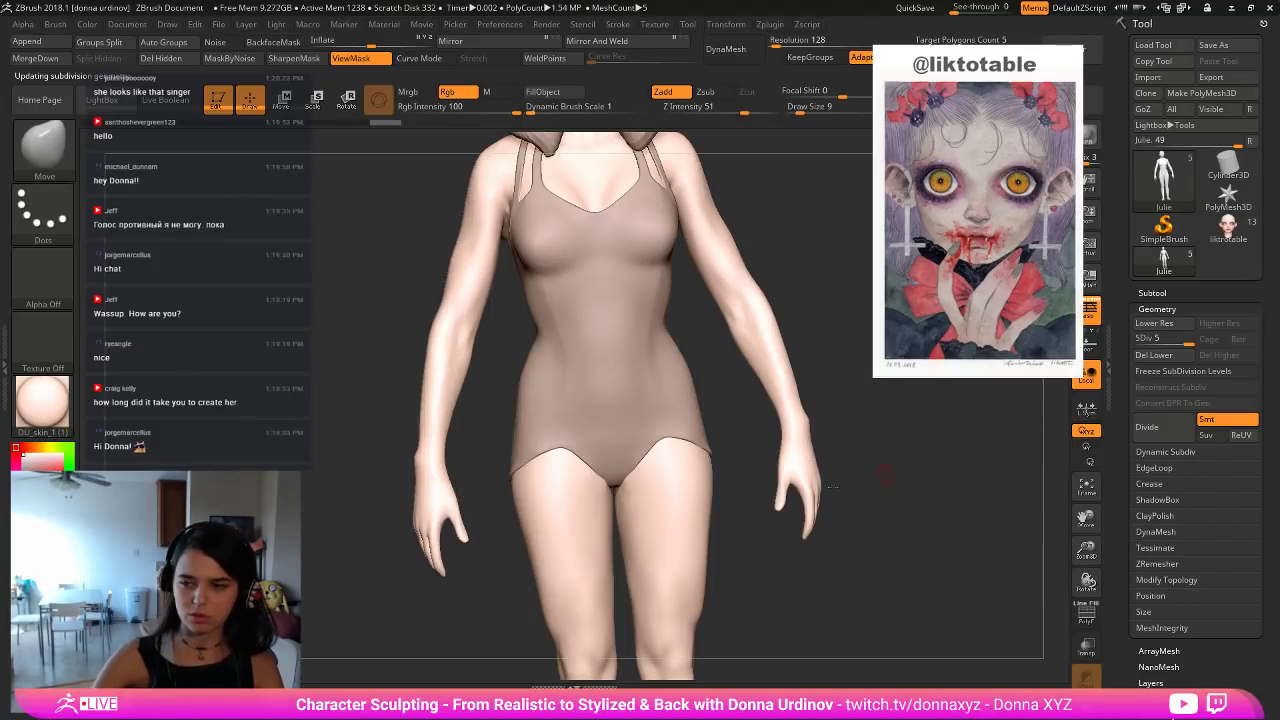
left_click(1173, 342)
type("1")
left_click_drag(1173, 341, 1140, 341)
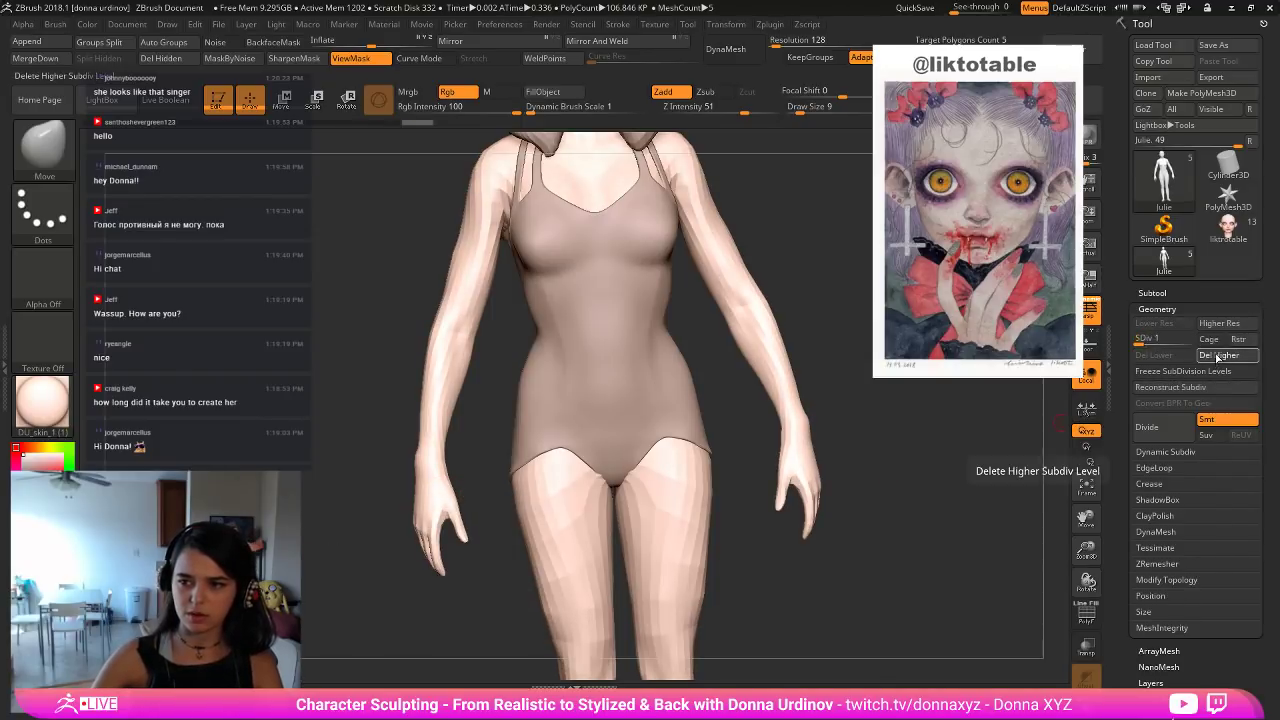
Isolate the single hand again and delete the hidden remainder of the body mesh.
key("ctrl+shift")
left_click(426, 485, "ctrl+shift")
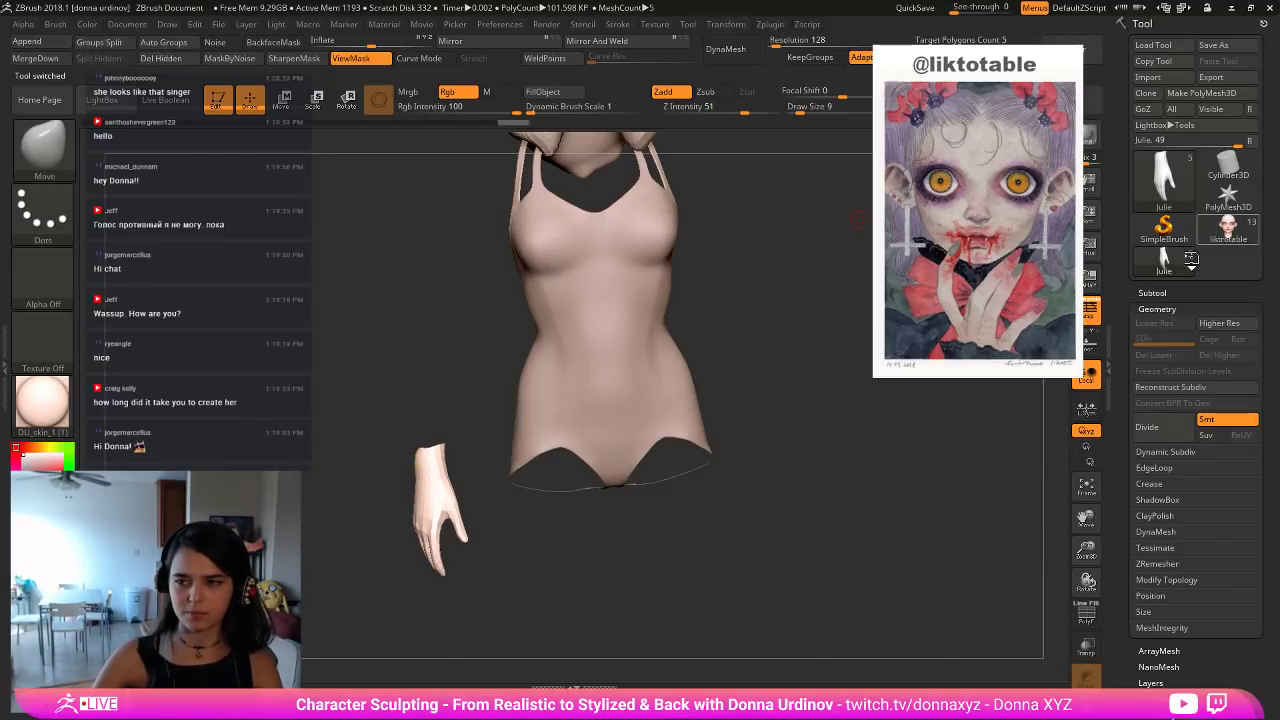
Switch back to the liktrotable vampire bust and frame its head and shoulders from the front.
left_click(1215, 230)
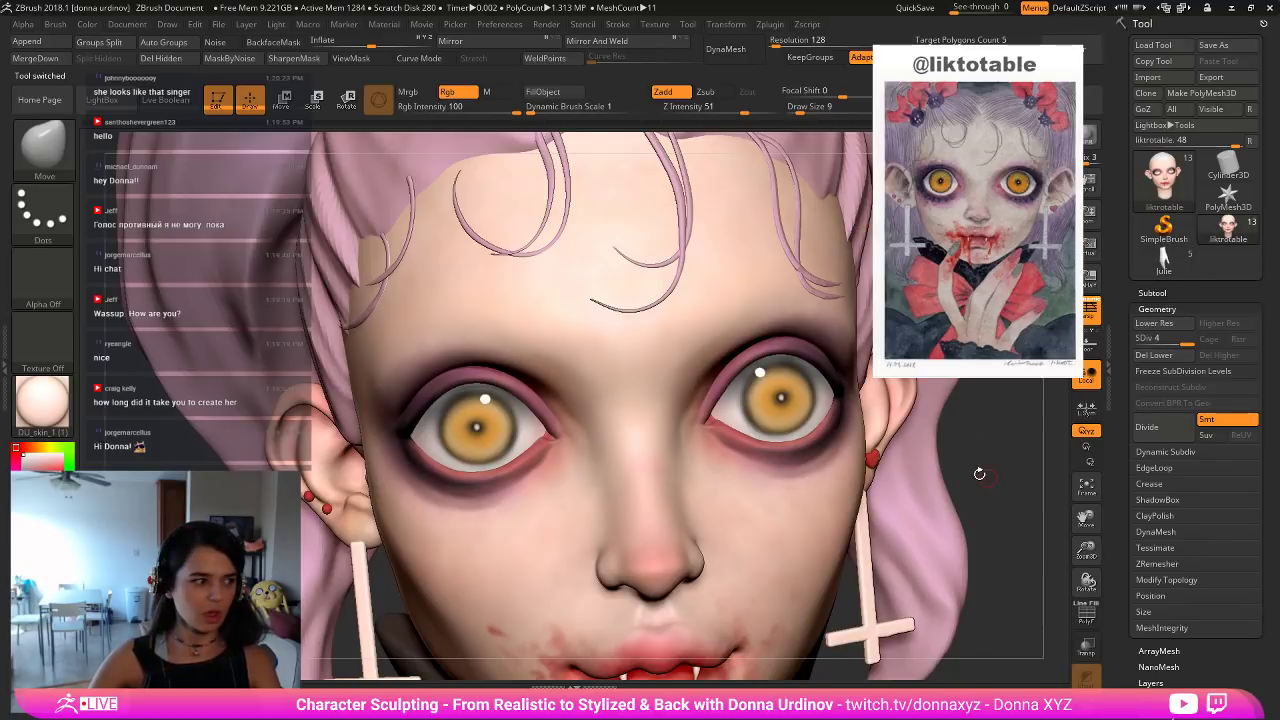
left_click_drag(980, 474, 887, 455, "alt")
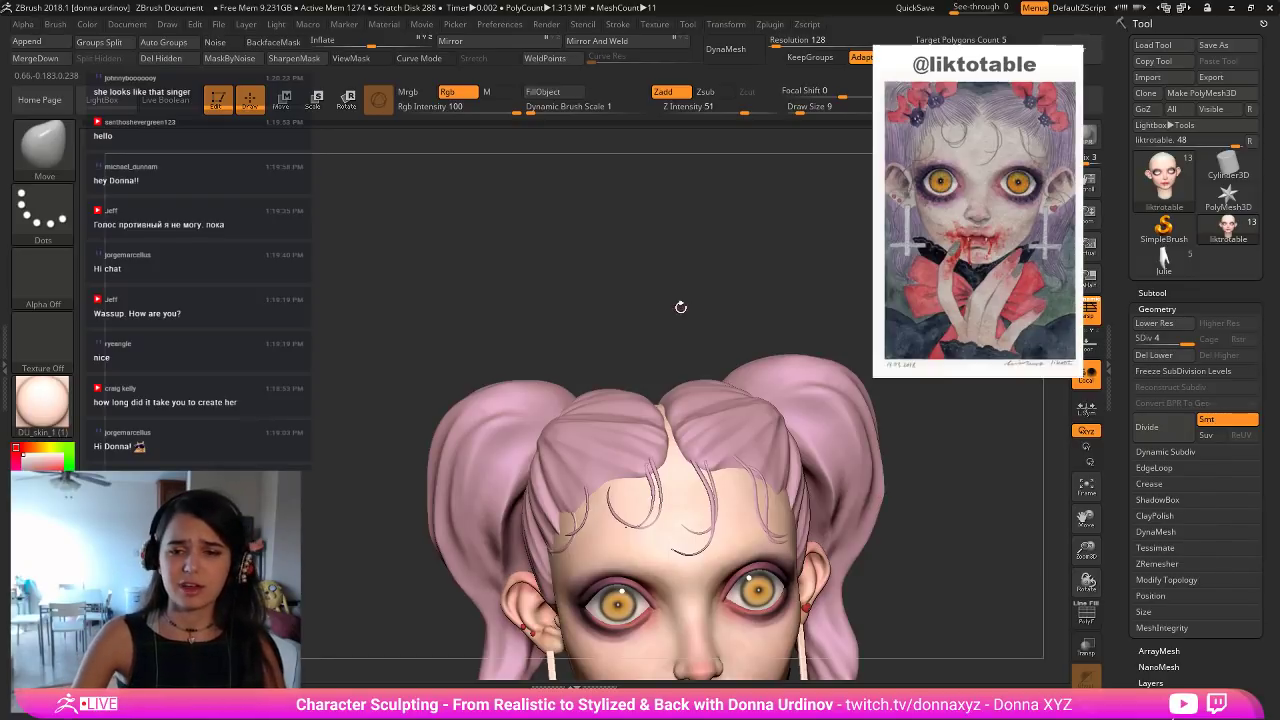
left_click_drag(680, 306, 708, 177, "alt")
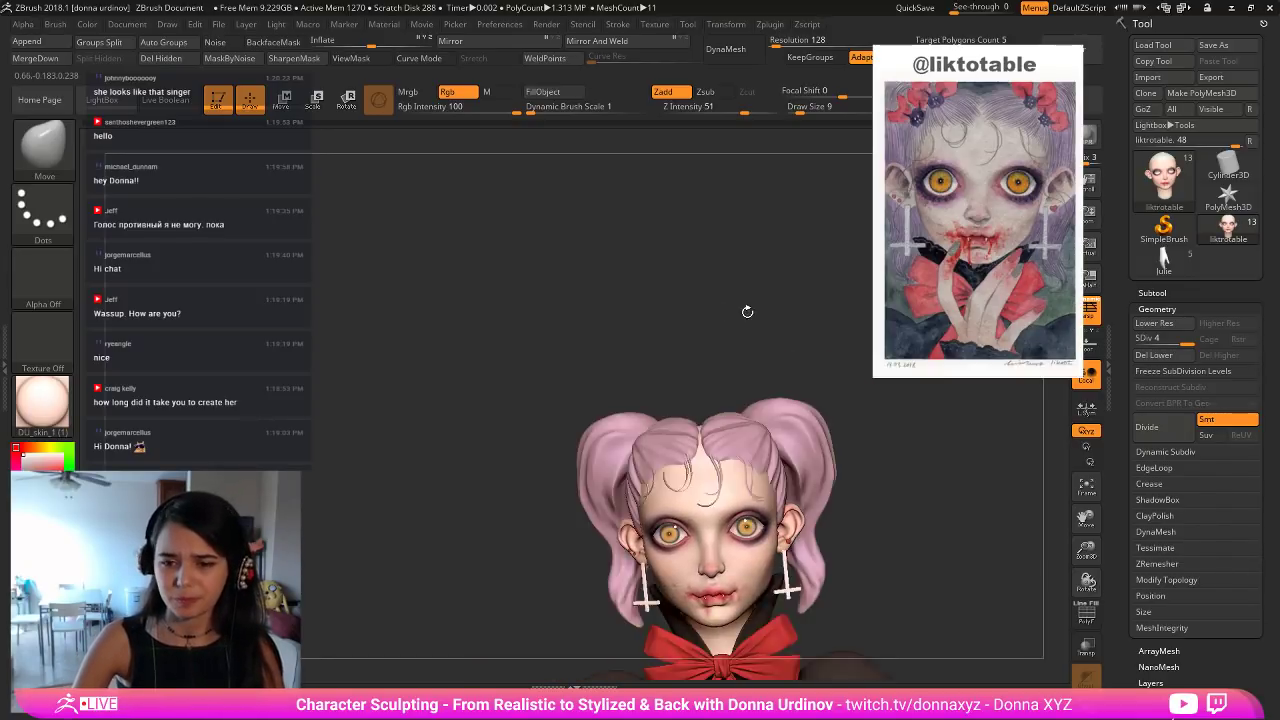
left_click_drag(746, 311, 747, 247)
key("ctrl+shift+s")
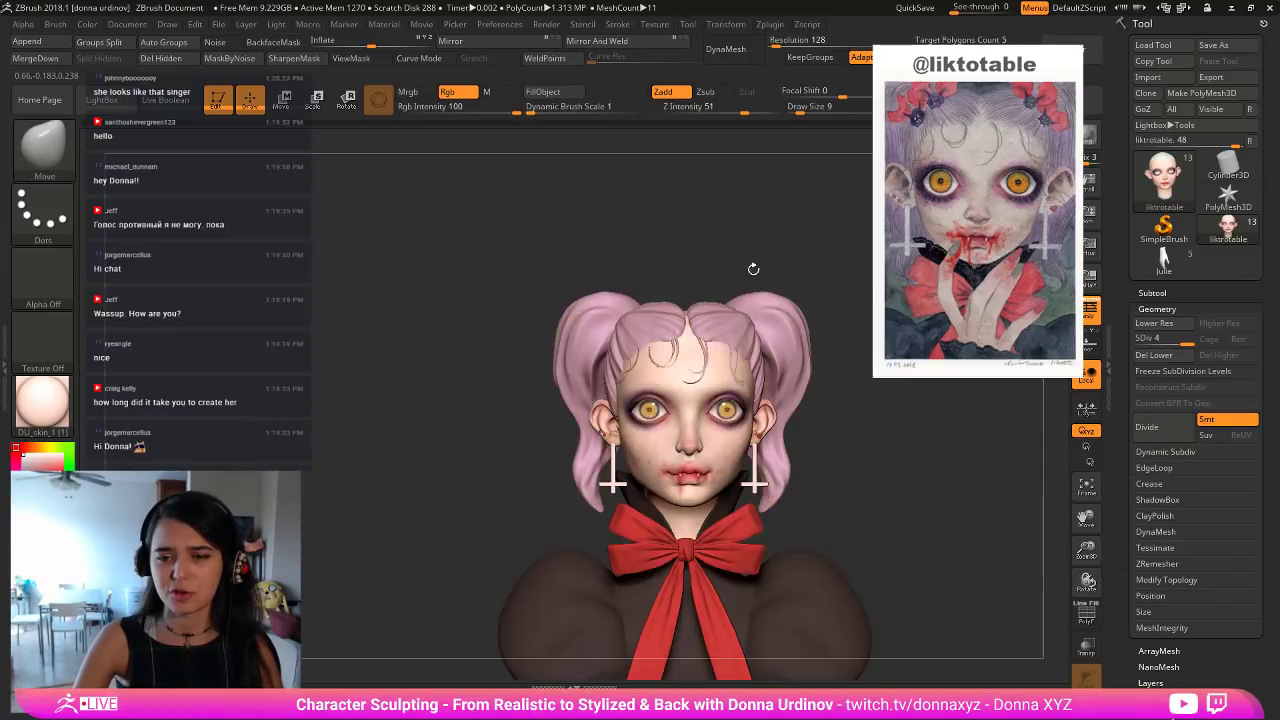
key("ctrl+shift+s")
key("ctrl+shift+s")
key("ctrl+shift+s")
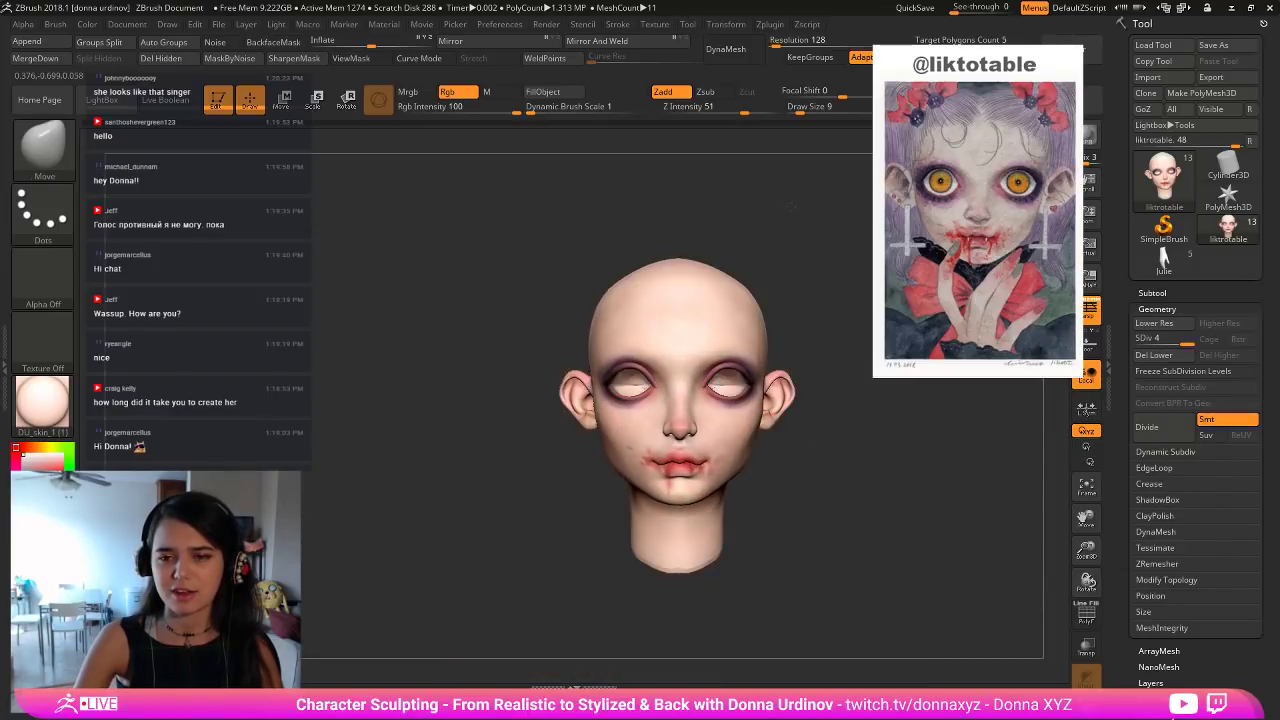
key("ctrl+shift+s")
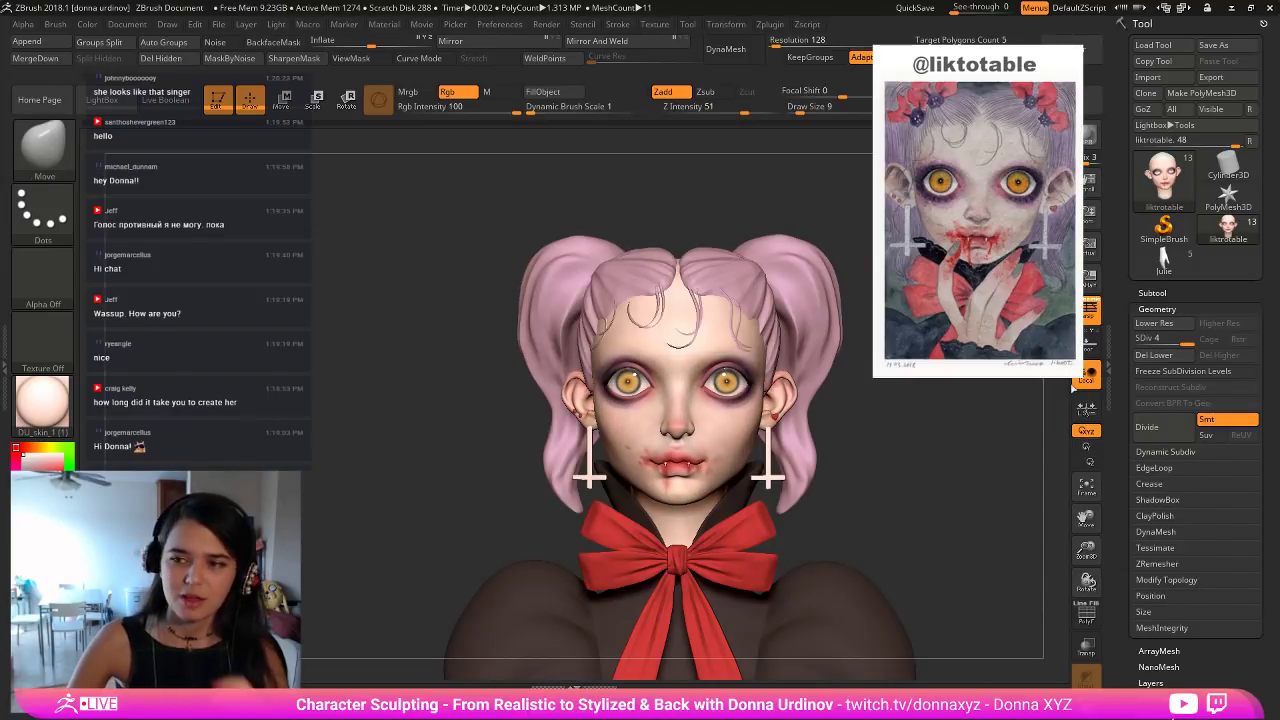
Append the extracted Julie hand to the vampire bust as a new subtool.
left_click(1152, 292)
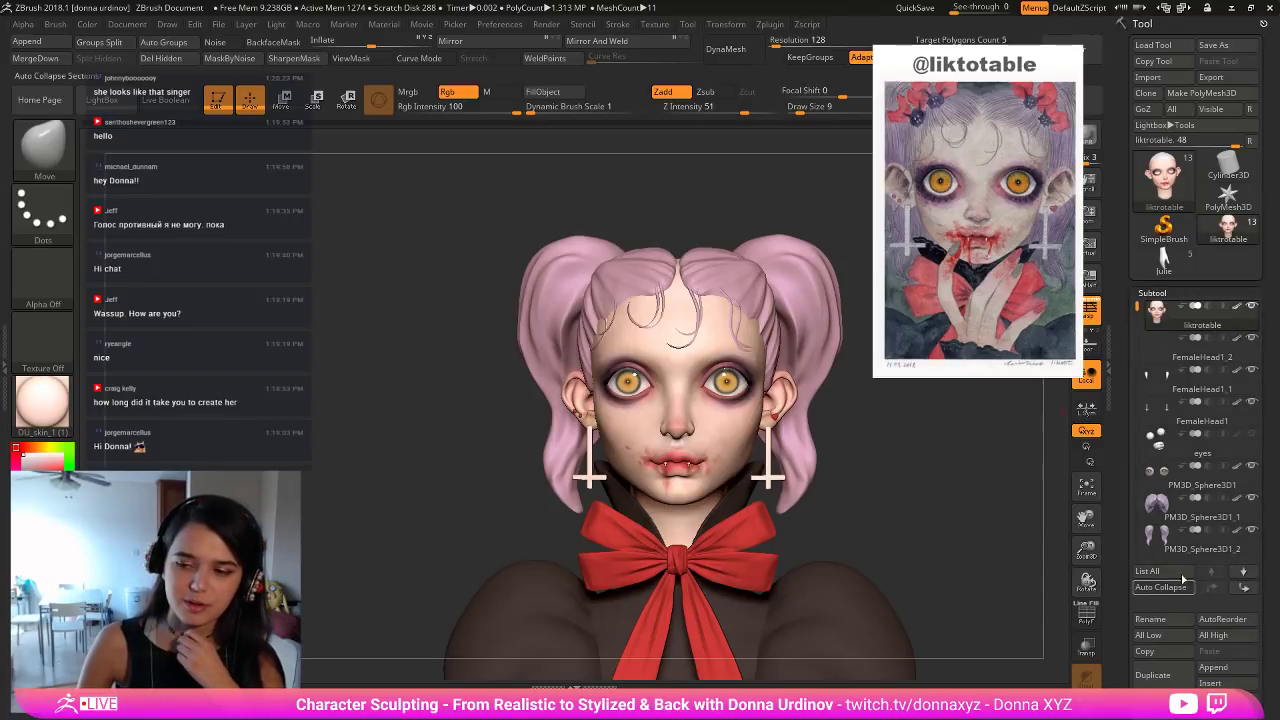
left_click(1216, 672)
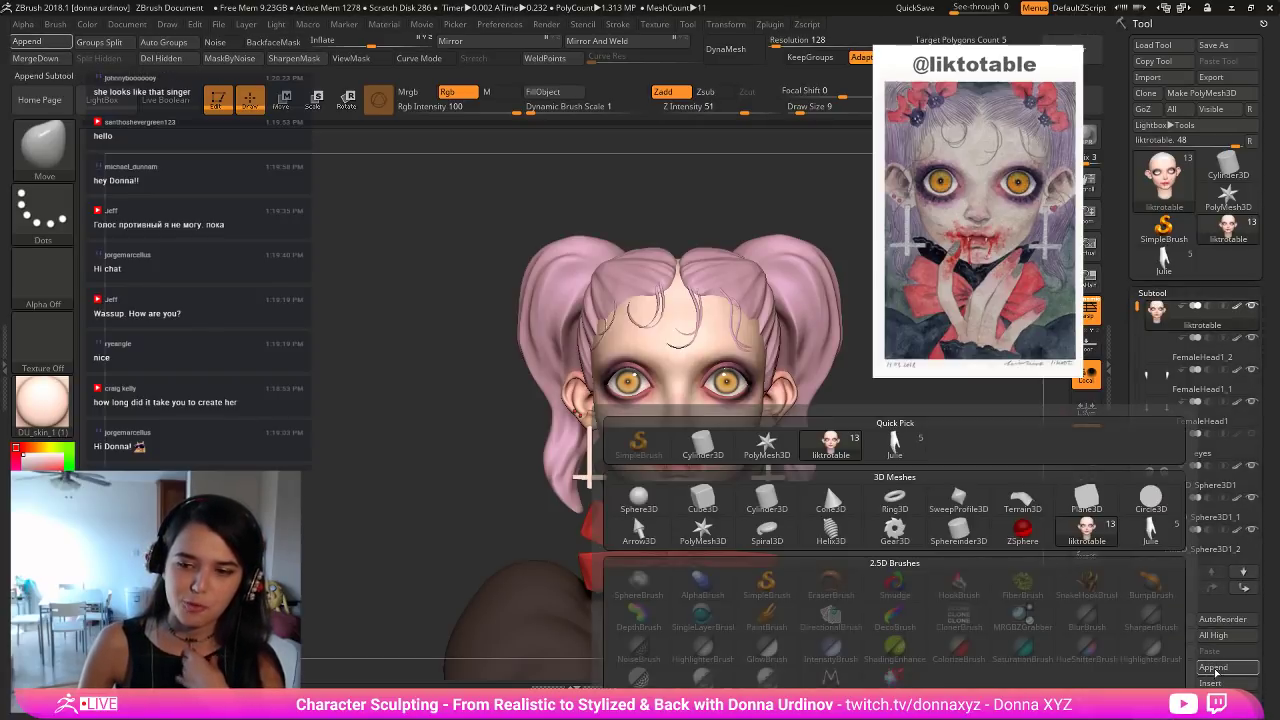
left_click_drag(912, 447, 904, 445)
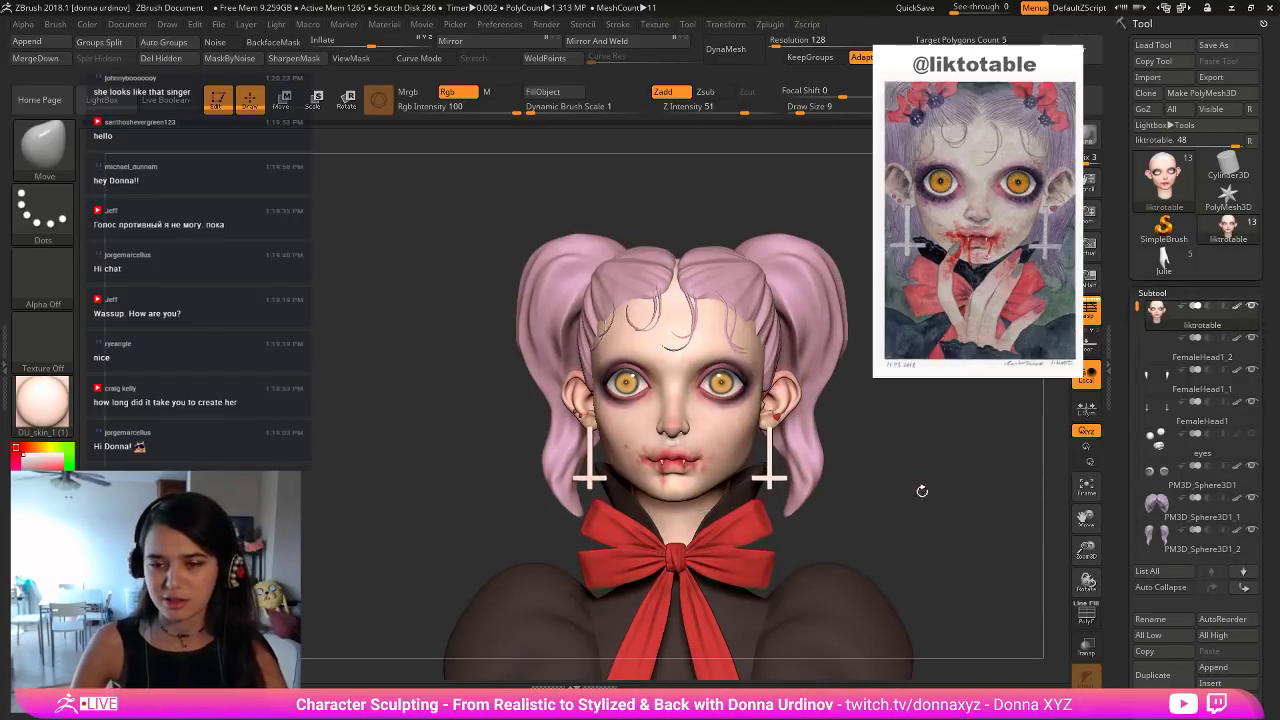
Select the appended Julie1 hand subtool at the end of the subtool list and frame it.
left_click_drag(920, 489, 745, 379, "alt")
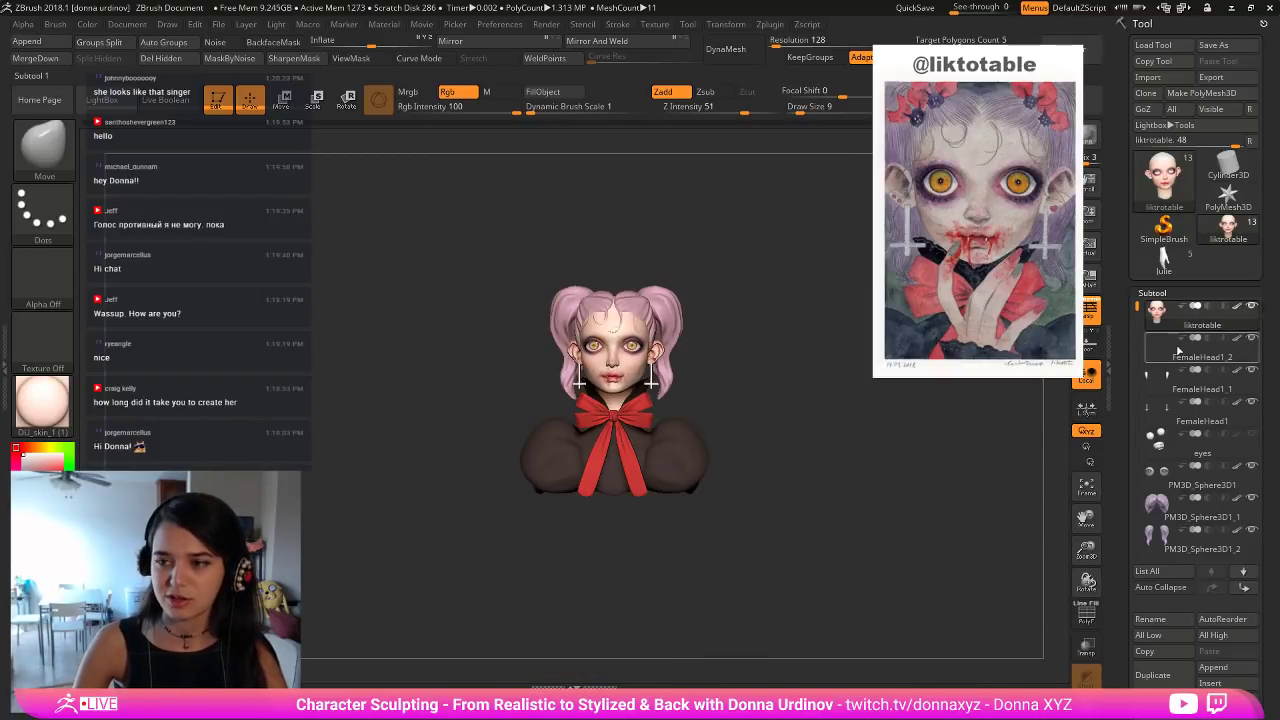
left_click_drag(1138, 313, 1155, 481)
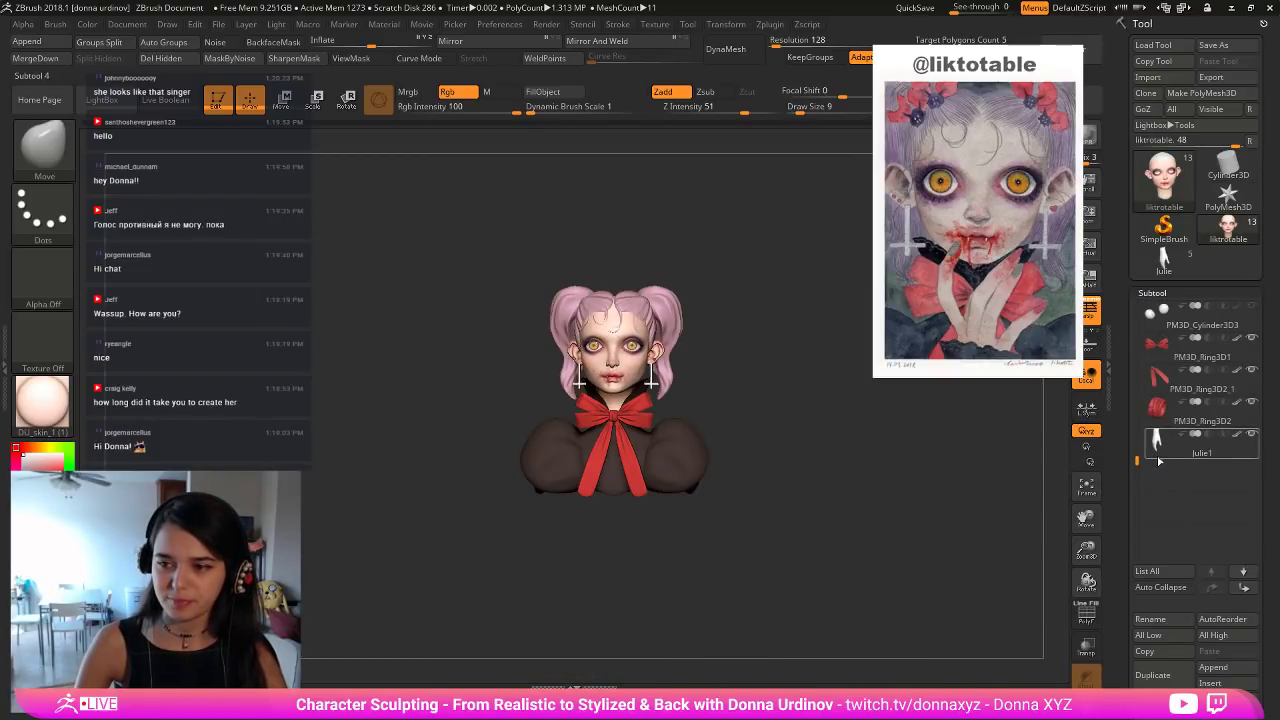
left_click(1157, 441)
left_click_drag(834, 523, 811, 411, "alt")
left_click_drag(850, 455, 722, 422, "alt")
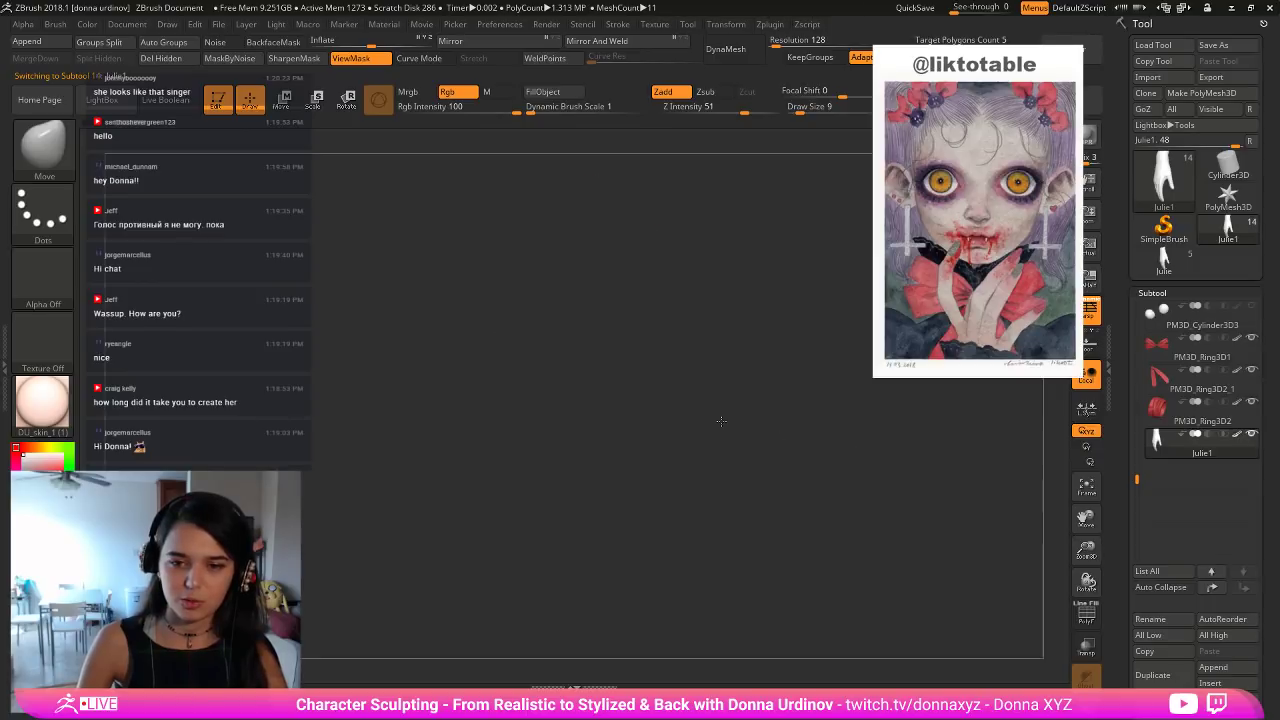
key("f")
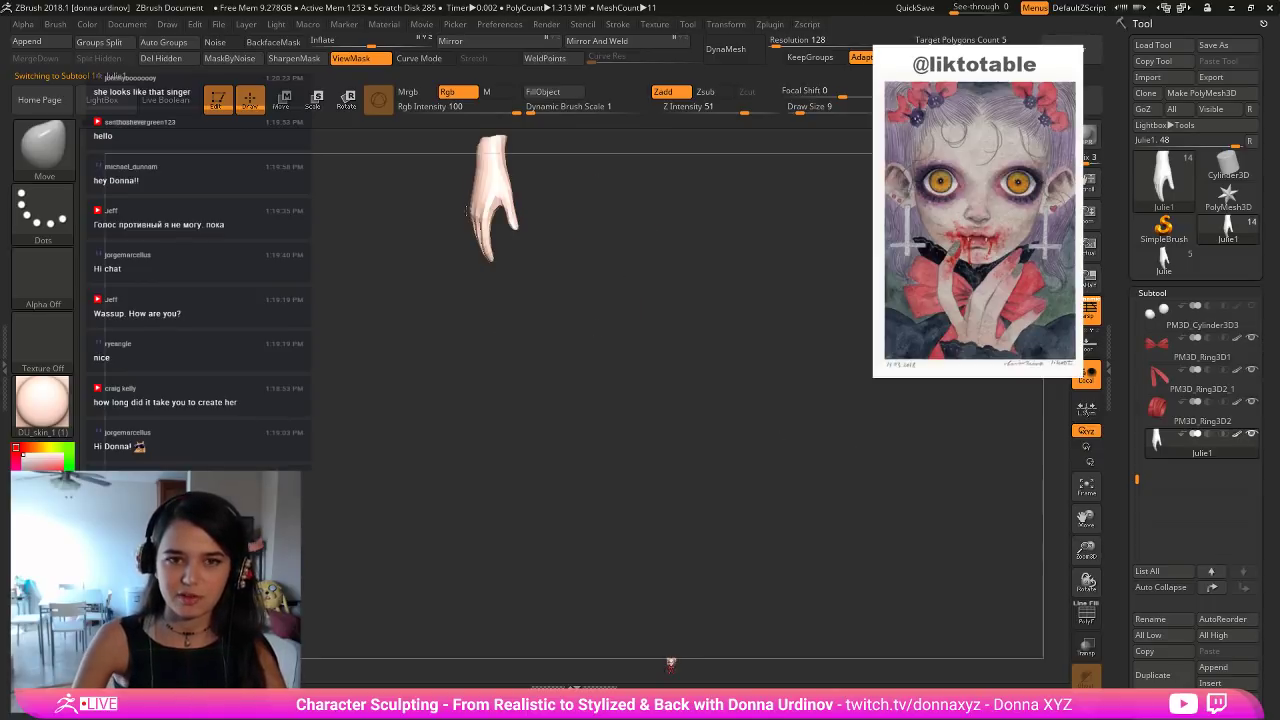
Activate the Scale gizmo for the hand and zoom out until both hand and bust are in view.
key("e")
left_click_drag(671, 662, 572, 632)
mouse_move(816, 558)
left_mouse_down("alt")
mouse_move(792, 533)
mouse_move(768, 388)
mouse_move(800, 546)
left_mouse_up("alt")
left_click_drag(598, 466, 575, 413)
left_click_drag(582, 462, 589, 474)
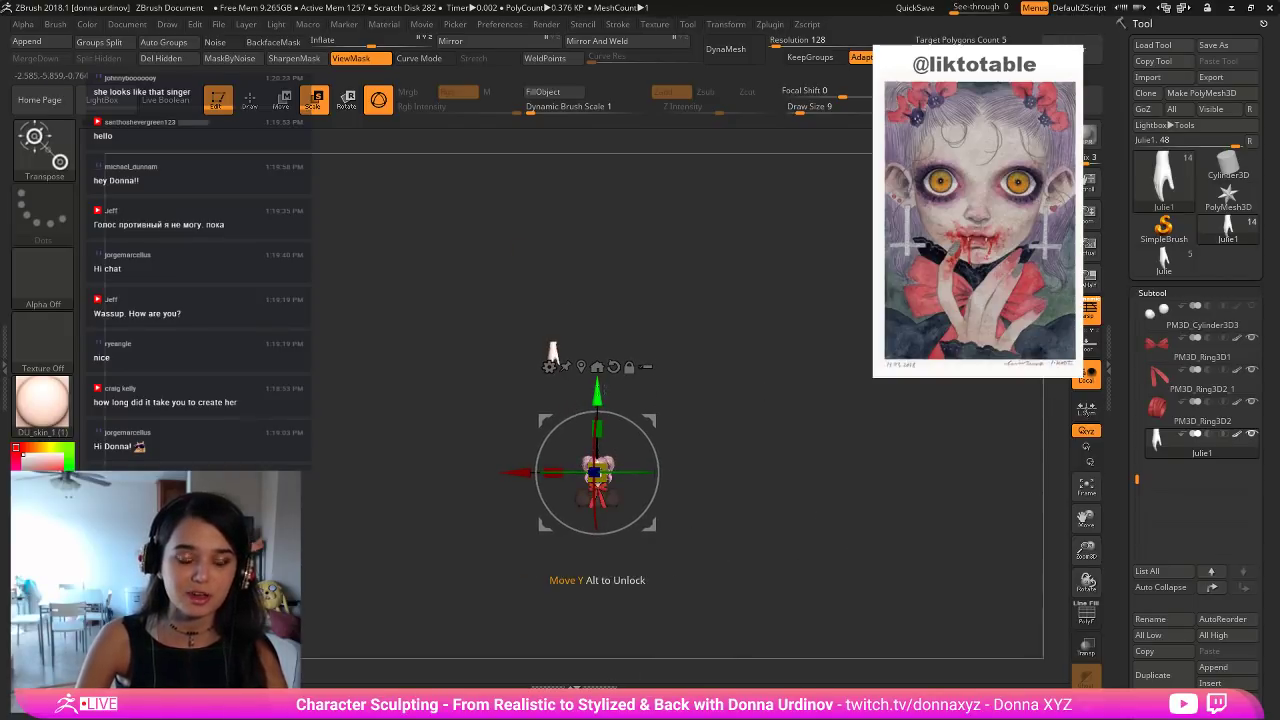
left_click(581, 367)
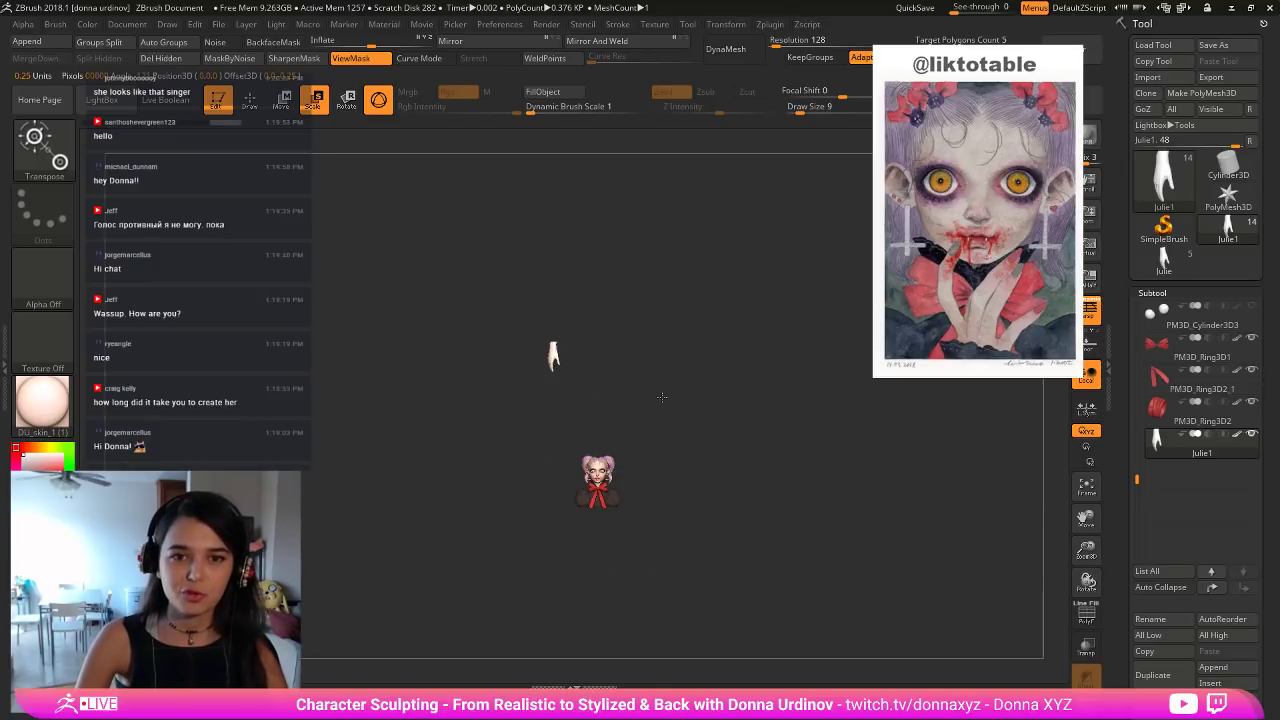
Unlock the gizmo, center its pivot on the hand, and snap the hand mesh to the bust's position.
left_click_drag(692, 392, 760, 417, "alt")
left_click(560, 382)
left_click_drag(714, 415, 660, 398, "shift")
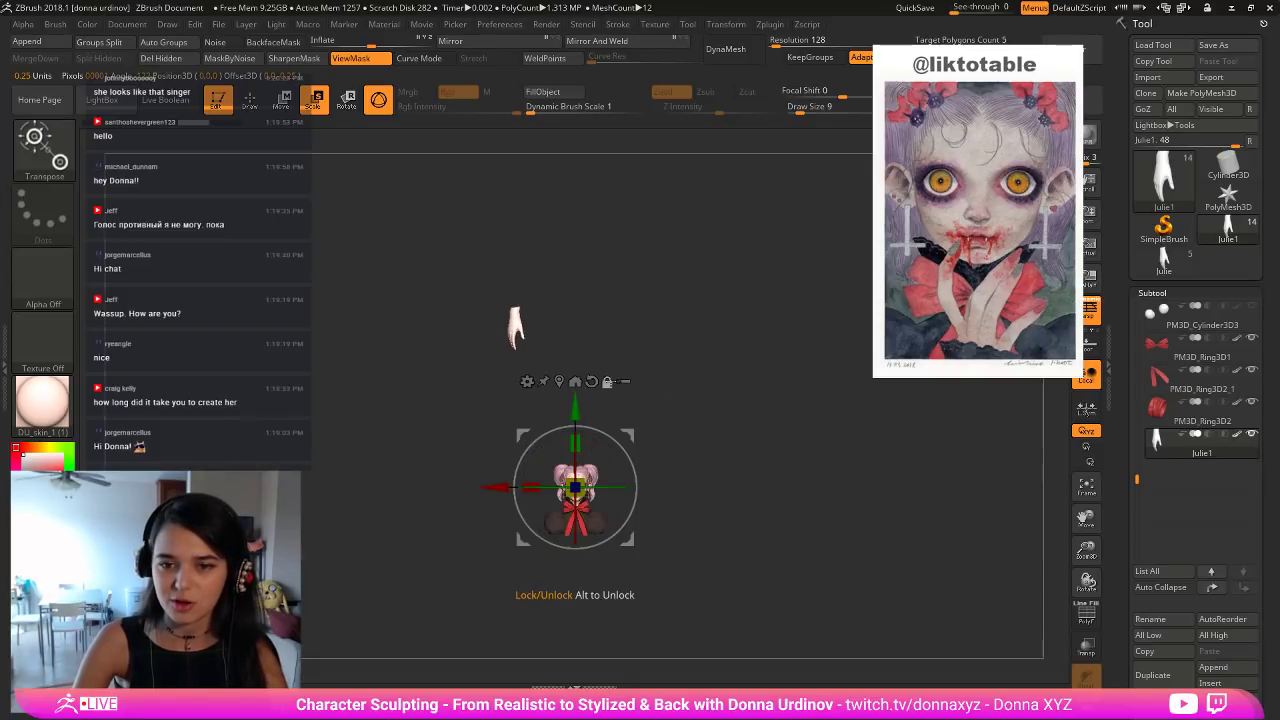
left_click_drag(575, 407, 575, 244, "alt")
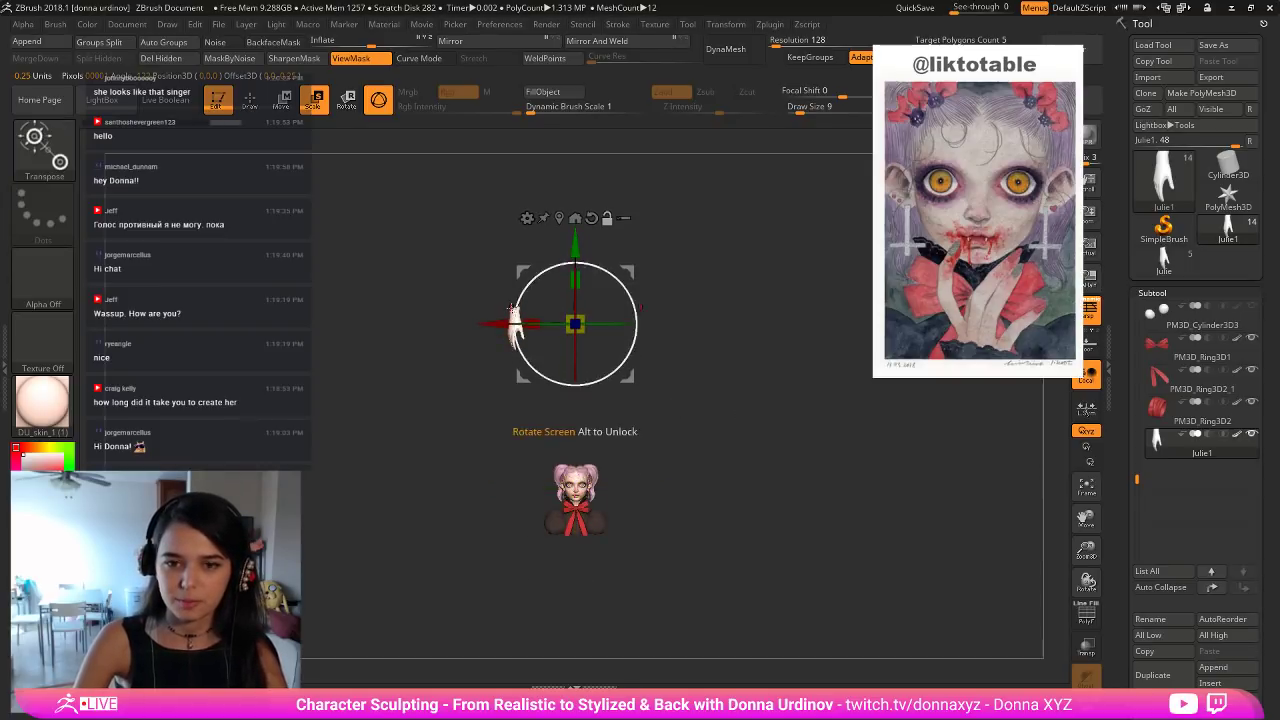
left_click_drag(499, 323, 442, 305, "alt")
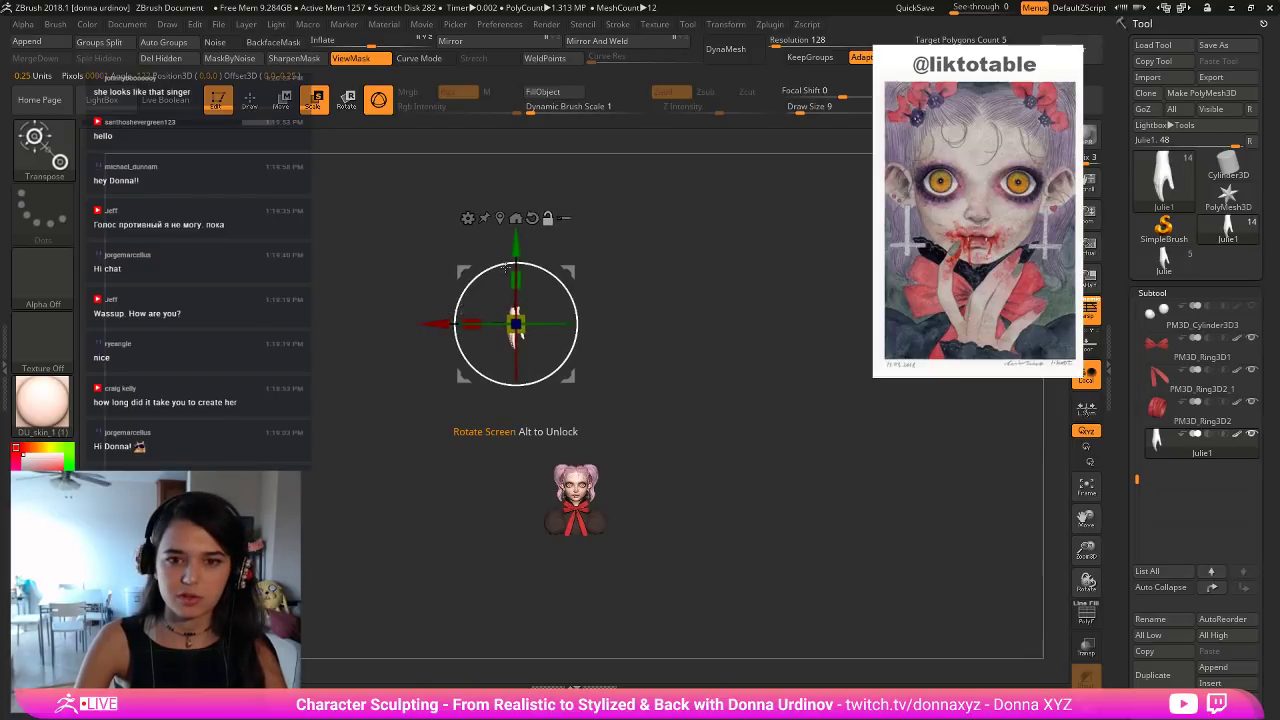
left_click(500, 218)
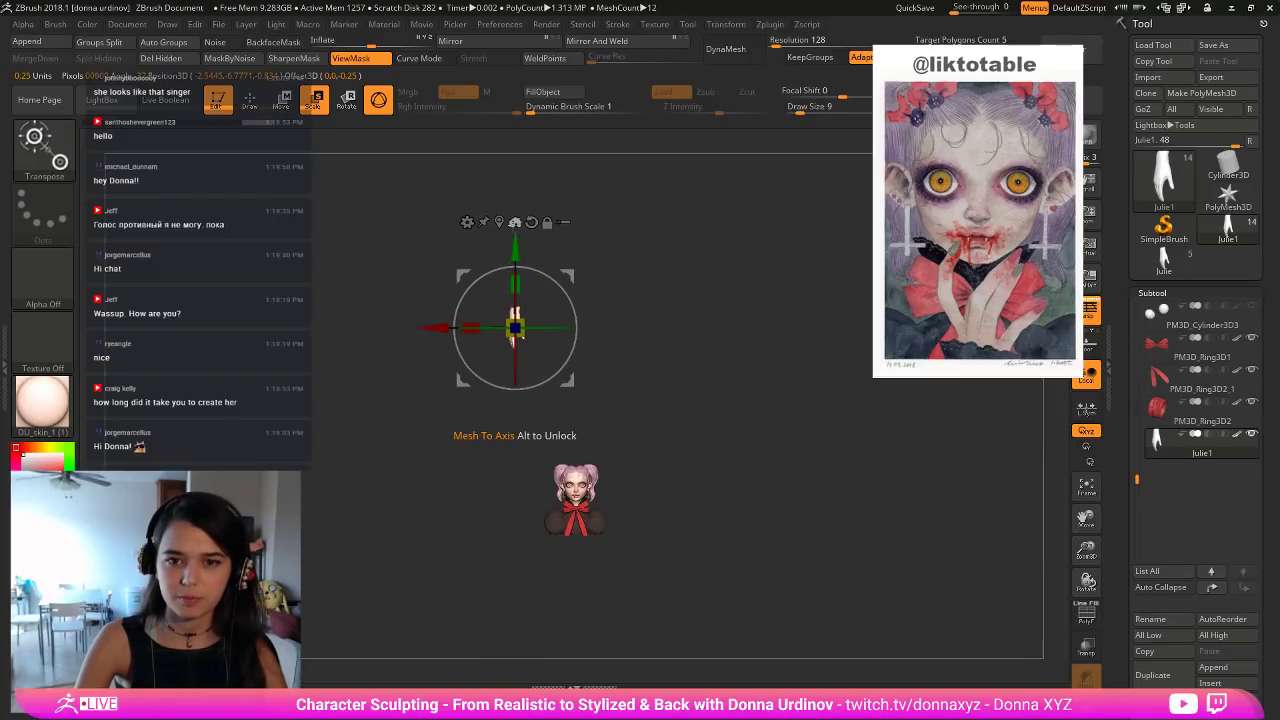
left_click(499, 222)
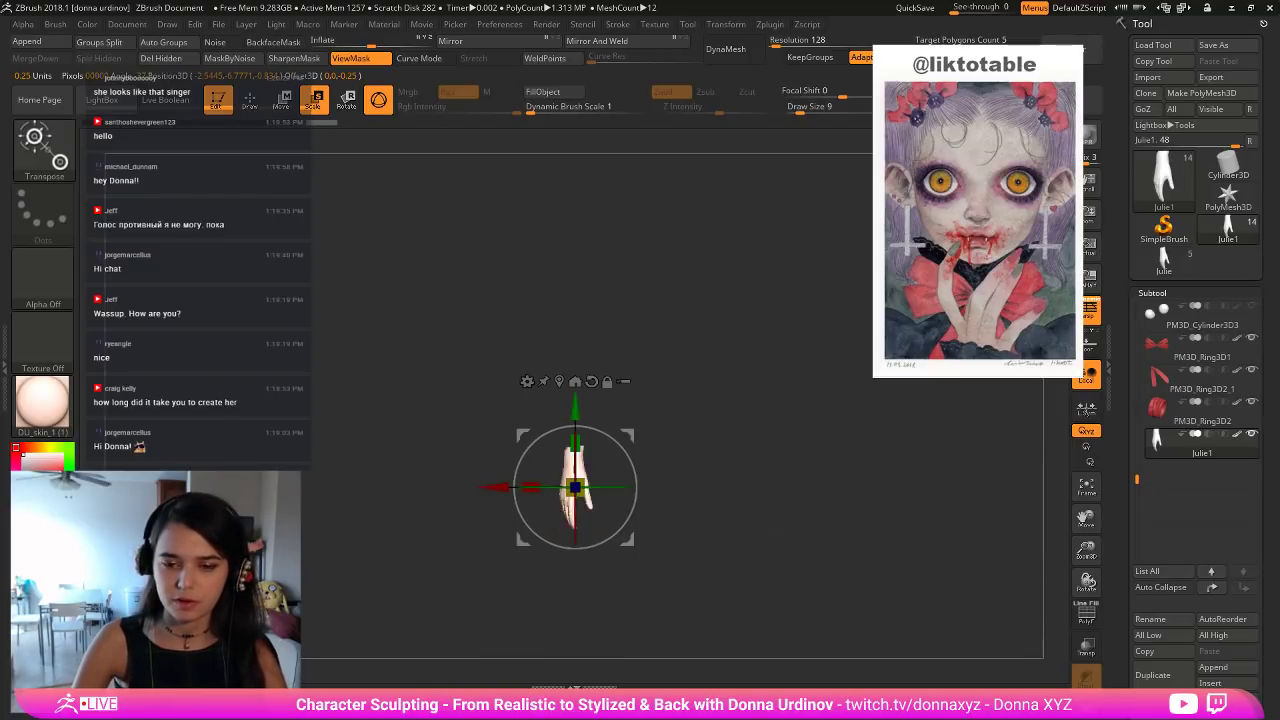
Rotate the hand within the bust's head so that its fingers point upward.
left_click_drag(826, 531, 814, 440, "alt")
left_click_drag(621, 375, 652, 425, "alt")
left_click_drag(582, 373, 663, 255)
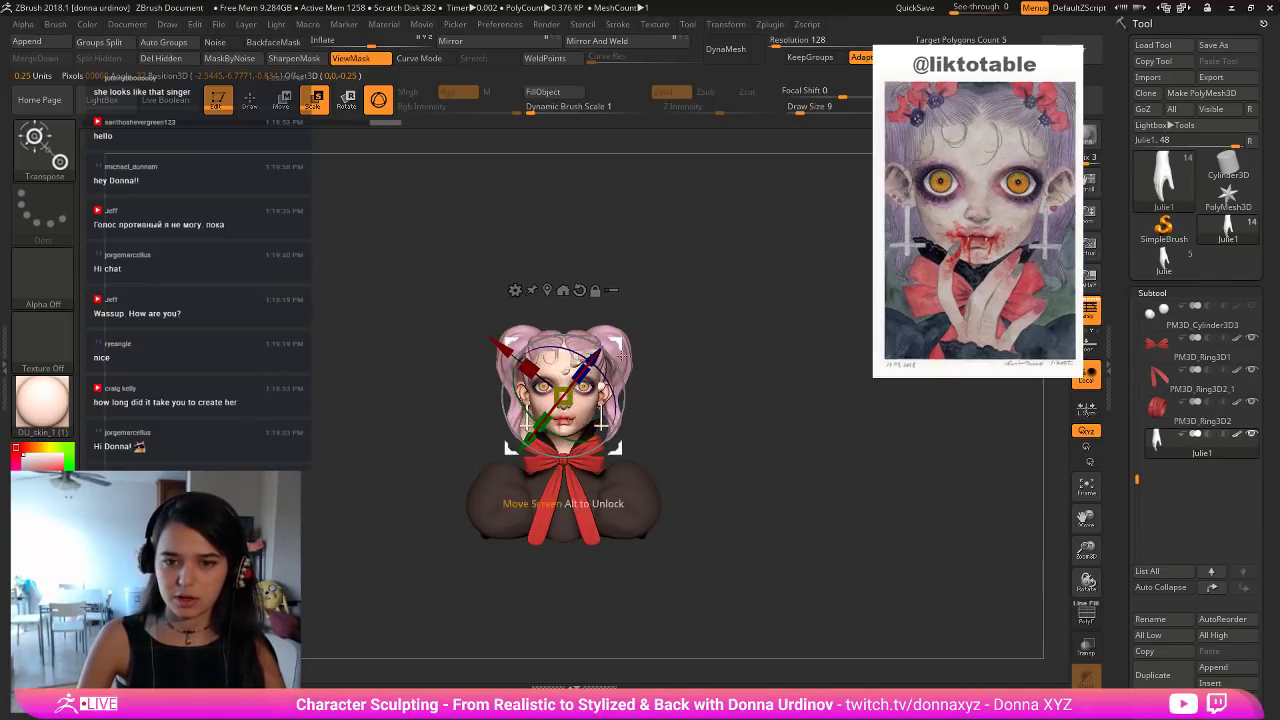
Move the hand out in front of the chest and tilt it so the fingers reach toward the mouth.
left_click_drag(523, 409, 826, 451)
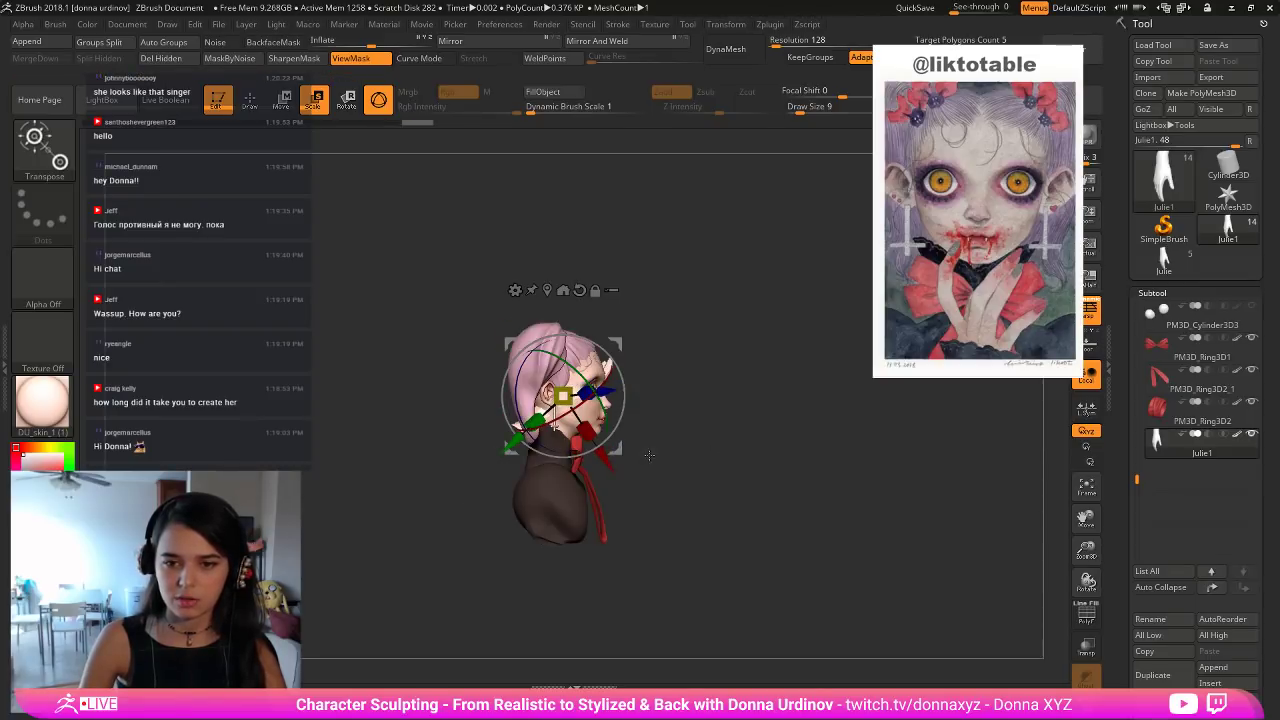
left_click_drag(607, 463, 668, 554)
left_click_drag(684, 474, 673, 422)
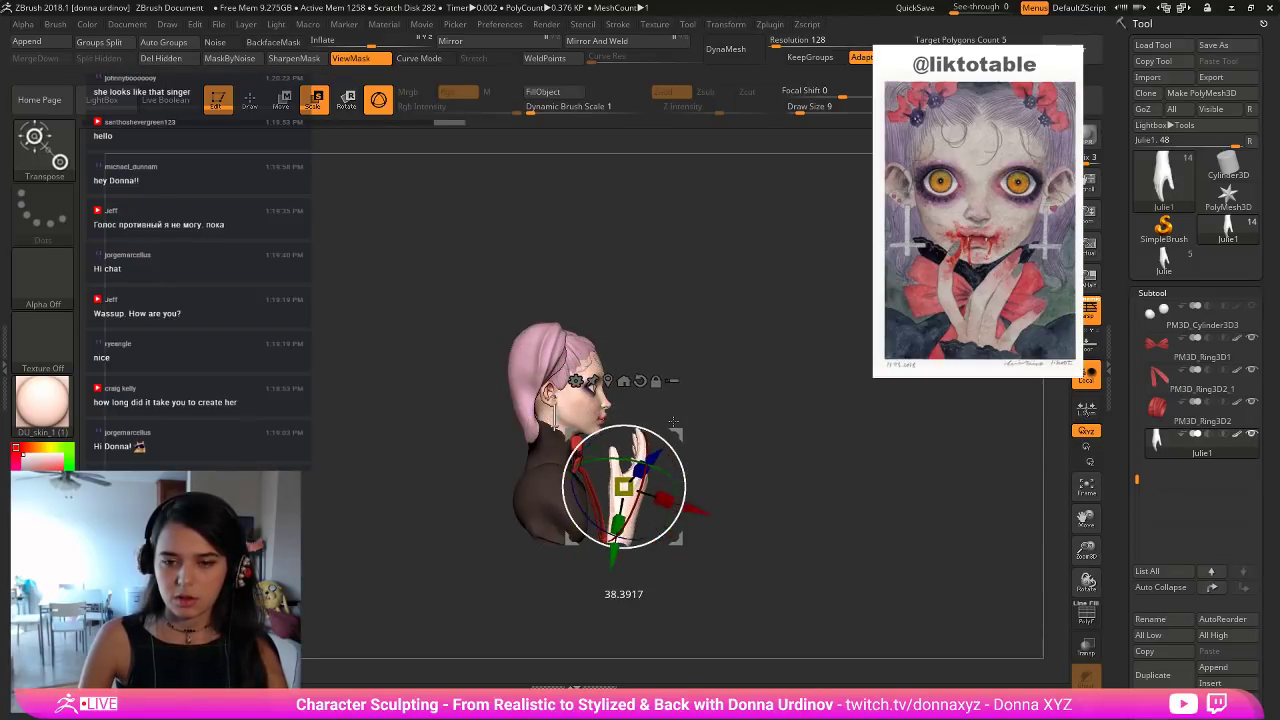
left_click_drag(700, 510, 712, 514)
left_click_drag(866, 462, 1060, 520, "shift")
left_click_drag(565, 459, 503, 432)
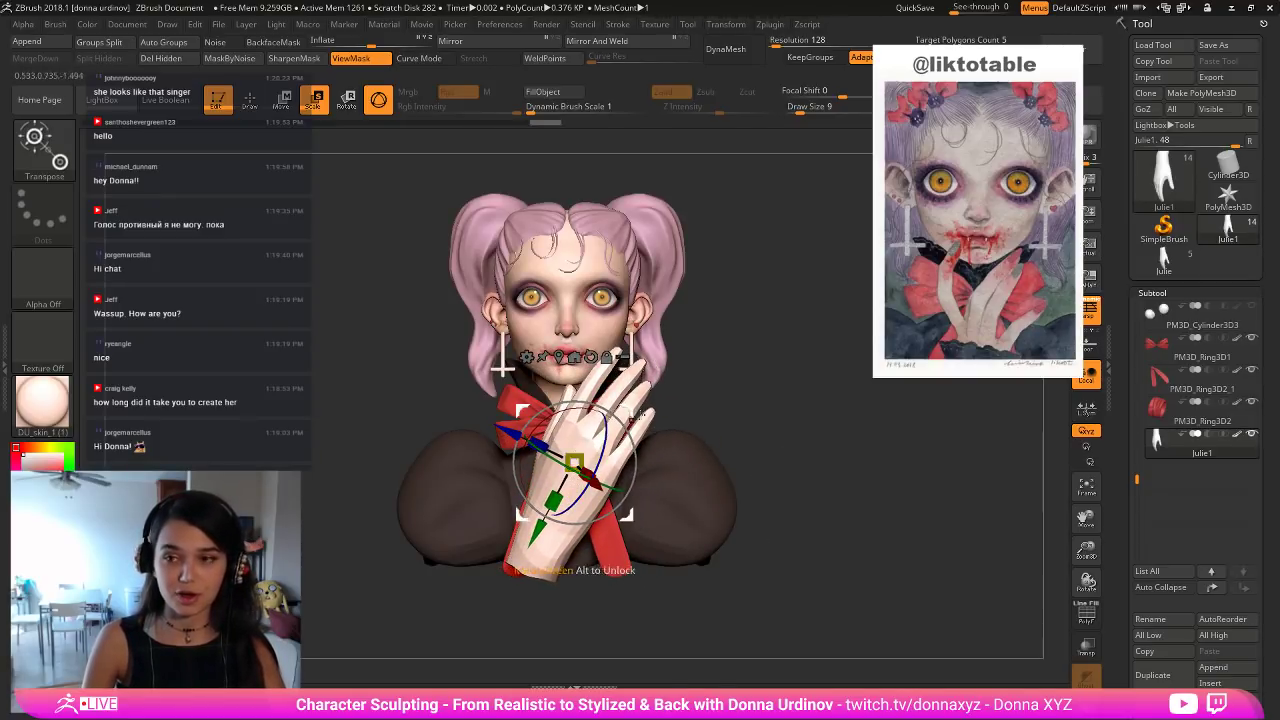
Scale the hand down in front of the red bow to suit the bust's proportions.
left_click_drag(862, 479, 836, 480)
left_click_drag(858, 447, 862, 484, "alt")
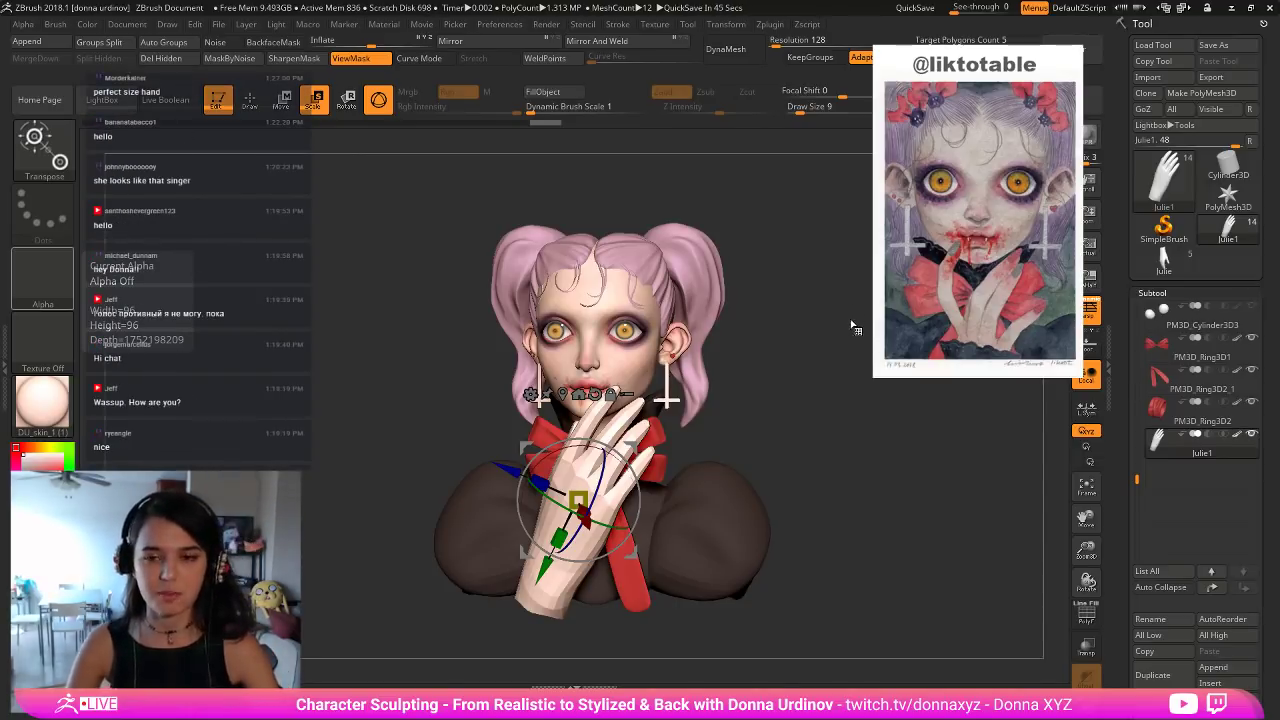
mouse_move(798, 442)
left_mouse_down()
mouse_move(826, 437)
mouse_move(808, 441)
left_mouse_up()
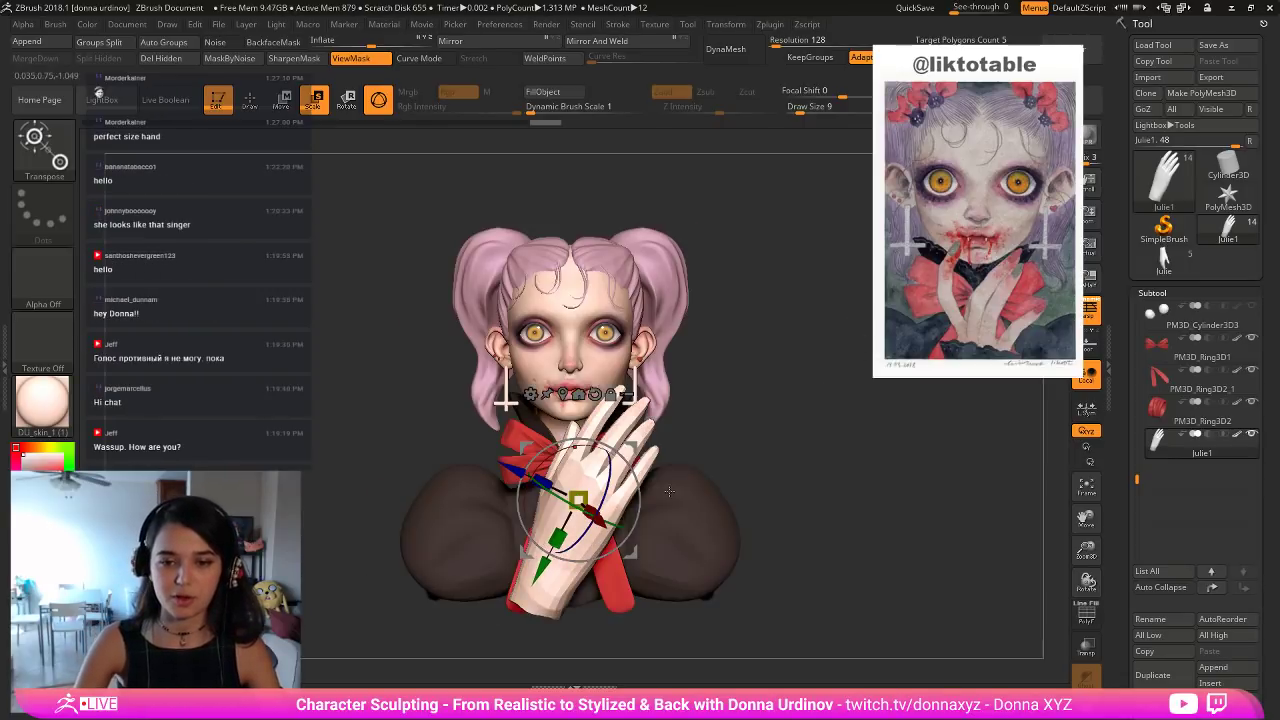
left_click_drag(582, 495, 566, 520)
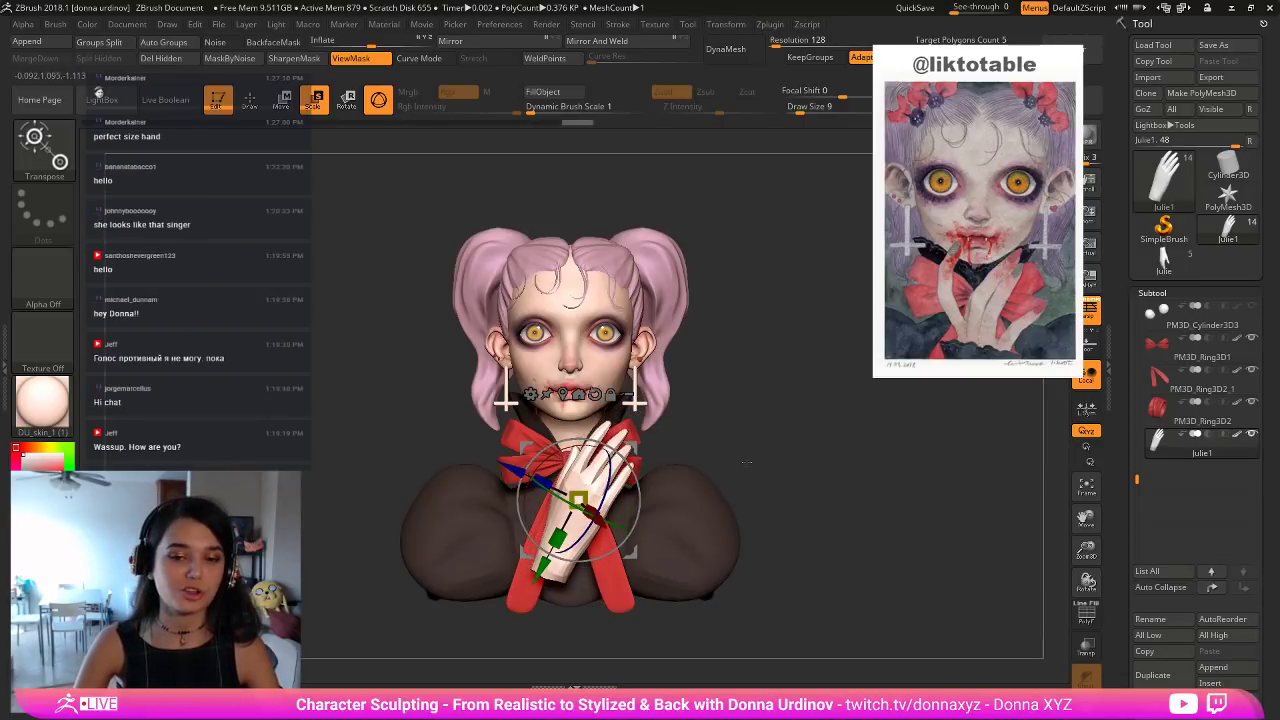
left_click_drag(786, 424, 682, 455)
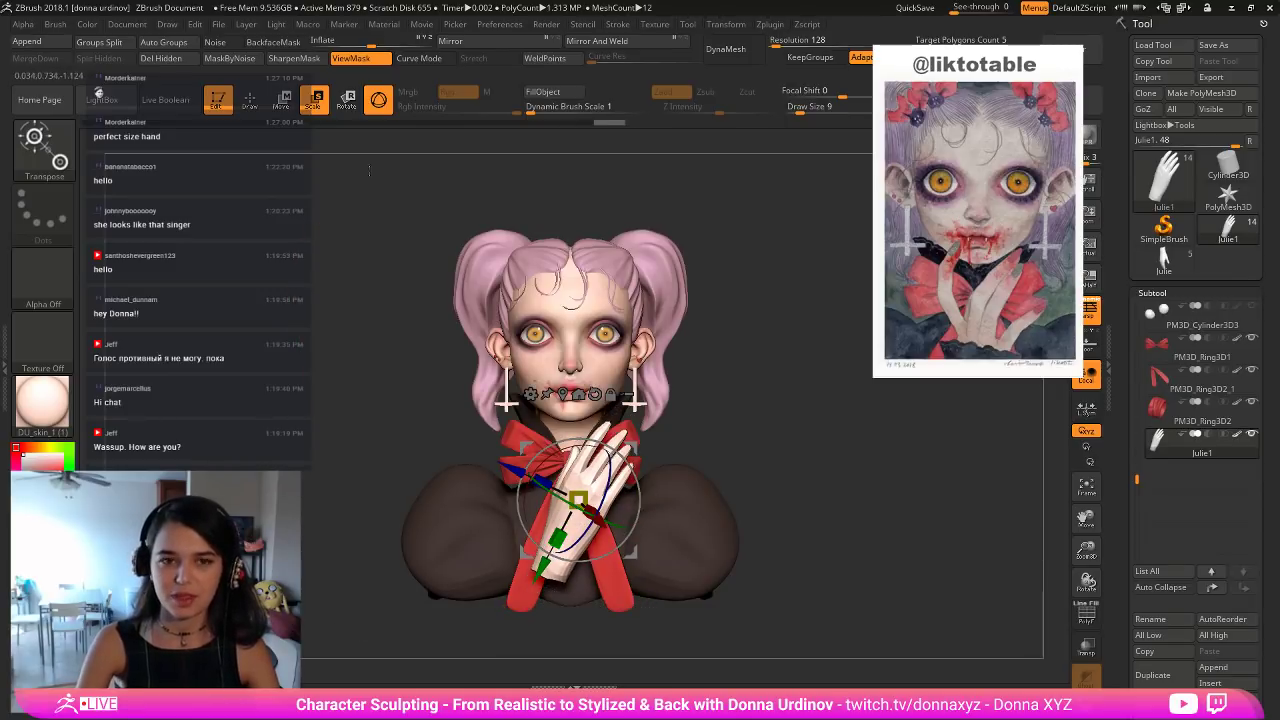
Mask the four fingers of the hand with a brush size of 146, leaving the thumb unmasked.
left_click(250, 101)
left_click_drag(794, 423, 612, 440)
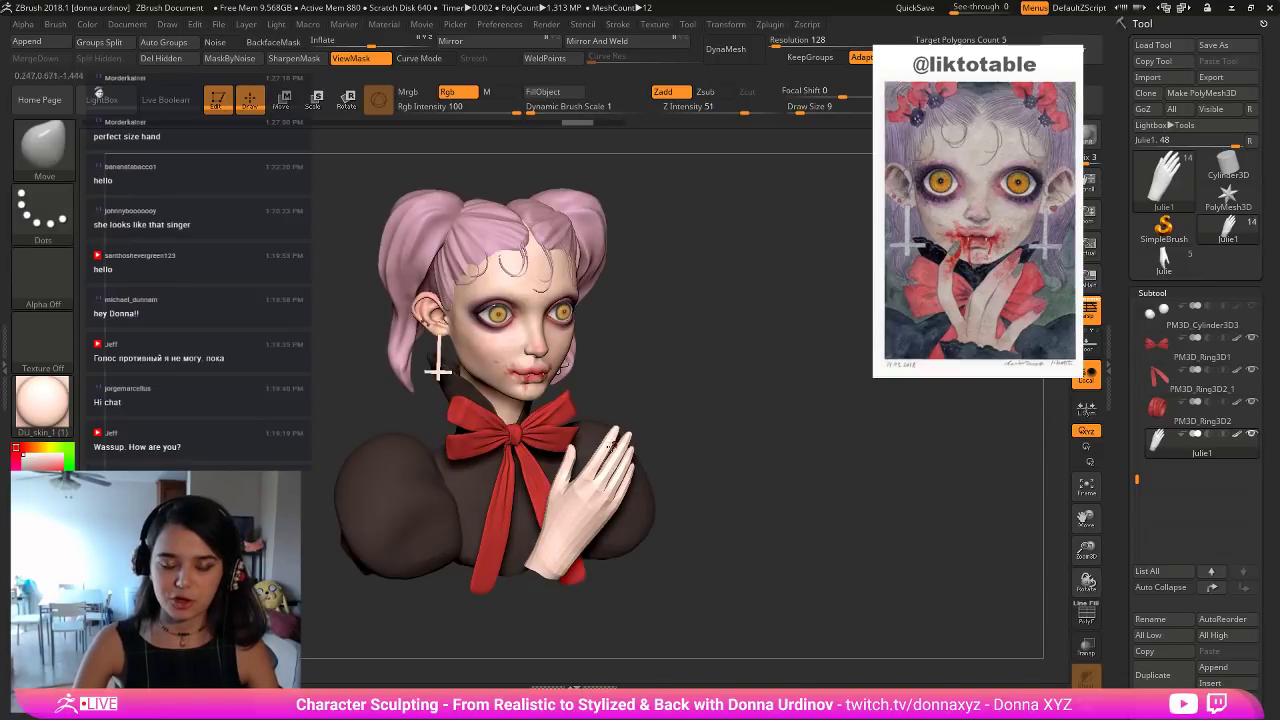
key("bracketright")
key("bracketright")
key("bracketright")
key("bracketright")
key("bracketright")
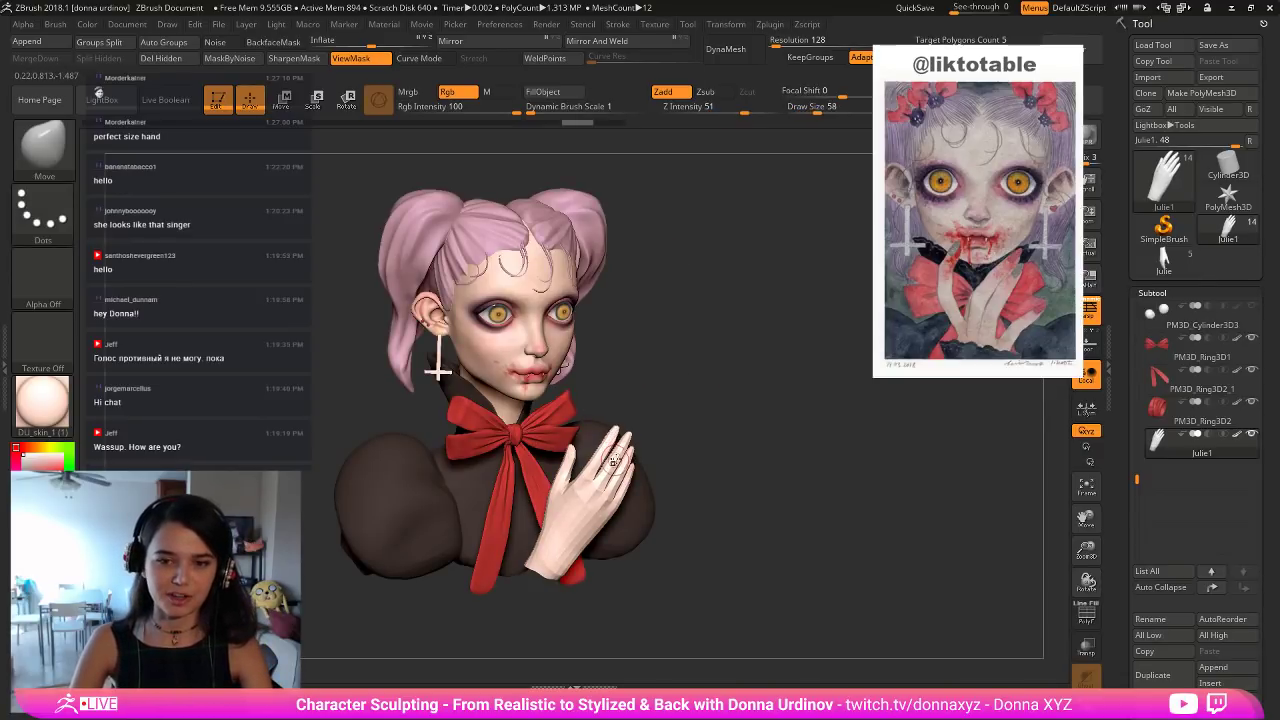
key("bracketright")
key("bracketright")
key("bracketright")
key("bracketright")
left_click_drag(722, 389, 664, 392)
mouse_move(612, 450)
left_mouse_down("ctrl")
mouse_move(622, 468)
mouse_move(600, 460)
mouse_move(596, 484)
mouse_move(607, 472)
left_mouse_up("ctrl")
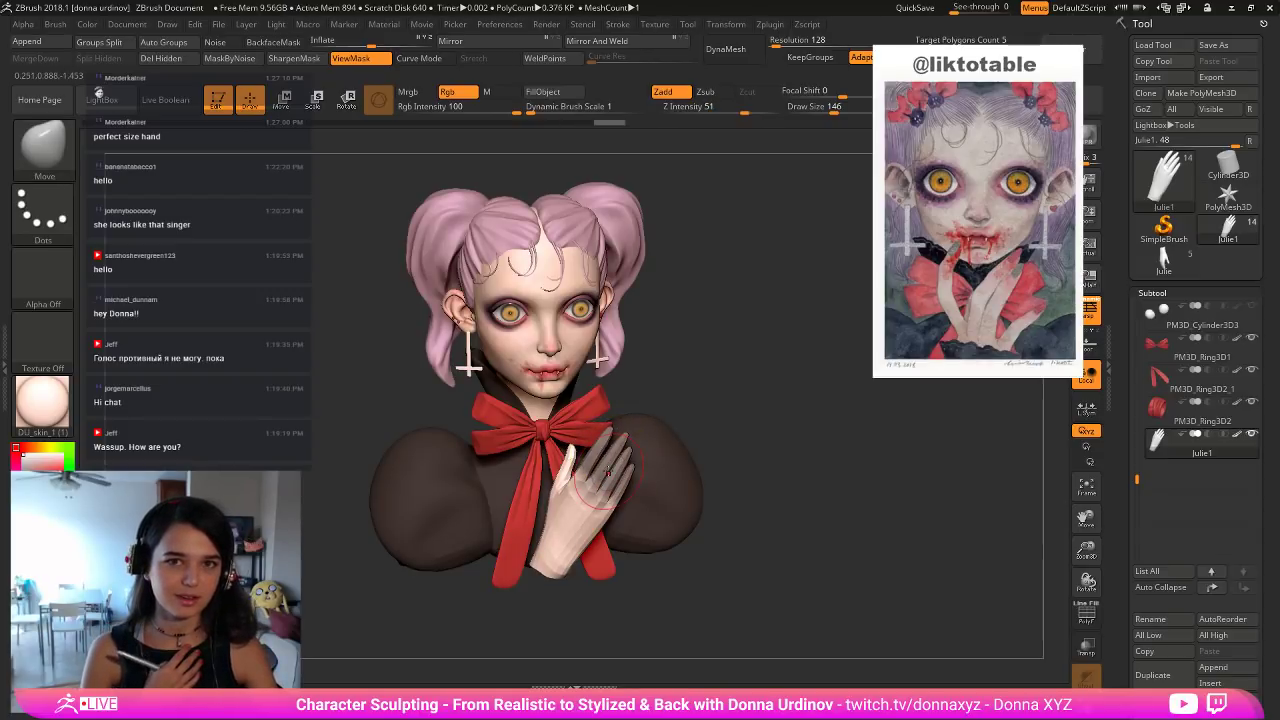
Complete the finger mask from the palm side, soften its edge, and invert it so only the fingers stay editable.
left_click_drag(781, 546, 671, 543)
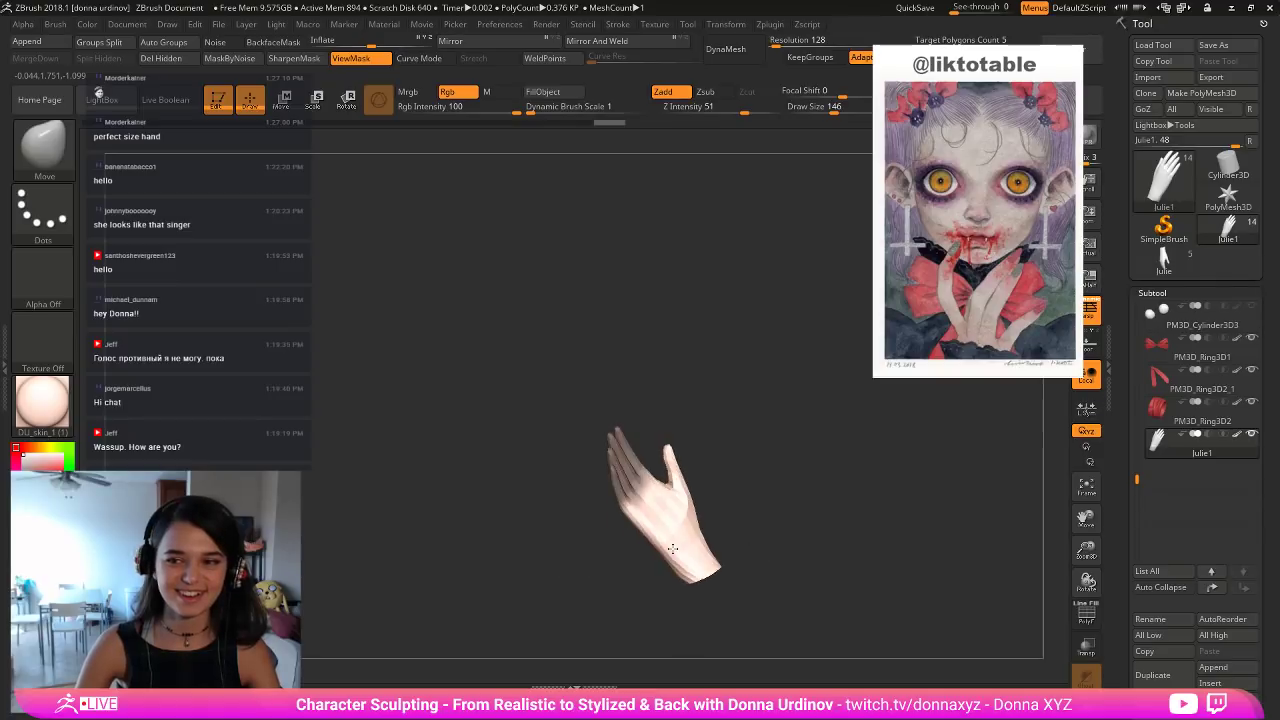
left_click_drag(525, 488, 556, 487)
left_click_drag(622, 456, 643, 528, "ctrl")
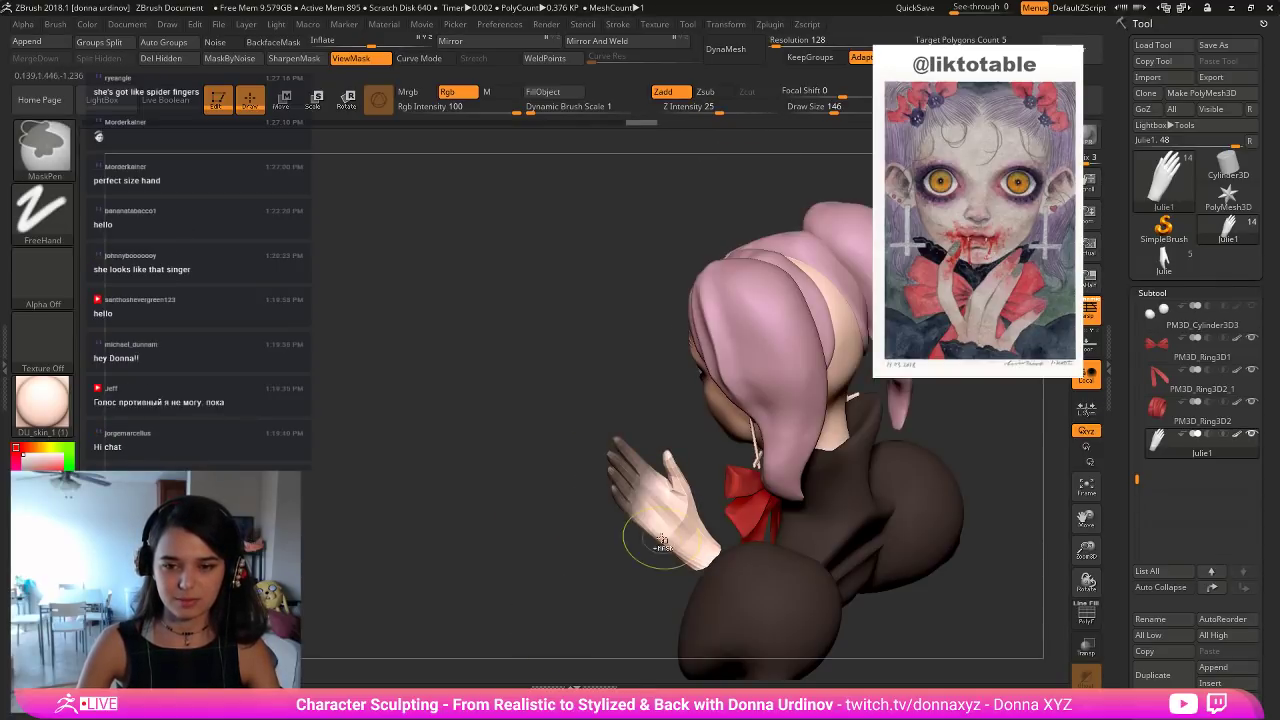
left_click(648, 530, "ctrl")
left_click(650, 528, "ctrl")
mouse_move(578, 582)
left_mouse_down()
mouse_move(680, 566)
mouse_move(705, 532)
left_mouse_up()
left_click(664, 504, "ctrl")
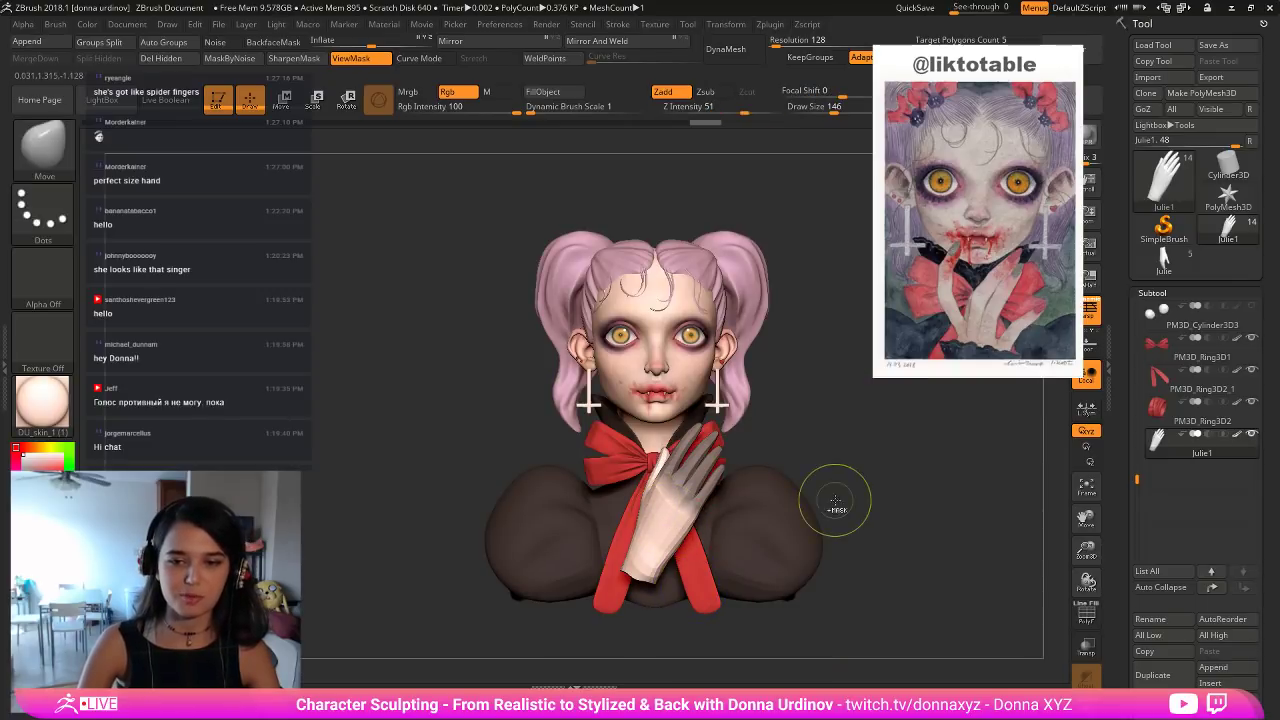
left_click(825, 437, "ctrl")
Lengthen the unmasked fingers slightly by scaling along the hand's long axis, and clear the mask.
left_click_drag(424, 283, 443, 220)
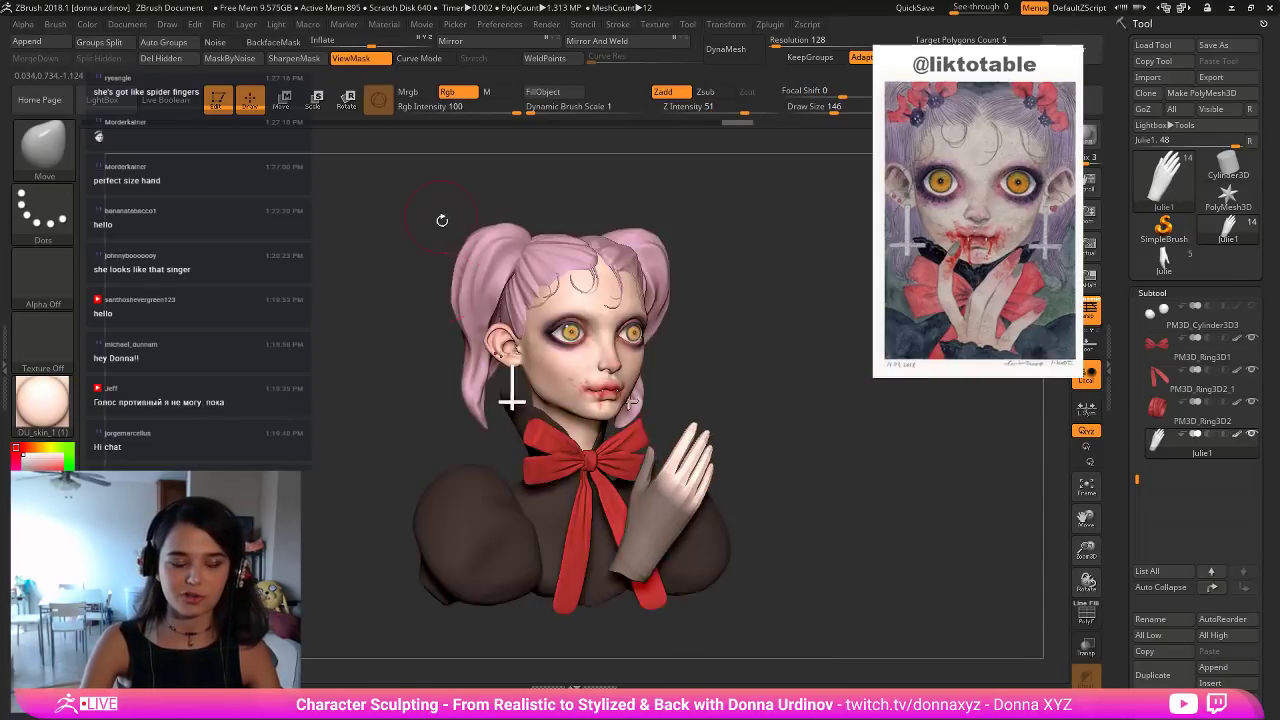
key("e")
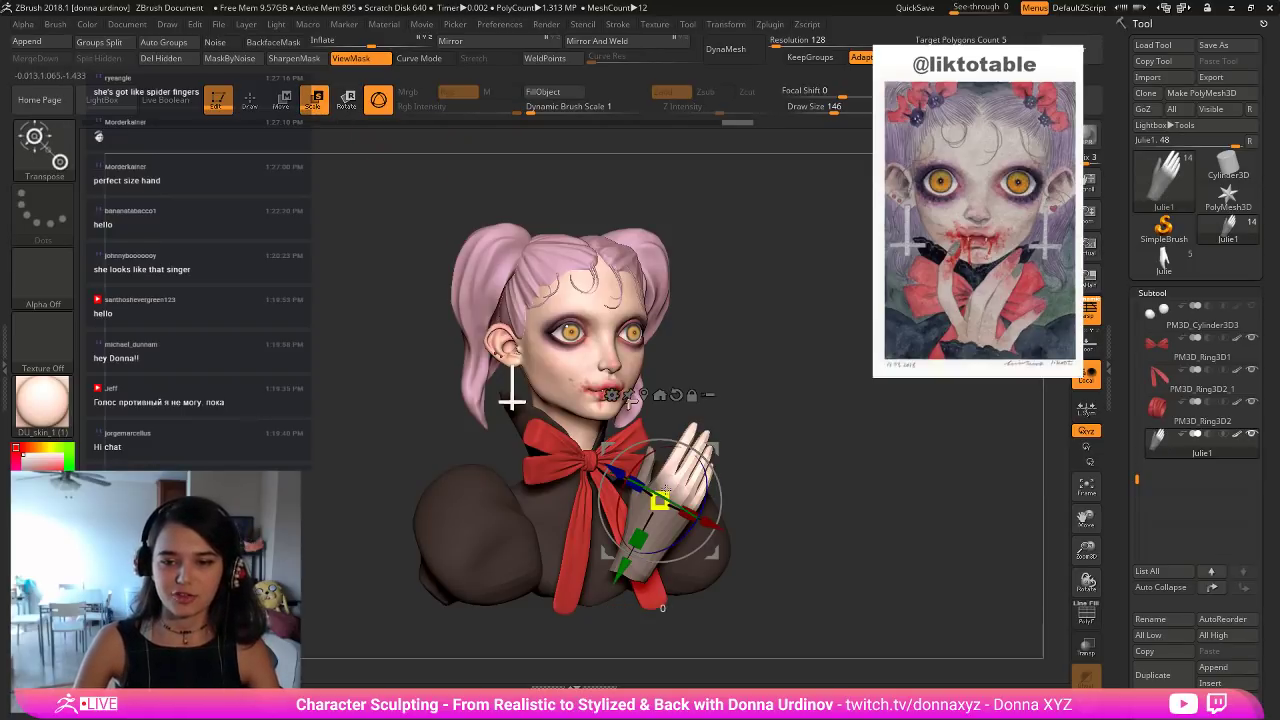
mouse_move(661, 496)
left_mouse_down()
mouse_move(671, 480)
mouse_move(660, 496)
left_mouse_up()
left_click_drag(637, 541, 636, 543)
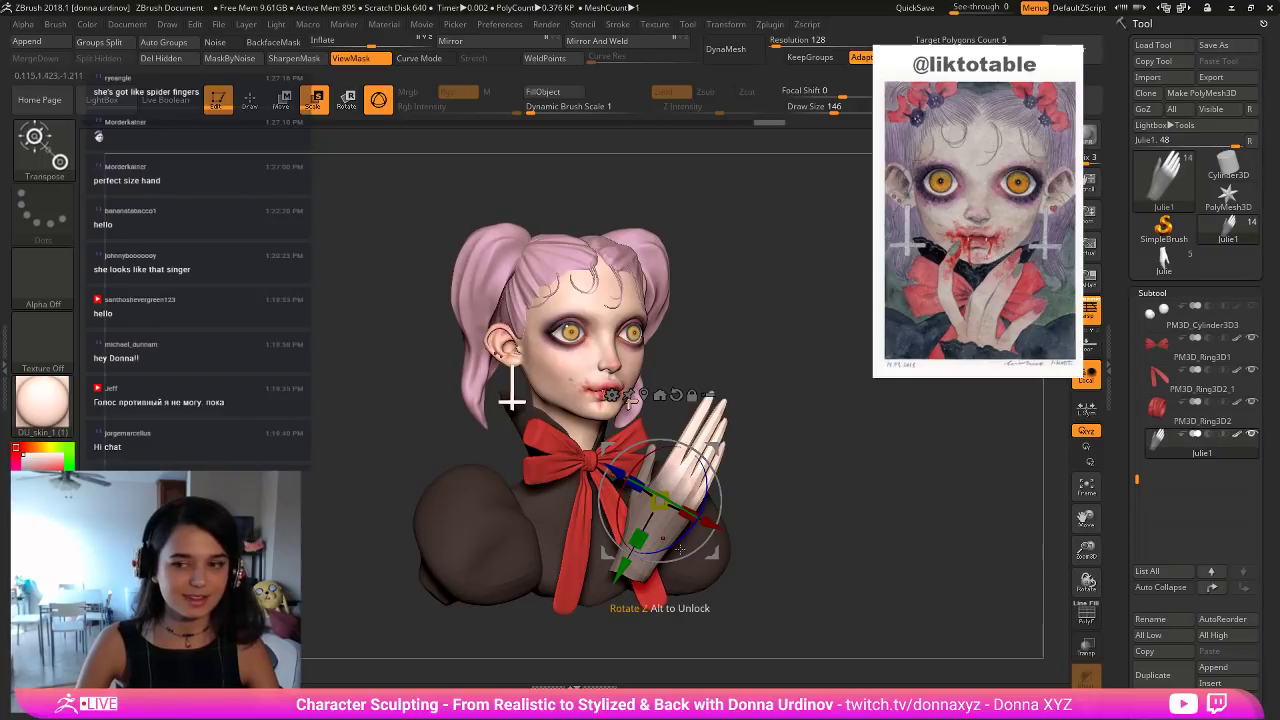
left_click_drag(790, 508, 762, 509, "shift")
key("ctrl+z")
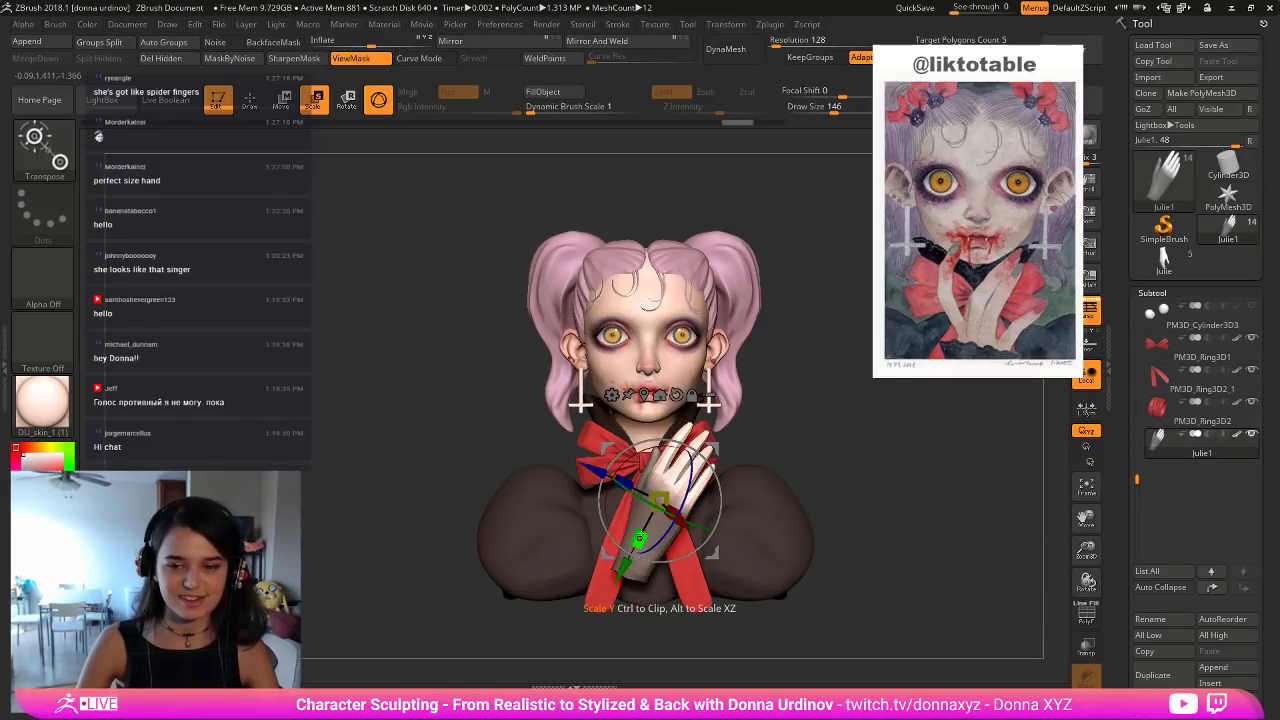
left_click_drag(638, 540, 635, 546)
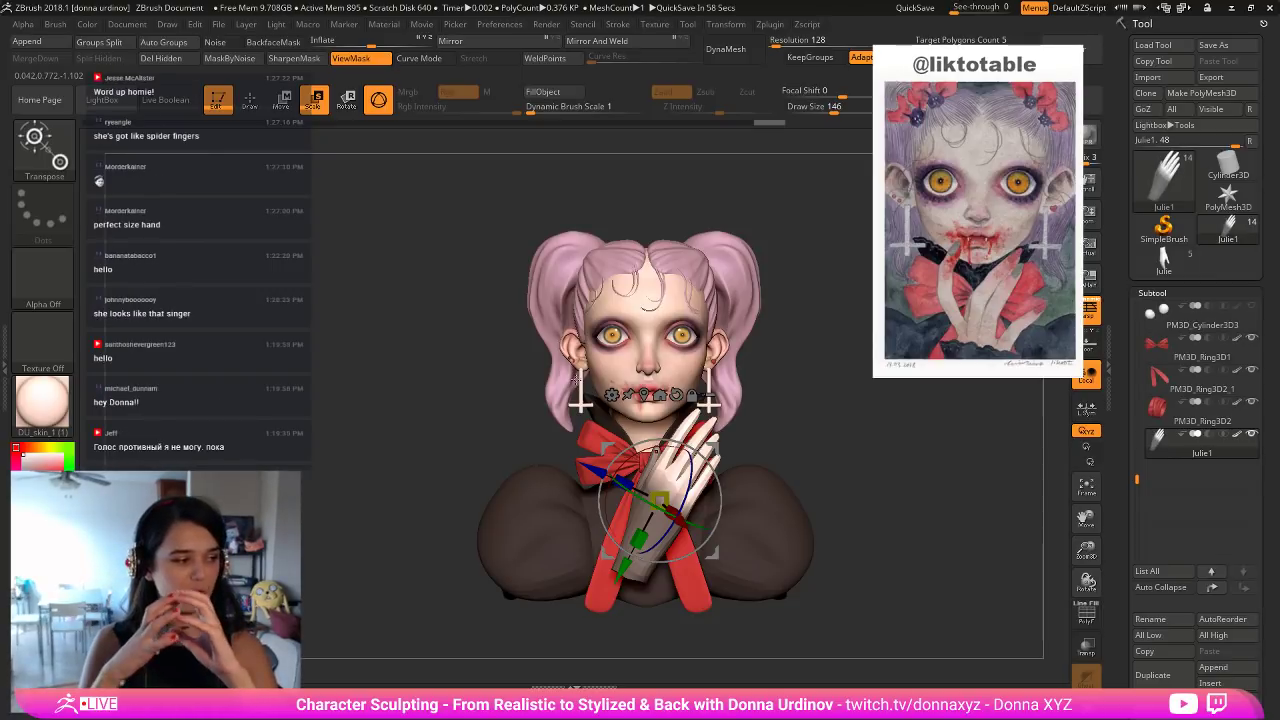
left_click(250, 100)
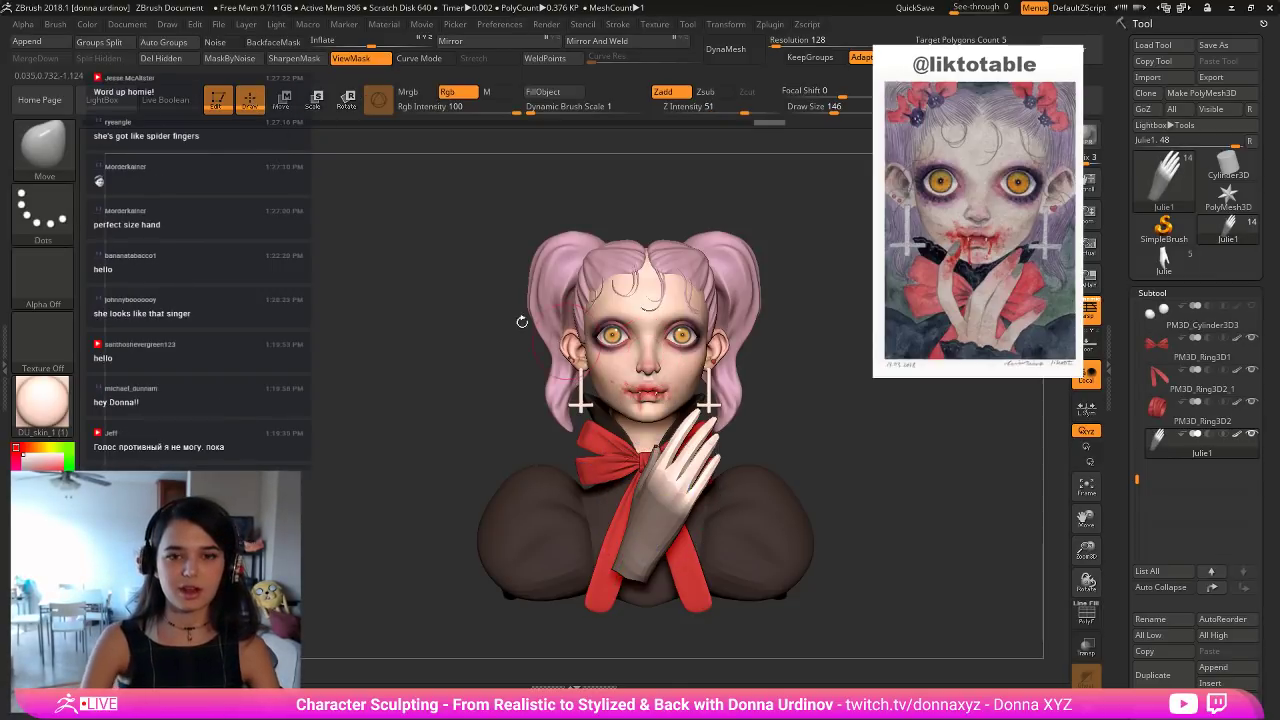
mouse_move(803, 403)
left_mouse_down()
mouse_move(827, 411)
mouse_move(798, 419)
left_mouse_up()
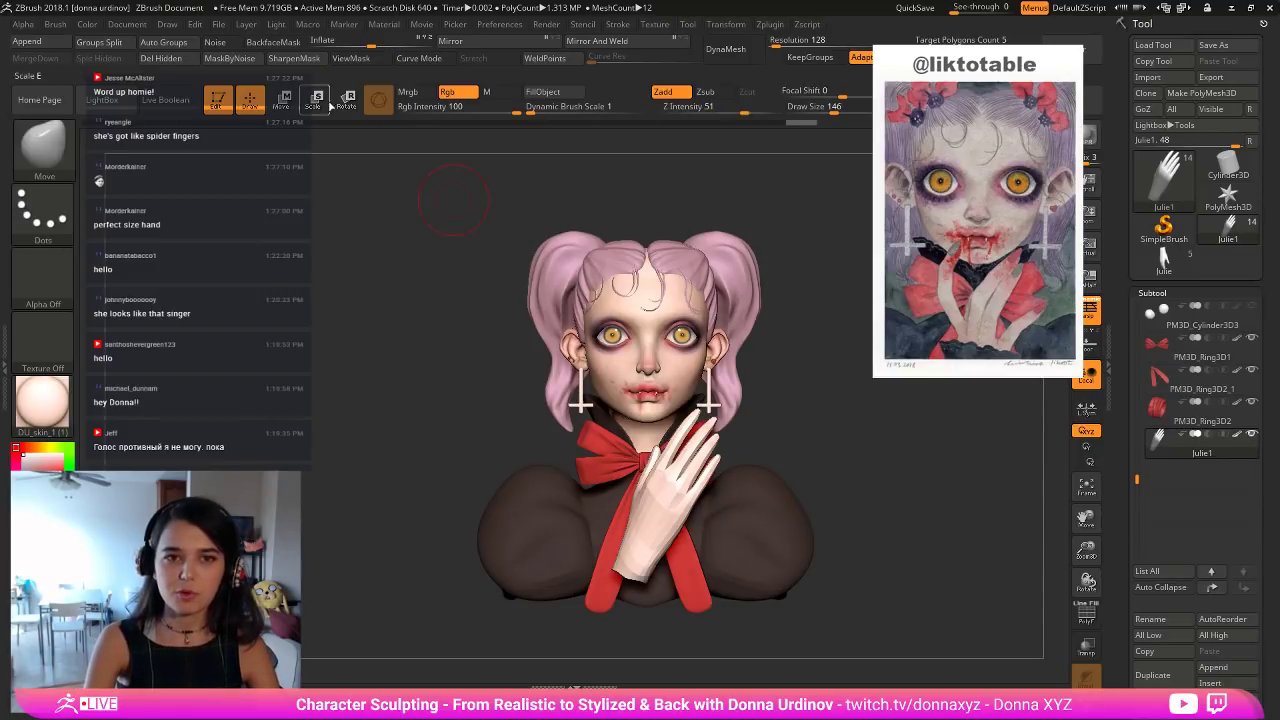
Scale the whole hand up slightly in front of the red bow.
left_click(314, 100)
left_click_drag(684, 492, 676, 481)
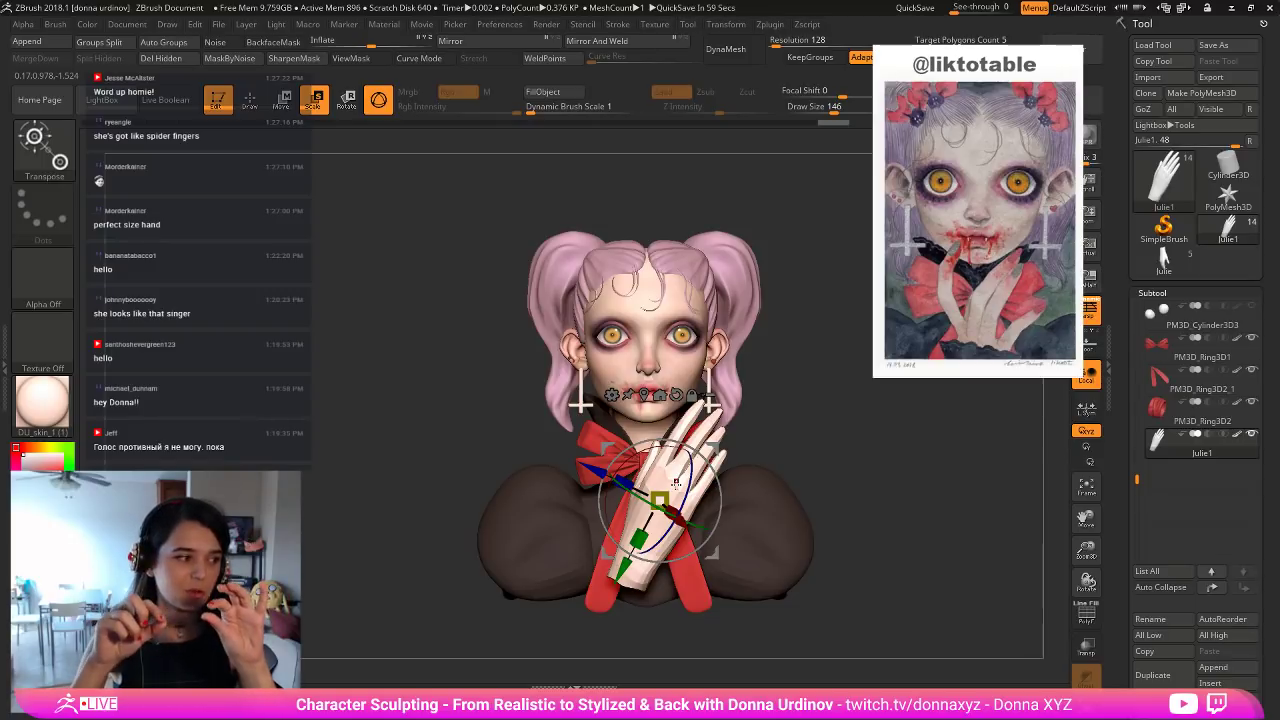
mouse_move(815, 430)
left_mouse_down()
mouse_move(885, 423)
mouse_move(800, 430)
mouse_move(812, 446)
left_mouse_up()
Reshape the thumb side of the palm in profile with the Move brush, varying the size between 194 and 90.
left_click(250, 100)
left_click_drag(585, 409, 800, 430)
left_click_drag(871, 451, 930, 440)
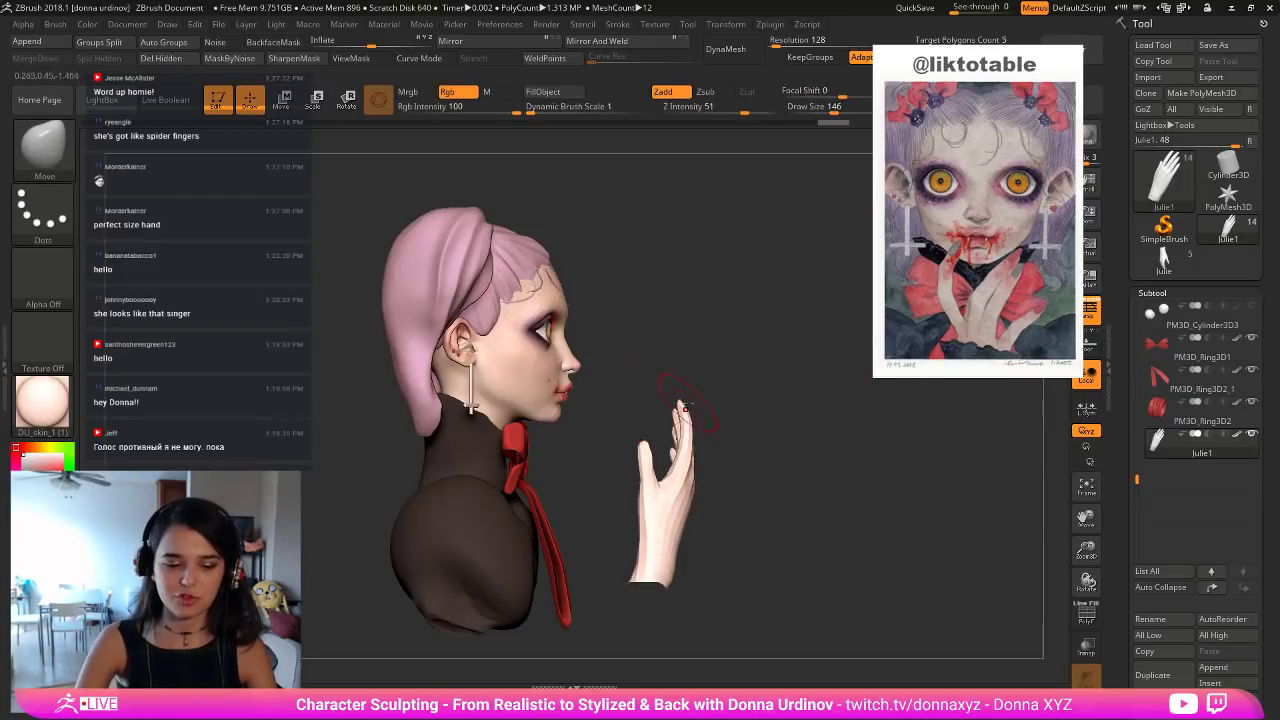
key("b")
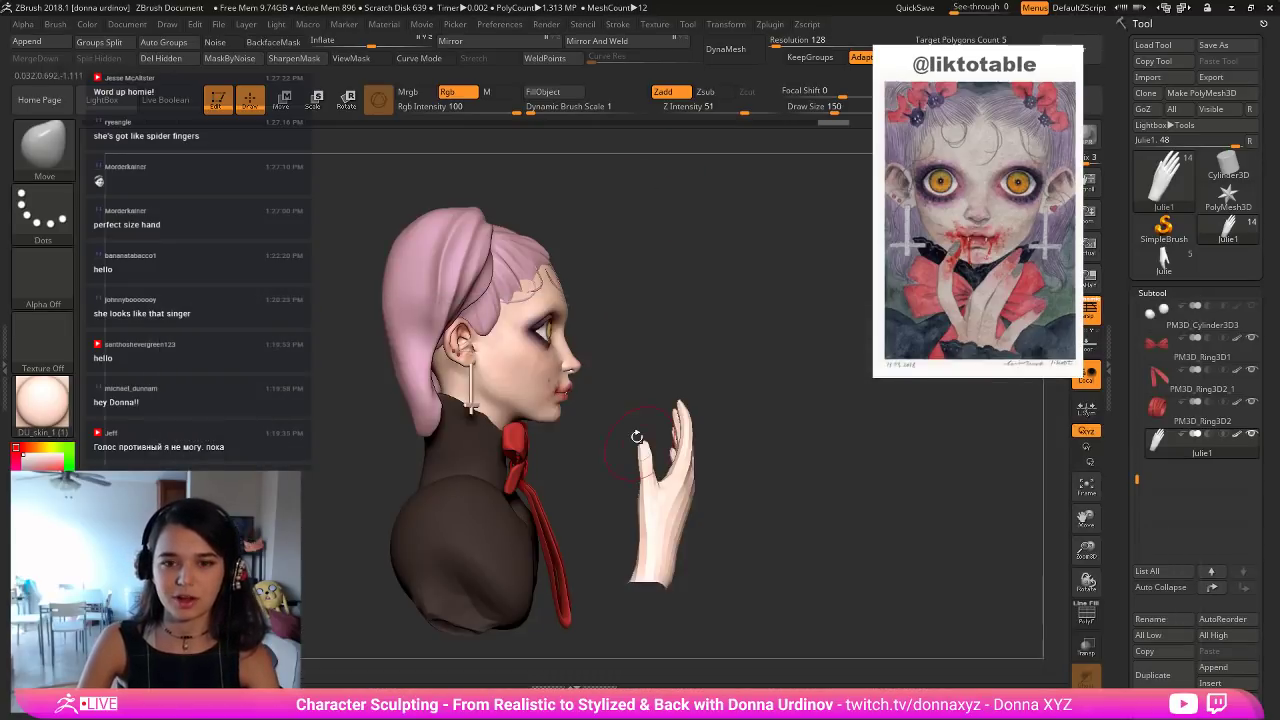
key("bracketright")
left_click_drag(638, 518, 645, 522)
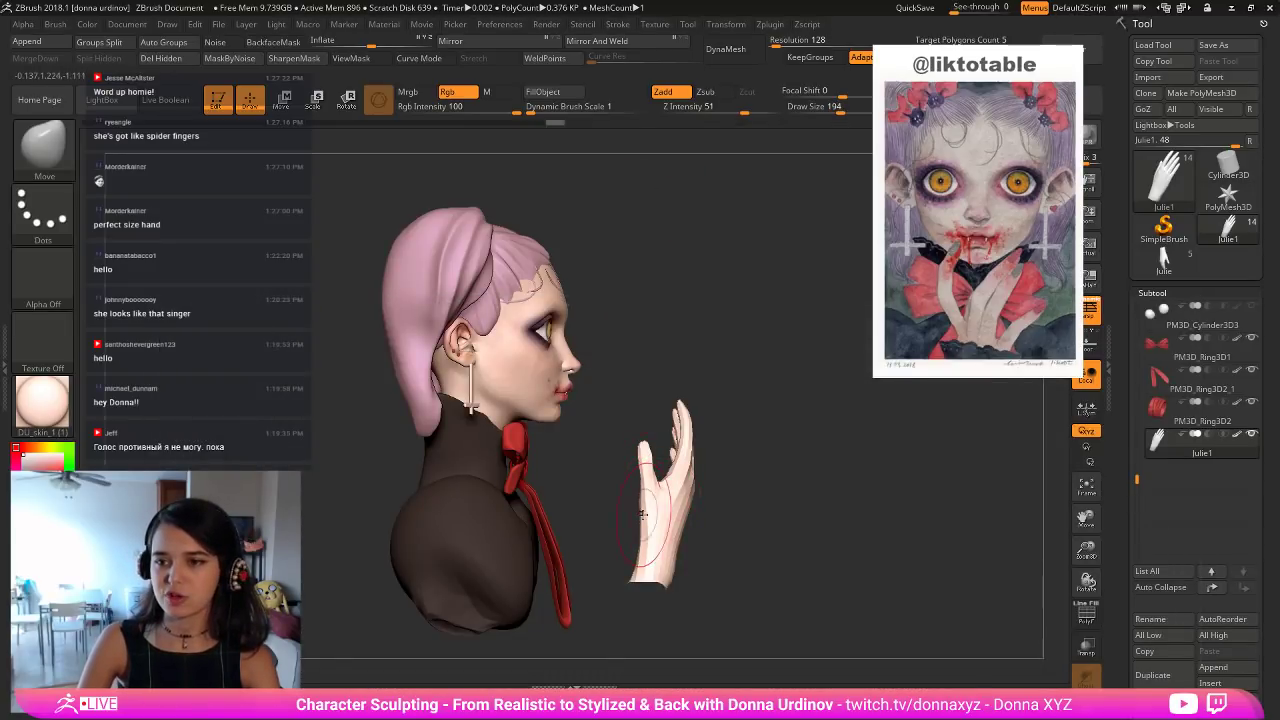
key("bracketleft")
key("bracketleft")
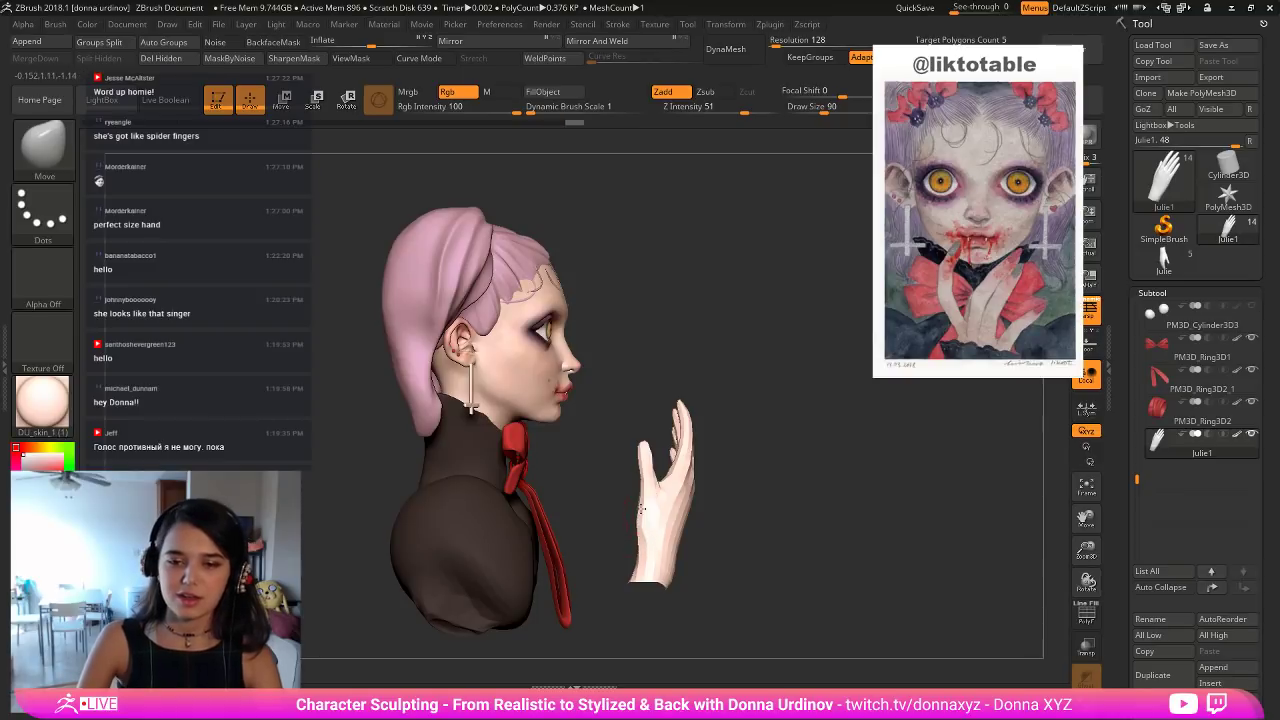
left_click_drag(643, 512, 648, 510)
left_click_drag(790, 470, 733, 478)
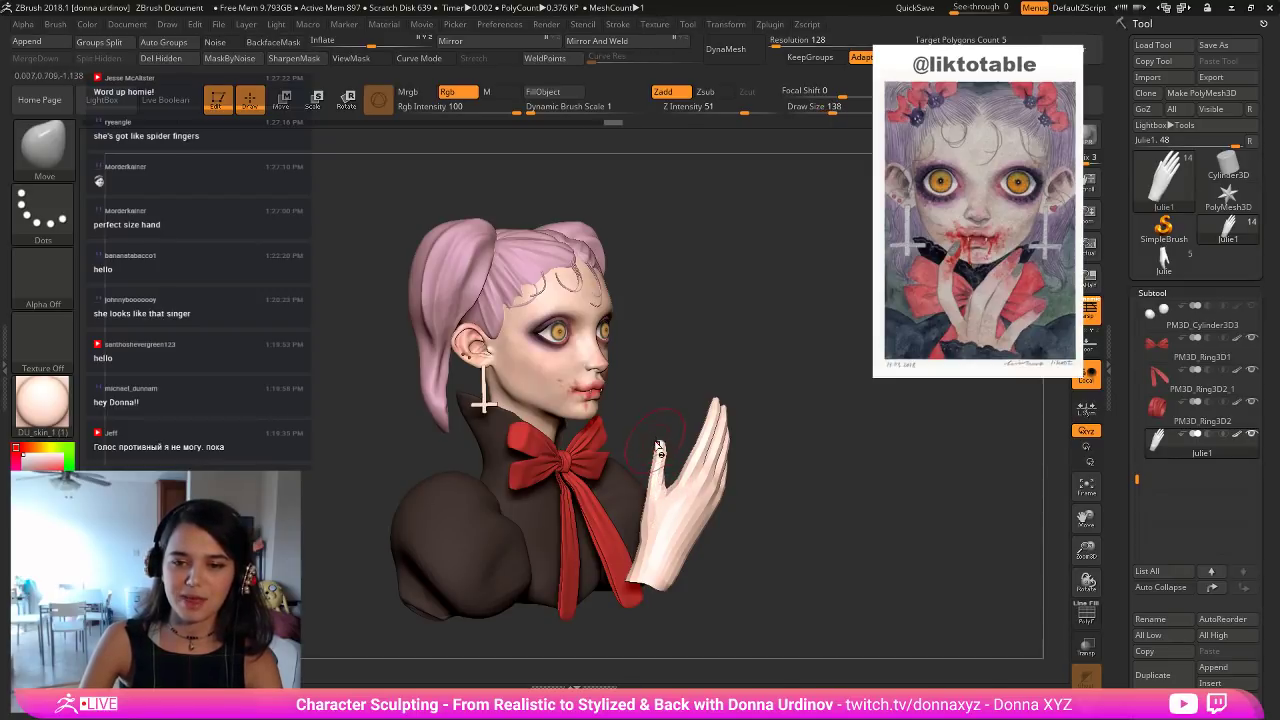
mouse_move(658, 427)
right_mouse_down()
mouse_move(708, 405)
mouse_move(738, 371)
mouse_move(741, 387)
right_mouse_up()
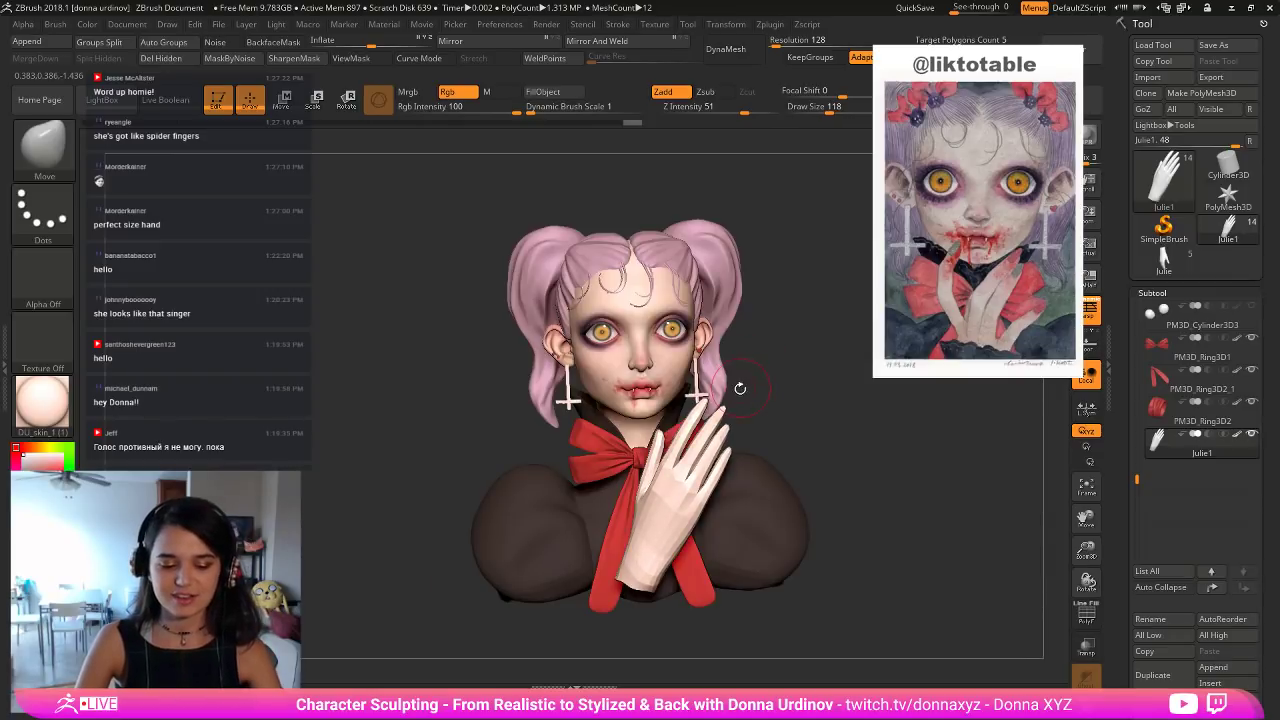
Refine the thumb and its base with the Move Topological brush, reducing the brush size from 210 to 82.
key("b")
key("m")
key("t")
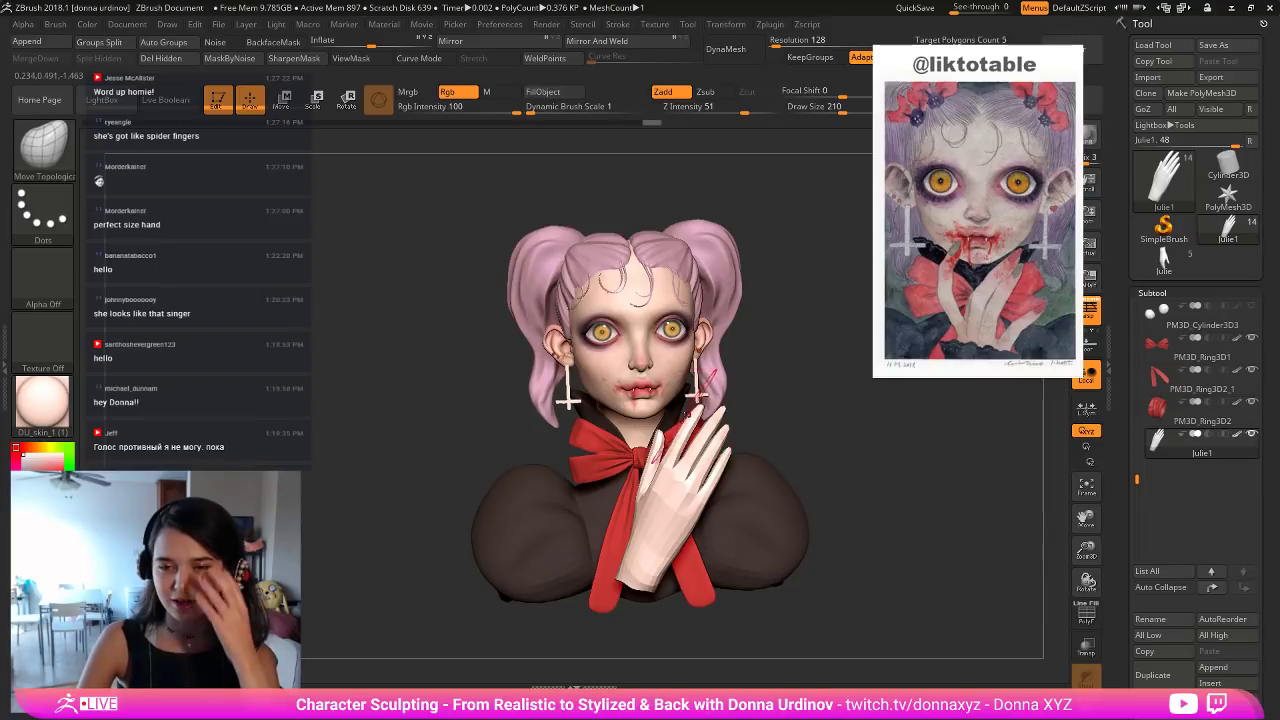
right_click_drag(715, 393, 734, 397)
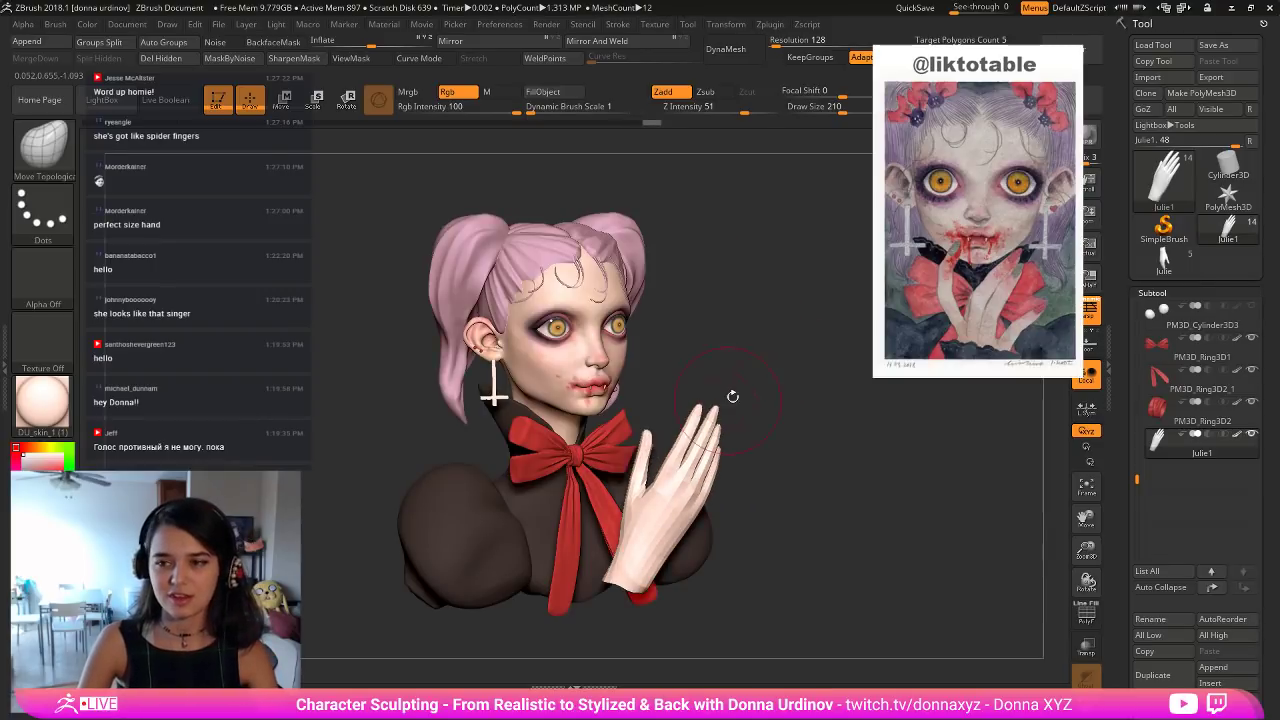
left_click_drag(641, 441, 642, 458, "shift")
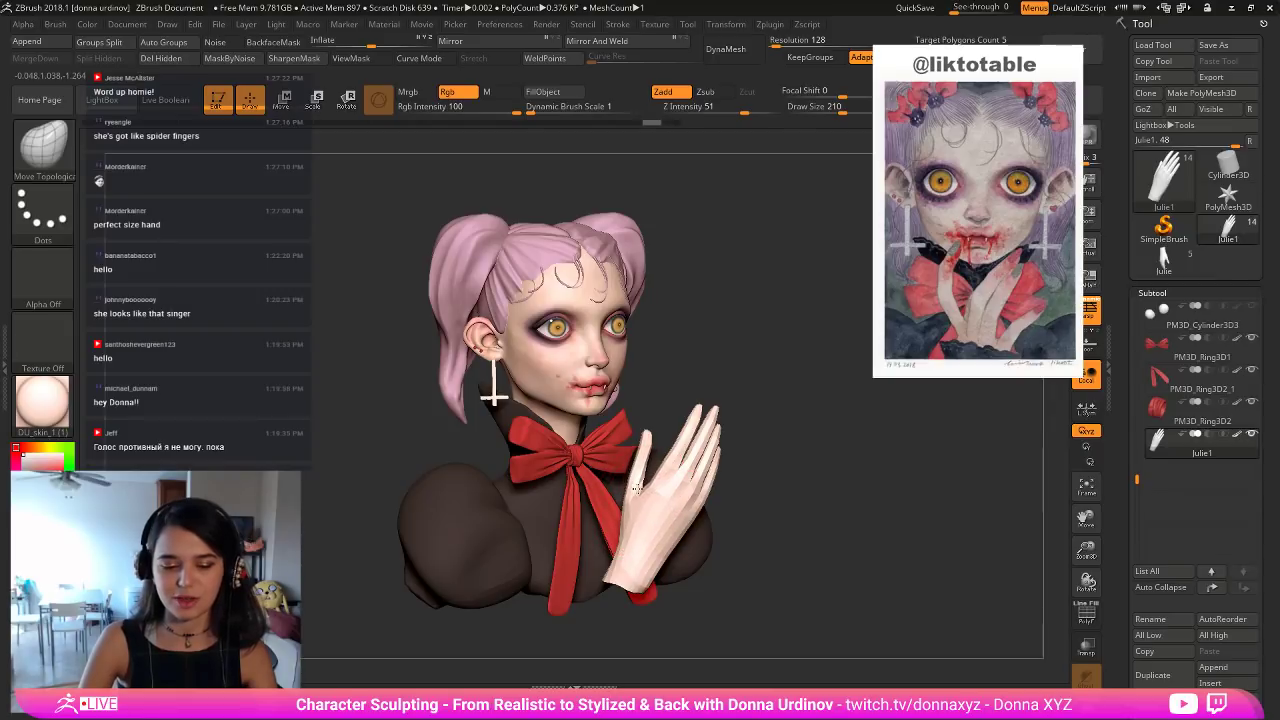
key("bracketleft")
key("bracketleft")
key("bracketleft")
key("bracketleft")
key("bracketleft")
key("bracketleft")
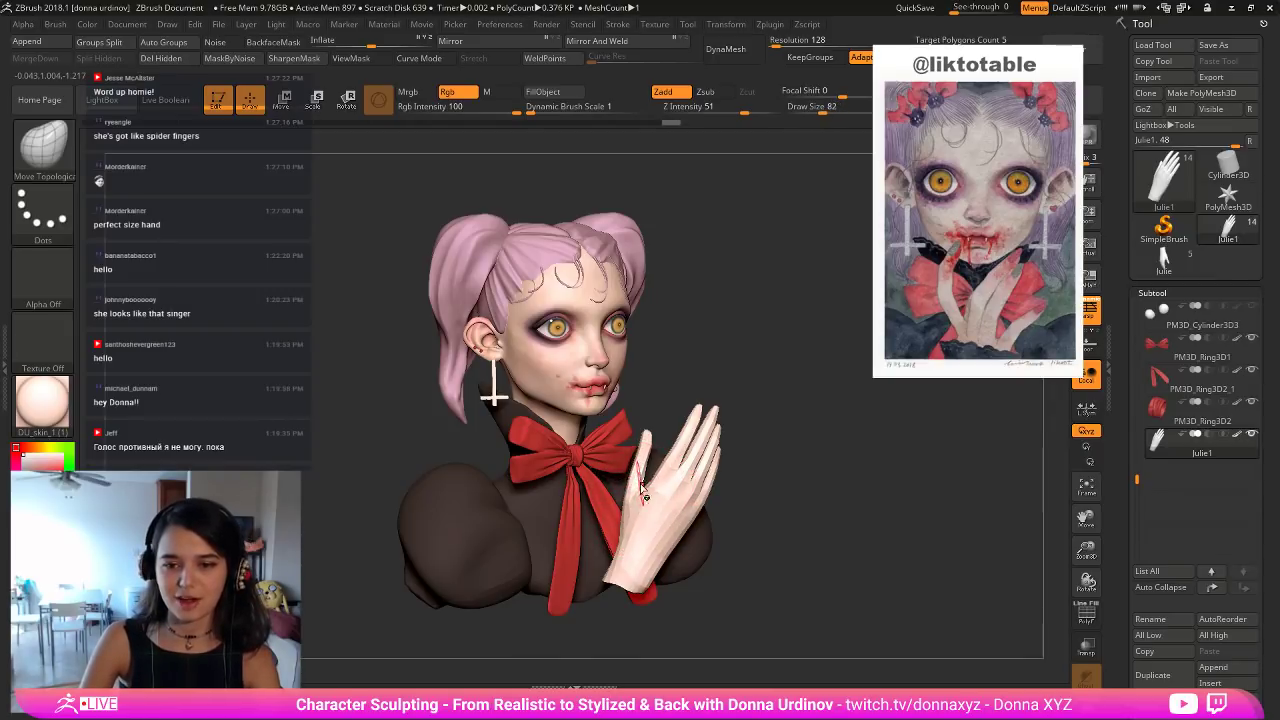
left_click_drag(649, 477, 648, 482, "shift")
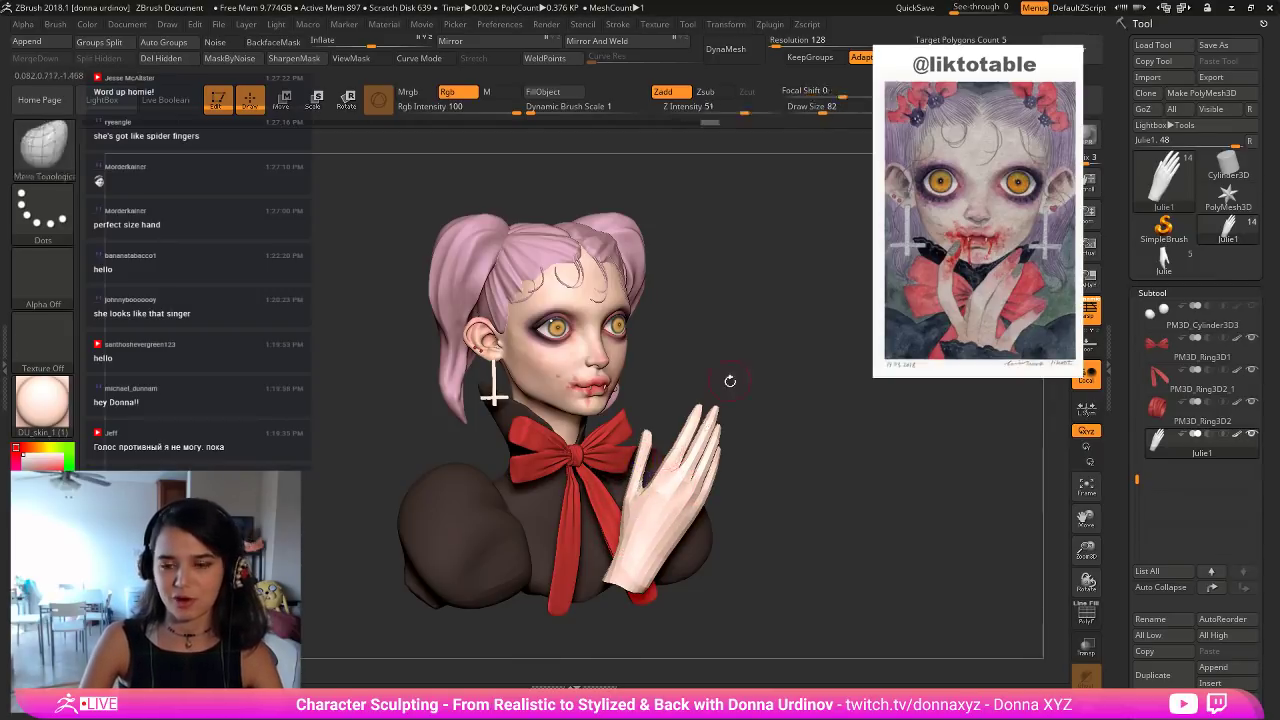
left_click_drag(721, 364, 702, 358)
left_click(740, 388, "ctrl+shift")
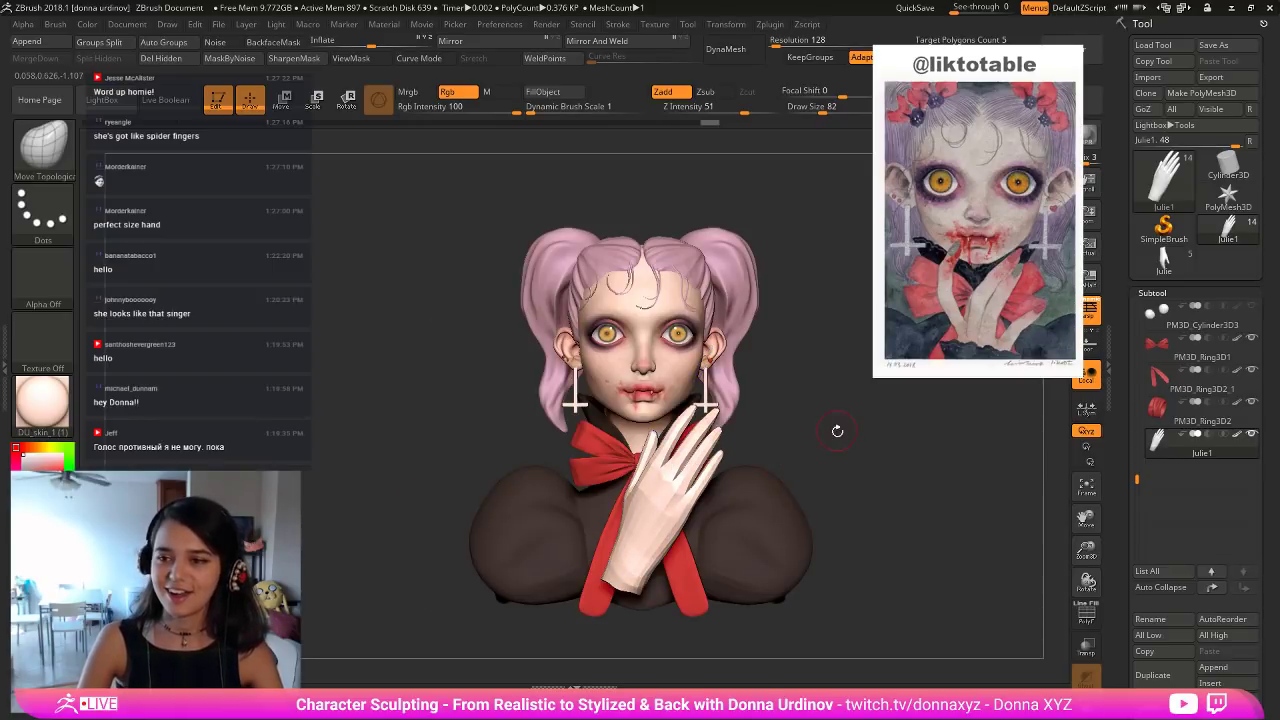
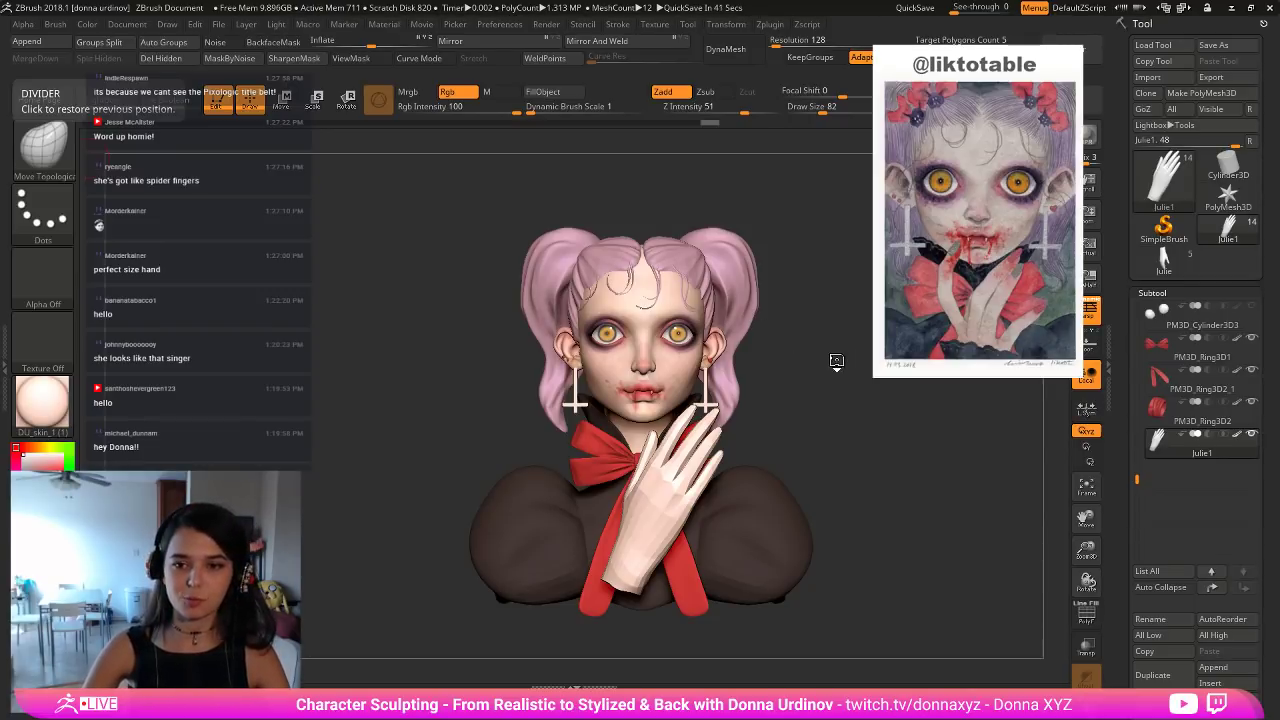
Adjust the index finger's position with the Move Topological brush at size 166.
left_click_drag(830, 442, 841, 423)
key("b")
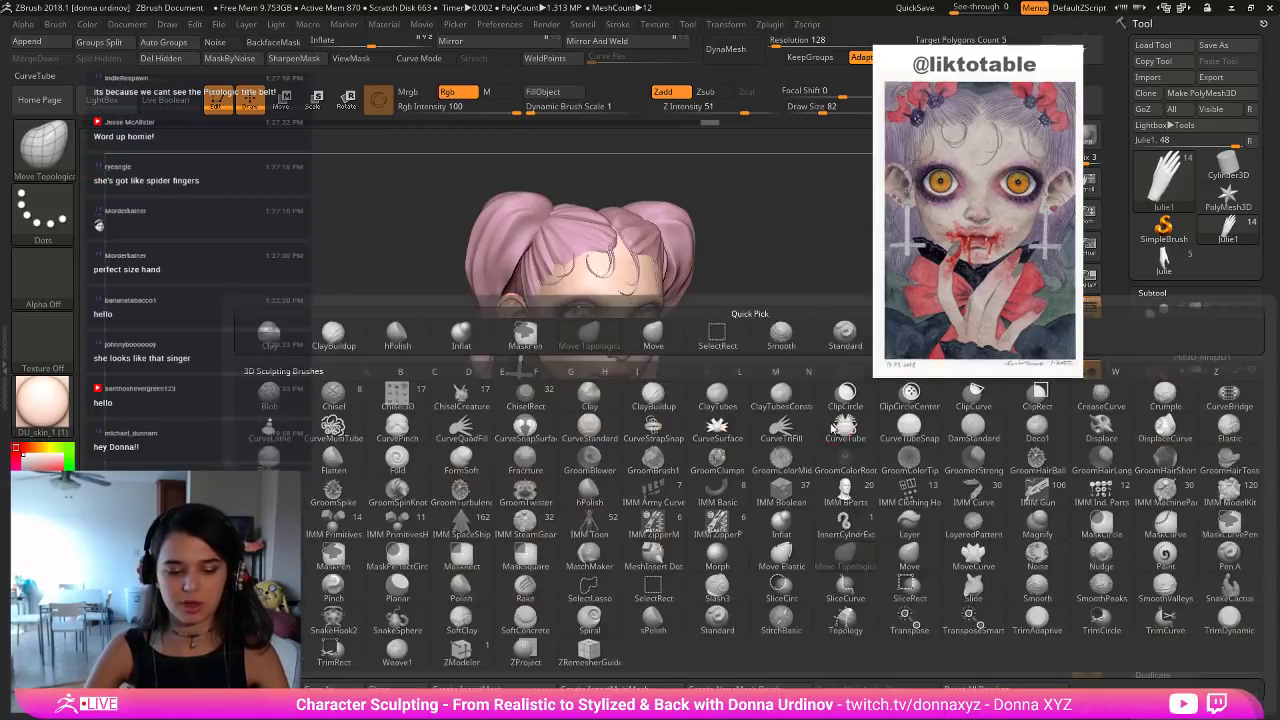
key("m")
key("t")
key("bracketright")
key("bracketright")
key("bracketright")
key("bracketright")
key("bracketright")
key("bracketright")
key("bracketright")
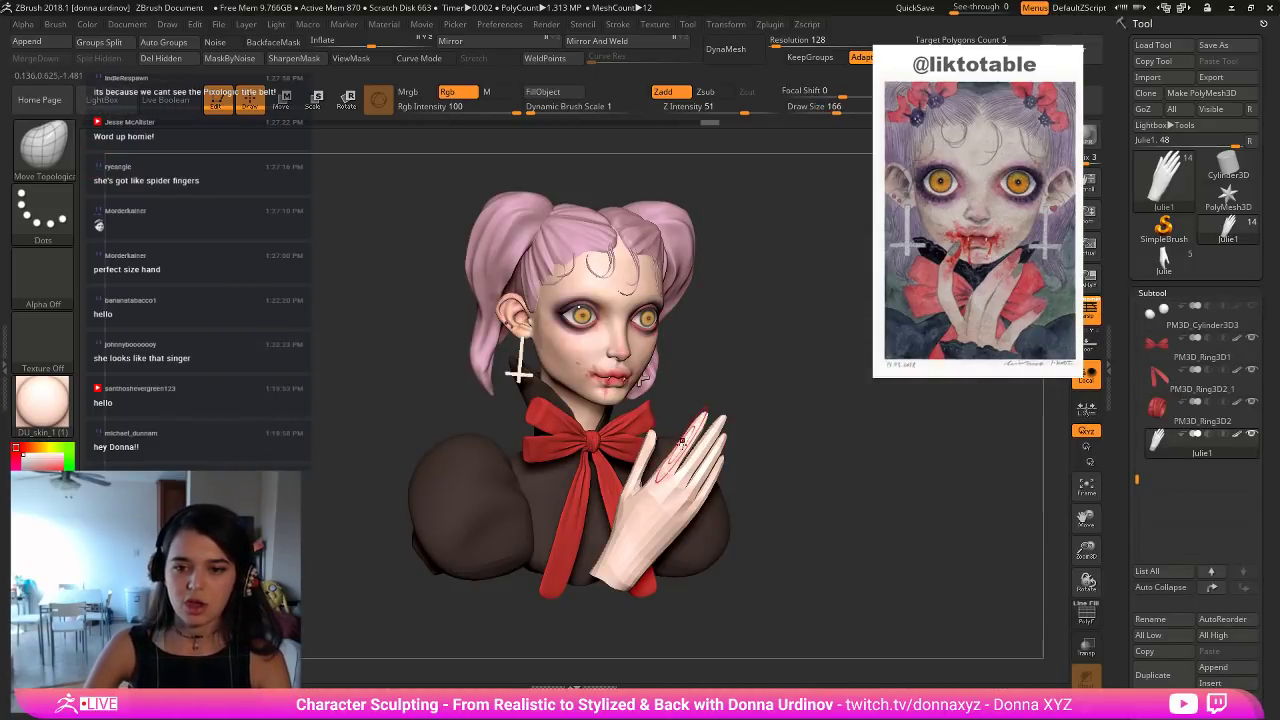
left_click_drag(787, 434, 927, 539)
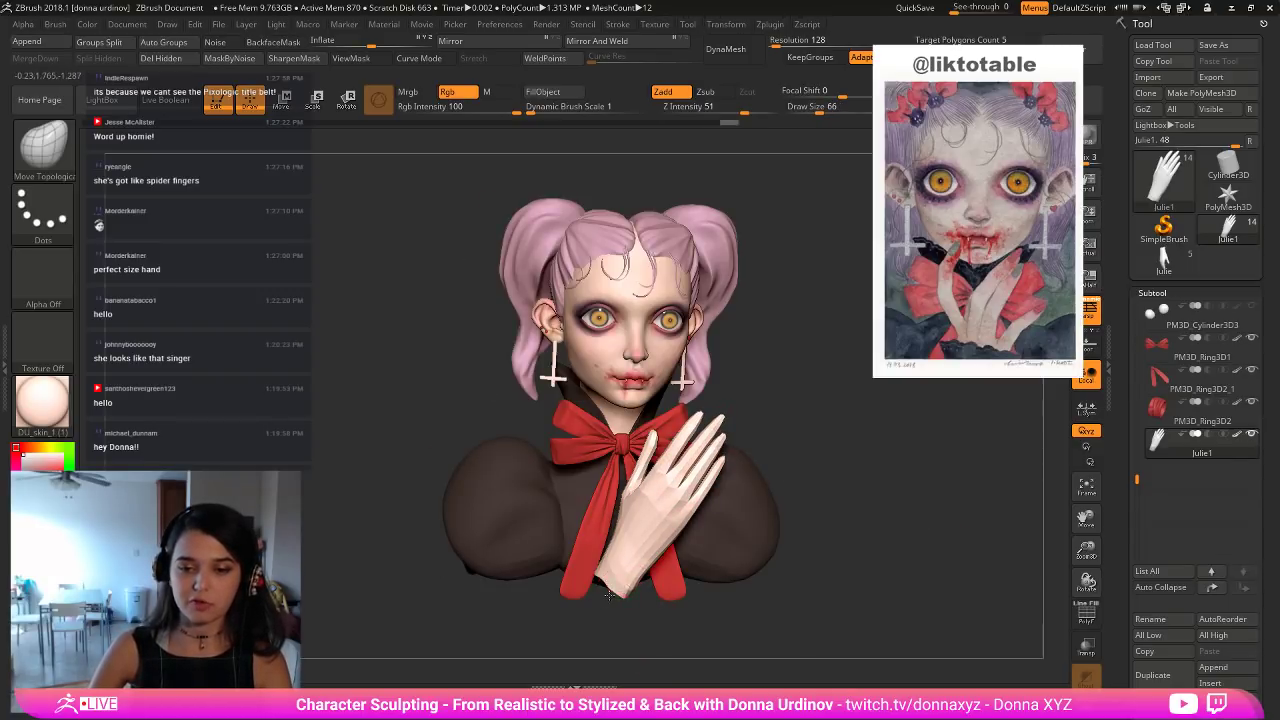
Reshape the wrist end of the hand with the Move Topological brush, raising the size to 102, and smooth its edge.
key("]")
key("]")
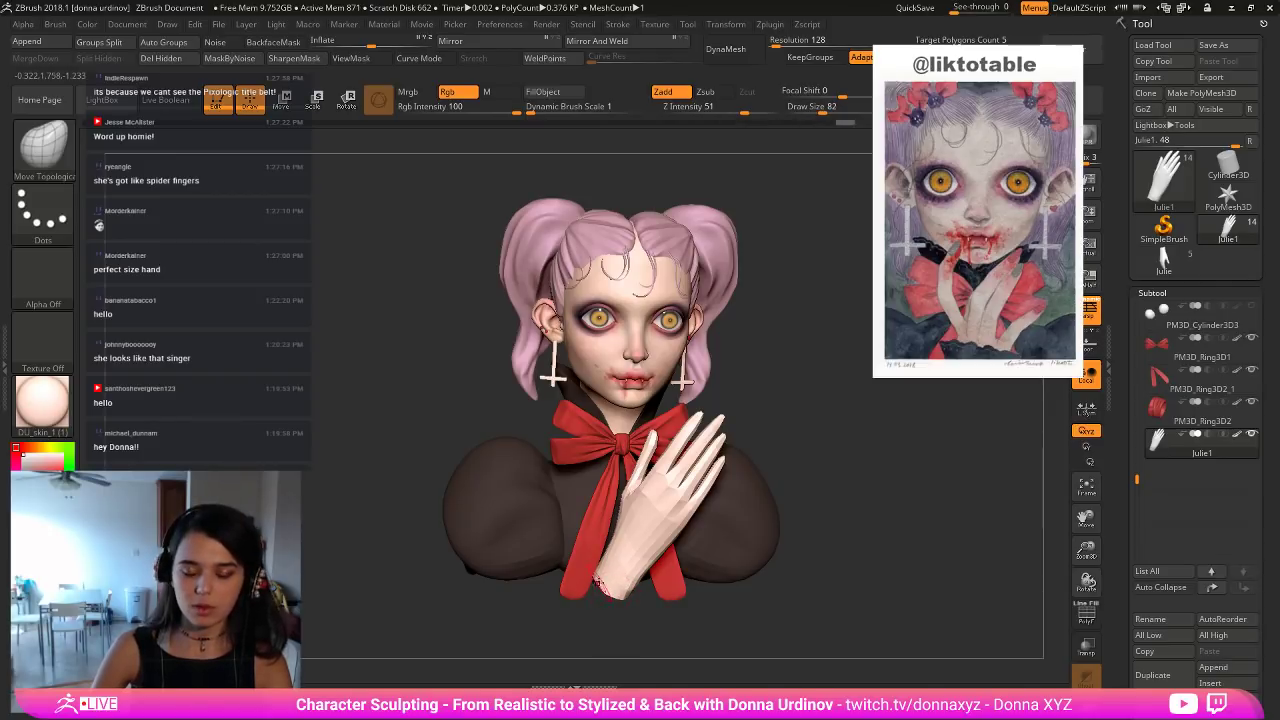
key("]")
key("]")
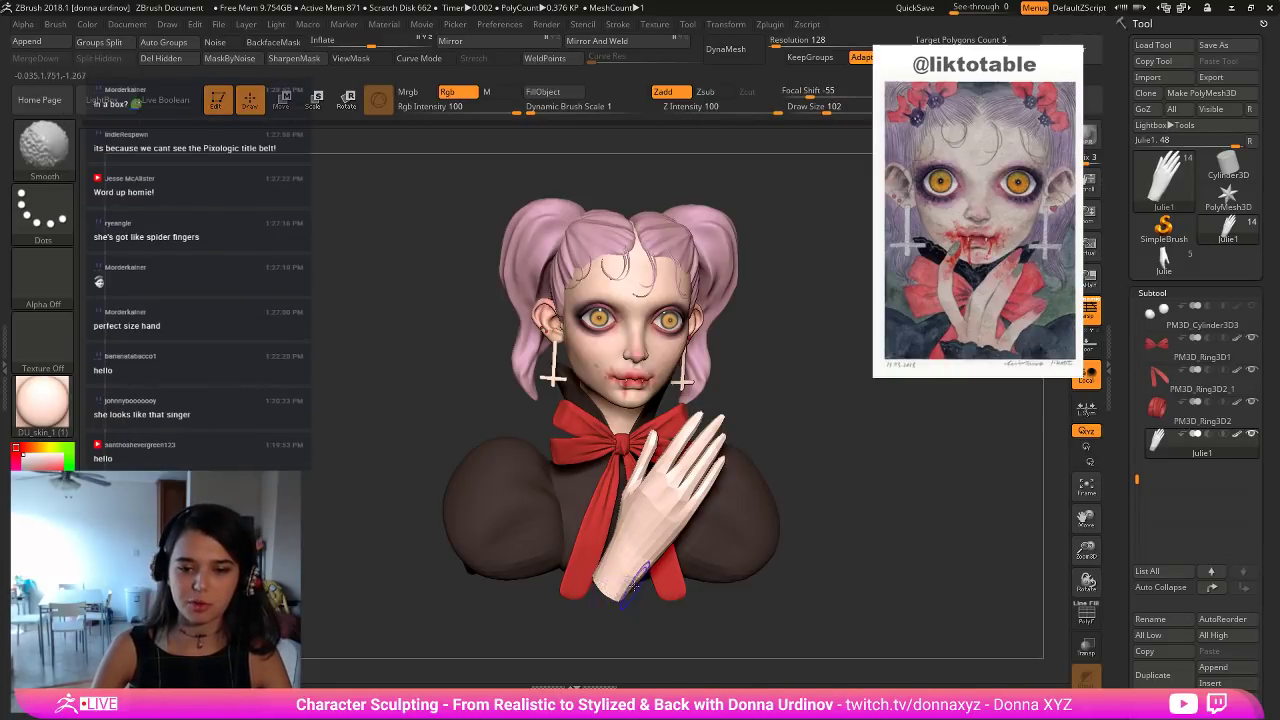
left_click_drag(697, 612, 706, 427)
left_click_drag(603, 619, 603, 618)
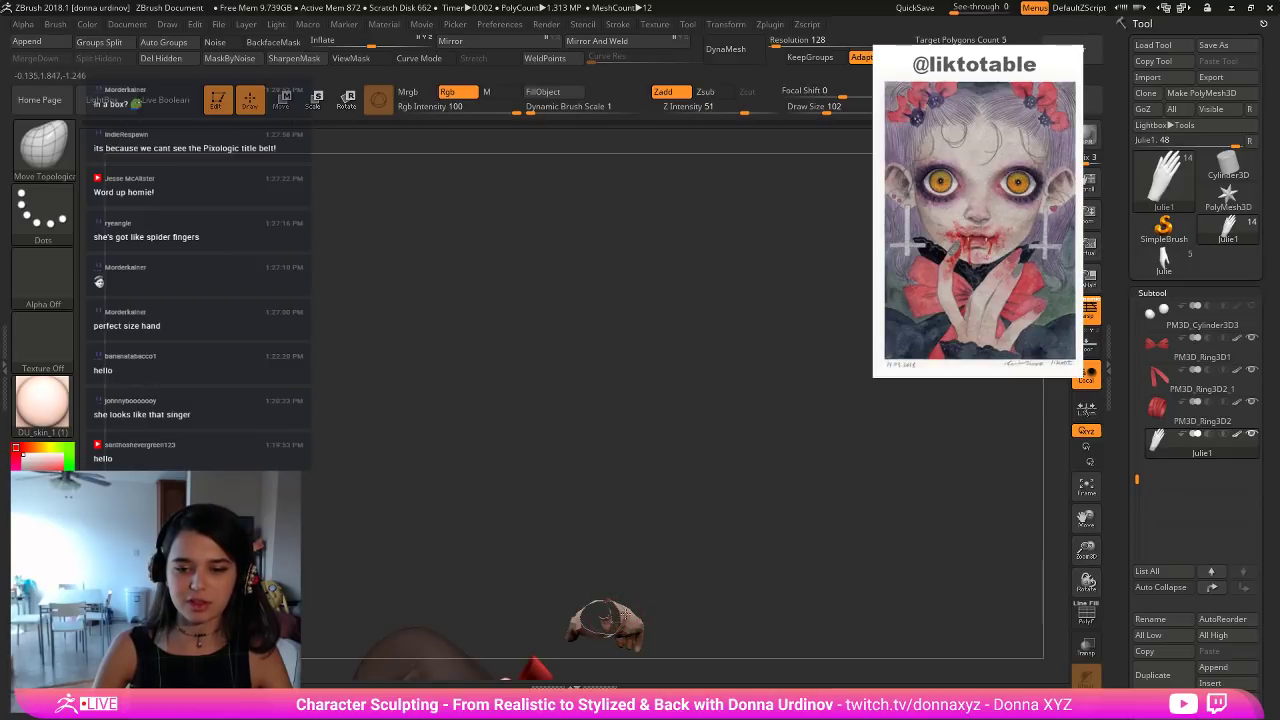
left_click_drag(651, 572, 748, 581)
left_click(618, 646, "ctrl+shift")
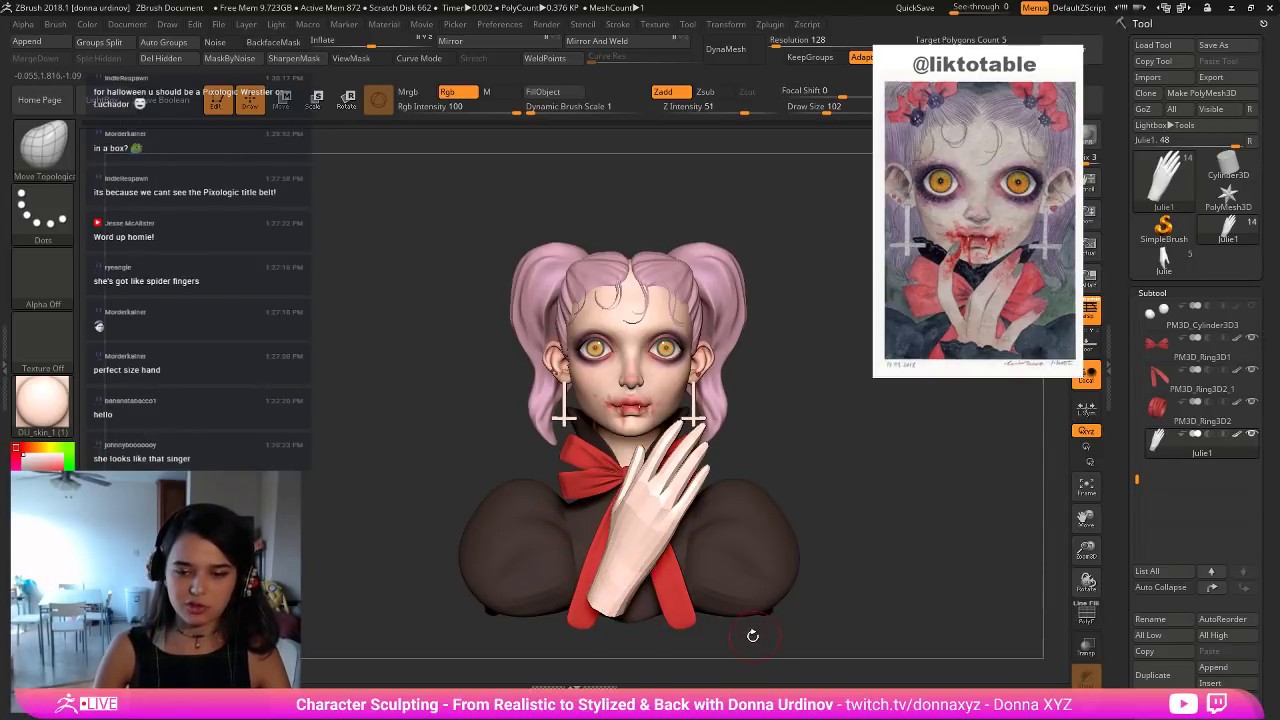
left_click_drag(753, 636, 720, 550, "shift")
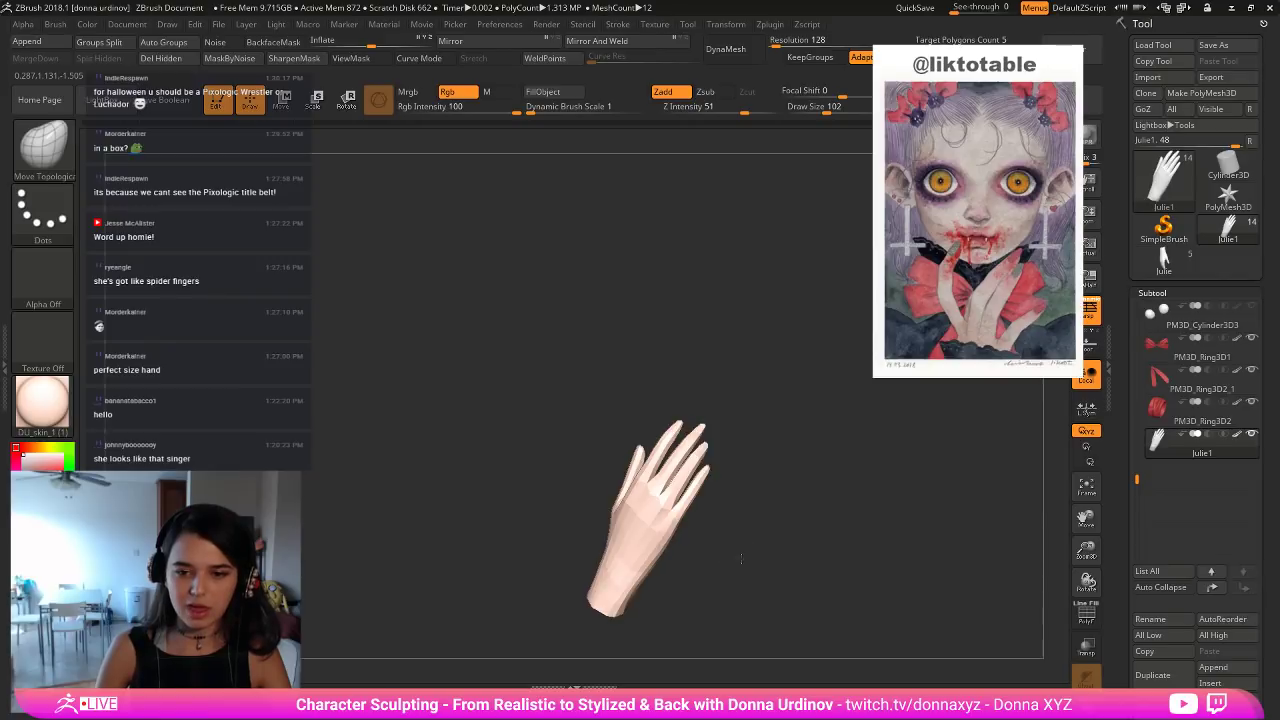
Nudge the thumb's position in side view with the Move Topological brush at size 102.
left_click_drag(826, 551, 606, 500)
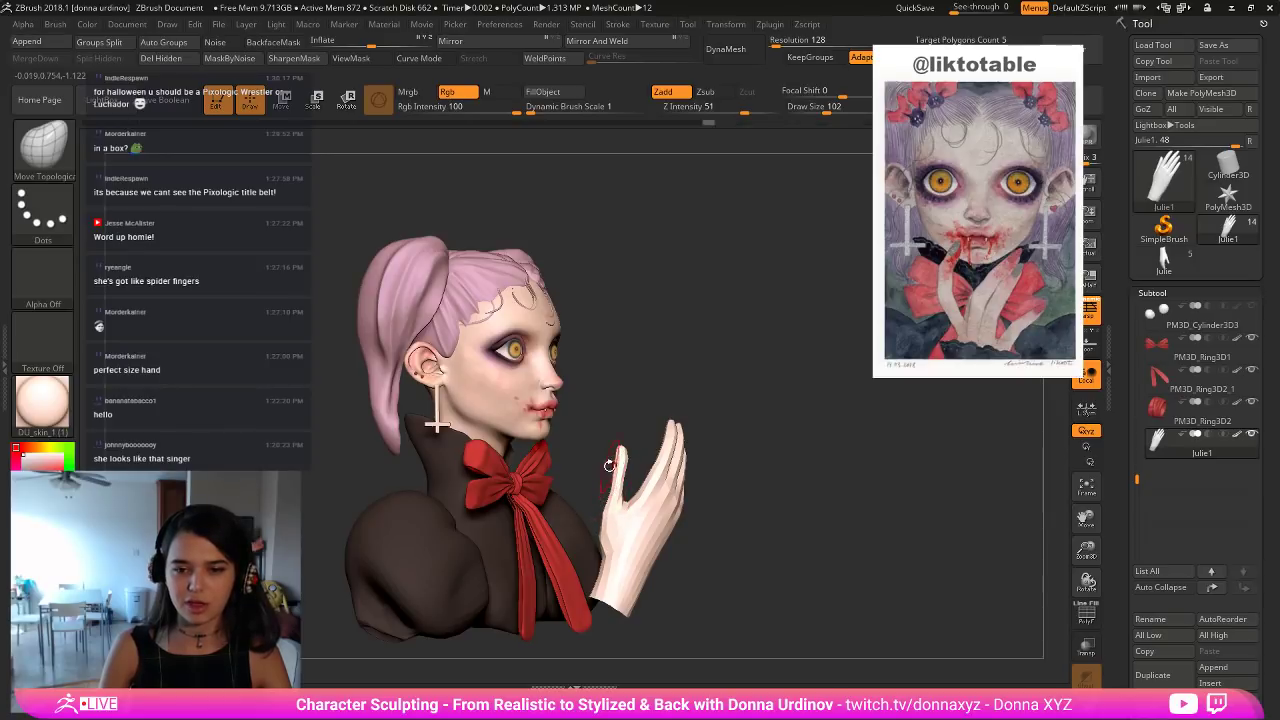
left_click_drag(631, 460, 611, 472)
left_click_drag(783, 454, 652, 477)
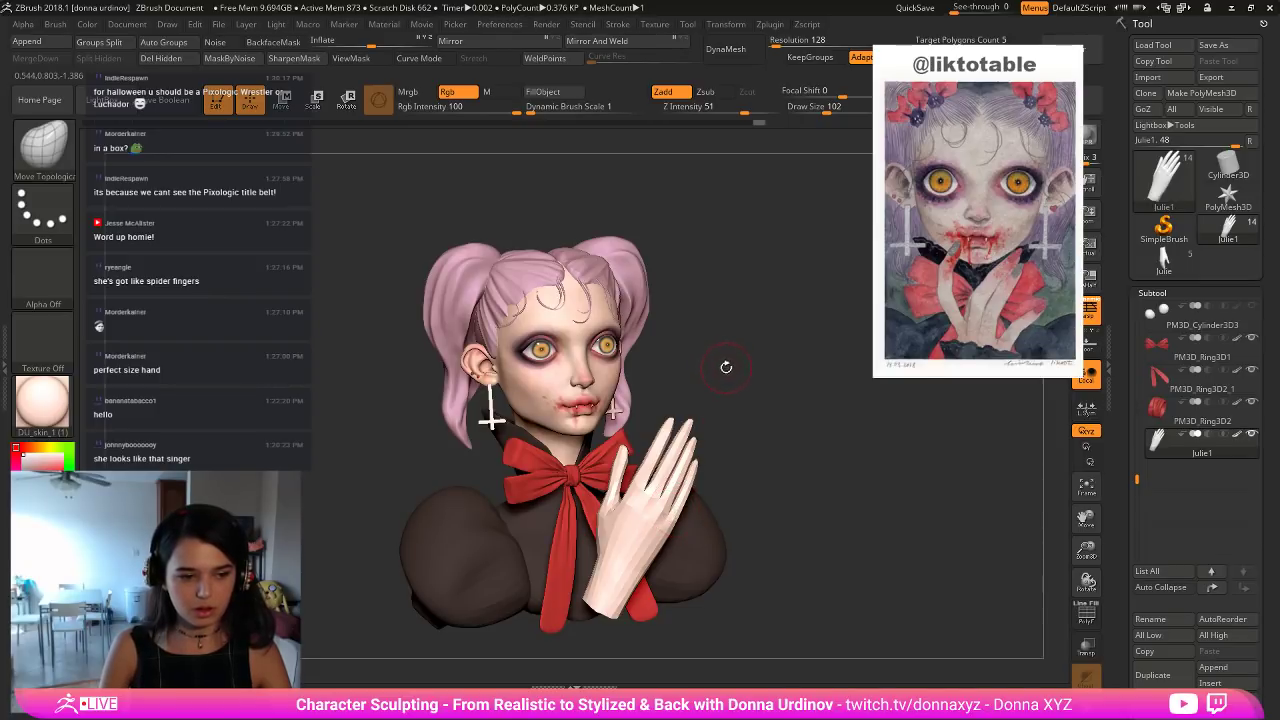
left_click_drag(726, 367, 724, 365)
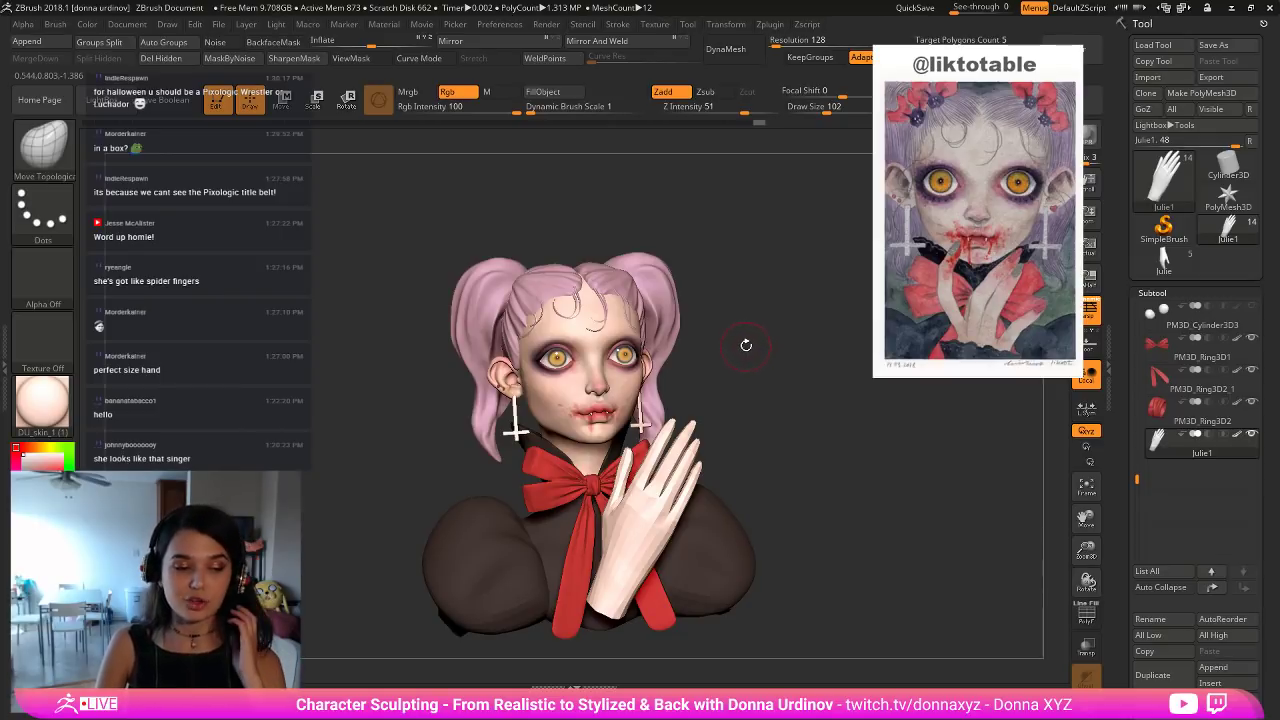
left_click_drag(746, 345, 765, 351)
Smooth the middle and ring fingers lightly where they separate from the palm.
key("alt+s")
key("alt+s")
key("alt+s")
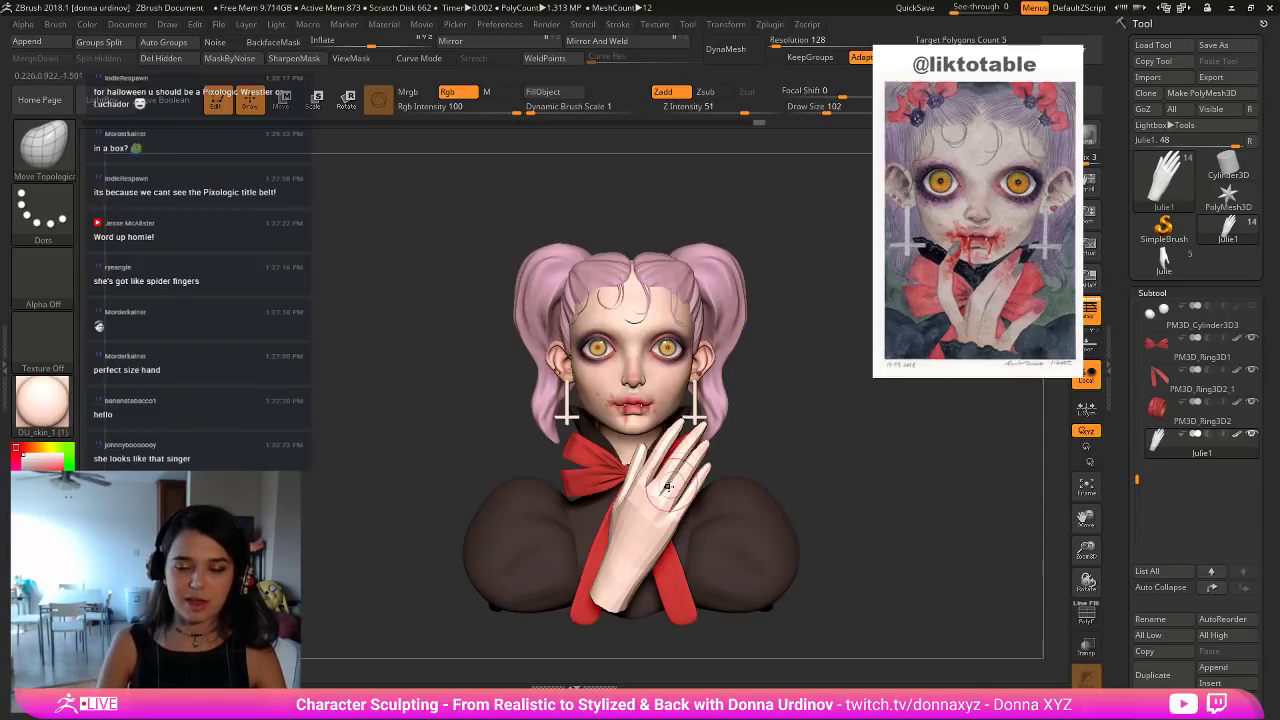
left_click_drag(672, 493, 682, 466, "shift")
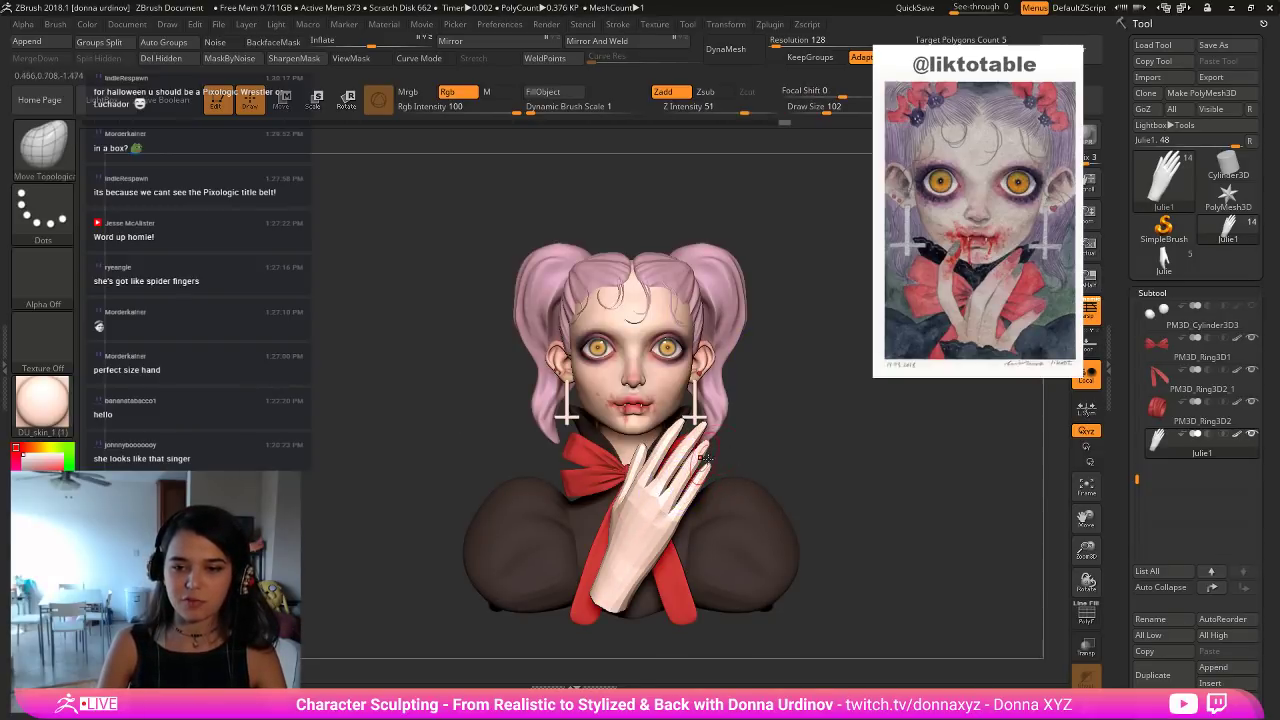
mouse_move(734, 431)
left_mouse_down()
mouse_move(754, 438)
mouse_move(682, 471)
left_mouse_up()
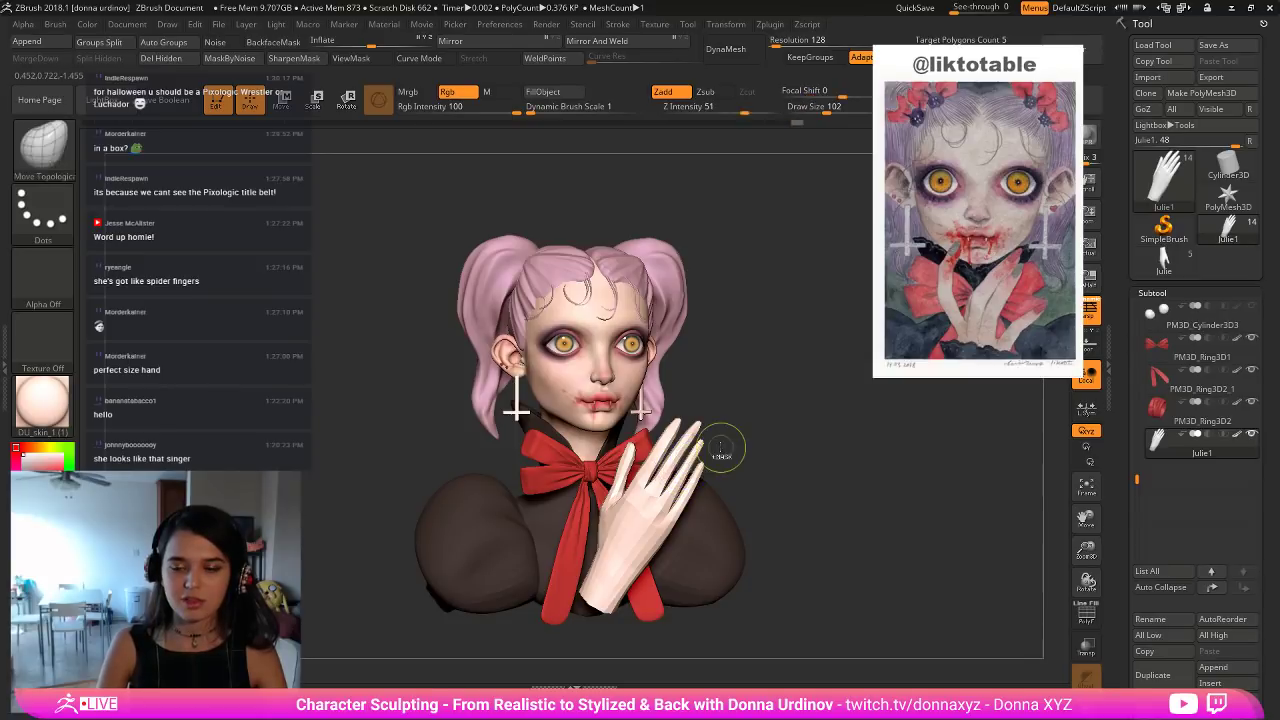
left_click_drag(740, 438, 776, 432)
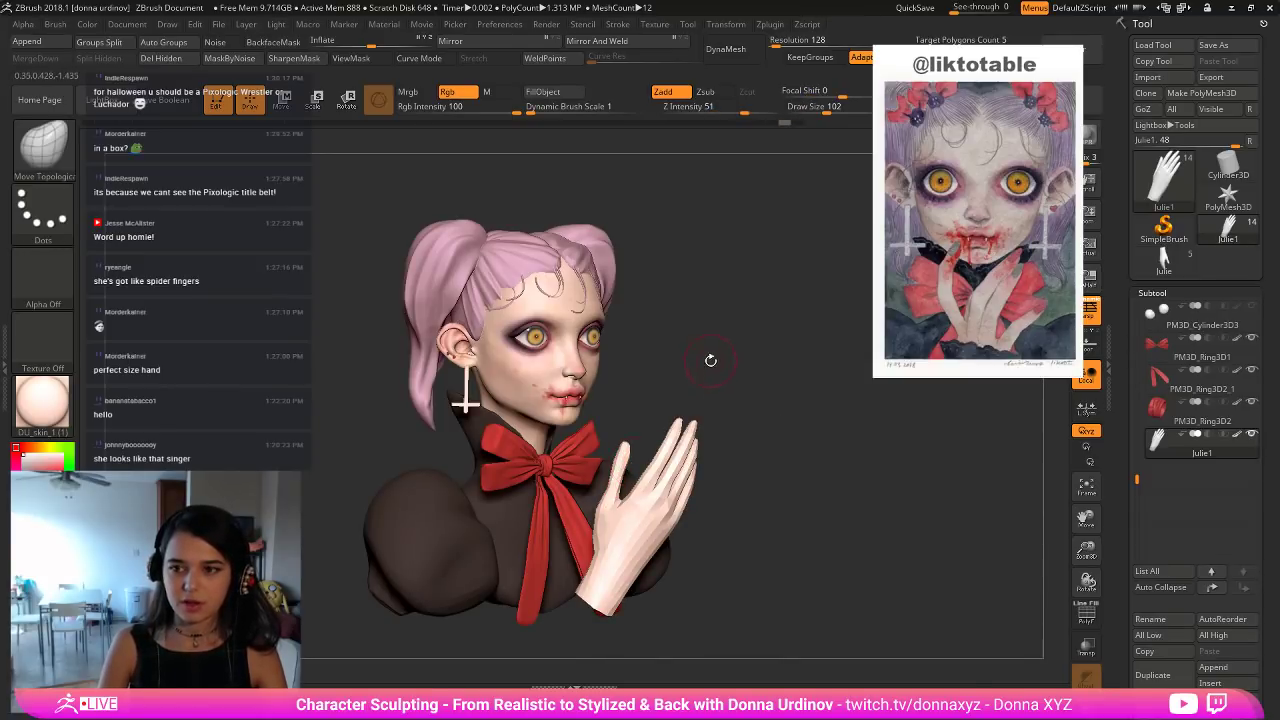
left_click_drag(711, 361, 723, 393)
left_click_drag(640, 510, 654, 543, "ctrl")
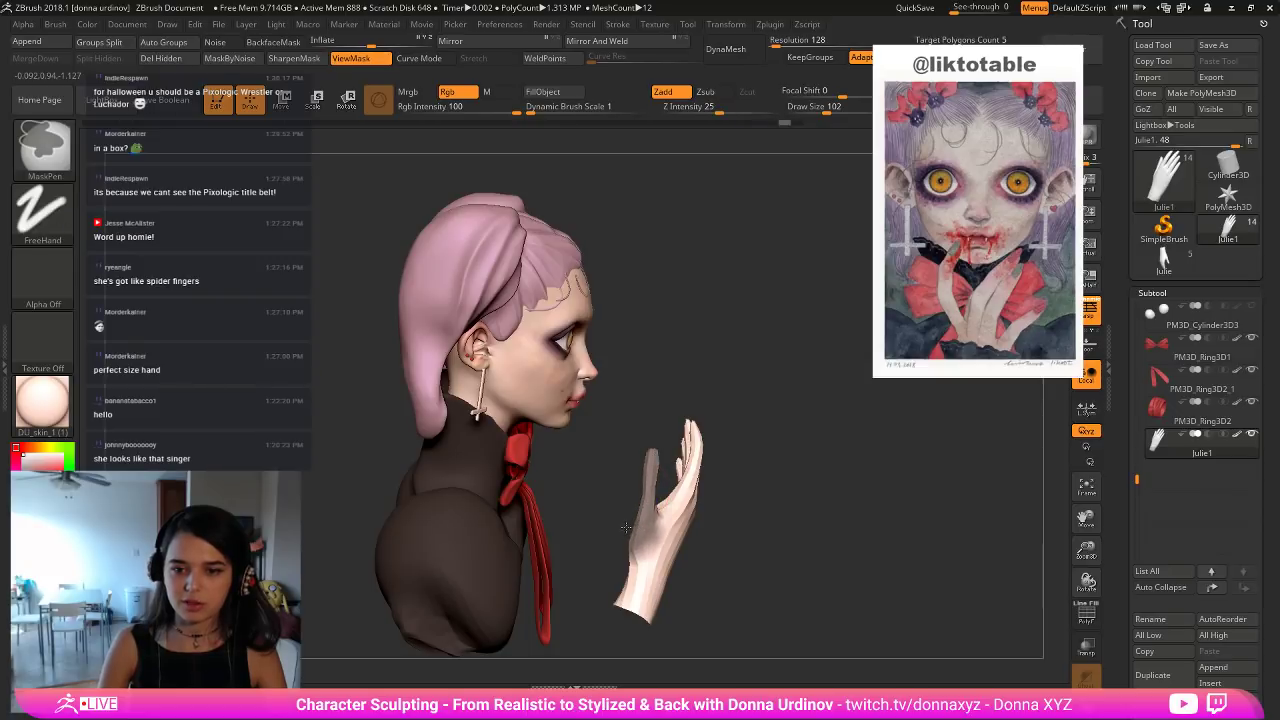
left_click_drag(814, 517, 850, 540, "ctrl")
Divide the hand mesh once to subdivision level 2.
scroll(1140, 660, "down", 4)
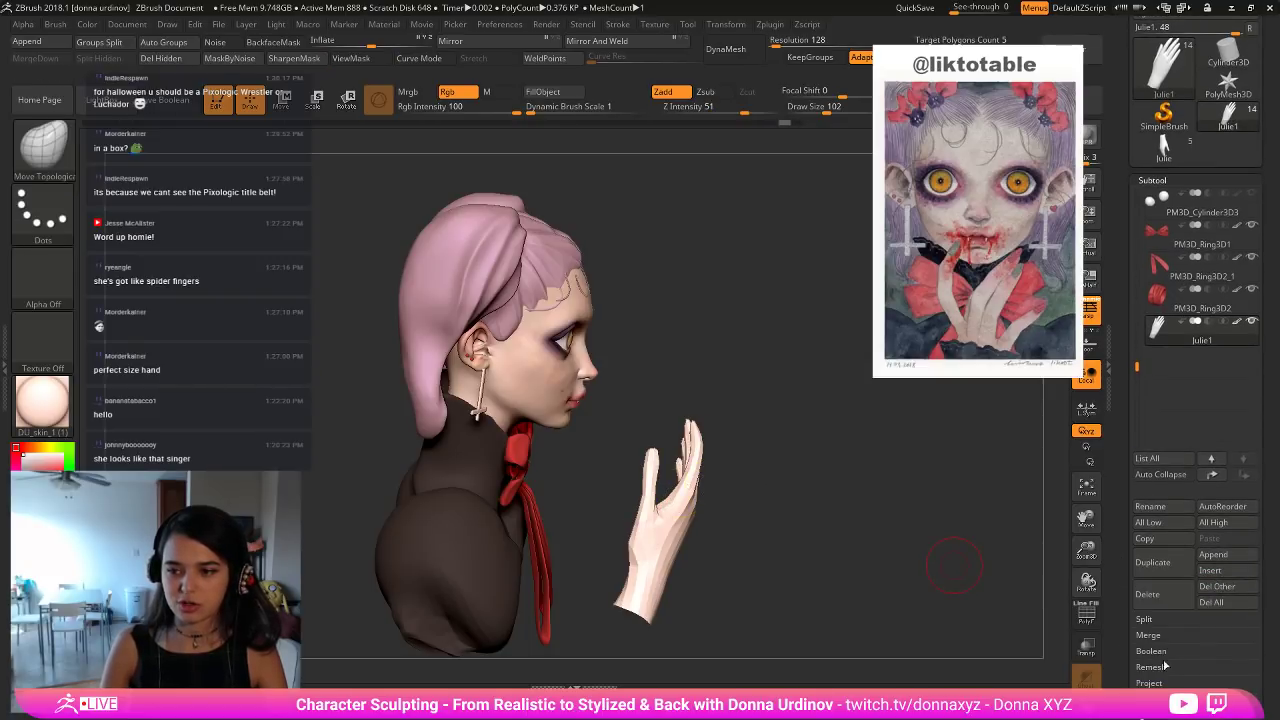
left_click(1157, 684)
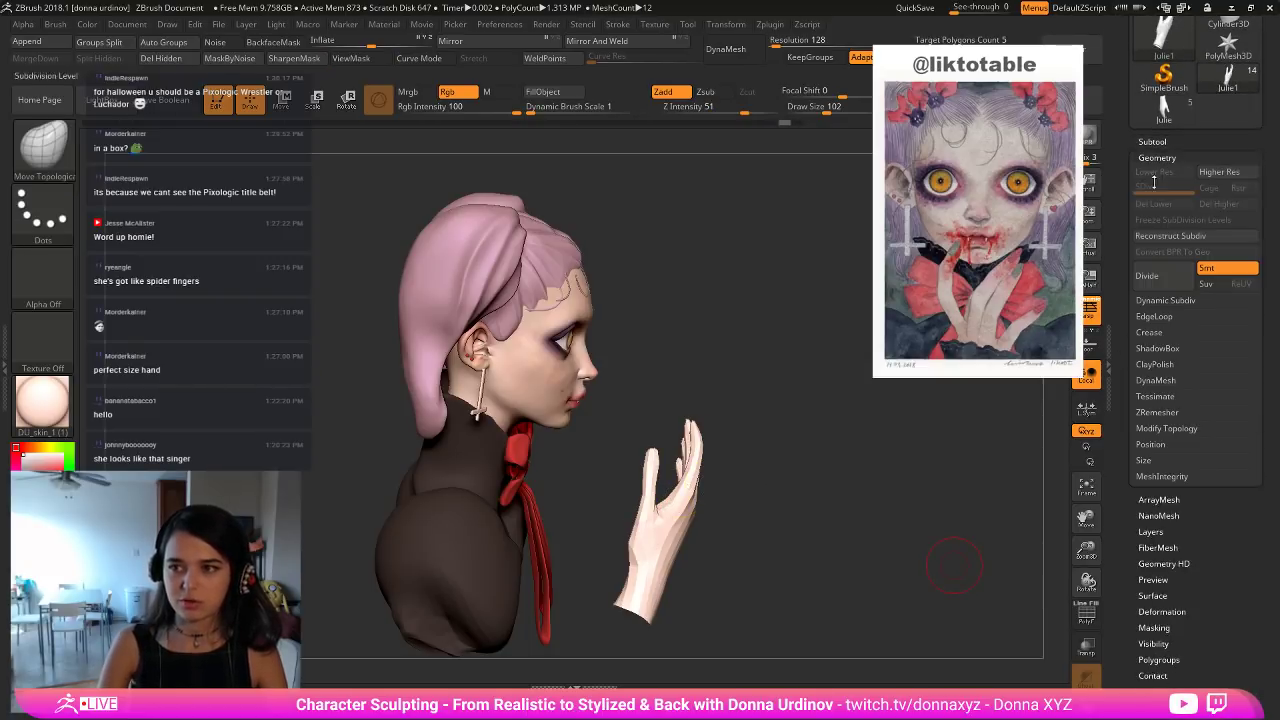
left_click(1152, 278)
Mask the thumb and invert the mask so only the thumb stays editable.
left_click_drag(769, 517, 925, 446)
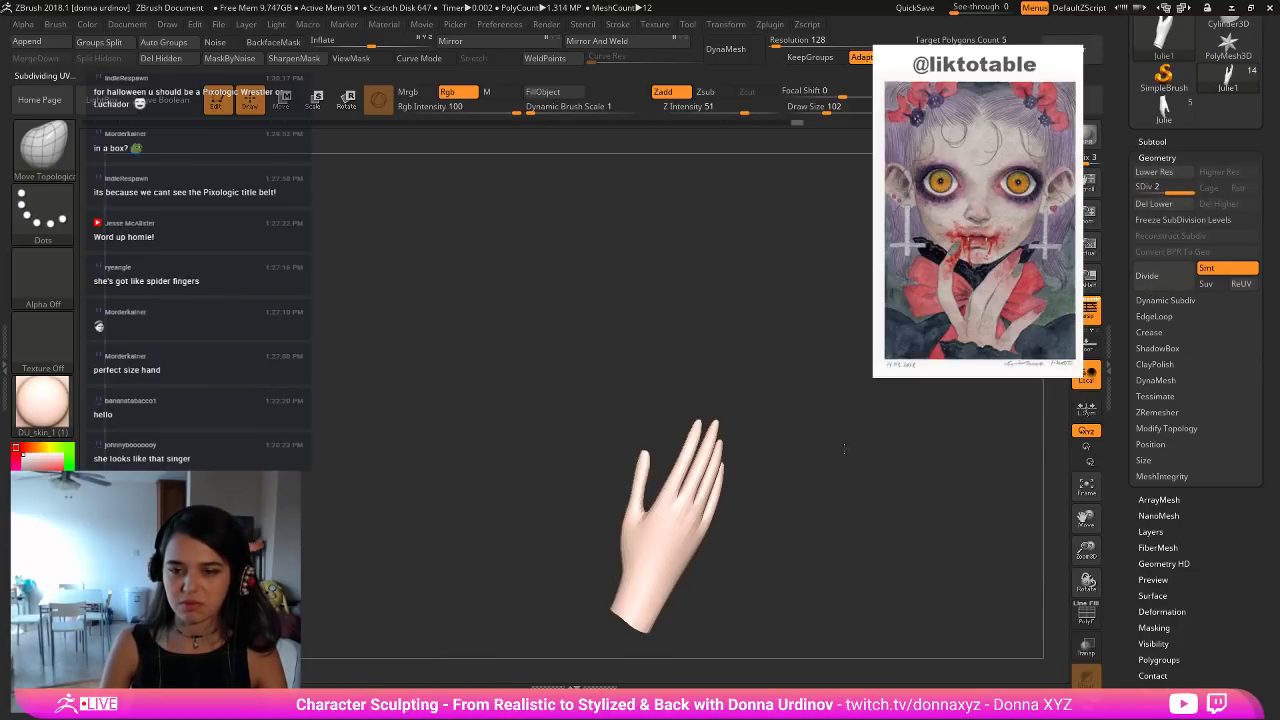
left_click_drag(643, 458, 630, 538, "ctrl")
left_click(668, 380, "ctrl")
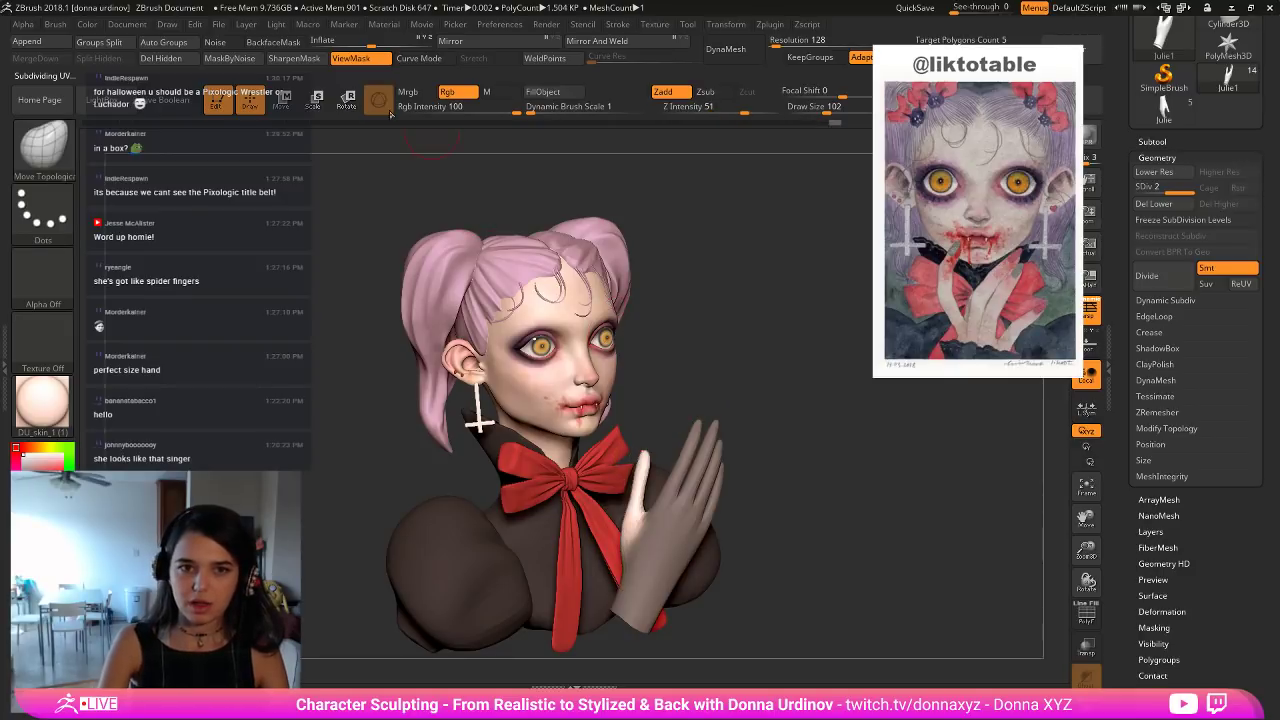
left_click(347, 102)
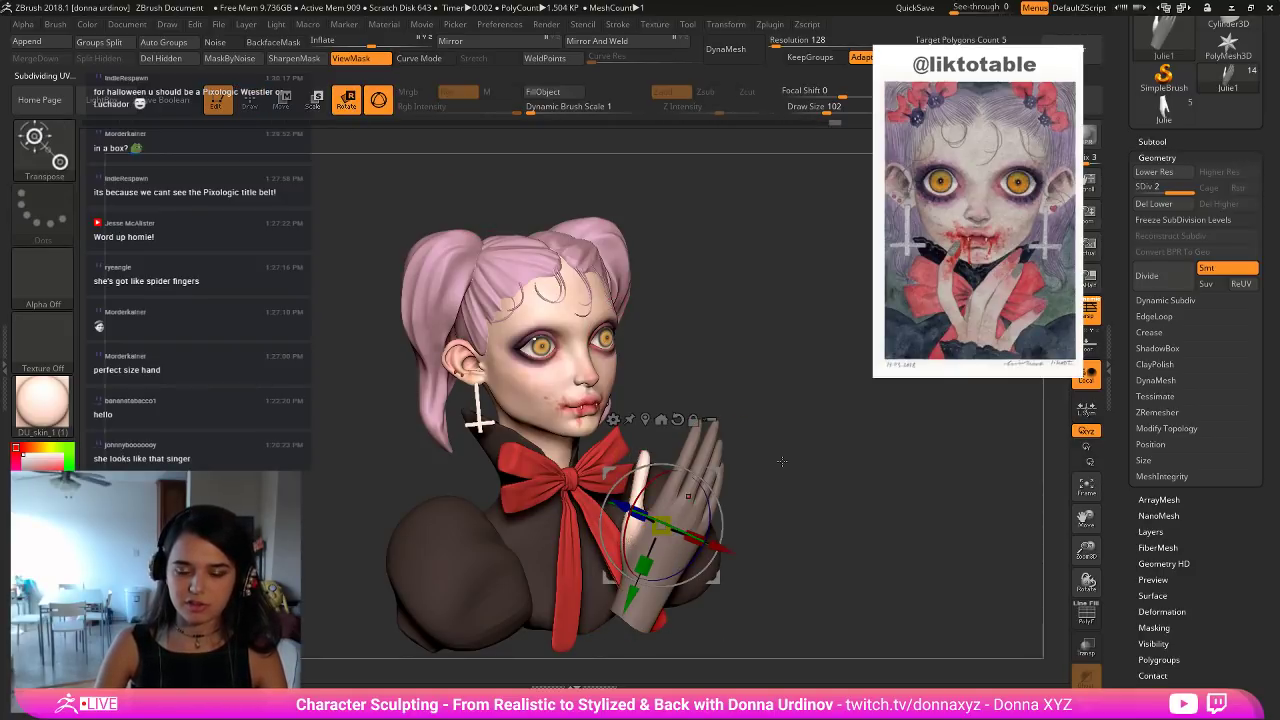
mouse_move(780, 461)
left_mouse_down()
mouse_move(723, 531)
mouse_move(767, 584)
mouse_move(731, 486)
left_mouse_up()
left_click(722, 528, "ctrl+shift")
key("q")
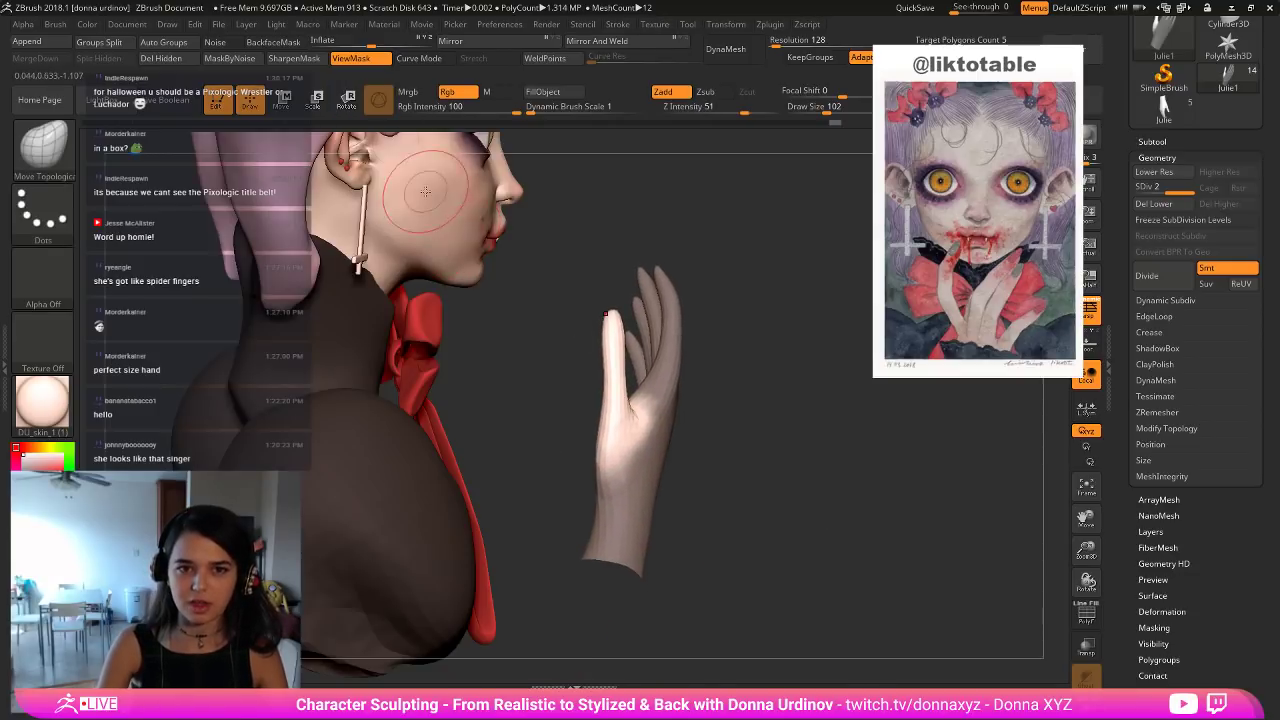
key("r")
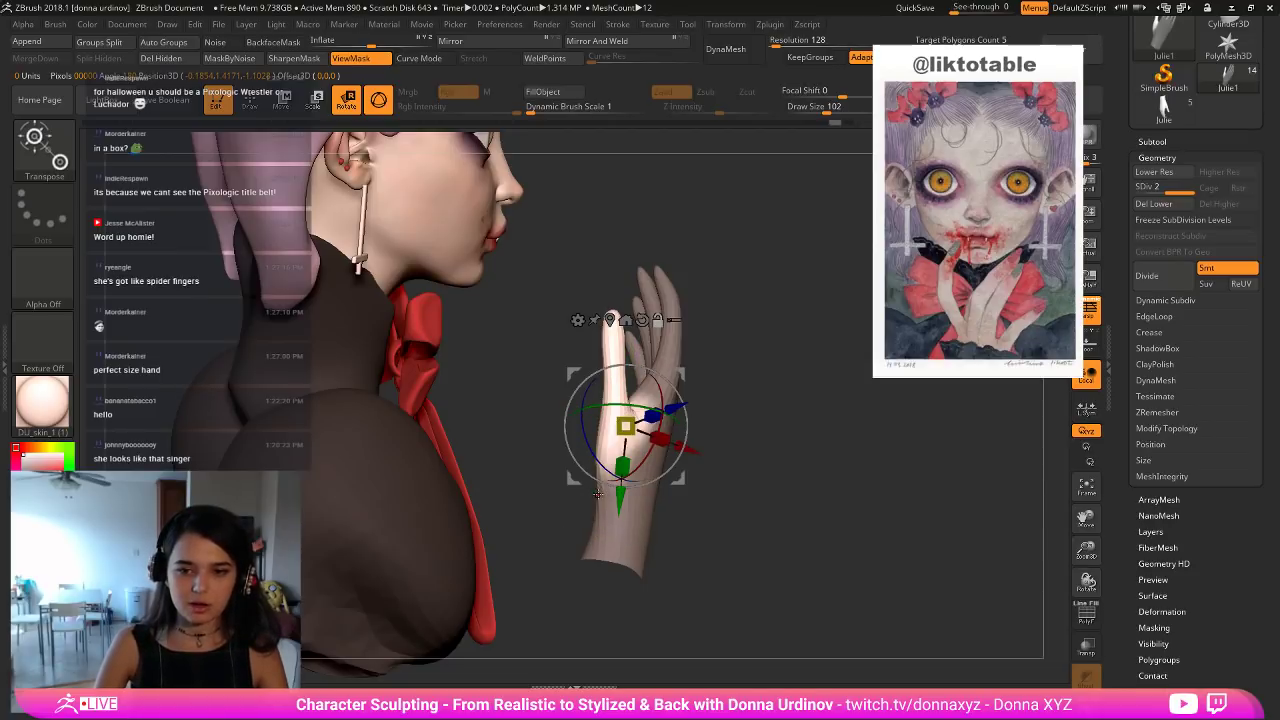
left_click(598, 494, "alt")
mouse_move(611, 518)
left_mouse_down()
mouse_move(593, 514)
mouse_move(620, 521)
left_mouse_up()
key("ctrl+z")
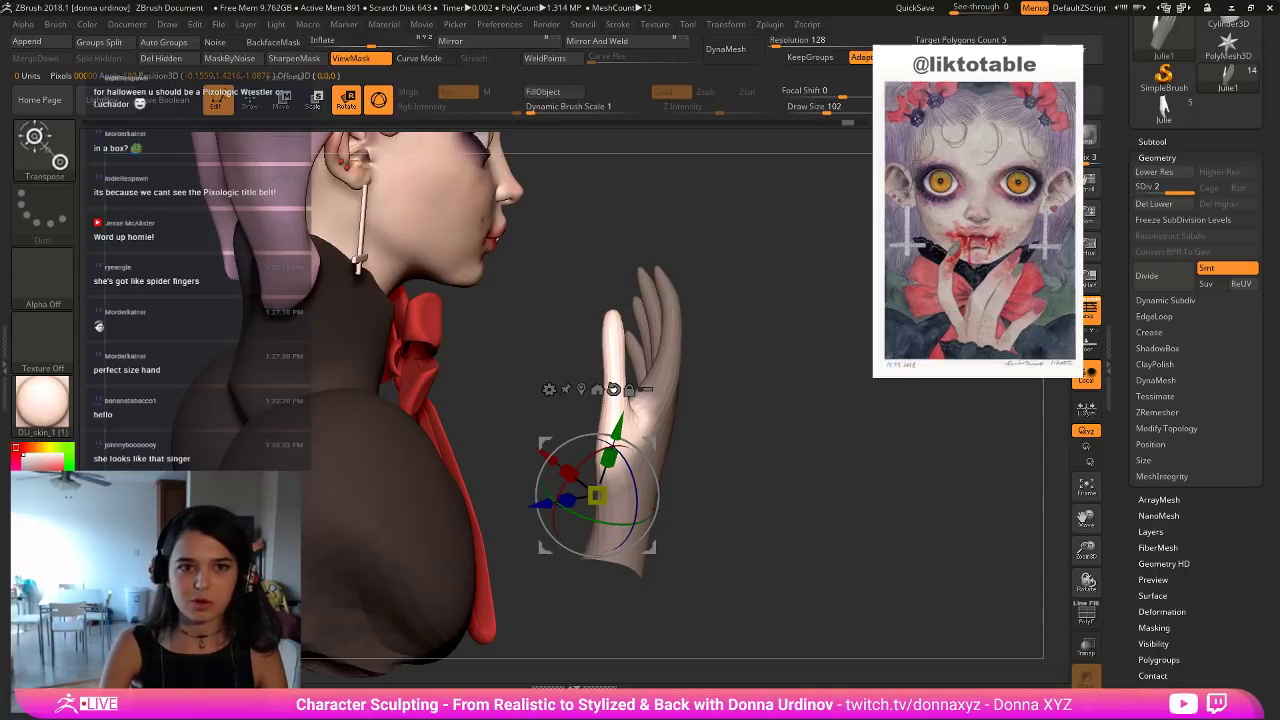
Place the rotation gizmo at the thumb's base and rotate the thumb by about 34 degrees.
key("q")
left_click_drag(774, 272, 727, 289)
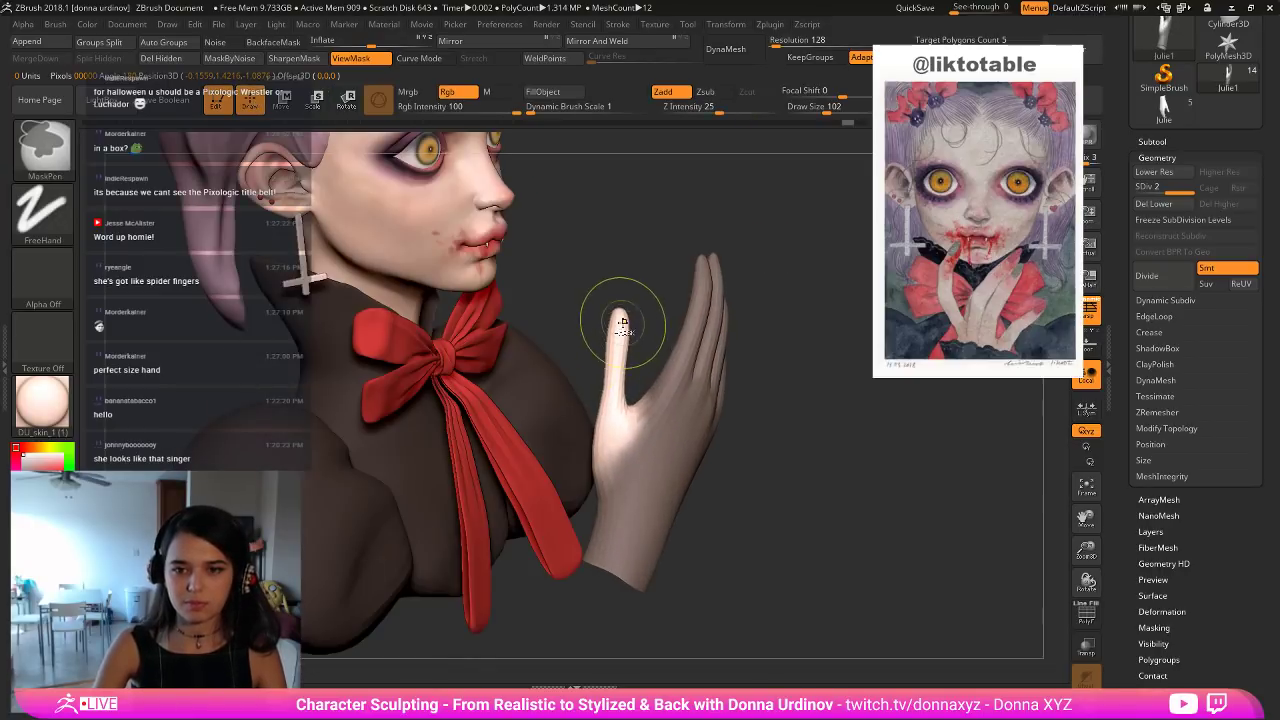
key("r")
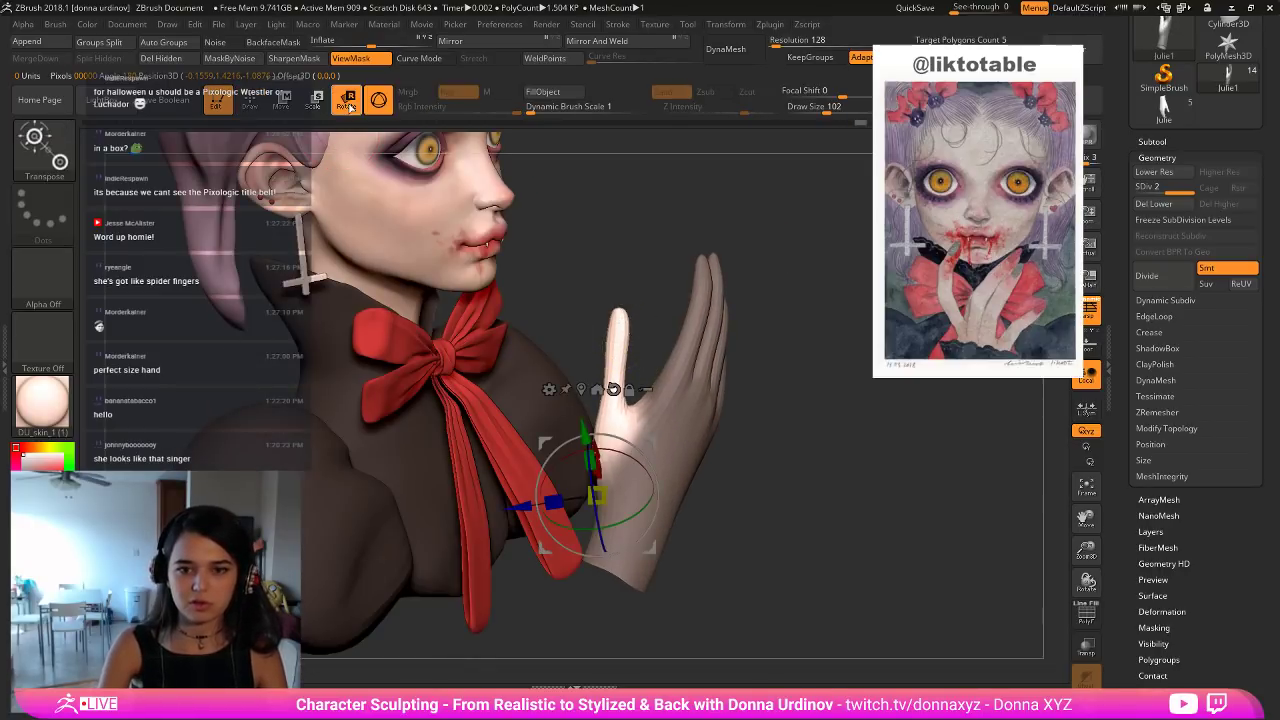
left_click(600, 427, "alt")
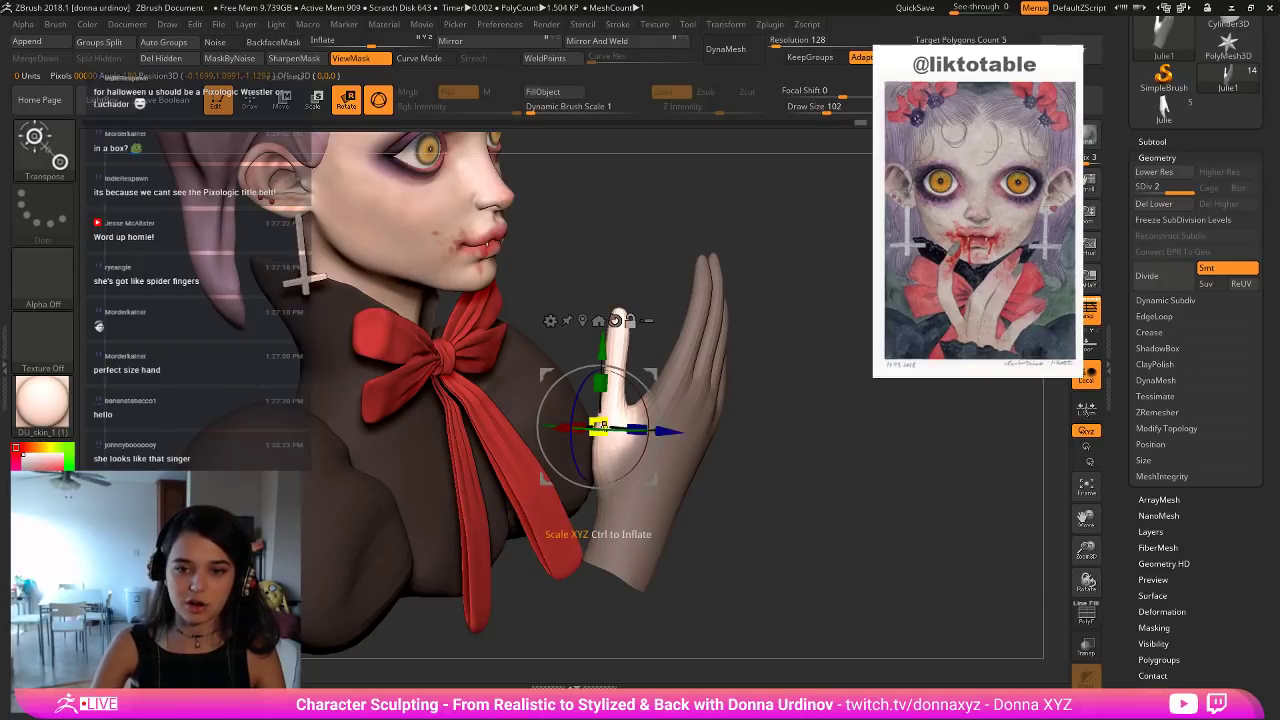
left_click_drag(634, 430, 602, 427)
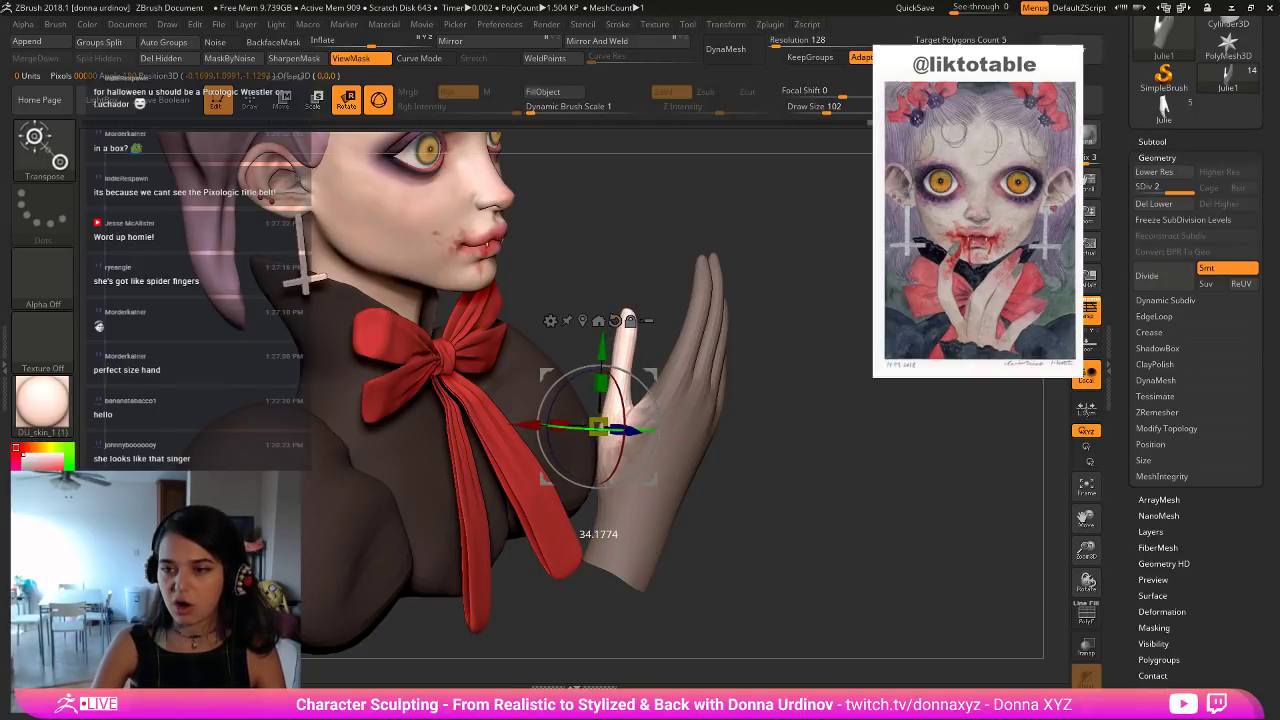
Move the thumb inward behind the palm and closer to the fingers along the gizmo axes.
left_click_drag(781, 504, 630, 496)
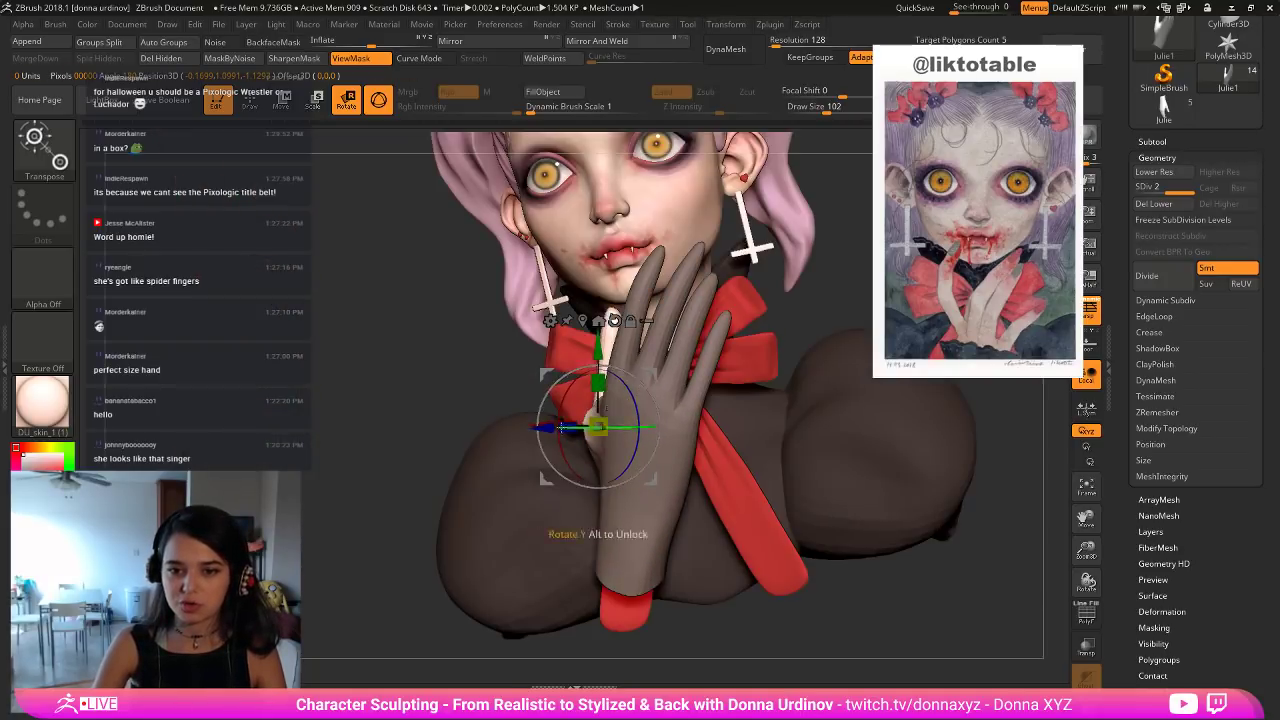
left_click_drag(543, 429, 564, 432)
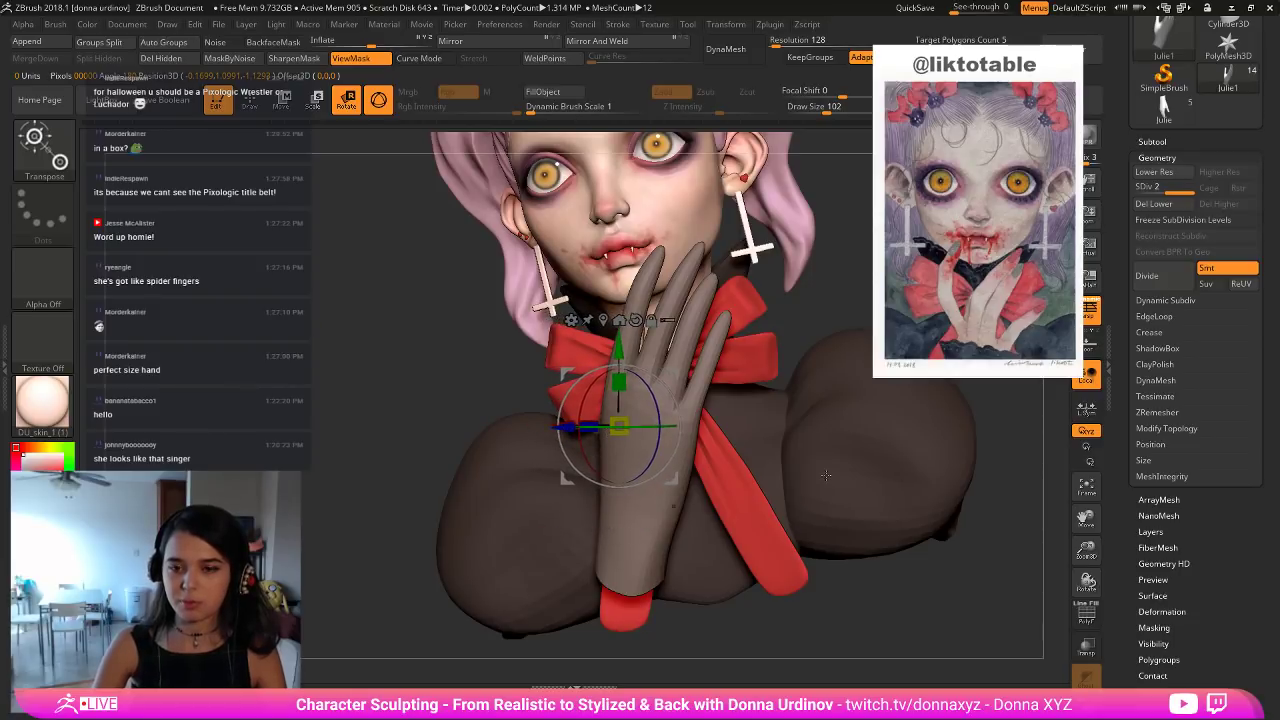
mouse_move(826, 476)
left_mouse_down()
mouse_move(984, 582)
mouse_move(810, 482)
left_mouse_up()
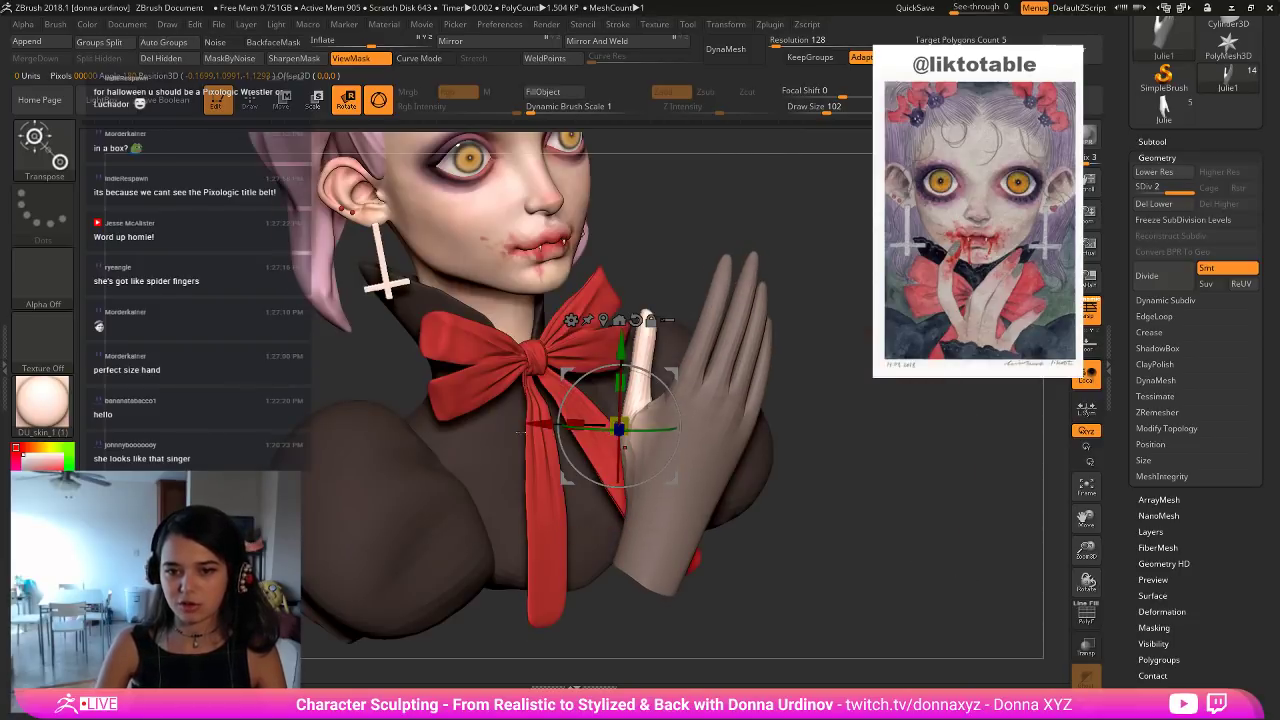
left_click_drag(528, 421, 537, 421)
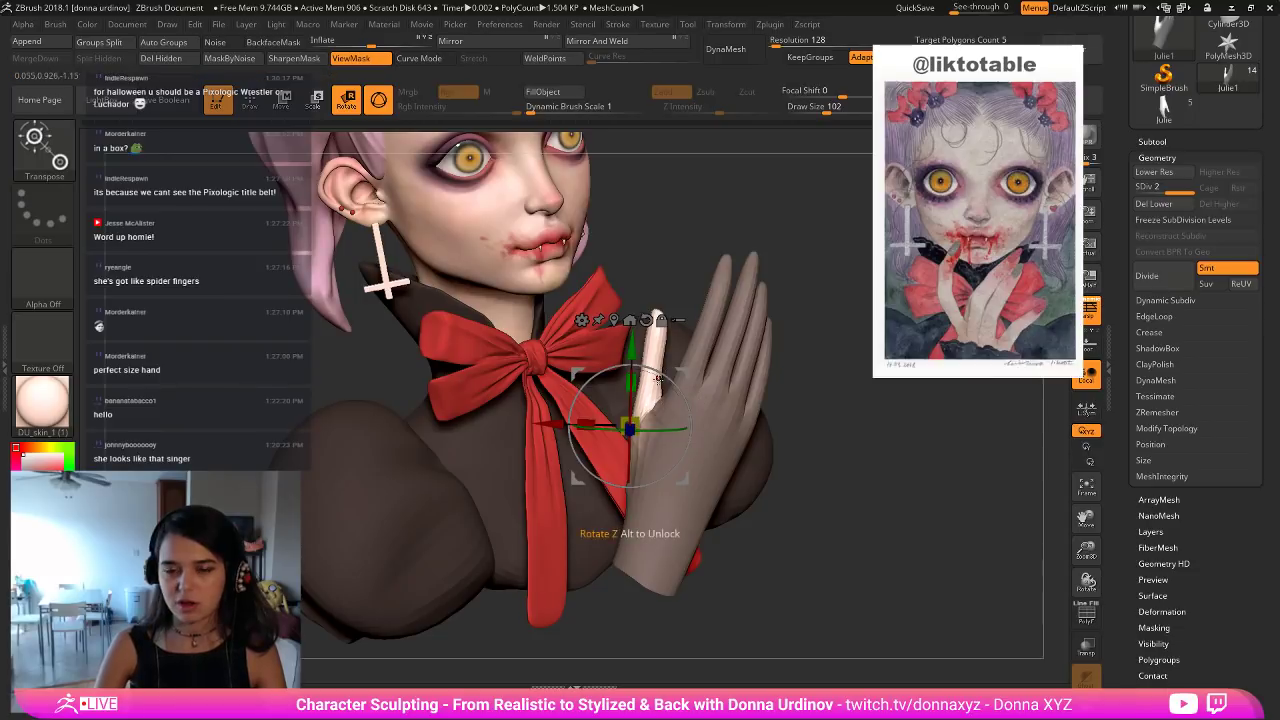
left_click_drag(792, 470, 764, 440)
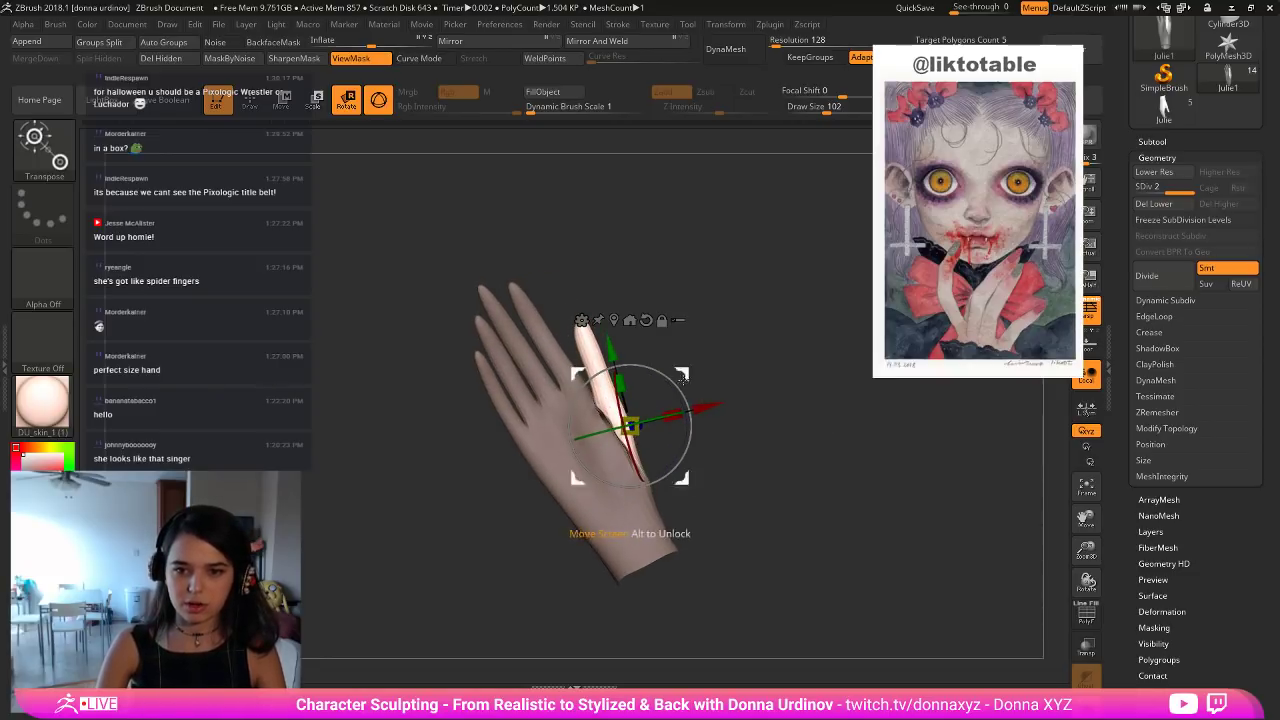
Unmask more of the palm around the thumb's base and bring back the rotation gizmo.
key("q")
left_click_drag(716, 210, 769, 321)
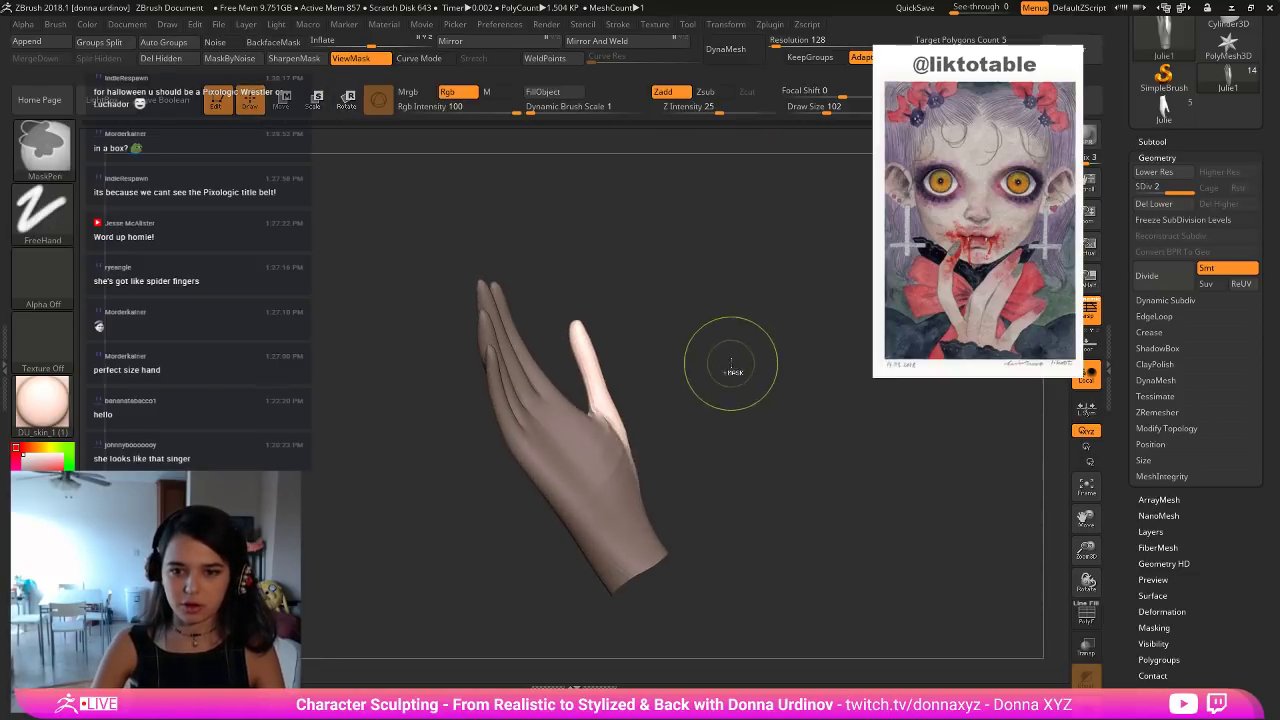
left_click_drag(720, 369, 650, 430)
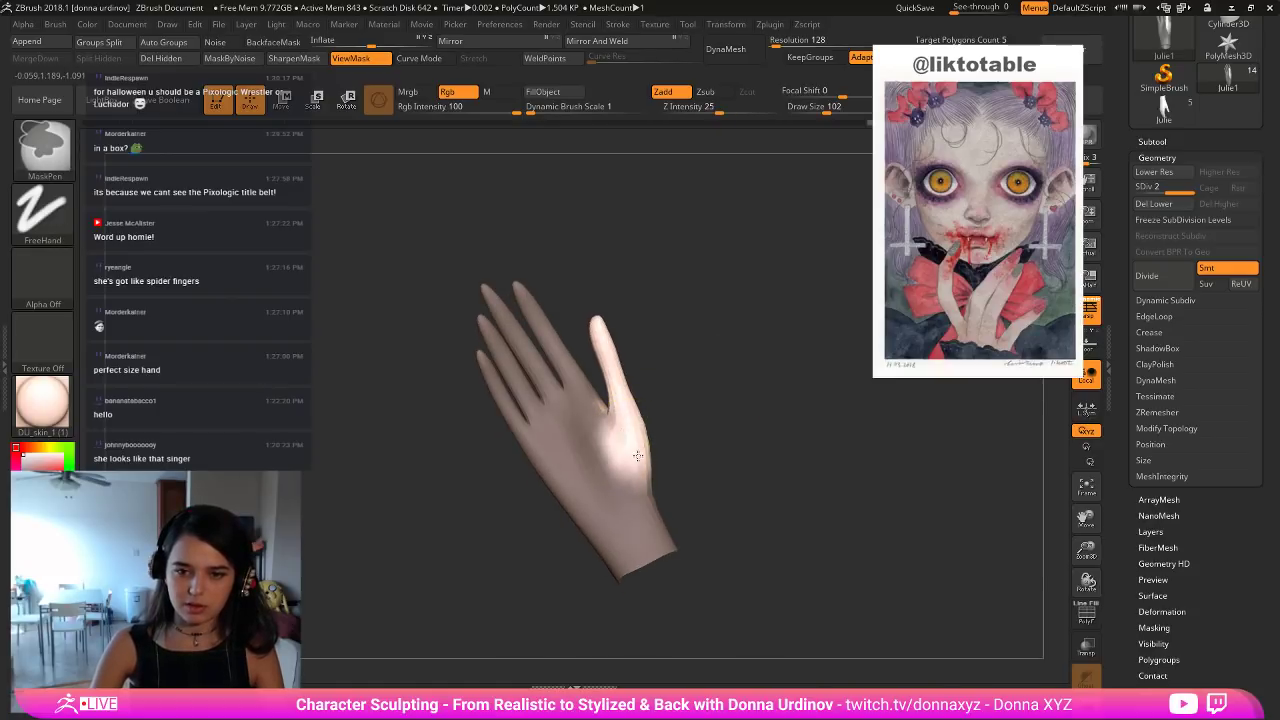
key("r")
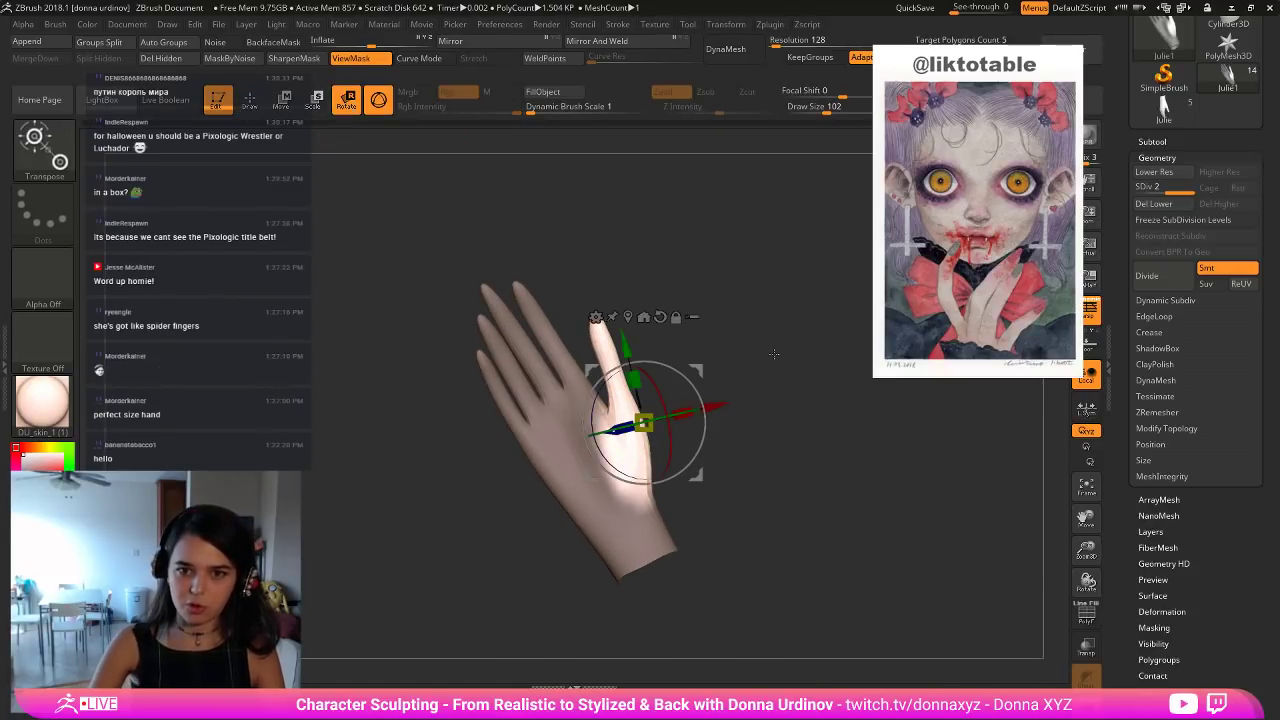
left_click_drag(774, 354, 737, 479)
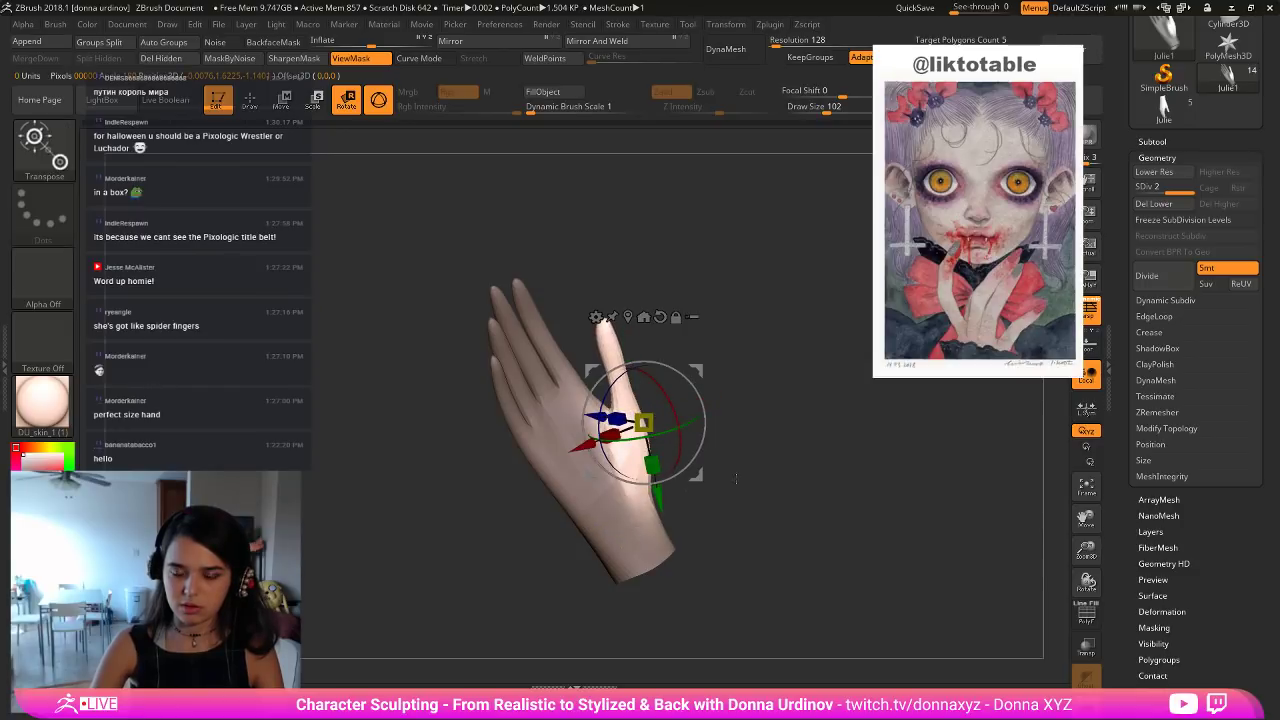
left_click(755, 420, "ctrl")
left_click(730, 483, "ctrl")
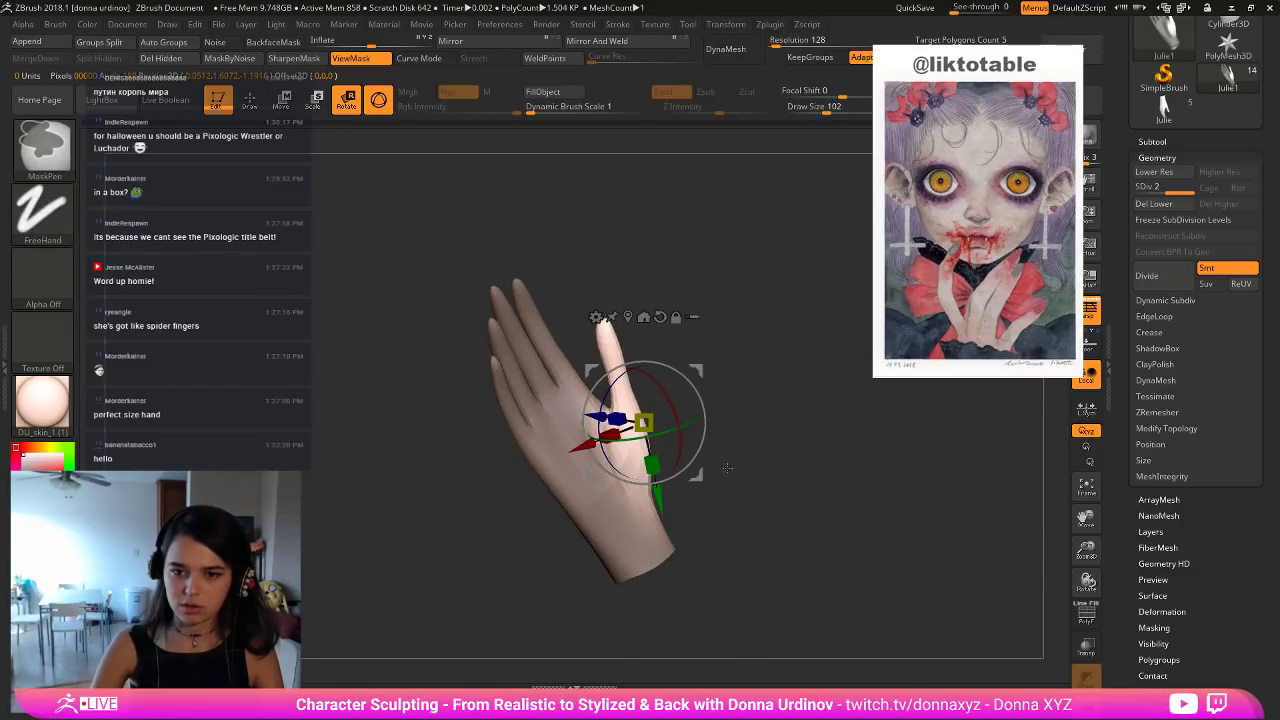
Rotate and shift the thumb so it folds diagonally across the palm toward the fingers, and clear the mask.
left_click_drag(684, 428, 679, 430)
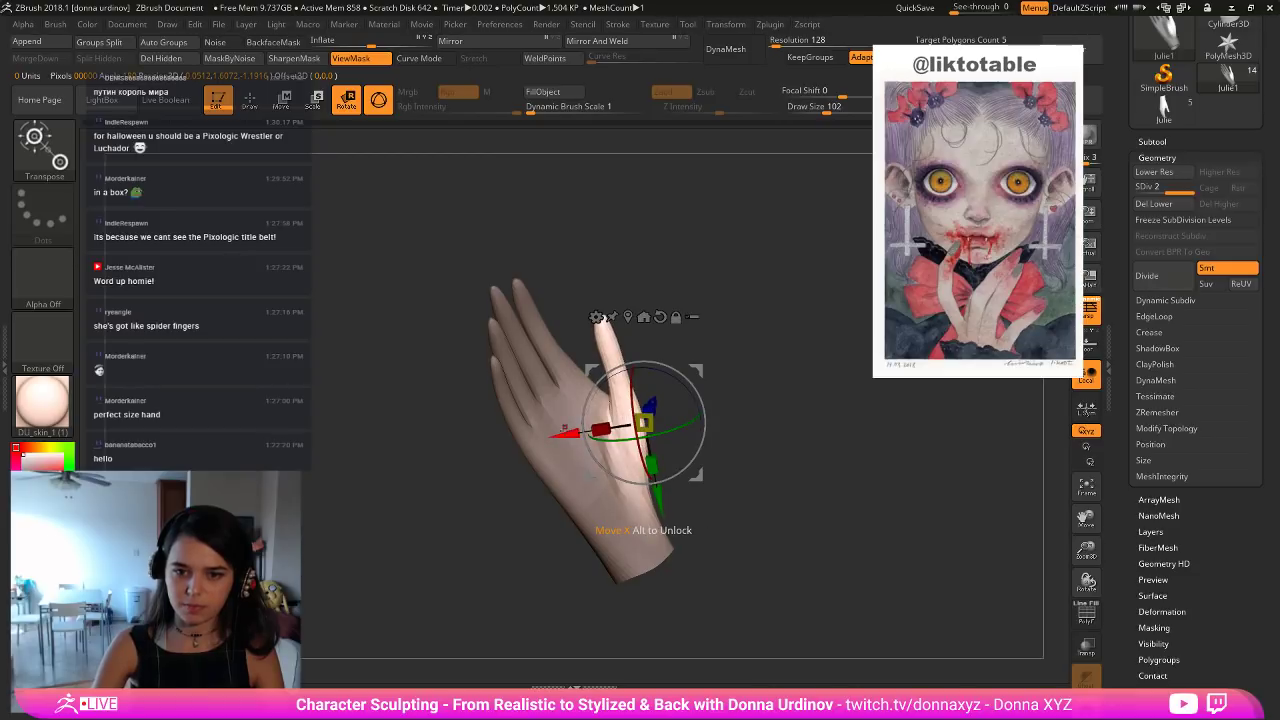
left_click_drag(565, 428, 562, 428)
mouse_move(791, 446)
left_mouse_down()
mouse_move(735, 466)
mouse_move(773, 447)
left_mouse_up()
mouse_move(682, 373)
left_mouse_down()
mouse_move(652, 359)
mouse_move(676, 377)
left_mouse_up()
left_click_drag(799, 390, 808, 387)
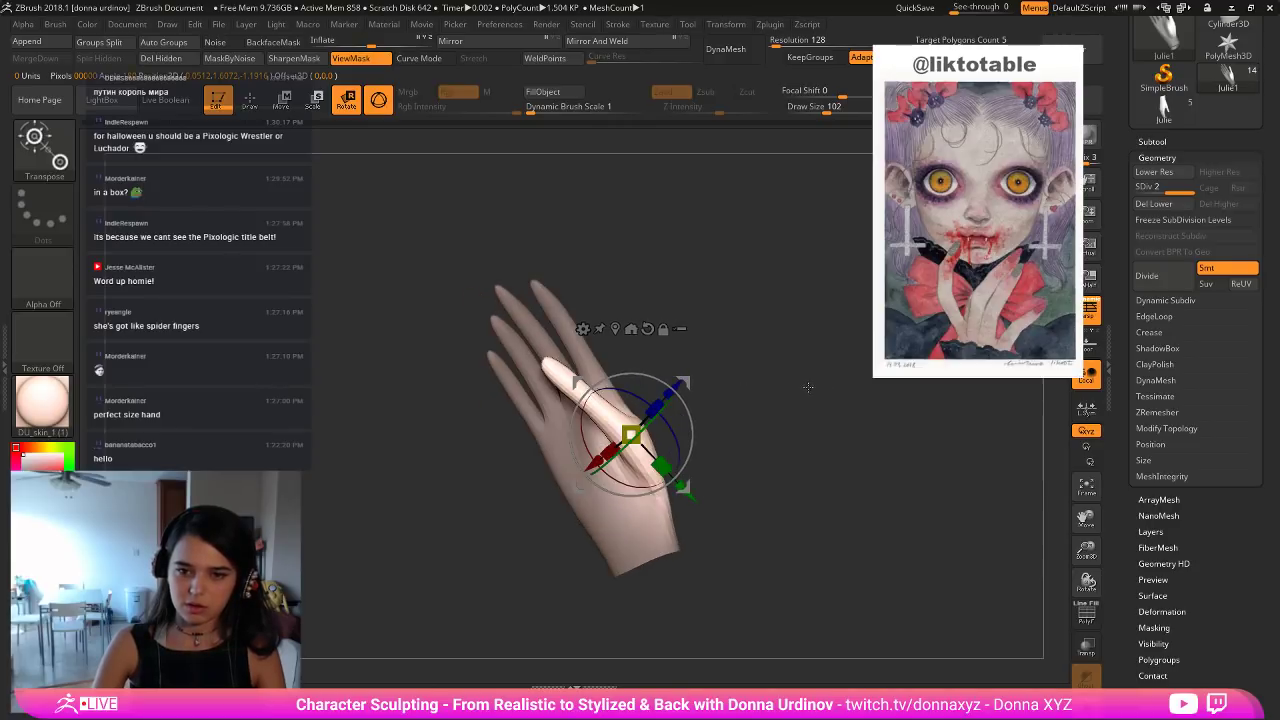
left_click_drag(686, 432, 820, 430)
left_click(249, 104)
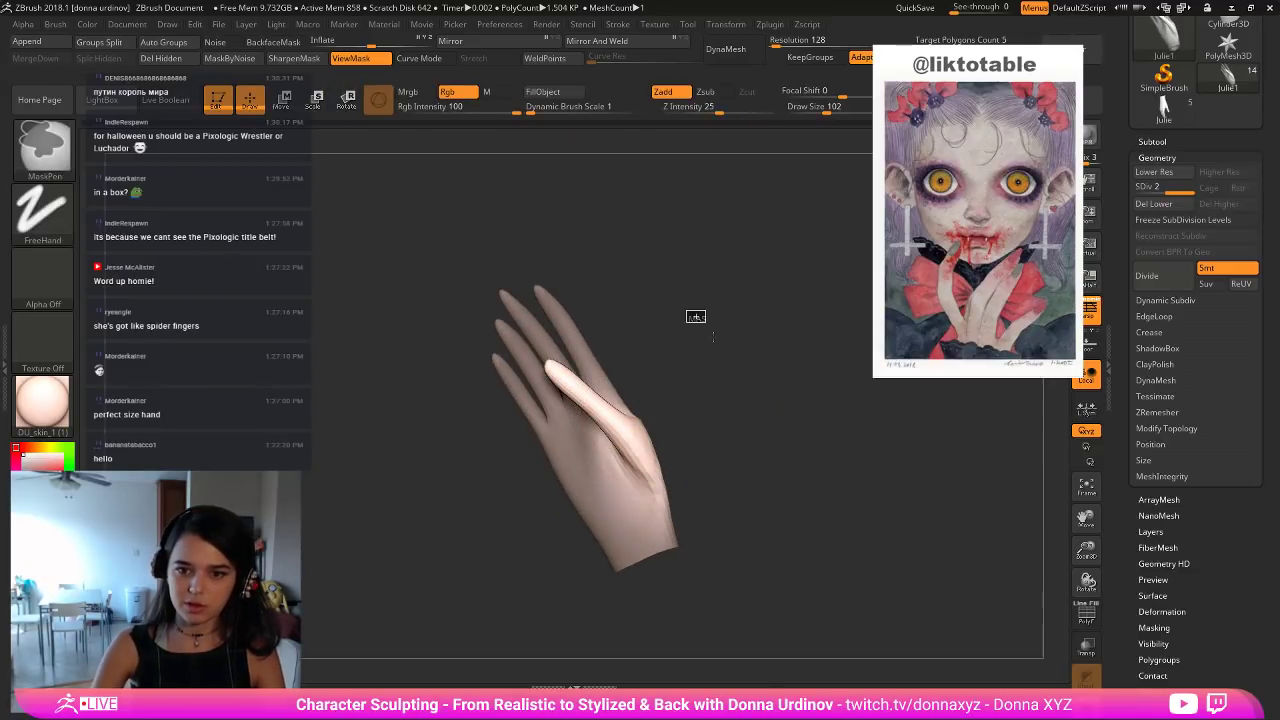
left_click_drag(694, 315, 696, 334, "ctrl")
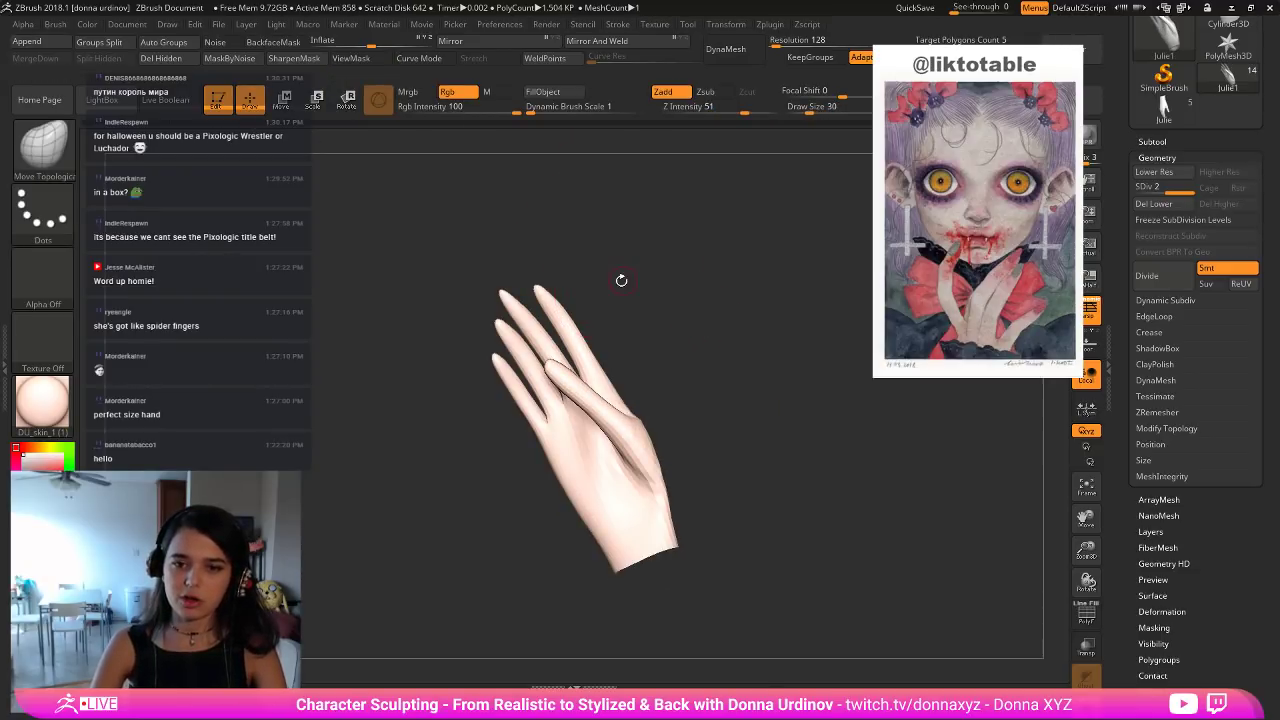
Mask the thumb including its base, turn it into its own polygroup, and display the polygroup wireframe.
left_click_drag(620, 277, 680, 289)
key("ctrl")
left_click_drag(633, 412, 640, 420, "ctrl")
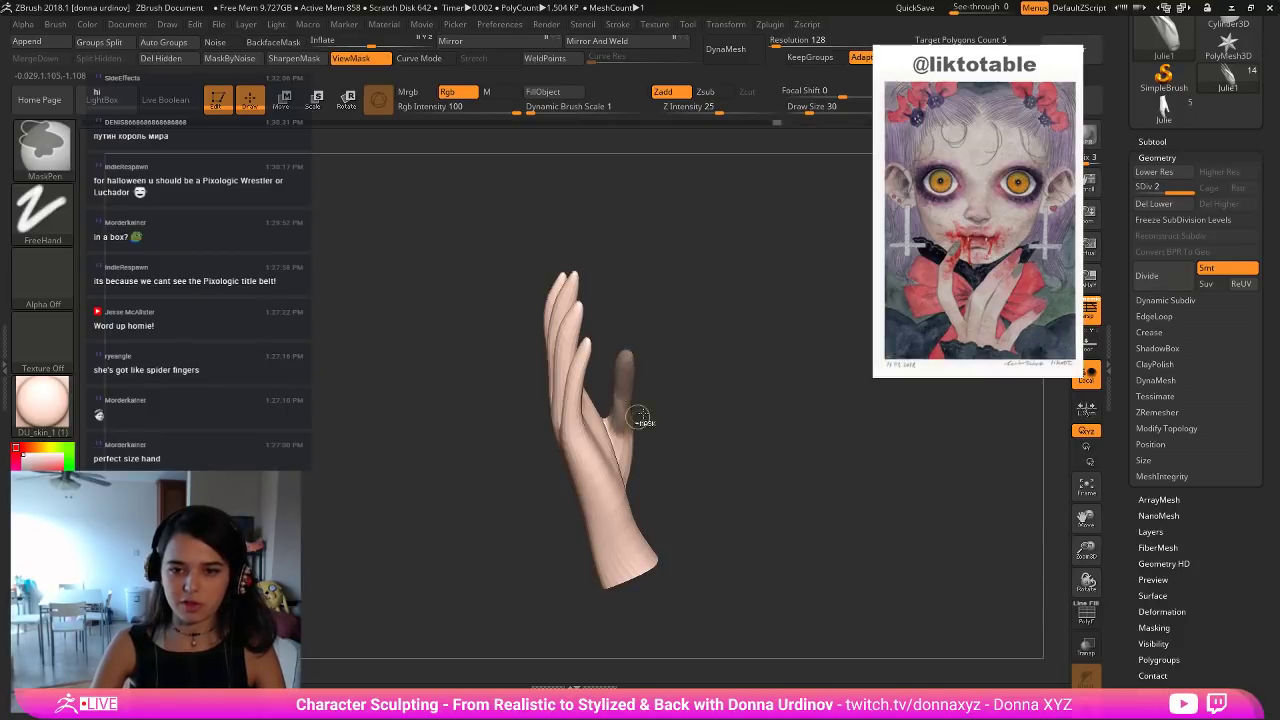
left_click(691, 369, "ctrl")
left_click_drag(717, 359, 698, 356)
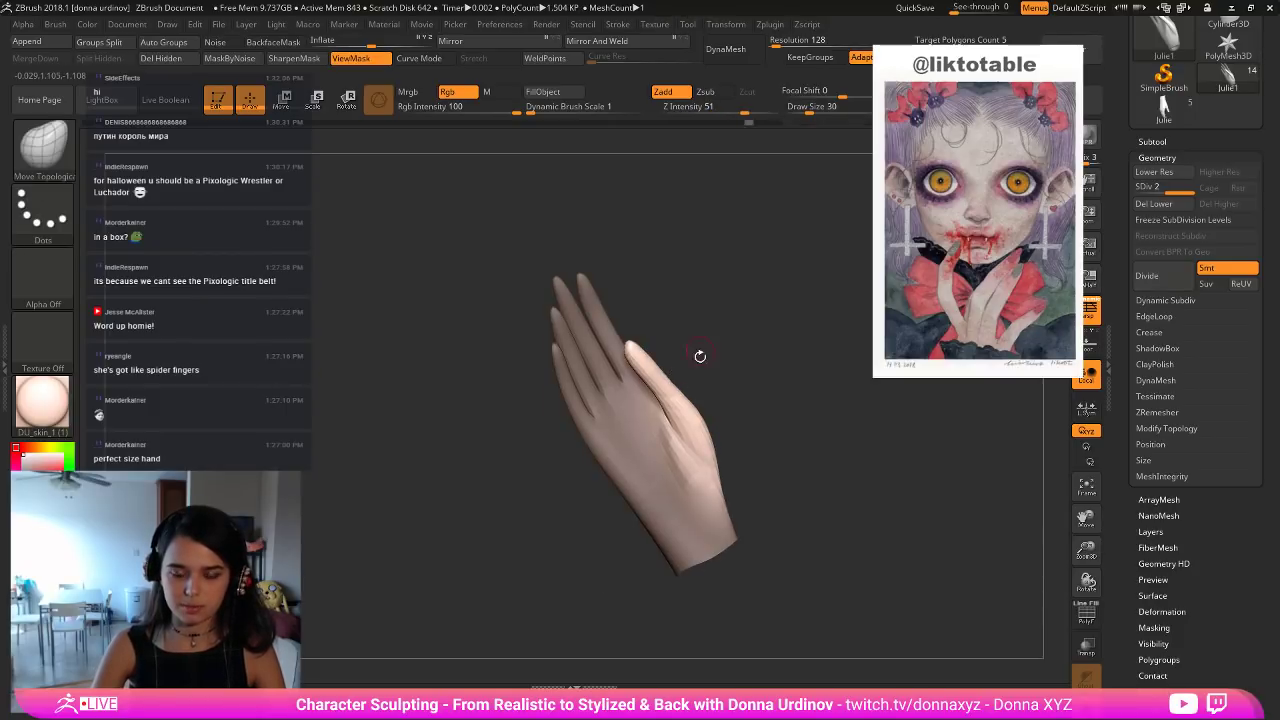
left_click(757, 123)
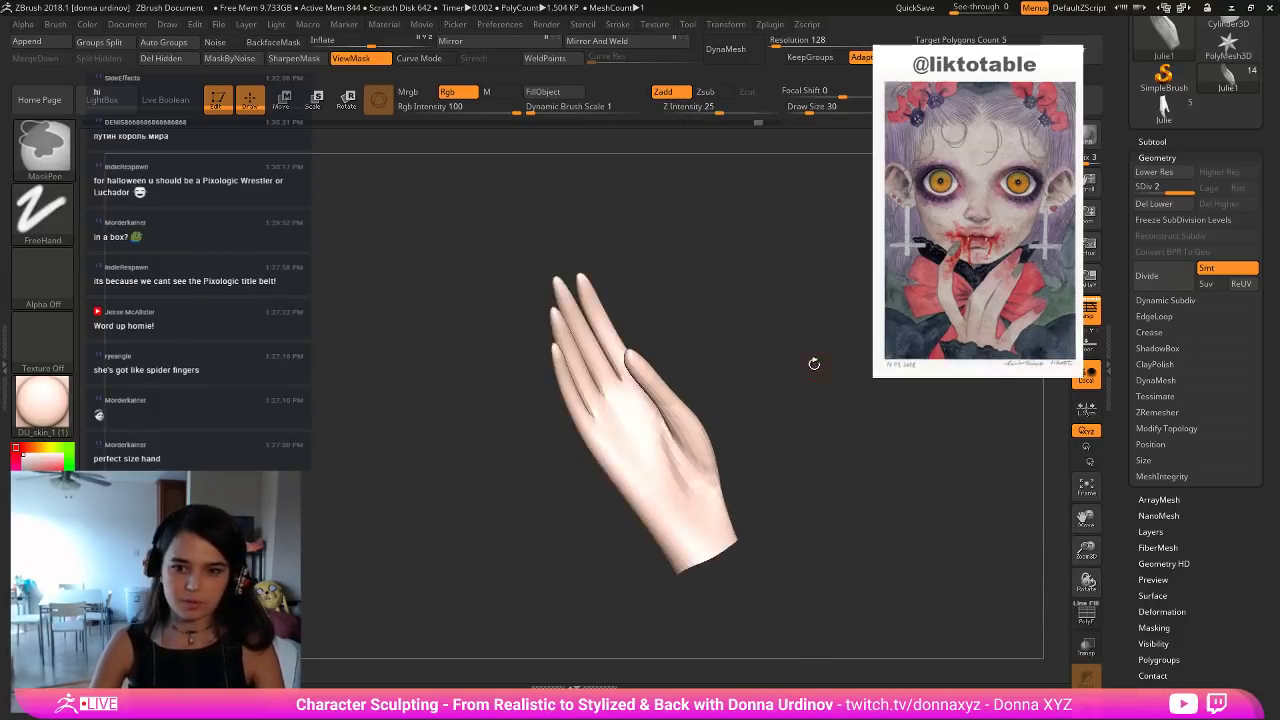
key("shift+f")
left_click_drag(847, 485, 832, 460)
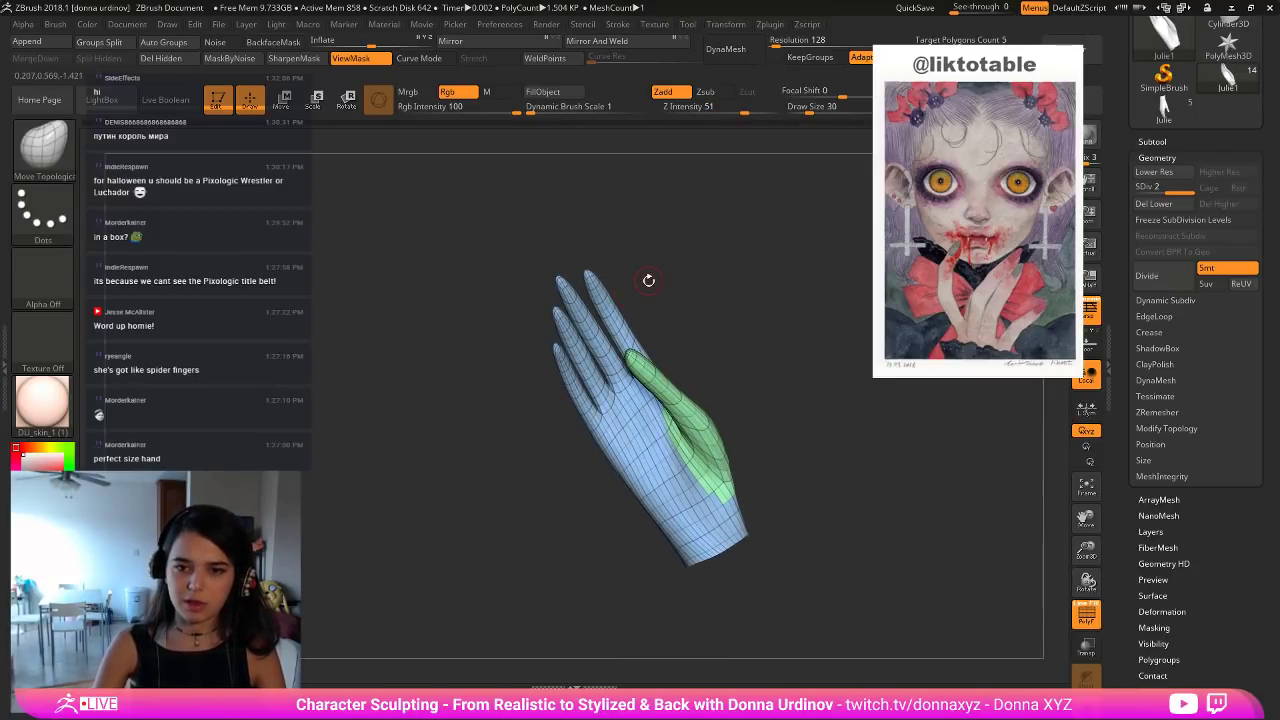
Try to paint a mask over the little finger from both the palm and the back of the hand.
mouse_move(520, 381)
left_mouse_down()
mouse_move(568, 358)
mouse_move(578, 373)
left_mouse_up()
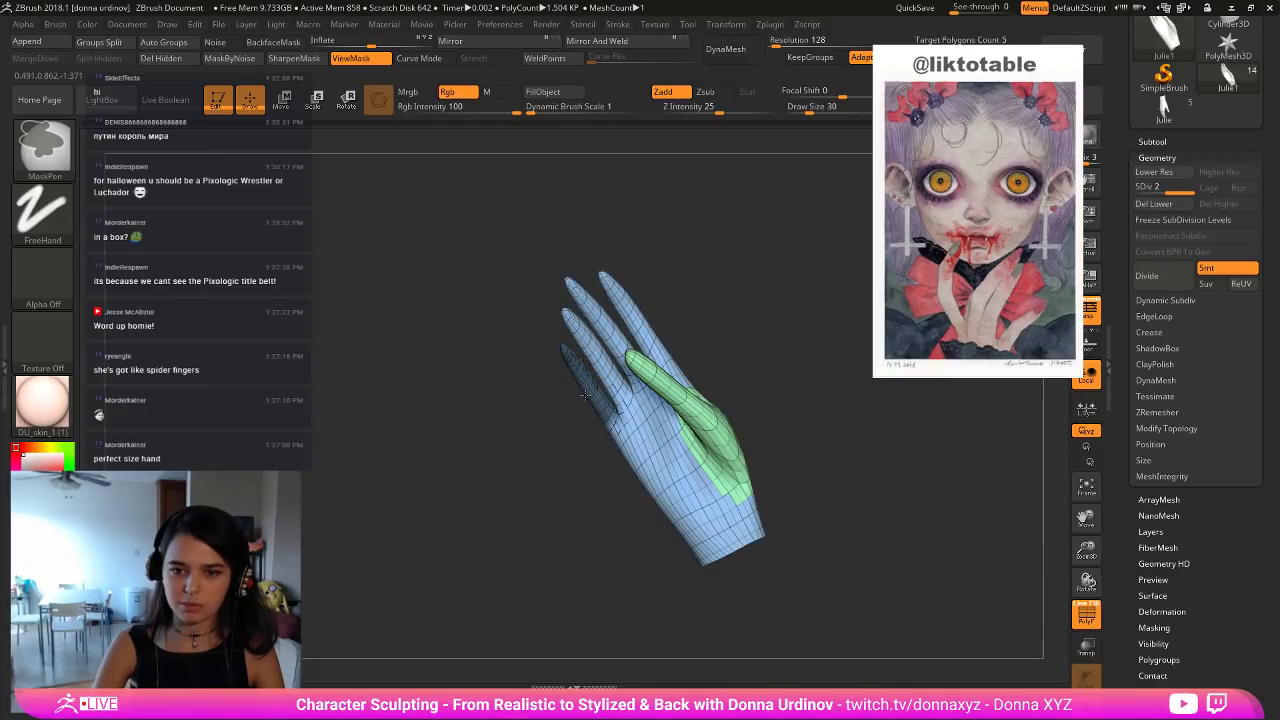
left_click_drag(619, 411, 613, 427, "ctrl")
left_click_drag(551, 463, 666, 424)
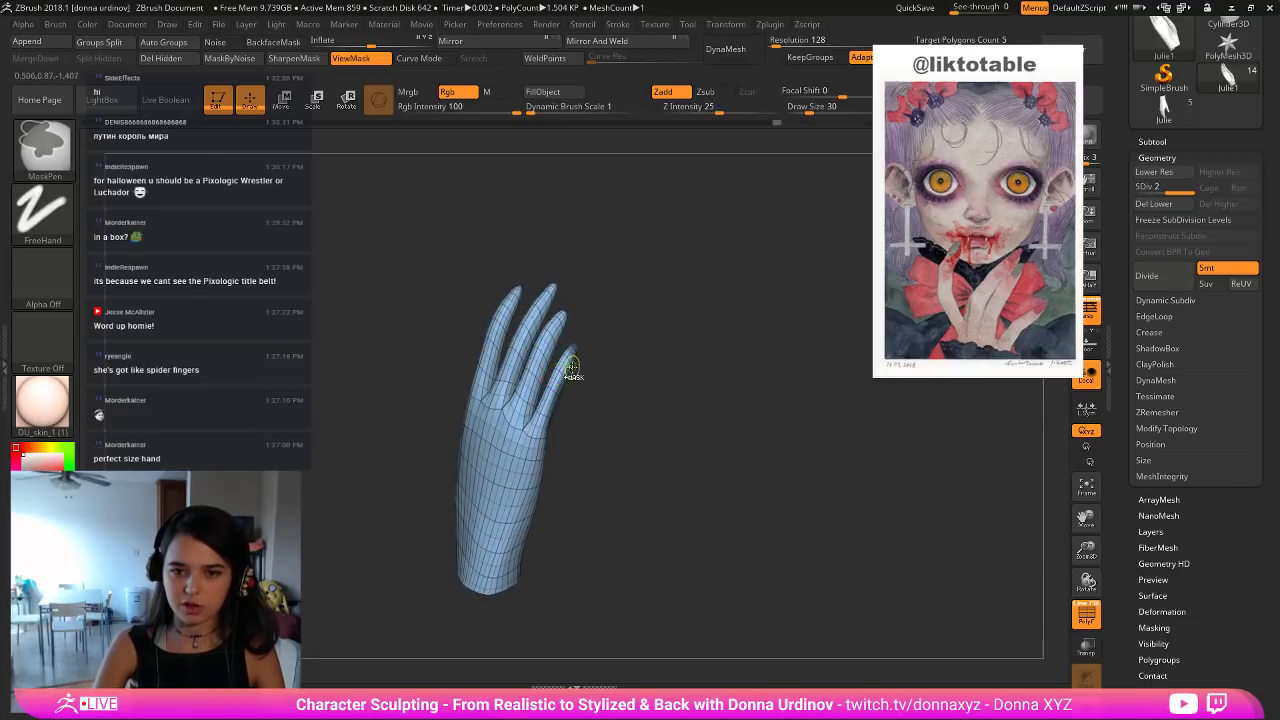
left_click_drag(572, 365, 550, 404, "ctrl")
left_click_drag(620, 370, 646, 376, "ctrl")
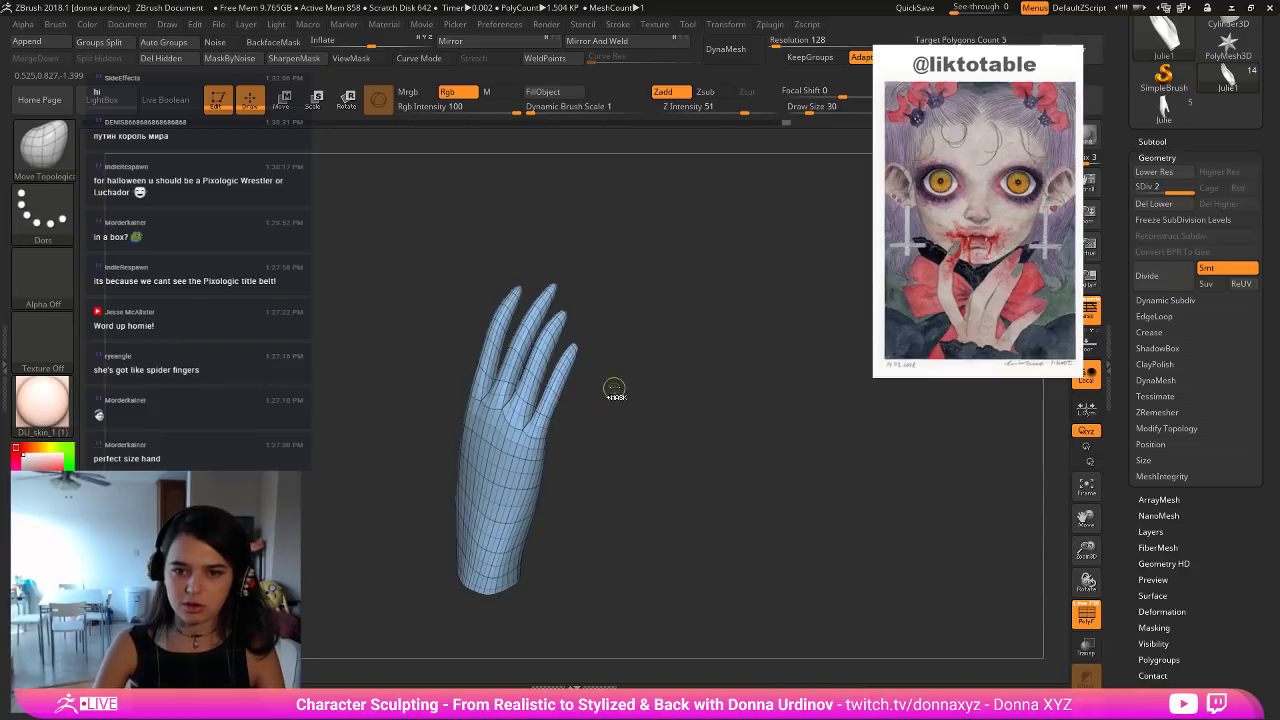
key("ctrl+z")
left_click_drag(607, 426, 629, 431)
left_click_drag(558, 403, 540, 432, "ctrl")
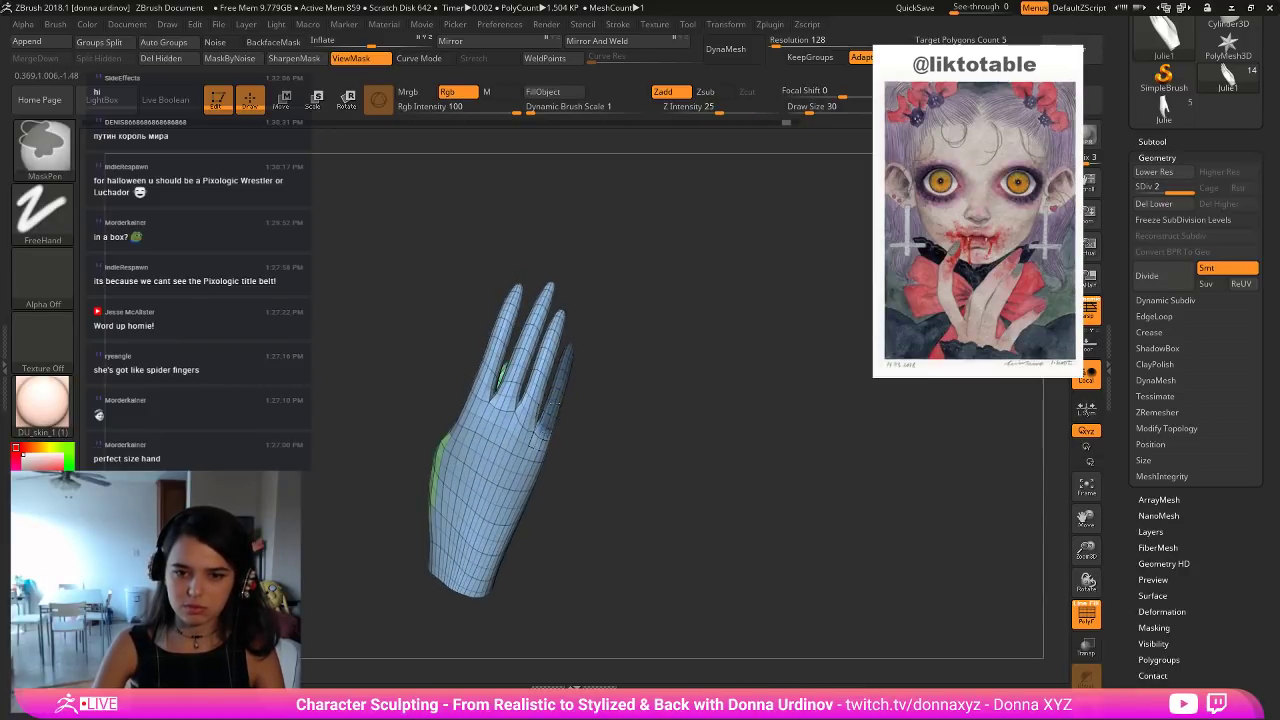
Enlarge the brush to a draw size of 130 and smooth along the ring finger on the back of the hand.
left_click_drag(646, 363, 673, 438, "alt")
key("bracketright")
key("bracketright")
key("bracketright")
key("bracketright")
key("bracketright")
key("bracketright")
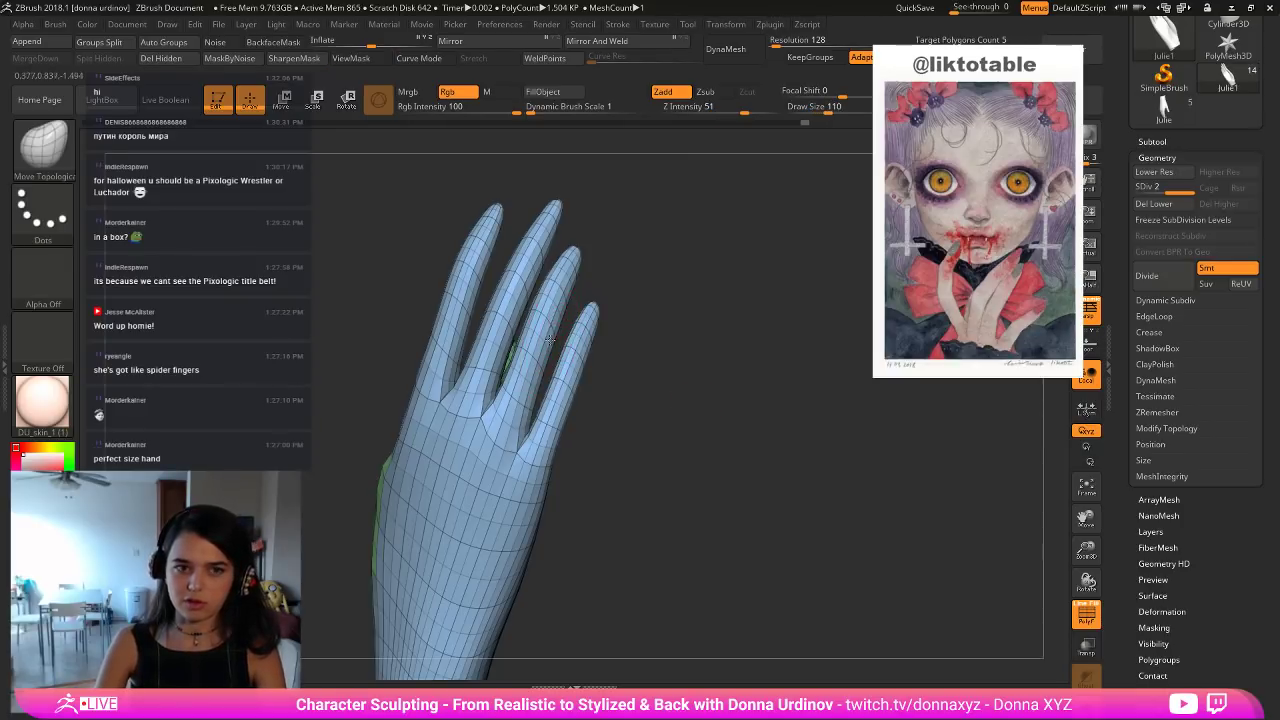
left_click_drag(694, 260, 629, 311)
mouse_move(543, 345)
left_mouse_down("shift")
mouse_move(537, 400)
mouse_move(524, 302)
mouse_move(478, 345)
mouse_move(471, 286)
mouse_move(528, 240)
mouse_move(553, 281)
left_mouse_up("shift")
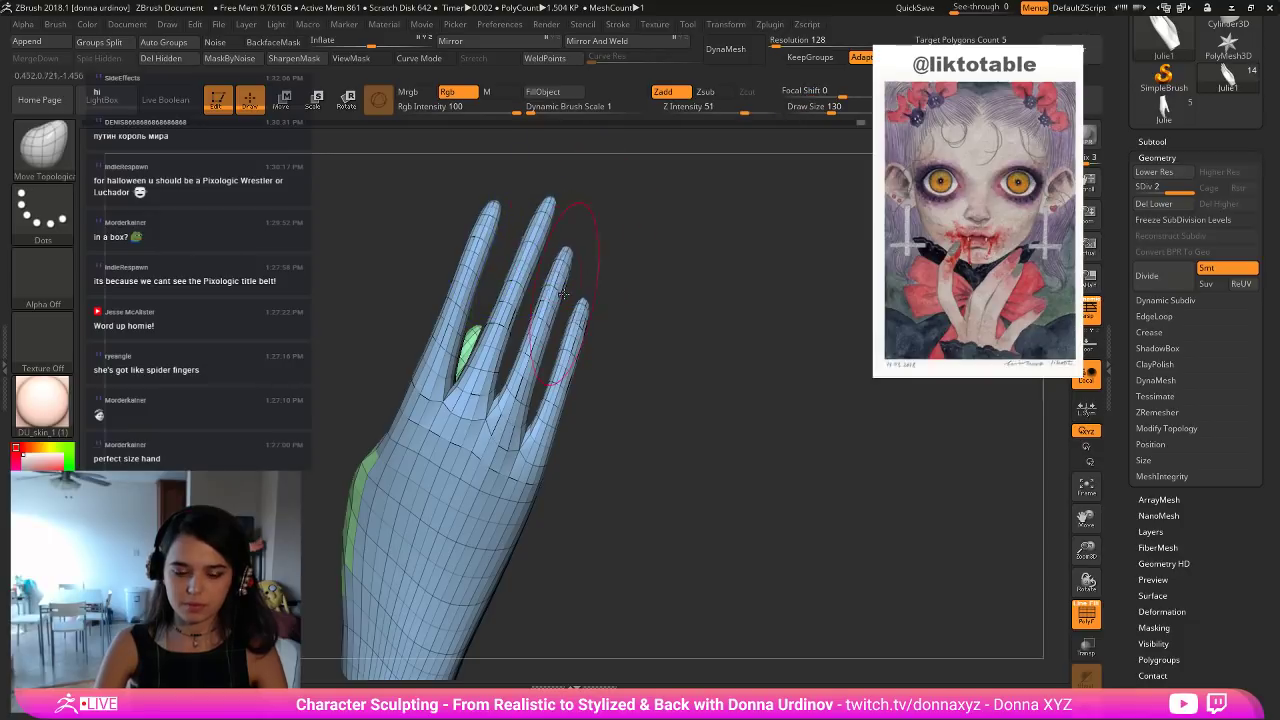
Mask the little finger down to its base with a draw size of 18 and make it its own polygroup.
key("bracketleft")
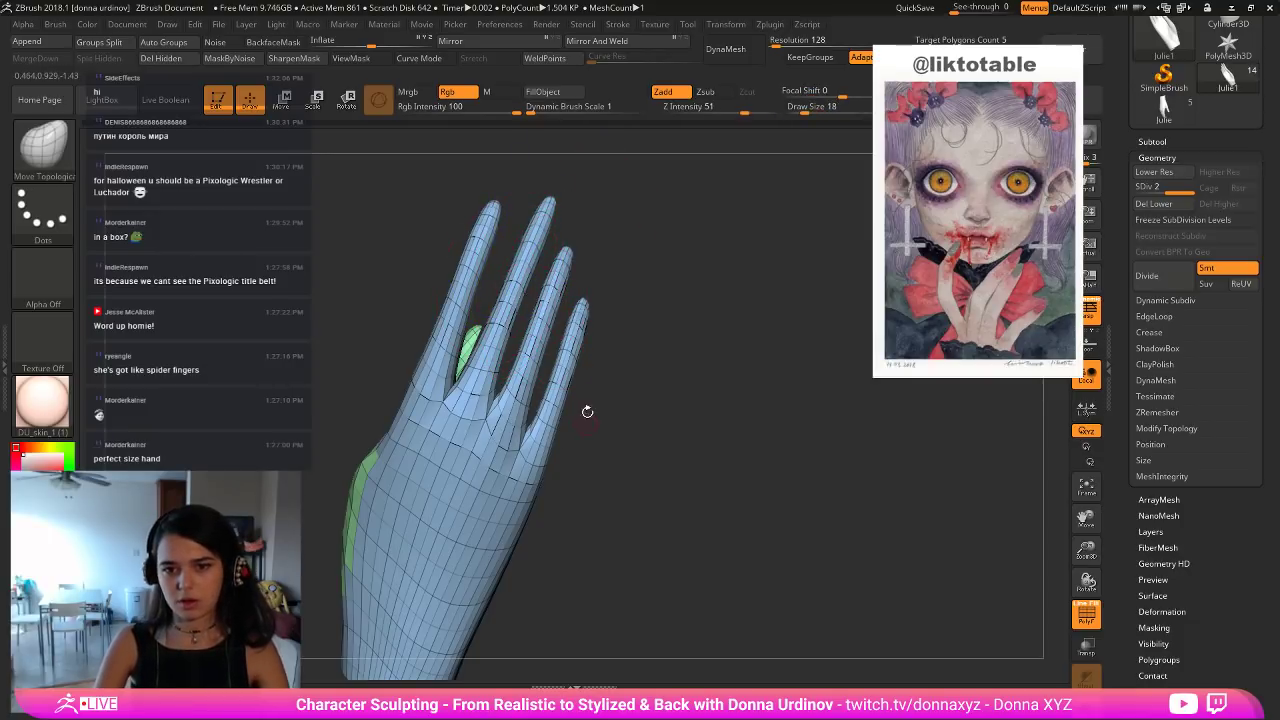
mouse_move(548, 460)
left_mouse_down("ctrl")
mouse_move(584, 308)
mouse_move(575, 332)
left_mouse_up("ctrl")
mouse_move(664, 305)
left_mouse_down()
mouse_move(470, 298)
mouse_move(518, 440)
left_mouse_up()
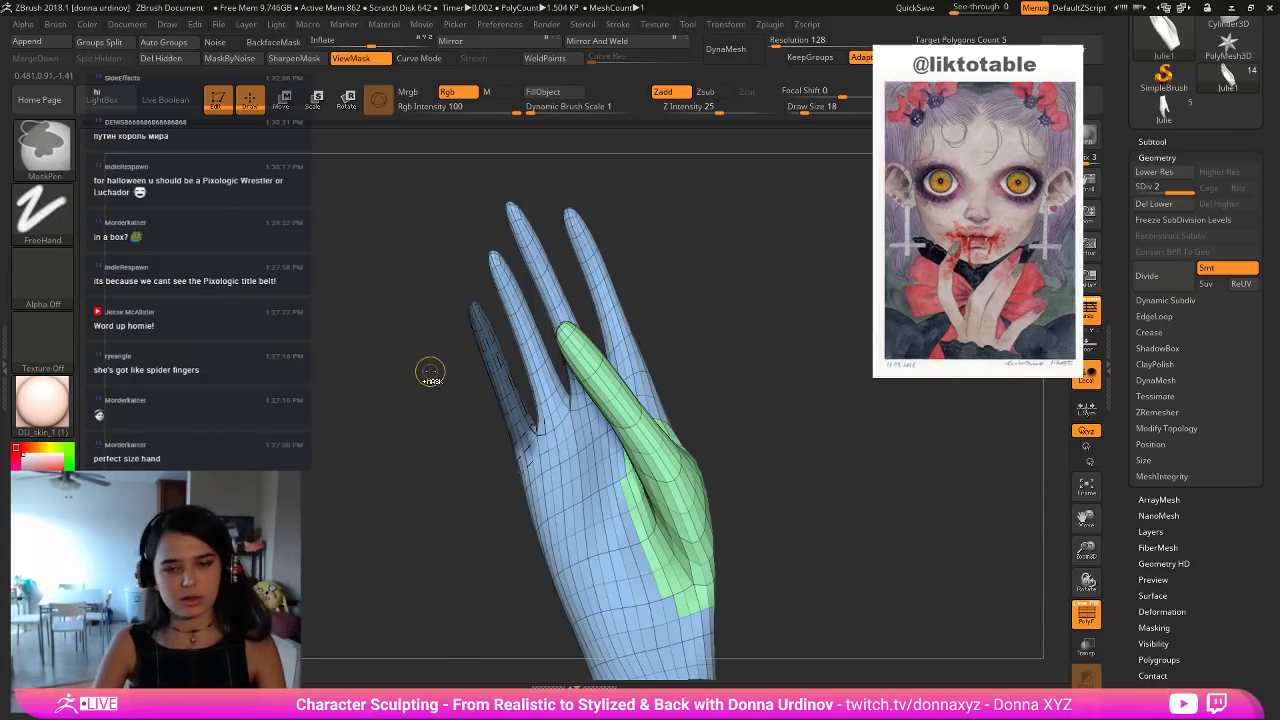
key("ctrl+w")
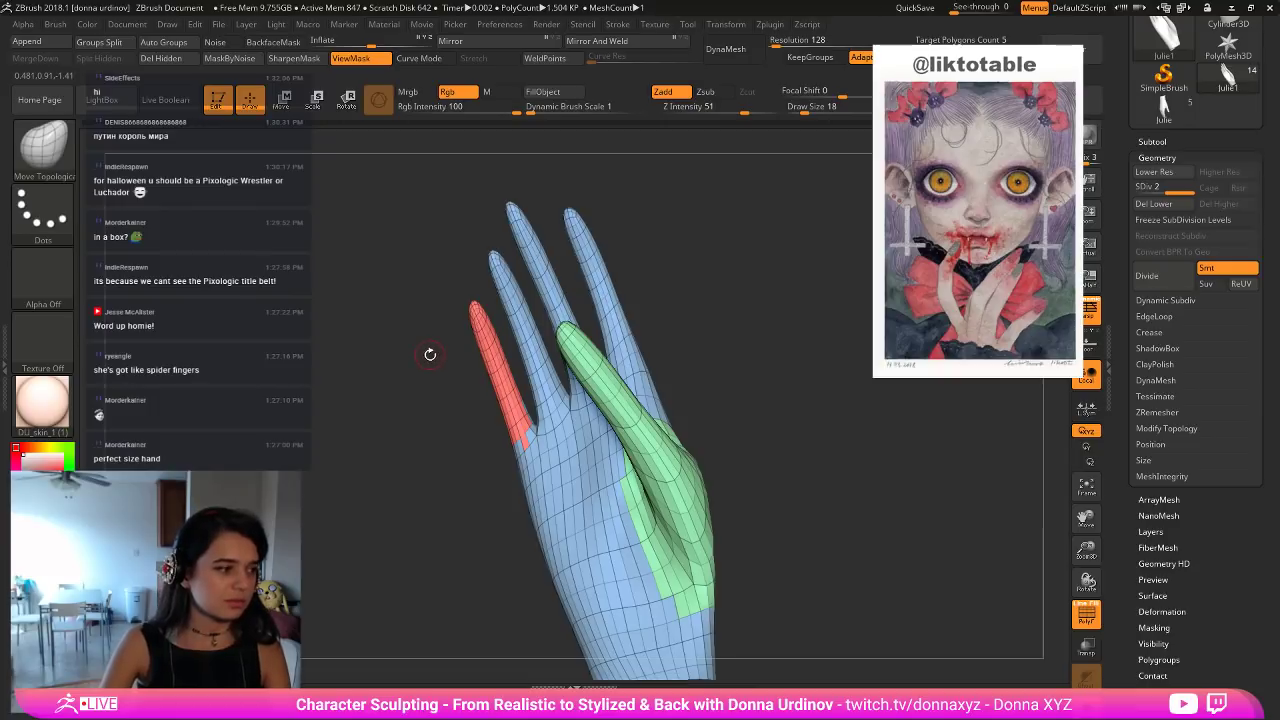
left_click_drag(500, 268, 545, 370, "ctrl")
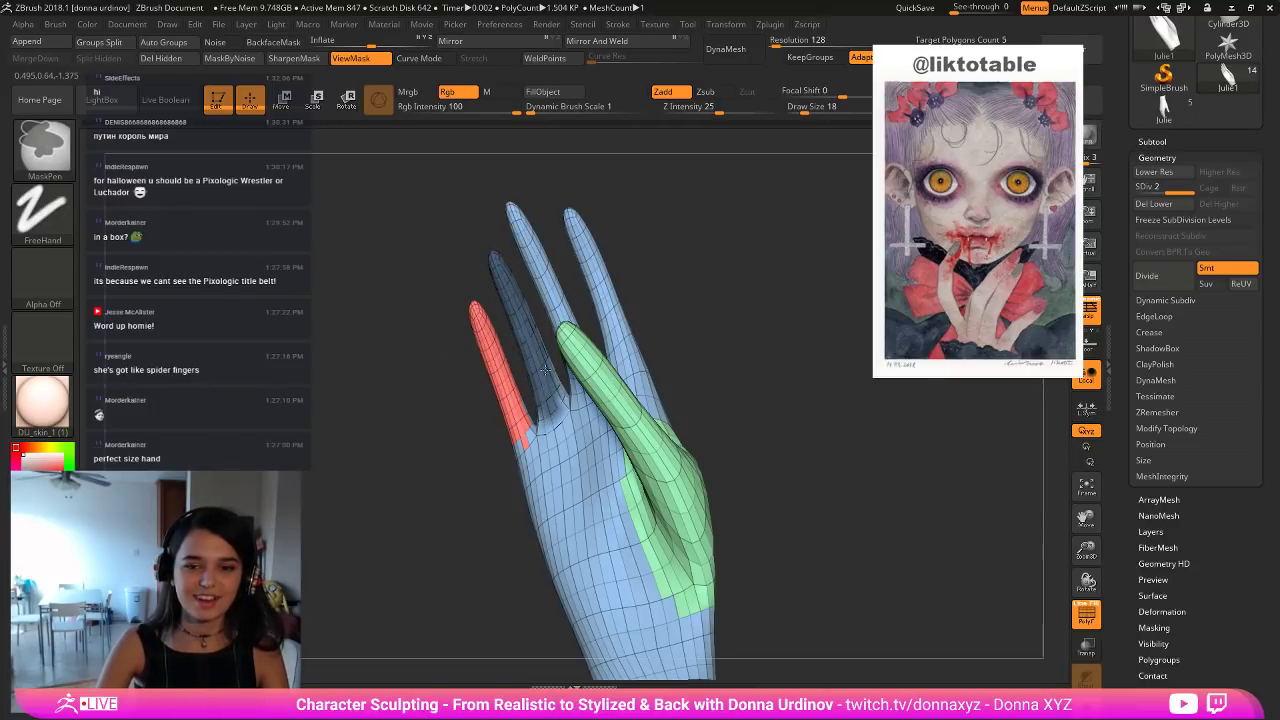
mouse_move(425, 404)
left_mouse_down()
mouse_move(438, 424)
mouse_move(587, 405)
mouse_move(530, 400)
mouse_move(488, 420)
mouse_move(460, 449)
mouse_move(442, 533)
mouse_move(437, 400)
mouse_move(488, 386)
left_mouse_up()
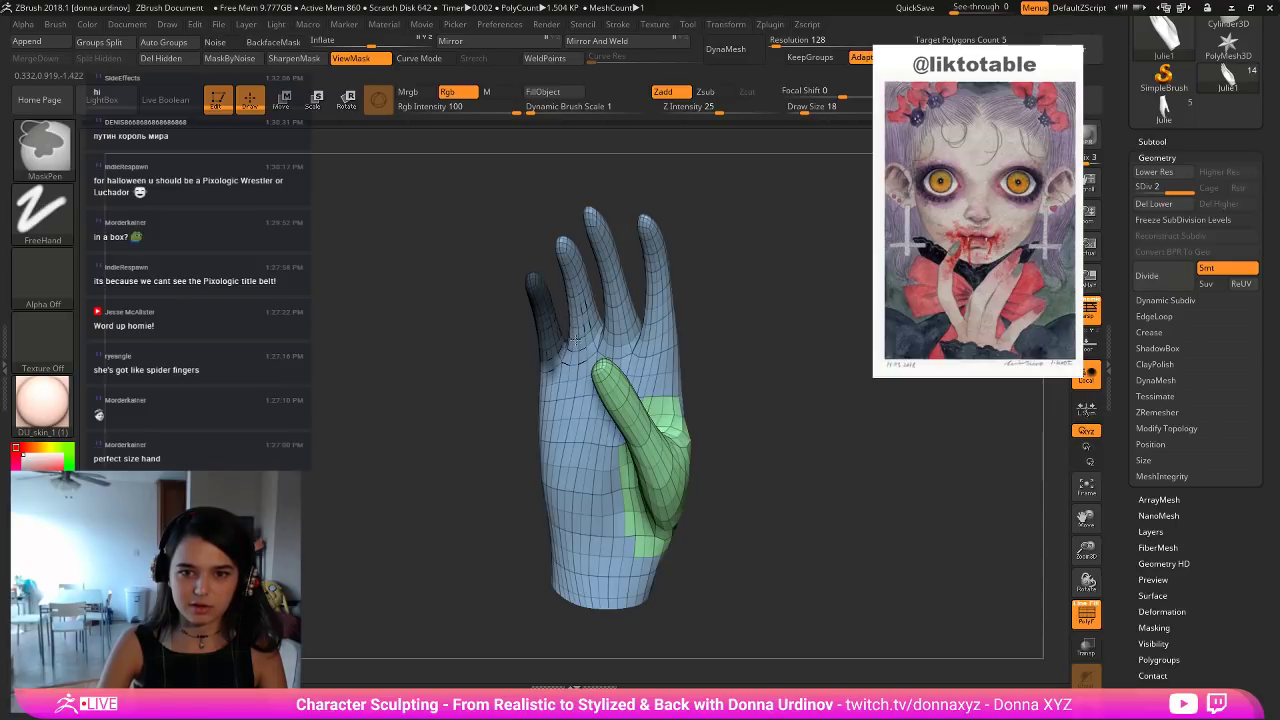
left_click_drag(717, 257, 739, 246)
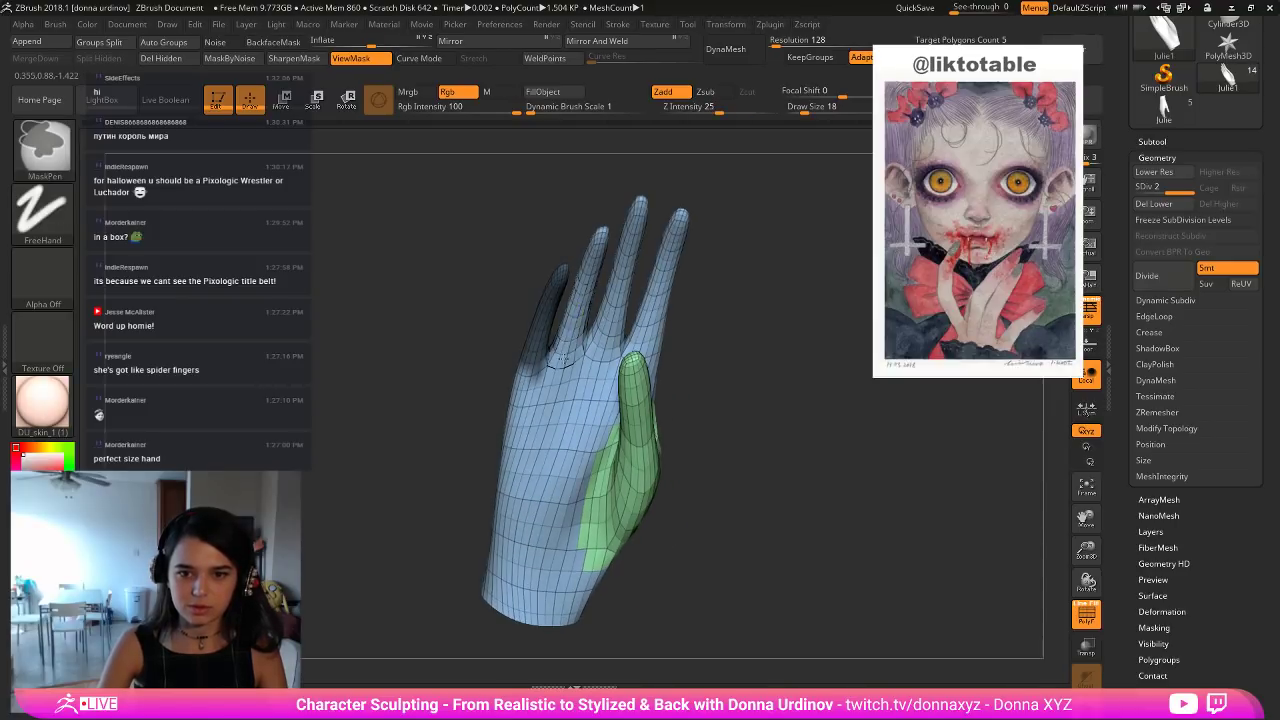
key("ctrl+w")
Switch the masking brush to MaskLasso and mask the ring finger from the palm side.
left_click_drag(578, 306, 589, 272, "ctrl")
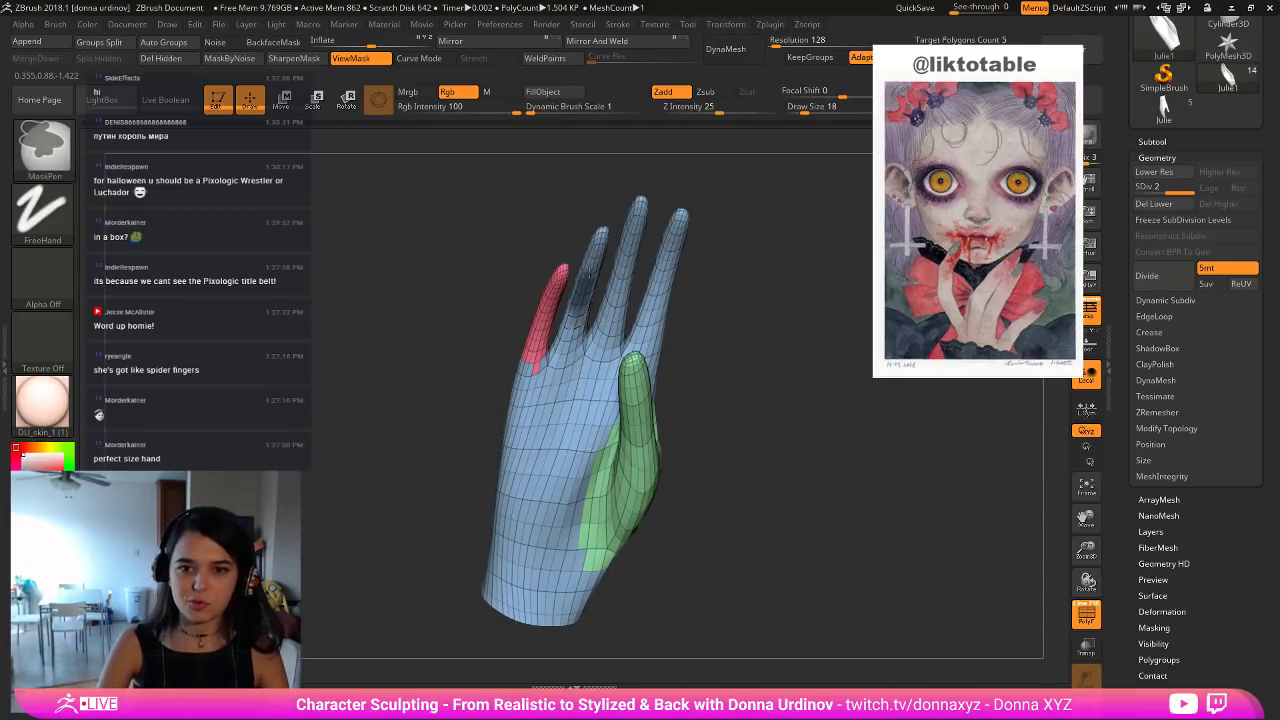
left_click(43, 145)
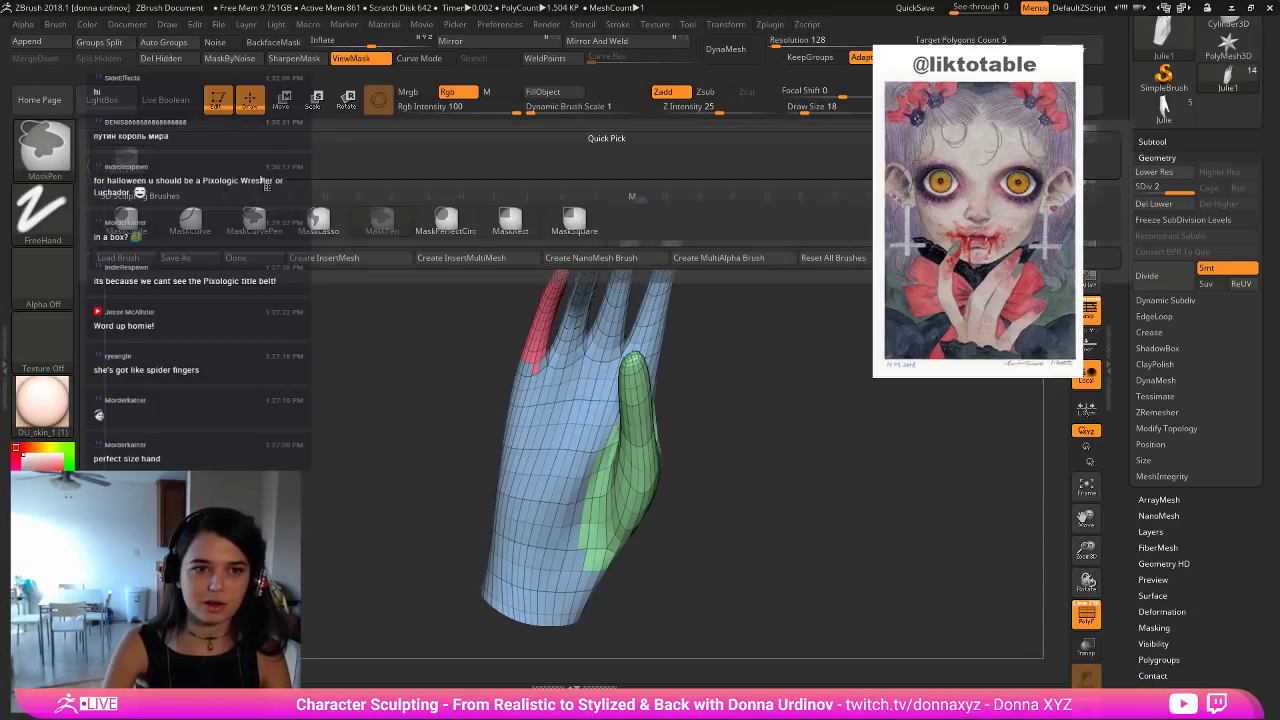
left_click(320, 222)
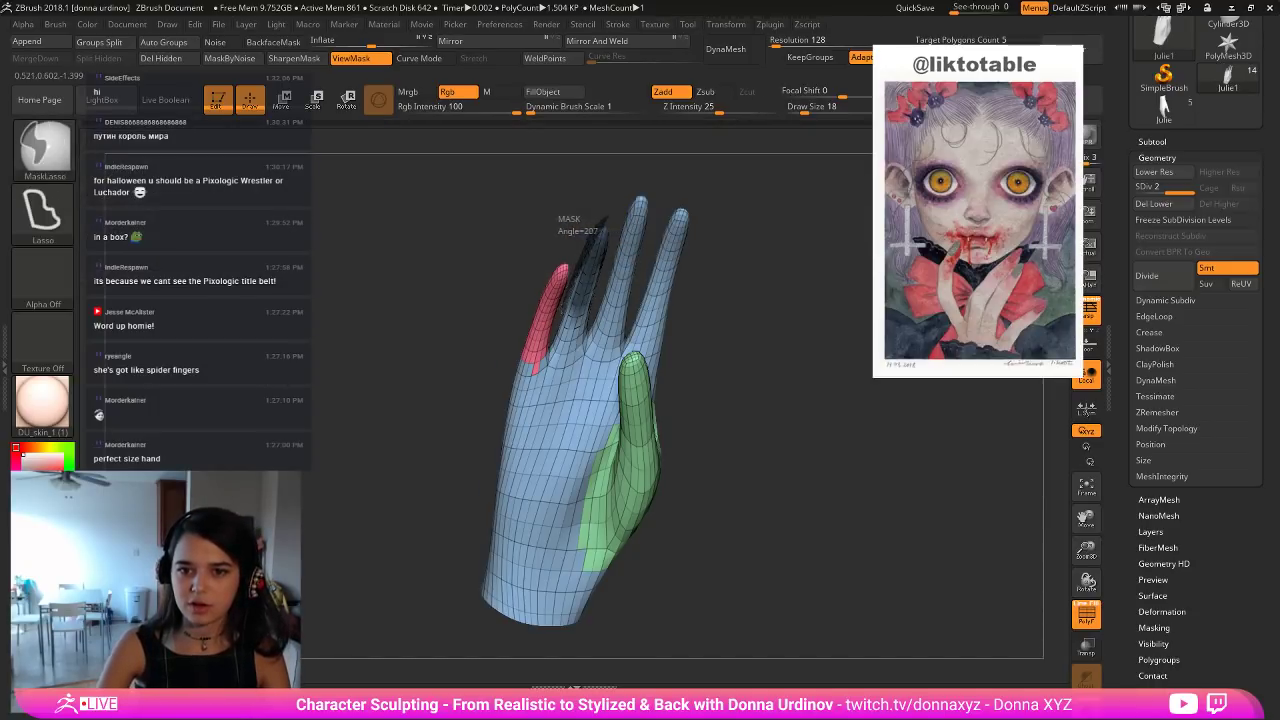
mouse_move(574, 302)
left_mouse_down("ctrl")
mouse_move(556, 350)
mouse_move(602, 292)
left_mouse_up("ctrl")
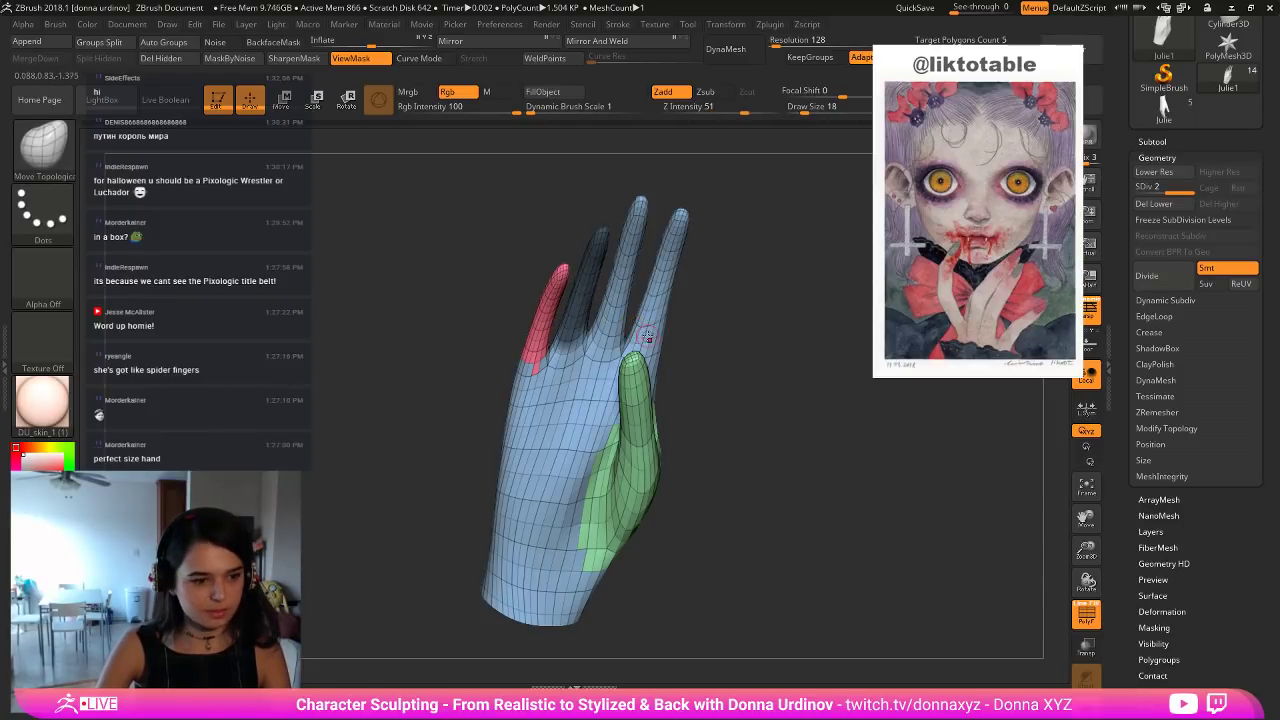
Refine the ring finger's mask around its base from the back of the hand and make it its own polygroup.
mouse_move(752, 285)
left_mouse_down()
mouse_move(720, 270)
mouse_move(771, 240)
mouse_move(765, 279)
mouse_move(748, 262)
mouse_move(710, 266)
left_mouse_up()
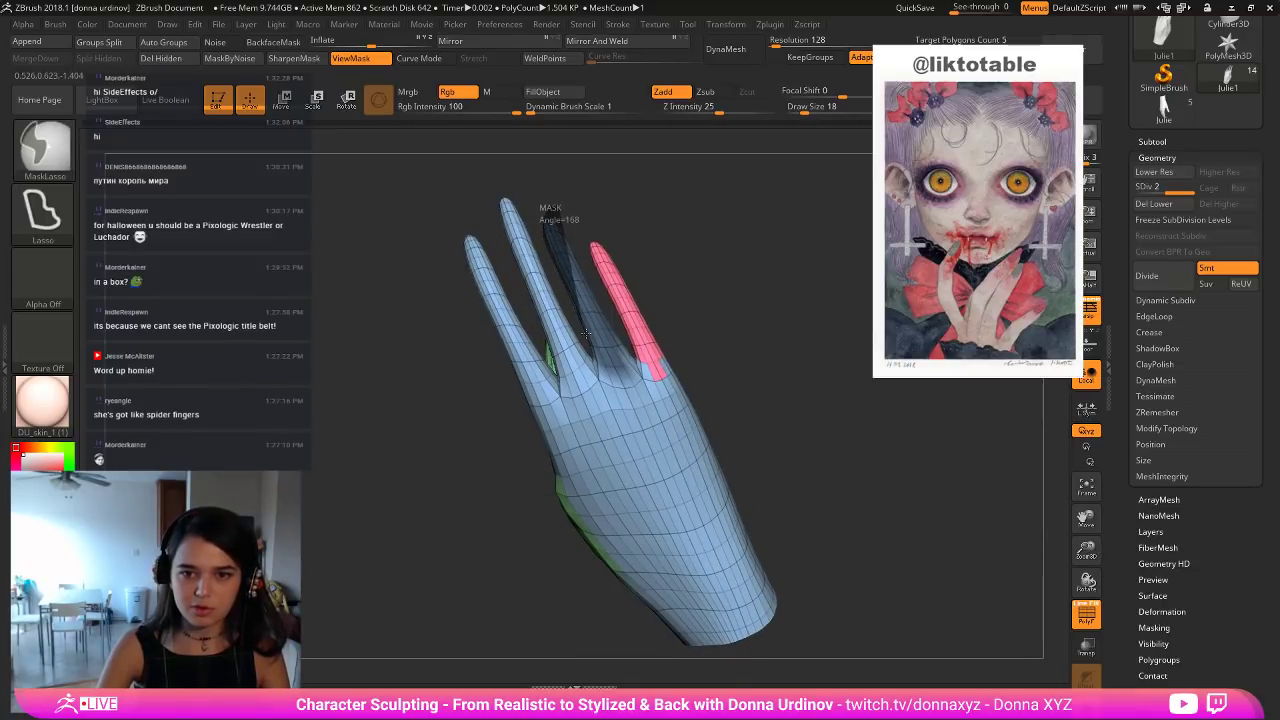
left_click_drag(586, 332, 606, 346, "ctrl")
left_click_drag(571, 302, 590, 330, "ctrl")
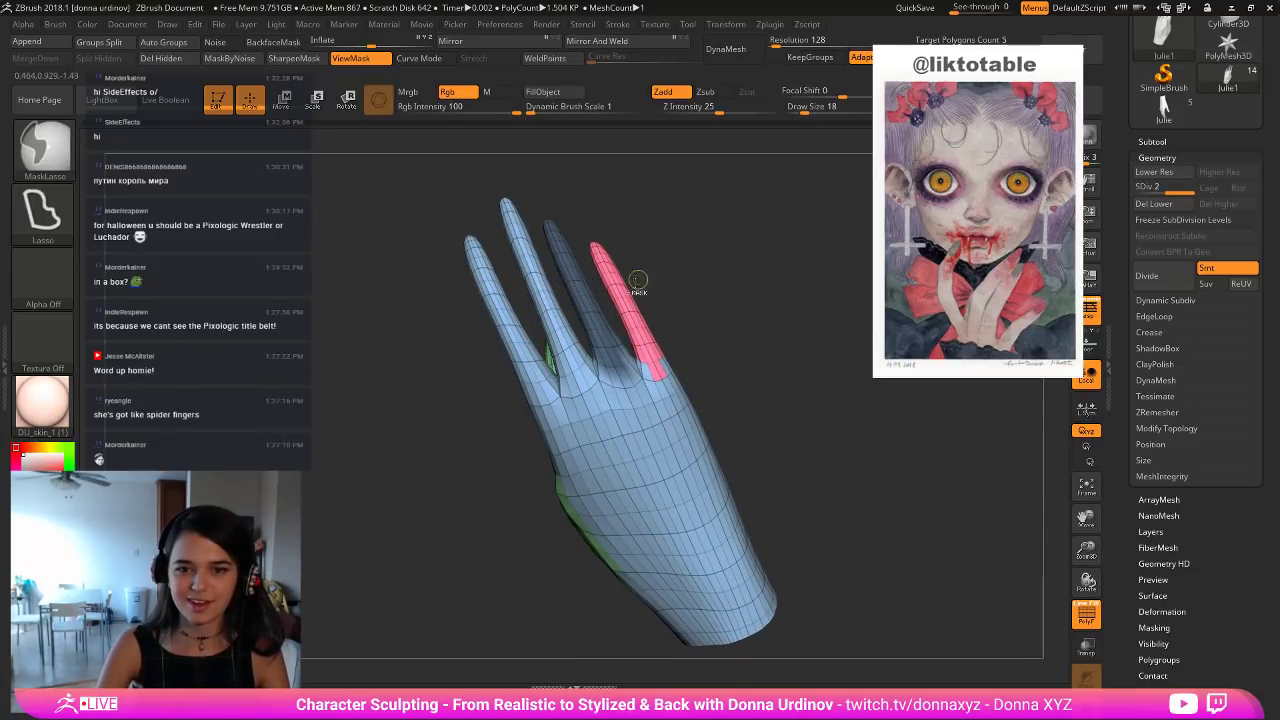
mouse_move(672, 232)
left_mouse_down()
mouse_move(678, 220)
mouse_move(662, 266)
left_mouse_up()
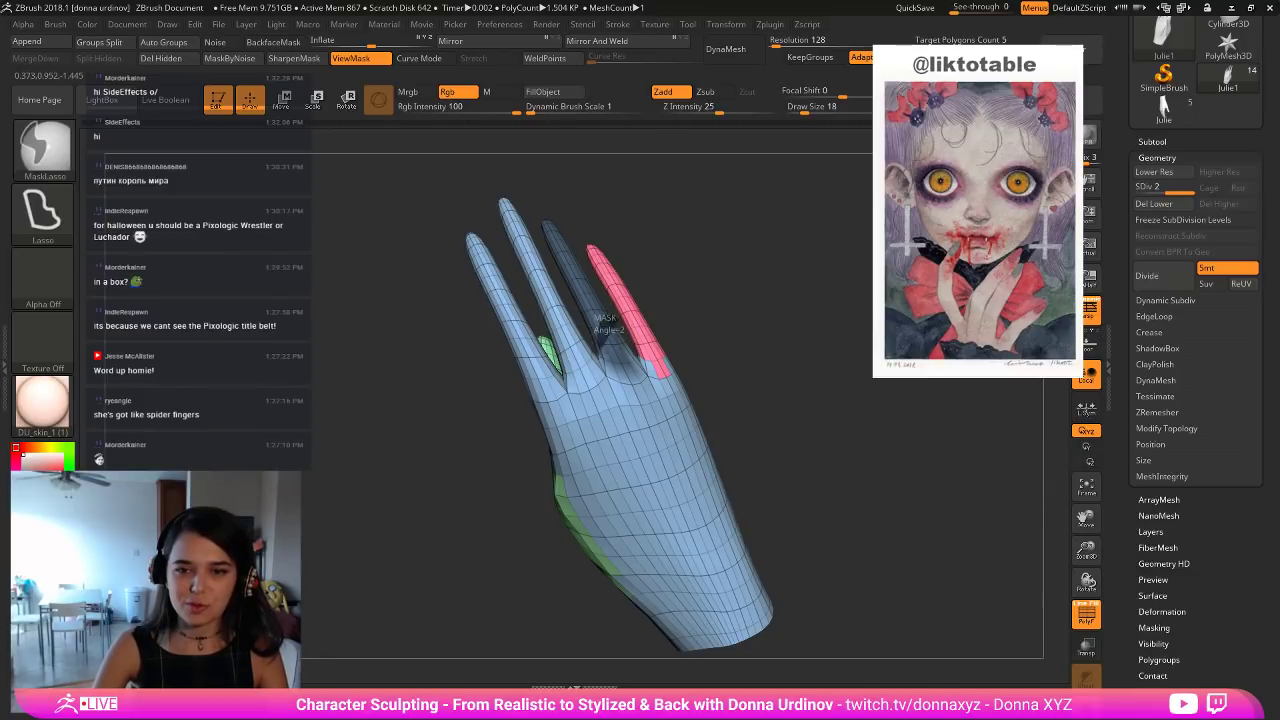
left_click(618, 328, "ctrl")
mouse_move(703, 308)
left_mouse_down()
mouse_move(560, 300)
mouse_move(615, 300)
mouse_move(676, 346)
mouse_move(602, 362)
mouse_move(624, 338)
left_mouse_up()
key("ctrl+w")
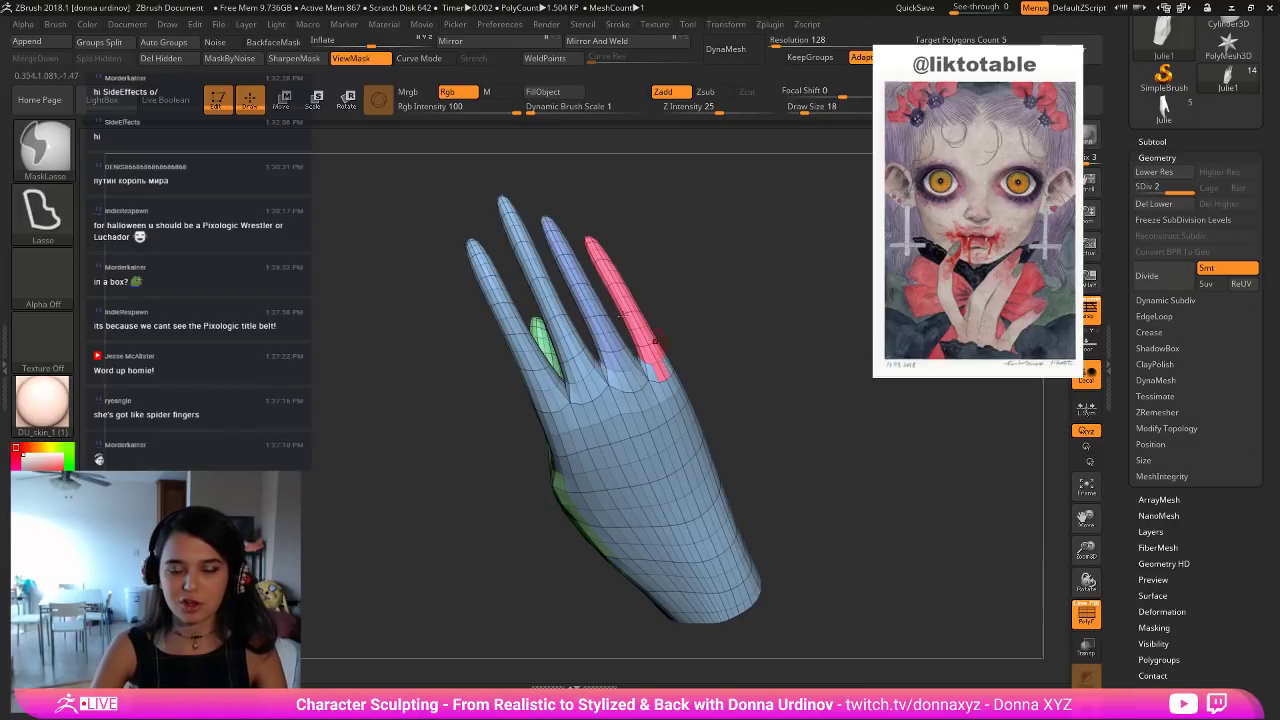
Lasso a mask around the middle finger and clean up its edge at the base on the palm side.
left_click_drag(635, 184, 628, 158)
mouse_move(520, 182)
left_mouse_down("ctrl")
mouse_move(493, 192)
mouse_move(523, 280)
mouse_move(548, 328)
mouse_move(584, 363)
mouse_move(592, 354)
left_mouse_up("ctrl")
left_click_drag(679, 220, 826, 194)
mouse_move(780, 328)
left_mouse_down()
mouse_move(710, 318)
mouse_move(671, 356)
mouse_move(699, 331)
left_mouse_up()
key("ctrl")
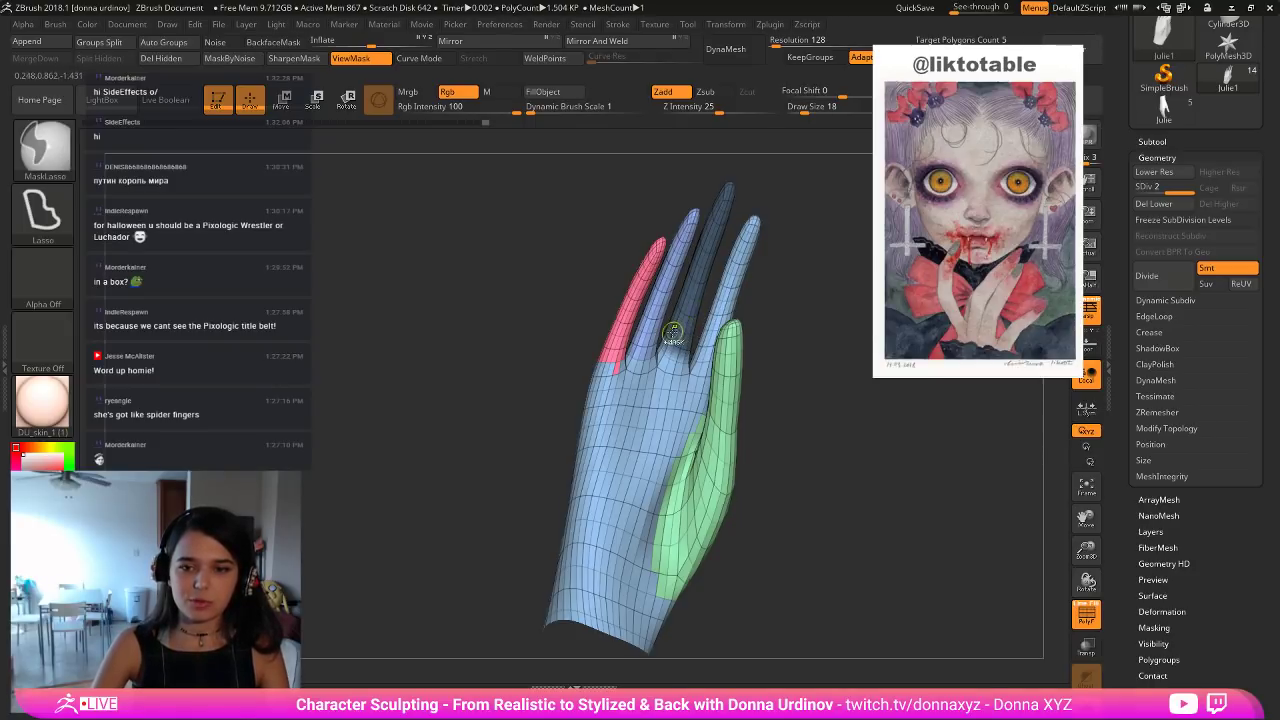
key("ctrl+w")
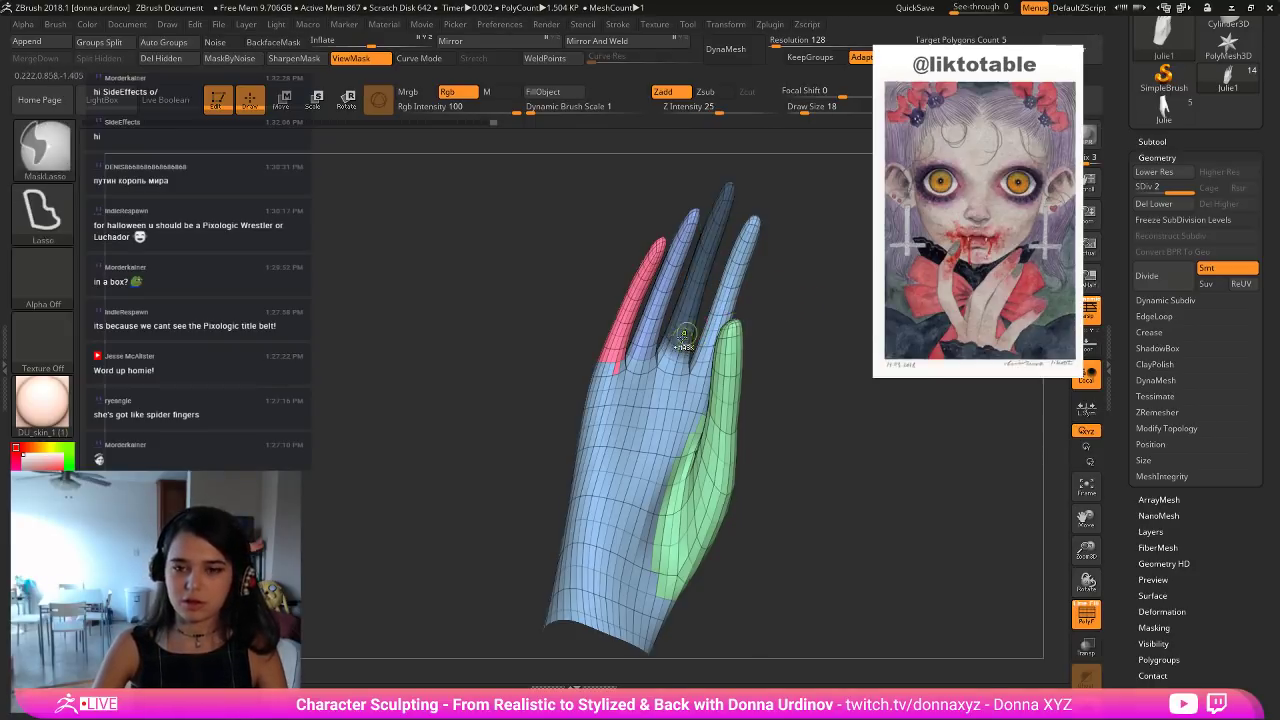
Finish the middle finger's mask on the back of the hand and turn it into its own polygroup.
left_click_drag(711, 257, 728, 320)
key("ctrl")
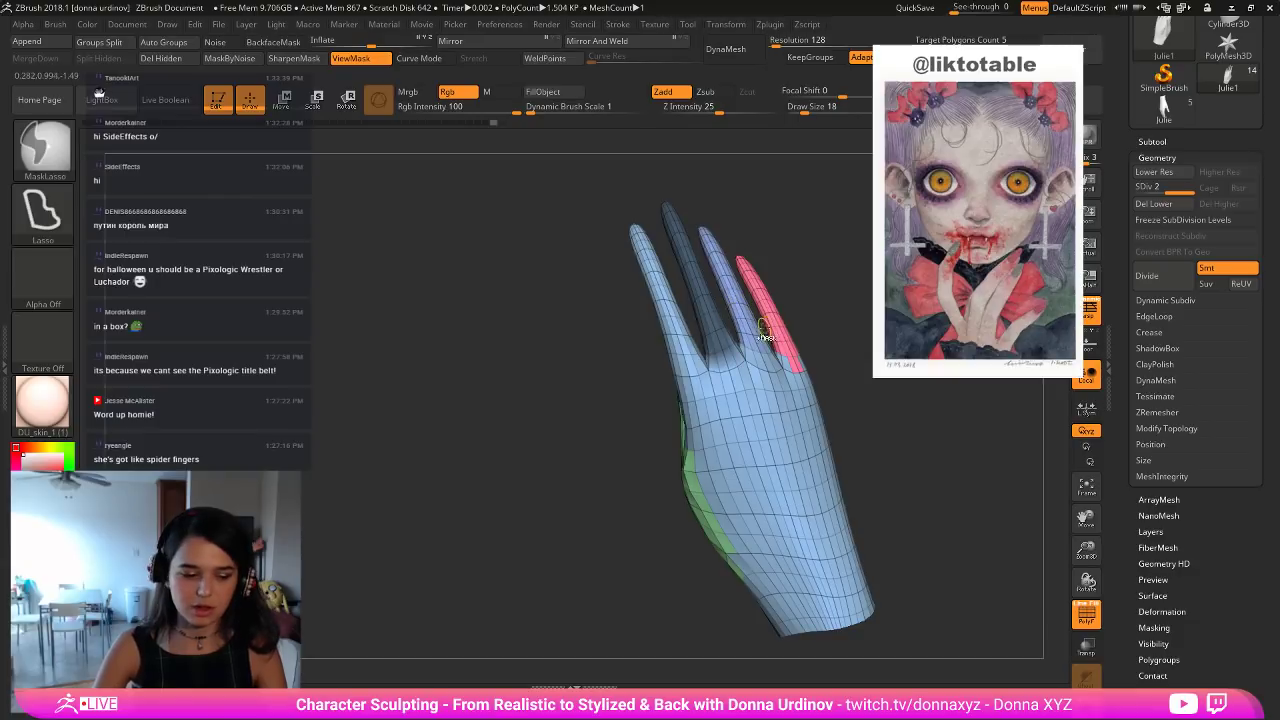
key("ctrl+shift+a")
key("ctrl+z")
left_click_drag(815, 259, 776, 262)
left_click_drag(780, 214, 772, 232)
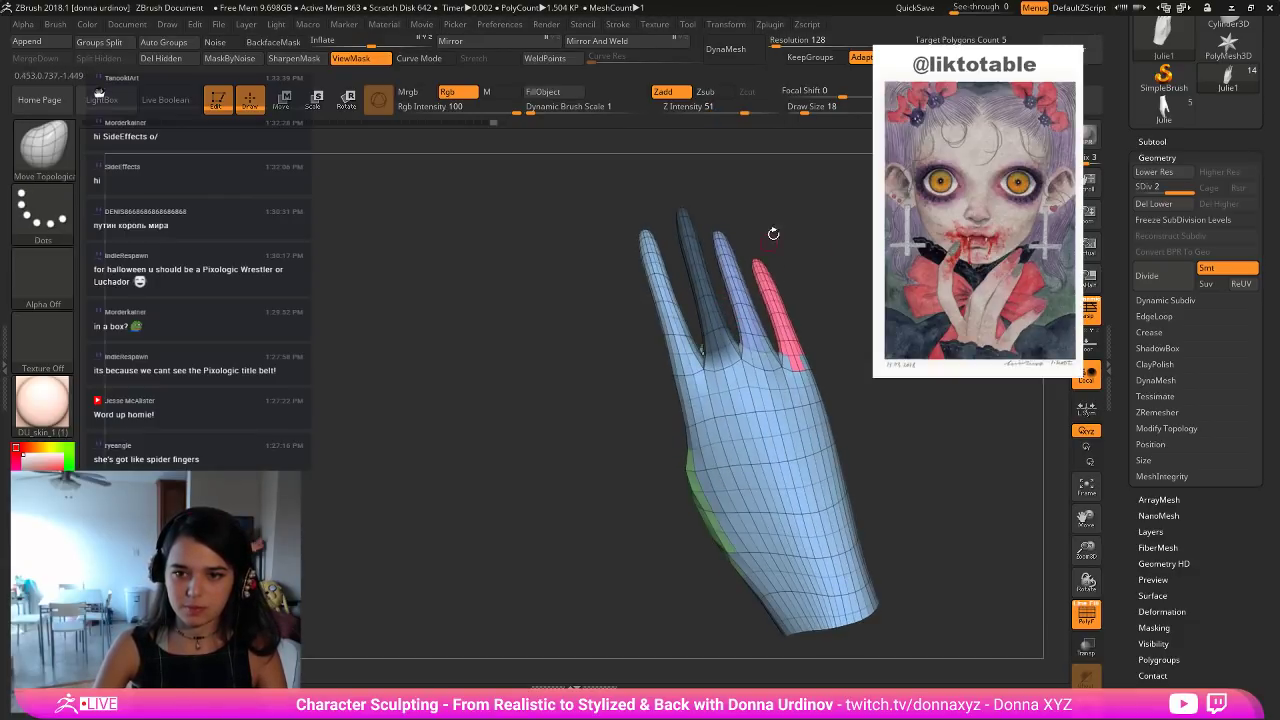
key("ctrl")
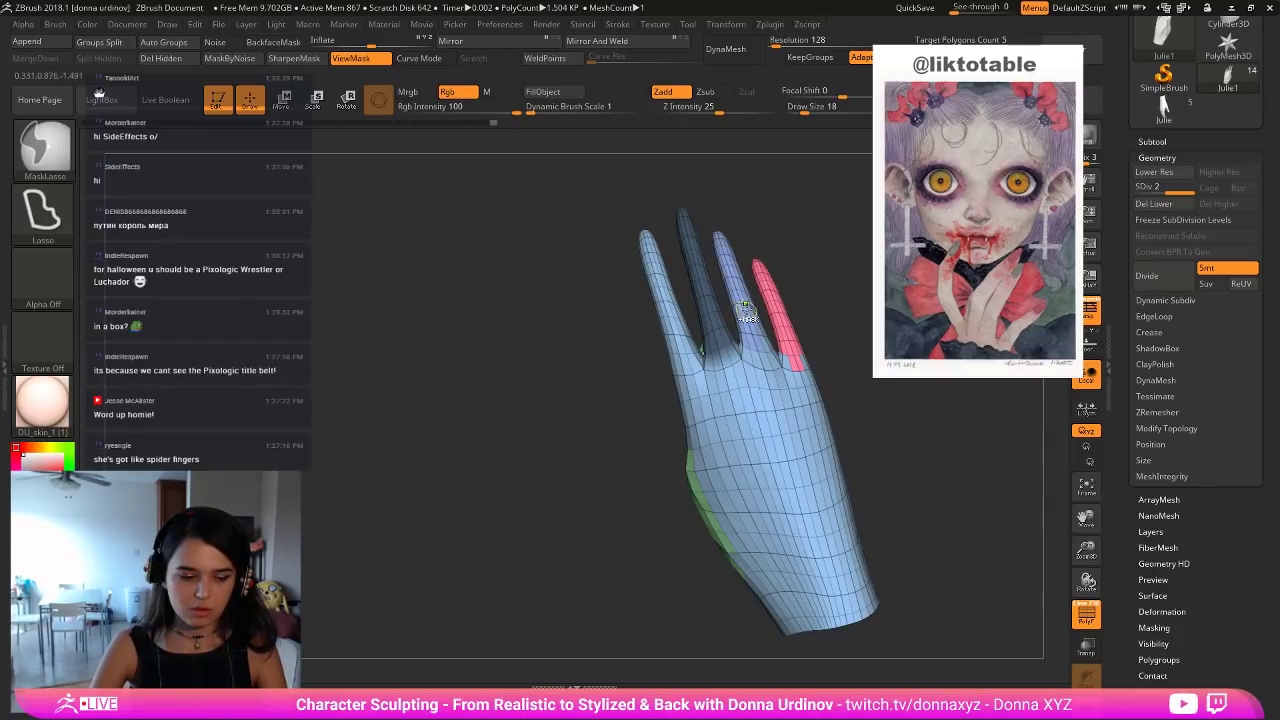
key("ctrl+w")
Lasso a mask around the index finger and trim it near the base on the palm side.
mouse_move(807, 213)
left_mouse_down()
mouse_move(940, 211)
mouse_move(771, 206)
left_mouse_up()
key("ctrl")
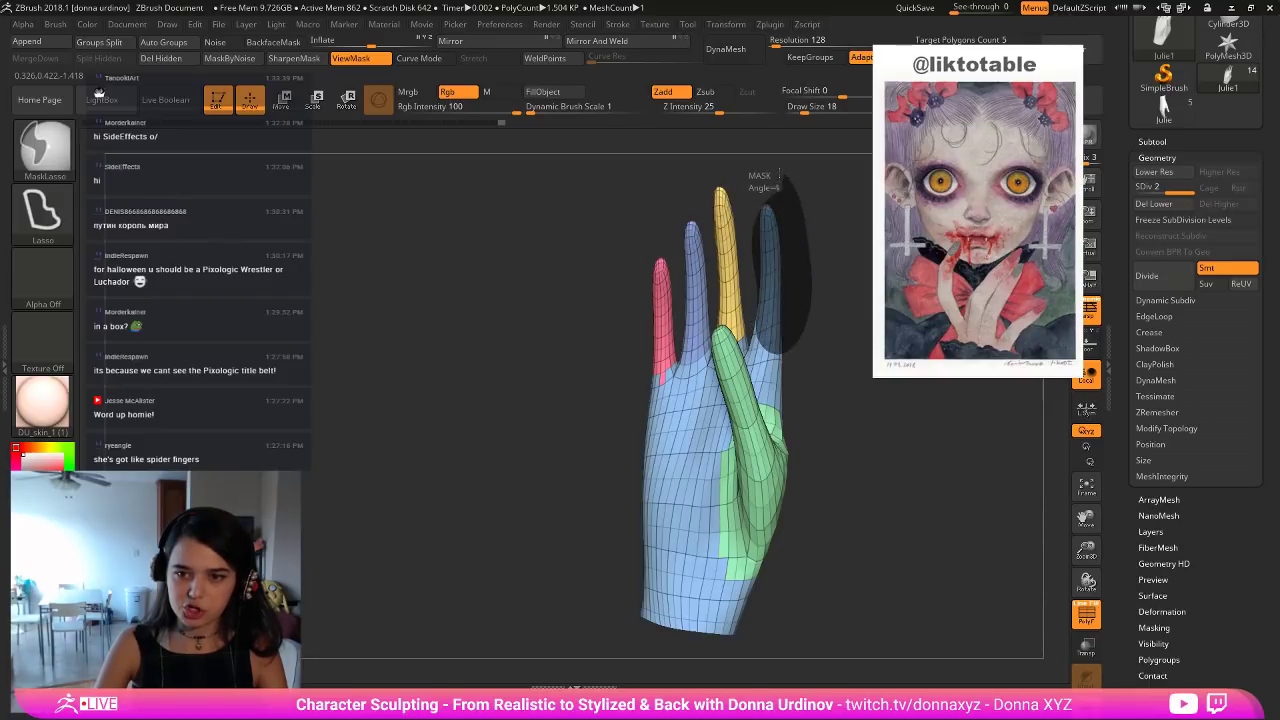
left_click_drag(817, 269, 709, 292)
key("ctrl")
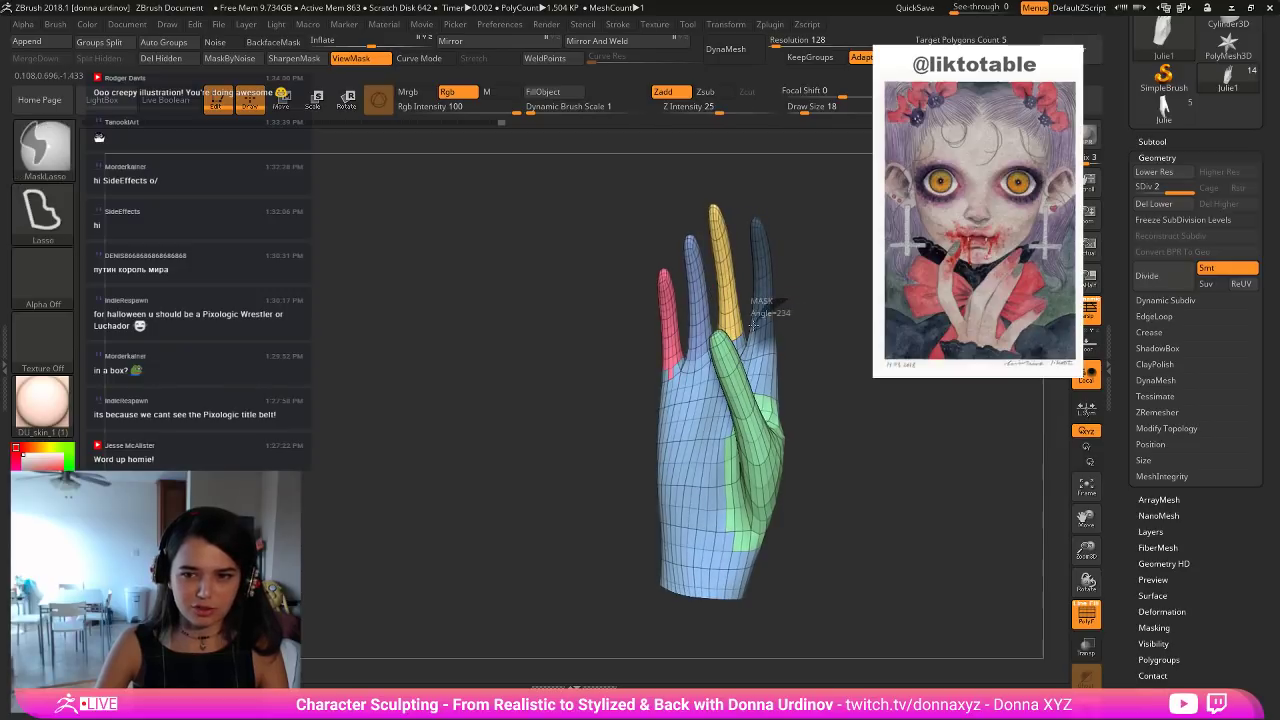
mouse_move(794, 334)
left_mouse_down()
mouse_move(828, 341)
mouse_move(829, 360)
mouse_move(738, 294)
left_mouse_up()
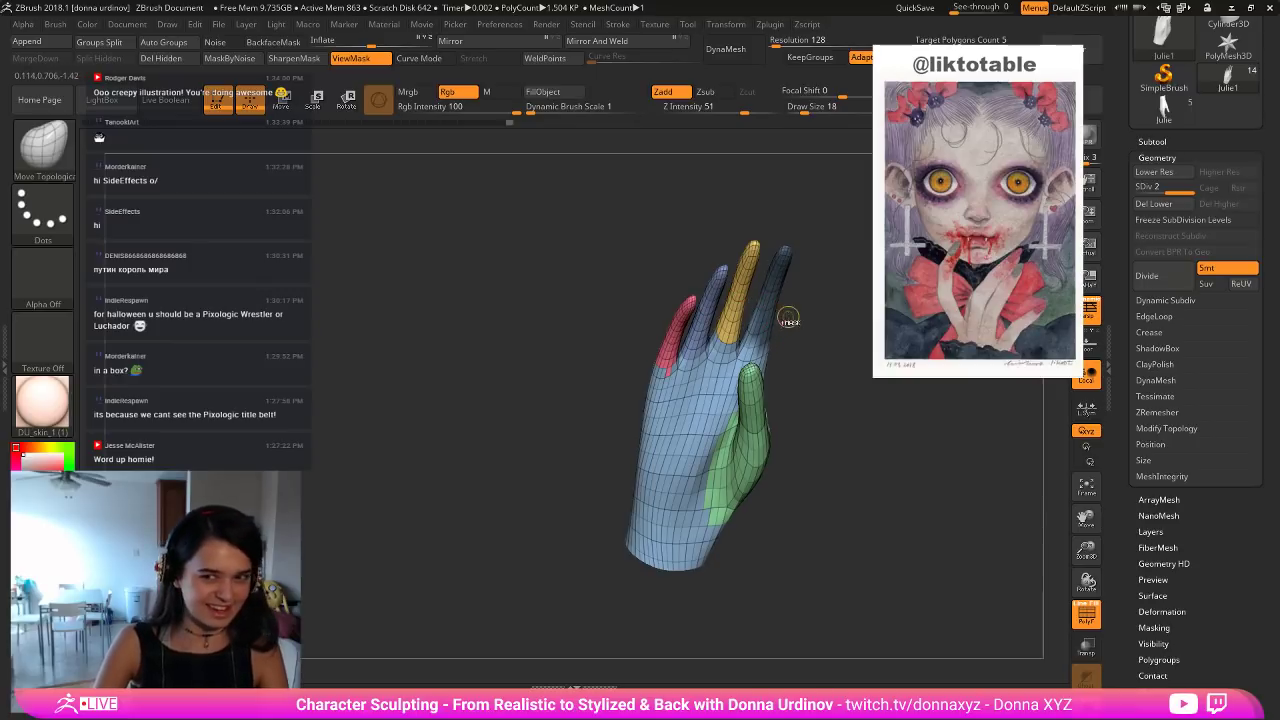
key("ctrl")
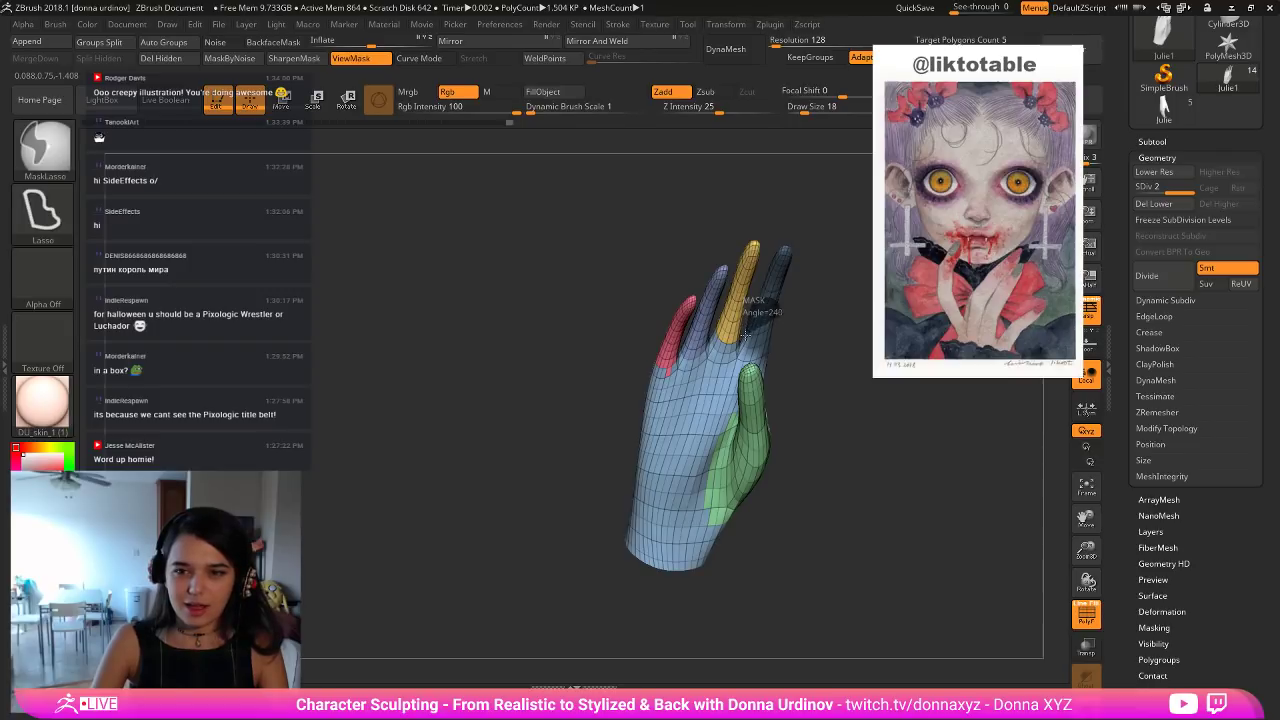
Complete the index finger's mask from the back of the hand and make the finger its own polygroup.
mouse_move(800, 319)
left_mouse_down()
mouse_move(722, 375)
mouse_move(646, 374)
left_mouse_up()
key("ctrl+z")
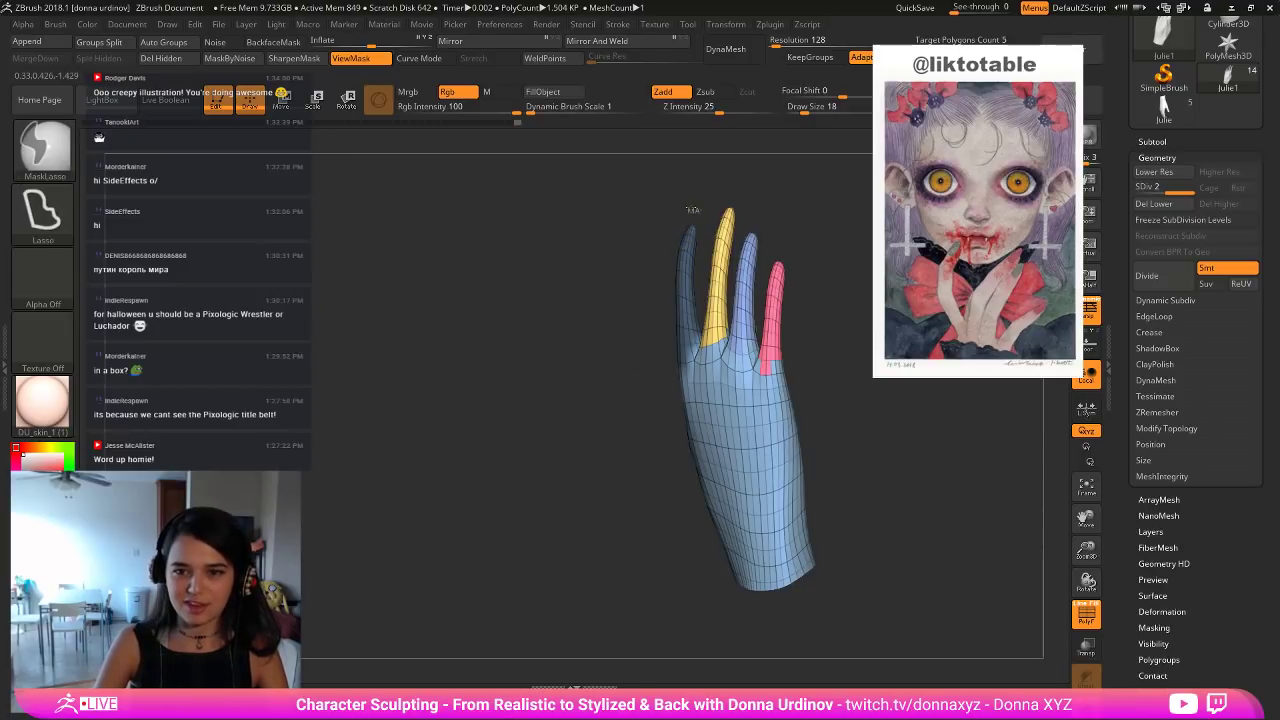
left_click_drag(693, 210, 703, 211, "ctrl")
key("ctrl+w")
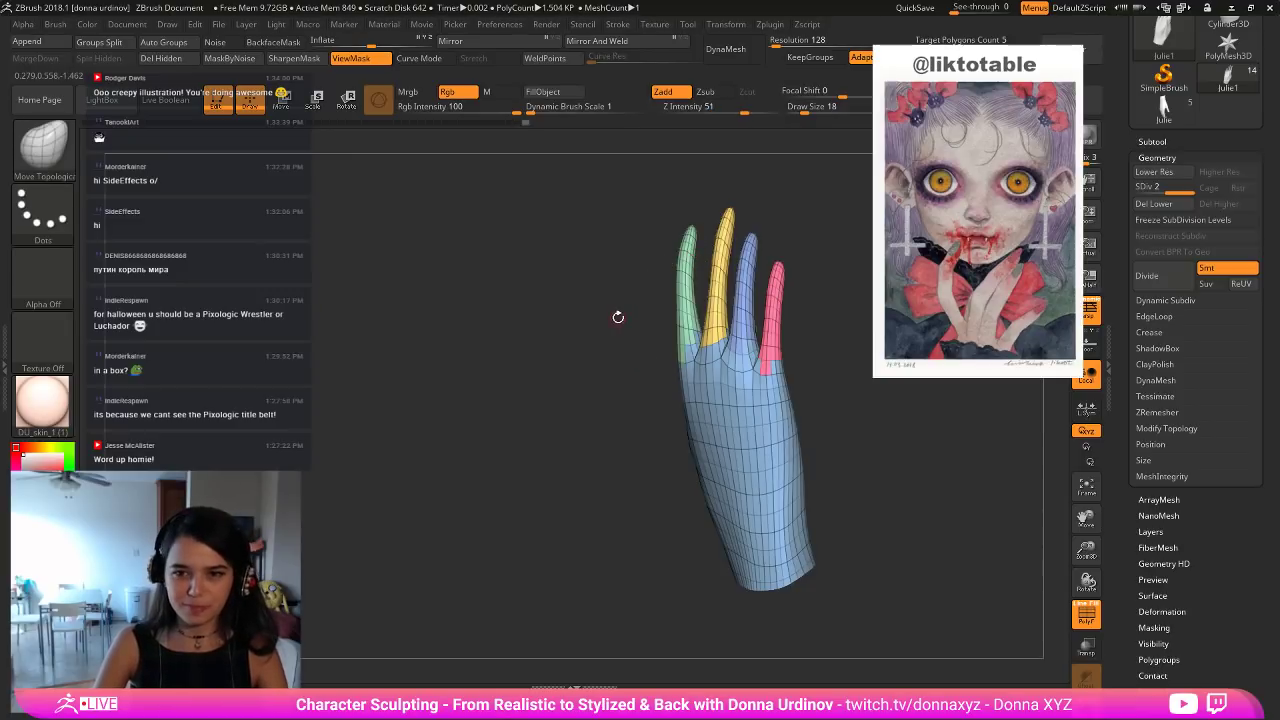
Extend the index finger's mask around its base on the back of the hand and regroup it as its own polygroup.
mouse_move(618, 317)
left_mouse_down()
mouse_move(638, 320)
mouse_move(618, 382)
mouse_move(651, 366)
mouse_move(642, 309)
mouse_move(693, 338)
mouse_move(706, 282)
left_mouse_up()
key("ctrl")
key("ctrl+w")
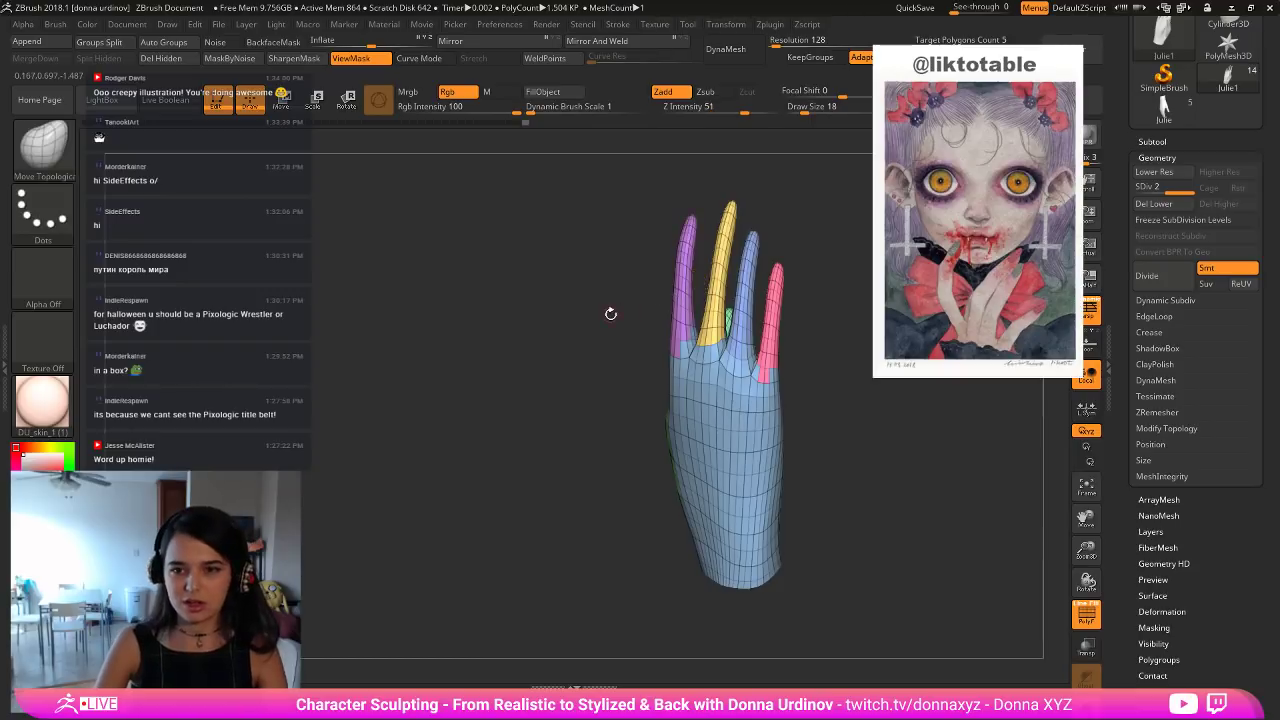
mouse_move(634, 314)
left_mouse_down()
mouse_move(543, 289)
mouse_move(592, 228)
mouse_move(685, 305)
mouse_move(620, 343)
mouse_move(636, 404)
mouse_move(622, 400)
mouse_move(628, 434)
left_mouse_up()
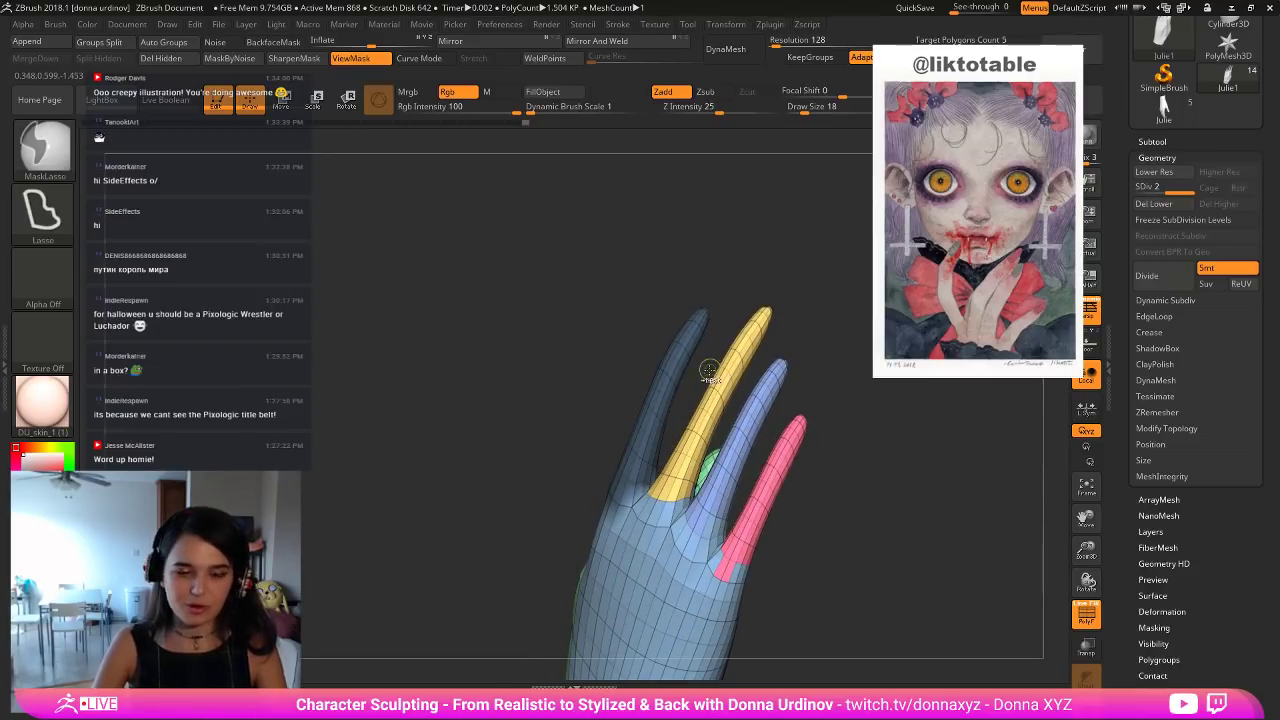
key("ctrl+w")
Lasso the missed faces at the index finger's base on the palm side and regroup the finger as one polygroup.
left_click_drag(661, 257, 572, 258)
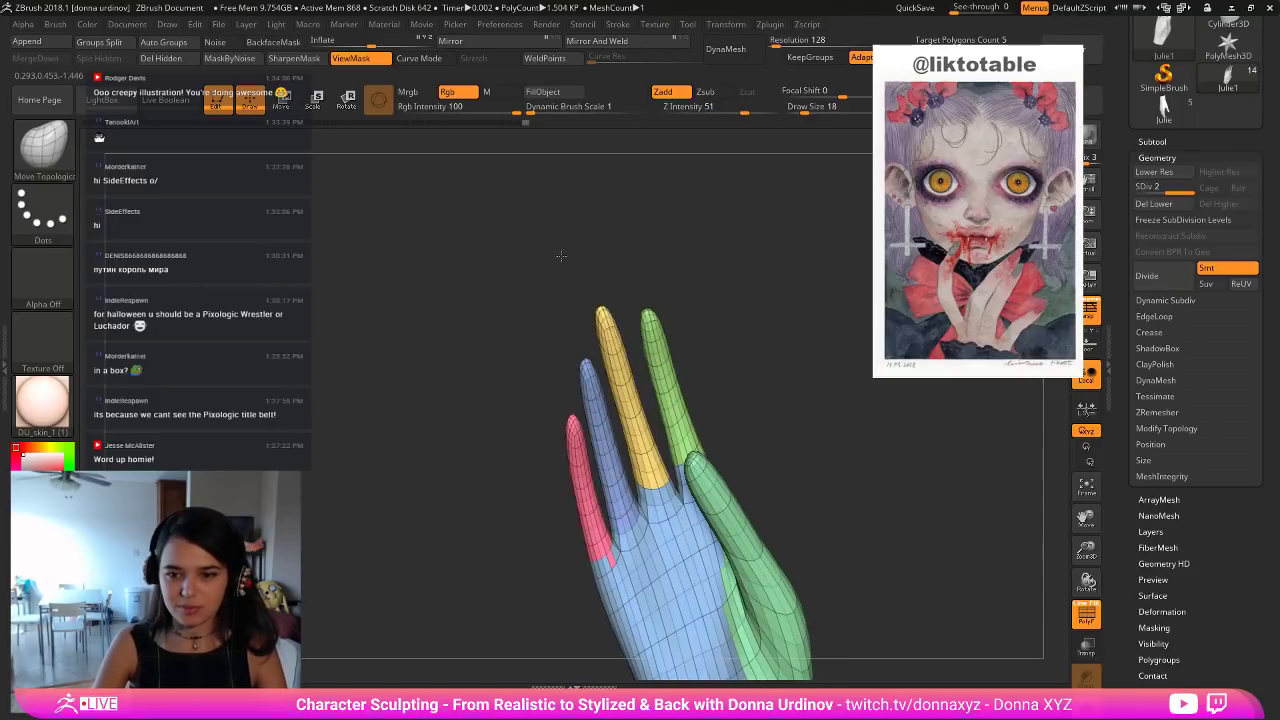
left_click_drag(732, 266, 740, 302)
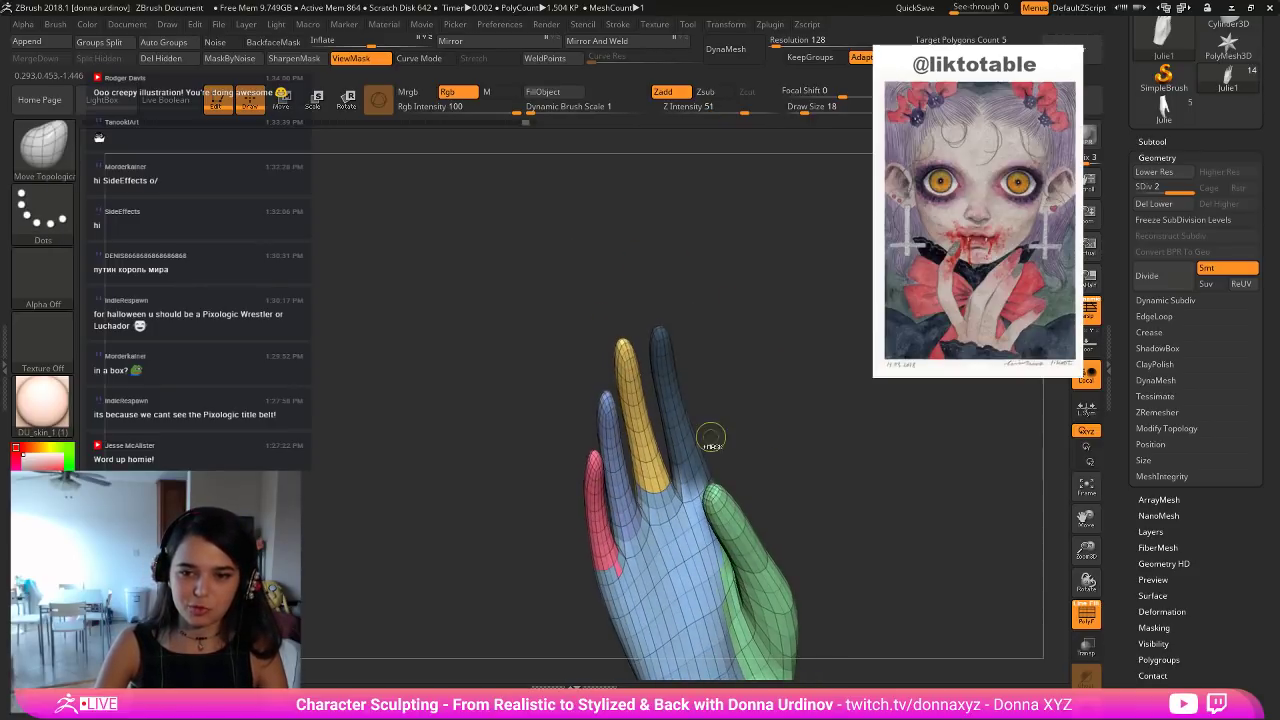
key("ctrl")
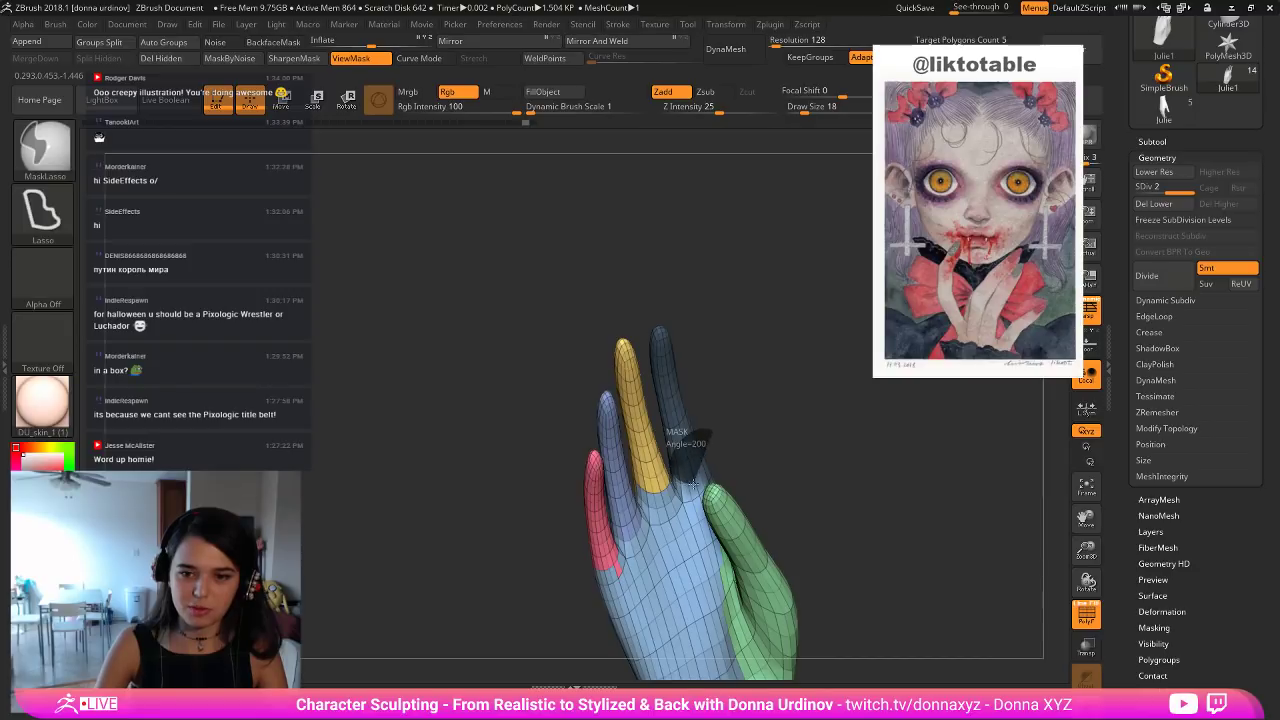
left_click_drag(717, 440, 711, 454, "ctrl")
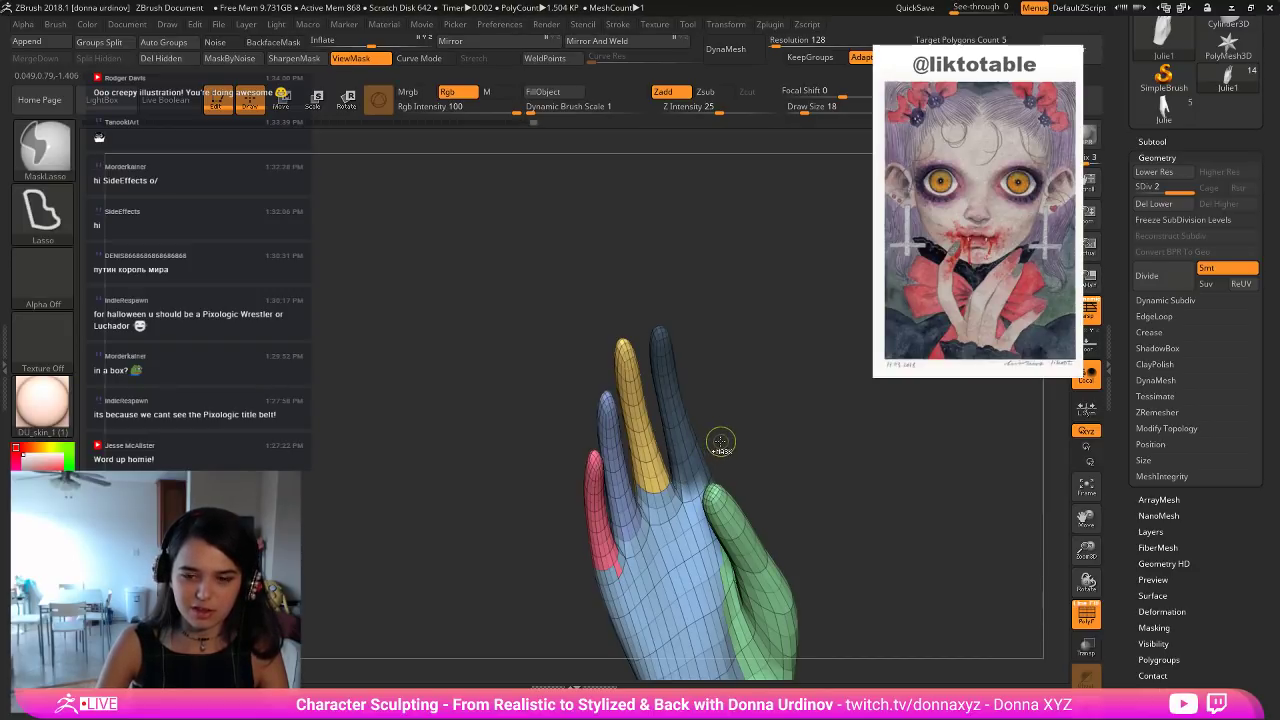
mouse_move(719, 444)
left_mouse_down()
mouse_move(723, 420)
mouse_move(766, 380)
mouse_move(840, 348)
mouse_move(765, 308)
mouse_move(756, 344)
mouse_move(796, 311)
mouse_move(736, 319)
mouse_move(788, 342)
mouse_move(768, 304)
mouse_move(753, 312)
mouse_move(797, 334)
mouse_move(857, 431)
left_mouse_up()
Reshape the thumb-side edge of the hand near the wrist with an enlarged Move Topological brush.
key("b")
key("m")
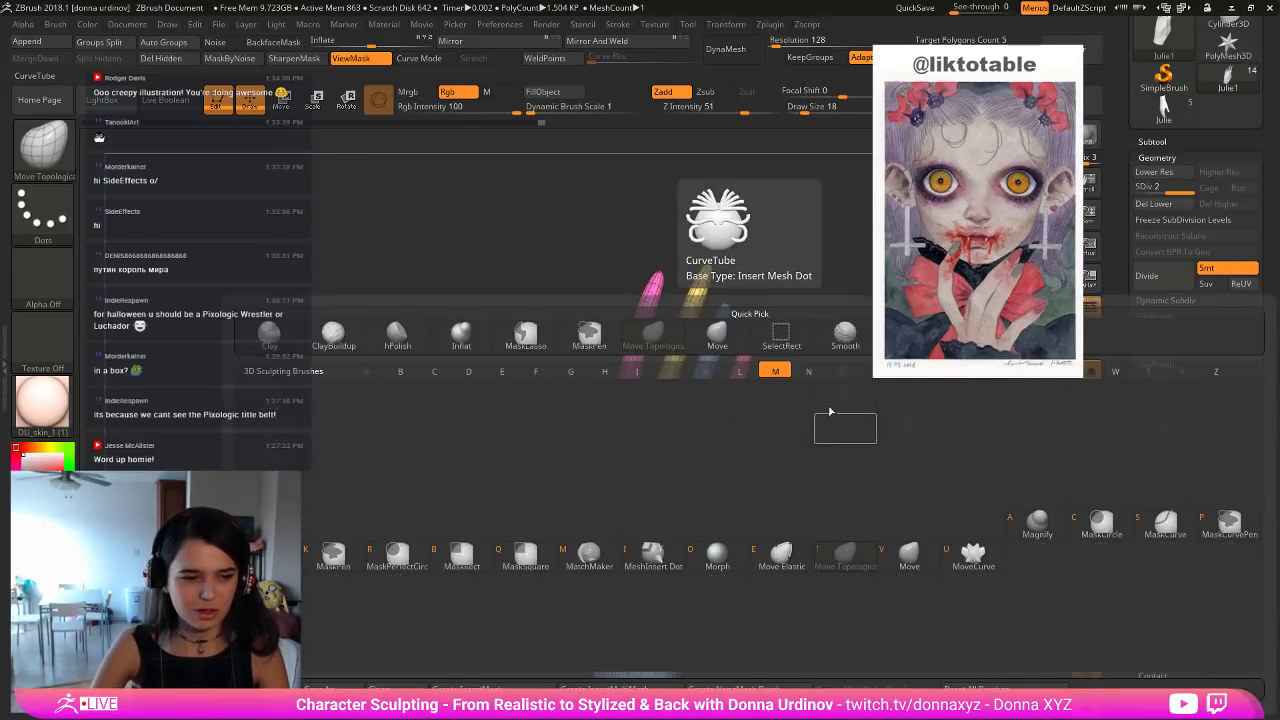
key("t")
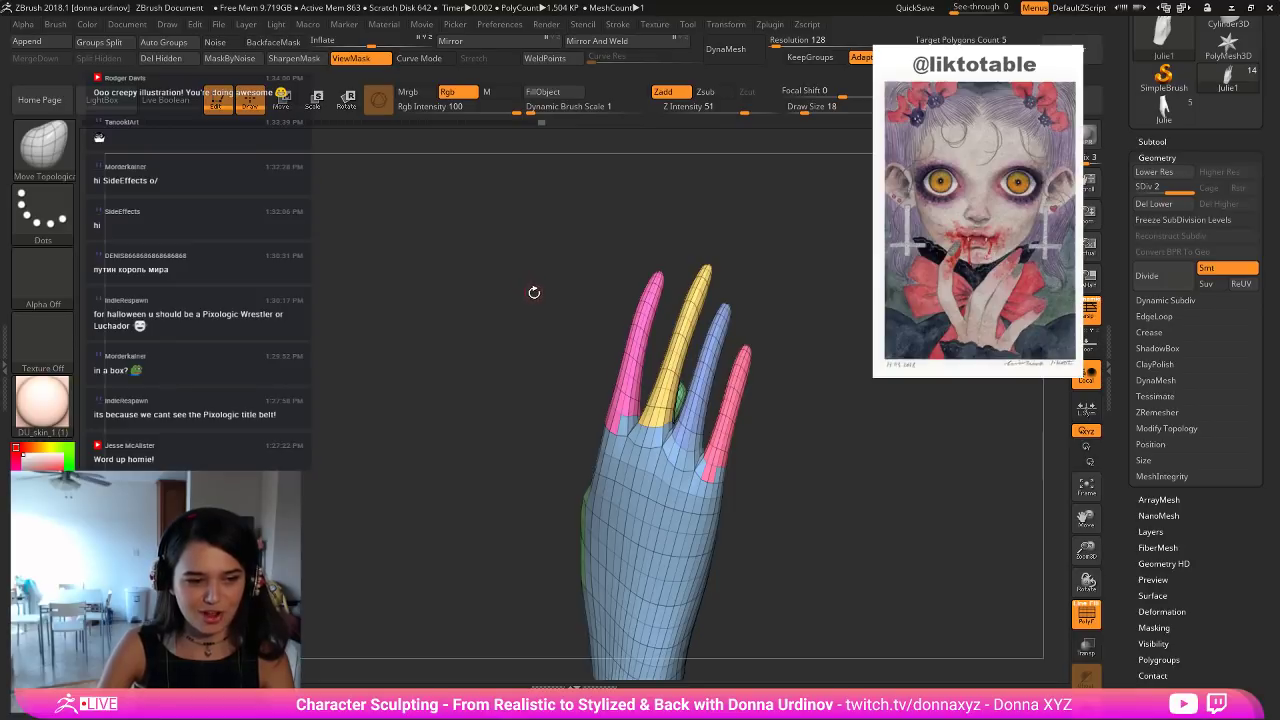
left_click_drag(534, 292, 561, 382)
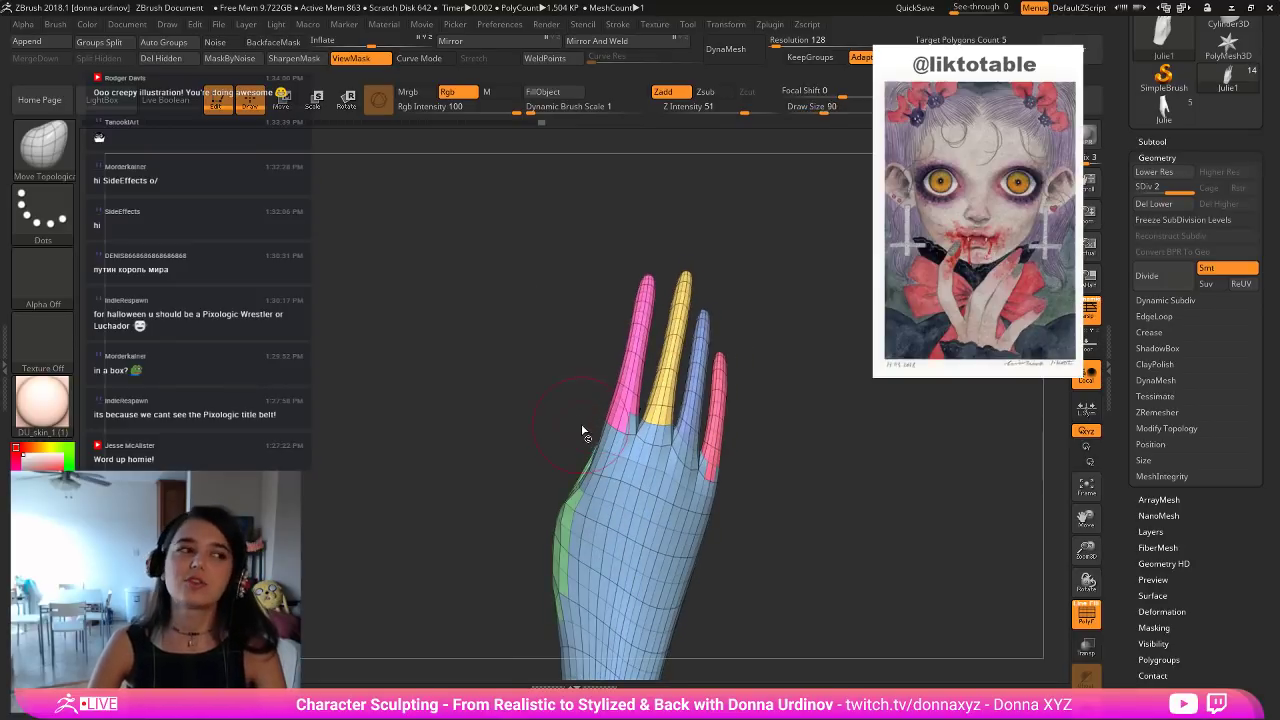
key("]")
left_click_drag(564, 515, 584, 513)
left_click_drag(740, 510, 800, 391)
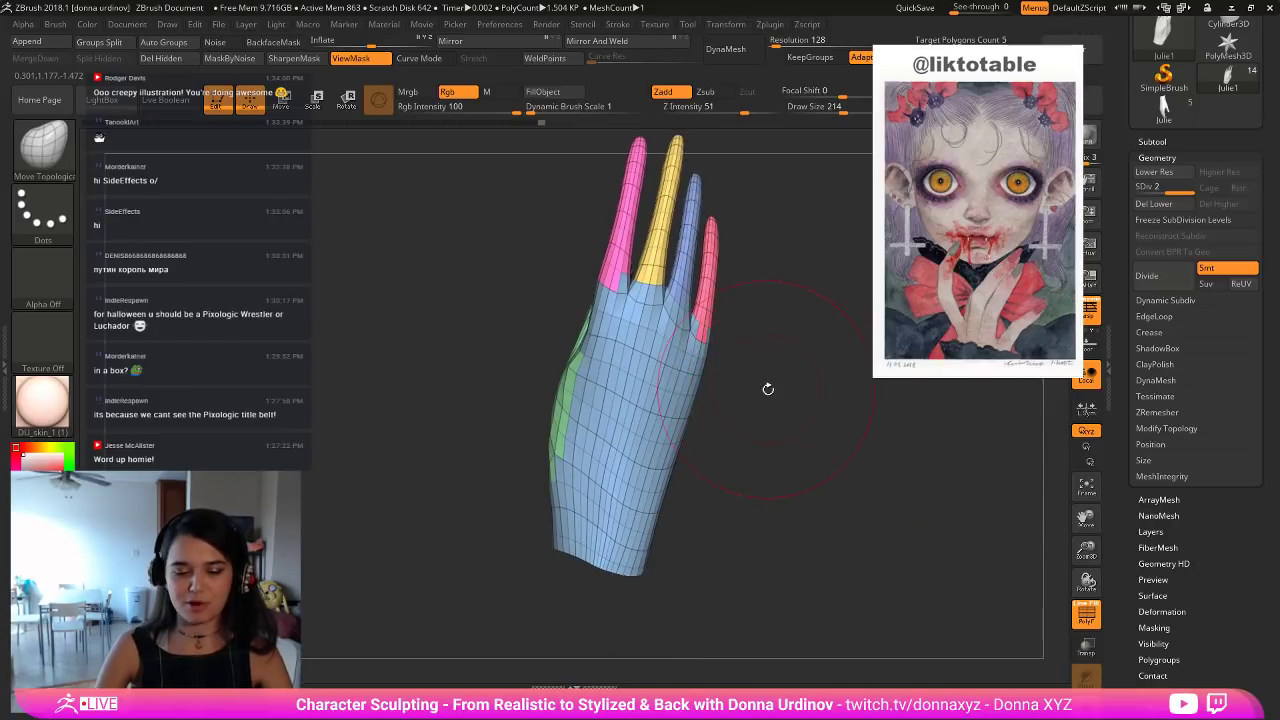
Adjust the contour below the index finger and around the thumb base with Move Topological at draw size 82.
key("bracketleft")
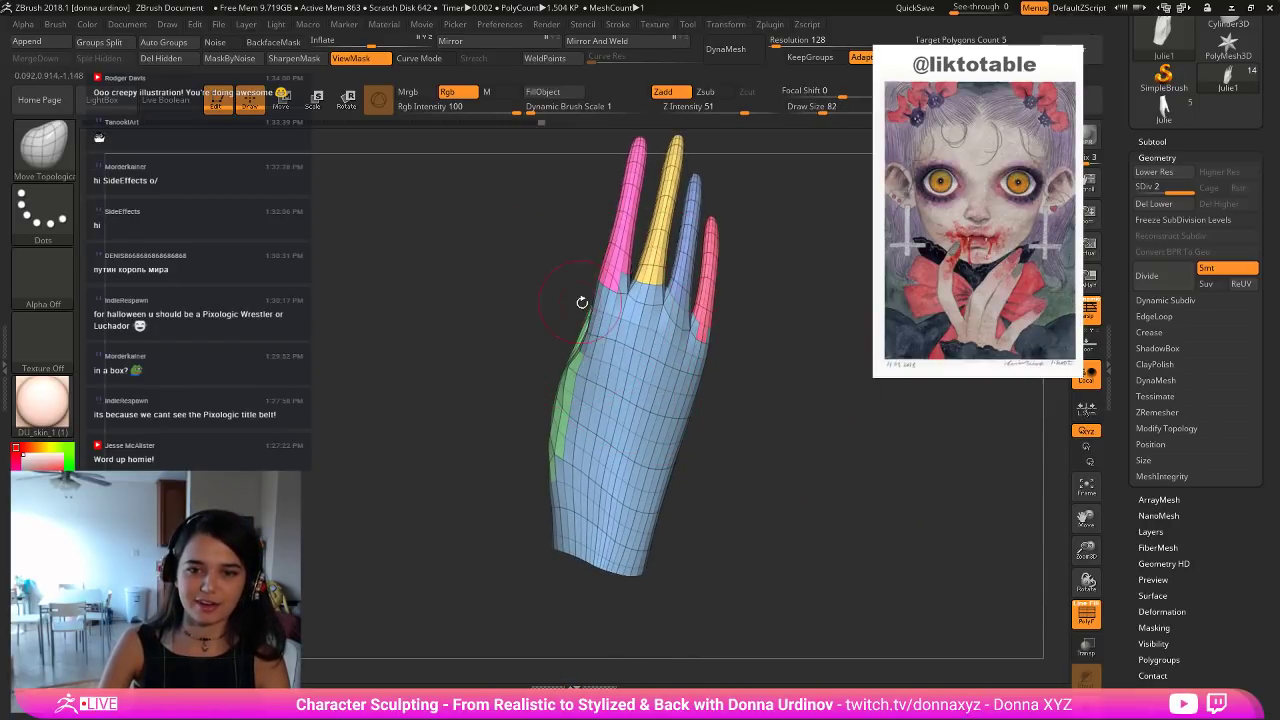
key("bracketleft")
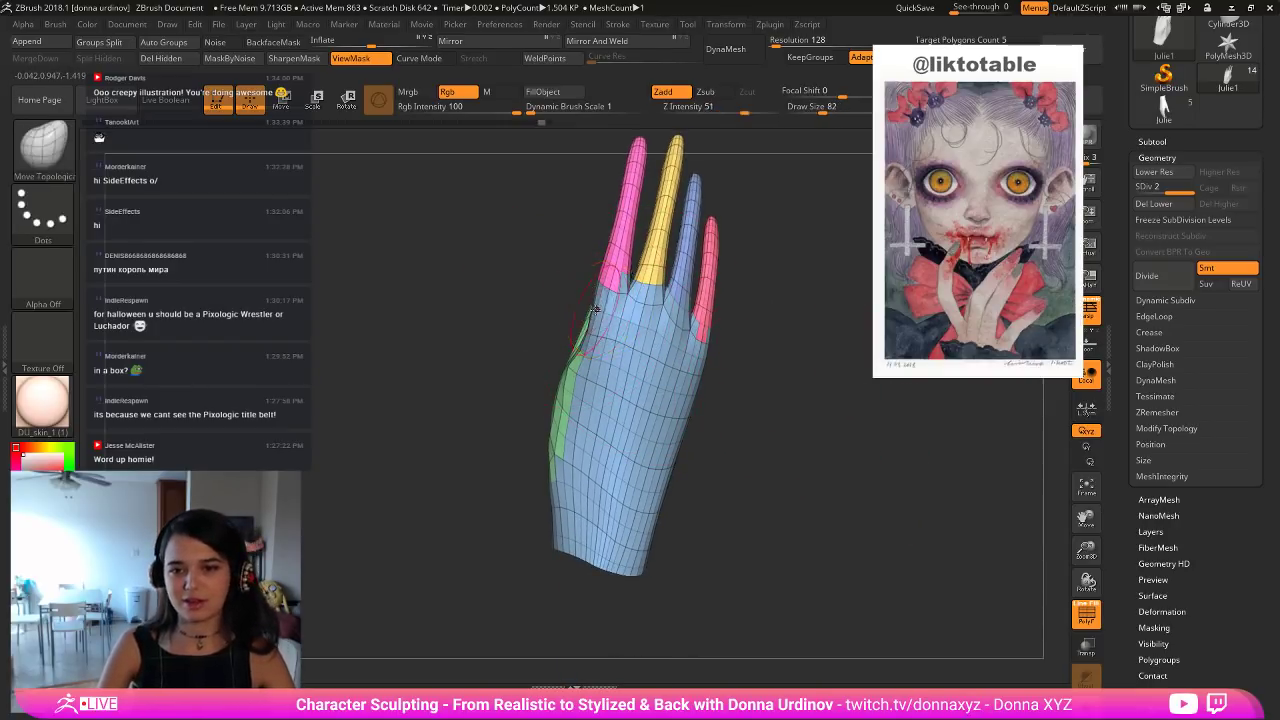
mouse_move(604, 306)
left_mouse_down()
mouse_move(549, 417)
mouse_move(549, 517)
mouse_move(565, 465)
mouse_move(623, 434)
mouse_move(599, 418)
left_mouse_up()
left_click_drag(524, 431, 489, 384)
left_click_drag(509, 468, 508, 436)
mouse_move(580, 386)
left_mouse_down()
mouse_move(557, 400)
mouse_move(537, 392)
left_mouse_up()
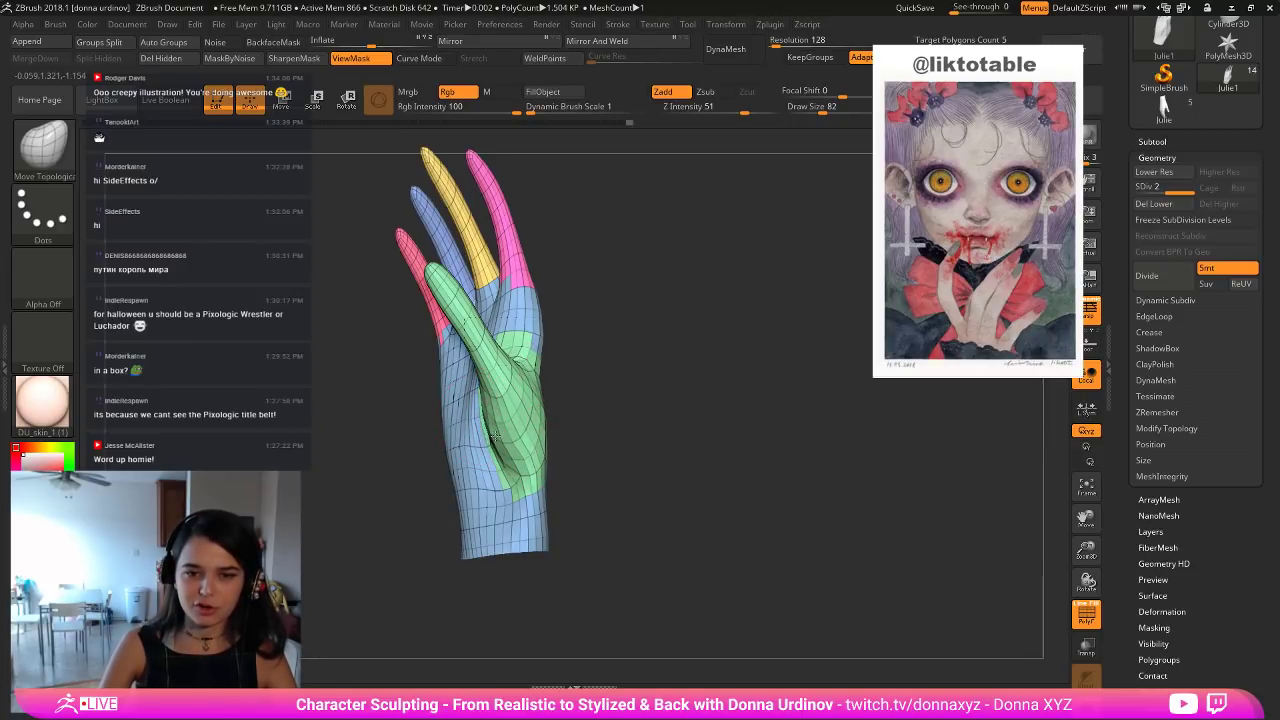
left_click_drag(612, 392, 628, 388)
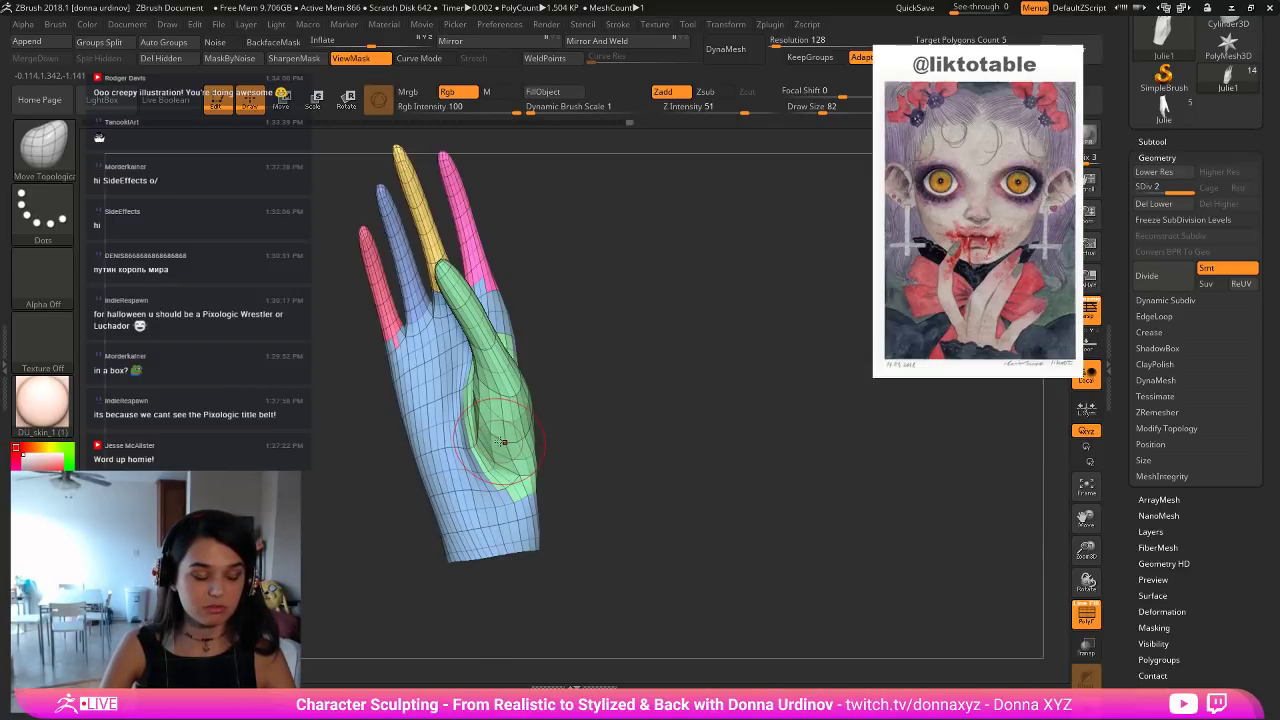
Smooth the base of the thumb where it meets the palm.
key("shift")
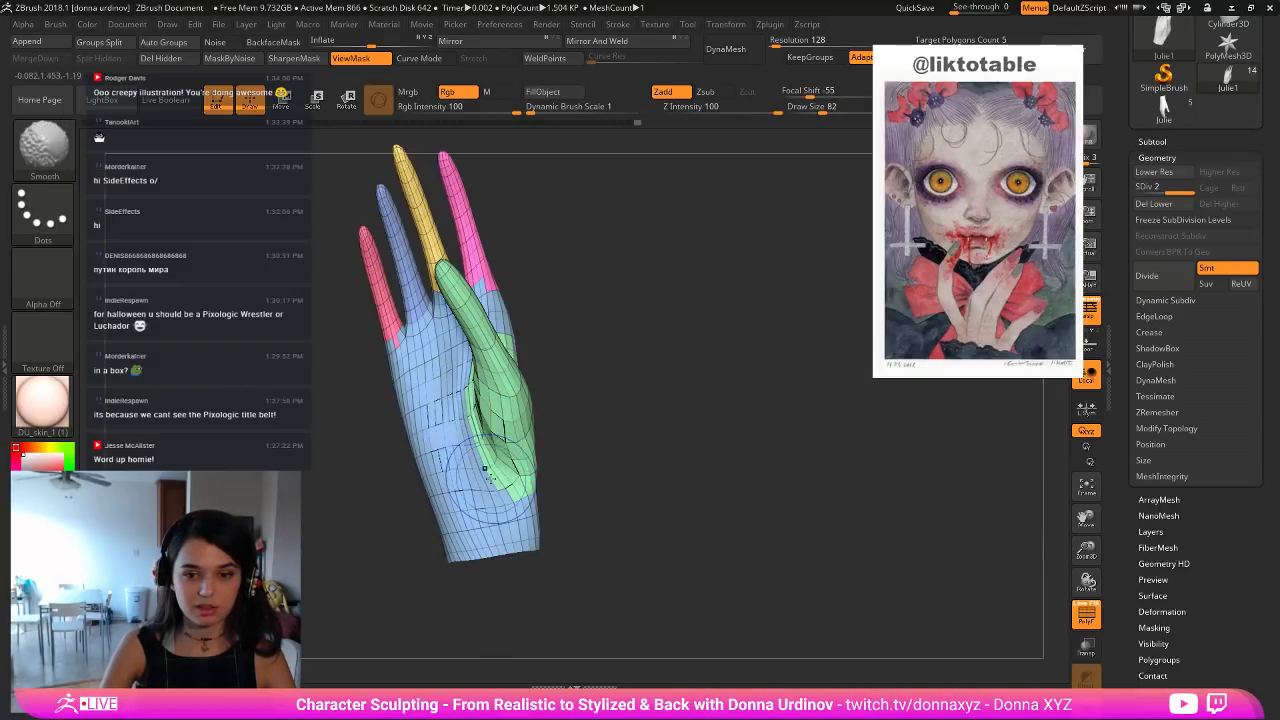
left_click_drag(498, 474, 506, 462, "shift")
left_click_drag(608, 414, 629, 413)
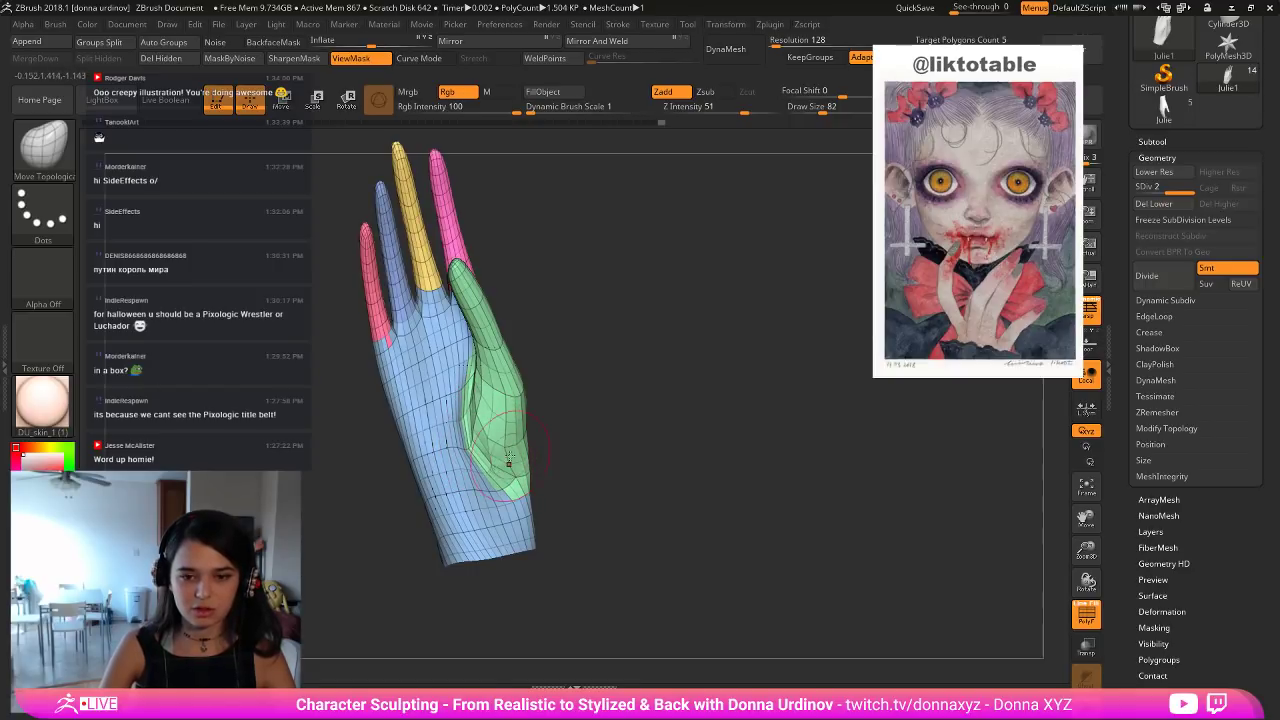
right_click_drag(509, 461, 546, 444)
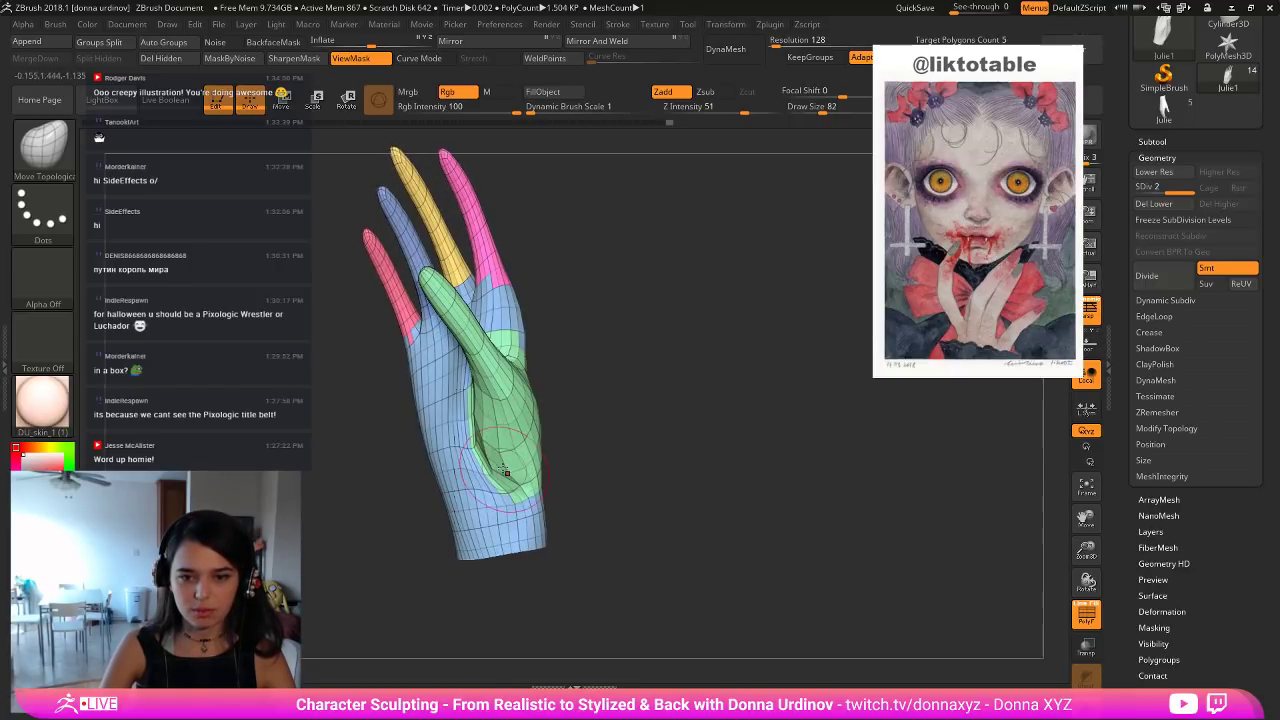
key("shift")
mouse_move(613, 415)
left_mouse_down()
mouse_move(530, 424)
mouse_move(626, 434)
left_mouse_up()
Adjust the little-finger side of the wrist at draw size 146 and smooth the back of the hand.
key("]")
left_click_drag(588, 539, 578, 532)
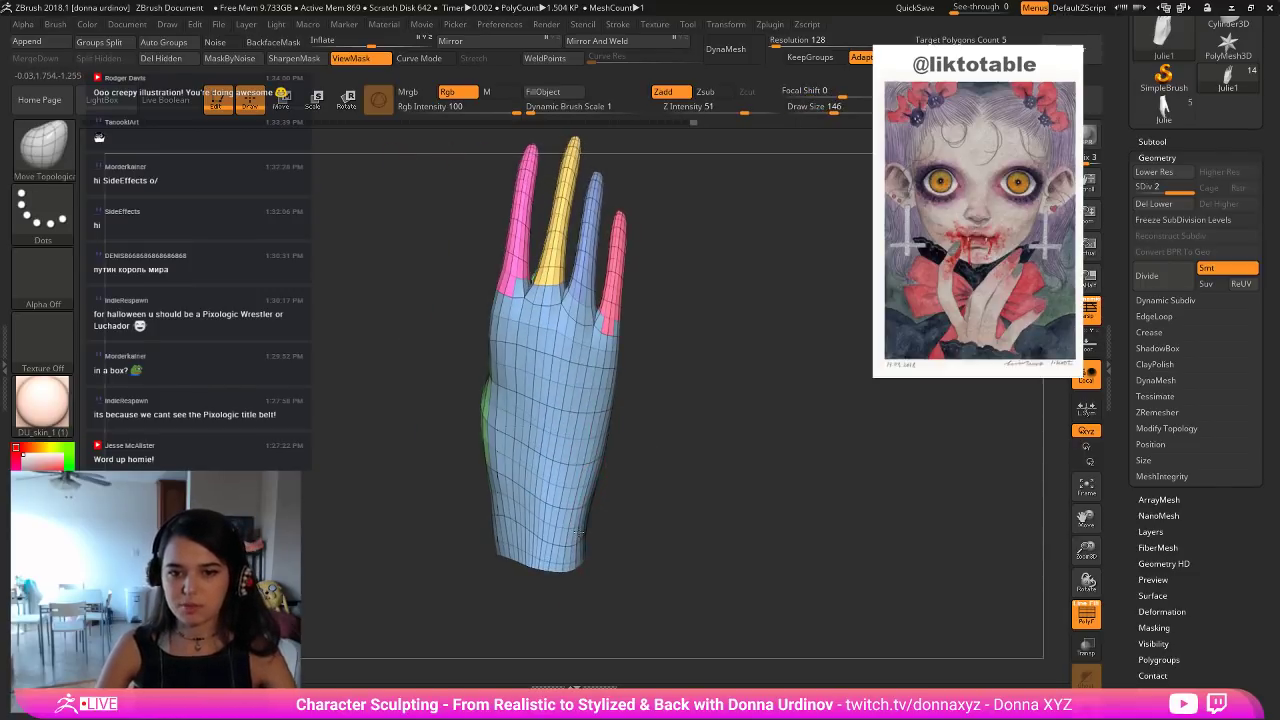
left_click_drag(578, 370, 527, 346, "shift")
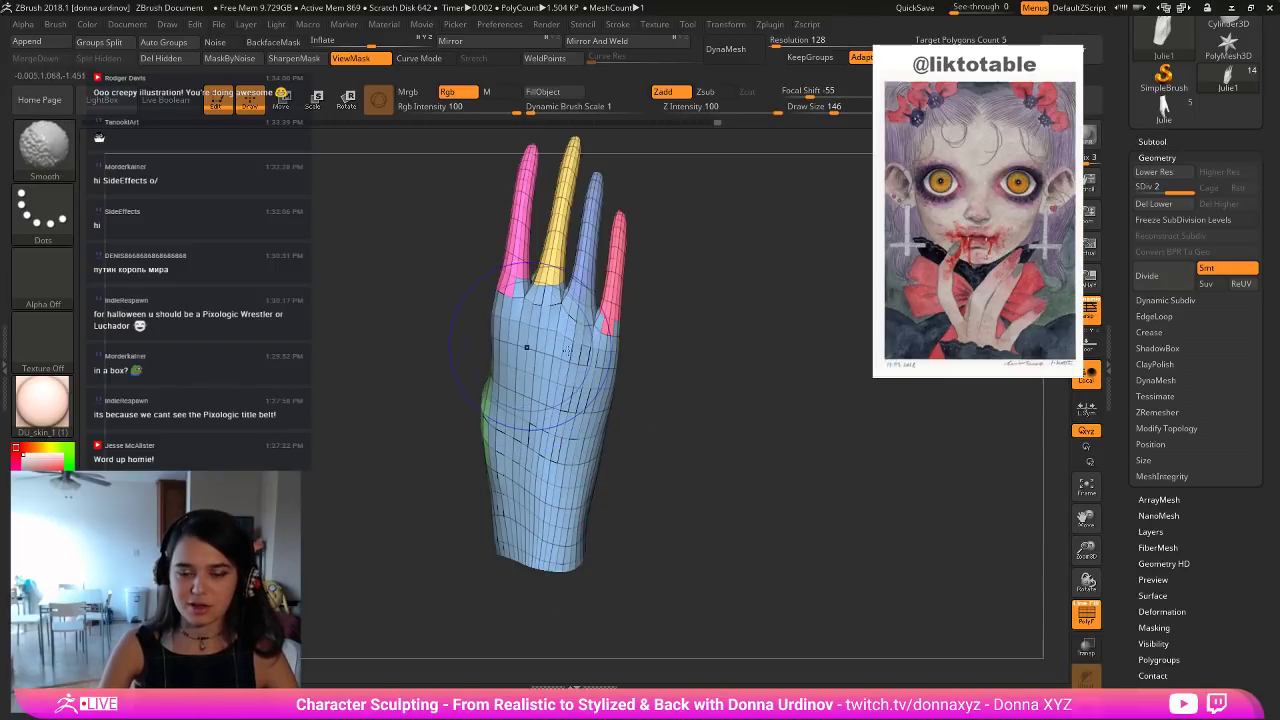
Refine the shape at the index finger's base and along the thumb side of the hand with varied Move Topological sizes.
key("[")
key("[")
key("[")
key("[")
key("[")
left_click_drag(477, 300, 478, 350)
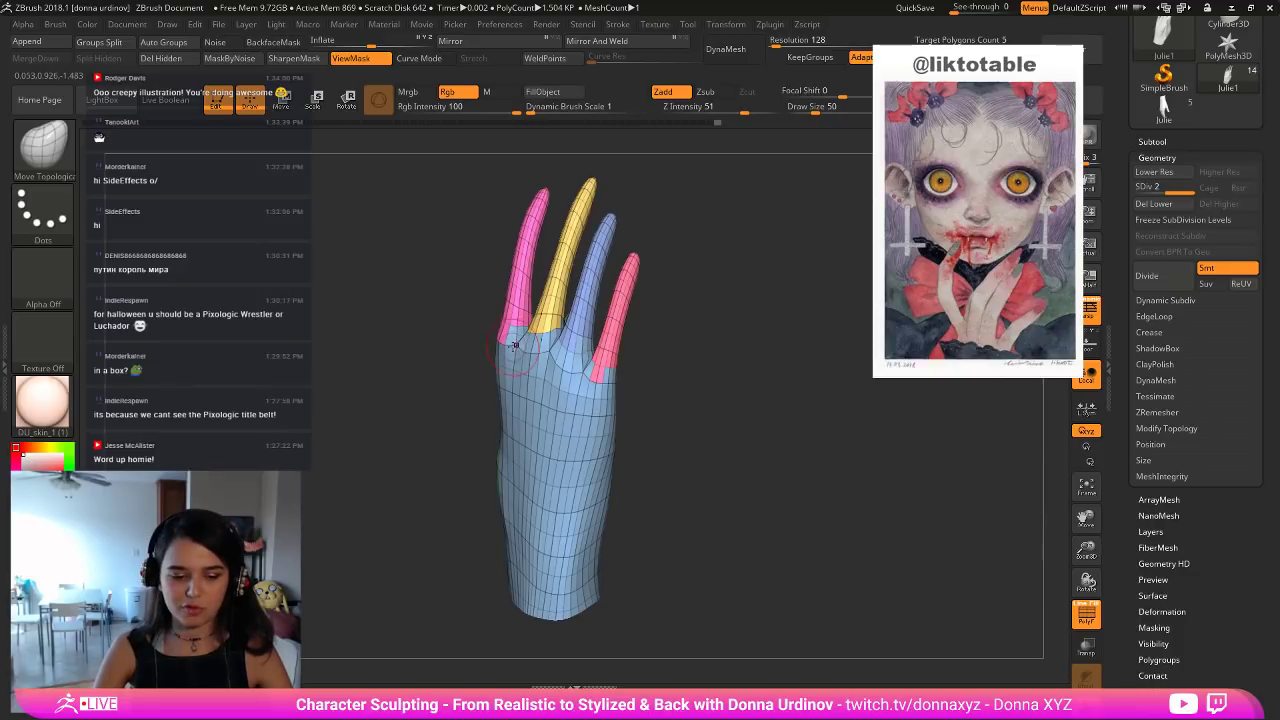
key("]")
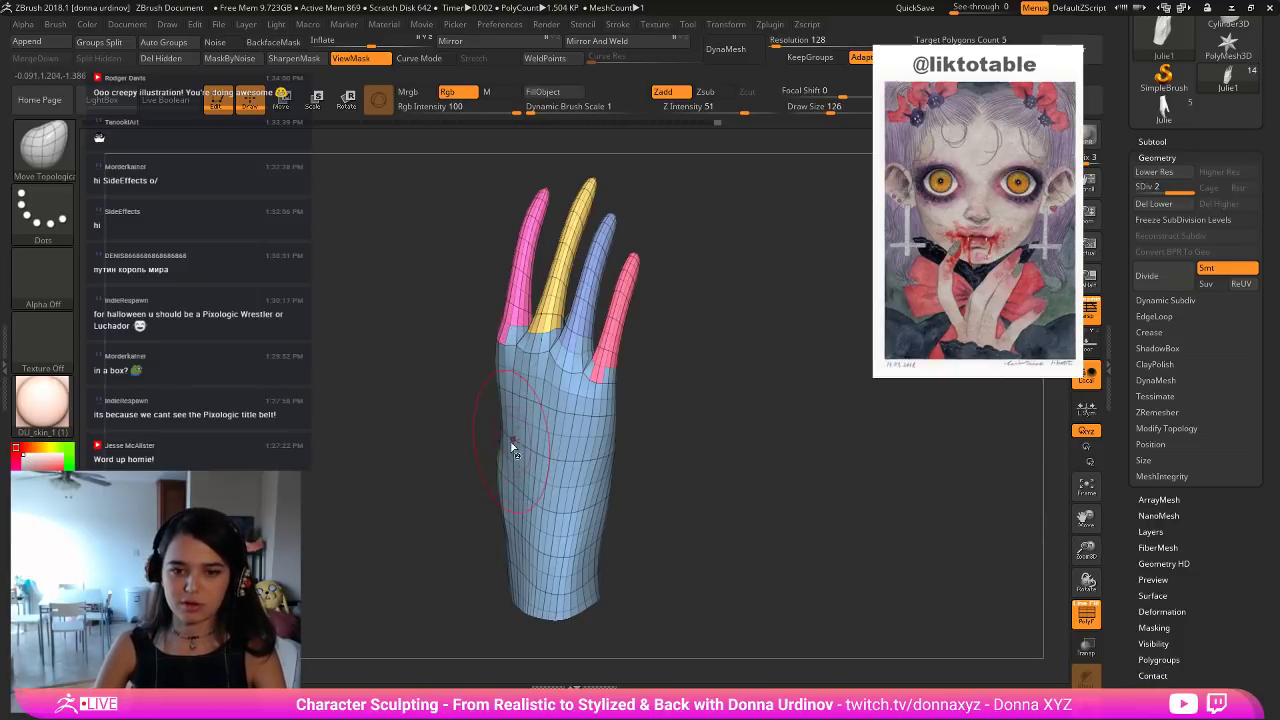
key("]")
Choose the hPolish brush, subdivide the hand to level 3 and turn off the polygroup wireframe.
left_click_drag(657, 457, 733, 433)
key("b")
key("h")
key("p")
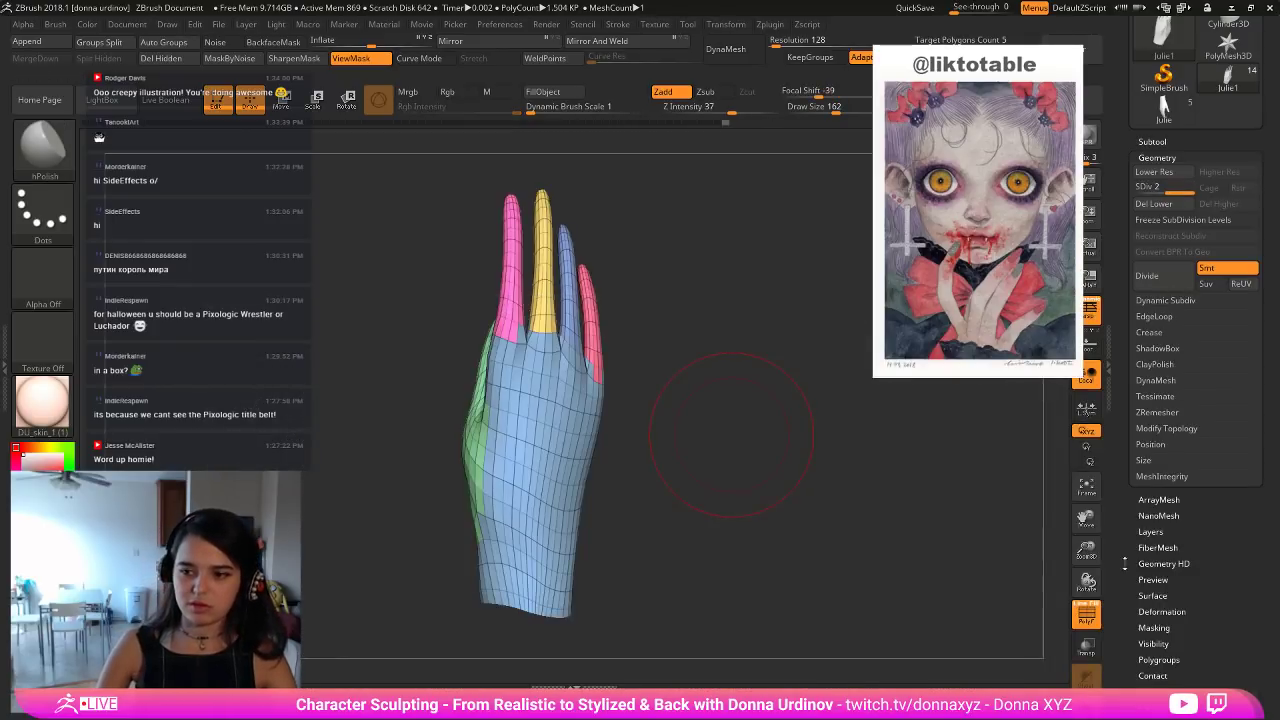
left_click(1172, 273)
left_click(1087, 614)
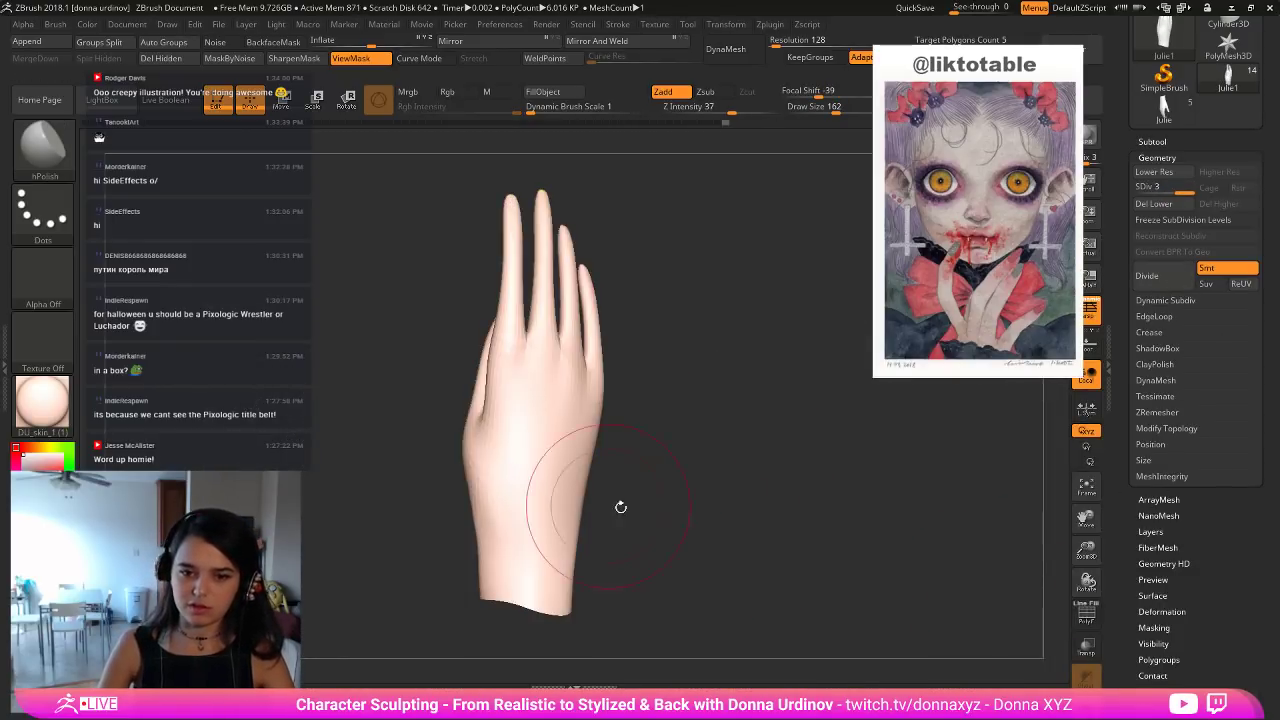
Polish the back of the hand with hPolish, then build up its tendons using ClayBuildup at draw size 98.
key("[")
mouse_move(509, 380)
left_mouse_down()
mouse_move(503, 463)
mouse_move(504, 437)
left_mouse_up()
key("b")
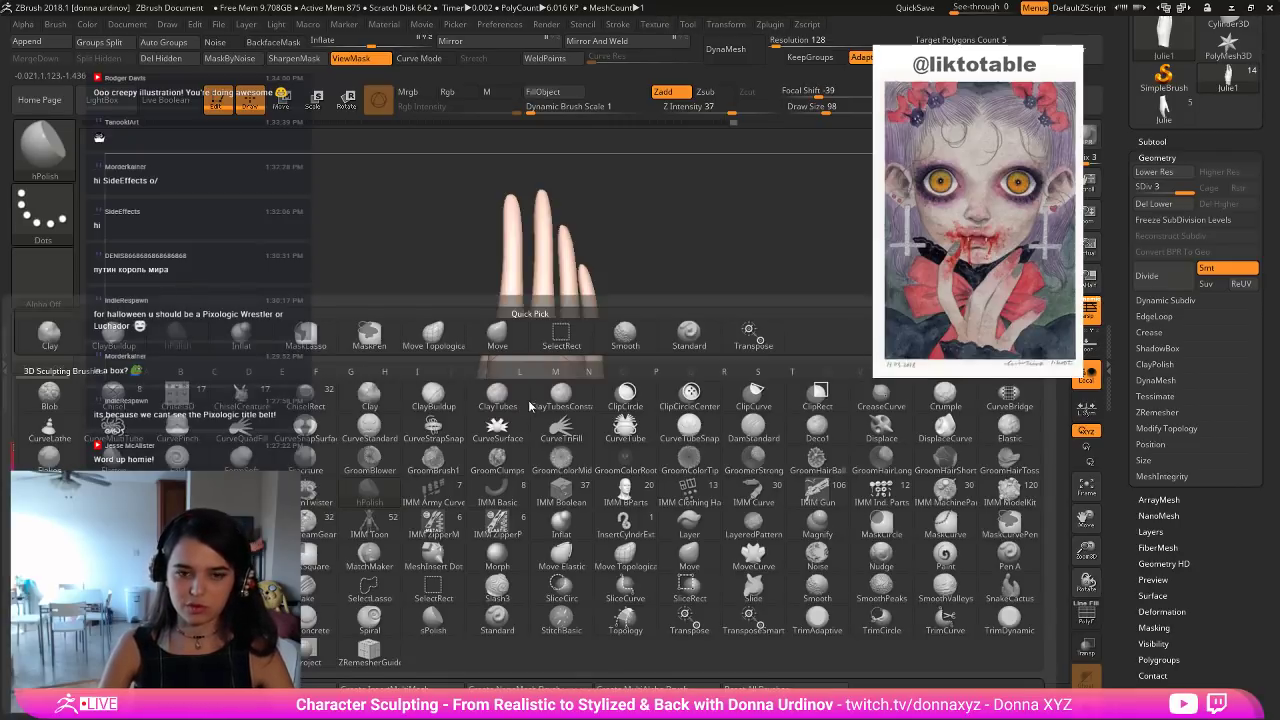
key("c")
key("b")
mouse_move(509, 362)
left_mouse_down()
mouse_move(486, 450)
mouse_move(505, 478)
mouse_move(573, 464)
left_mouse_up()
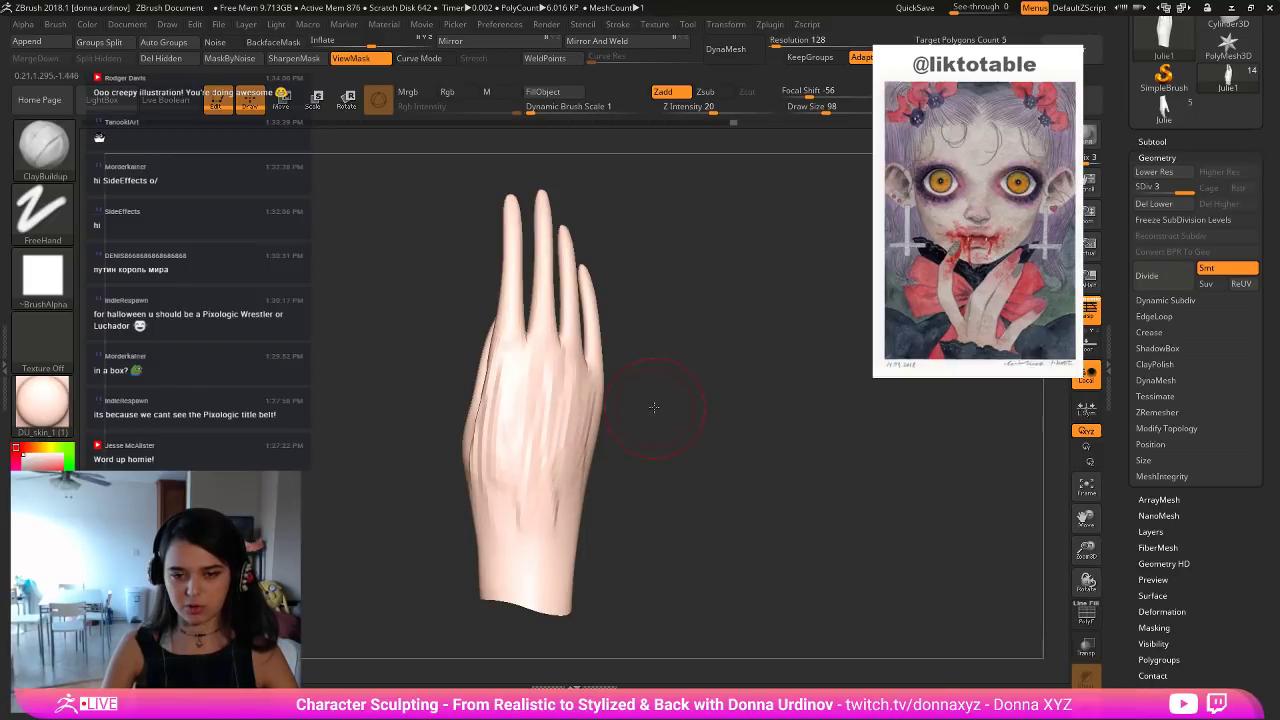
left_click_drag(653, 407, 443, 437)
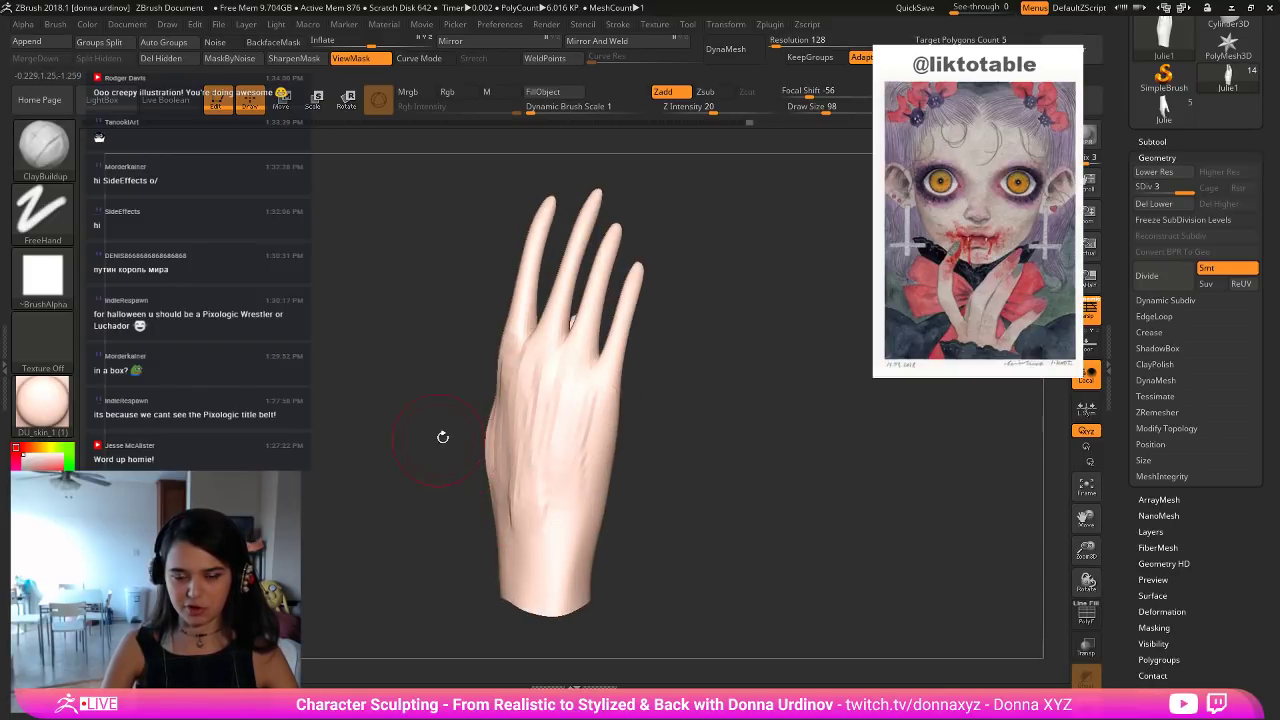
Build up the knuckles, finer tendons and thumb-side forms with ClayBuildup at draw size 42.
left_click_drag(417, 489, 484, 487)
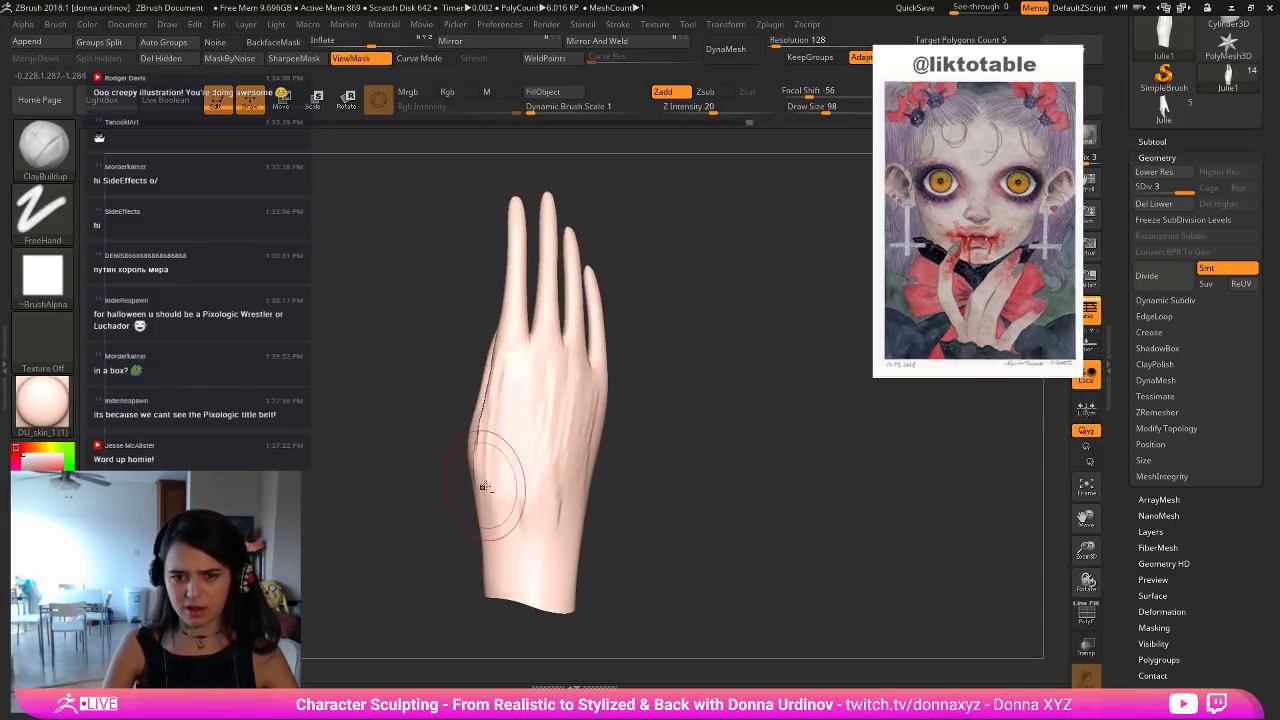
left_click_drag(518, 349, 514, 333)
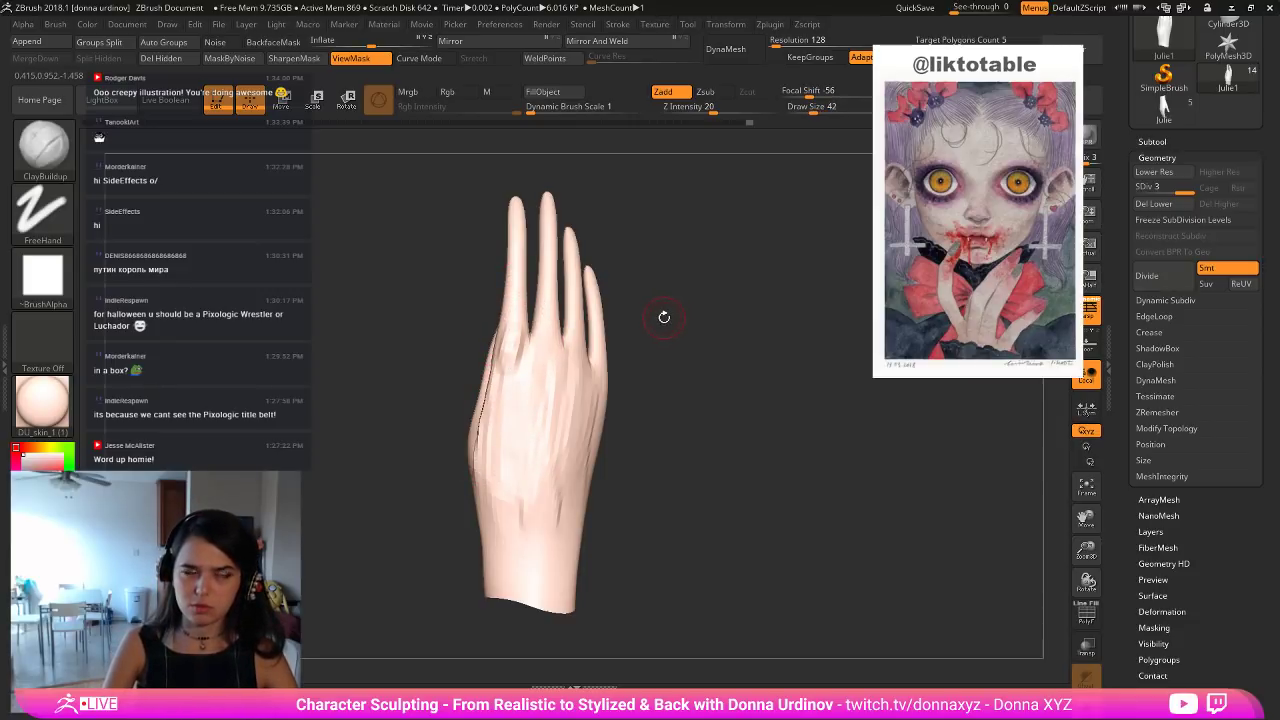
left_click_drag(690, 265, 703, 300)
mouse_move(538, 447)
left_mouse_down()
mouse_move(537, 425)
mouse_move(571, 450)
mouse_move(601, 450)
mouse_move(596, 466)
mouse_move(668, 350)
left_mouse_up()
mouse_move(508, 358)
left_mouse_down()
mouse_move(505, 525)
mouse_move(501, 492)
left_mouse_up()
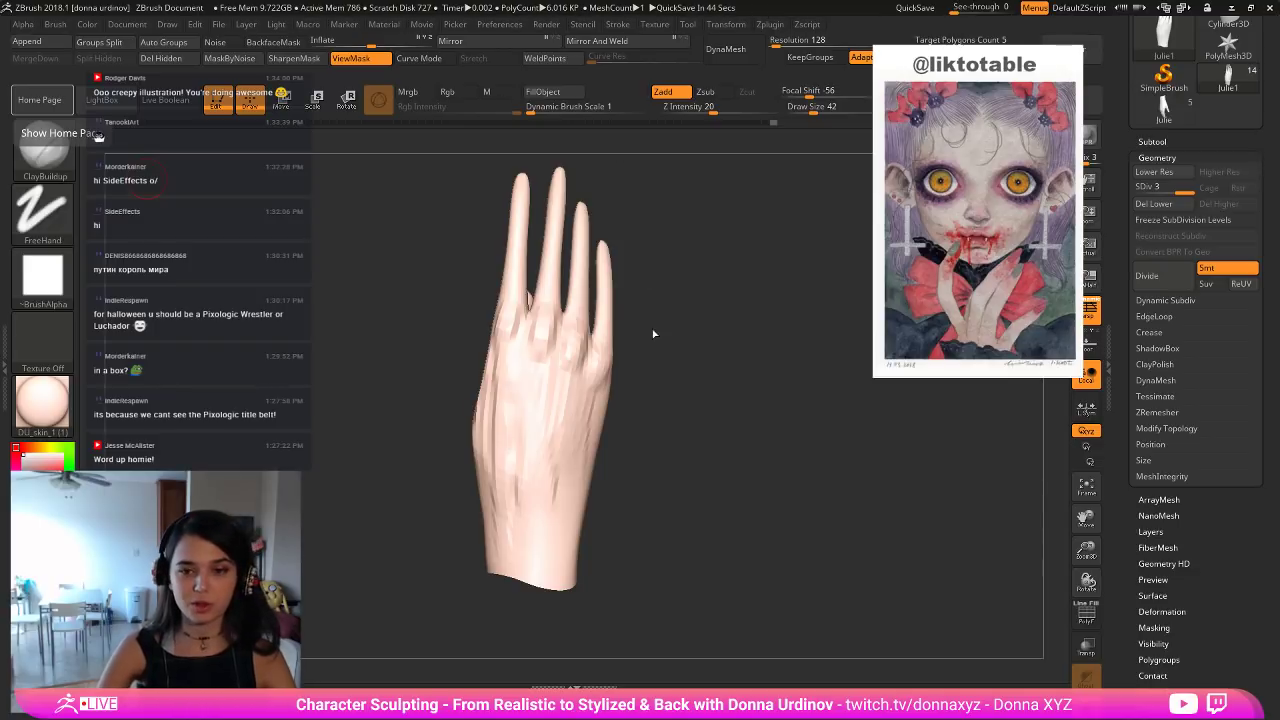
left_click_drag(653, 333, 606, 366)
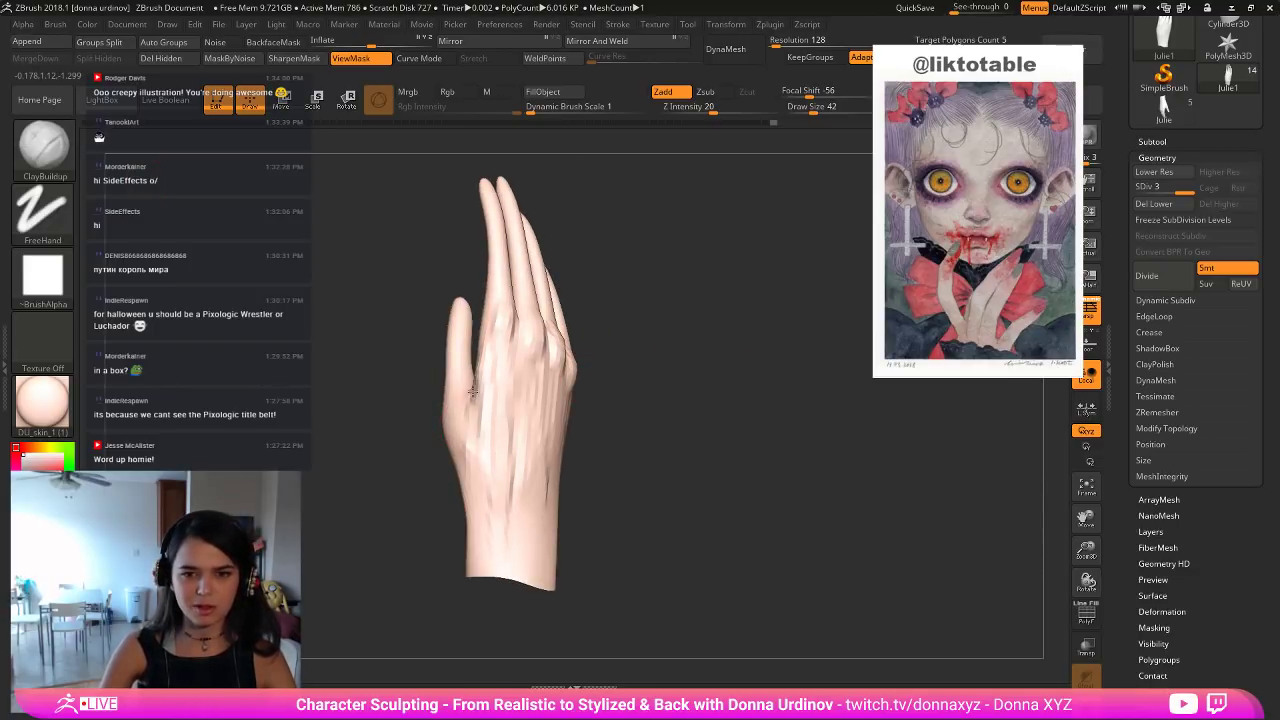
mouse_move(706, 363)
left_mouse_down()
mouse_move(690, 368)
mouse_move(714, 385)
left_mouse_up()
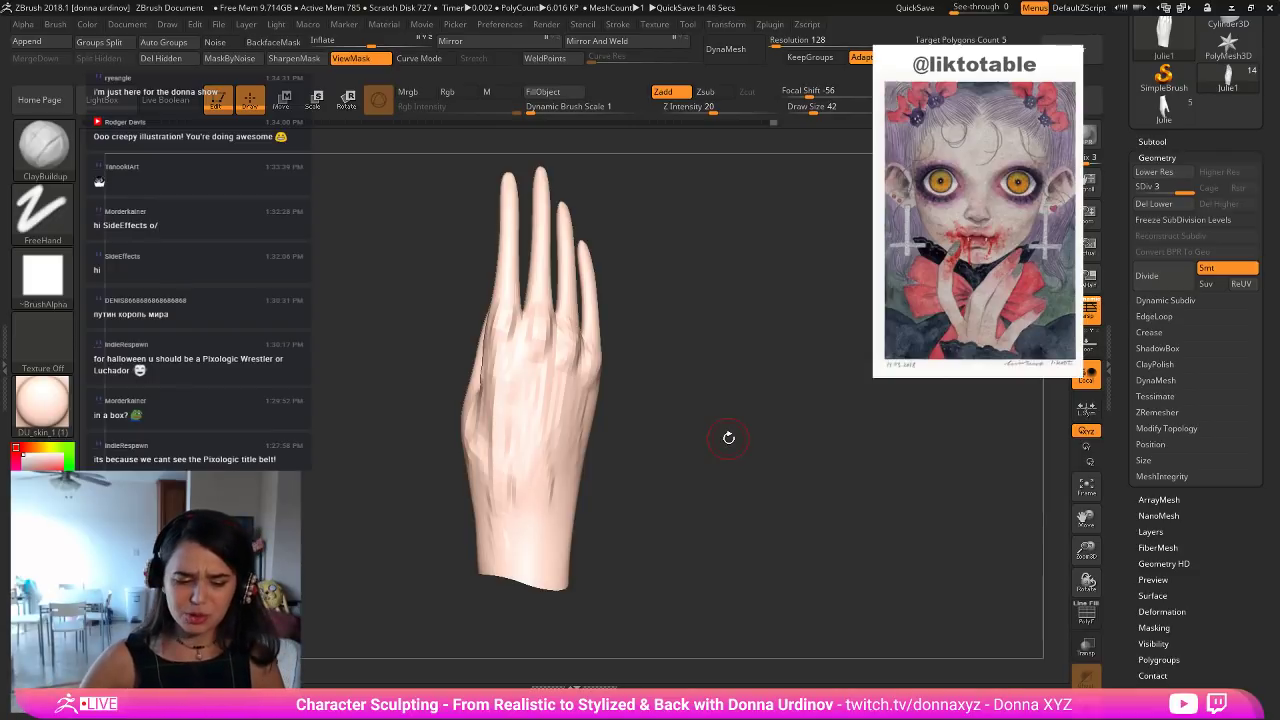
Smooth the clay strokes across the knuckles, back of the hand and wrist at draw size 94.
left_click_drag(662, 298, 420, 423)
mouse_move(634, 404)
left_mouse_down()
mouse_move(470, 380)
mouse_move(500, 470)
mouse_move(462, 420)
mouse_move(464, 447)
mouse_move(517, 434)
mouse_move(522, 420)
left_mouse_up()
mouse_move(635, 372)
left_mouse_down()
mouse_move(562, 368)
mouse_move(558, 334)
mouse_move(524, 373)
left_mouse_up()
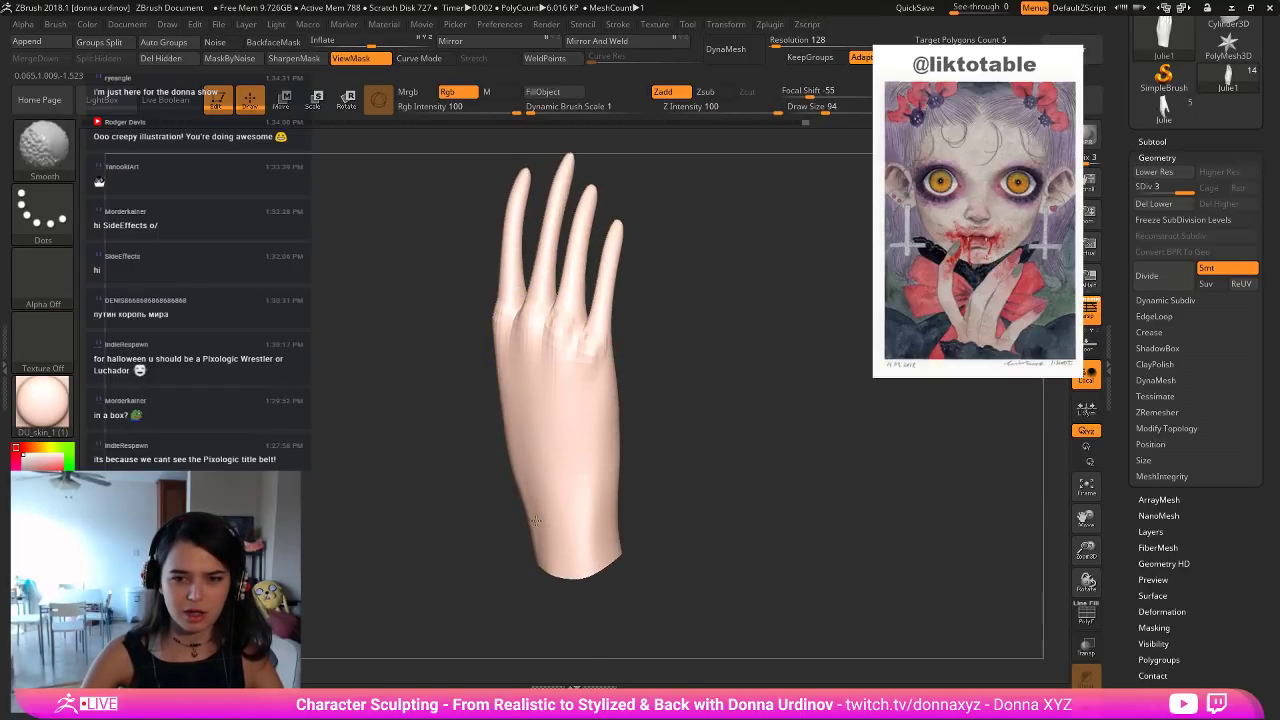
left_click_drag(535, 520, 520, 462, "shift")
left_click_drag(692, 428, 734, 414)
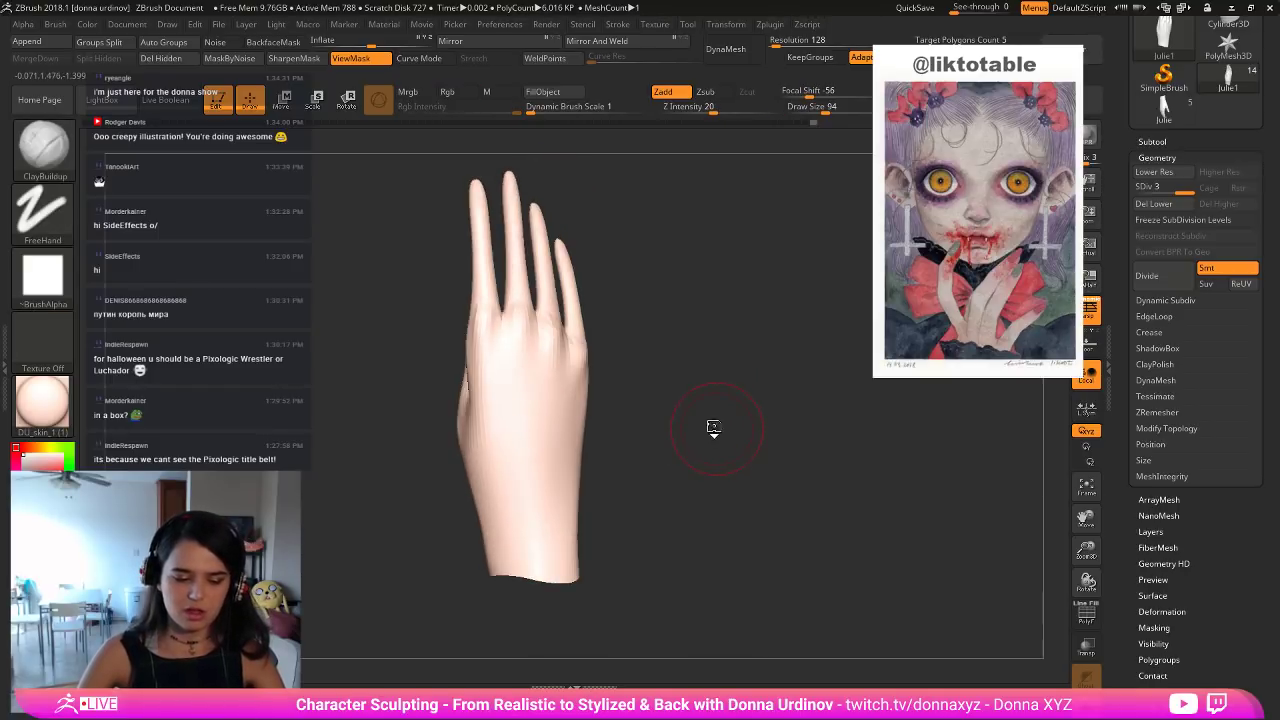
Subdivide the hand to level 4 and set up the hPolish brush with draw size 42.
key("b")
key("h")
key("p")
left_click(1160, 279)
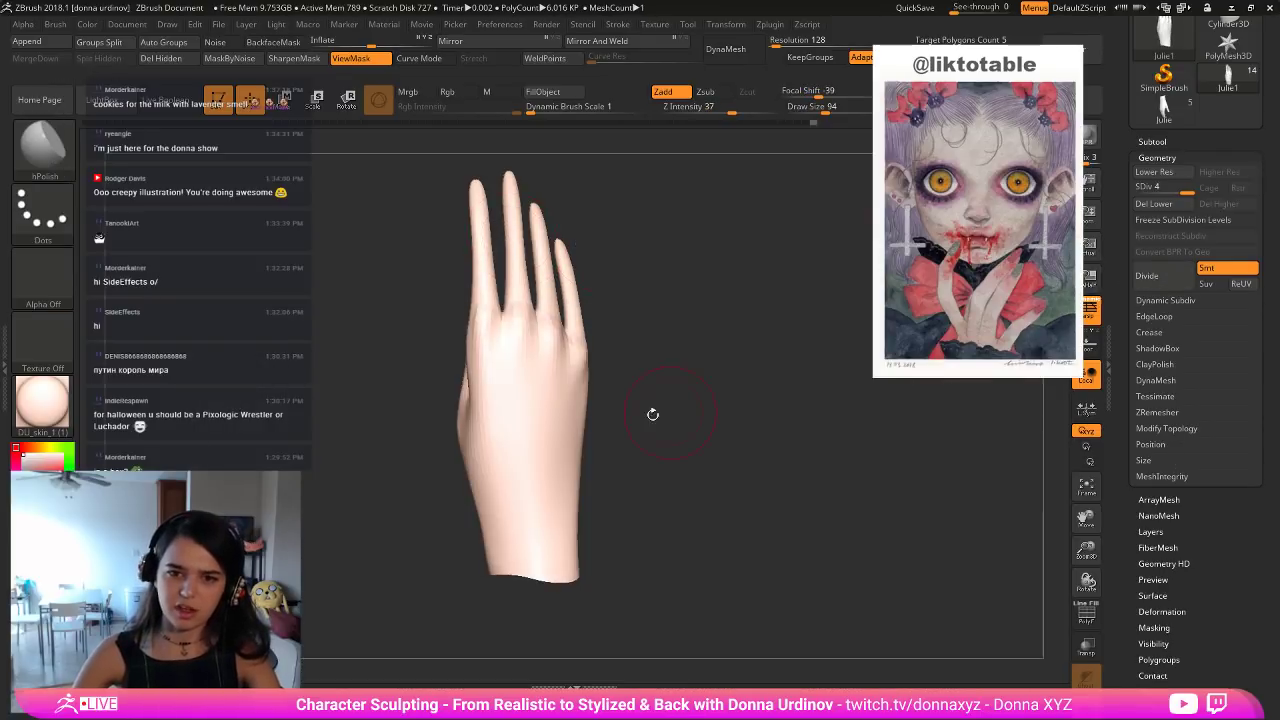
key("bracketleft")
key("bracketleft")
key("bracketleft")
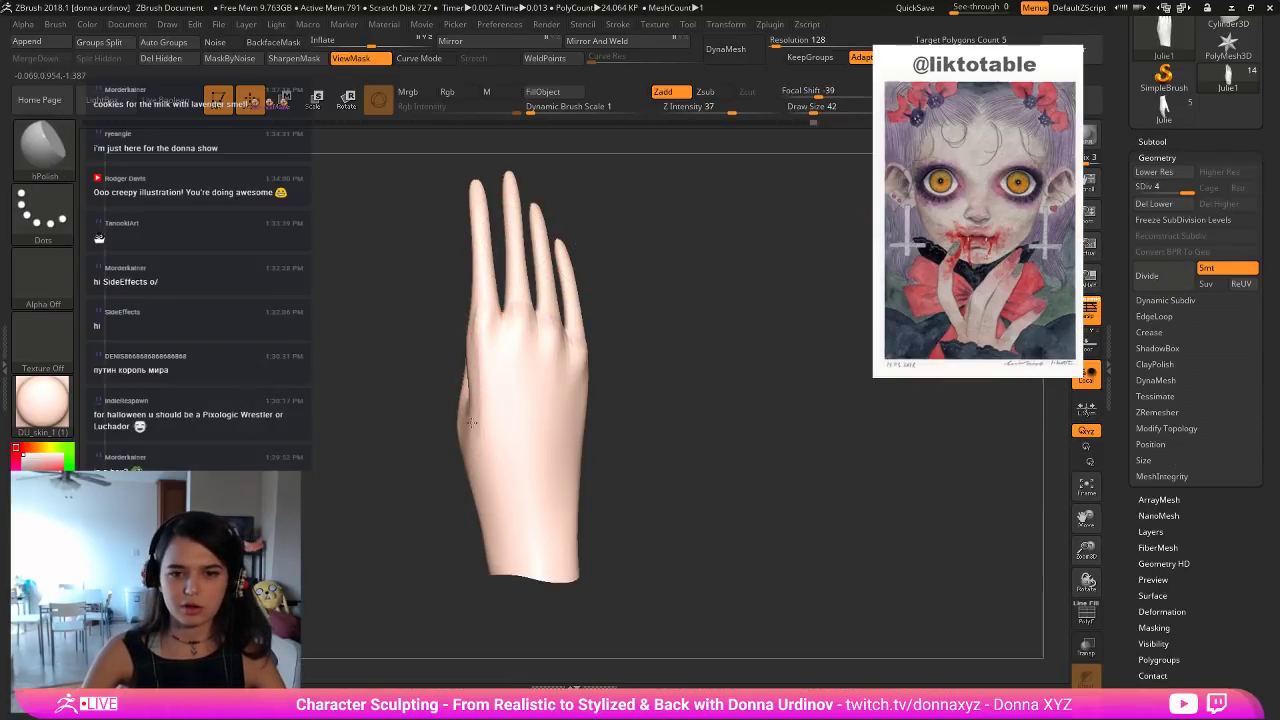
Switch to the Move Topological brush at draw size 94 for reshaping the thumb side of the hand.
key("b")
key("m")
key("t")
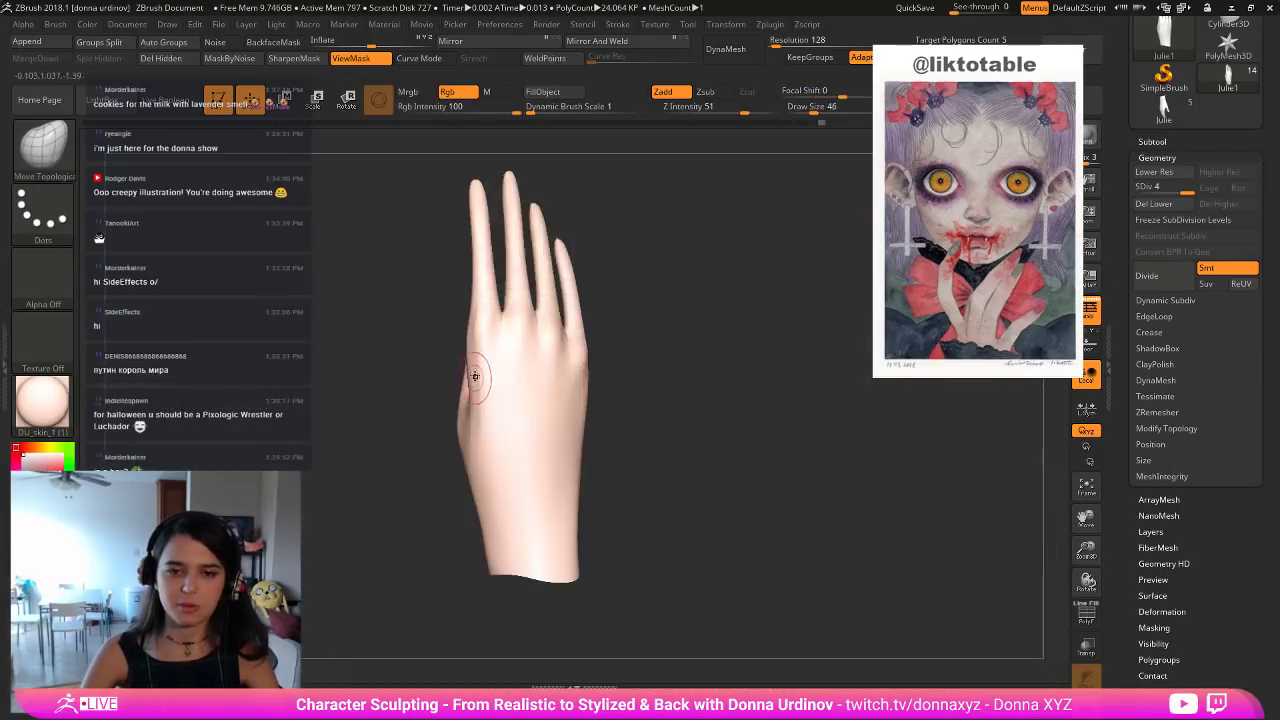
key("]")
key("]")
key("]")
key("]")
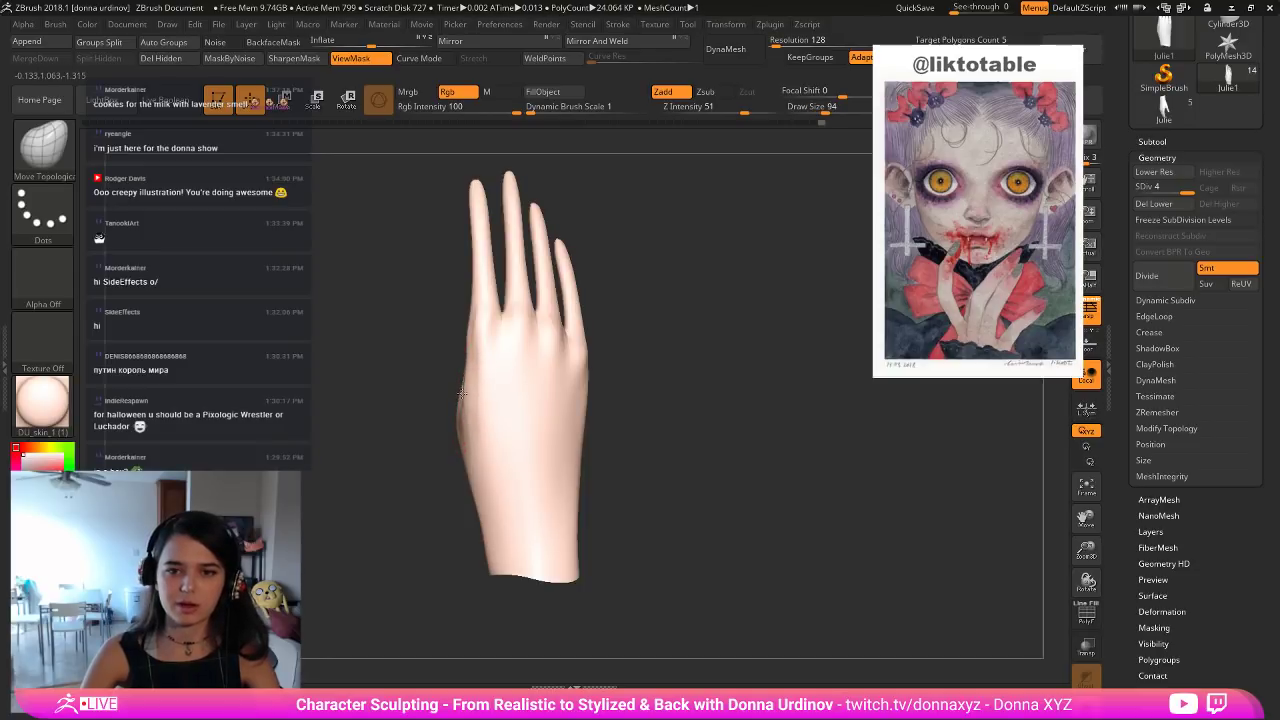
left_click_drag(704, 367, 728, 300, "alt")
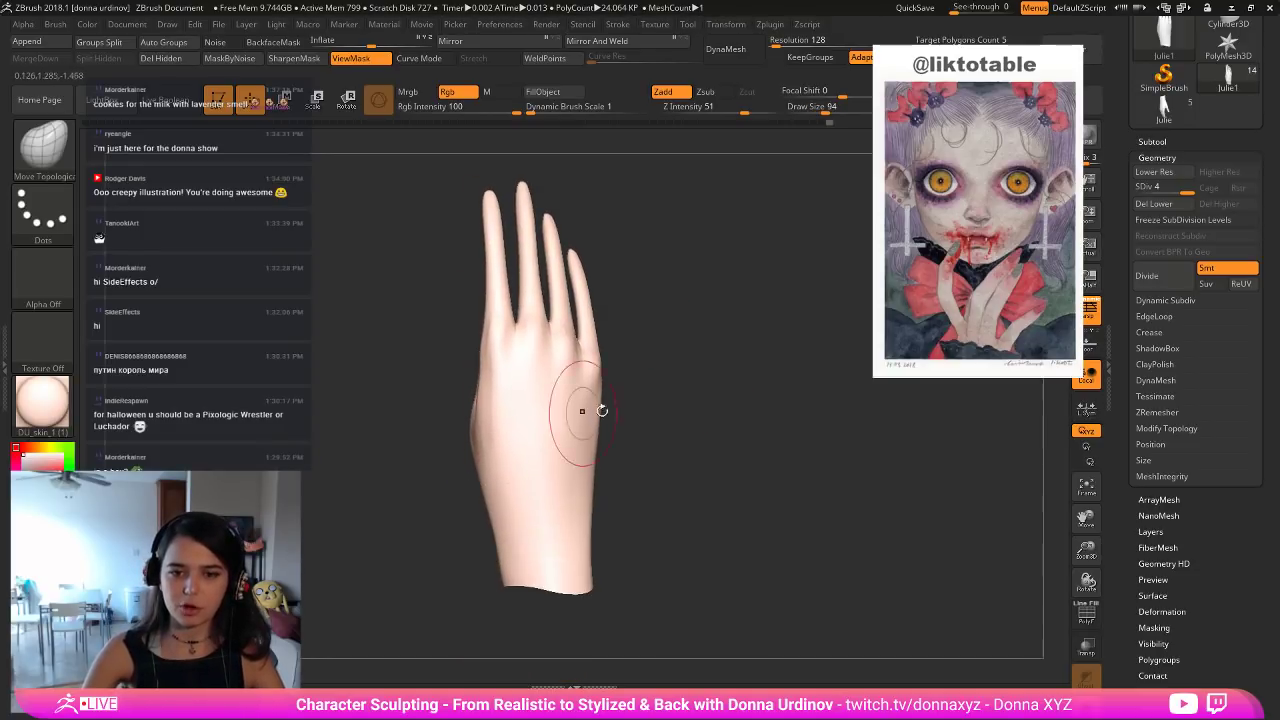
left_click_drag(414, 364, 722, 678, "ctrl+shift")
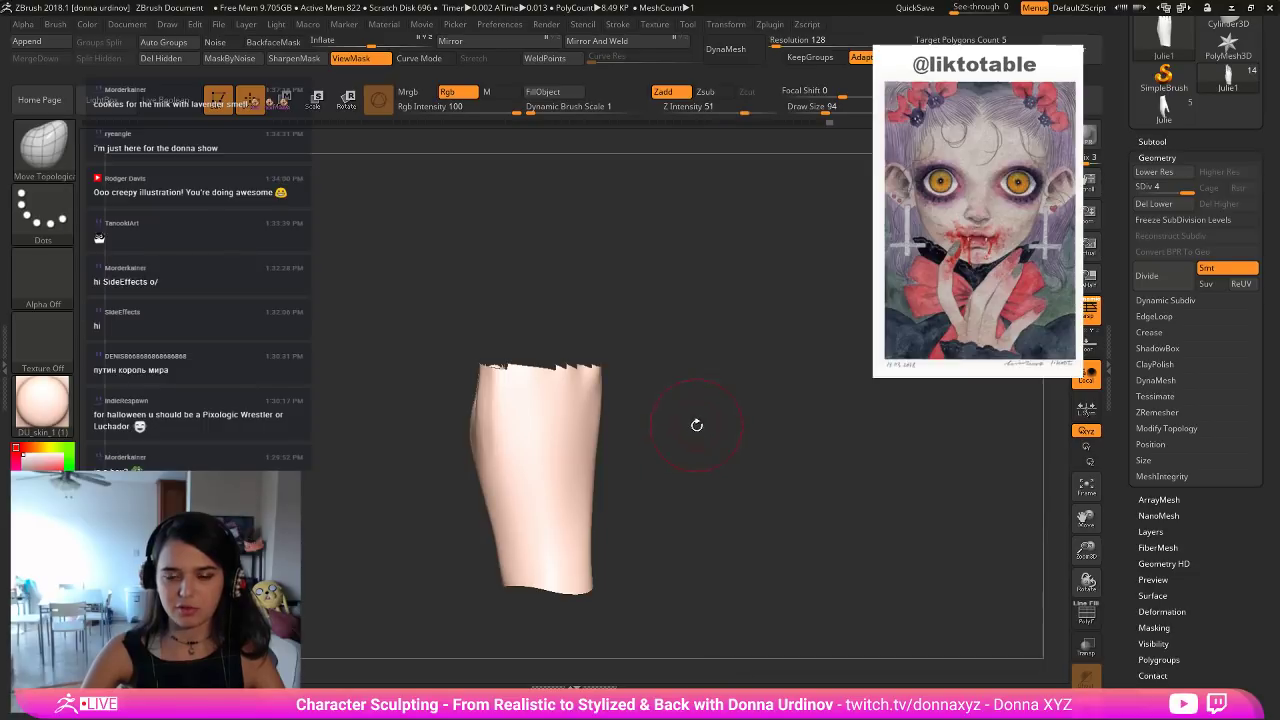
left_click(572, 433, "ctrl+shift")
key("ctrl+z")
key("ctrl+z")
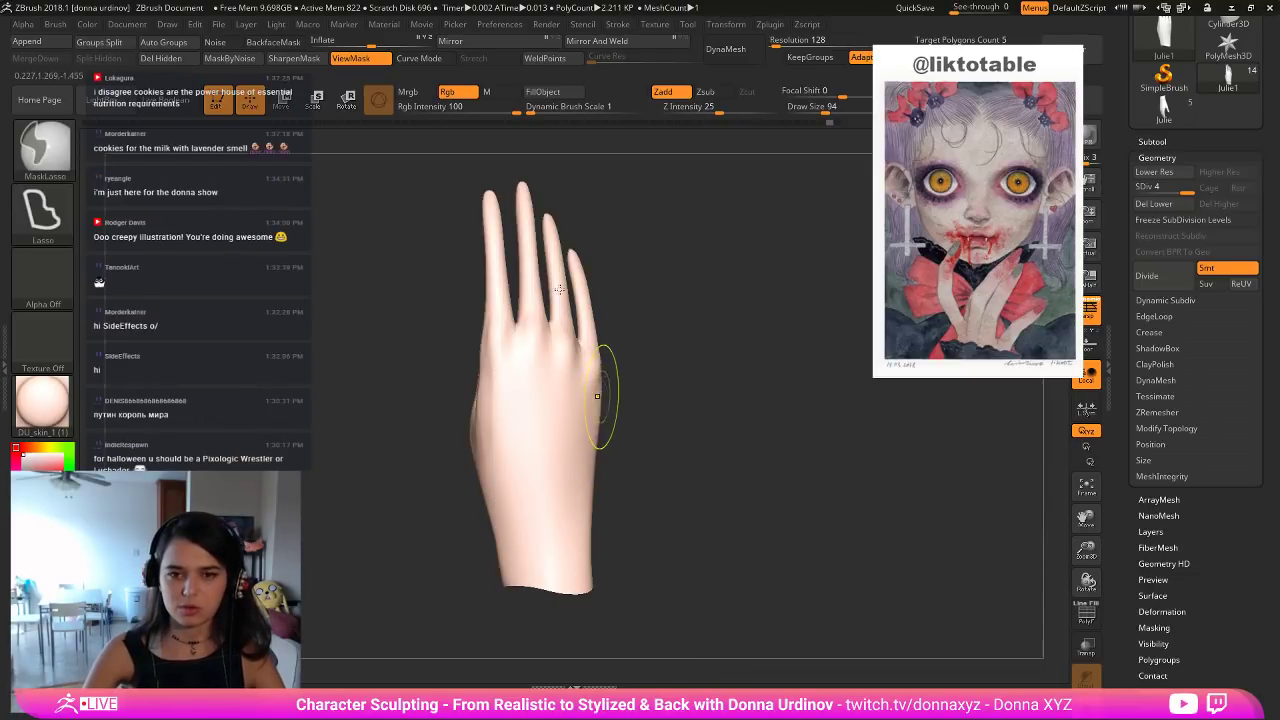
Isolate the four fingers and upper hand with the SelectLasso brush, hiding the thumb, lower palm and wrist.
mouse_move(684, 236)
left_mouse_down()
mouse_move(718, 220)
mouse_move(651, 177)
mouse_move(668, 232)
left_mouse_up()
left_click_drag(675, 177, 426, 359, "ctrl+shift")
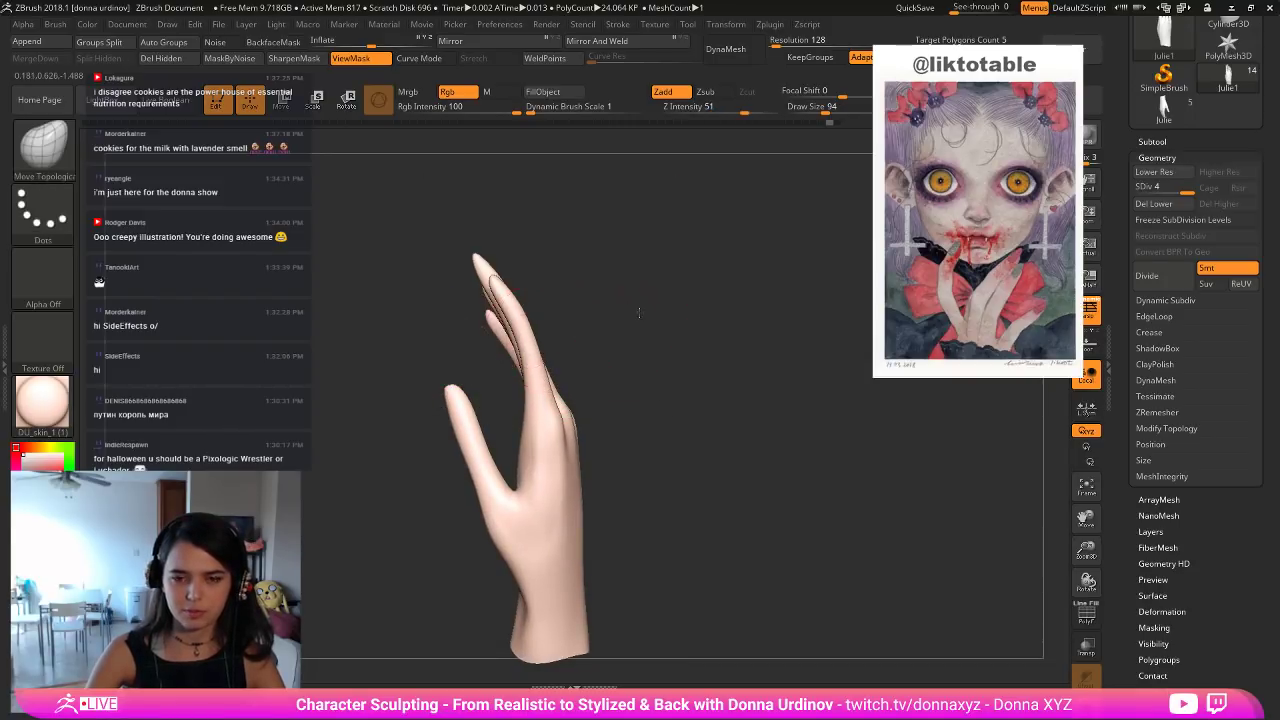
mouse_move(637, 309)
left_mouse_down()
mouse_move(721, 300)
mouse_move(620, 304)
left_mouse_up()
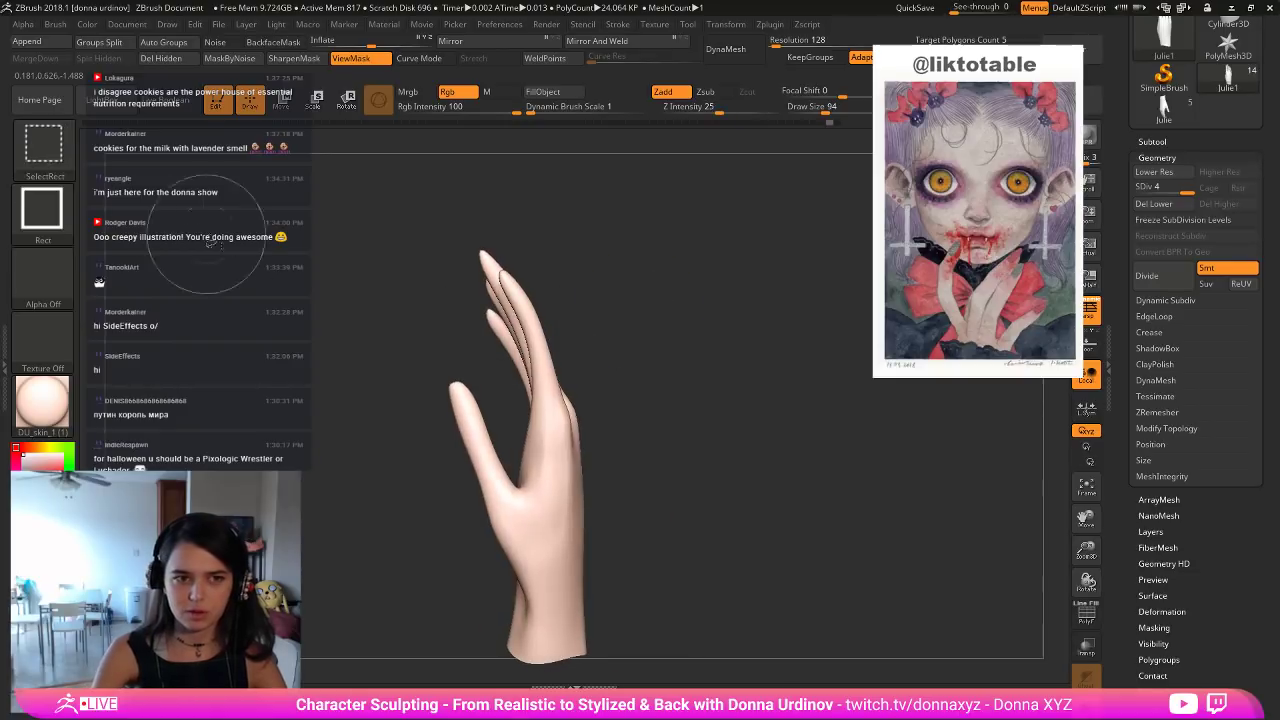
left_click(65, 150)
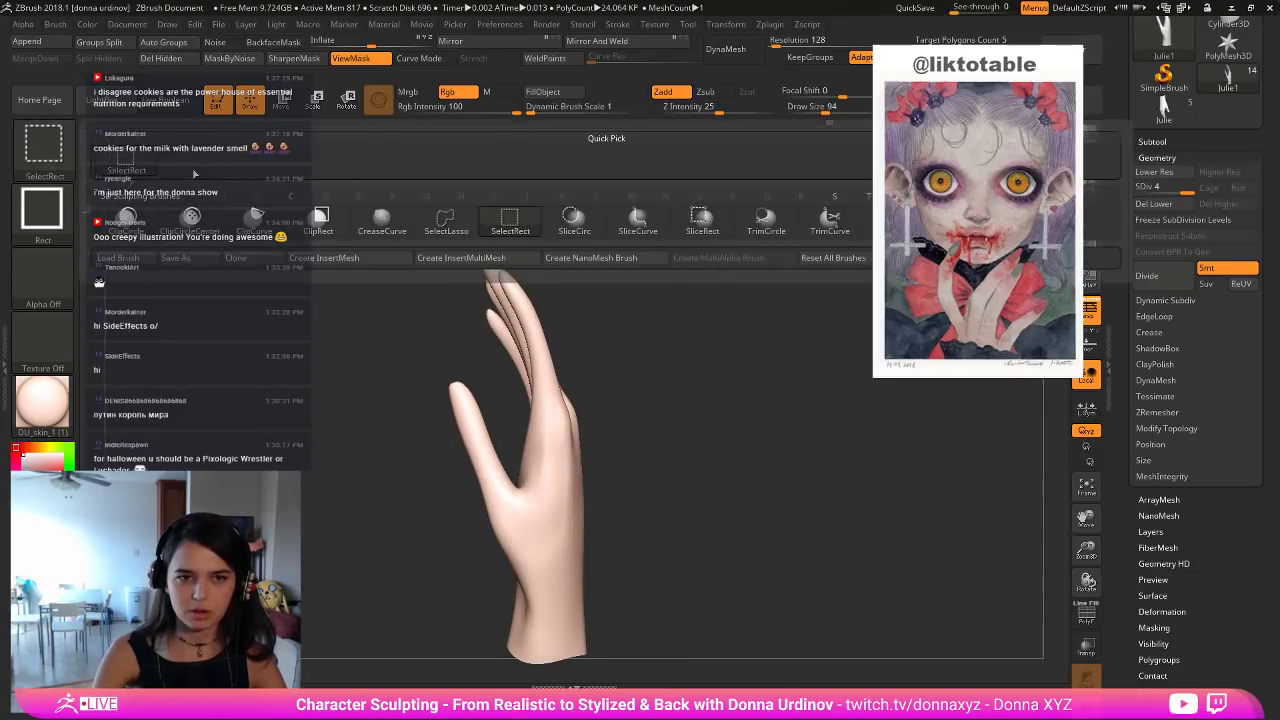
left_click(462, 230)
mouse_move(578, 210)
left_mouse_down("ctrl+shift")
mouse_move(486, 218)
mouse_move(466, 309)
mouse_move(500, 405)
mouse_move(588, 476)
mouse_move(666, 352)
left_mouse_up("ctrl+shift")
mouse_move(724, 400)
left_mouse_down()
mouse_move(677, 408)
mouse_move(758, 358)
mouse_move(745, 391)
mouse_move(765, 424)
mouse_move(776, 354)
mouse_move(800, 360)
mouse_move(735, 468)
mouse_move(740, 445)
mouse_move(760, 438)
mouse_move(791, 449)
mouse_move(789, 466)
left_mouse_up()
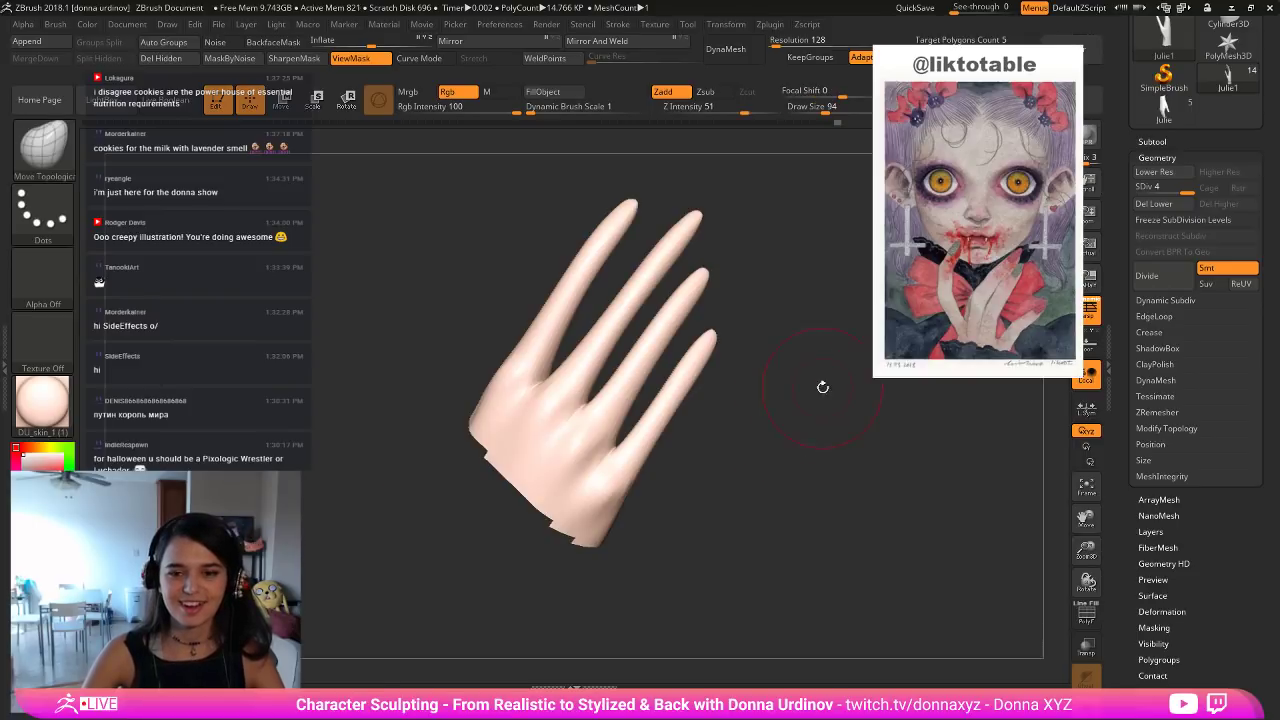
Build up the joints along the back of the little finger with the ClayBuildup brush.
left_click_drag(823, 383, 751, 503)
key("b")
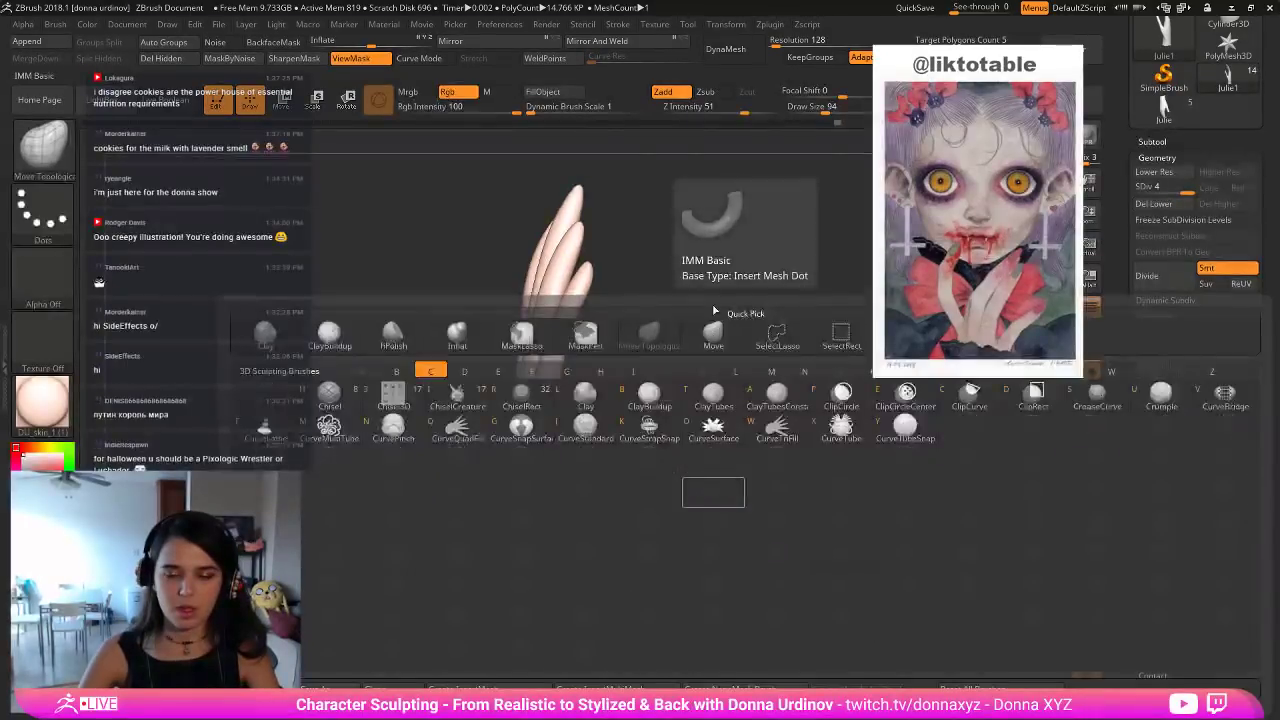
key("c")
key("b")
left_click_drag(674, 330, 603, 340)
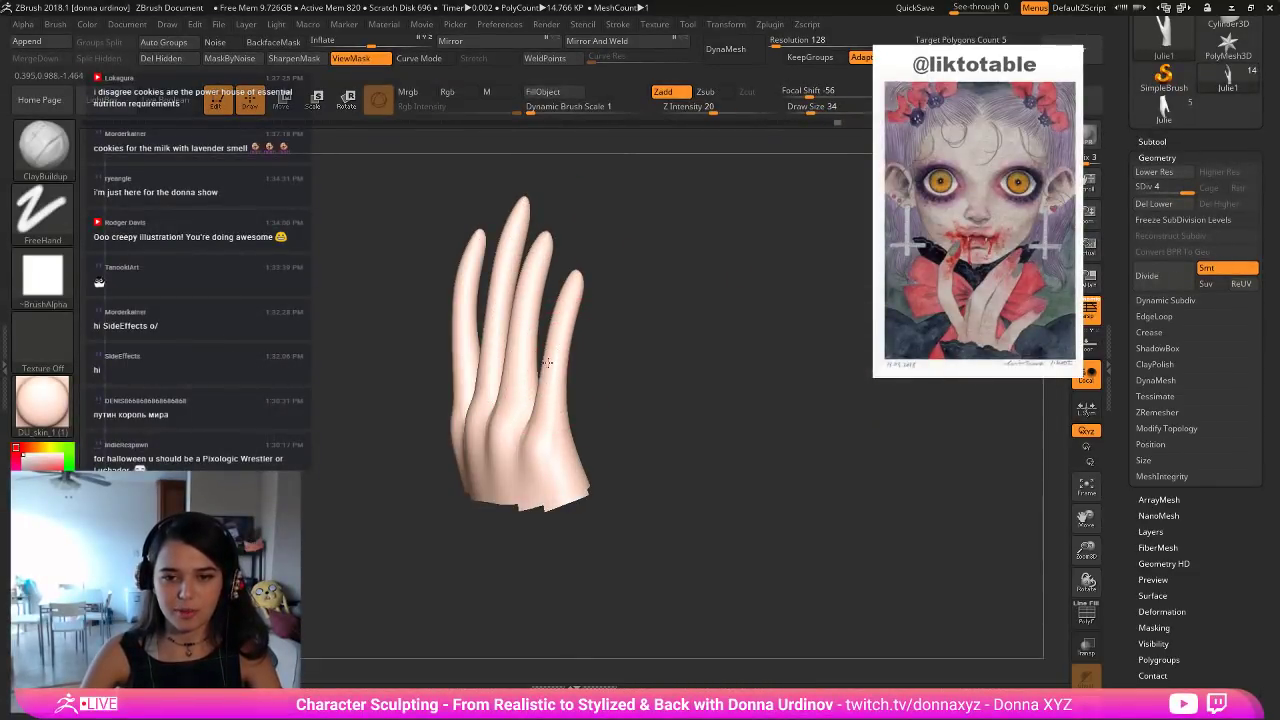
left_click_drag(633, 339, 515, 345)
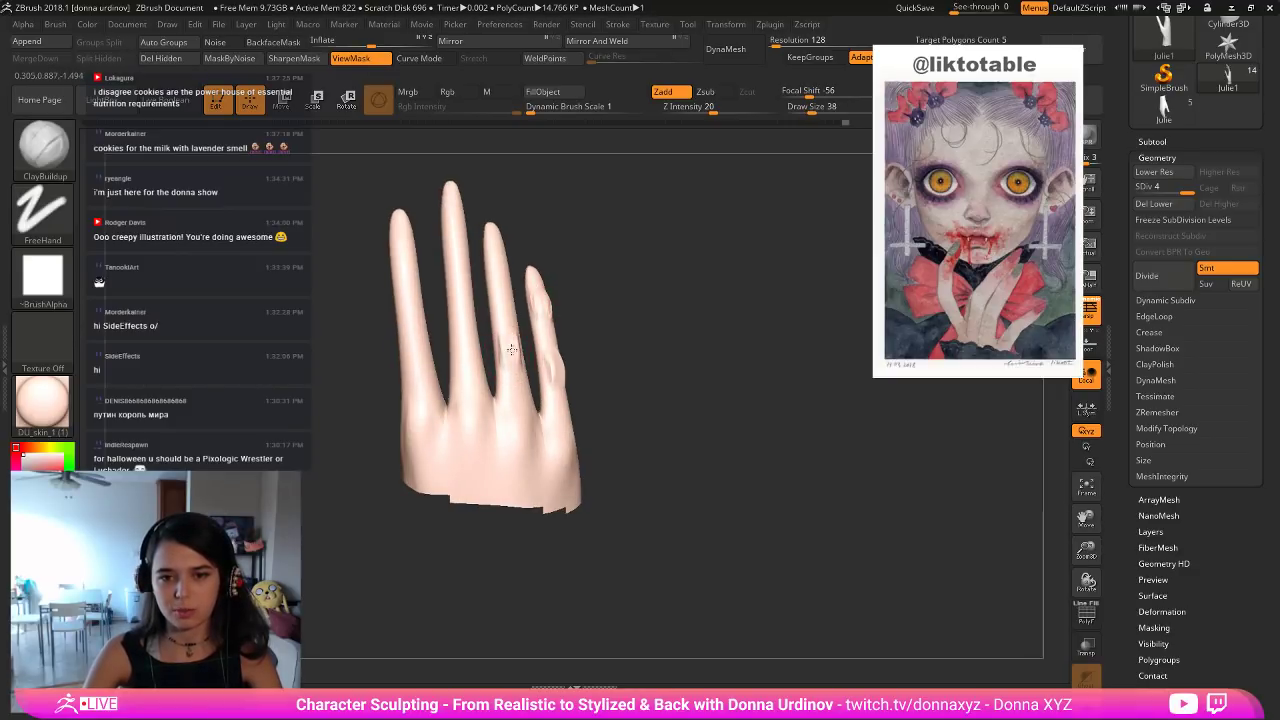
Enlarge the ClayBuildup brush to a draw size of 42 and build up the joints of the middle and ring fingers.
mouse_move(458, 218)
left_mouse_down()
mouse_move(461, 256)
mouse_move(455, 221)
left_mouse_up()
key("bracketright")
key("bracketright")
key("bracketright")
mouse_move(456, 290)
left_mouse_down()
mouse_move(463, 330)
mouse_move(463, 312)
mouse_move(498, 322)
mouse_move(506, 350)
left_mouse_up()
left_click_drag(615, 262, 592, 267)
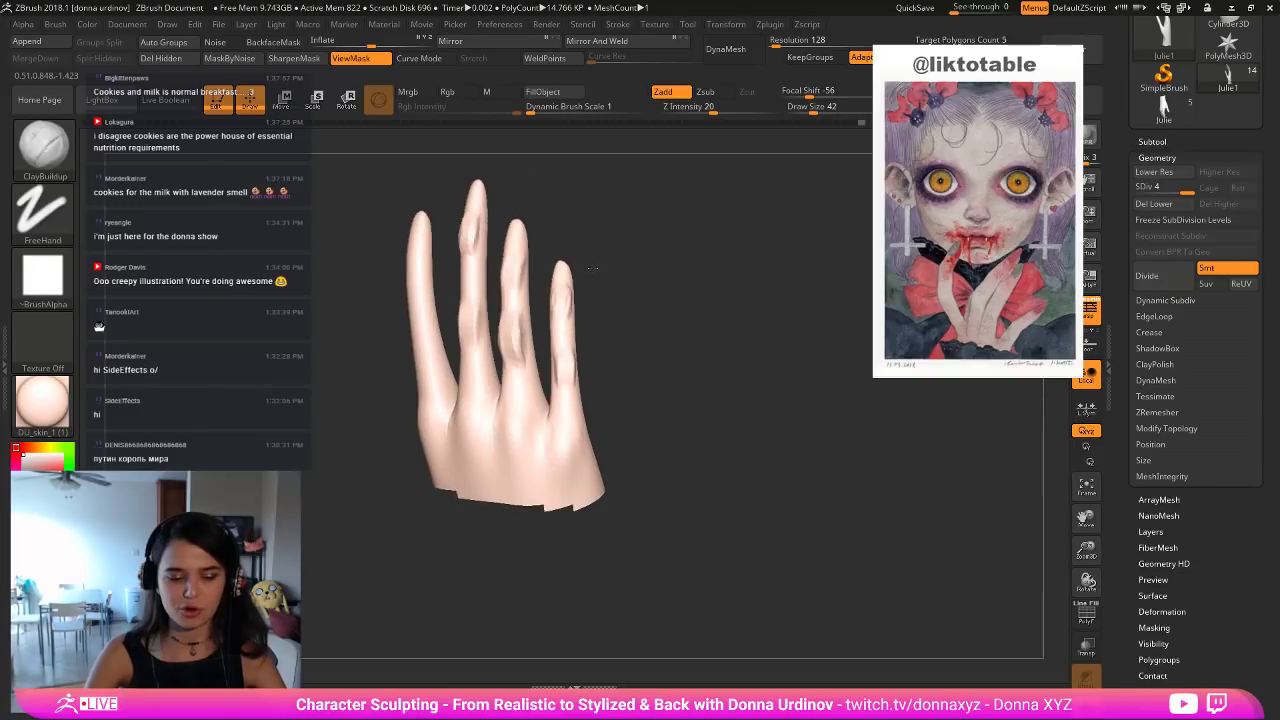
Flatten the built-up joints and segments of the ring and middle fingers with the hPolish brush.
key("b")
key("h")
key("p")
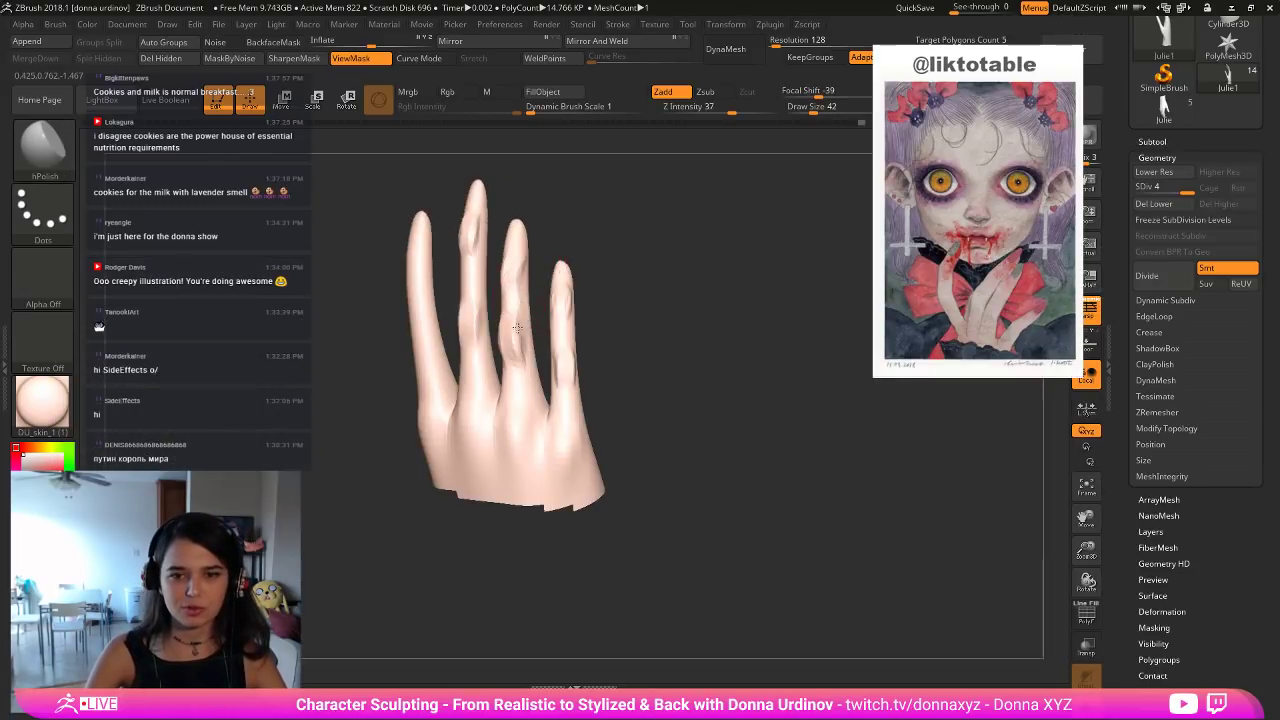
mouse_move(518, 328)
left_mouse_down()
mouse_move(514, 277)
mouse_move(516, 325)
left_mouse_up()
left_click_drag(597, 221, 626, 224)
mouse_move(514, 304)
left_mouse_down()
mouse_move(507, 287)
mouse_move(506, 311)
left_mouse_up()
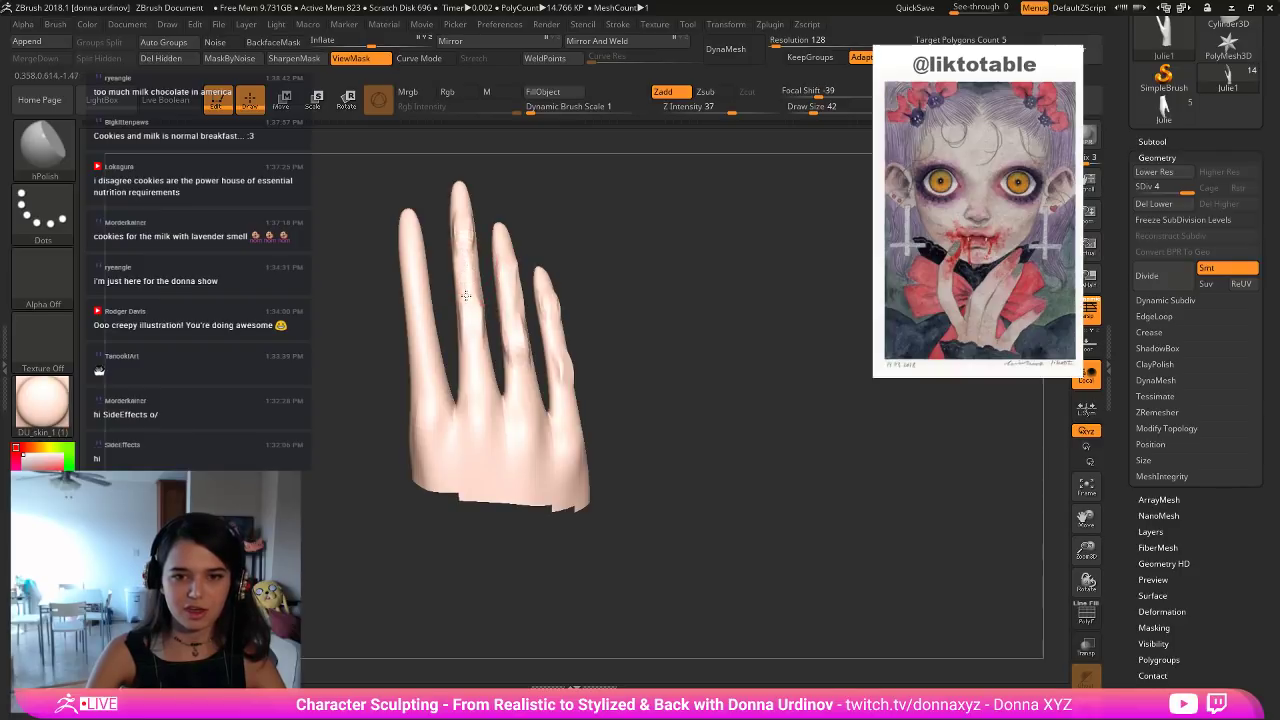
left_click_drag(471, 257, 472, 283)
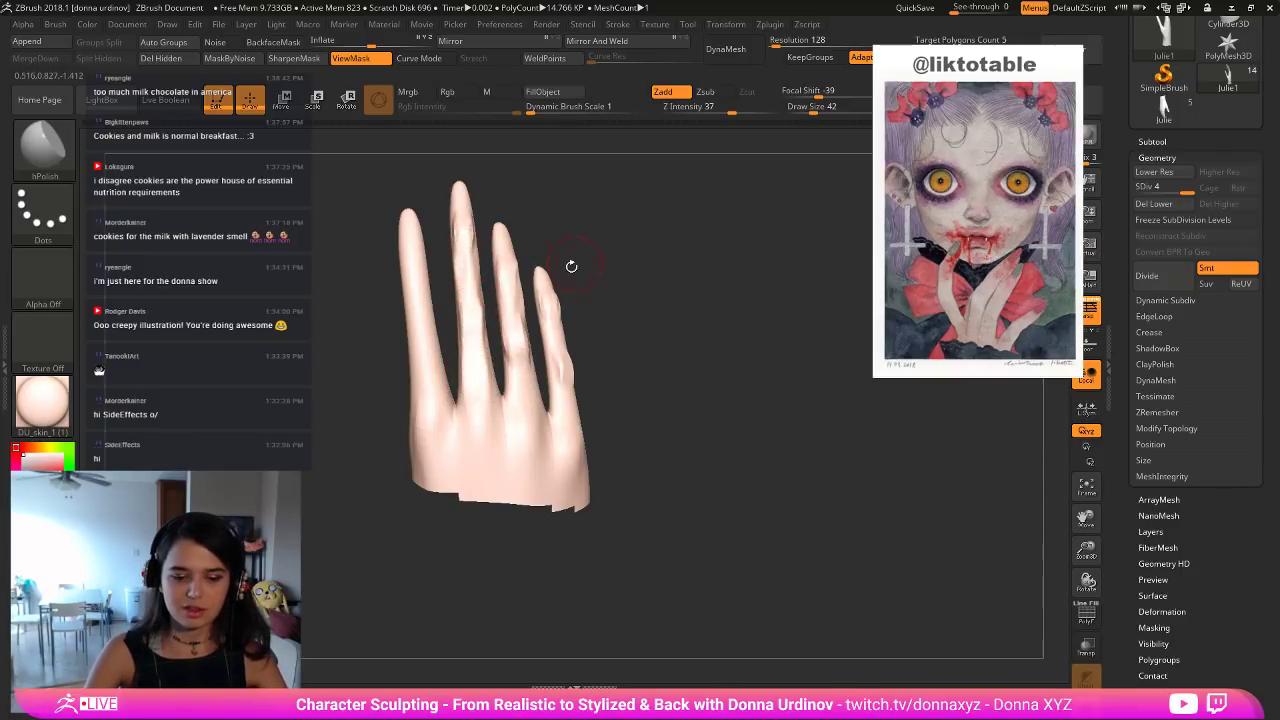
Polish the lower segments and sides of the middle and ring fingers with hPolish at a draw size of 26.
left_click_drag(613, 324, 755, 326)
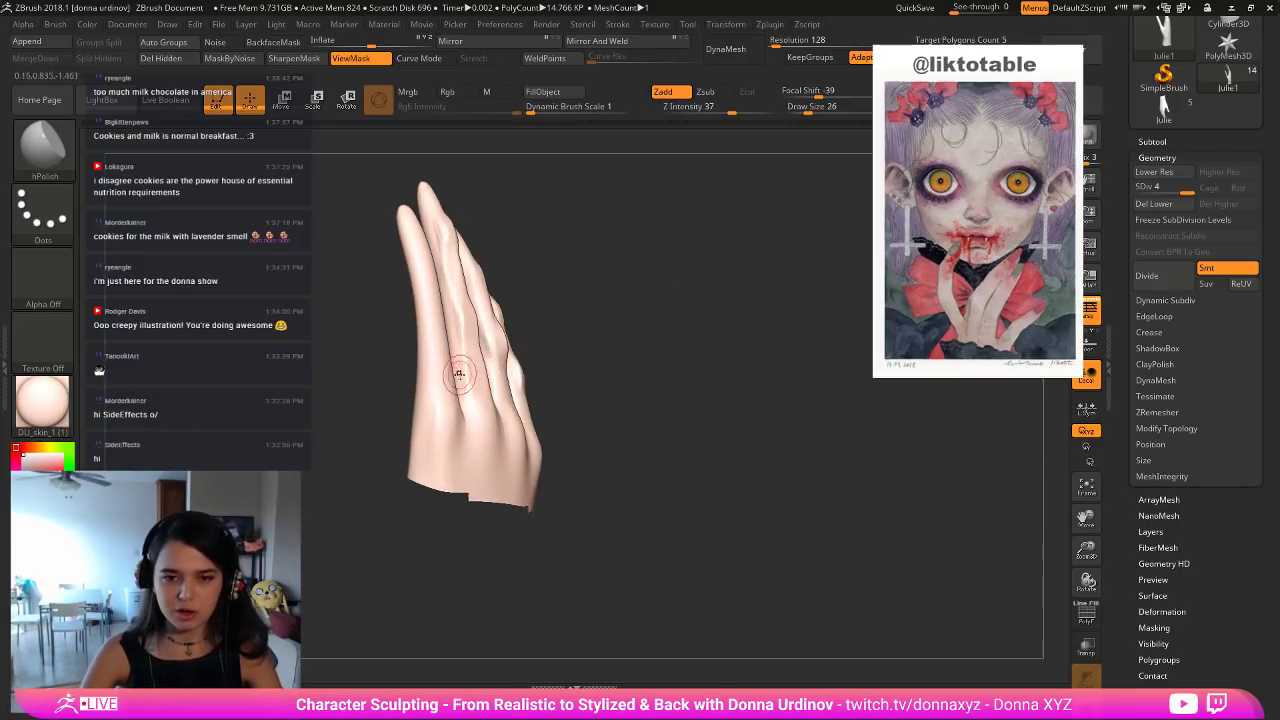
left_click_drag(463, 374, 465, 391)
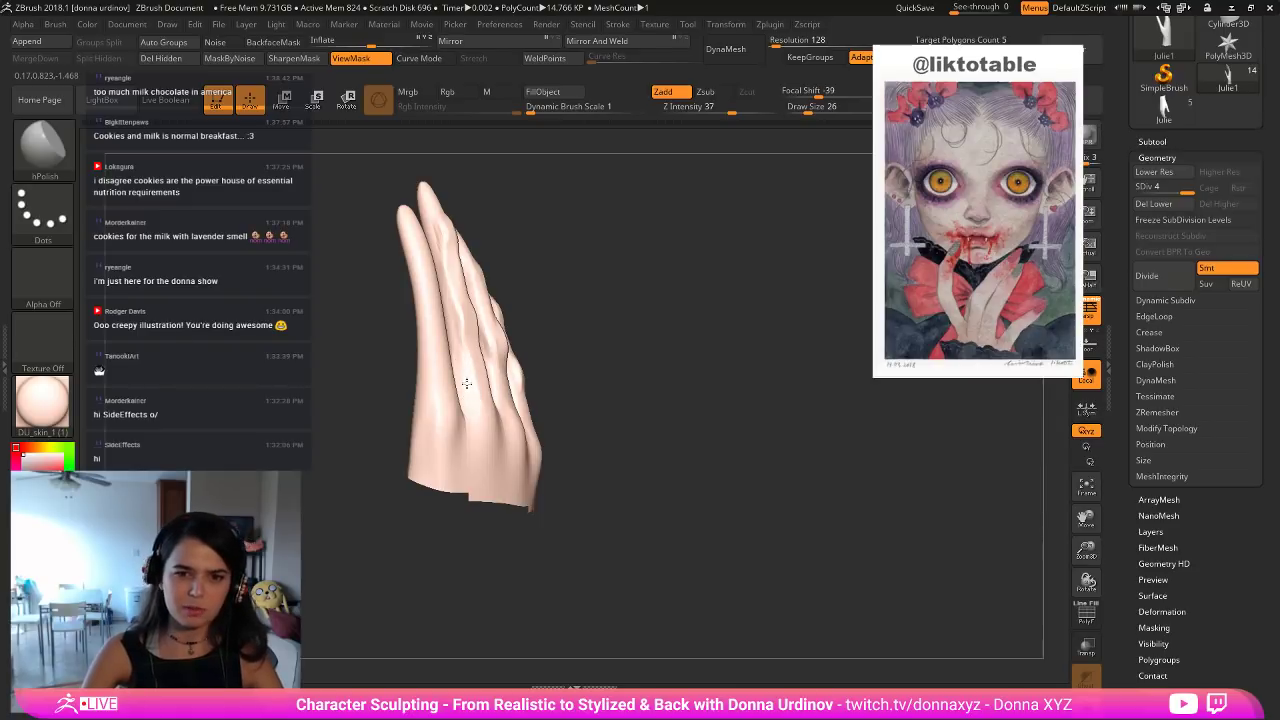
right_click_drag(632, 263, 491, 362)
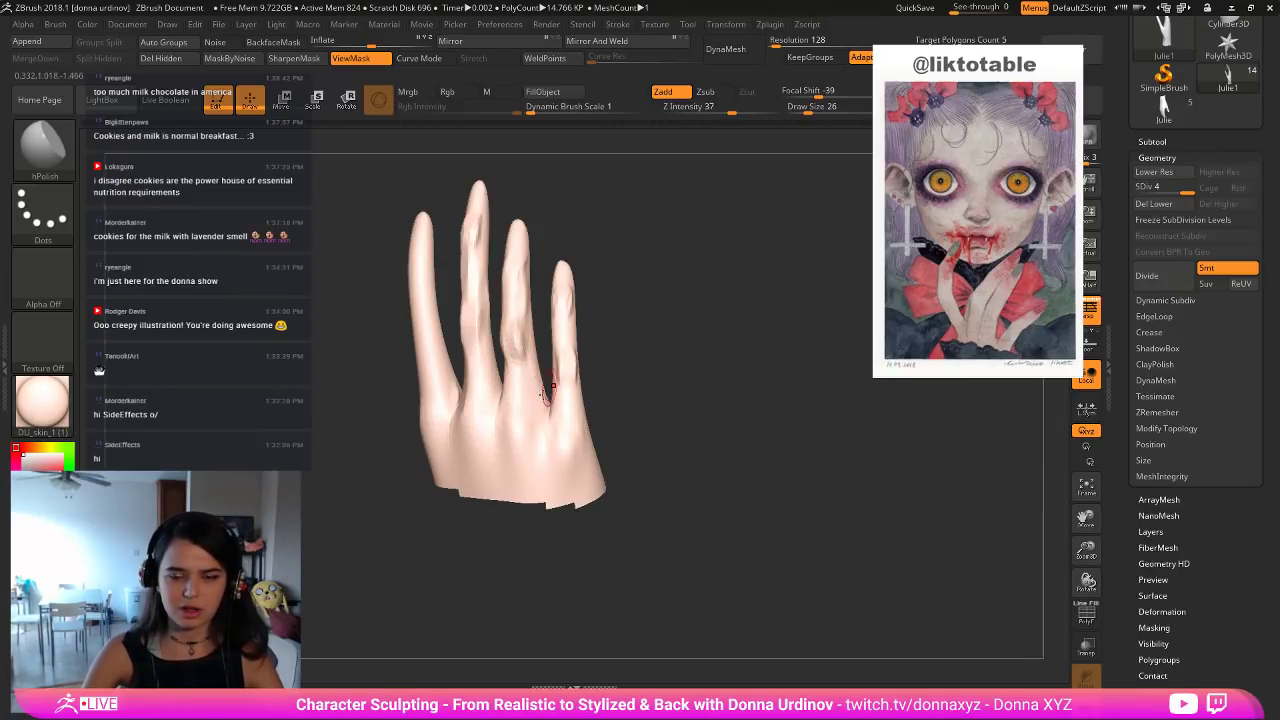
right_click_drag(545, 390, 638, 337)
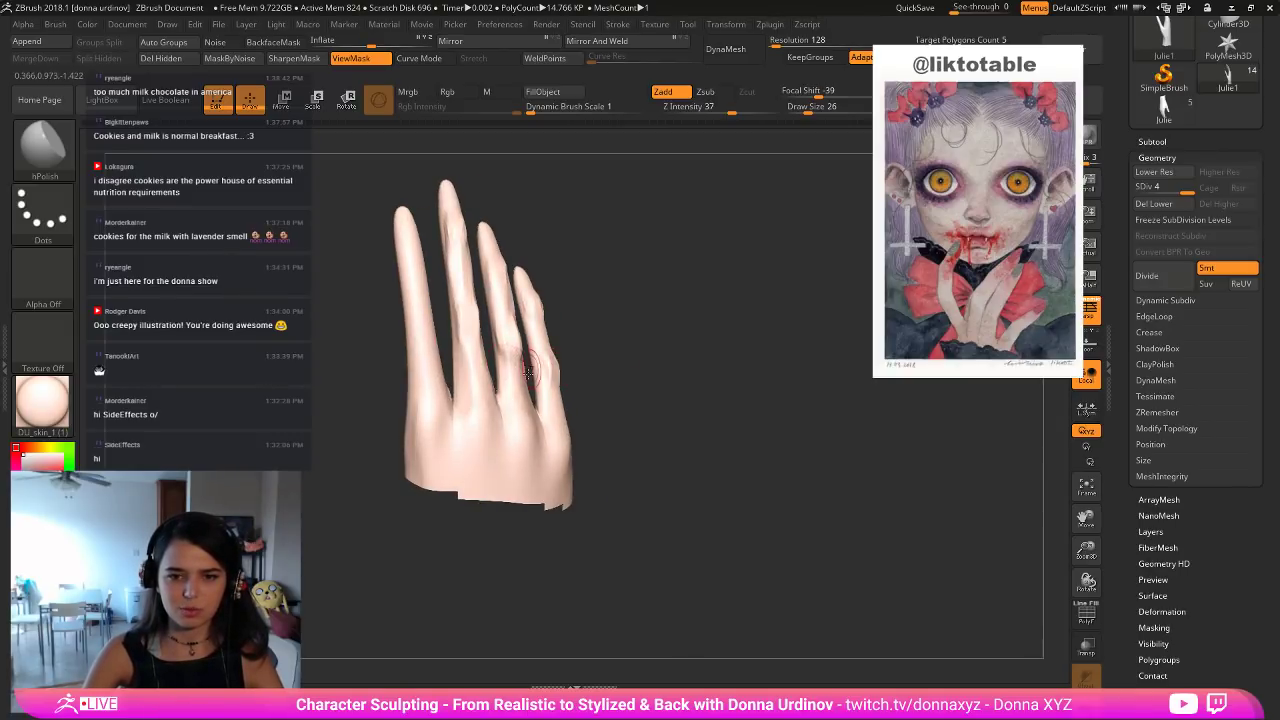
left_click_drag(635, 297, 617, 300)
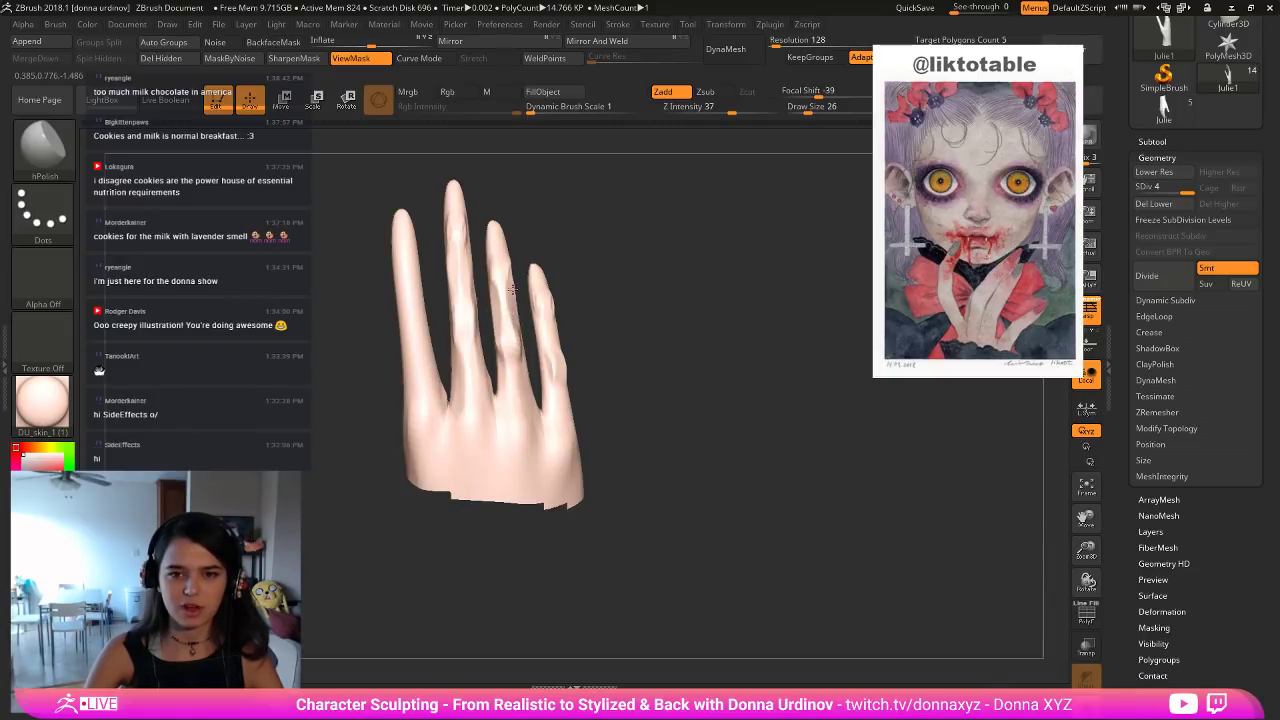
mouse_move(511, 290)
right_mouse_down()
mouse_move(530, 295)
mouse_move(515, 298)
right_mouse_up()
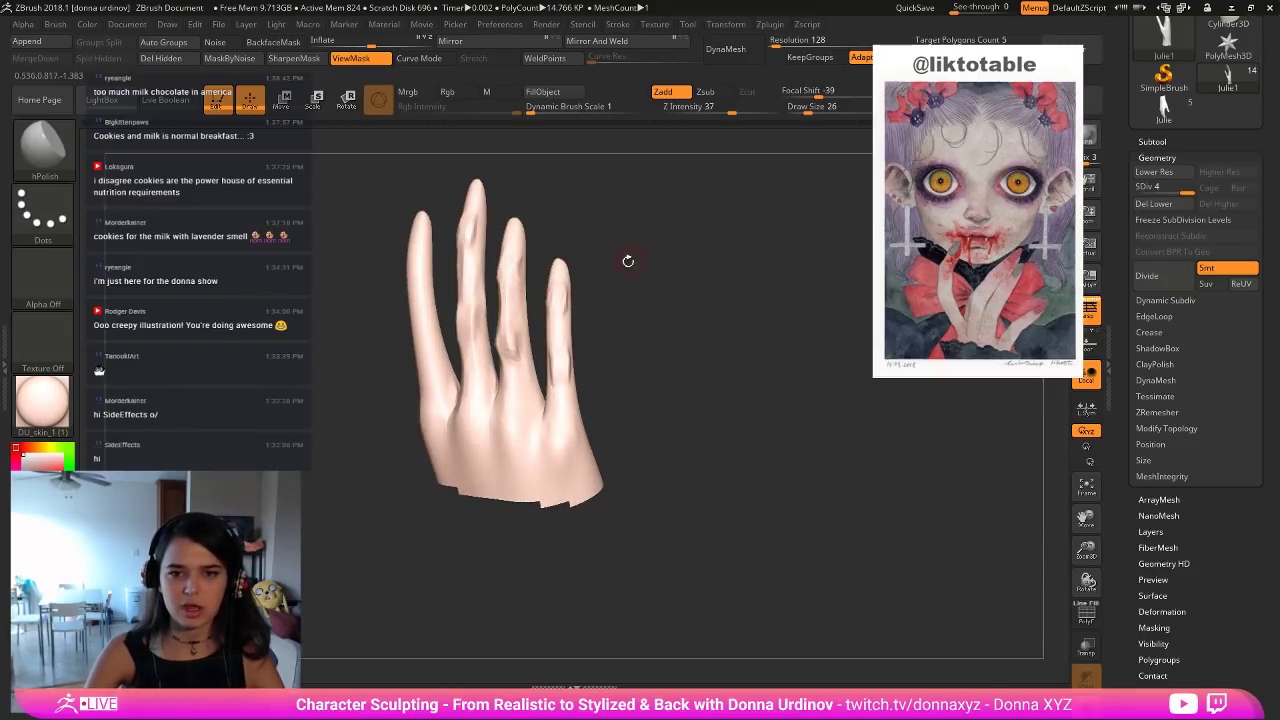
Refine the planes along the little finger down to its base with the hPolish brush.
right_click_drag(628, 261, 617, 277)
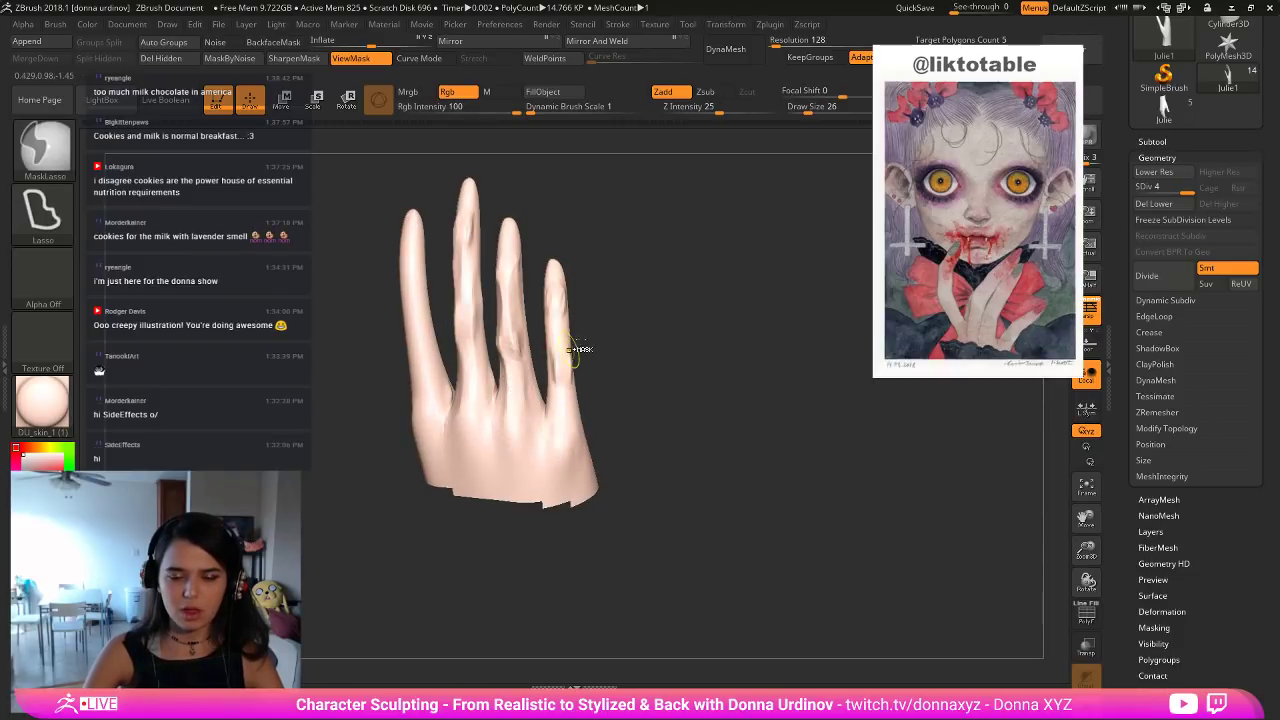
right_click_drag(609, 320, 565, 403)
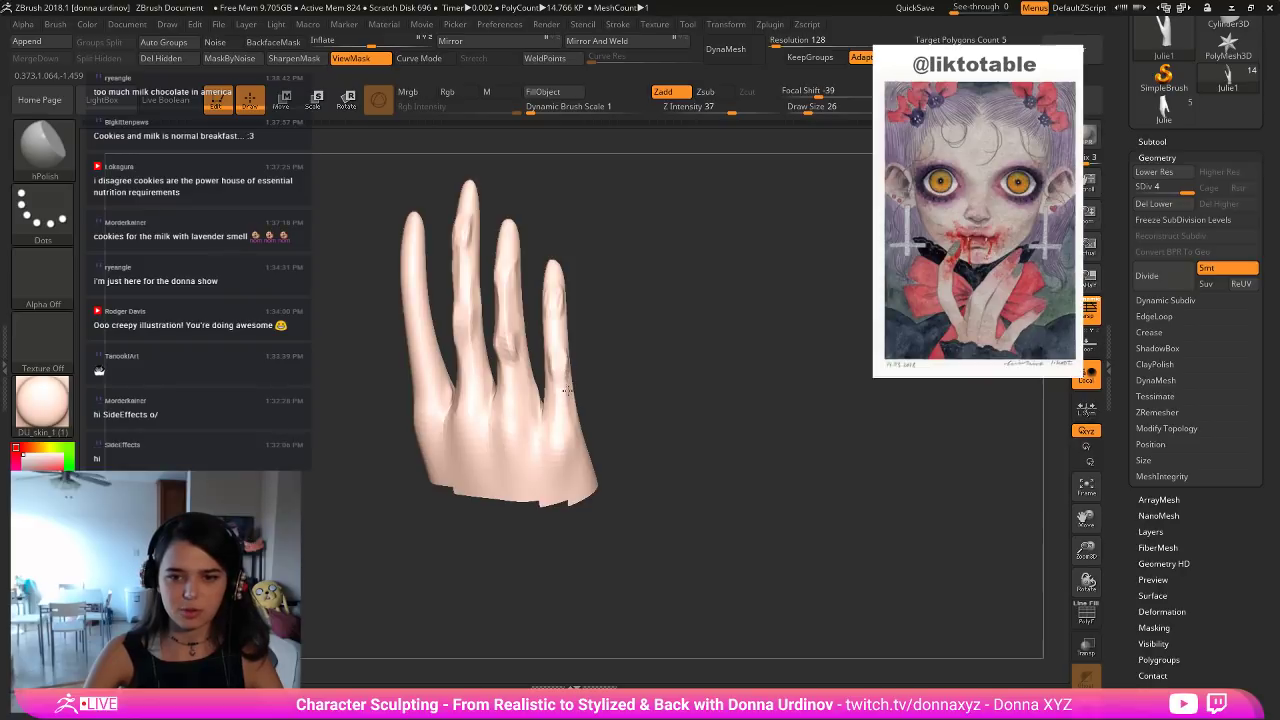
mouse_move(593, 316)
right_mouse_down()
mouse_move(541, 330)
mouse_move(586, 300)
right_mouse_up()
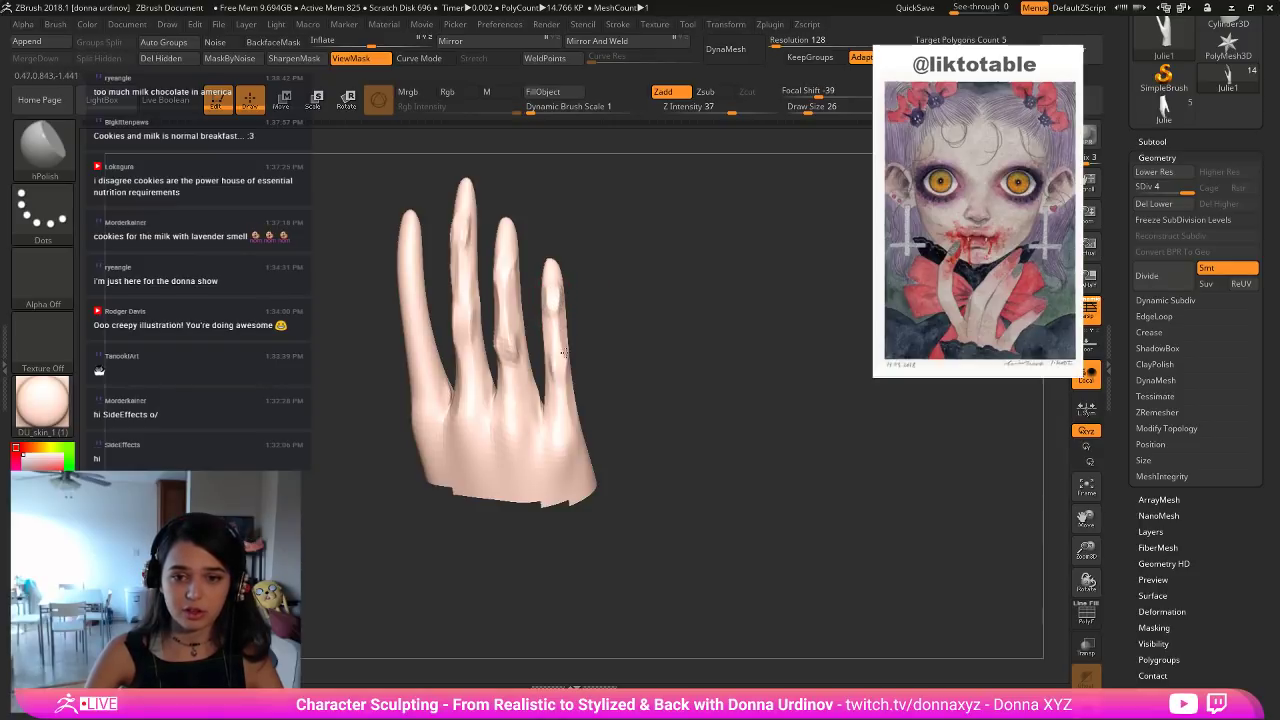
right_click_drag(613, 334, 475, 336)
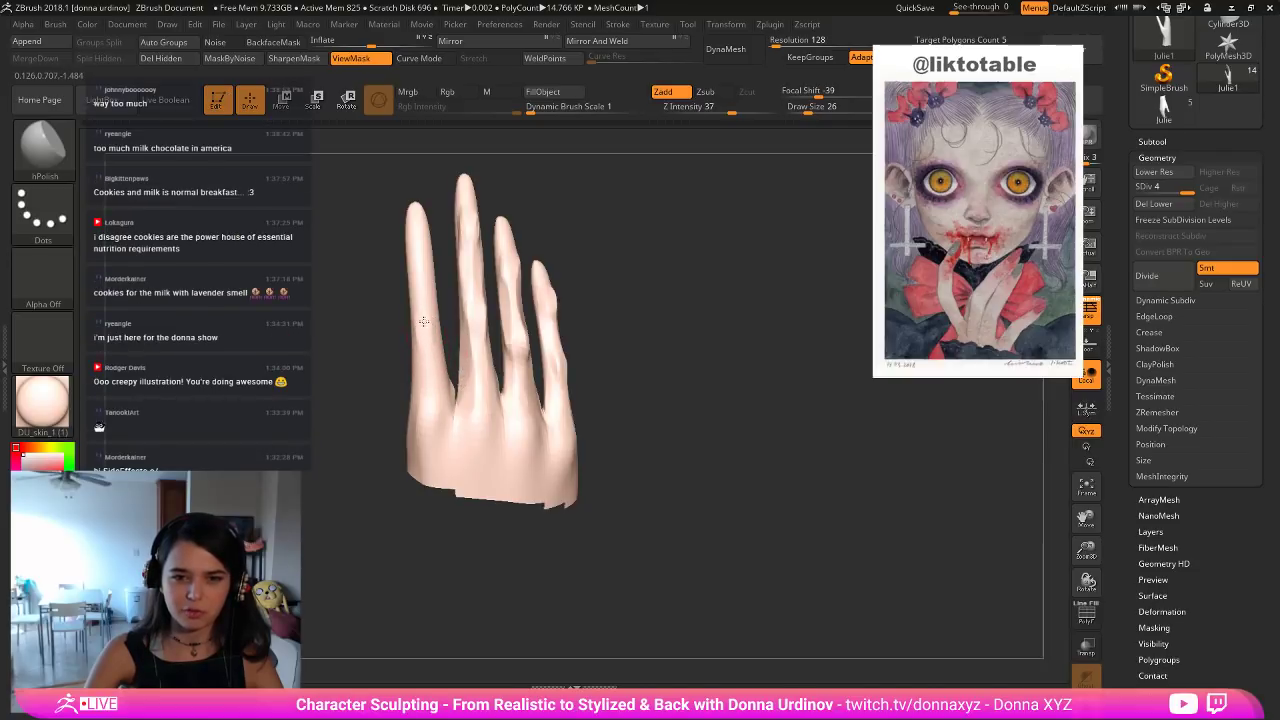
Polish the middle joint of the index finger with hPolish and reduce the draw size to 22.
left_click_drag(421, 337, 423, 329)
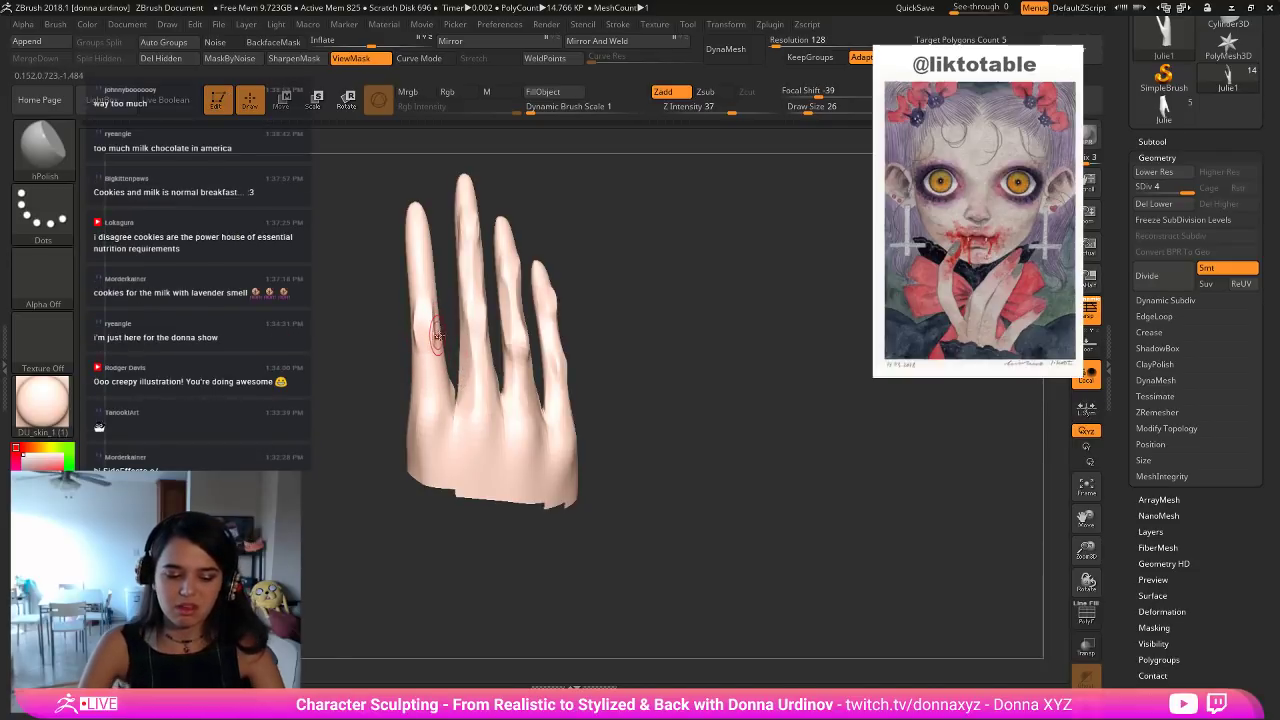
key("b")
key("h")
key("p")
key("]")
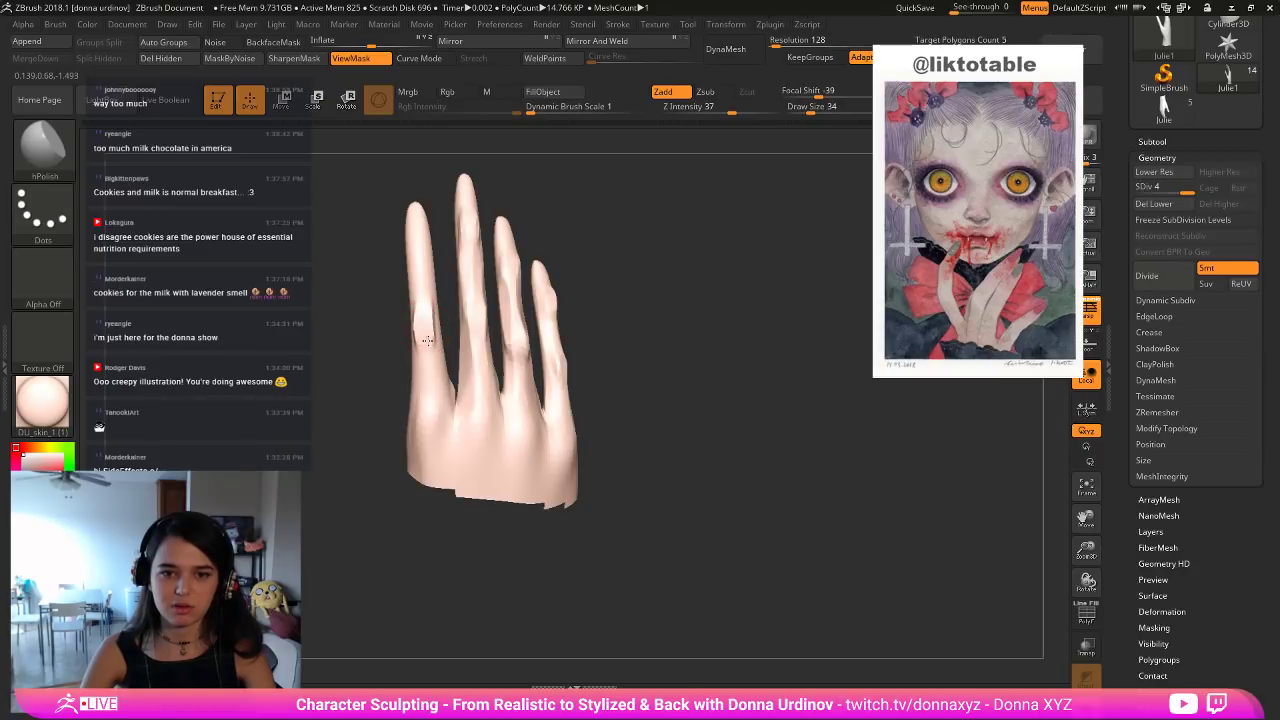
key("[")
key("[")
key("[")
Build up the joints and side of the index finger toward its knuckle with ClayBuildup at a draw size of 34.
key("b")
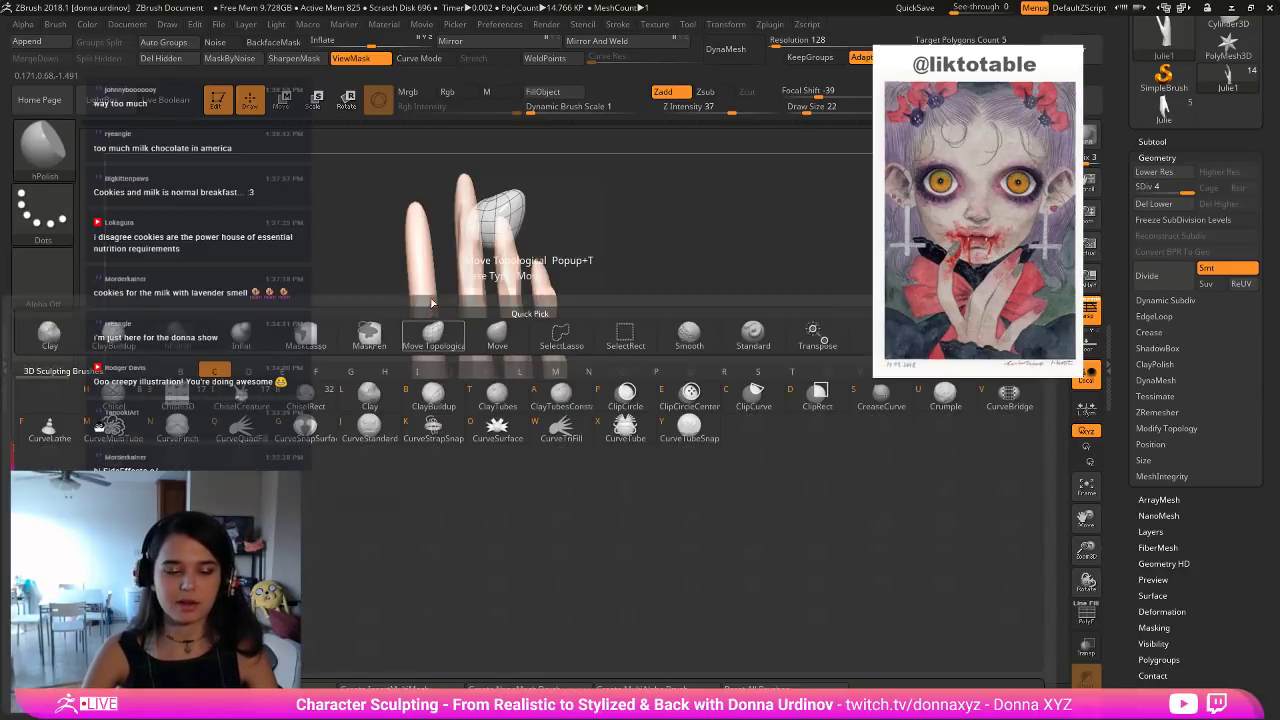
key("c")
key("b")
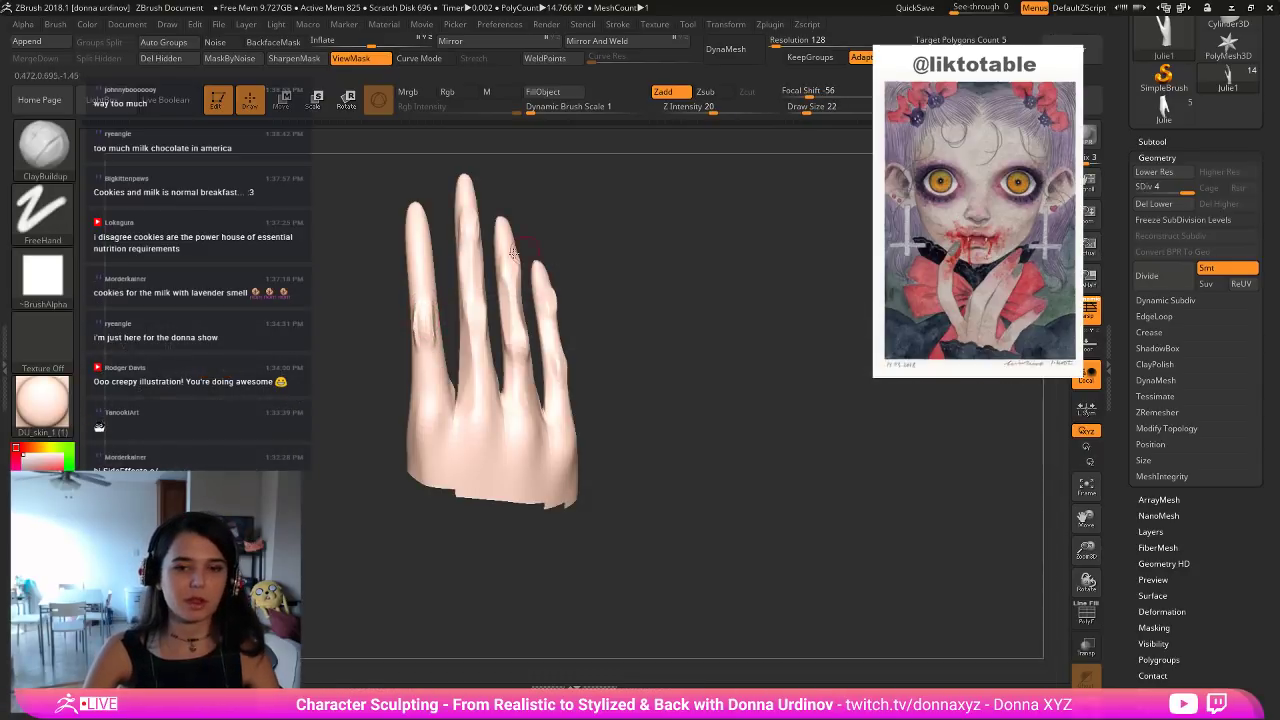
mouse_move(601, 220)
left_mouse_down()
mouse_move(655, 224)
mouse_move(535, 228)
left_mouse_up()
key("bracketright")
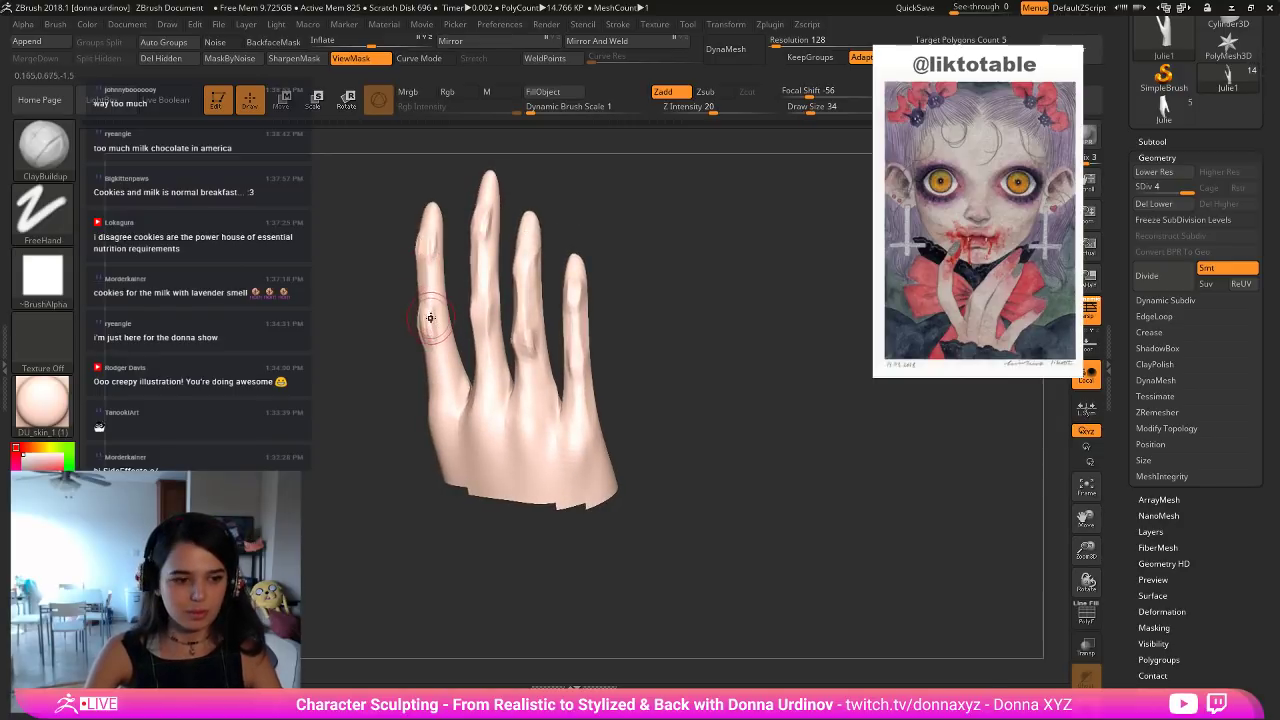
mouse_move(374, 347)
left_mouse_down()
mouse_move(349, 356)
mouse_move(364, 367)
left_mouse_up()
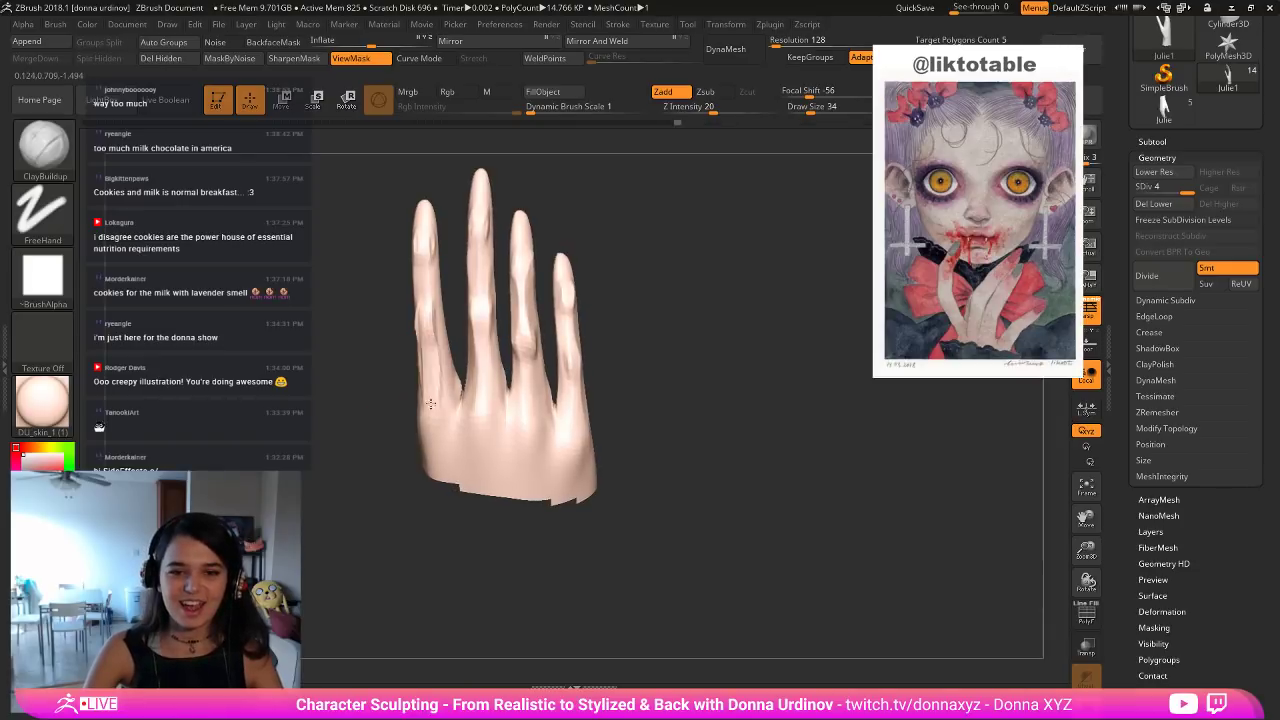
Add ClayBuildup volume to the index finger's base on the palm side.
left_click_drag(592, 273, 616, 302)
mouse_move(381, 371)
left_mouse_down()
mouse_move(383, 355)
mouse_move(425, 357)
mouse_move(396, 362)
mouse_move(390, 380)
mouse_move(411, 355)
left_mouse_up()
left_click_drag(486, 334, 363, 371)
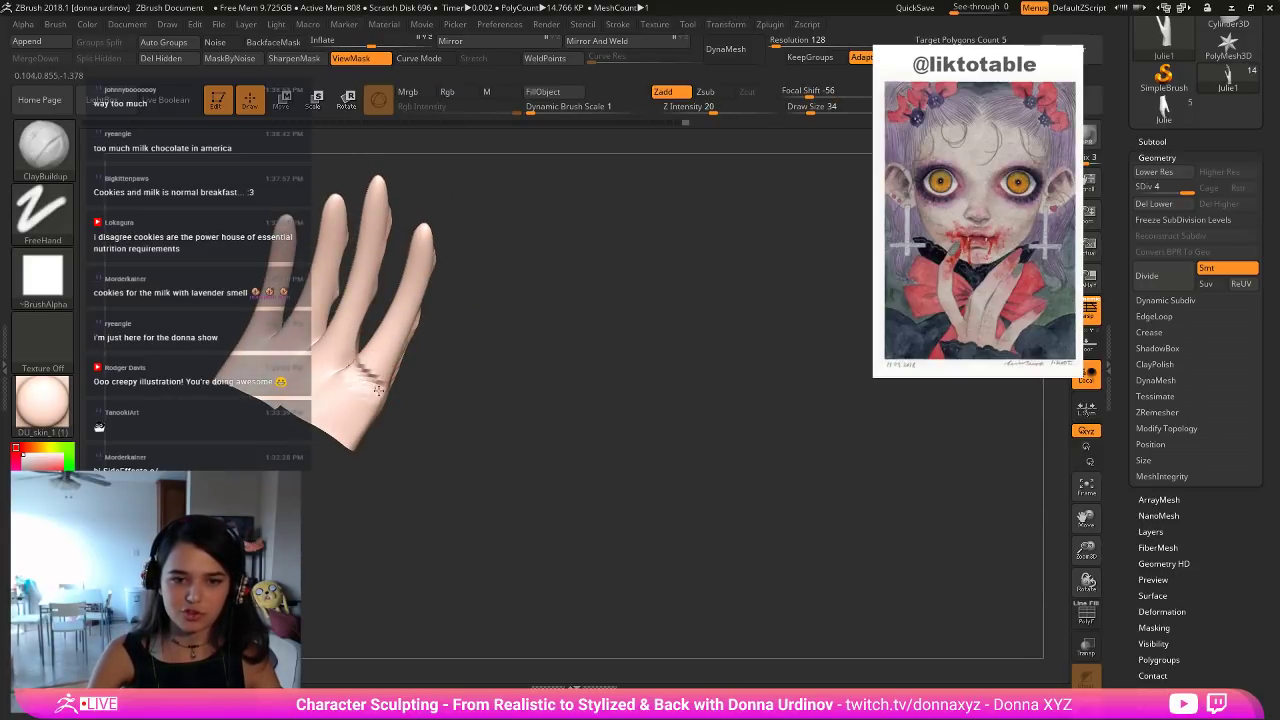
Build up the palm-side bases of the index and middle fingers with ClayBuildup and smooth the index finger's base.
left_click_drag(375, 335, 322, 318)
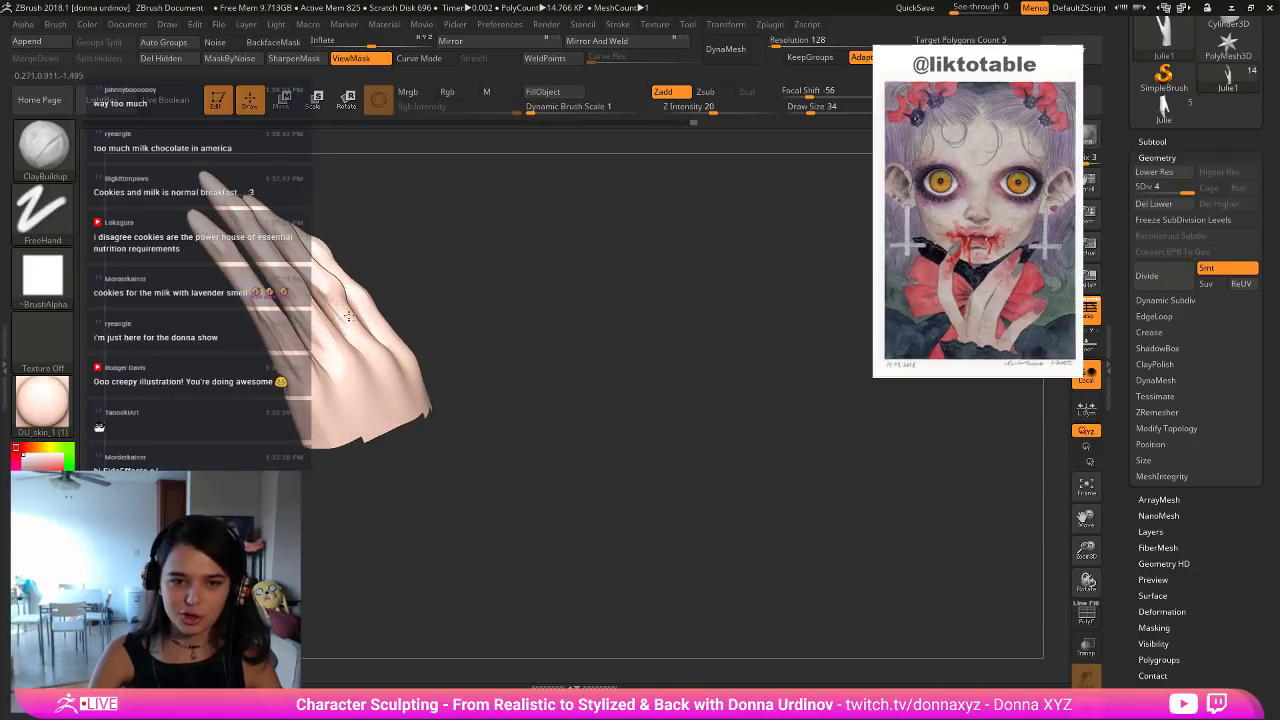
left_click_drag(470, 255, 497, 297)
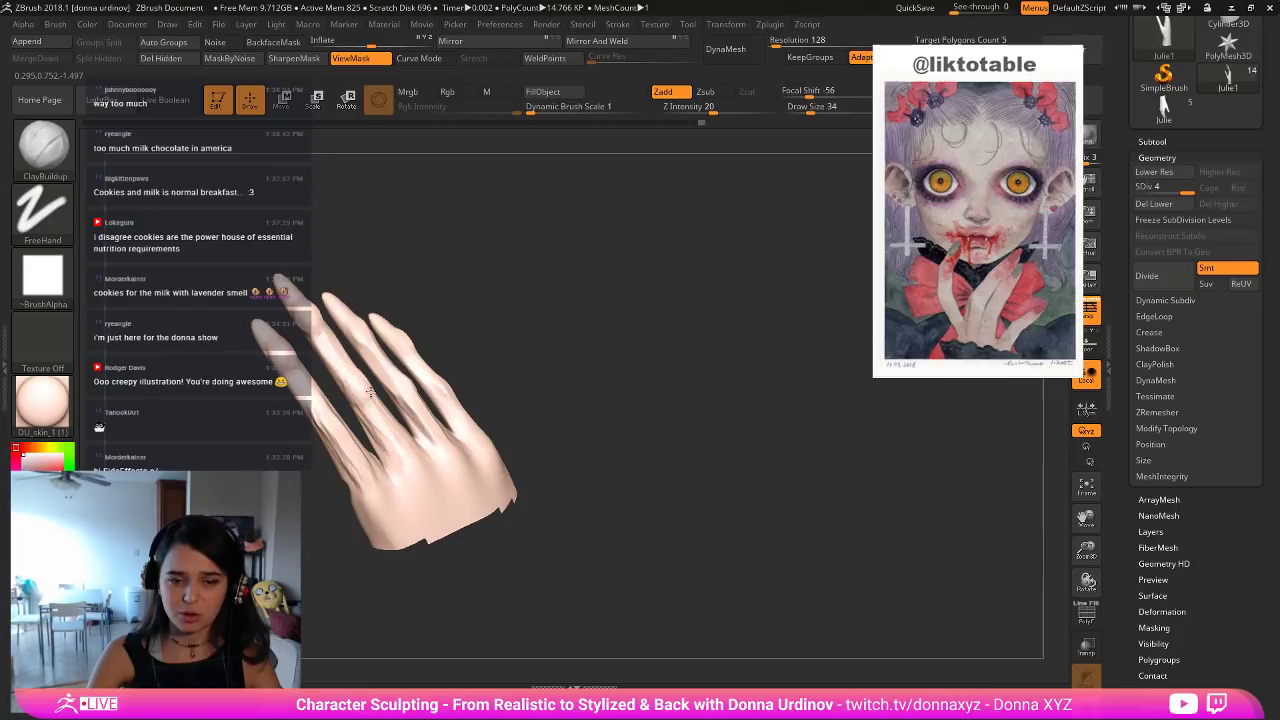
left_click_drag(316, 423, 470, 320)
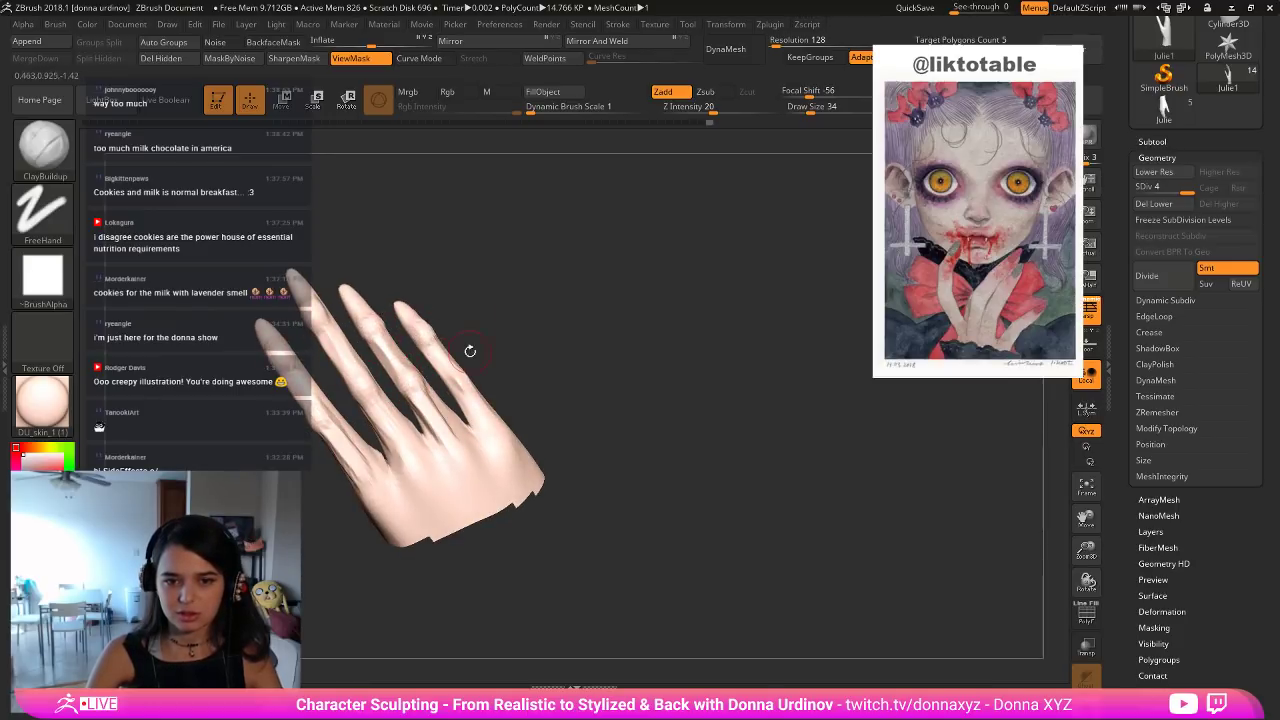
mouse_move(530, 357)
left_mouse_down()
mouse_move(574, 306)
mouse_move(616, 324)
mouse_move(556, 398)
mouse_move(664, 348)
left_mouse_up()
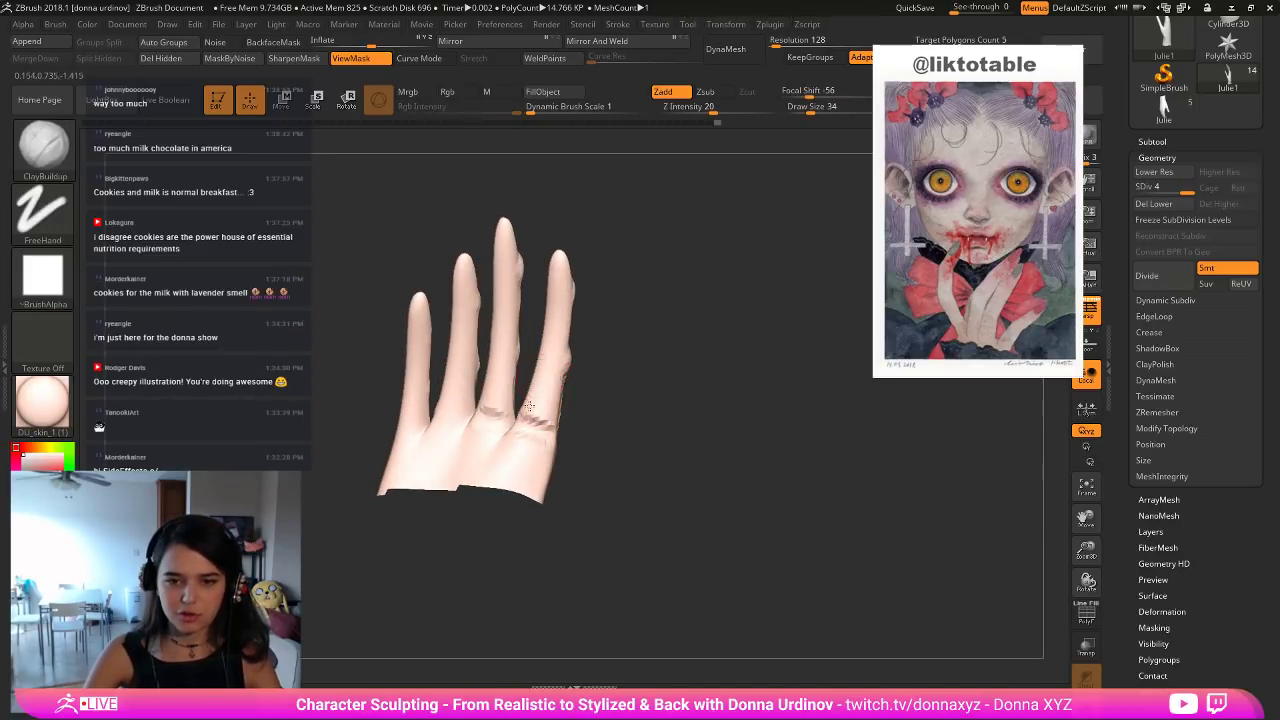
left_click_drag(591, 386, 528, 418)
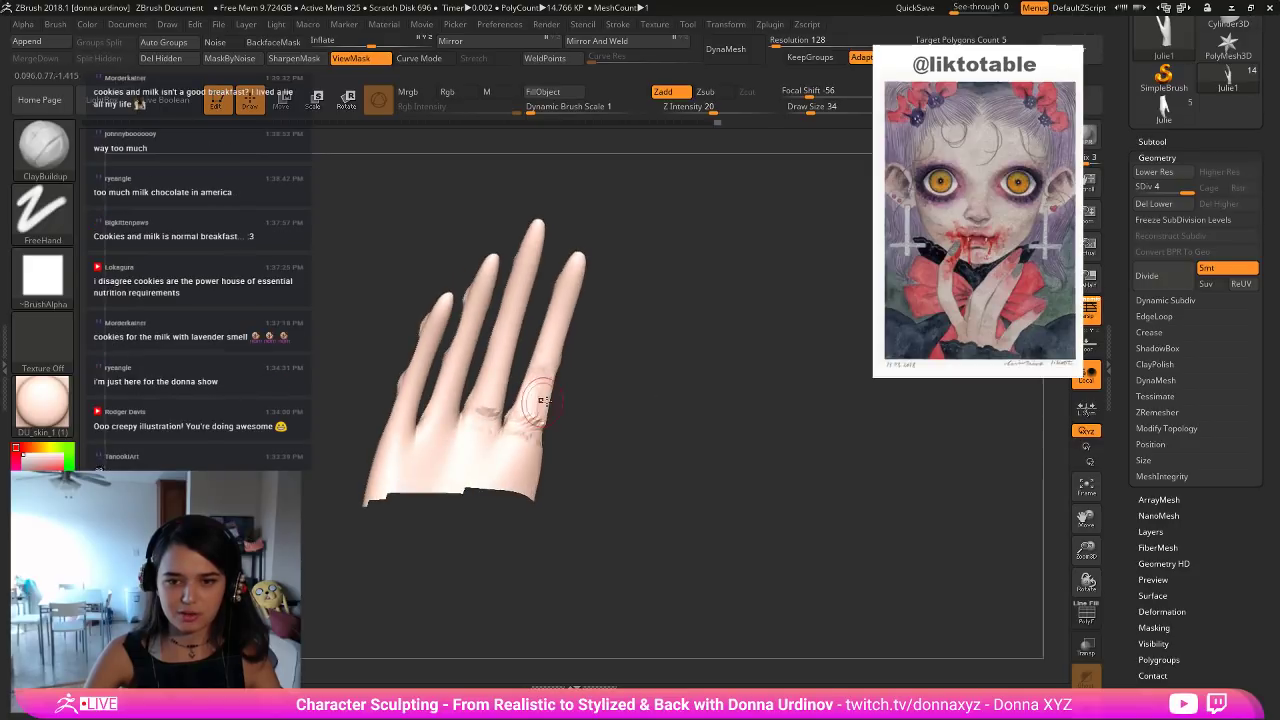
key("shift")
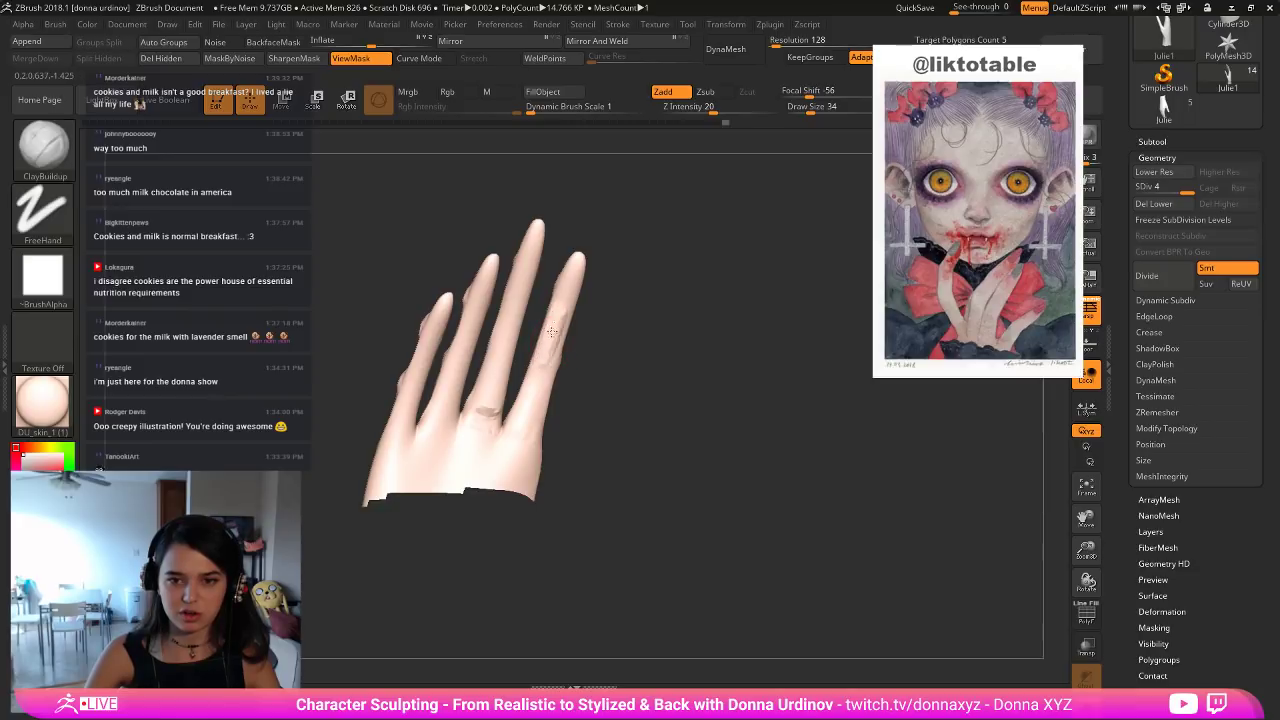
Add ClayBuildup volume for the pads along the palm side of the index, middle, ring and little fingers.
left_click_drag(634, 291, 555, 337)
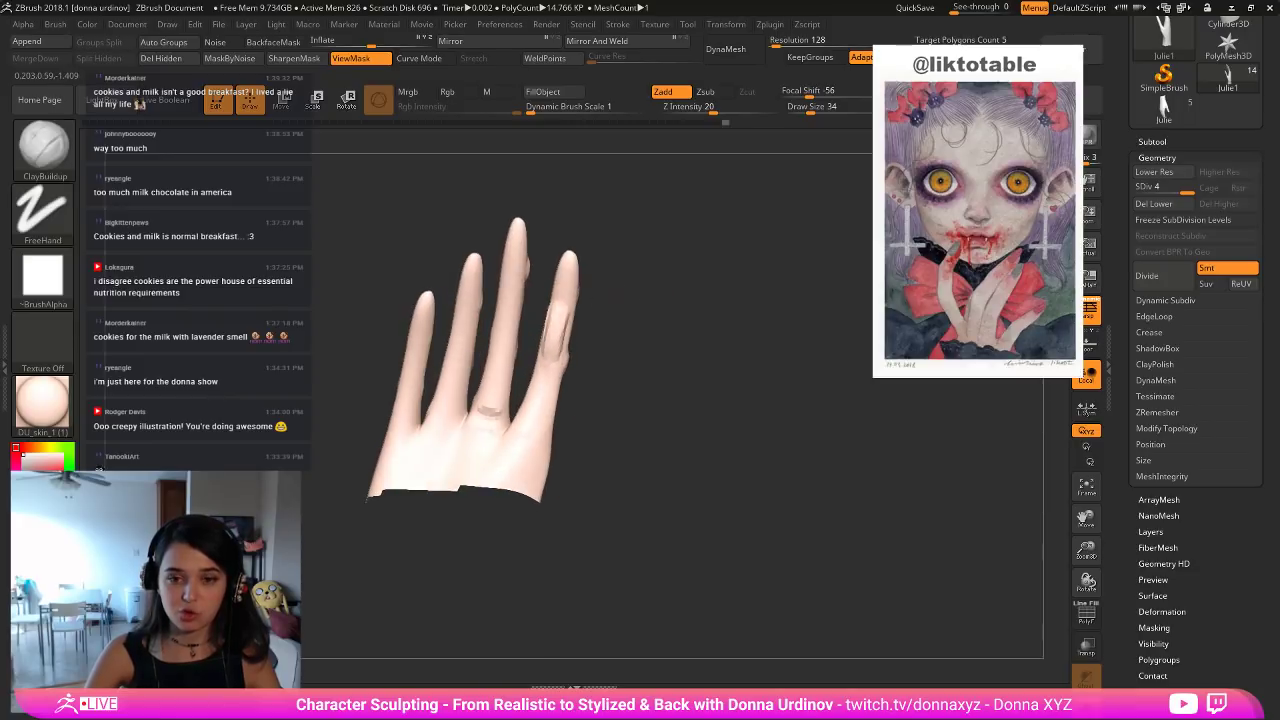
key("shift")
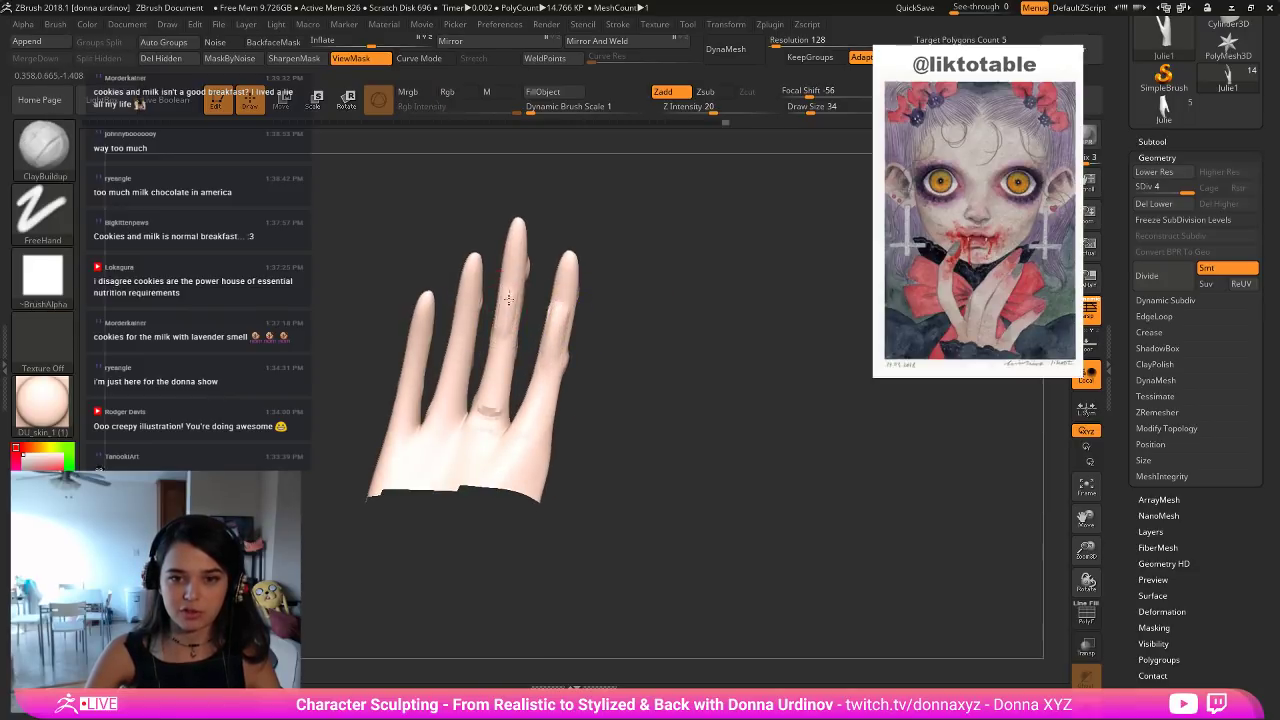
left_click_drag(651, 251, 521, 288)
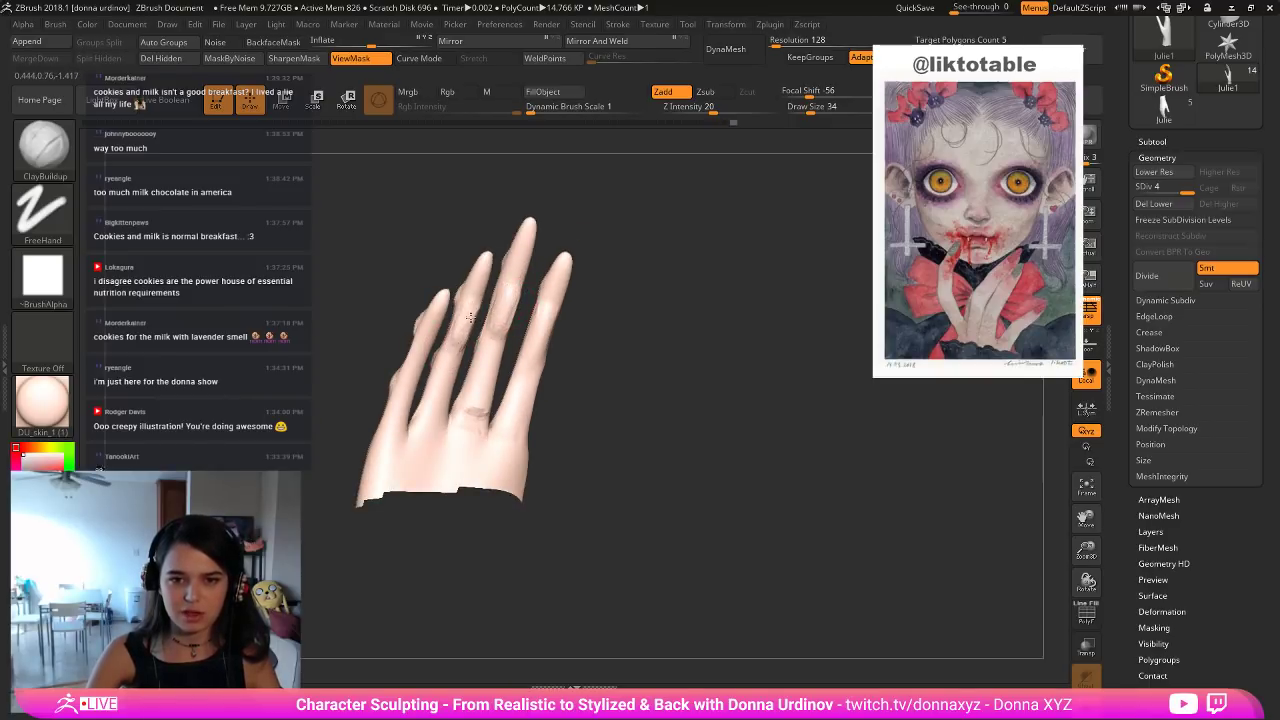
left_click_drag(474, 303, 424, 362)
left_click_drag(612, 323, 560, 311)
mouse_move(668, 286)
left_mouse_down()
mouse_move(546, 289)
mouse_move(504, 306)
mouse_move(532, 356)
left_mouse_up()
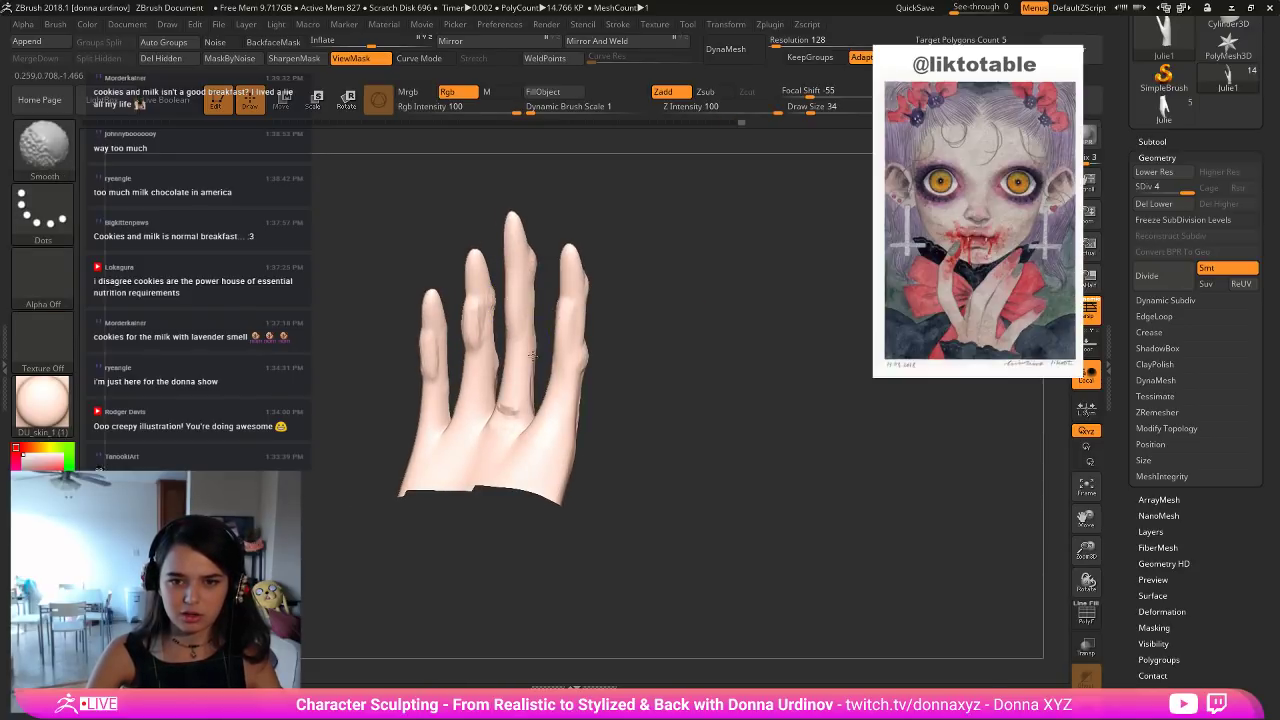
Smooth the palm-side finger pads and the crease at the base of the middle finger.
left_click_drag(505, 401, 518, 384, "shift")
left_click_drag(474, 336, 468, 316, "shift")
left_click_drag(437, 385, 435, 350, "shift")
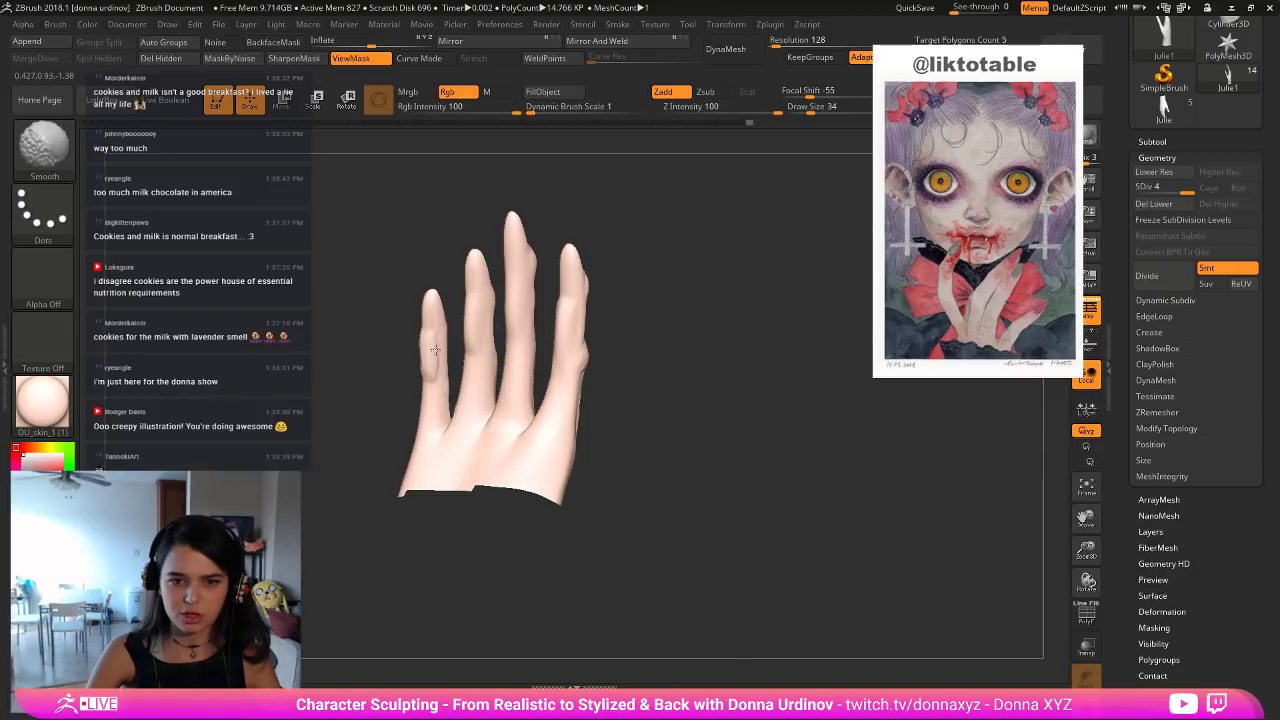
left_click_drag(559, 302, 560, 328, "shift")
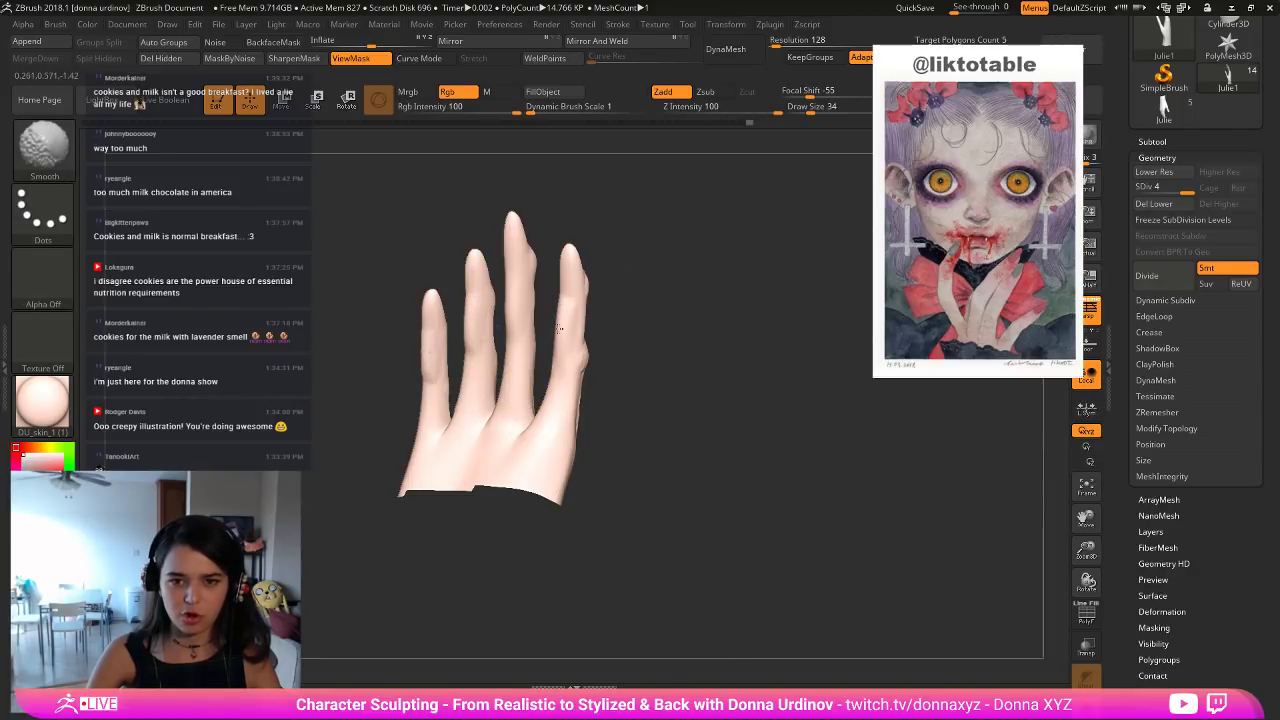
Build up the index finger's middle joint and knuckle on the back of the hand with ClayBuildup.
left_click_drag(663, 371, 591, 371)
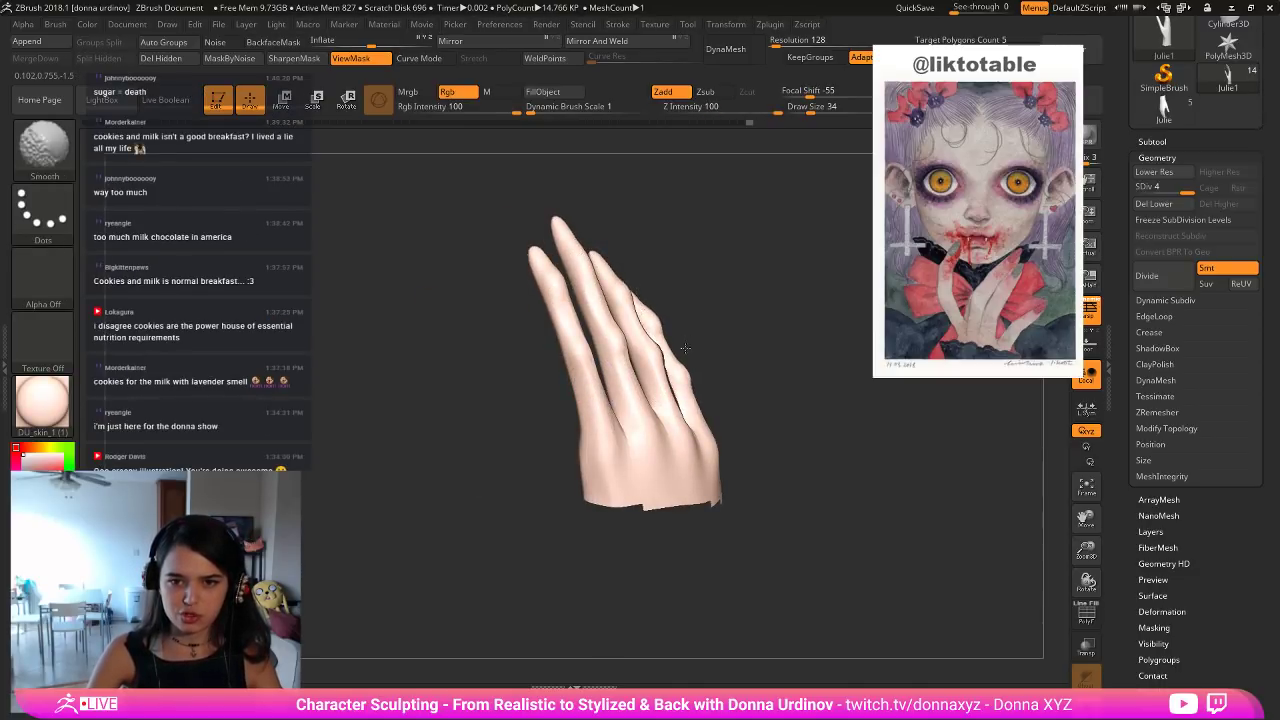
mouse_move(729, 306)
left_mouse_down()
mouse_move(737, 314)
mouse_move(657, 349)
left_mouse_up()
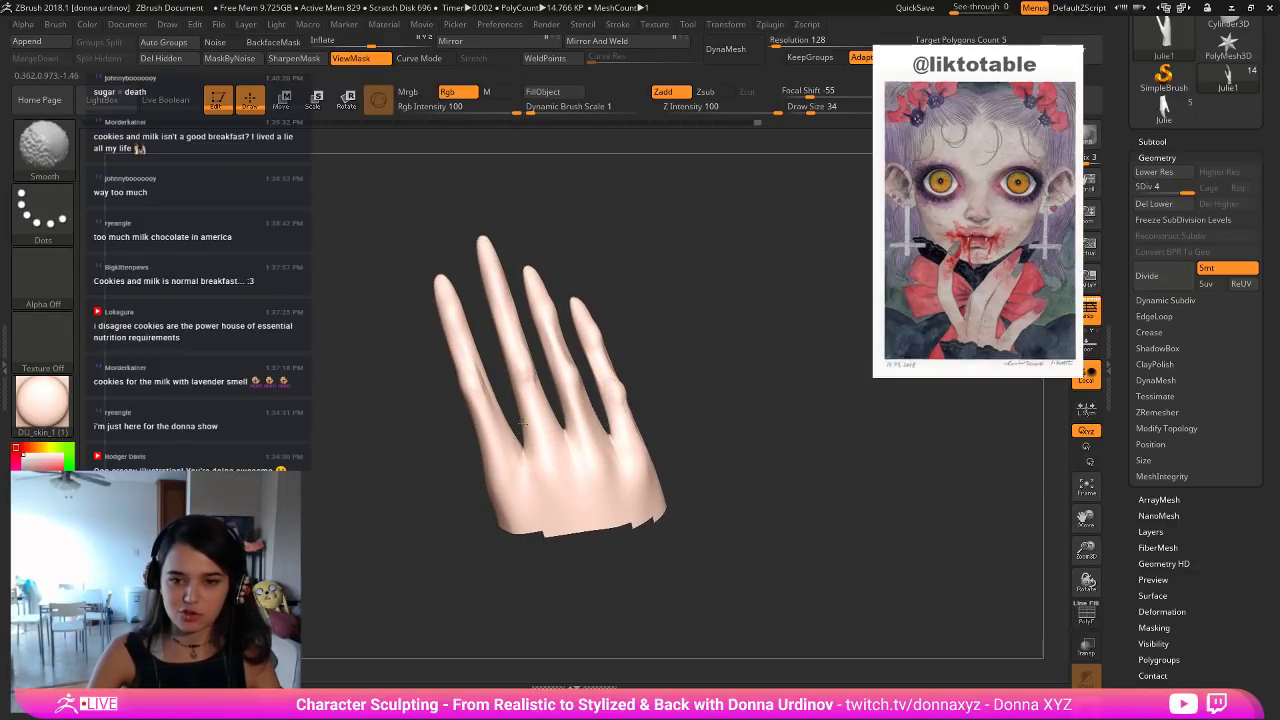
left_click_drag(522, 422, 508, 443, "shift")
mouse_move(481, 382)
left_mouse_down()
mouse_move(482, 403)
mouse_move(473, 385)
left_mouse_up()
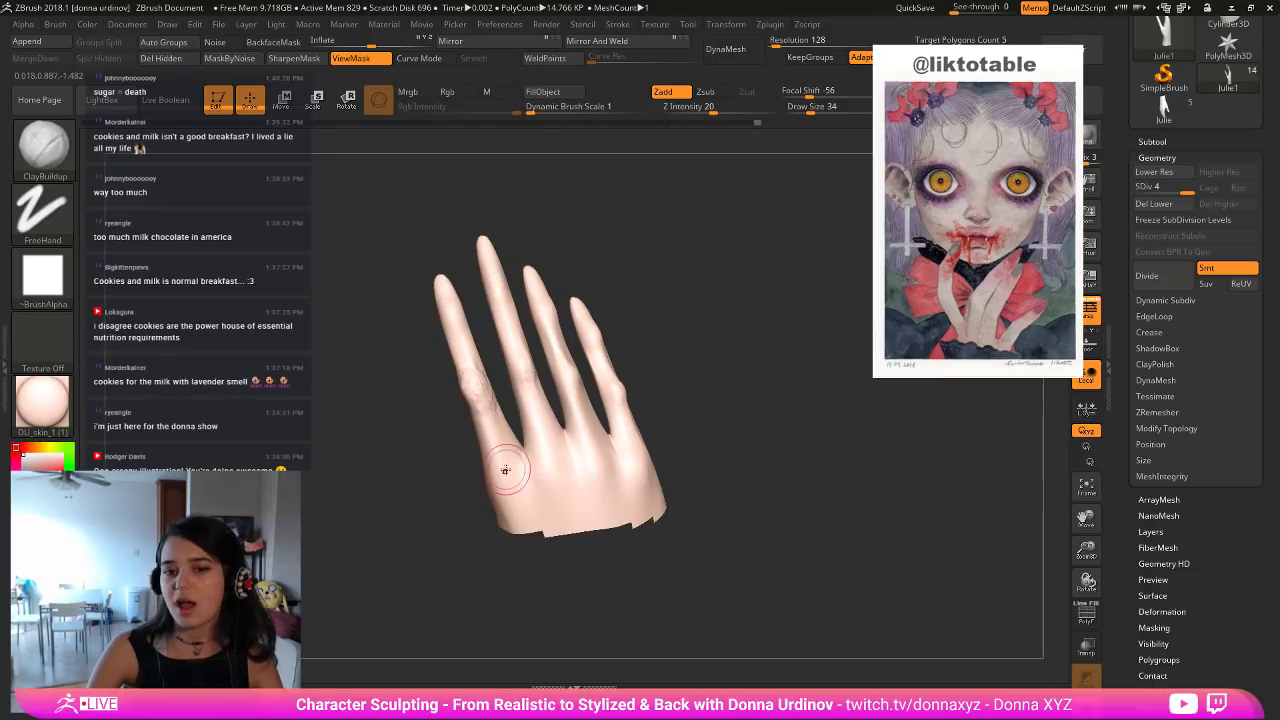
left_click_drag(507, 471, 507, 488)
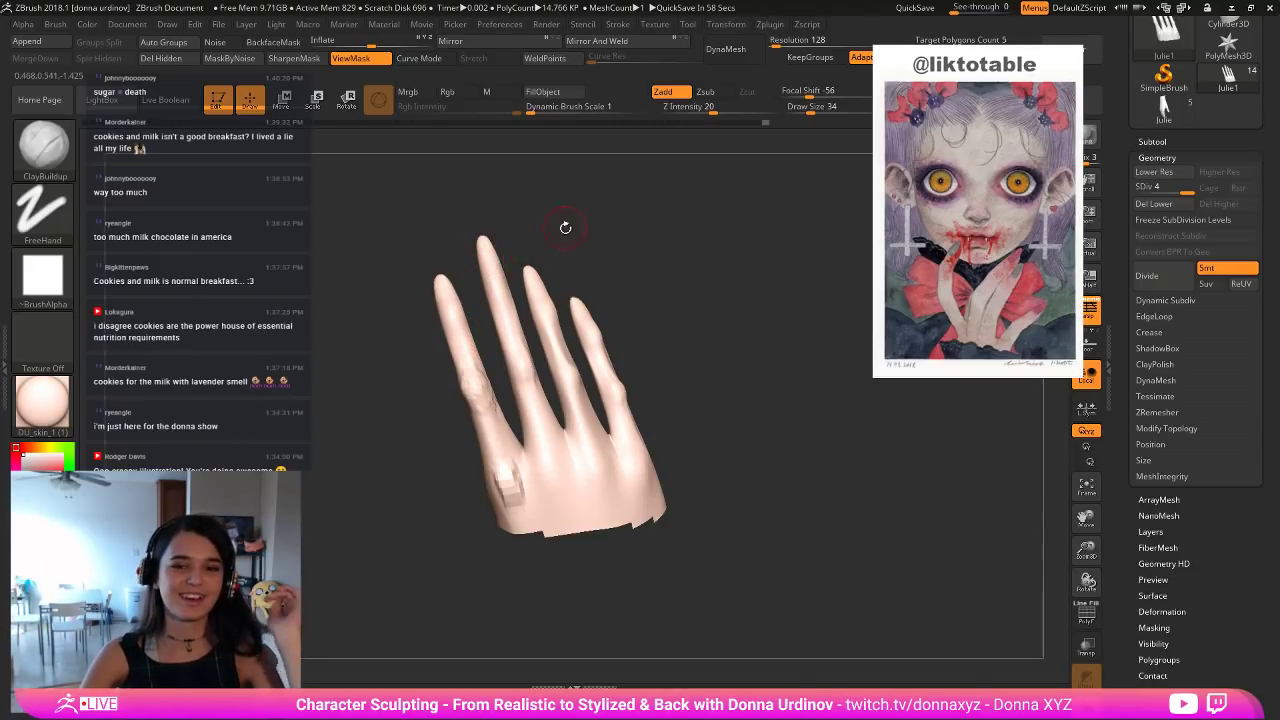
Add ClayBuildup strokes along the backs of the index and middle fingers toward their knuckles.
left_click_drag(563, 223, 637, 254)
mouse_move(481, 460)
left_mouse_down()
mouse_move(482, 398)
mouse_move(453, 318)
mouse_move(457, 345)
left_mouse_up()
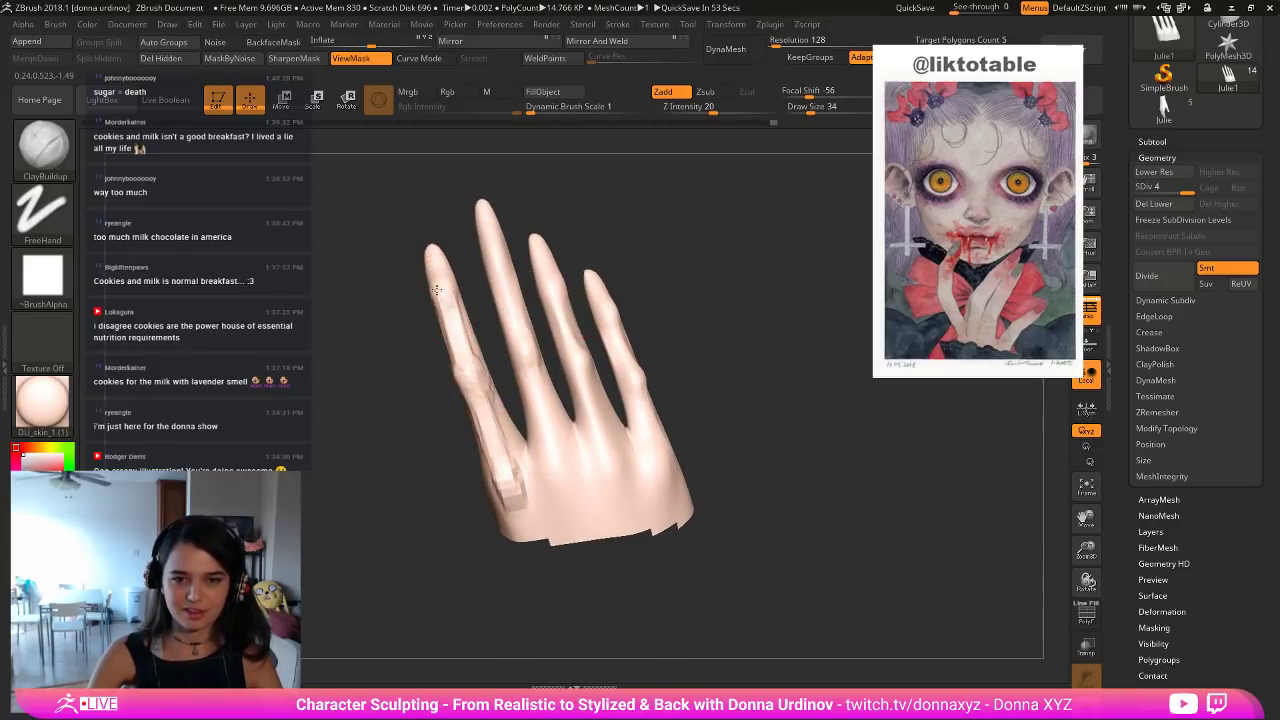
mouse_move(496, 256)
left_mouse_down()
mouse_move(536, 380)
mouse_move(520, 362)
mouse_move(558, 424)
mouse_move(520, 322)
mouse_move(556, 298)
mouse_move(573, 340)
mouse_move(542, 287)
left_mouse_up()
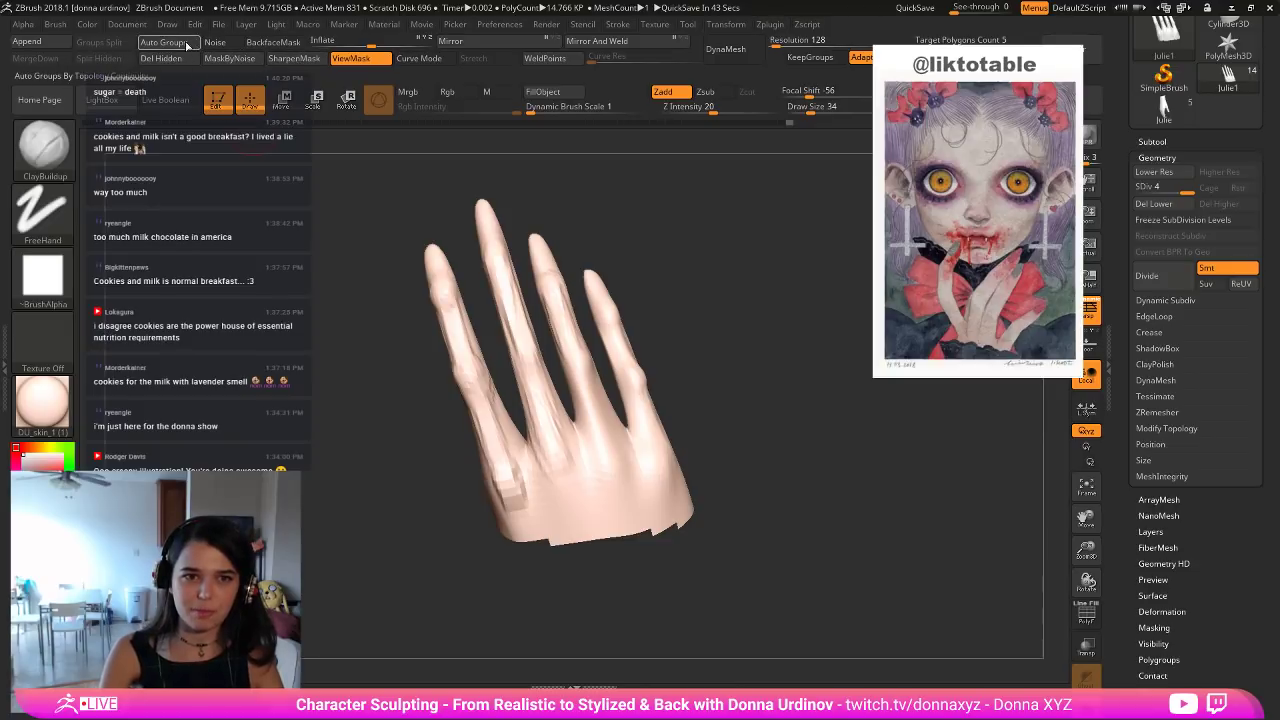
Build up the back of the ring finger with ClayBuildup, trying BackfaceMask on and off, and undo the last stroke.
left_click(252, 42)
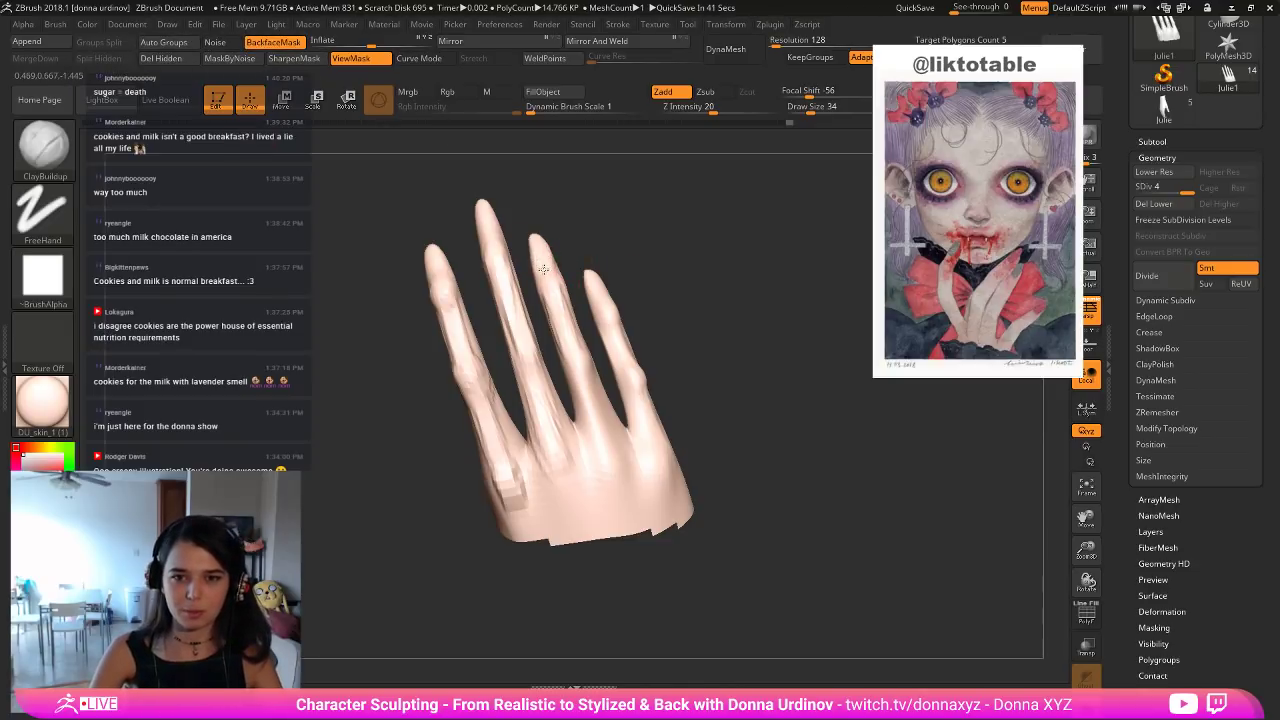
mouse_move(605, 248)
left_mouse_down()
mouse_move(629, 232)
mouse_move(530, 232)
mouse_move(597, 229)
left_mouse_up()
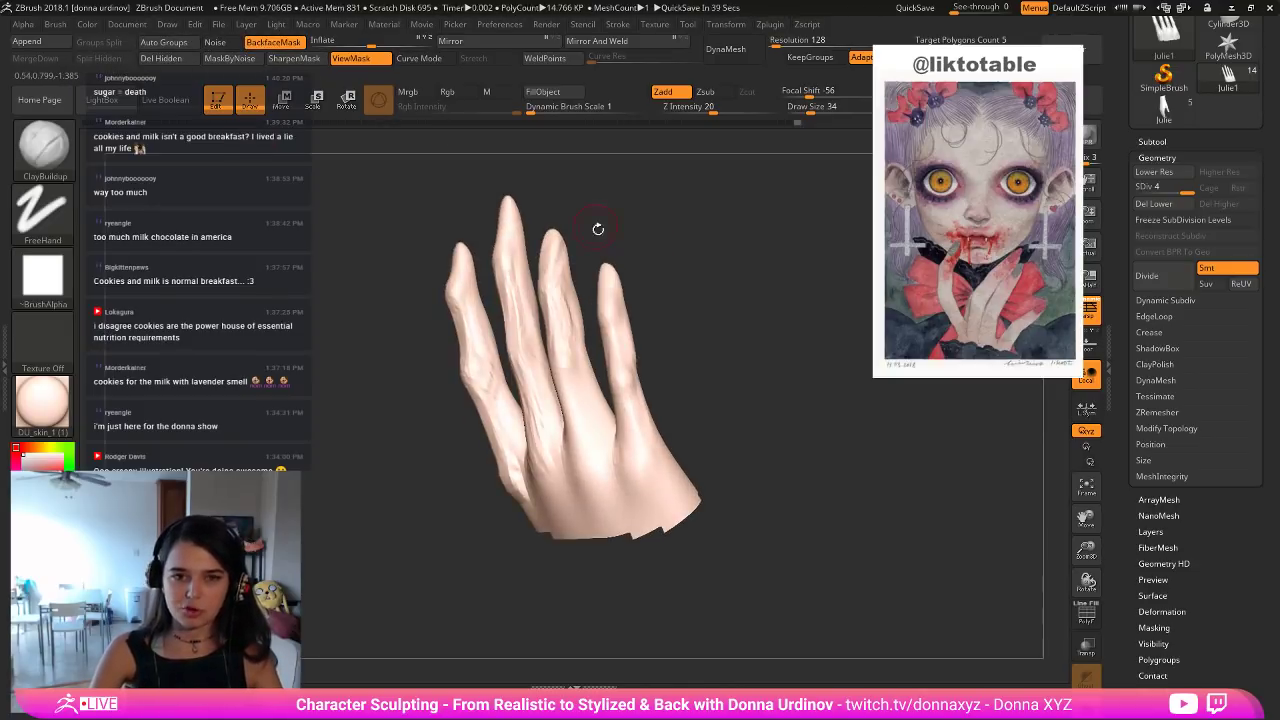
key("ctrl")
left_click_drag(668, 246, 610, 290)
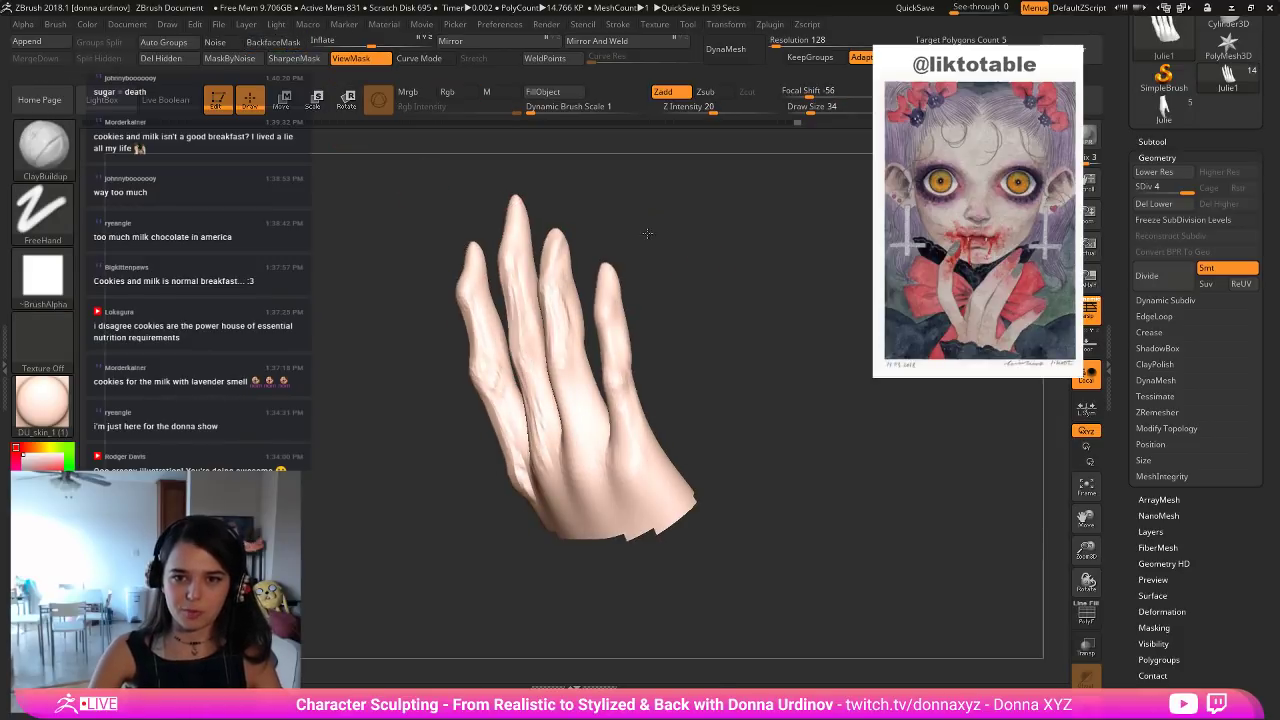
left_click_drag(714, 250, 607, 277)
left_click_drag(610, 232, 654, 262)
key("ctrl+z")
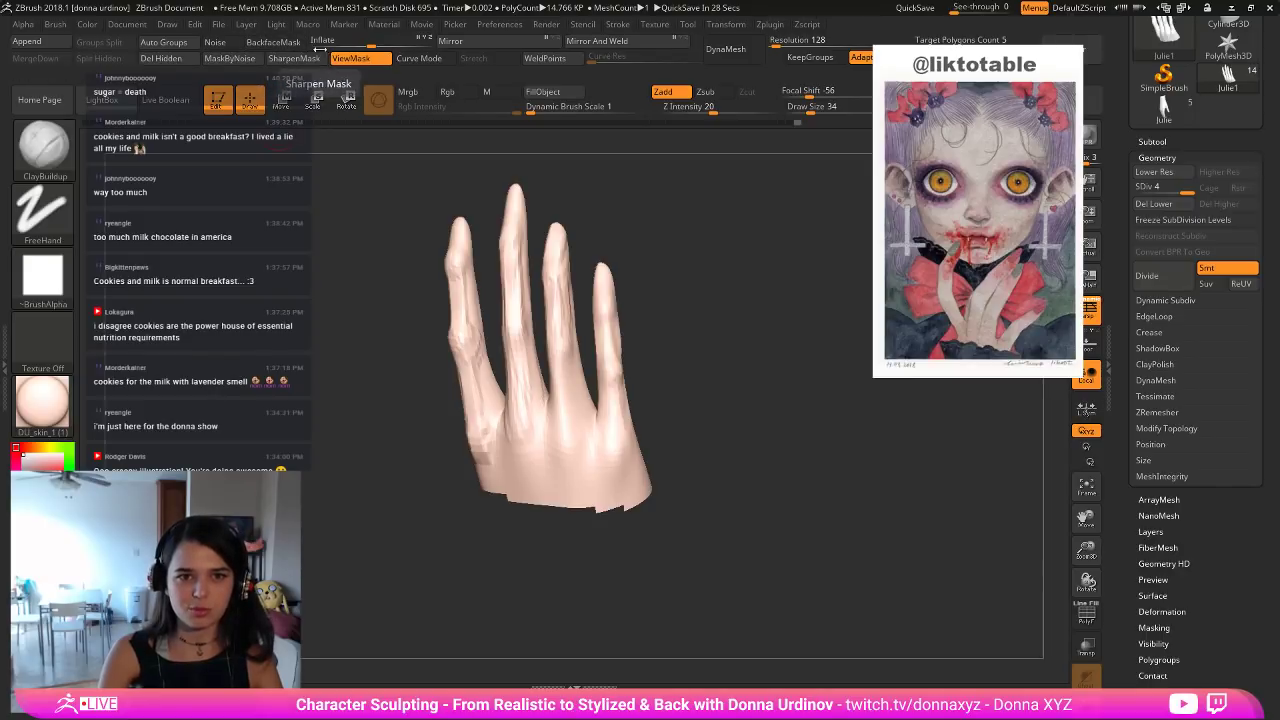
Enable BackfaceMask for ClayBuildup, try it near the little finger's tip and undo that stroke.
left_click(273, 42)
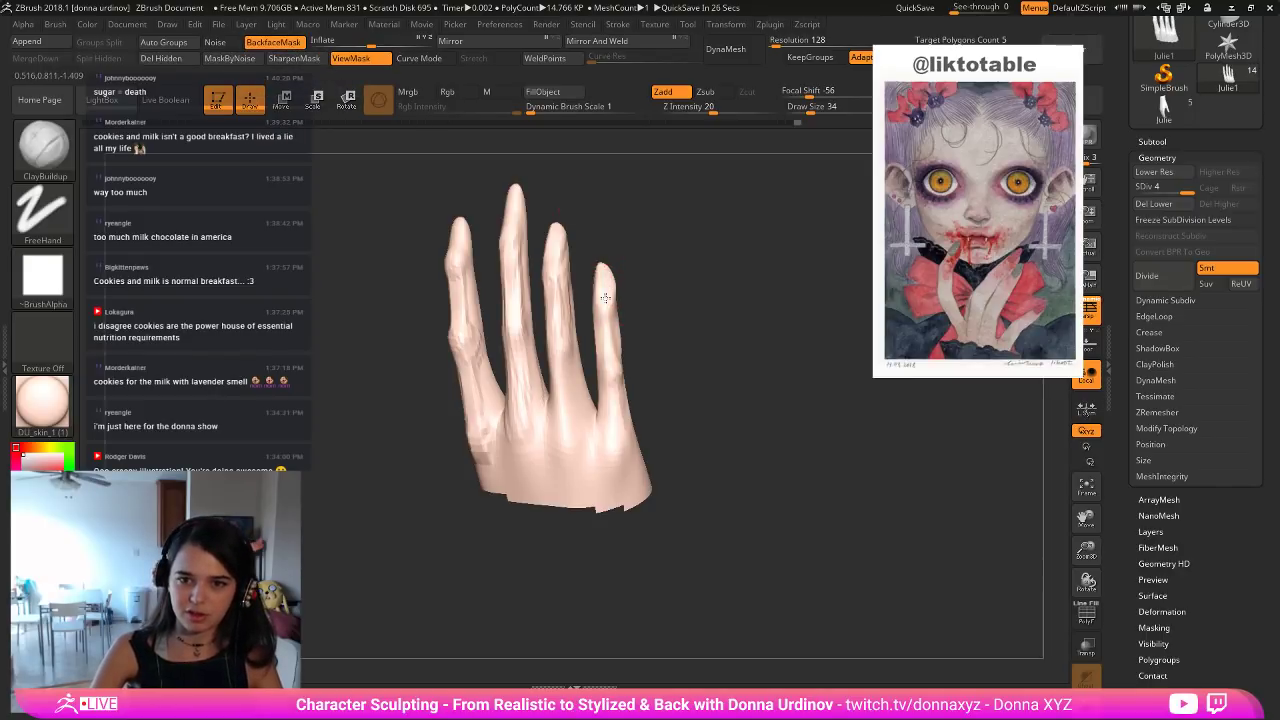
left_click_drag(605, 280, 603, 284)
mouse_move(716, 265)
left_mouse_down()
mouse_move(580, 268)
mouse_move(626, 275)
left_mouse_up()
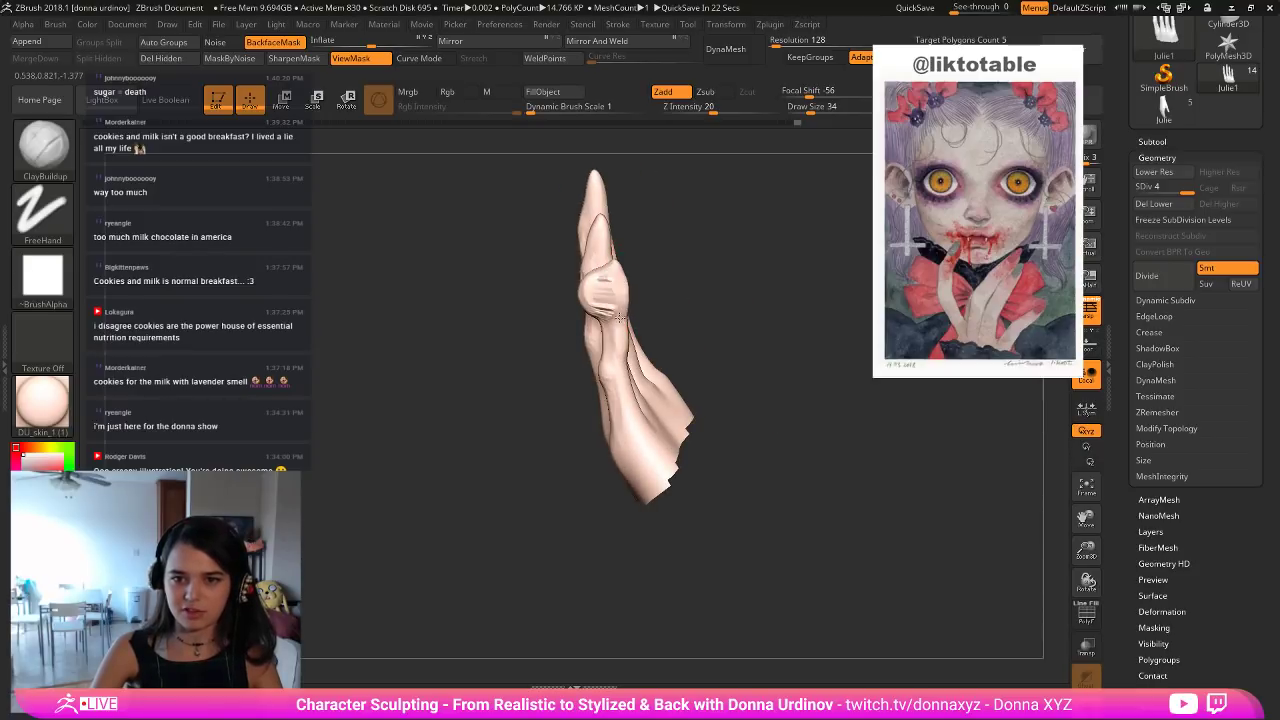
right_click_drag(626, 275, 752, 250)
key("ctrl+z")
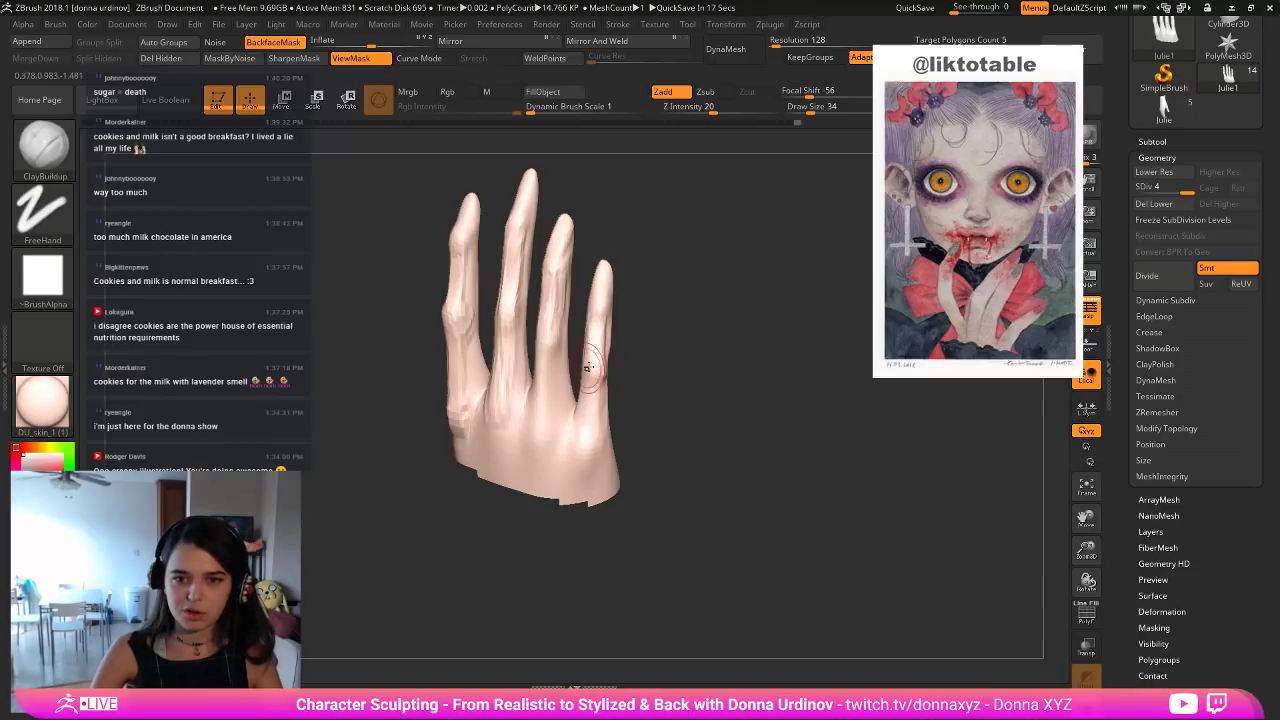
Smooth the backs of the fingers and adjust the index finger's outer contour with Move Topological at a draw size of 62.
key("shift")
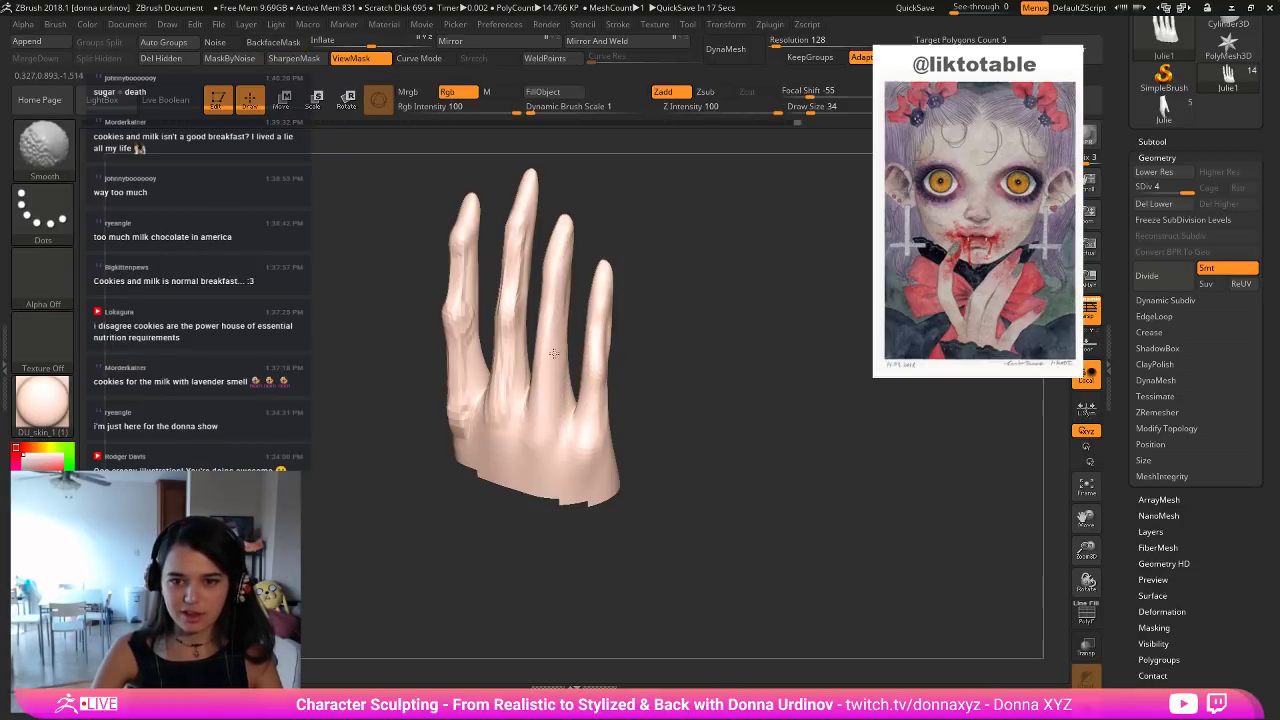
mouse_move(522, 344)
left_mouse_down("shift")
mouse_move(518, 245)
mouse_move(513, 411)
mouse_move(458, 408)
left_mouse_up("shift")
key("b")
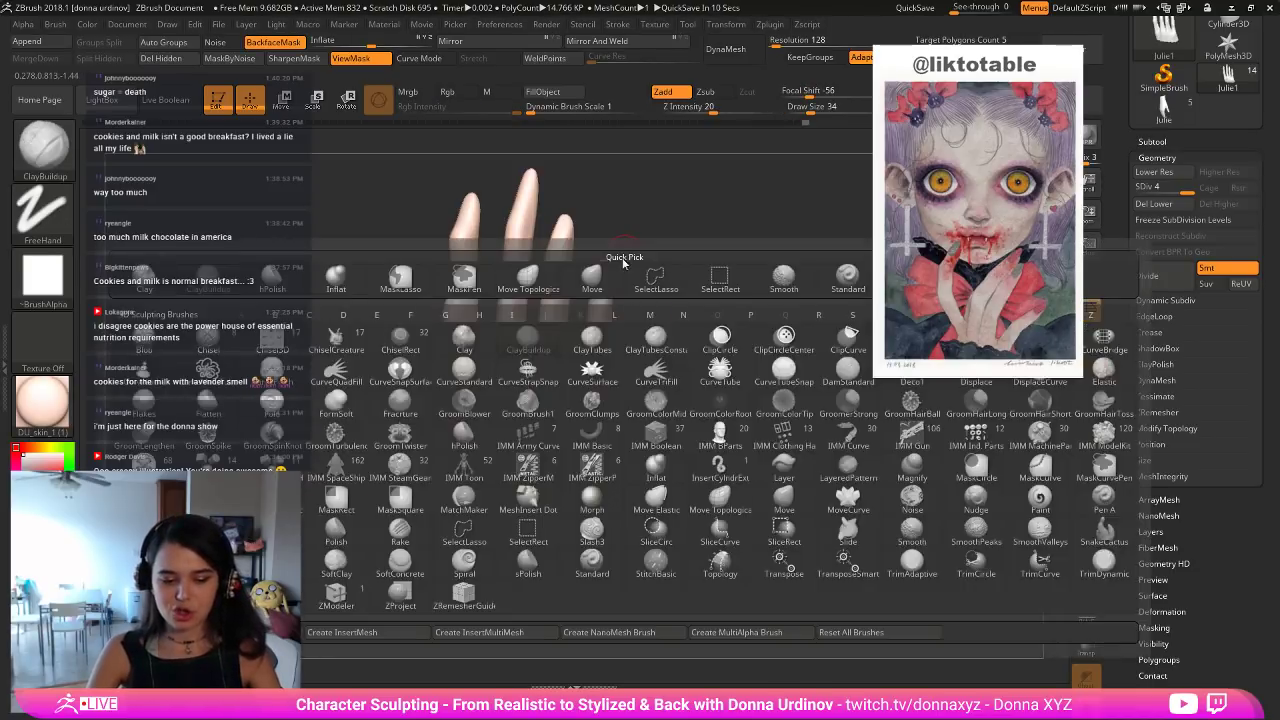
key("m")
key("t")
left_click_drag(455, 272, 449, 280)
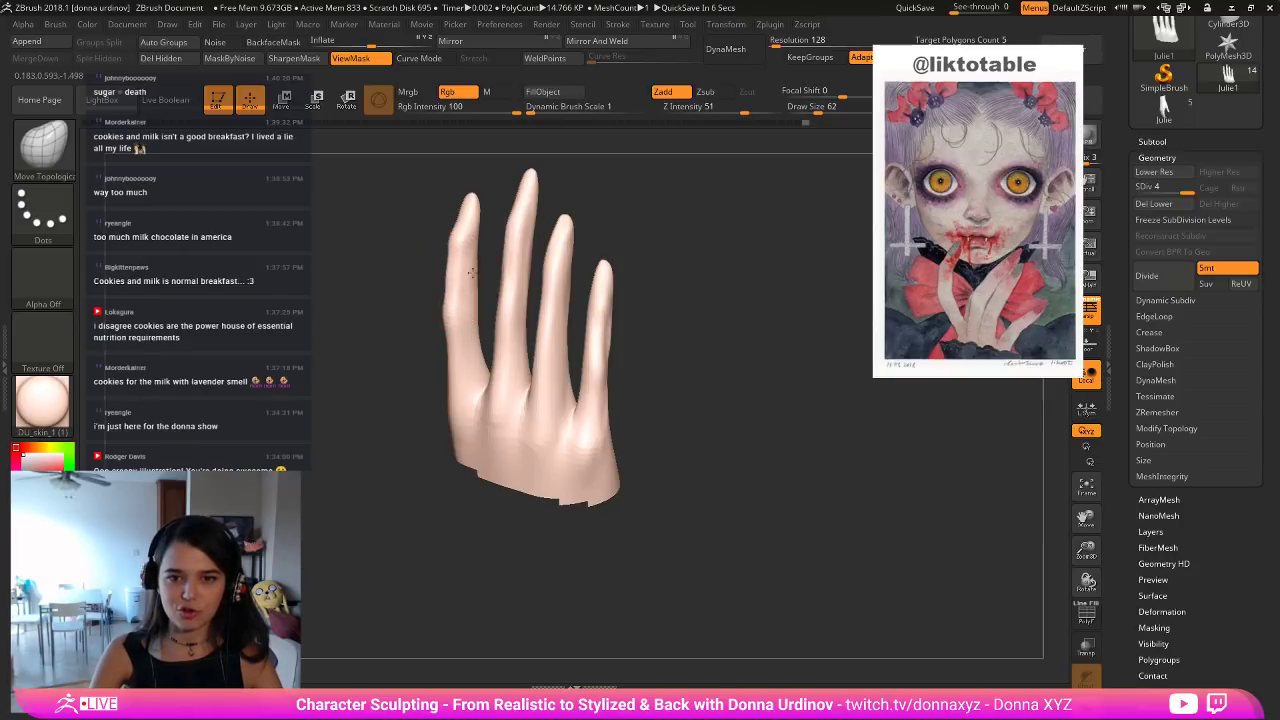
Reshape the middle finger with Move Topological at a draw size of 50.
key("[")
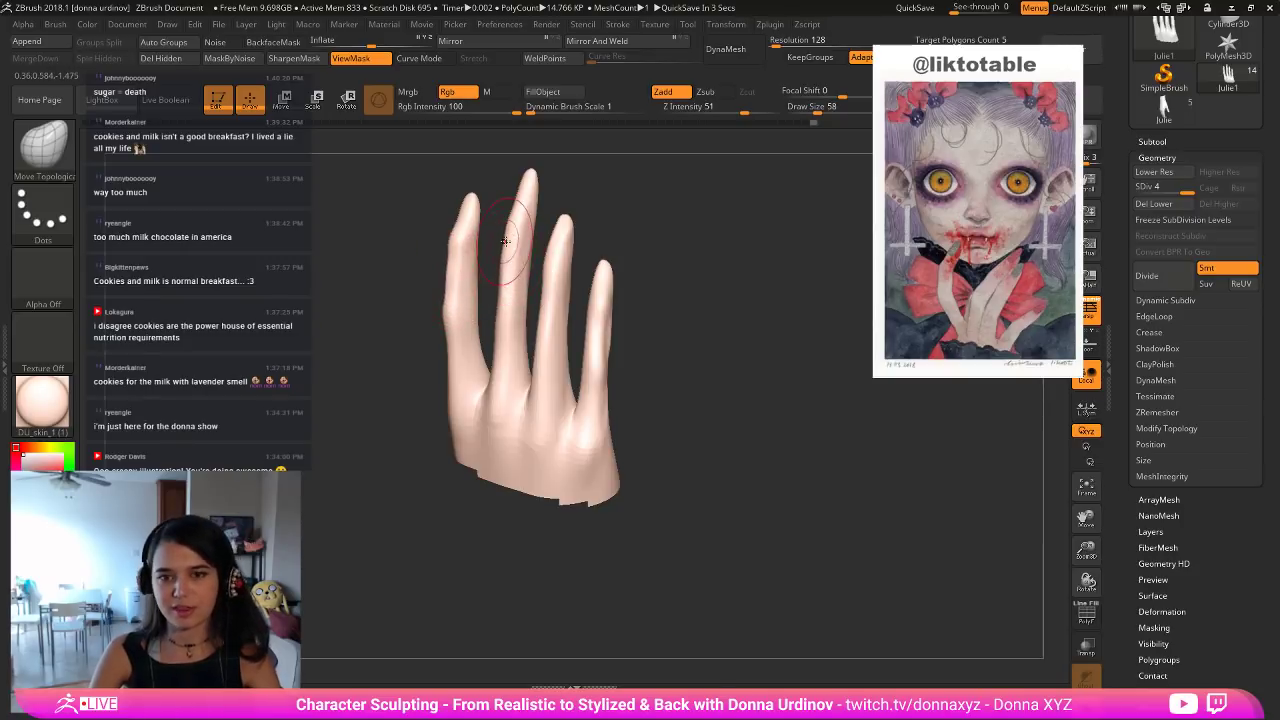
key("[")
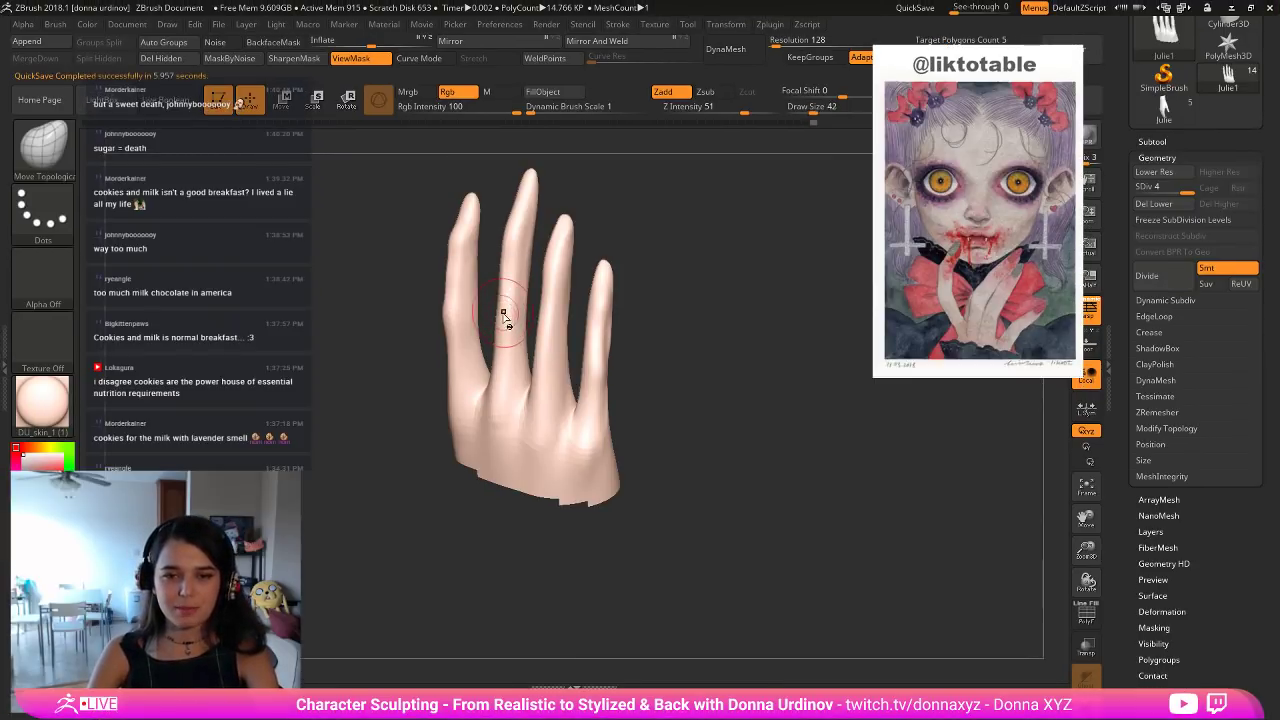
key("bracketright")
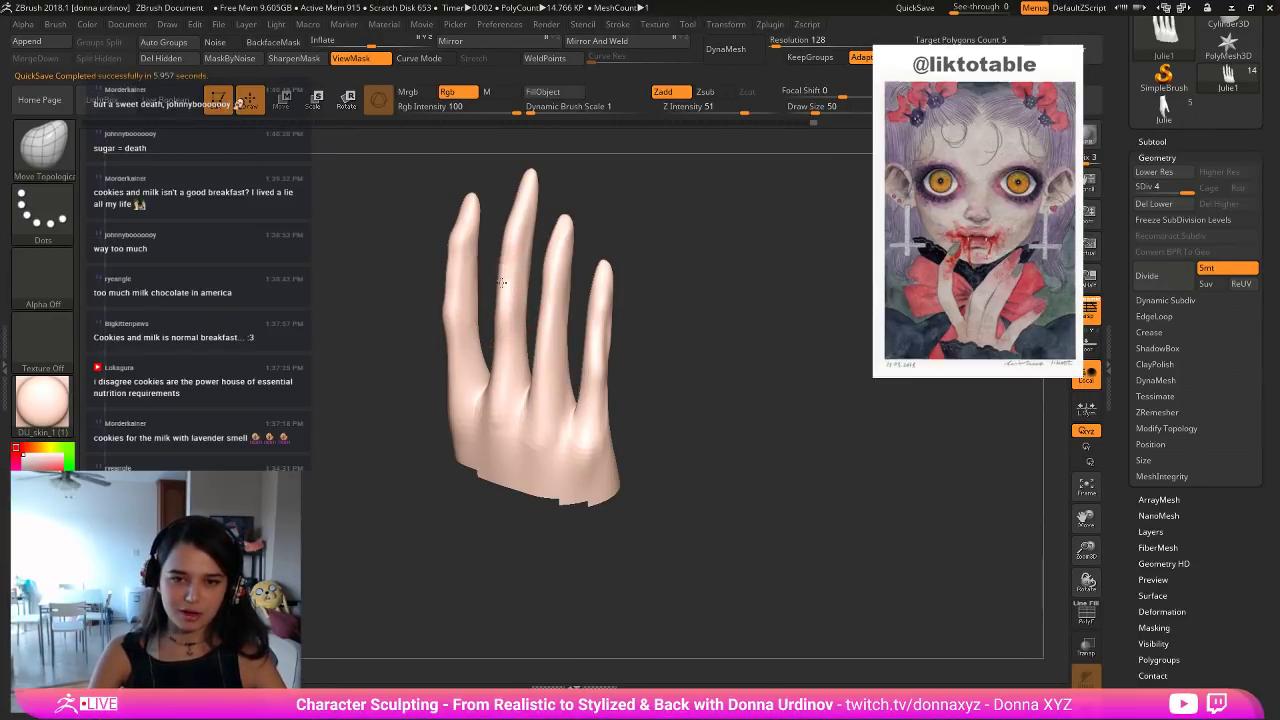
mouse_move(378, 312)
left_mouse_down()
mouse_move(500, 294)
mouse_move(465, 265)
left_mouse_up()
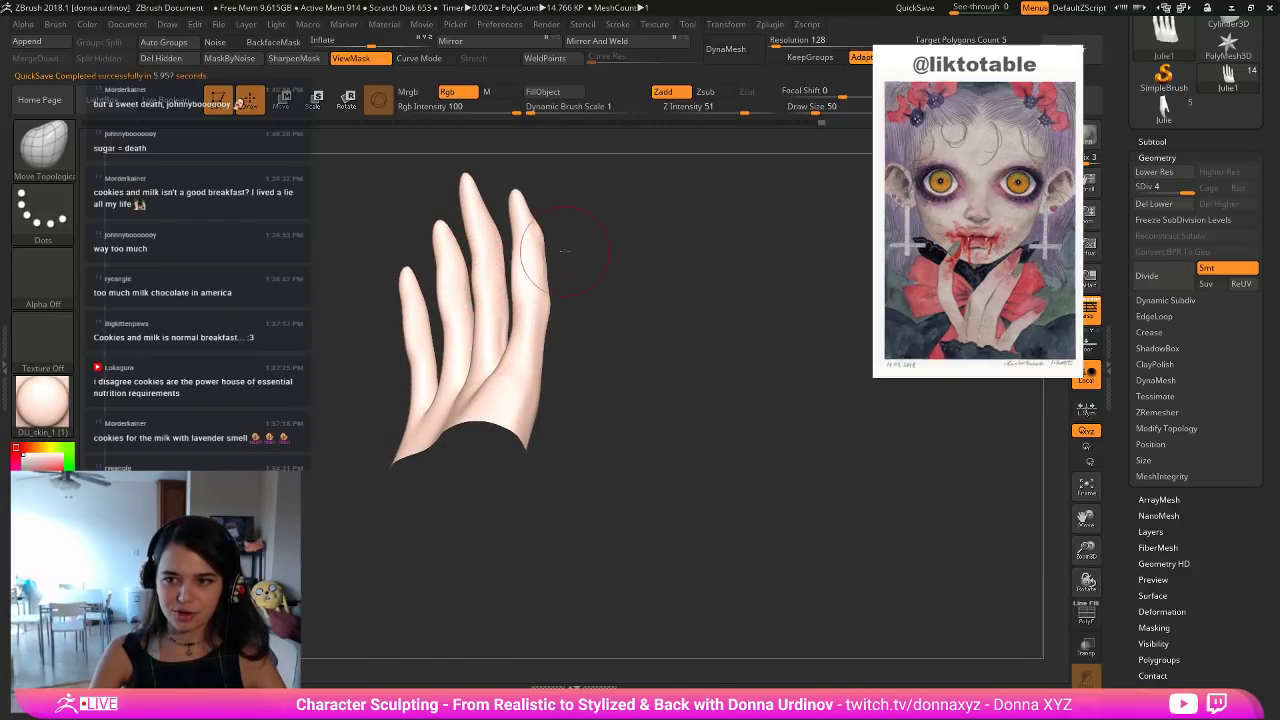
left_click_drag(647, 233, 606, 280)
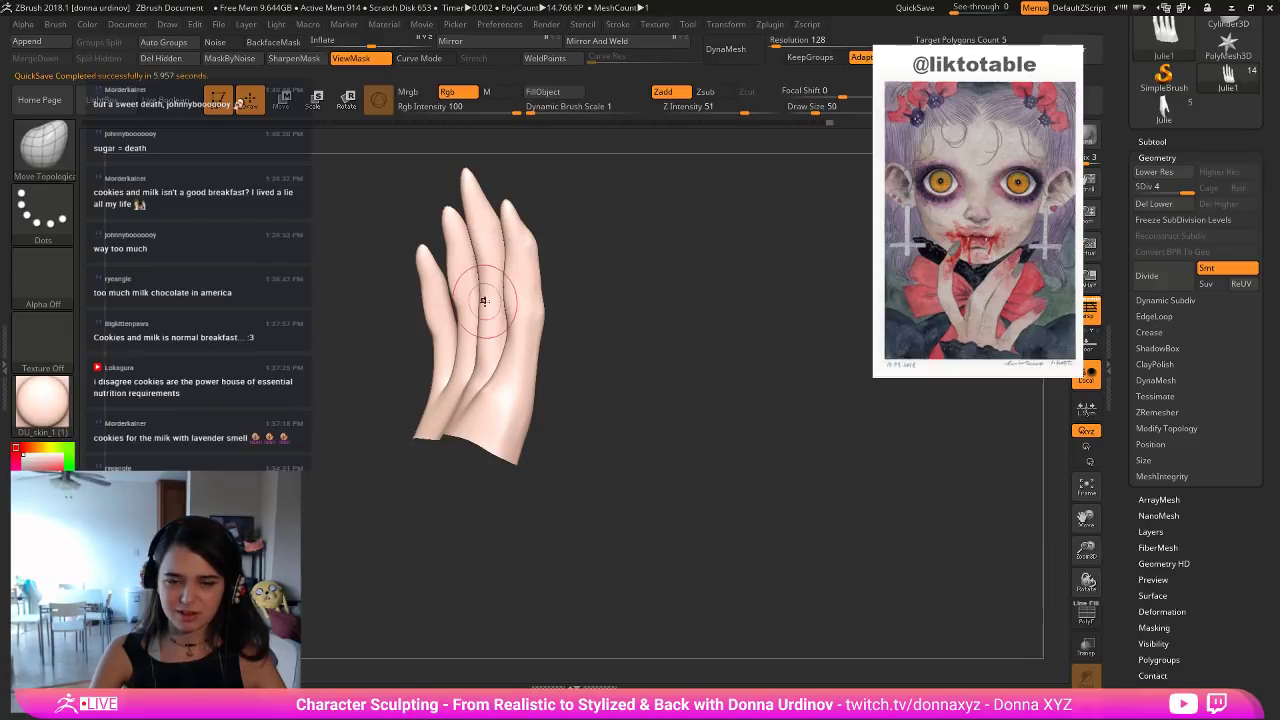
left_click_drag(485, 298, 482, 262)
Refine the upper part of the index finger with Move Topological at a draw size of 30.
left_click_drag(548, 206, 600, 199)
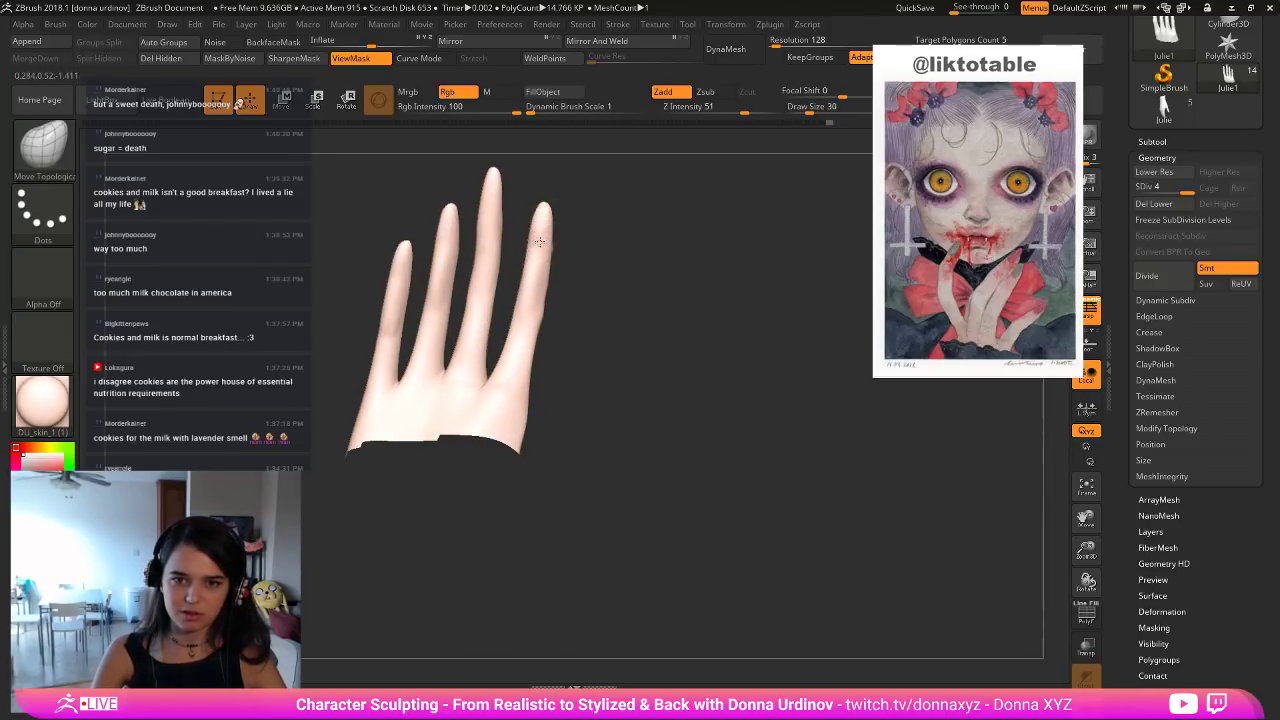
left_click_drag(539, 242, 578, 248)
key("[")
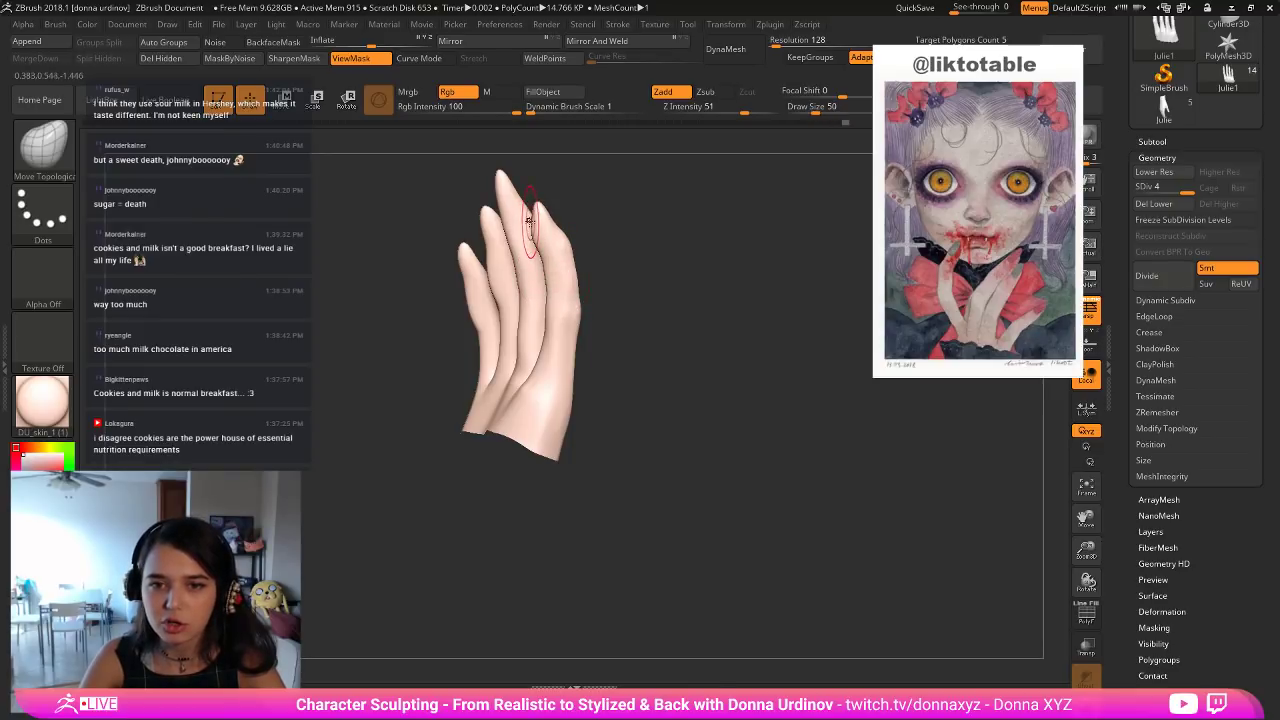
Refine the contours of the fingers' upper parts with Move Topological at a draw size of 46.
key("]")
left_click_drag(527, 213, 572, 213)
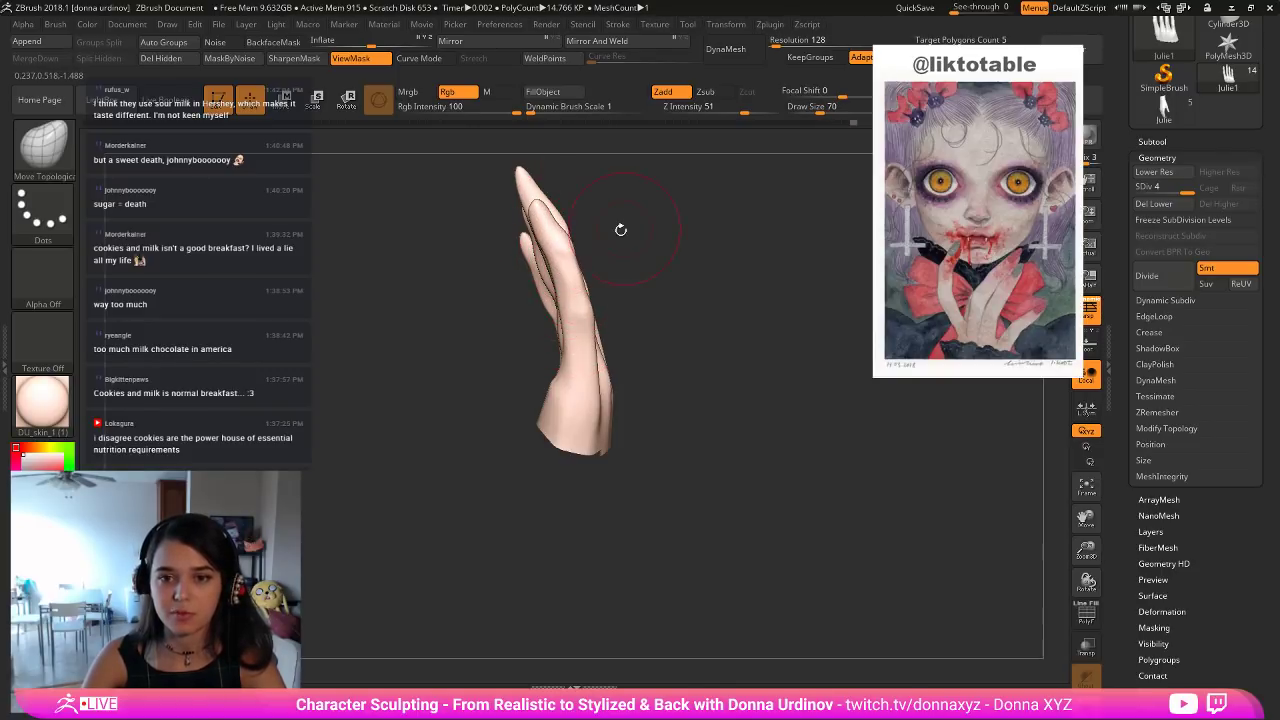
key("[")
mouse_move(620, 229)
left_mouse_down()
mouse_move(645, 228)
mouse_move(570, 240)
mouse_move(511, 270)
mouse_move(543, 289)
mouse_move(605, 270)
left_mouse_up()
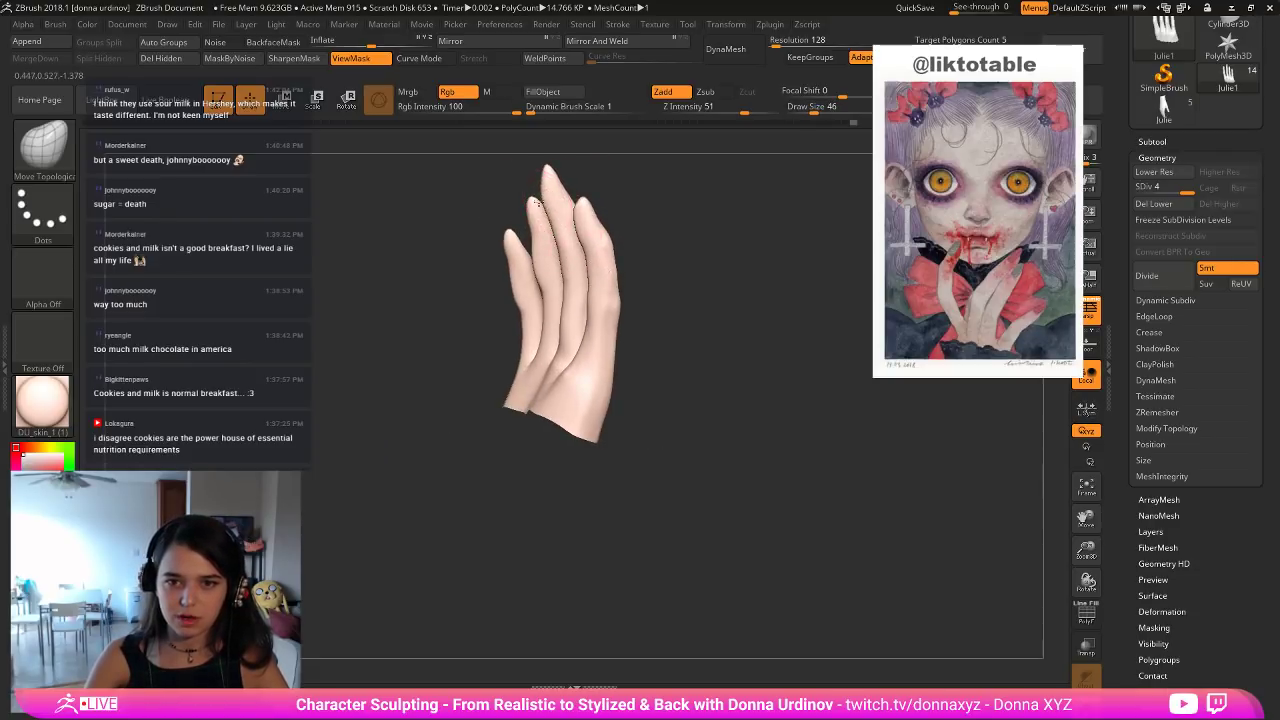
left_click_drag(541, 186, 649, 165)
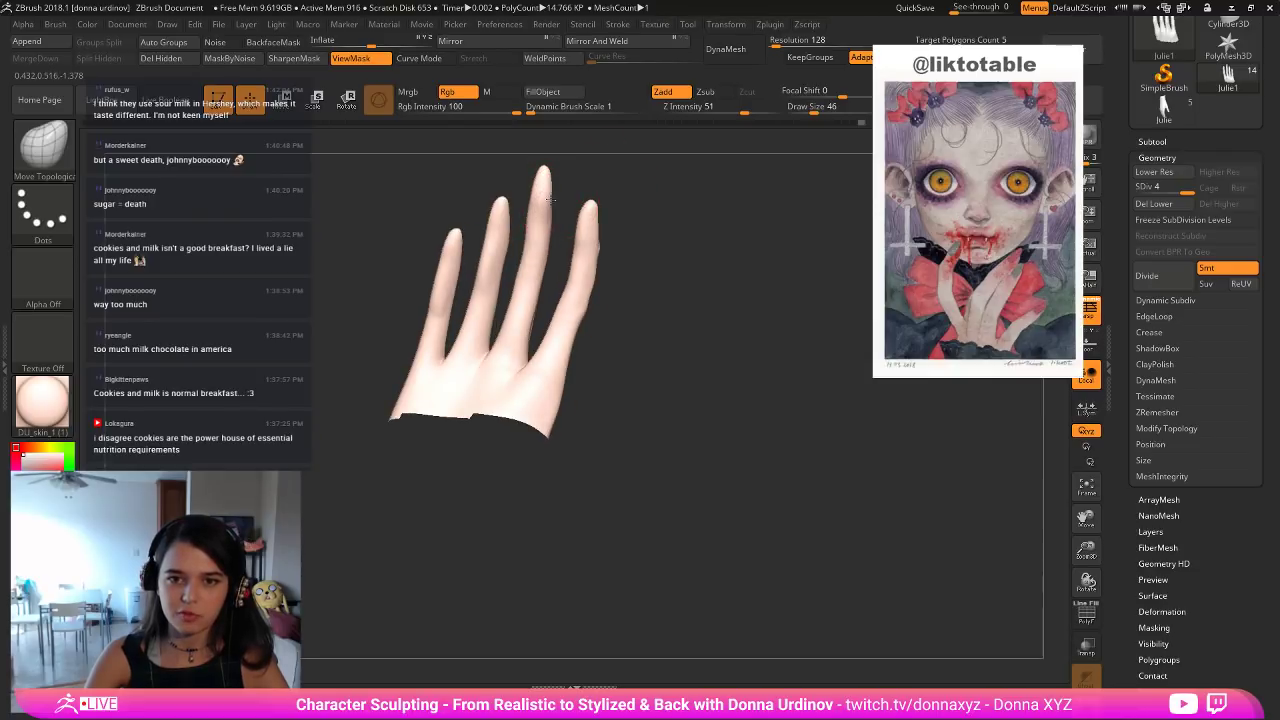
left_click_drag(550, 200, 567, 235)
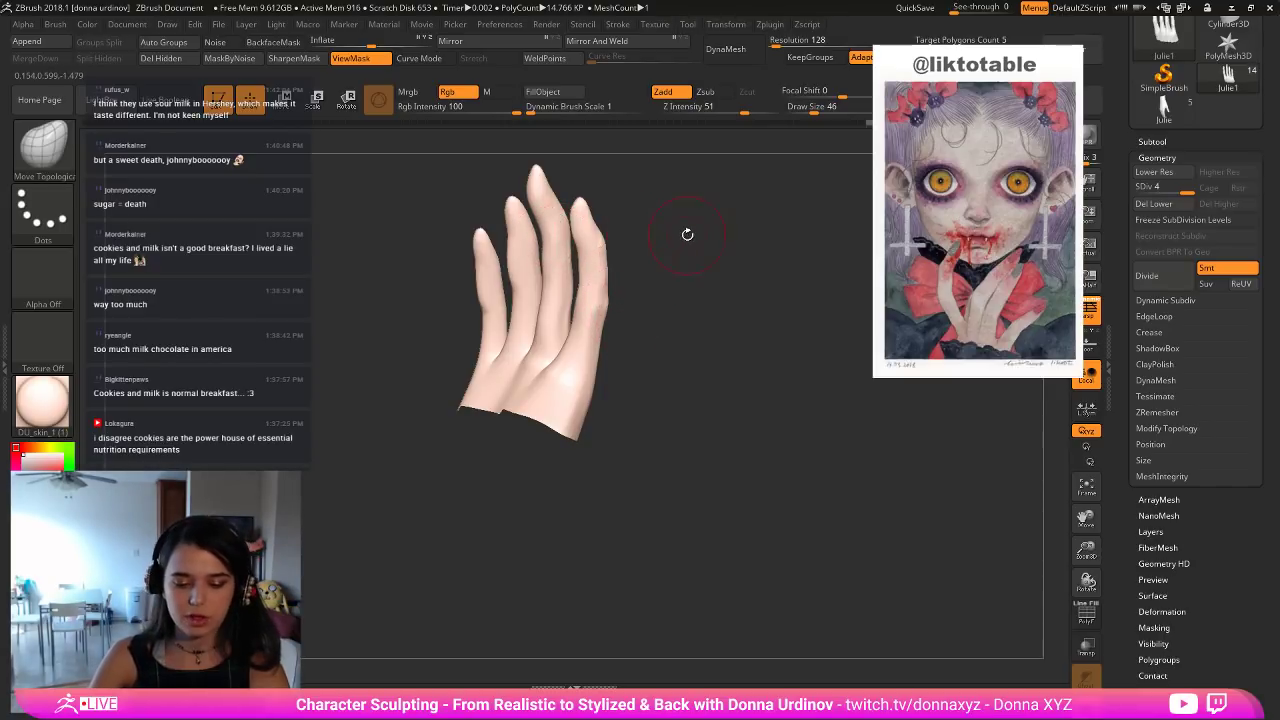
mouse_move(706, 222)
left_mouse_down()
mouse_move(651, 257)
mouse_move(686, 196)
left_mouse_up()
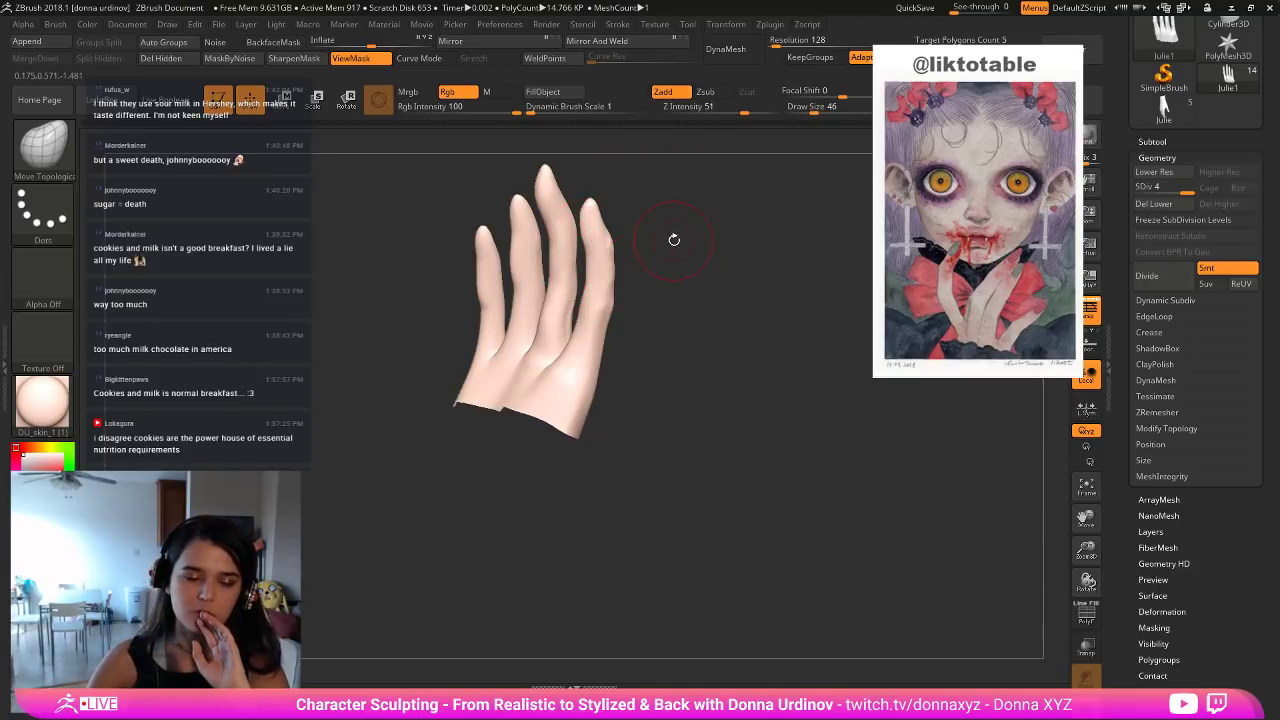
Choose the XMD_Horror fingernail insert brush and try to insert a nail on the hand.
left_click(52, 146)
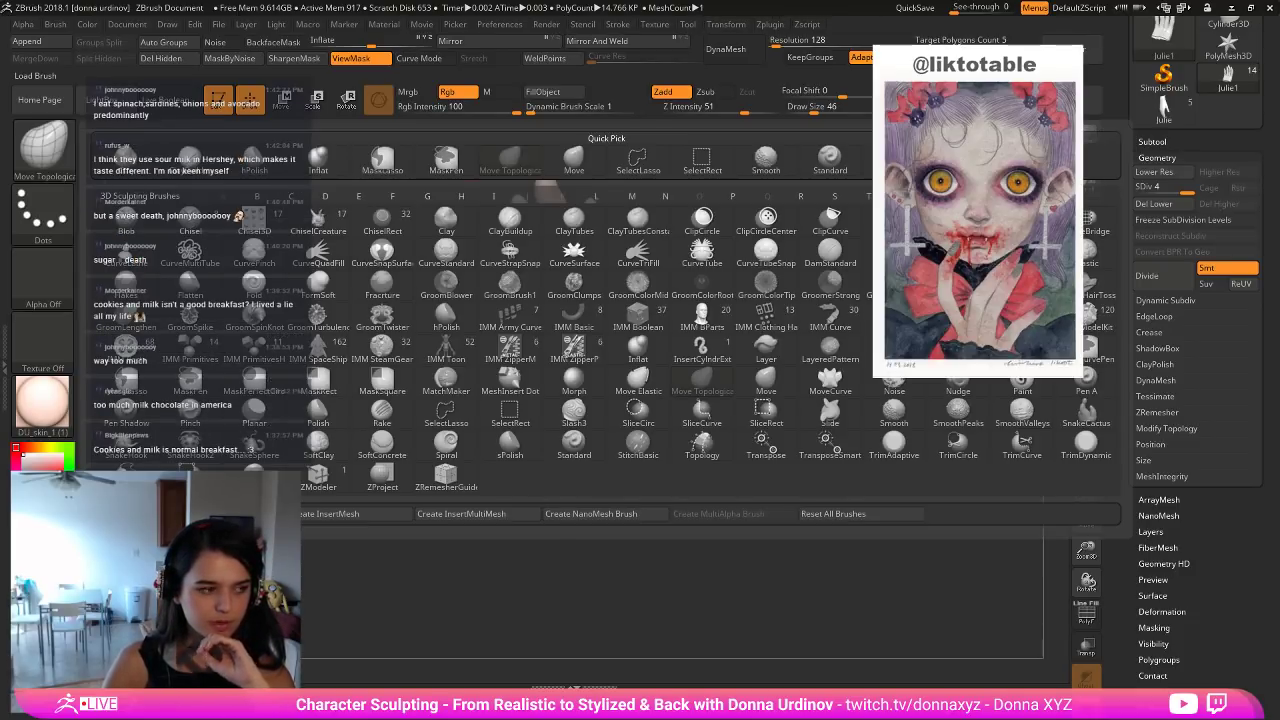
double_click(470, 172)
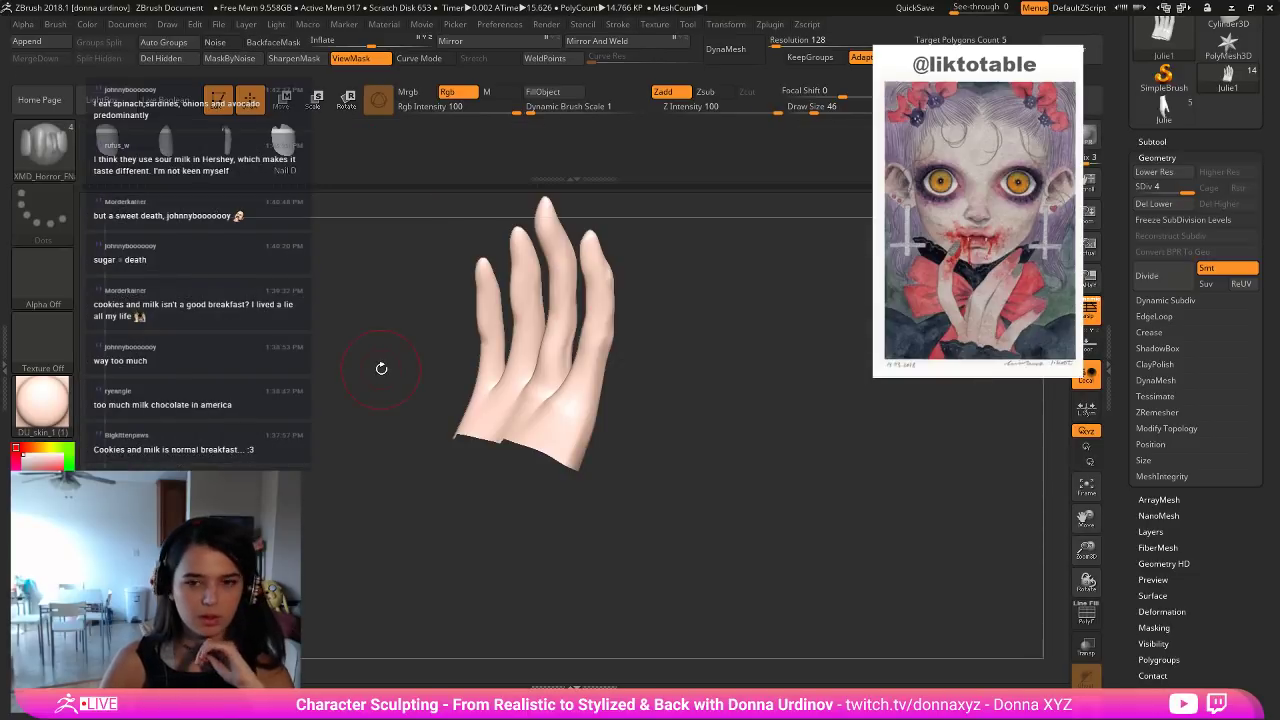
mouse_move(363, 300)
left_mouse_down()
mouse_move(419, 330)
mouse_move(390, 363)
left_mouse_up()
left_click(622, 461)
left_click(627, 442)
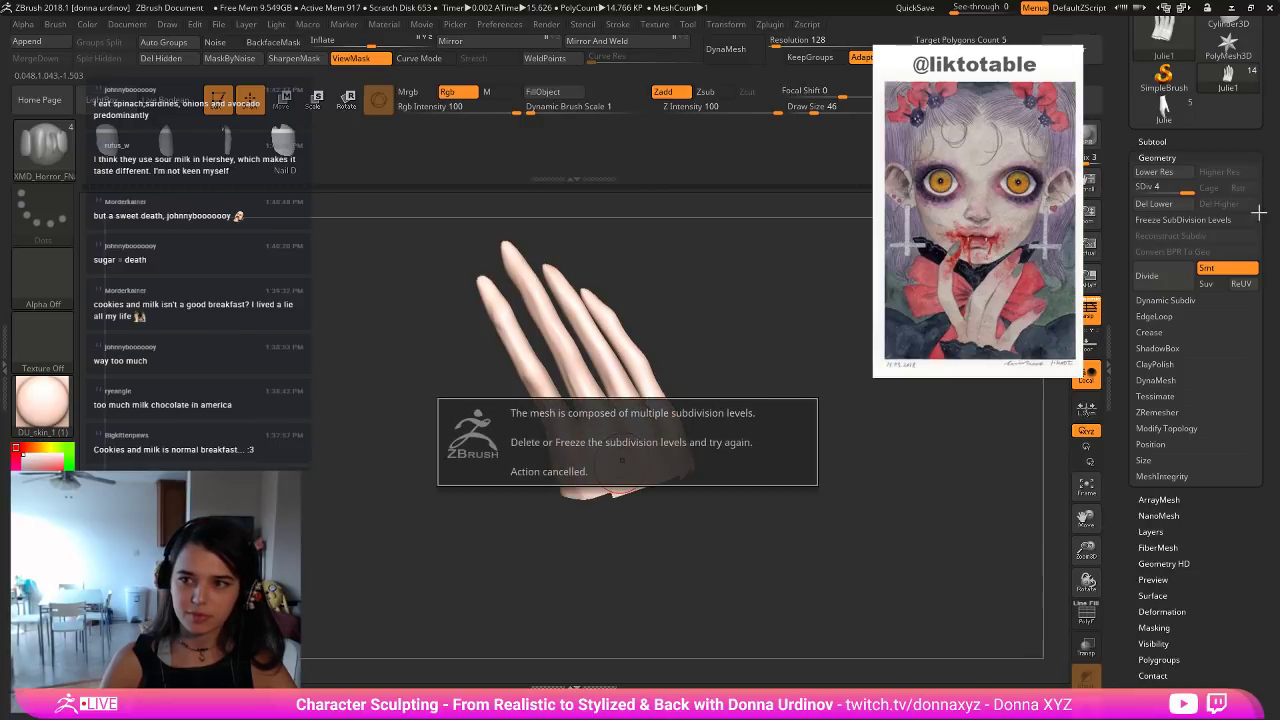
Duplicate the hand subtool, select the duplicate and open its geometry settings.
left_click(1150, 141)
left_click(1152, 142)
left_click(1152, 142)
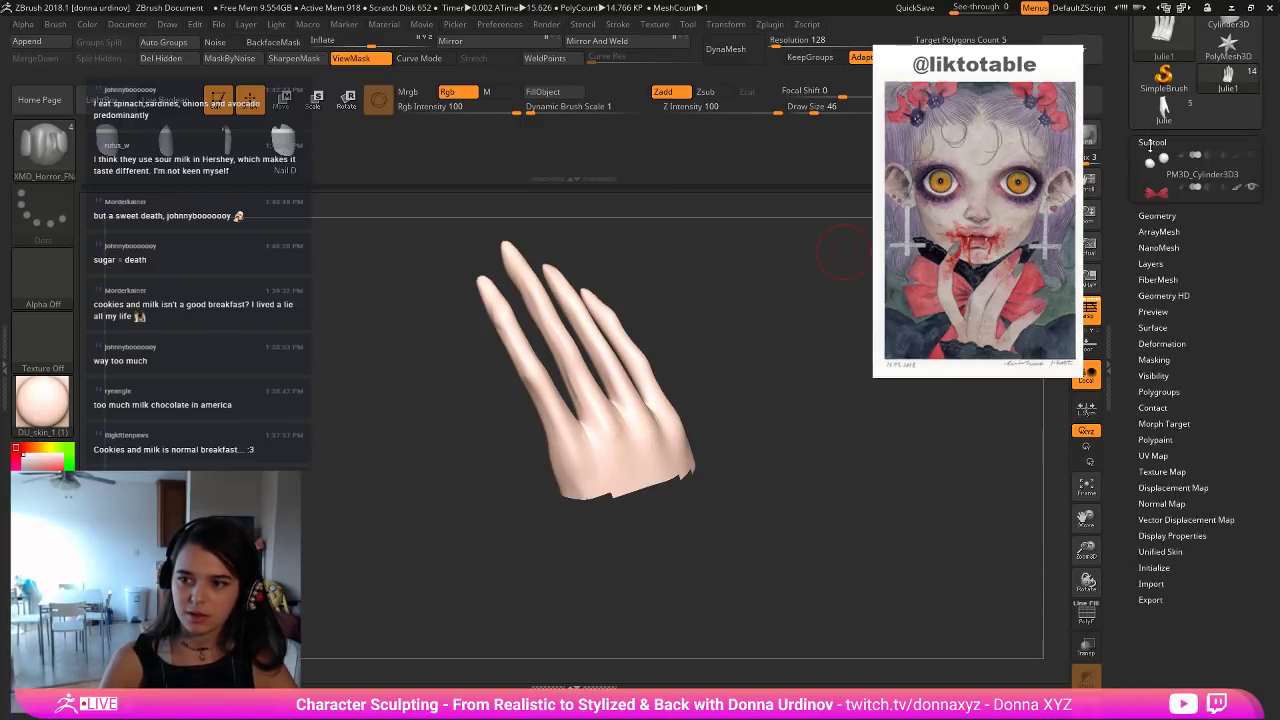
left_click(1157, 683)
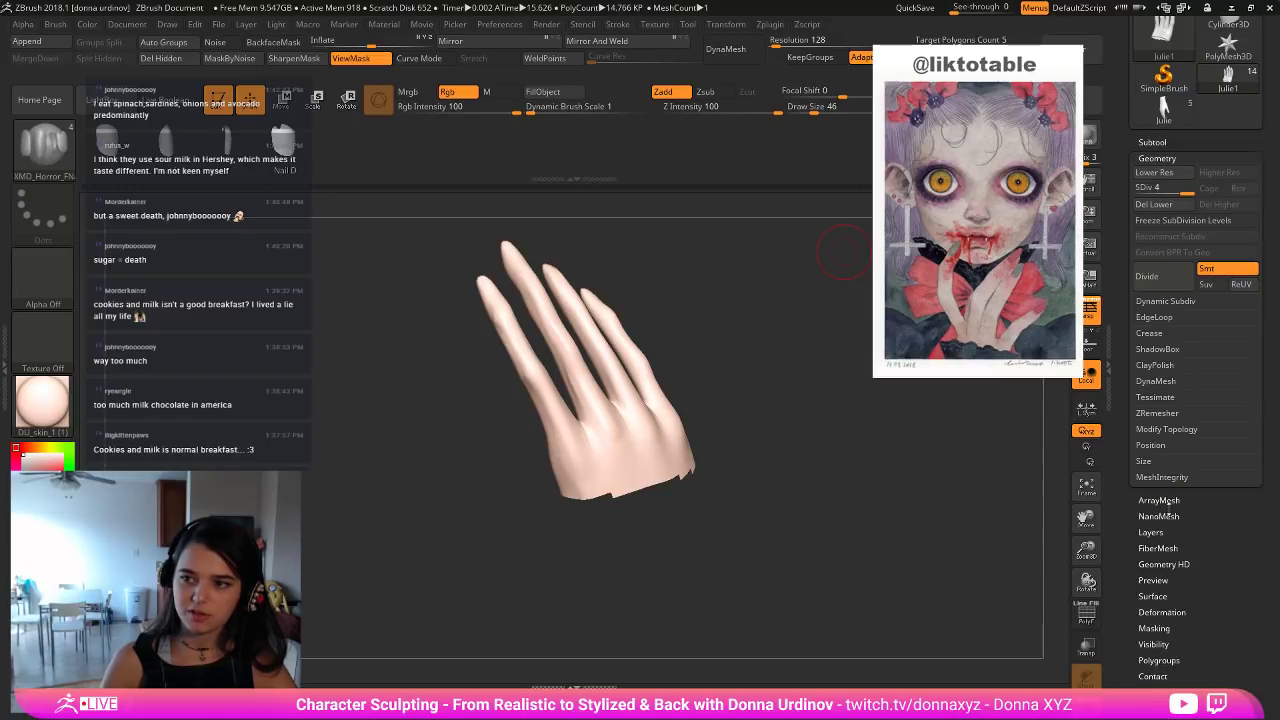
left_click(1152, 142)
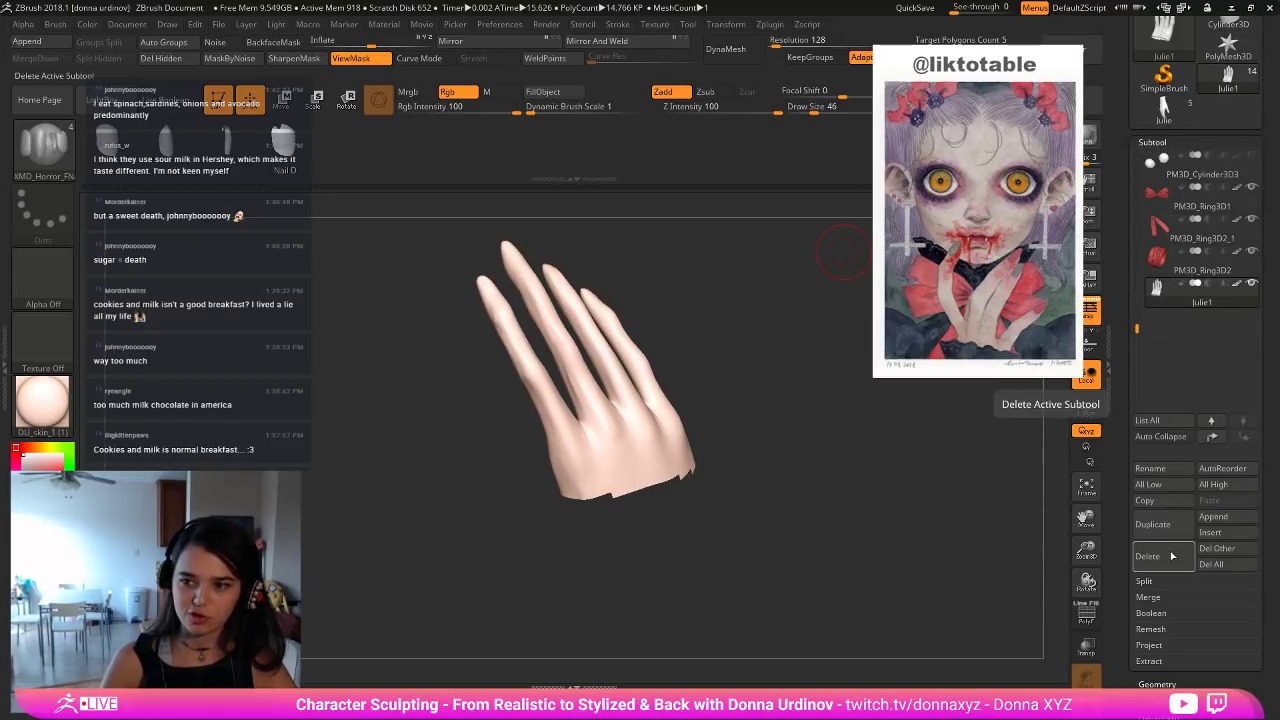
left_click(1160, 318)
left_click(1154, 683)
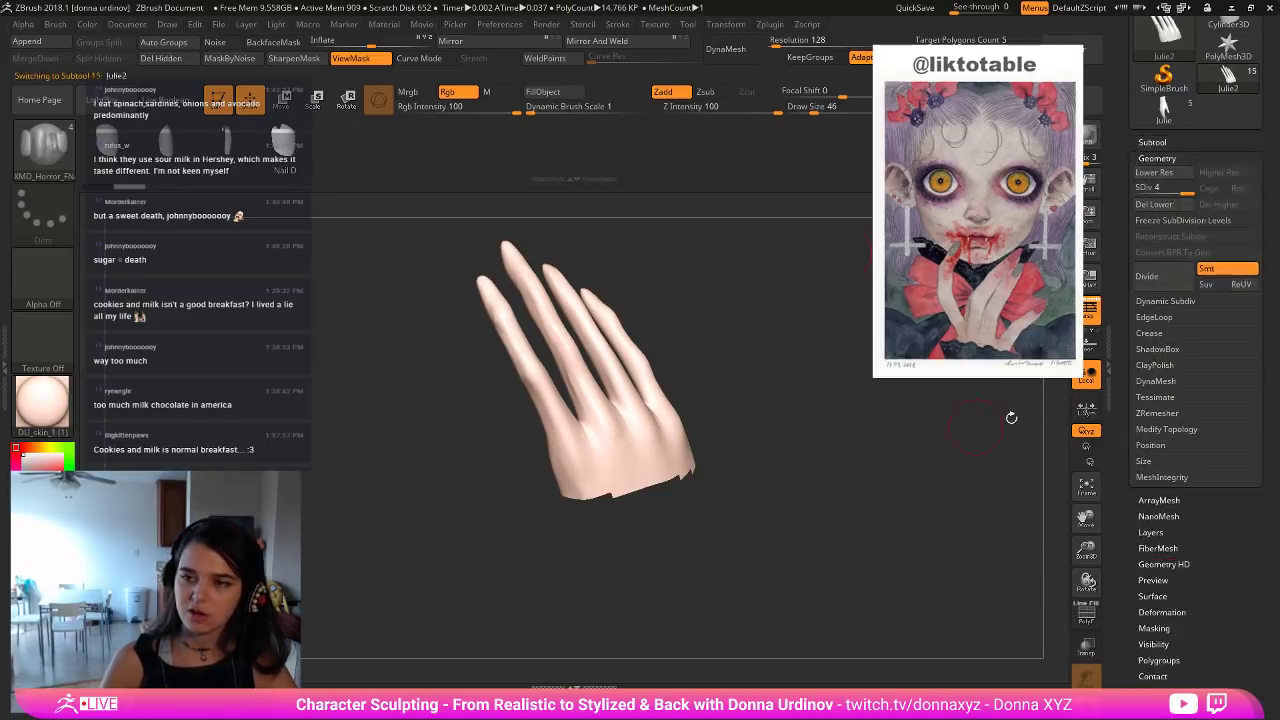
Show the whole duplicated hand and delete its lower subdivision levels.
left_click(722, 308, "ctrl+shift")
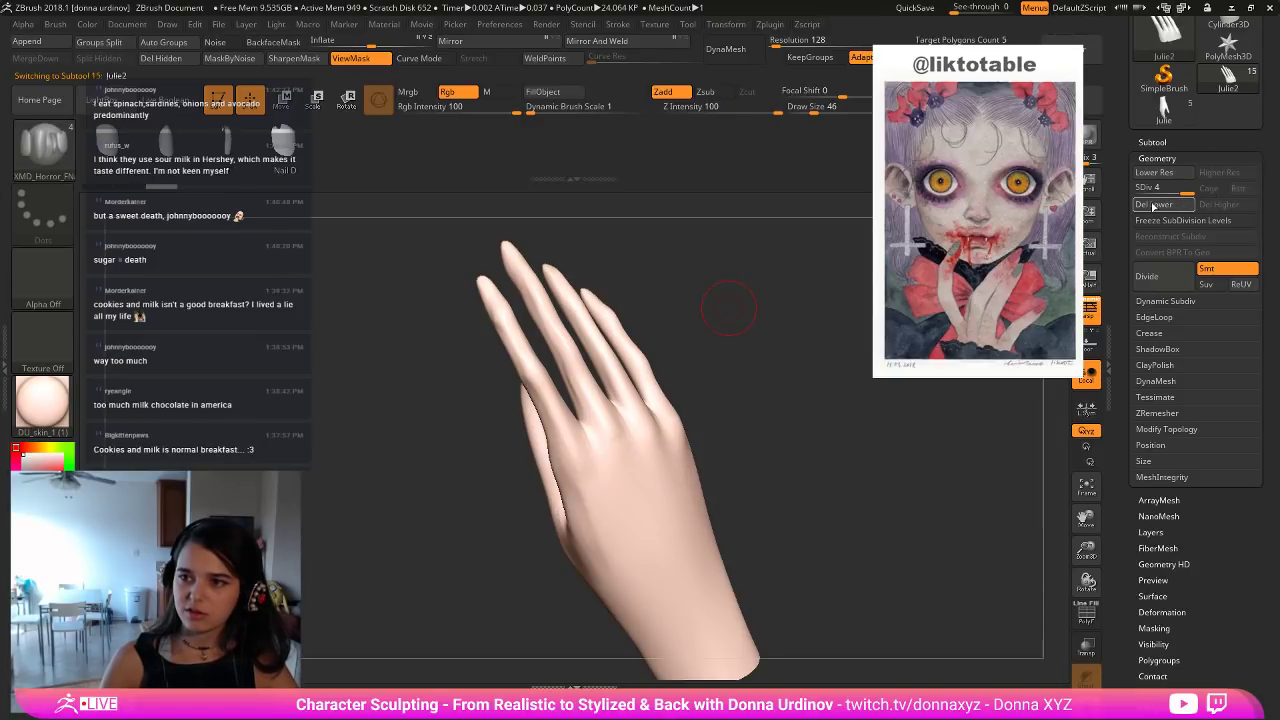
left_click(1152, 204)
Try the first nail mesh on the index finger's tip at draw sizes of 46 and 22, undoing each attempt.
left_click_drag(737, 257, 560, 410)
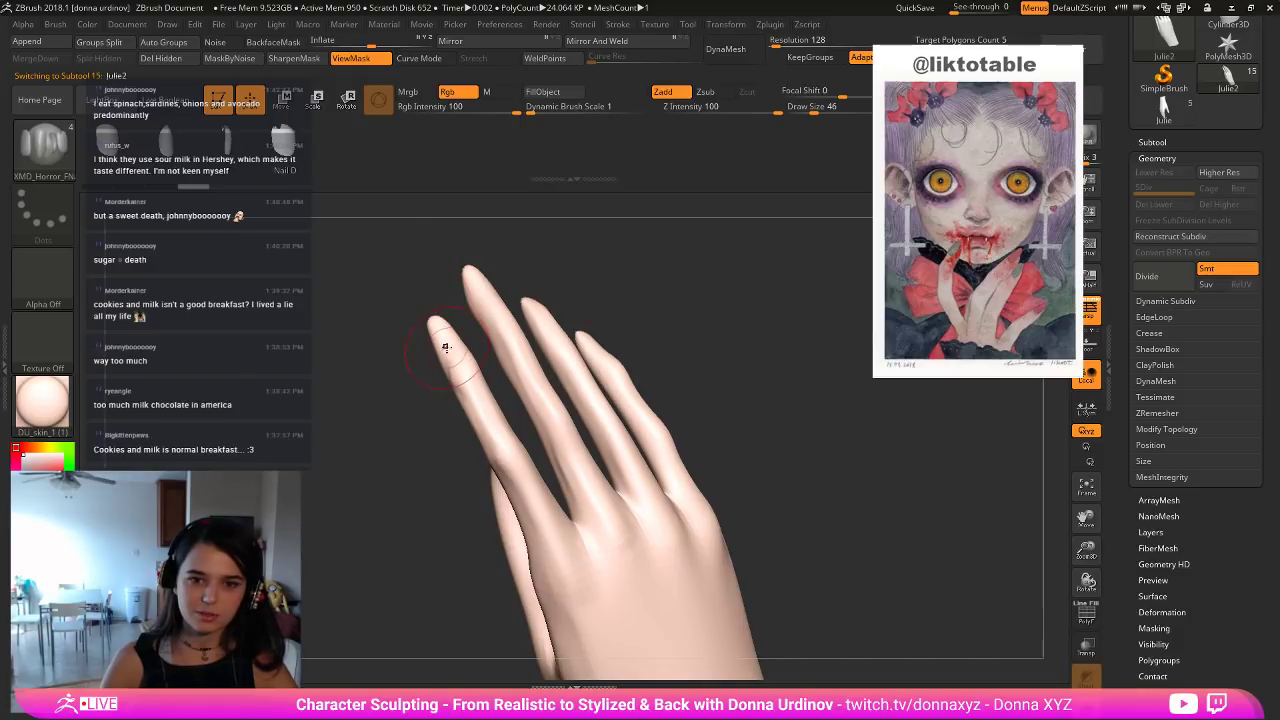
left_click_drag(444, 338, 464, 371)
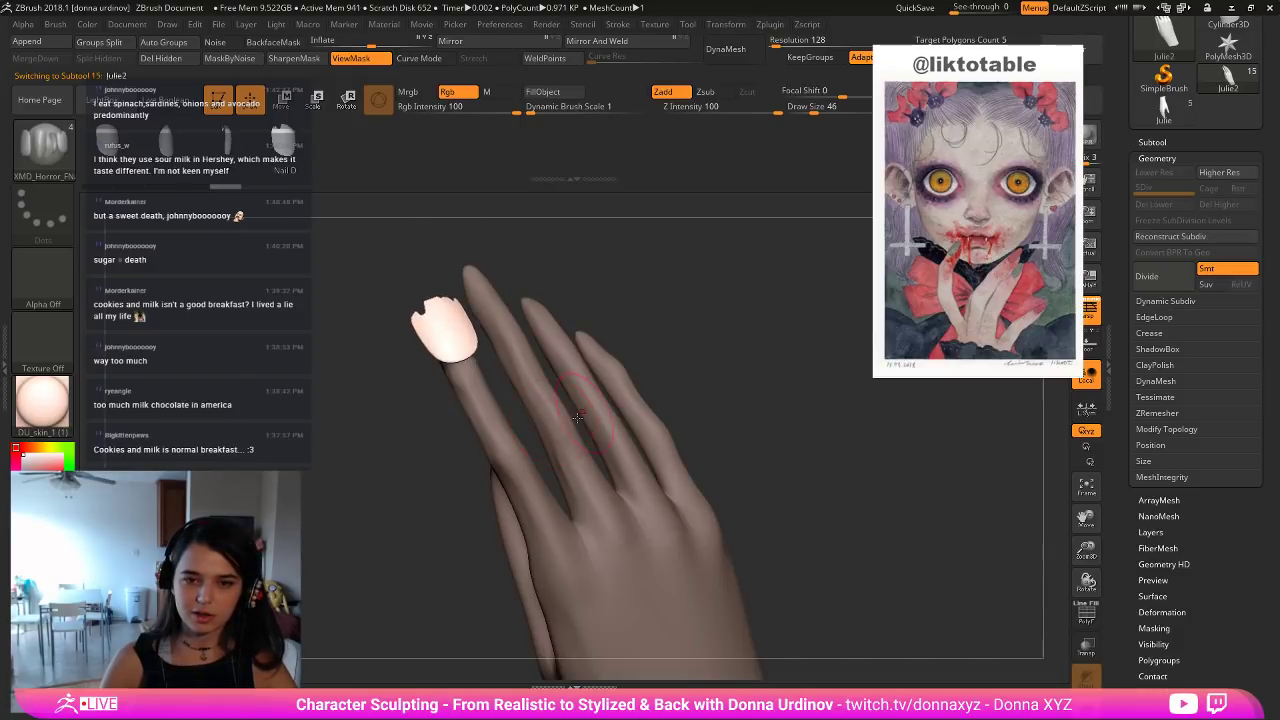
left_click_drag(664, 304, 663, 294)
left_click_drag(737, 277, 517, 310)
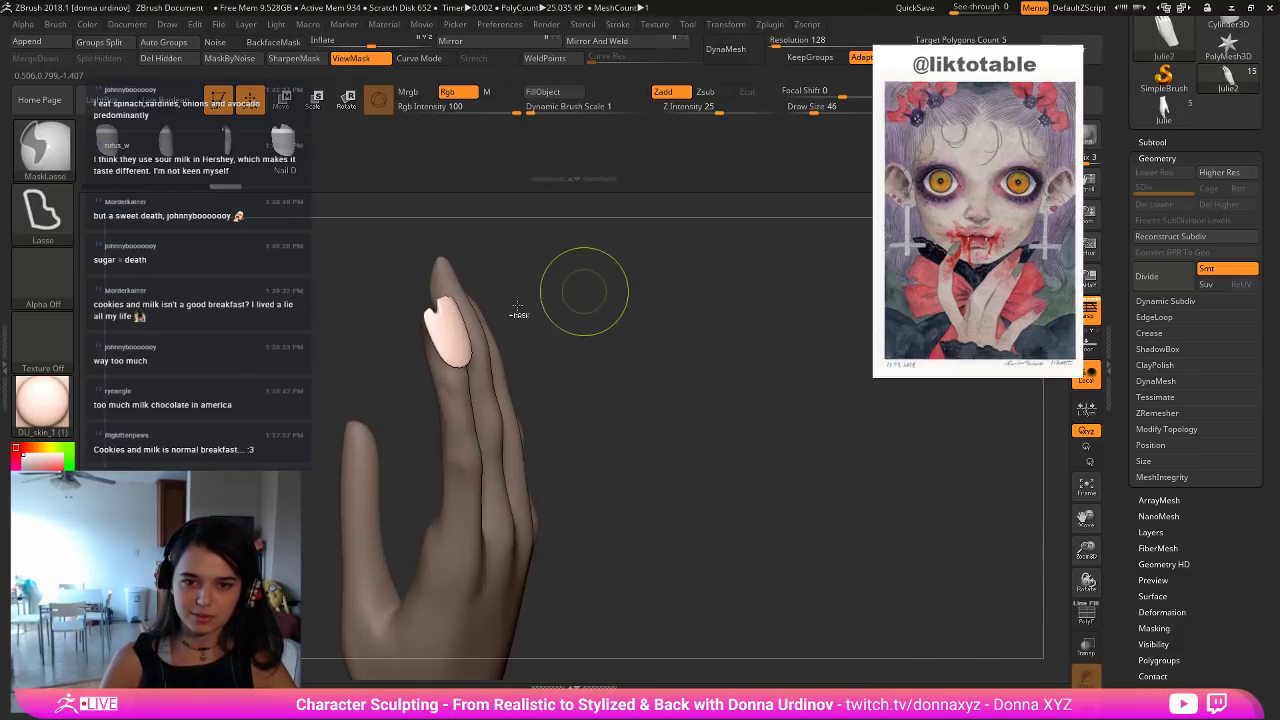
key("ctrl+z")
left_click_drag(620, 287, 590, 294)
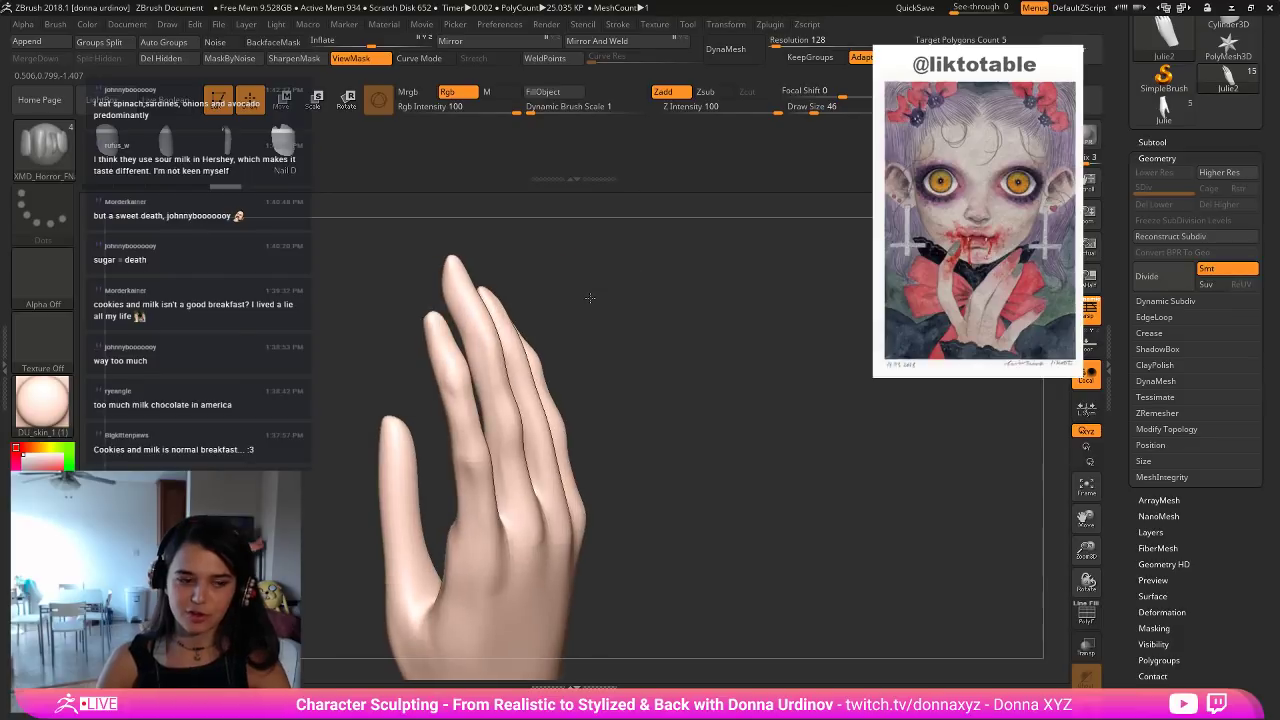
left_click(438, 328, "ctrl+shift")
left_click(491, 337, "ctrl+shift")
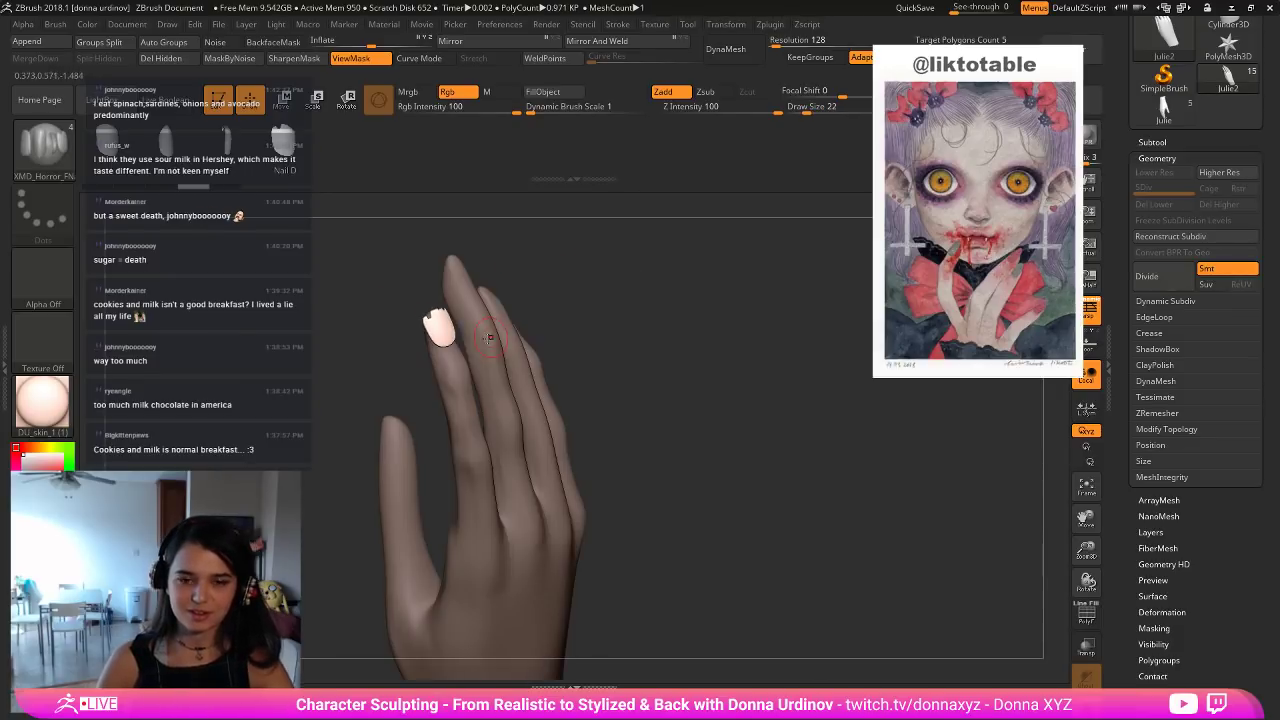
left_click_drag(434, 253, 363, 224, "ctrl")
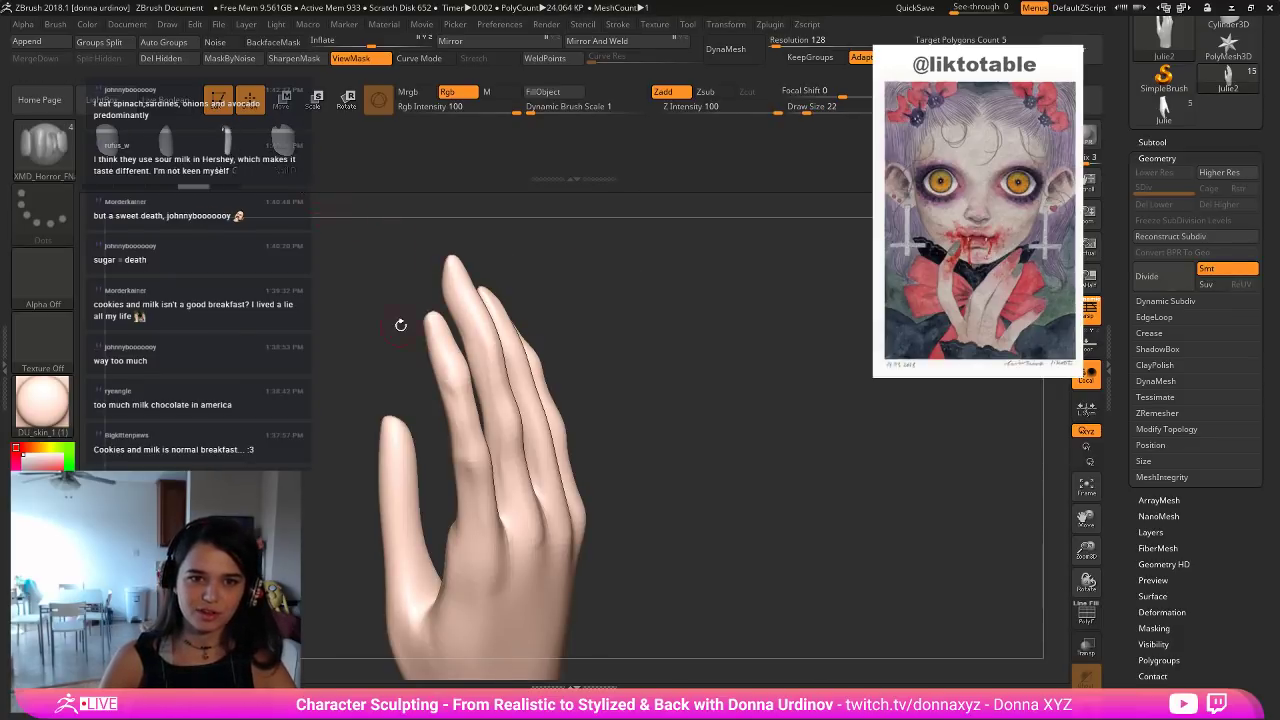
Try the long curved nail mesh on the middle finger and undo the insertion.
left_click_drag(440, 324, 505, 391)
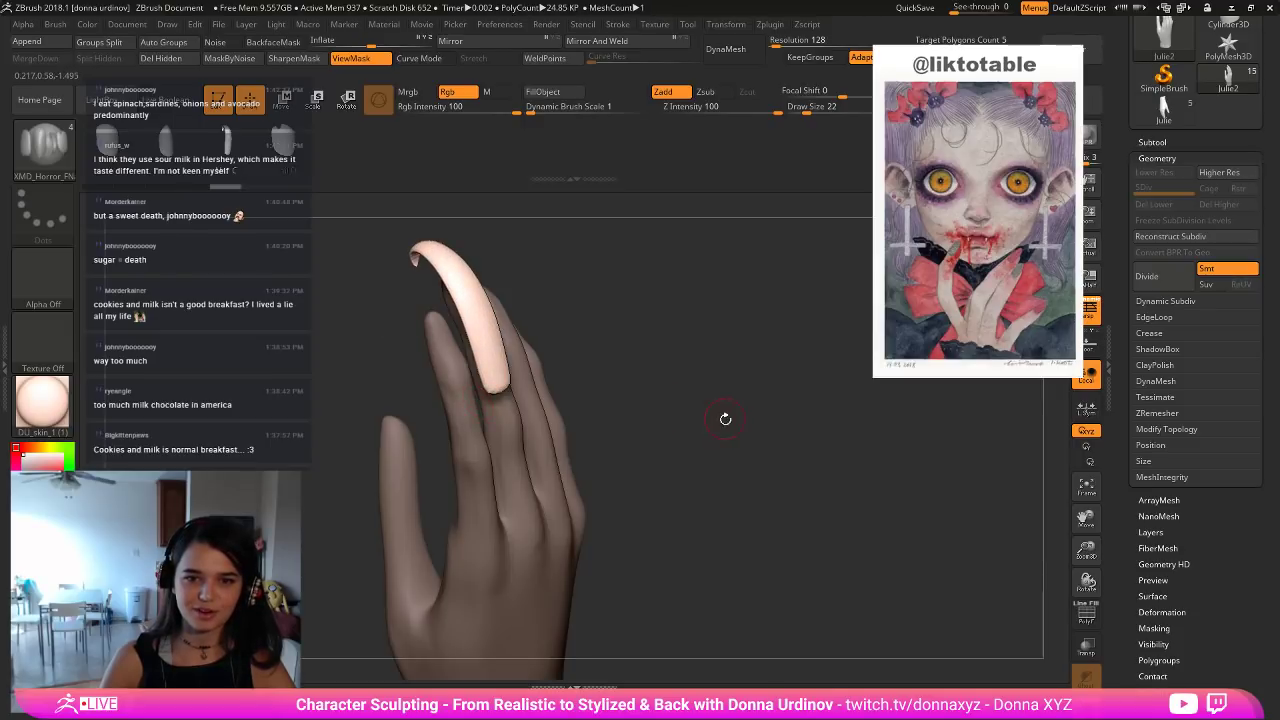
left_click_drag(722, 416, 525, 338, "alt")
key("ctrl+z")
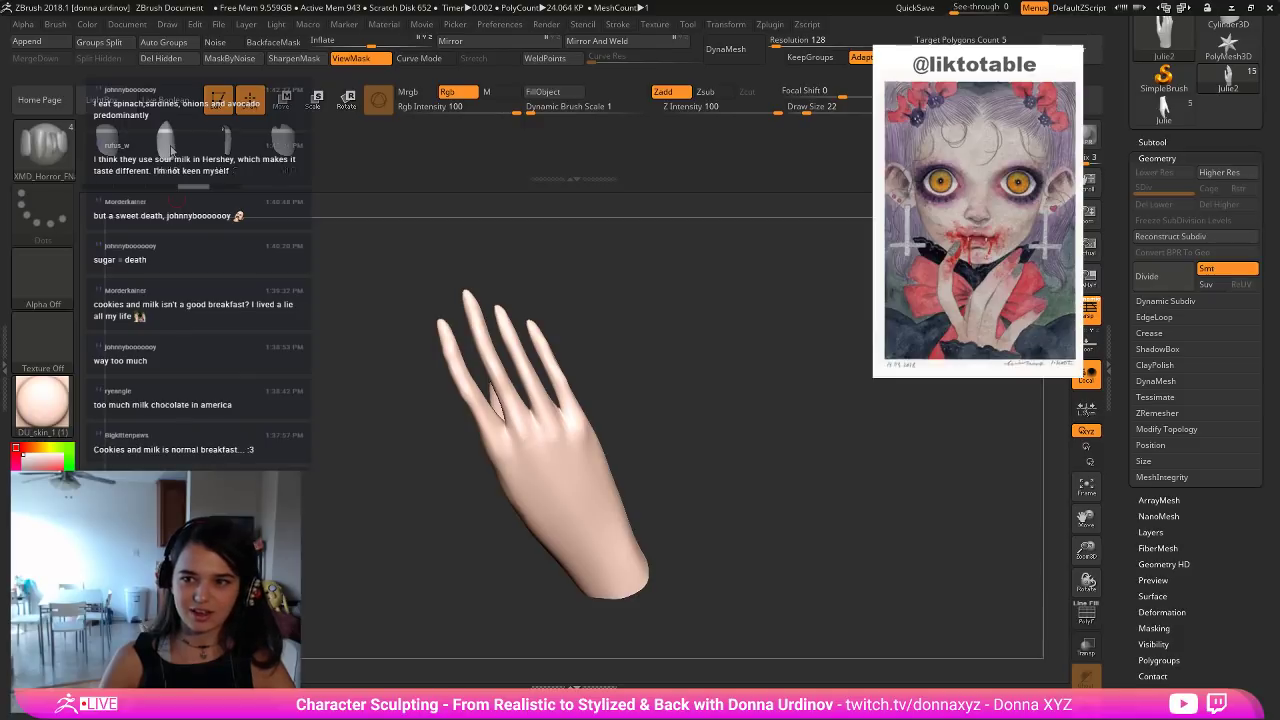
Insert the Nail B mesh on the back of the index finger's tip at a draw size of 22.
left_click_drag(522, 260, 505, 296, "alt")
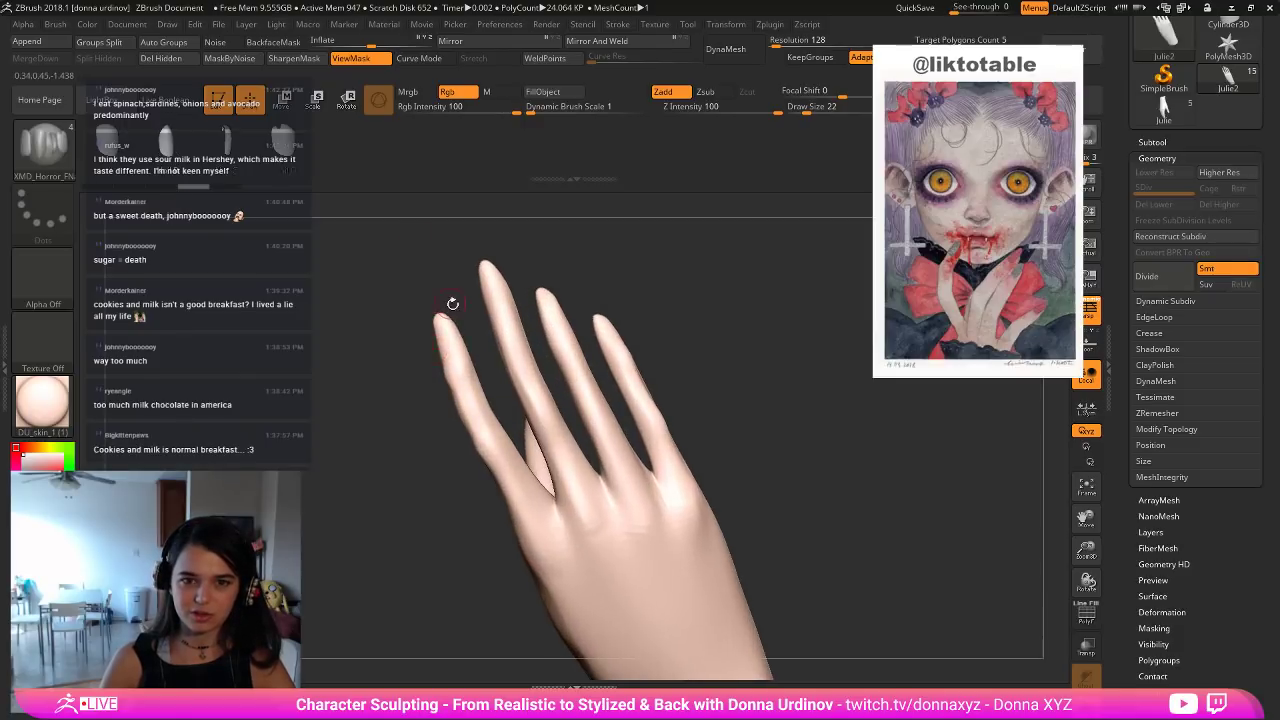
left_click_drag(405, 309, 430, 325)
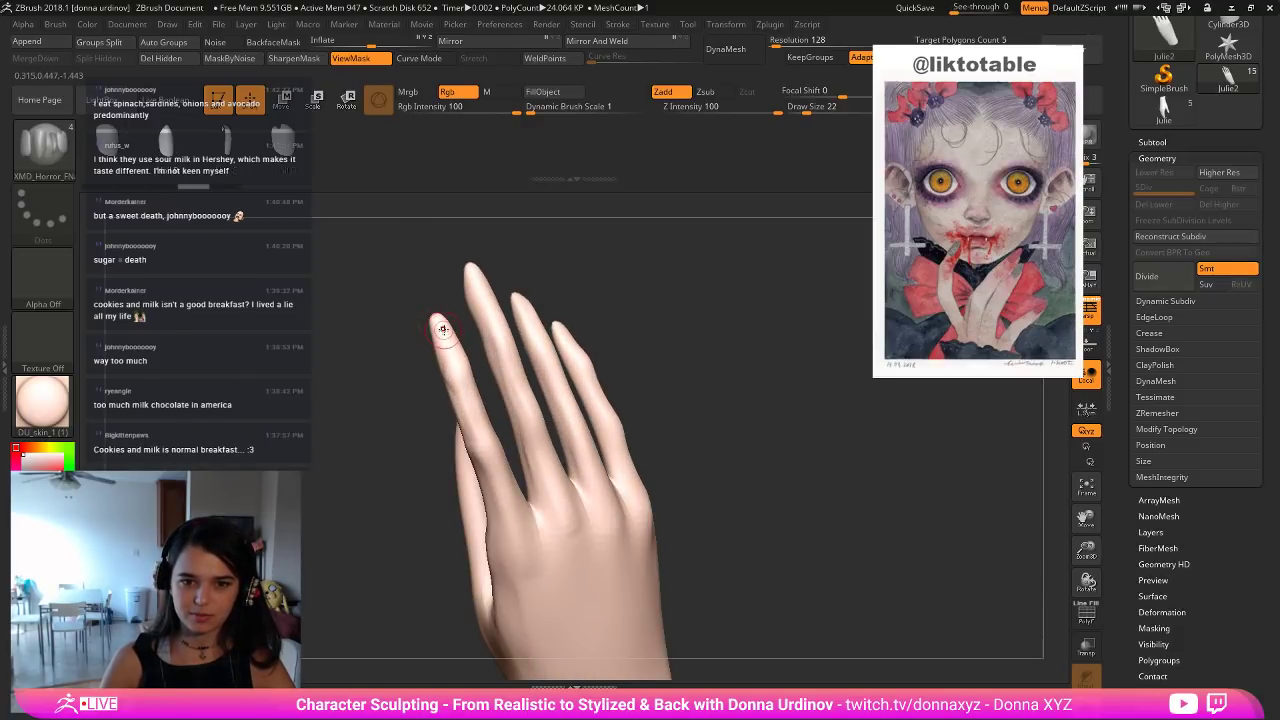
left_click(442, 329, "ctrl+shift")
left_click(448, 352, "ctrl+shift")
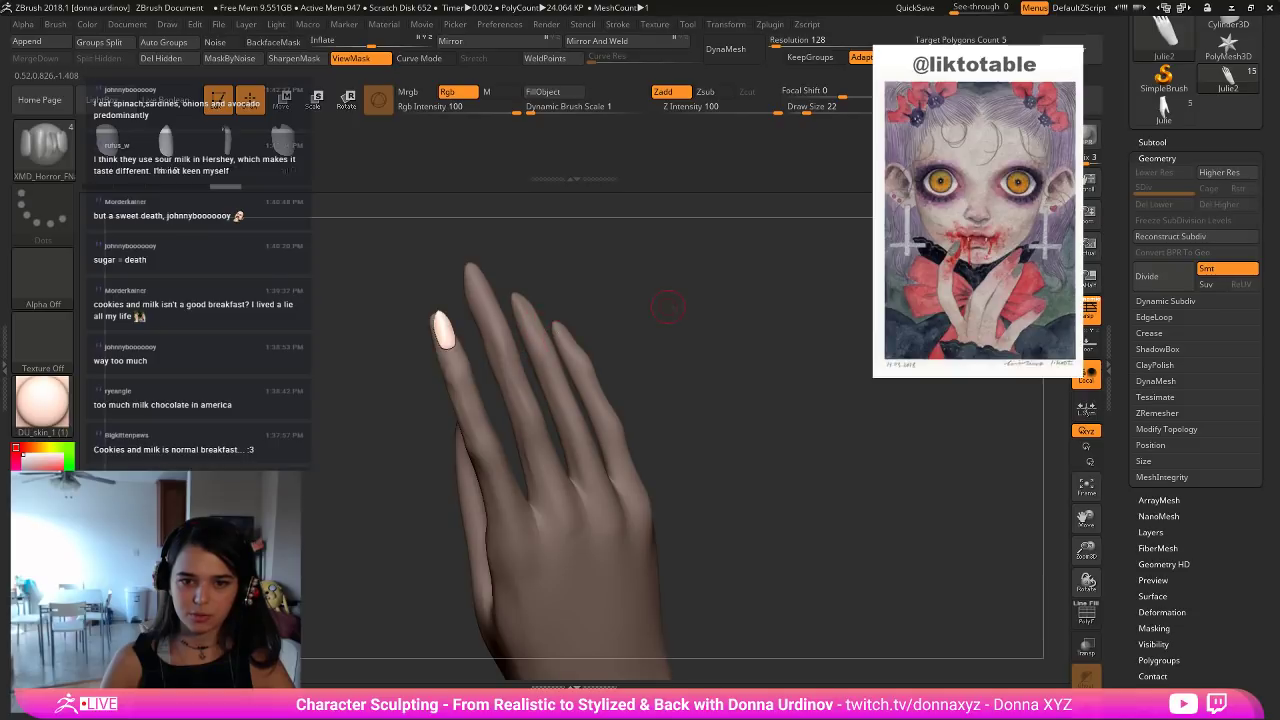
Move the inserted nail with the gizmo along its depth and sideways to seat it on the index fingertip.
left_click_drag(668, 307, 631, 298)
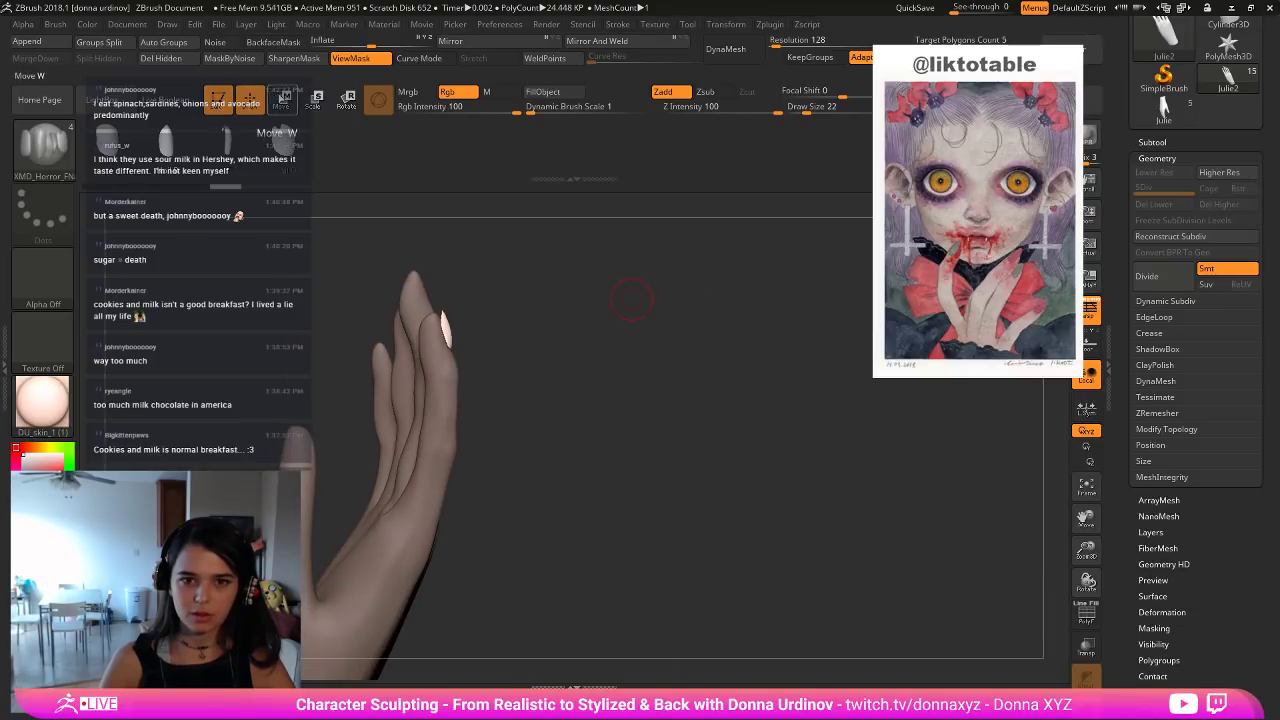
key("w")
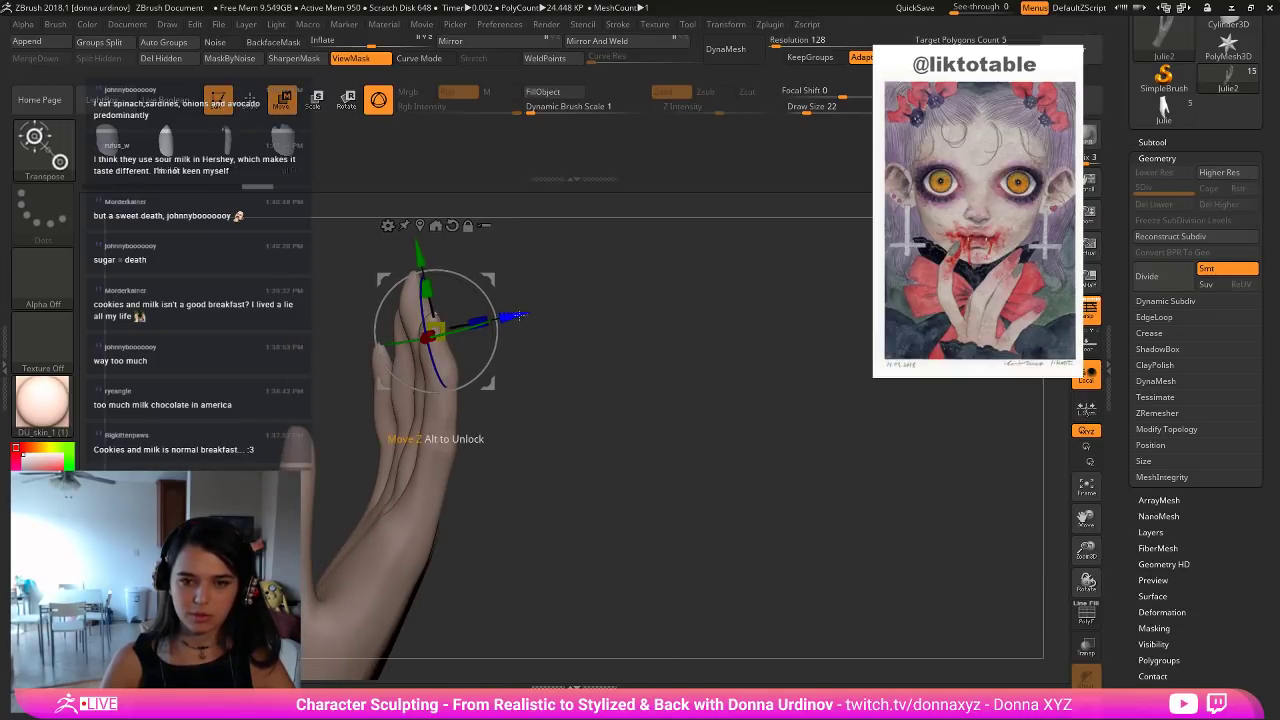
left_click_drag(519, 315, 511, 317)
left_click_drag(650, 330, 487, 325)
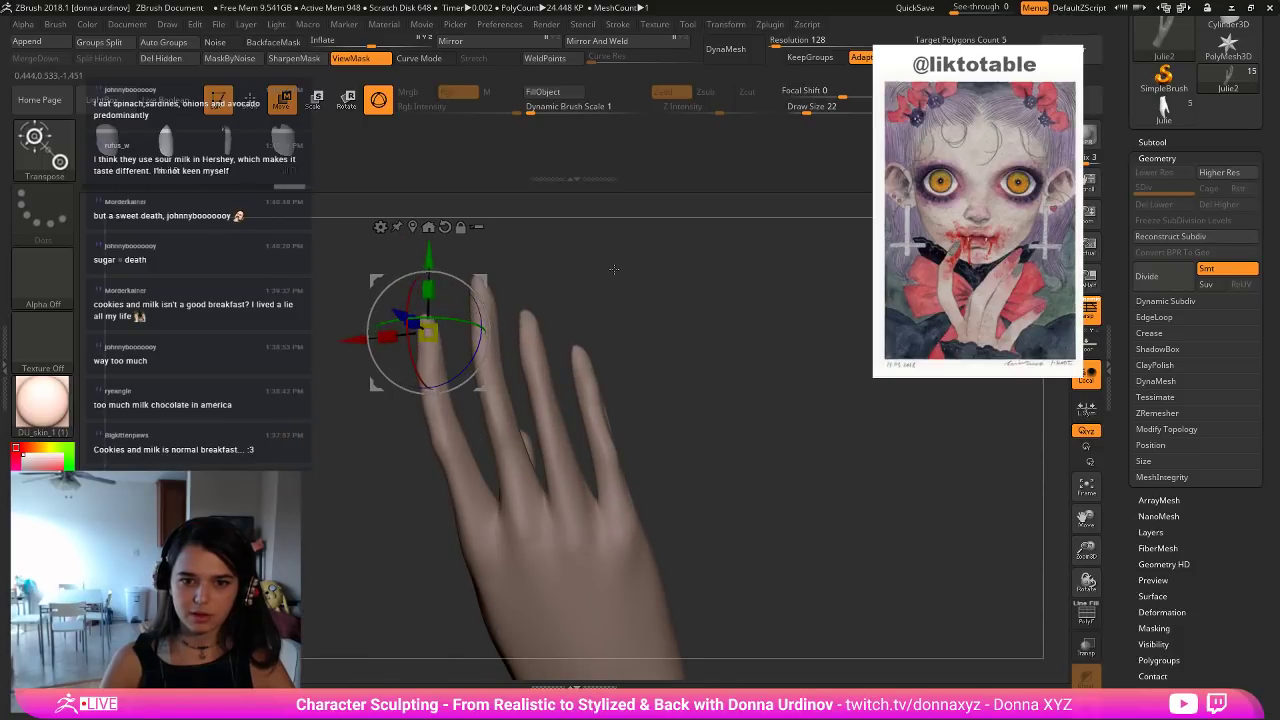
left_click_drag(614, 269, 768, 273)
left_click_drag(360, 315, 348, 311)
left_click_drag(702, 306, 843, 330)
left_click_drag(640, 300, 641, 374, "alt")
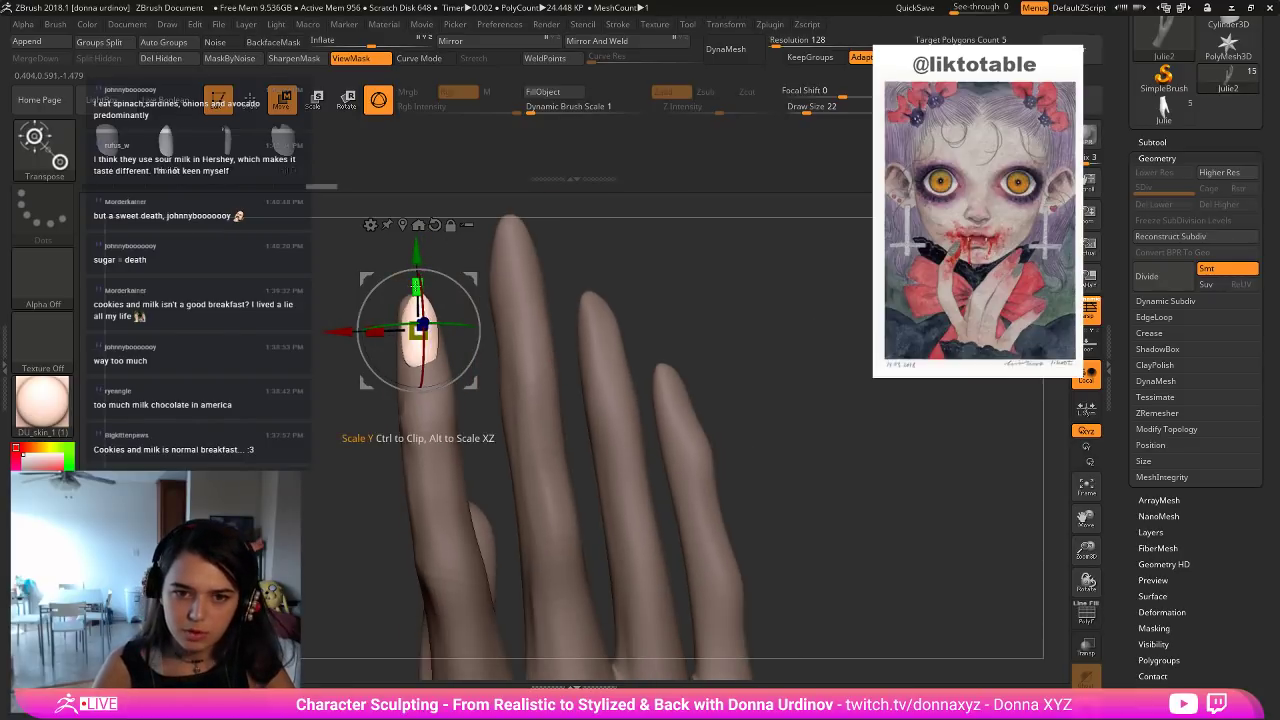
Scale the index fingernail along Y by about 1.07 and adjust its placement against the fingertip.
mouse_move(416, 285)
left_mouse_down()
mouse_move(414, 232)
mouse_move(410, 288)
left_mouse_up()
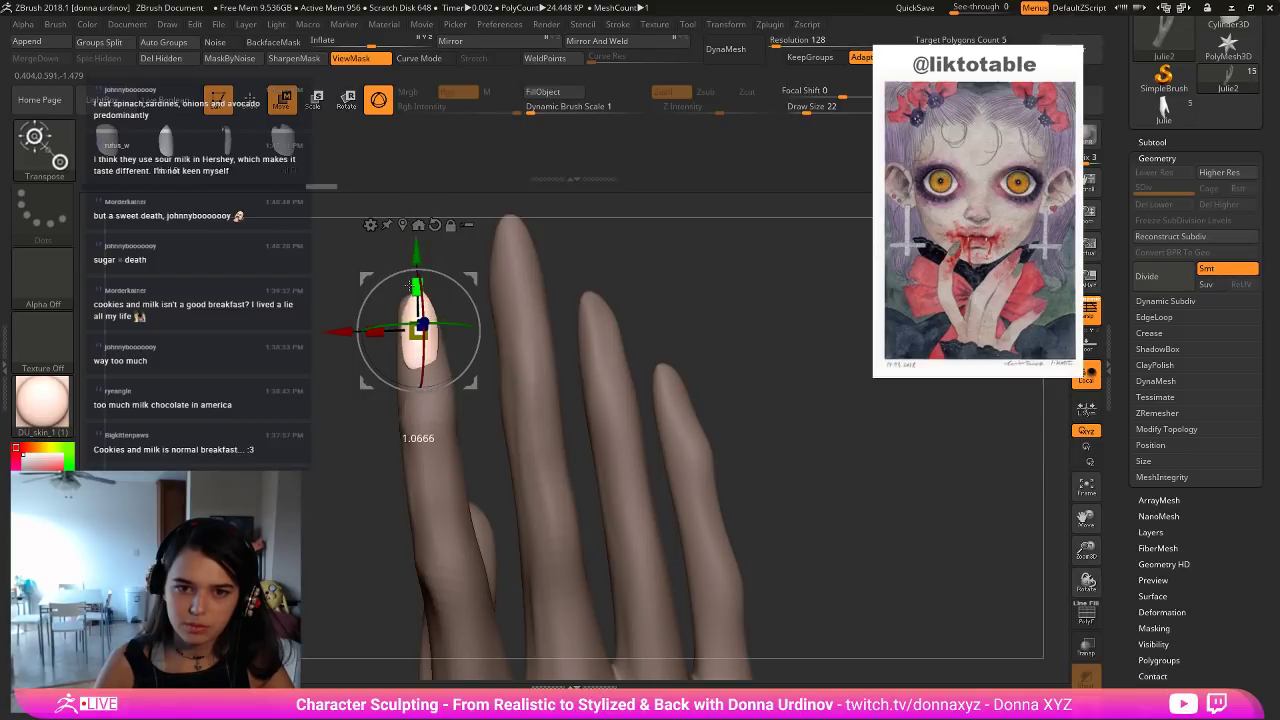
mouse_move(451, 226)
left_mouse_down("alt")
mouse_move(445, 245)
mouse_move(448, 229)
left_mouse_up("alt")
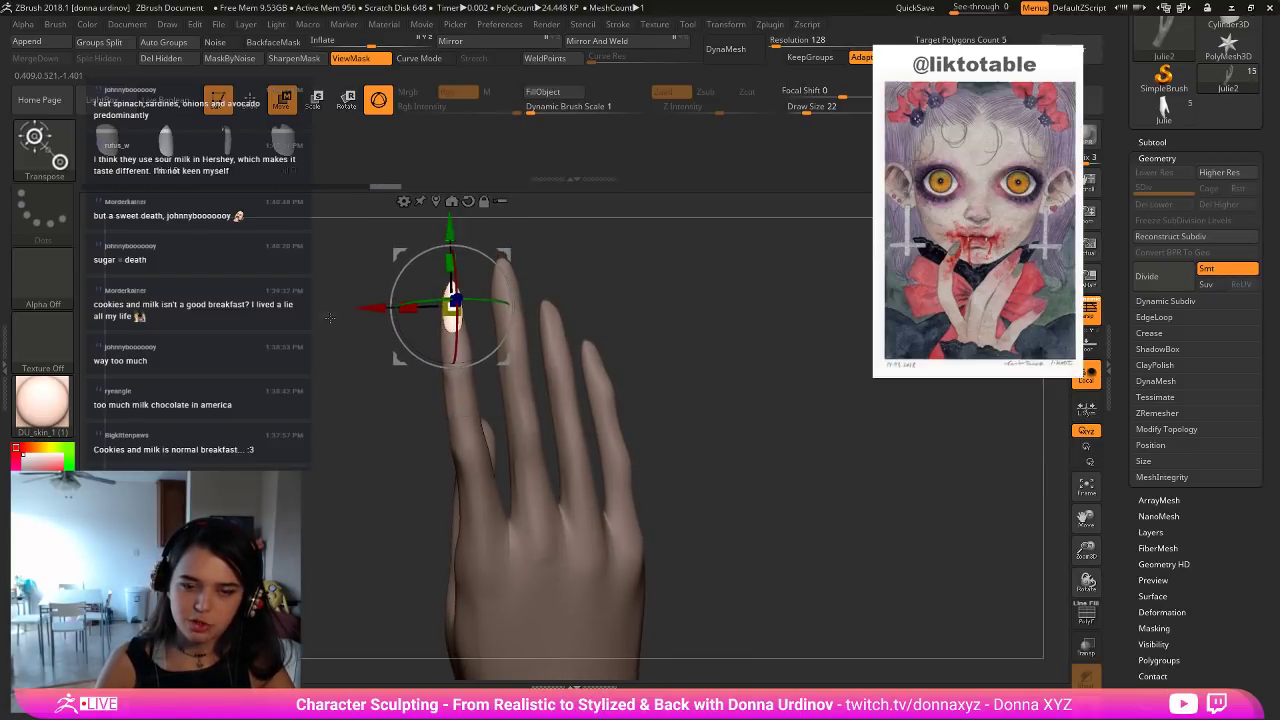
left_click_drag(285, 362, 450, 367)
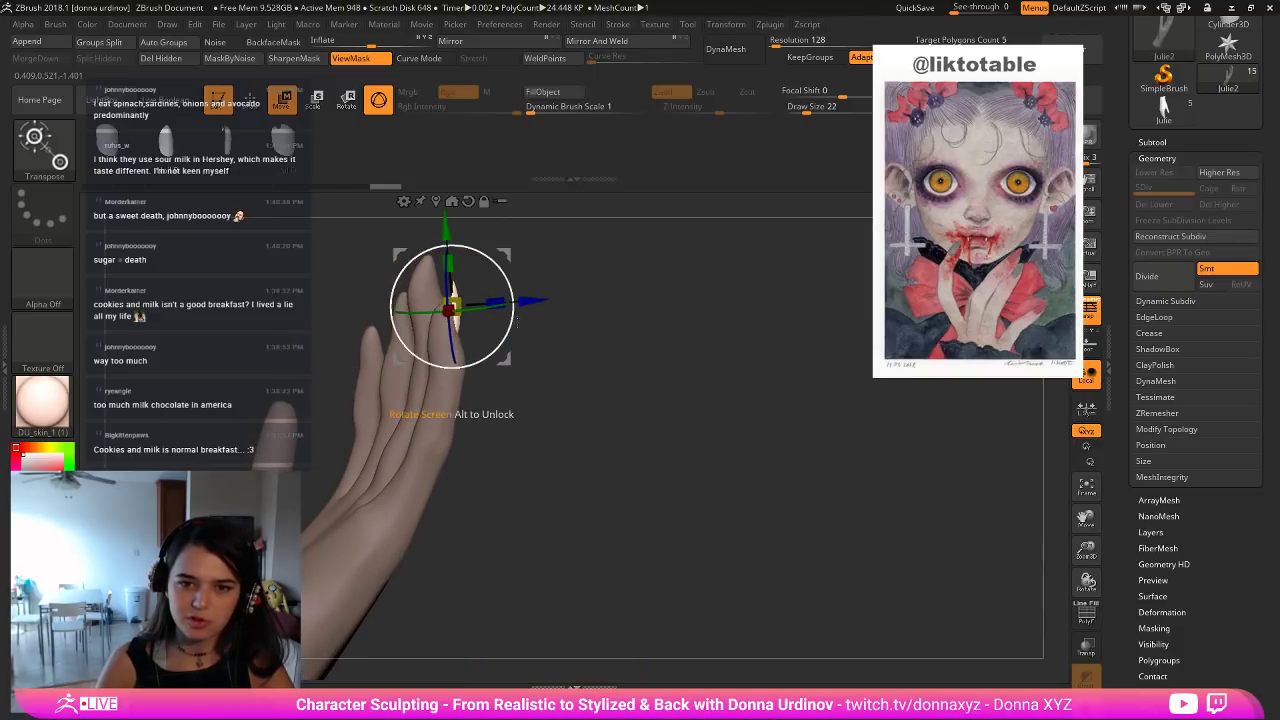
left_click_drag(540, 300, 591, 336)
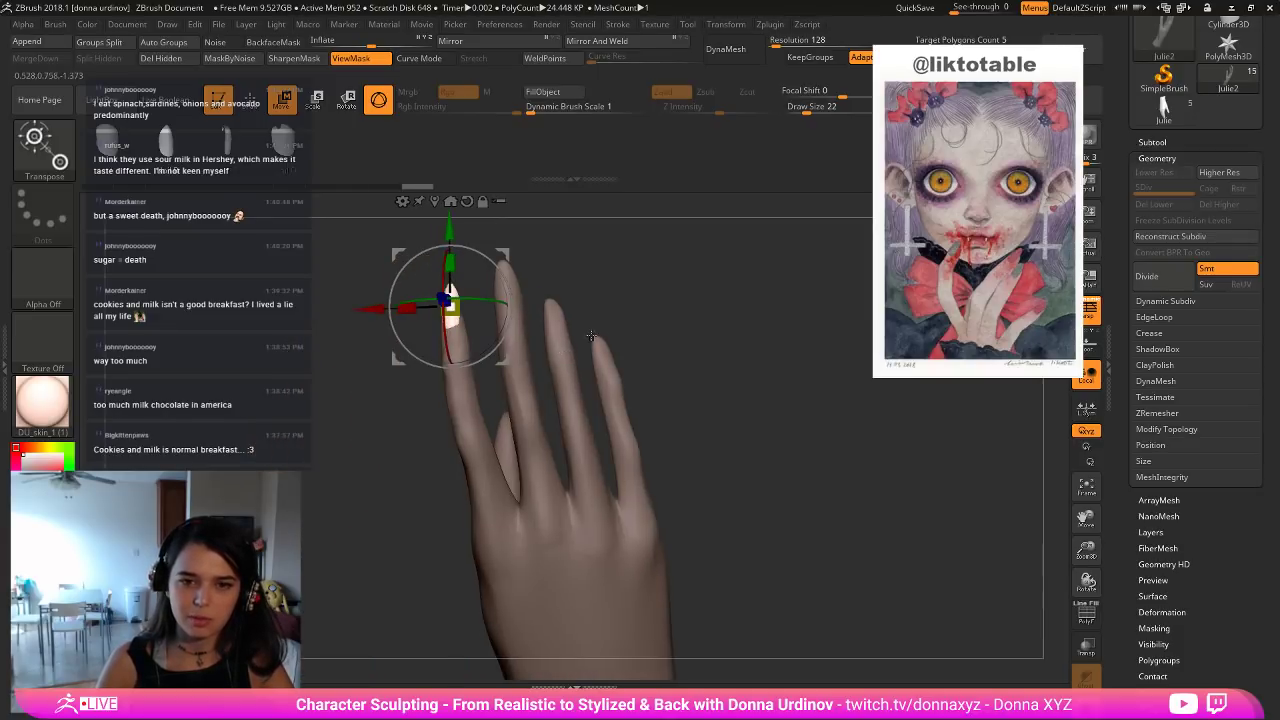
left_click_drag(364, 409, 382, 410)
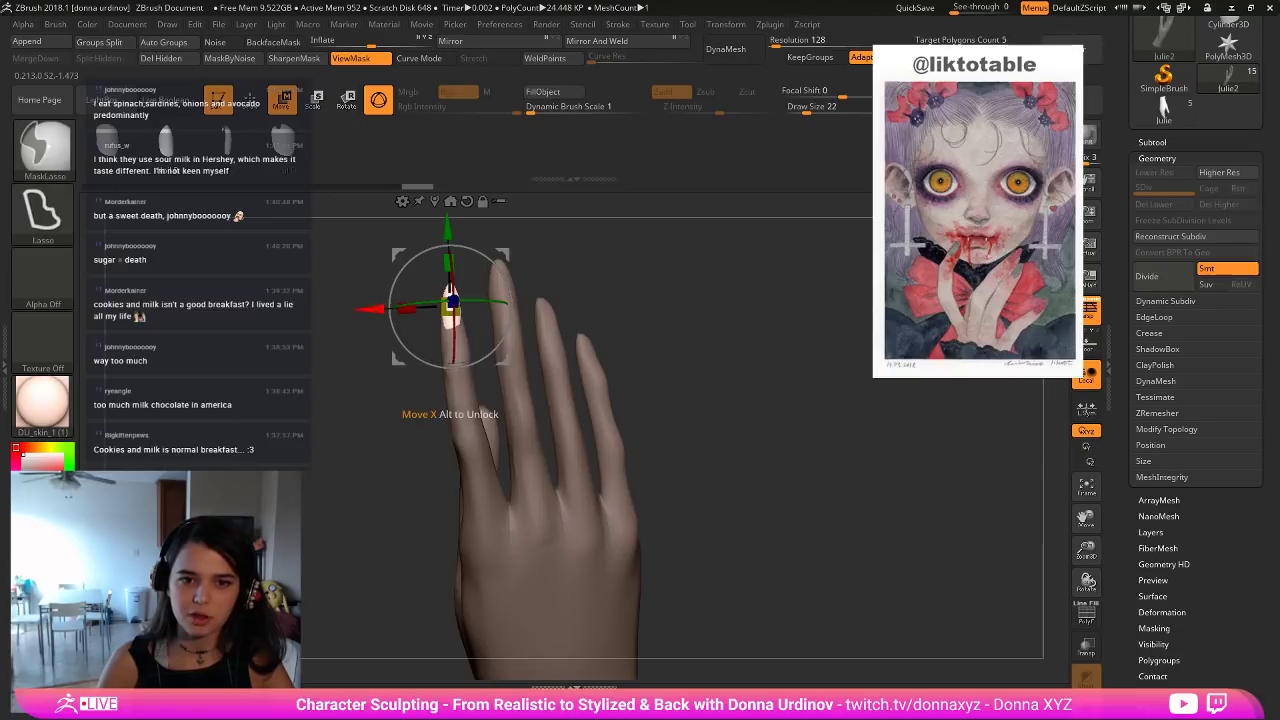
Duplicate the index fingernail sideways onto the tip of the middle finger.
left_click_drag(373, 310, 432, 310, "ctrl")
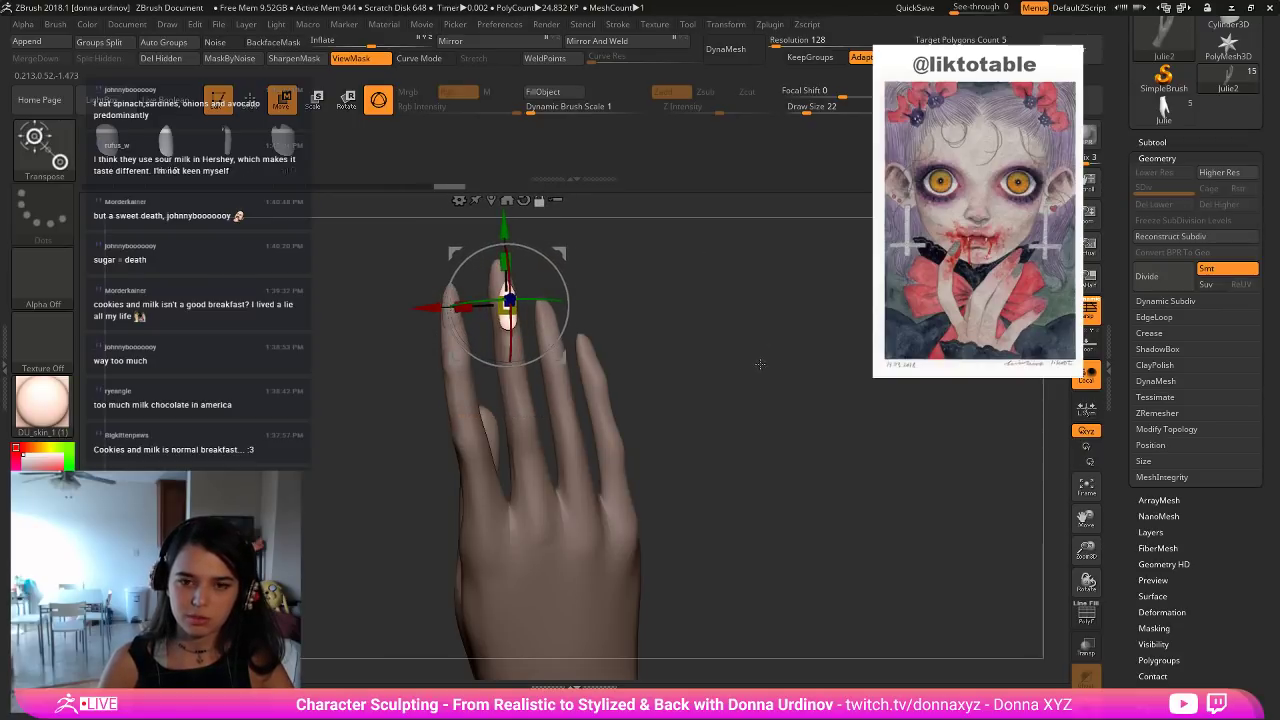
left_click_drag(554, 222, 500, 265, "alt")
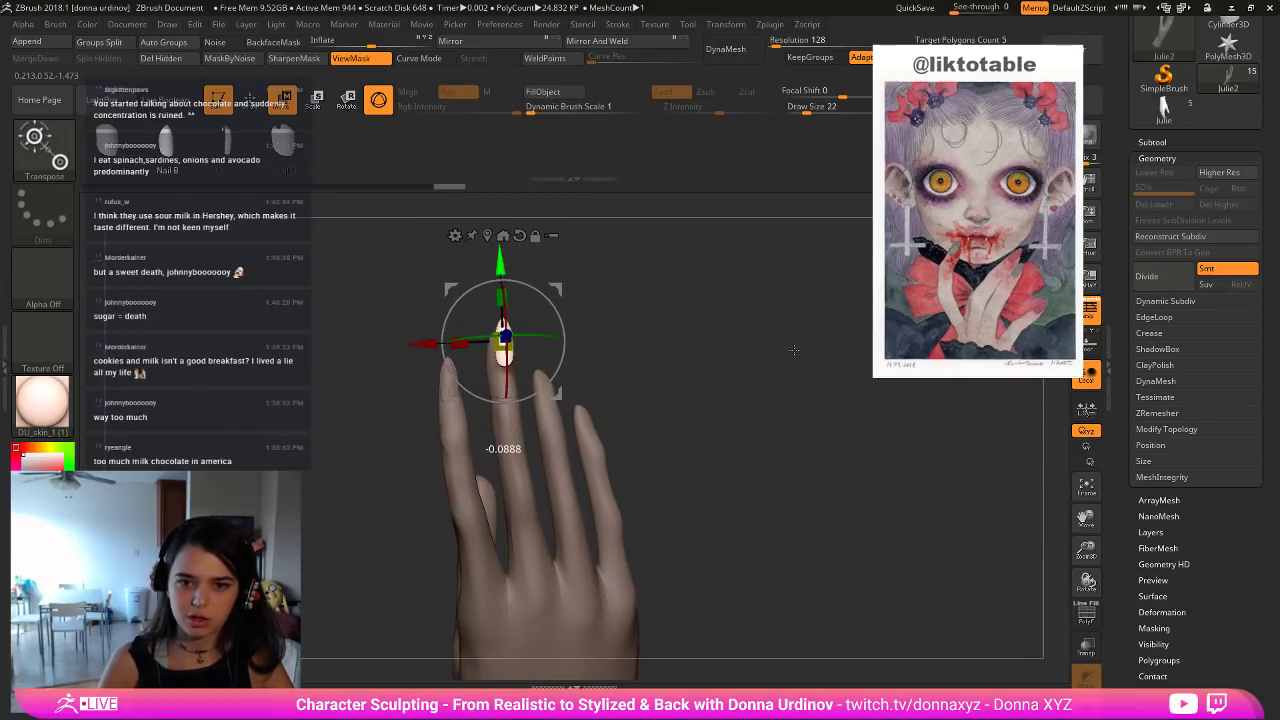
Seat the duplicated nail against the middle fingertip with small gizmo adjustments, checking the fit from several angles.
left_click_drag(675, 352, 830, 370)
left_click_drag(580, 335, 559, 338)
left_click_drag(651, 361, 456, 310)
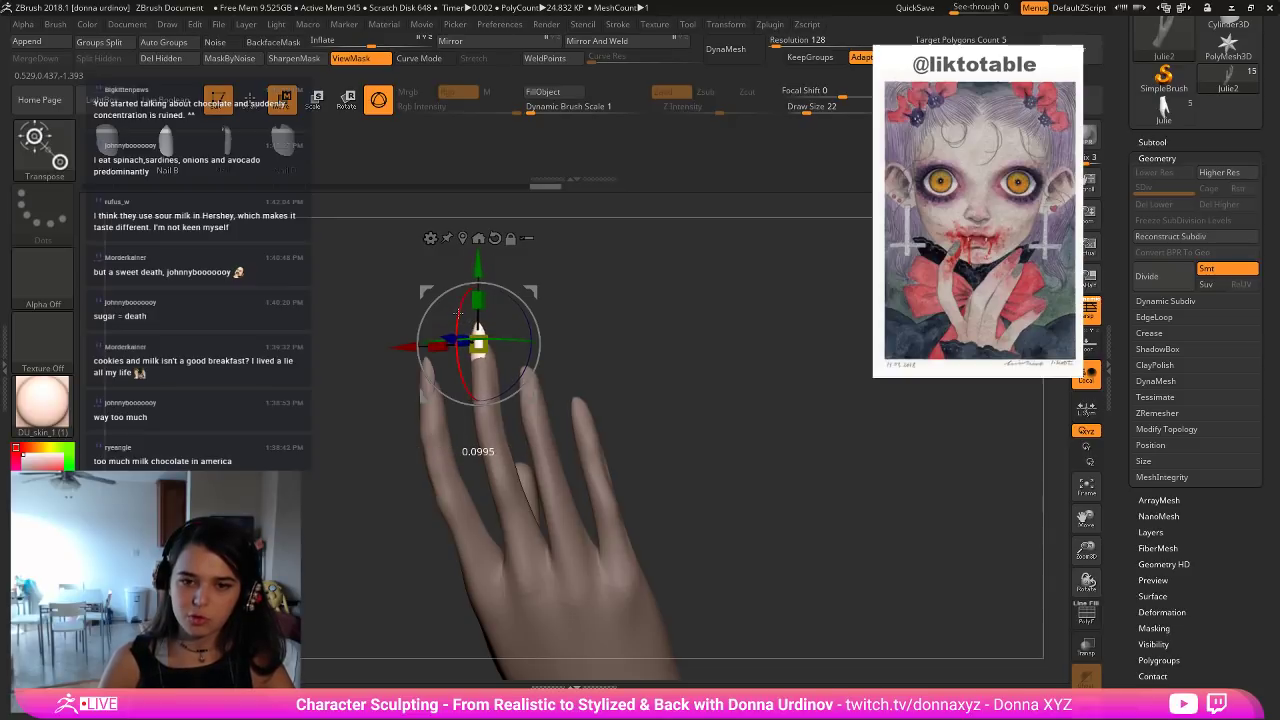
left_click_drag(690, 335, 634, 333)
left_click_drag(540, 335, 540, 330)
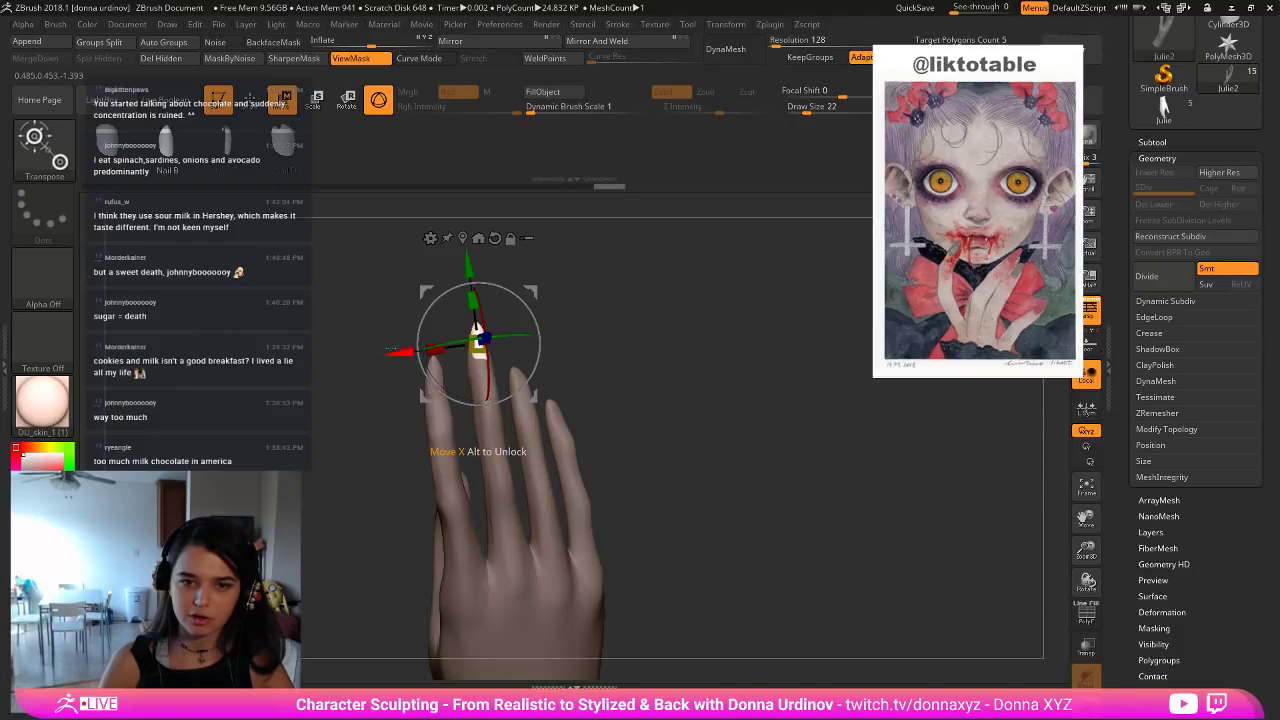
Duplicate the middle fingernail sideways onto the ring fingertip and shift it down along the finger to match the tip.
left_click_drag(391, 350, 436, 355)
left_click_drag(507, 264, 512, 301)
left_click_drag(652, 364, 550, 367)
left_click_drag(447, 371, 472, 372)
left_click_drag(690, 358, 808, 352)
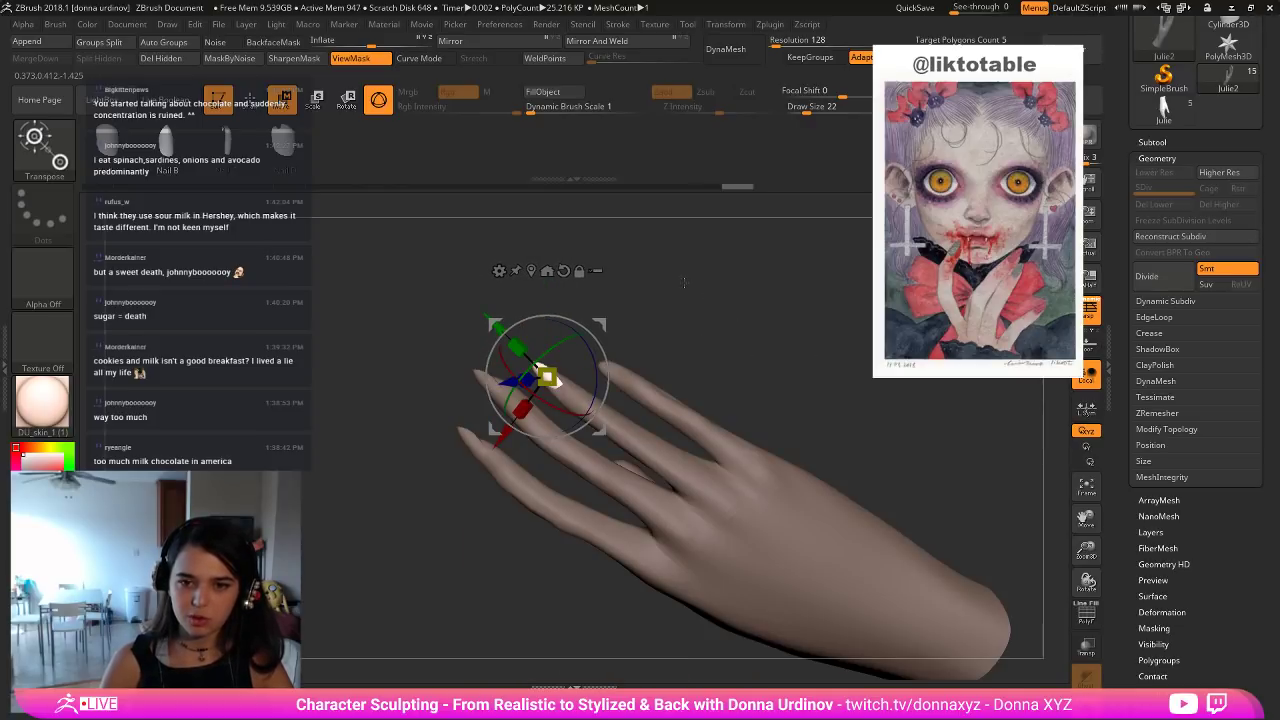
Scale the ring fingernail by about 0.93 and nudge it sideways on the fingertip.
left_click_drag(685, 283, 737, 300)
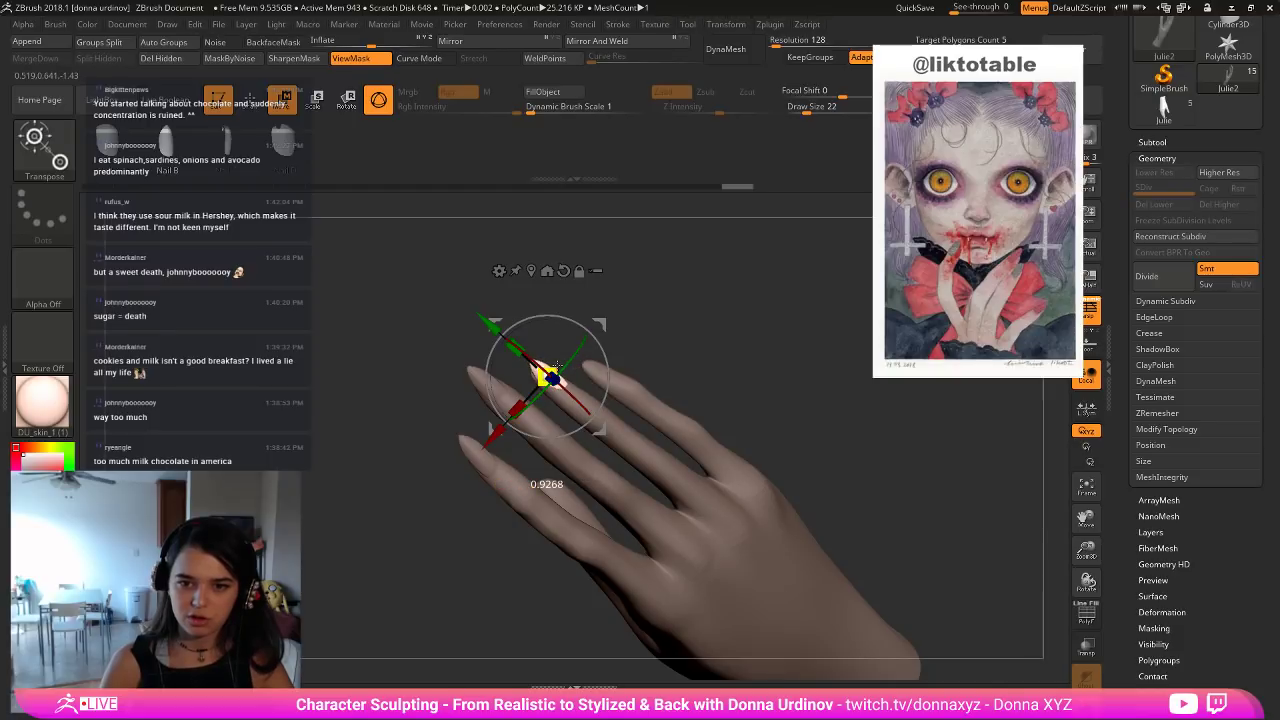
mouse_move(690, 325)
left_mouse_down()
mouse_move(575, 310)
mouse_move(695, 330)
left_mouse_up()
key("ctrl")
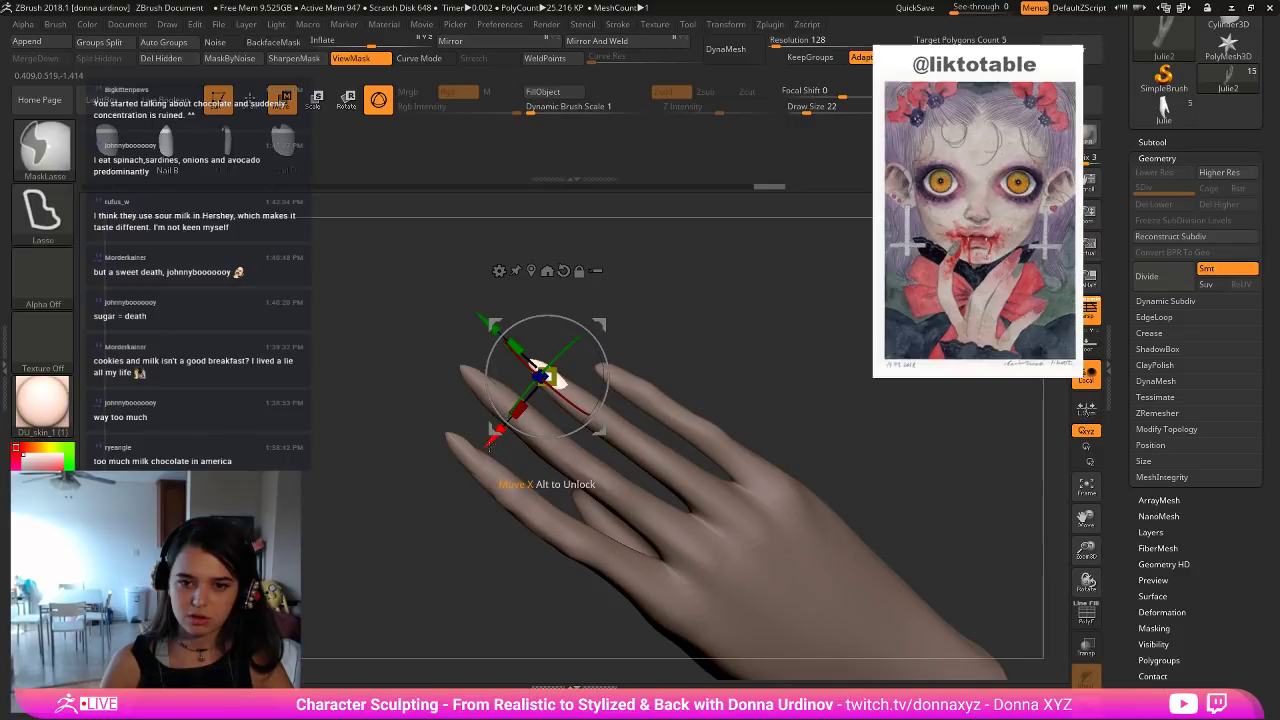
mouse_move(490, 447)
left_mouse_down()
mouse_move(514, 435)
mouse_move(509, 378)
mouse_move(506, 432)
mouse_move(529, 419)
mouse_move(484, 452)
left_mouse_up()
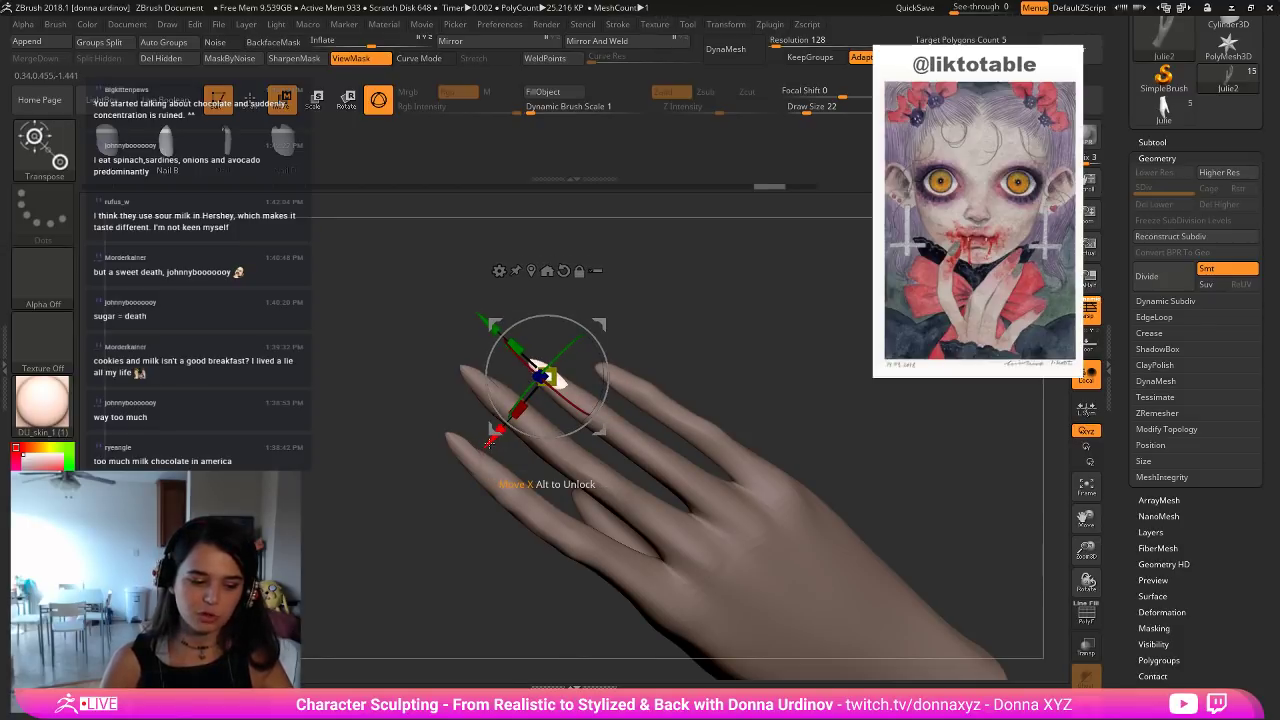
Duplicate the ring fingernail onto the little finger and move the copy sideways and down along the finger.
key("ctrl")
left_click_drag(490, 441, 545, 417)
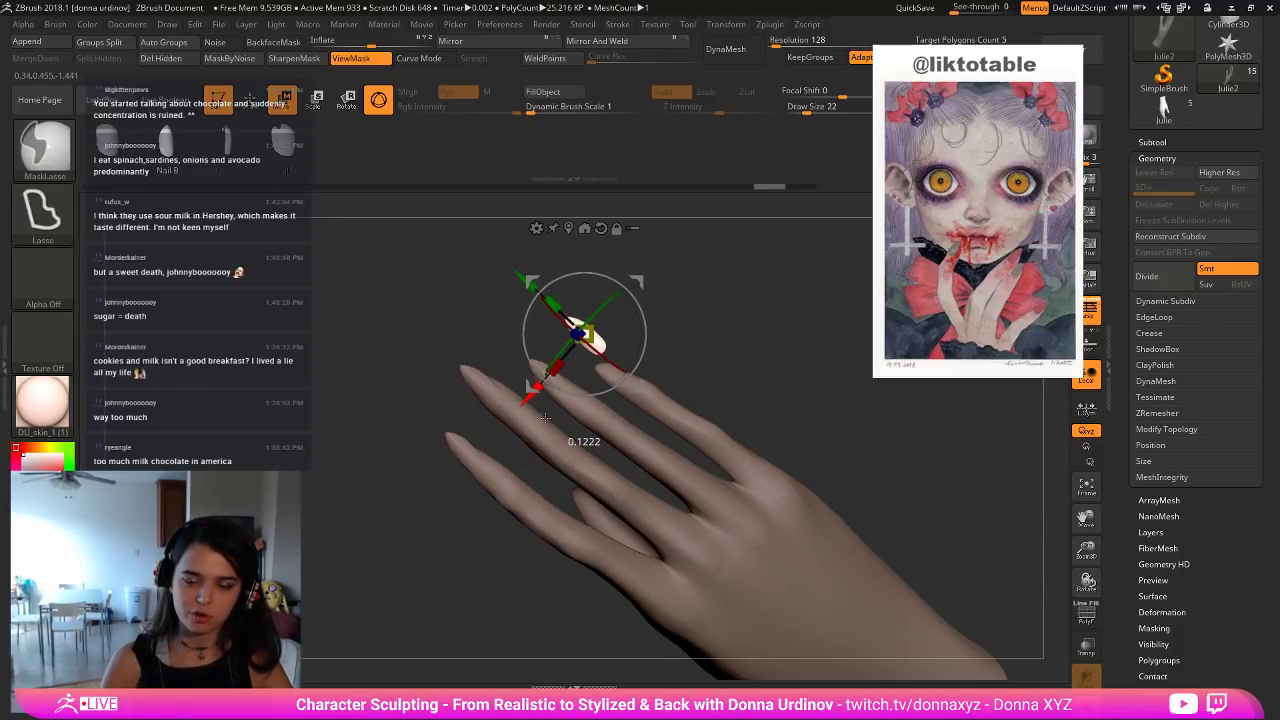
mouse_move(734, 371)
left_mouse_down()
mouse_move(518, 334)
mouse_move(755, 392)
mouse_move(722, 381)
left_mouse_up()
left_click_drag(562, 393, 552, 403)
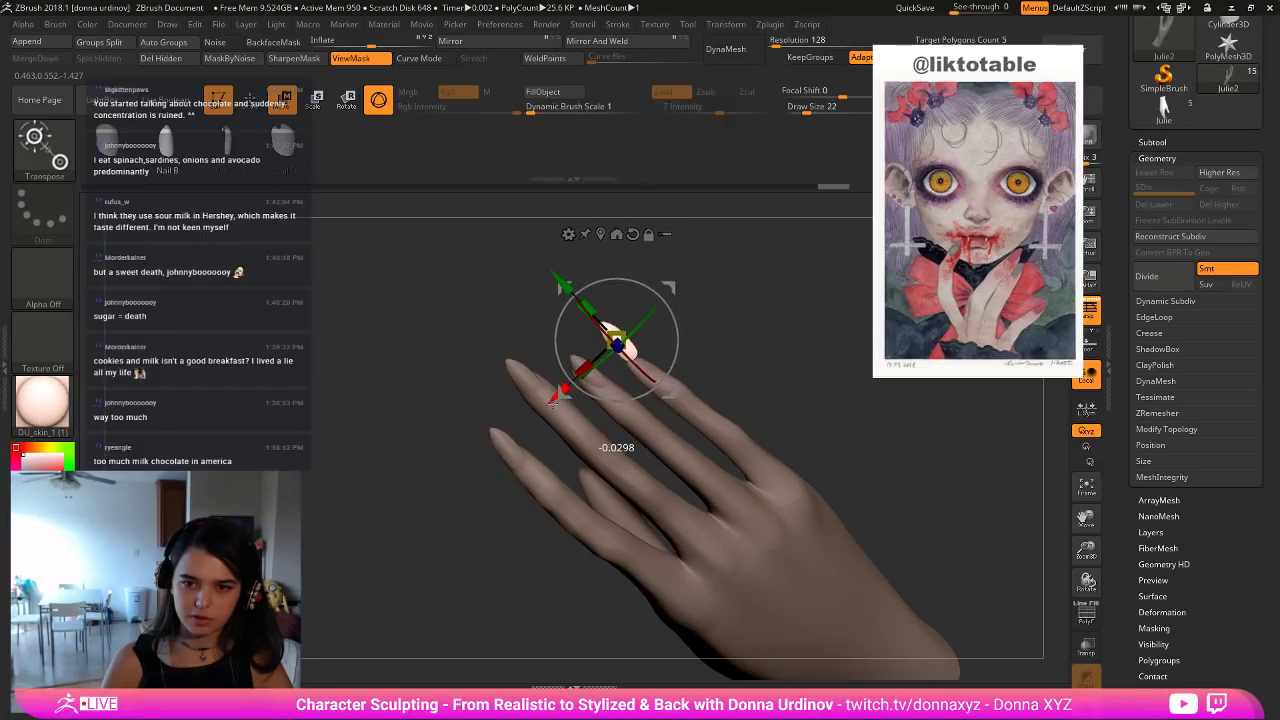
left_click_drag(563, 288, 565, 299)
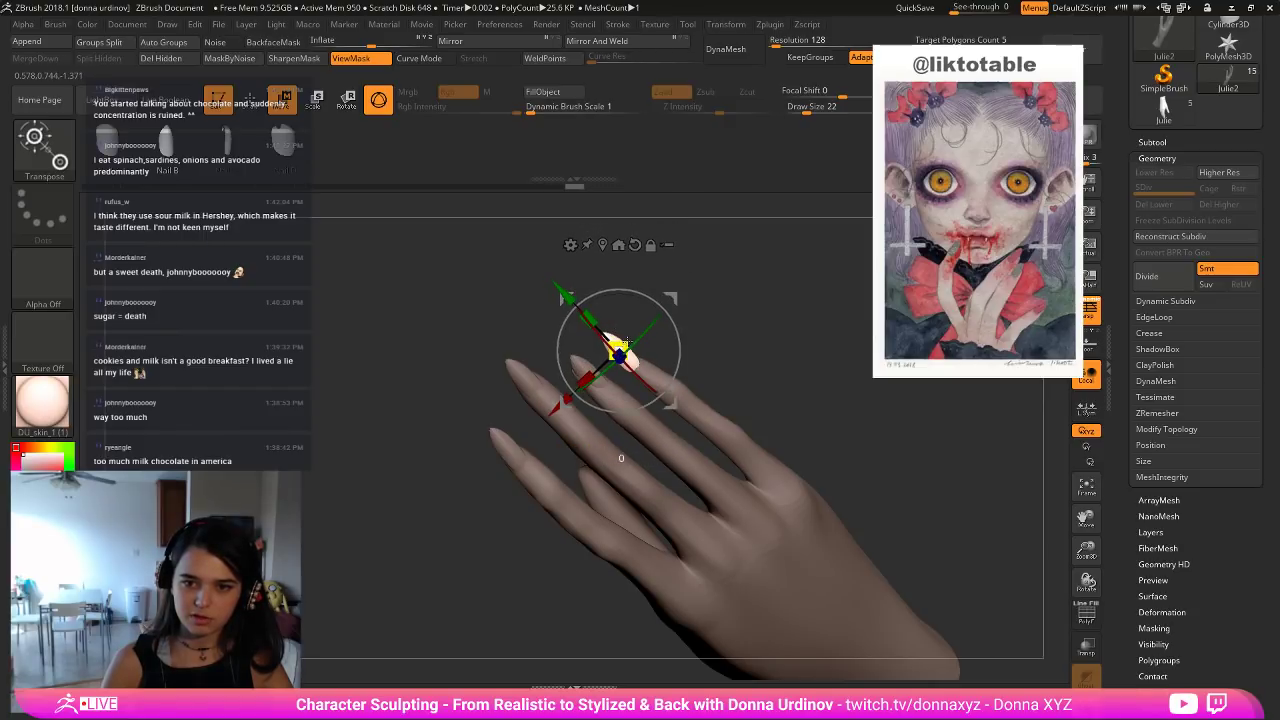
left_click_drag(627, 342, 629, 341)
Fine-tune the little fingernail's position and its rotation about Y on the fingertip, and return to Draw mode.
left_click_drag(712, 340, 813, 346)
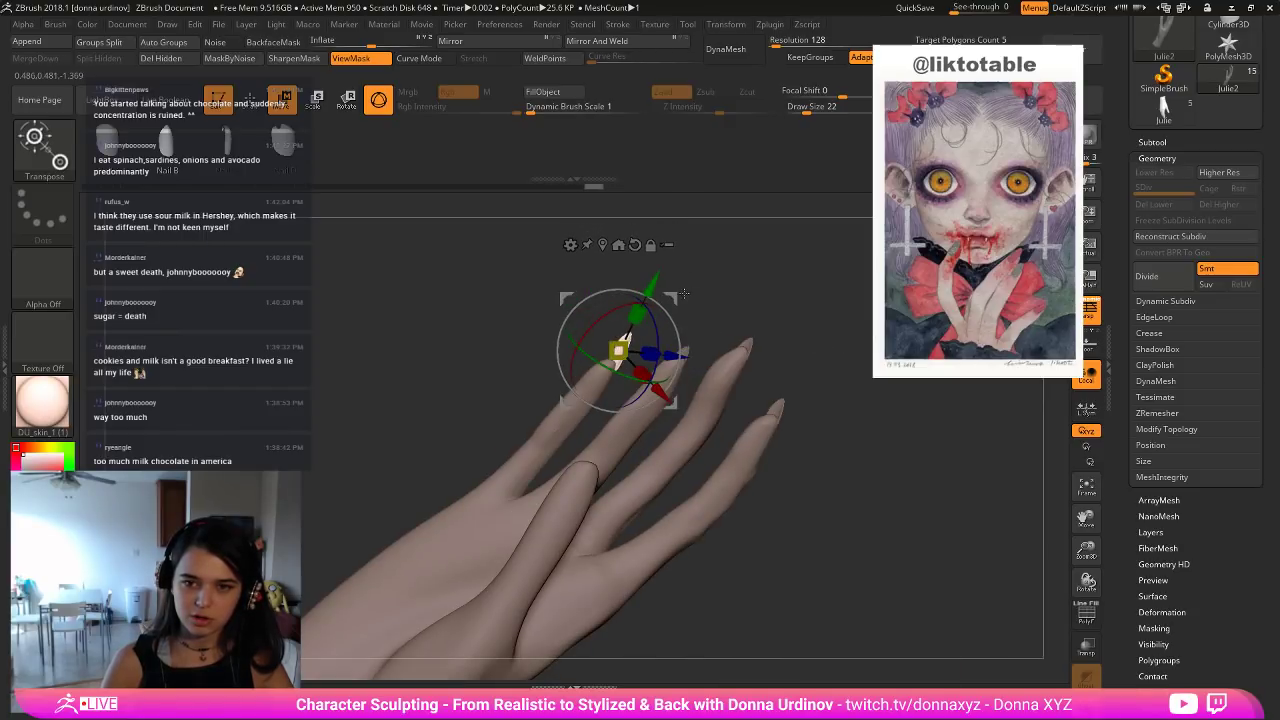
left_click_drag(658, 287, 660, 302)
left_click_drag(733, 258, 752, 385)
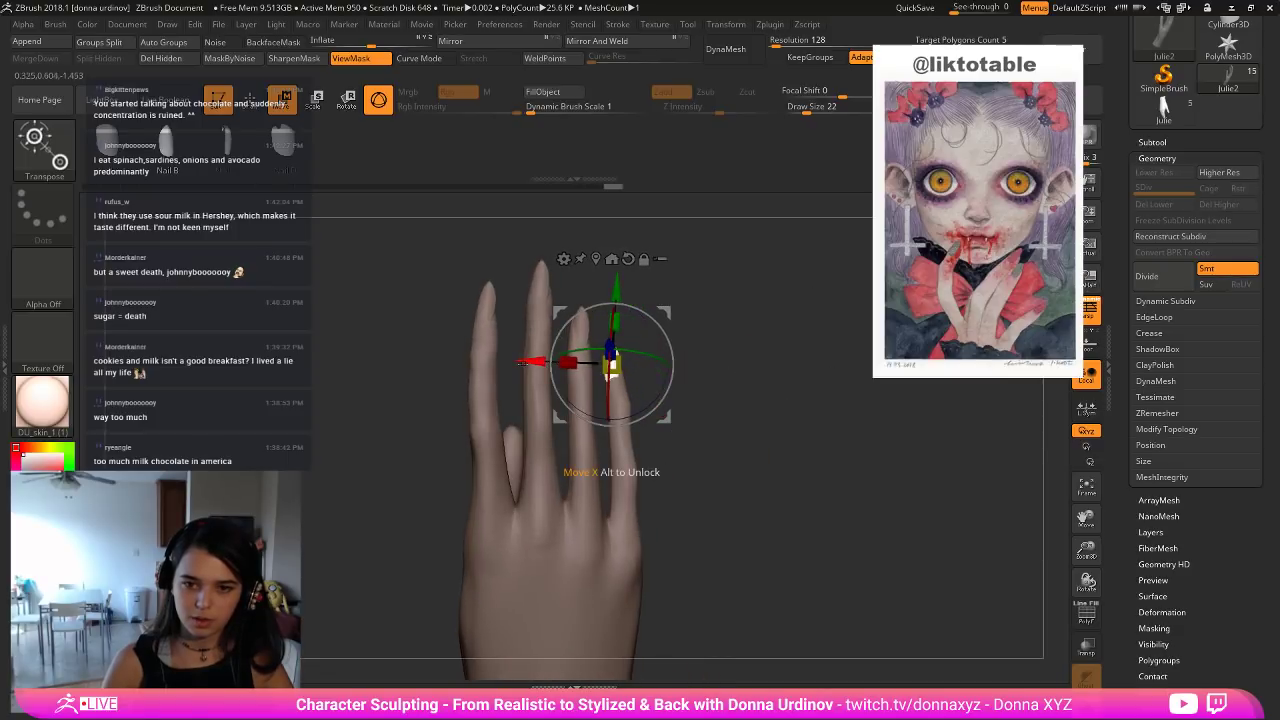
left_click_drag(534, 360, 538, 360)
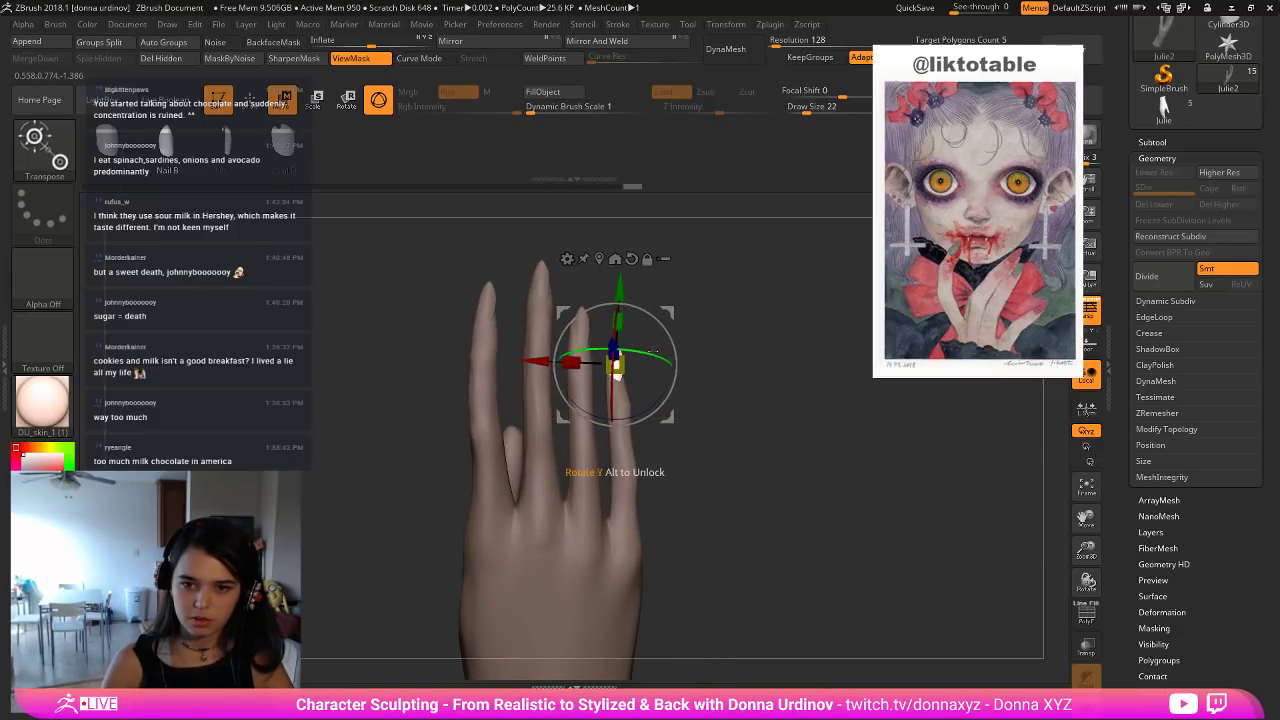
left_click_drag(654, 352, 658, 352)
left_click_drag(728, 384, 656, 447, "alt")
left_click_drag(668, 395, 618, 363)
key("q")
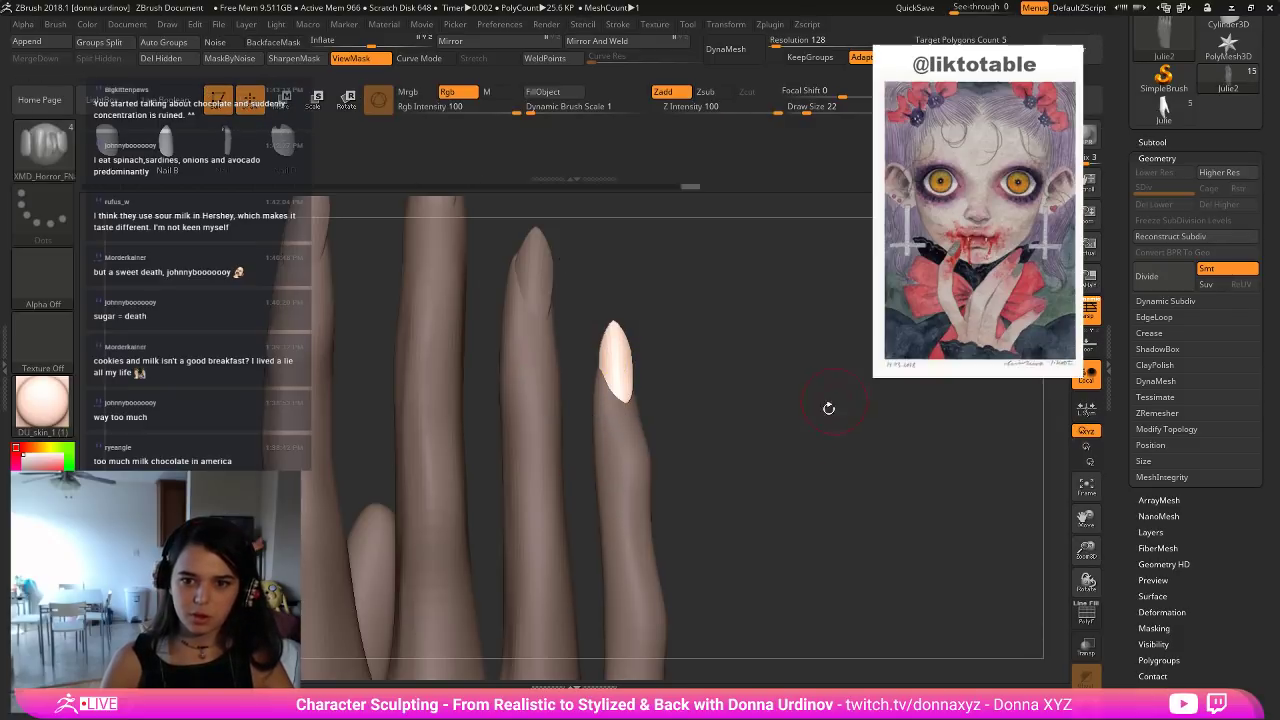
right_click_drag(744, 414, 624, 221, "ctrl")
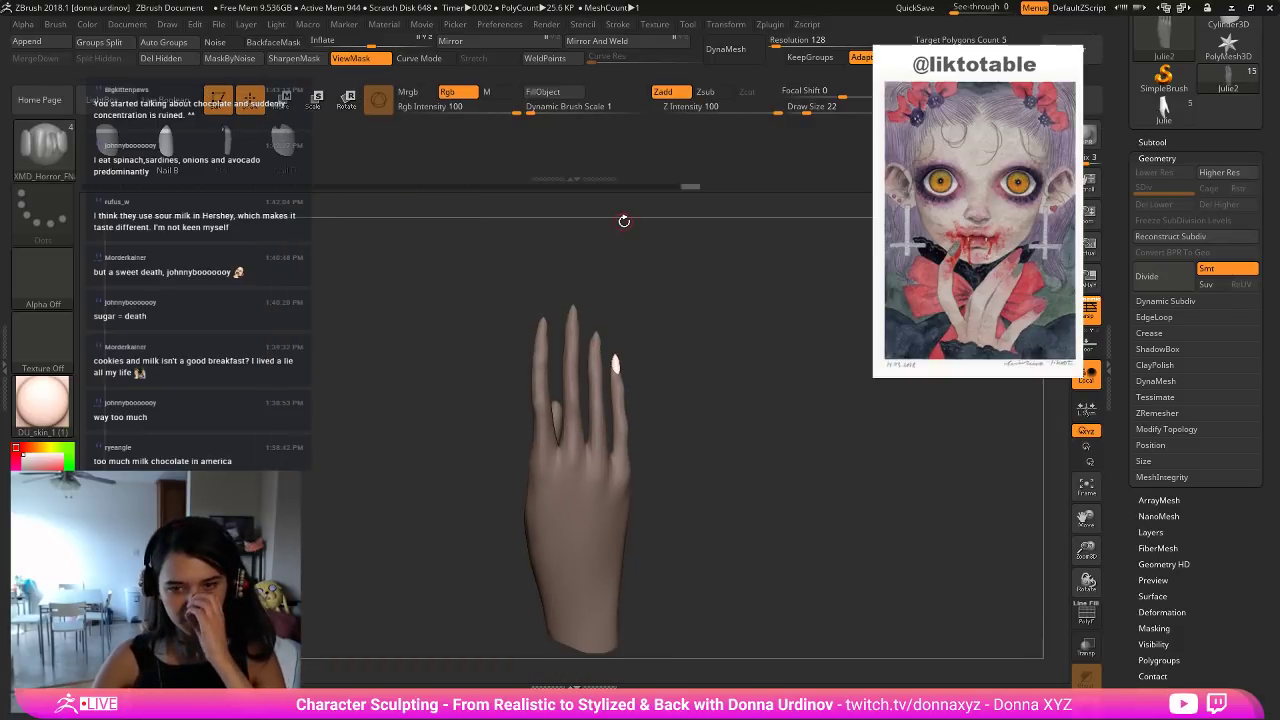
Clear the mask on the hand, try isolating its palm polygroup, and restore the full mesh.
left_click(572, 494, "alt")
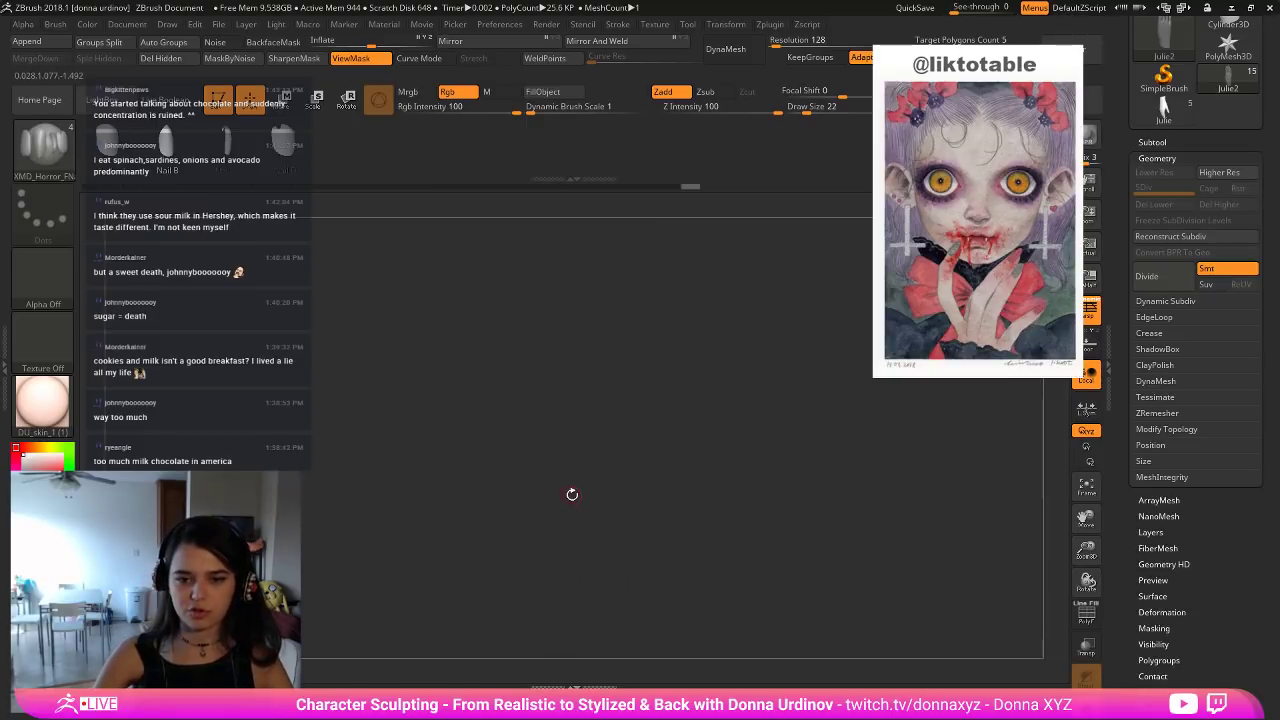
left_click_drag(658, 476, 734, 460)
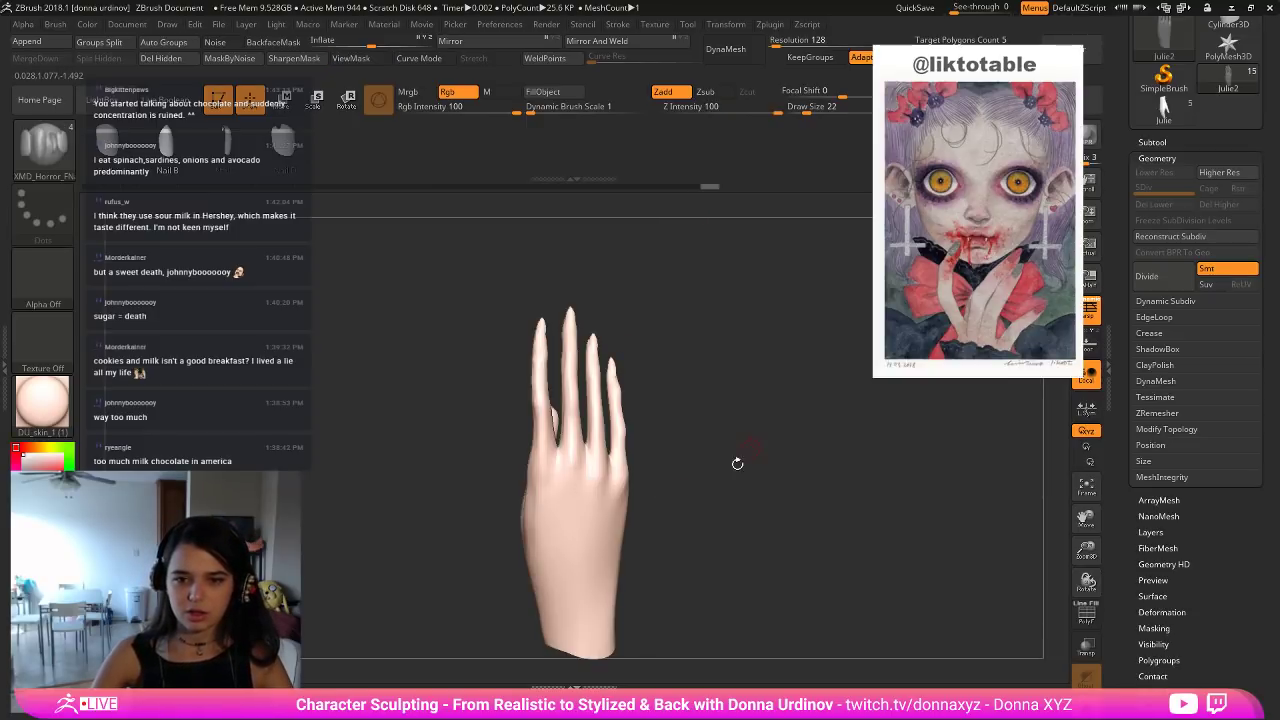
left_click(617, 495, "ctrl+shift")
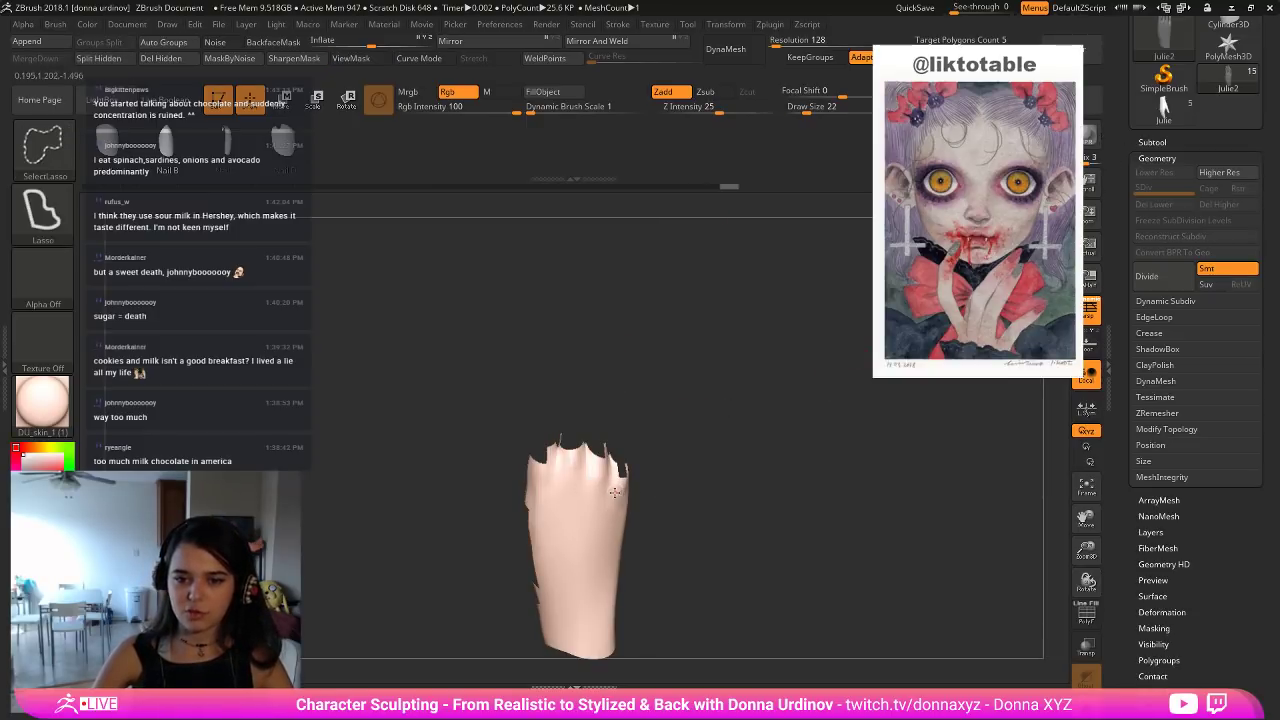
left_click(641, 497, "ctrl+shift")
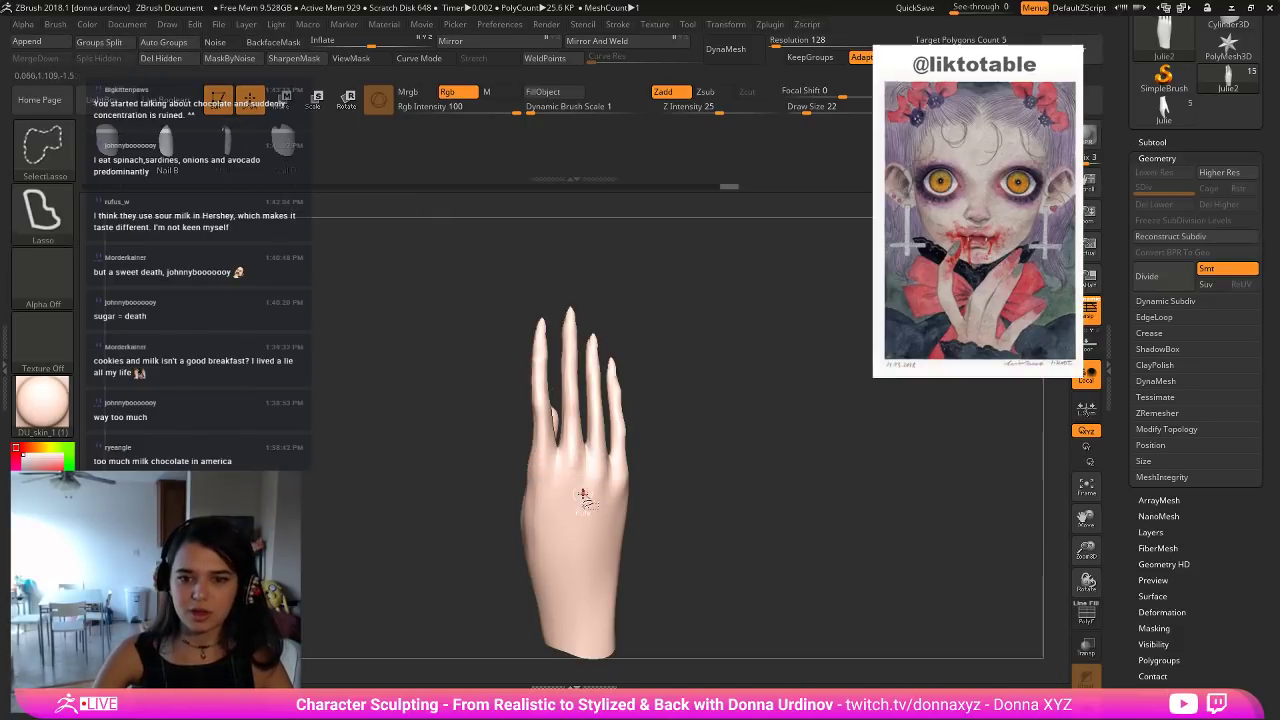
Isolate the four fingernails and delete the hidden hand geometry from the Julie2 subtool.
left_click_drag(530, 483, 588, 505, "ctrl+shift")
left_click(878, 612, "ctrl+shift")
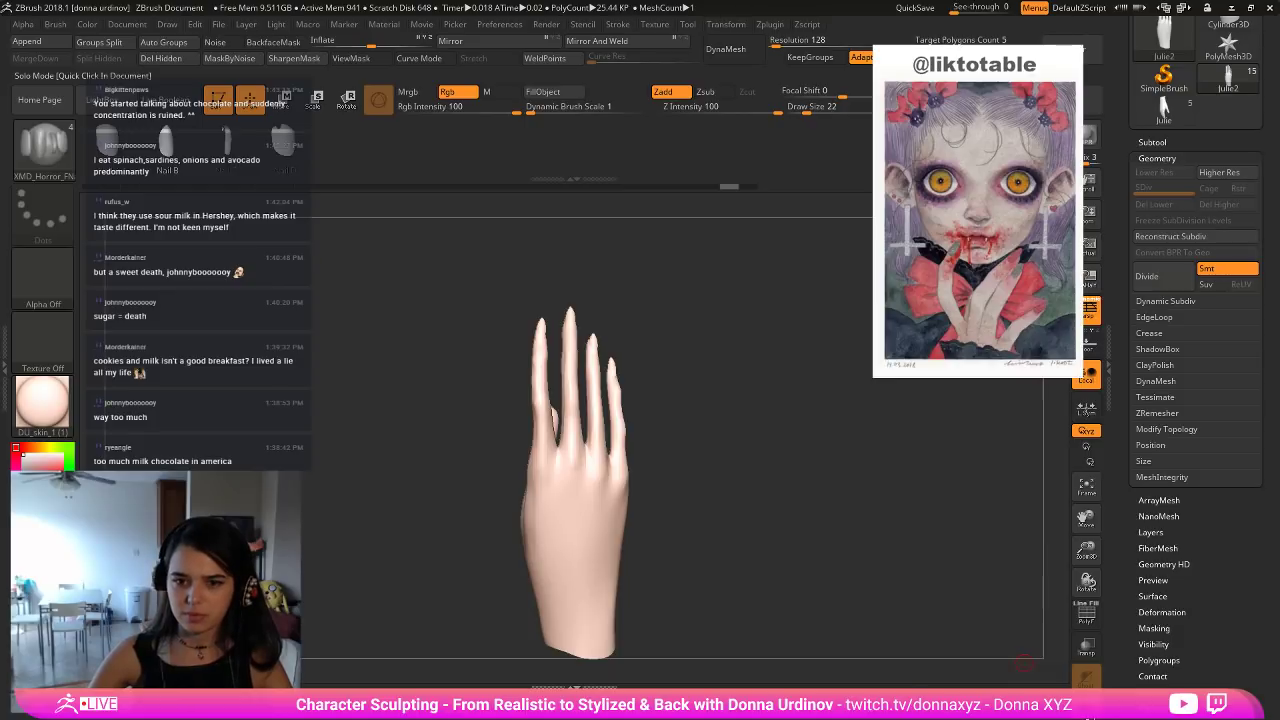
left_click(1089, 717)
left_click(1089, 717)
left_click(567, 541, "ctrl+shift")
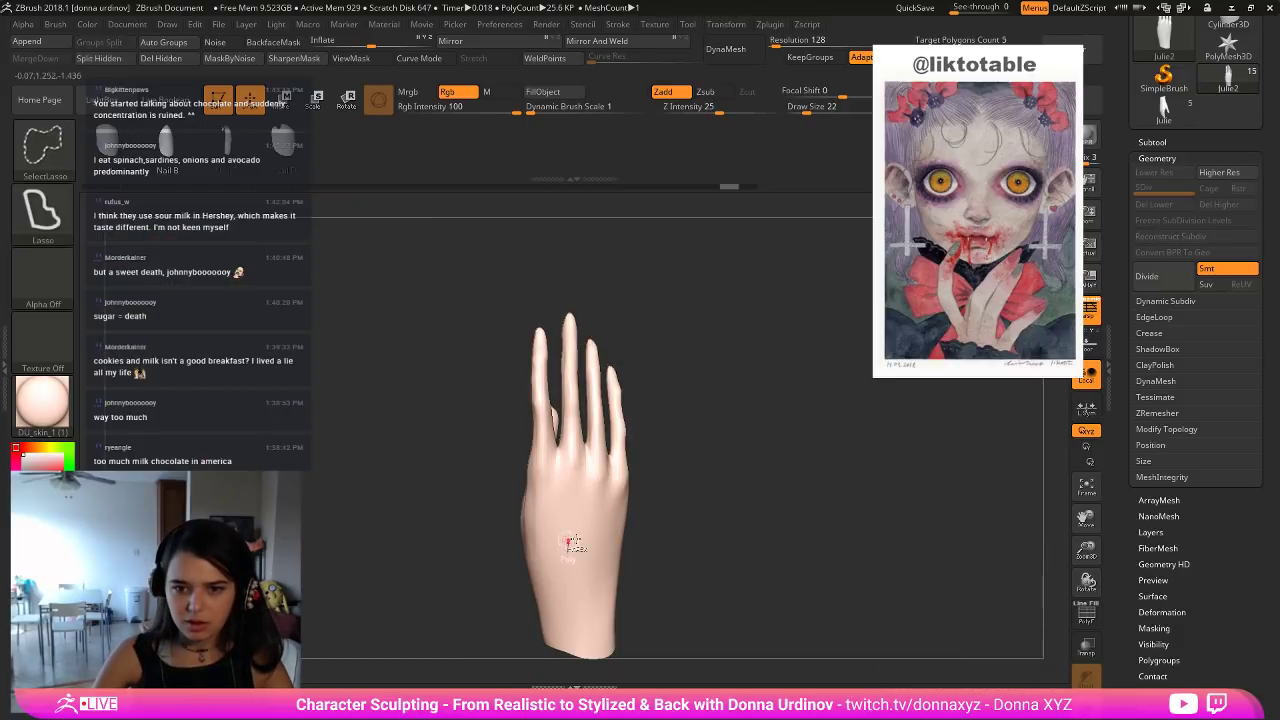
left_click(574, 540, "ctrl+shift")
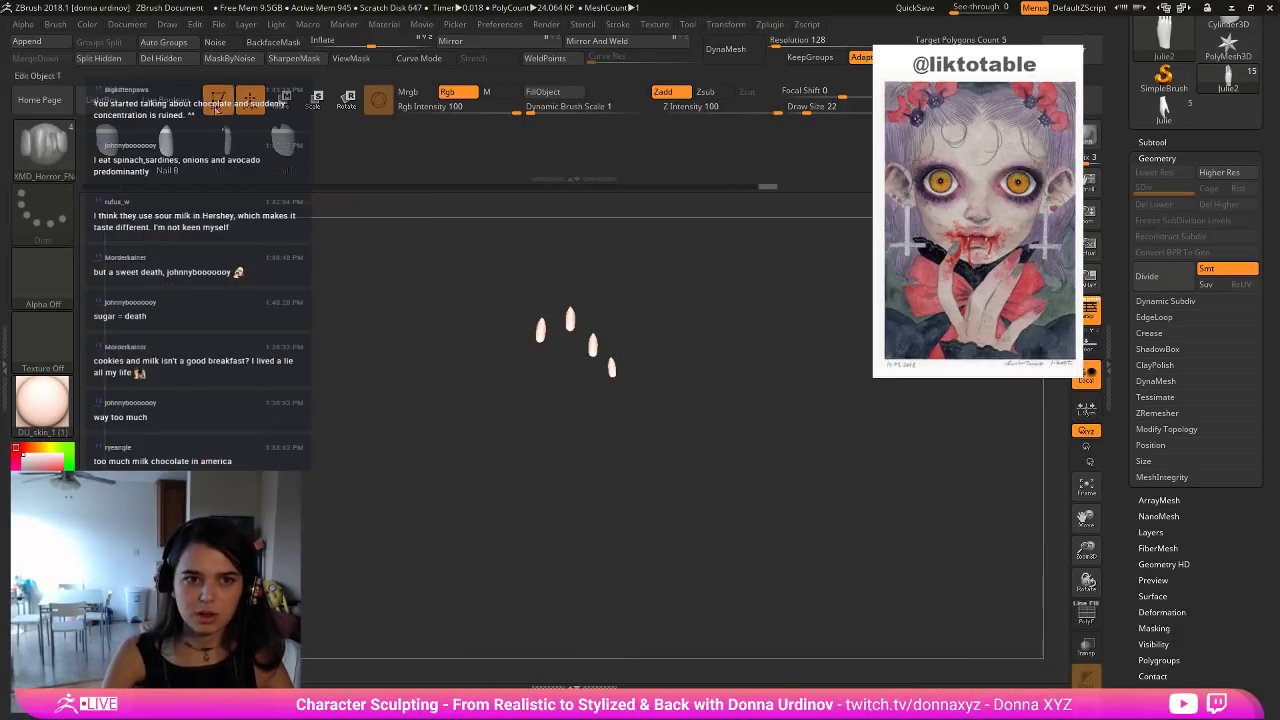
left_click(163, 58)
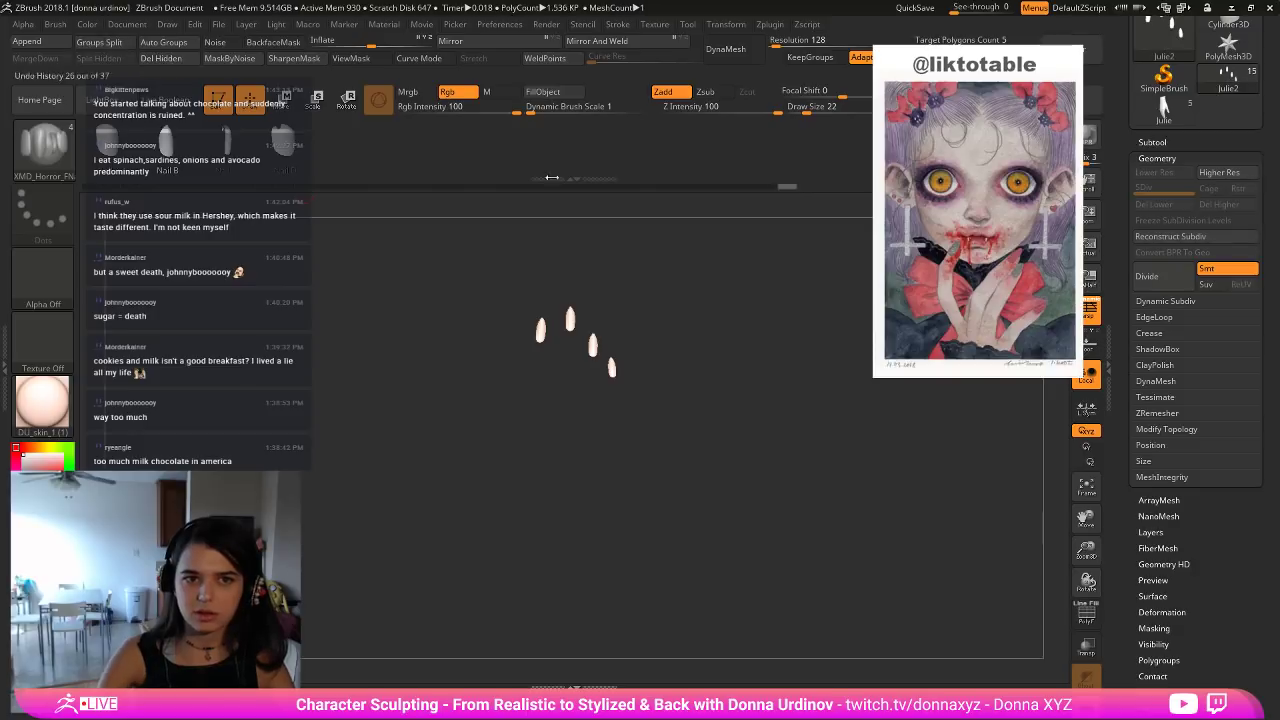
Select the Julie1 hand subtool and toggle Solo mode to display it with the whole character.
left_click(1152, 144)
left_click(1200, 298)
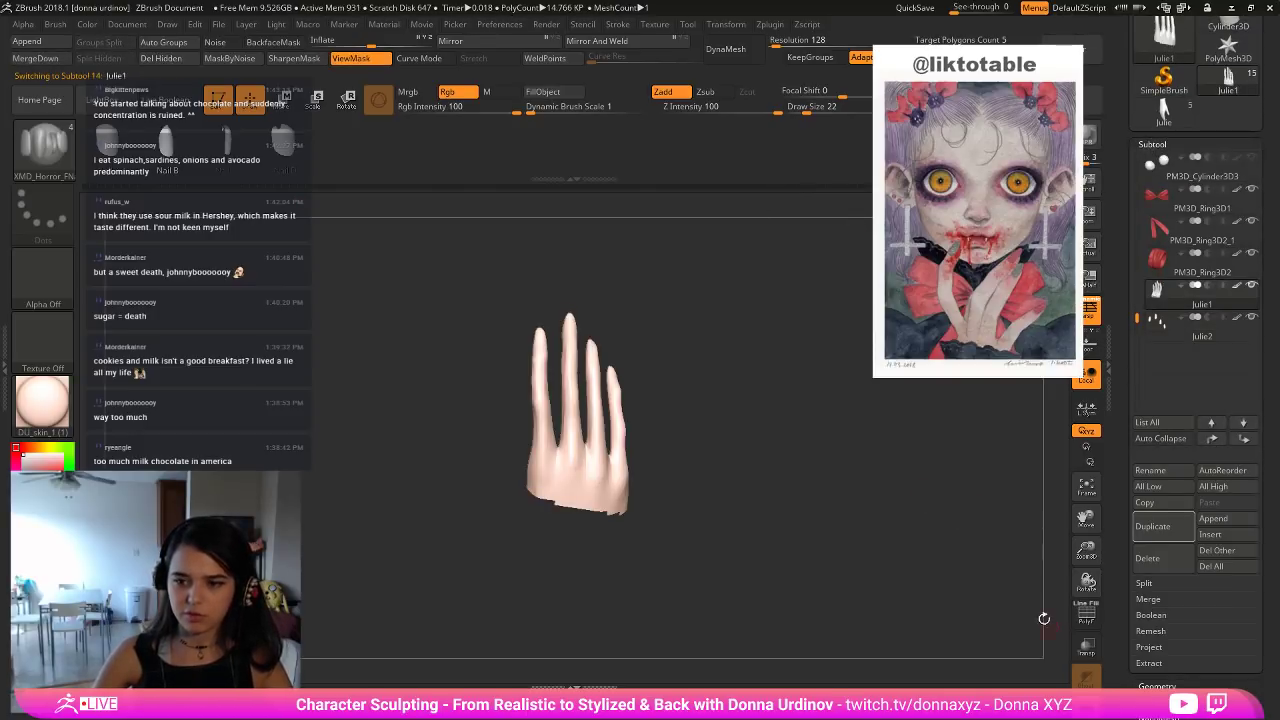
left_click_drag(1062, 652, 860, 582)
left_click_drag(826, 393, 834, 383)
key("alt+s")
key("alt+s")
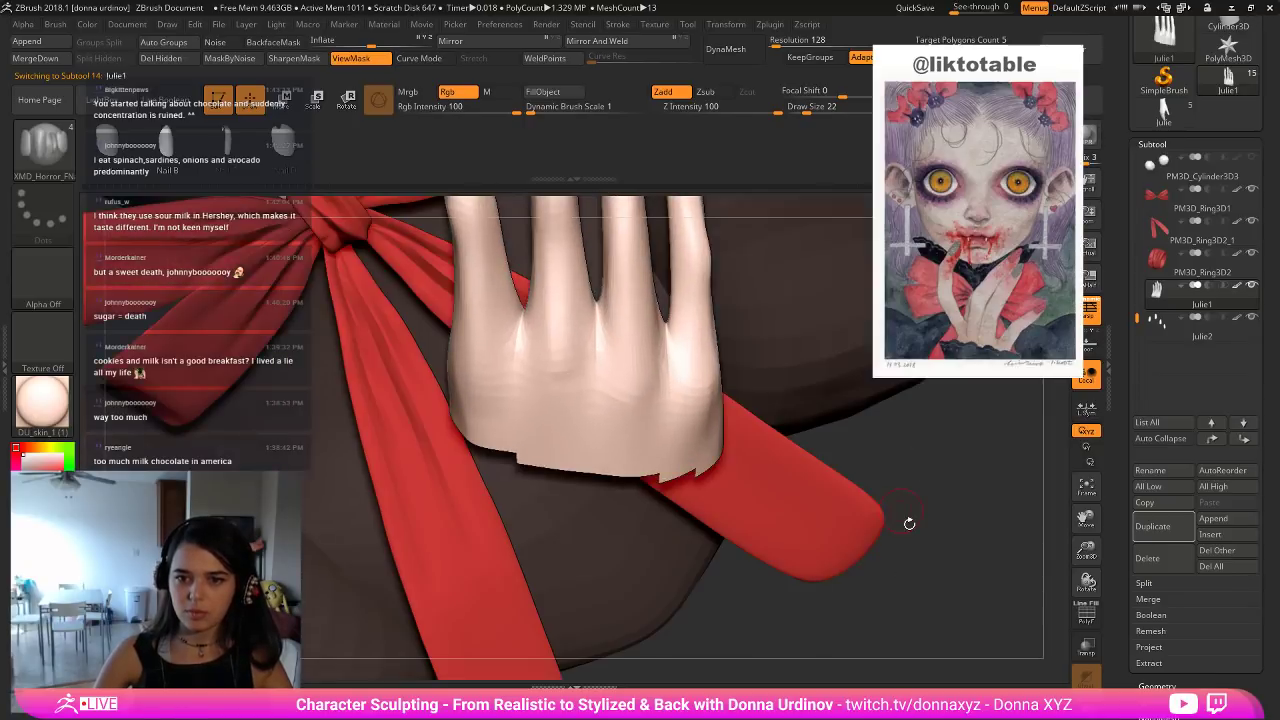
key("alt+s")
left_click_drag(866, 452, 771, 384, "alt")
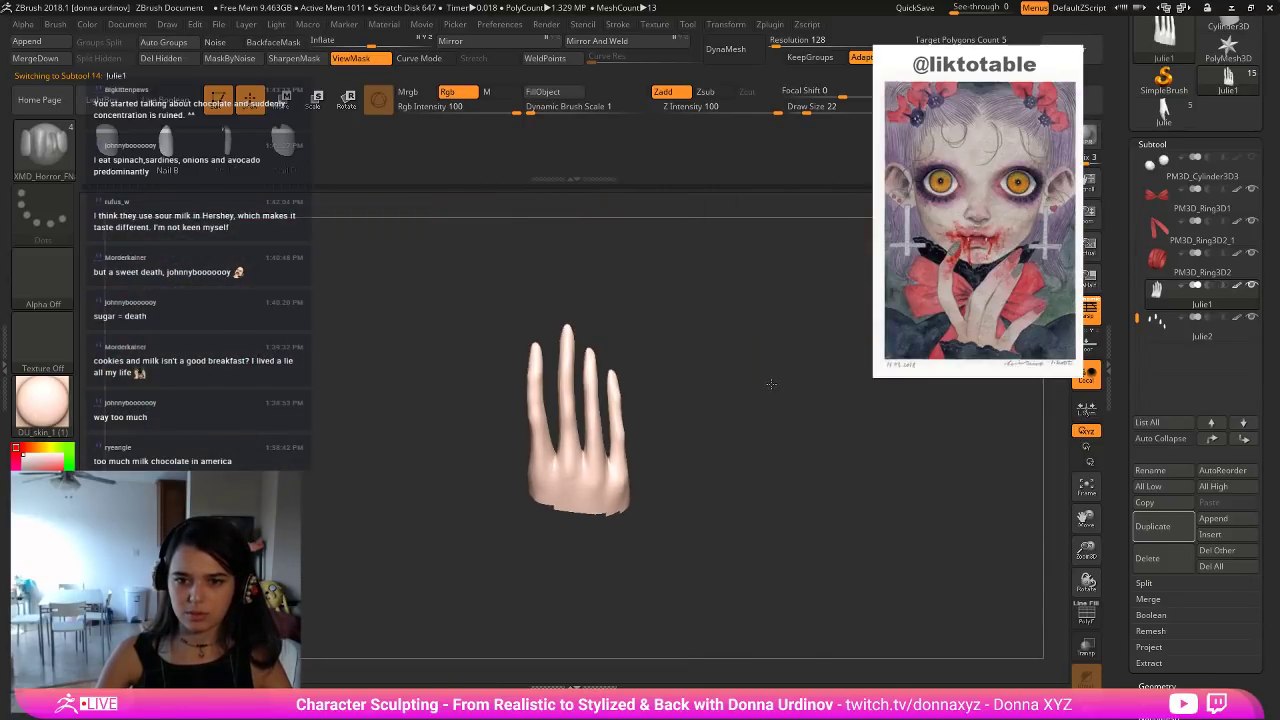
key("alt+s")
key("alt+s")
left_click_drag(779, 430, 848, 532, "alt")
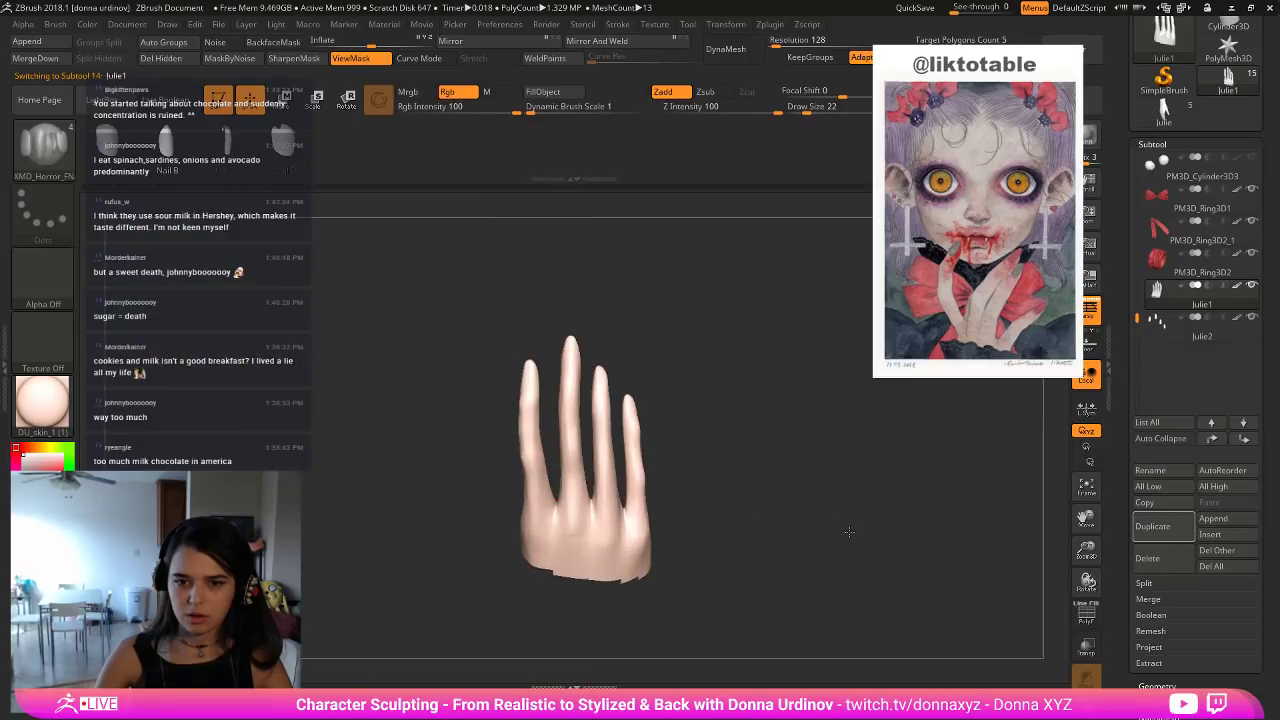
key("alt+s")
key("alt+s")
key("alt+s")
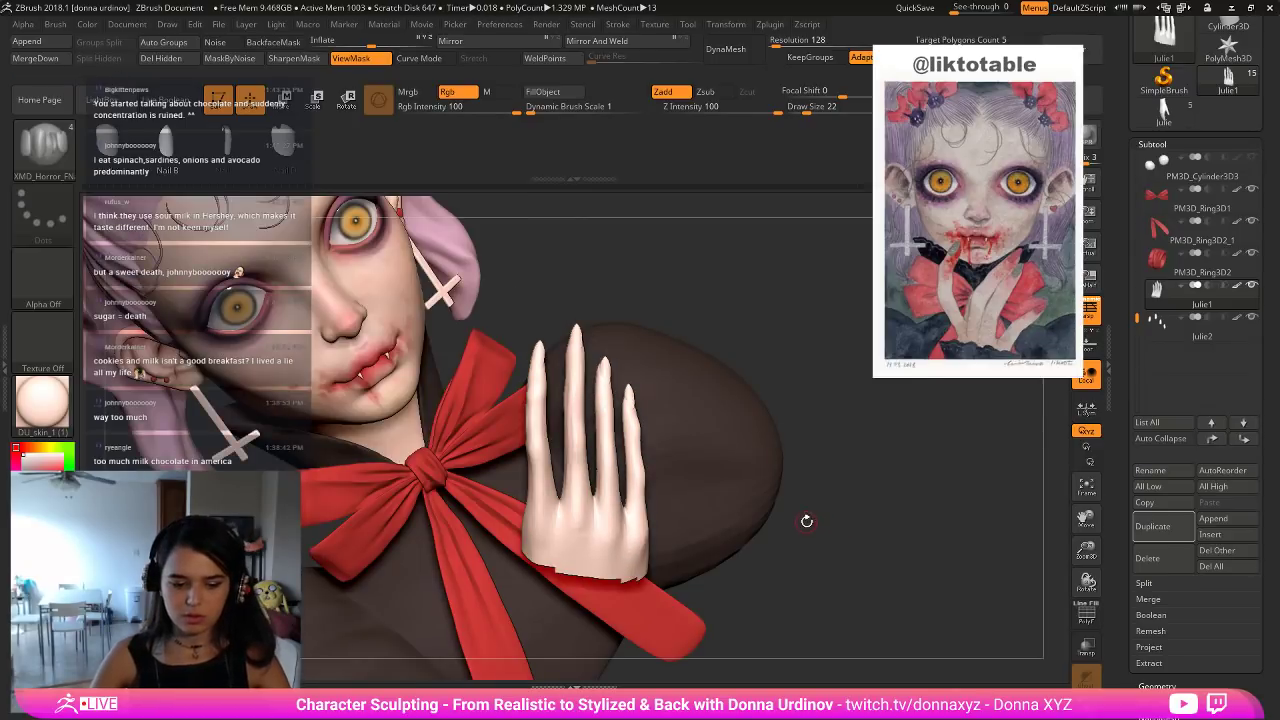
Choose the Move brush and increase its draw size to 38.
key("b")
key("m")
key("v")
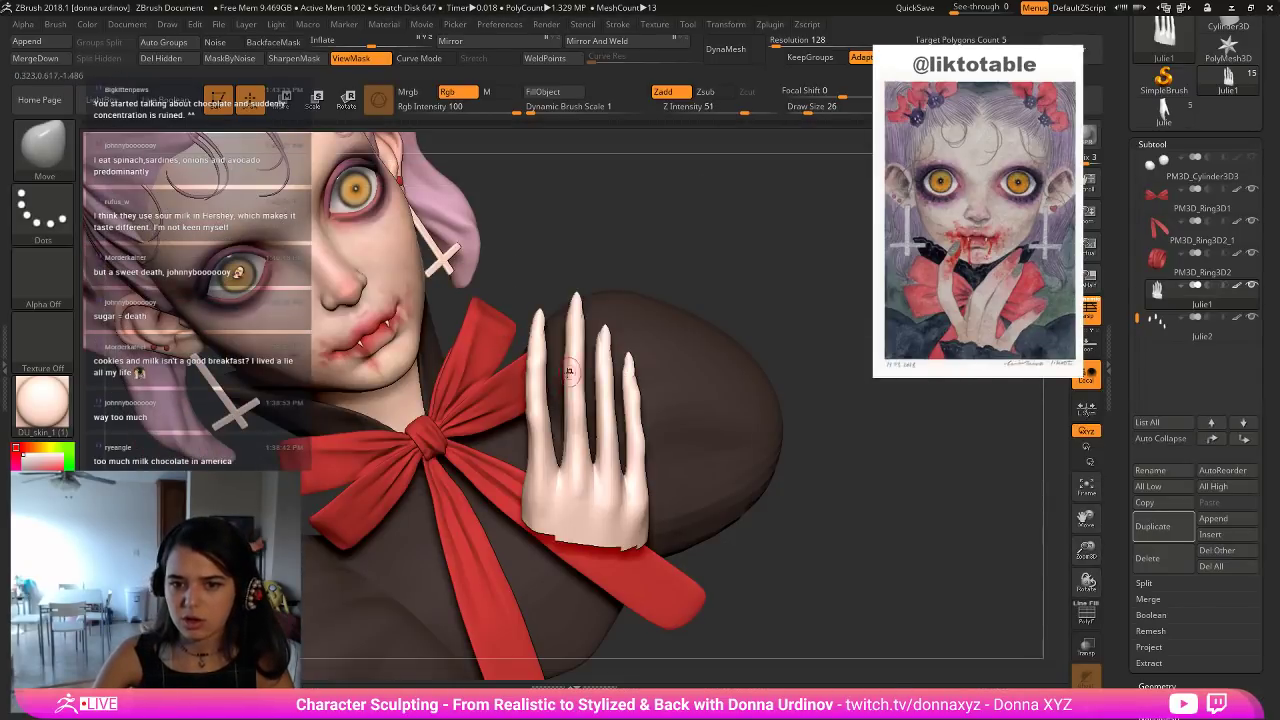
key("]")
key("]")
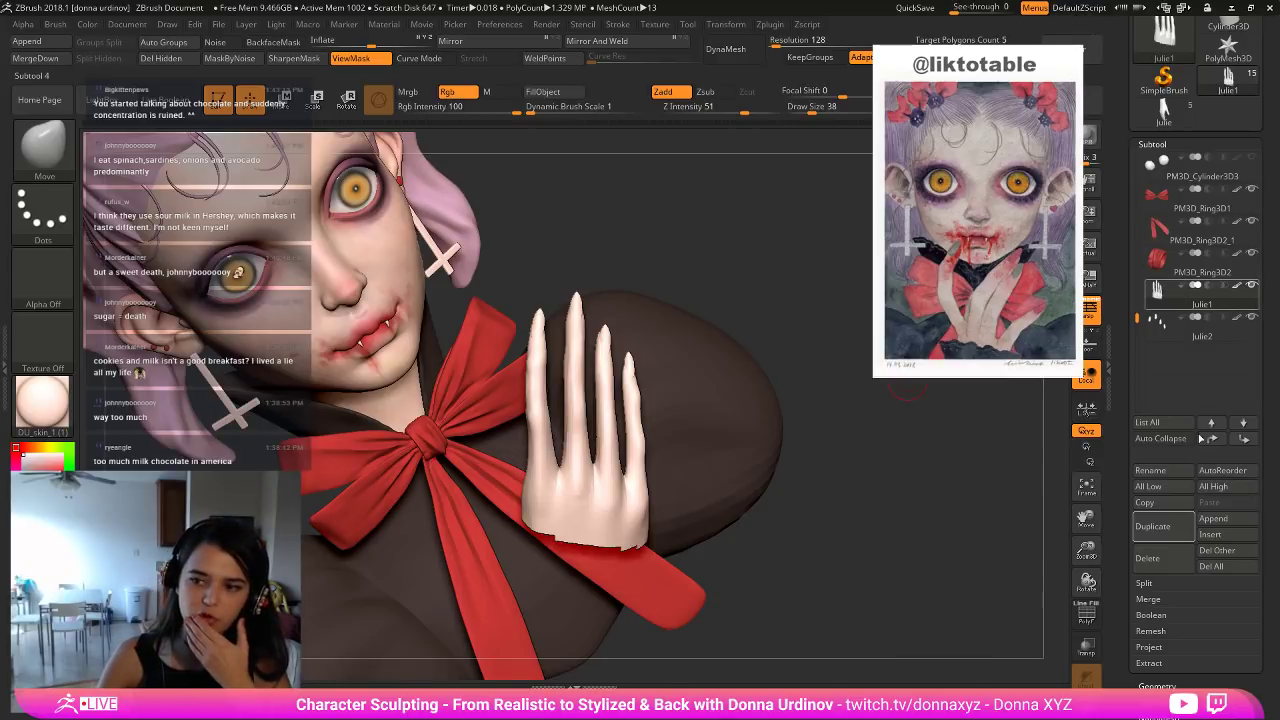
Reveal the hidden part of the Julie1 hand and merge it down with the Julie2 fingernails into one subtool.
left_click(1148, 599)
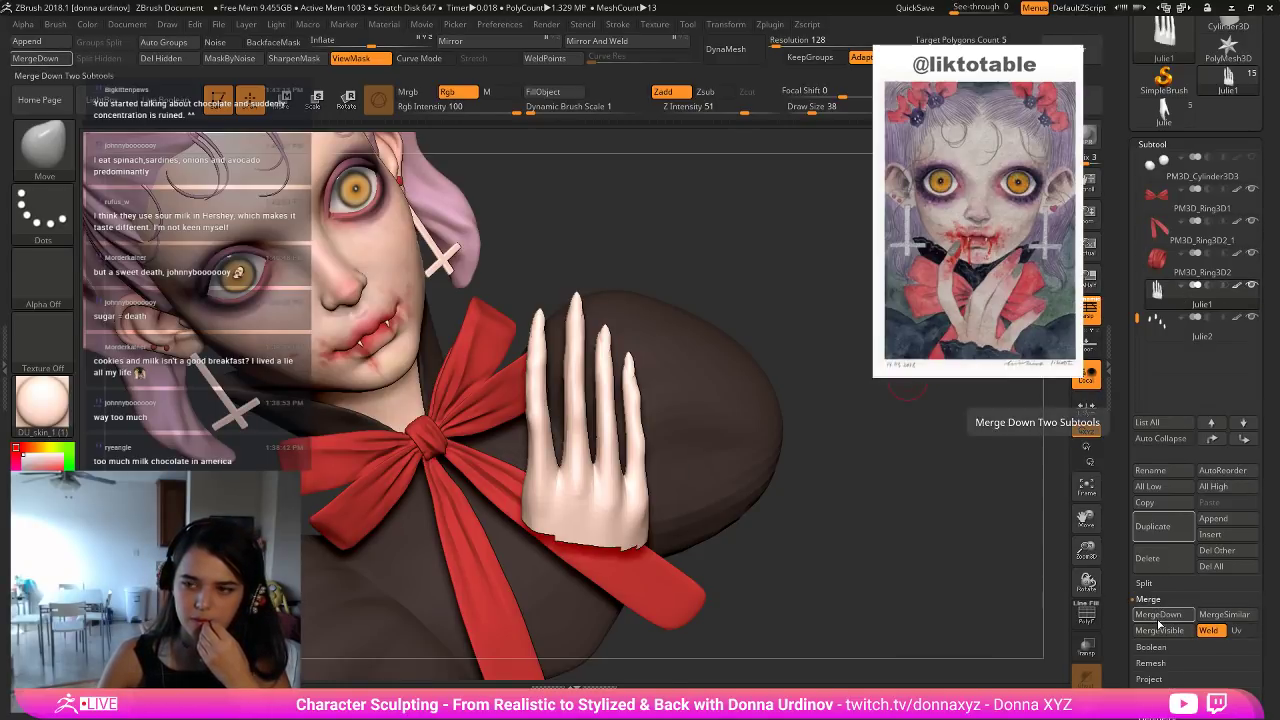
left_click(1158, 614)
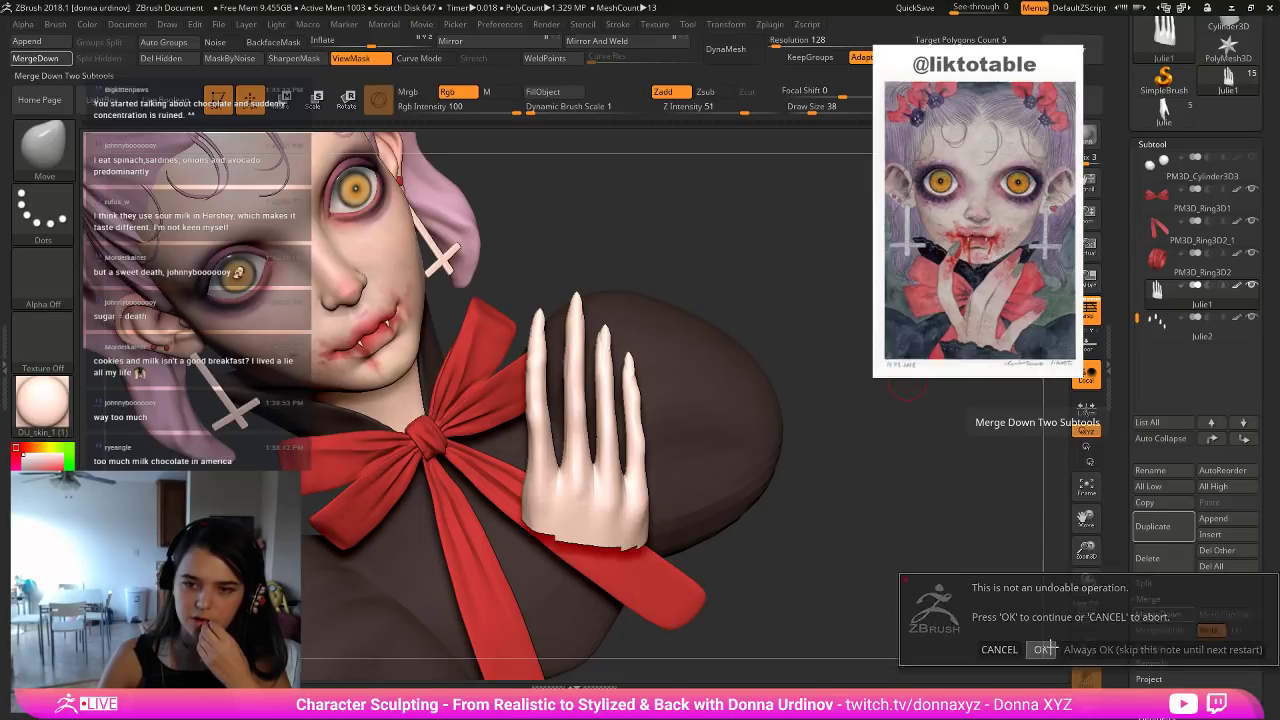
left_click(1043, 649)
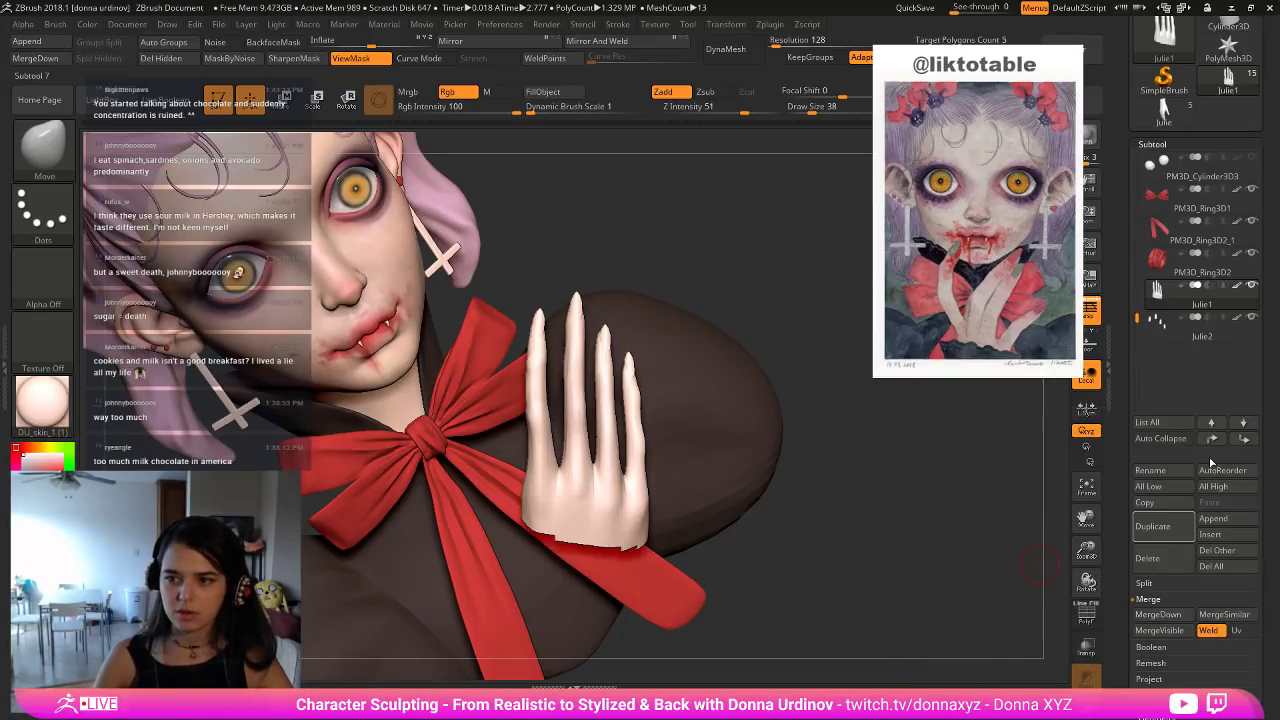
left_click(886, 427, "ctrl+shift")
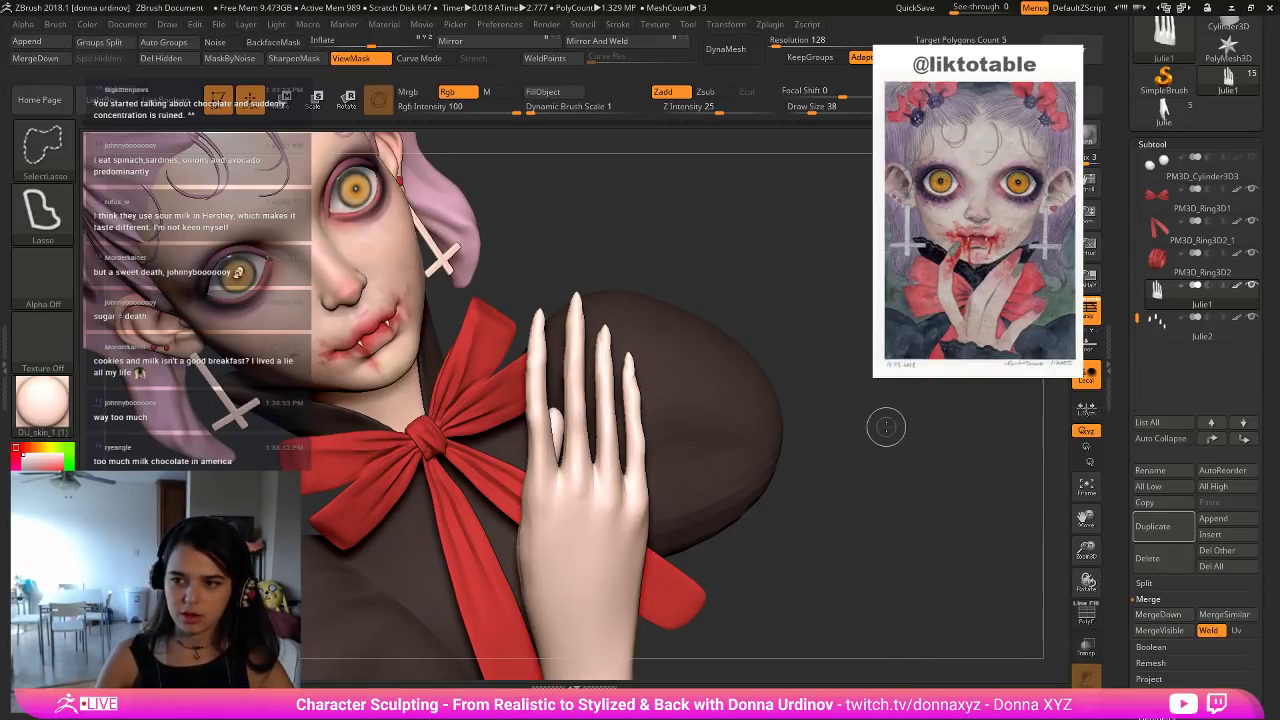
left_click(1158, 614)
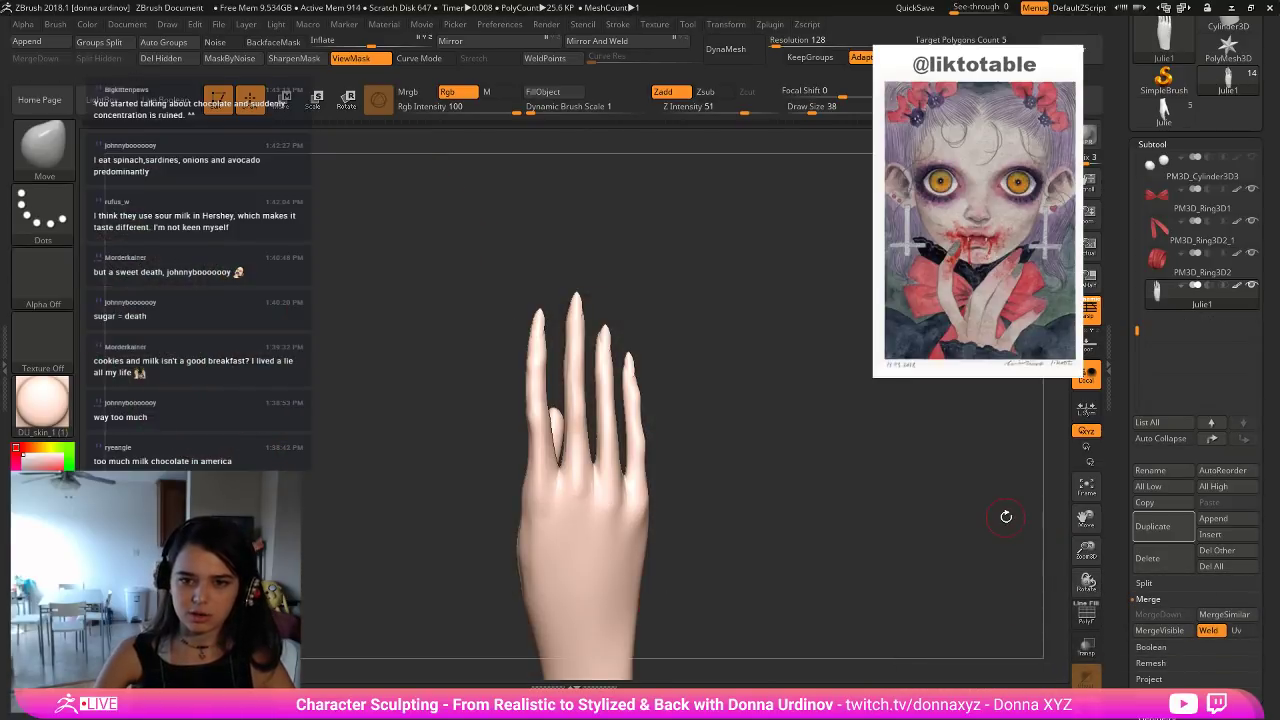
Isolate the middle fingernail, restore the full hand and display the polyframe to show its polygroups.
left_click(577, 308, "ctrl+shift")
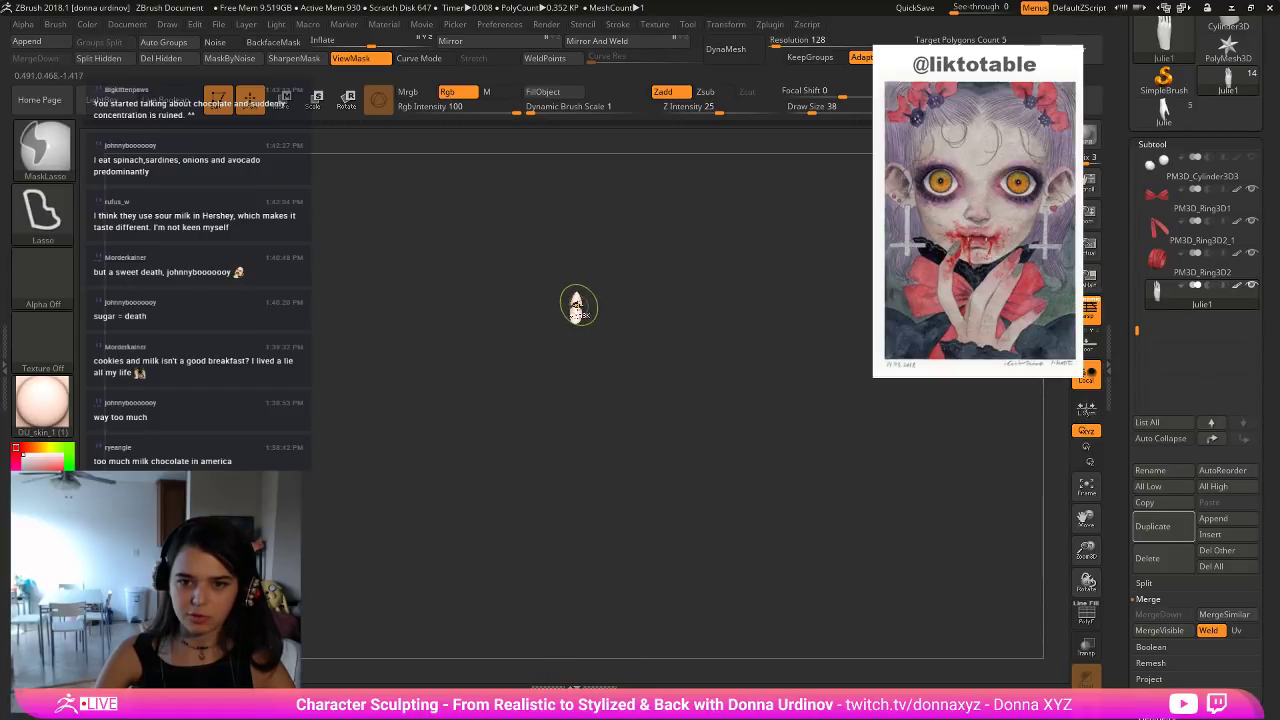
left_click(574, 283, "ctrl+shift")
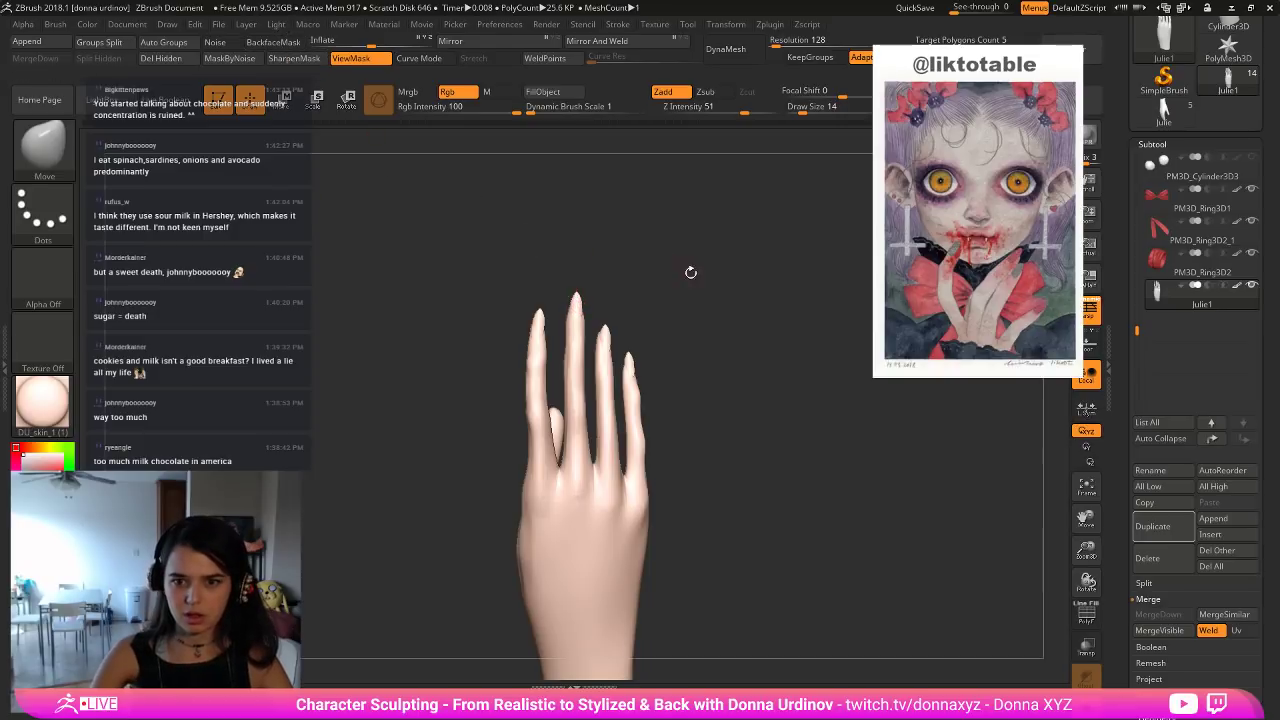
left_click_drag(689, 274, 710, 278)
left_click(1086, 612)
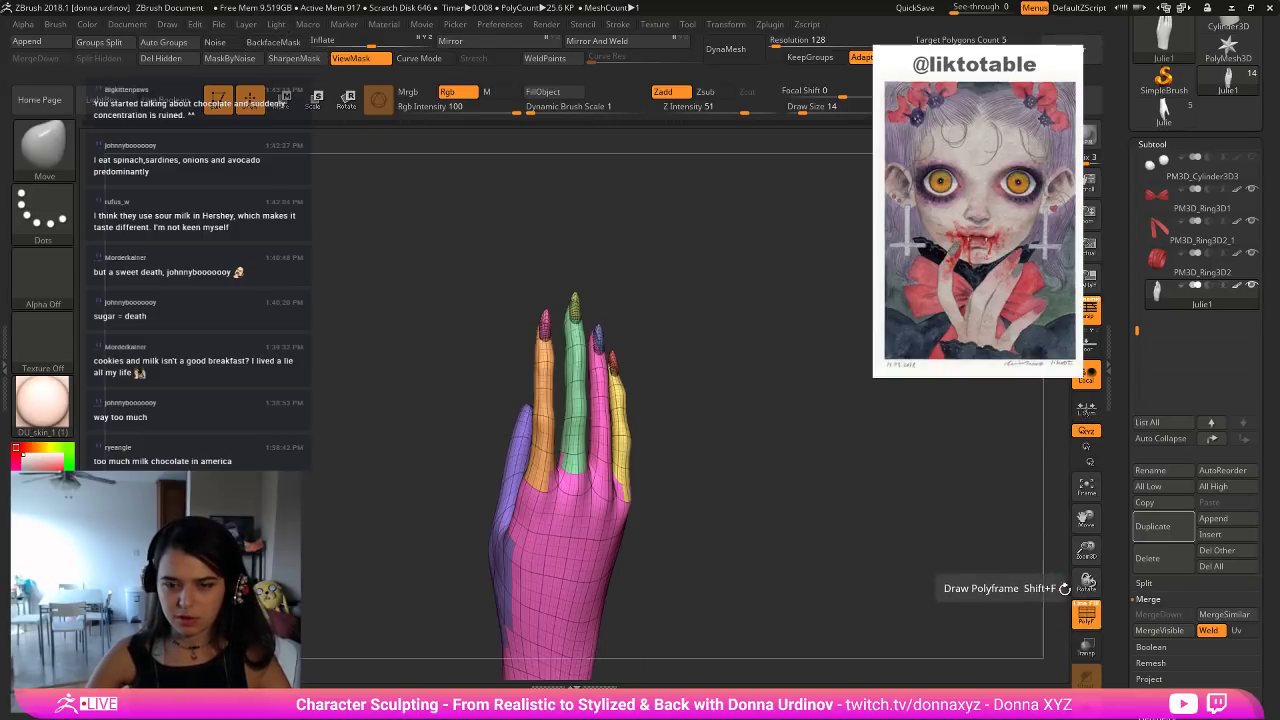
mouse_move(757, 388)
left_mouse_down("alt")
mouse_move(811, 443)
mouse_move(822, 480)
left_mouse_up("alt")
left_click_drag(551, 286, 558, 288)
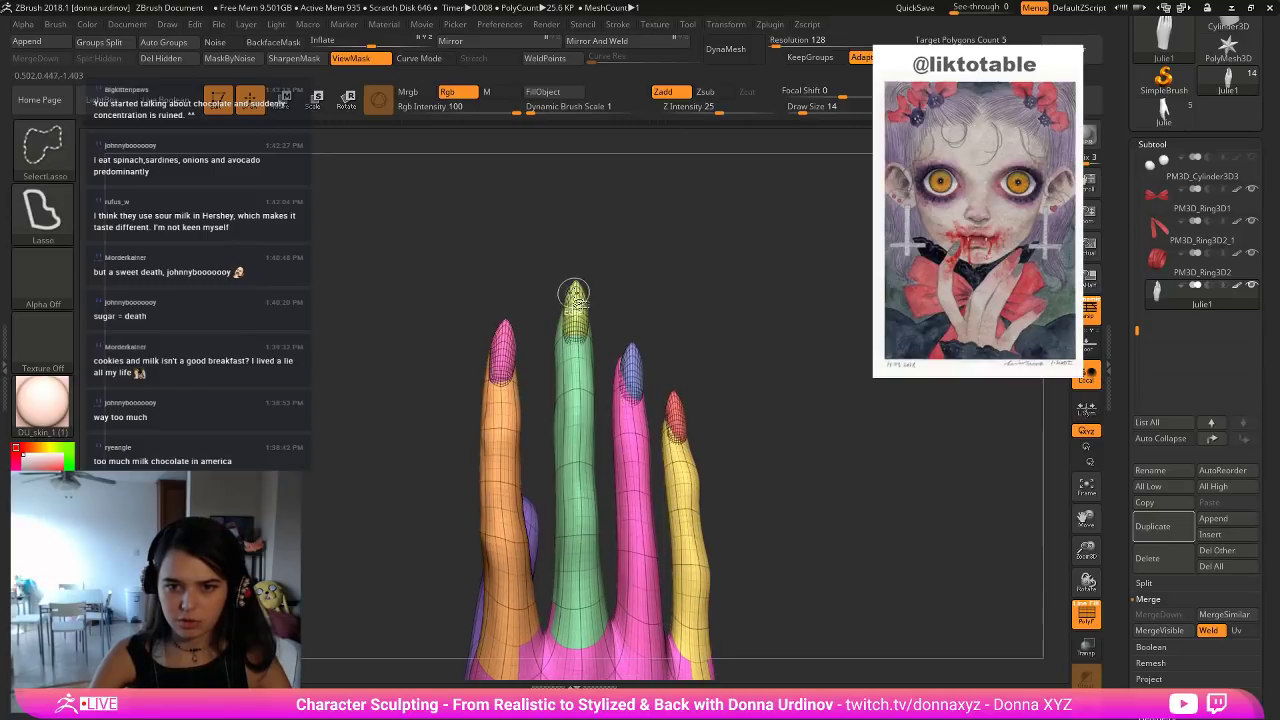
Switch the selection brush to SelectRect and try it by isolating the middle fingernail and revealing the hand again.
left_click(577, 299, "ctrl+shift")
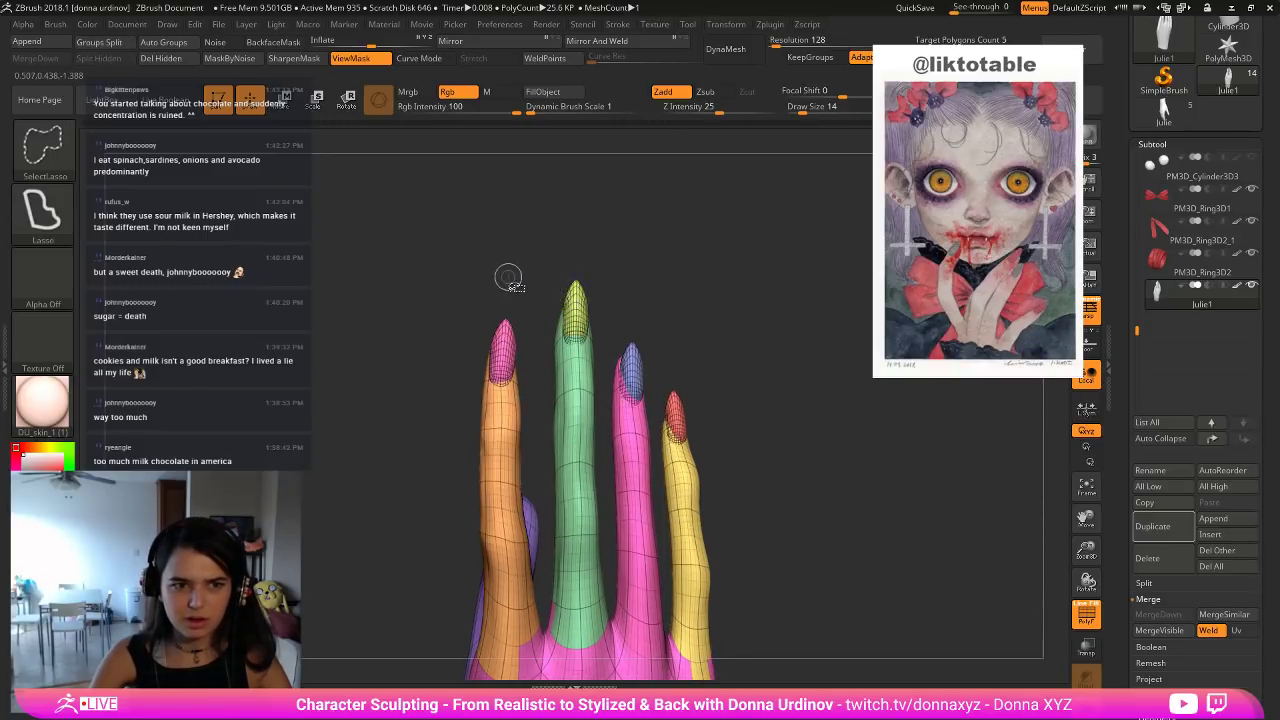
left_click(58, 148, "ctrl+shift")
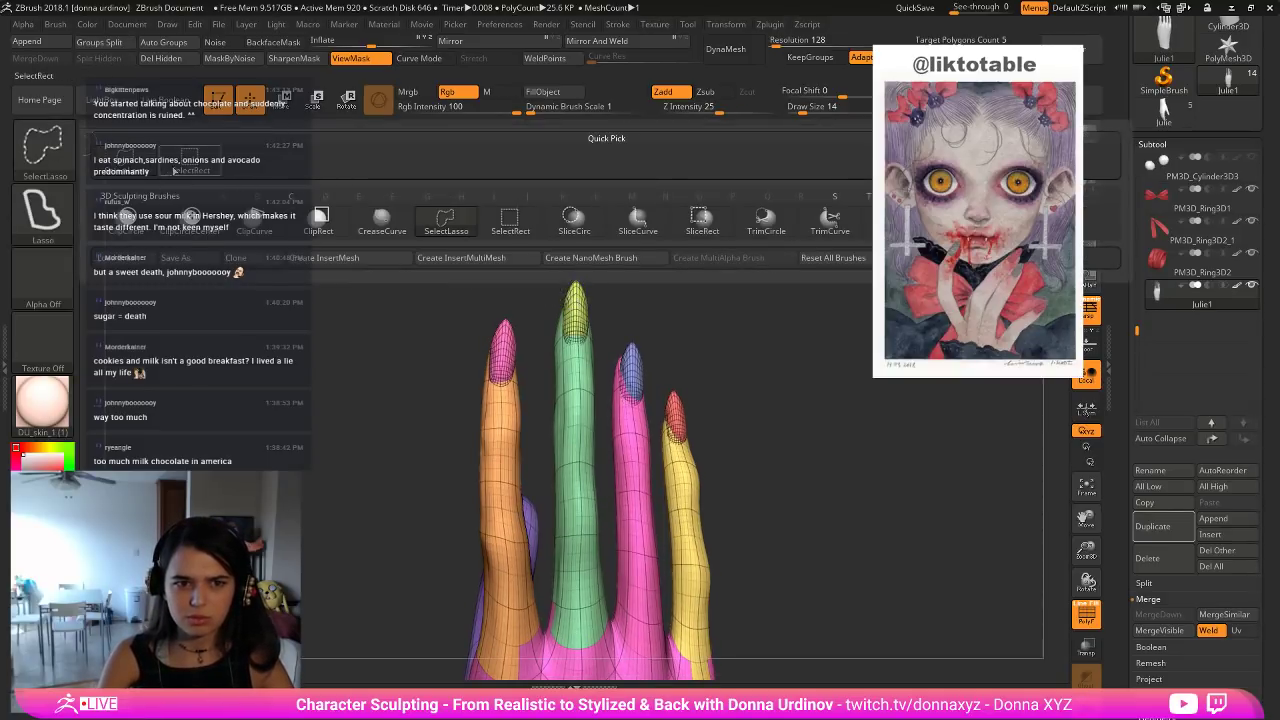
left_click(510, 220)
left_click(575, 308, "ctrl+shift")
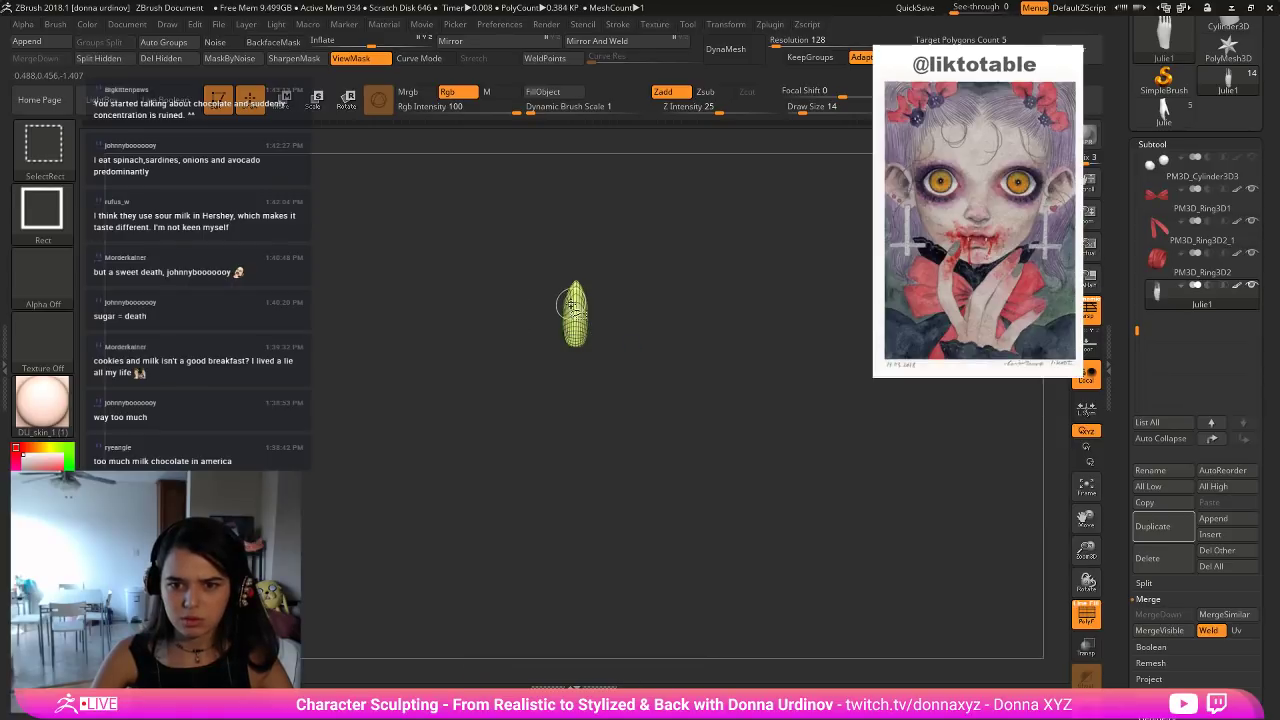
left_click(578, 300, "ctrl+shift")
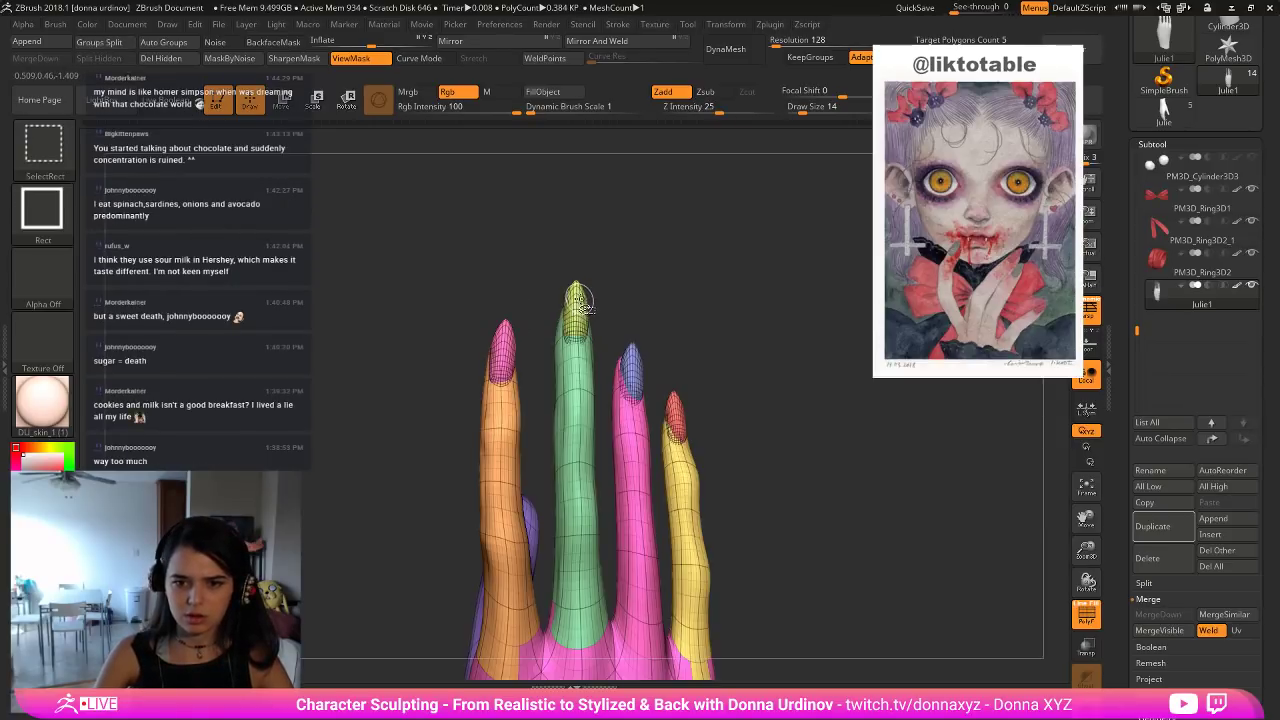
Hide the finger, thumb and palm polygroups, assign the four fingernails one shared polygroup and reveal the hand.
mouse_move(682, 285)
left_mouse_down()
mouse_move(657, 243)
mouse_move(583, 325)
left_mouse_up()
left_click(541, 358, "ctrl+shift")
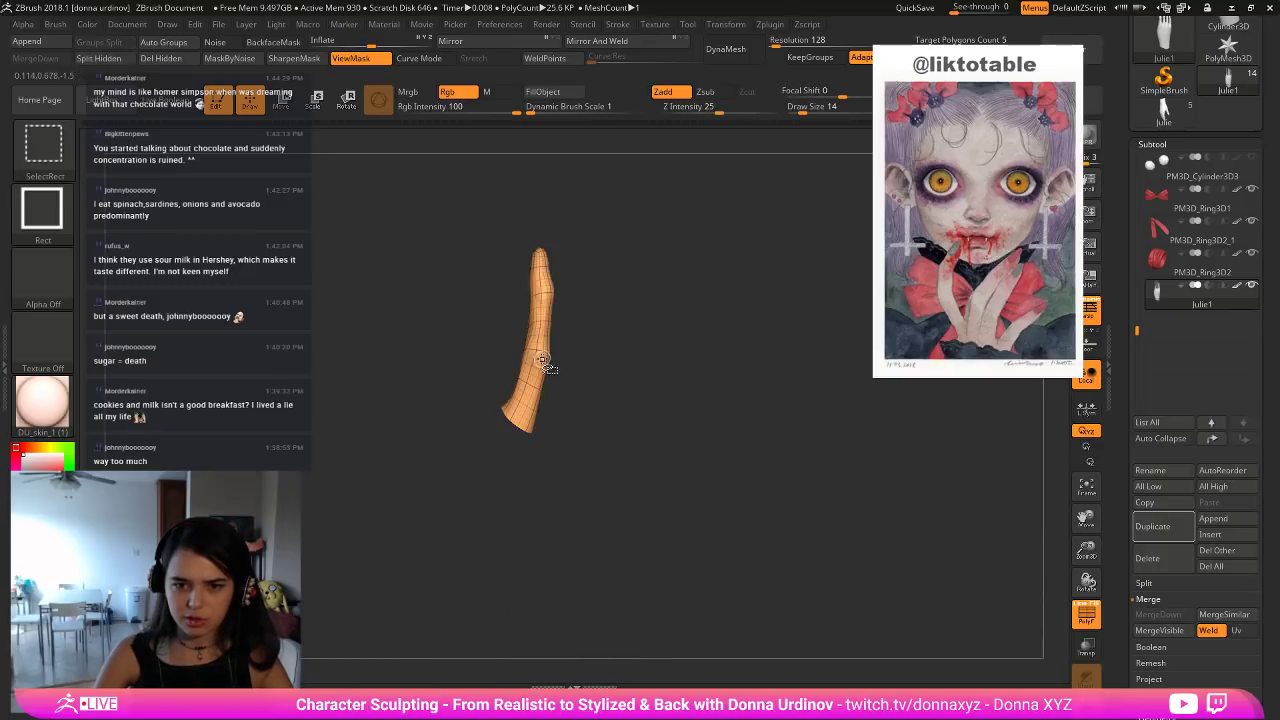
left_click(542, 360, "ctrl+shift")
left_click(556, 370, "ctrl+alt+shift")
left_click(535, 464, "ctrl+shift")
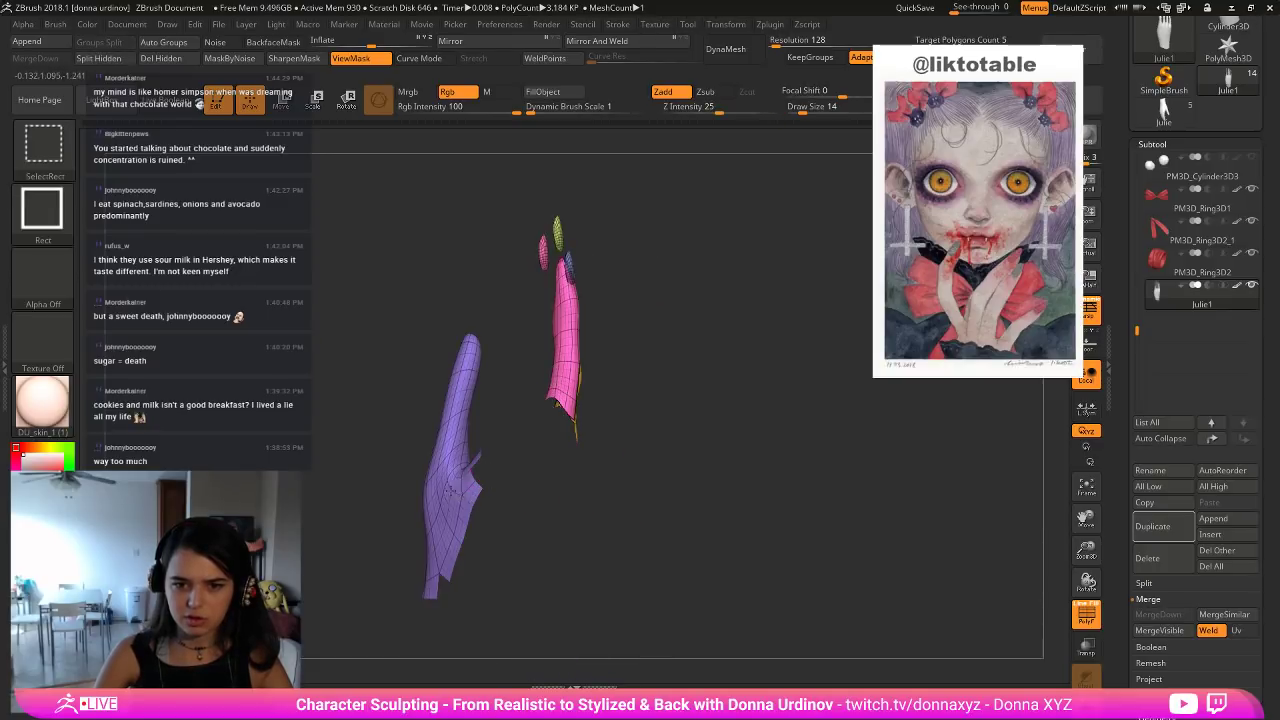
left_click(465, 485, "ctrl+shift")
left_click_drag(651, 403, 590, 396)
left_click(577, 389, "ctrl+shift")
left_click(548, 378, "ctrl+alt+shift")
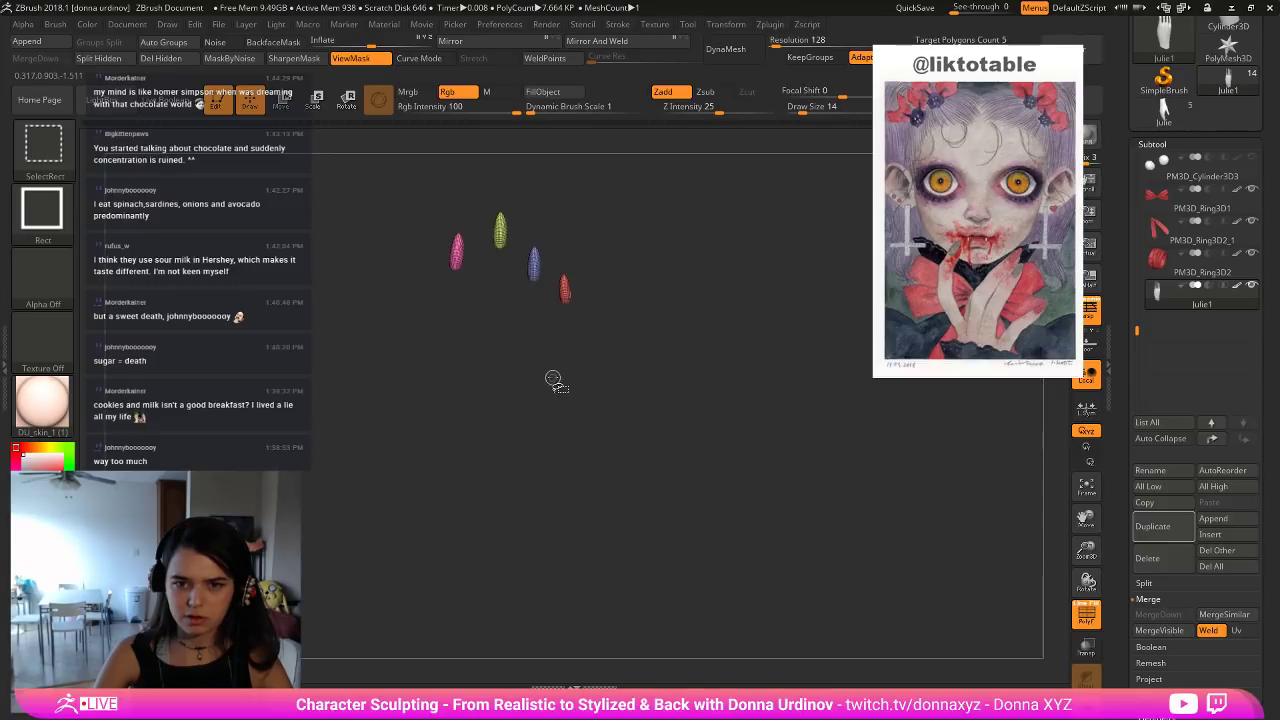
key("ctrl+w")
left_click(614, 347, "ctrl+shift")
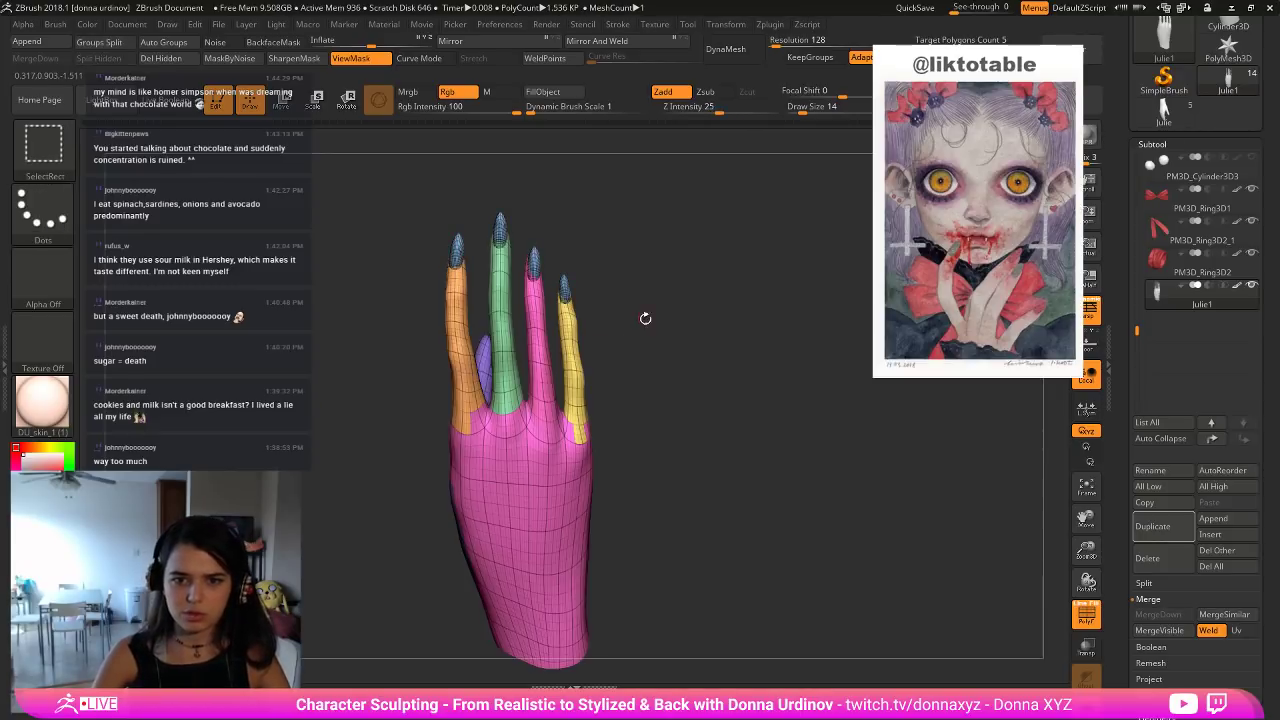
Turn off the polyframe, isolate the four fingernails, mask them and reveal the rest of the hand.
left_click(1086, 613)
left_click_drag(755, 417, 640, 349)
left_click(508, 258, "ctrl+shift")
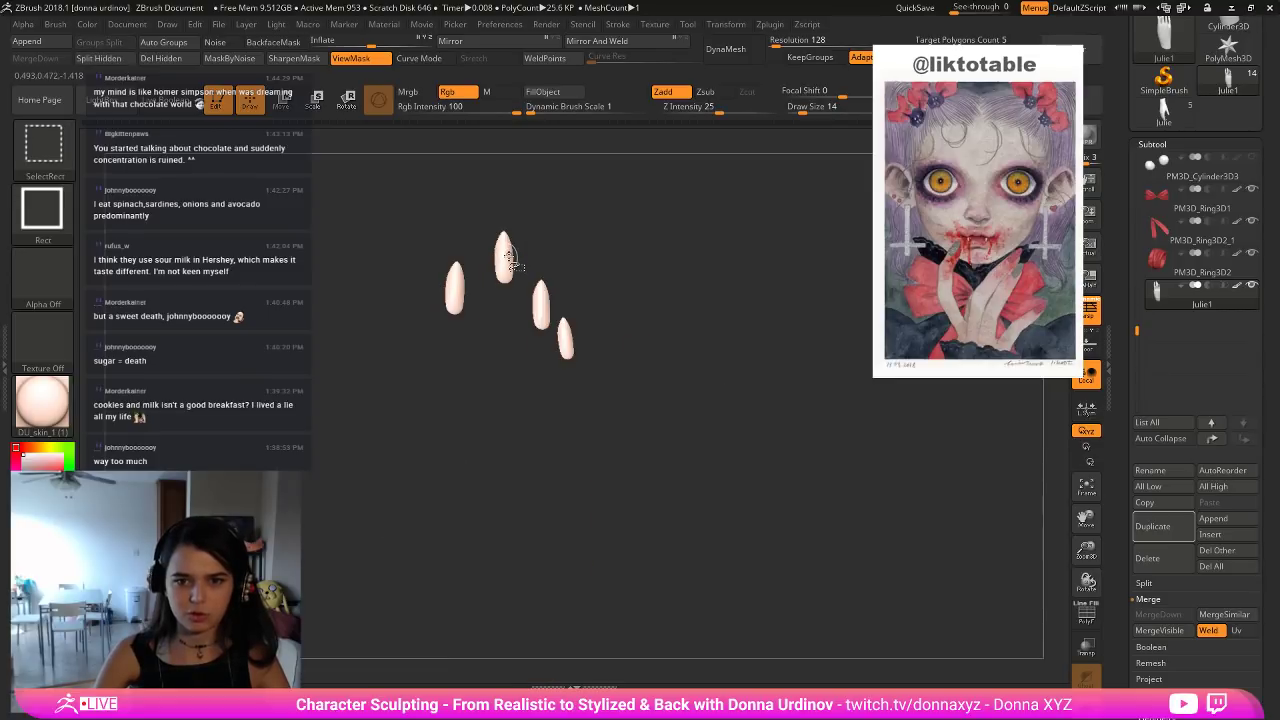
mouse_move(414, 378)
left_mouse_down("ctrl")
mouse_move(571, 266)
mouse_move(668, 224)
mouse_move(345, 290)
mouse_move(395, 380)
left_mouse_up("ctrl")
left_click(634, 346, "ctrl+shift")
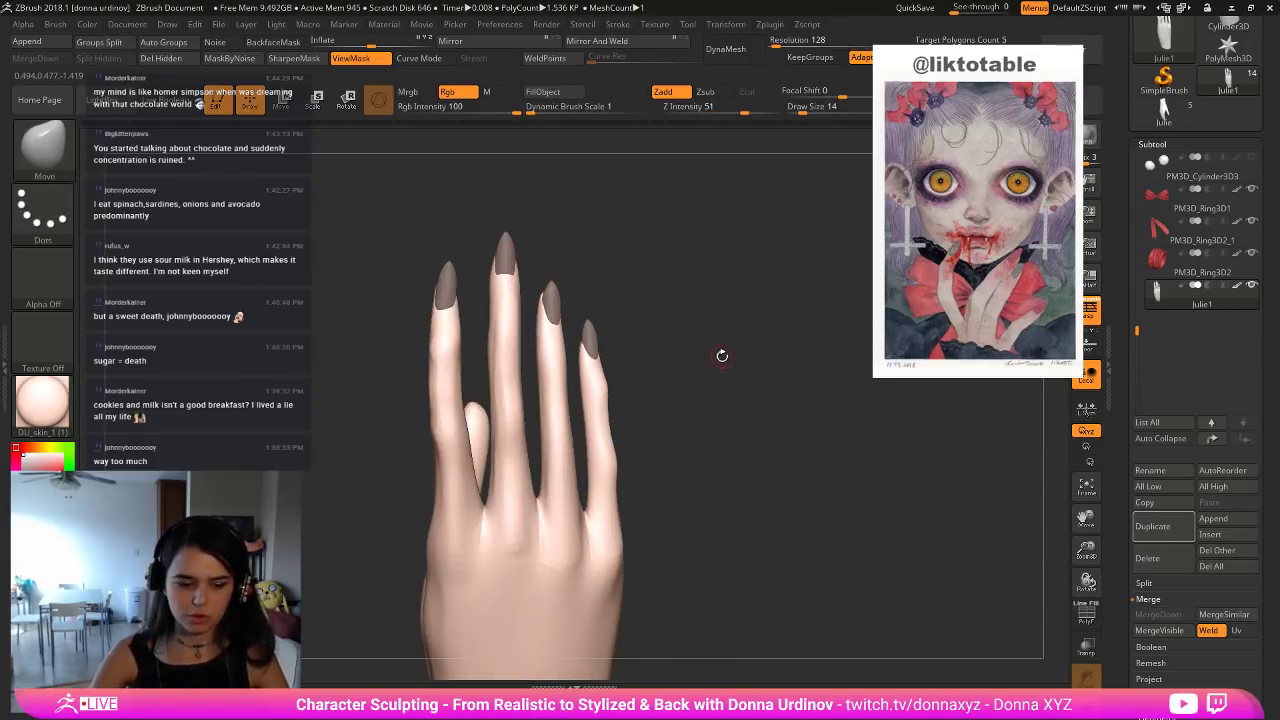
Choose the Move brush, enlarge its draw size to 178 and adjust the shape of the back of the hand.
key("b")
key("m")
key("v")
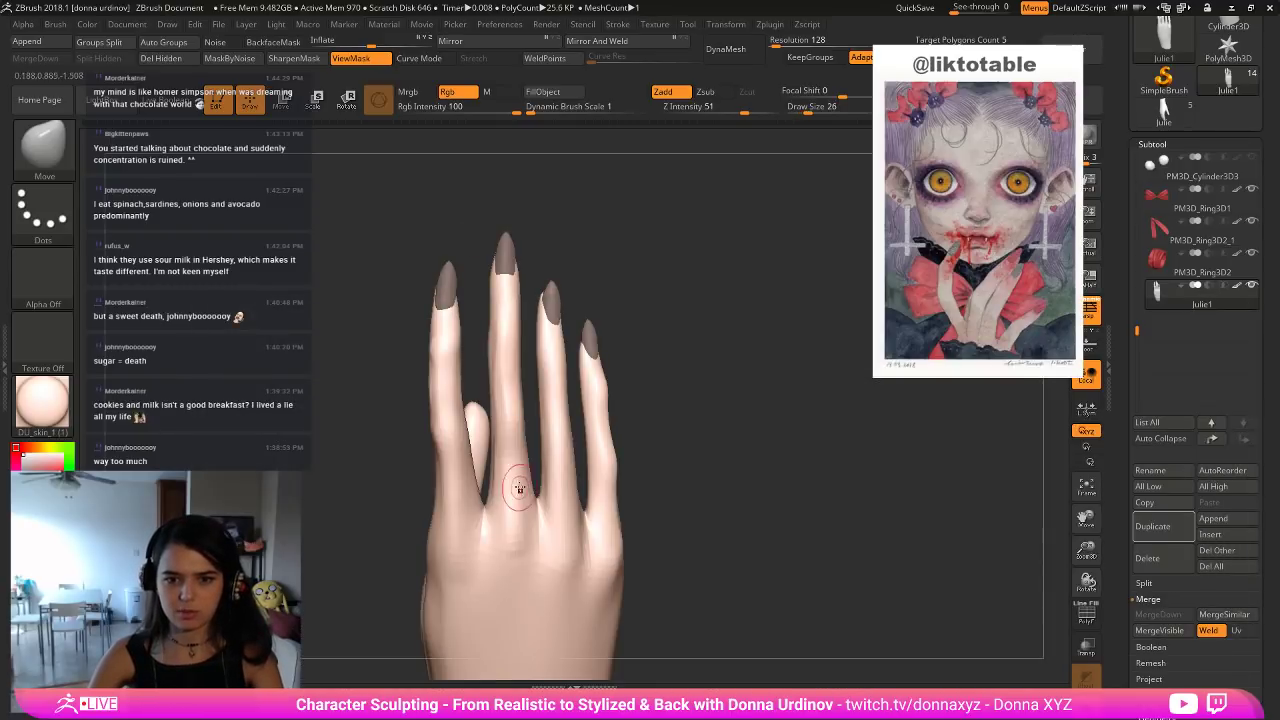
key("bracketright")
key("bracketright")
key("bracketright")
key("bracketright")
key("bracketright")
mouse_move(746, 483)
left_mouse_down("alt")
mouse_move(757, 500)
mouse_move(684, 424)
left_mouse_up("alt")
key("bracketright")
key("bracketright")
key("bracketright")
key("bracketright")
key("bracketright")
left_click_drag(477, 446, 488, 454)
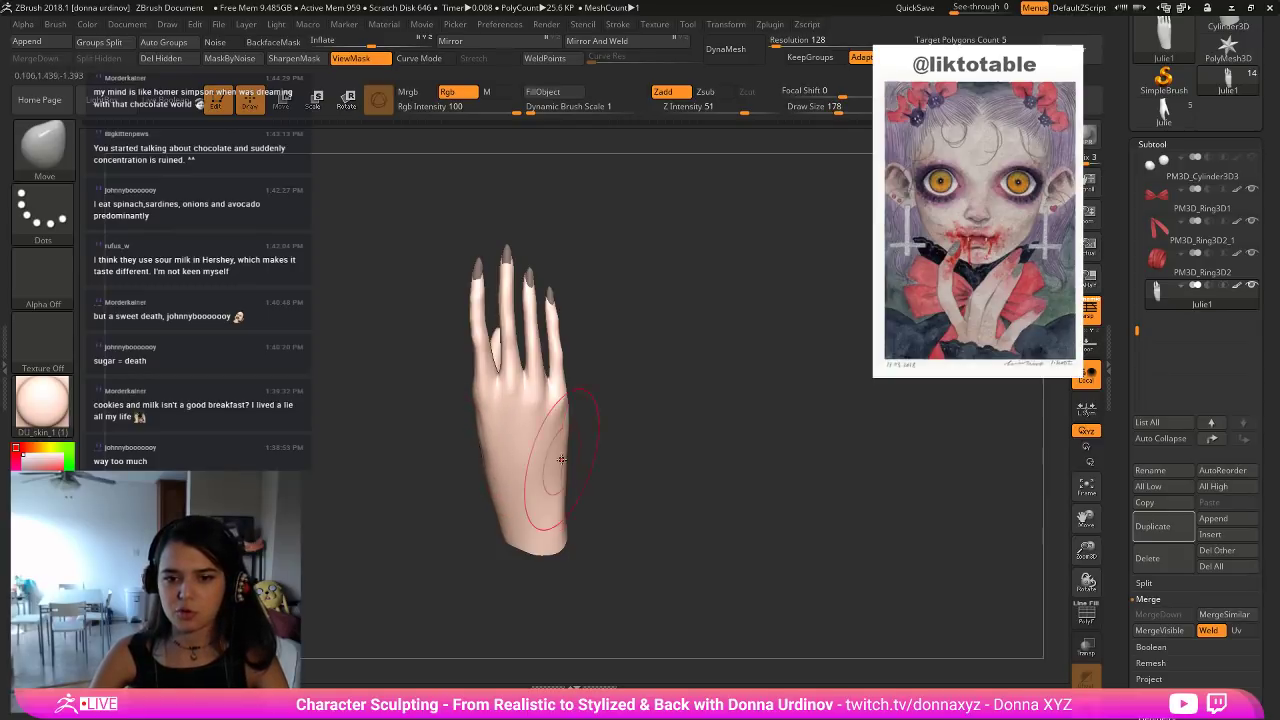
Reduce the Move brush's draw size to 126 and reshape the outer edge of the wrist.
key("bracketleft")
key("bracketleft")
key("bracketleft")
left_click_drag(567, 500, 564, 538)
left_click_drag(626, 501, 525, 545)
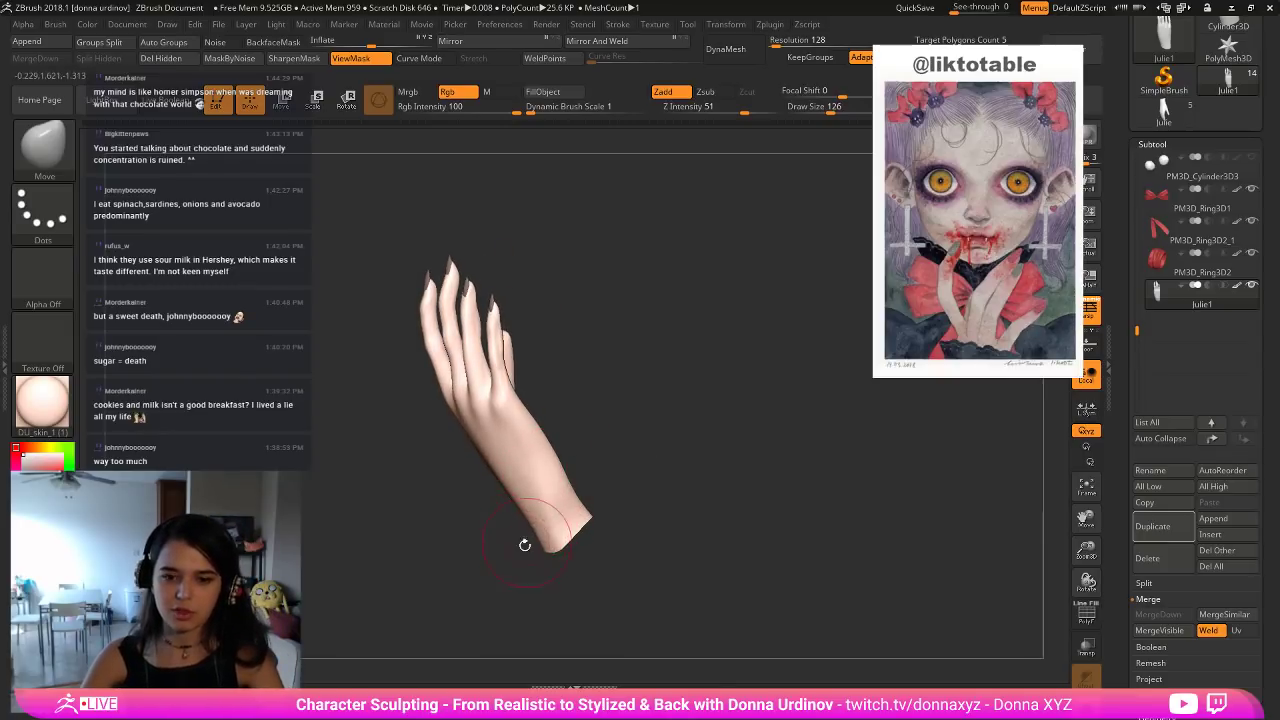
Adjust the side contour of the wrist and lower palm using Move brush draw sizes 174 and 126.
key("bracketright")
key("bracketright")
left_click_drag(514, 499, 525, 494)
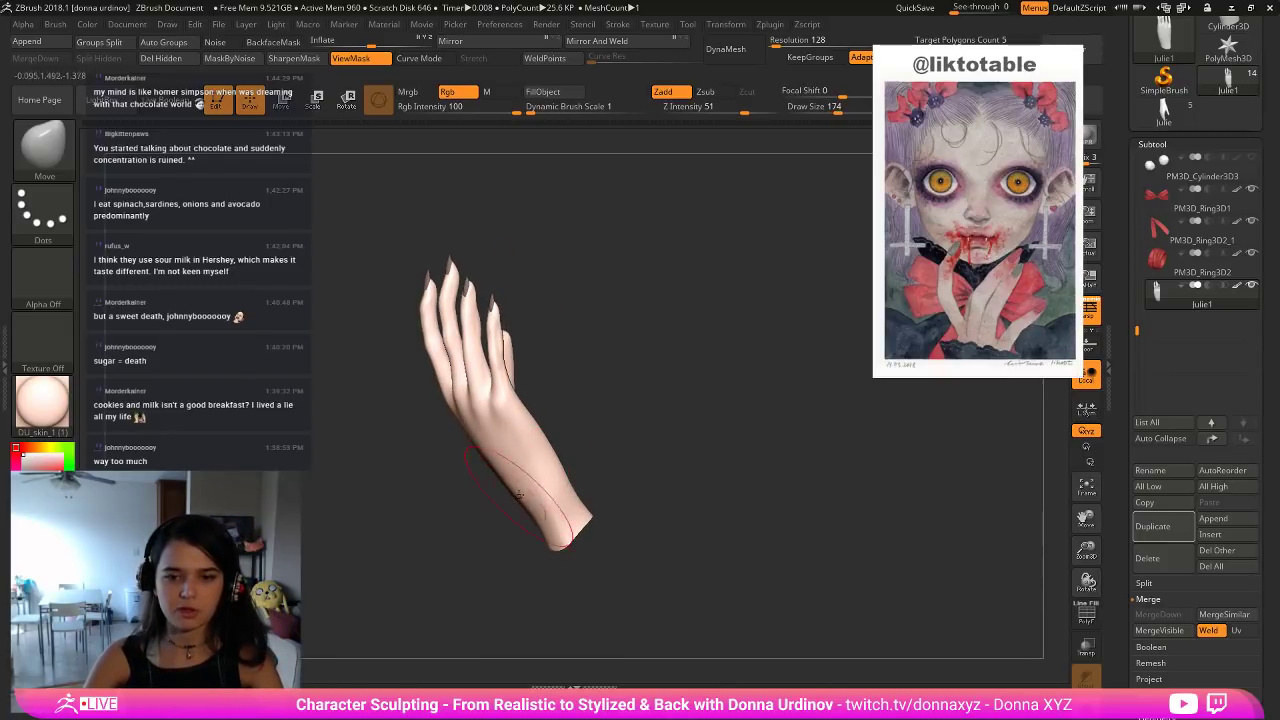
left_click_drag(625, 431, 596, 449)
key("bracketleft")
key("bracketleft")
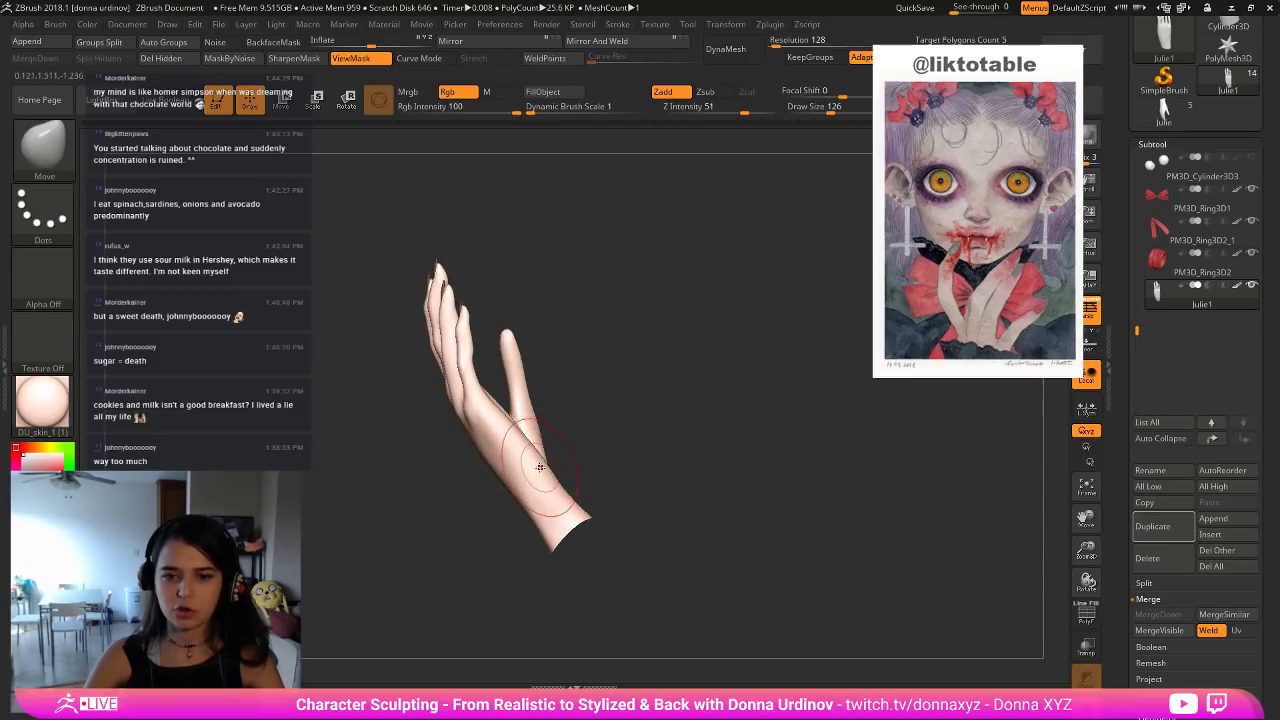
mouse_move(580, 437)
left_mouse_down()
mouse_move(507, 413)
mouse_move(634, 399)
mouse_move(647, 421)
mouse_move(662, 389)
left_mouse_up()
Build up volume at the base of the thumb with ClayBuildup at draw size 74 and smooth it.
key("bracketleft")
key("b")
key("c")
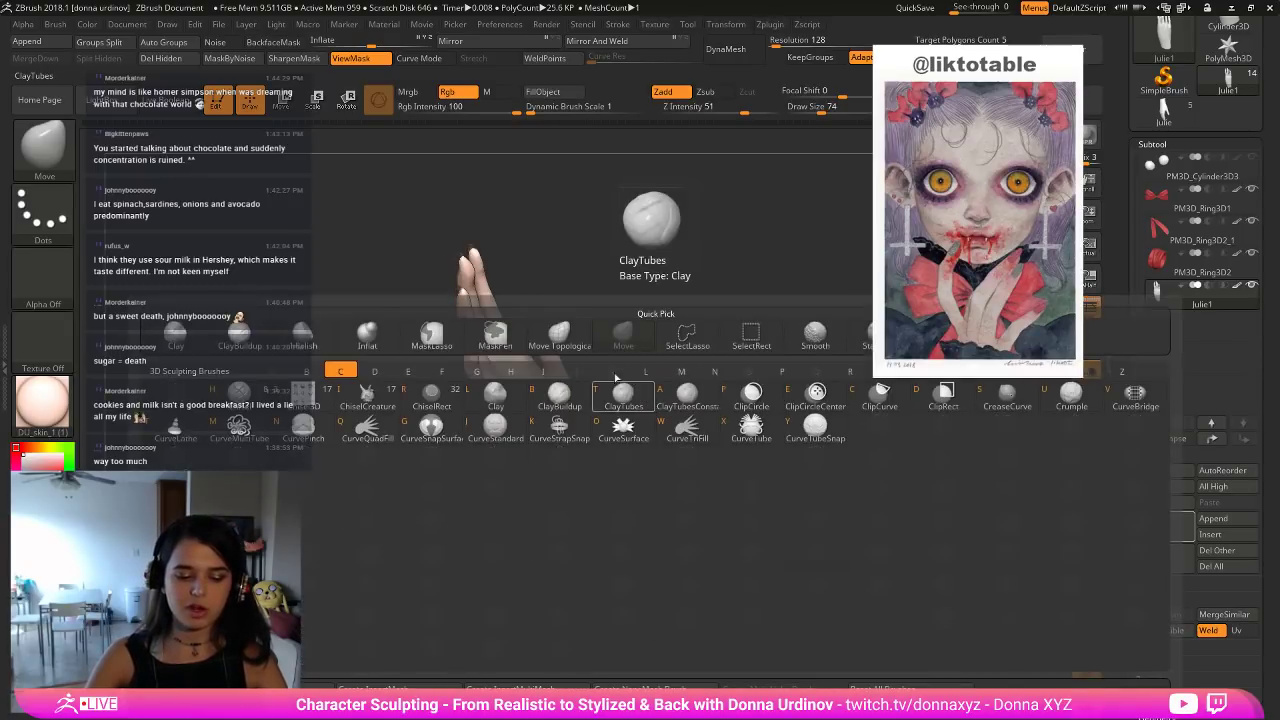
key("b")
left_click_drag(594, 348, 600, 354)
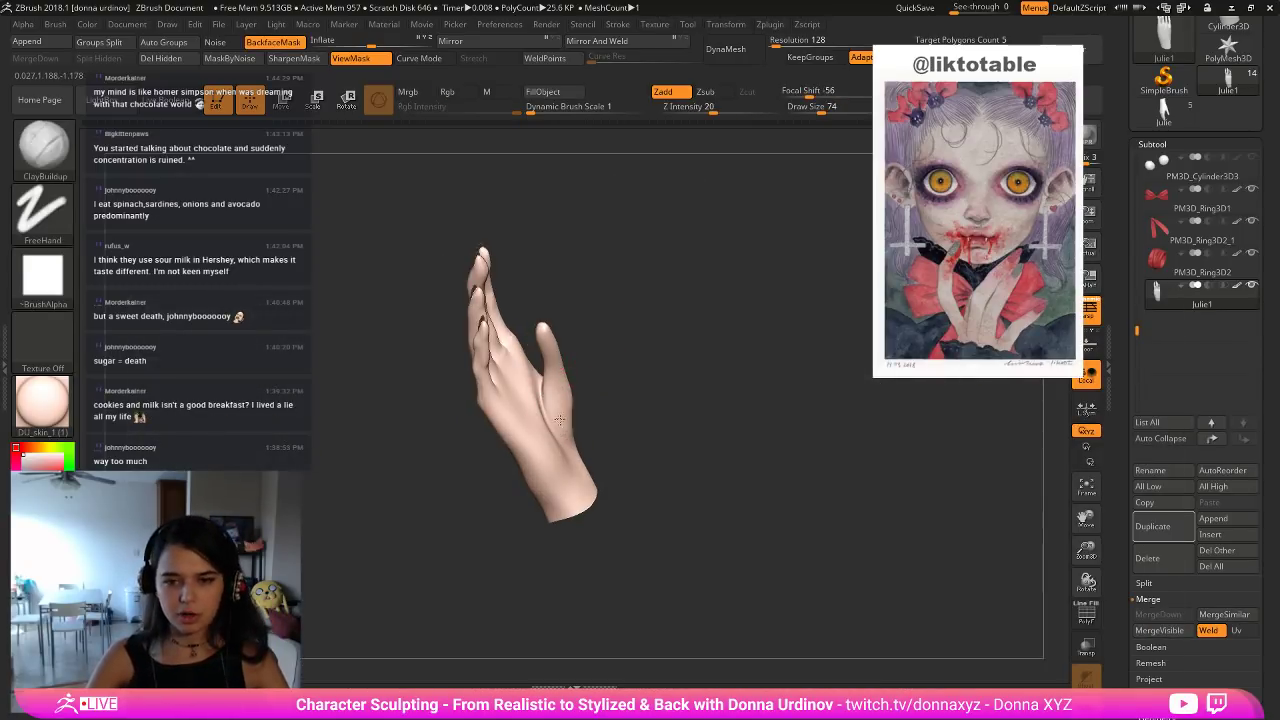
key("shift")
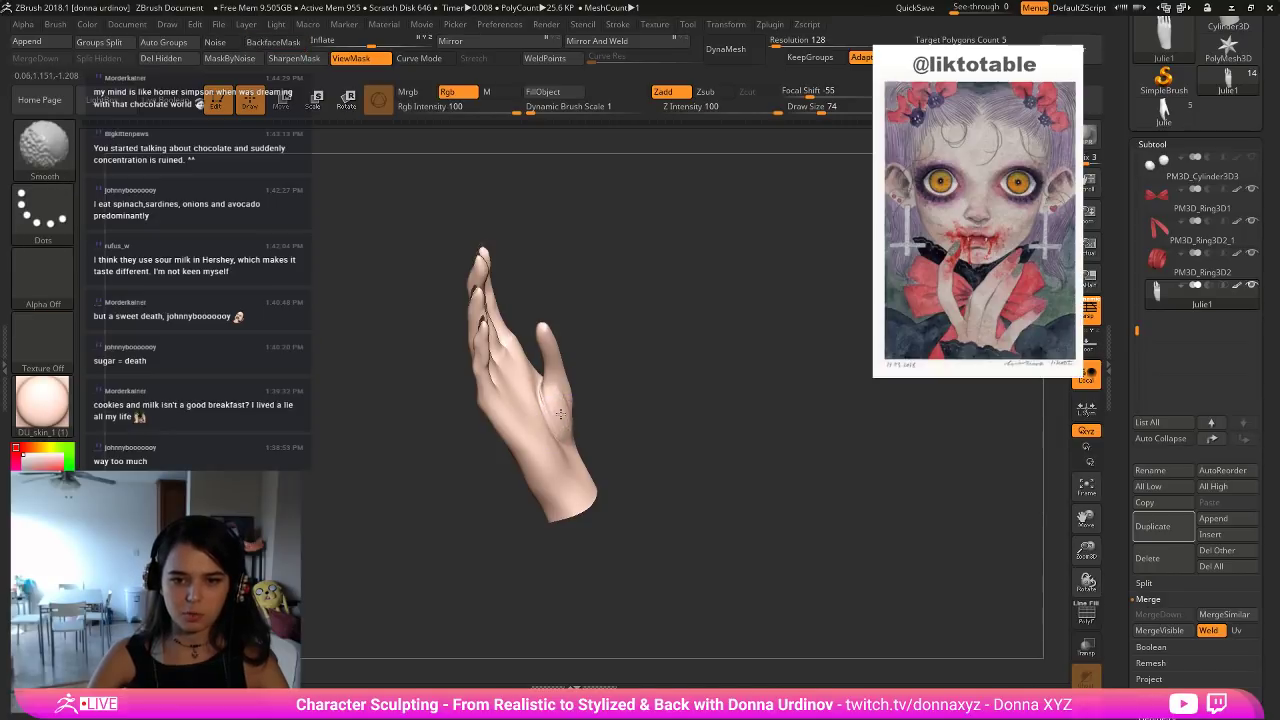
left_click_drag(557, 416, 562, 426, "shift")
left_click_drag(635, 396, 582, 393)
mouse_move(580, 398)
left_mouse_down()
mouse_move(568, 422)
mouse_move(588, 410)
mouse_move(568, 426)
mouse_move(586, 428)
mouse_move(570, 412)
mouse_move(585, 425)
mouse_move(671, 367)
mouse_move(654, 381)
mouse_move(674, 380)
left_mouse_up()
Choose the Move Topological brush and adjust the knuckle and finger contours at draw sizes between 50 and 78.
key("b")
key("m")
key("t")
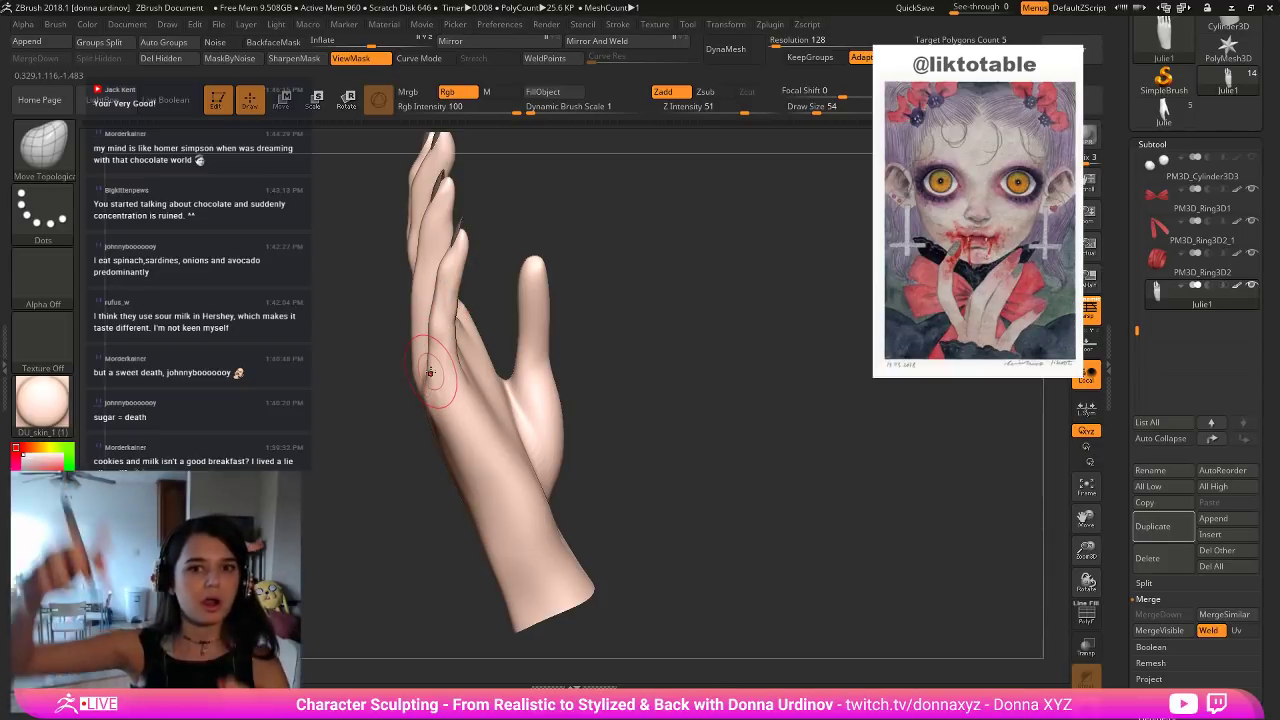
left_click_drag(667, 329, 441, 258)
key("bracketright")
key("bracketleft")
key("bracketleft")
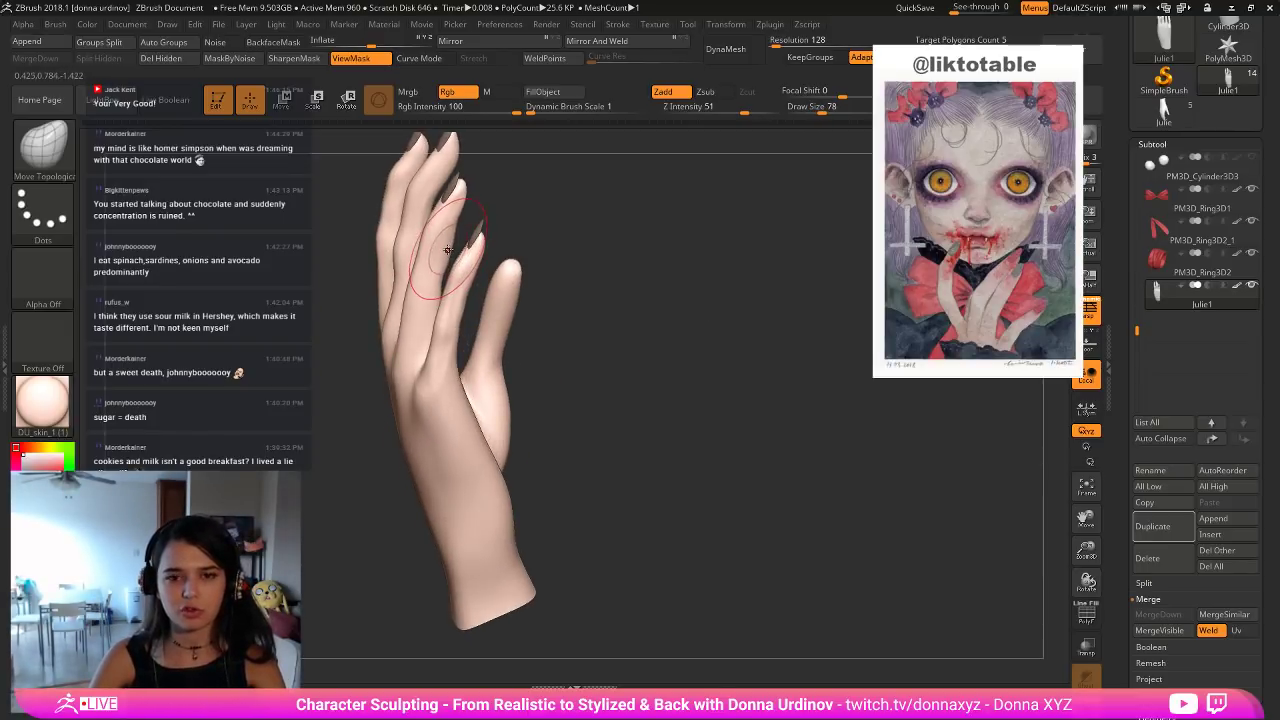
key("bracketleft")
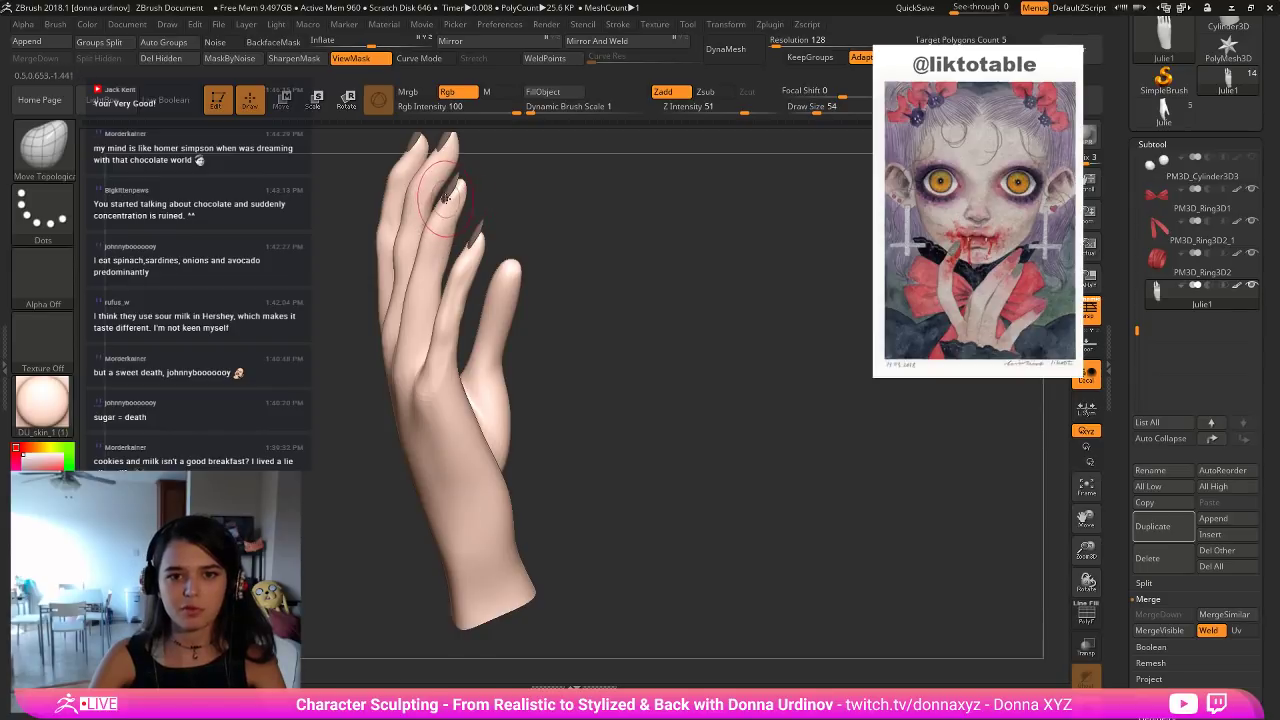
mouse_move(534, 191)
left_mouse_down()
mouse_move(577, 191)
mouse_move(533, 272)
mouse_move(486, 268)
left_mouse_up()
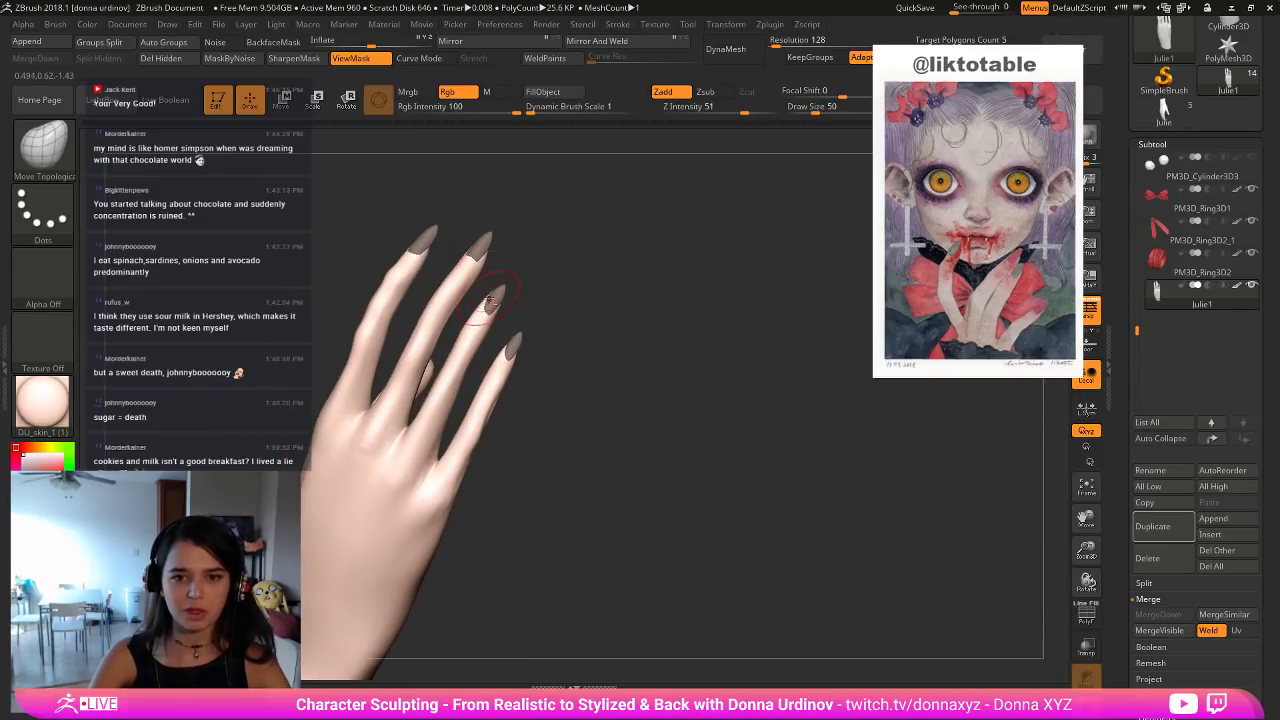
Reduce the Move Topological draw size to 10 and refine the ring fingertip around its nail.
left_click_drag(564, 297, 660, 317, "alt")
key("bracketleft")
key("bracketleft")
key("bracketleft")
key("bracketleft")
key("bracketleft")
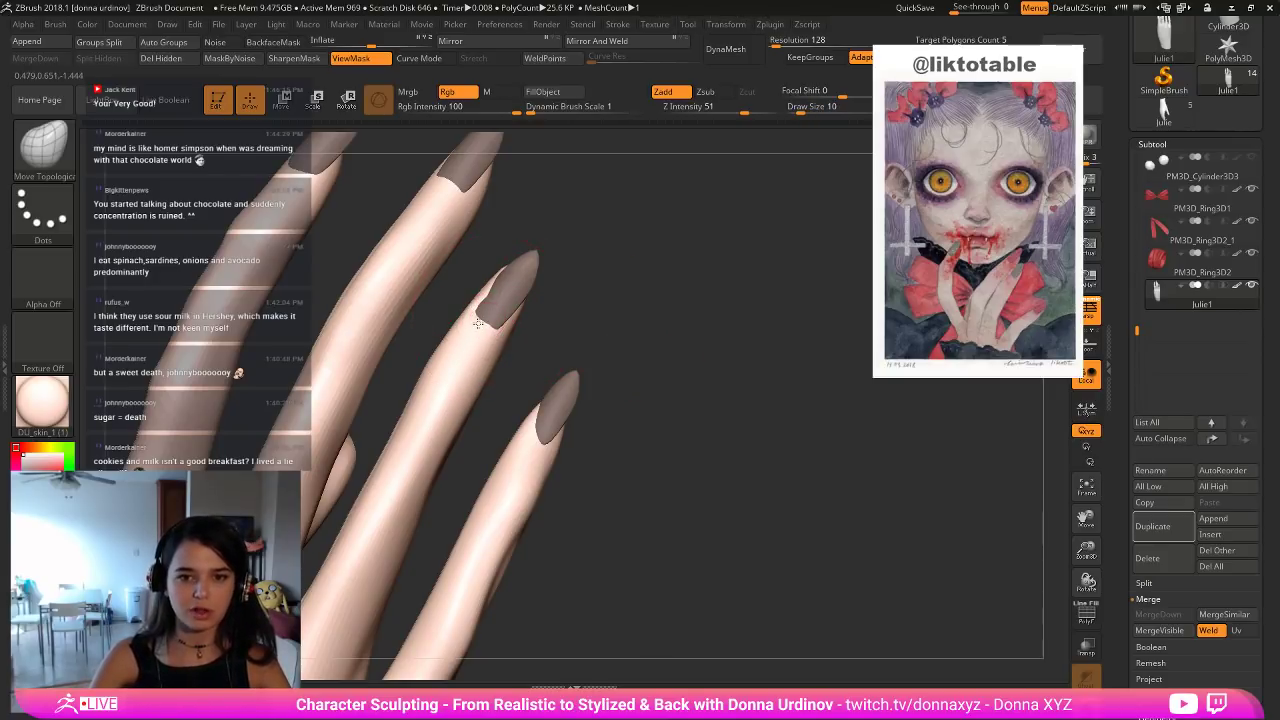
left_click_drag(570, 292, 578, 292)
Raise the draw size to 26 and fit the ring and little fingertips to their masked nails.
key("bracketright")
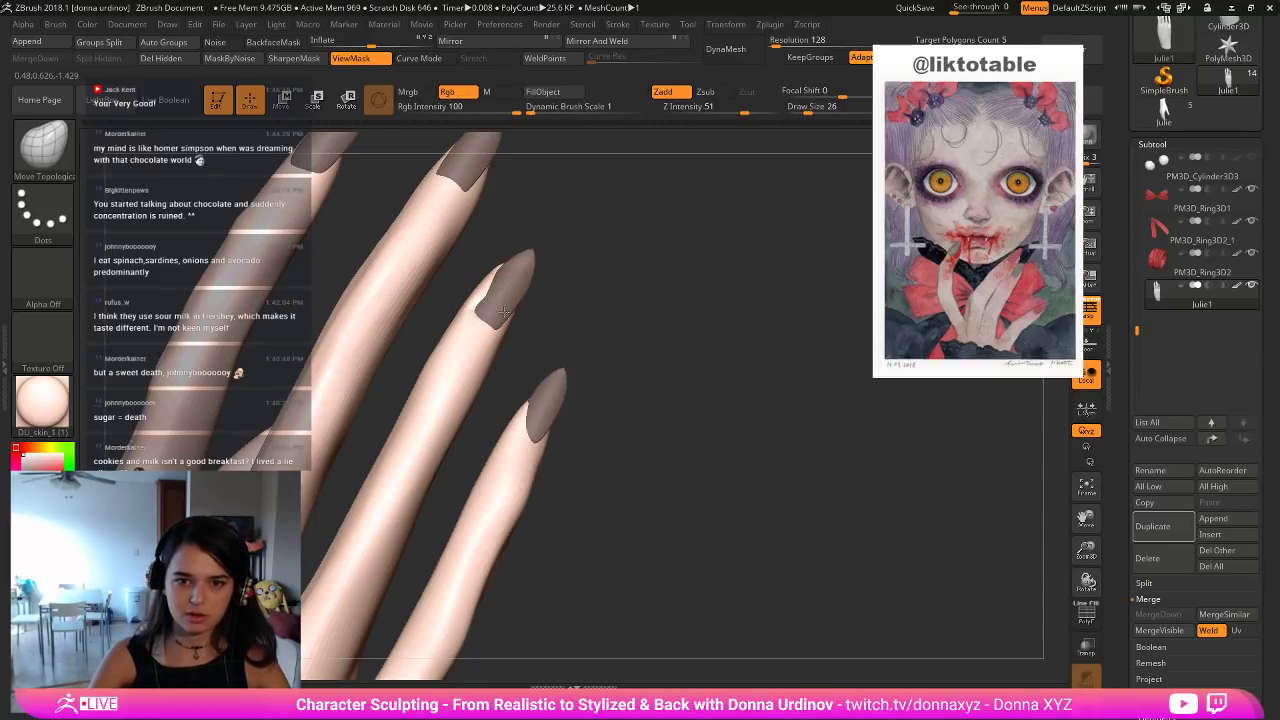
mouse_move(571, 307)
left_mouse_down("alt")
mouse_move(569, 289)
mouse_move(484, 307)
left_mouse_up("alt")
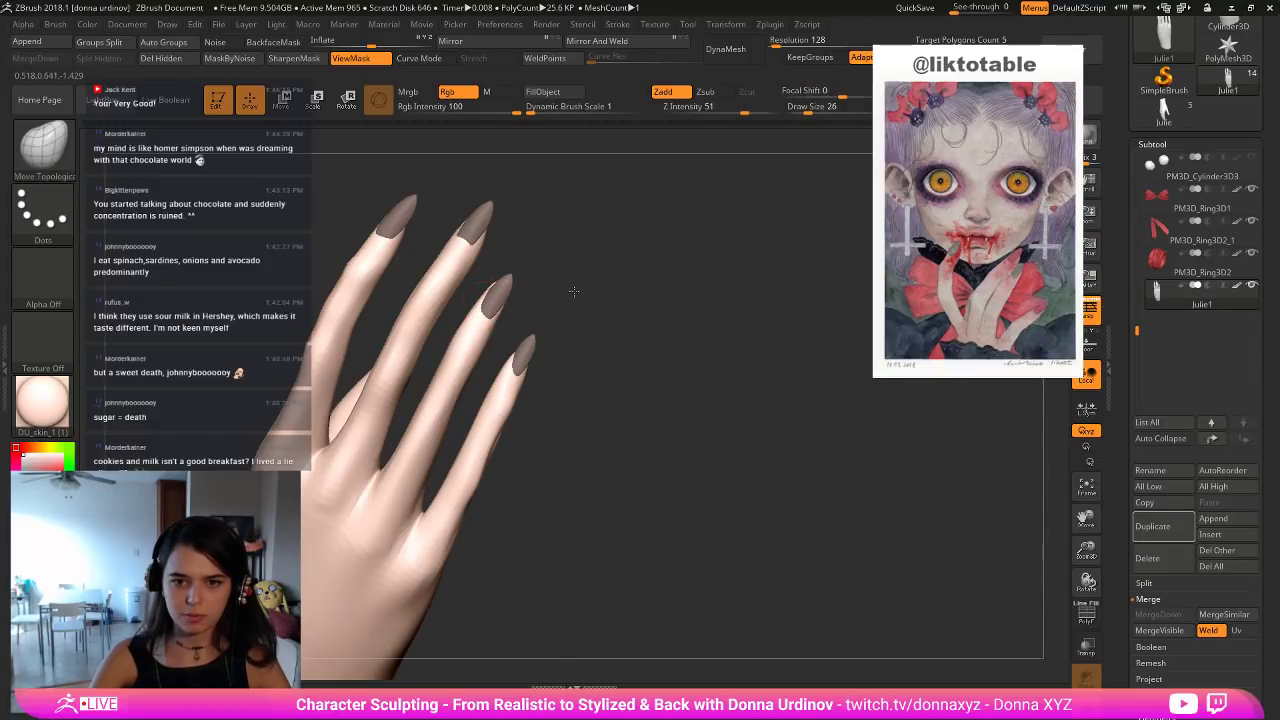
mouse_move(574, 291)
left_mouse_down()
mouse_move(482, 309)
mouse_move(566, 266)
mouse_move(575, 226)
mouse_move(491, 297)
left_mouse_up()
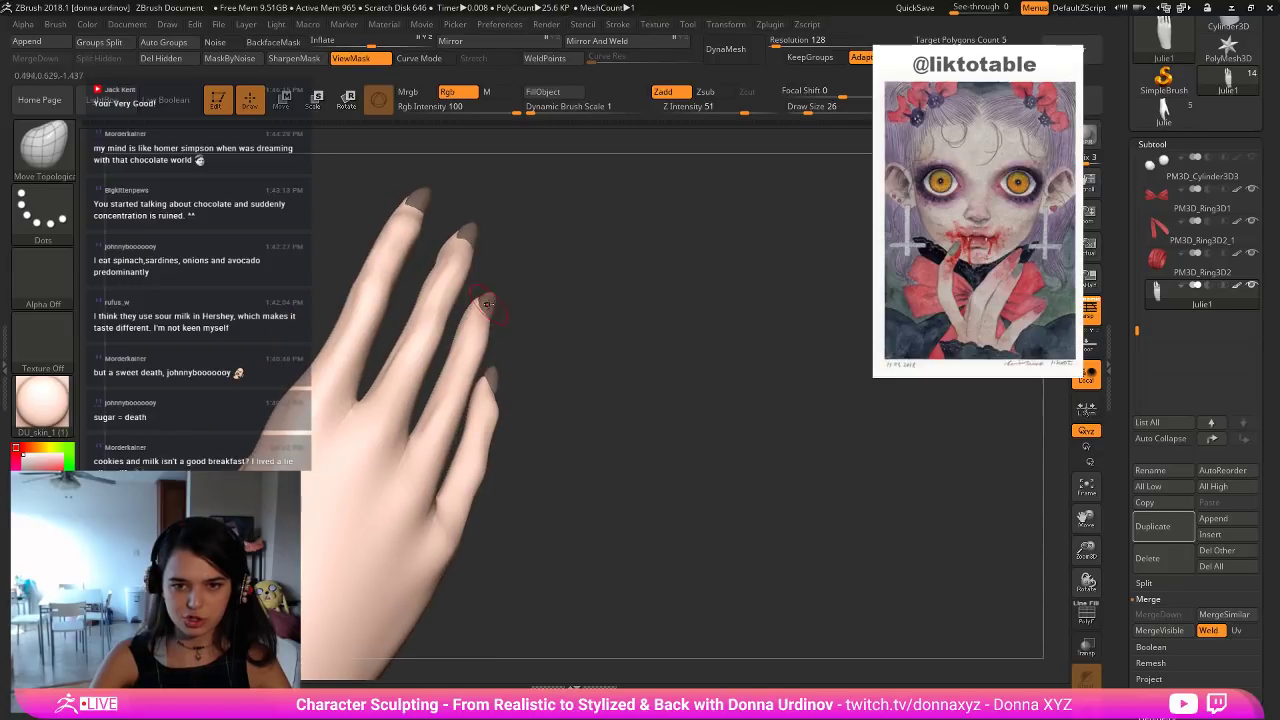
left_click_drag(563, 277, 586, 317)
Increase the Move Topological draw size to 98 and reshape the thumb-side contour of the back of the hand.
left_click_drag(674, 404, 716, 338, "alt")
key("]")
key("]")
key("]")
key("]")
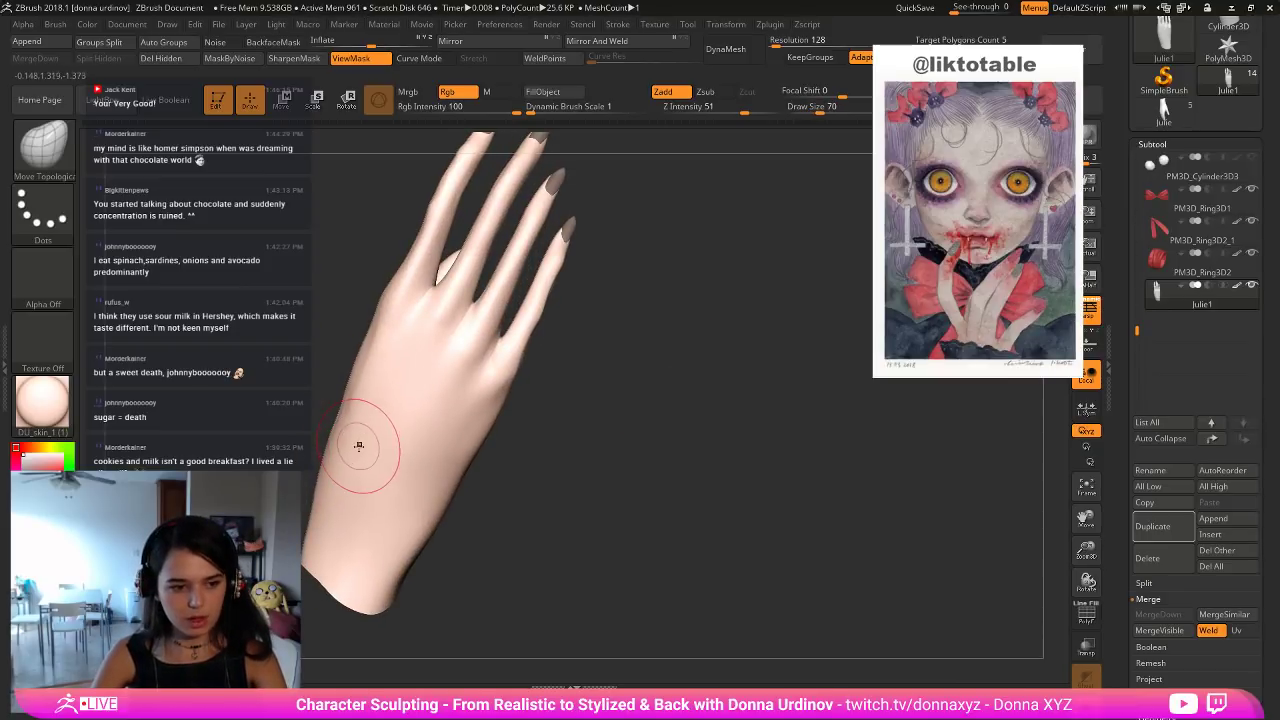
key("bracketright")
key("bracketright")
key("bracketright")
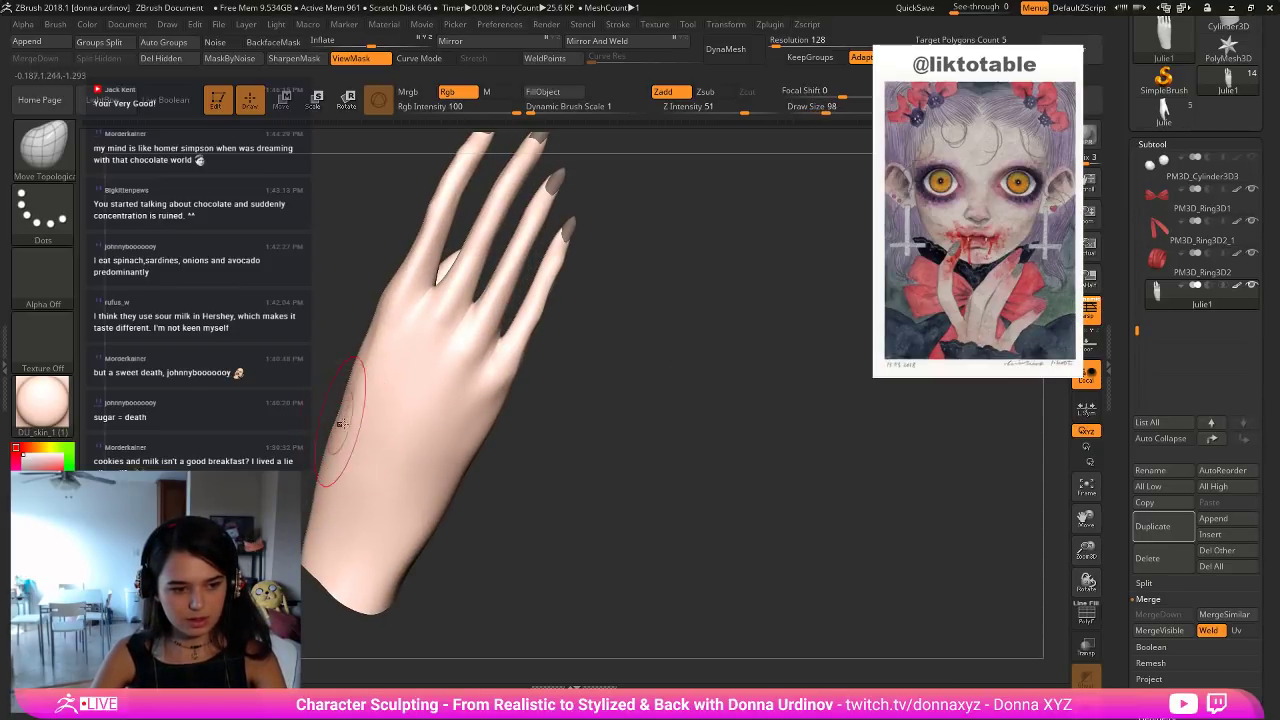
left_click_drag(296, 350, 323, 417, "alt")
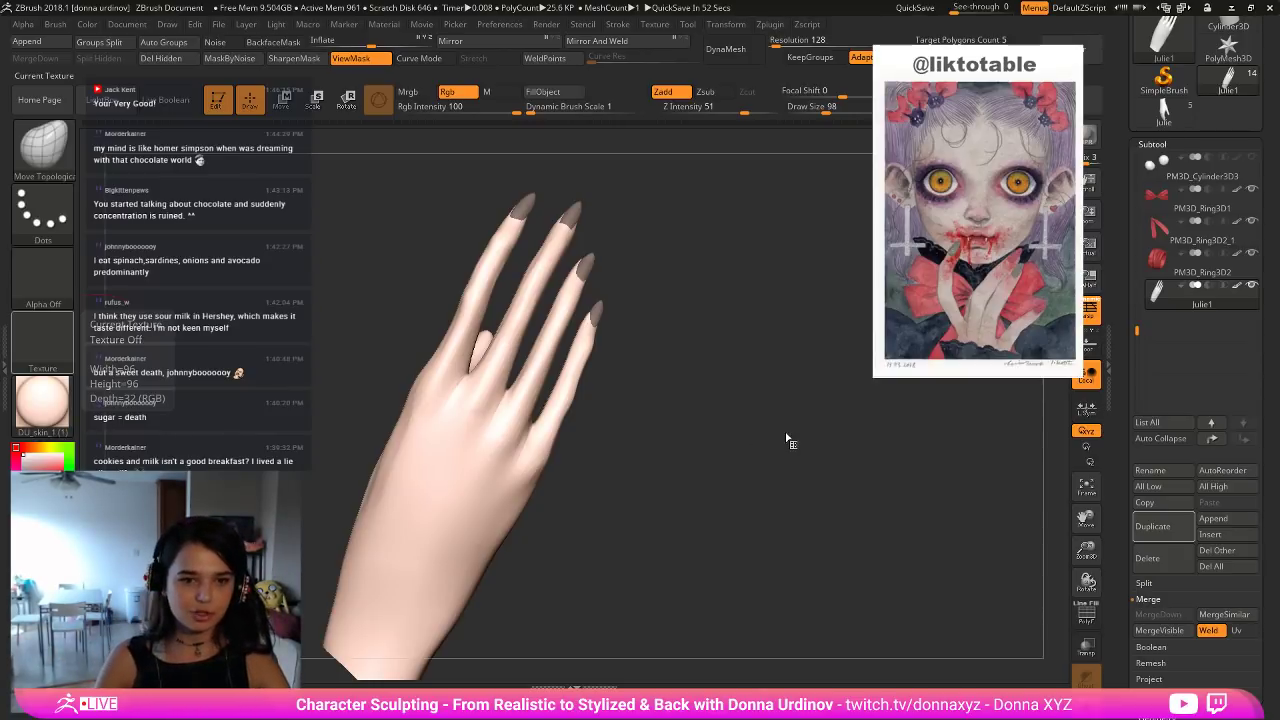
left_click_drag(787, 440, 729, 434)
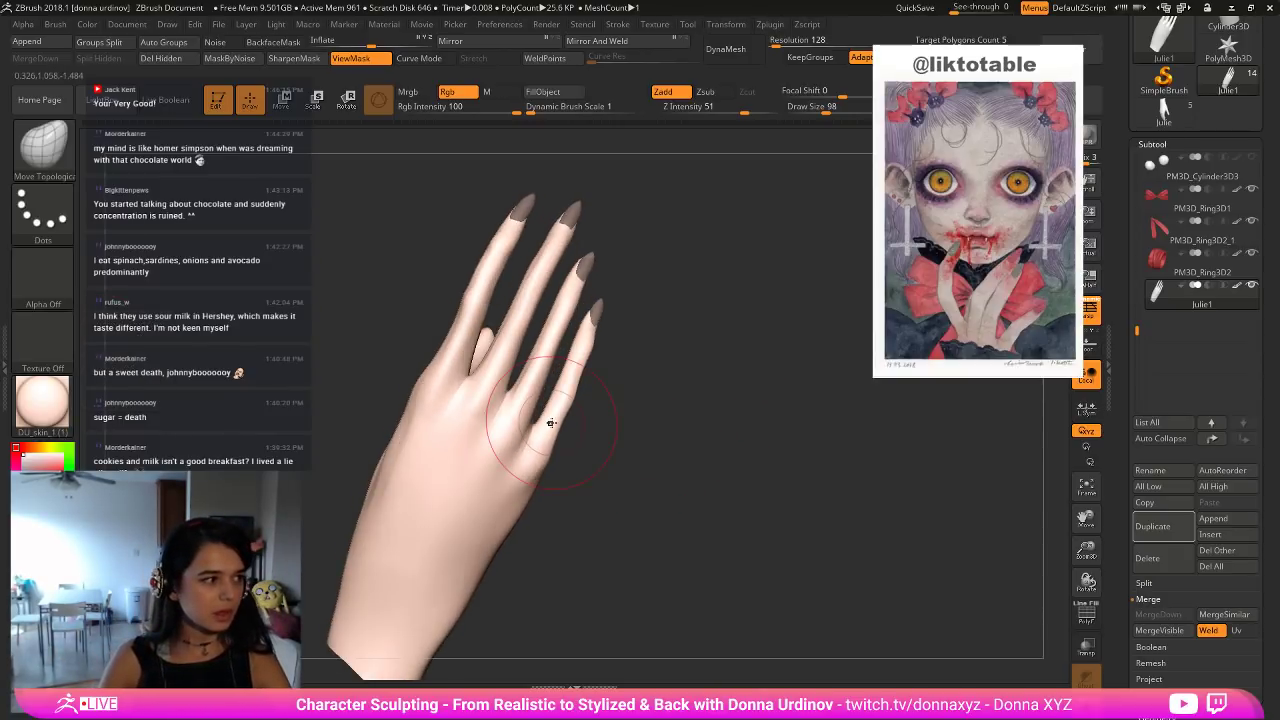
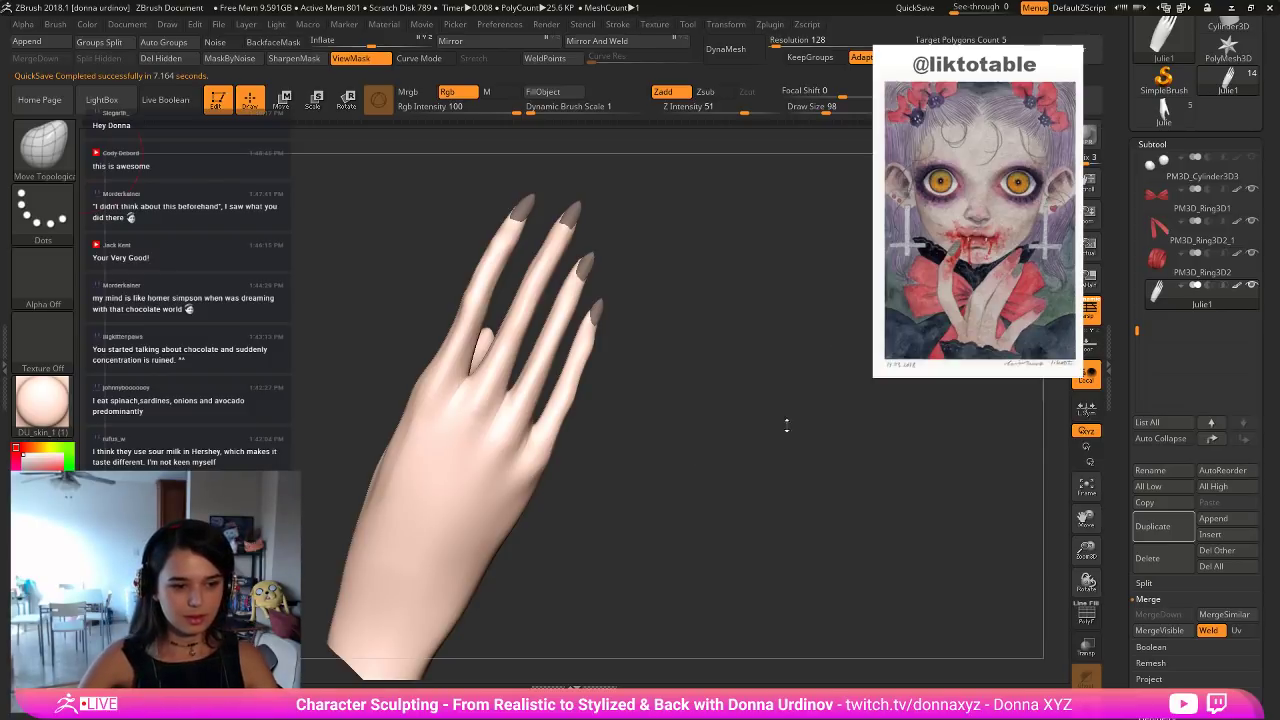
Choose the Move brush, set its draw size to 78 and adjust the hand's contour at the base of the thumb.
left_click_drag(768, 434, 791, 411)
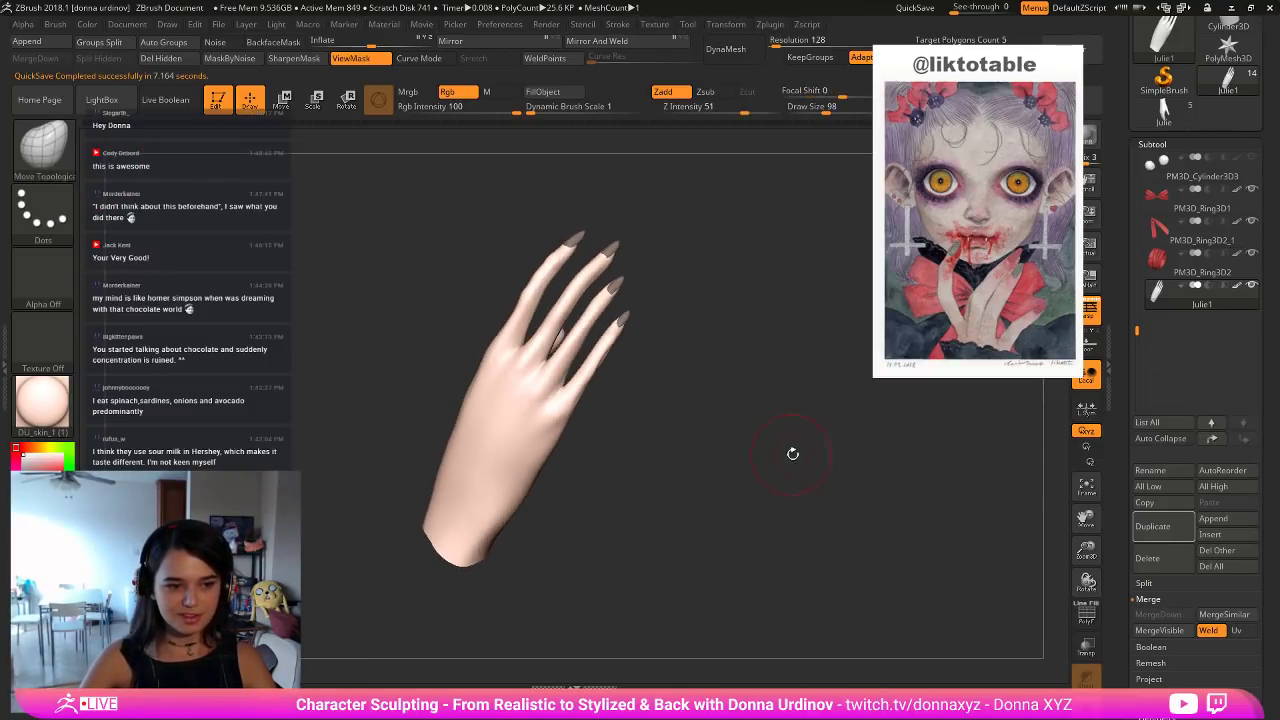
left_click_drag(718, 455, 772, 471)
key("b")
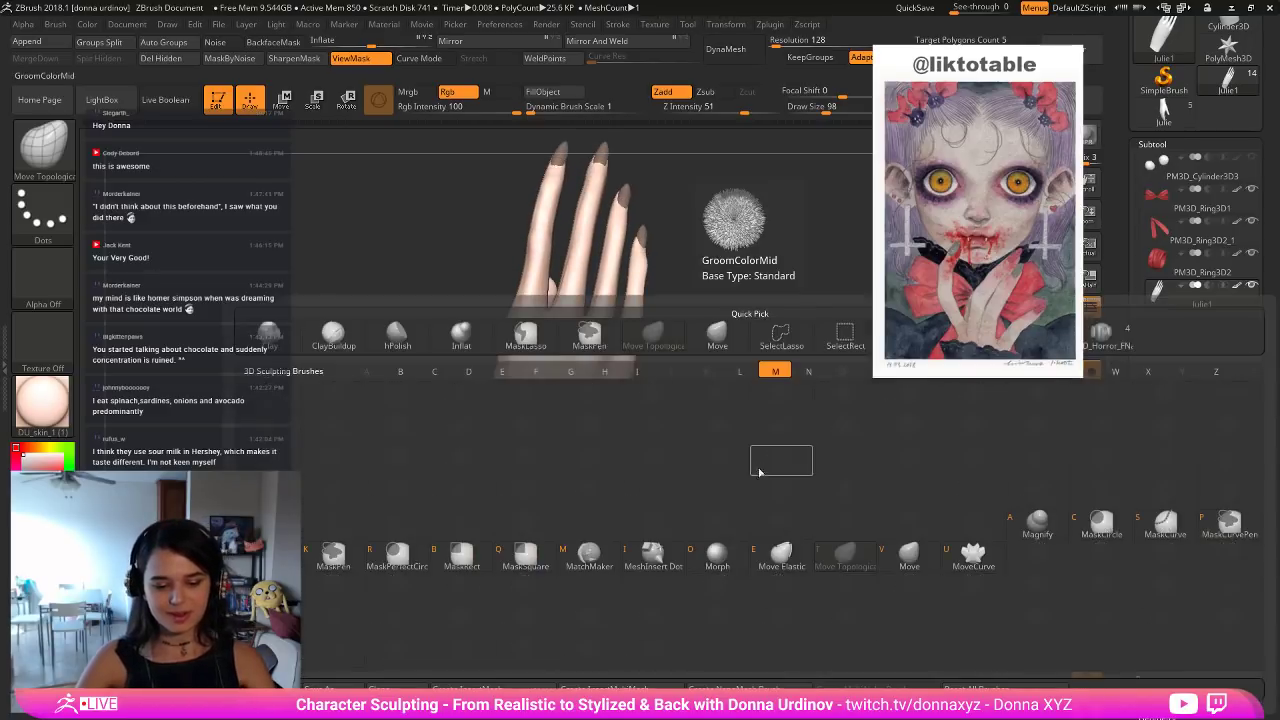
key("m")
key("v")
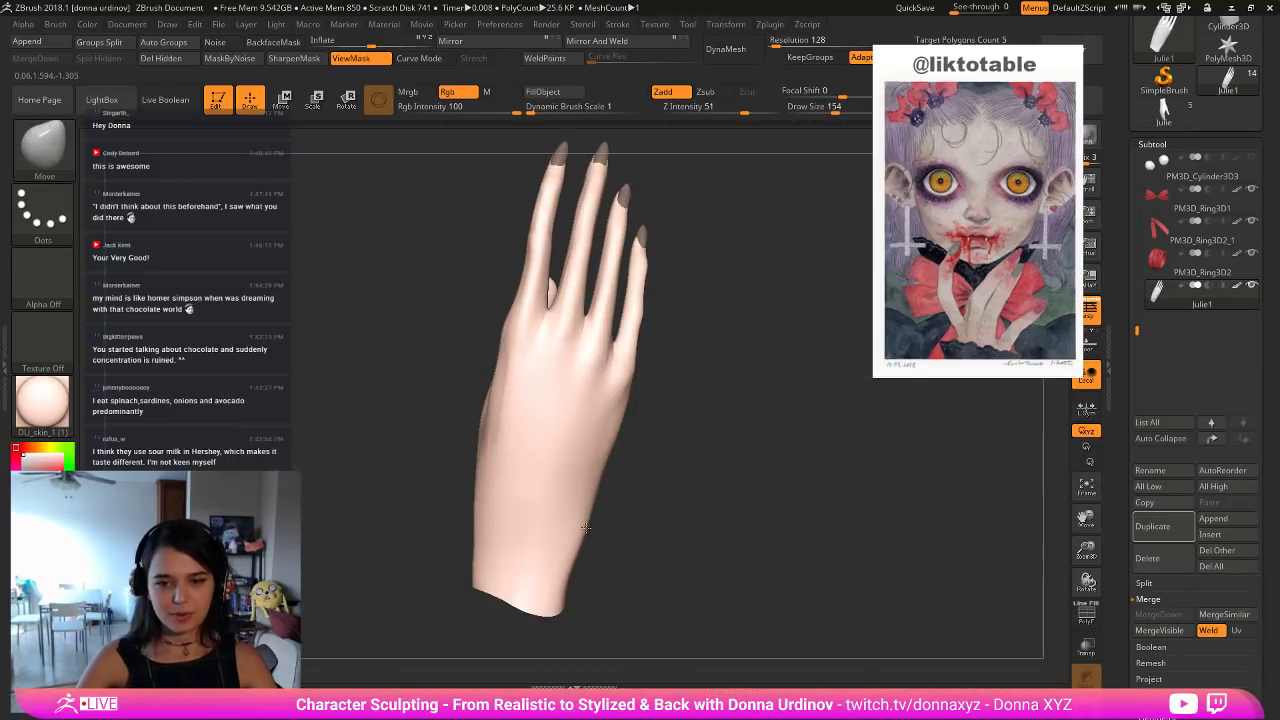
key("bracketleft")
key("bracketleft")
key("bracketleft")
key("bracketleft")
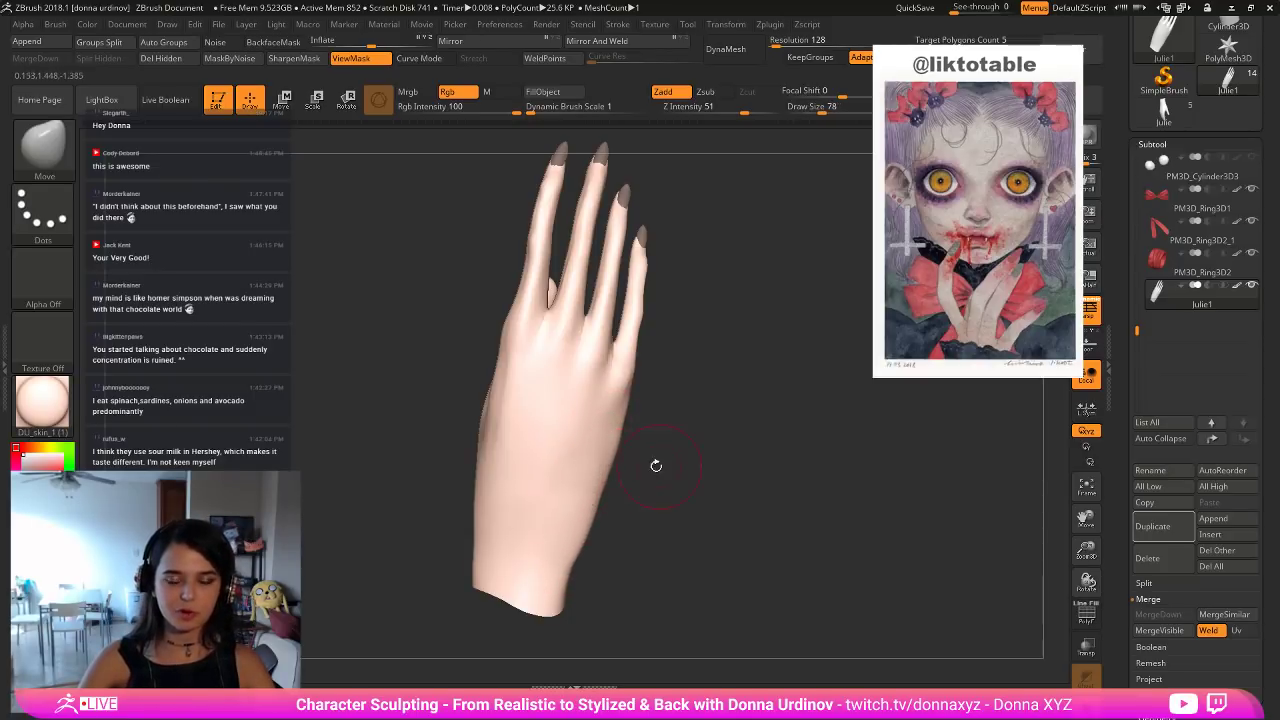
left_click_drag(656, 465, 514, 409)
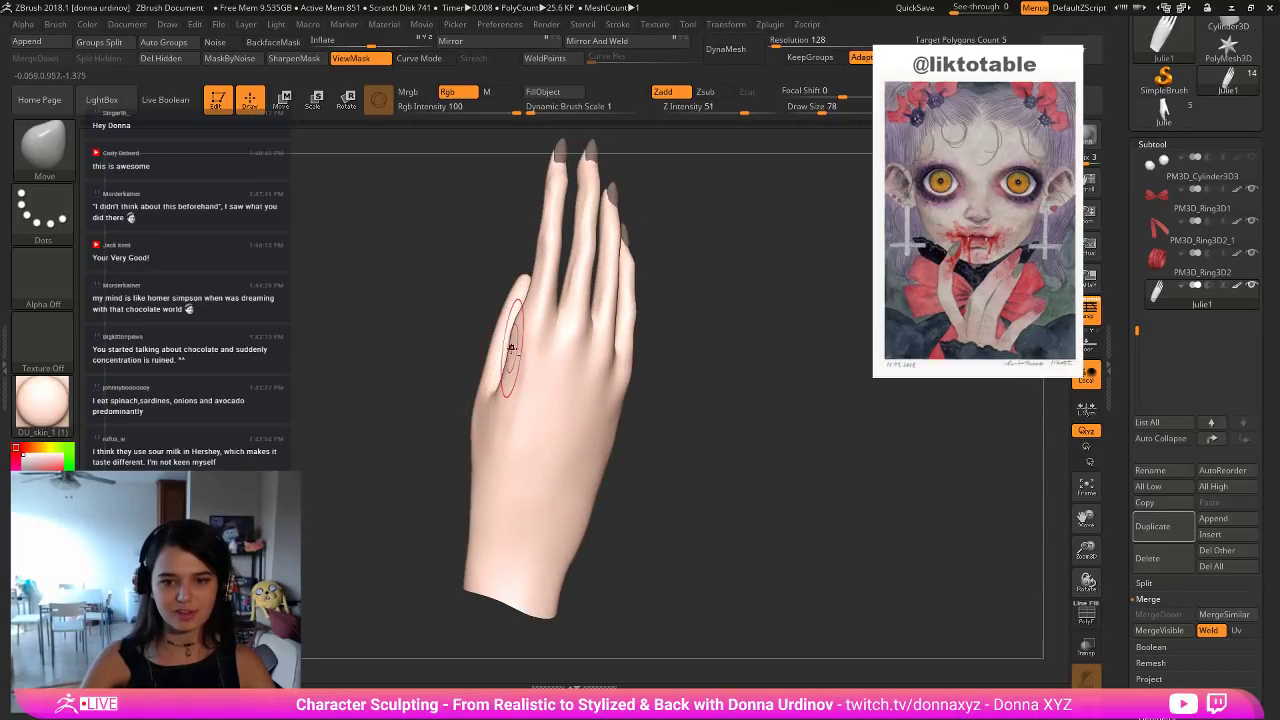
left_click_drag(490, 398, 492, 410)
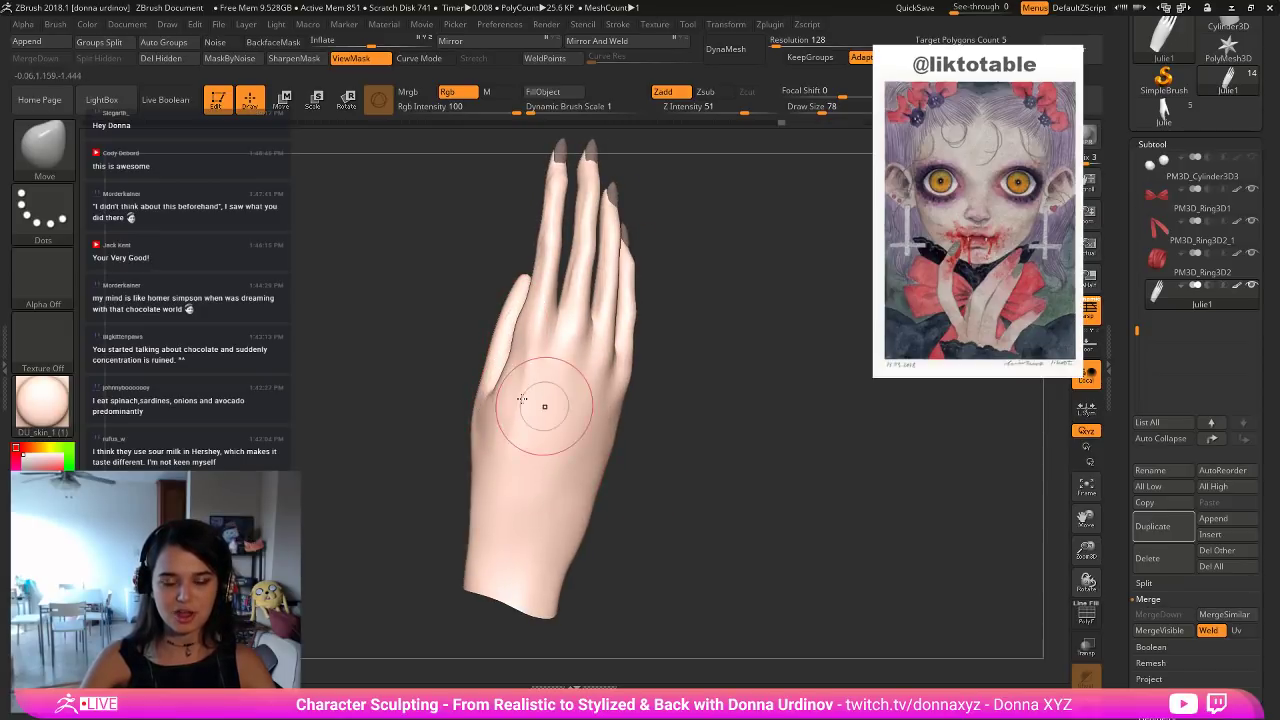
Reduce the Move draw size to 54, then reshape and smooth the web between the thumb and index finger.
left_click_drag(660, 415, 748, 417)
key("bracketleft")
key("bracketleft")
left_click_drag(485, 396, 478, 387)
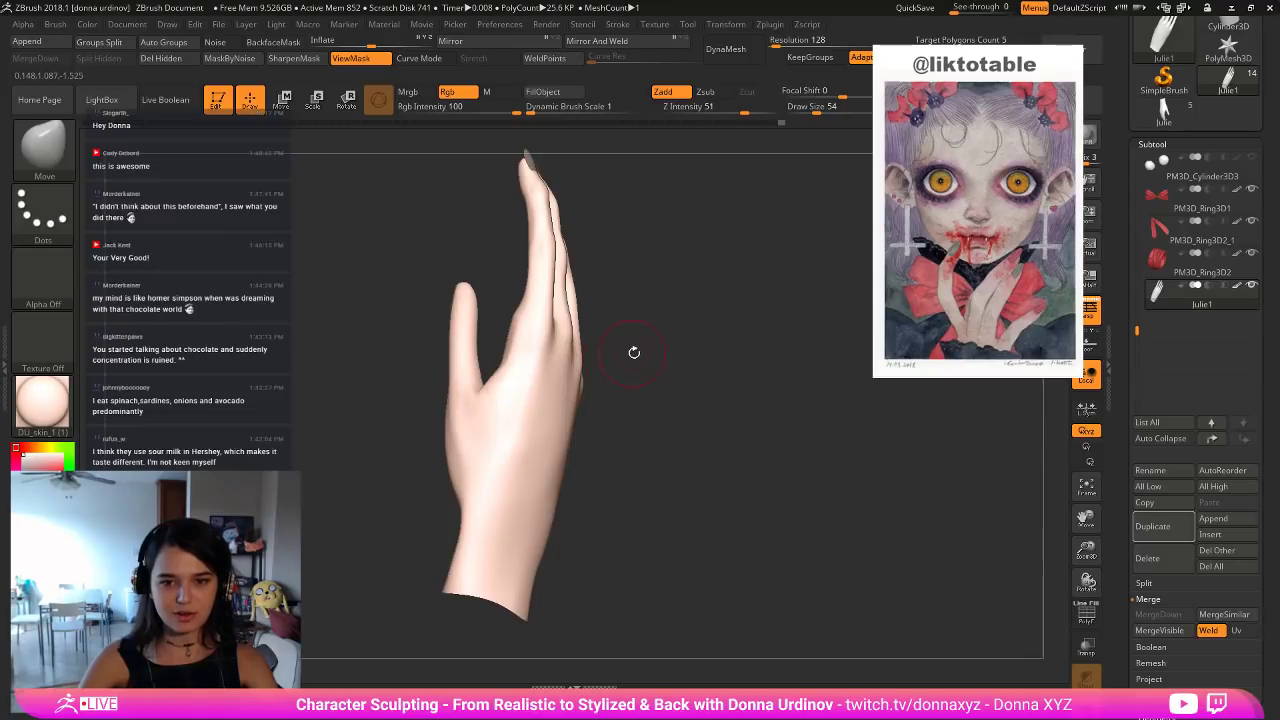
left_click_drag(632, 351, 503, 361)
left_click_drag(589, 364, 586, 398)
left_click_drag(500, 350, 482, 400, "shift")
left_click_drag(598, 384, 497, 350)
Flatten the back of the hand near the thumb with the hPolish brush and smooth the surface below the index knuckle.
key("b")
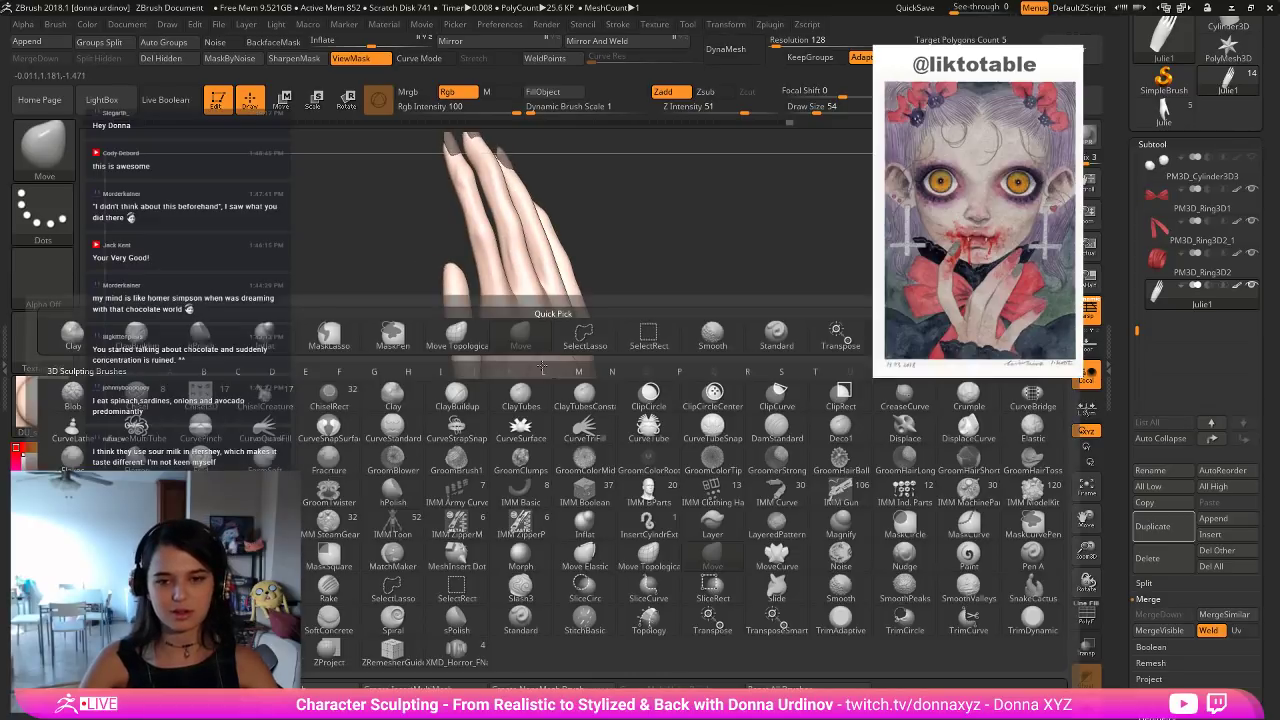
key("h")
key("p")
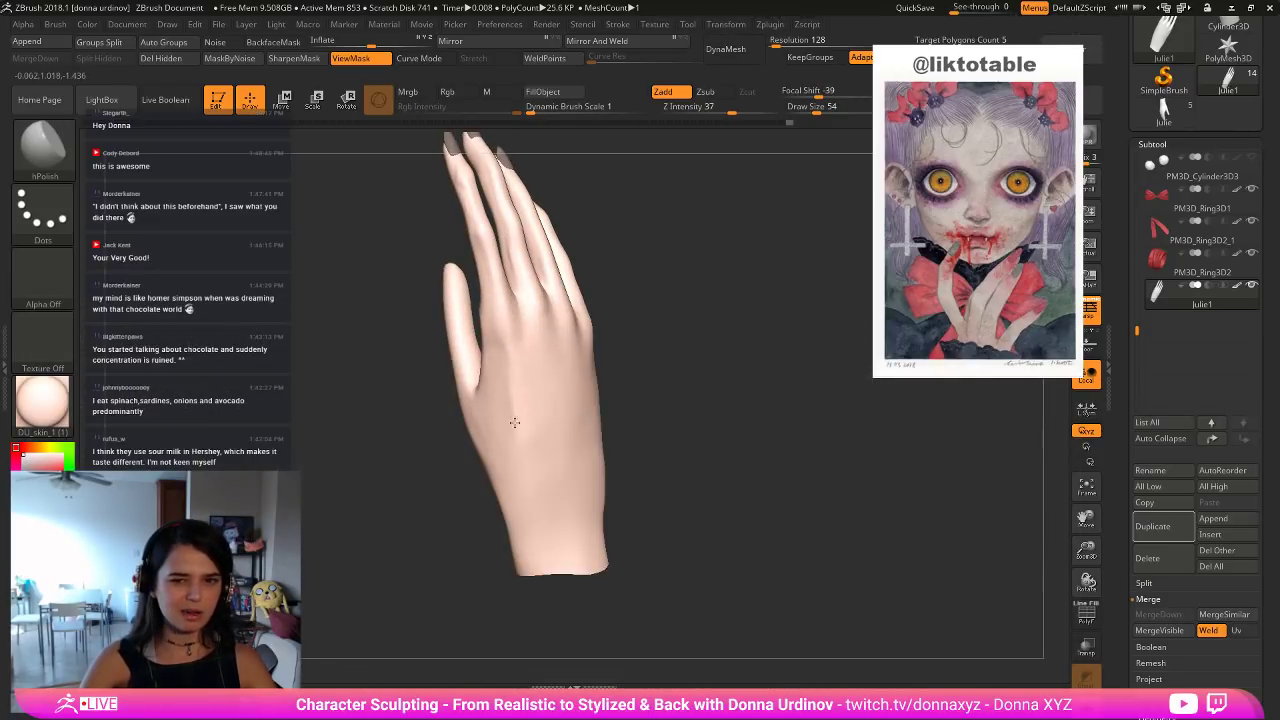
key("shift")
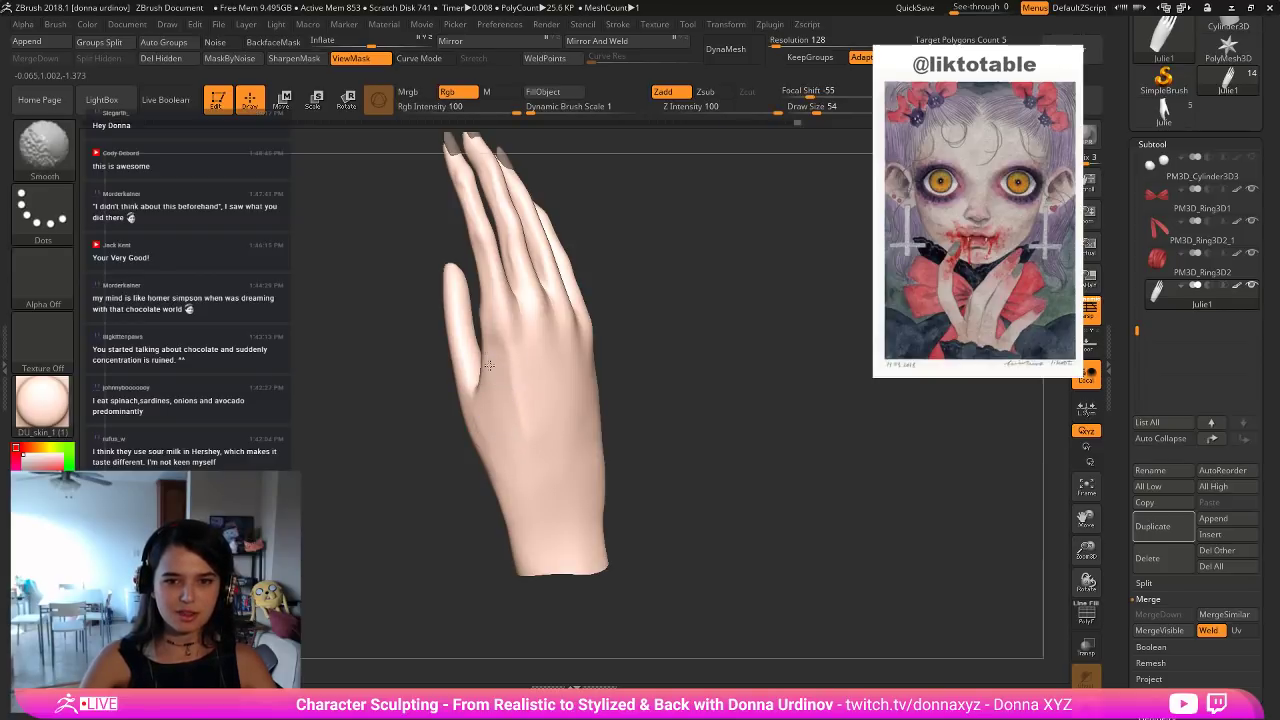
left_click_drag(480, 328, 481, 349, "shift")
left_click_drag(681, 337, 686, 417, "alt")
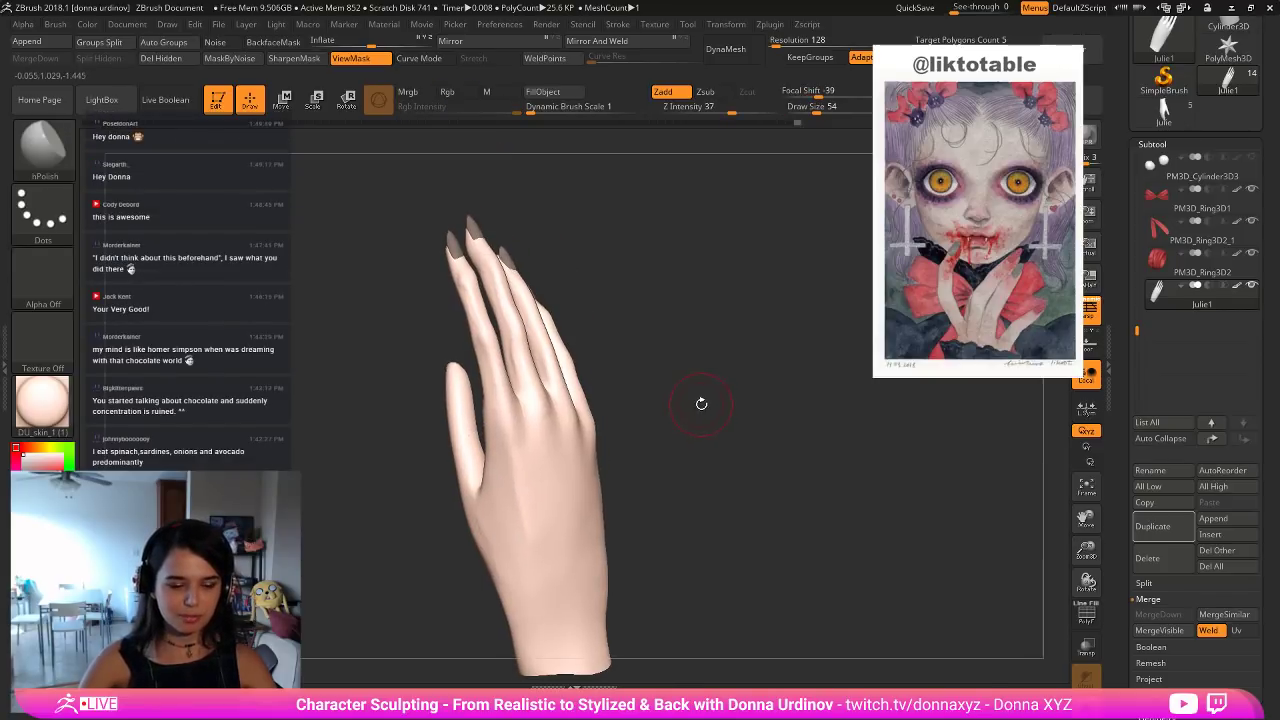
Choose the Inflat brush and add volume to the palm at the finger bases at draw size 62, smoothing the fingers.
key("b")
key("i")
key("n")
mouse_move(678, 350)
left_mouse_down()
mouse_move(633, 305)
mouse_move(621, 322)
mouse_move(500, 357)
mouse_move(456, 402)
mouse_move(450, 385)
mouse_move(408, 378)
left_mouse_up()
left_click_drag(615, 360, 565, 365)
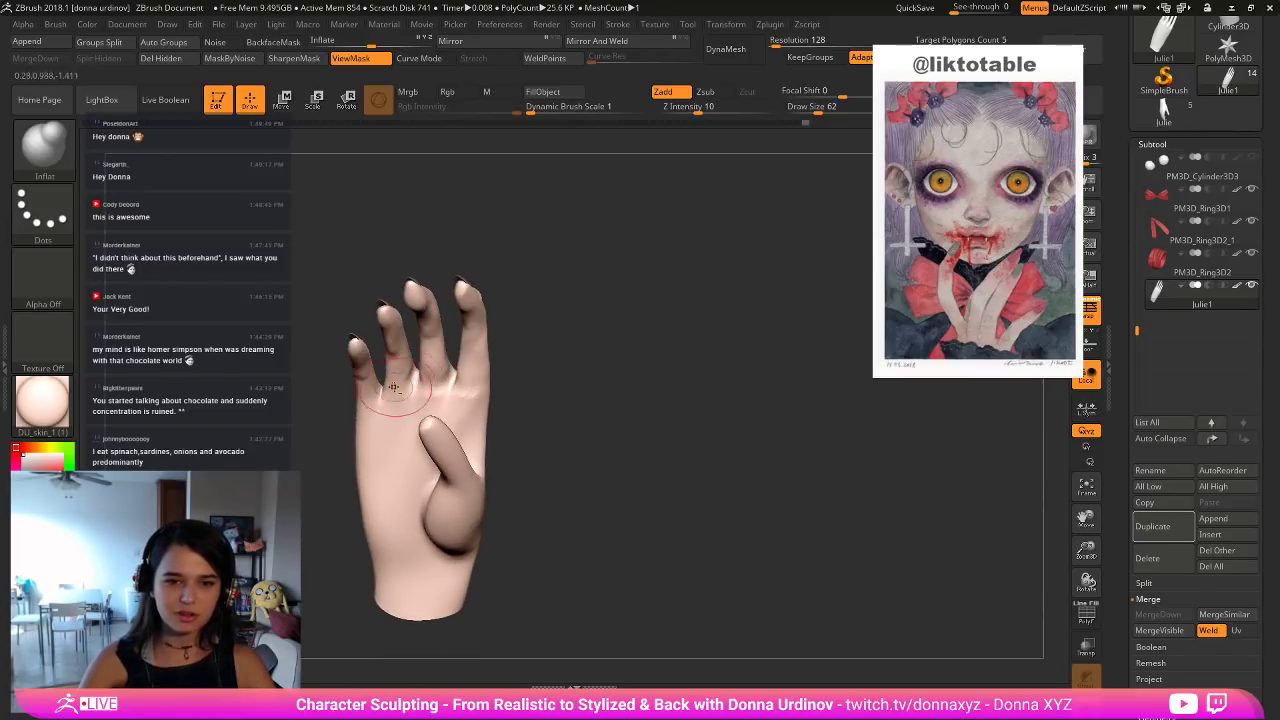
left_click_drag(381, 393, 381, 402)
mouse_move(603, 347)
left_mouse_down()
mouse_move(496, 406)
mouse_move(535, 420)
left_mouse_up()
left_click_drag(600, 347, 463, 346)
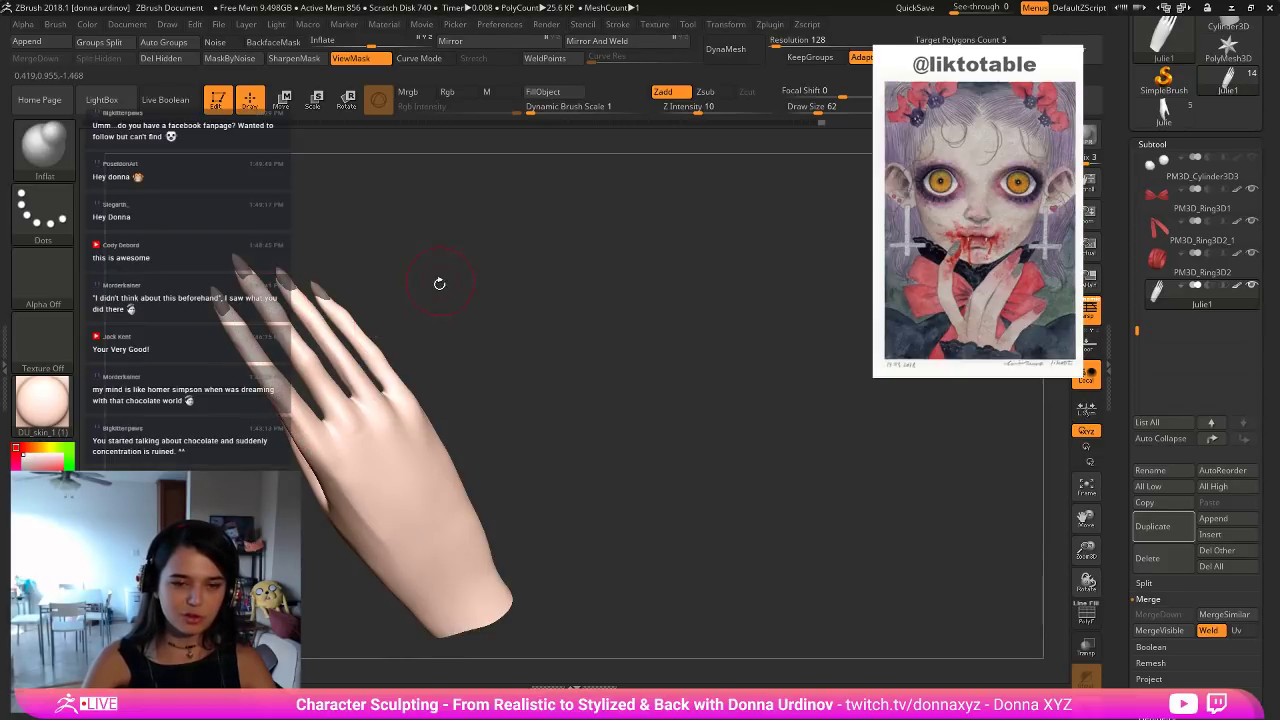
left_click_drag(437, 283, 300, 434)
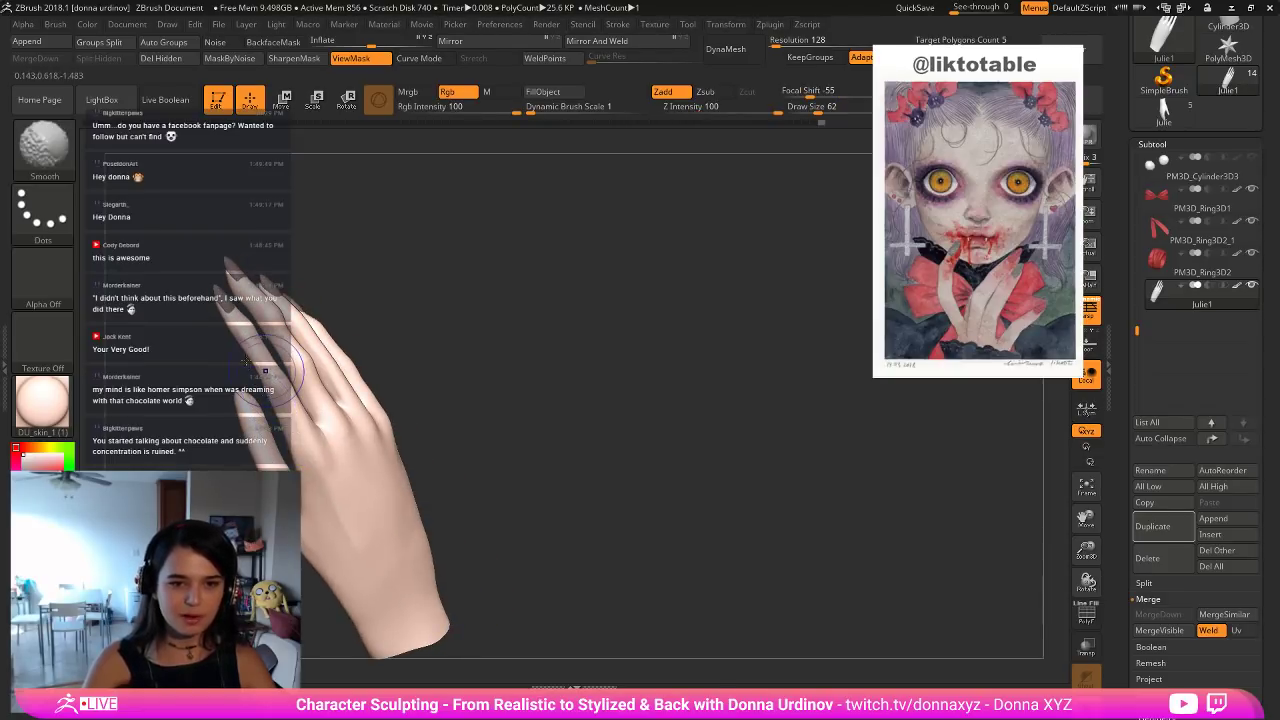
left_click_drag(384, 297, 377, 325)
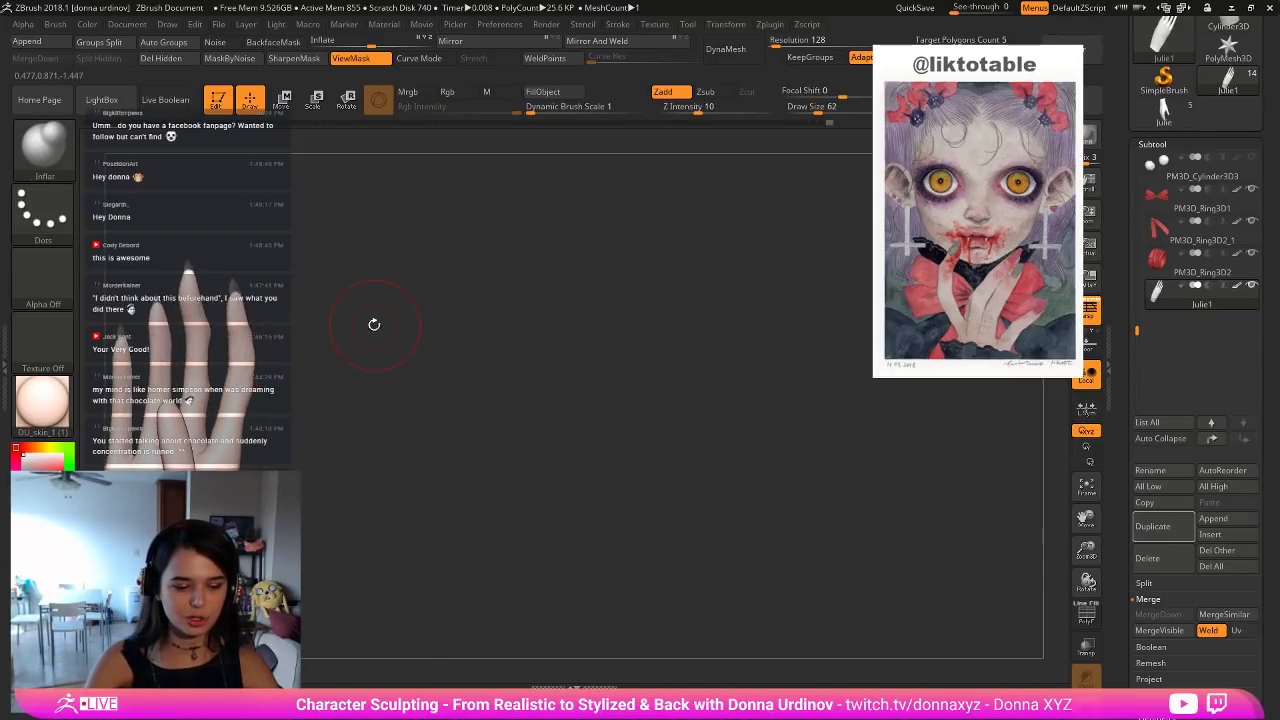
Choose the DamStandard brush, set its draw size to 34 and carve the joint creases on the fingers, softening them with smoothing.
key("b")
key("d")
key("s")
left_click_drag(392, 270, 382, 305)
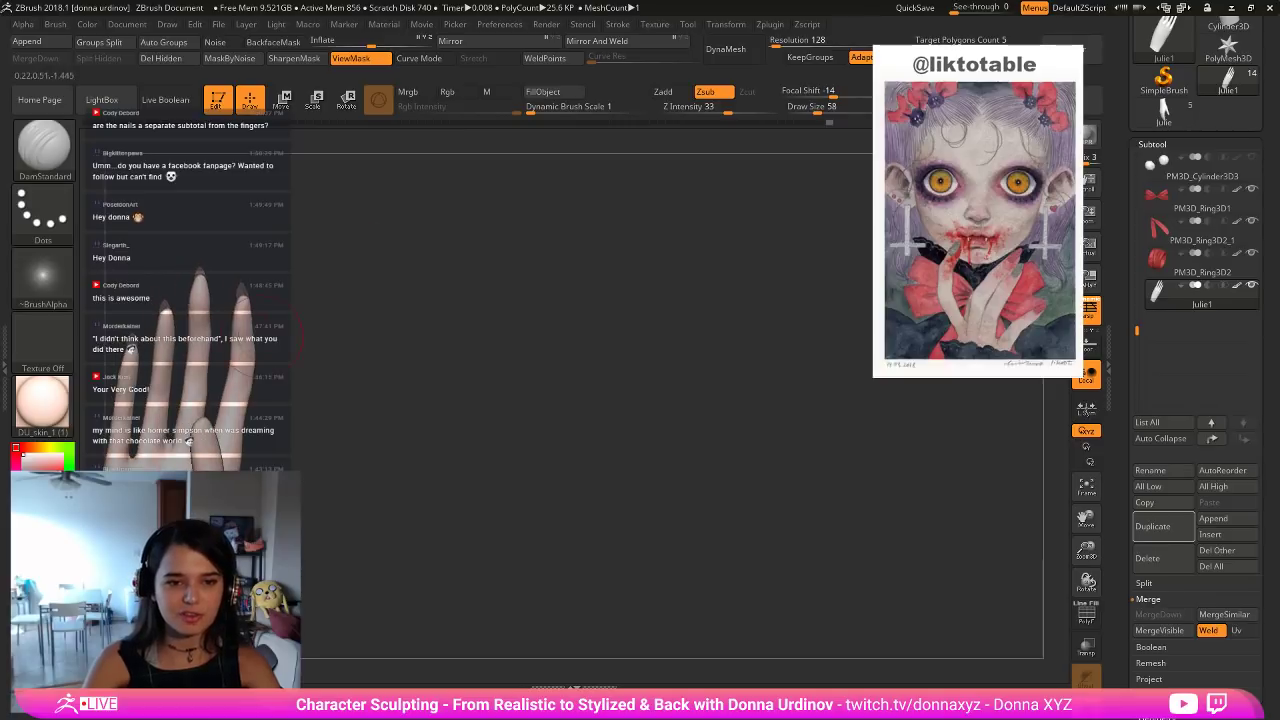
key("[")
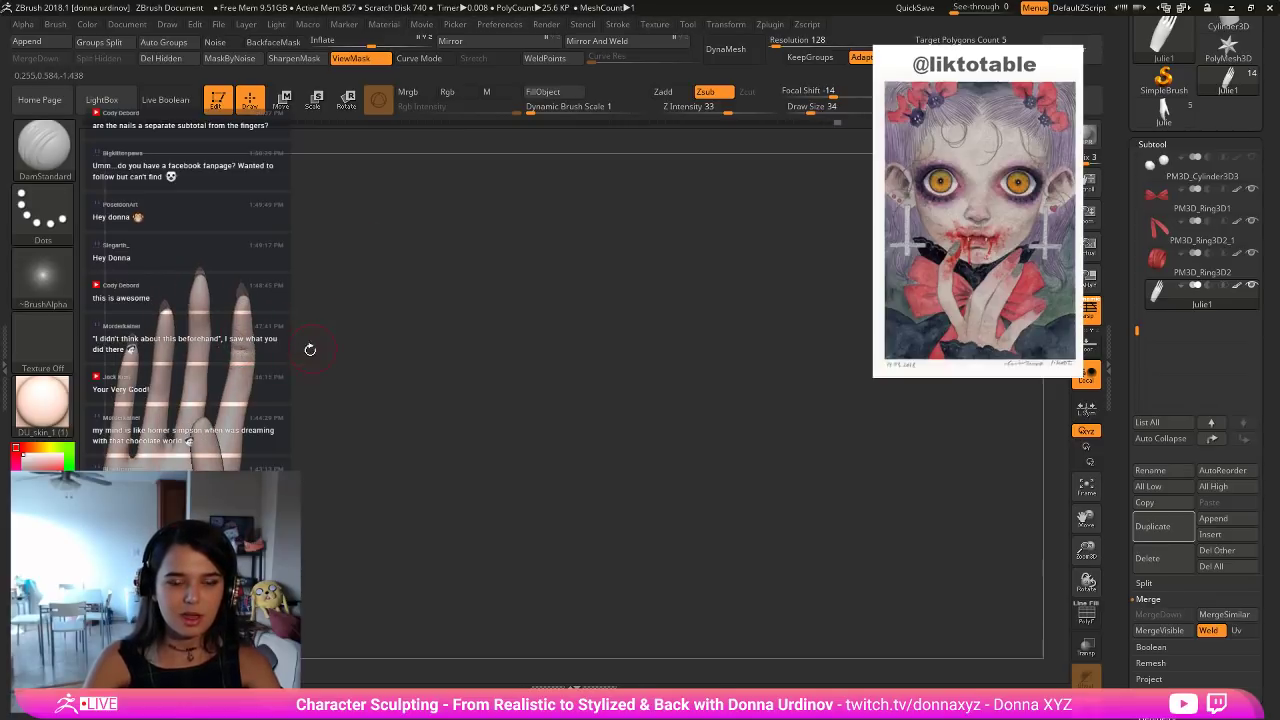
left_click_drag(310, 349, 235, 404)
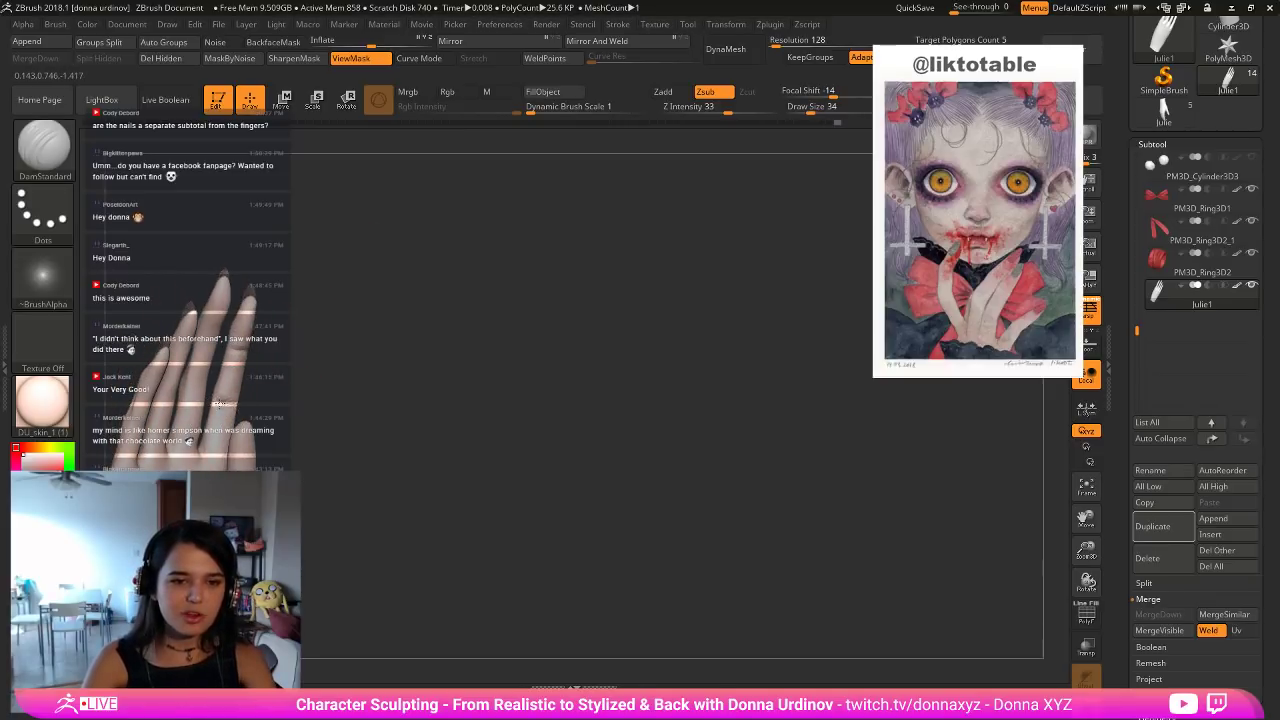
left_click_drag(323, 372, 245, 360)
key("shift")
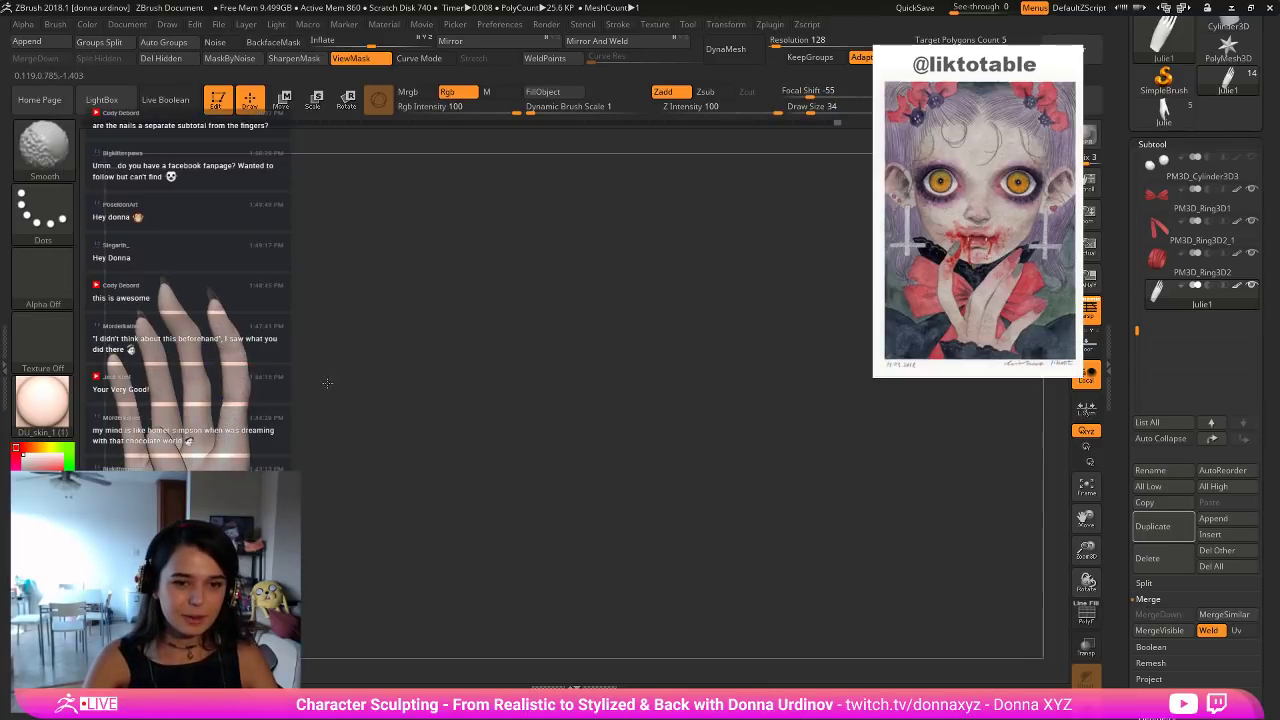
left_click_drag(286, 391, 221, 406)
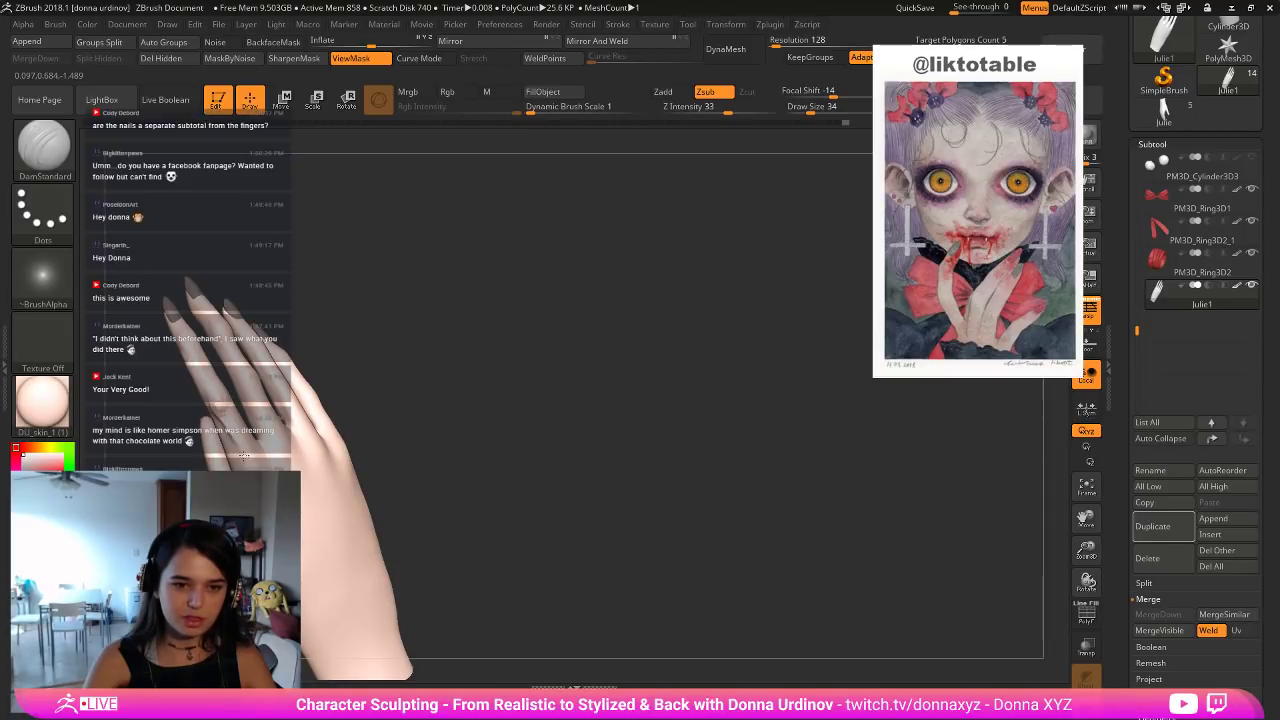
left_click_drag(445, 311, 442, 311)
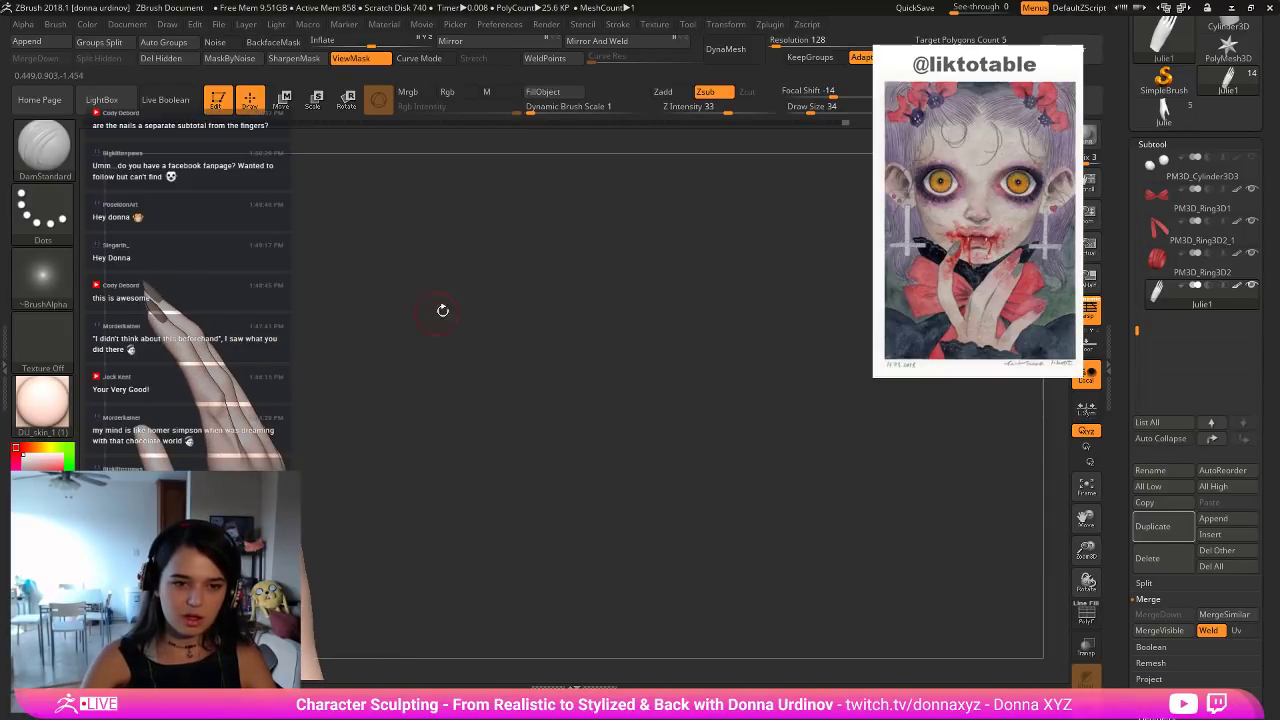
key("shift")
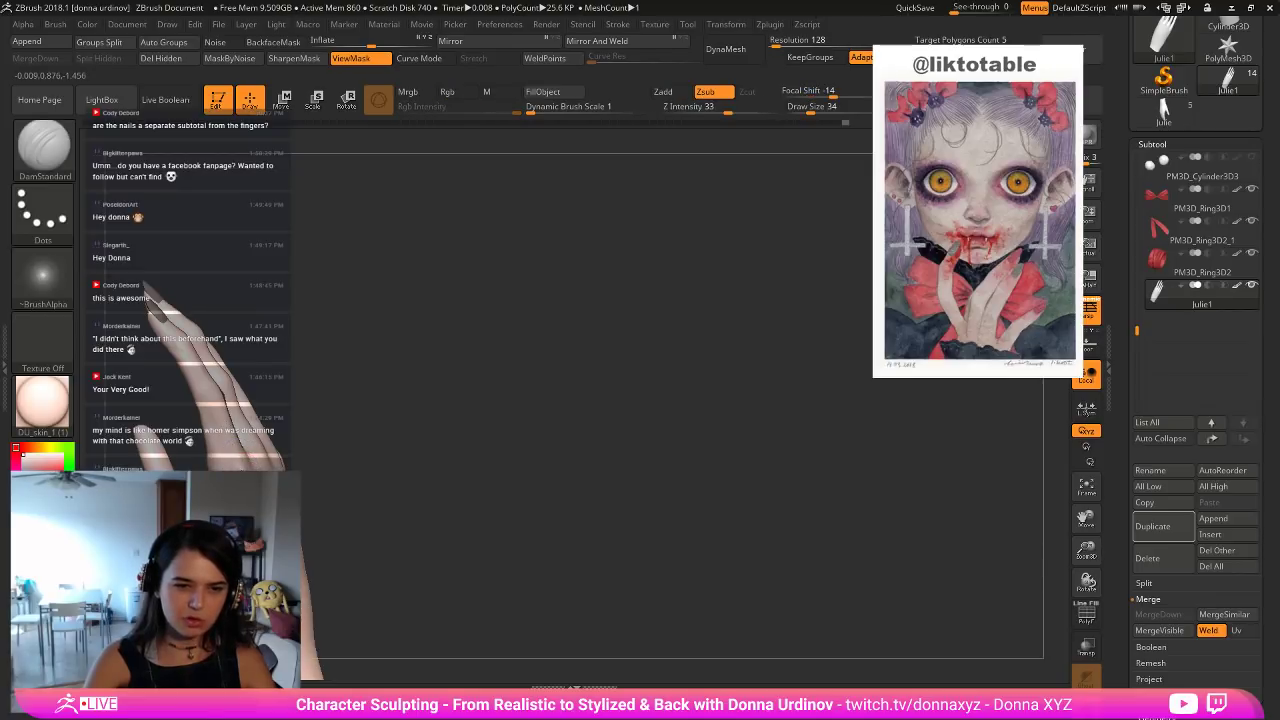
left_click_drag(403, 386, 399, 410)
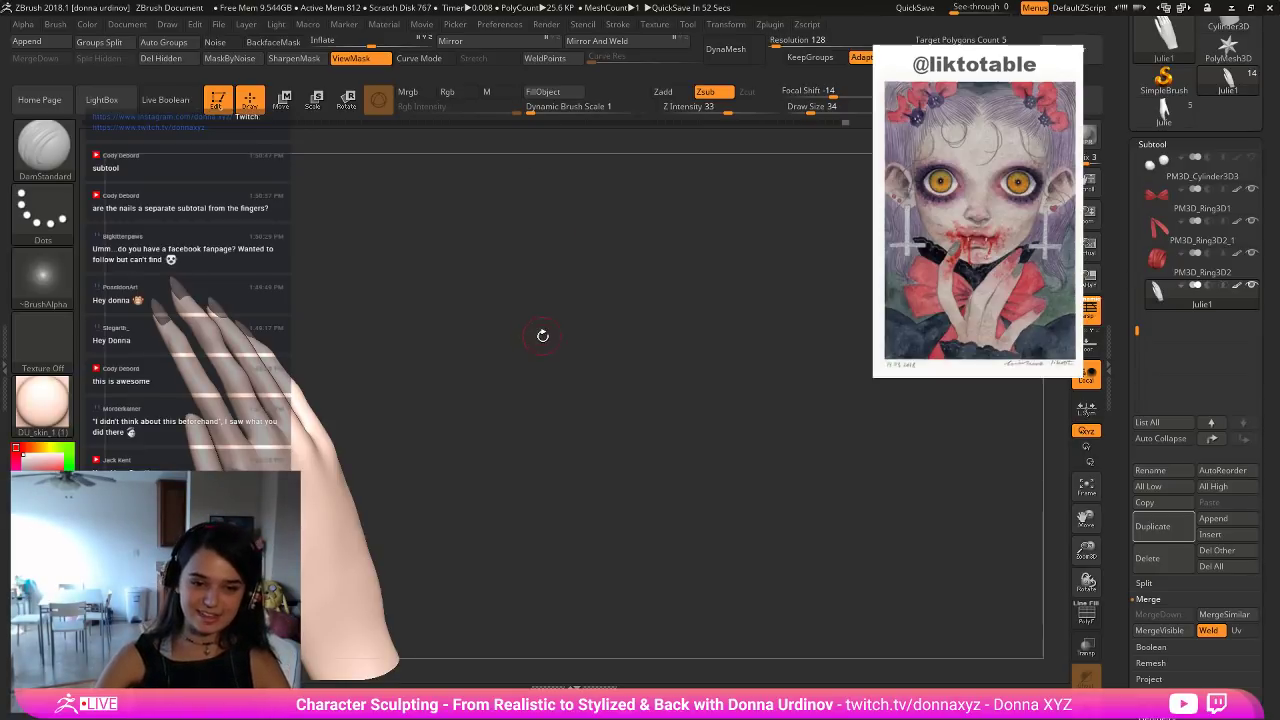
Return to the Move brush and refine the index and neighbouring finger contours at draw sizes between 34 and 66, smoothing the index finger.
left_click_drag(543, 335, 609, 317)
key("b")
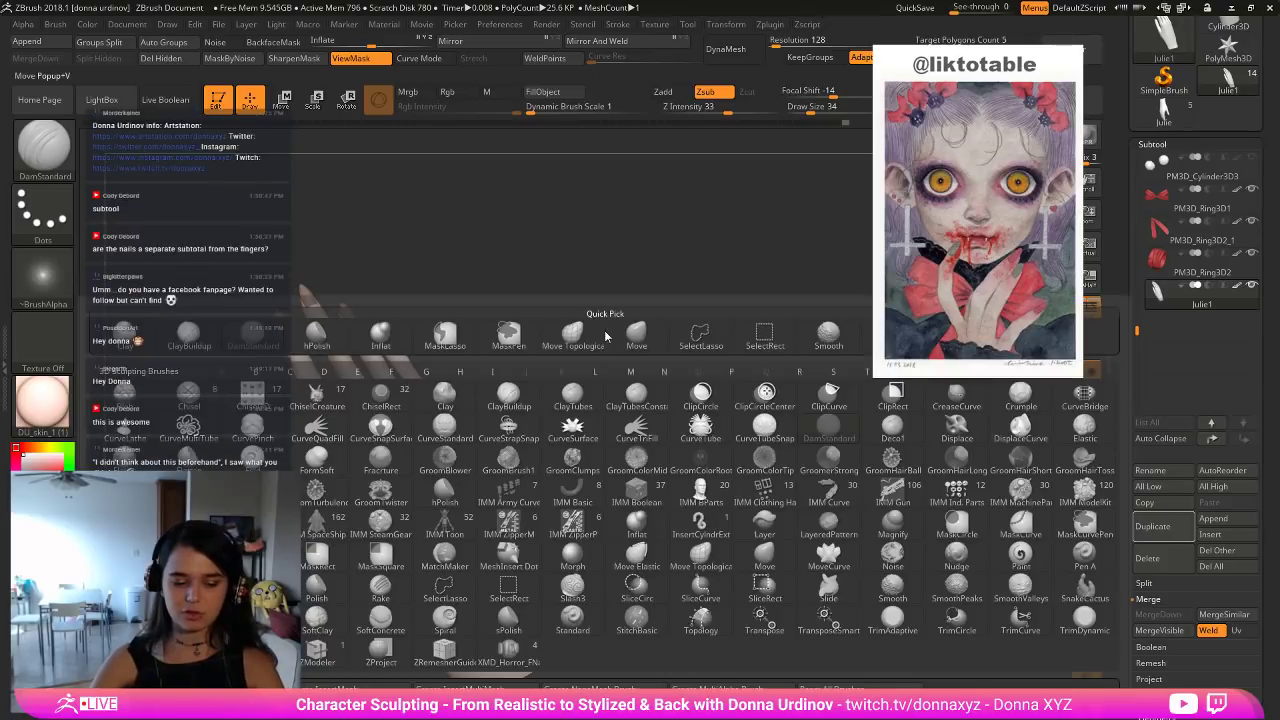
key("m")
key("v")
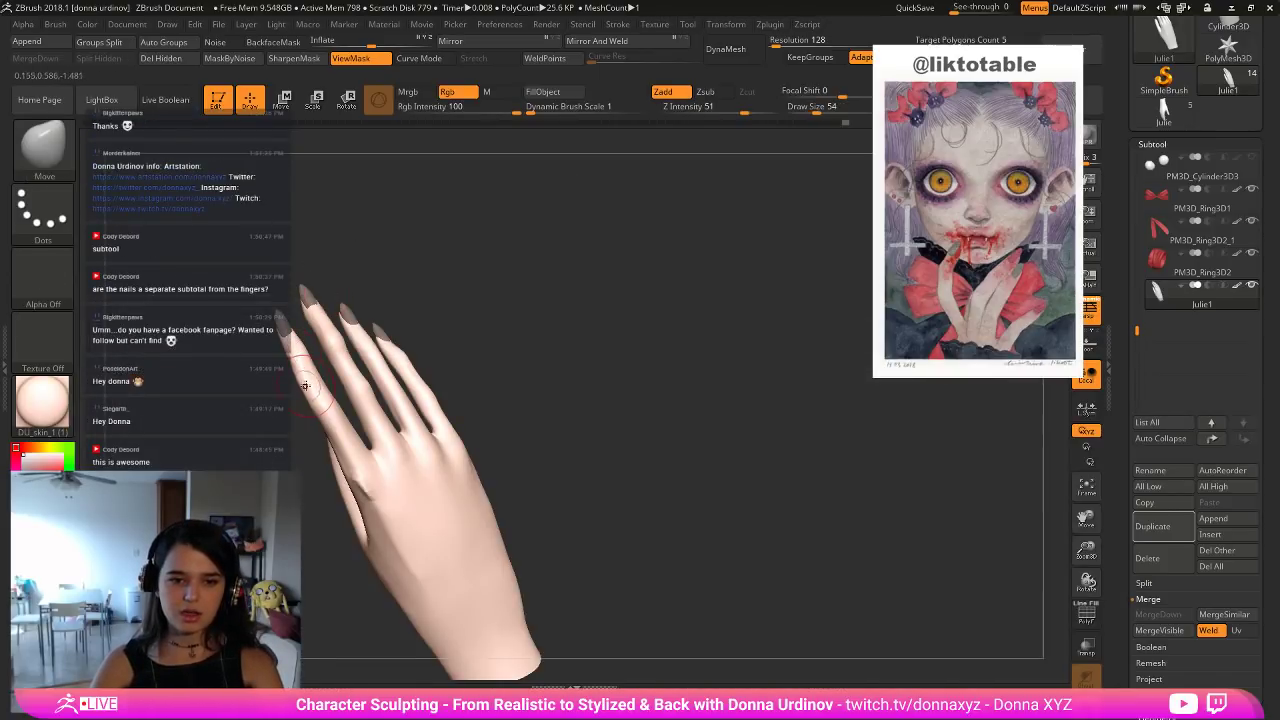
left_click_drag(307, 383, 313, 394)
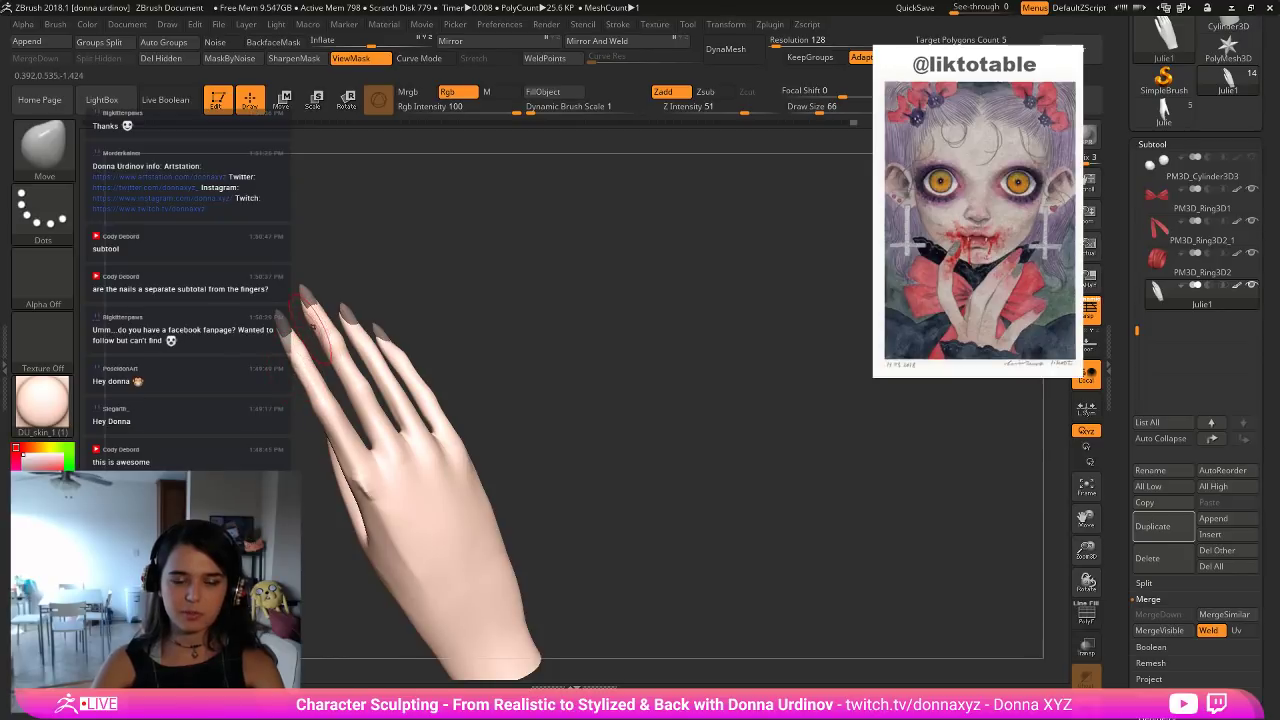
left_click_drag(331, 251, 371, 297)
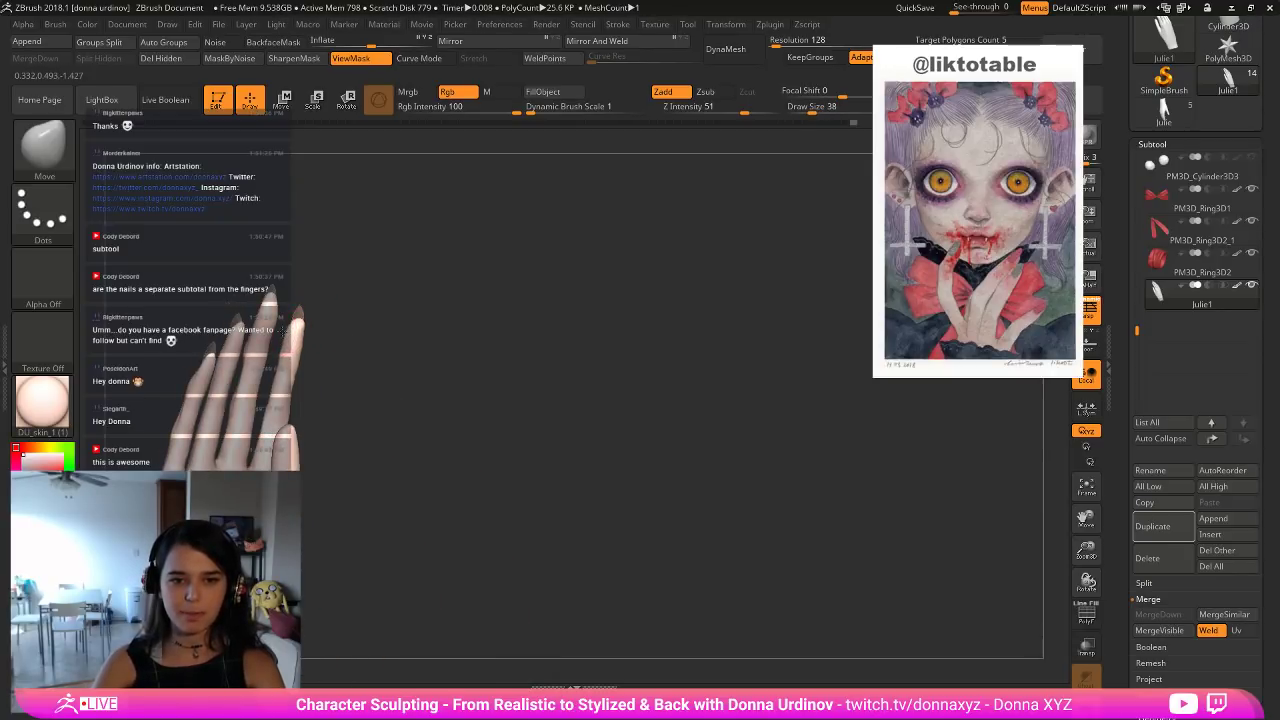
left_click_drag(282, 330, 352, 320)
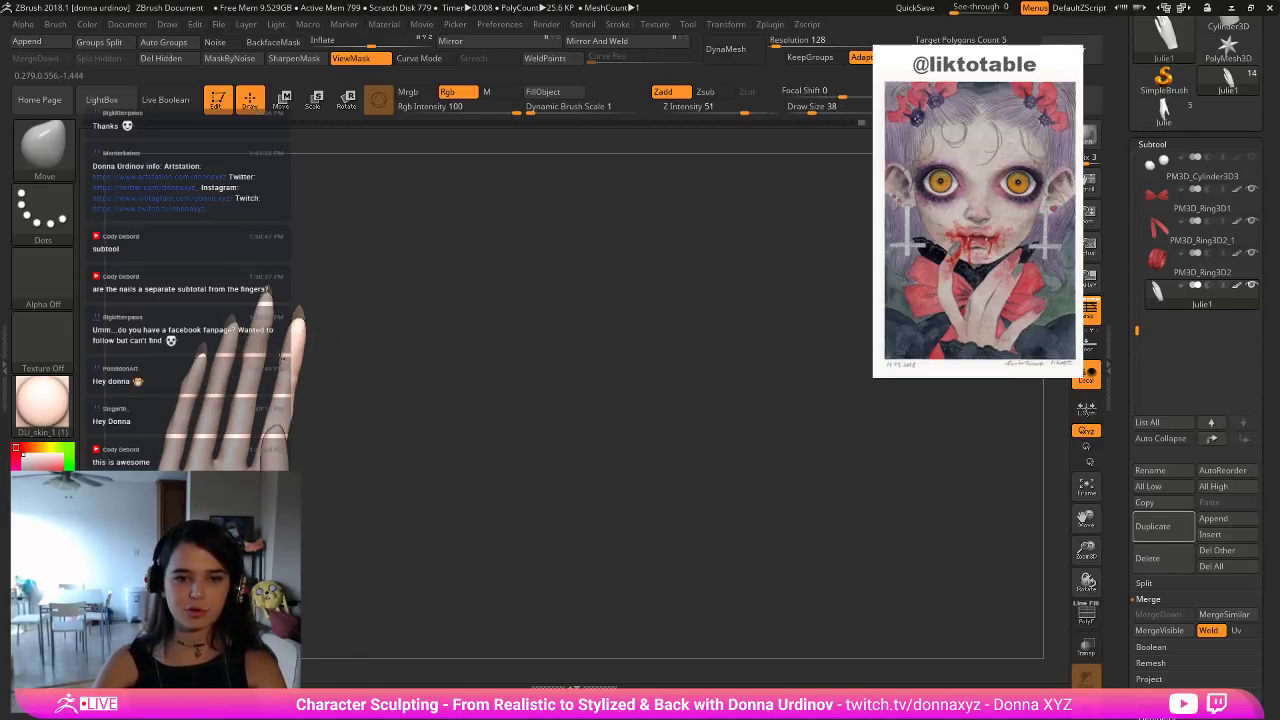
mouse_move(316, 362)
left_mouse_down()
mouse_move(285, 370)
mouse_move(319, 380)
left_mouse_up()
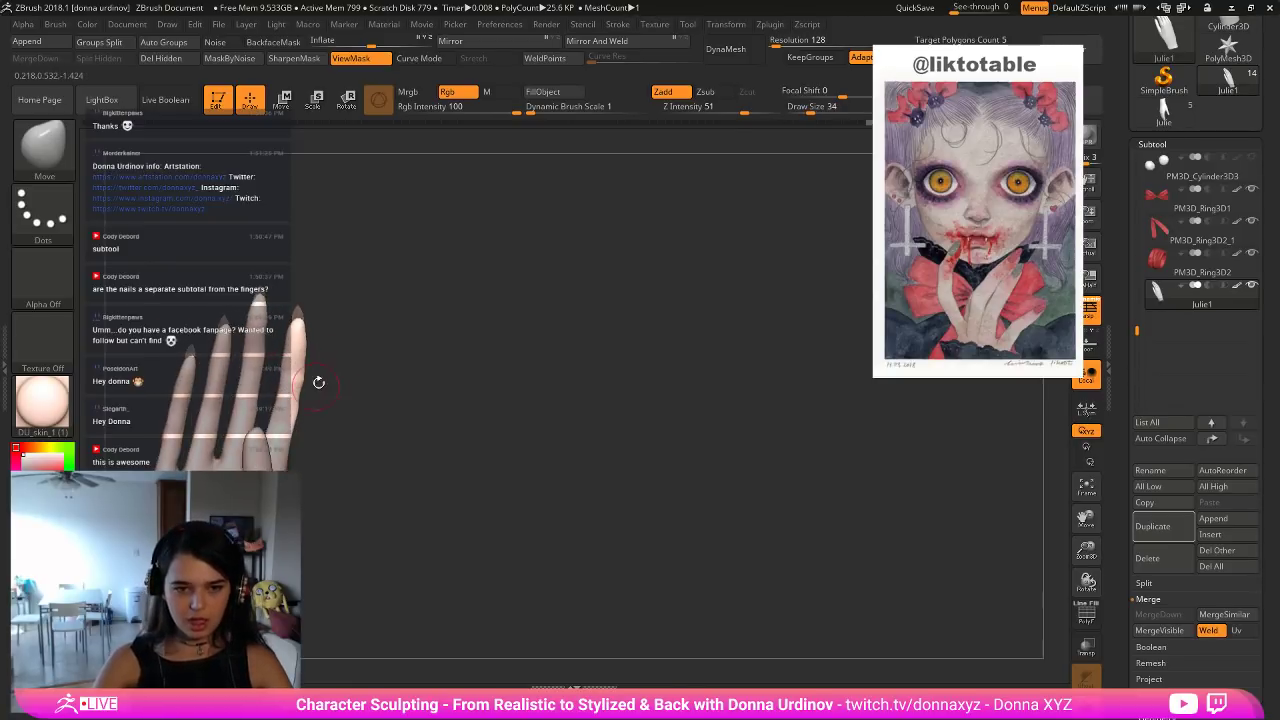
key("shift")
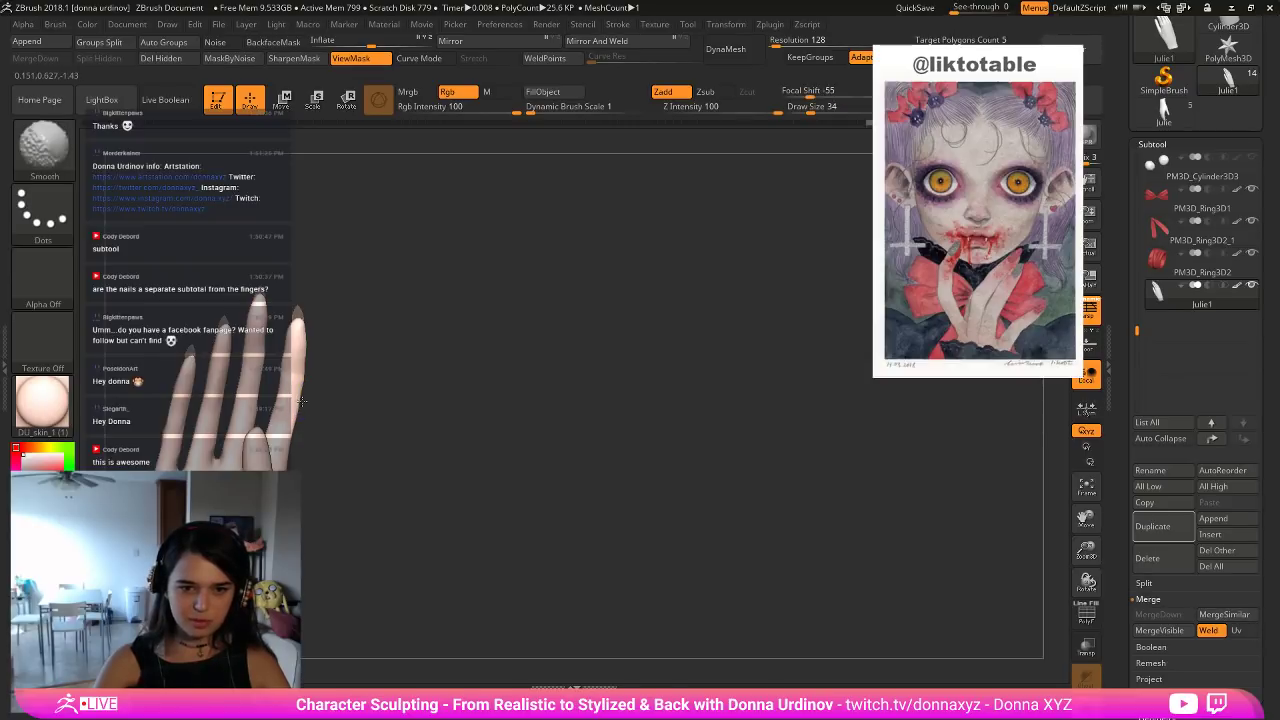
mouse_move(340, 369)
left_mouse_down()
mouse_move(326, 386)
mouse_move(289, 373)
mouse_move(378, 343)
mouse_move(336, 540)
mouse_move(325, 509)
left_mouse_up()
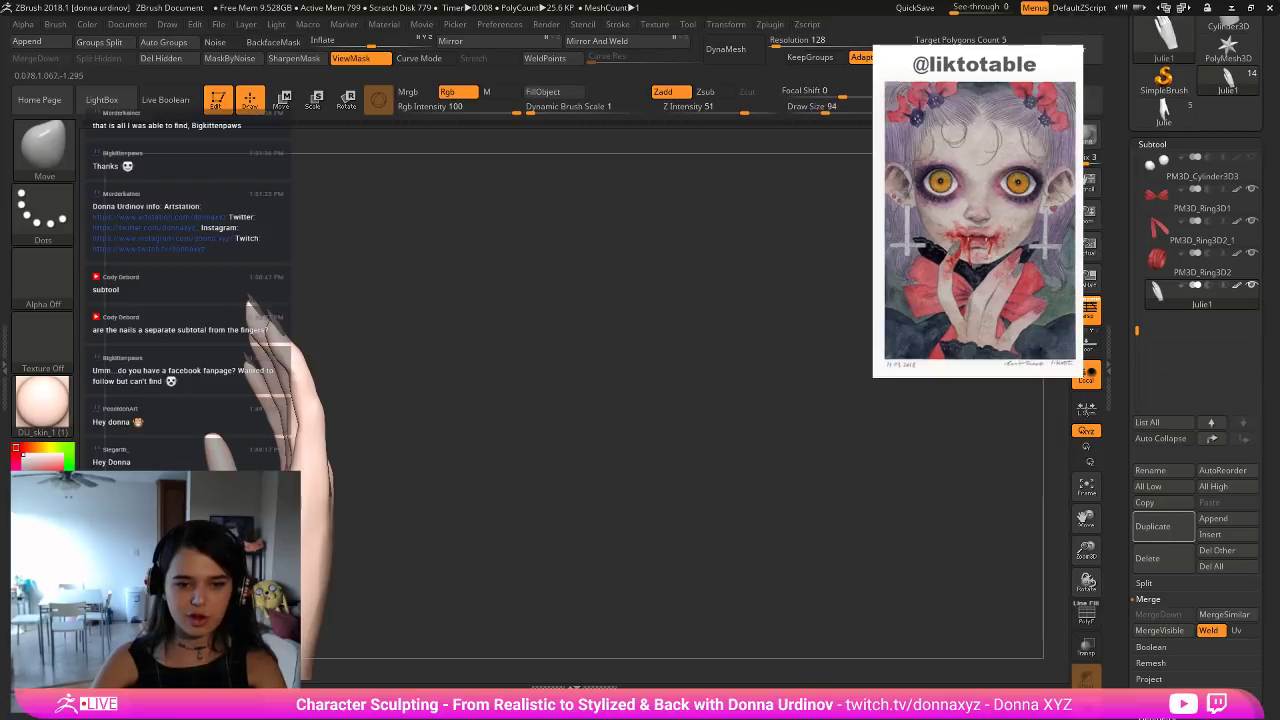
Reshape the thumb's tip and side contour with the Move brush, varying the draw size between 26 and 66.
left_click_drag(454, 460, 457, 397)
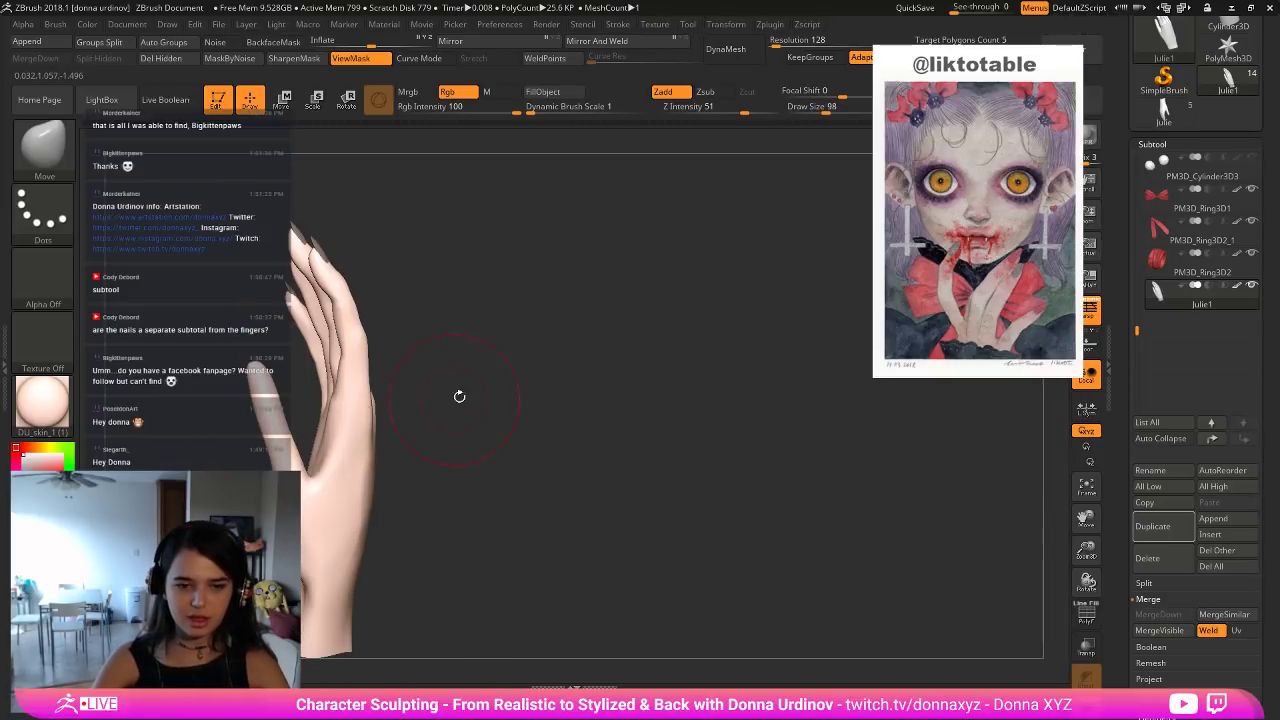
key("[")
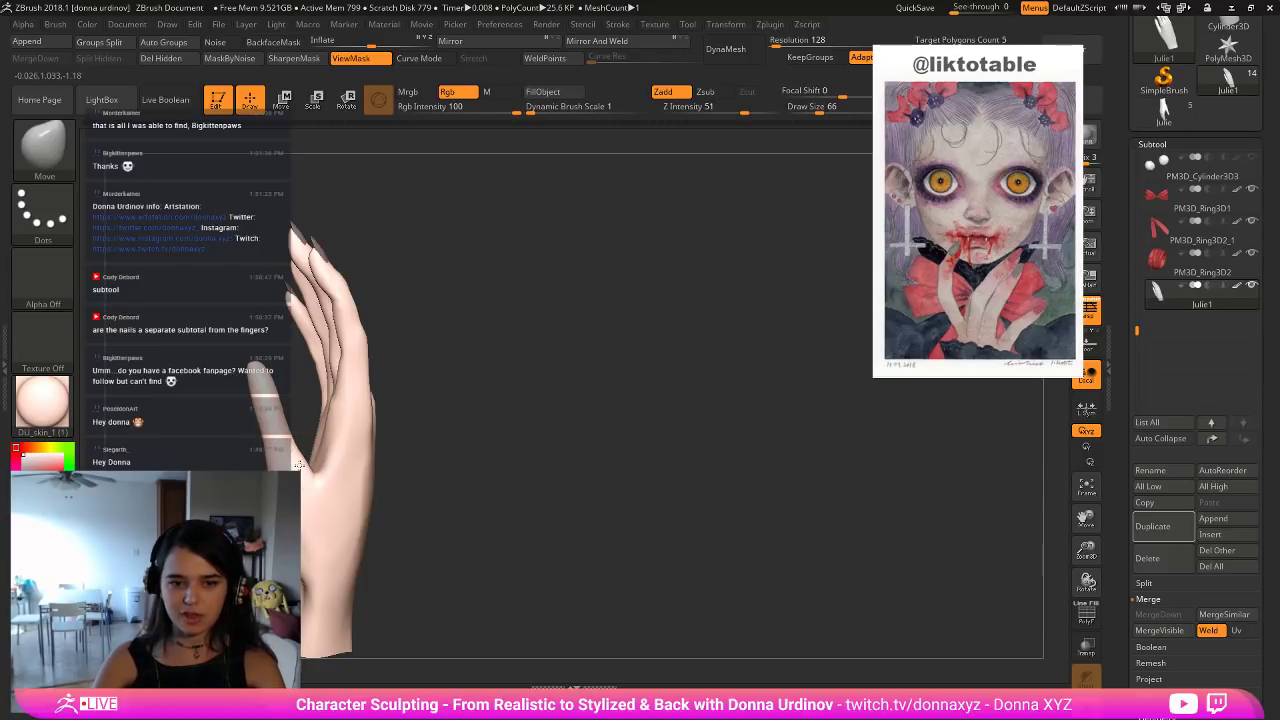
left_click_drag(200, 362, 242, 368)
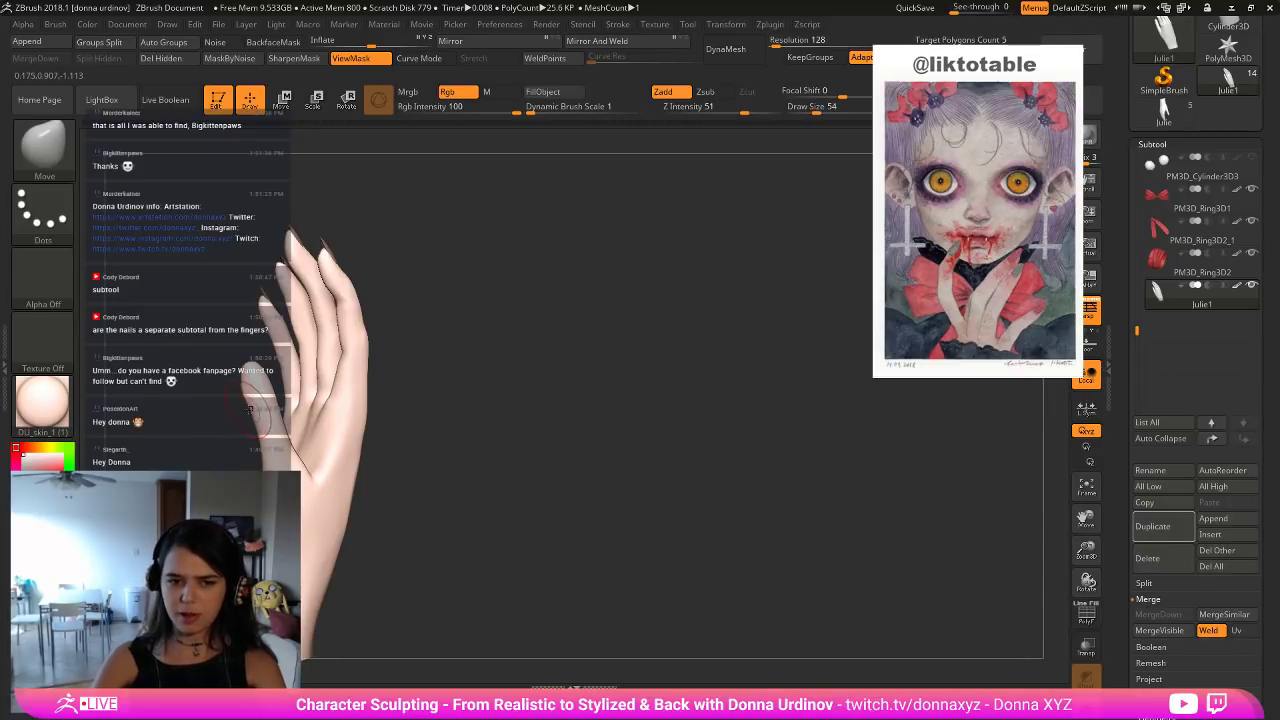
key("bracketleft")
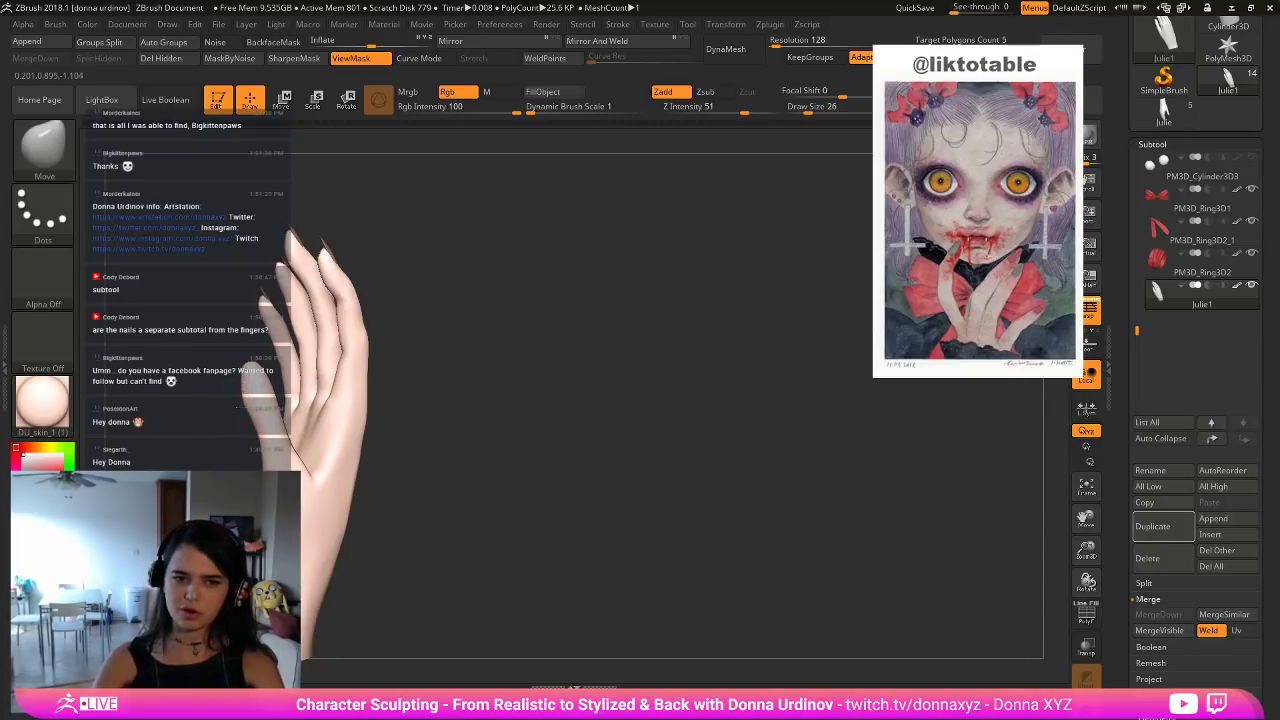
left_click_drag(234, 419, 258, 397)
key("bracketright")
key("bracketright")
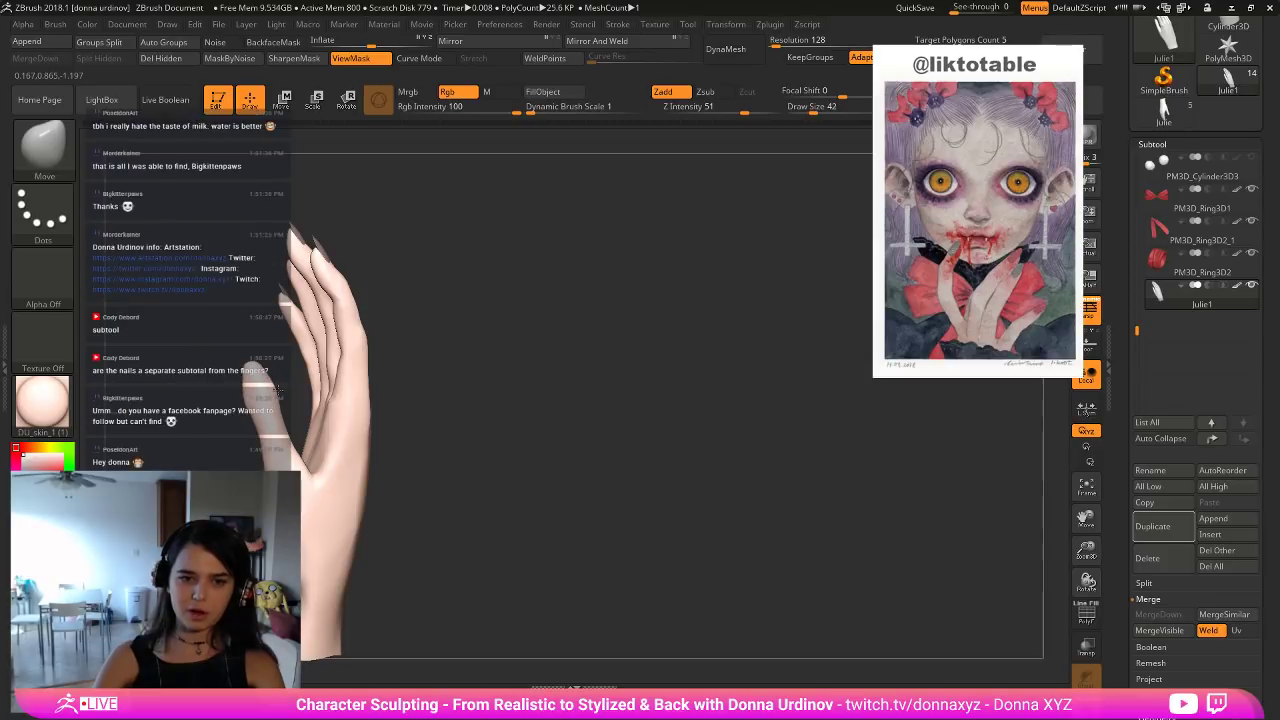
left_click_drag(204, 435, 282, 402)
key("bracketright")
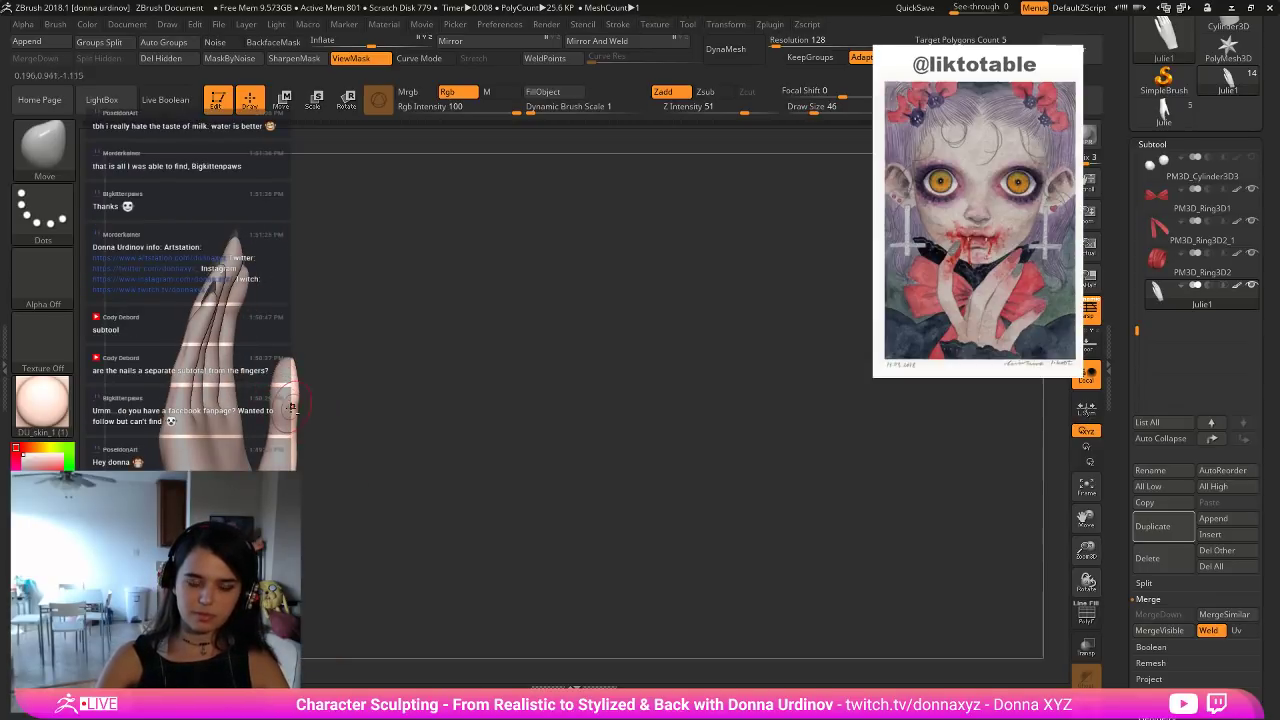
Refine the thumb's inner contour and base with the Move brush at draw sizes 46 and 78.
left_click_drag(343, 404, 283, 399)
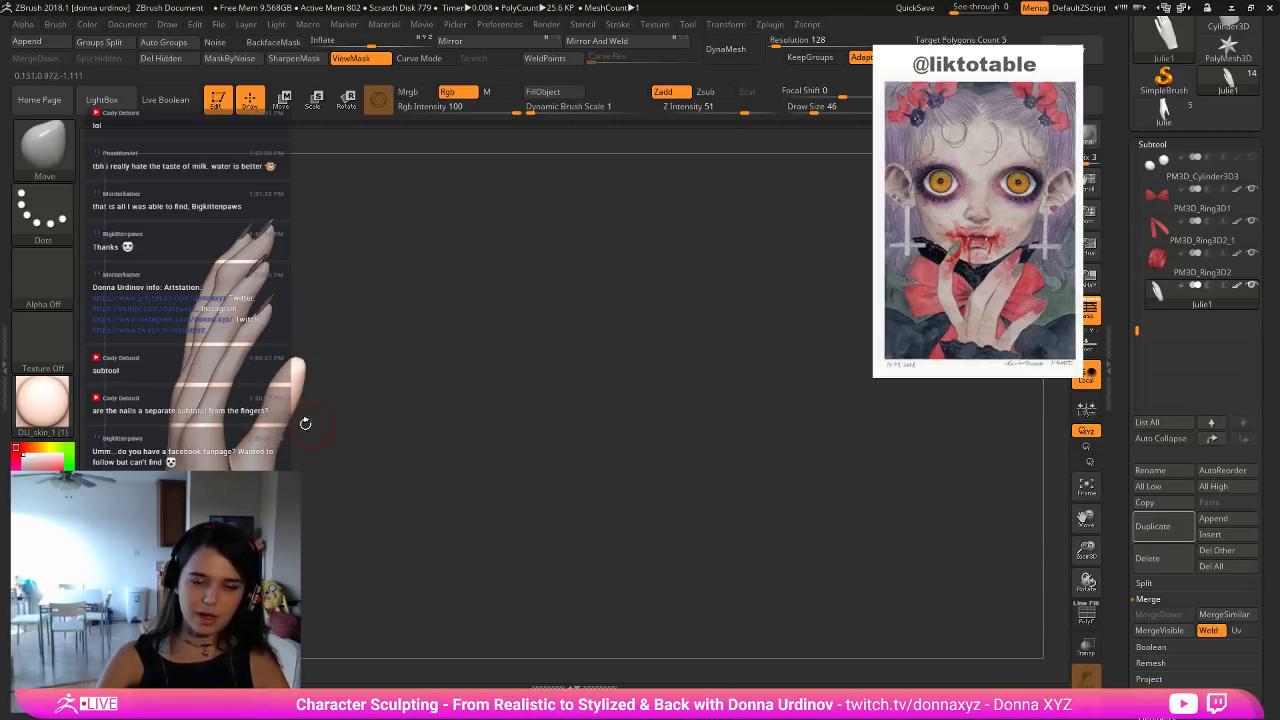
left_click_drag(305, 424, 400, 428)
left_click_drag(260, 467, 300, 463)
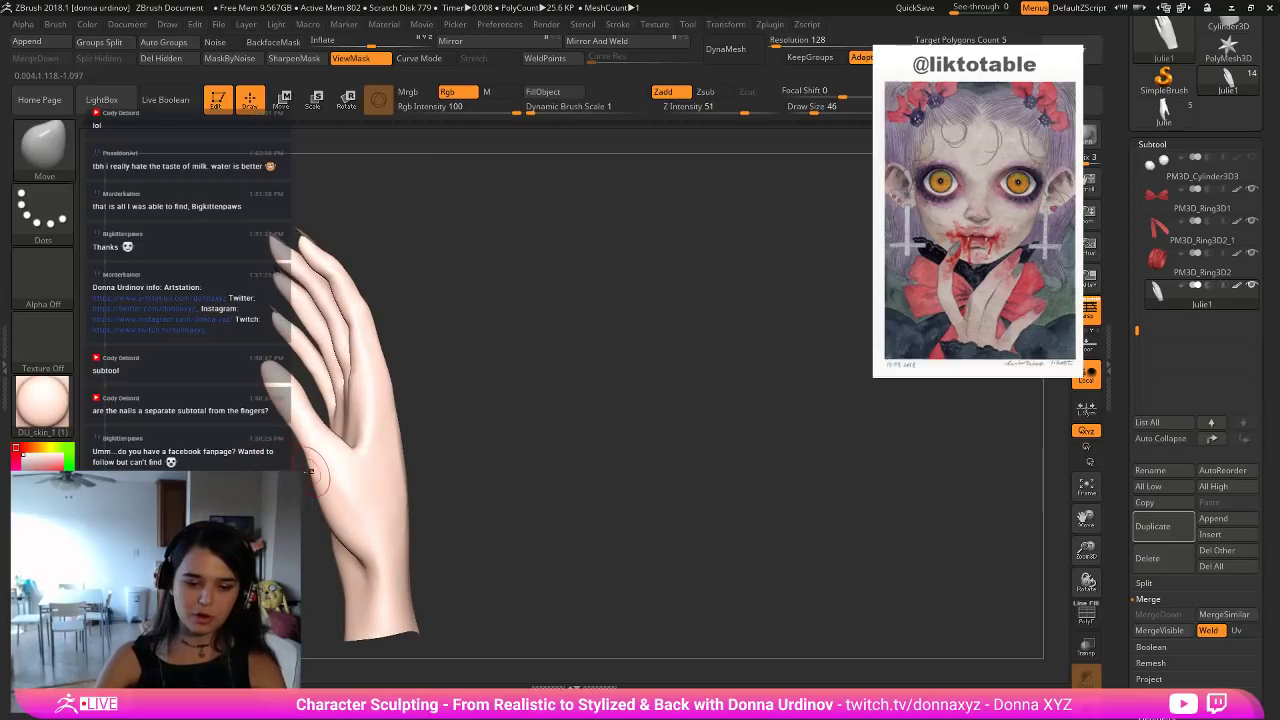
key("]")
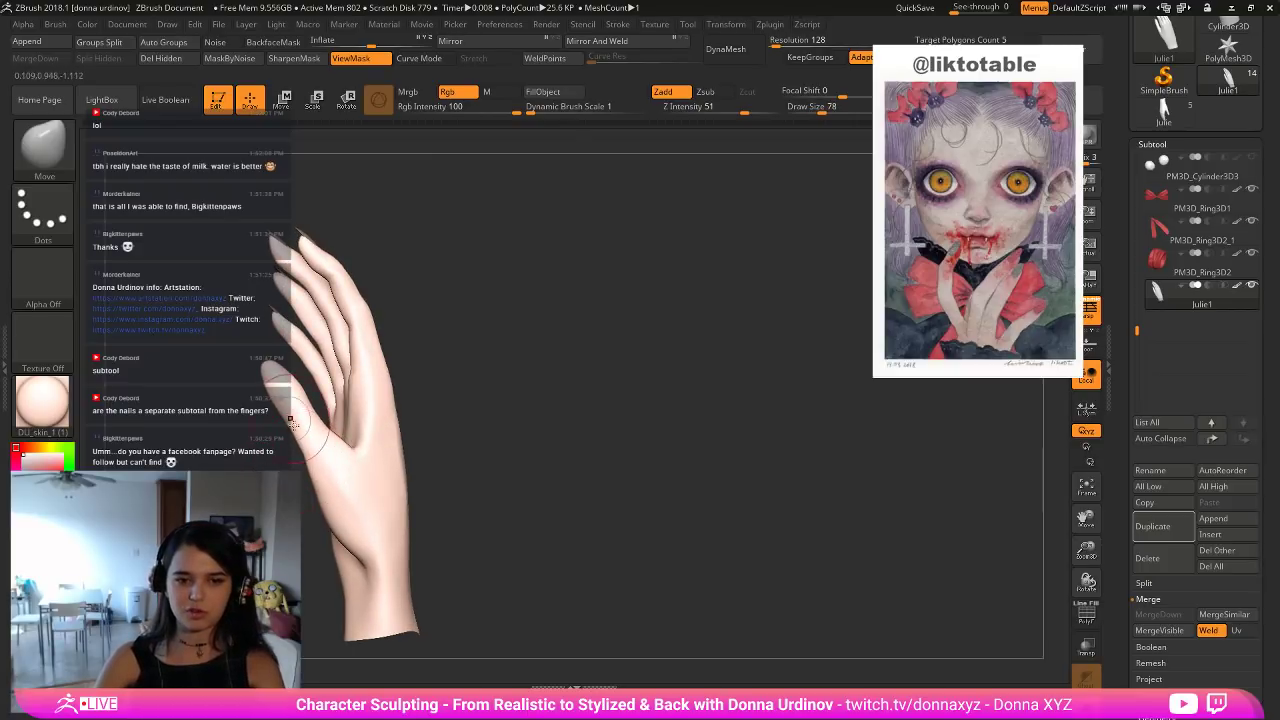
mouse_move(296, 440)
left_mouse_down()
mouse_move(245, 445)
mouse_move(234, 465)
left_mouse_up()
Choose the hPolish brush and flatten the thumb tip at draw size 22, smoothing it at draw size 18.
key("b")
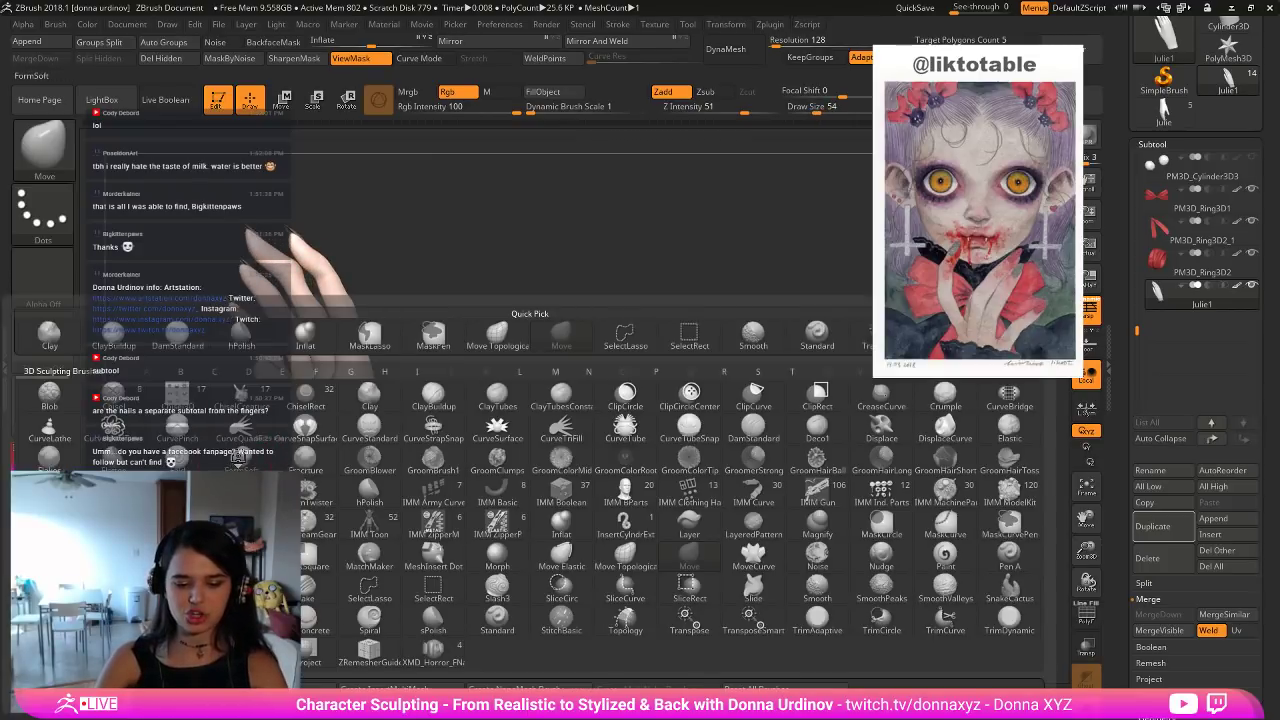
key("h")
key("p")
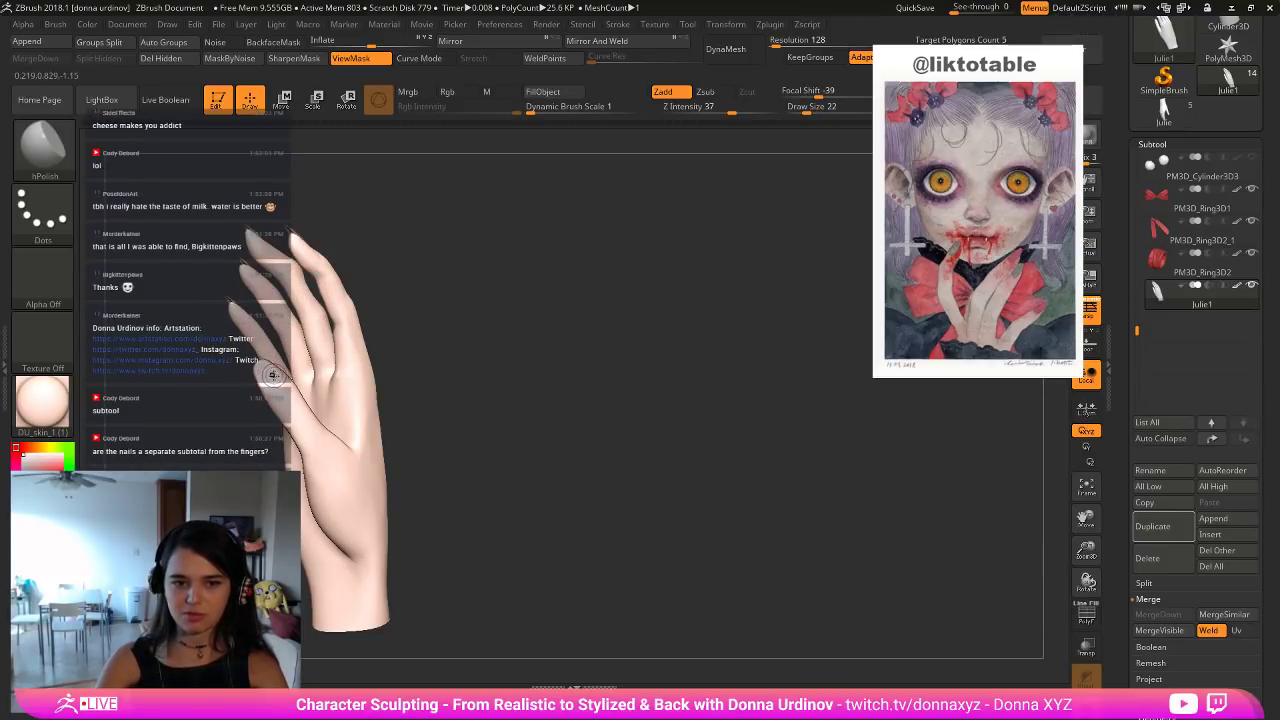
left_click_drag(442, 318, 385, 324)
key("shift")
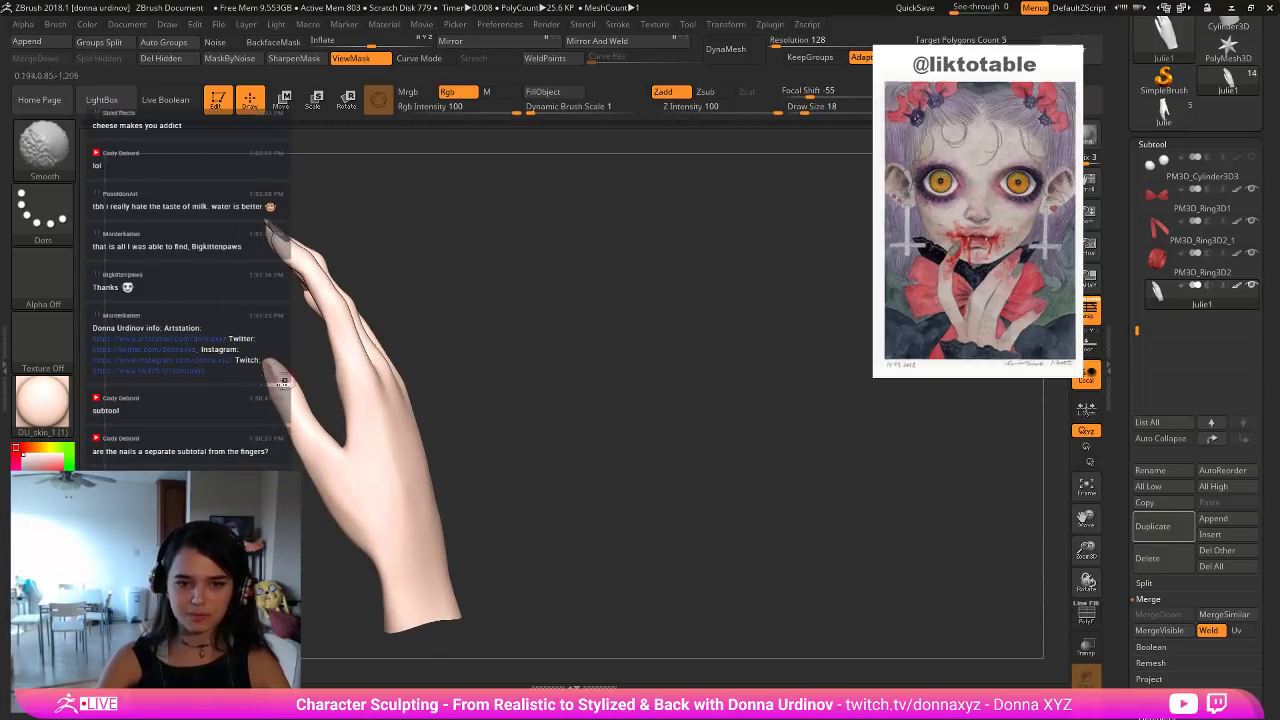
mouse_move(537, 331)
left_mouse_down()
mouse_move(511, 346)
mouse_move(534, 342)
mouse_move(611, 397)
mouse_move(598, 315)
left_mouse_up()
Return to the Move brush and inspect the fingers and nails from the back of the hand, briefly showing the polygroup wireframe.
key("b")
key("m")
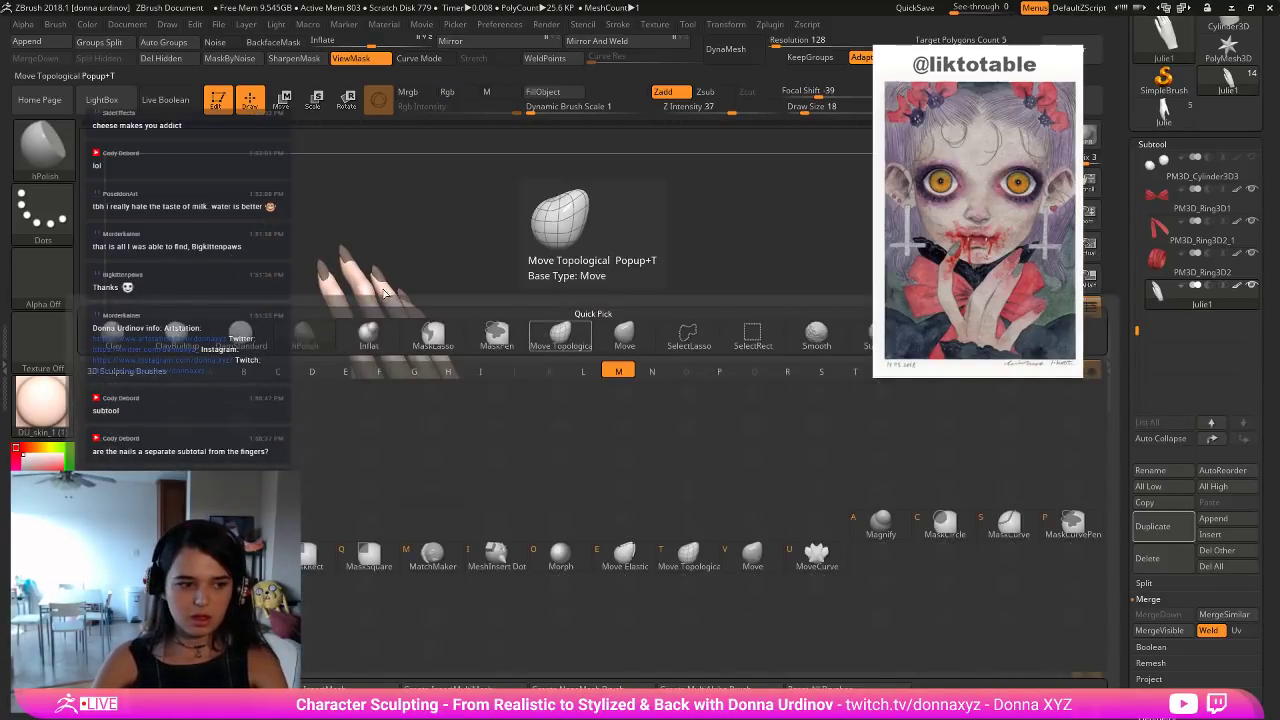
key("v")
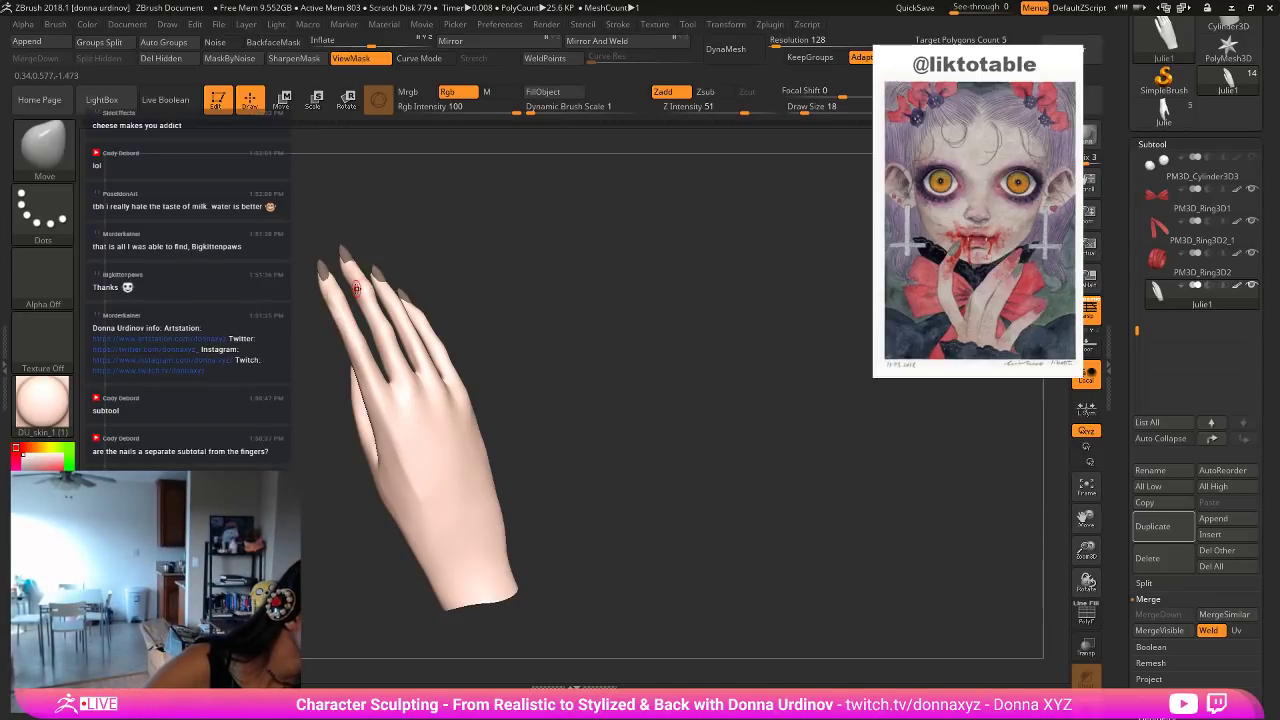
left_click_drag(568, 223, 686, 367)
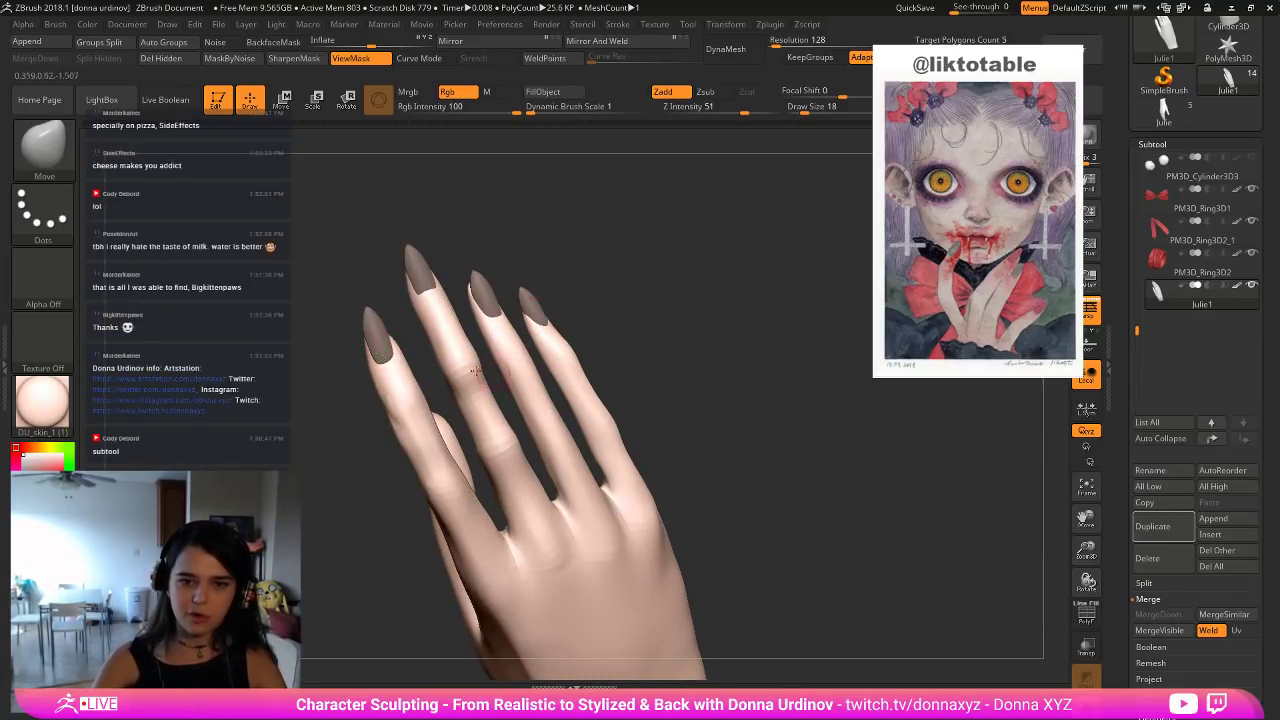
left_click(1086, 612)
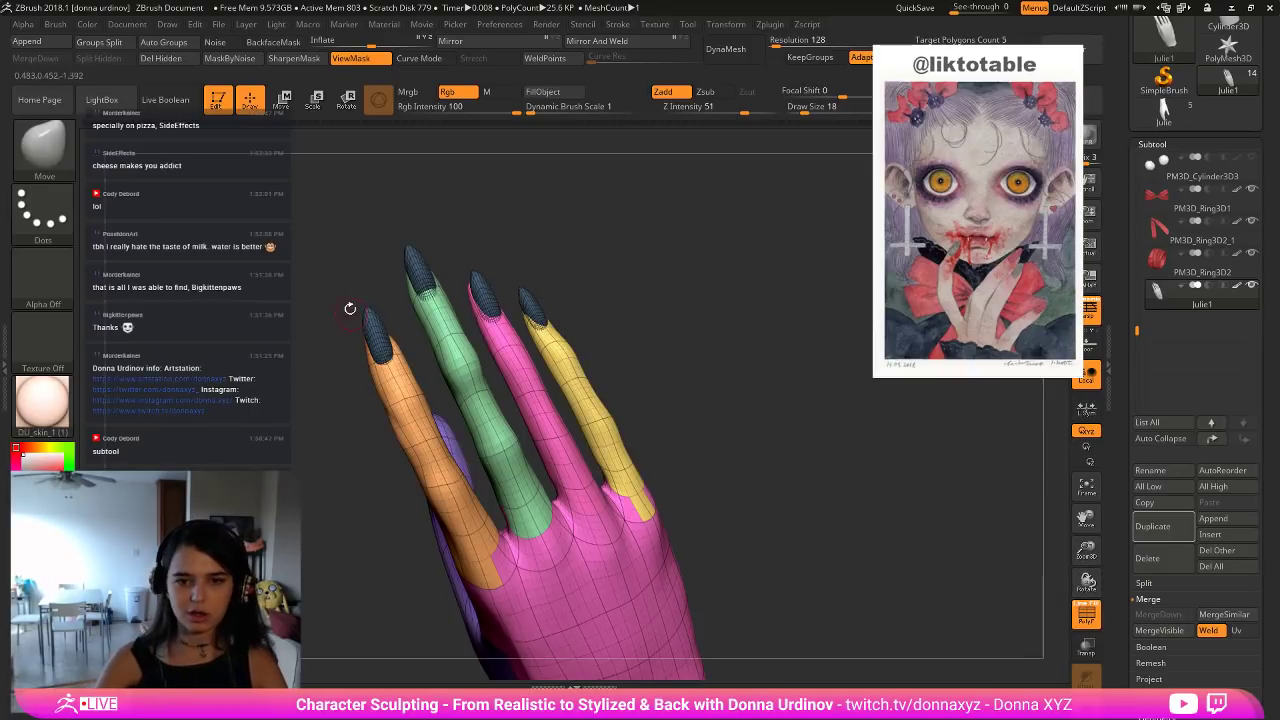
key("shift+f")
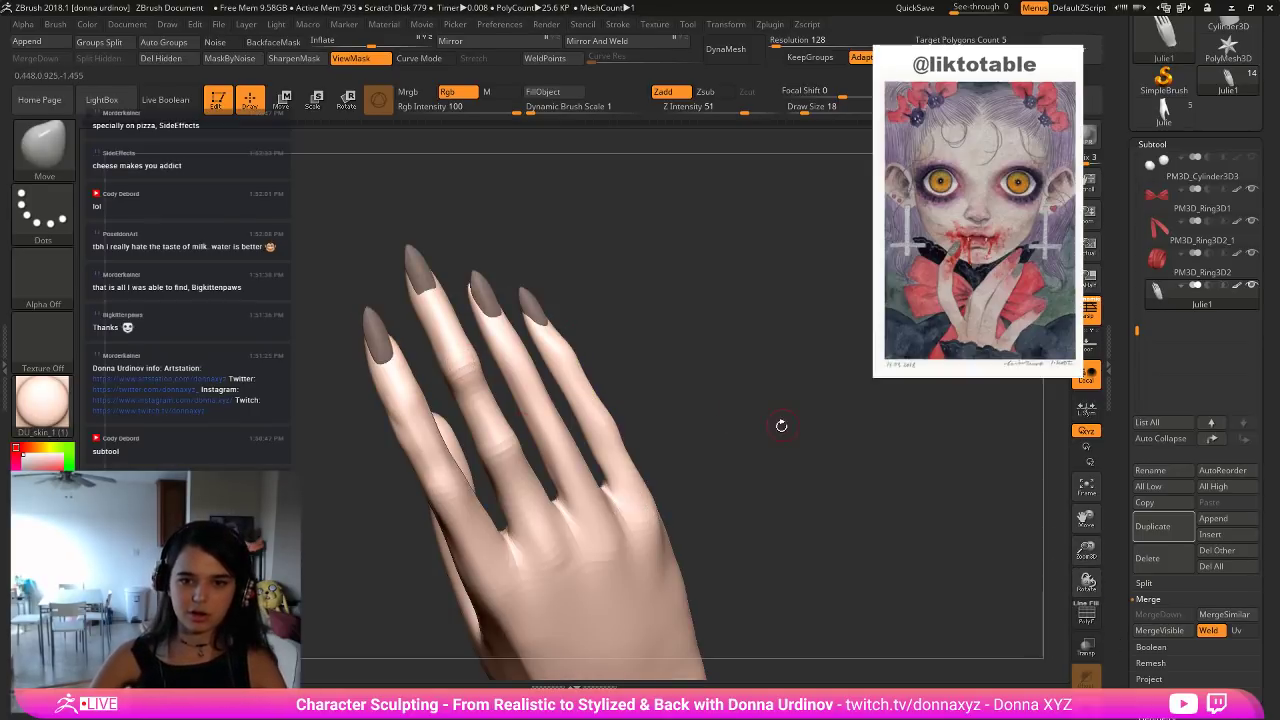
left_click_drag(781, 426, 625, 350, "alt")
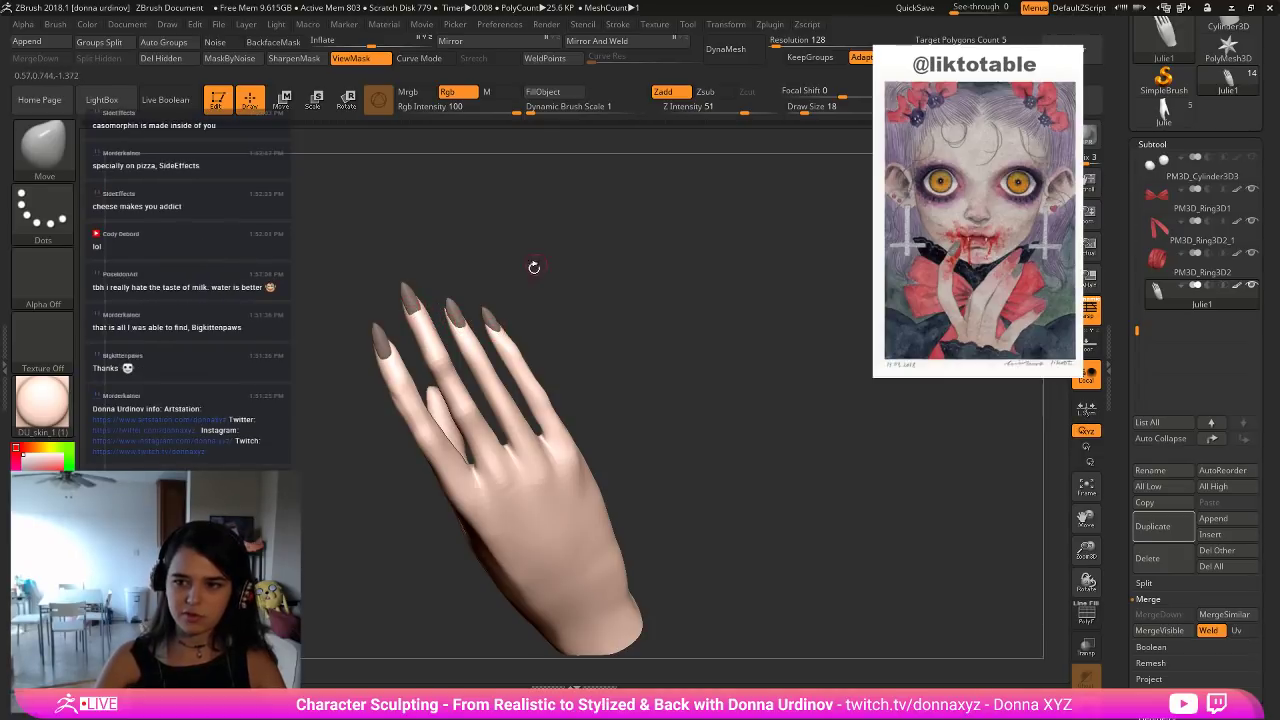
left_click_drag(534, 262, 523, 260)
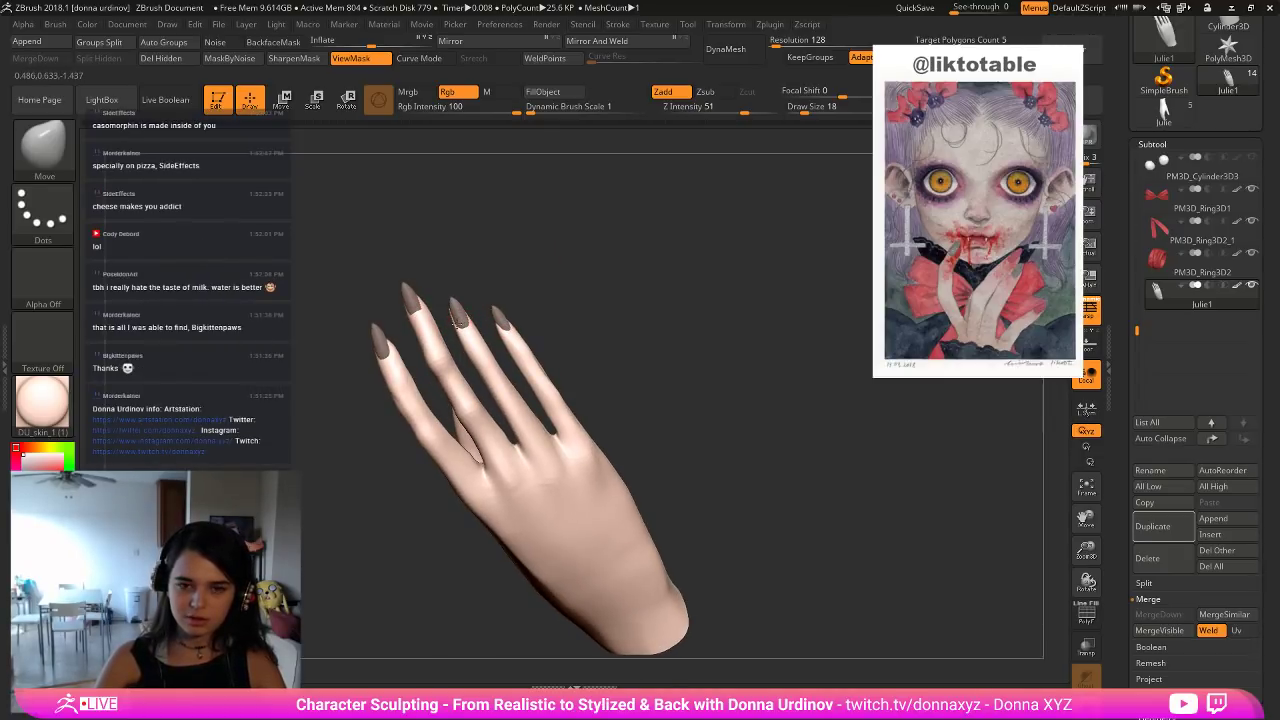
left_click_drag(500, 277, 509, 271)
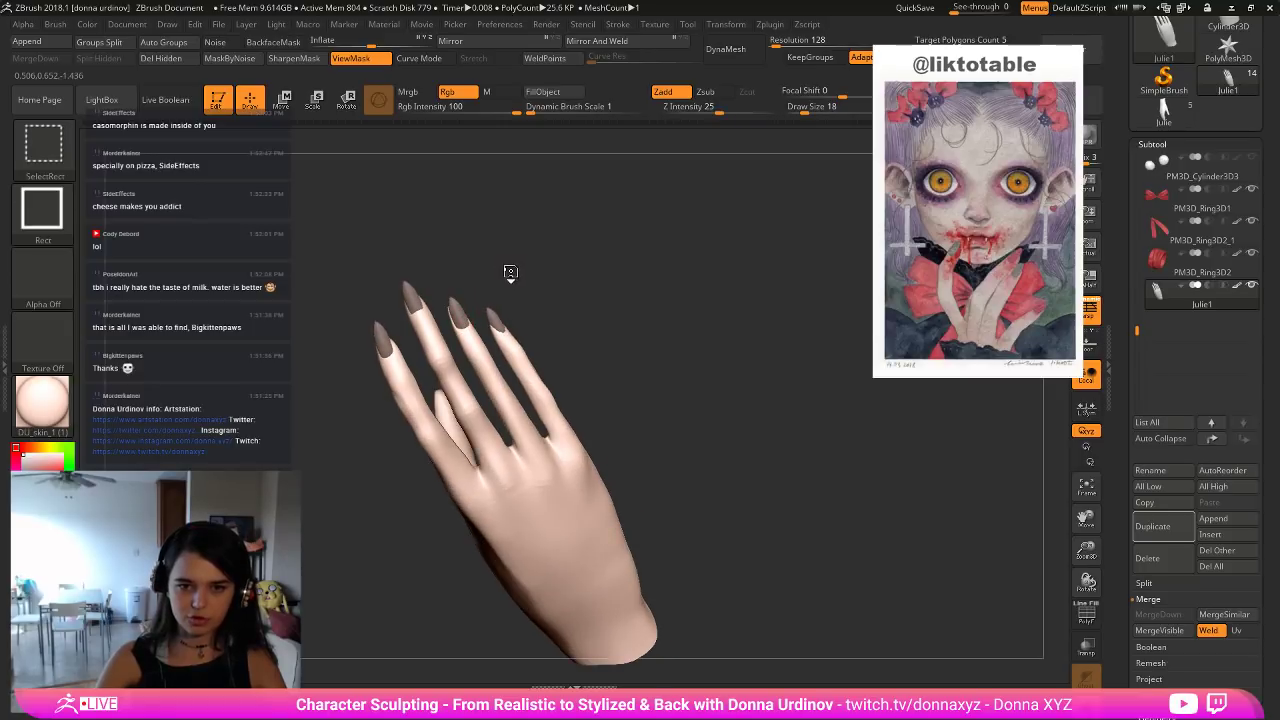
Turn off the mask display and isolate the fingernails by hiding the rest of the hand.
key("ctrl+shift")
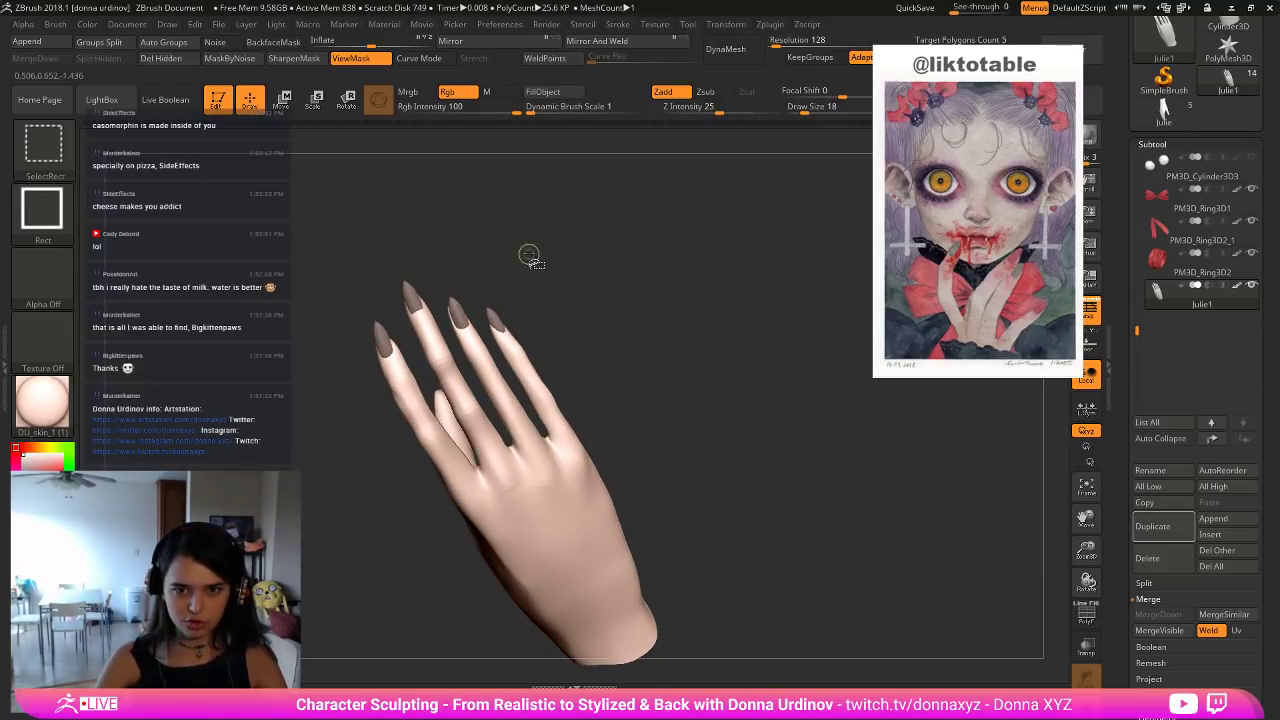
key("ctrl+h")
left_click(482, 362, "ctrl+shift")
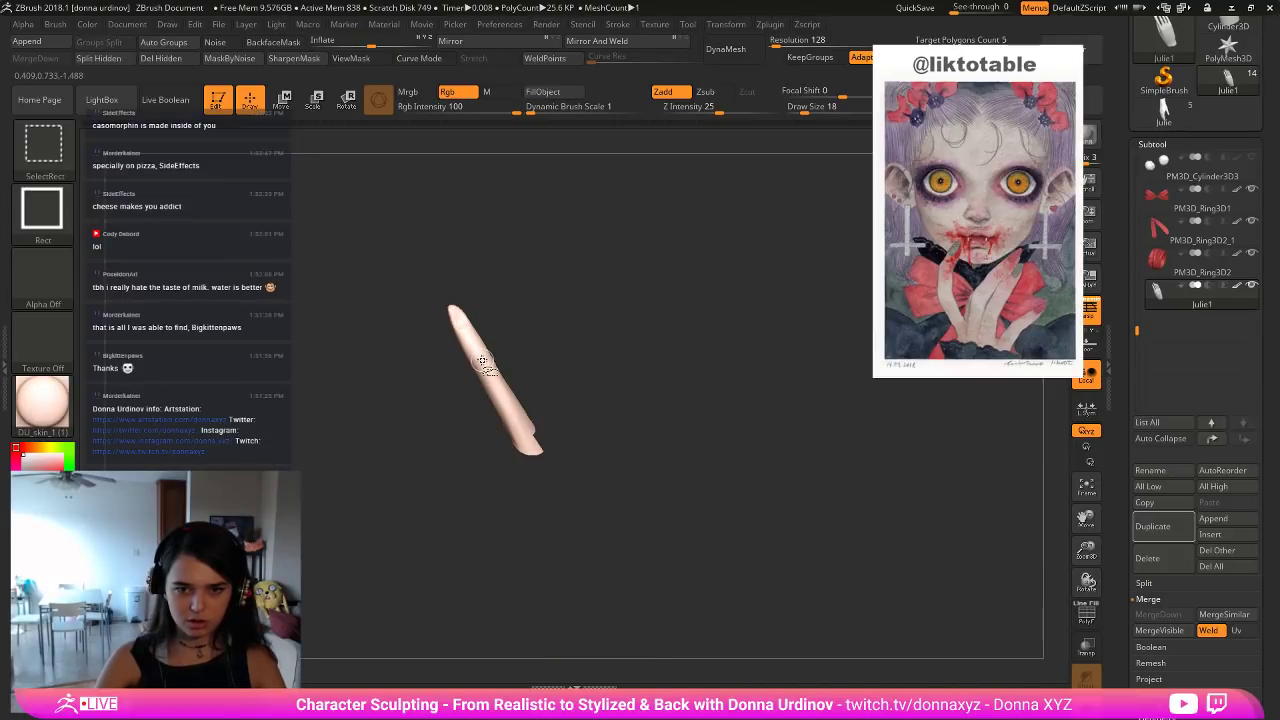
left_click(482, 362, "ctrl+shift")
left_click(482, 362, "ctrl+shift")
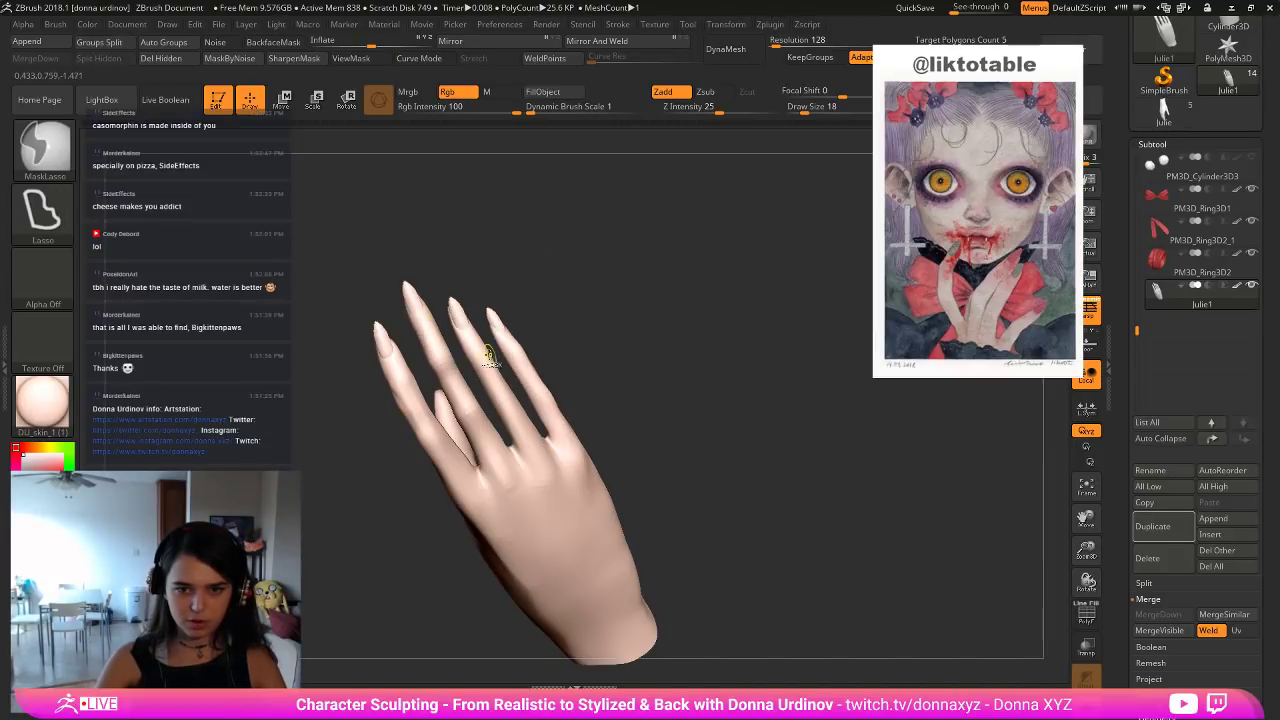
left_click(456, 312, "ctrl+shift")
Activate Rotate, mask every nail except the ring finger's and centre the transform gizmo on that unmasked nail.
key("r")
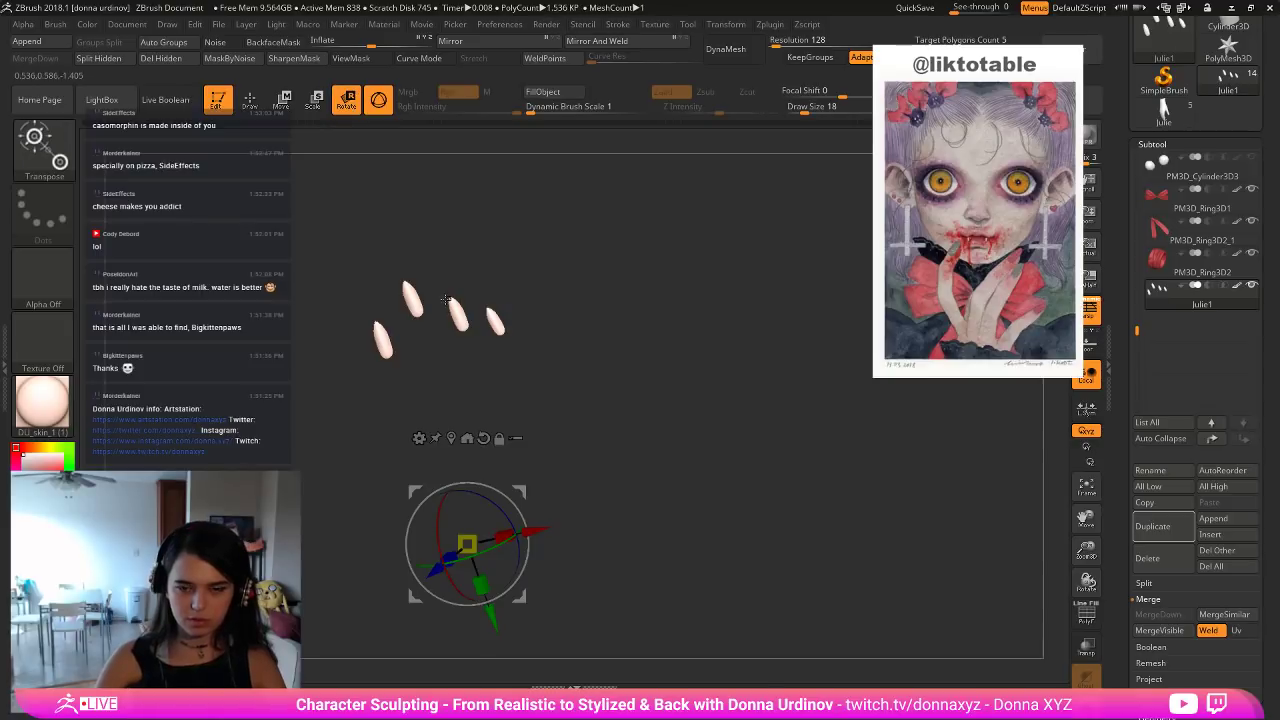
mouse_move(467, 279)
left_mouse_down("ctrl")
mouse_move(476, 286)
mouse_move(434, 293)
left_mouse_up("ctrl")
left_click(436, 318, "ctrl")
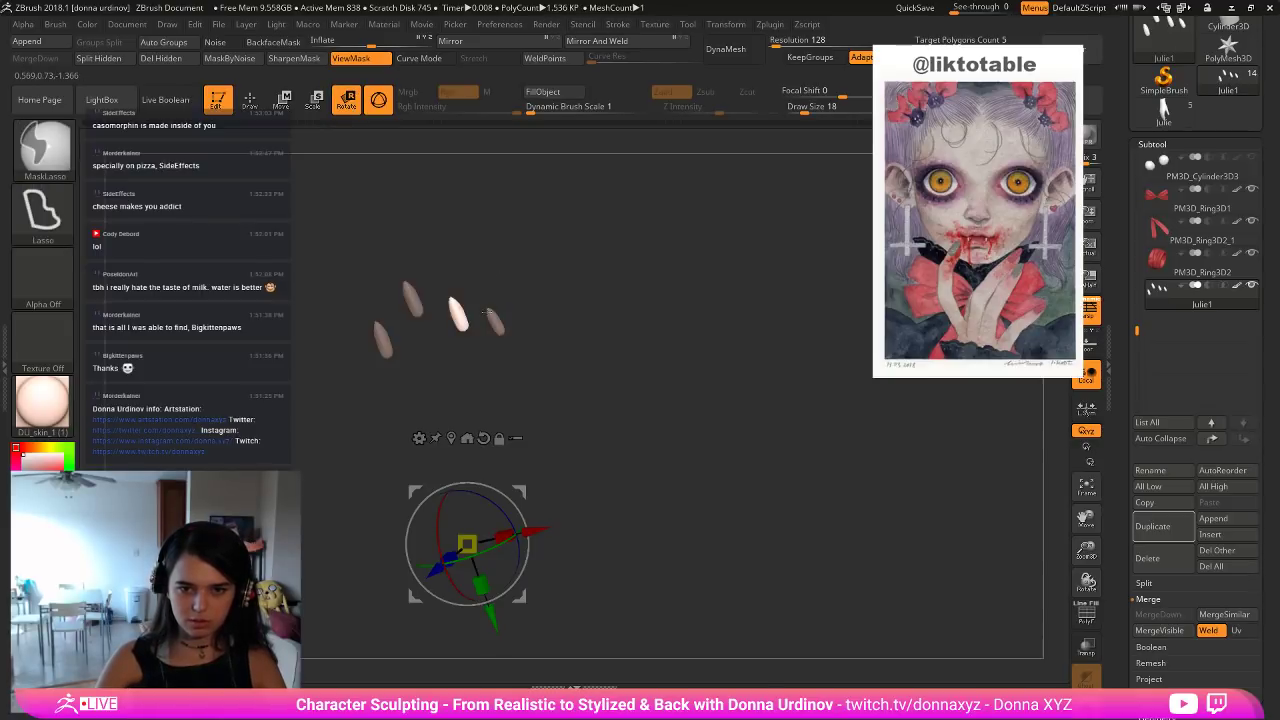
left_click(451, 438)
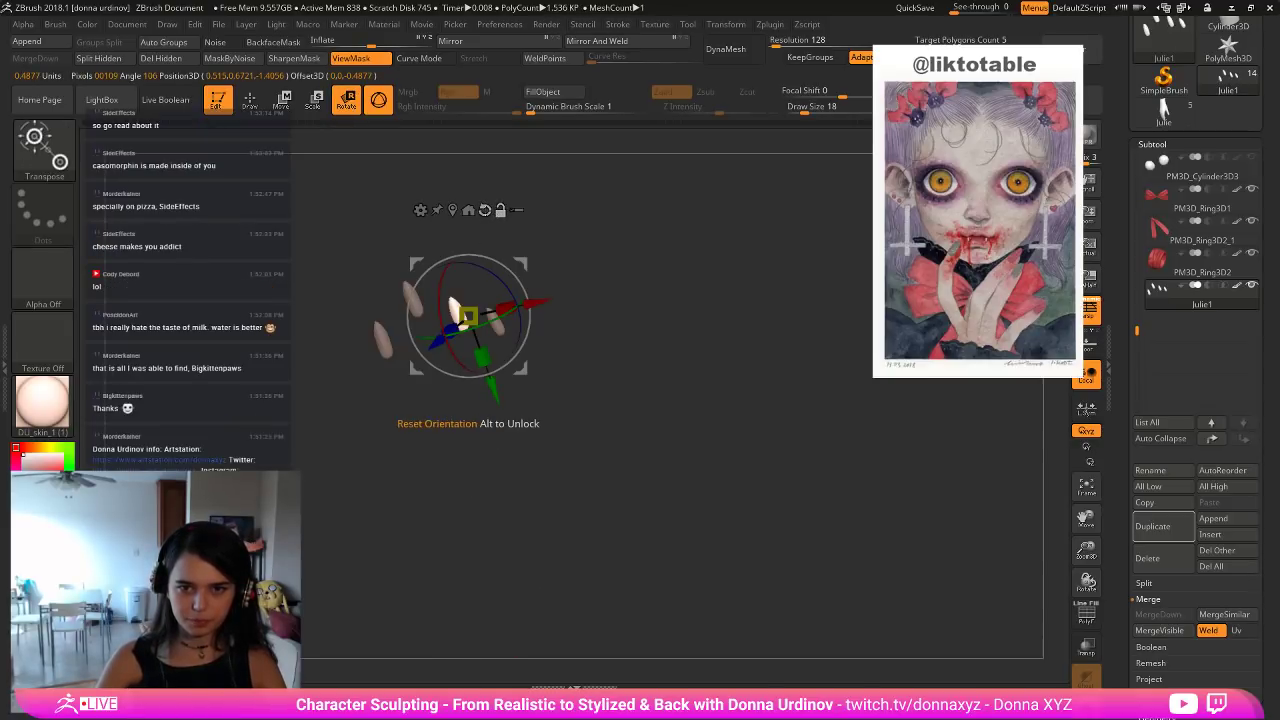
left_click(484, 209)
key("ctrl+z")
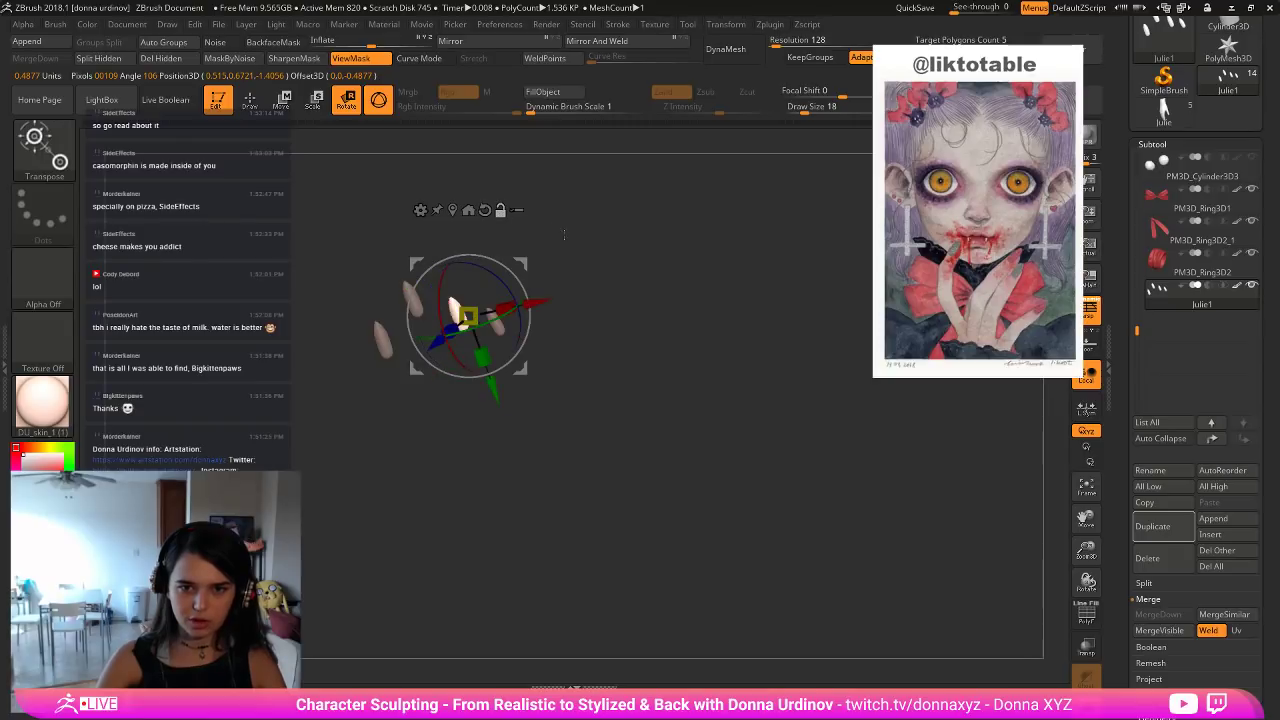
Reposition the transform gizmo on the ring finger's nail and align it to the nail's surface.
left_click_drag(564, 235, 564, 320, "alt")
left_click(428, 296, "alt")
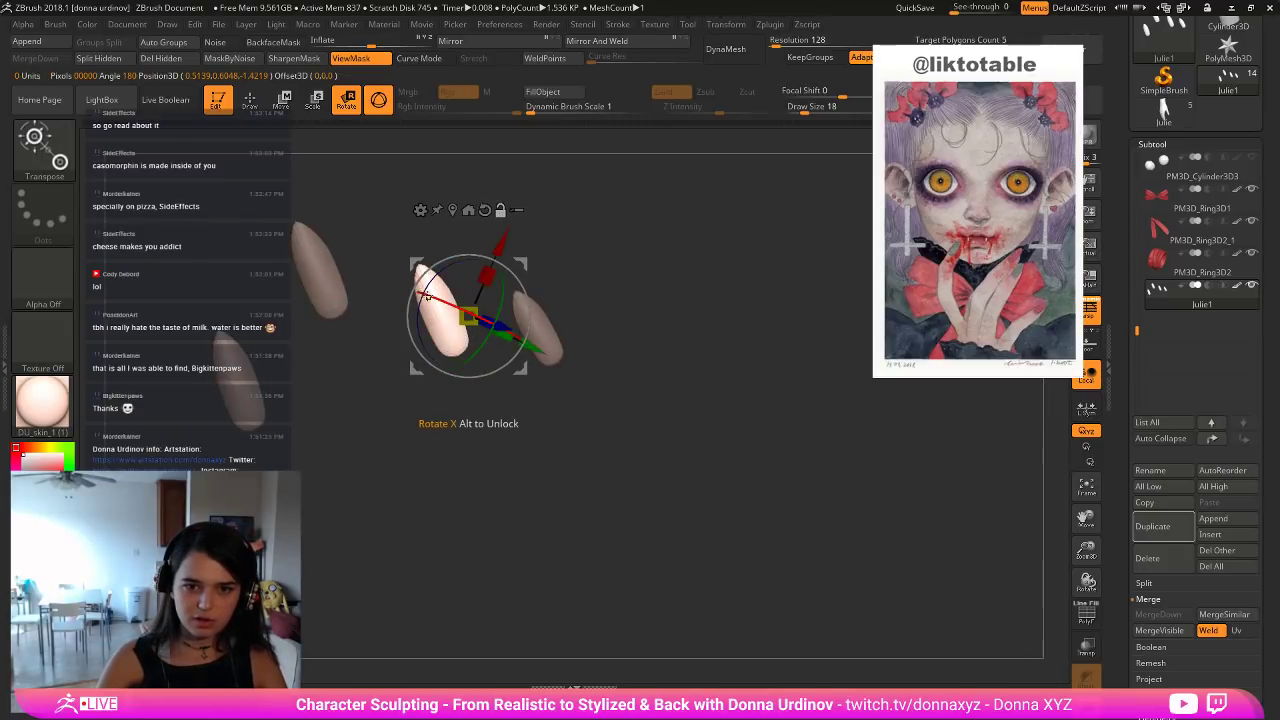
key("ctrl")
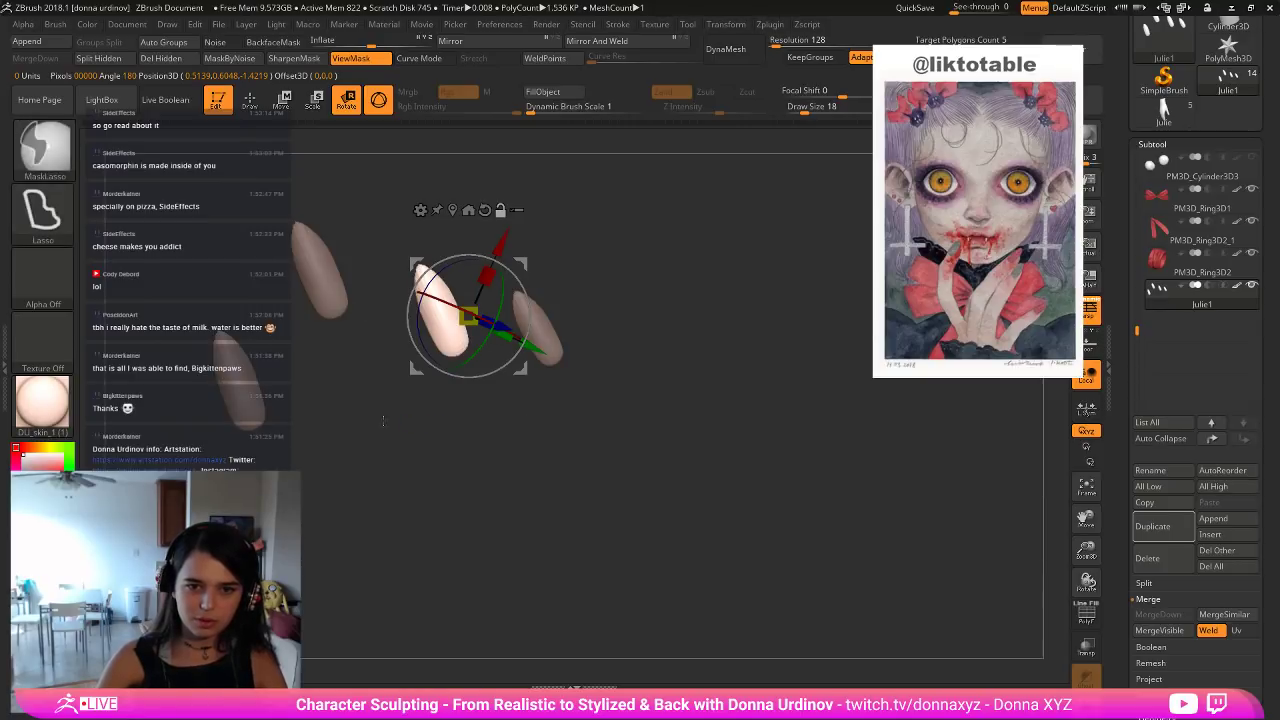
left_click(449, 344, "alt")
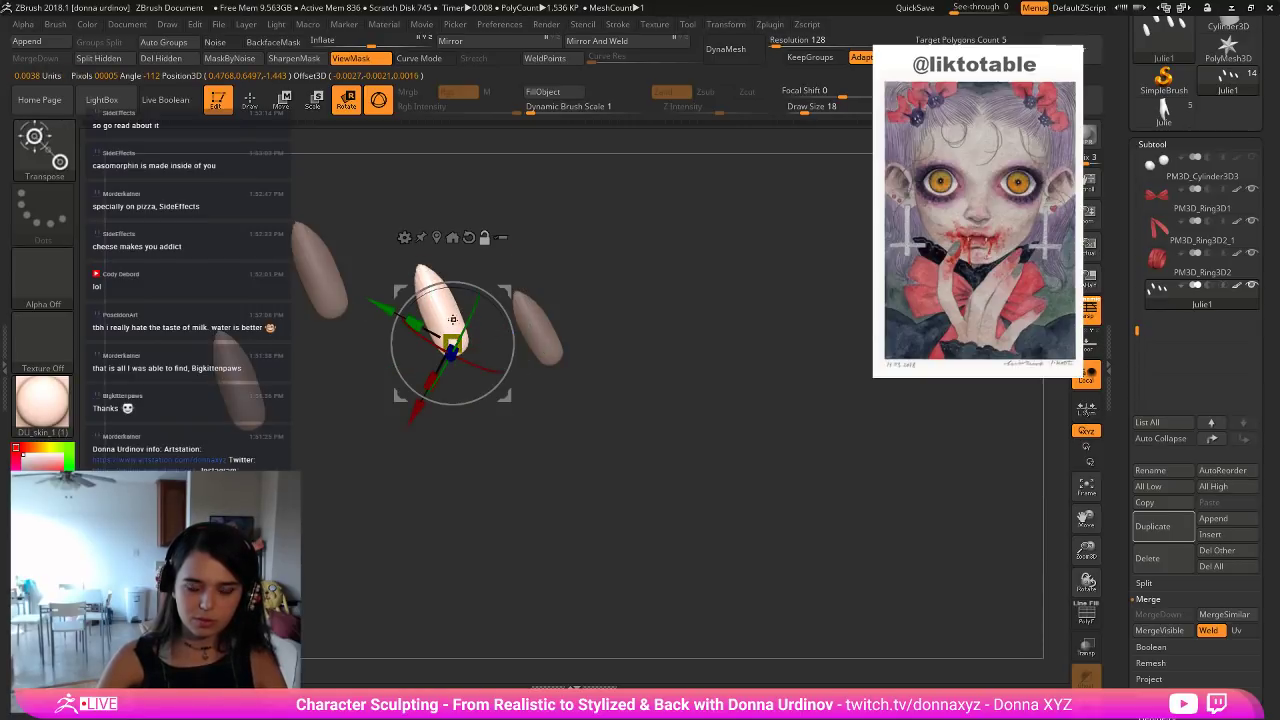
left_click(447, 306, "alt")
Rotate the ring finger's nail and display the hand again to fit the nail against the fingertip.
mouse_move(596, 260)
left_mouse_down()
mouse_move(614, 254)
mouse_move(658, 305)
mouse_move(553, 270)
mouse_move(588, 275)
left_mouse_up()
mouse_move(461, 246)
left_mouse_down()
mouse_move(499, 267)
mouse_move(496, 253)
mouse_move(508, 287)
mouse_move(463, 269)
left_mouse_up()
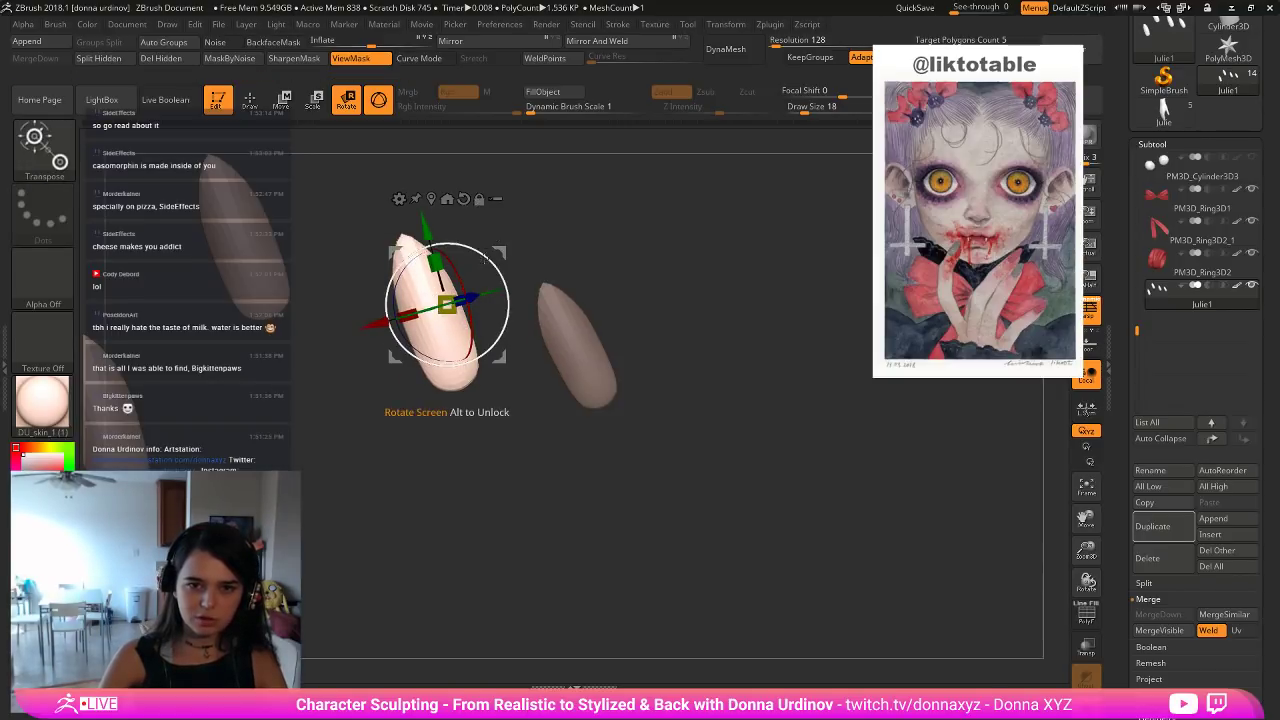
key("ctrl+shift")
key("ctrl+shift+s")
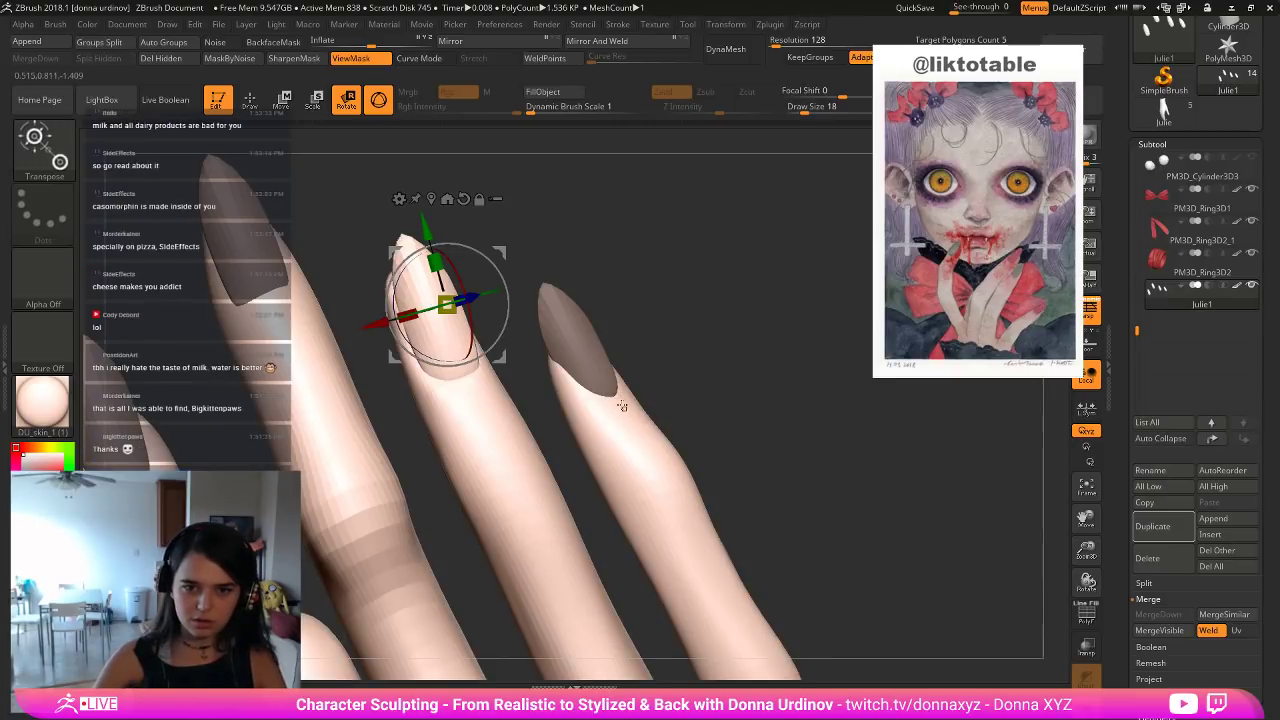
key("ctrl+shift+s")
left_click_drag(485, 365, 492, 273)
left_click_drag(470, 334, 459, 337)
left_click_drag(563, 263, 574, 338)
Isolate the nails, rotate the ring finger's unmasked nail about 5 degrees and display the whole hand again.
left_click(668, 294, "ctrl+shift")
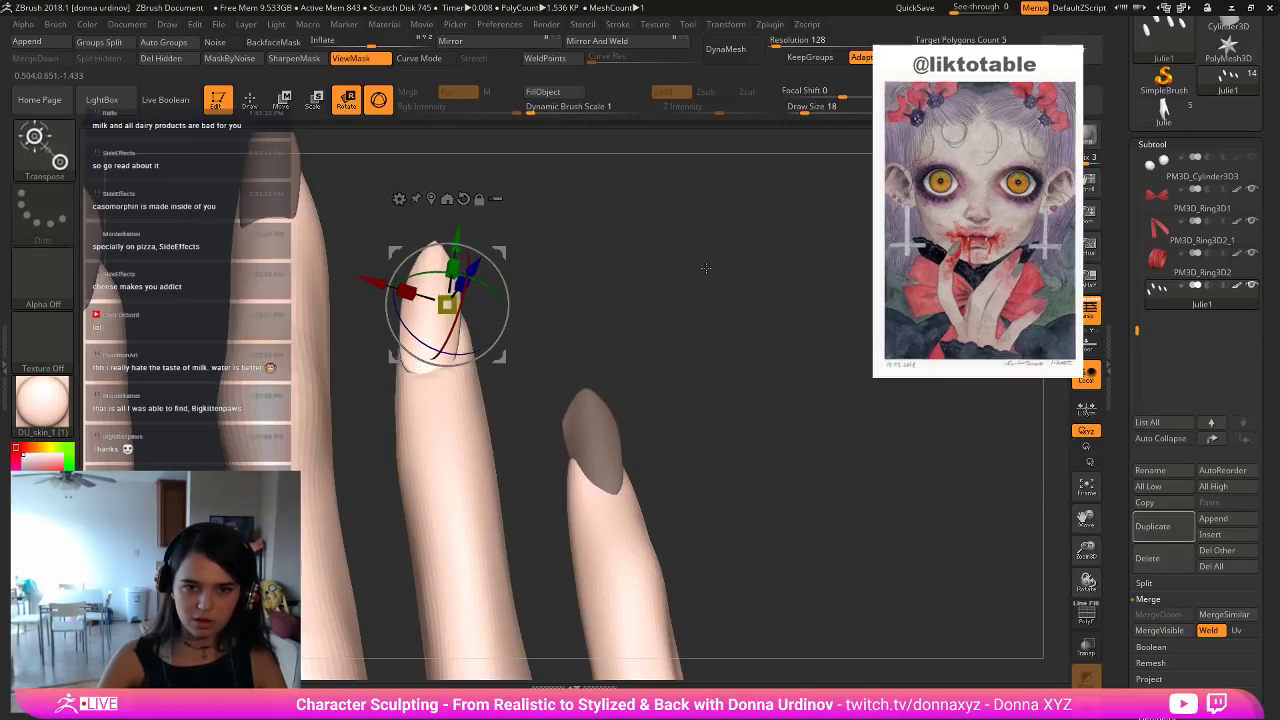
left_click_drag(706, 268, 555, 272)
left_click(491, 345, "ctrl+shift")
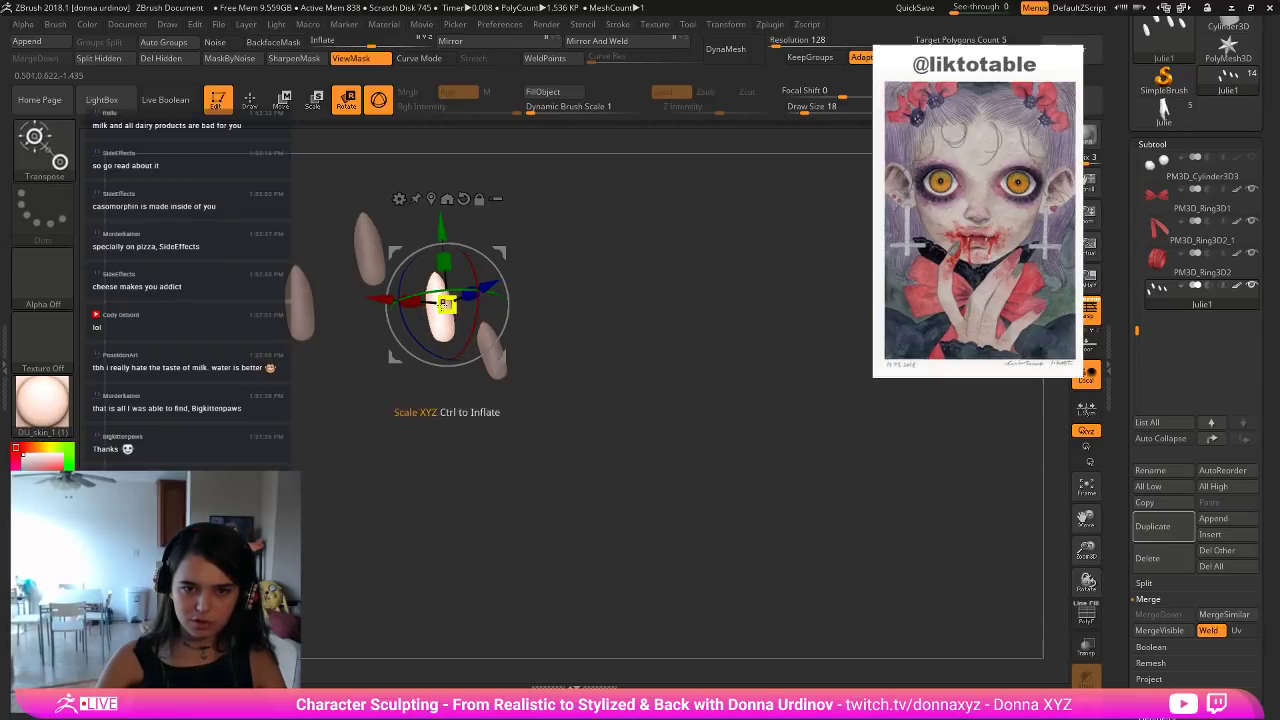
left_click_drag(404, 283, 400, 297)
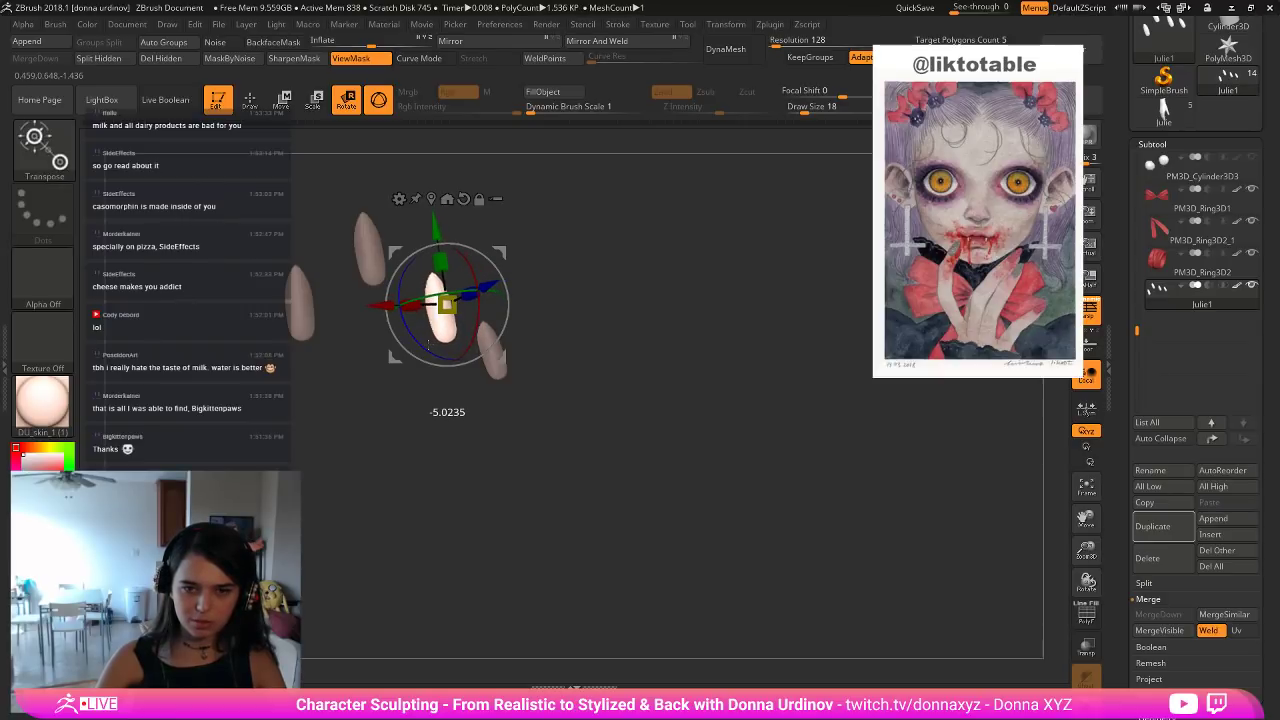
left_click(568, 270, "ctrl+shift")
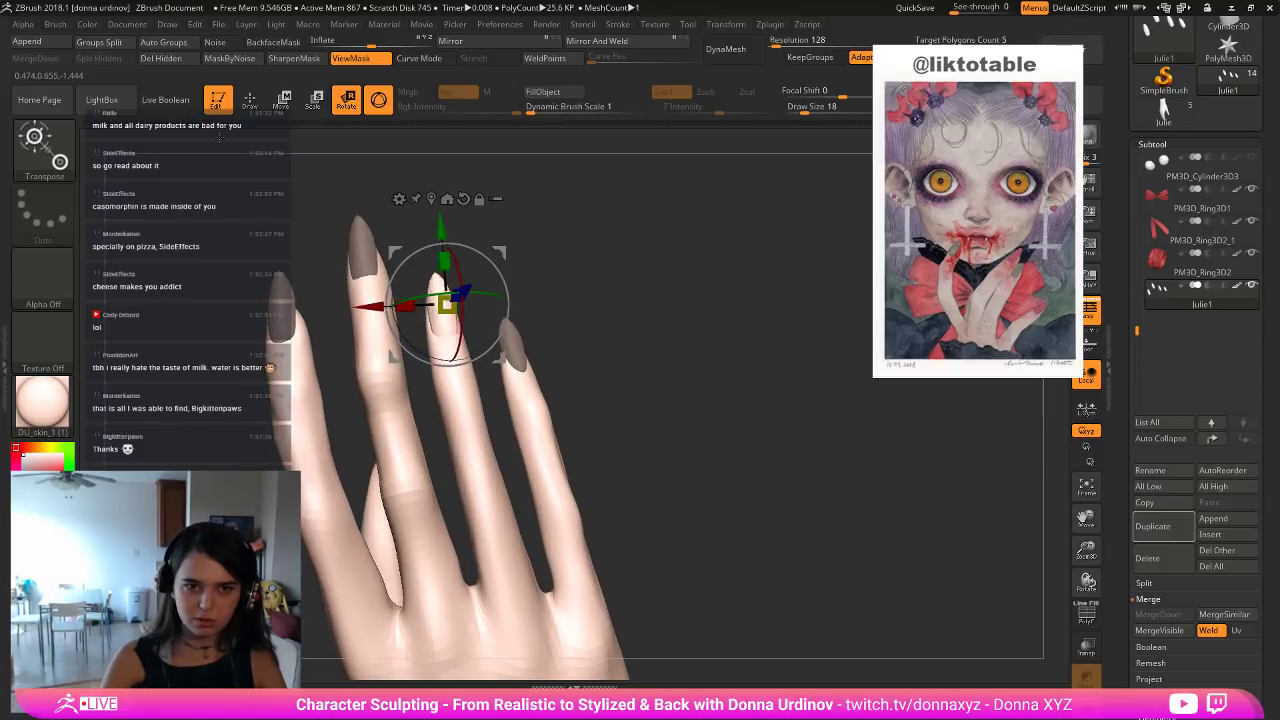
Return to Draw mode, isolate the nails, mask all of them and bring the hand back into view.
key("q")
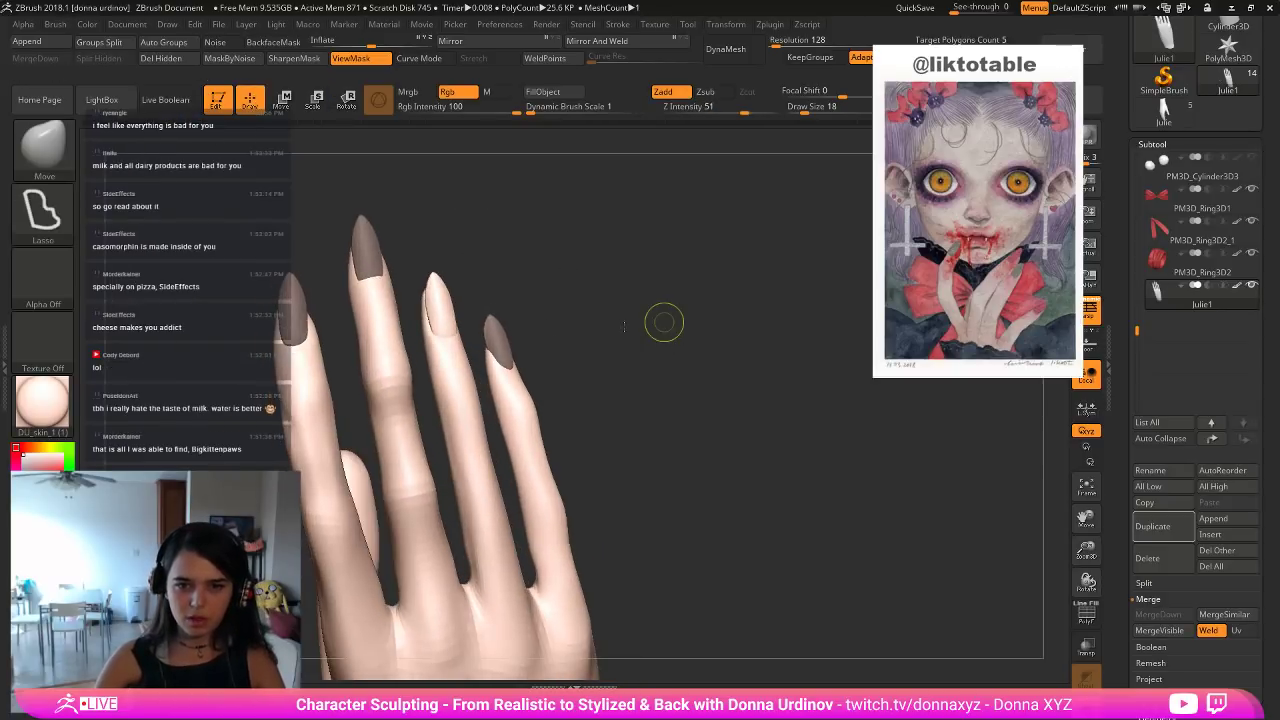
left_click(443, 300, "ctrl+shift")
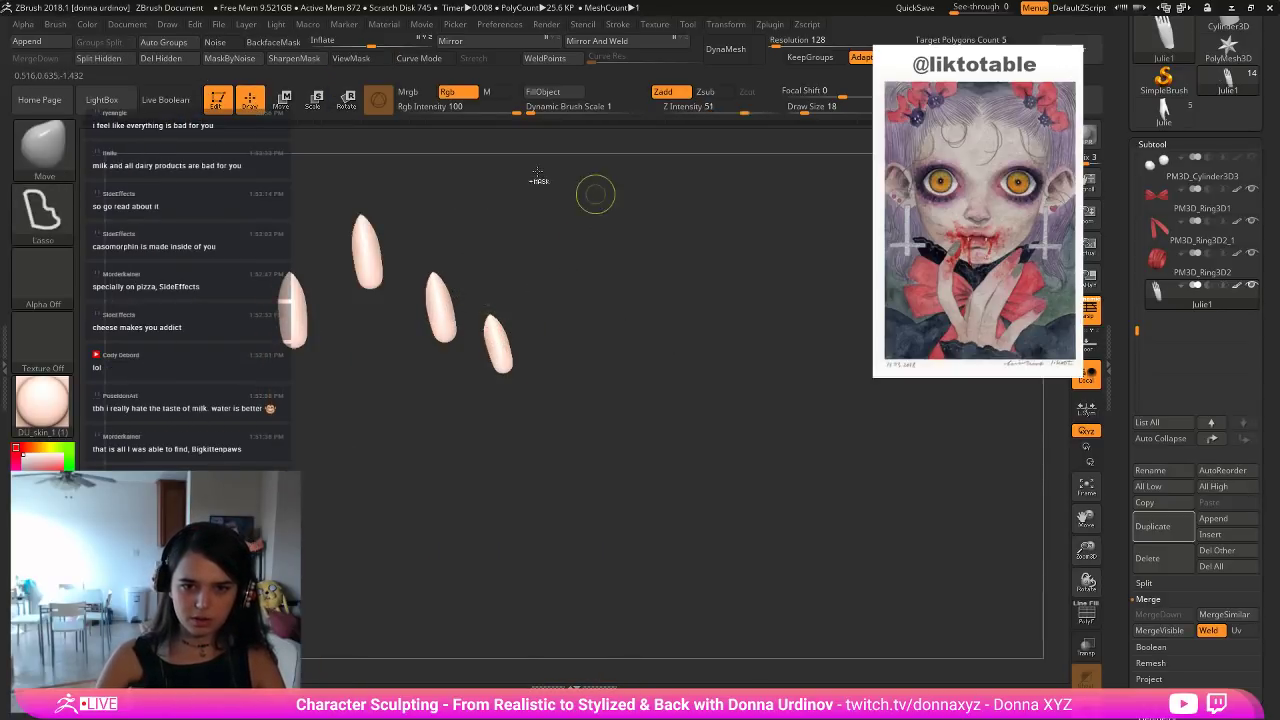
mouse_move(537, 172)
left_mouse_down("ctrl")
mouse_move(264, 458)
mouse_move(690, 245)
left_mouse_up("ctrl")
left_click(573, 268, "ctrl+shift")
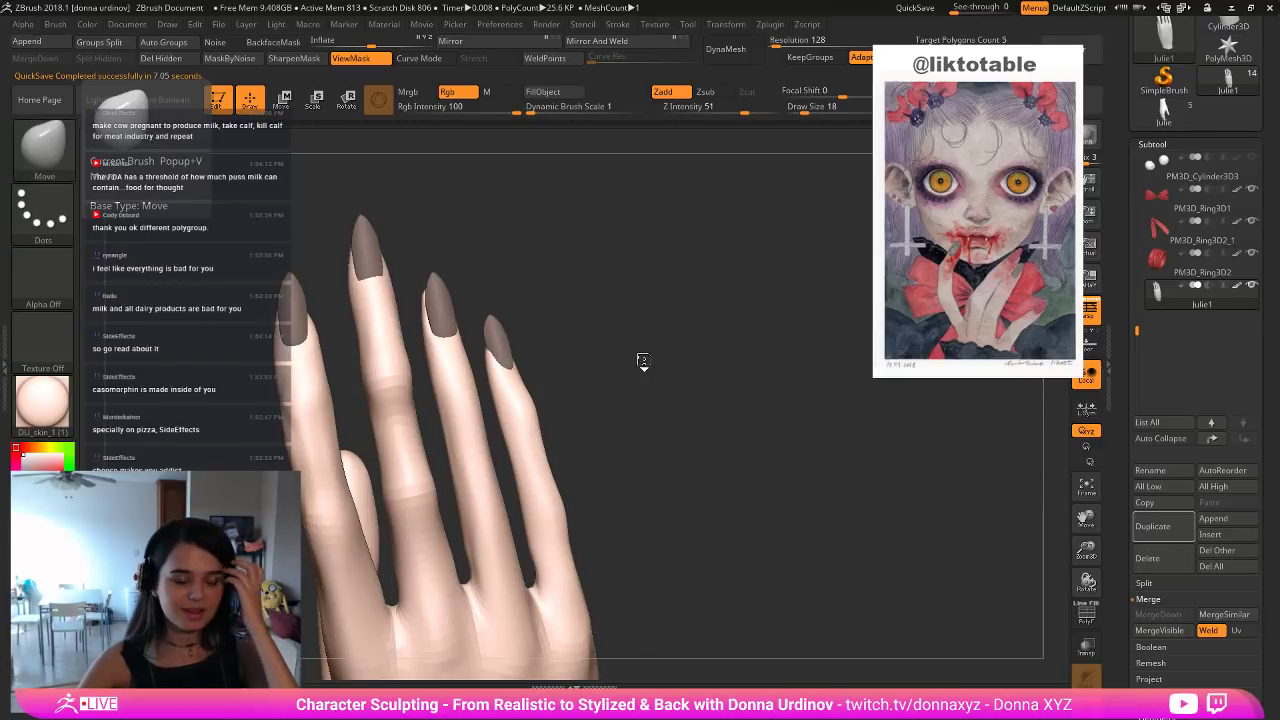
Carve a crease across the palm side of the middle finger's upper joint with the DamStandard brush.
mouse_move(643, 361)
left_mouse_down()
mouse_move(626, 320)
mouse_move(650, 338)
mouse_move(660, 300)
mouse_move(673, 314)
left_mouse_up()
key("b")
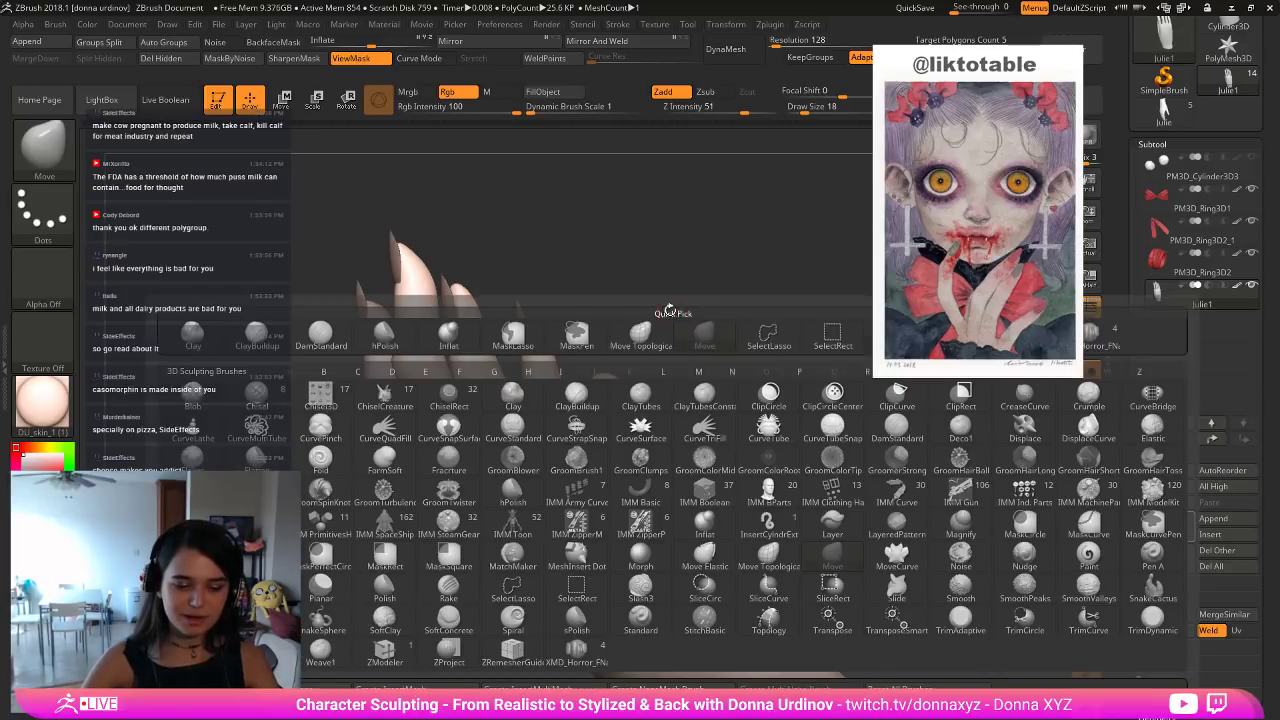
key("b")
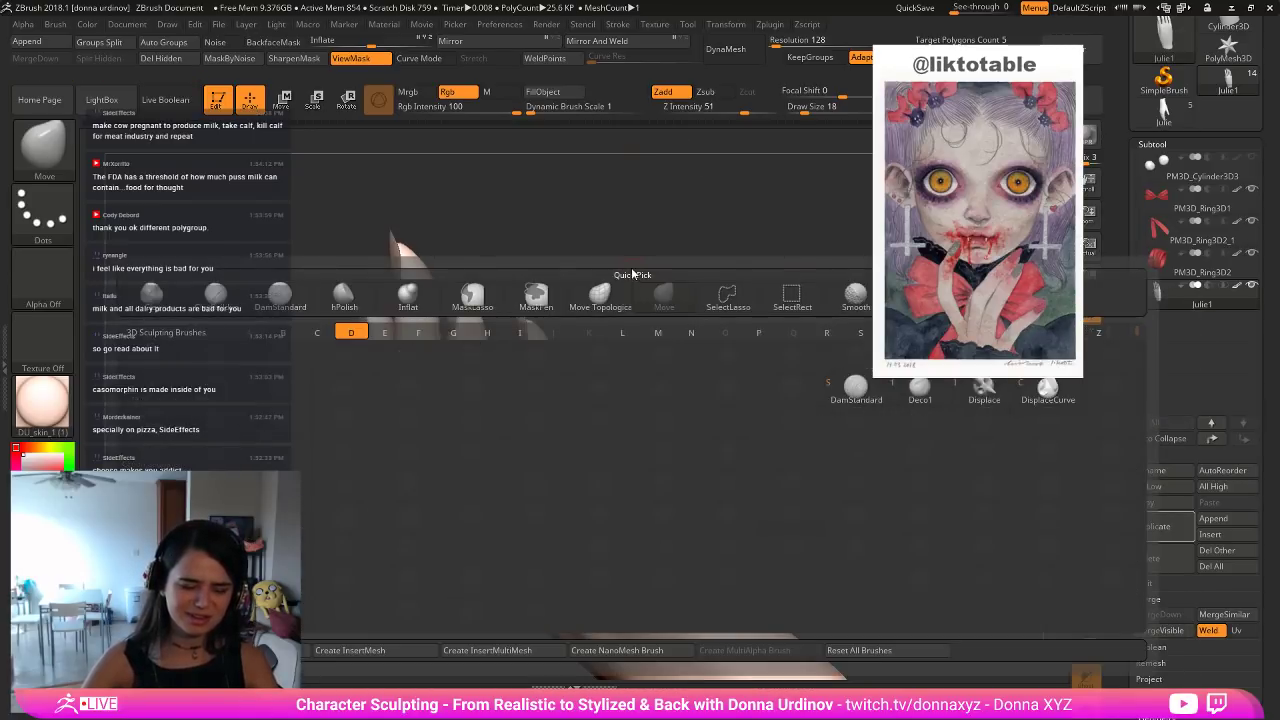
key("d")
key("s")
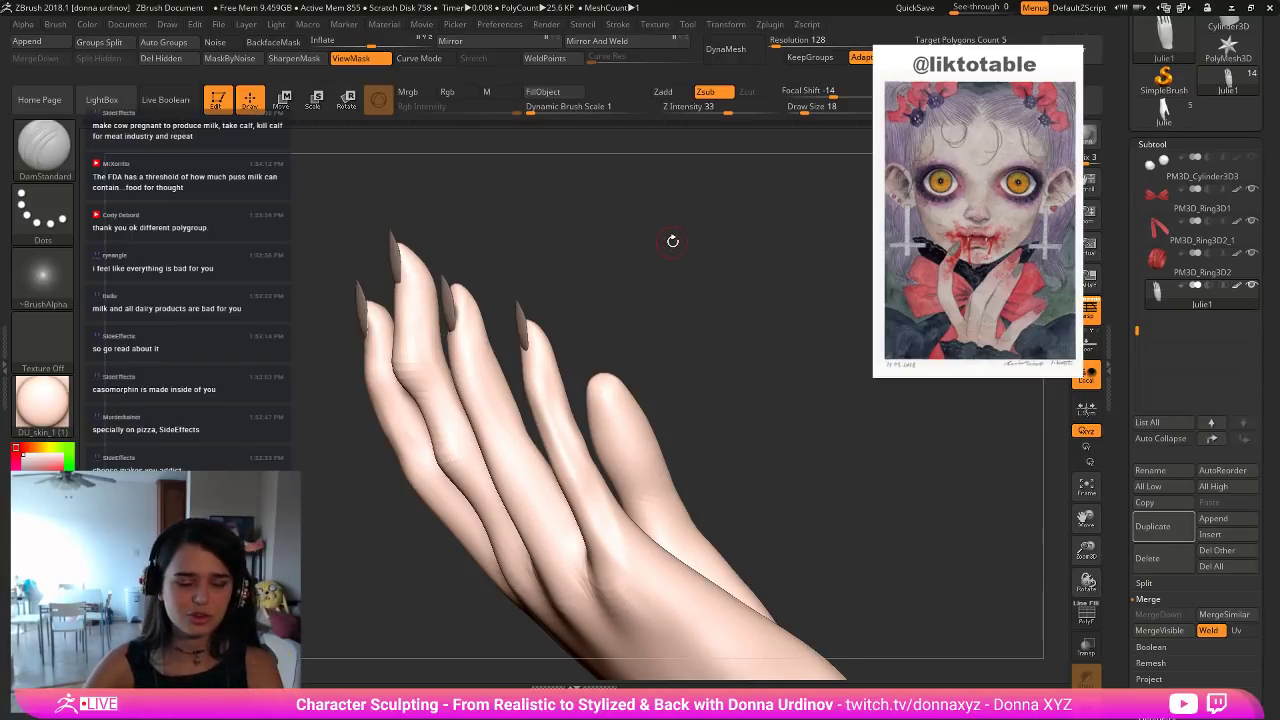
left_click_drag(678, 245, 652, 316)
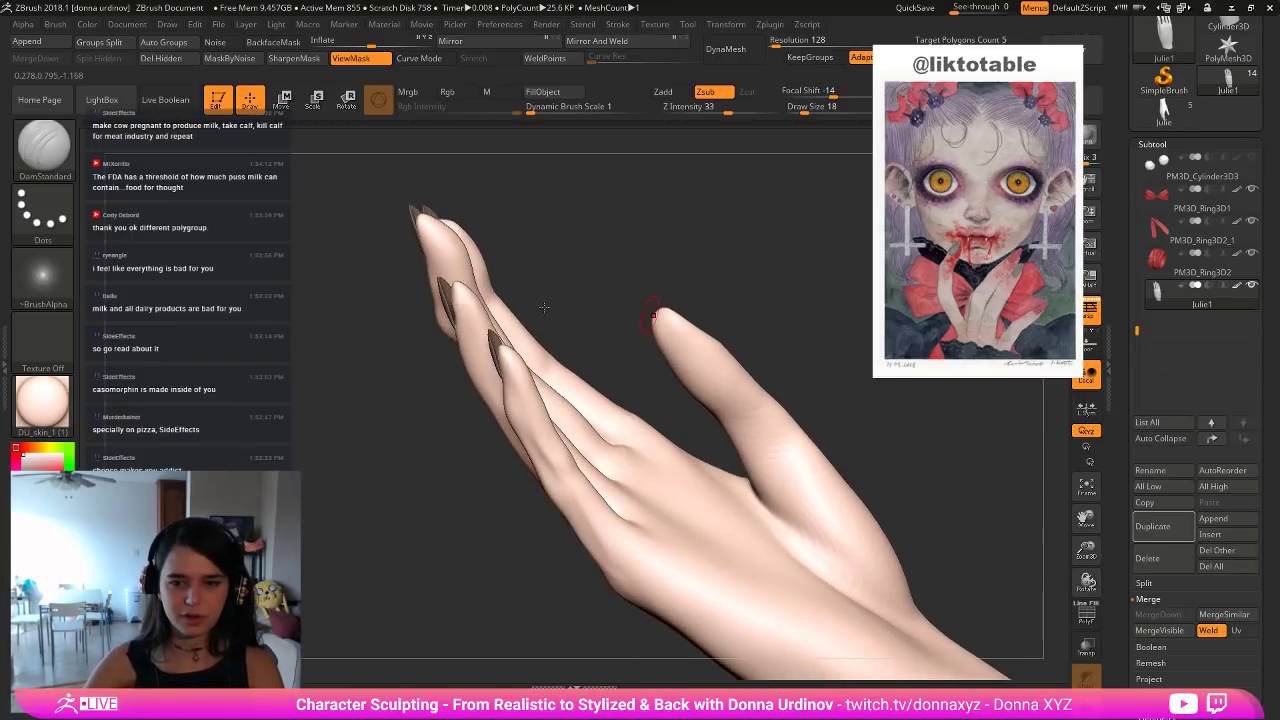
left_click_drag(600, 254, 538, 308)
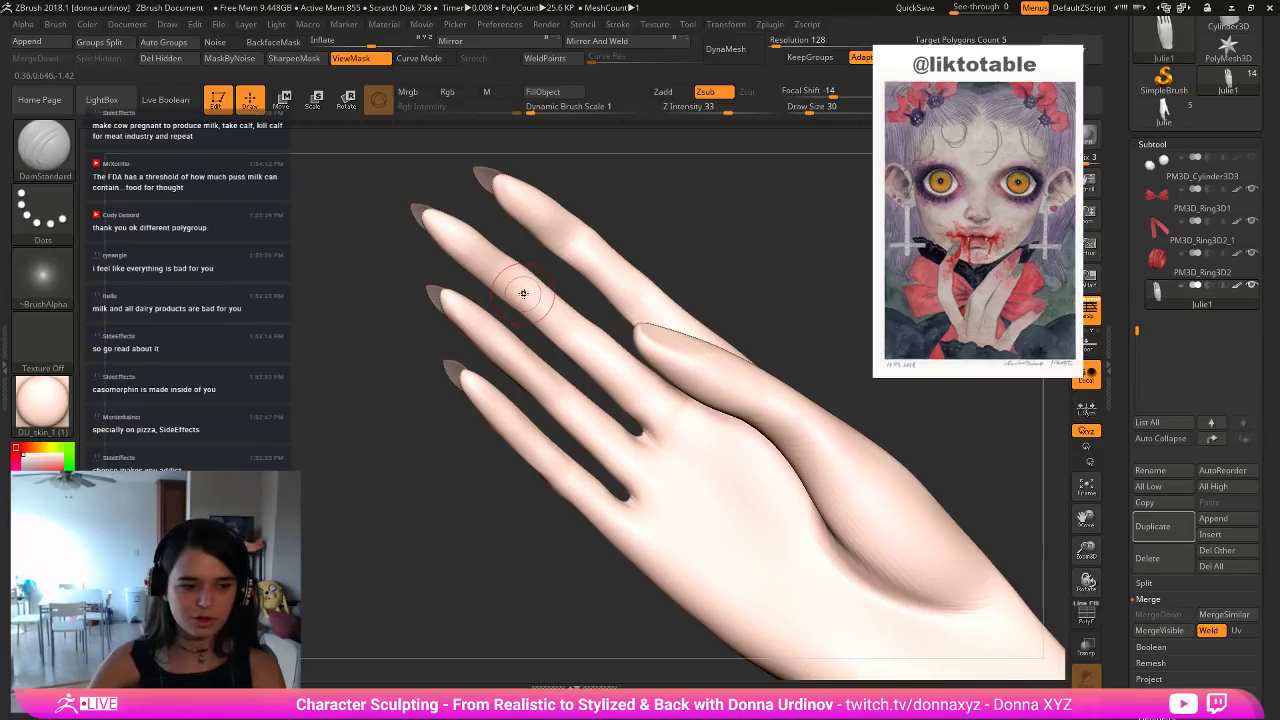
key("bracketright")
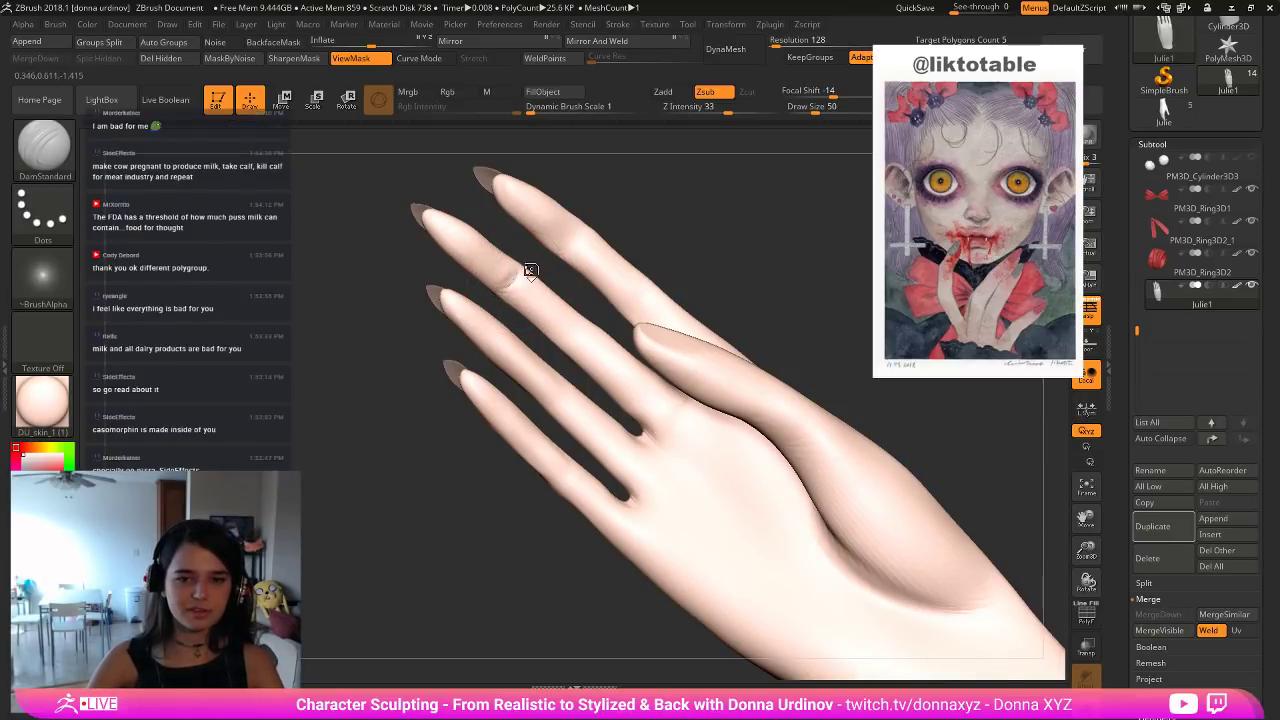
Flatten the back and side of the middle finger between its knuckles with the hPolish brush at draw size 34.
mouse_move(667, 209)
left_mouse_down()
mouse_move(717, 175)
mouse_move(538, 300)
left_mouse_up()
key("b")
key("h")
key("p")
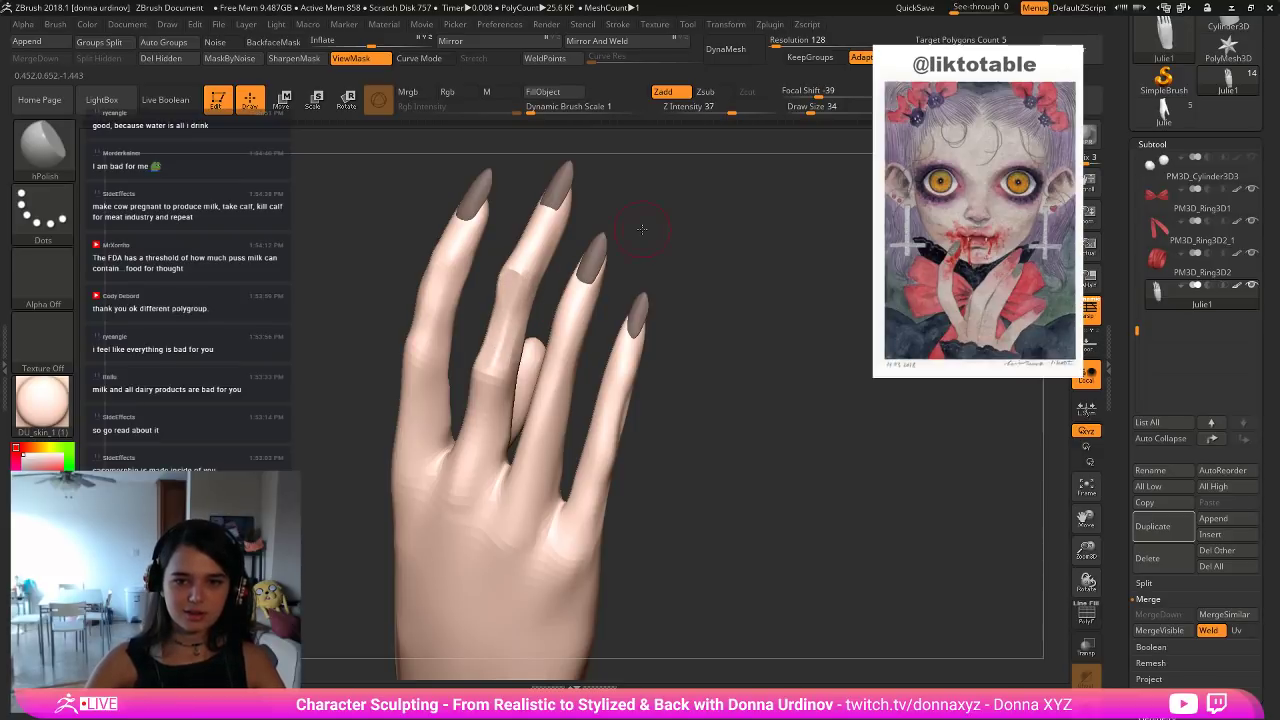
right_click_drag(527, 283, 487, 294)
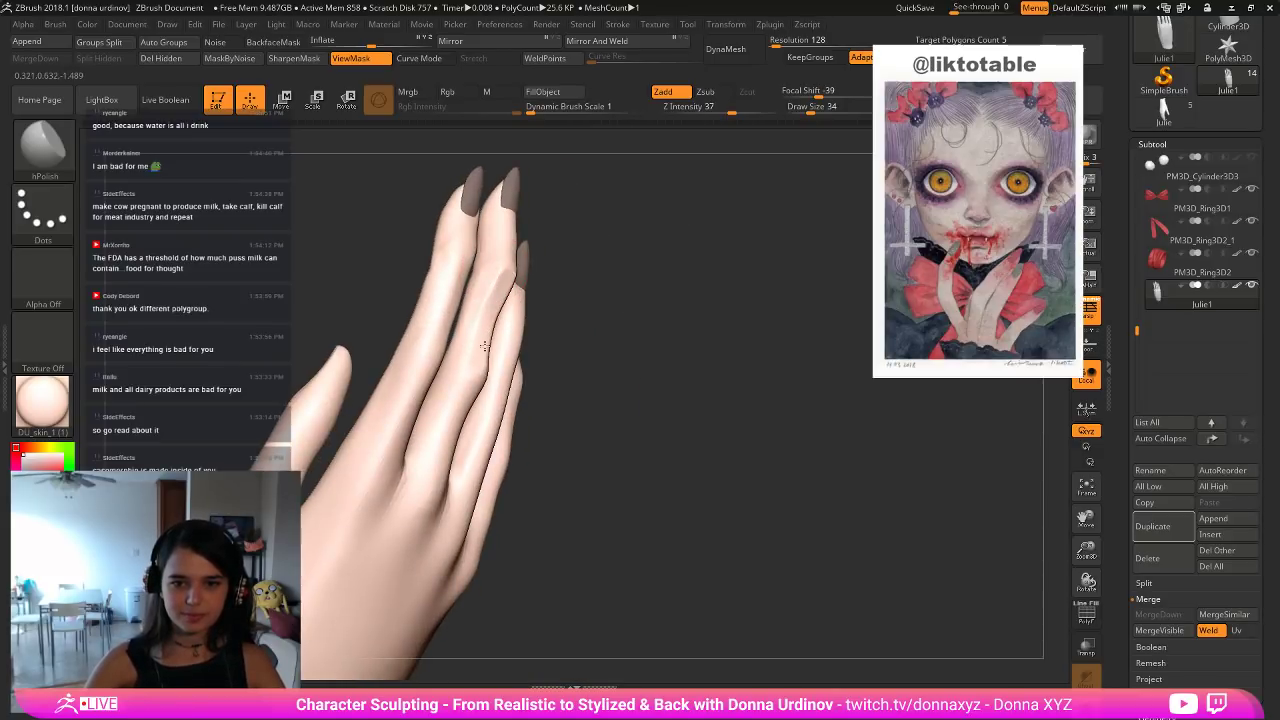
left_click_drag(482, 346, 502, 290)
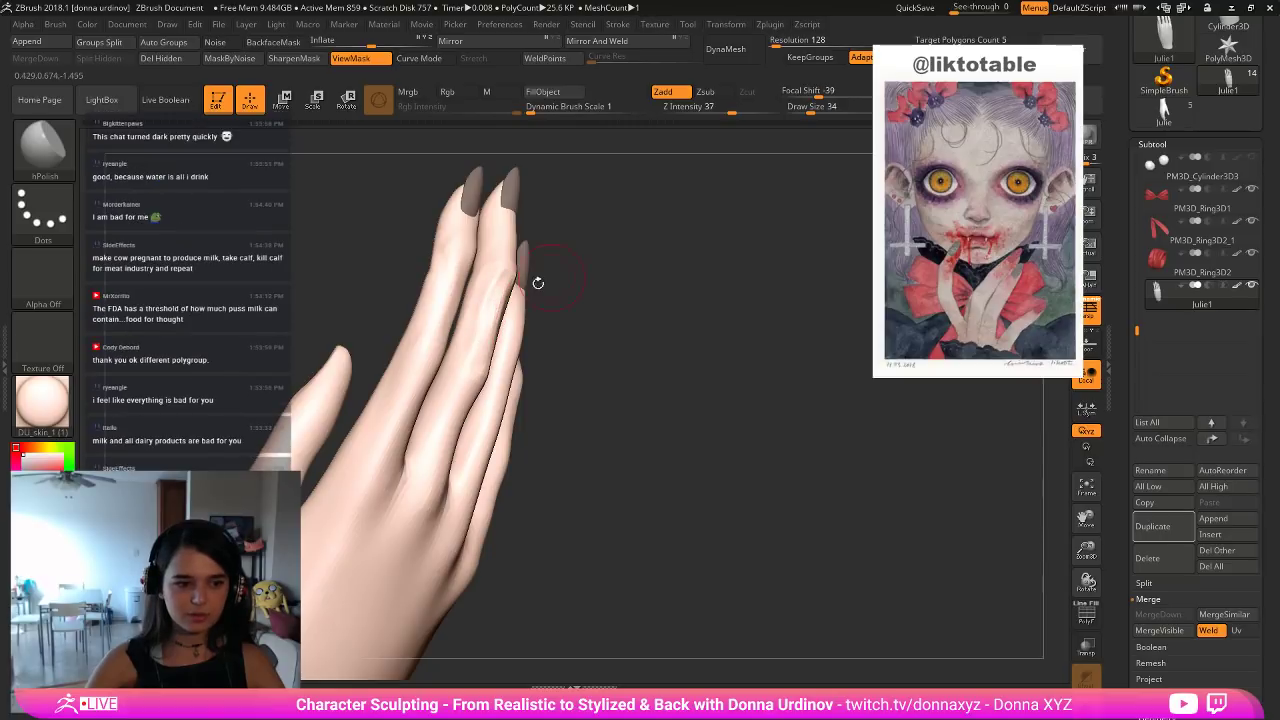
Smooth the polished planes along the middle finger and its knuckles, and soften the neighbouring finger surfaces.
mouse_move(643, 265)
left_mouse_down()
mouse_move(646, 250)
mouse_move(631, 262)
left_mouse_up()
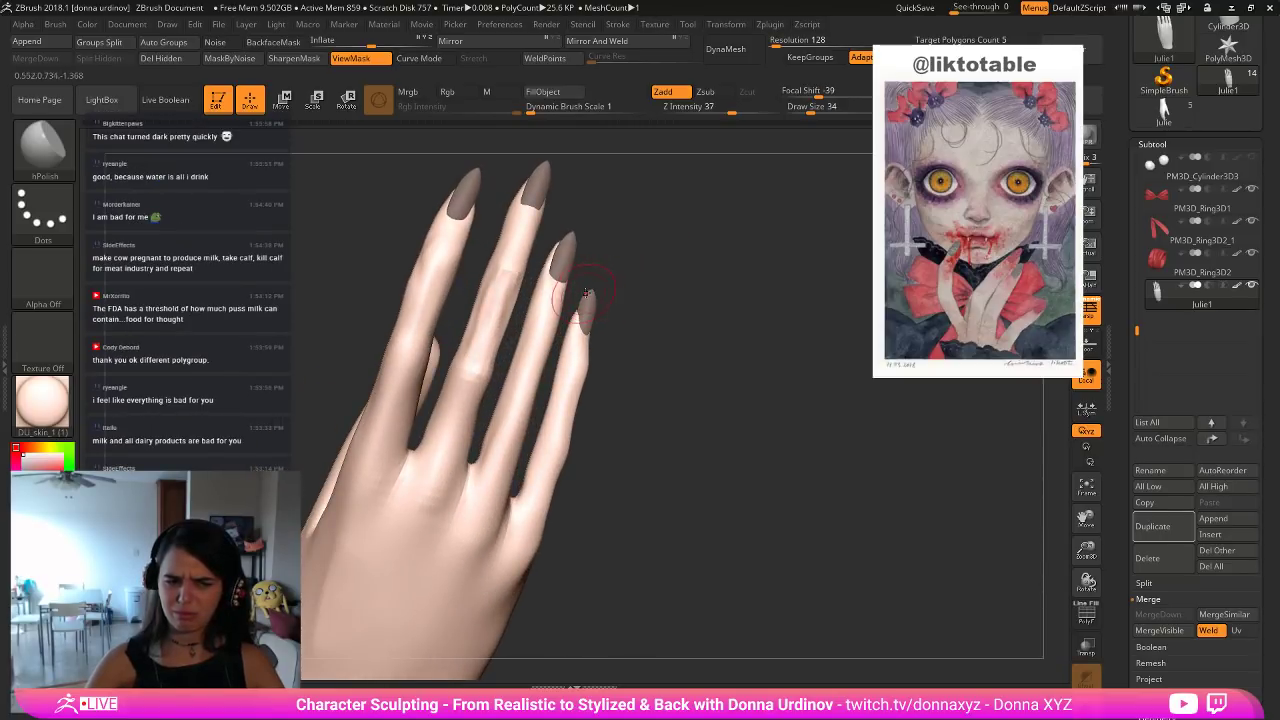
key("shift")
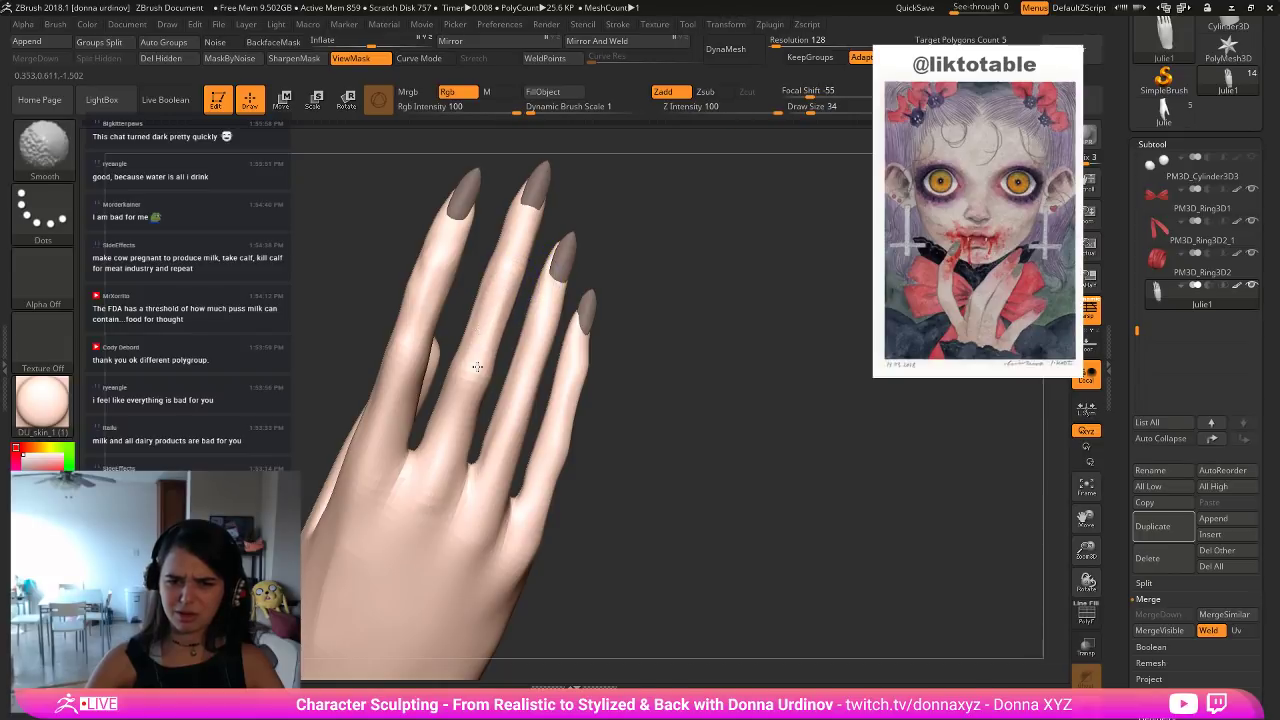
left_click_drag(517, 345, 522, 370, "shift")
mouse_move(643, 250)
left_mouse_down()
mouse_move(560, 254)
mouse_move(580, 256)
left_mouse_up()
key("shift")
mouse_move(462, 324)
left_mouse_down("shift")
mouse_move(448, 296)
mouse_move(446, 322)
left_mouse_up("shift")
mouse_move(673, 240)
left_mouse_down()
mouse_move(707, 233)
mouse_move(657, 214)
mouse_move(584, 219)
mouse_move(665, 219)
mouse_move(652, 240)
left_mouse_up()
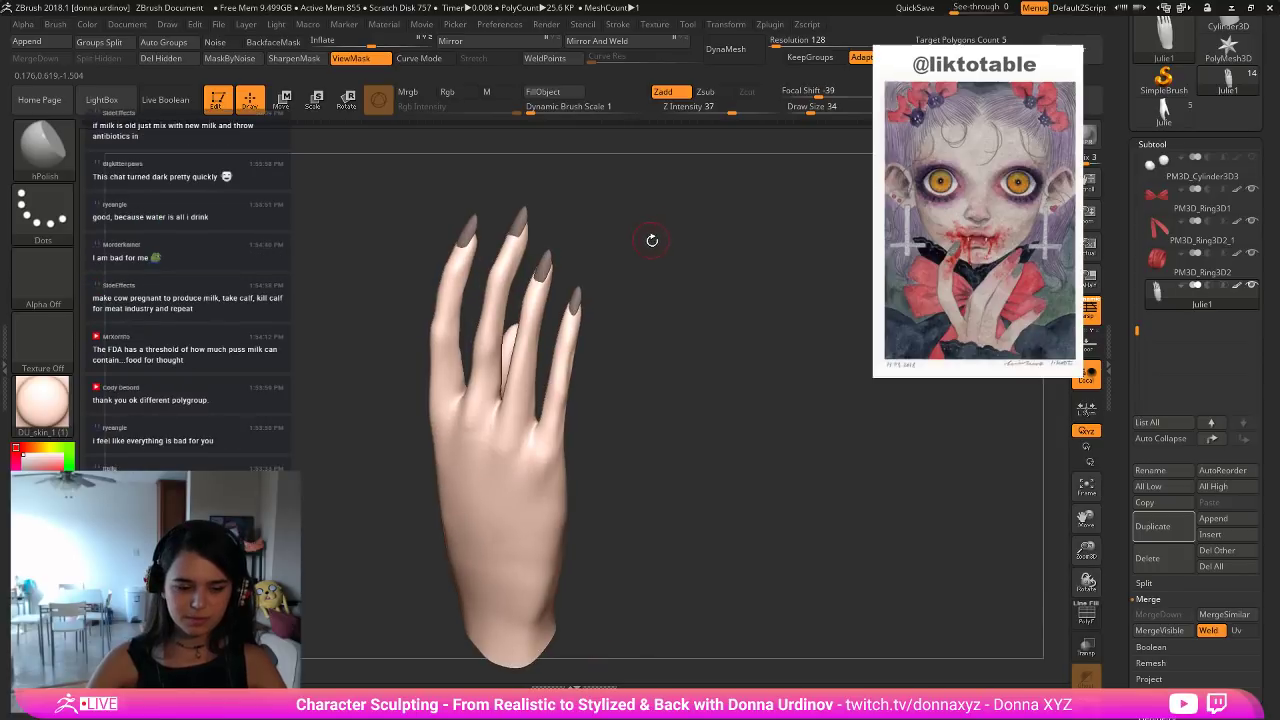
key("b")
key("h")
key("p")
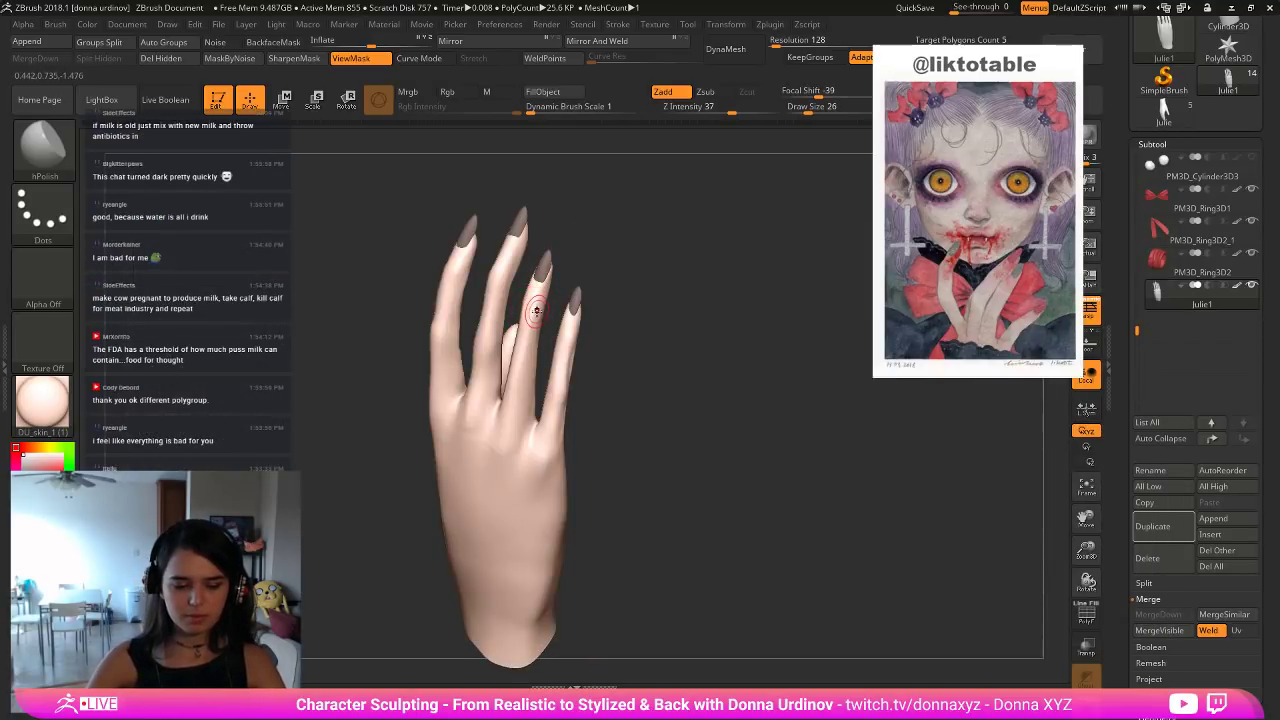
key("b")
key("h")
key("p")
Build up the back of the ring finger around its knuckles with the ClayBuildup brush at draw size 30.
key("b")
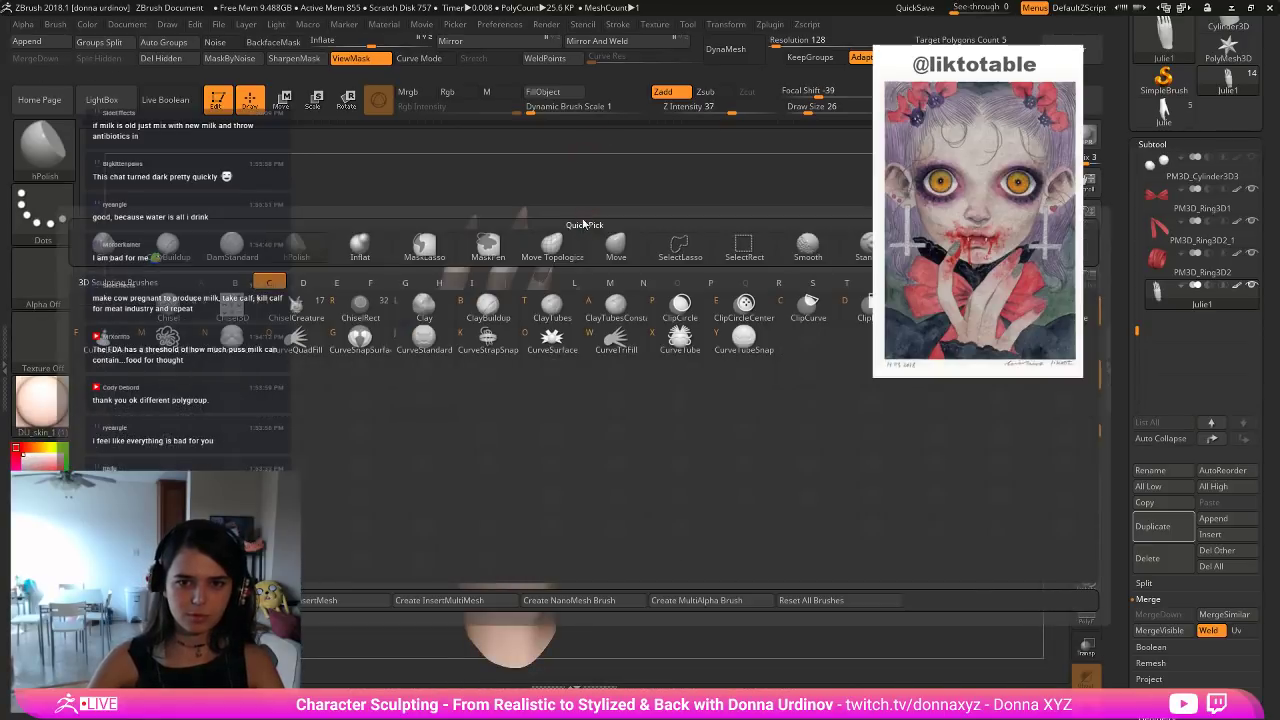
key("c")
key("b")
mouse_move(580, 206)
left_mouse_down()
mouse_move(608, 203)
mouse_move(525, 328)
left_mouse_up()
mouse_move(577, 275)
left_mouse_down()
mouse_move(594, 271)
mouse_move(691, 374)
left_mouse_up()
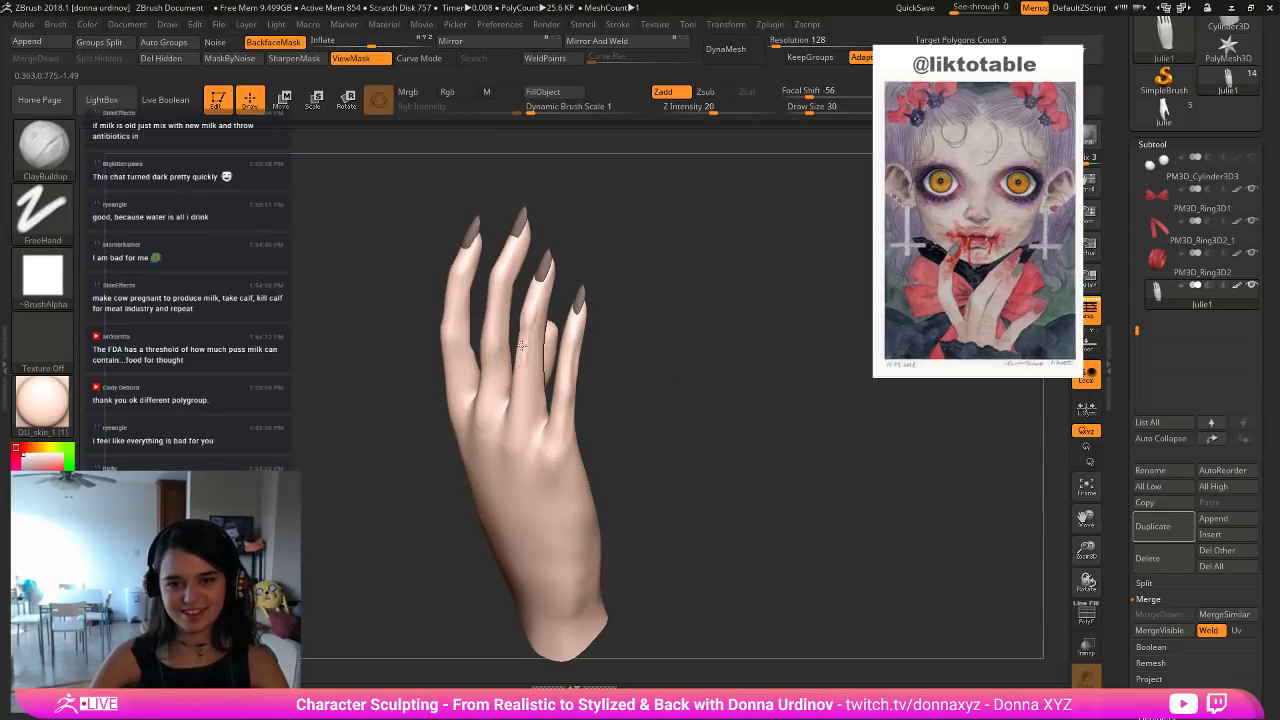
left_click_drag(701, 287, 662, 275)
Add volume to the ring finger's segments on the palm side with ClayBuildup and smooth the strokes.
left_click_drag(686, 227, 628, 242)
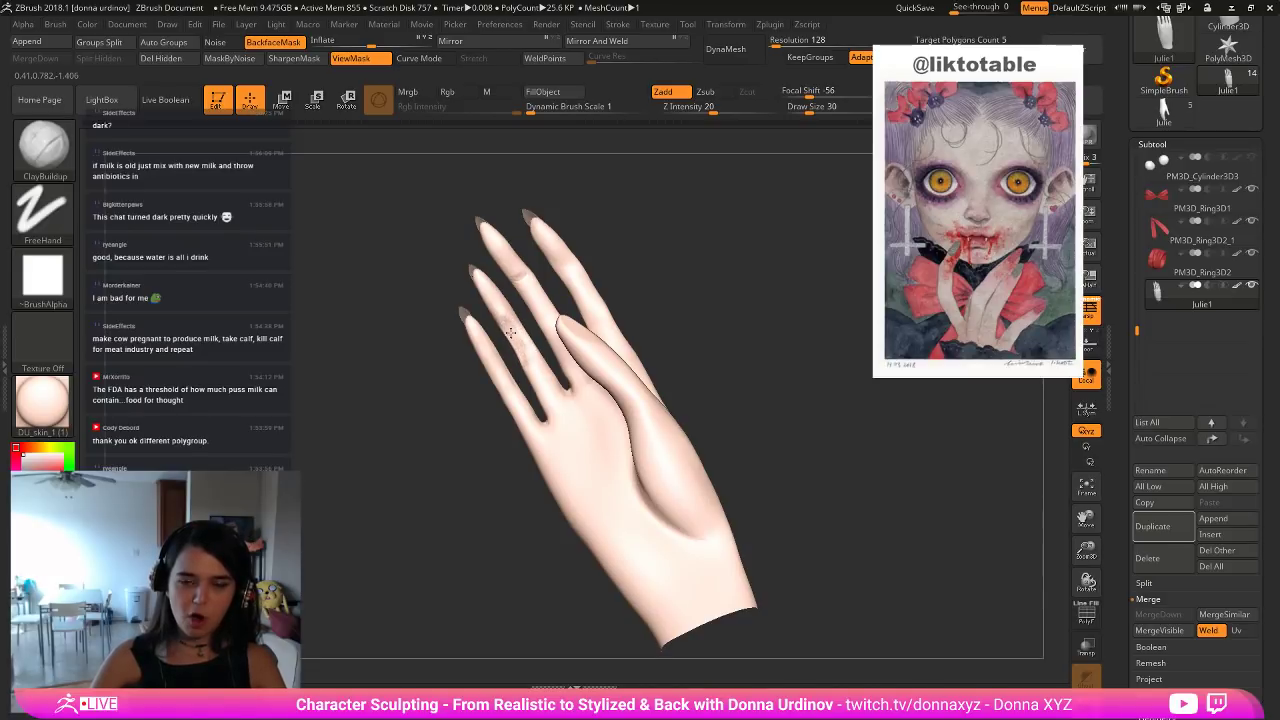
key("shift")
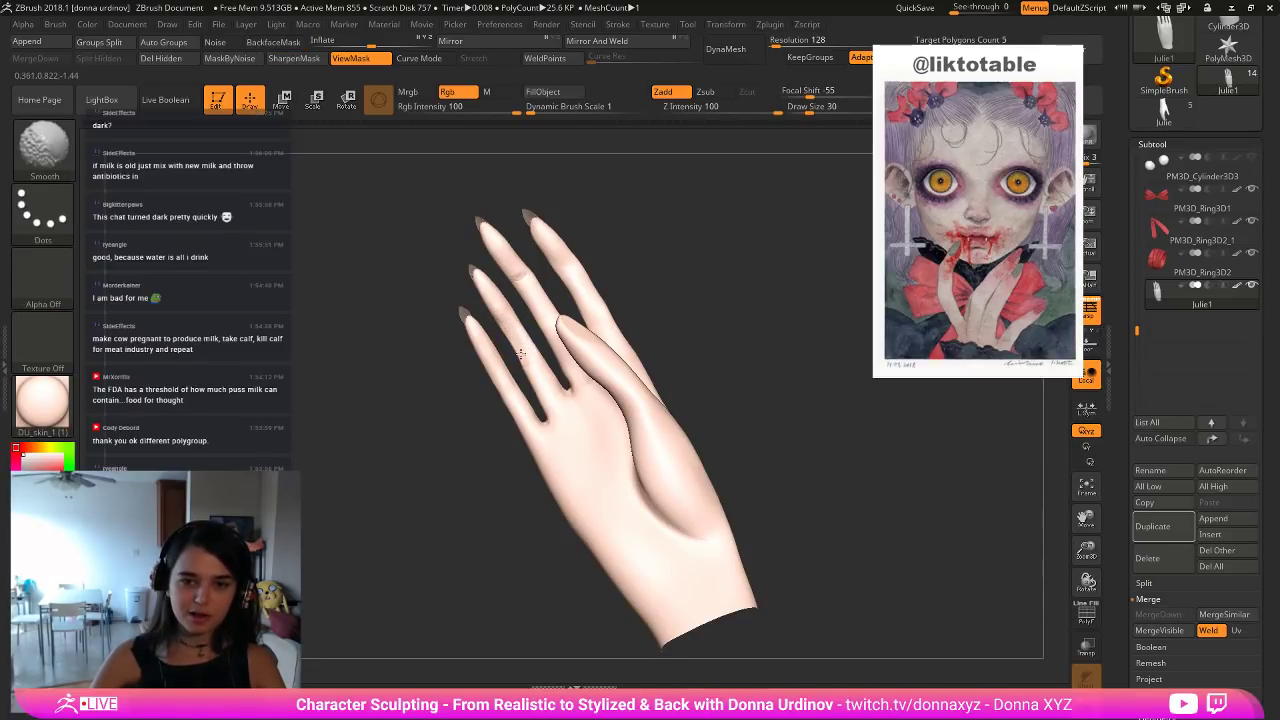
mouse_move(651, 249)
left_mouse_down()
mouse_move(671, 263)
mouse_move(702, 246)
mouse_move(630, 300)
mouse_move(545, 398)
left_mouse_up()
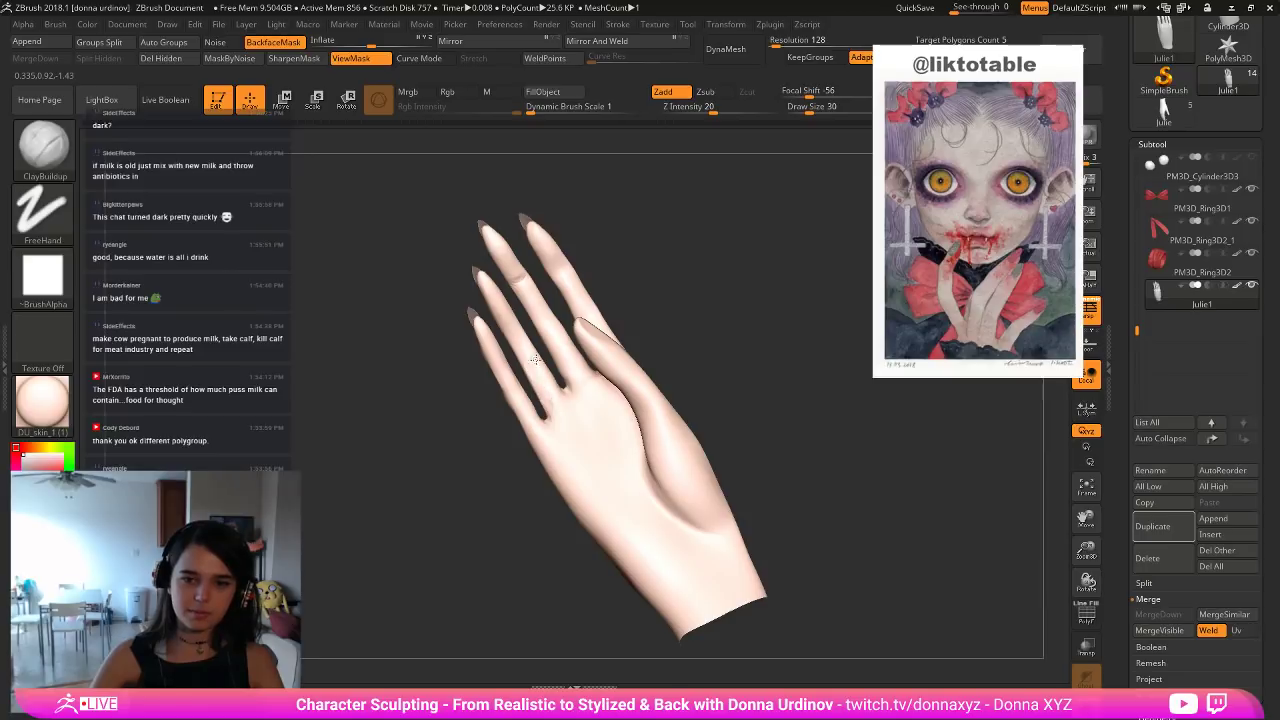
key("shift")
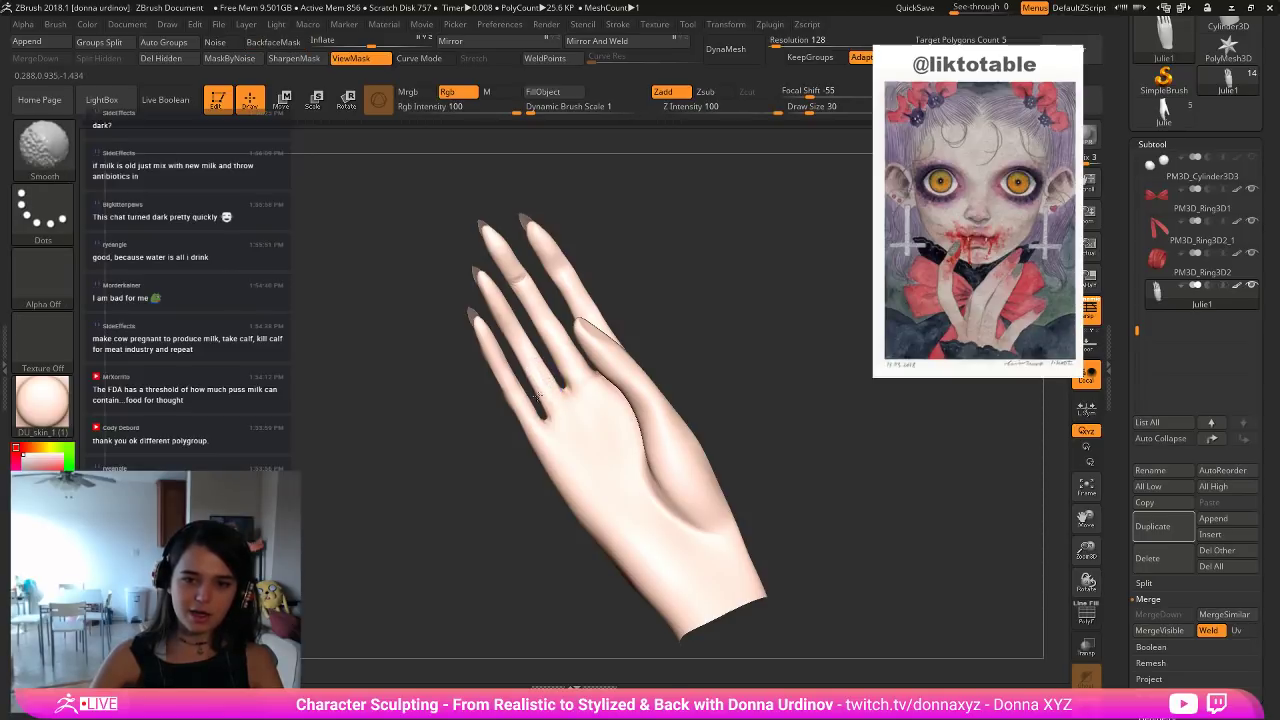
left_click_drag(519, 354, 525, 347, "shift")
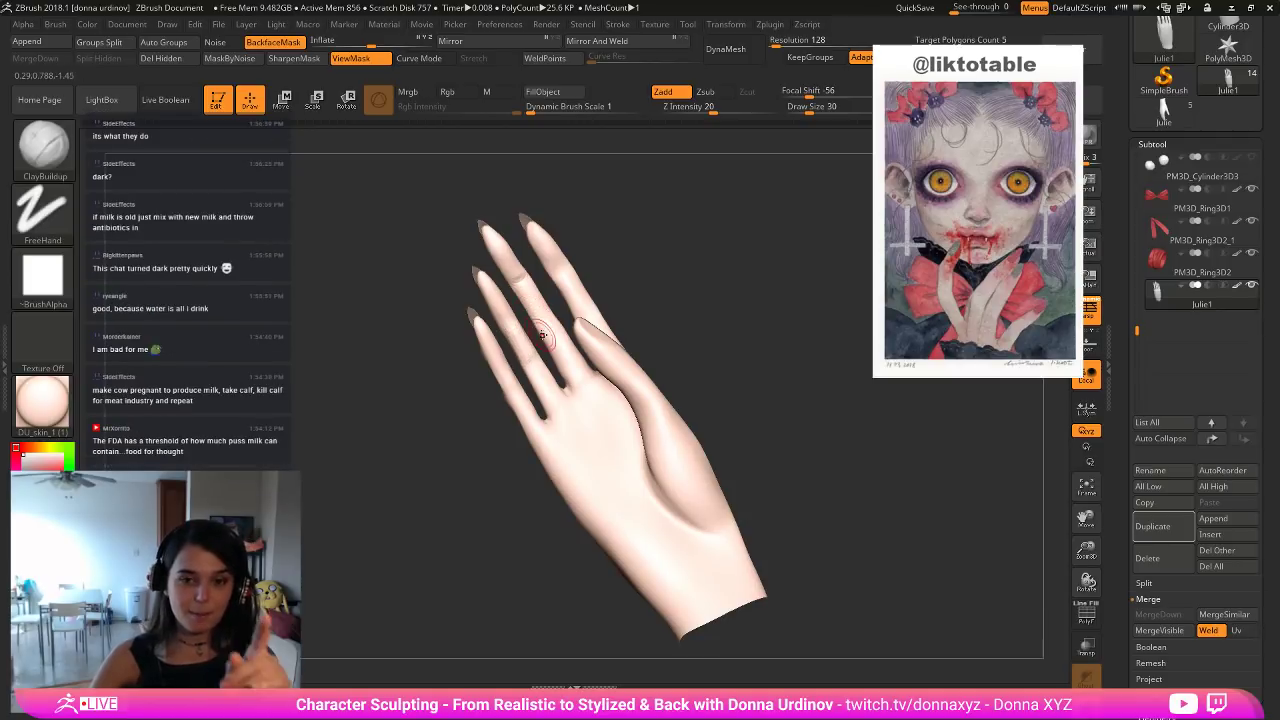
Refine the ring finger's outer side with ClayBuildup and smooth its back up to the nail.
left_click_drag(643, 249, 497, 328)
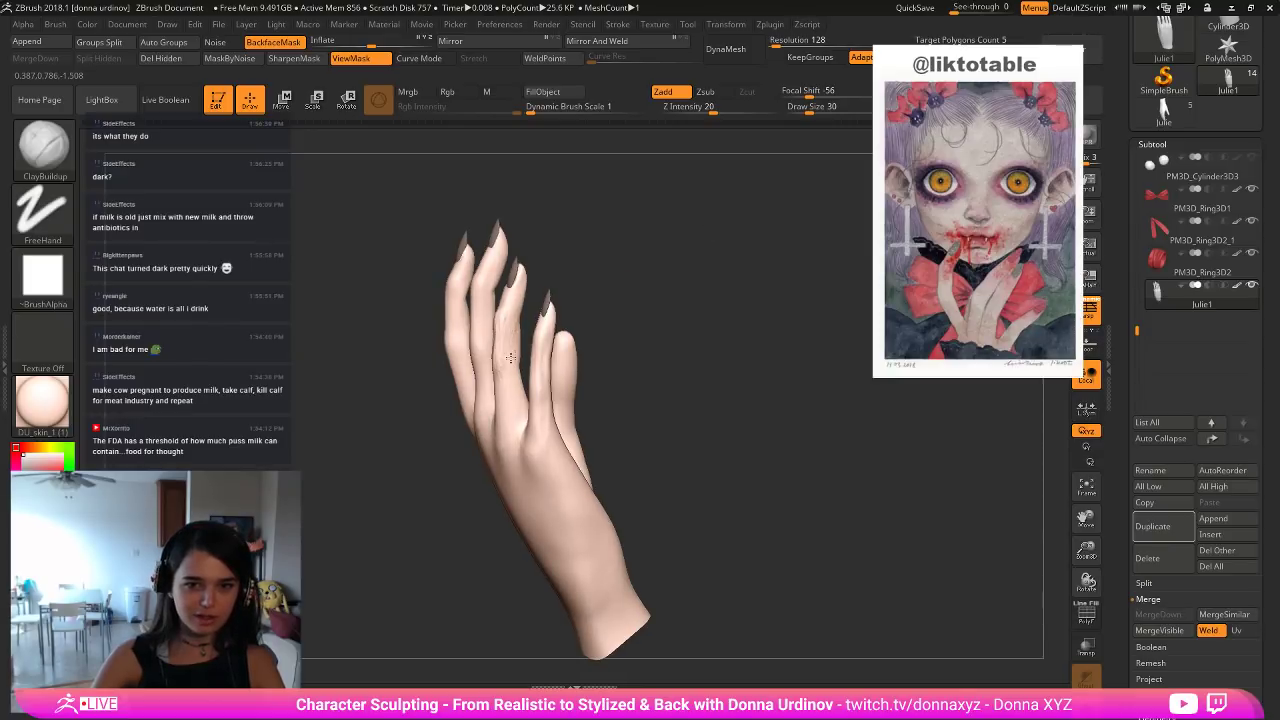
mouse_move(603, 280)
left_mouse_down("shift")
mouse_move(526, 334)
mouse_move(489, 335)
left_mouse_up("shift")
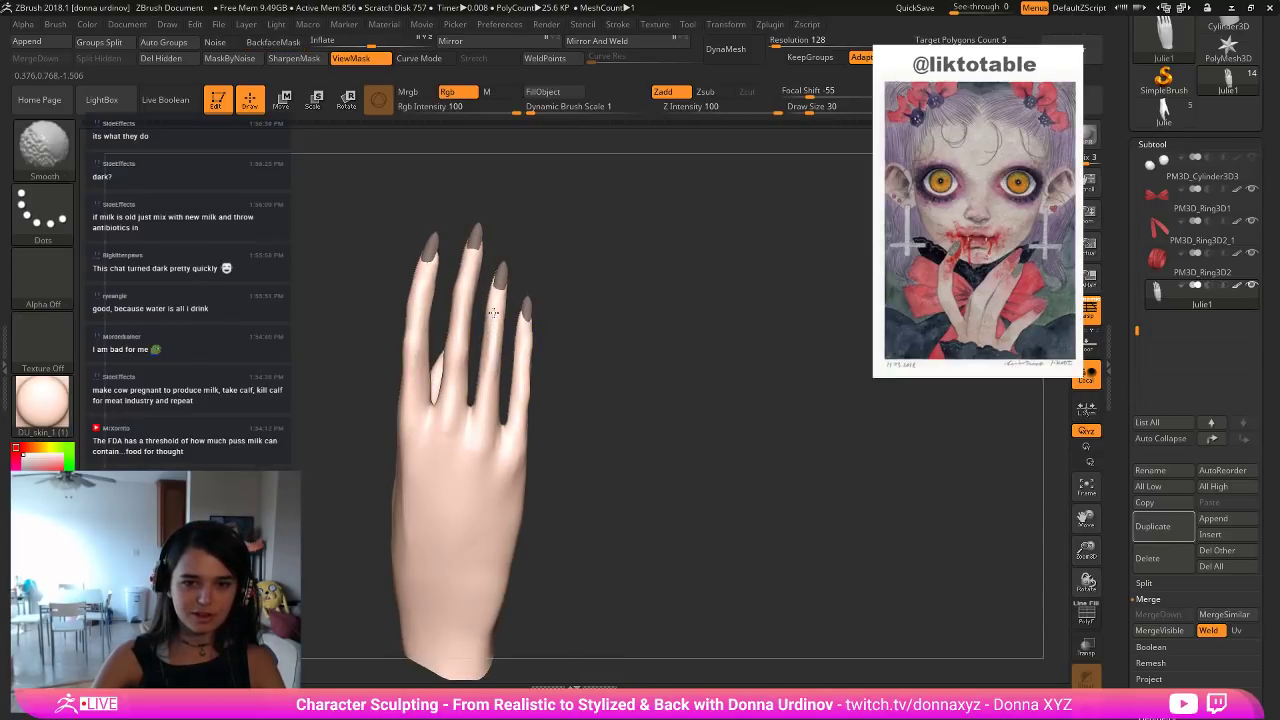
left_click_drag(620, 274, 556, 308)
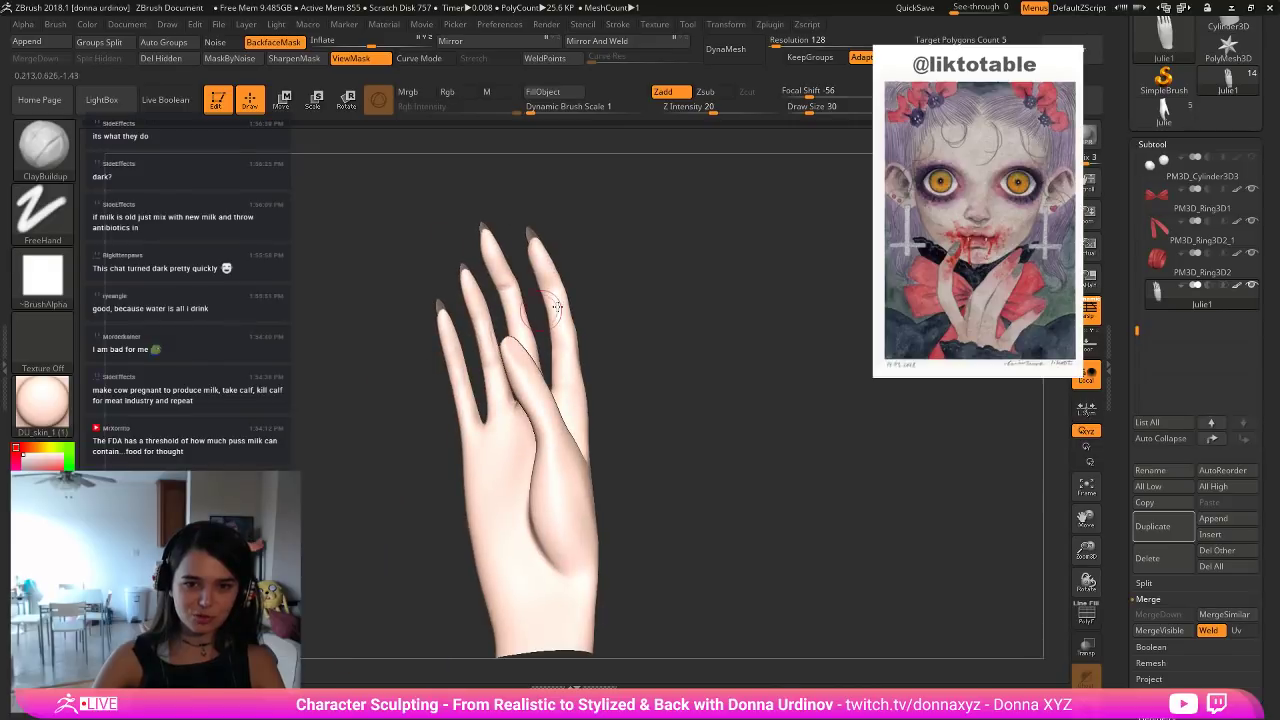
key("shift")
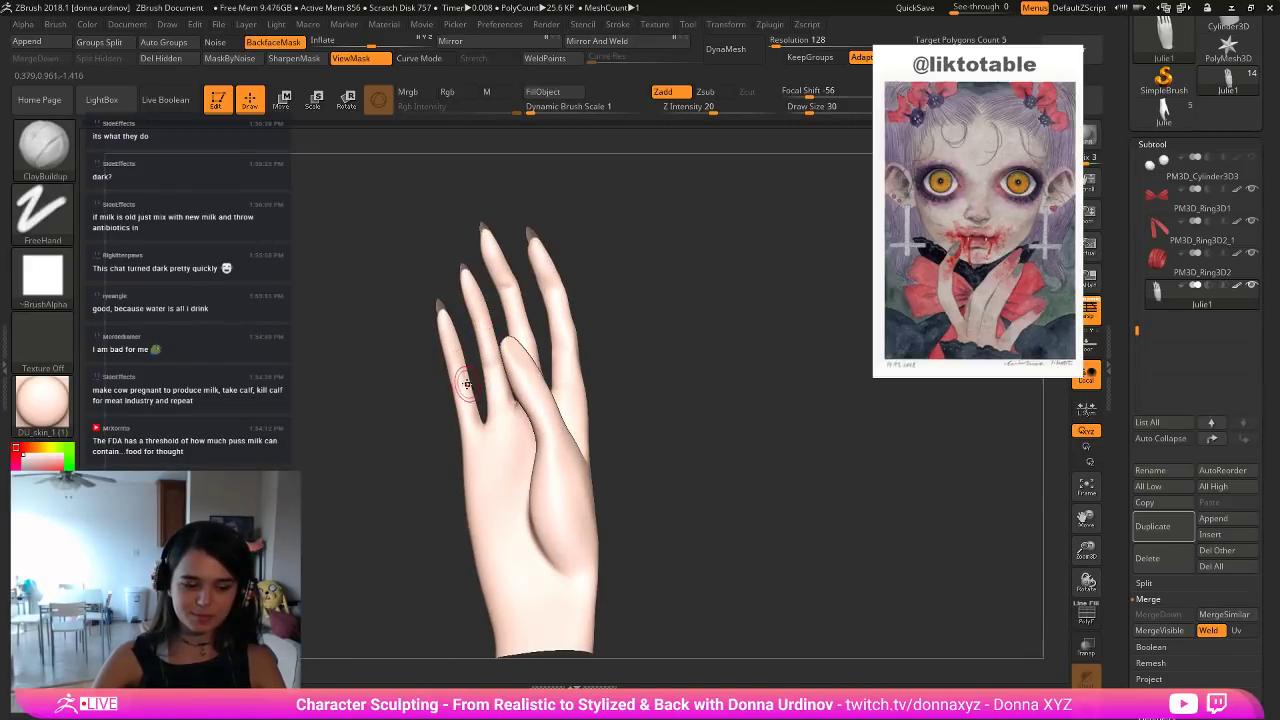
Carve joint creases on the palm side of the fingers with DamStandard at draw size 30 and soften them with Smooth.
key("b")
key("d")
key("s")
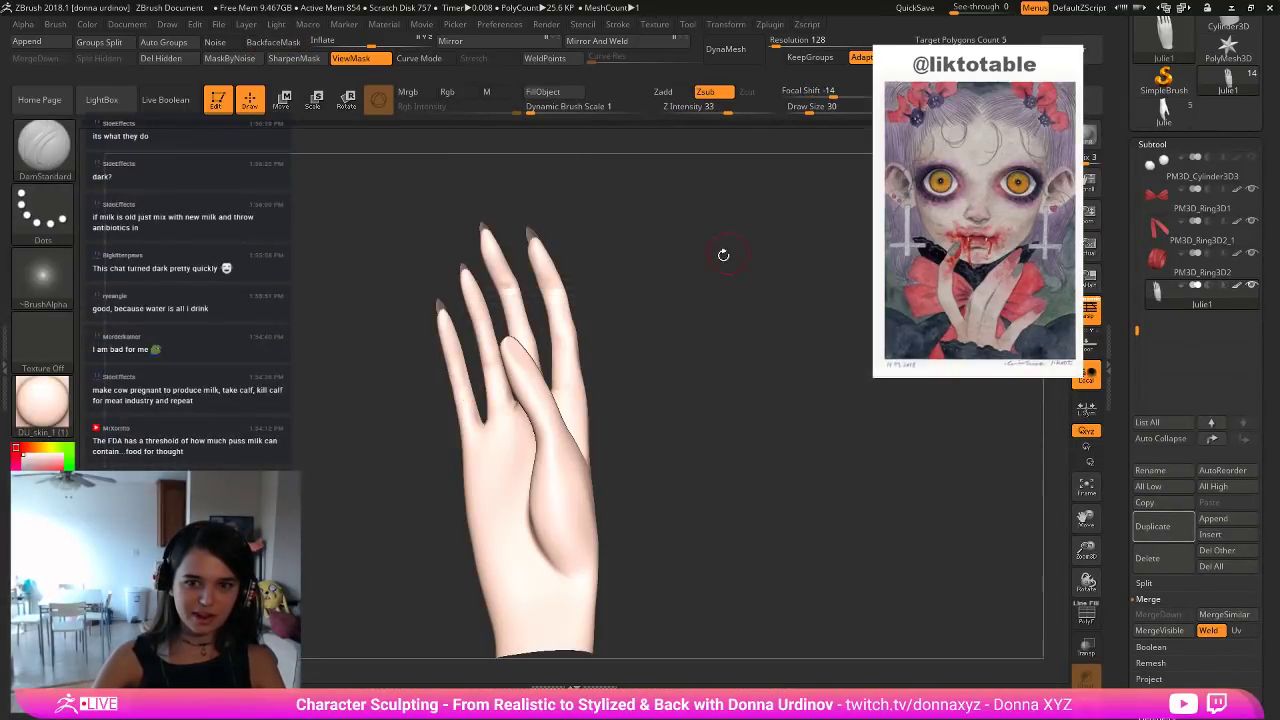
key("b")
key("d")
key("s")
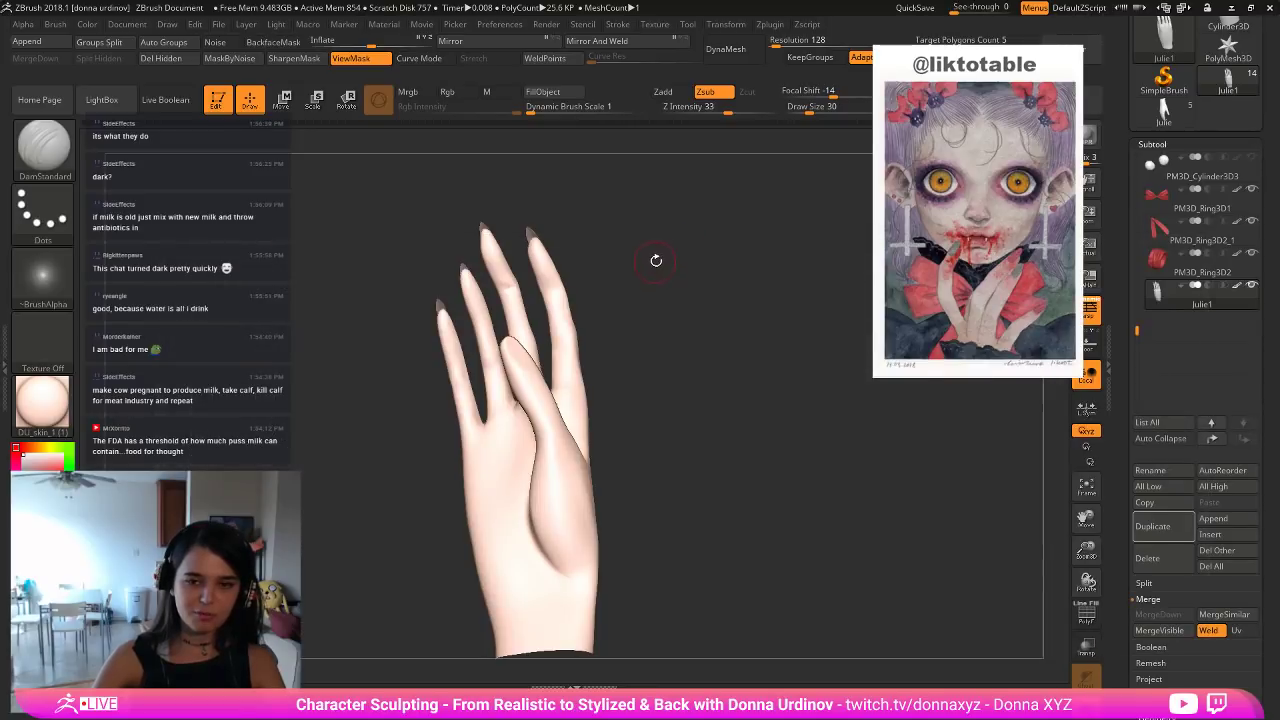
left_click_drag(654, 257, 673, 267)
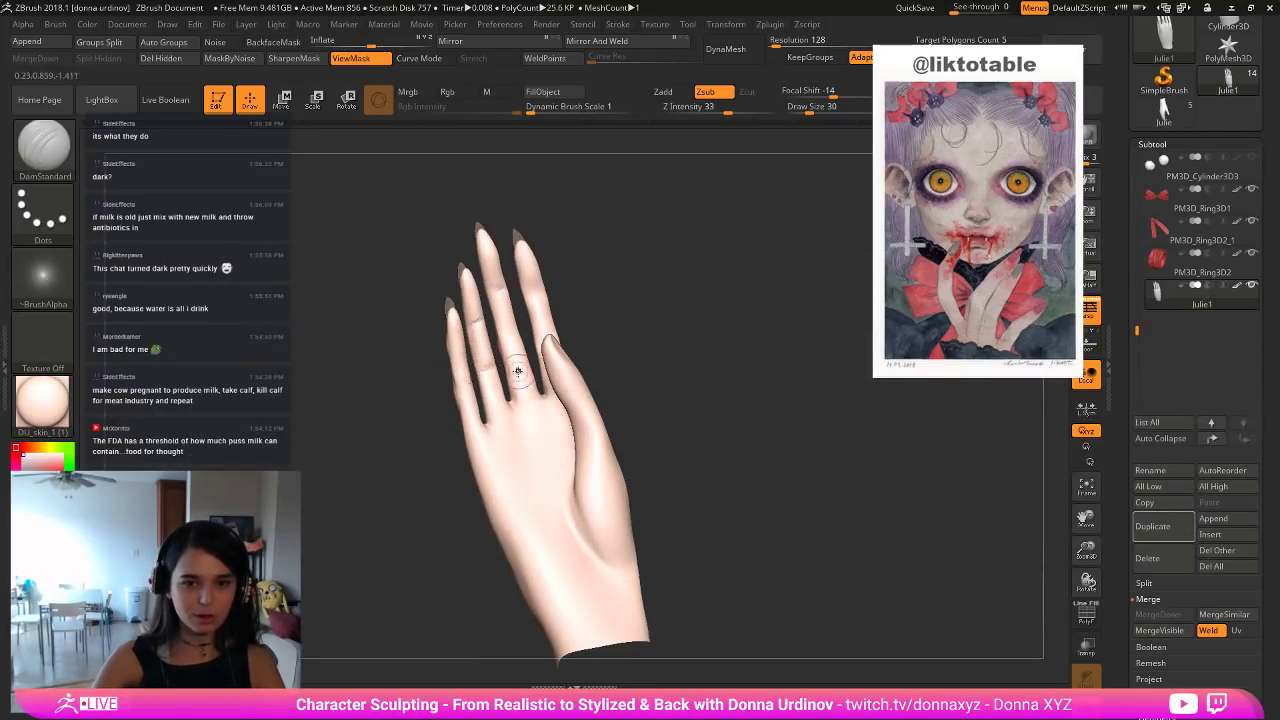
key("shift")
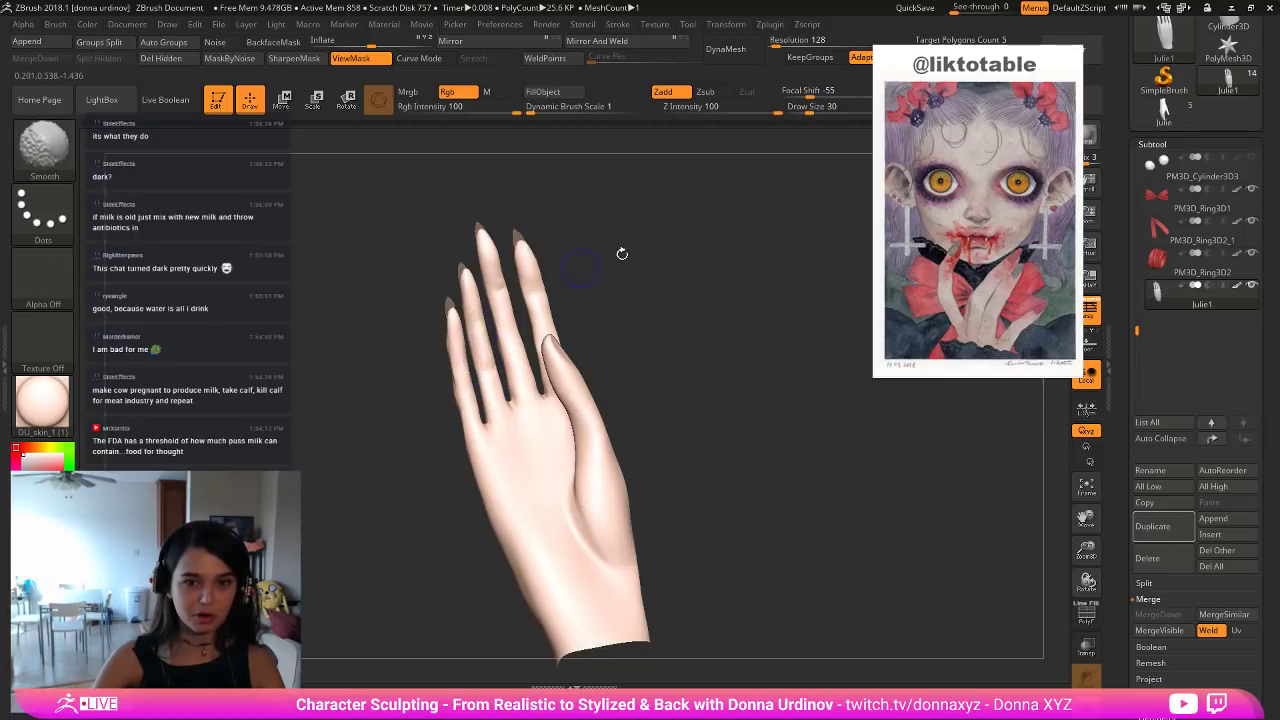
Carve the joints on the back of the ring finger with DamStandard at draw size 30 and soften them with Smooth.
mouse_move(622, 254)
left_mouse_down()
mouse_move(680, 234)
mouse_move(625, 232)
mouse_move(709, 240)
mouse_move(513, 333)
left_mouse_up()
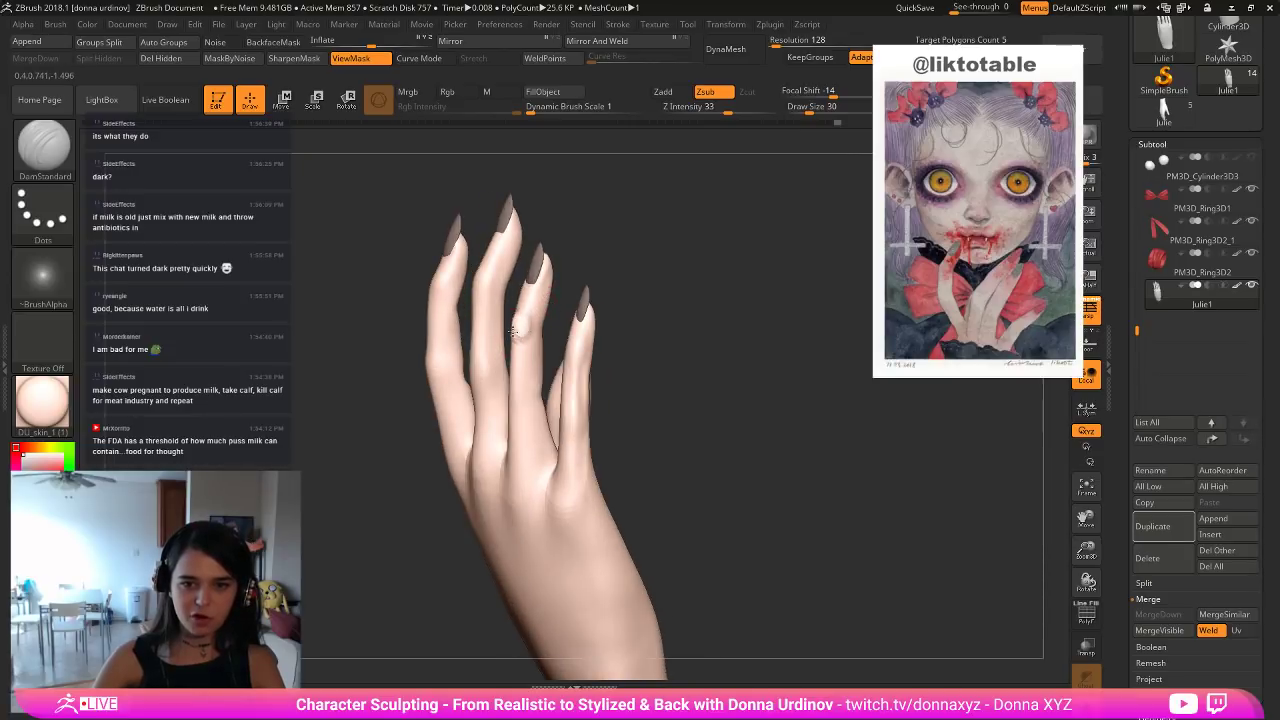
left_click_drag(629, 251, 522, 323)
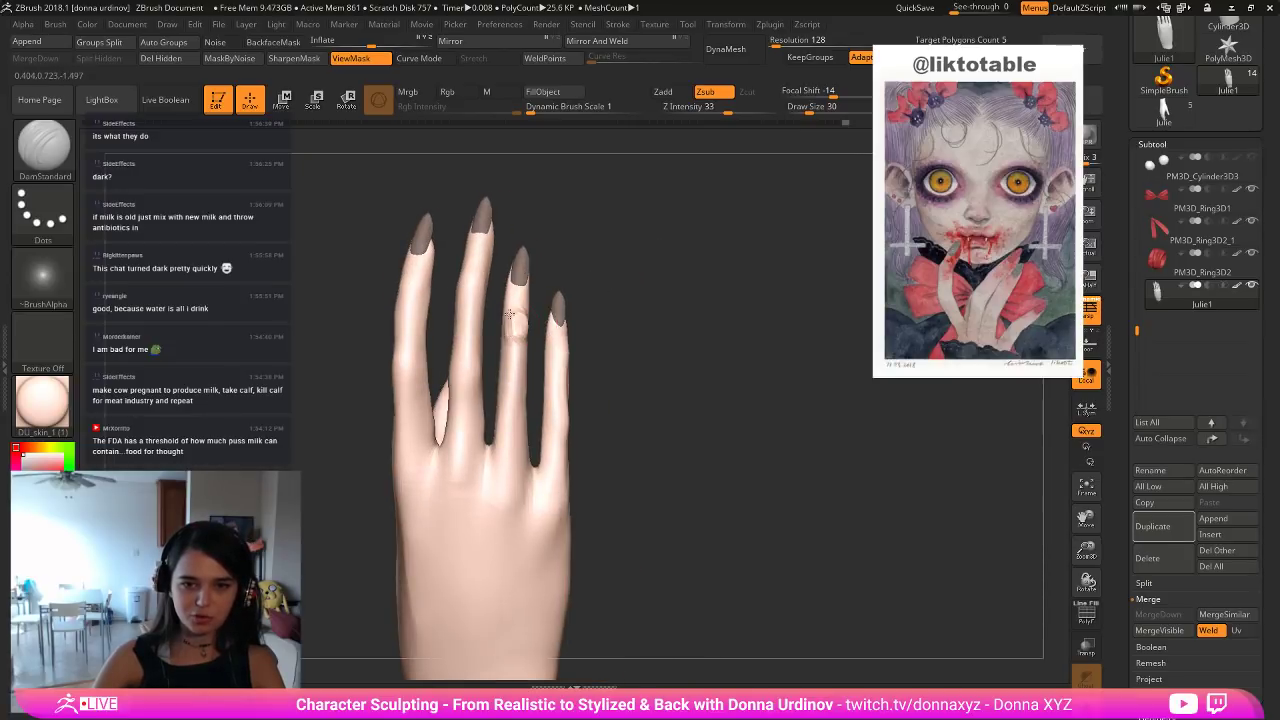
key("shift")
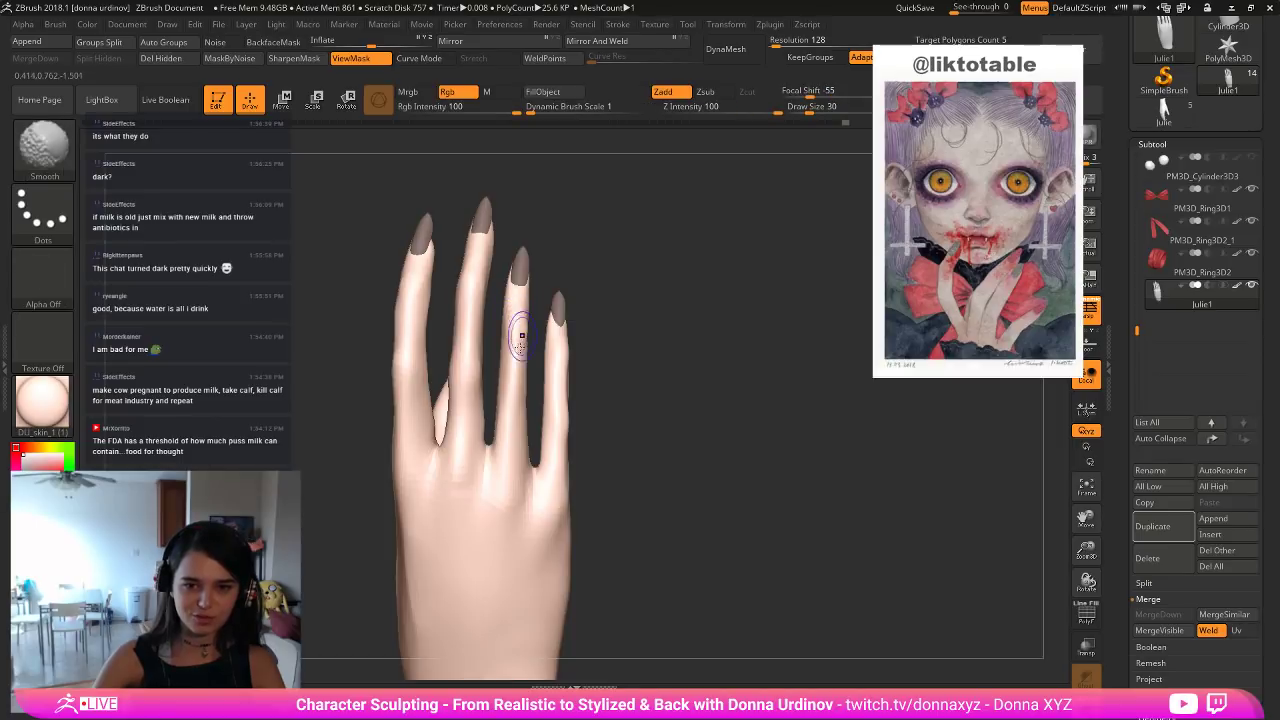
left_click_drag(509, 403, 511, 386)
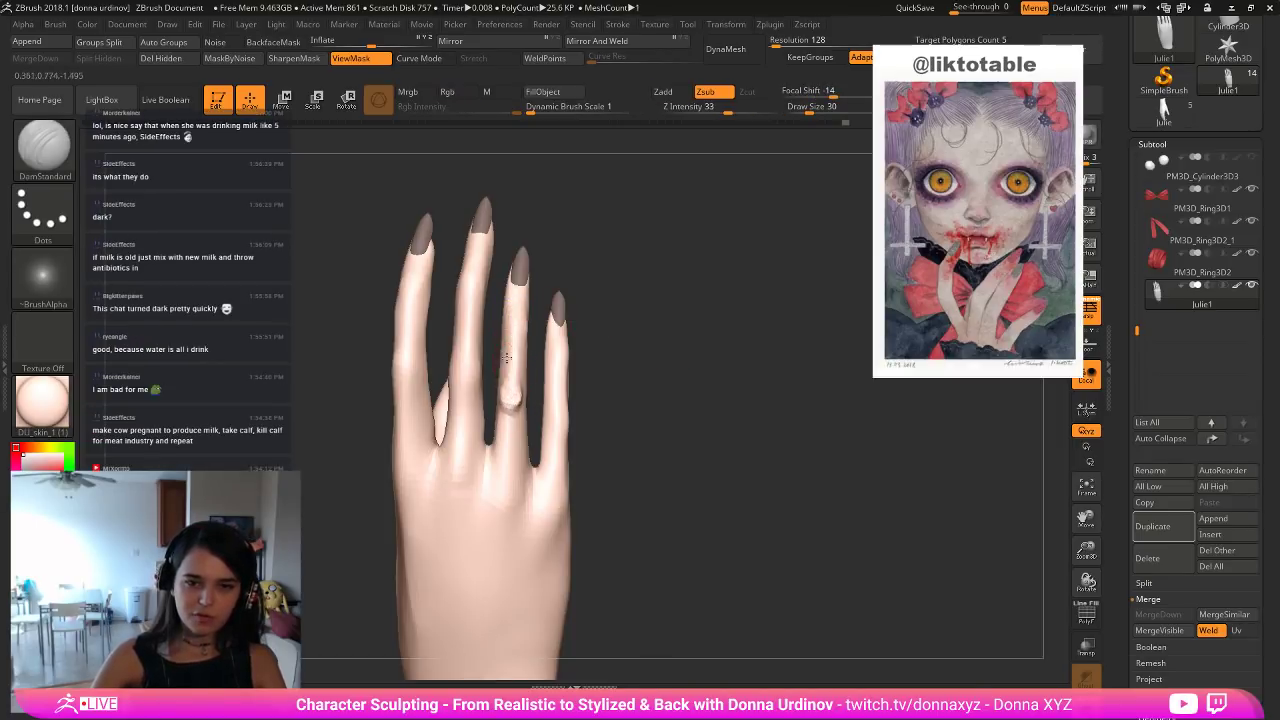
left_click_drag(509, 340, 505, 357)
key("shift")
Flatten the back of the ring finger between its two joints with hPolish at draw size 22.
key("b")
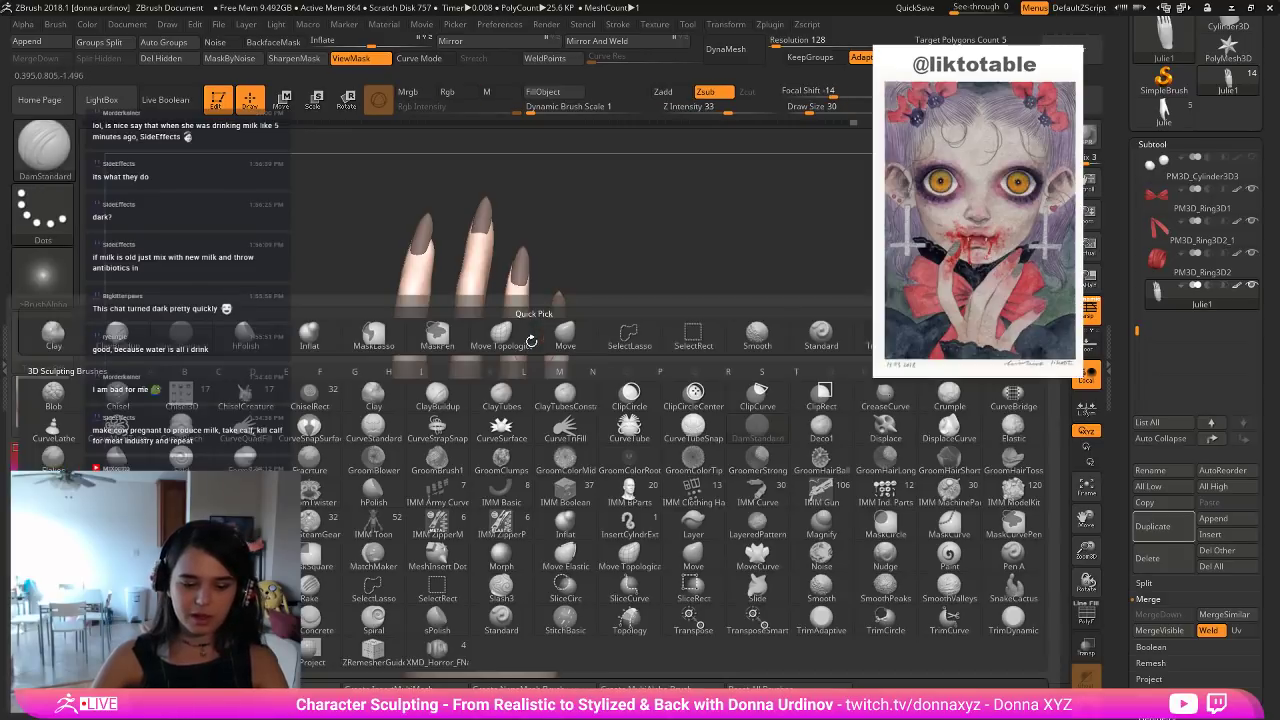
key("h")
key("p")
key("bracketleft")
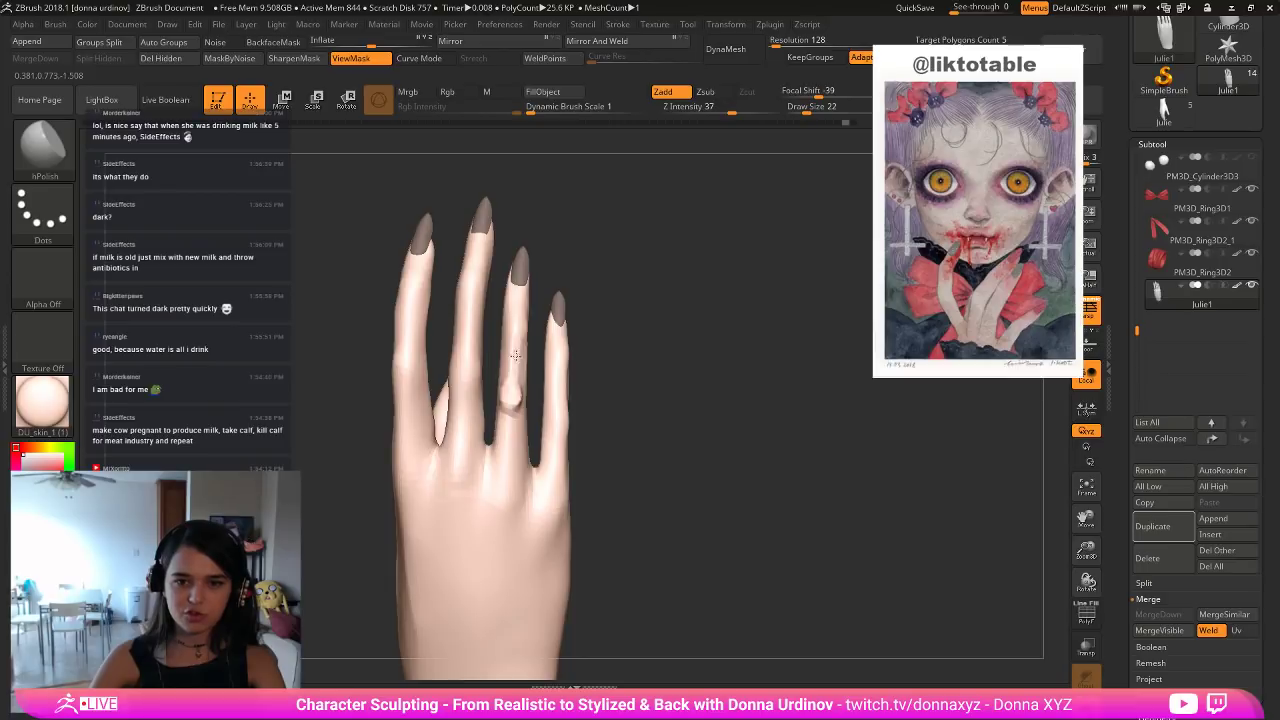
left_click_drag(510, 348, 498, 415)
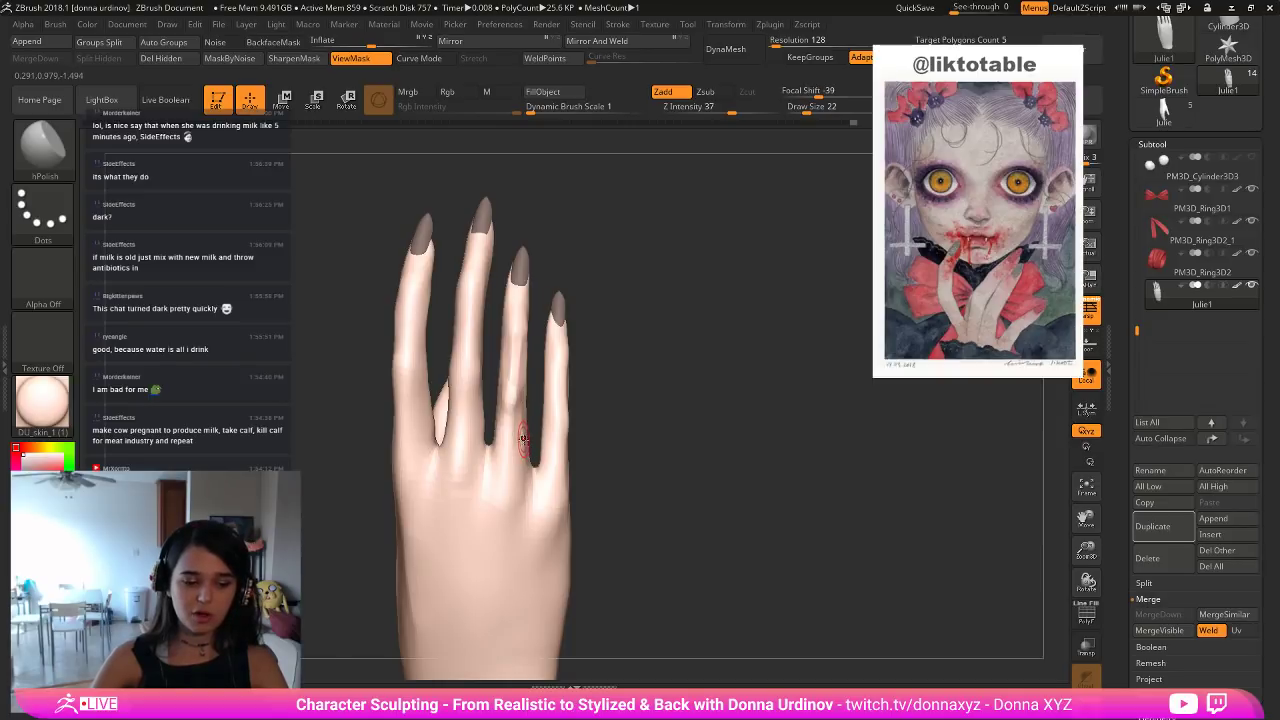
Build up both joints on the back of the ring finger with ClayBuildup at draw size 30 and smooth the strokes.
key("b")
key("c")
key("b")
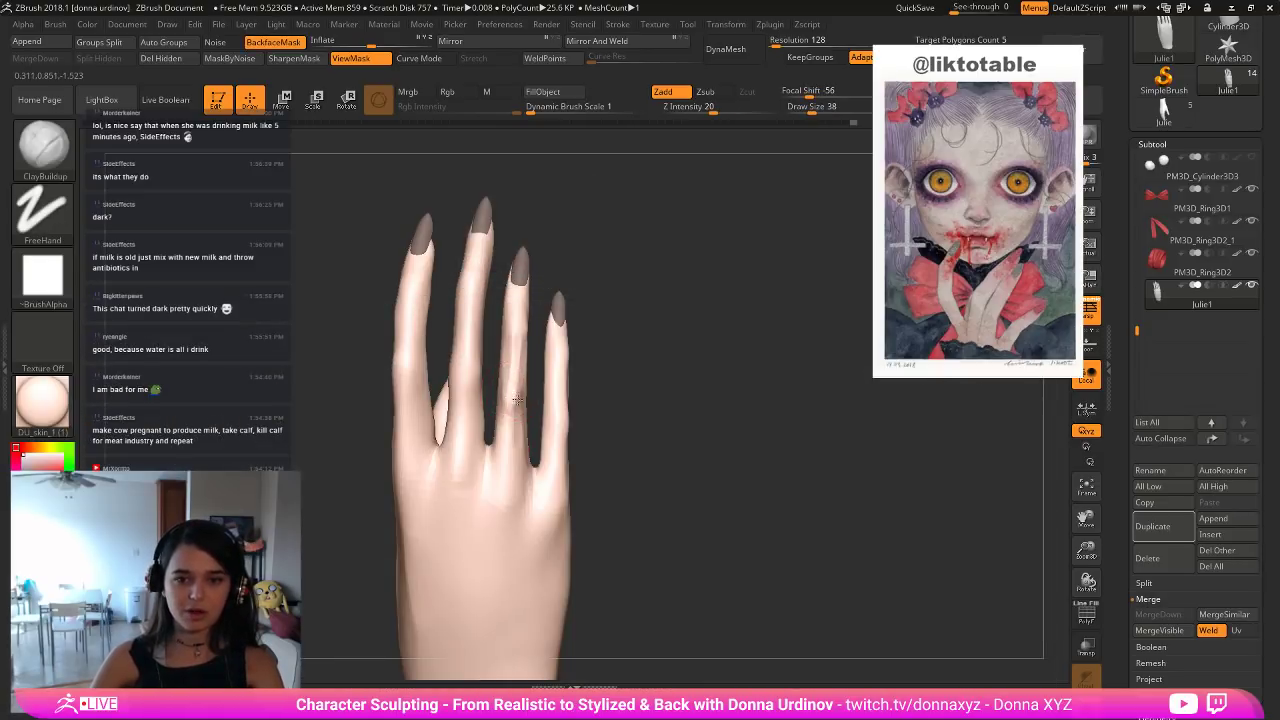
left_click_drag(528, 412, 510, 392)
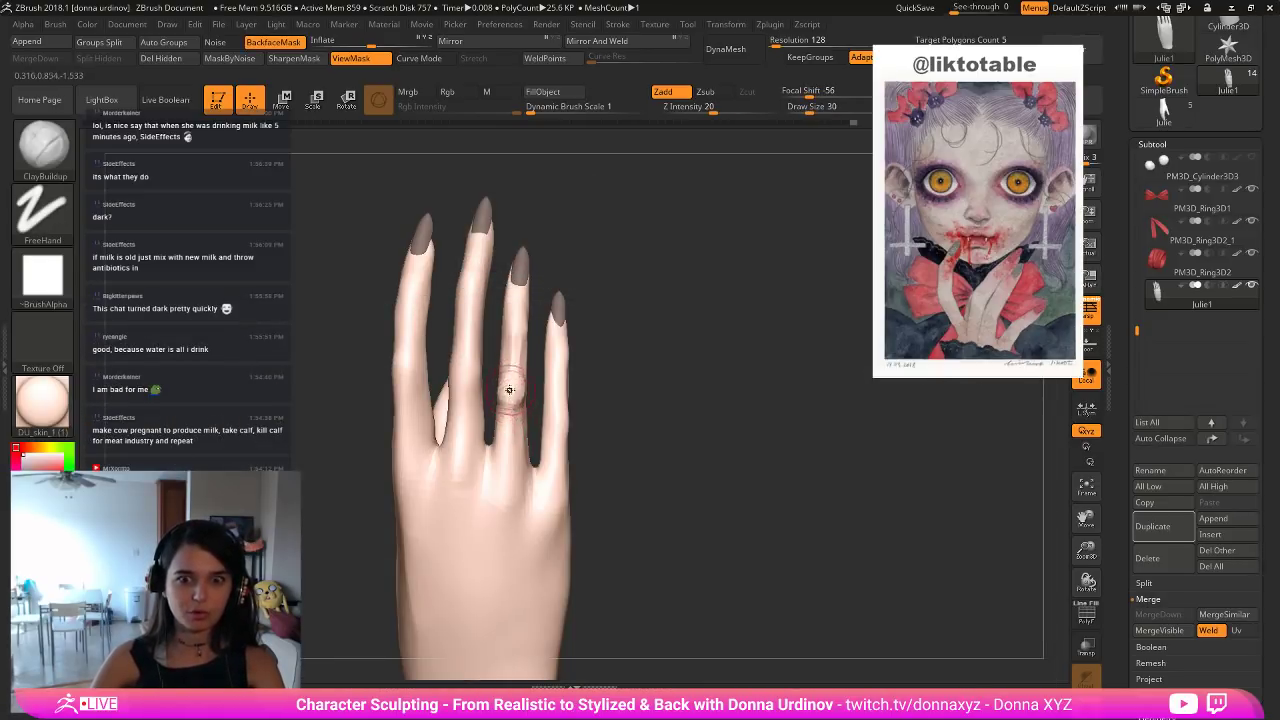
left_click_drag(522, 319, 508, 324)
mouse_move(508, 335)
right_mouse_down()
mouse_move(527, 340)
mouse_move(641, 249)
mouse_move(535, 338)
right_mouse_up()
mouse_move(522, 372)
left_mouse_down("shift")
mouse_move(507, 415)
mouse_move(545, 444)
left_mouse_up("shift")
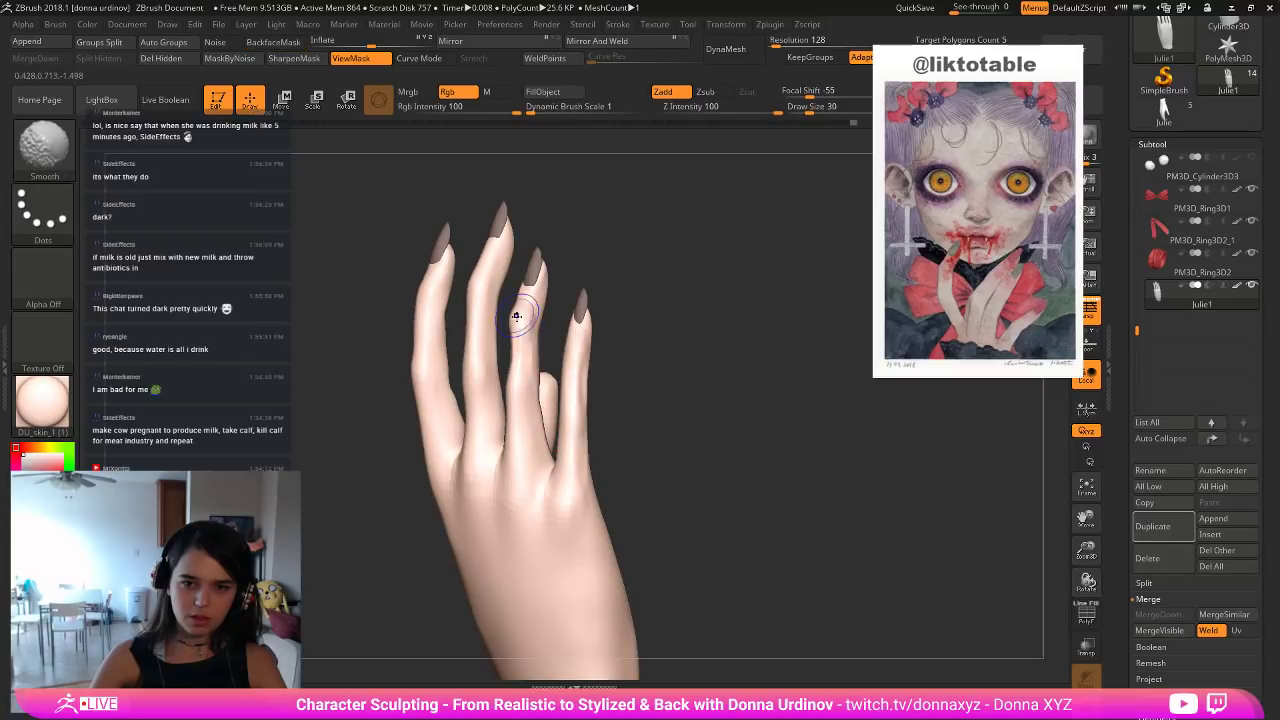
left_click_drag(517, 318, 526, 343, "shift")
Add volume to the side of the ring finger below its upper joint with ClayBuildup and blend it with Smooth.
right_click_drag(526, 343, 628, 250)
left_click_drag(512, 328, 506, 338)
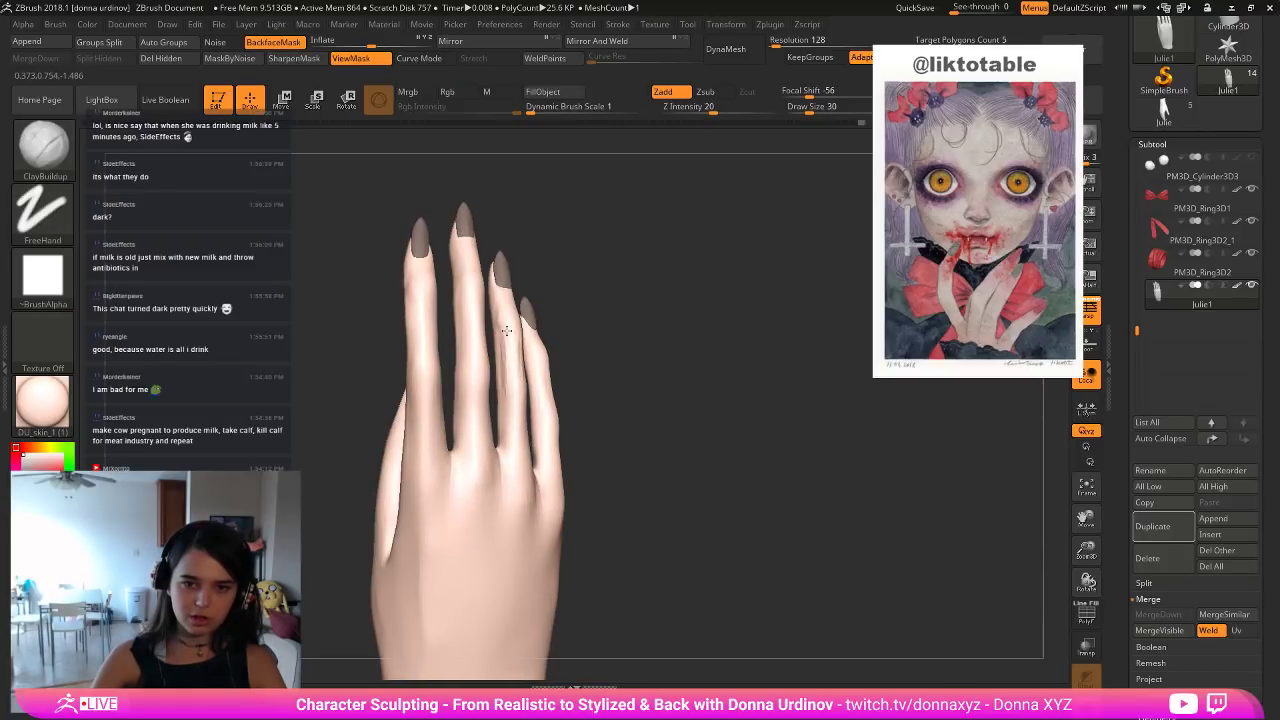
right_click_drag(600, 300, 513, 337)
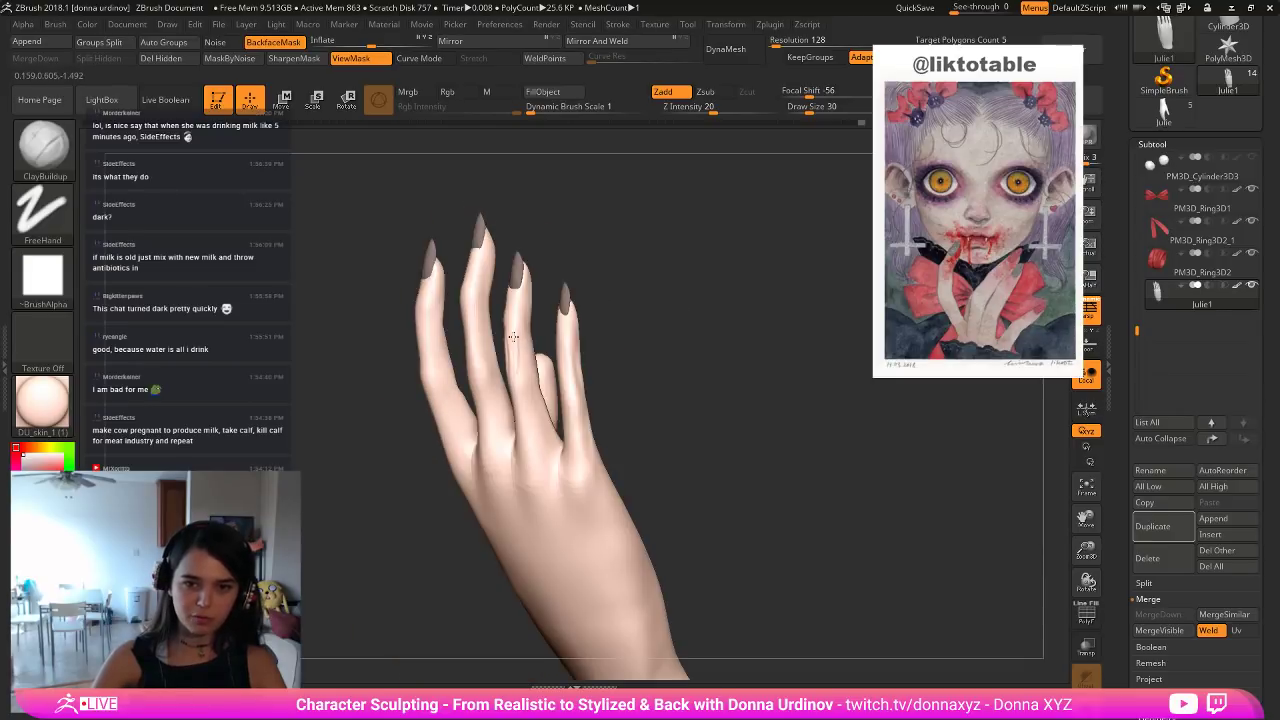
key("shift")
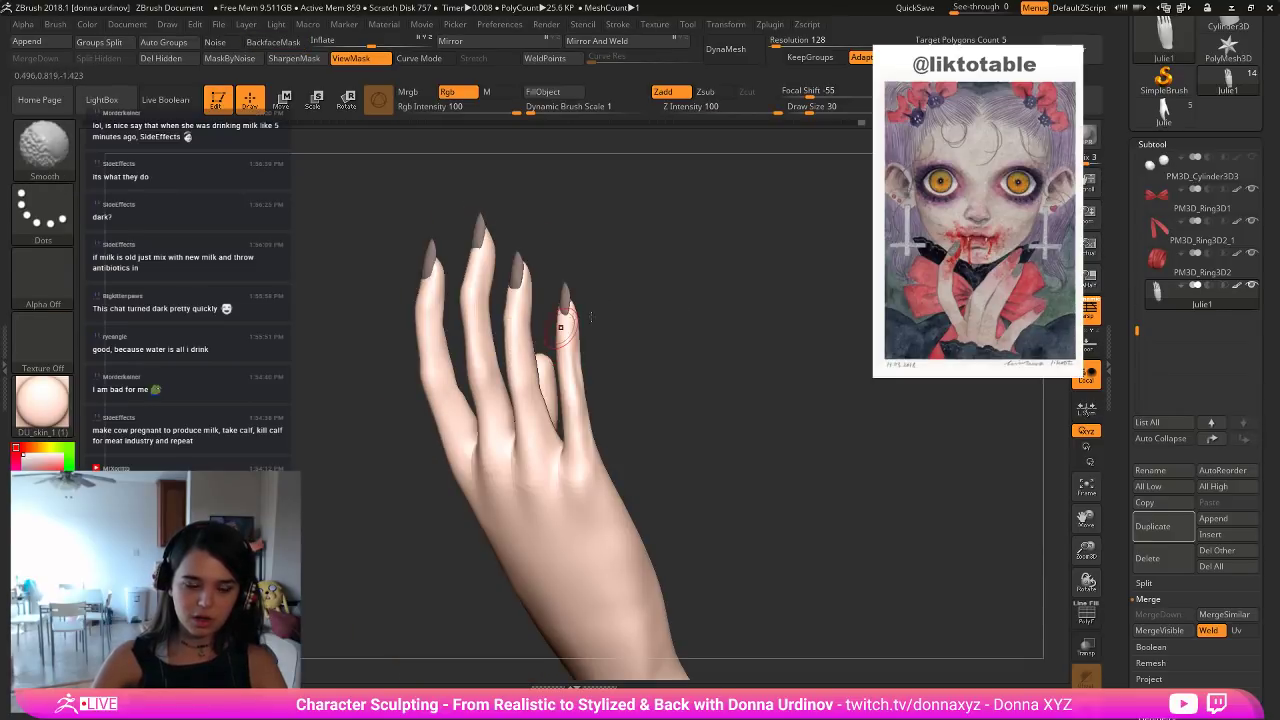
Adjust the ring finger's middle segment from the palm side using the Move Topological brush at draw size 62.
key("b")
key("v")
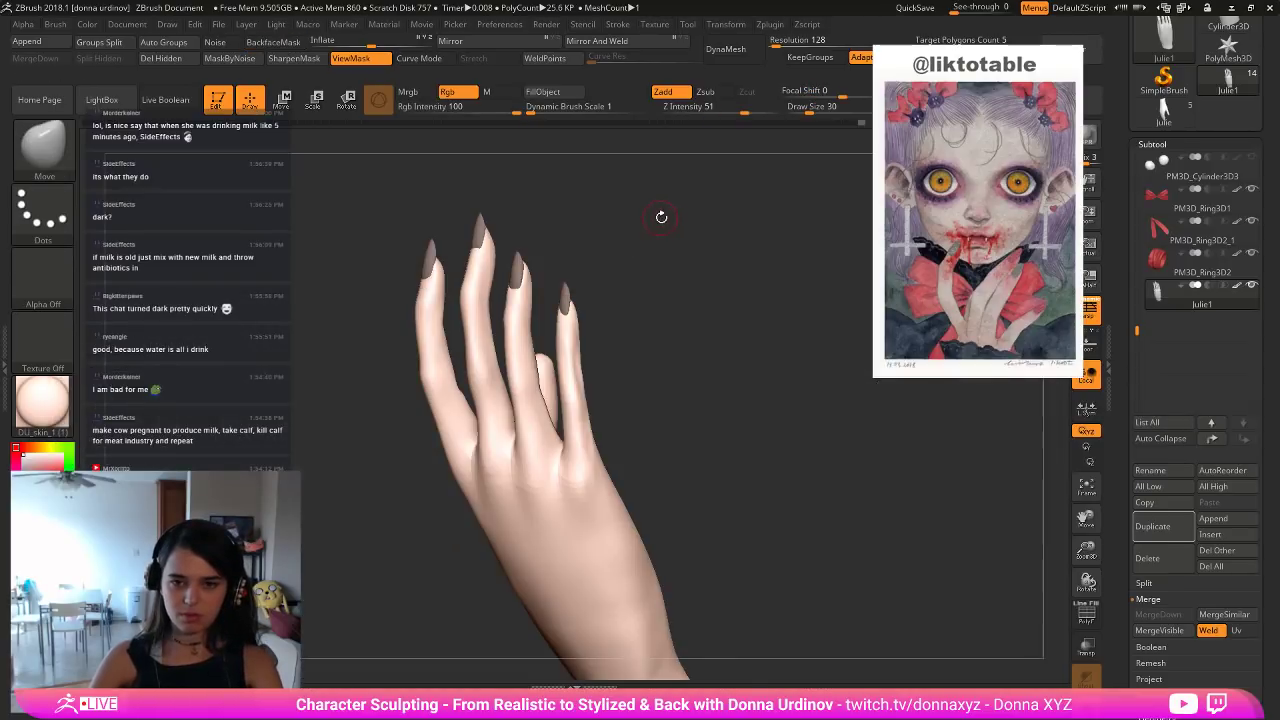
left_click_drag(663, 218, 543, 360)
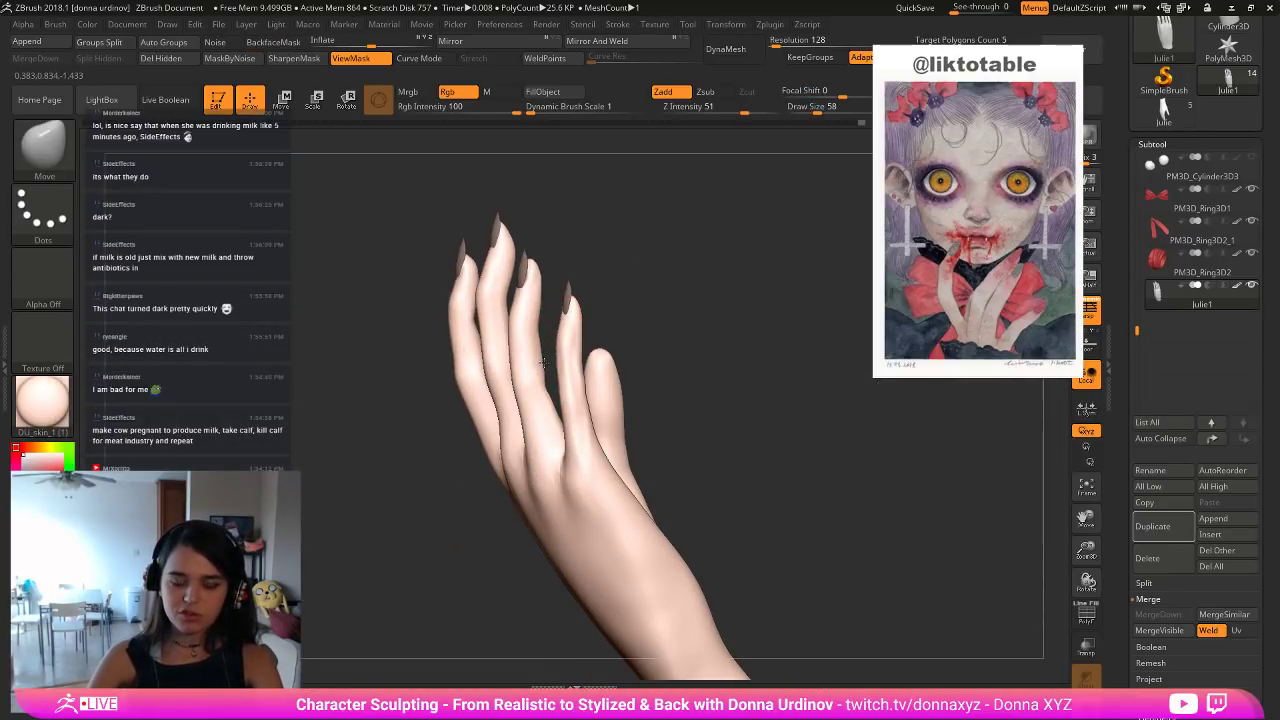
key("b")
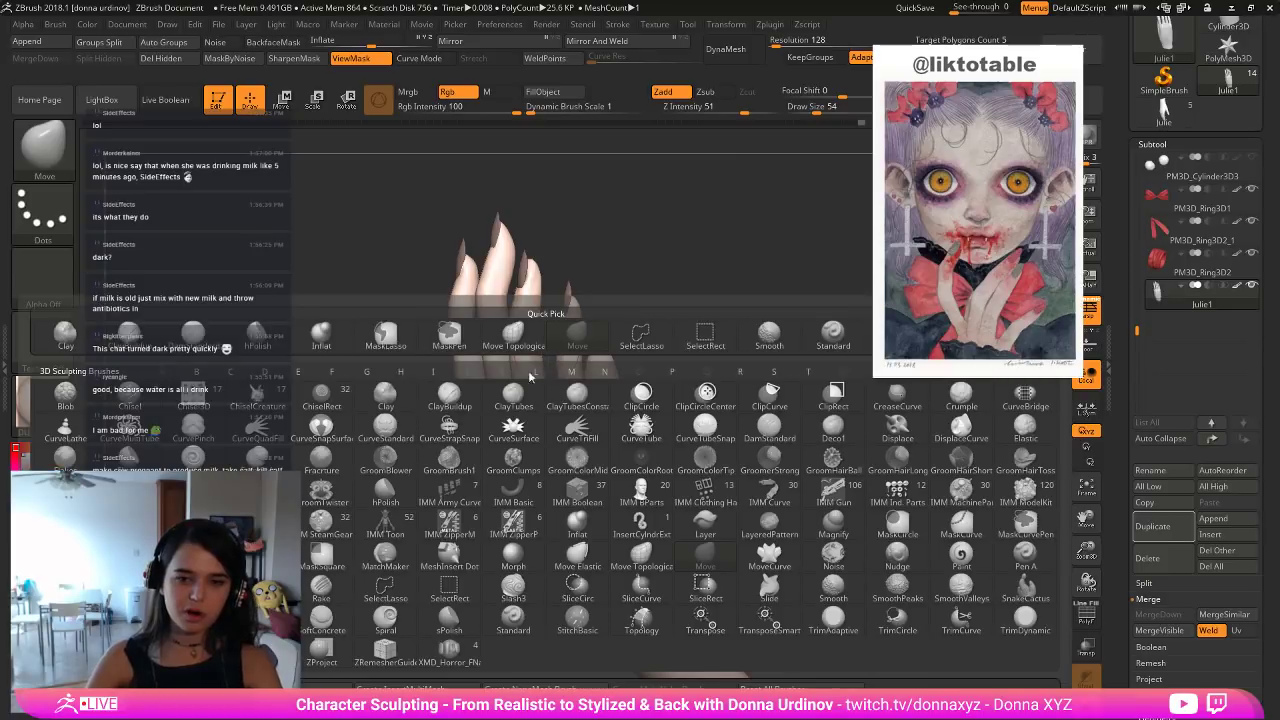
key("Escape")
key("b")
key("m")
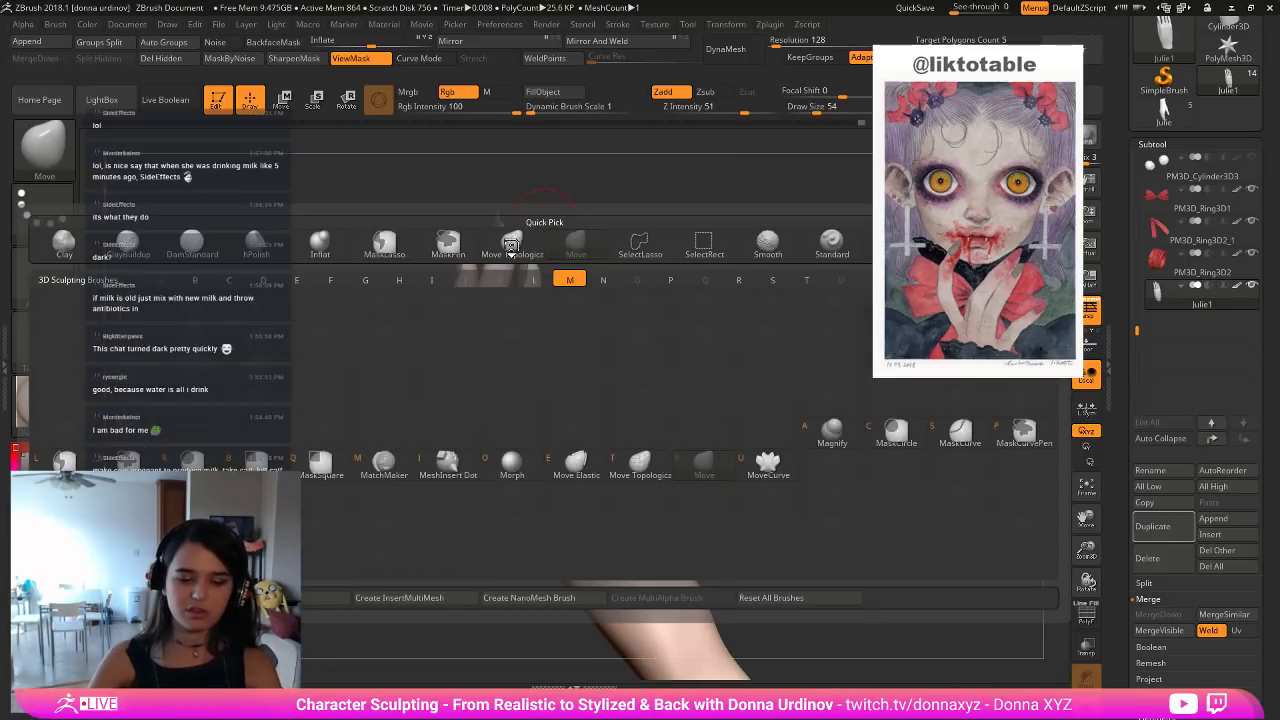
left_click(511, 244)
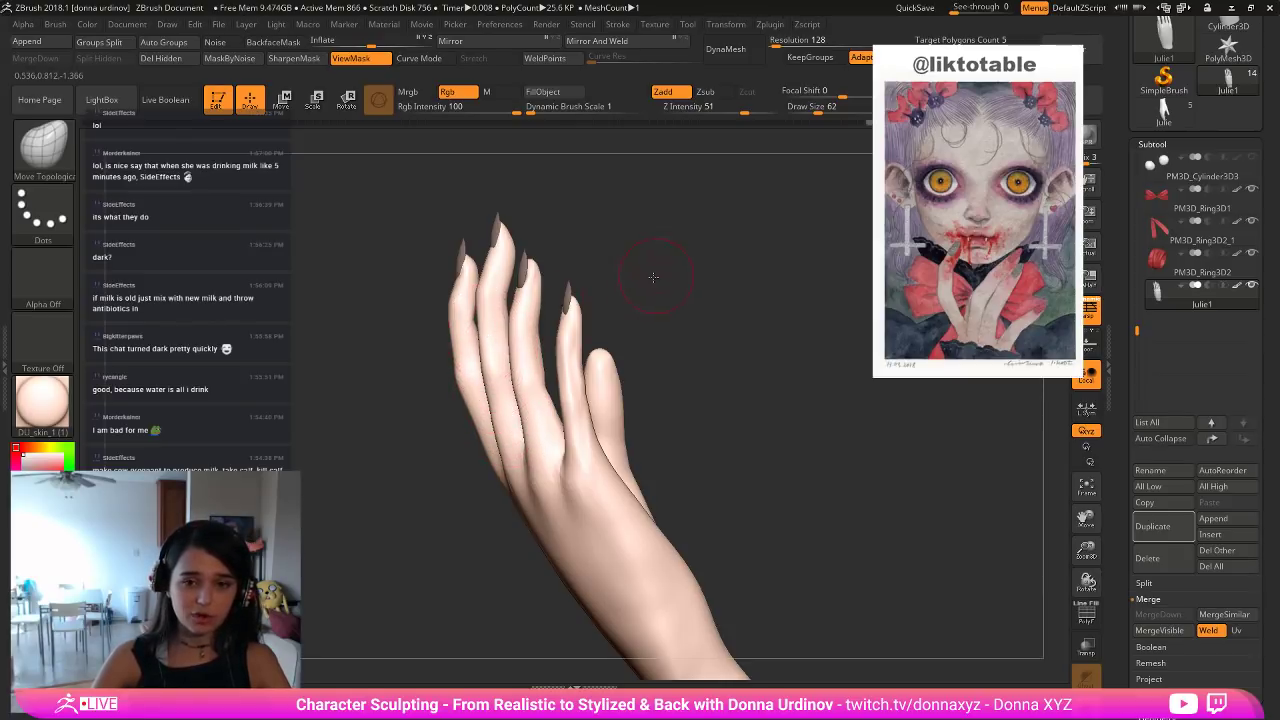
left_click_drag(652, 277, 471, 368)
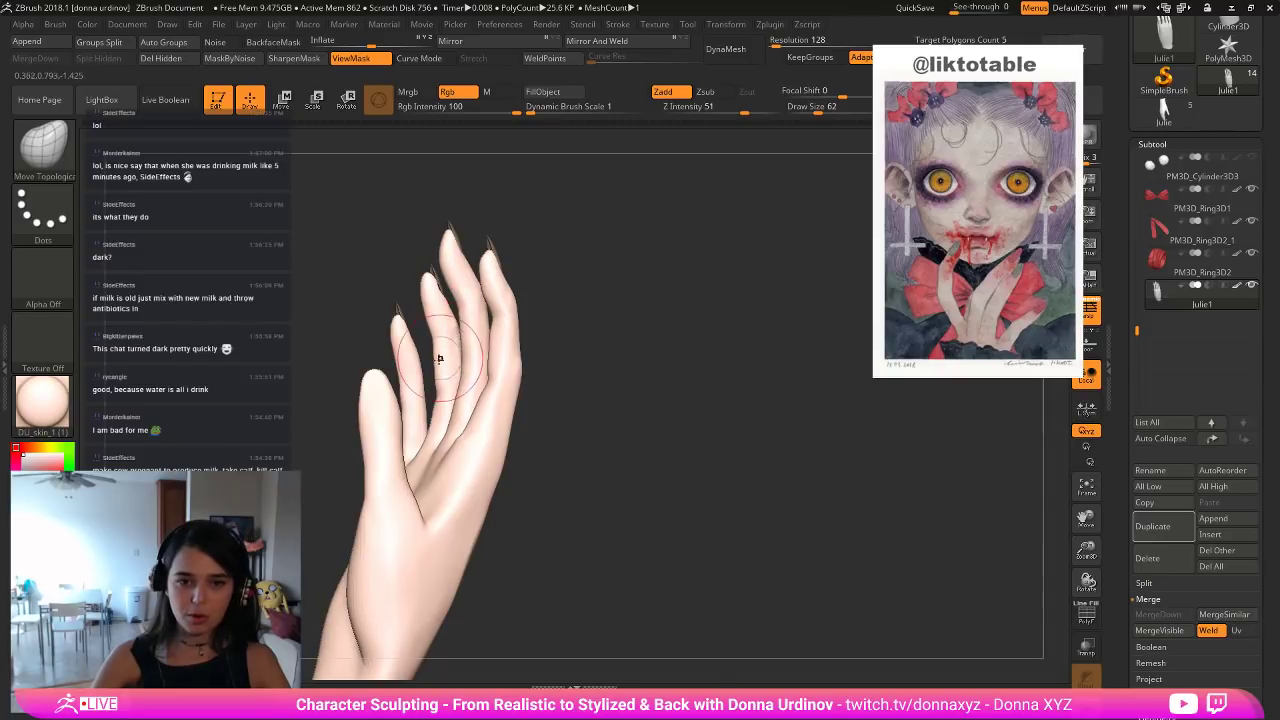
left_click_drag(442, 356, 446, 359)
left_click_drag(575, 345, 713, 319)
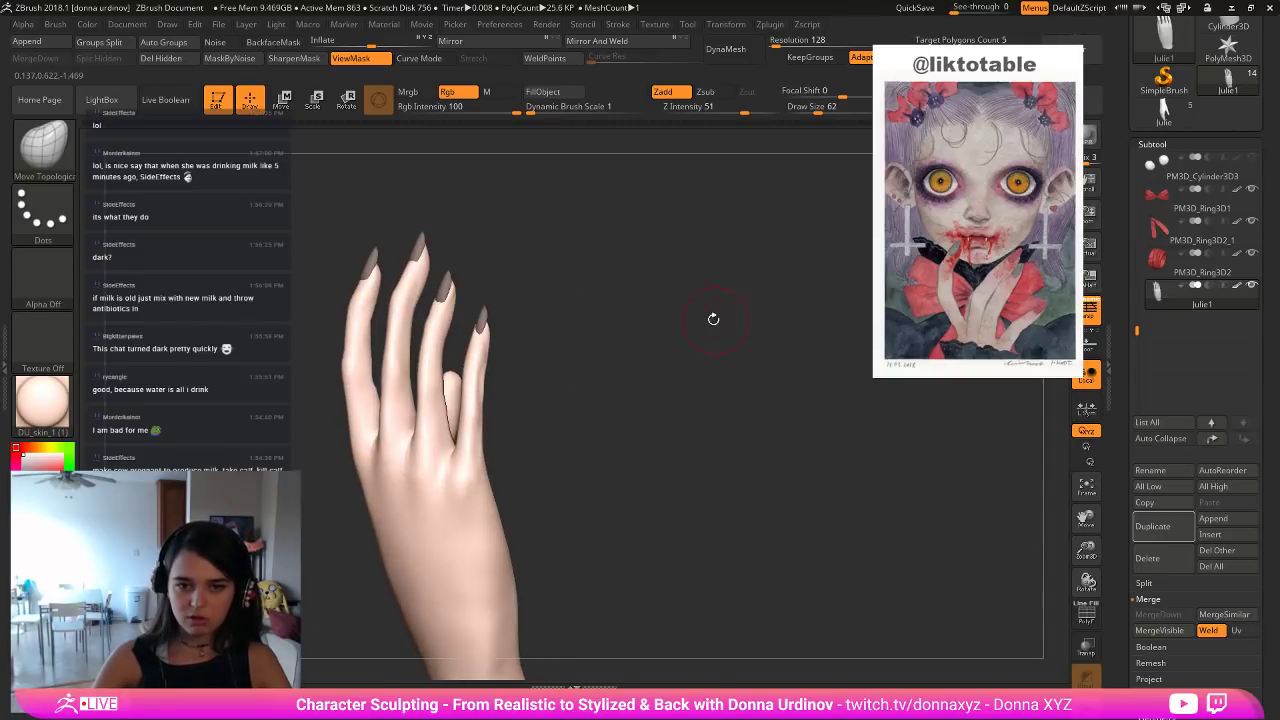
Reshape the ring finger's contour from the back with Move Topological at draw sizes 42 and 54.
key("bracketleft")
key("bracketleft")
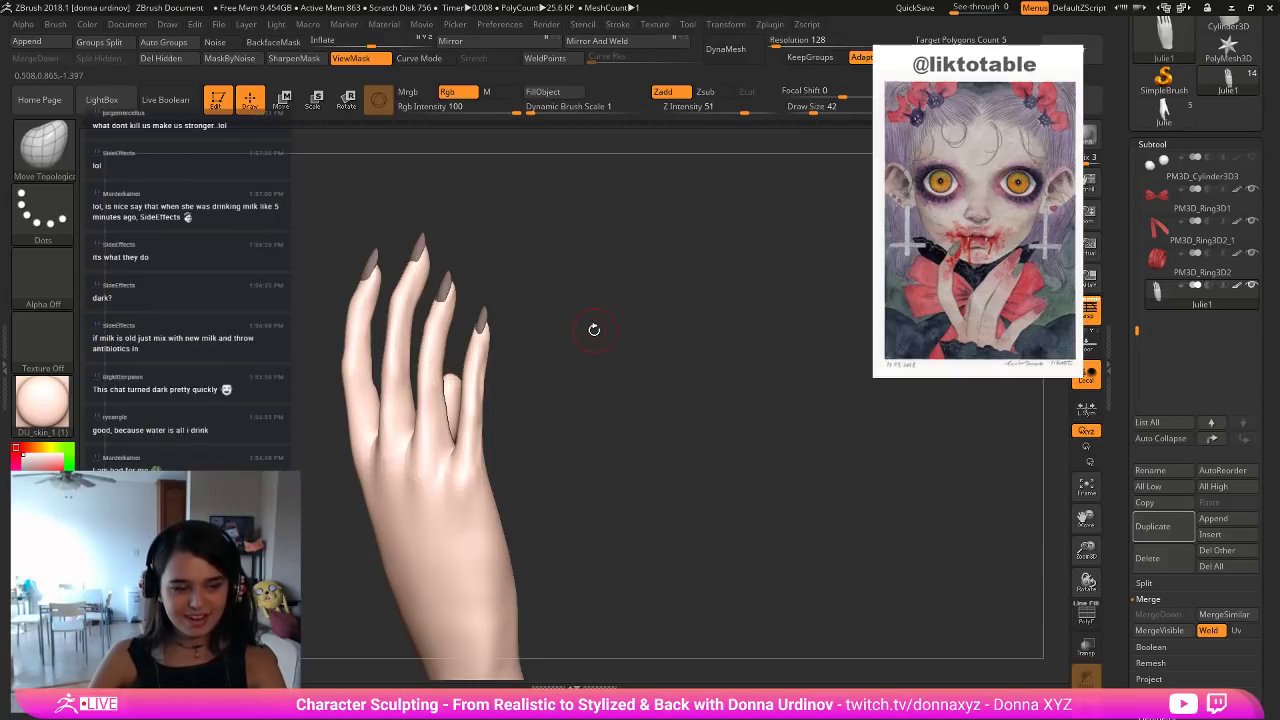
mouse_move(591, 329)
left_mouse_down()
mouse_move(623, 309)
mouse_move(663, 309)
mouse_move(517, 333)
mouse_move(481, 318)
left_mouse_up()
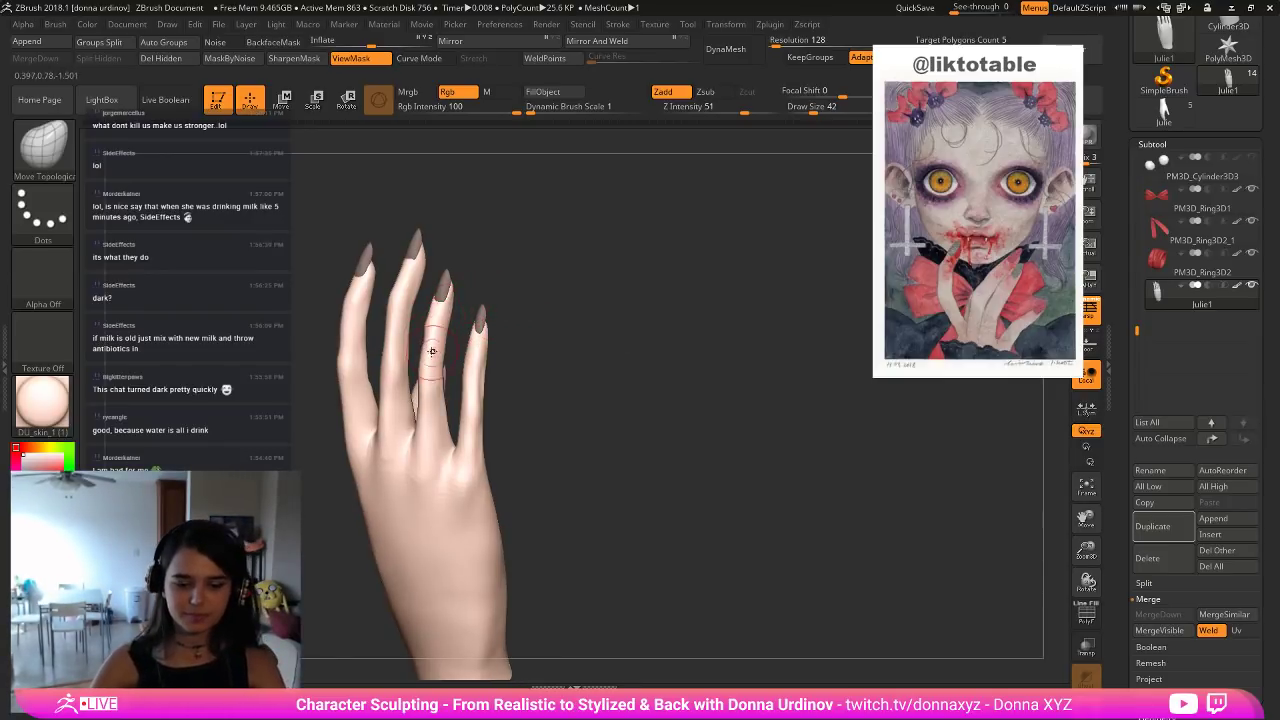
key("]")
left_click_drag(422, 412, 422, 381)
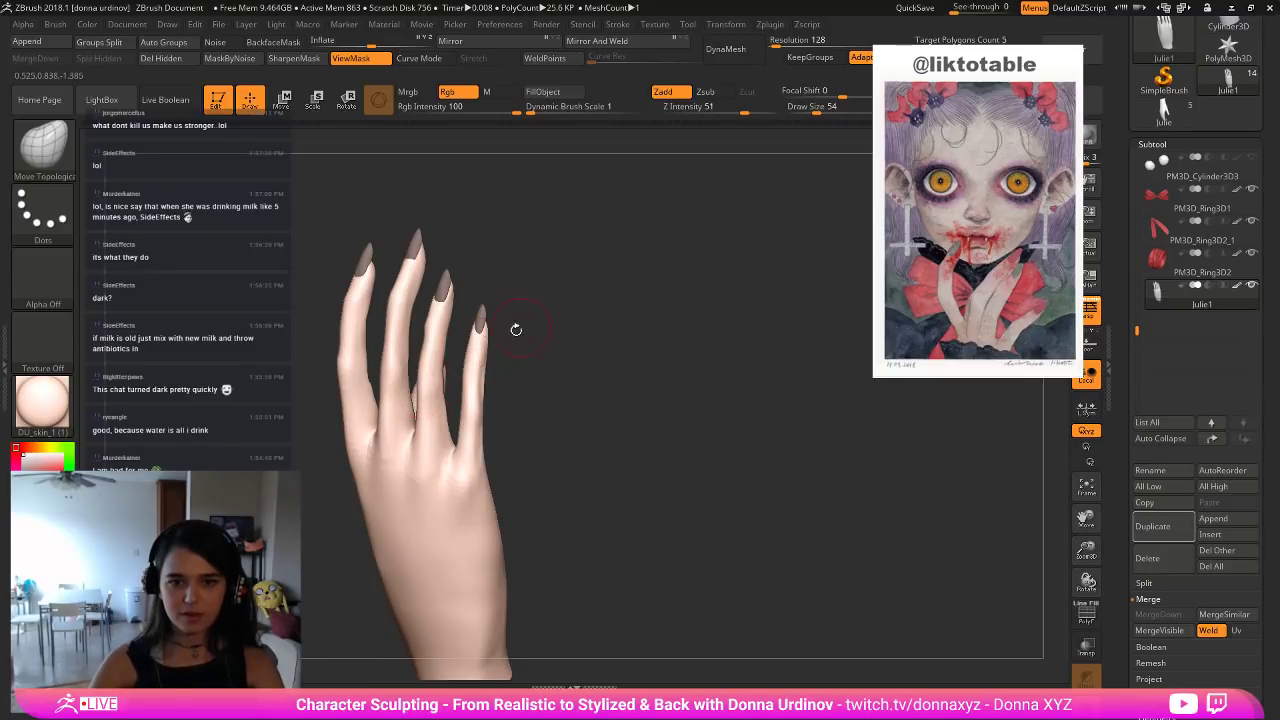
left_click_drag(553, 296, 551, 309)
left_click_drag(416, 342, 424, 340)
left_click_drag(523, 284, 534, 288)
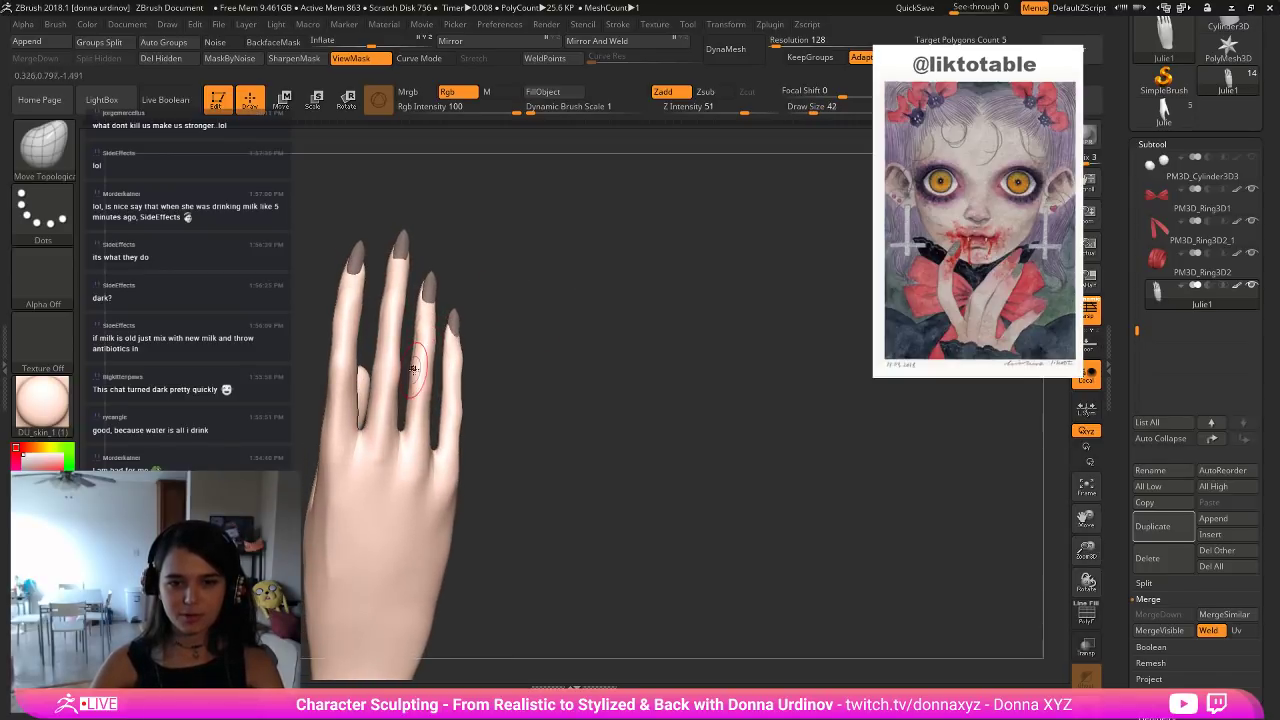
key("shift")
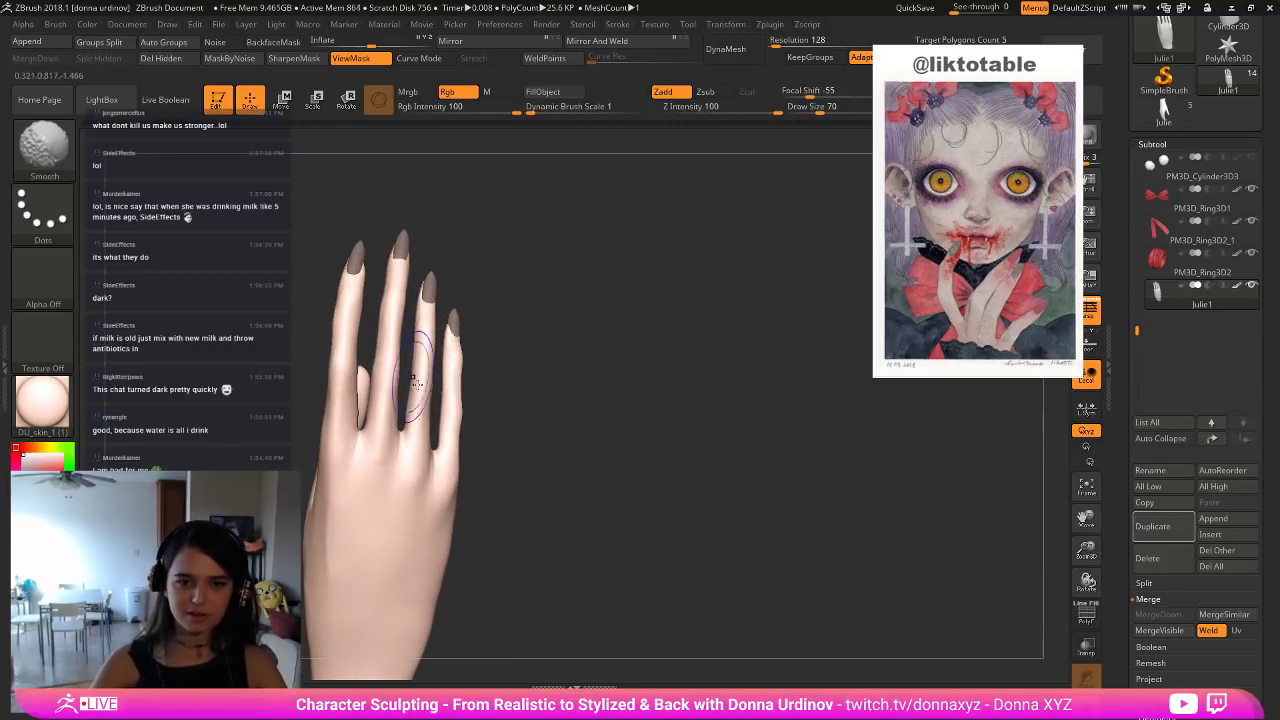
Build up the ring finger's middle knuckle on the back of the hand with ClayBuildup at draw size 38.
key("b")
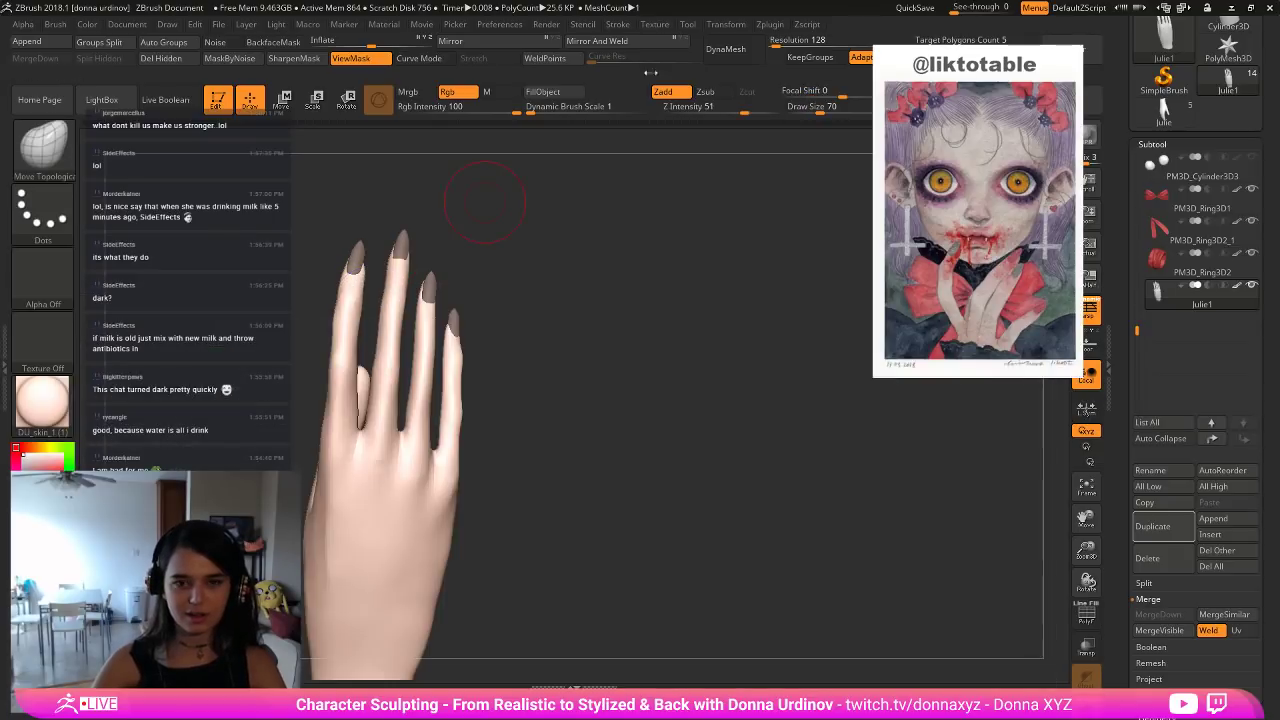
key("b")
key("b")
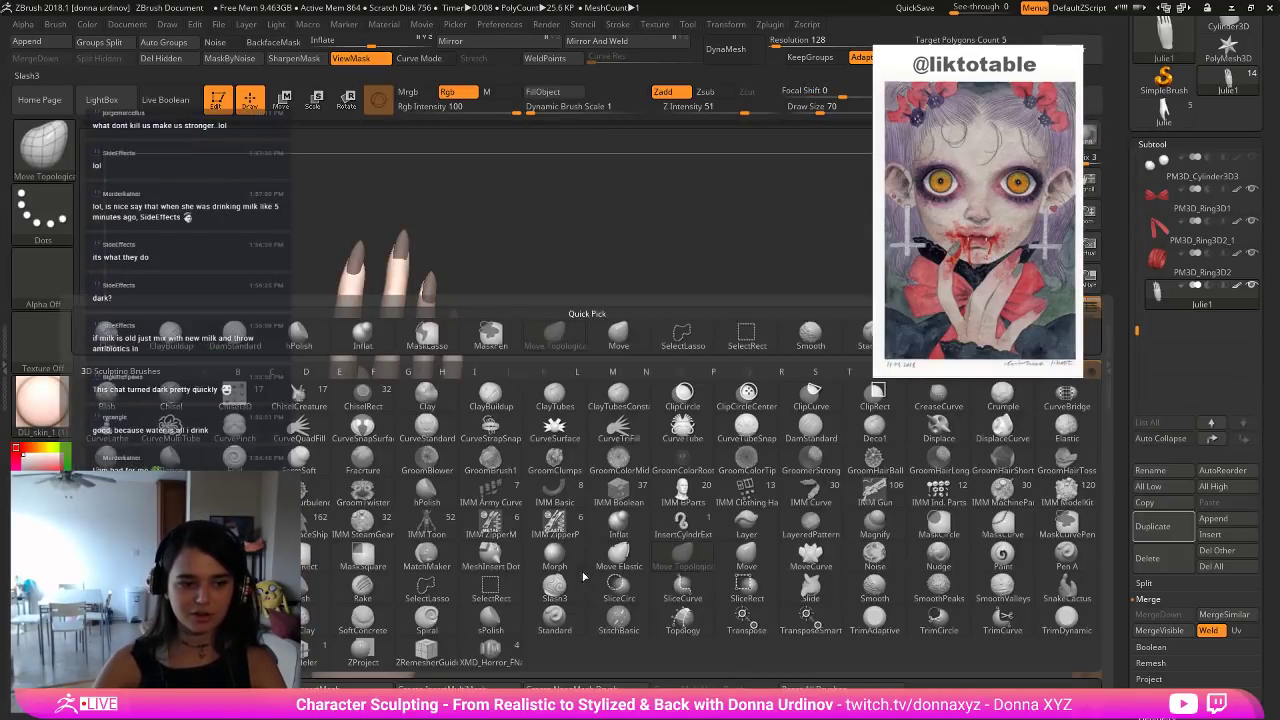
key("c")
key("b")
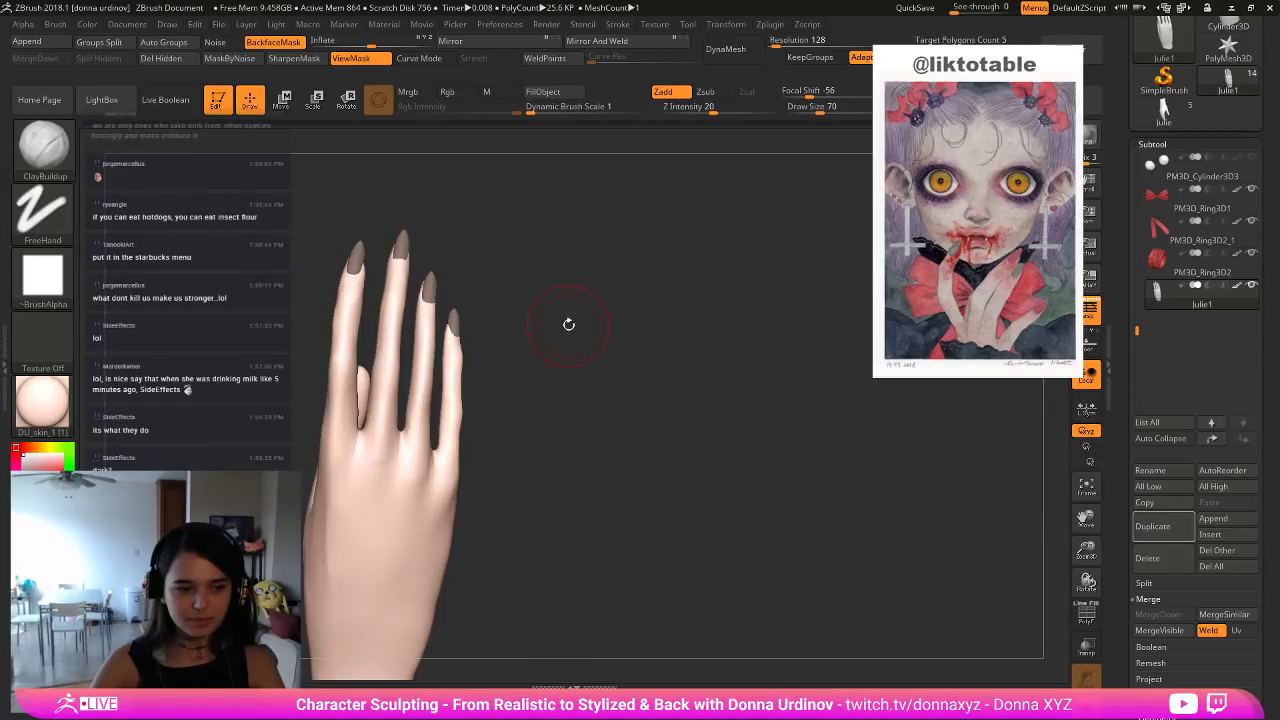
key("b")
key("c")
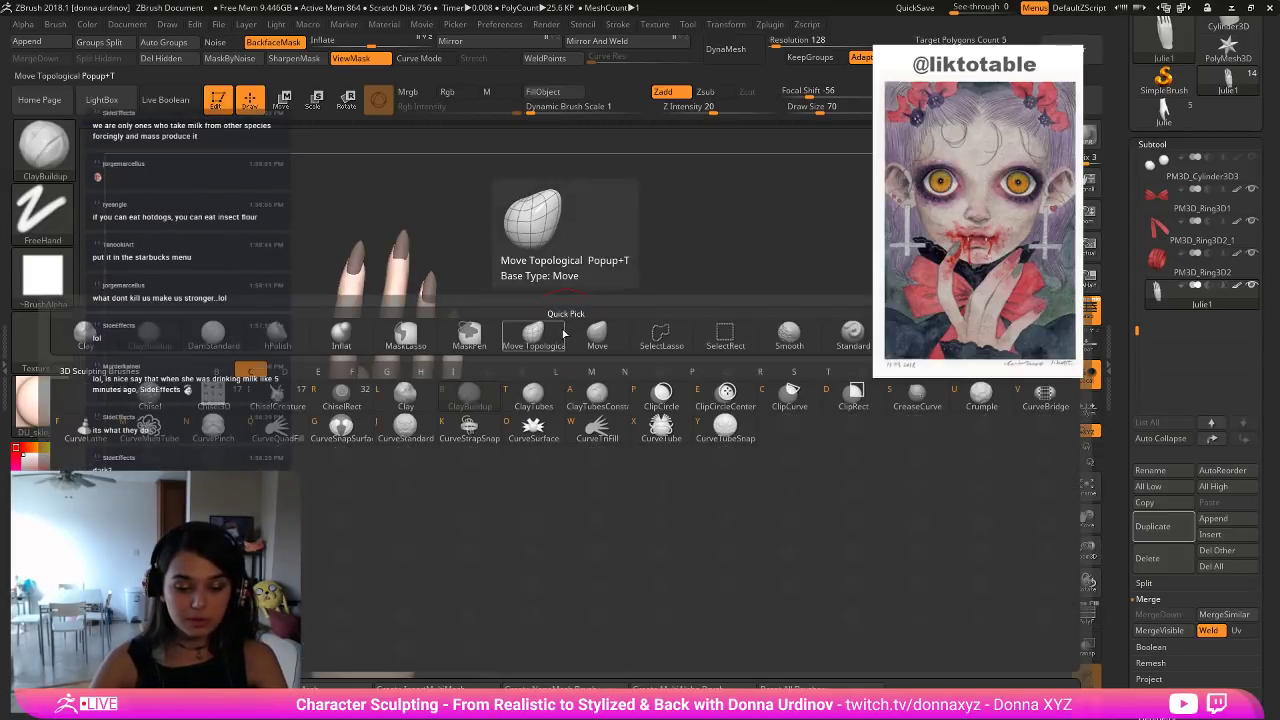
key("b")
key("bracketleft")
key("bracketleft")
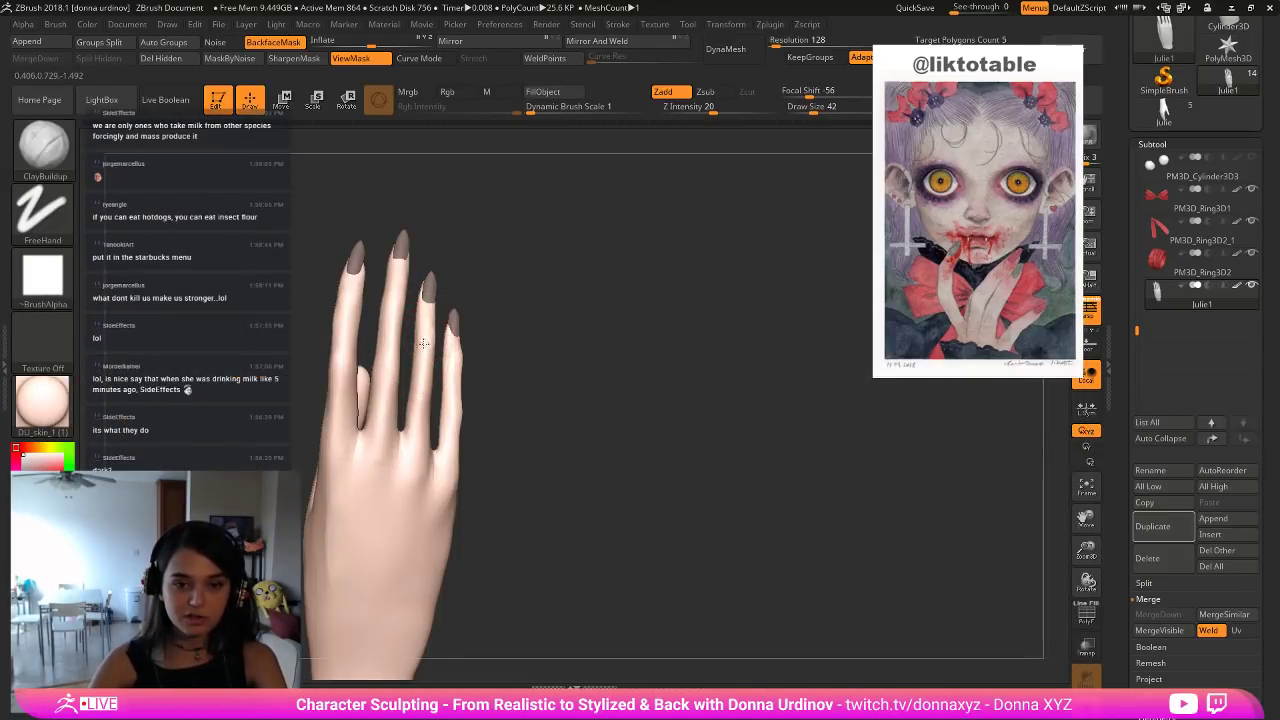
left_click_drag(525, 279, 424, 372)
key("bracketleft")
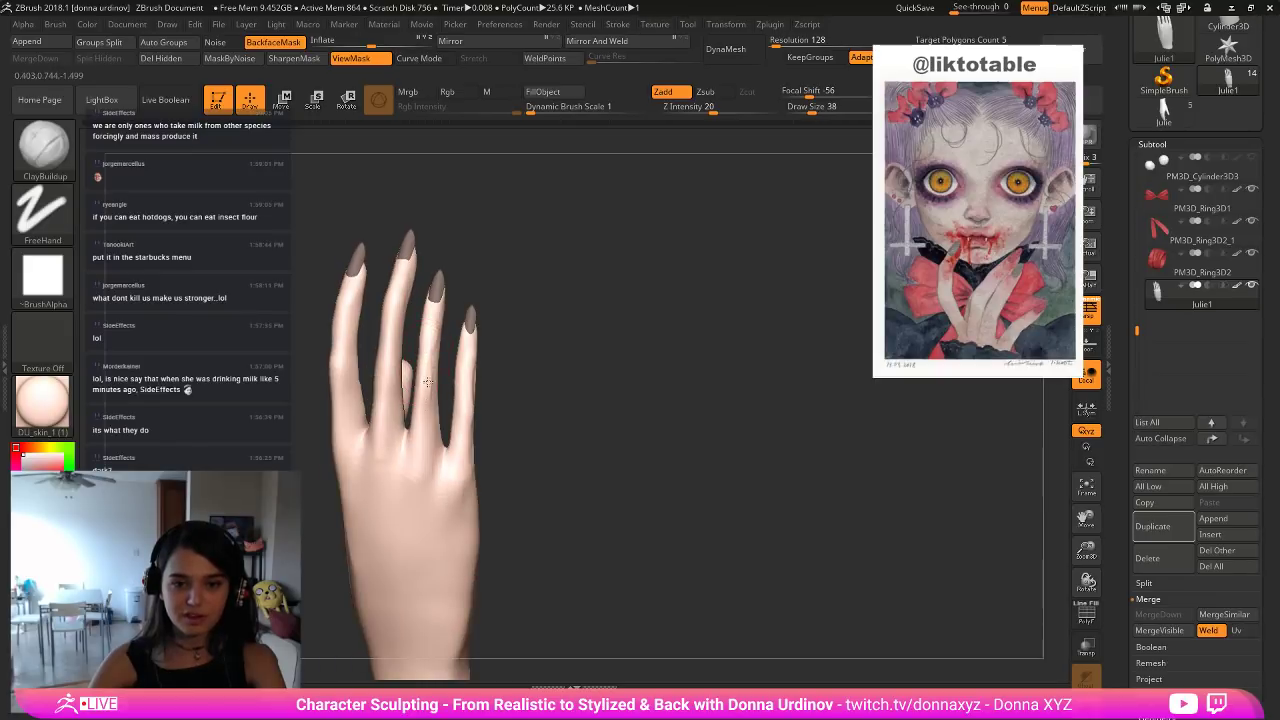
left_click_drag(530, 341, 580, 306)
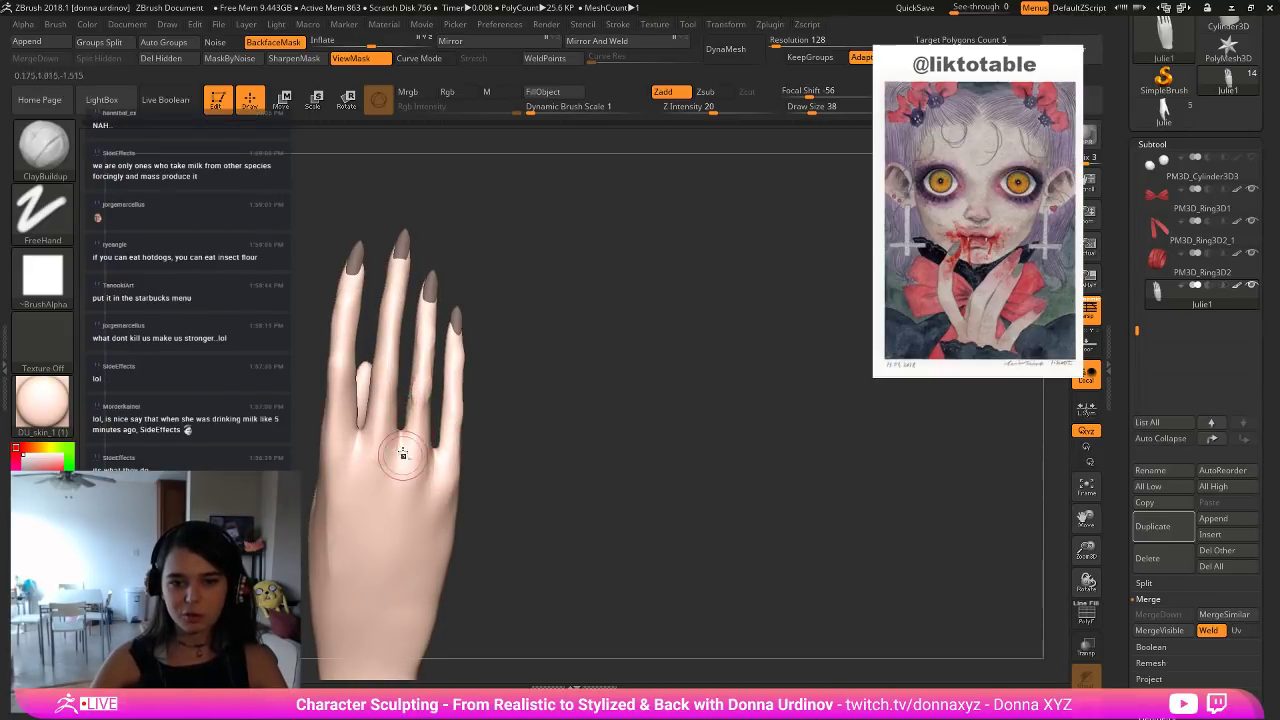
left_click_drag(551, 377, 449, 409)
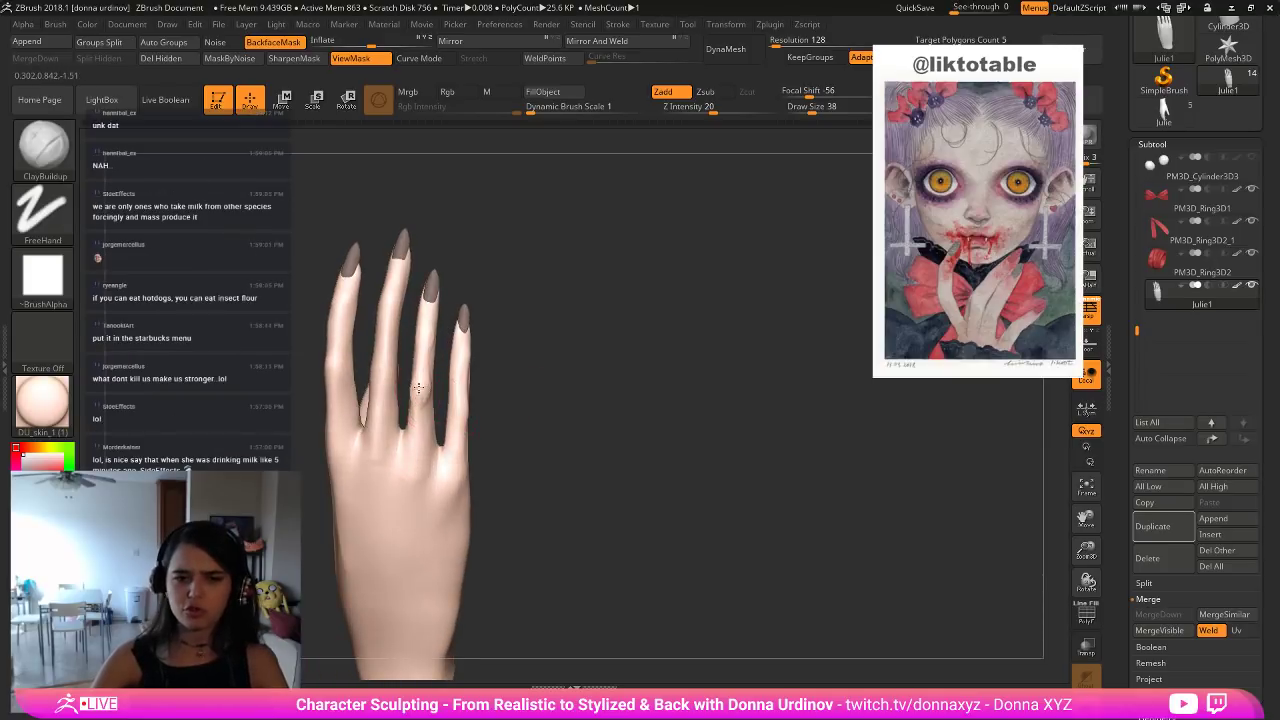
Build up the middle finger's middle knuckle on the back of the hand with ClayBuildup at draw size 30.
right_click_drag(432, 416, 573, 352)
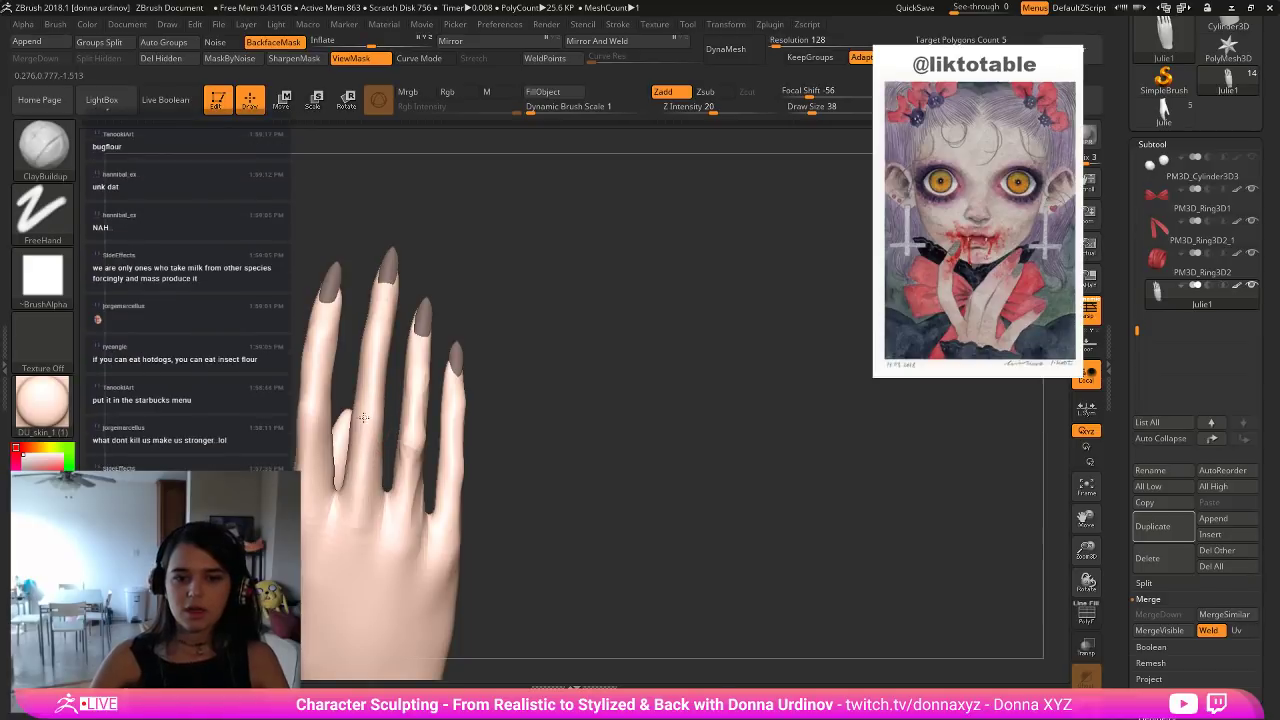
key("bracketleft")
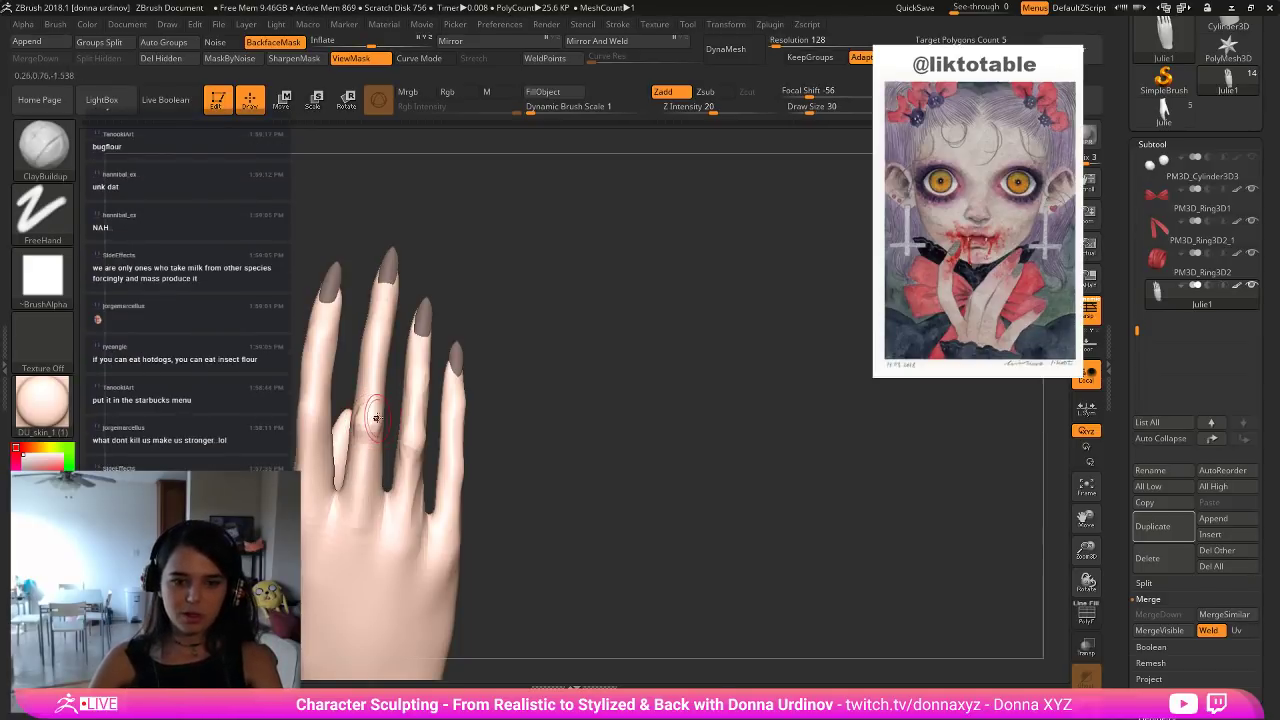
left_click_drag(370, 414, 364, 458)
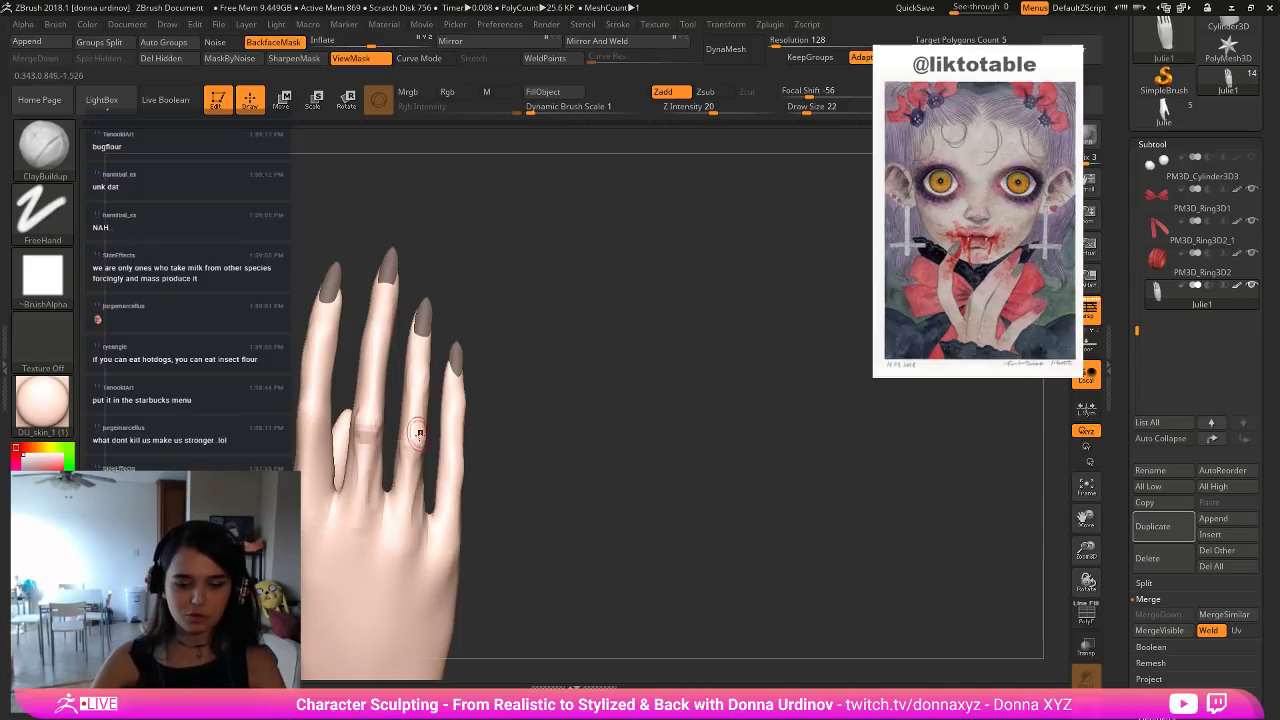
key("]")
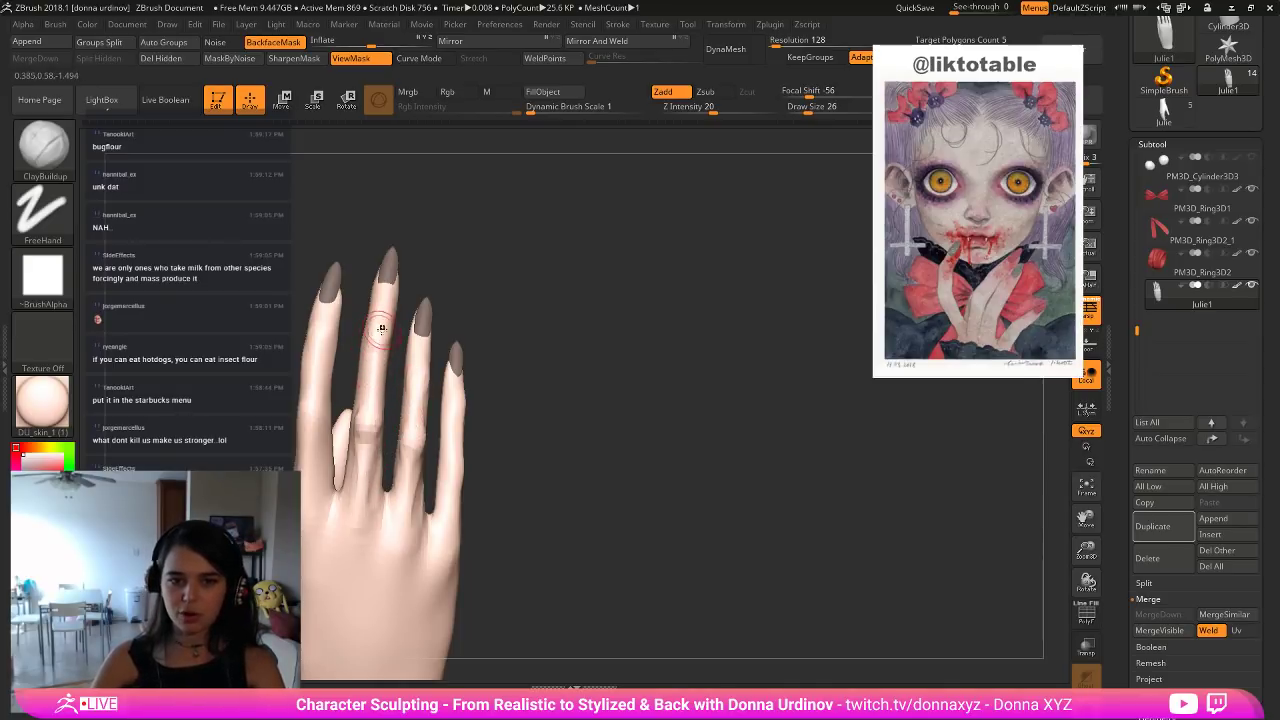
Add volume to the middle finger's upper joint with ClayBuildup at draw size 18 and soften it with Smooth.
key("[")
left_click_drag(383, 332, 372, 354)
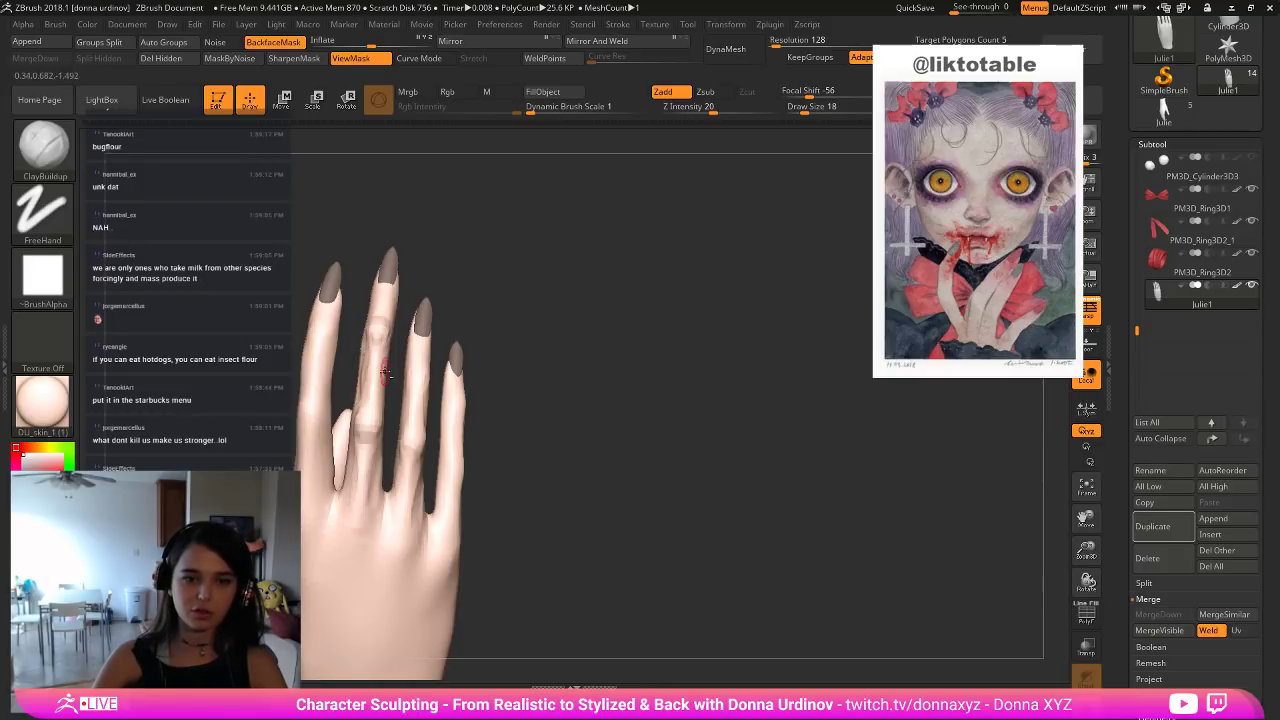
mouse_move(546, 305)
left_mouse_down()
mouse_move(491, 292)
mouse_move(498, 305)
mouse_move(472, 316)
left_mouse_up()
key("shift")
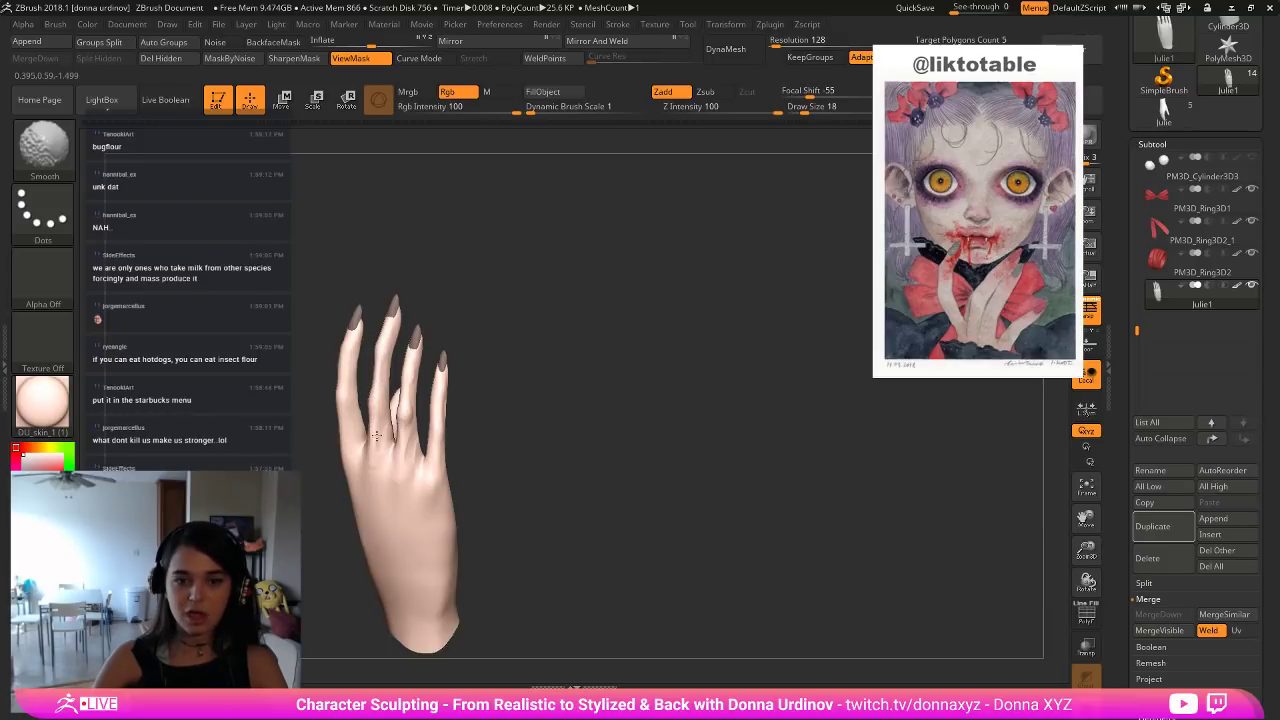
Inflate the middle finger's lower segment on the back of the hand with the Inflat brush at draw size 78 and blend with Smooth.
key("b")
key("i")
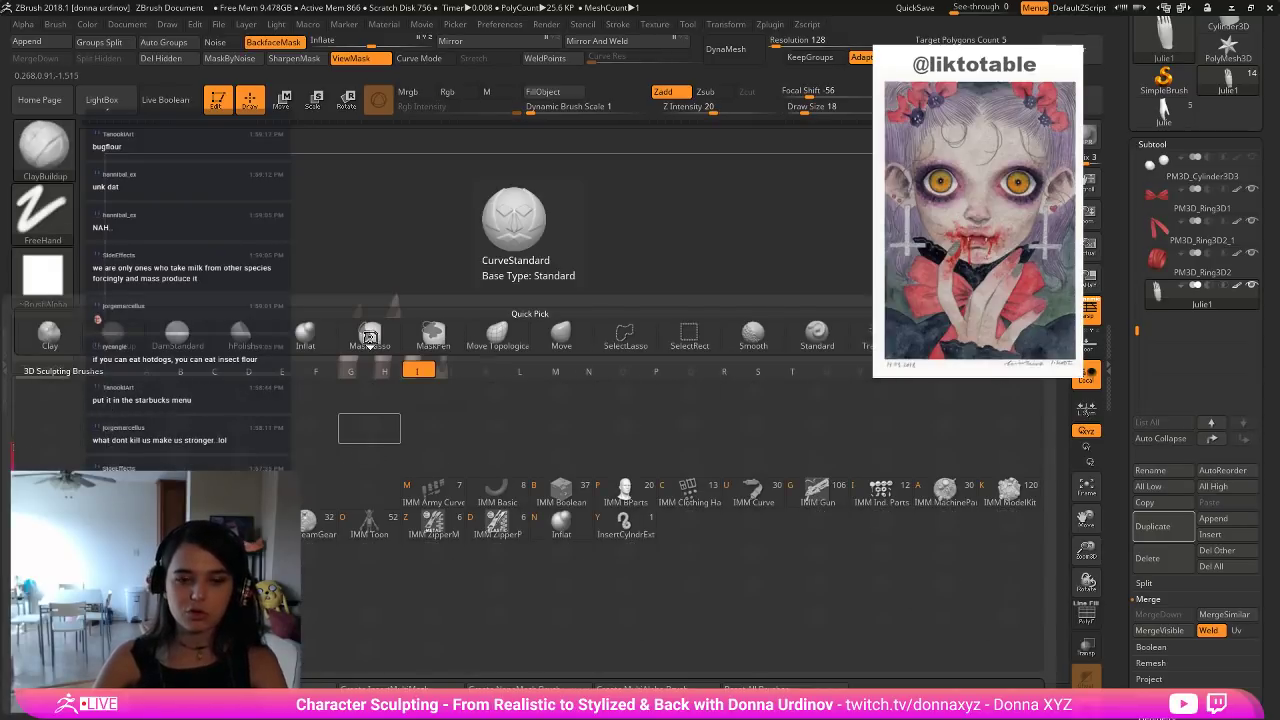
key("n")
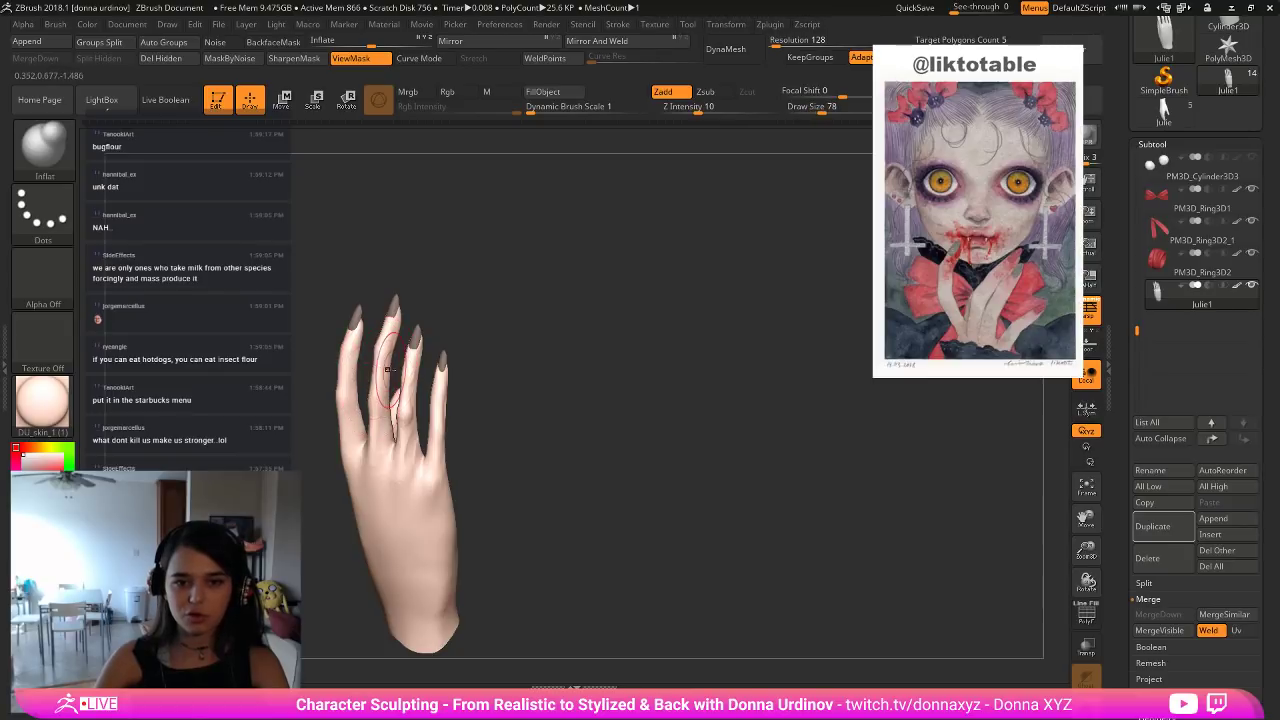
left_click_drag(487, 275, 420, 350)
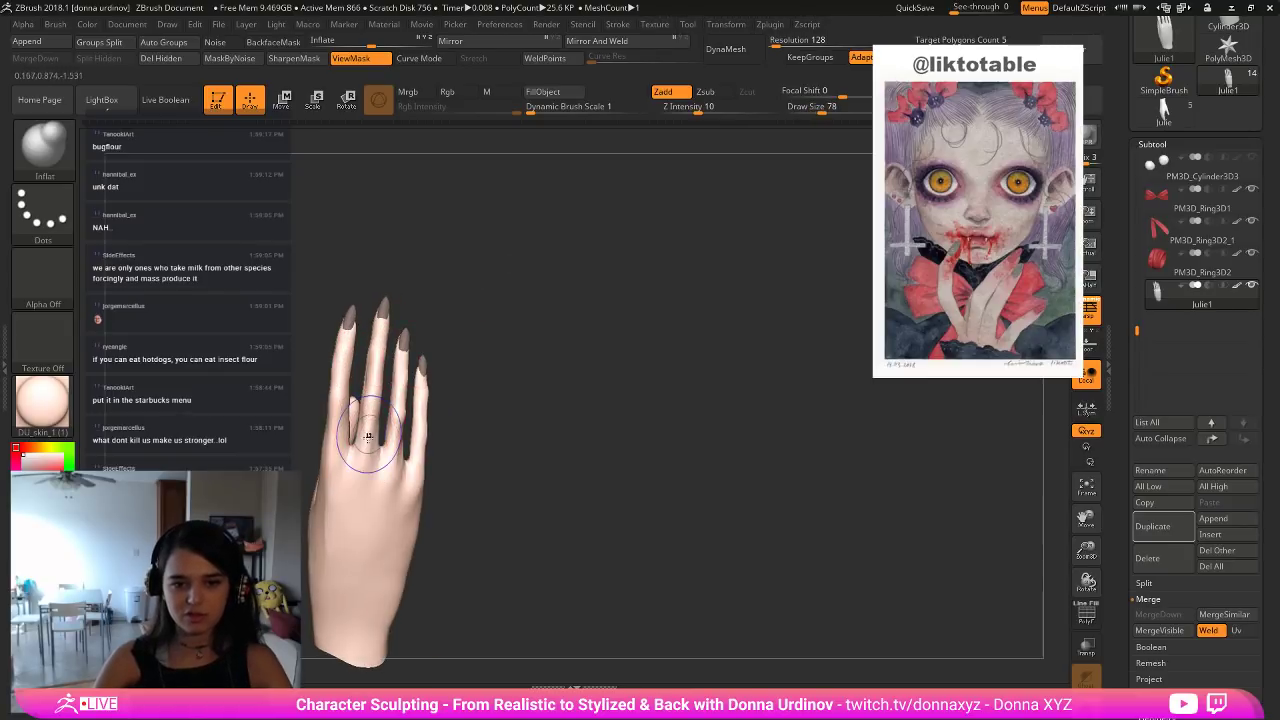
key("shift")
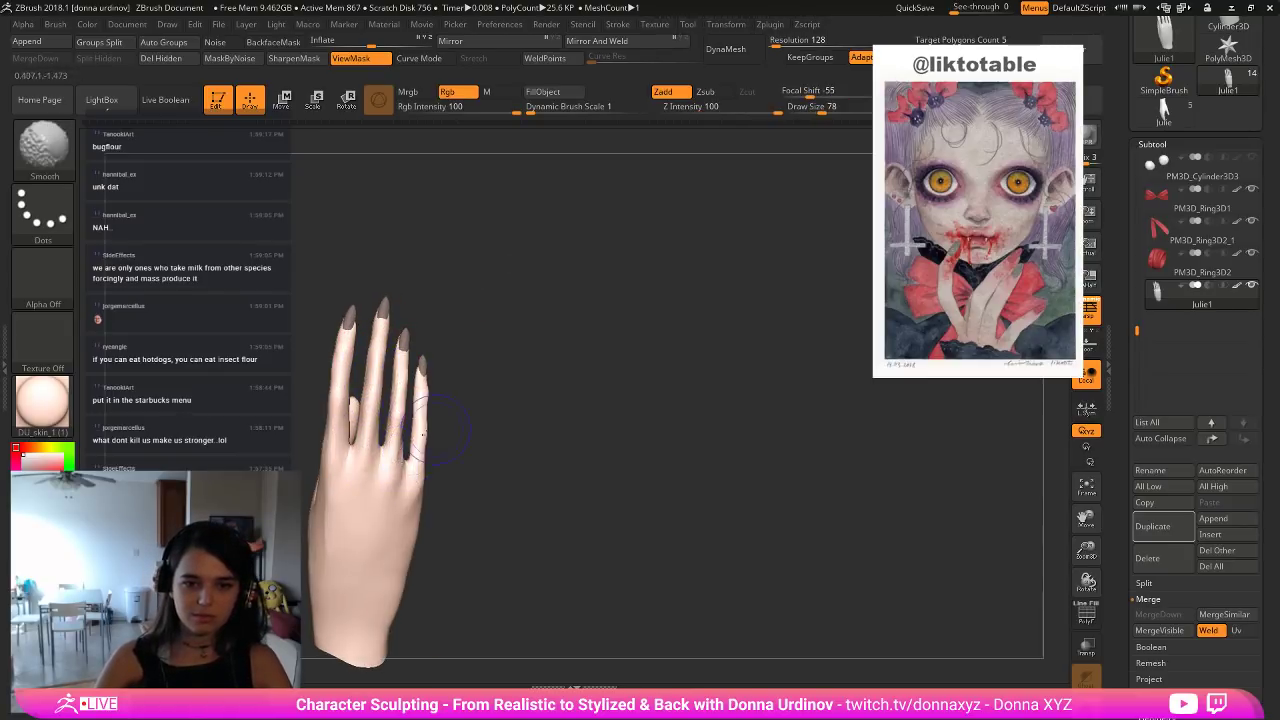
Adjust the finger contours from the side and the palm with the Move Topological brush at draw size 46.
mouse_move(503, 383)
left_mouse_down()
mouse_move(483, 409)
mouse_move(534, 376)
mouse_move(591, 370)
mouse_move(580, 417)
left_mouse_up()
key("b")
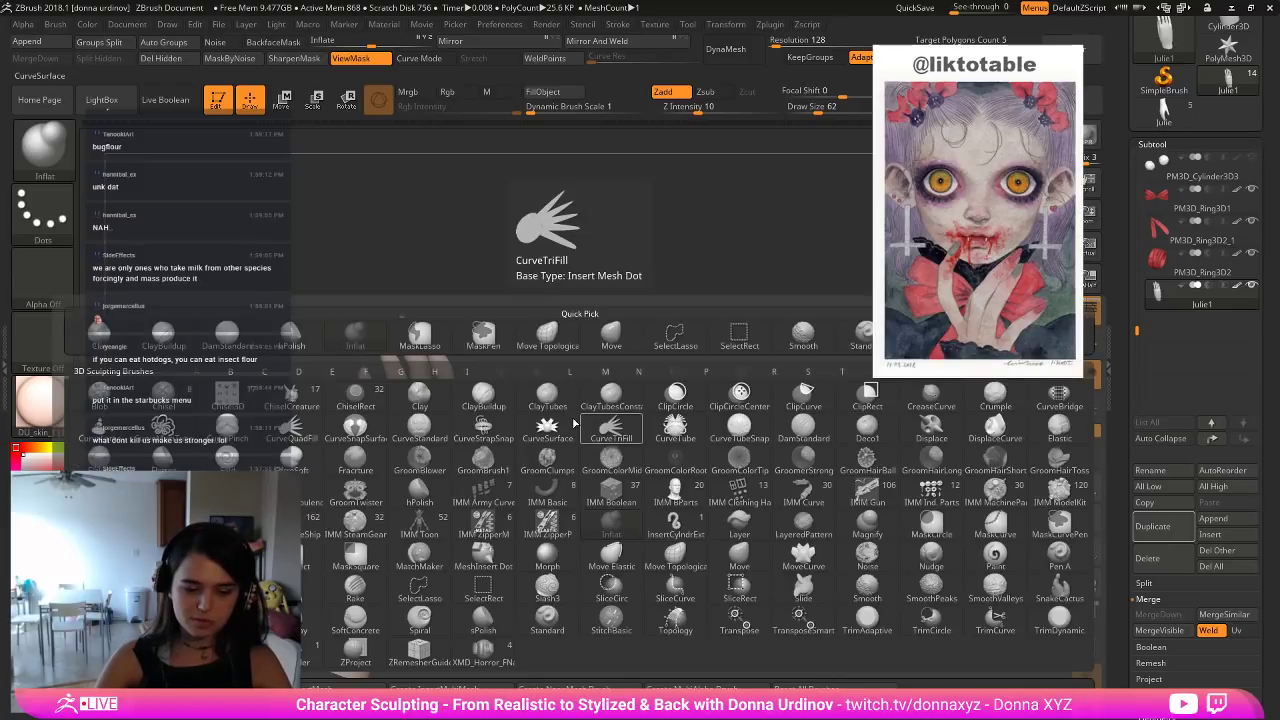
key("t")
left_click_drag(466, 282, 483, 380)
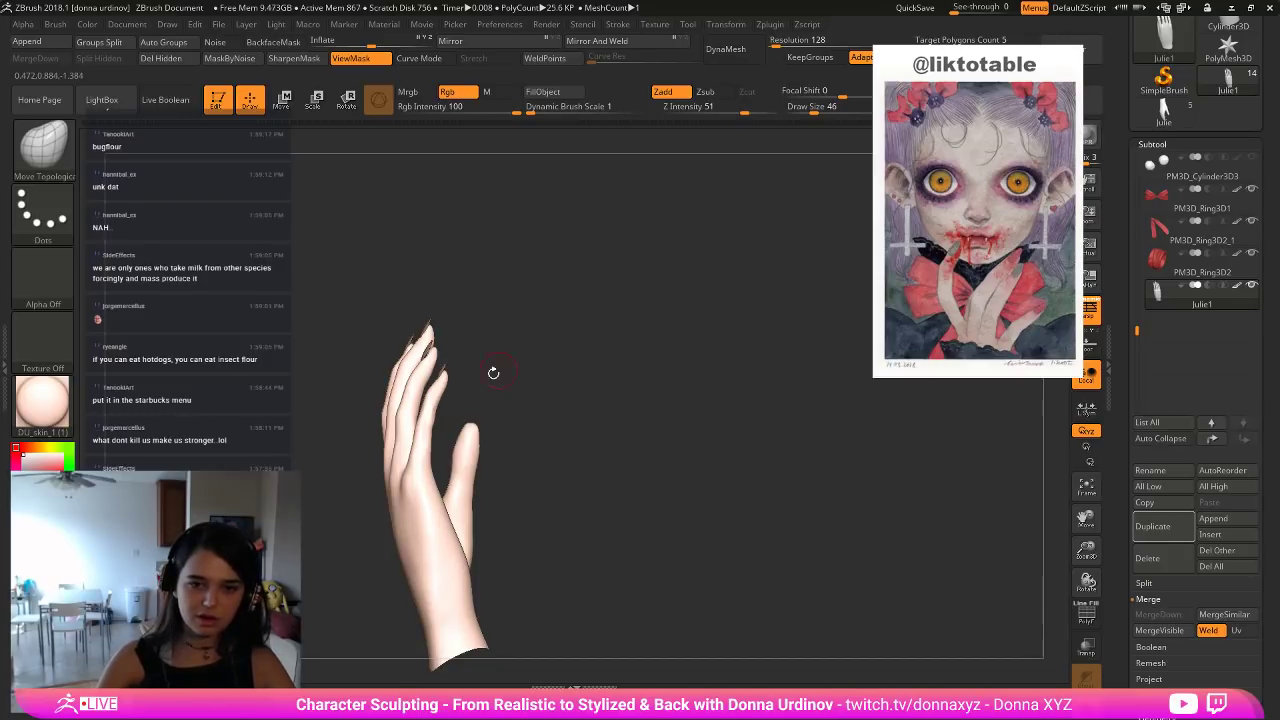
mouse_move(493, 372)
left_mouse_down()
mouse_move(554, 329)
mouse_move(432, 462)
left_mouse_up()
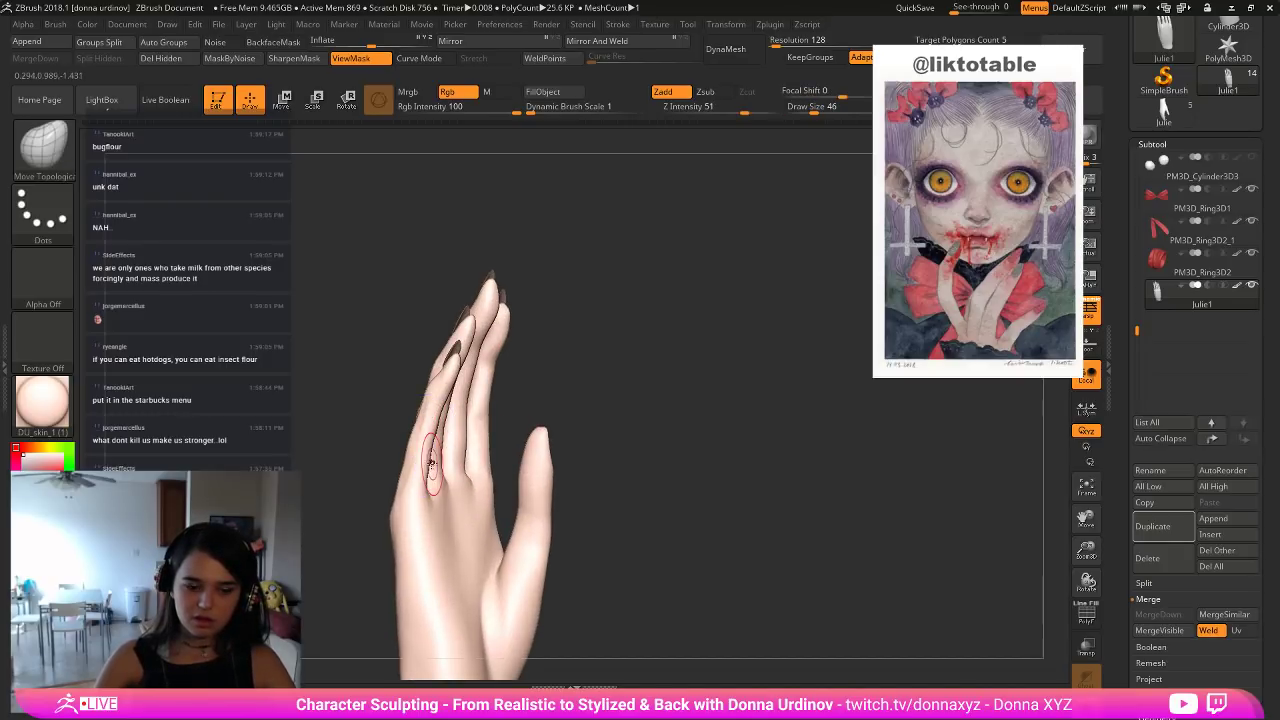
left_click_drag(506, 274, 494, 243)
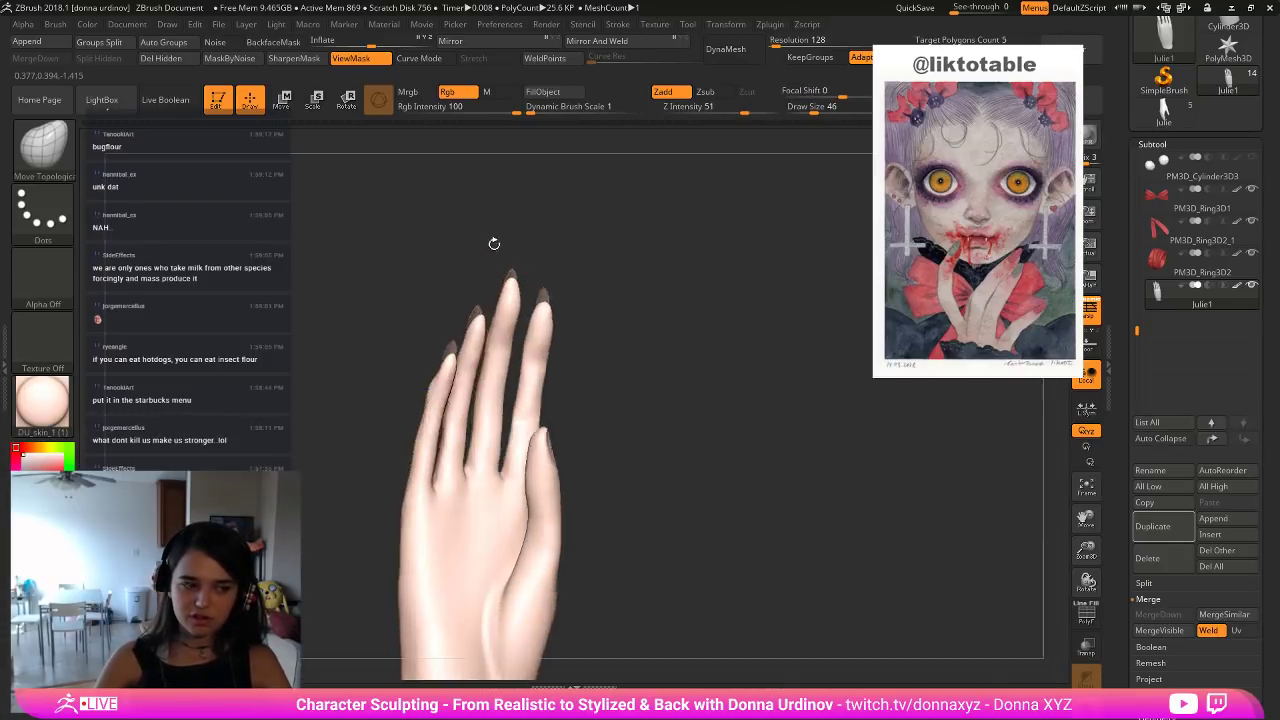
Build up the palm-side pads of the pinky, ring and middle fingers with ClayBuildup at draw sizes 30 and 34, and blend them with Smooth.
key("b")
key("c")
key("b")
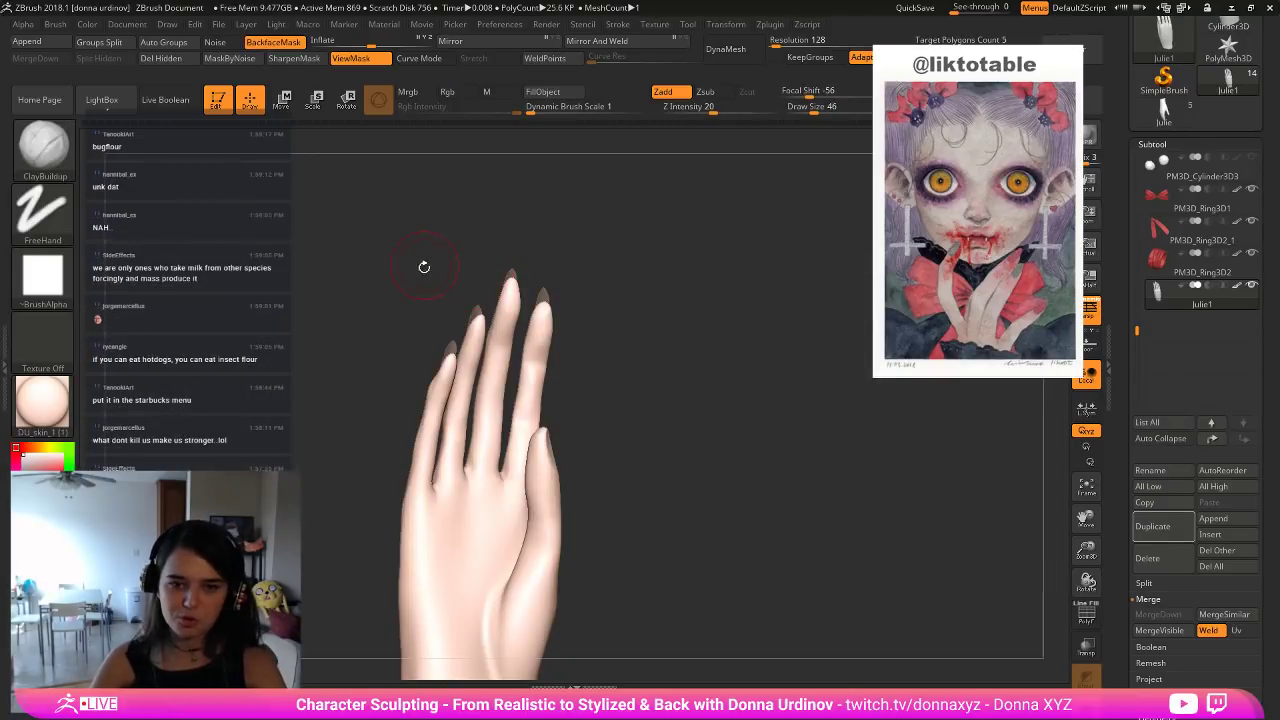
left_click_drag(423, 265, 412, 325)
key("[")
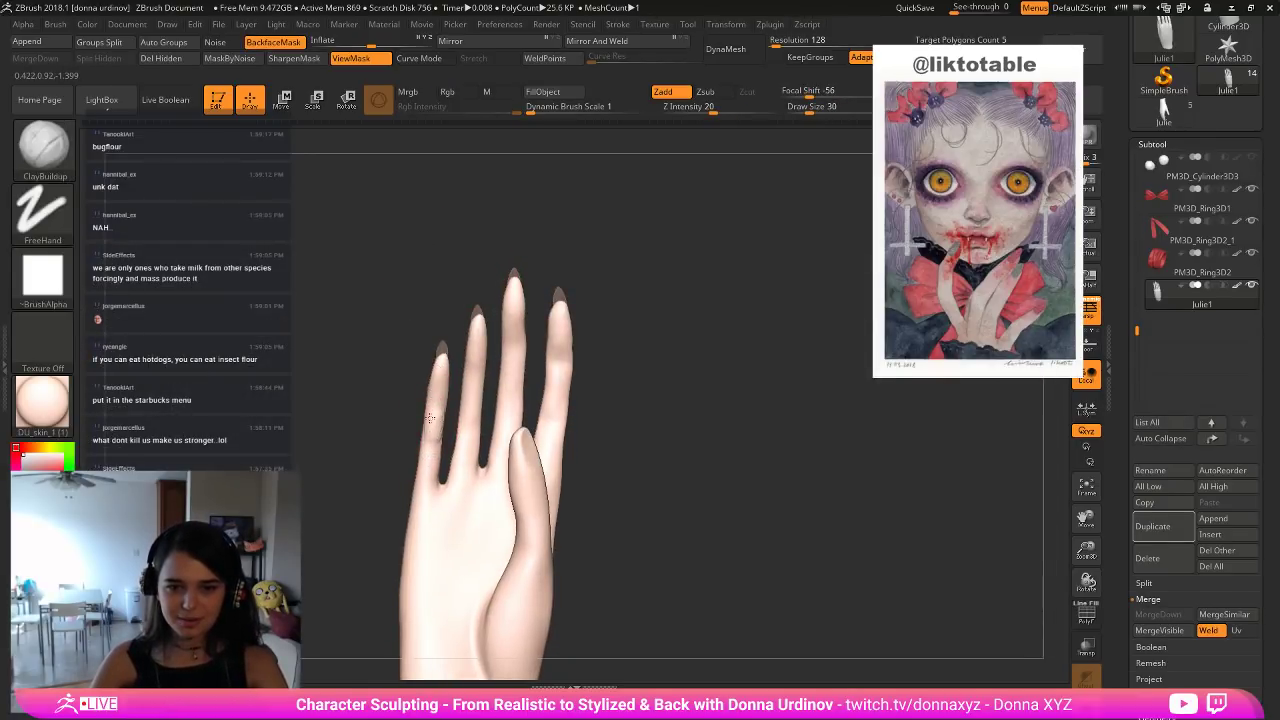
key("]")
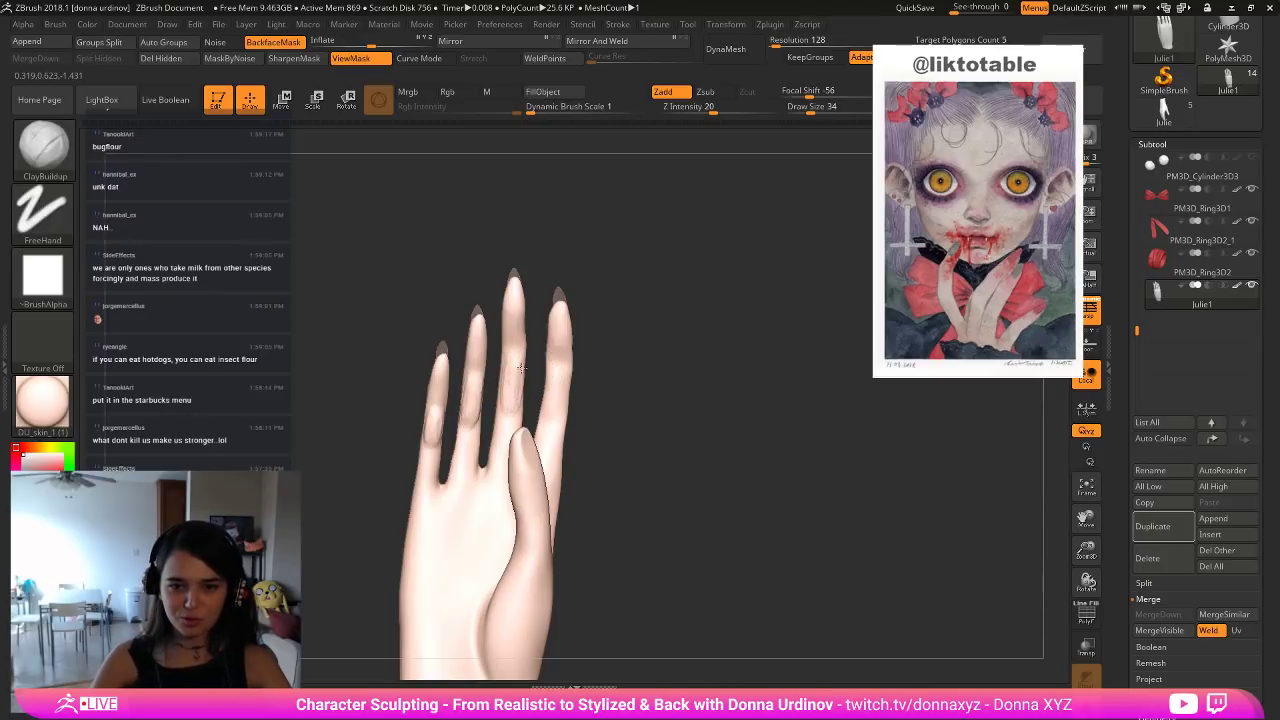
left_click_drag(614, 277, 645, 266)
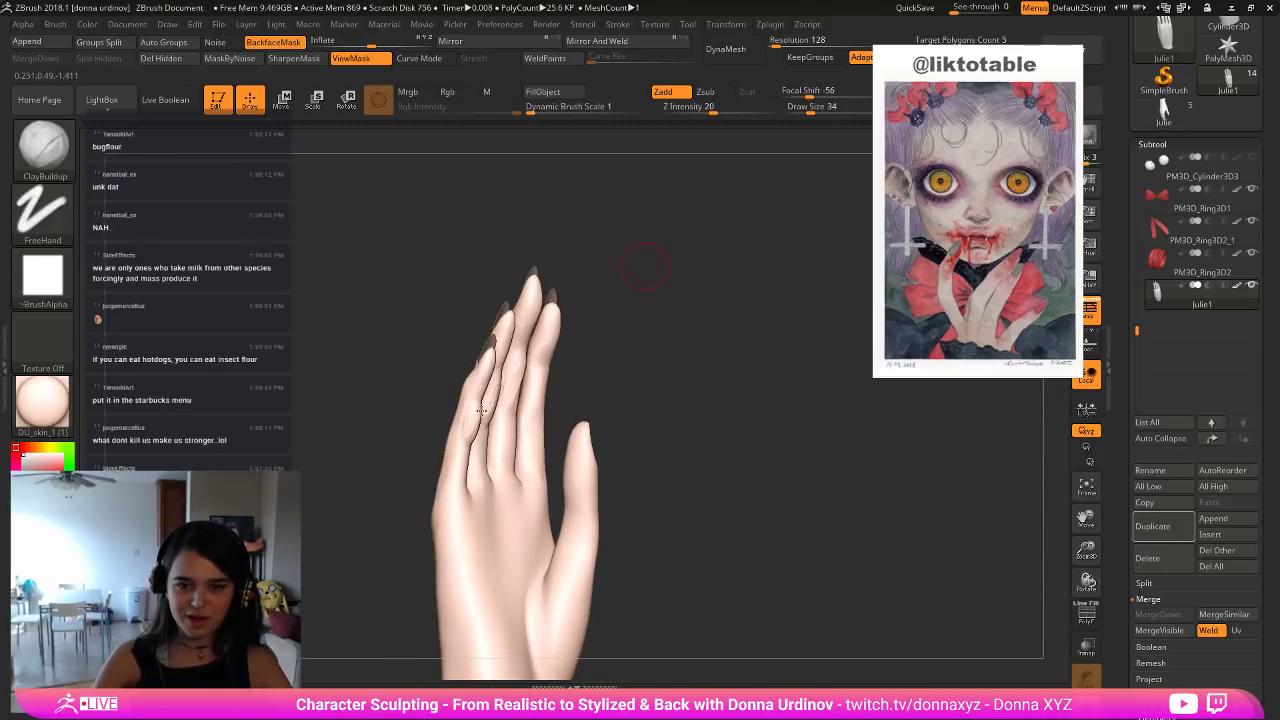
key("shift")
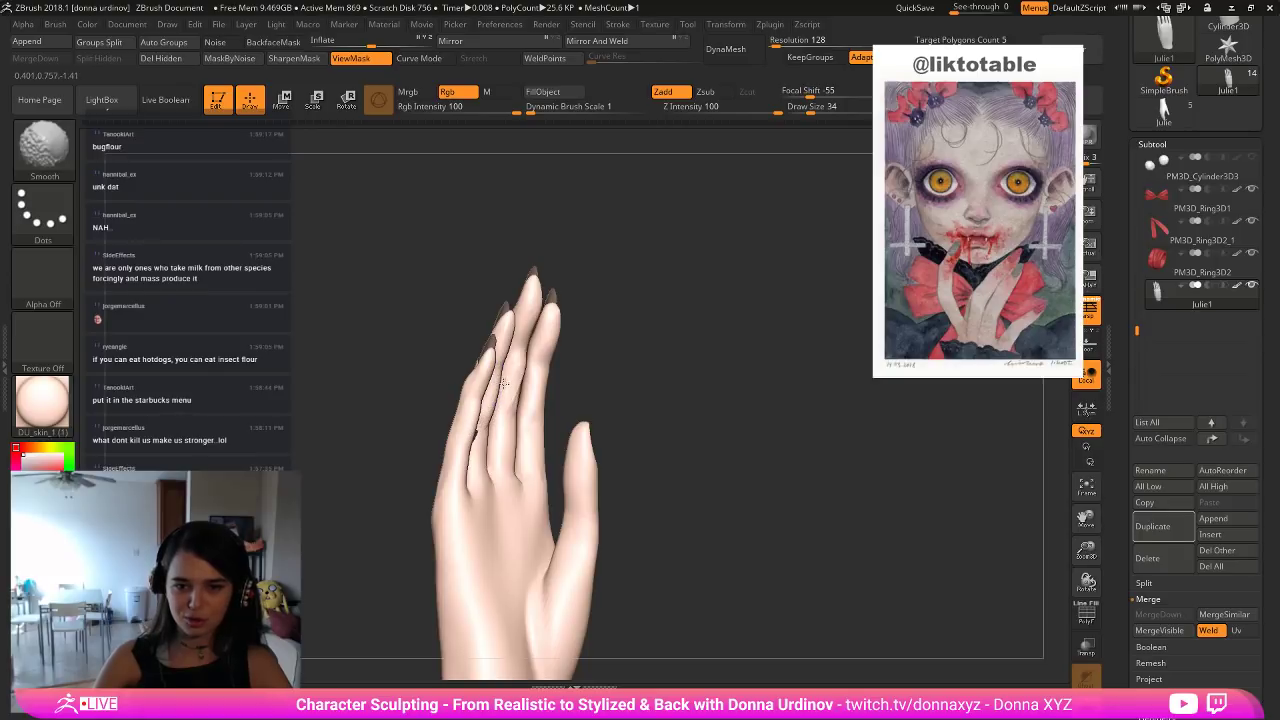
Reshape the pinky's profile from the side of the hand with the Move brush at draw sizes 58 and 46.
key("b")
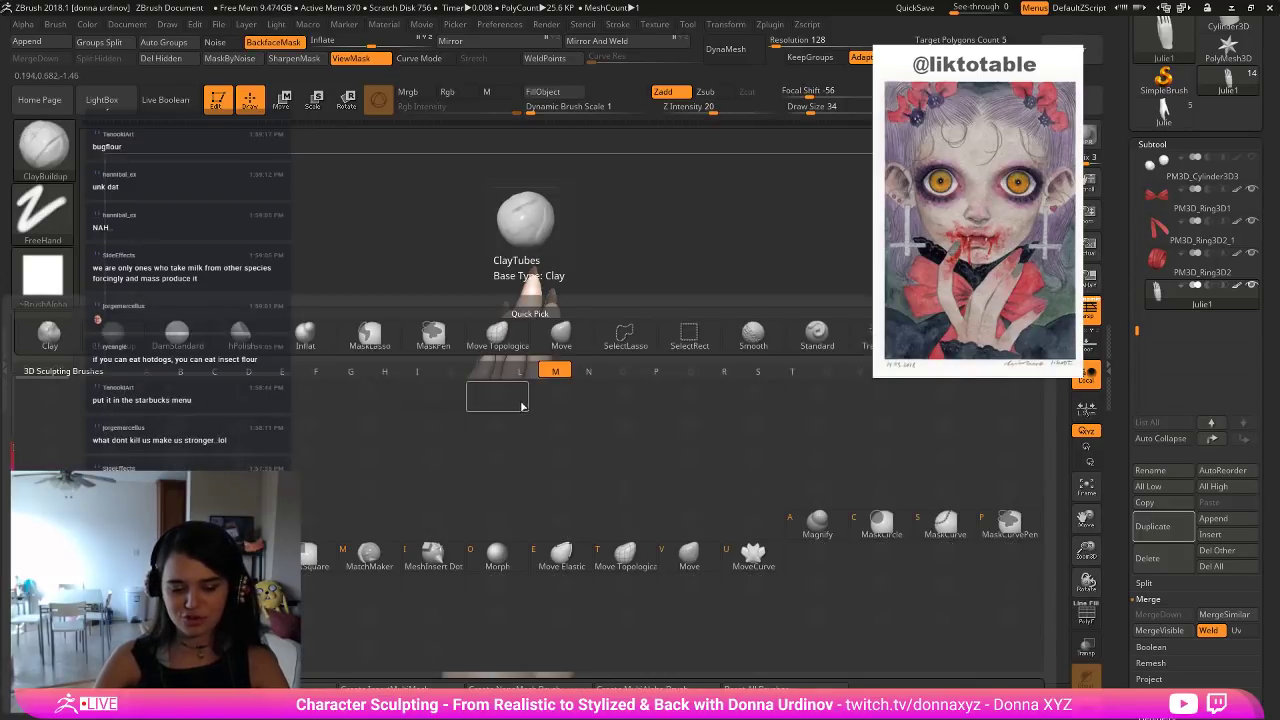
key("m")
key("v")
left_click_drag(658, 257, 557, 371)
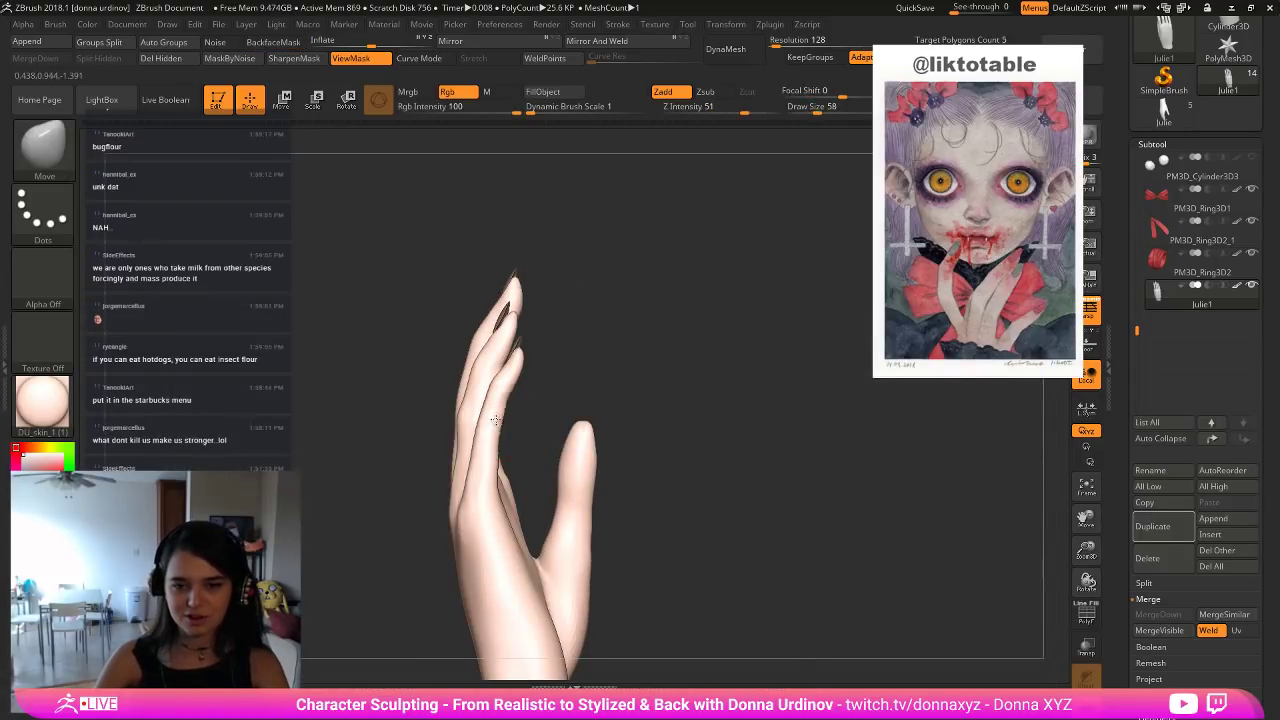
left_click_drag(569, 368, 537, 386)
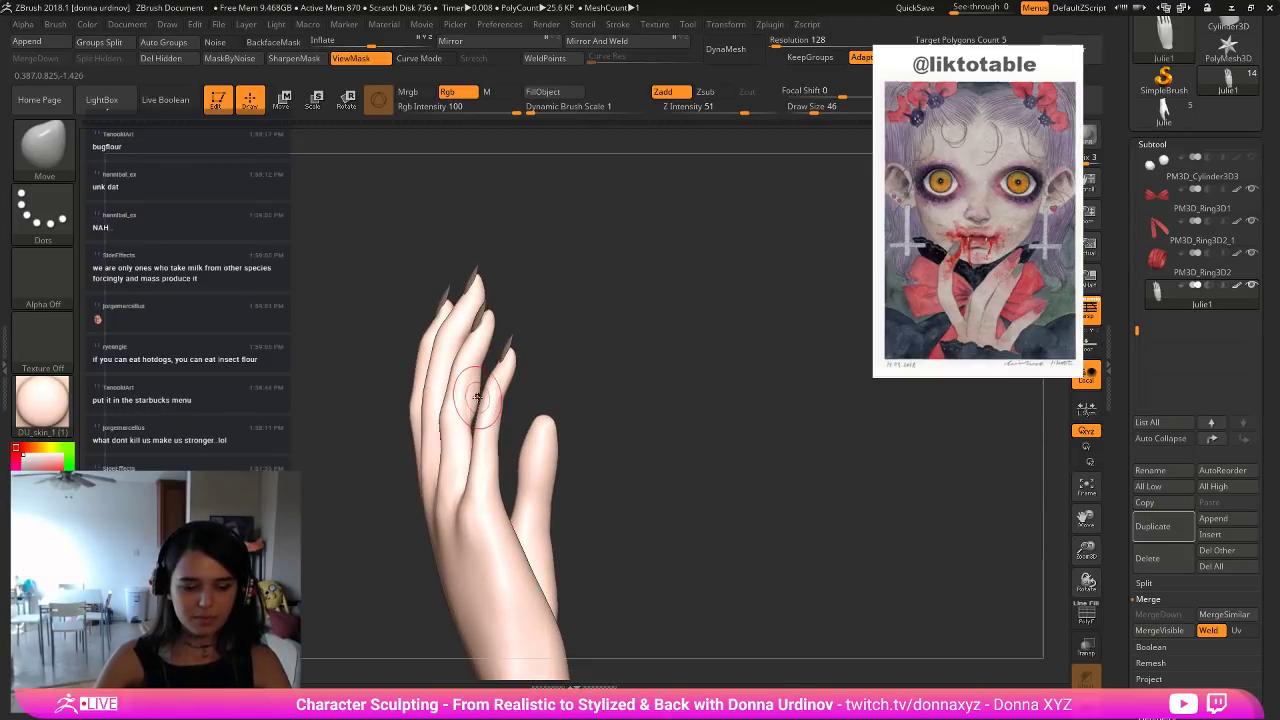
Refine the ring finger's side contour with Move Topological at draw sizes 58 and 42, and smooth its middle segment.
key("b")
key("m")
key("t")
left_click_drag(444, 214, 425, 240)
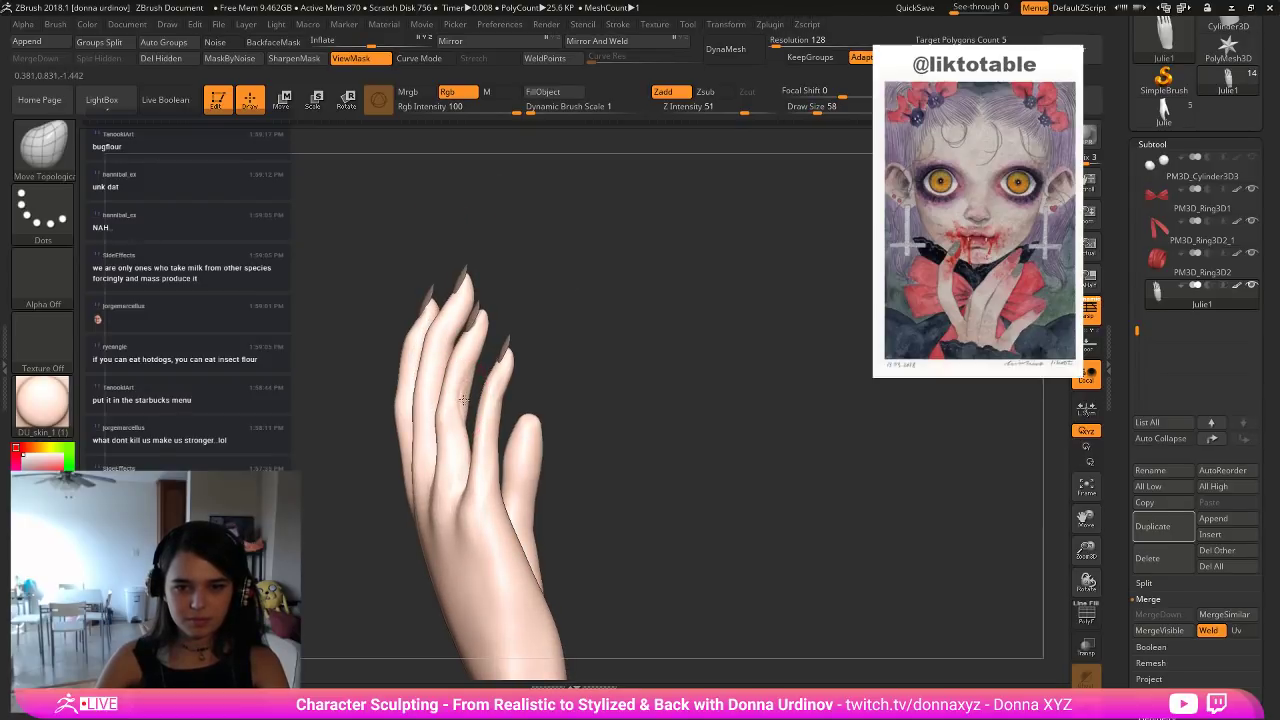
key("bracketleft")
key("bracketleft")
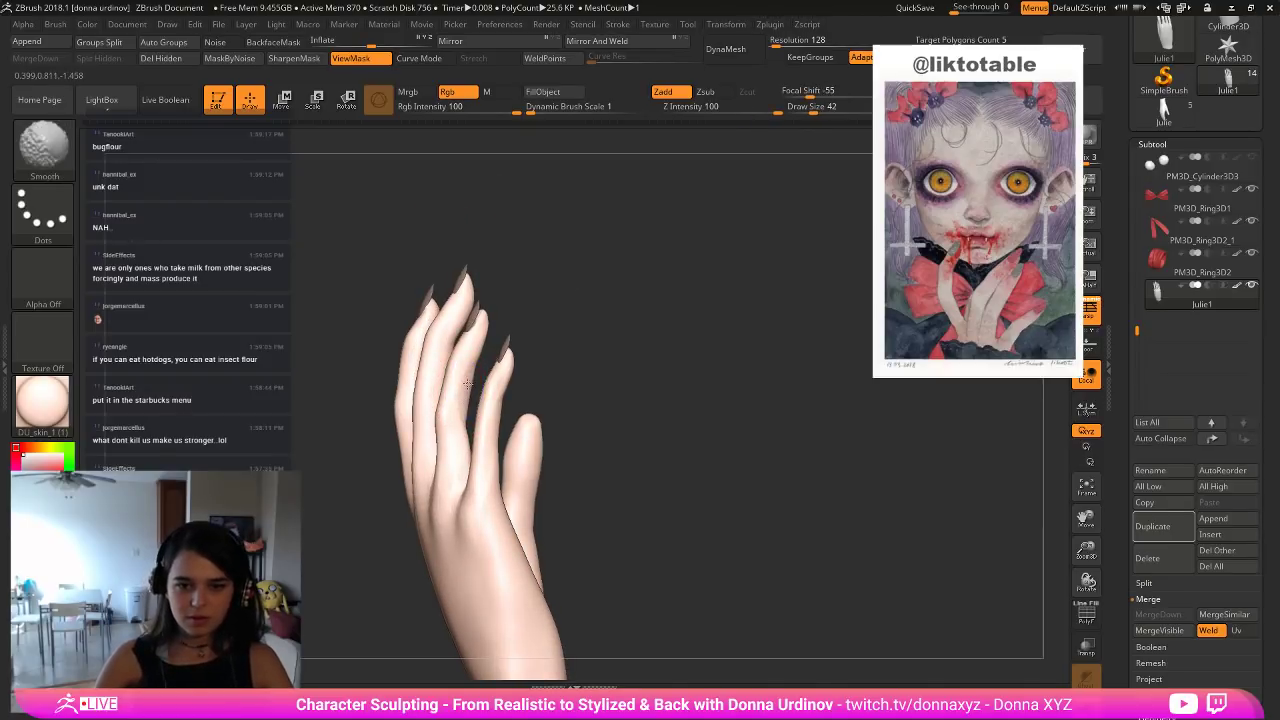
key("bracketright")
key("bracketright")
key("bracketright")
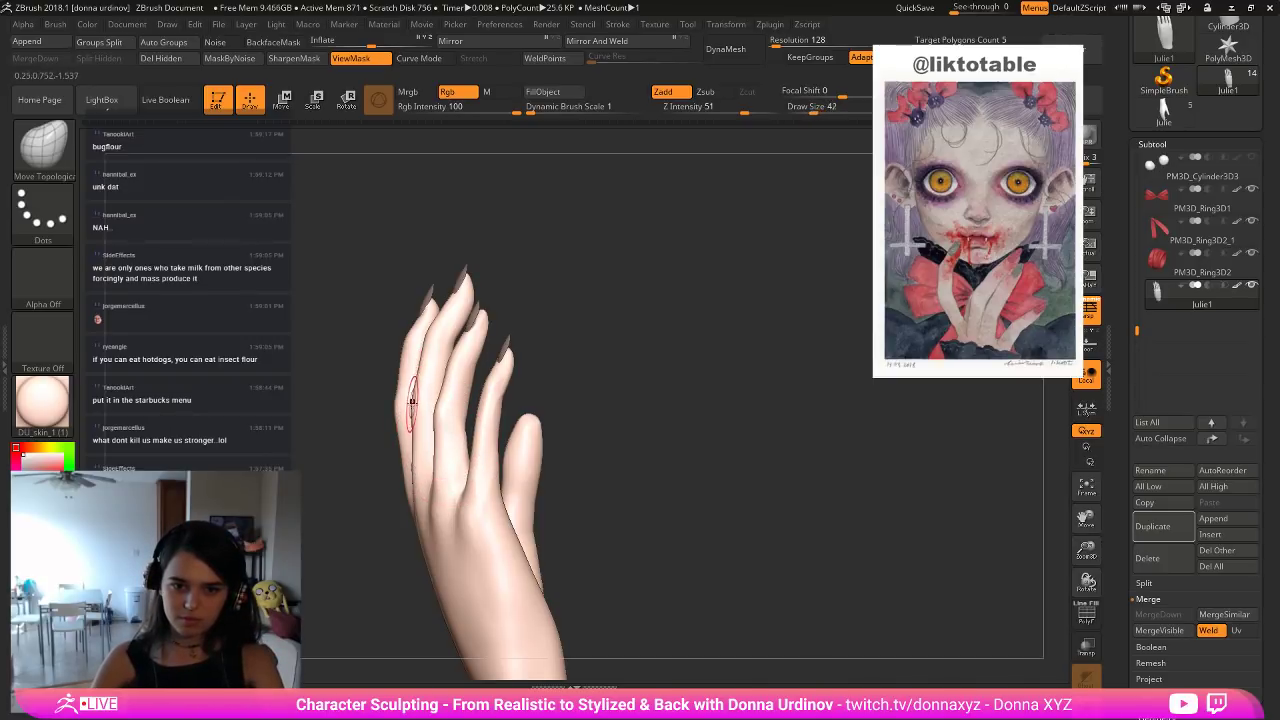
Adjust the index finger's lower segment from the side with Move Topological at draw sizes 42 and 62.
left_click_drag(412, 402, 411, 439)
key("bracketright")
key("bracketright")
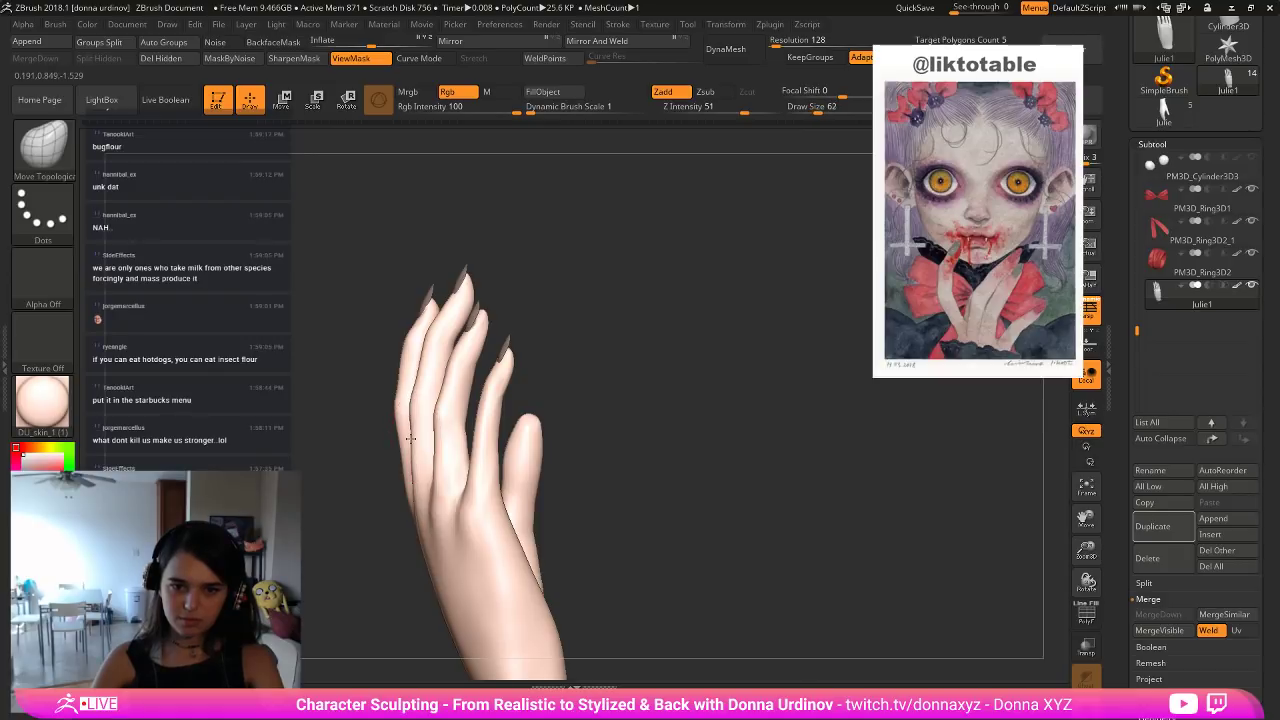
key("bracketright")
key("bracketright")
Fine-tune the middle and ring finger outlines from the back of the hand with Move Topological at draw sizes 30 and 42.
mouse_move(560, 262)
left_mouse_down()
mouse_move(614, 263)
mouse_move(562, 281)
left_mouse_up()
left_click_drag(476, 414, 437, 412)
key("bracketleft")
key("bracketleft")
key("bracketleft")
key("bracketleft")
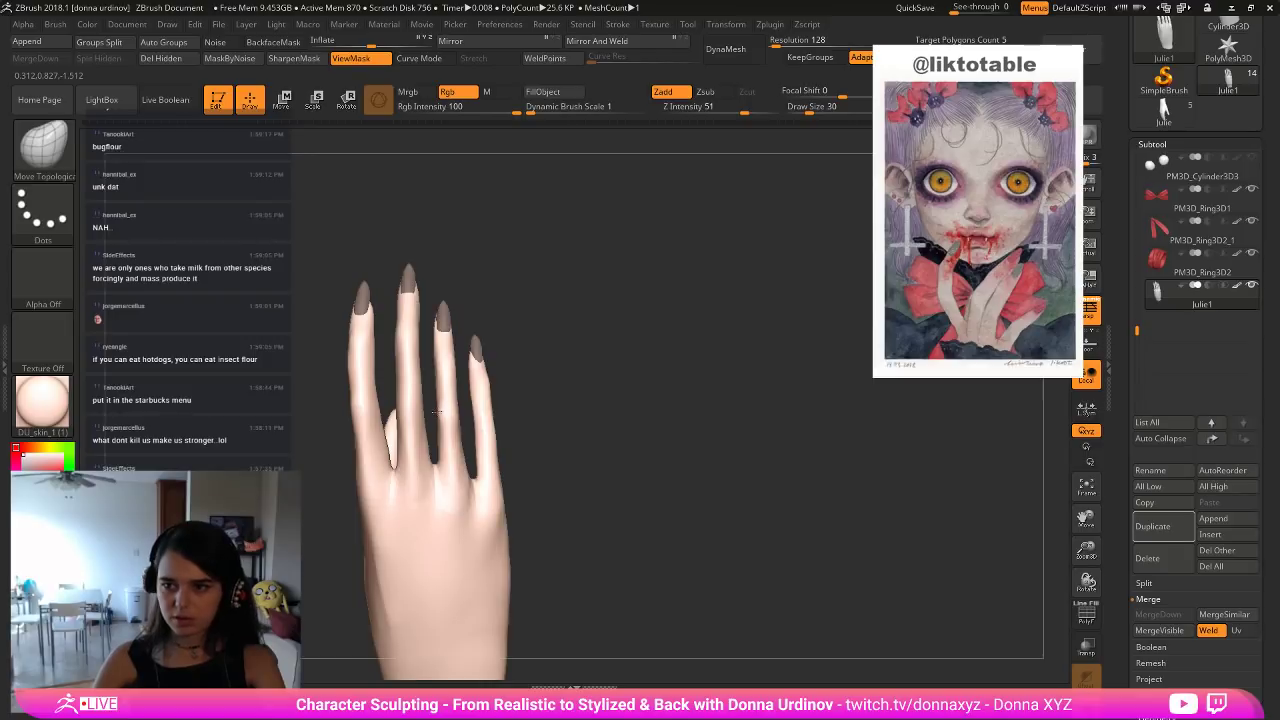
key("bracketright")
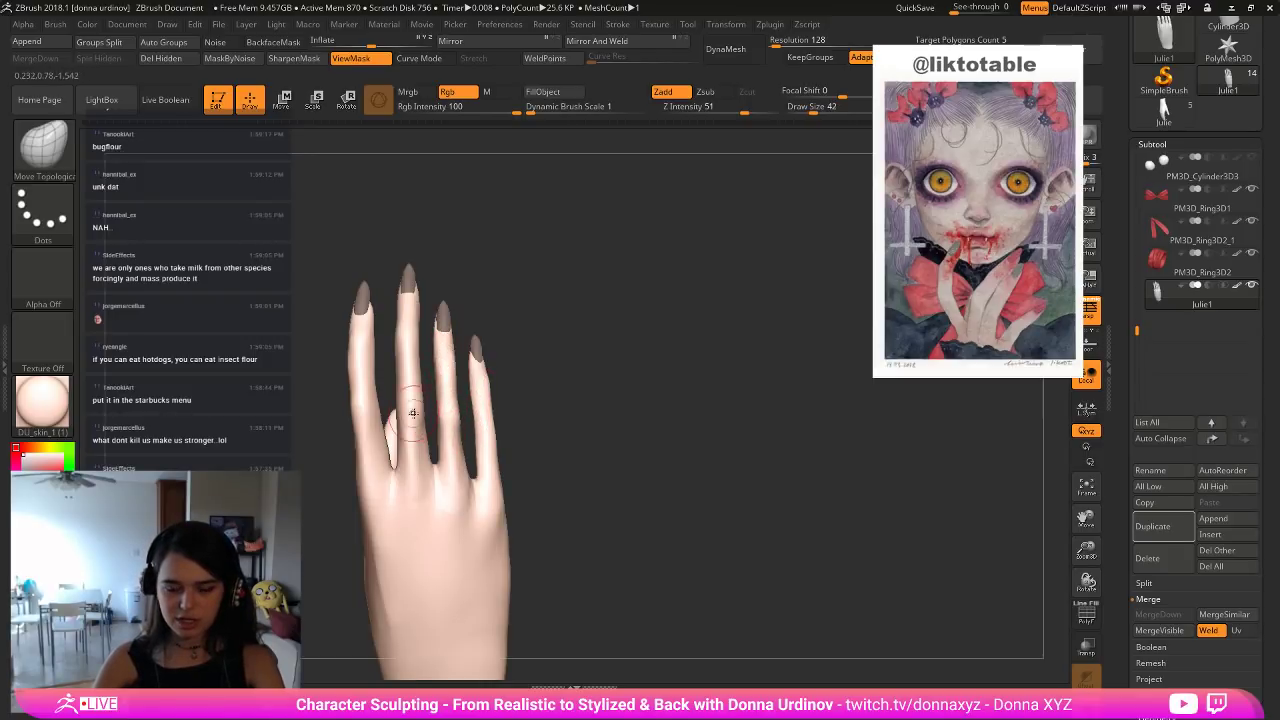
key("bracketright")
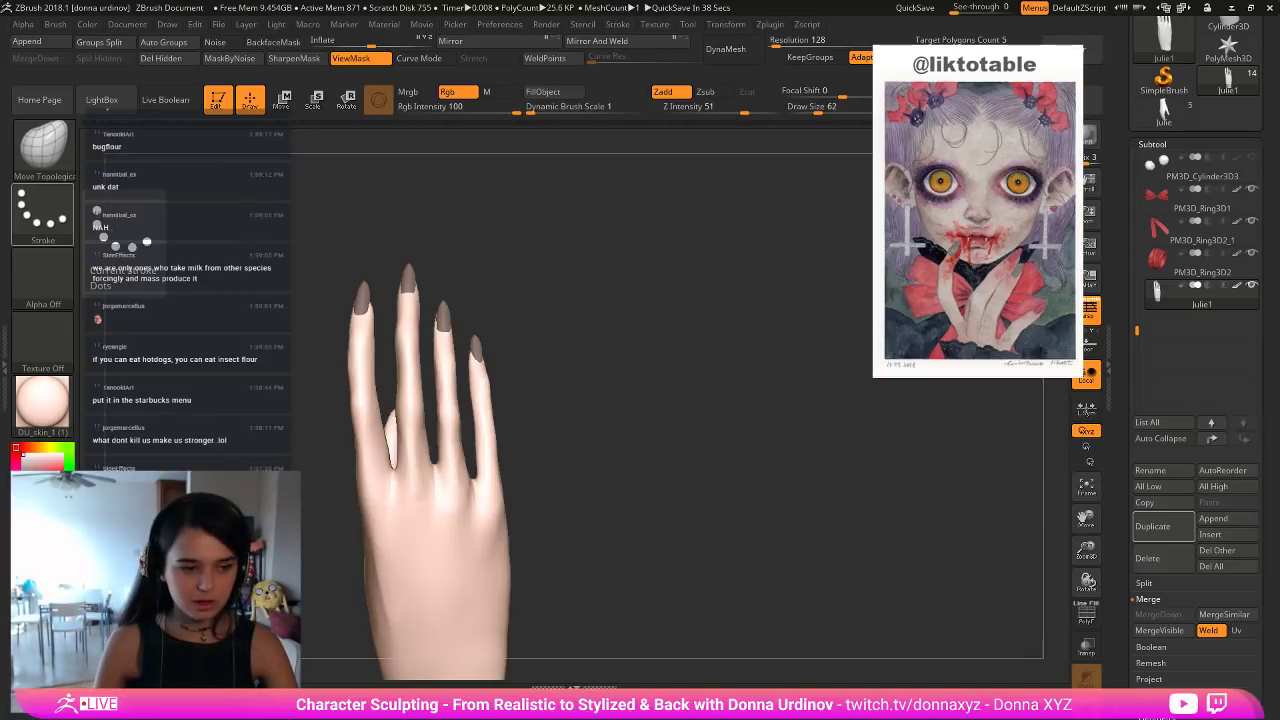
Thicken the fingers and the index finger's base from the back of the hand with the Inflat brush at draw sizes 114 and 62.
mouse_move(601, 386)
left_mouse_down()
mouse_move(617, 371)
mouse_move(621, 385)
mouse_move(672, 389)
left_mouse_up()
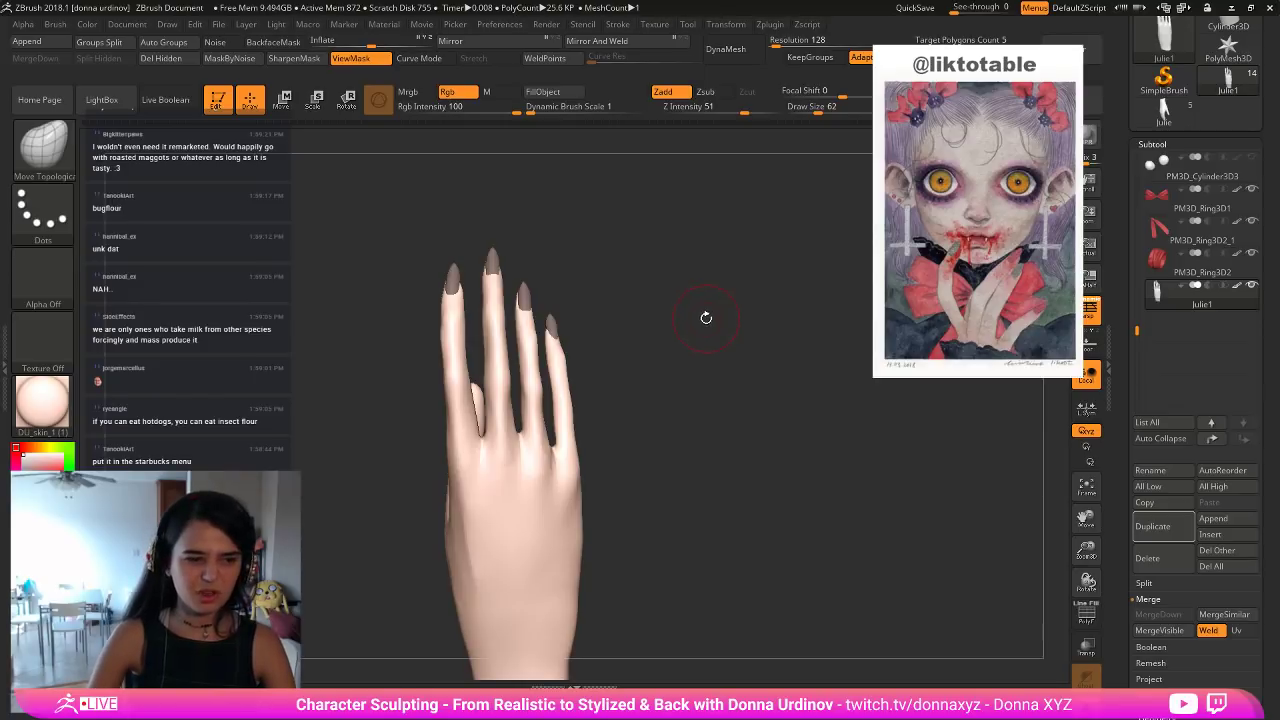
left_click_drag(703, 317, 677, 519)
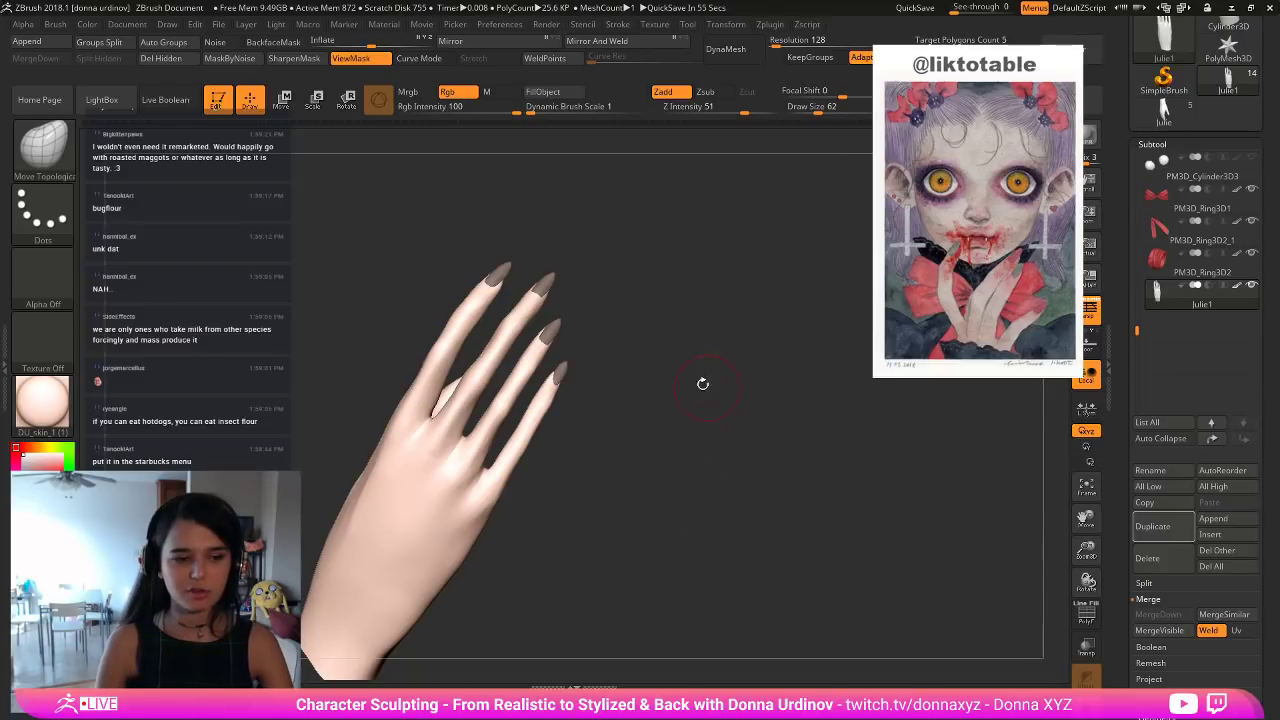
mouse_move(688, 477)
left_mouse_down()
mouse_move(670, 555)
mouse_move(700, 510)
mouse_move(631, 500)
mouse_move(672, 453)
mouse_move(697, 495)
left_mouse_up()
key("b")
key("i")
key("n")
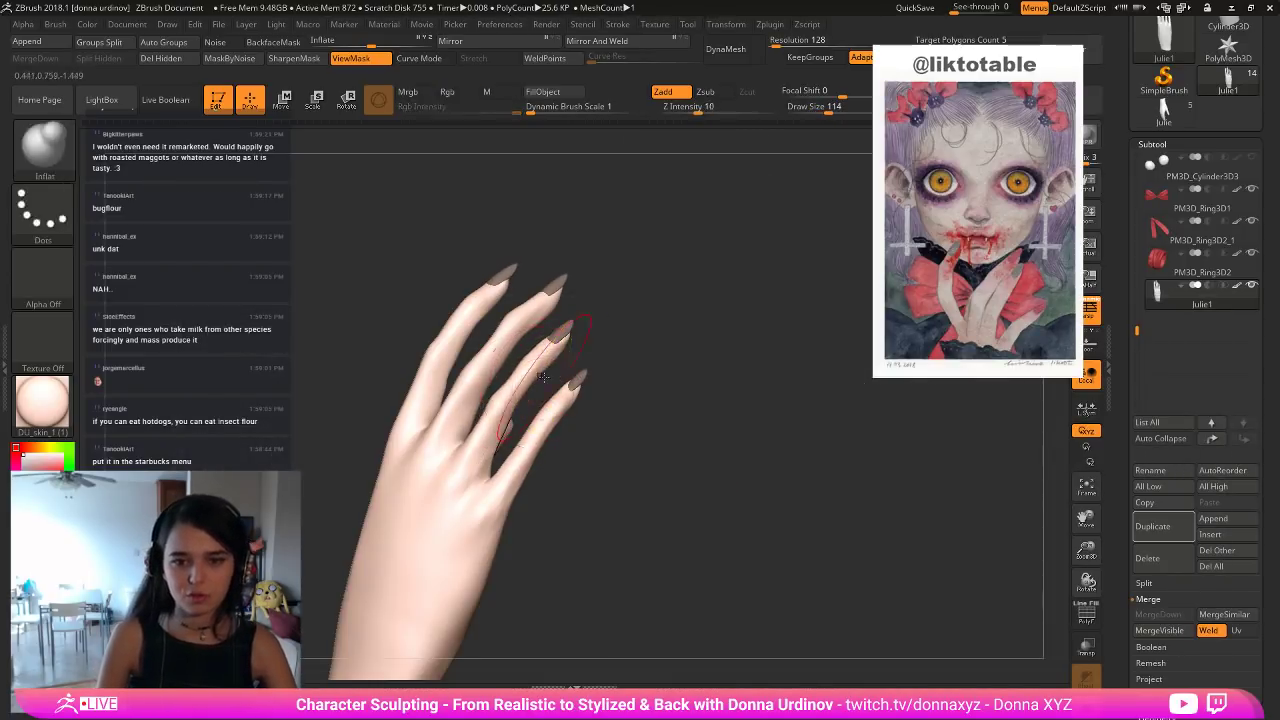
mouse_move(502, 432)
left_mouse_down()
mouse_move(546, 346)
mouse_move(456, 412)
left_mouse_up()
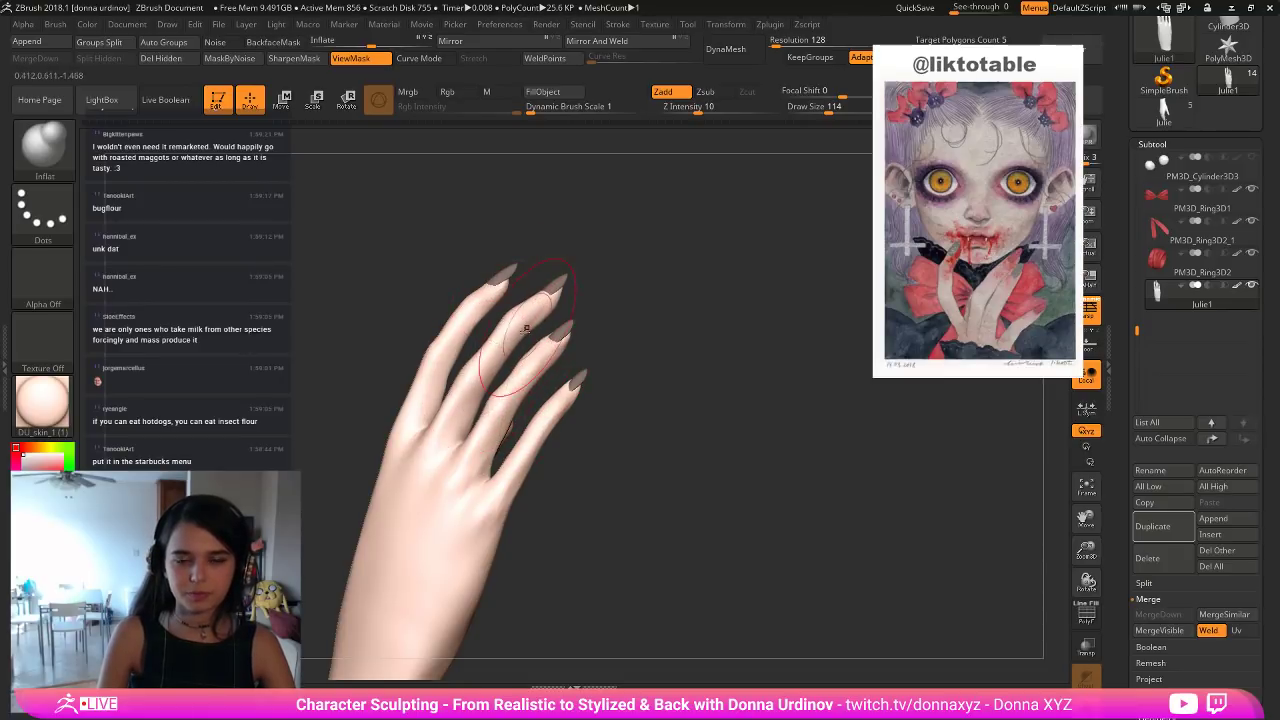
left_click_drag(650, 396, 621, 418)
key("bracketleft")
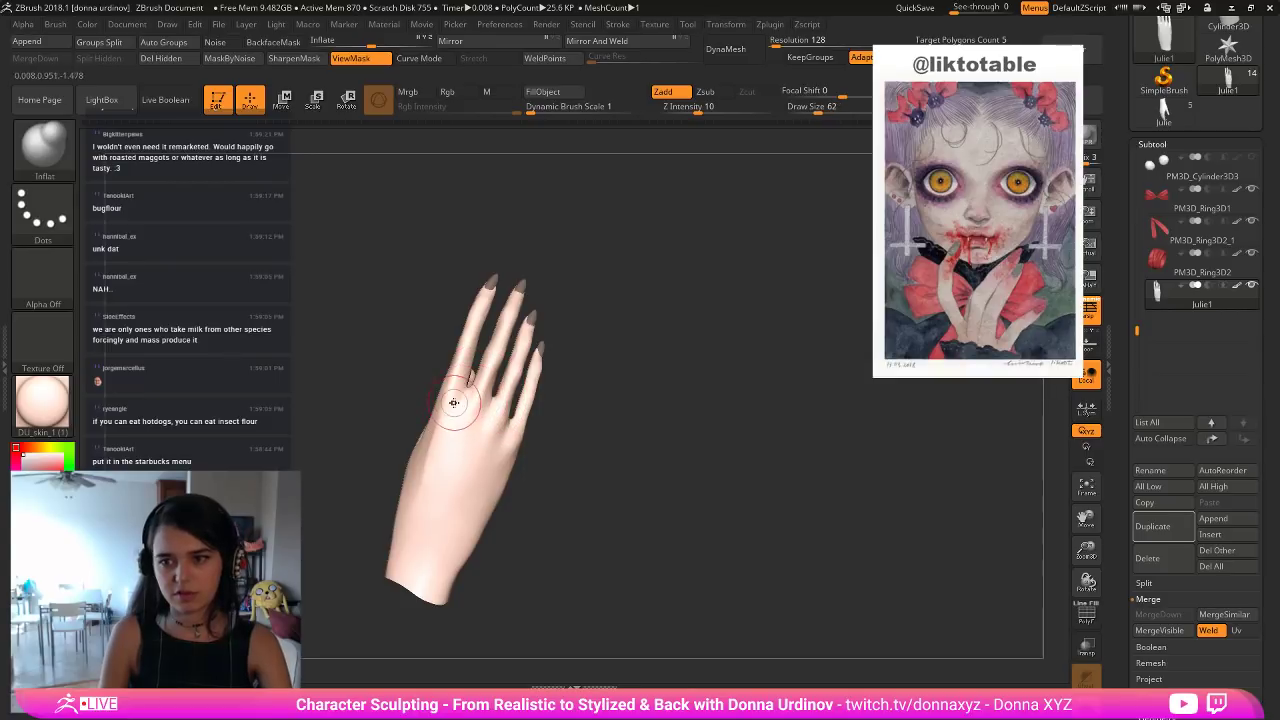
left_click_drag(563, 577, 563, 563)
Reshape the wrist and the outer contours of the back of the hand with the Move brush at draw sizes 170, 138 and 126.
key("b")
key("m")
key("v")
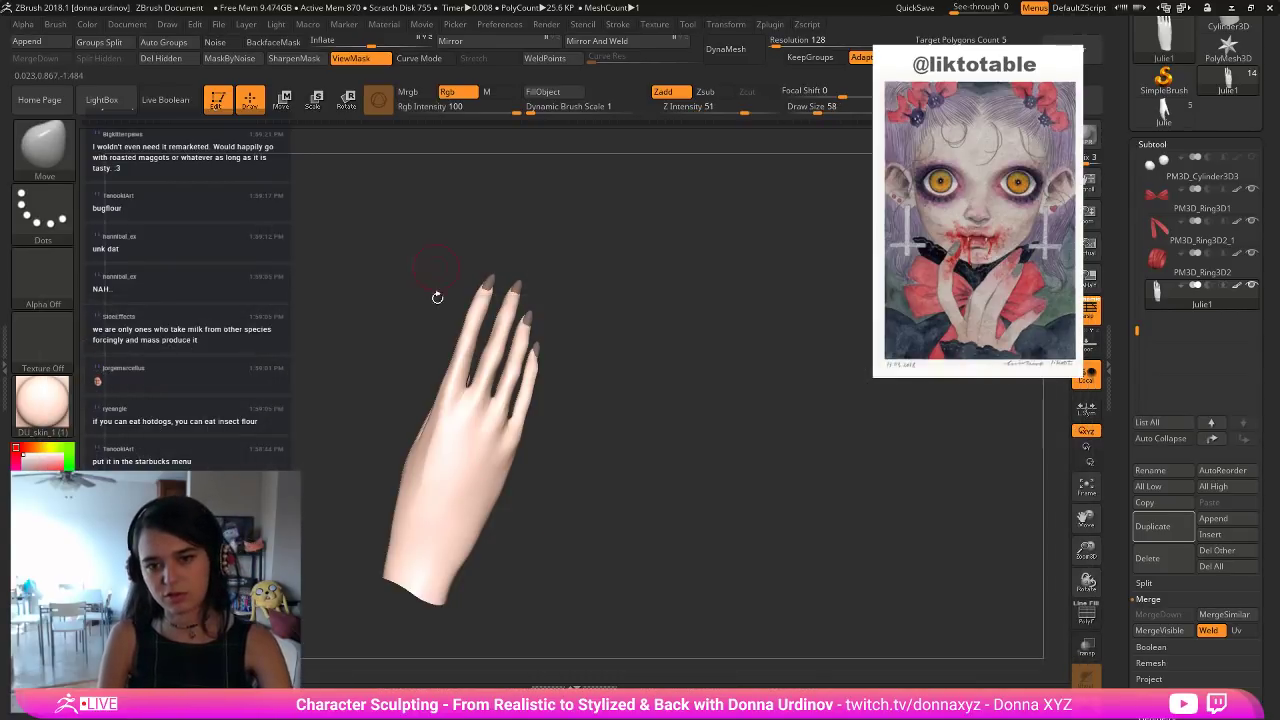
key("]")
key("]")
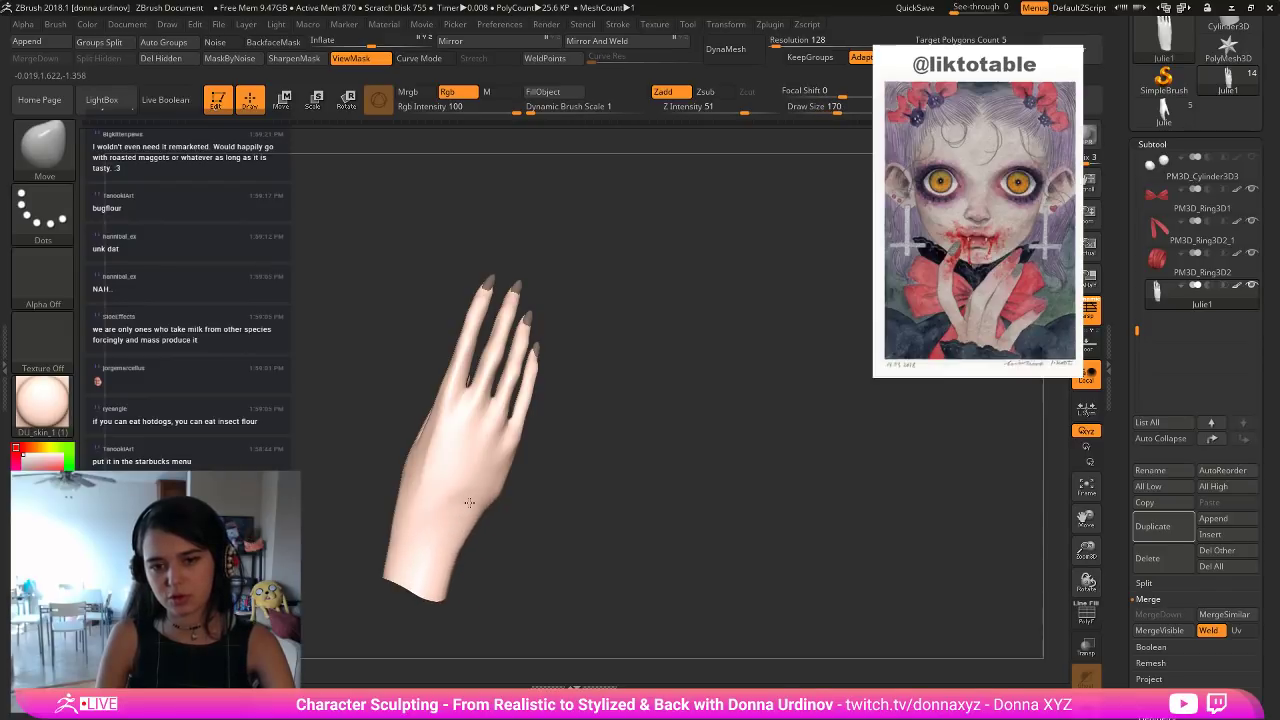
key("[")
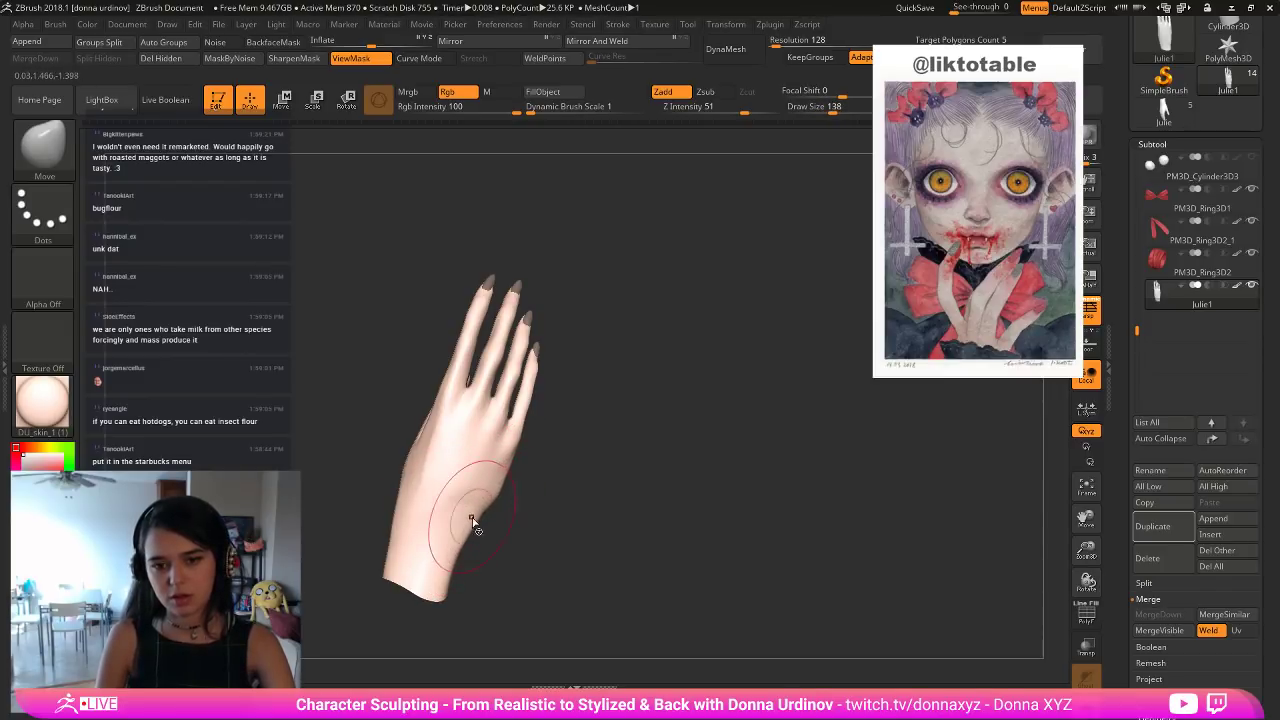
mouse_move(473, 512)
left_mouse_down()
mouse_move(484, 525)
mouse_move(524, 518)
mouse_move(493, 515)
left_mouse_up()
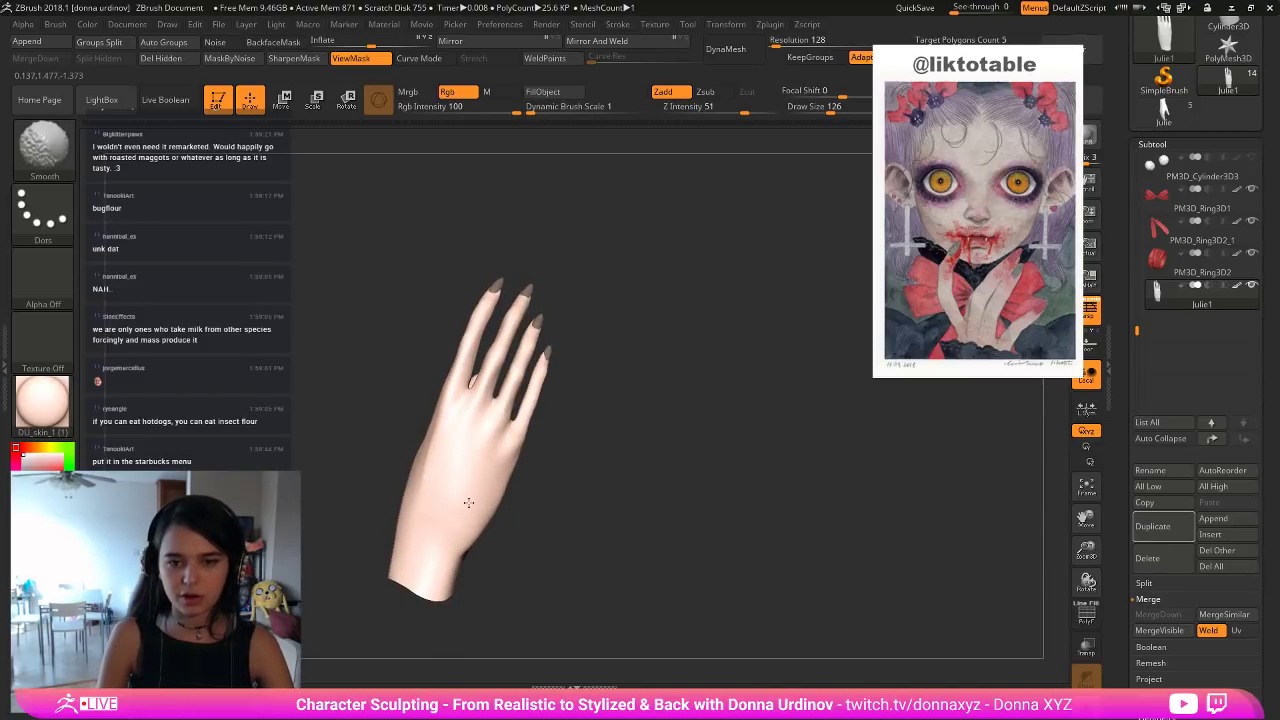
left_click_drag(528, 509, 558, 506)
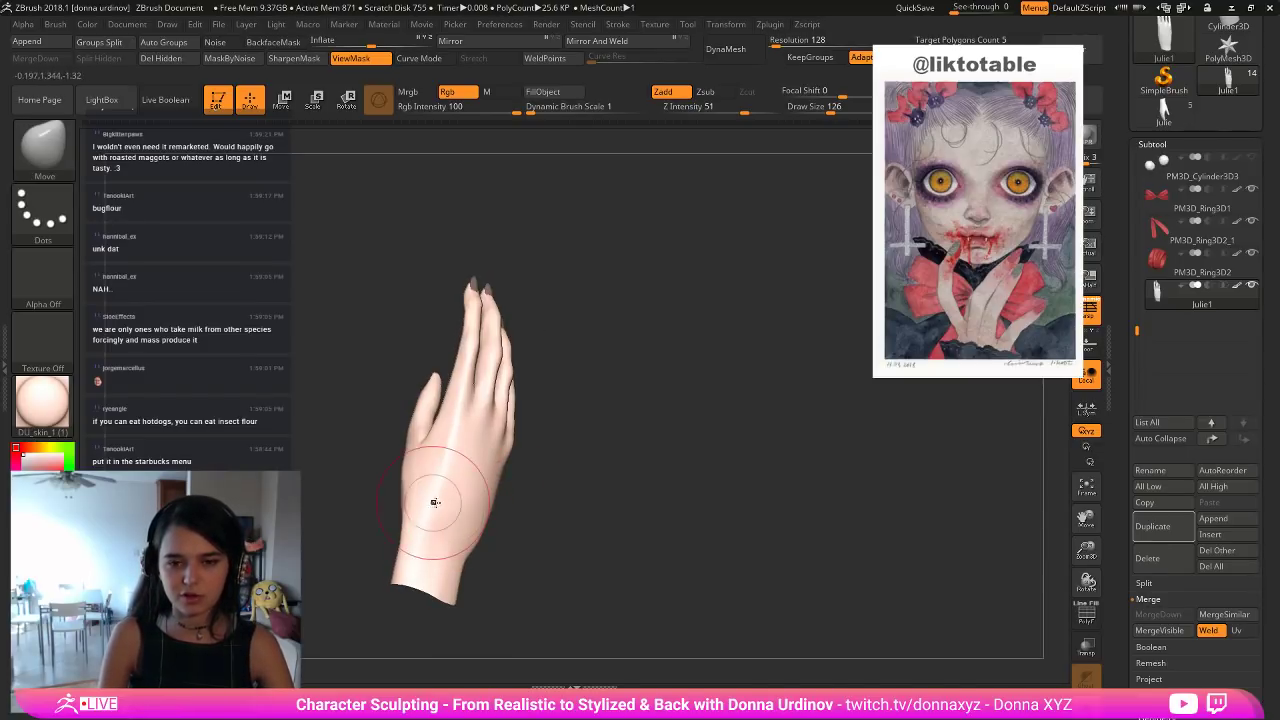
left_click_drag(414, 505, 418, 506)
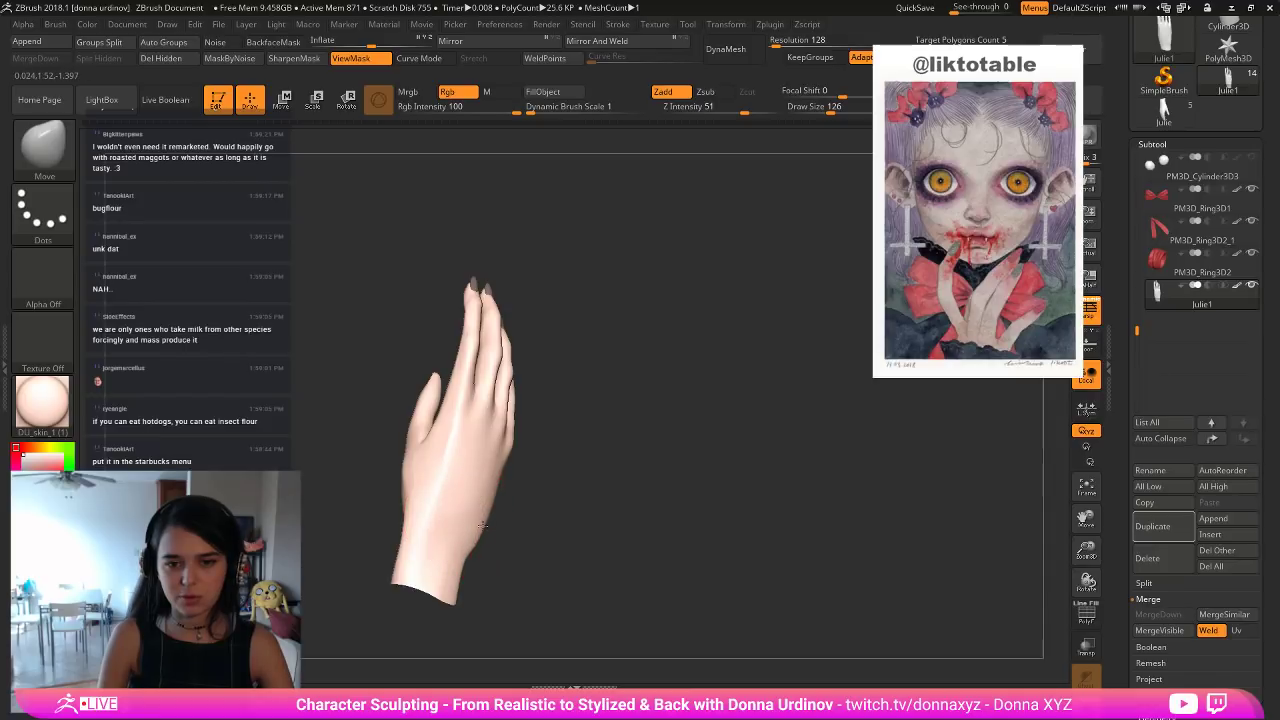
right_click_drag(489, 503, 505, 528)
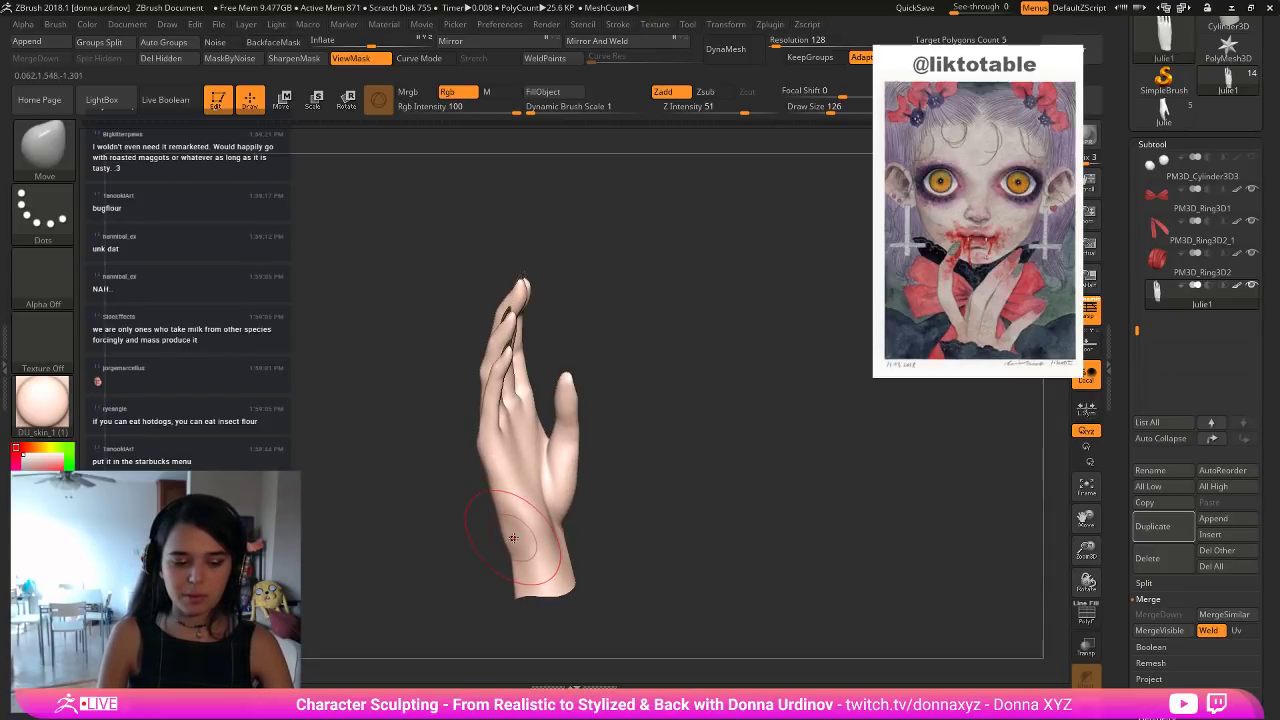
Flatten planes along the back of the hand and its pinky-side edge with the hPolish brush at draw size 78.
key("b")
key("h")
key("p")
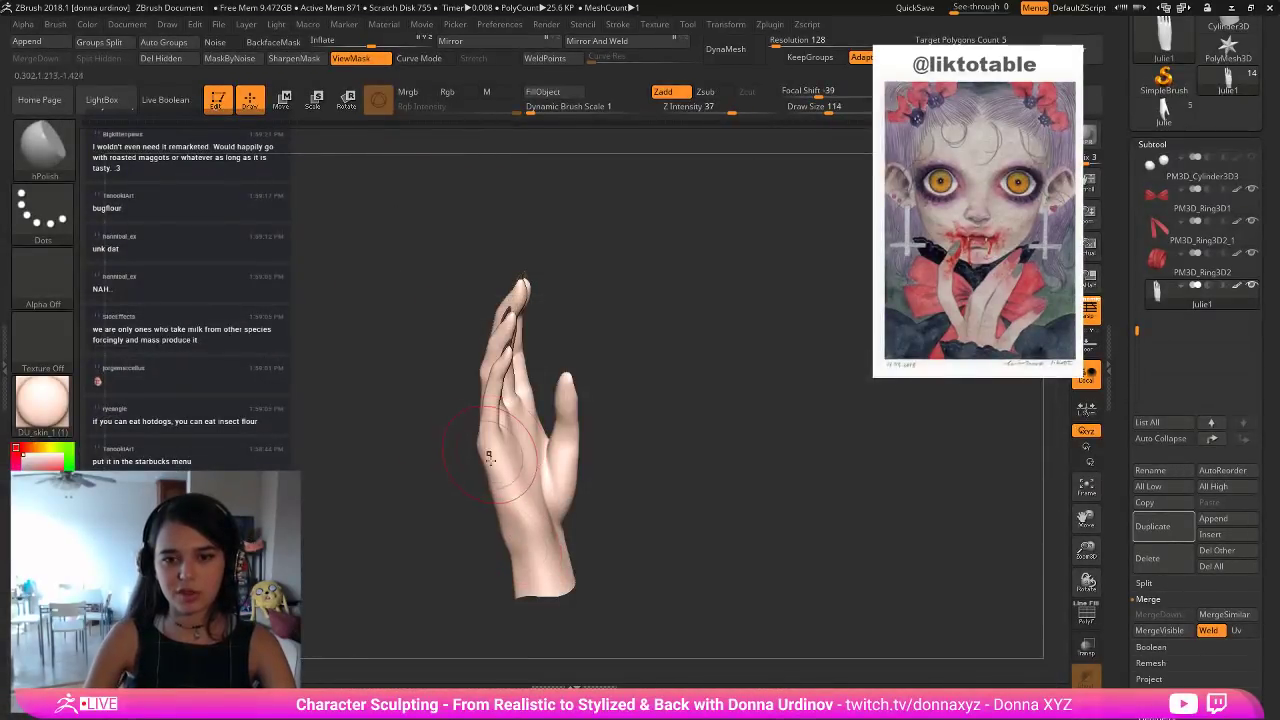
key("[")
key("[")
key("[")
key("[")
key("[")
left_click_drag(489, 480, 497, 490)
right_click_drag(431, 509, 436, 500)
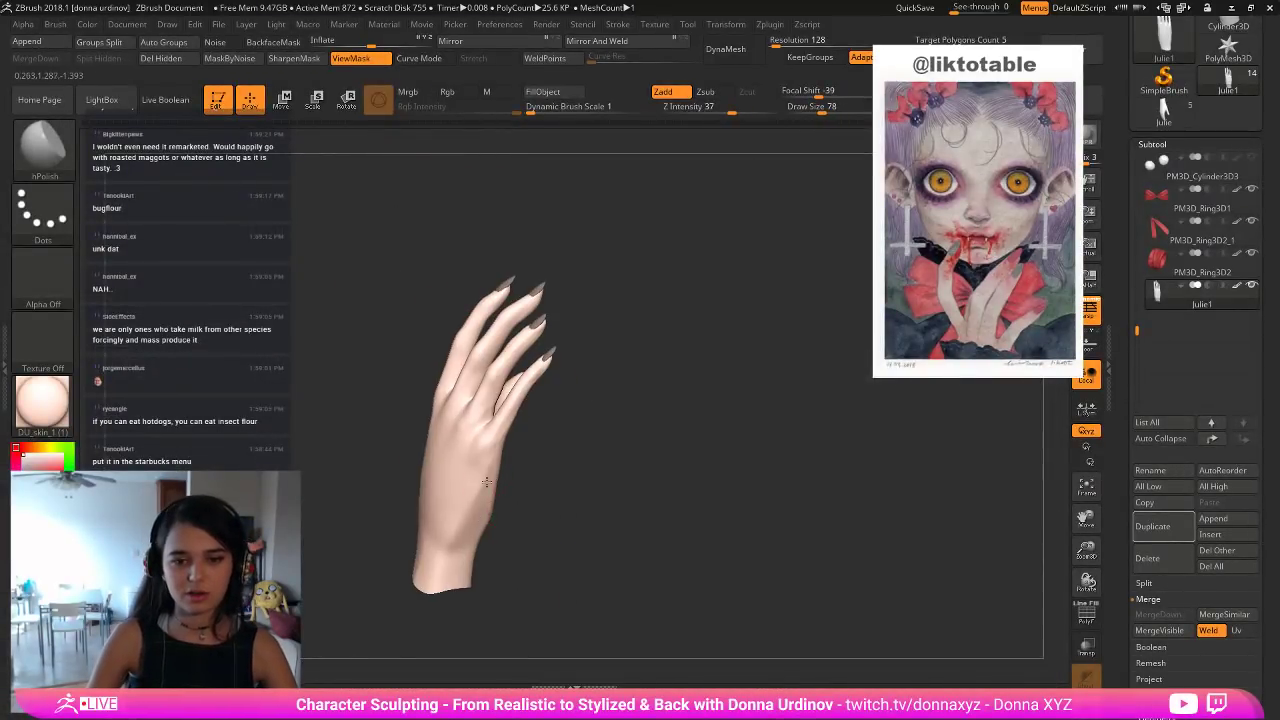
left_click_drag(438, 496, 427, 505)
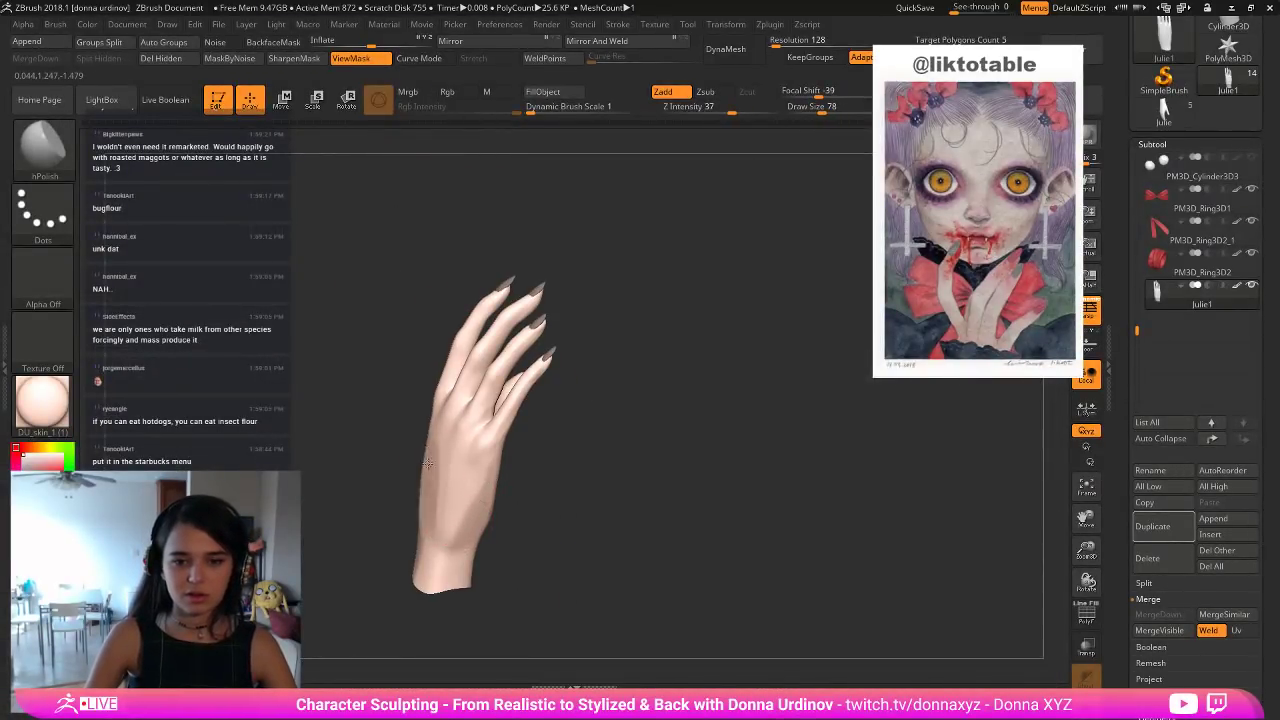
right_click_drag(456, 496, 396, 488)
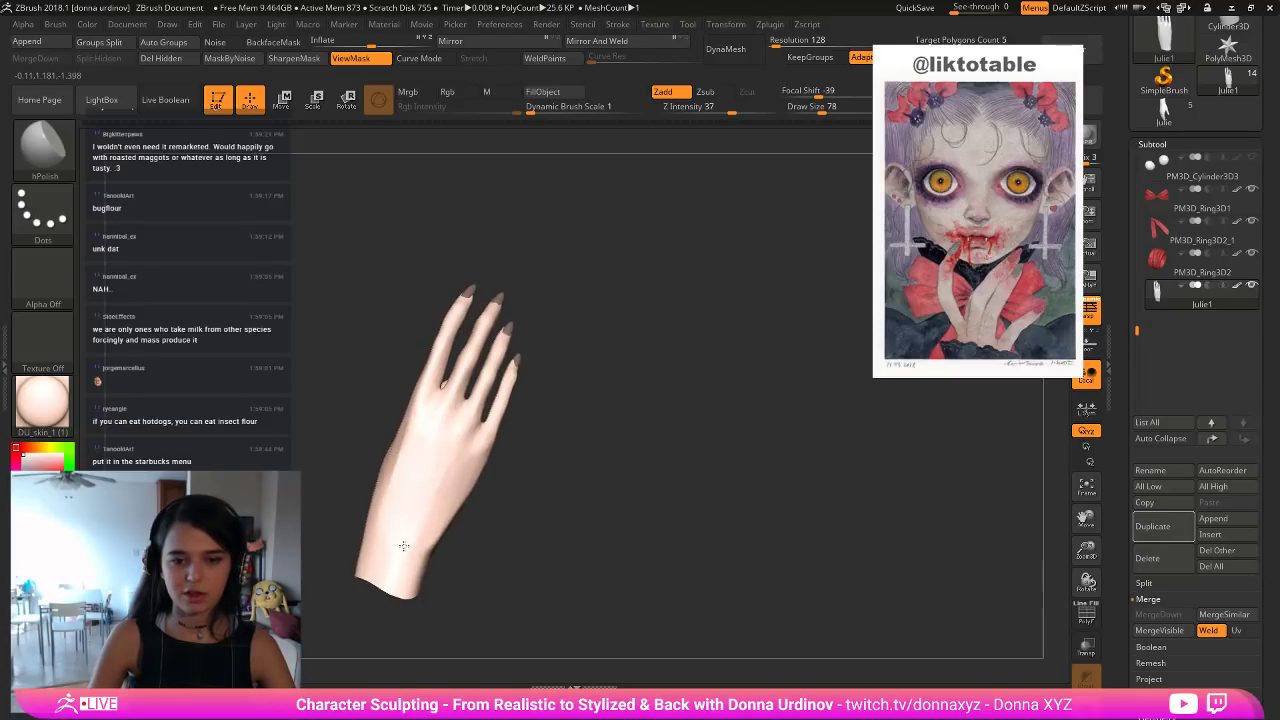
Smooth the polished planes on the back of the hand and towards the wrist at draw size 78.
left_click_drag(568, 577, 467, 517)
left_click_drag(396, 484, 398, 452, "shift")
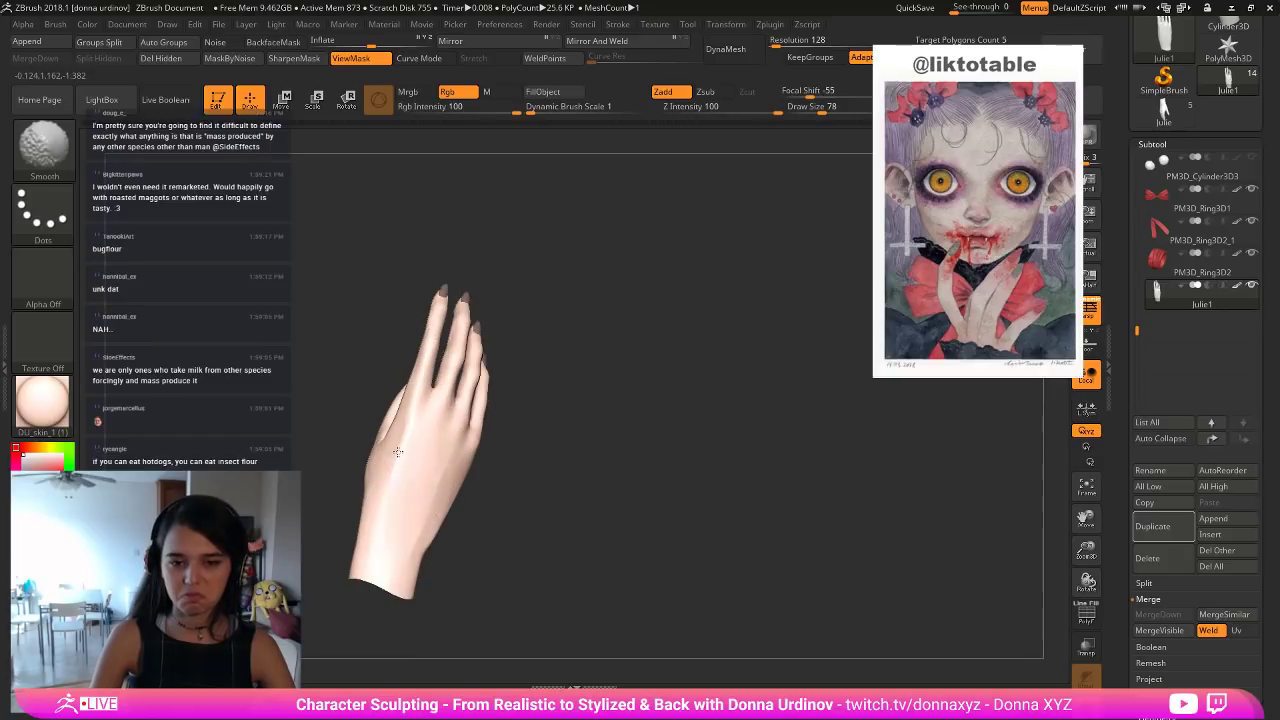
left_click_drag(411, 549, 433, 535, "shift")
left_click_drag(521, 497, 447, 498)
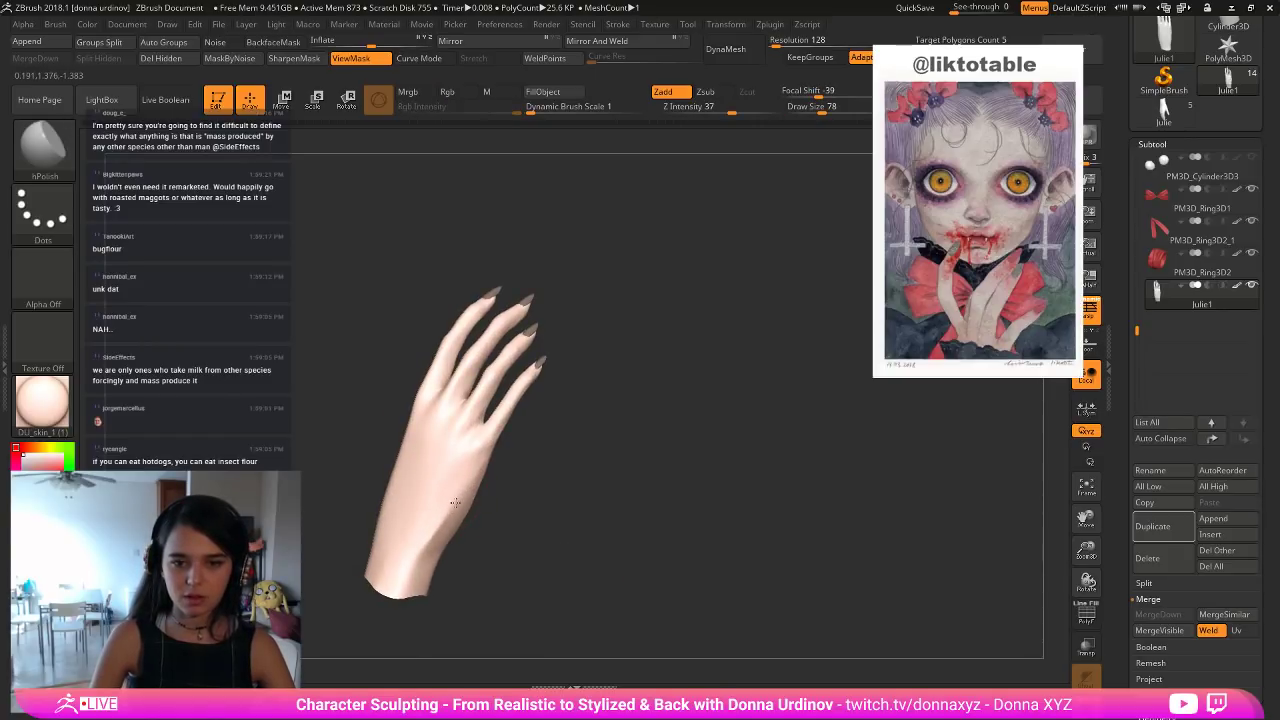
right_click_drag(552, 514, 560, 450)
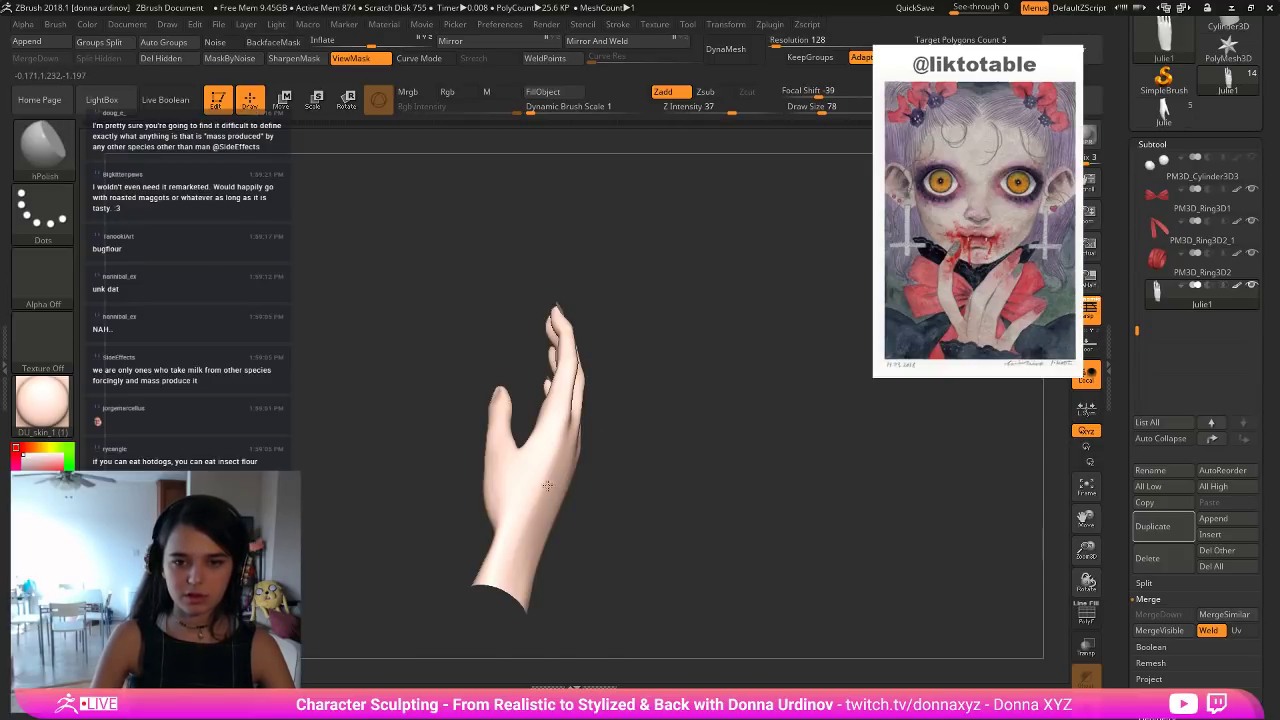
mouse_move(669, 446)
right_mouse_down()
mouse_move(623, 371)
mouse_move(603, 397)
mouse_move(640, 388)
mouse_move(674, 432)
right_mouse_up()
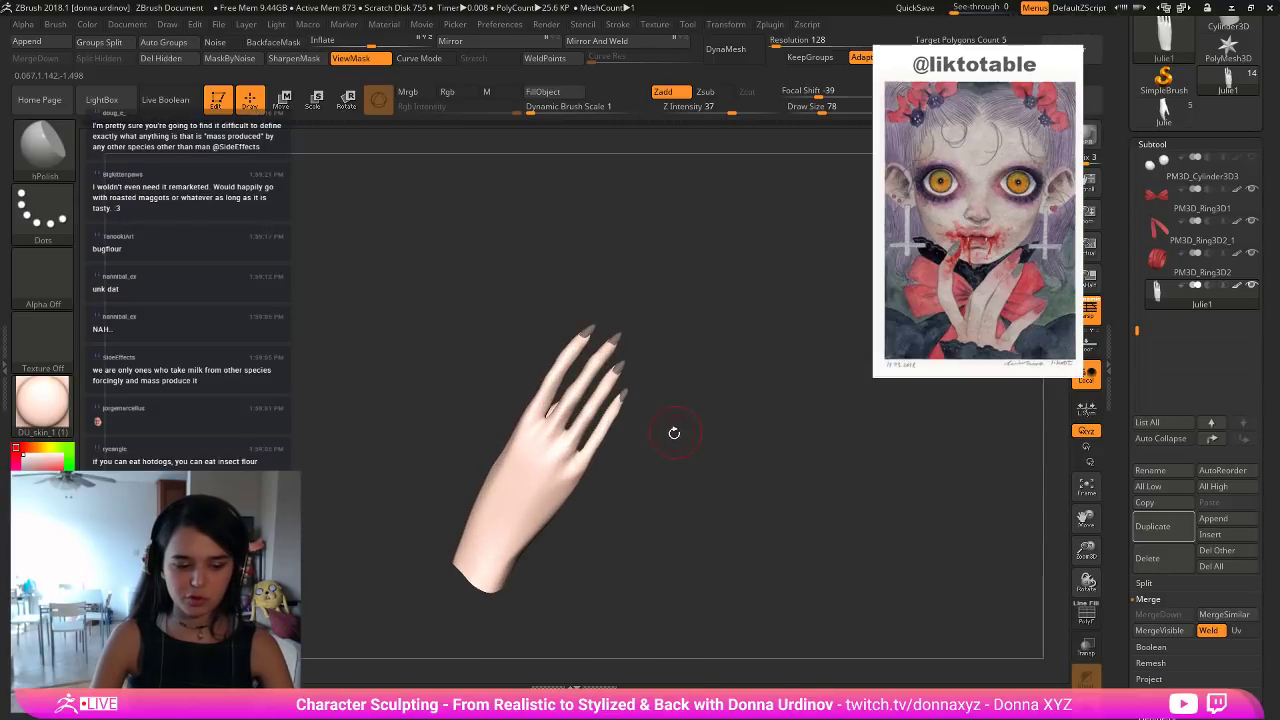
key("b")
left_click(554, 335)
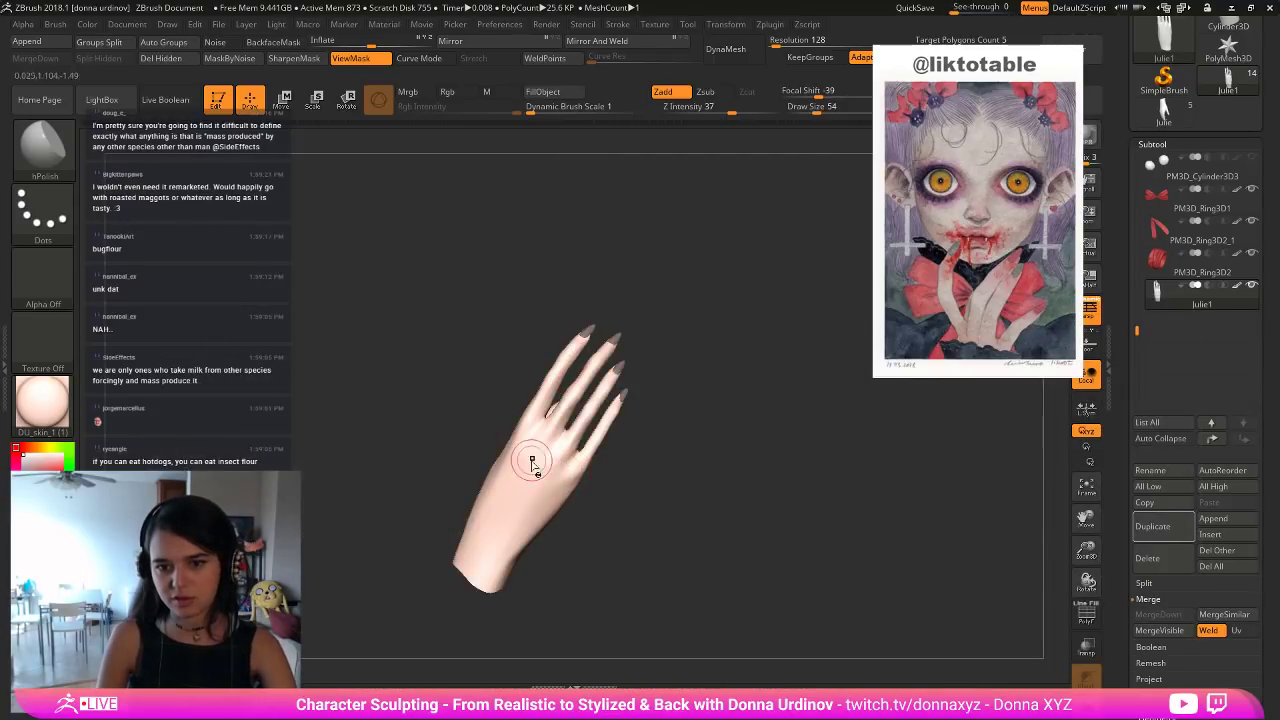
left_click_drag(624, 464, 683, 461)
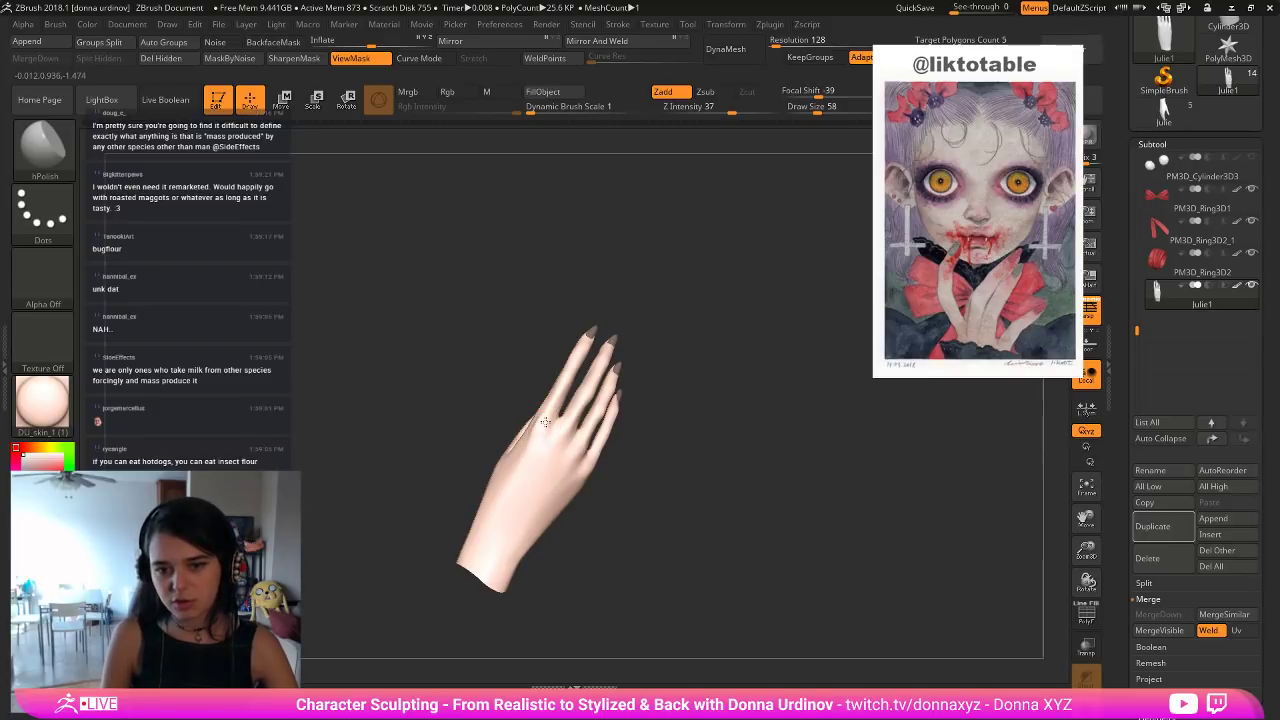
key("ctrl")
key("b")
key("Escape")
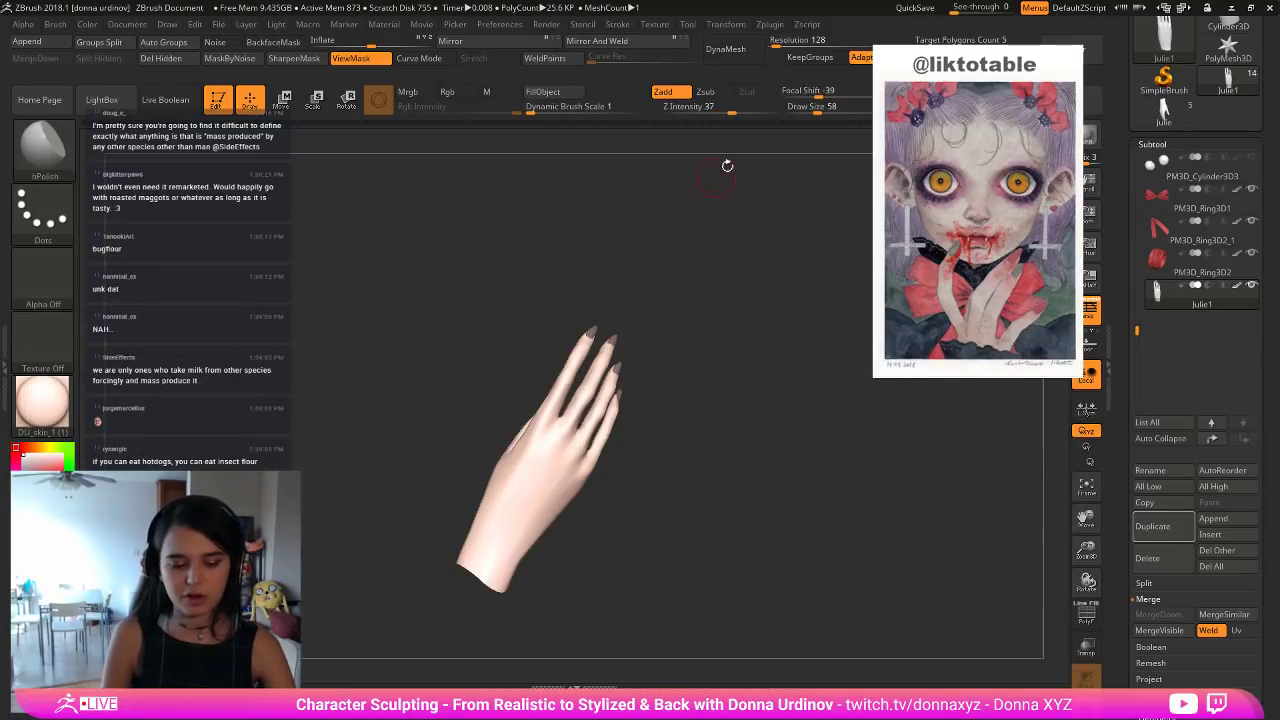
key("b")
key("Escape")
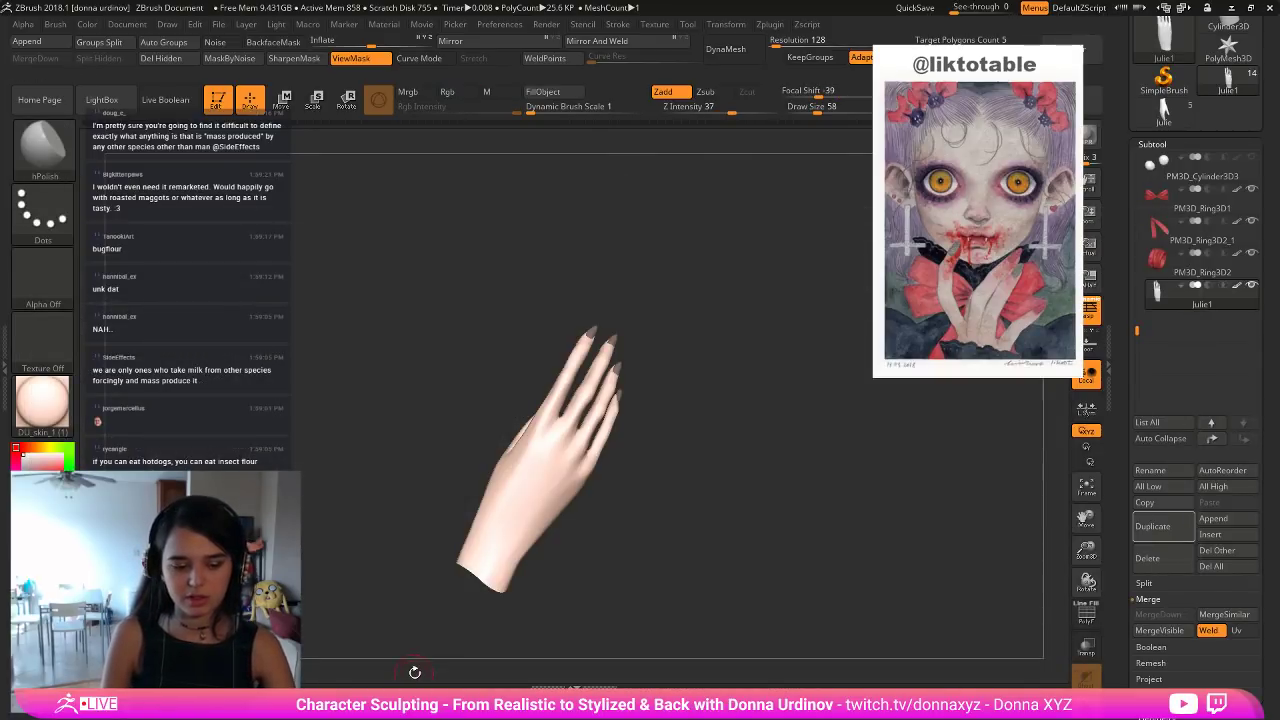
key("b")
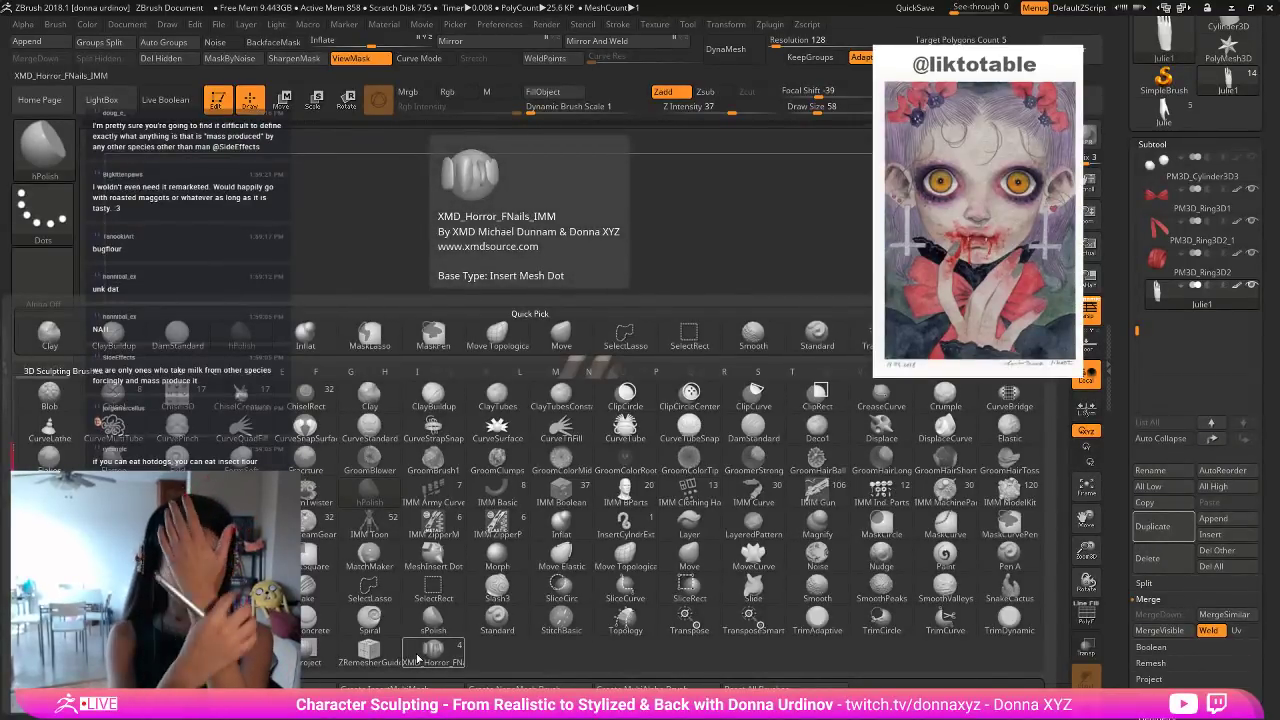
key("Escape")
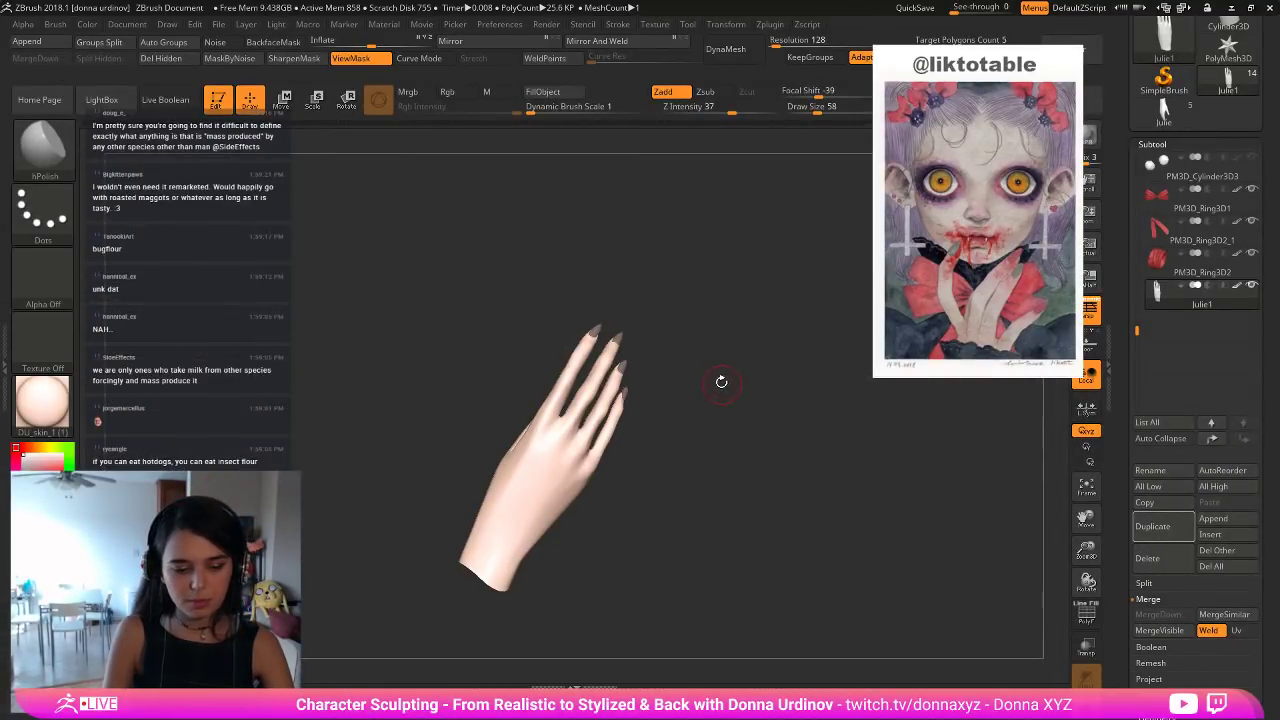
Carve tendon grooves down the back of the hand with DamStandard at draw size 58 and soften them by smoothing.
key("b")
key("d")
key("s")
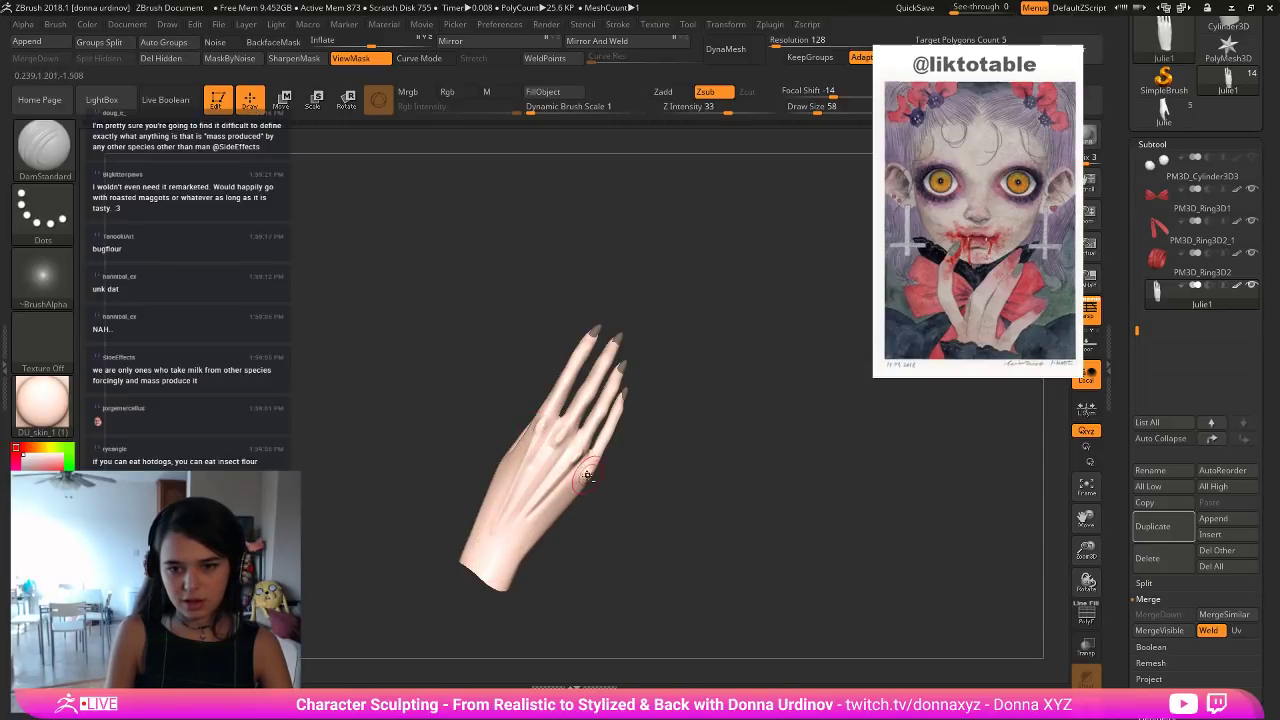
key("shift")
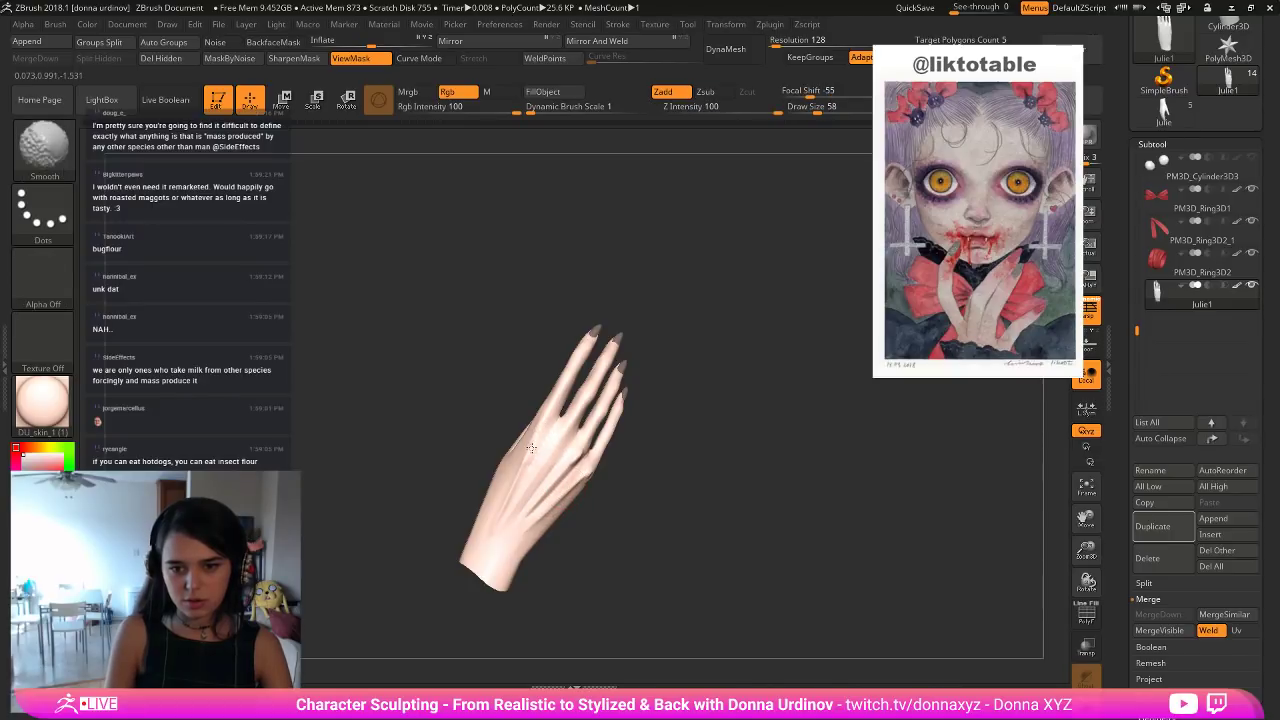
left_click_drag(522, 519, 538, 516, "shift")
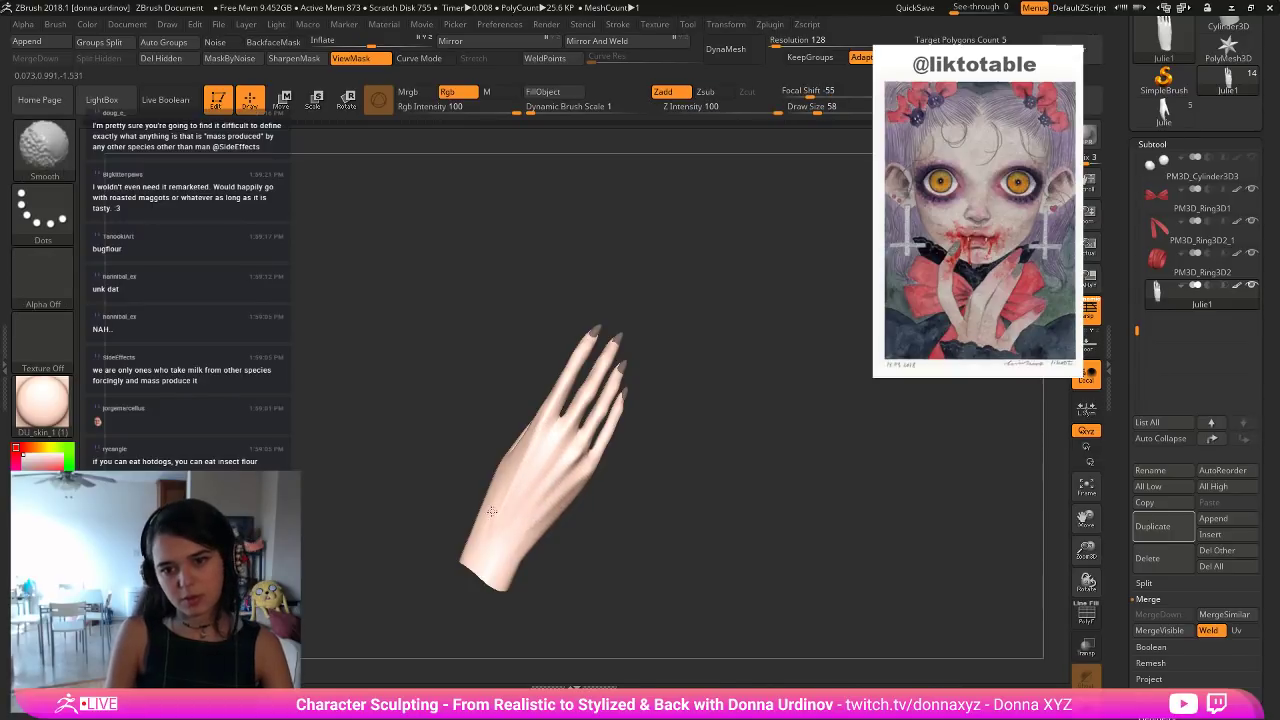
Carve creases around the base knuckles with DamStandard at draw size 30 and smooth them into the surrounding surface.
left_click_drag(672, 450, 660, 456)
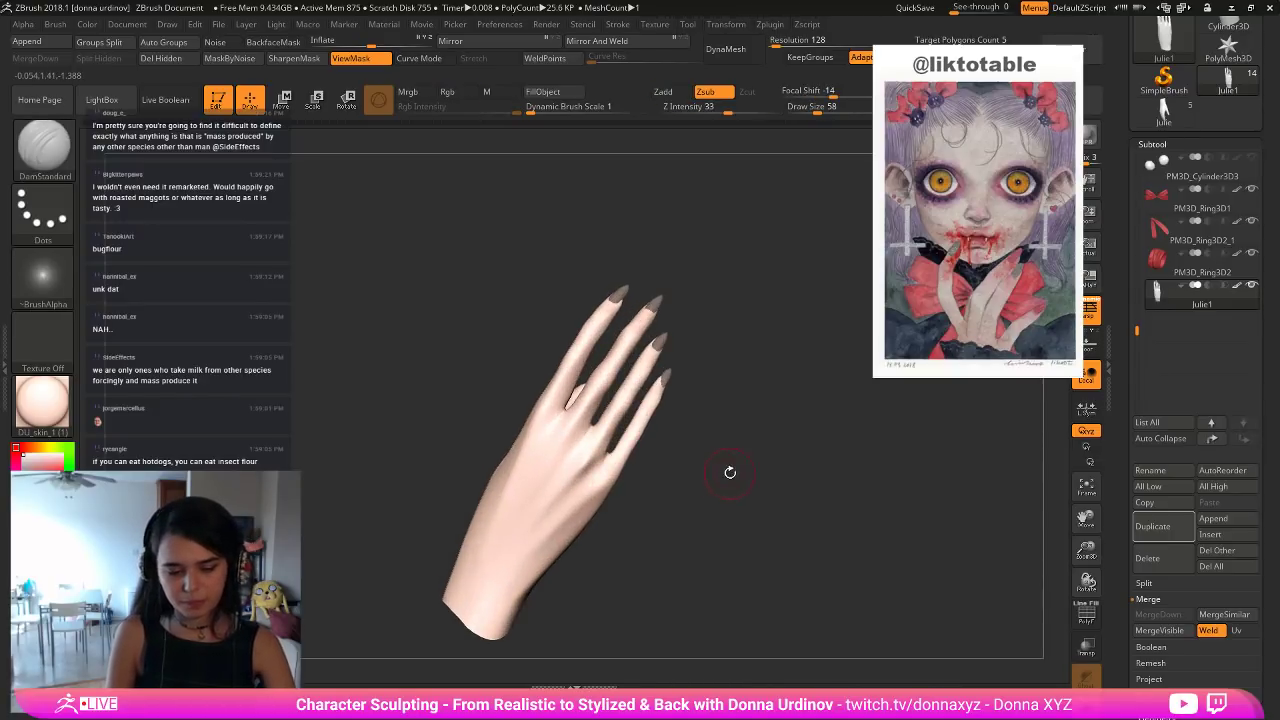
left_click_drag(731, 471, 723, 454)
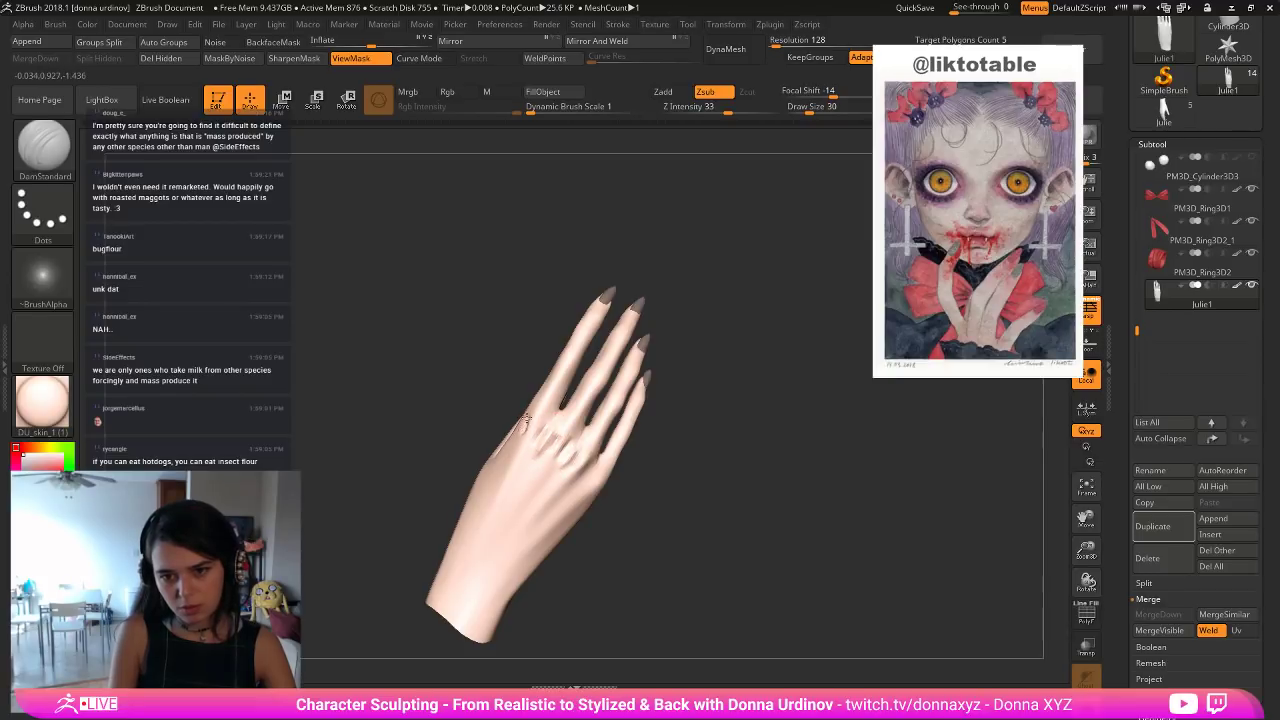
right_click_drag(517, 437, 578, 484)
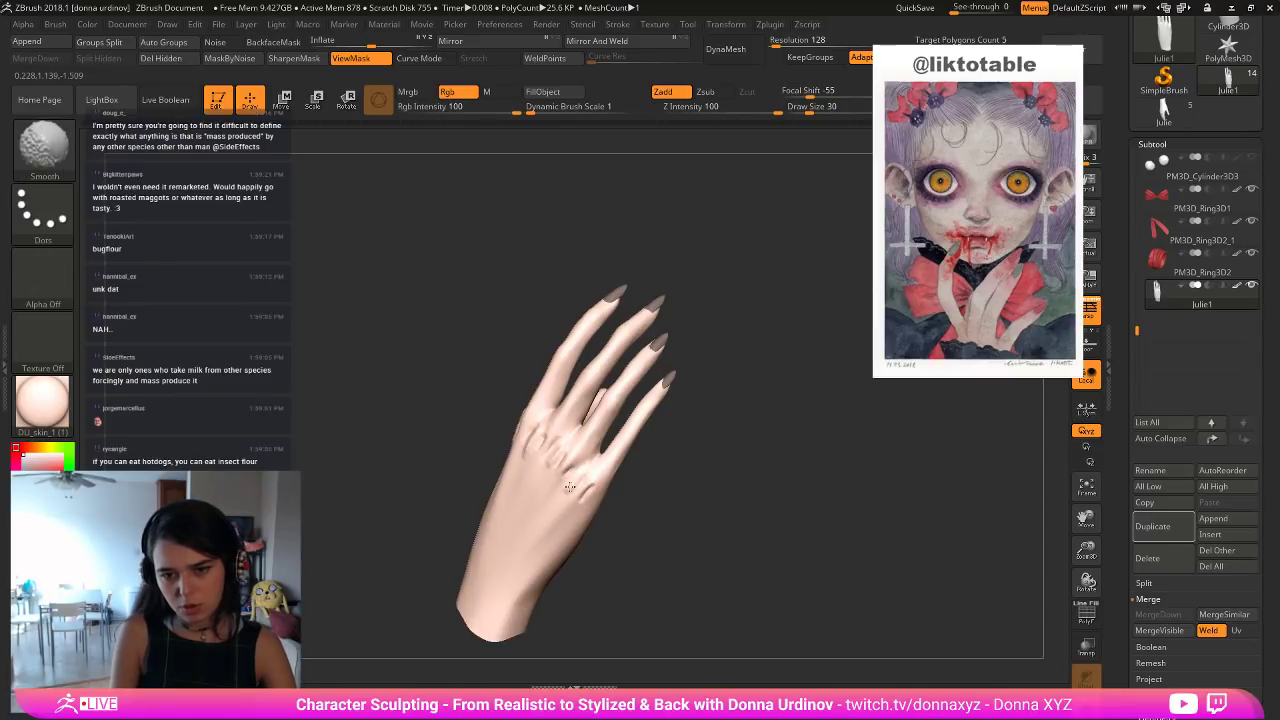
right_click_drag(588, 492, 660, 474)
key("shift")
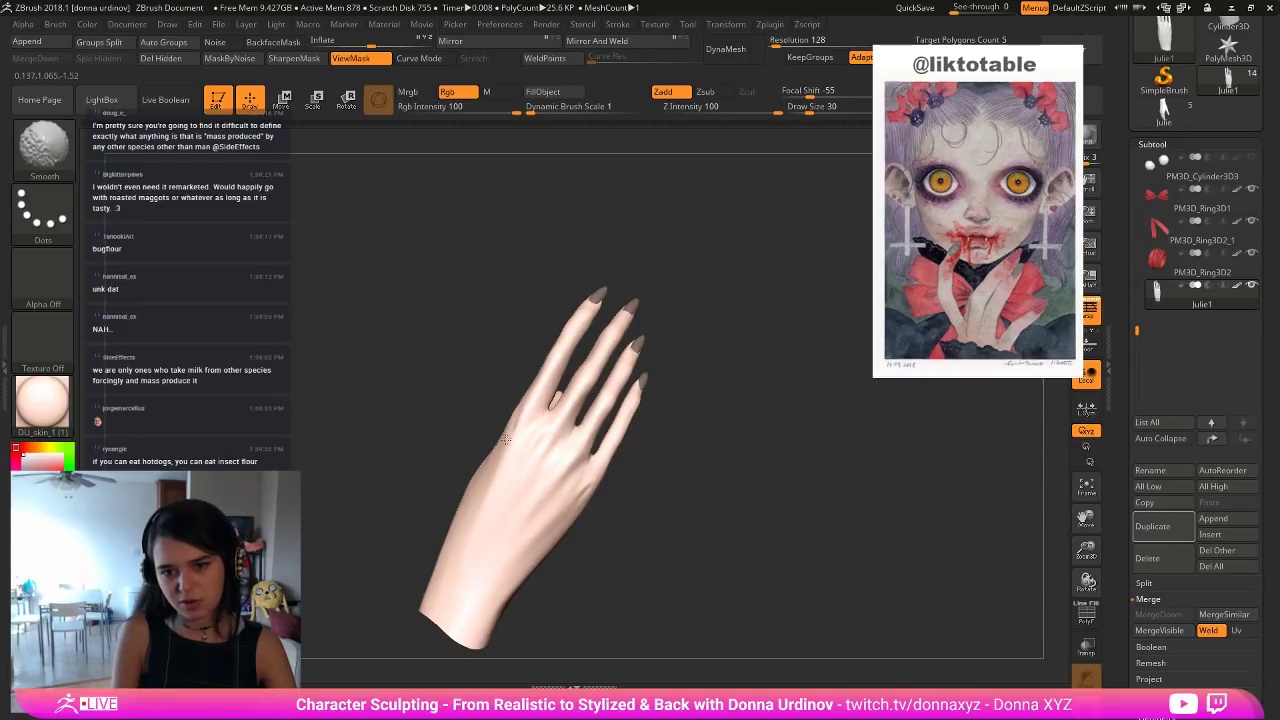
Add creases at the middle finger joints with DamStandard at draw size 30 and soften them by smoothing.
left_click_drag(635, 480, 634, 470)
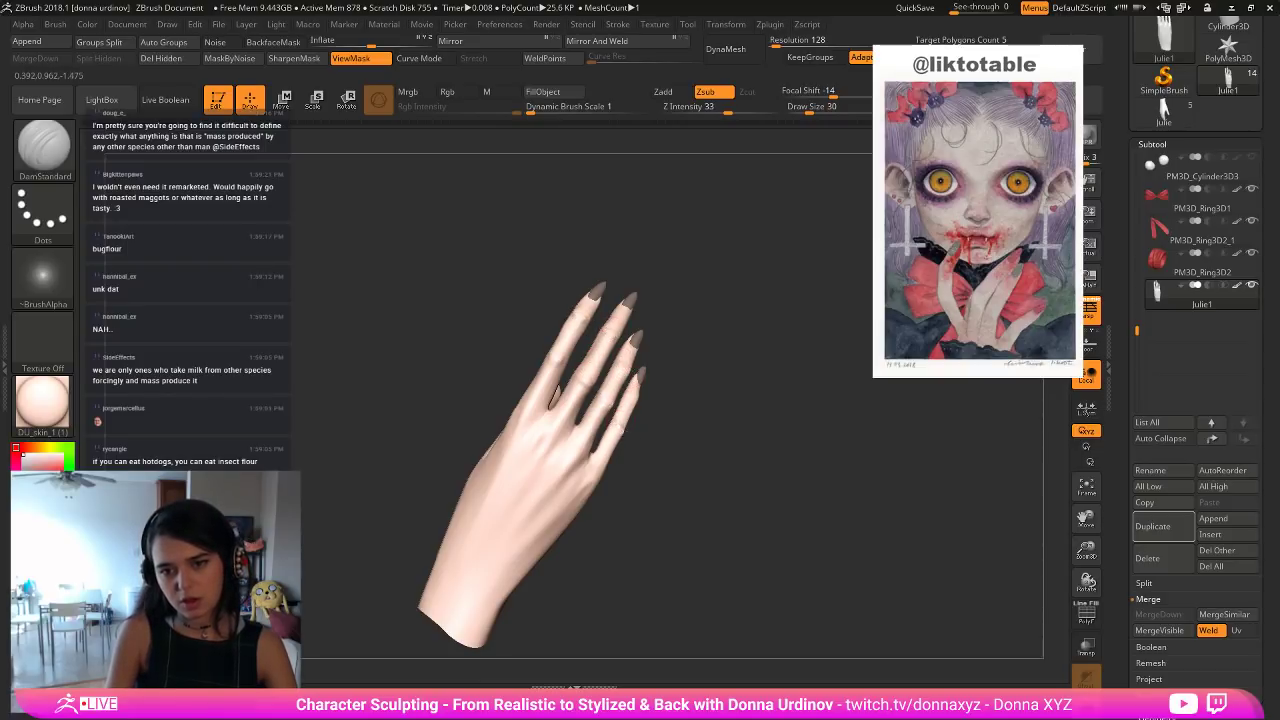
left_click_drag(698, 420, 648, 408)
right_click_drag(645, 397, 571, 393)
key("shift")
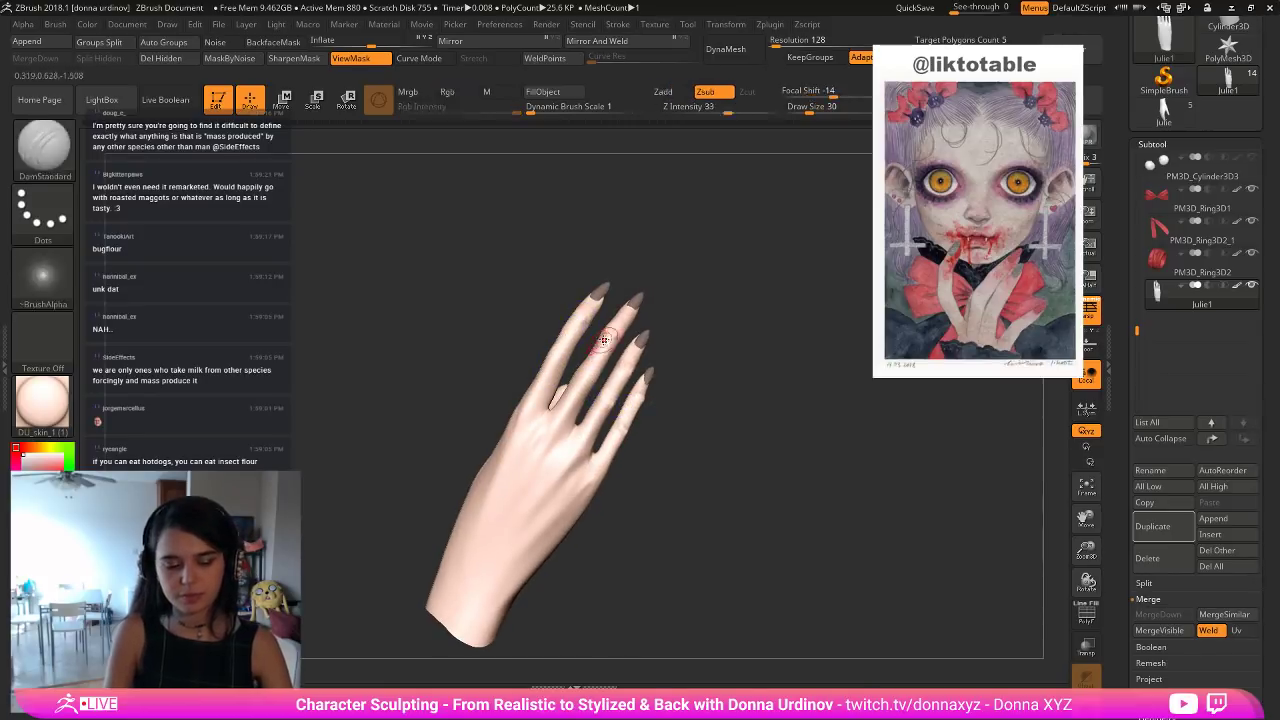
key("b")
key("d")
key("s")
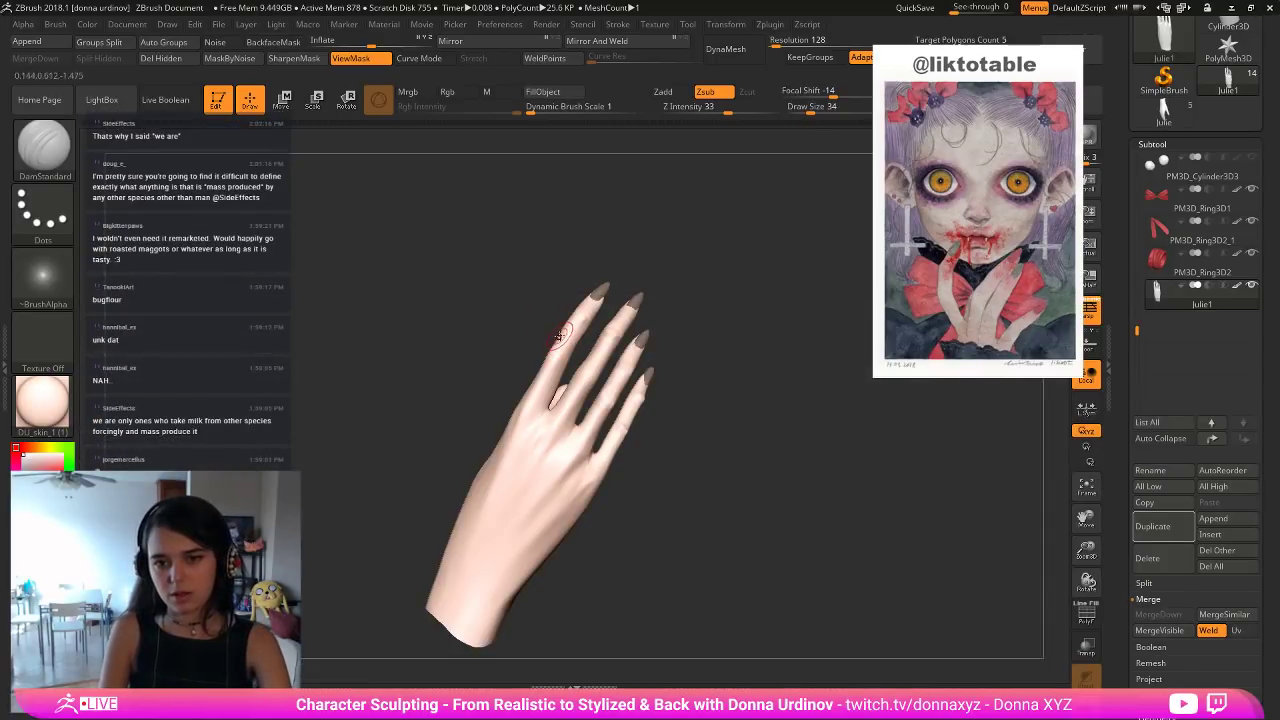
key("]")
key("]")
key("]")
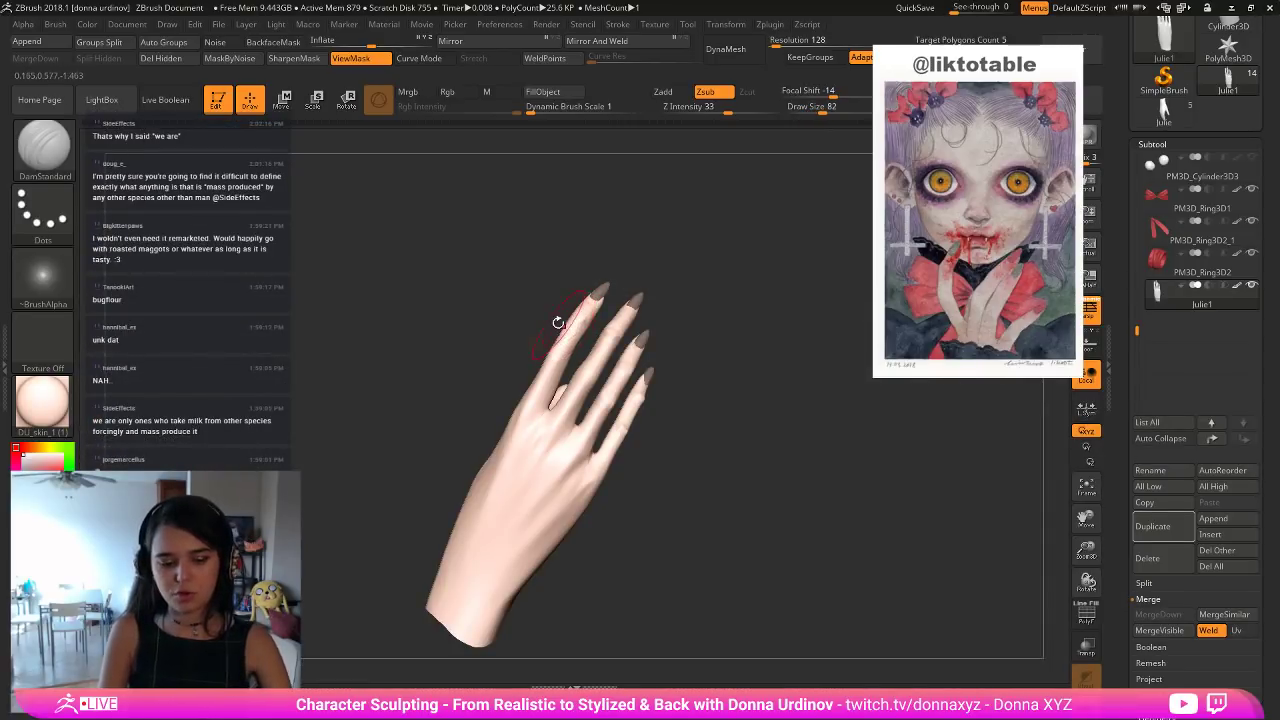
Adjust the index finger's contour from the palm side with the Move brush at draw size 42.
key("b")
key("m")
key("t")
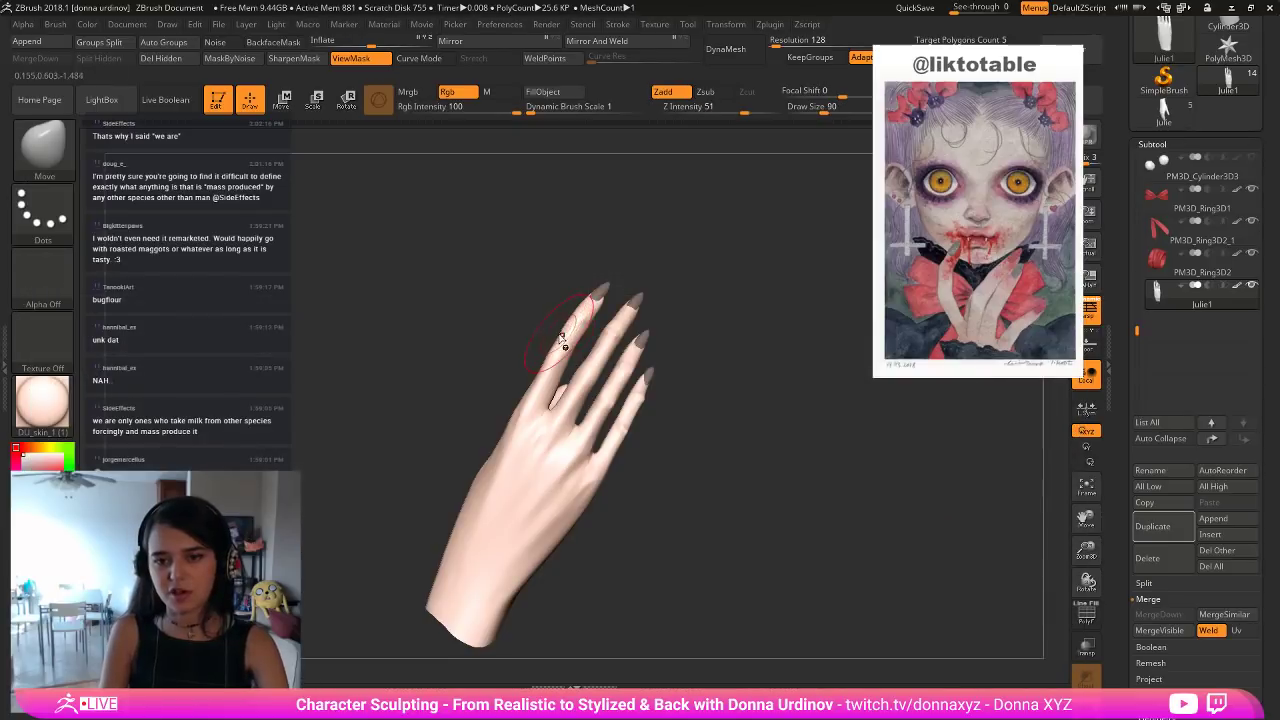
left_click_drag(529, 303, 668, 326)
key("[")
key("[")
key("[")
key("[")
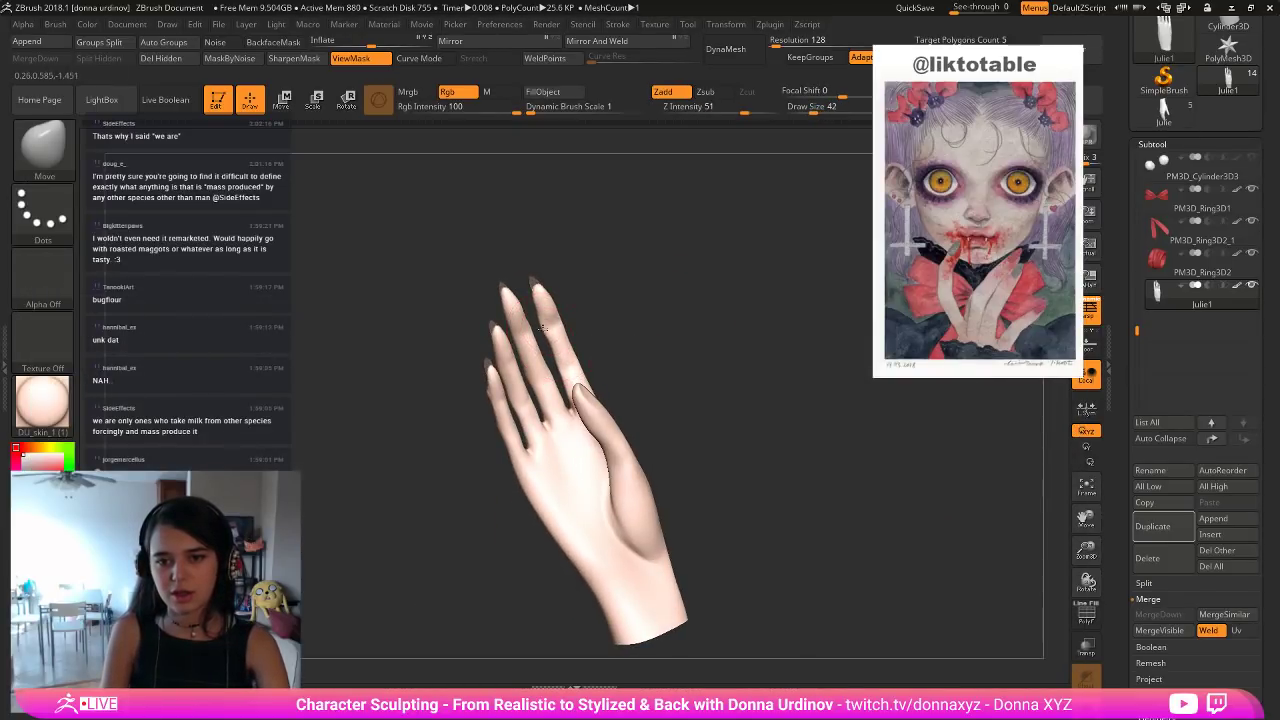
mouse_move(544, 317)
left_mouse_down()
mouse_move(536, 309)
mouse_move(573, 300)
left_mouse_up()
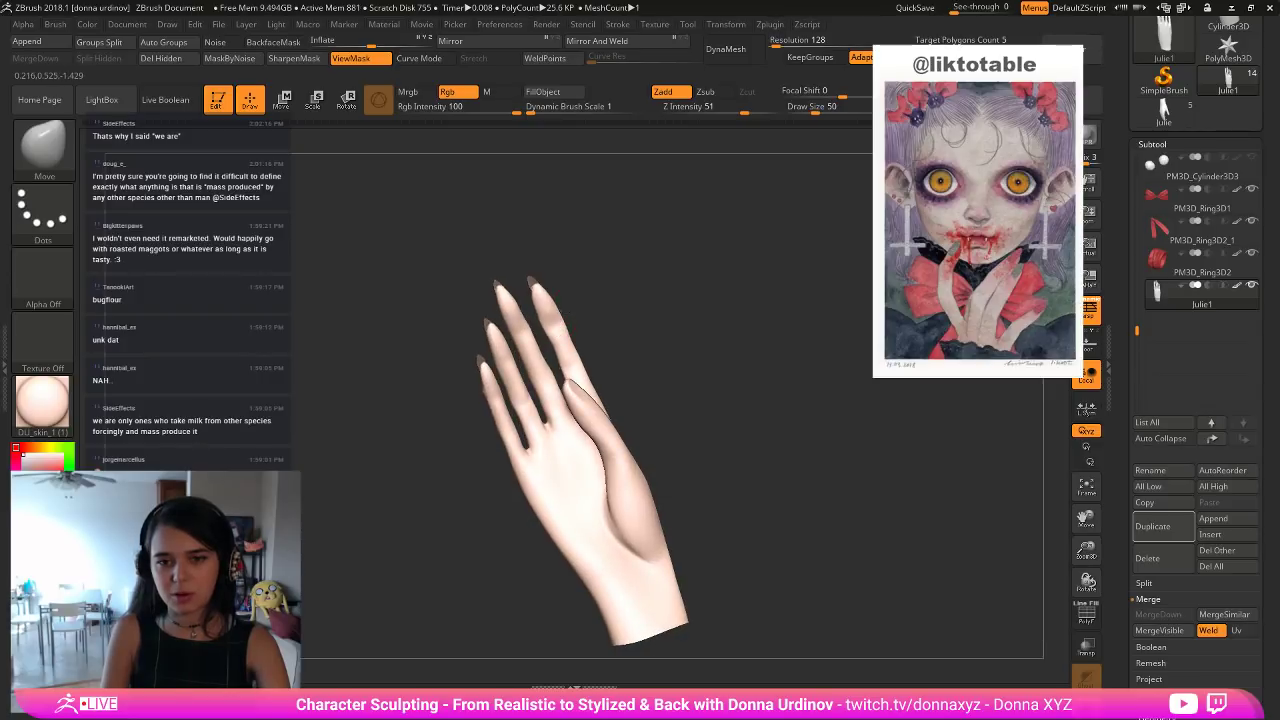
Adjust the middle finger's contour from the palm side with the Move brush at draw sizes 38 to 50.
key("bracketleft")
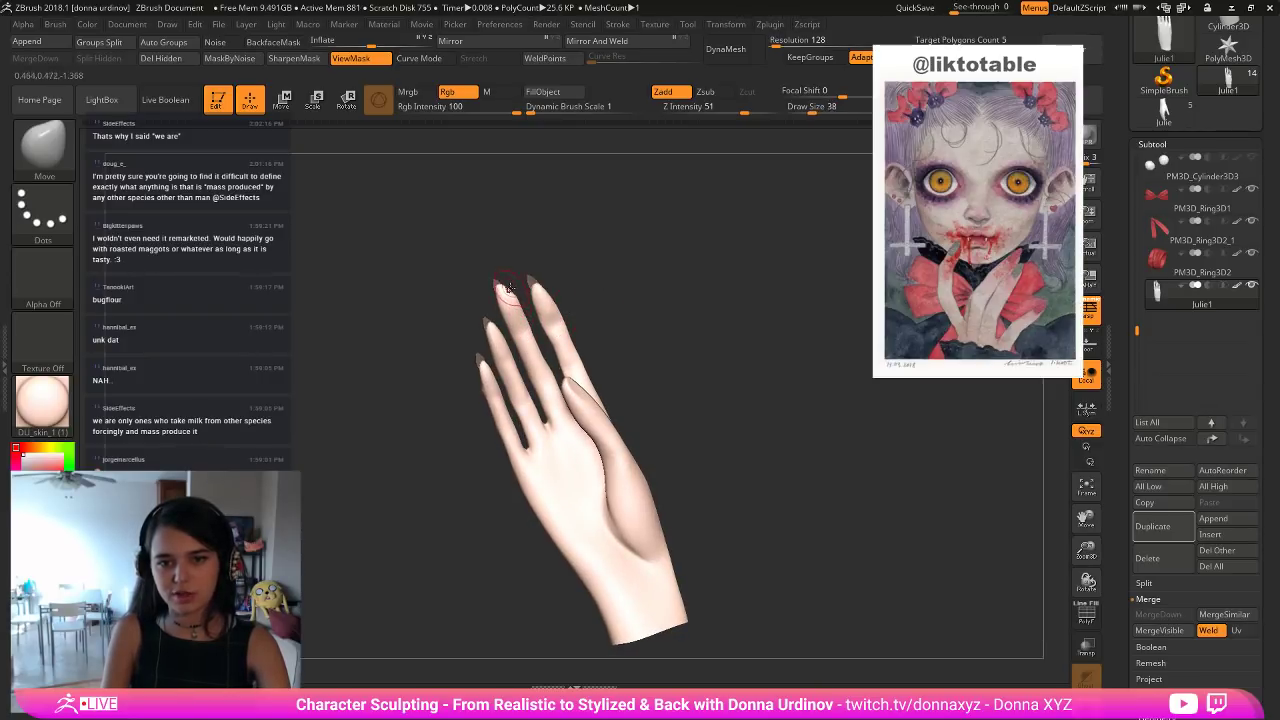
key("bracketleft")
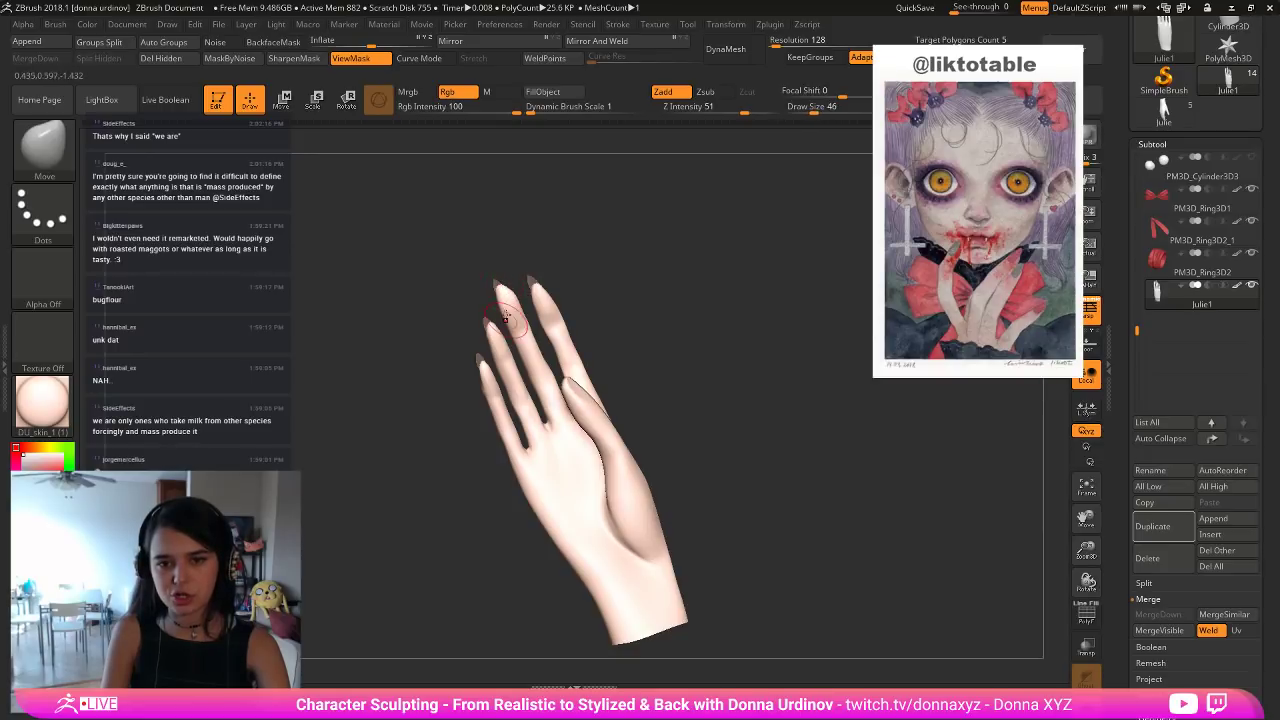
key("bracketleft")
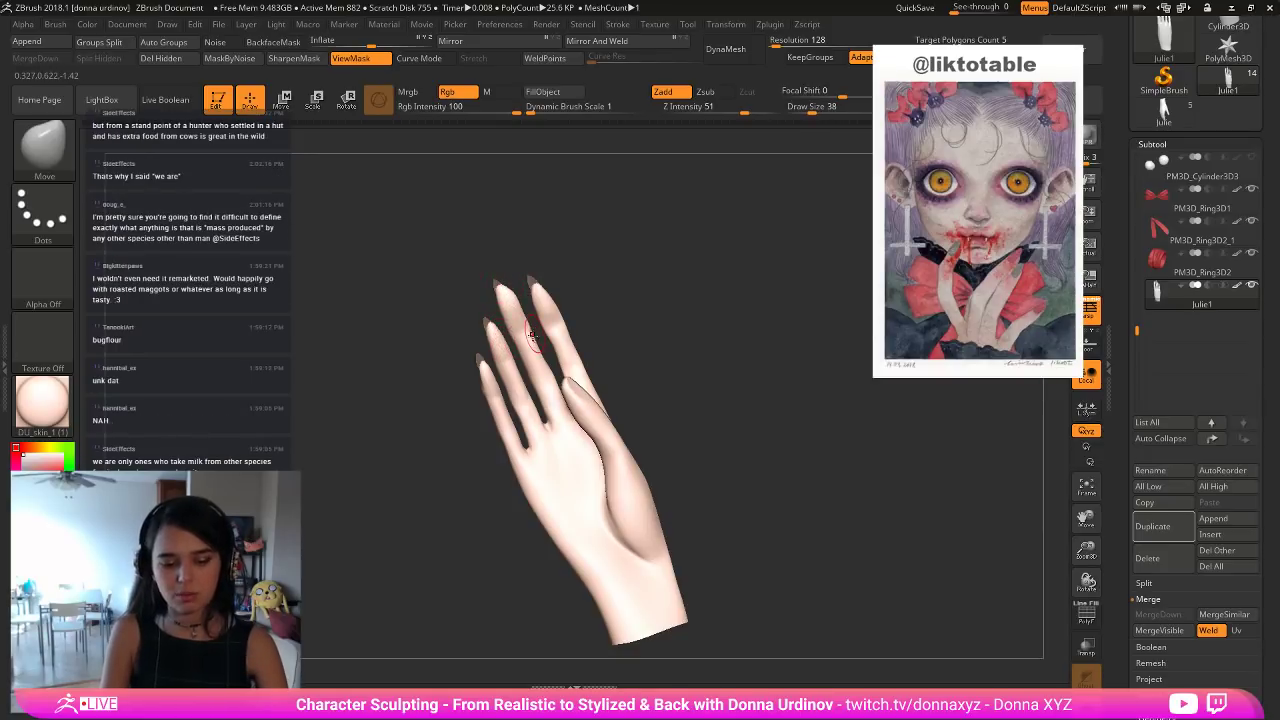
Refine the finger contours from the palm side with the Move Topological brush at draw sizes 38 to 50.
key("b")
key("m")
key("t")
key("bracketright")
key("bracketright")
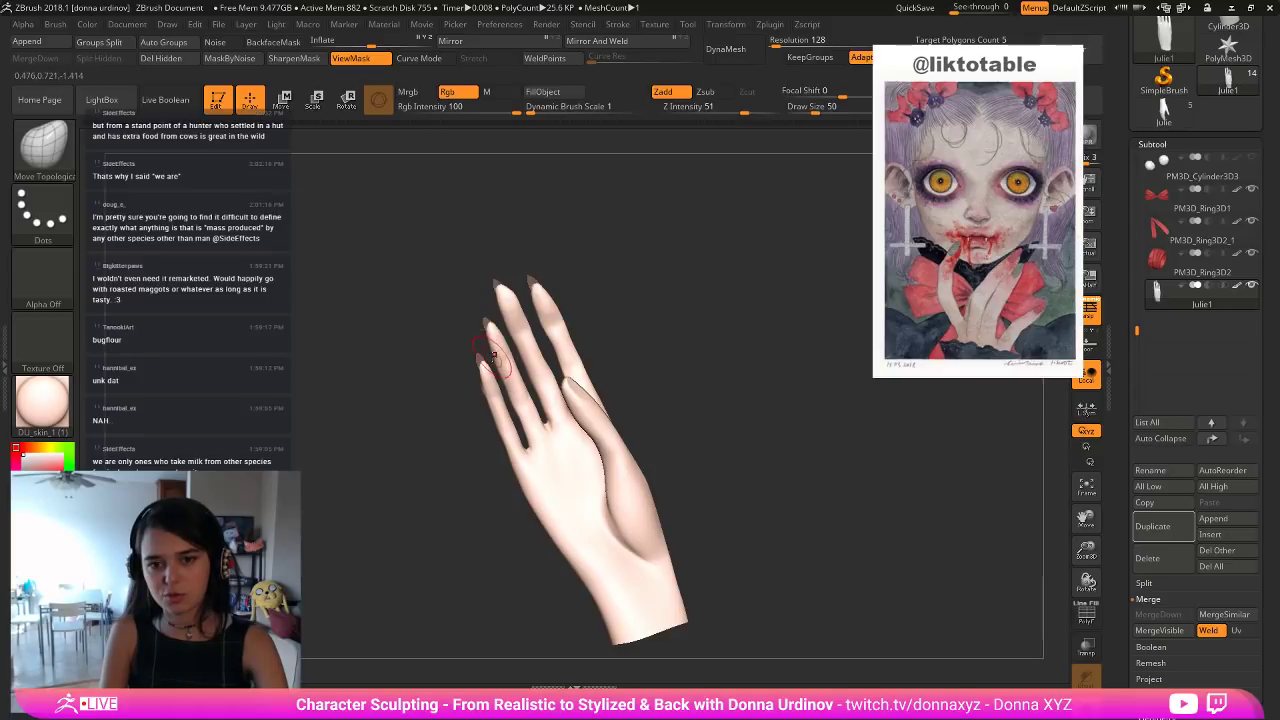
left_click_drag(484, 338, 468, 338)
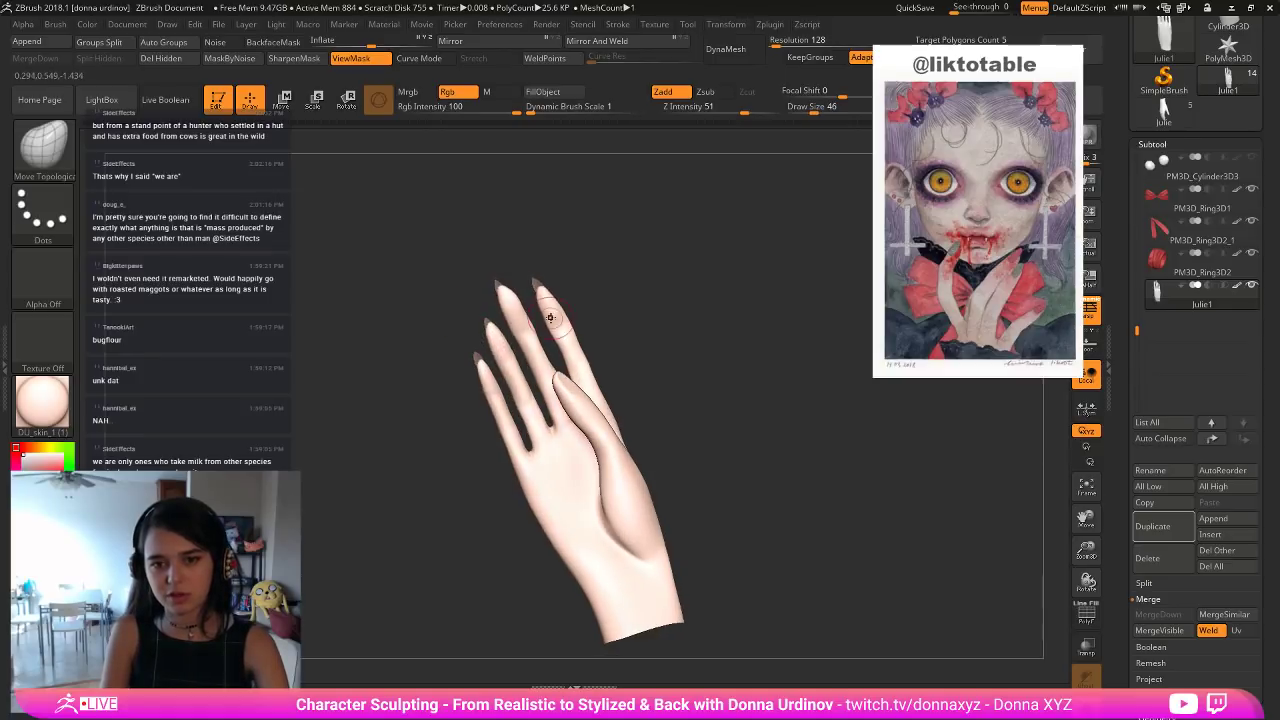
key("bracketleft")
key("bracketleft")
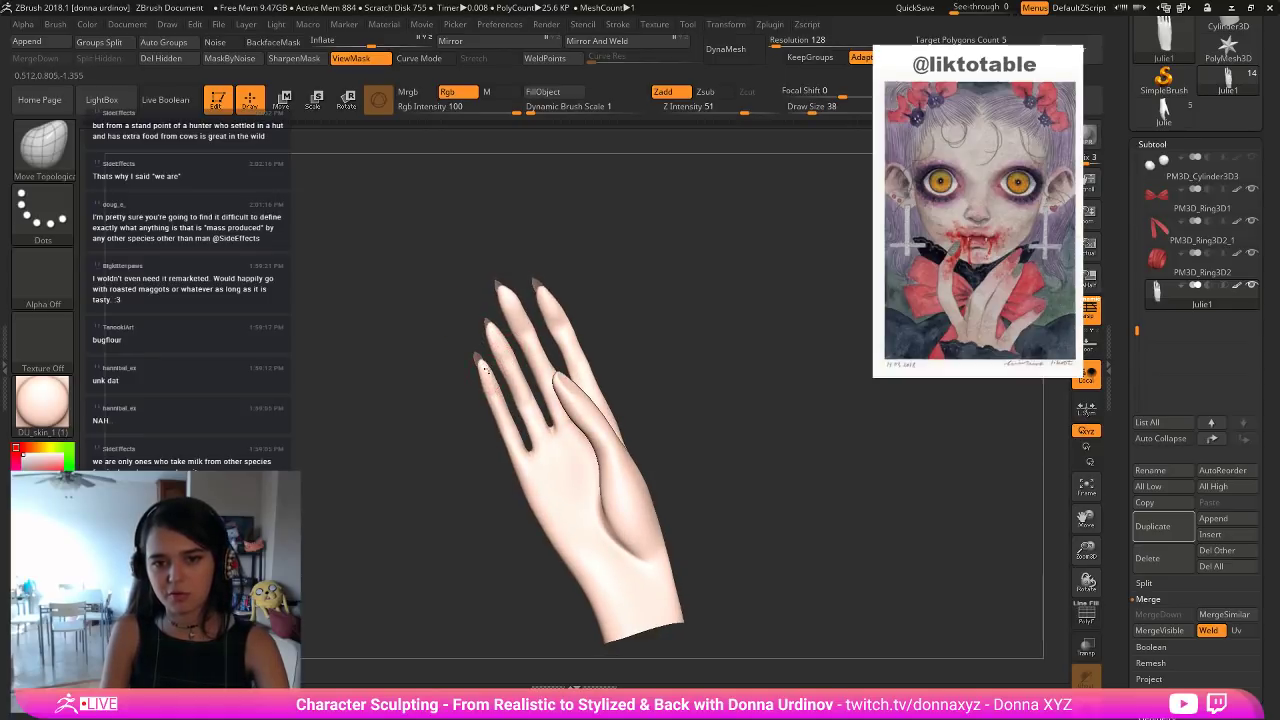
key("bracketright")
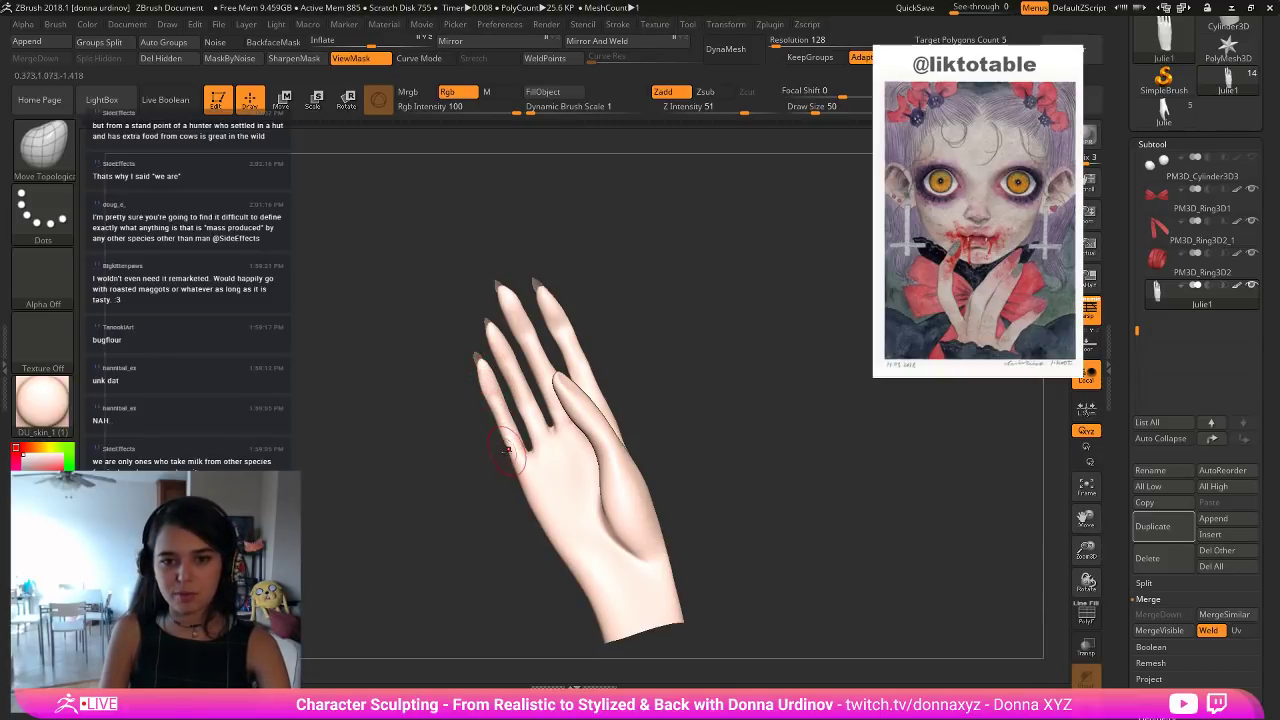
Open the Geometry settings for the hand subtool.
mouse_move(469, 491)
left_mouse_down()
mouse_move(543, 363)
mouse_move(490, 432)
mouse_move(497, 404)
mouse_move(543, 378)
mouse_move(472, 410)
left_mouse_up()
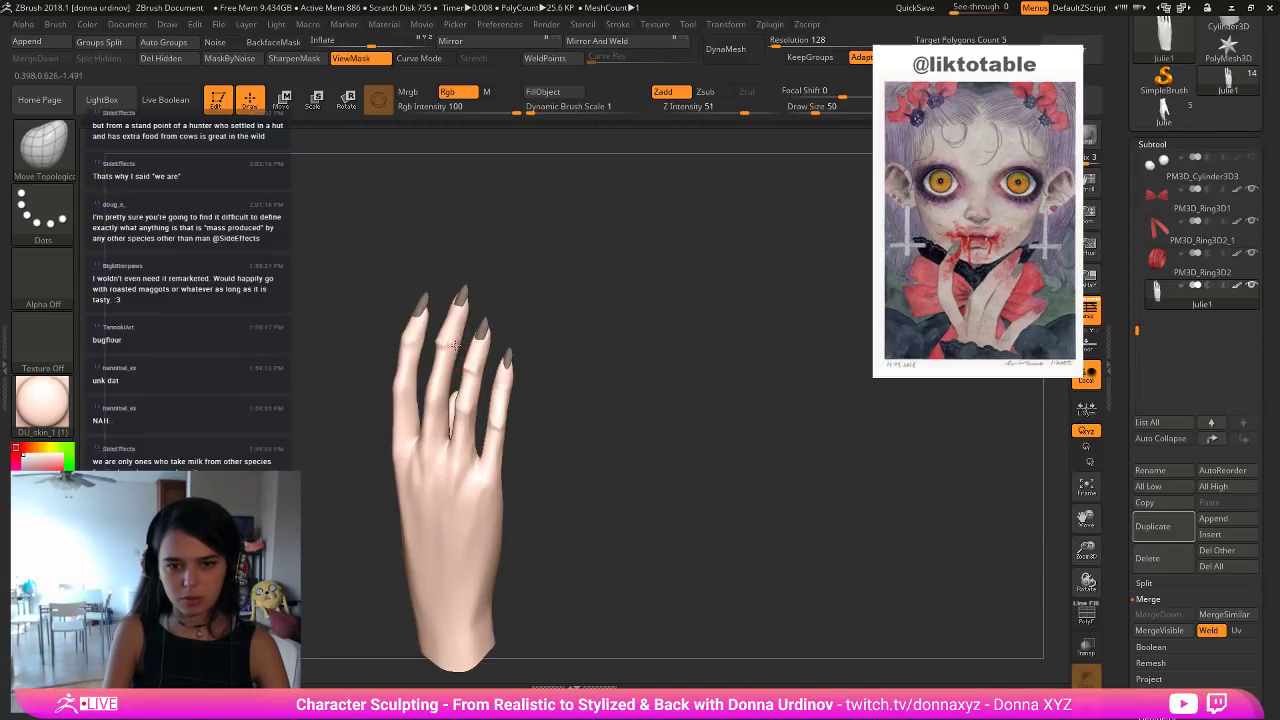
key("ctrl")
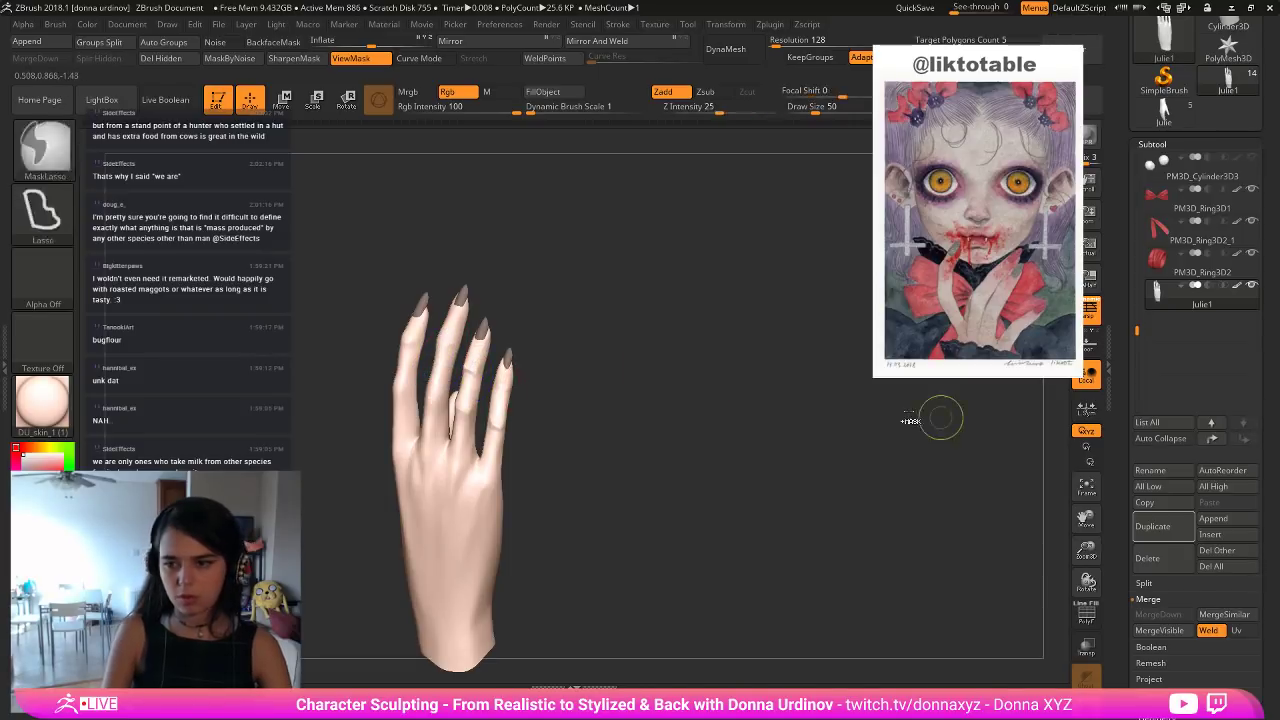
left_click(1158, 716)
key("ctrl")
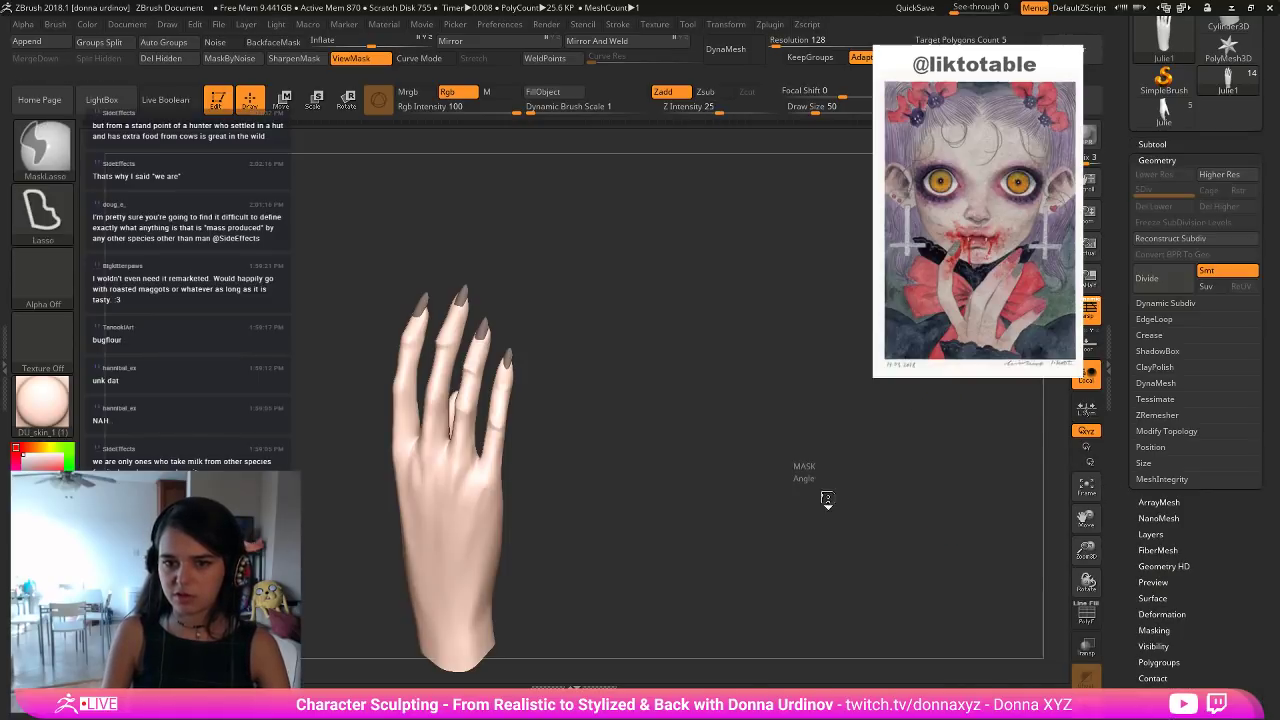
Reconstruct a lower subdivision level for the hand mesh and check the back of the hand.
left_click(1170, 238)
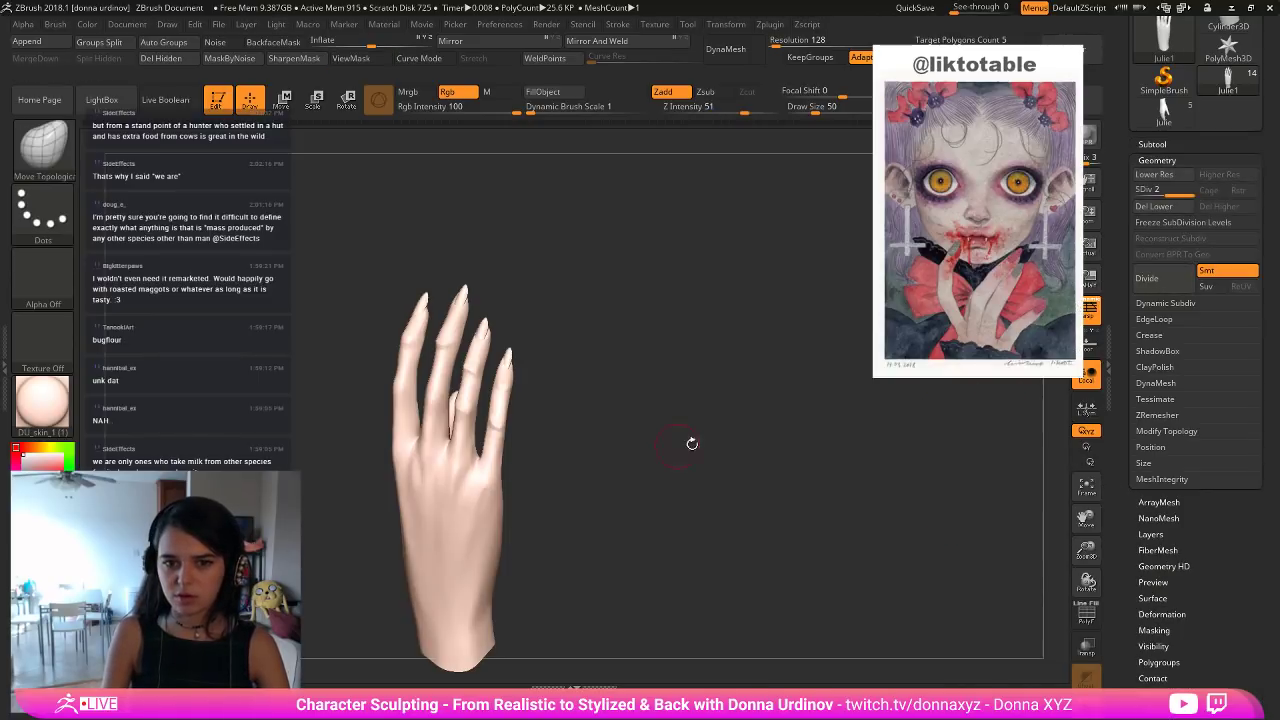
key("shift")
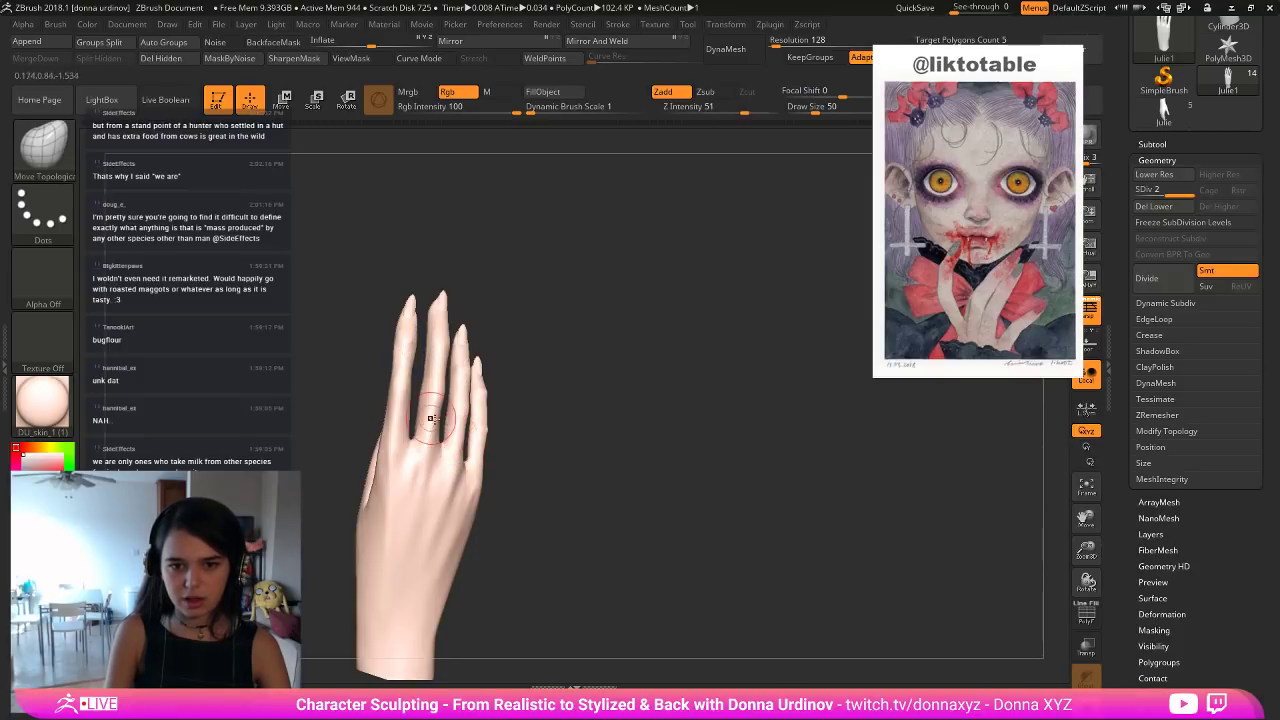
mouse_move(575, 373)
left_mouse_down()
mouse_move(560, 347)
mouse_move(525, 357)
mouse_move(539, 361)
left_mouse_up()
left_click_drag(527, 455, 531, 428, "alt")
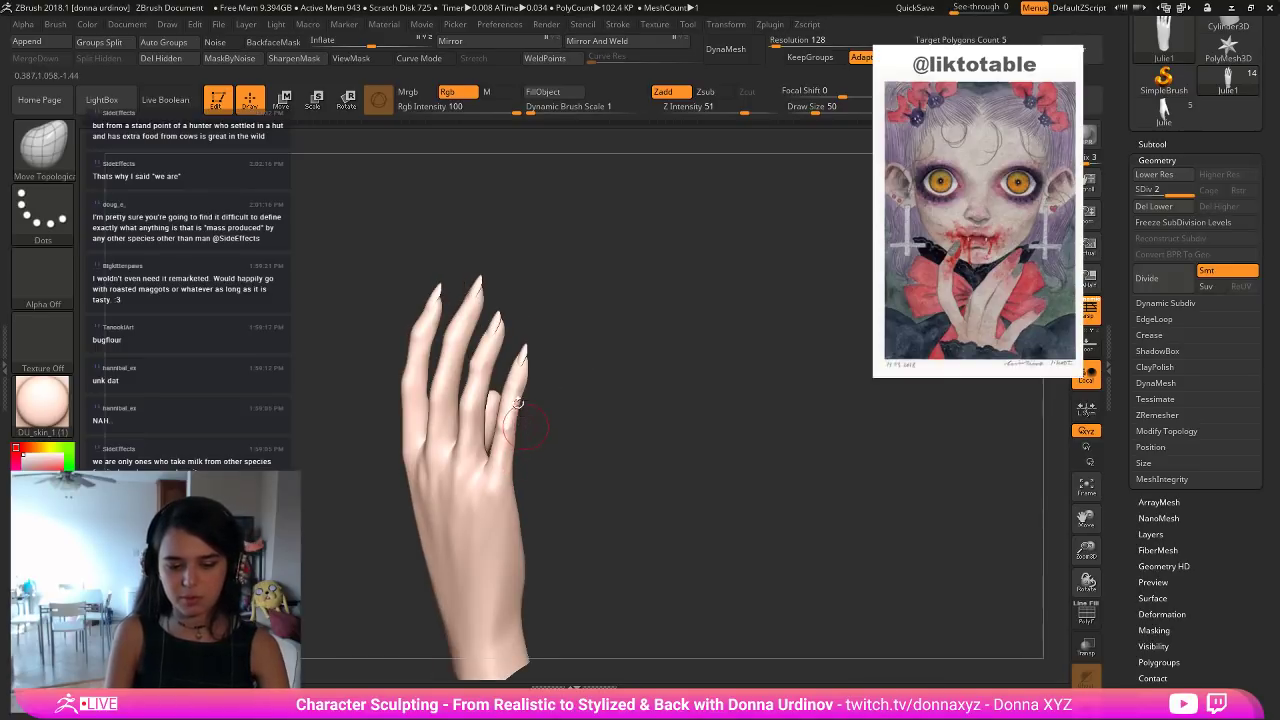
Polish the hand's edge around the base of the index finger with the hPolish brush at size 30.
key("b")
key("h")
key("p")
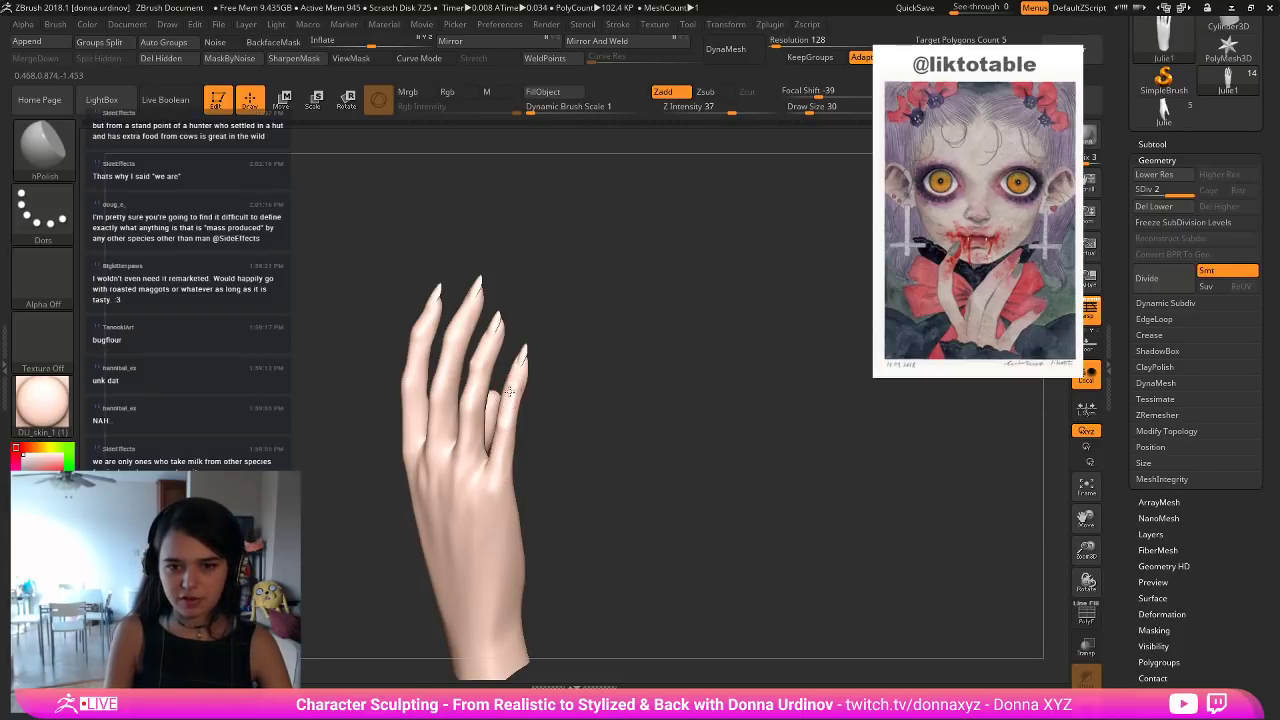
left_click_drag(562, 396, 505, 416)
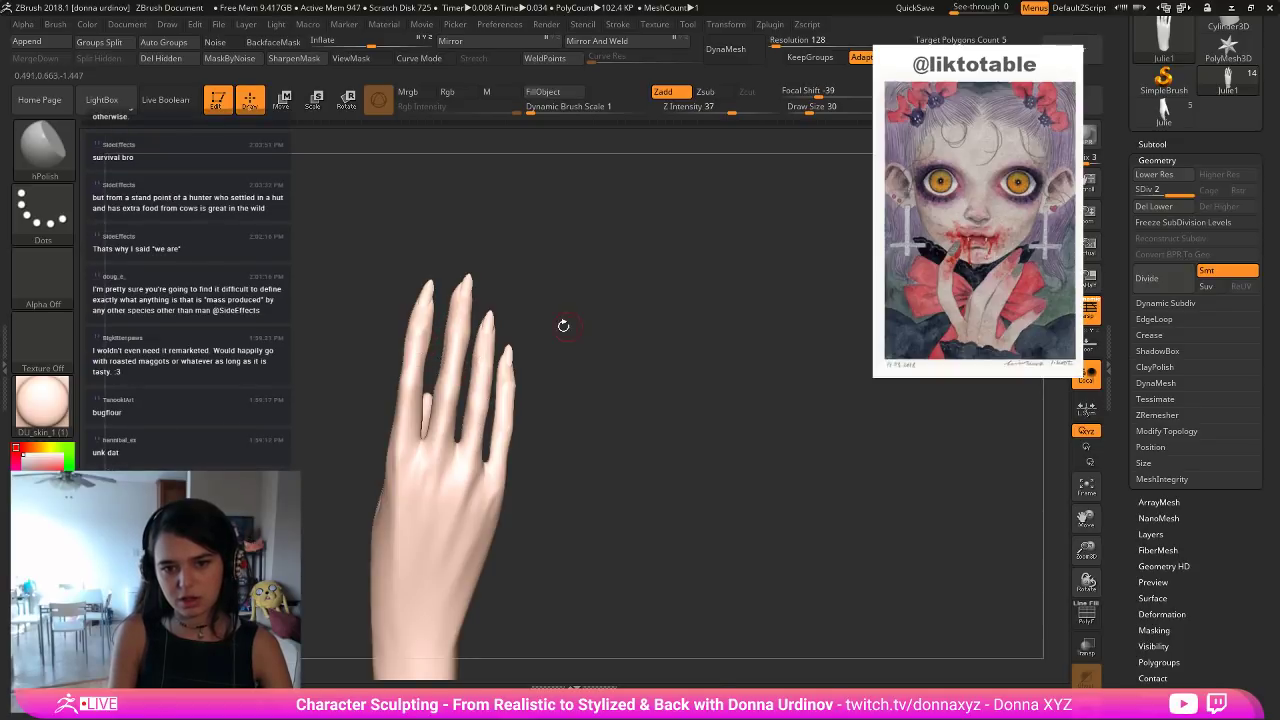
left_click_drag(584, 324, 767, 469)
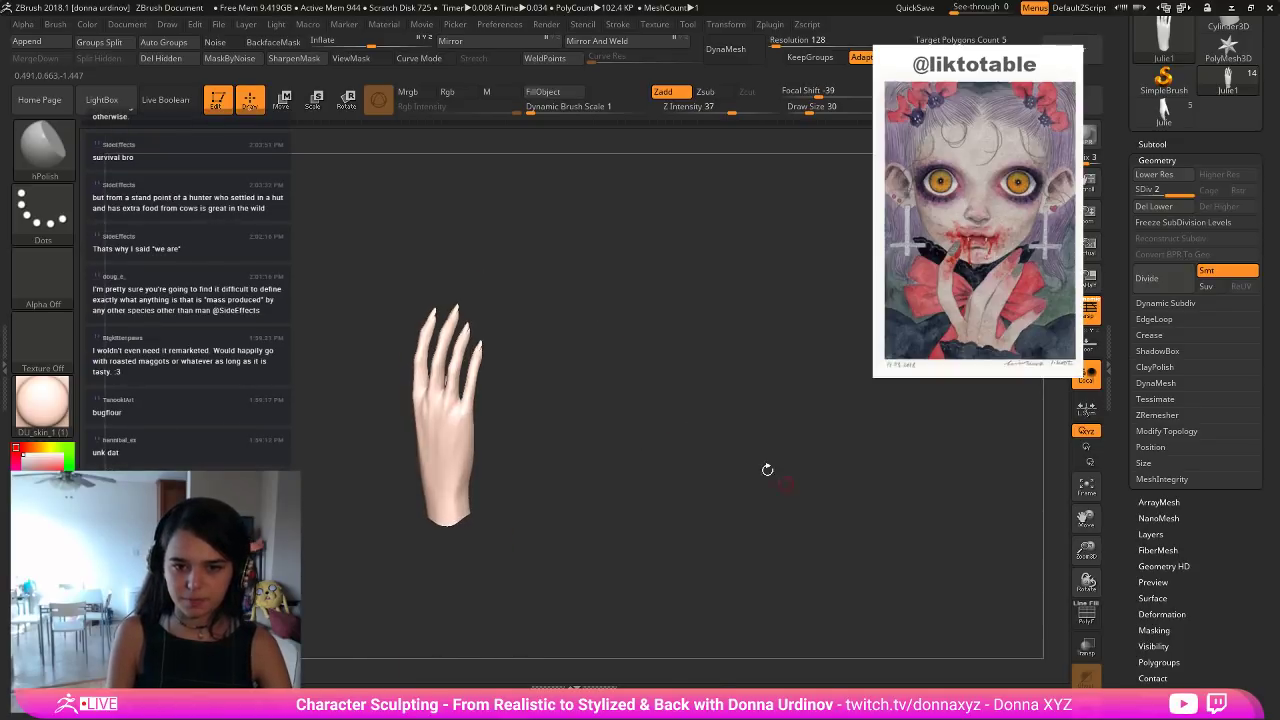
left_click_drag(565, 385, 403, 435)
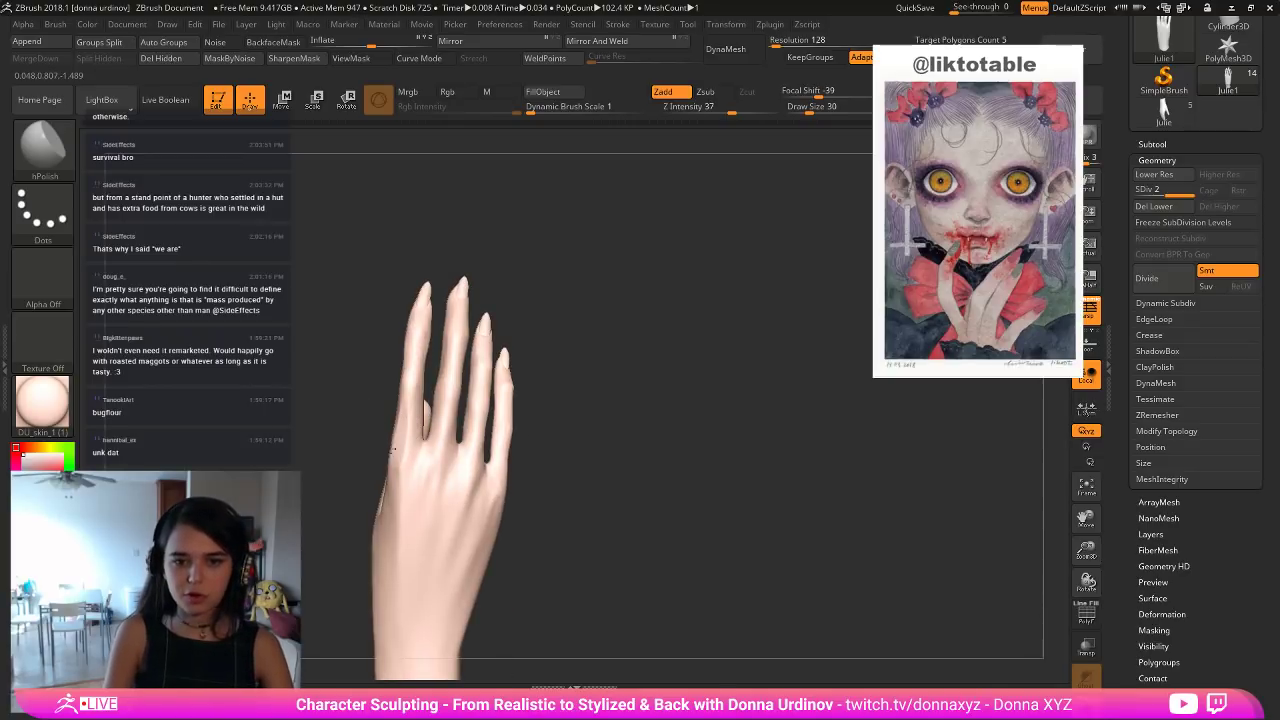
mouse_move(374, 471)
left_mouse_down()
mouse_move(336, 419)
mouse_move(396, 427)
left_mouse_up()
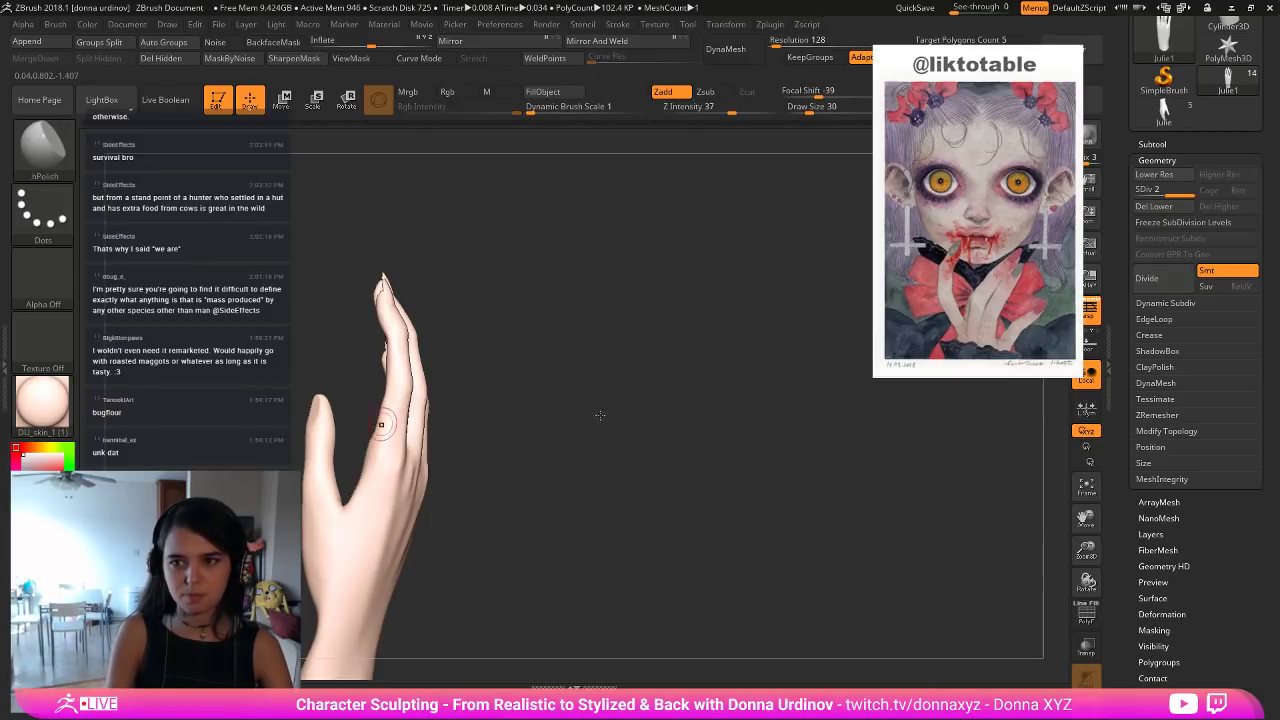
mouse_move(600, 416)
left_mouse_down("alt")
mouse_move(523, 337)
mouse_move(566, 368)
mouse_move(551, 364)
mouse_move(612, 368)
mouse_move(510, 371)
mouse_move(386, 514)
left_mouse_up("alt")
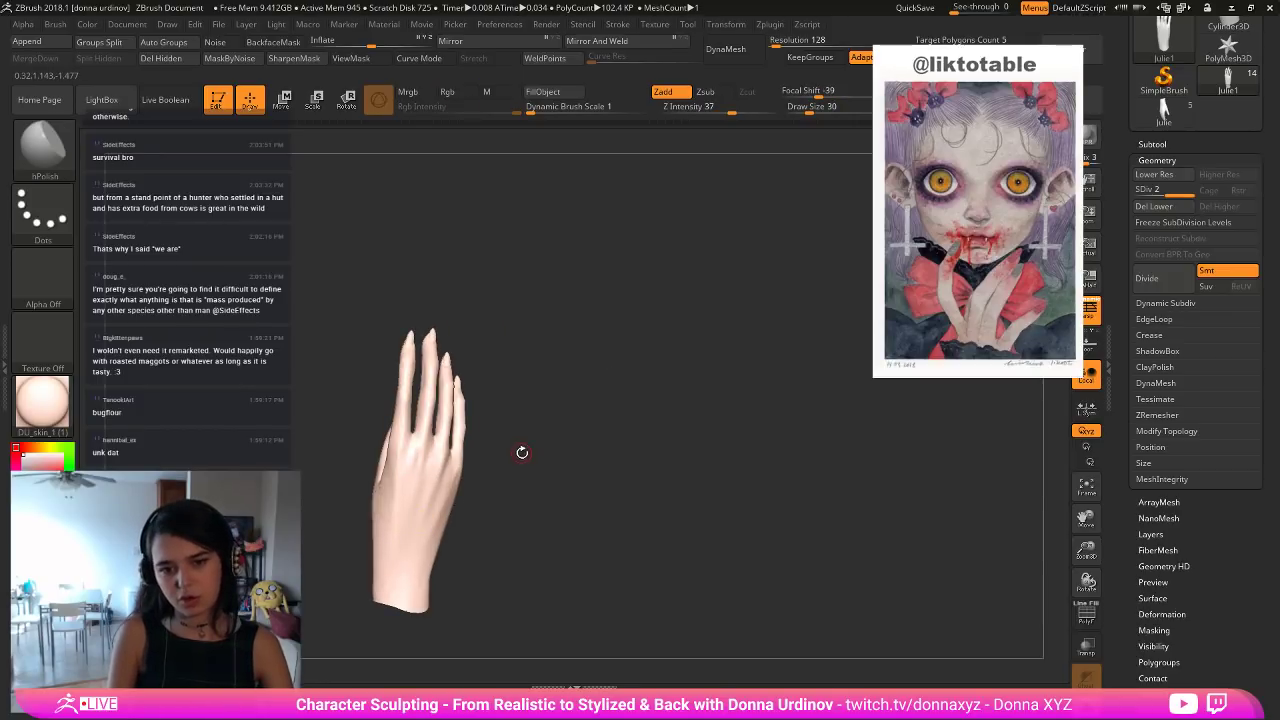
Inflate and smooth the area between the thumb and index finger using the Inflat brush at intensity 10, reducing its size to 46.
key("b")
key("i")
key("n")
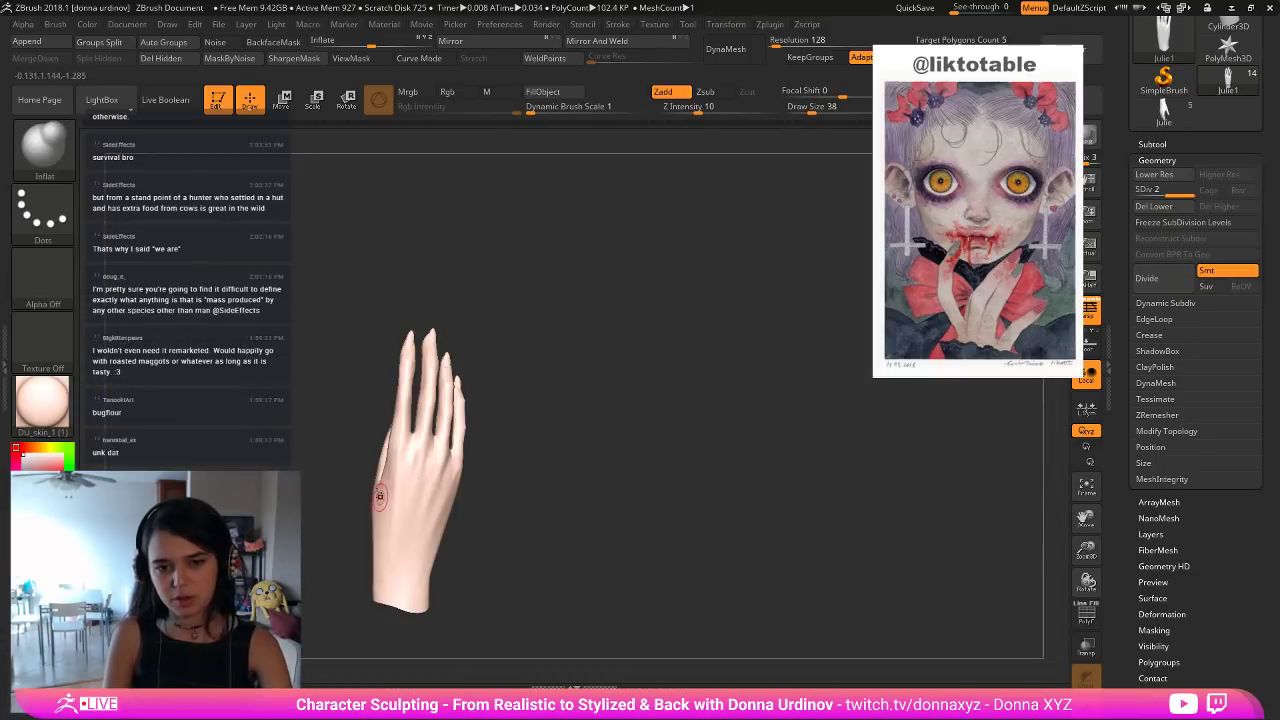
key("bracketright")
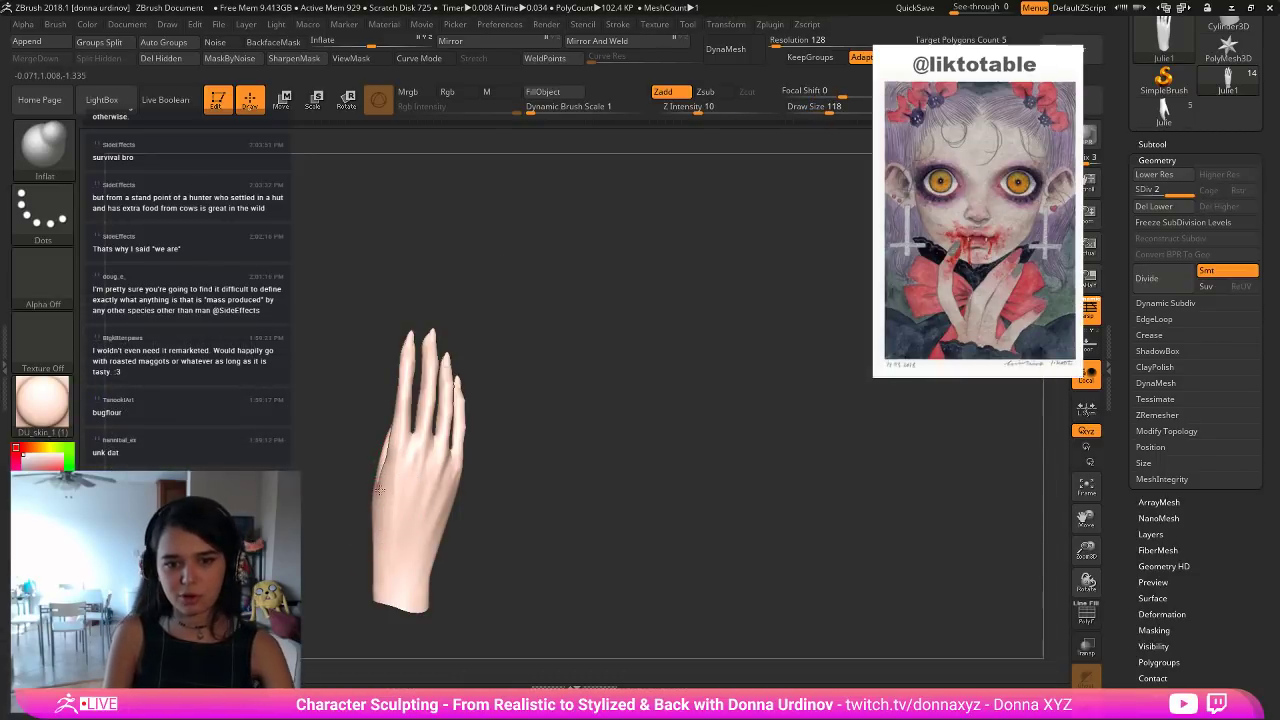
key("bracketleft")
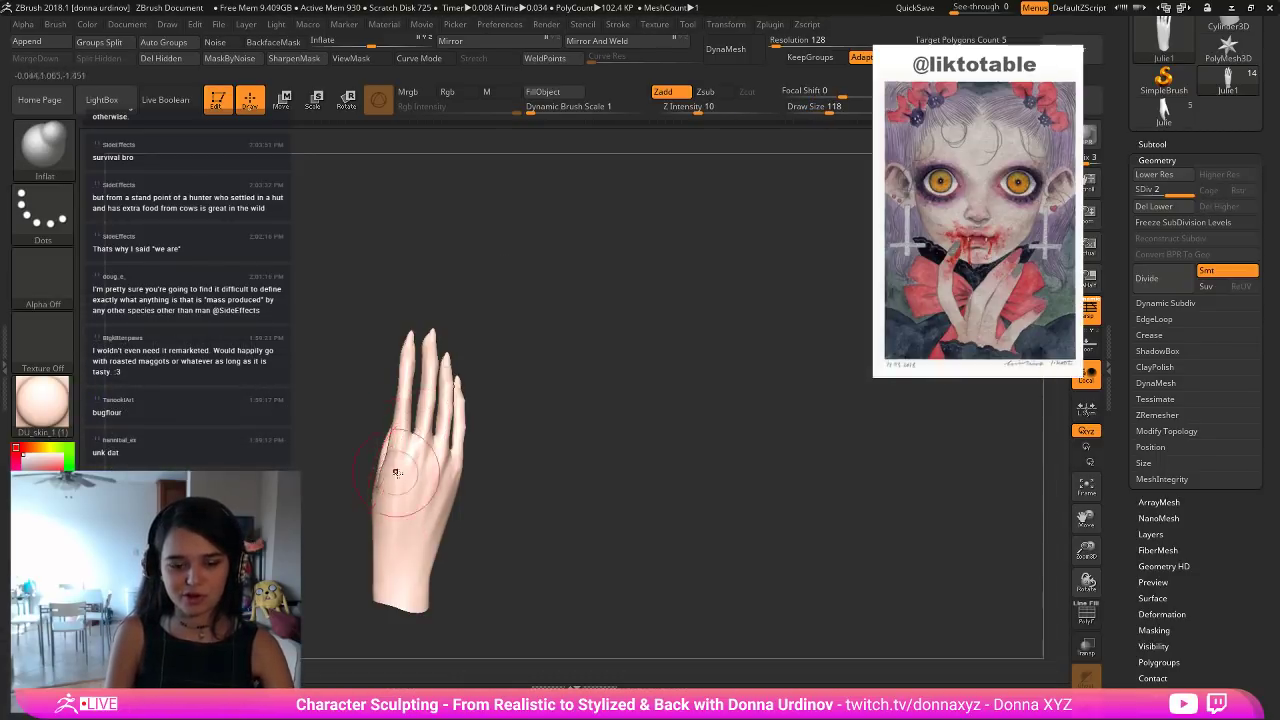
key("bracketleft")
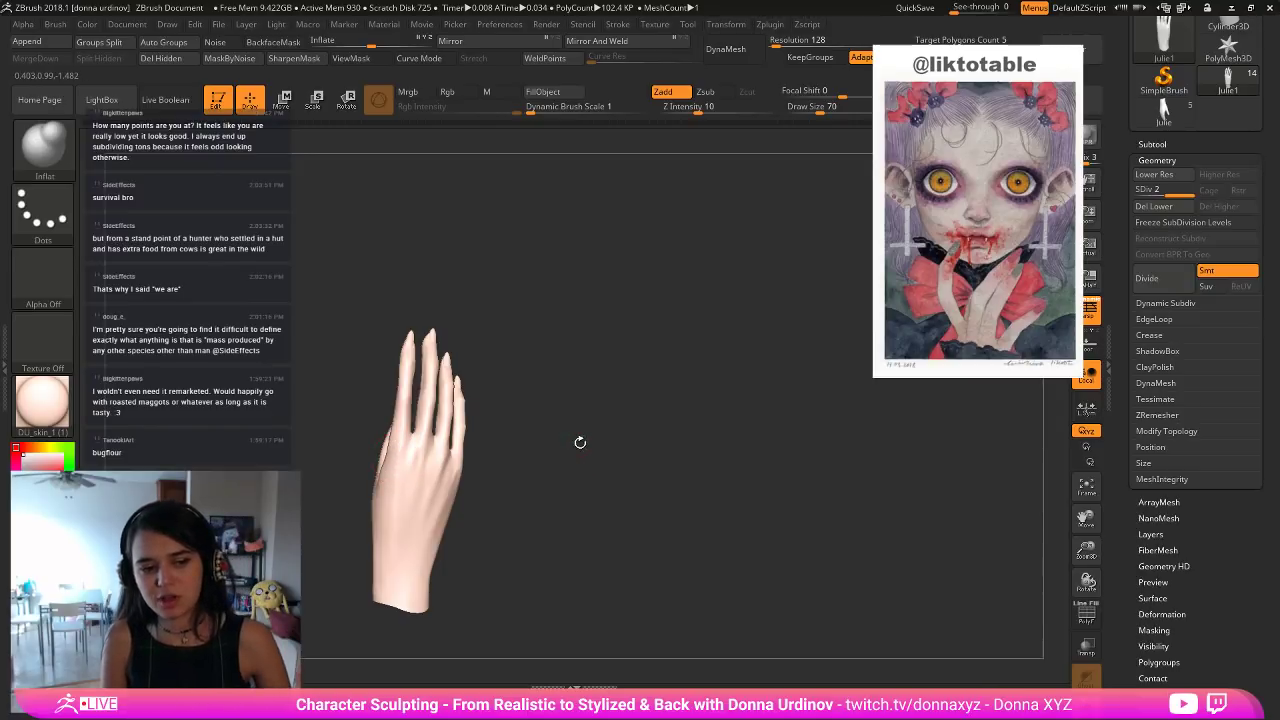
left_click_drag(580, 442, 563, 434)
key("shift")
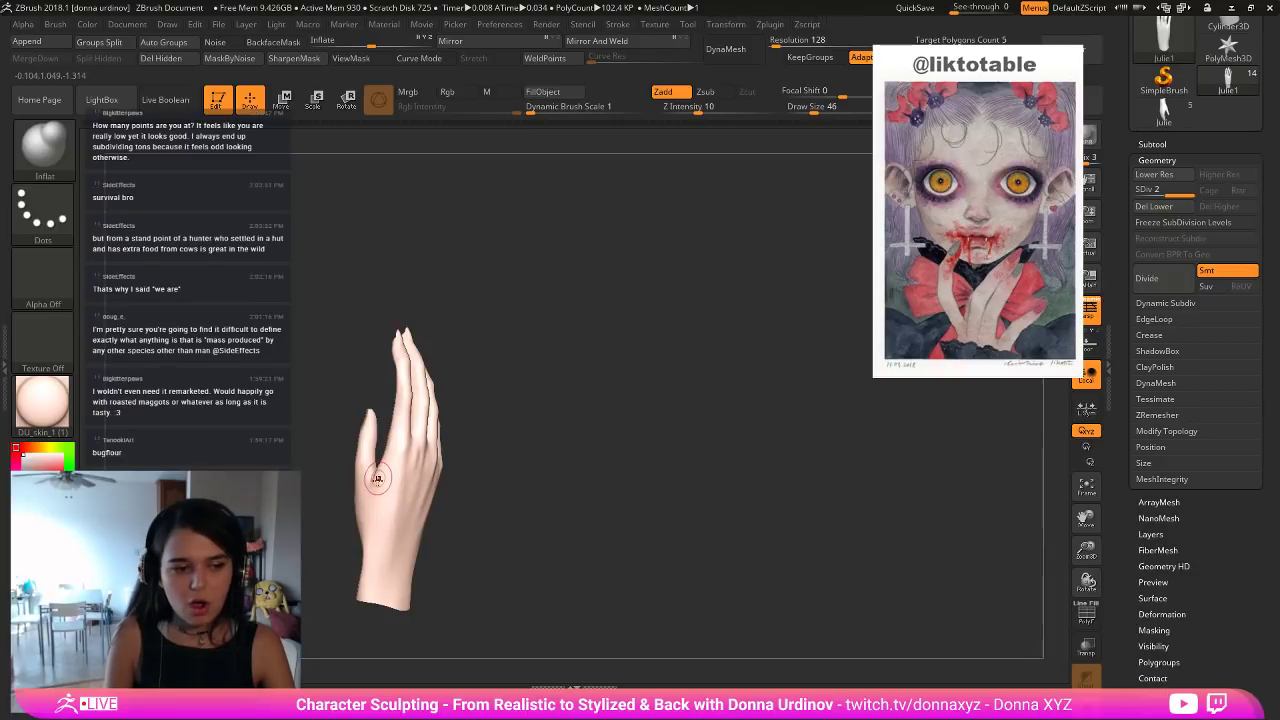
key("shift")
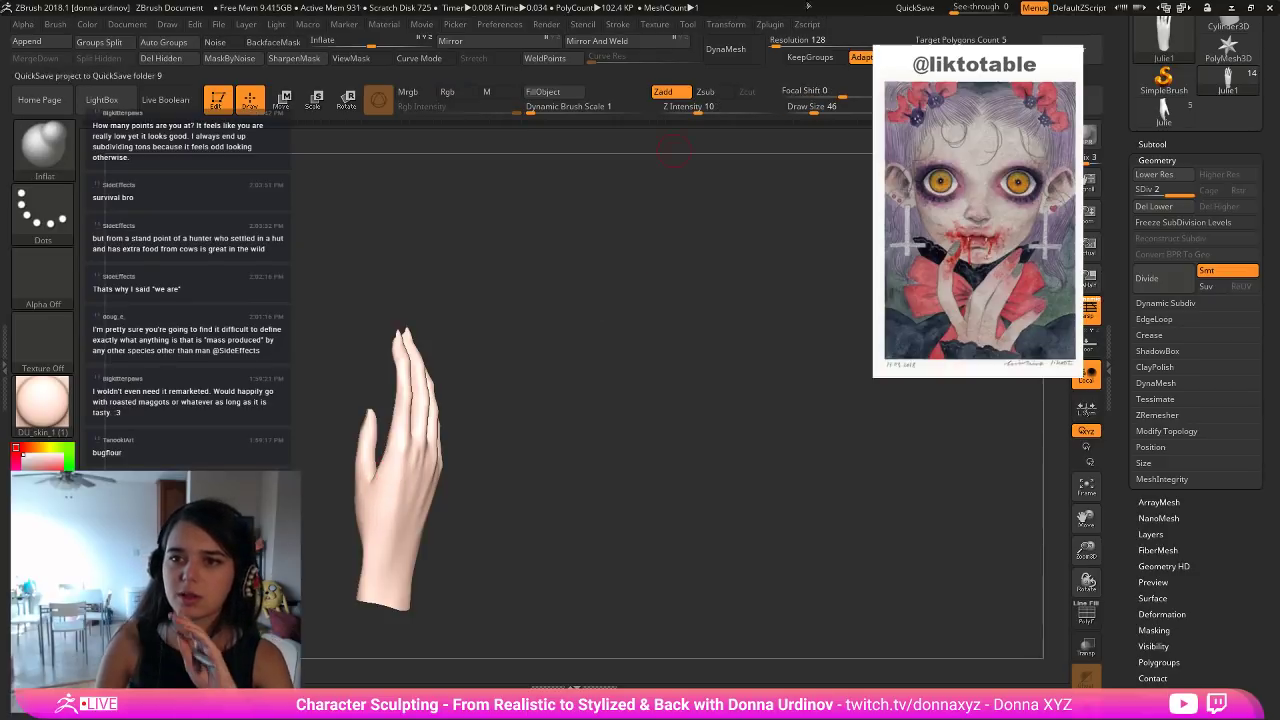
Move the reference picture down so it no longer covers the point counts and brush settings.
mouse_move(1042, 150)
left_mouse_down()
mouse_move(1035, 260)
mouse_move(1017, 240)
left_mouse_up()
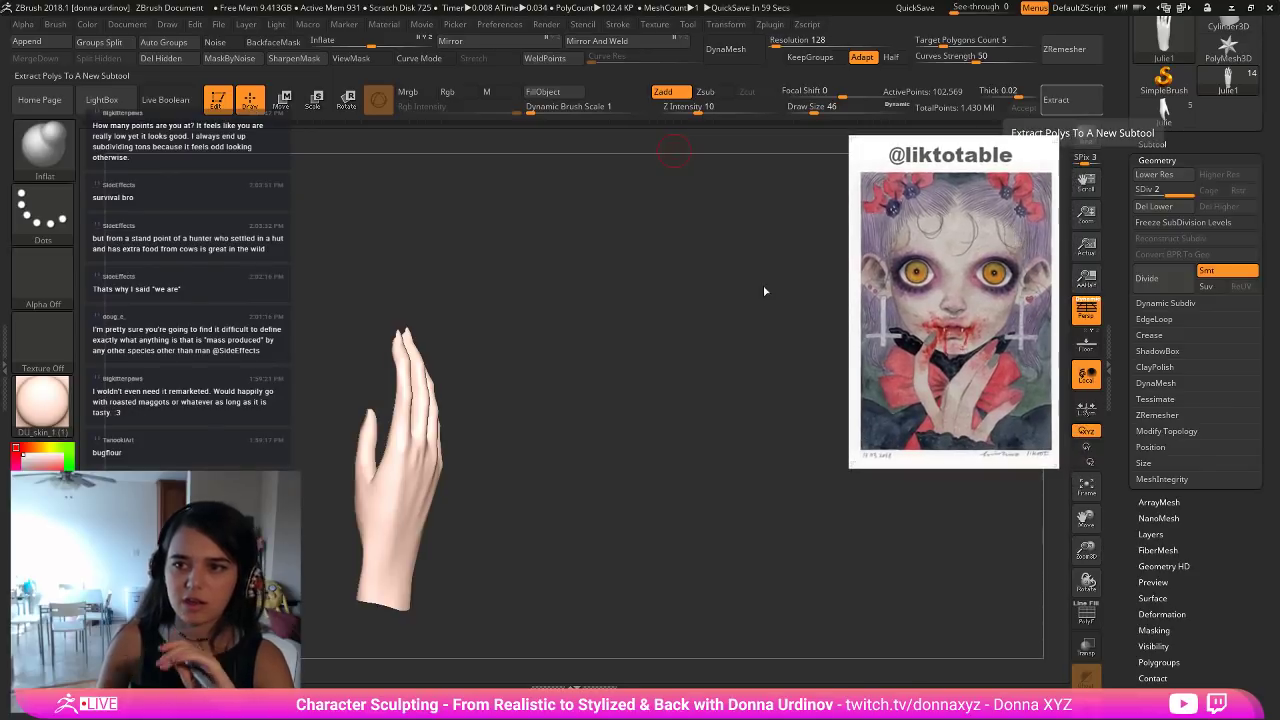
left_click_drag(763, 289, 834, 257)
left_click_drag(741, 216, 699, 257)
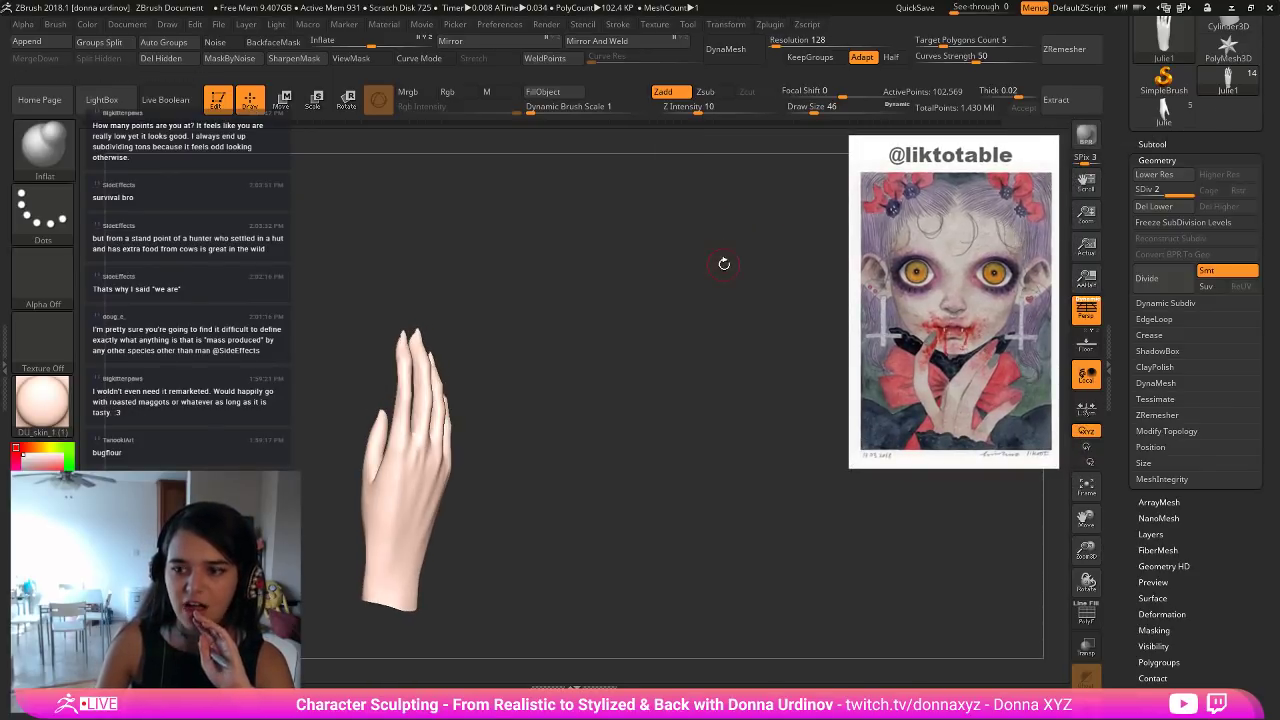
Compare the hand's active point count across its subdivision levels, ending on level 1.
left_click(1140, 189)
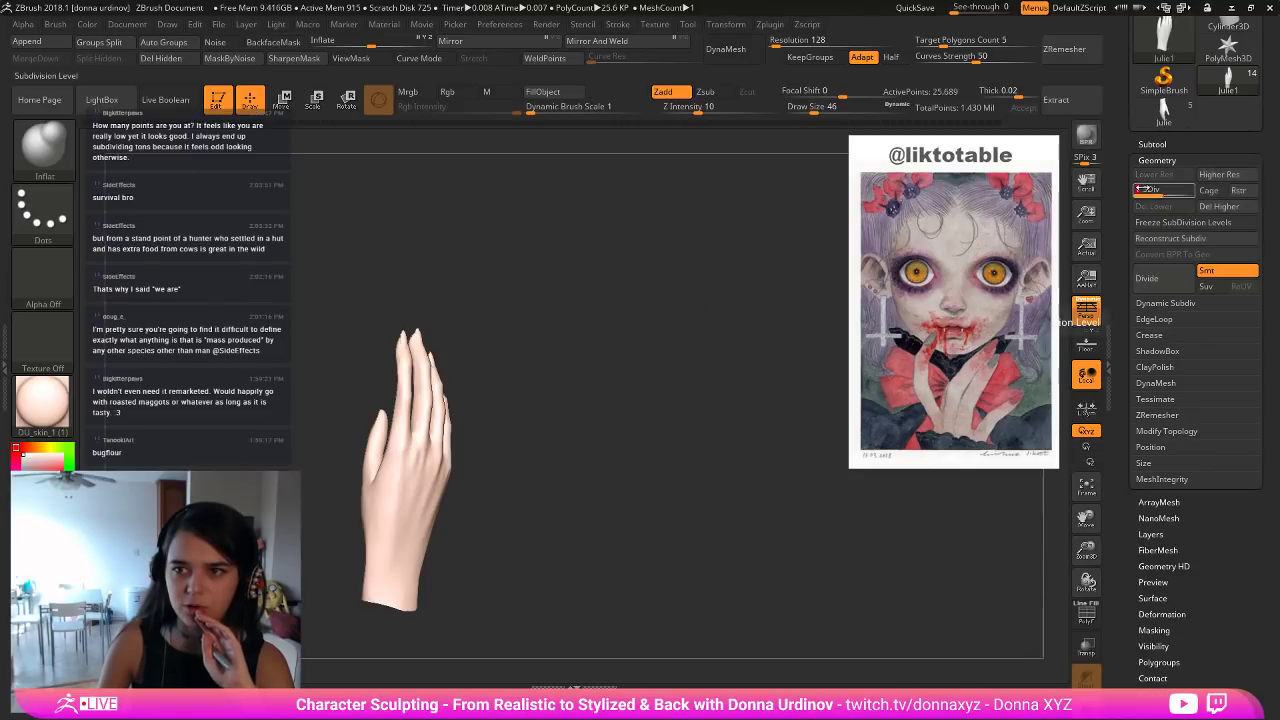
mouse_move(1140, 189)
left_mouse_down()
mouse_move(1168, 190)
mouse_move(1155, 190)
left_mouse_up()
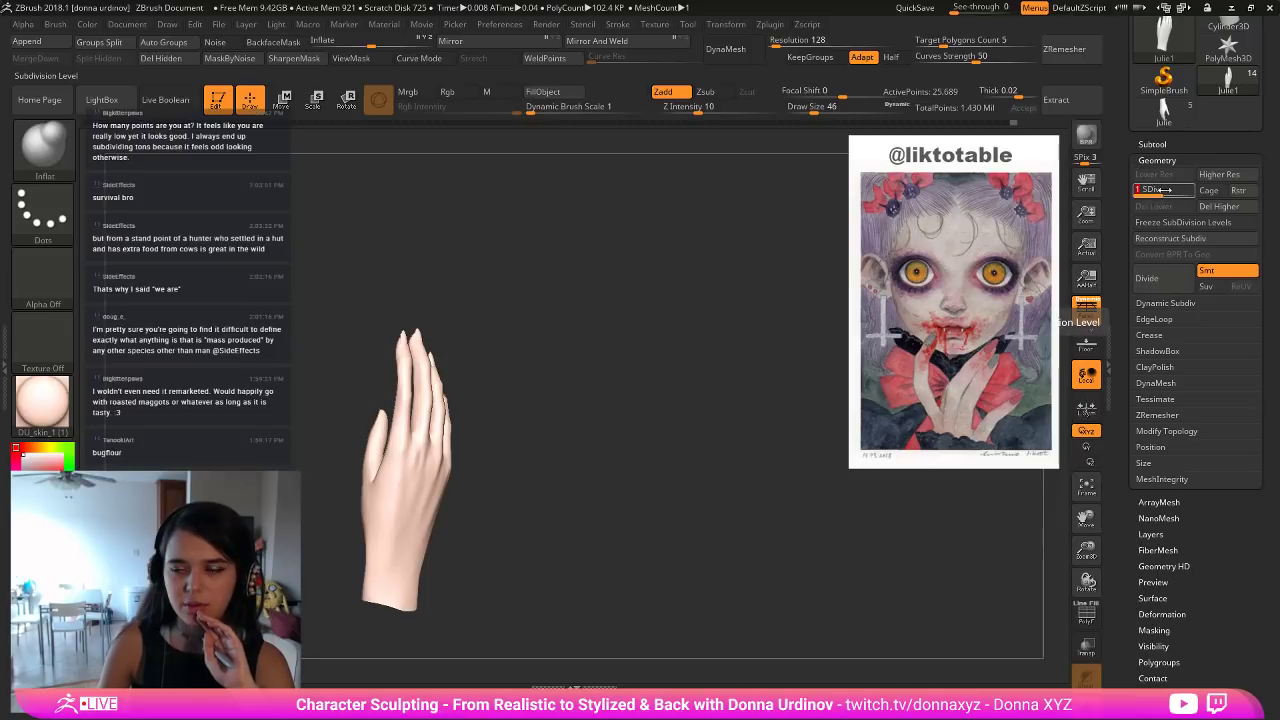
left_click_drag(570, 328, 742, 322)
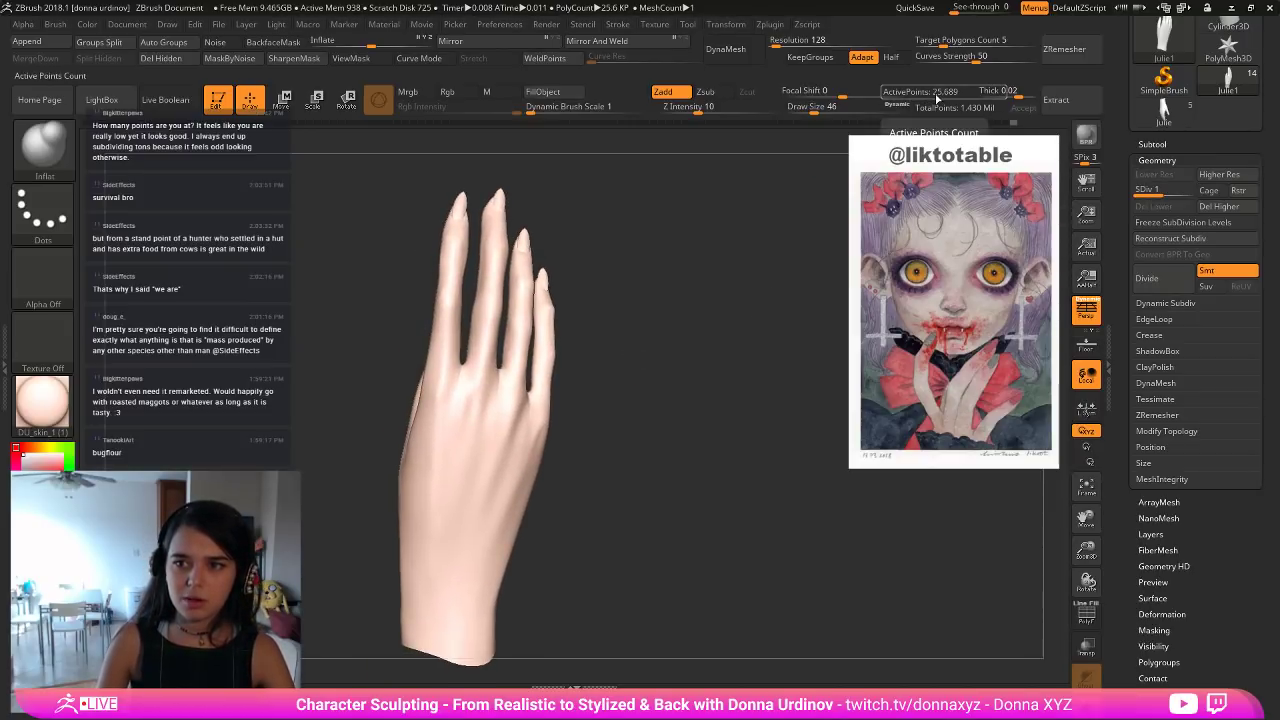
left_click_drag(752, 399, 743, 396)
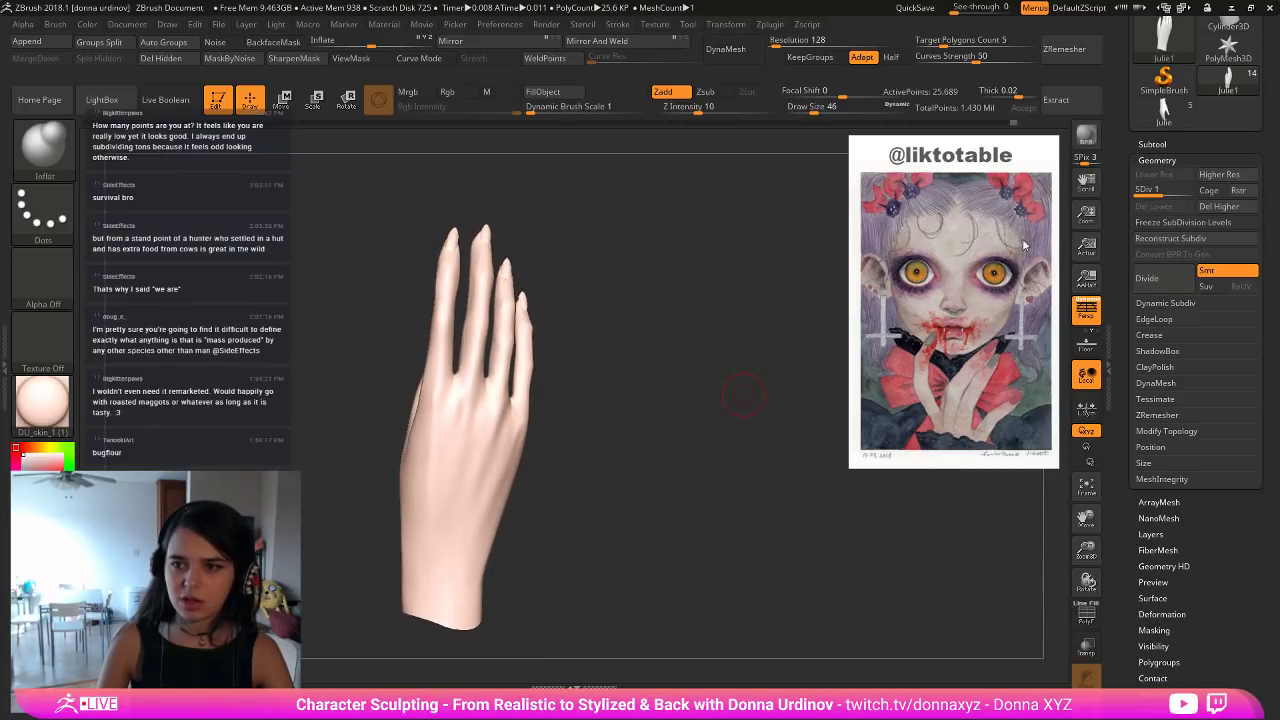
Reconstruct another lower subdivision level for the hand and set its subdivision level to 3.
left_click(1163, 240)
left_click_drag(658, 350, 709, 351)
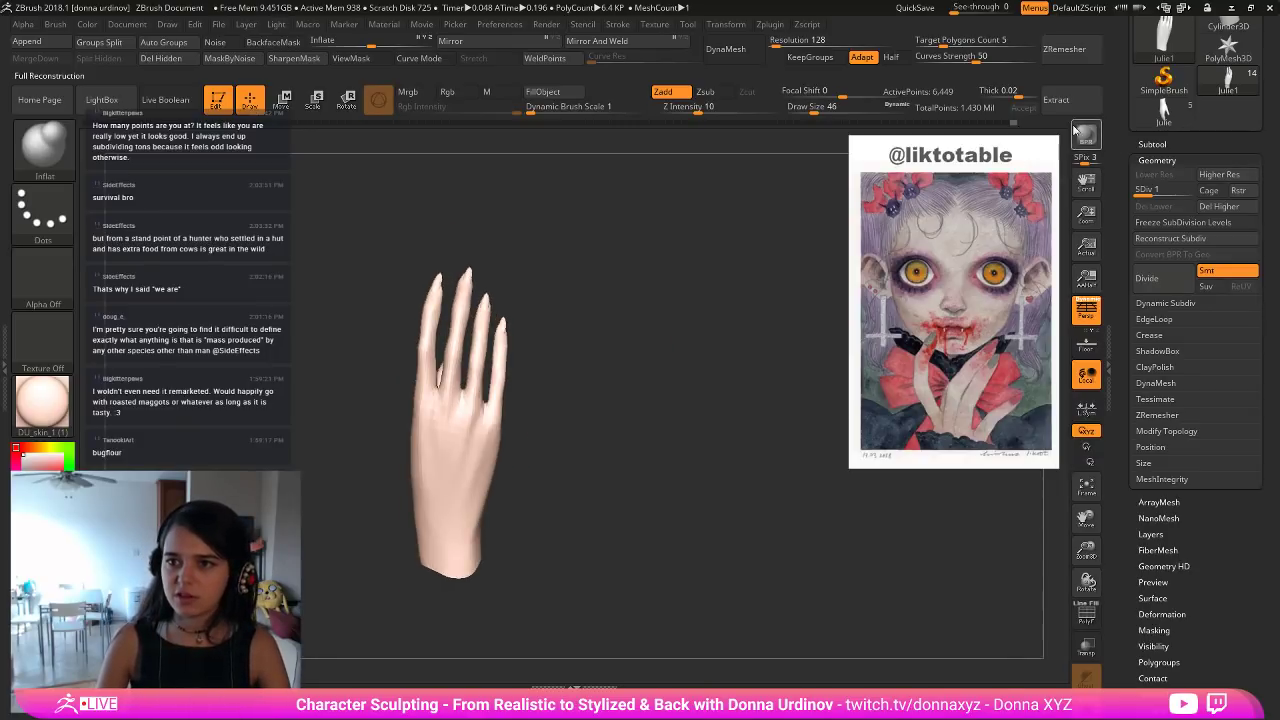
left_click(1190, 190)
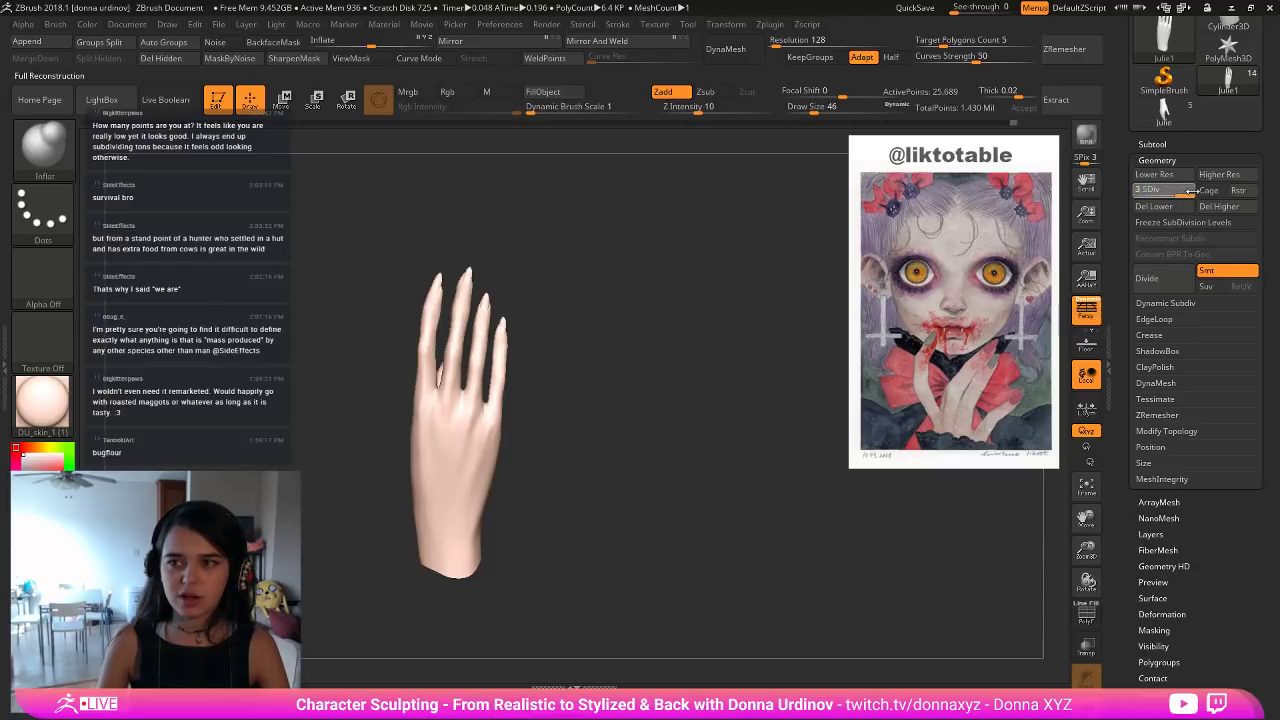
left_click_drag(654, 283, 704, 274)
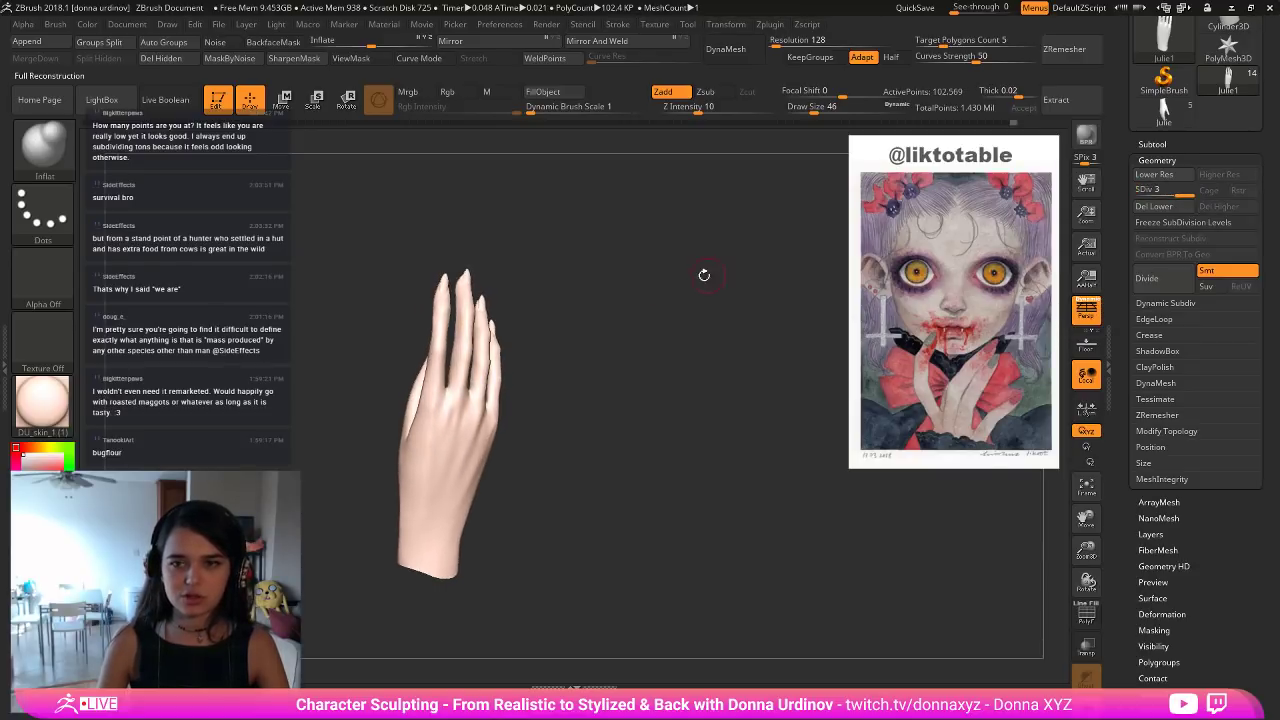
Turn off Solo mode to show the hand together with the whole character.
left_click_drag(719, 411, 880, 592)
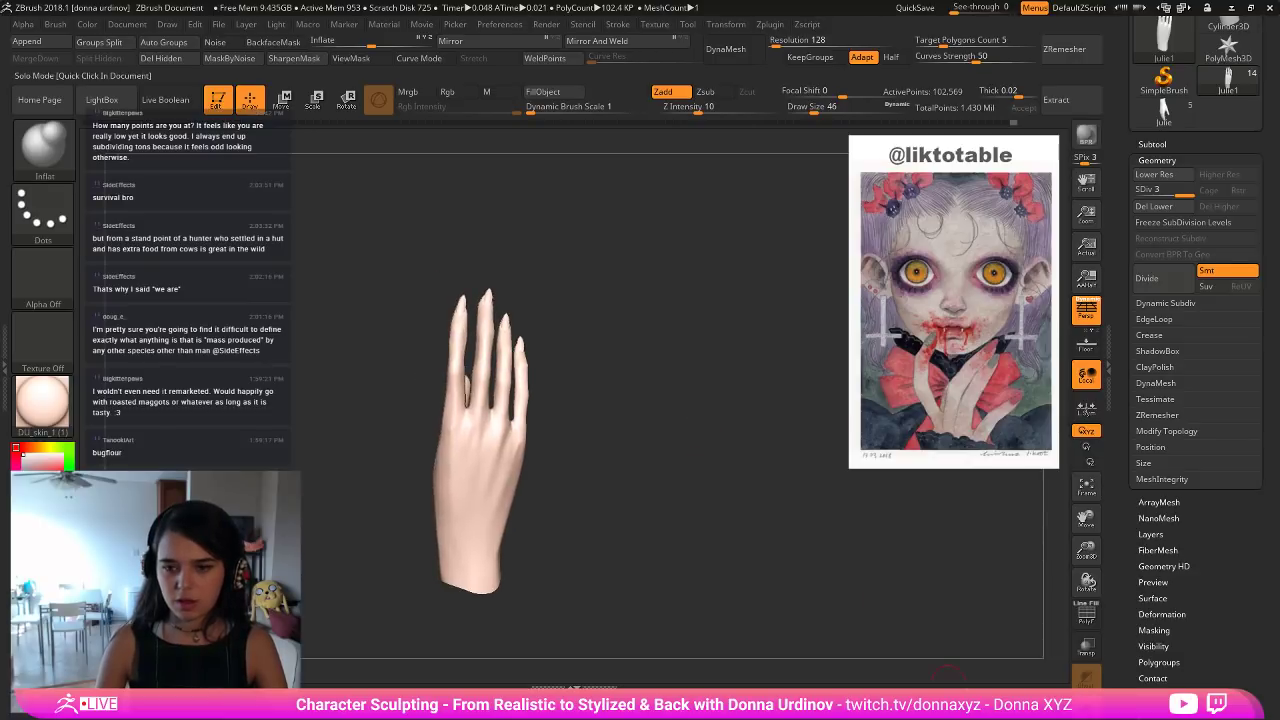
left_click(751, 500)
left_click_drag(768, 491, 734, 538, "alt")
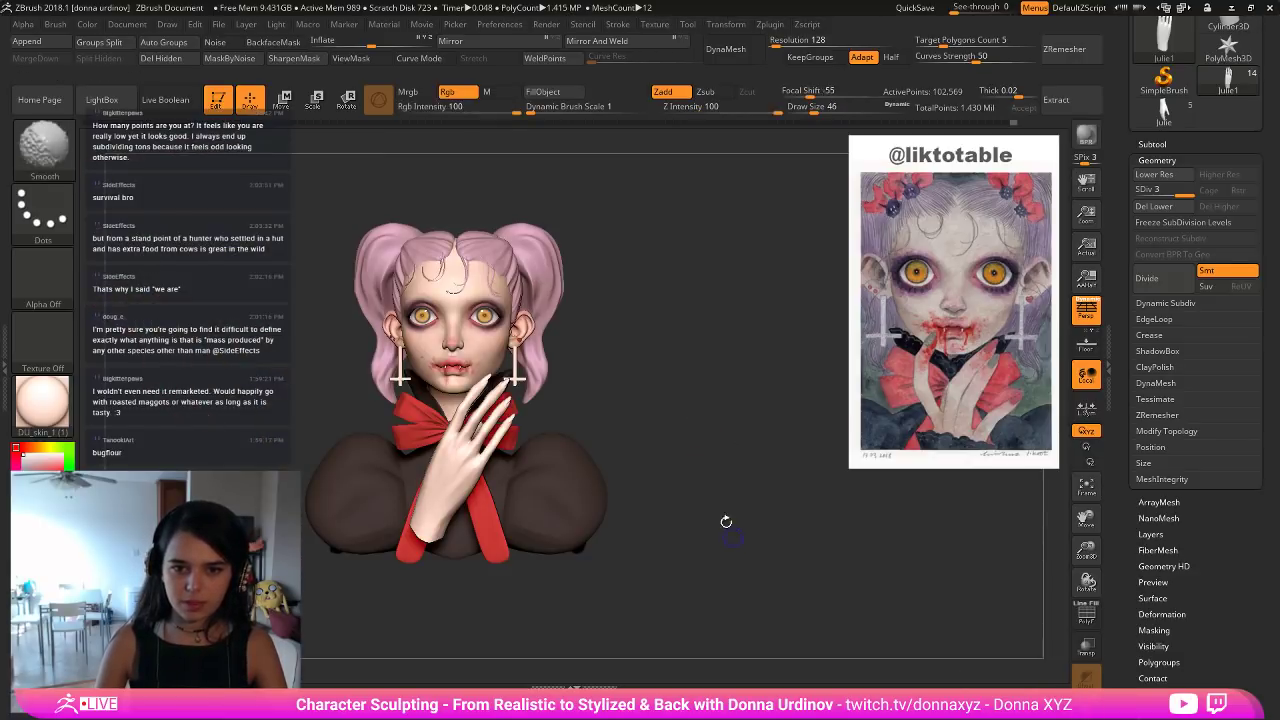
left_click_drag(714, 490, 709, 506, "alt")
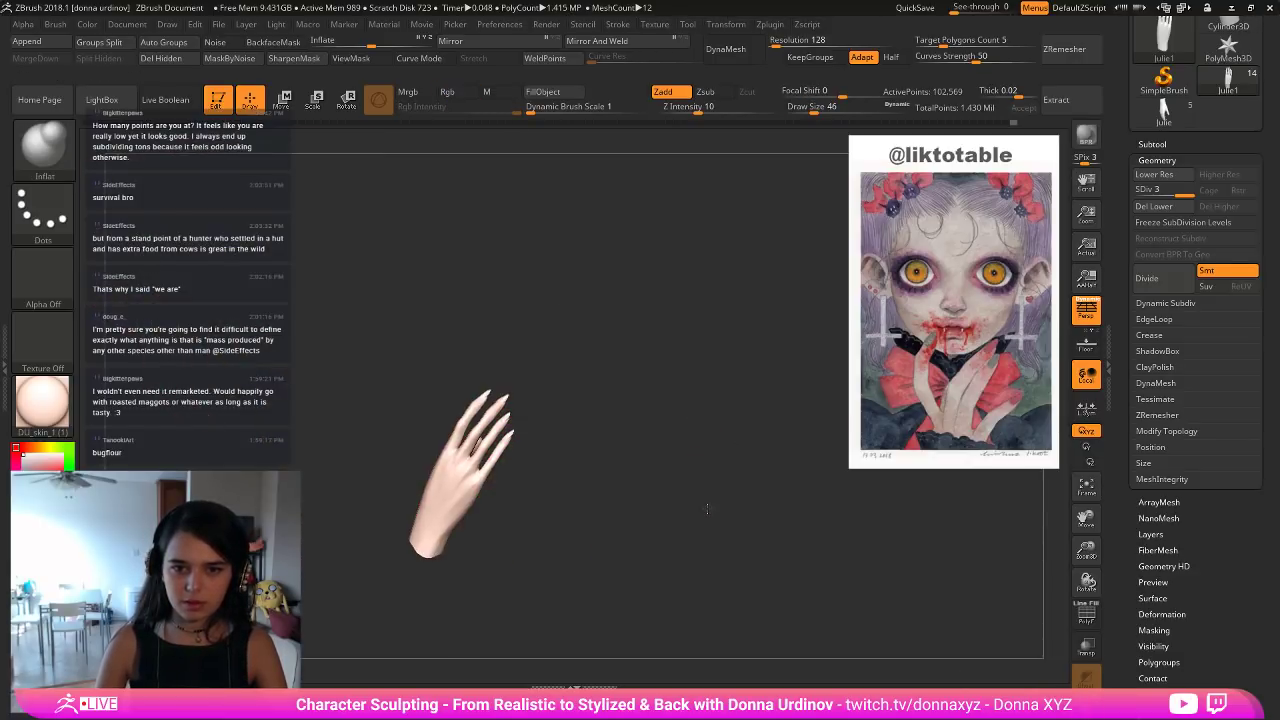
Undo a first trial rotation, place the transform gizmo on the hand near the wrist, and rotate the hand in front of the chest.
left_click(346, 99)
left_click_drag(537, 418, 543, 437)
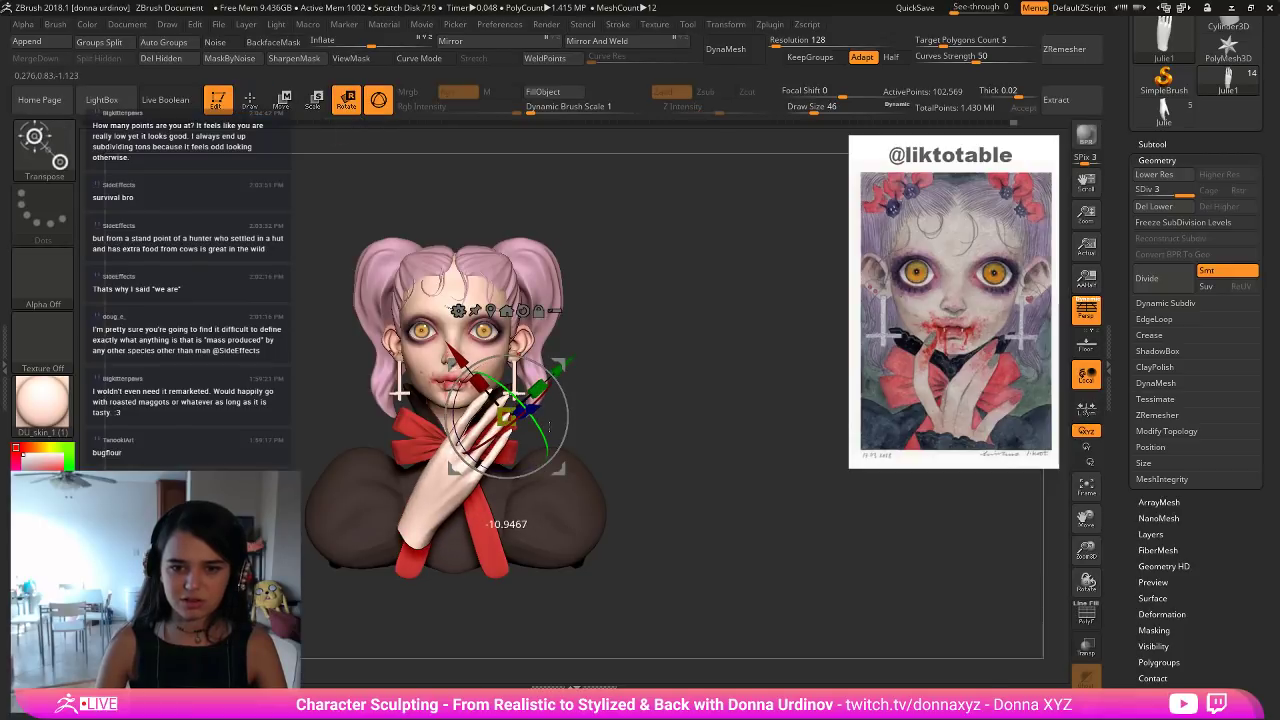
key("ctrl+z")
left_click_drag(464, 446, 402, 526)
left_click(446, 510, "alt")
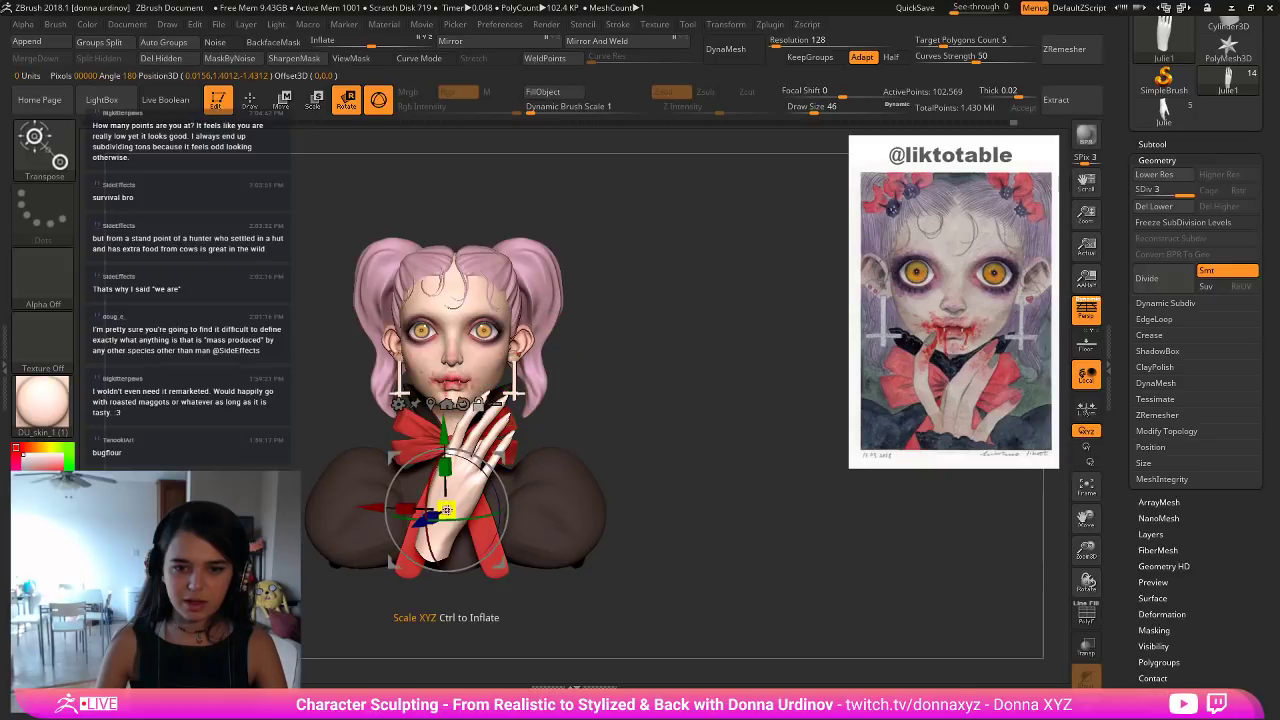
left_click_drag(493, 518, 496, 514)
left_click_drag(507, 510, 505, 511)
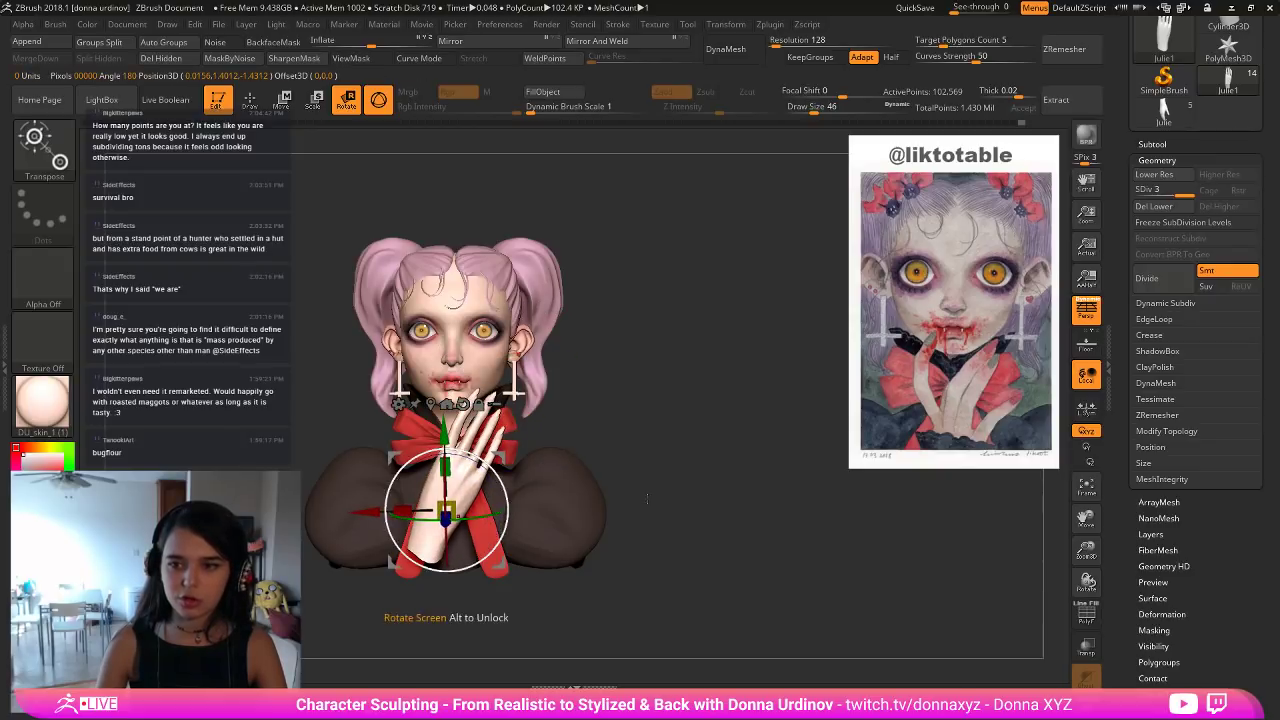
Shift the hand slightly along the X axis toward the pointing fingers' side and check its placement from the side.
left_click_drag(660, 470, 680, 556, "alt")
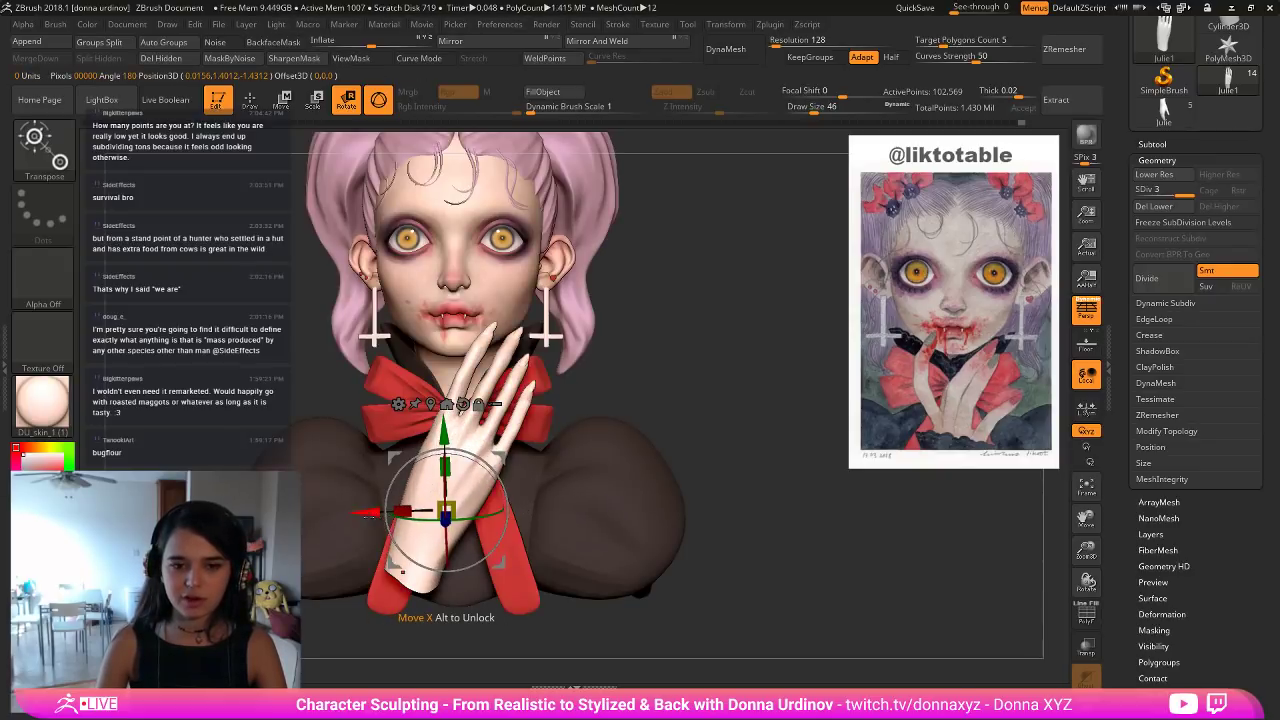
left_click_drag(362, 512, 376, 512)
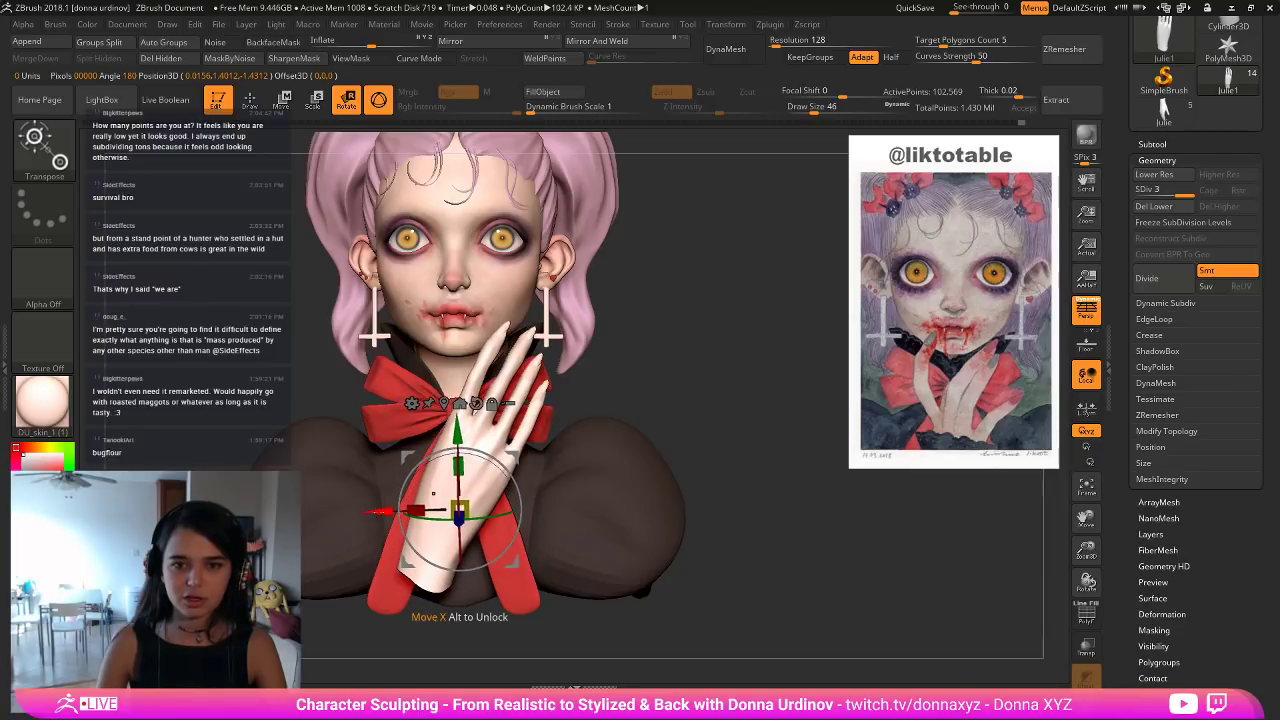
left_click_drag(760, 458, 718, 445)
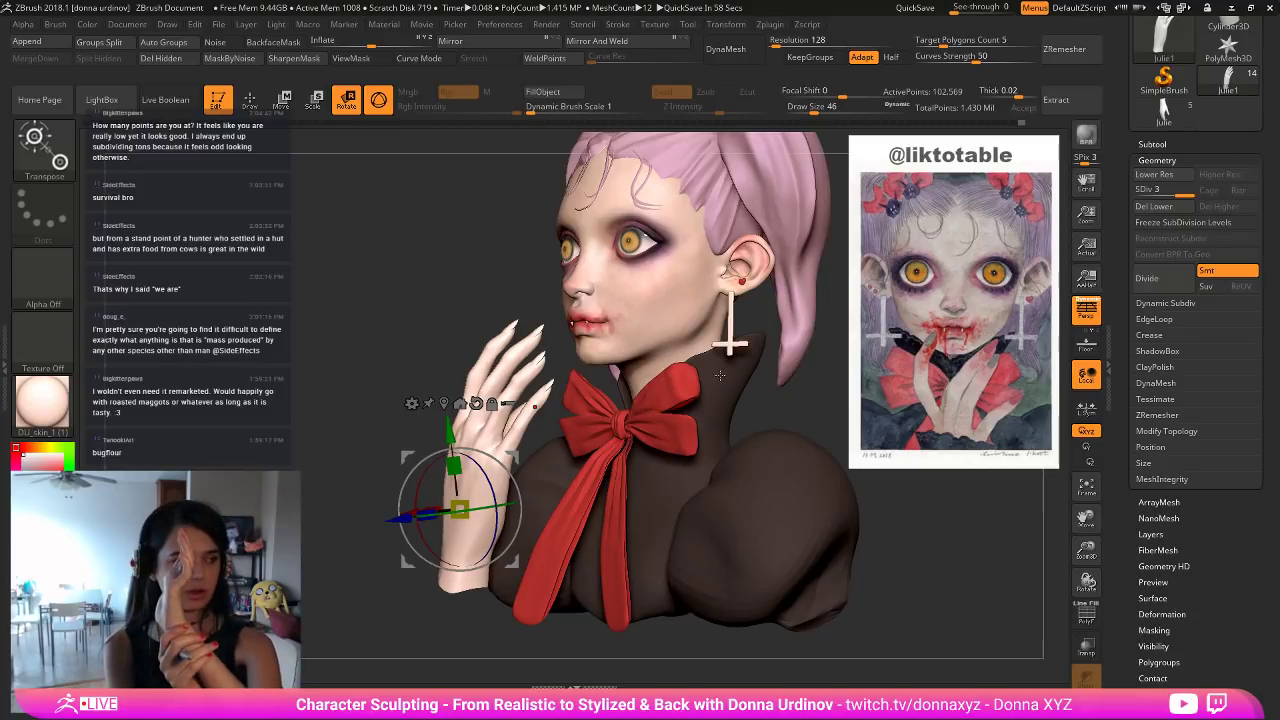
Switch from rotating to drawing and lower the hand to subdivision level 1.
key("q")
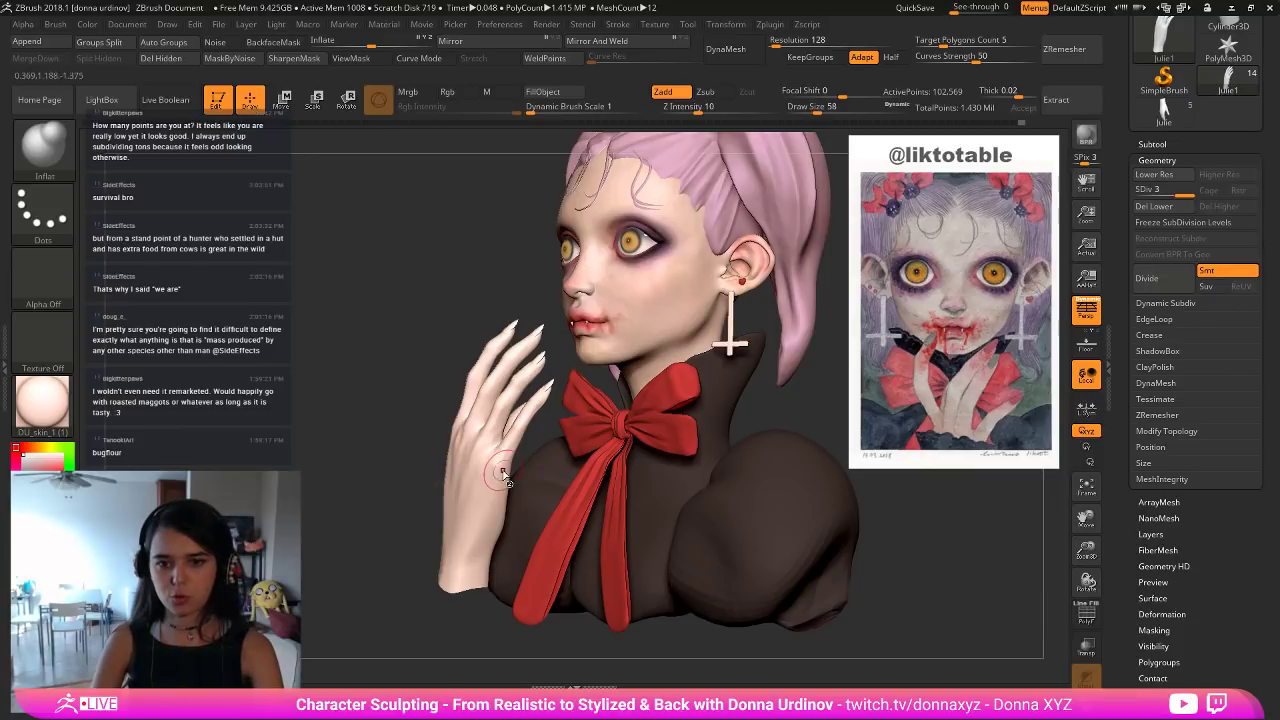
left_click_drag(350, 449, 540, 502)
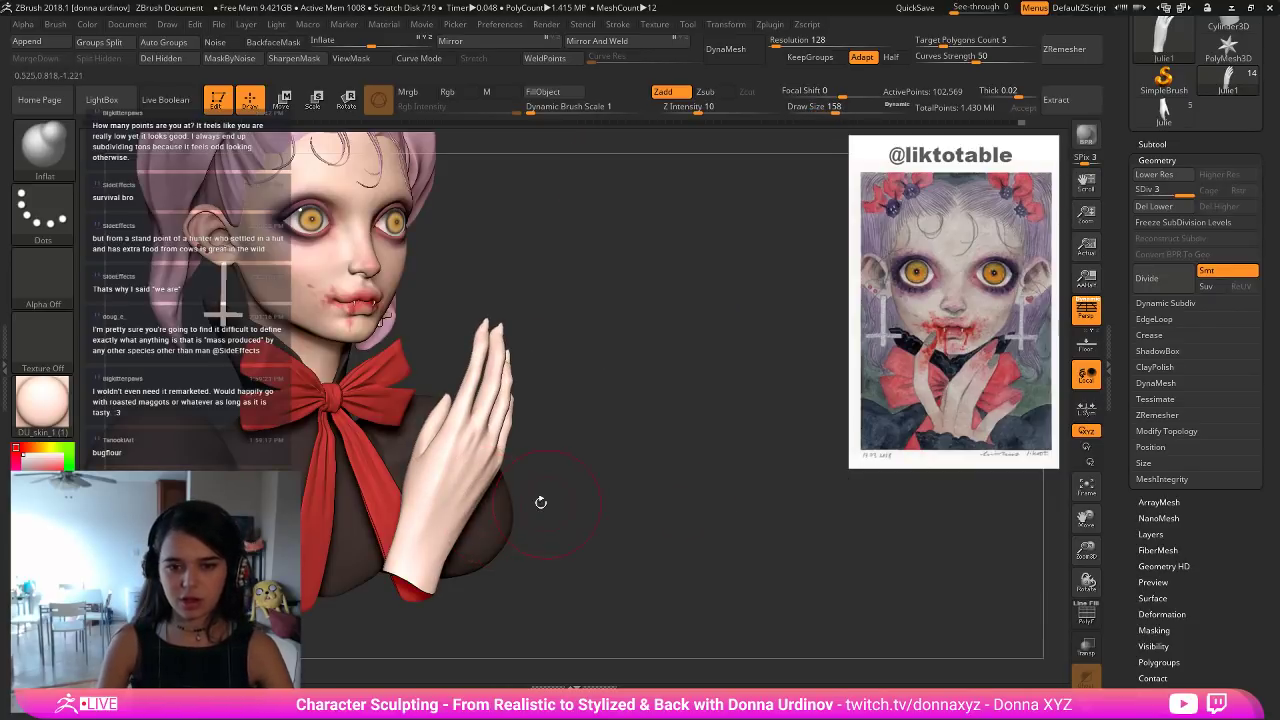
left_click_drag(827, 306, 815, 314)
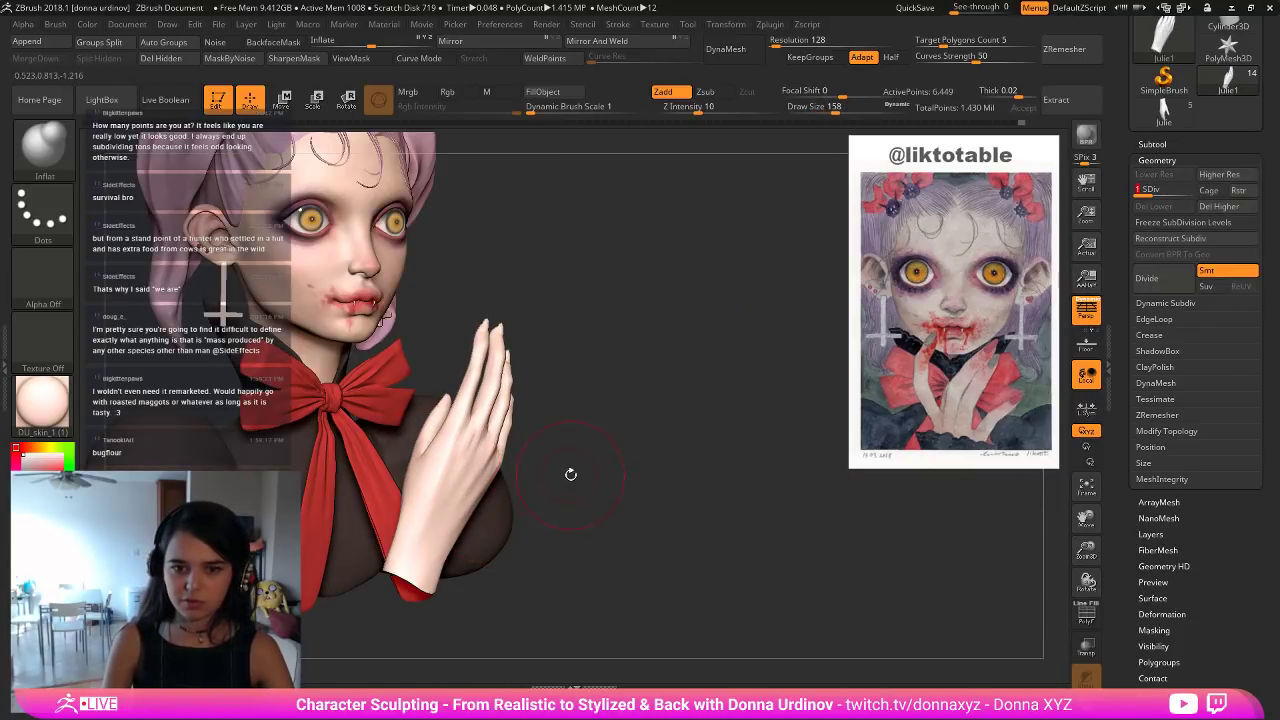
Lasso-mask the wrist and palm of the hand, leaving the fingers unmasked.
mouse_move(571, 474)
left_mouse_down()
mouse_move(557, 520)
mouse_move(572, 545)
mouse_move(503, 443)
mouse_move(373, 448)
mouse_move(578, 608)
mouse_move(586, 580)
left_mouse_up()
left_click_drag(565, 534, 648, 519)
left_click(648, 519, "ctrl+shift")
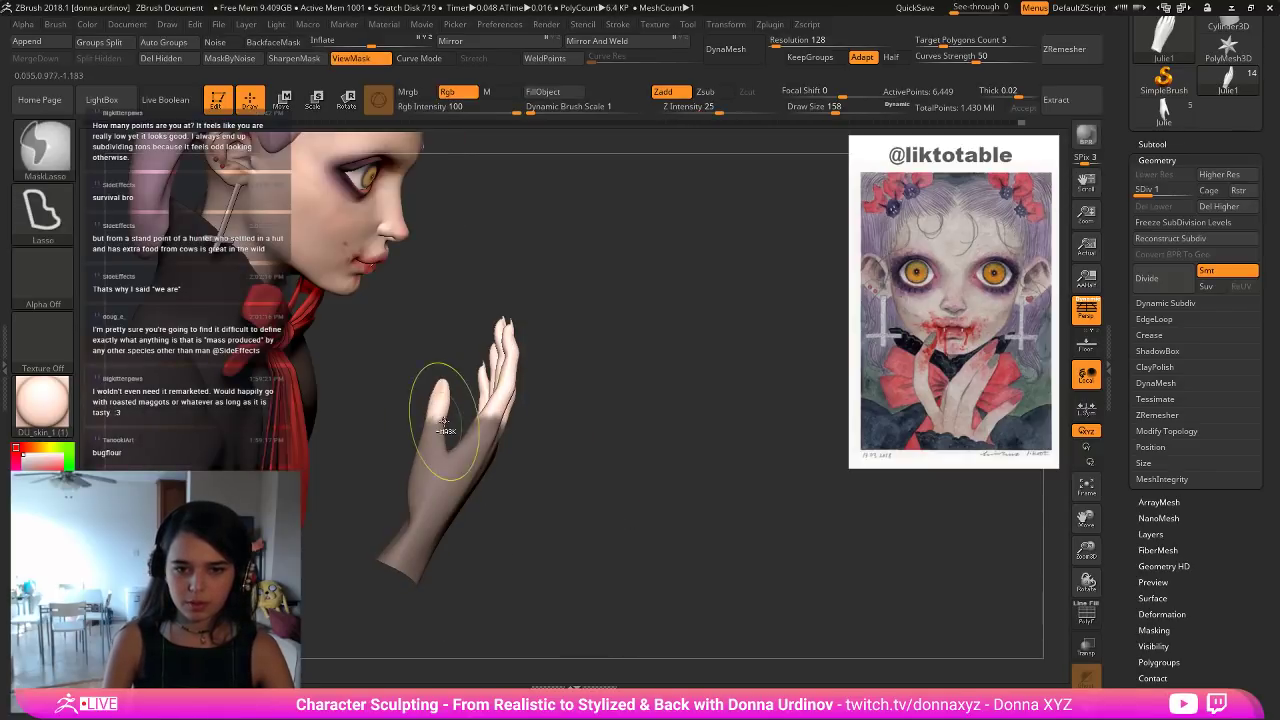
left_click(600, 443, "ctrl+shift")
mouse_move(600, 443)
left_mouse_down()
mouse_move(471, 453)
mouse_move(518, 448)
left_mouse_up()
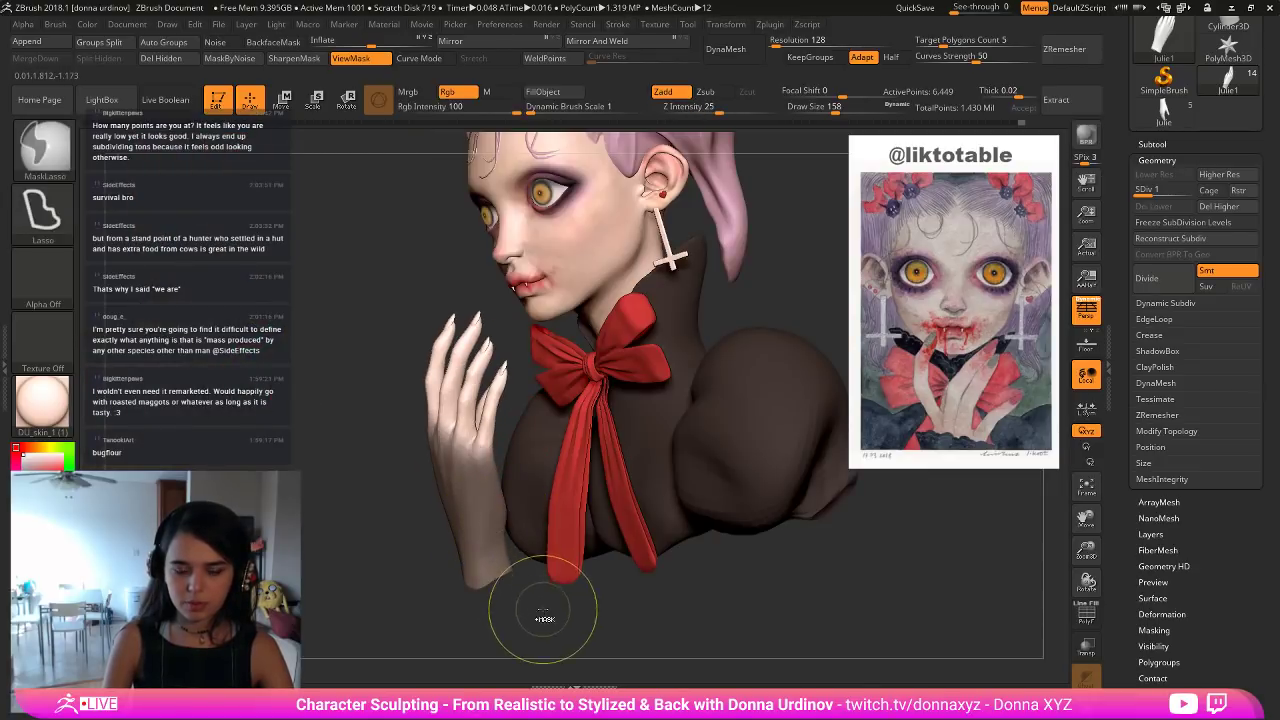
Bring up the transform gizmo on the hand and extend the lasso mask over the thumb, keeping the four fingers free.
left_click_drag(543, 617, 562, 600)
left_click(321, 106)
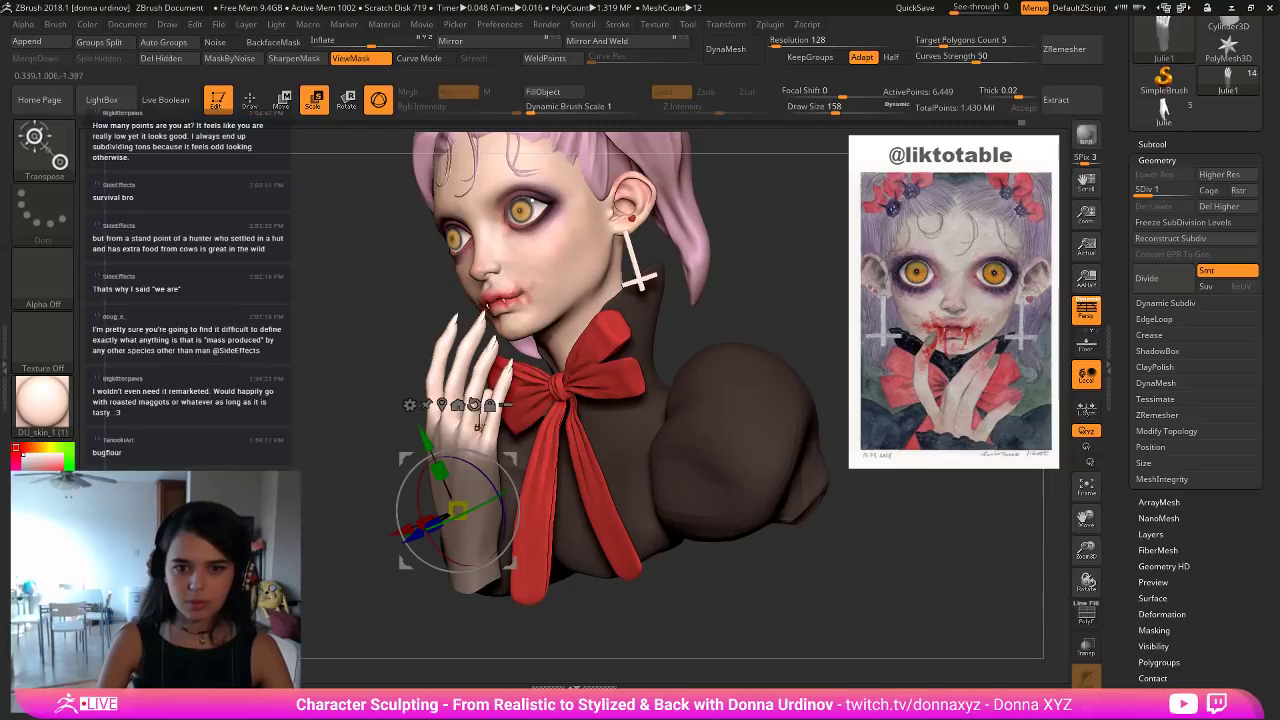
left_click(474, 405, "alt")
left_click(474, 405, "alt")
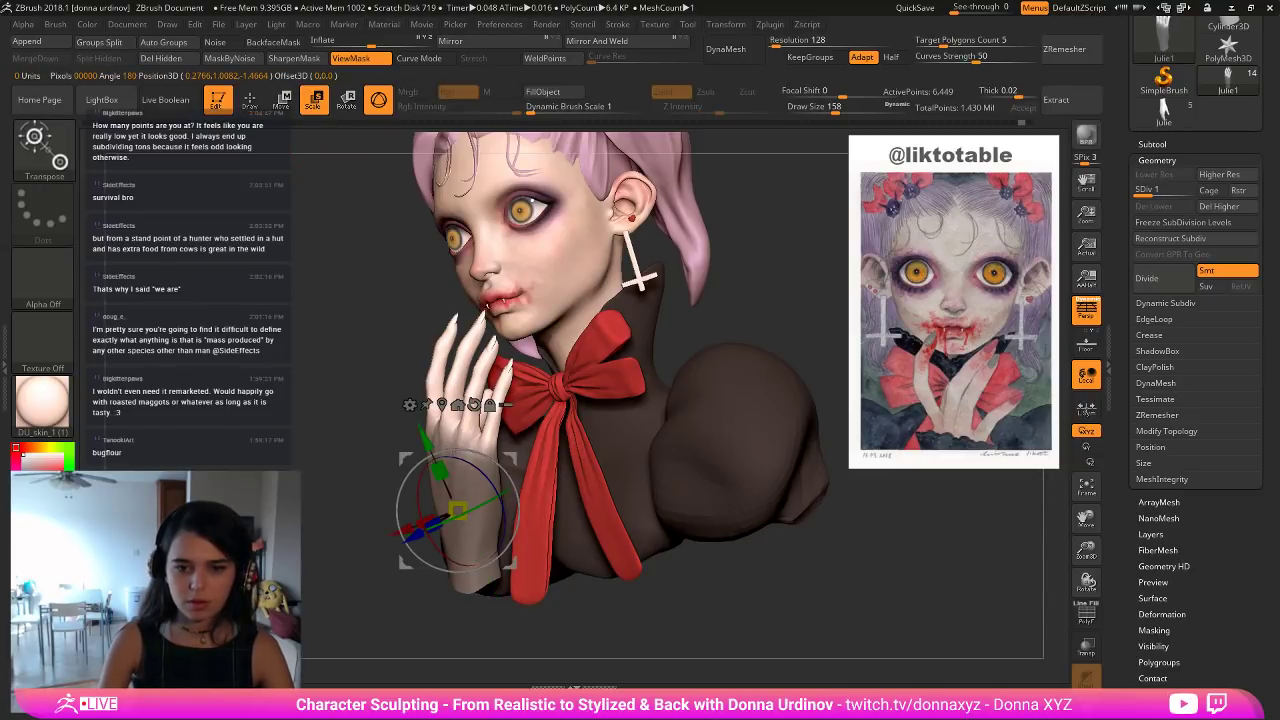
left_click_drag(322, 400, 398, 370)
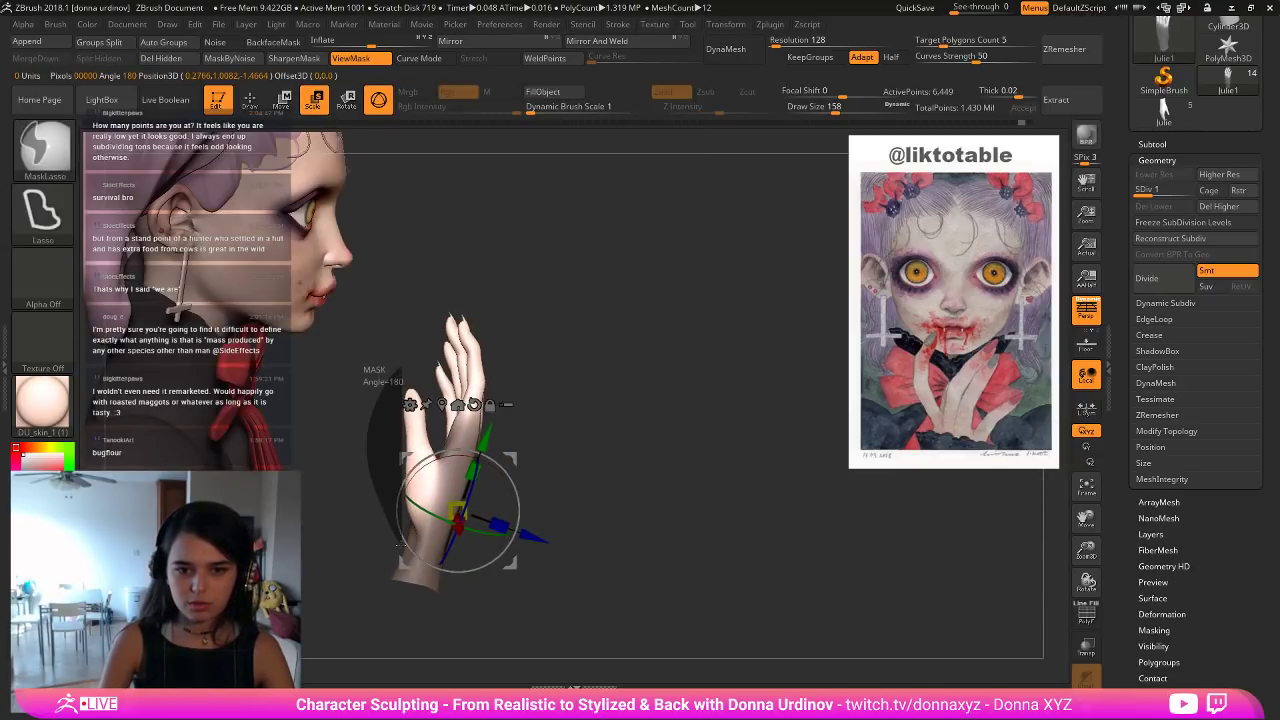
left_click_drag(399, 544, 455, 456, "ctrl")
left_click_drag(408, 379, 412, 386, "ctrl")
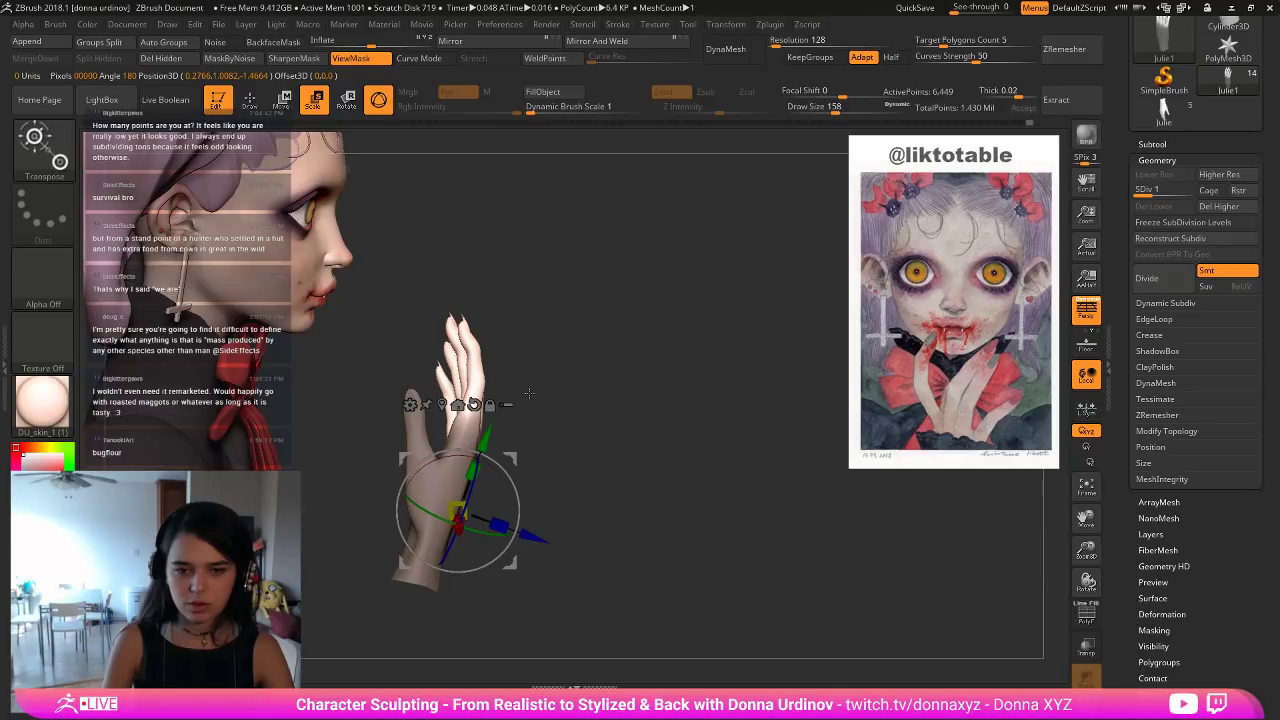
Anchor the gizmo at the base of the four unmasked fingers and rotate them to follow the reference pose.
mouse_move(592, 408)
left_mouse_down()
mouse_move(526, 420)
mouse_move(522, 392)
left_mouse_up()
left_click(465, 428, "ctrl")
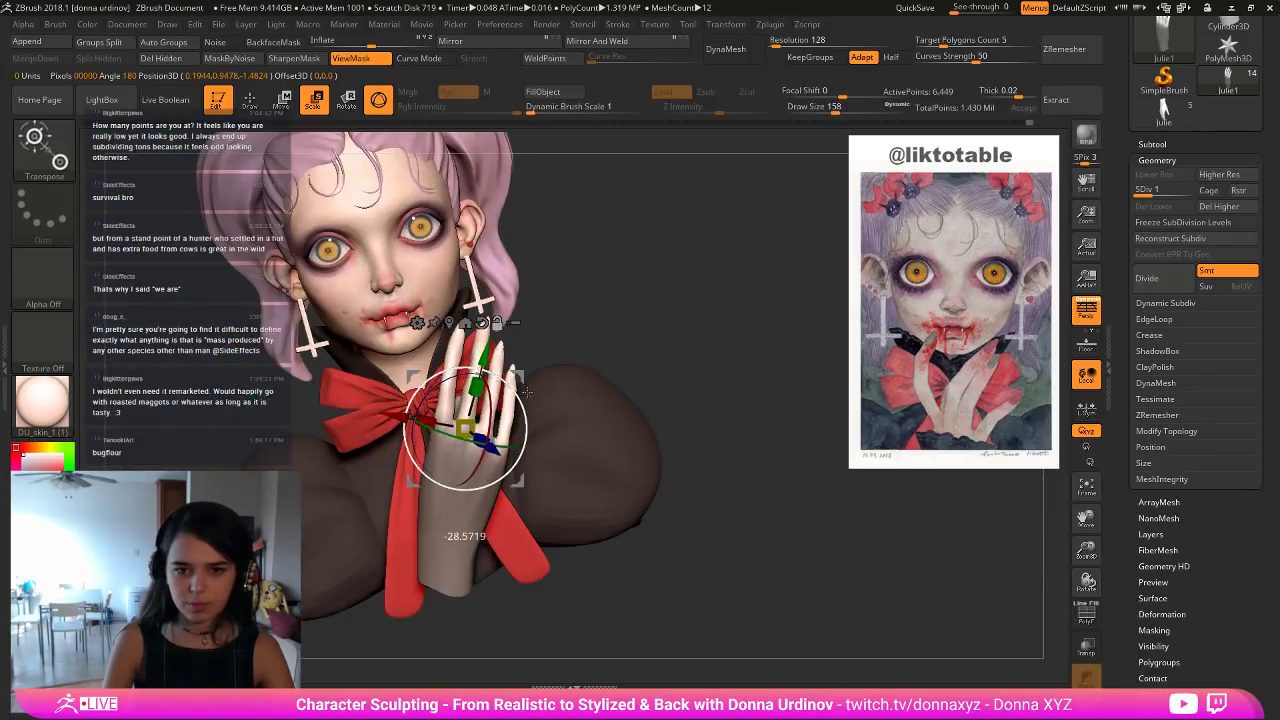
left_click_drag(576, 345, 532, 399)
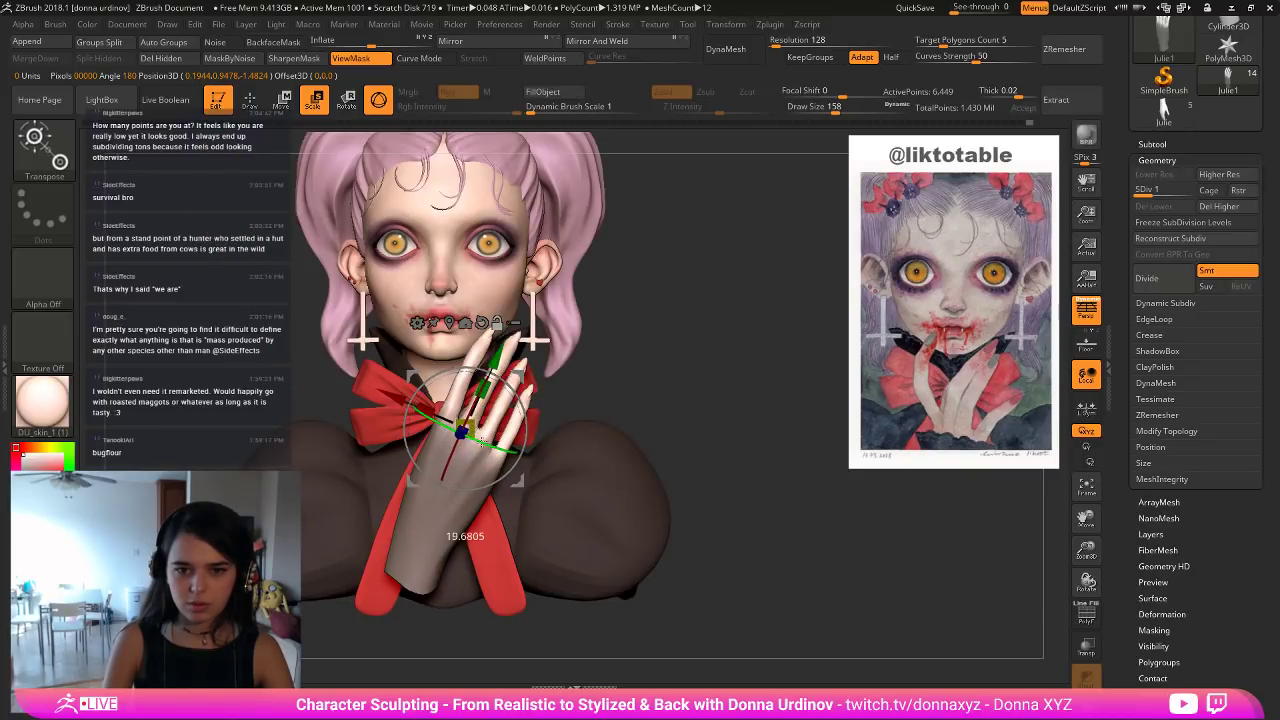
left_click_drag(572, 338, 536, 405)
left_click_drag(457, 449, 445, 474)
left_click_drag(640, 520, 674, 408)
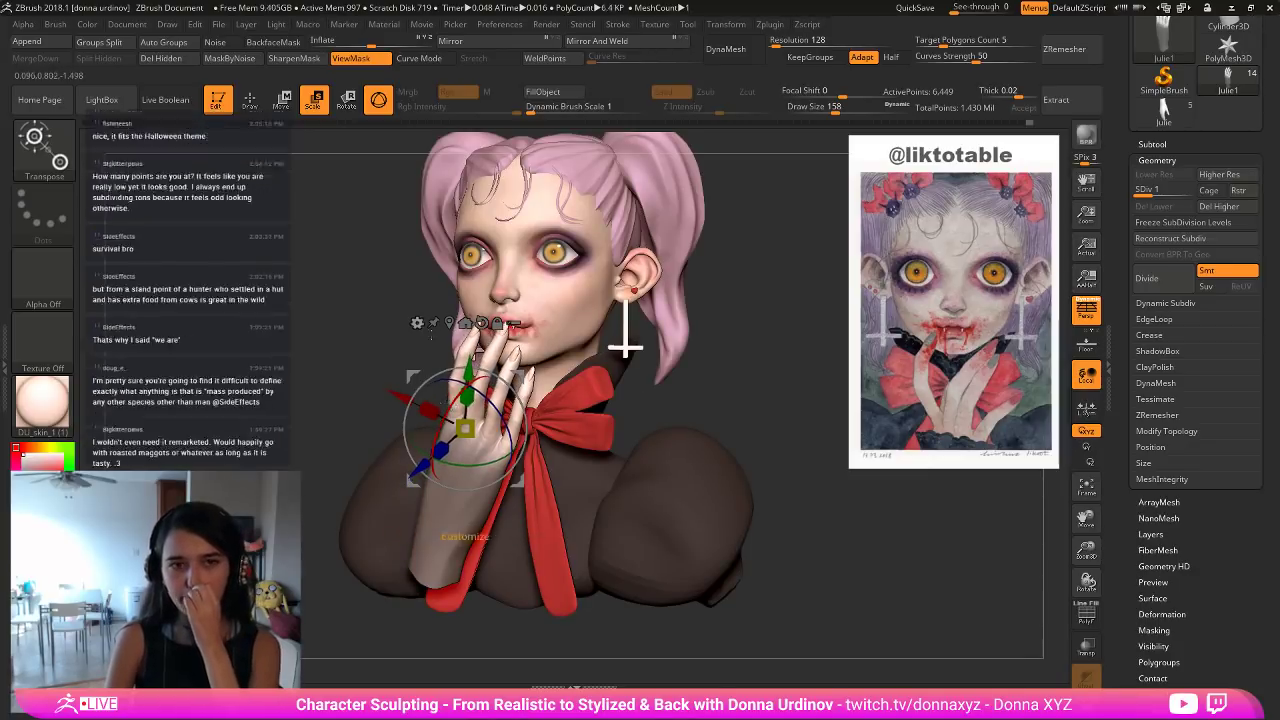
Mask the whole hand except the index finger and align the rotation gizmo with that finger.
left_click(251, 100)
mouse_move(786, 429)
left_mouse_down()
mouse_move(650, 335)
mouse_move(620, 290)
mouse_move(528, 284)
mouse_move(465, 412)
mouse_move(500, 455)
mouse_move(600, 360)
left_mouse_up()
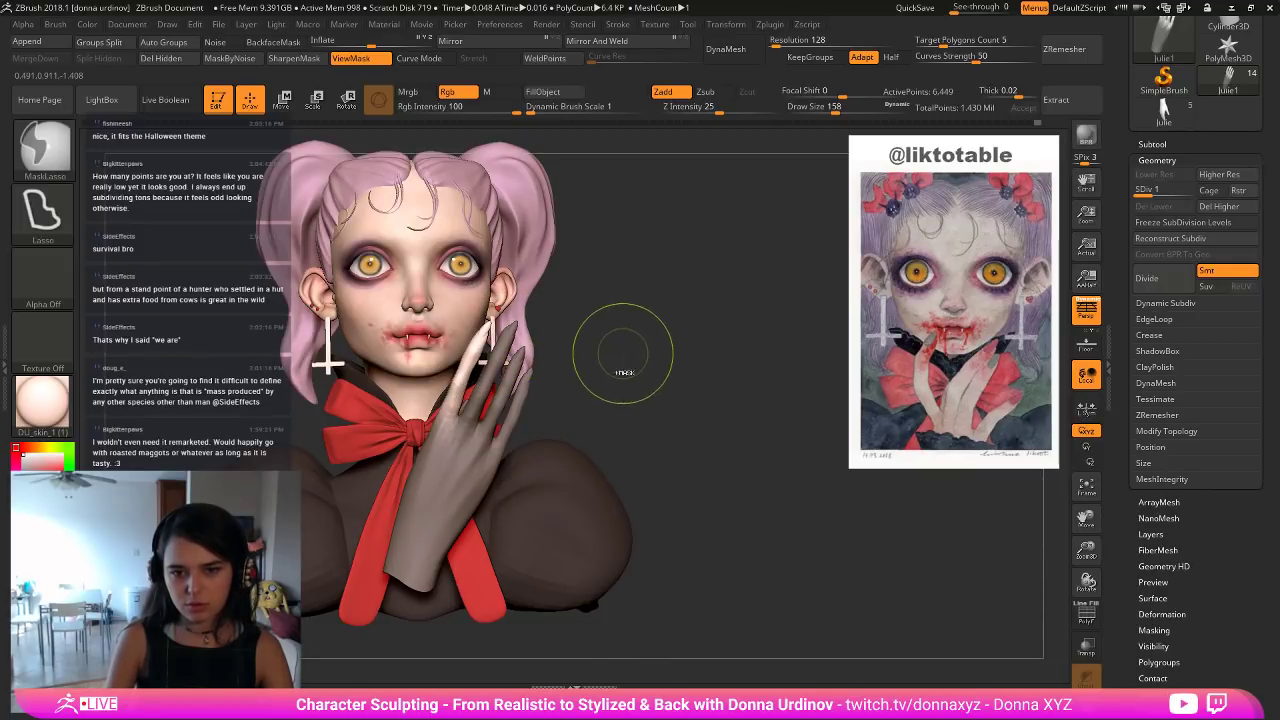
key("r")
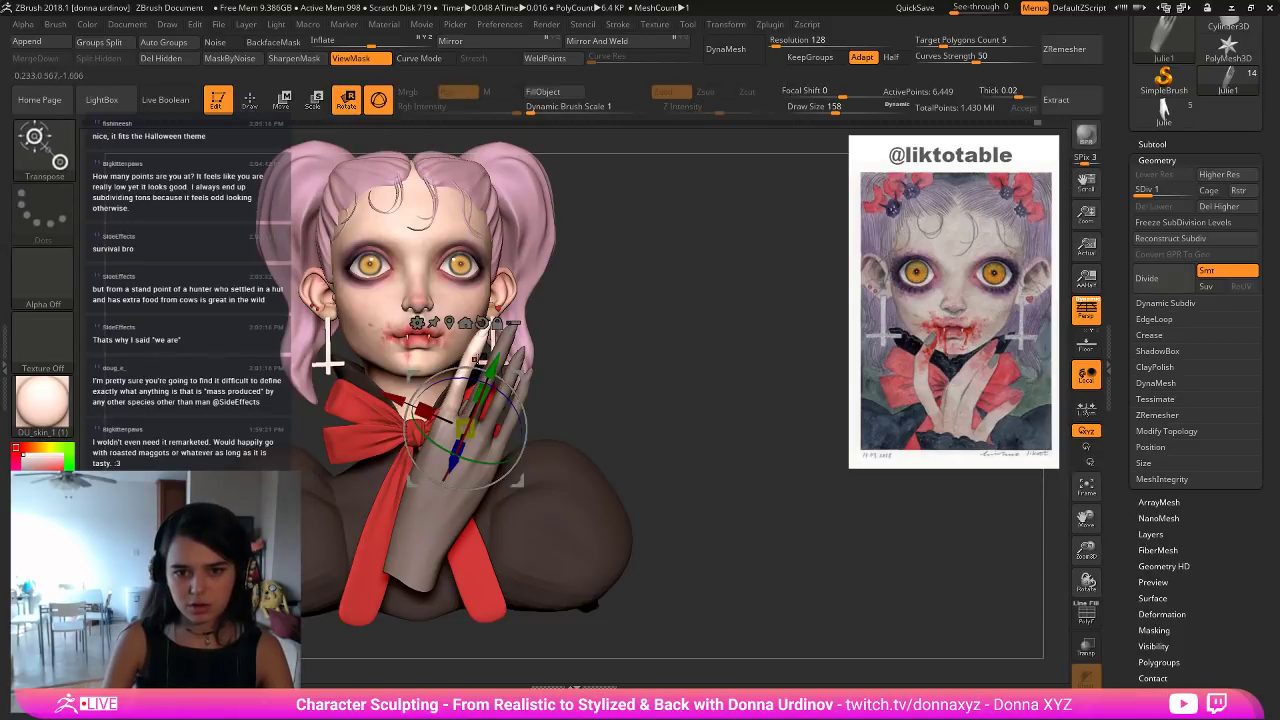
left_click(468, 357, "alt")
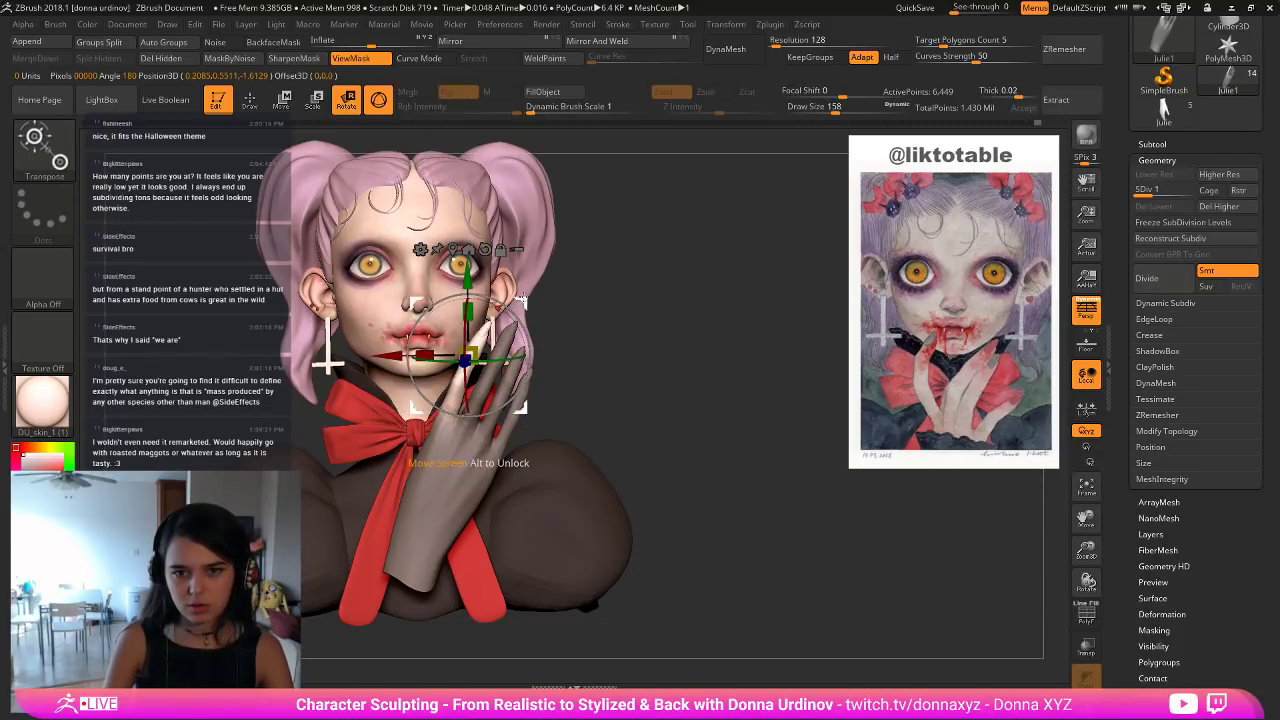
left_click_drag(505, 310, 448, 410)
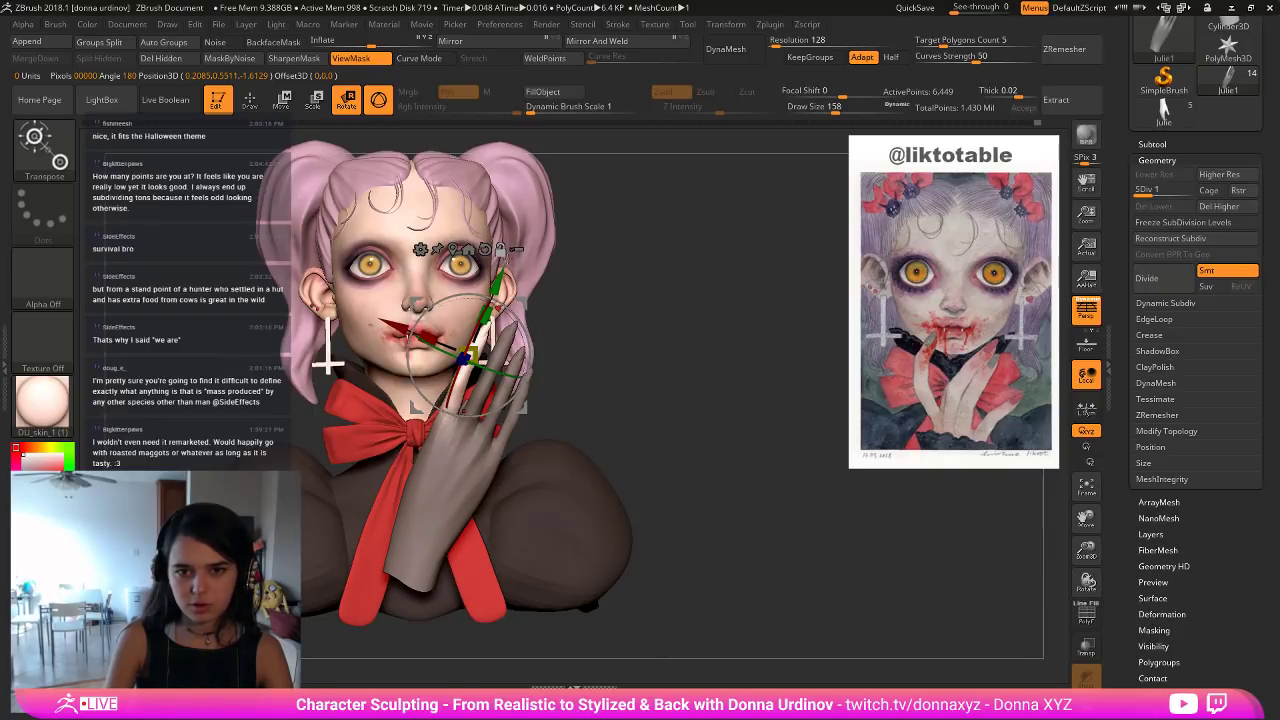
Anchor the gizmo at the index finger's base knuckle, align it with the finger, and rotate the finger toward the mouth.
right_click_drag(444, 421, 401, 499, "ctrl")
left_click(400, 501)
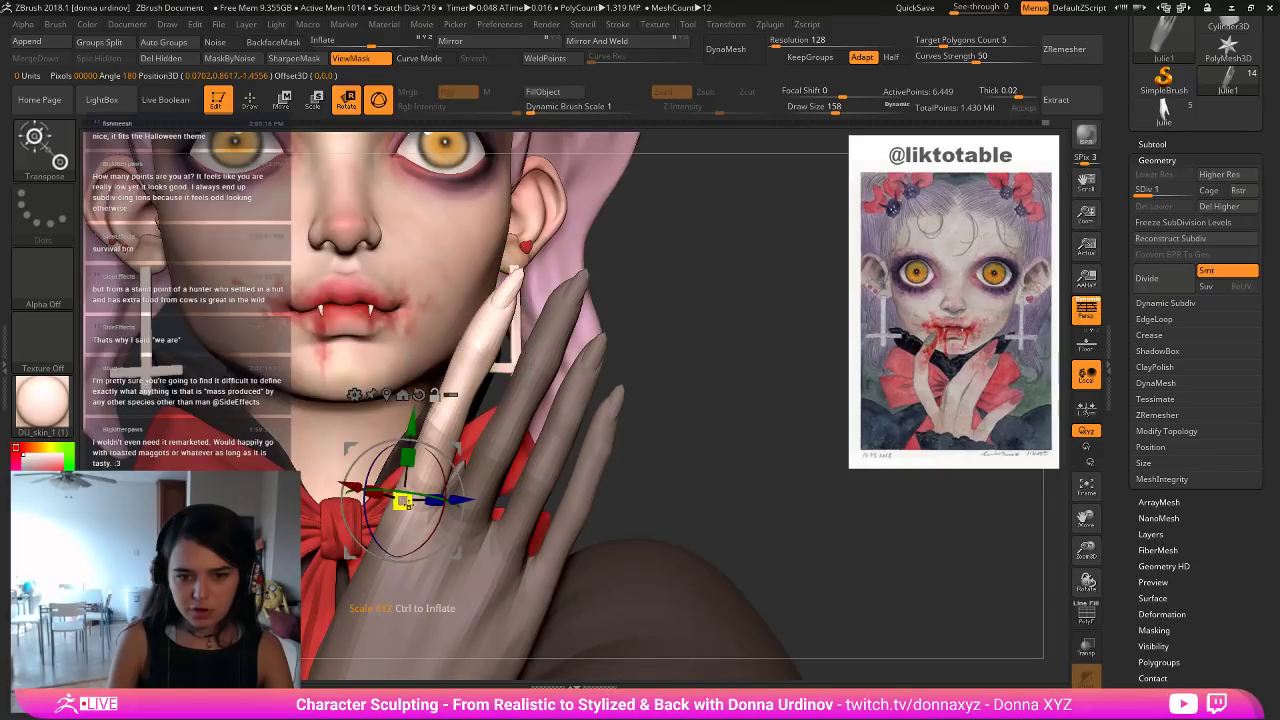
left_click_drag(369, 477, 368, 497, "alt")
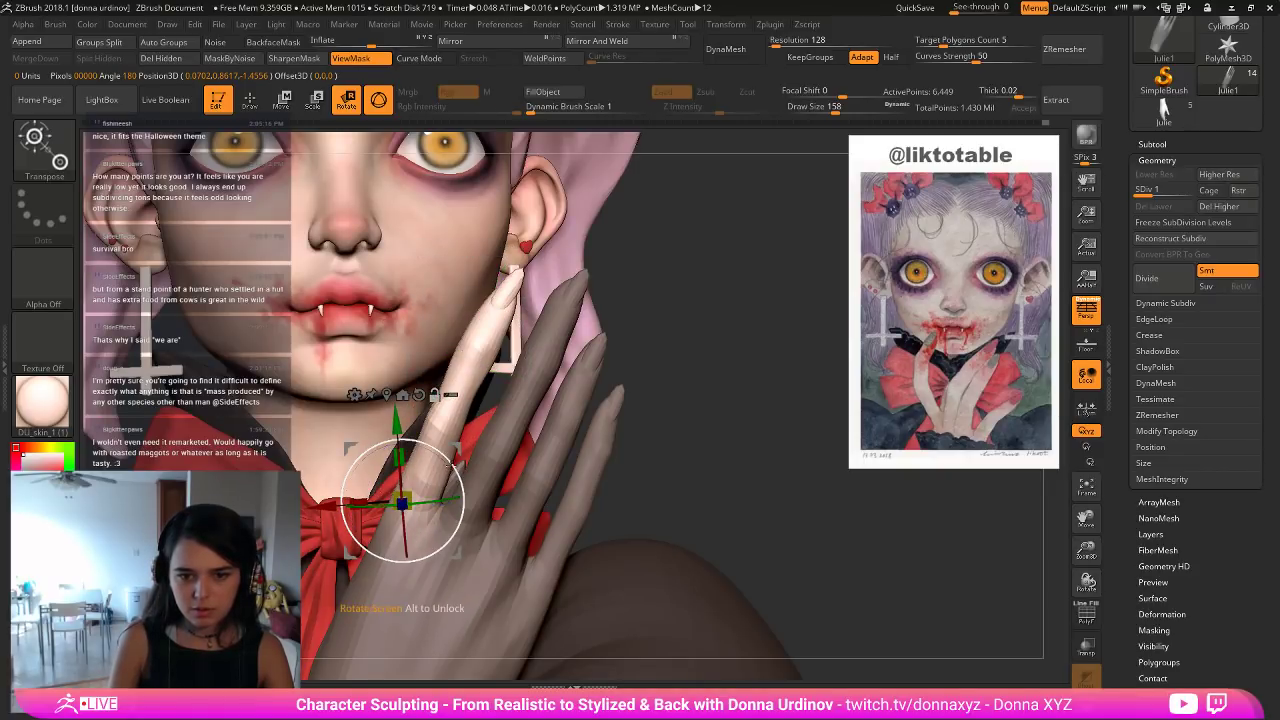
mouse_move(452, 465)
left_mouse_down("alt")
mouse_move(468, 493)
mouse_move(464, 482)
left_mouse_up("alt")
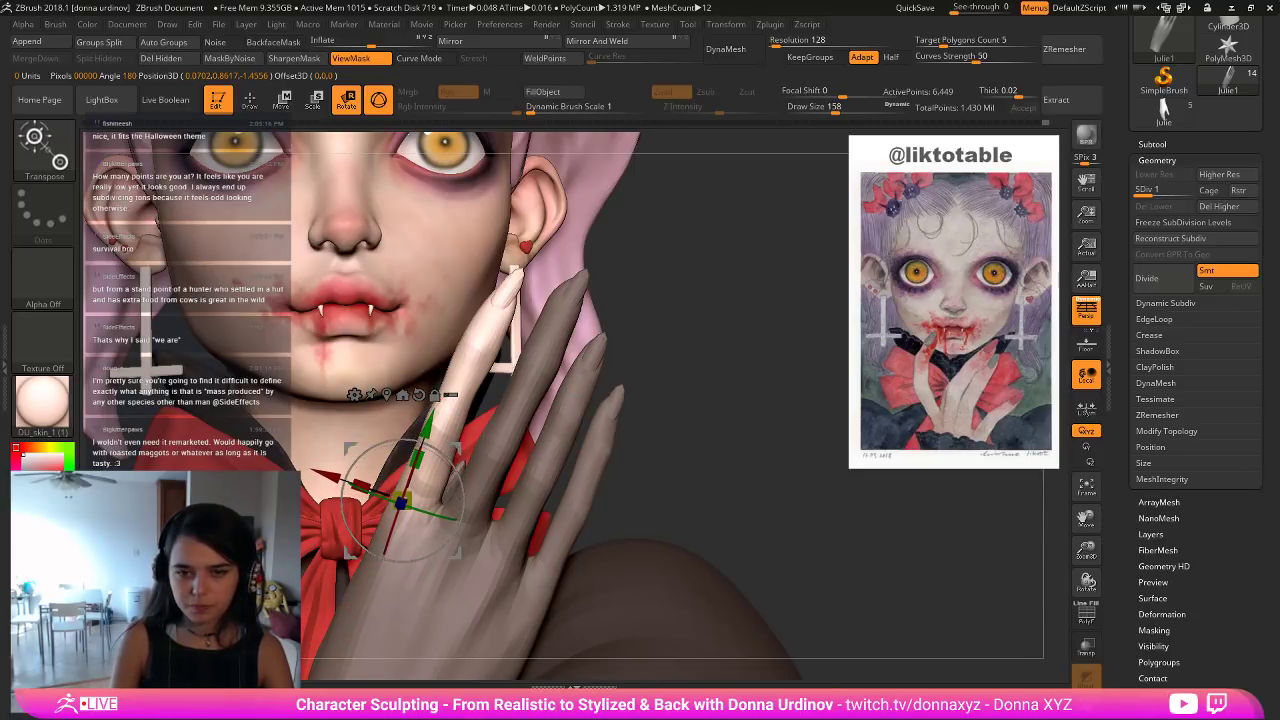
right_click_drag(640, 470, 640, 350, "ctrl")
left_click(606, 358, "ctrl+shift")
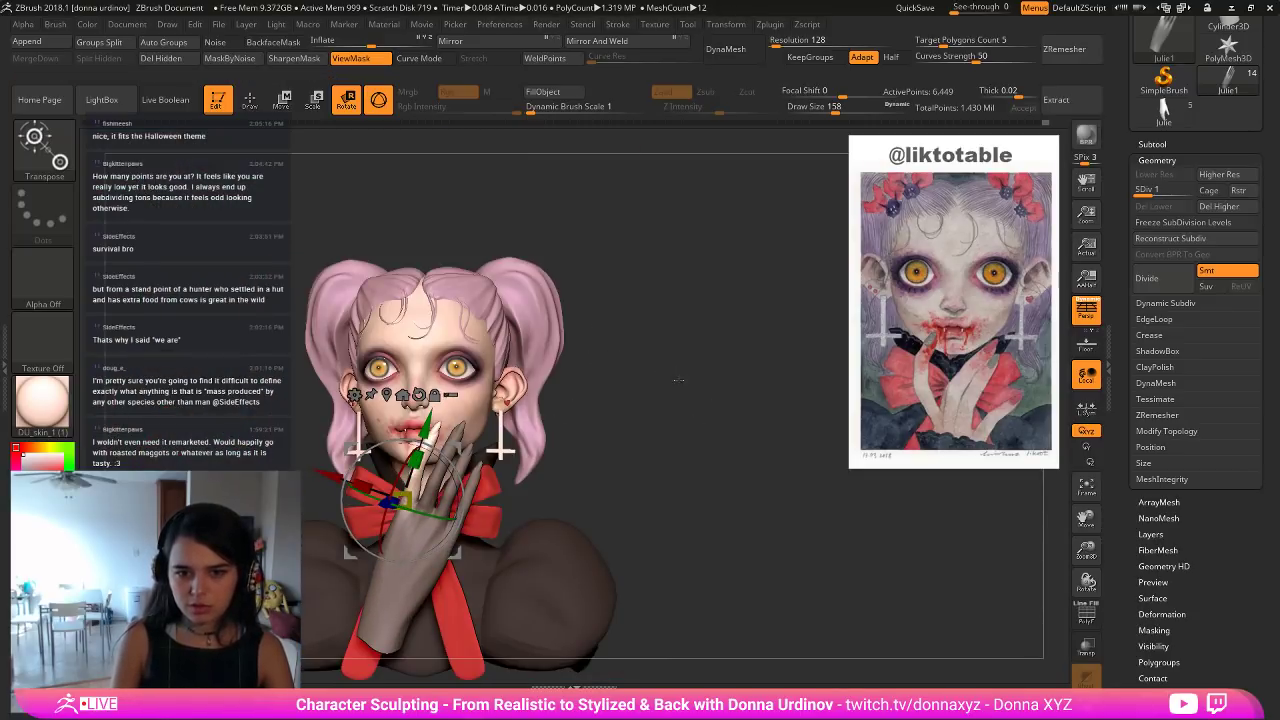
left_click_drag(678, 380, 676, 359, "alt")
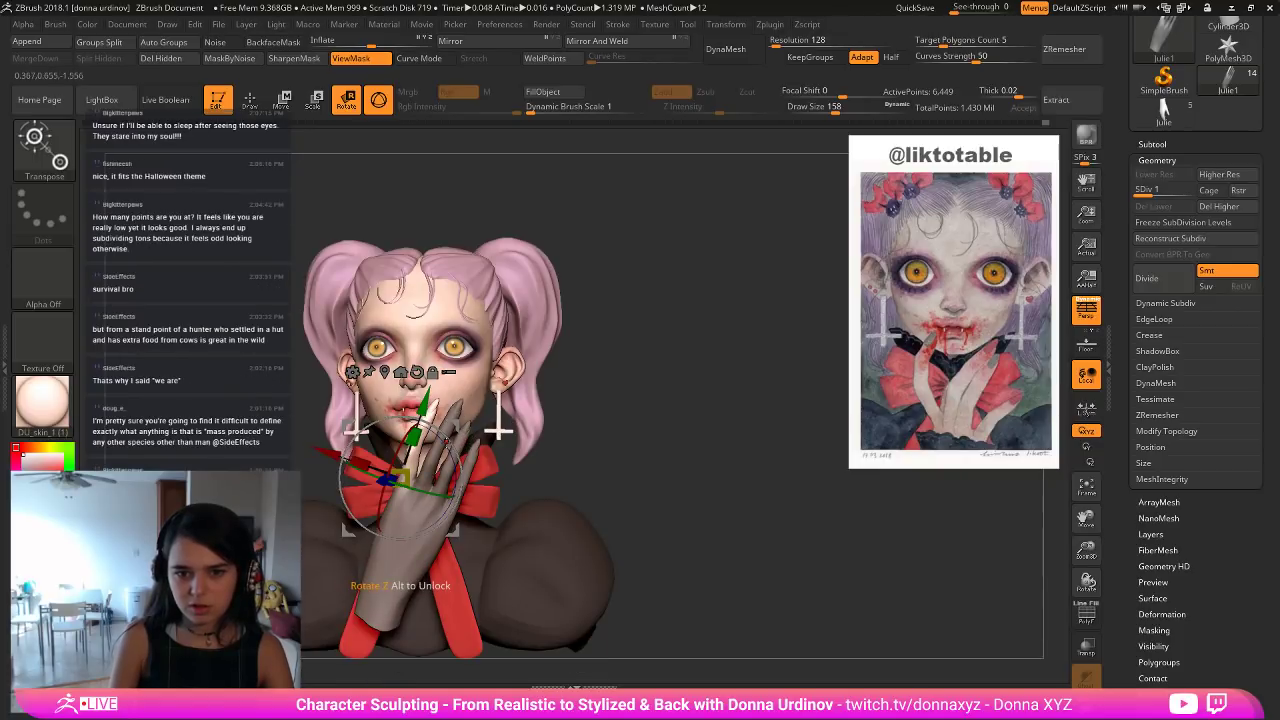
left_click_drag(443, 444, 437, 441)
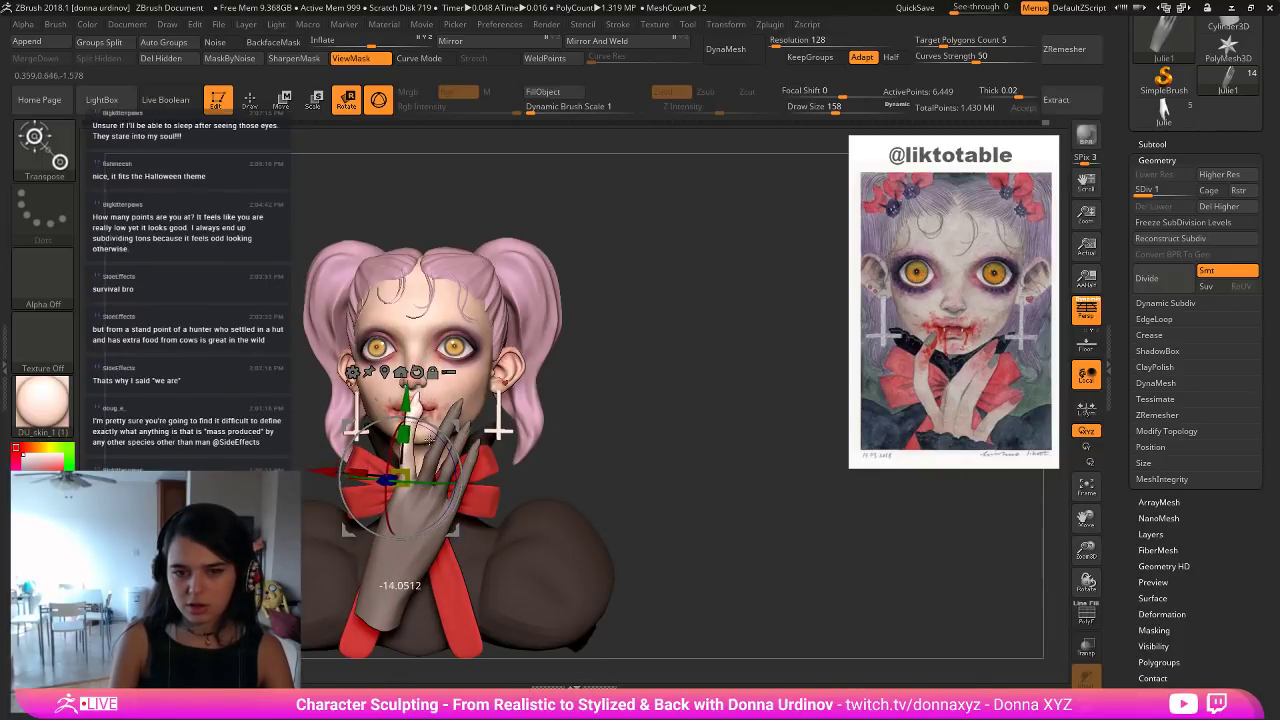
mouse_move(575, 408)
left_mouse_down()
mouse_move(643, 411)
mouse_move(637, 427)
mouse_move(580, 387)
left_mouse_up()
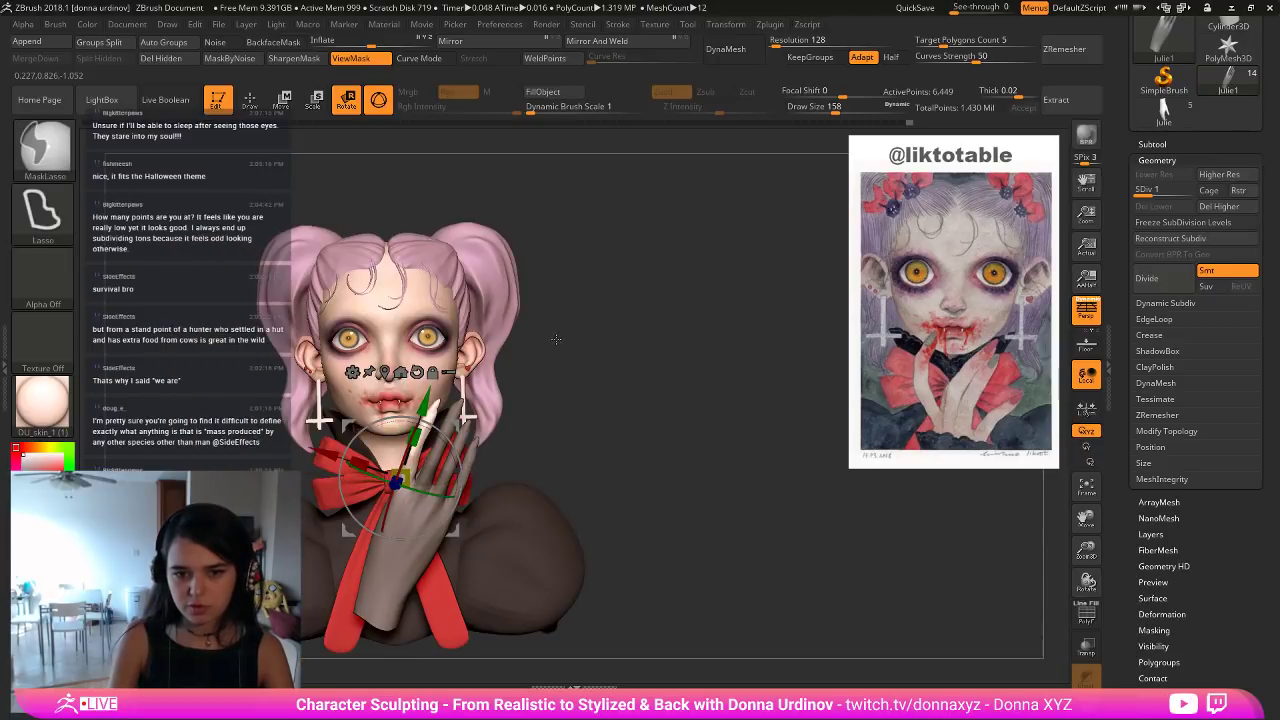
Rework the mask so it protects the palm and index finger and leaves the other three fingers free.
mouse_move(557, 332)
left_mouse_down("ctrl")
mouse_move(416, 402)
mouse_move(455, 428)
mouse_move(474, 422)
mouse_move(428, 432)
mouse_move(586, 428)
mouse_move(502, 424)
mouse_move(458, 446)
mouse_move(694, 392)
mouse_move(602, 430)
mouse_move(642, 428)
left_mouse_up("ctrl")
mouse_move(604, 339)
left_mouse_down("ctrl")
mouse_move(488, 368)
mouse_move(464, 391)
left_mouse_up("ctrl")
mouse_move(605, 329)
left_mouse_down("ctrl")
mouse_move(470, 346)
mouse_move(430, 455)
mouse_move(480, 484)
mouse_move(600, 500)
mouse_move(608, 401)
mouse_move(750, 402)
left_mouse_up("ctrl")
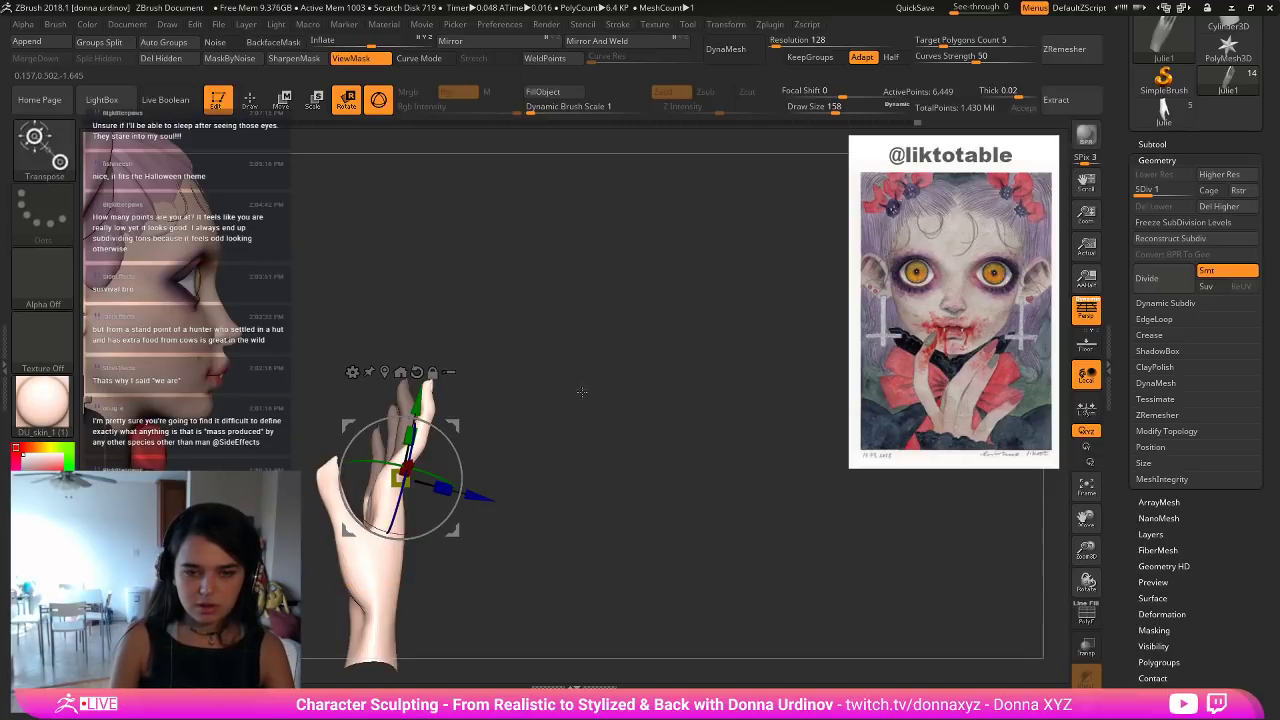
left_click_drag(583, 391, 450, 391)
left_click(634, 386, "ctrl")
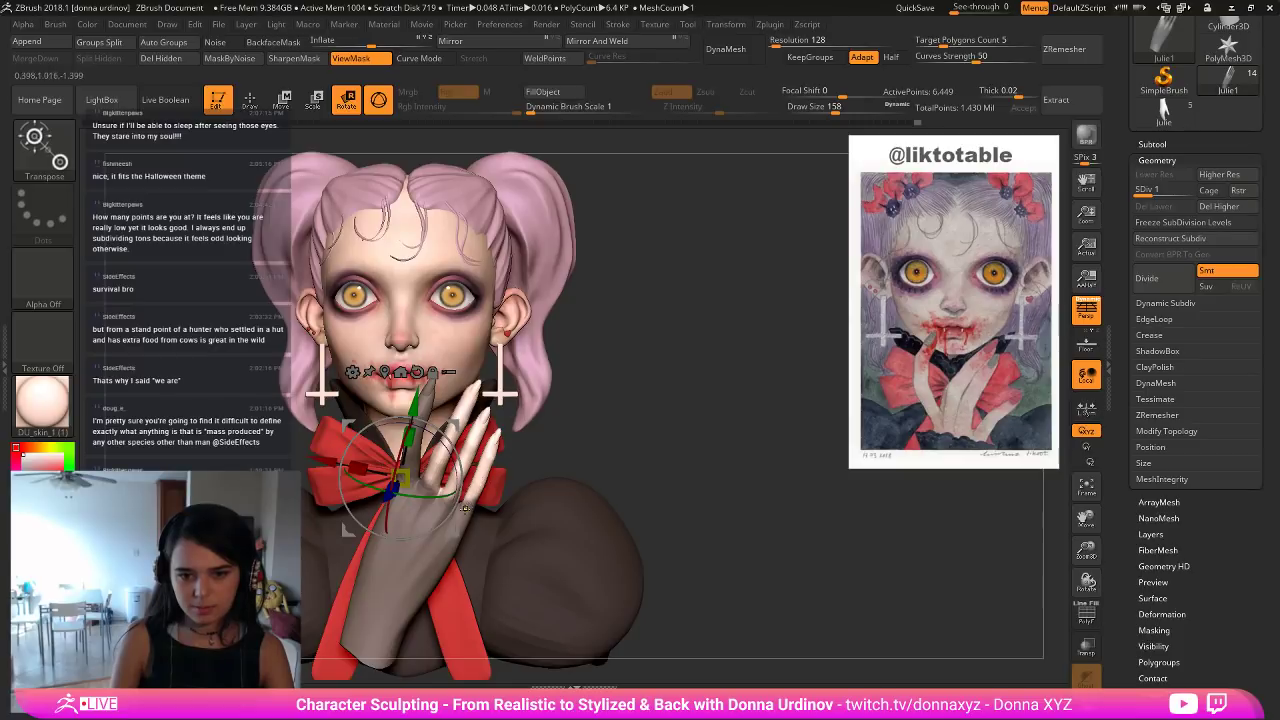
Place the gizmo at the knuckles of the three unmasked fingers and align it with their direction.
left_click_drag(680, 400, 690, 464, "alt")
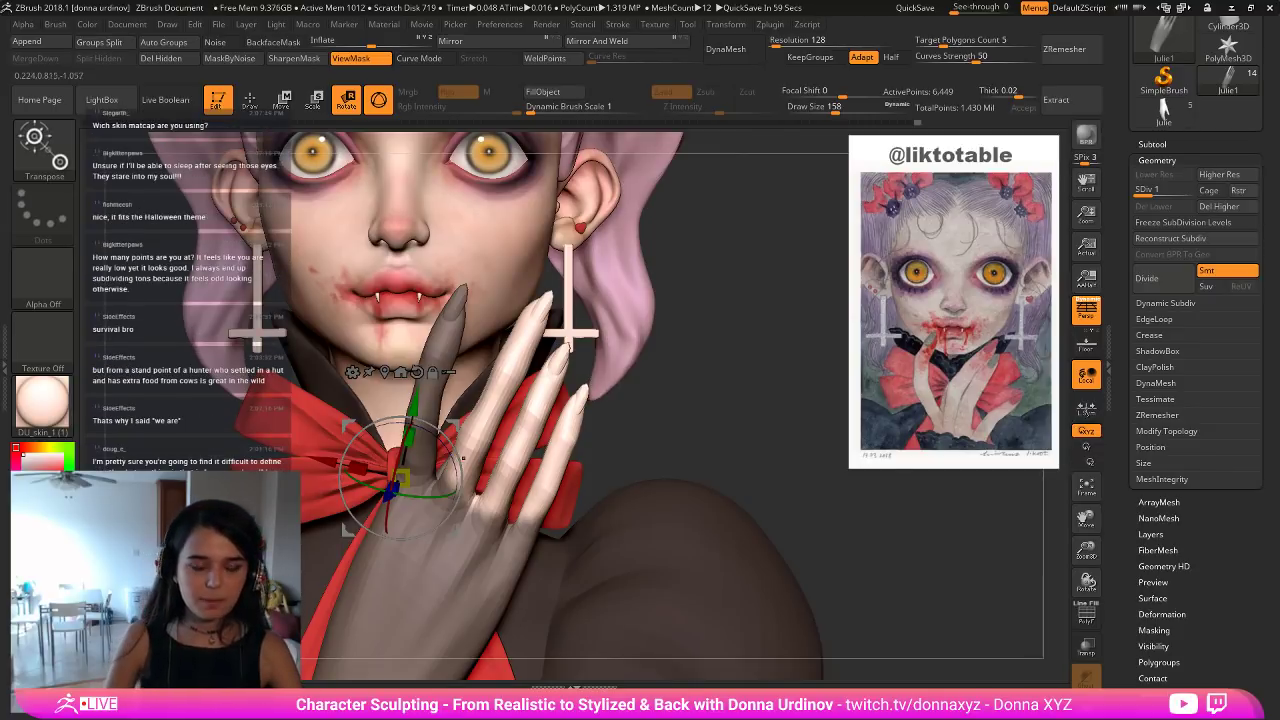
left_click(477, 505)
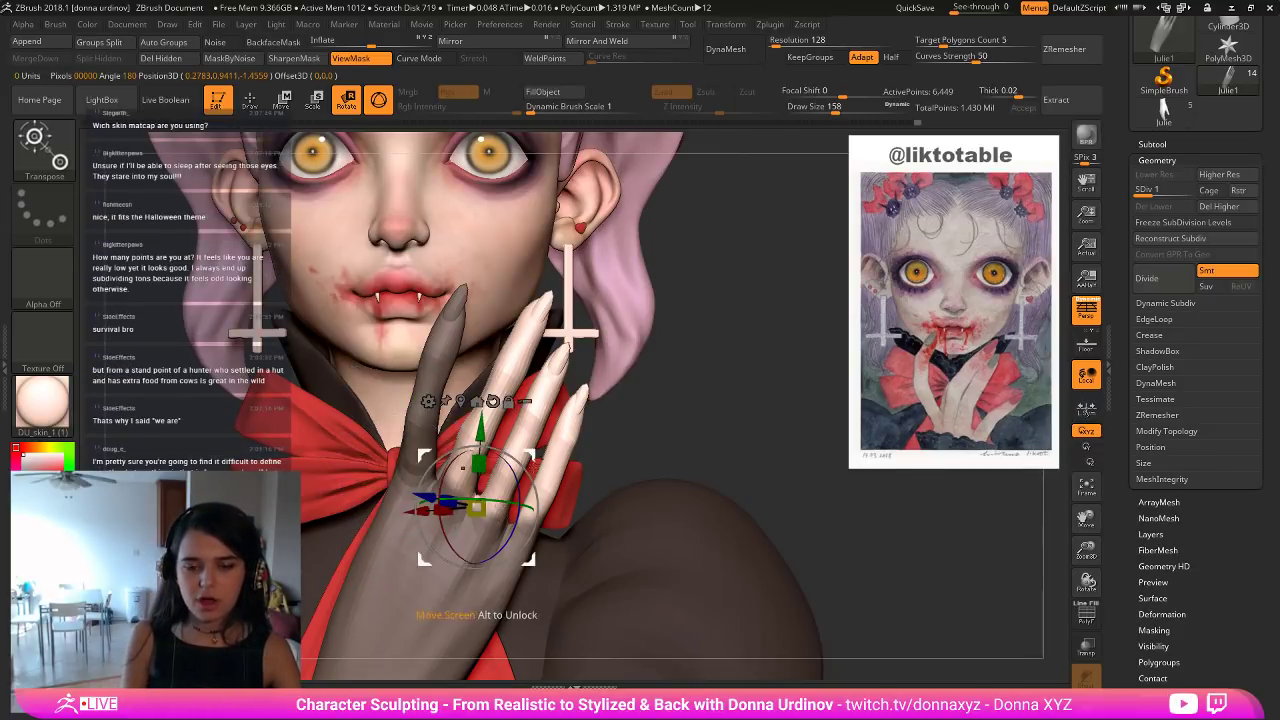
mouse_move(504, 467)
left_mouse_down()
mouse_move(519, 499)
mouse_move(515, 482)
left_mouse_up()
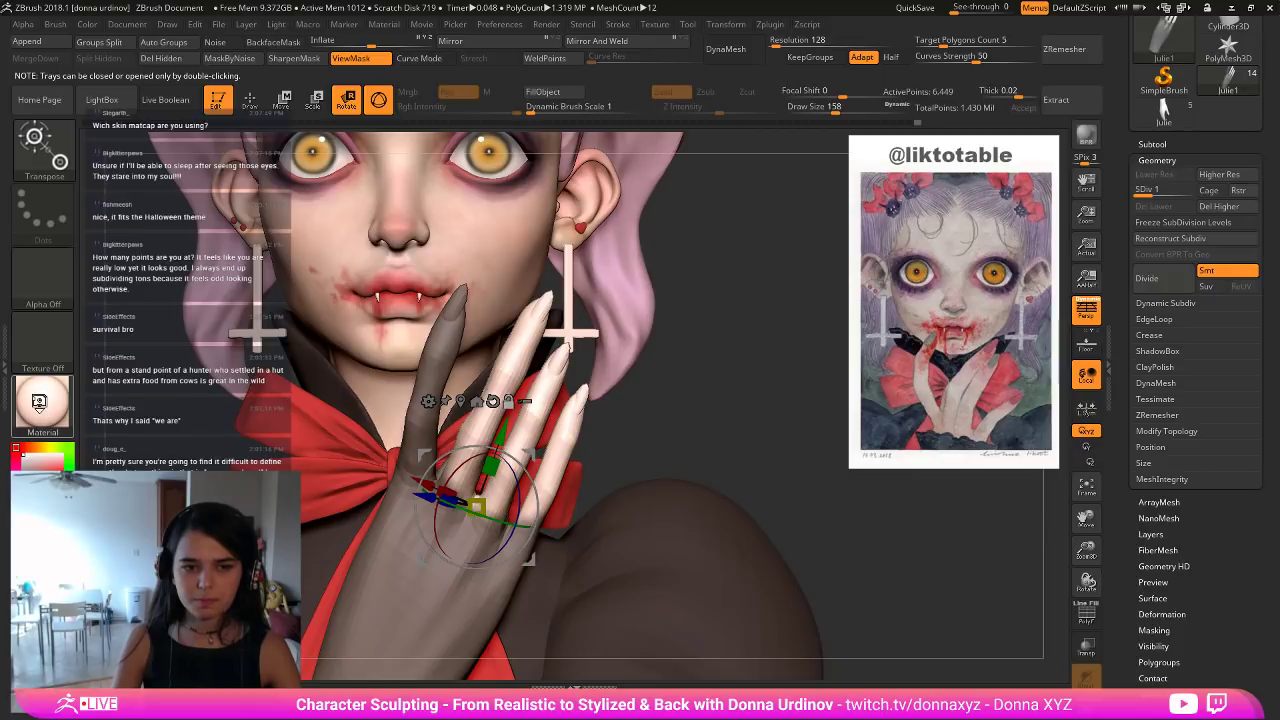
Open the material library to check which skin material is in use.
left_click(39, 402)
mouse_move(266, 417)
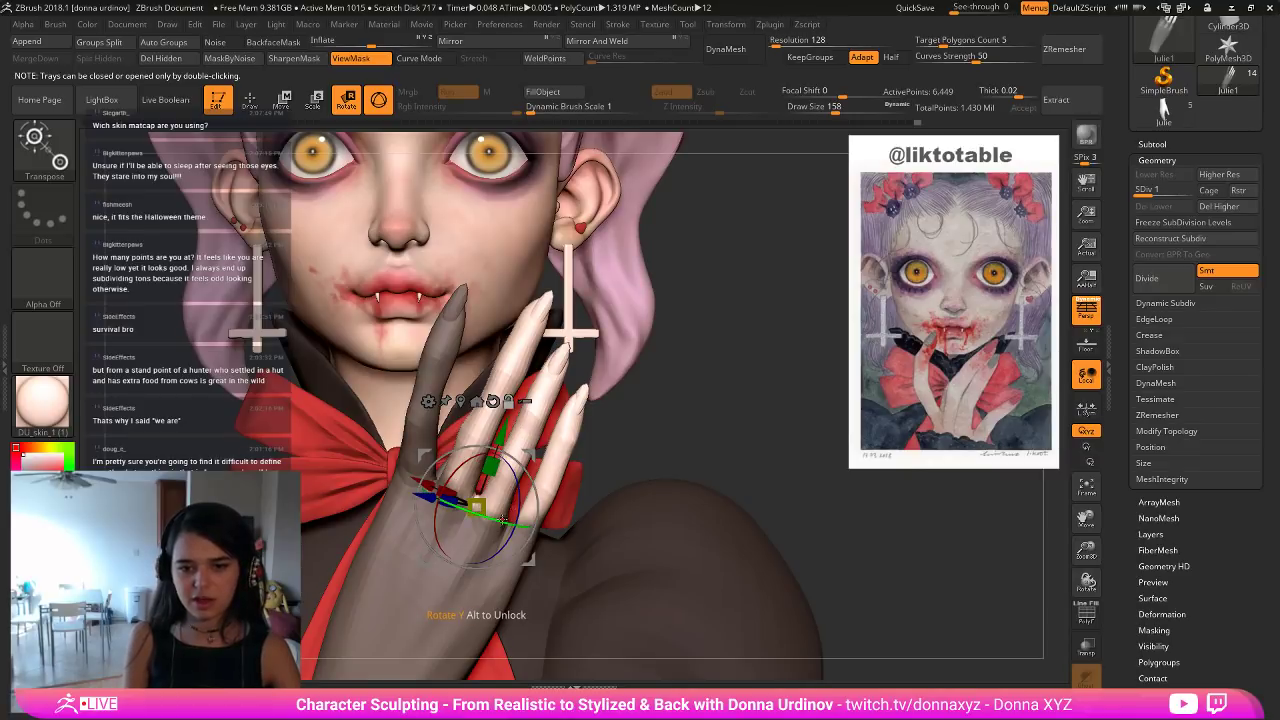
Adjust the gizmo's orientation at the three fingers' knuckles, undo the last trial change, and keep the palm and index finger masked.
left_click_drag(503, 521, 453, 504)
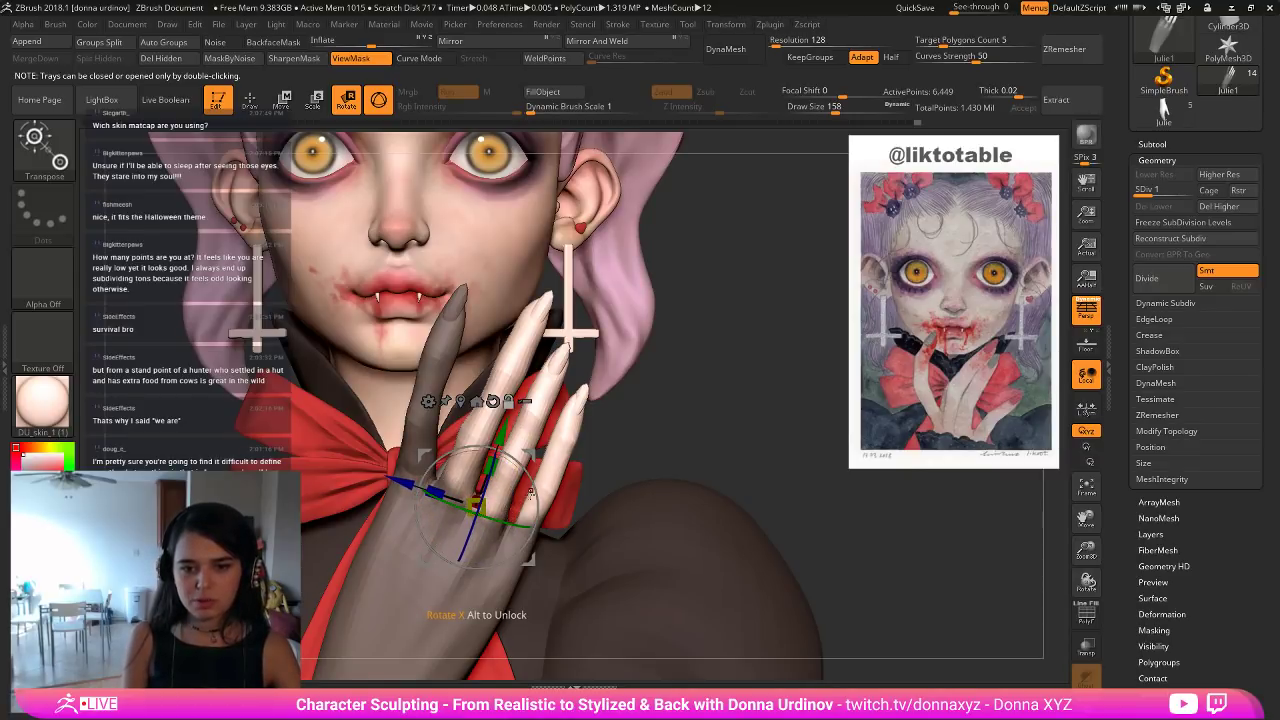
left_click_drag(458, 588, 456, 595)
key("ctrl+z")
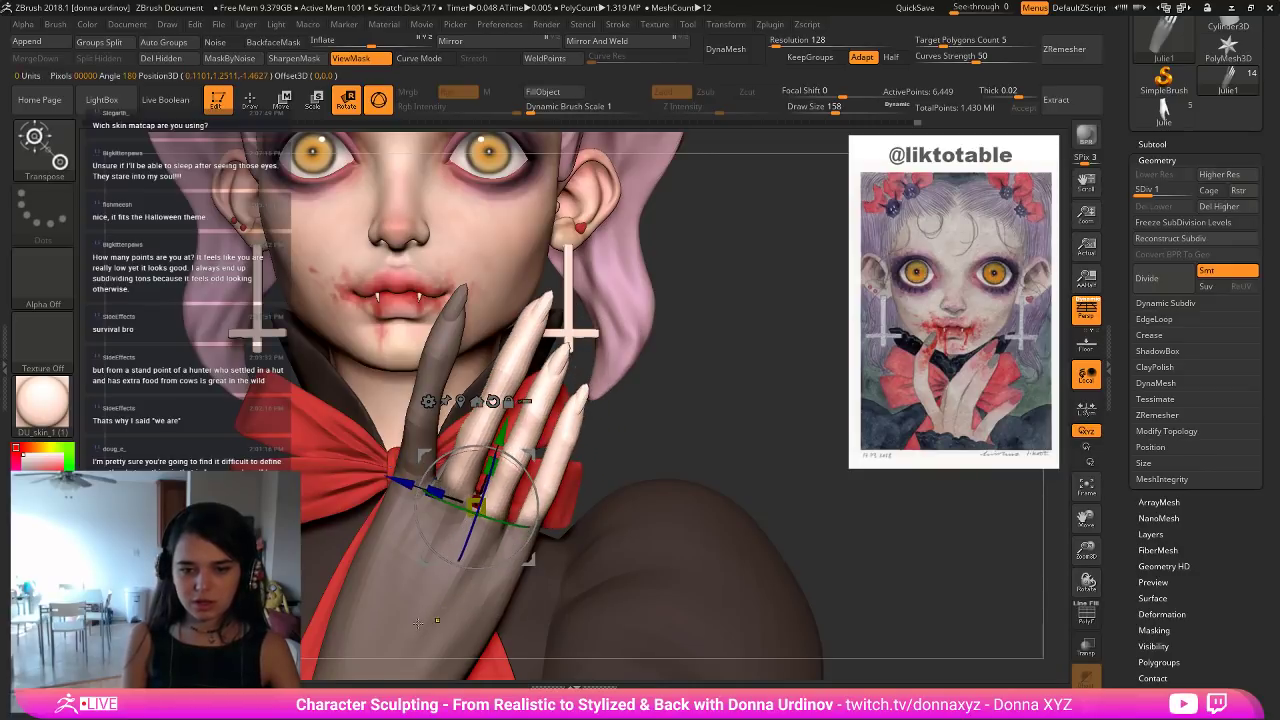
left_click(710, 394, "ctrl")
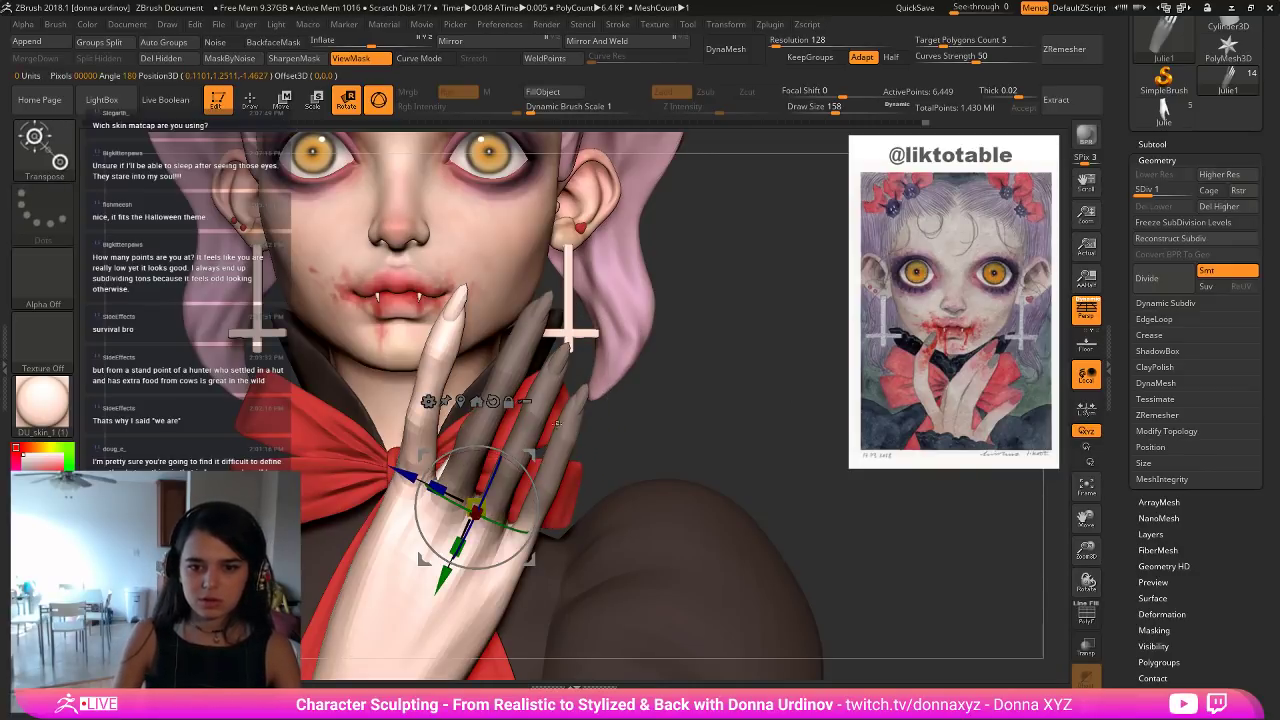
left_click(676, 385, "ctrl")
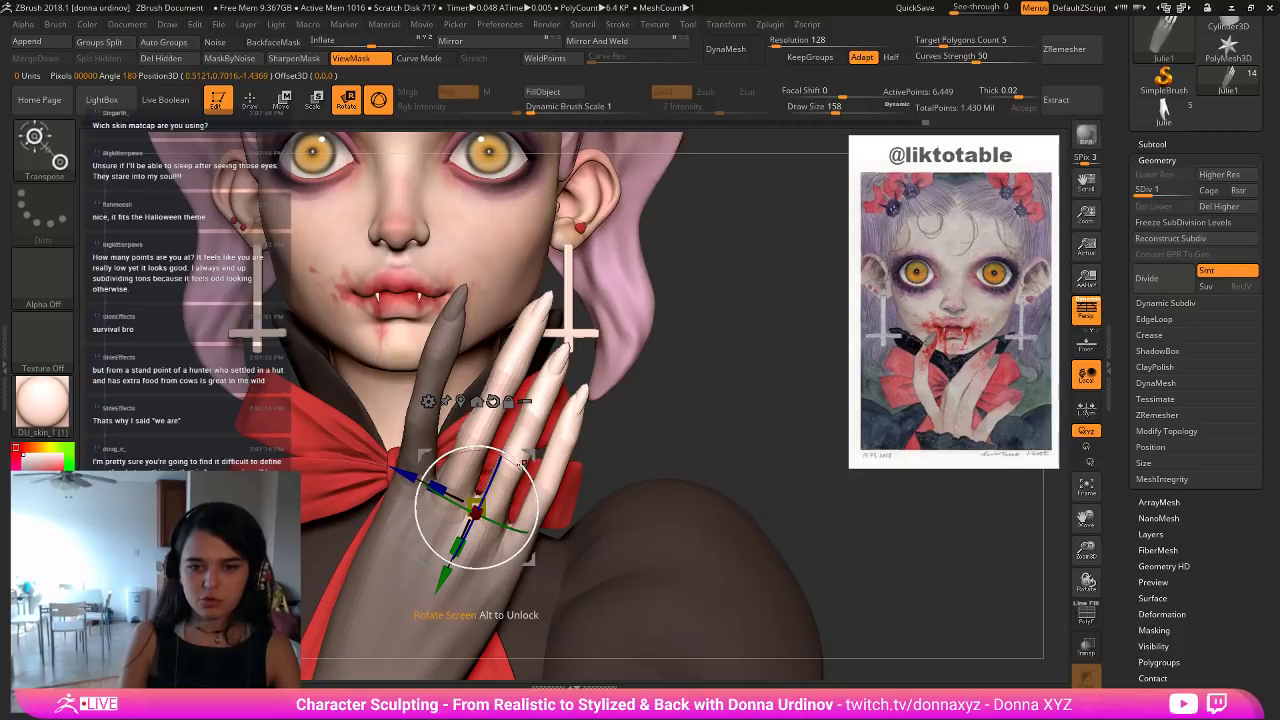
Rotate the three unmasked fingers about their knuckles so they lean closer to the index finger, checking the pose from the side.
left_click_drag(510, 458, 532, 478)
left_click_drag(620, 373, 586, 474)
left_click_drag(650, 444, 645, 434)
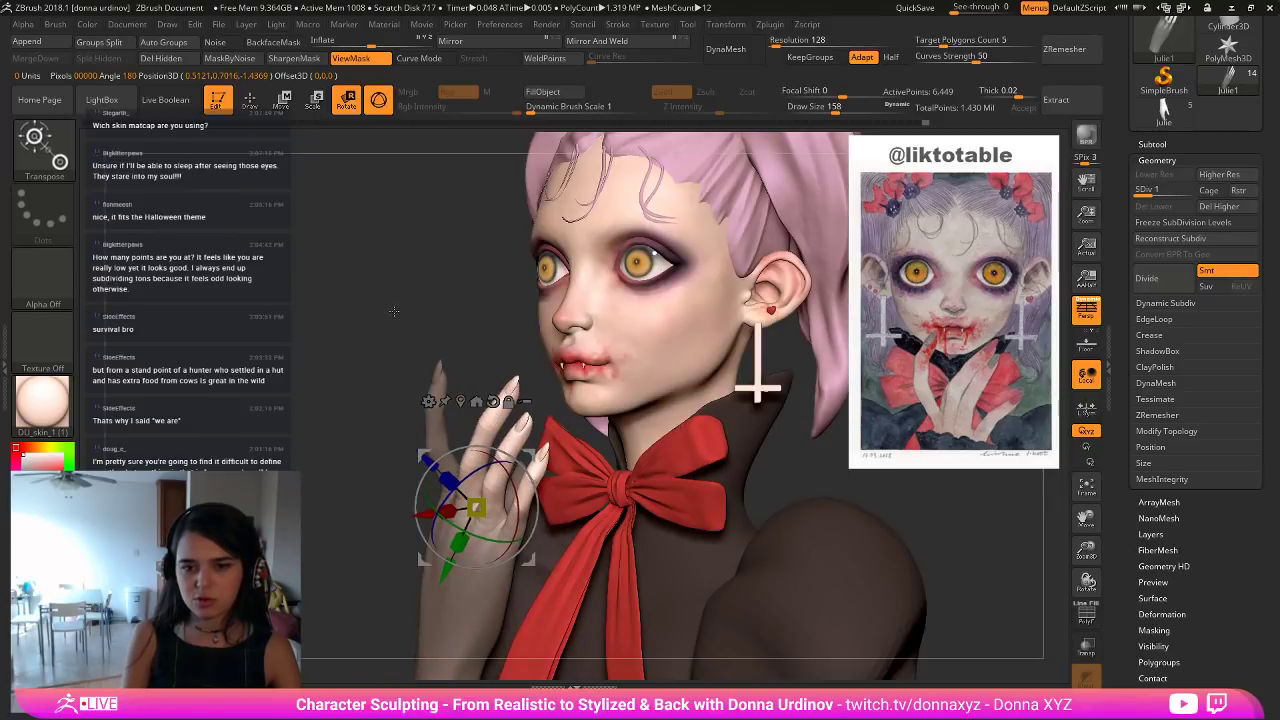
left_click_drag(392, 311, 441, 309)
left_click_drag(666, 434, 565, 437)
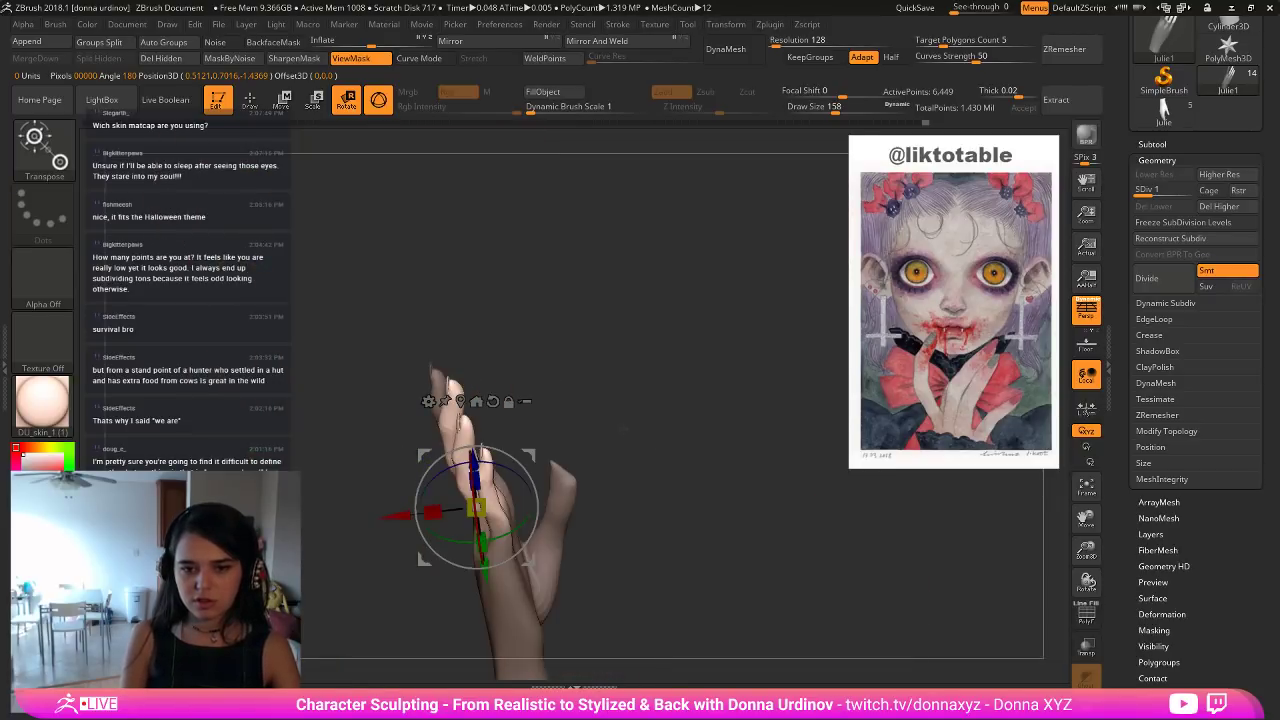
left_click_drag(497, 461, 508, 464)
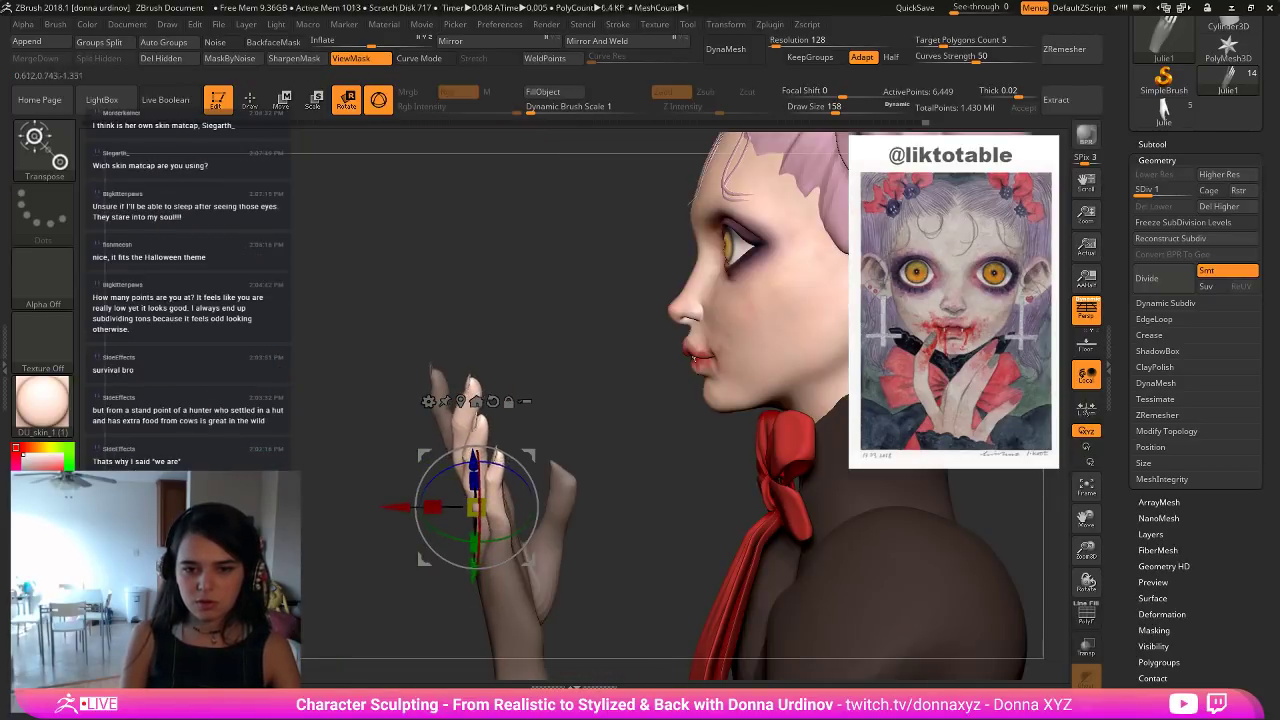
left_click_drag(590, 440, 689, 440)
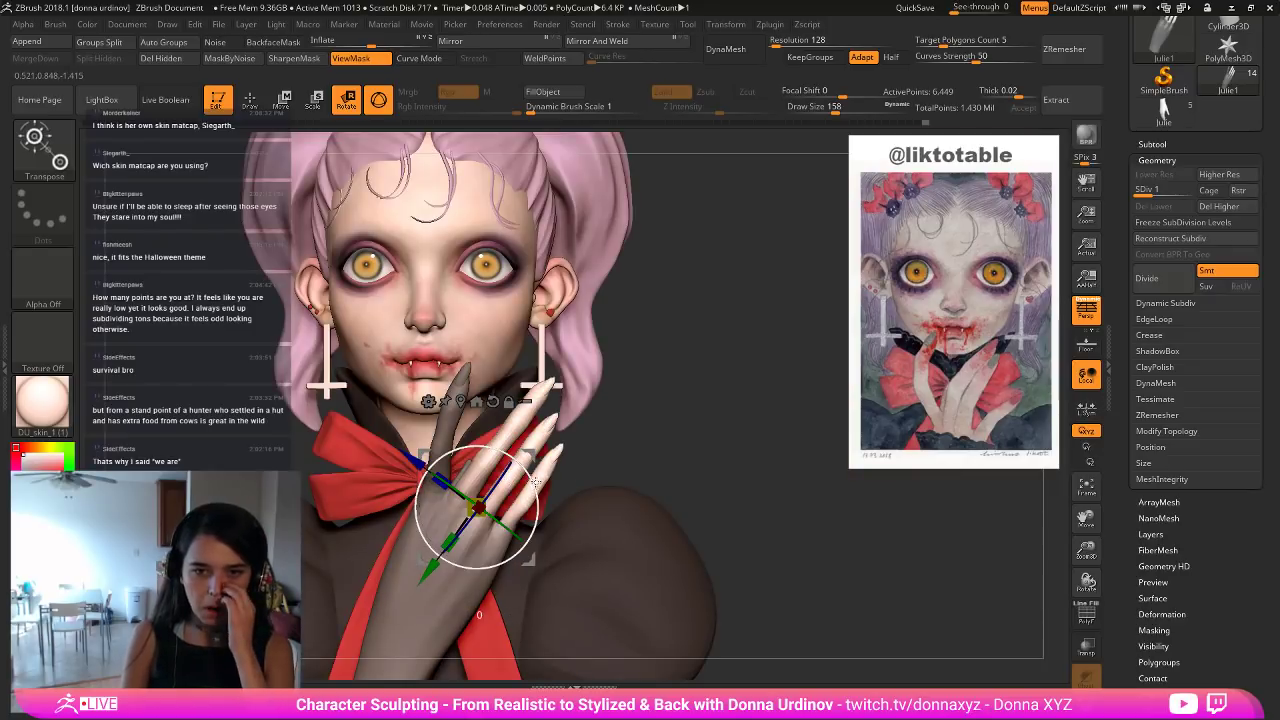
left_click_drag(534, 477, 533, 474)
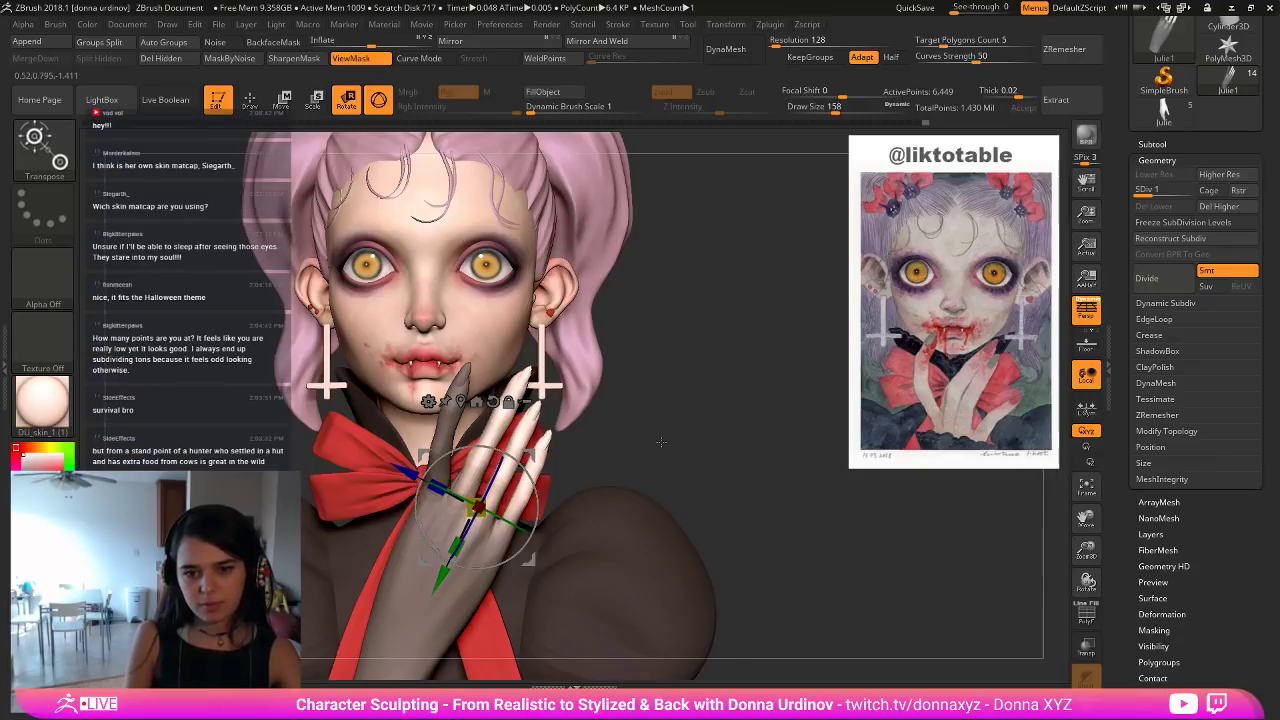
Try another small rotation of the three unmasked fingers and undo it.
left_click_drag(660, 442, 588, 460)
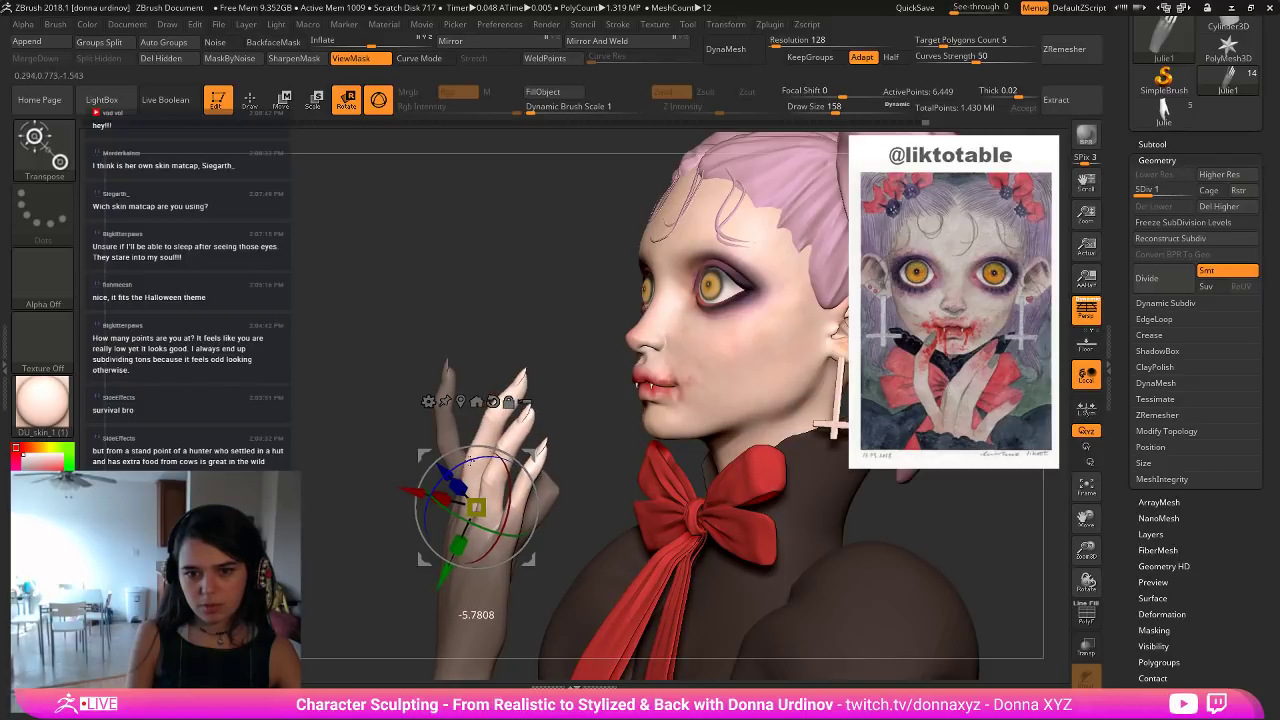
left_click_drag(592, 468, 706, 462)
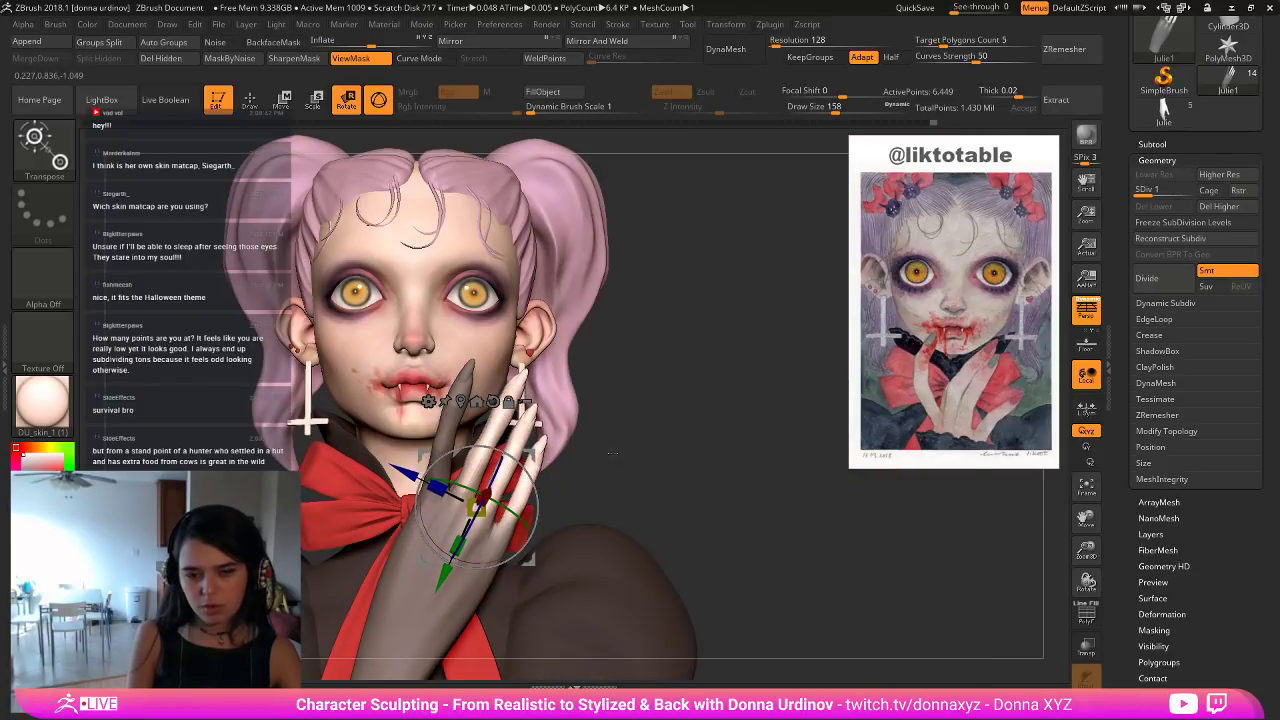
key("ctrl+z")
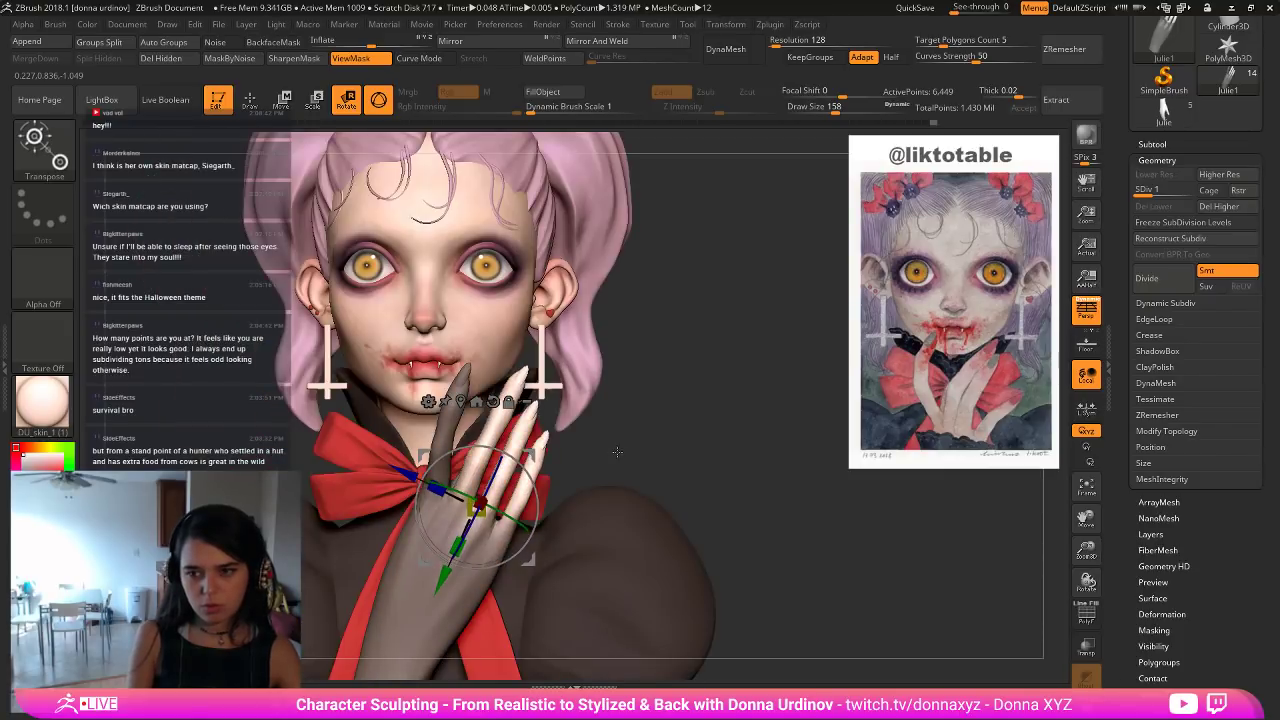
key("ctrl+z")
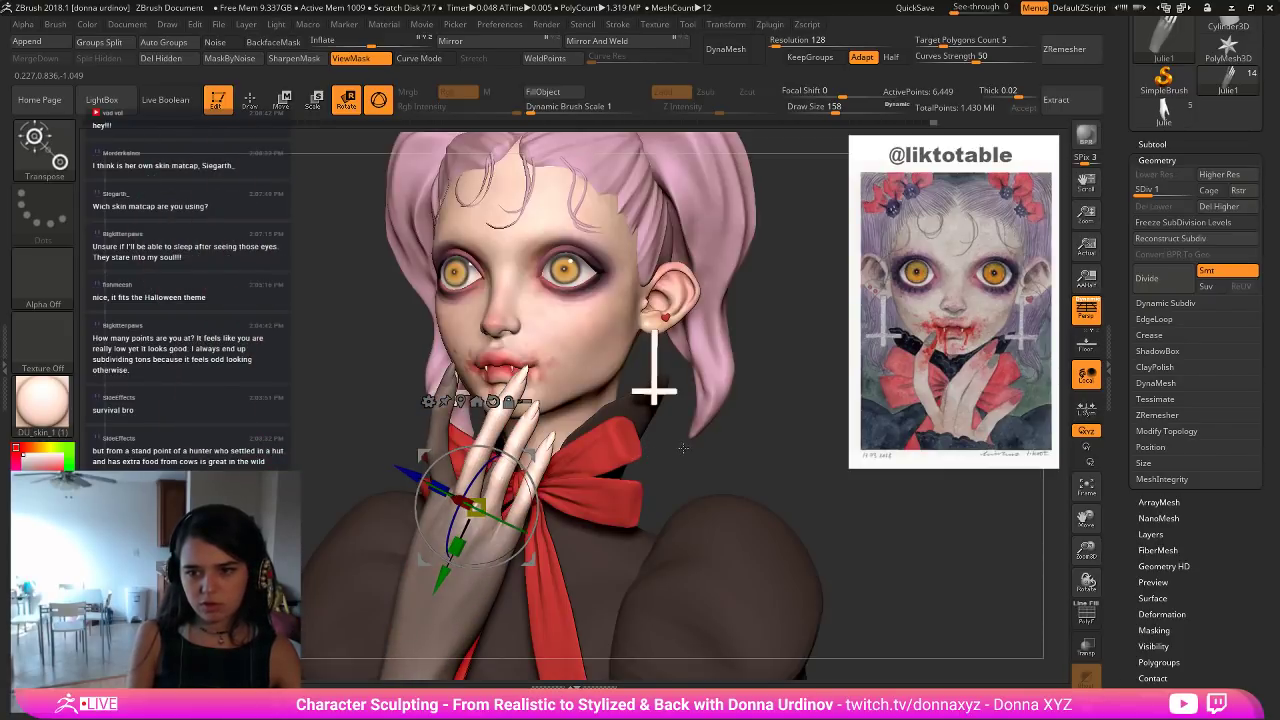
key("ctrl+z")
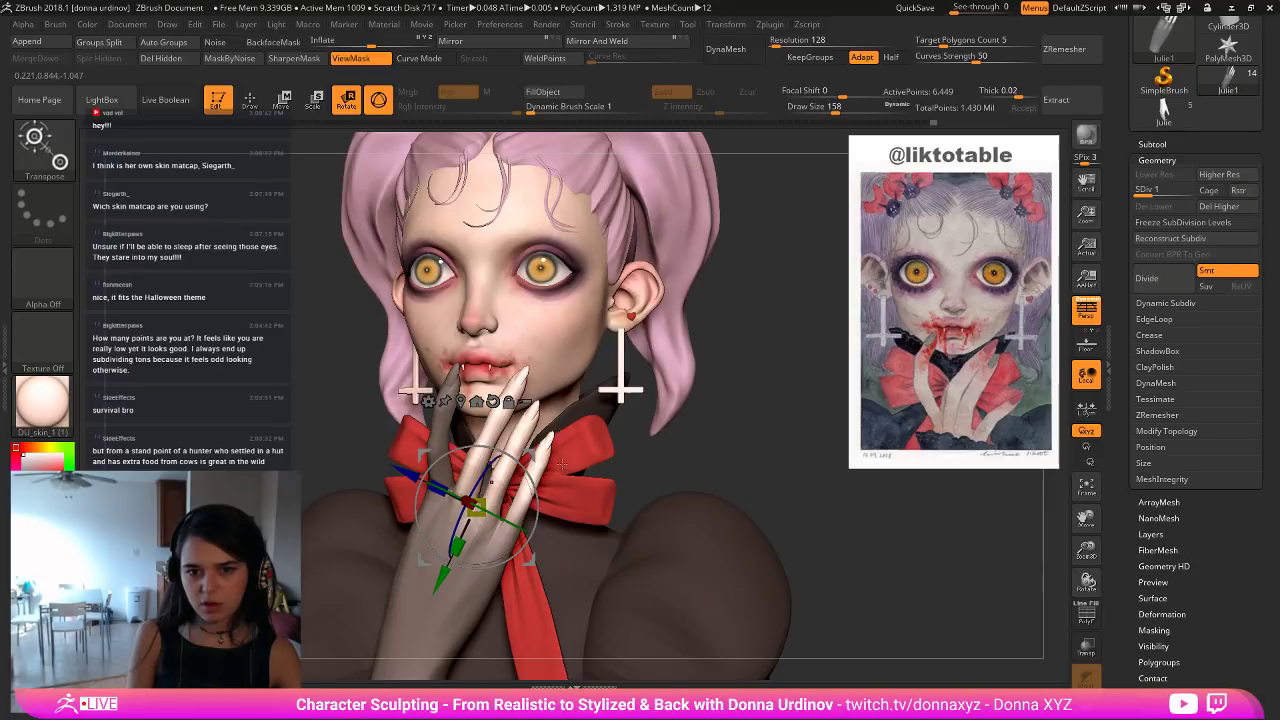
Bend the three unmasked fingers forward toward the chest and fine-tune their sideways lean.
left_click_drag(507, 523, 516, 520)
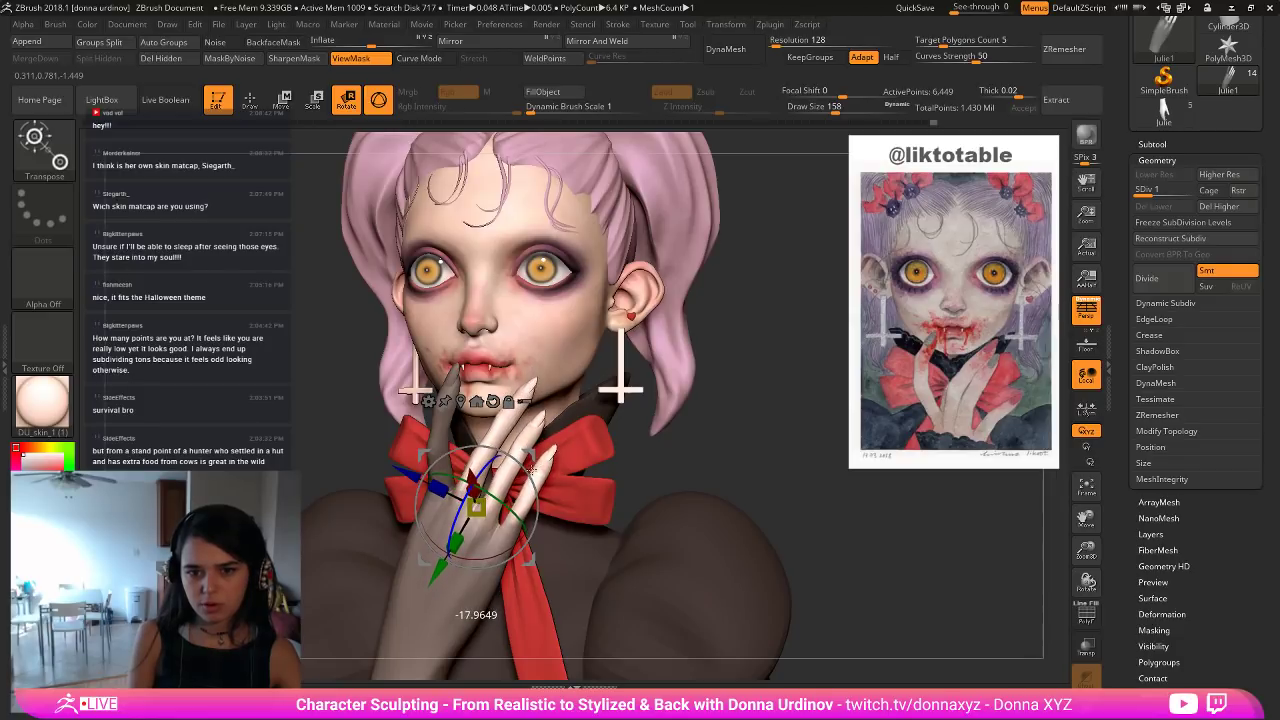
left_click_drag(546, 466, 645, 443)
left_click_drag(250, 570, 323, 566)
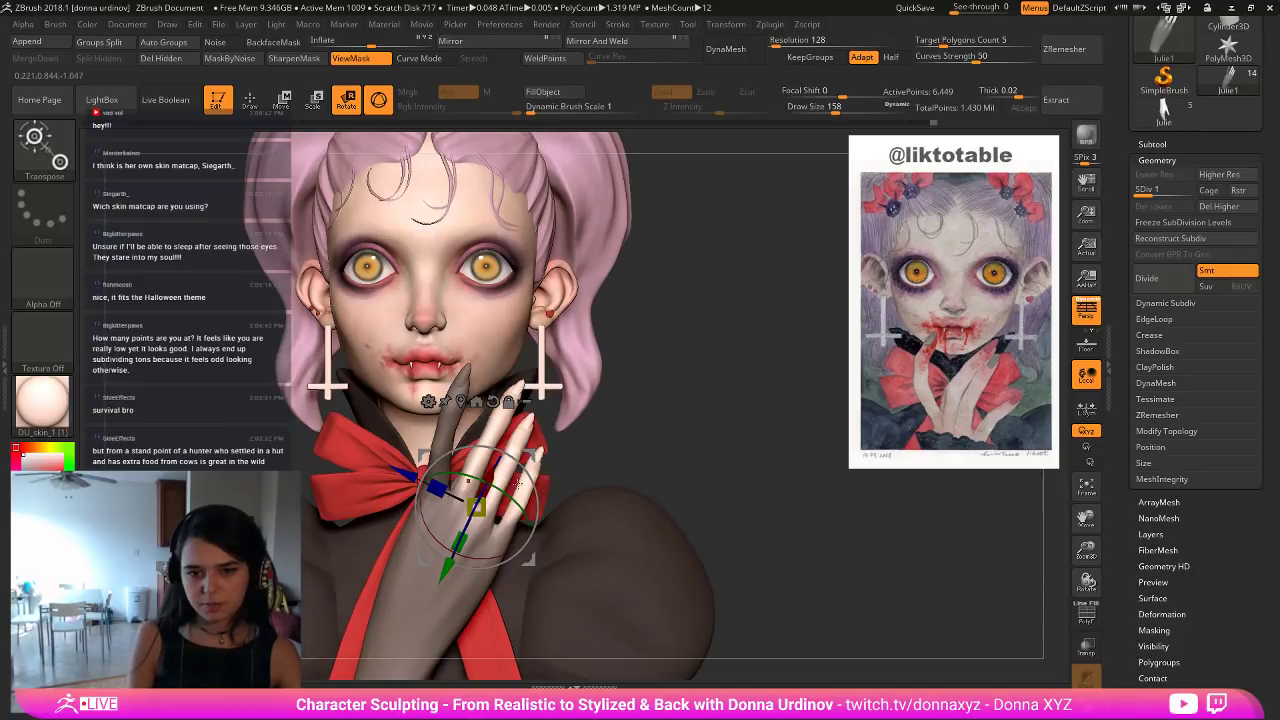
left_click_drag(493, 558, 489, 560)
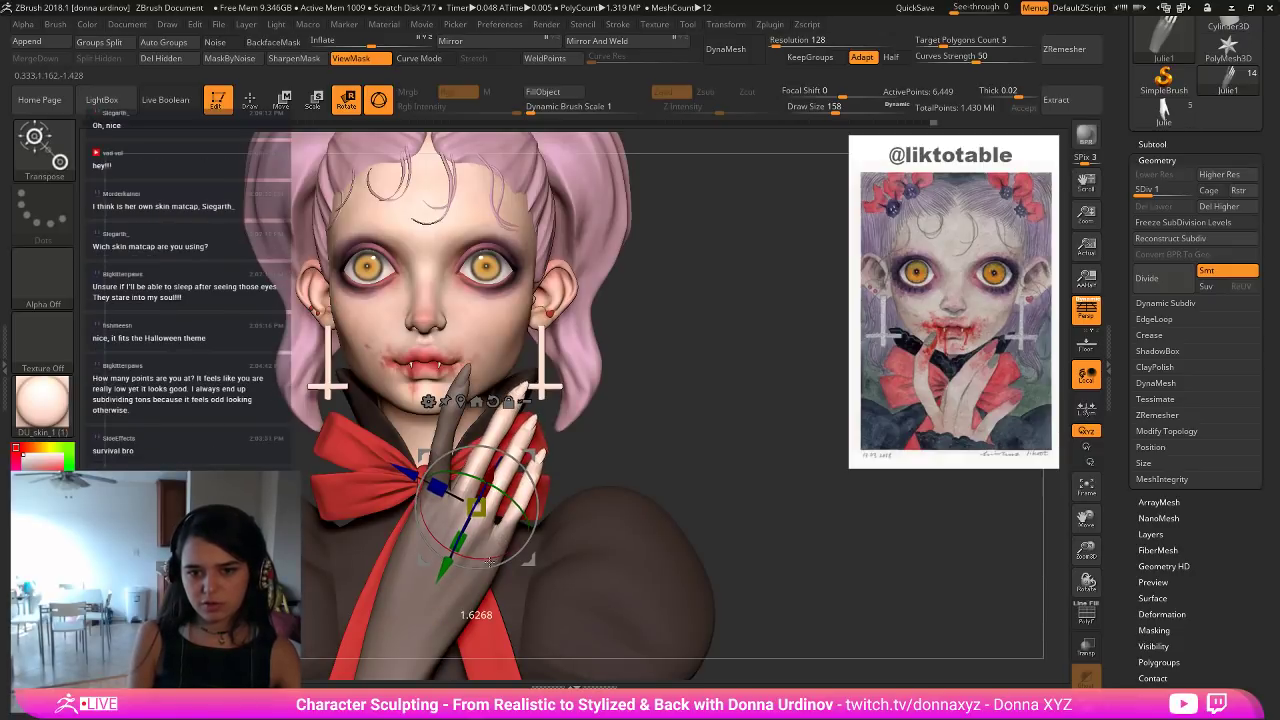
Rework the mask so it protects the whole hand and leaves only the little finger free.
key("ctrl+h")
mouse_move(544, 446)
left_mouse_down("ctrl")
mouse_move(604, 432)
mouse_move(502, 536)
left_mouse_up("ctrl")
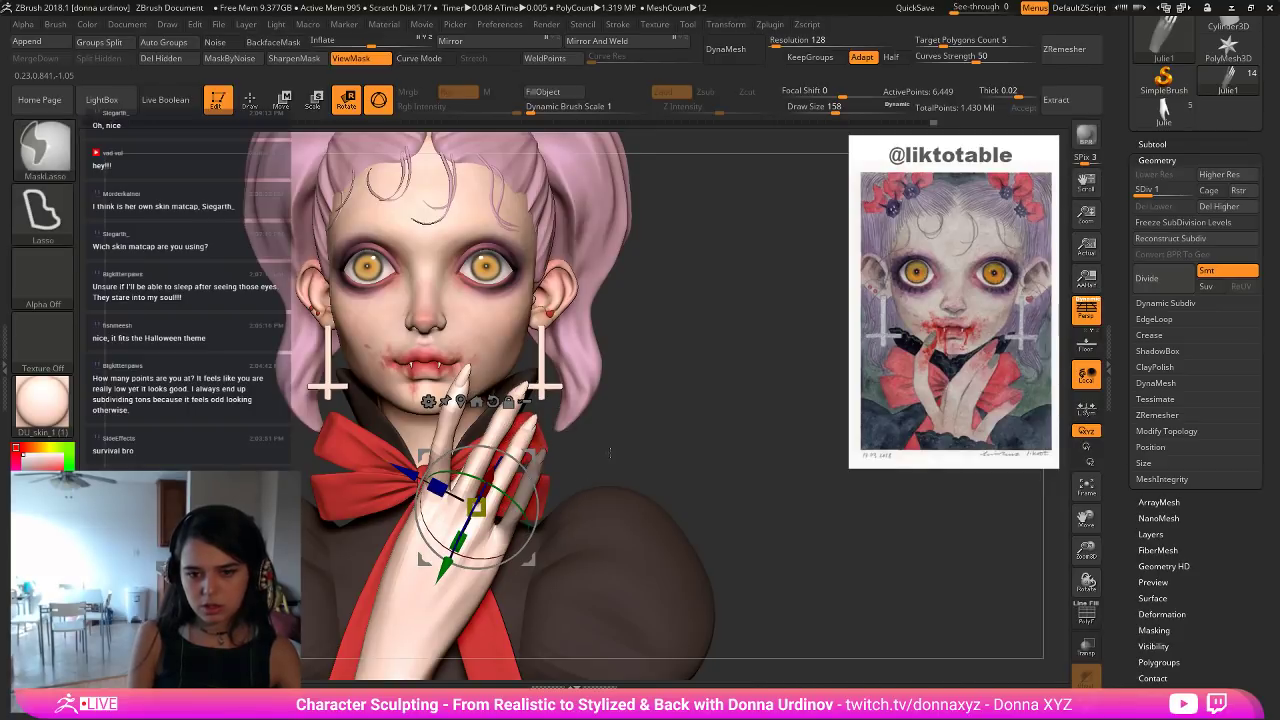
left_click(626, 448, "ctrl")
left_click_drag(626, 448, 520, 456)
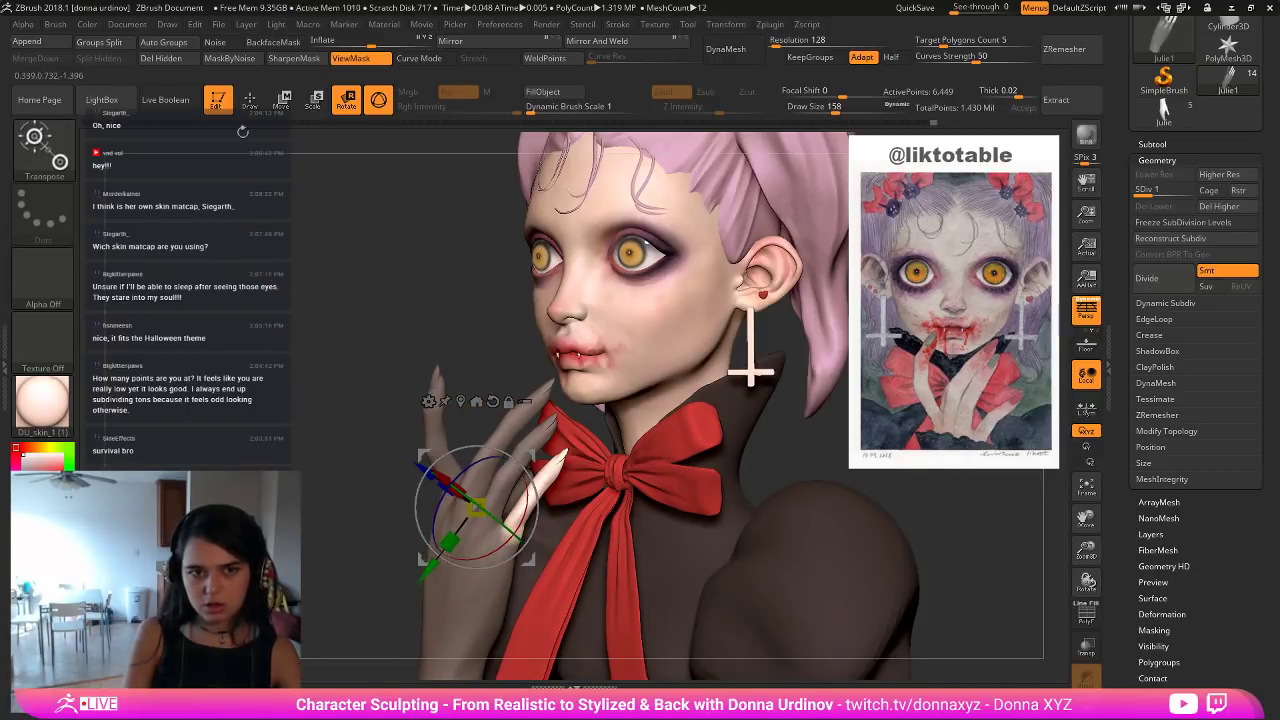
left_click(250, 100)
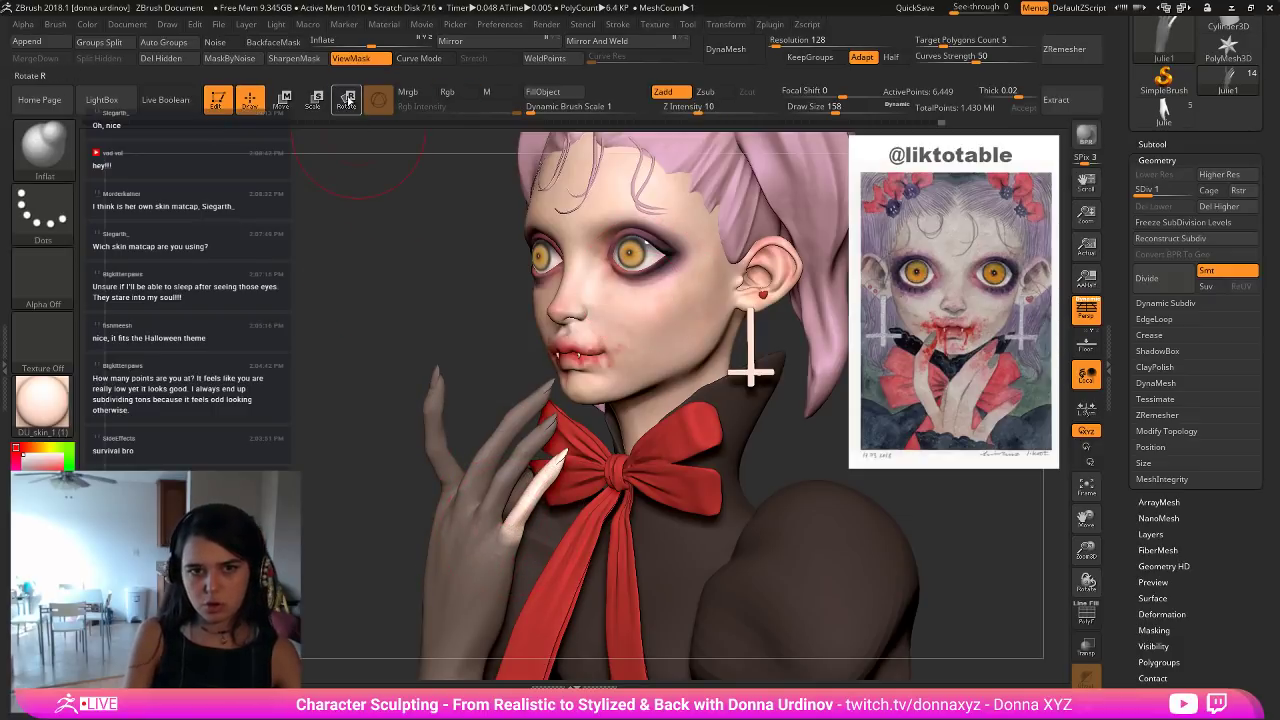
left_click(350, 99)
left_click_drag(364, 310, 370, 398, "alt")
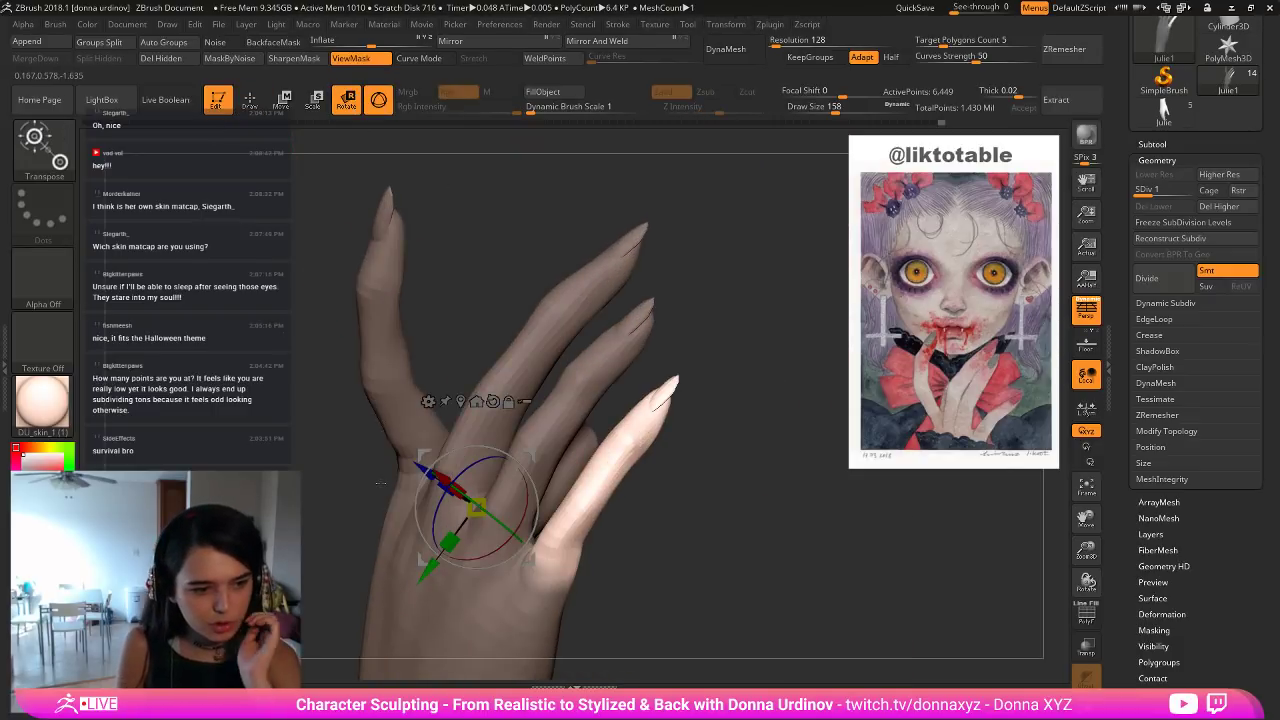
left_click(380, 483, "ctrl+shift")
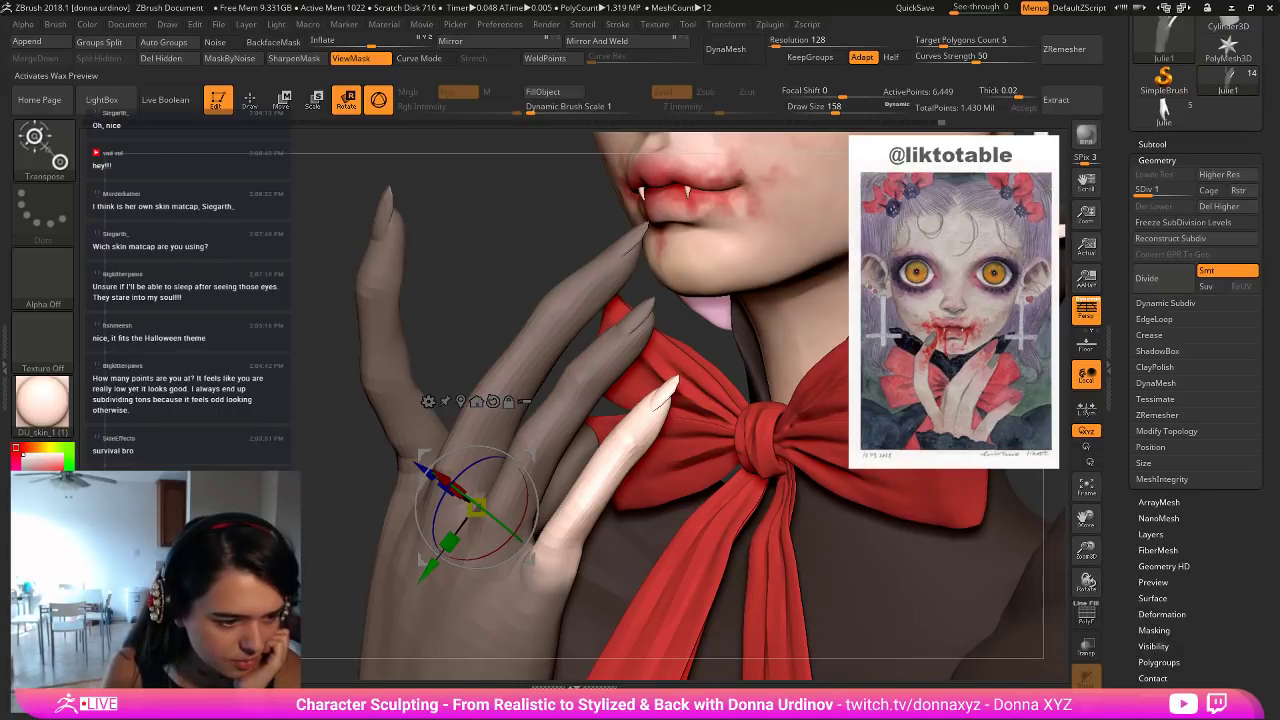
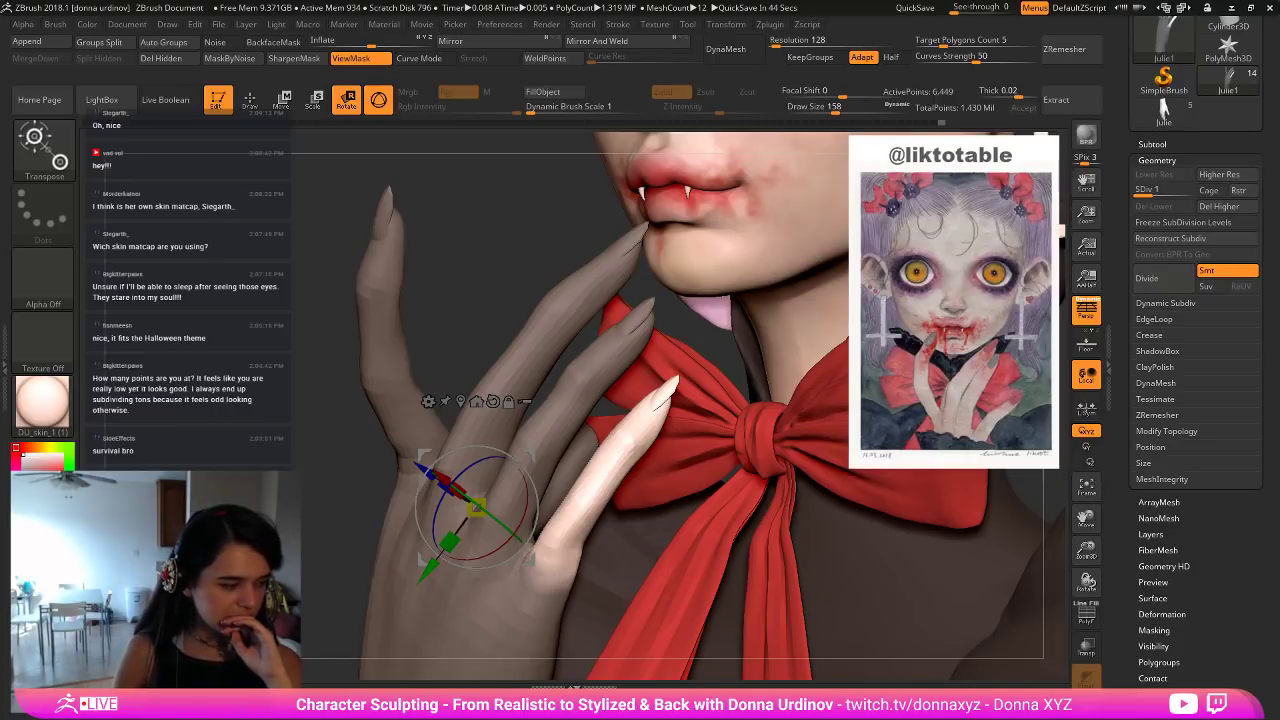
Place the gizmo at the base of the little finger and align its axes with the finger's direction.
key("super+d")
key("super+d")
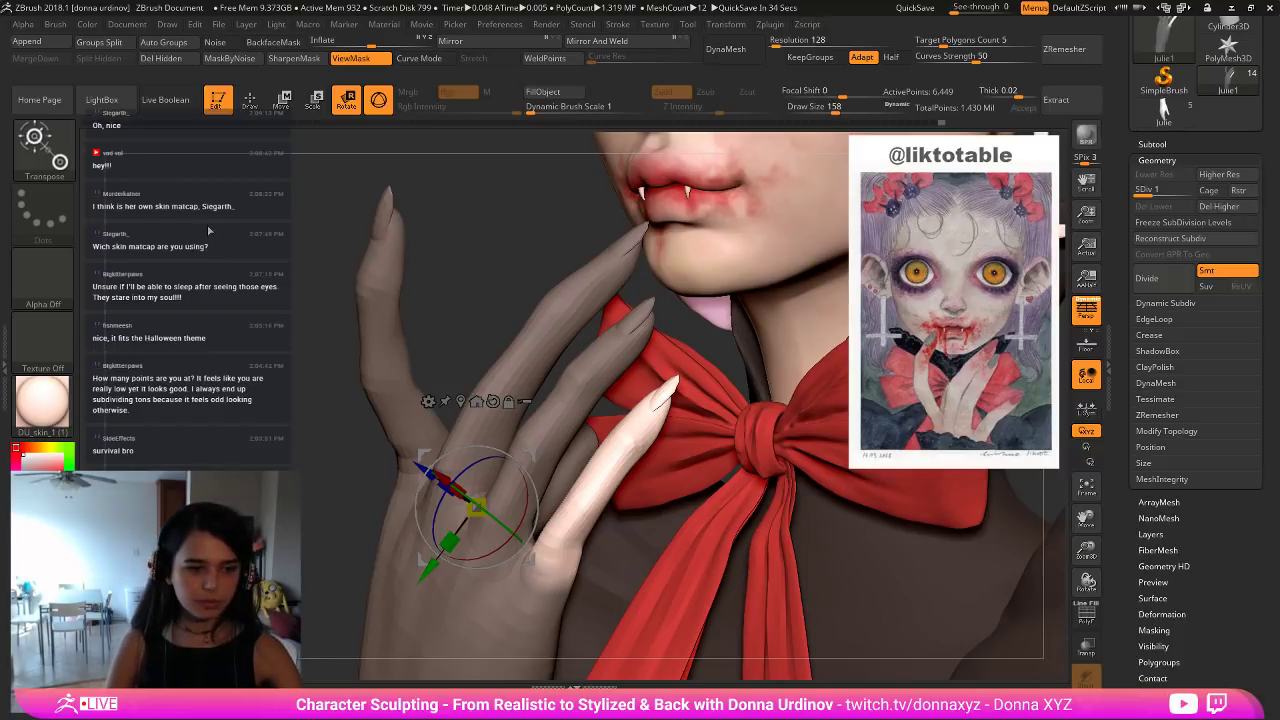
left_click_drag(315, 286, 347, 258)
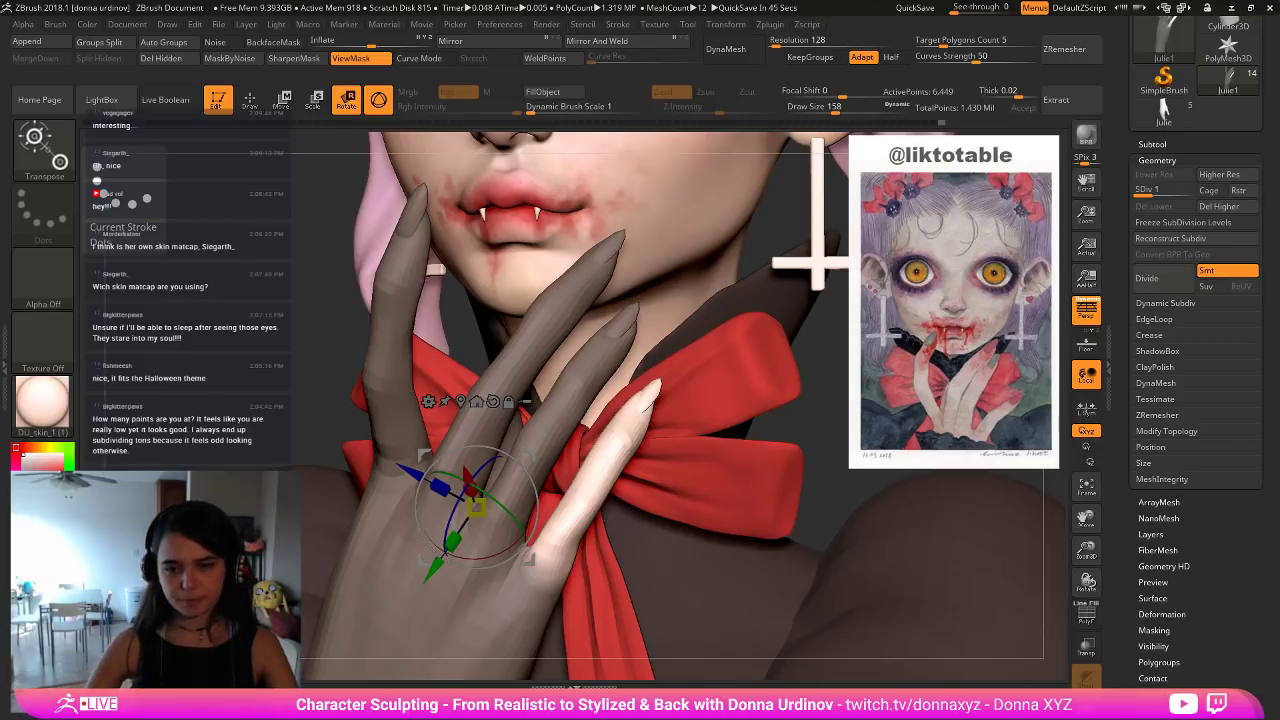
key("q")
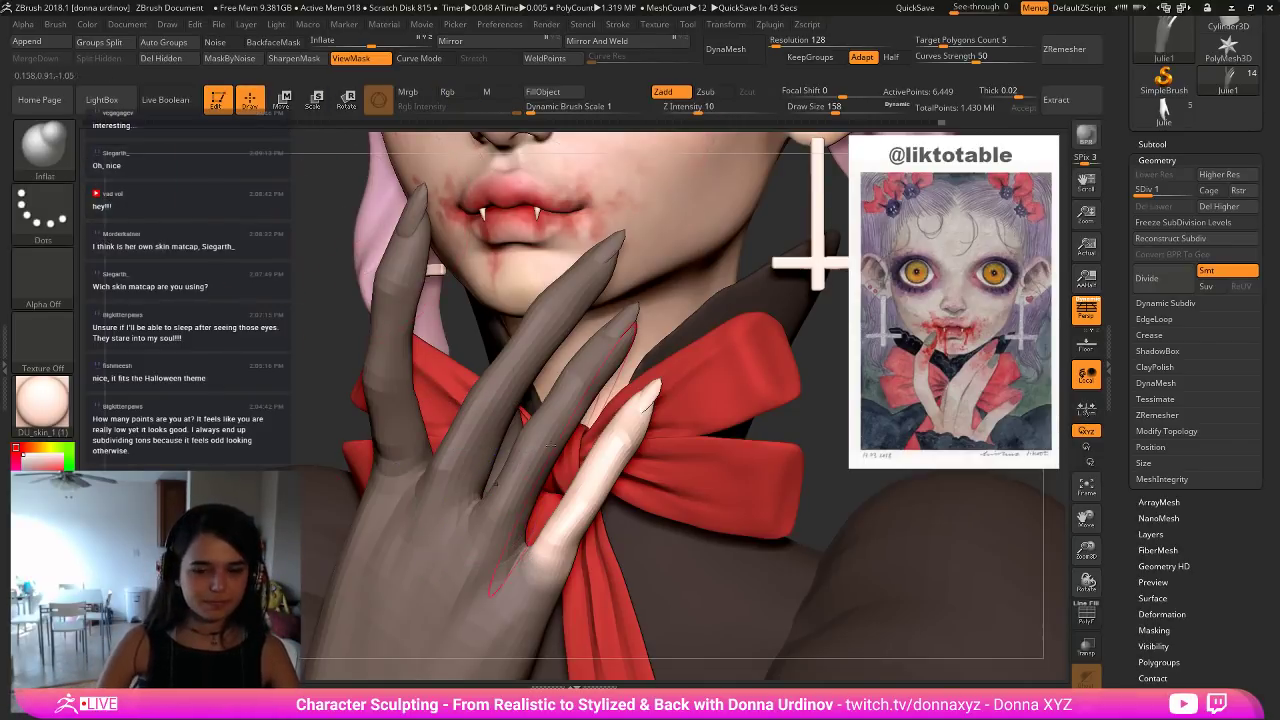
left_click(347, 100)
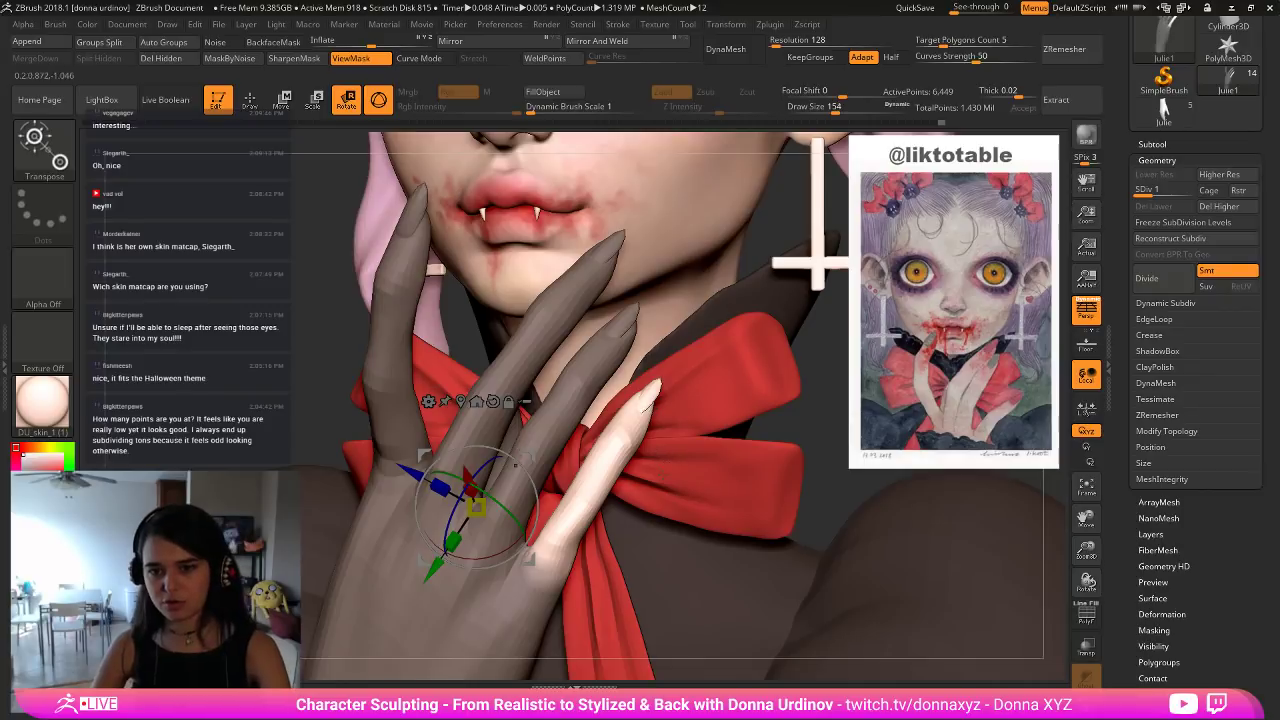
left_click(542, 575)
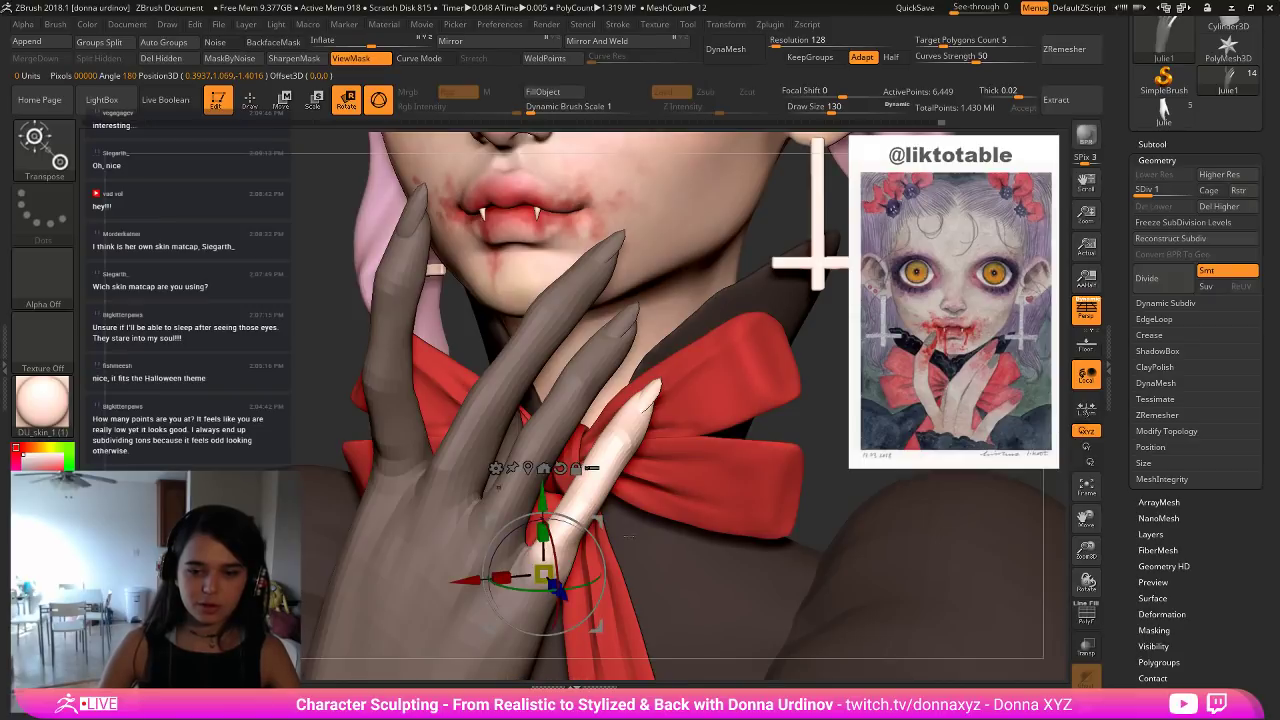
left_click_drag(827, 455, 841, 450)
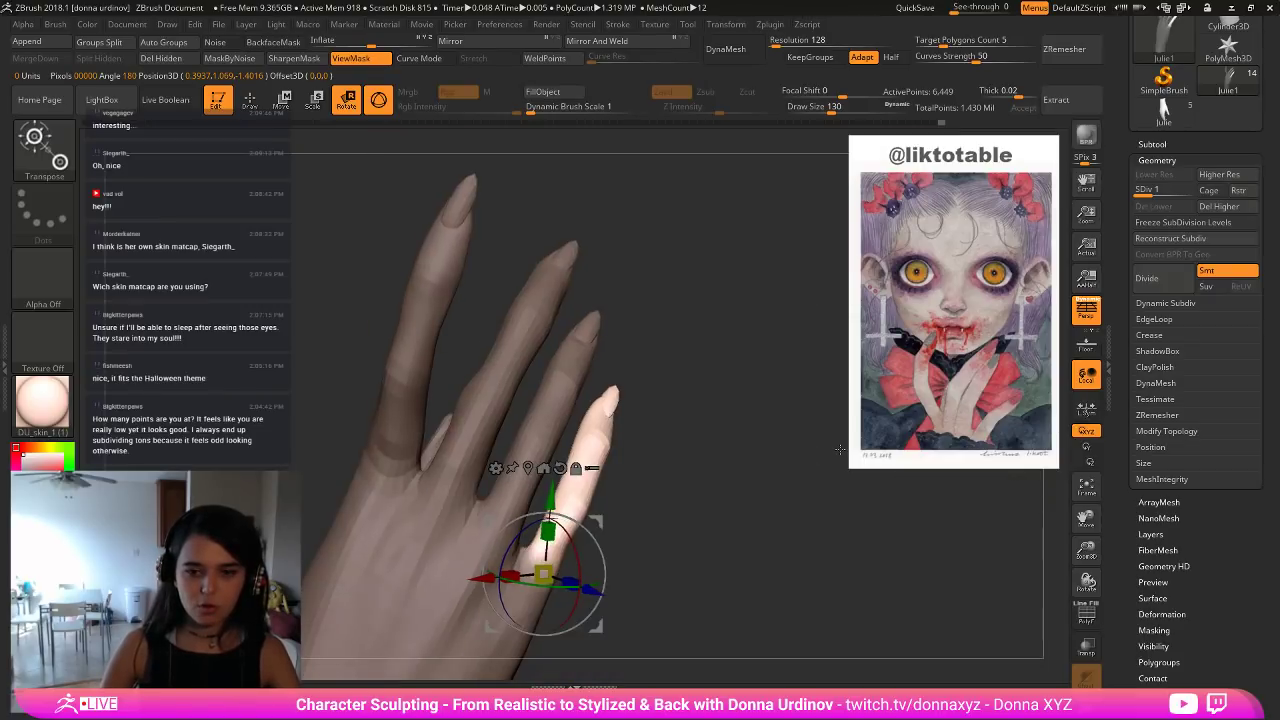
key("ctrl+shift+s")
left_click_drag(588, 534, 514, 568)
left_click_drag(560, 533, 563, 537)
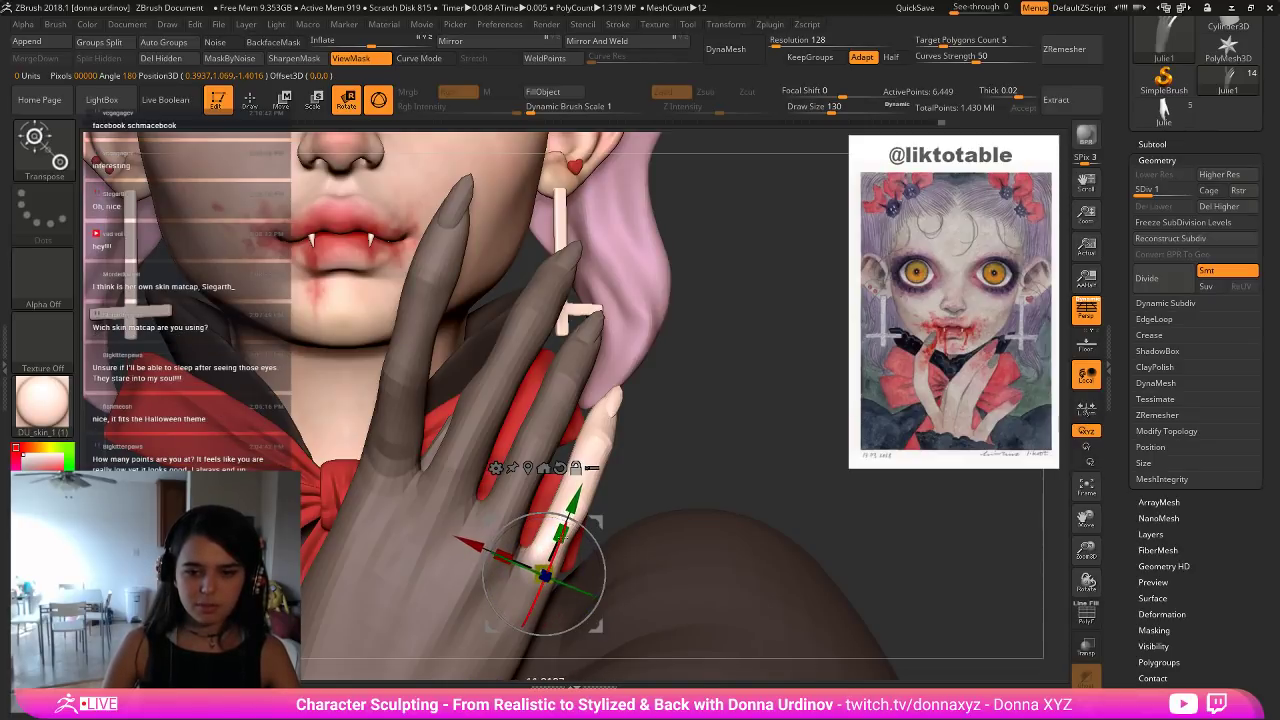
Try bending the little finger down toward the bow and undo the rotation.
mouse_move(622, 462)
left_mouse_down()
mouse_move(572, 524)
mouse_move(538, 534)
mouse_move(545, 542)
mouse_move(537, 533)
left_mouse_up()
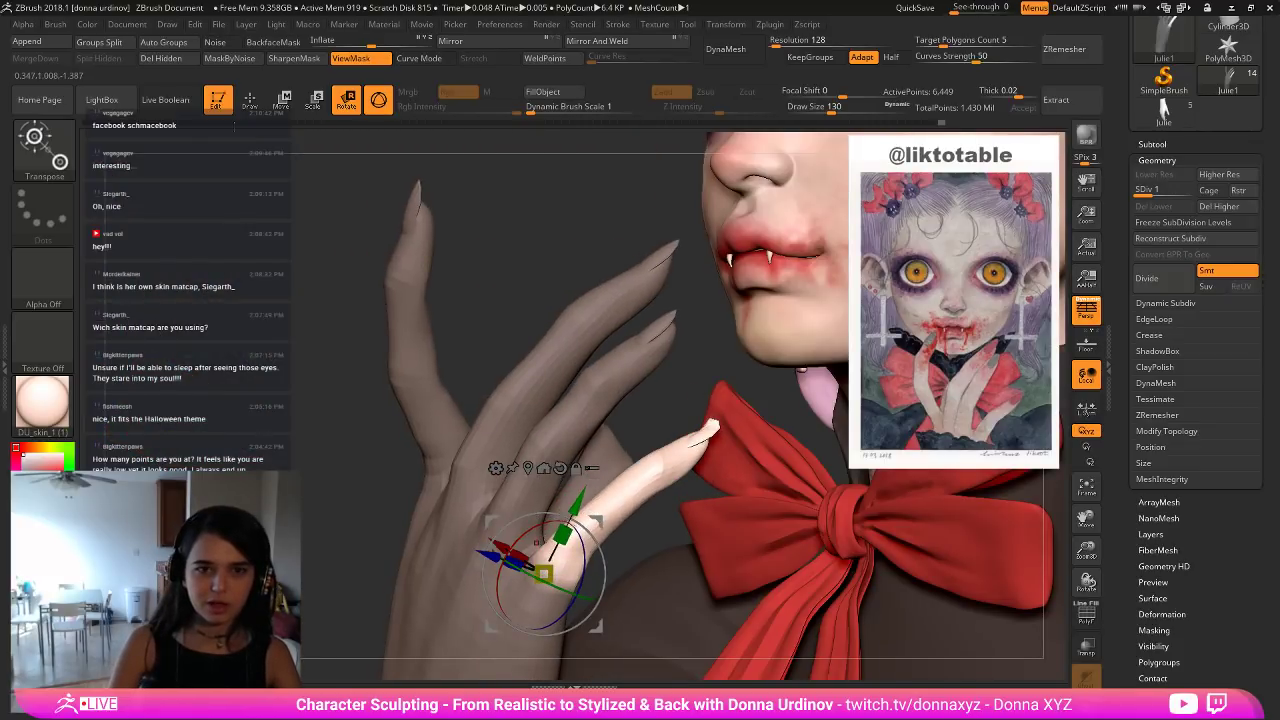
key("ctrl+z")
left_click(250, 101)
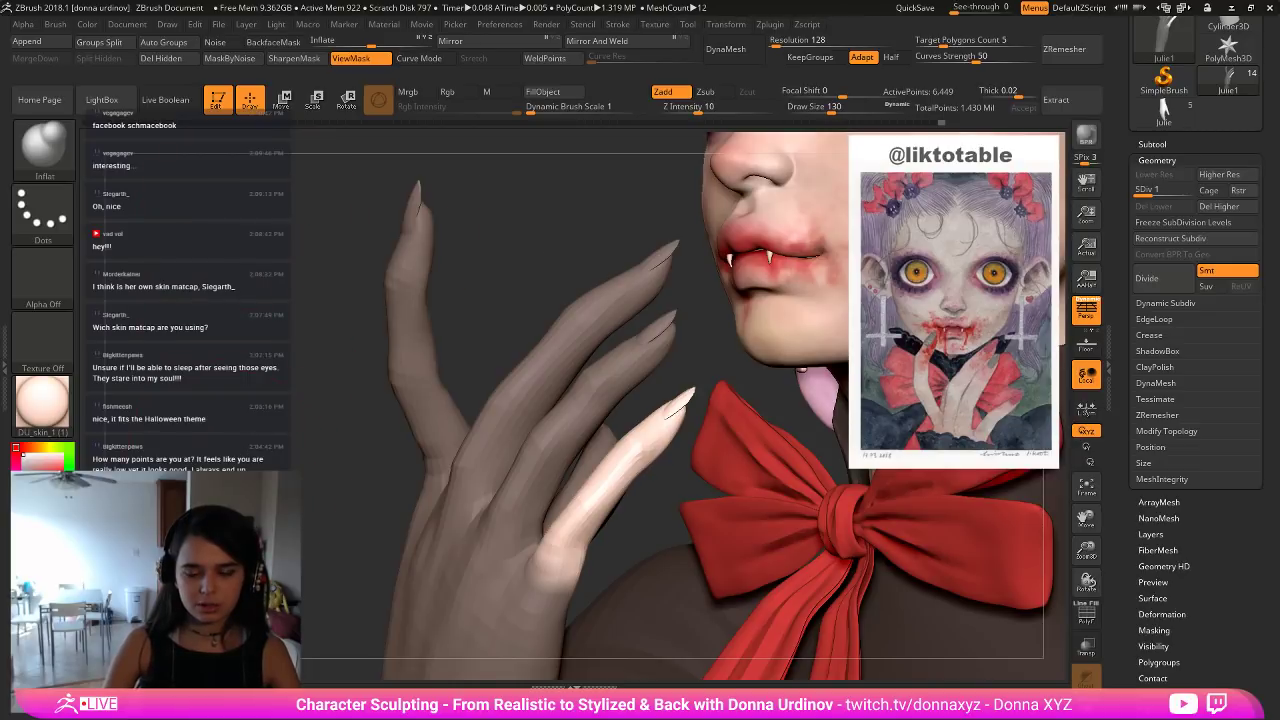
Rotate the little finger at its base so it bends slightly forward toward the chest.
left_click_drag(345, 420, 660, 420)
mouse_move(659, 366)
left_mouse_down("ctrl")
mouse_move(596, 390)
mouse_move(578, 448)
mouse_move(612, 496)
mouse_move(678, 380)
mouse_move(672, 402)
mouse_move(656, 400)
left_mouse_up("ctrl")
key("r")
left_click_drag(563, 523, 576, 525)
left_click_drag(707, 395, 756, 470)
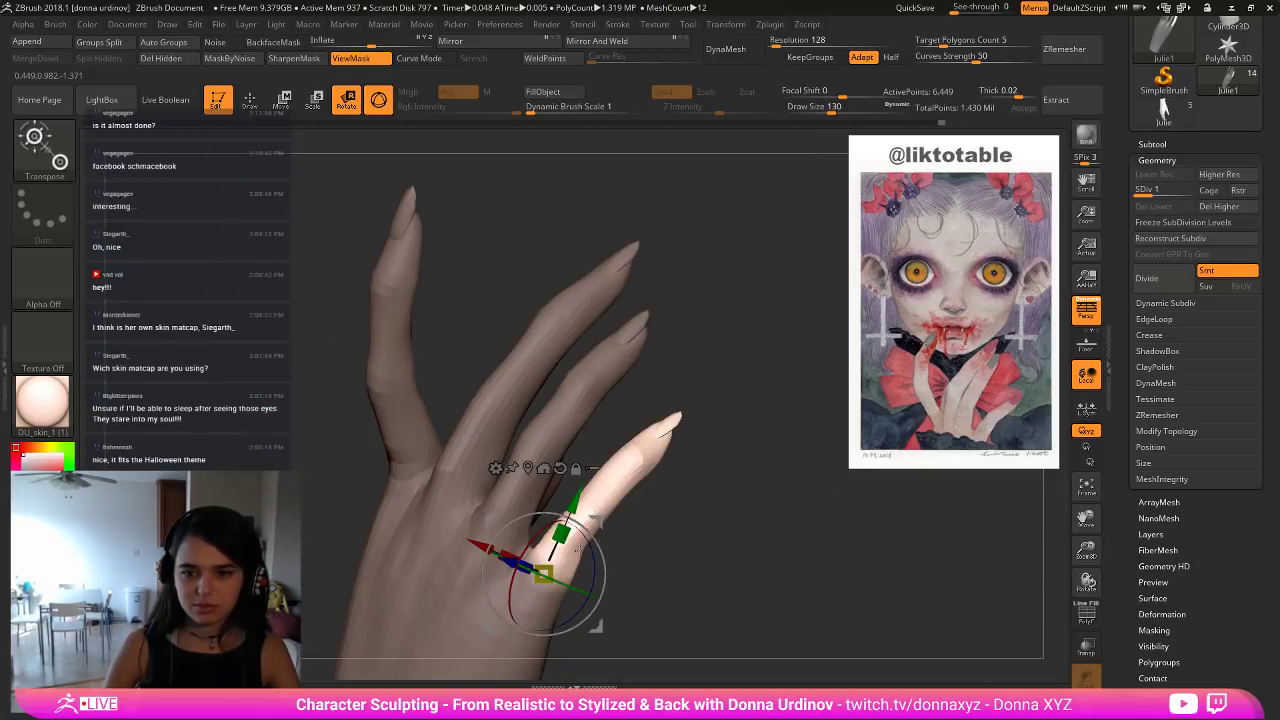
left_click_drag(577, 548, 643, 553)
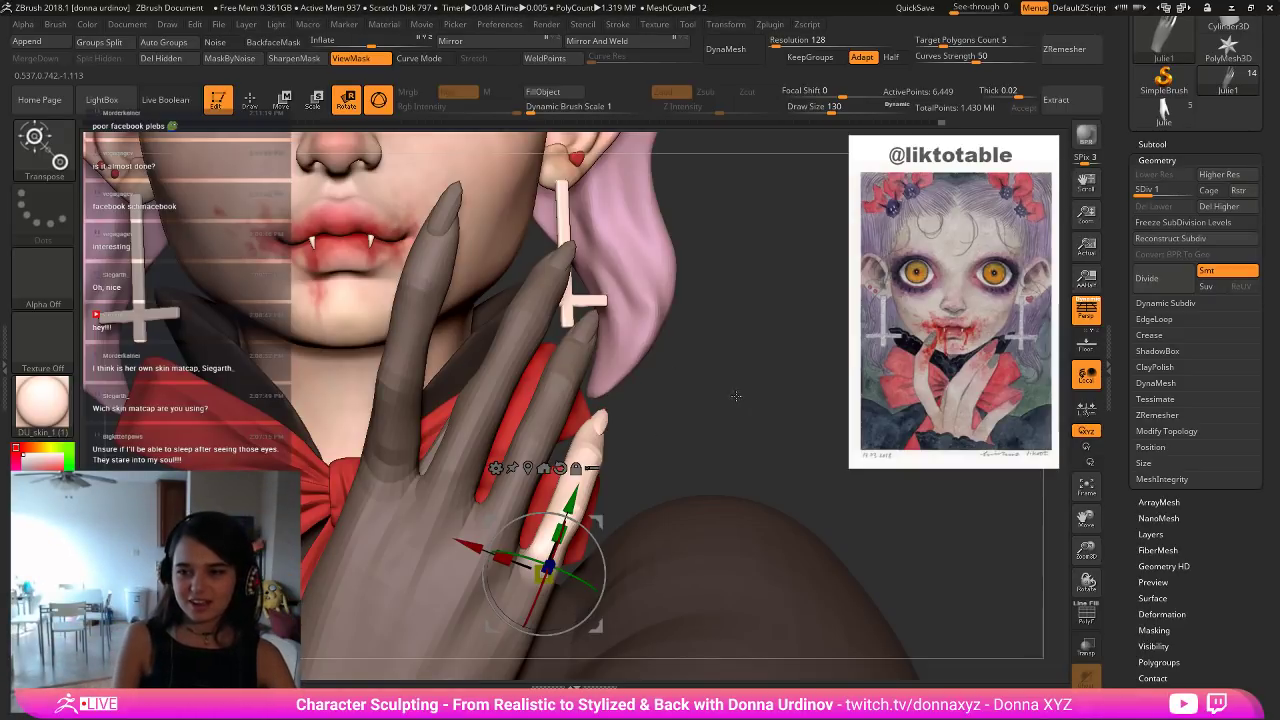
Spread the little finger outward from the ring finger, lower its tip slightly, and check the whole hand.
left_click_drag(738, 398, 612, 560)
key("alt+s")
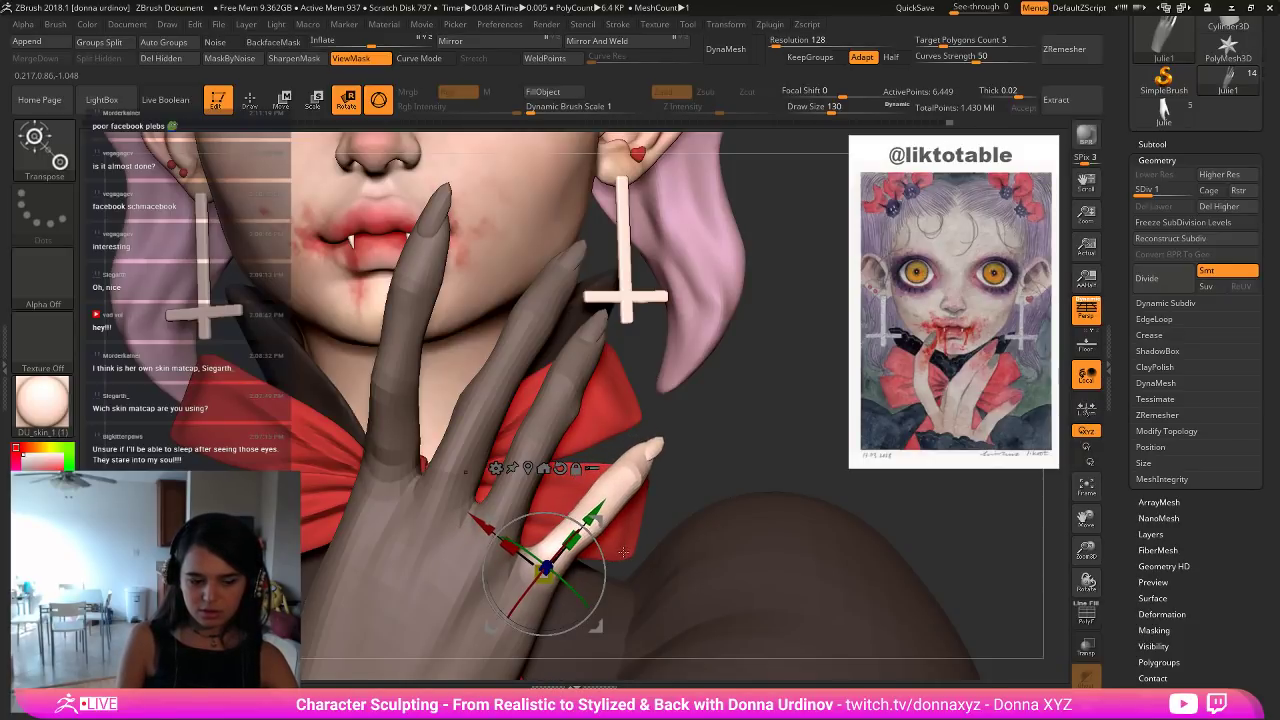
mouse_move(711, 461)
left_mouse_down()
mouse_move(700, 472)
mouse_move(625, 462)
mouse_move(698, 454)
left_mouse_up()
key("shift+alt+s")
key("shift+alt+s")
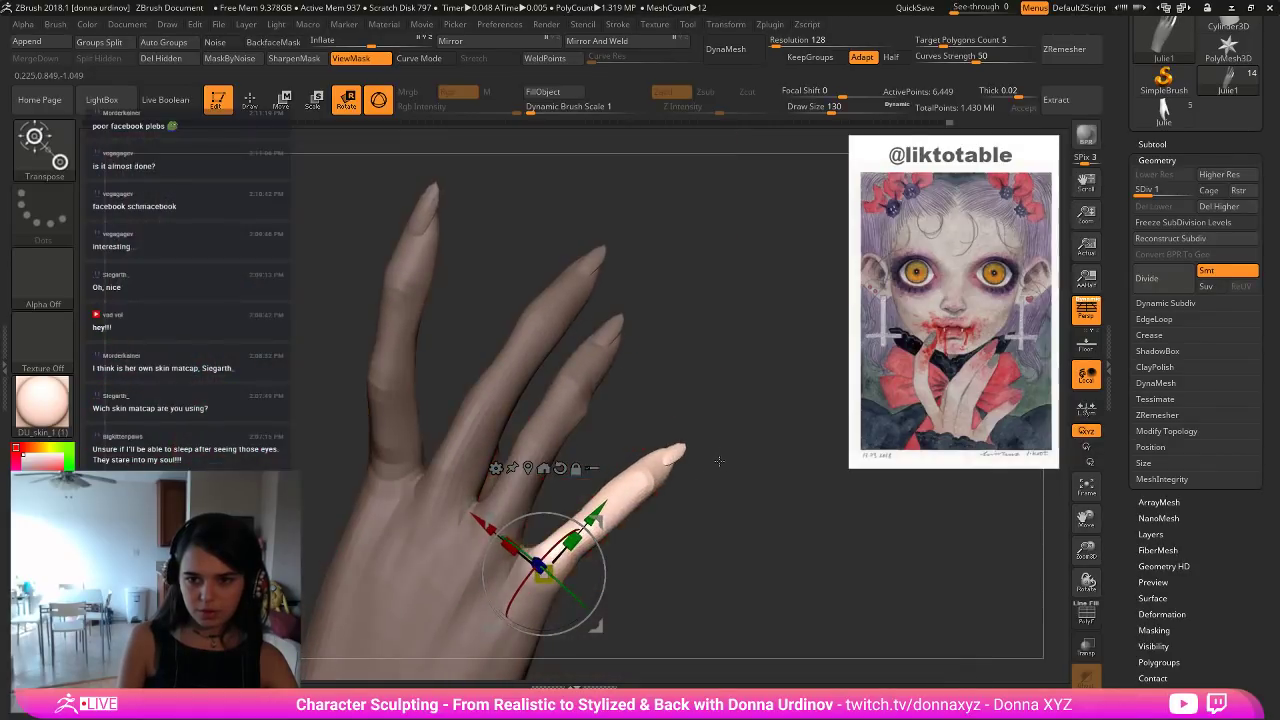
key("shift+alt+s")
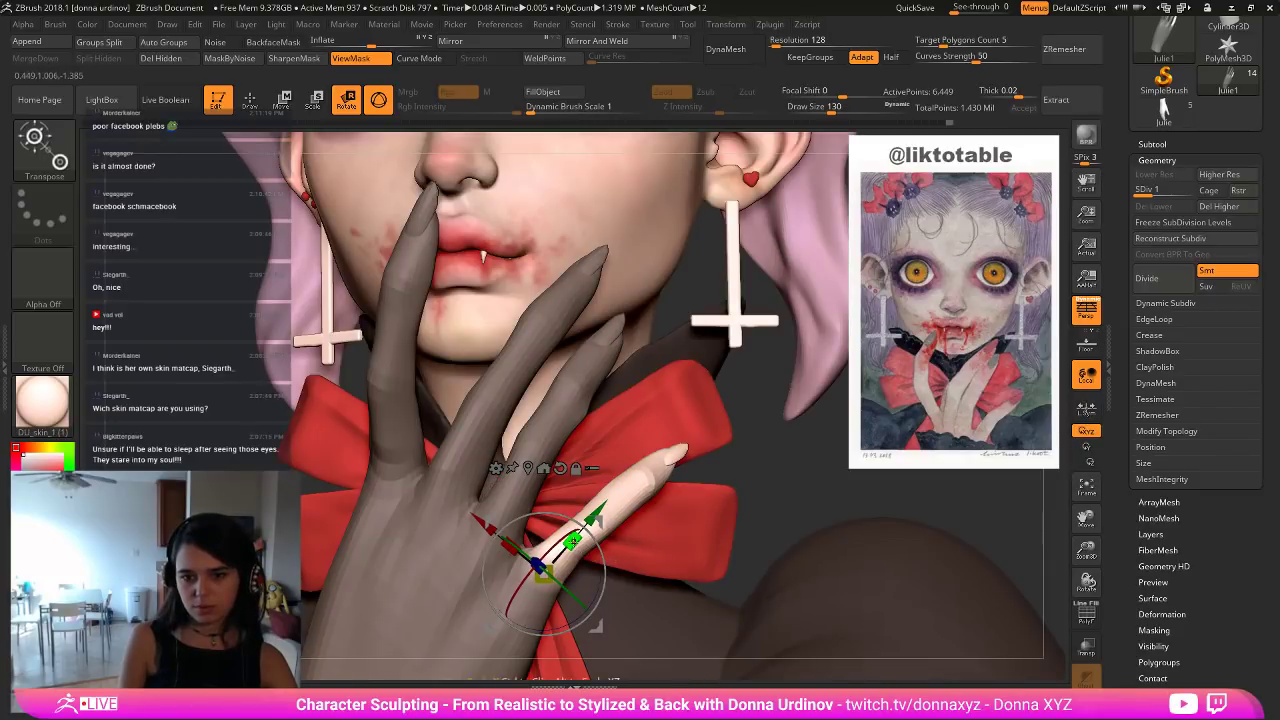
left_click_drag(549, 552, 555, 543)
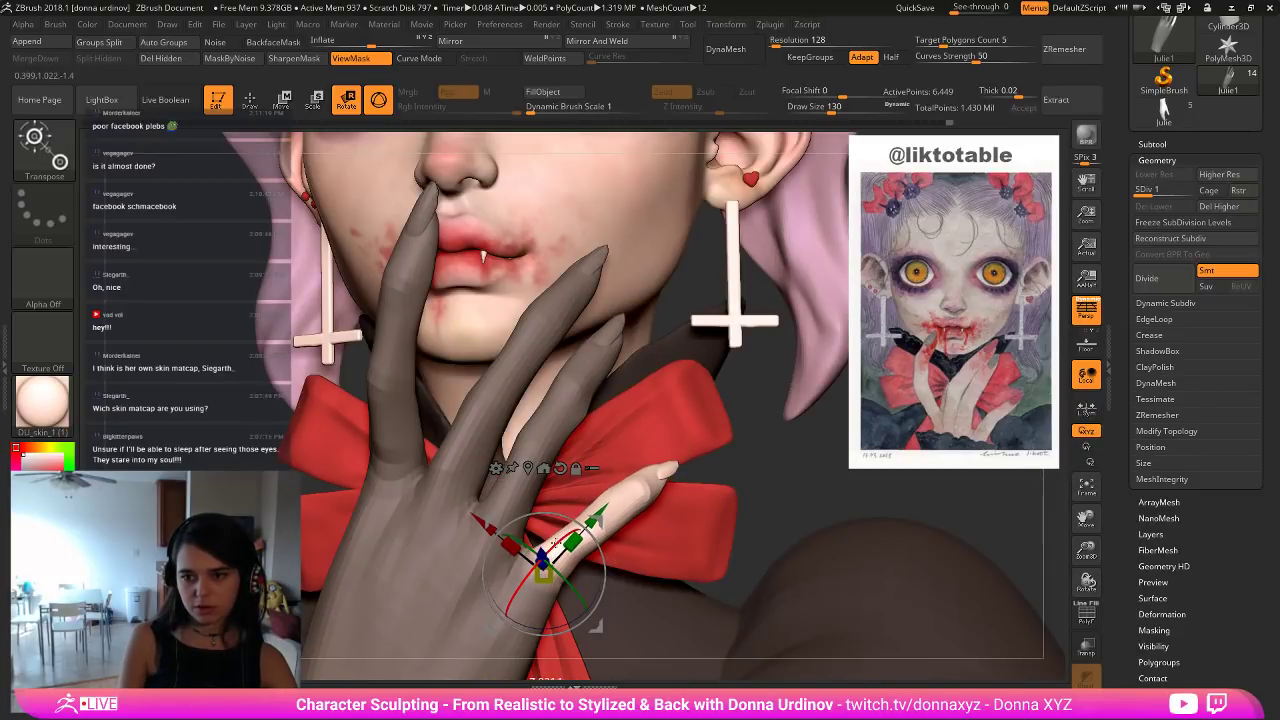
left_click_drag(782, 489, 768, 436)
left_click_drag(727, 398, 663, 346, "alt")
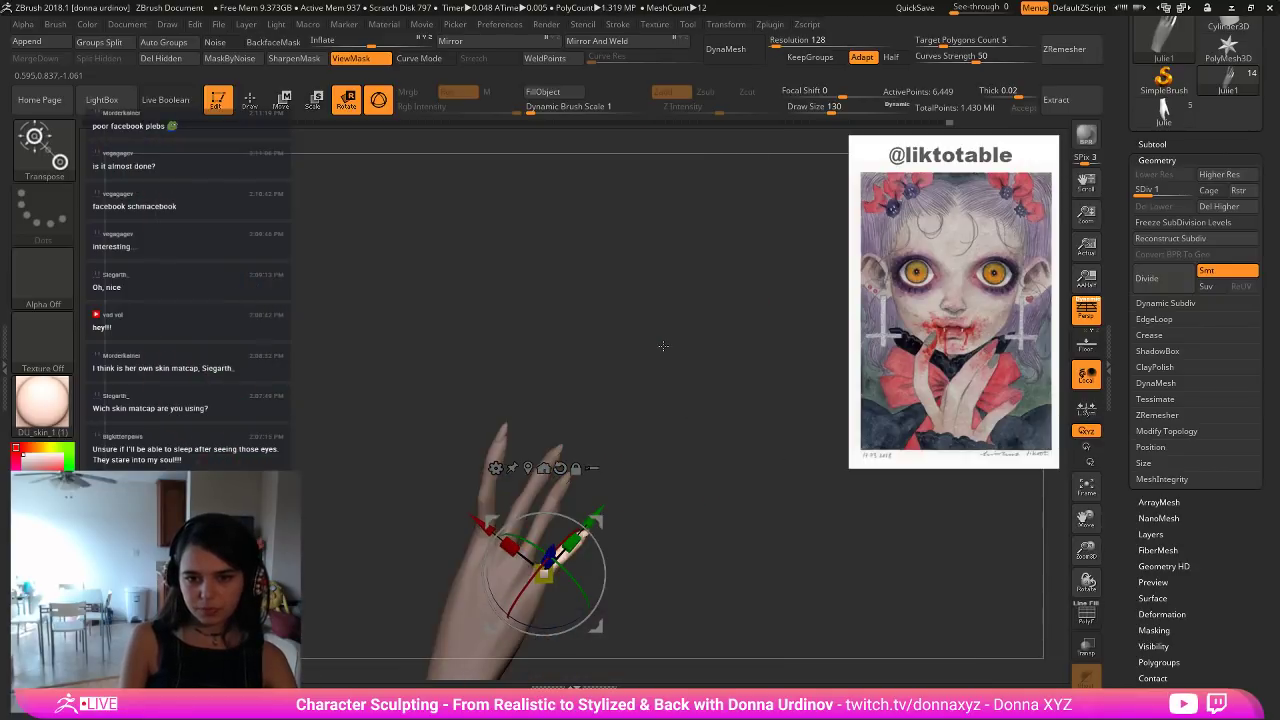
Clear the mask on the hand, bring back the full bust, and switch to the Move Topological brush.
left_click_drag(715, 488, 738, 512, "ctrl")
left_click_drag(861, 660, 871, 513, "alt")
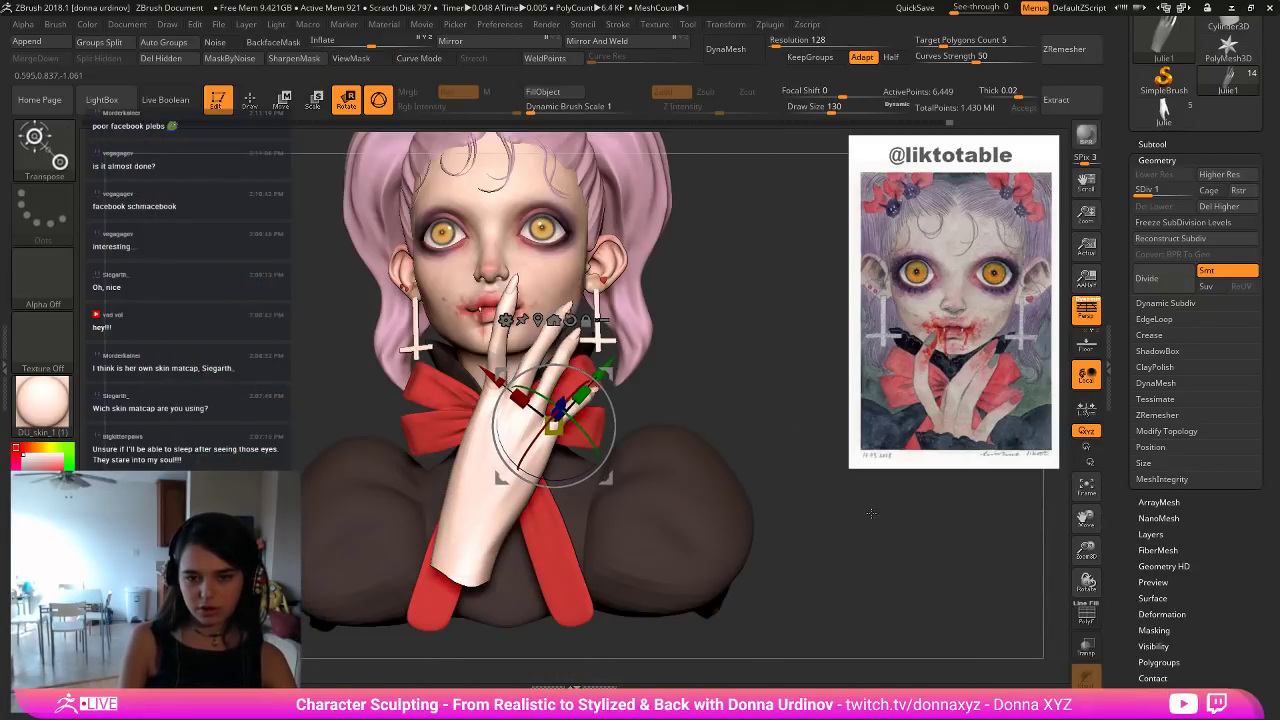
key("q")
key("b")
key("i")
key("n")
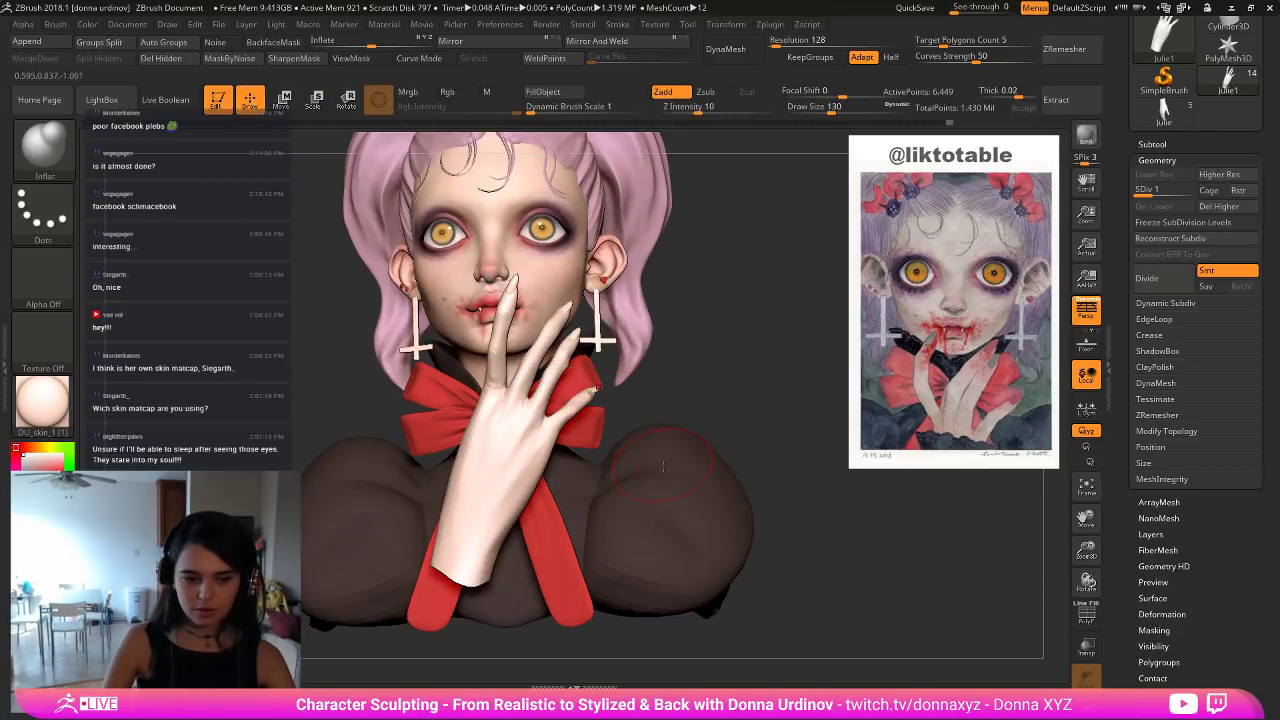
key("b")
key("m")
key("t")
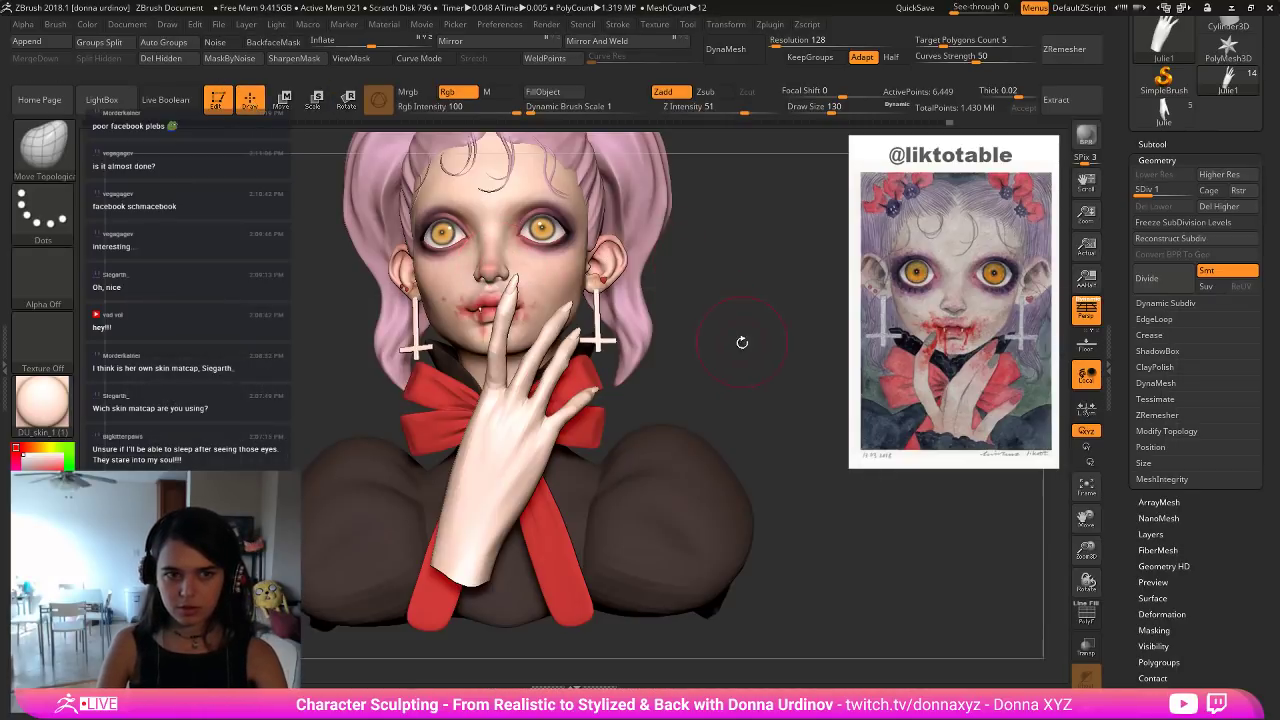
Reduce the brush size to 54 and isolate the hand in a close view of its back.
key("shift+alt+s")
key("shift+alt+s")
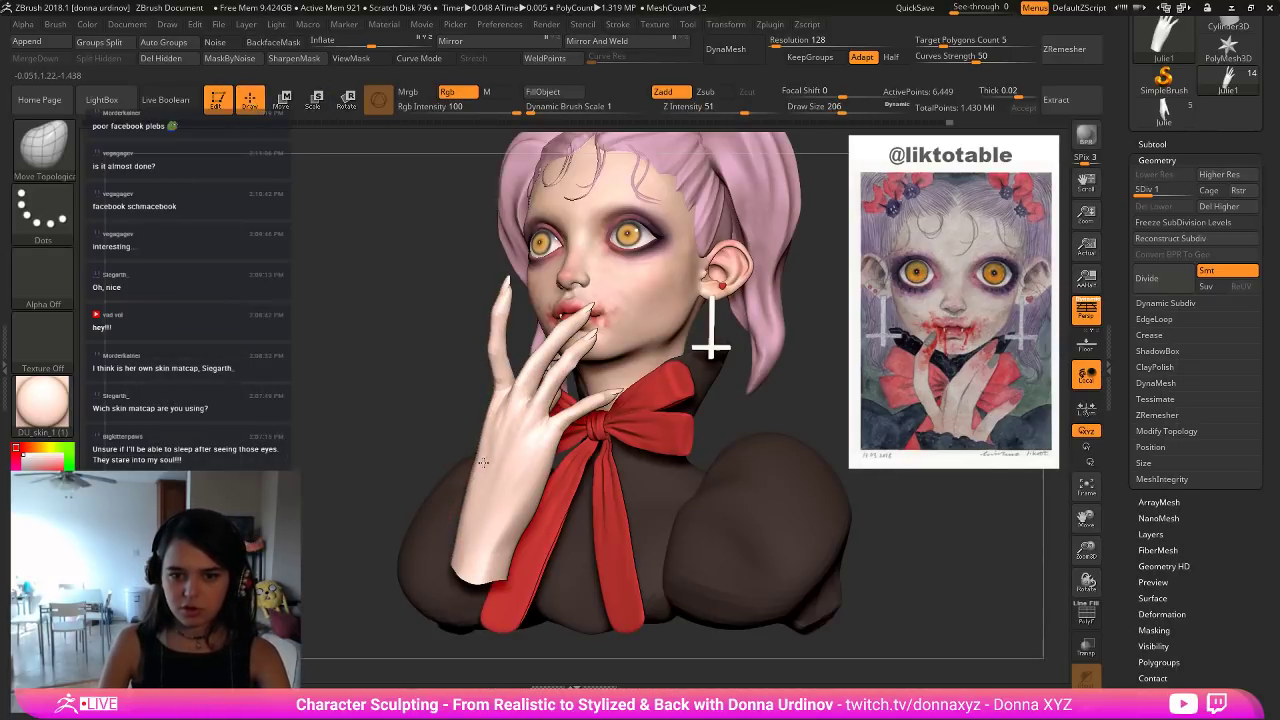
key("bracketleft")
key("bracketleft")
key("bracketleft")
mouse_move(484, 367)
left_mouse_down()
mouse_move(609, 346)
mouse_move(570, 362)
left_mouse_up()
key("bracketleft")
key("bracketleft")
key("bracketleft")
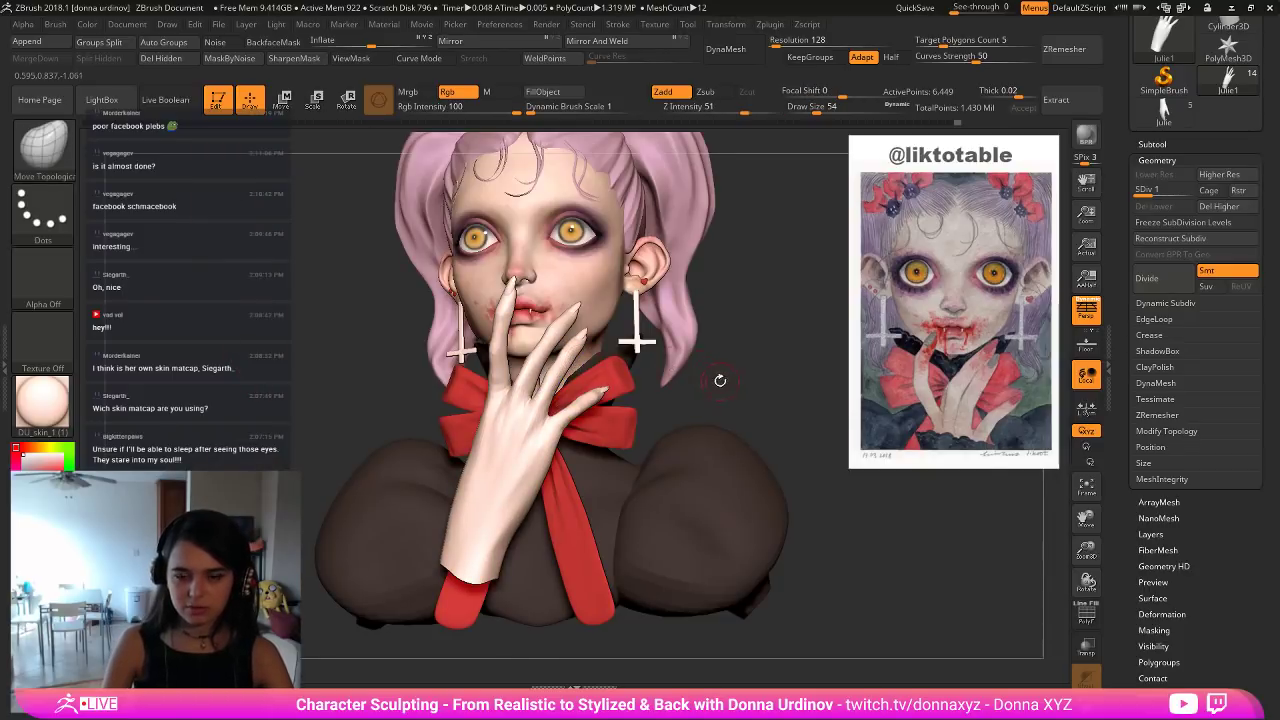
left_click_drag(722, 380, 756, 430)
mouse_move(757, 500)
left_mouse_down("alt")
mouse_move(760, 549)
mouse_move(812, 628)
left_mouse_up("alt")
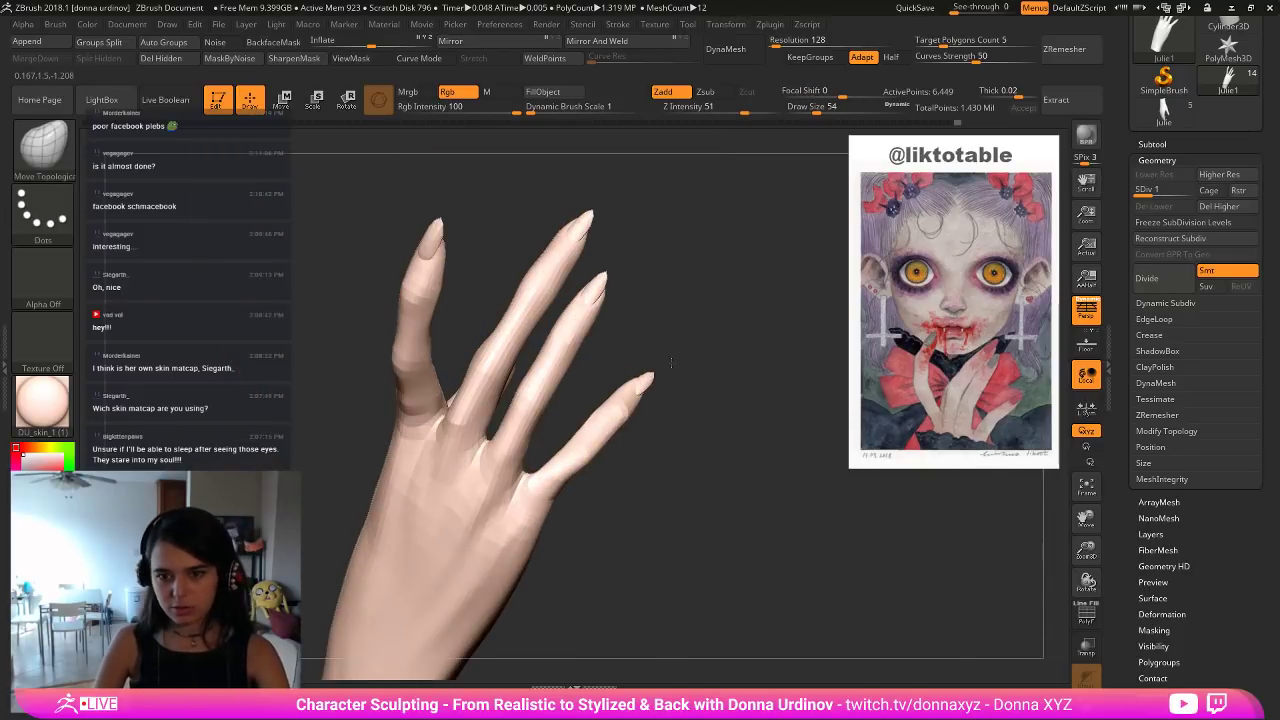
Nudge the tip of the little finger into shape around the nail with a brush size of 26.
key("bracketright")
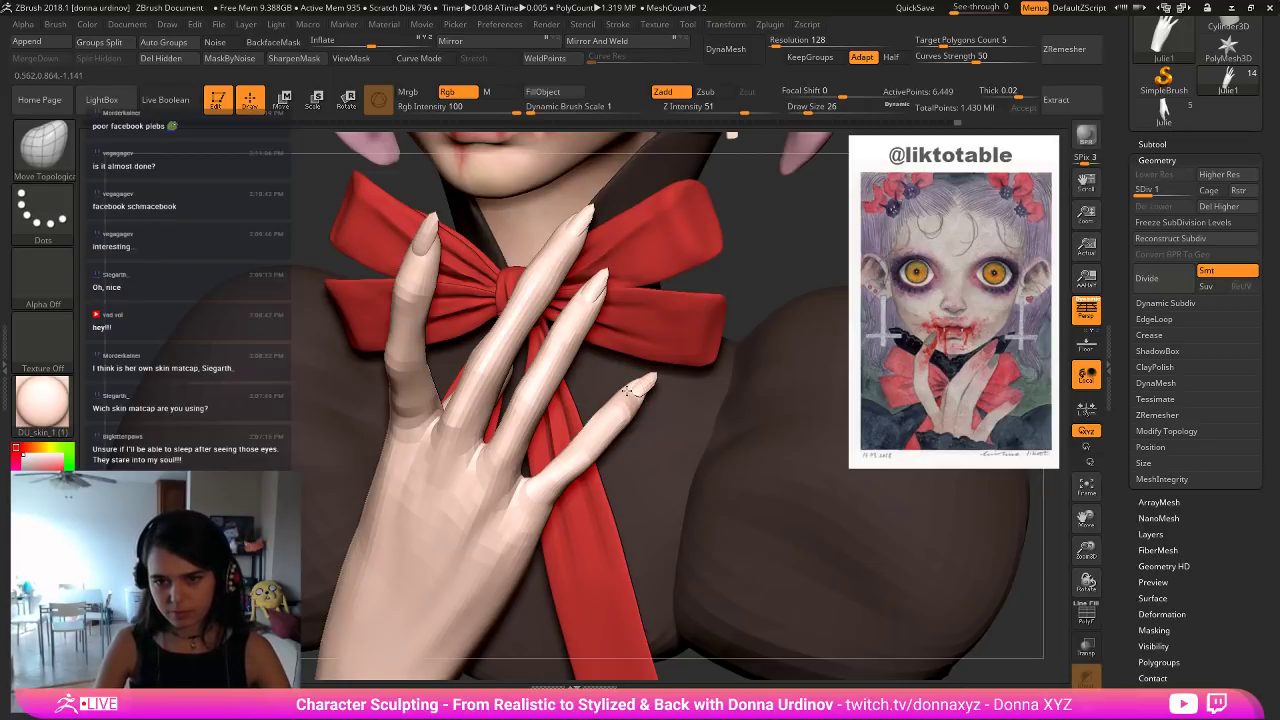
left_click_drag(647, 399, 643, 404)
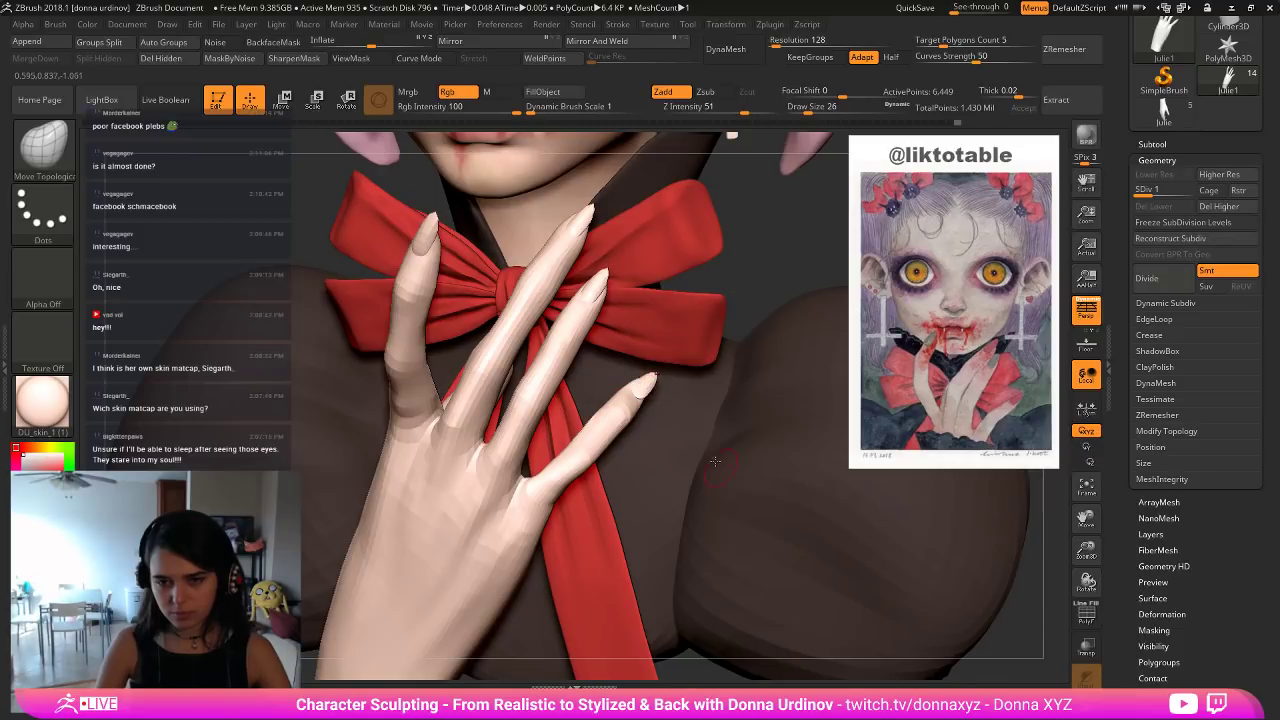
left_click_drag(792, 240, 668, 228)
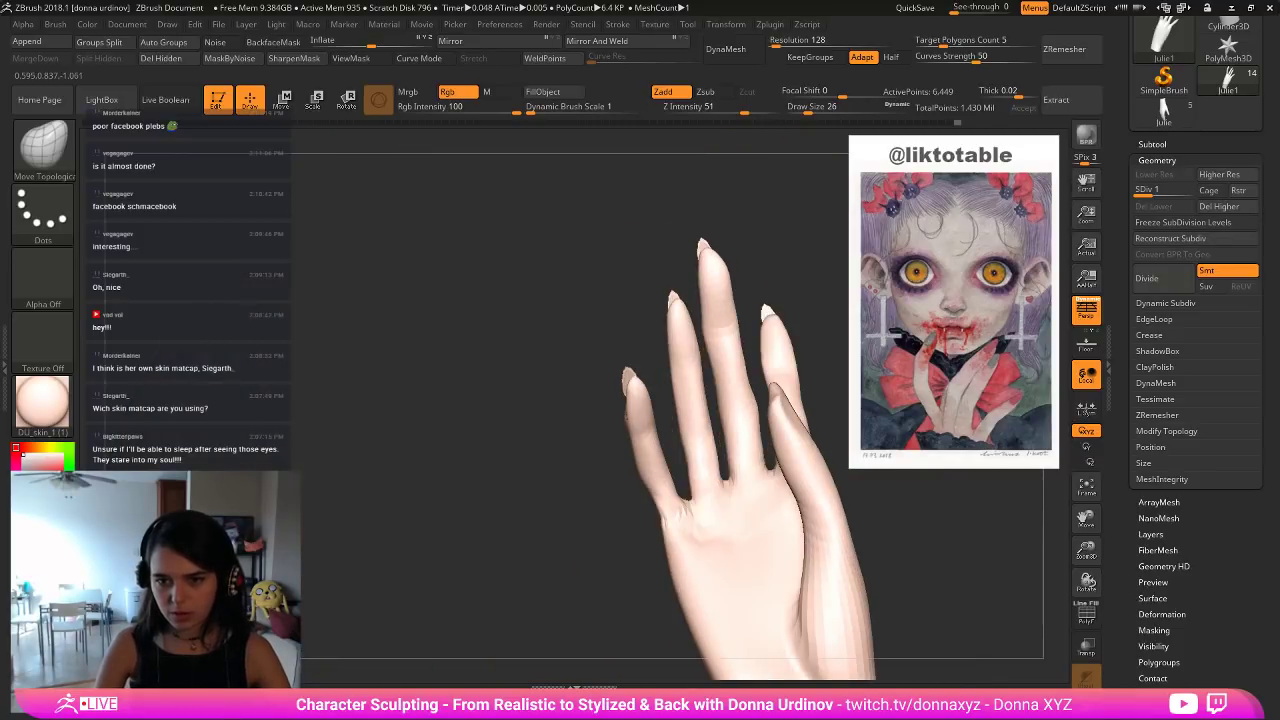
left_click(630, 394, "ctrl+shift")
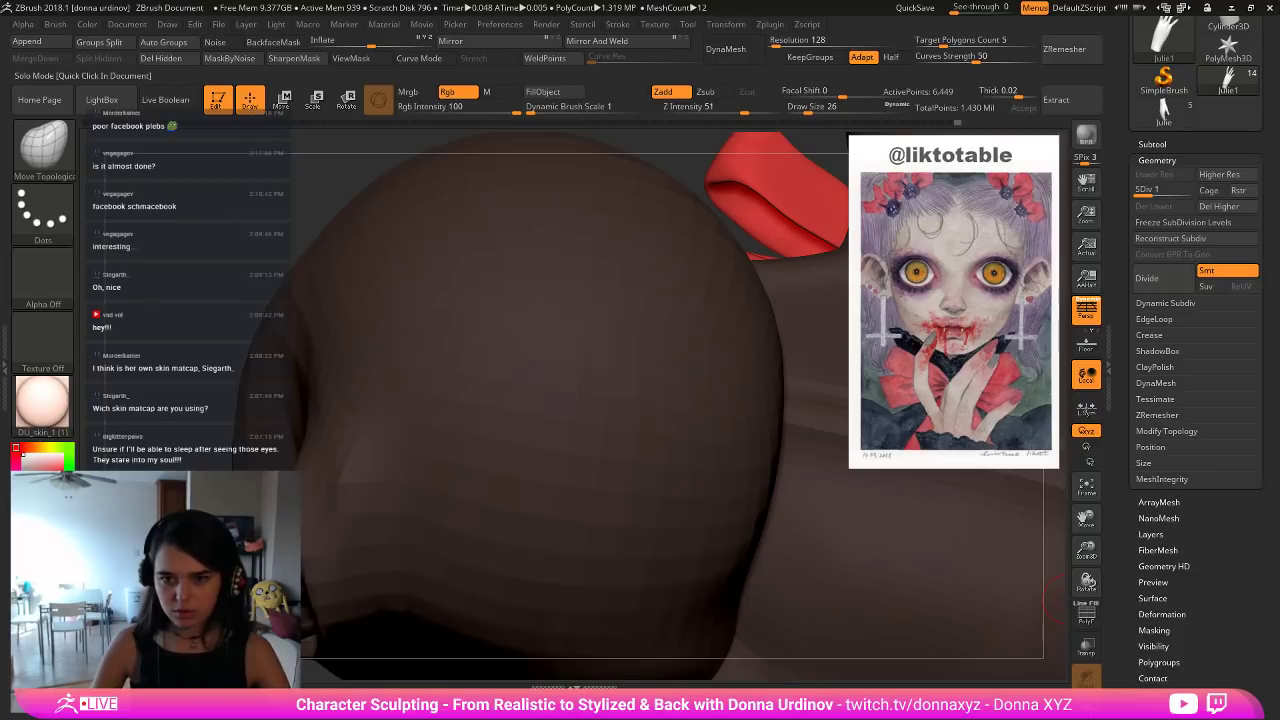
left_click_drag(649, 368, 654, 367)
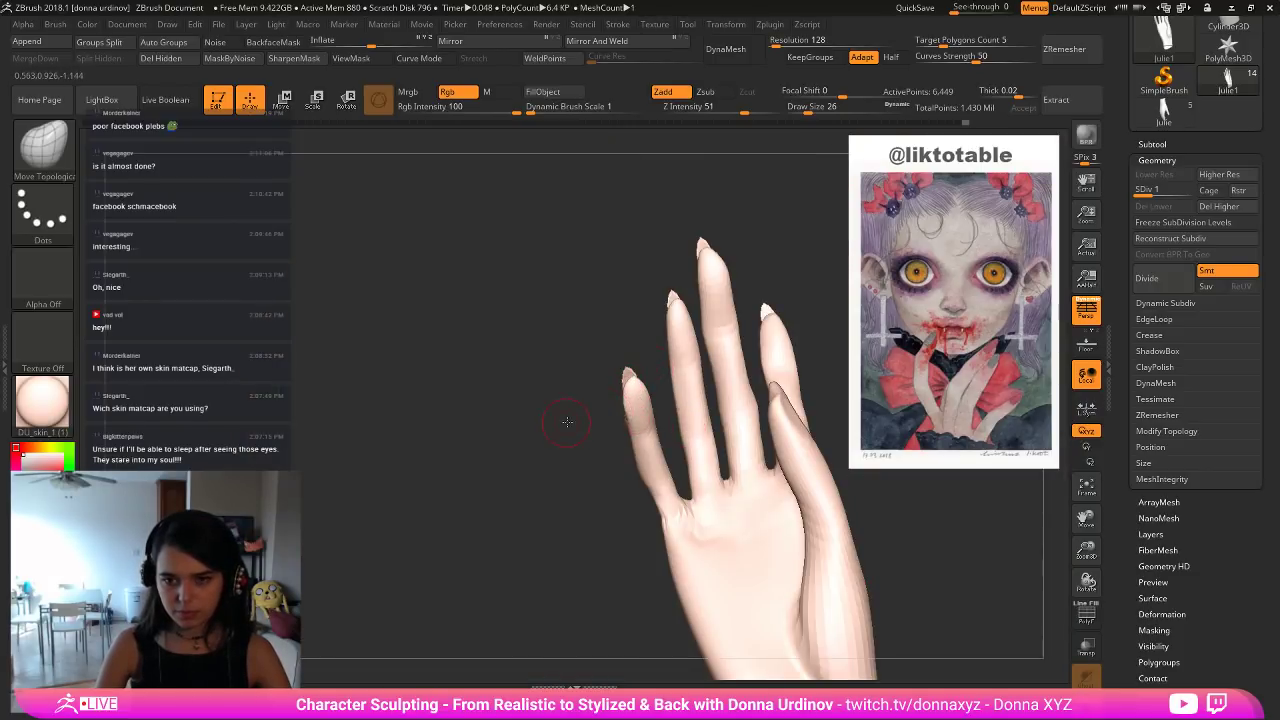
left_click_drag(567, 422, 642, 407)
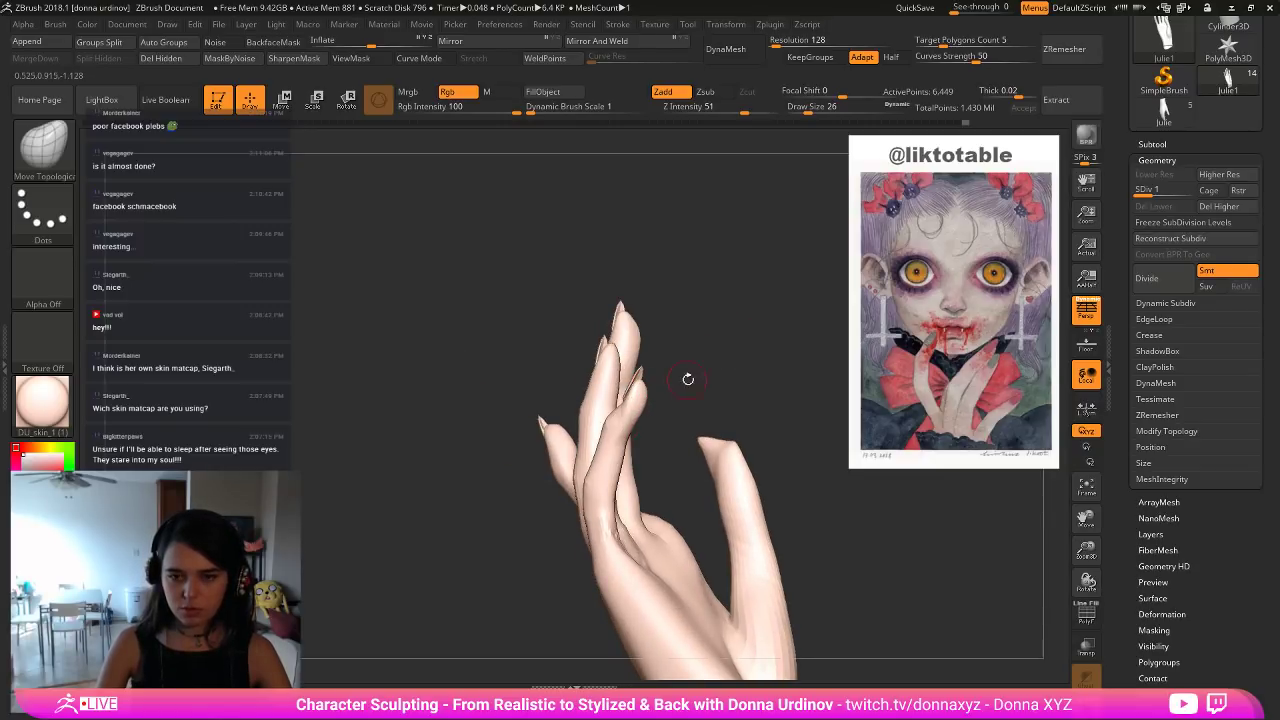
Push the outer side of the little finger's base inward on the palm side with an enlarged Move Topological brush.
left_click_drag(688, 379, 718, 346)
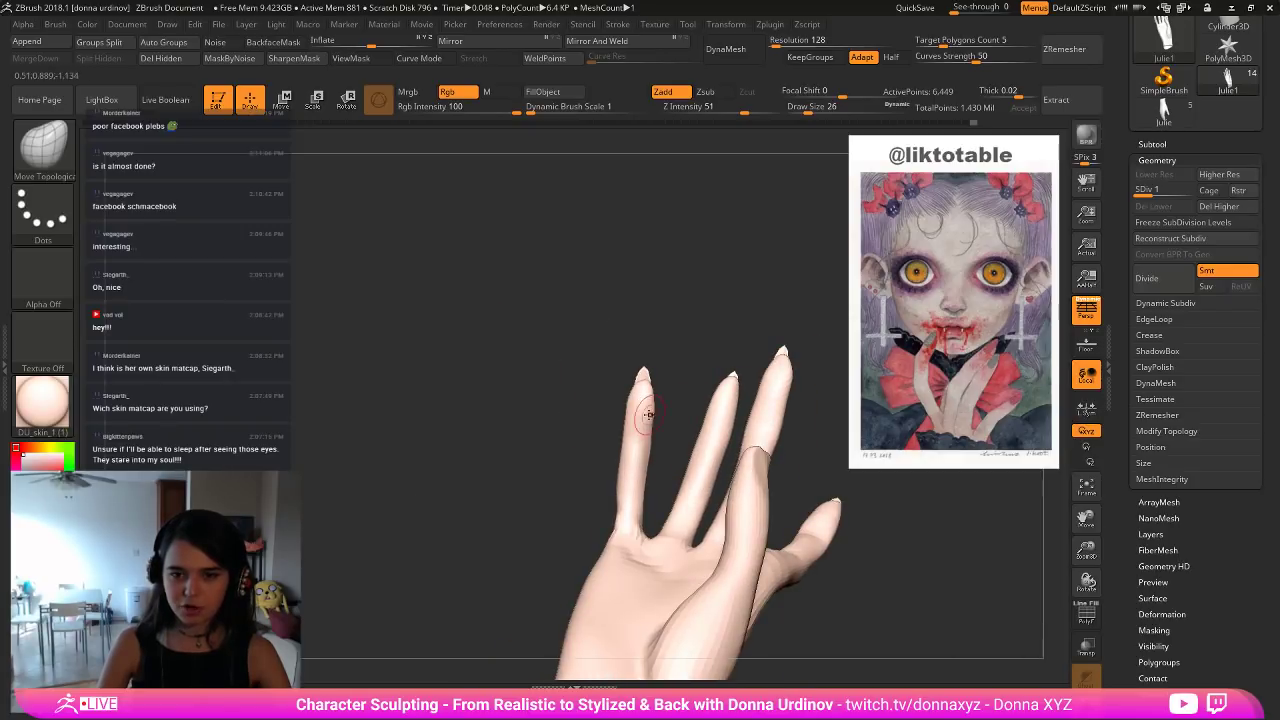
left_click_drag(687, 362, 674, 362)
key("bracketright")
key("bracketright")
key("bracketright")
left_click_drag(592, 521, 622, 518)
key("bracketleft")
key("bracketleft")
key("bracketleft")
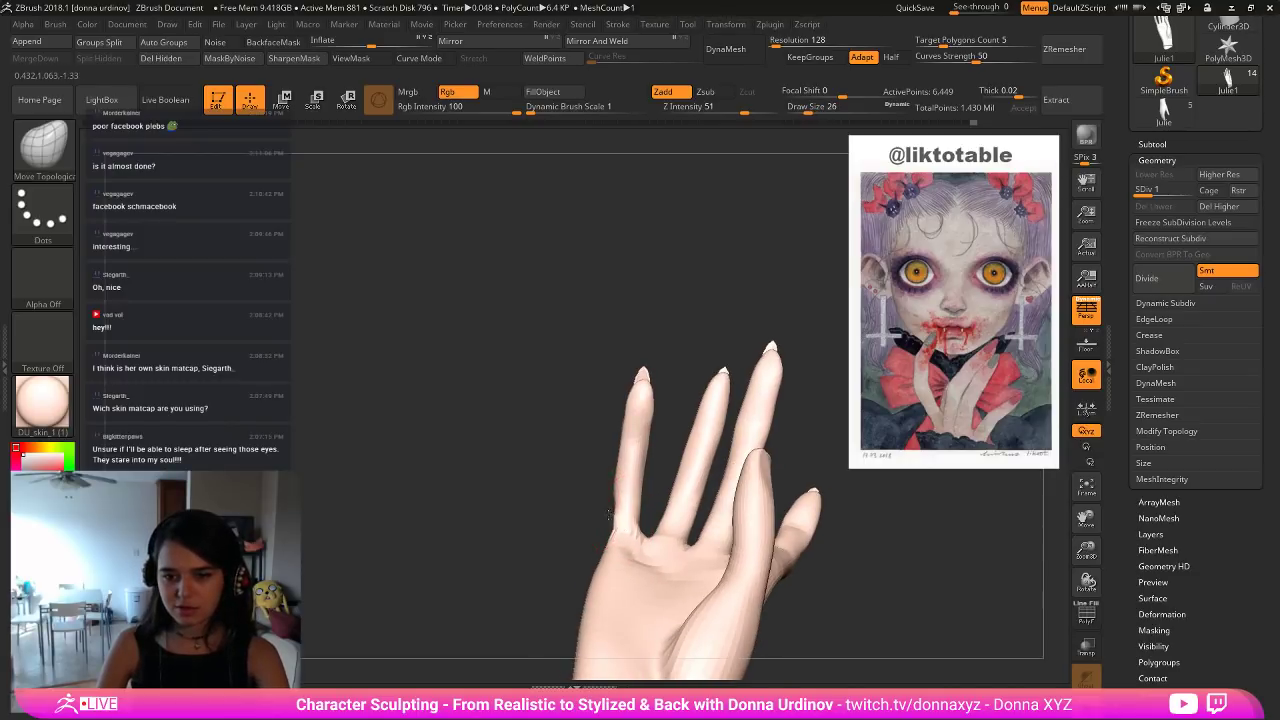
Refine the little finger's base with a brush size of 38 and smooth where it joins the knuckle.
left_click_drag(610, 502, 610, 503)
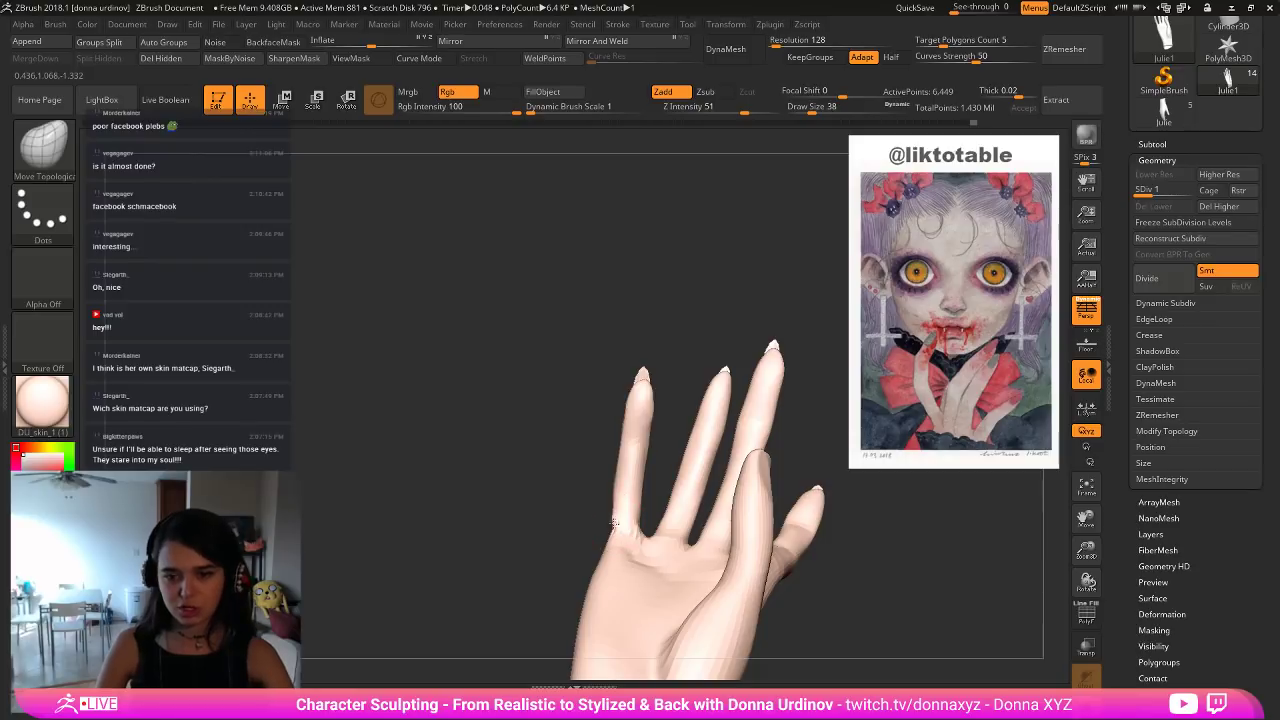
left_click_drag(566, 512, 608, 520)
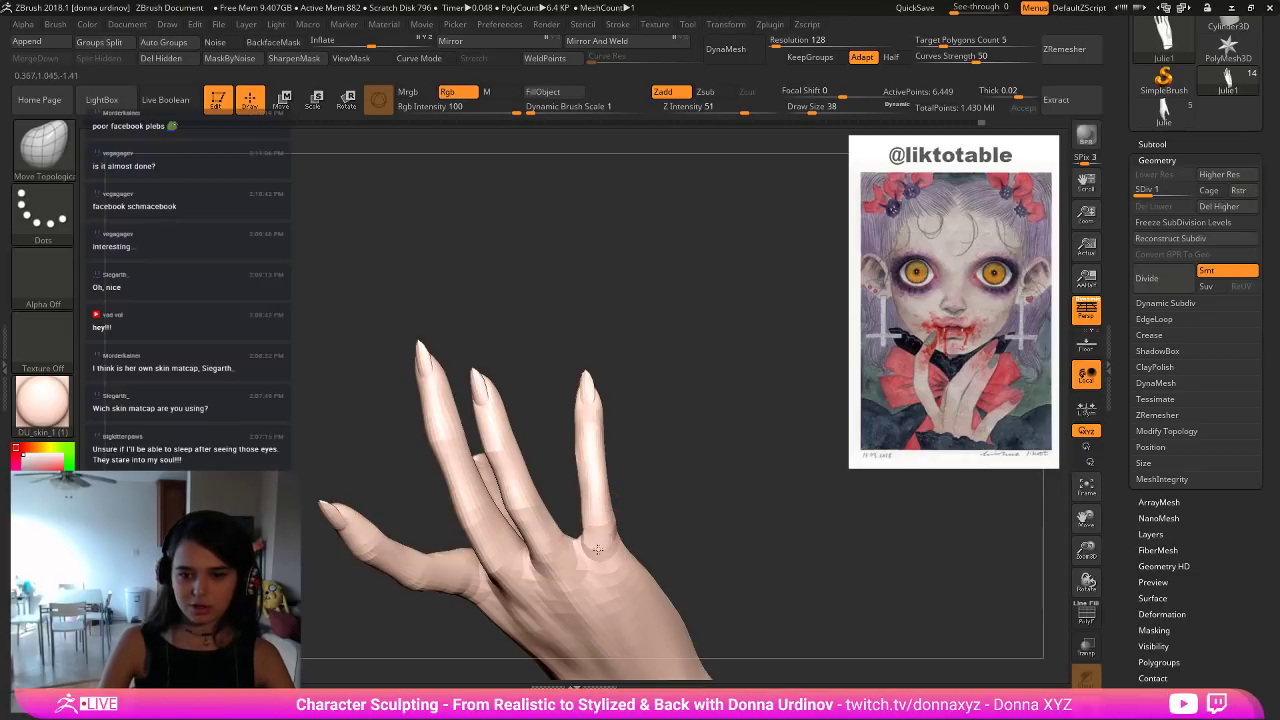
left_click_drag(657, 493, 674, 490)
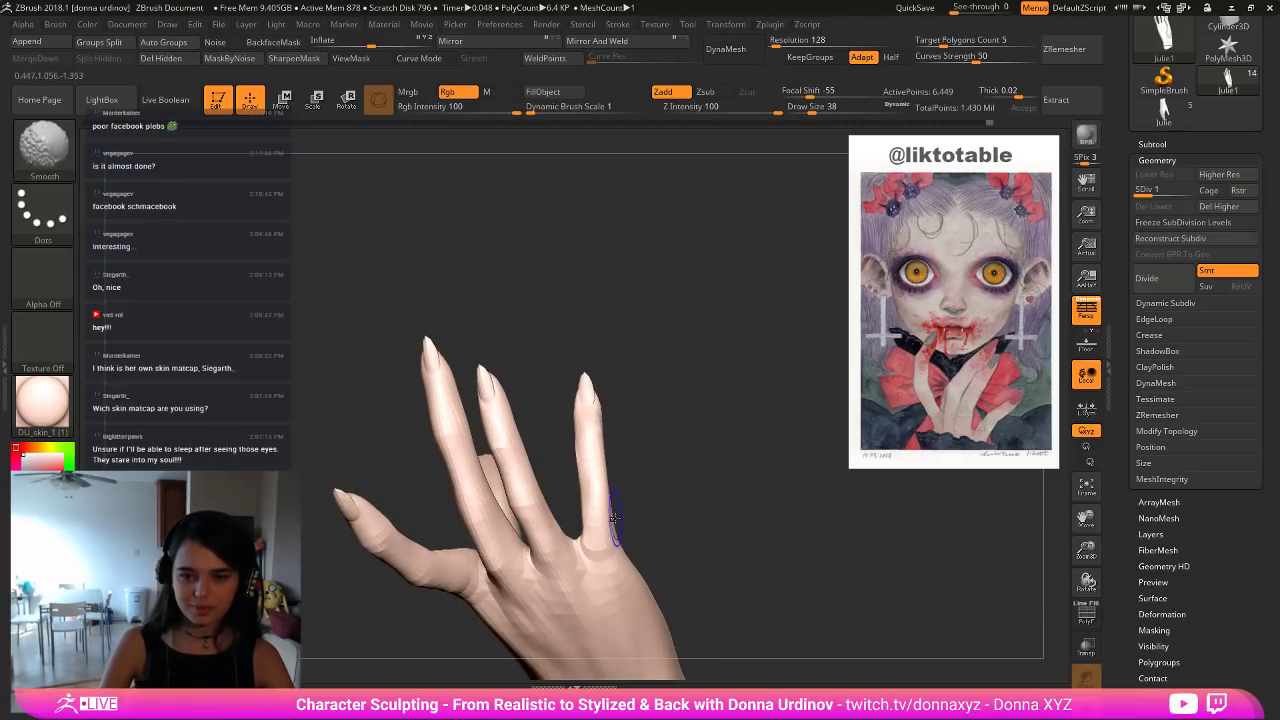
left_click_drag(648, 480, 585, 457)
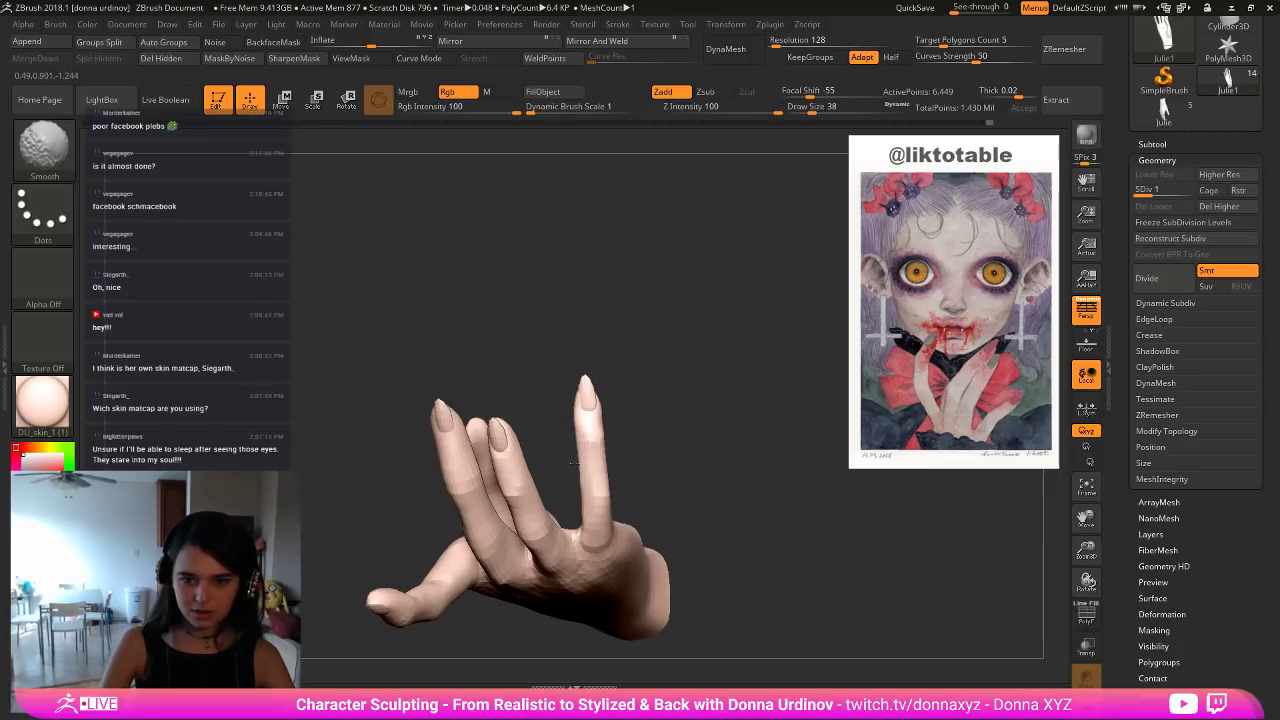
key("shift")
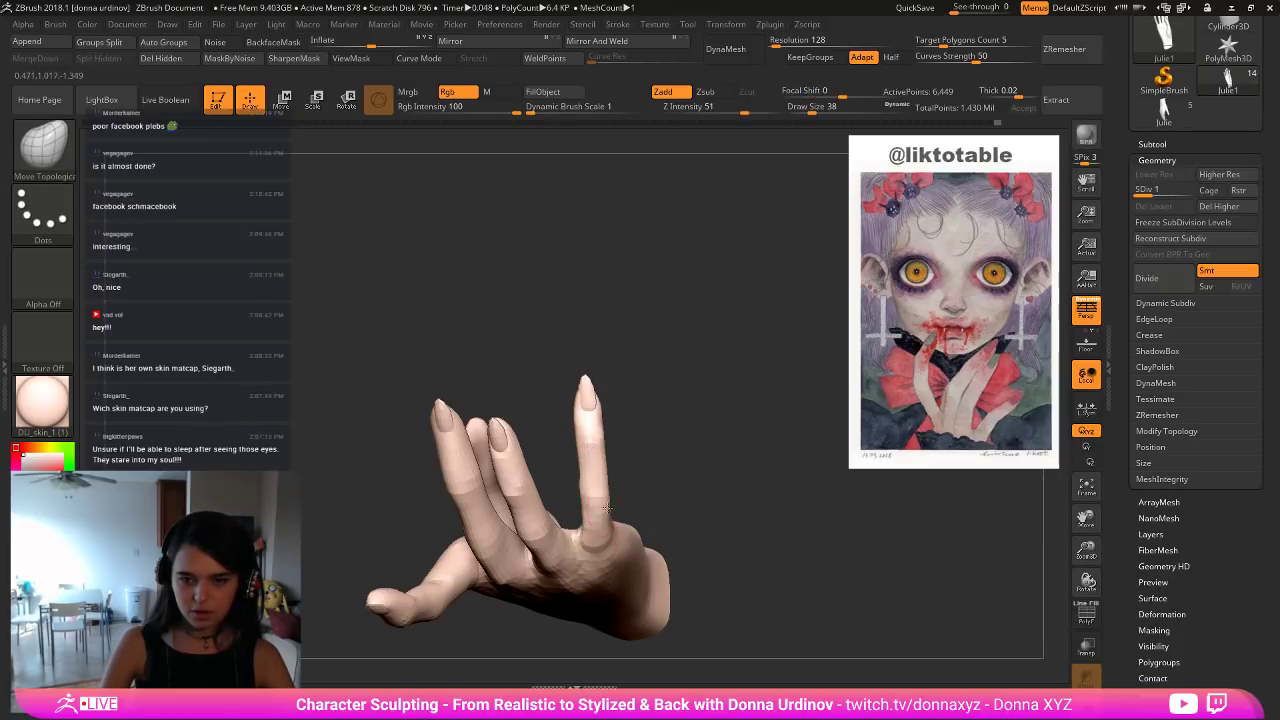
left_click_drag(639, 477, 660, 500)
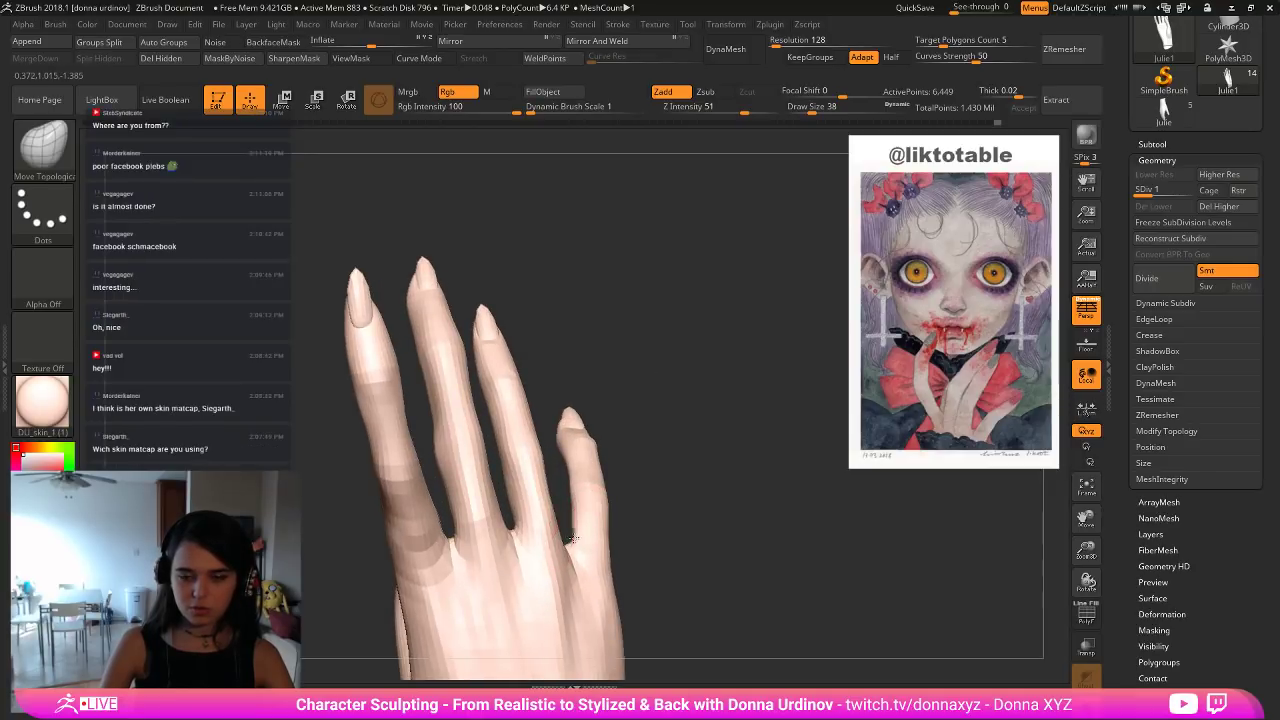
Adjust the little finger's lower segment and its transition into the palm, then smooth the web beside the ring finger.
left_click_drag(576, 537, 523, 513)
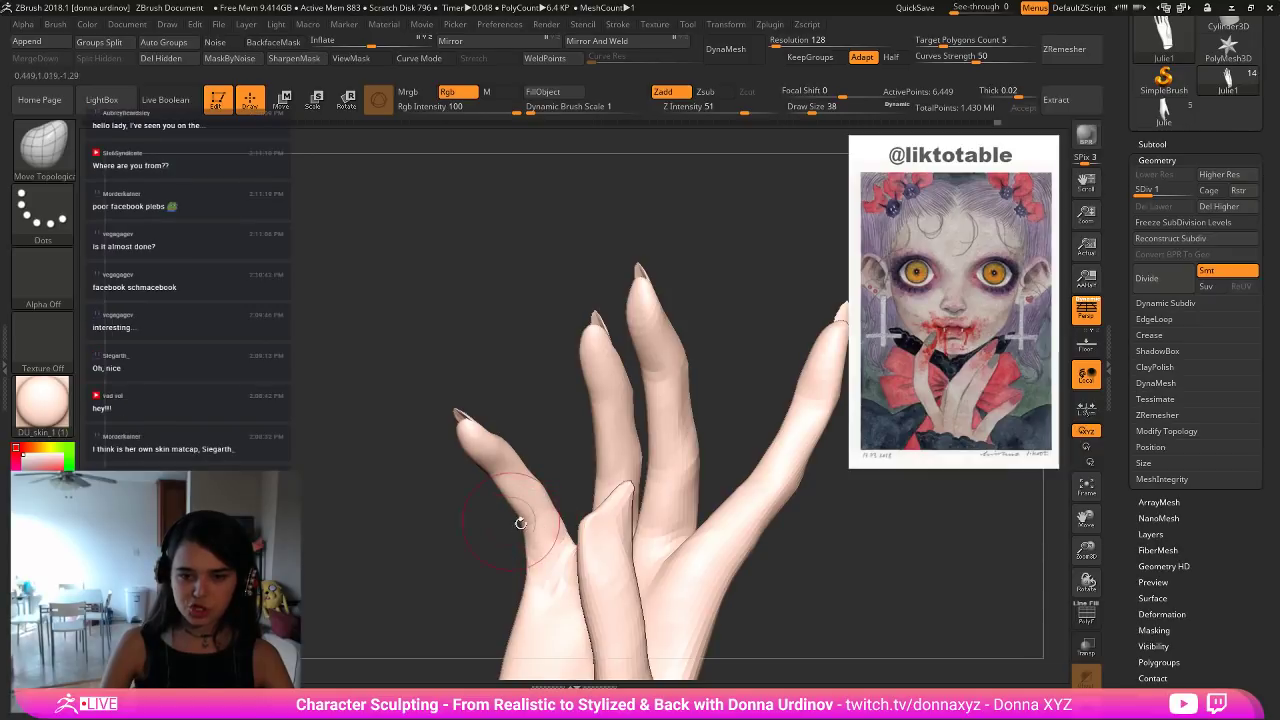
left_click_drag(519, 518, 550, 524)
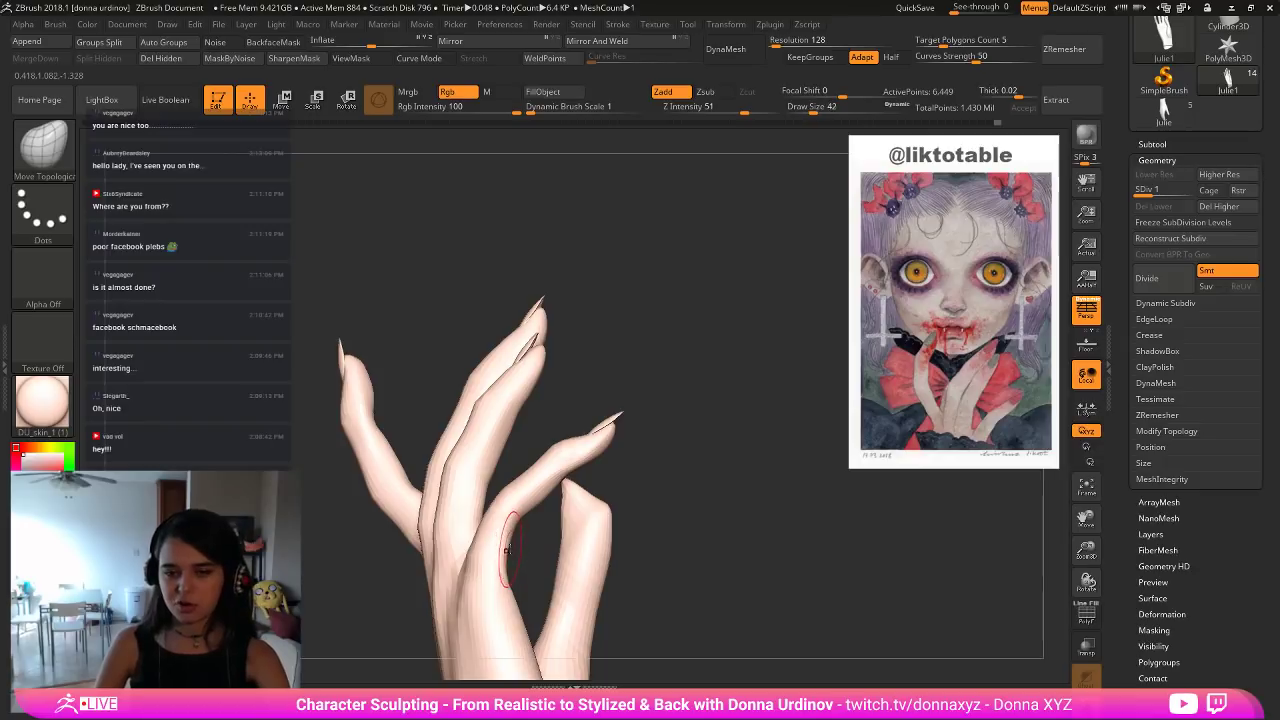
key("bracketright")
key("bracketright")
right_click_drag(524, 553, 500, 520)
key("bracketleft")
key("bracketleft")
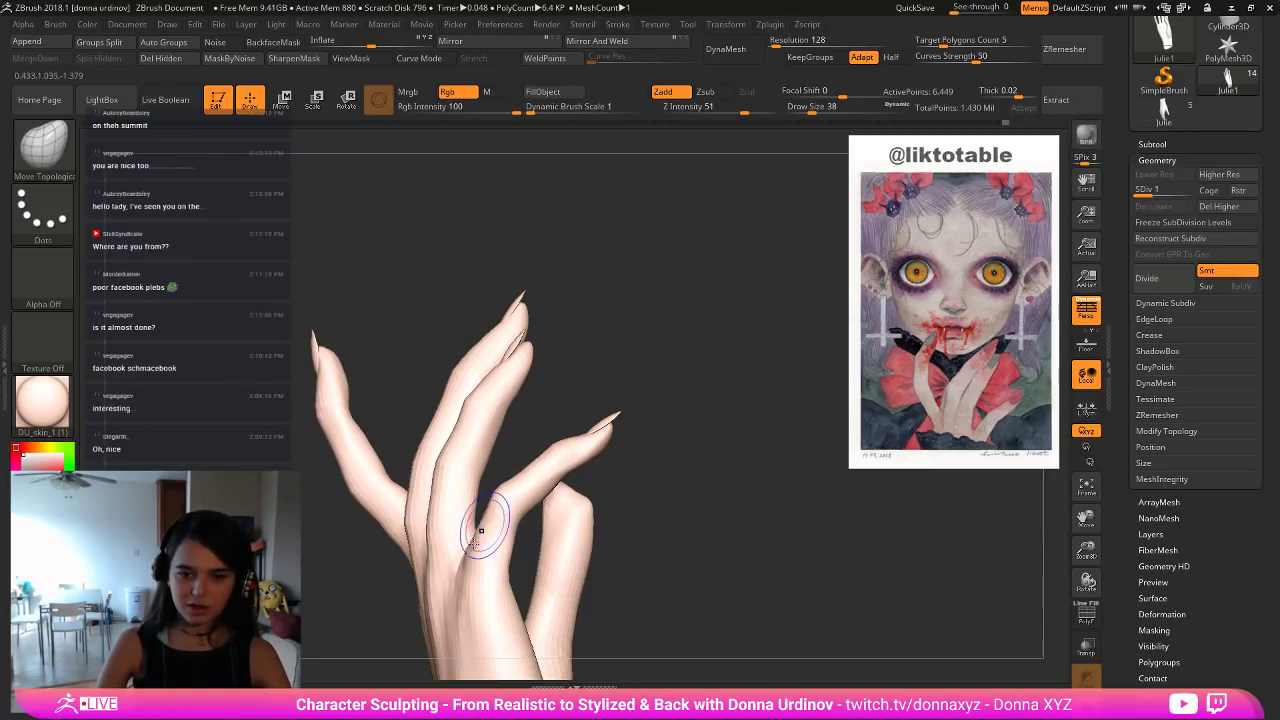
Shape the little finger around its middle joint and smooth the inner sides of the little and ring fingers.
right_click_drag(663, 377, 646, 334)
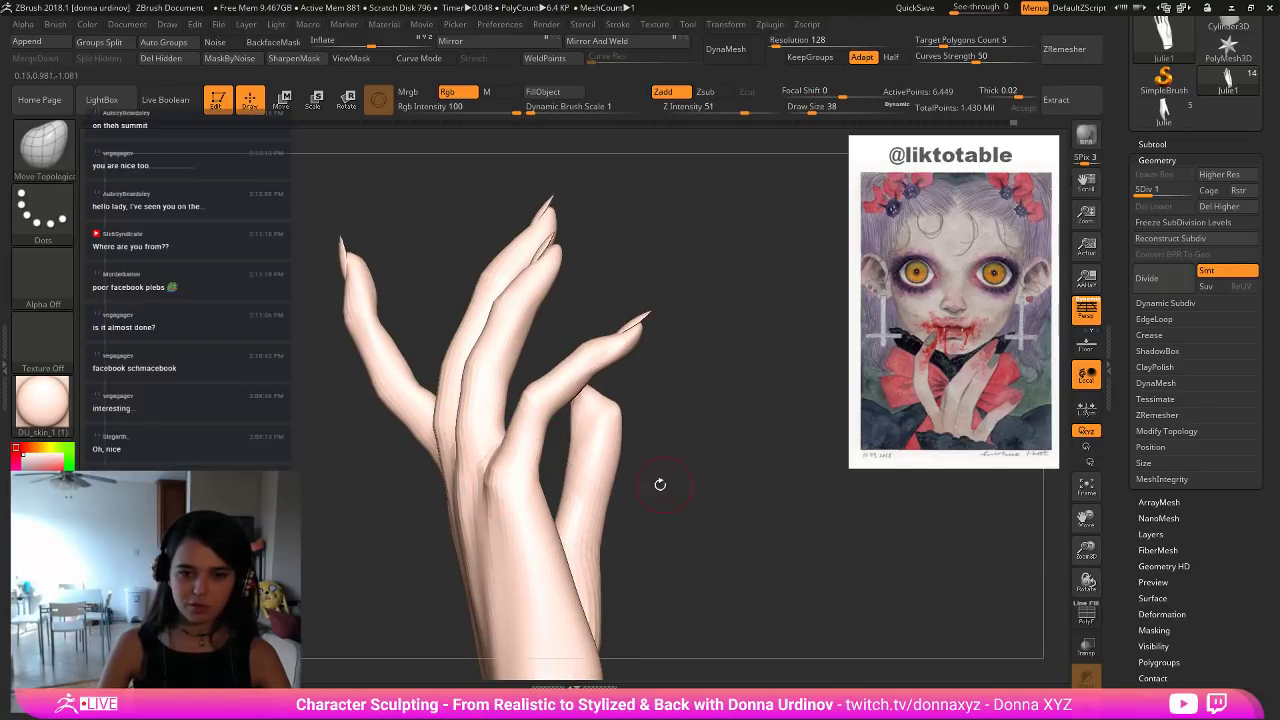
left_click_drag(660, 484, 631, 421)
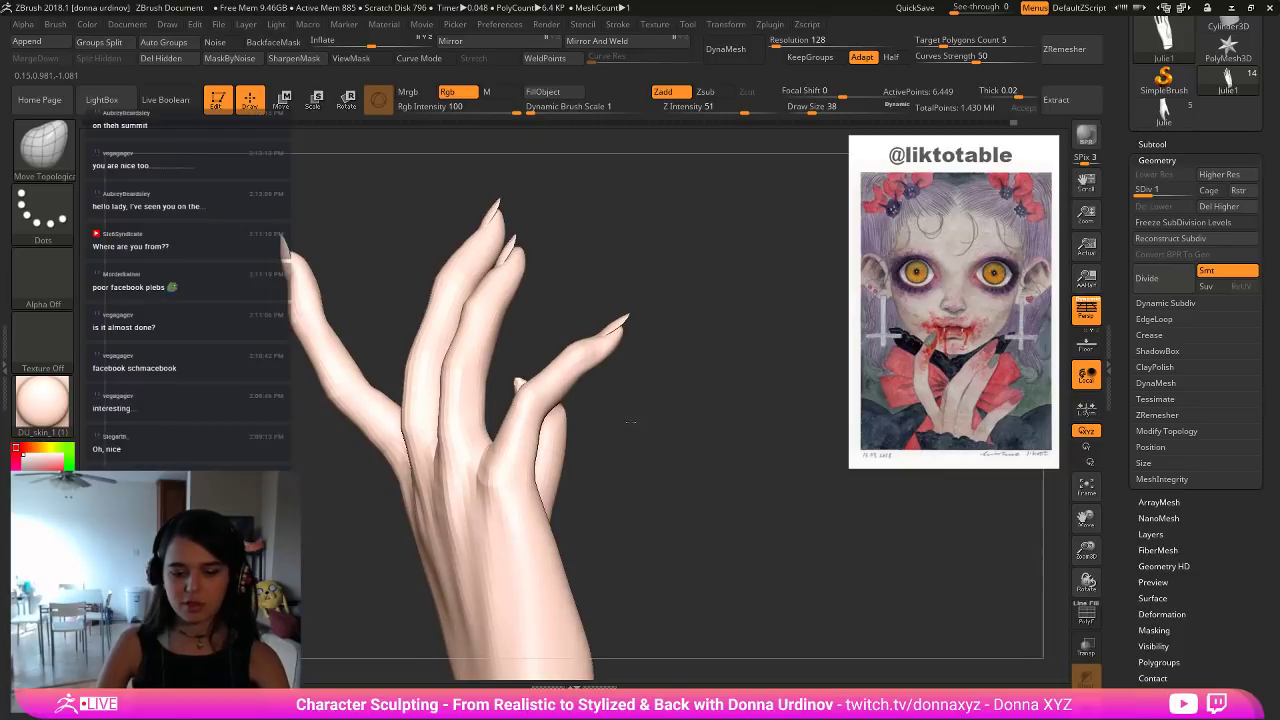
key("bracketright")
key("bracketright")
key("bracketright")
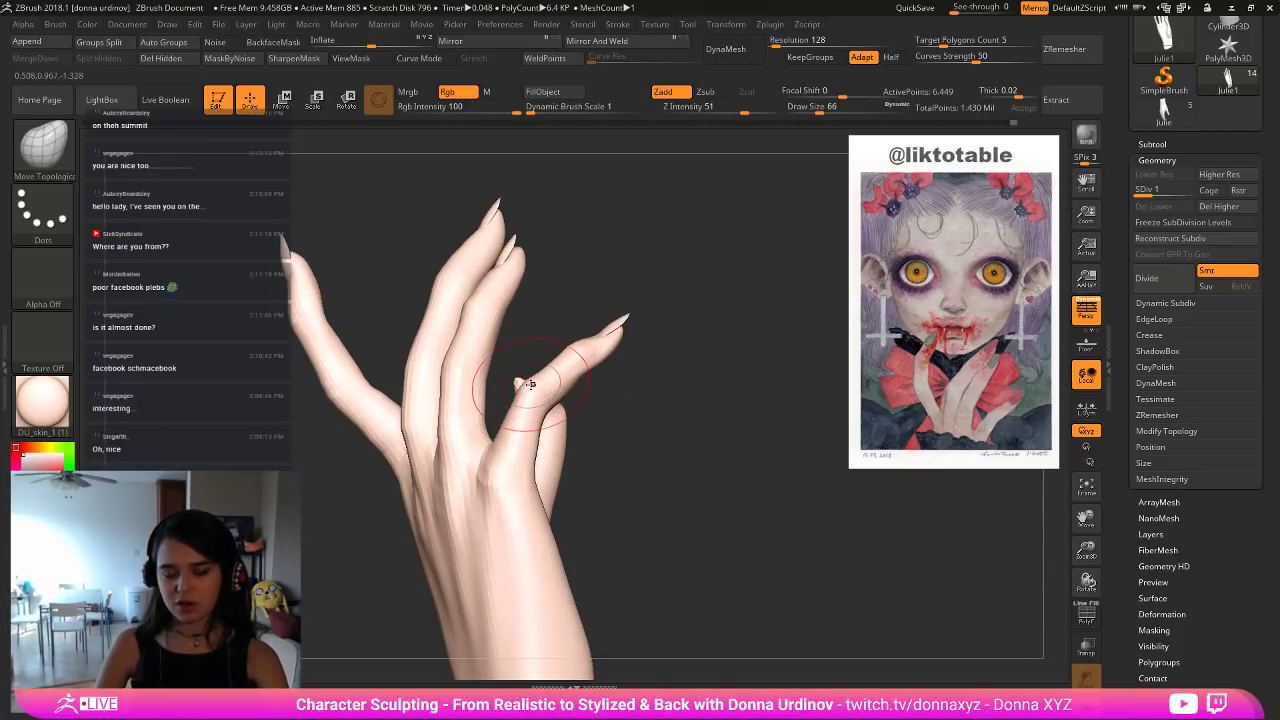
key("bracketleft")
key("bracketleft")
mouse_move(632, 388)
left_mouse_down()
mouse_move(618, 420)
mouse_move(530, 417)
left_mouse_up()
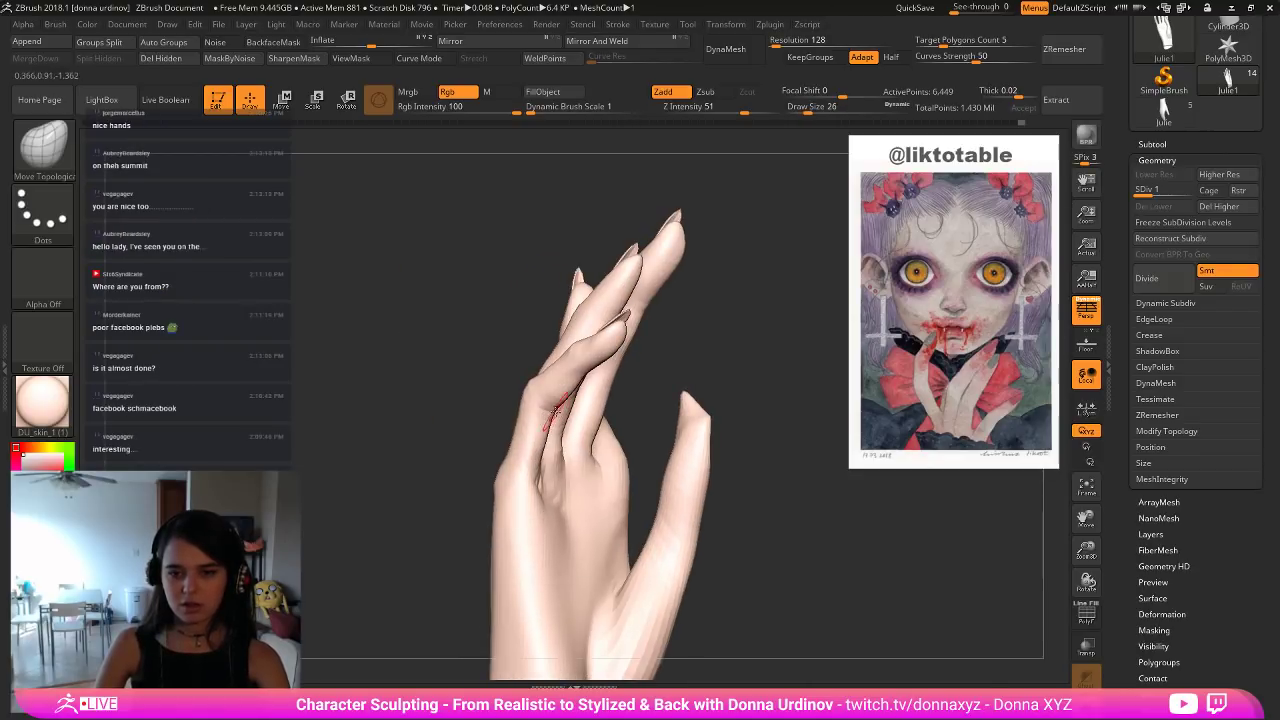
key("bracketright")
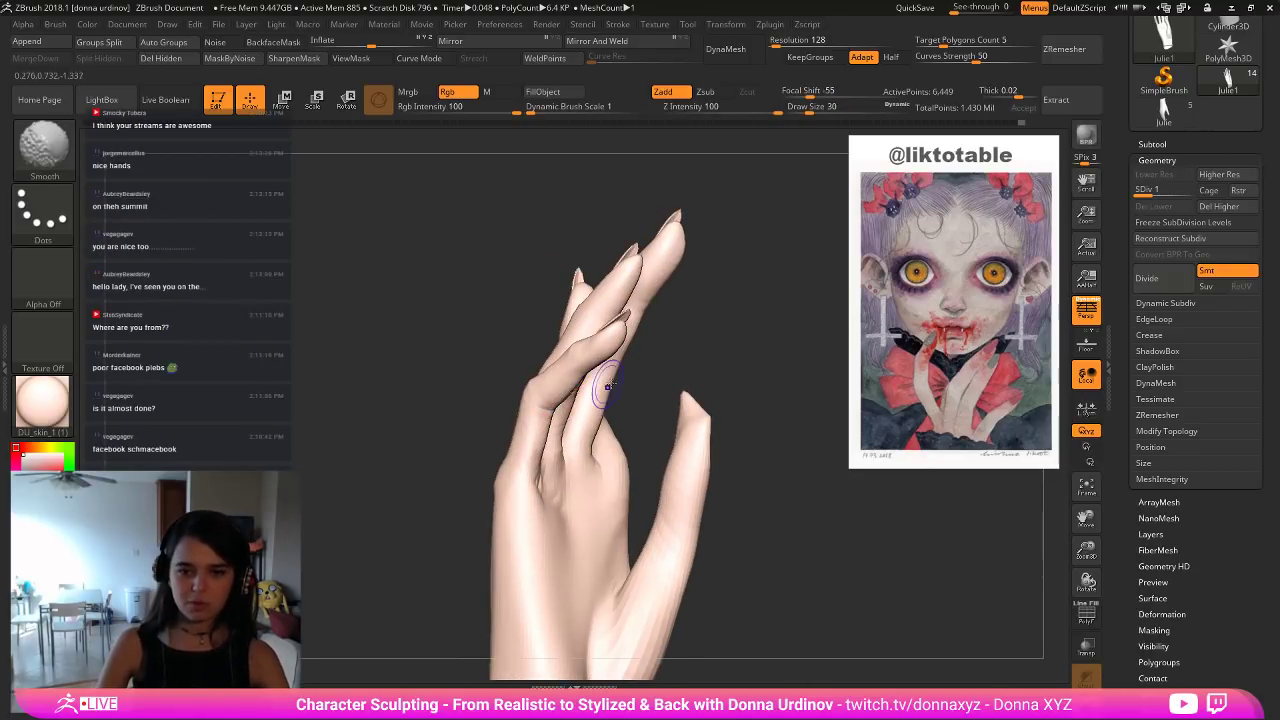
mouse_move(611, 385)
left_mouse_down()
mouse_move(594, 366)
mouse_move(630, 345)
mouse_move(591, 306)
left_mouse_up()
Push the underside of the ring finger's middle segment inward with a brush size of 46.
key("bracketright")
key("bracketright")
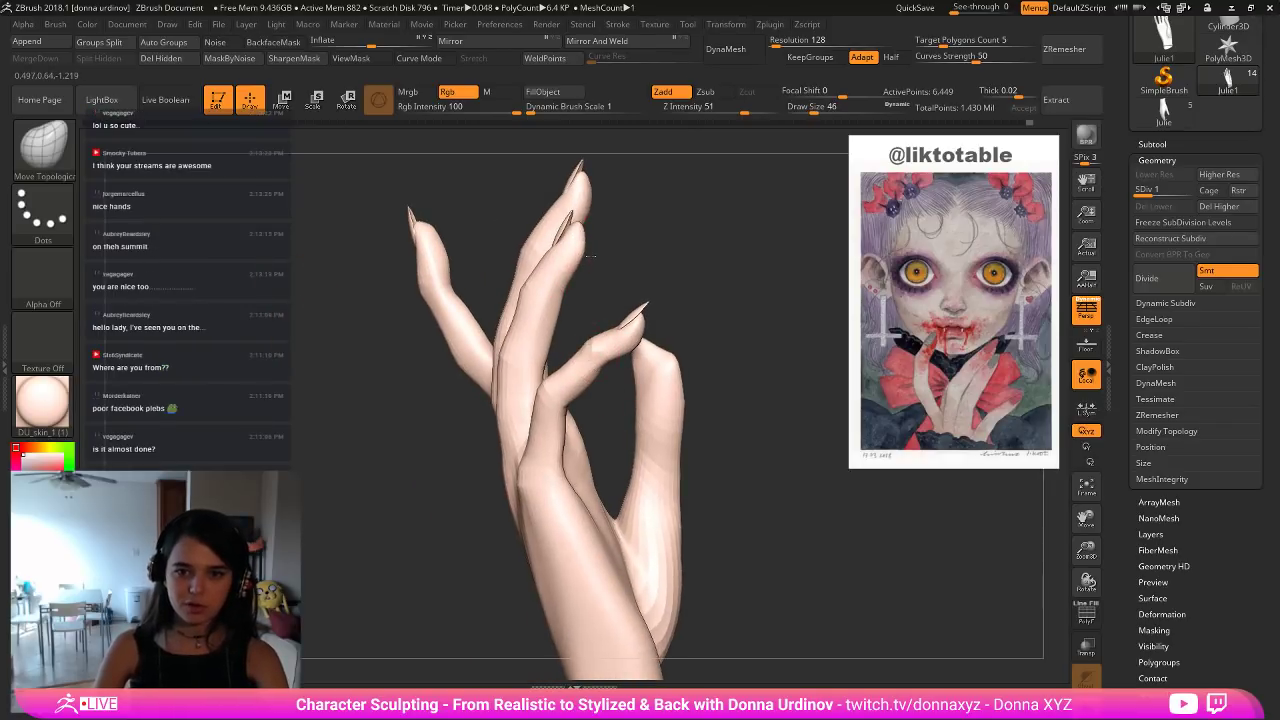
key("bracketleft")
key("bracketleft")
key("bracketleft")
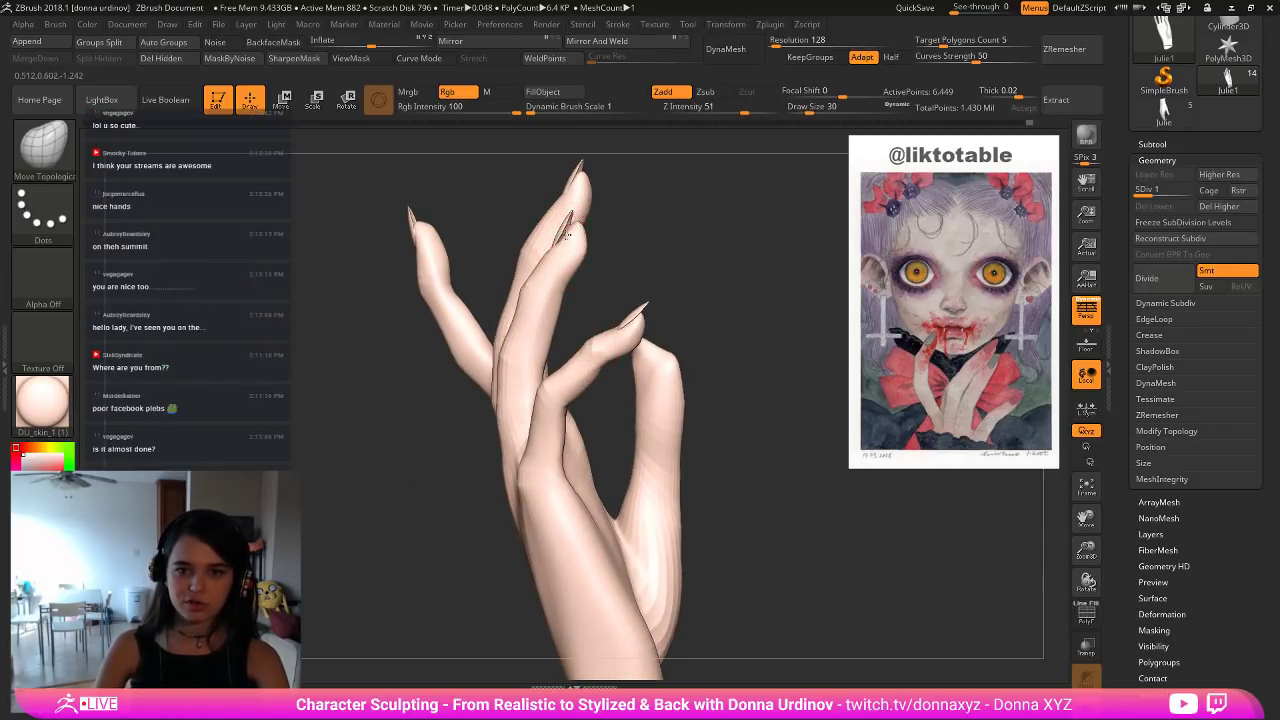
key("bracketright")
key("bracketleft")
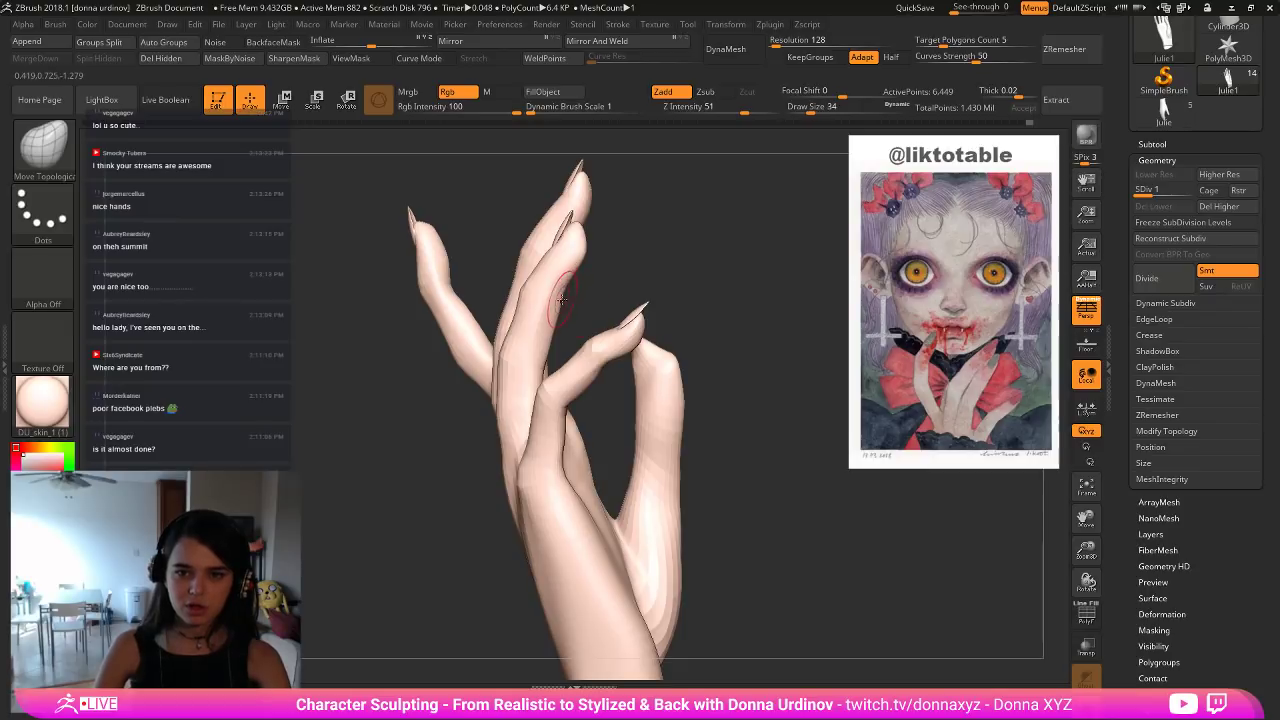
key("bracketright")
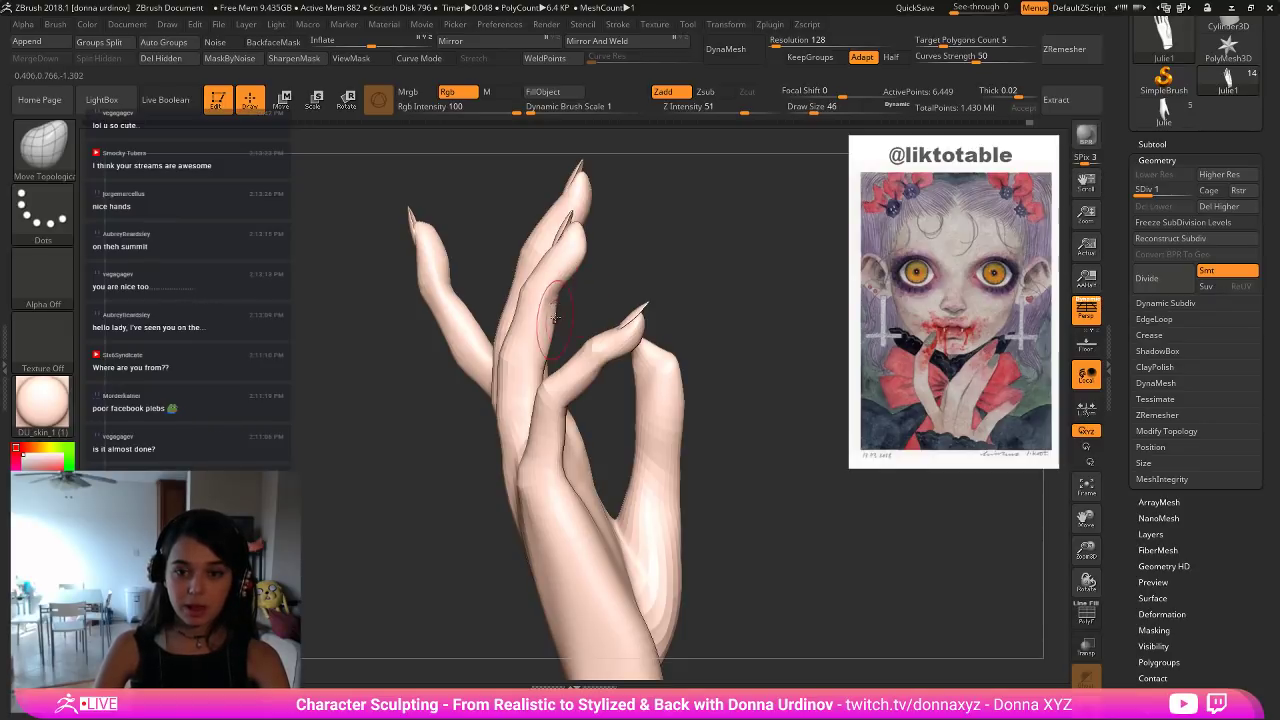
left_click_drag(556, 317, 545, 328)
Bend the ring finger more strongly at its middle joint with a larger brush and smooth its lower segment at size 46.
key("bracketright")
key("bracketright")
key("bracketright")
key("bracketright")
mouse_move(592, 284)
left_mouse_down()
mouse_move(611, 282)
mouse_move(560, 292)
left_mouse_up()
key("bracketleft")
key("bracketleft")
key("bracketleft")
key("bracketleft")
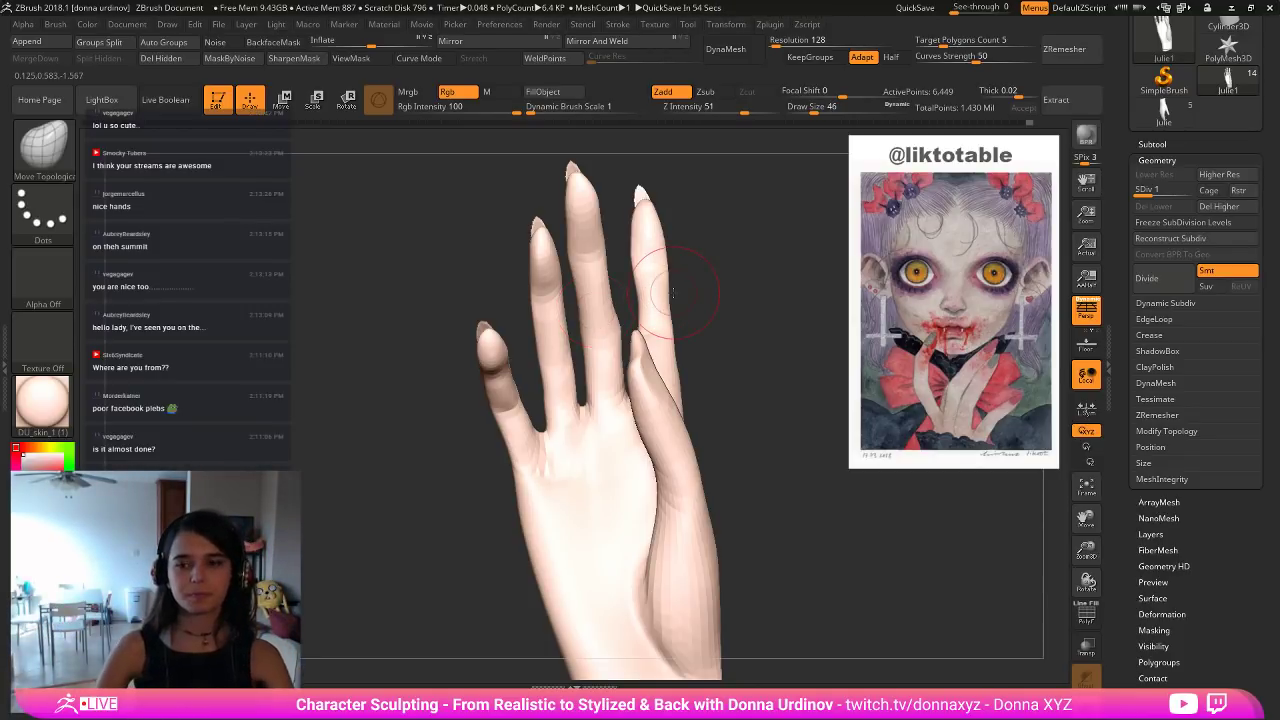
left_click_drag(737, 283, 553, 323)
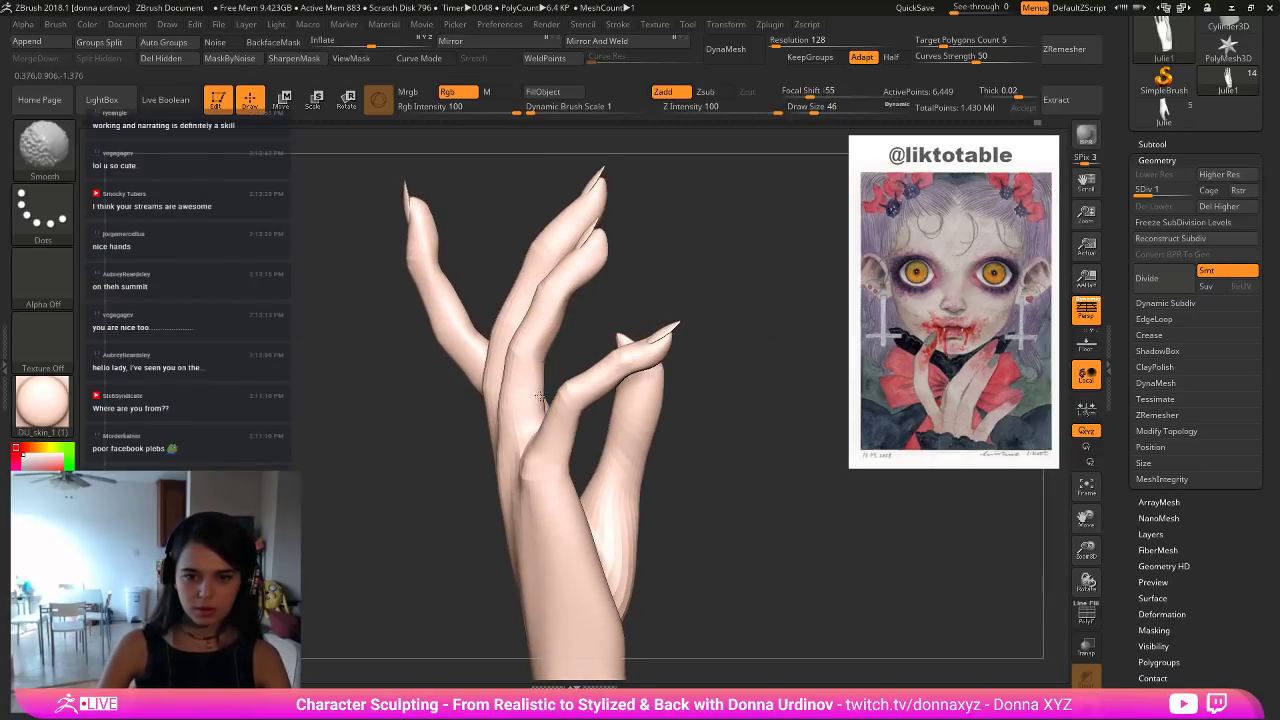
left_click_drag(578, 322, 505, 343)
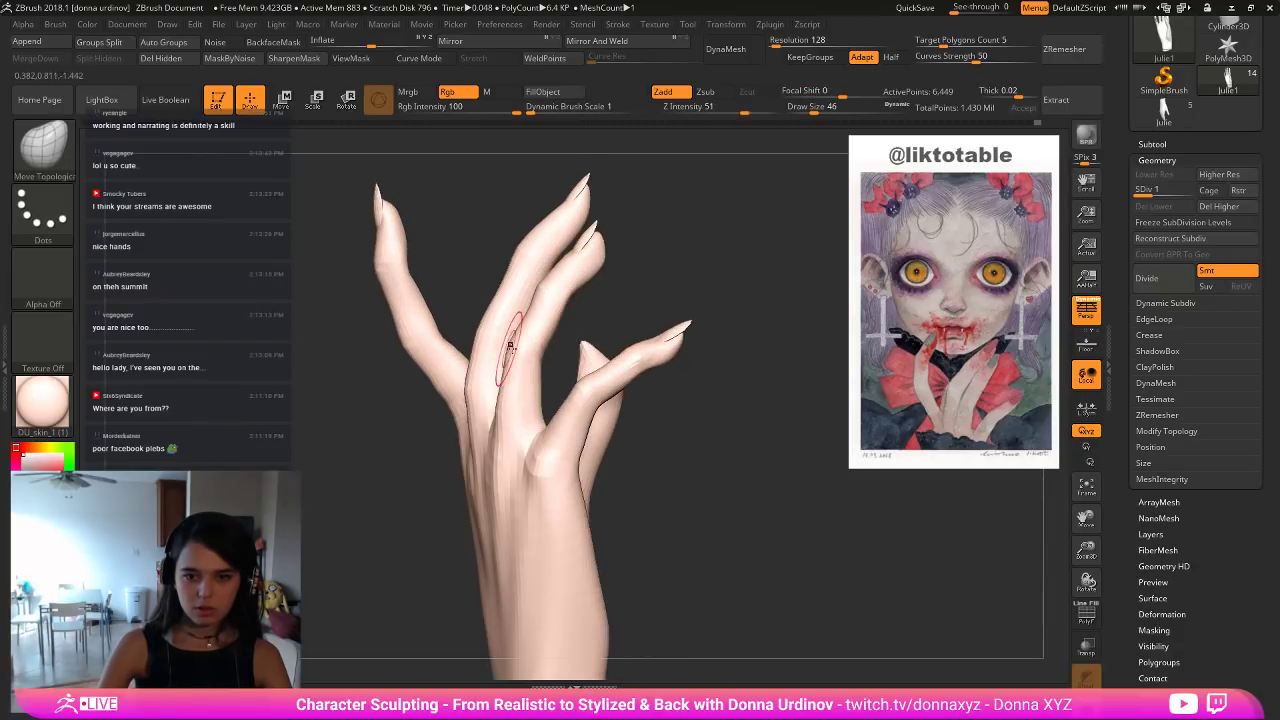
Refine the ring finger's lower segment with the Move Topological brush at size 42.
left_click_drag(587, 329, 574, 337)
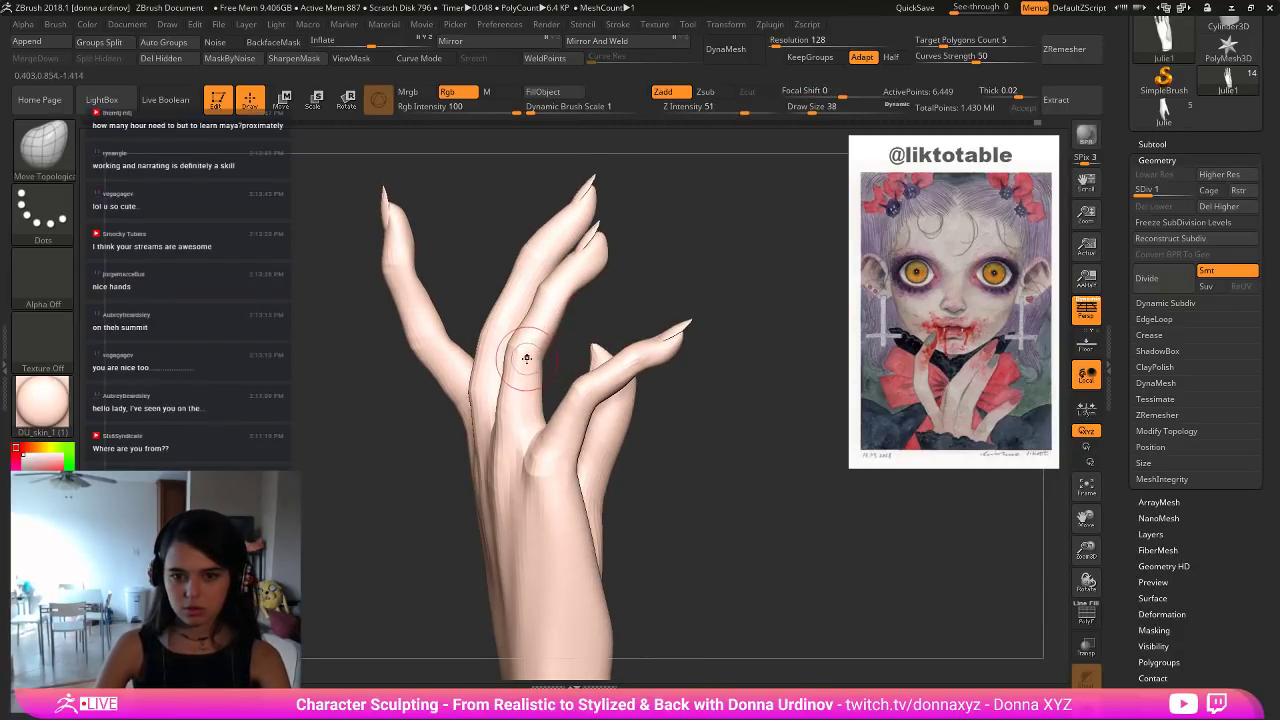
key("bracketleft")
key("bracketleft")
key("bracketleft")
key("bracketright")
key("bracketright")
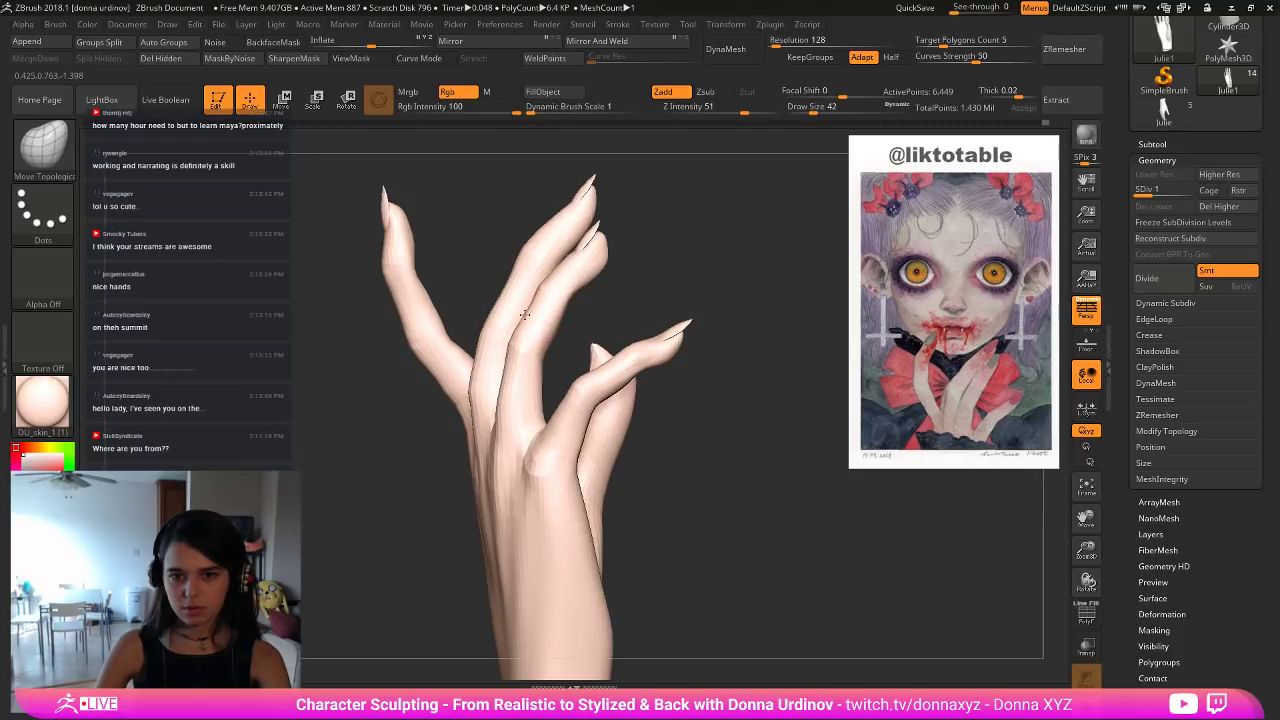
left_click_drag(574, 338, 549, 358)
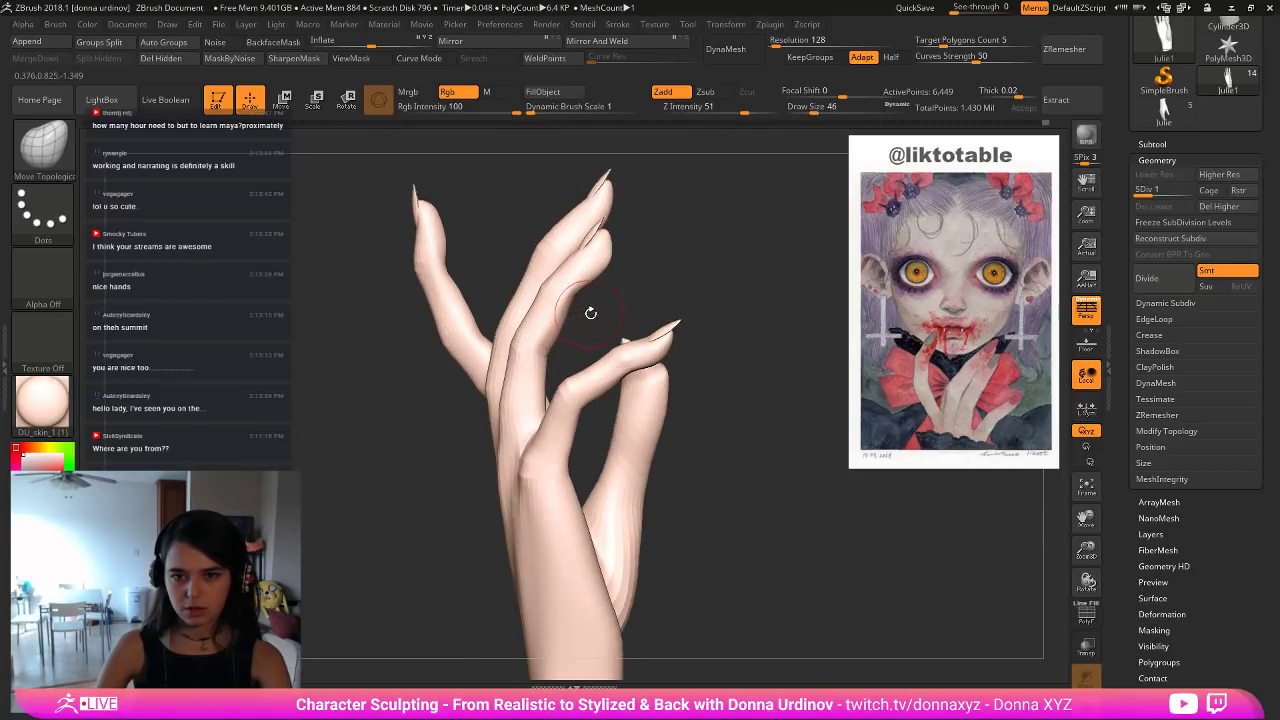
Adjust the middle finger's tip and middle segment at brush size 42, then smooth the side of the index finger.
mouse_move(591, 313)
left_mouse_down()
mouse_move(561, 335)
mouse_move(574, 330)
left_mouse_up()
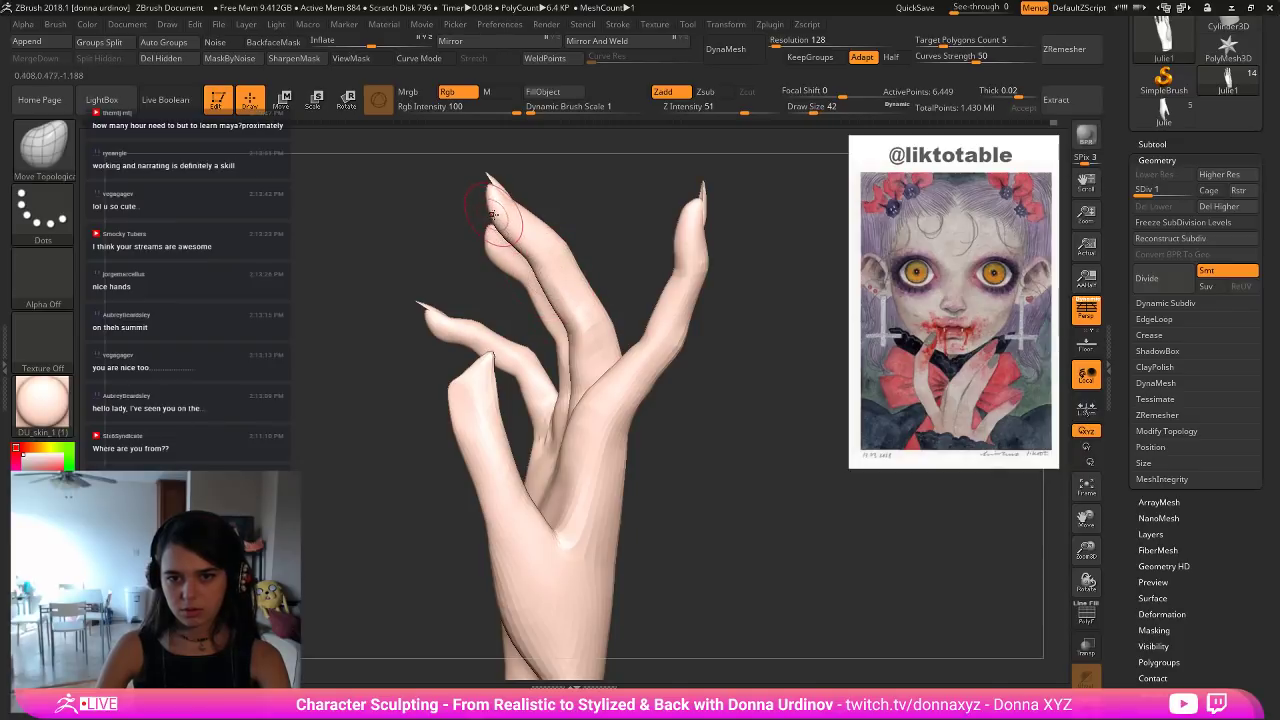
mouse_move(448, 238)
left_mouse_down()
mouse_move(475, 241)
mouse_move(478, 216)
left_mouse_up()
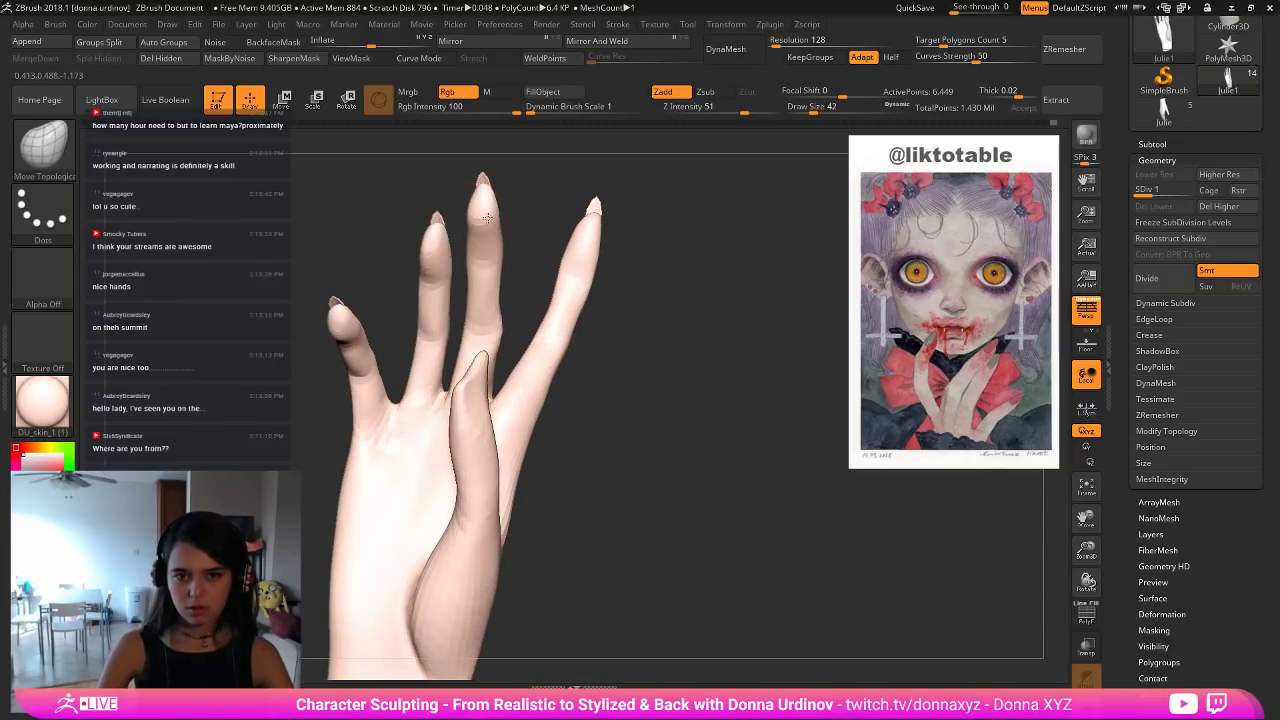
left_click_drag(575, 242, 483, 296)
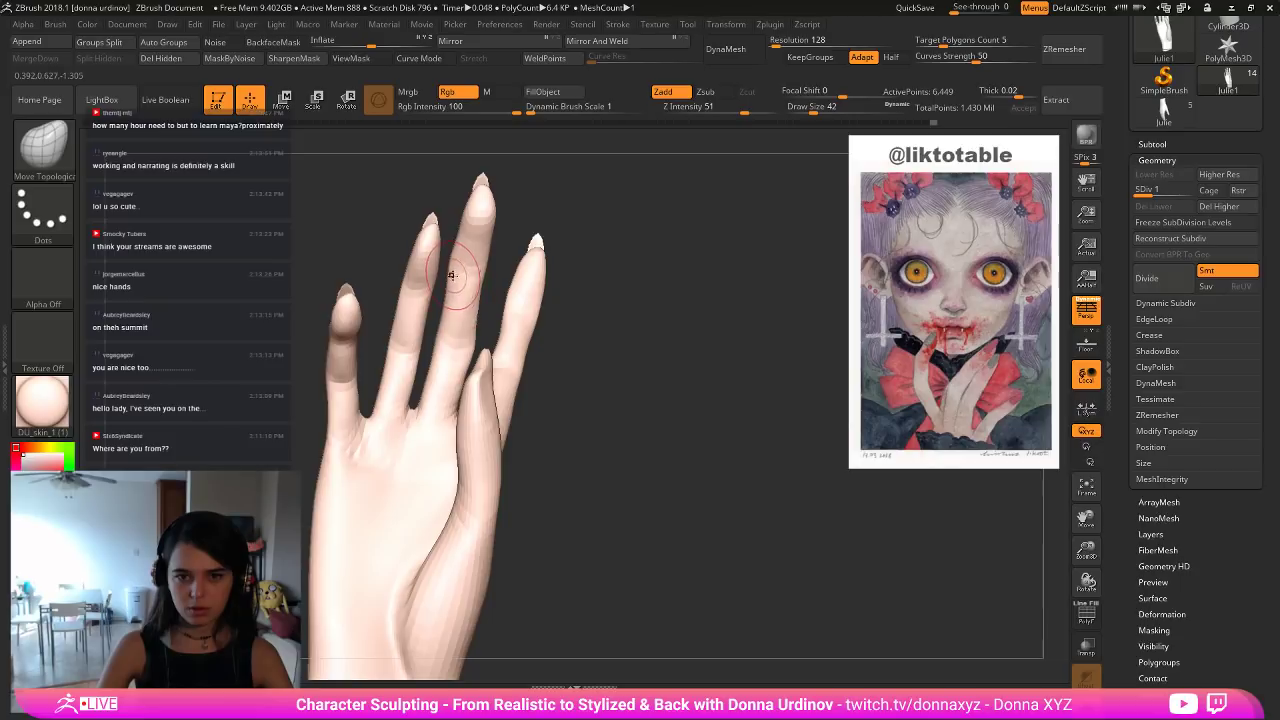
key("shift")
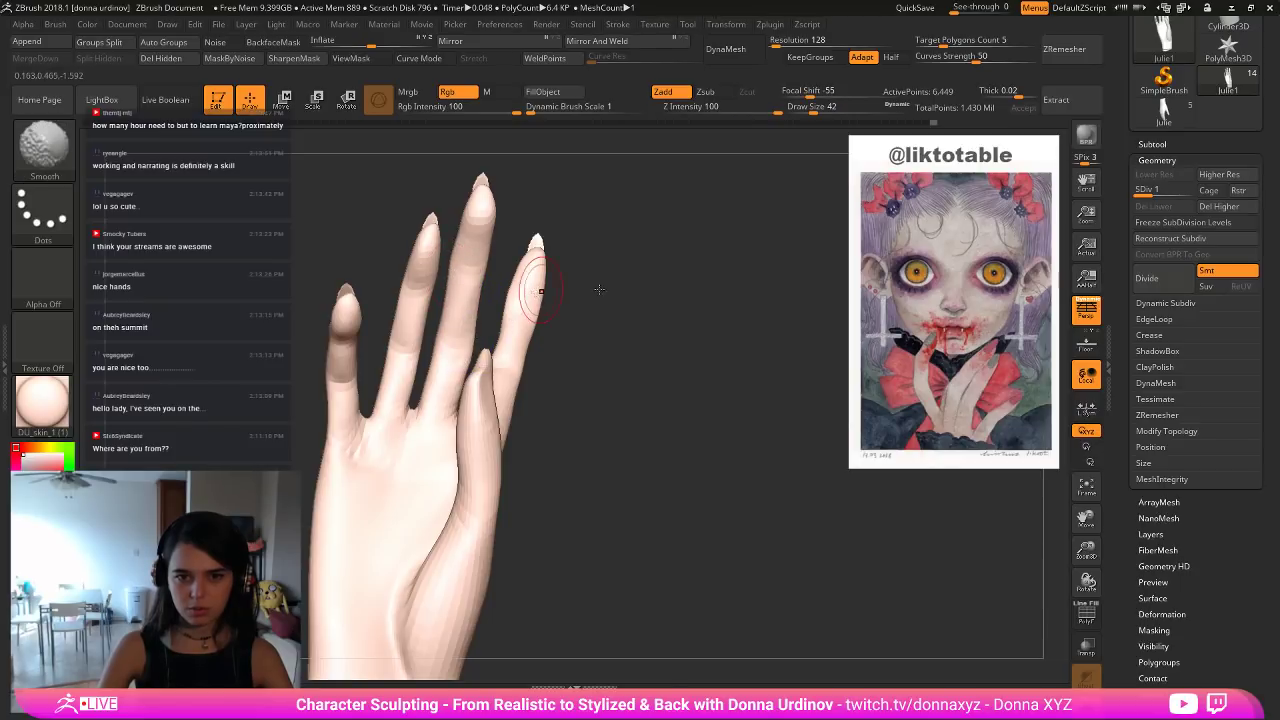
mouse_move(594, 286)
left_mouse_down()
mouse_move(619, 278)
mouse_move(482, 294)
left_mouse_up()
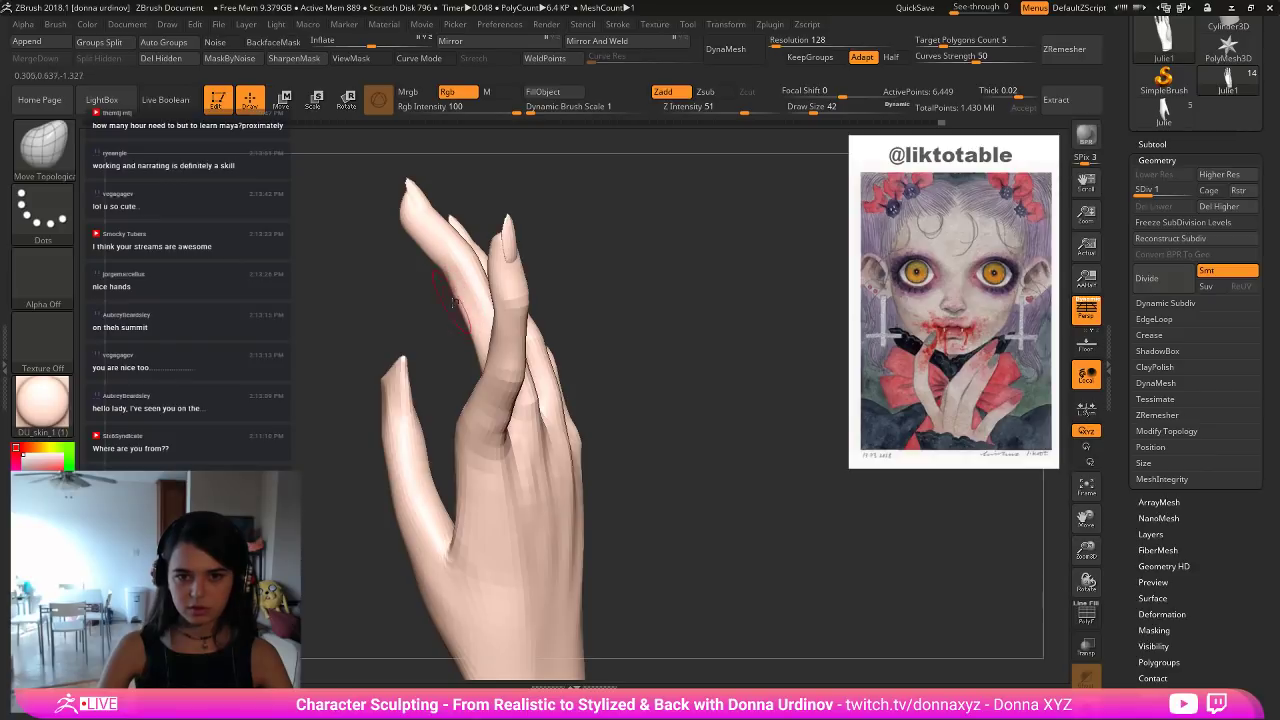
mouse_move(431, 254)
left_mouse_down()
mouse_move(418, 271)
mouse_move(568, 230)
mouse_move(579, 249)
mouse_move(563, 237)
mouse_move(643, 218)
left_mouse_up()
key("shift")
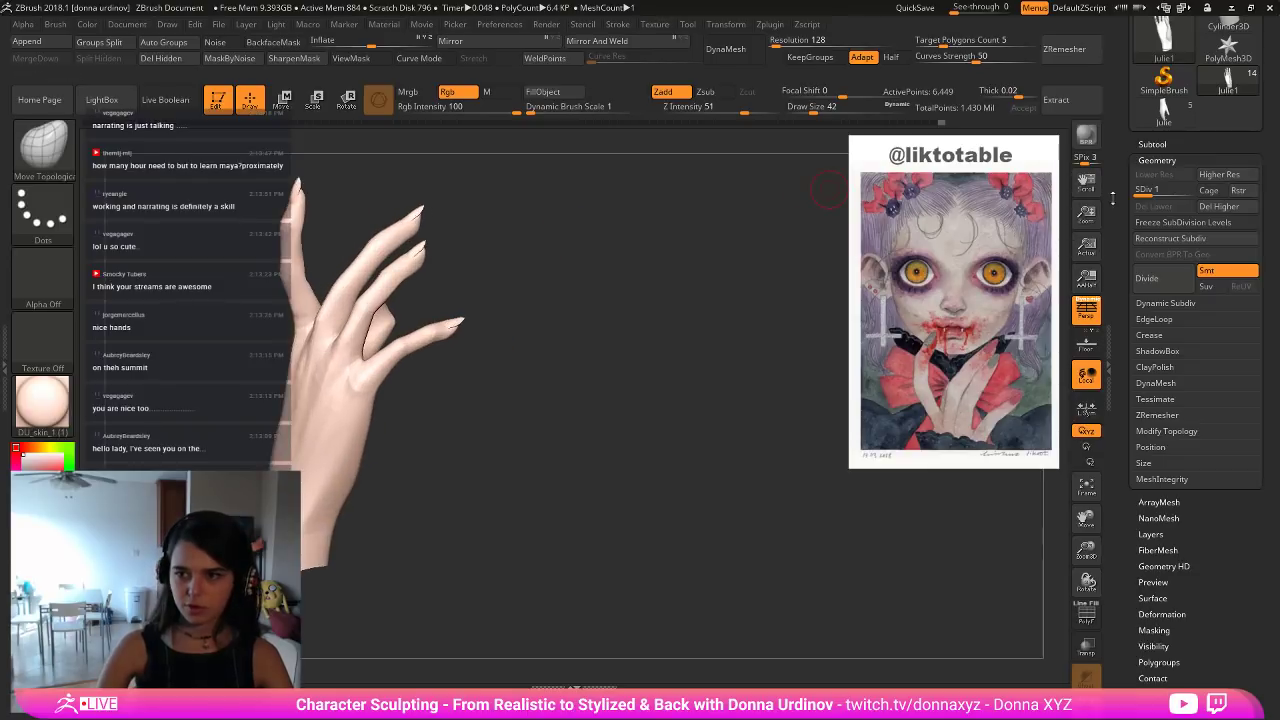
Raise the hand to subdivision level 2, then polish and smooth the fingers' segments using hPolish at size 38.
key("ctrl+d")
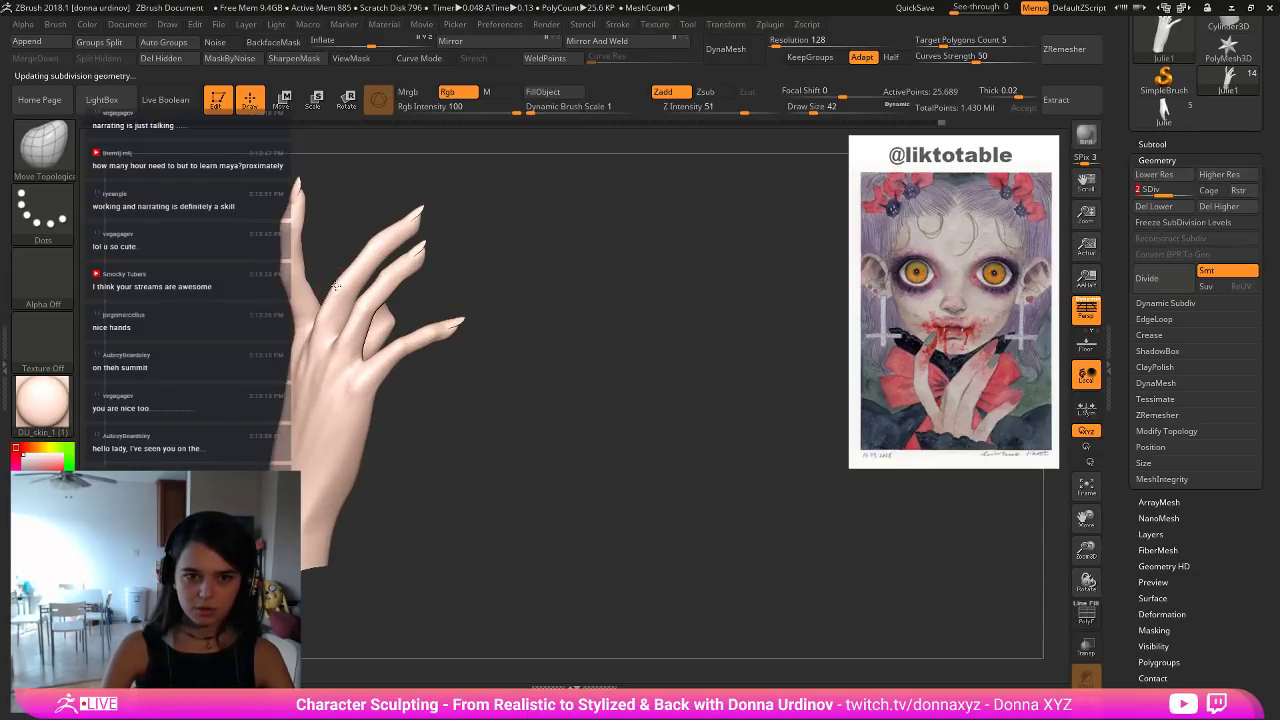
key("b")
key("h")
key("p")
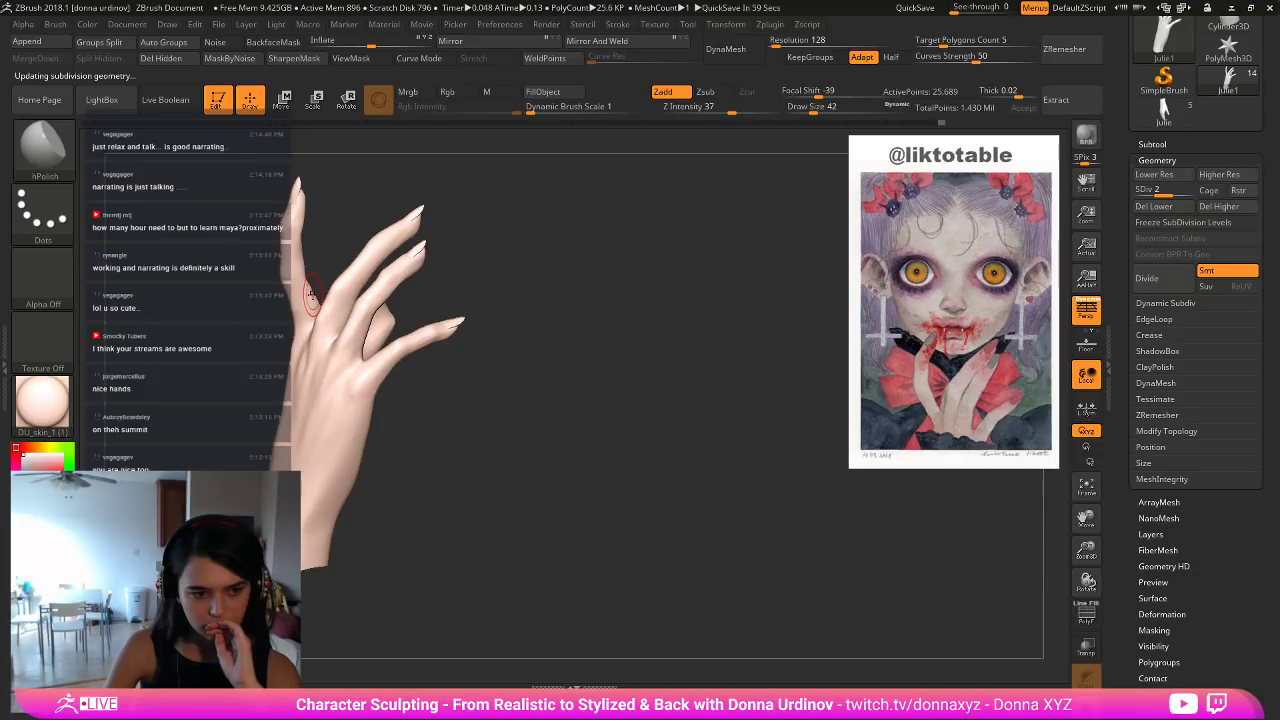
mouse_move(529, 434)
left_mouse_down()
mouse_move(345, 328)
mouse_move(320, 327)
left_mouse_up()
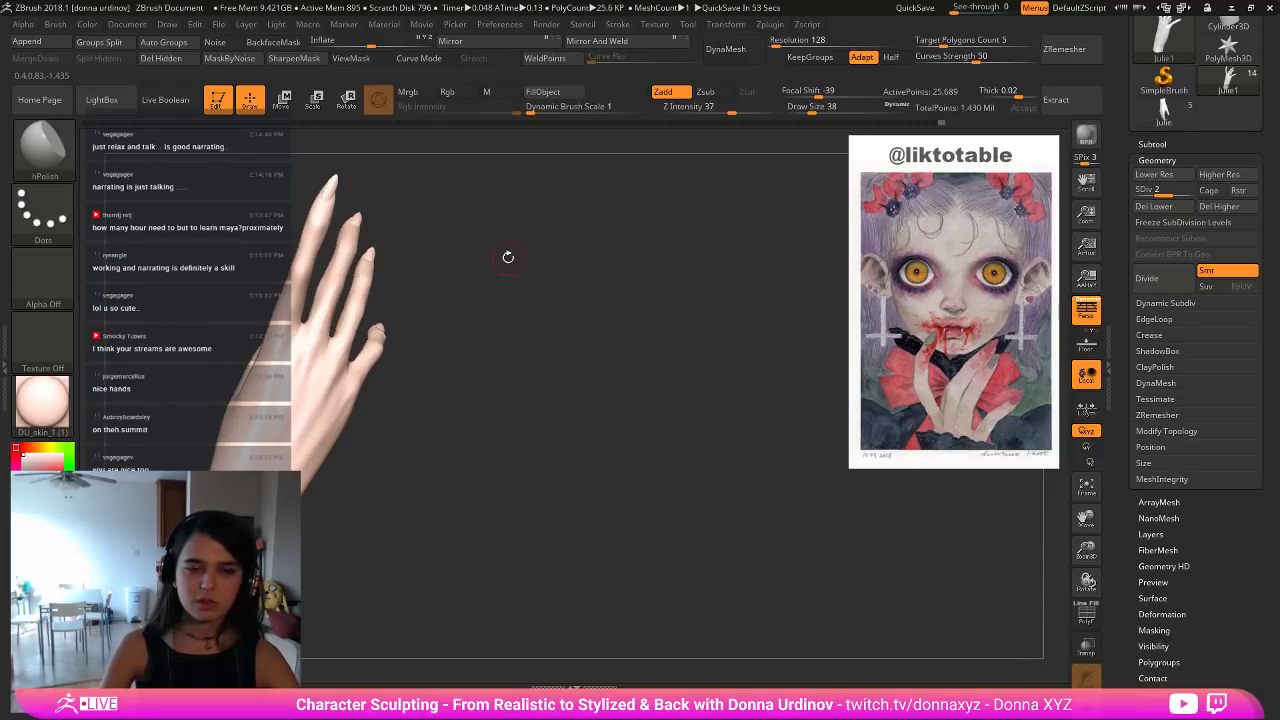
left_click_drag(508, 257, 564, 405, "alt")
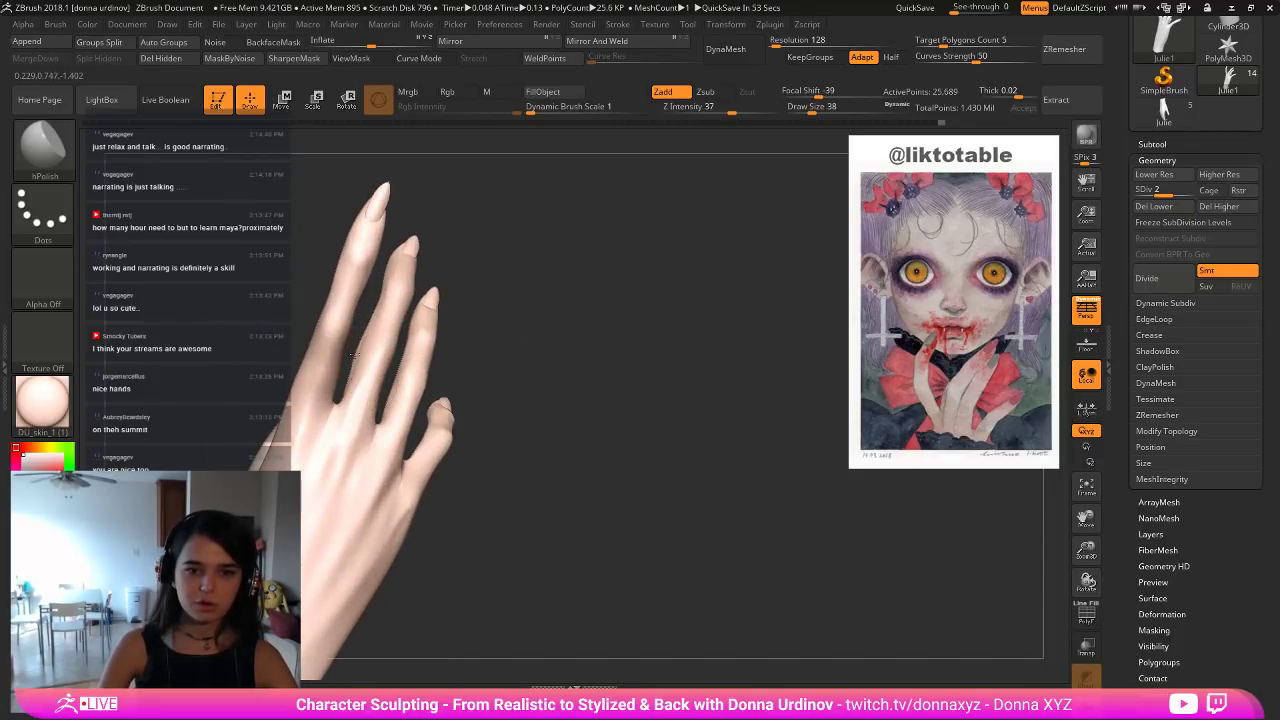
left_click_drag(410, 318, 331, 323)
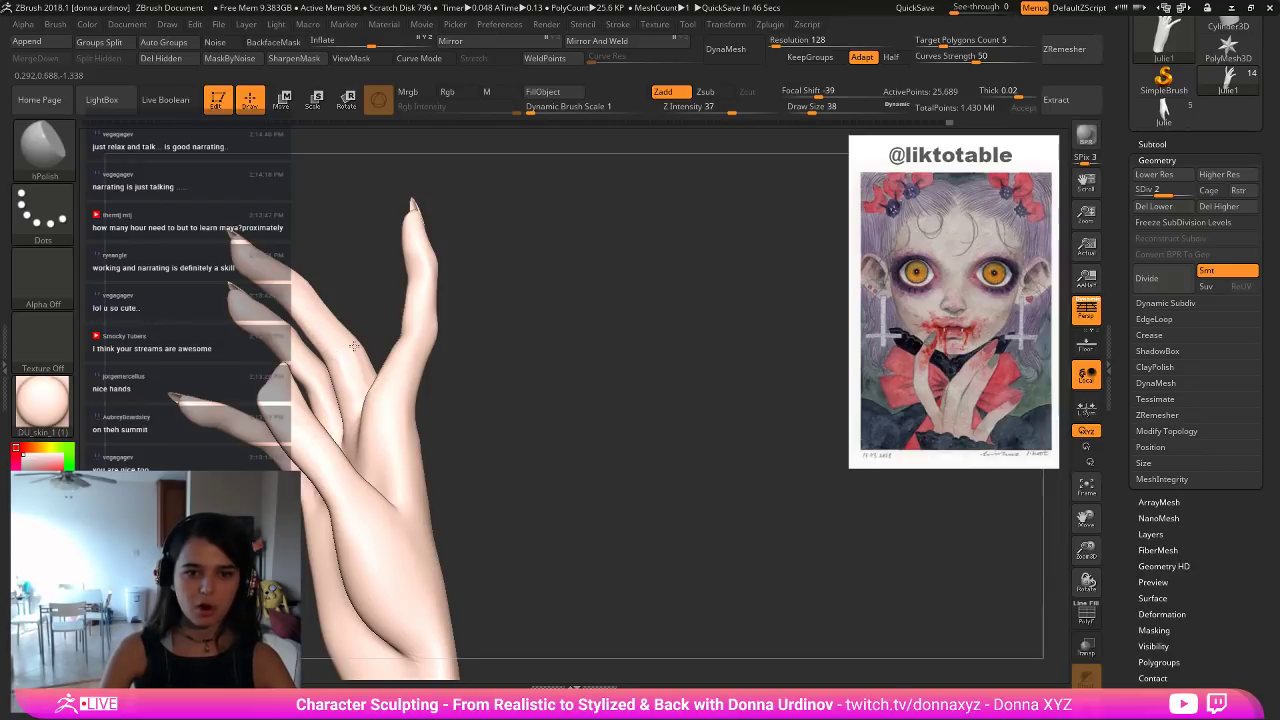
right_click_drag(292, 376, 325, 390)
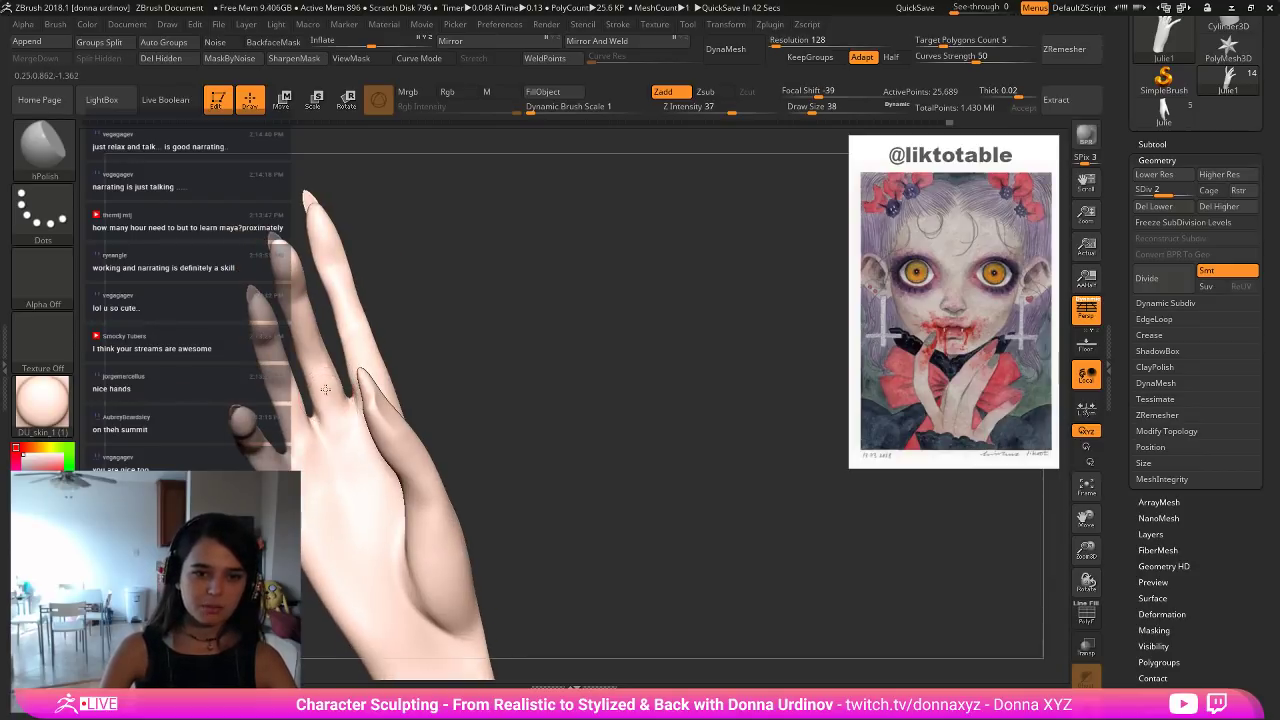
left_click_drag(443, 300, 336, 386)
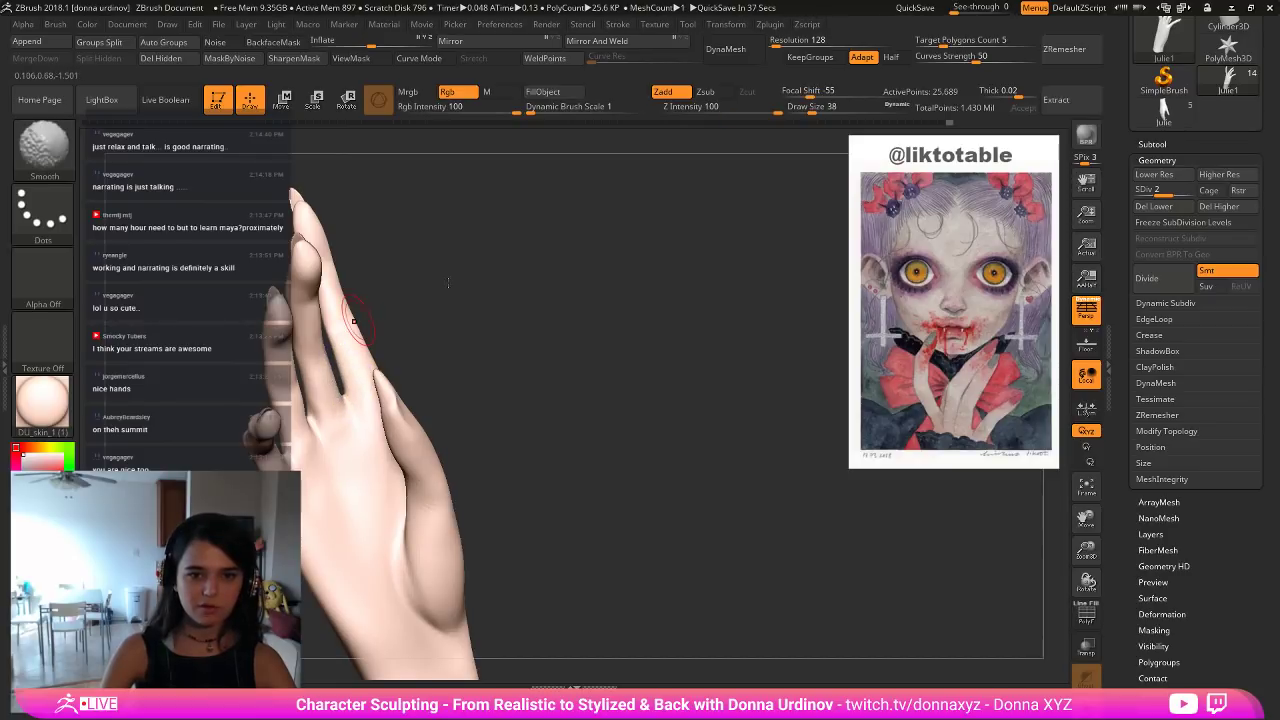
left_click_drag(443, 286, 359, 312)
Select the DamStandard brush and switch the displayed material to StartupMaterial.
key("b")
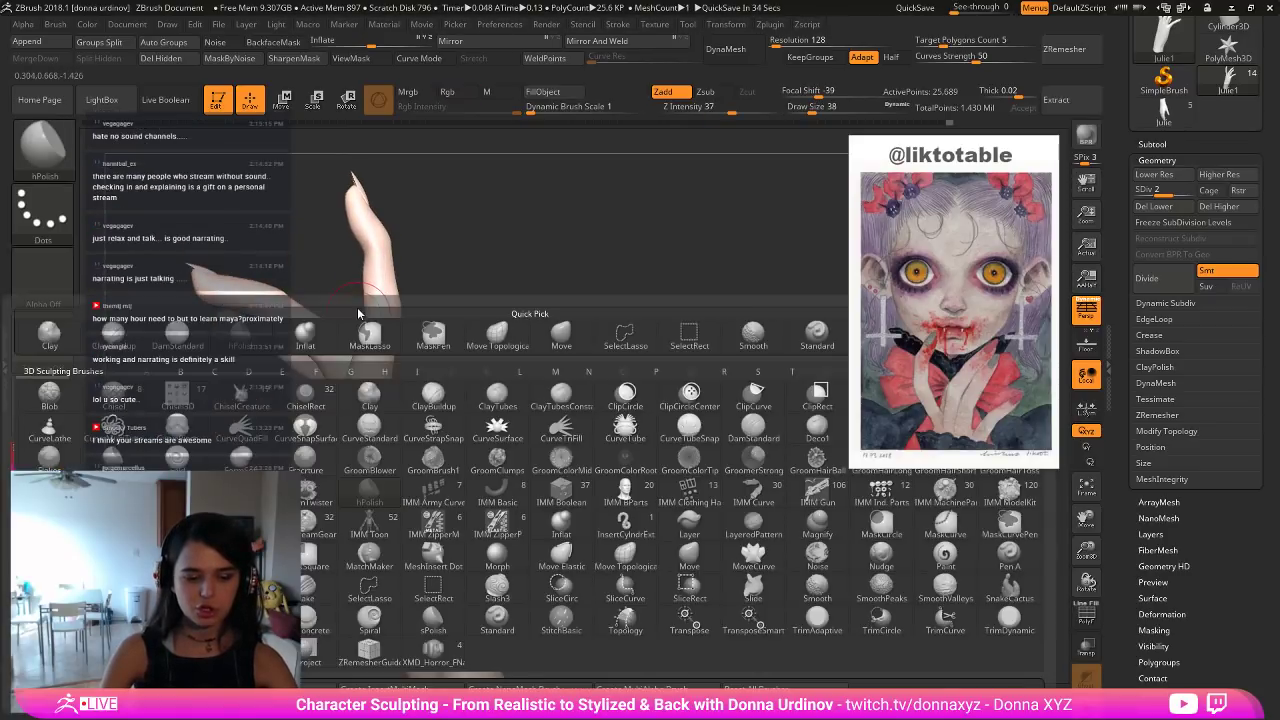
key("d")
key("s")
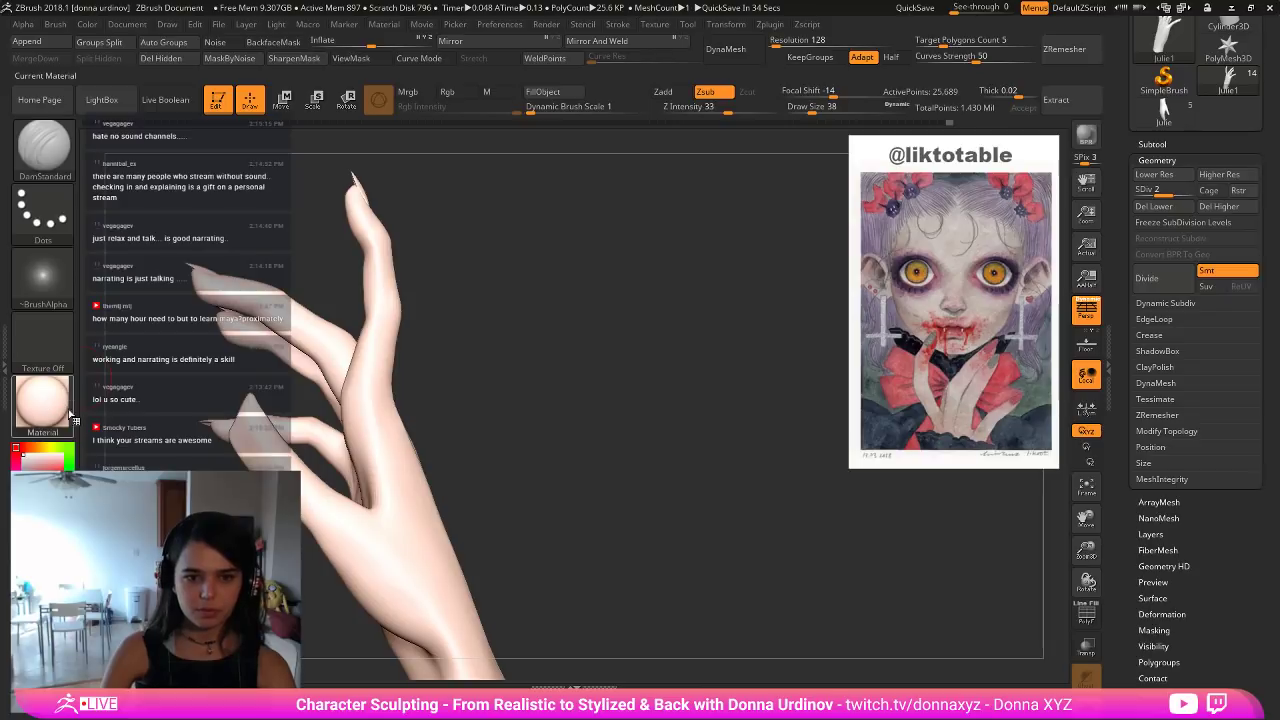
left_click(42, 405)
left_click(444, 253)
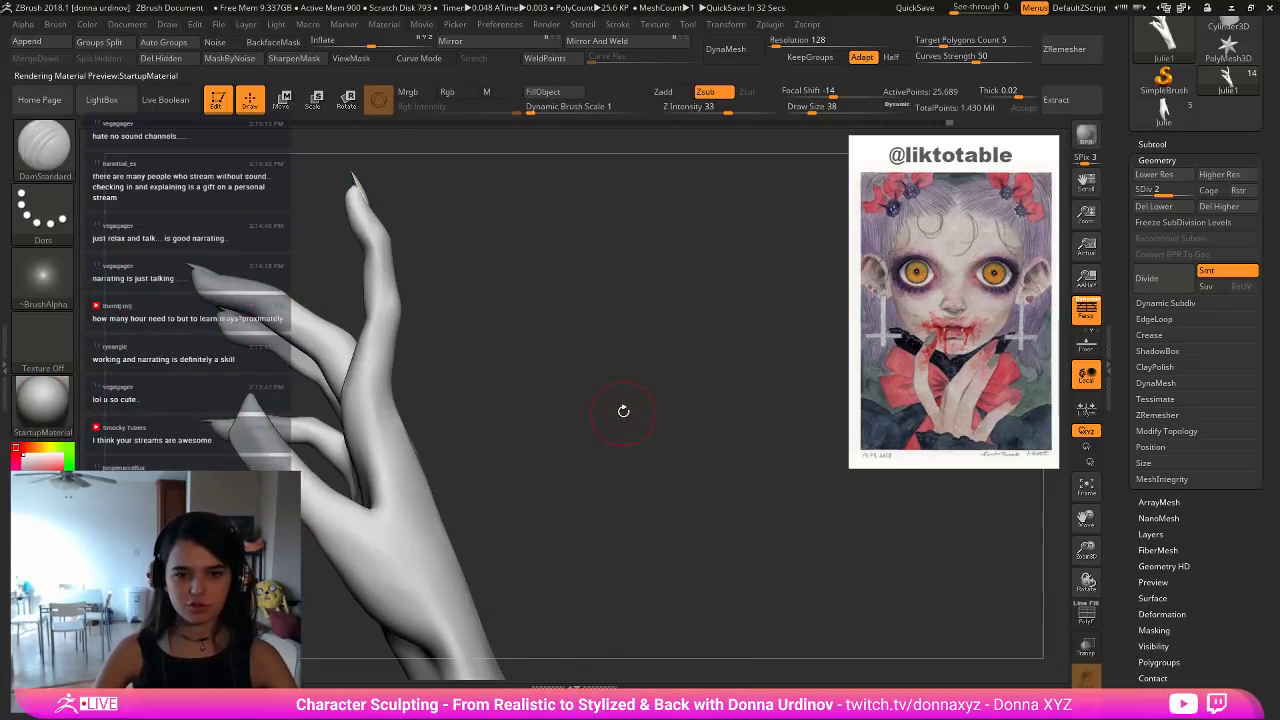
Smooth the index finger at brush size 38 and raise the hand to subdivision level 3.
left_click_drag(623, 411, 722, 396)
left_click_drag(389, 394, 376, 382, "shift")
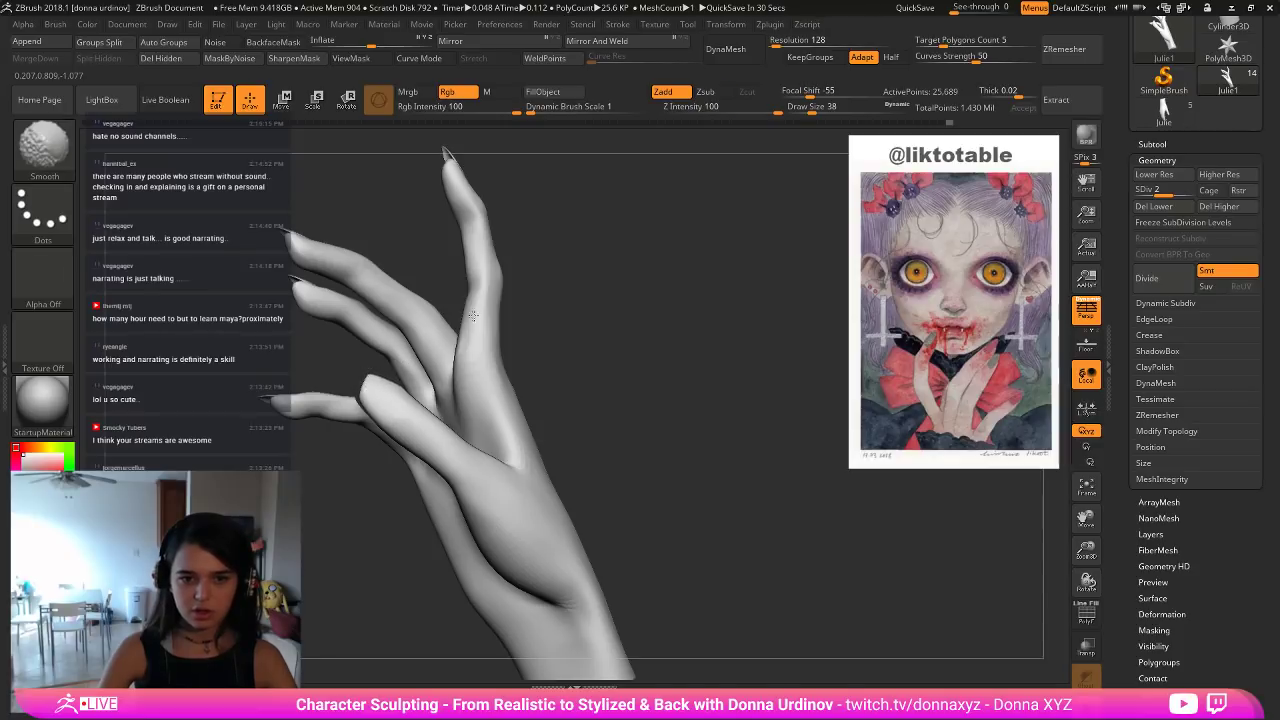
left_click_drag(594, 315, 630, 272)
mouse_move(489, 257)
left_mouse_down()
mouse_move(478, 284)
mouse_move(350, 382)
left_mouse_up()
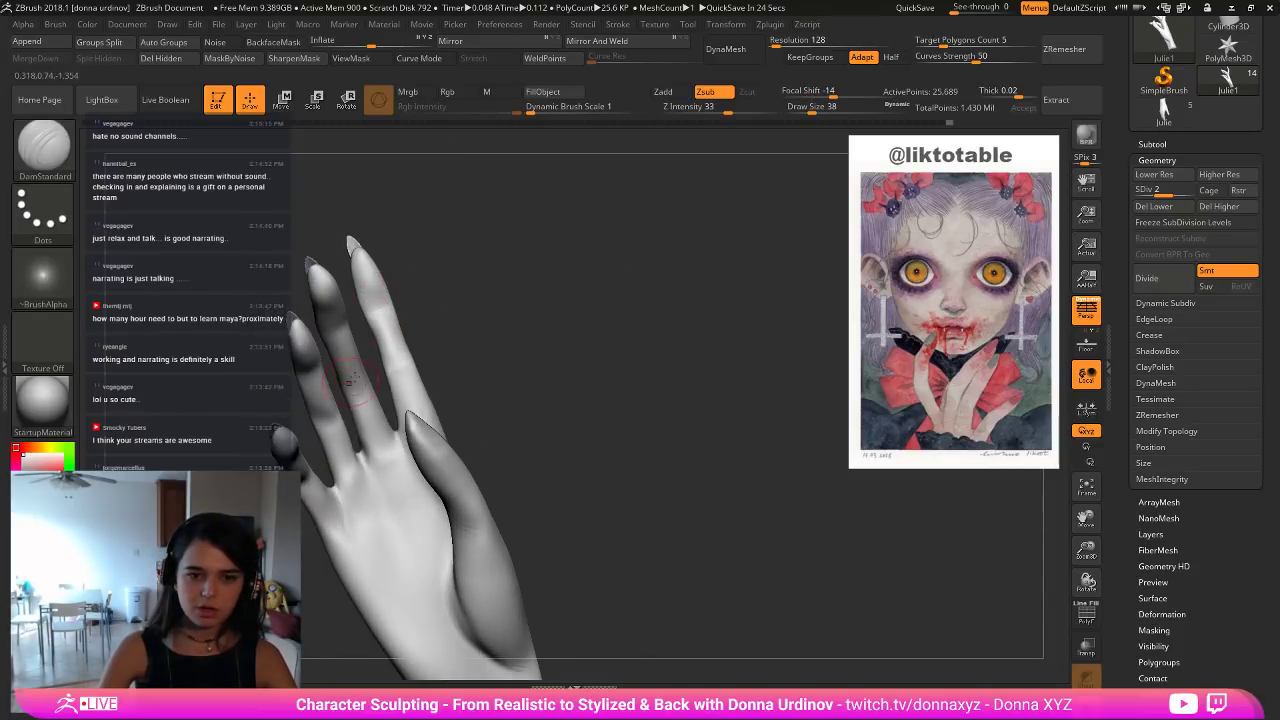
key("d")
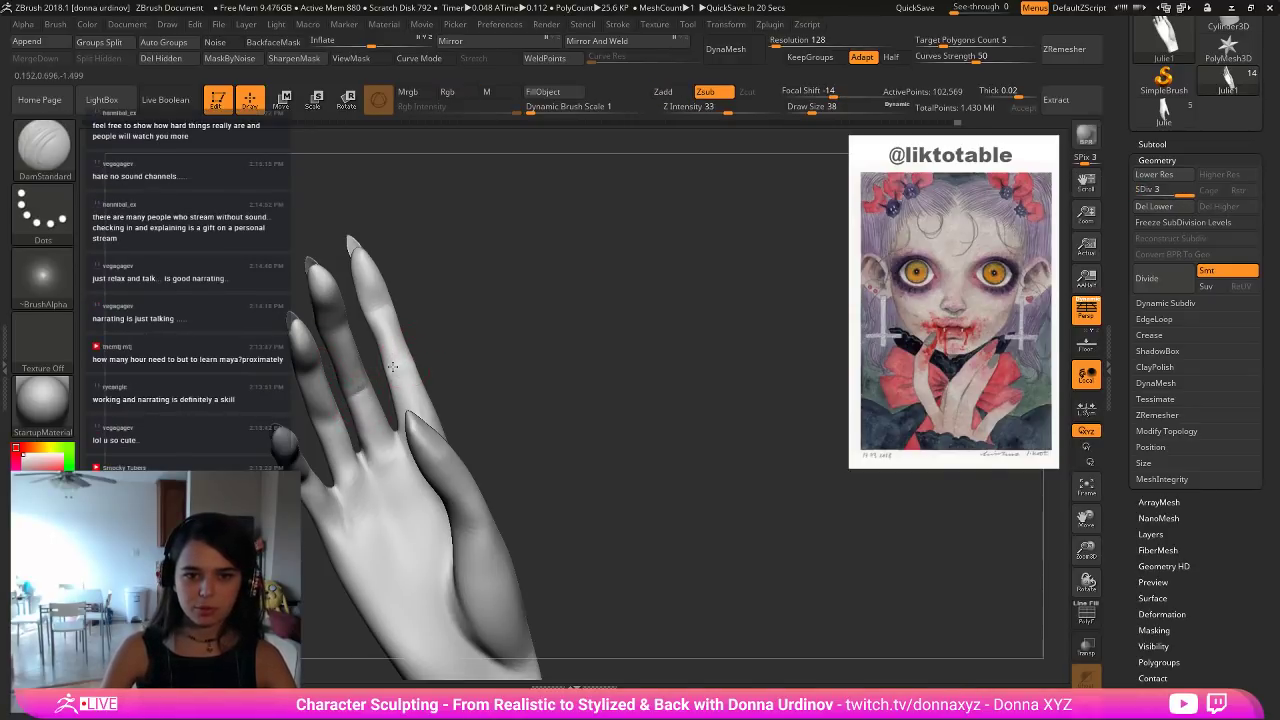
left_click_drag(450, 345, 350, 345)
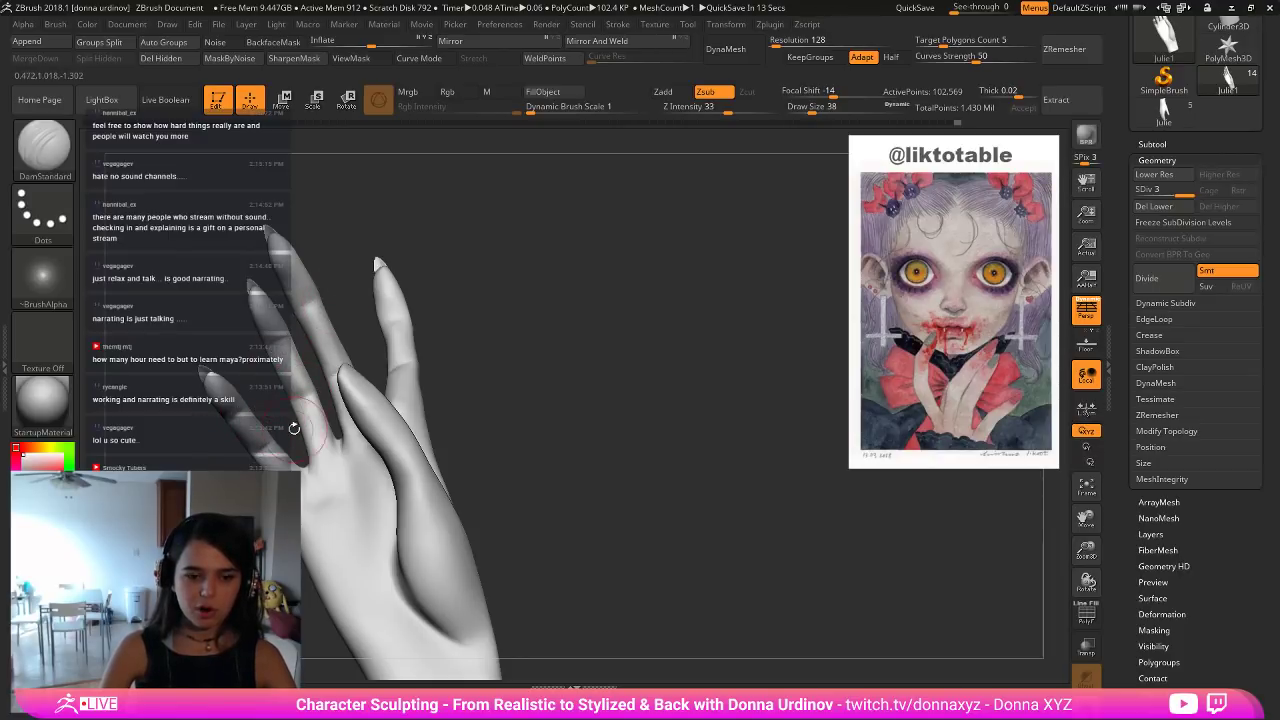
Build up the palm-side pads of the index, middle and ring fingers with ClayBuildup at size 42.
key("b")
key("c")
key("b")
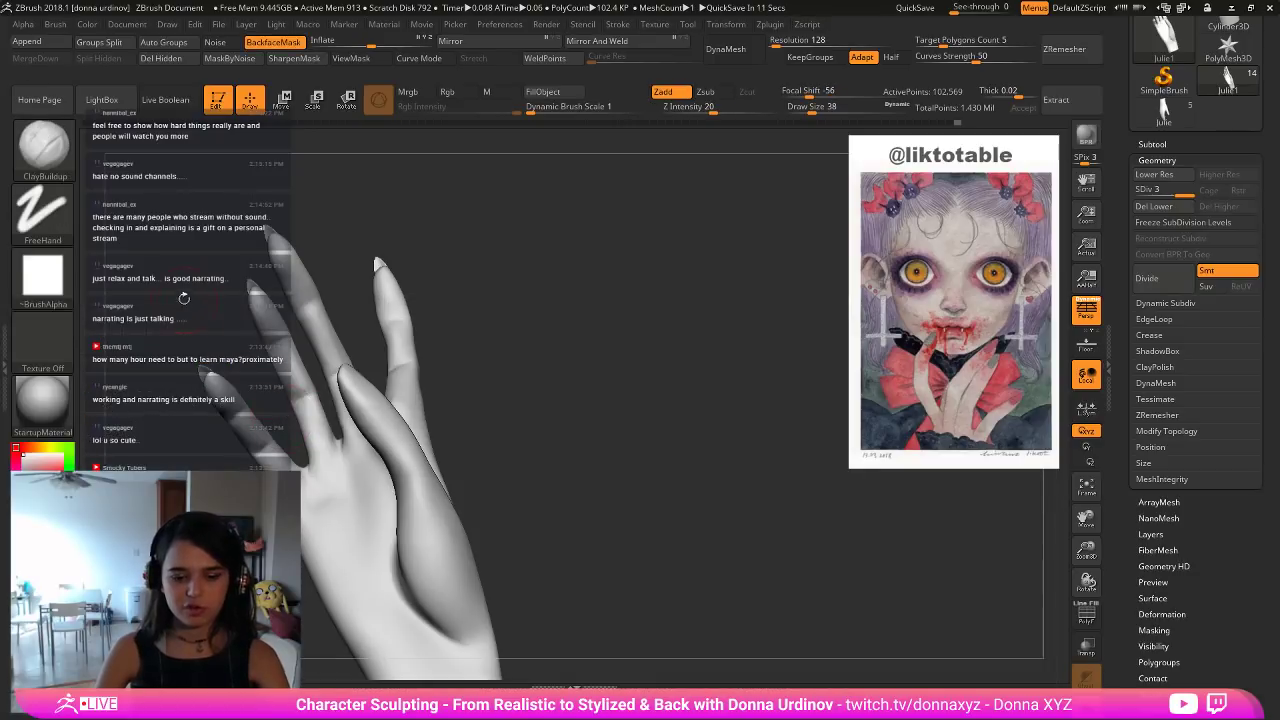
left_click_drag(184, 298, 261, 414)
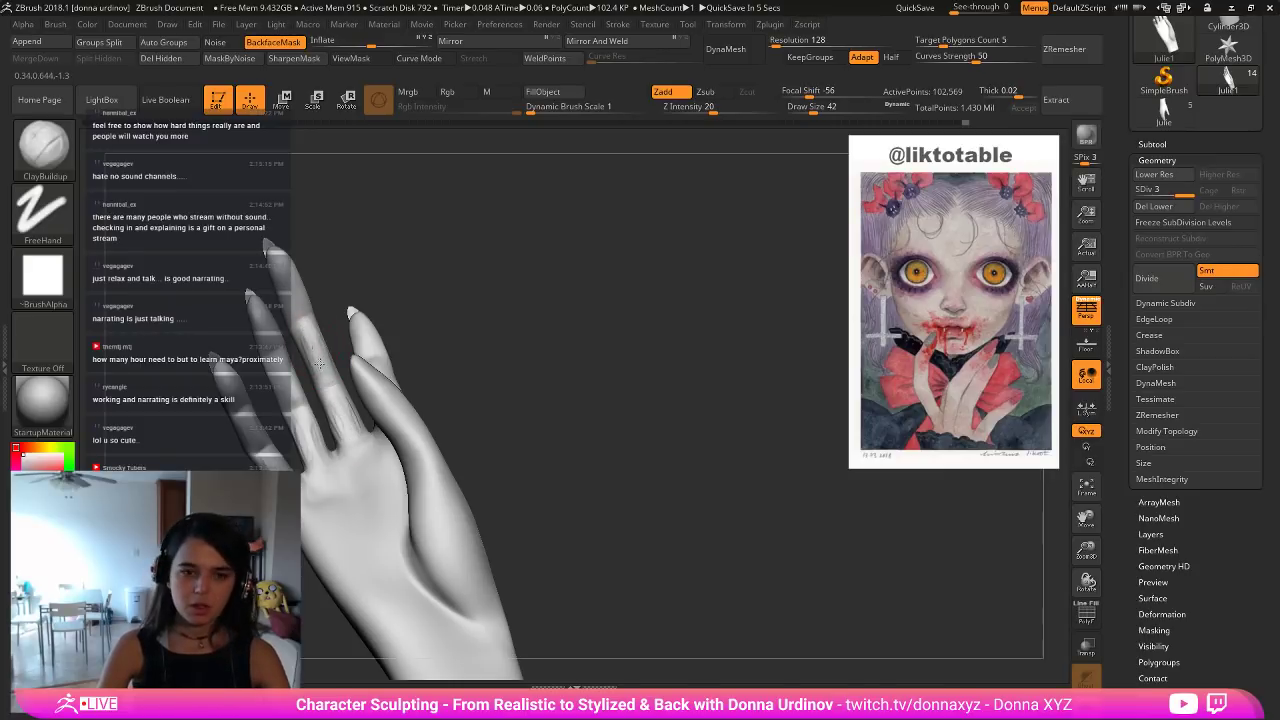
left_click_drag(433, 274, 426, 352)
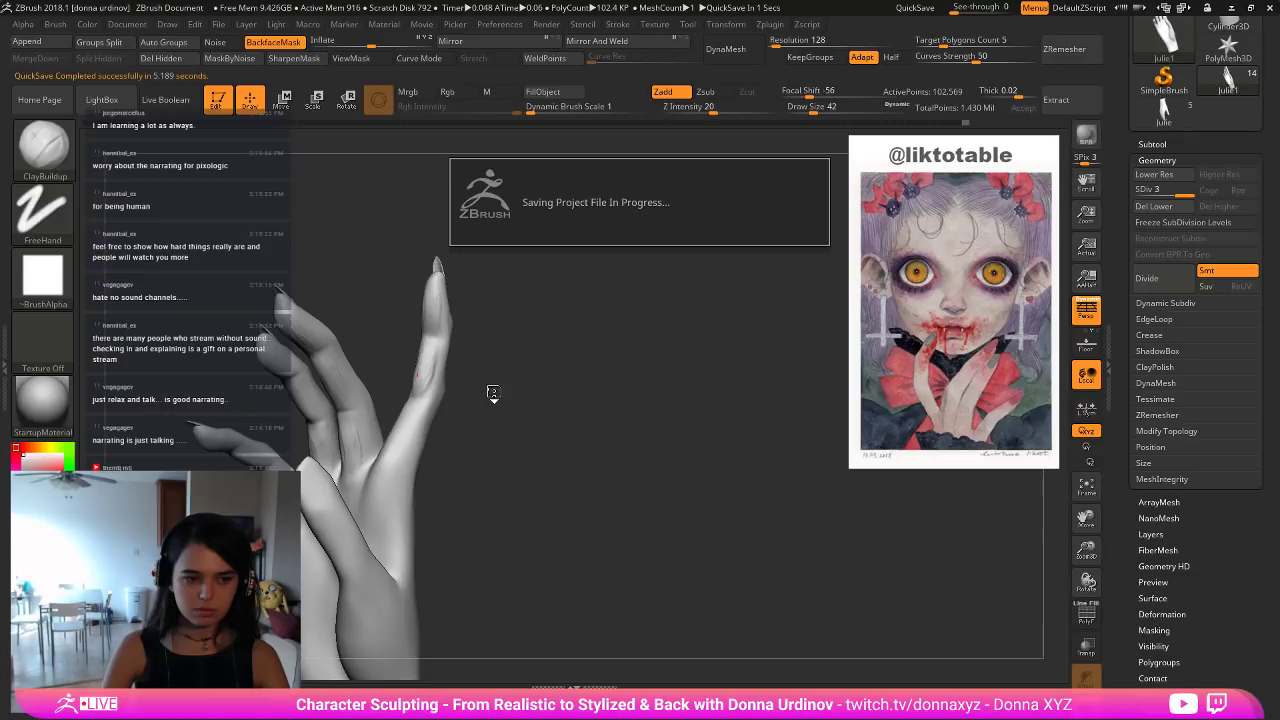
left_click_drag(493, 393, 493, 390)
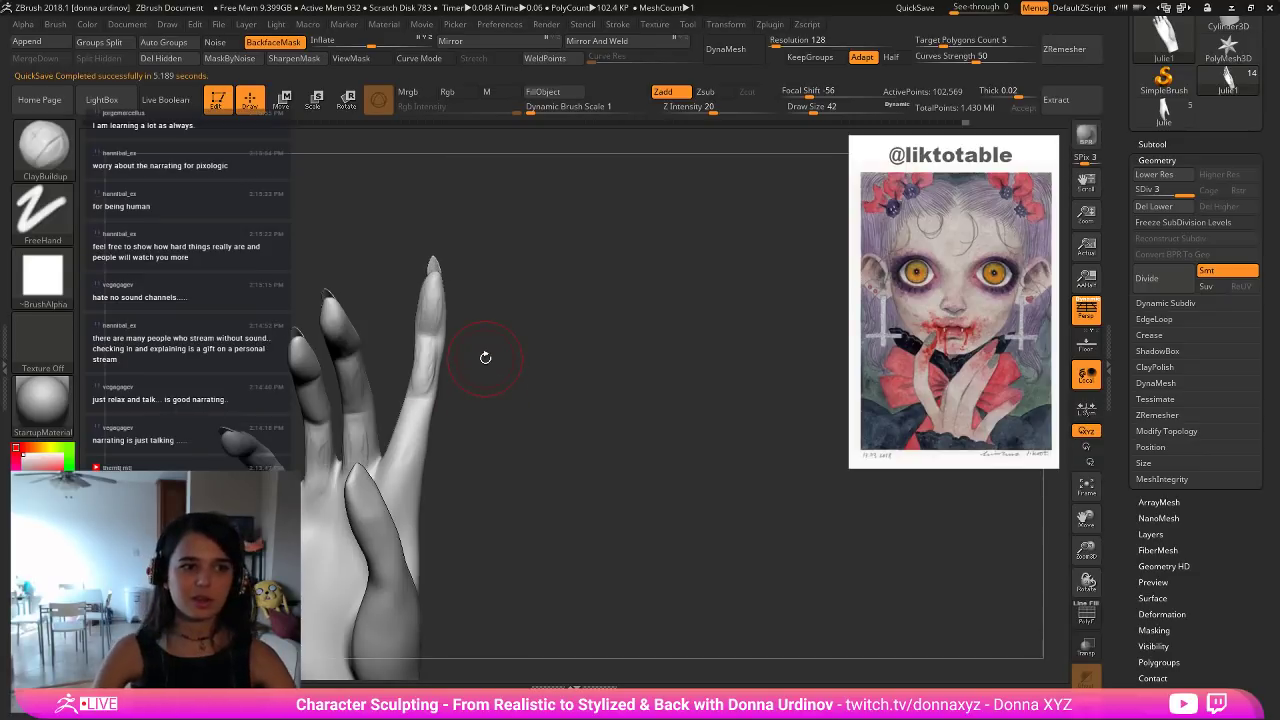
left_click_drag(647, 314, 410, 460)
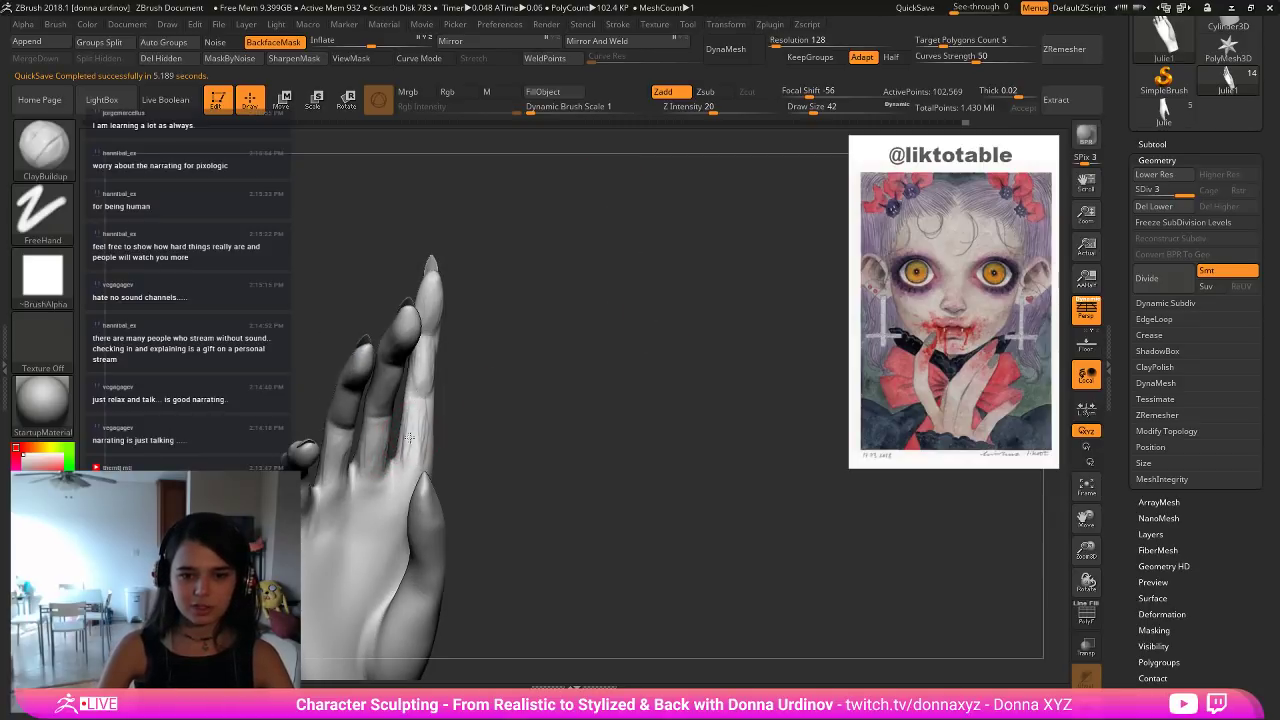
left_click_drag(485, 395, 452, 390)
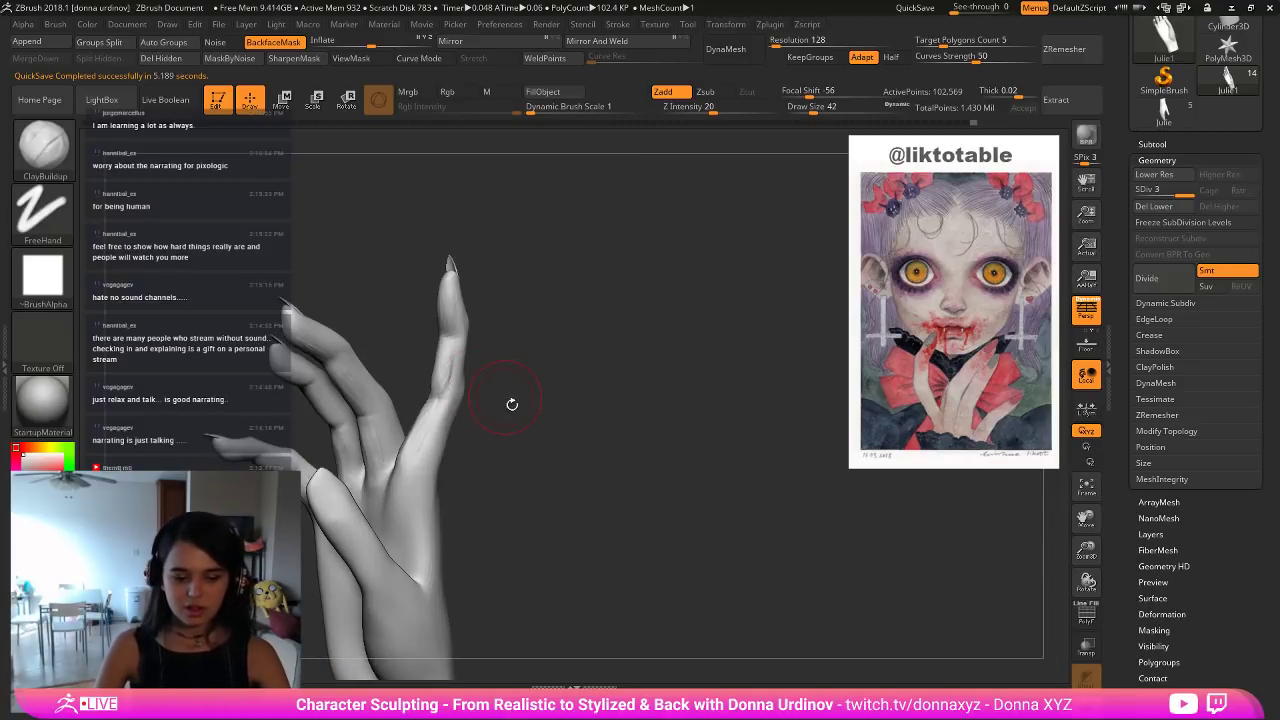
Shape the area where the middle finger meets the index finger's base with the Move brush at size 86.
key("b")
key("m")
key("v")
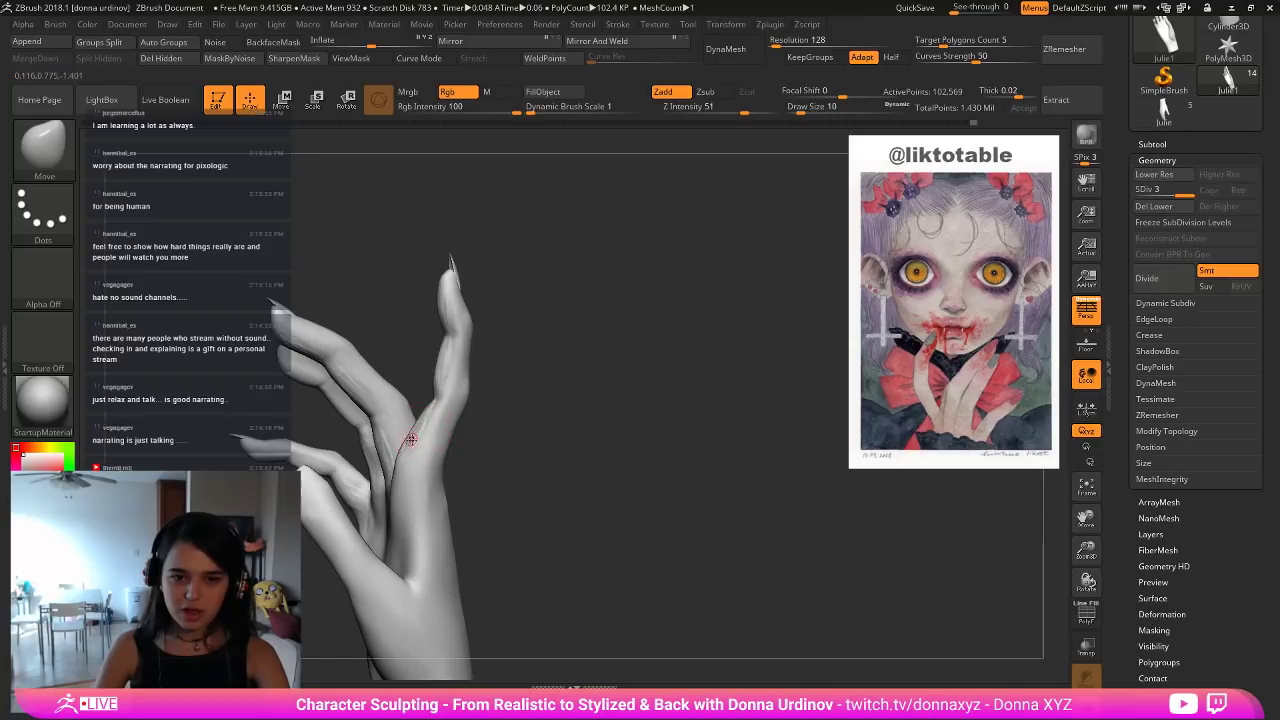
key("bracketright")
key("bracketright")
key("bracketright")
key("bracketright")
key("bracketright")
key("bracketright")
key("bracketright")
key("bracketright")
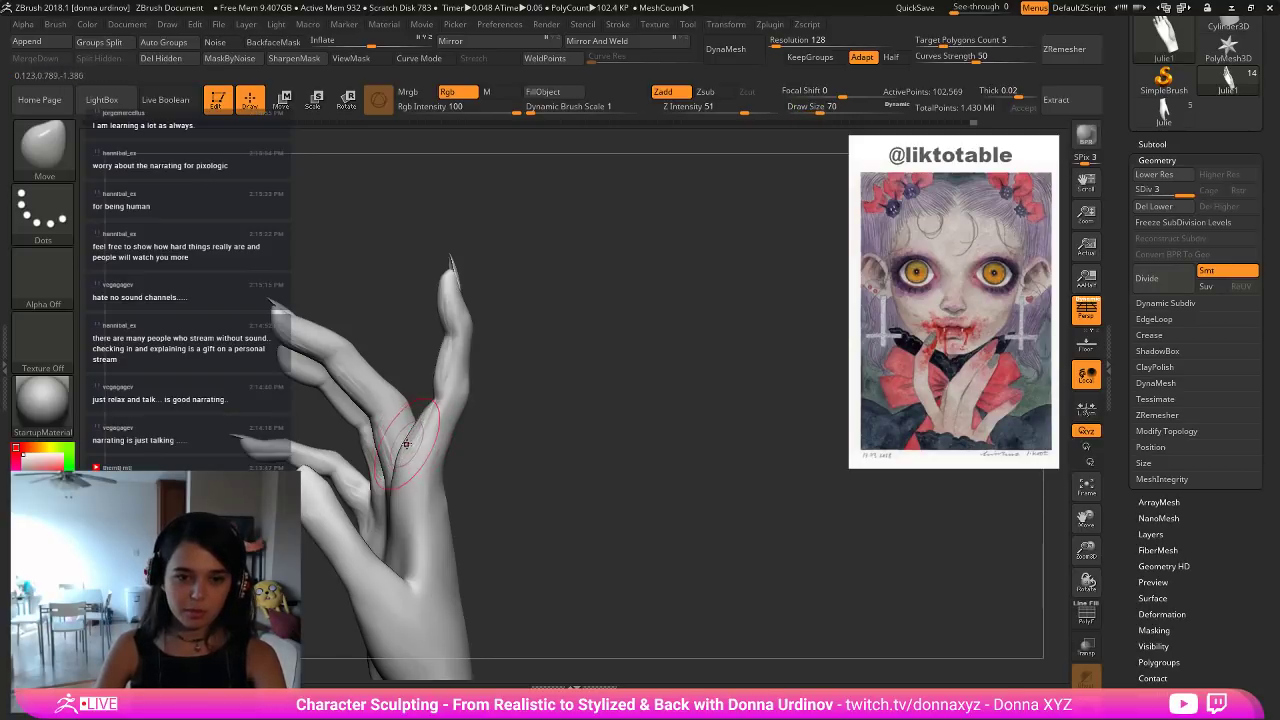
key("bracketright")
left_click_drag(403, 447, 415, 450)
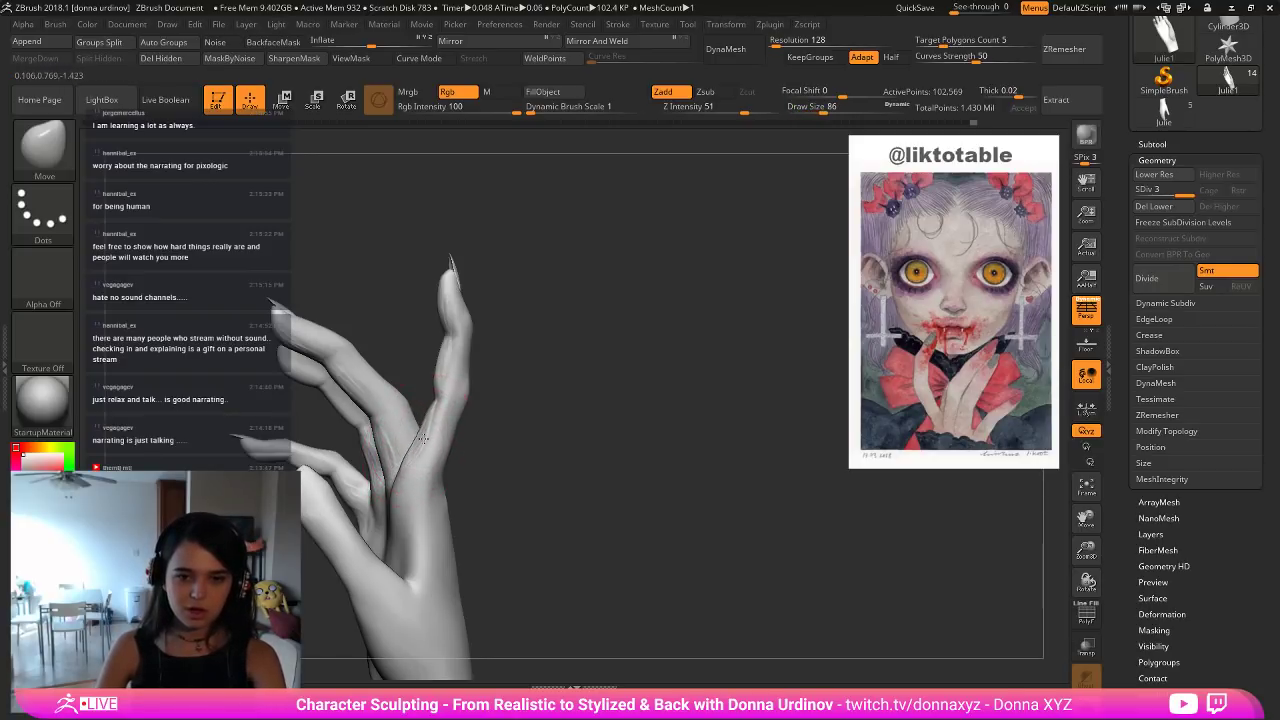
Refine the index finger's lower and middle segments with the Move brush at size 46 and smooth their surface.
left_click_drag(474, 420, 494, 404)
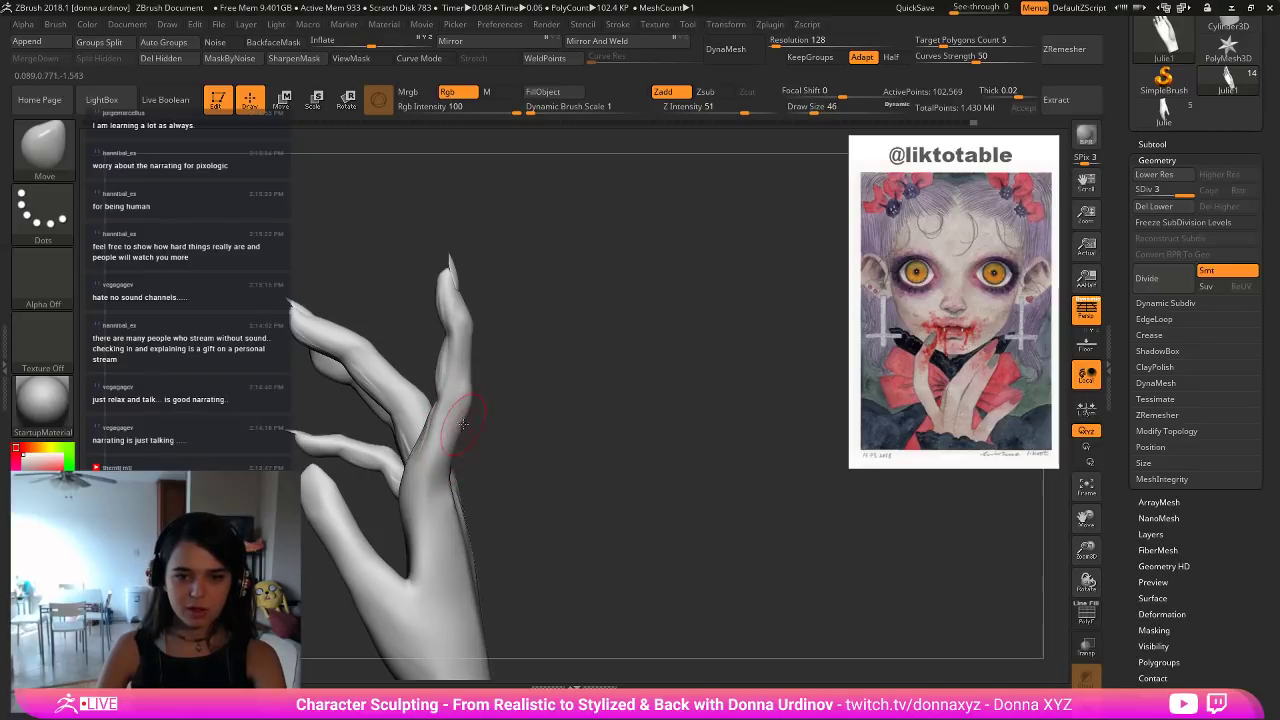
key("shift")
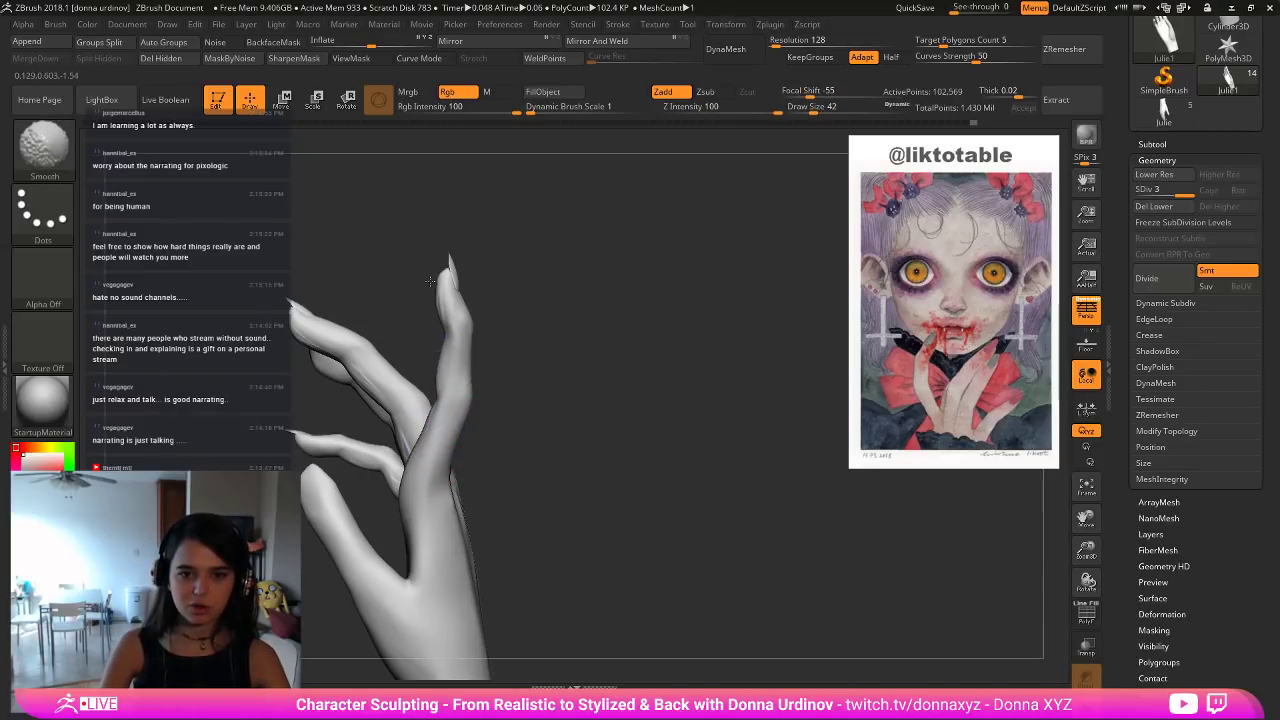
mouse_move(508, 348)
left_mouse_down()
mouse_move(458, 367)
mouse_move(505, 352)
left_mouse_up()
key("bracketright")
key("bracketleft")
left_click_drag(448, 383, 441, 397)
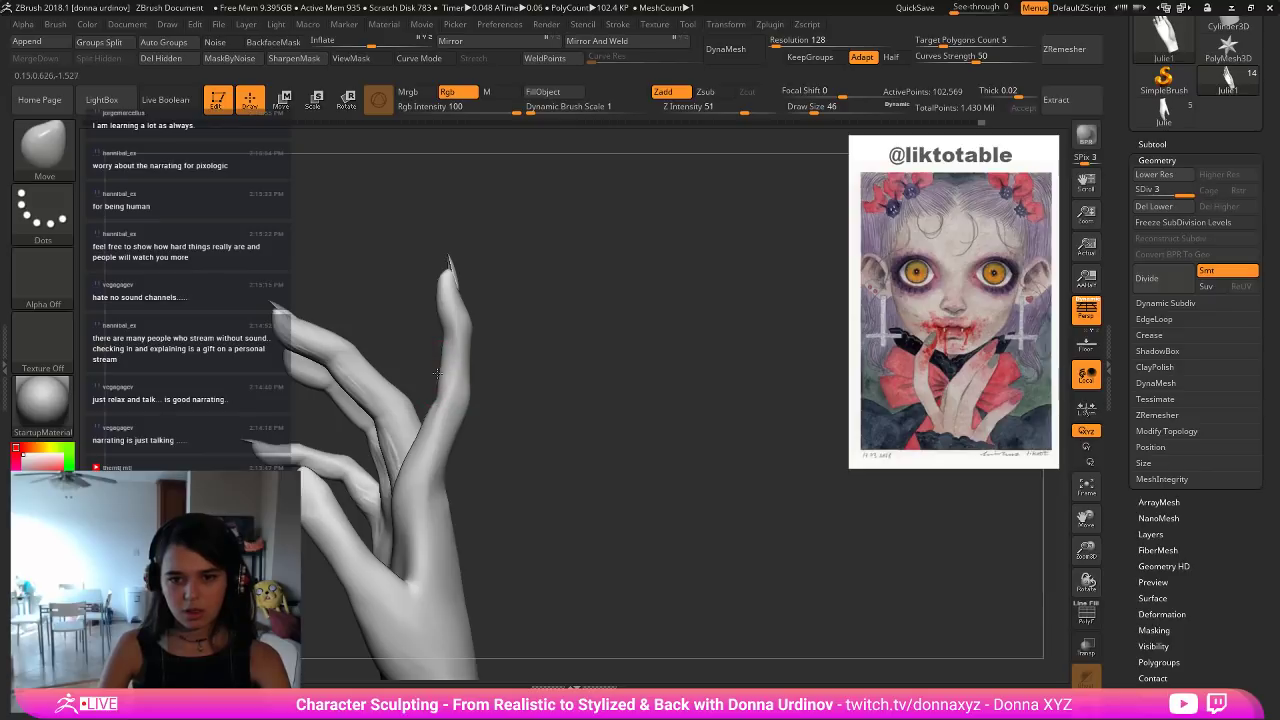
Polish the index finger with the hPolish brush, reducing the size to 26, and smooth the finger's base.
key("b")
key("h")
key("p")
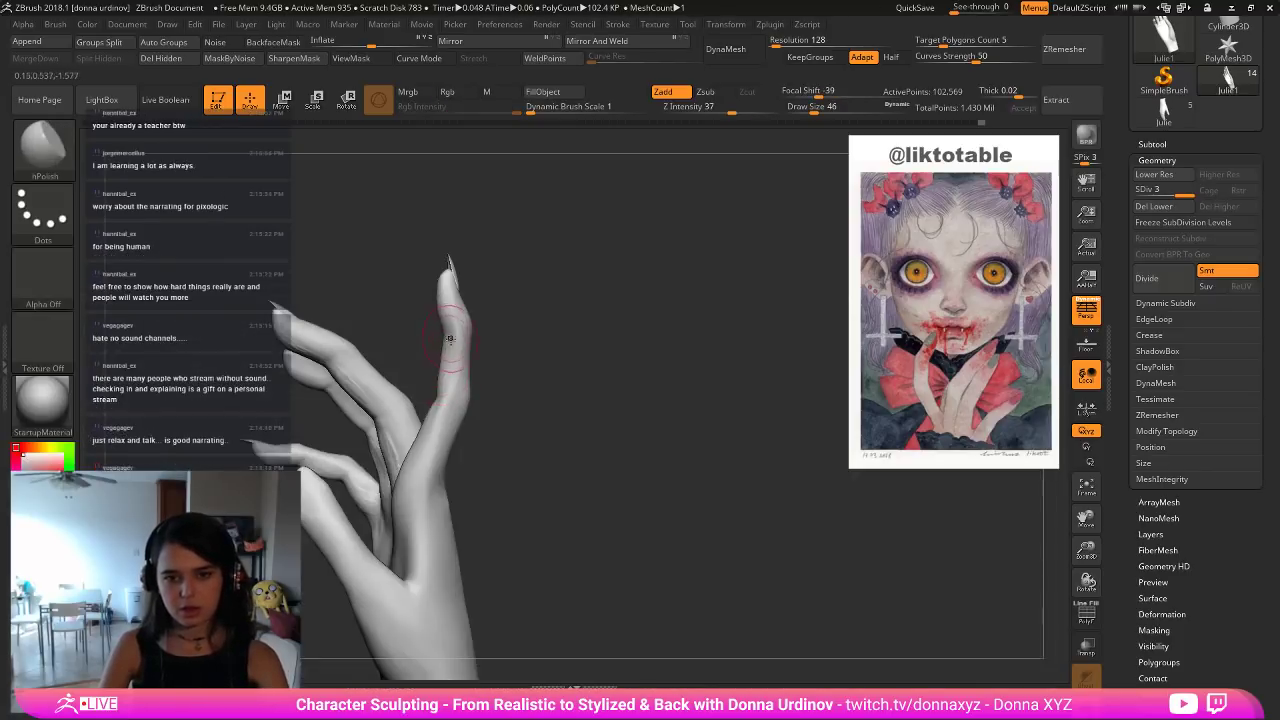
key("bracketleft")
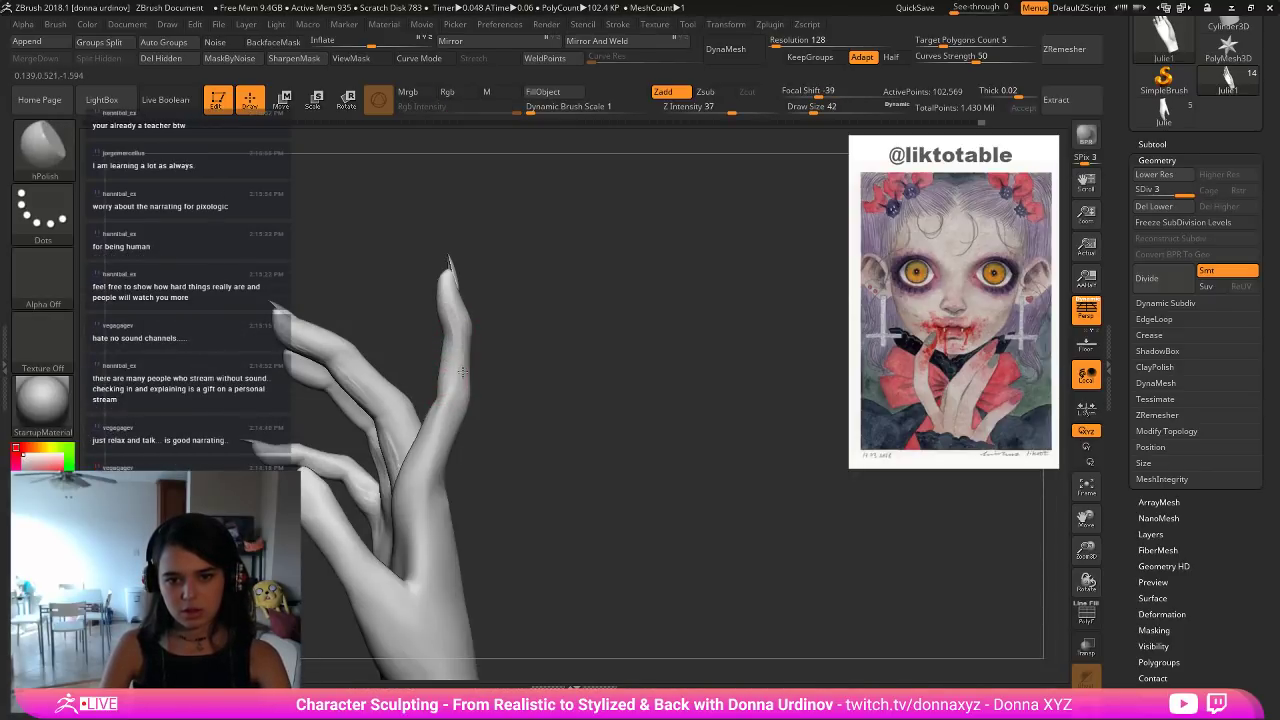
key("bracketleft")
key("bracketleft")
key("bracketleft")
key("bracketleft")
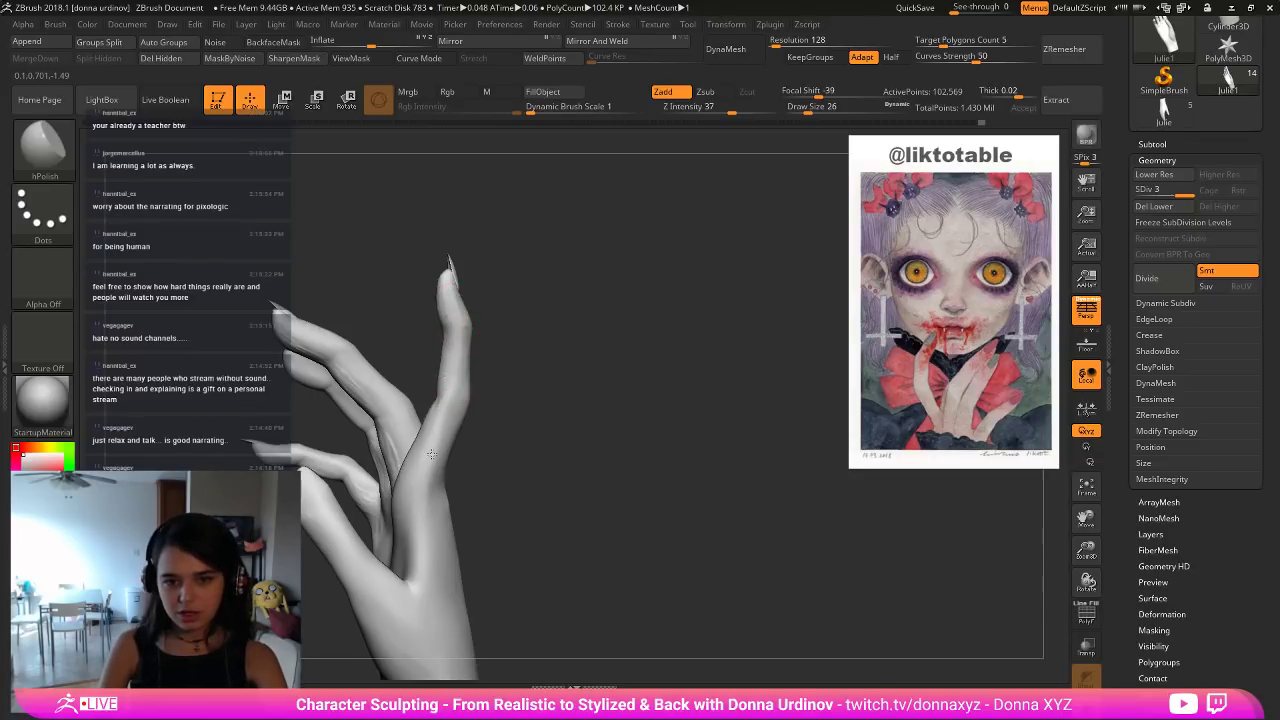
mouse_move(431, 485)
right_mouse_down()
mouse_move(420, 487)
mouse_move(434, 489)
right_mouse_up()
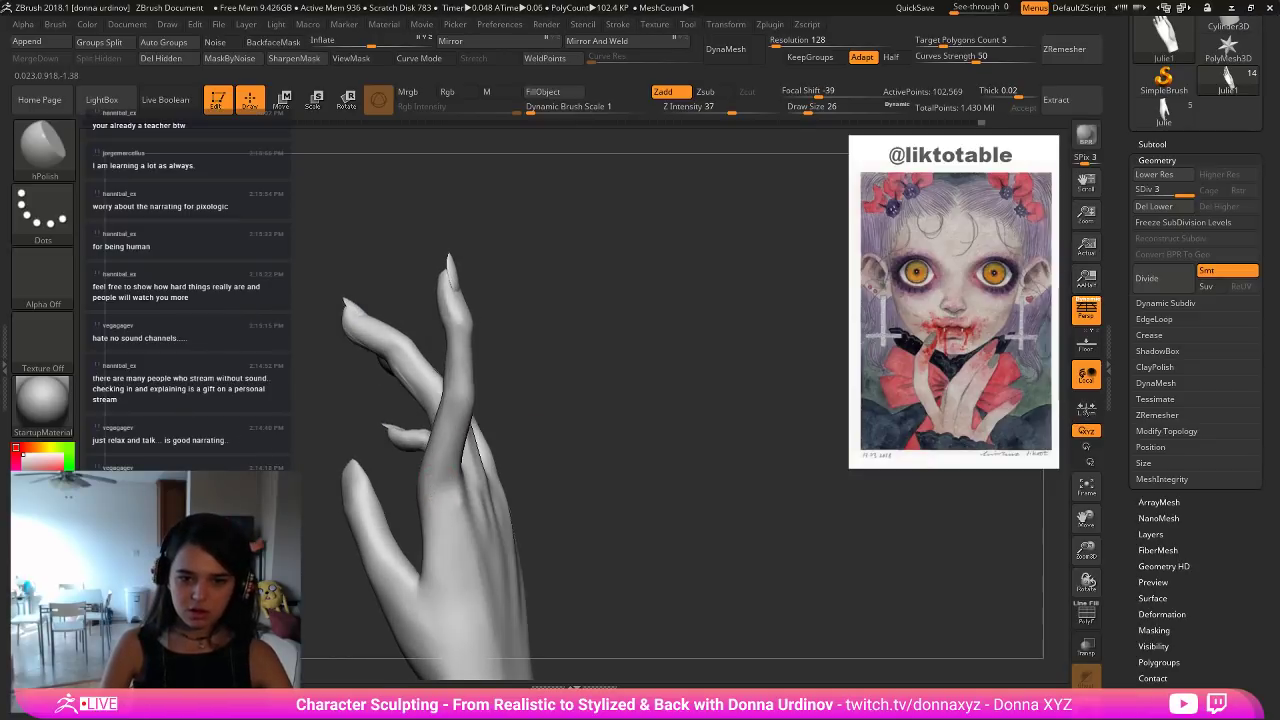
right_click_drag(437, 542, 505, 475)
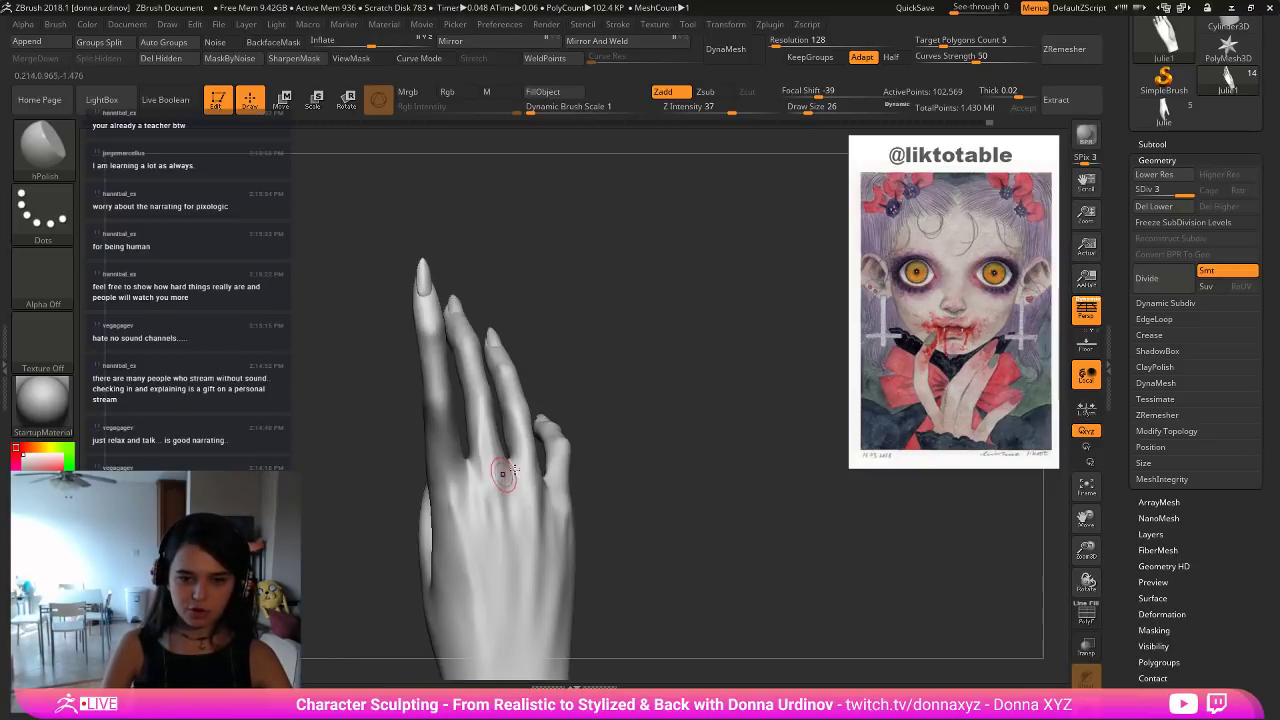
key("shift")
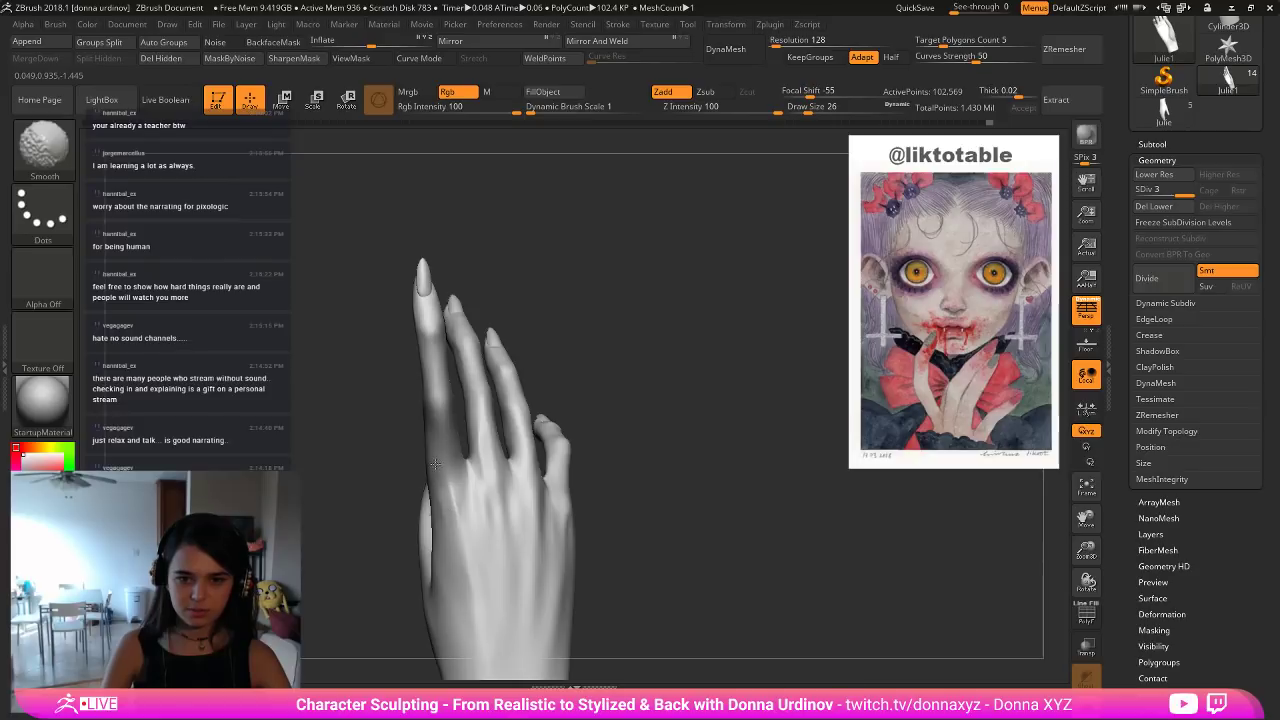
Carve the back of the index finger's lower segment with the DamStandard brush at size 26 and soften the marks.
key("b")
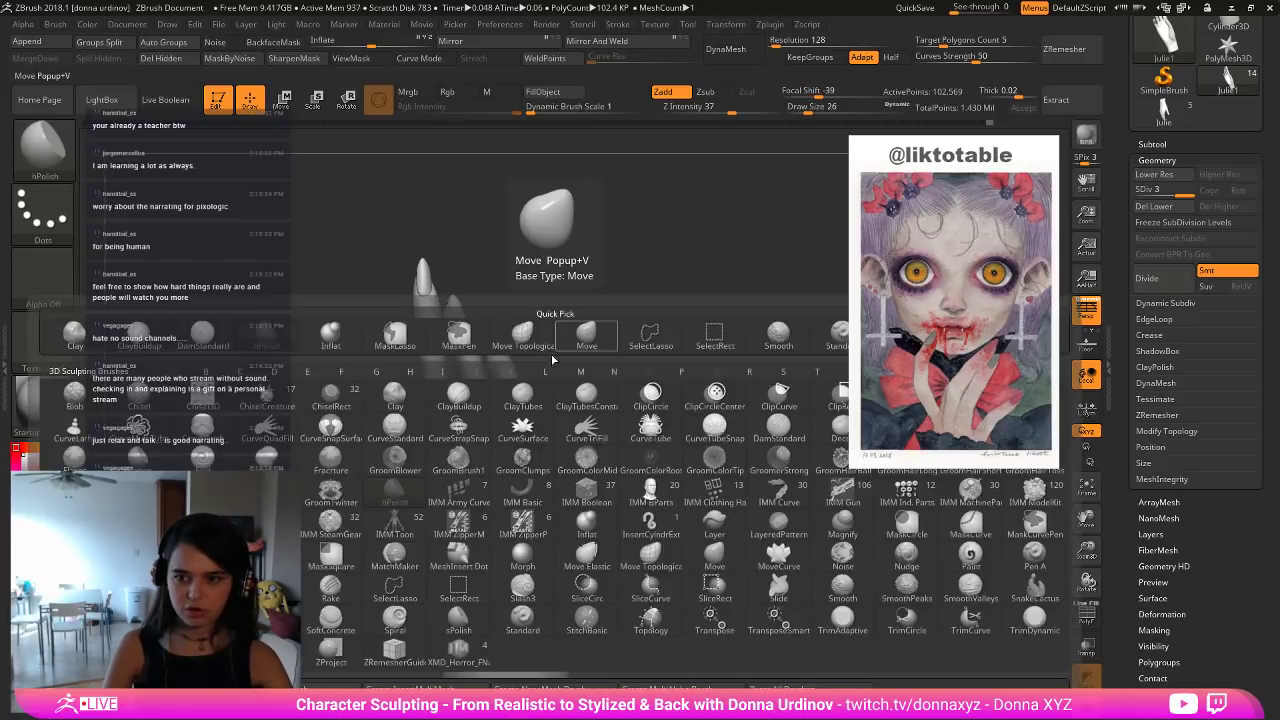
key("d")
key("s")
mouse_move(428, 413)
left_mouse_down()
mouse_move(450, 408)
mouse_move(437, 424)
left_mouse_up()
left_click_drag(586, 317, 560, 300)
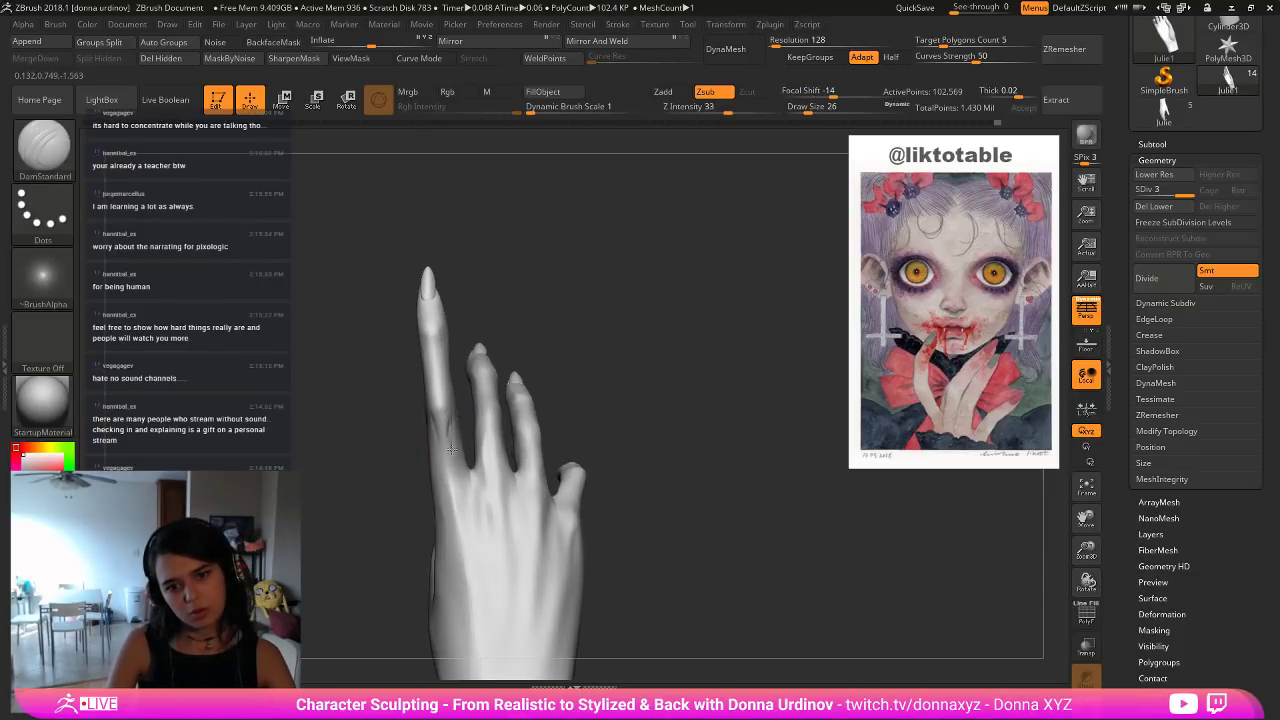
key("shift")
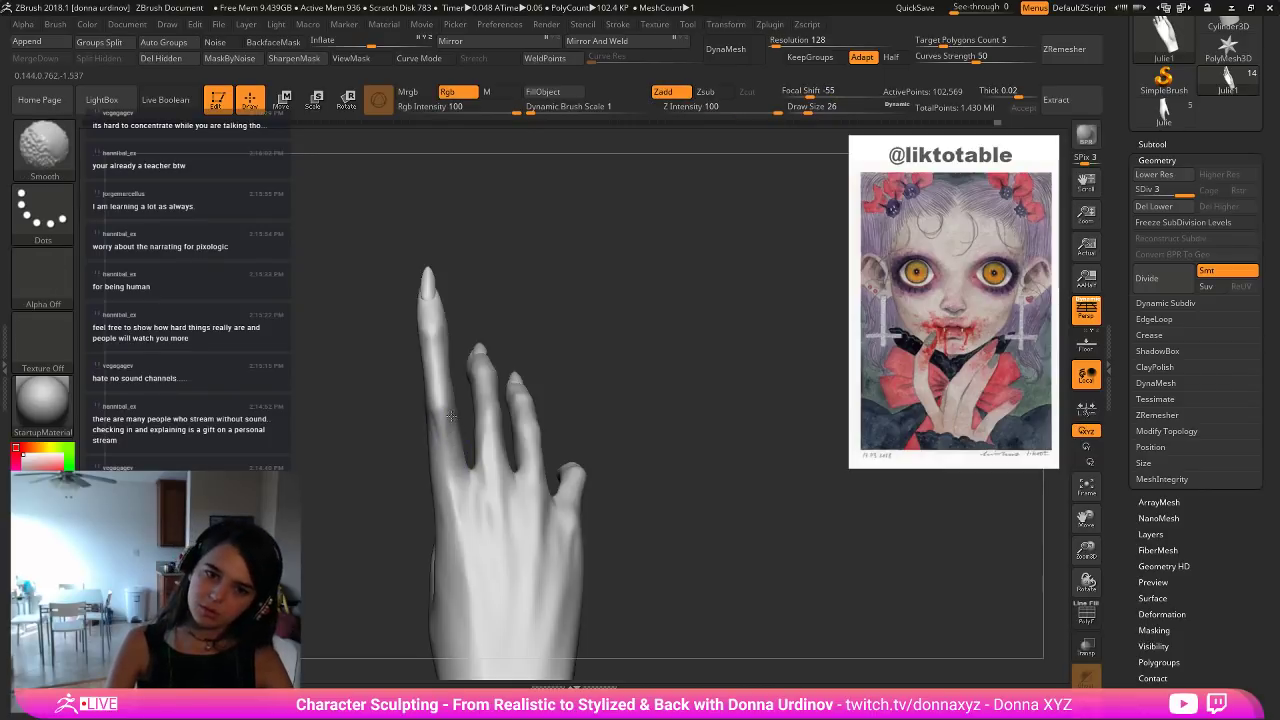
Carve creases into the thumb-facing side of the index finger's base and smooth them into the surface.
left_click_drag(430, 440, 432, 490)
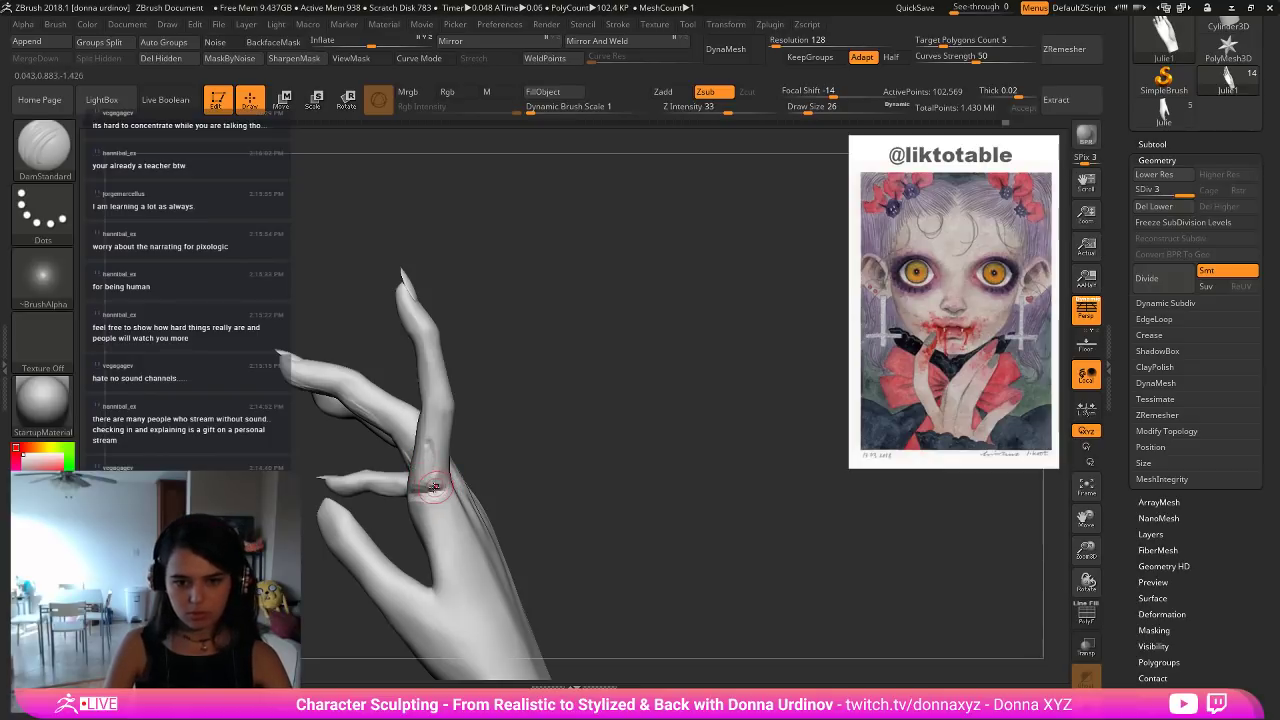
key("shift")
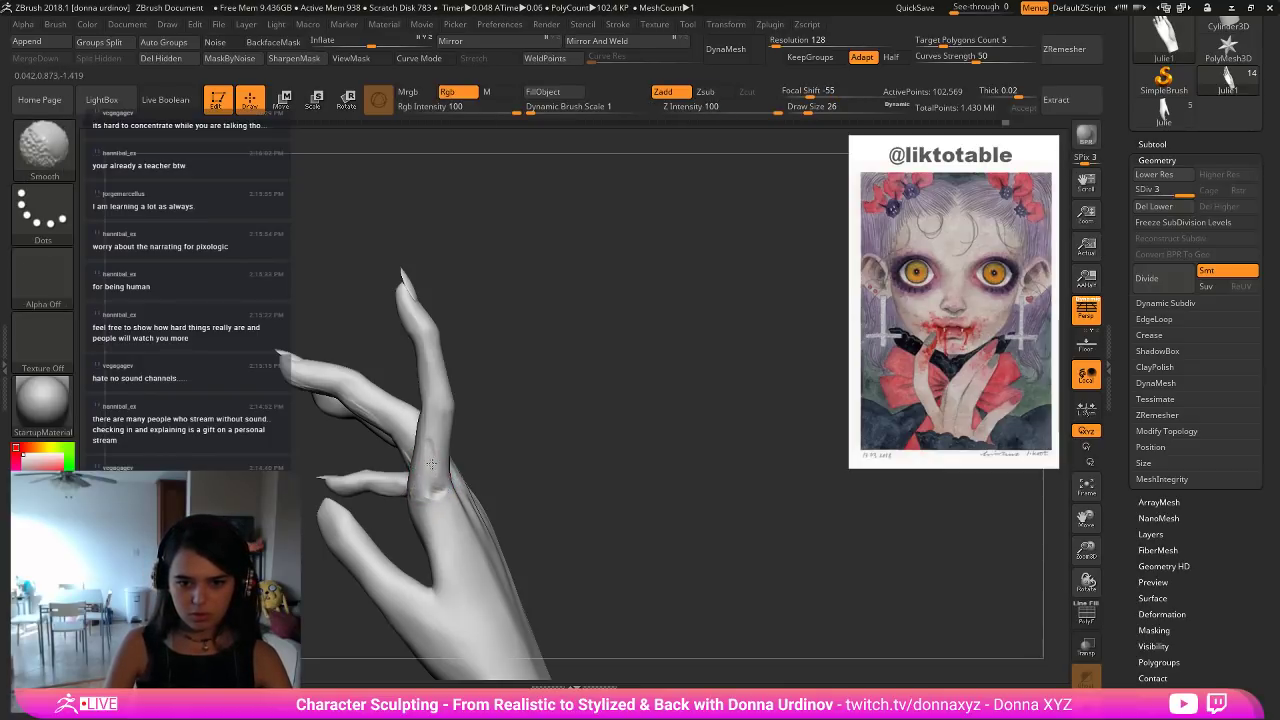
left_click_drag(432, 464, 430, 493, "shift")
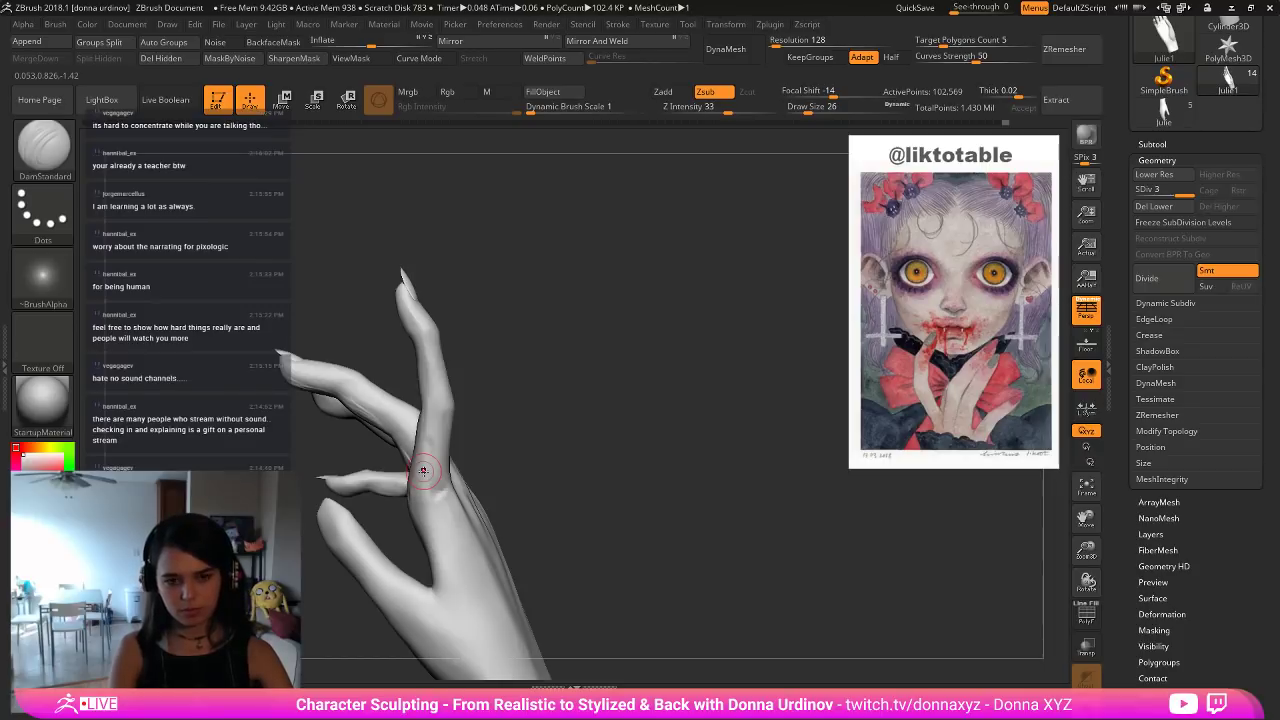
Carve small dents around the index knuckle on the back of the hand and blend them smooth.
left_click_drag(617, 396, 518, 400)
key("shift")
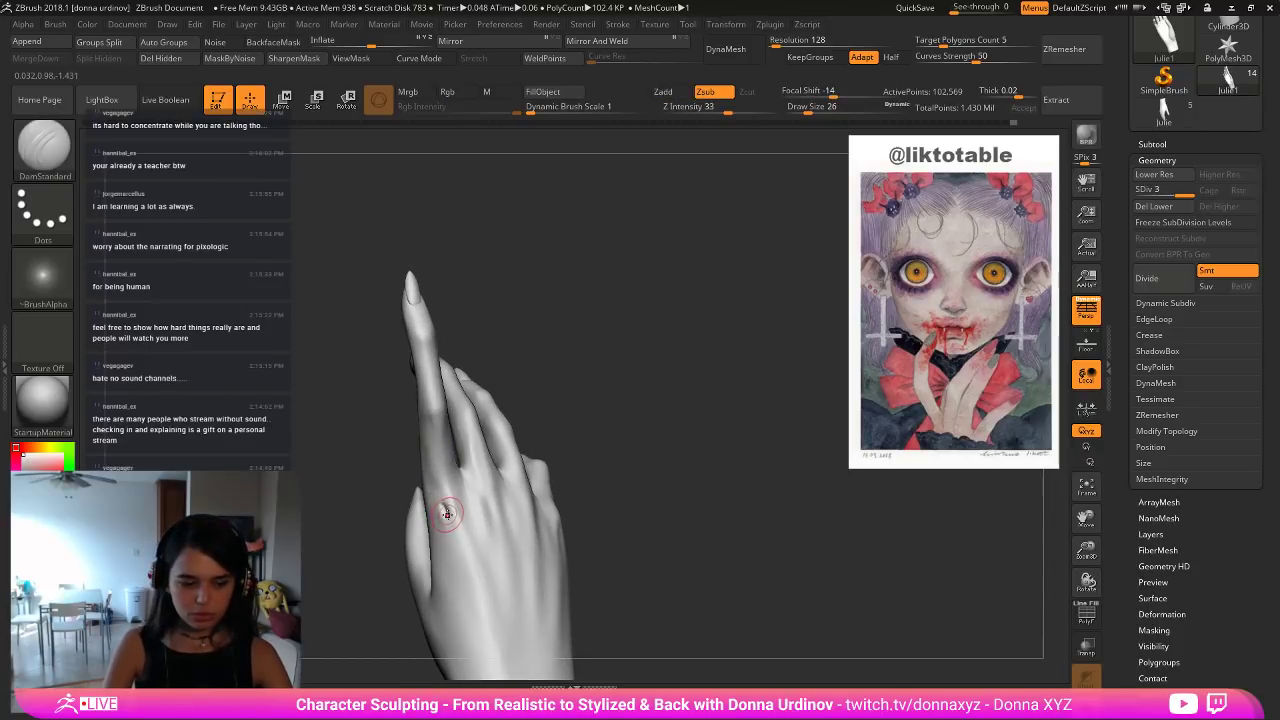
left_click_drag(445, 515, 443, 515)
left_click_drag(592, 455, 508, 470)
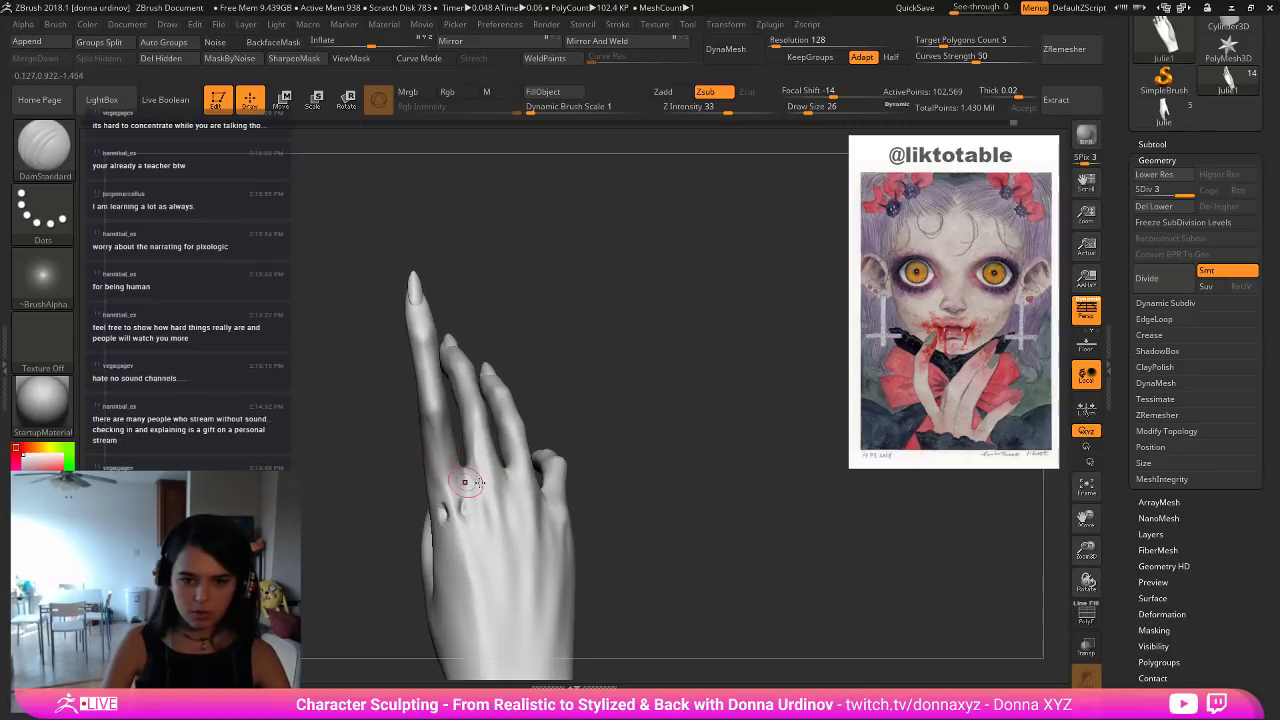
key("shift")
left_click_drag(447, 499, 458, 508, "shift")
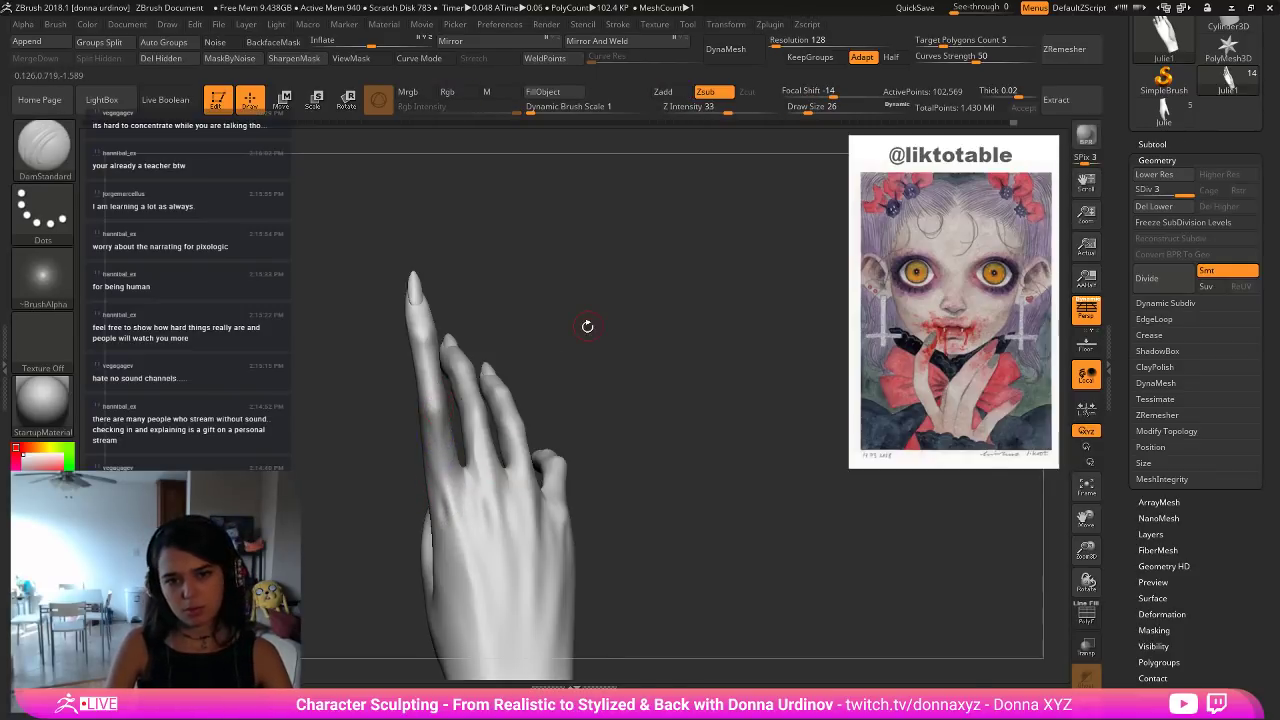
Smooth the index finger's middle joint on the side facing the other fingers and check the hand from several angles.
mouse_move(586, 323)
left_mouse_down()
mouse_move(520, 309)
mouse_move(543, 314)
mouse_move(498, 338)
mouse_move(490, 385)
mouse_move(462, 394)
left_mouse_up()
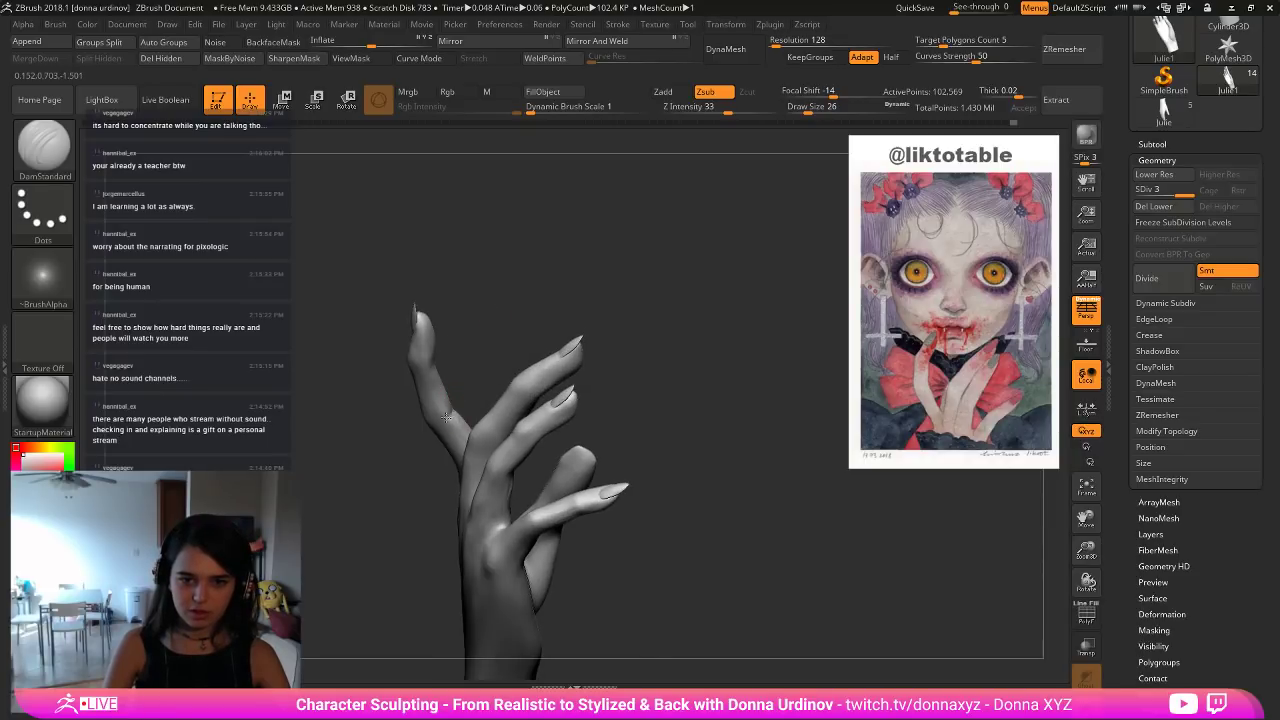
key("shift")
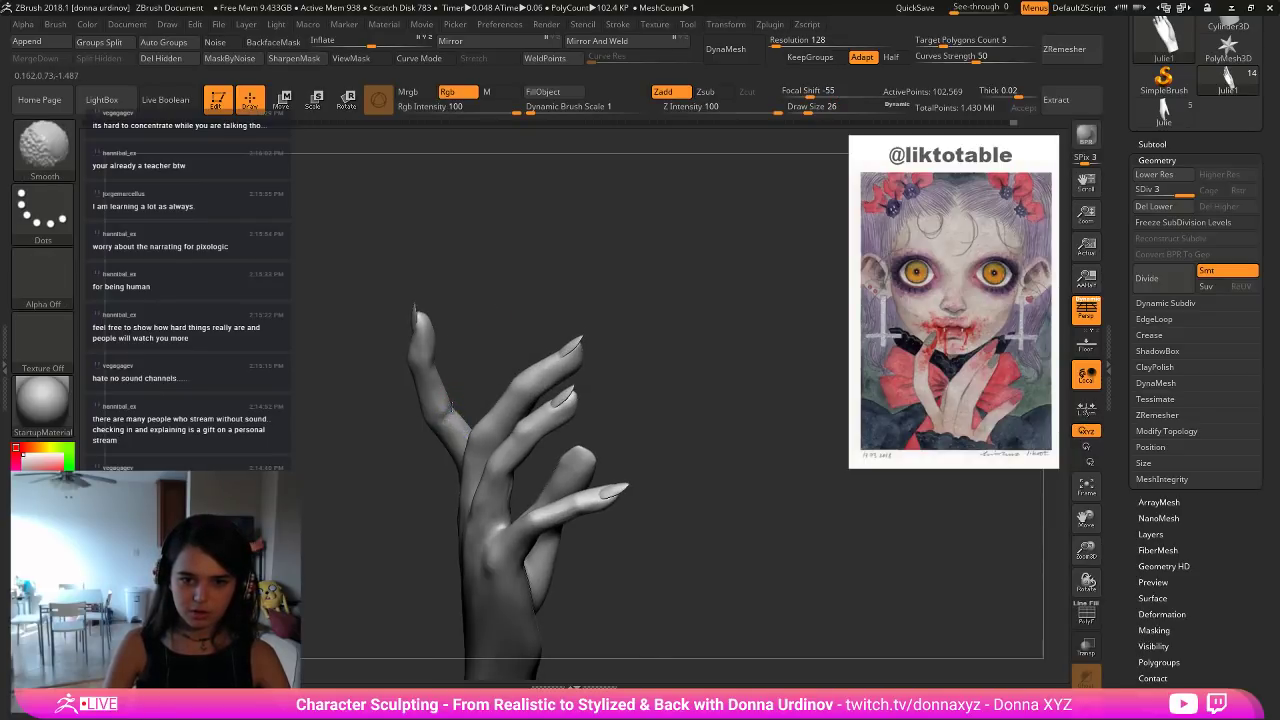
mouse_move(494, 334)
left_mouse_down()
mouse_move(457, 405)
mouse_move(474, 406)
left_mouse_up()
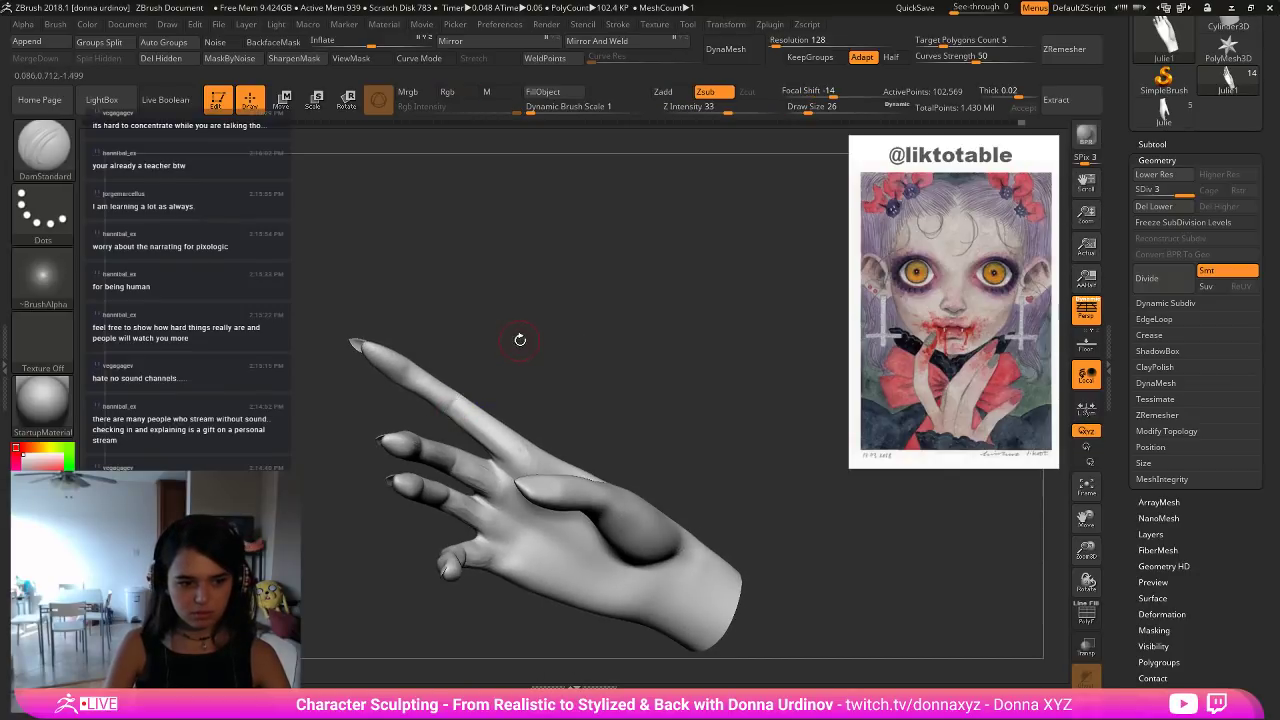
left_click_drag(505, 345, 583, 278)
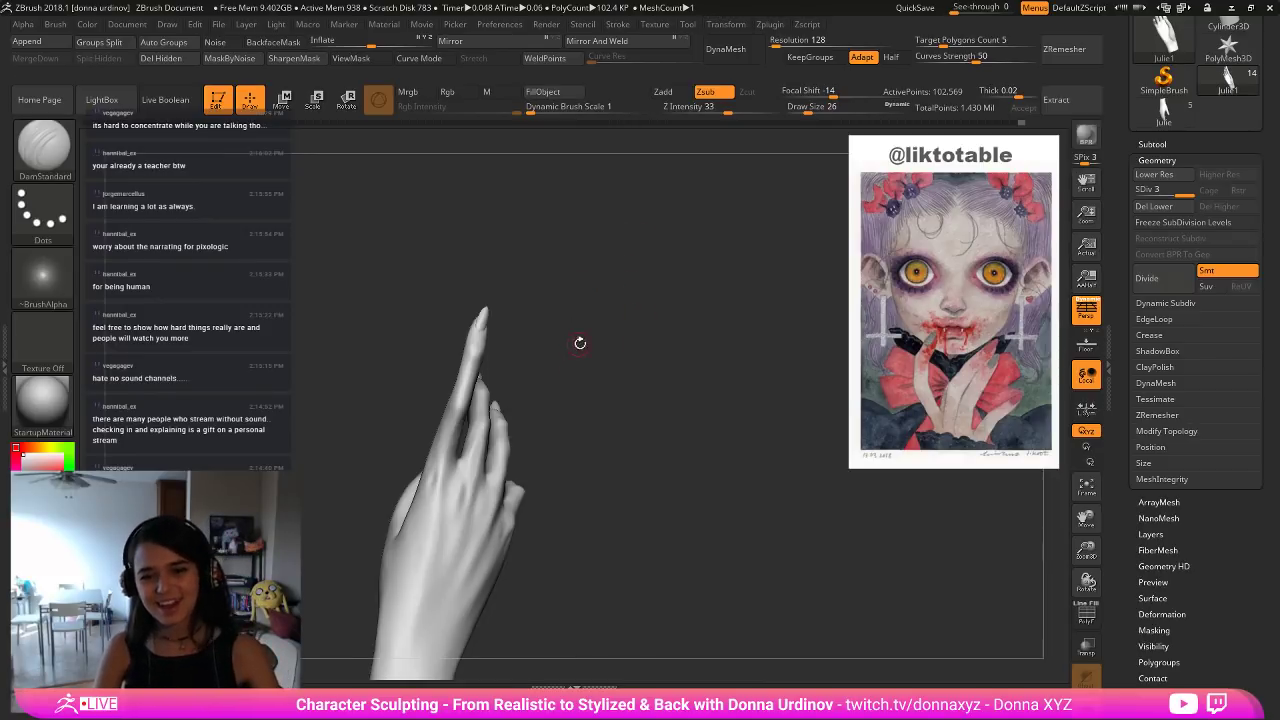
Carve grooves along the index finger's tendon from knuckle towards wrist with DamStandard at size 26 and smooth them.
left_click_drag(580, 343, 646, 328)
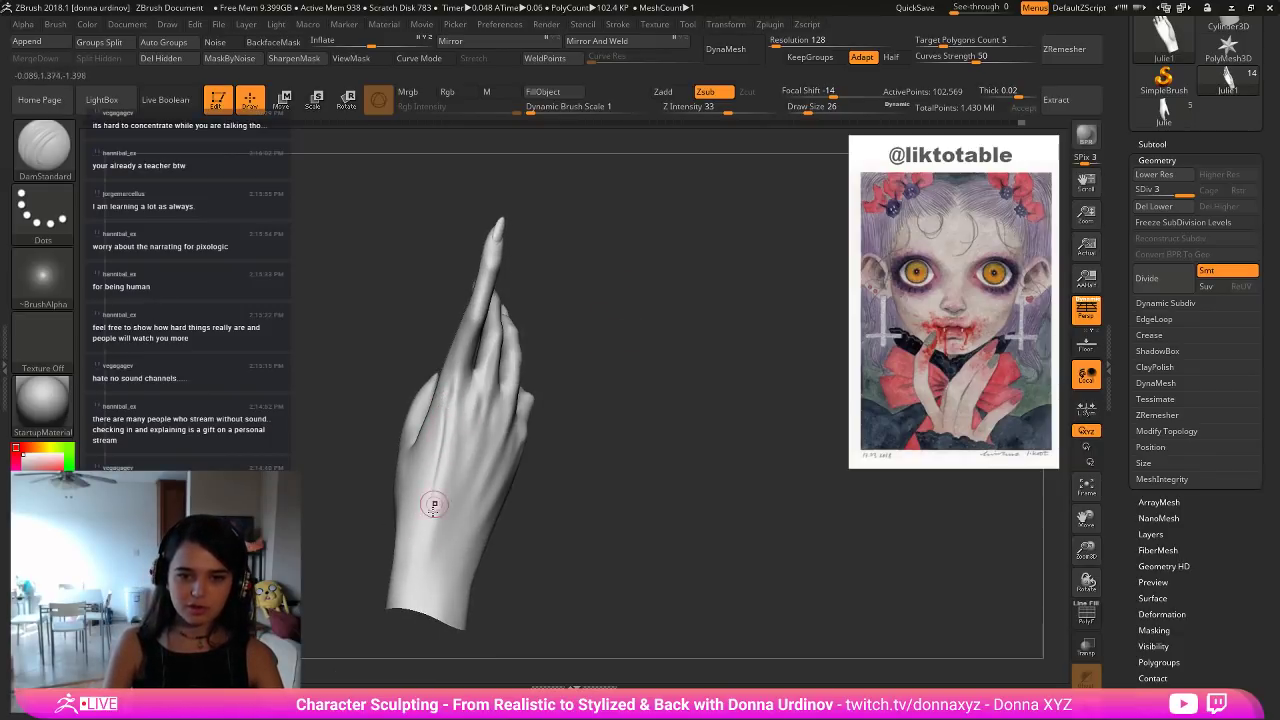
key("shift")
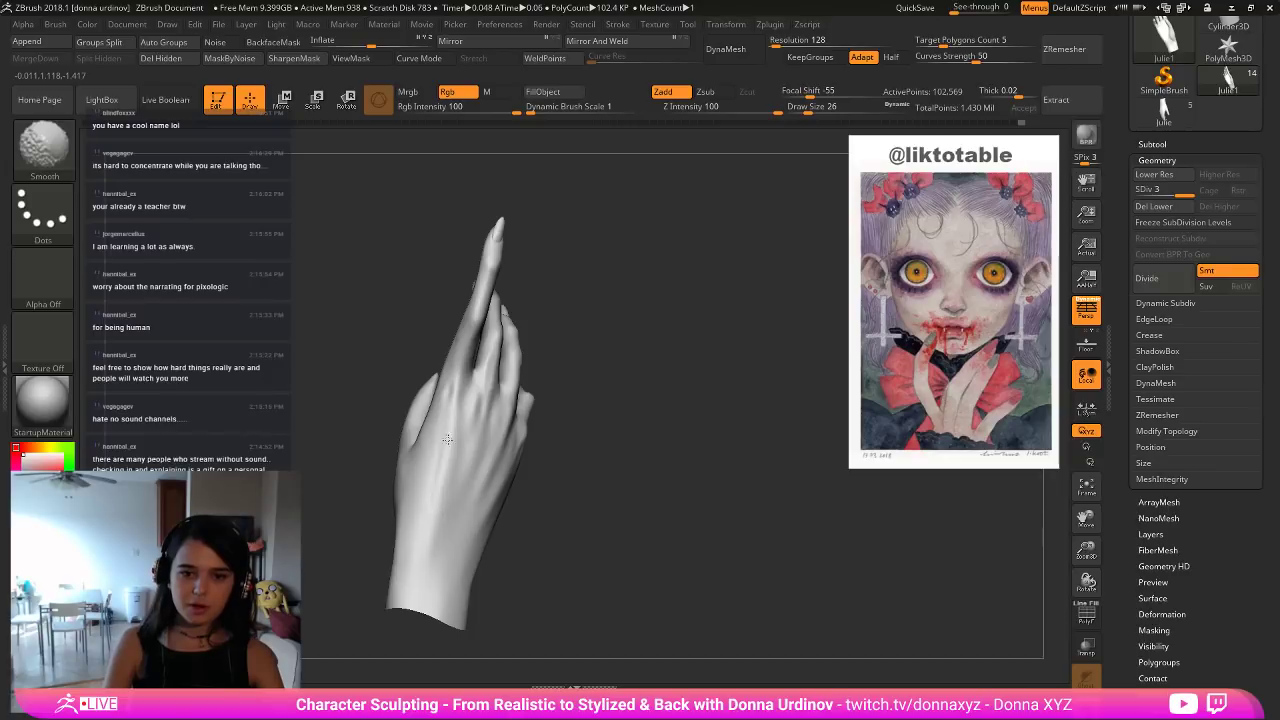
left_click_drag(617, 349, 622, 366)
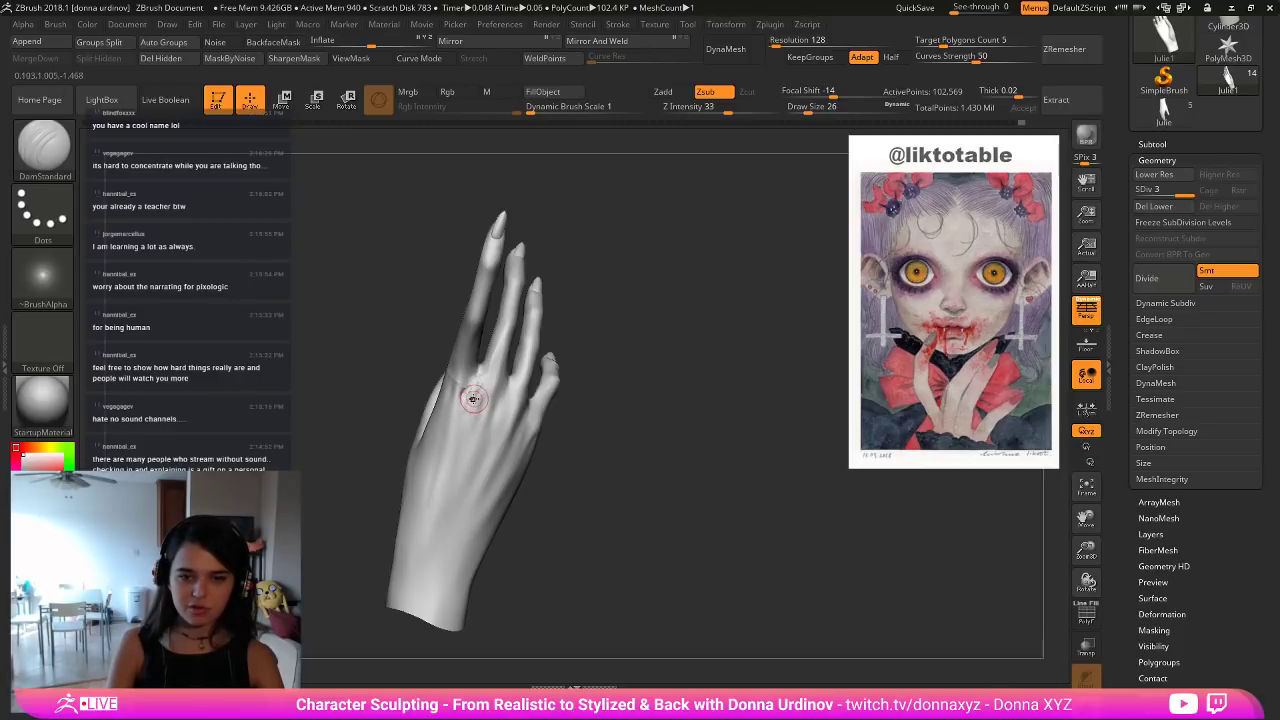
key("shift")
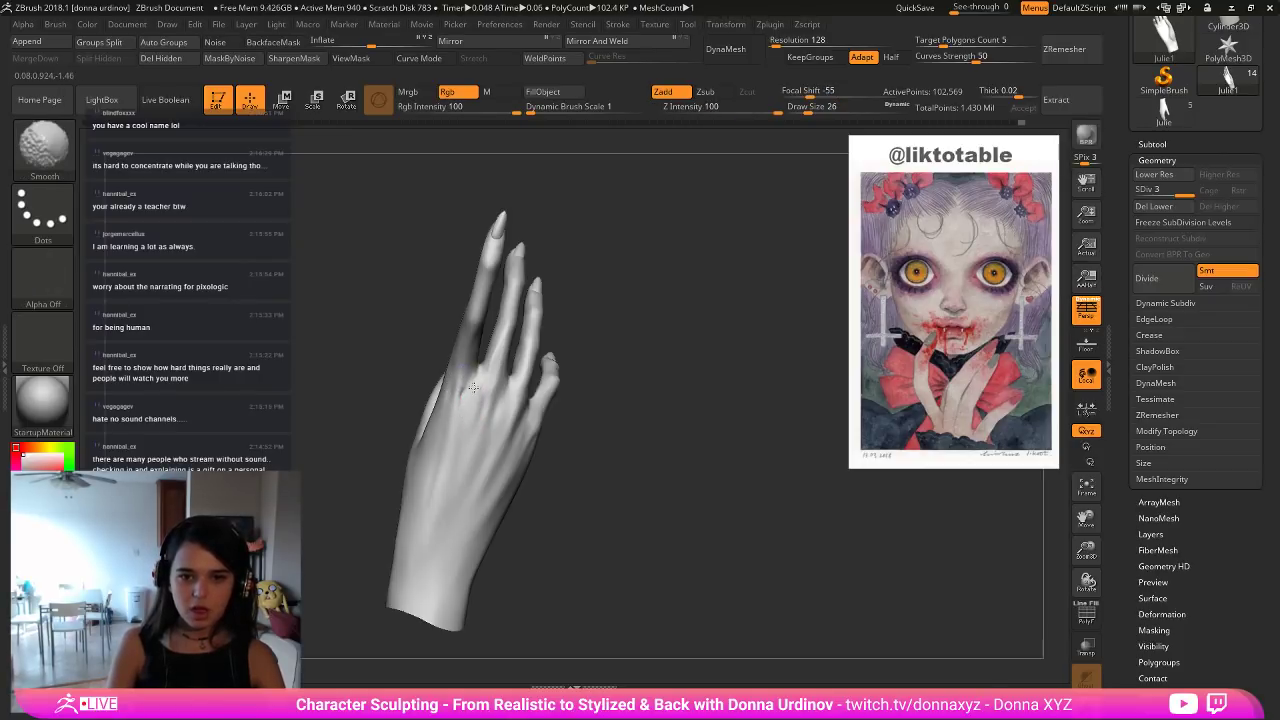
left_click_drag(474, 387, 448, 488, "shift")
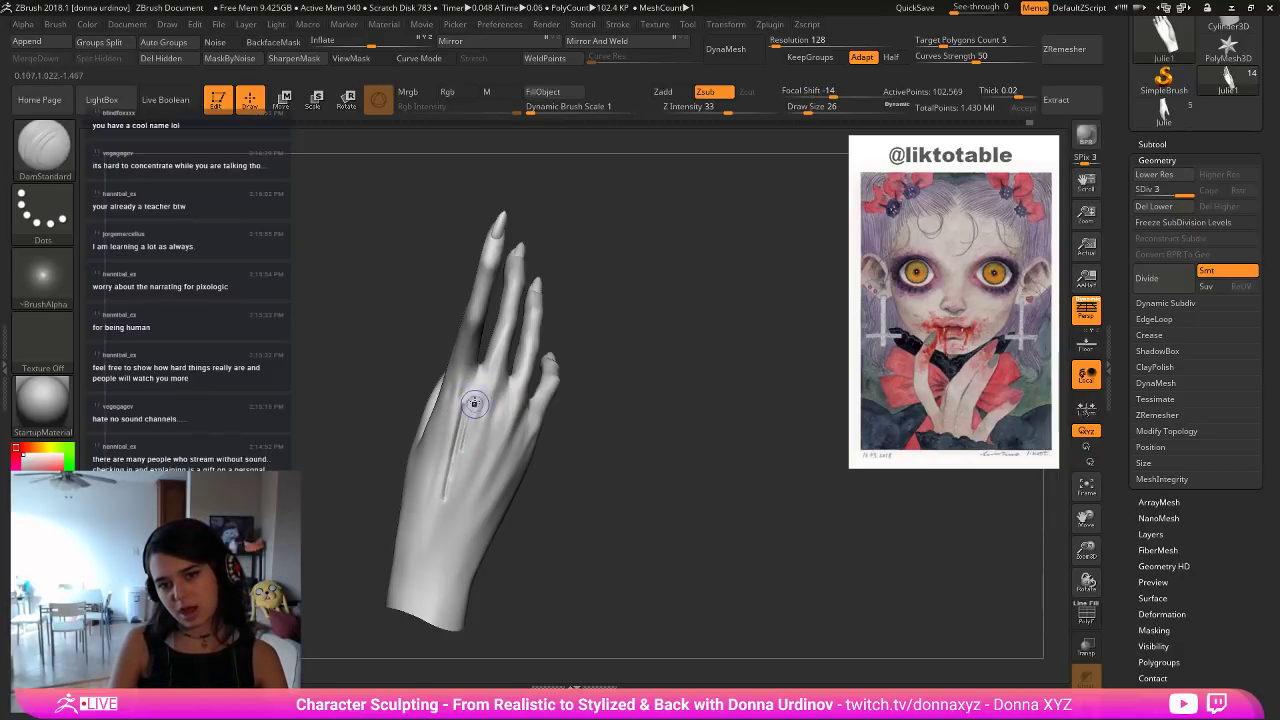
key("shift")
left_click_drag(454, 467, 441, 502, "shift")
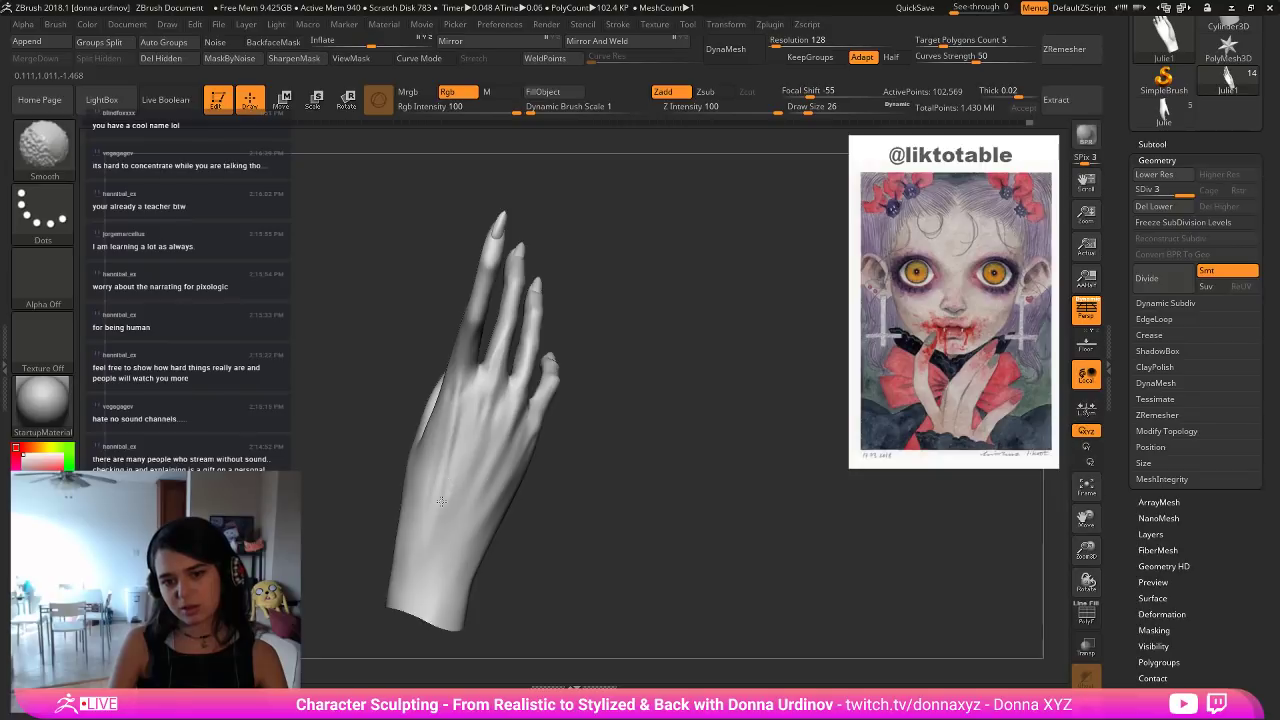
Define the grooves around the index knuckle and the web beside the middle finger with DamStandard at size 26.
key("b")
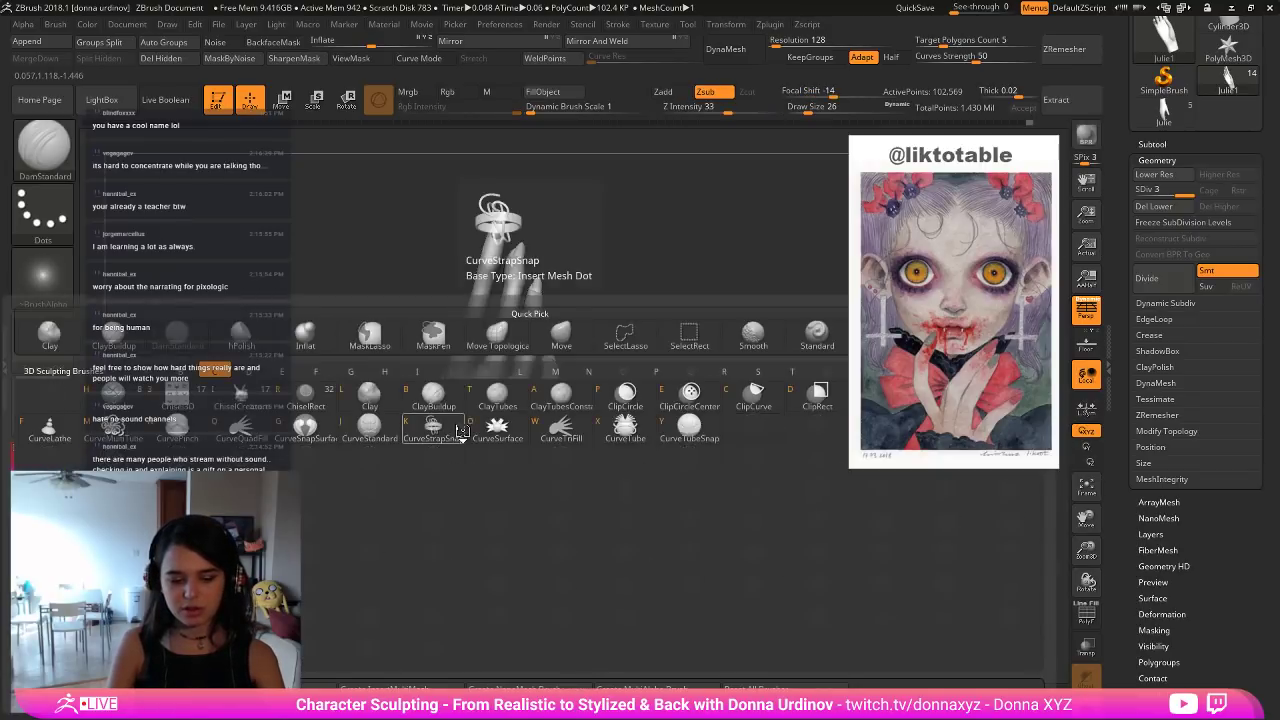
key("d")
key("s")
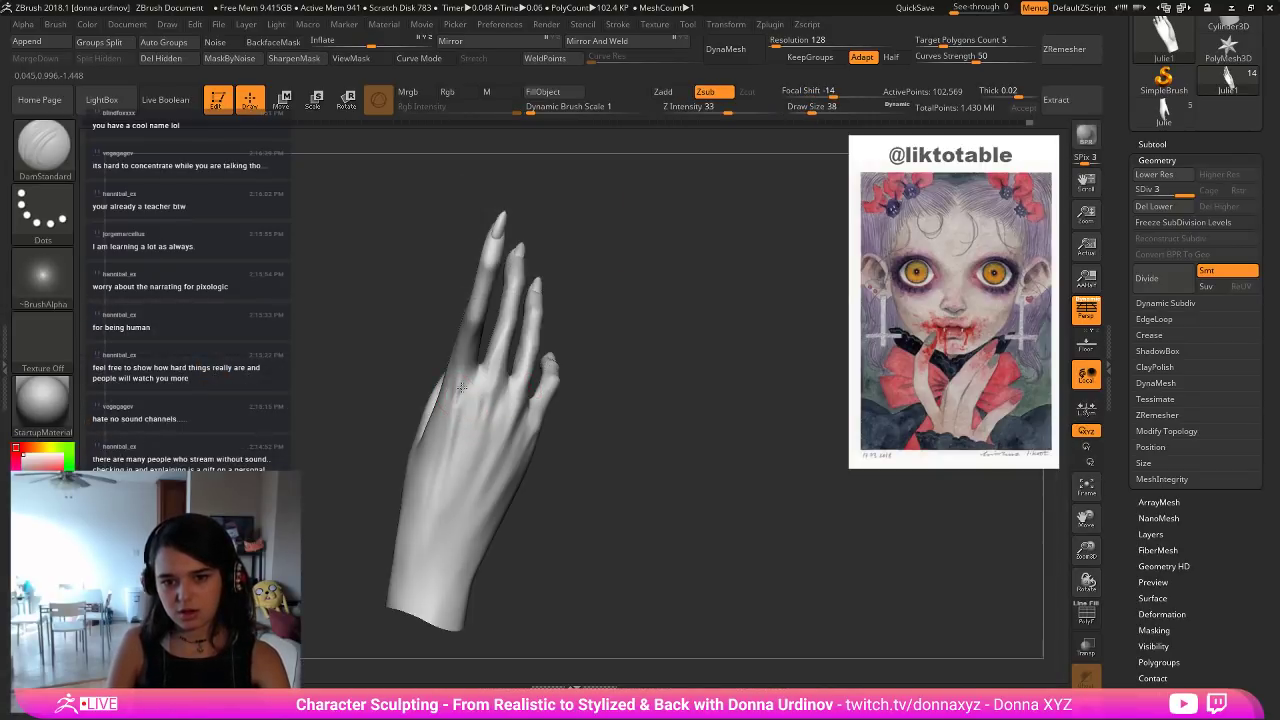
left_click_drag(464, 403, 489, 374)
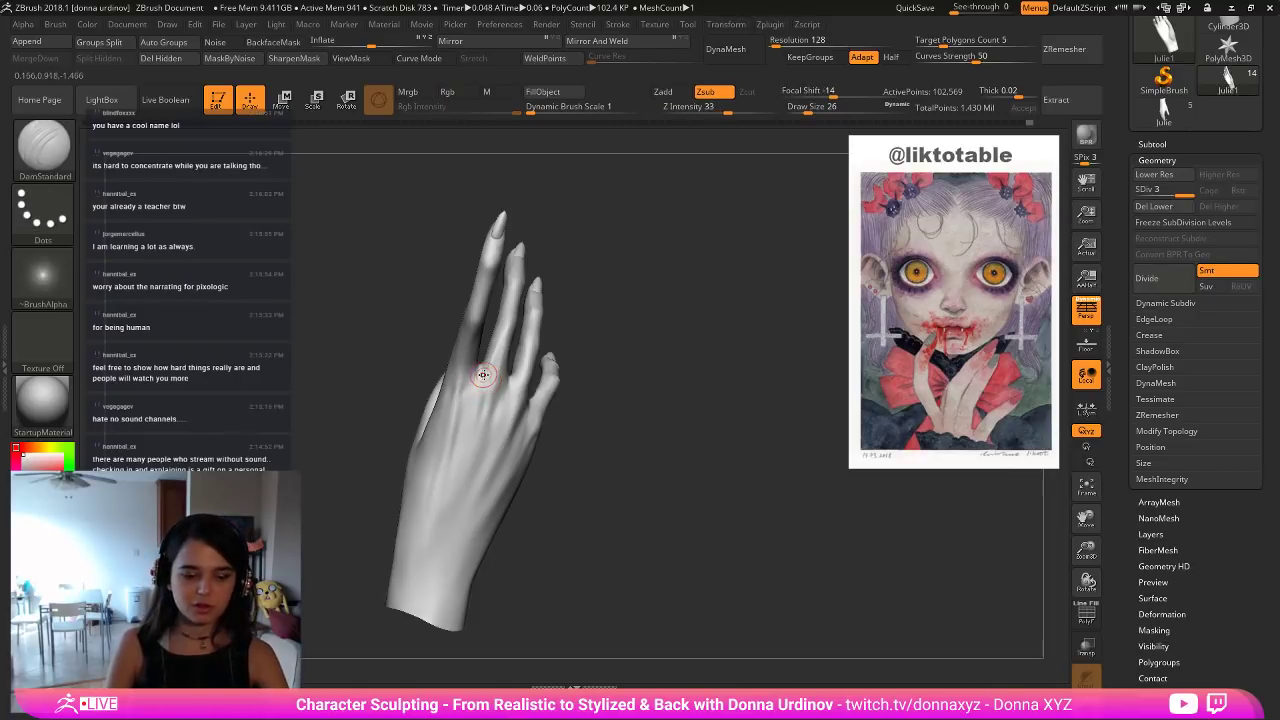
Build up the back of the hand below the index knuckle with ClayBuildup at size 34 and smooth it.
key("b")
key("c")
key("b")
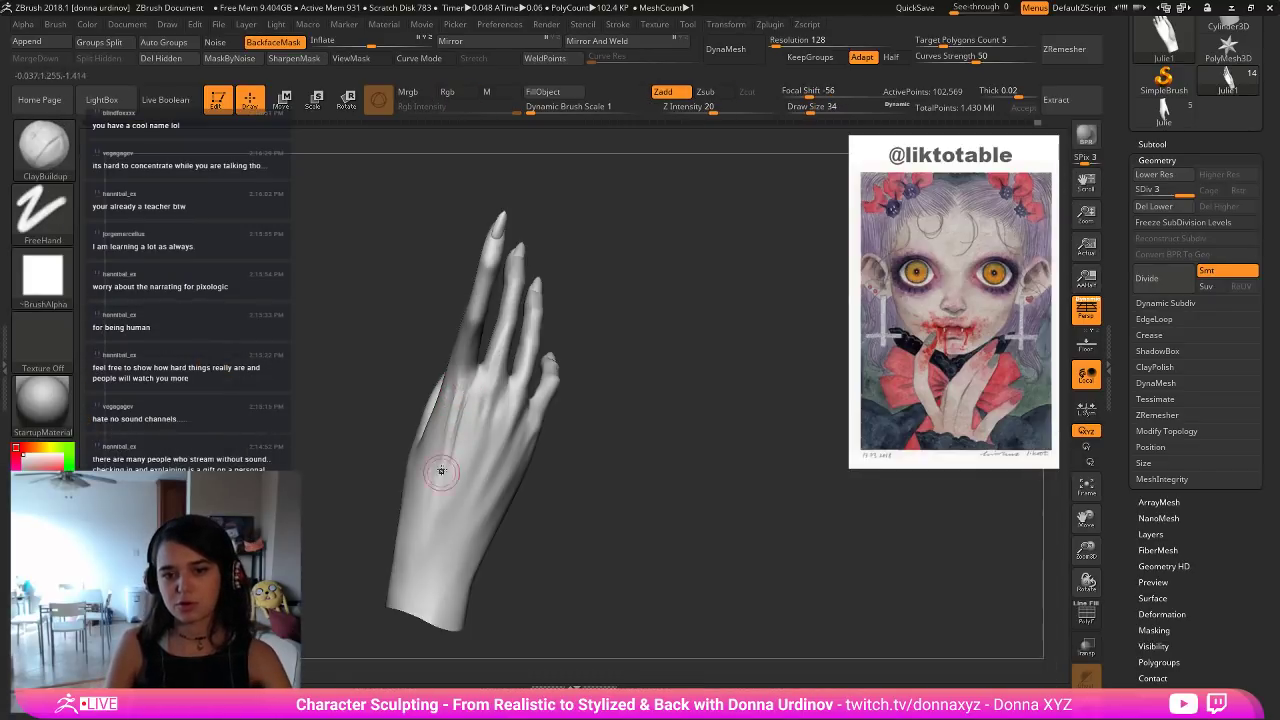
key("shift")
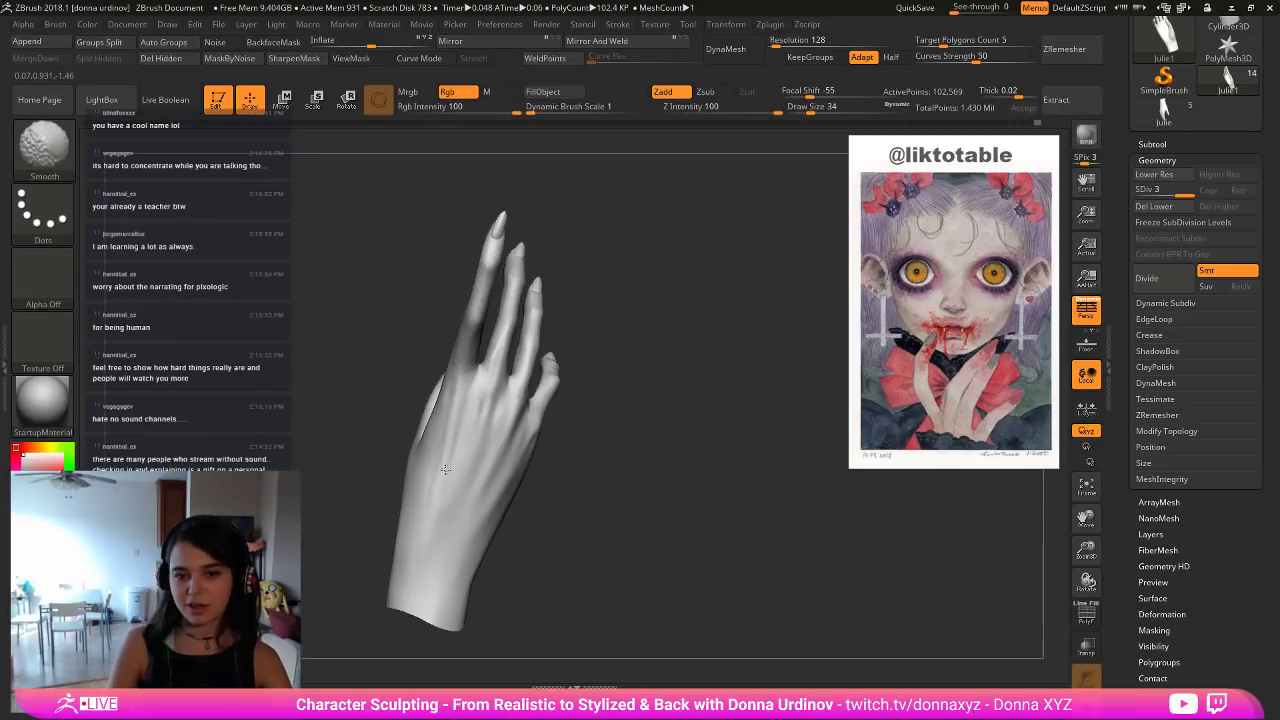
Flatten the back of the hand below the index knuckle with hPolish at size 42 and smooth the area.
key("b")
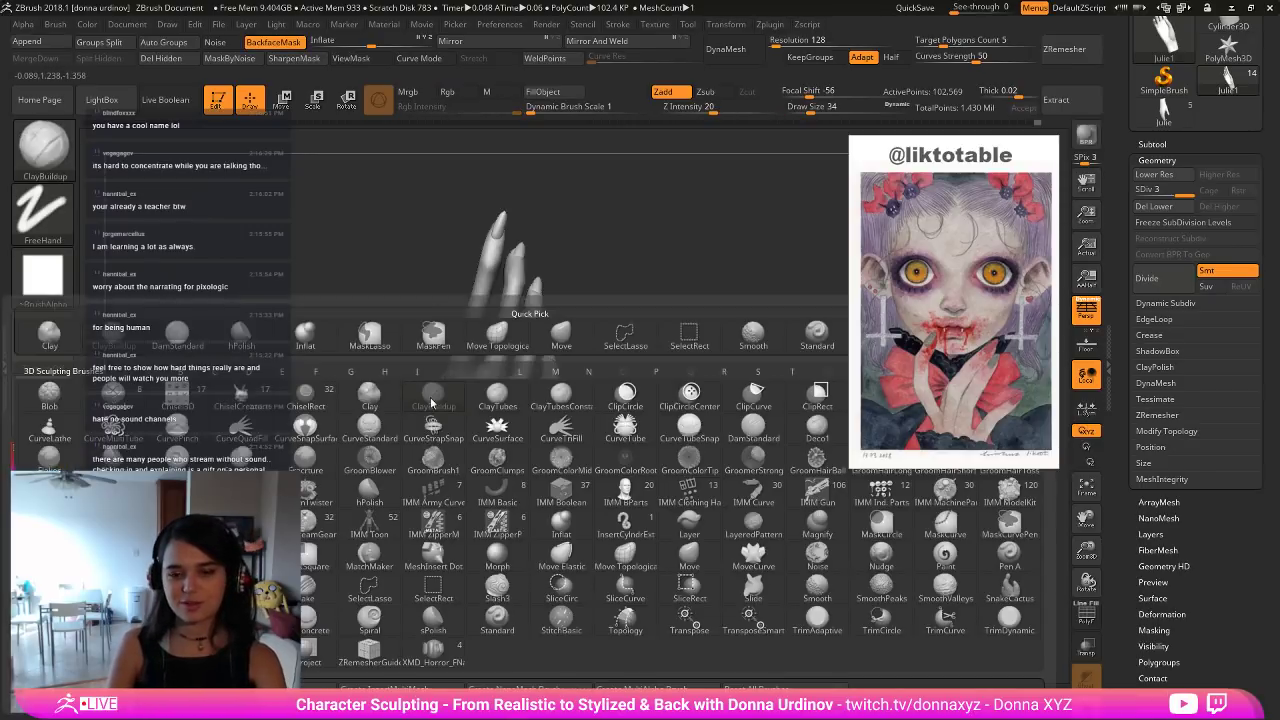
key("h")
key("p")
key("]")
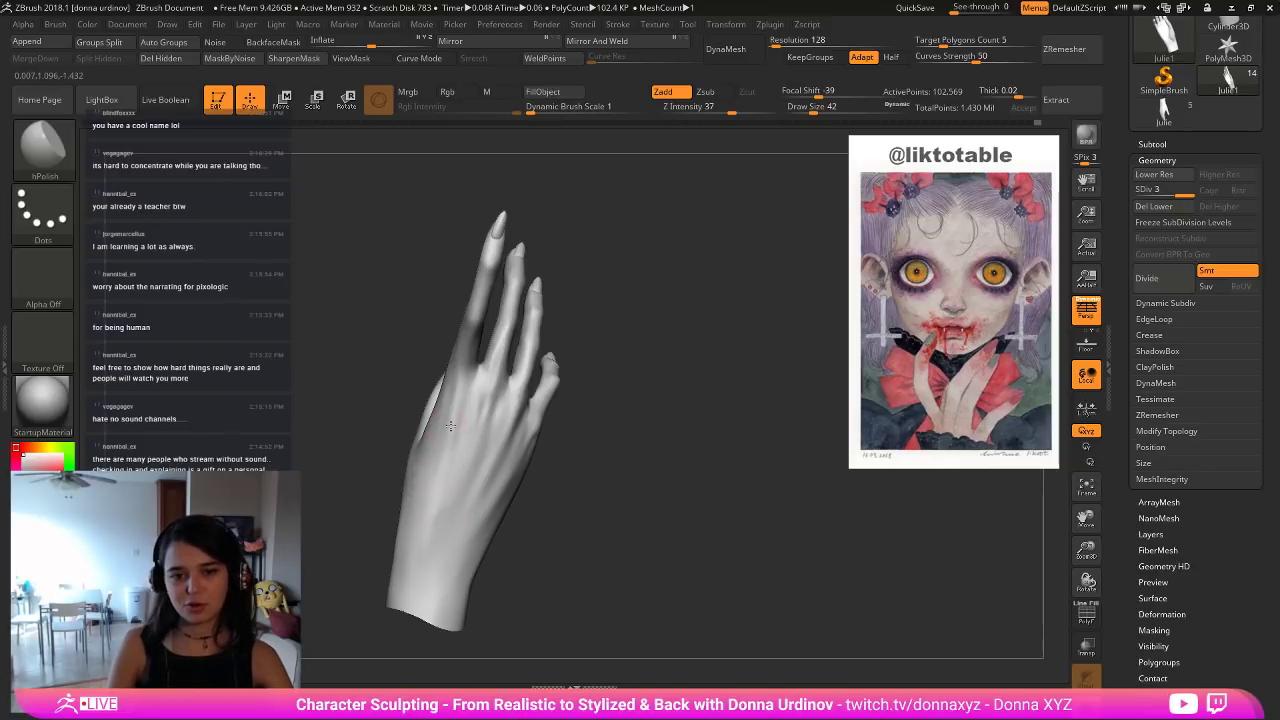
key("shift")
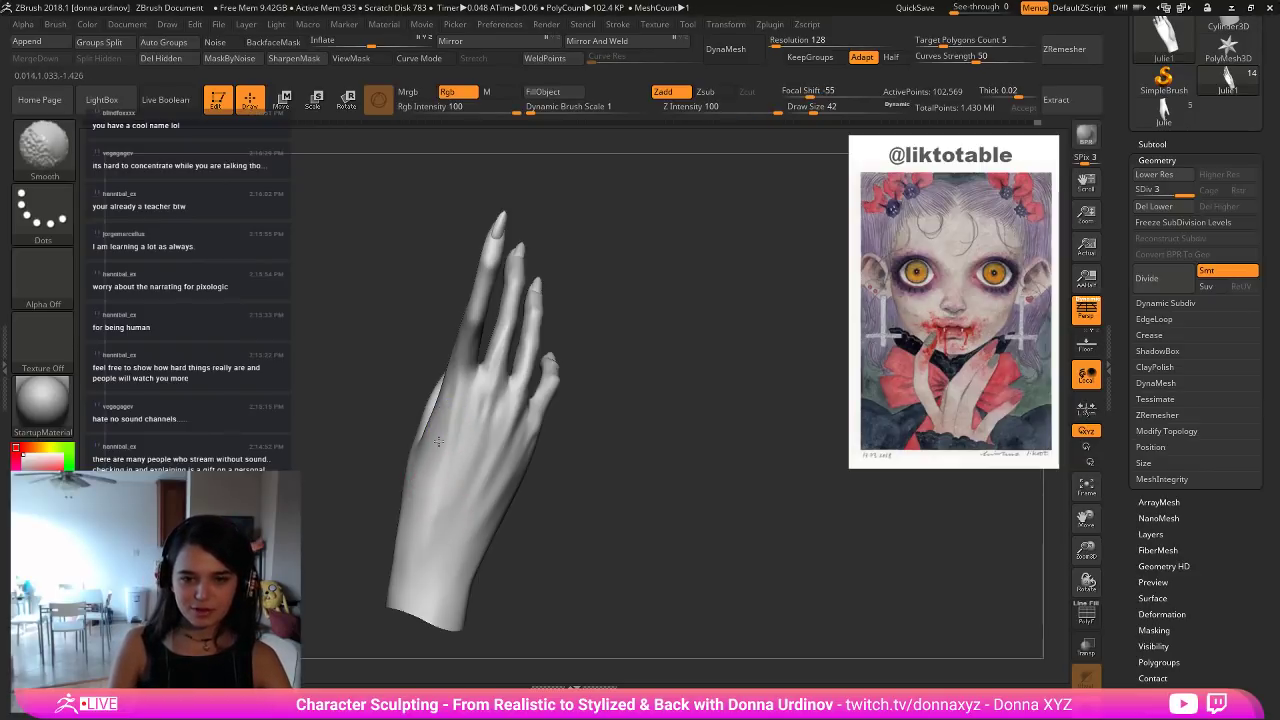
Carve a groove along the outer side of the index knuckle with DamStandard at size 26 and smooth it.
key("b")
key("d")
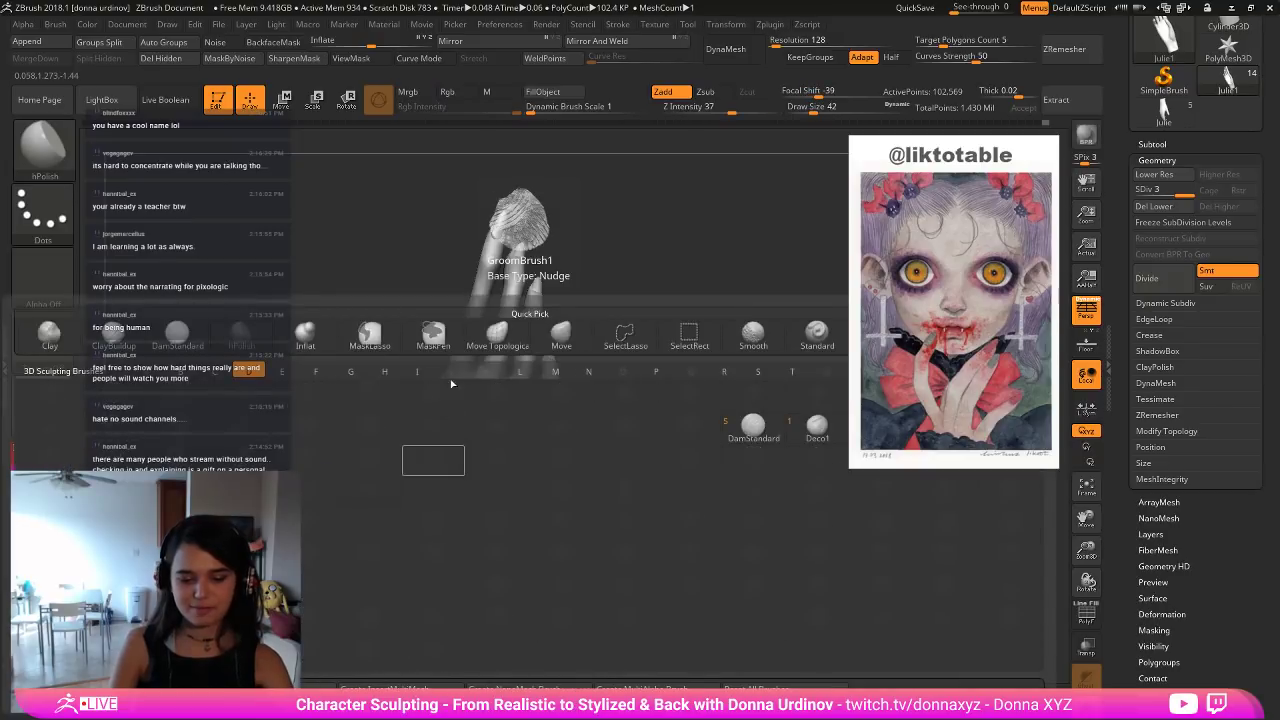
key("s")
key("bracketleft")
key("bracketleft")
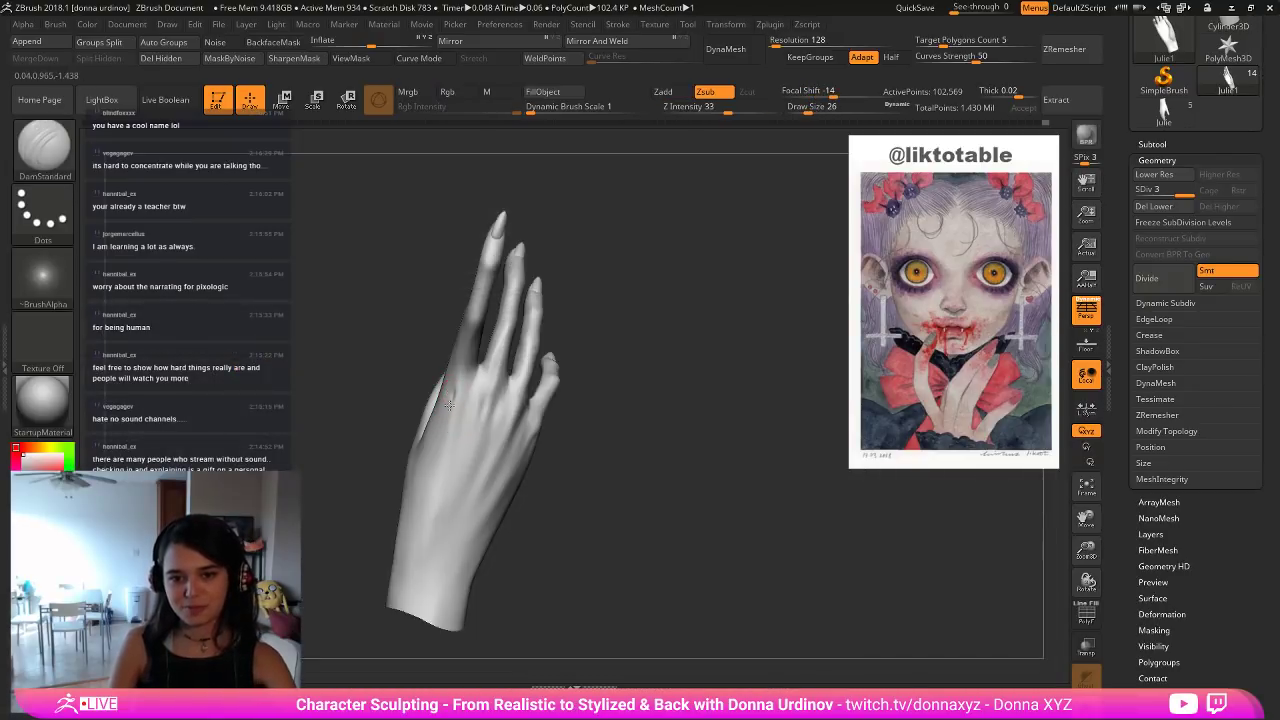
mouse_move(662, 337)
left_mouse_down()
mouse_move(624, 339)
mouse_move(723, 322)
mouse_move(719, 334)
left_mouse_up()
key("shift")
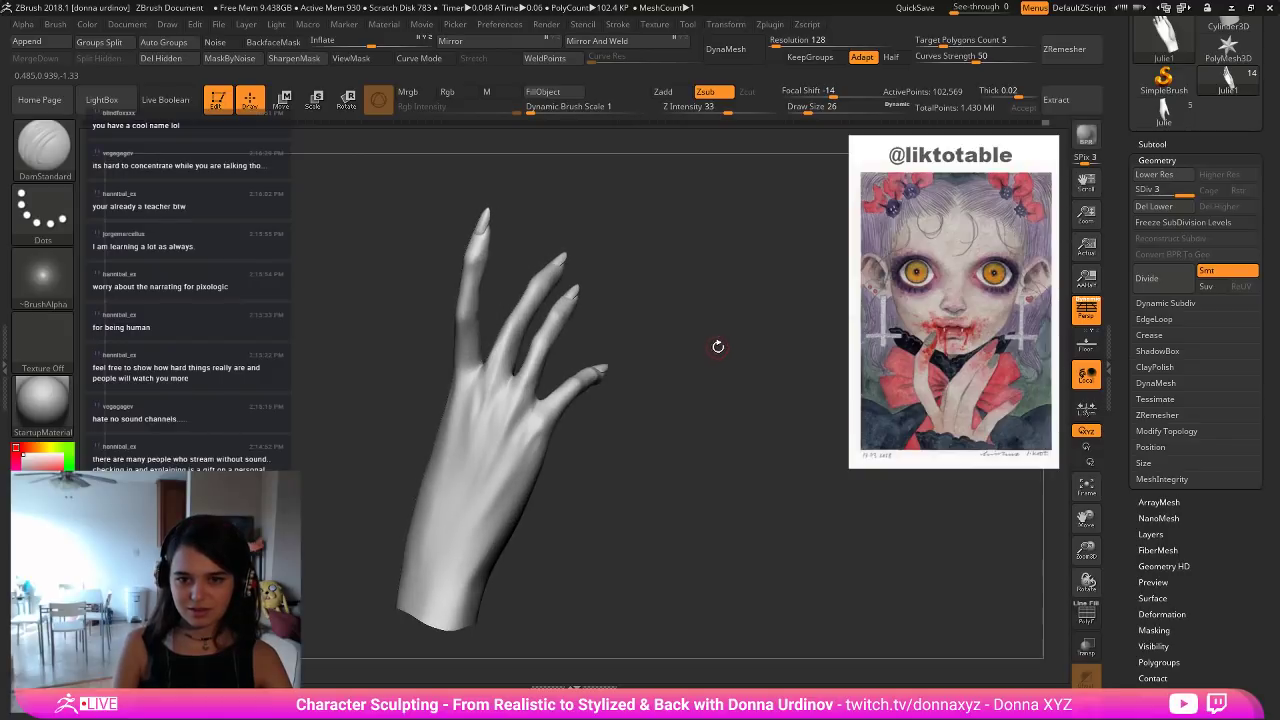
key("ctrl+z")
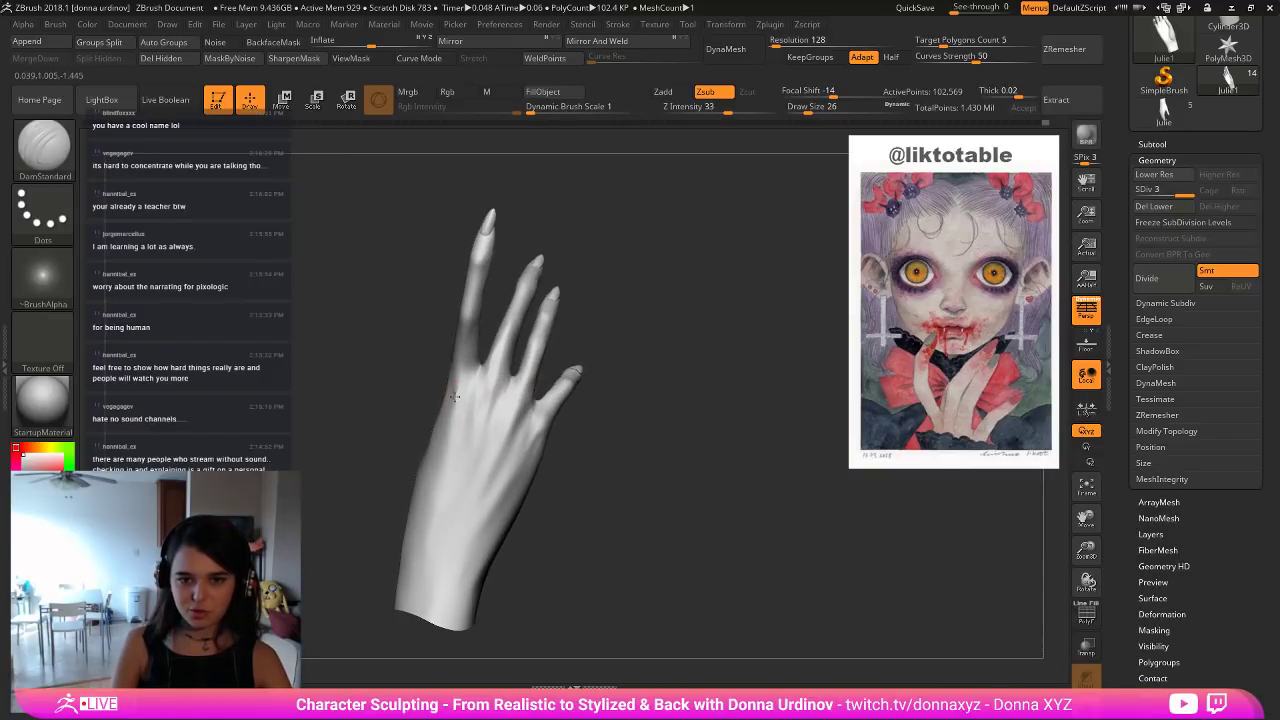
key("shift")
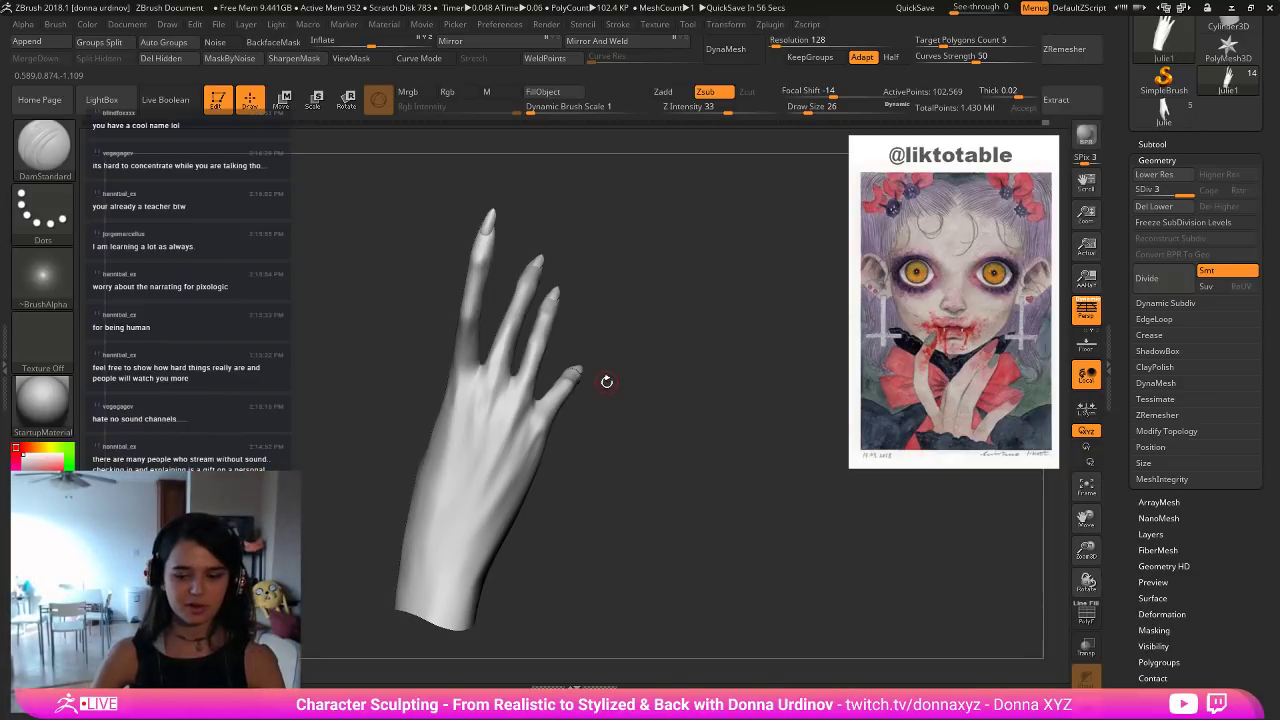
Carve a short groove between the index and middle knuckles on the back of the hand and smooth it.
left_click_drag(606, 485, 680, 458)
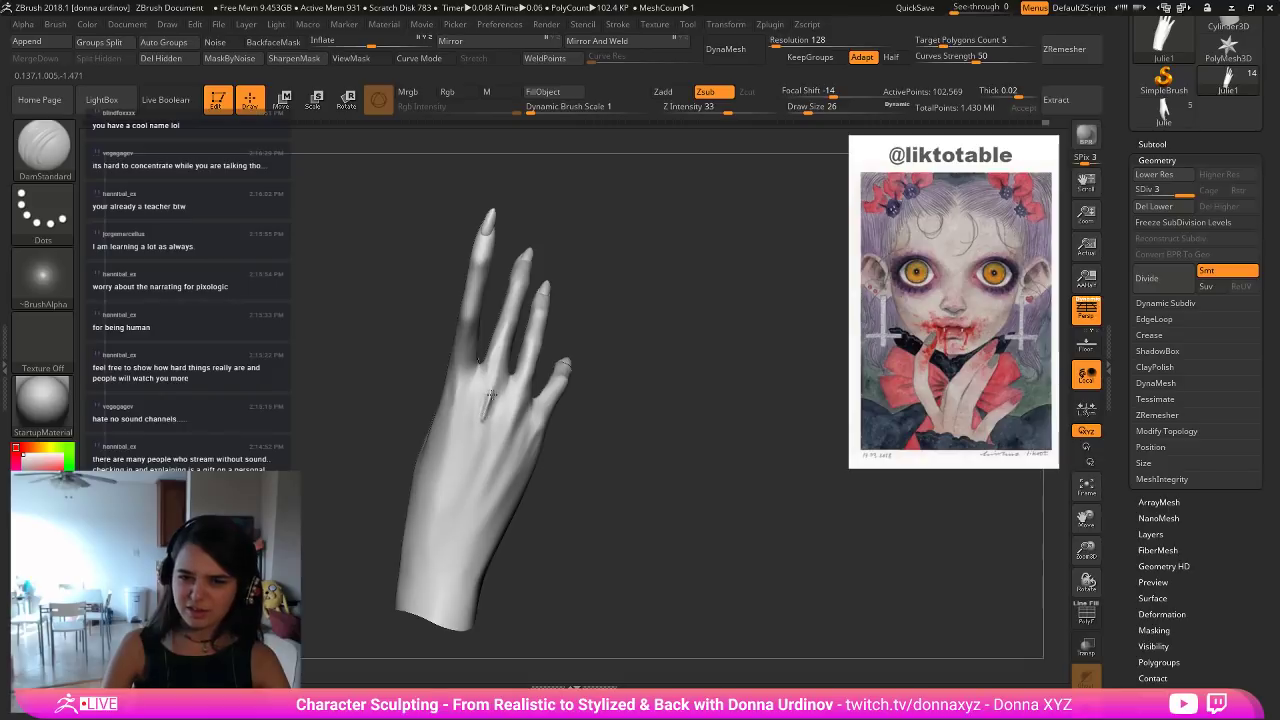
key("shift")
left_click_drag(487, 416, 483, 443, "shift")
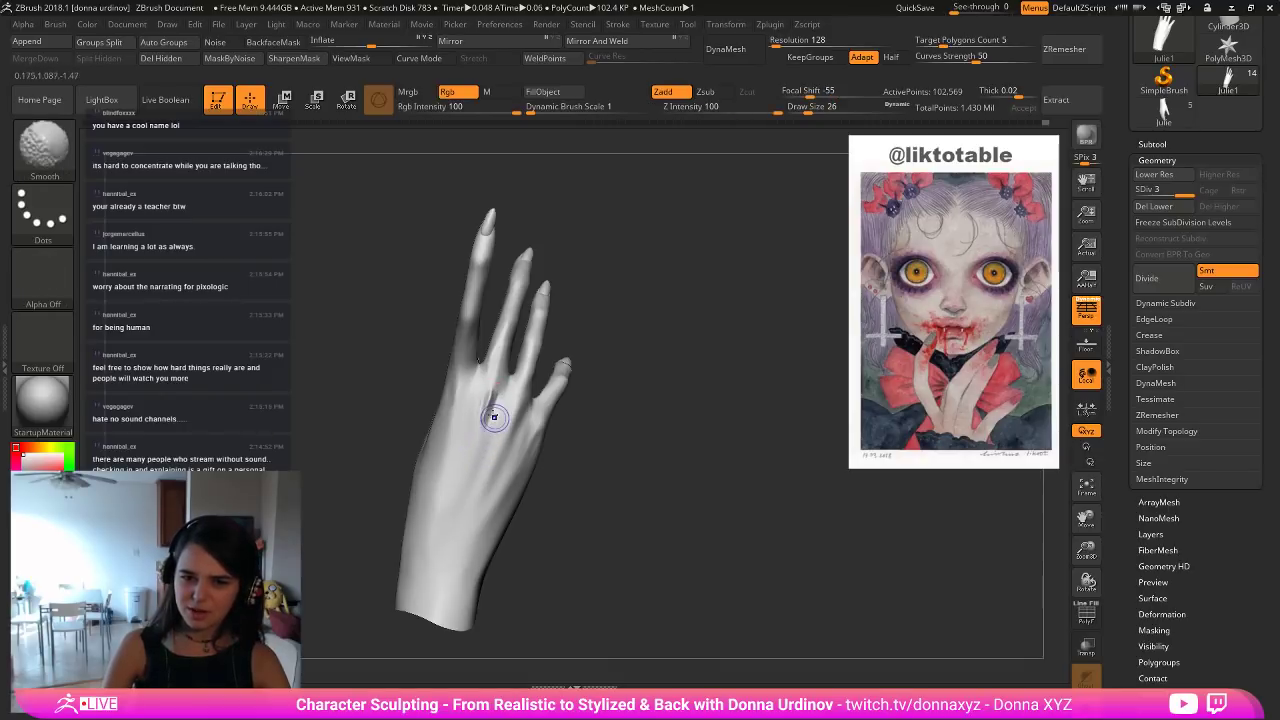
key("shift")
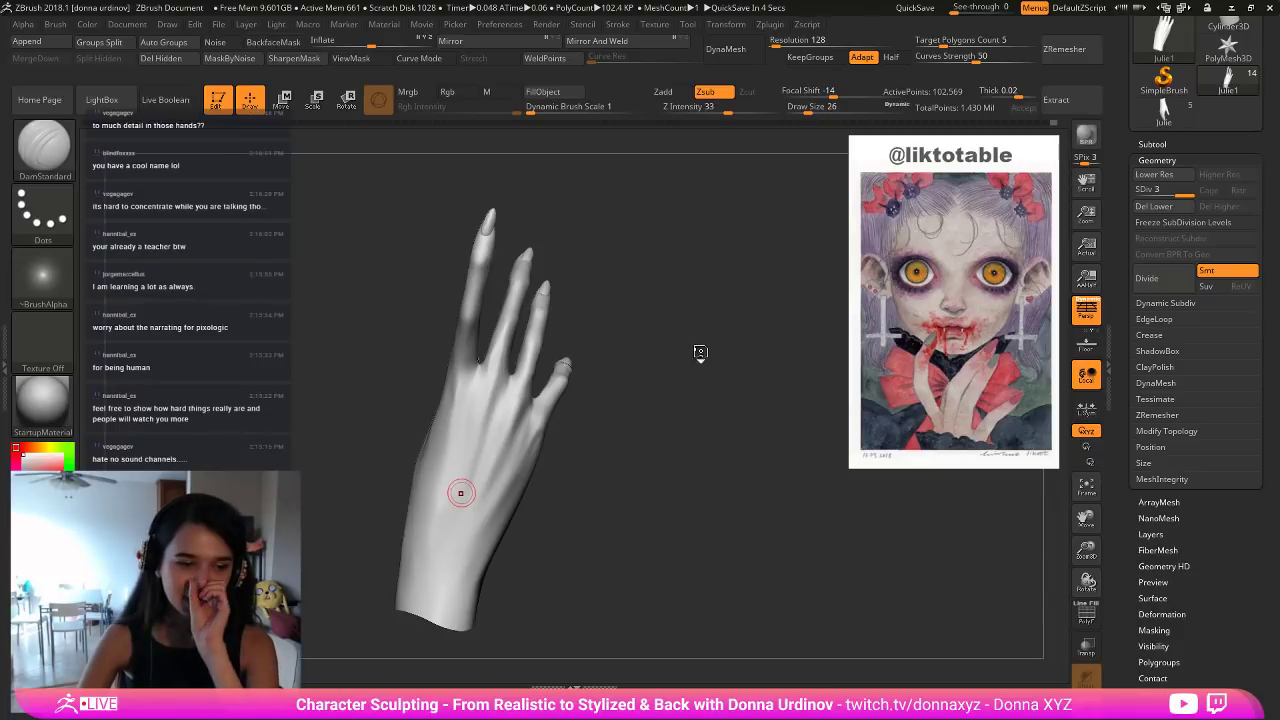
Crease the back of the middle finger's two joints with DamStandard at size 26 and smooth around the lower one.
left_click_drag(672, 460, 634, 561)
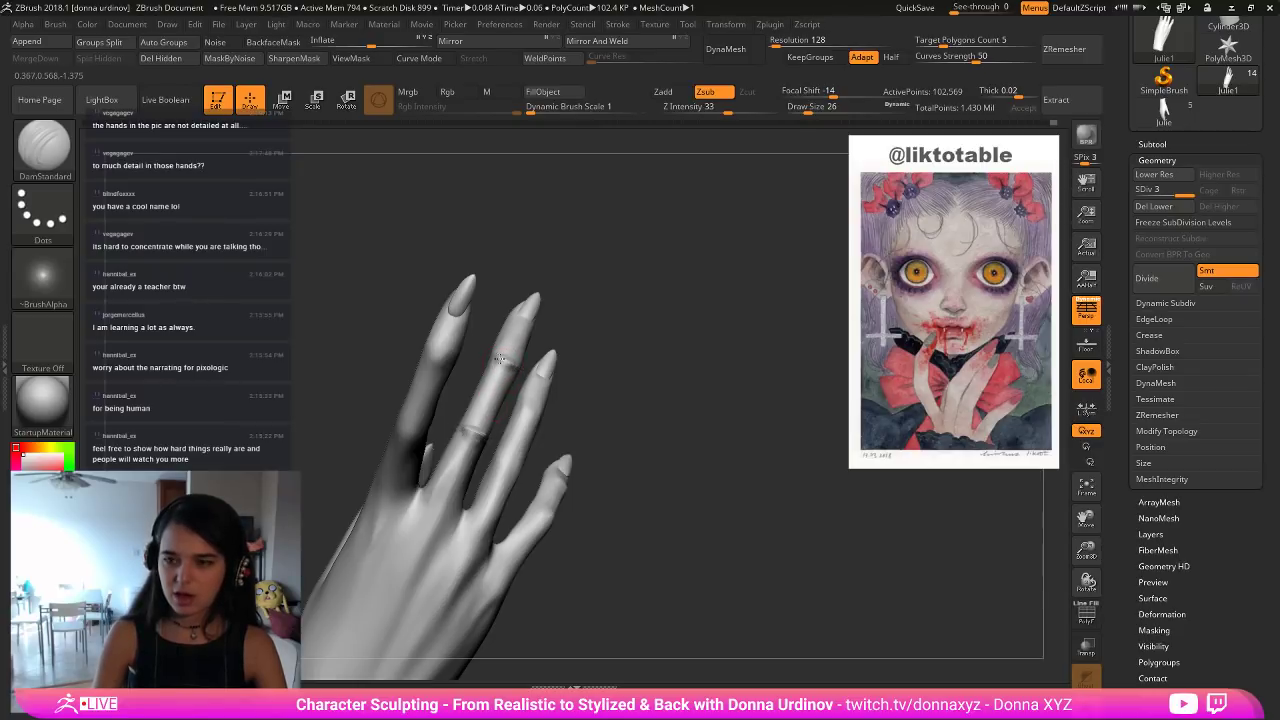
left_click_drag(609, 329, 455, 428)
key("shift")
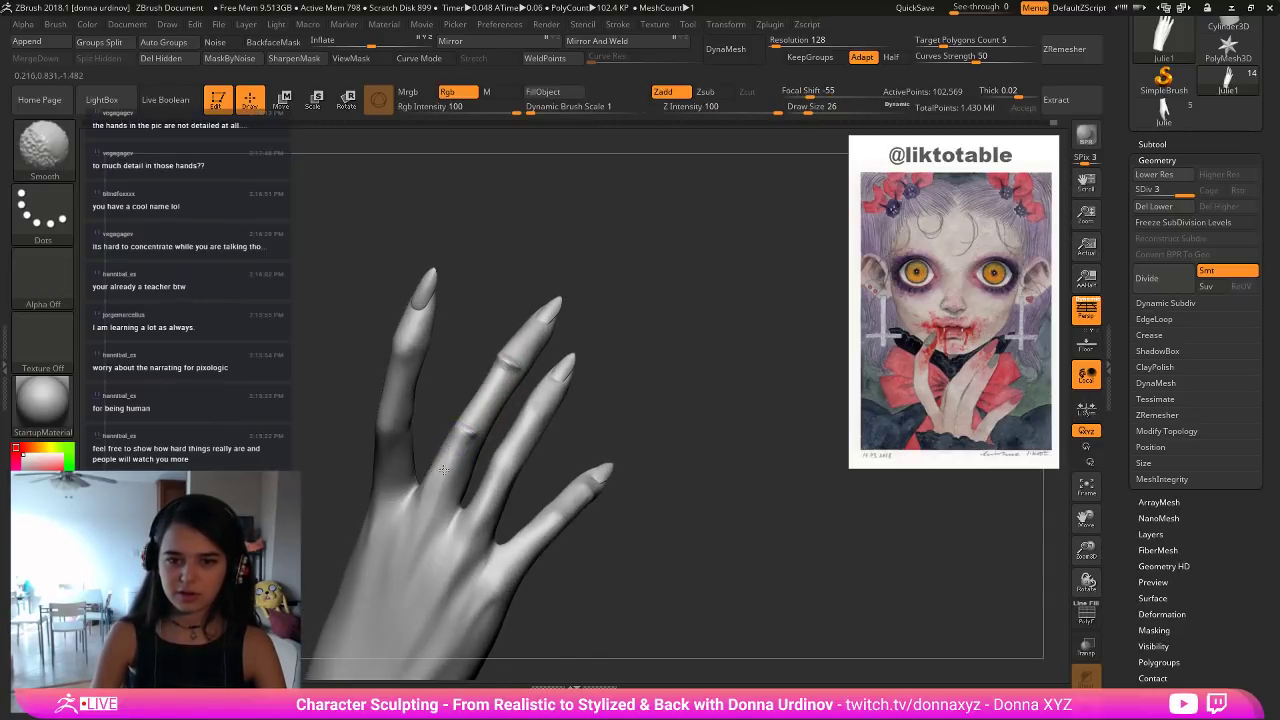
Flatten the middle finger's lower segment and lower joint with hPolish at size 26 and smooth the surface.
key("b")
key("h")
key("p")
left_click_drag(551, 229, 434, 461)
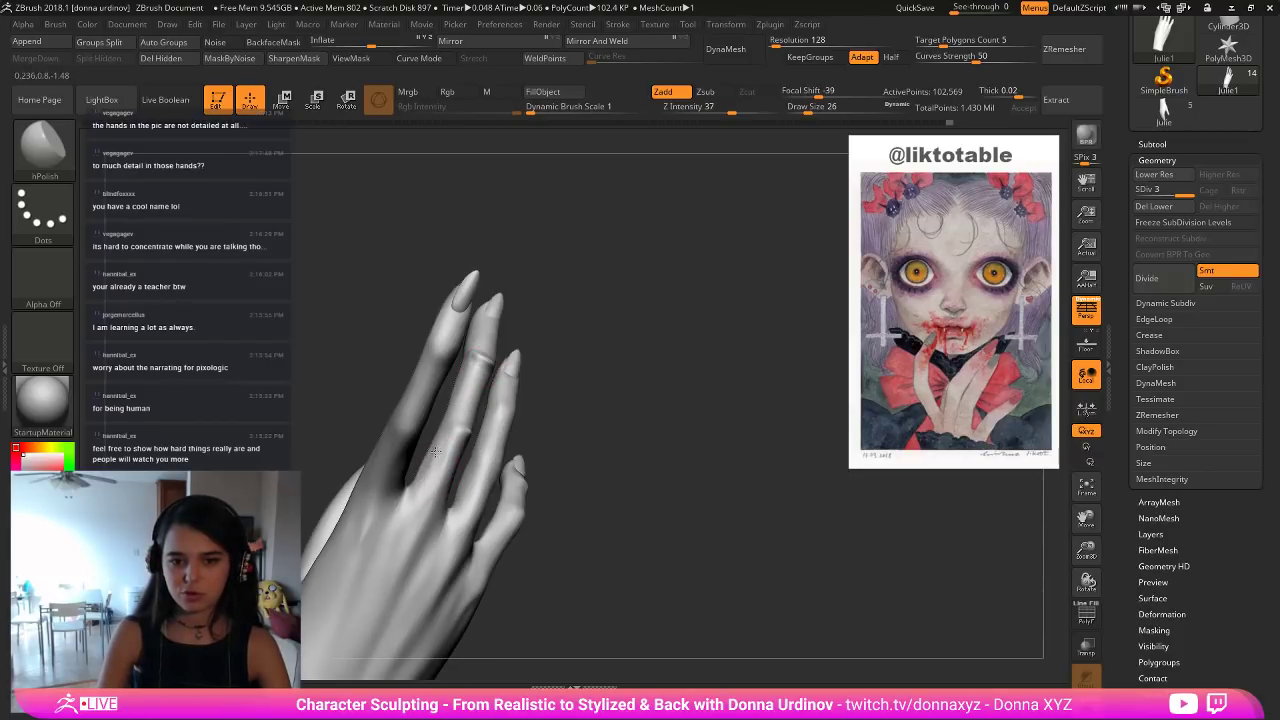
key("shift")
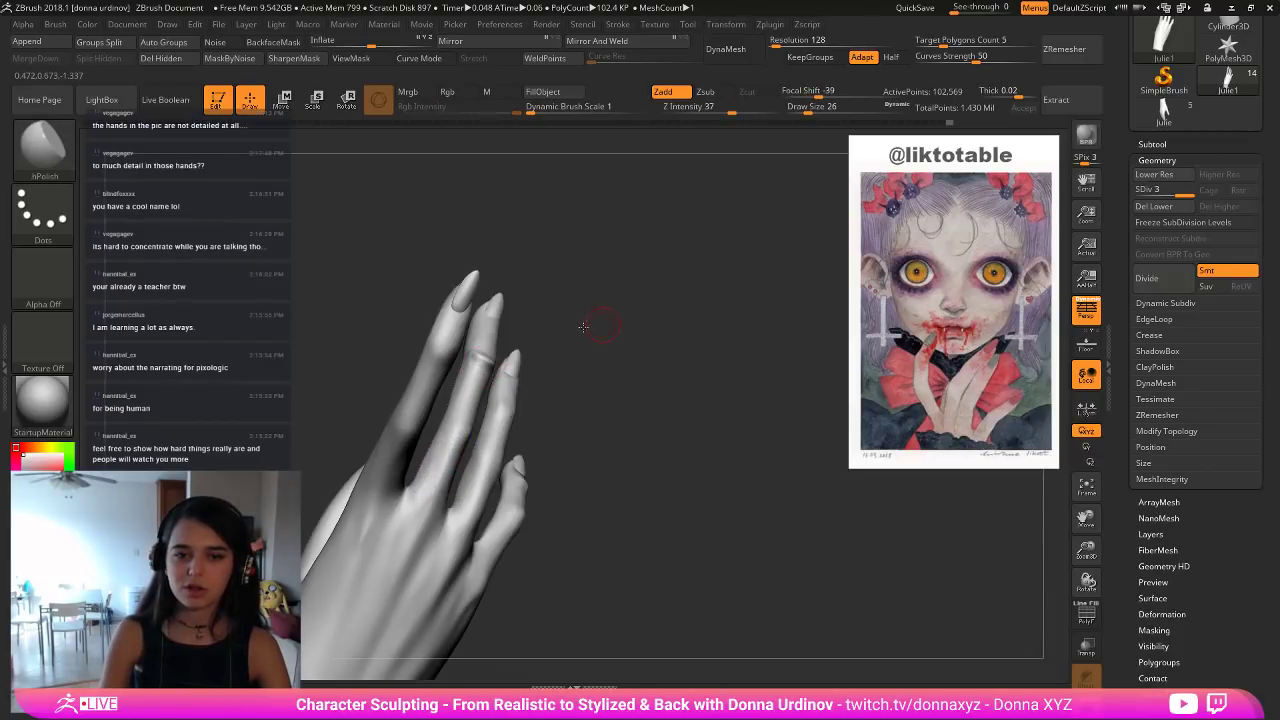
Polish and smooth the middle finger's upper joint with hPolish at size 26, undoing the last two strokes.
left_click_drag(586, 326, 471, 414)
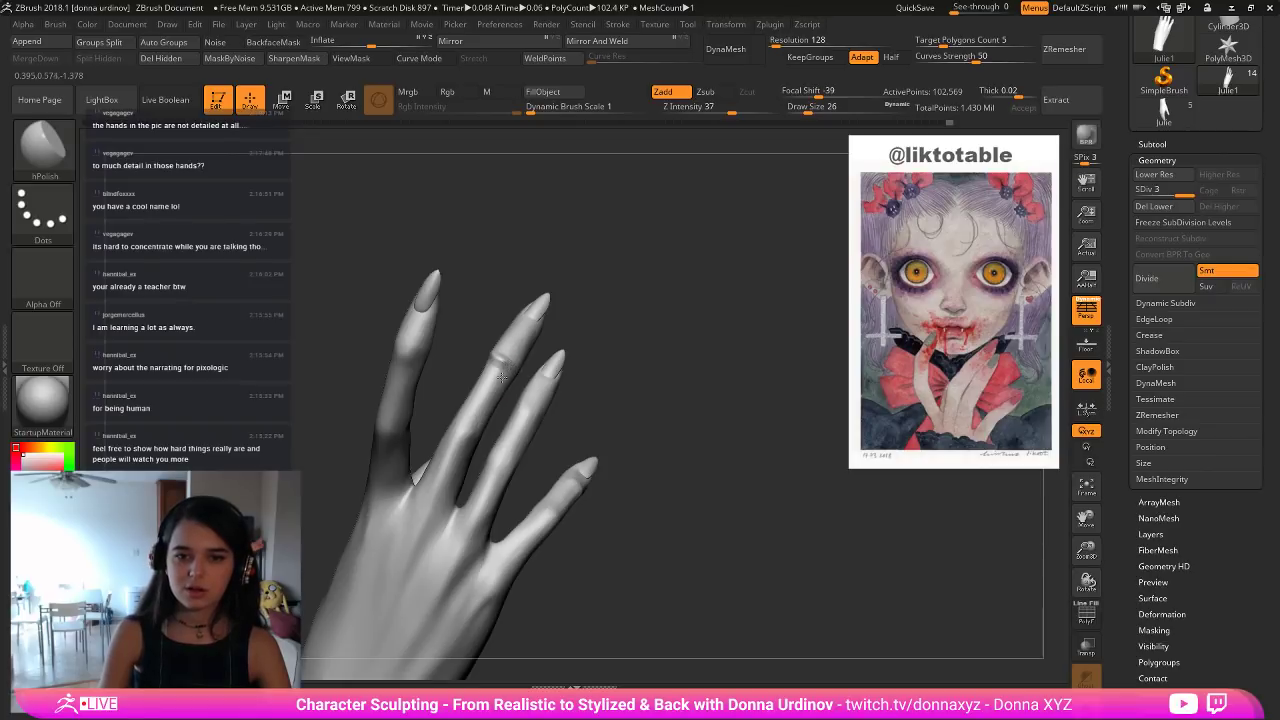
key("shift")
left_click_drag(520, 338, 534, 326, "shift")
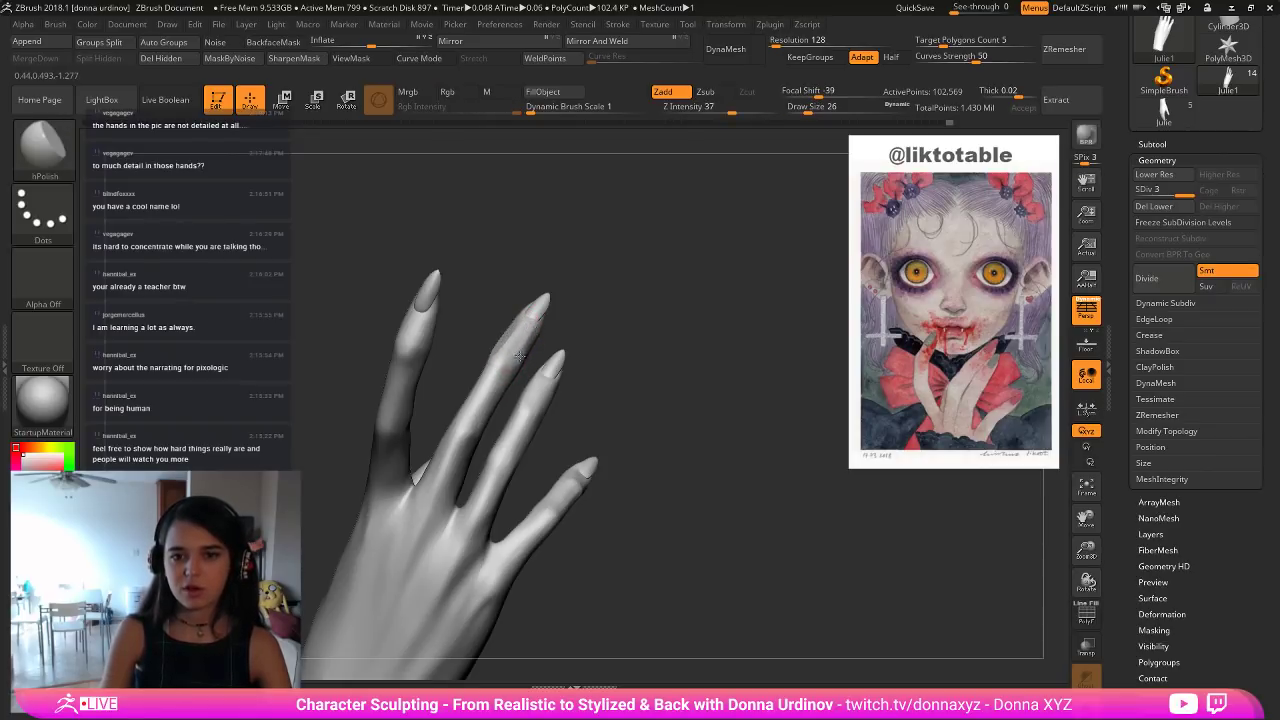
key("ctrl+z")
key("ctrl+z")
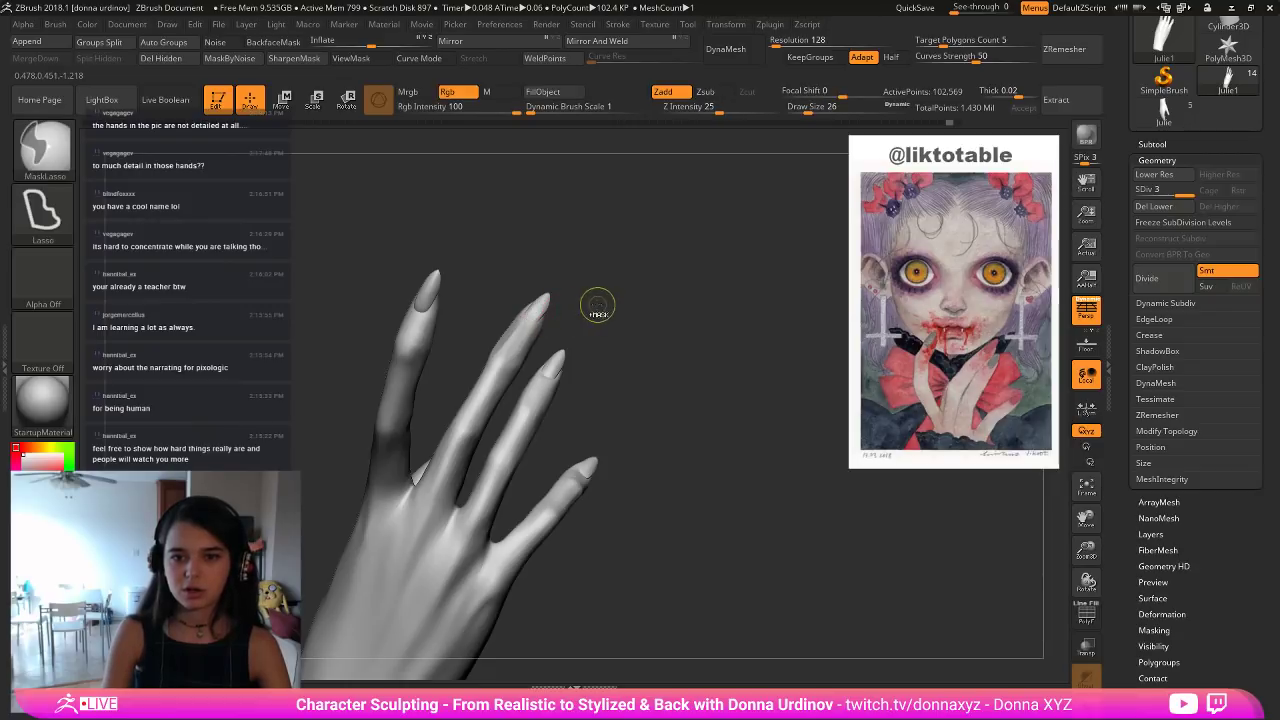
left_click_drag(600, 294, 570, 303)
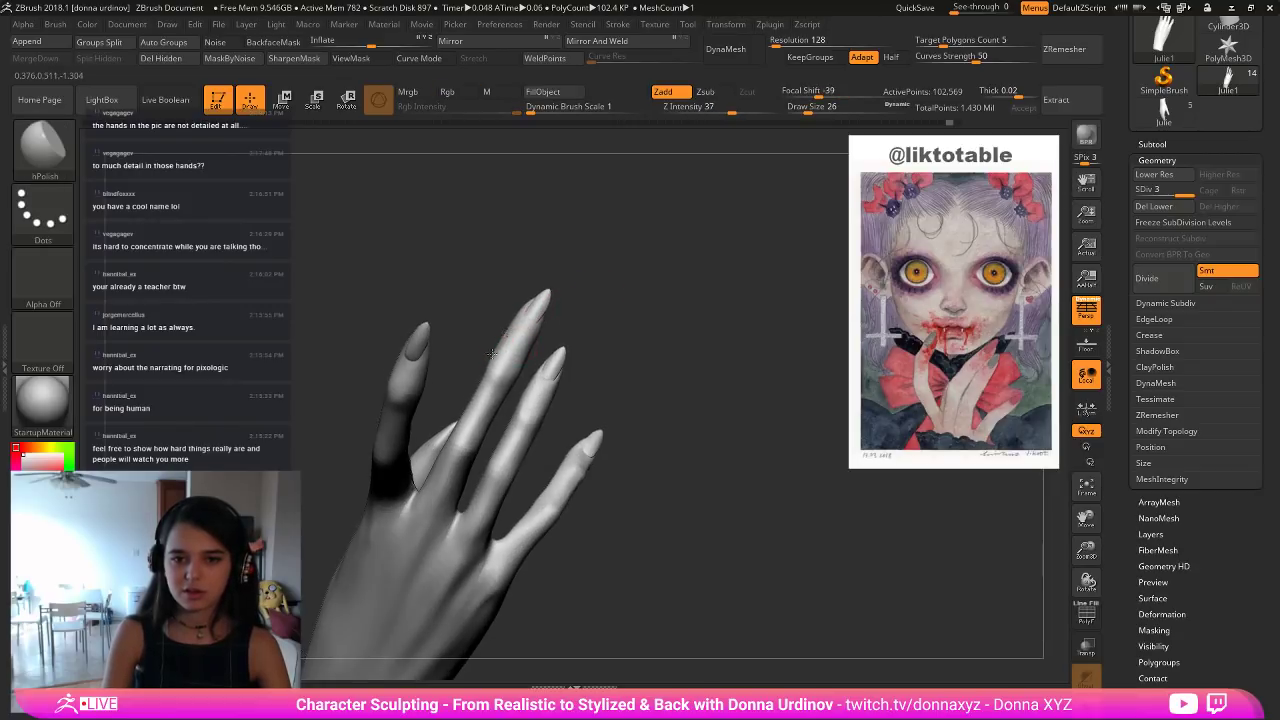
Thicken the middle finger around its upper joint with the Inflat brush at size 54 and smooth it.
key("b")
key("i")
key("n")
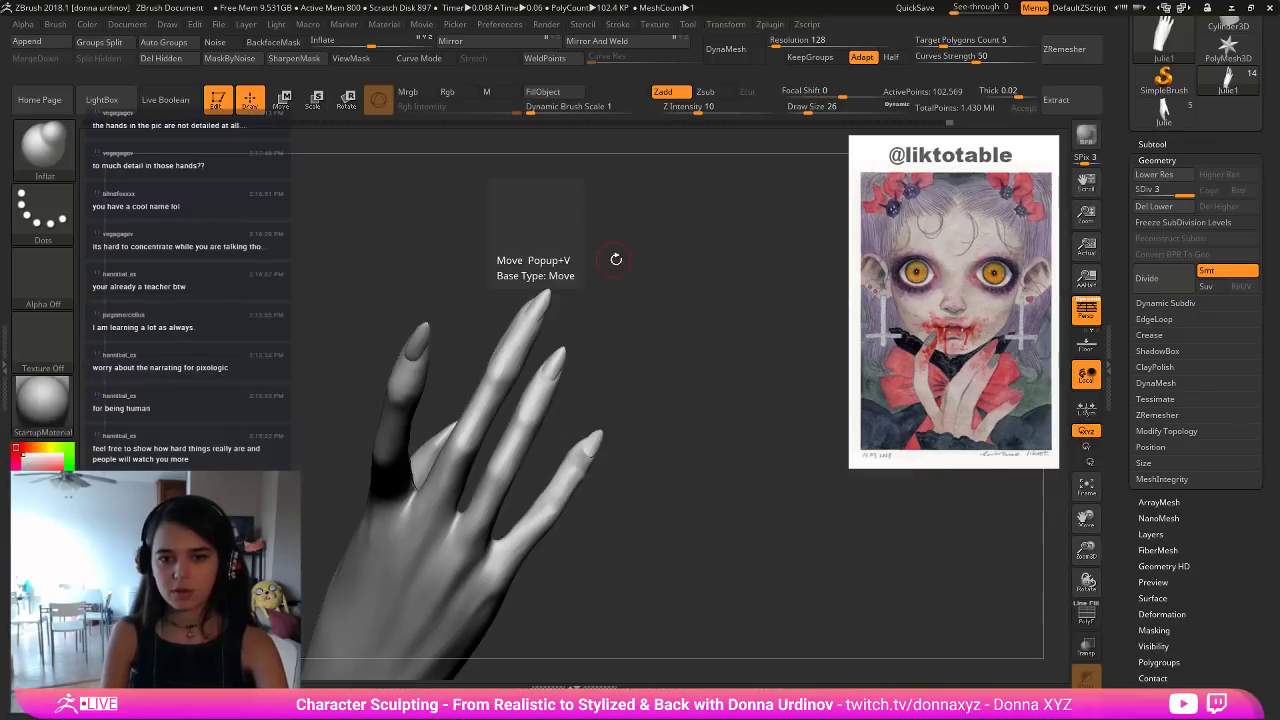
left_click_drag(614, 257, 523, 342)
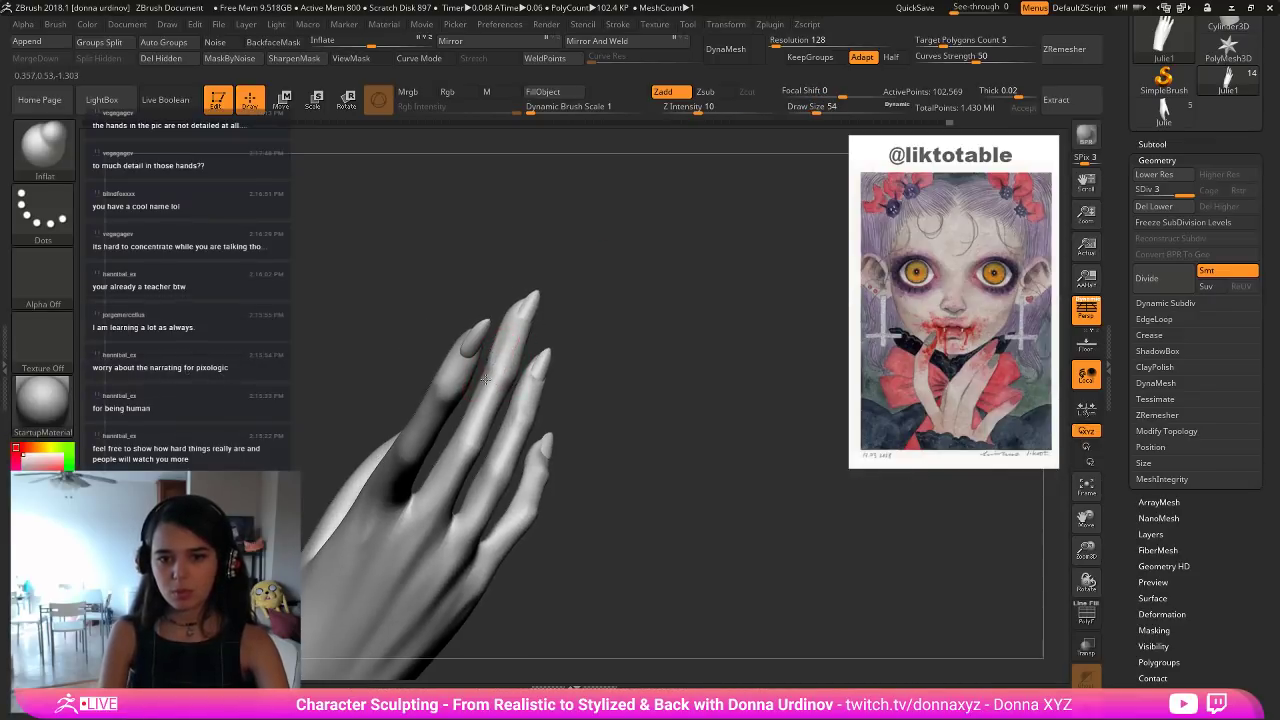
left_click_drag(495, 360, 518, 334, "shift")
left_click_drag(622, 345, 556, 366)
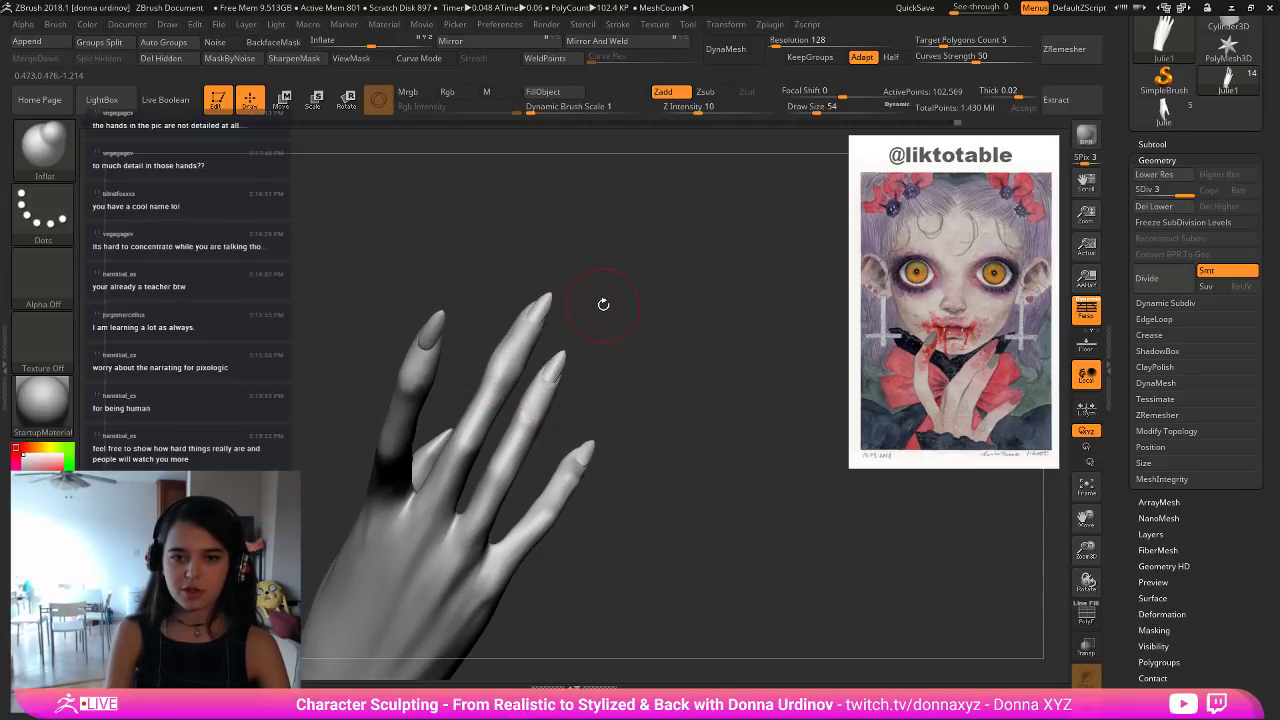
Fill out the middle fingertip's pad with the Inflat brush and smooth it.
right_click_drag(600, 300, 643, 358)
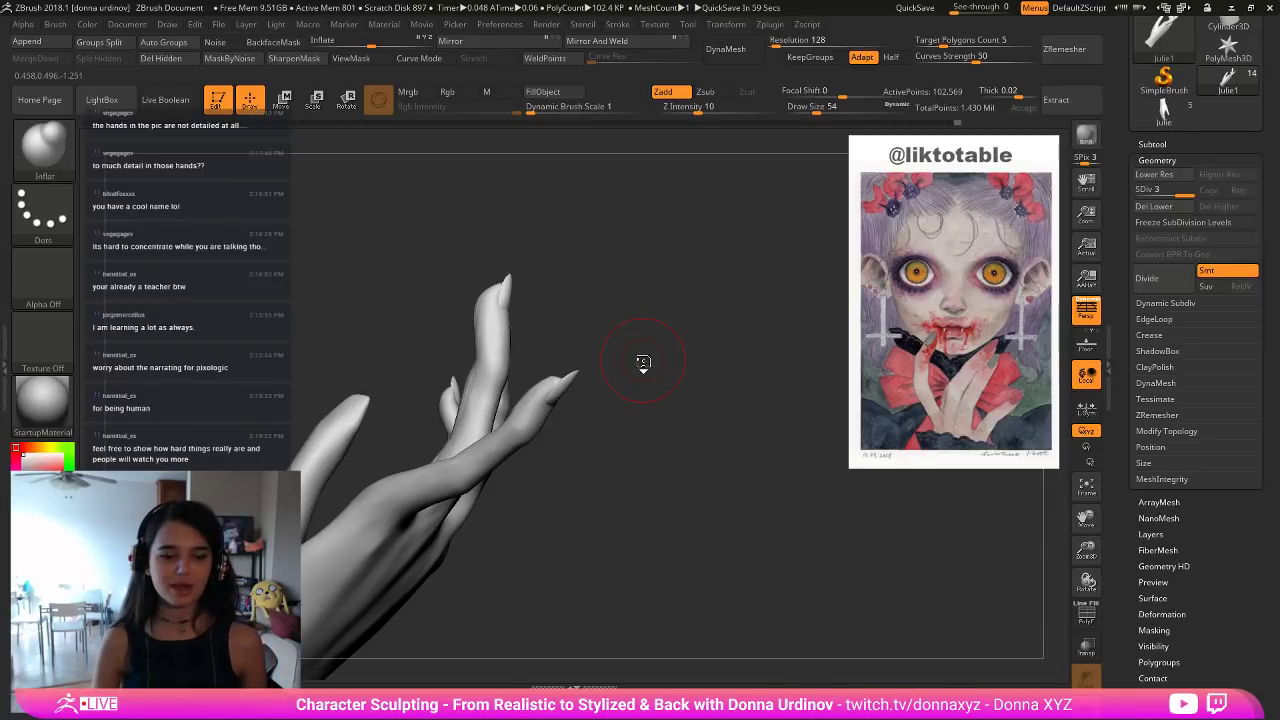
left_click_drag(491, 326, 490, 310)
mouse_move(610, 246)
left_mouse_down()
mouse_move(482, 308)
mouse_move(486, 329)
left_mouse_up()
key("shift")
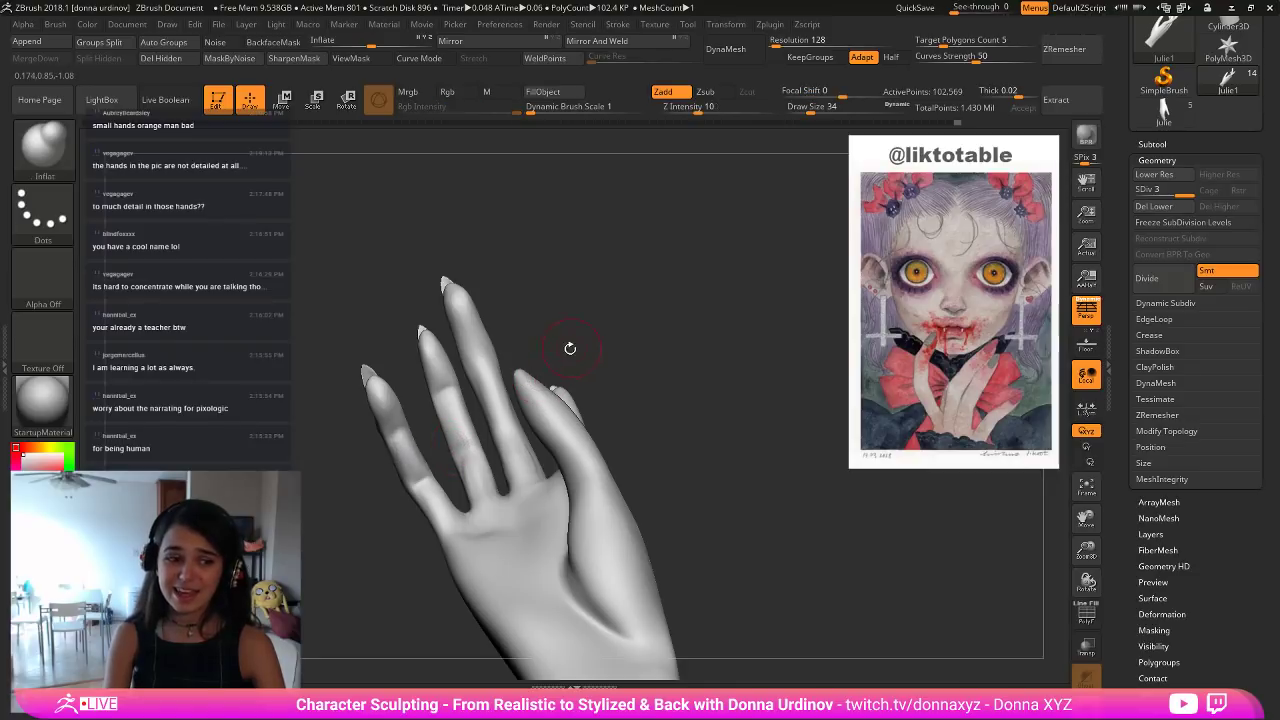
Carve creases across the palm side of the middle and ring finger joints with DamStandard at size 34.
left_click_drag(589, 286, 562, 353)
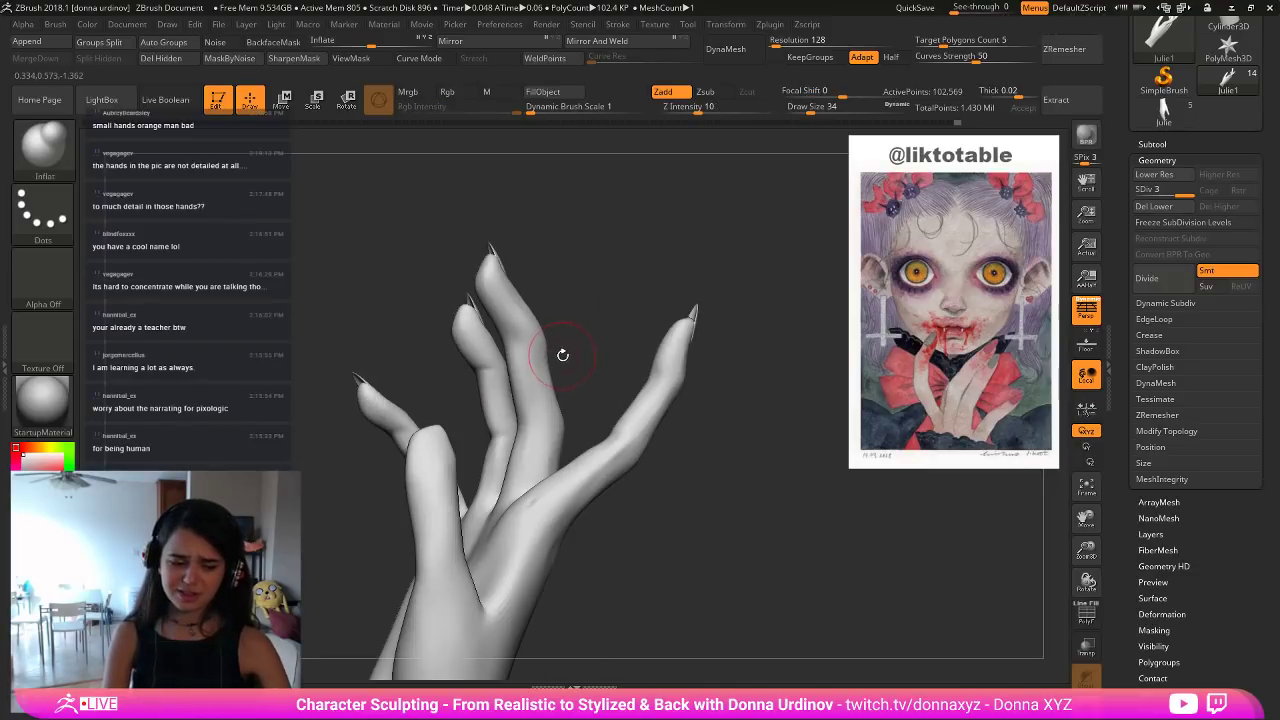
key("b")
key("d")
key("s")
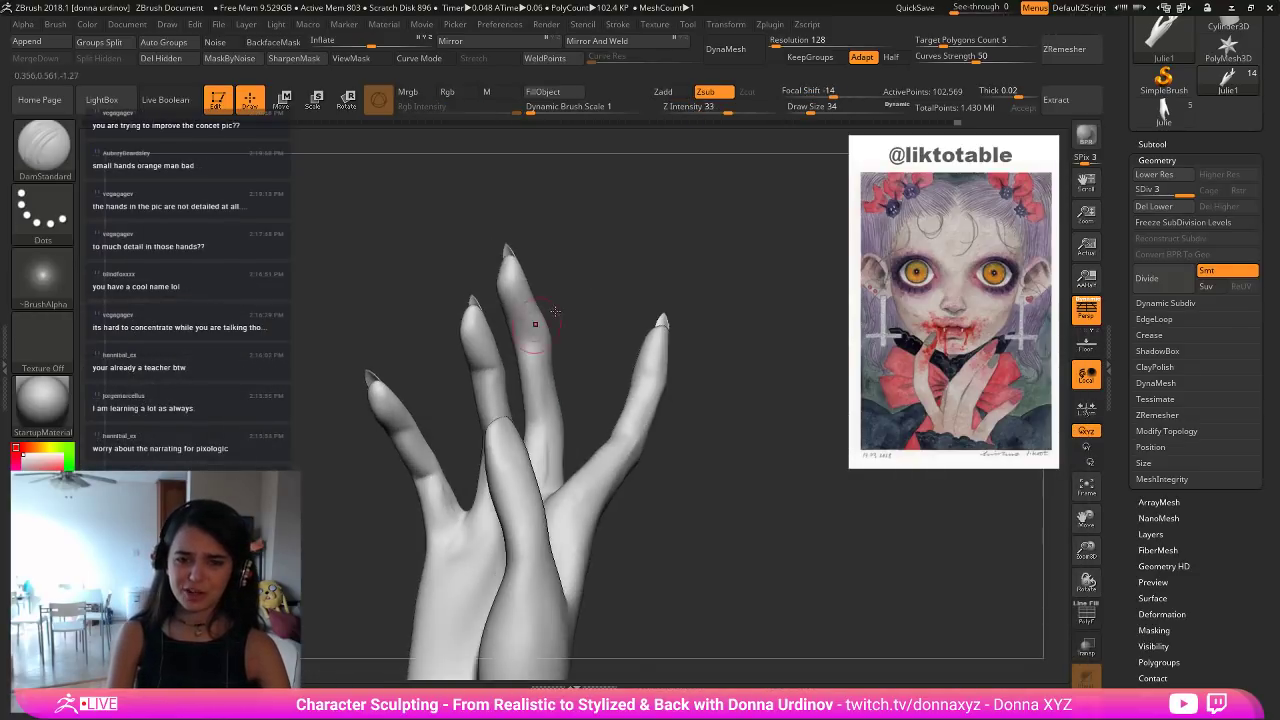
mouse_move(581, 312)
left_mouse_down()
mouse_move(524, 344)
mouse_move(524, 388)
left_mouse_up()
mouse_move(513, 432)
left_mouse_down()
mouse_move(530, 428)
mouse_move(528, 462)
left_mouse_up()
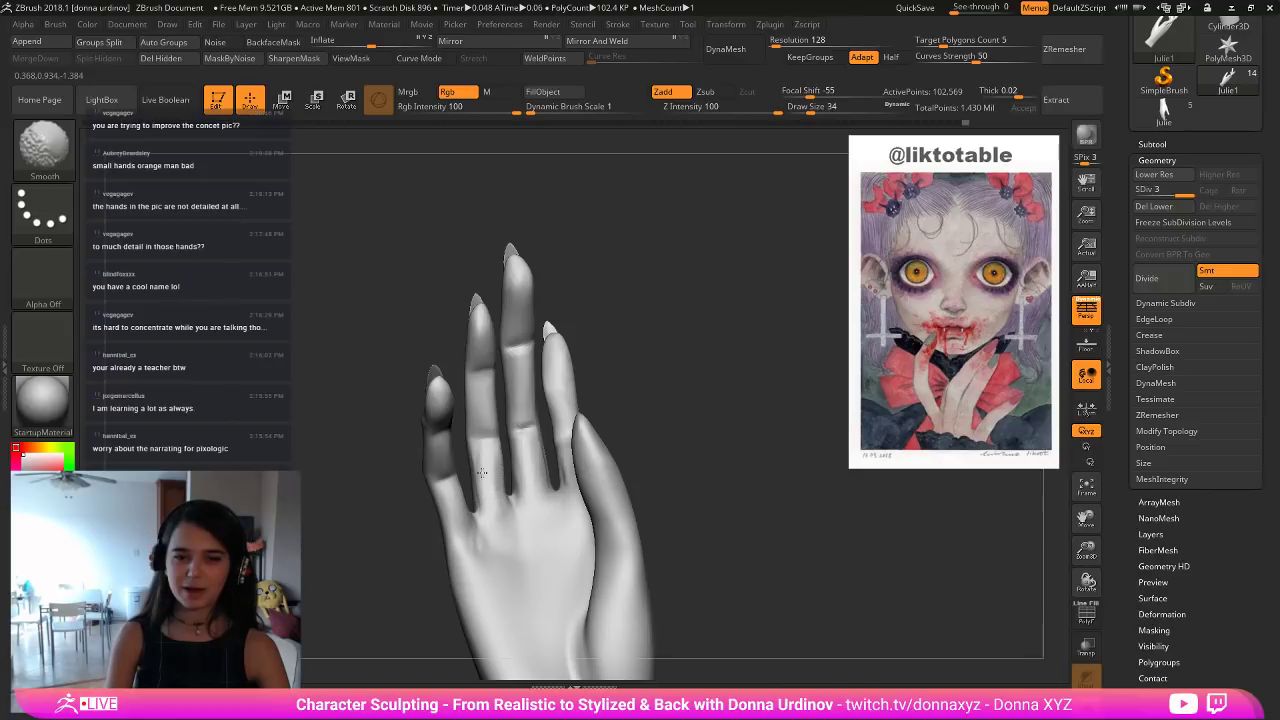
Carve creases where the fingers meet the palm with DamStandard at size 34 and smooth them.
left_click_drag(649, 334, 590, 350)
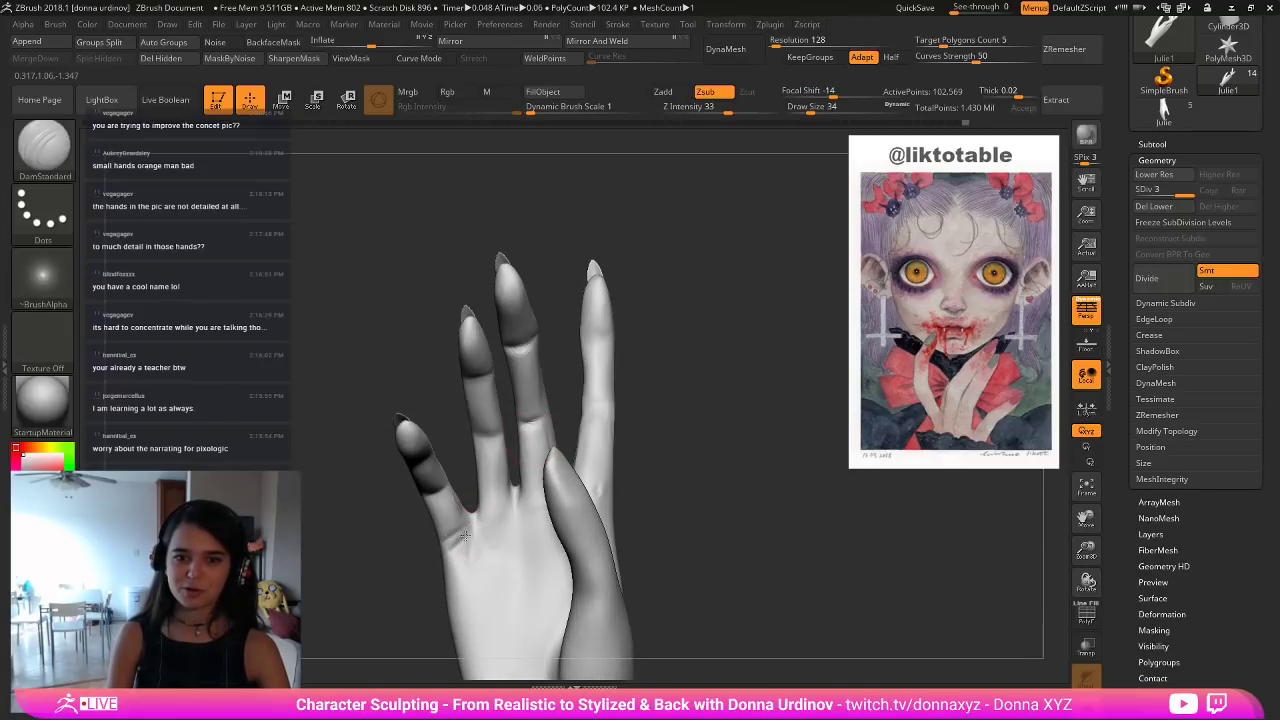
left_click_drag(730, 403, 548, 485)
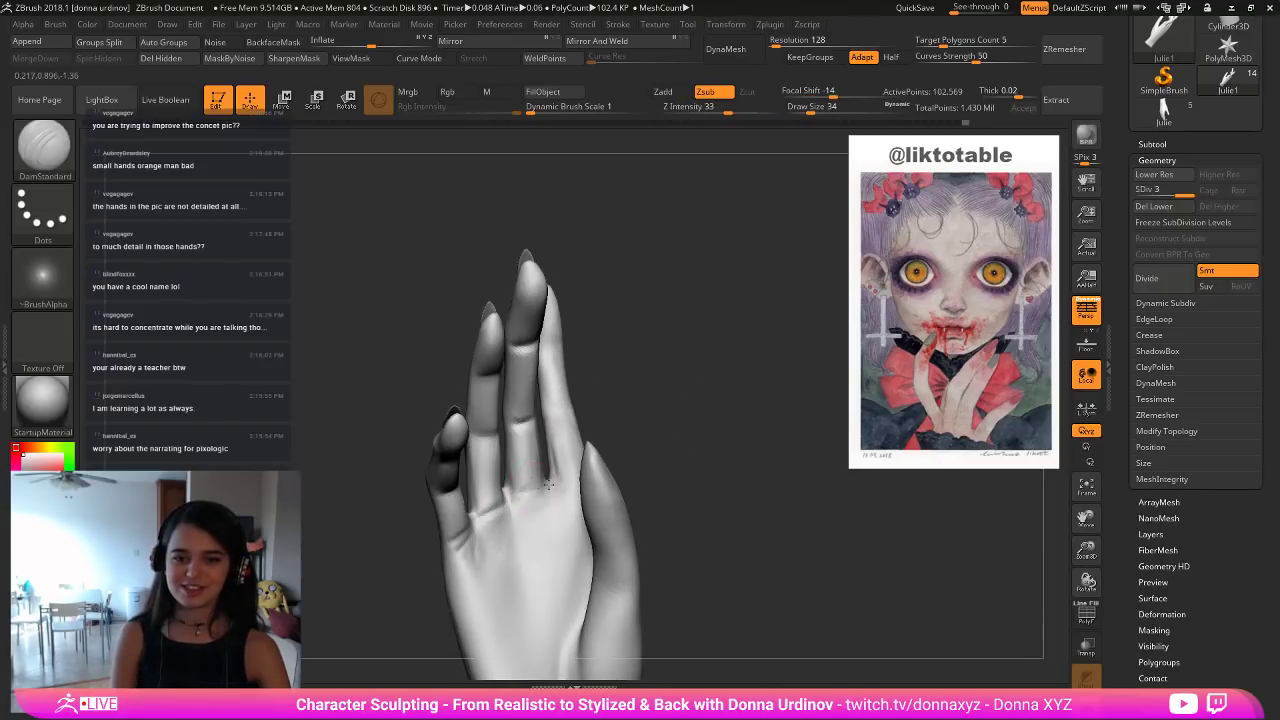
left_click_drag(692, 417, 490, 508)
key("shift")
right_click_drag(568, 467, 592, 447)
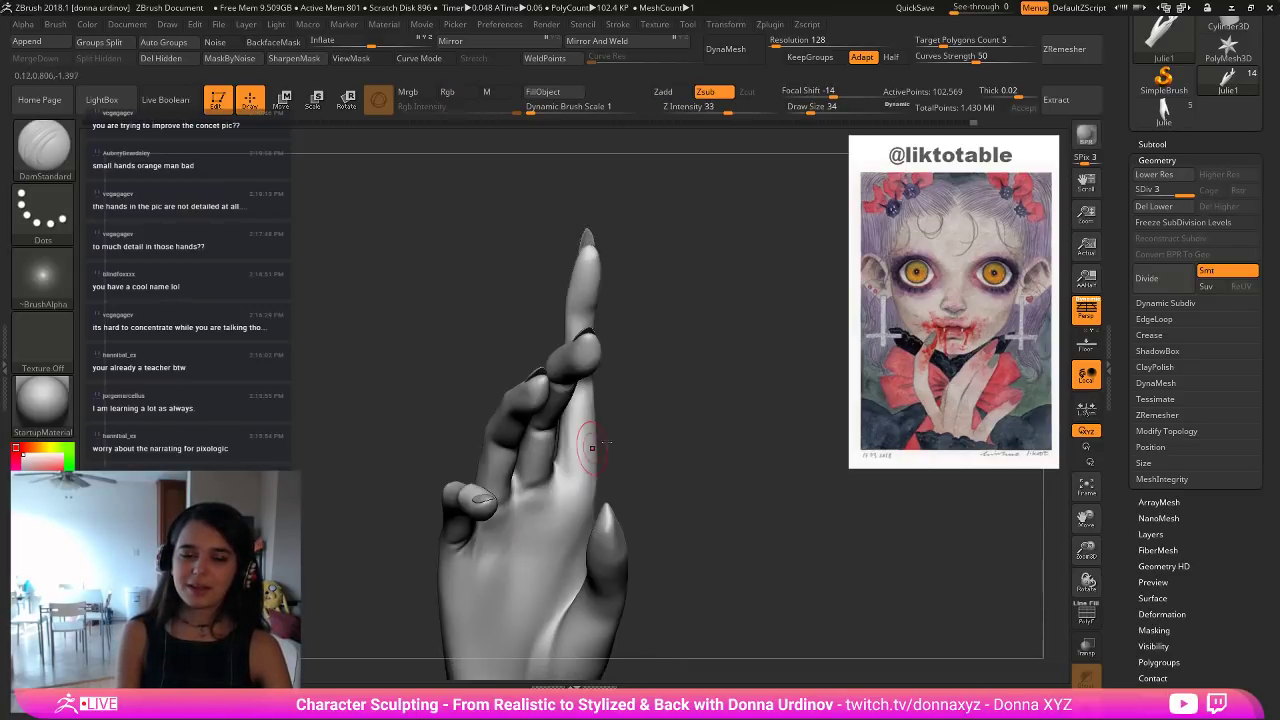
right_click_drag(557, 500, 490, 508)
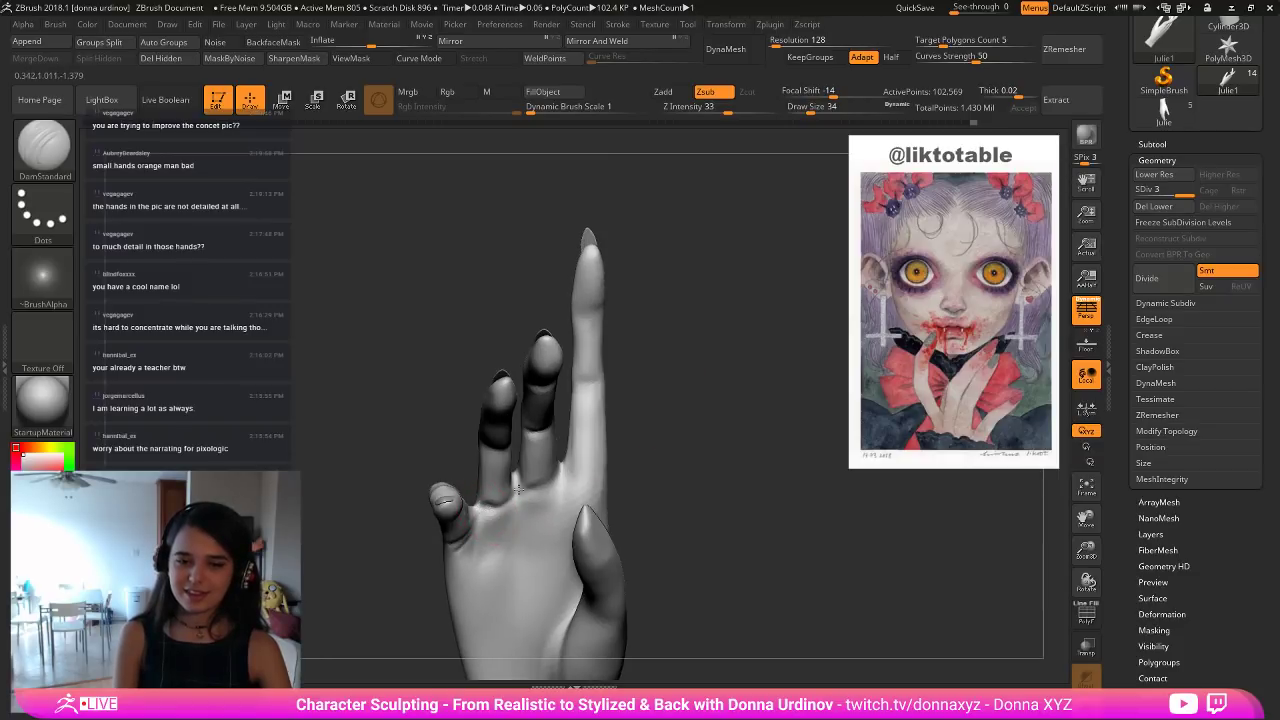
key("shift")
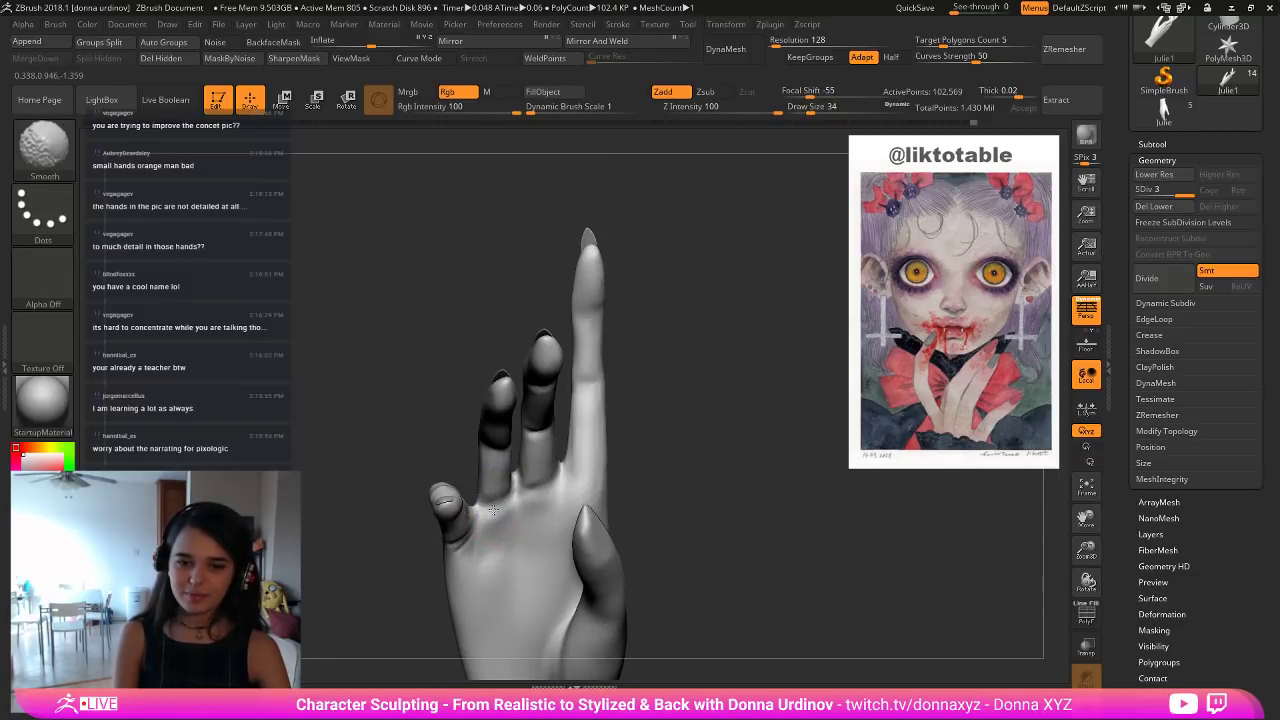
Build up the palm's pads below the fingers, along the pinky side and at the thumb base with ClayBuildup at size 70, and smooth them.
key("b")
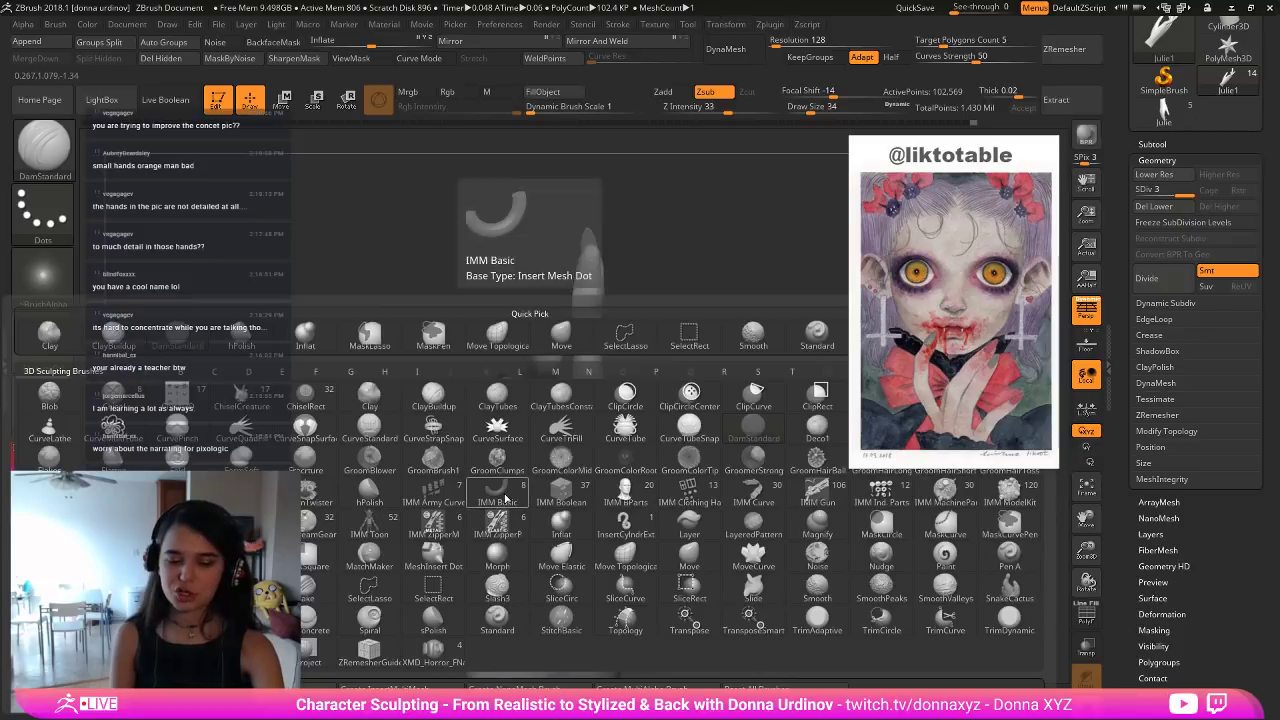
key("]")
key("]")
key("]")
key("]")
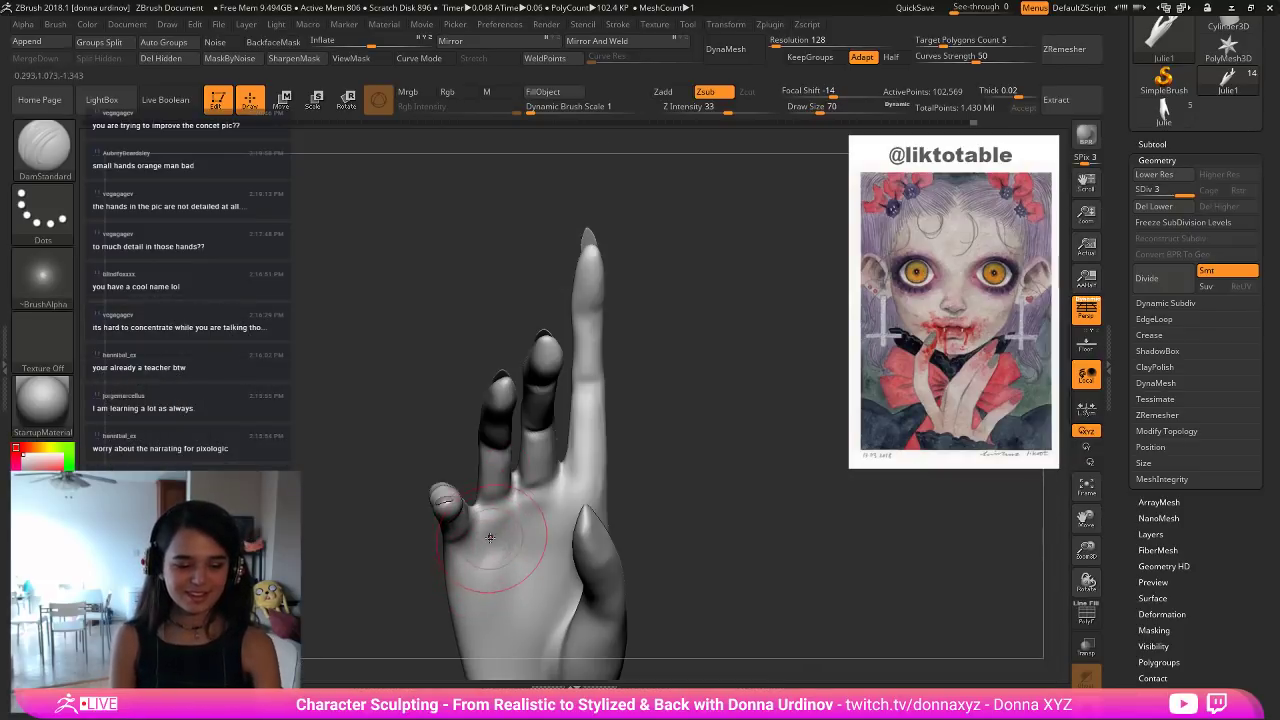
key("b")
key("c")
key("b")
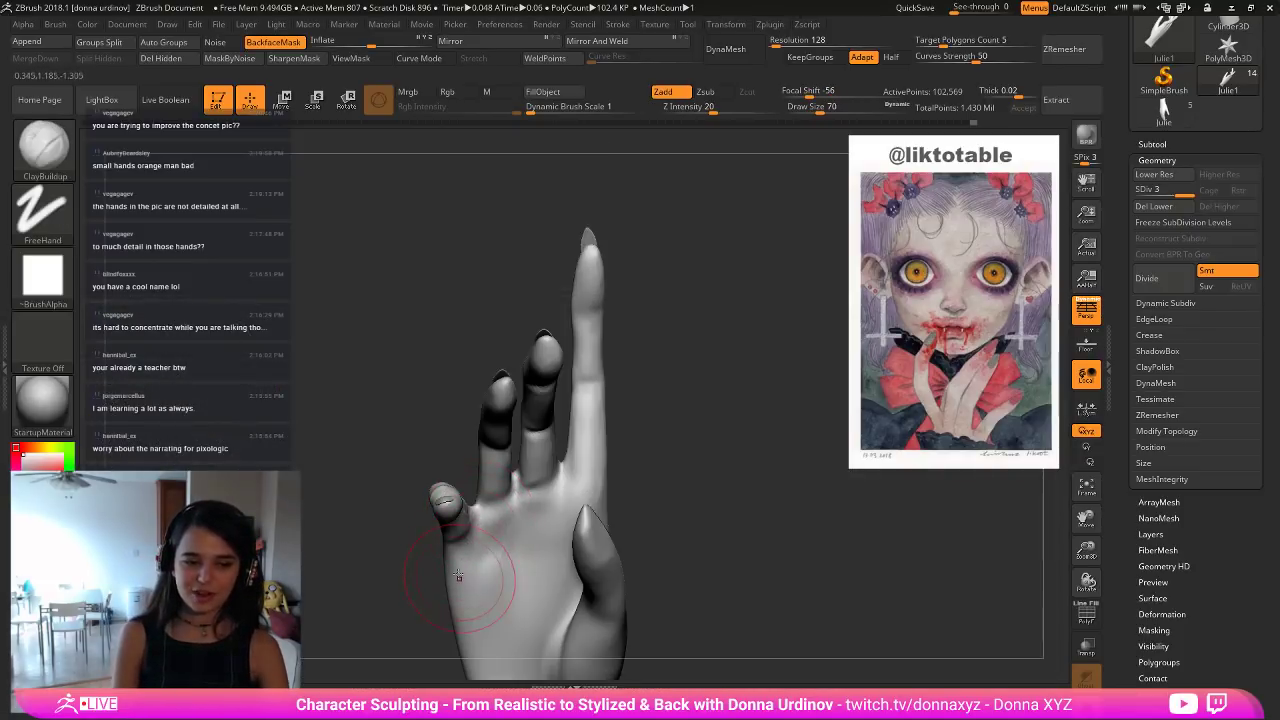
mouse_move(465, 550)
left_mouse_down()
mouse_move(482, 560)
mouse_move(525, 525)
mouse_move(543, 538)
mouse_move(568, 518)
left_mouse_up()
right_click_drag(522, 555, 574, 534)
mouse_move(574, 522)
left_mouse_down()
mouse_move(548, 556)
mouse_move(512, 546)
left_mouse_up()
mouse_move(737, 443)
left_mouse_down()
mouse_move(500, 534)
mouse_move(480, 620)
mouse_move(540, 650)
mouse_move(500, 630)
mouse_move(485, 565)
mouse_move(500, 530)
mouse_move(510, 630)
mouse_move(560, 500)
mouse_move(519, 455)
mouse_move(583, 523)
mouse_move(553, 590)
mouse_move(575, 525)
left_mouse_up()
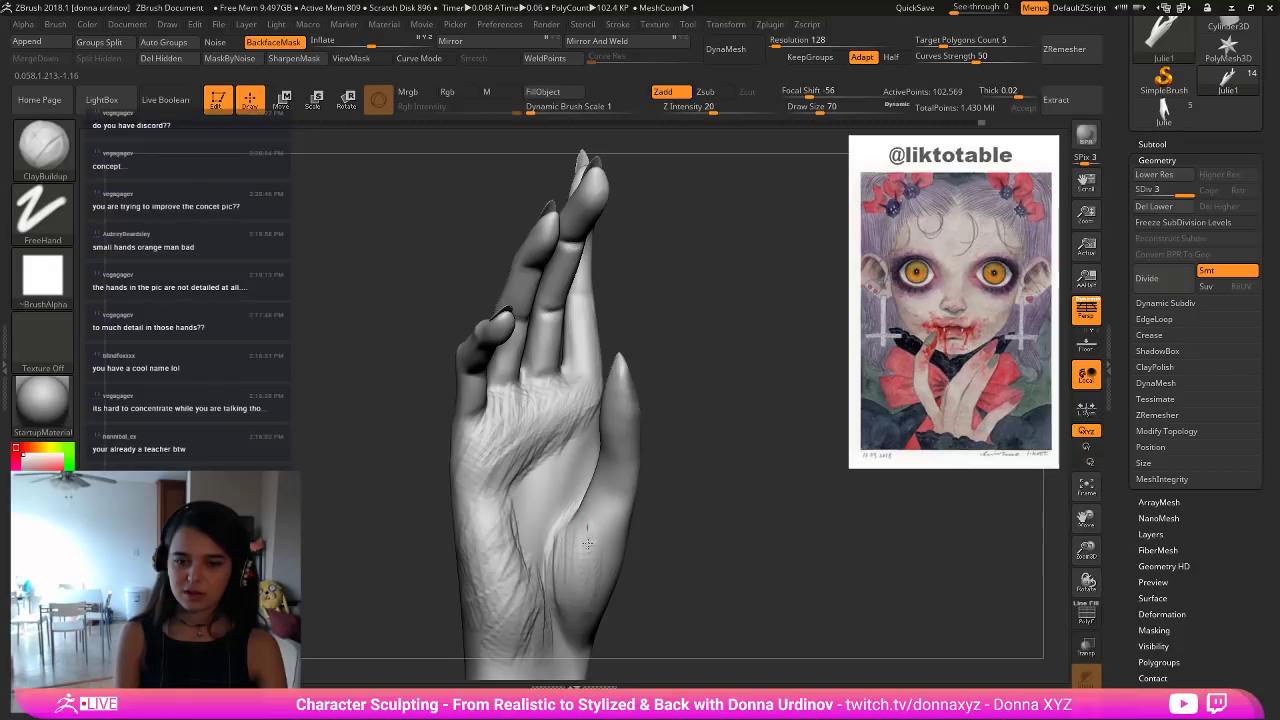
mouse_move(512, 490)
left_mouse_down("shift")
mouse_move(520, 459)
mouse_move(488, 412)
mouse_move(573, 407)
left_mouse_up("shift")
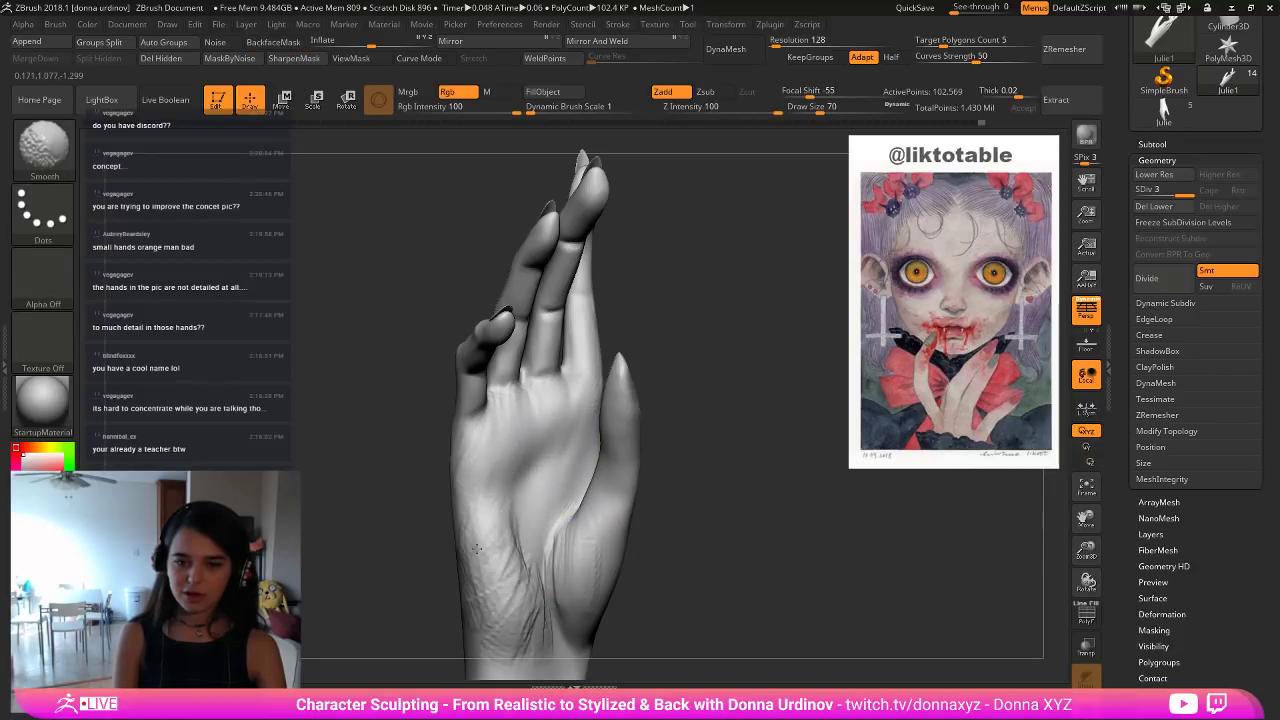
left_click_drag(476, 548, 516, 629, "shift")
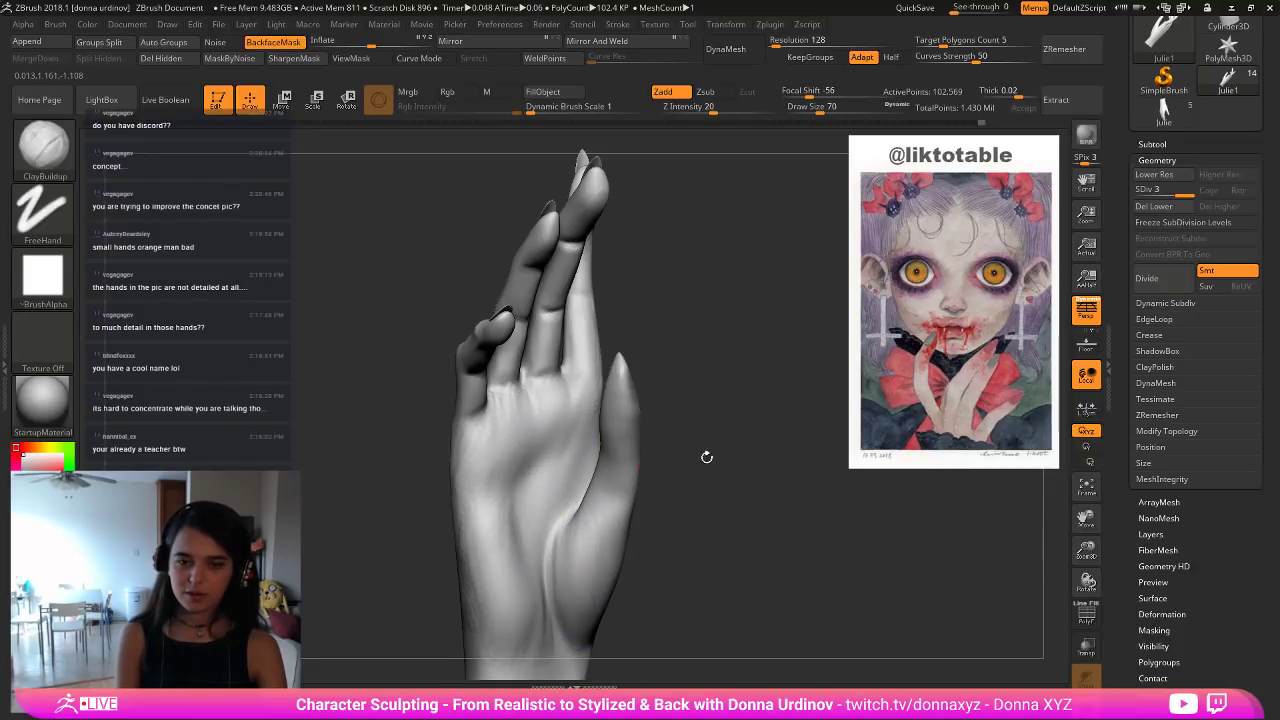
Smooth the back of the hand above the wrist and switch to the hPolish brush at size 70.
mouse_move(706, 451)
left_mouse_down()
mouse_move(694, 434)
mouse_move(737, 417)
mouse_move(766, 461)
left_mouse_up()
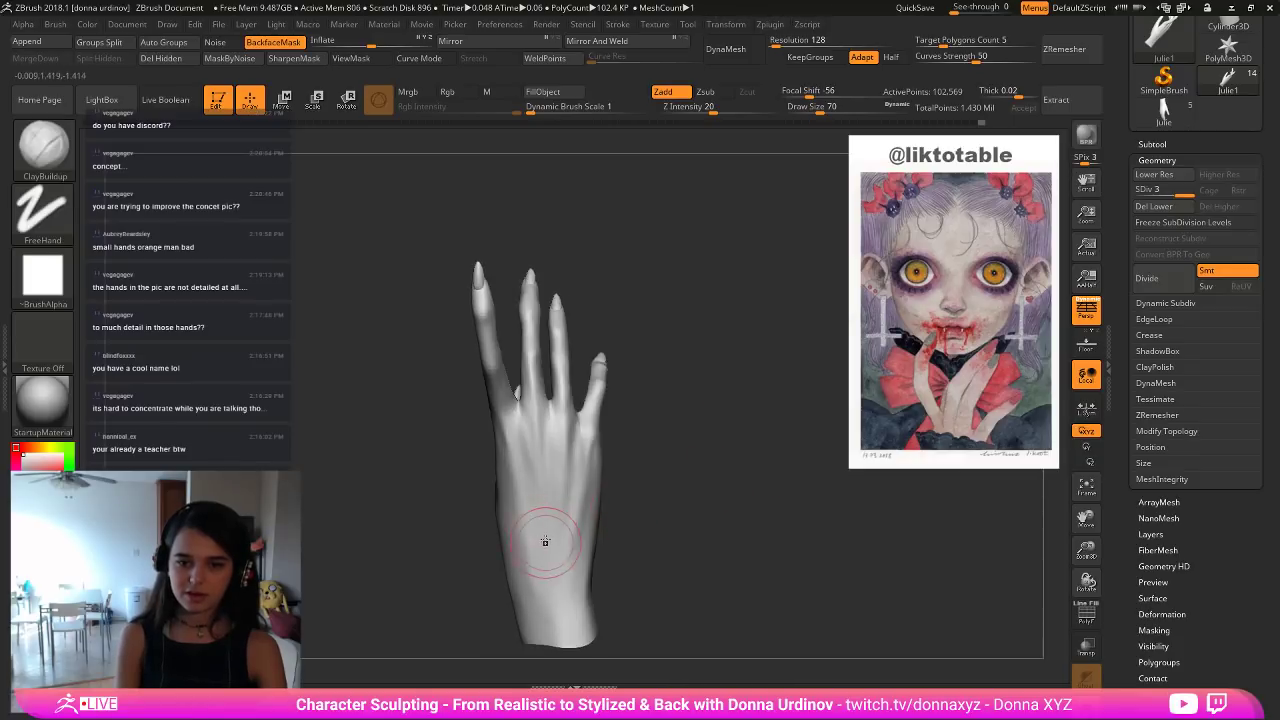
left_click_drag(543, 543, 529, 580, "shift")
key("b")
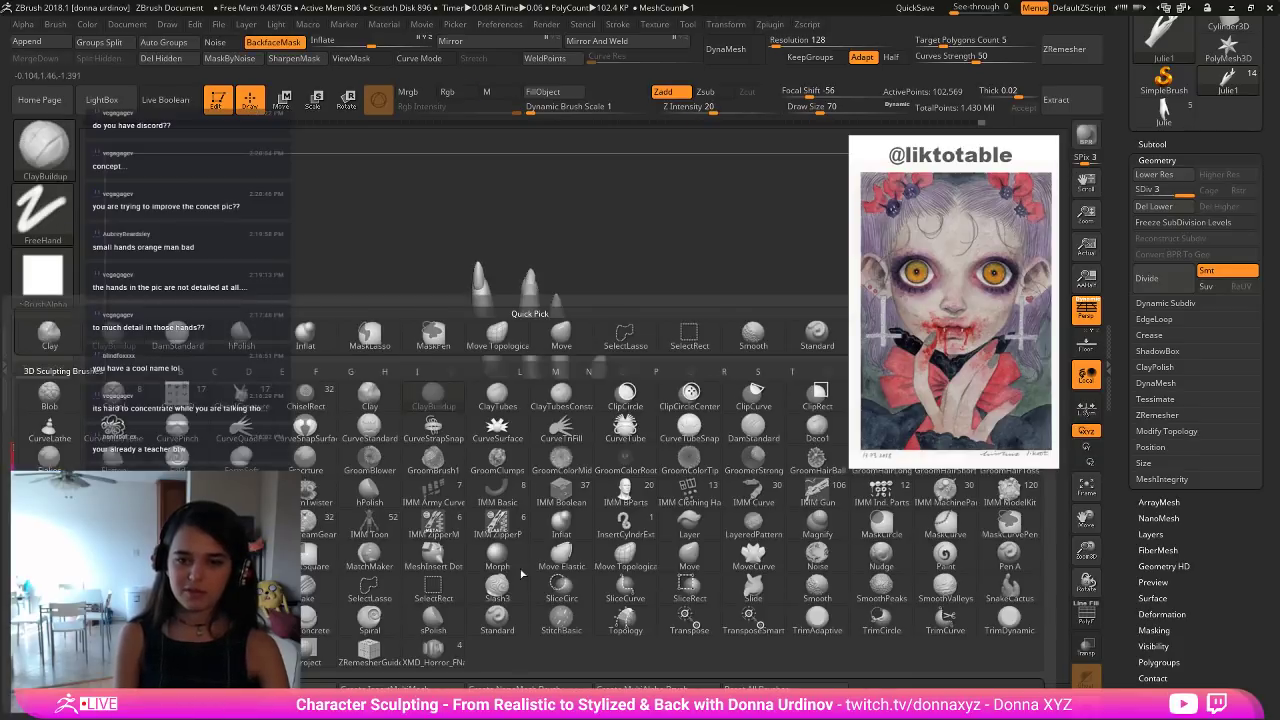
key("h")
key("p")
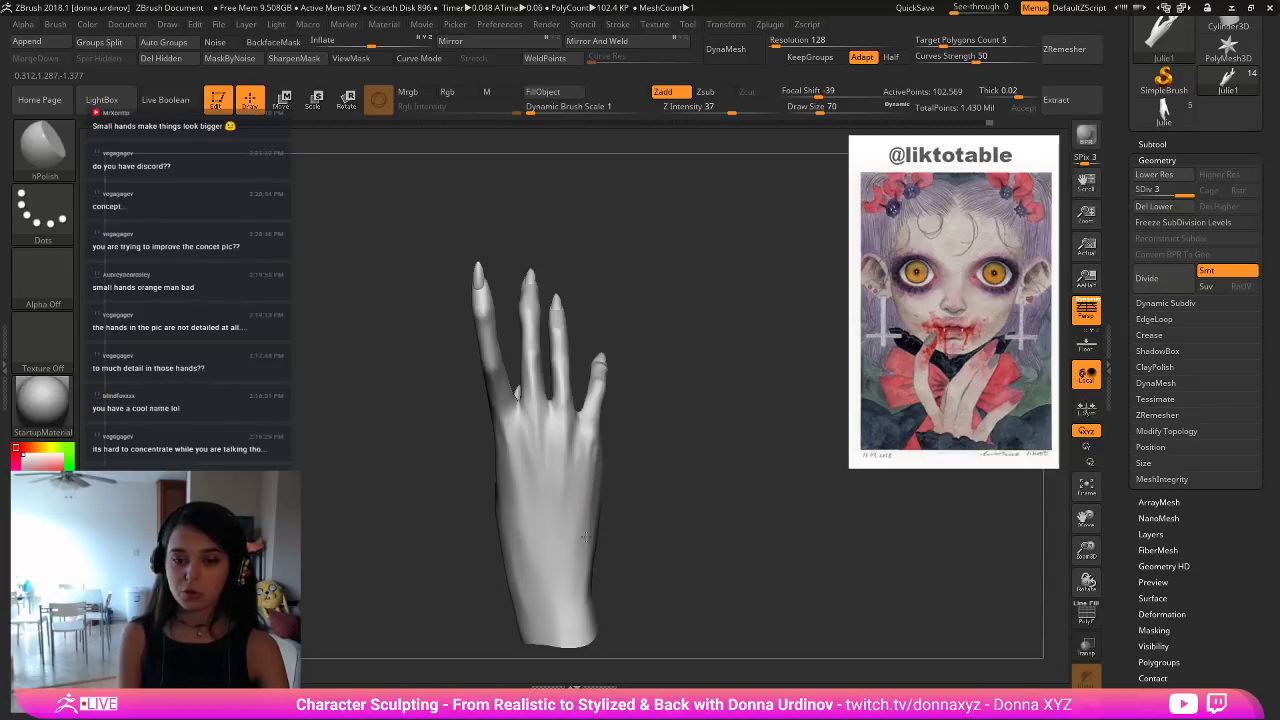
mouse_move(599, 545)
left_mouse_down()
mouse_move(606, 477)
mouse_move(605, 488)
left_mouse_up()
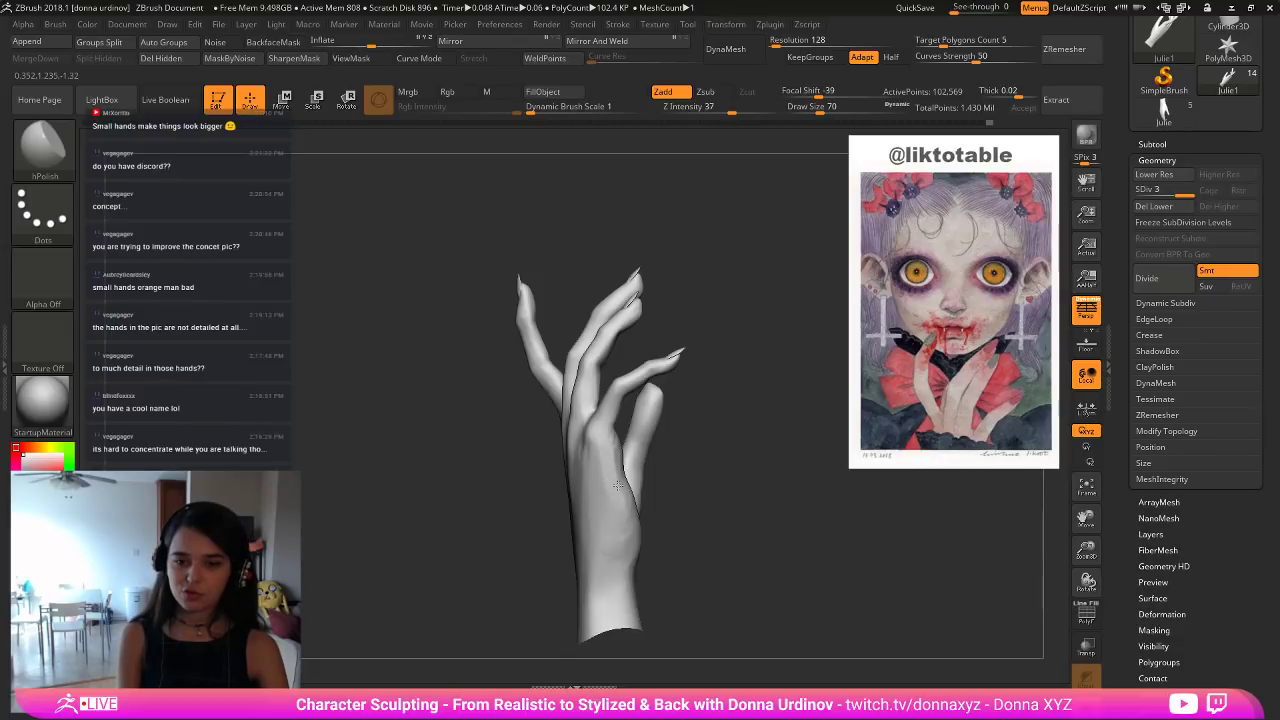
Push in the outline of the palm's heel on the pinky side with the Move brush at size 146.
key("b")
key("m")
key("v")
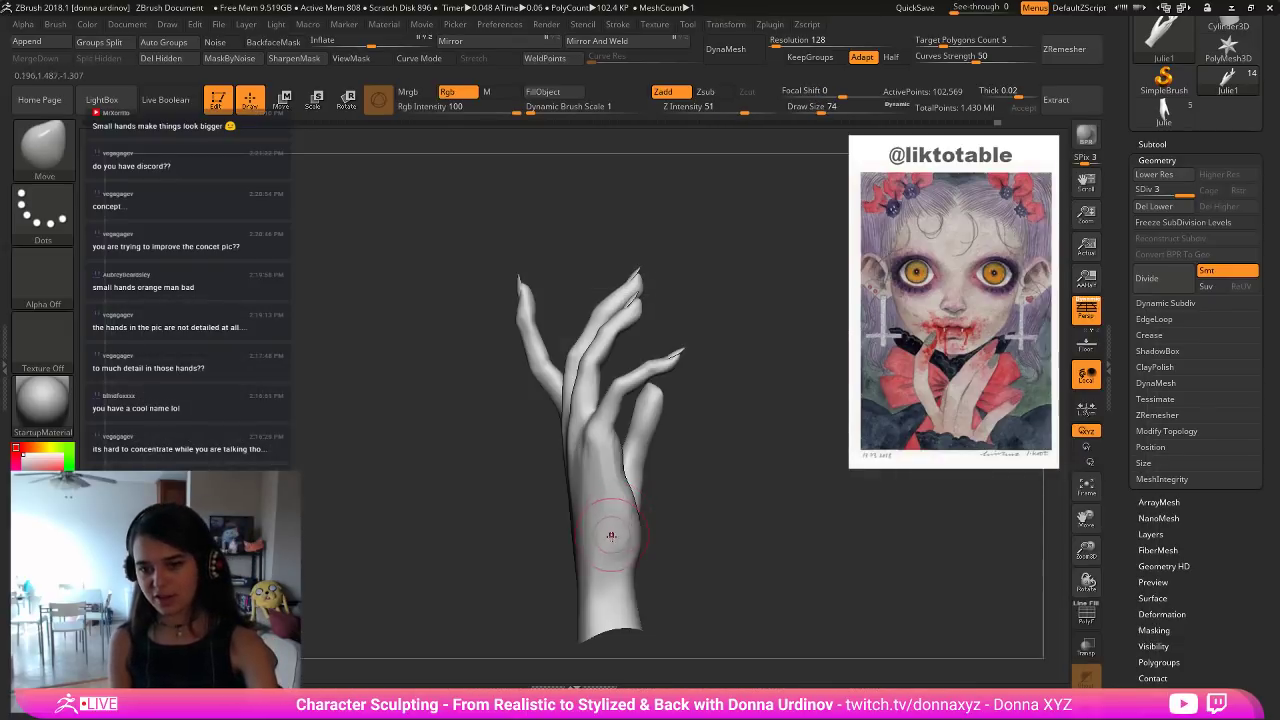
key("bracketright")
key("bracketright")
key("bracketright")
left_click_drag(641, 531, 633, 527)
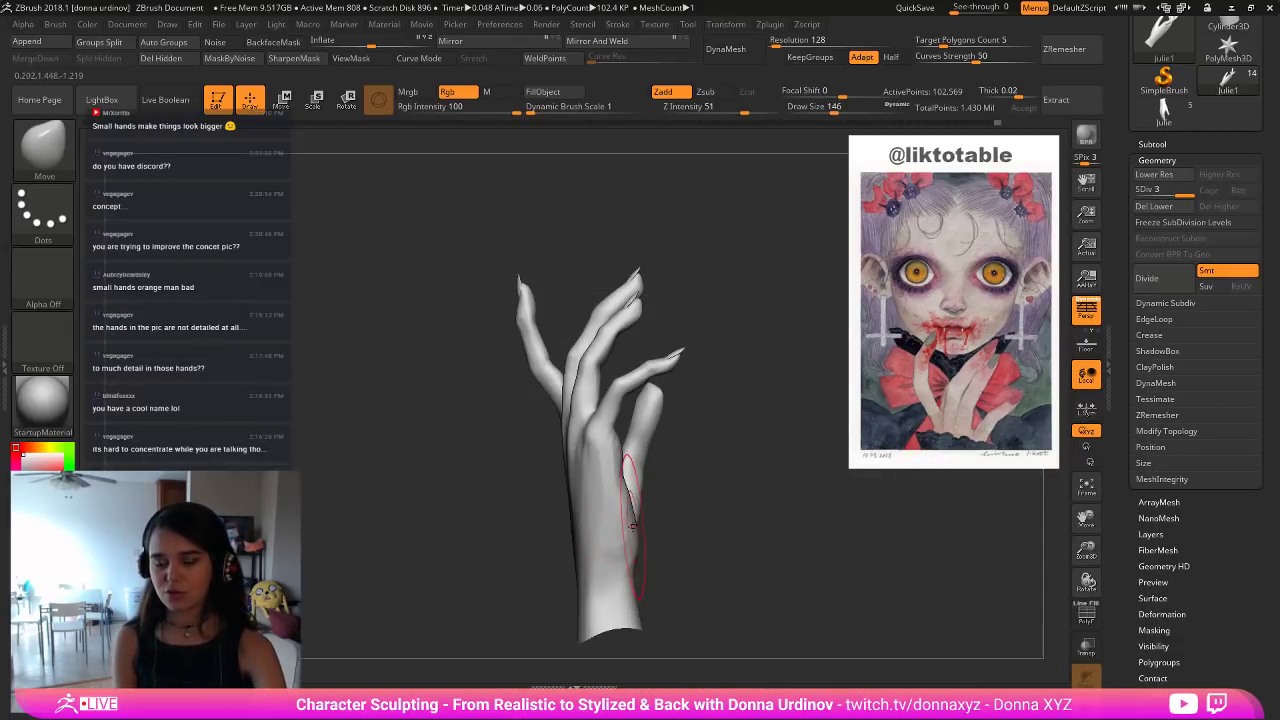
Adjust the pinky knuckle and the hand's edge below it with the Move brush at sizes between 66 and 114.
key("bracketleft")
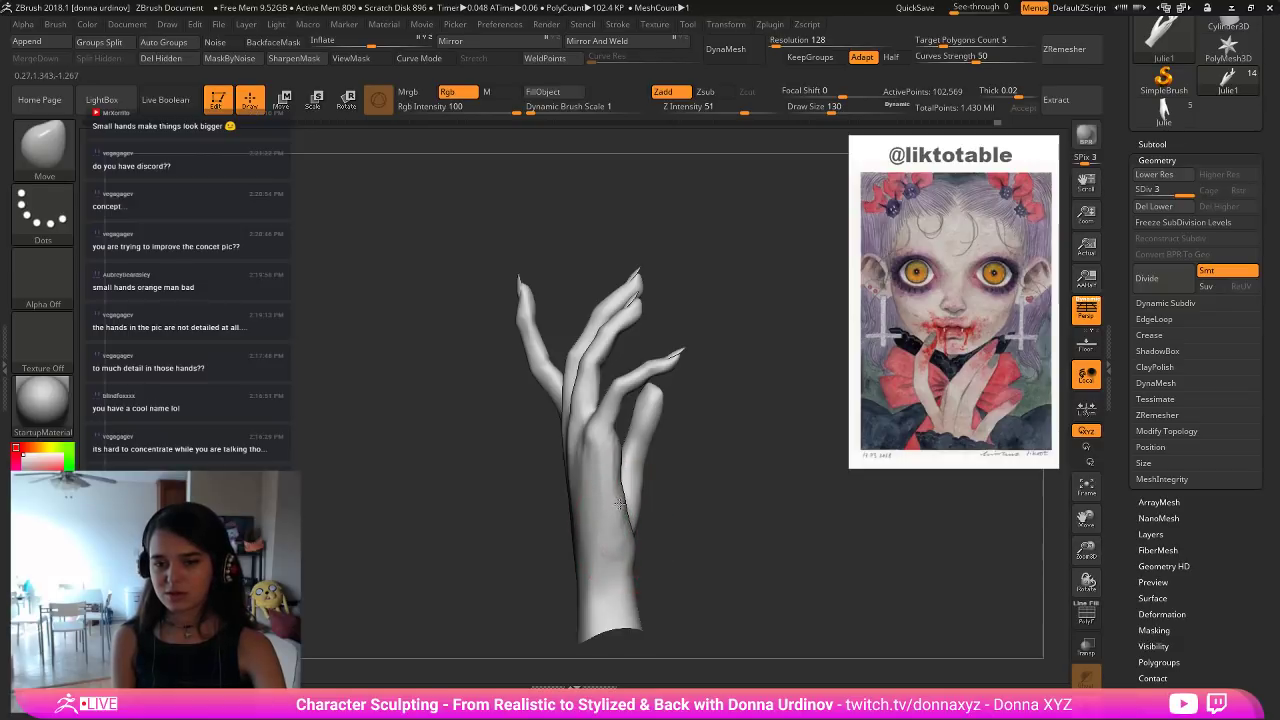
key("bracketleft")
key("bracketleft")
key("bracketleft")
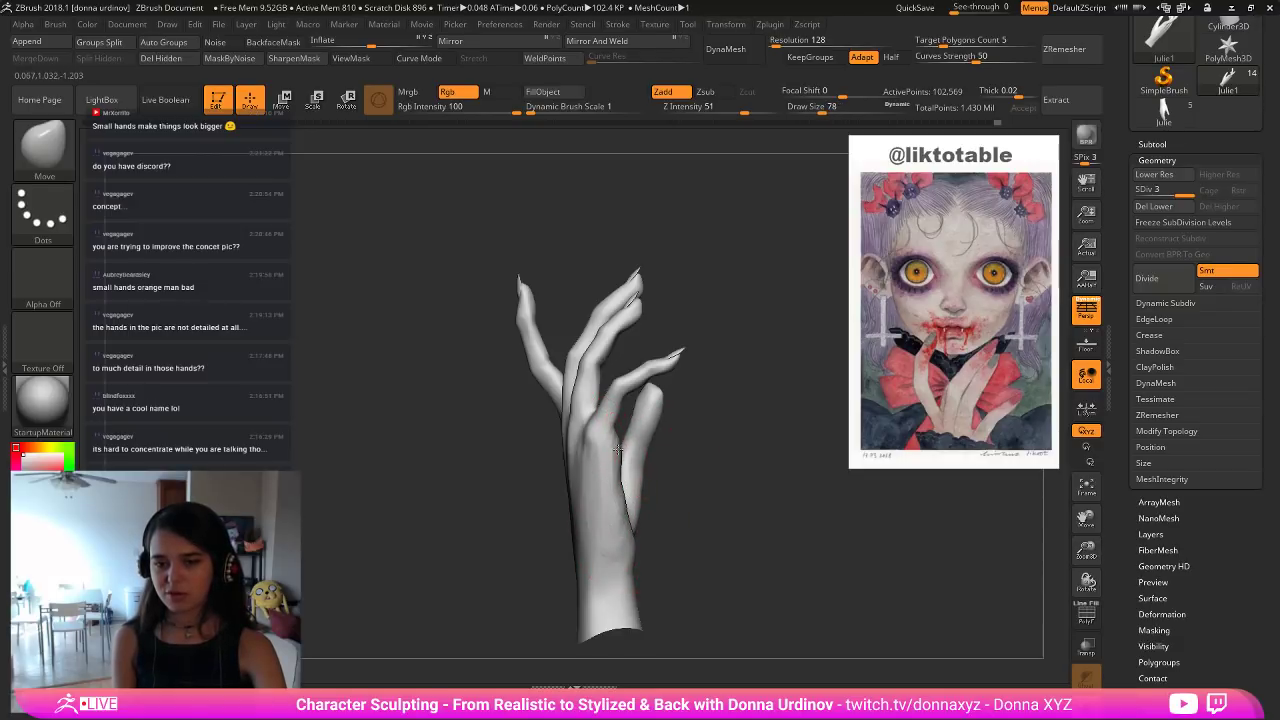
key("bracketleft")
left_click_drag(726, 442, 690, 444)
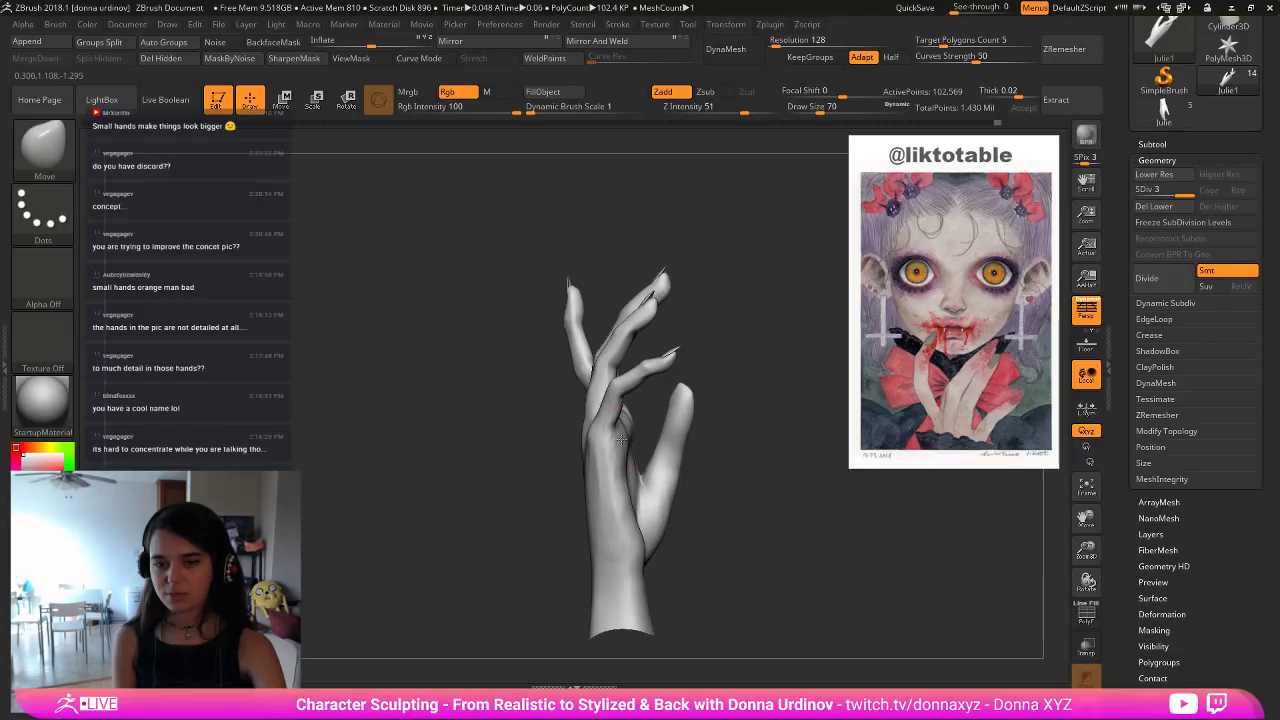
left_click_drag(606, 433, 575, 421)
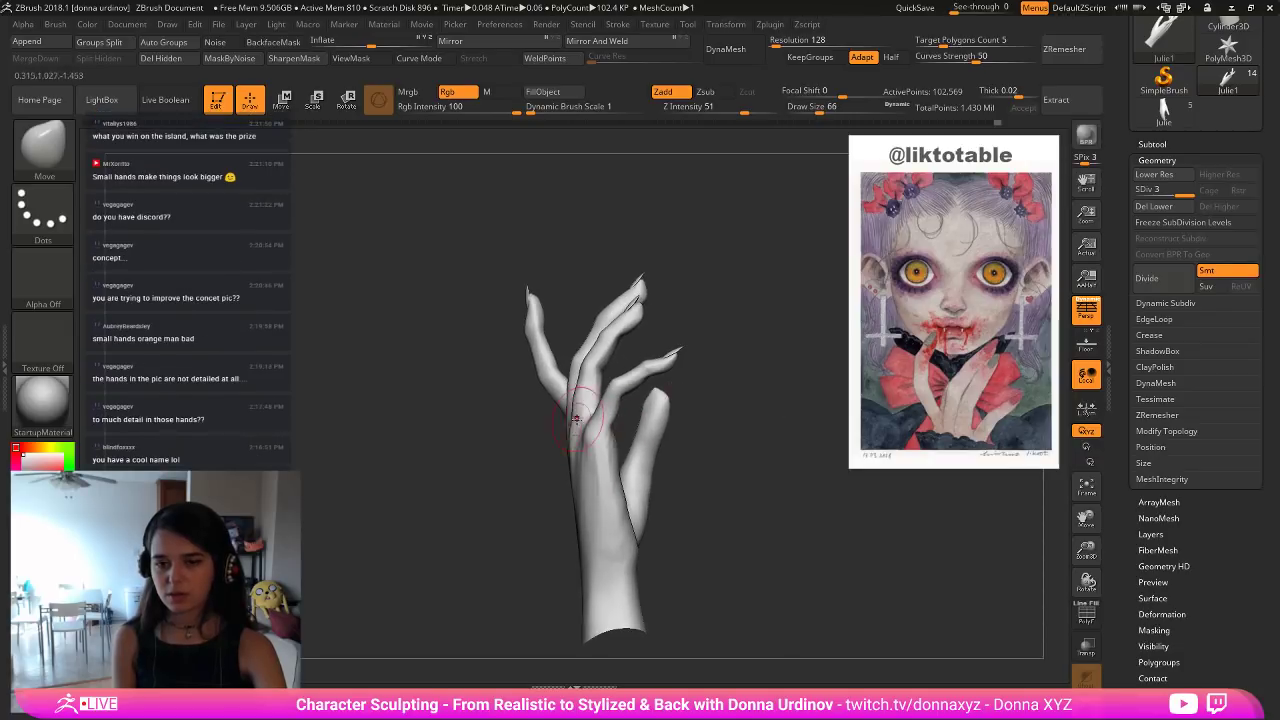
key("bracketleft")
key("bracketright")
key("bracketright")
key("bracketright")
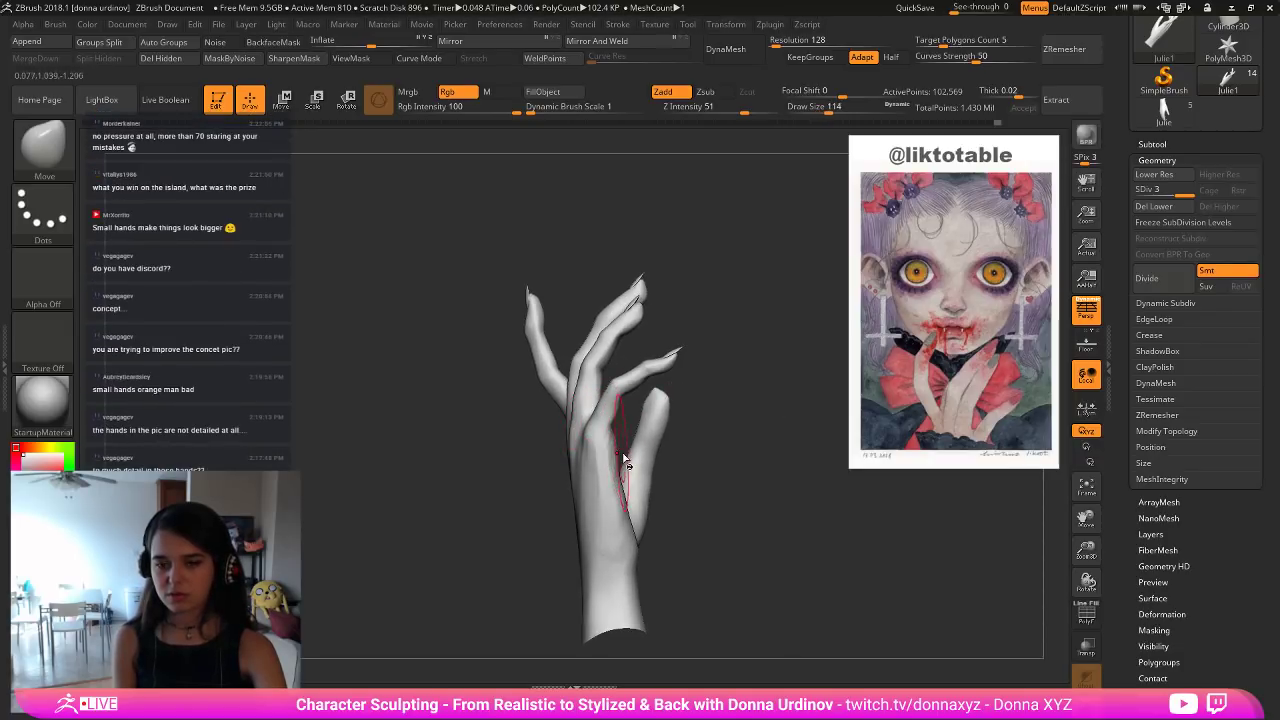
left_click_drag(623, 457, 734, 460)
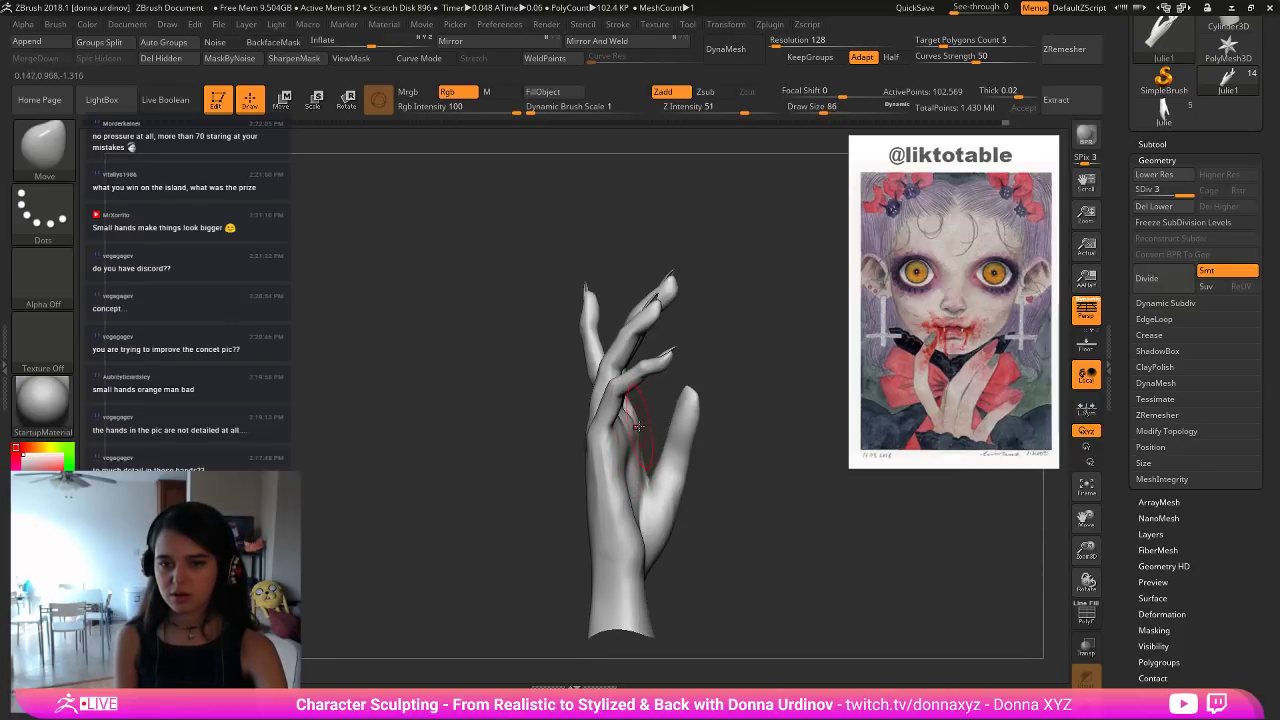
Refine the wrist's outline on the pinky side with the Move brush, going from size 102 down to about 50.
right_click_drag(634, 568, 654, 571)
key("bracketright")
mouse_move(654, 582)
left_mouse_down()
mouse_move(642, 586)
mouse_move(644, 629)
left_mouse_up()
right_click_drag(641, 612, 673, 587)
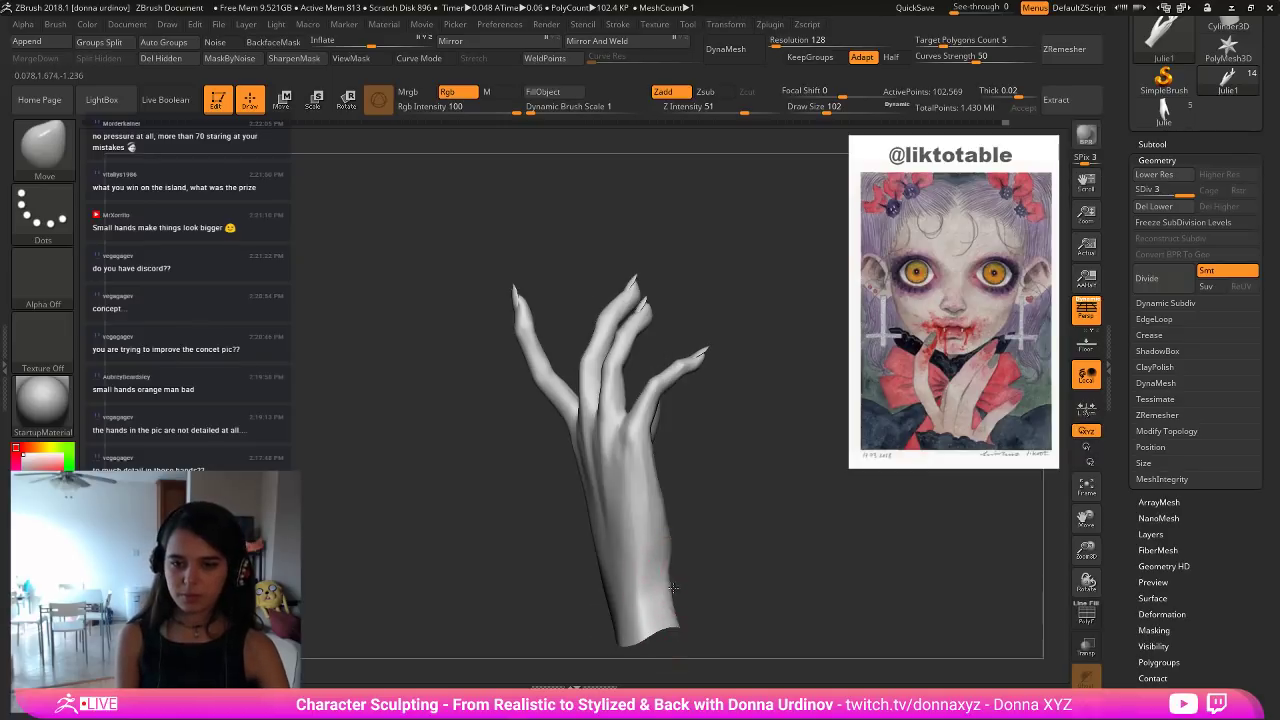
key("shift")
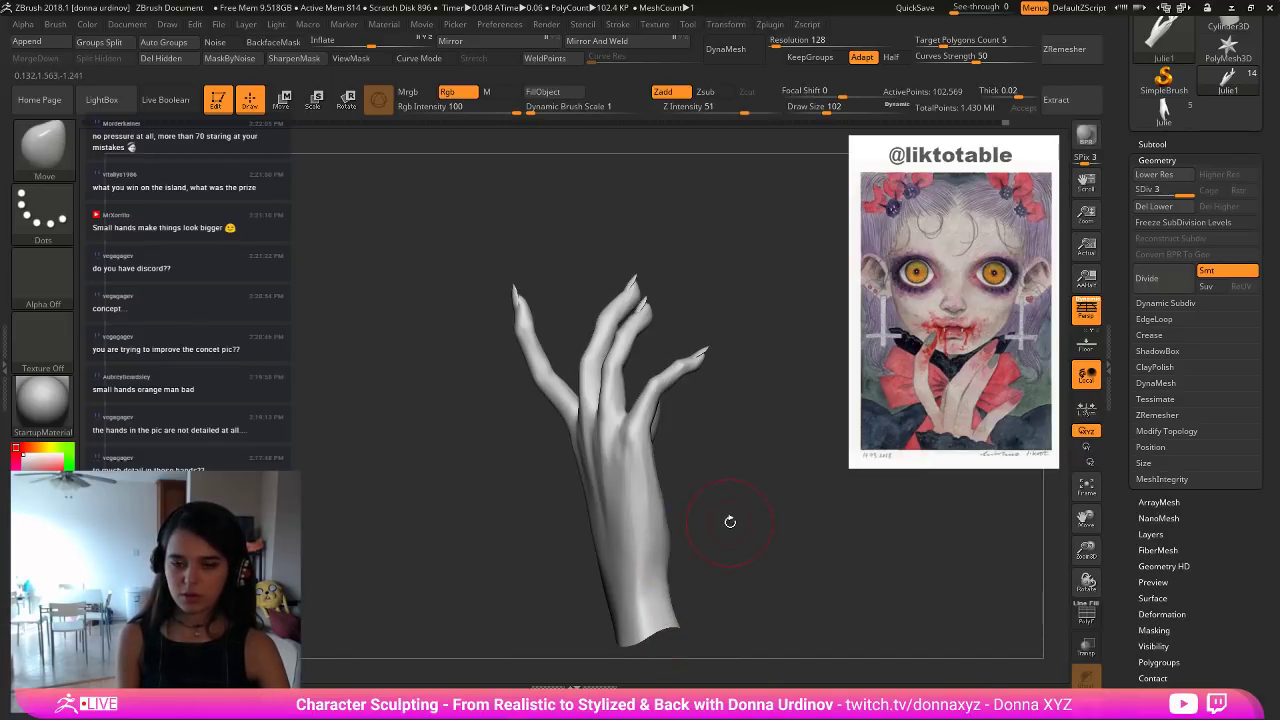
mouse_move(729, 520)
right_mouse_down()
mouse_move(749, 518)
mouse_move(680, 523)
mouse_move(677, 562)
right_mouse_up()
key("bracketleft")
key("bracketleft")
key("bracketleft")
key("bracketleft")
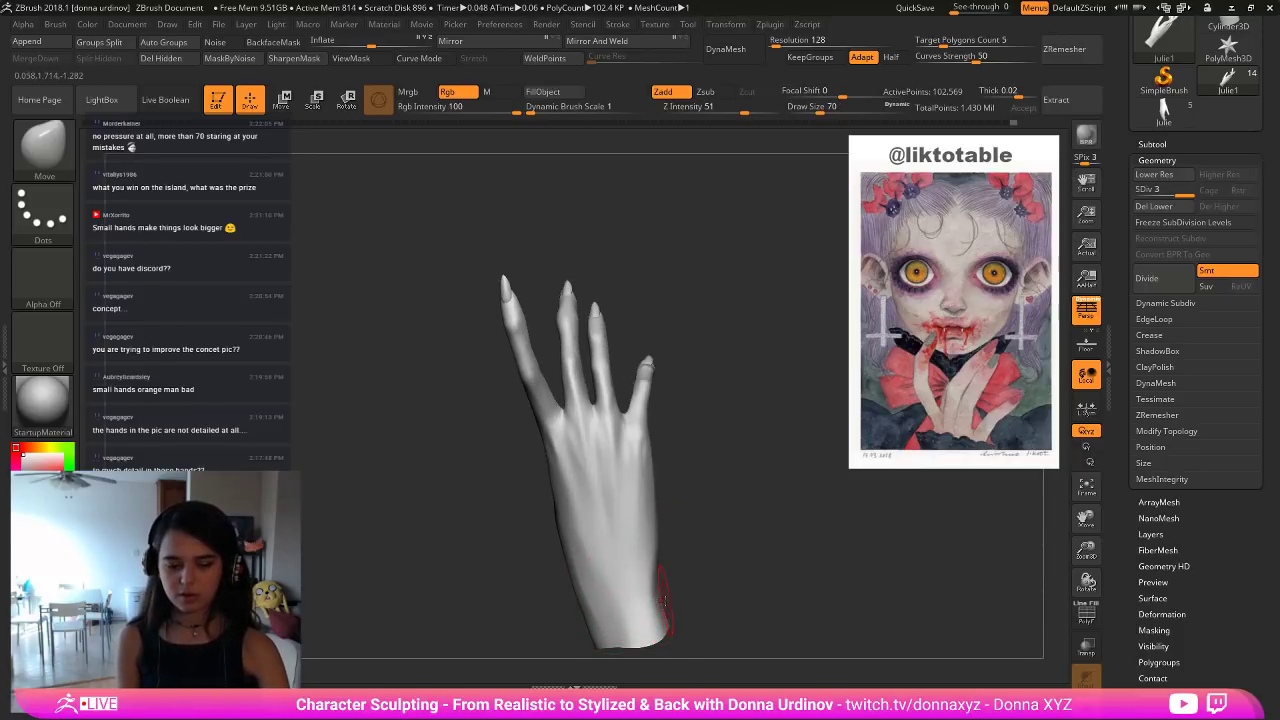
key("b")
key("Escape")
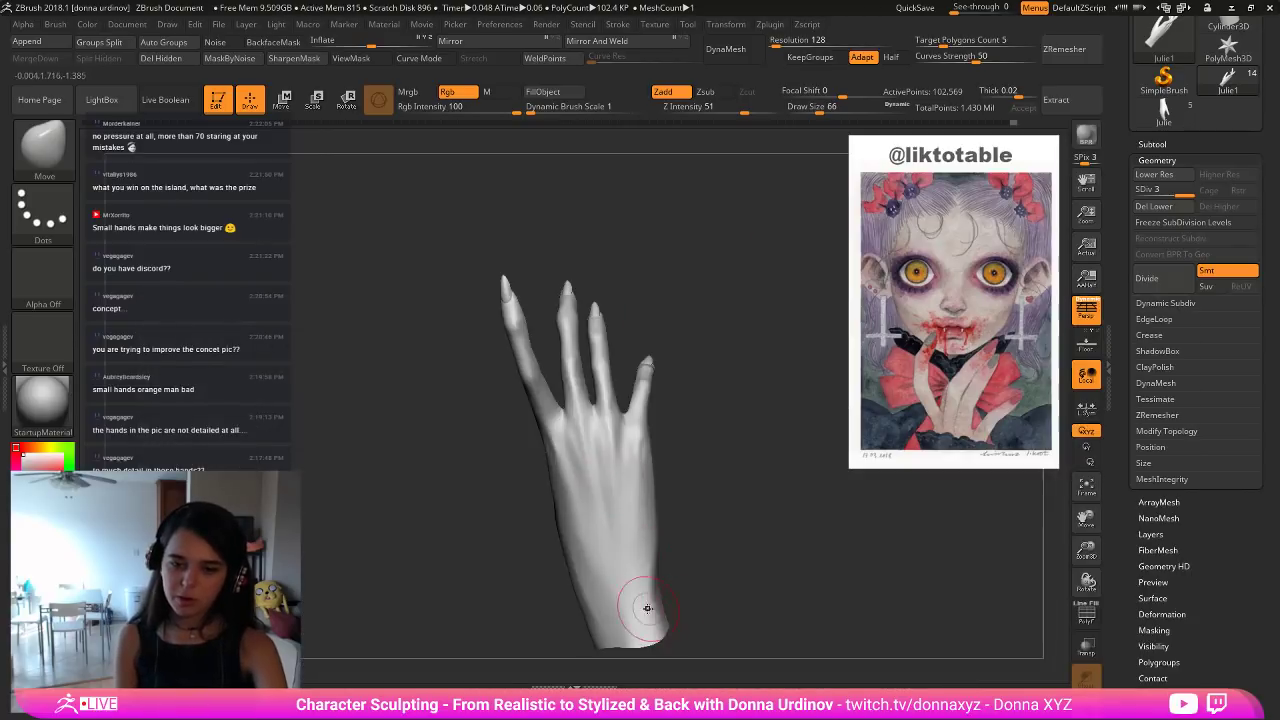
key("bracketleft")
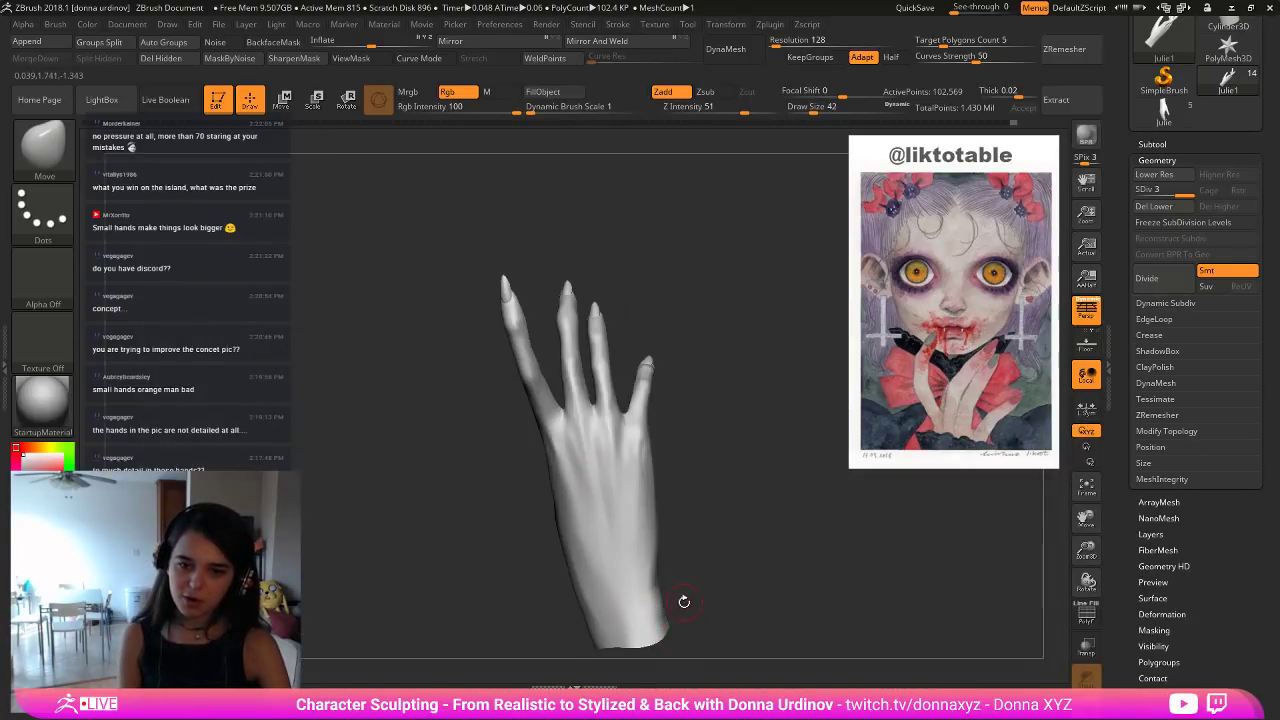
left_click_drag(684, 601, 697, 524)
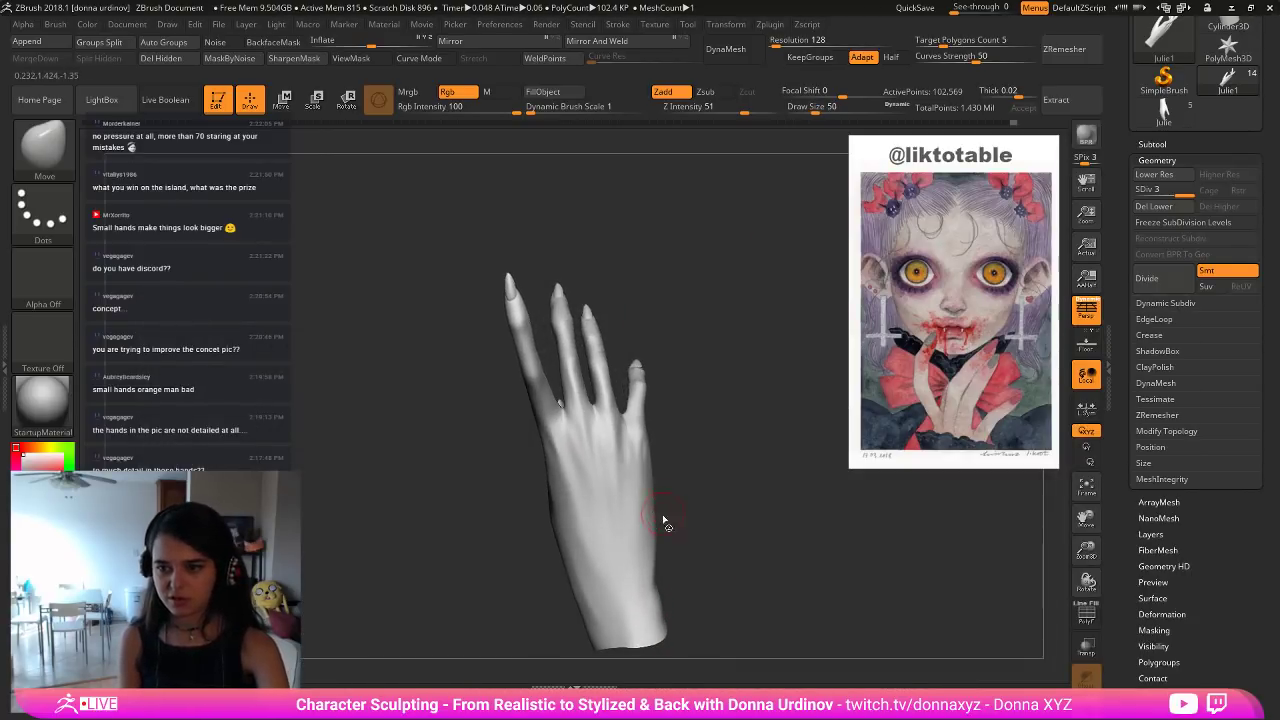
key("bracketright")
Show the whole bust together with the hand and switch the material to DU_skin_1.
left_click_drag(722, 455, 826, 509)
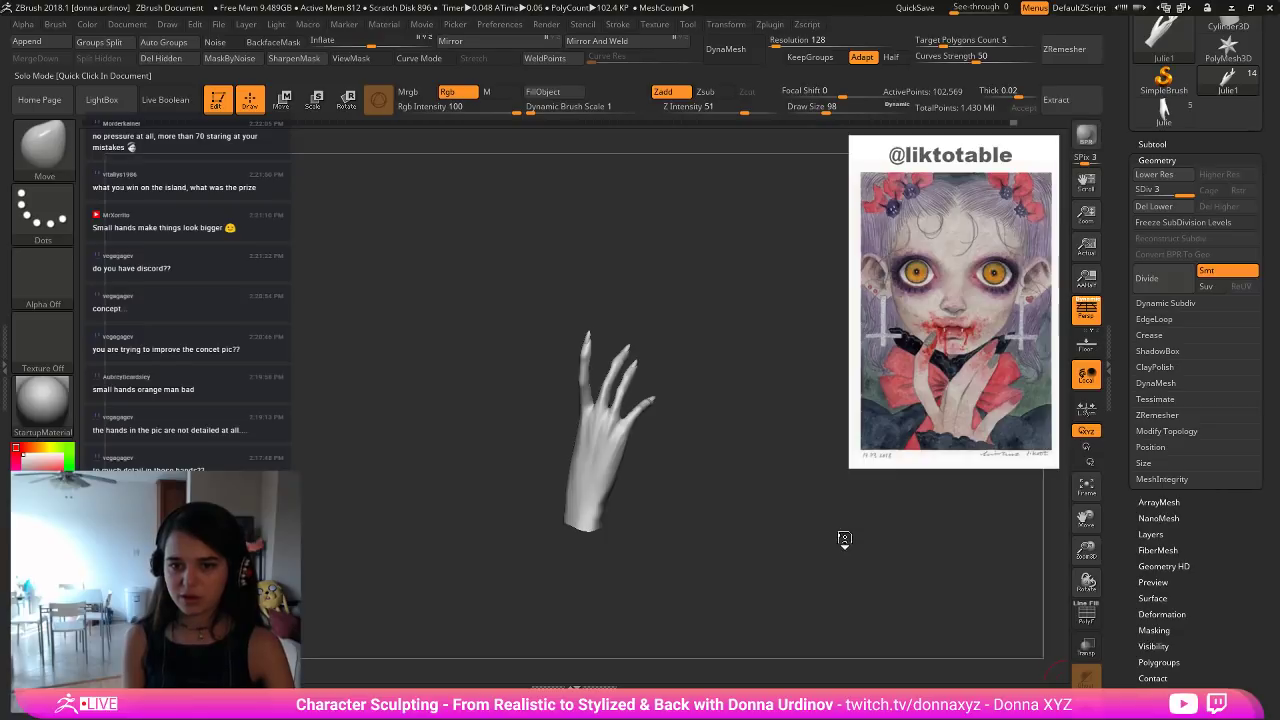
left_click(1086, 698)
left_click_drag(931, 577, 846, 577, "shift")
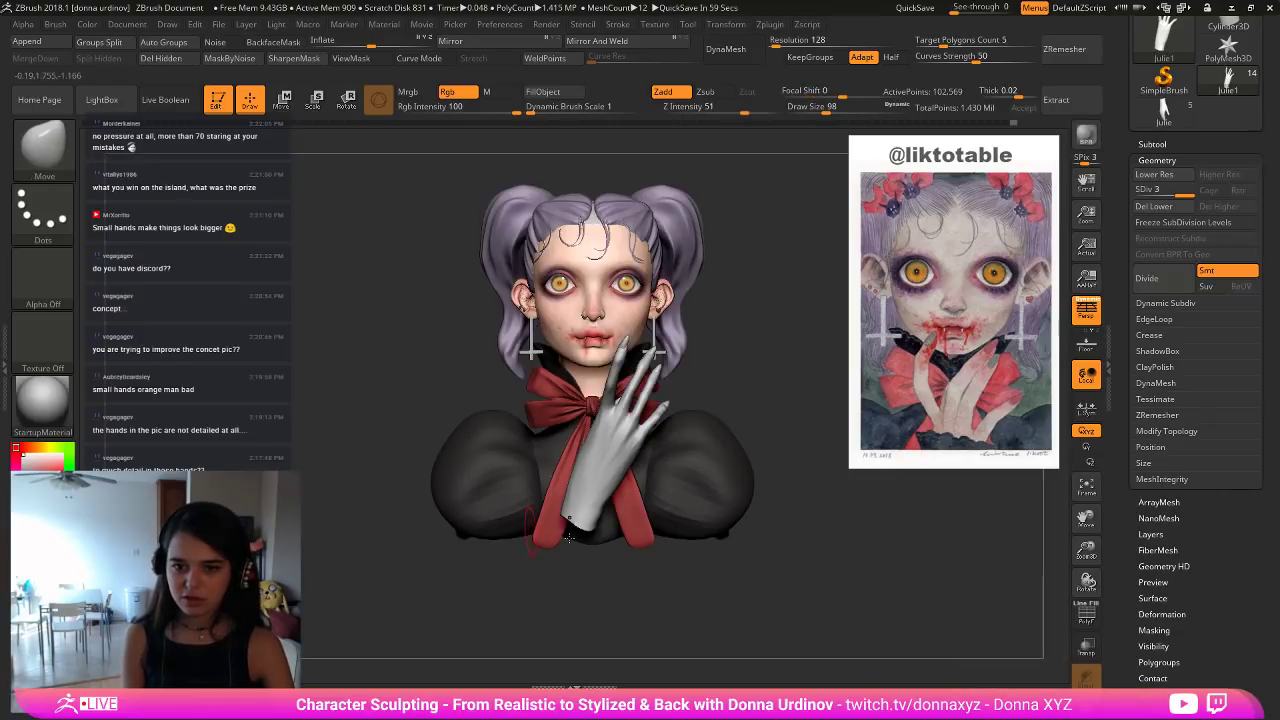
left_click(56, 410)
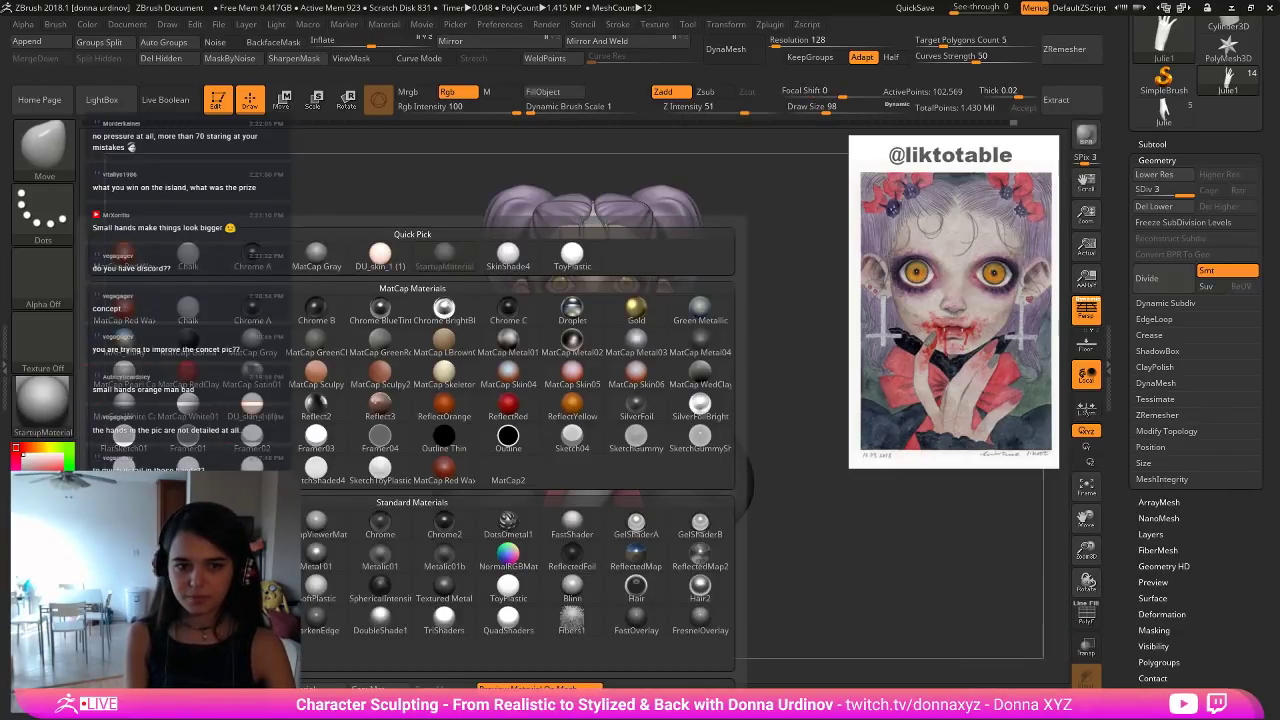
left_click(252, 405)
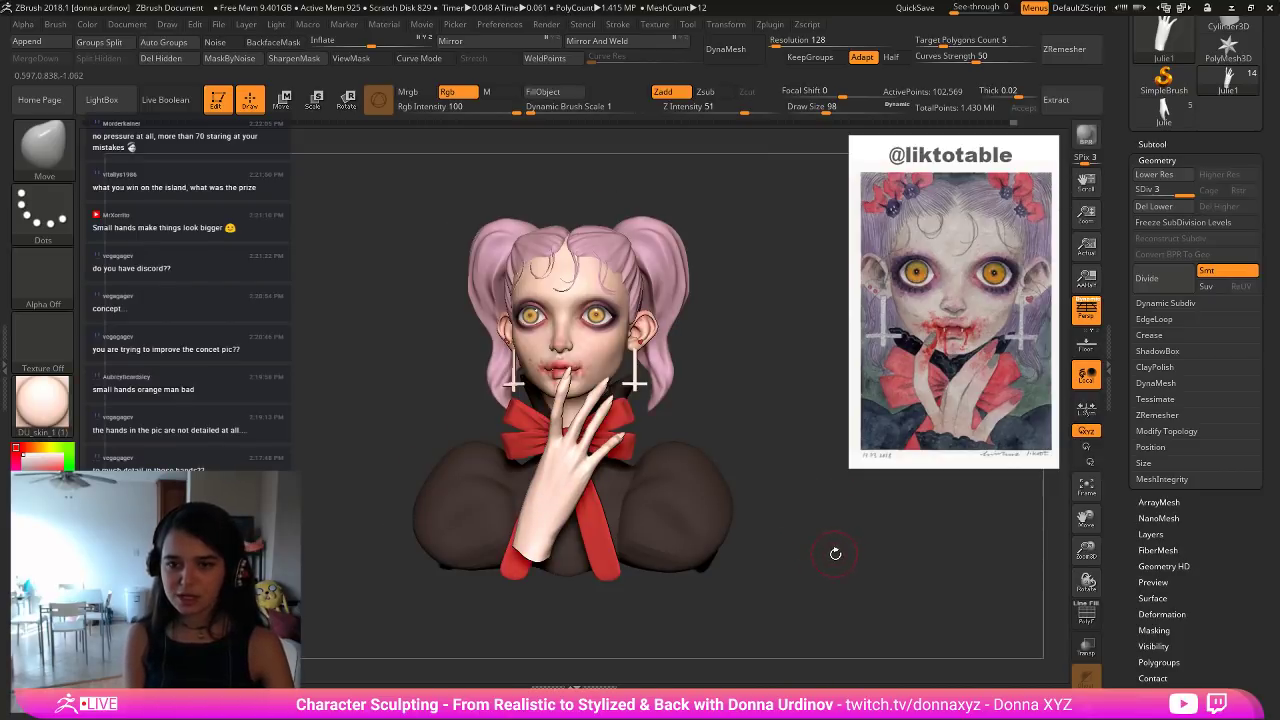
left_click_drag(835, 553, 841, 556, "shift")
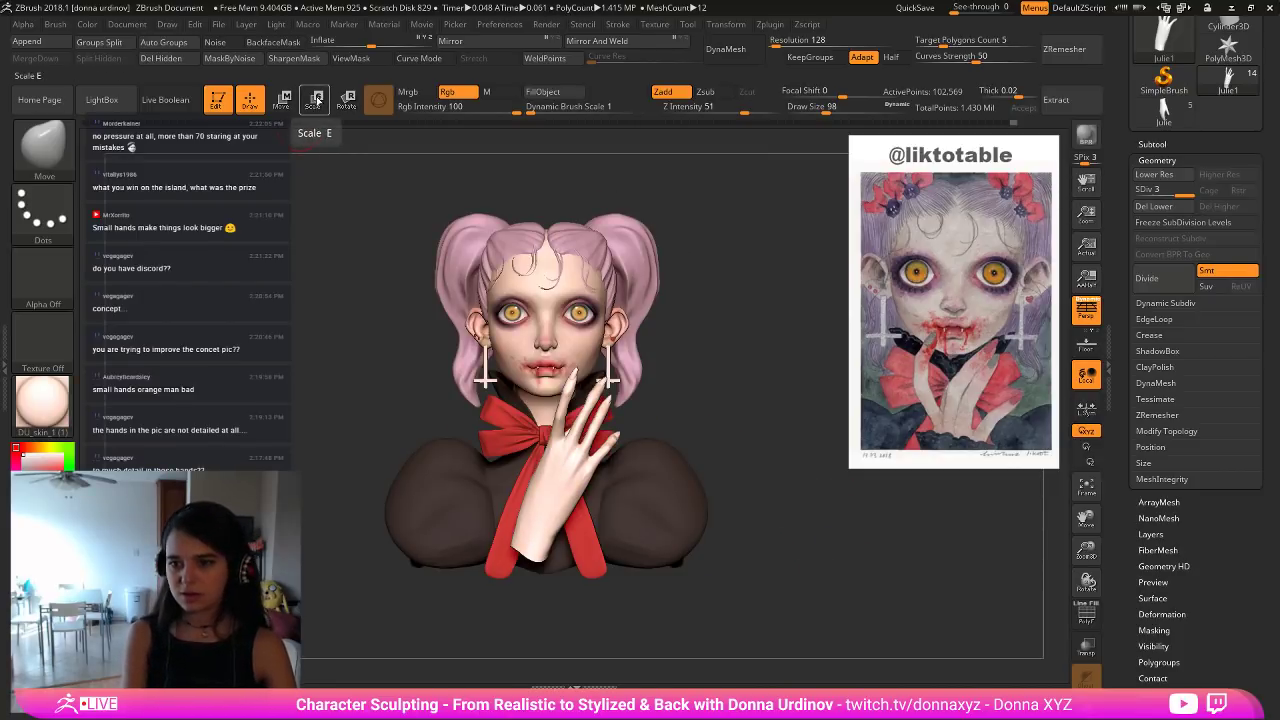
Activate the Scale gizmo on the hand and examine the hand both in isolation and against the whole bust.
left_click(315, 99)
left_click_drag(740, 460, 795, 455)
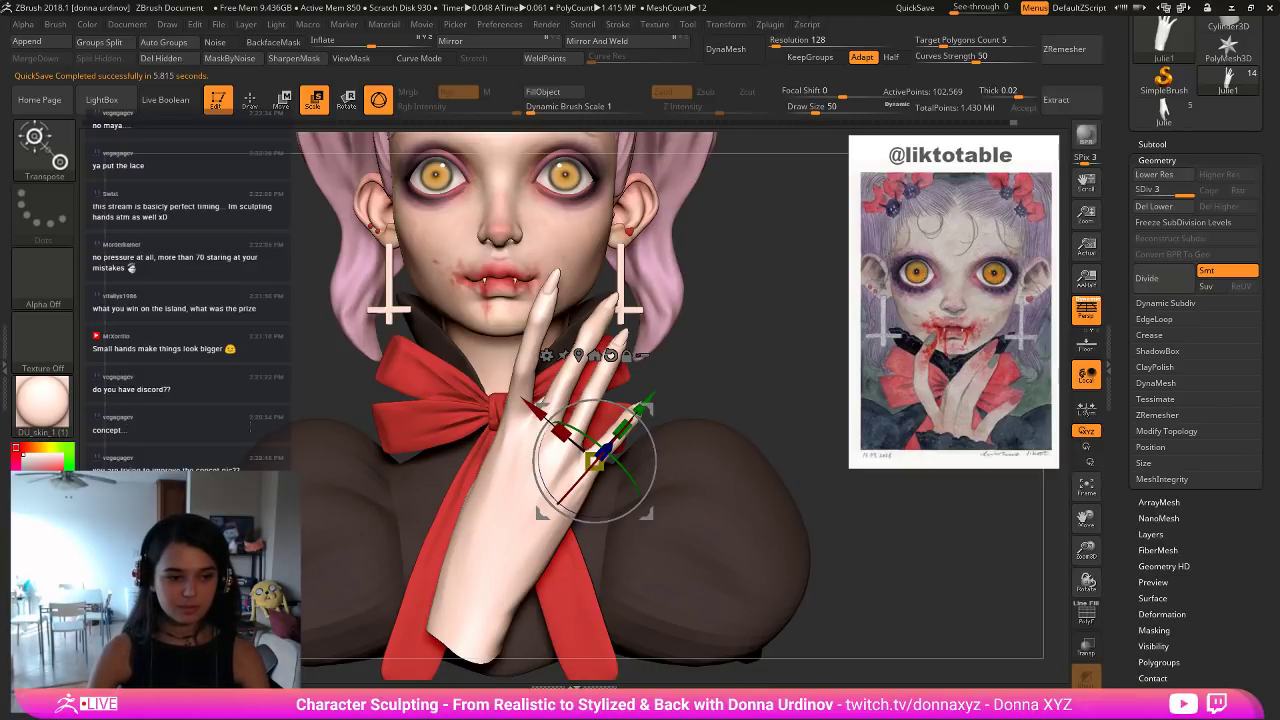
scroll(250, 428, "up", 1)
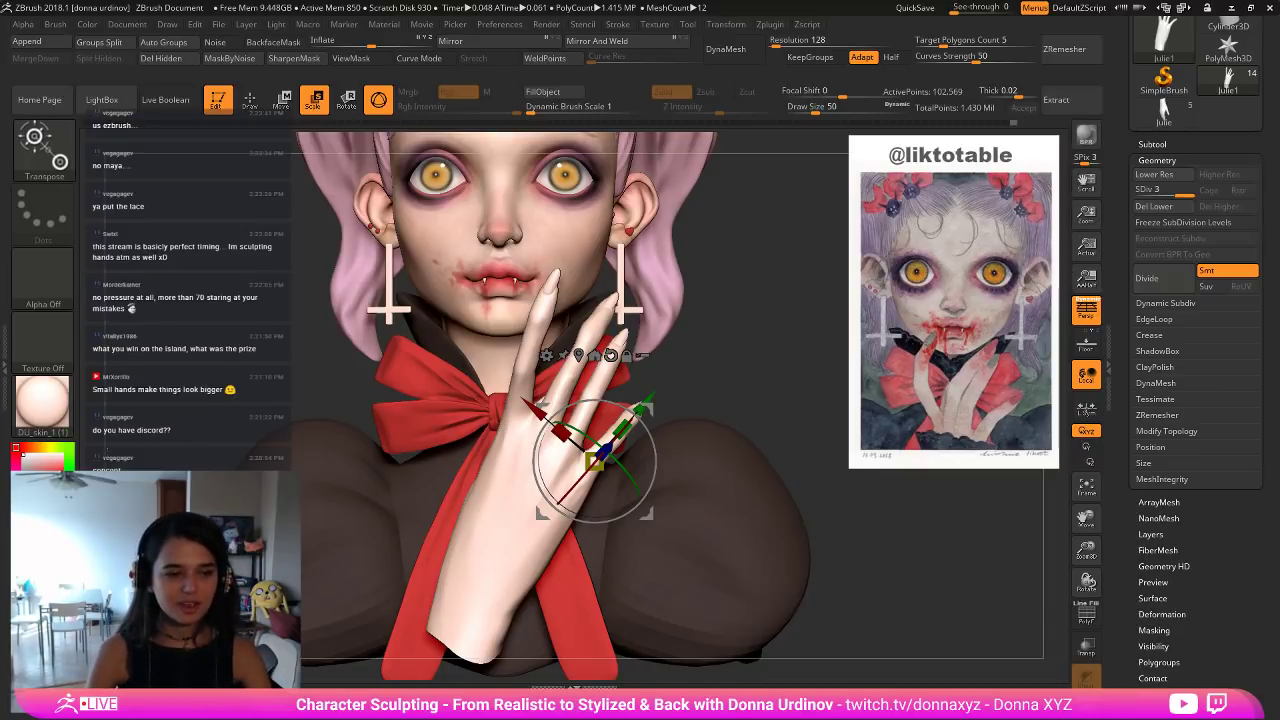
left_click_drag(255, 404, 260, 401)
key("shift+alt+s")
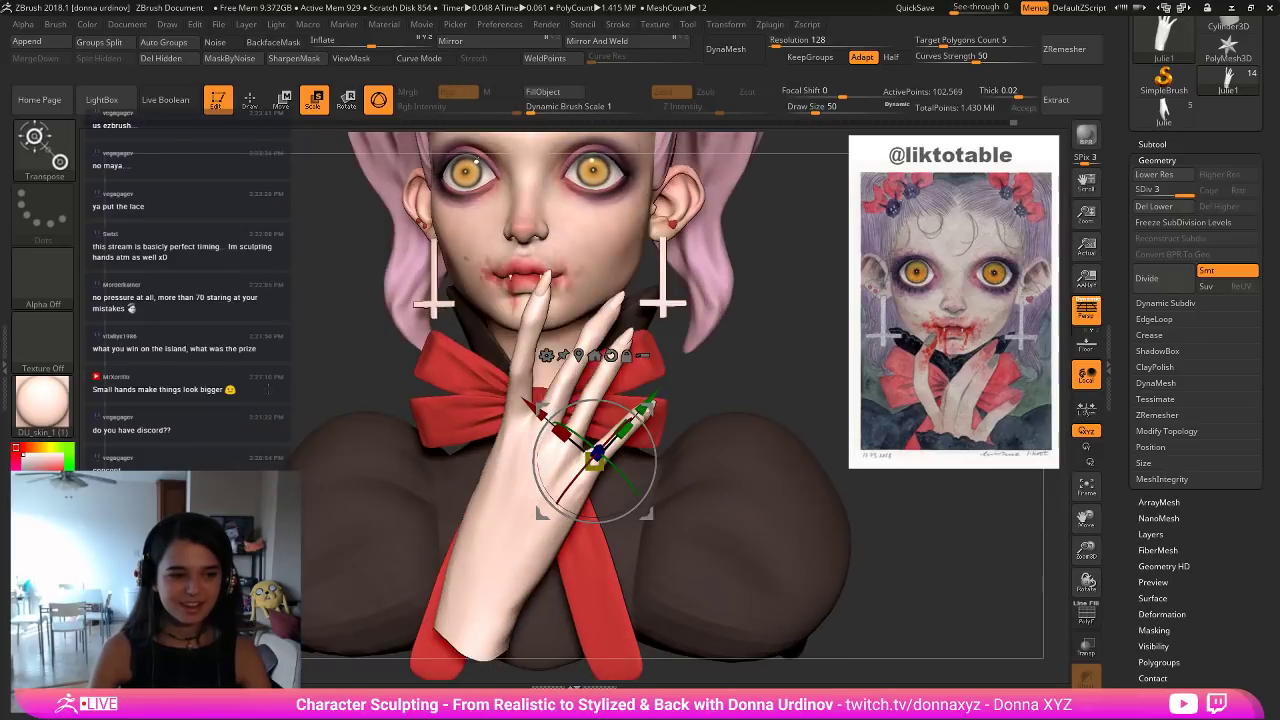
key("shift+alt+s")
key("shift+alt+s")
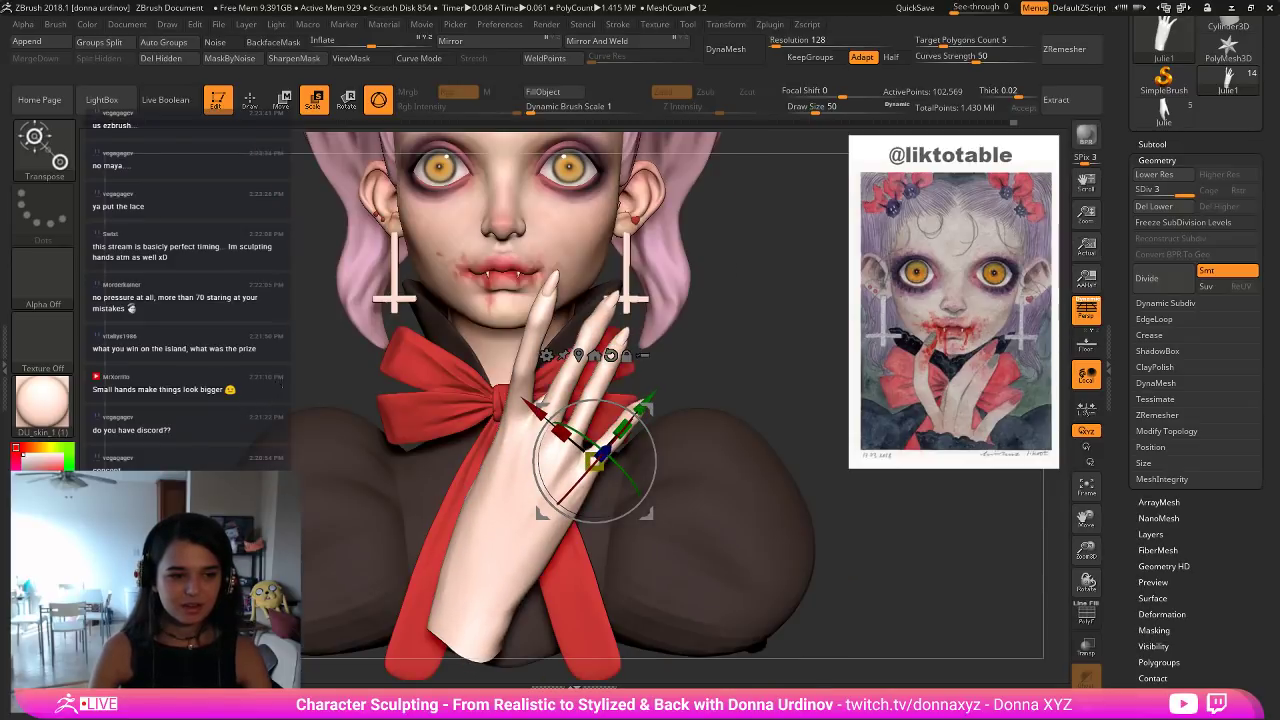
key("shift+alt+s")
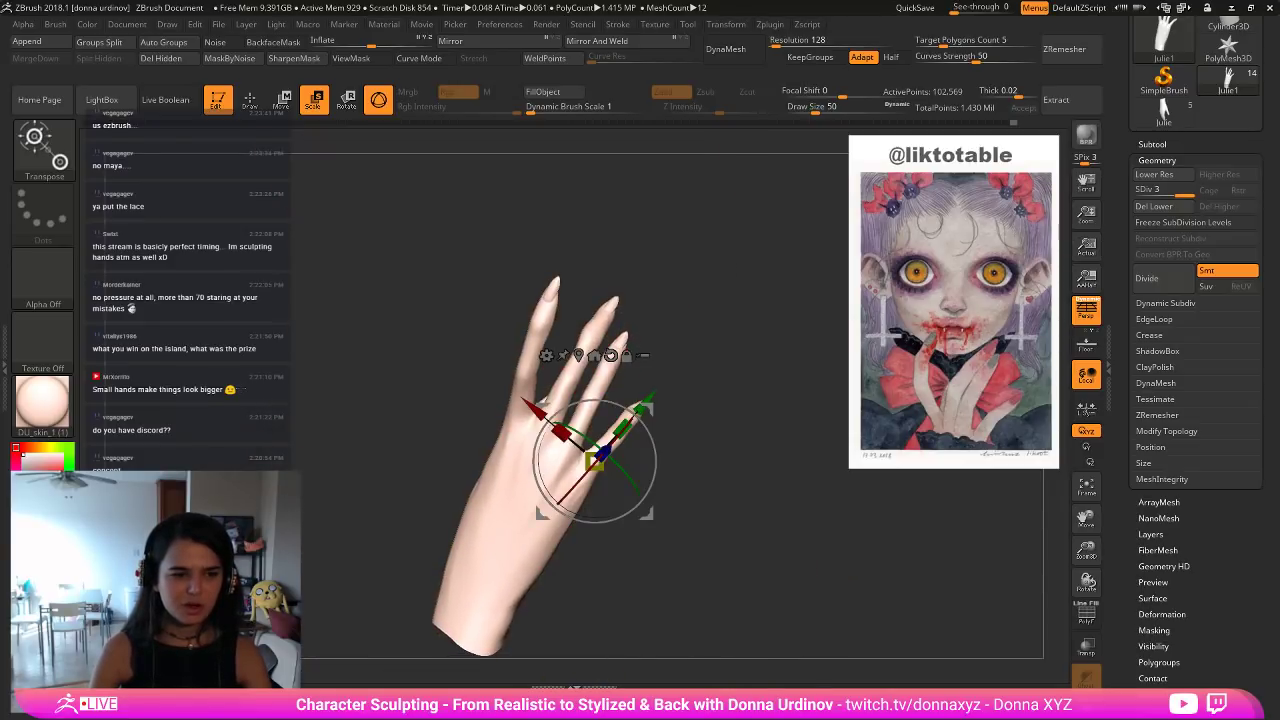
key("shift+alt+s")
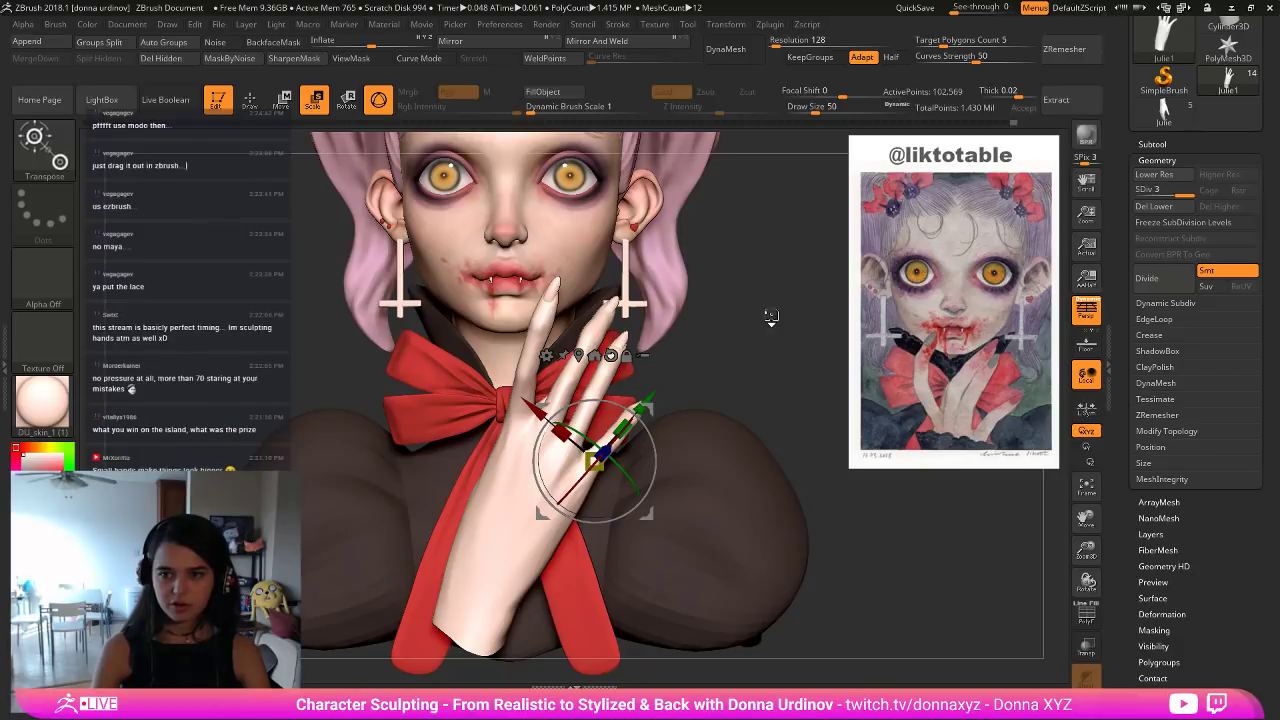
left_click_drag(771, 320, 760, 413, "alt")
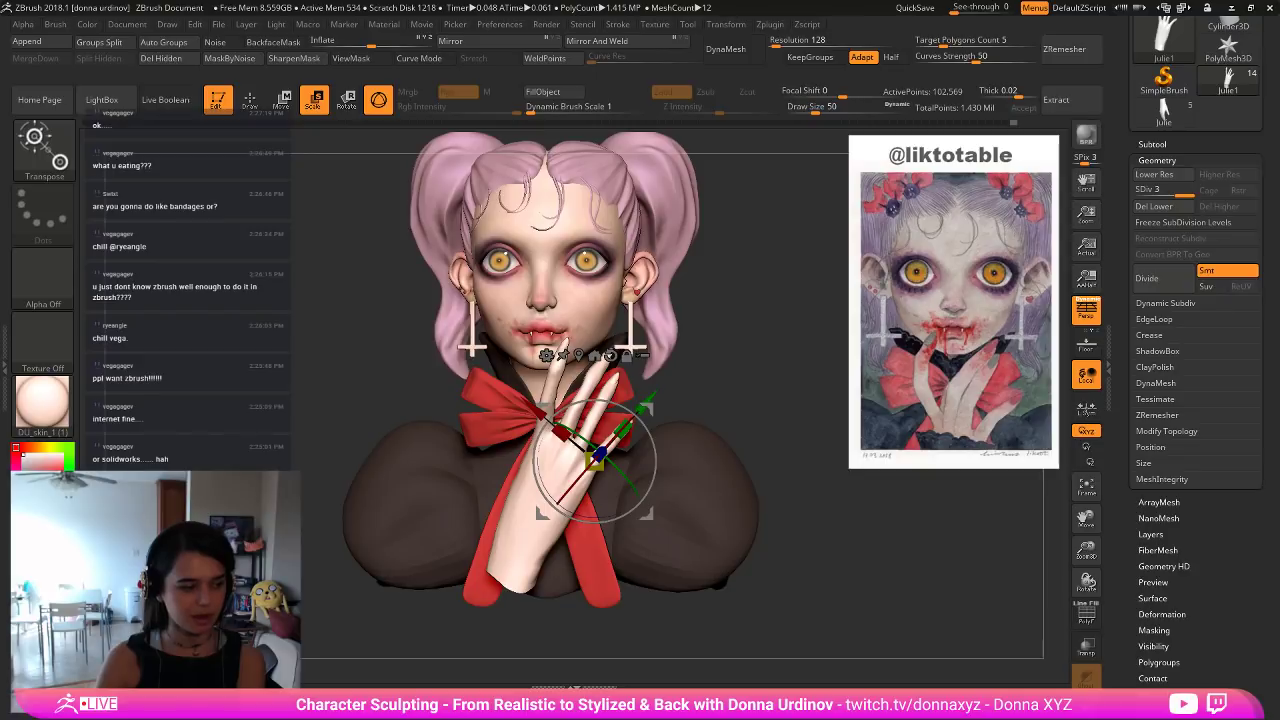
key("super+d")
key("super+d")
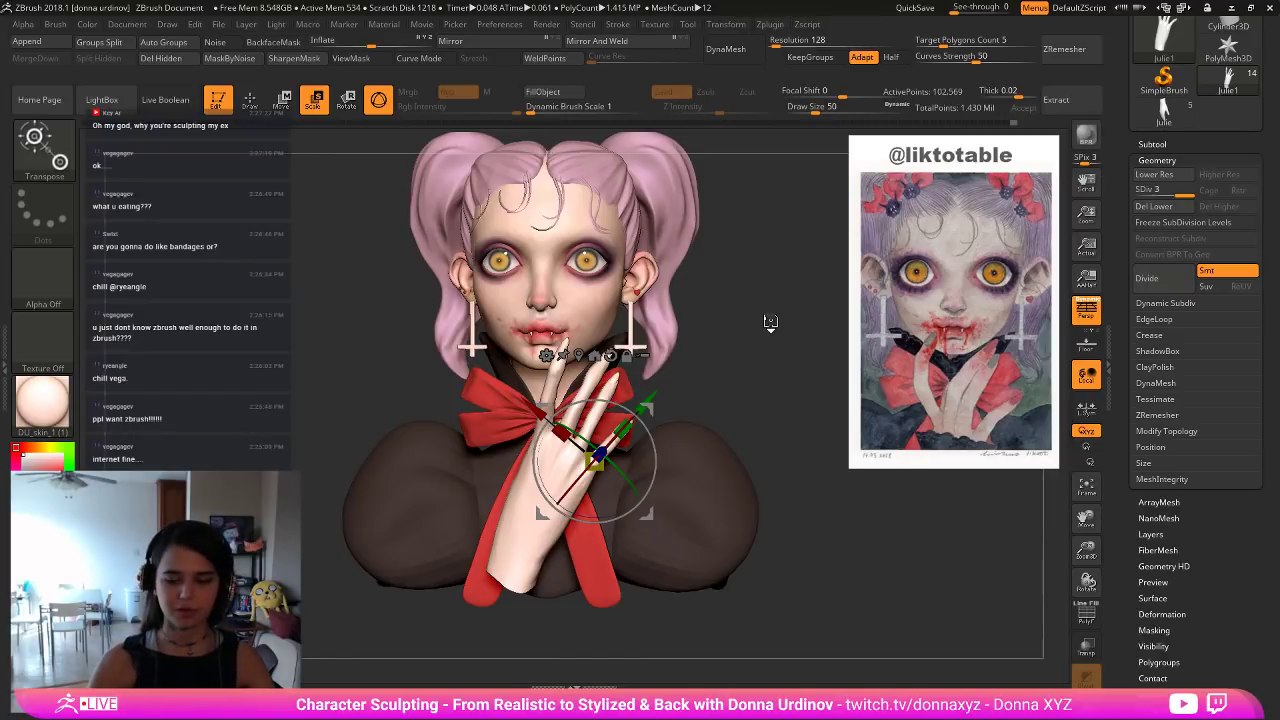
left_click_drag(770, 322, 770, 319)
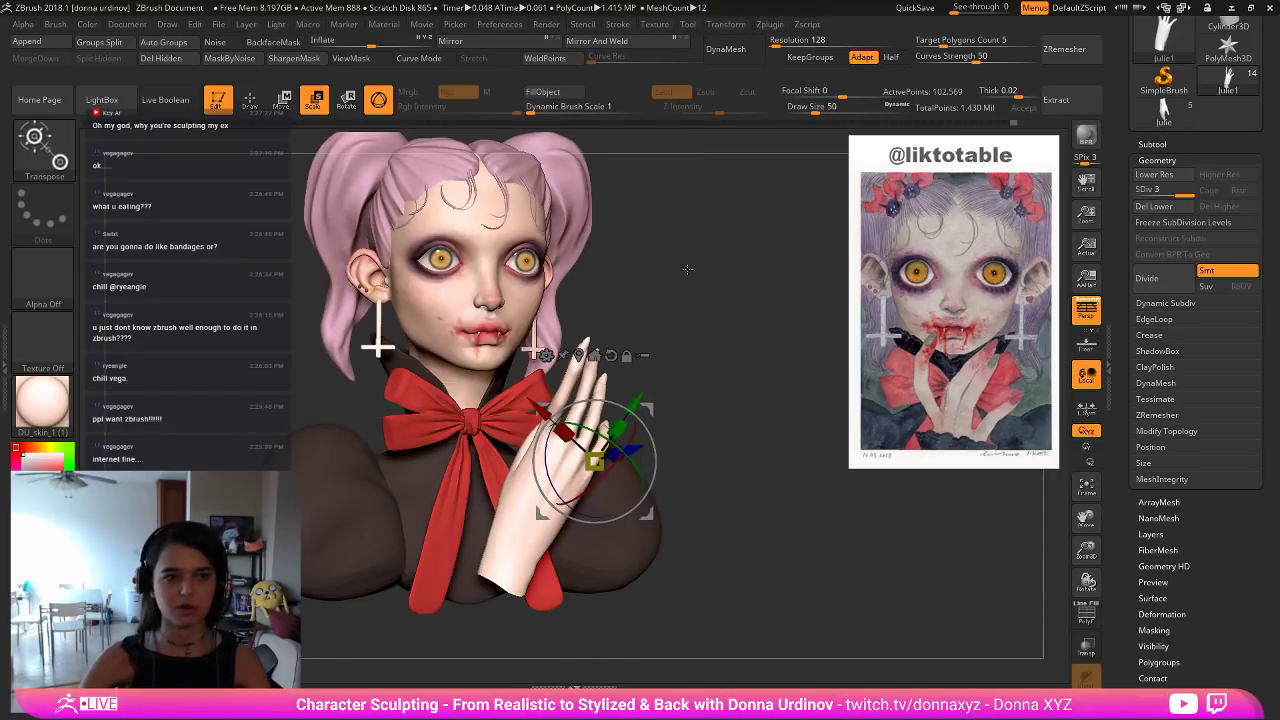
left_click_drag(678, 302, 723, 321)
key("ctrl+z")
key("ctrl+z")
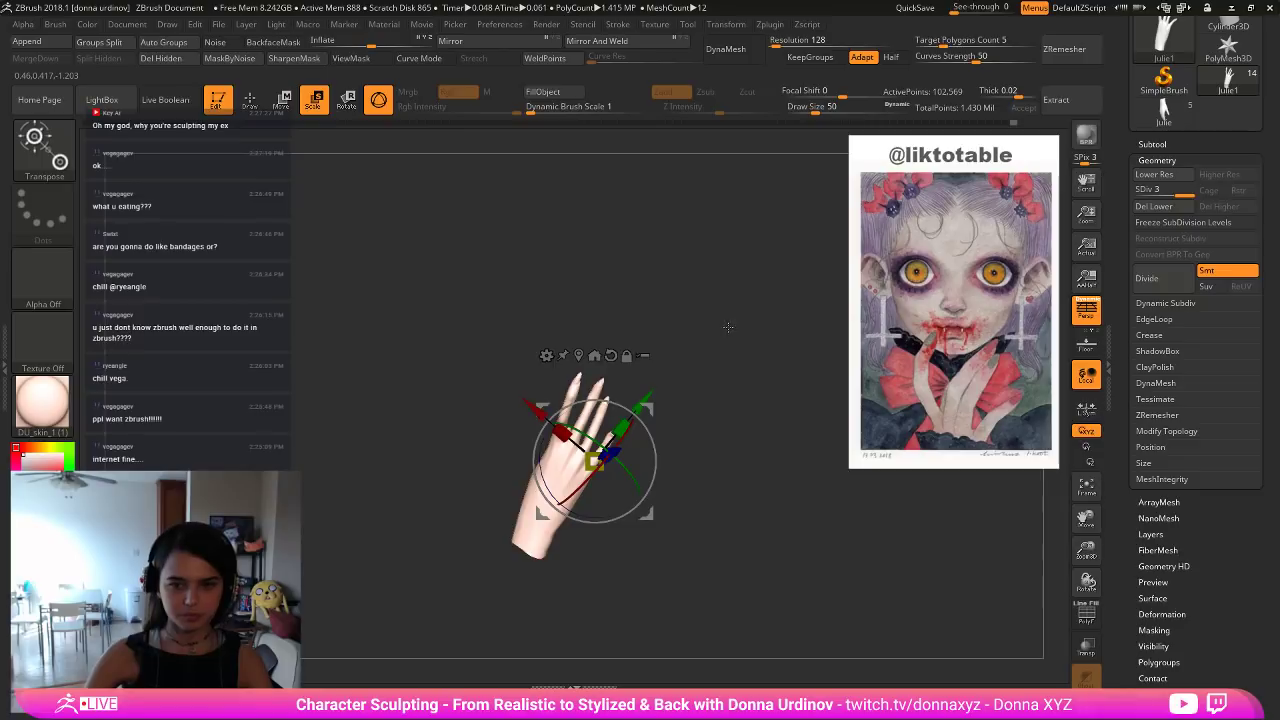
Append a Cylinder3D subtool to the bust, make it active and show its polyframe.
left_click(1168, 143)
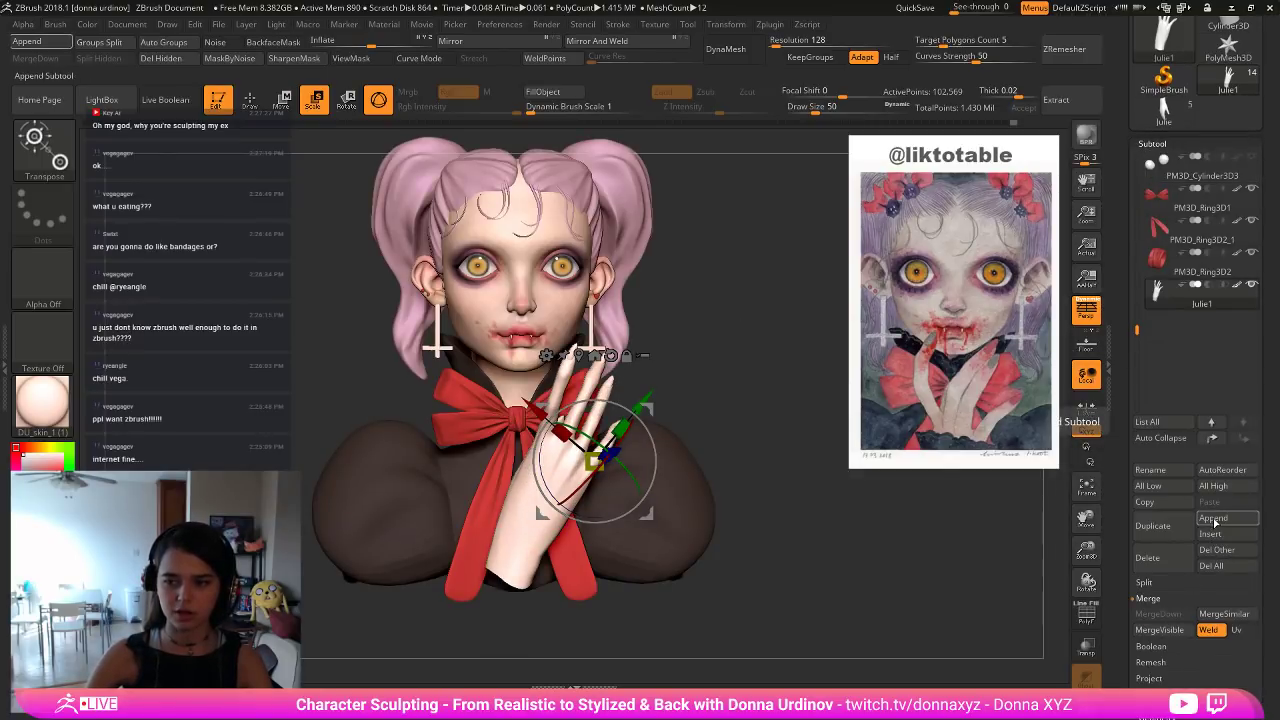
left_click(1213, 518)
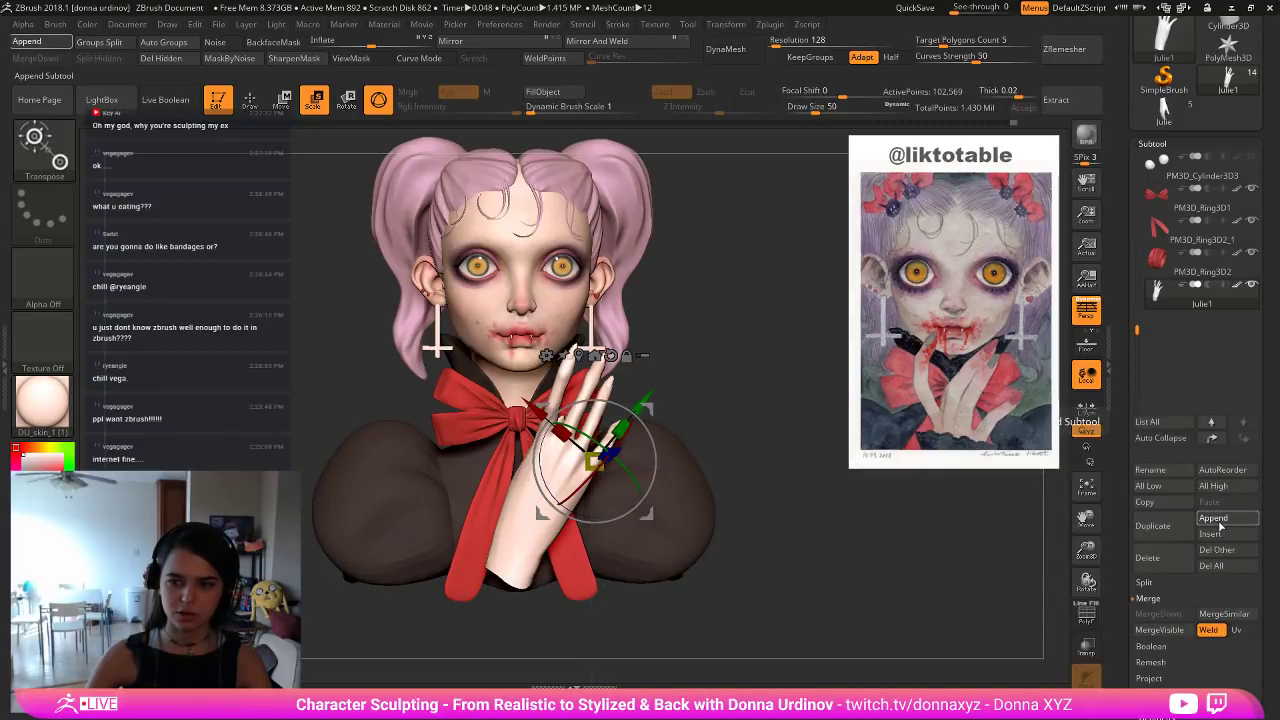
left_click(1219, 521)
left_click(767, 500)
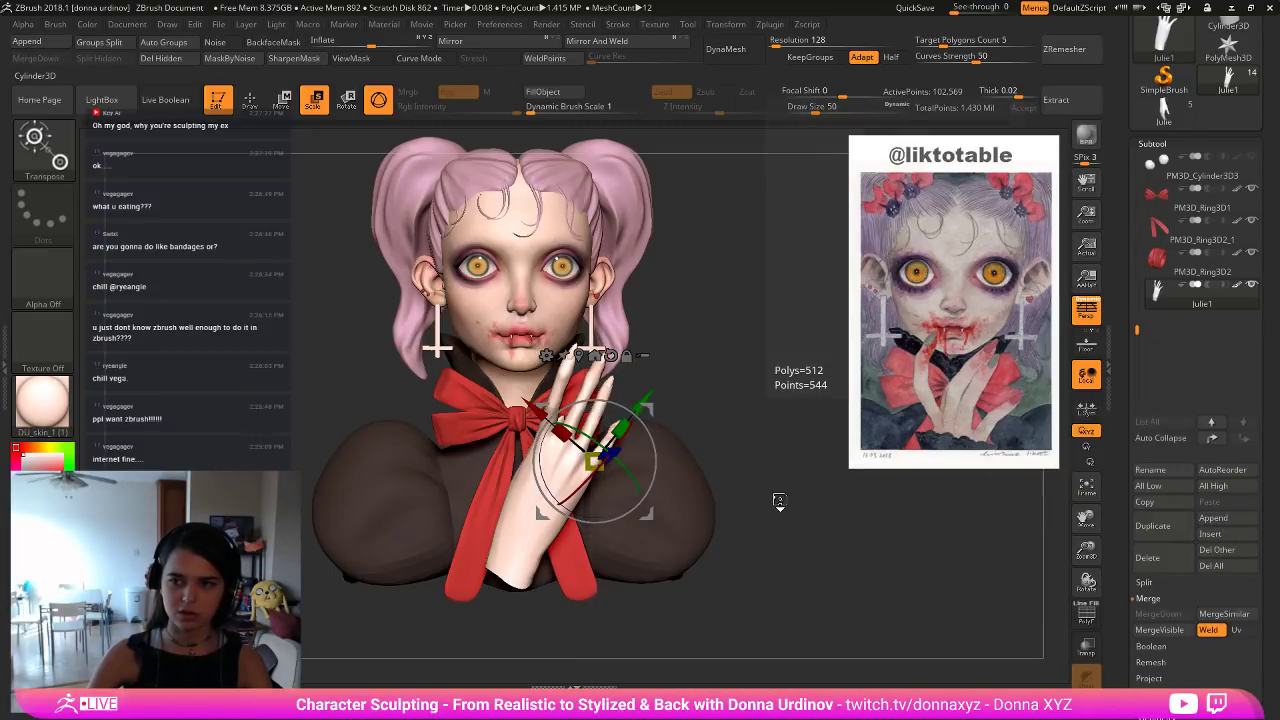
left_click_drag(750, 326, 752, 388)
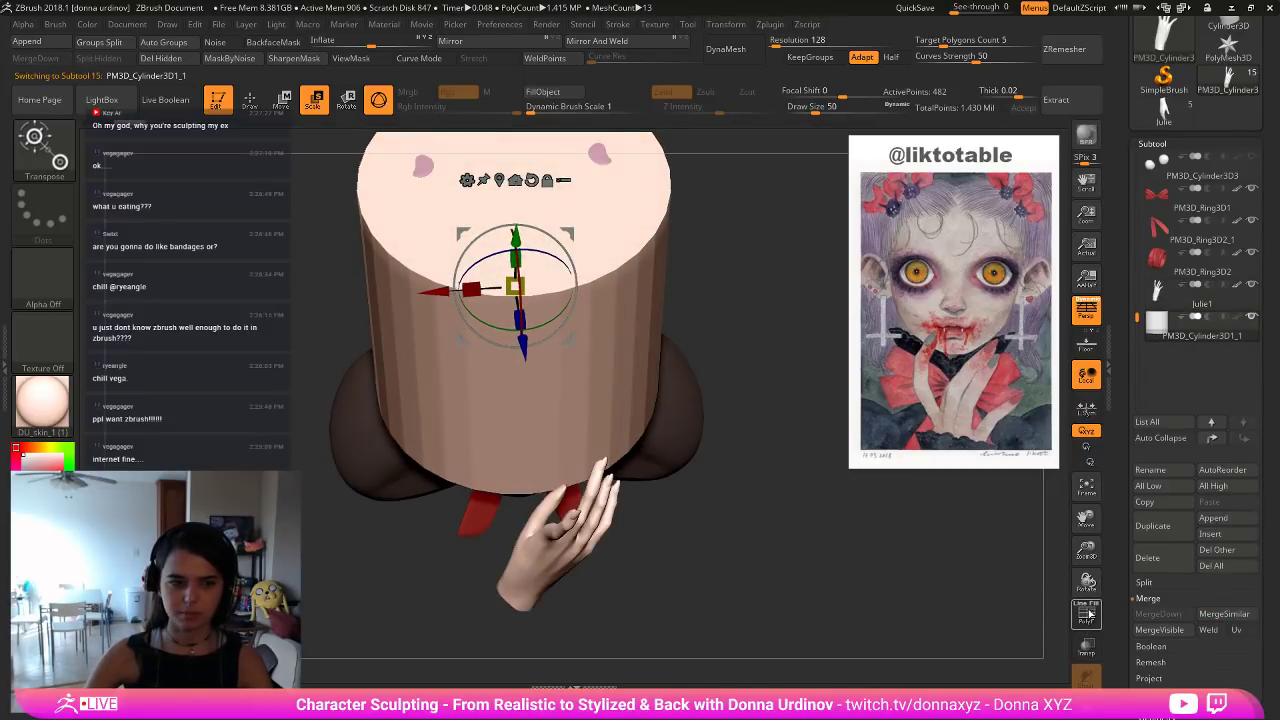
left_click(1087, 613)
mouse_move(765, 460)
left_mouse_down()
mouse_move(769, 553)
mouse_move(762, 545)
left_mouse_up()
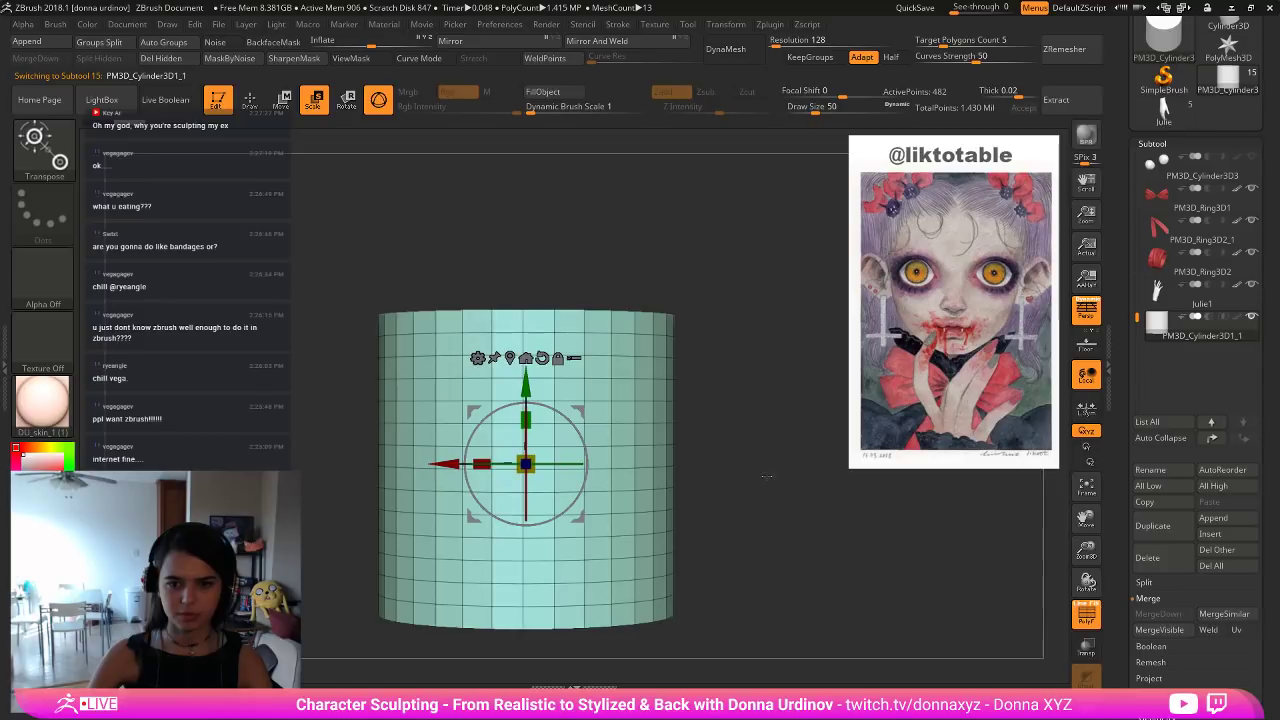
Turn off perspective, isolate the middle rows of the cylinder's side wall and delete the hidden geometry.
mouse_move(301, 345)
left_mouse_down("ctrl+shift")
mouse_move(726, 543)
mouse_move(757, 582)
mouse_move(756, 568)
left_mouse_up("ctrl+shift")
left_click(1092, 318)
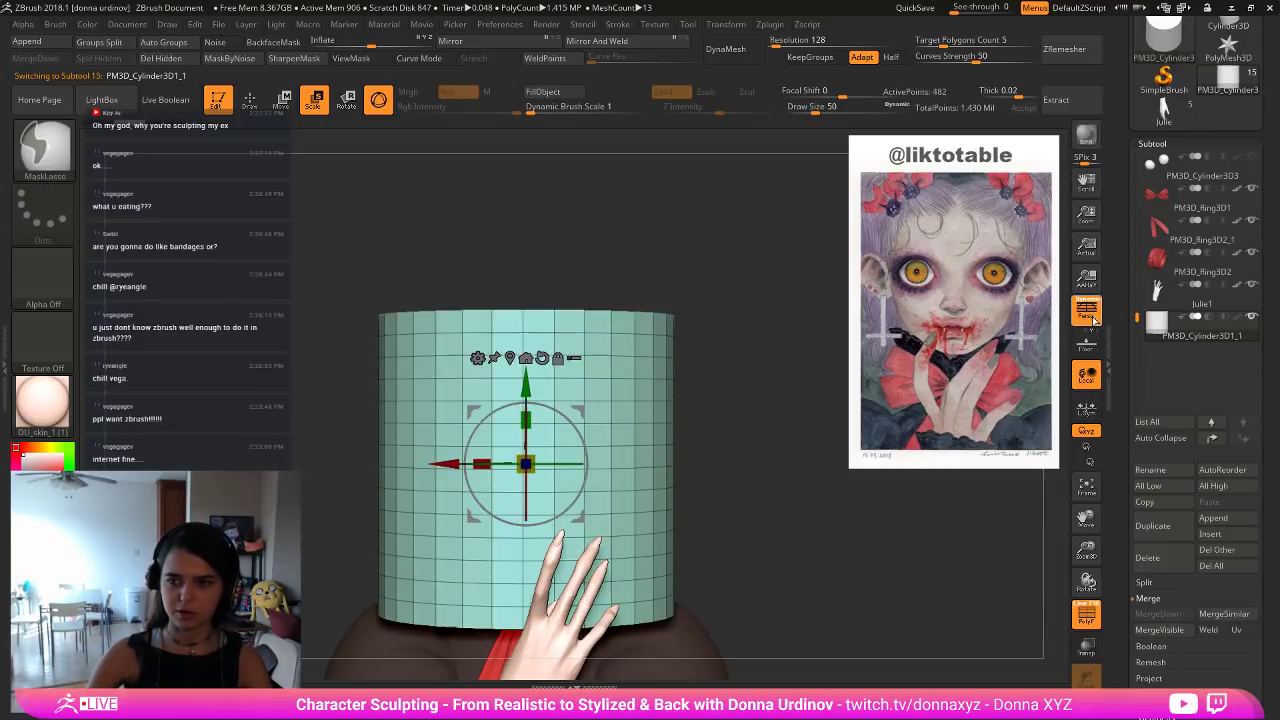
left_click_drag(310, 354, 760, 535, "ctrl+shift")
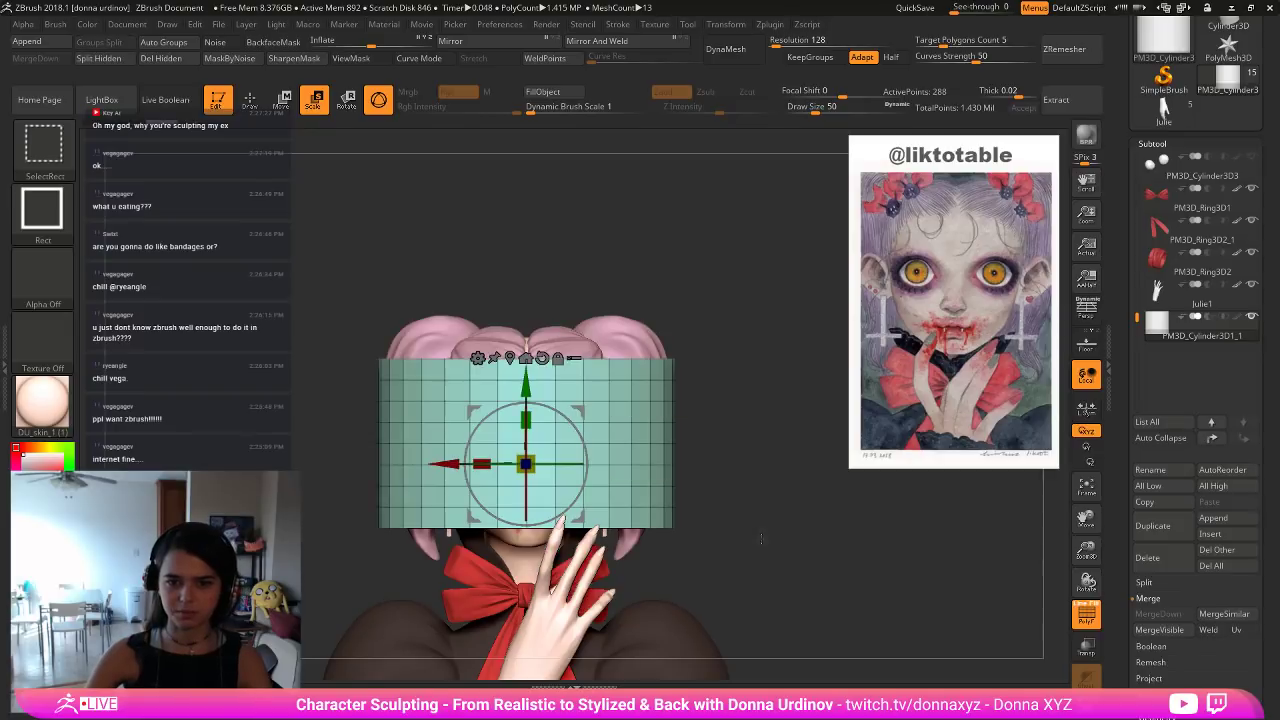
left_click(700, 482, "ctrl+shift")
left_click_drag(327, 356, 786, 557, "ctrl+shift")
left_click(118, 58)
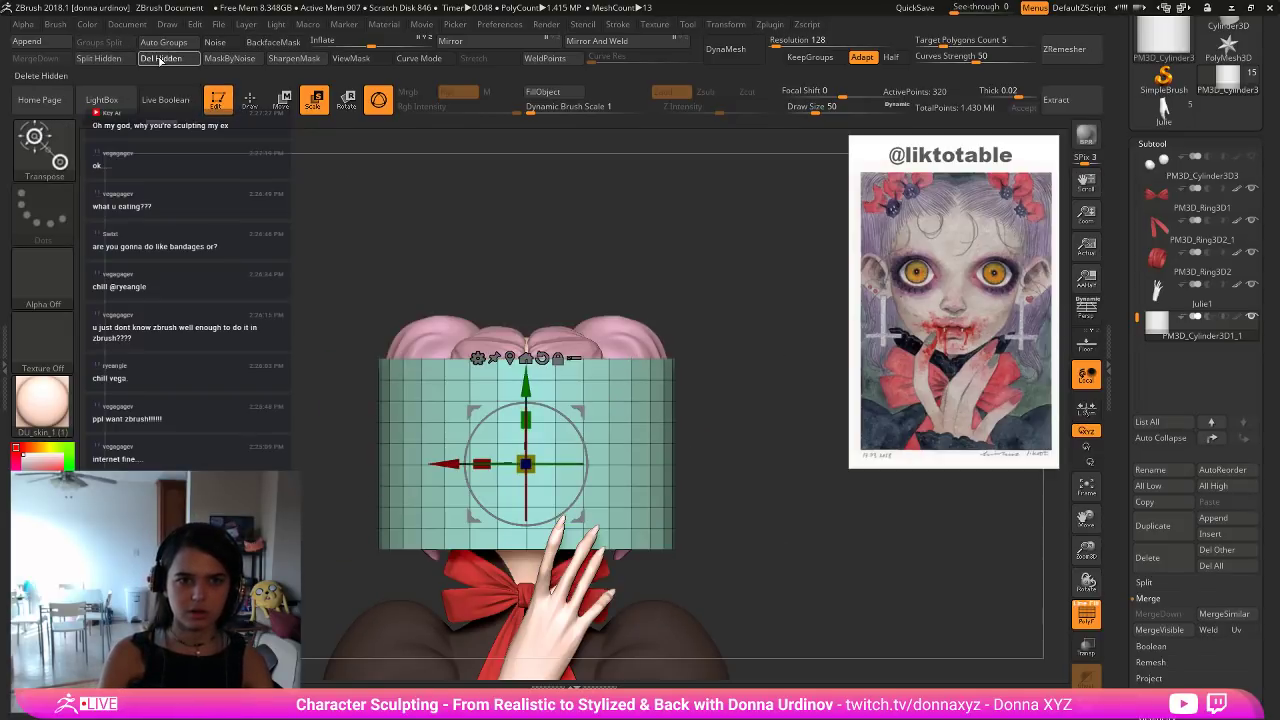
Try stretching the open cylinder vertically, and undo the stretch.
left_click_drag(540, 366, 555, 288)
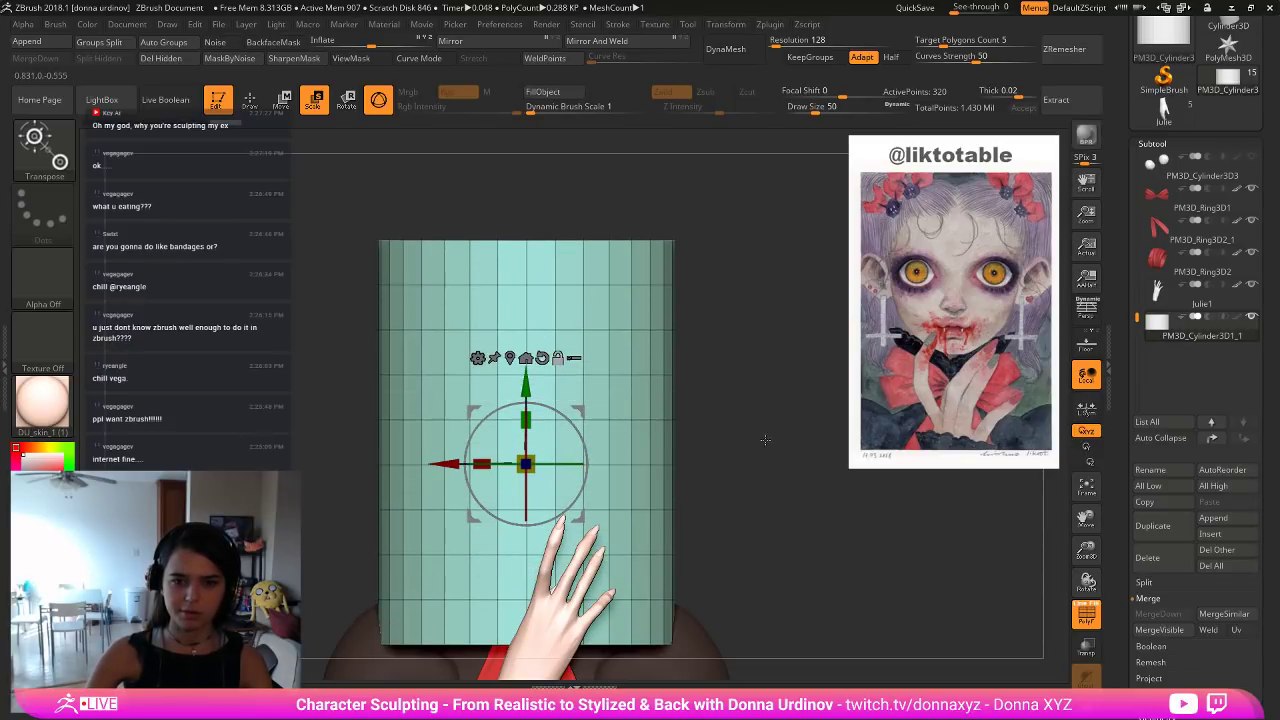
left_click_drag(766, 440, 697, 383, "alt")
left_click_drag(716, 445, 786, 543, "alt")
key("ctrl+z")
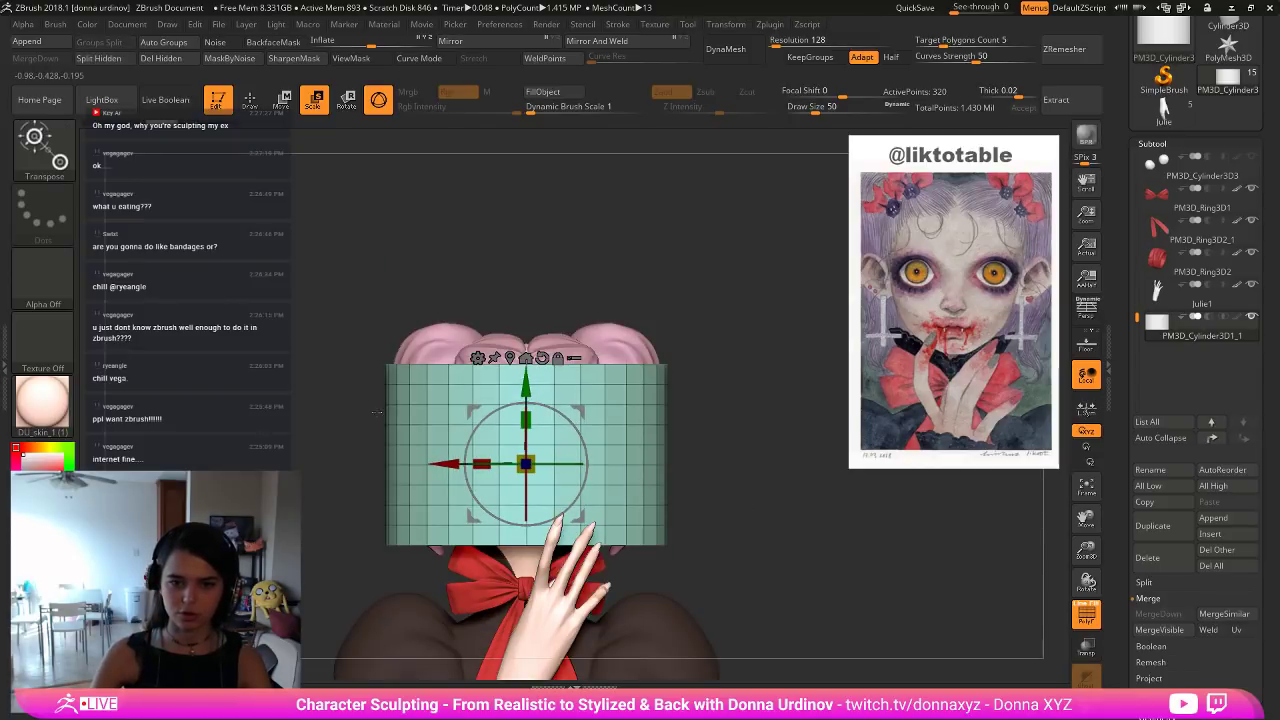
key("ctrl+z")
Reduce the cylinder to a band of two polygon rows, stretch it vertically and recentre the gizmo on it.
left_click_drag(368, 409, 698, 412, "ctrl+shift")
left_click_drag(342, 406, 692, 436, "ctrl+shift")
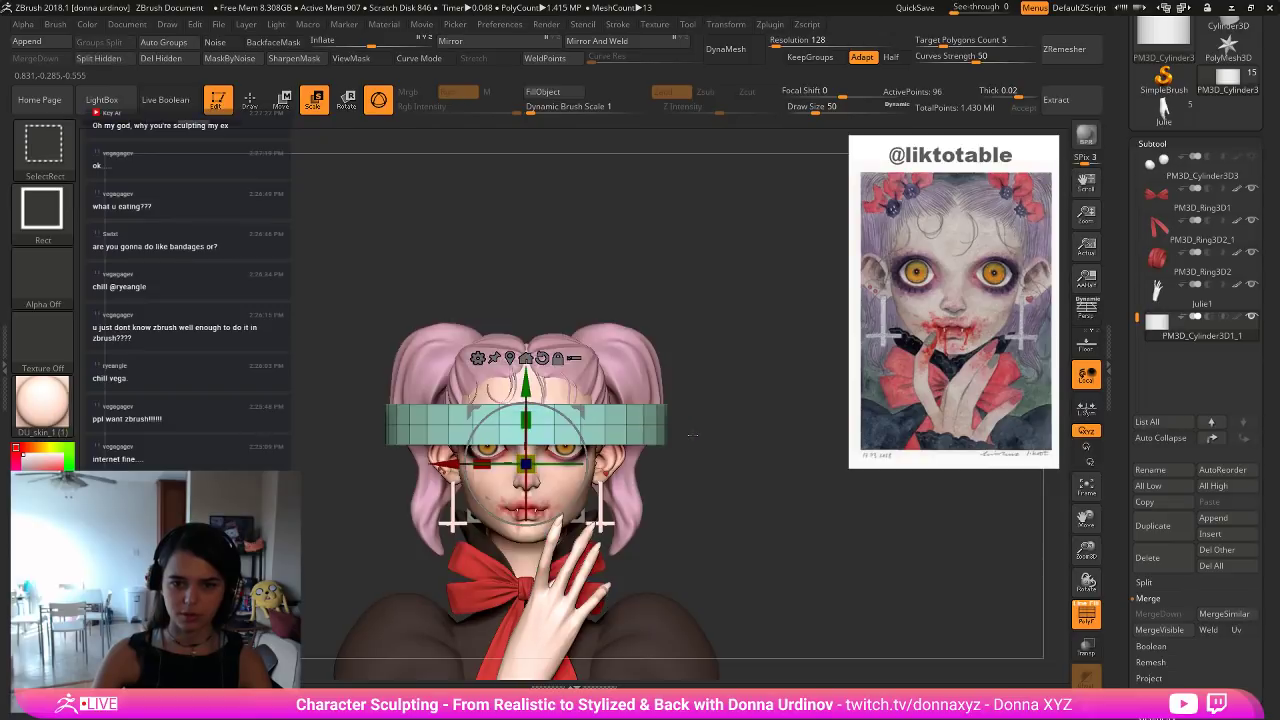
left_click(166, 60)
left_click_drag(526, 420, 525, 308)
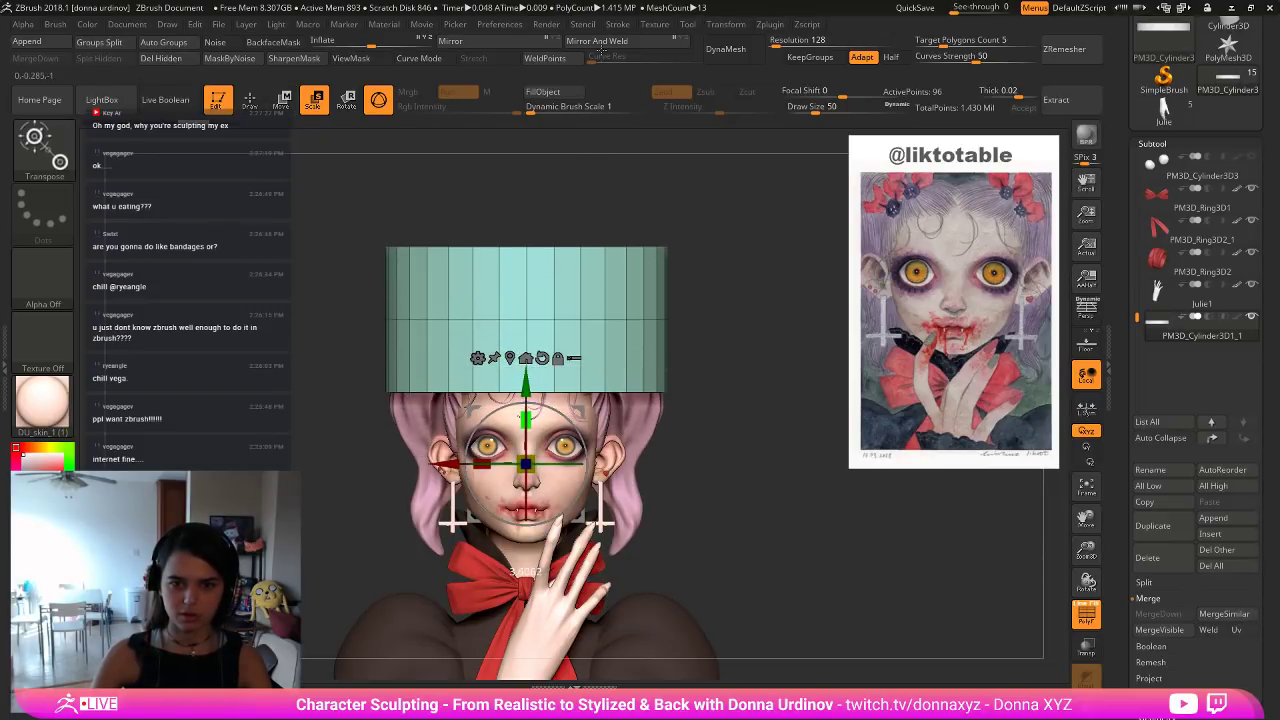
left_click(525, 357)
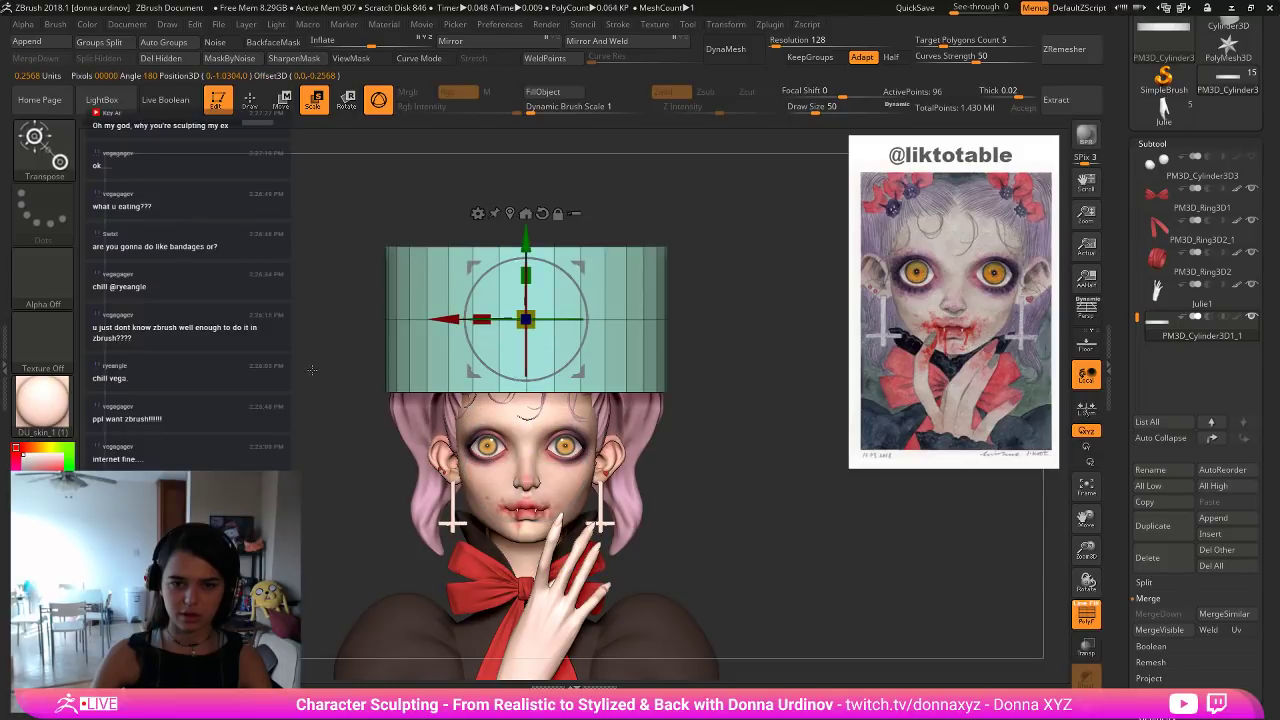
Mask the band's upper part and try narrowing its lower edge and pulling it down, and undo the shaping.
left_click_drag(364, 380, 872, 488, "ctrl")
mouse_move(722, 376)
left_mouse_down("ctrl")
mouse_move(262, 391)
mouse_move(1218, 612)
left_mouse_up("ctrl")
left_click(756, 316, "ctrl")
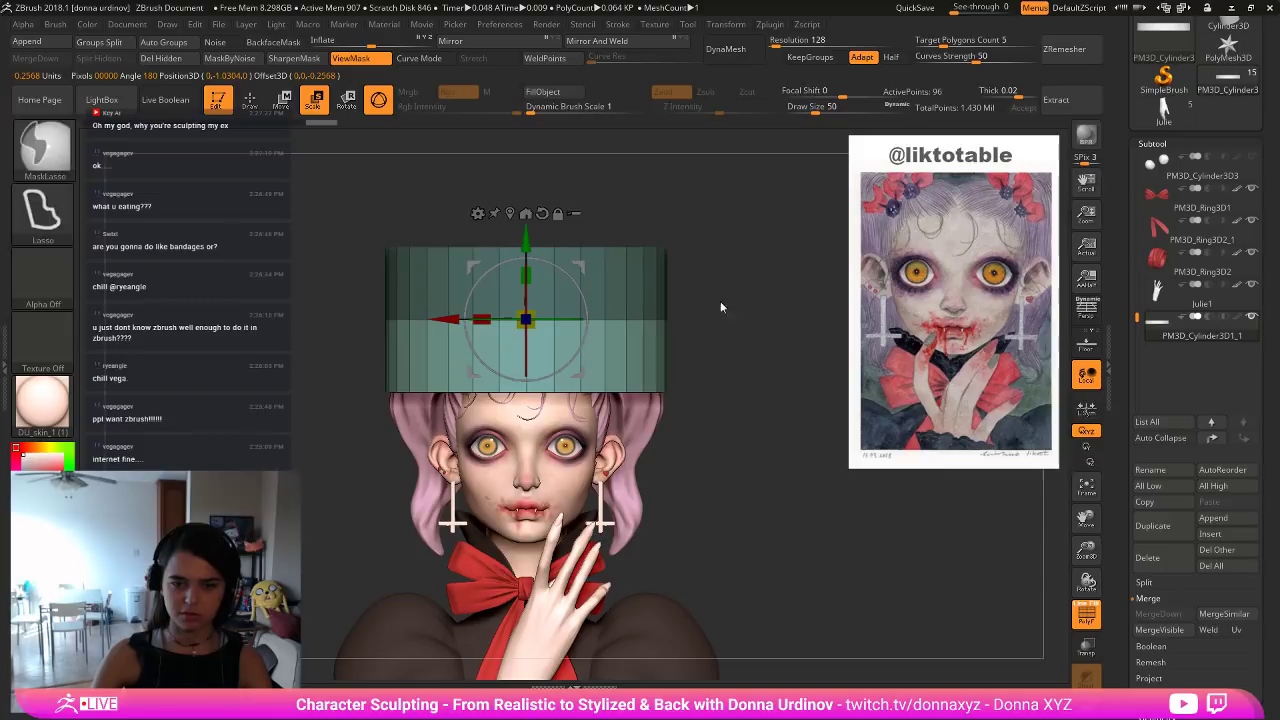
left_click_drag(525, 319, 481, 314)
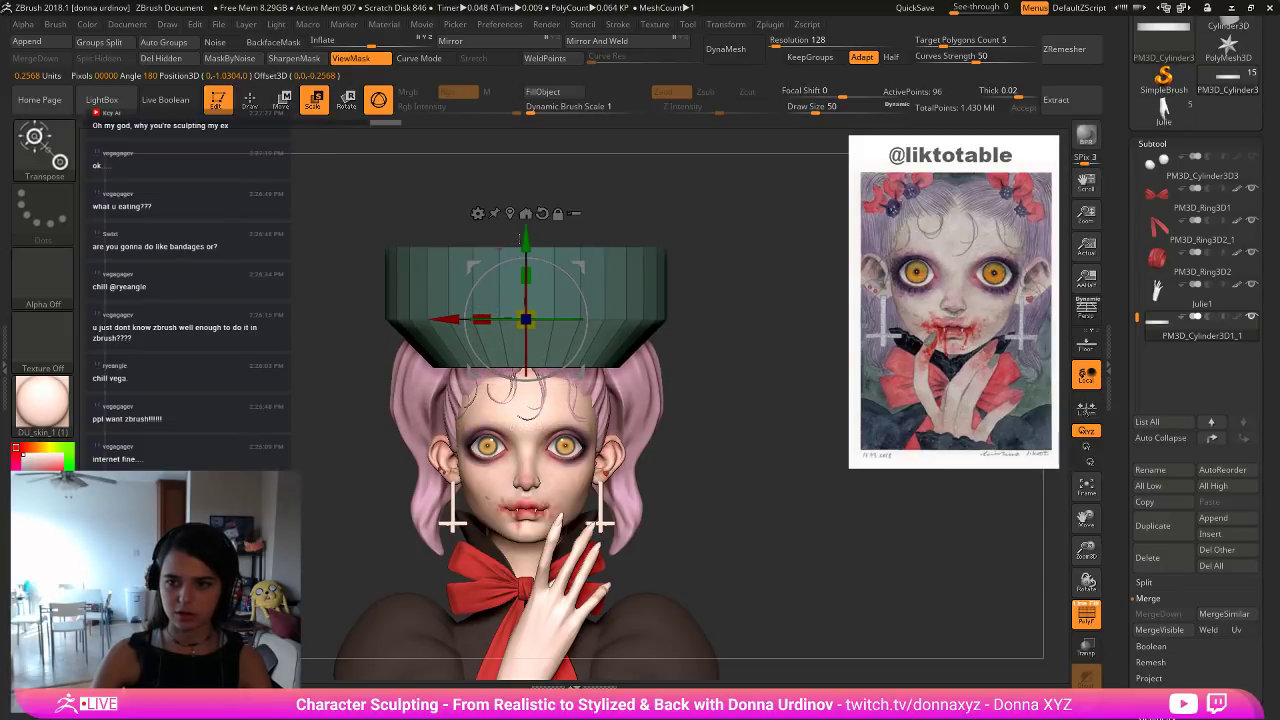
left_click_drag(525, 245, 525, 504)
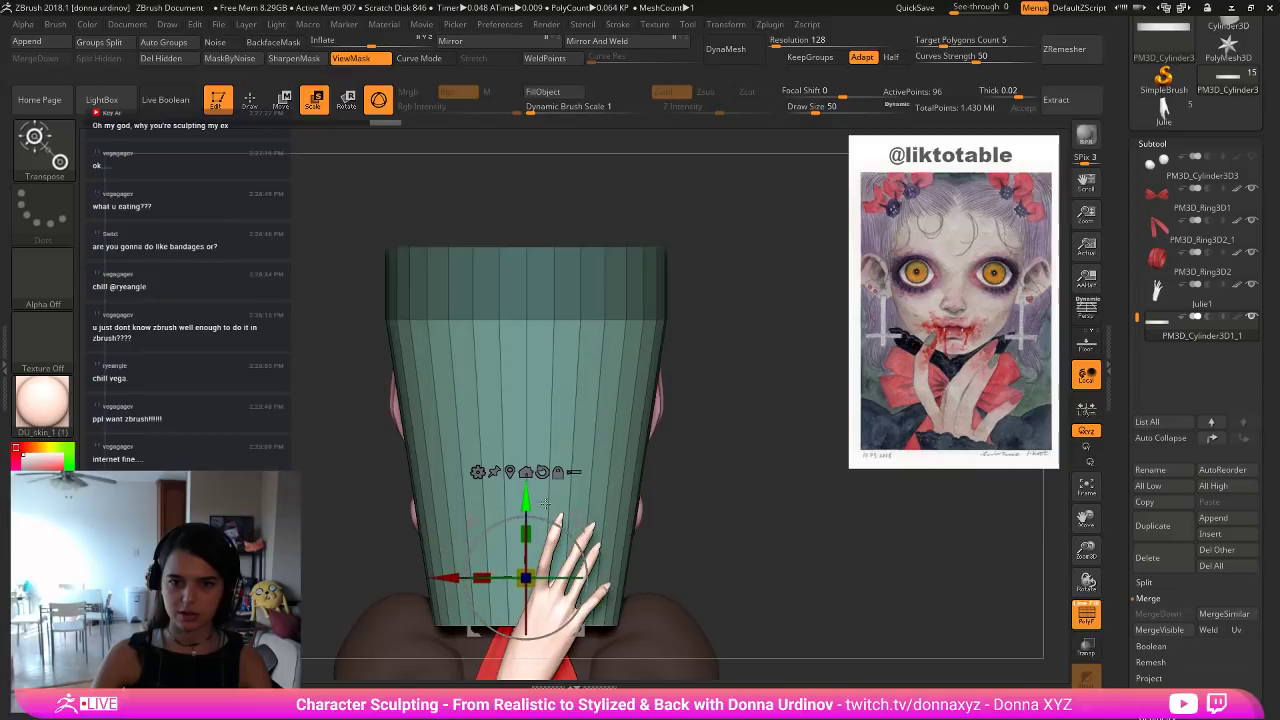
right_click(851, 341)
left_click(742, 332)
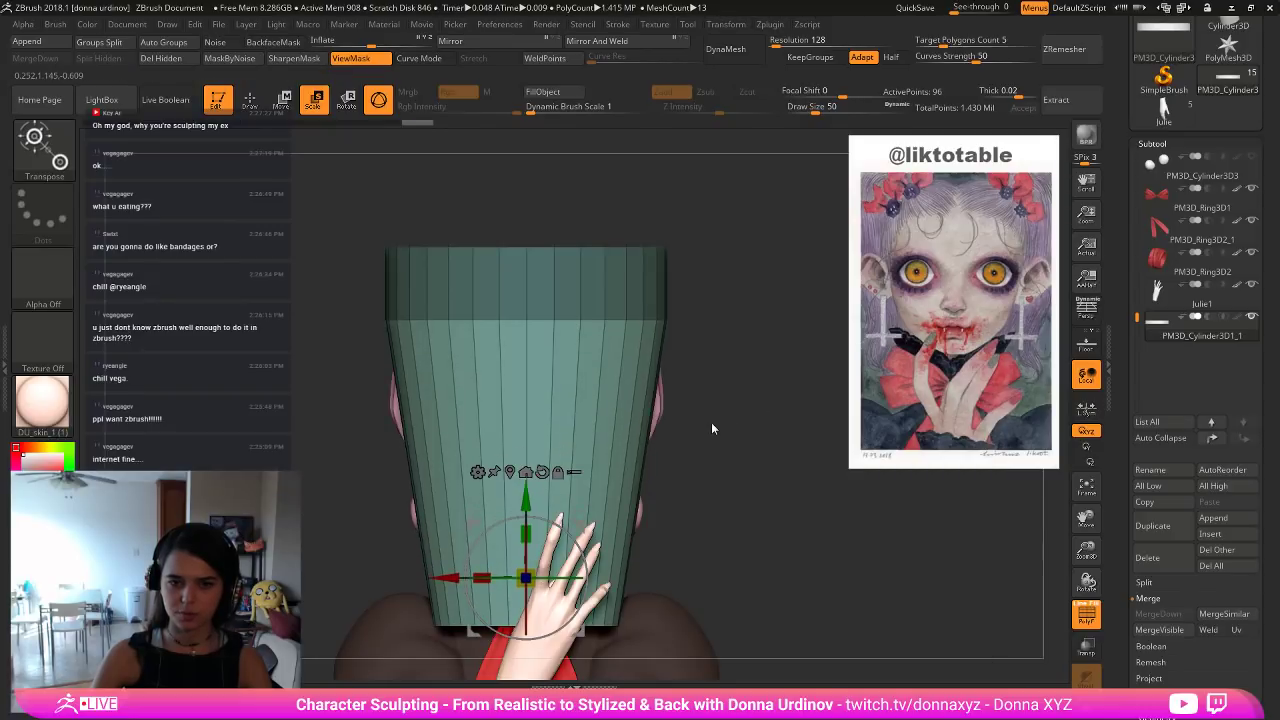
key("ctrl+z")
key("ctrl+z")
Try flaring the band's lower edge outward and lowering it, and undo back past the mask change.
left_click_drag(527, 318, 686, 338)
left_click_drag(524, 240, 525, 304)
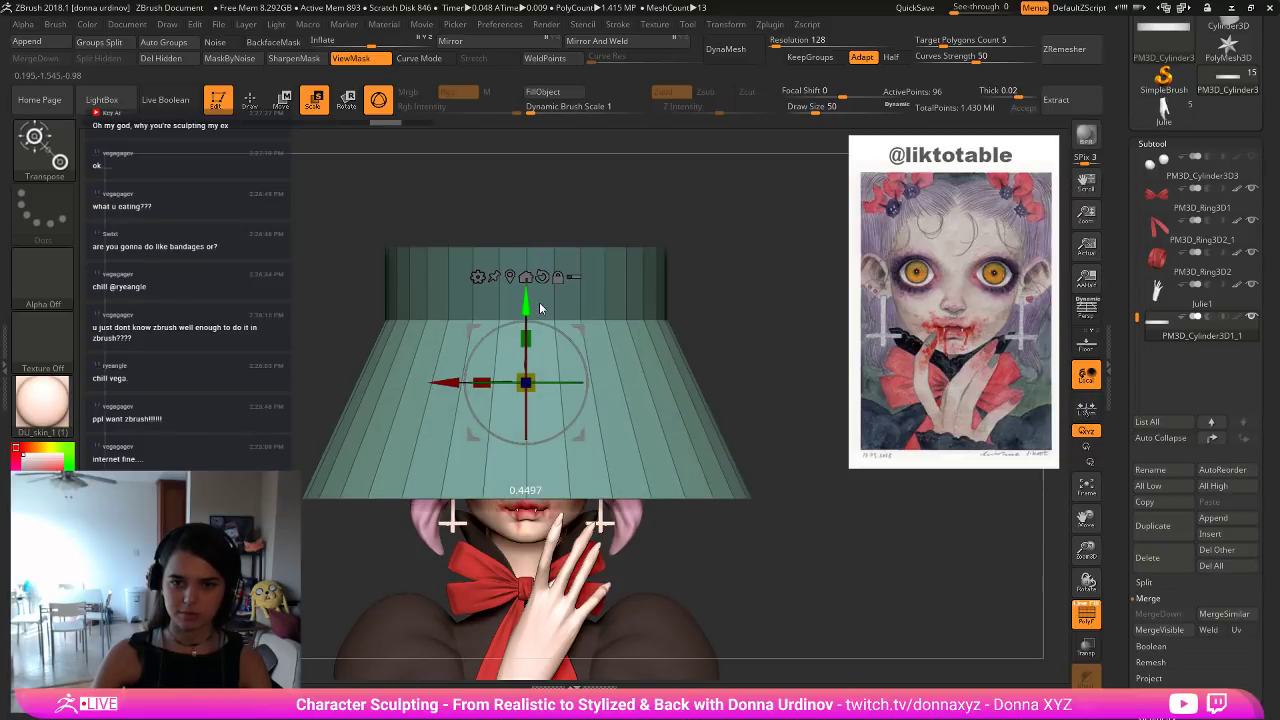
key("ctrl+z")
key("ctrl+z")
key("ctrl+z")
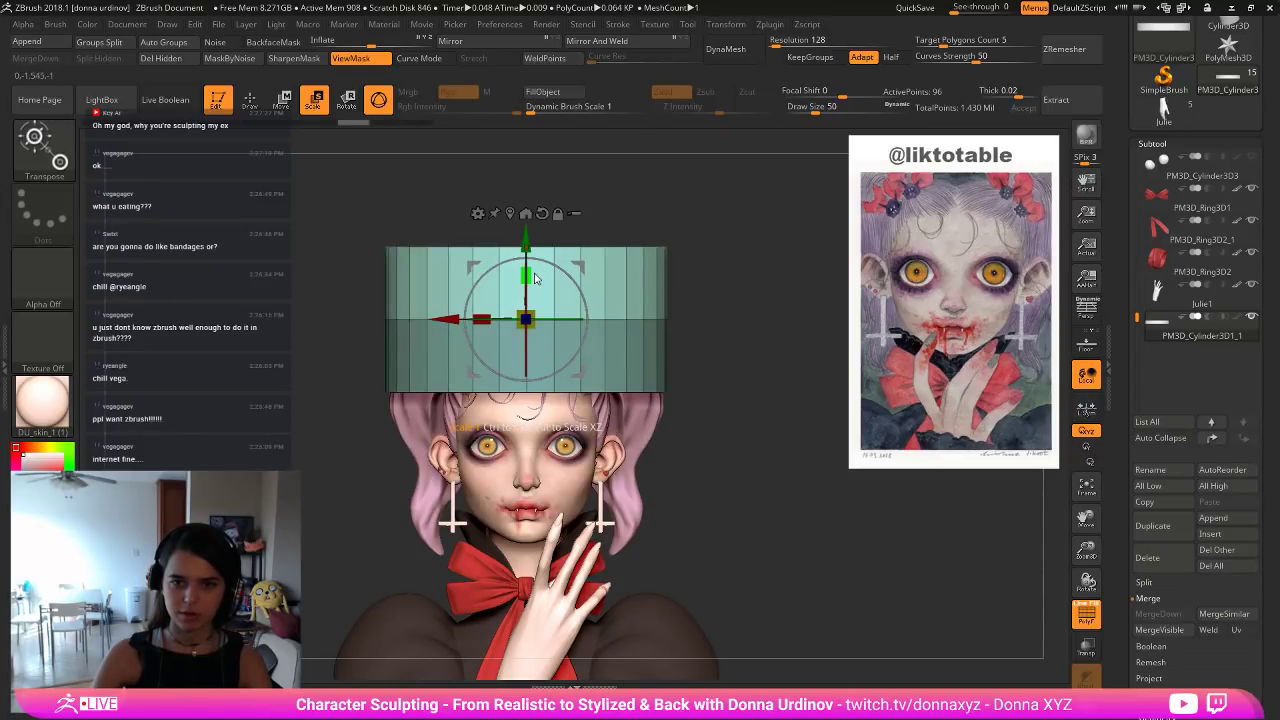
Try stretching the band's unmasked upper row upward, undo it and clear the mask.
left_click_drag(530, 277, 550, 115)
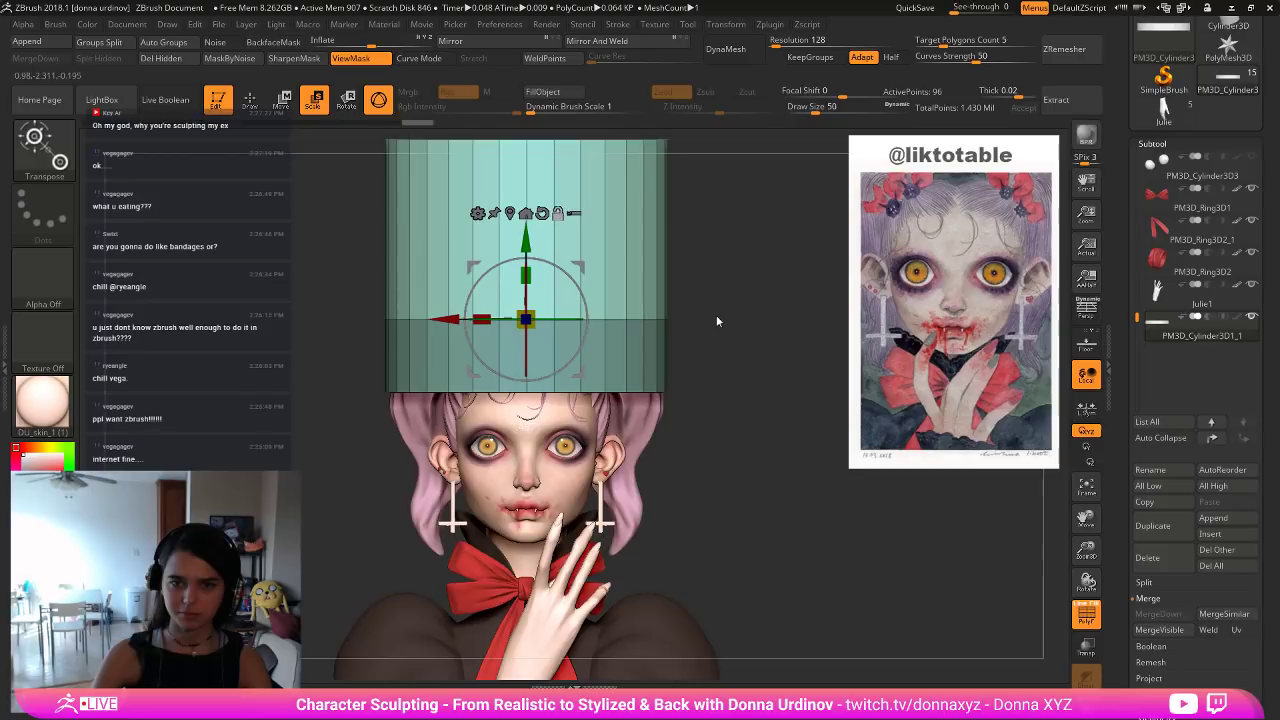
right_click_drag(594, 310, 600, 446, "alt")
left_click_drag(565, 447, 603, 420)
mouse_move(765, 378)
left_mouse_down()
mouse_move(773, 426)
mouse_move(764, 392)
left_mouse_up()
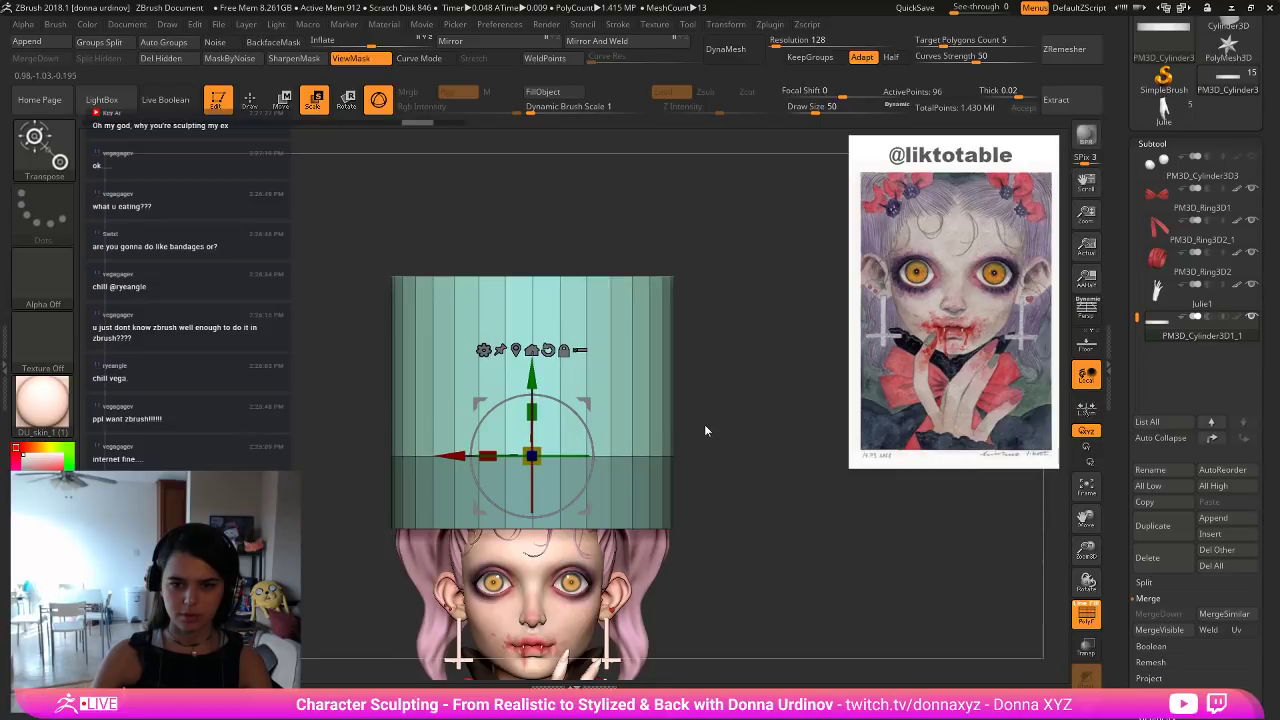
key("ctrl+z")
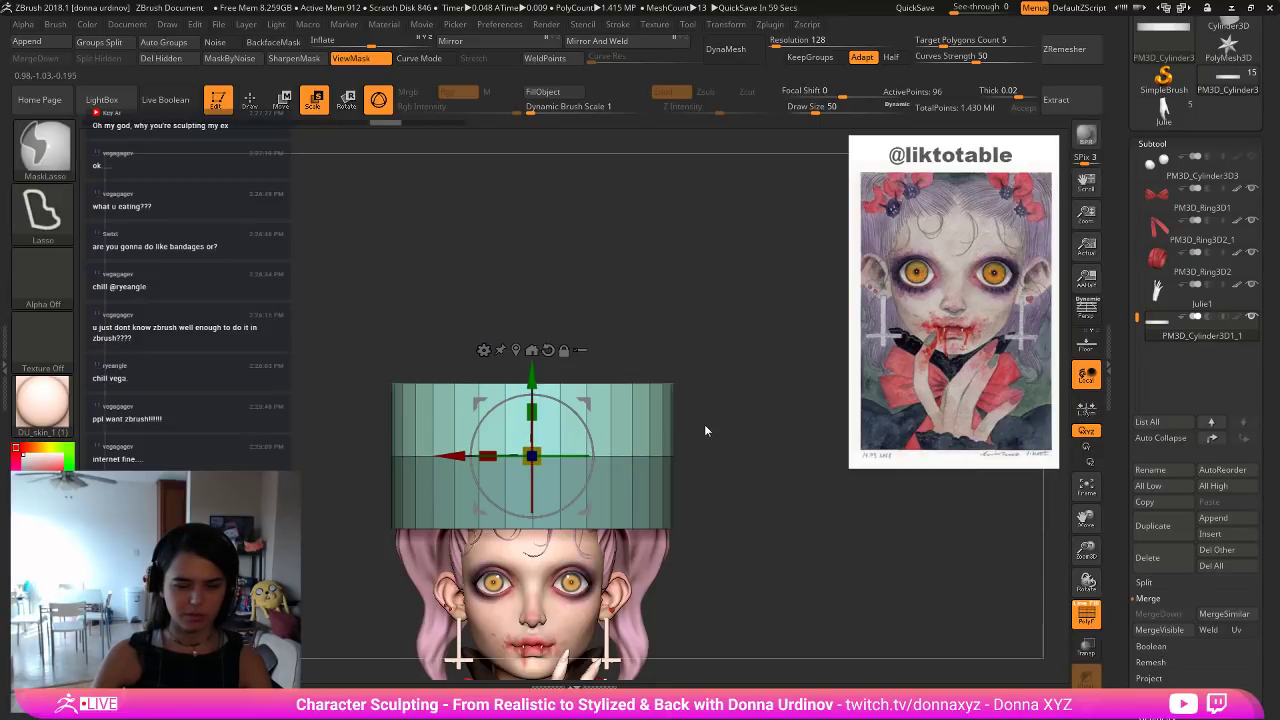
key("ctrl+z")
left_click_drag(728, 472, 735, 466, "ctrl")
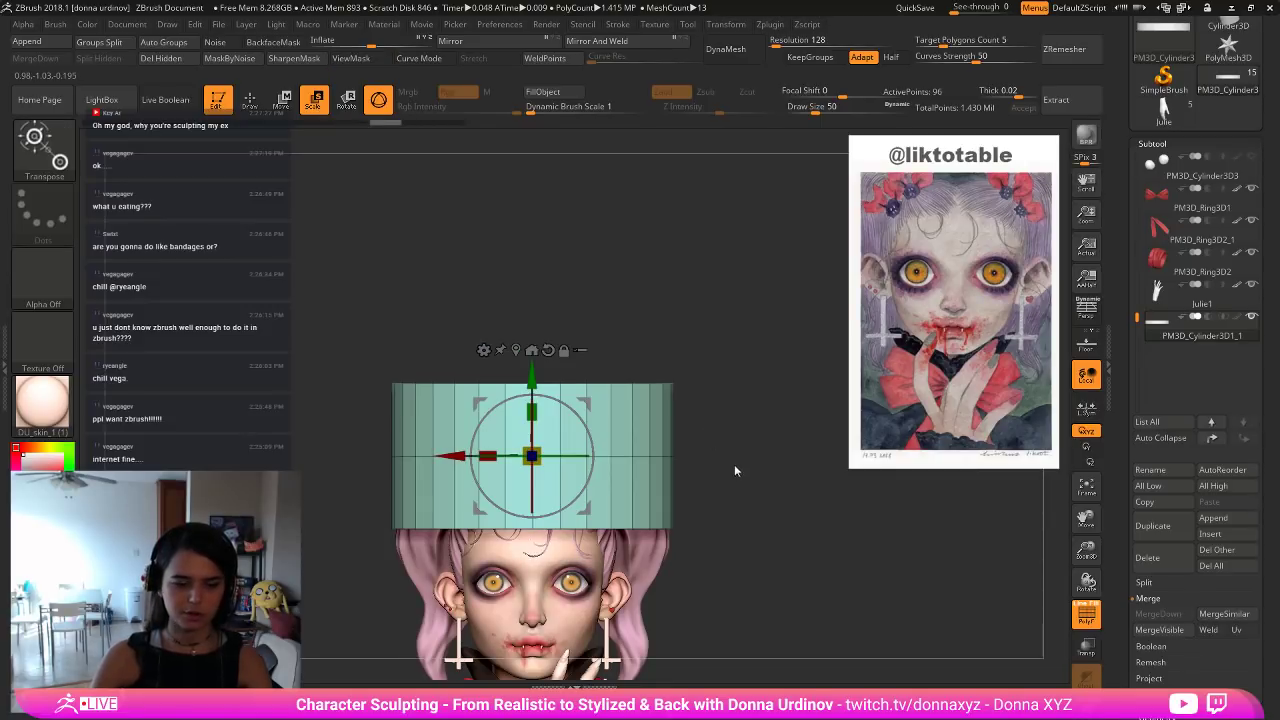
Delete the band's upper polygon row with the ZModeler brush's Delete action targeting Polyloop.
key("b")
key("z")
key("m")
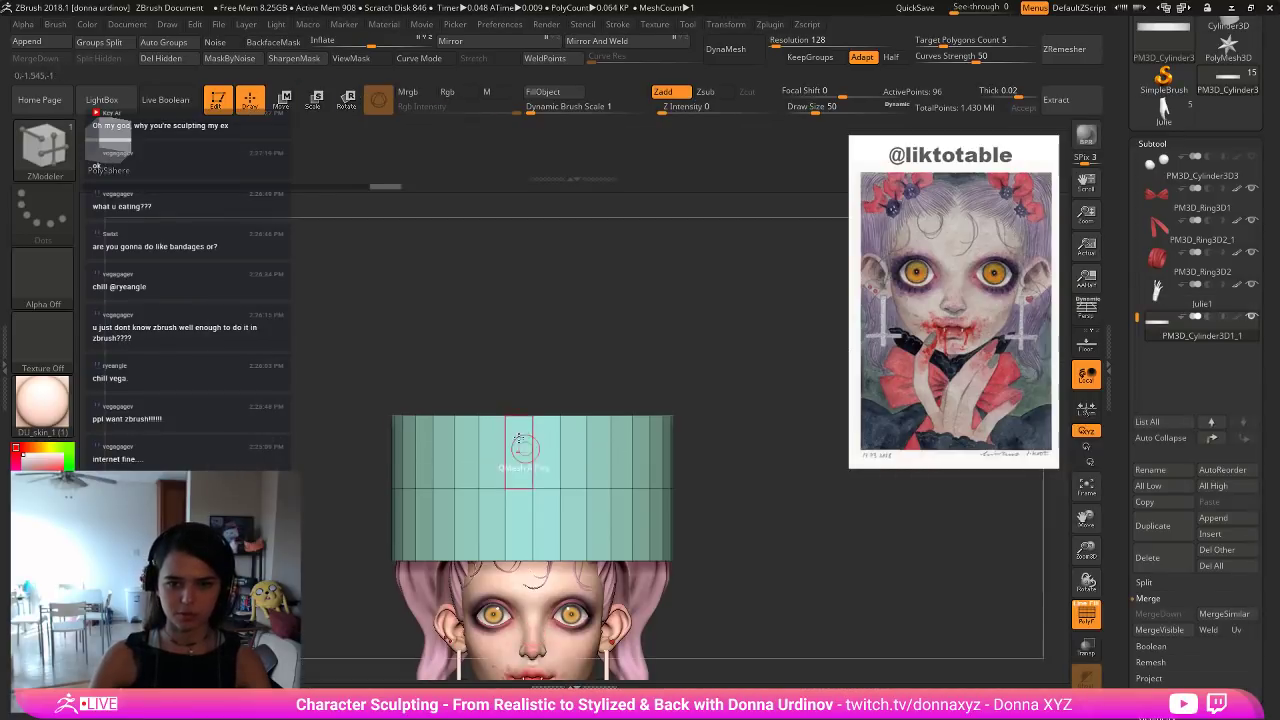
key("space")
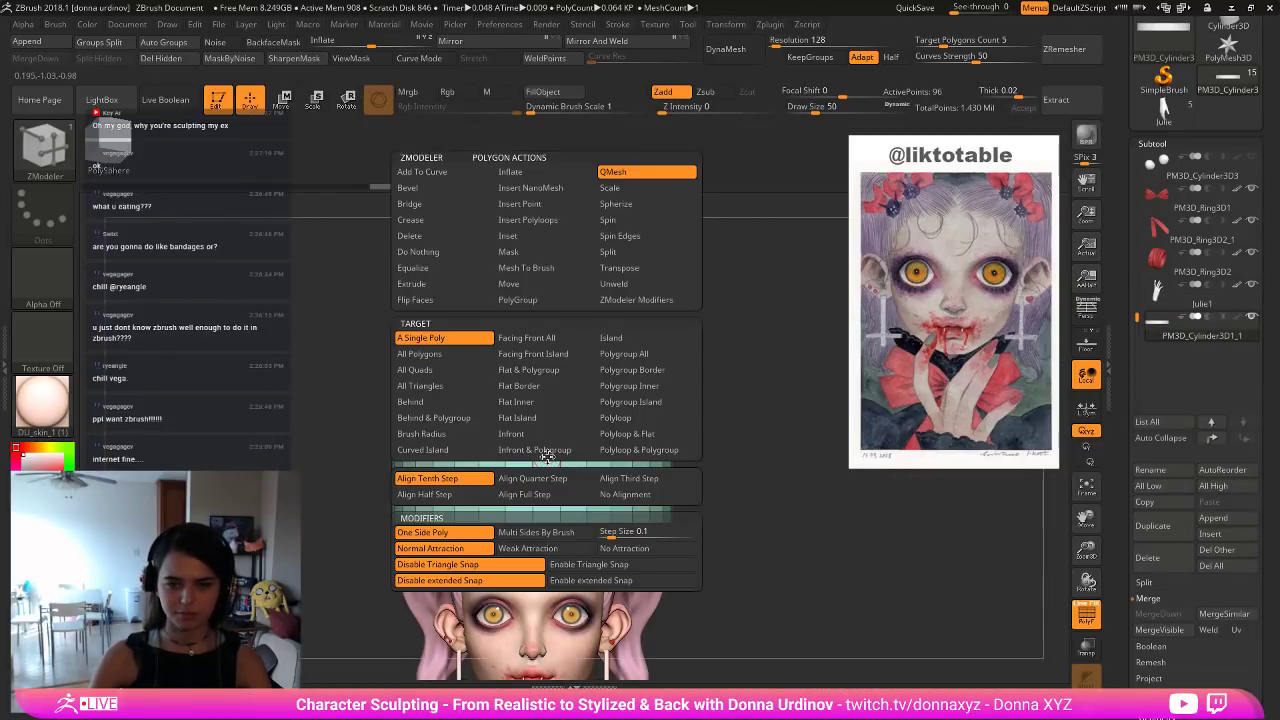
left_click(434, 238)
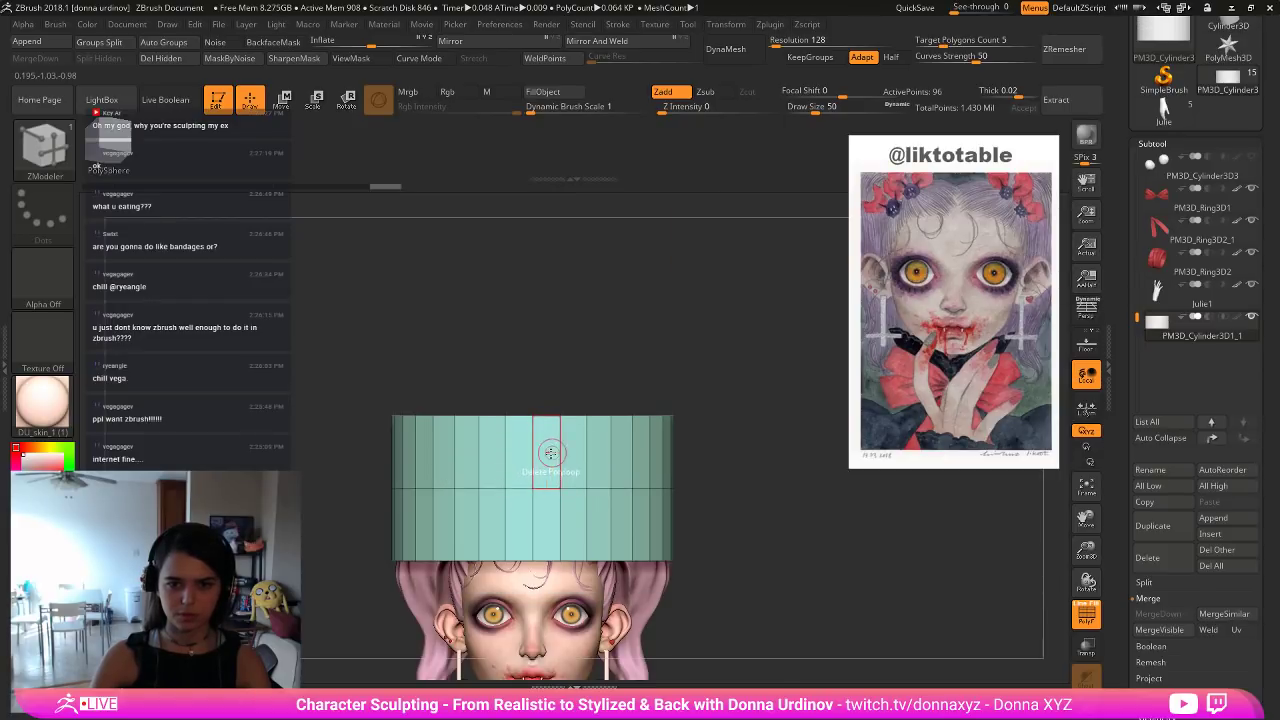
left_click(575, 452)
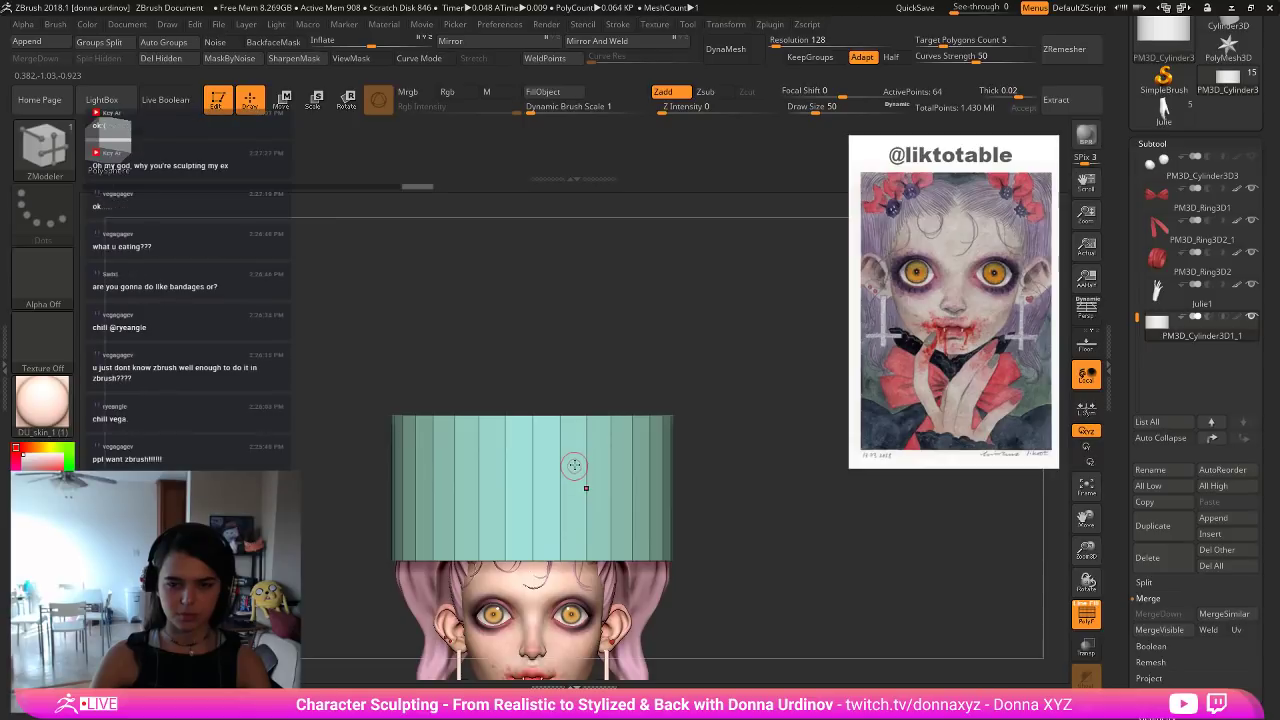
Mask the remaining band's lower edge, widen its upper ring with the gizmo and raise it into a flared cone.
left_click_drag(763, 450, 738, 389, "alt")
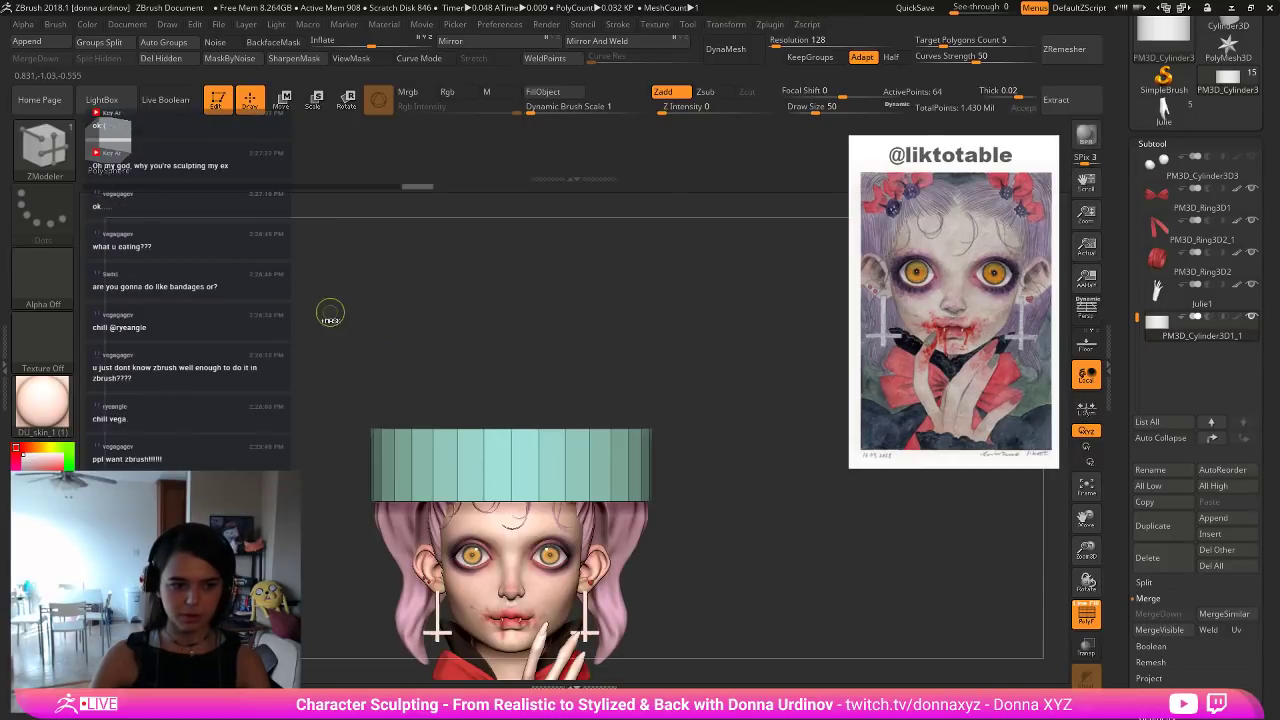
mouse_move(333, 309)
left_mouse_down("ctrl")
mouse_move(604, 369)
mouse_move(718, 436)
mouse_move(290, 445)
mouse_move(300, 330)
mouse_move(318, 306)
left_mouse_up("ctrl")
key("r")
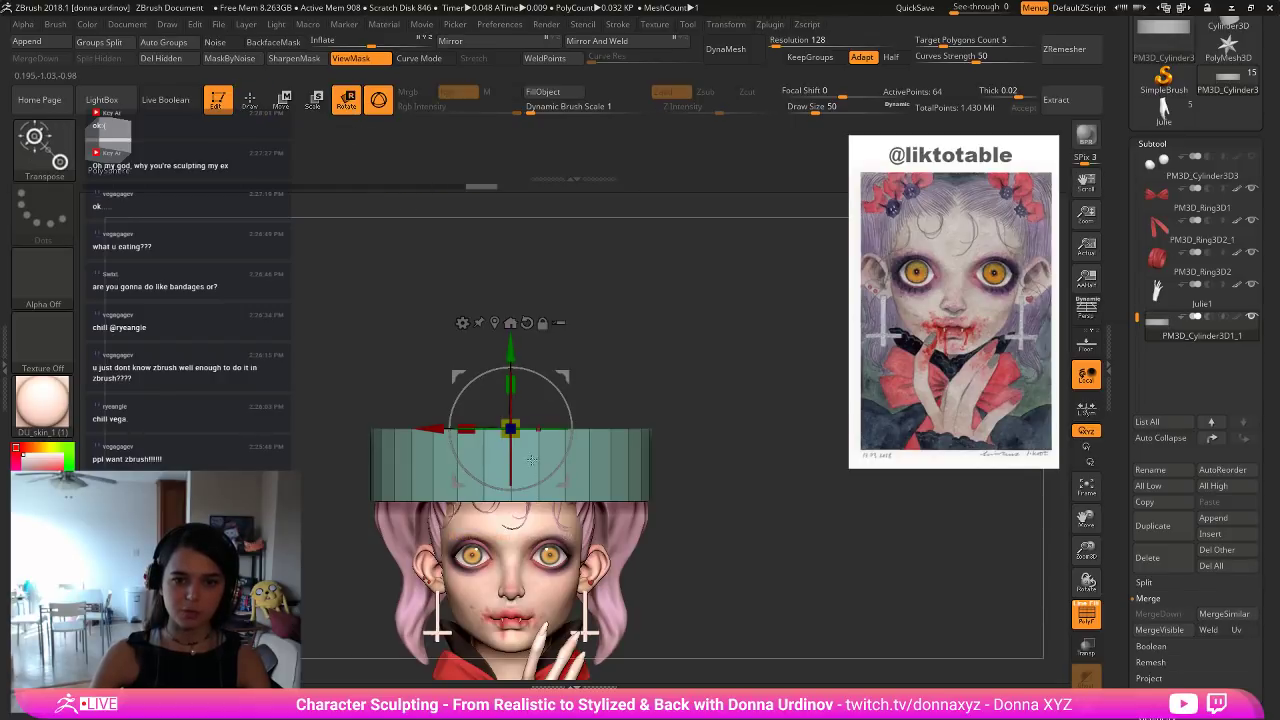
left_click_drag(515, 424, 572, 404)
left_click_drag(511, 348, 511, 184)
Raise the cone's upper ring further and scale it outward for a longer, wider flare.
left_click_drag(801, 477, 750, 436)
left_click_drag(751, 375, 769, 495, "alt")
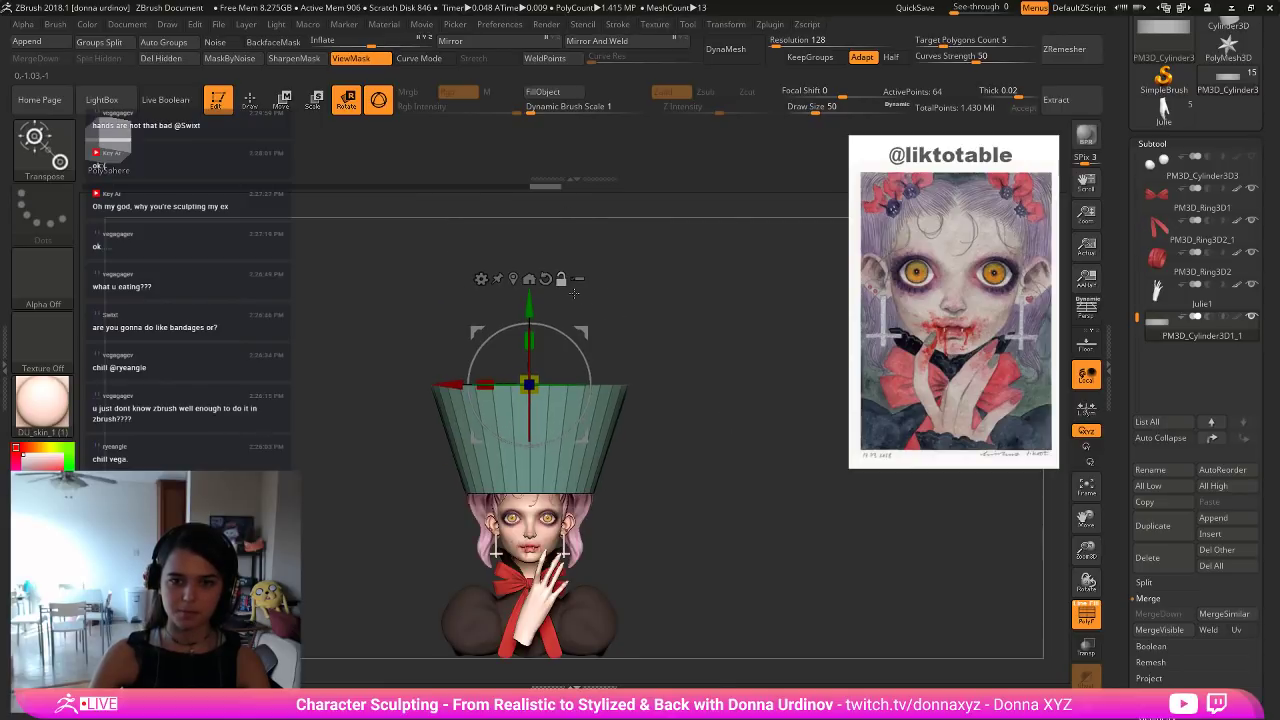
left_click_drag(524, 311, 525, 289)
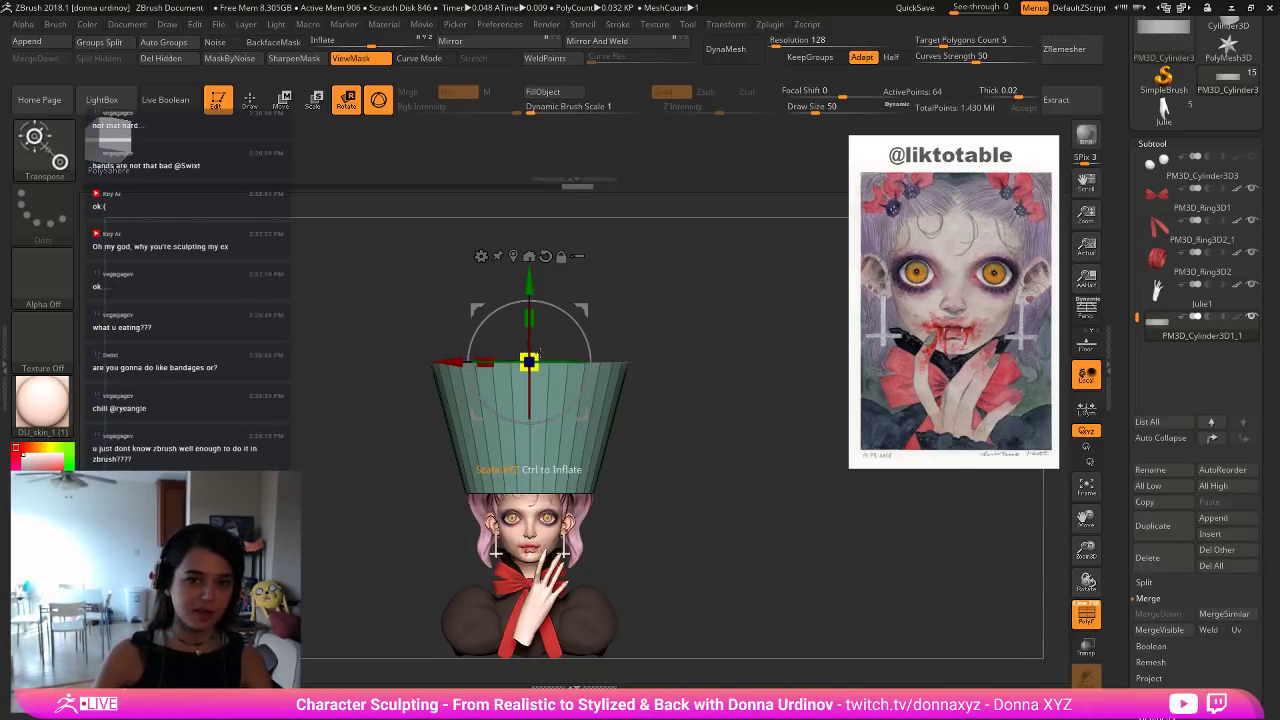
left_click_drag(540, 351, 685, 285)
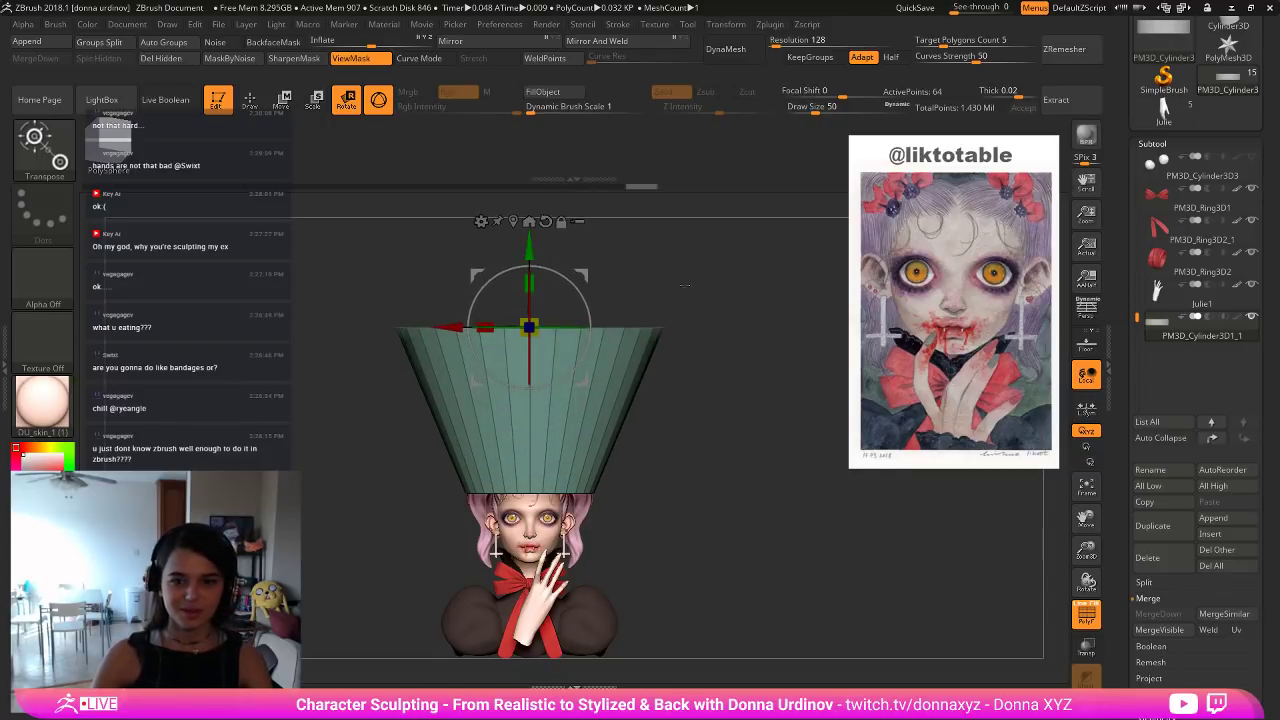
Clear the mask and scale the whole cone down uniformly above the head with the Scale gizmo.
key("ctrl+h")
left_click(258, 105)
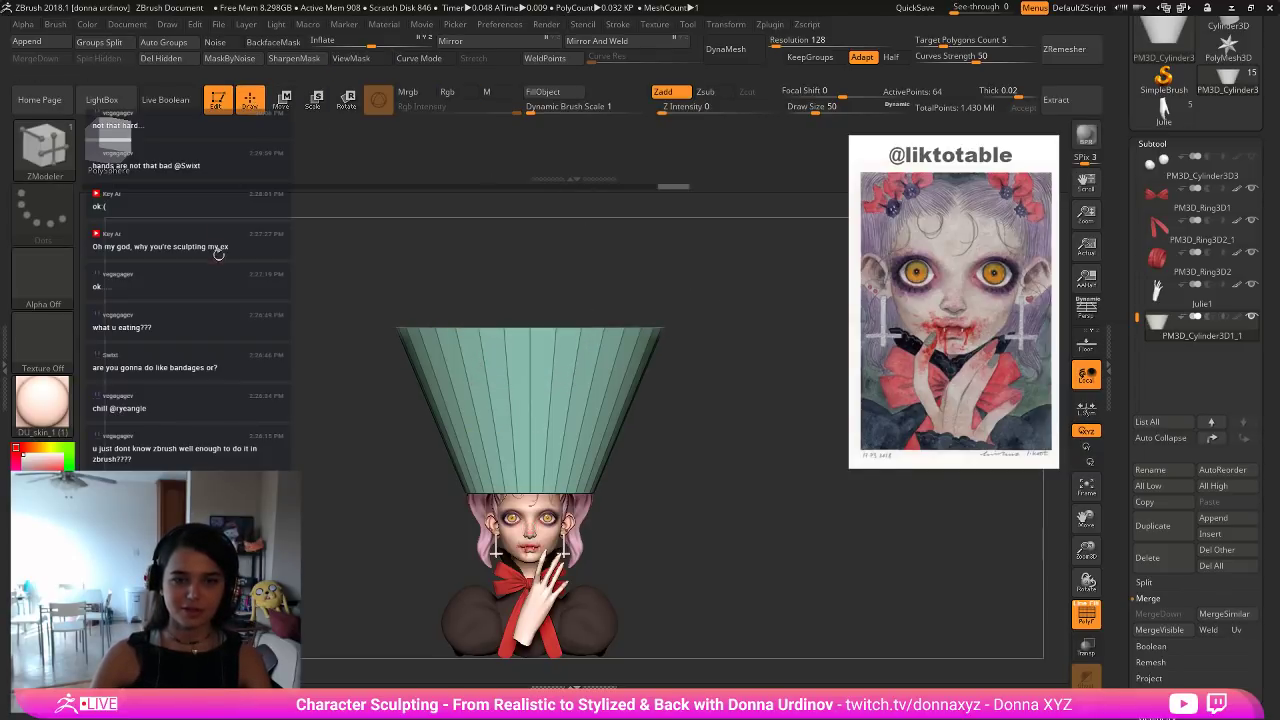
mouse_move(220, 251)
left_mouse_down()
mouse_move(240, 300)
mouse_move(245, 290)
left_mouse_up()
left_click(315, 106)
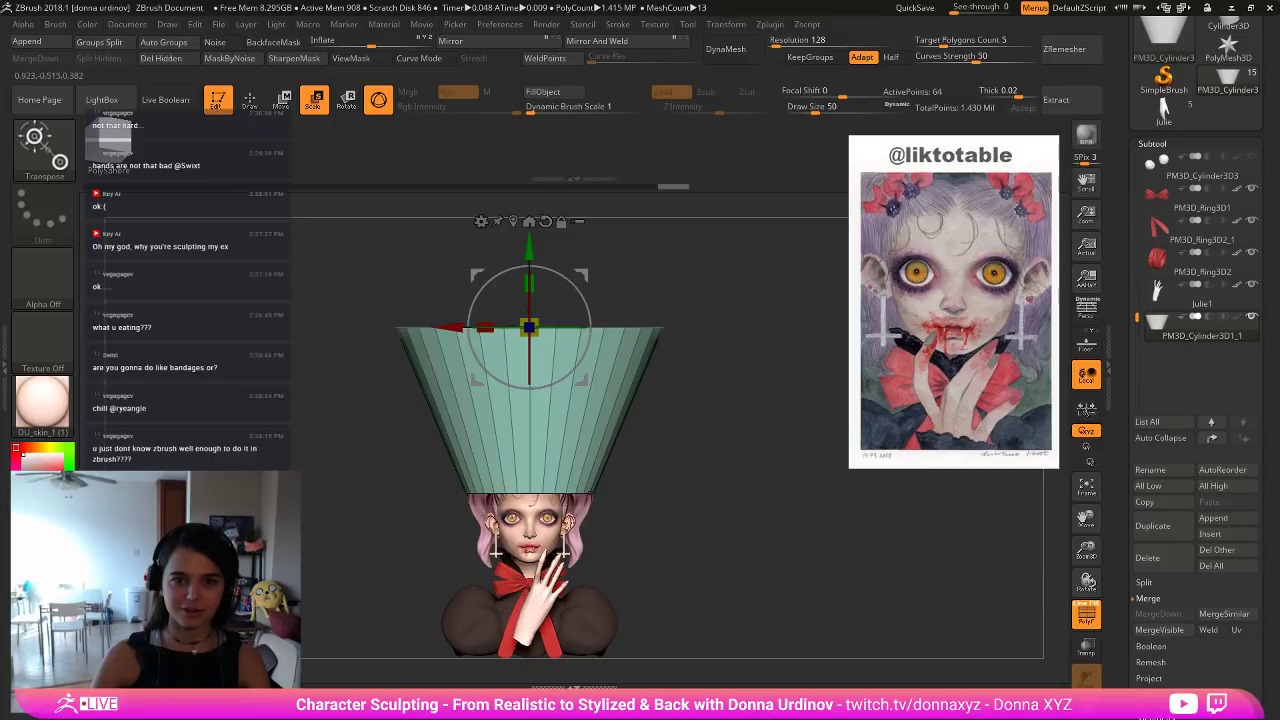
left_click_drag(534, 322, 486, 338)
left_click_drag(809, 400, 794, 344, "alt")
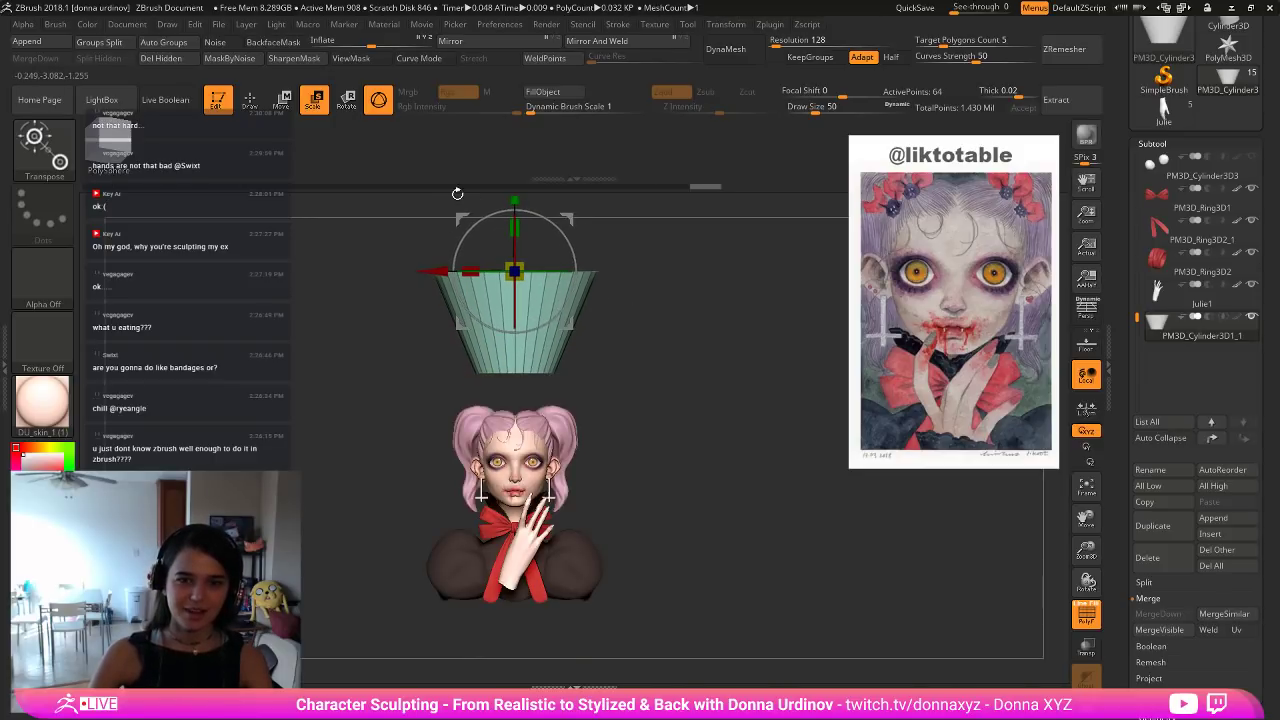
Lower the cone from above the head to just below the bust's base.
left_click_drag(546, 198, 584, 406, "alt")
key("ctrl+z")
left_click_drag(521, 263, 580, 600)
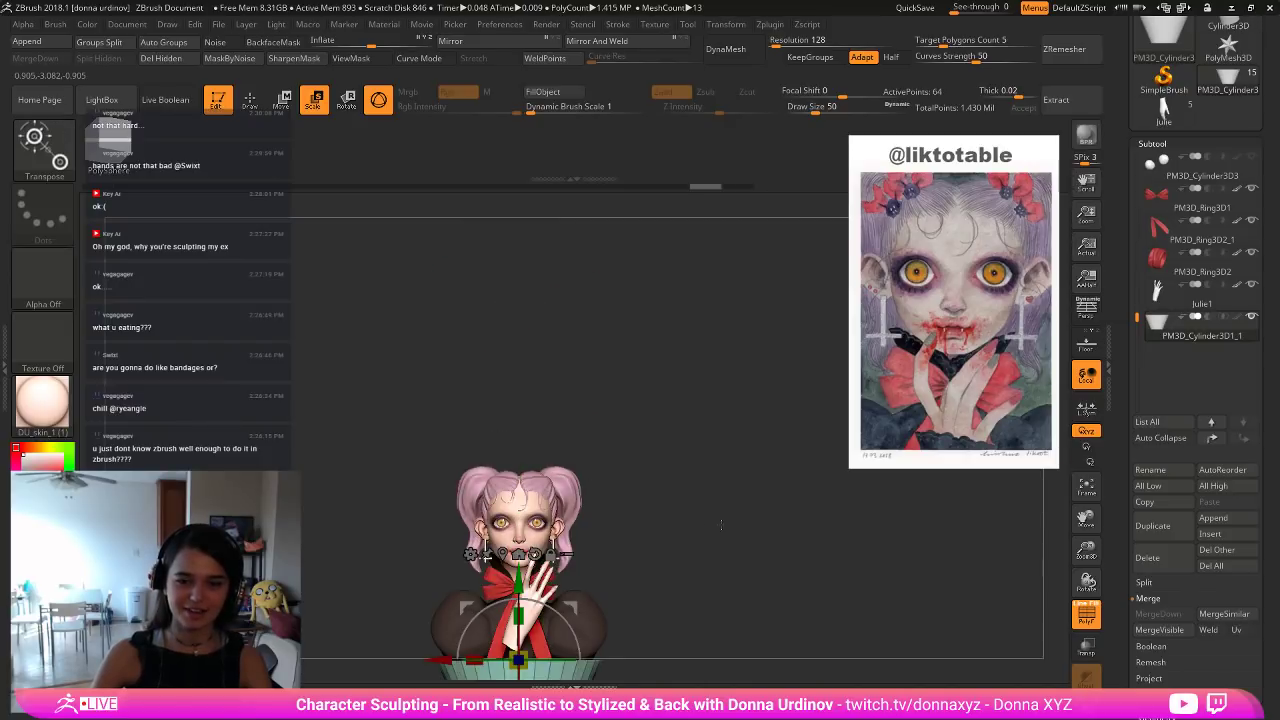
left_click_drag(722, 560, 717, 300, "alt")
left_click_drag(735, 390, 752, 482, "alt")
Bring the cone up and forward around the hand's wrist, then tilt it to match the forearm's angle.
left_click_drag(752, 486, 792, 500, "shift")
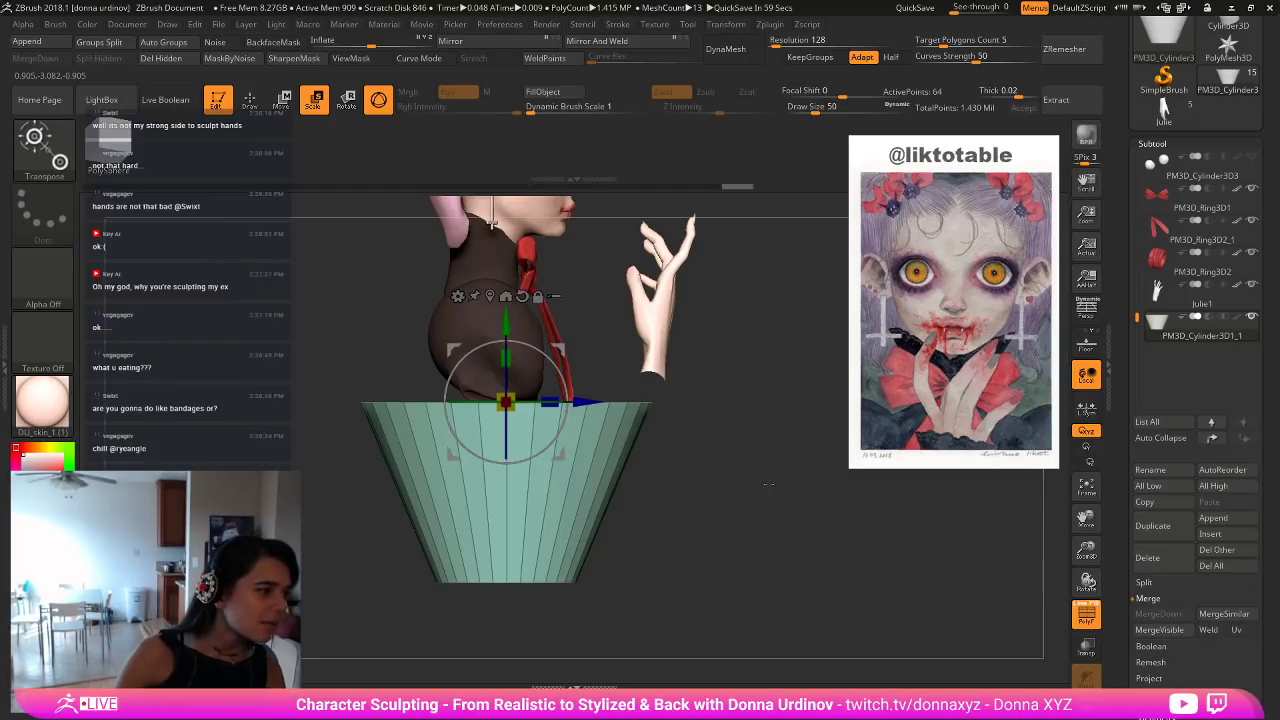
left_click_drag(760, 462, 732, 528, "alt")
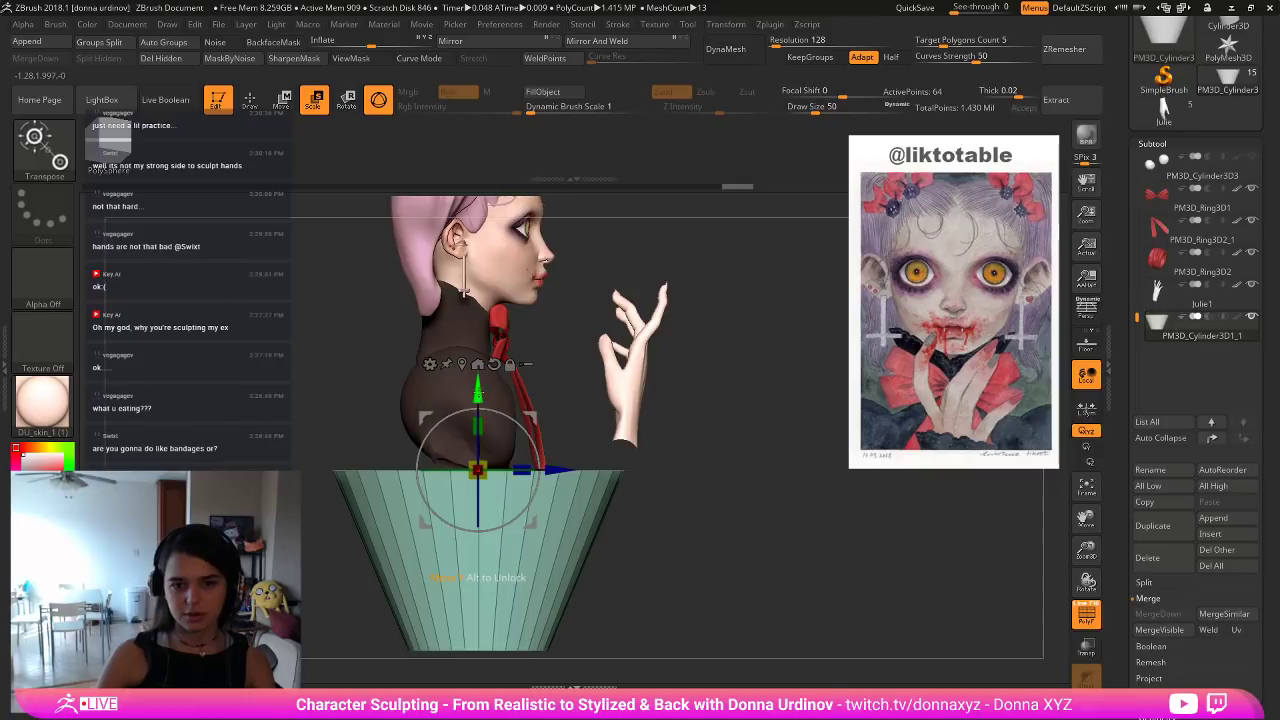
left_click_drag(480, 385, 491, 281)
left_click_drag(548, 364, 602, 406)
left_click_drag(790, 482, 728, 651, "shift")
left_click_drag(571, 474, 628, 458)
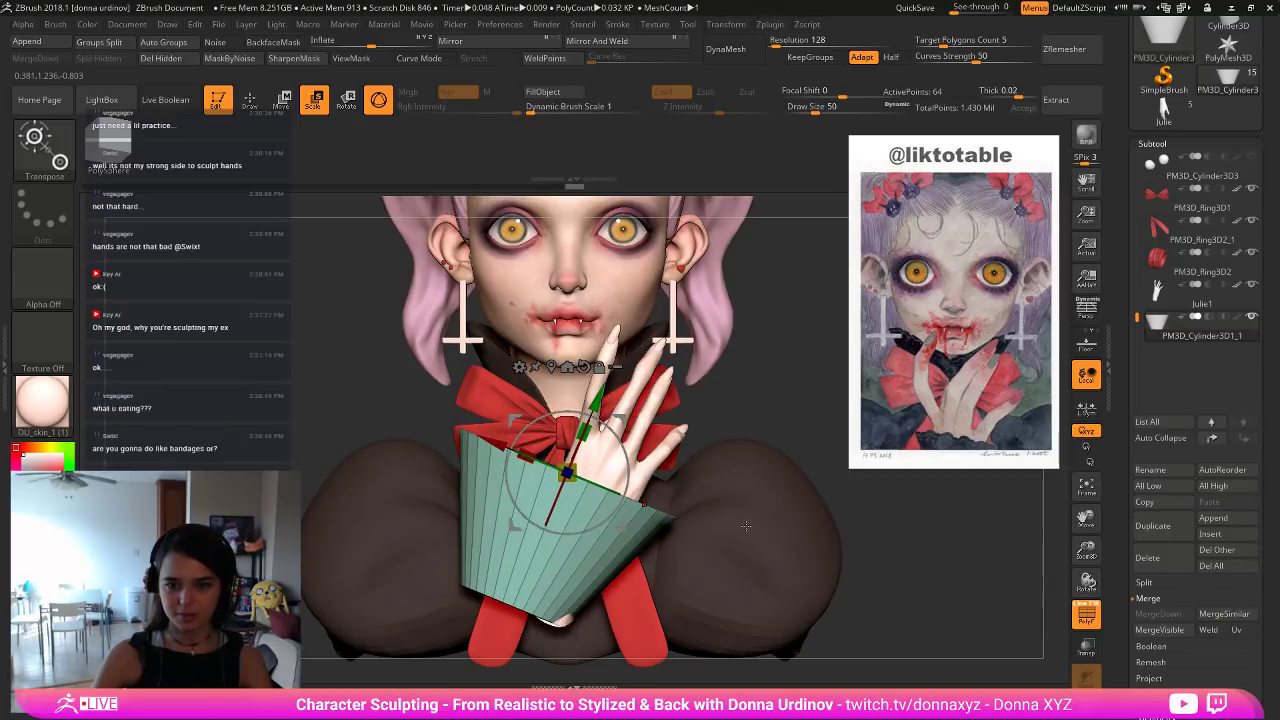
Turn off the polygon wireframe, shift the cone over the wrist and rotate it to follow the forearm from the side.
left_click(1075, 620)
left_click_drag(603, 396, 597, 415)
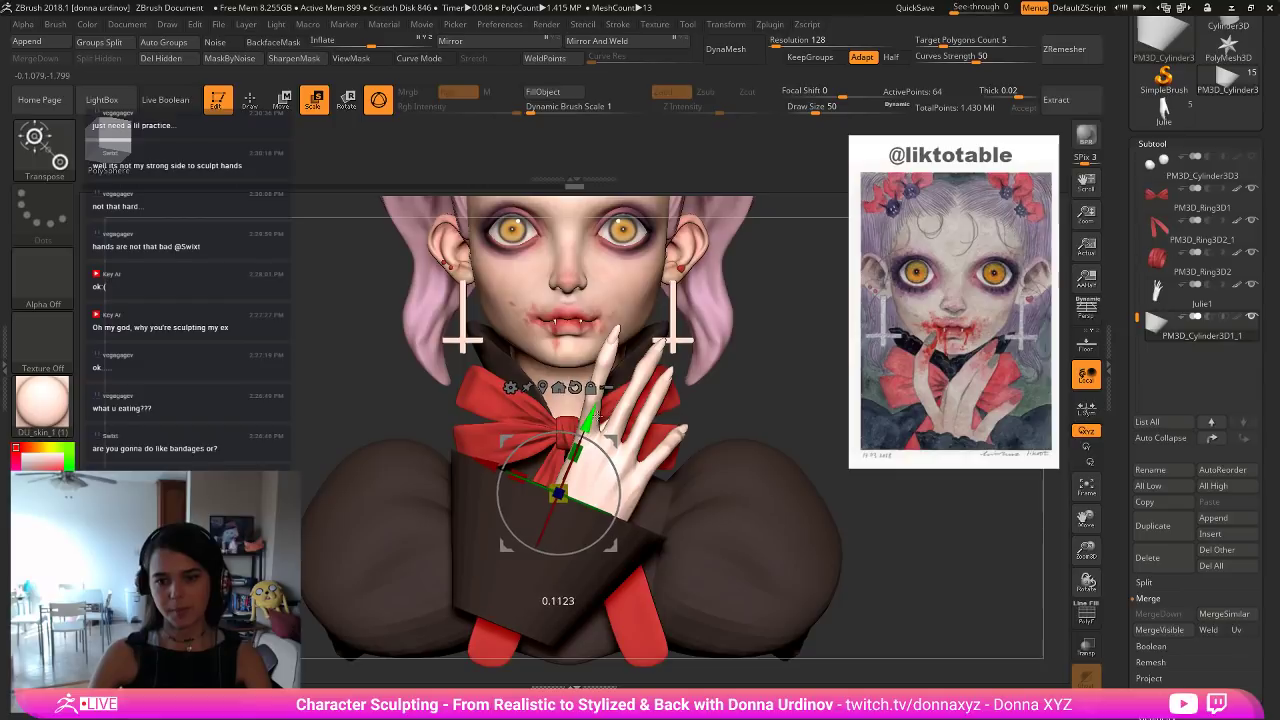
left_click_drag(475, 463, 507, 483)
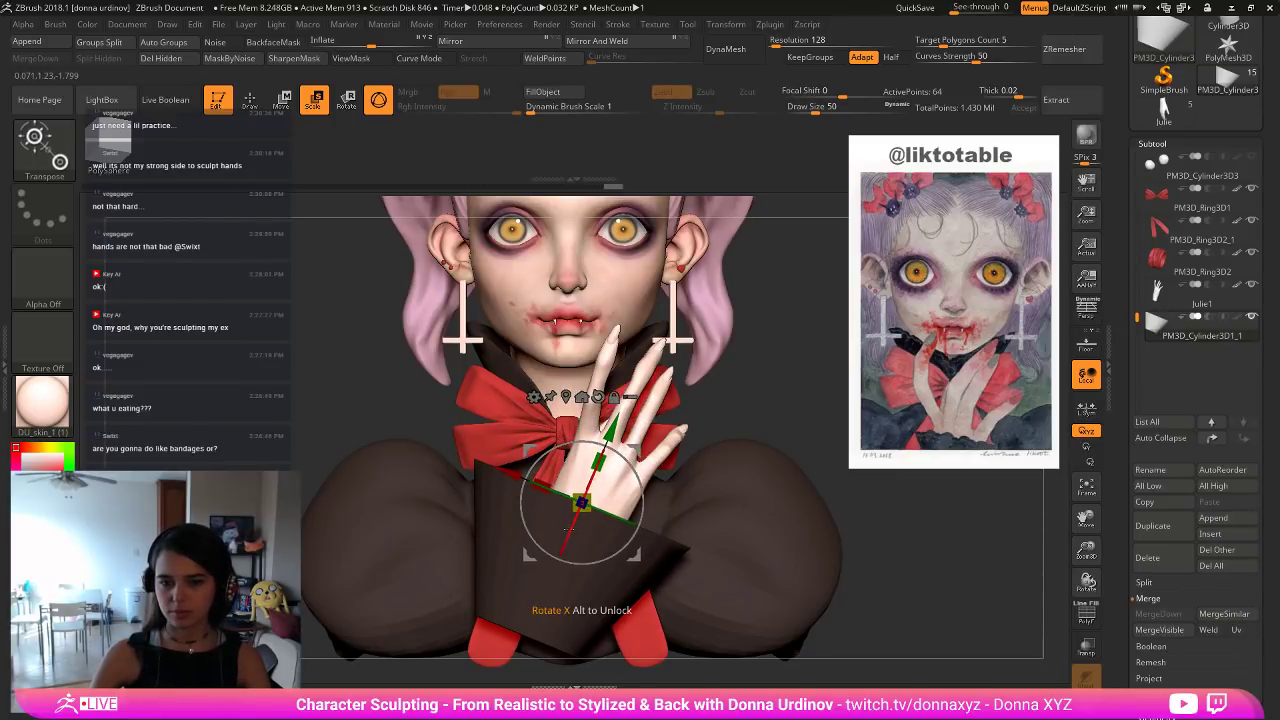
left_click_drag(940, 608, 1028, 620, "shift")
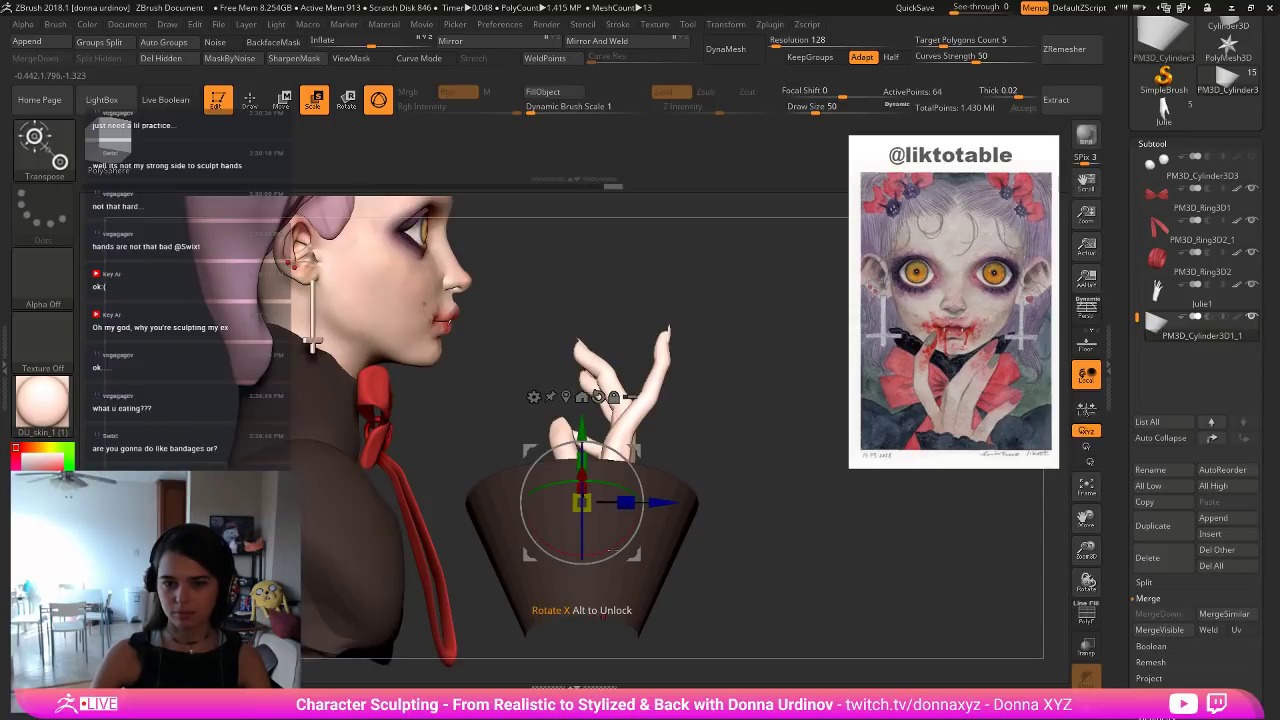
left_click_drag(613, 549, 623, 541)
left_click_drag(795, 532, 748, 532, "shift")
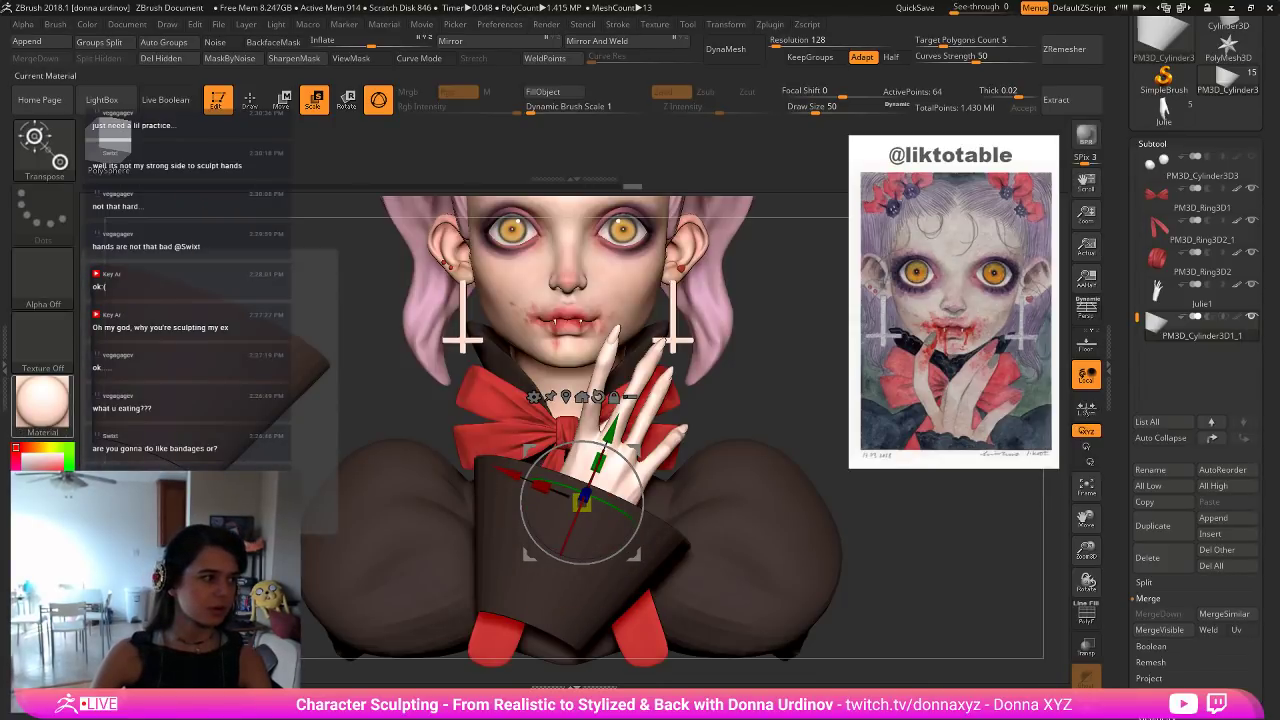
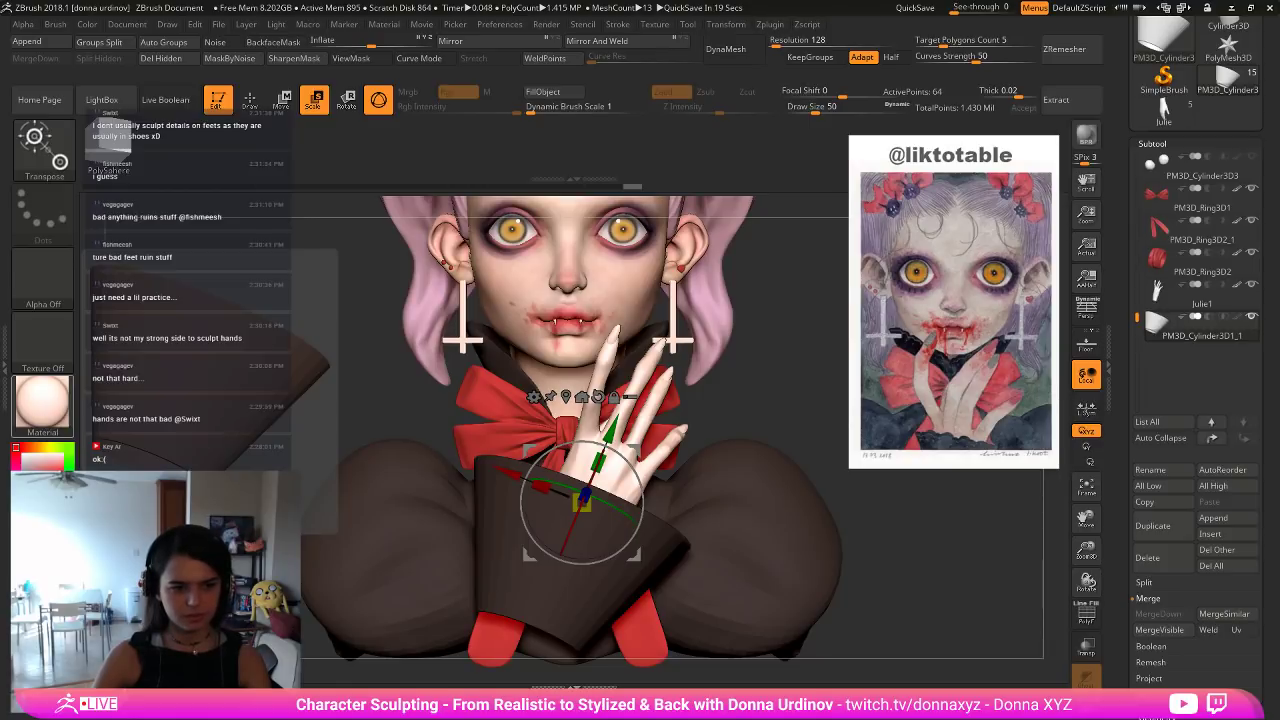
Slide the cone along and across the forearm so its rim sits around the base of the hand.
mouse_move(722, 408)
left_mouse_down()
mouse_move(760, 410)
mouse_move(733, 405)
left_mouse_up()
left_click_drag(581, 502, 580, 505)
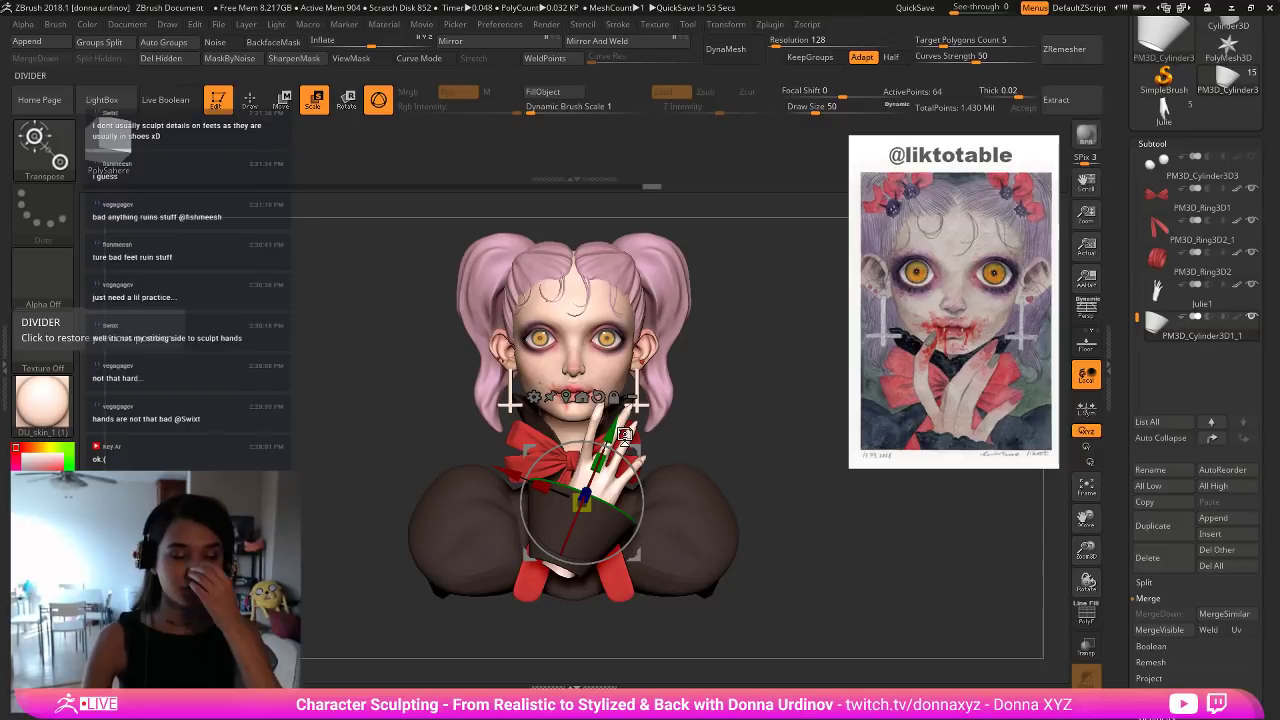
mouse_move(686, 414)
left_mouse_down()
mouse_move(723, 411)
mouse_move(693, 409)
left_mouse_up()
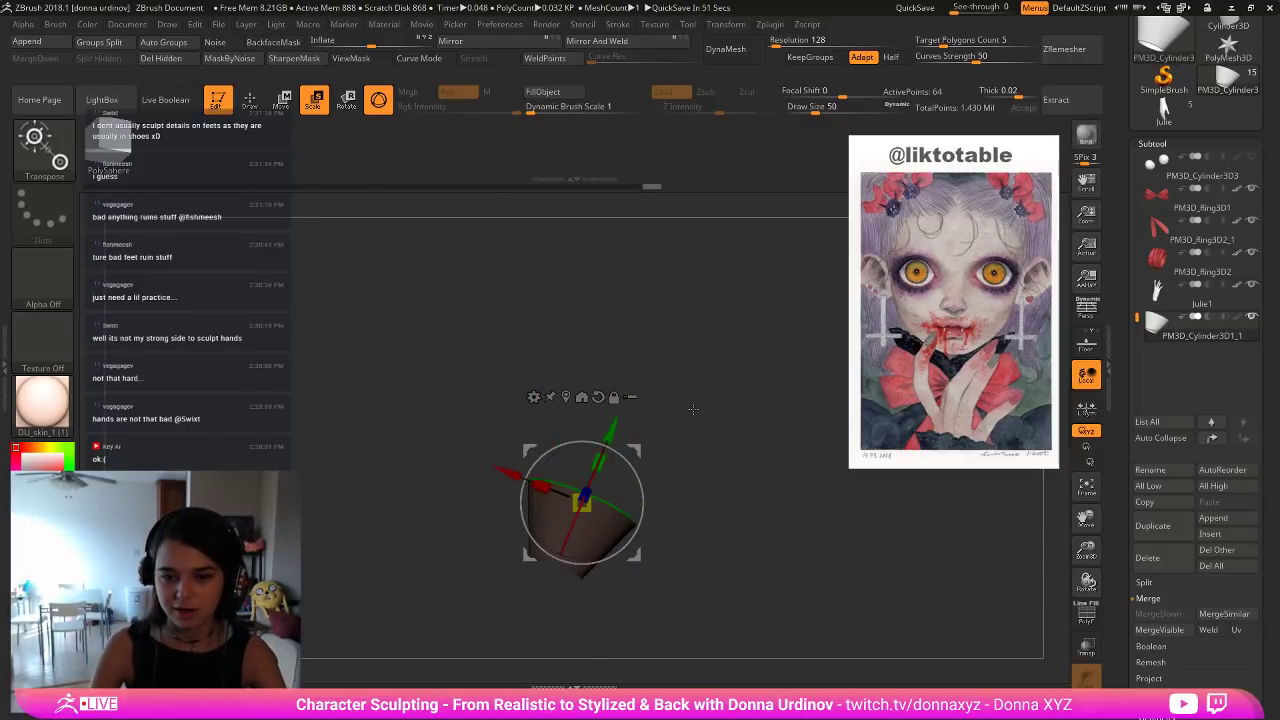
left_click(693, 408, "ctrl+shift")
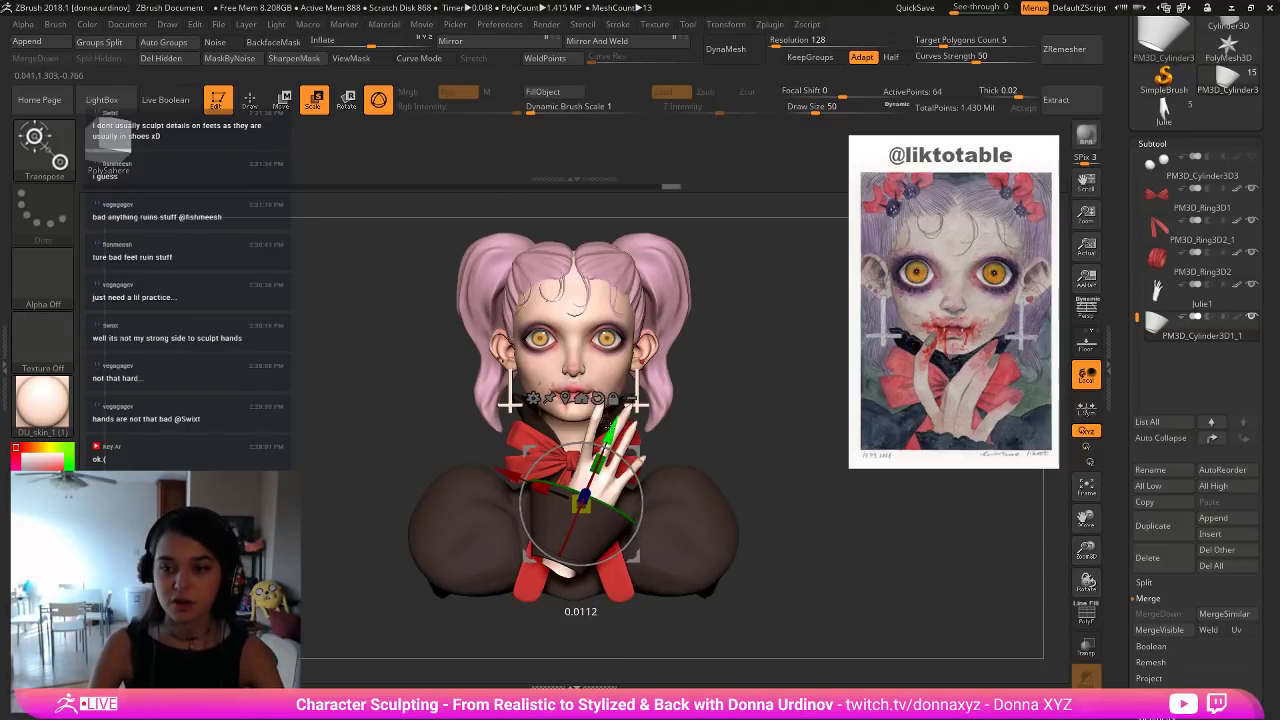
left_click_drag(609, 427, 603, 442)
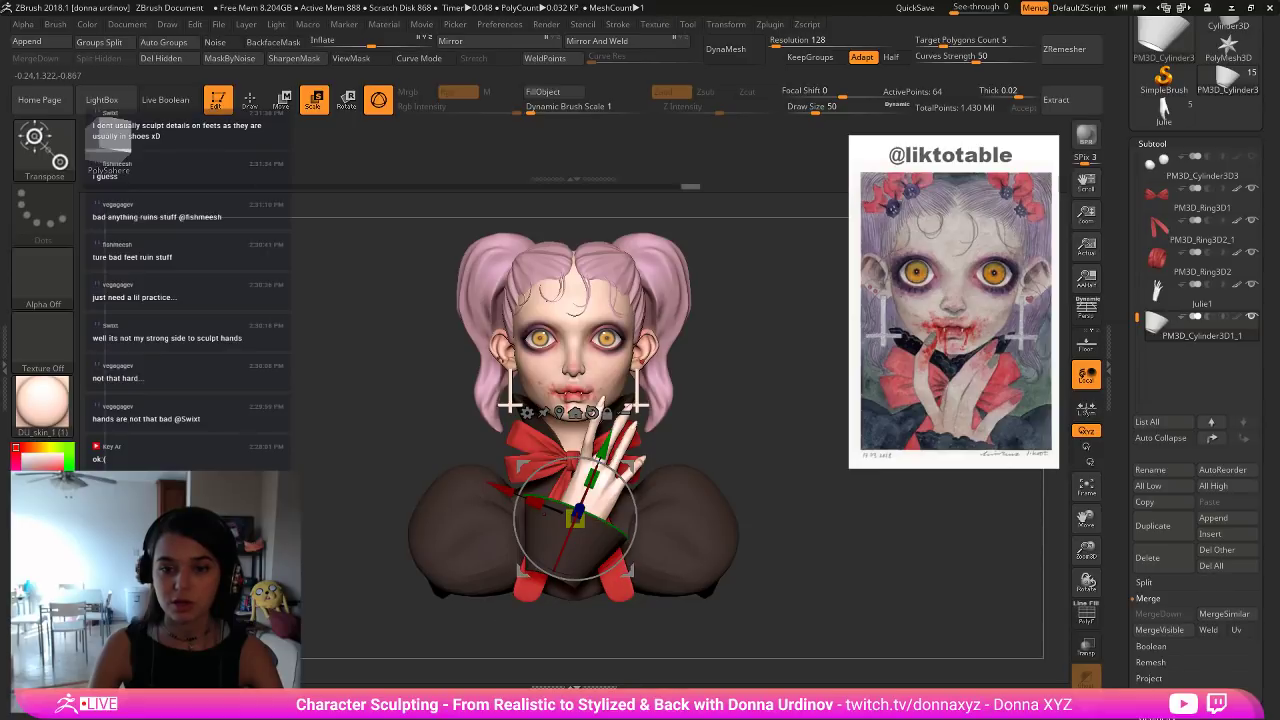
left_click_drag(502, 490, 508, 492)
left_click_drag(610, 447, 628, 417)
Scale the cone down uniformly and nudge it sideways and down along its axis for a closer fit around the wrist.
left_click_drag(773, 548, 768, 590)
left_click_drag(597, 489, 569, 496)
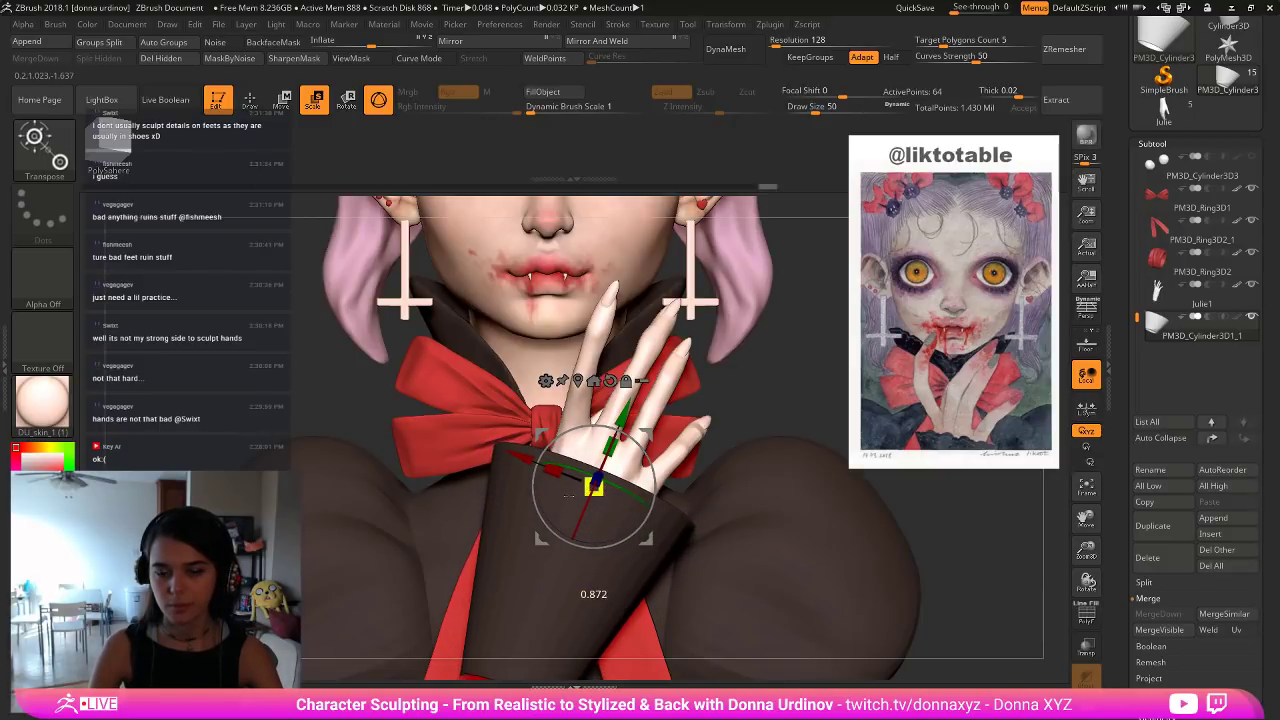
left_click(592, 486, "ctrl+shift")
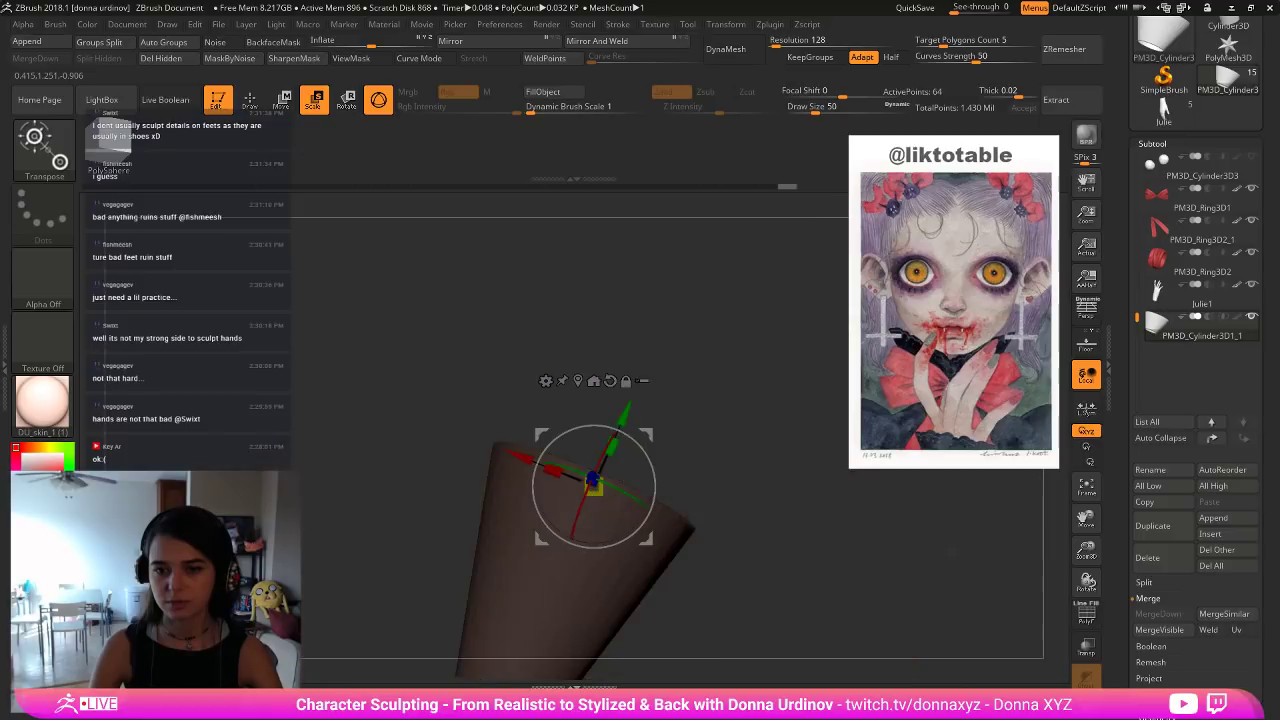
left_click(428, 386, "ctrl+shift")
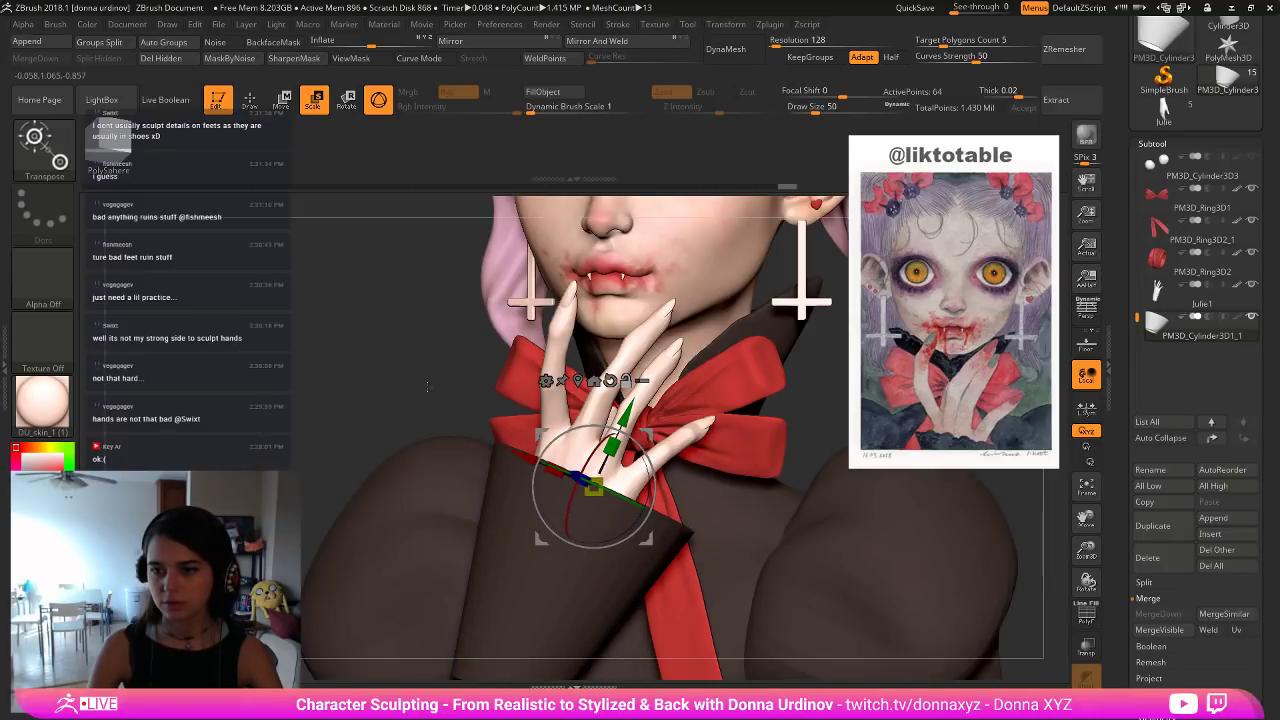
left_click_drag(428, 386, 422, 354, "alt")
left_click_drag(597, 483, 586, 488)
left_click_drag(524, 459, 518, 457)
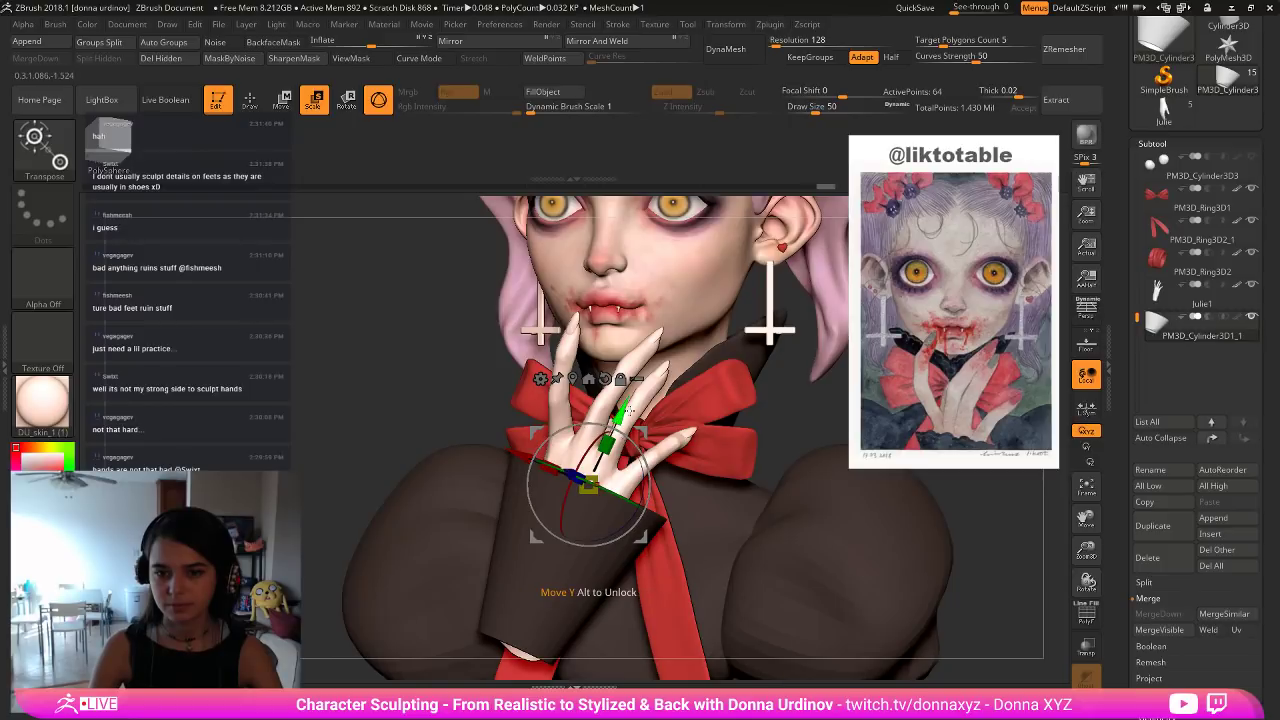
left_click_drag(620, 412, 616, 422)
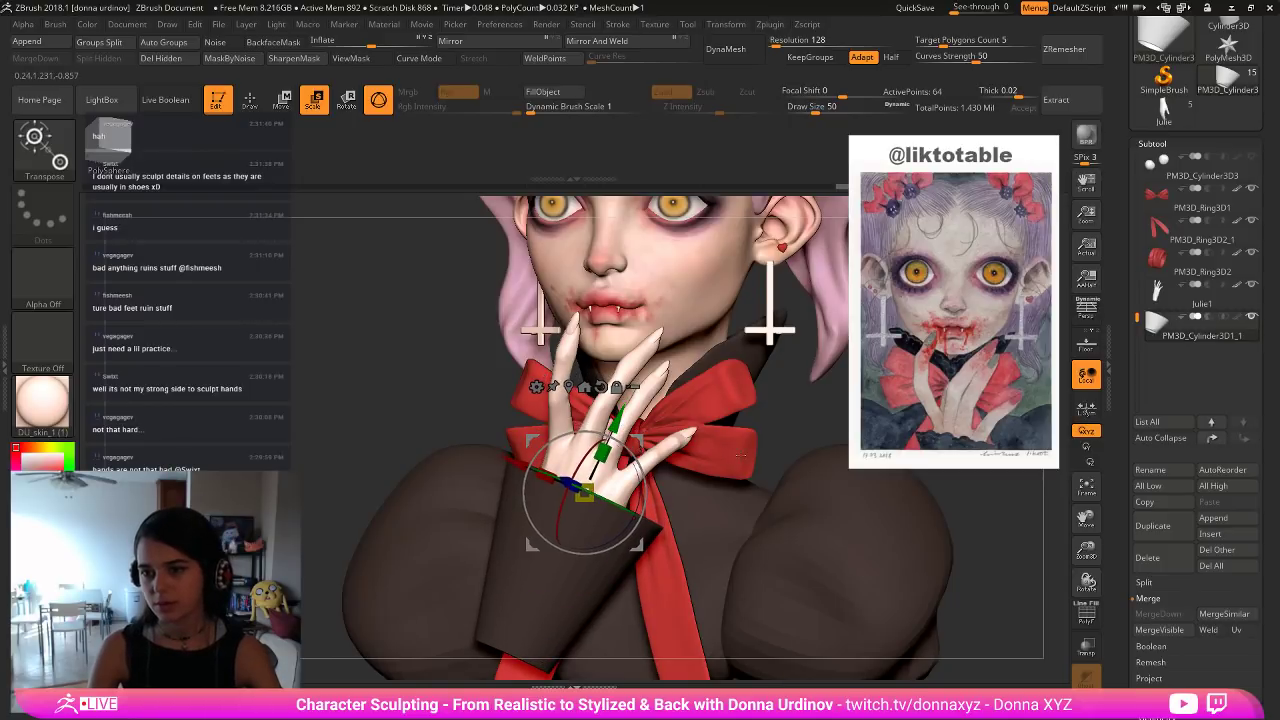
Rotate the cone slightly around the wrist in front view and adjust its depth in profile to surround the forearm.
left_click_drag(322, 427, 284, 415)
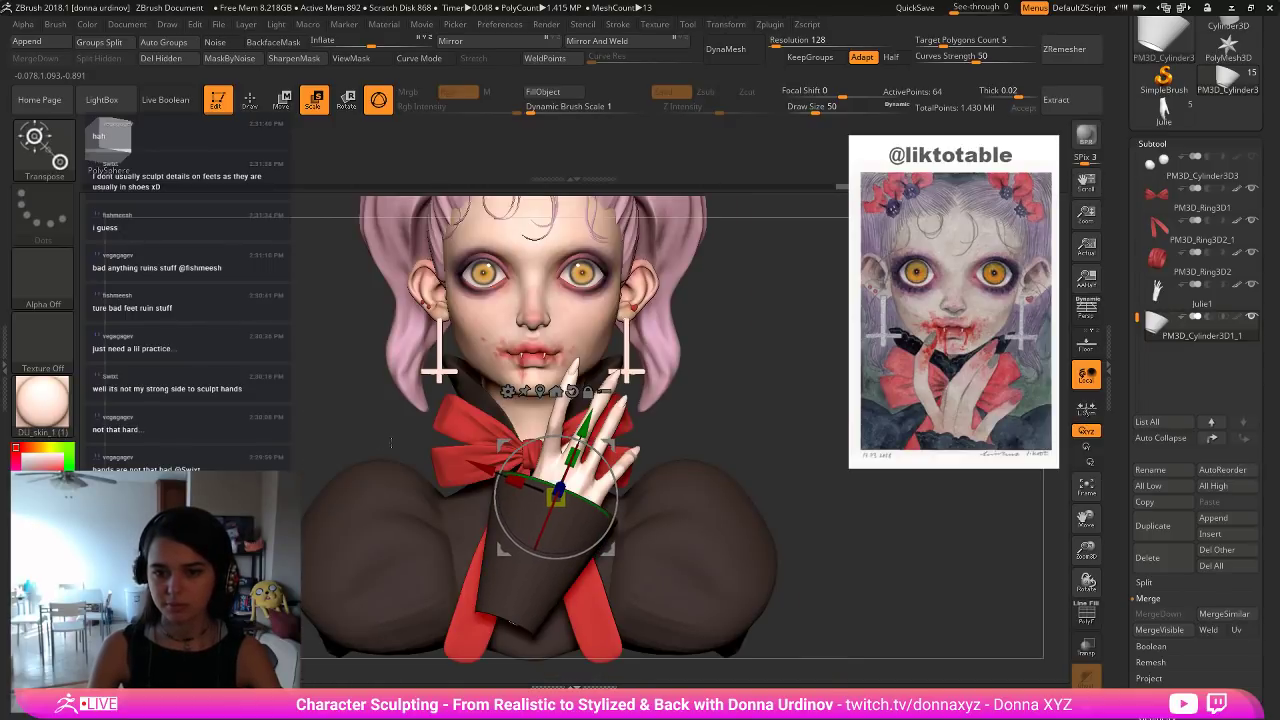
left_click_drag(462, 461, 466, 462)
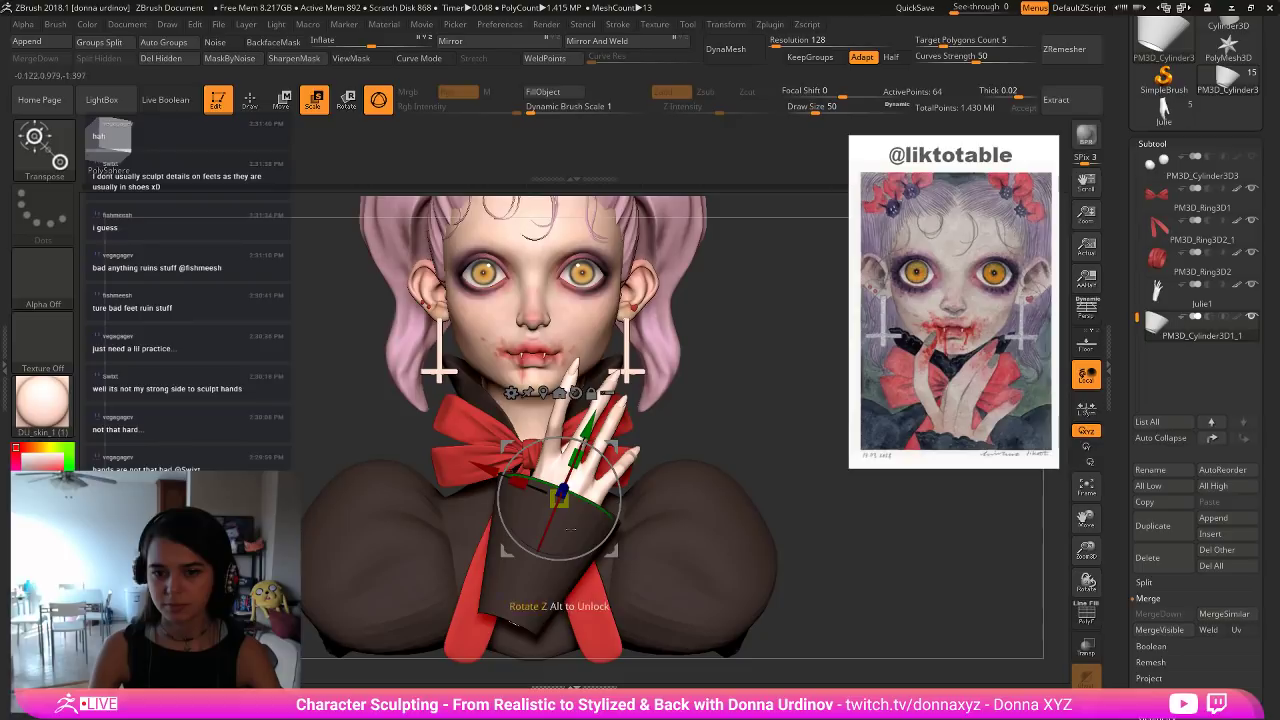
left_click_drag(559, 499, 592, 456)
left_click_drag(692, 432, 750, 475)
left_click(750, 476, "ctrl+shift")
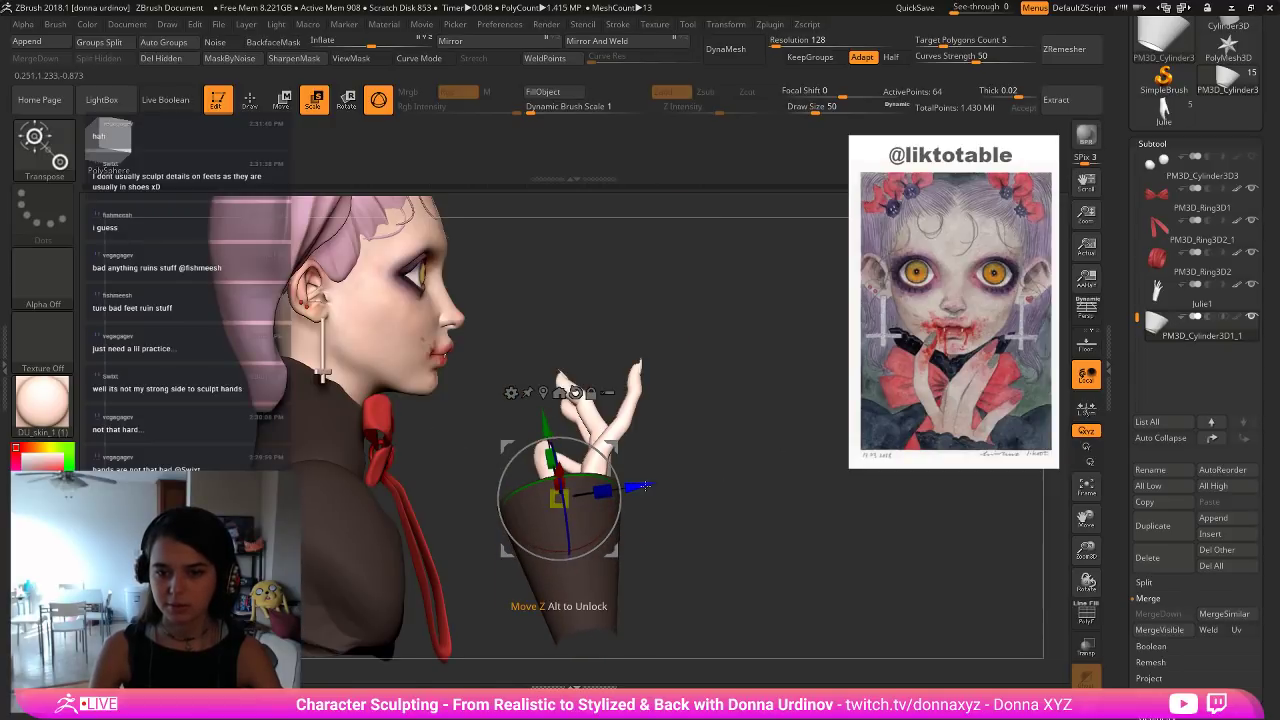
left_click_drag(642, 489, 660, 508)
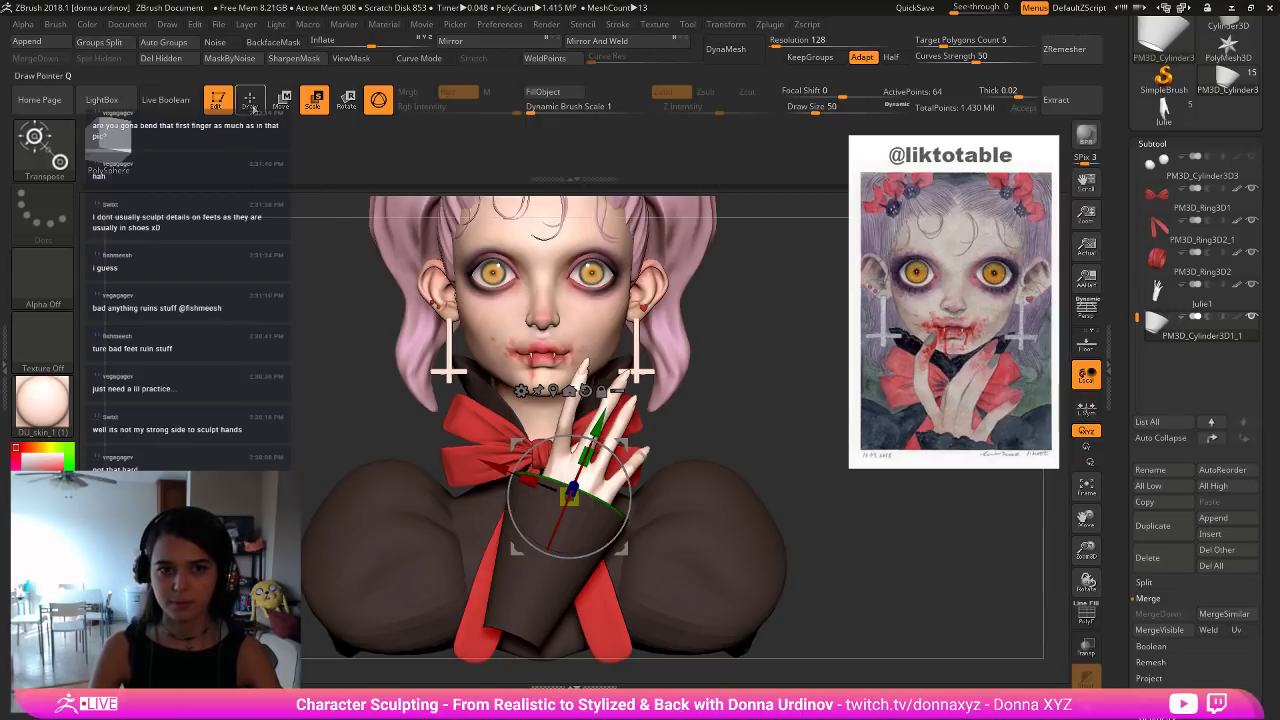
Return to Draw mode, select the Julie1 hand subtool and merge the cone below into it with MergeDown.
left_click(250, 100)
left_click_drag(763, 382, 752, 364, "alt")
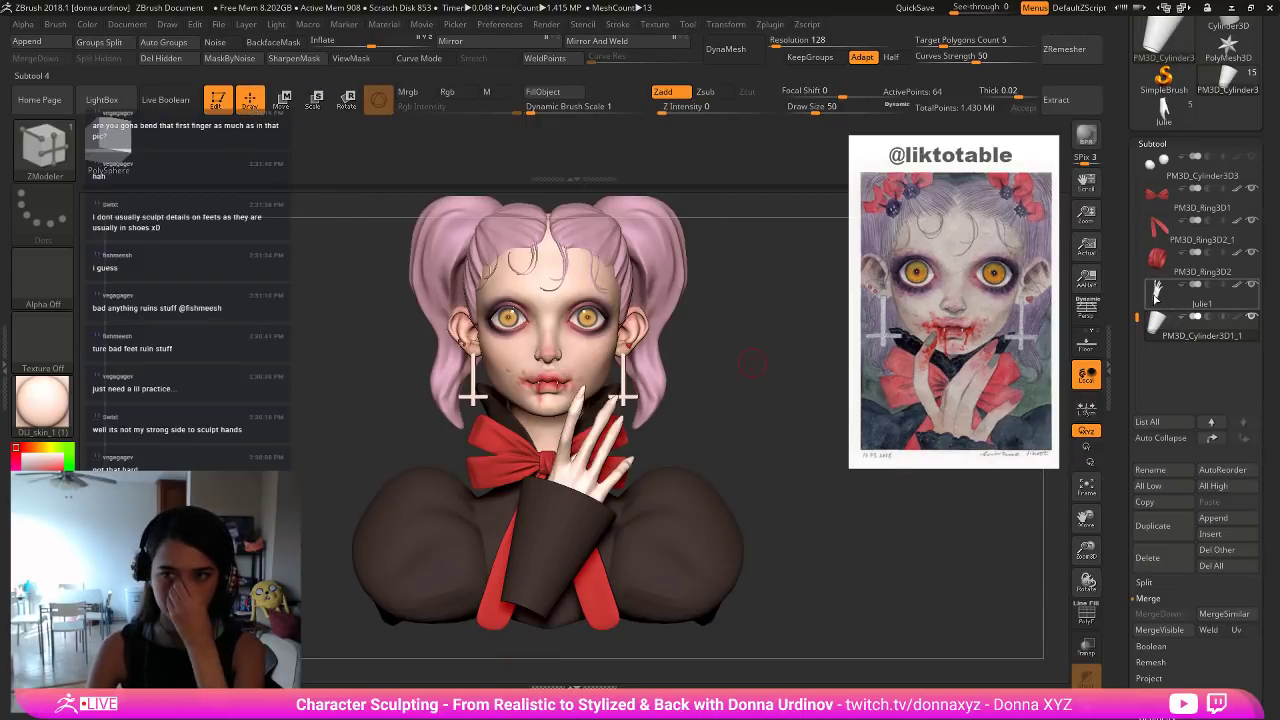
left_click(1161, 296)
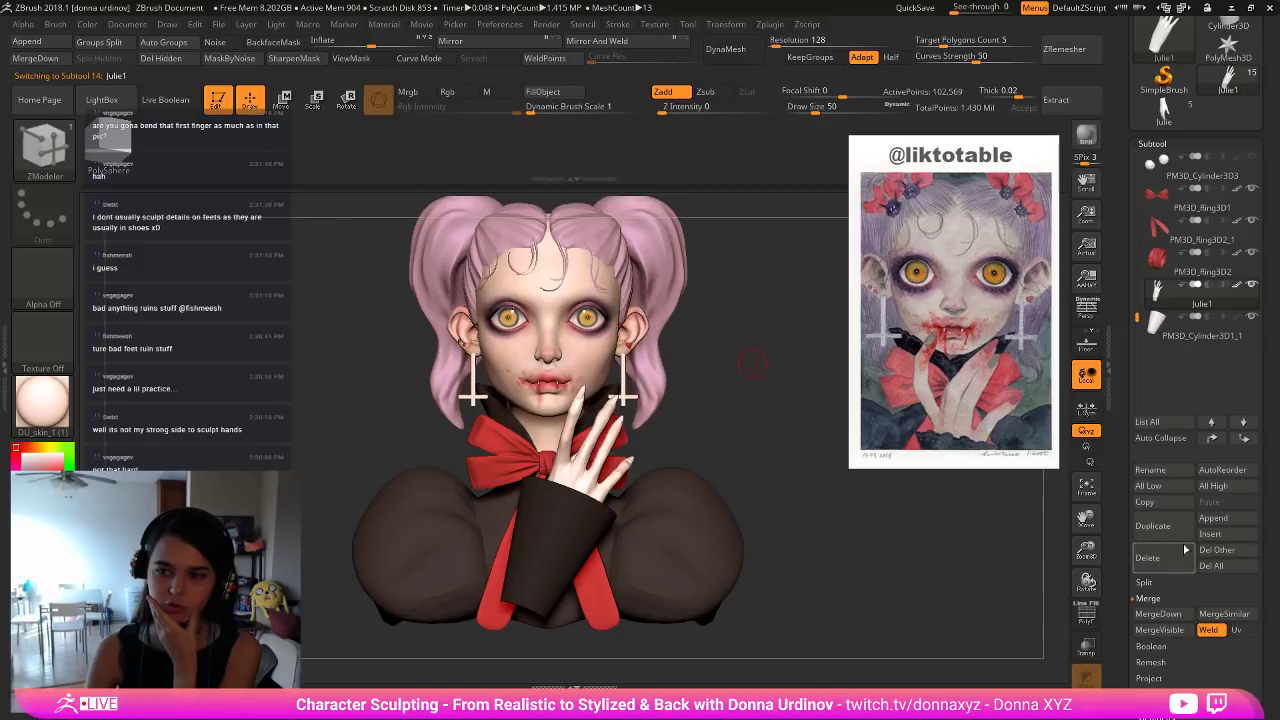
left_click(1174, 620)
left_click(1036, 643)
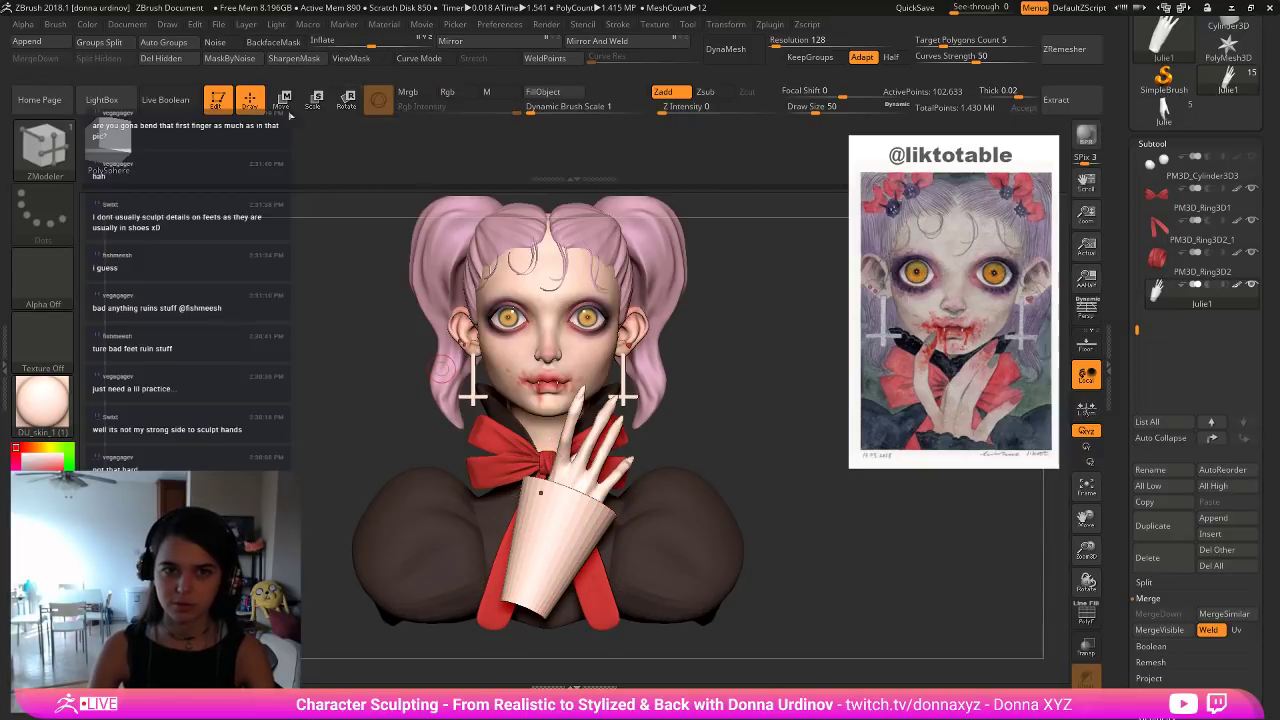
Switch to the ClayBuildup brush and isolate the cone within the merged hand subtool.
key("c")
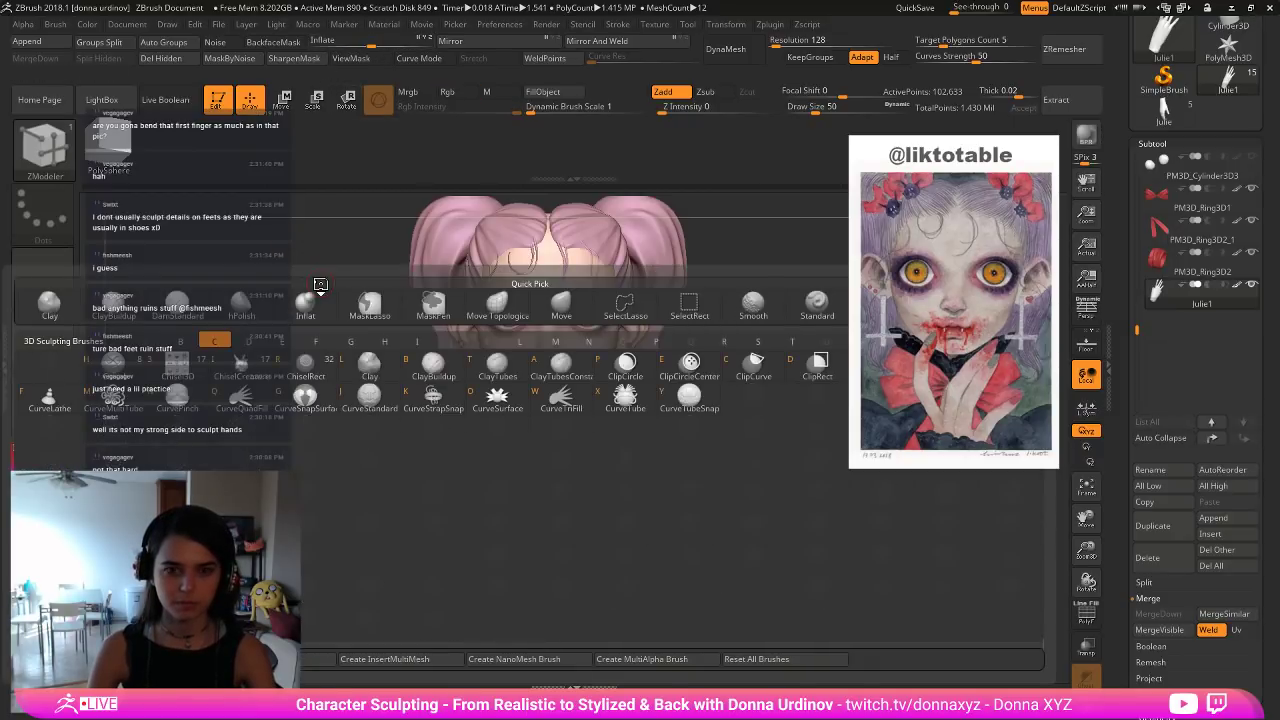
key("b")
left_click(547, 483, "ctrl+shift")
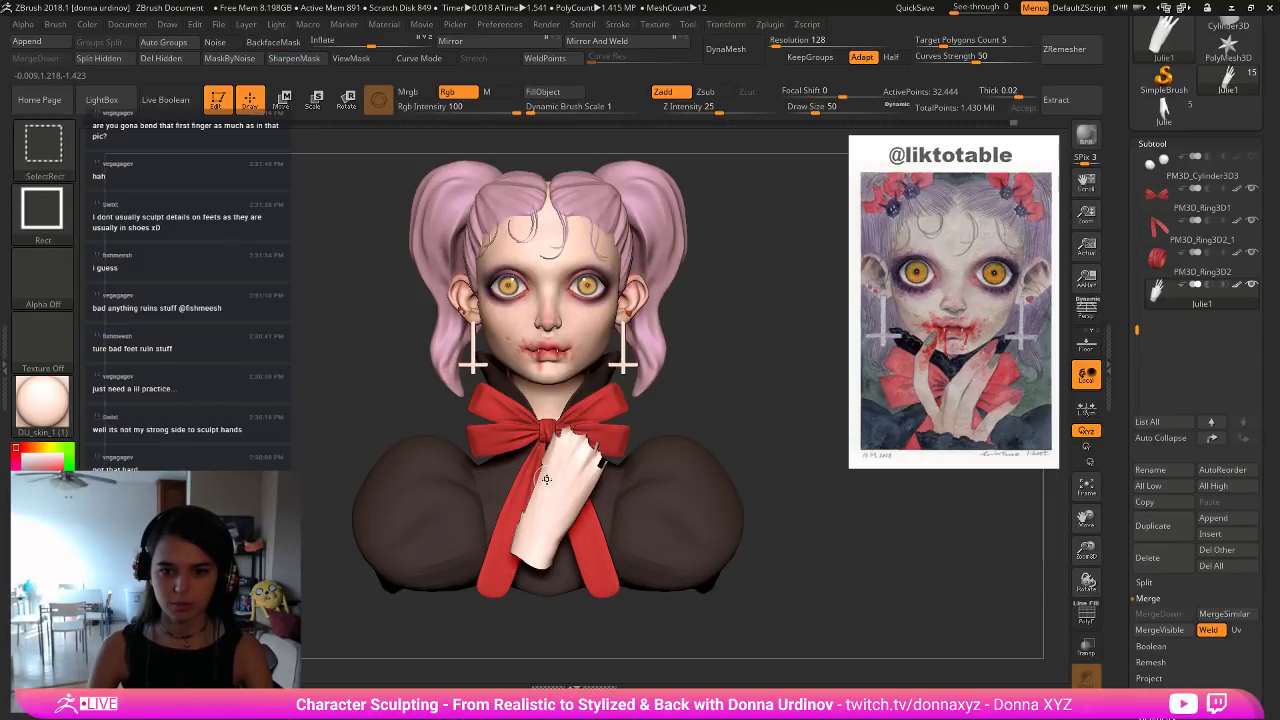
key("ctrl+z")
left_click_drag(672, 450, 656, 441)
left_click(655, 441, "ctrl+shift")
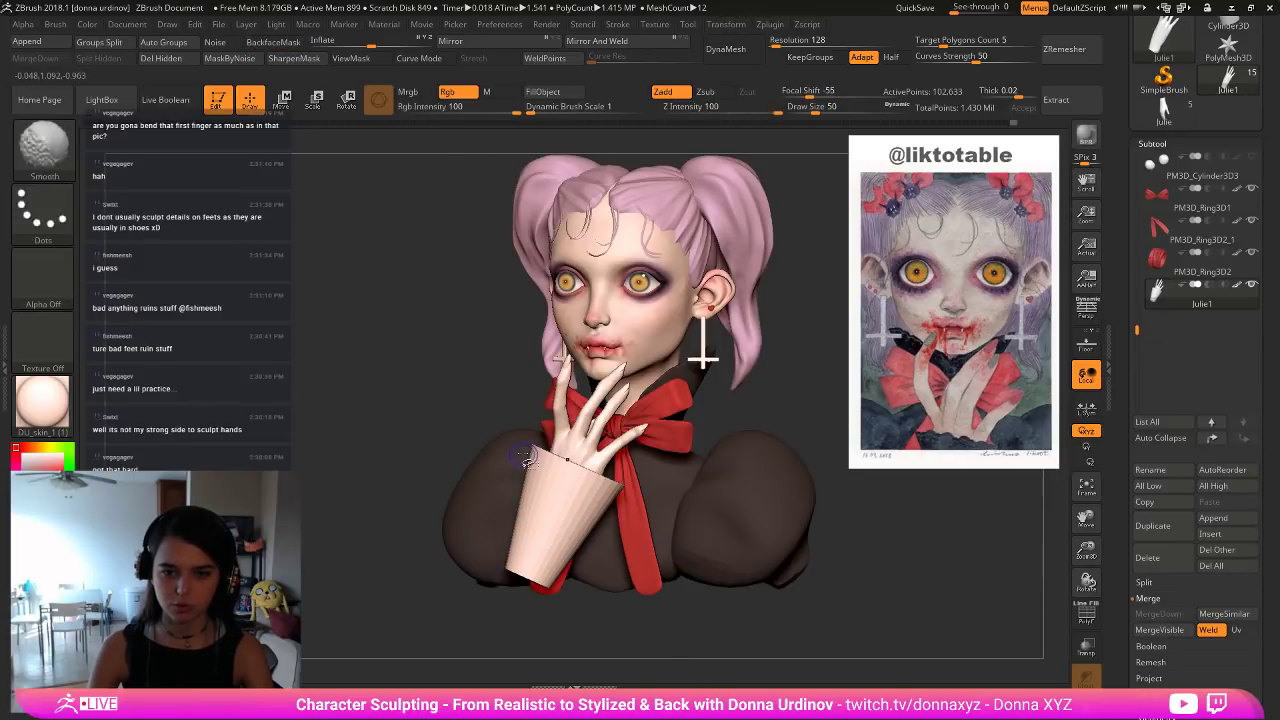
left_click(535, 451, "ctrl+shift")
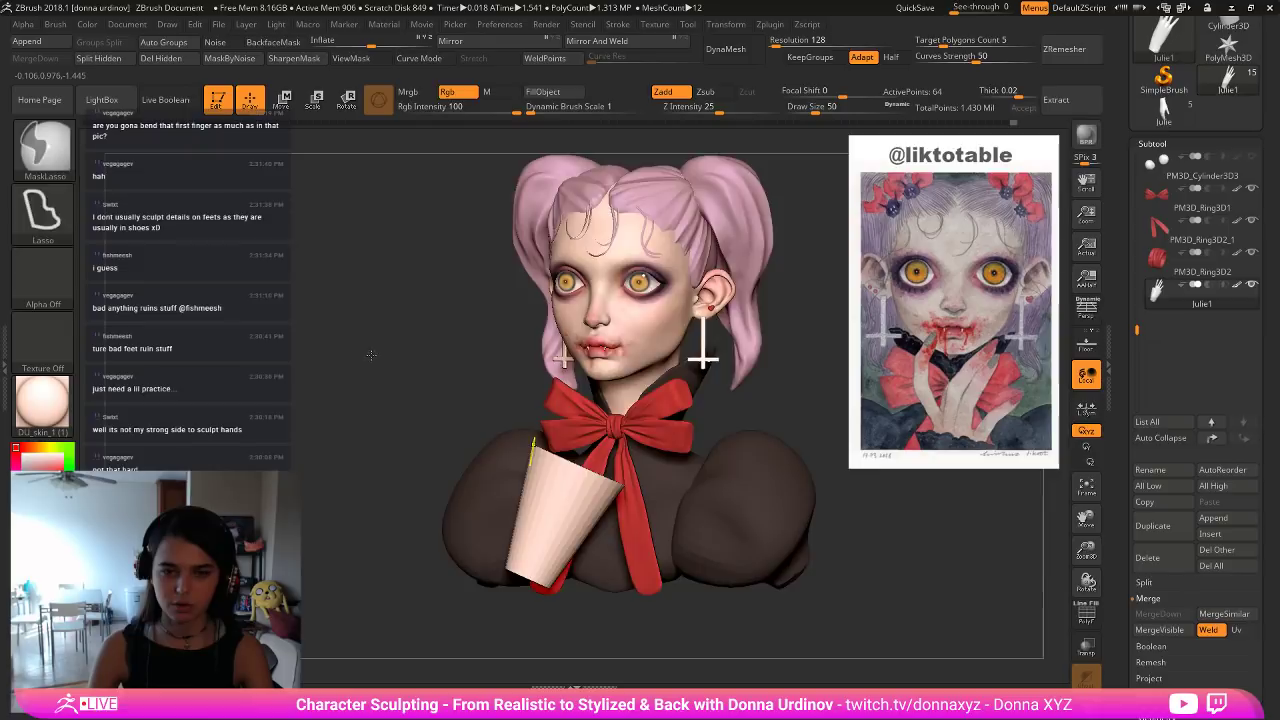
left_click_drag(371, 356, 413, 357, "shift")
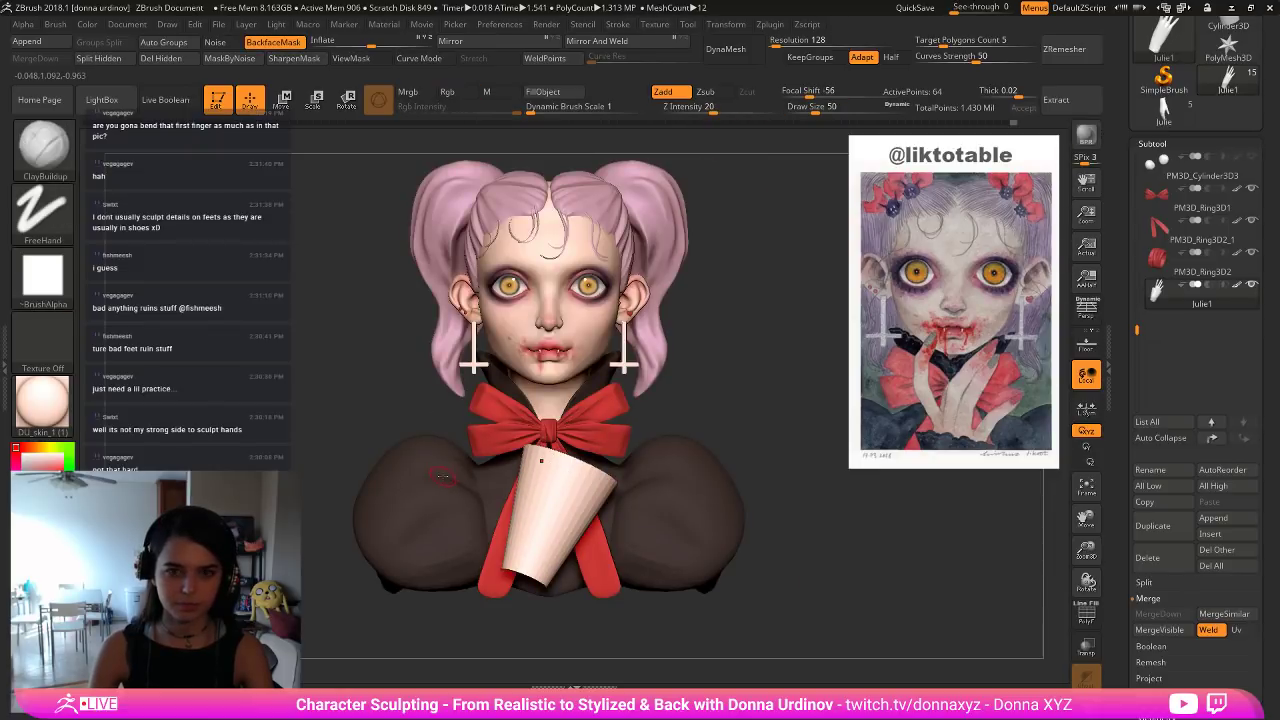
Fill the isolated cone with the dress's dark brown colour using FillObject and unhide the hand.
left_click(497, 92)
left_click(566, 94)
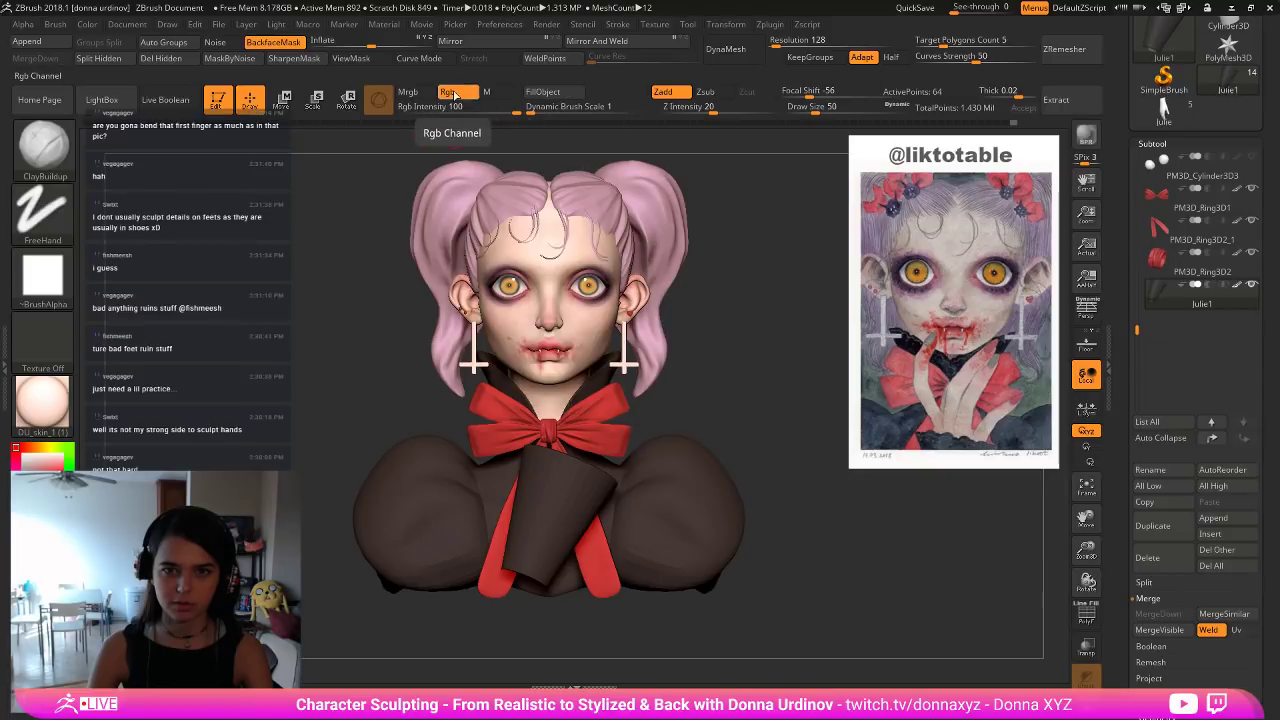
key("ctrl+shift")
left_click(797, 298, "ctrl+shift")
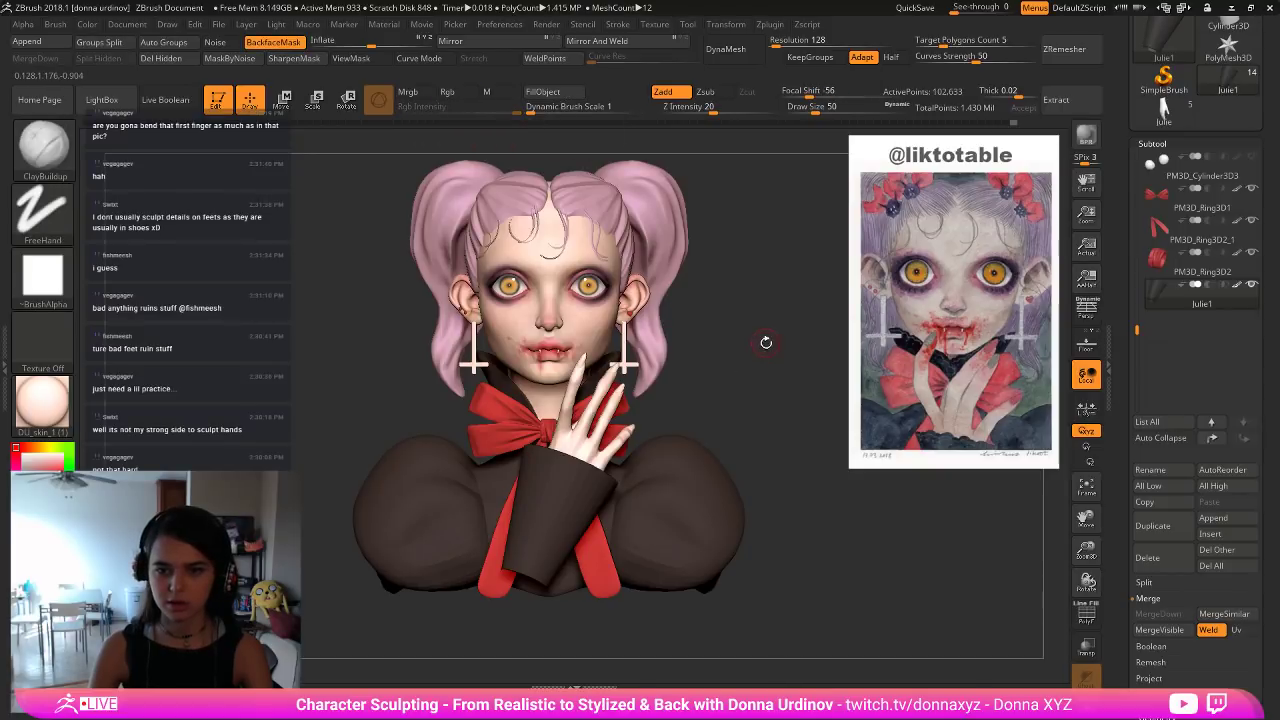
Reset the gizmo's orientation to the world axes and rotate the hand with its sleeve cuff about the vertical axis.
left_click(352, 102)
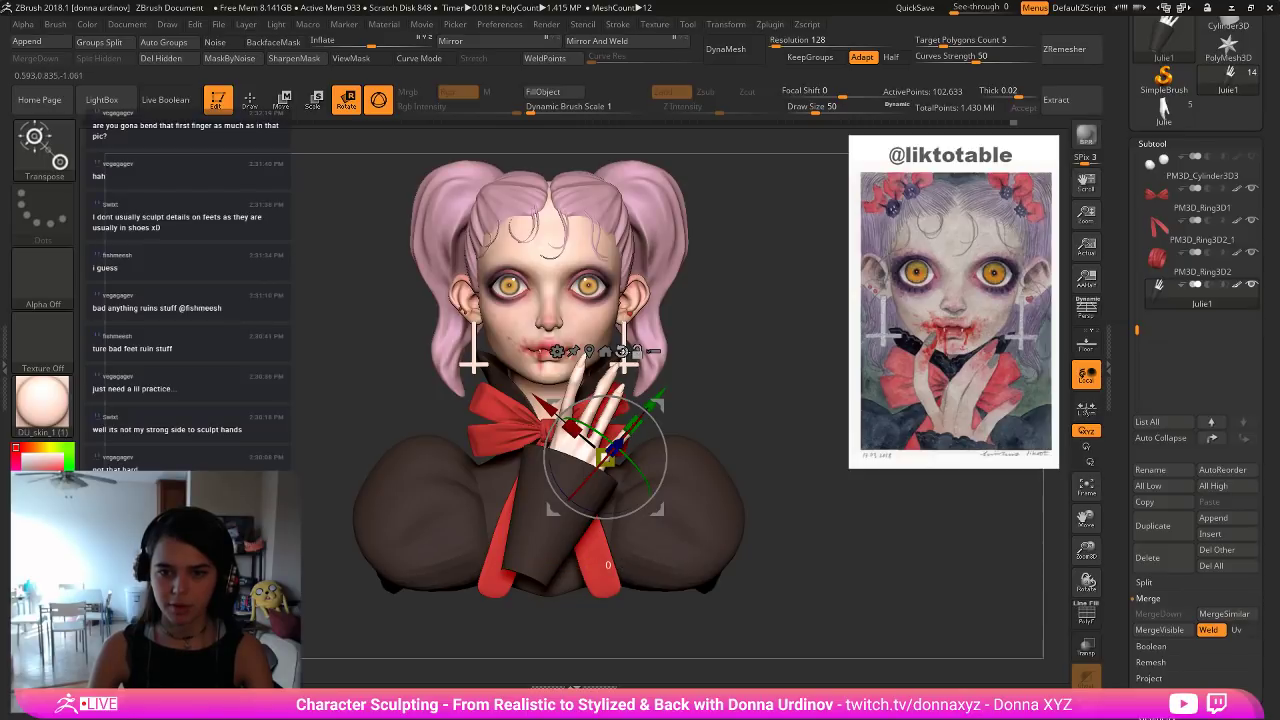
left_click(621, 351)
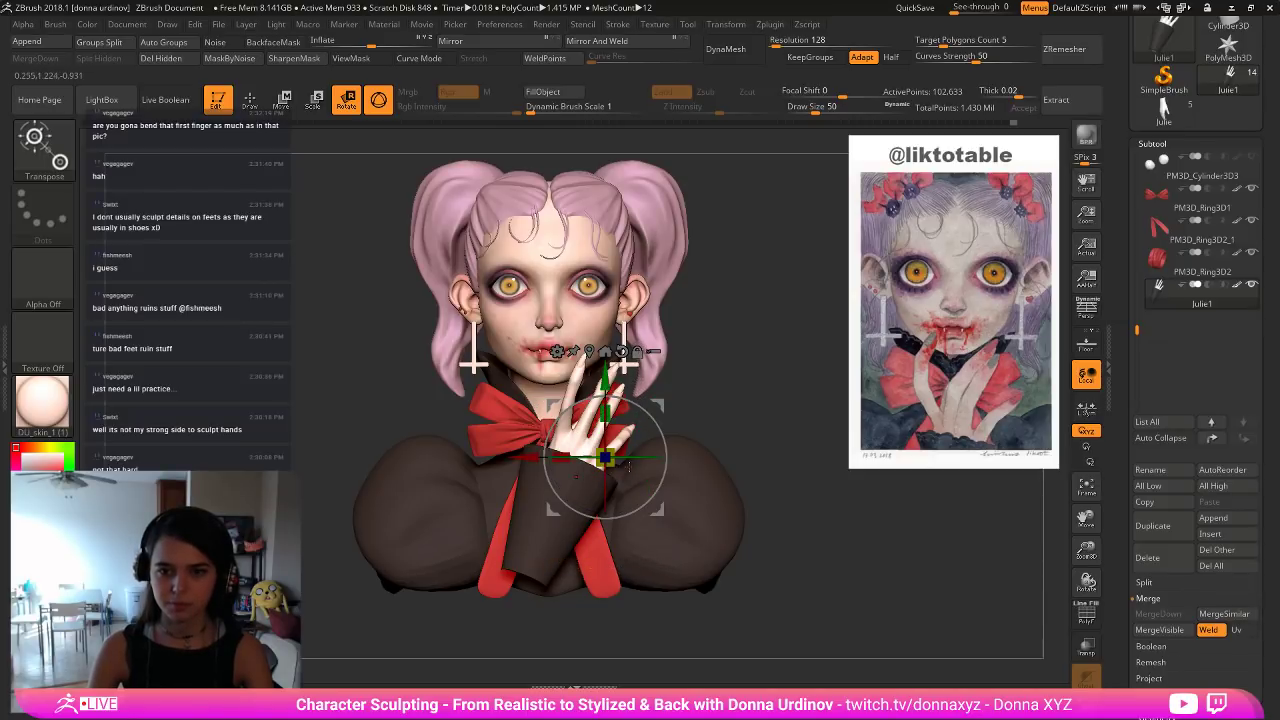
left_click_drag(640, 456, 621, 462)
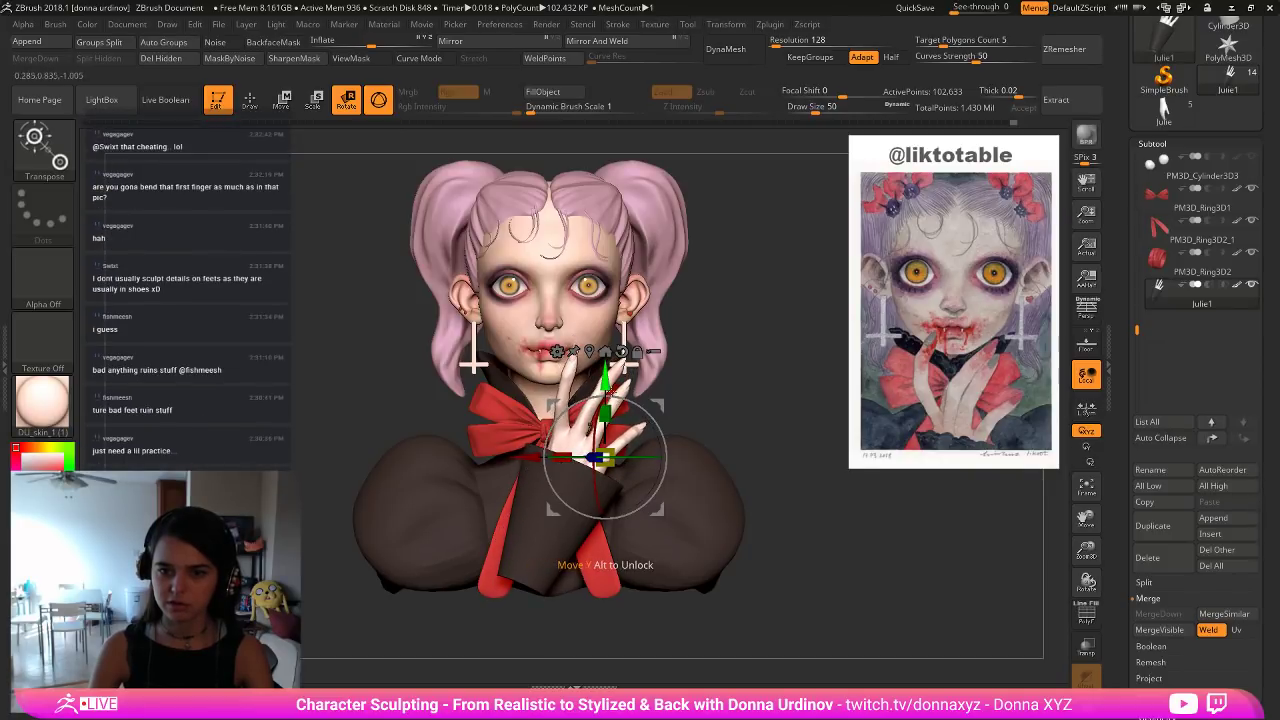
Move and rotate the hand with its sleeve cuff in front view so the index fingertip sits just below the lower lip.
left_click_drag(611, 382, 629, 424)
left_click_drag(716, 359, 744, 400, "alt")
left_click_drag(519, 505, 489, 505)
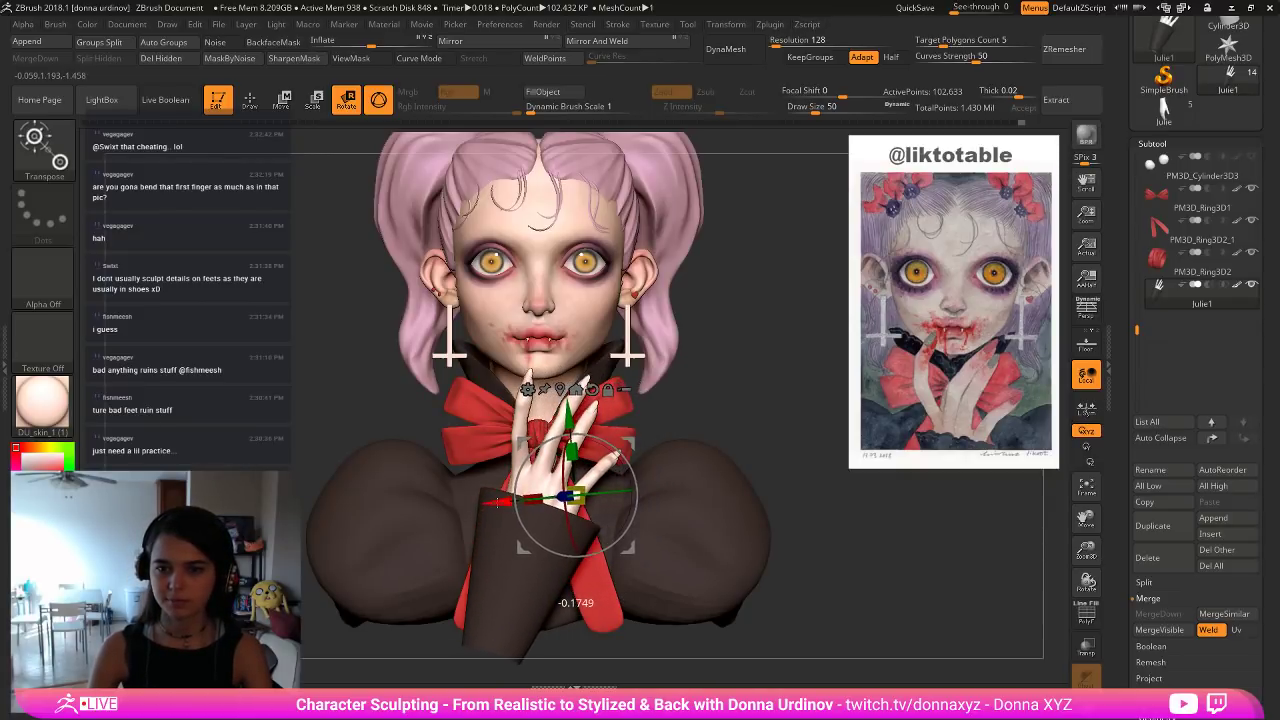
left_click_drag(590, 487, 601, 486)
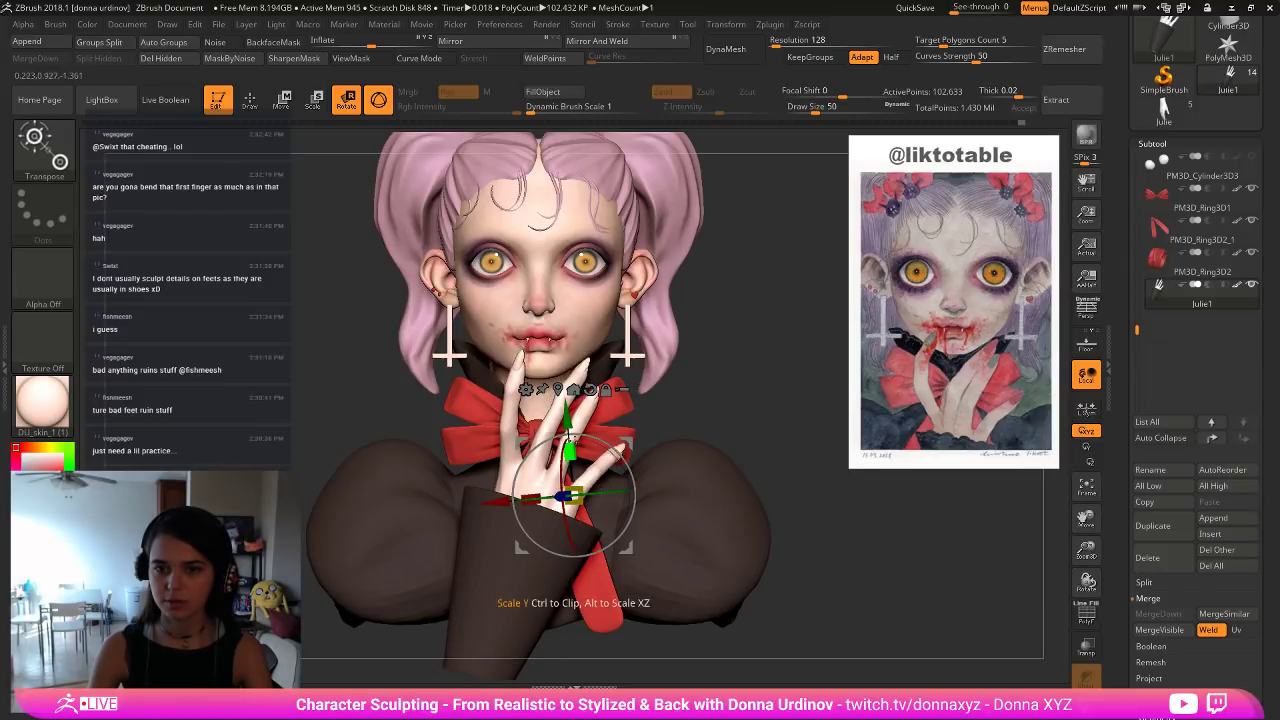
left_click_drag(571, 419, 568, 417)
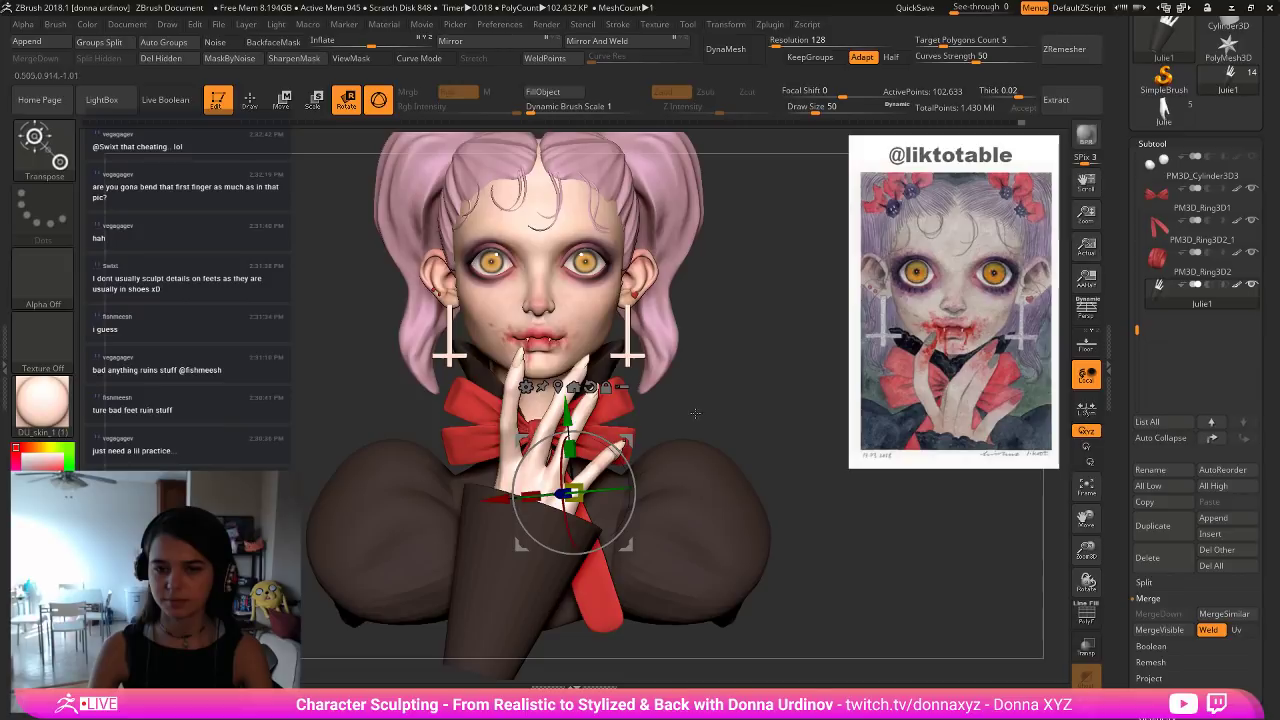
Check the hand in profile and shift it with the cuff in depth toward the face.
left_click_drag(696, 411, 818, 392)
left_click(651, 428, "ctrl+shift")
left_click_drag(660, 496, 592, 491)
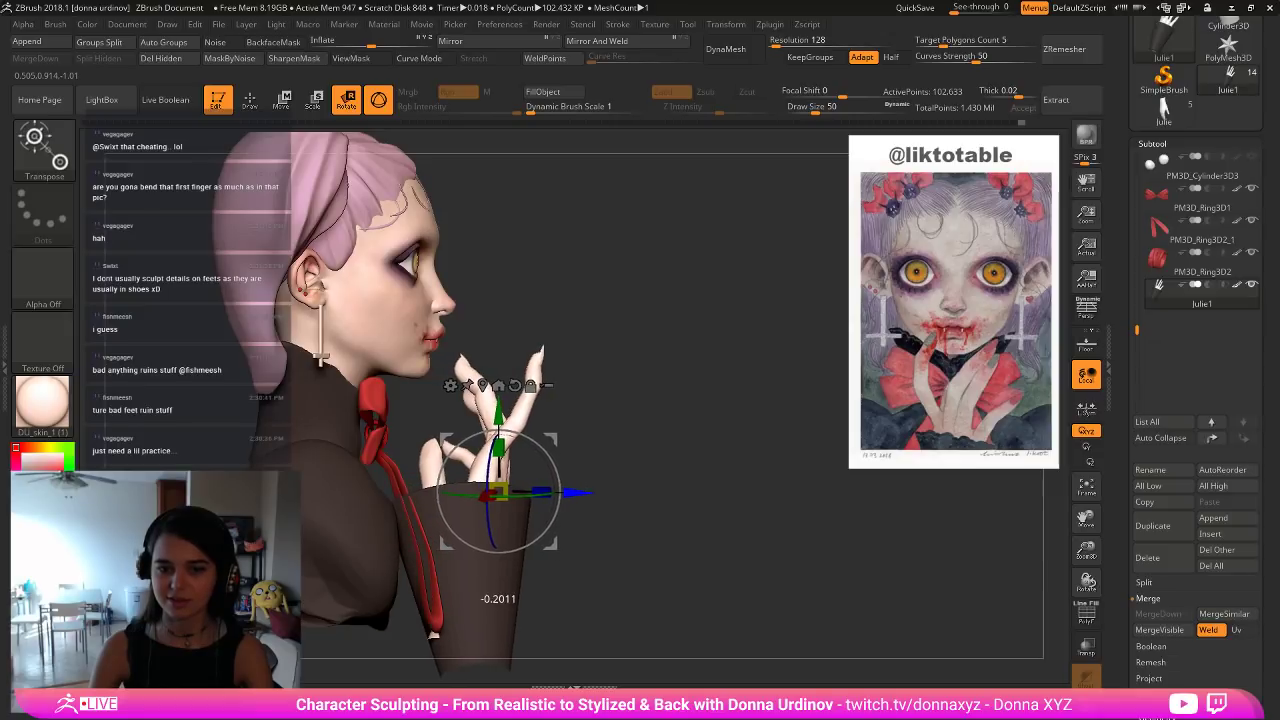
left_click_drag(683, 508, 601, 492, "shift")
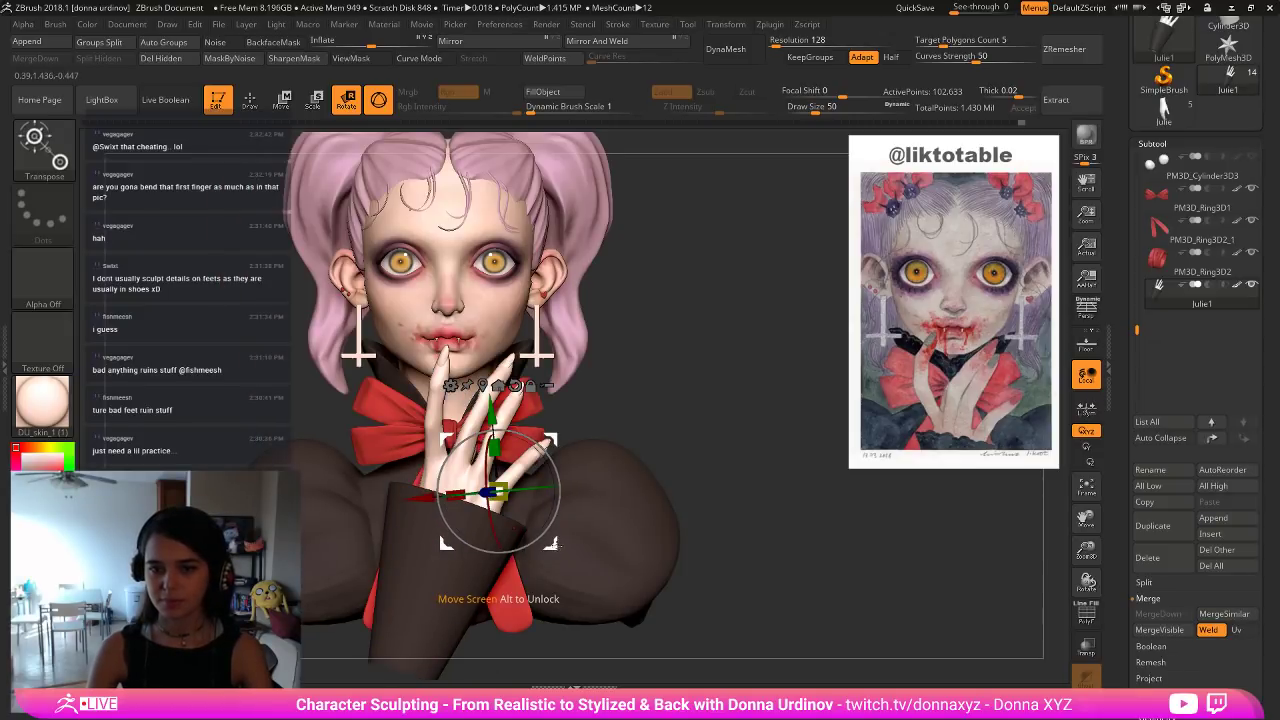
Tilt the hand and cuff more upright and raise them in small moves so the fingertips reach the mouth.
left_click_drag(540, 489, 530, 487)
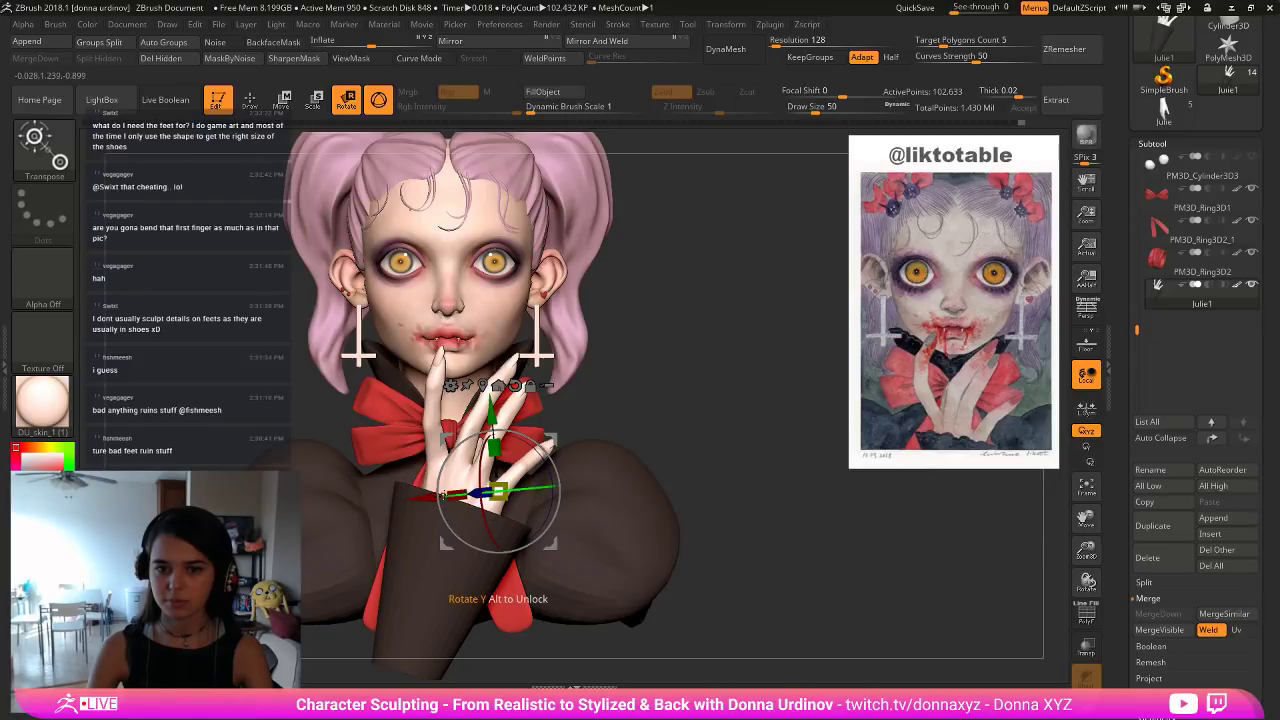
left_click_drag(453, 541, 467, 546)
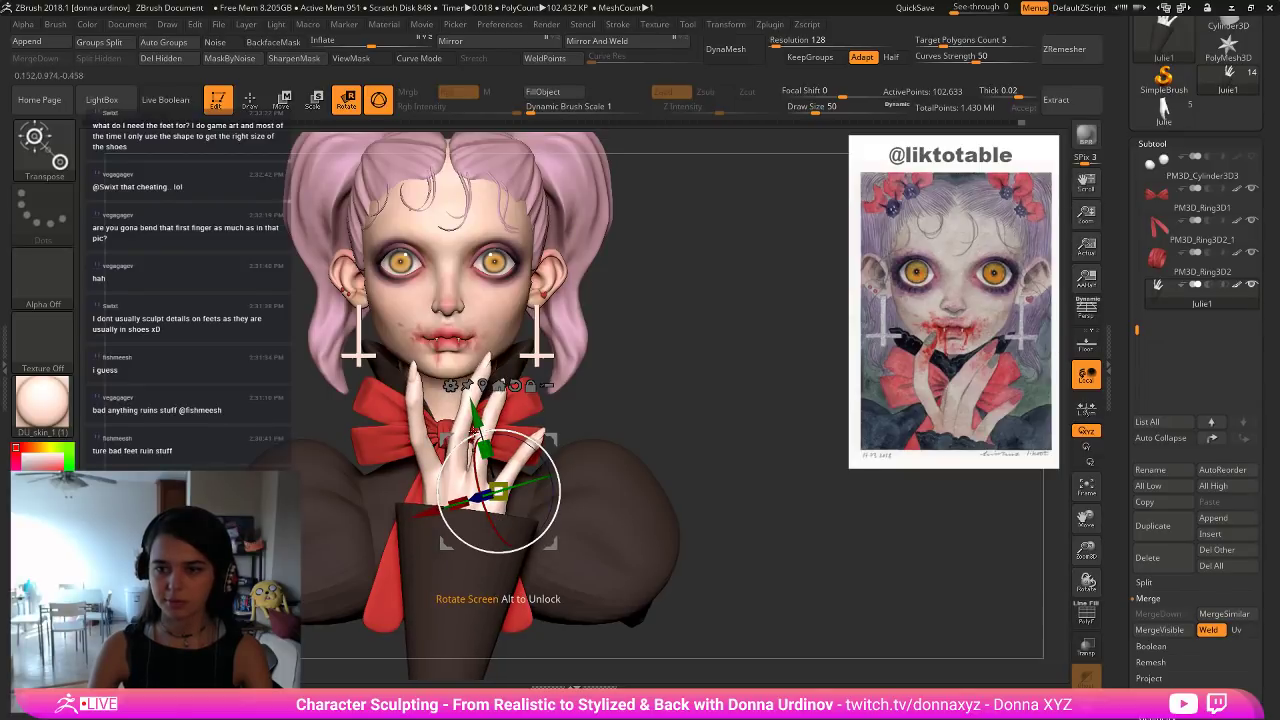
left_click_drag(476, 414, 474, 408)
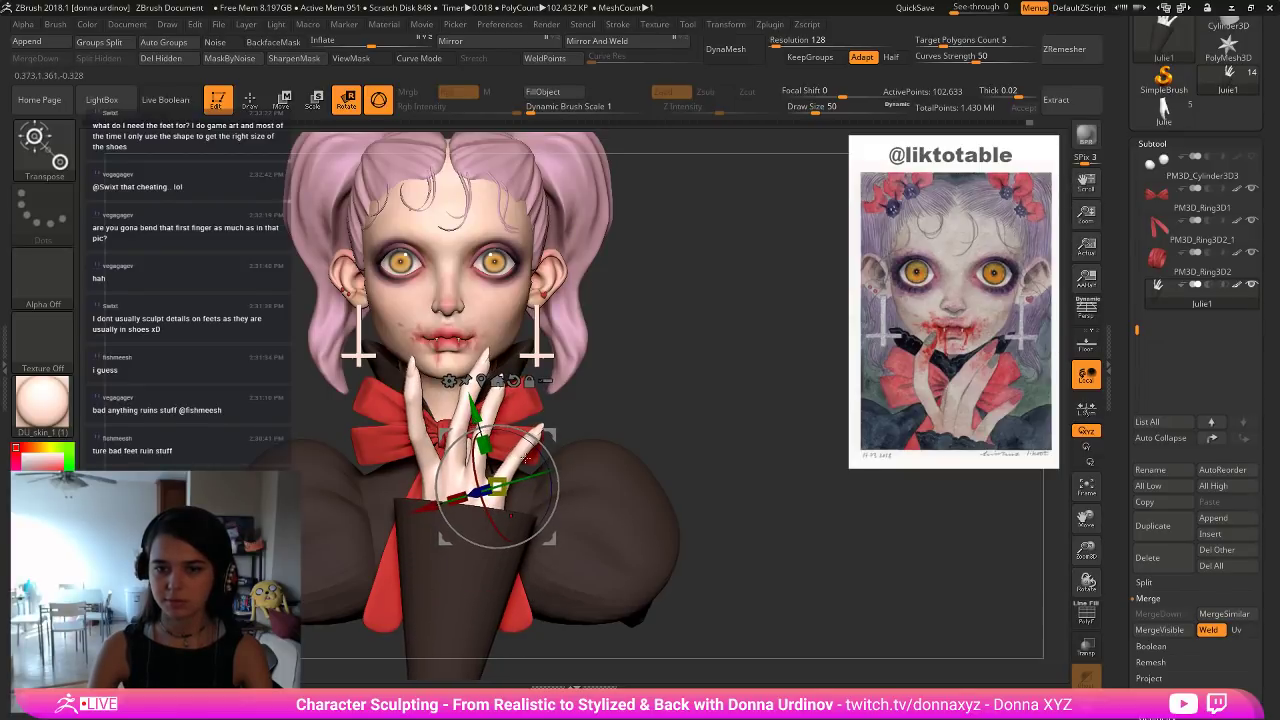
left_click_drag(527, 457, 534, 440)
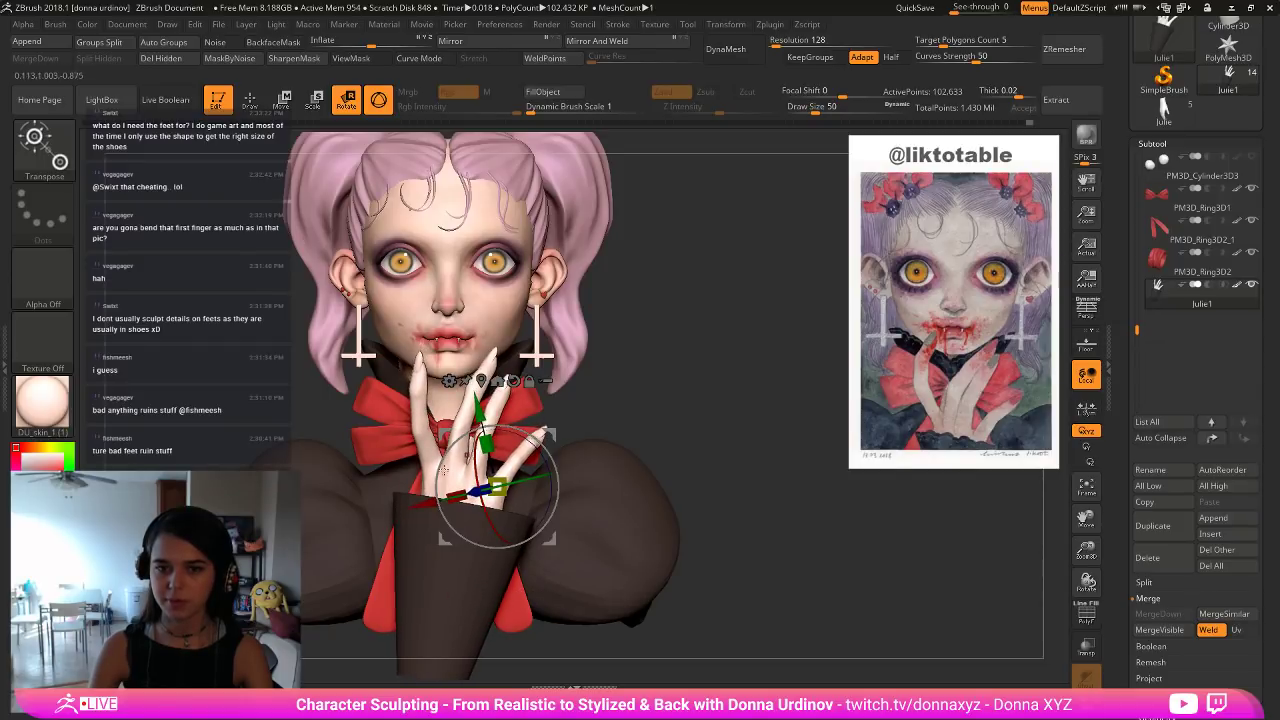
left_click_drag(475, 416, 474, 413)
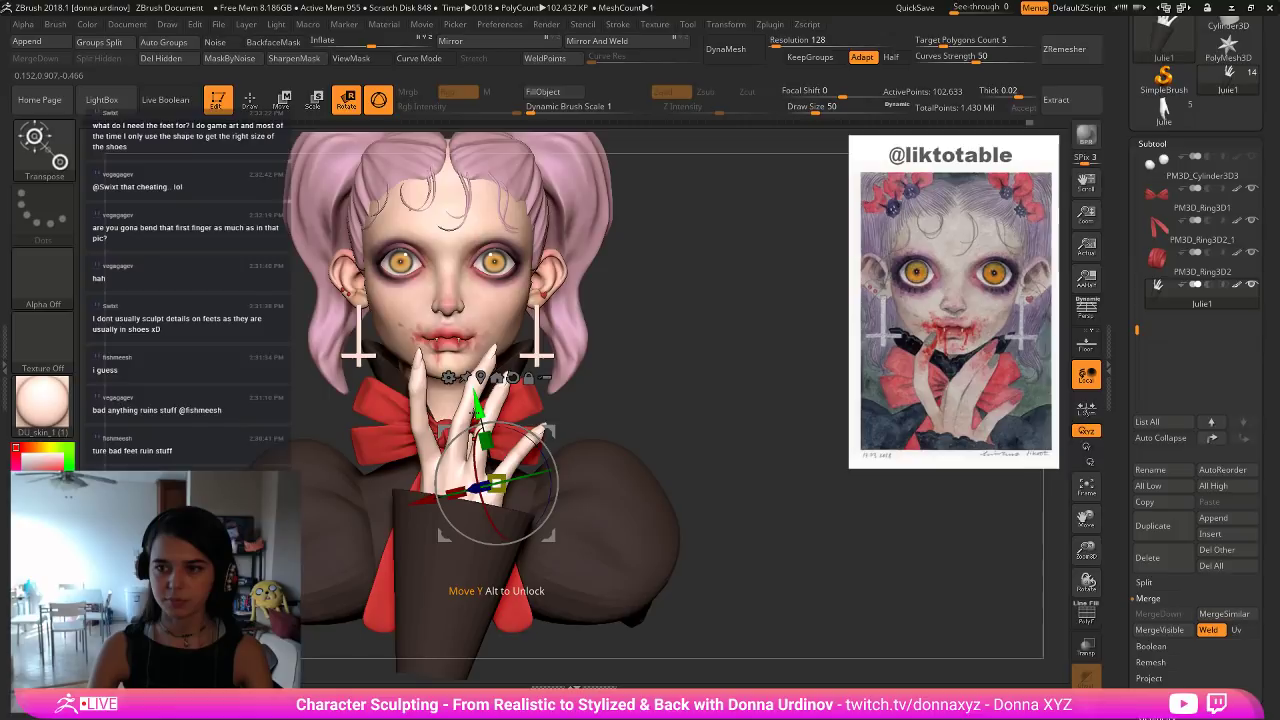
left_click_drag(502, 480, 492, 486)
Select the PM3D_Cylinder3D1 dress, place the Move gizmo on a puffed sleeve and scale both sleeves down slightly.
left_click_drag(687, 418, 700, 475, "alt")
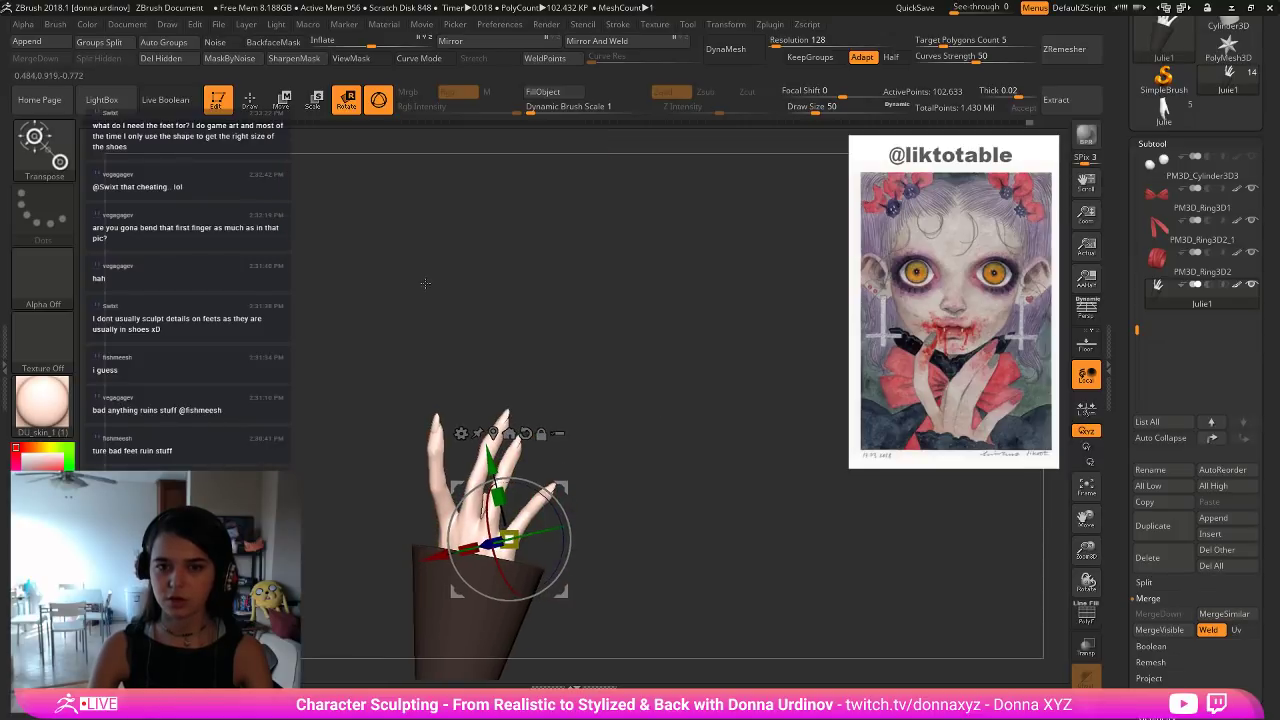
left_click(378, 546, "alt")
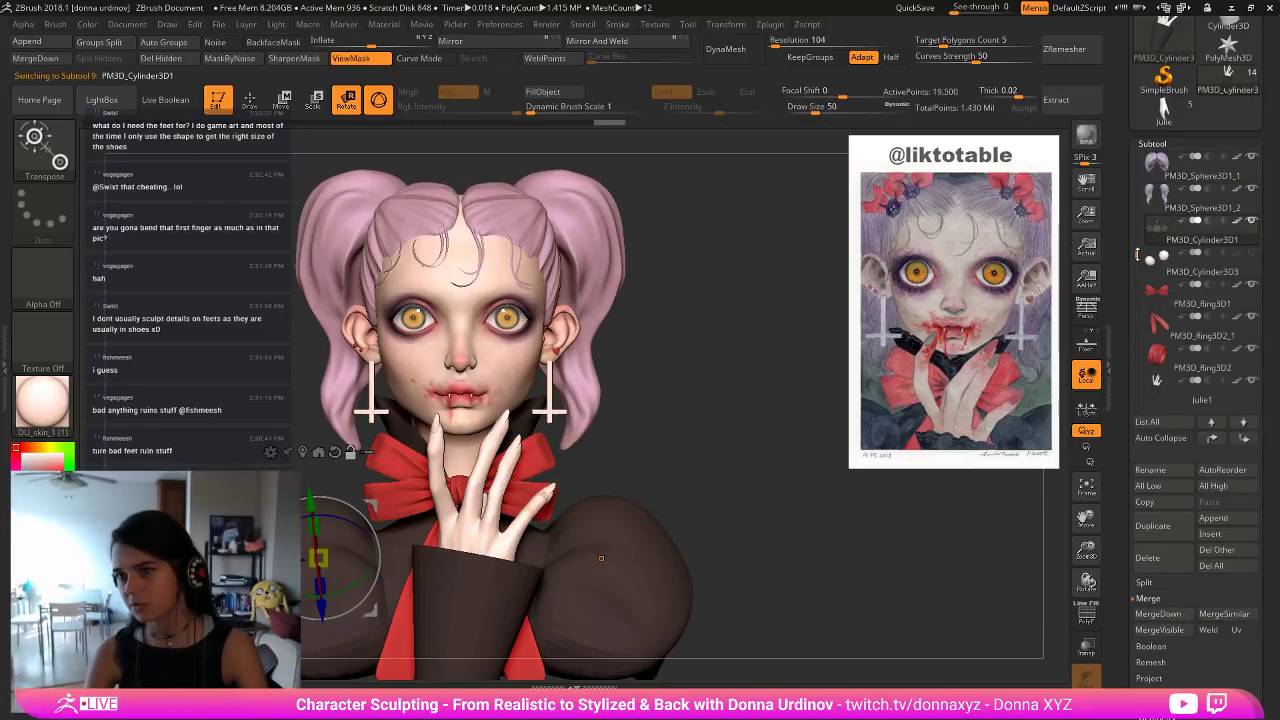
key("w")
left_click_drag(737, 401, 753, 352, "alt")
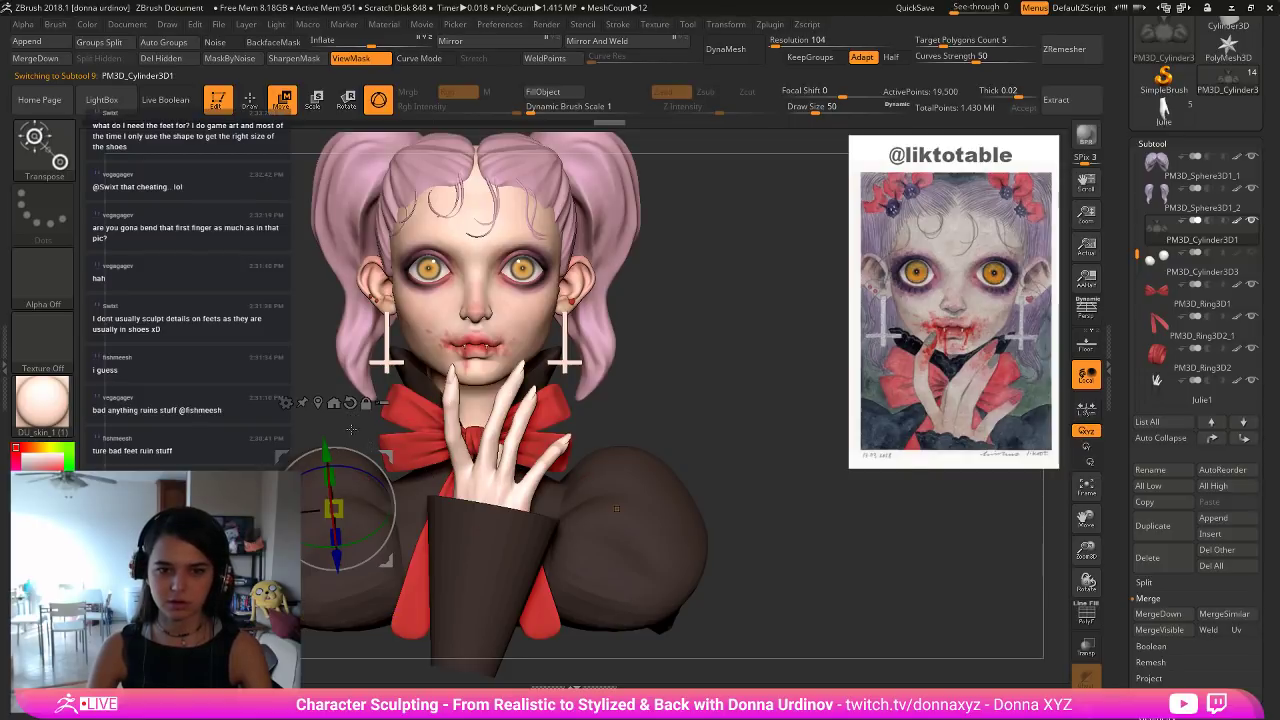
left_click(592, 491)
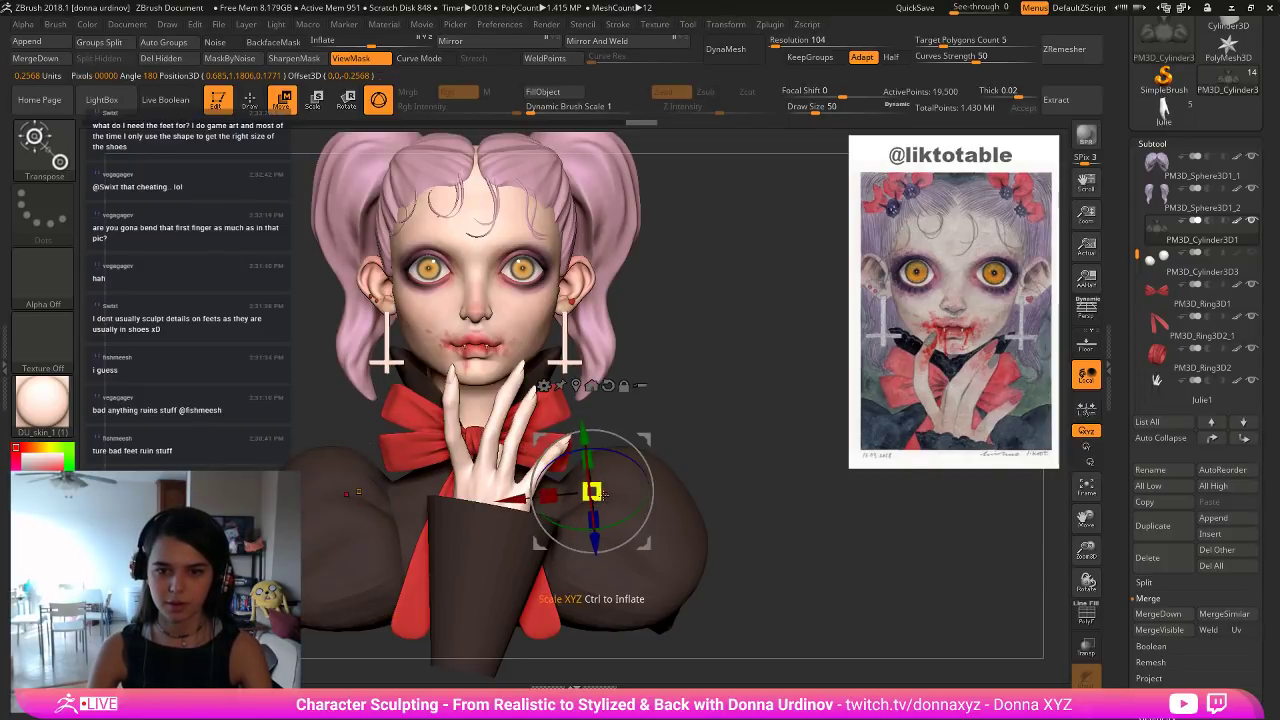
left_click_drag(605, 495, 587, 497)
Select the PM3D_Ring3D1 bow and merge the two ring subtools below into it with MergeDown.
left_click(430, 450, "alt")
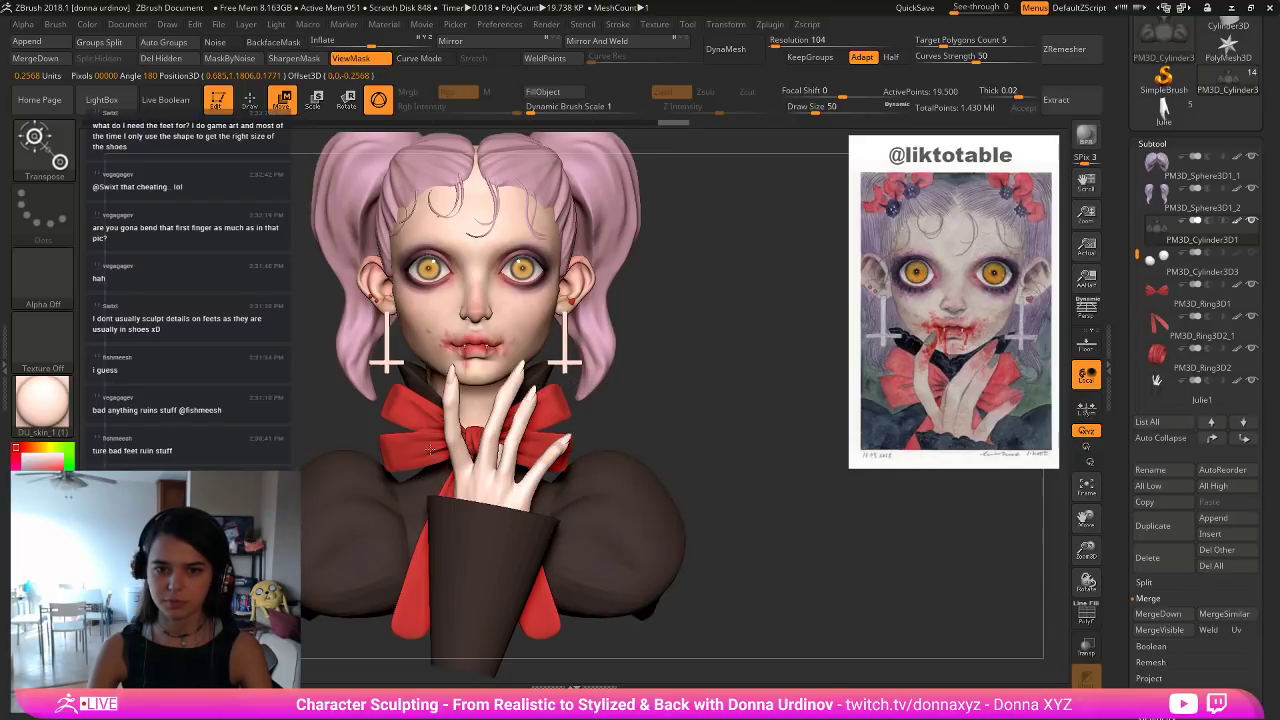
left_click(430, 450, "alt")
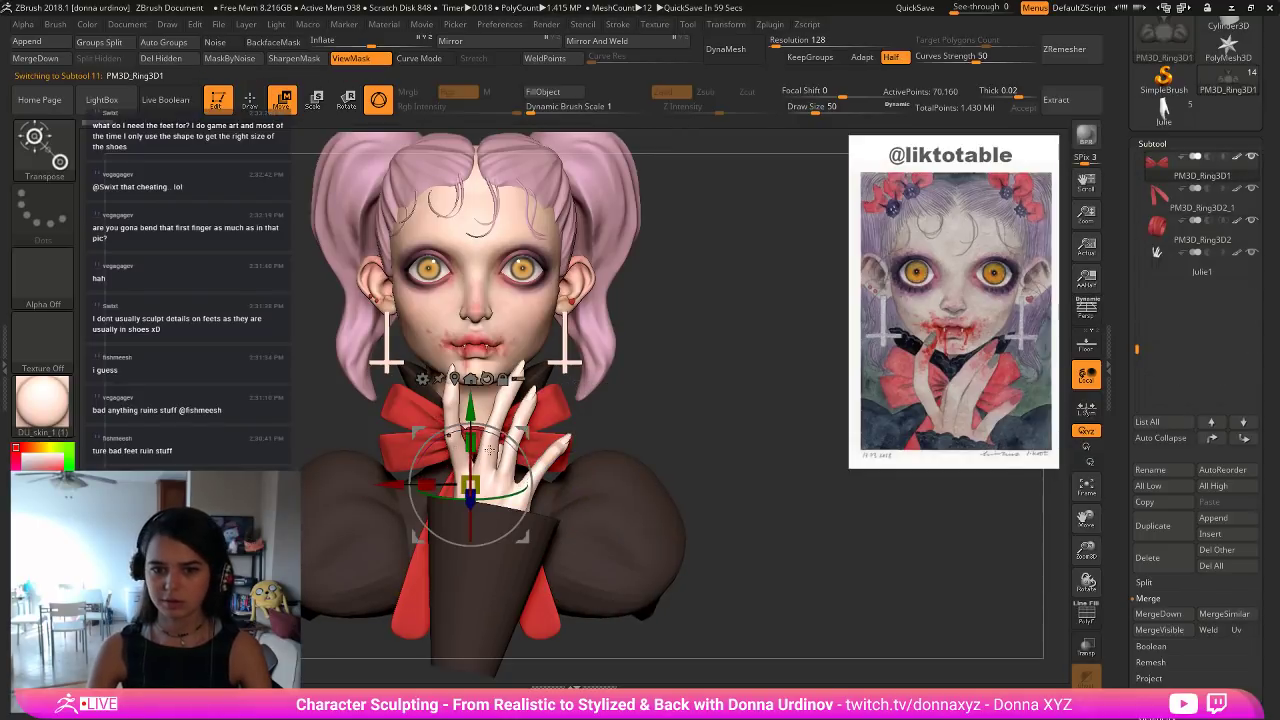
left_click_drag(484, 477, 477, 478)
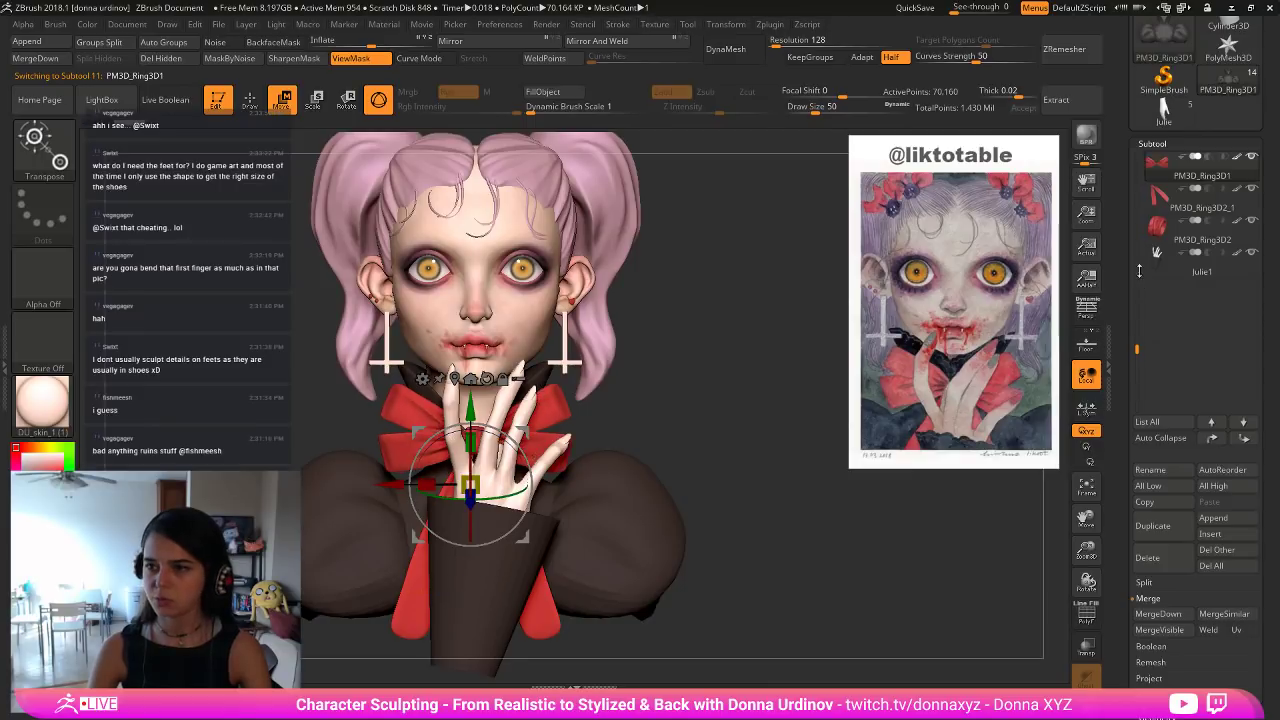
scroll(1149, 349, "up", 3)
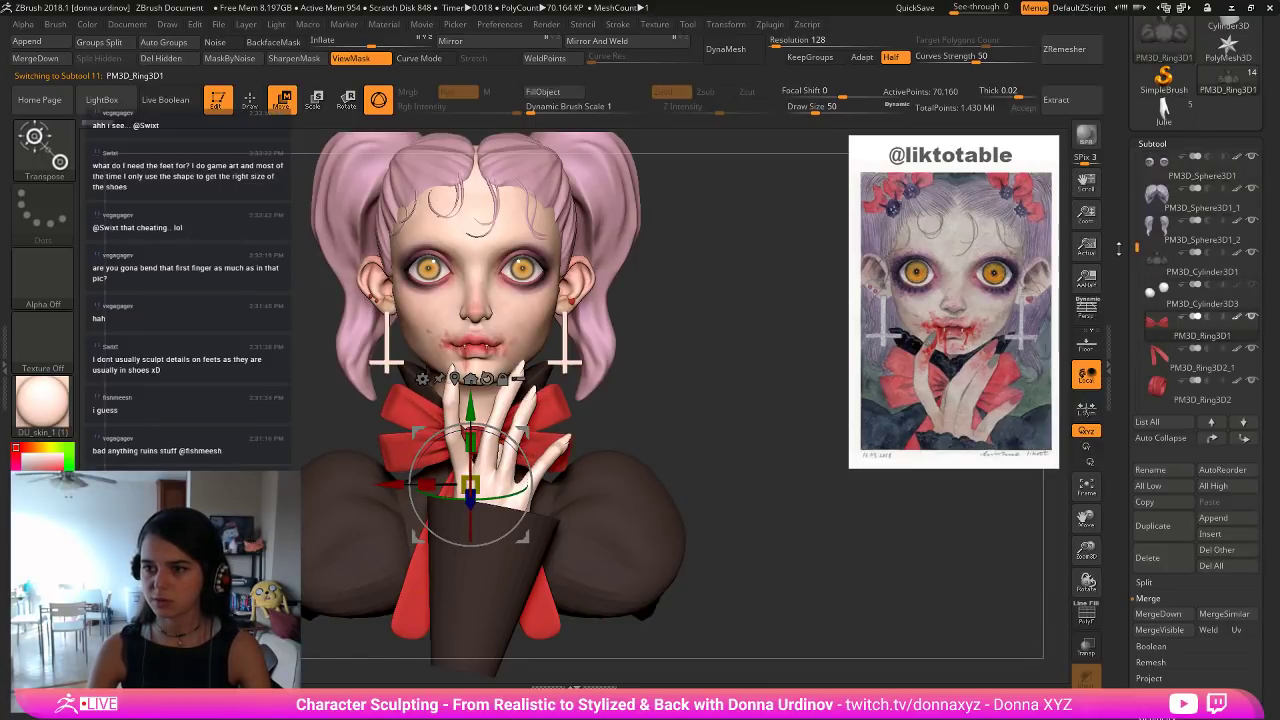
left_click(1152, 614)
left_click(1041, 648)
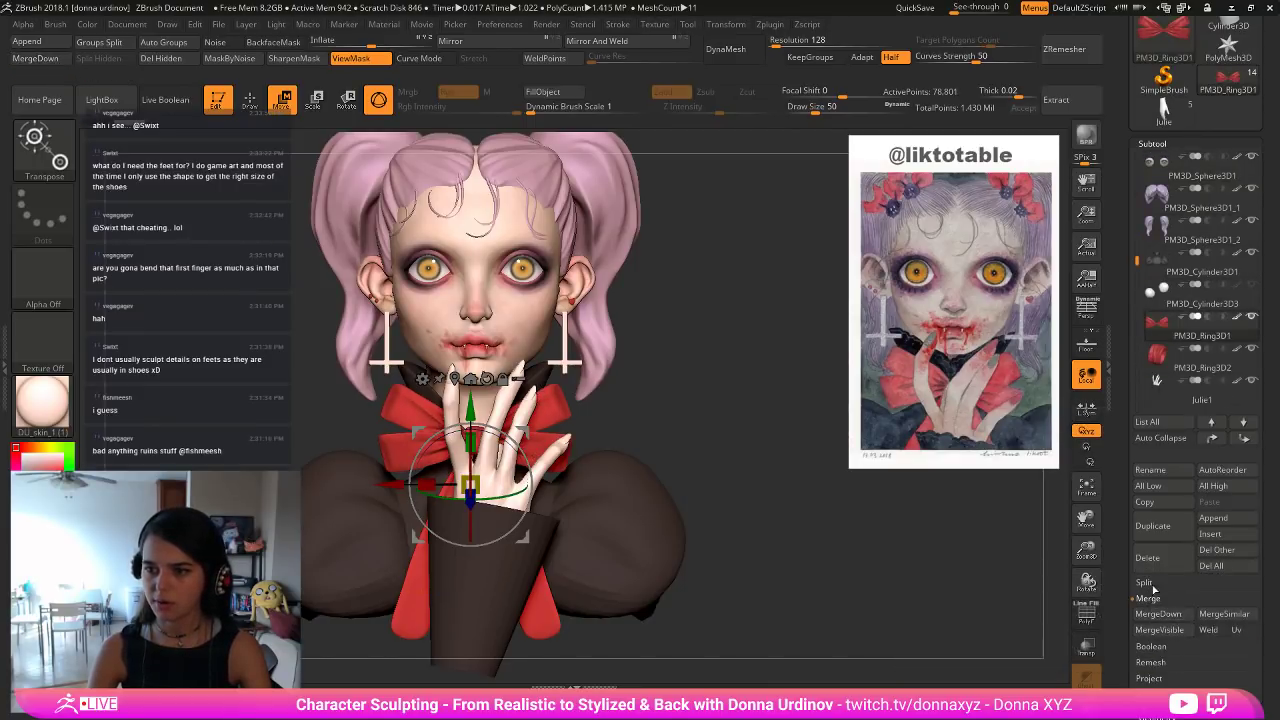
left_click(1157, 613)
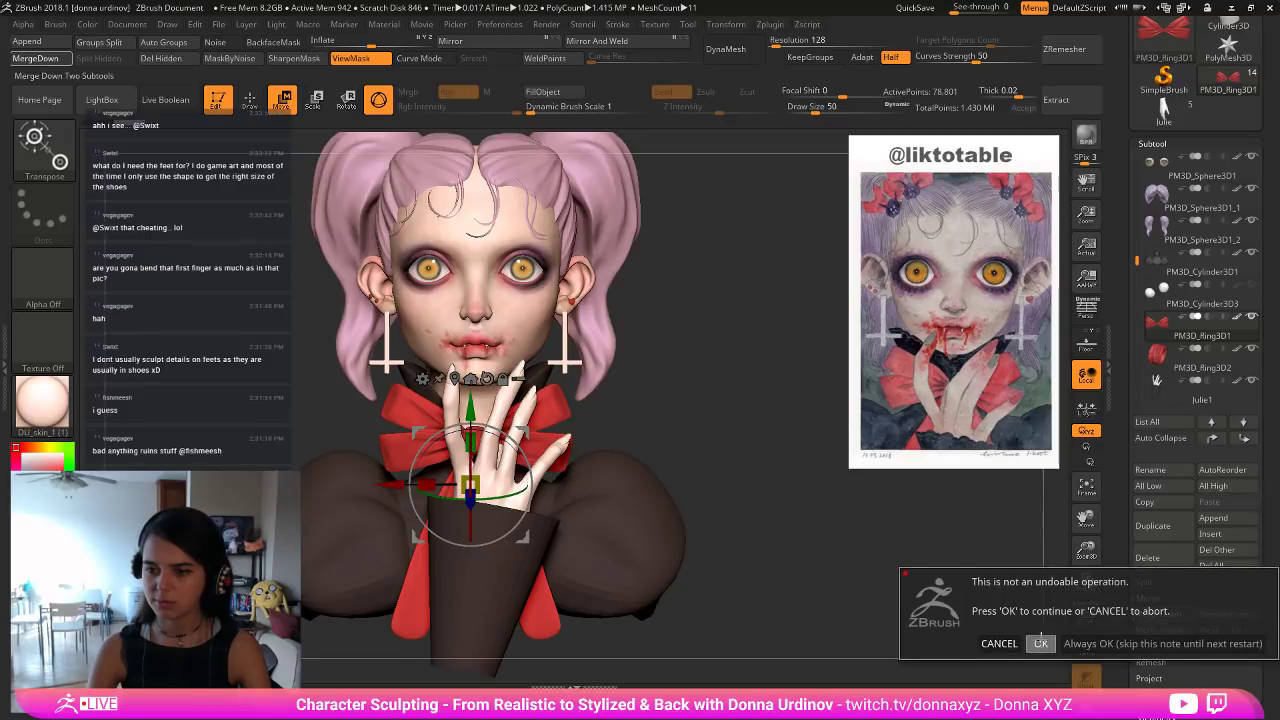
left_click(1041, 643)
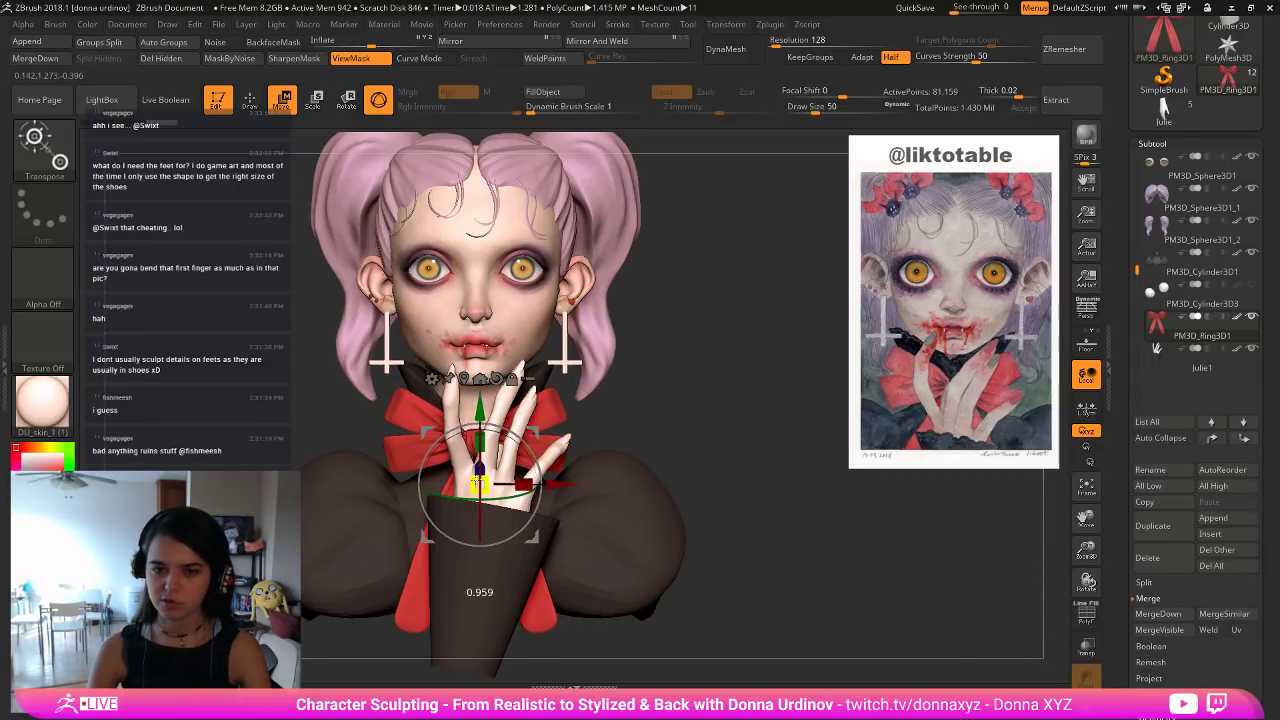
Scale the merged bow down slightly and raise it toward the chin.
left_click_drag(478, 481, 460, 474)
left_click_drag(480, 403, 481, 394)
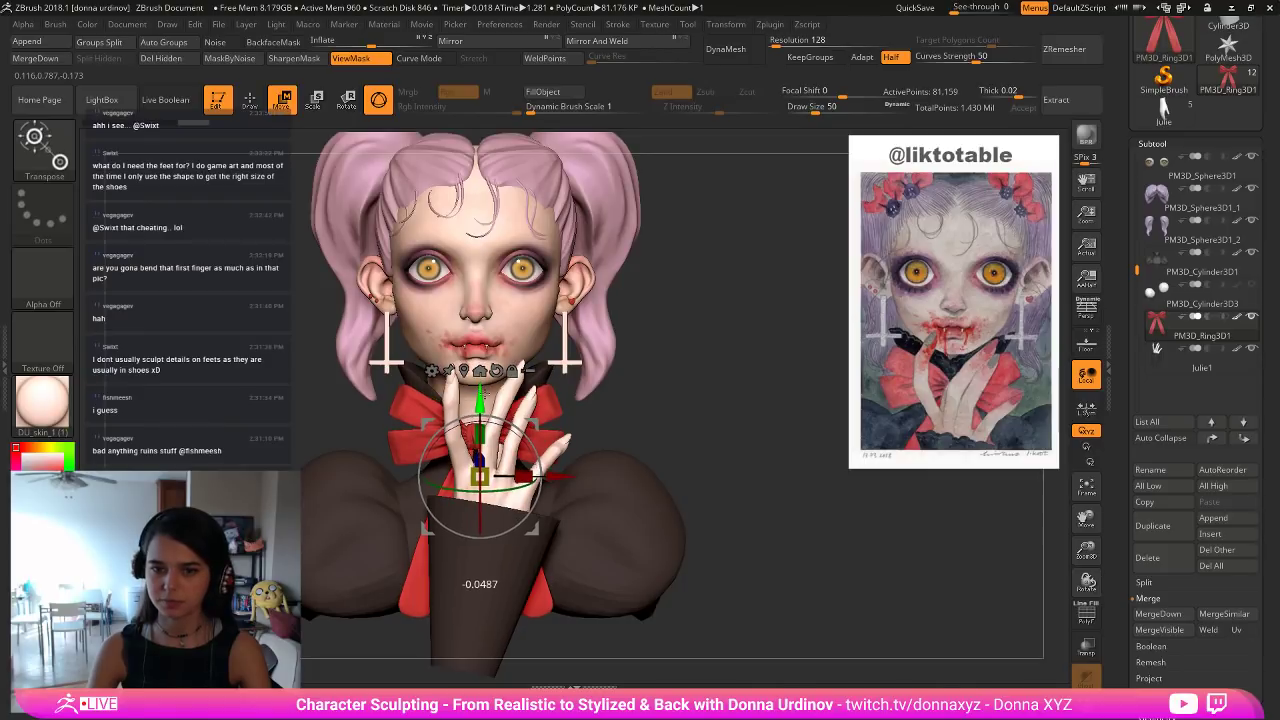
Select the dress, turn to its profile, return to Draw mode and enlarge the brush's draw size to about 178.
left_click(542, 383, "alt")
left_click(535, 368, "alt")
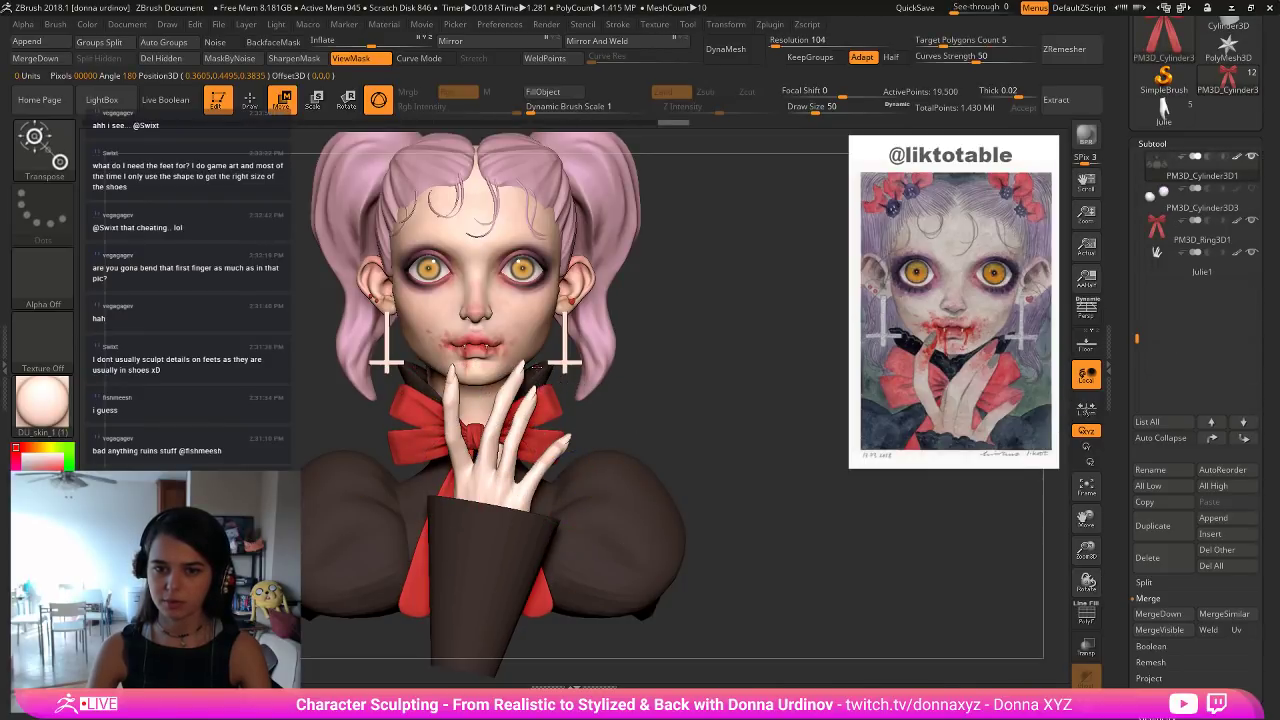
left_click_drag(686, 436, 777, 440)
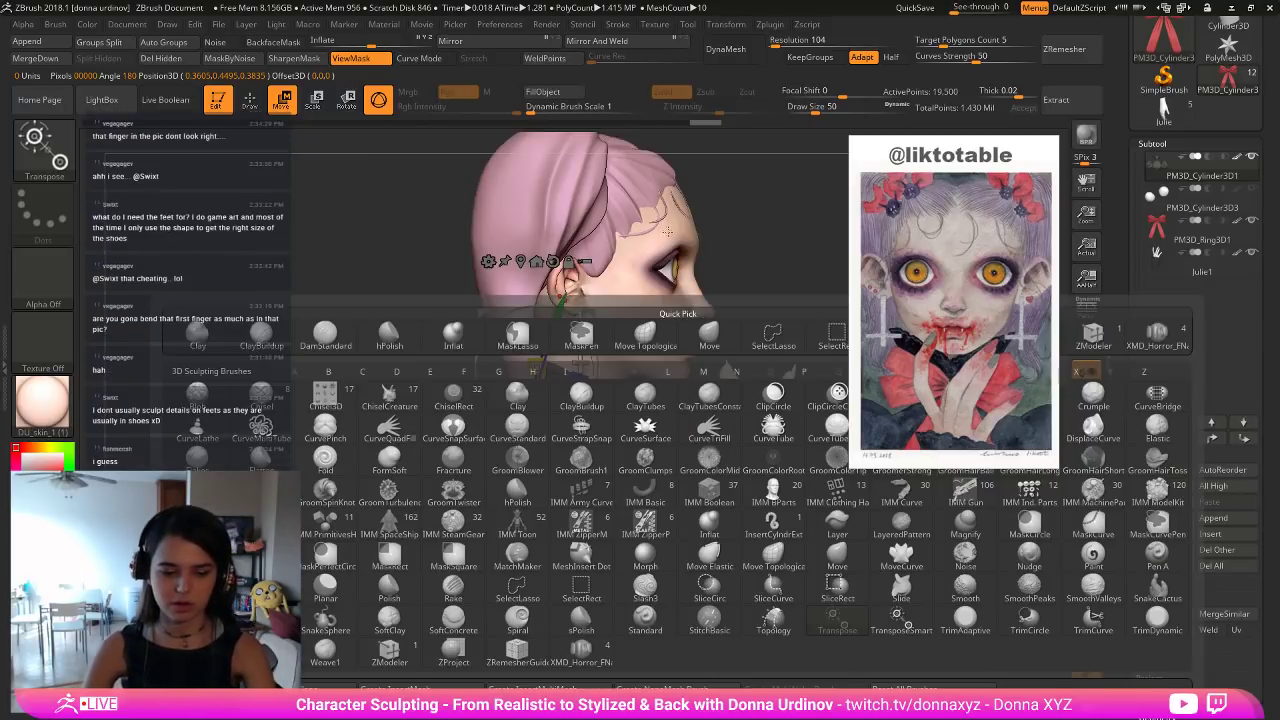
key("b")
key("Escape")
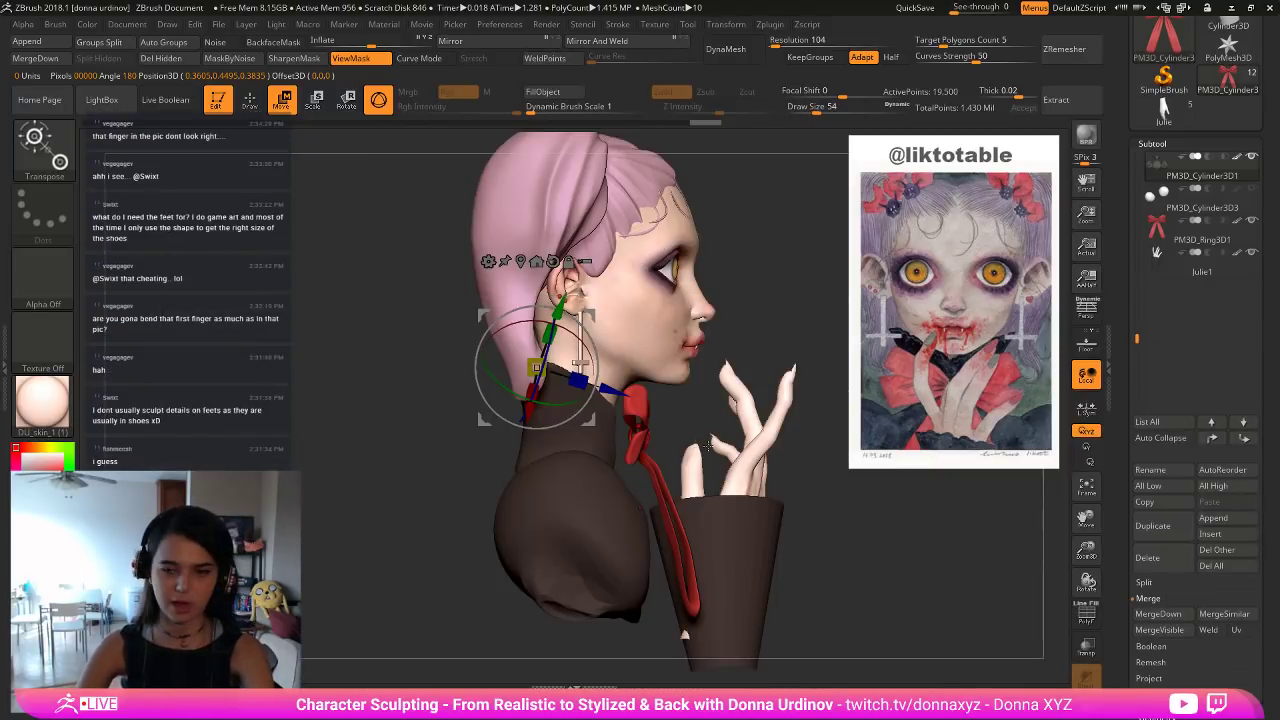
key("bracketright")
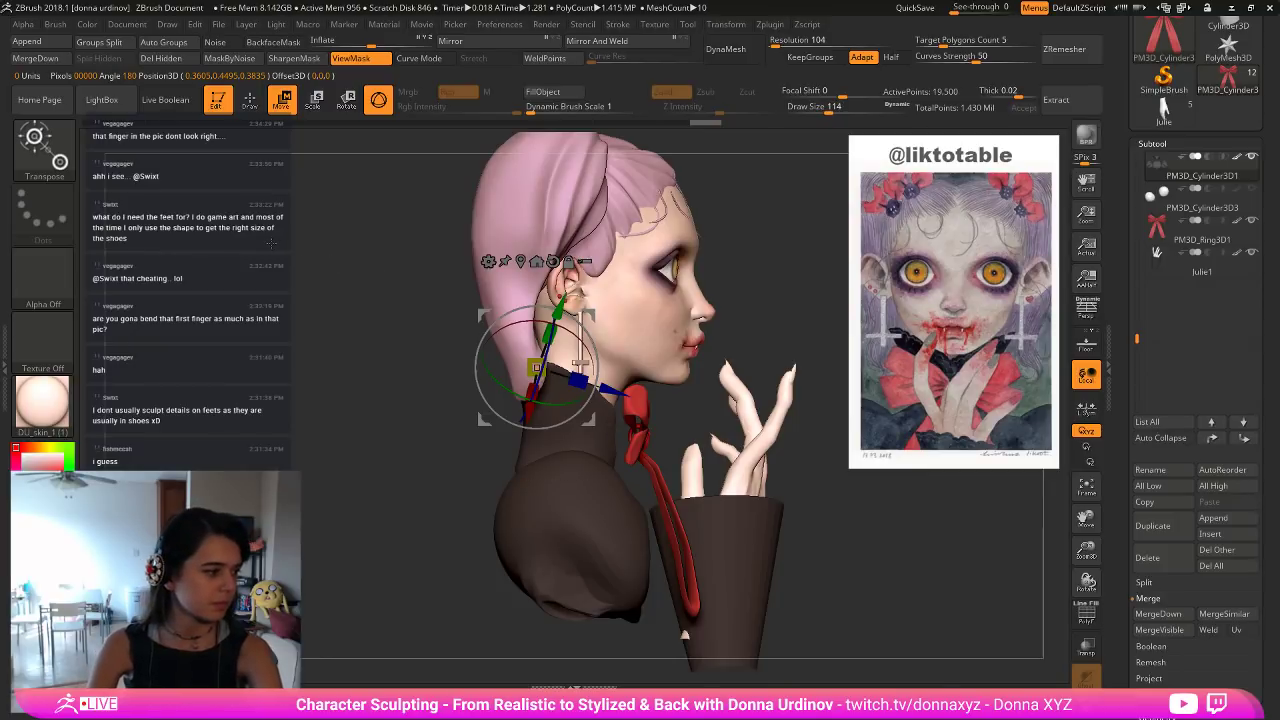
left_click(249, 99)
key("]")
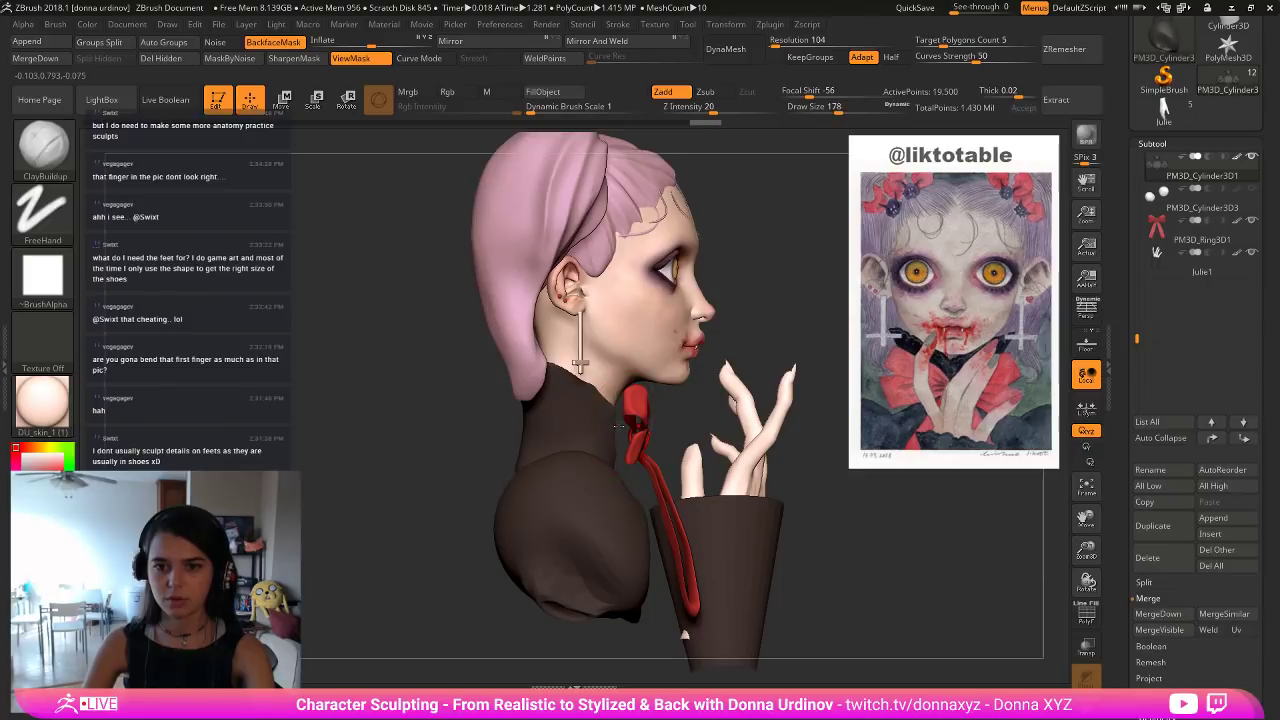
Switch to the Move brush and adjust the dress's high collar beside the bow from a three-quarter view.
key("b")
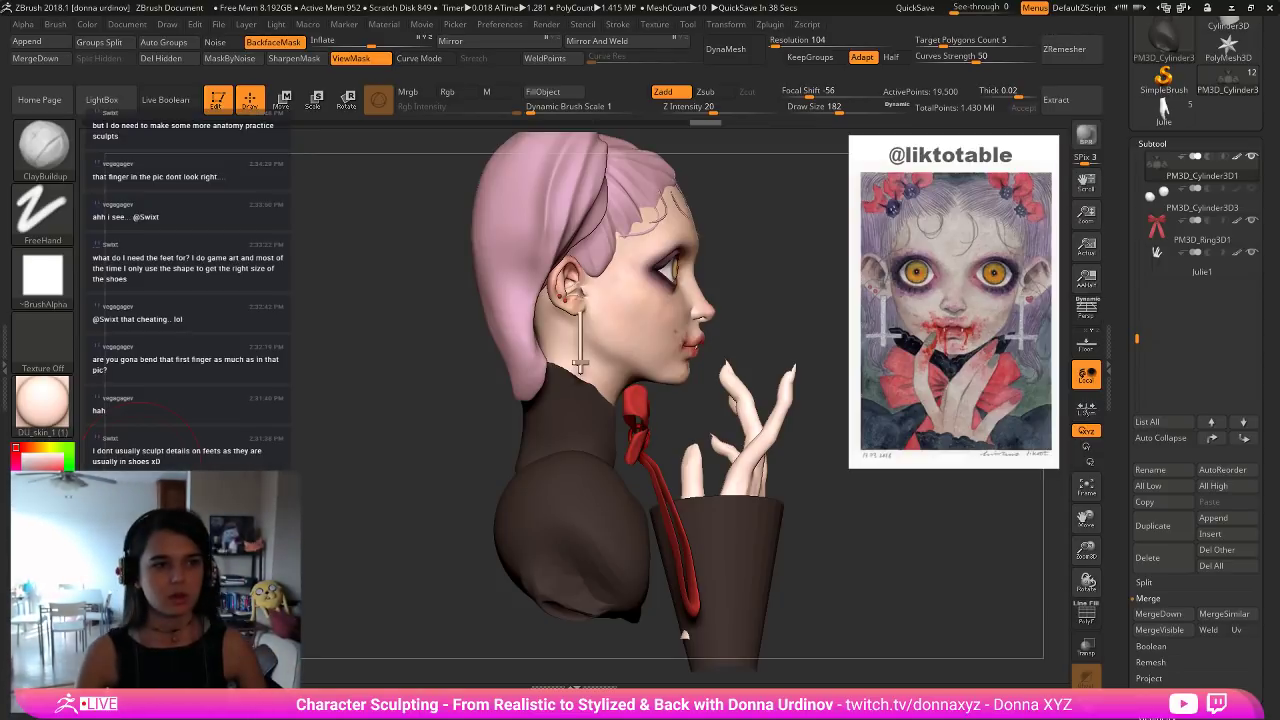
mouse_move(752, 316)
left_mouse_down()
mouse_move(606, 403)
mouse_move(665, 410)
mouse_move(660, 560)
mouse_move(607, 632)
left_mouse_up()
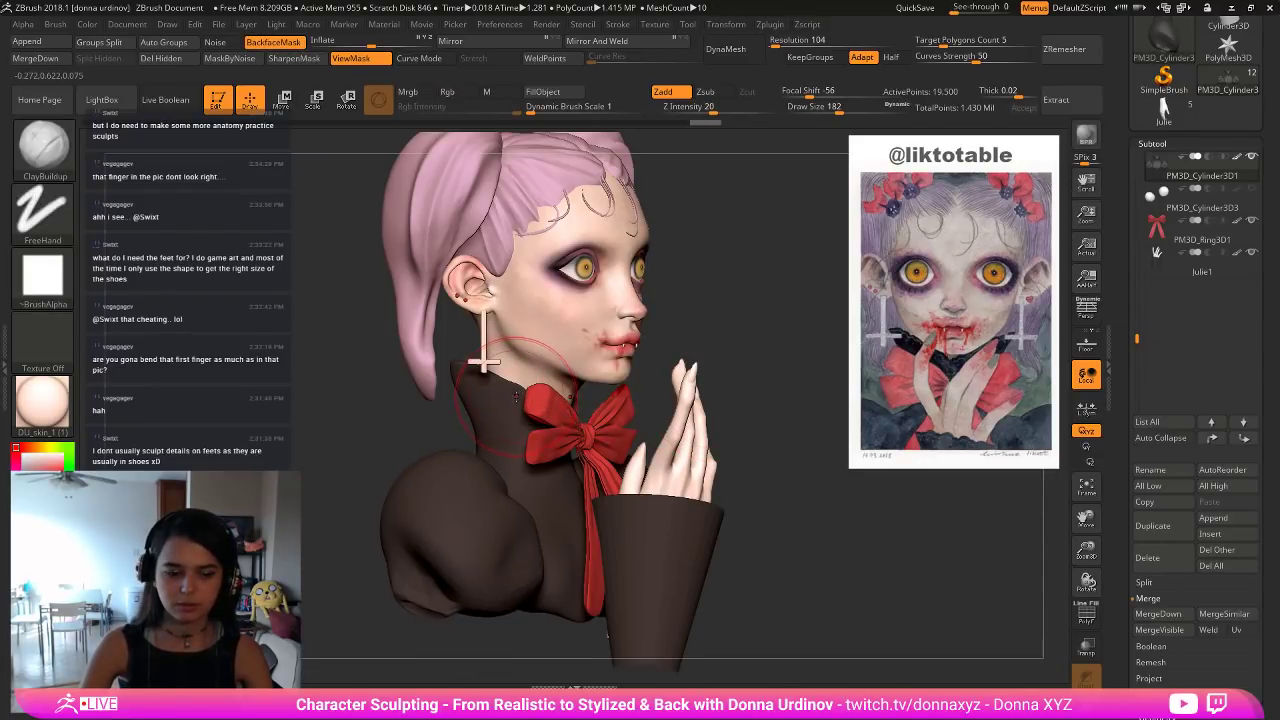
key("b")
key("m")
key("v")
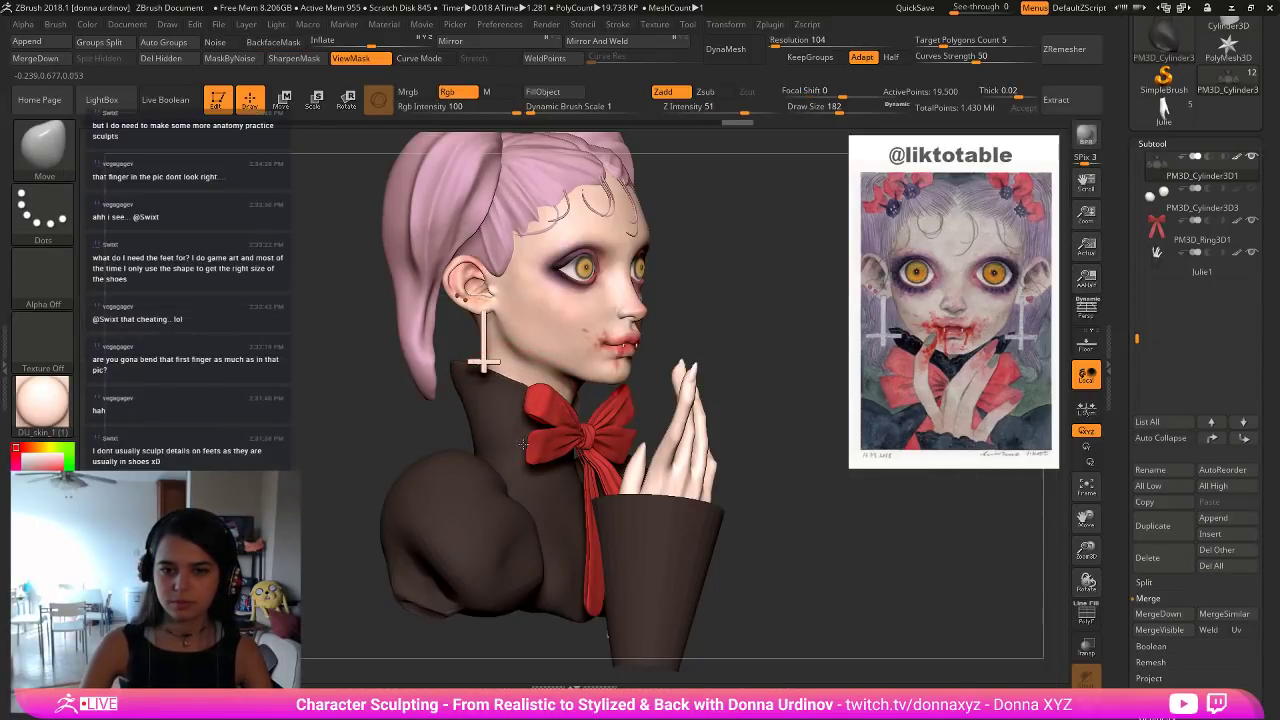
left_click_drag(523, 443, 519, 441)
left_click_drag(775, 392, 668, 387, "shift")
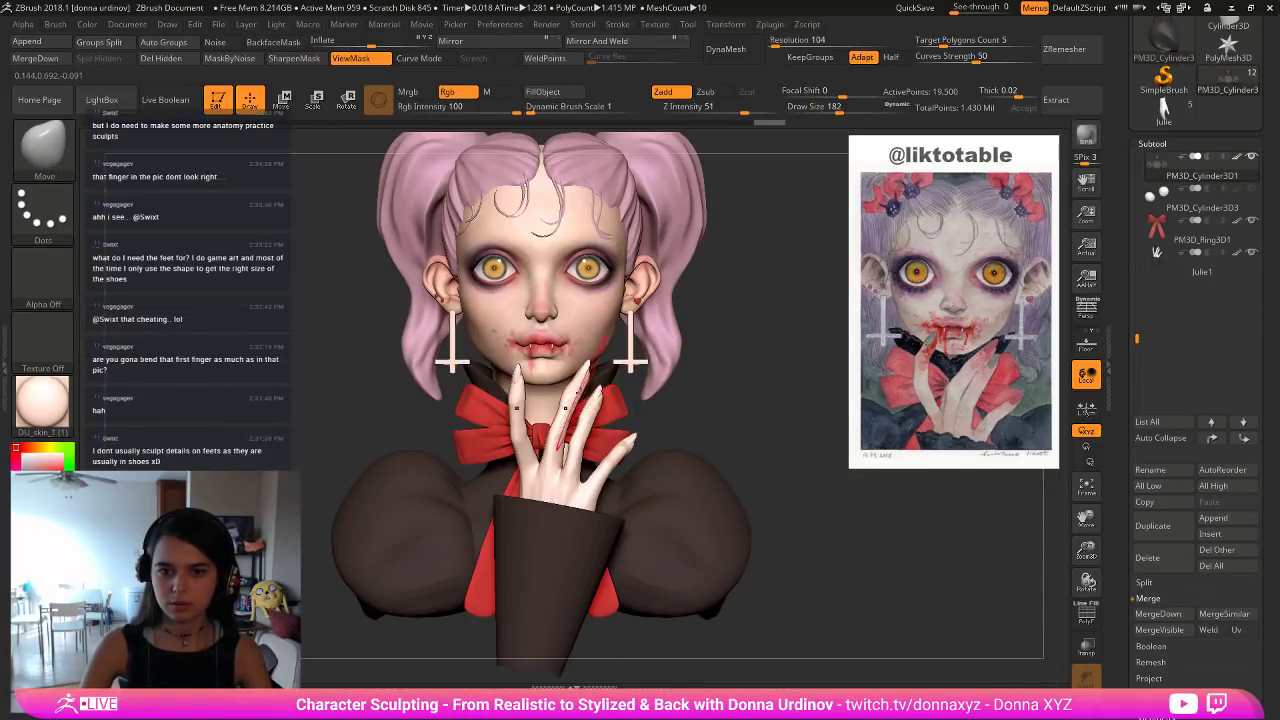
Isolate the dress, switch to the Move Topological brush and mask one half of the collar.
left_click_drag(819, 632, 842, 639)
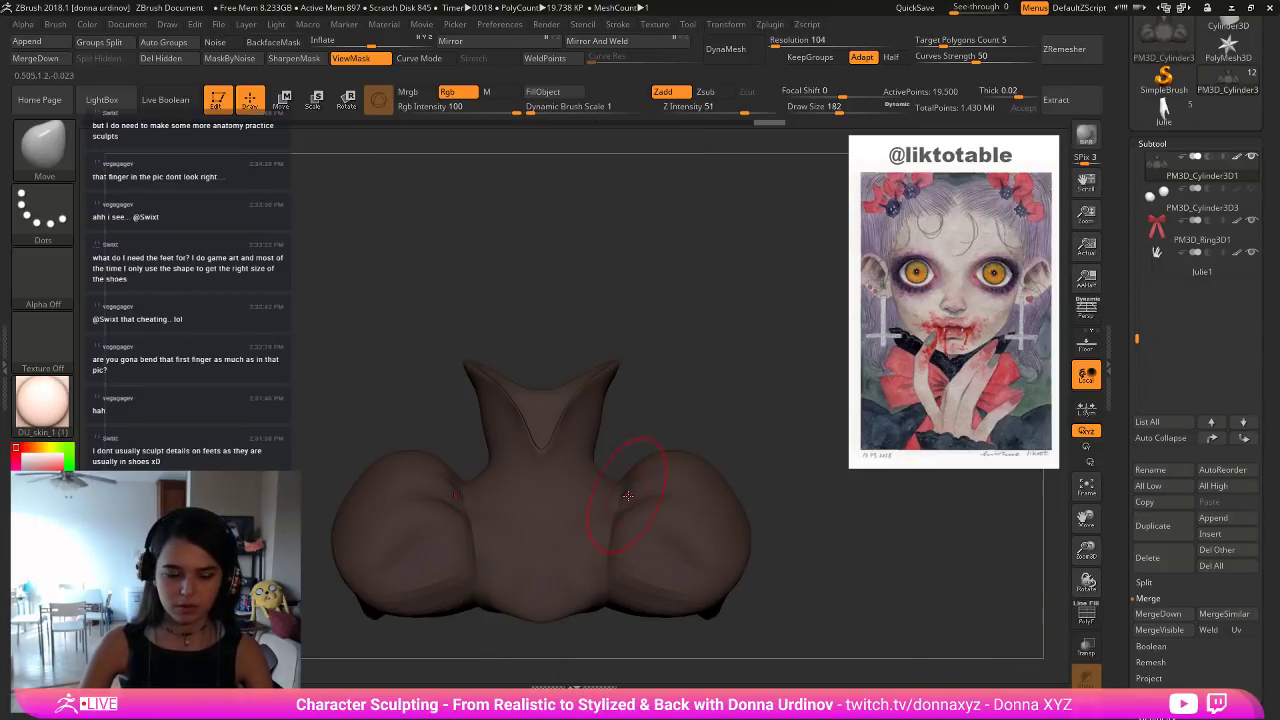
key("b")
key("m")
key("v")
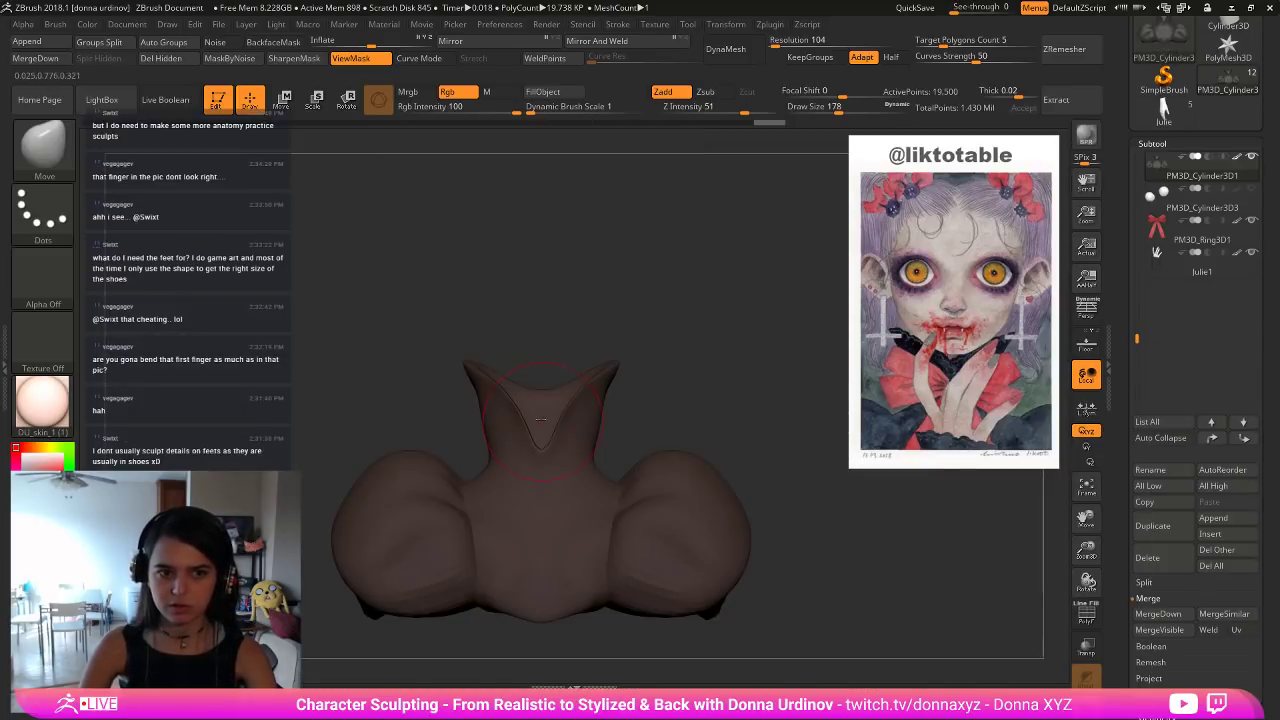
key("b")
key("m")
key("t")
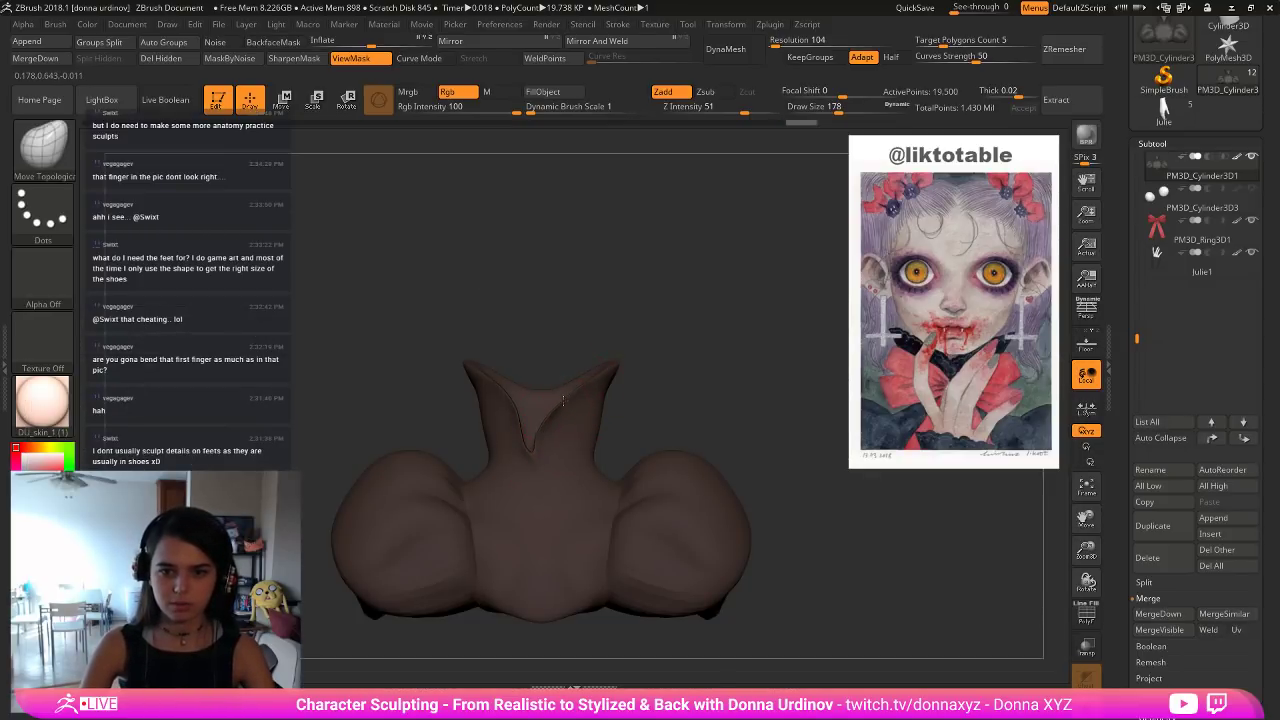
left_click_drag(656, 312, 531, 474)
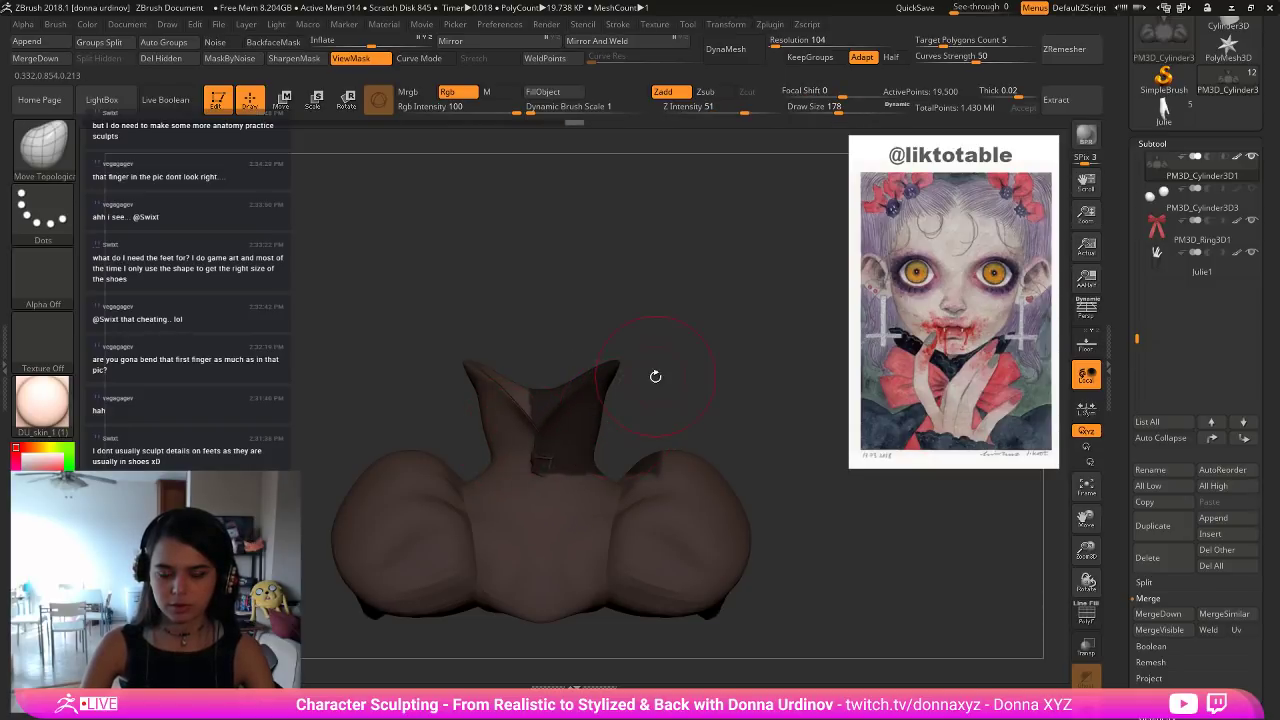
Pull the unmasked half of the collar's front edge across the masked half with draw size 218.
left_click_drag(654, 371, 583, 506)
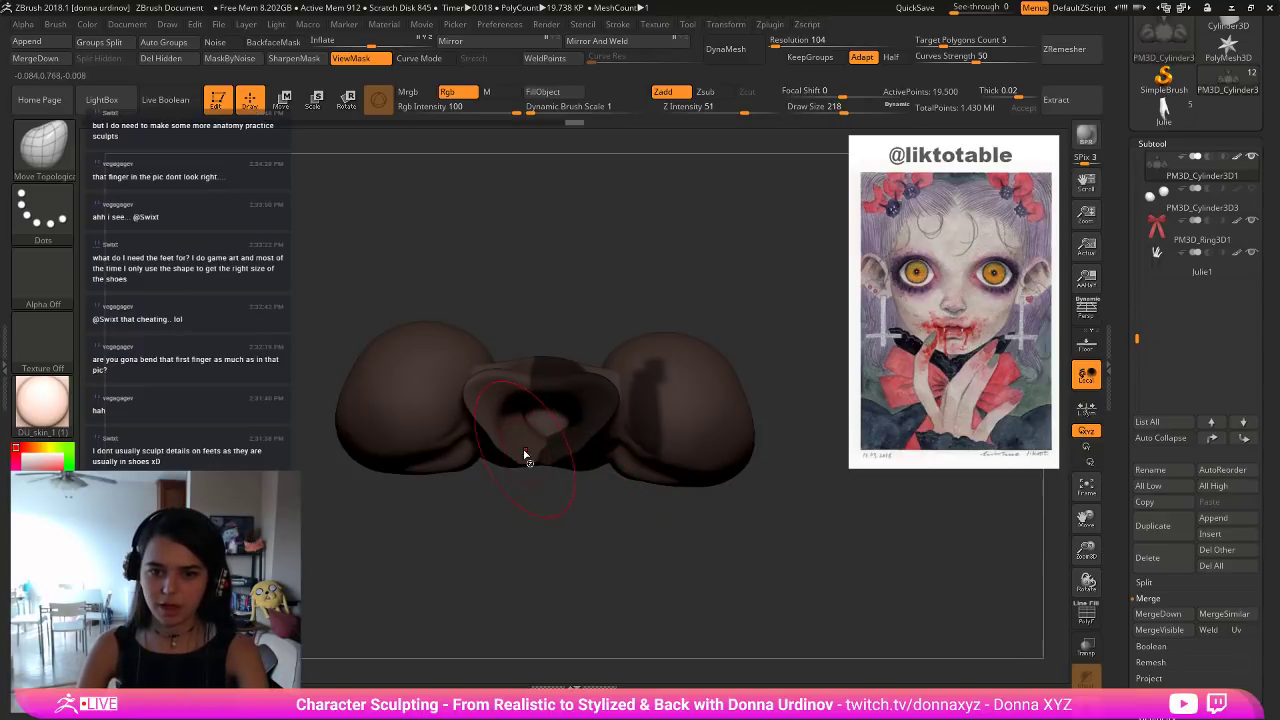
key("bracketright")
mouse_move(526, 460)
left_mouse_down()
mouse_move(540, 480)
mouse_move(527, 457)
mouse_move(540, 465)
mouse_move(526, 470)
left_mouse_up()
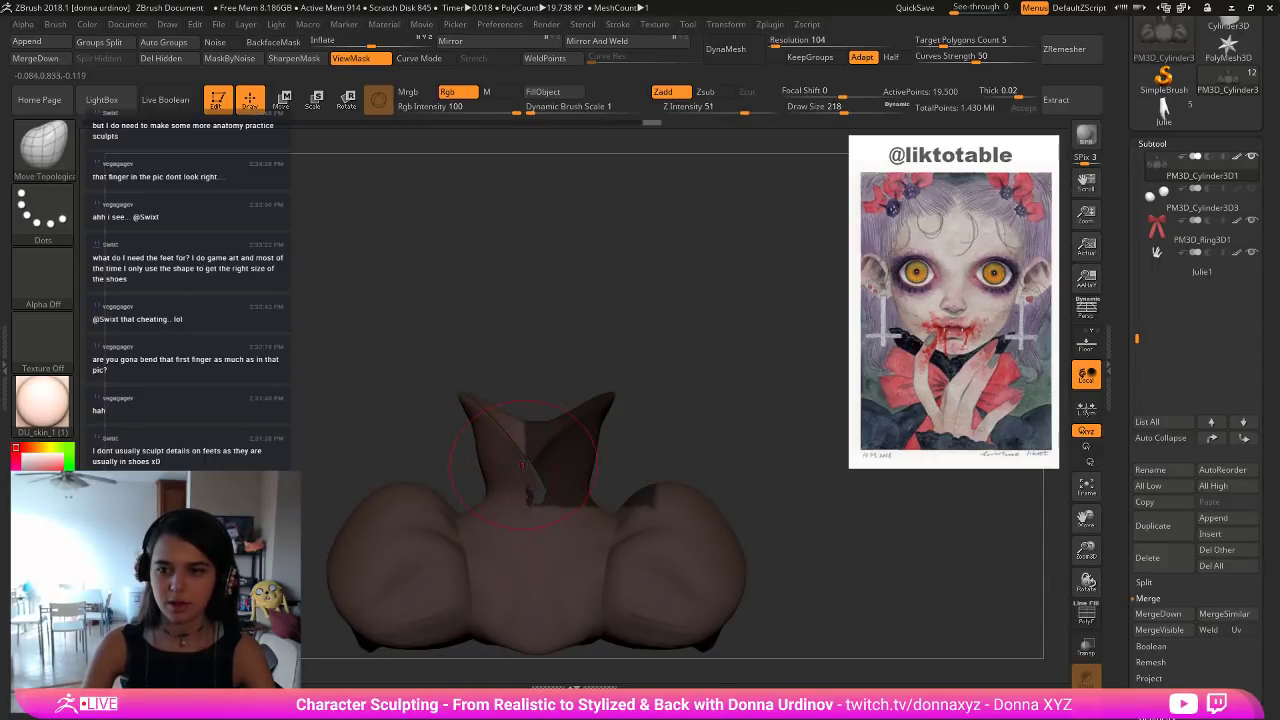
left_click_drag(543, 451, 537, 450)
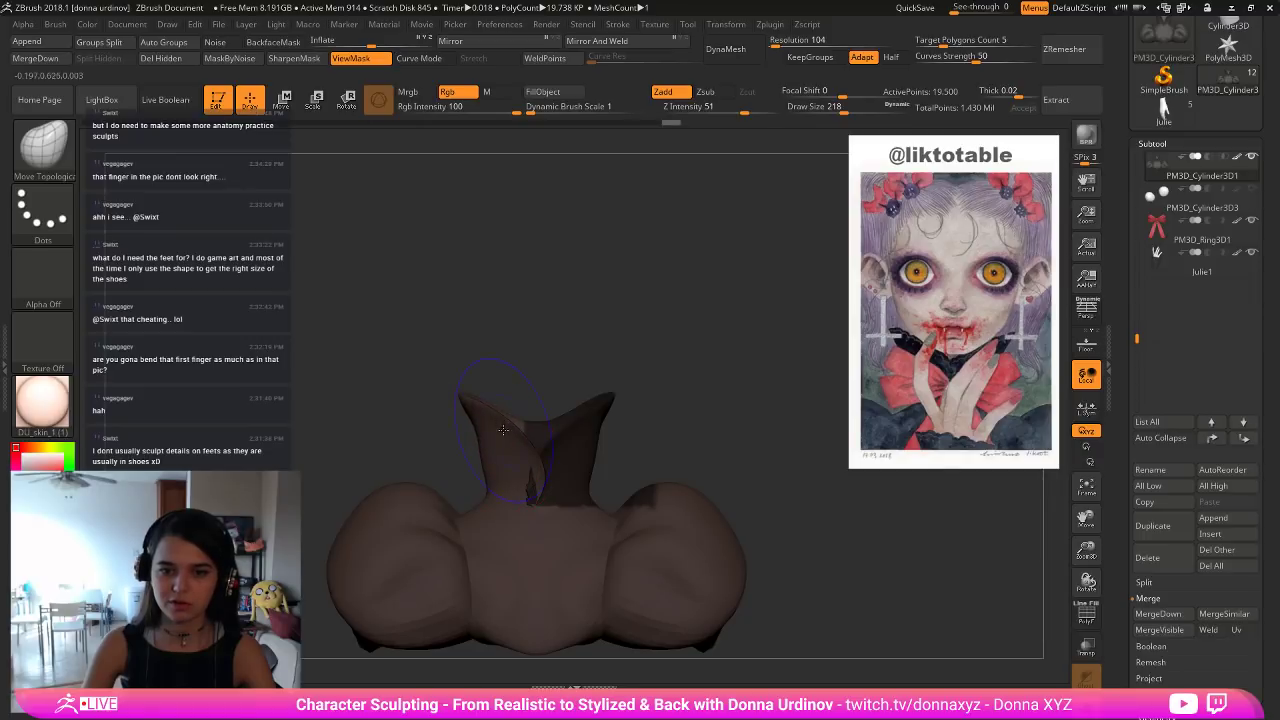
Invert the collar mask and reshape the lower collar flap's front edge with Move Topological, checking it from above.
key("shift")
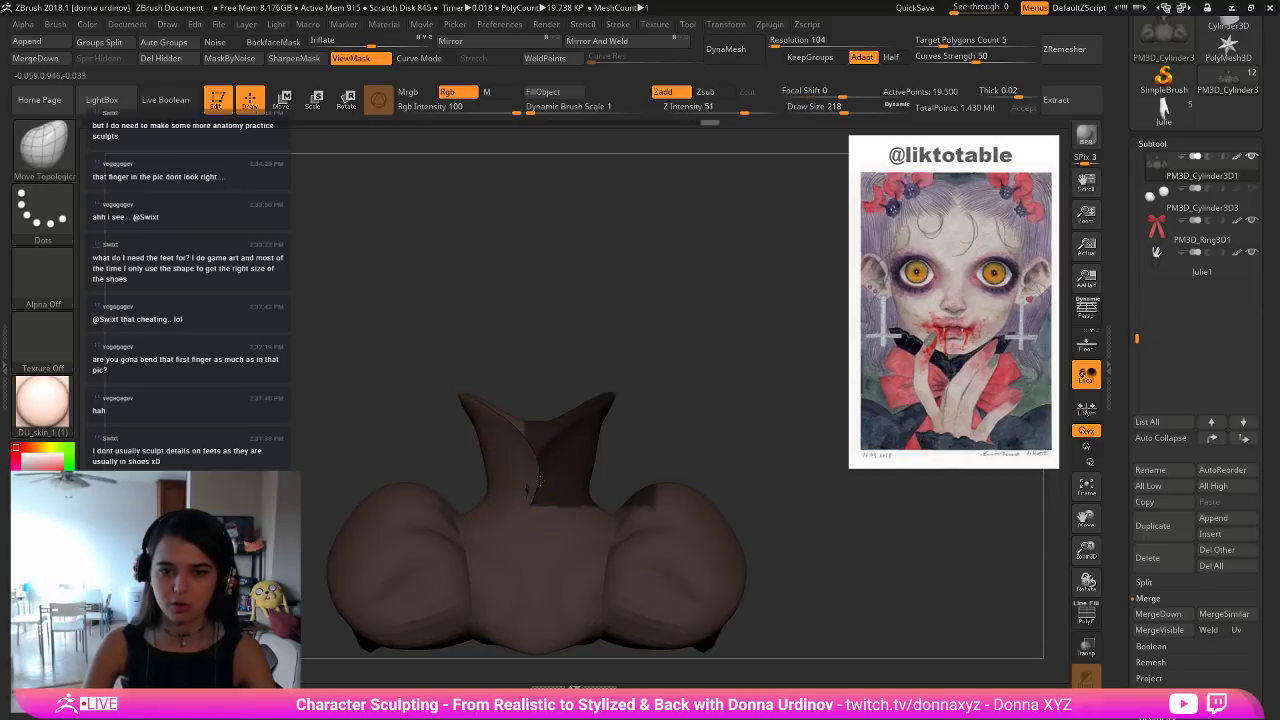
left_click(611, 480, "ctrl")
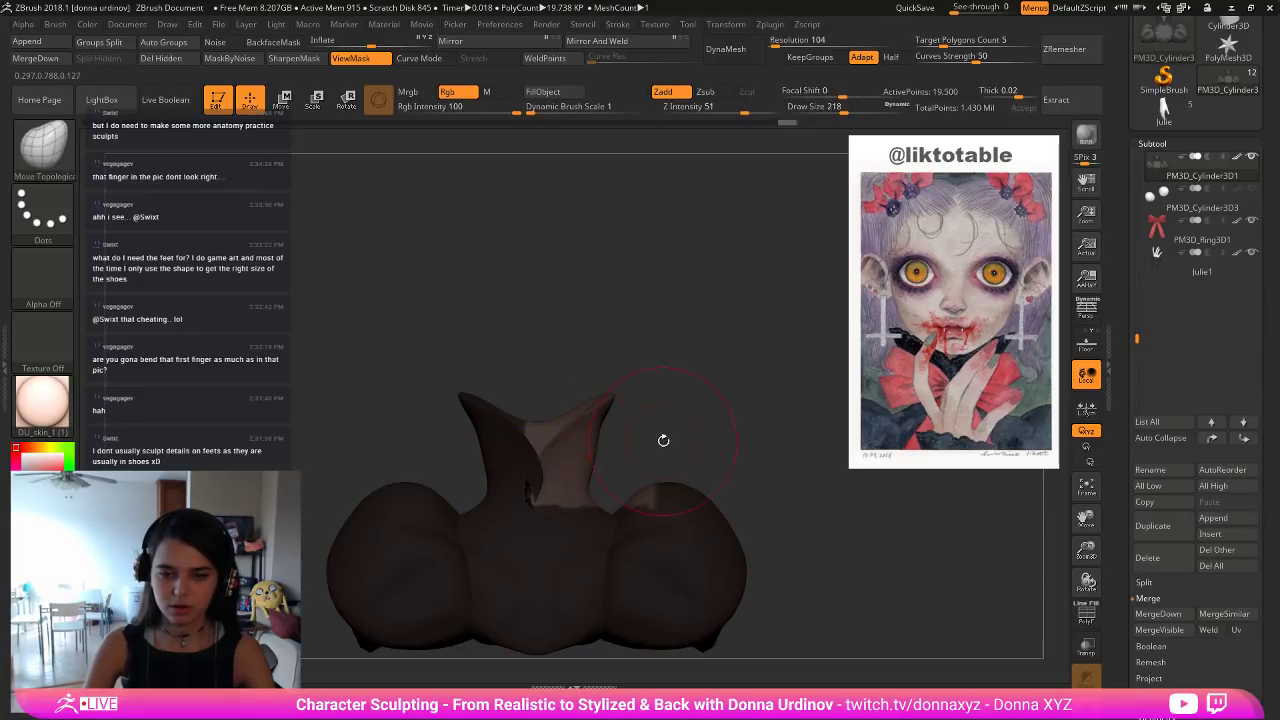
mouse_move(663, 440)
left_mouse_down()
mouse_move(615, 490)
mouse_move(557, 489)
left_mouse_up()
left_click_drag(843, 108, 847, 108)
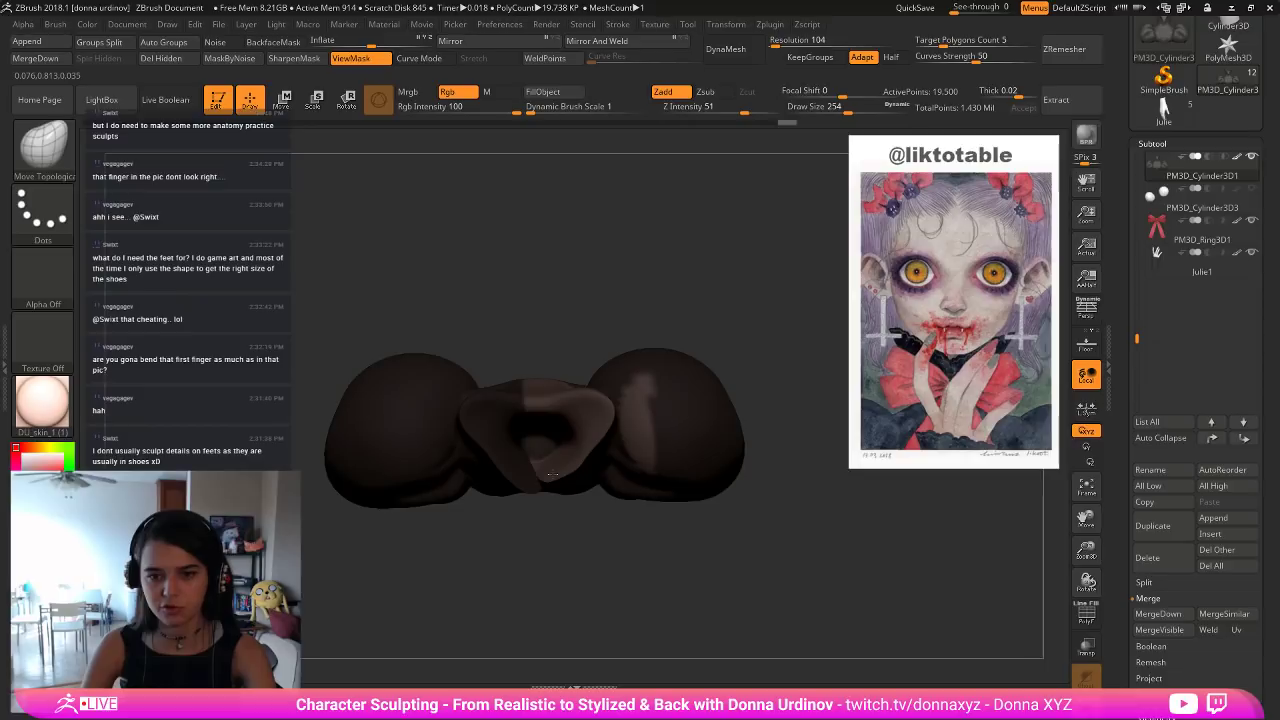
left_click_drag(548, 466, 544, 478)
key("bracketleft")
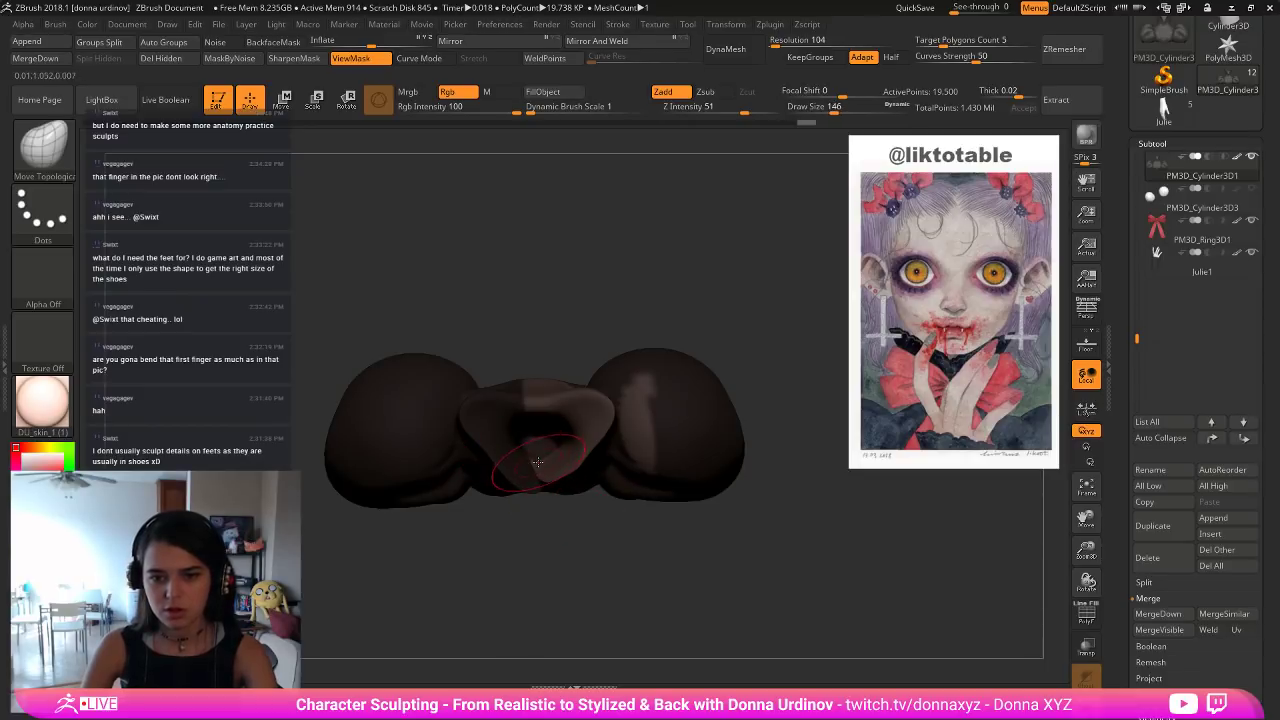
left_click_drag(540, 460, 544, 477)
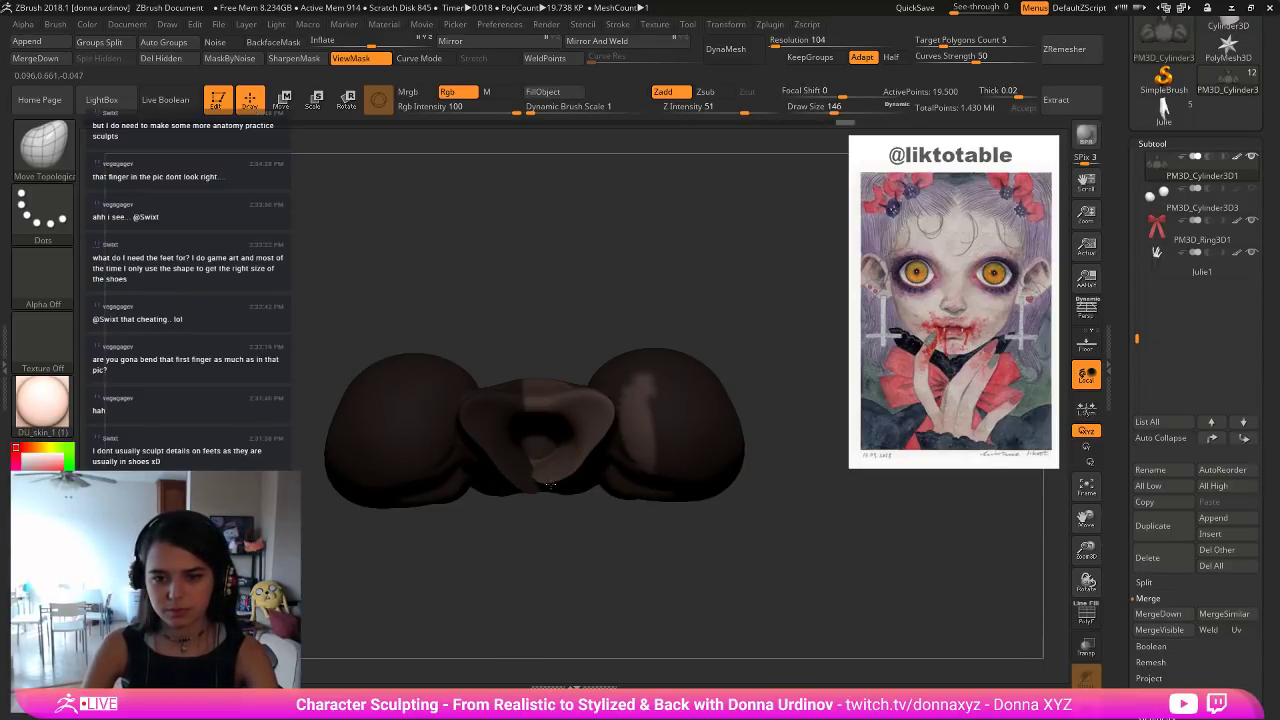
left_click_drag(600, 551, 631, 433)
left_click_drag(543, 467, 548, 478)
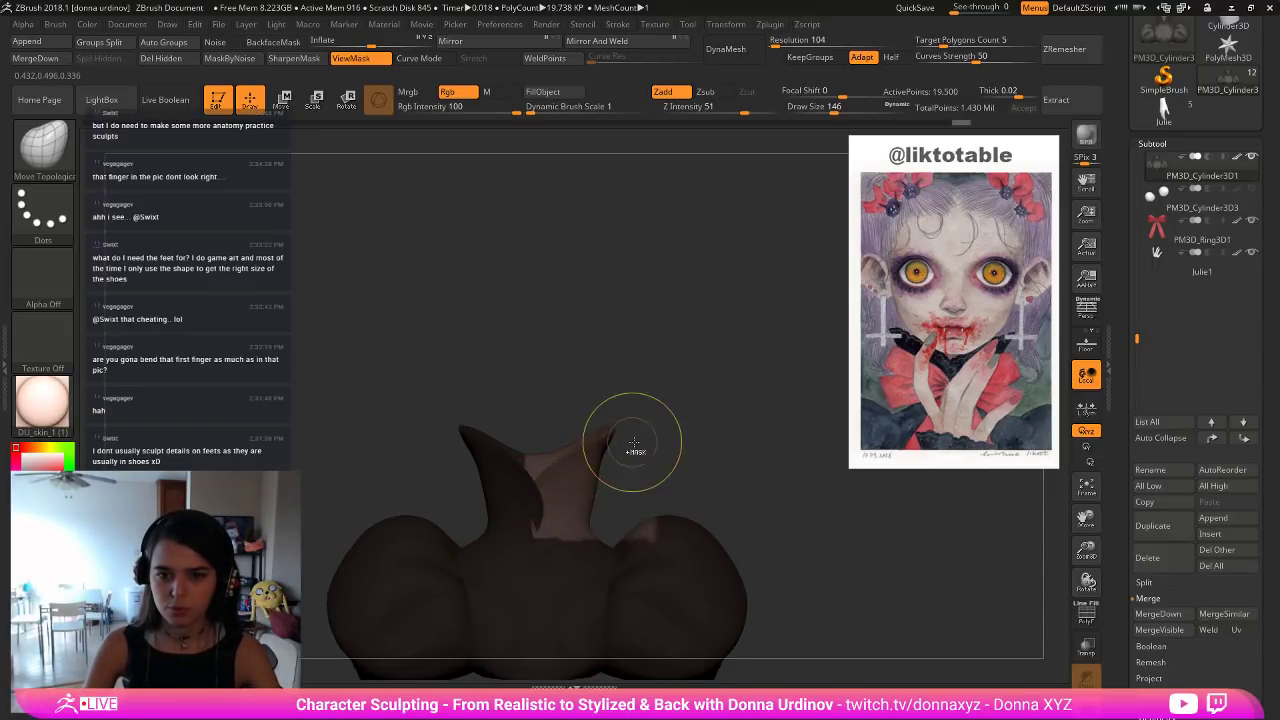
Invert the mask again and pull the upper collar flap across the front opening so it overlaps the other side.
left_click(632, 454, "ctrl")
left_click_drag(541, 490, 558, 494)
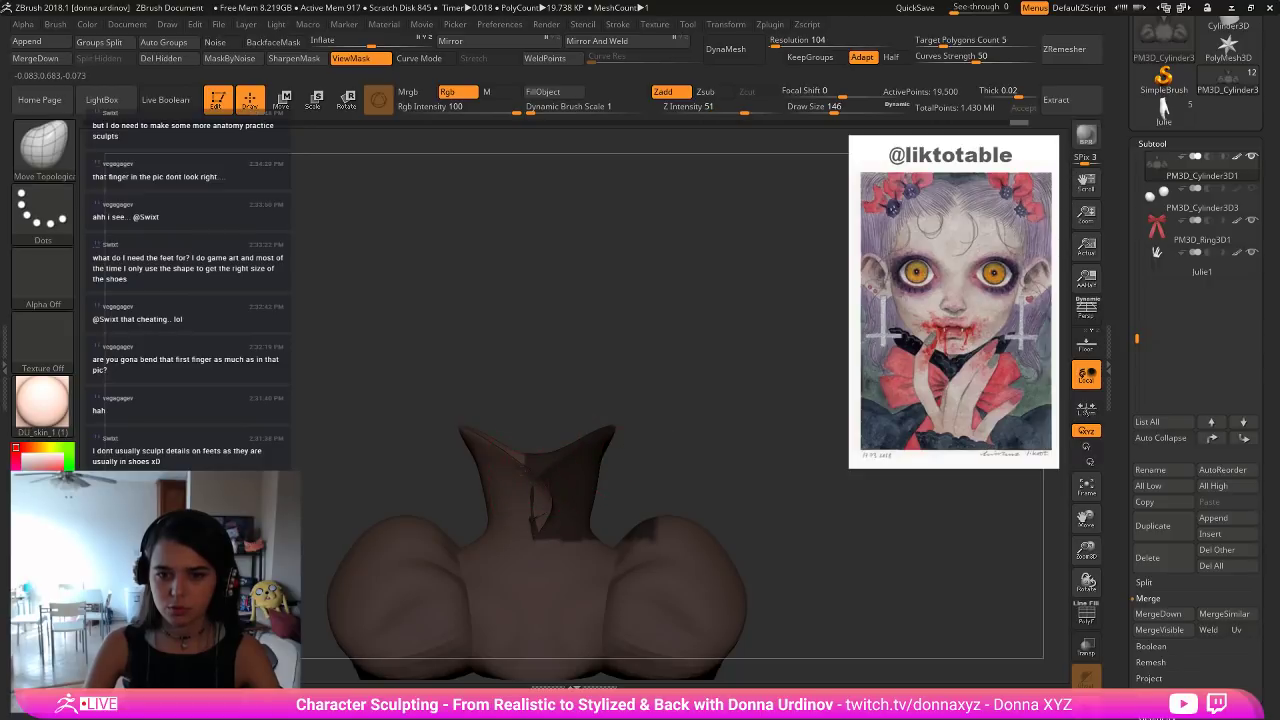
mouse_move(495, 447)
left_mouse_down()
mouse_move(532, 490)
mouse_move(547, 486)
left_mouse_up()
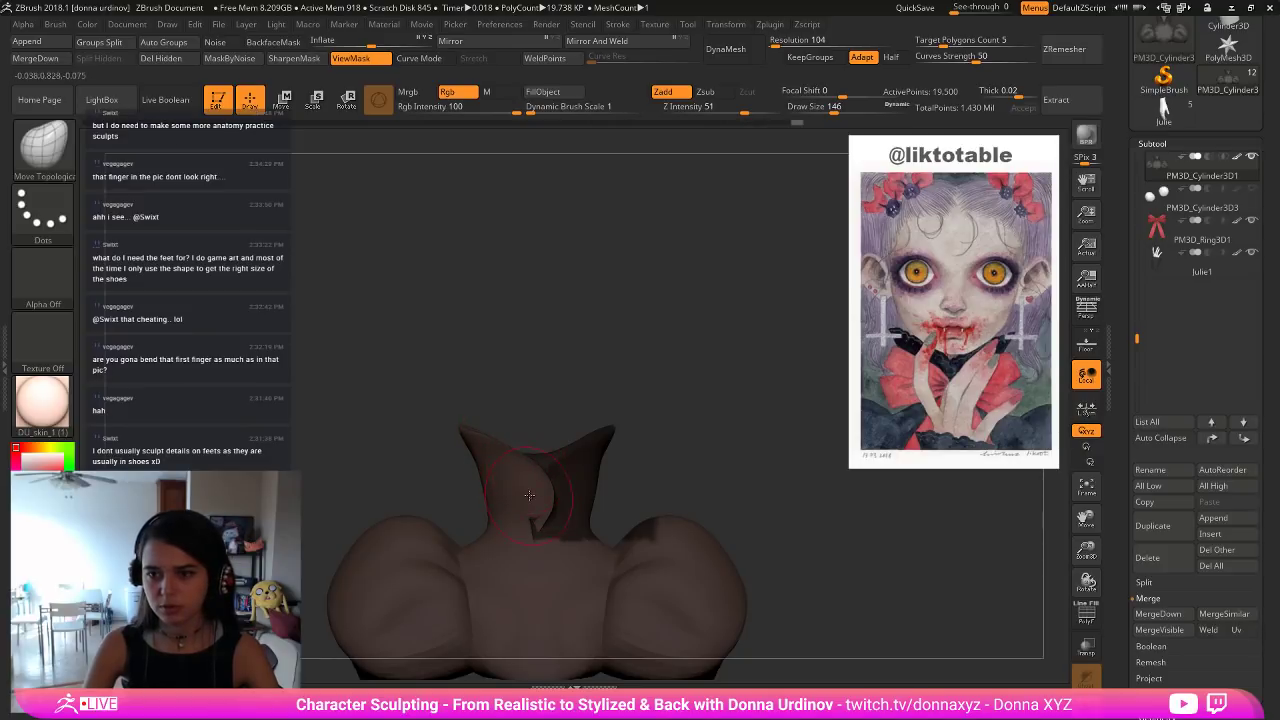
Leave Solo mode to show the whole bust and flip the collar mask so the overlapping flap stays editable.
key("ctrl+i")
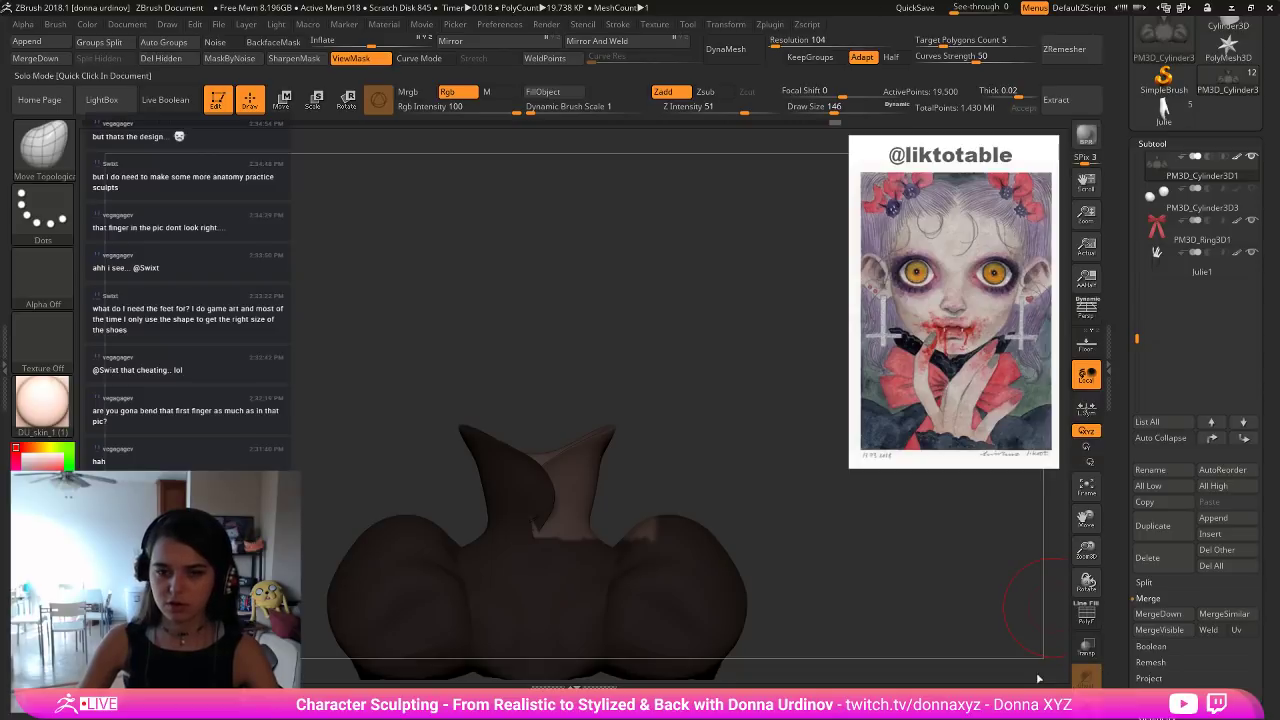
left_click(1086, 679)
left_click(706, 454, "ctrl")
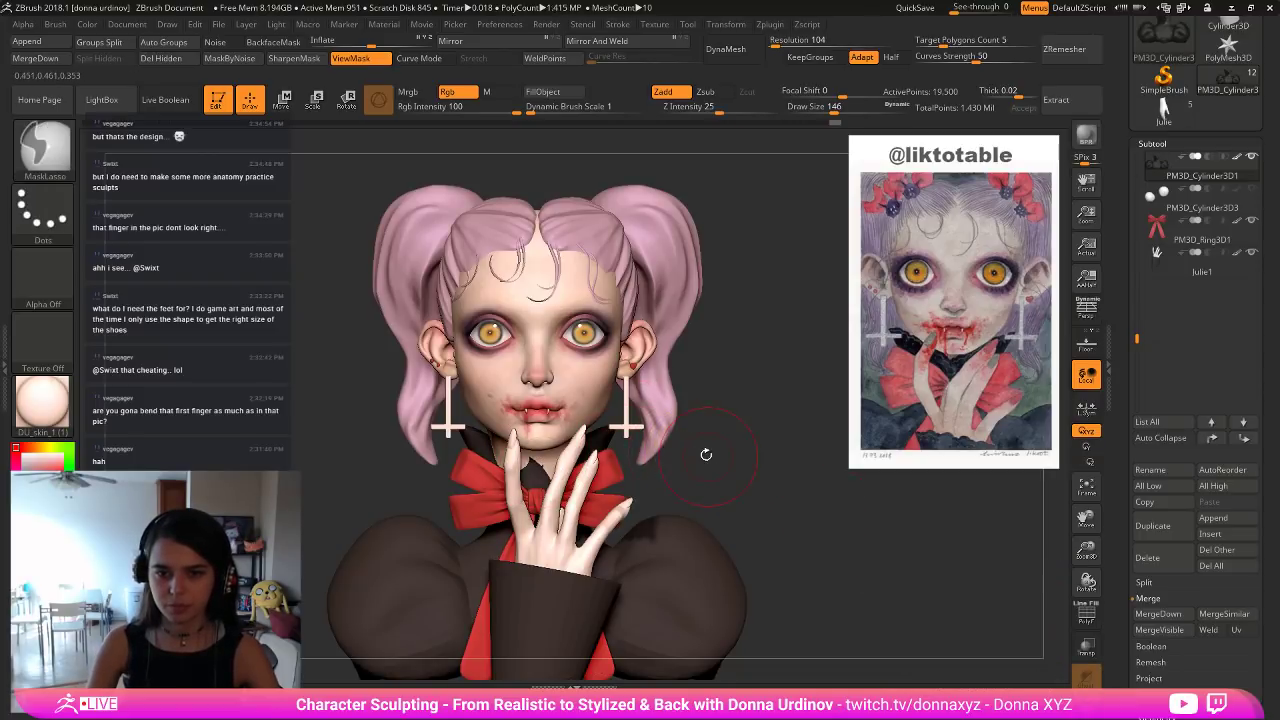
left_click_drag(706, 455, 724, 517)
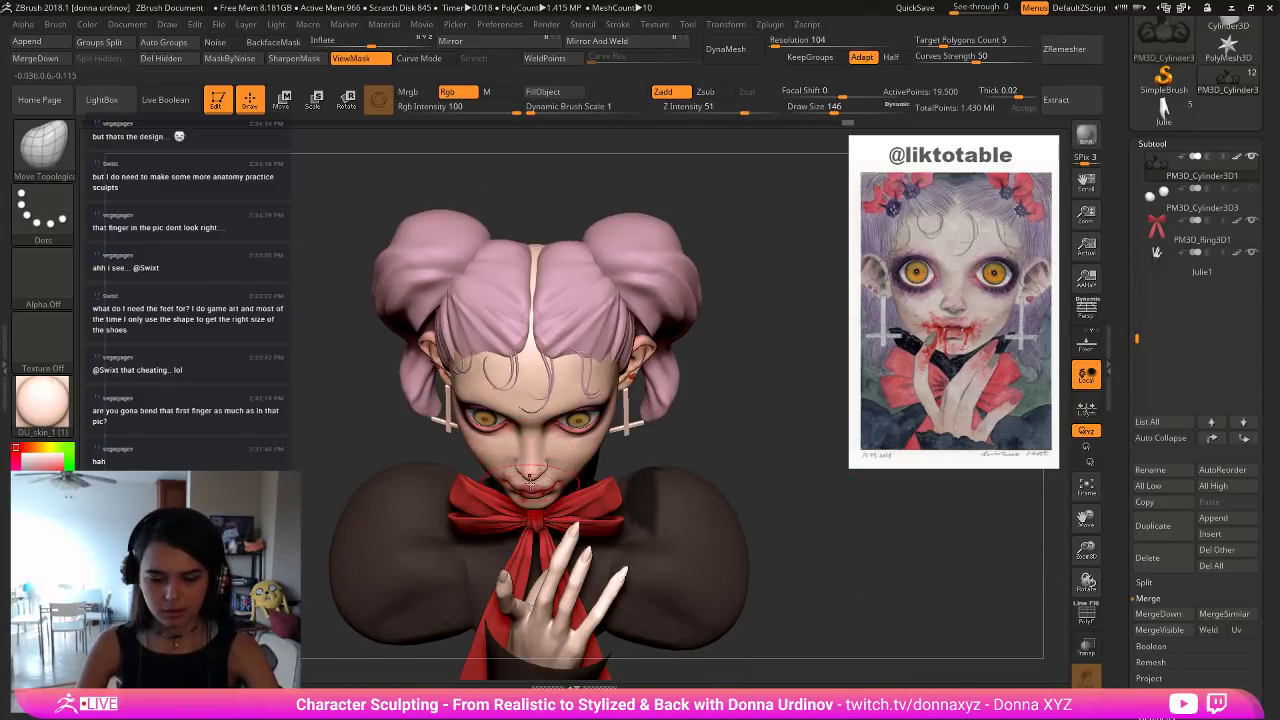
Enlarge the draw size to 226 and adjust the overlapping collar flap beneath the chin, checking it from several angles.
key("bracketright")
key("bracketright")
key("bracketright")
key("bracketright")
key("bracketright")
key("bracketright")
key("bracketright")
key("bracketright")
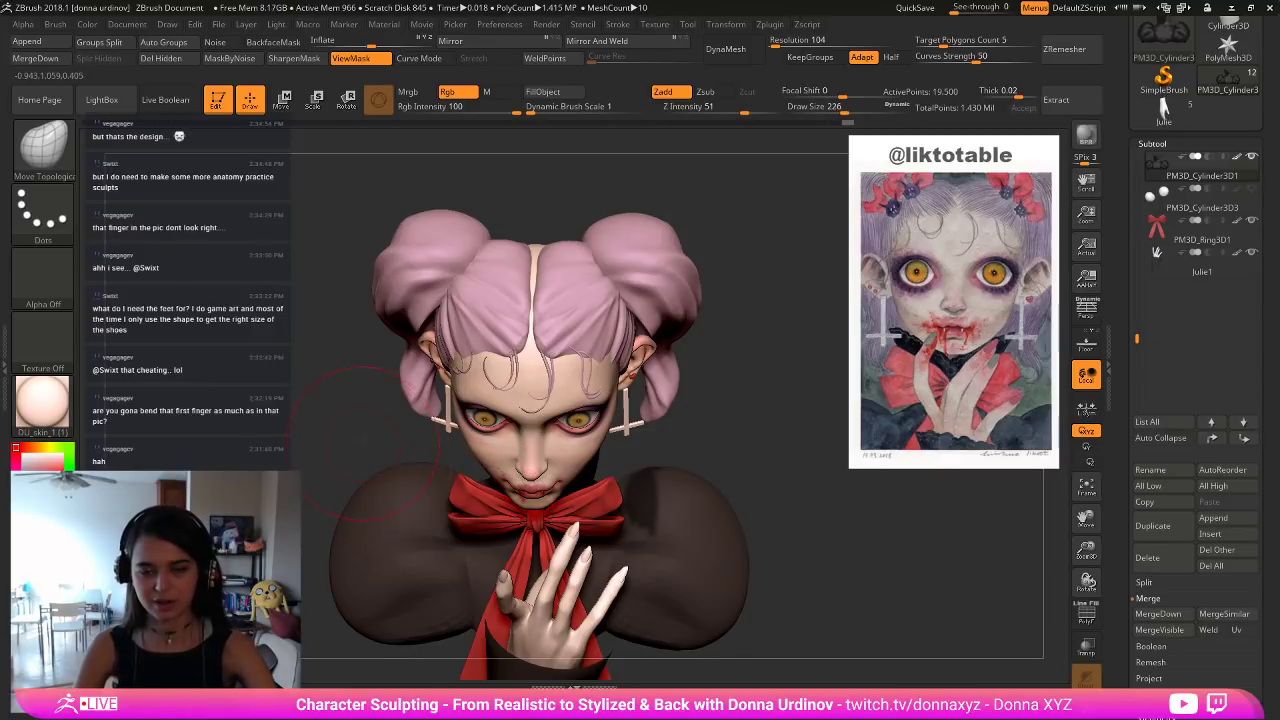
left_click_drag(363, 443, 391, 326)
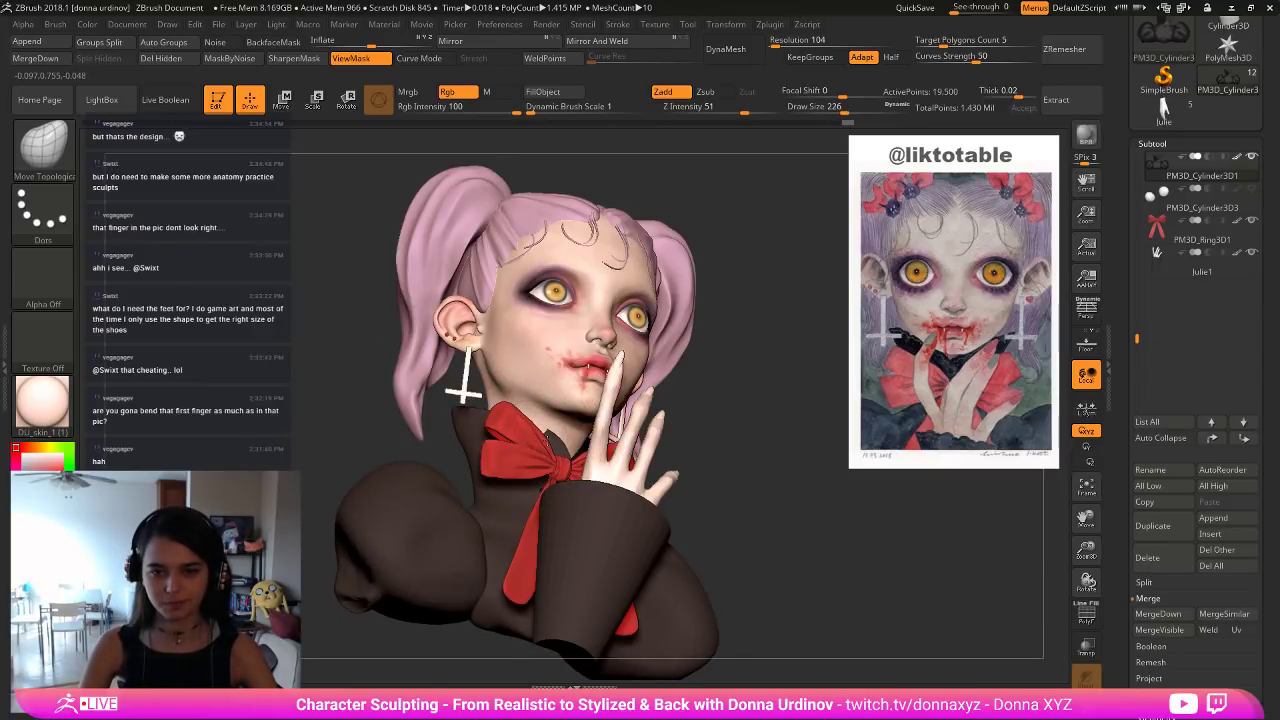
left_click_drag(740, 334, 550, 400)
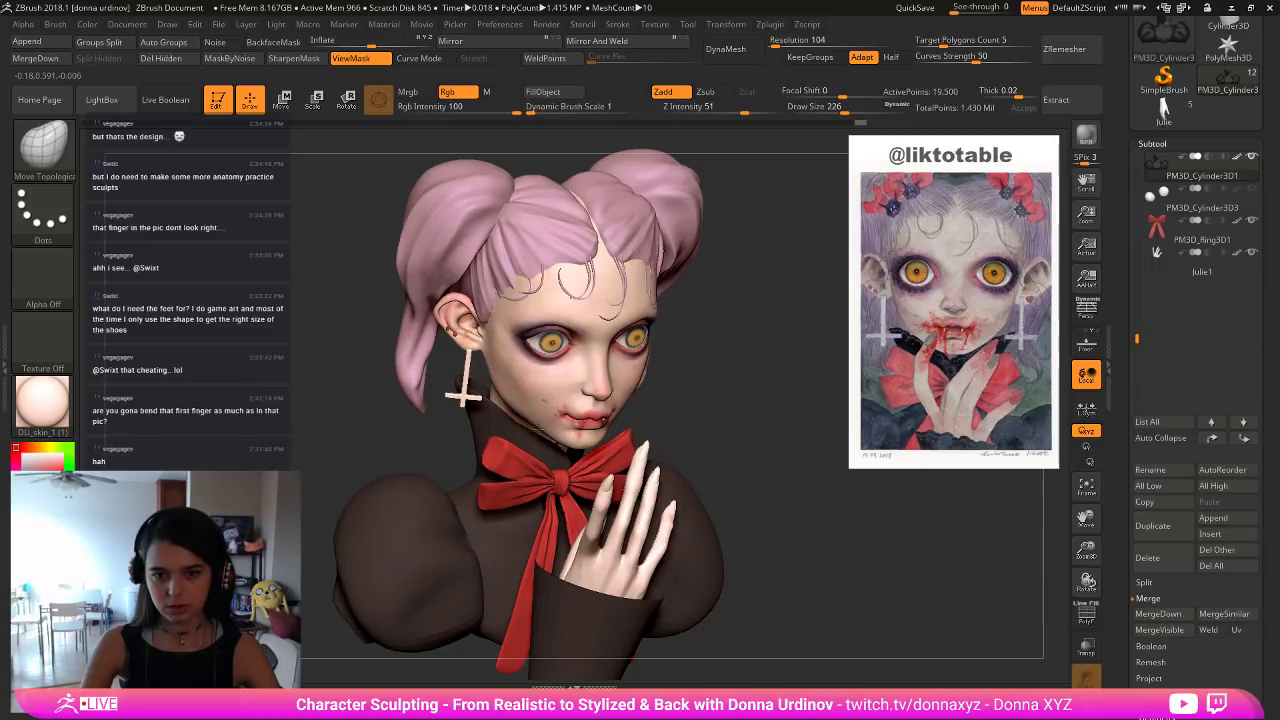
left_click_drag(713, 368, 594, 388)
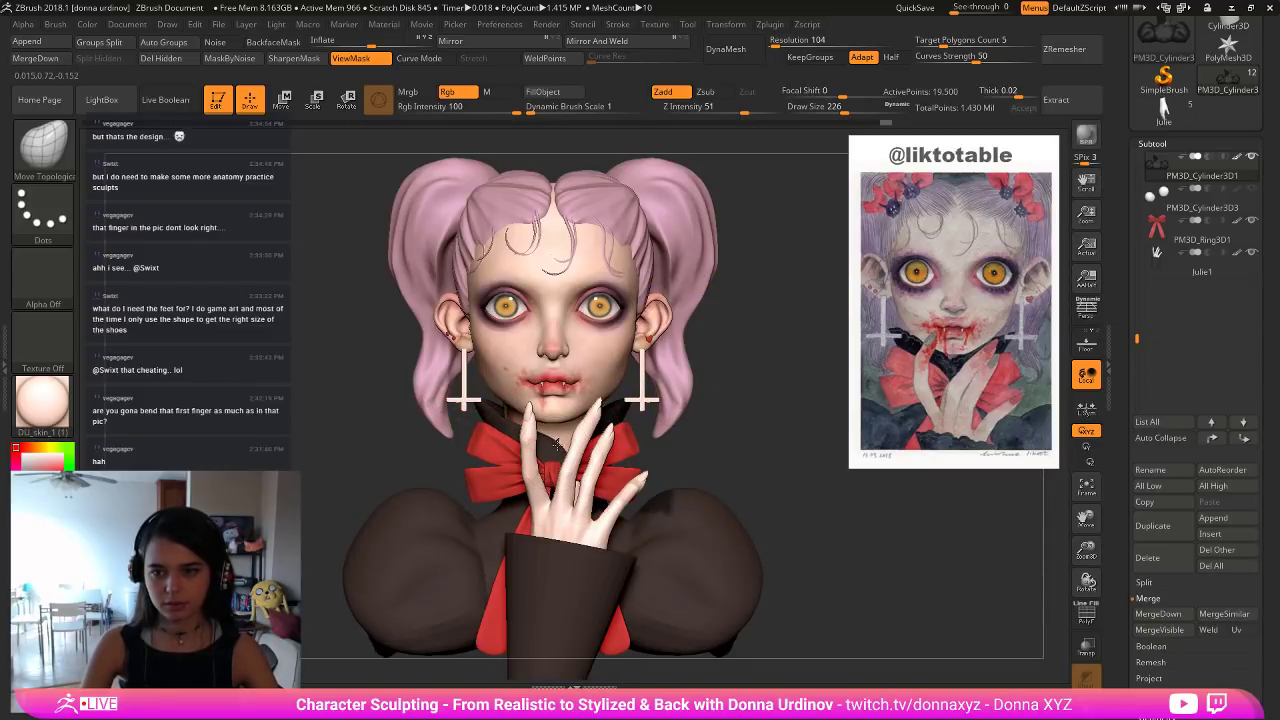
left_click_drag(556, 445, 553, 432)
Reduce the draw size to 134 and reshape the collar's upper edge beneath the jaw on the character's right.
key("[")
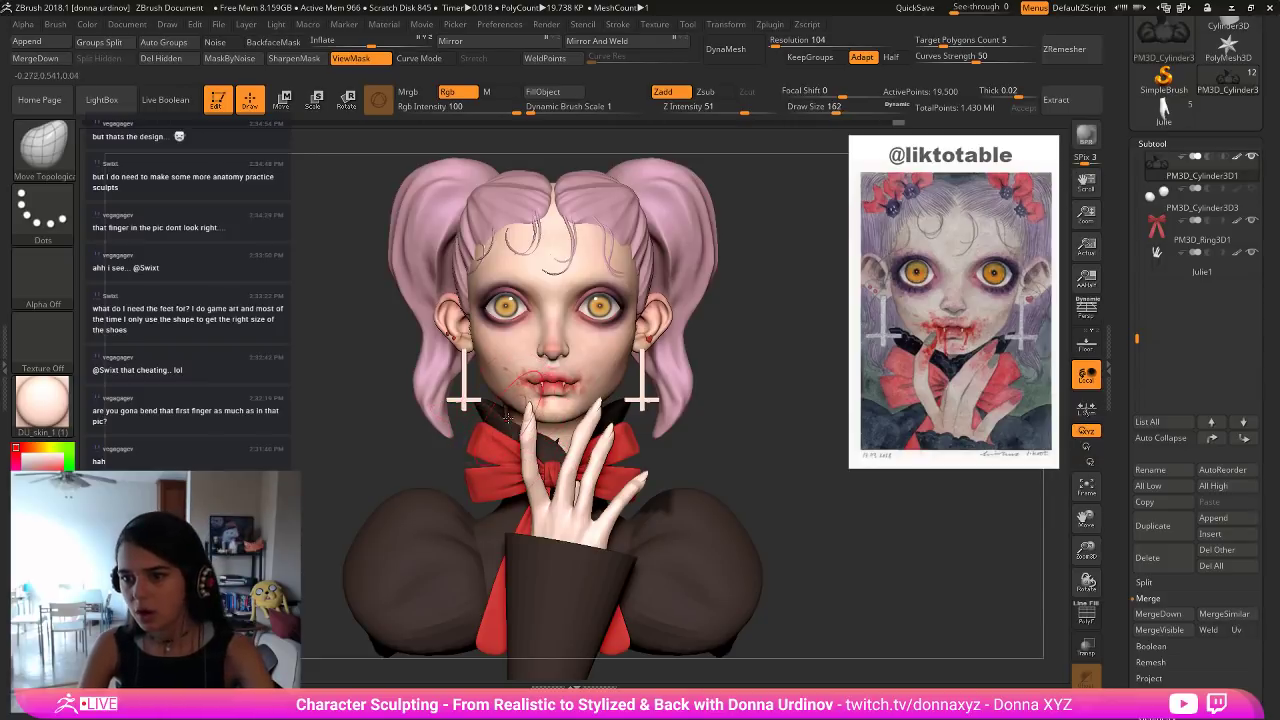
key("bracketleft")
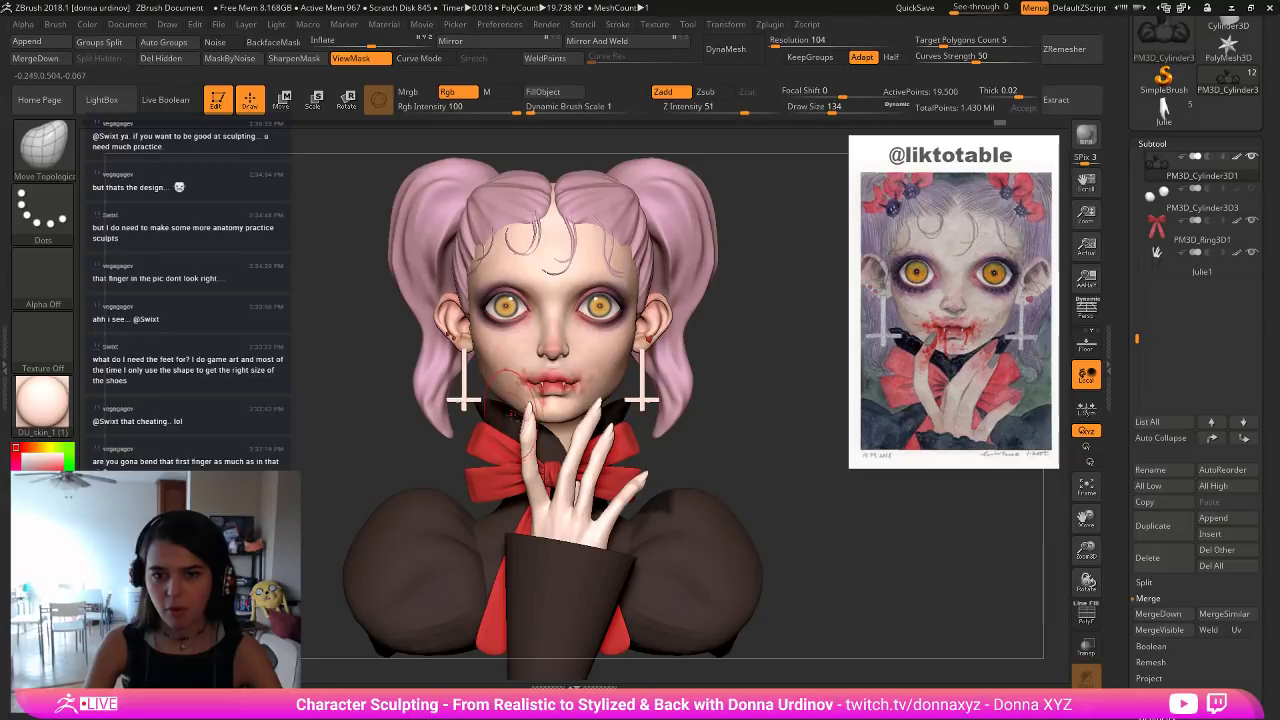
left_click_drag(500, 414, 495, 410)
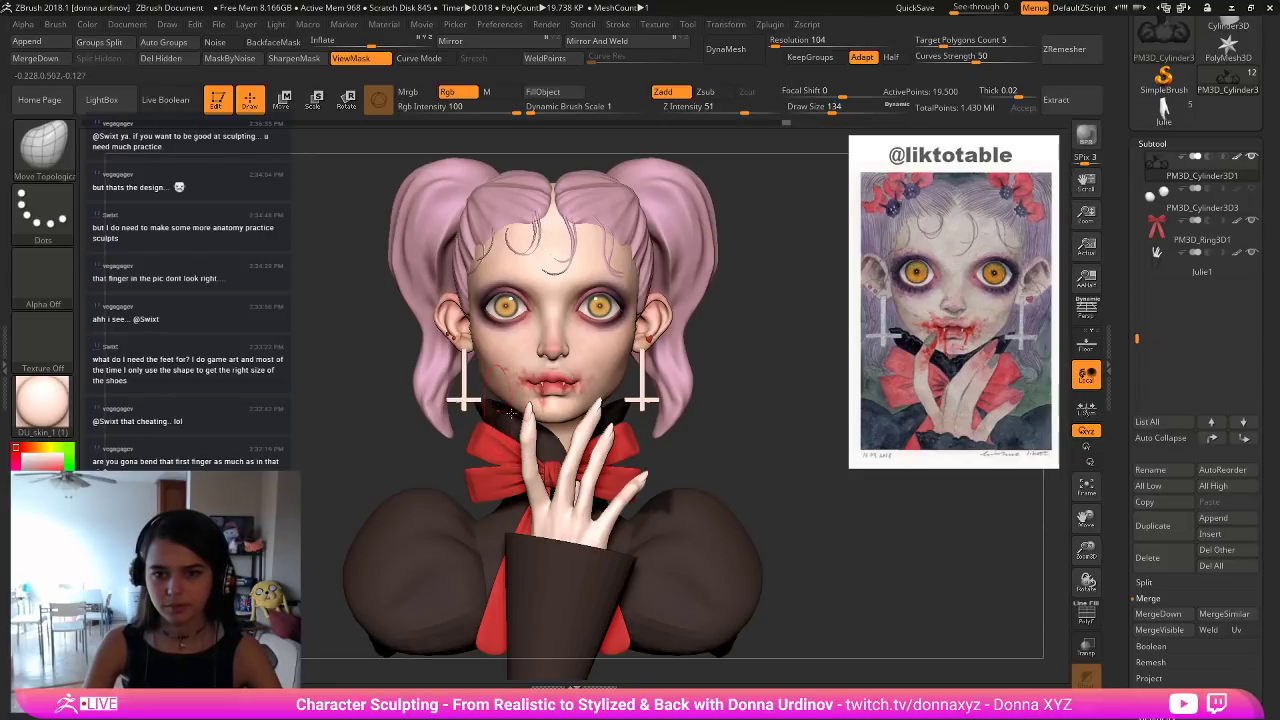
key("shift")
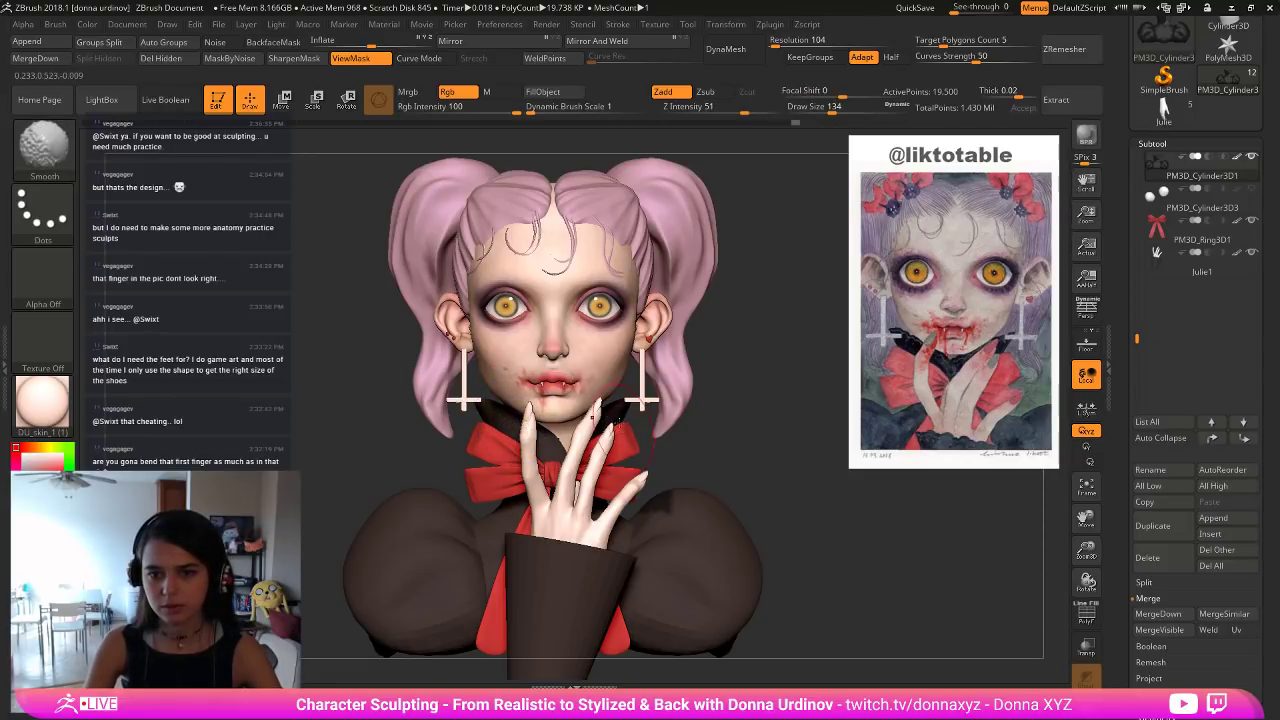
Invert the mask and work on the collar flap on the character's left with a draw size of 218.
left_click(664, 448, "ctrl")
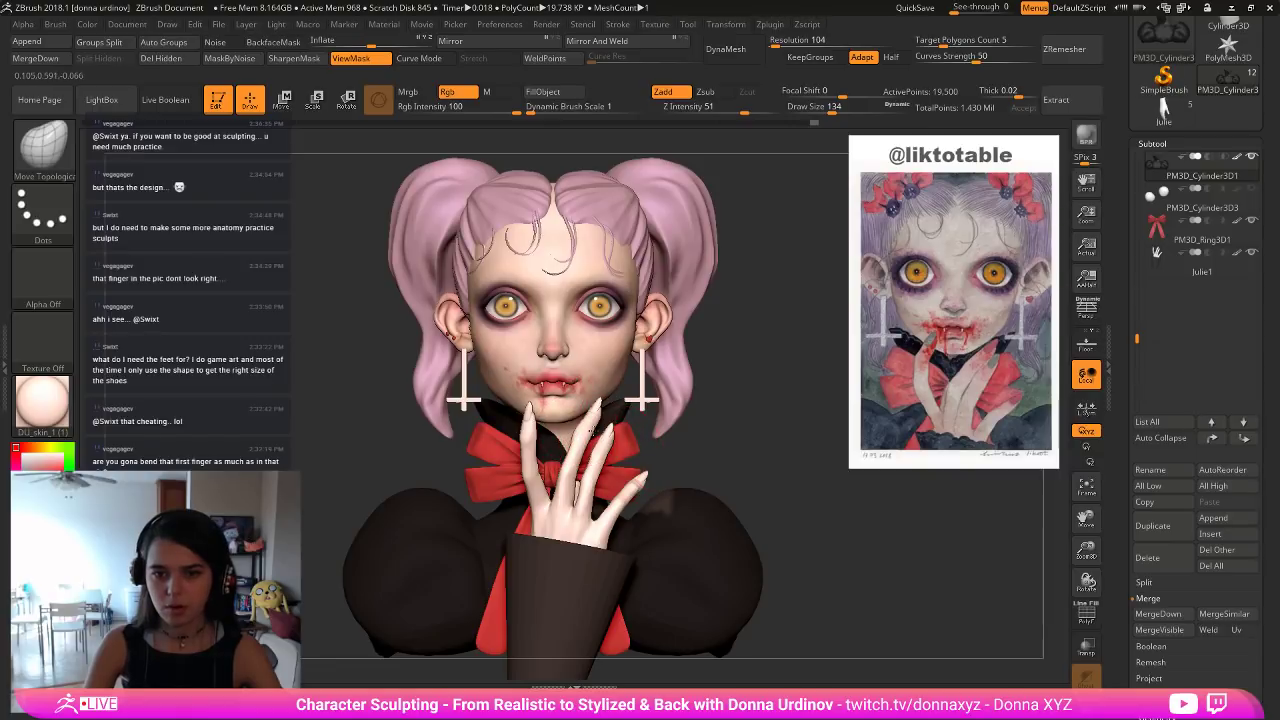
mouse_move(566, 429)
right_mouse_down()
mouse_move(574, 451)
mouse_move(619, 404)
right_mouse_up()
key("bracketright")
key("bracketright")
left_click(619, 403, "ctrl+shift")
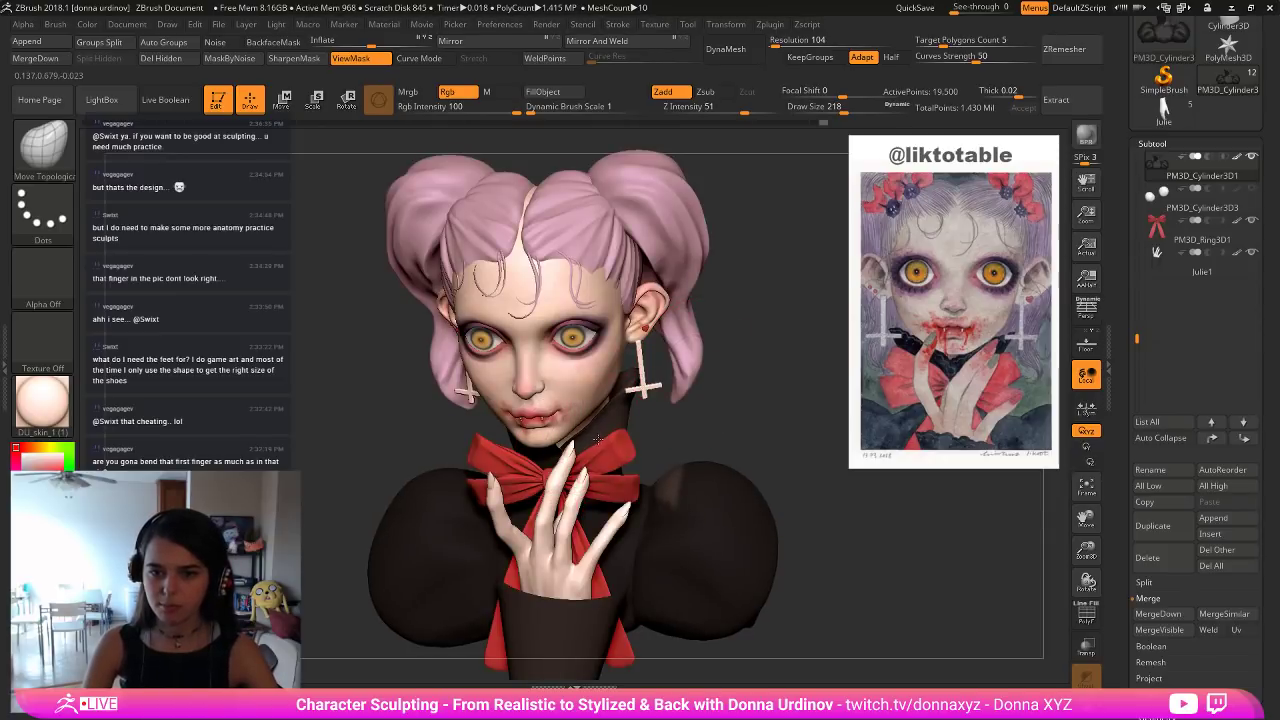
right_click_drag(717, 417, 728, 363)
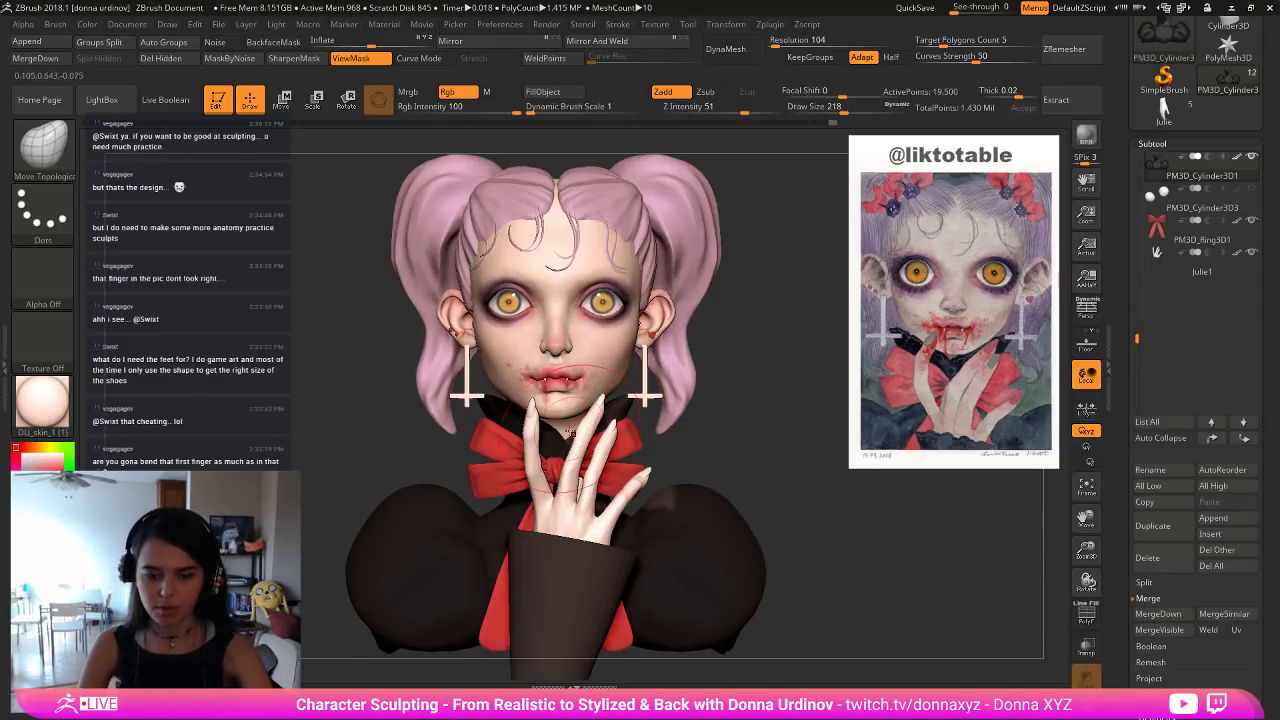
Reduce the draw size to 126 and refine the left collar flap from three-quarter and front views.
key("bracketleft")
key("bracketleft")
left_click_drag(711, 426, 697, 394)
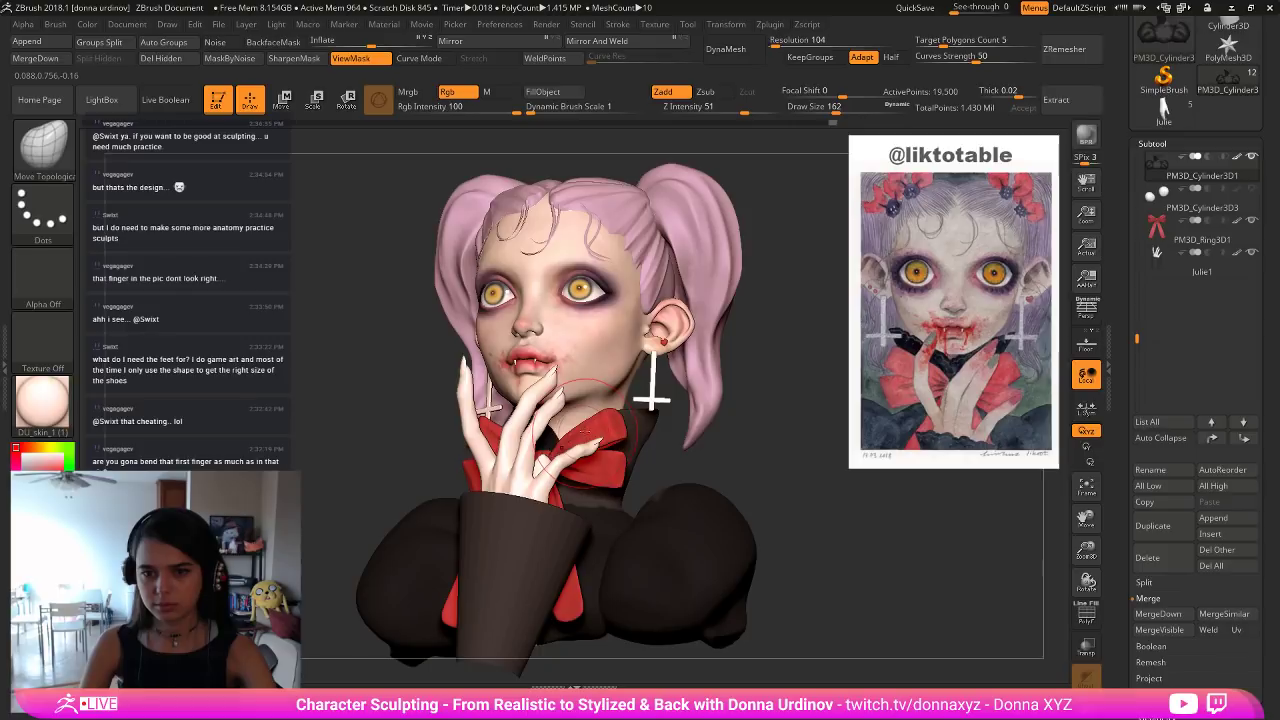
key("bracketleft")
key("bracketleft")
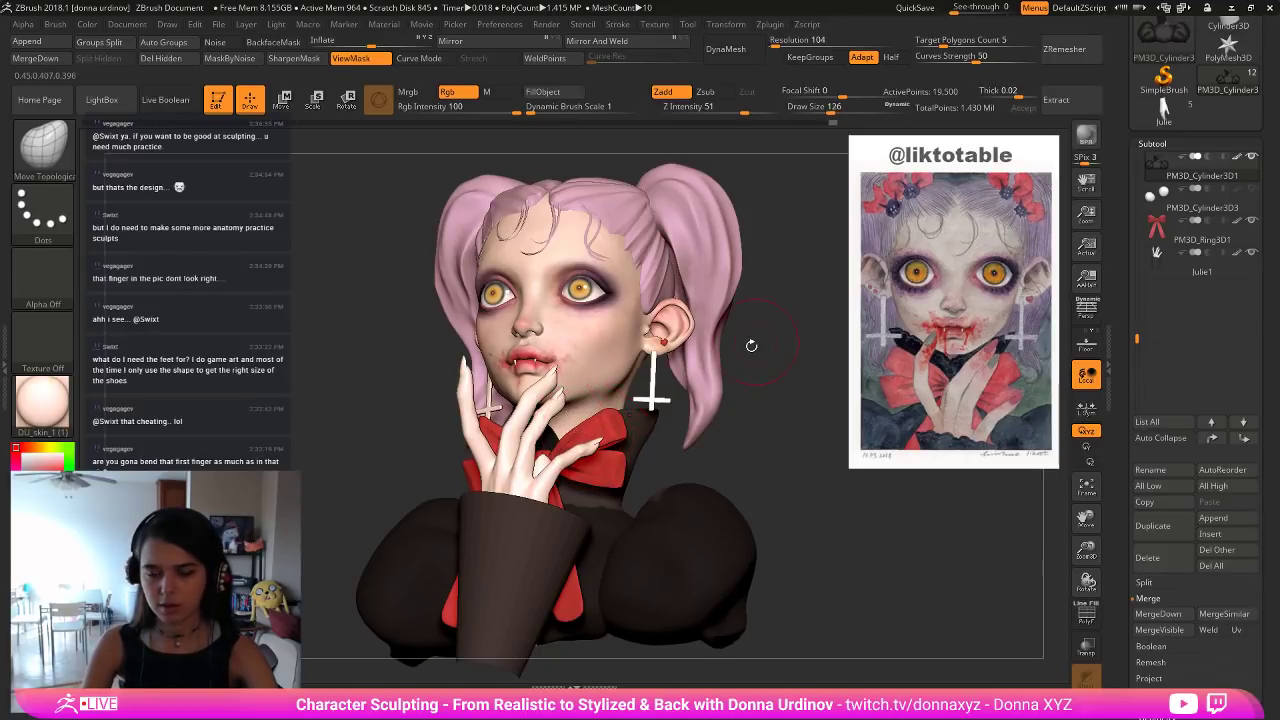
left_click_drag(751, 346, 768, 389)
left_click(746, 397, "ctrl+shift")
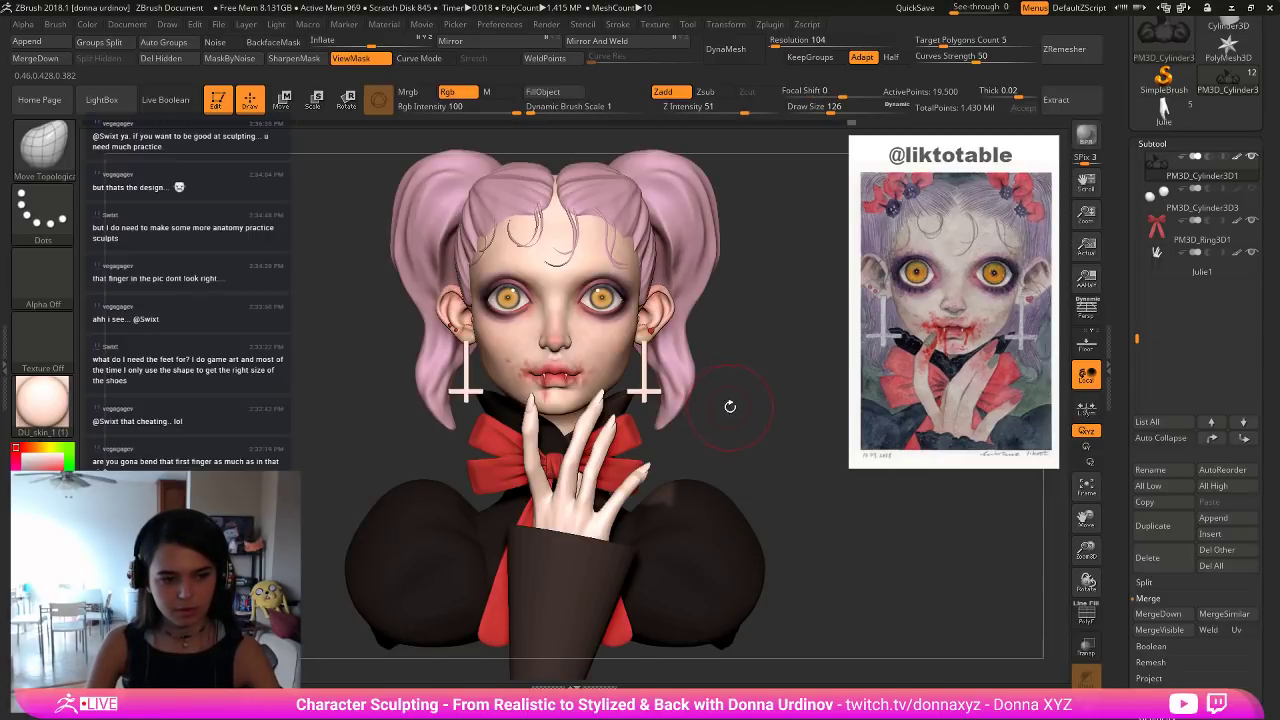
Adjust where the collar flaps meet behind the bow, checking the neckline from both sides.
left_click_drag(750, 388, 540, 395)
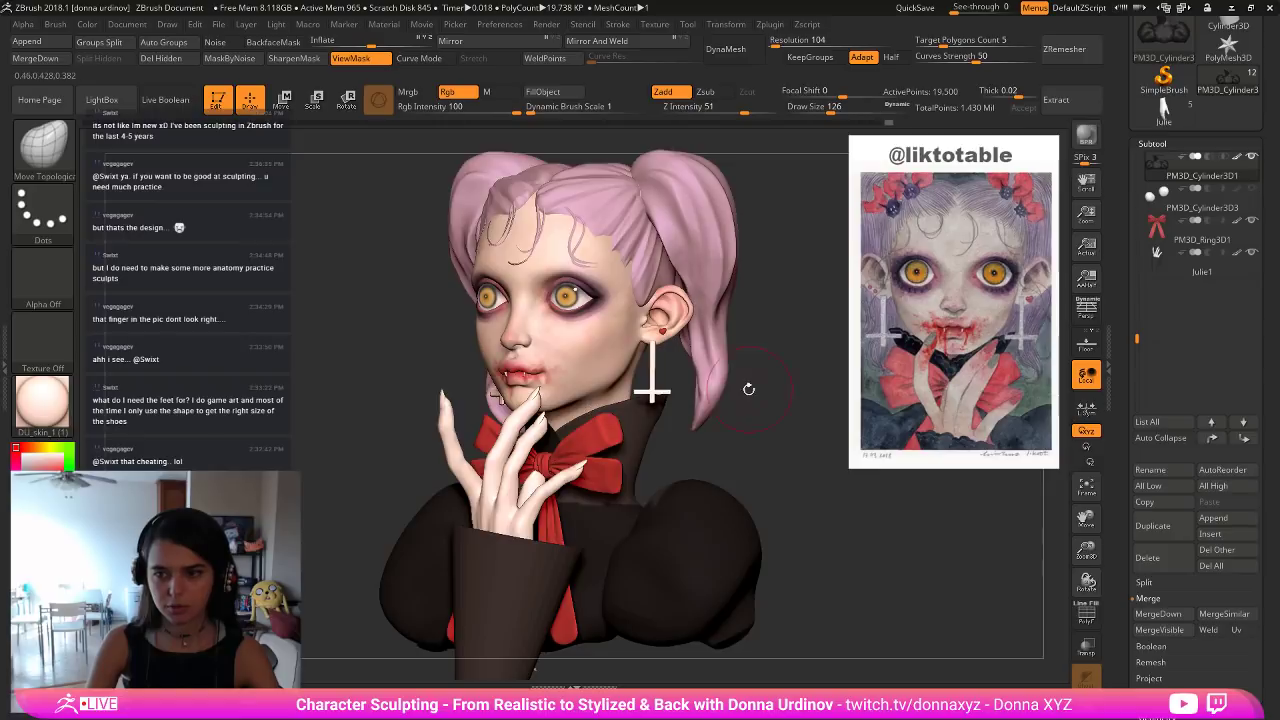
left_click_drag(749, 389, 900, 390)
left_click_drag(606, 400, 562, 432)
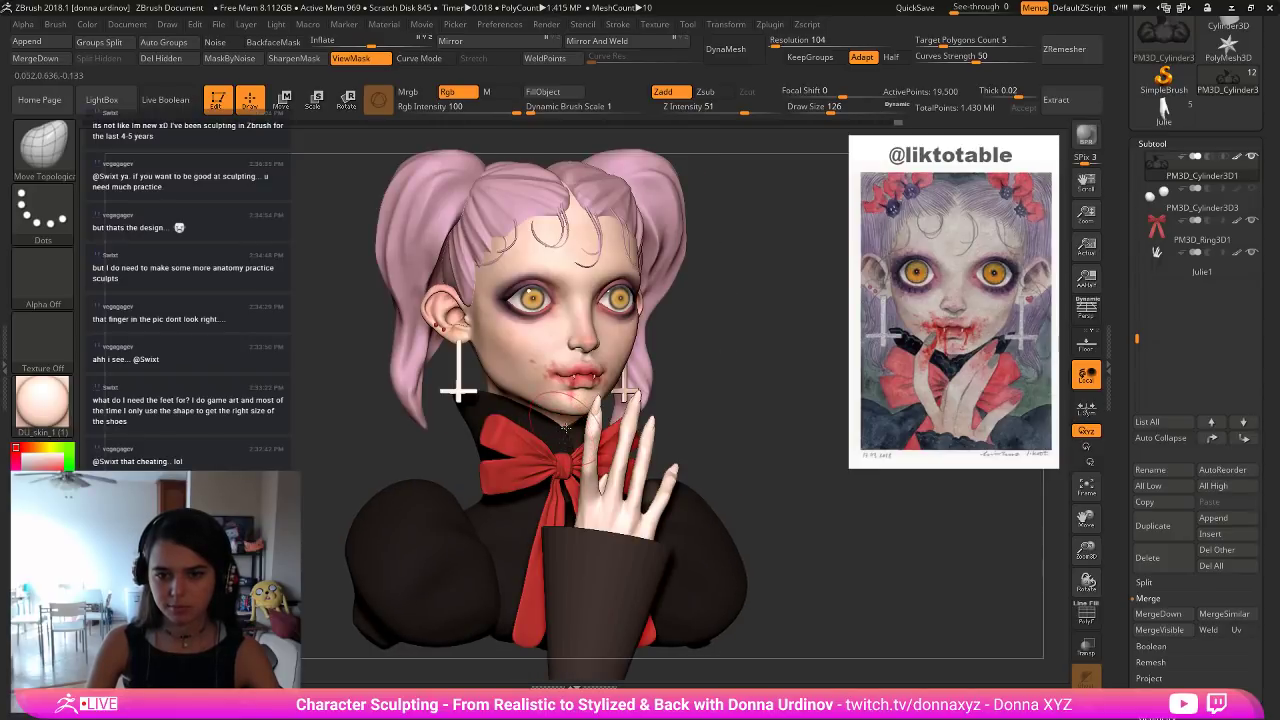
left_click_drag(566, 440, 675, 372, "shift")
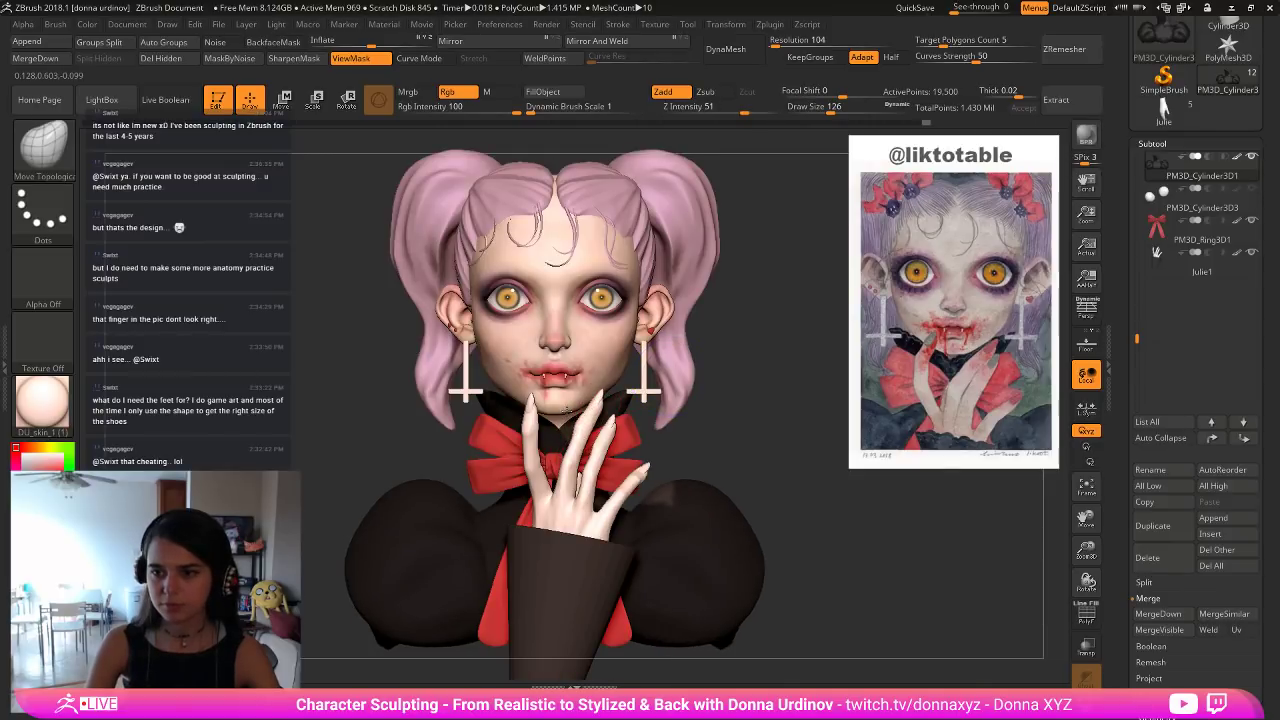
Reshape the collar's upper edge beneath the character's left jaw, increasing the draw size to 186.
left_click_drag(588, 409, 602, 405)
key("bracketright")
key("bracketright")
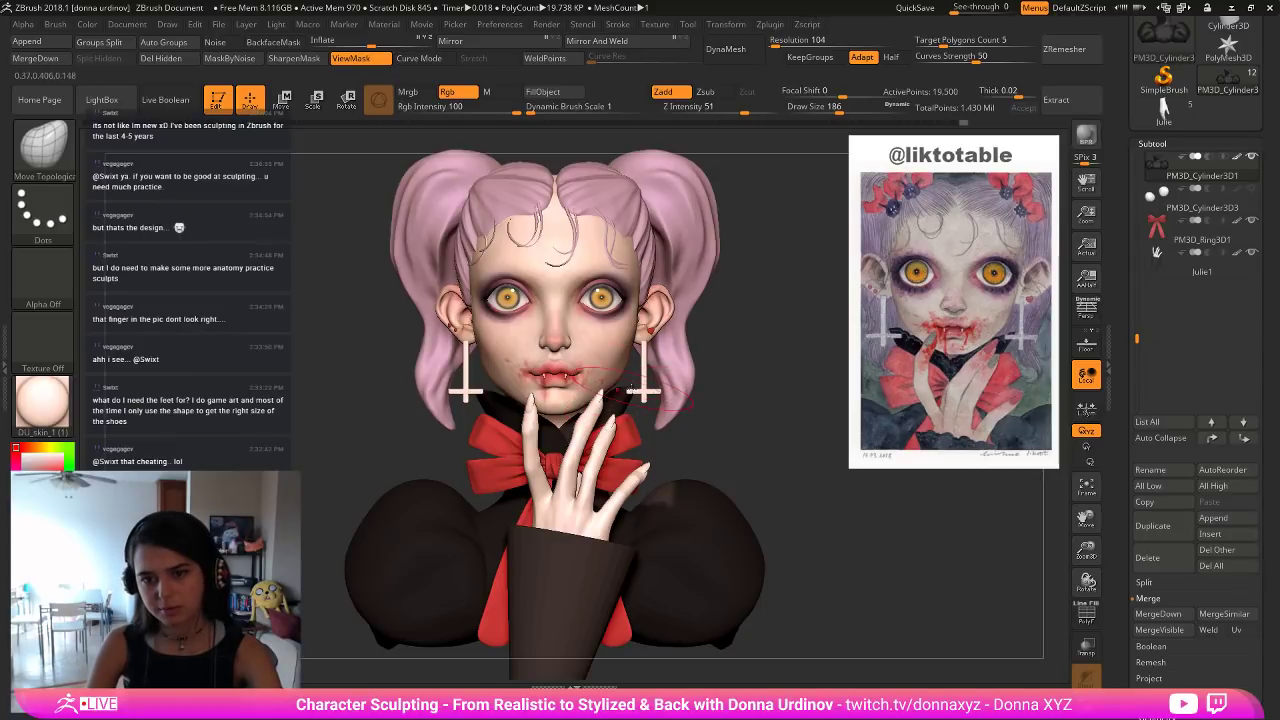
left_click_drag(604, 393, 594, 398)
mouse_move(717, 394)
left_mouse_down()
mouse_move(748, 397)
mouse_move(678, 367)
left_mouse_up()
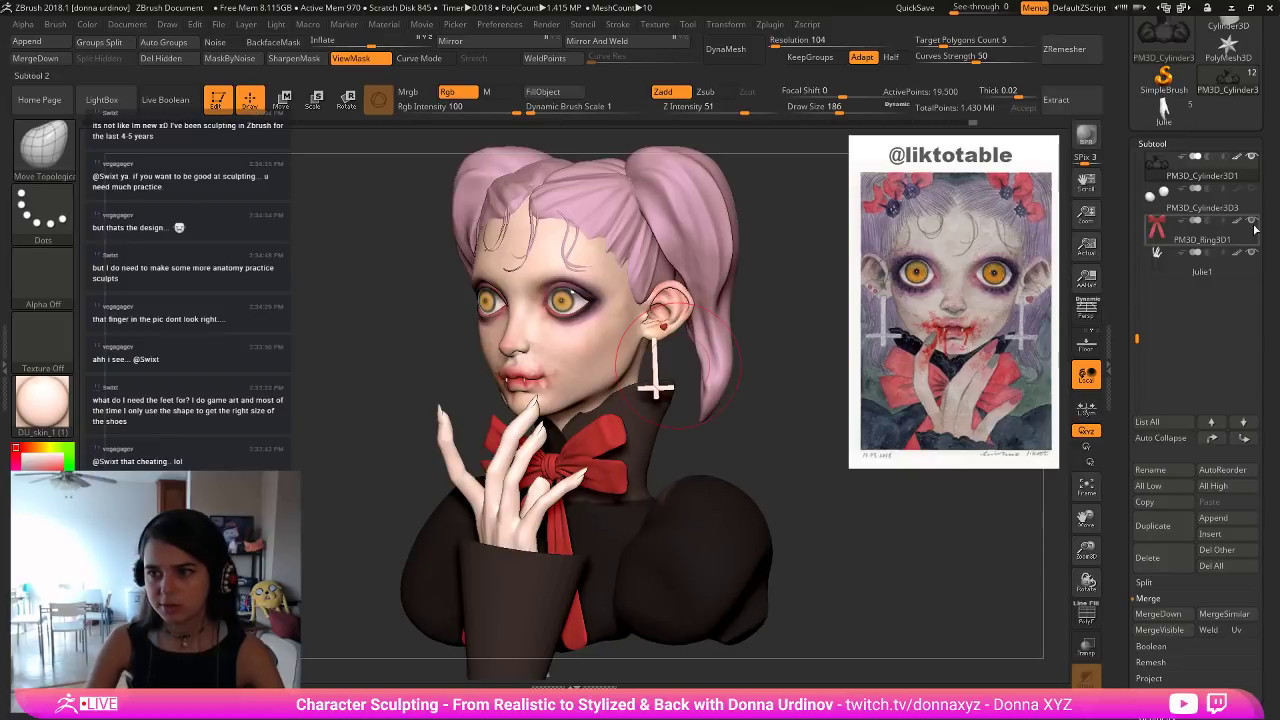
Hide the hand subtool and reshape the uncovered left side of the collar with a draw size of 198.
left_click(1252, 253)
mouse_move(827, 400)
left_mouse_down()
mouse_move(641, 386)
mouse_move(595, 406)
left_mouse_up()
left_click(640, 385, "ctrl+shift")
key("[")
left_click_drag(732, 424, 645, 490)
key("]")
left_click_drag(611, 399, 603, 407)
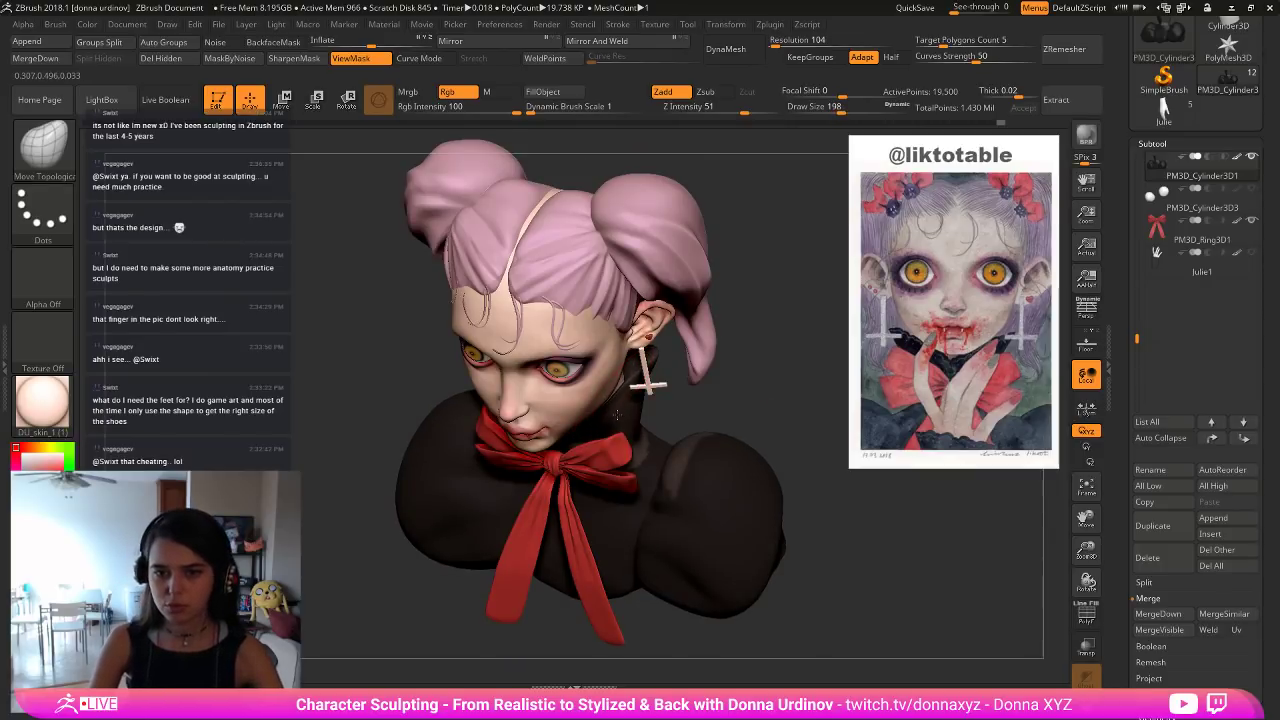
Refine the left collar edge with a draw size of 118 and clear the mask from the garment.
right_click_drag(605, 407, 648, 363, "shift")
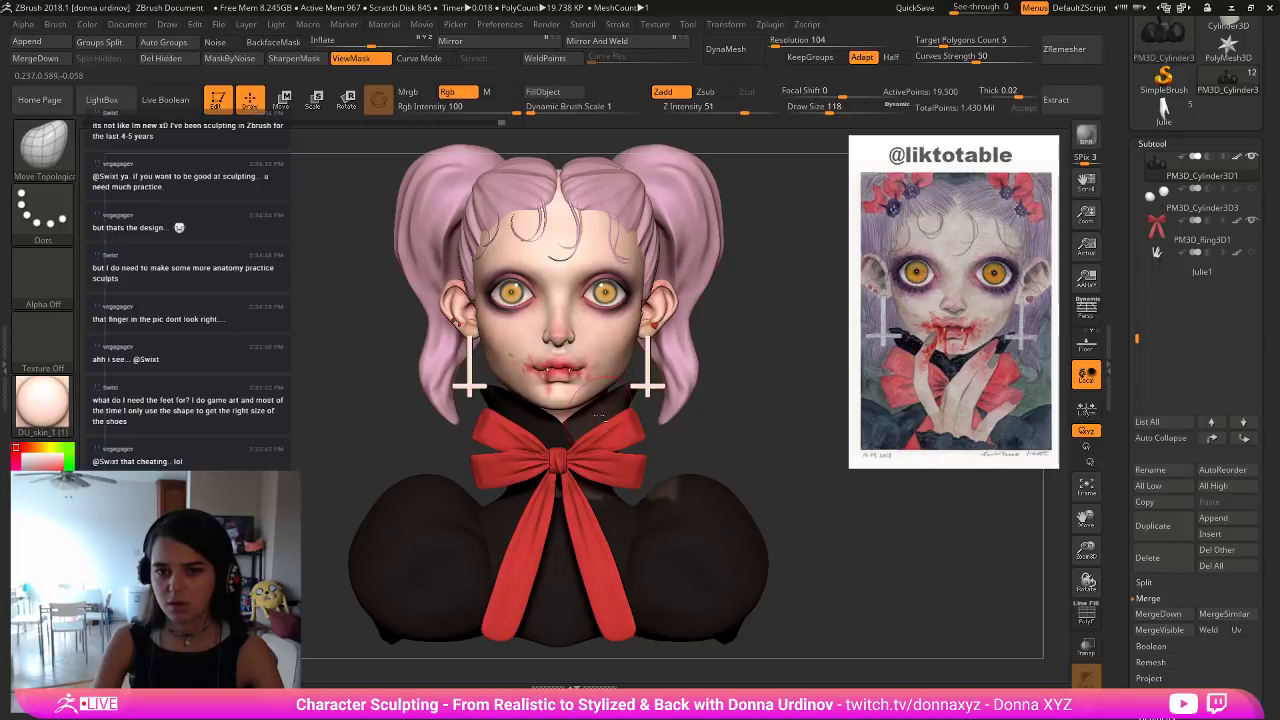
left_click_drag(705, 389, 588, 406)
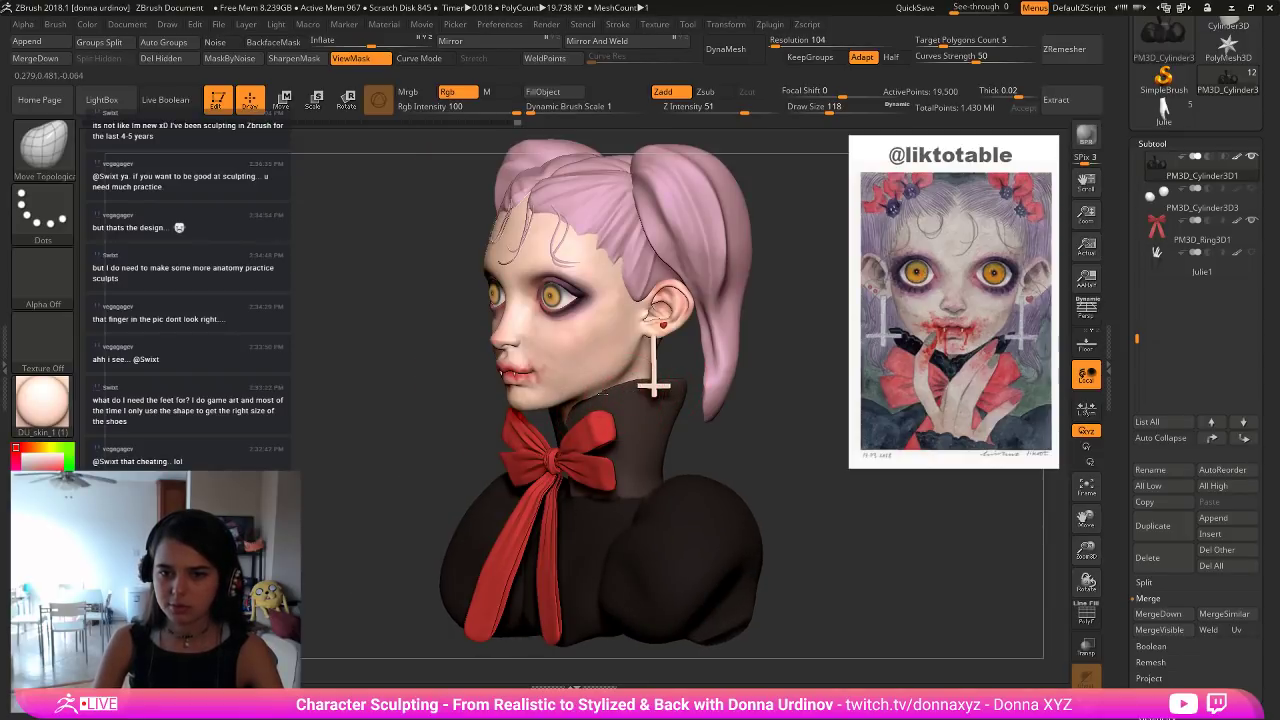
mouse_move(787, 357)
left_mouse_down("shift")
mouse_move(738, 380)
mouse_move(622, 391)
left_mouse_up("shift")
key("shift")
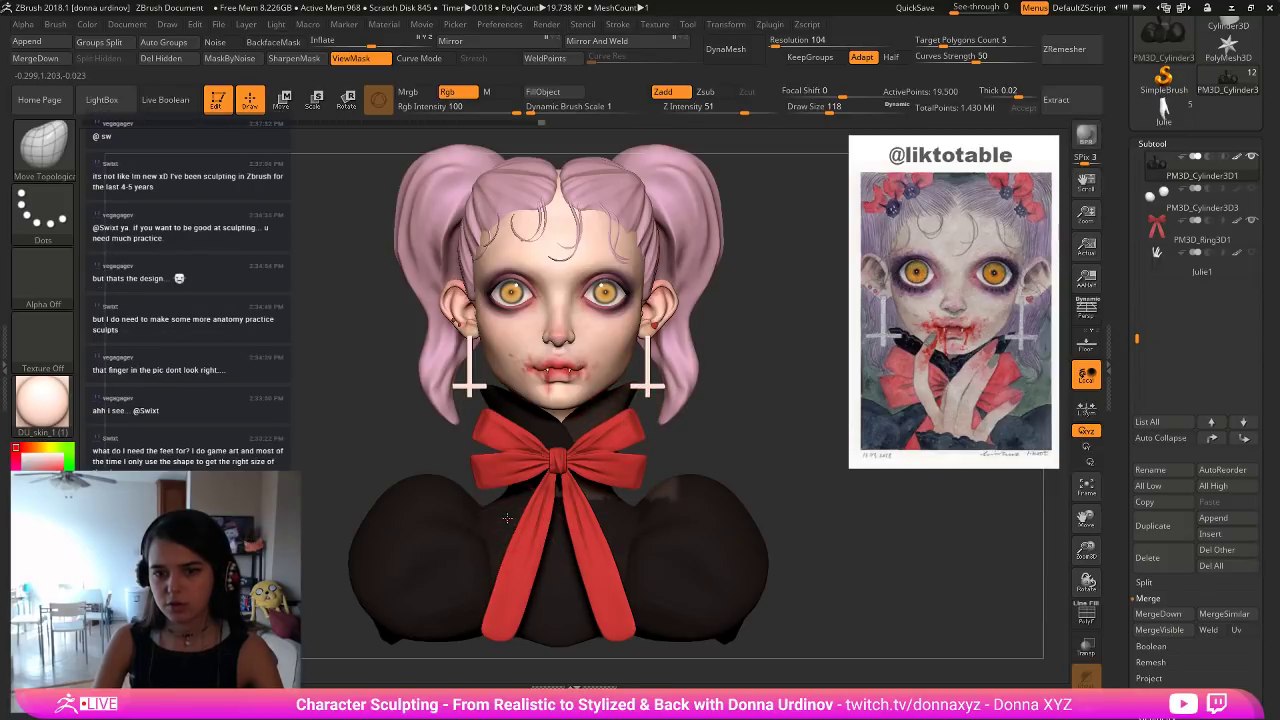
left_click_drag(696, 466, 702, 470, "ctrl")
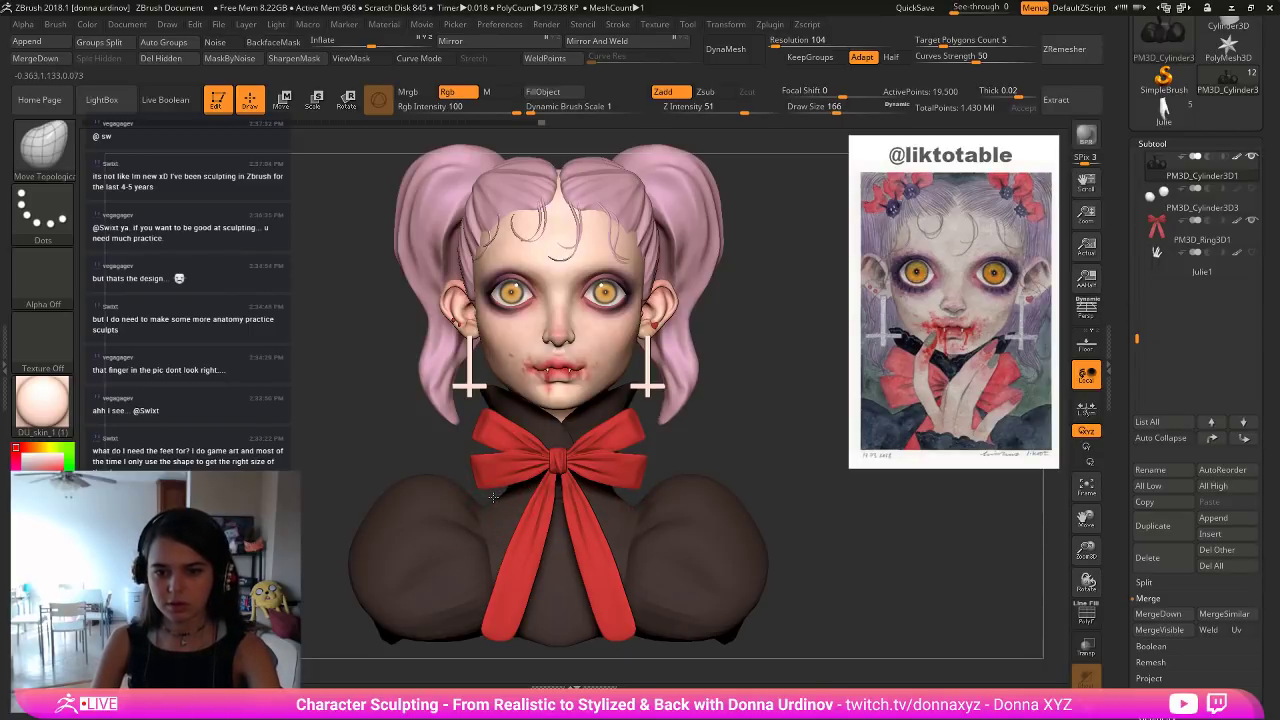
Refine the dress beneath the bow's left loop with the topological Move brush, reducing the draw size from 166 to 106.
left_click_drag(493, 497, 496, 501)
key("bracketleft")
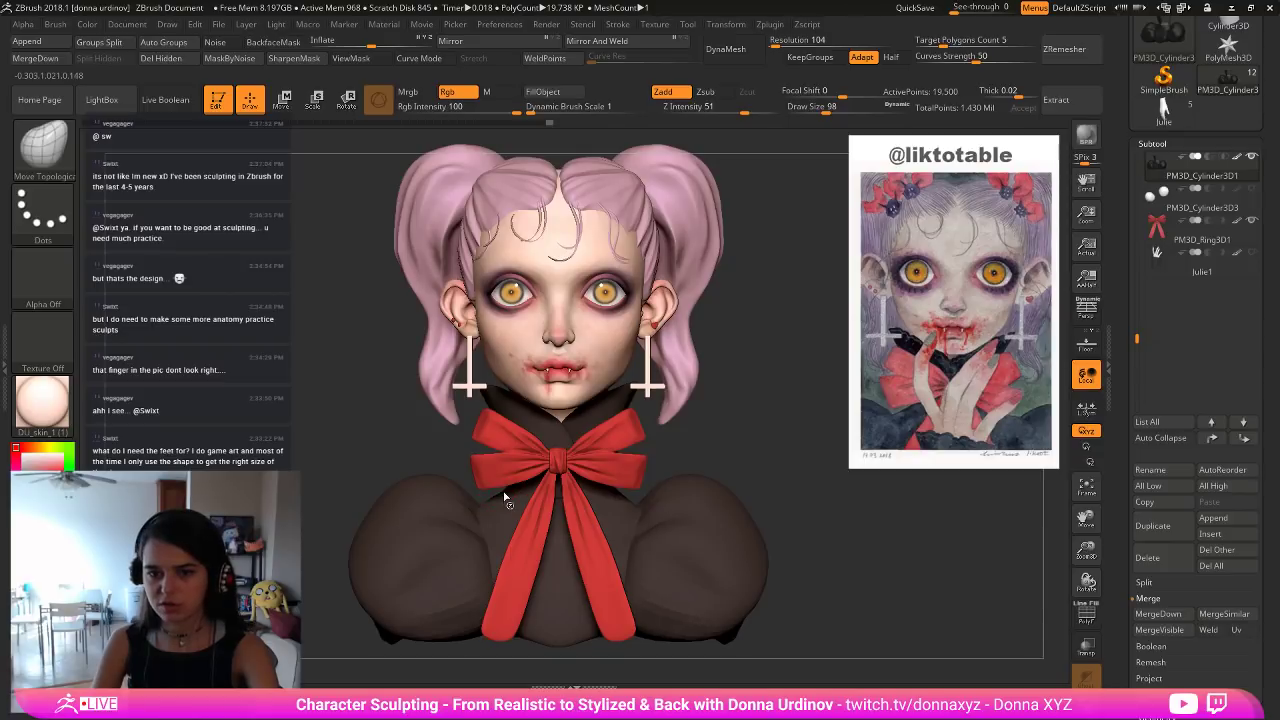
key("bracketright")
key("bracketright")
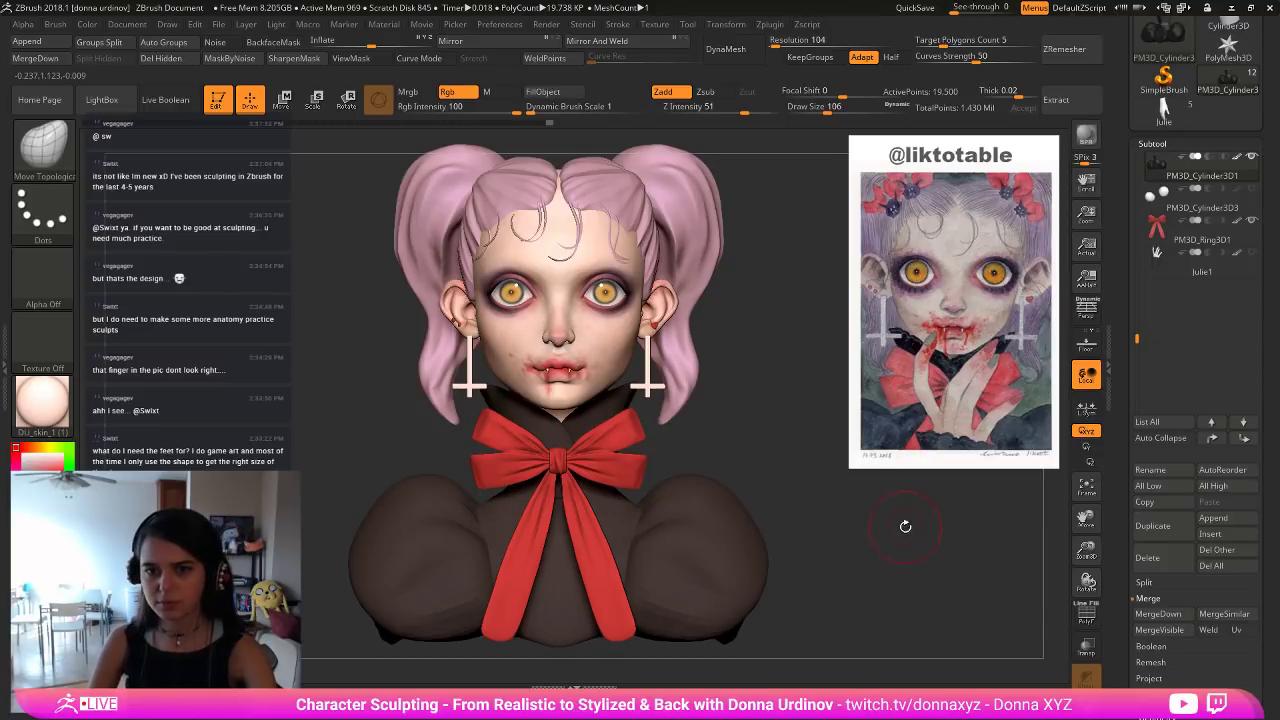
left_click_drag(897, 531, 889, 530)
left_click(893, 538, "ctrl+shift")
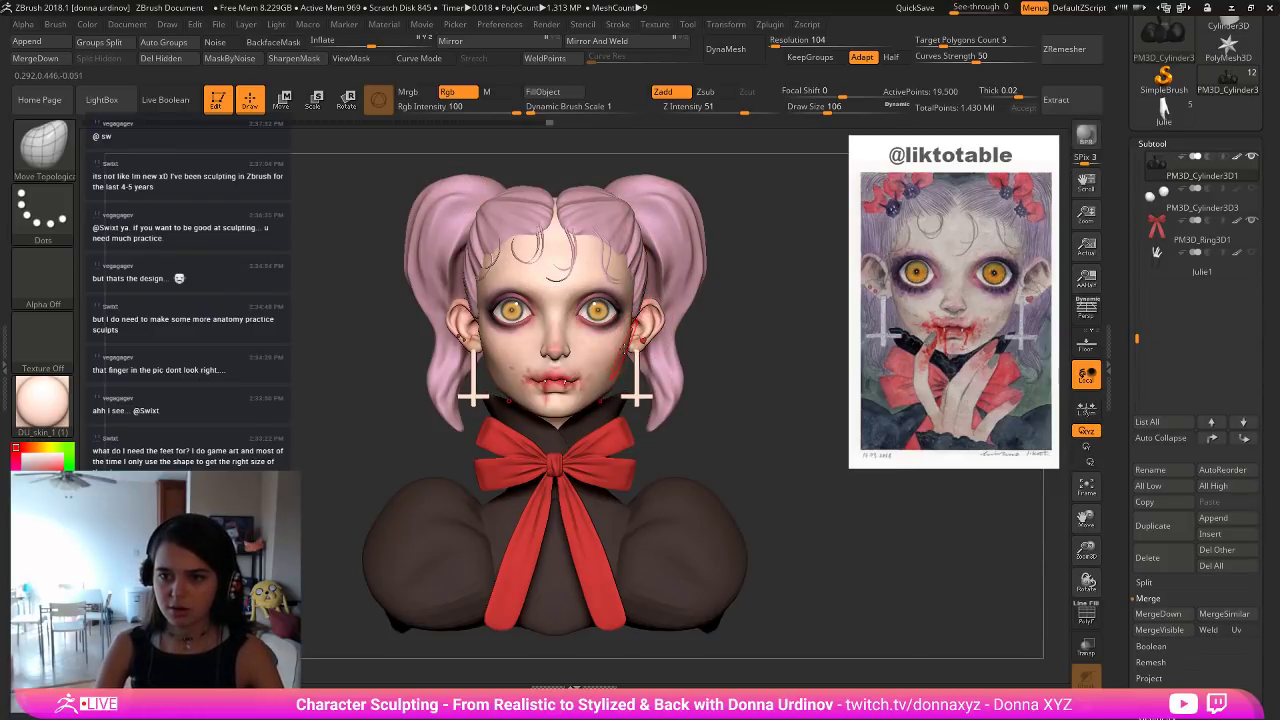
Make the head the active subtool and turn on the perspective view for the whole bust.
left_click(603, 282, "alt")
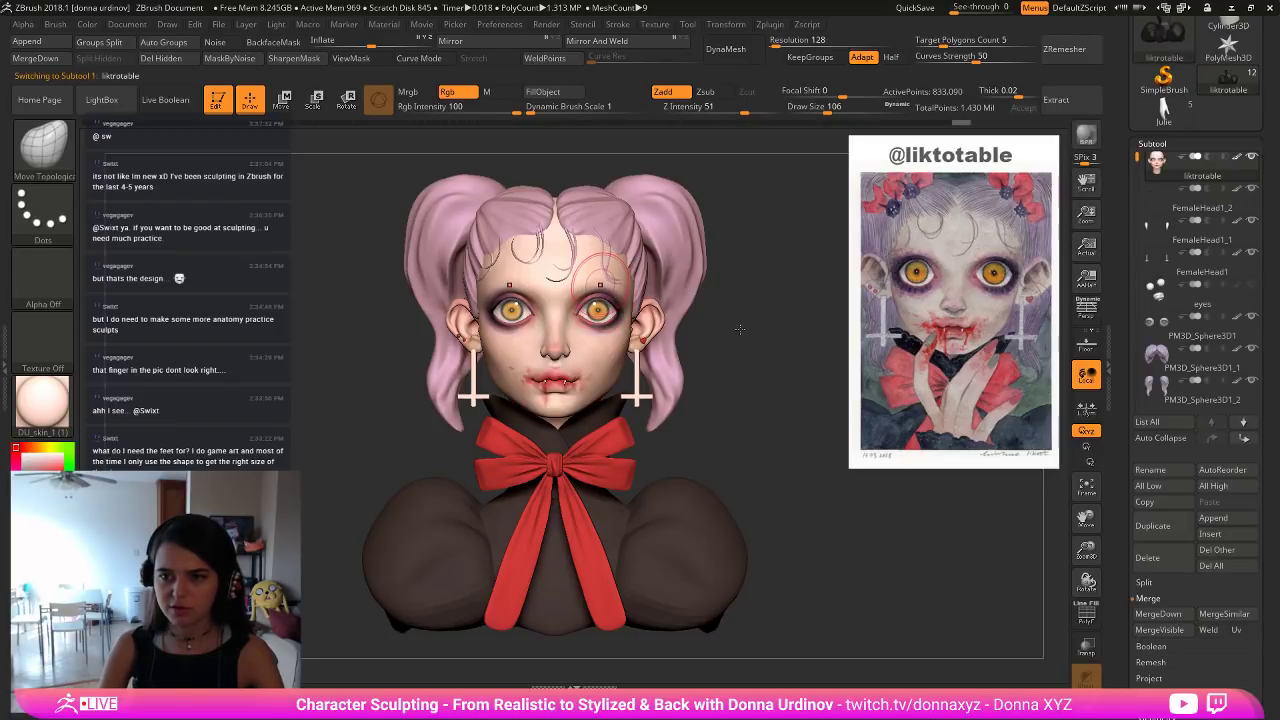
left_click(1087, 314)
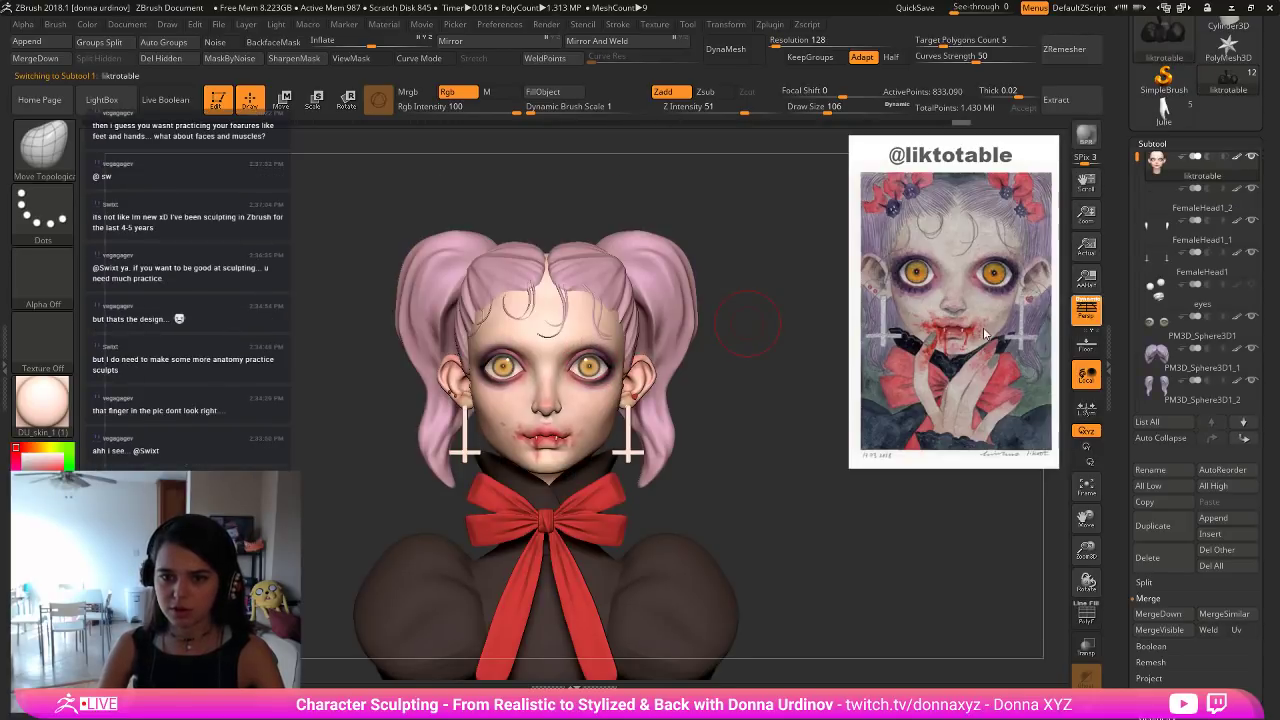
left_click_drag(737, 420, 749, 370, "alt")
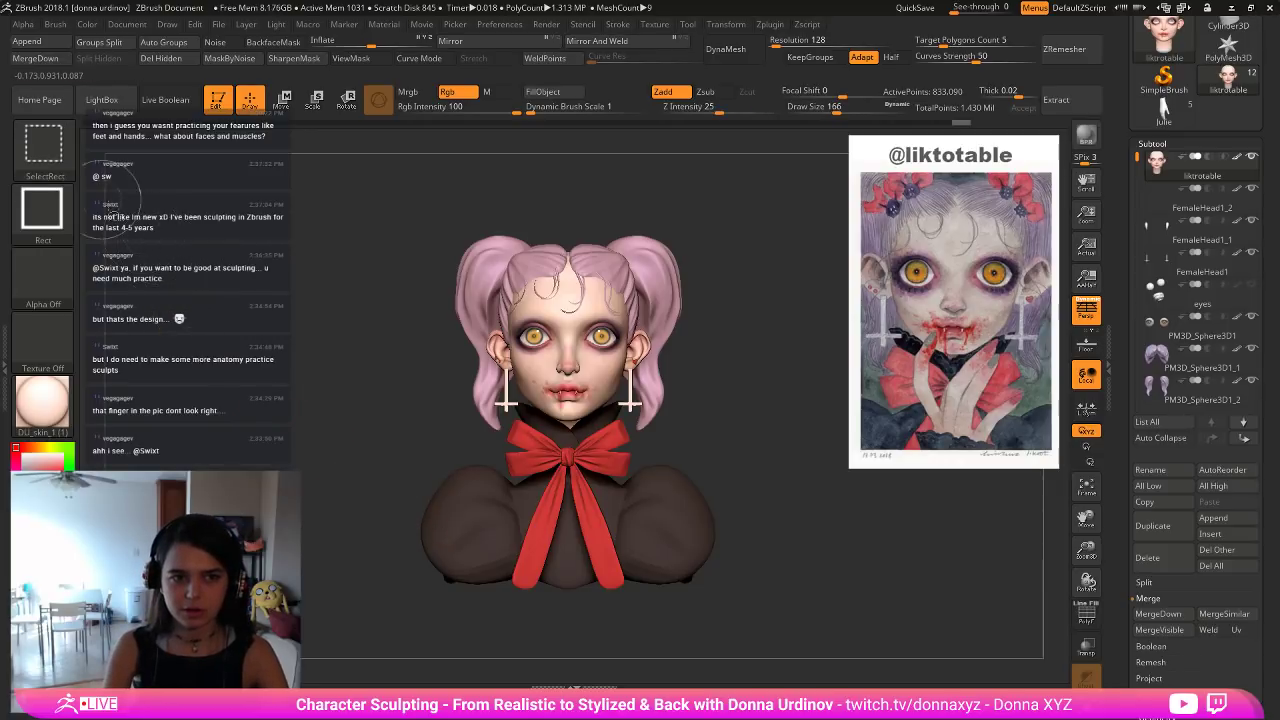
Reshape the dress's lower edge and puffed sleeves with the topological Move brush, increasing the draw size from 190 to 314.
key("]")
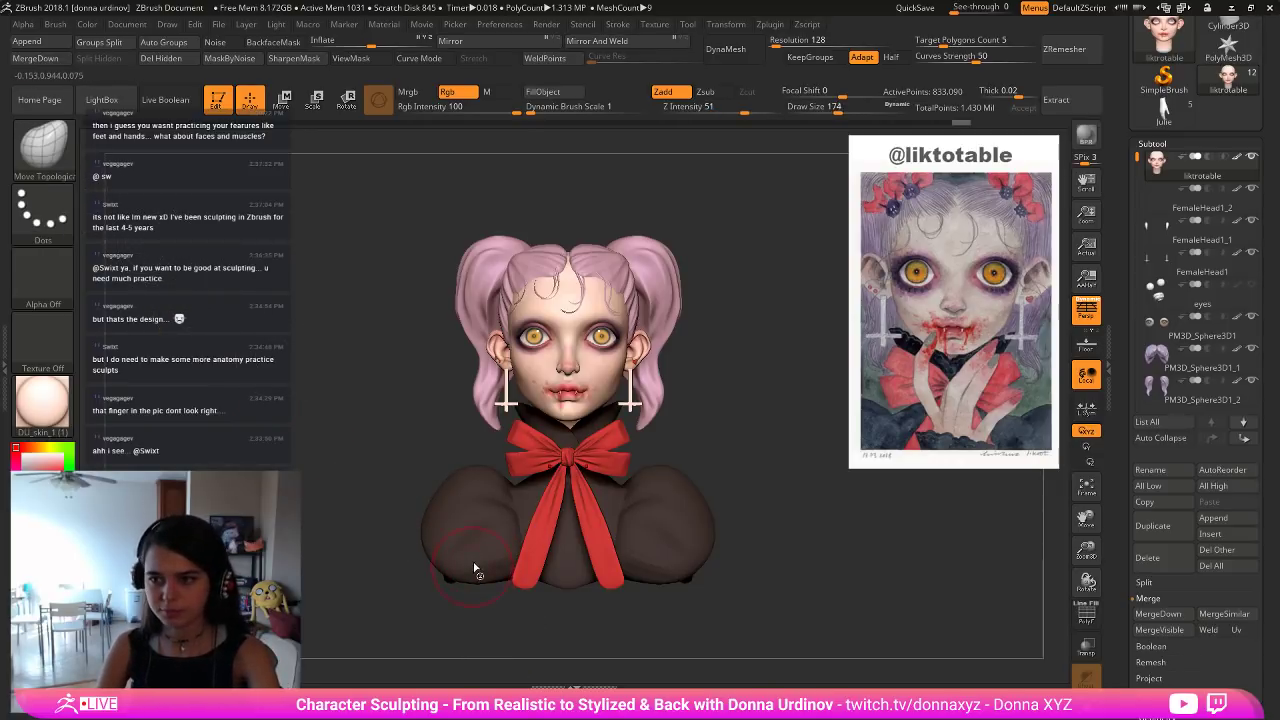
key("]")
key("]")
key("]")
key("]")
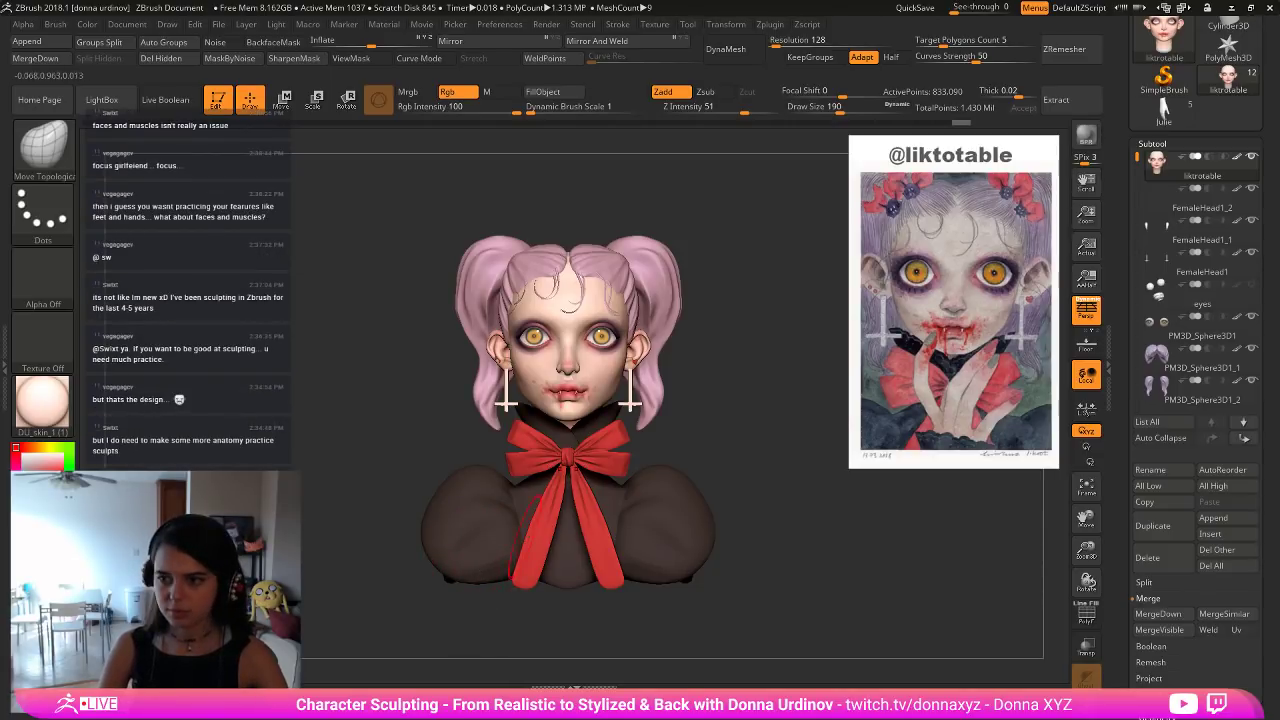
scroll(1148, 240, "down", 7)
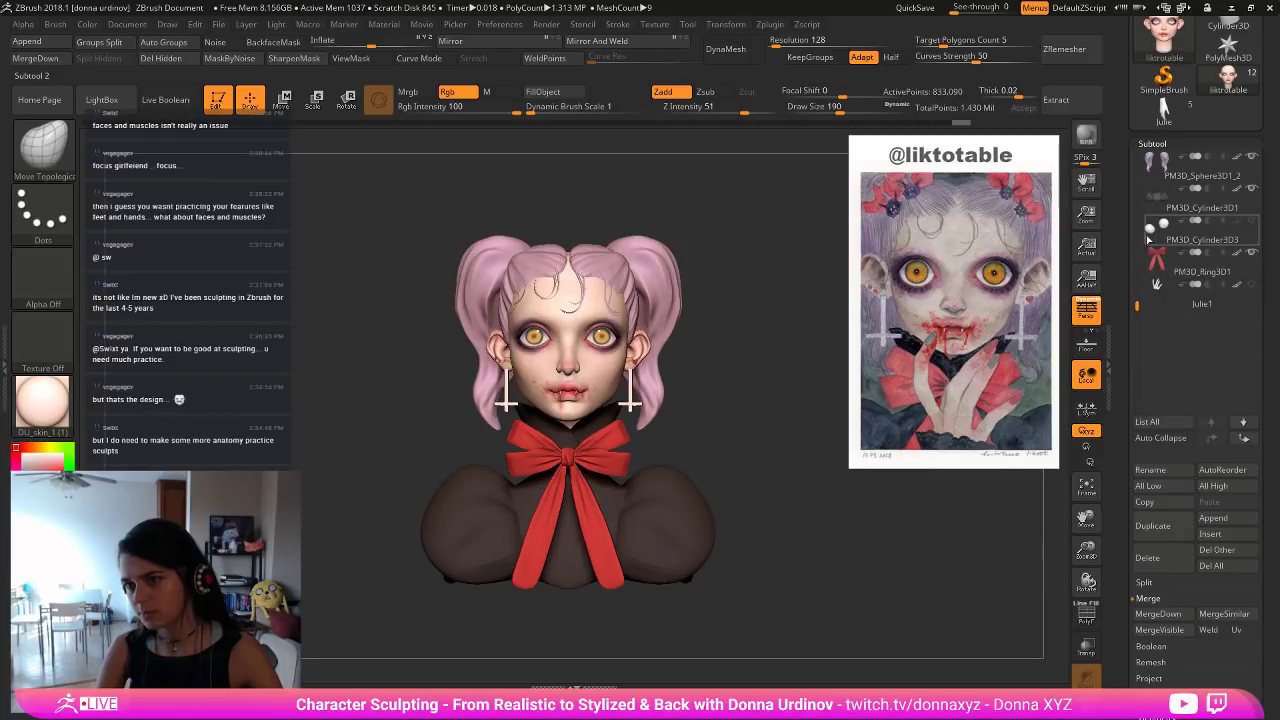
left_click(1165, 206)
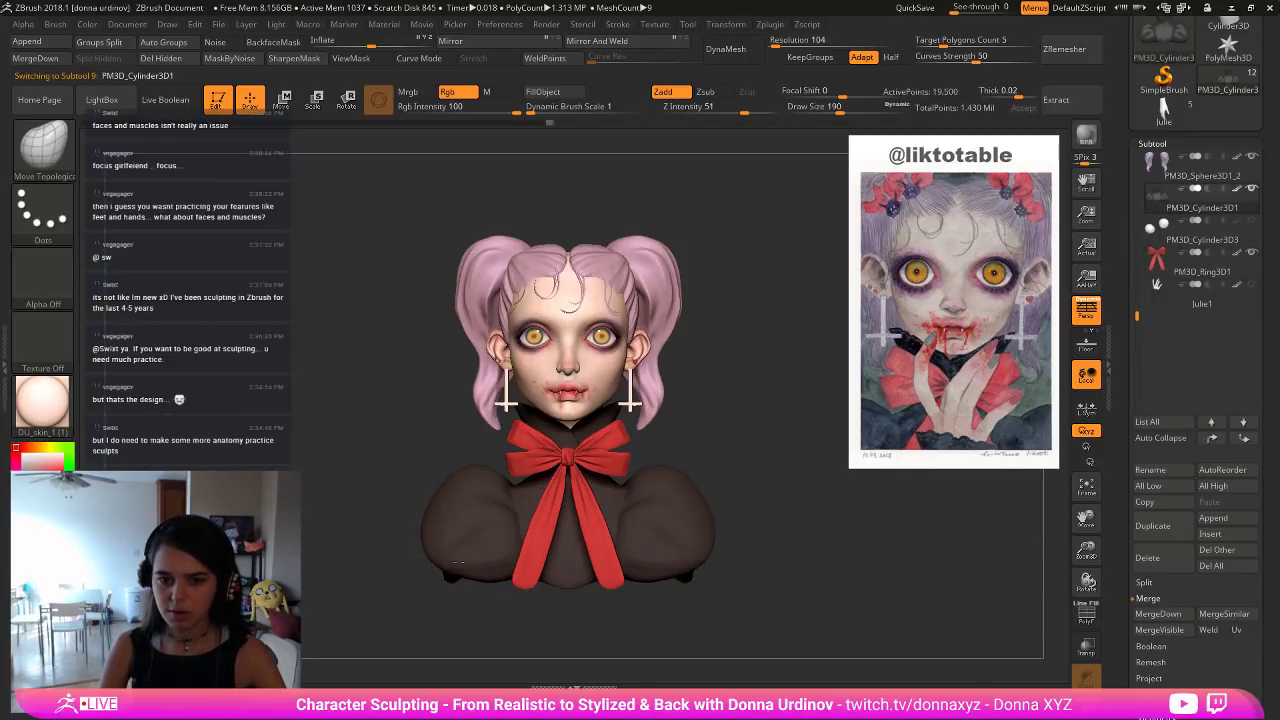
mouse_move(458, 562)
left_mouse_down()
mouse_move(486, 576)
mouse_move(458, 576)
mouse_move(485, 577)
left_mouse_up()
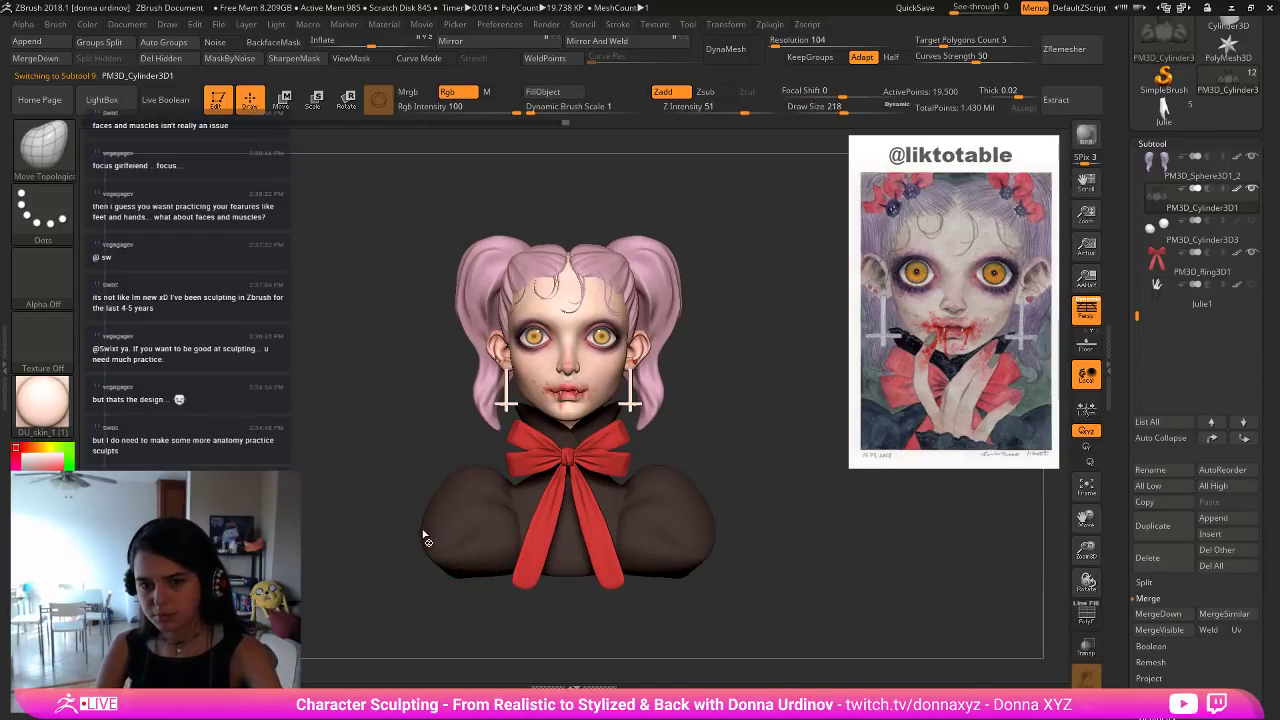
mouse_move(431, 540)
left_mouse_down()
mouse_move(444, 532)
mouse_move(430, 554)
mouse_move(482, 581)
mouse_move(462, 552)
left_mouse_up()
key("bracketright")
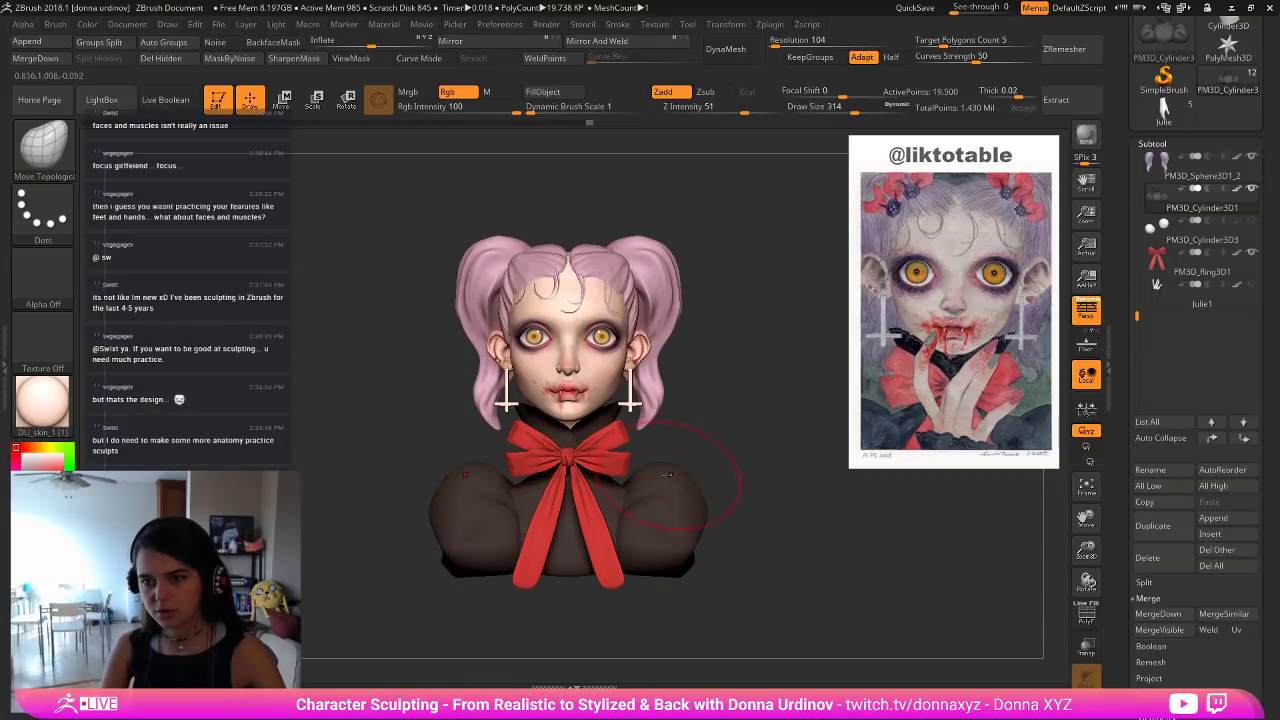
Switch to the regular Move brush with a draw size of 106 and make the liktrotable head subtool active.
mouse_move(737, 434)
left_mouse_down()
mouse_move(728, 477)
mouse_move(713, 446)
left_mouse_up()
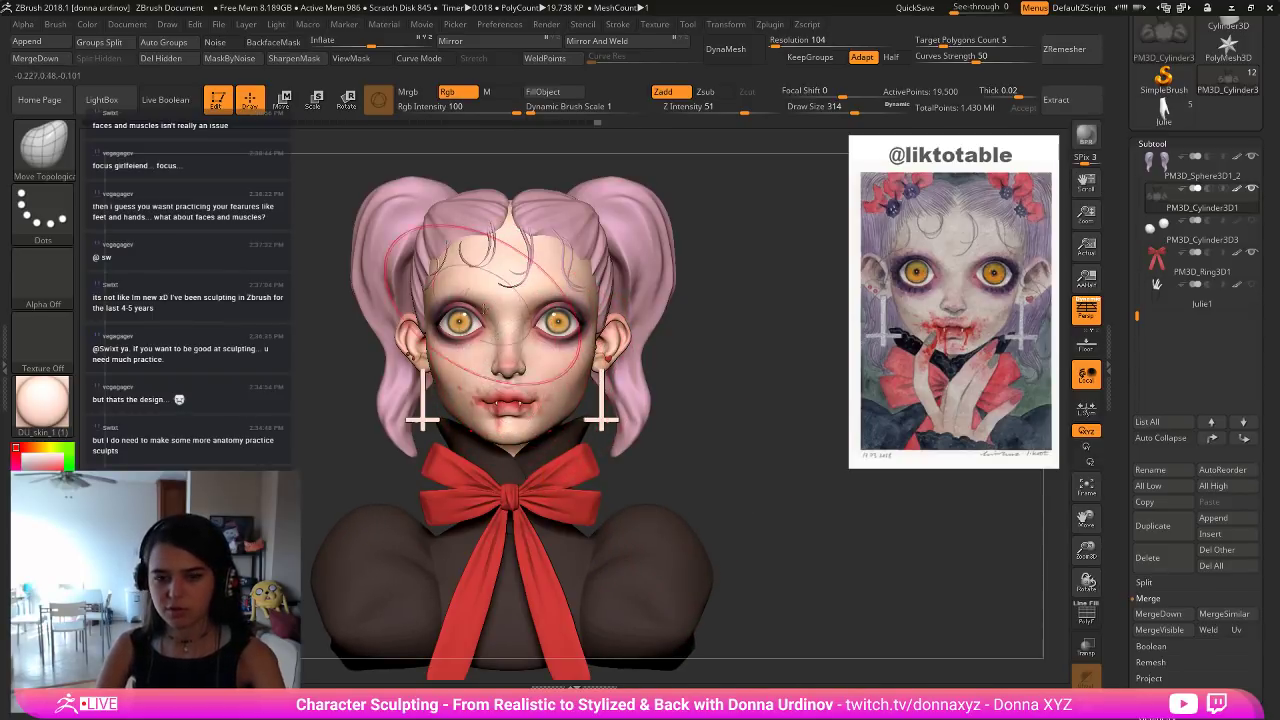
key("bracketleft")
key("bracketleft")
key("bracketleft")
key("bracketleft")
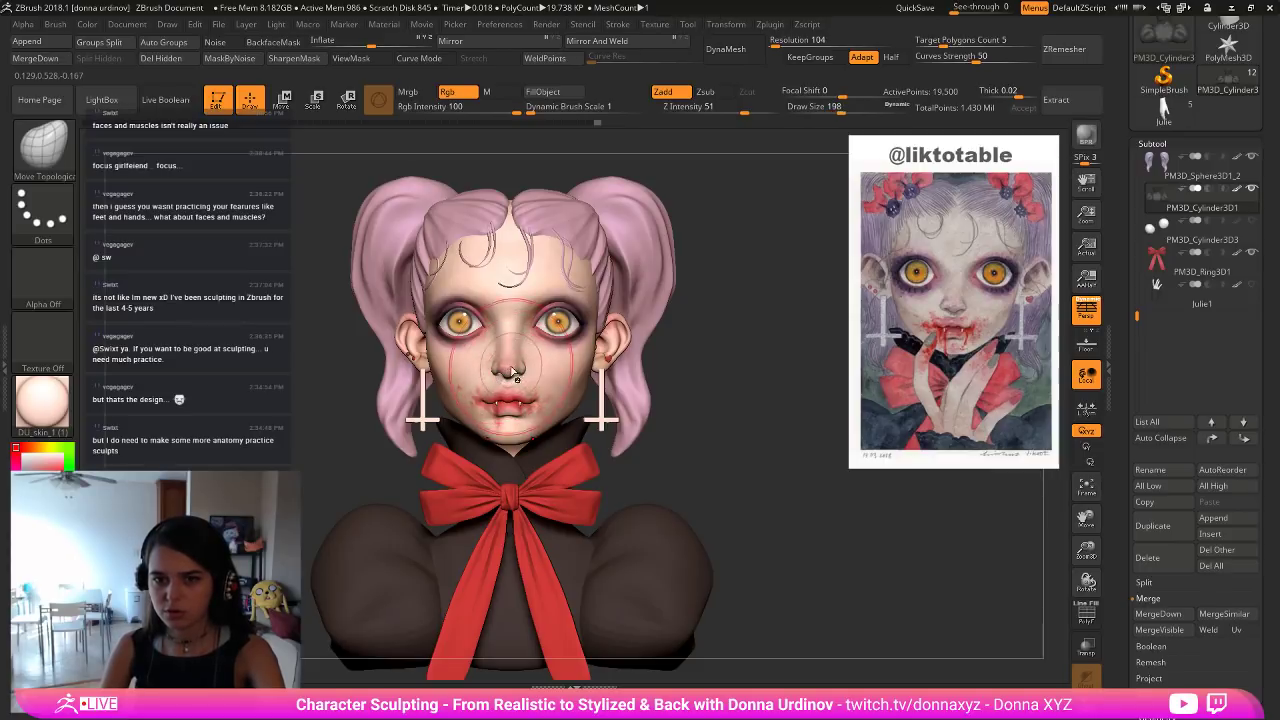
key("]")
key("]")
key("[")
key("[")
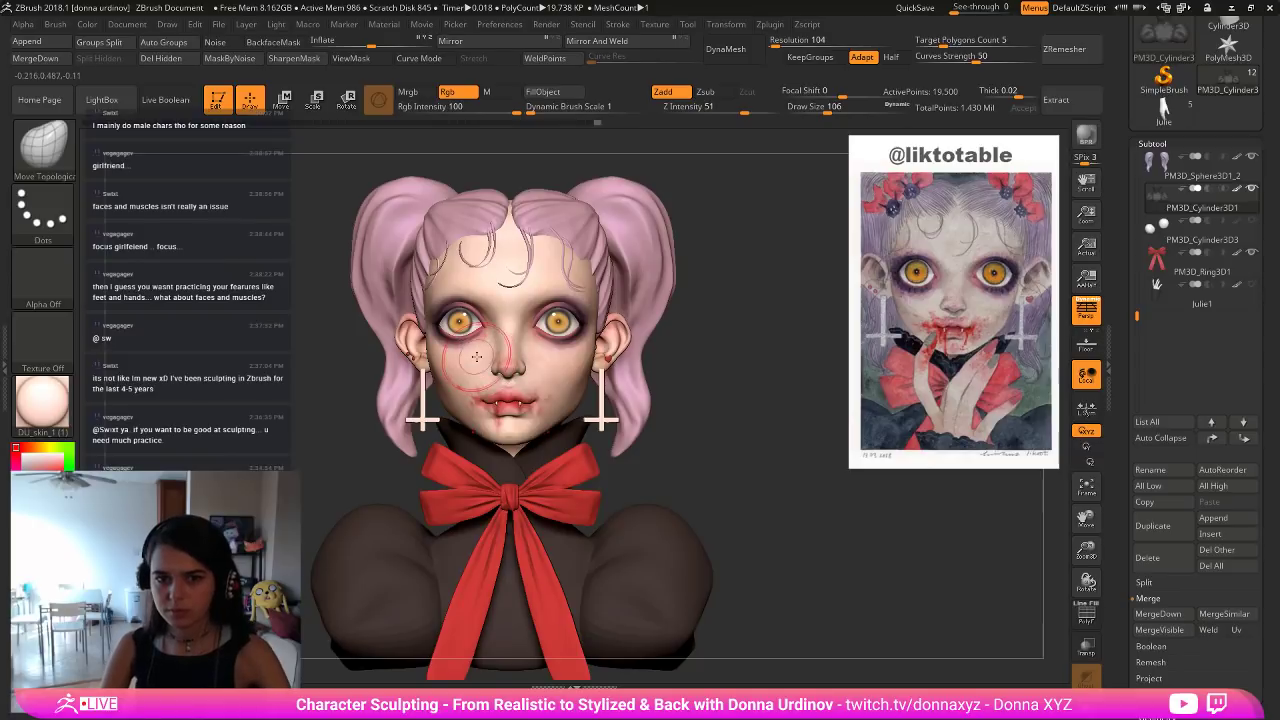
key("b")
key("m")
key("v")
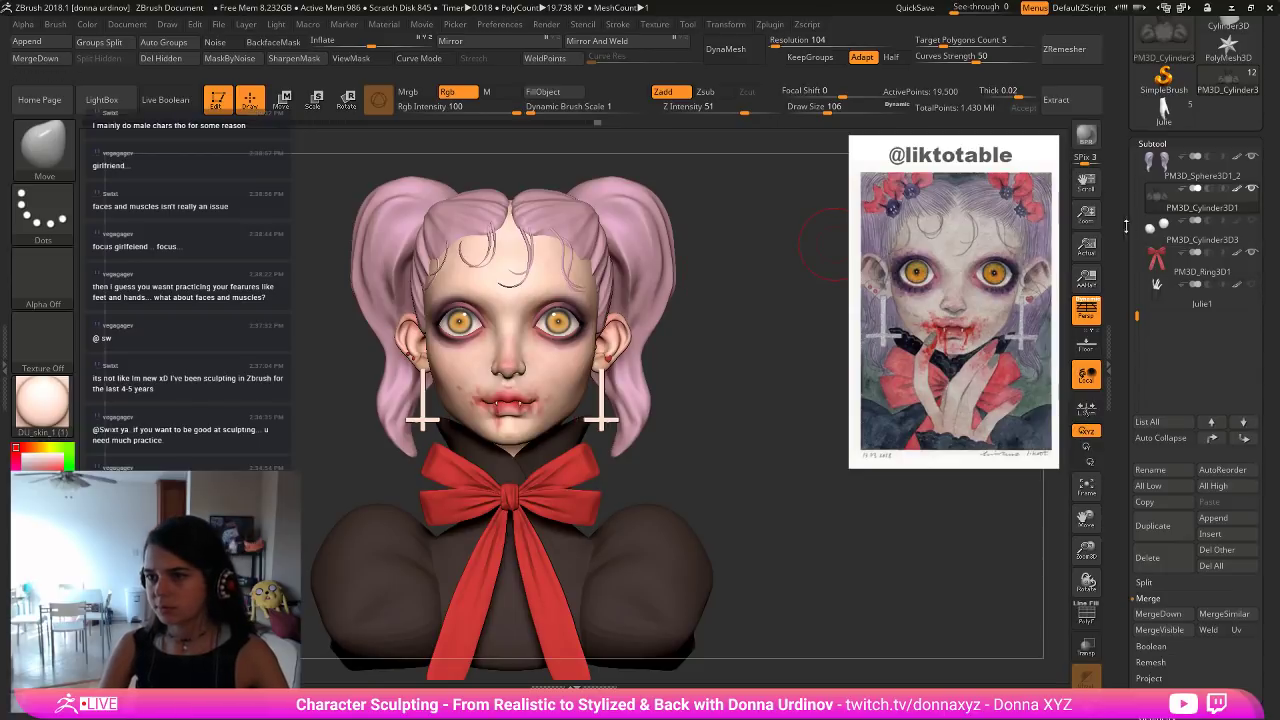
scroll(1190, 200, "up", 5)
left_click(1155, 168)
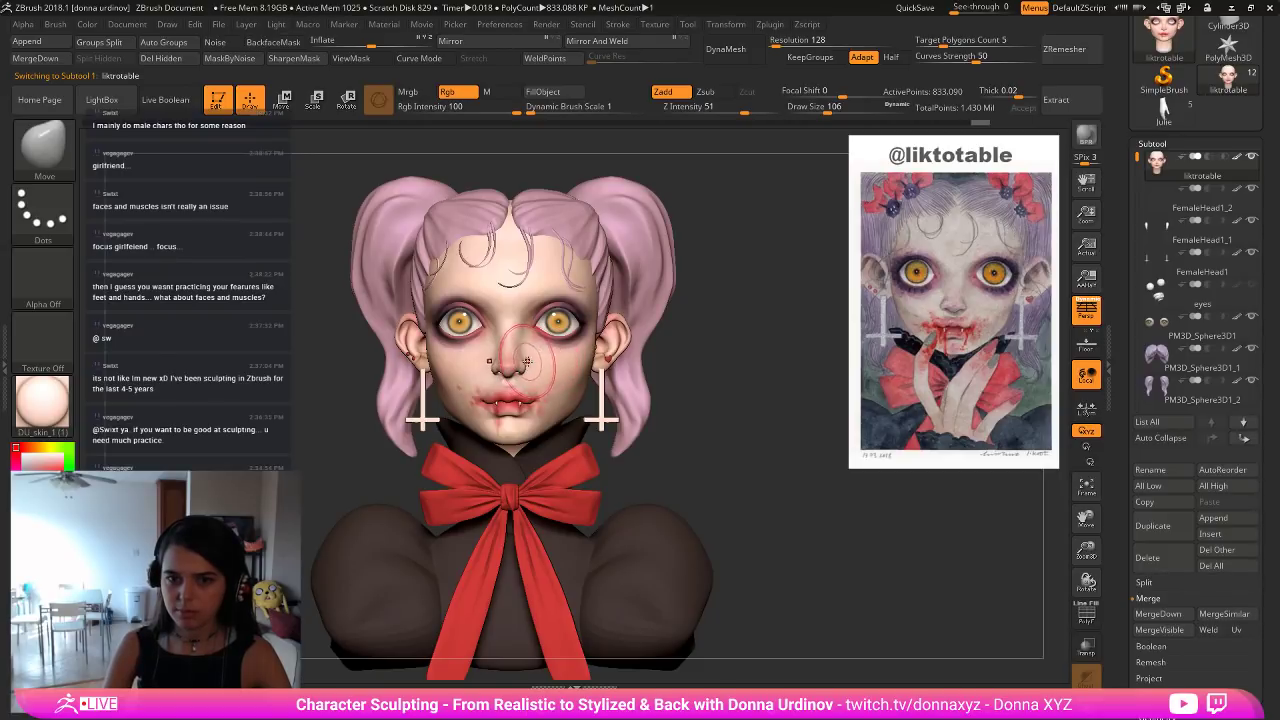
Adjust the face symmetrically beside the nose and around the eyes, using draw sizes between 82 and 118.
left_click_drag(529, 360, 532, 357)
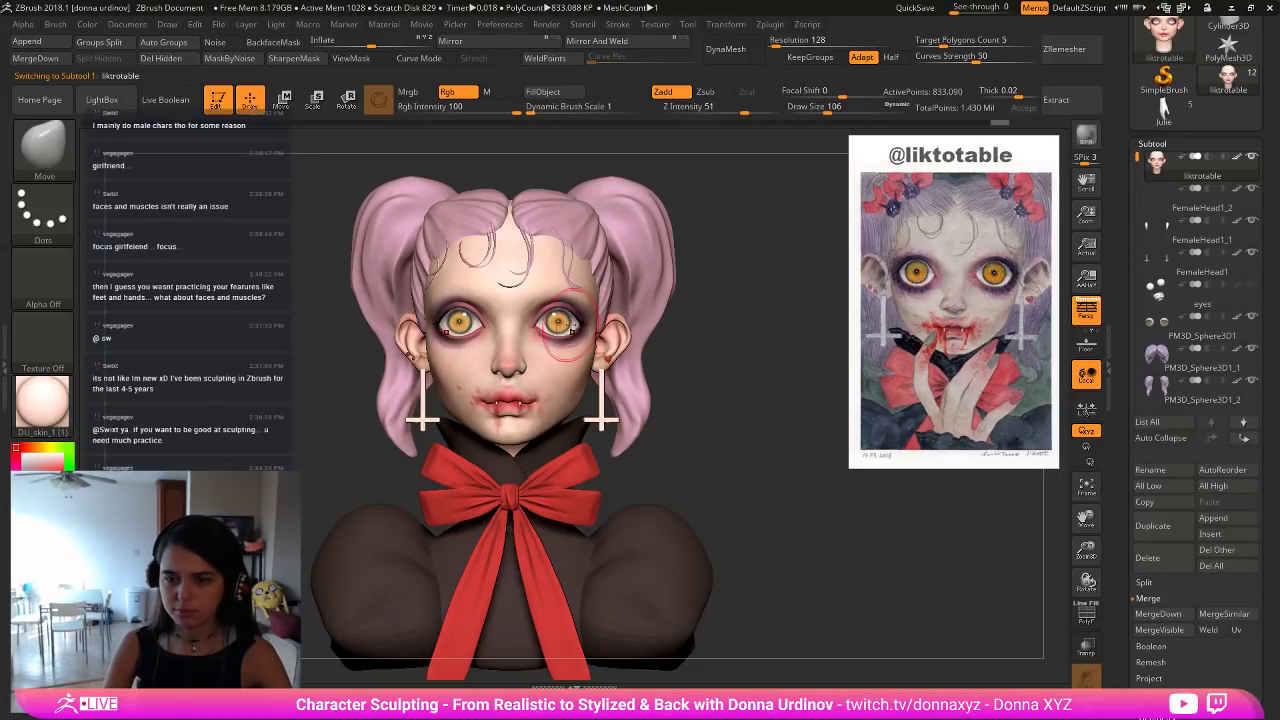
key("bracketleft")
key("bracketleft")
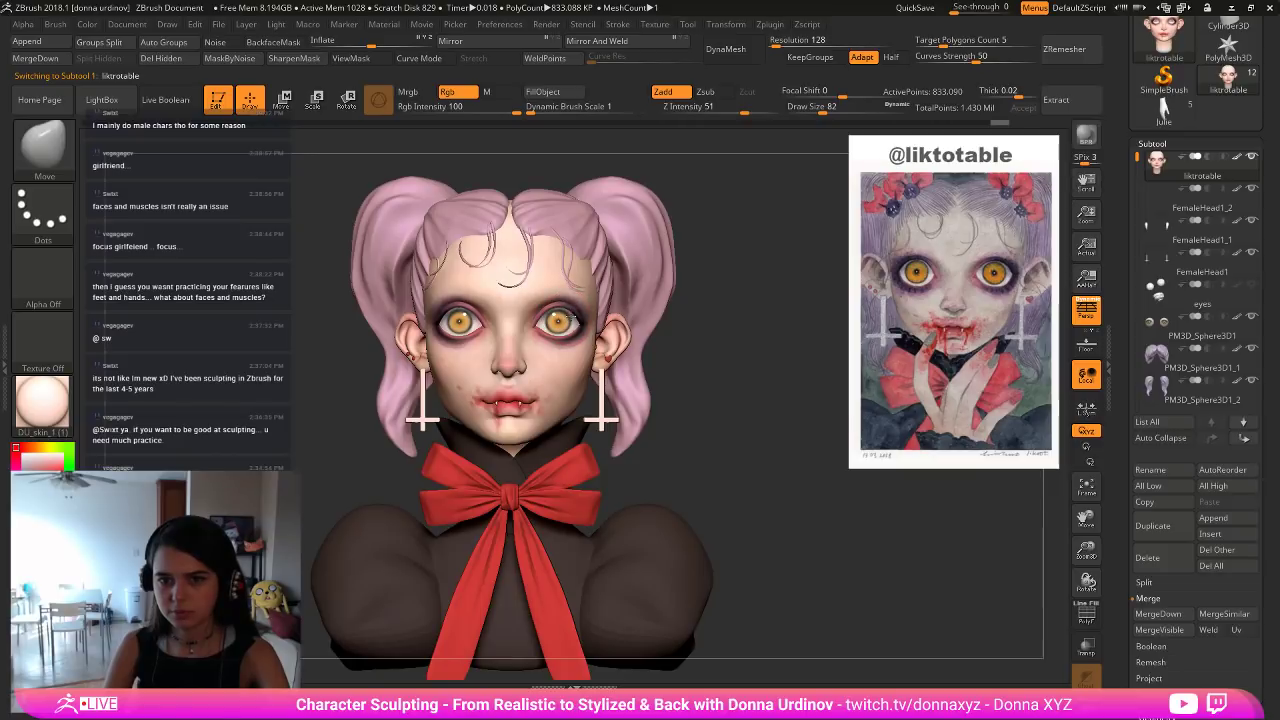
key("bracketright")
key("bracketright")
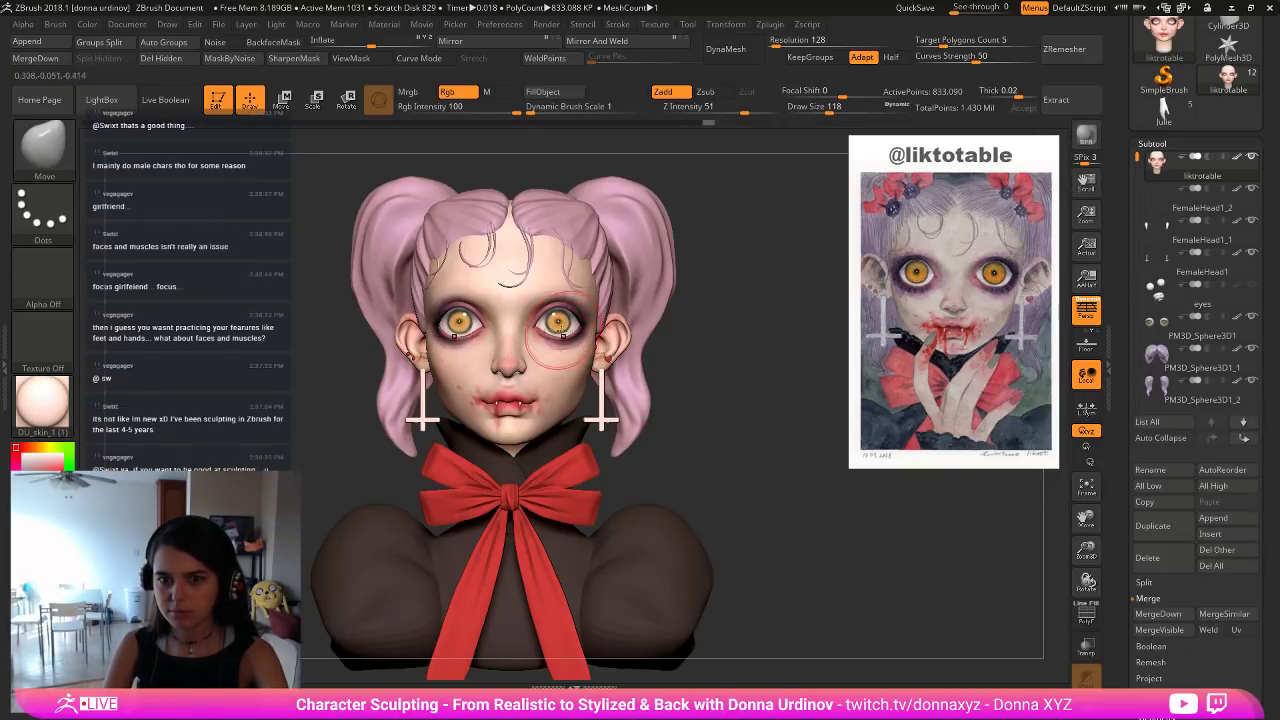
Select the pigtails and reshape their outer contours symmetrically with the Move brush at a draw size of 262.
left_click(558, 325, "alt")
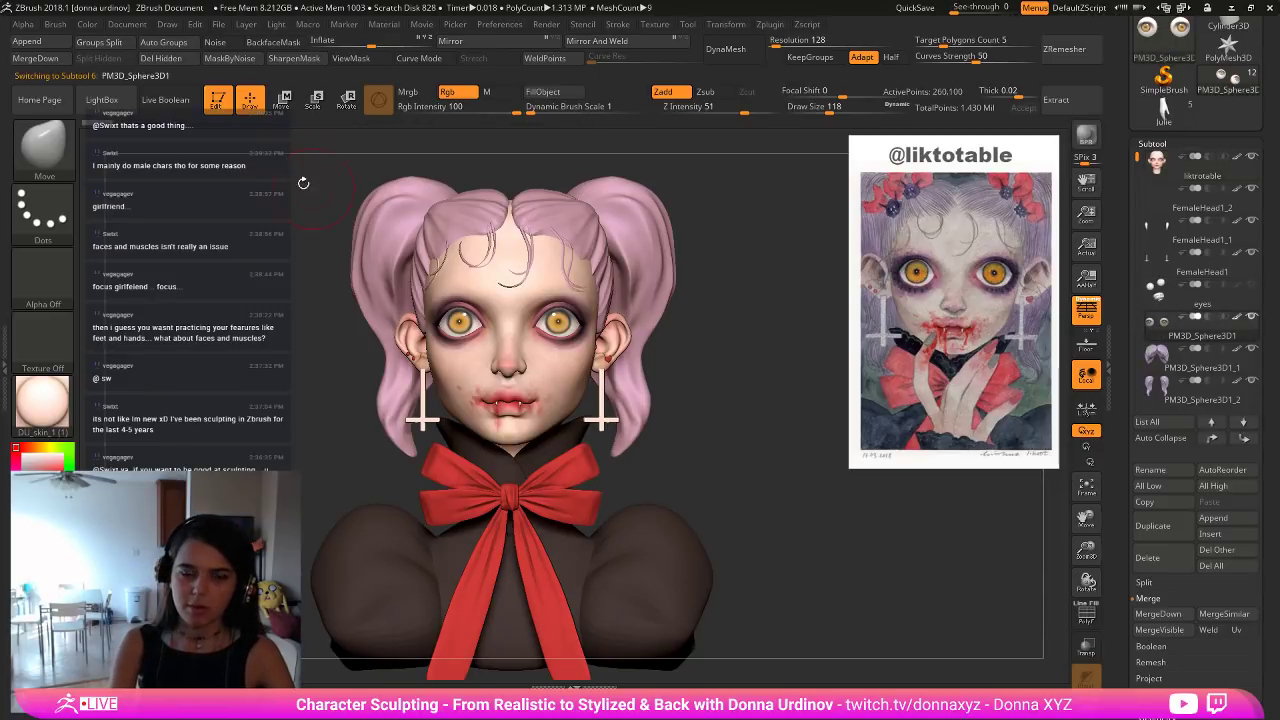
left_click_drag(788, 277, 690, 270, "alt")
left_click(690, 270)
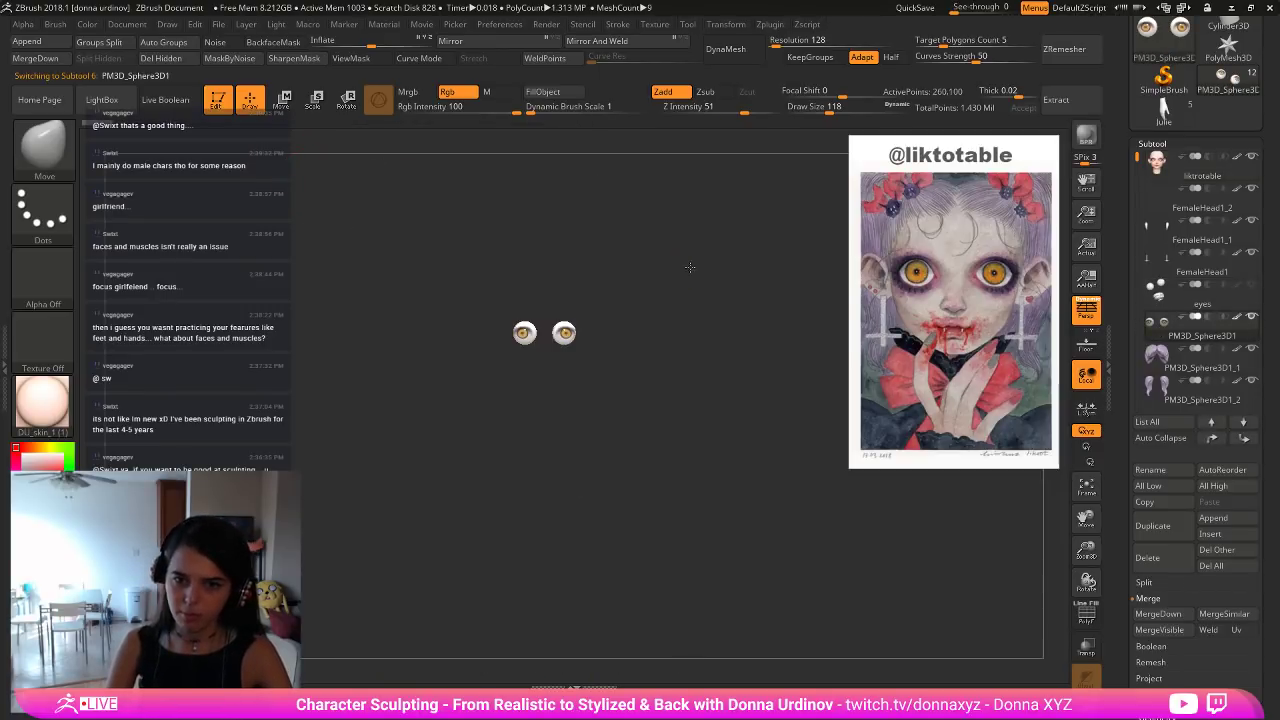
left_click(600, 283, "alt")
left_click_drag(668, 282, 730, 288, "alt")
key("shift")
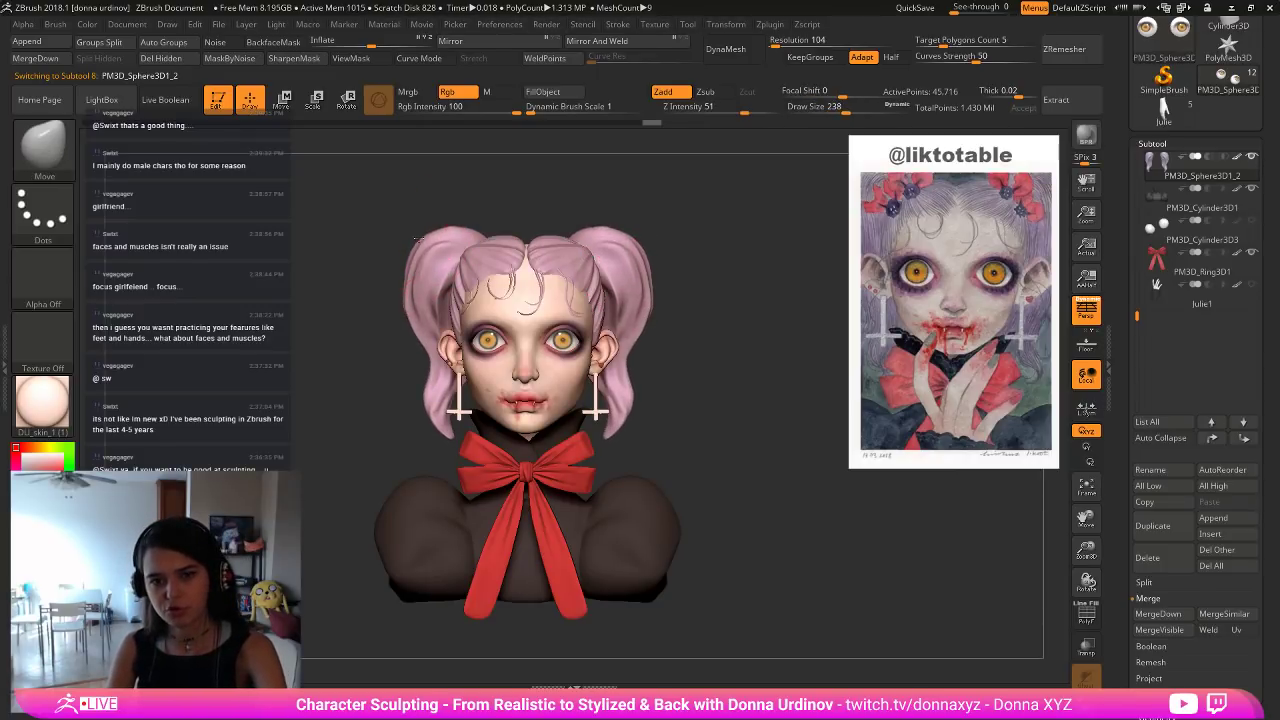
left_click_drag(394, 318, 408, 317)
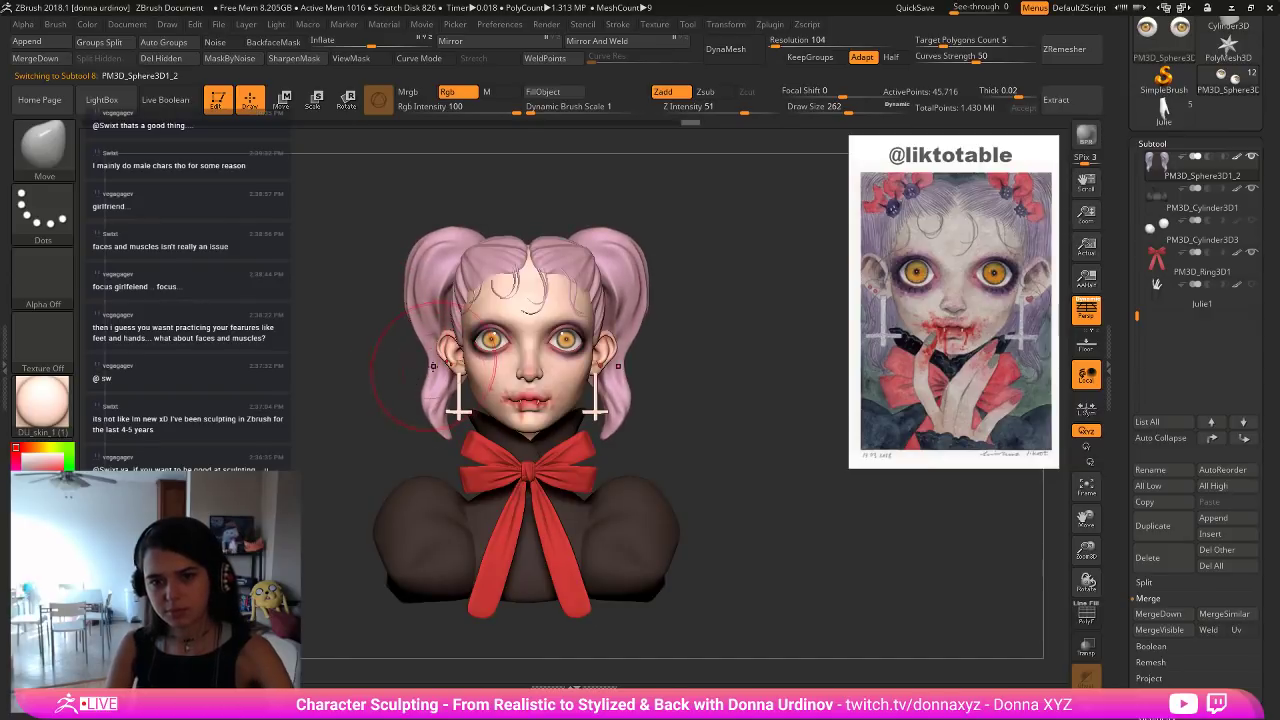
mouse_move(416, 377)
left_mouse_down()
mouse_move(430, 376)
mouse_move(437, 412)
left_mouse_up()
Select the head and reshape both ears from lobe to upper rim, varying the draw size between 66 and 162.
left_click_drag(661, 278, 744, 298, "shift")
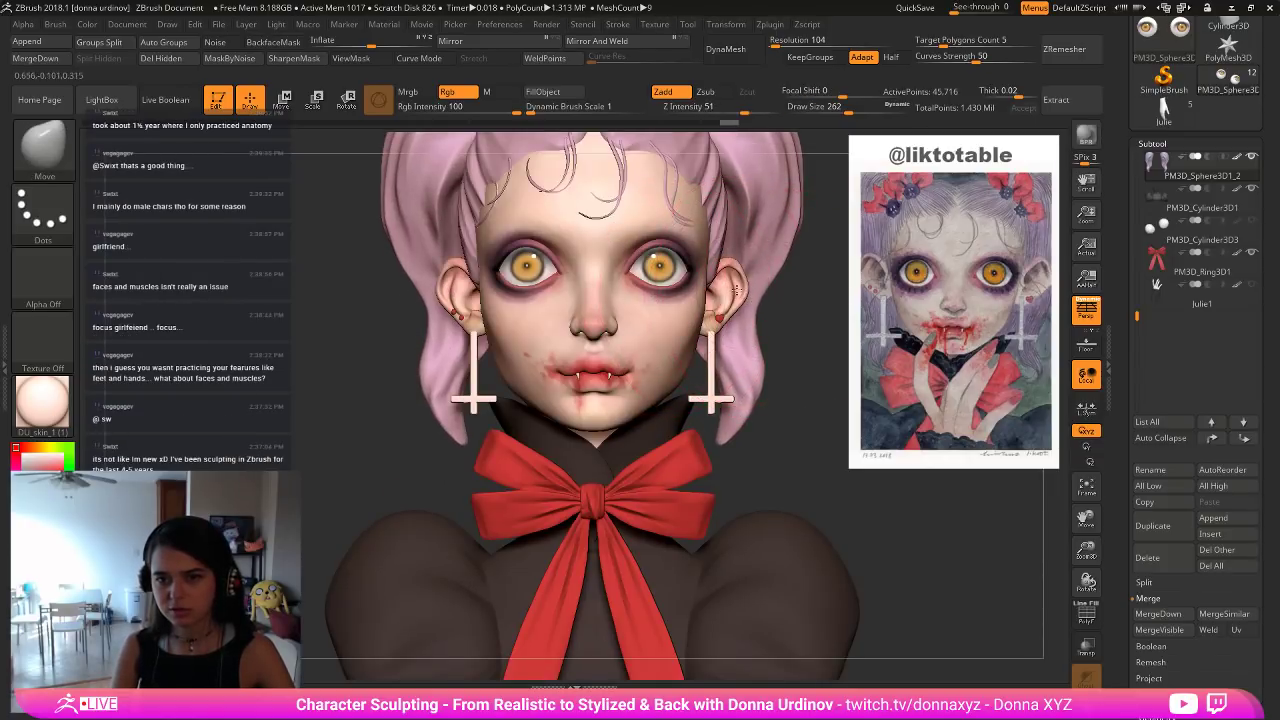
left_click(735, 291, "alt")
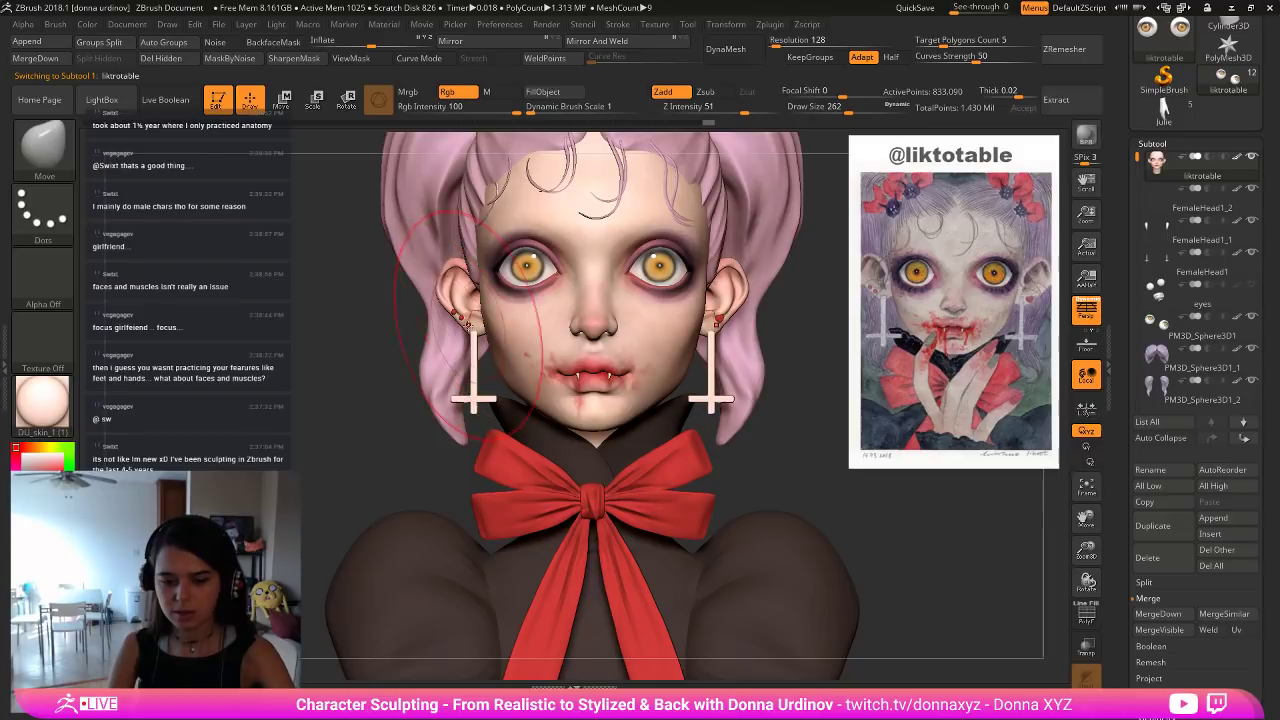
key("[")
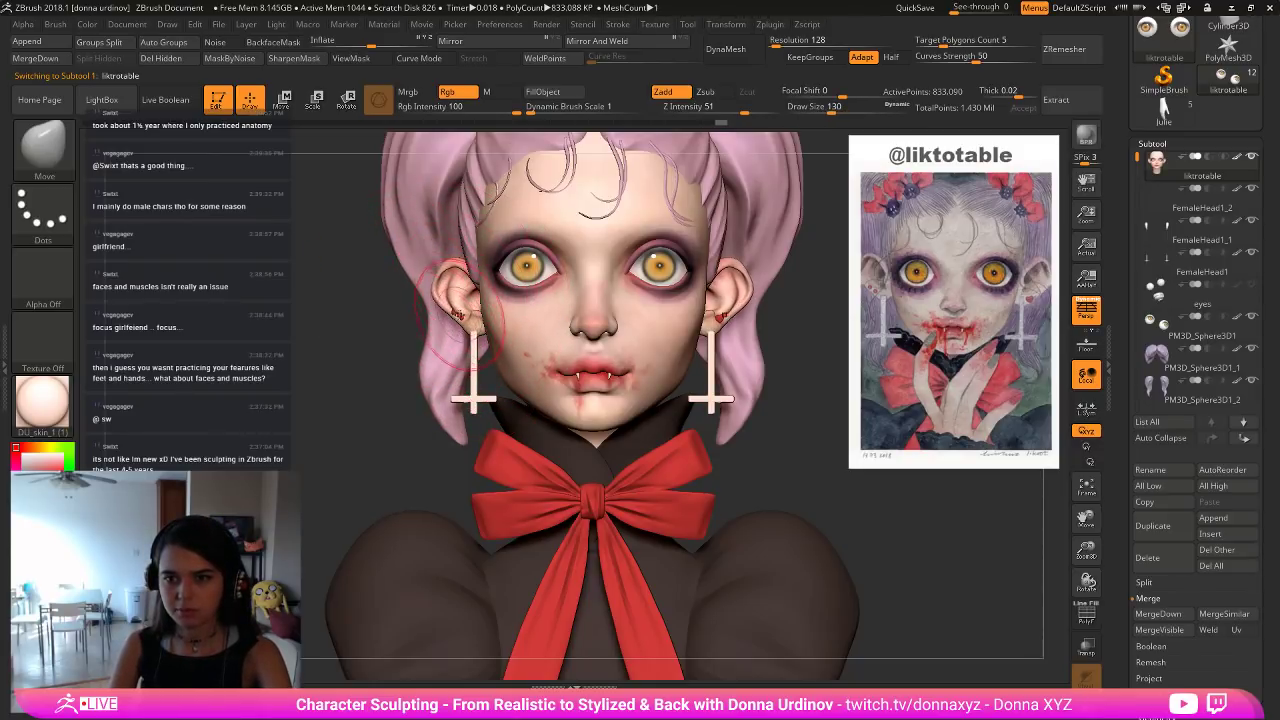
key("[")
key("[")
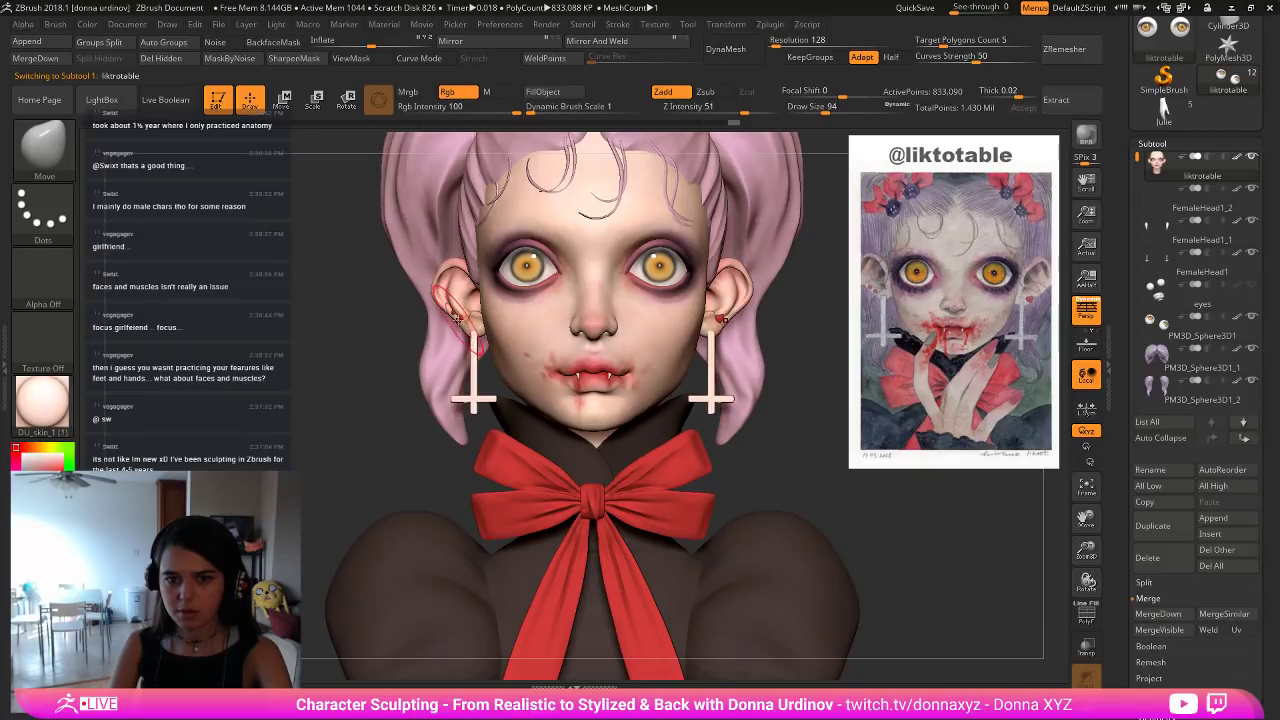
key("]")
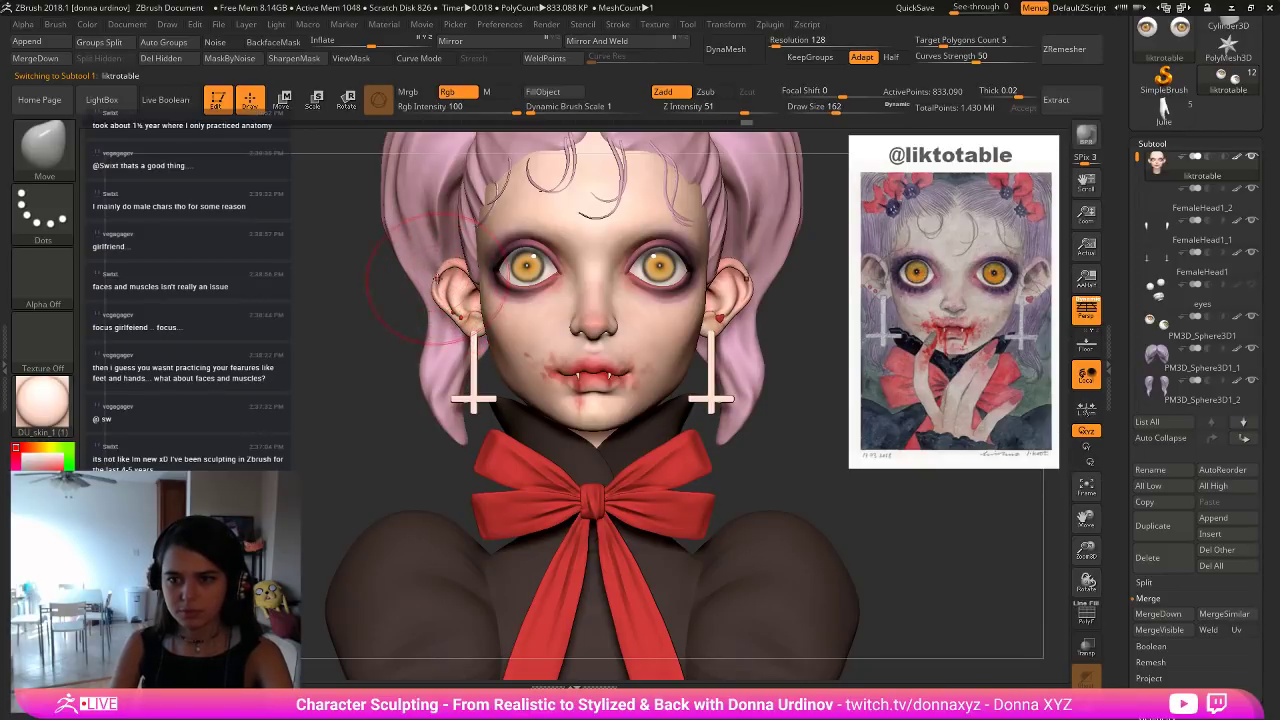
key("[")
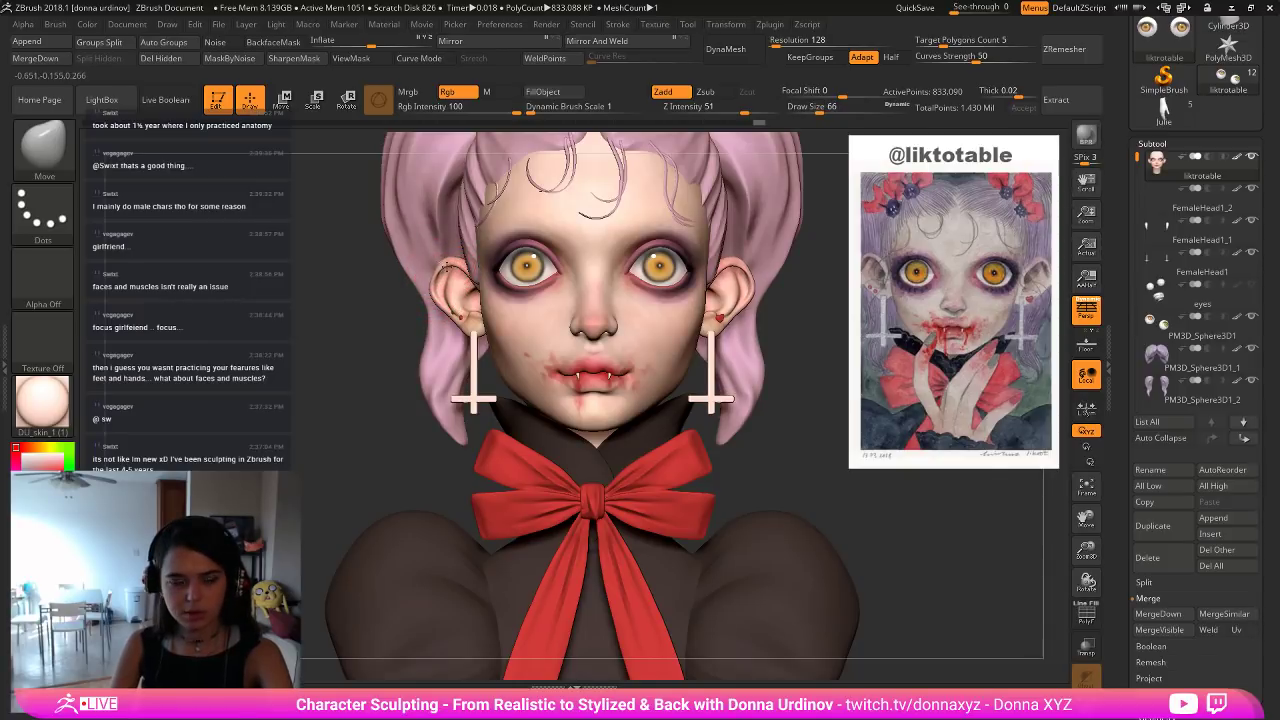
key("]")
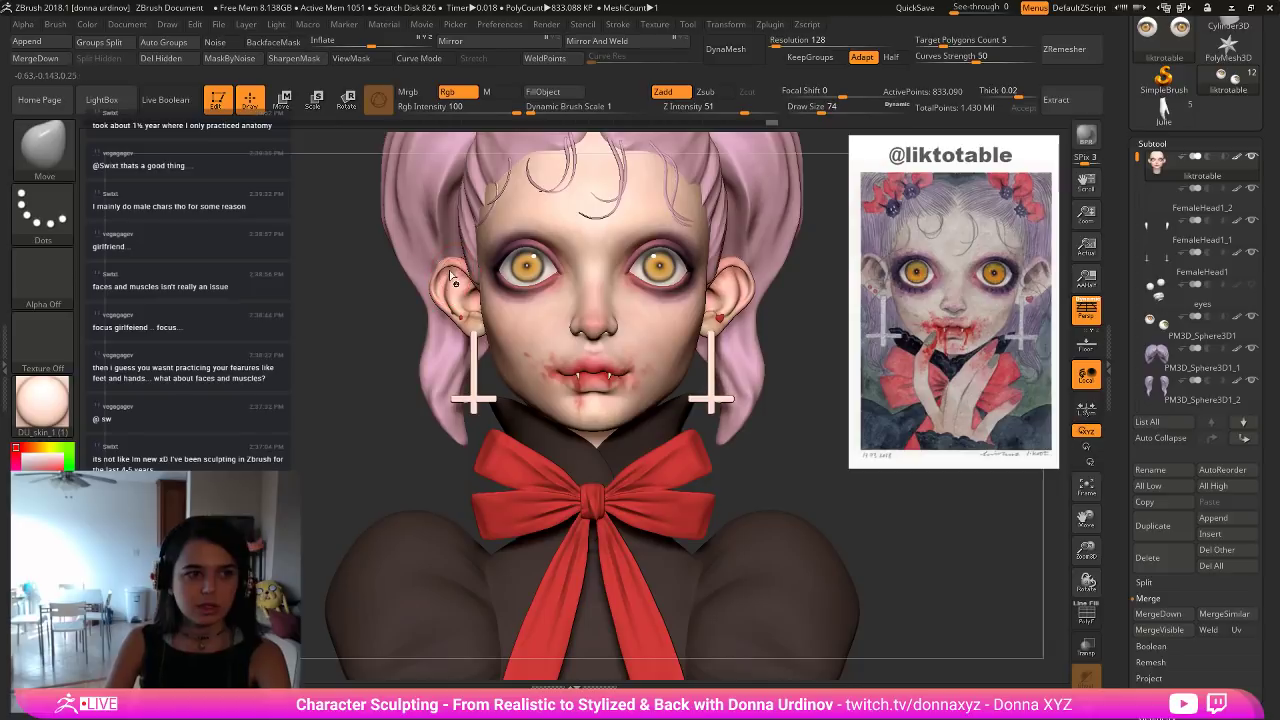
key("]")
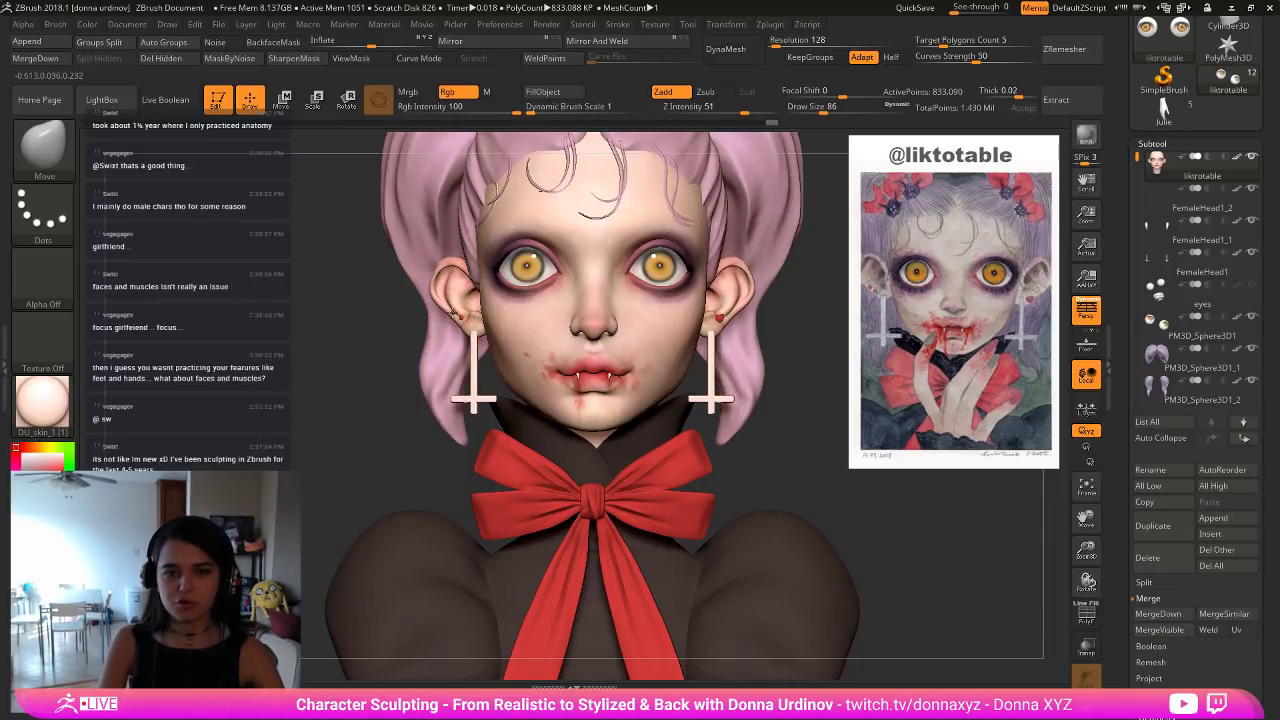
Refine the ears' proportions against the whole bust, using draw sizes of 66 to 106.
left_click_drag(793, 440, 760, 446, "alt")
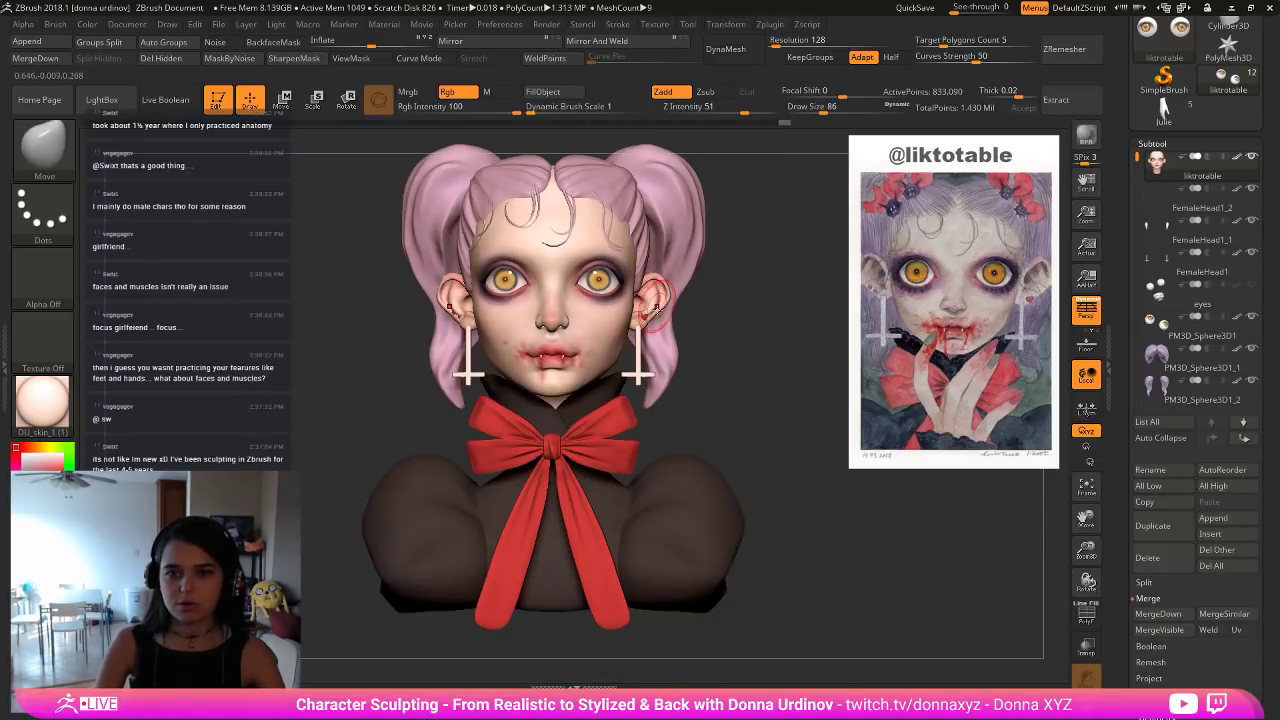
key("[")
key("[")
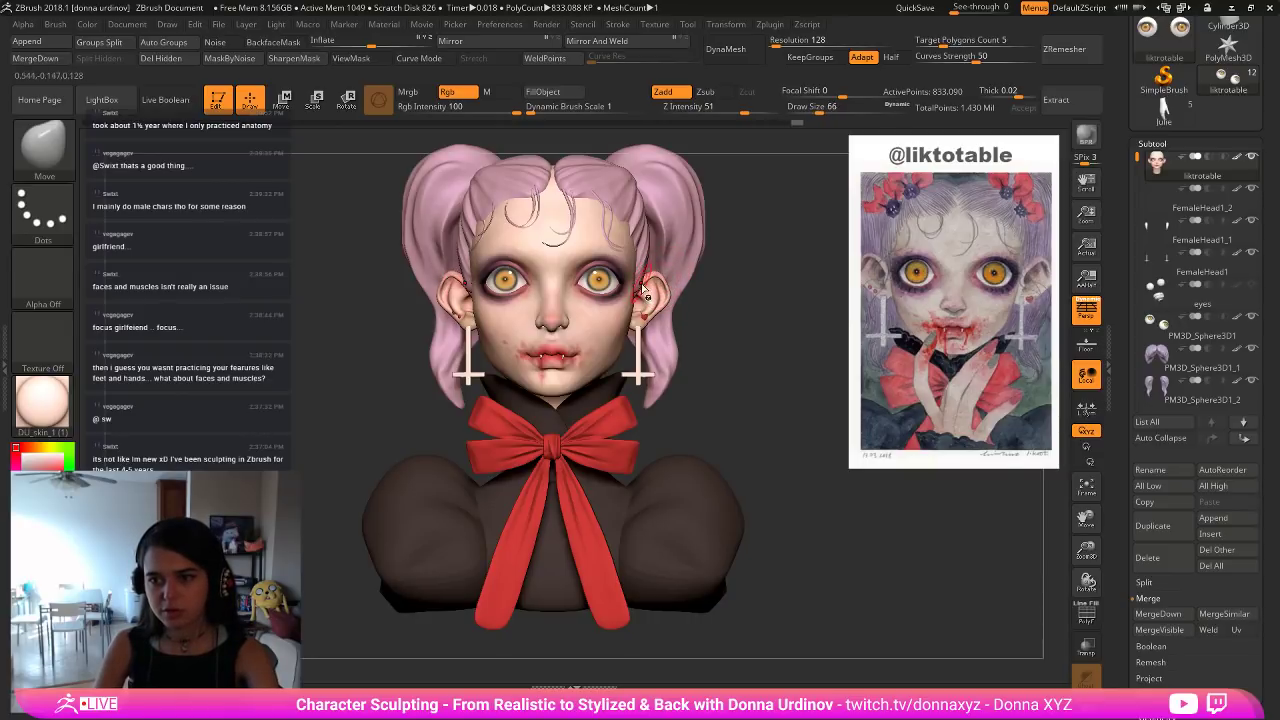
key("]")
key("]")
key("]")
key("]")
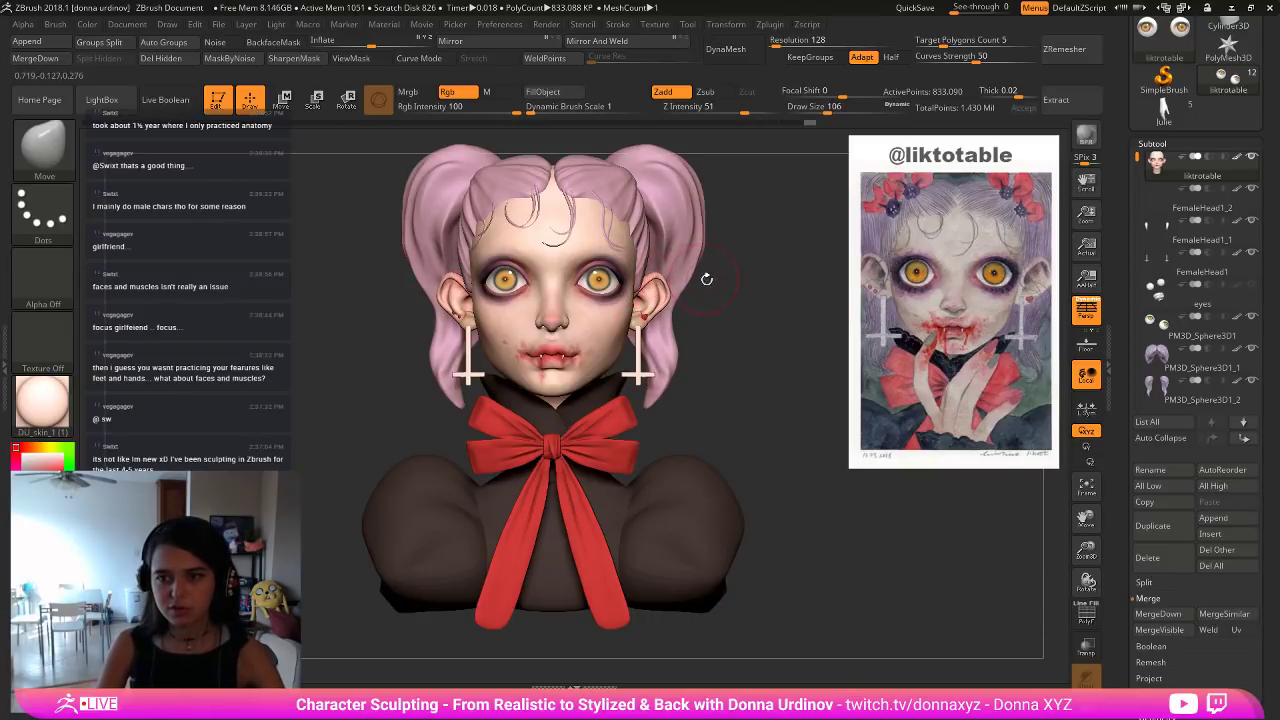
Try polishing the hairline in front of the ear with the hPolish brush.
left_click_drag(778, 288, 720, 290, "alt")
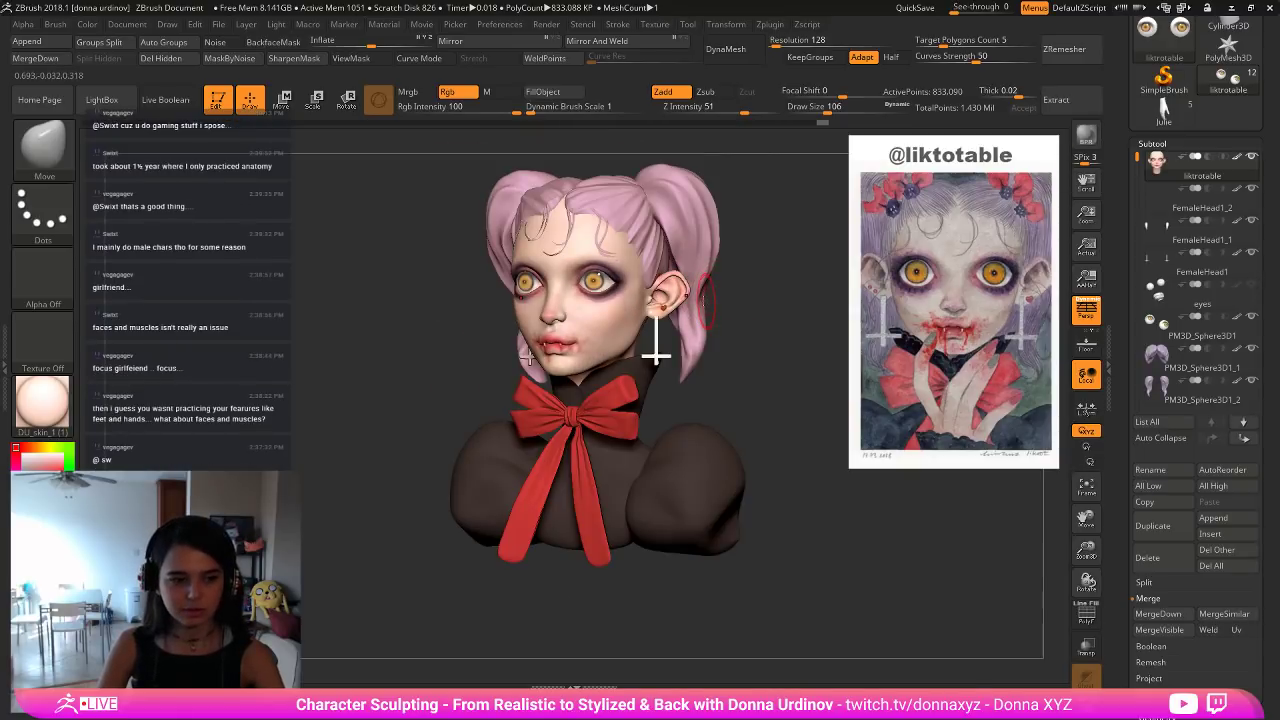
key("b")
key("h")
key("p")
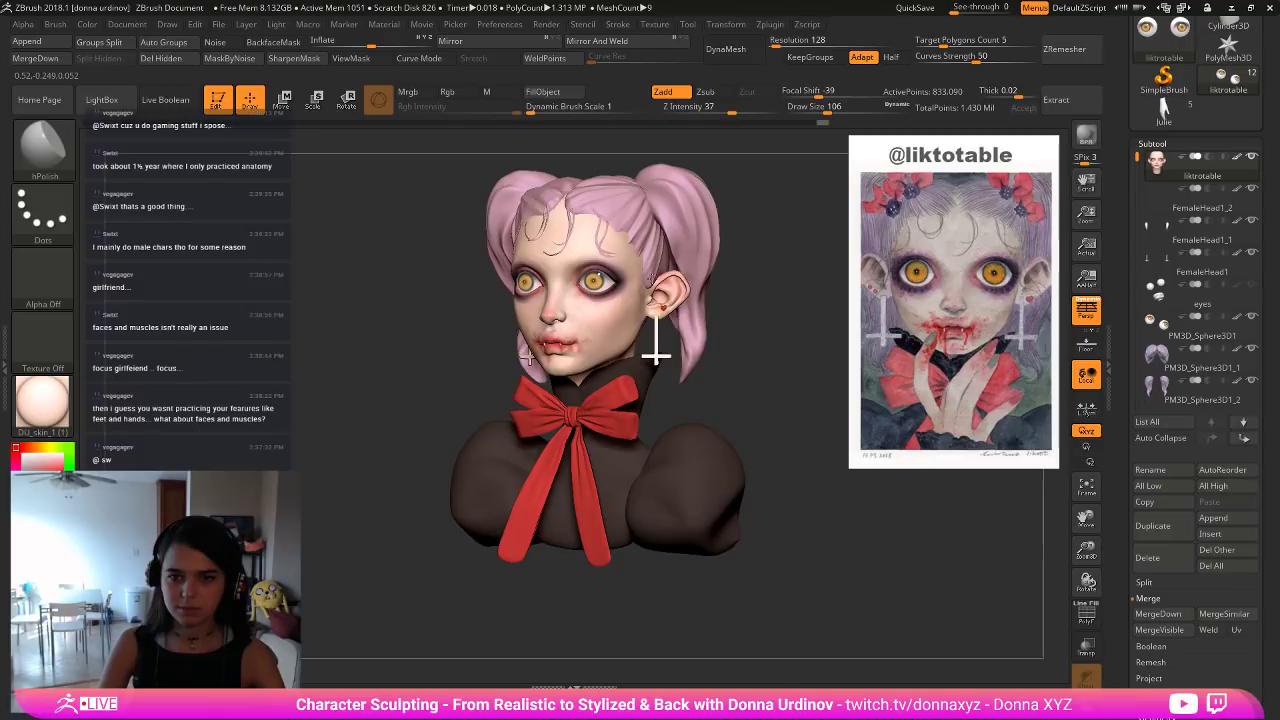
left_click_drag(651, 283, 660, 278)
key("ctrl")
left_click(656, 345, "alt")
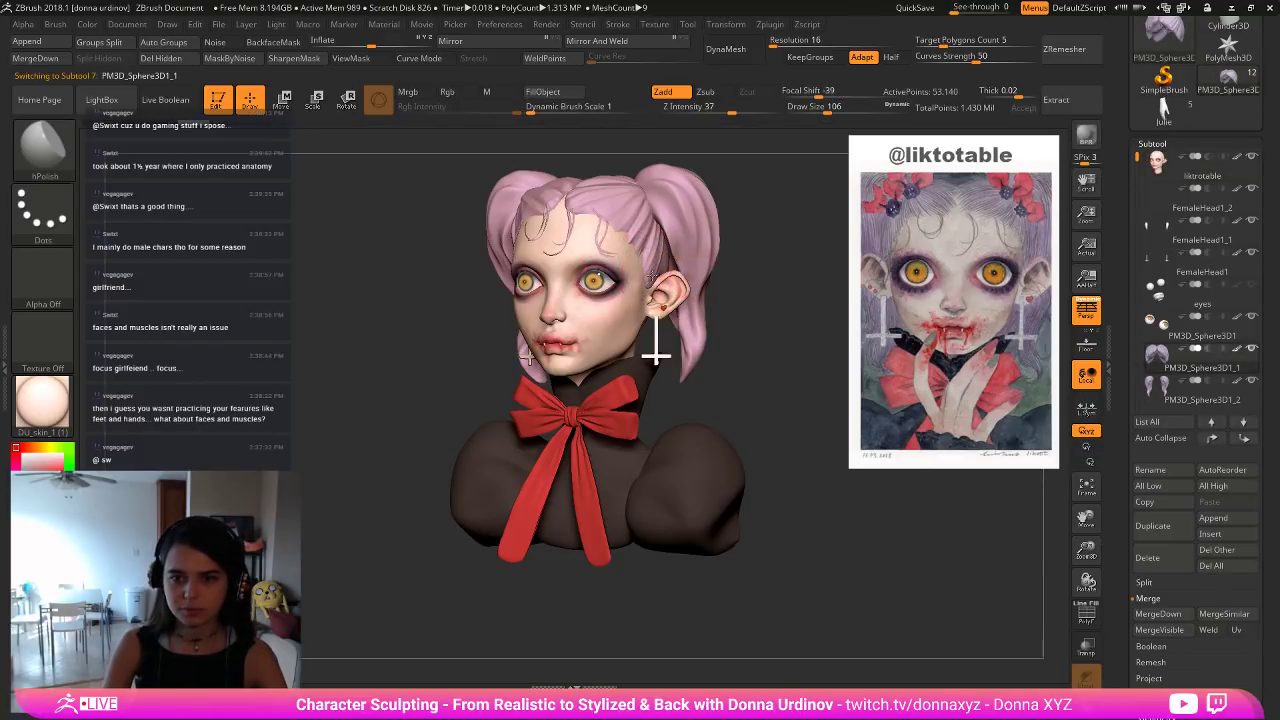
left_click(656, 345, "ctrl+shift")
left_click(576, 243, "ctrl+shift")
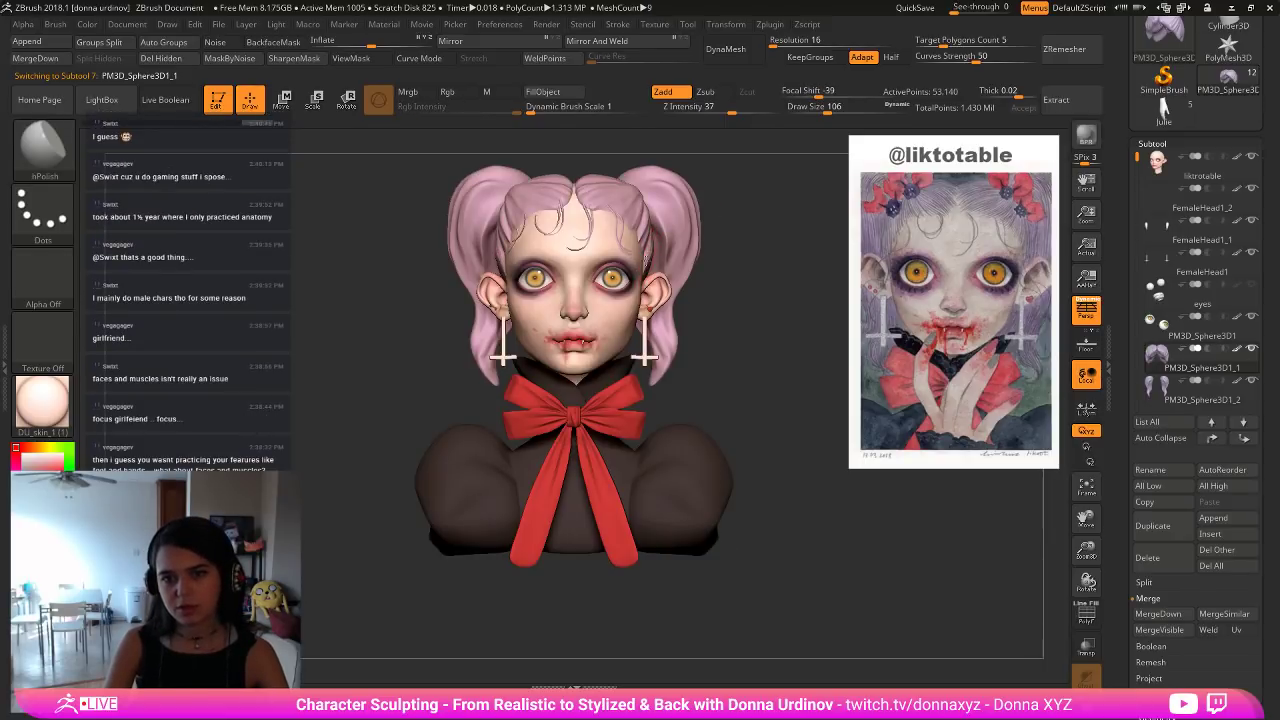
Select the head and adjust the side of the face near the ear with the Move brush, using draw sizes from 186 to 162.
left_click(610, 325, "alt")
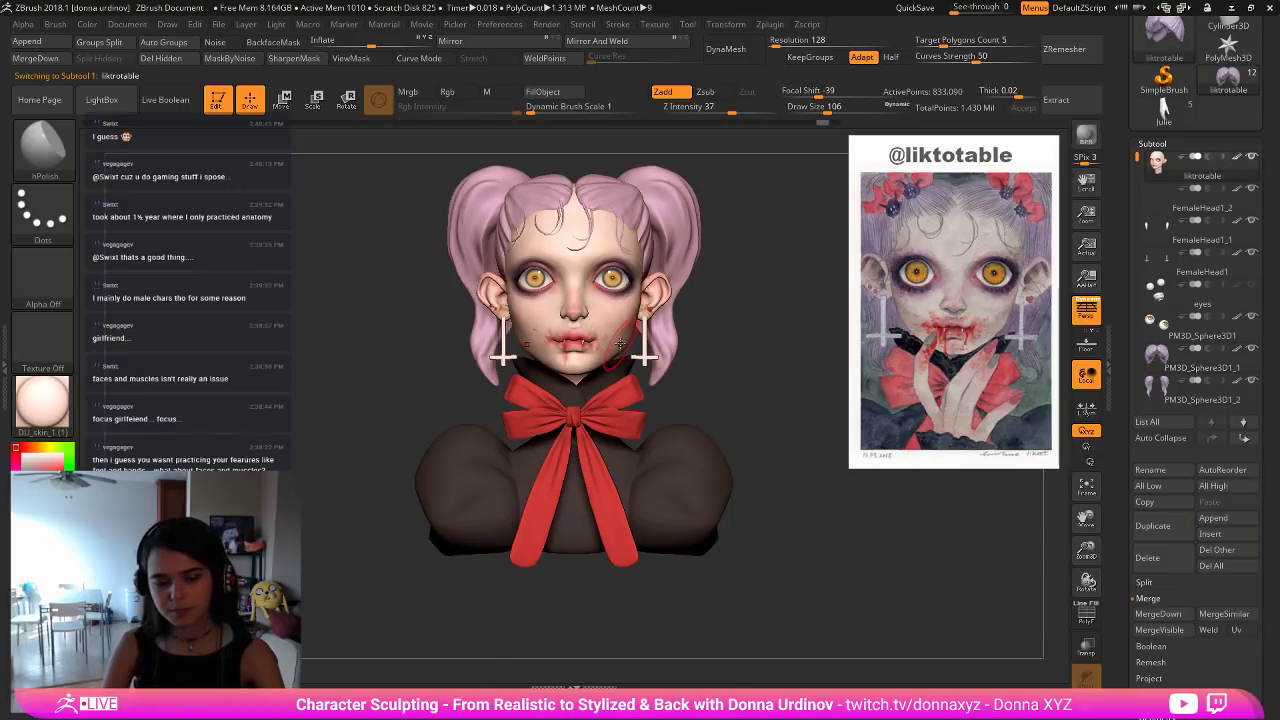
key("b")
key("m")
key("v")
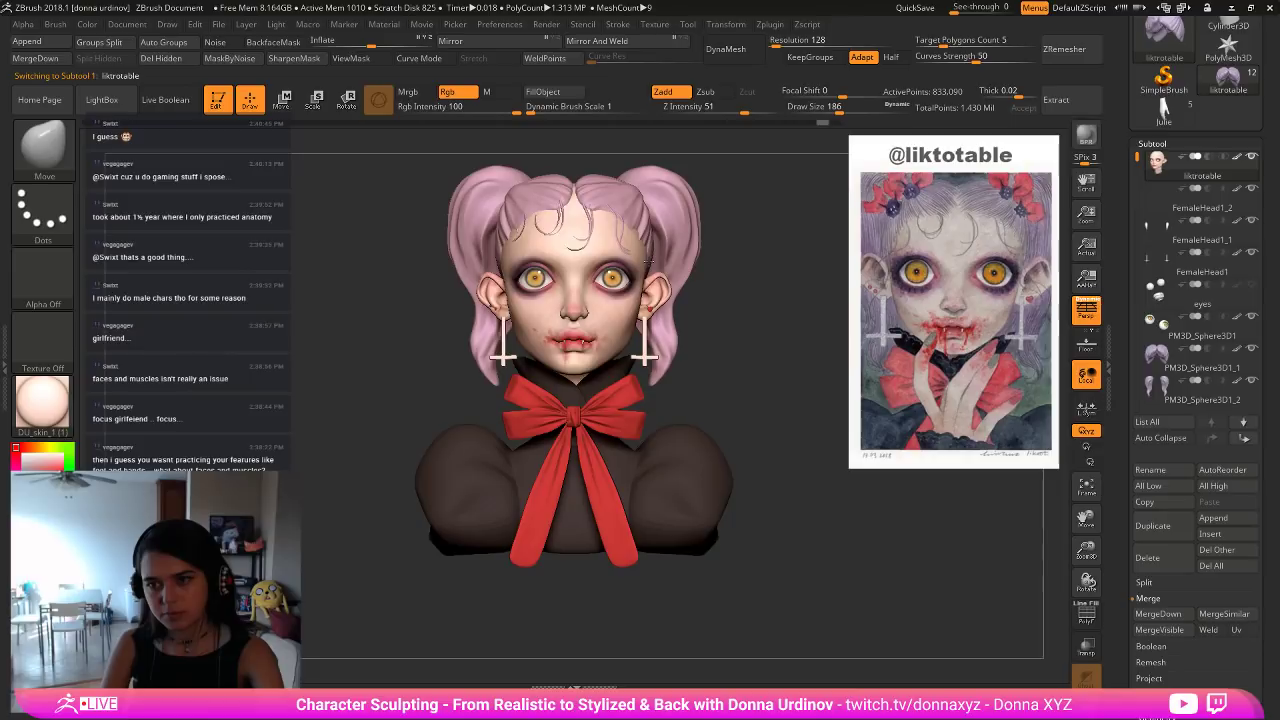
left_click_drag(750, 229, 653, 262)
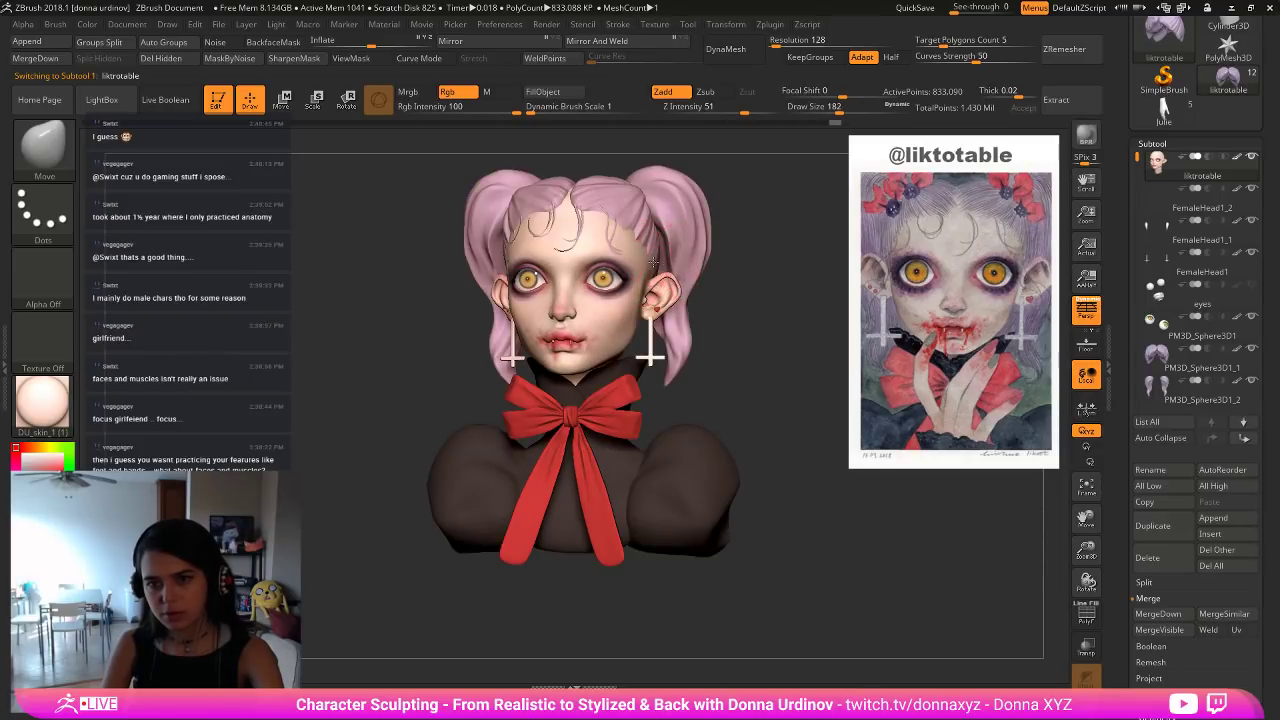
left_click_drag(818, 252, 777, 272)
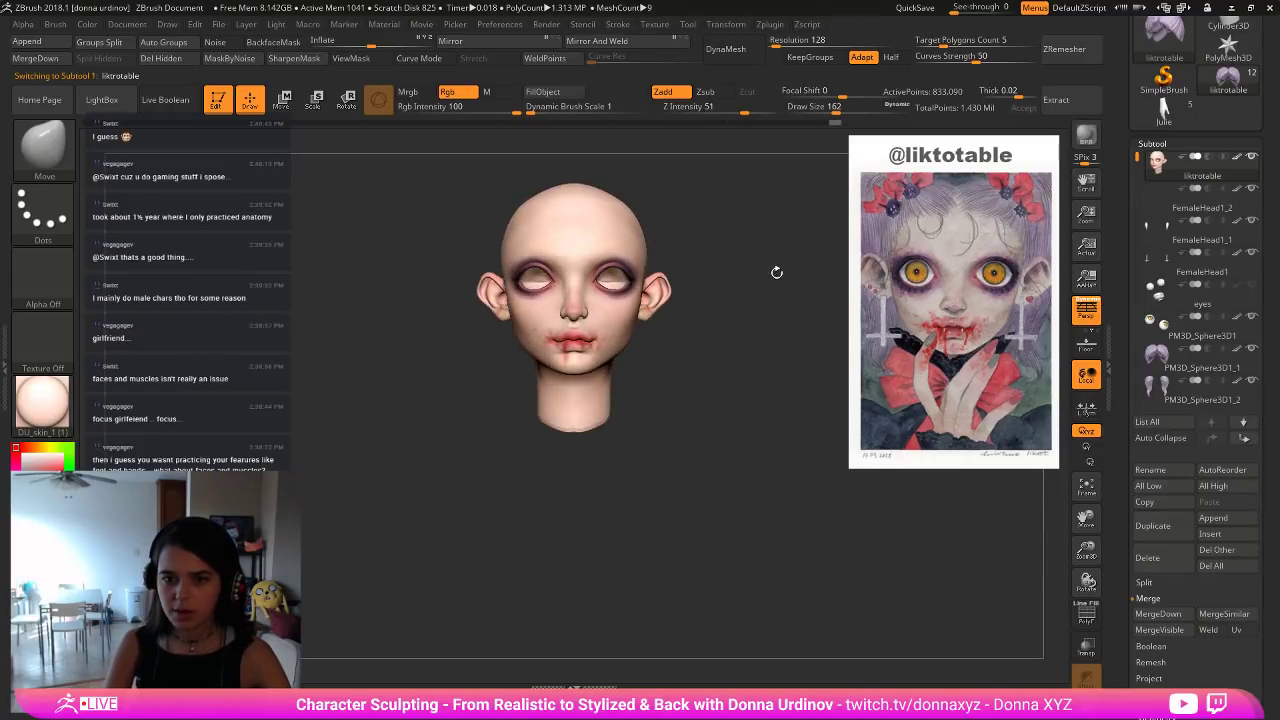
key("ctrl+shift+s")
Show the hidden hand subtool Julie1 in front of the bust.
left_click_drag(1137, 160, 1143, 281)
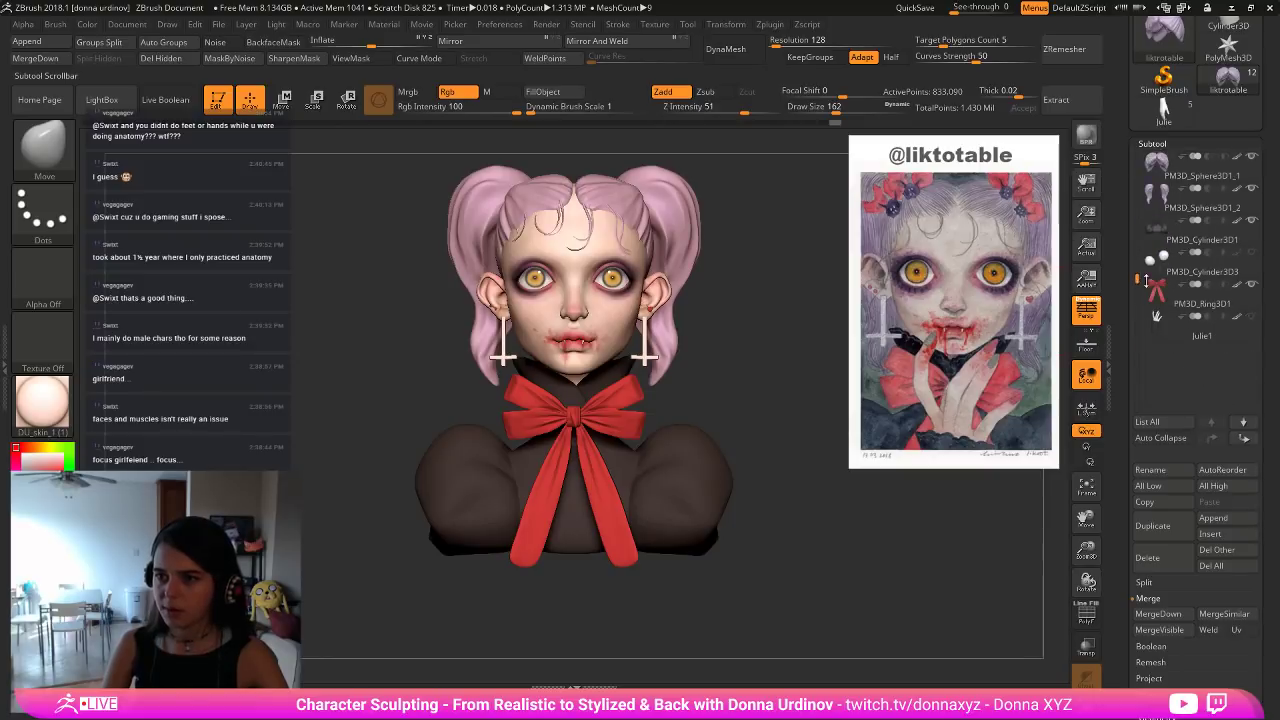
left_click(1251, 316)
left_click_drag(743, 357, 764, 418, "alt")
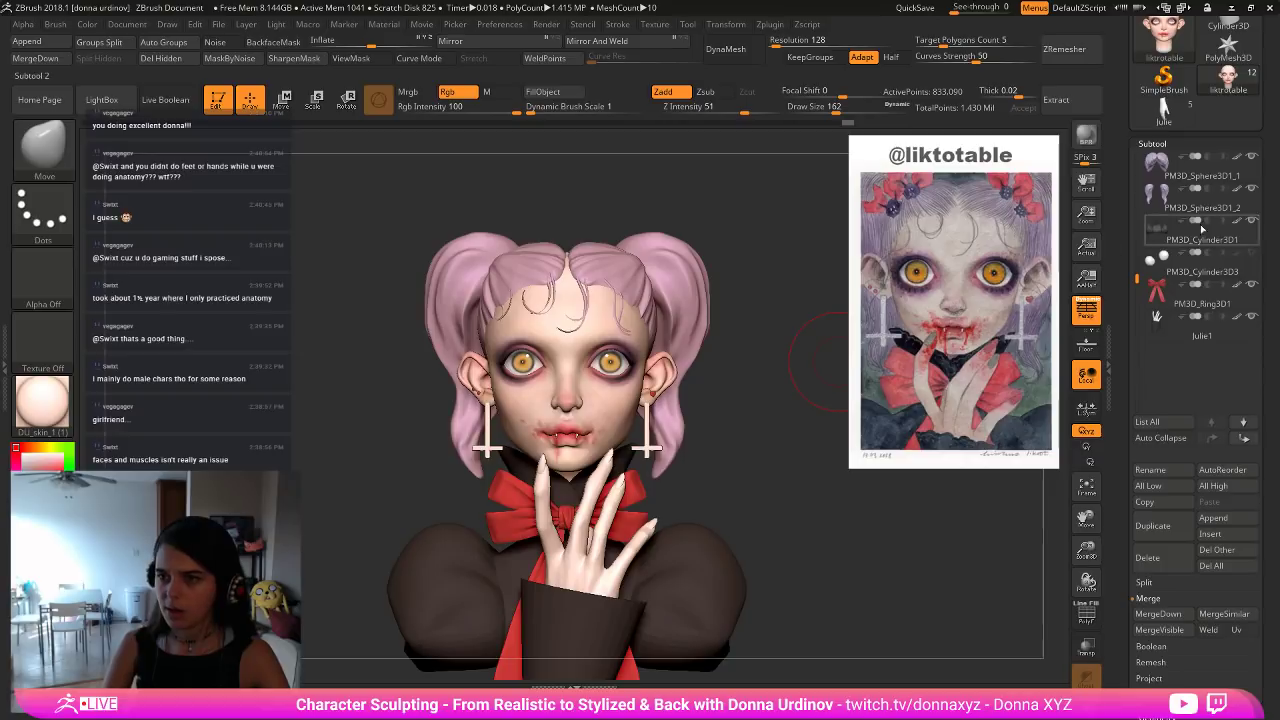
Select the hair cap and smooth the central strand on the forehead at a draw size of 98.
scroll(1160, 250, "up", 3)
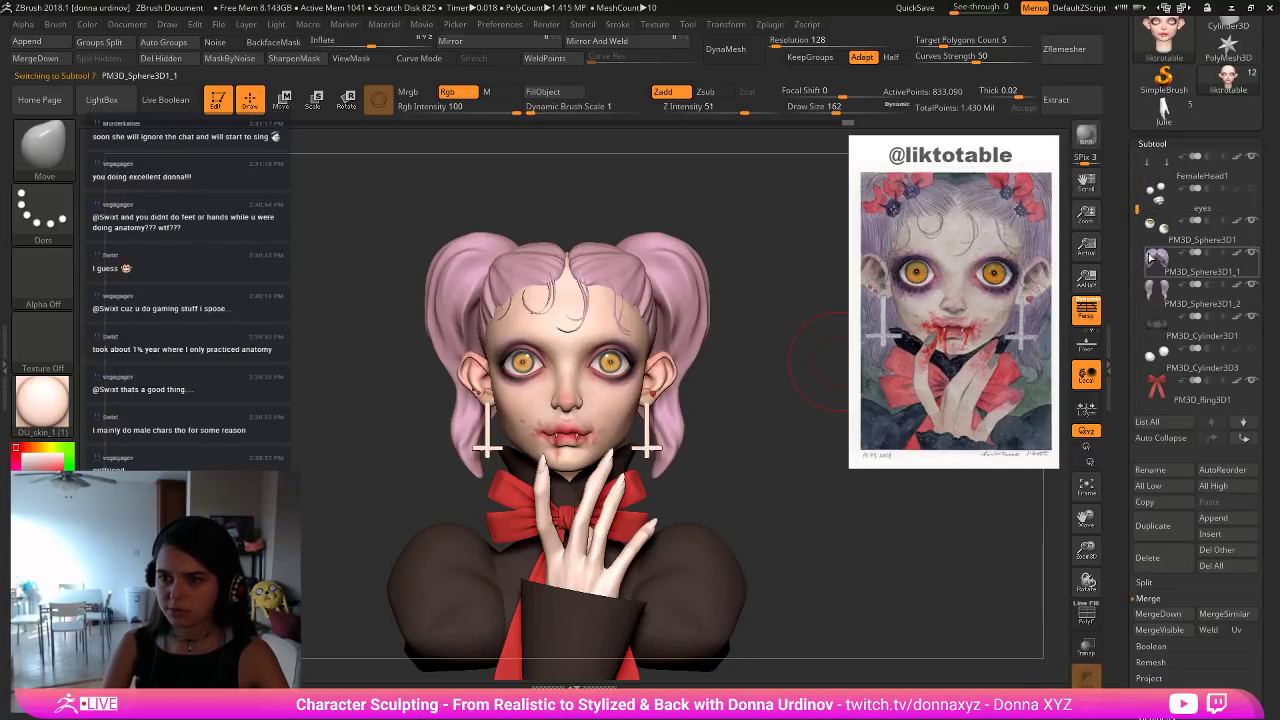
left_click(1157, 257)
key("bracketleft")
key("bracketleft")
key("bracketleft")
key("bracketleft")
key("bracketleft")
key("bracketleft")
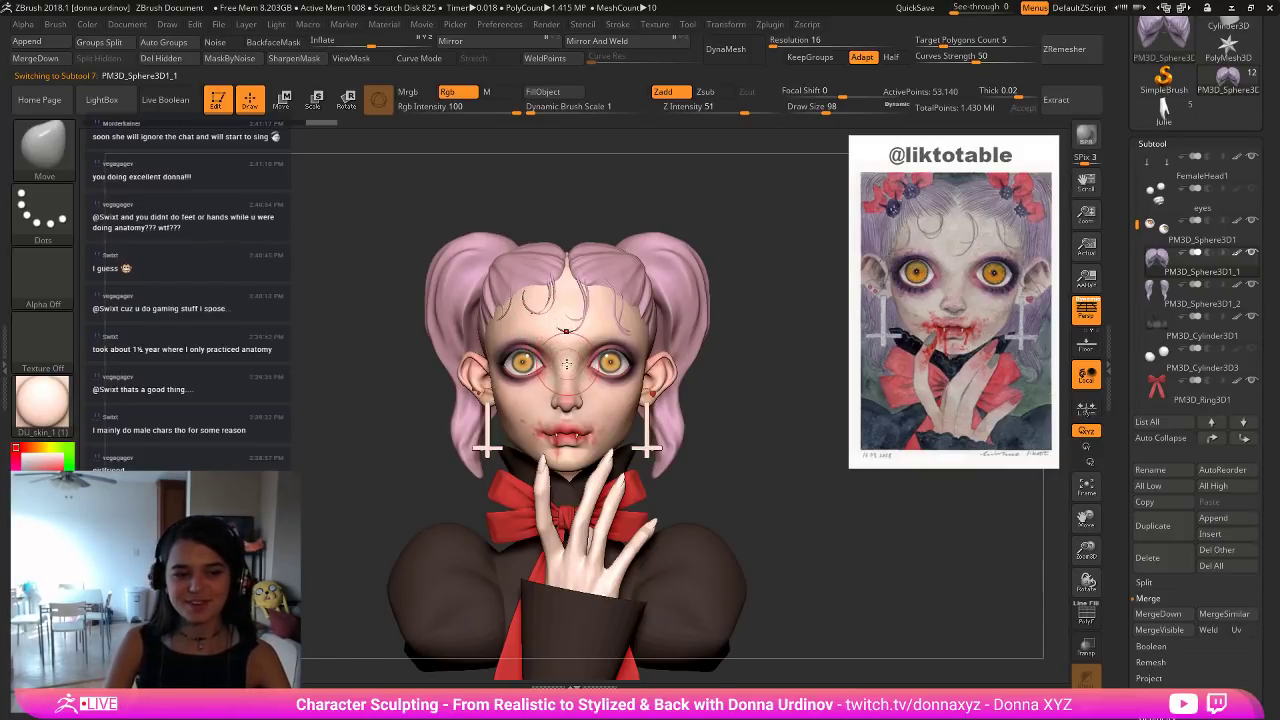
key("shift")
left_click_drag(574, 326, 578, 304, "shift")
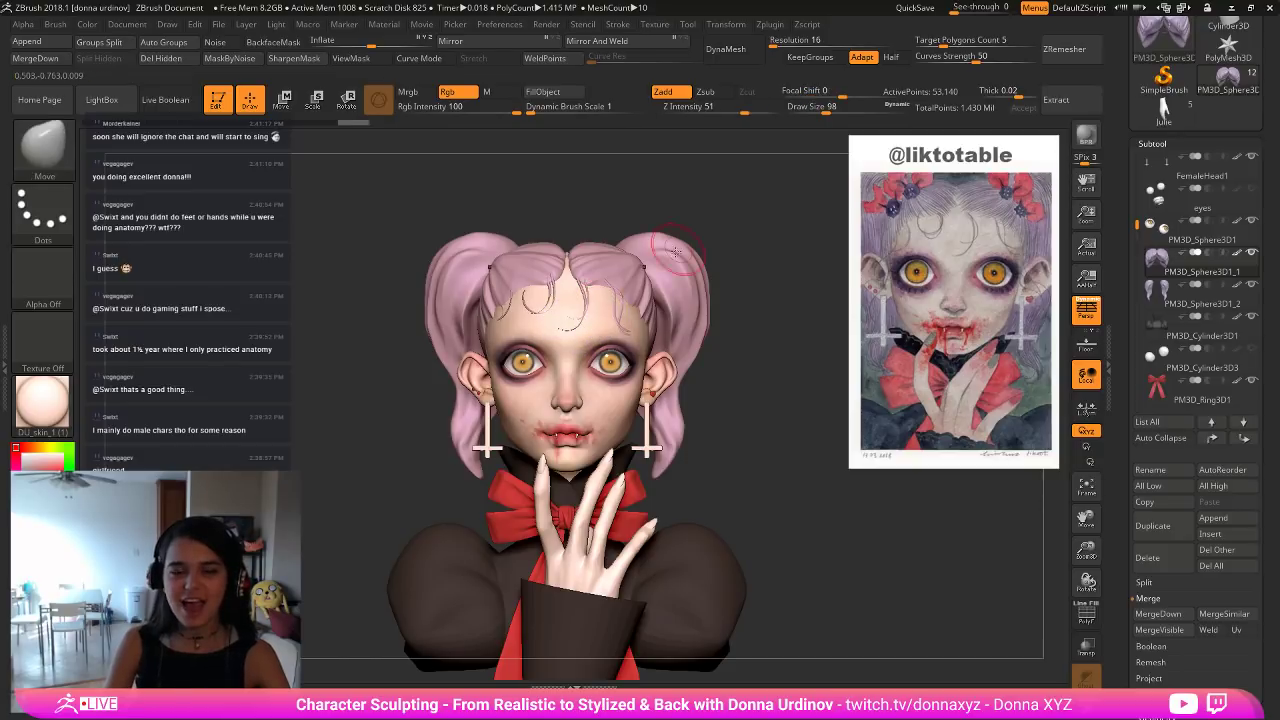
Smooth the curled strands on both sides of the forehead's centre parting.
left_click_drag(735, 203, 667, 325, "alt")
key("ctrl+shift+f")
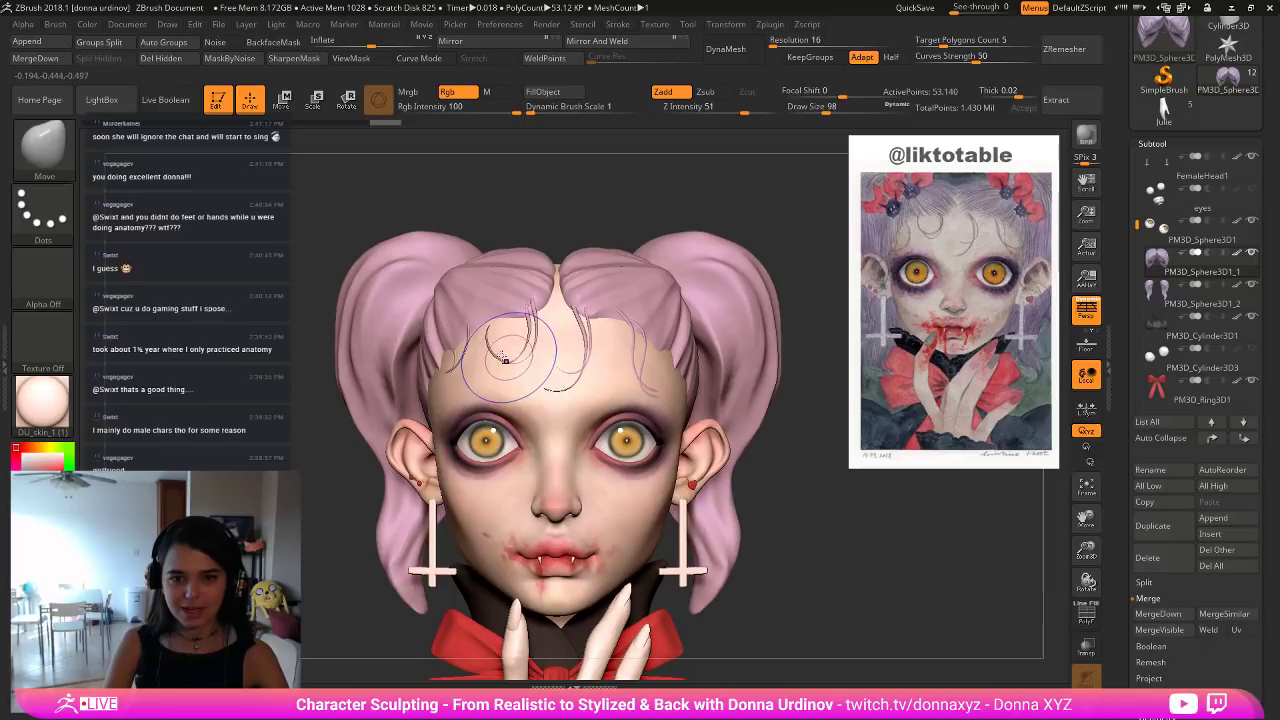
mouse_move(507, 360)
left_mouse_down("shift")
mouse_move(462, 363)
mouse_move(490, 359)
mouse_move(533, 320)
left_mouse_up("shift")
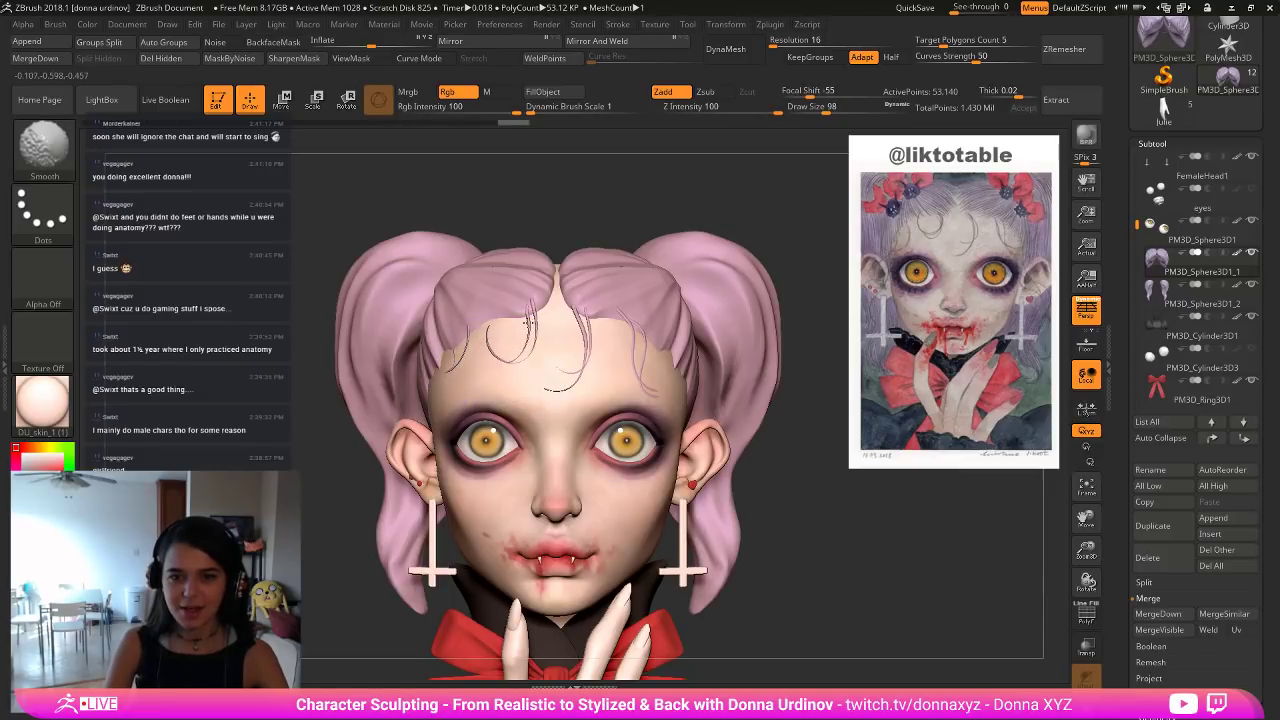
mouse_move(603, 342)
left_mouse_down("shift")
mouse_move(590, 340)
mouse_move(588, 365)
left_mouse_up("shift")
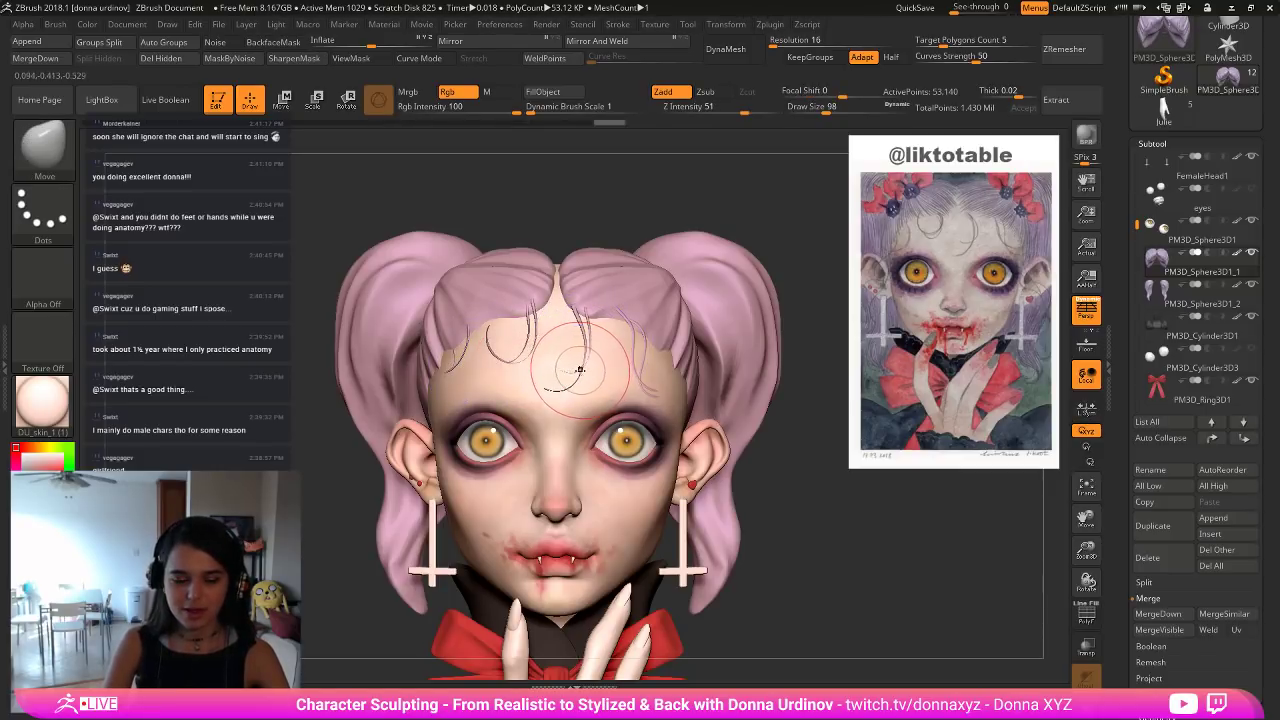
Reshape the outer forehead curl above the eye with the Move Topological brush and smooth it along its length.
key("b")
key("m")
key("t")
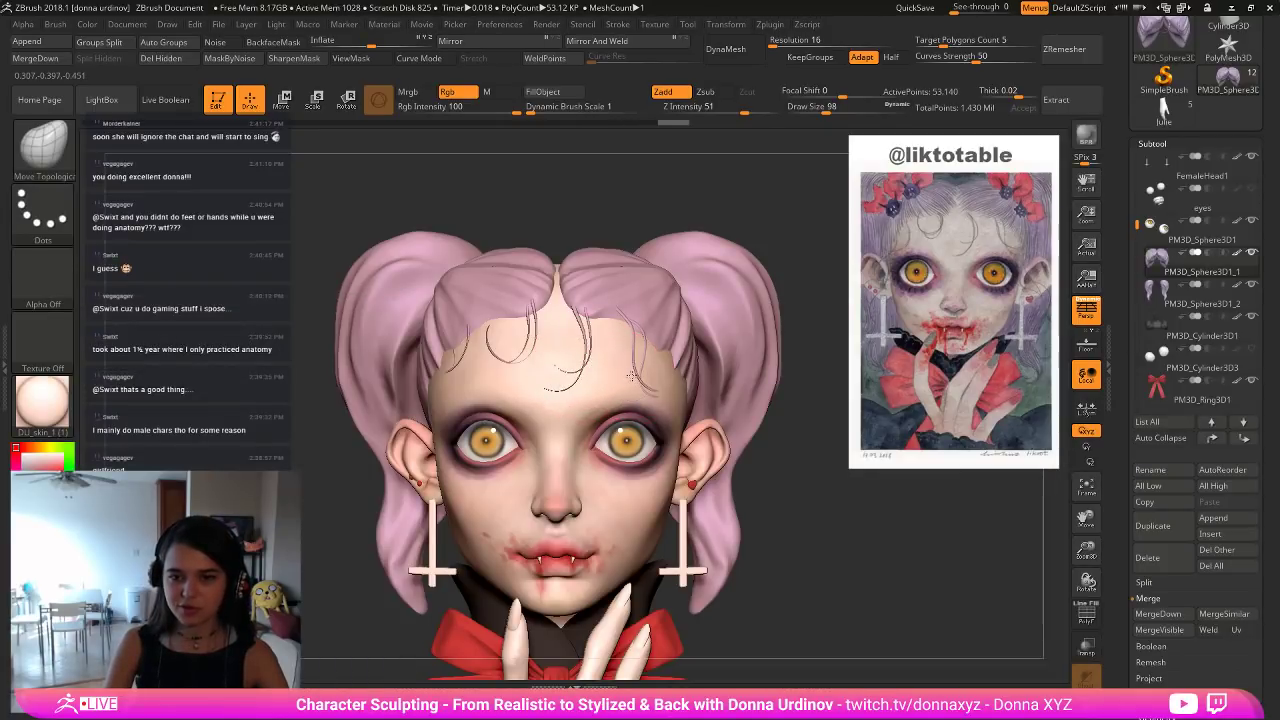
left_click_drag(645, 383, 641, 372)
left_click_drag(638, 345, 640, 364)
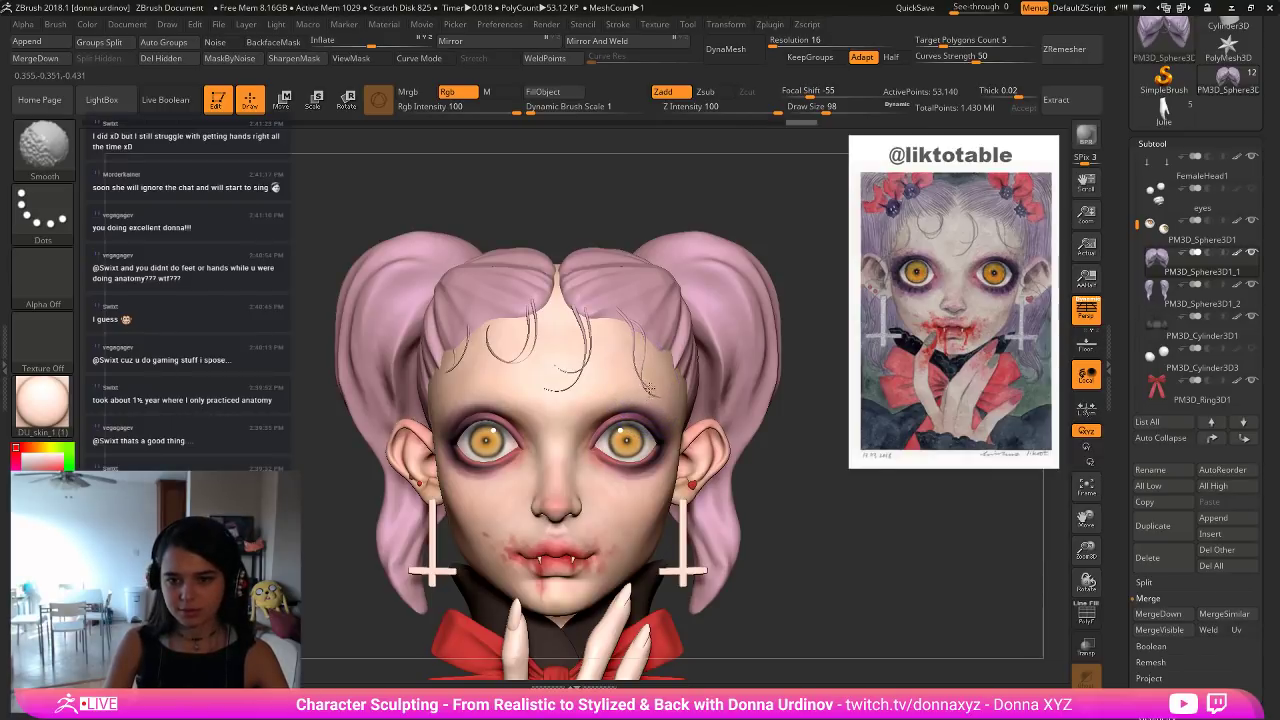
left_click_drag(650, 388, 650, 392, "shift")
left_click_drag(626, 340, 648, 387, "shift")
Reshape the hair cap from above and in front with Move Topological at a draw size of 130.
mouse_move(791, 246)
left_mouse_down("alt")
mouse_move(750, 241)
mouse_move(684, 270)
mouse_move(643, 254)
mouse_move(679, 239)
left_mouse_up("alt")
left_click_drag(582, 275, 588, 370)
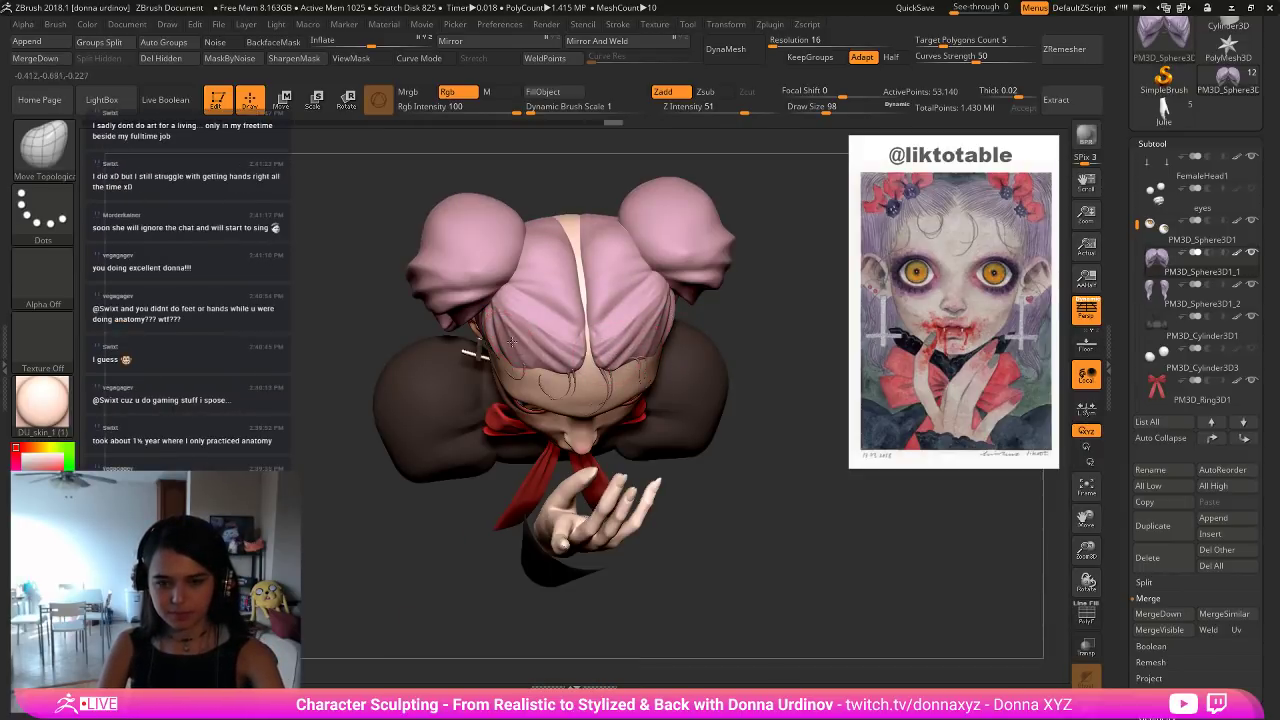
key("]")
key("]")
key("]")
left_click_drag(520, 333, 528, 344)
left_click_drag(755, 165, 768, 210)
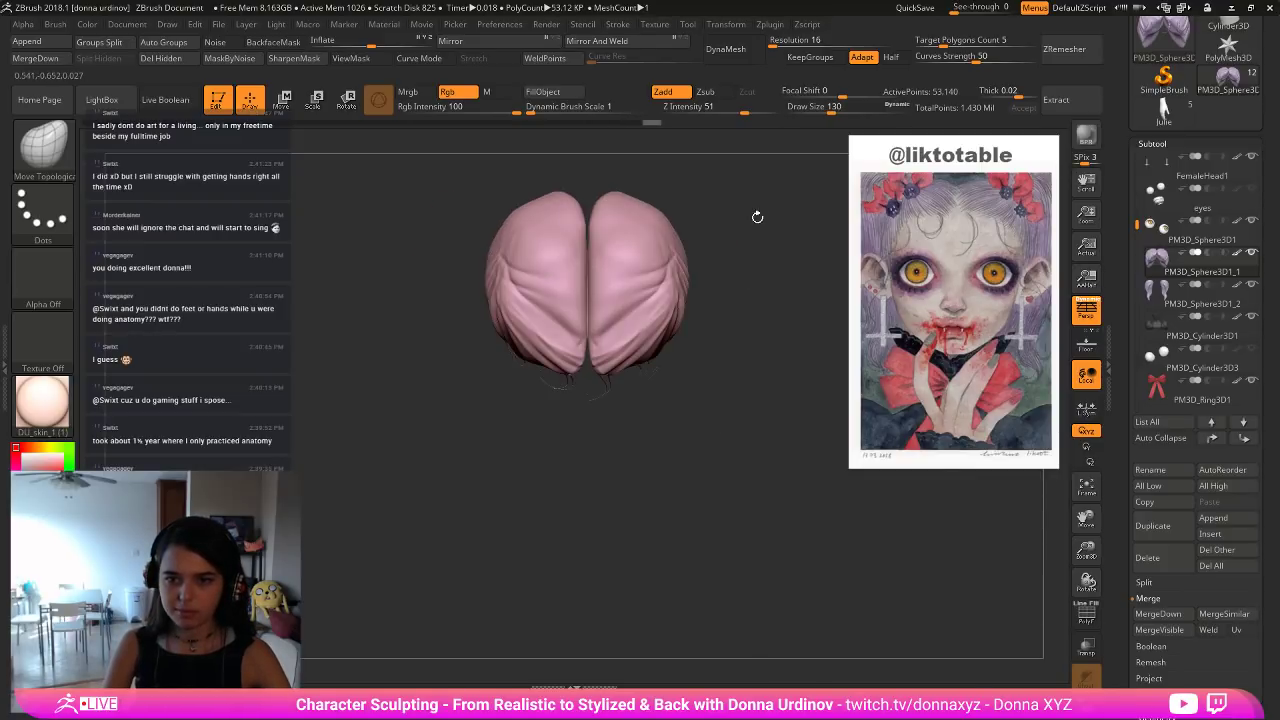
mouse_move(791, 340)
left_mouse_down()
mouse_move(800, 231)
mouse_move(723, 303)
left_mouse_up()
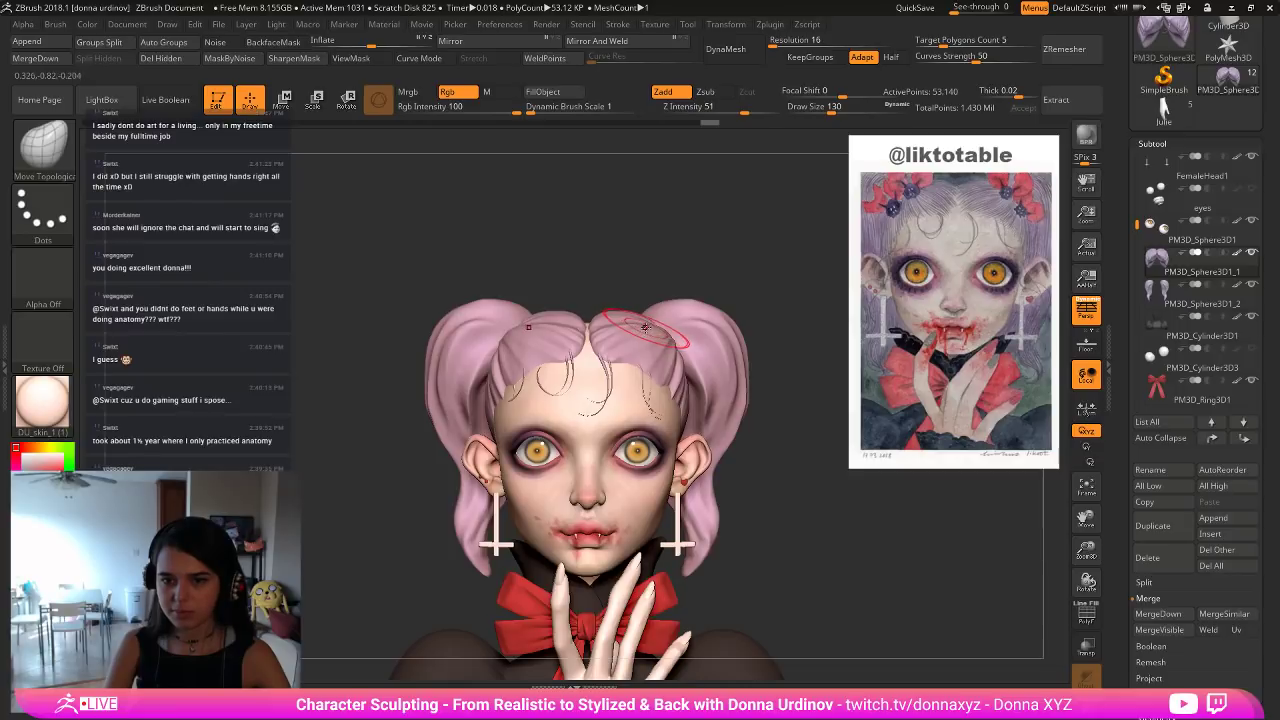
left_click_drag(721, 251, 685, 231, "alt")
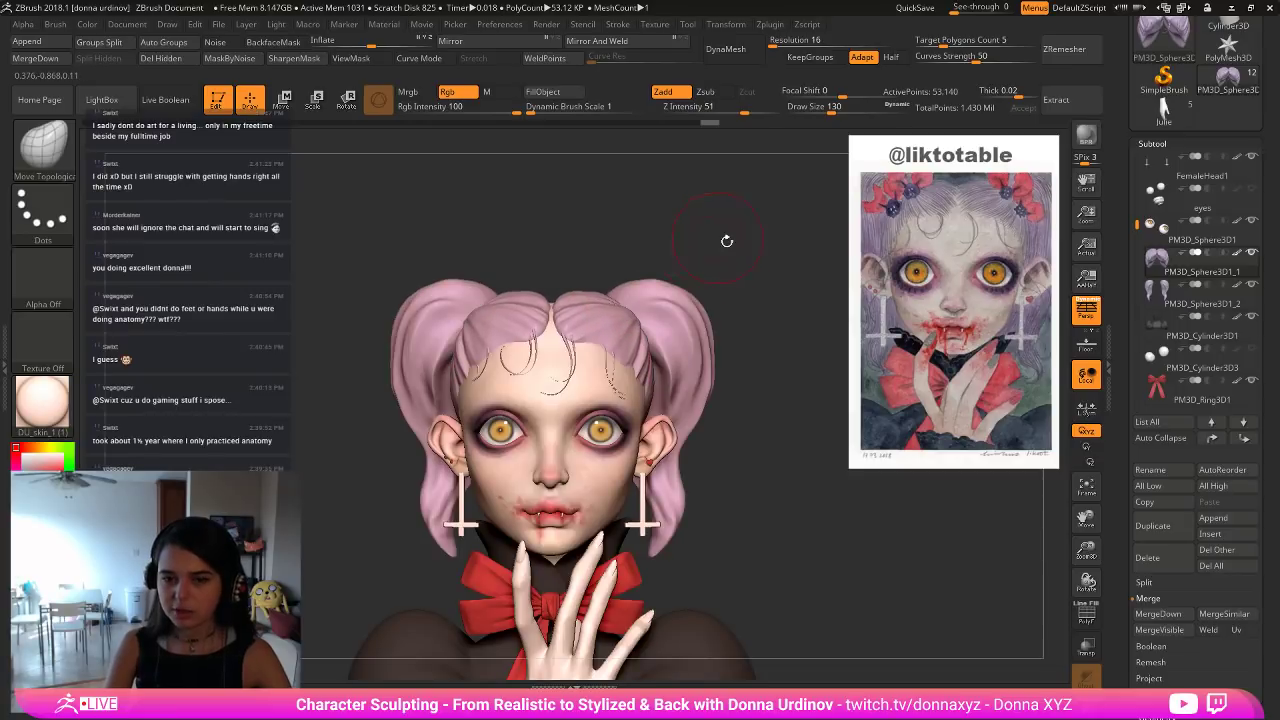
Select the eyeballs, turn on Local Symmetry and scale both up uniformly by about 1.06.
left_click(1157, 353)
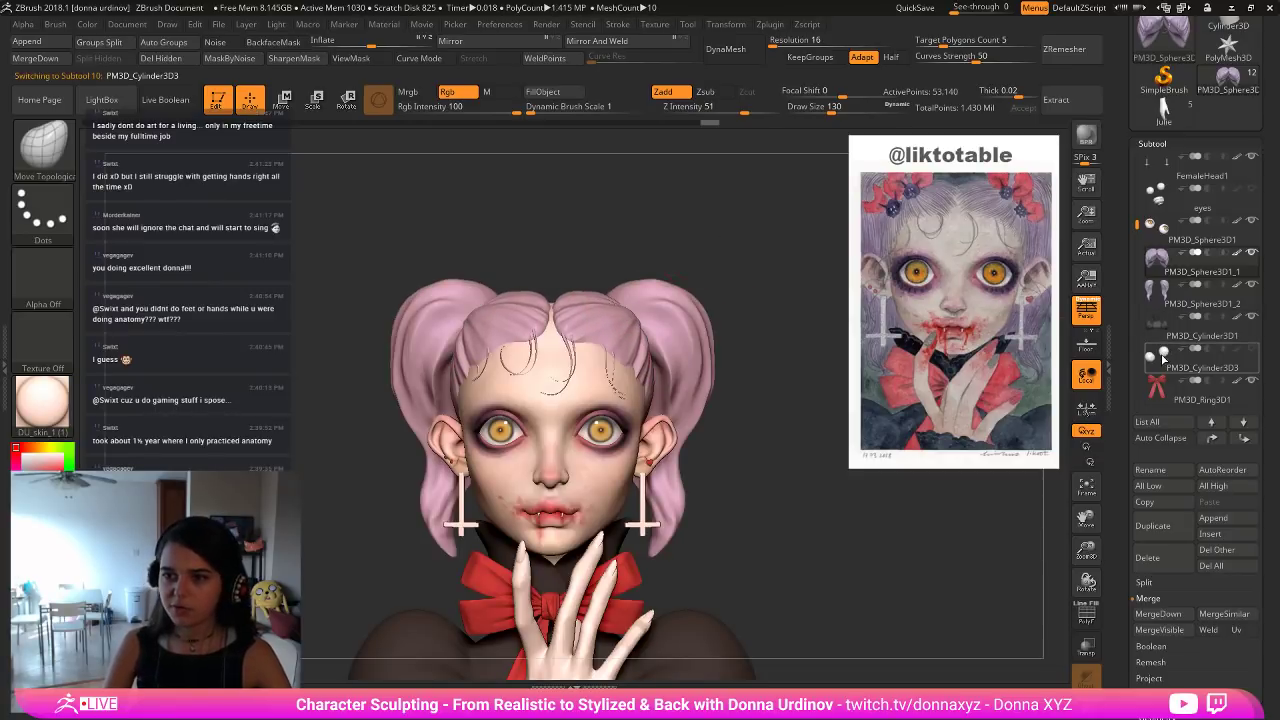
left_click(314, 100)
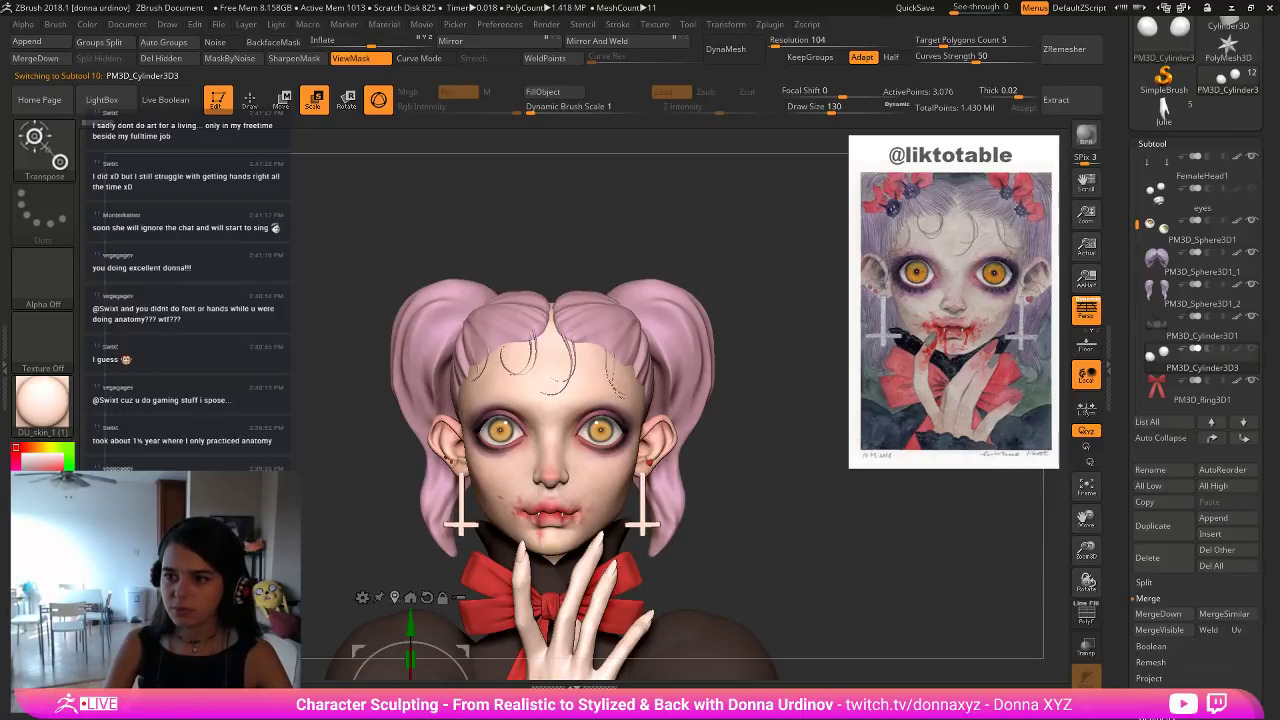
left_click(395, 597)
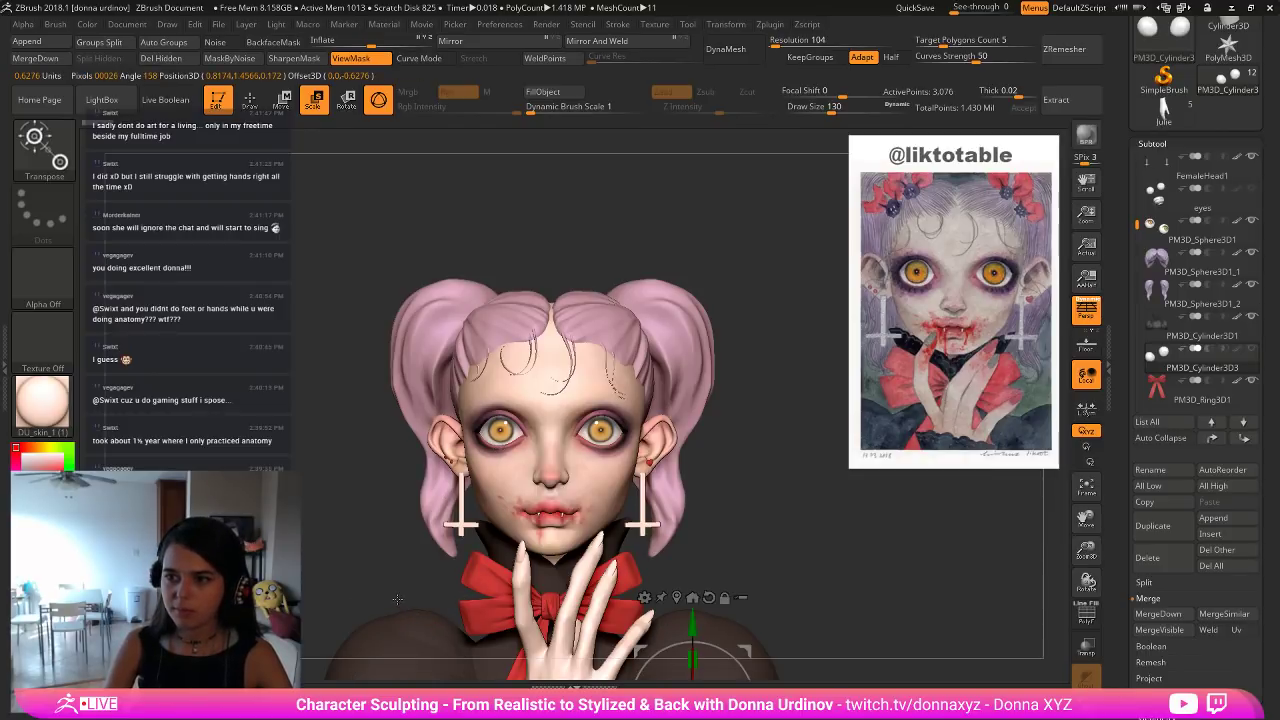
left_click(1157, 228)
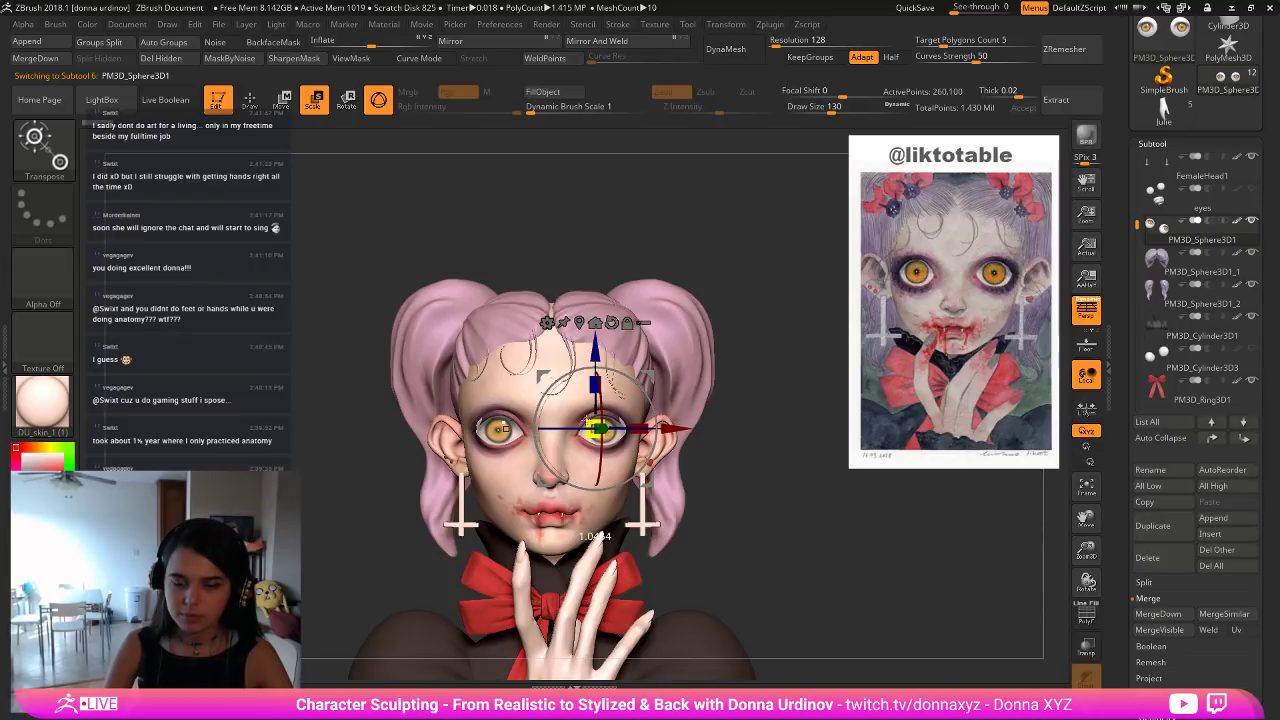
left_click_drag(785, 370, 790, 425, "alt")
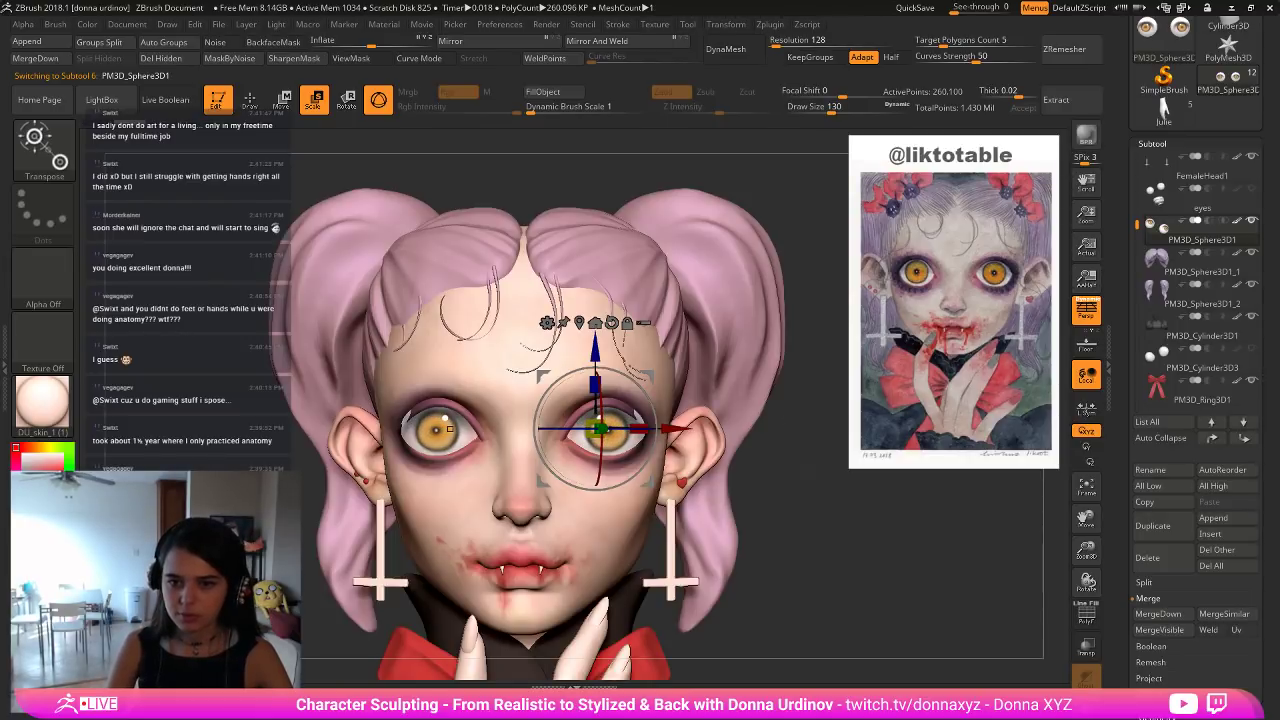
key("ctrl")
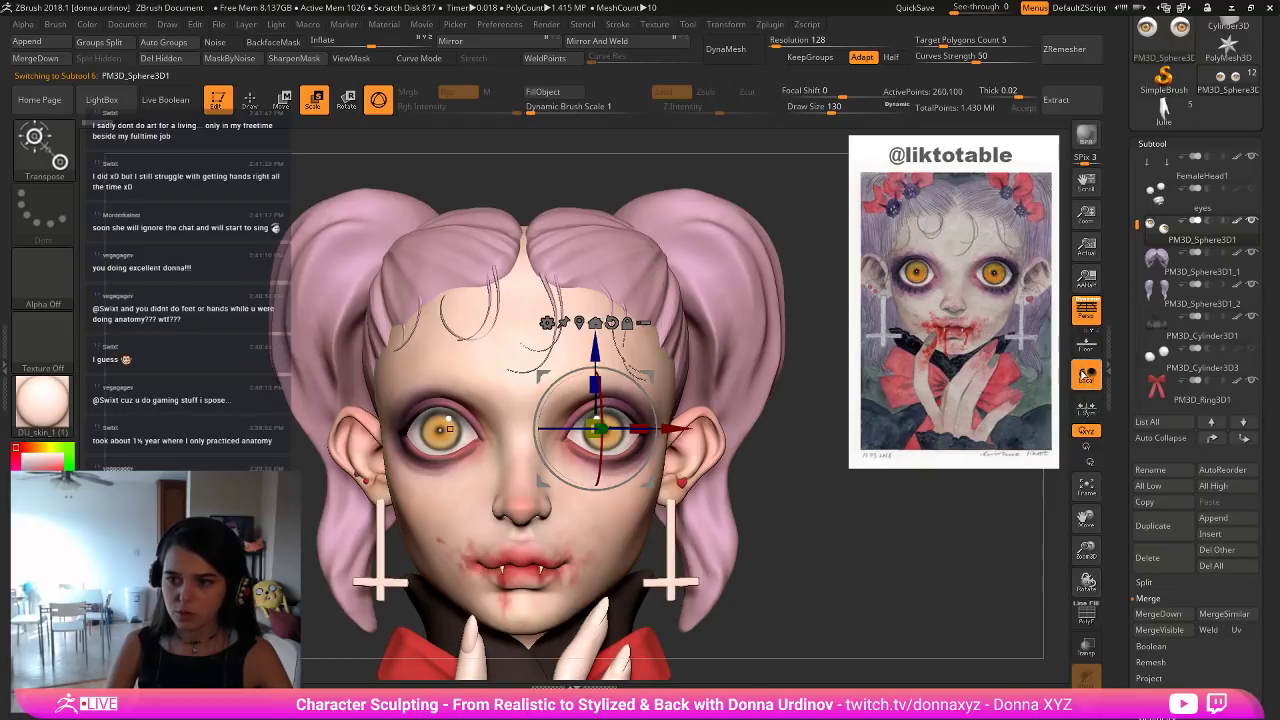
left_click(1086, 407)
left_click_drag(592, 425, 600, 424)
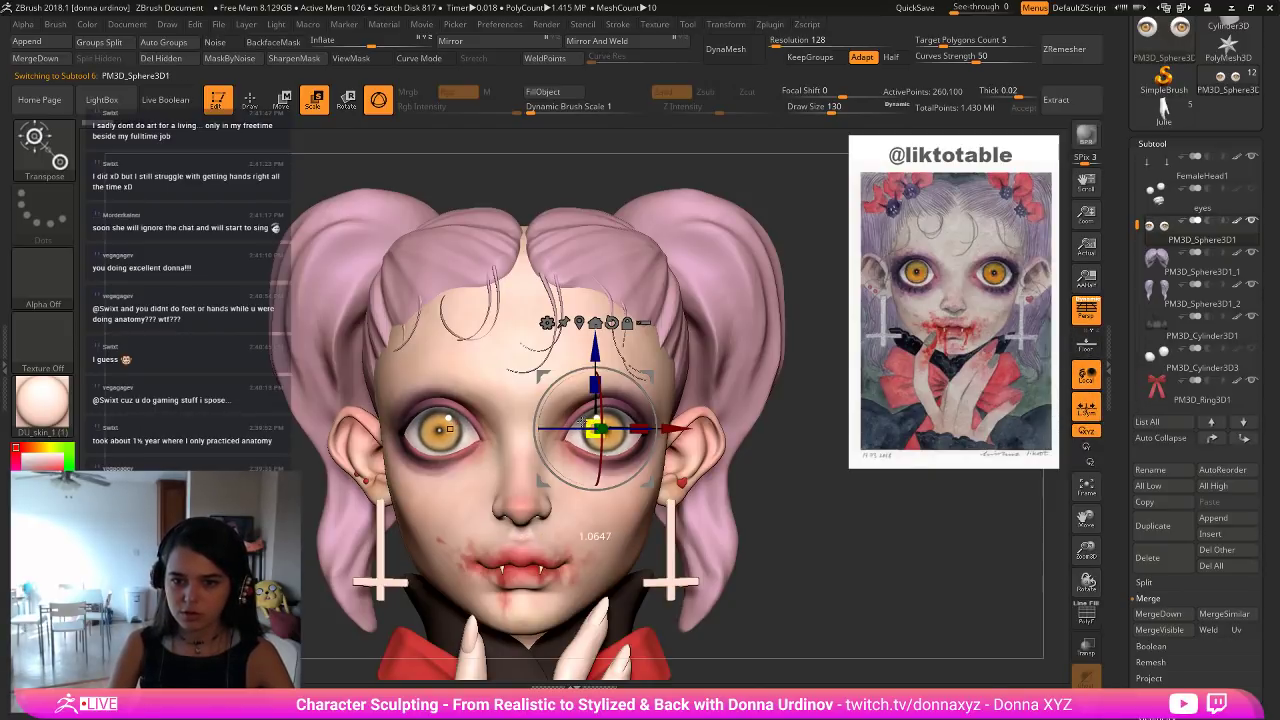
Switch back to drawing and inspect the eyeballs on their own and against the whole bust.
left_click_drag(796, 524, 712, 445, "alt")
left_click(712, 445, "ctrl+shift")
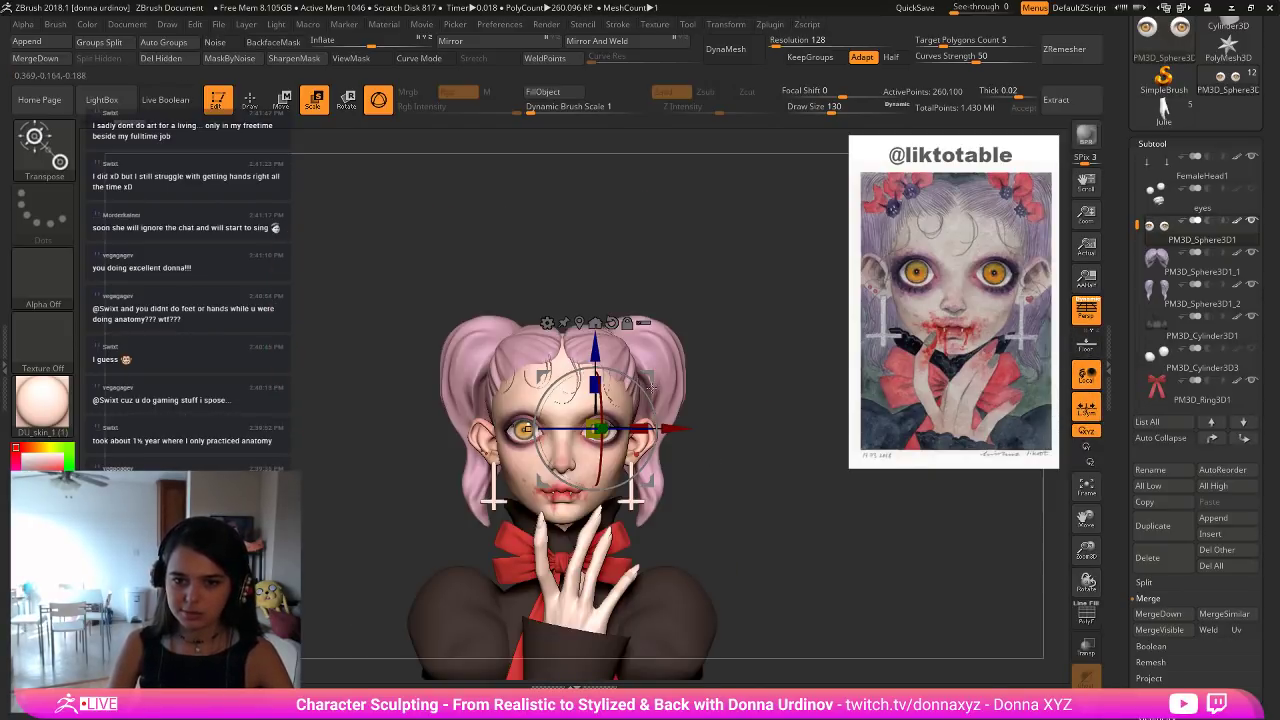
left_click(251, 100)
left_click_drag(736, 332, 741, 292)
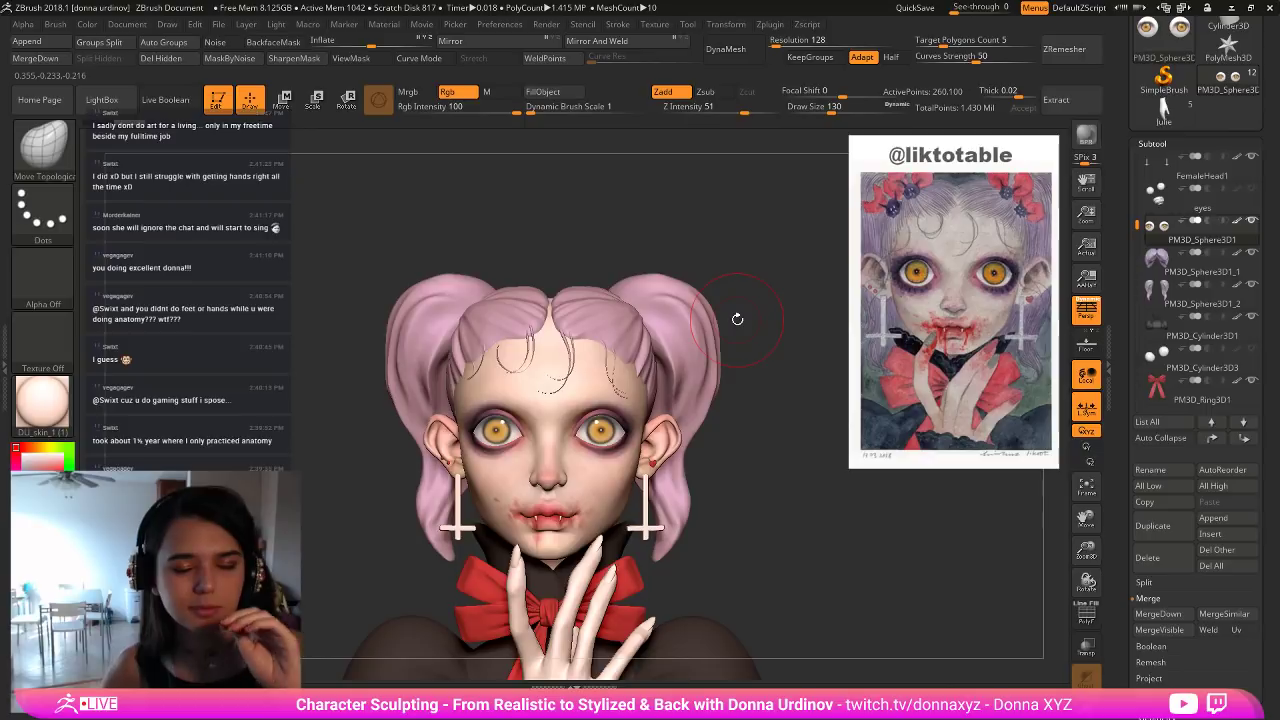
left_click(730, 236, "ctrl+shift")
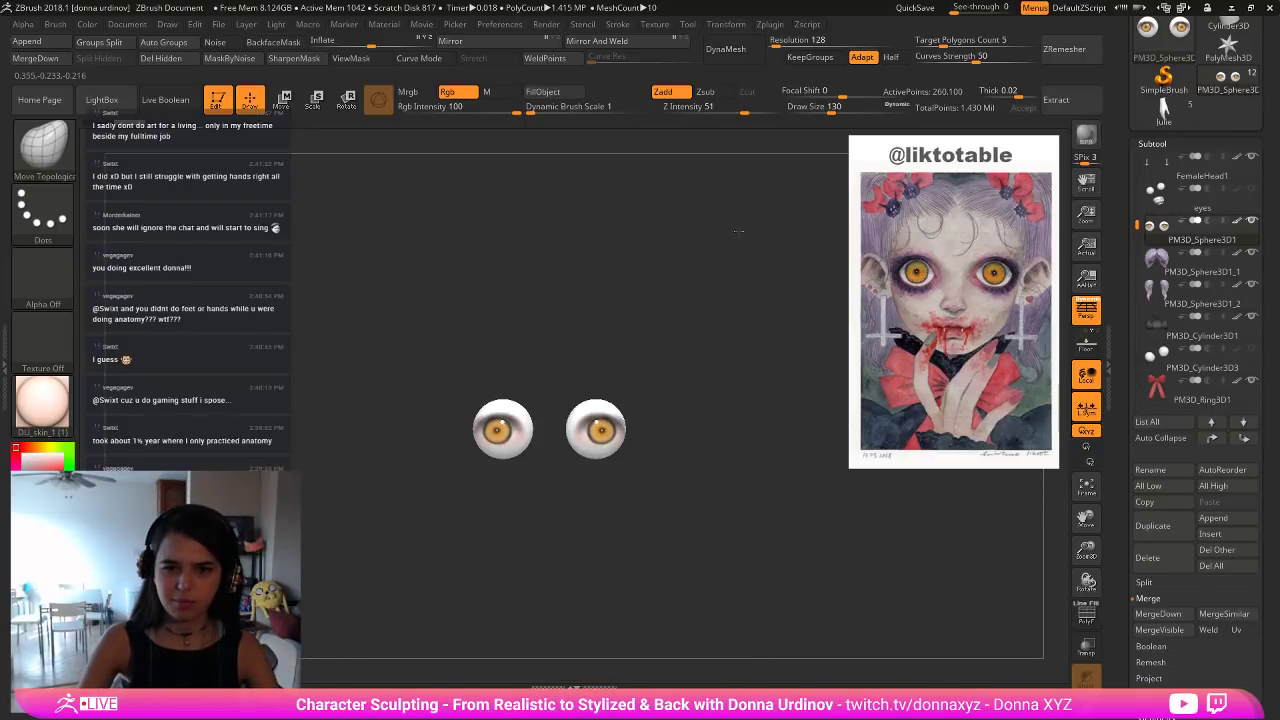
left_click(750, 263, "ctrl+shift")
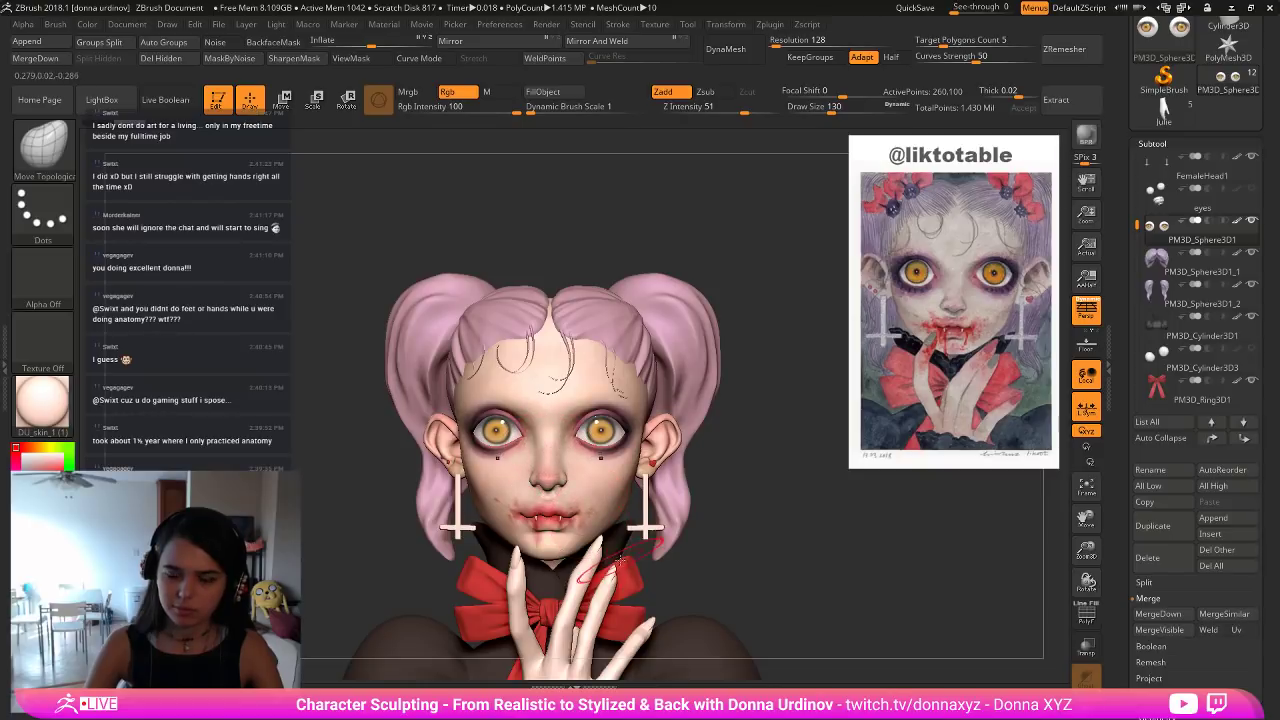
left_click(757, 447, "ctrl+shift")
left_click(757, 447, "ctrl+shift")
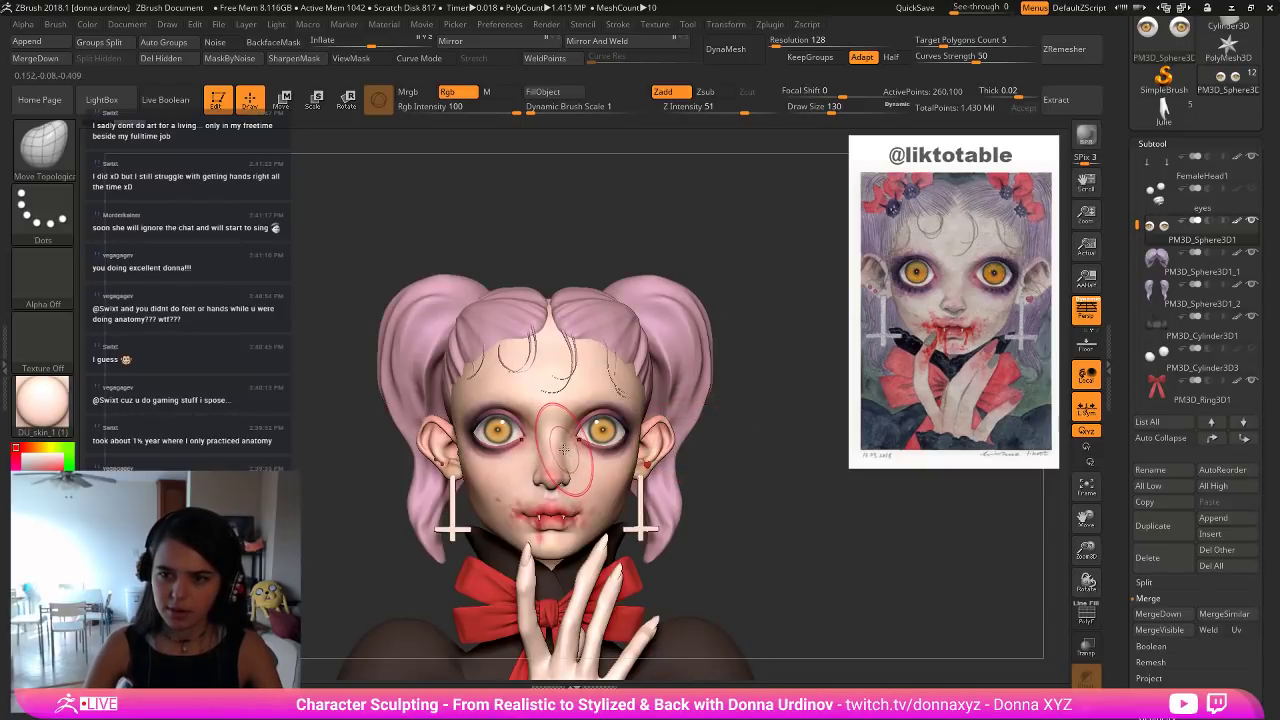
key("b")
left_click(537, 400)
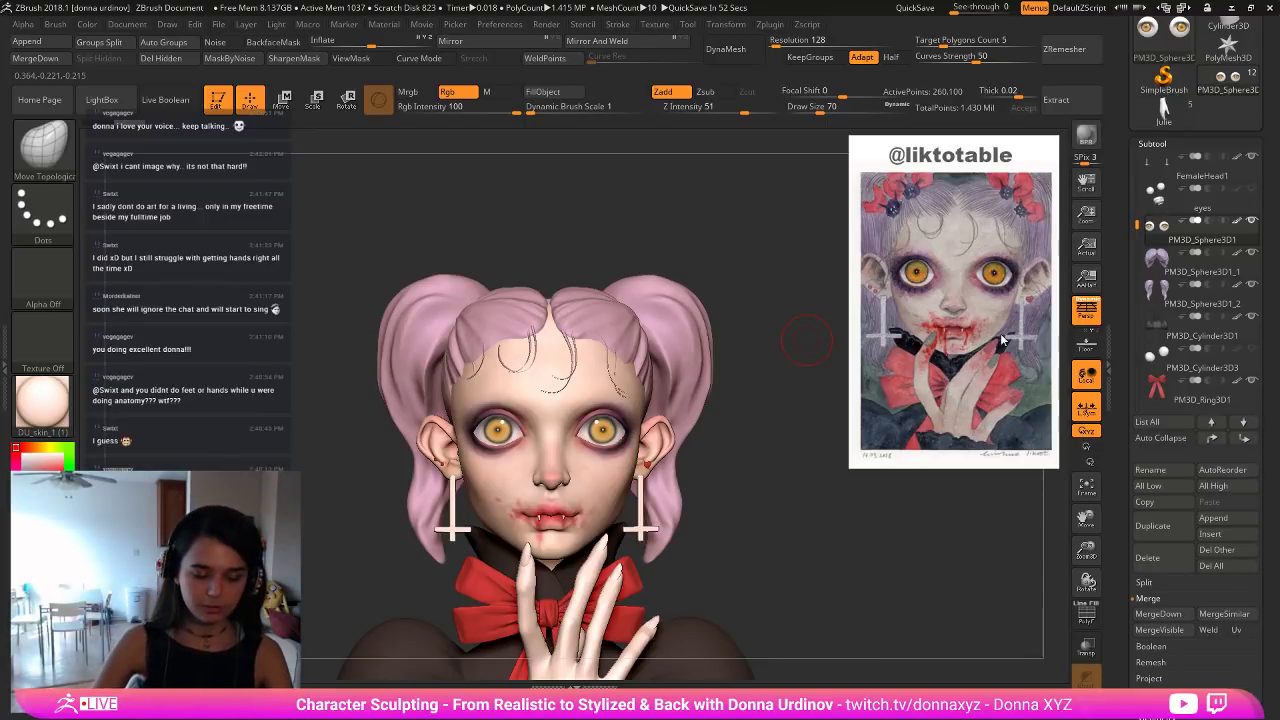
Compare the enlarged eyeballs, alone and with the whole bust, against the reference illustration from several angles.
left_click_drag(552, 231, 552, 222)
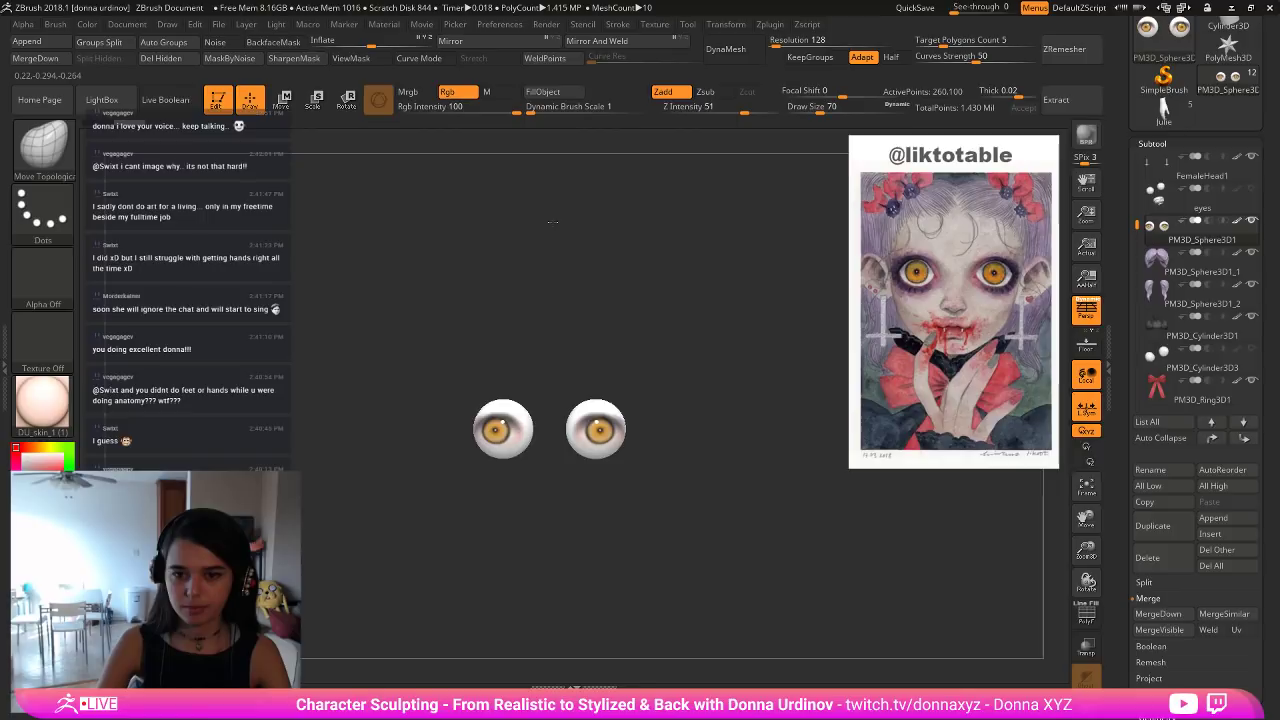
key("shift+alt+s")
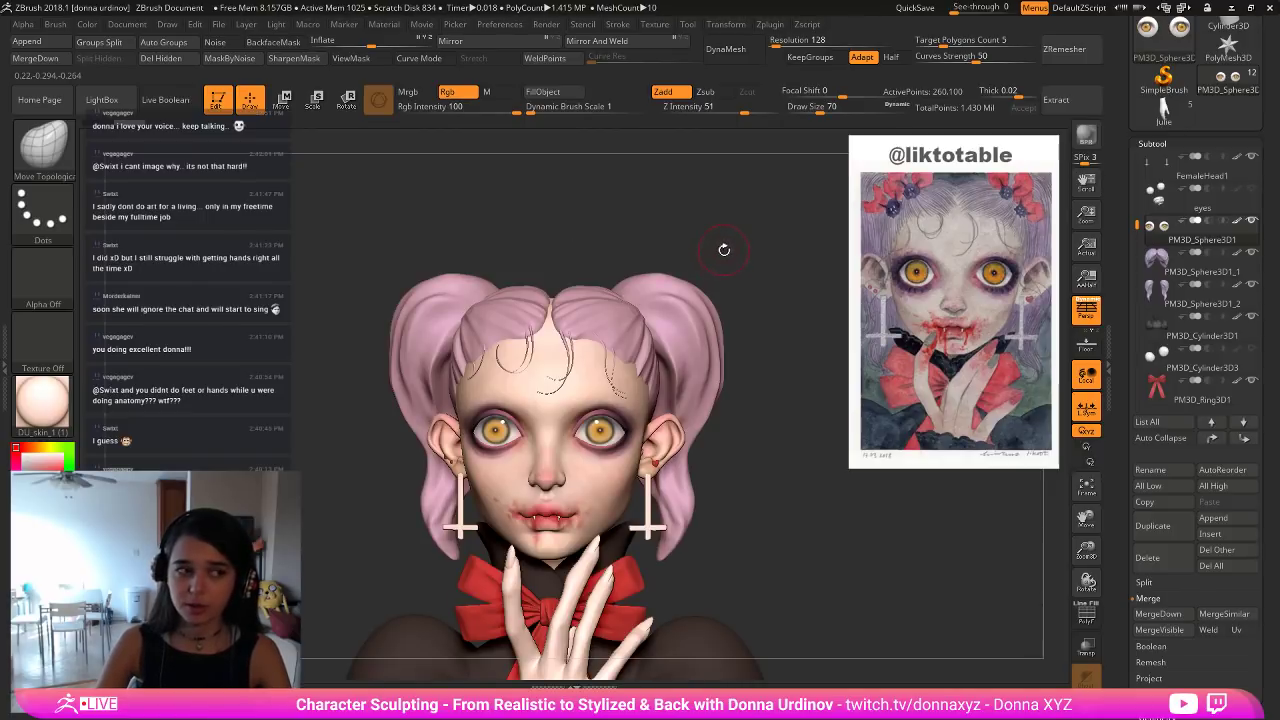
key("shift+alt+s")
key("shift+alt+s")
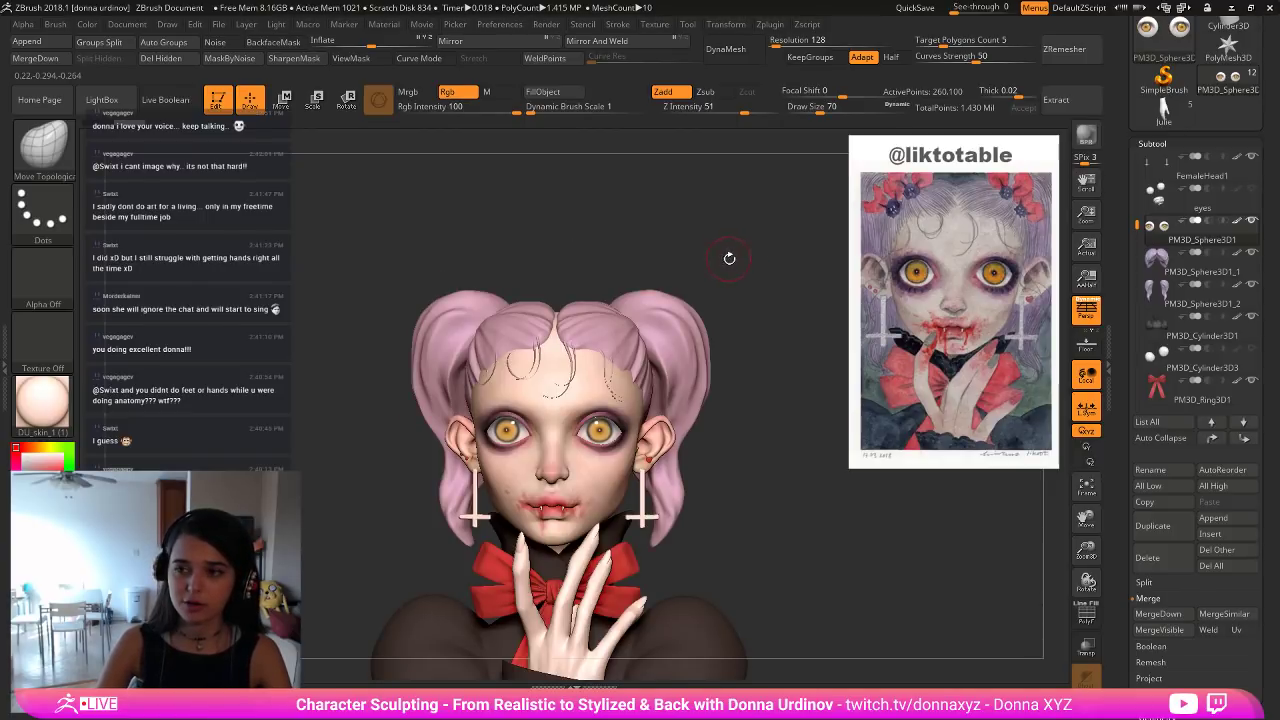
key("shift+alt+s")
key("shift+alt+s")
key("shift+alt+s")
key("shift+alt+s")
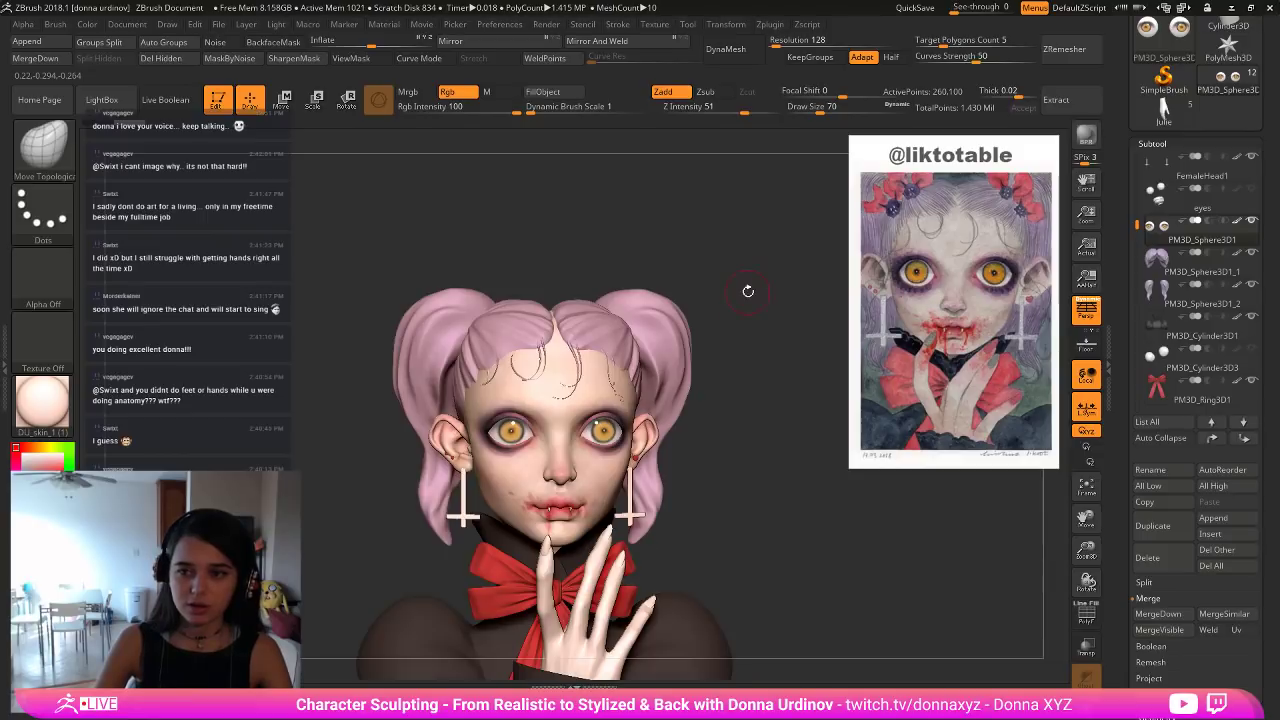
key("shift+alt+s")
key("shift+alt+s")
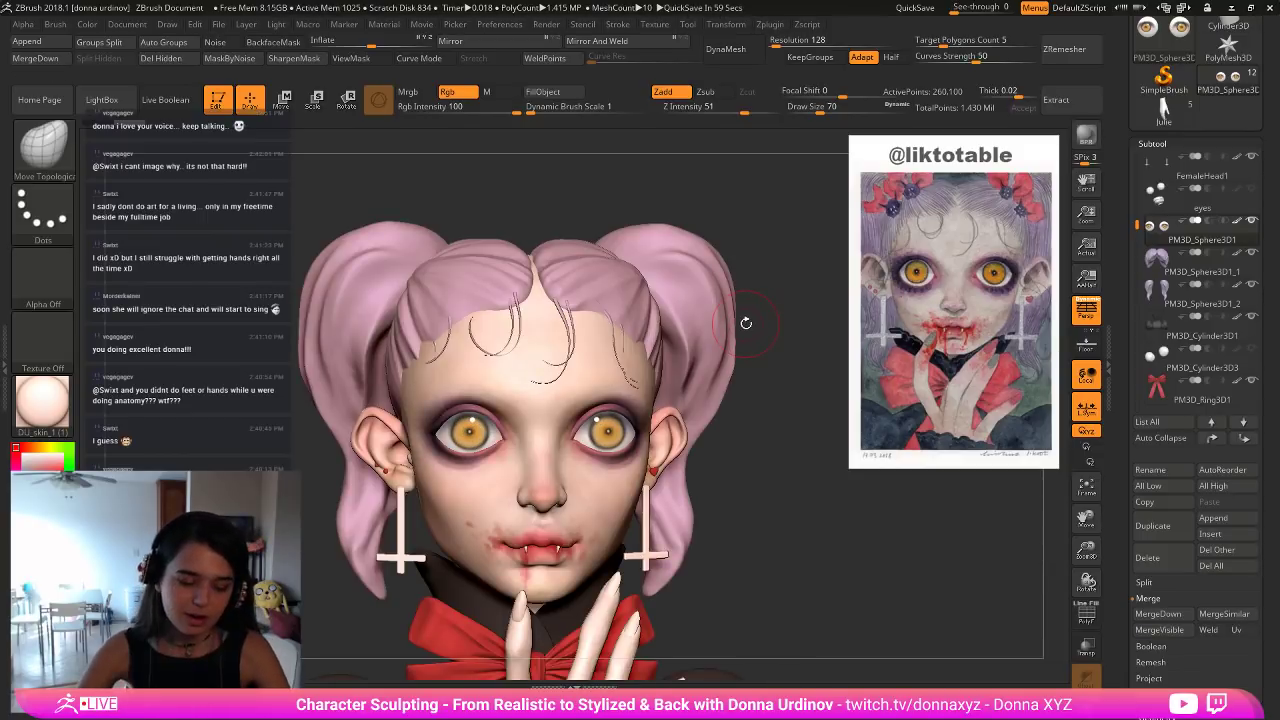
Try painting the eyeballs with the Standard brush in colour only at a draw size of 38.
key("b")
key("s")
key("t")
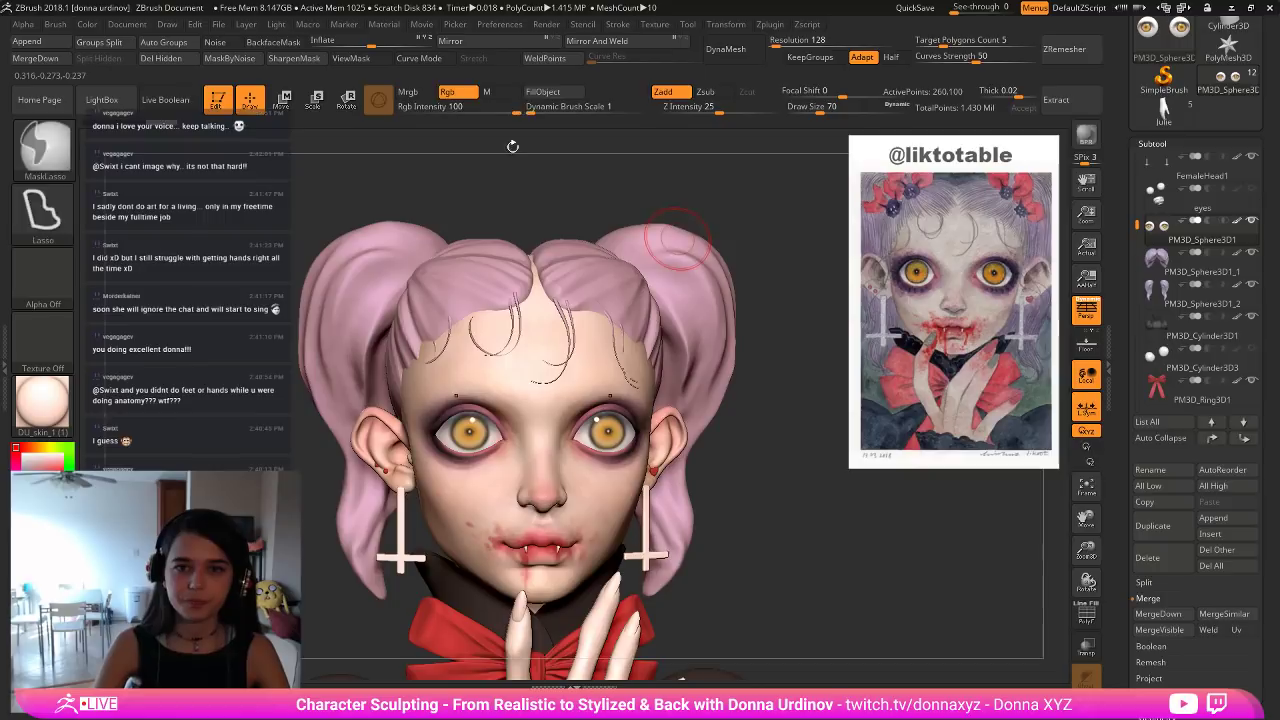
left_click(450, 92)
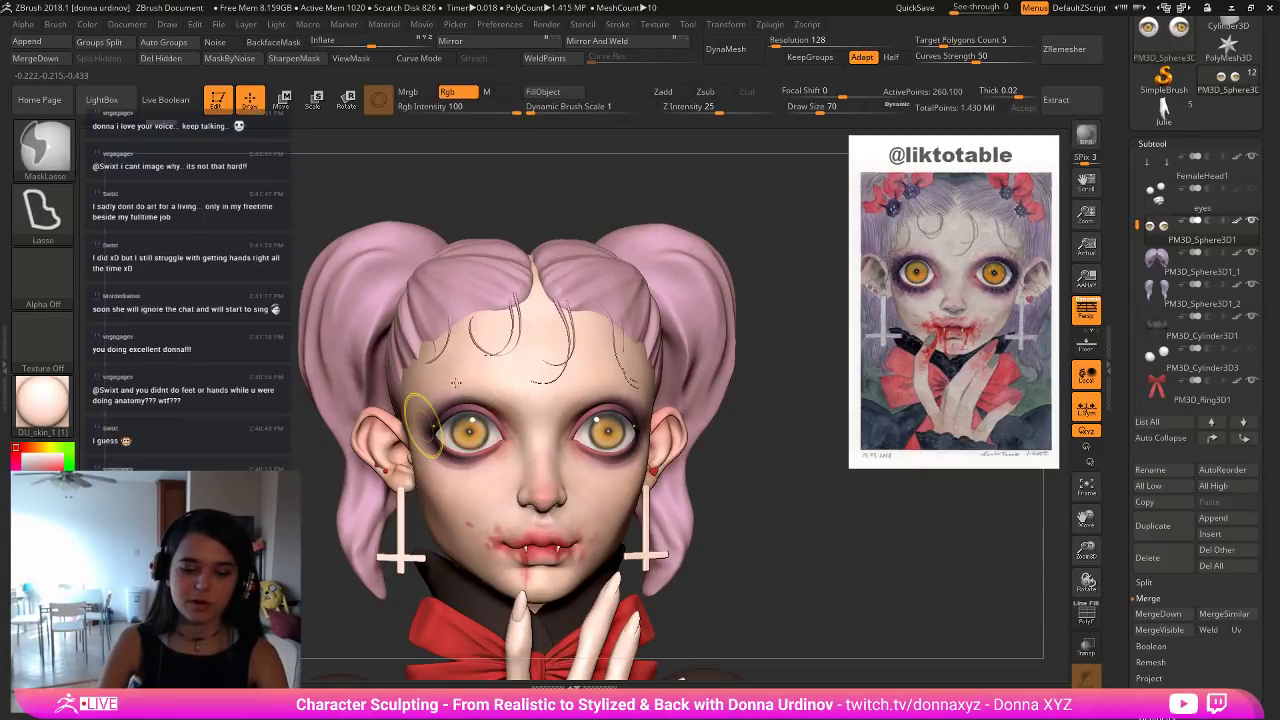
key("c")
key("bracketleft")
key("bracketleft")
key("bracketleft")
key("bracketleft")
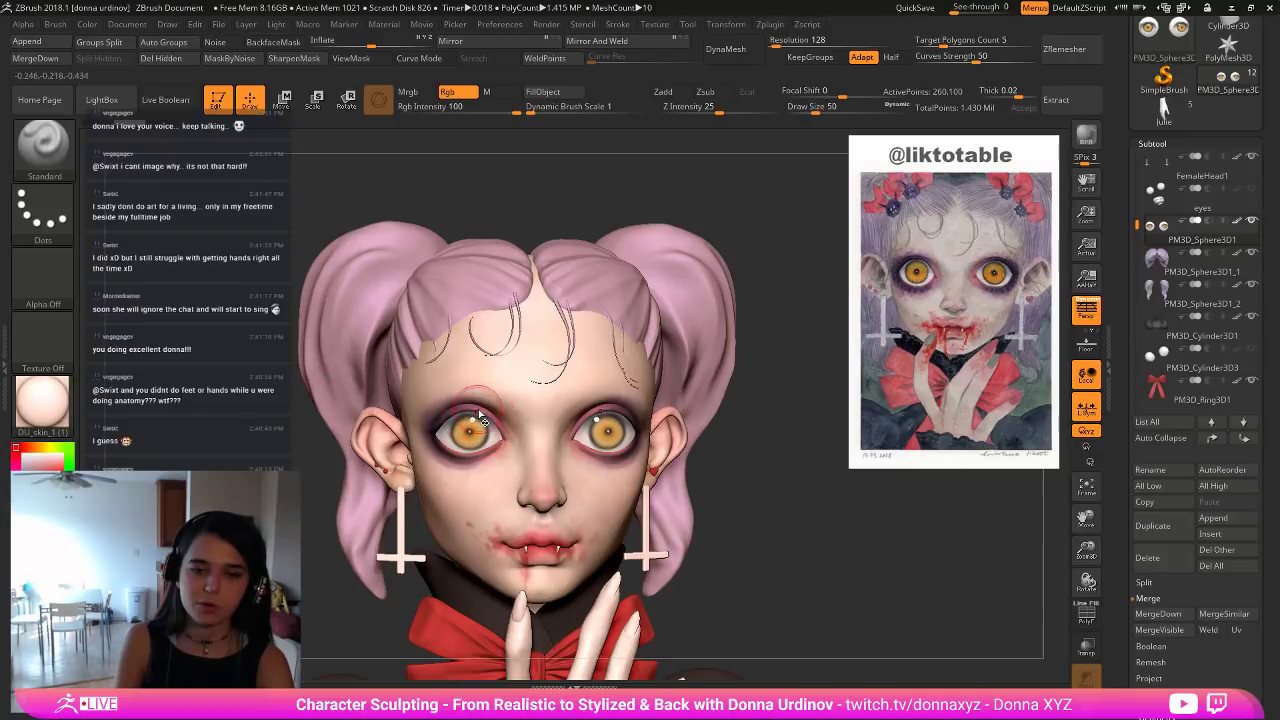
key("bracketright")
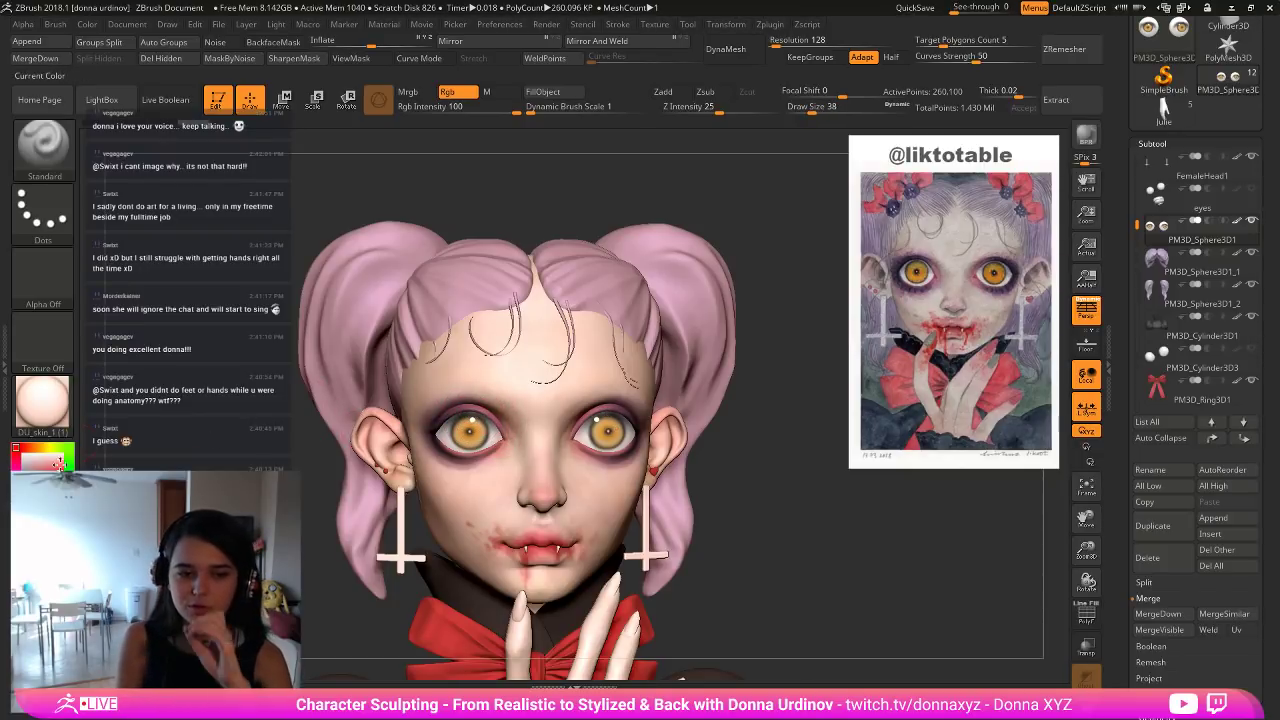
left_click(23, 455)
key("ctrl+z")
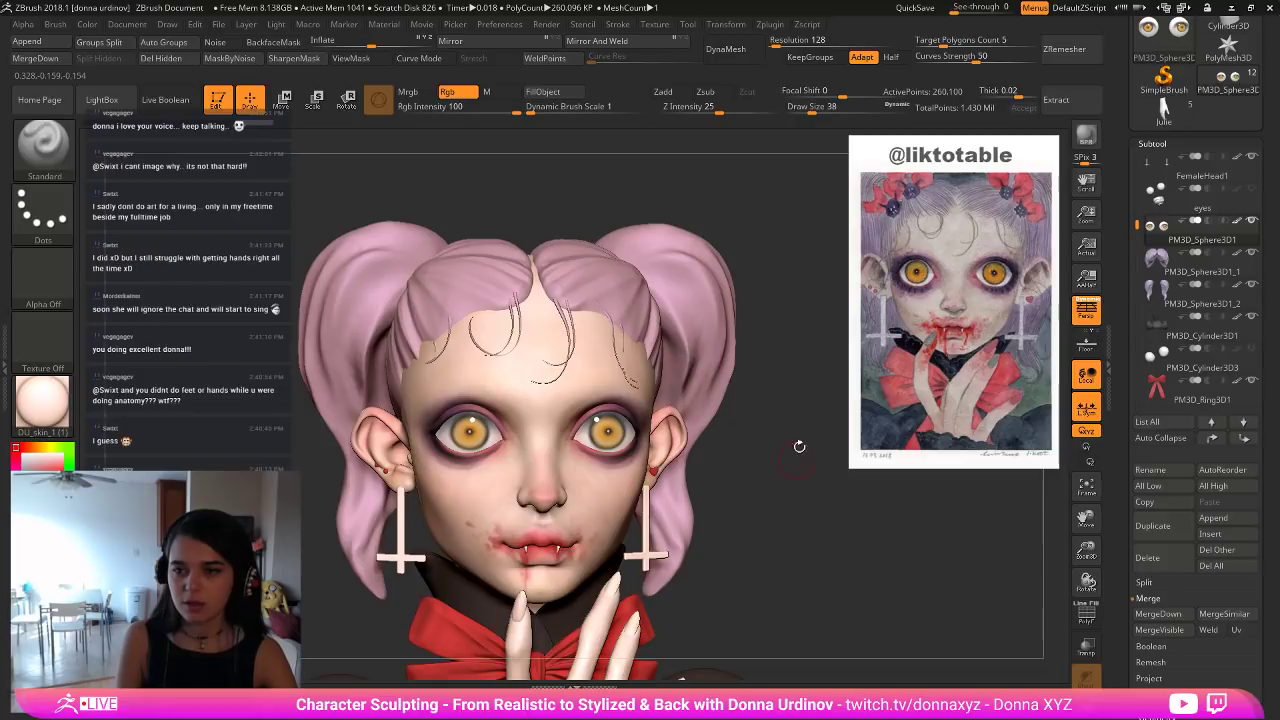
Select the hand subtool and reposition its fingers with the Move Topological brush.
mouse_move(793, 480)
left_mouse_down("alt")
mouse_move(763, 446)
mouse_move(703, 449)
mouse_move(715, 497)
mouse_move(708, 482)
left_mouse_up("alt")
key("shift")
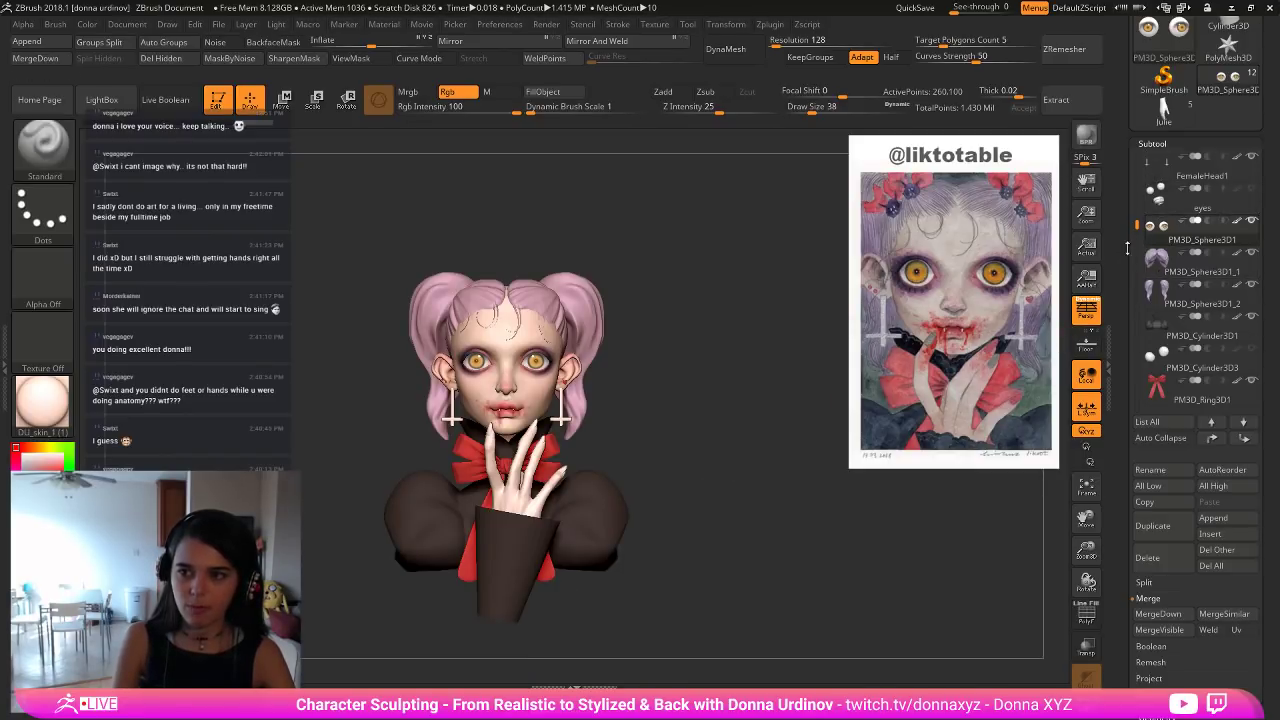
left_click_drag(1136, 236, 1137, 306)
left_click(1160, 328)
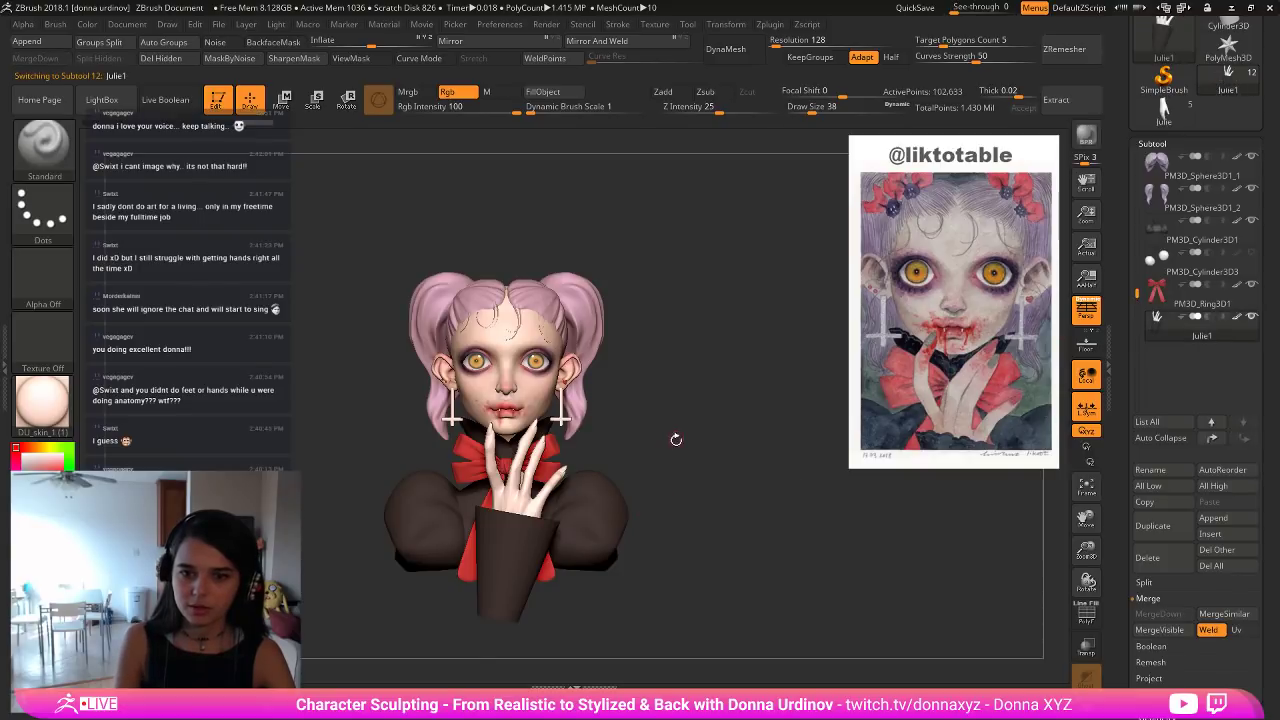
mouse_move(676, 440)
left_mouse_down("alt")
mouse_move(714, 478)
mouse_move(712, 445)
mouse_move(815, 472)
mouse_move(806, 479)
mouse_move(833, 503)
mouse_move(815, 502)
left_mouse_up("alt")
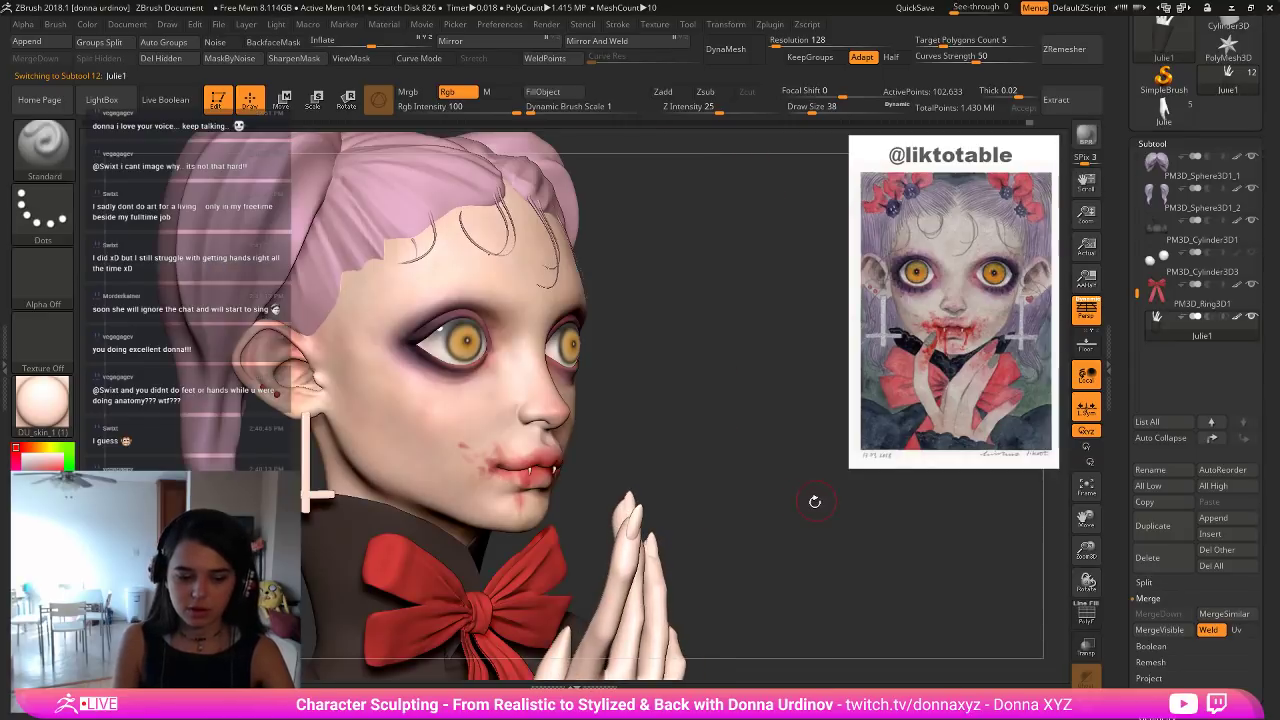
key("b")
key("m")
key("t")
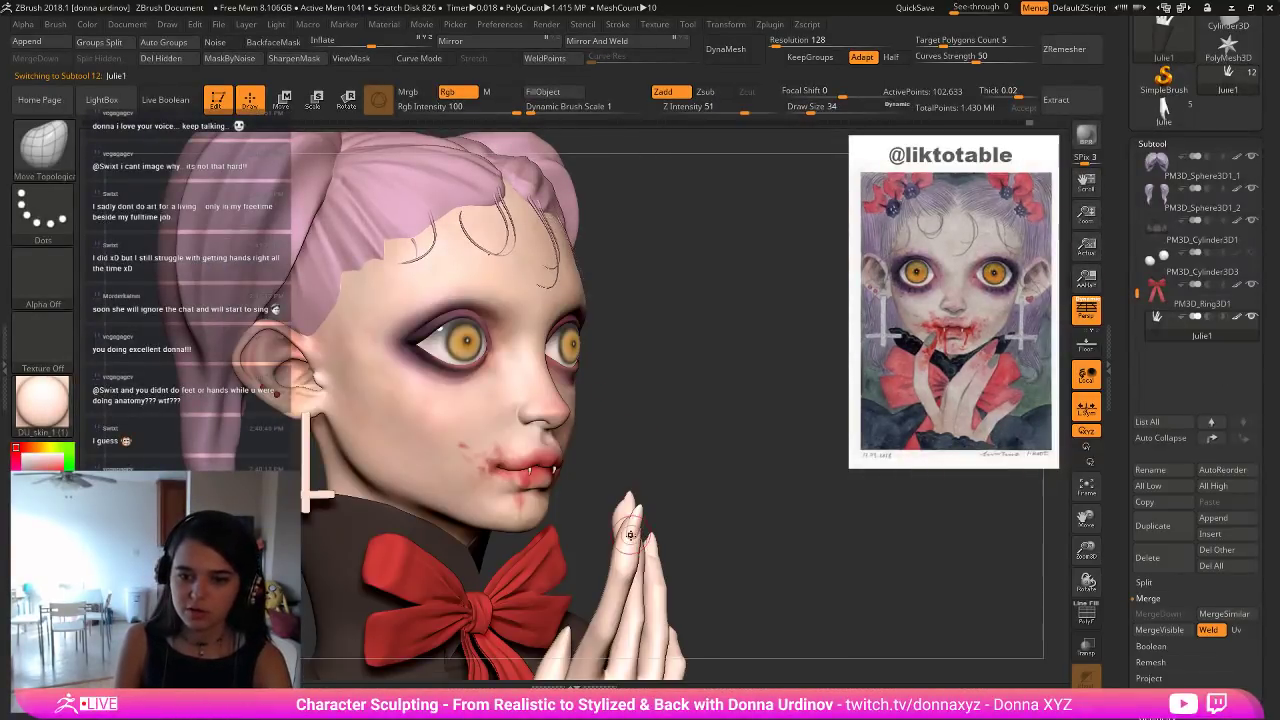
left_click_drag(742, 505, 660, 508)
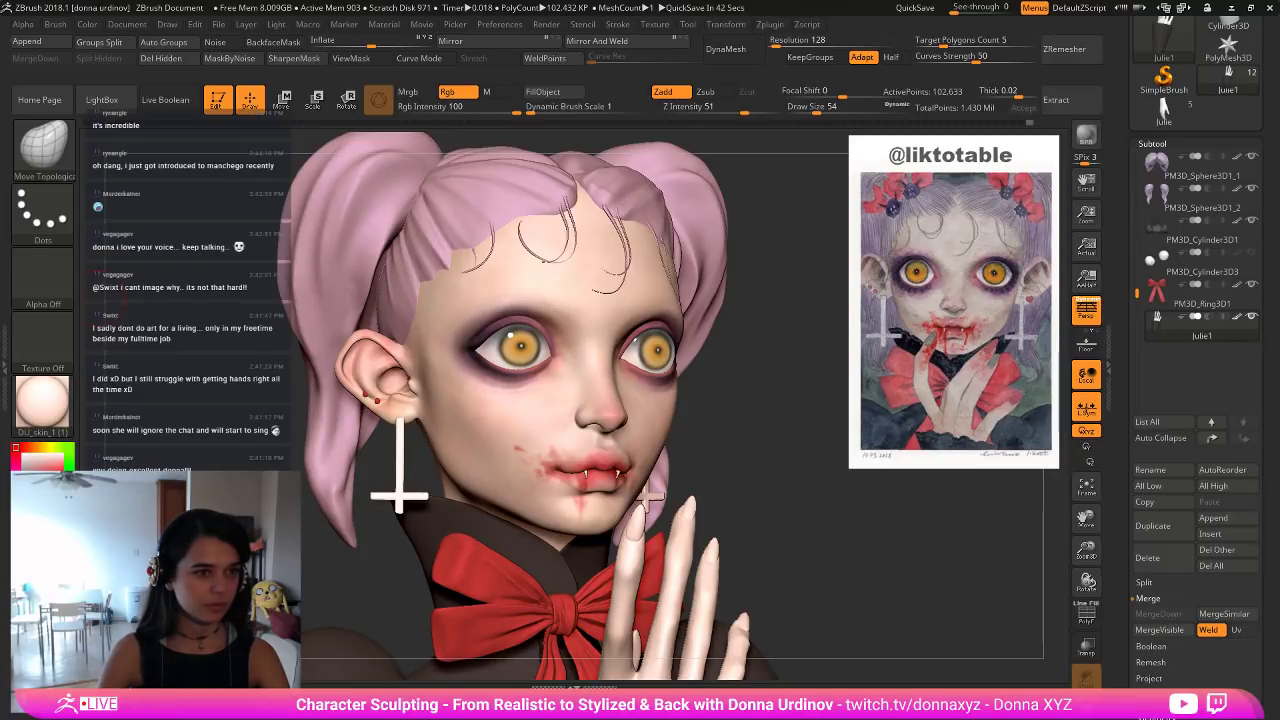
Switch to the web browser and look through the image search results for manchego.
left_click_drag(0, 215, 720, 106)
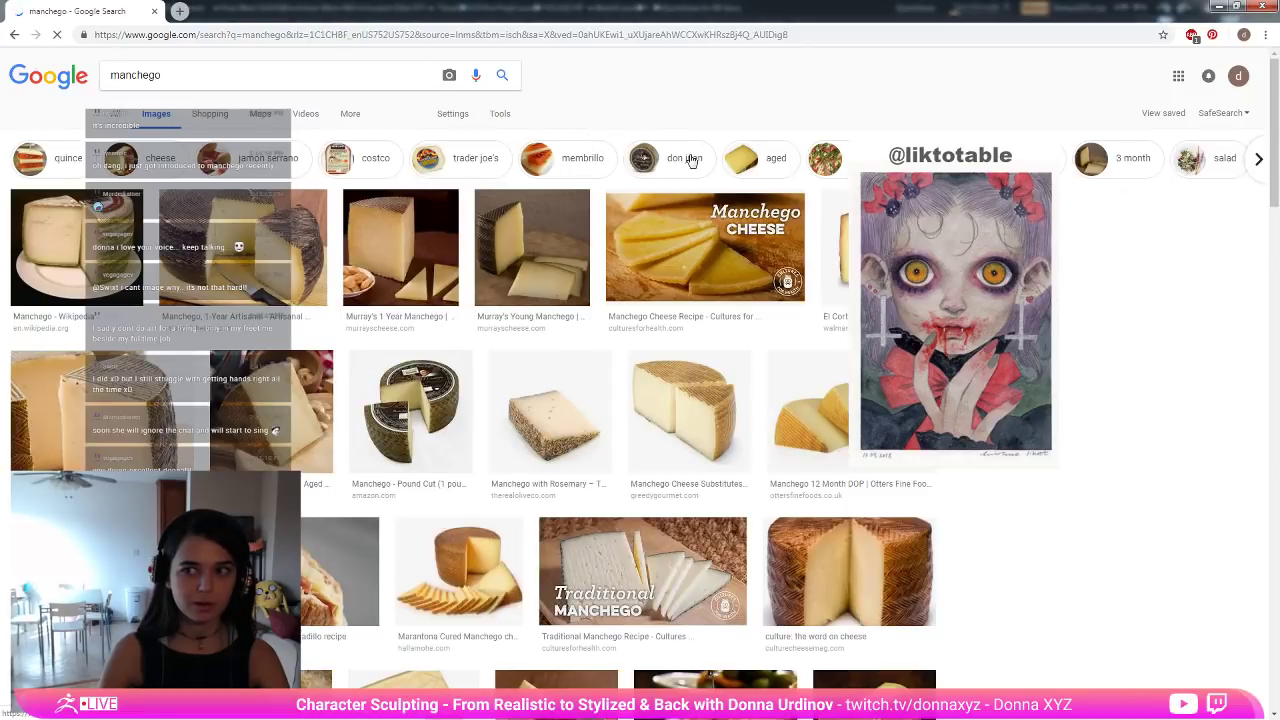
scroll(574, 338, "down", 2)
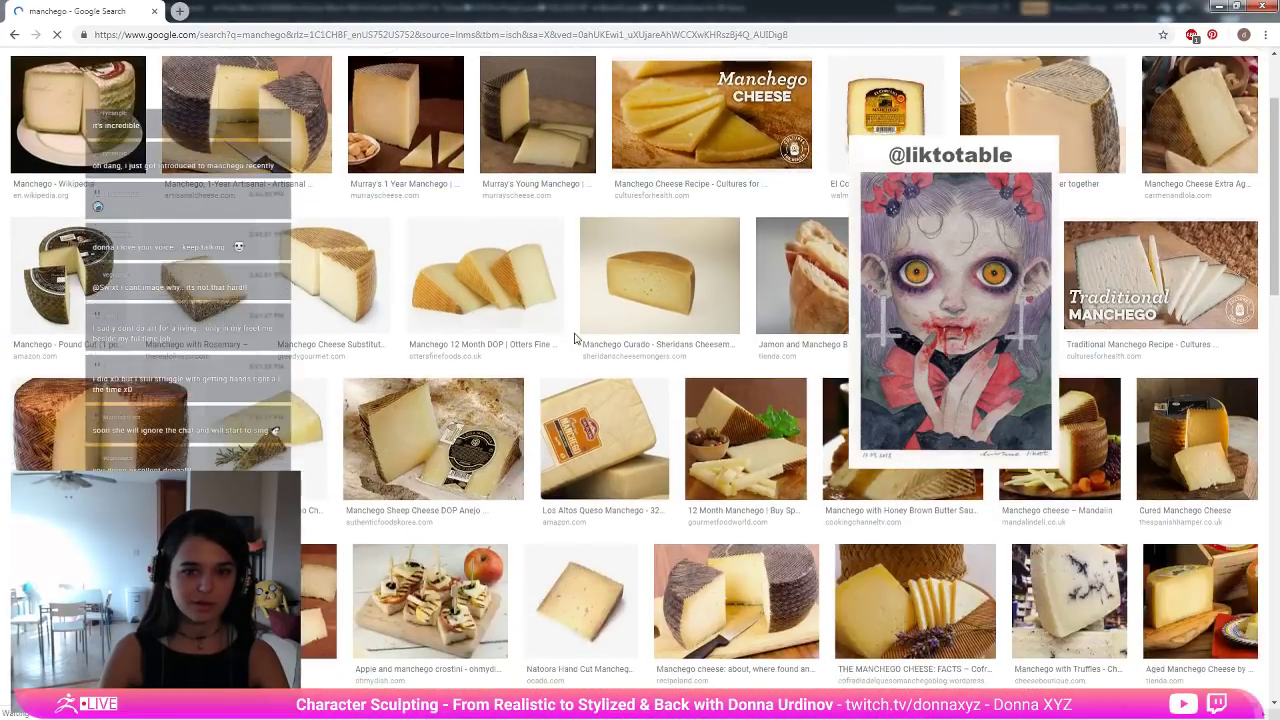
scroll(575, 338, "up", 2)
scroll(575, 338, "down", 2)
scroll(575, 338, "up", 2)
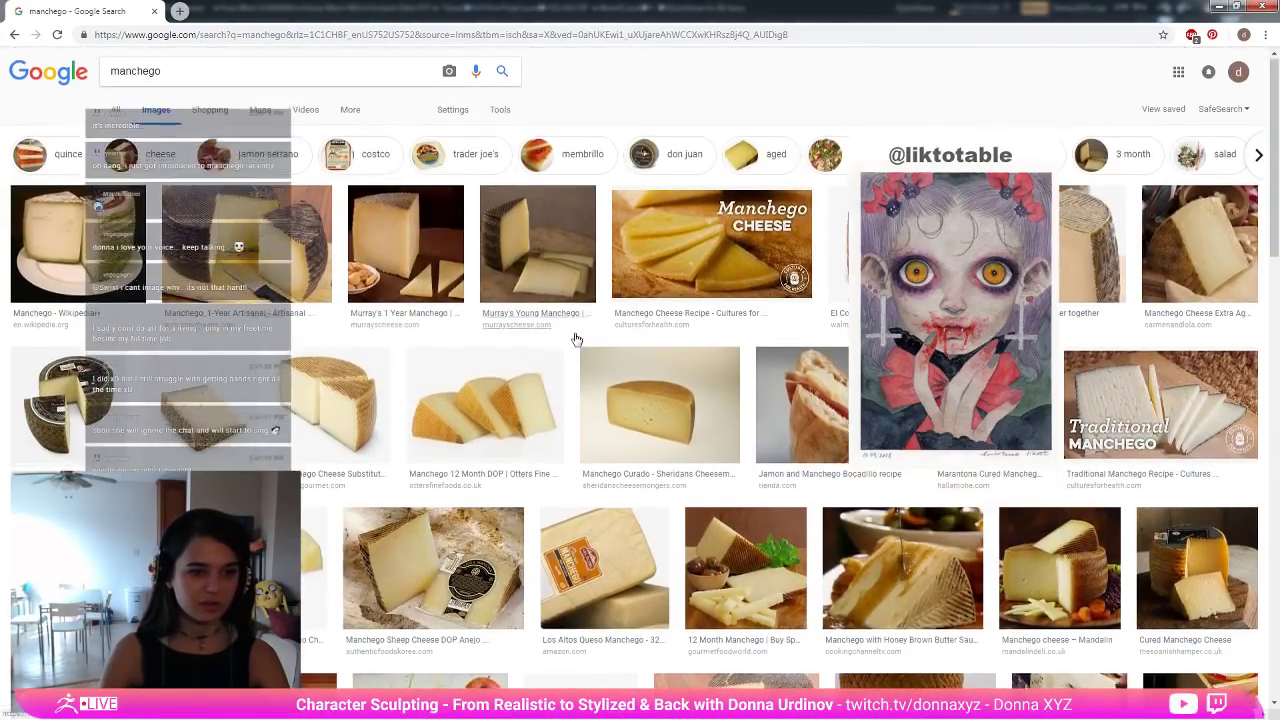
scroll(575, 338, "down", 2)
scroll(575, 338, "down", 1)
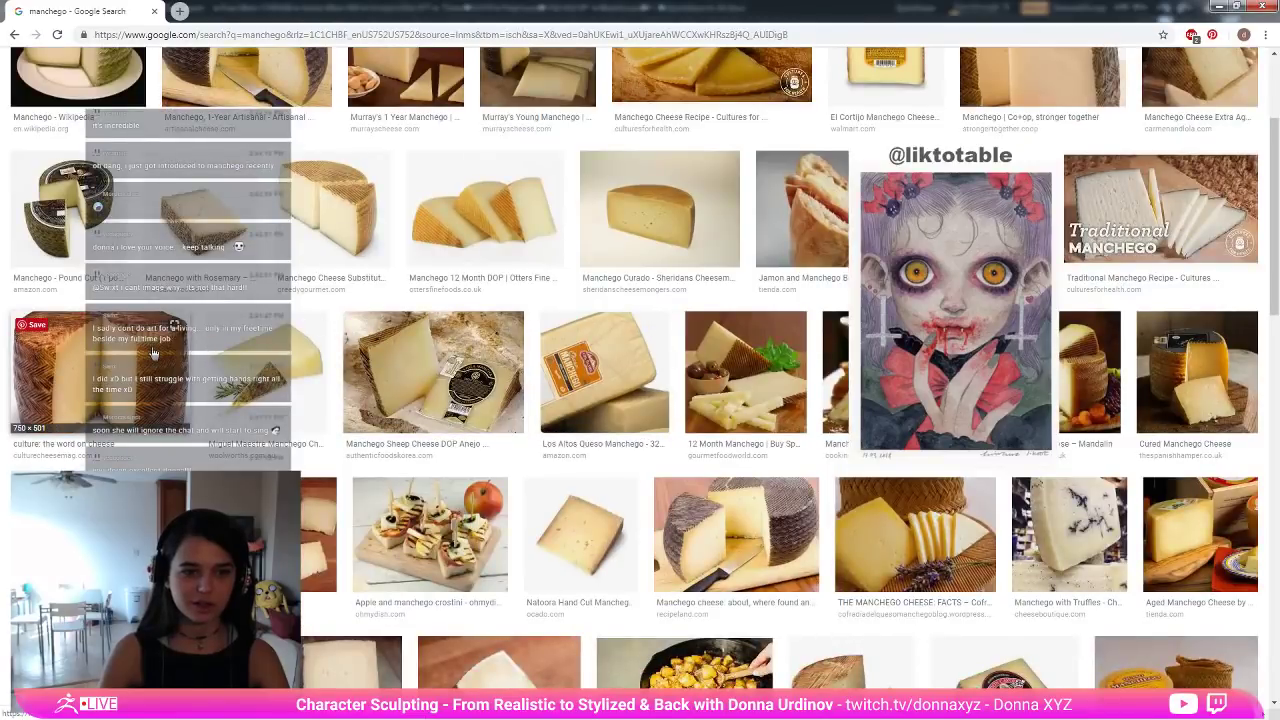
scroll(152, 352, "up", 2)
scroll(152, 352, "down", 2)
scroll(331, 331, "up", 3)
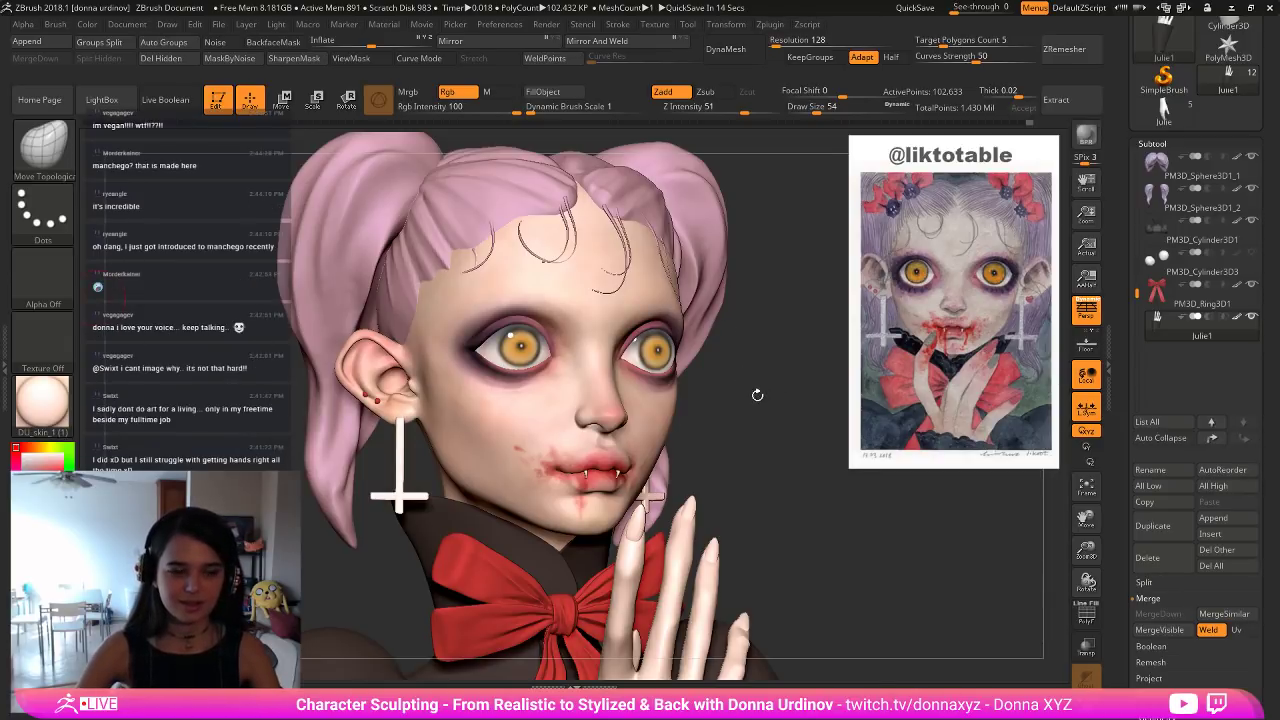
Return to ZBrush and reshape the raised index finger with Move Topological at a draw size of 62.
mouse_move(757, 410)
left_mouse_down()
mouse_move(770, 432)
mouse_move(694, 374)
mouse_move(738, 377)
mouse_move(711, 342)
mouse_move(726, 403)
mouse_move(788, 443)
left_mouse_up()
key("alt+s")
key("alt+s")
key("alt+s")
key("b")
key("m")
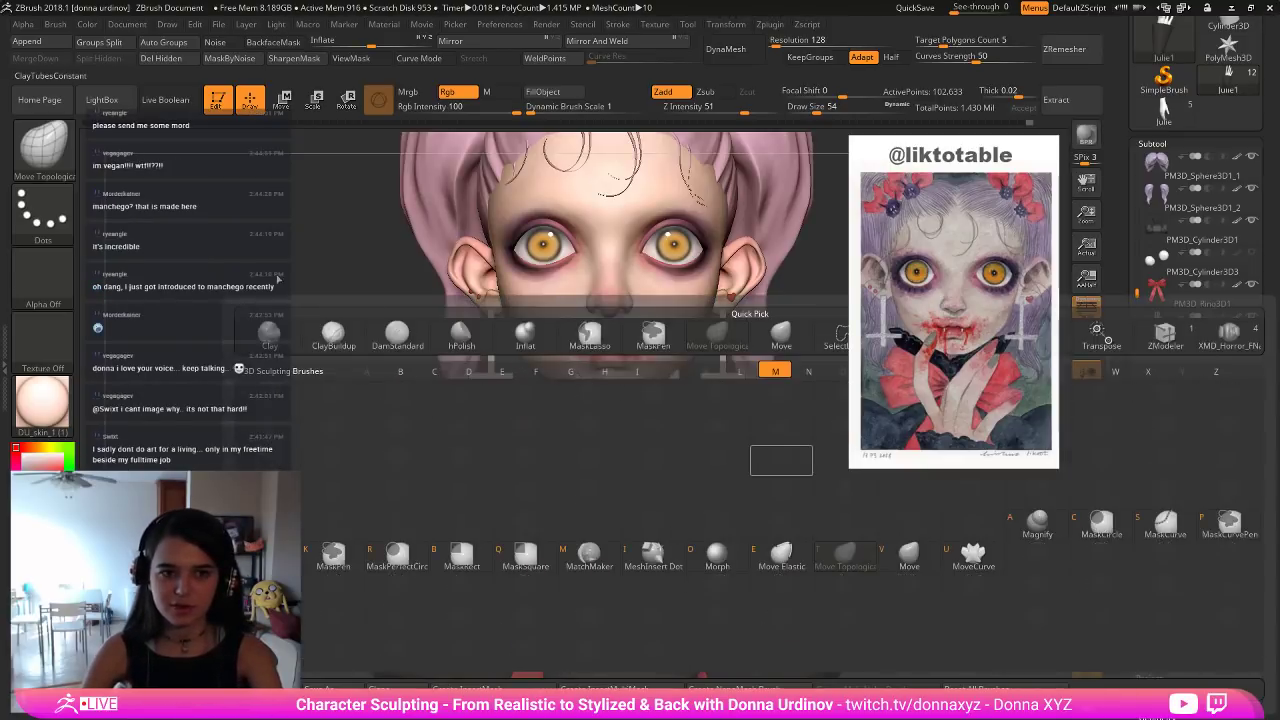
key("t")
left_click_drag(322, 297, 297, 295)
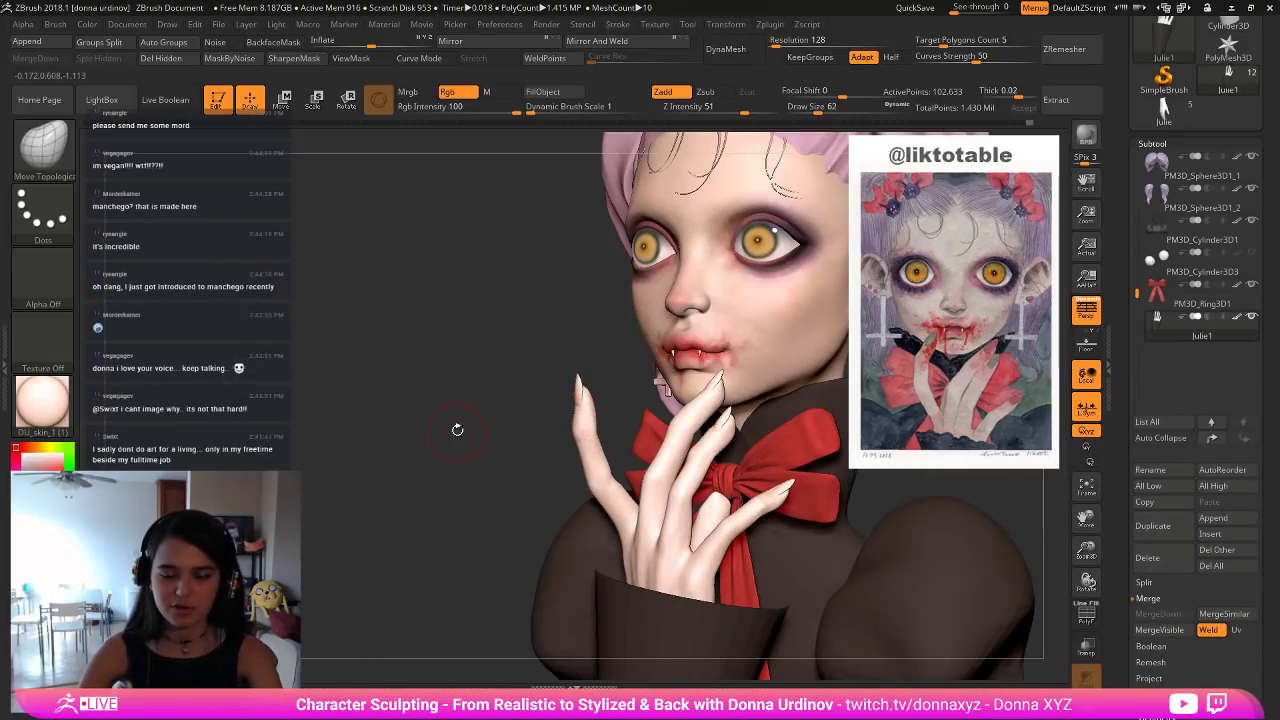
left_click_drag(461, 432, 532, 434)
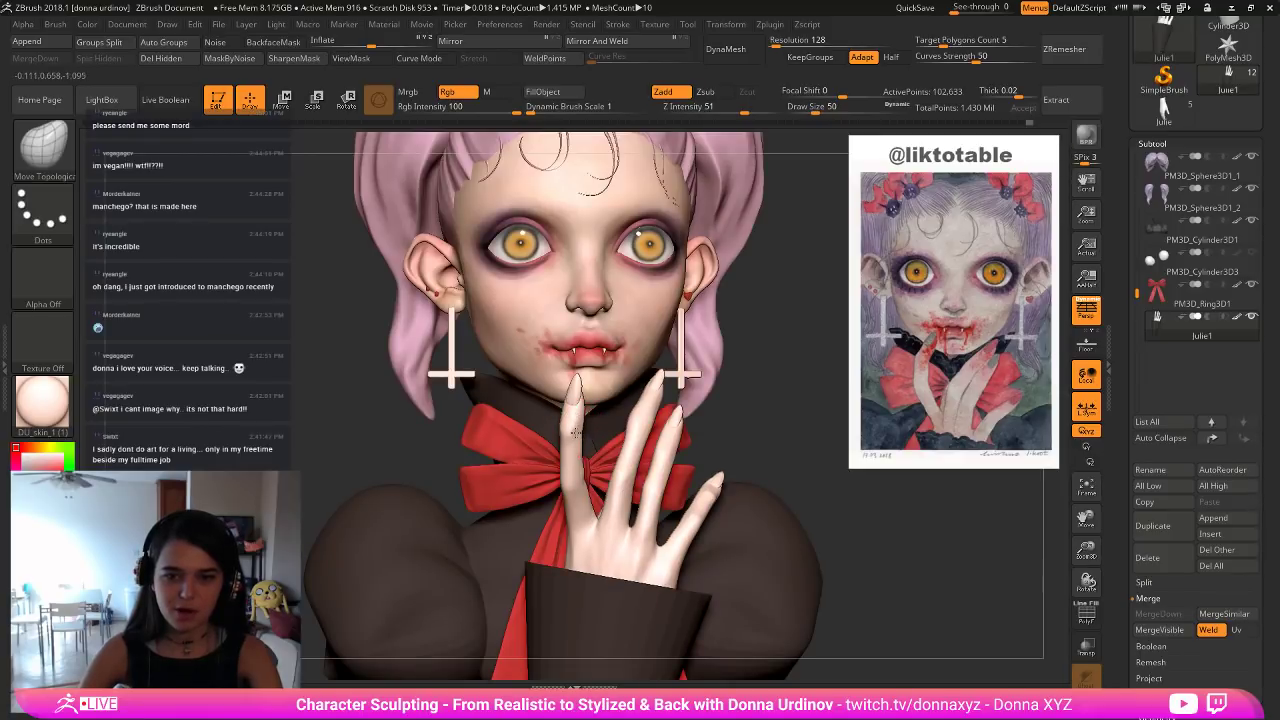
Refine the index finger's upper part with Move Topological at a draw size of 38 and smooth it.
left_click_drag(767, 361, 640, 403)
key("bracketleft")
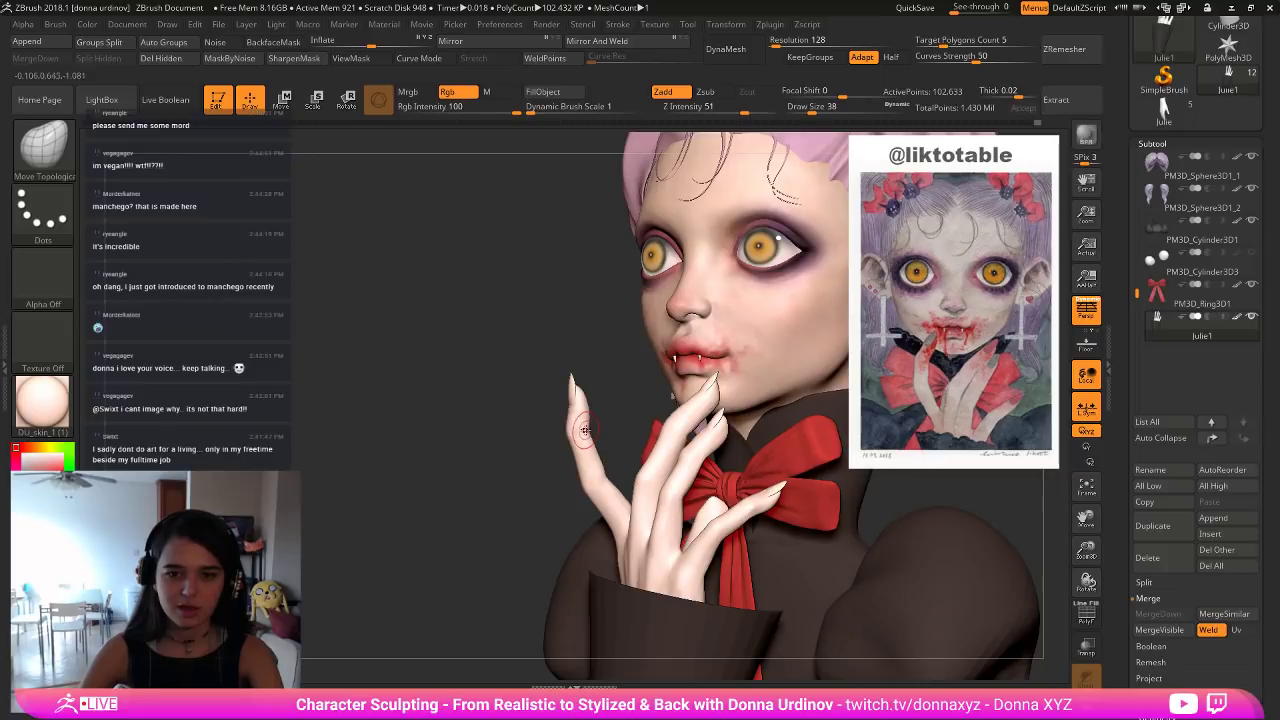
key("shift")
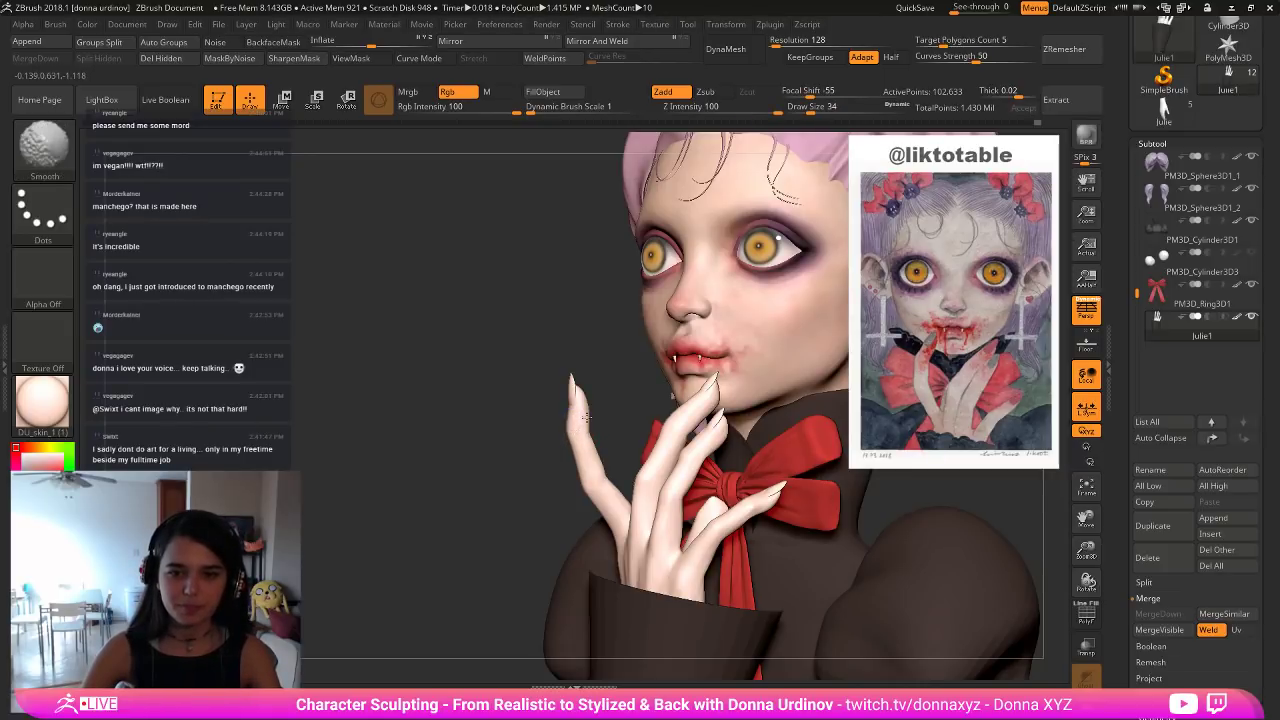
mouse_move(612, 426)
left_mouse_down("shift")
mouse_move(638, 428)
mouse_move(604, 436)
left_mouse_up("shift")
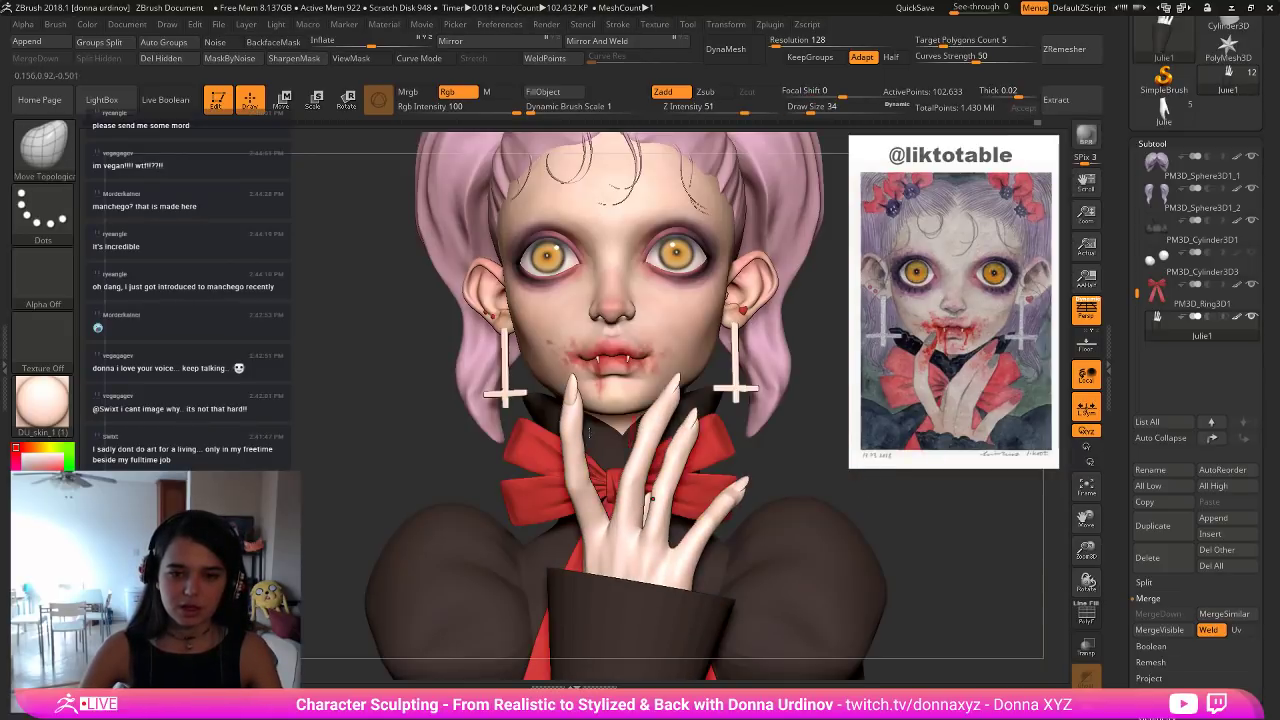
key("shift")
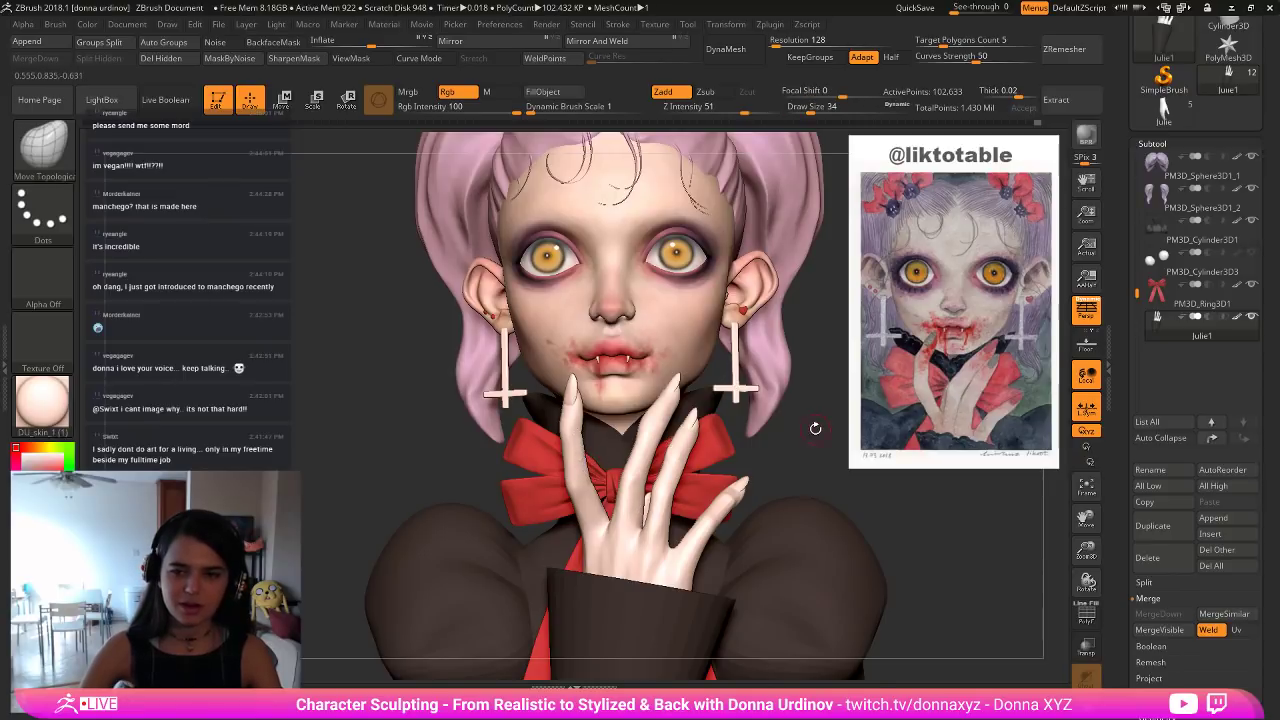
Adjust the index finger's curve near its base with Move Topological at a draw size of 58.
left_click_drag(814, 429, 752, 431)
key("]")
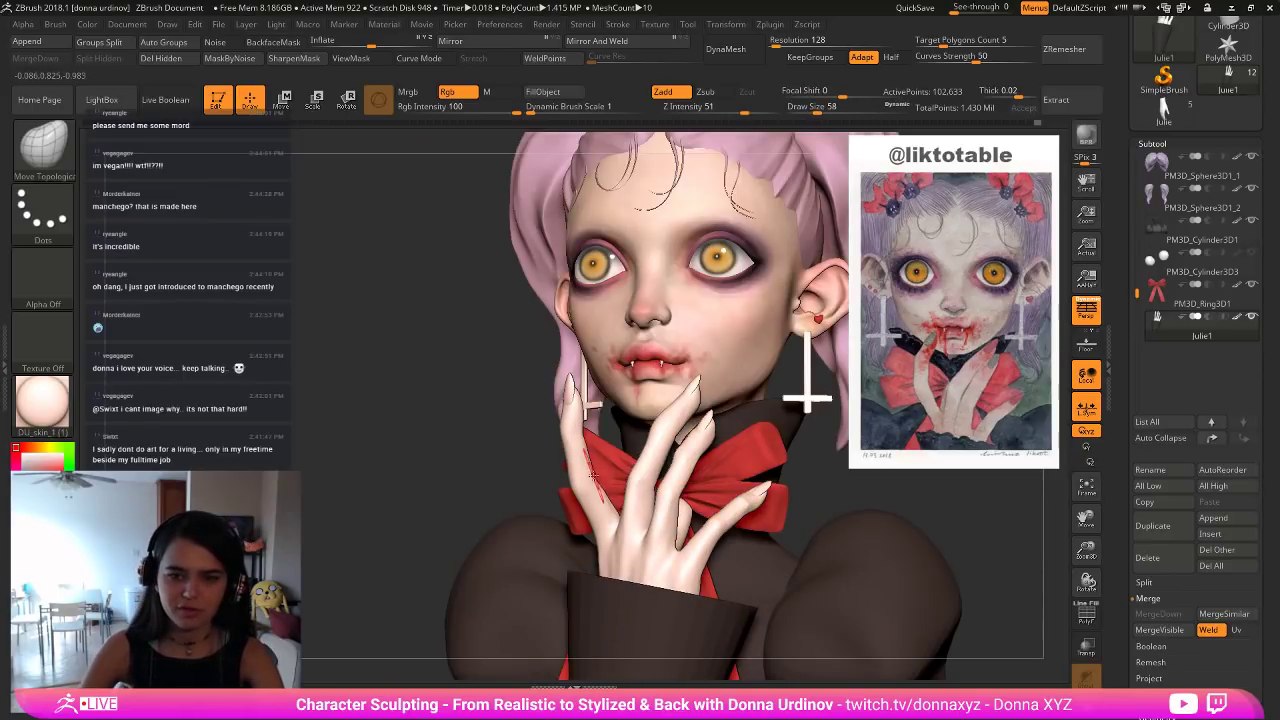
key("[")
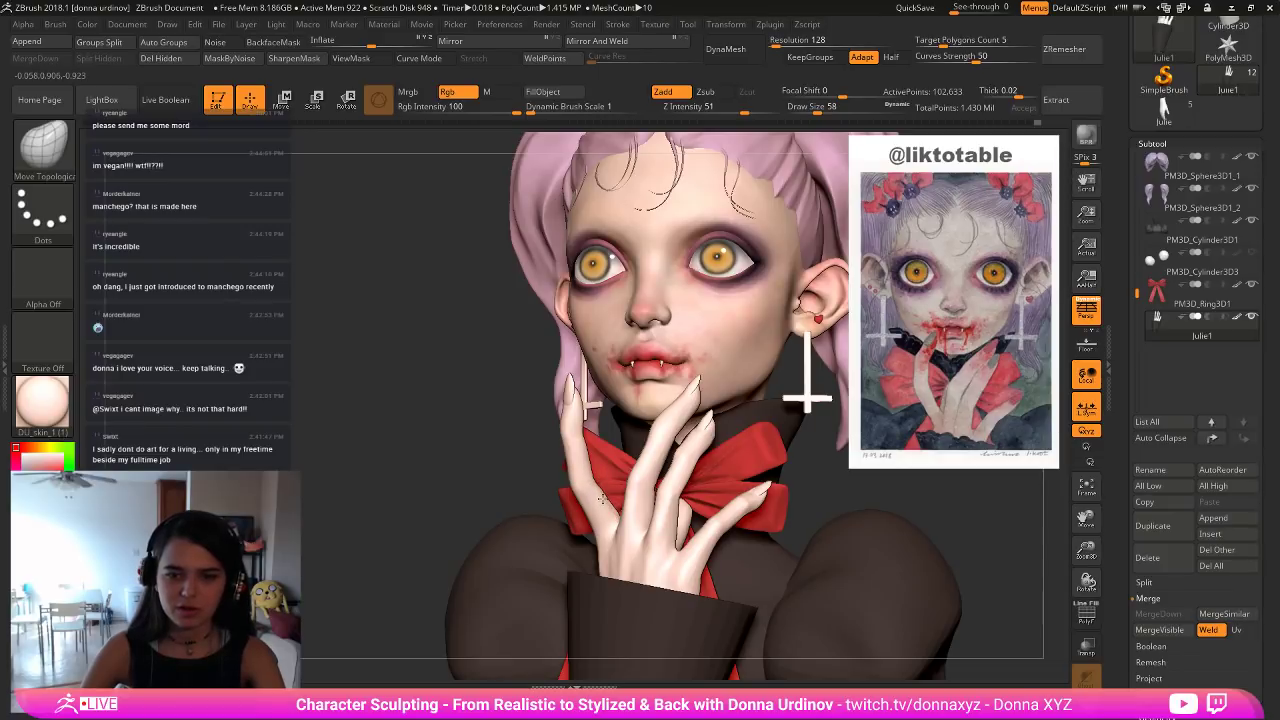
left_click_drag(474, 446, 513, 461)
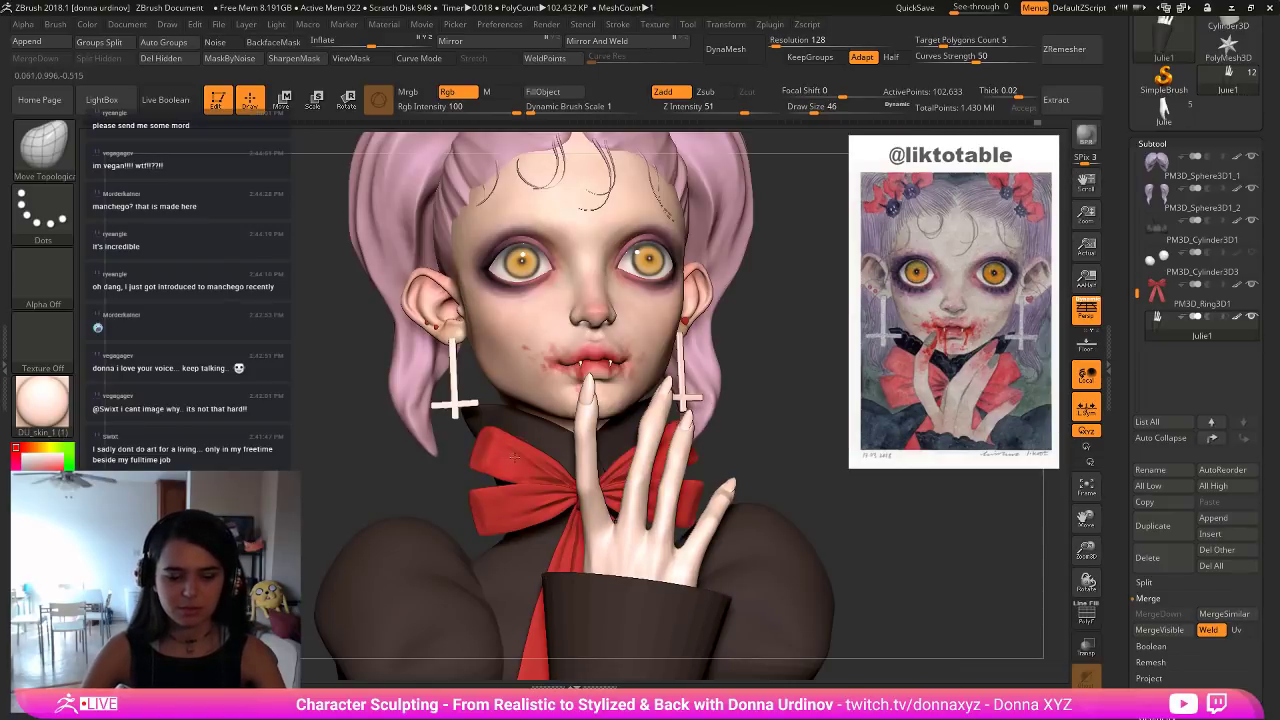
Select the Inflat brush and examine the hand and its fingers against the face from front, side and three-quarter views.
key("b")
key("i")
key("n")
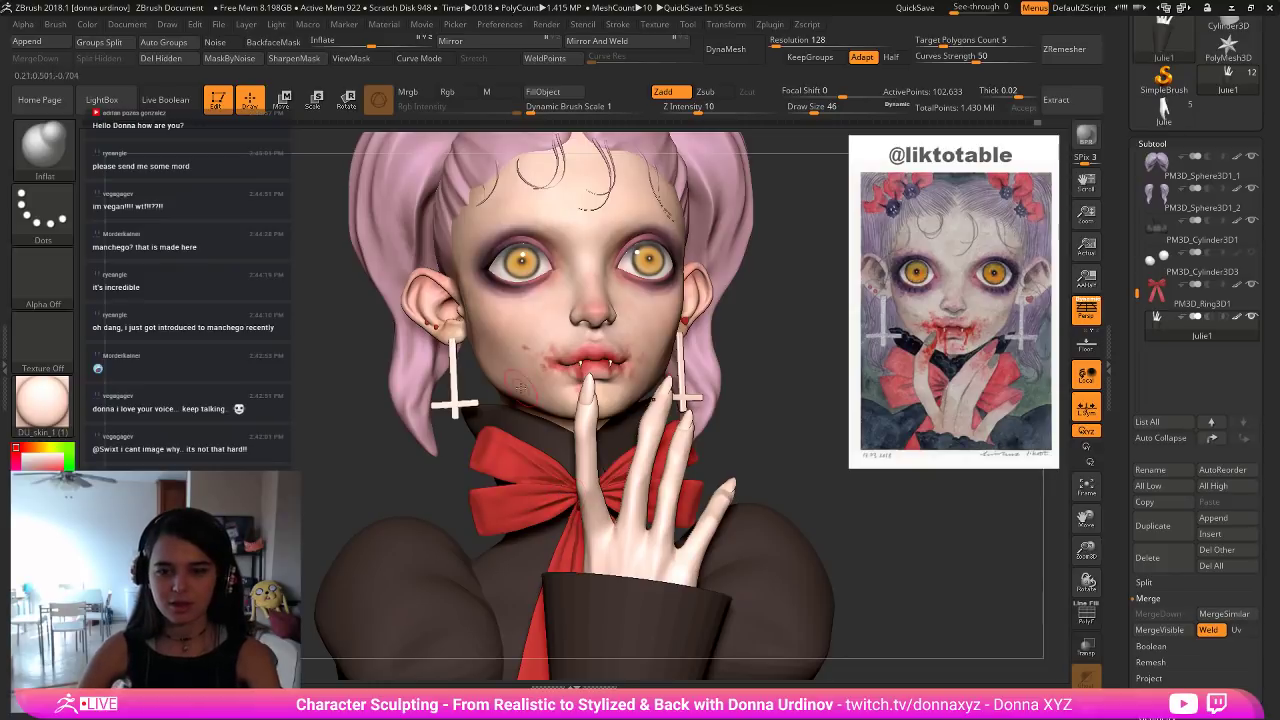
left_click_drag(326, 434, 346, 432)
left_click(814, 385, "ctrl+shift")
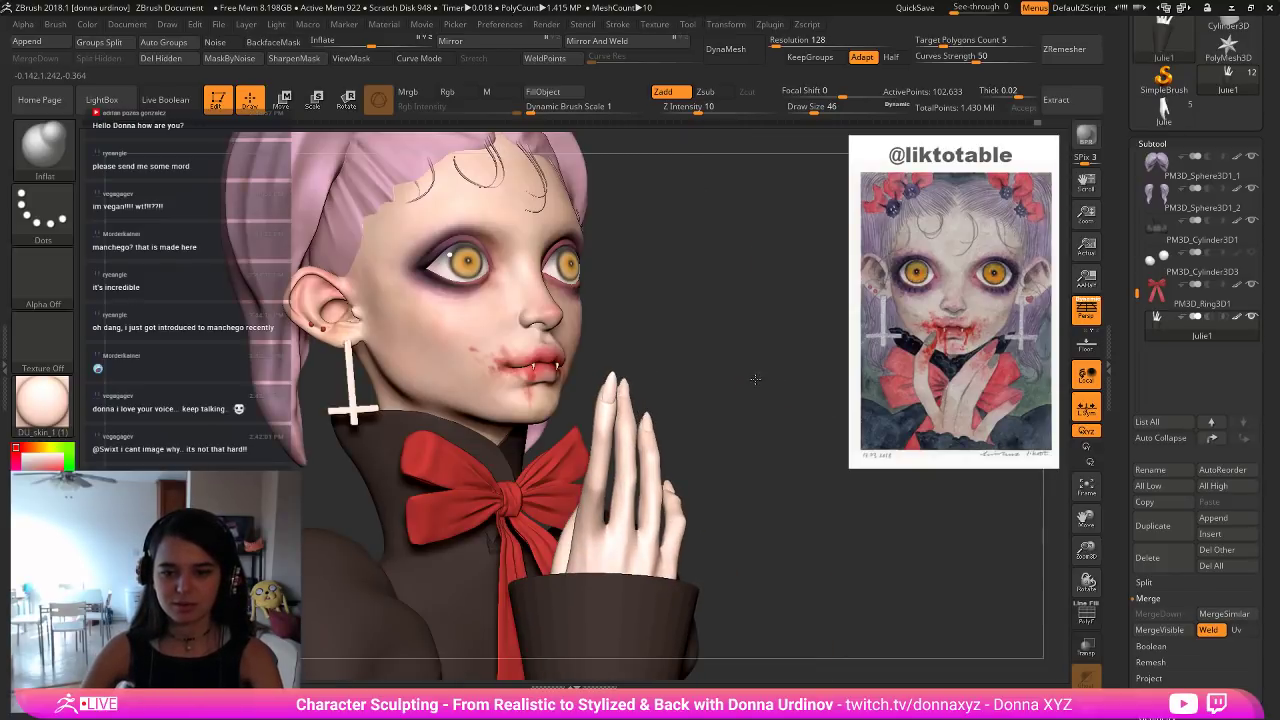
left_click_drag(755, 379, 771, 371)
left_click_drag(676, 427, 714, 440)
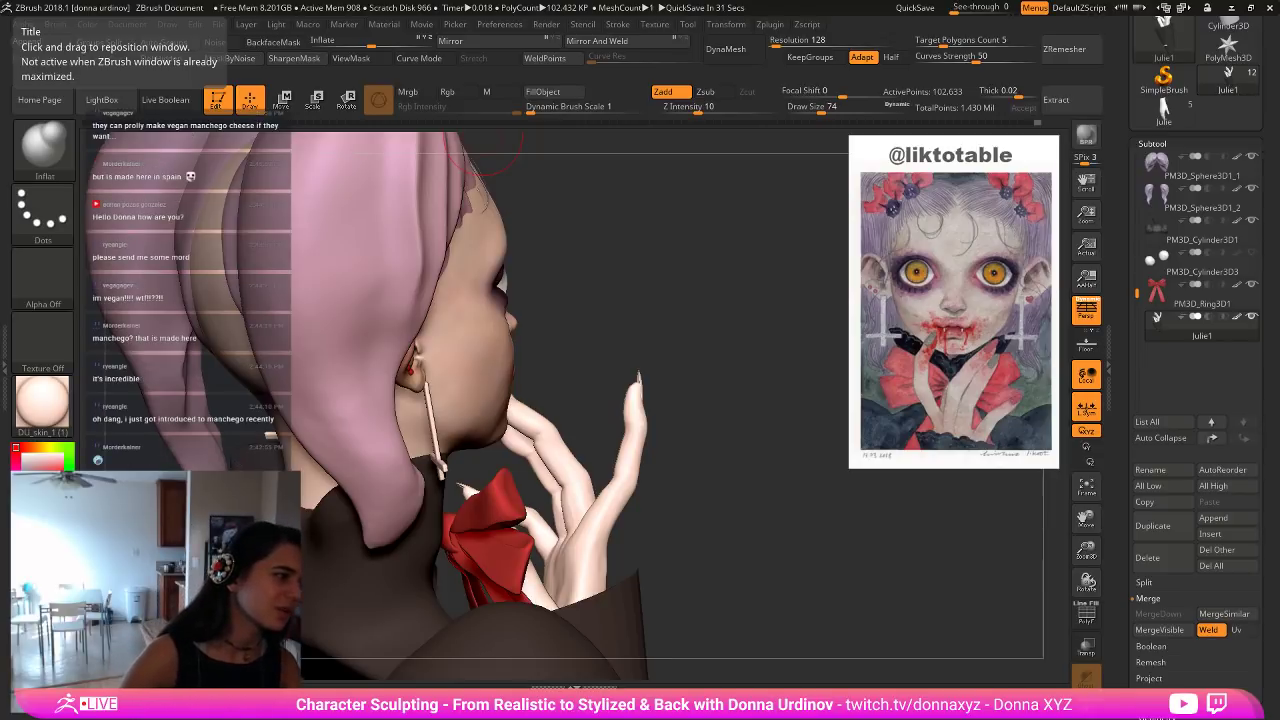
mouse_move(794, 437)
left_mouse_down()
mouse_move(752, 423)
mouse_move(706, 470)
mouse_move(731, 437)
mouse_move(690, 436)
mouse_move(791, 414)
mouse_move(746, 466)
mouse_move(749, 491)
left_mouse_up()
key("b")
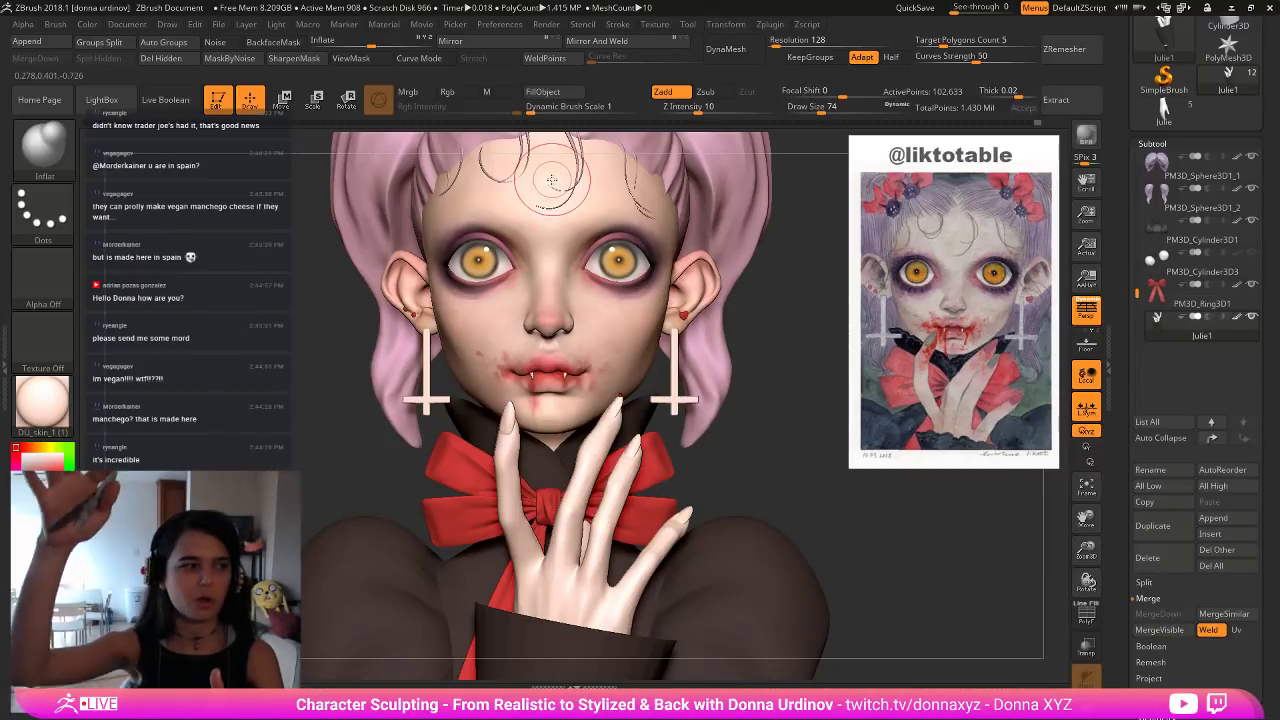
key("bracketleft")
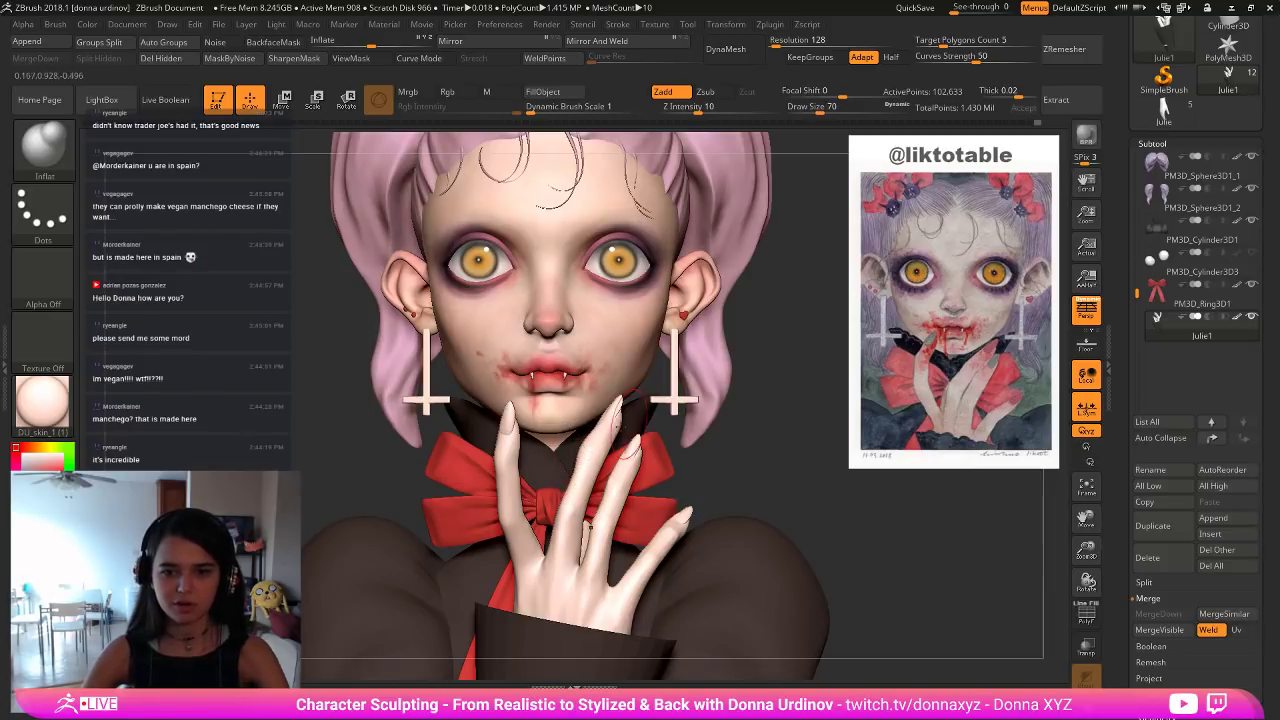
left_click(615, 430, "ctrl+shift")
left_click_drag(778, 443, 563, 443)
left_click_drag(703, 397, 735, 397)
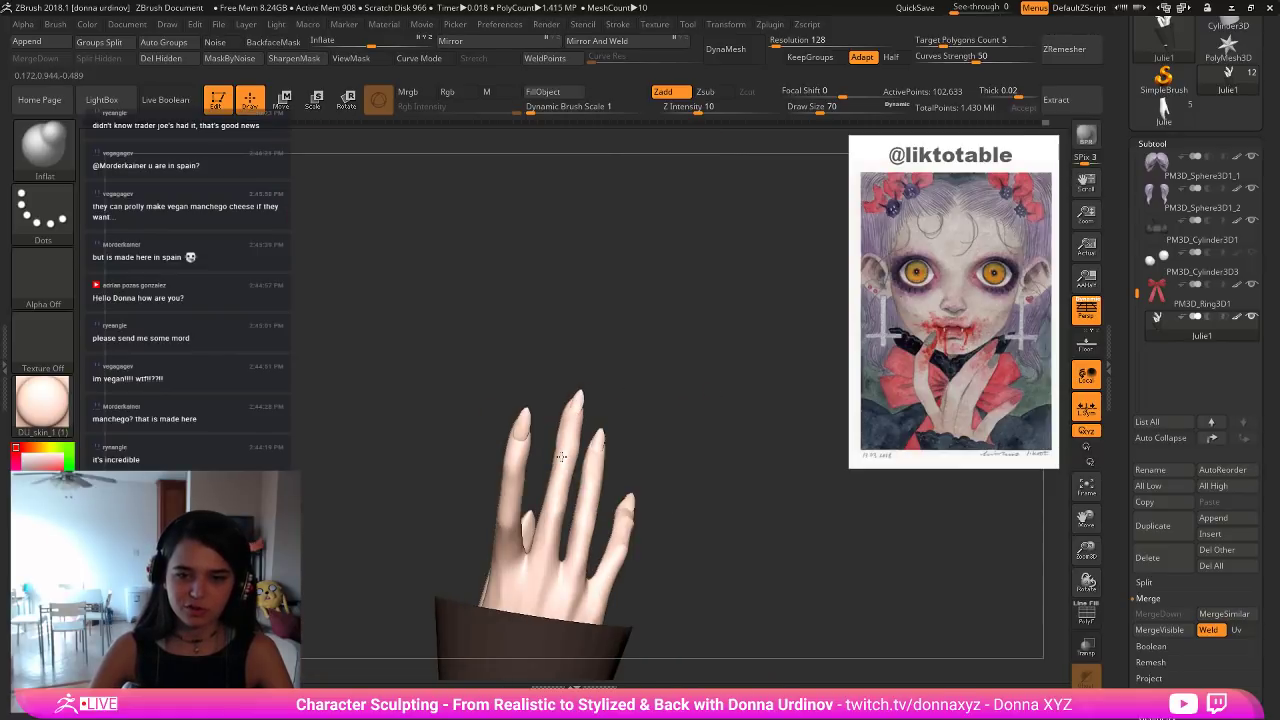
left_click_drag(561, 434, 553, 470)
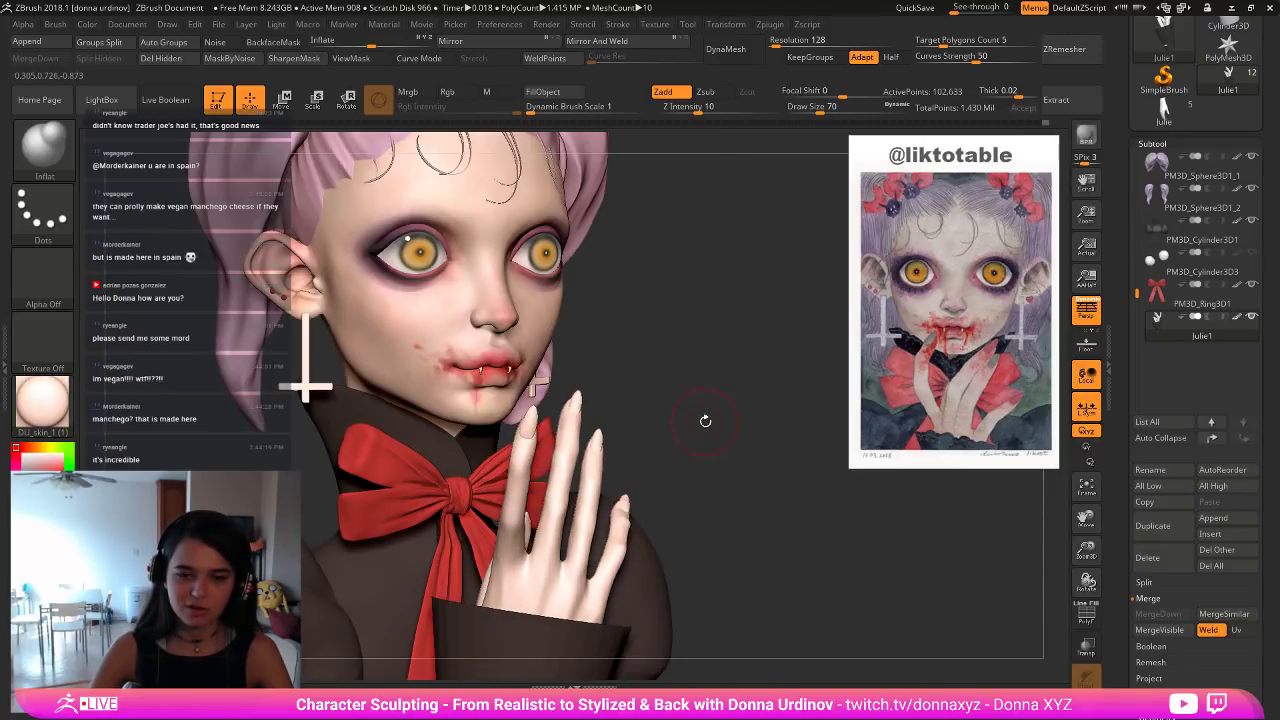
mouse_move(705, 421)
left_mouse_down()
mouse_move(679, 418)
mouse_move(711, 415)
left_mouse_up()
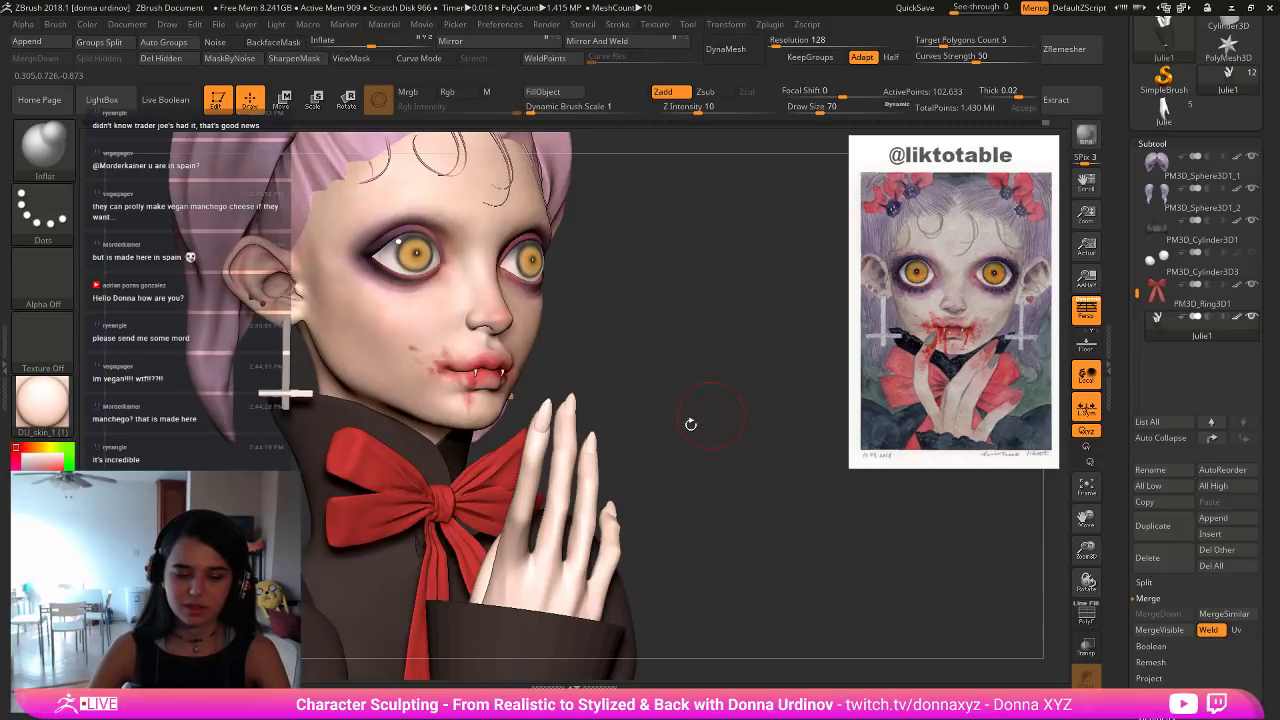
Adjust the middle finger's tip with Move Topological at a draw size of 38.
key("b")
key("bracketleft")
key("bracketleft")
key("bracketleft")
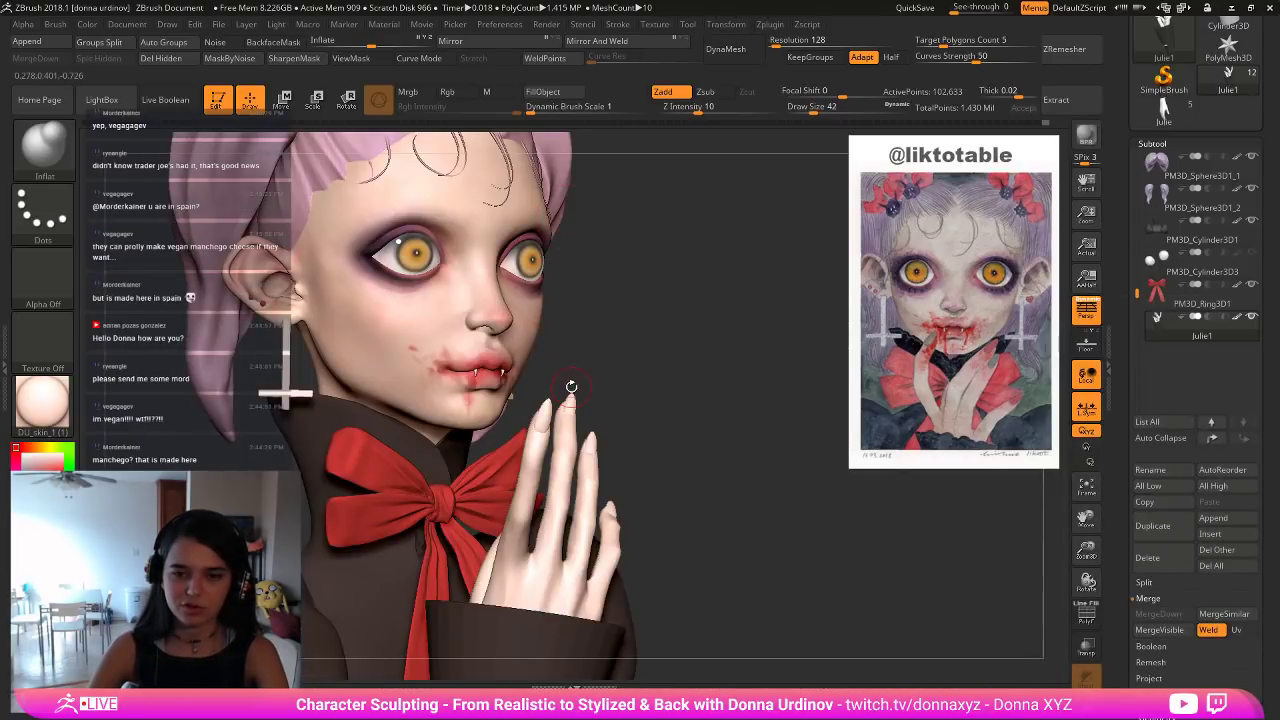
key("b")
key("m")
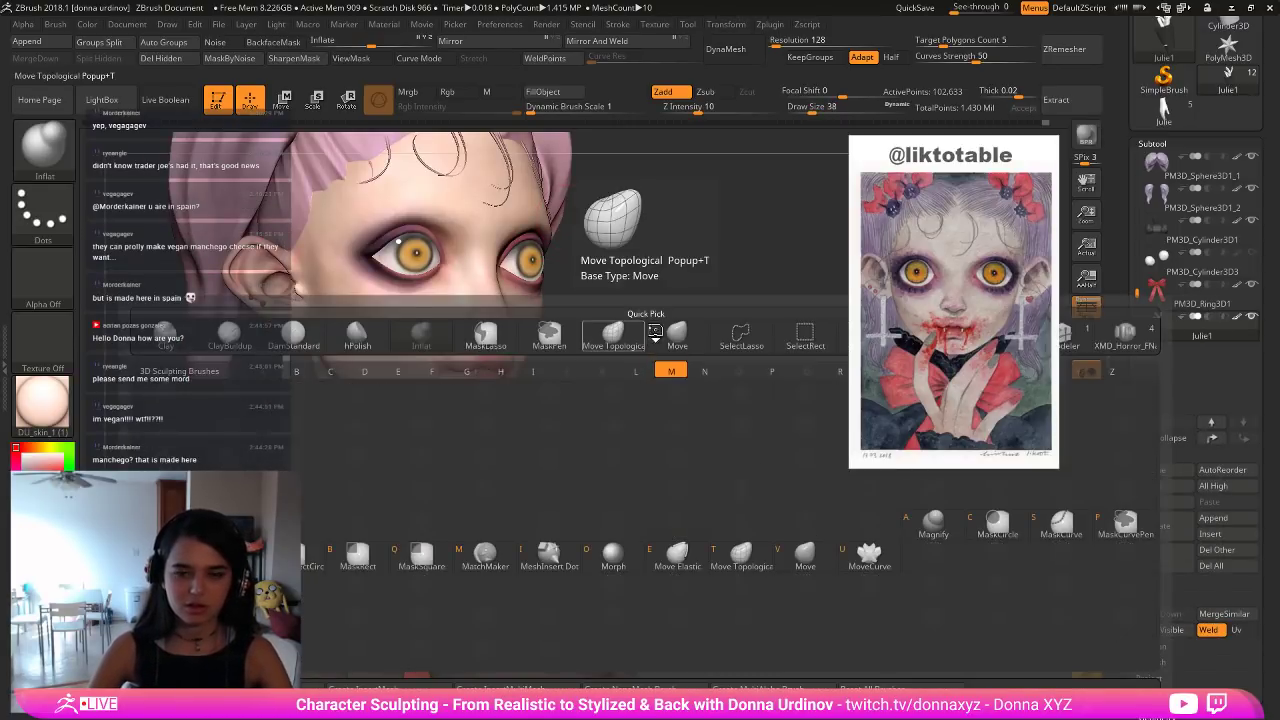
key("t")
mouse_move(681, 322)
left_mouse_down()
mouse_move(648, 371)
mouse_move(694, 374)
mouse_move(672, 390)
left_mouse_up()
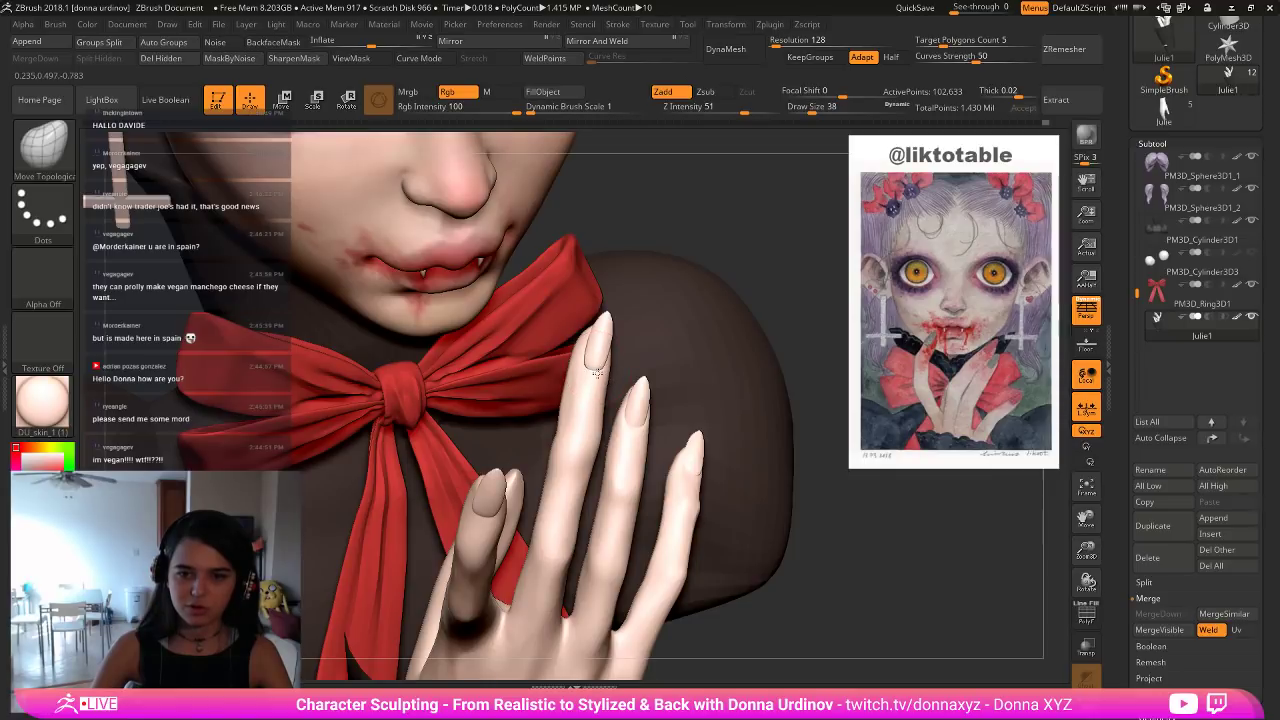
mouse_move(766, 286)
left_mouse_down()
mouse_move(714, 277)
mouse_move(597, 368)
left_mouse_up()
Refine the middle fingertip's profile from the side and front with Move Topological at draw sizes of 62 and 38.
key("bracketright")
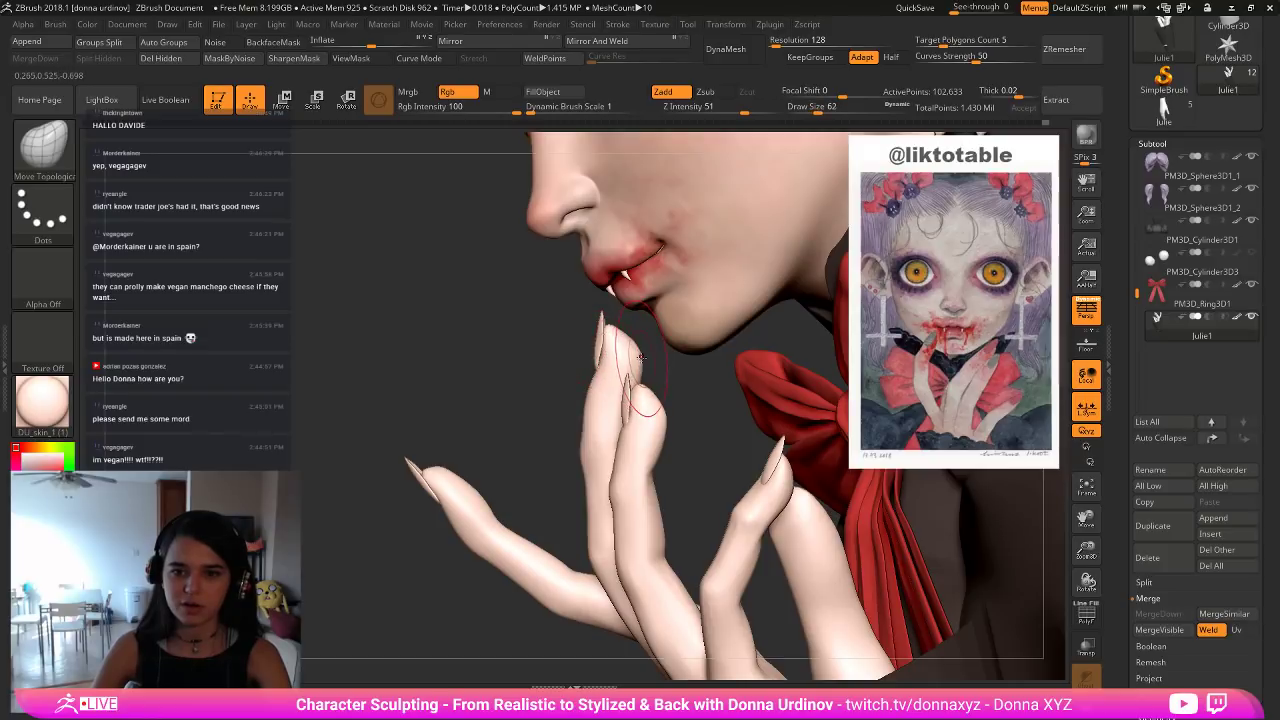
key("bracketleft")
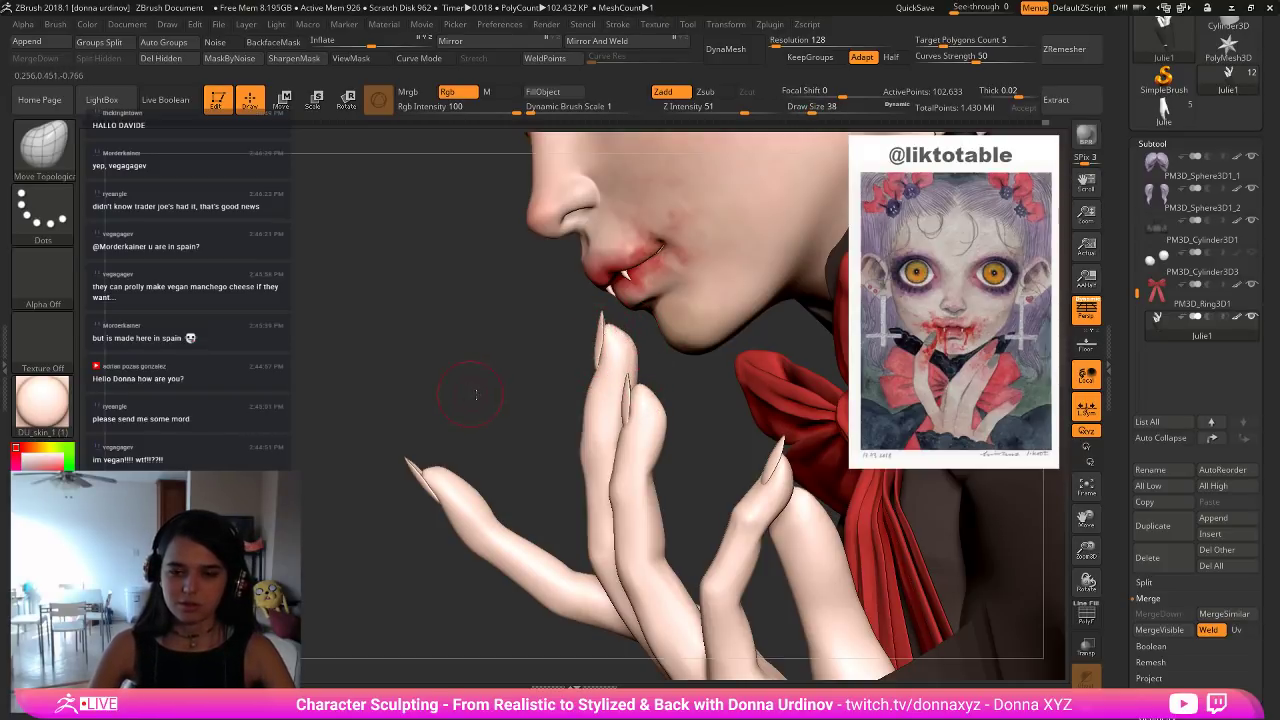
left_click_drag(482, 392, 548, 384)
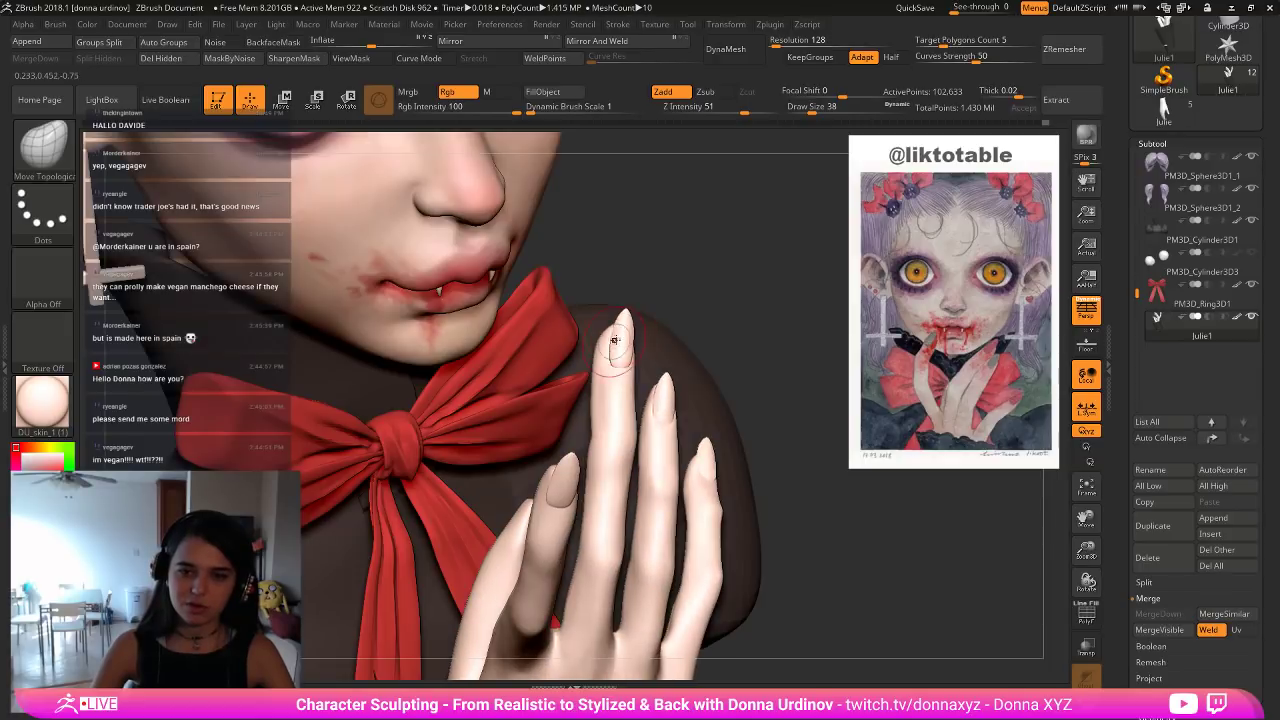
left_click_drag(733, 267, 633, 341)
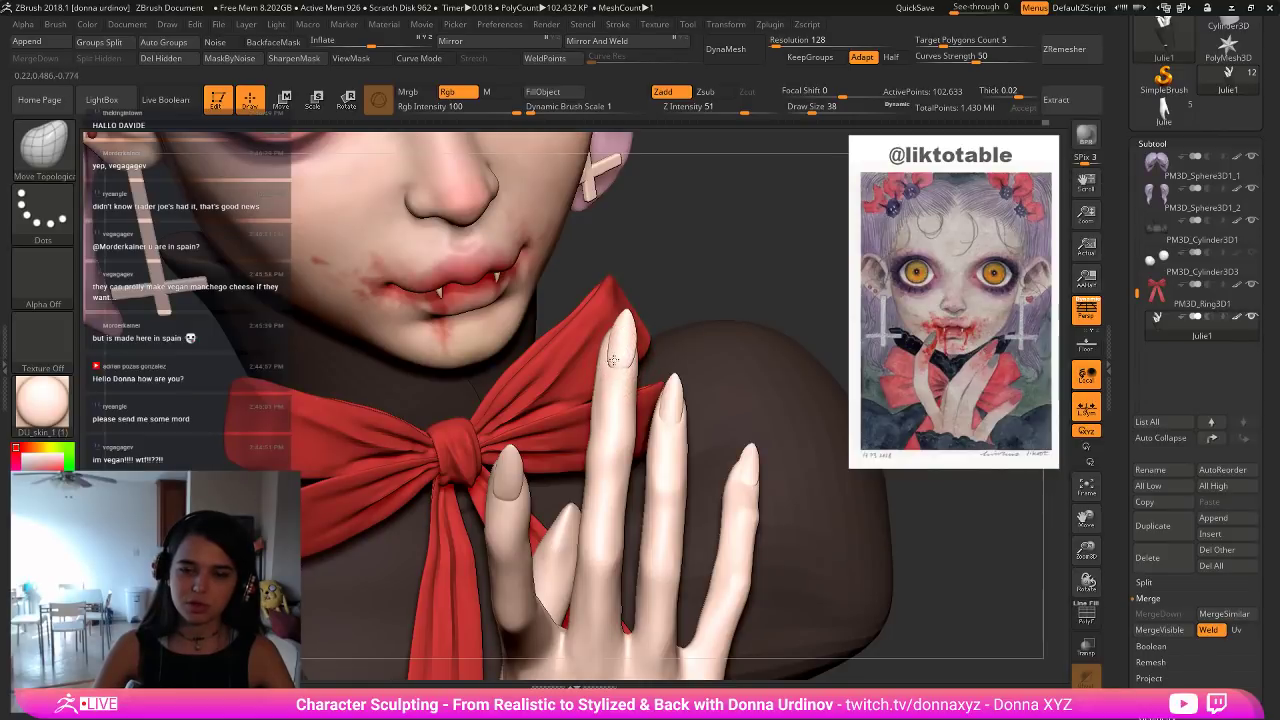
mouse_move(710, 276)
left_mouse_down()
mouse_move(628, 342)
mouse_move(631, 356)
left_mouse_up()
key("bracketright")
key("bracketright")
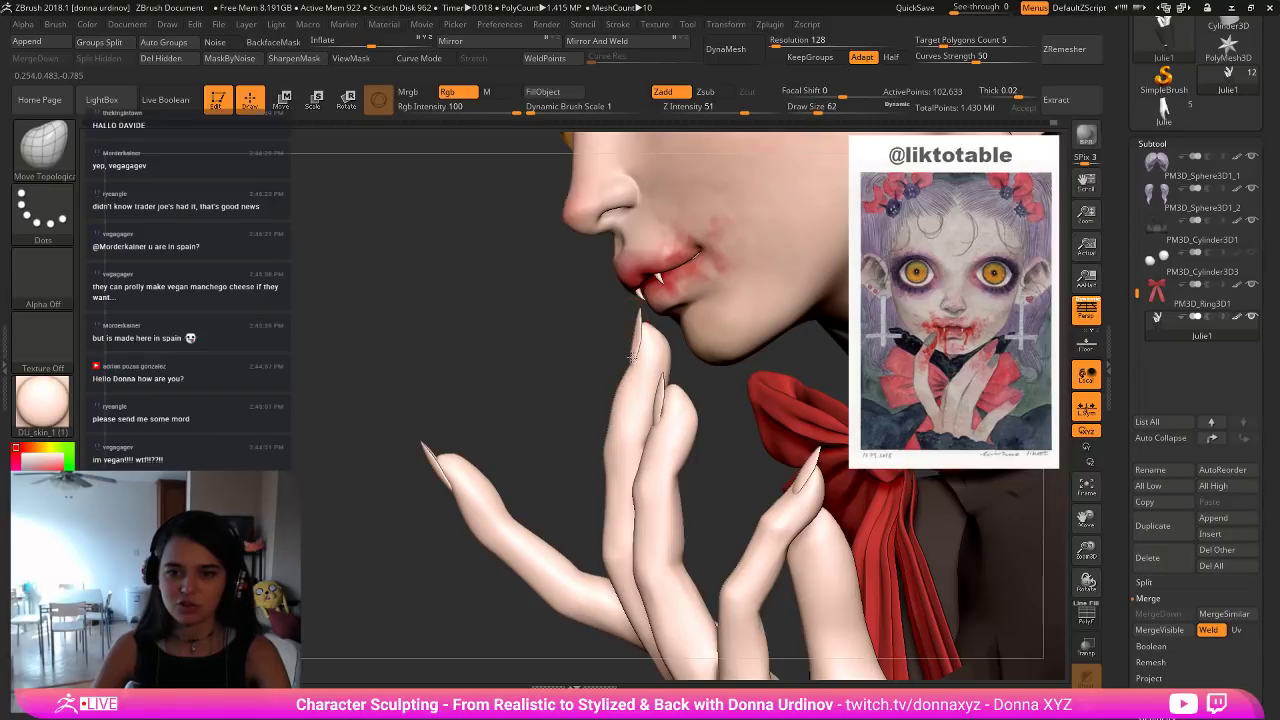
left_click_drag(546, 354, 611, 346)
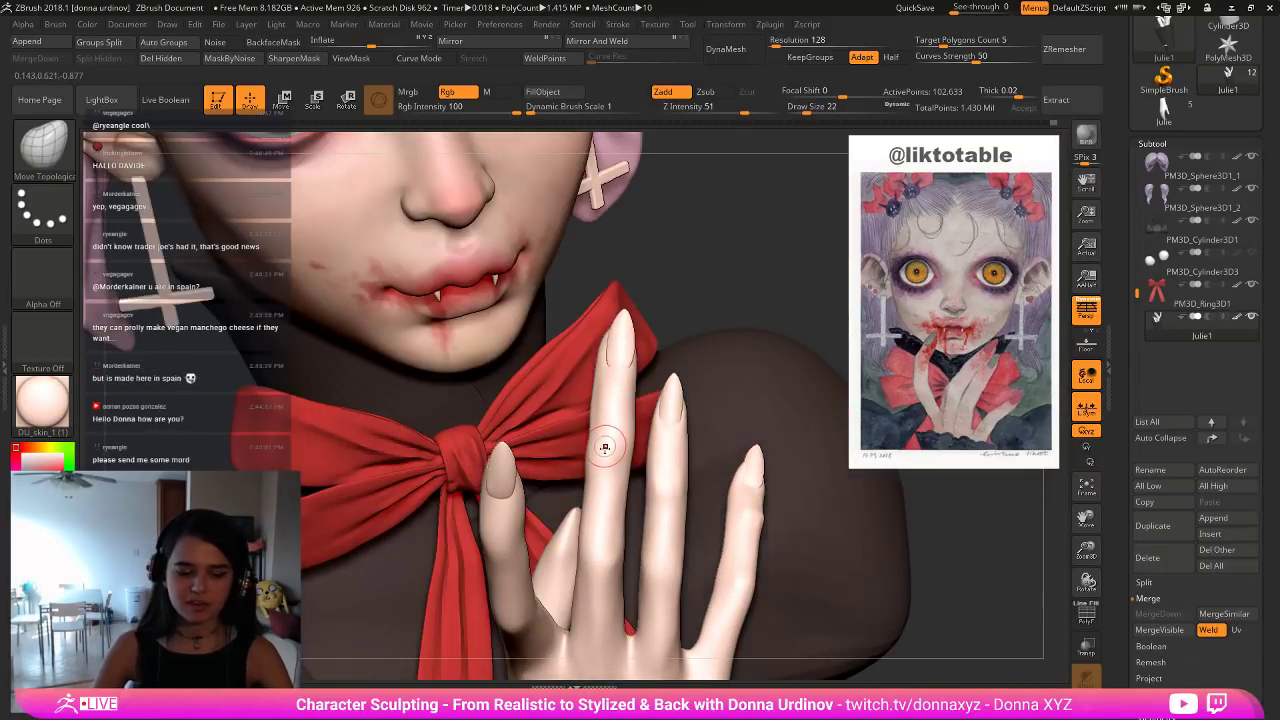
Build up the joint and upper segment of the middle finger with ClayBuildup at draw sizes of 26 and 38.
key("b")
key("b")
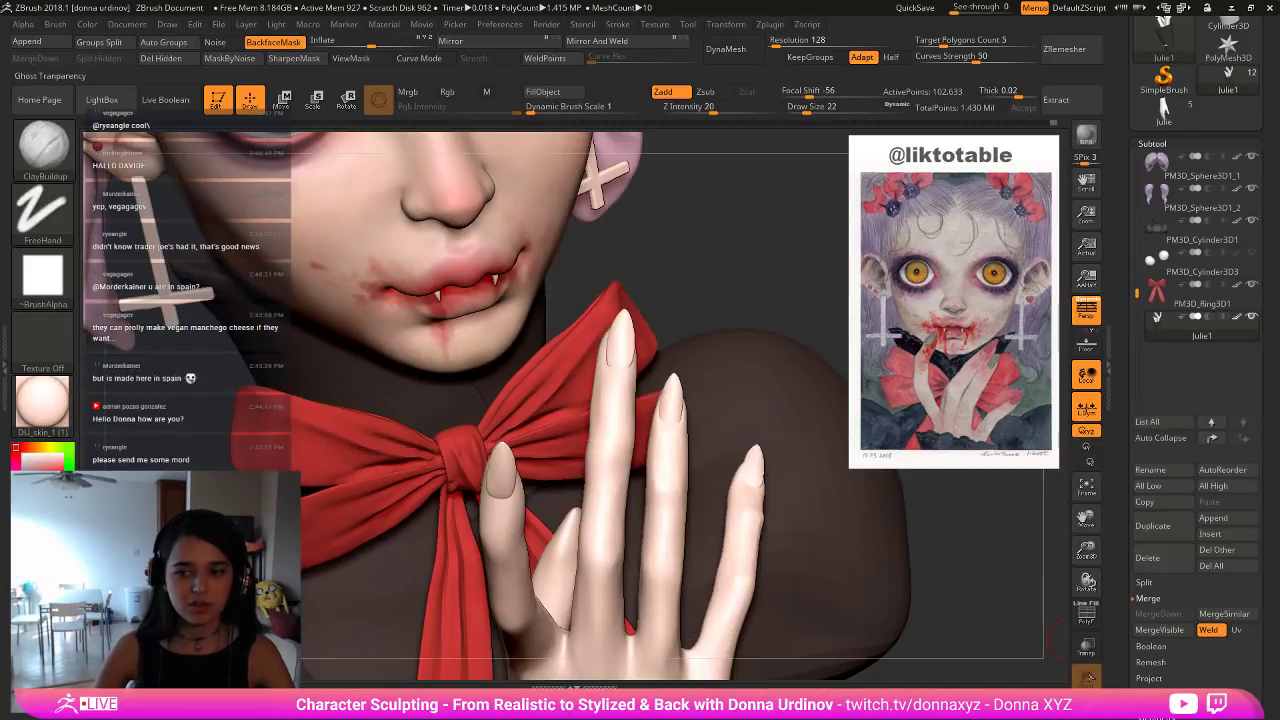
key("bracketright")
key("bracketright")
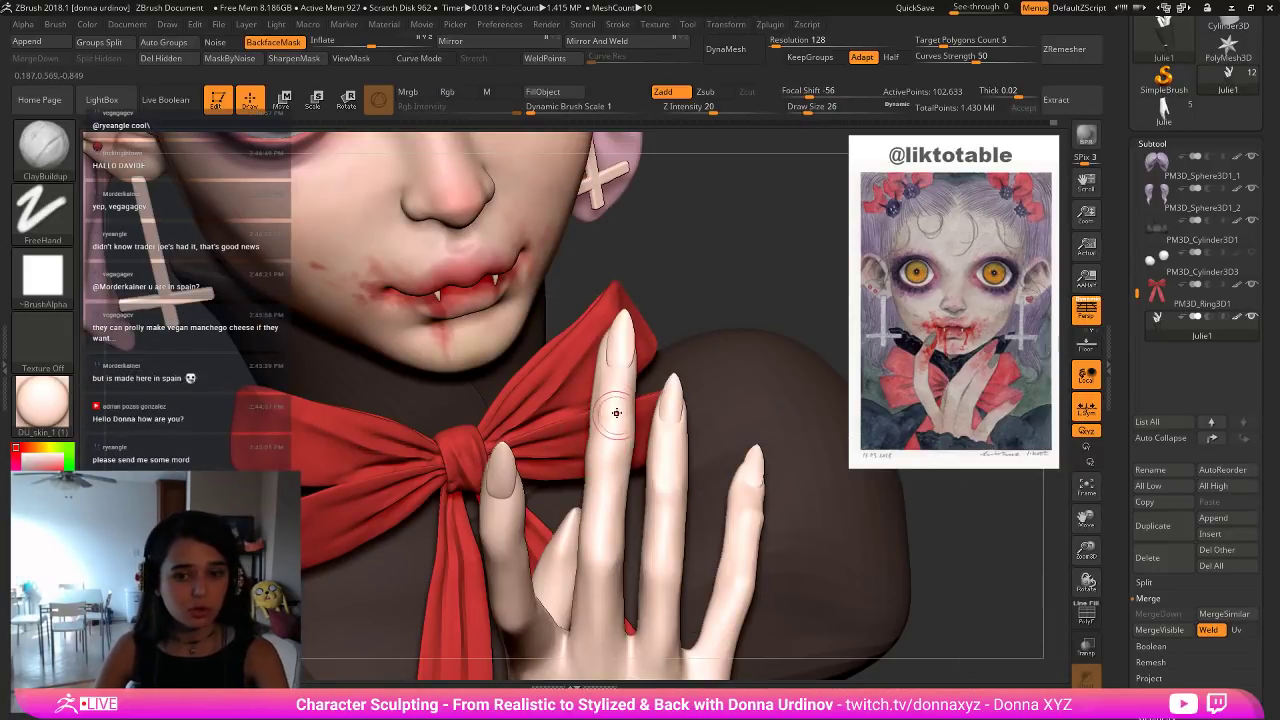
mouse_move(594, 440)
left_mouse_down()
mouse_move(594, 408)
mouse_move(590, 467)
left_mouse_up()
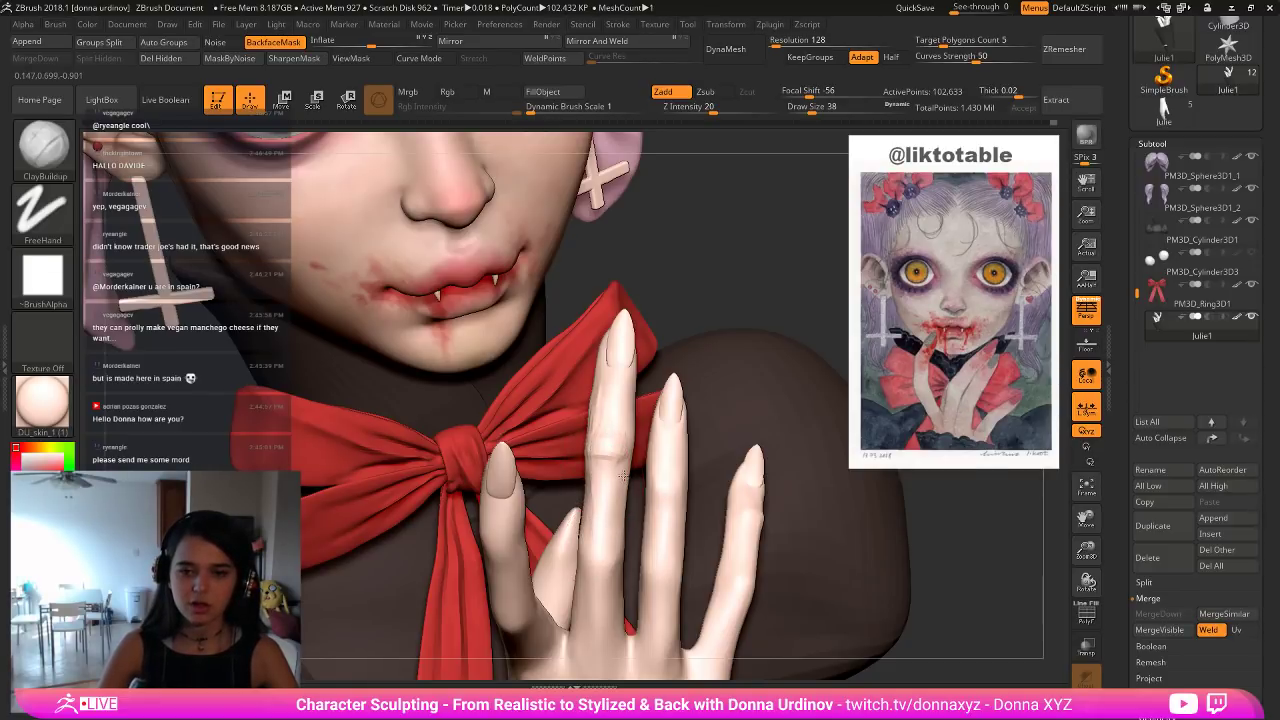
left_click_drag(603, 376, 592, 400)
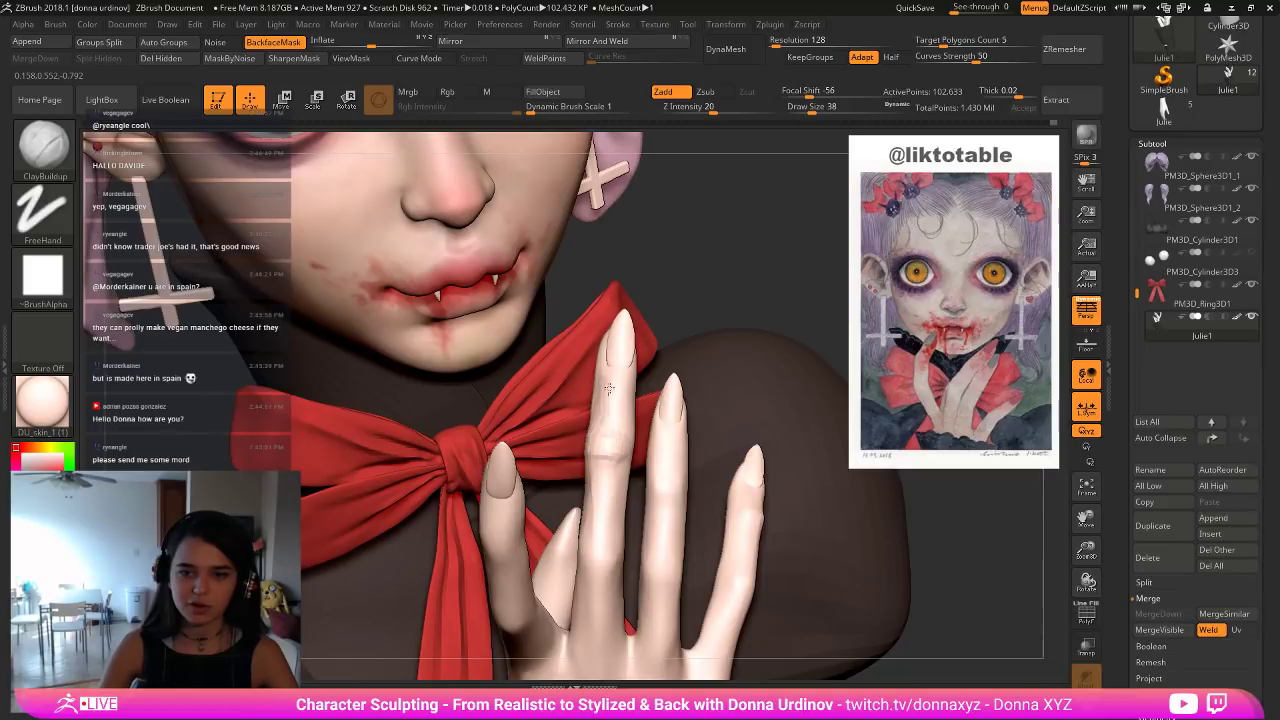
Add volume along the middle finger and smooth its joint into the surrounding surface at a draw size of 38.
key("shift")
left_click_drag(609, 485, 605, 525, "shift")
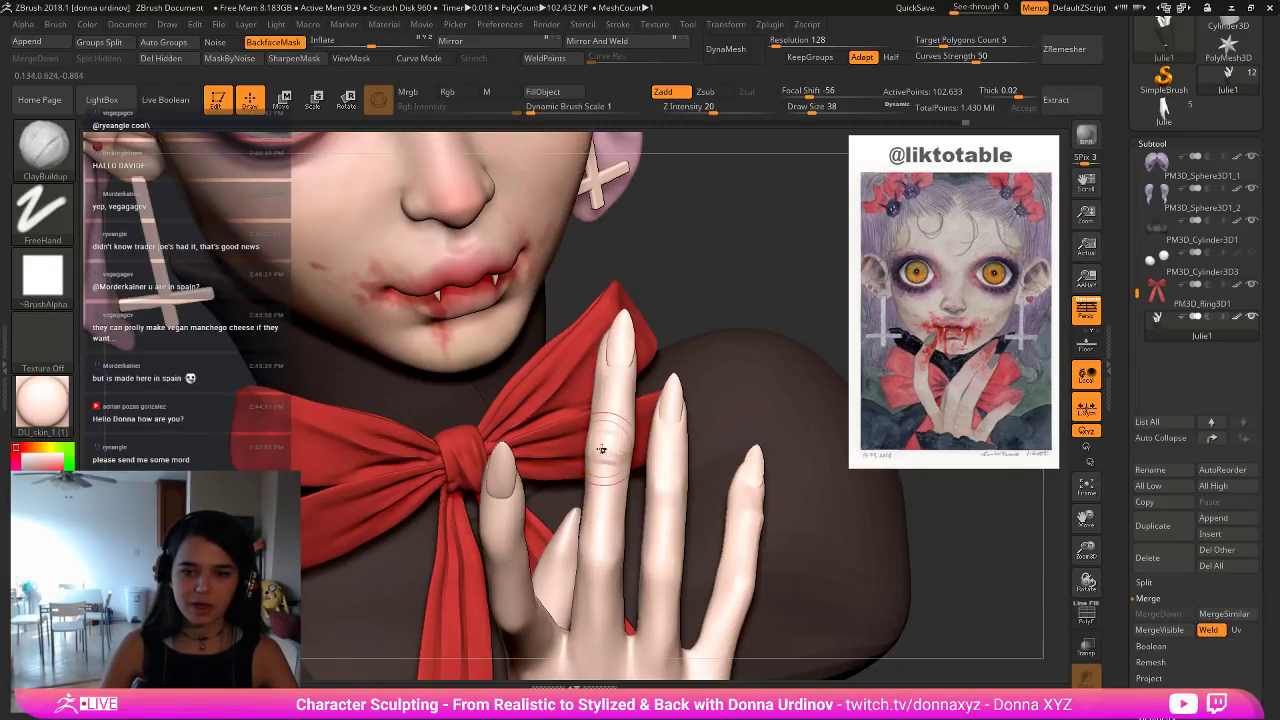
mouse_move(593, 475)
left_mouse_down()
mouse_move(590, 509)
mouse_move(604, 462)
mouse_move(612, 514)
left_mouse_up()
mouse_move(608, 380)
left_mouse_down()
mouse_move(606, 400)
mouse_move(621, 371)
mouse_move(616, 398)
left_mouse_up()
key("shift")
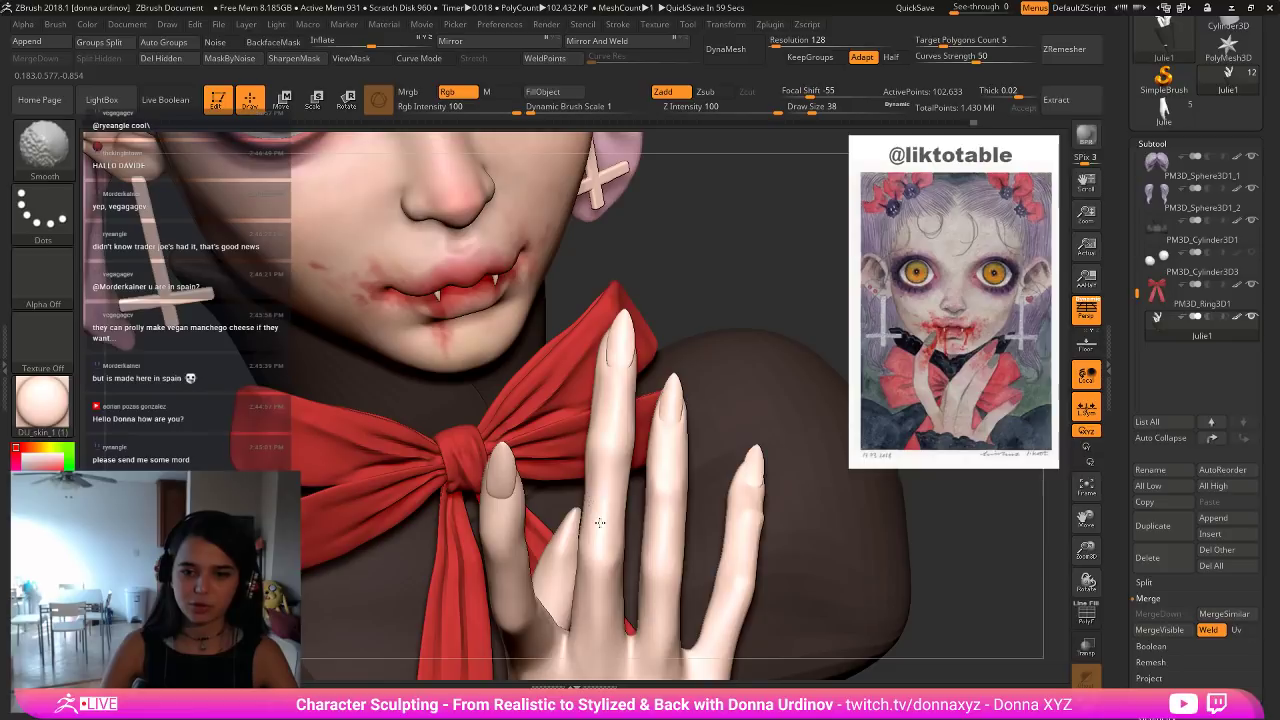
Examine the hand's finger shapes together with the whole bust from raised three-quarter views.
left_click_drag(752, 278, 711, 304, "alt")
key("b")
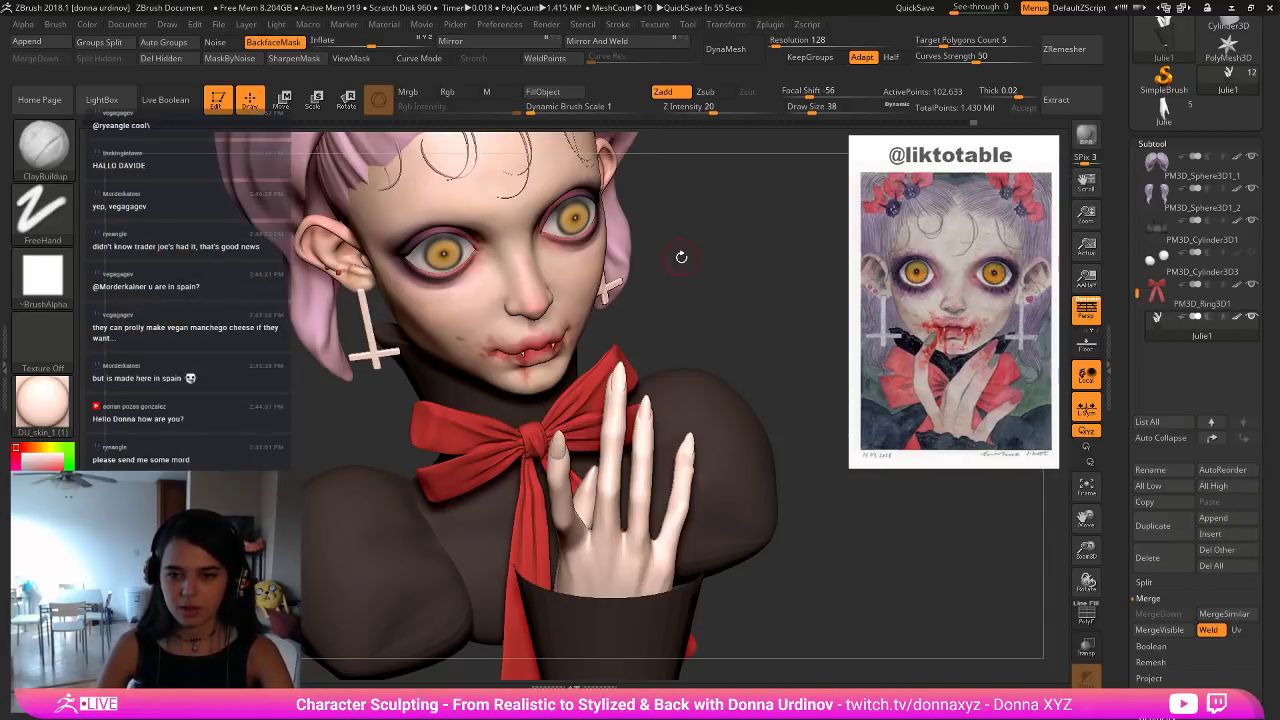
left_click_drag(685, 262, 681, 278)
key("bracketleft")
key("bracketleft")
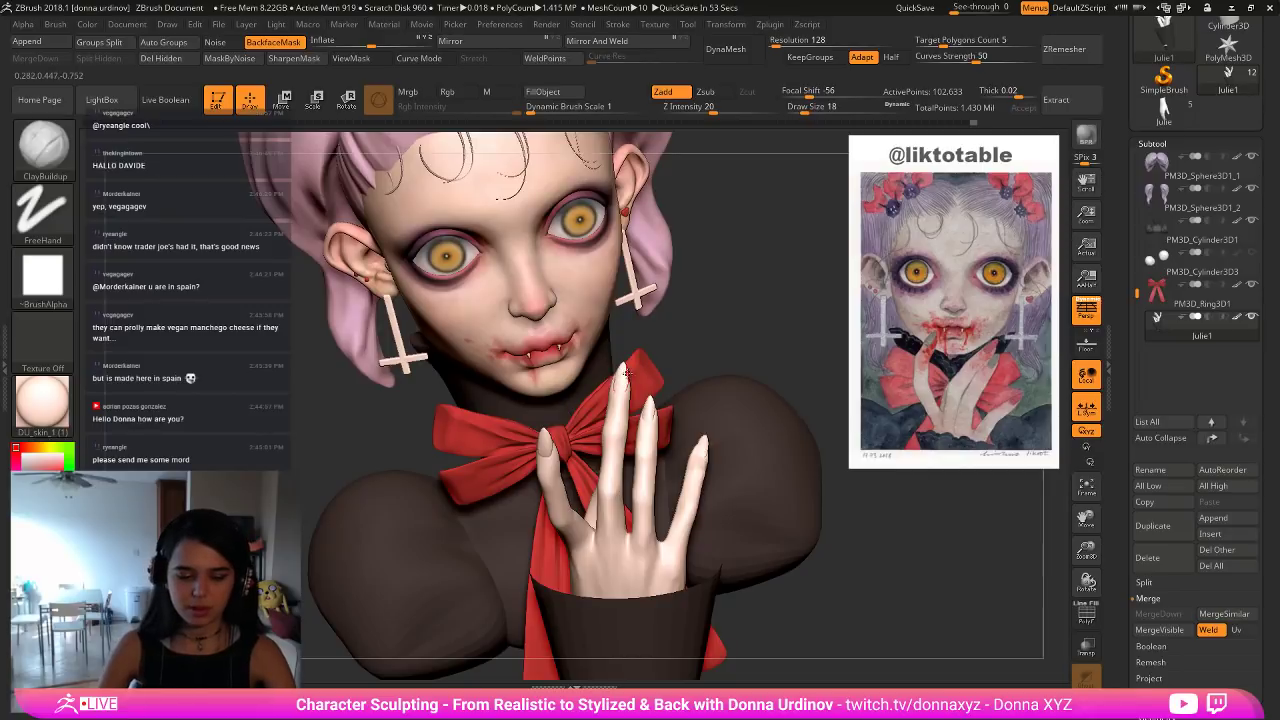
key("b")
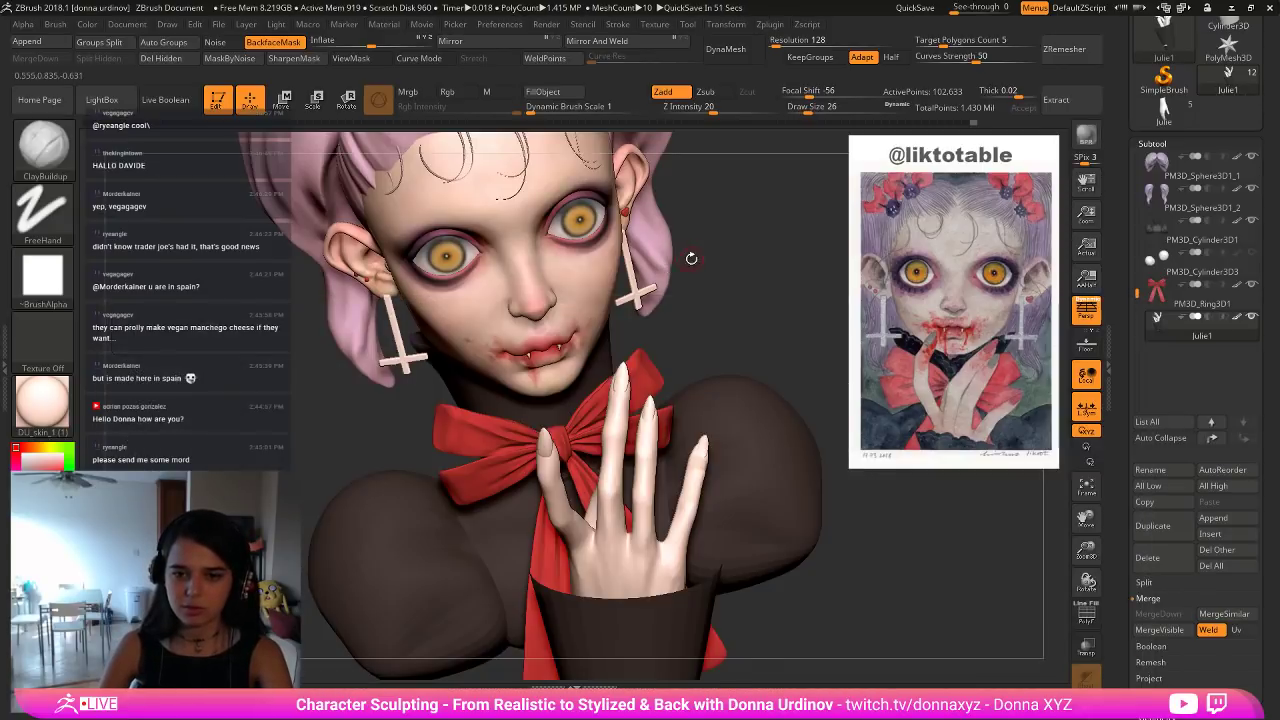
key("bracketright")
left_click_drag(709, 265, 700, 270)
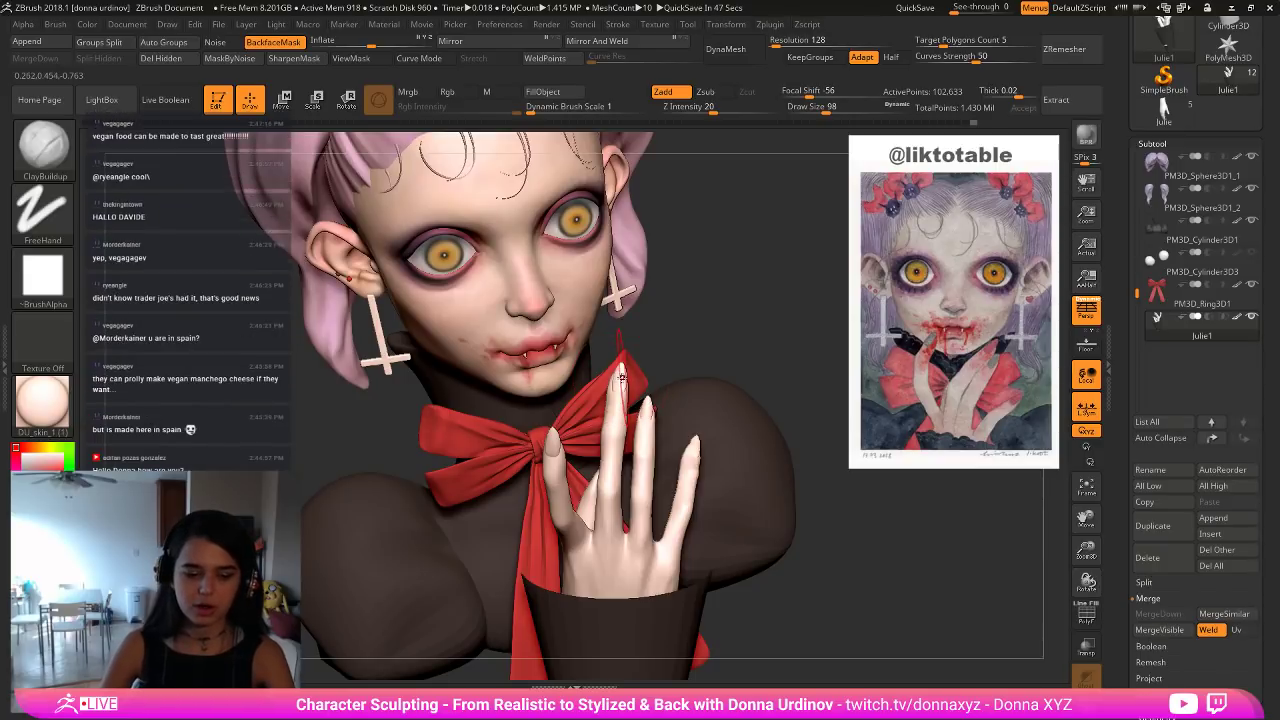
Shift the upper part of the middle finger with Move Topological at a draw size of 98.
key("b")
key("m")
key("t")
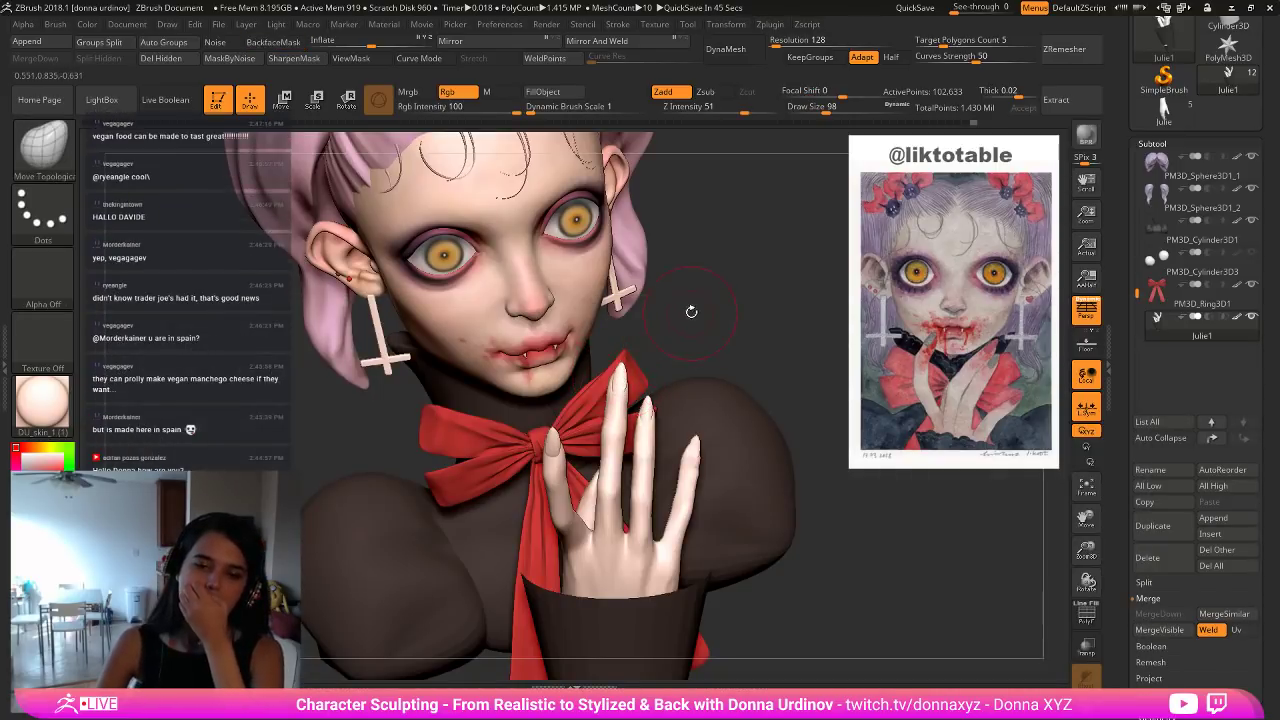
left_click(618, 384, "ctrl+shift")
left_click(617, 382, "ctrl+shift")
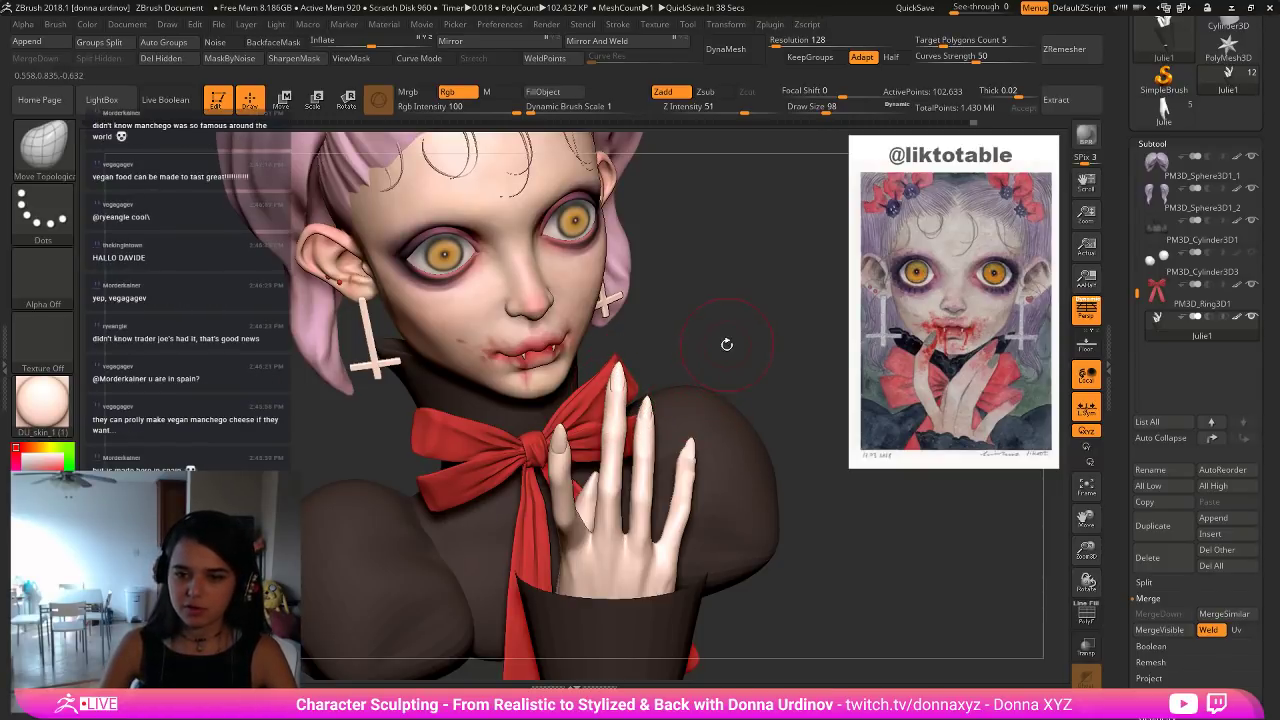
Adjust the middle finger's side contour from the front with Move Topological at draw sizes of 70 and 62.
mouse_move(727, 344)
left_mouse_down()
mouse_move(706, 308)
mouse_move(728, 322)
mouse_move(722, 345)
mouse_move(738, 326)
mouse_move(732, 380)
mouse_move(724, 372)
mouse_move(742, 386)
mouse_move(709, 375)
mouse_move(731, 380)
mouse_move(759, 482)
left_mouse_up()
left_click(725, 399)
left_click_drag(566, 463, 556, 450, "alt")
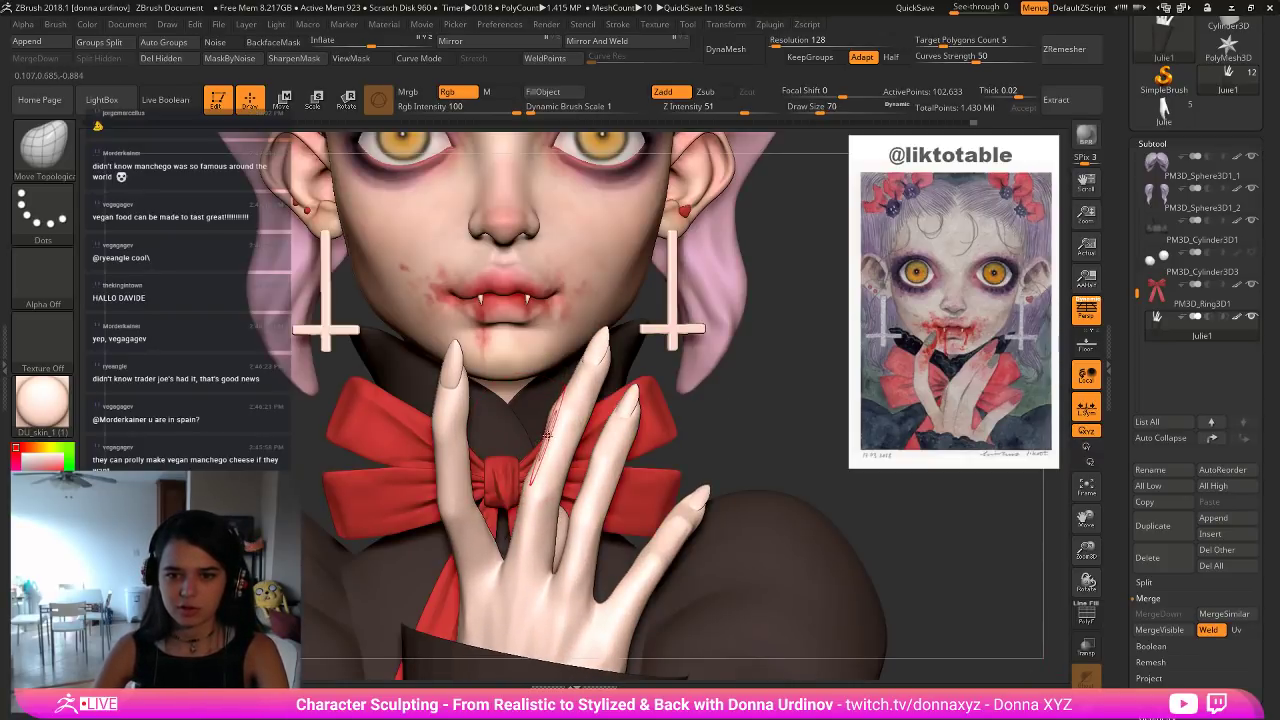
left_click_drag(547, 435, 550, 430)
key("bracketleft")
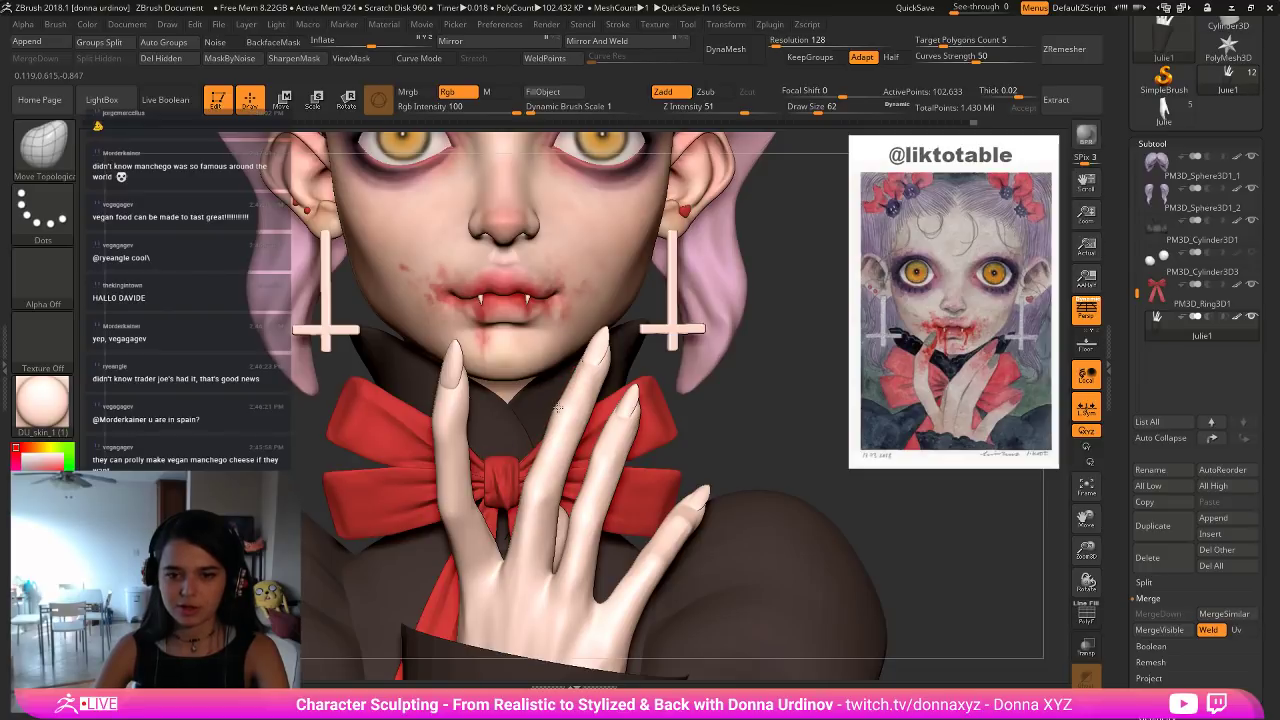
Adjust the upper part of the middle finger with Move Topological at draw sizes of 86, 82 and 74.
key("bracketright")
key("bracketright")
key("bracketright")
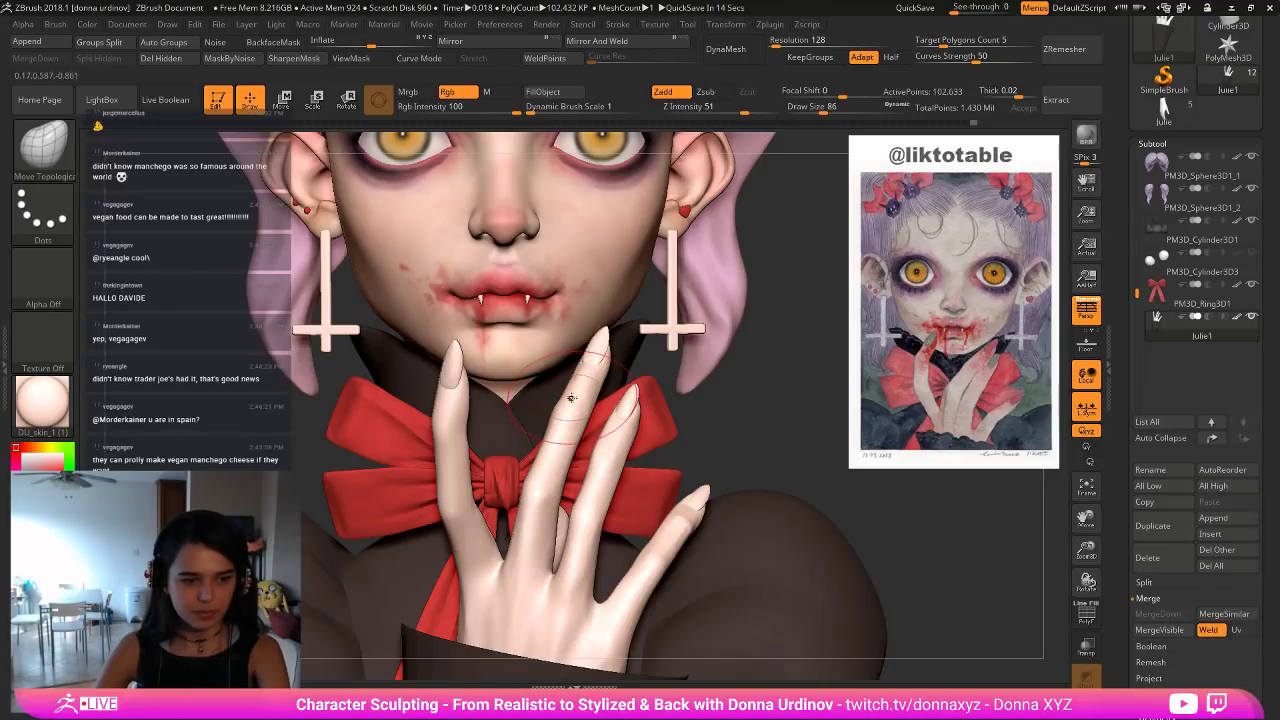
key("bracketleft")
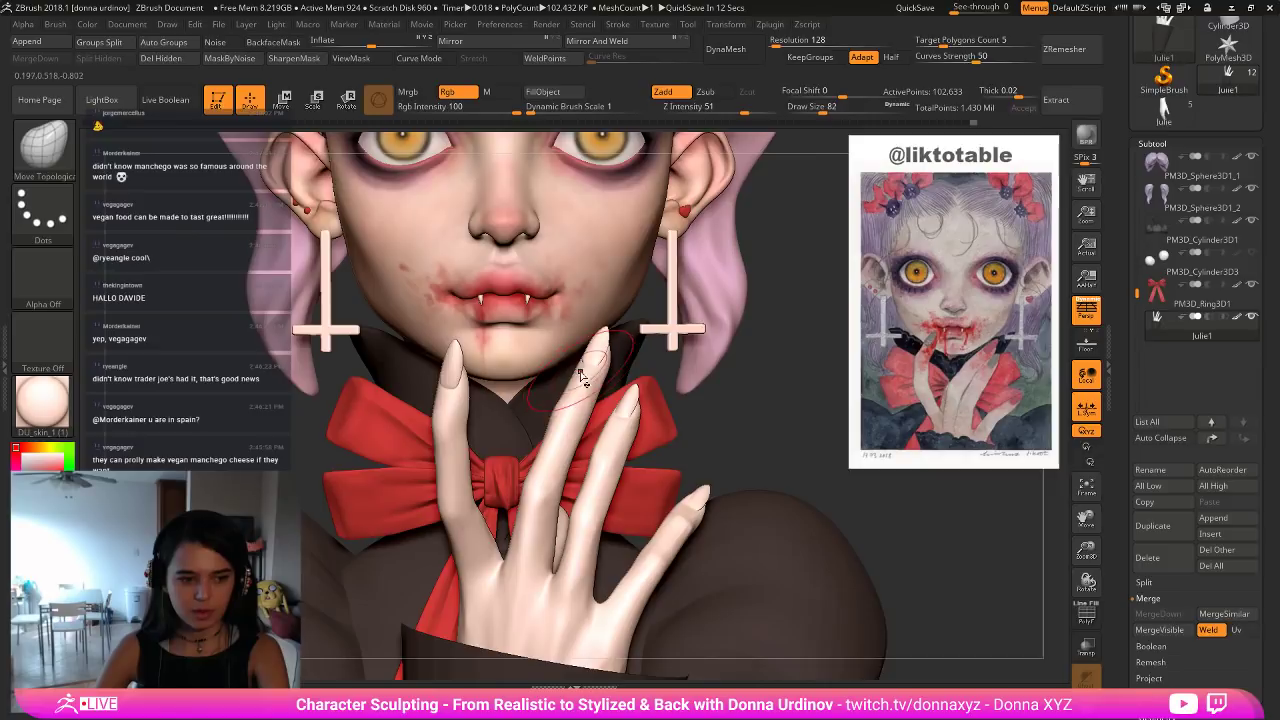
key("bracketleft")
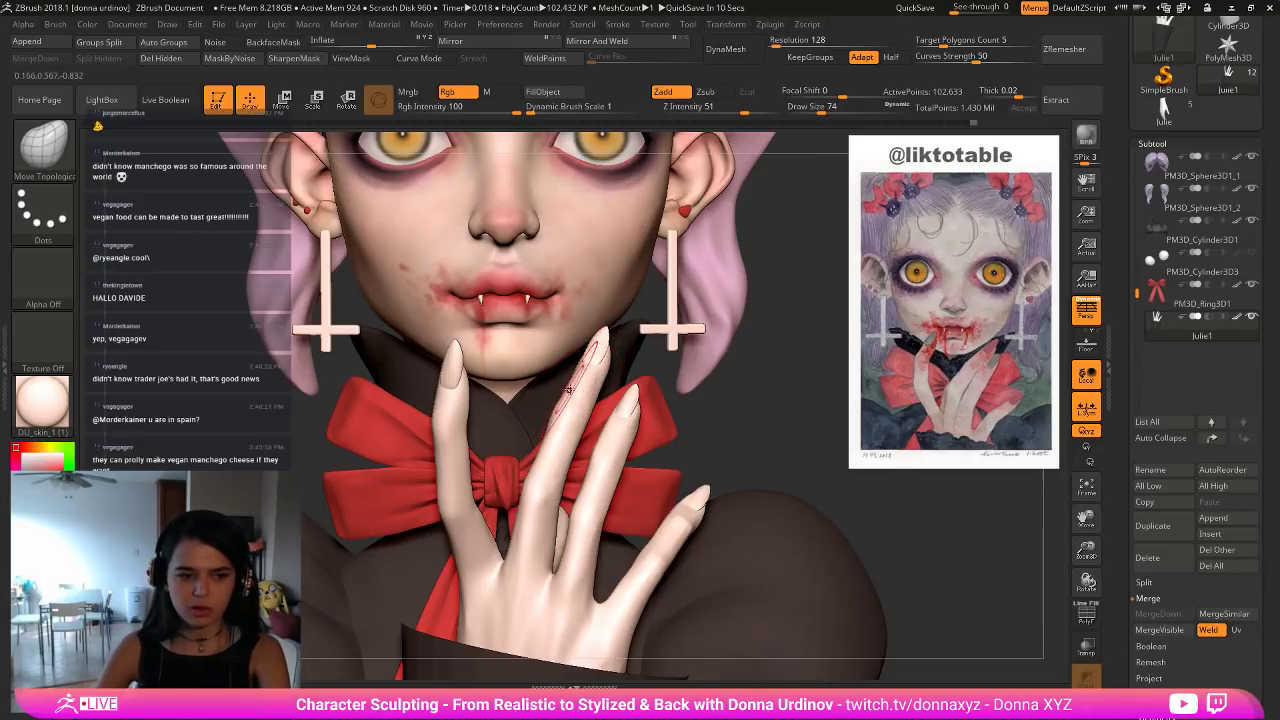
Refine the middle finger's side contour around its middle joint with Move Topological at draw sizes of 50 and 58.
key("bracketleft")
key("bracketleft")
key("bracketleft")
key("bracketleft")
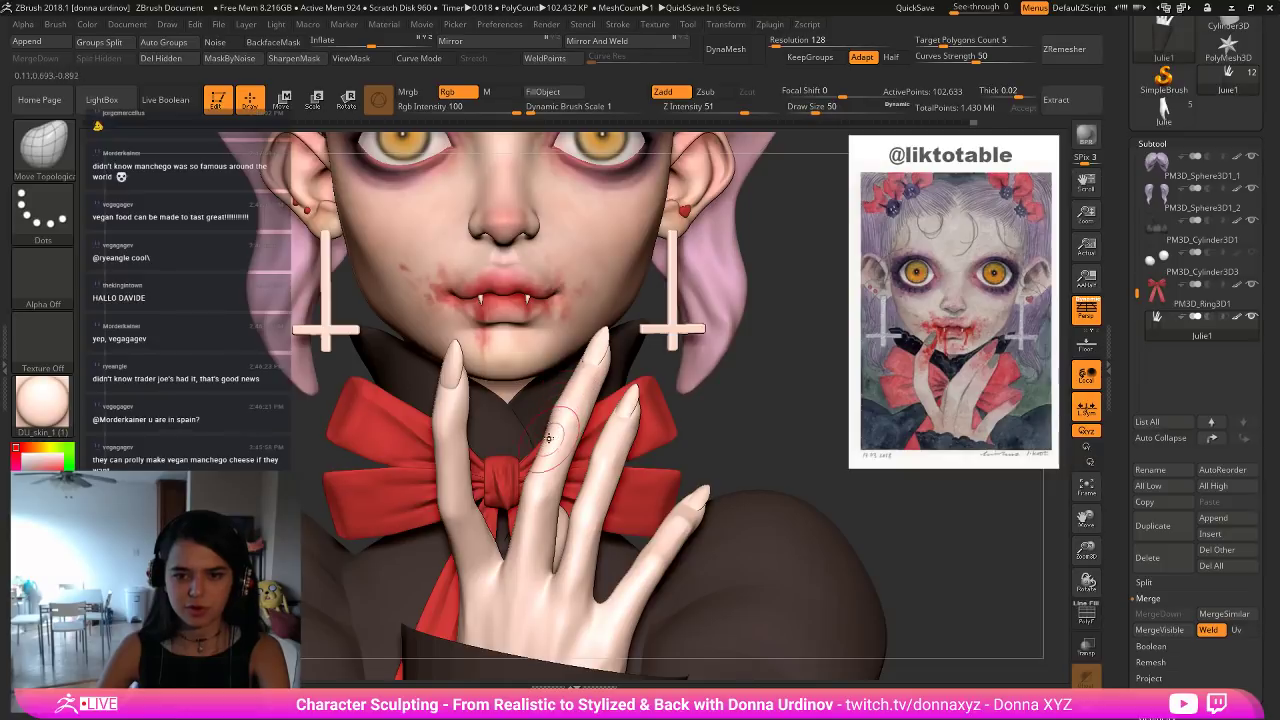
key("bracketright")
key("bracketright")
Flatten the middle finger's surface with hPolish at a draw size of 42 and smooth its lower segment.
key("b")
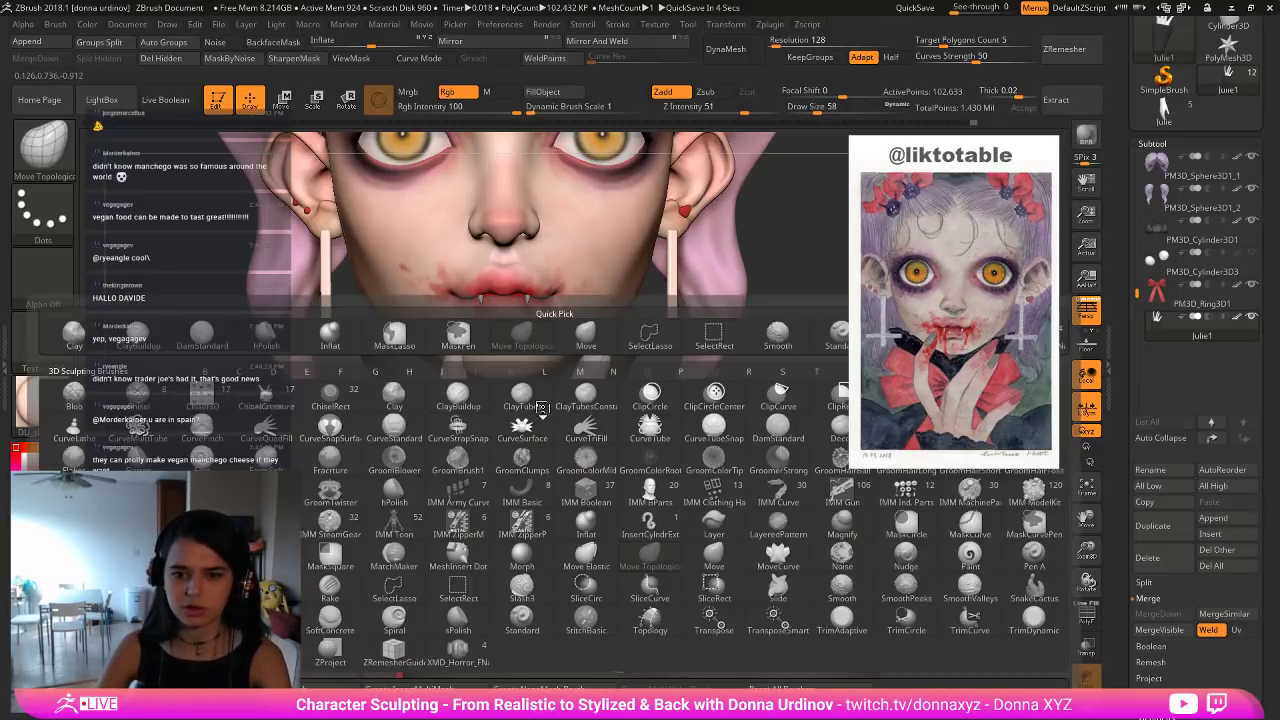
key("h")
key("p")
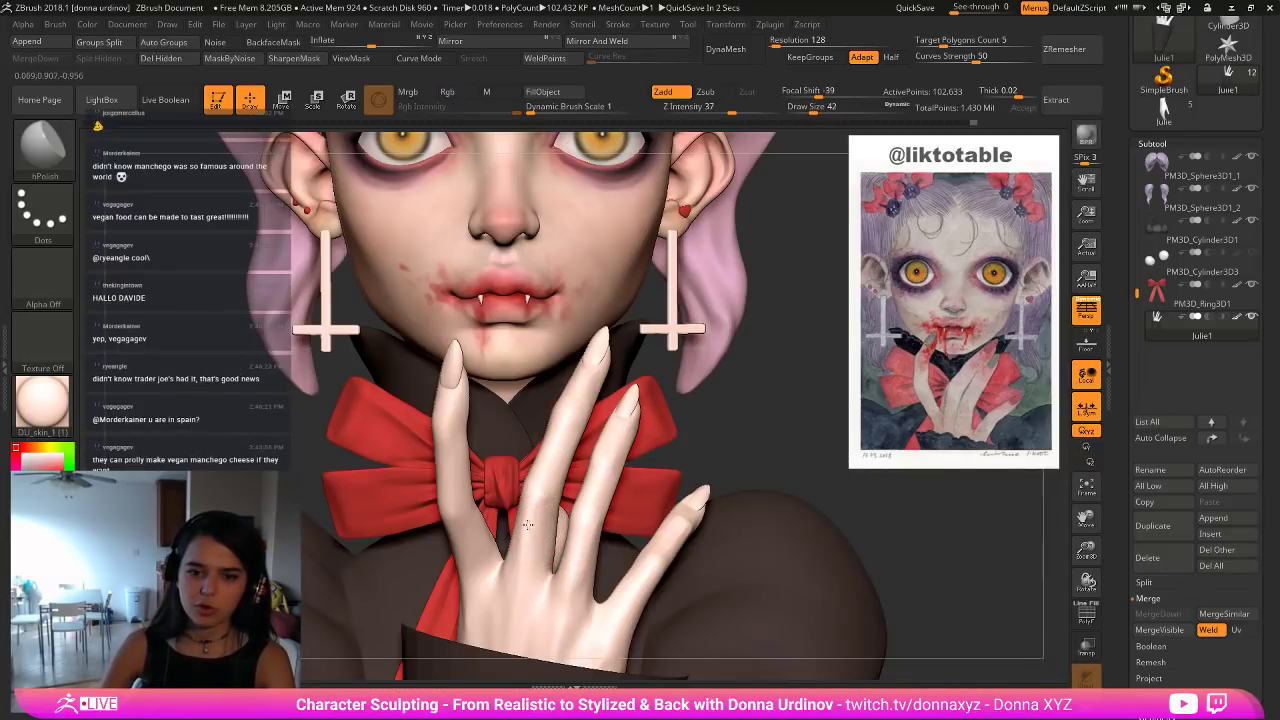
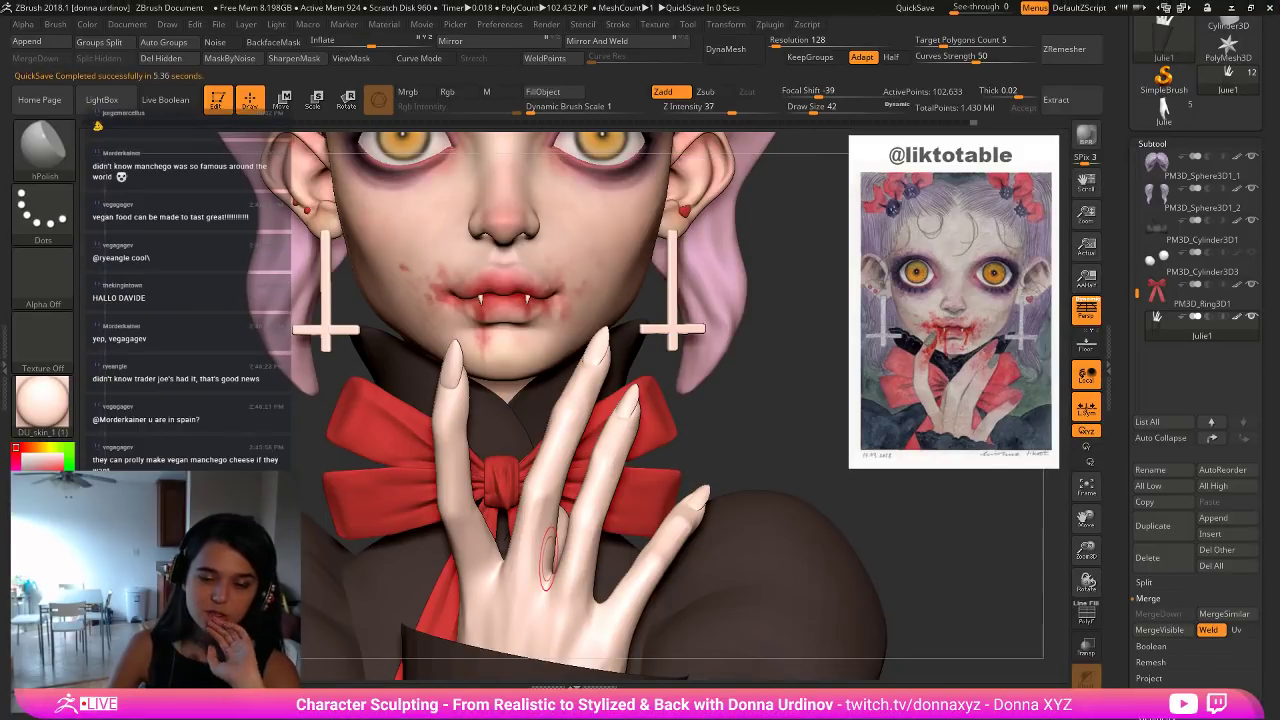
left_click_drag(690, 465, 571, 430)
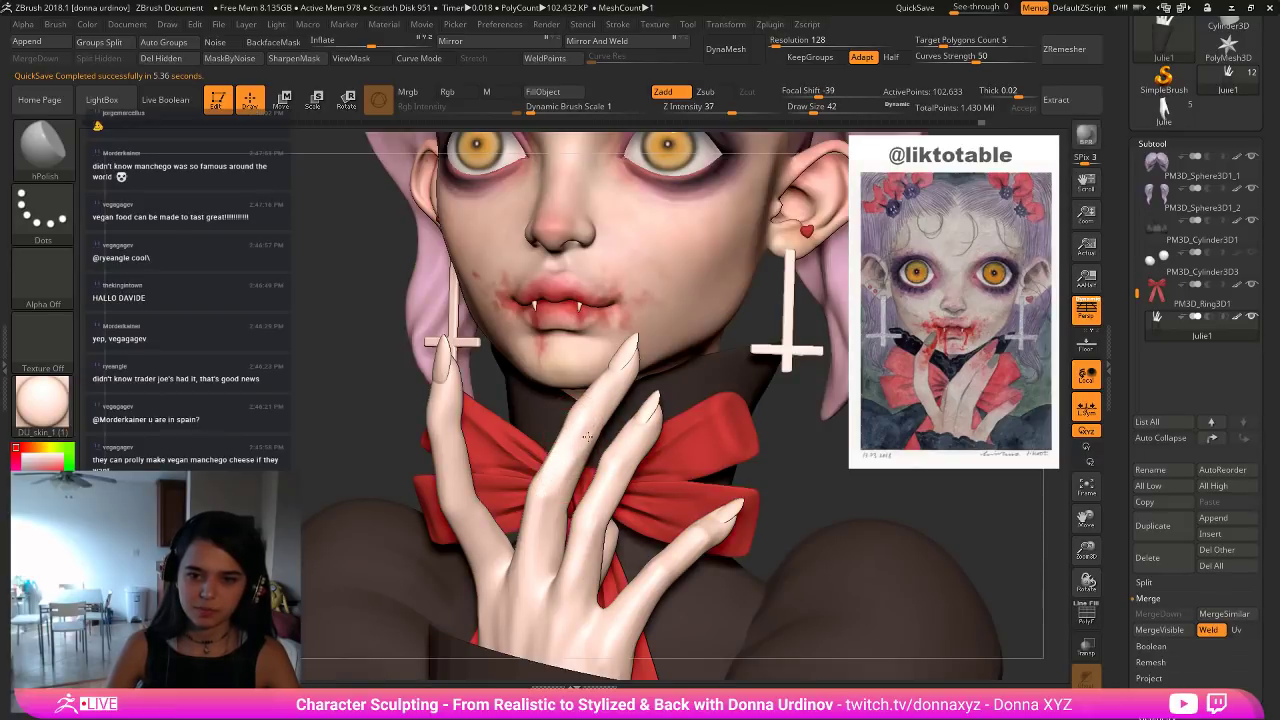
key("shift")
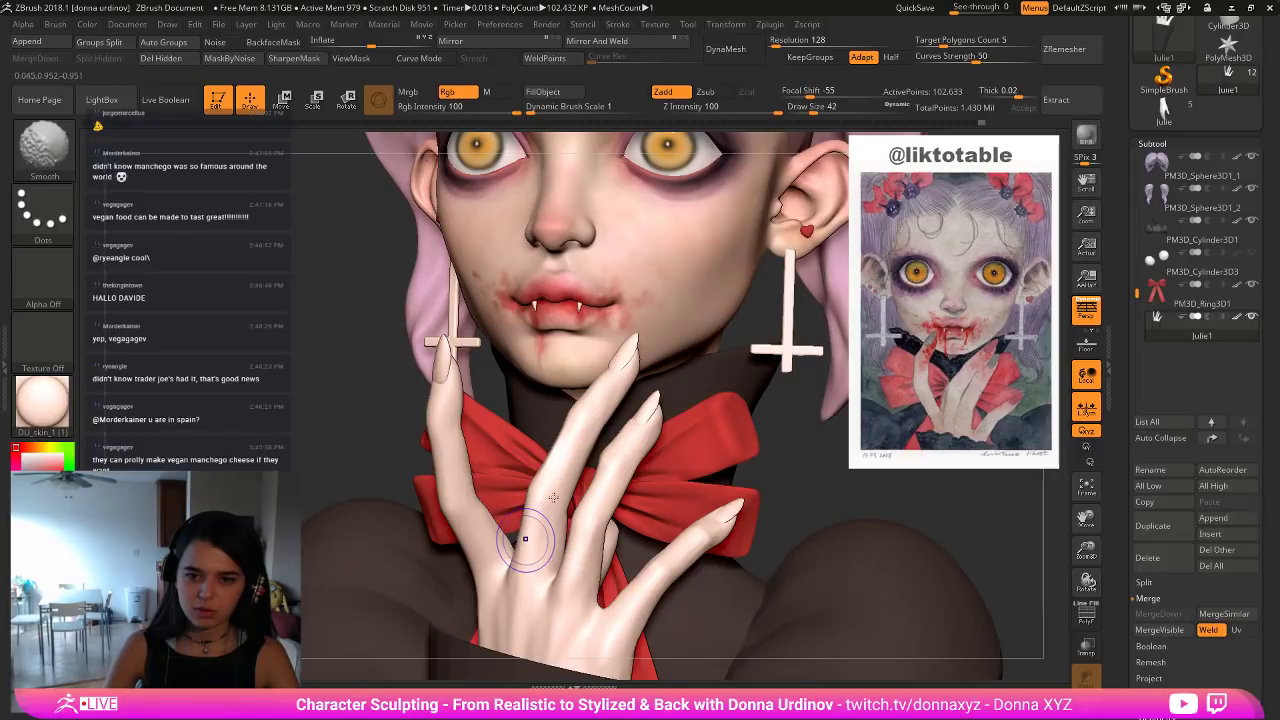
Push in the middle finger's side below the nail with the Move brush at a draw size of 66 from a three-quarter view.
left_click_drag(824, 446, 610, 495)
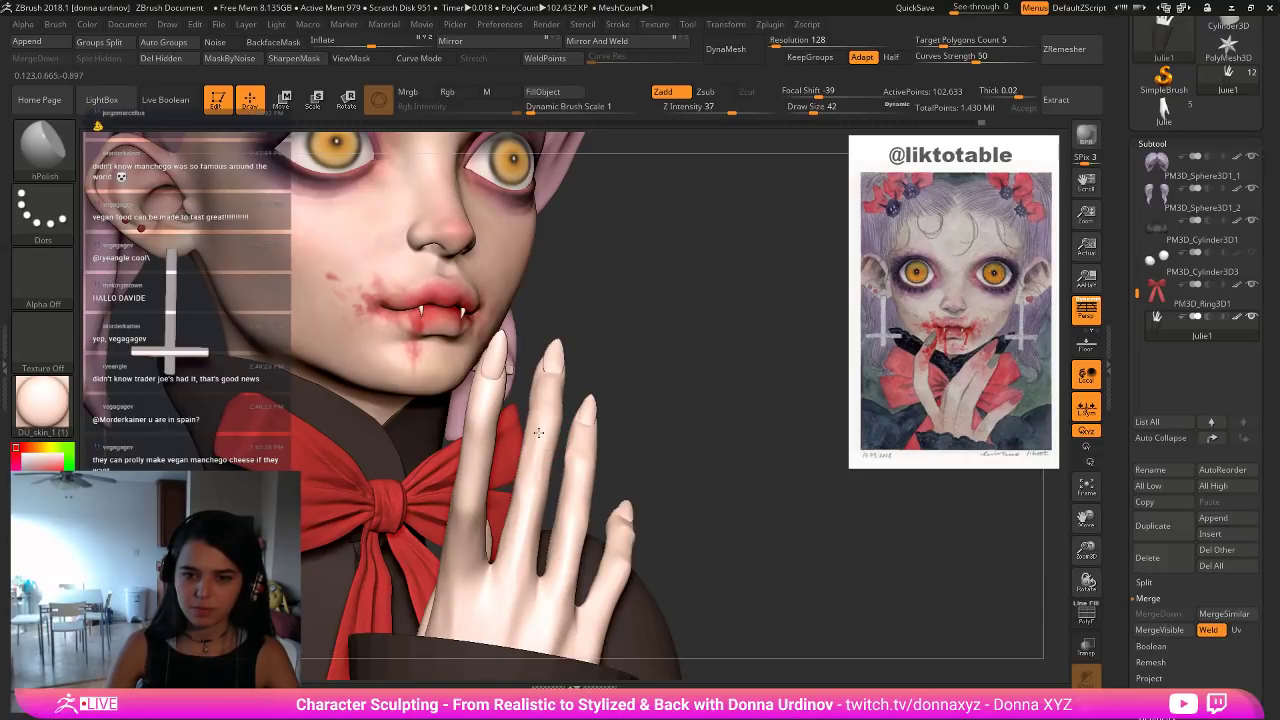
key("b")
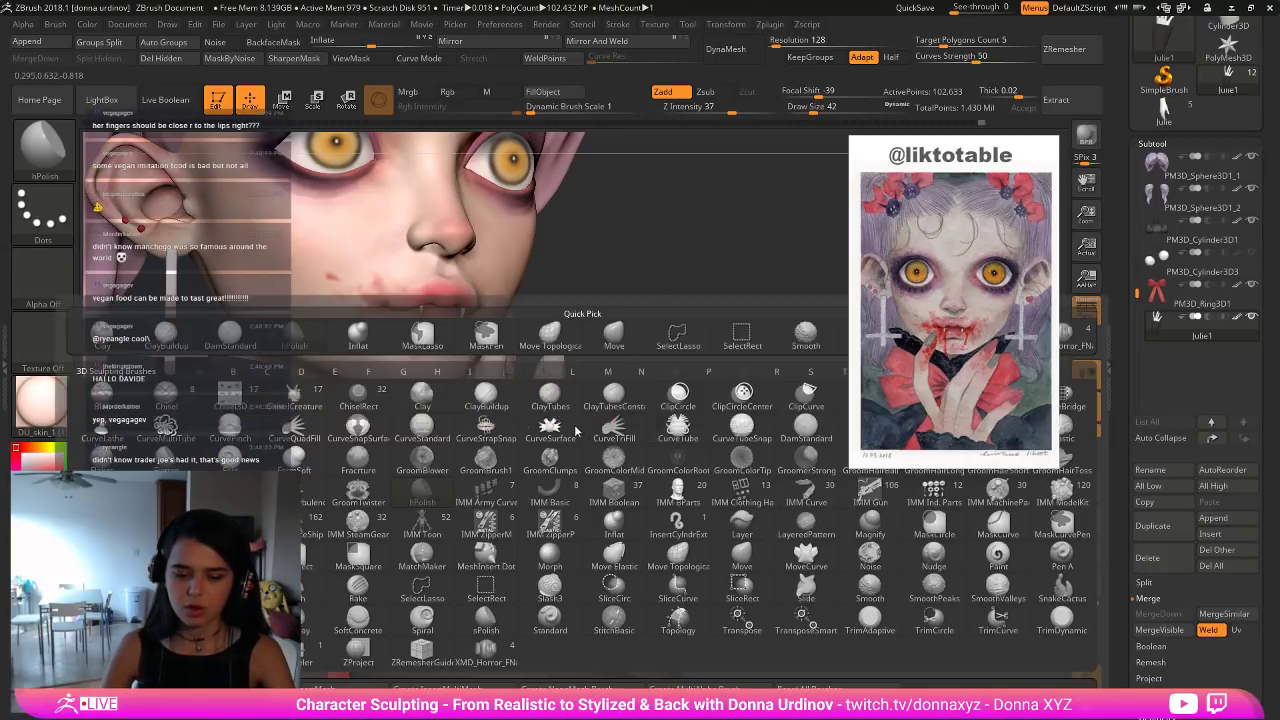
key("m")
key("v")
key("bracketright")
key("bracketright")
left_click_drag(536, 448, 528, 455)
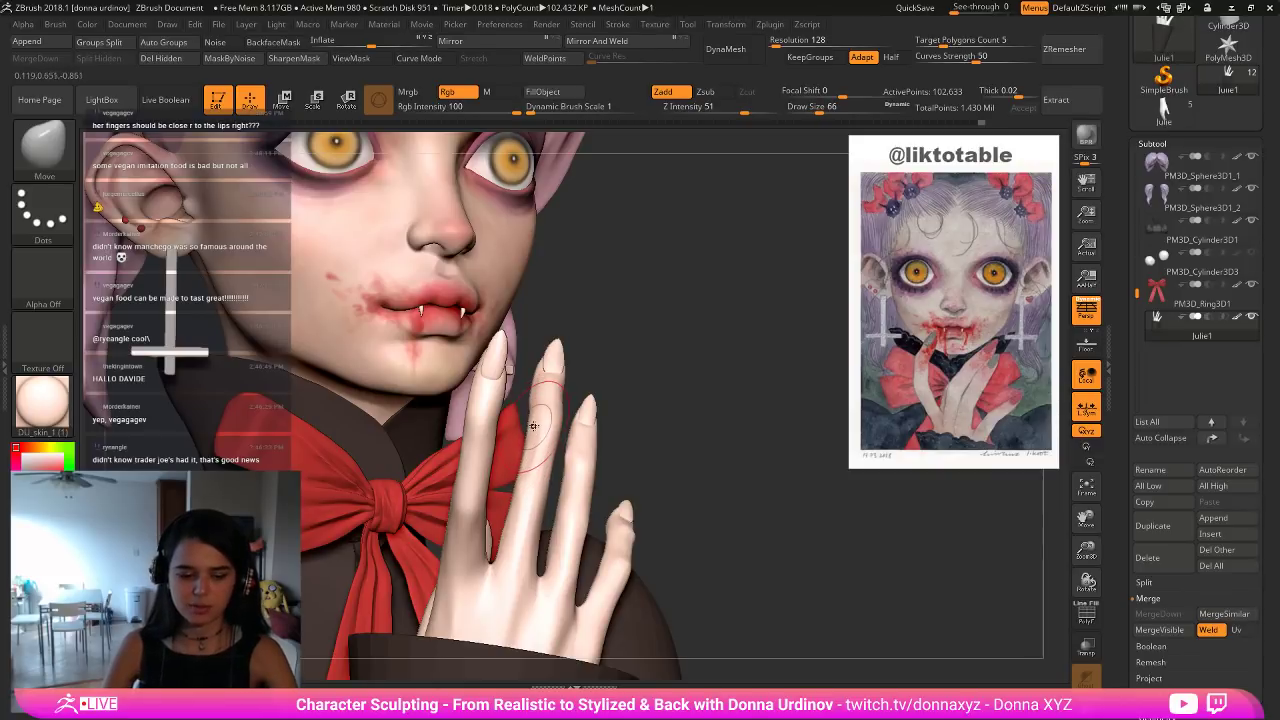
Reshape the middle finger's edge below the nail with Move Topological at draw sizes of 46 and 50.
key("b")
key("m")
key("t")
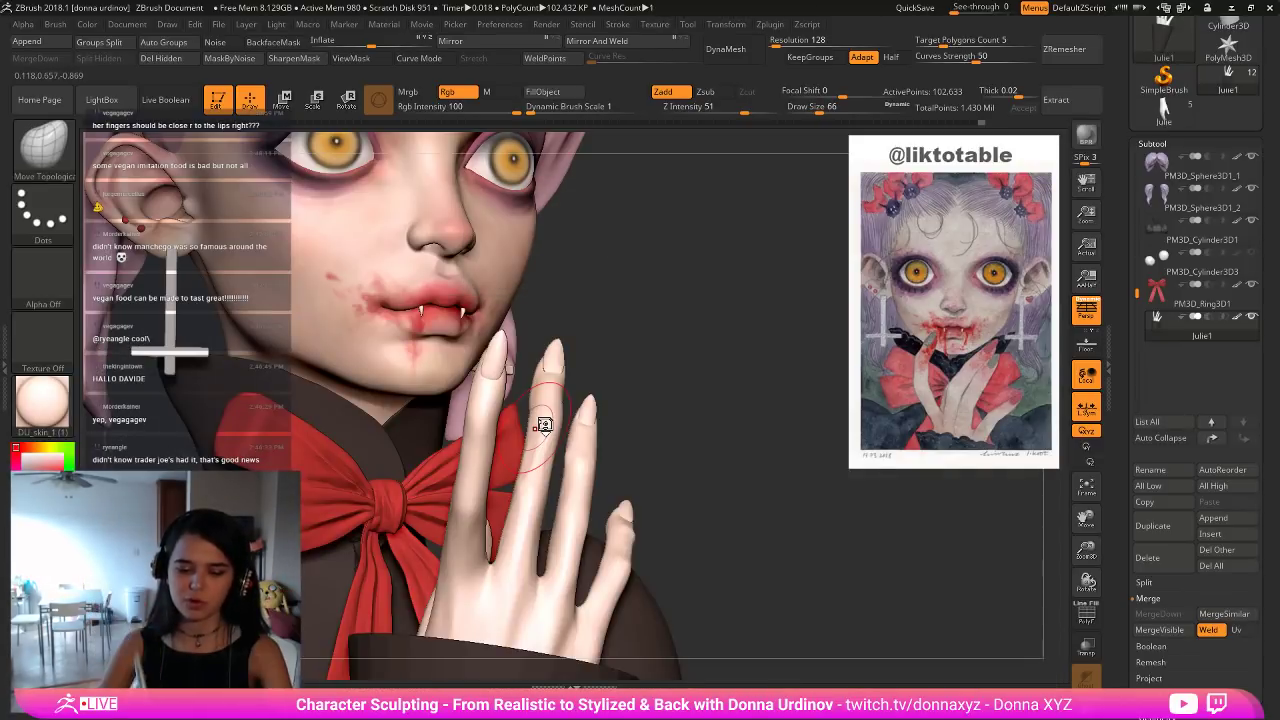
key("bracketleft")
left_click_drag(650, 410, 672, 416)
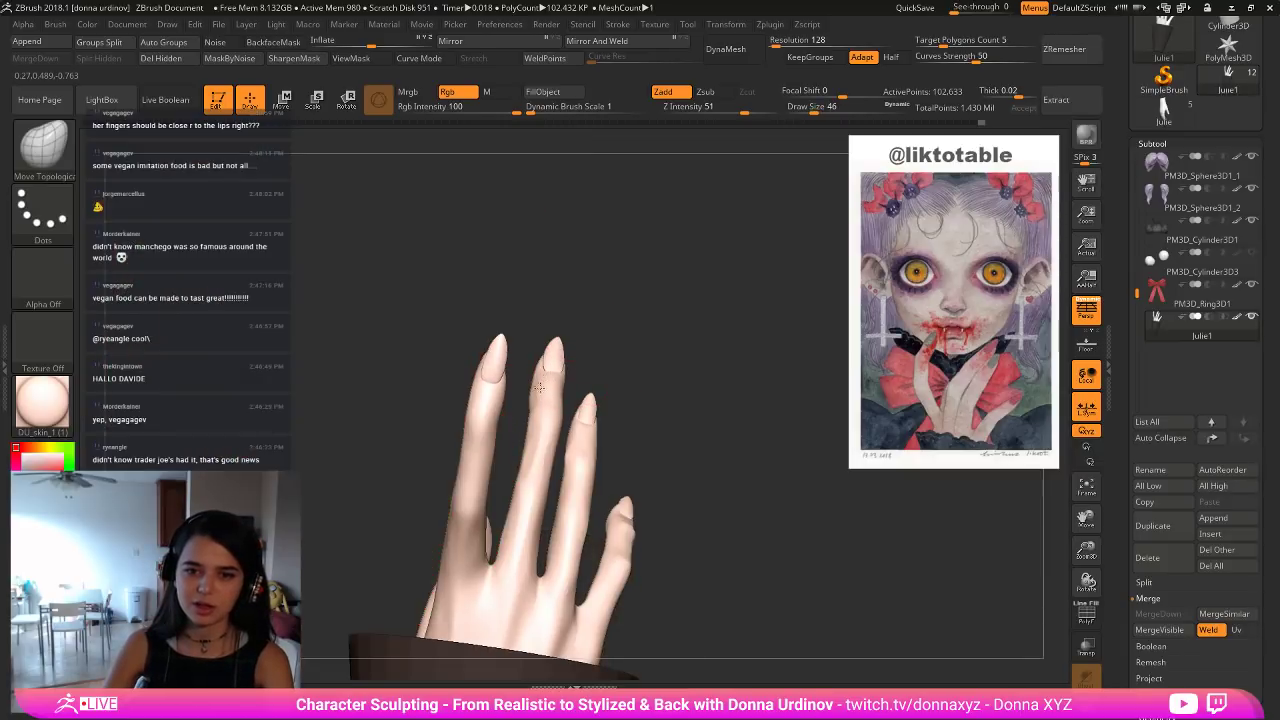
key("bracketright")
key("bracketright")
key("bracketright")
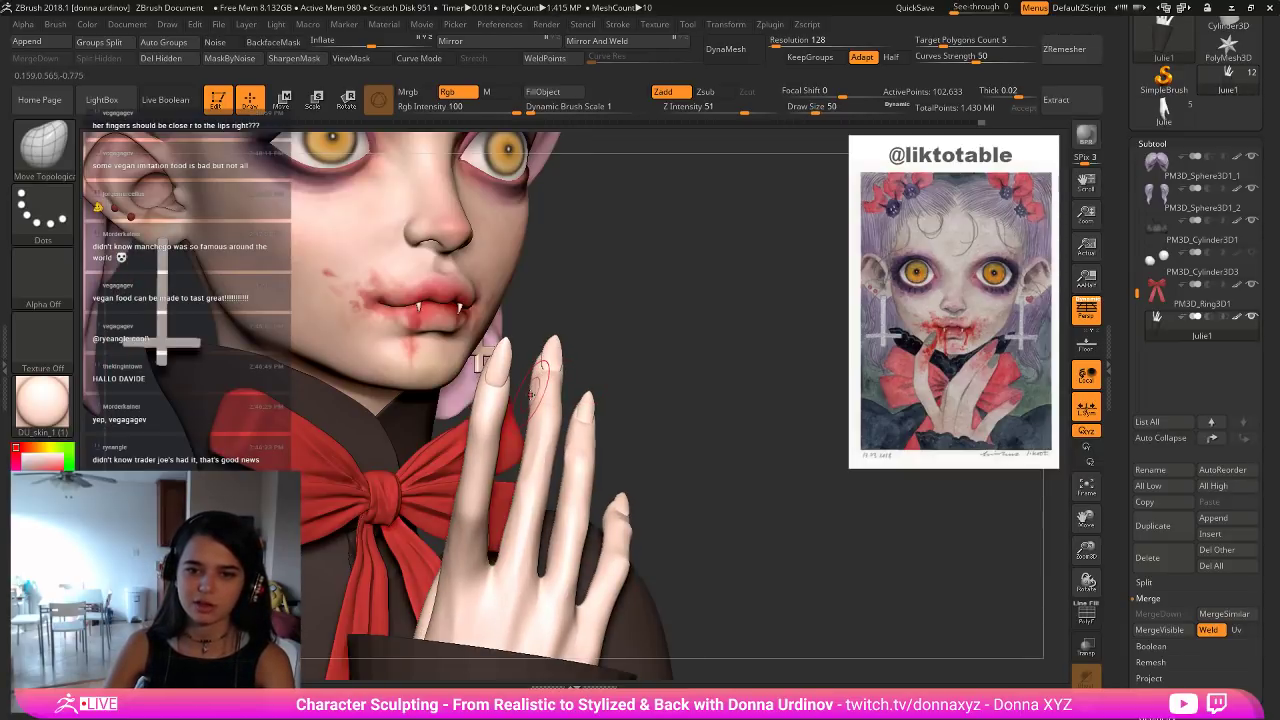
Refine the middle finger's upper joint with Move Topological at a draw size of 38 and smooth the surface.
left_click_drag(662, 375, 590, 380)
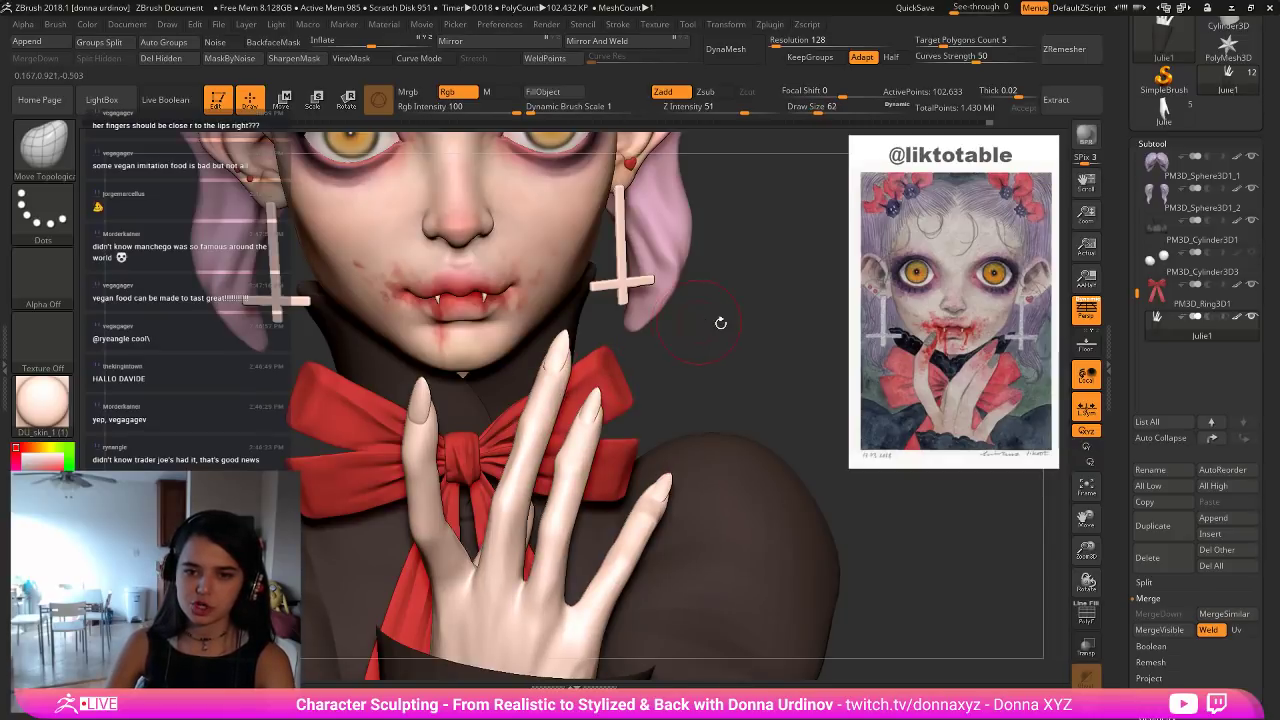
right_click_drag(720, 322, 621, 355)
right_click_drag(534, 383, 535, 398)
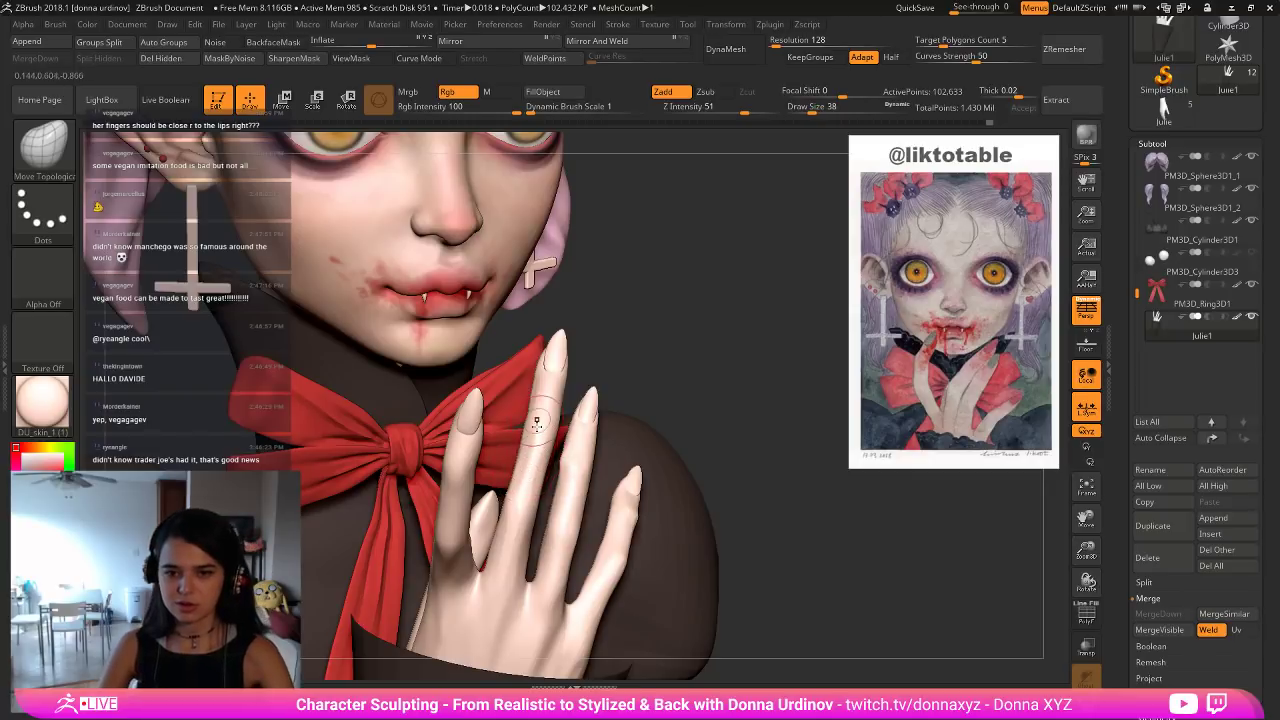
key("shift")
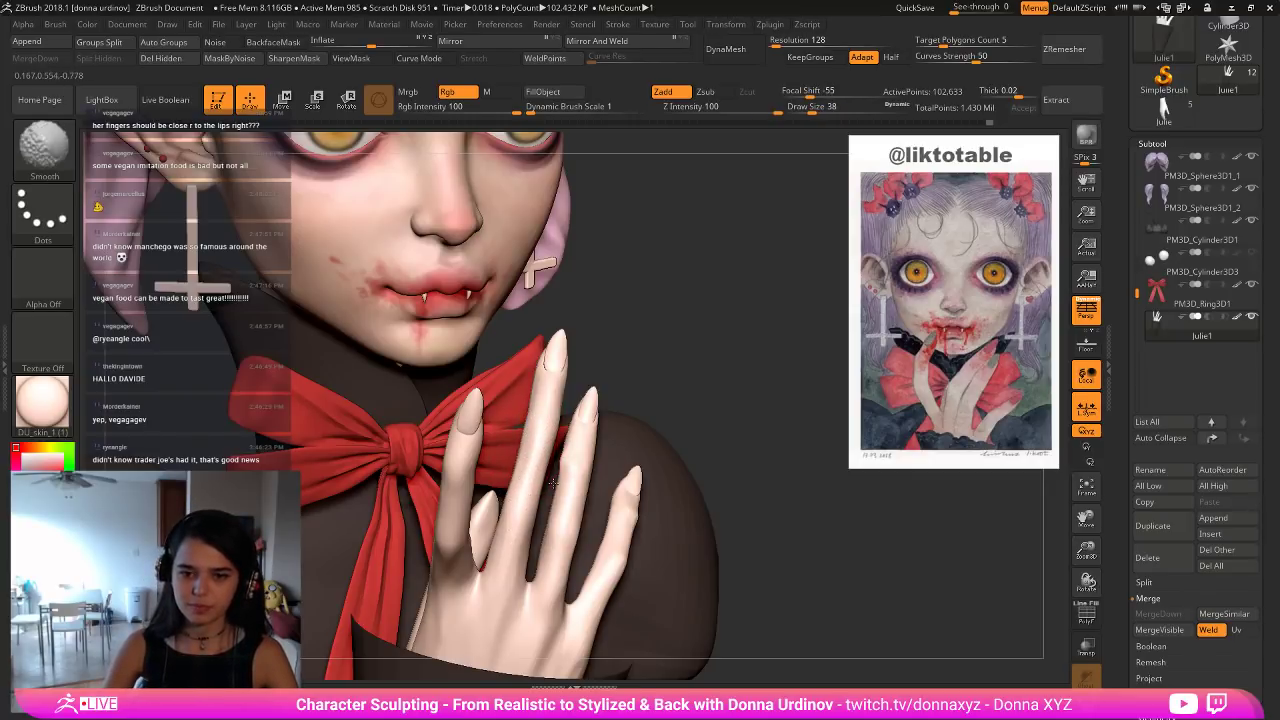
Shift the middle finger with Move Topological at a draw size of 130 and check its shape in profile.
mouse_move(715, 368)
right_mouse_down("ctrl")
mouse_move(592, 286)
mouse_move(614, 314)
right_mouse_up("ctrl")
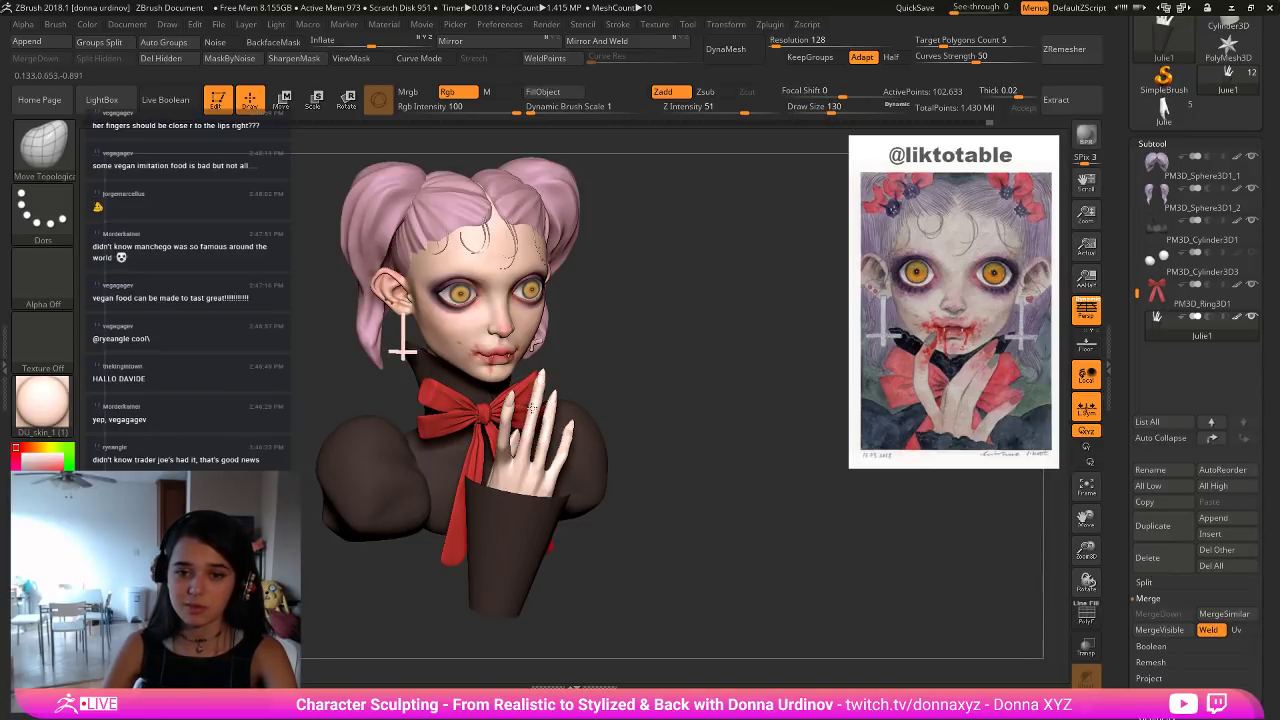
left_click_drag(536, 401, 538, 398)
left_click_drag(627, 368, 486, 352)
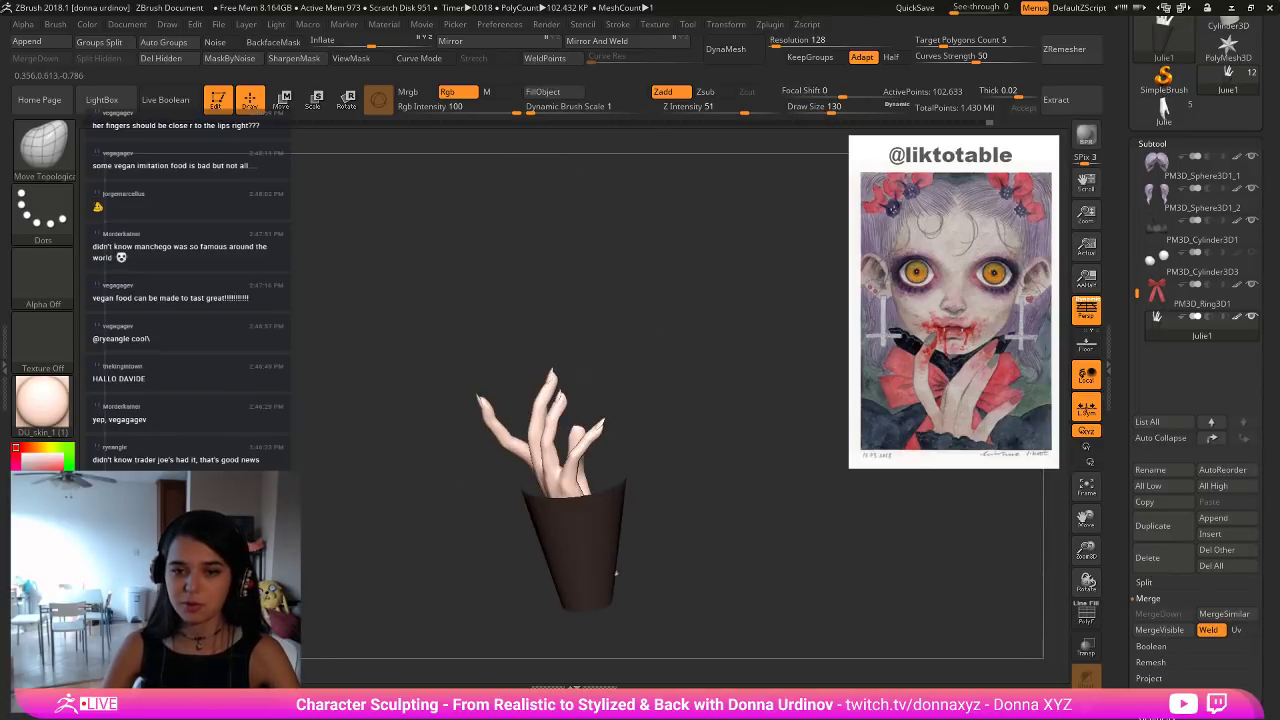
mouse_move(484, 350)
right_mouse_down("ctrl")
mouse_move(538, 432)
mouse_move(503, 349)
mouse_move(466, 333)
right_mouse_up("ctrl")
left_click_drag(586, 406, 591, 437)
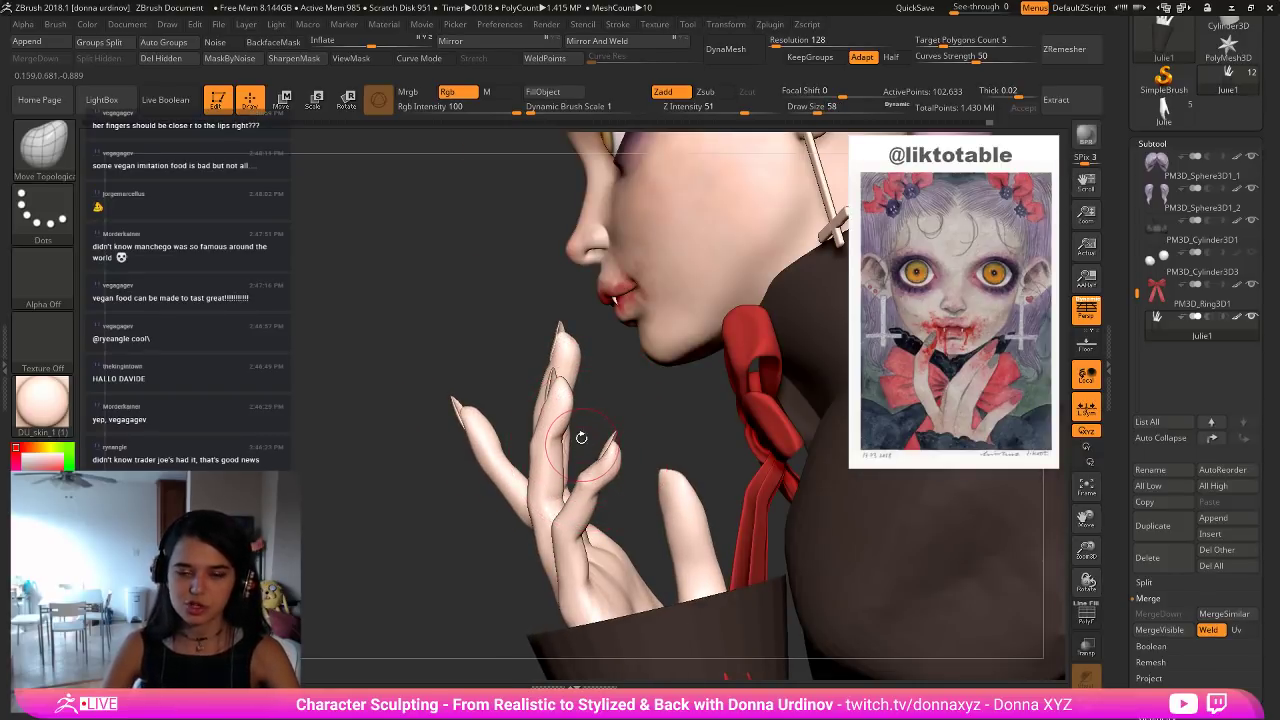
Switch to the hPolish brush and isolate the hand in Solo mode to expose the palm side of the fingers.
key("b")
key("h")
key("p")
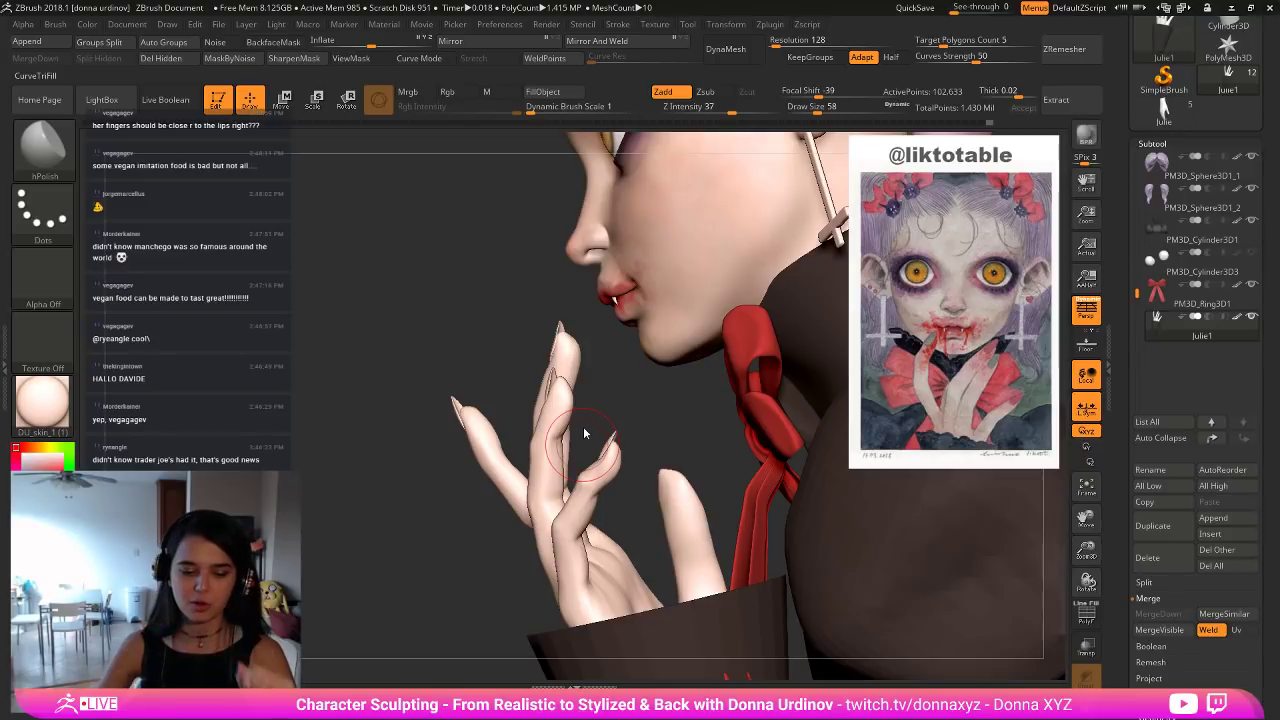
key("b")
key("Escape")
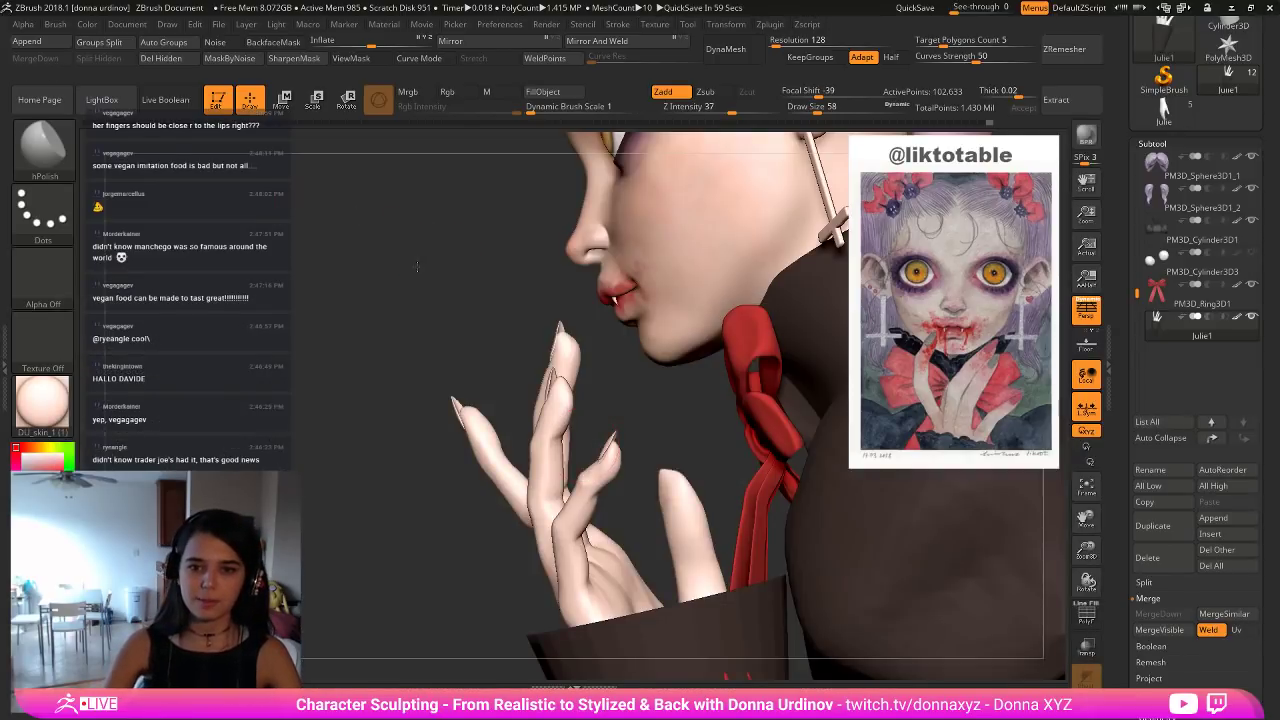
left_click_drag(417, 266, 374, 270)
left_click_drag(611, 407, 556, 444)
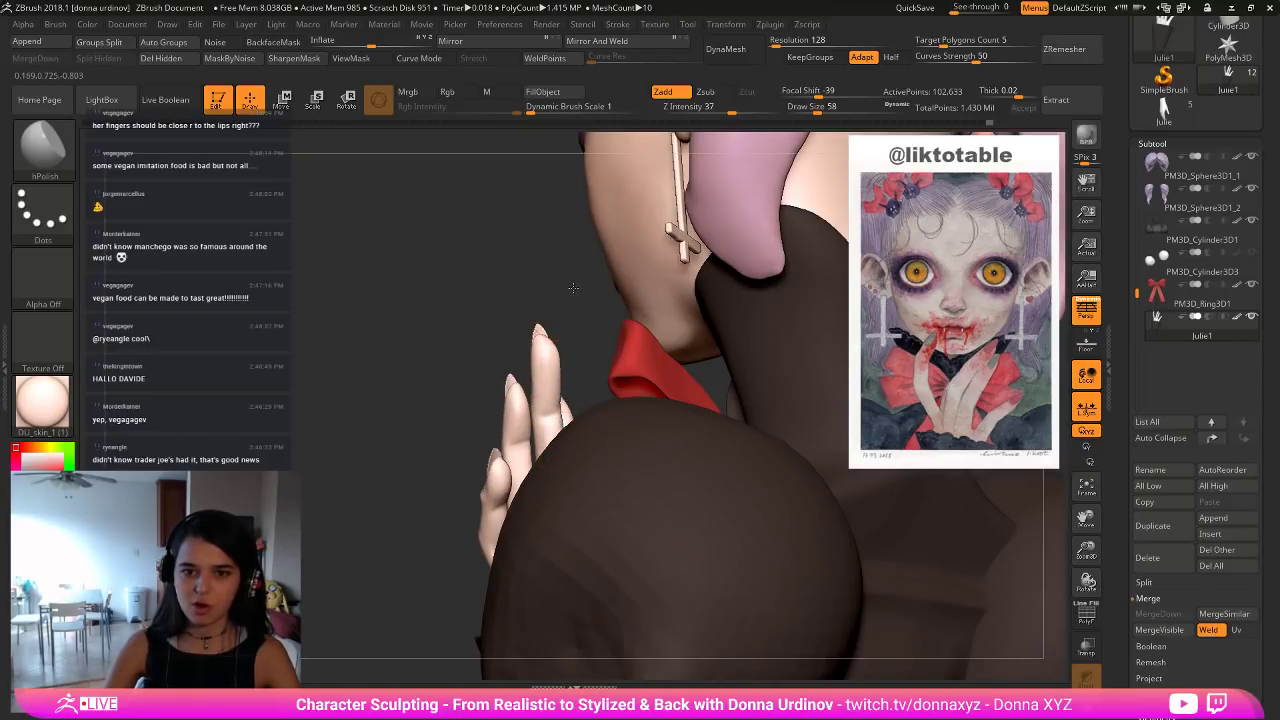
left_click_drag(573, 288, 610, 292)
left_click_drag(560, 453, 557, 462)
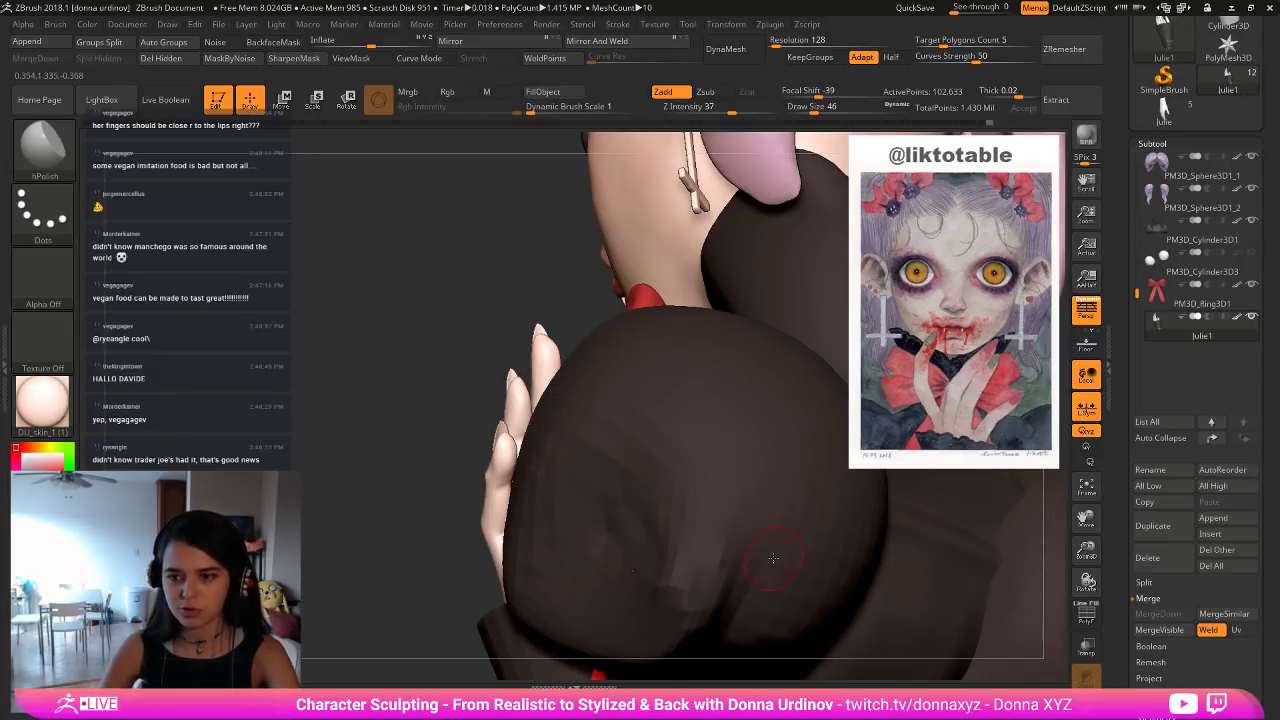
key("[")
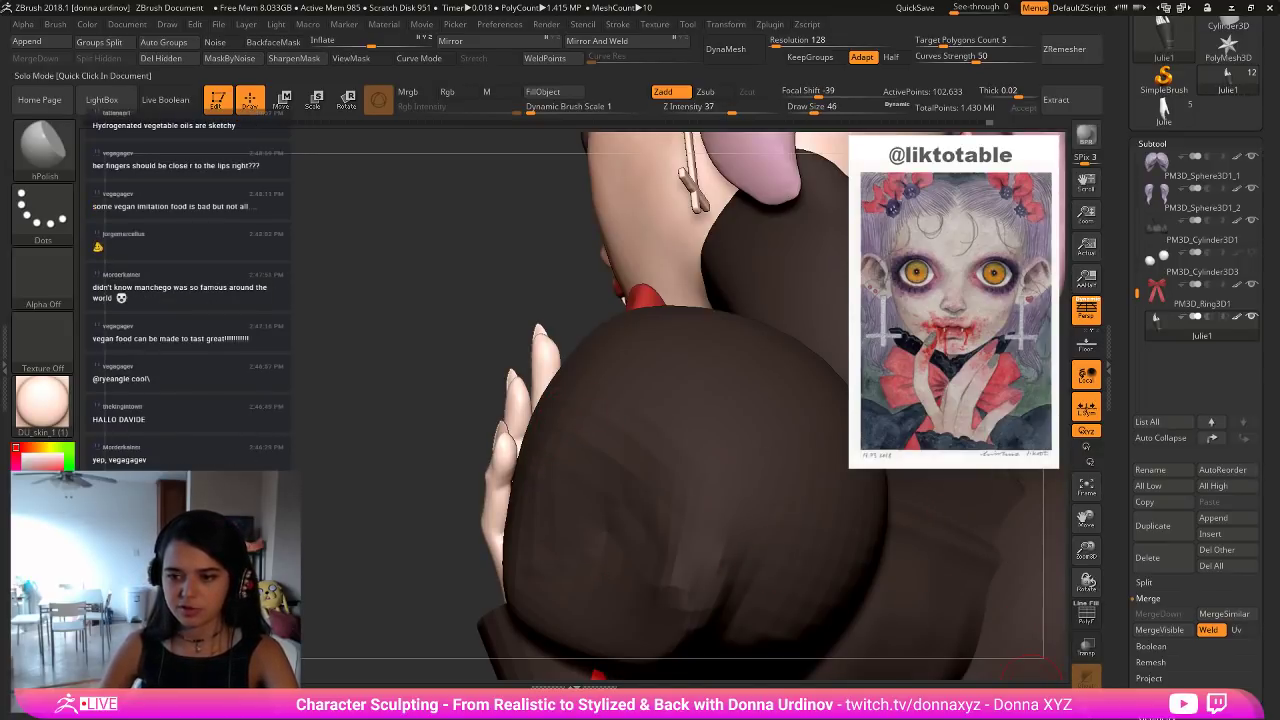
left_click(1086, 708)
Polish the palm side and back of the middle finger with hPolish at a draw size of 34, smoothing where needed.
left_click_drag(627, 414, 549, 453)
key("[")
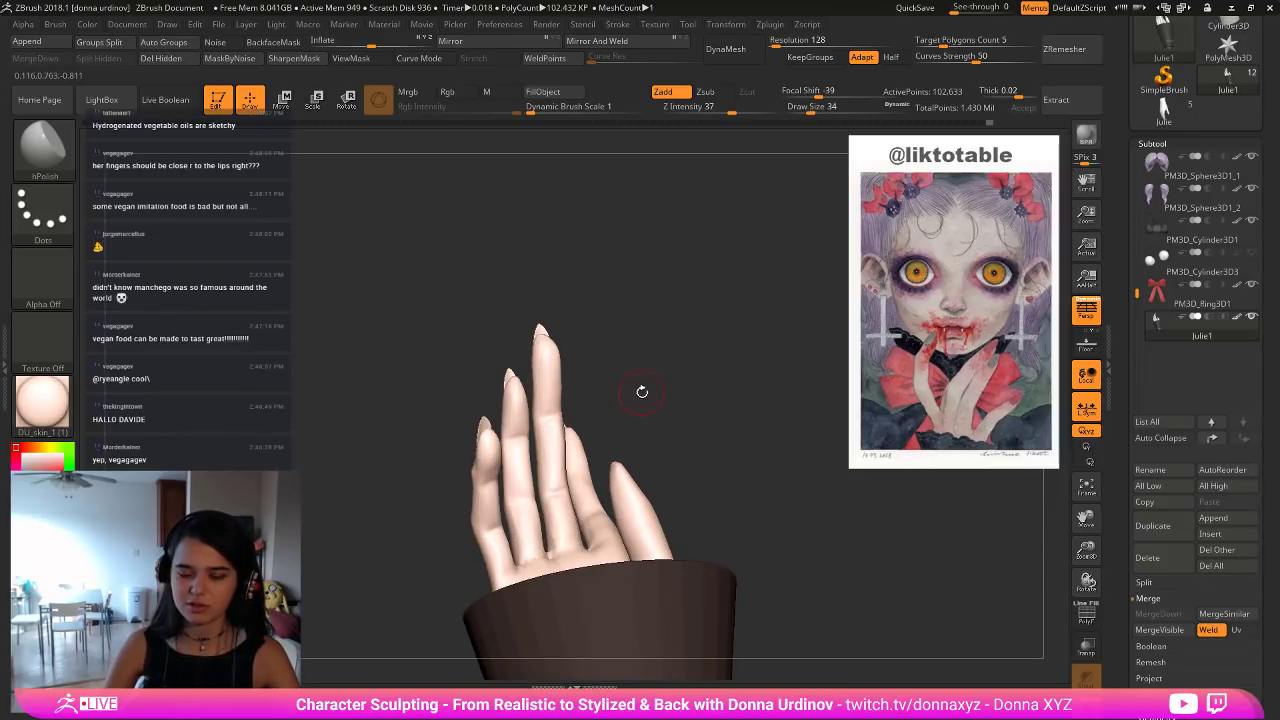
left_click_drag(642, 391, 566, 430)
key("shift")
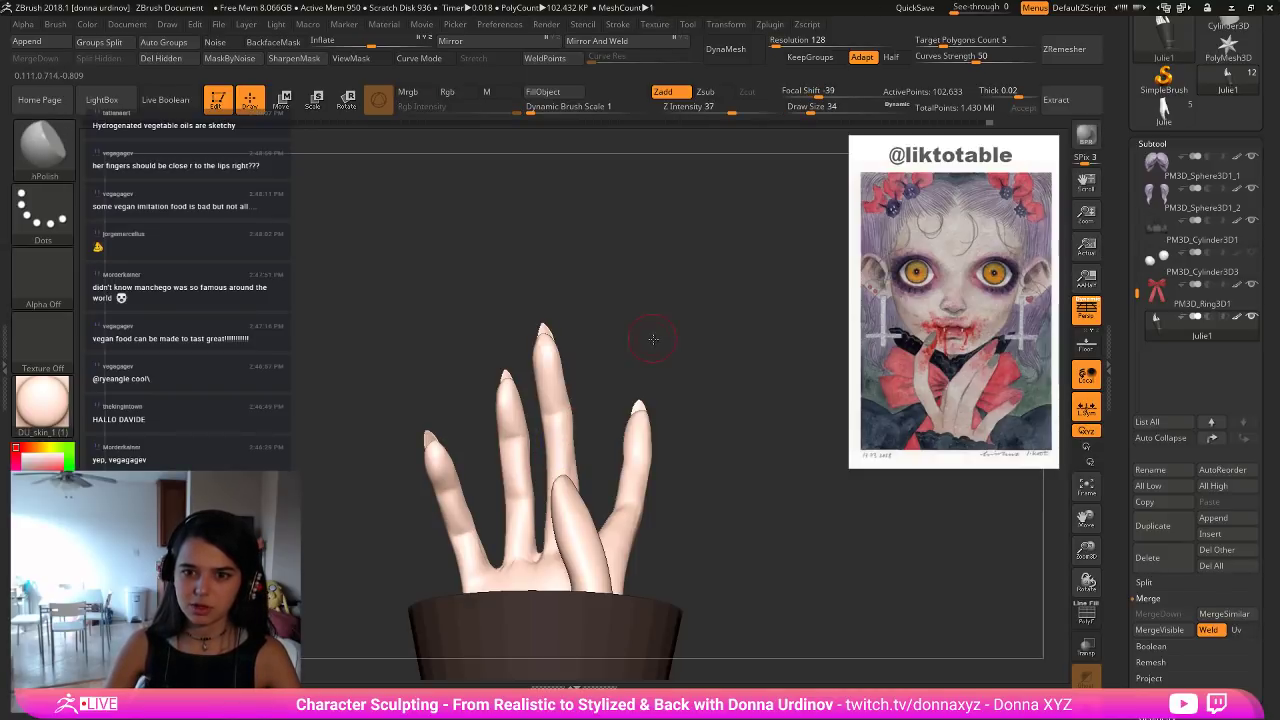
mouse_move(651, 334)
left_mouse_down()
mouse_move(772, 337)
mouse_move(600, 395)
left_mouse_up()
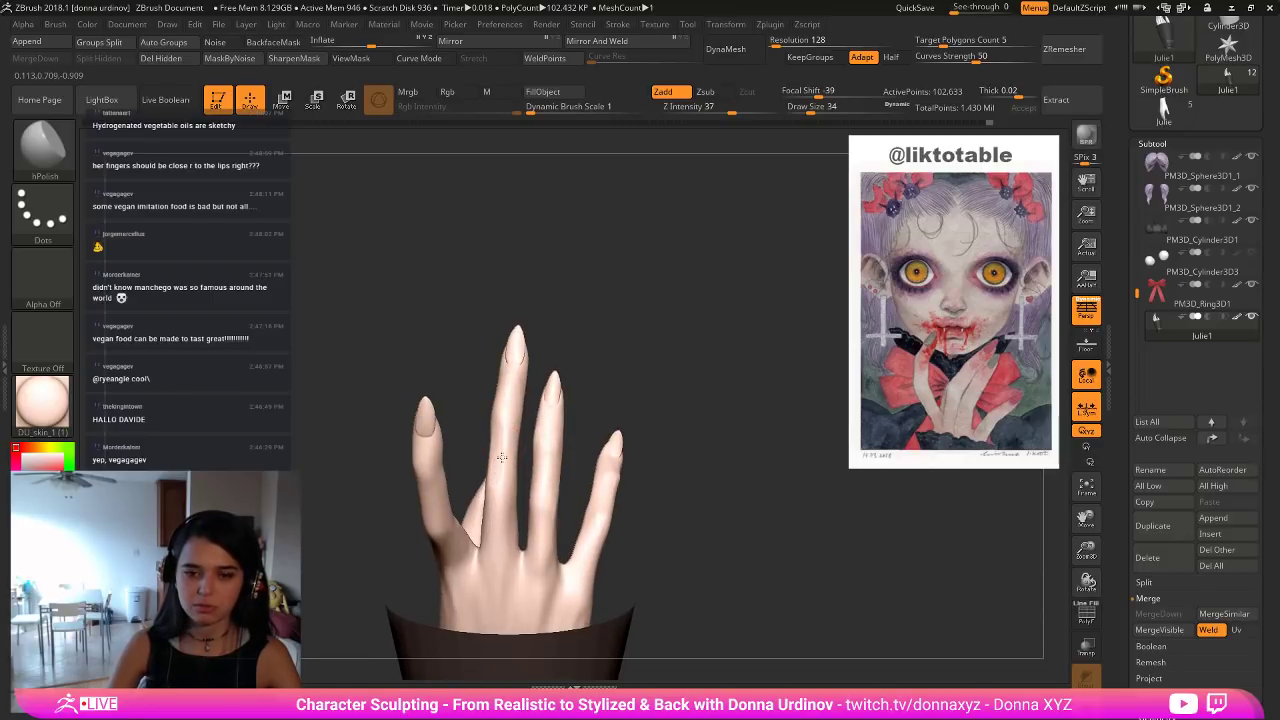
left_click_drag(506, 480, 519, 499)
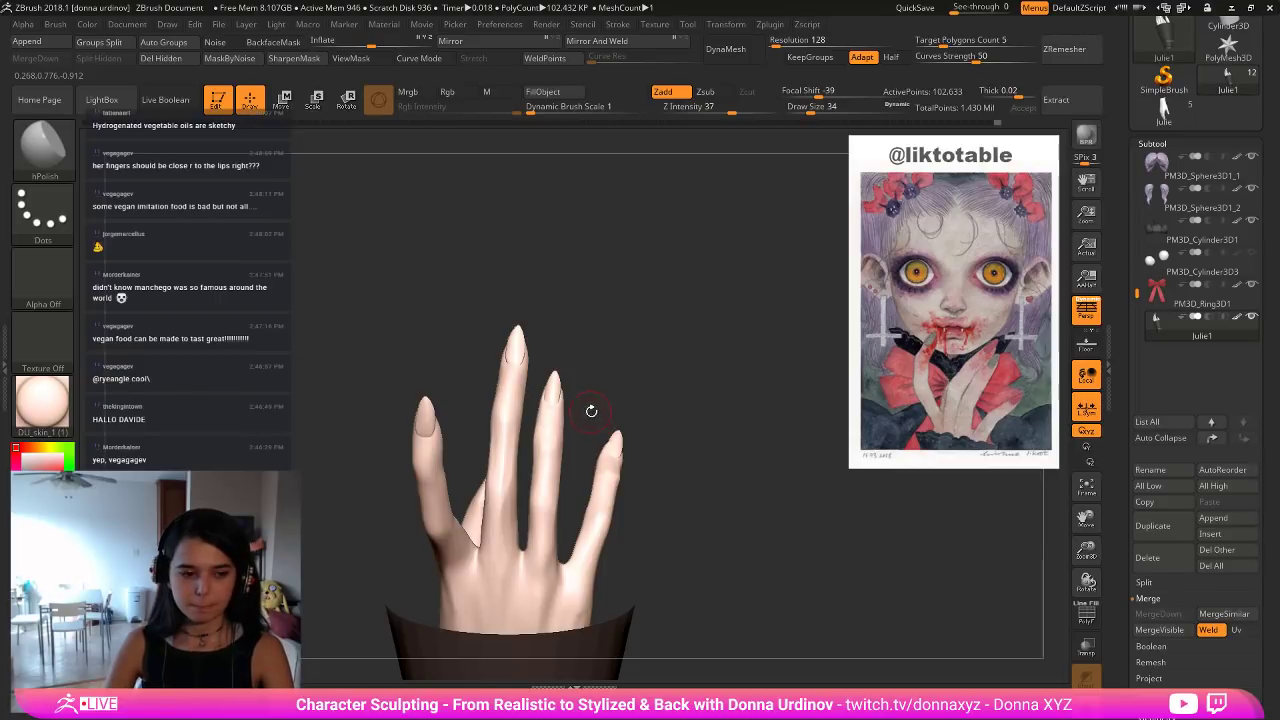
Try the Move brush around the middle and ring fingers at draw sizes between 38 and 78.
key("b")
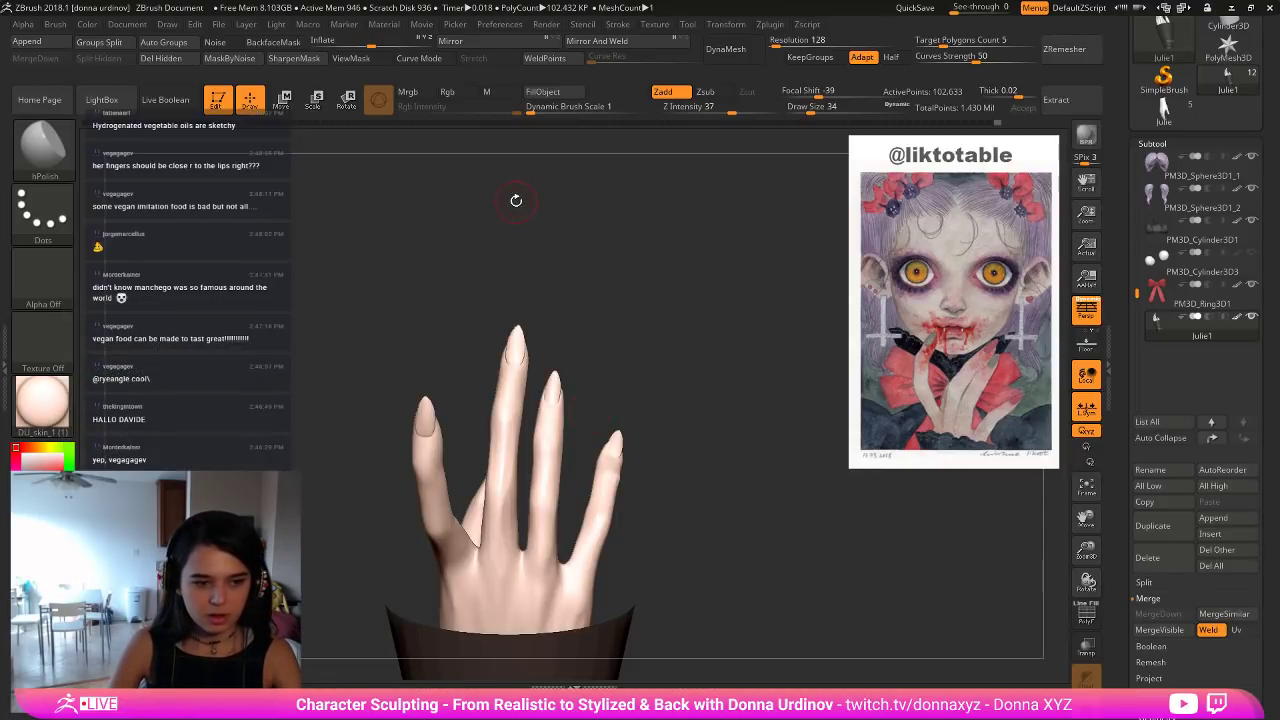
left_click_drag(516, 200, 524, 217)
key("b")
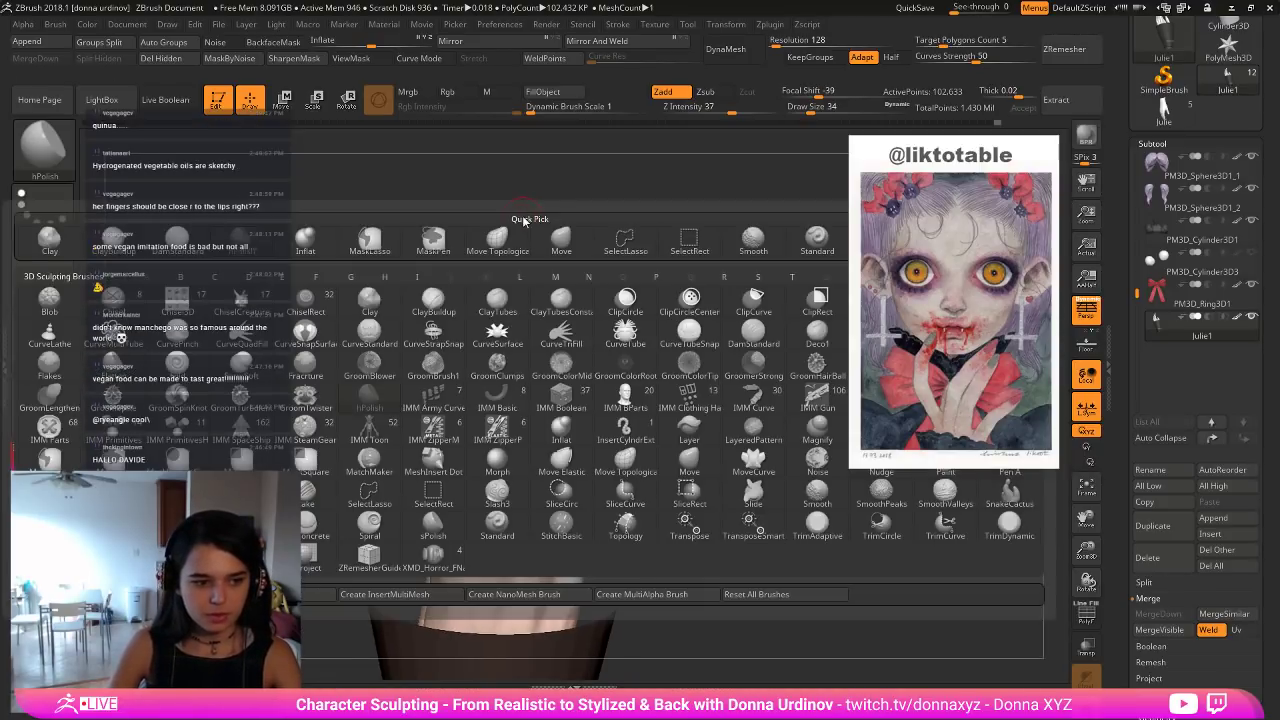
key("b")
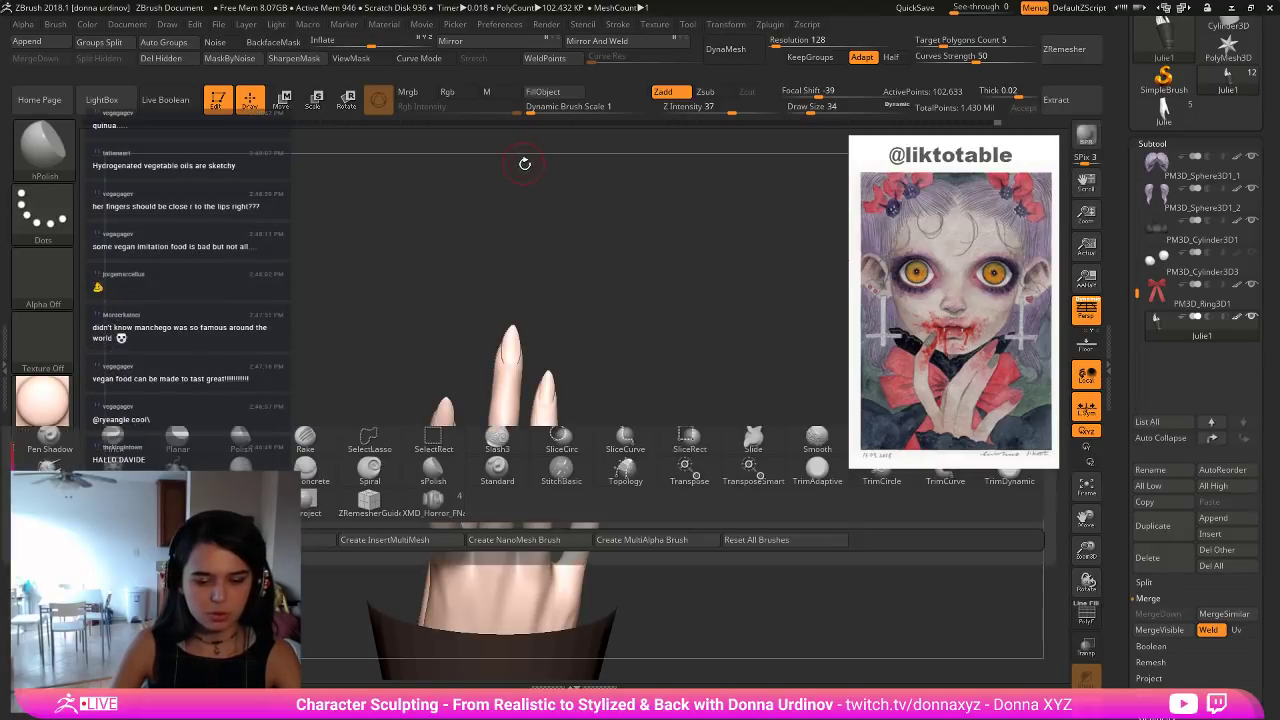
key("v")
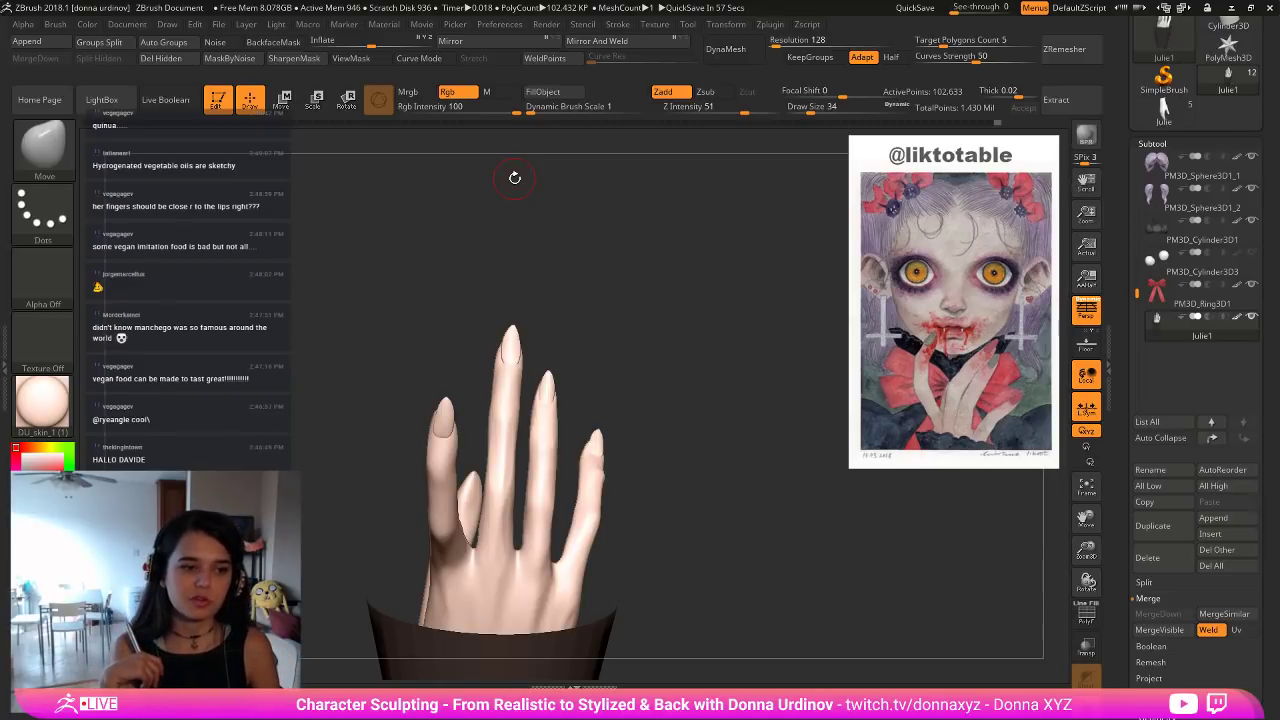
key("]")
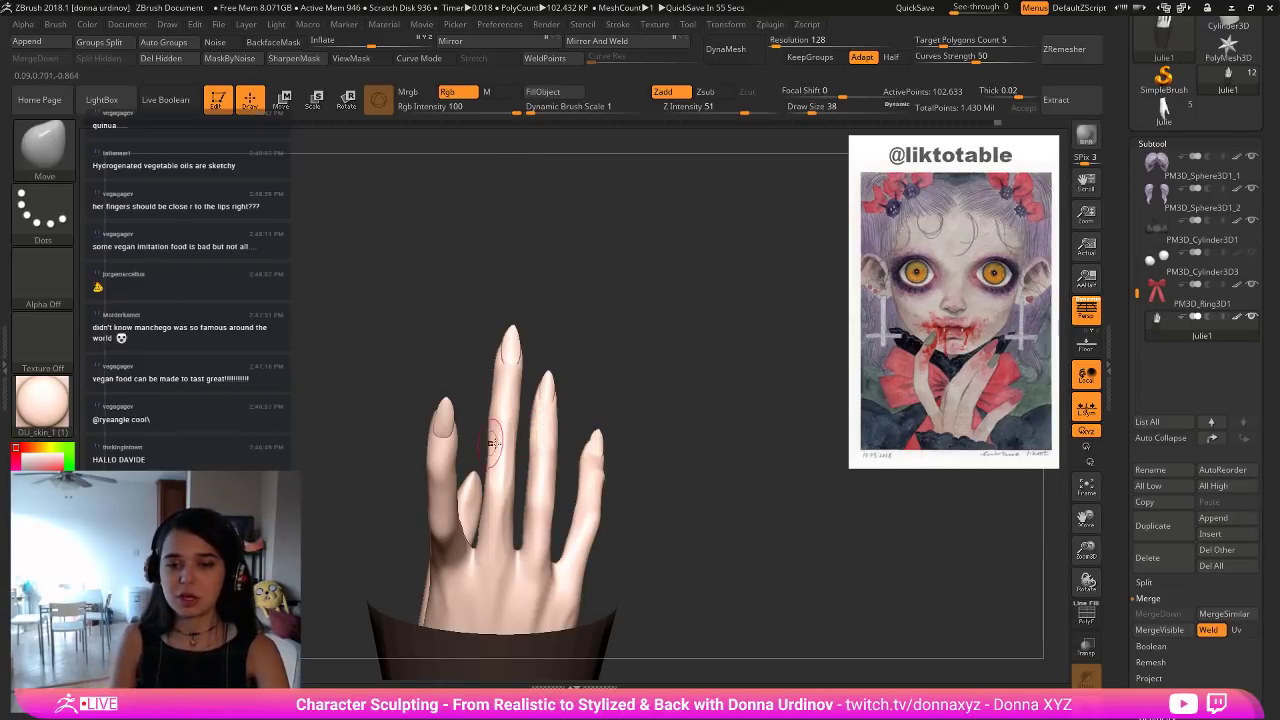
left_click_drag(633, 385, 614, 393)
key("]")
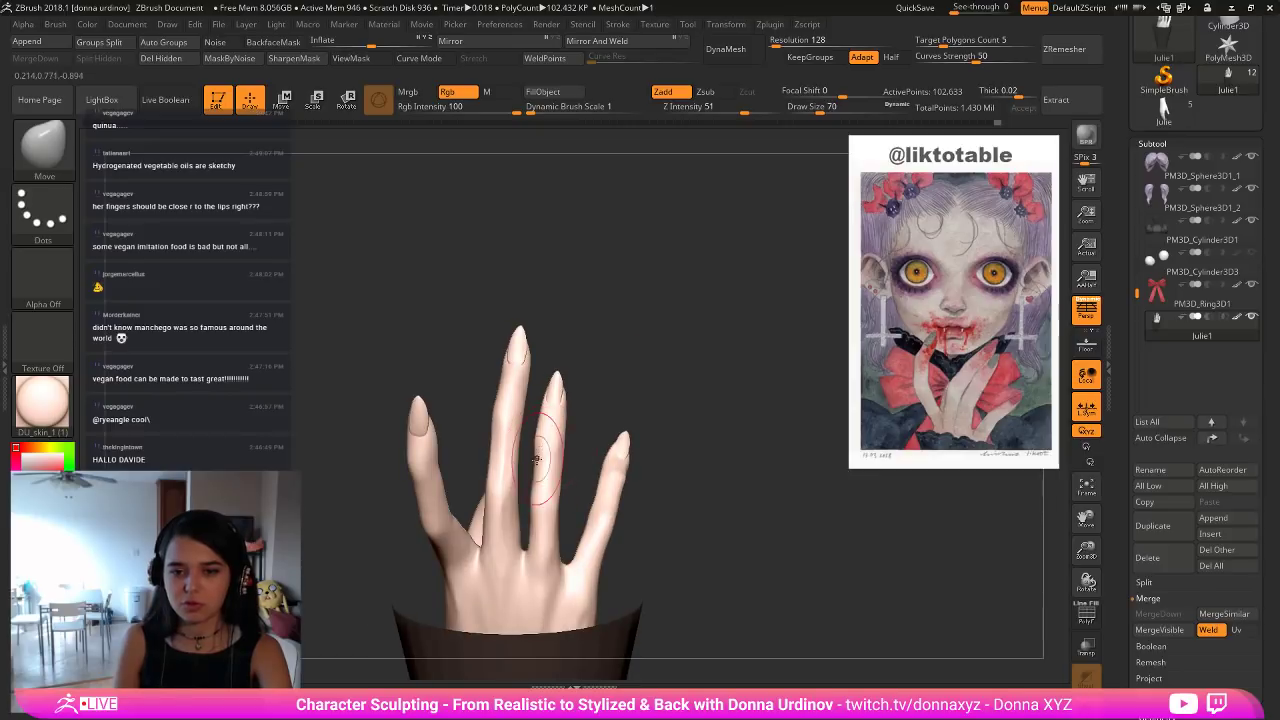
key("[")
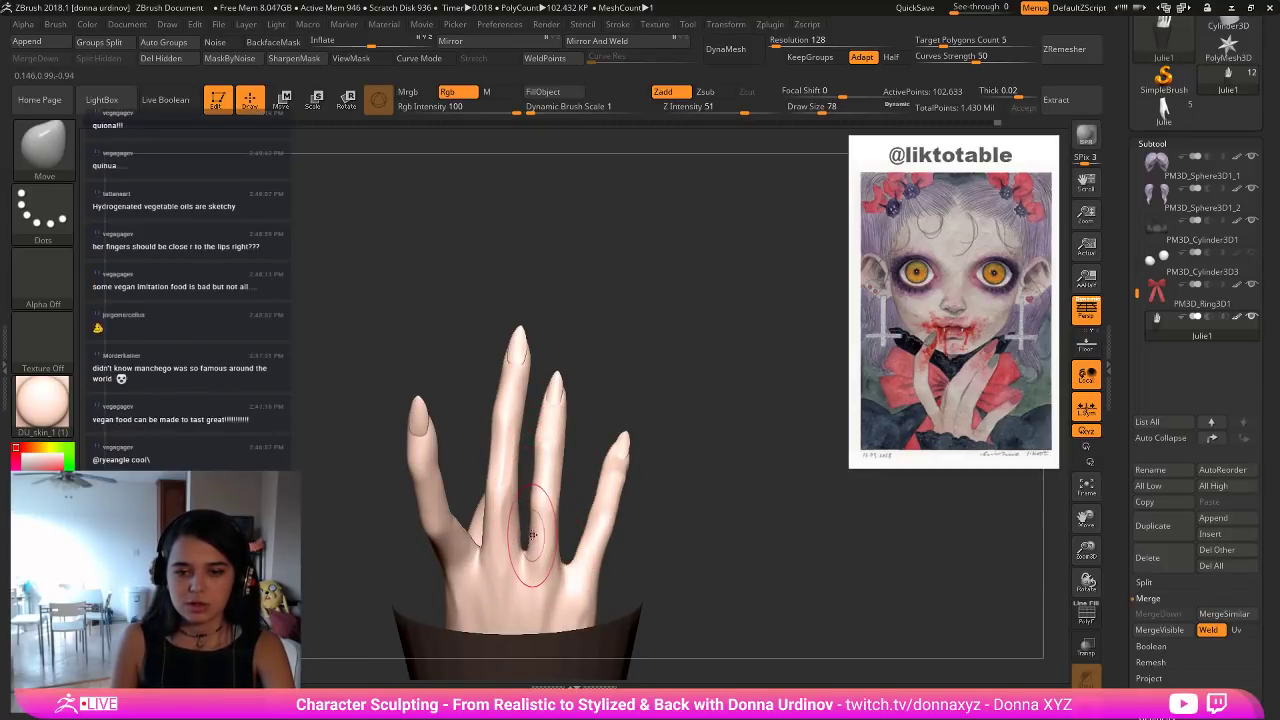
key("[")
key("[")
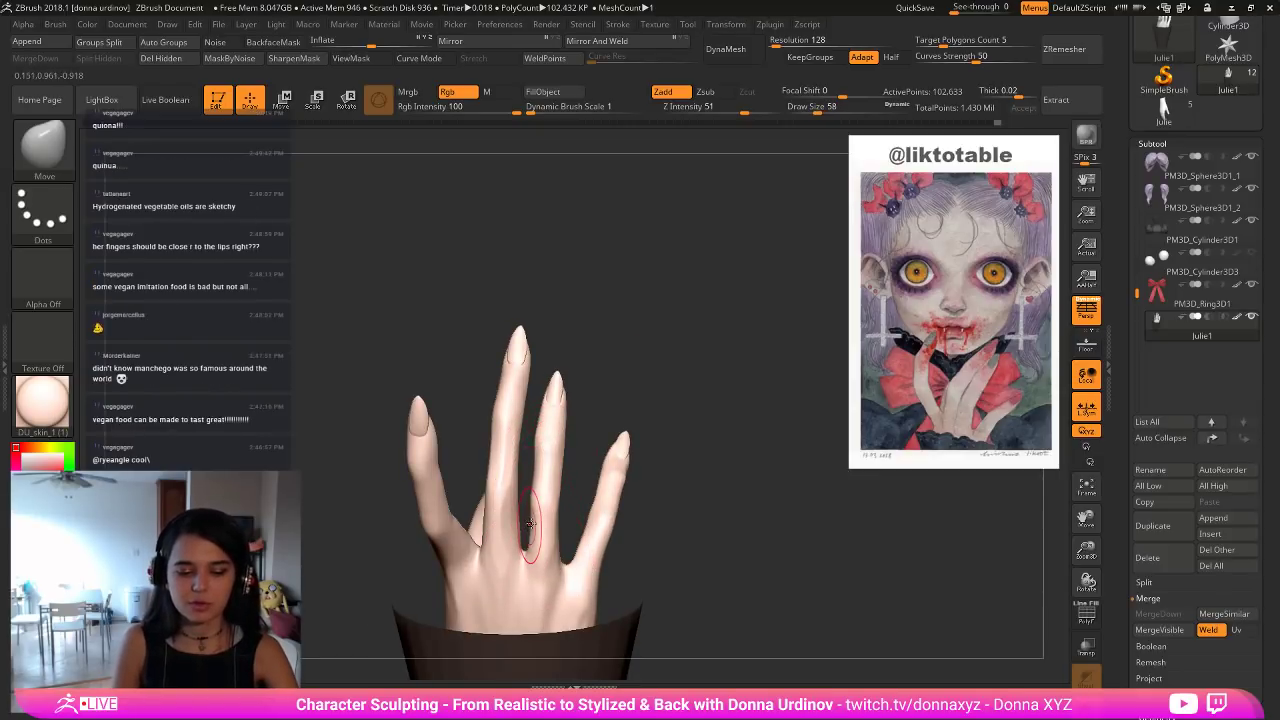
Adjust the middle and ring fingers with Move Topological at a draw size of 46 and smooth their facing sides.
key("b")
key("m")
key("t")
left_click(1160, 714)
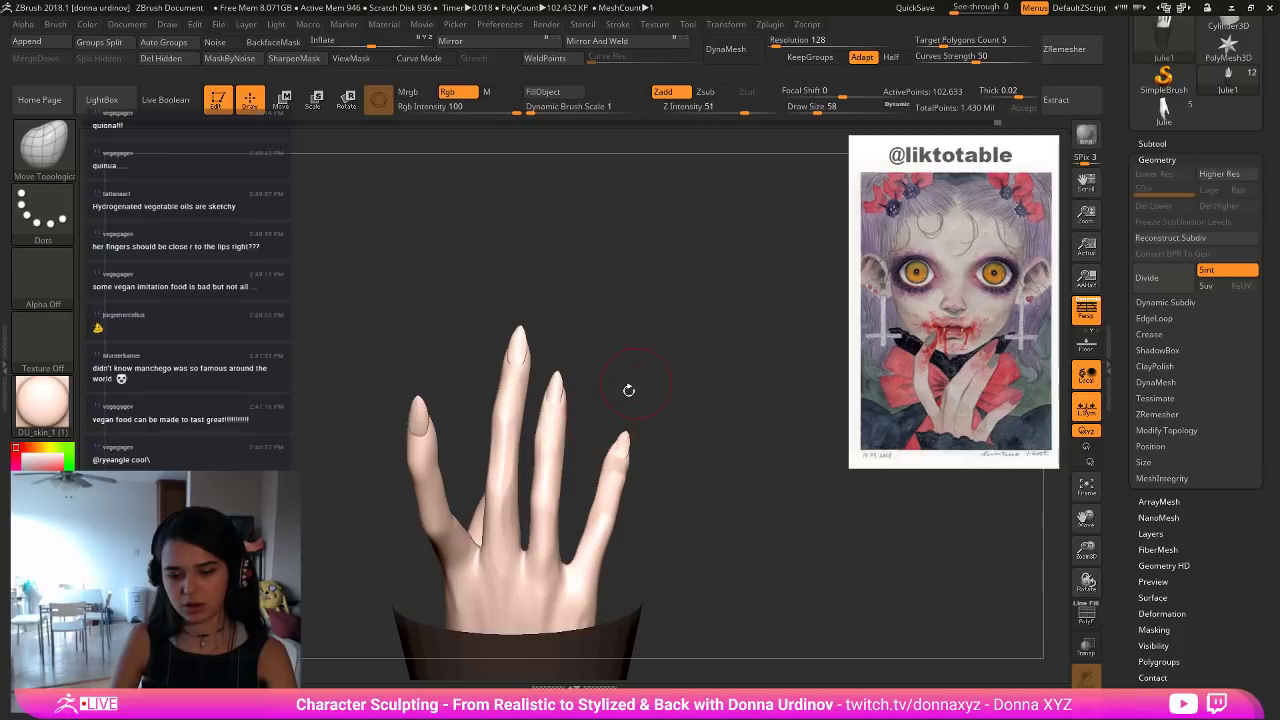
left_click_drag(626, 386, 655, 374)
key("bracketleft")
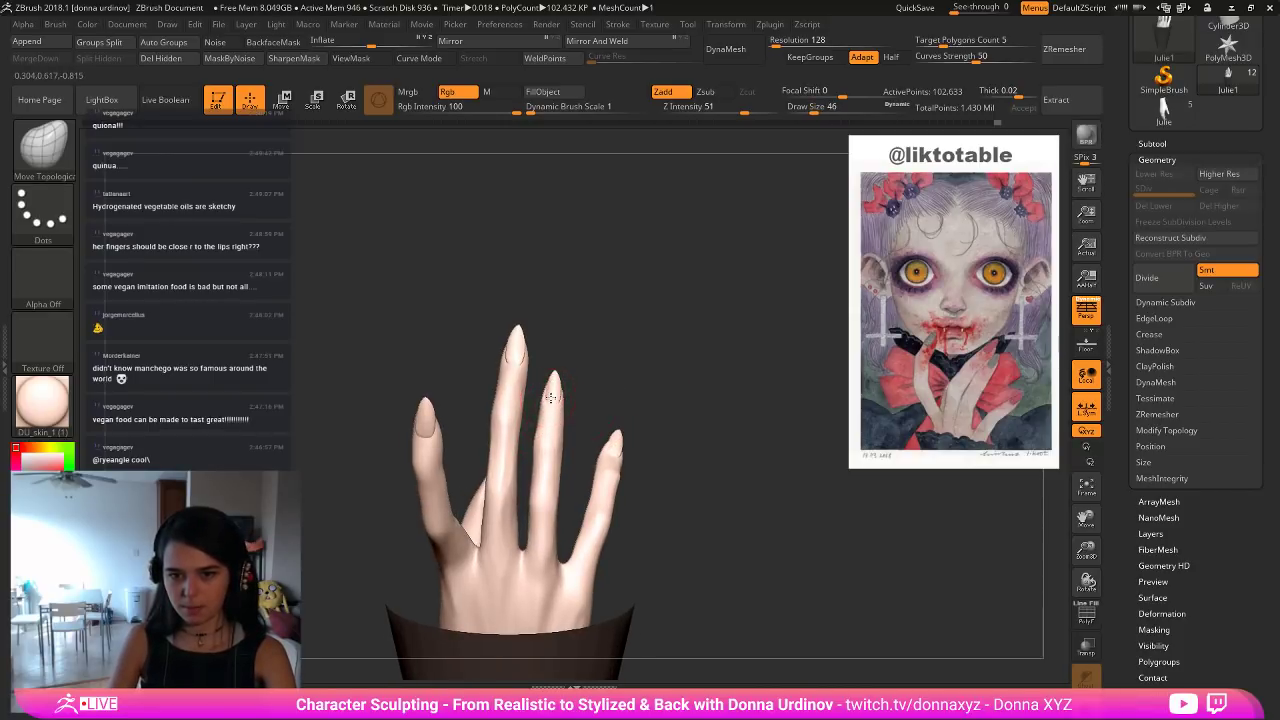
left_click_drag(588, 384, 672, 378)
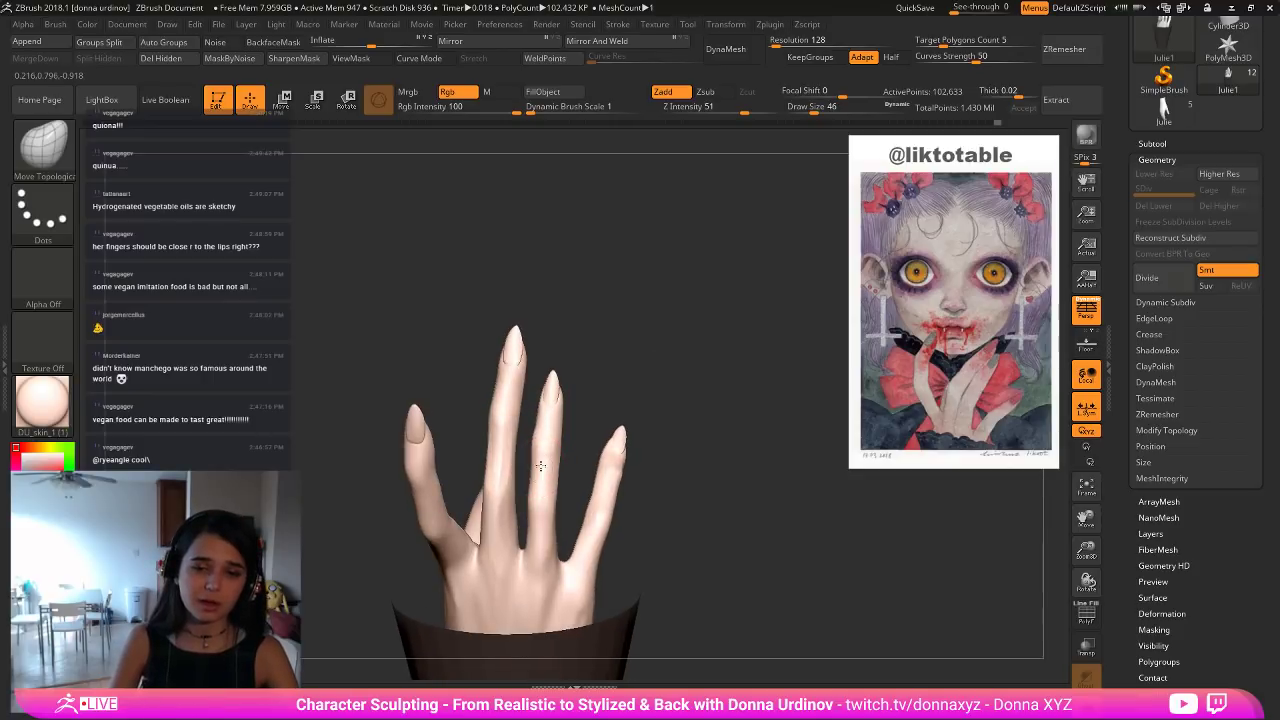
key("shift")
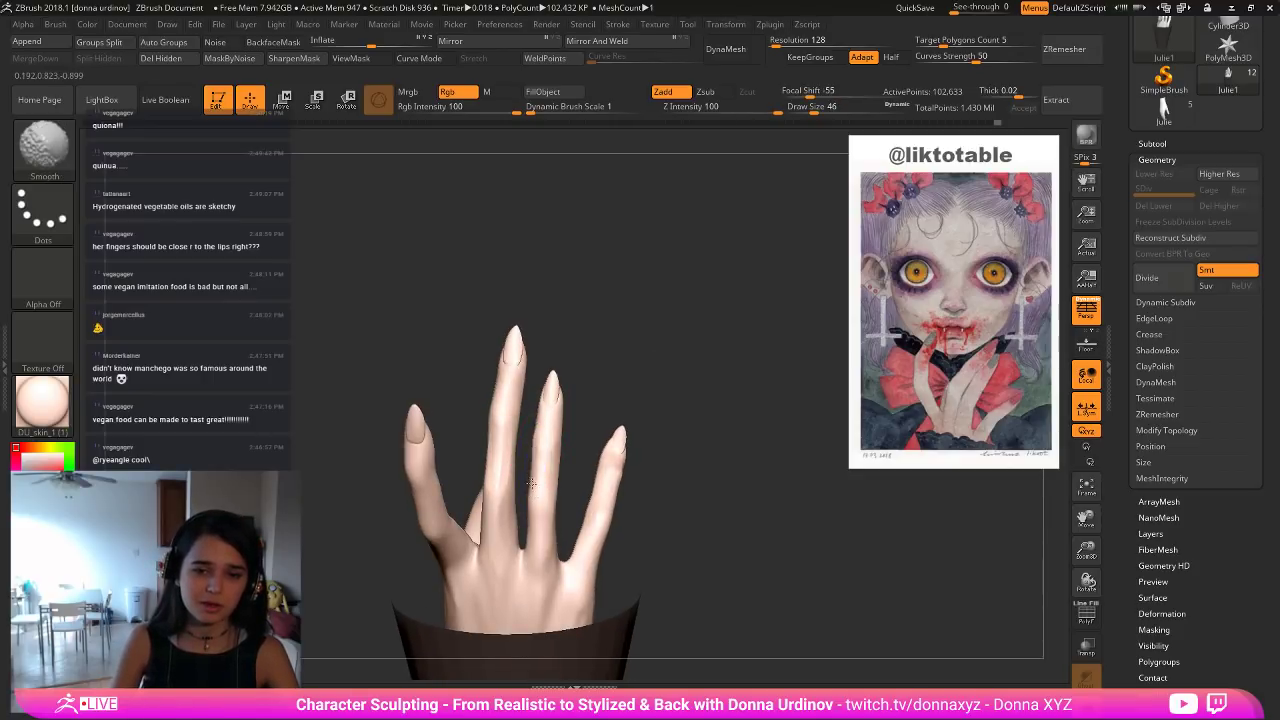
left_click_drag(505, 498, 507, 521, "shift")
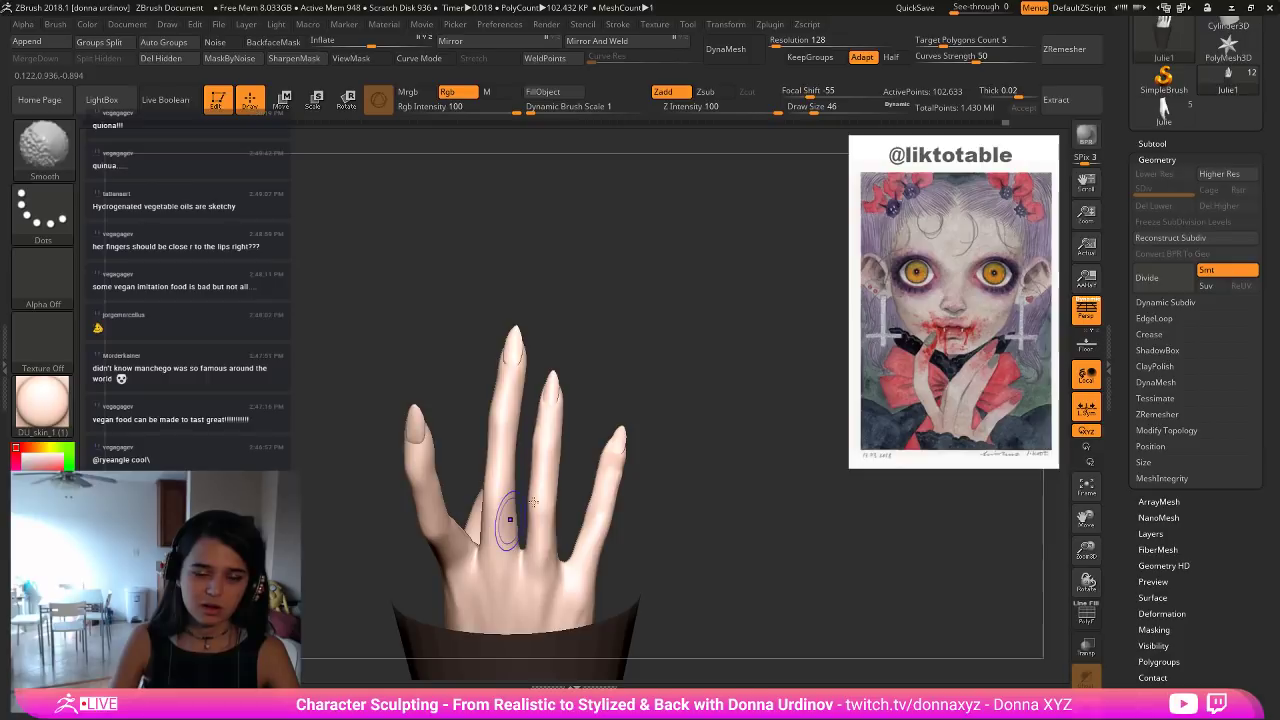
left_click_drag(628, 362, 560, 368)
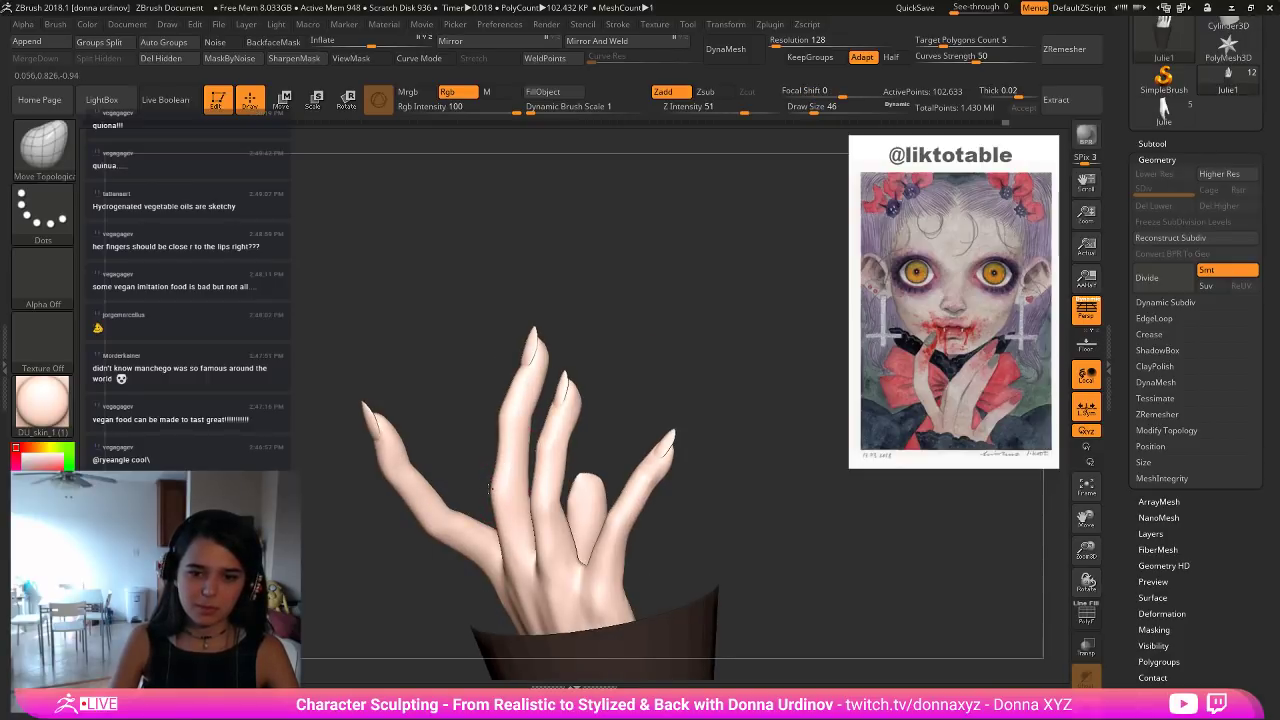
Polish the lower segment of the middle finger from several angles with hPolish at a draw size of 46.
key("b")
key("h")
key("p")
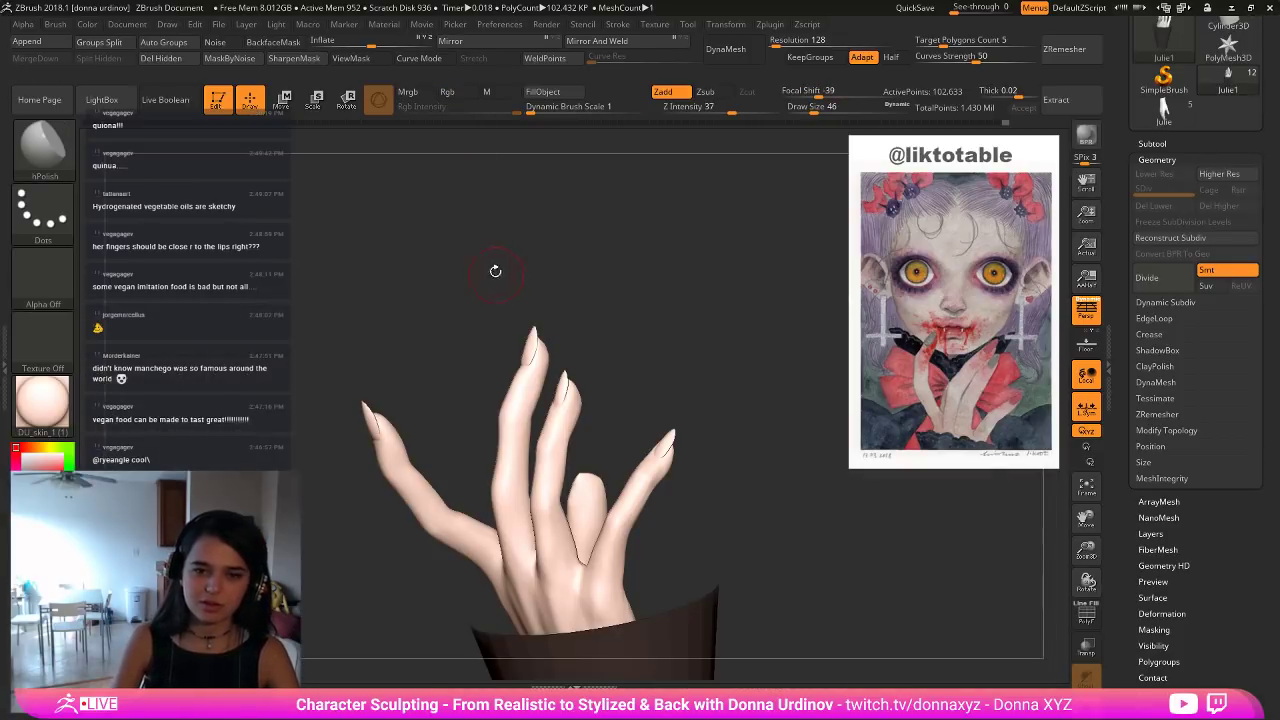
left_click_drag(495, 271, 491, 519)
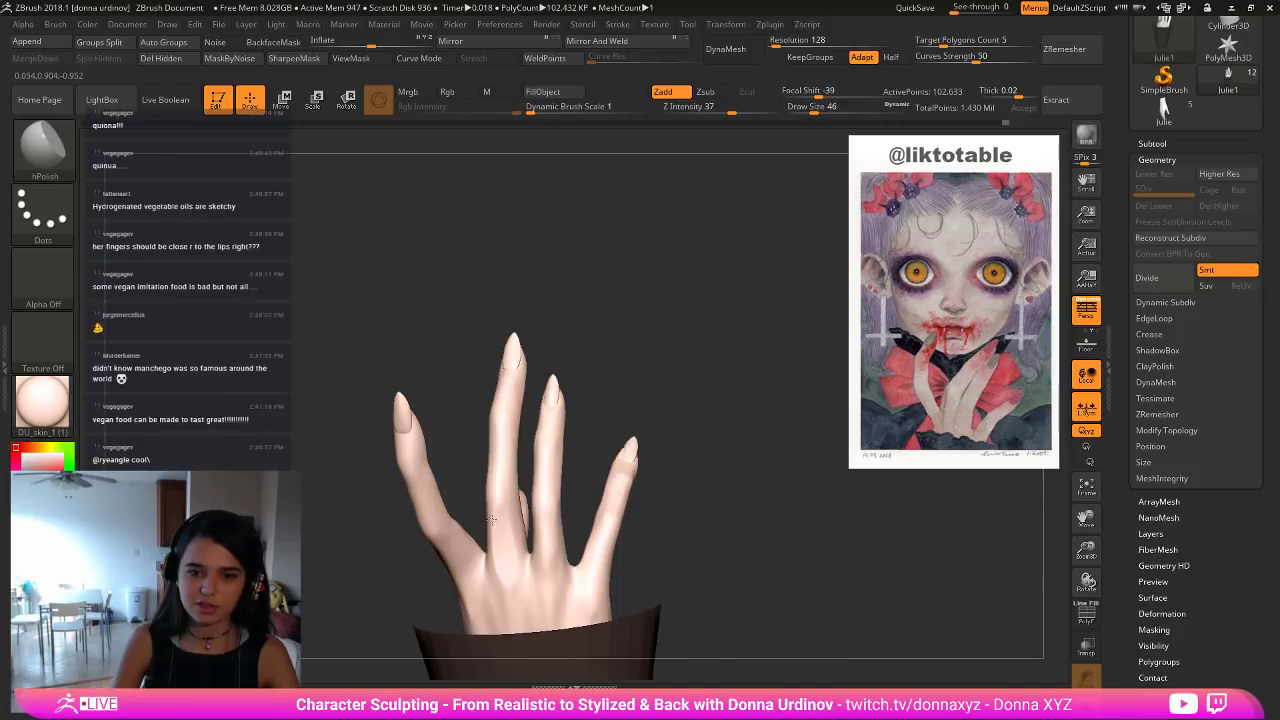
mouse_move(591, 323)
left_mouse_down()
mouse_move(601, 354)
mouse_move(507, 530)
left_mouse_up()
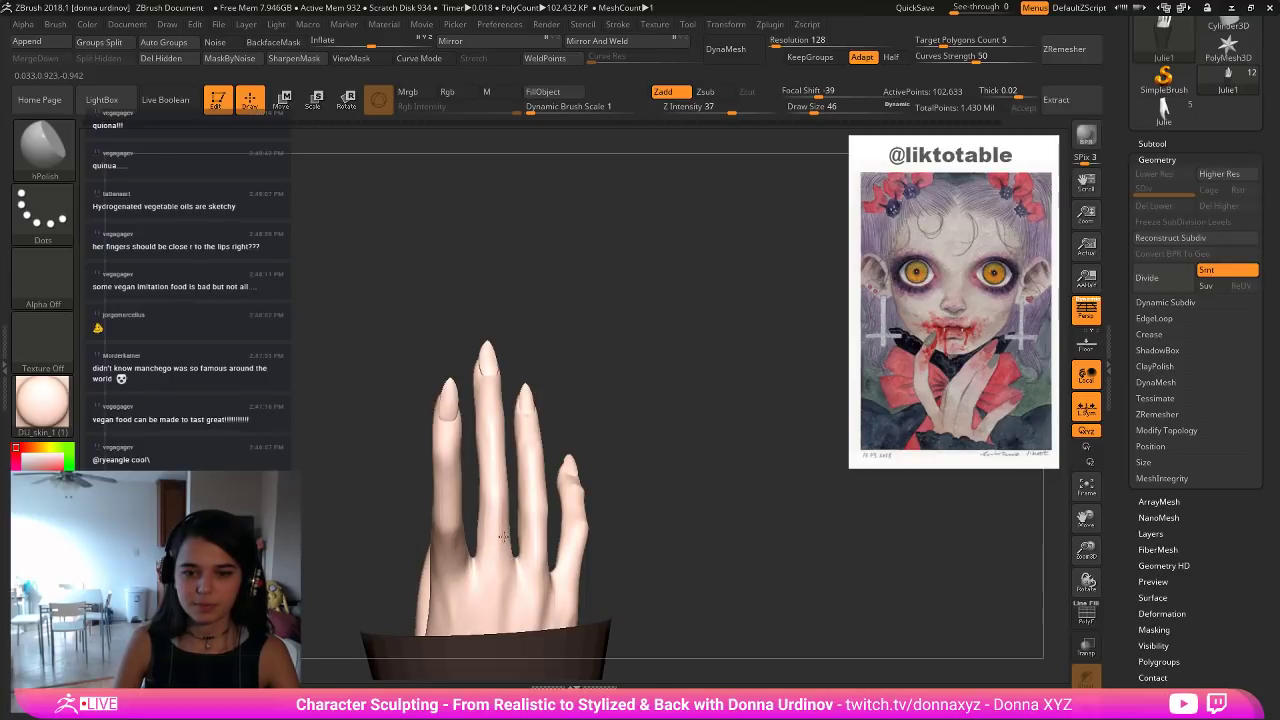
left_click_drag(641, 284, 494, 540)
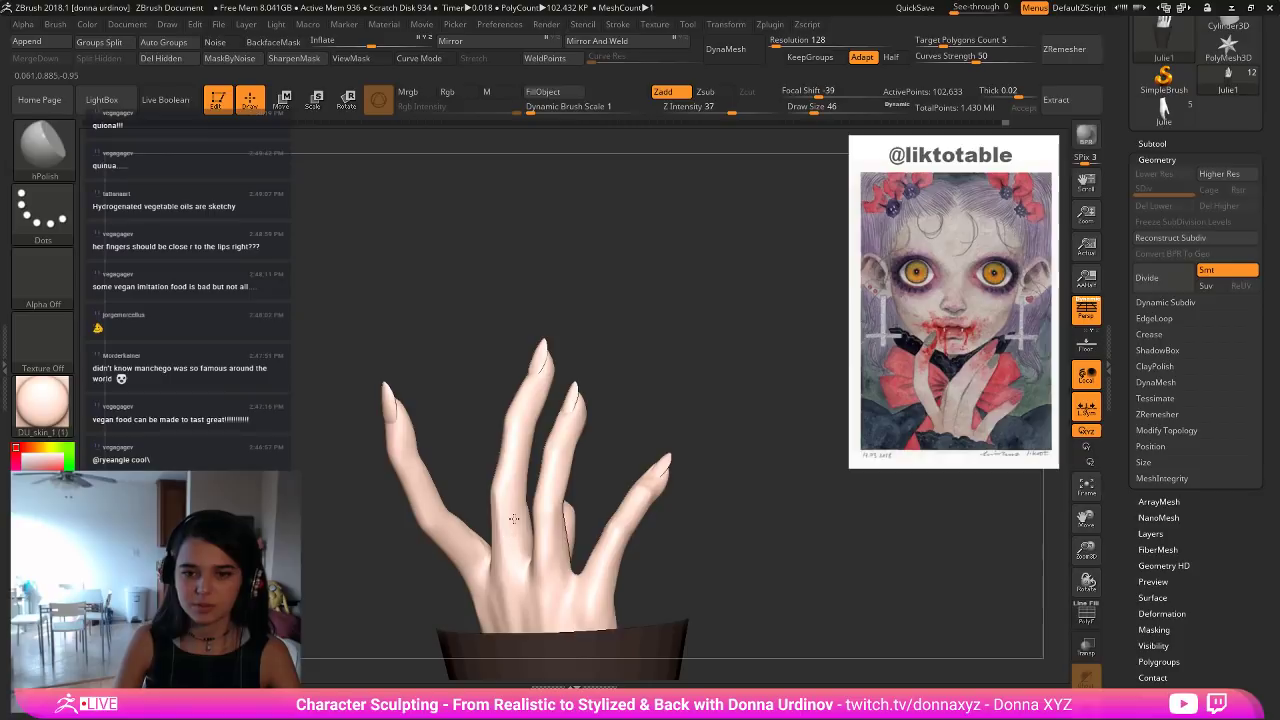
Carve the joint crease on the palm side of the middle finger with DamStandard at a draw size of 30 and soften it with Smooth.
key("b")
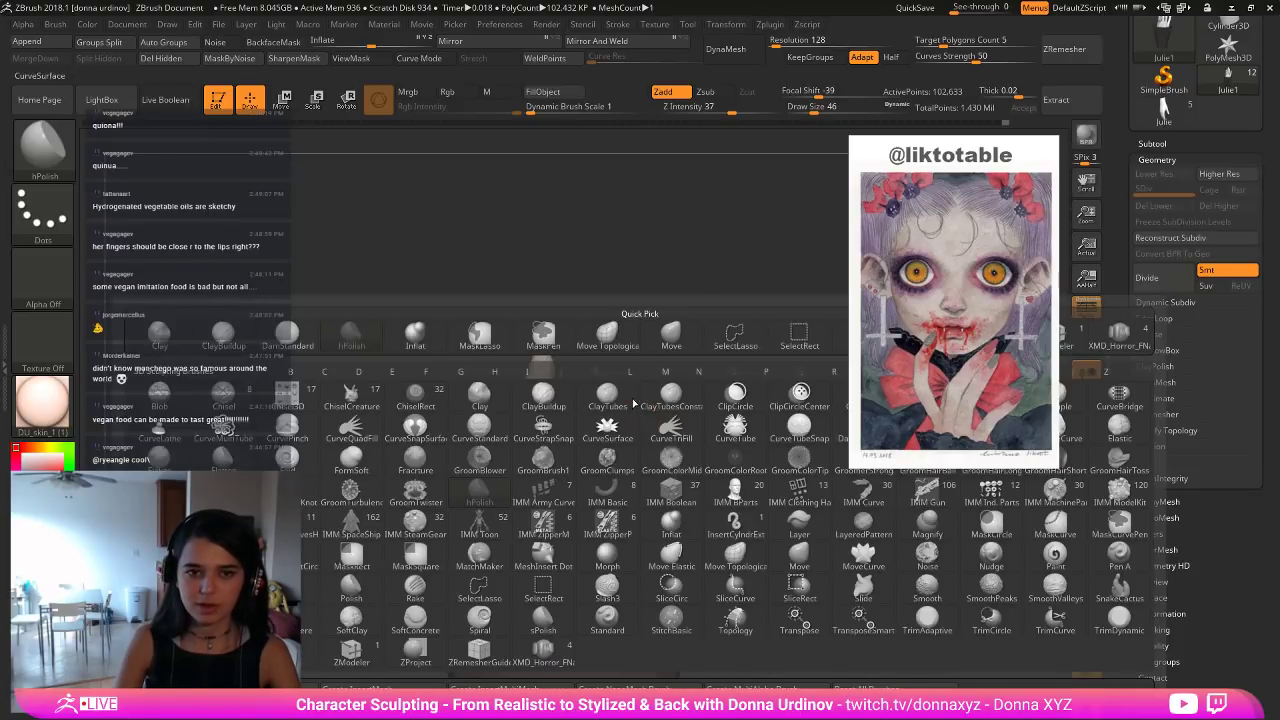
left_click_drag(612, 214, 524, 264)
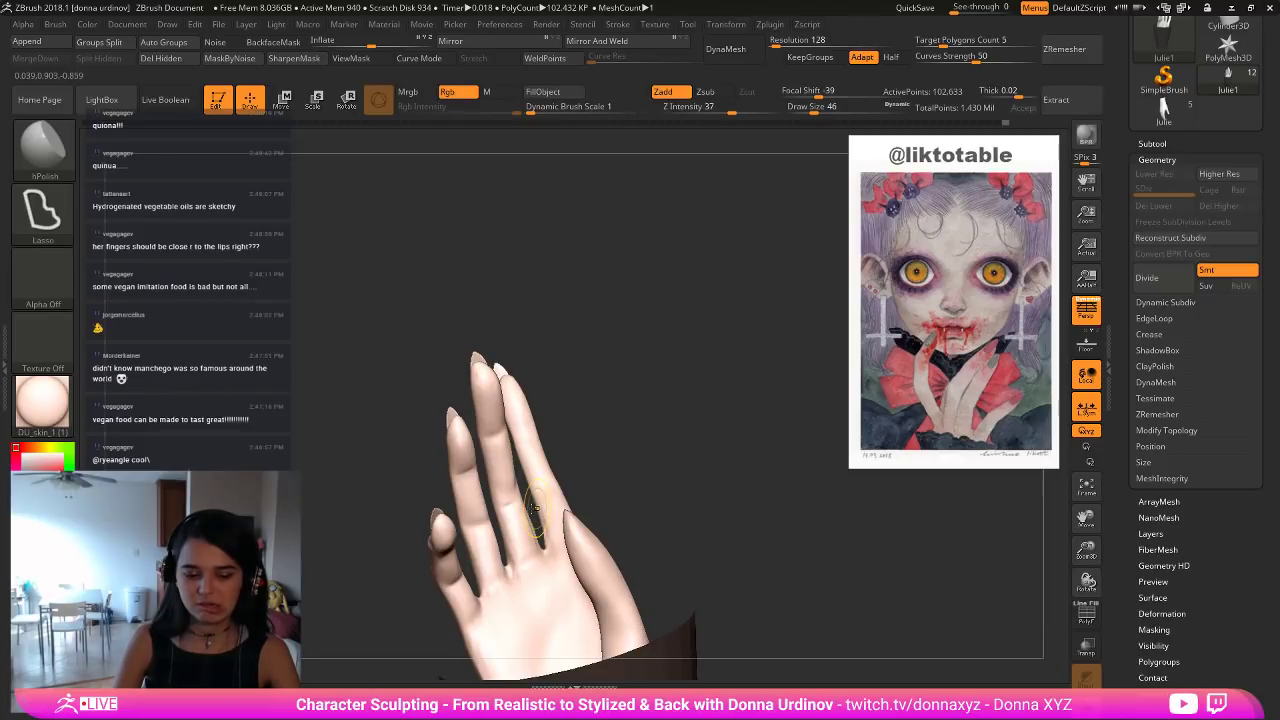
key("b")
key("s")
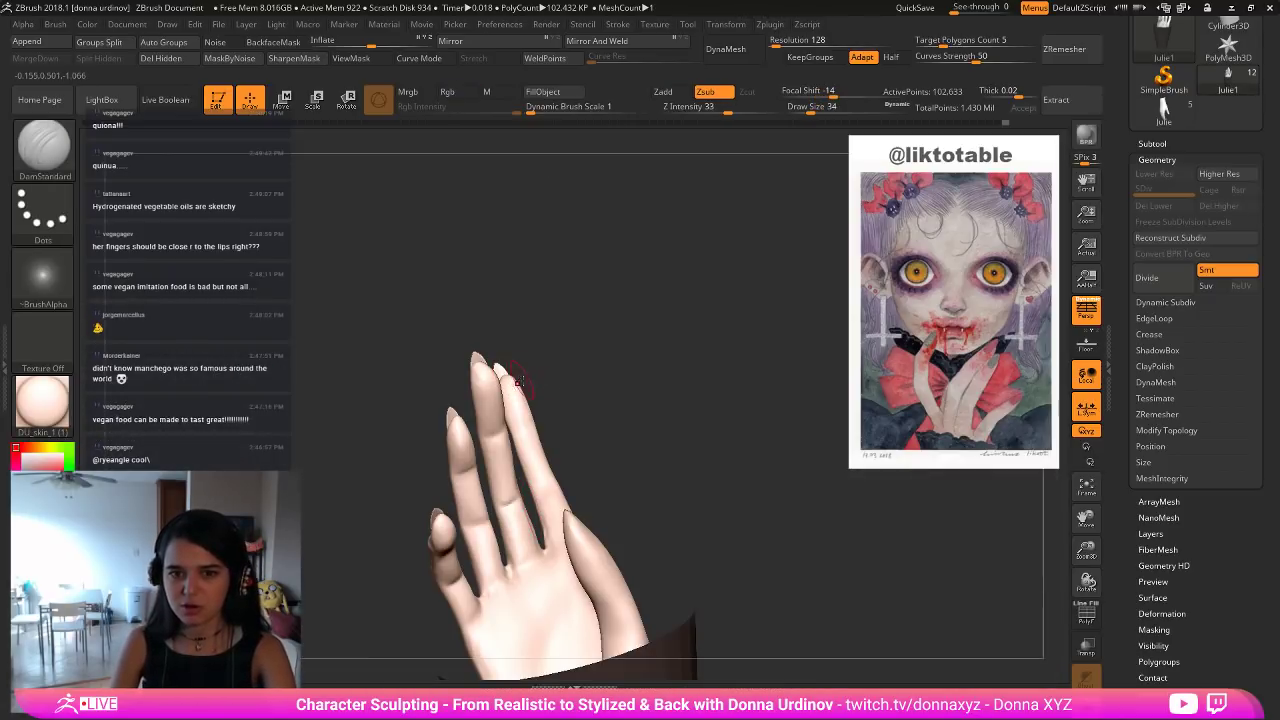
left_click_drag(595, 357, 540, 470)
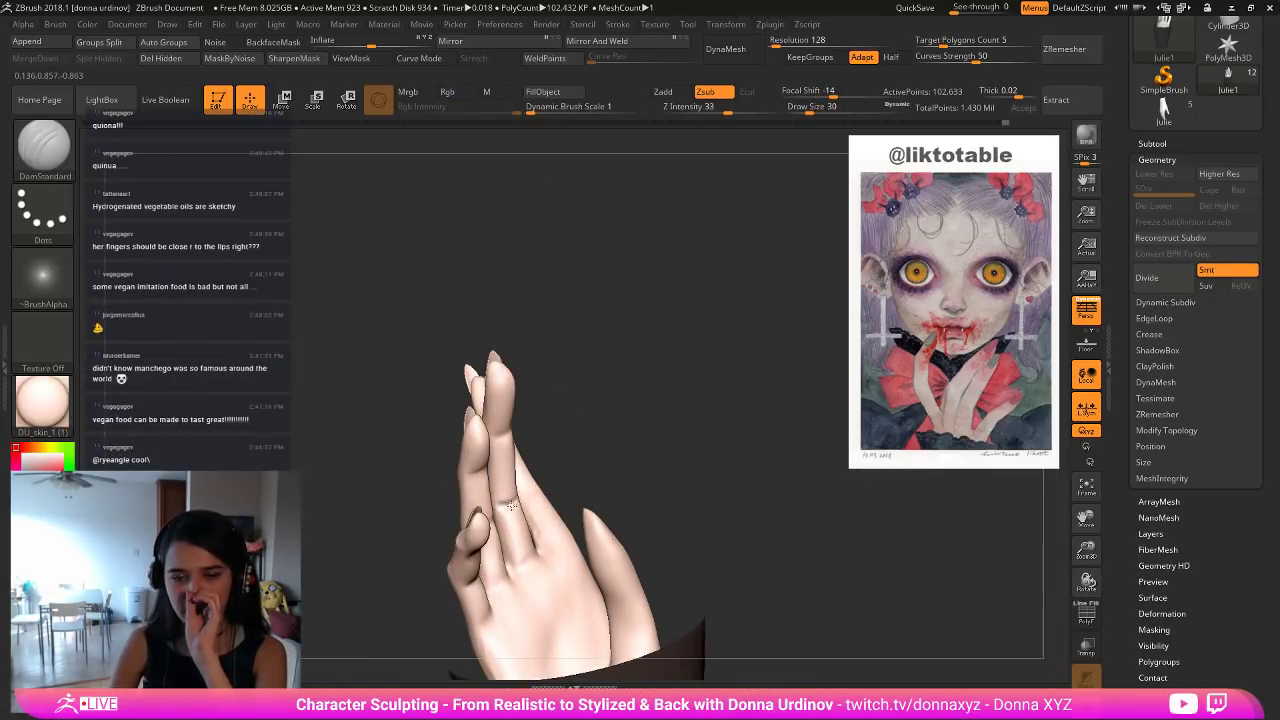
left_click_drag(630, 421, 570, 470)
key("shift")
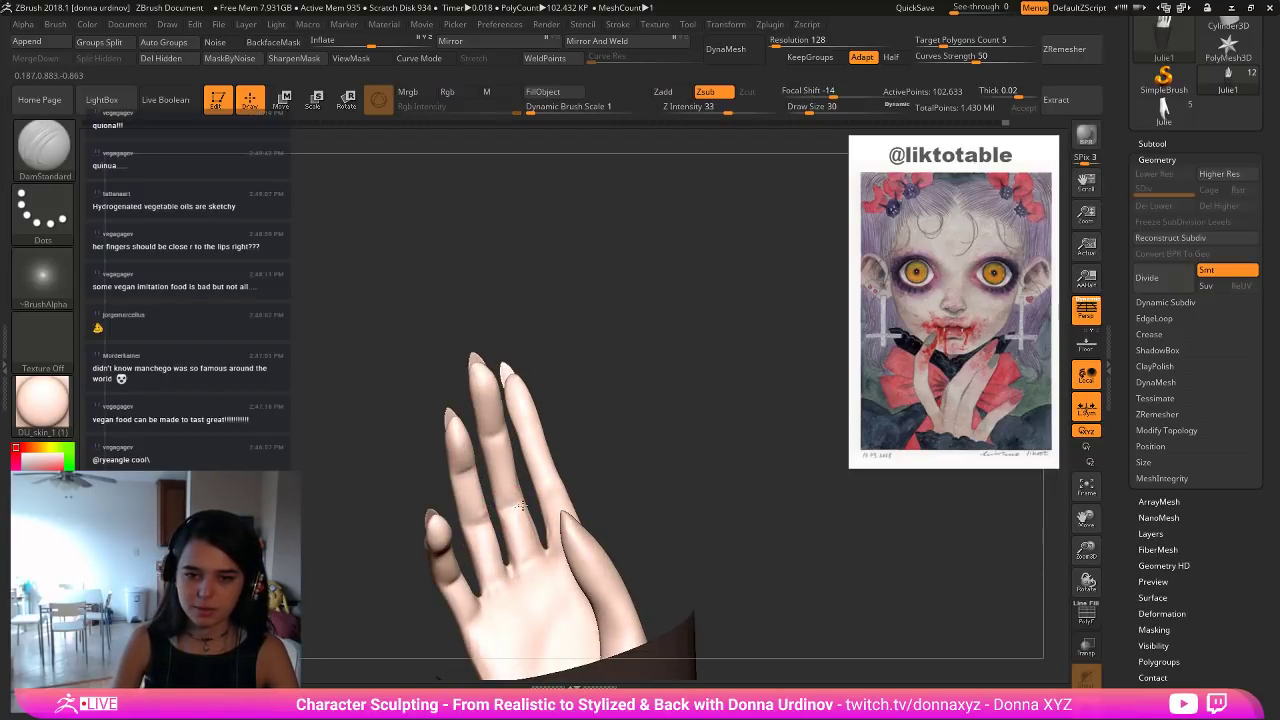
key("shift")
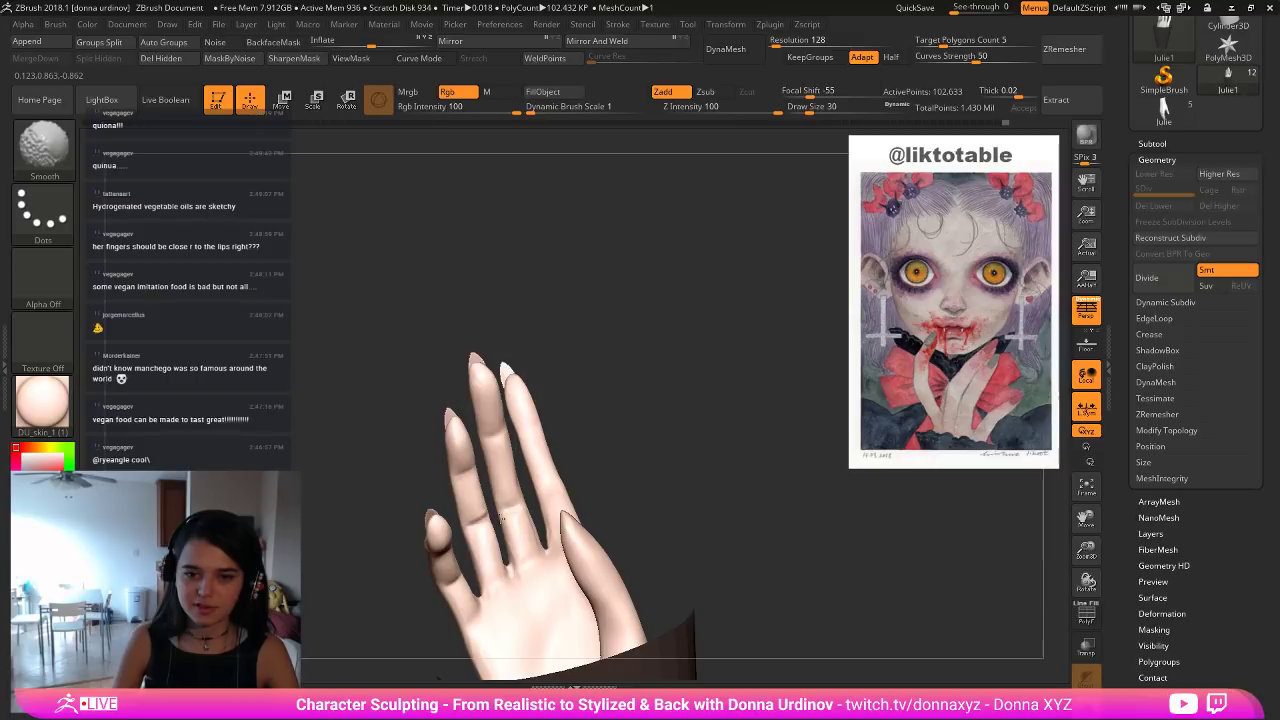
mouse_move(737, 463)
left_mouse_down()
mouse_move(754, 397)
mouse_move(740, 400)
left_mouse_up()
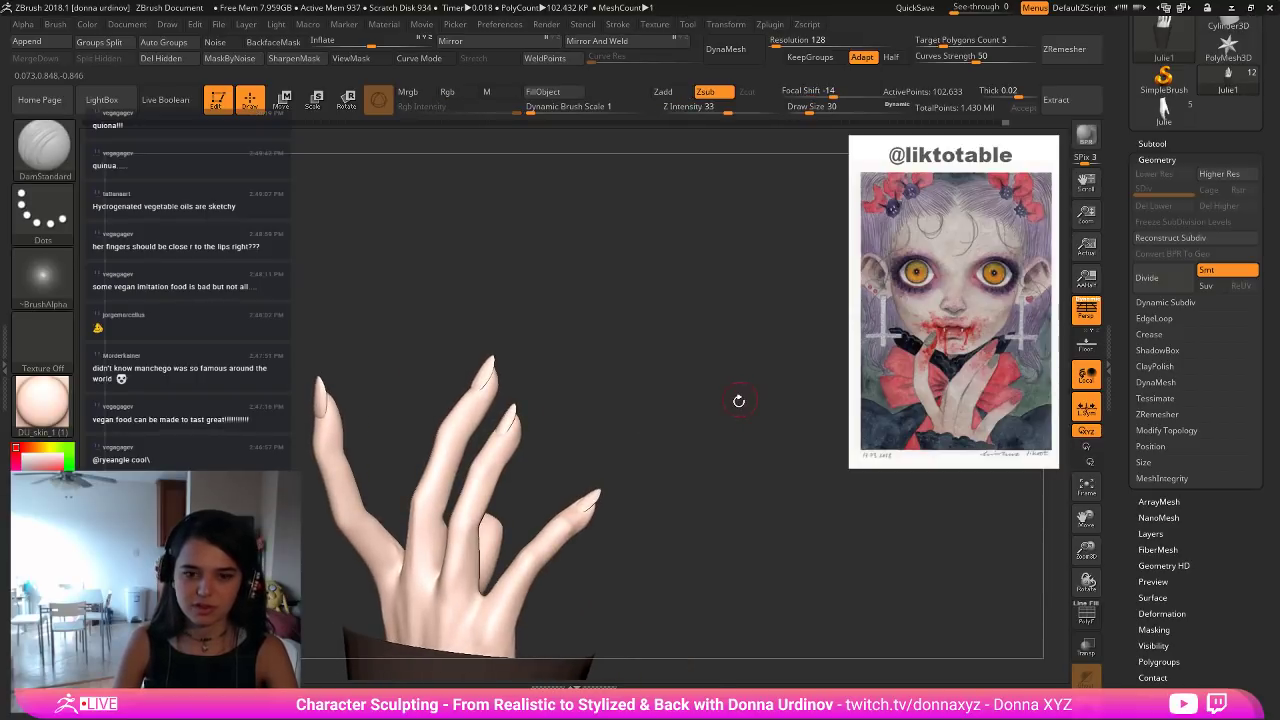
Switch to Move Topological and refine the middle finger around its palm-side joint at a draw size of 42.
key("b")
key("Escape")
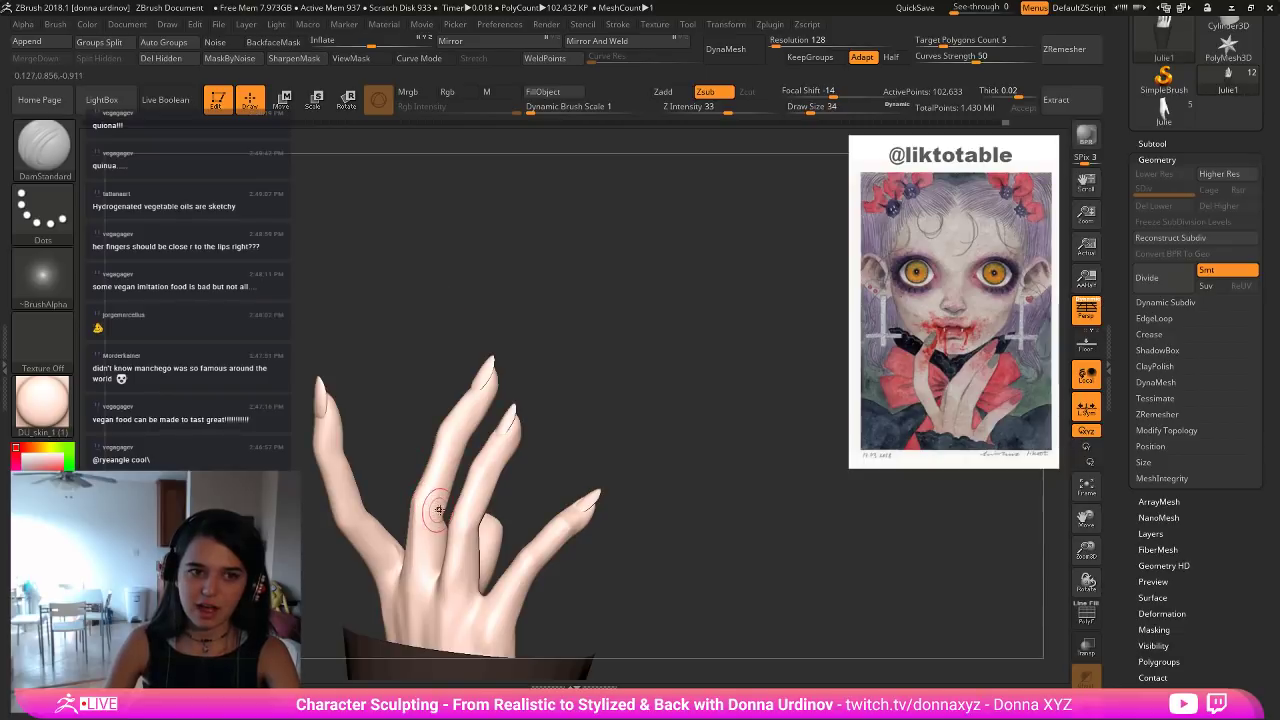
key("b")
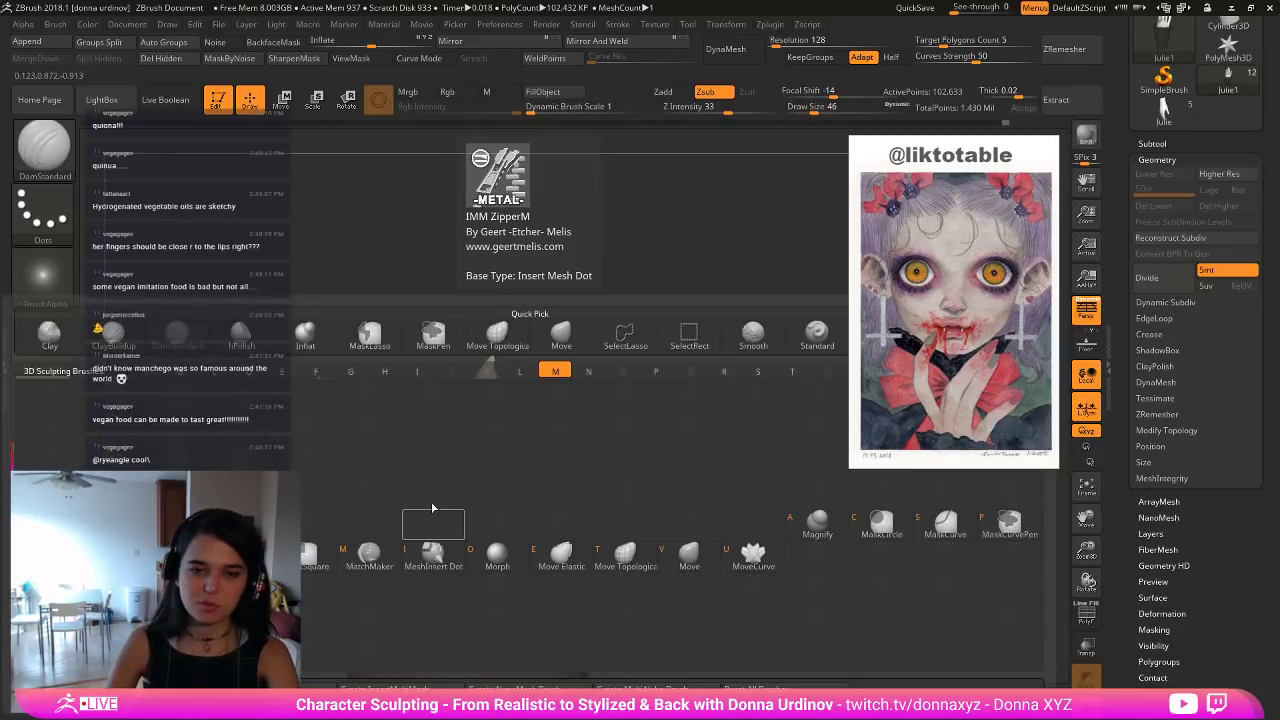
key("t")
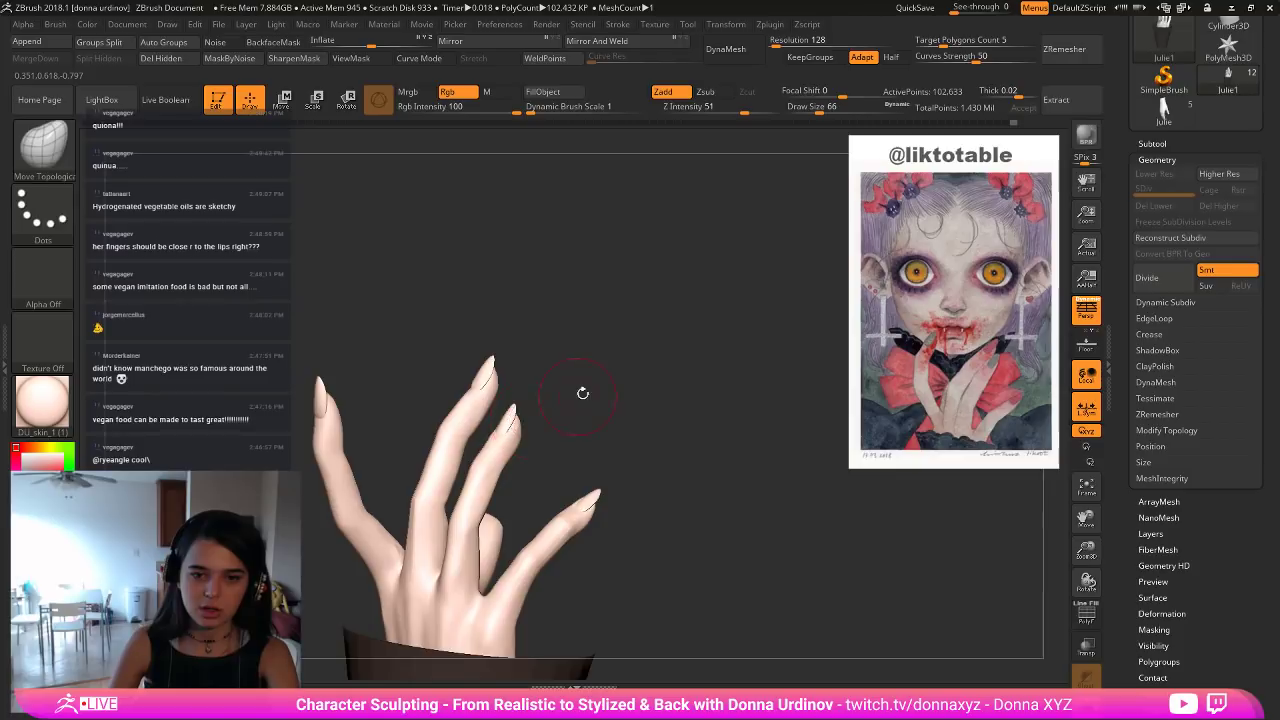
left_click_drag(580, 391, 441, 491)
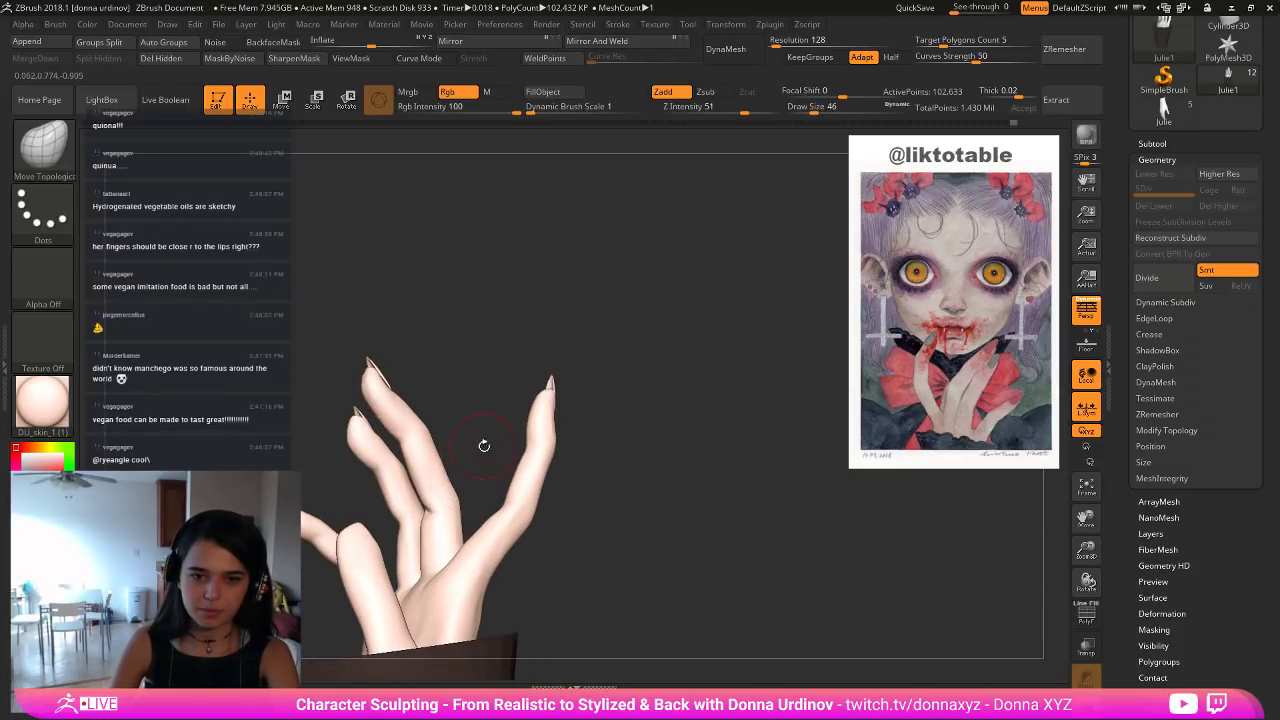
mouse_move(484, 446)
left_mouse_down()
mouse_move(514, 482)
mouse_move(444, 490)
left_mouse_up()
key("bracketleft")
key("bracketleft")
key("bracketright")
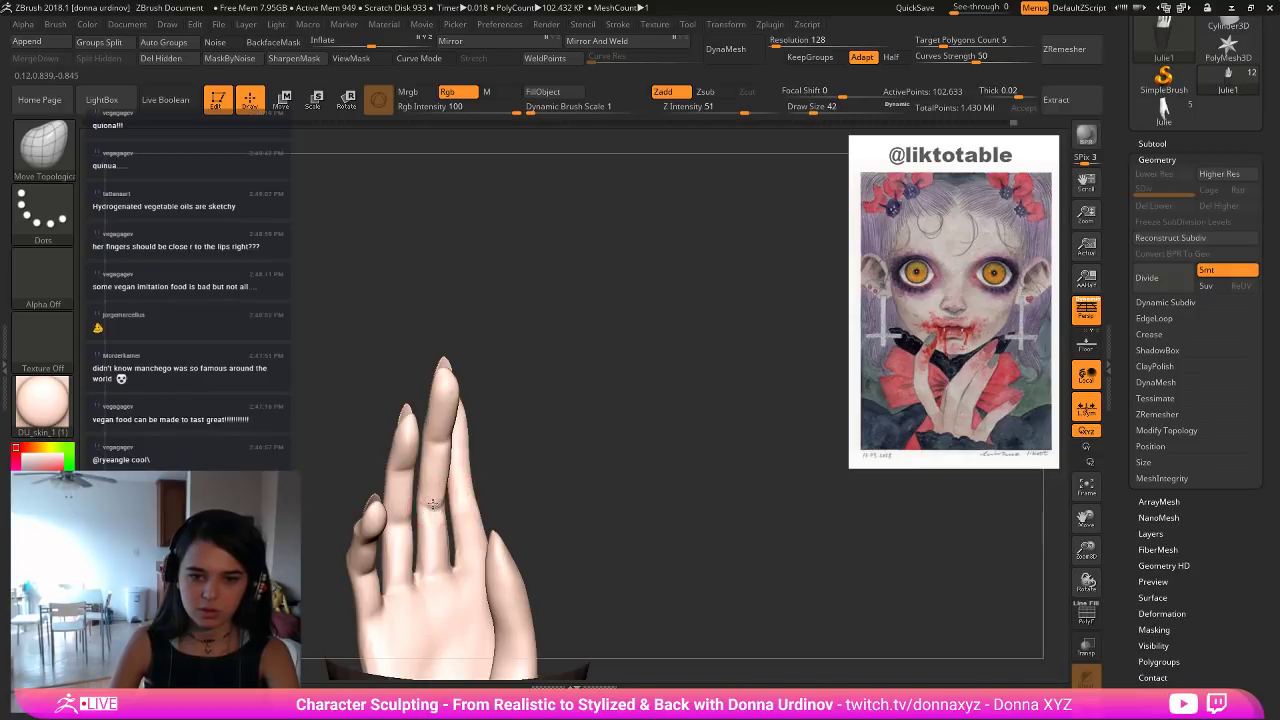
Reshape the base of the middle finger on the palm side with Move Topological at a draw size of 70.
mouse_move(527, 463)
left_mouse_down()
mouse_move(546, 457)
mouse_move(532, 460)
left_mouse_up()
key("bracketright")
key("bracketright")
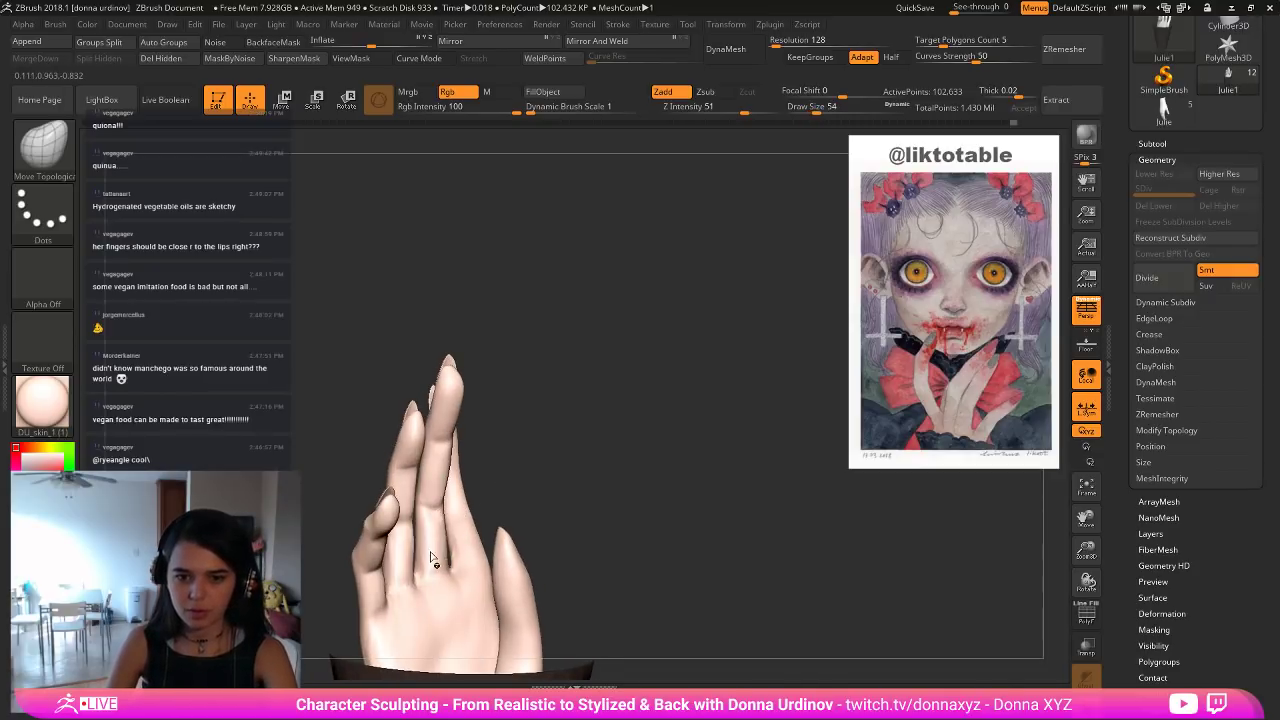
key("bracketright")
key("bracketright")
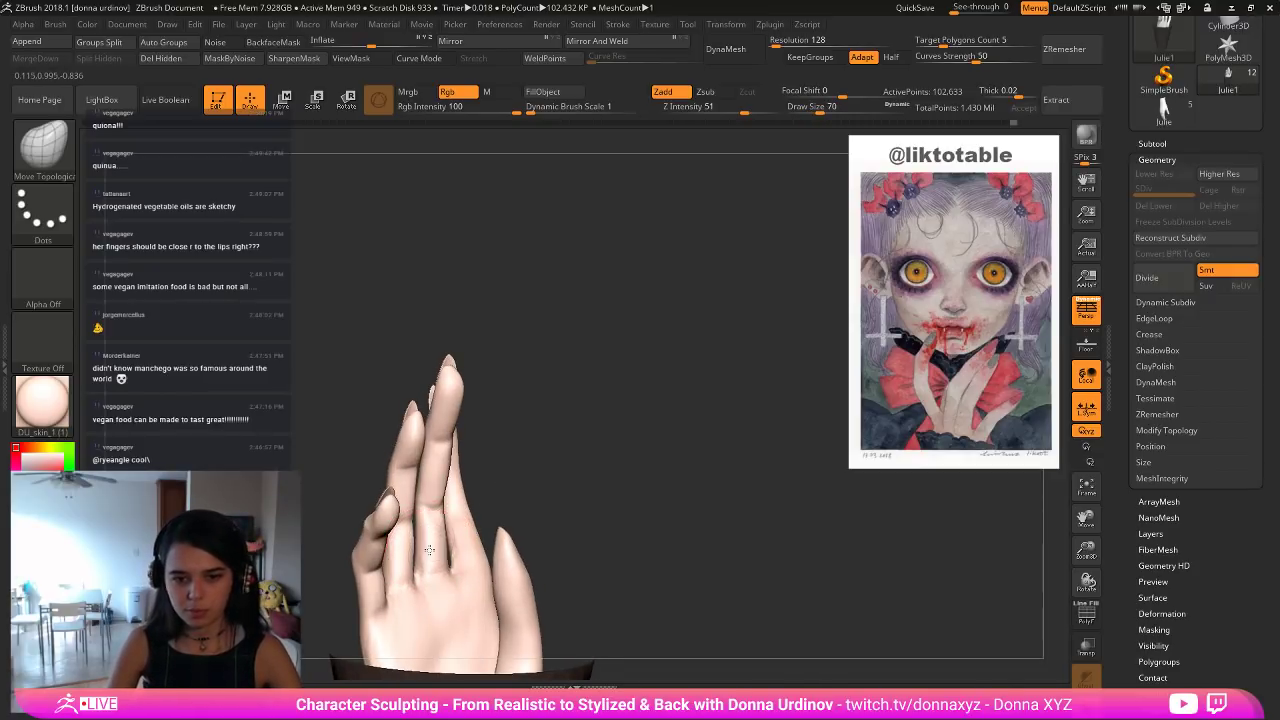
left_click_drag(434, 566, 432, 564)
mouse_move(550, 456)
left_mouse_down()
mouse_move(604, 450)
mouse_move(495, 510)
left_mouse_up()
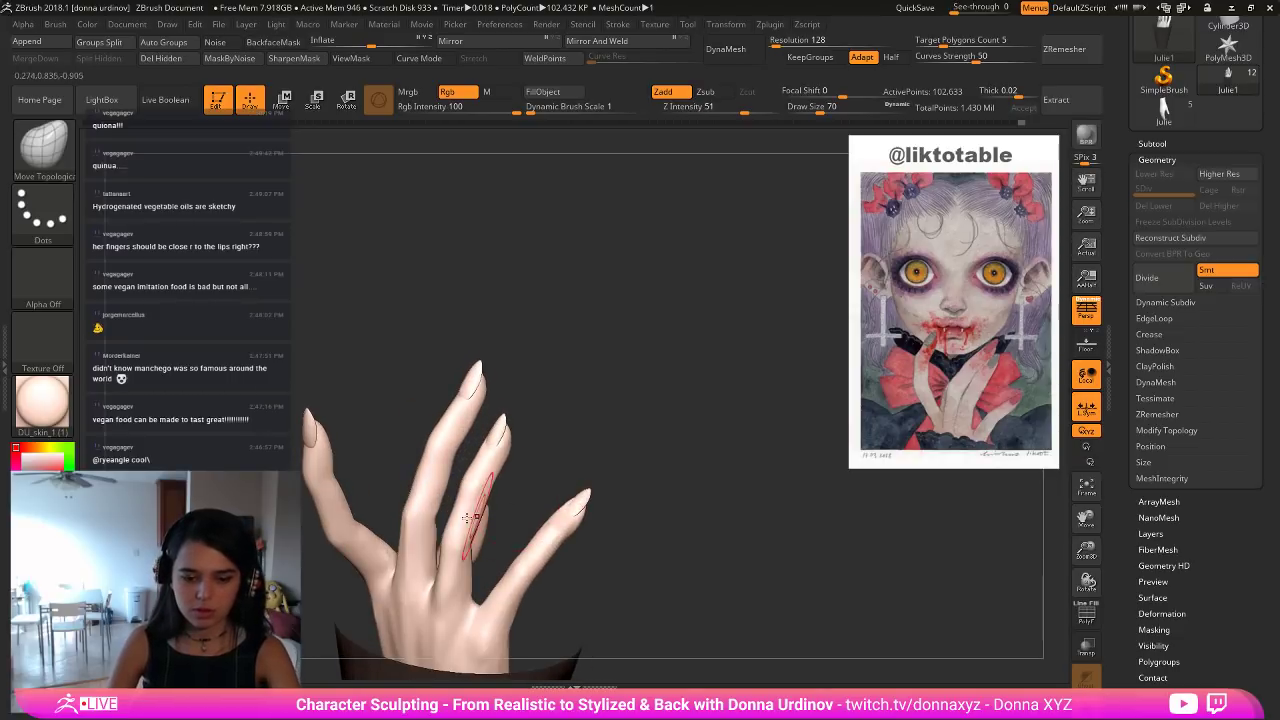
Smooth the side of the middle finger facing the ring finger near its base at a draw size of 42.
key("bracketleft")
key("bracketleft")
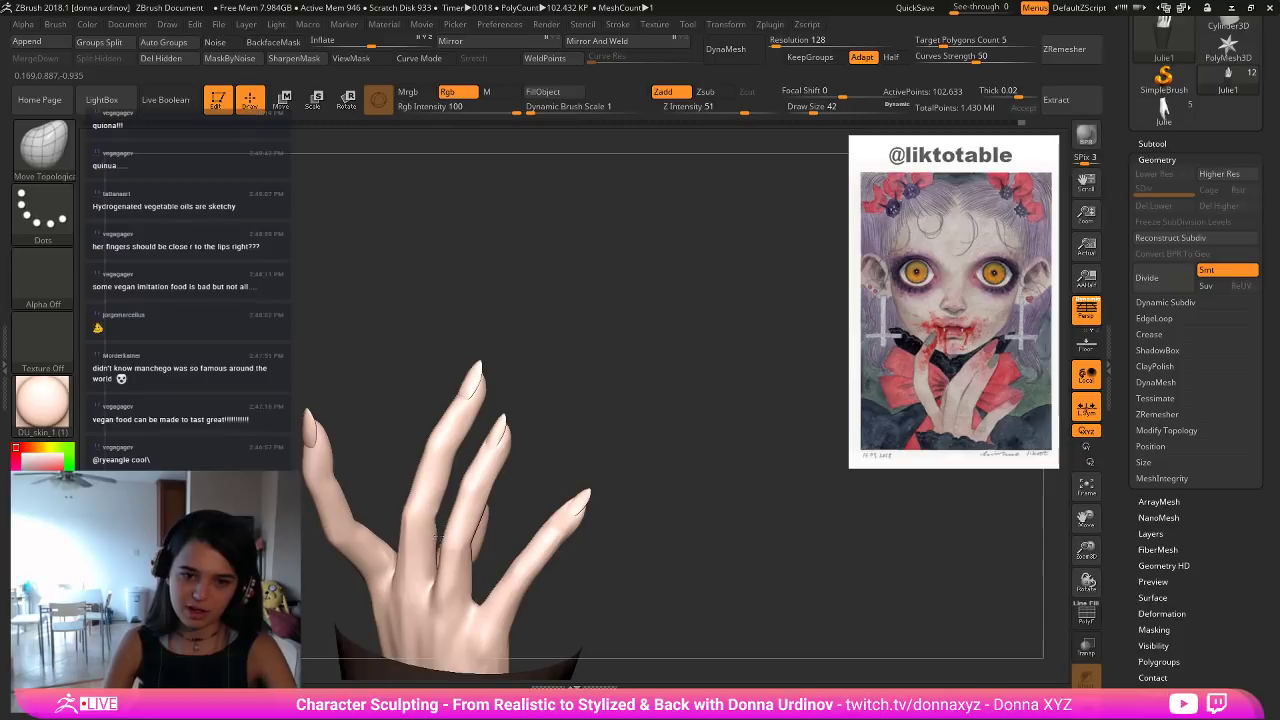
key("shift")
left_click_drag(430, 546, 440, 533, "shift")
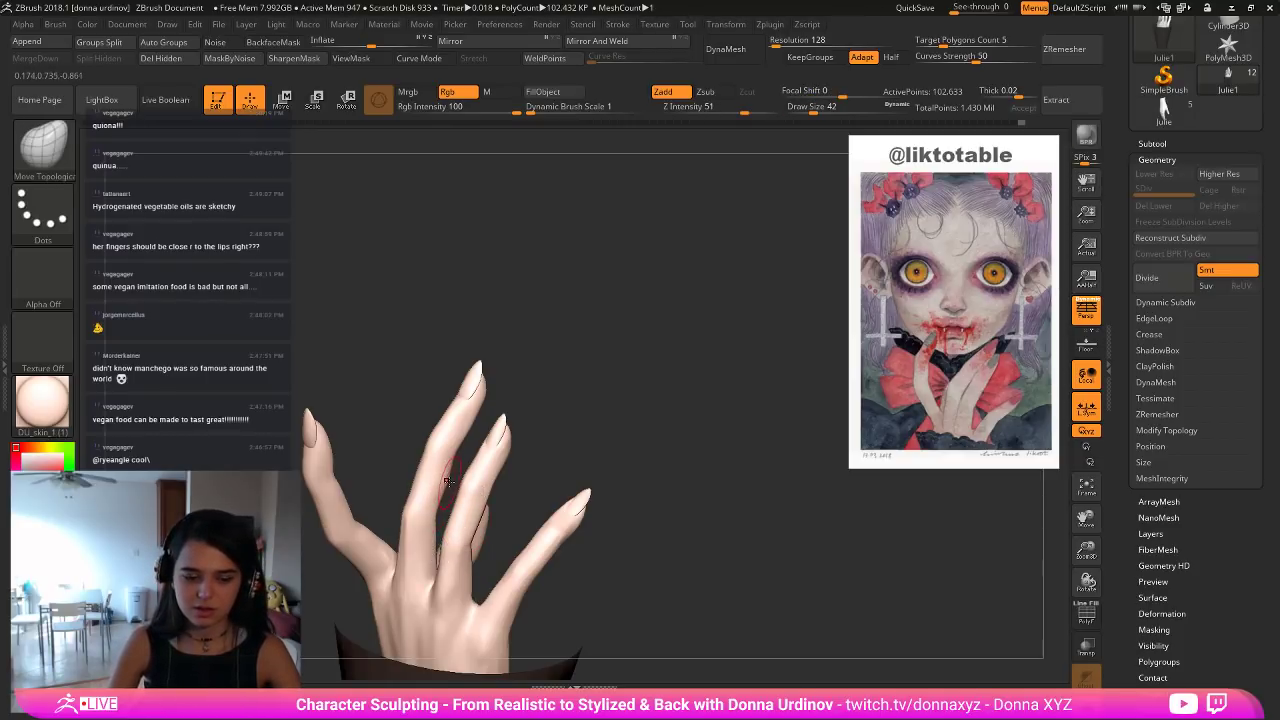
key("b")
key("c")
key("b")
left_click_drag(350, 380, 434, 382)
key("bracketleft")
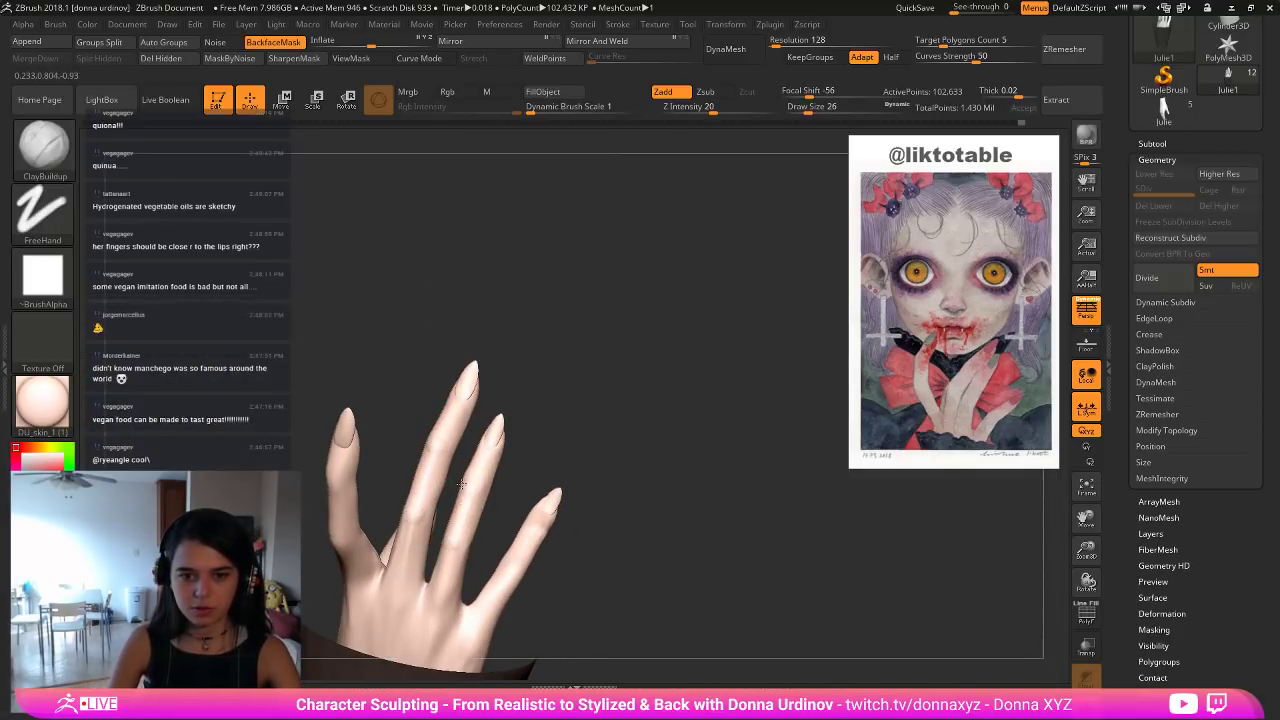
left_click_drag(495, 480, 385, 430)
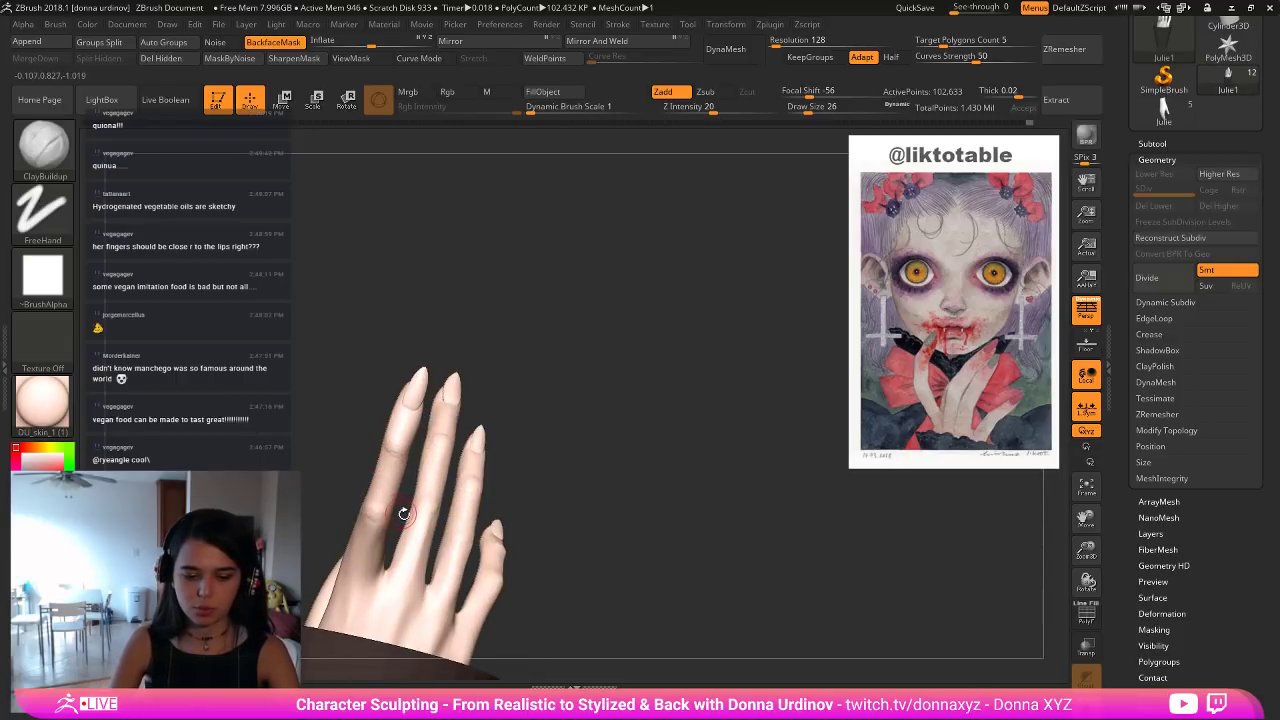
key("b")
key("]")
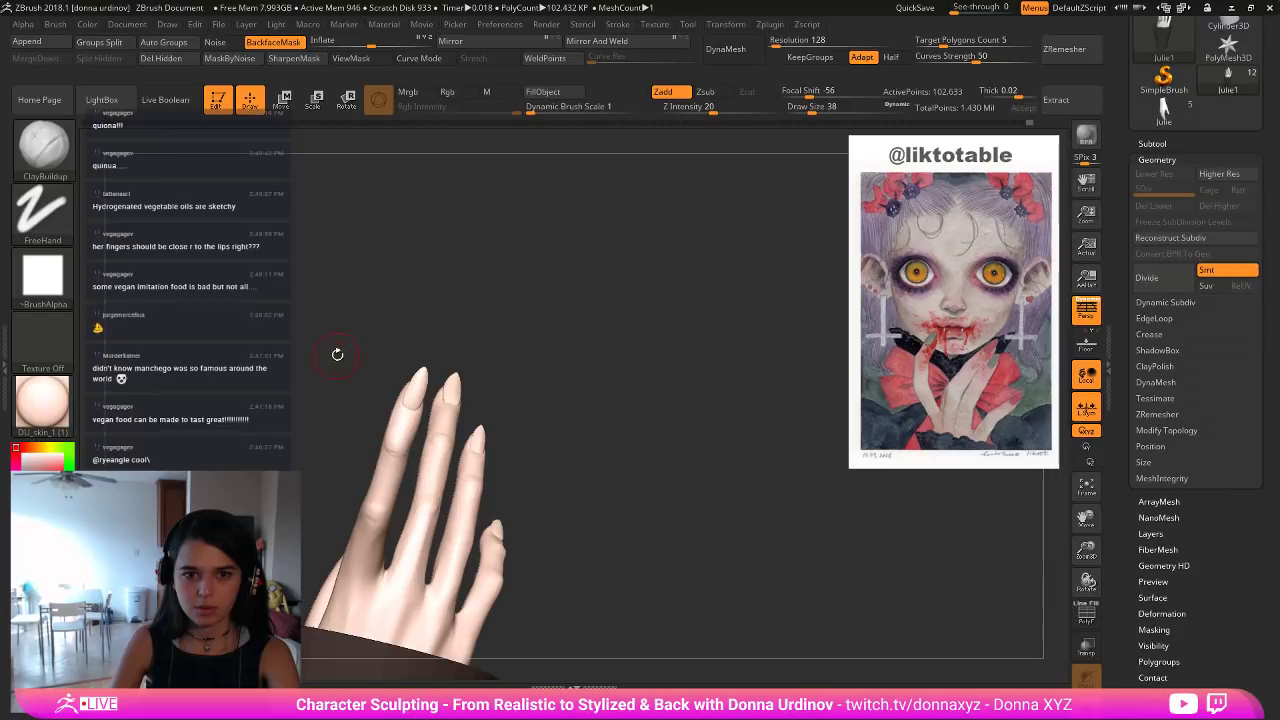
Refine the index finger's side with the Move brush at a draw size of 34 and smooth the middle finger's side facing the ring finger.
key("]")
key("]")
key("]")
key("b")
key("m")
key("v")
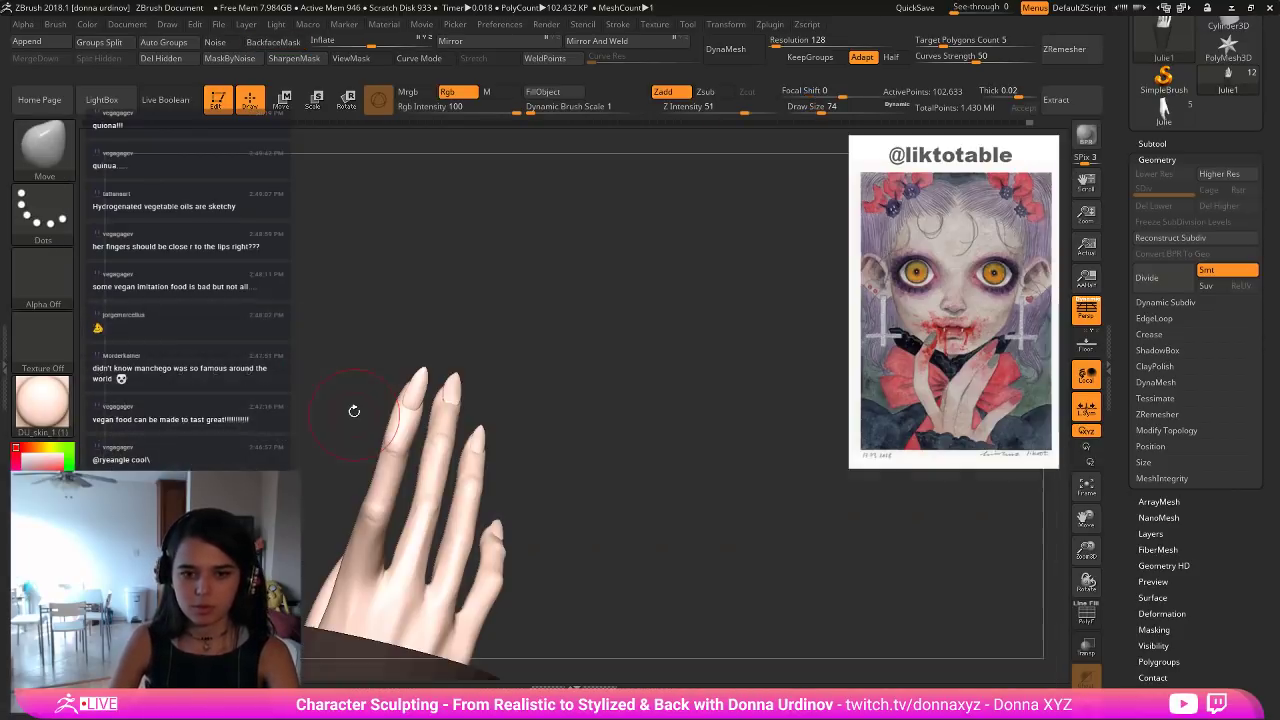
key("bracketleft")
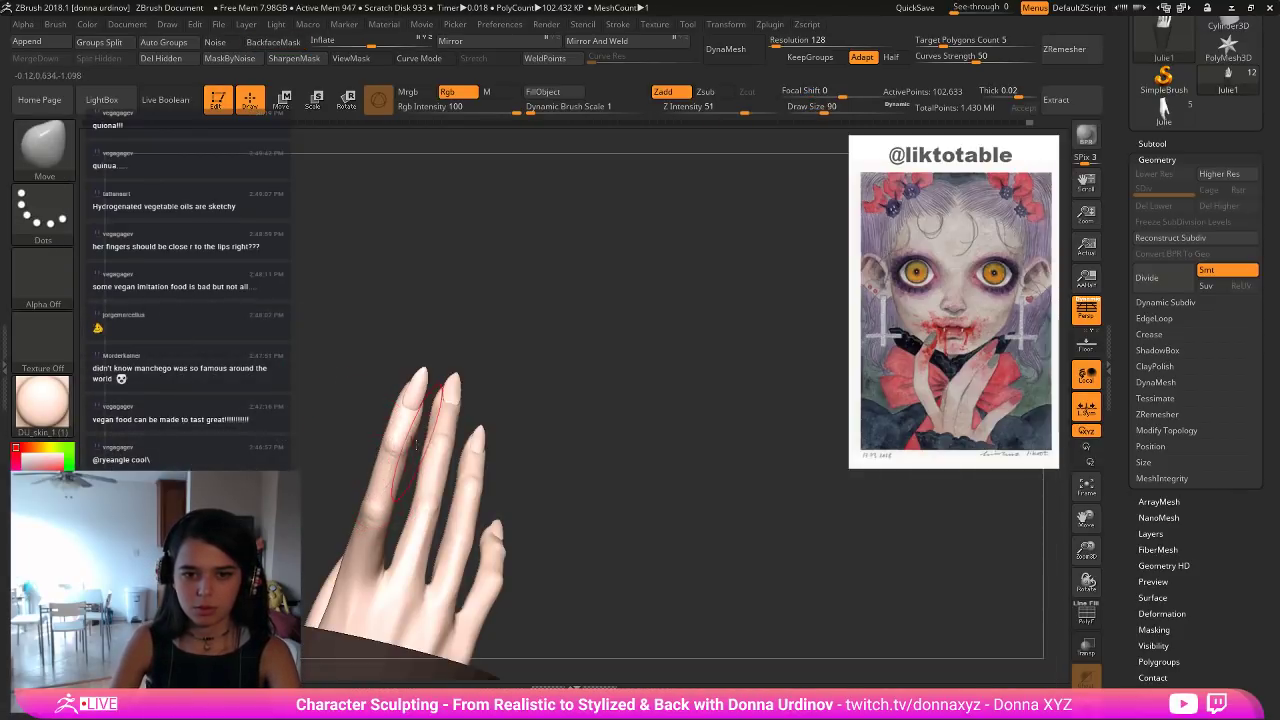
key("bracketleft")
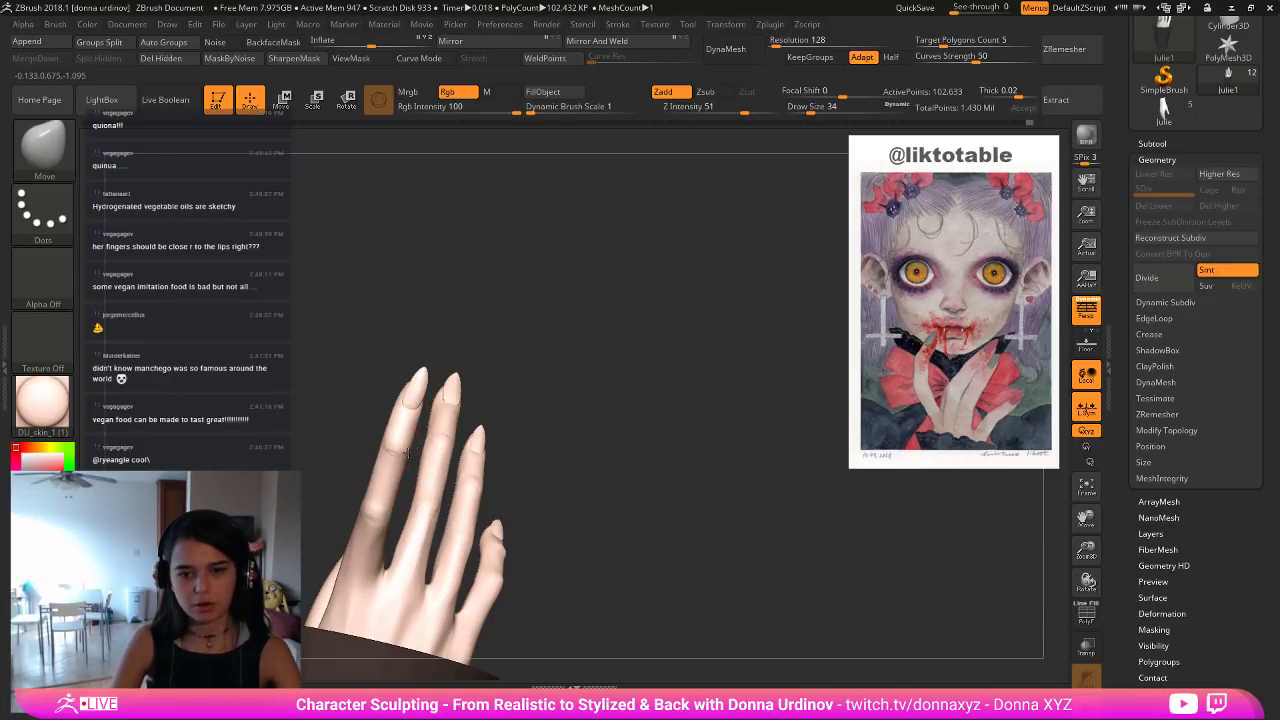
key("shift")
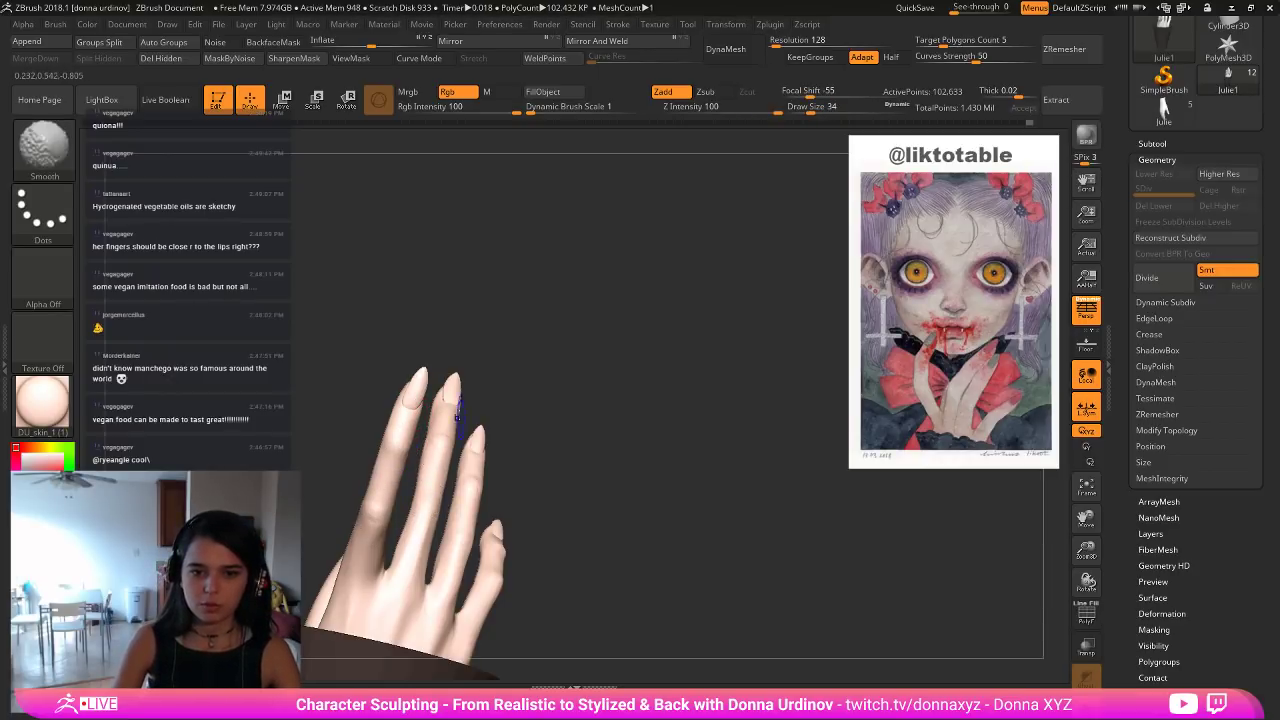
left_click_drag(458, 417, 472, 513, "shift")
mouse_move(557, 451)
left_mouse_down("alt")
mouse_move(508, 289)
mouse_move(482, 381)
mouse_move(523, 383)
mouse_move(543, 366)
mouse_move(545, 545)
left_mouse_up("alt")
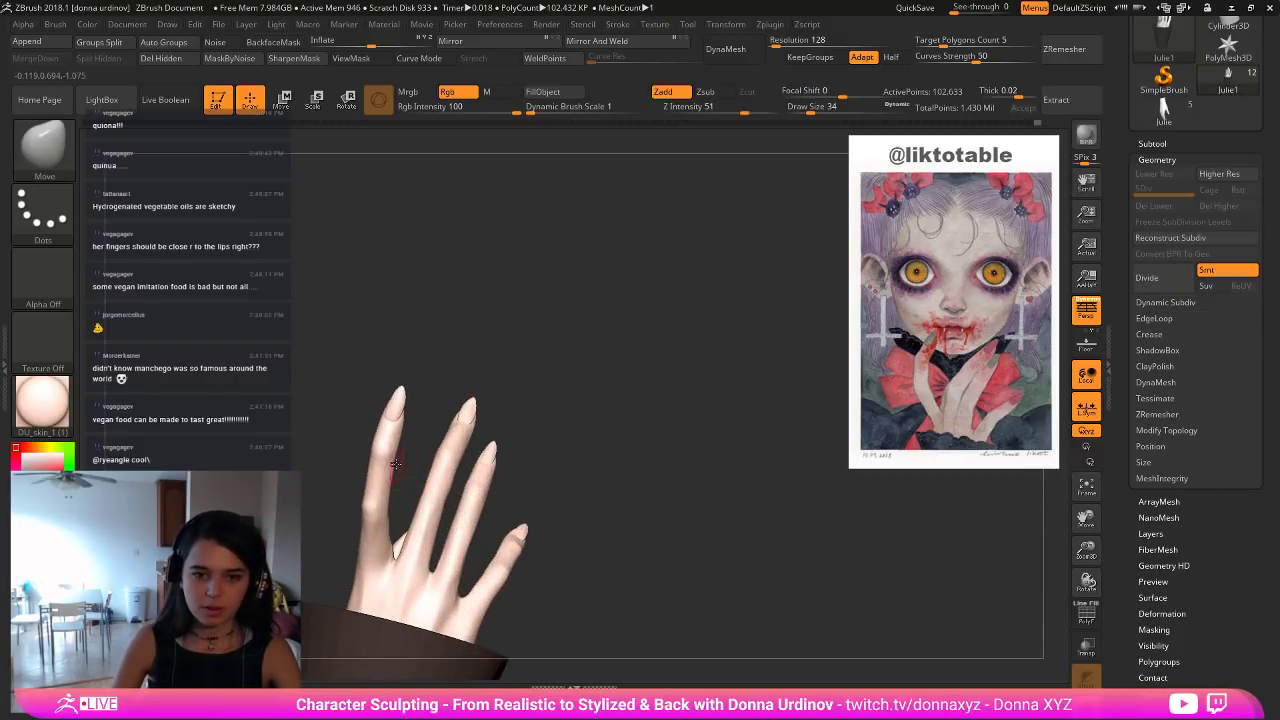
Switch to hPolish and check the hand's placement against the whole bust from the front.
key("b")
key("h")
key("p")
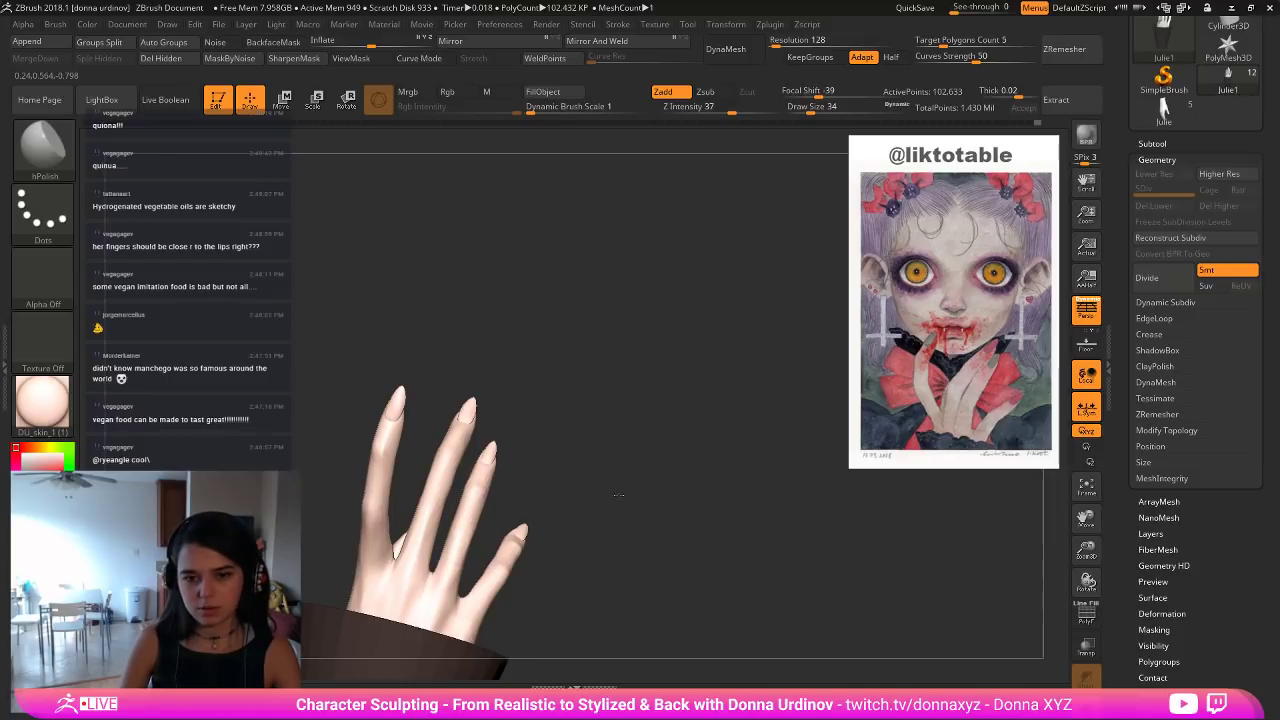
left_click_drag(619, 494, 680, 500)
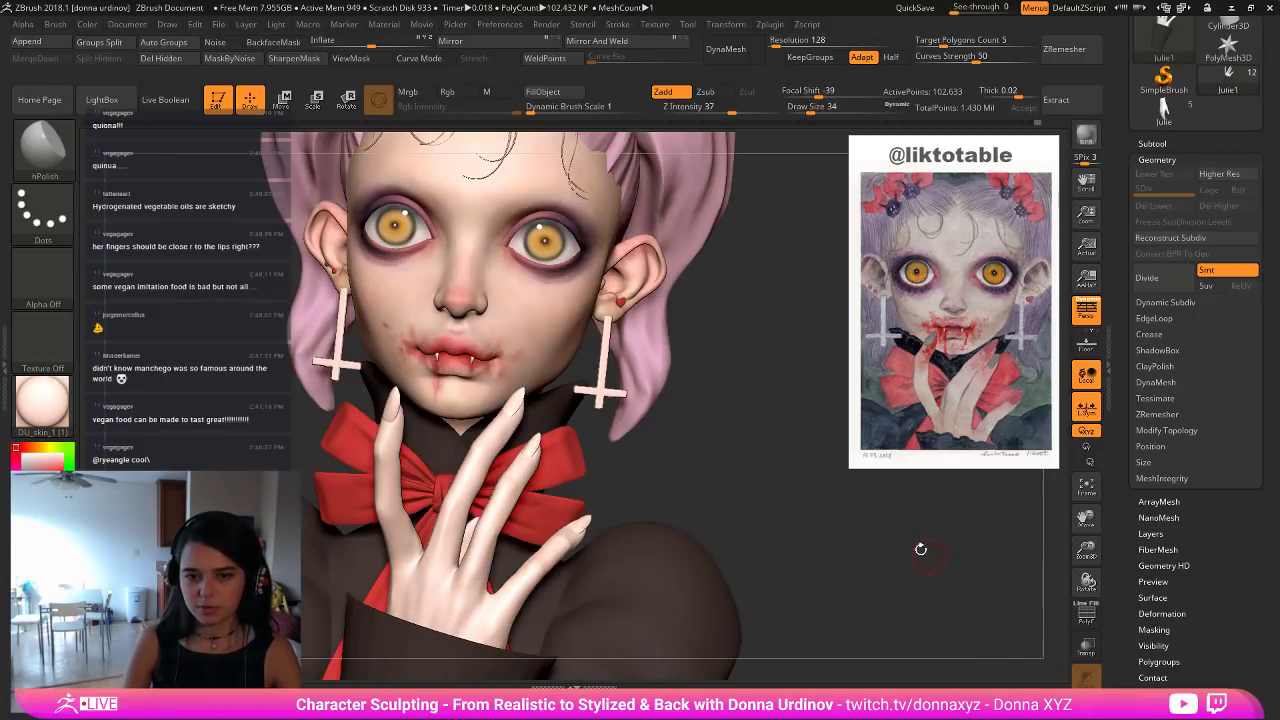
left_click_drag(921, 549, 789, 499, "alt")
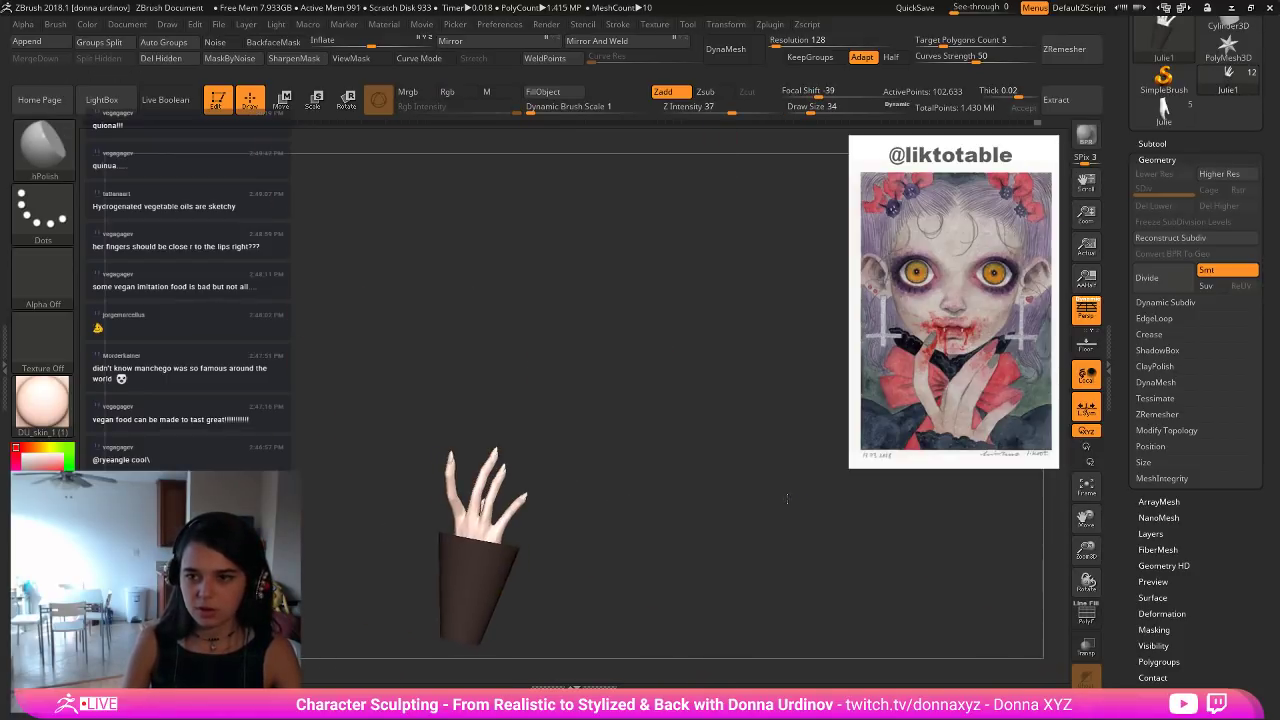
left_click_drag(719, 474, 734, 523, "alt")
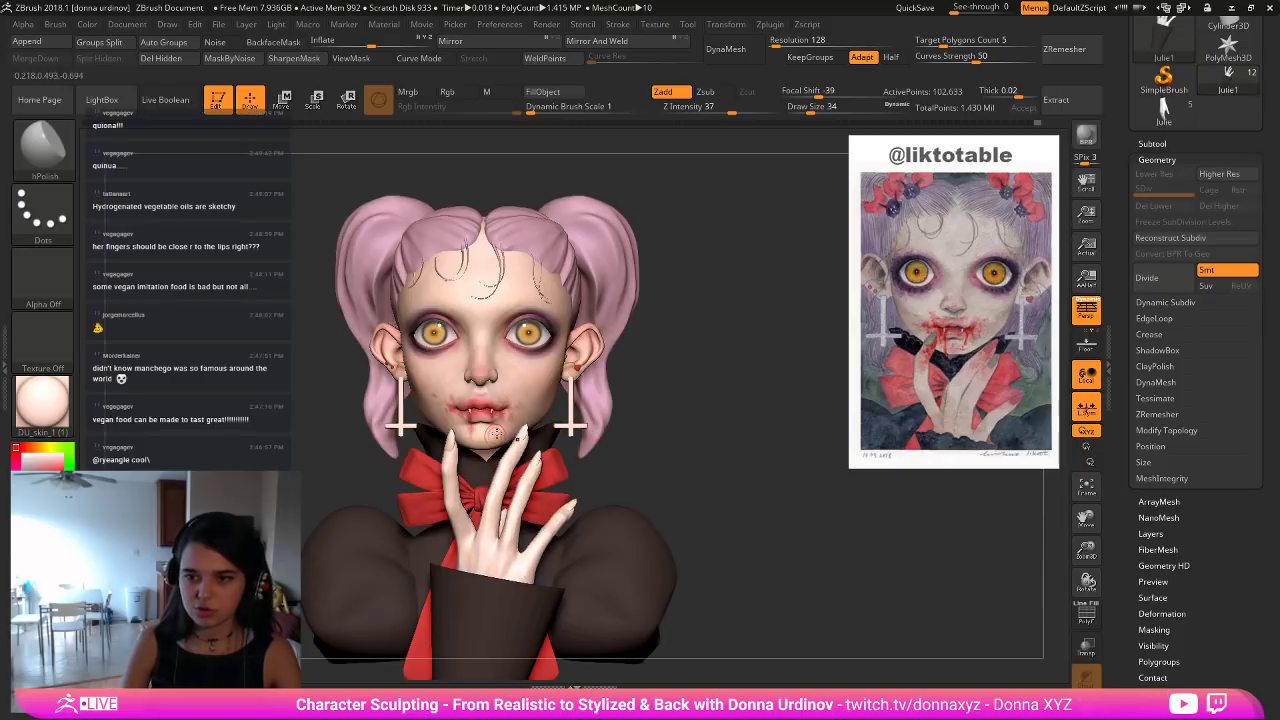
Isolate the index fingertip with an inverted lasso mask and bring up the Rotate transform for it.
key("ctrl")
mouse_move(448, 455)
left_mouse_down("ctrl")
mouse_move(440, 425)
mouse_move(464, 450)
mouse_move(432, 434)
left_mouse_up("ctrl")
left_click_drag(691, 445, 810, 445)
mouse_move(491, 412)
left_mouse_down("ctrl")
mouse_move(436, 431)
mouse_move(428, 463)
mouse_move(490, 382)
left_mouse_up("ctrl")
key("r")
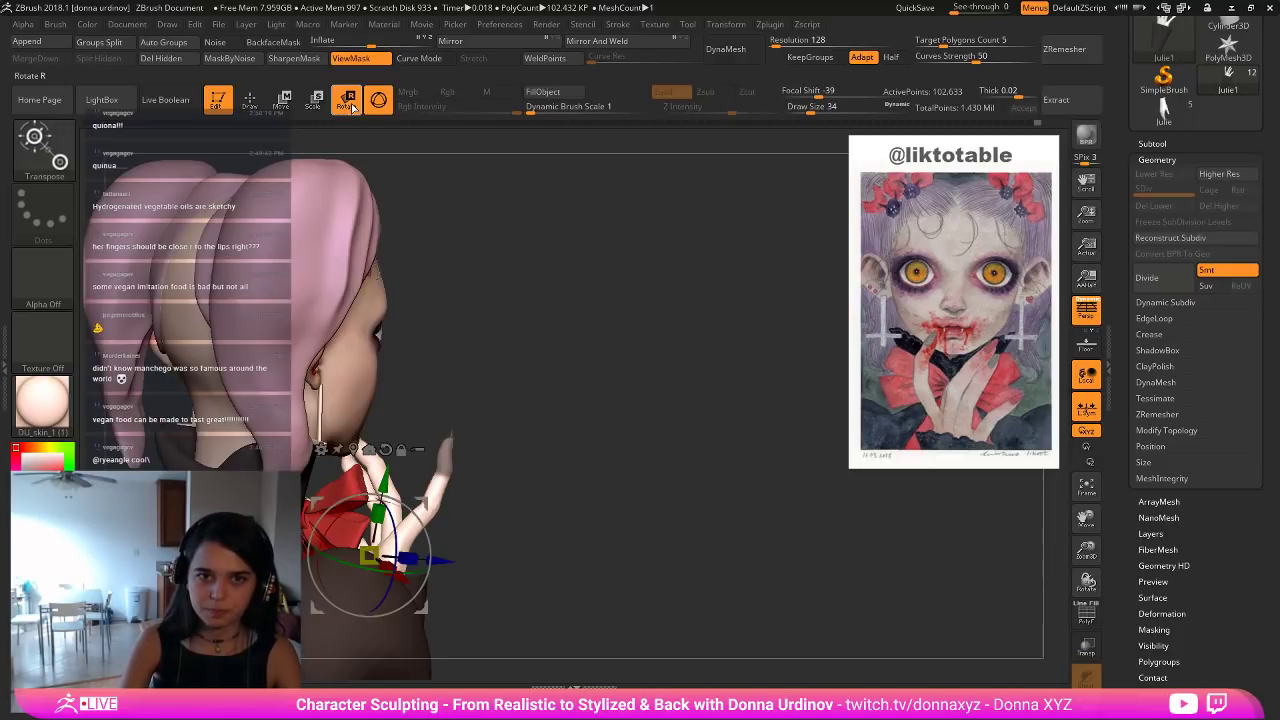
key("ctrl+i")
key("y")
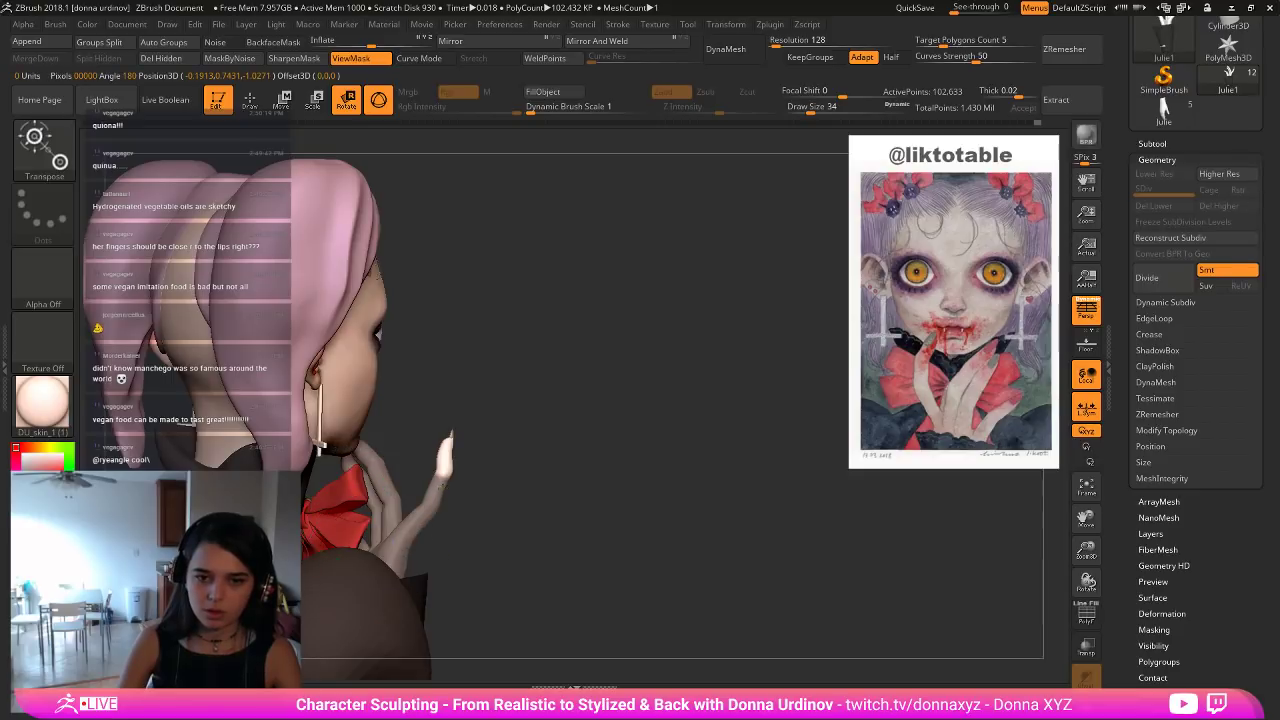
key("ctrl+i")
key("ctrl+i")
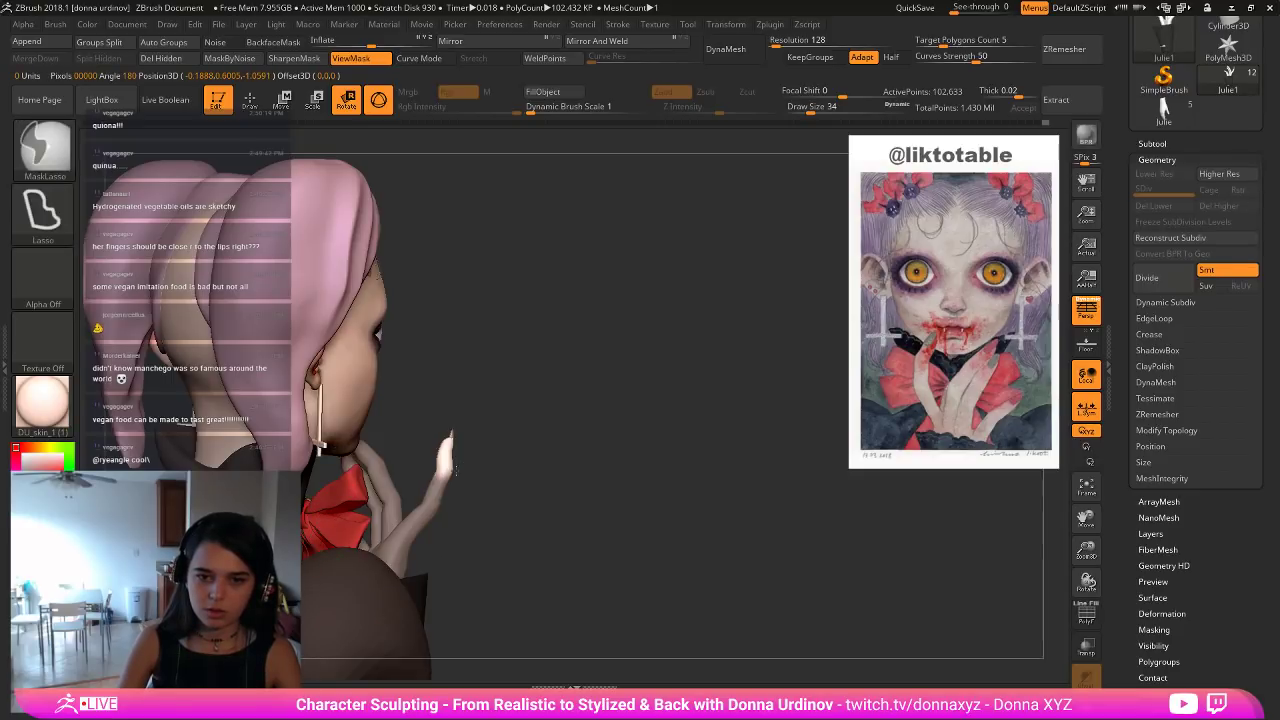
Clear the hand's mask and return to Draw mode.
key("y")
left_click_drag(563, 423, 432, 445)
left_click_drag(606, 467, 630, 480, "ctrl")
left_click_drag(668, 422, 652, 341, "alt")
left_click_drag(628, 378, 683, 384)
left_click(250, 103)
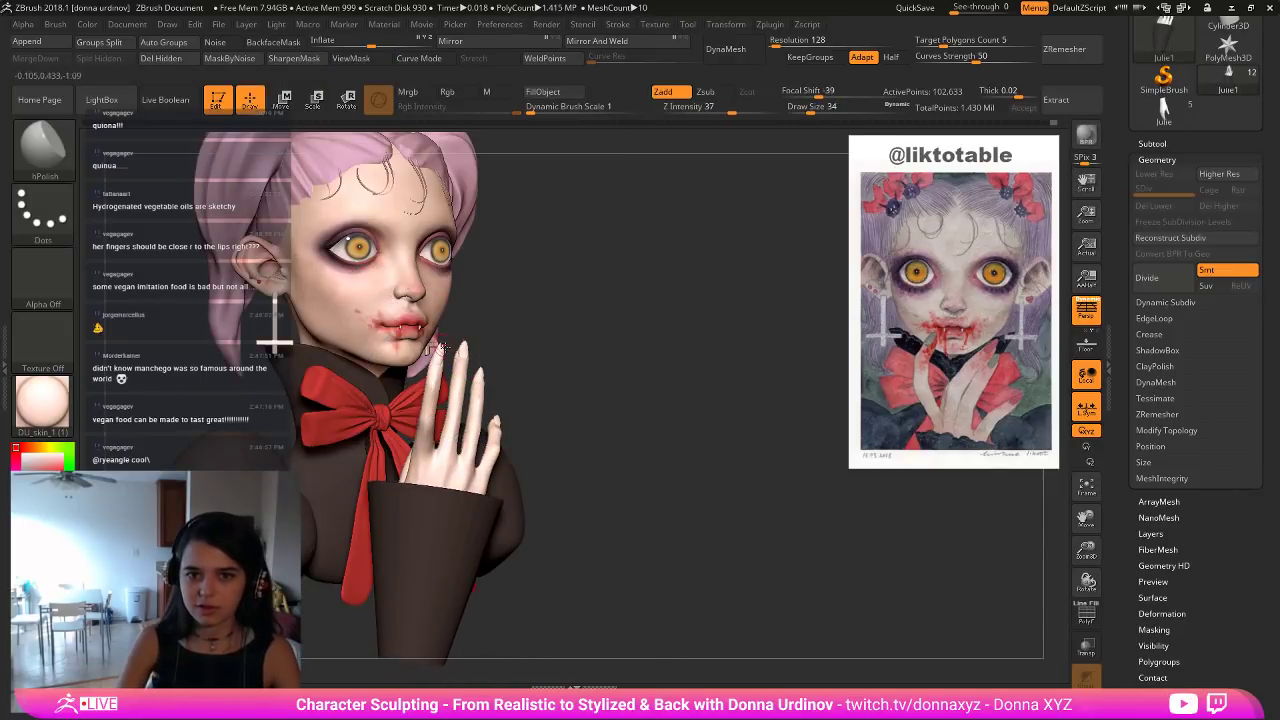
Mask the middle finger with MaskLasso and invert the mask so that only this finger stays editable.
left_click_drag(437, 345, 458, 456, "ctrl")
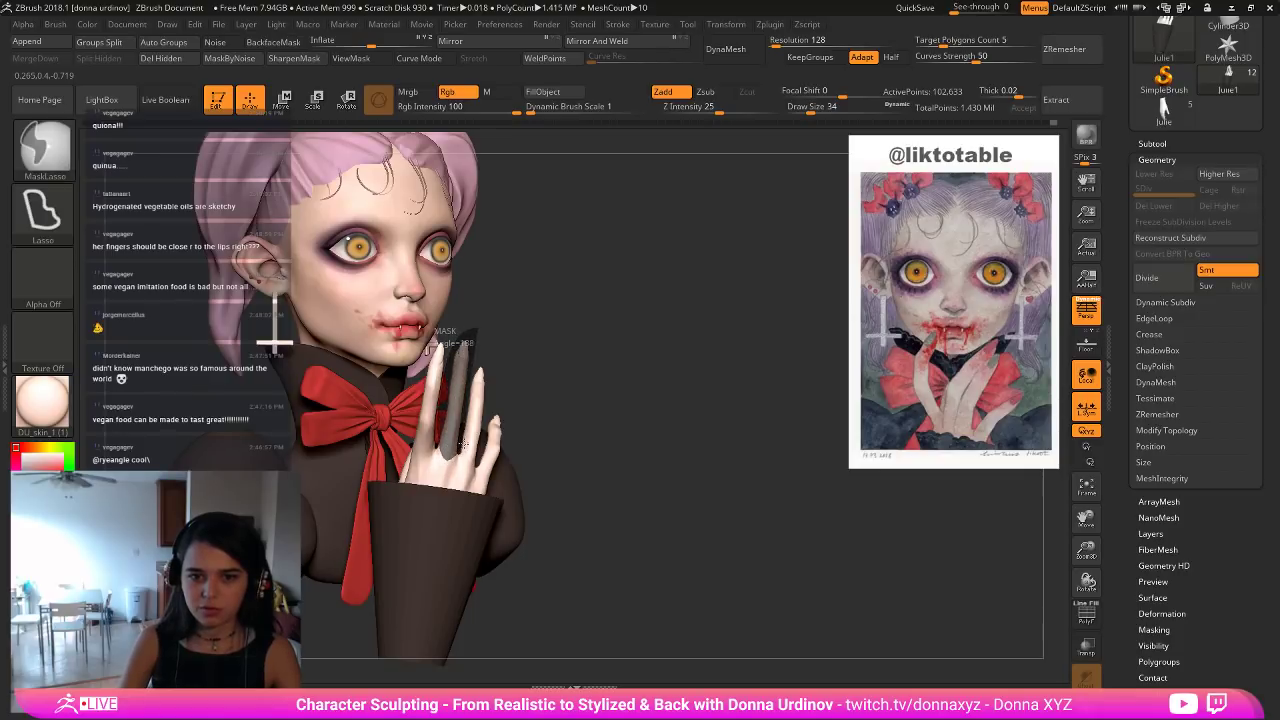
left_click_drag(475, 350, 474, 327, "ctrl")
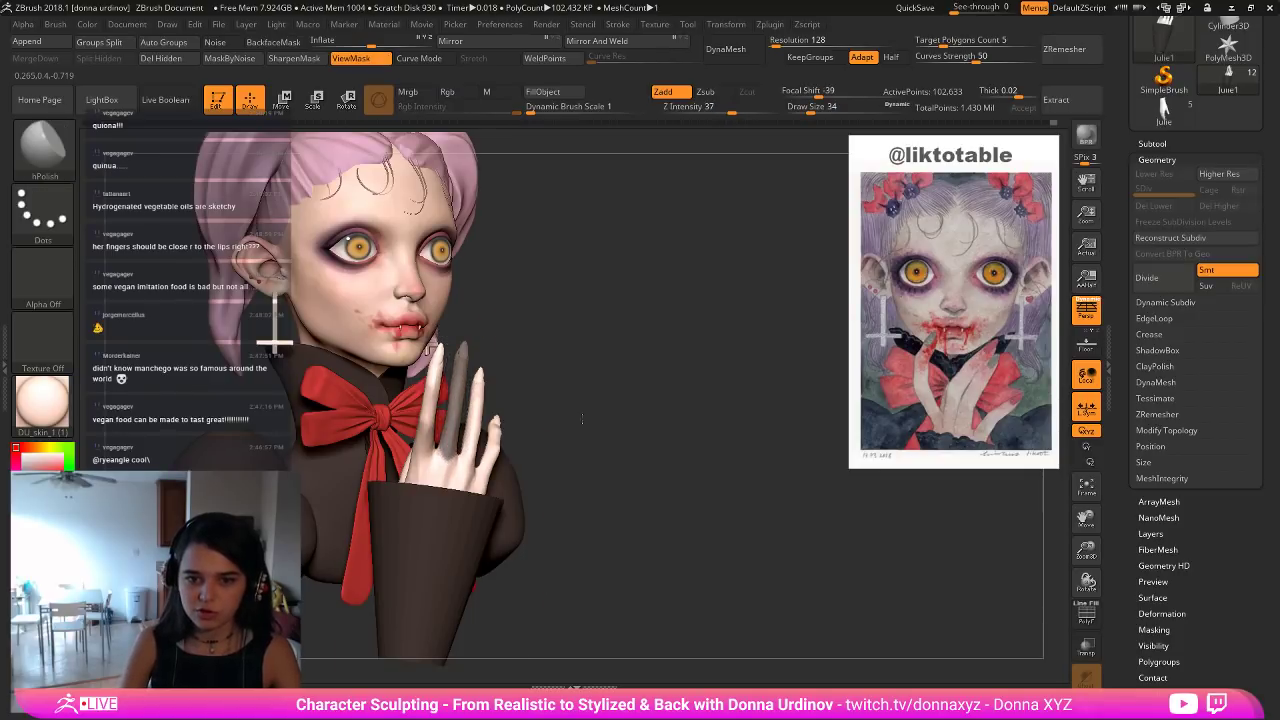
left_click_drag(583, 420, 590, 440, "alt")
mouse_move(613, 332)
left_mouse_down("ctrl")
mouse_move(546, 303)
mouse_move(512, 345)
mouse_move(478, 488)
mouse_move(500, 528)
mouse_move(575, 416)
left_mouse_up("ctrl")
left_click_drag(620, 313, 599, 298, "alt")
left_click(599, 298, "ctrl")
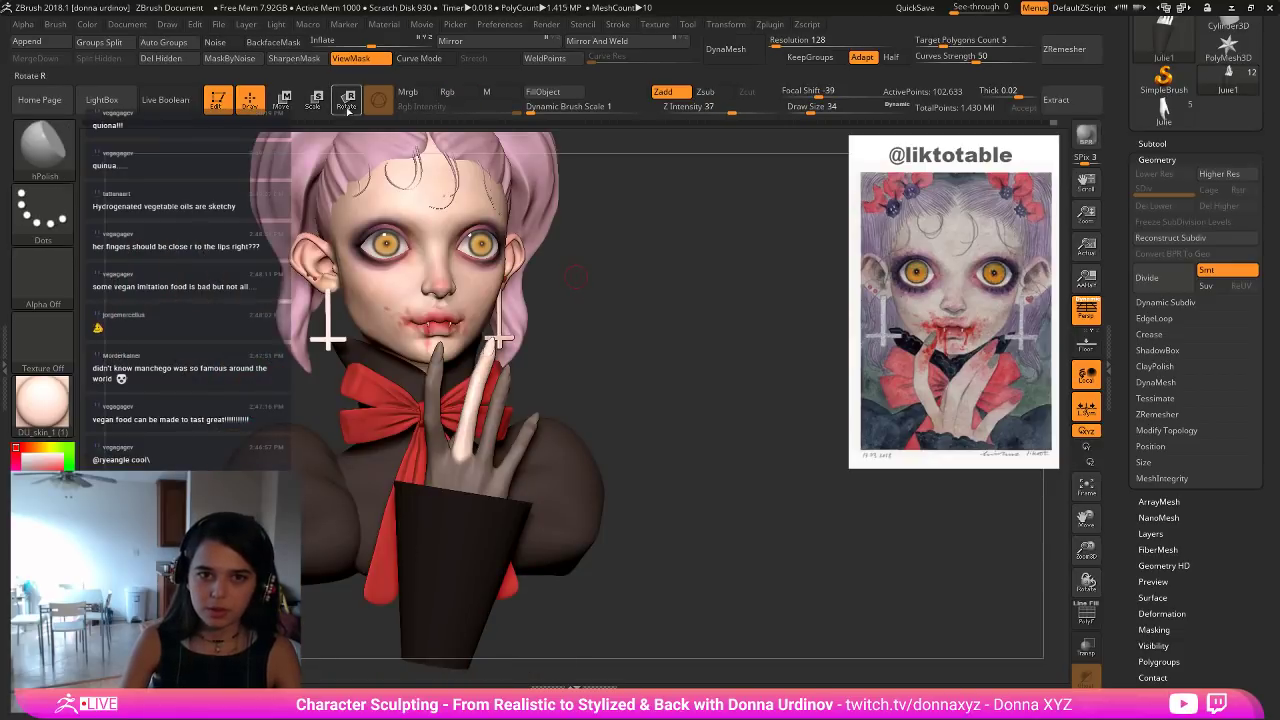
Activate Rotate and place the gizmo at the base of the unmasked middle finger.
left_click(346, 100)
left_click(467, 476, "alt")
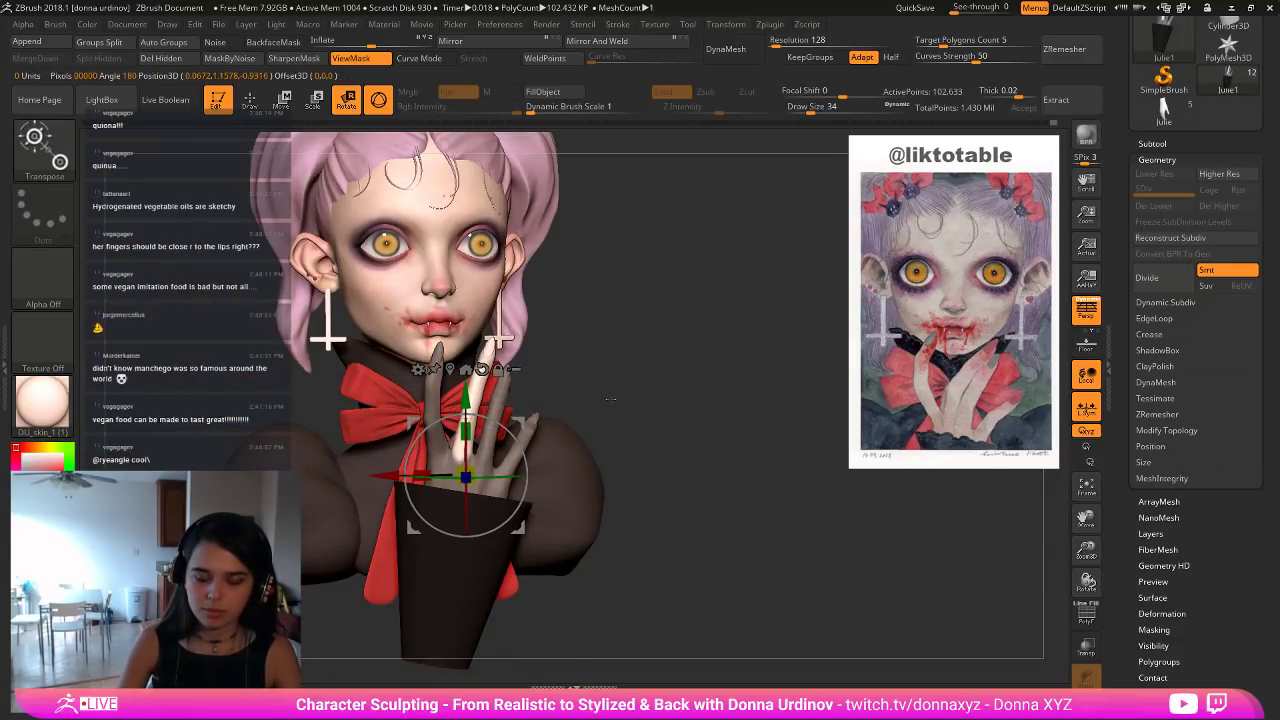
left_click(609, 397, "ctrl")
left_click(498, 398, "alt")
left_click(578, 379, "ctrl")
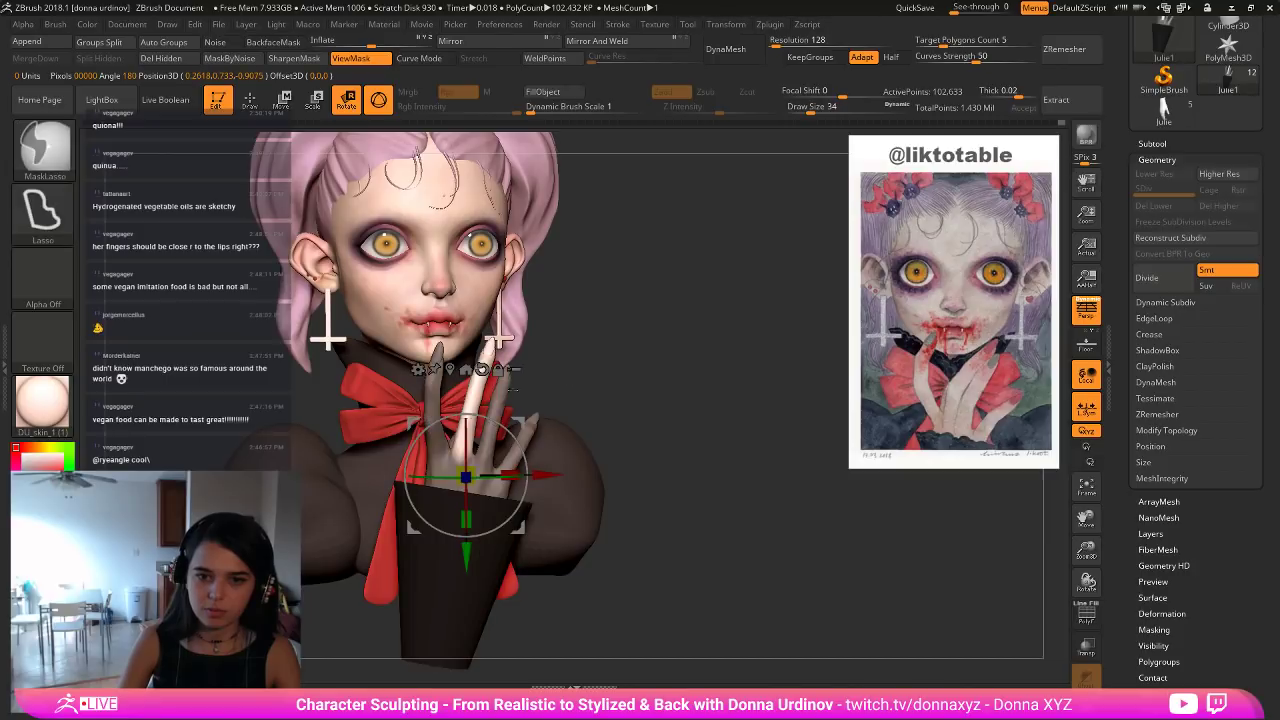
left_click_drag(587, 380, 588, 430, "alt")
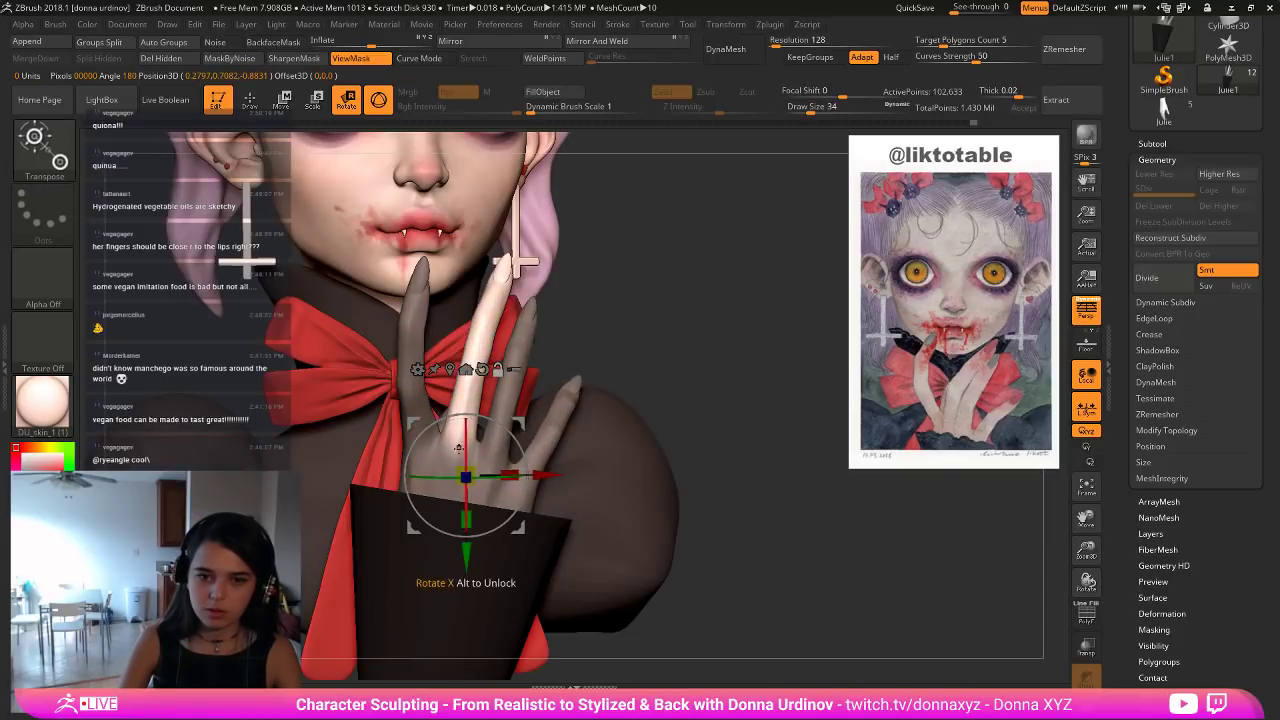
left_click(451, 447, "alt")
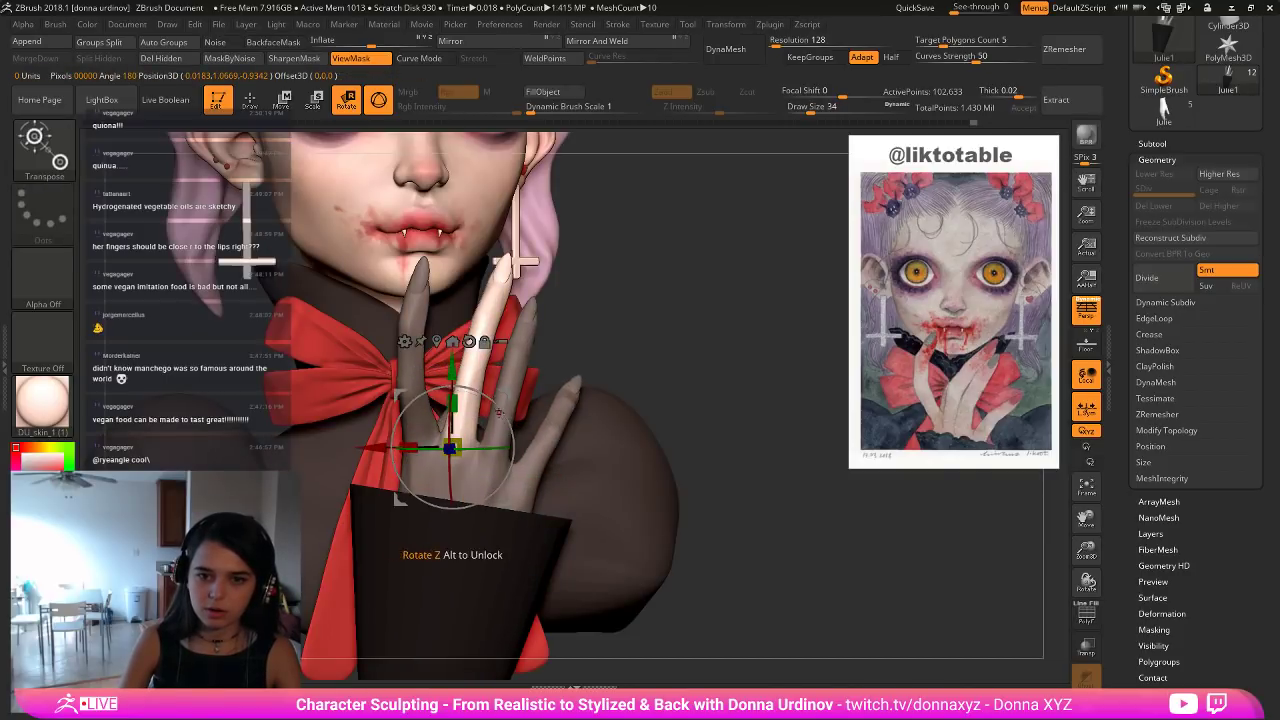
Rotate the middle finger about its base toward the ring finger by about -4.4 degrees, plus about -4 degrees from a turned view.
left_click_drag(512, 427, 504, 407)
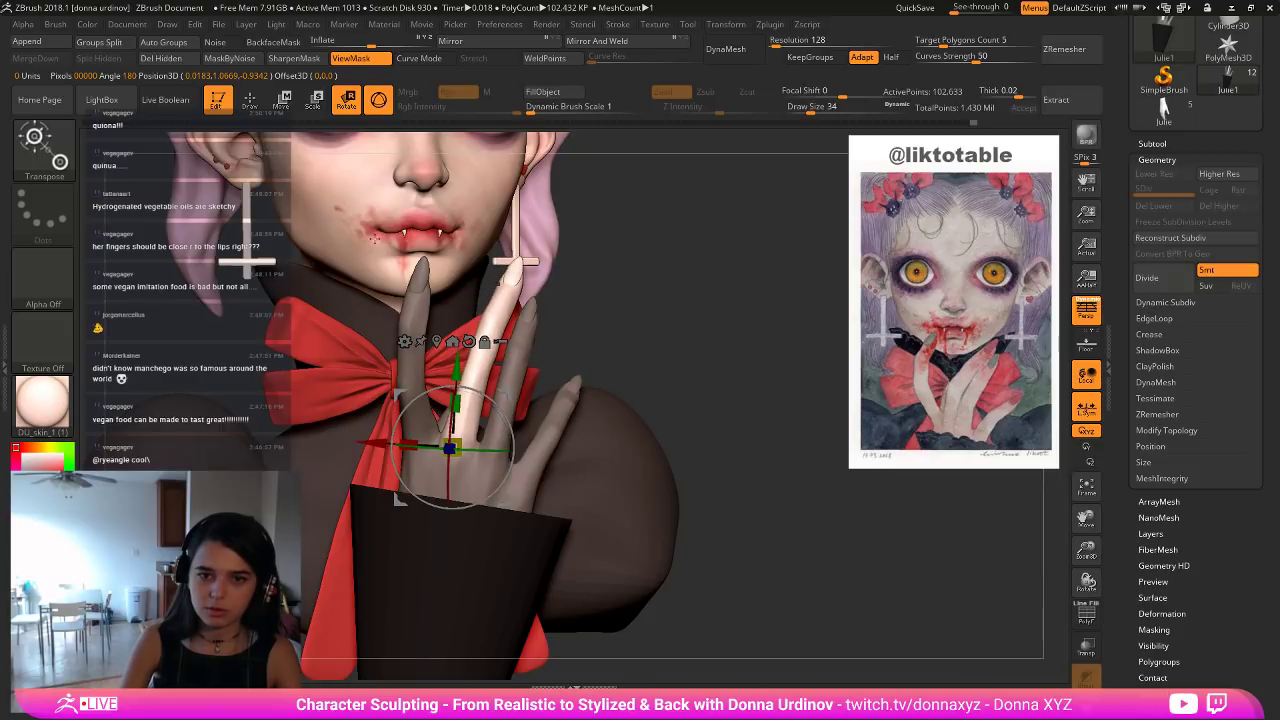
mouse_move(515, 188)
left_mouse_down("ctrl")
mouse_move(615, 178)
mouse_move(355, 310)
mouse_move(375, 410)
mouse_move(457, 277)
mouse_move(465, 400)
left_mouse_up("ctrl")
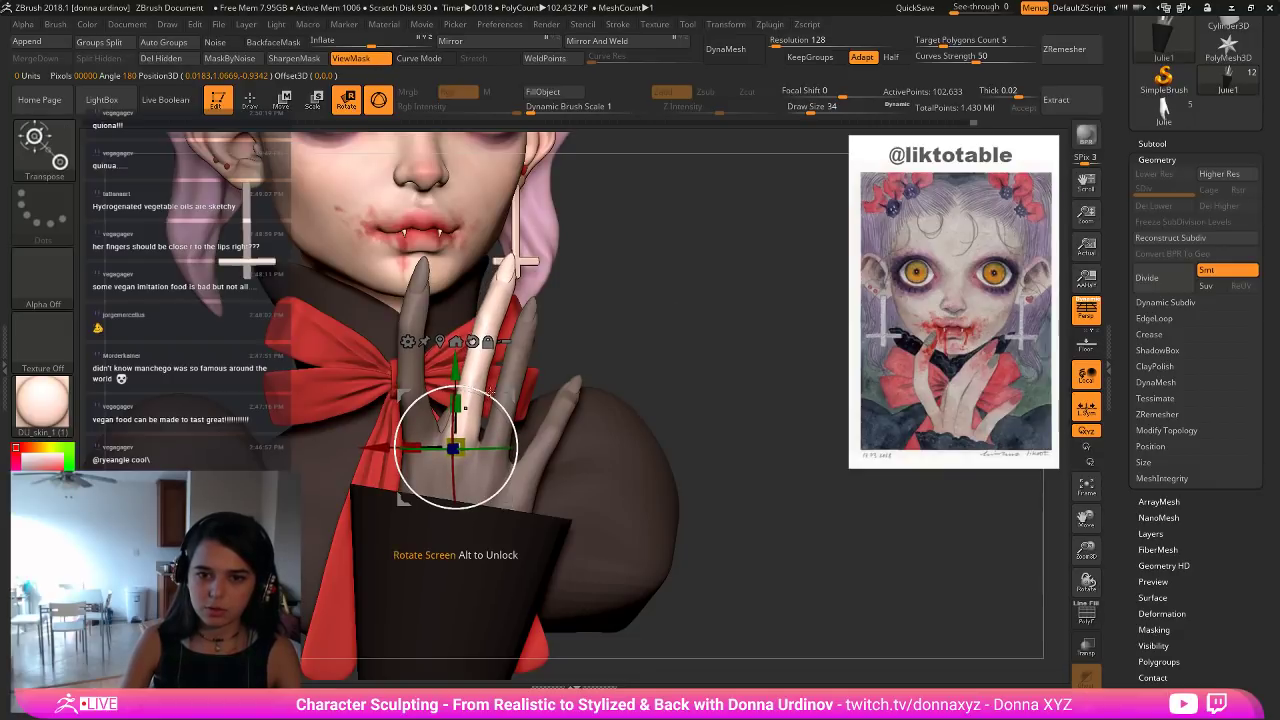
left_click_drag(482, 394, 488, 397)
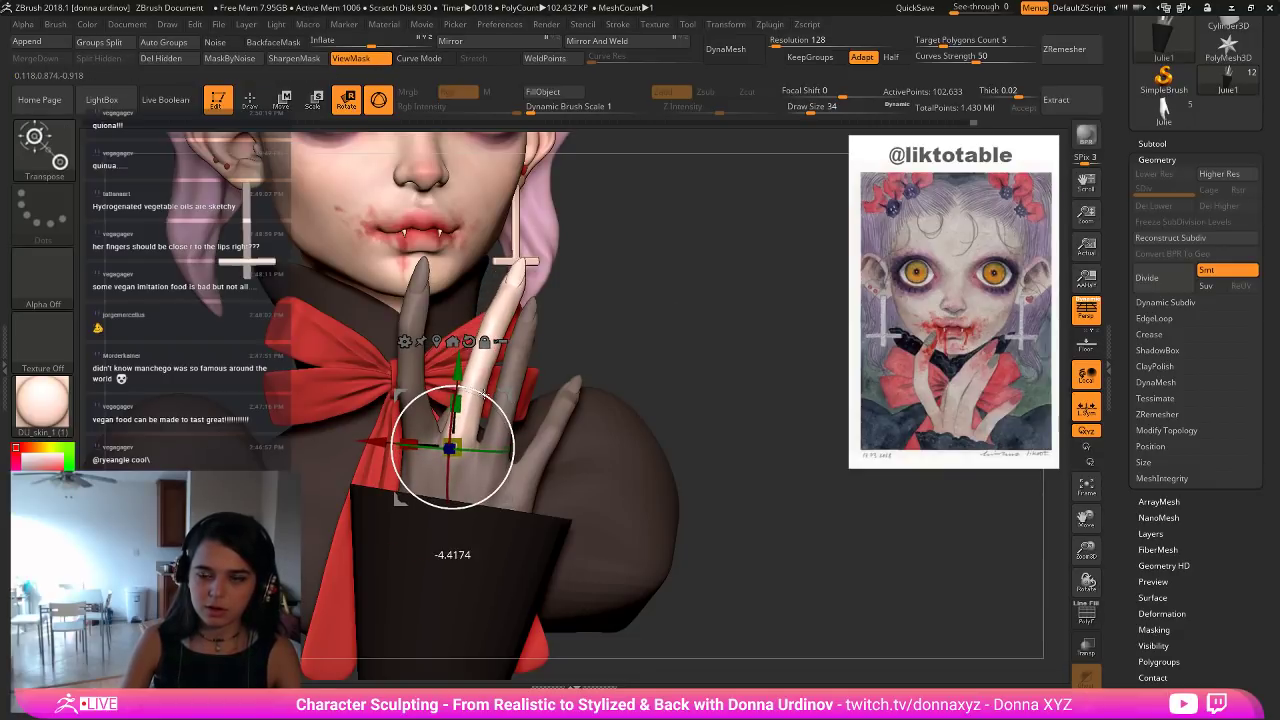
left_click_drag(641, 344, 586, 381)
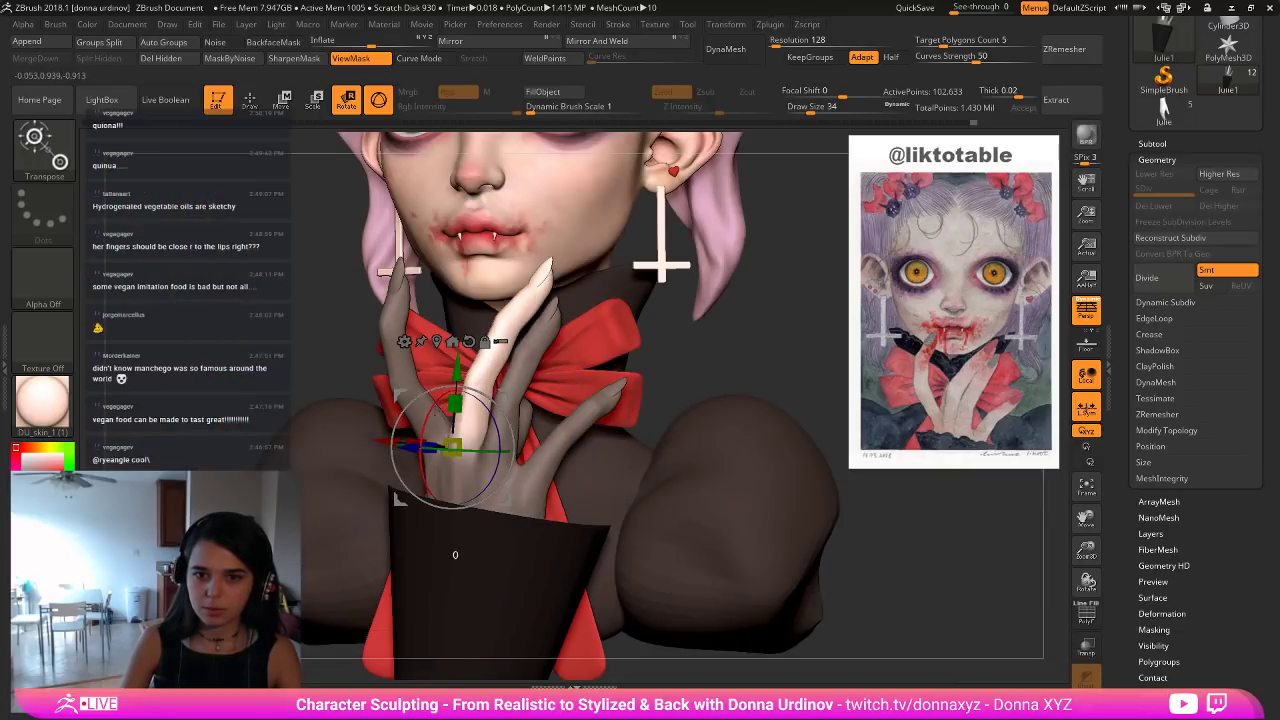
left_click_drag(447, 413, 443, 407)
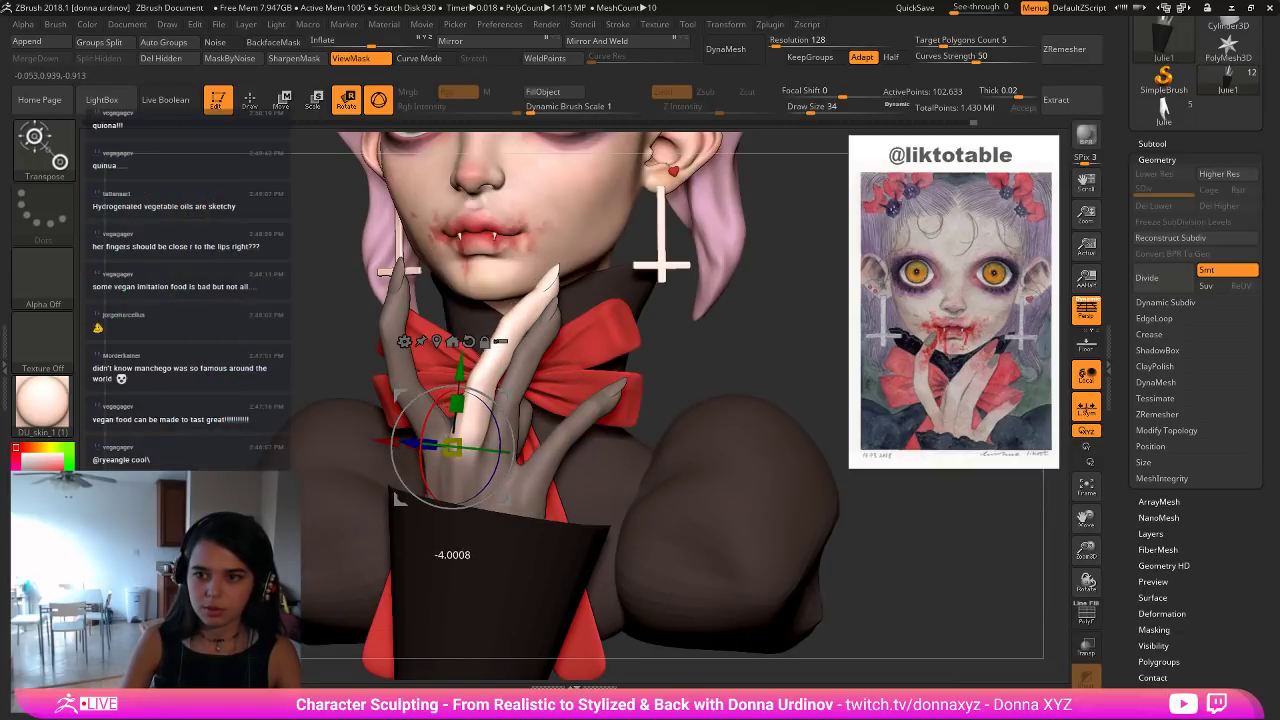
Compare the rotated middle finger with the whole bust and fine-tune its angle with the gizmo.
left_click(724, 342, "ctrl+shift")
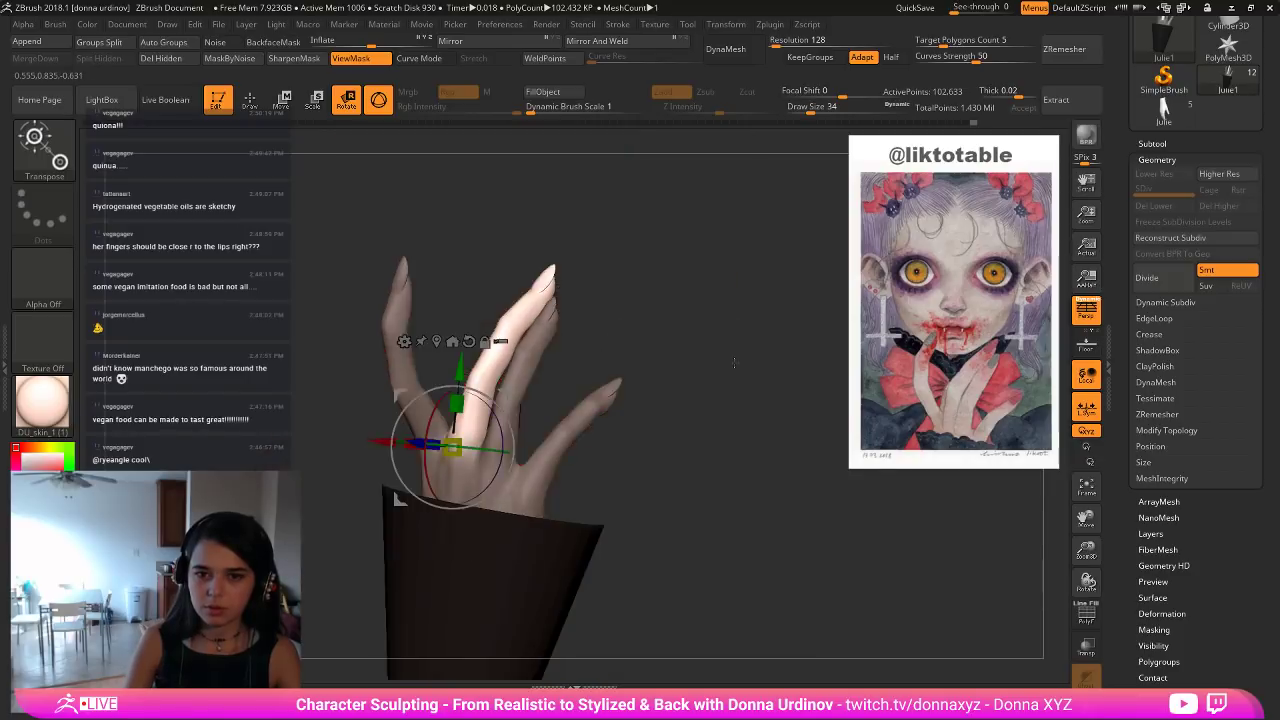
left_click_drag(736, 357, 664, 306)
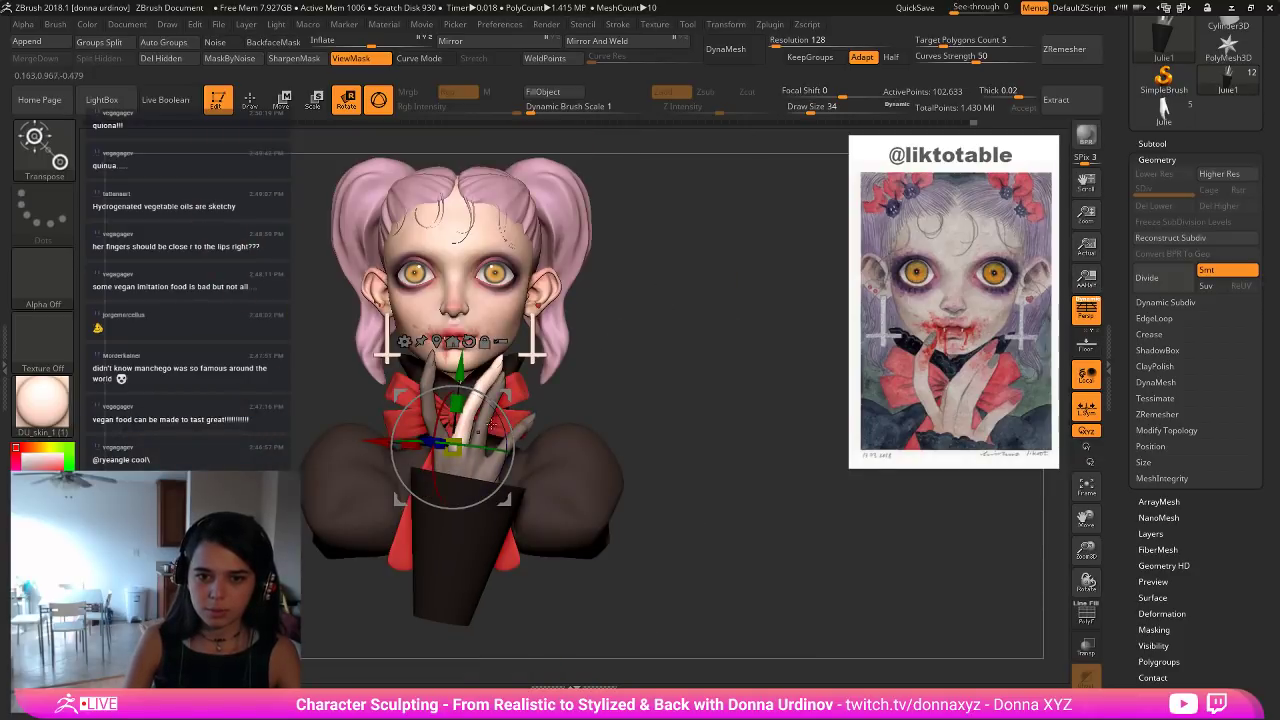
left_click_drag(380, 442, 383, 442)
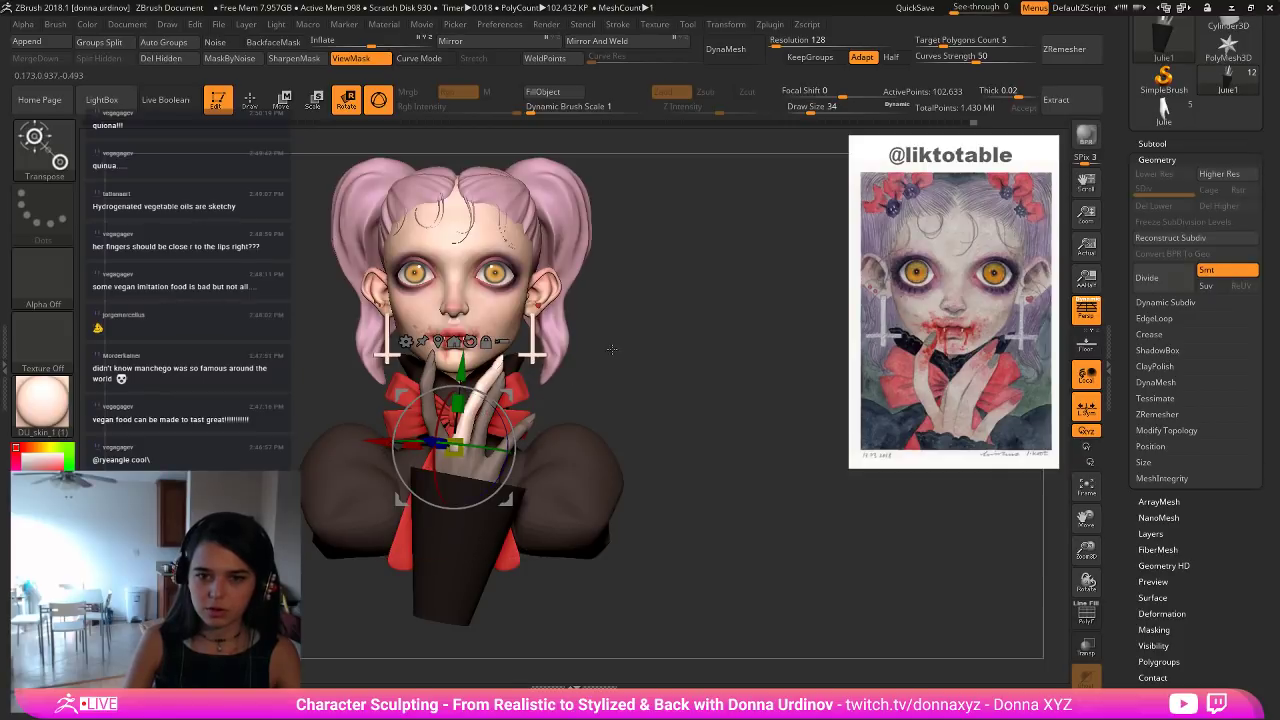
left_click_drag(484, 394, 484, 394)
left_click_drag(628, 322, 656, 372, "alt")
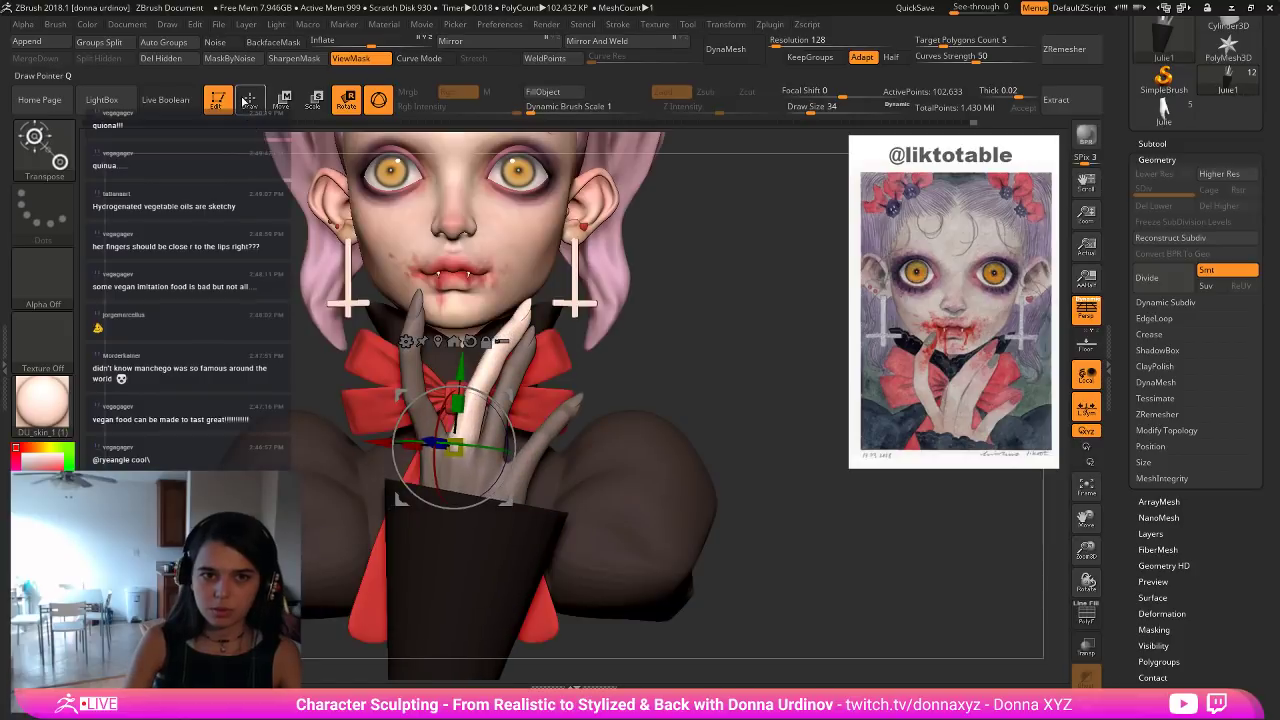
Return to Draw mode with the Move Topological brush, raise its draw size to 126 and adjust the unmasked middle finger.
left_click(249, 101)
key("b")
key("m")
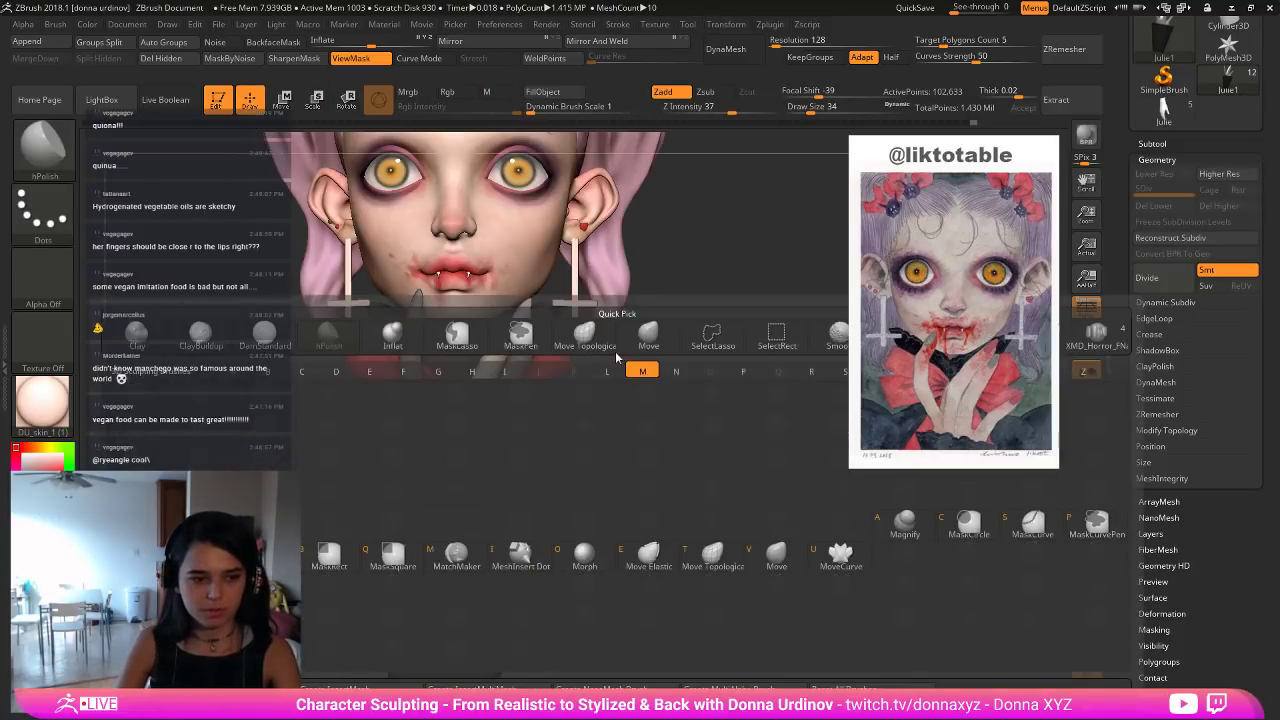
key("t")
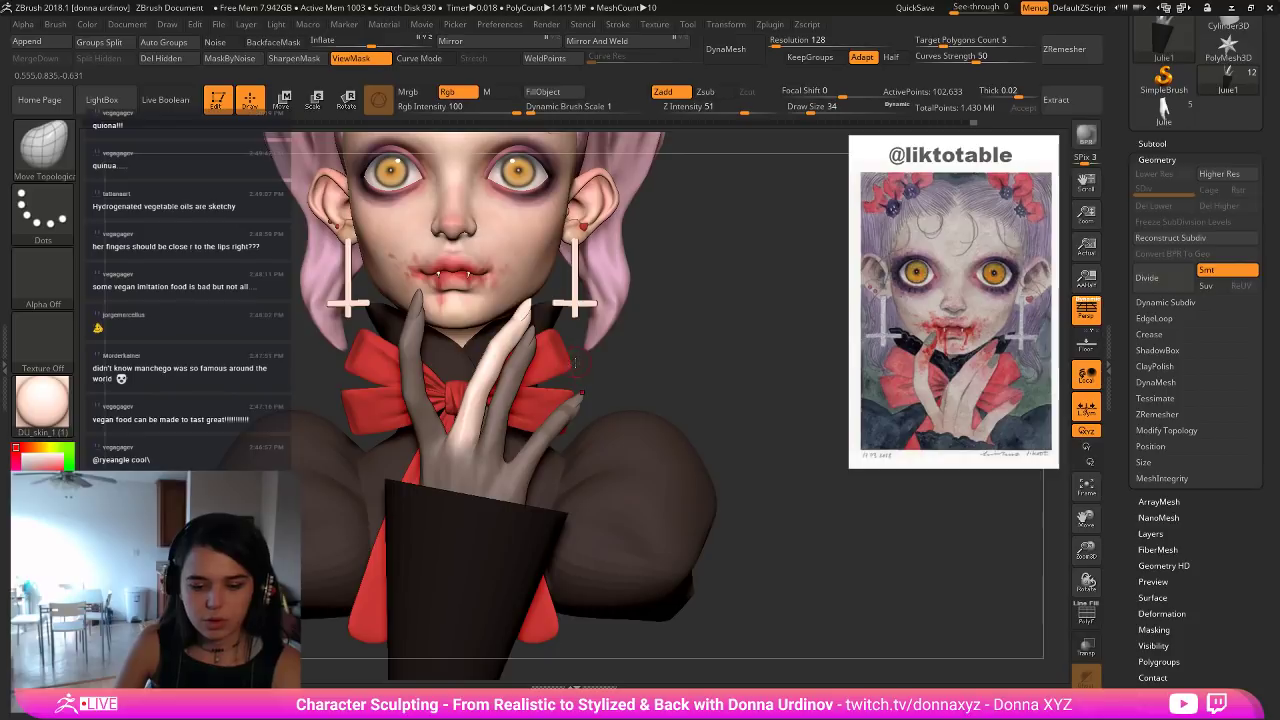
key("bracketright")
key("bracketright")
key("bracketright")
key("bracketright")
key("bracketright")
key("bracketright")
key("bracketright")
key("bracketright")
key("bracketright")
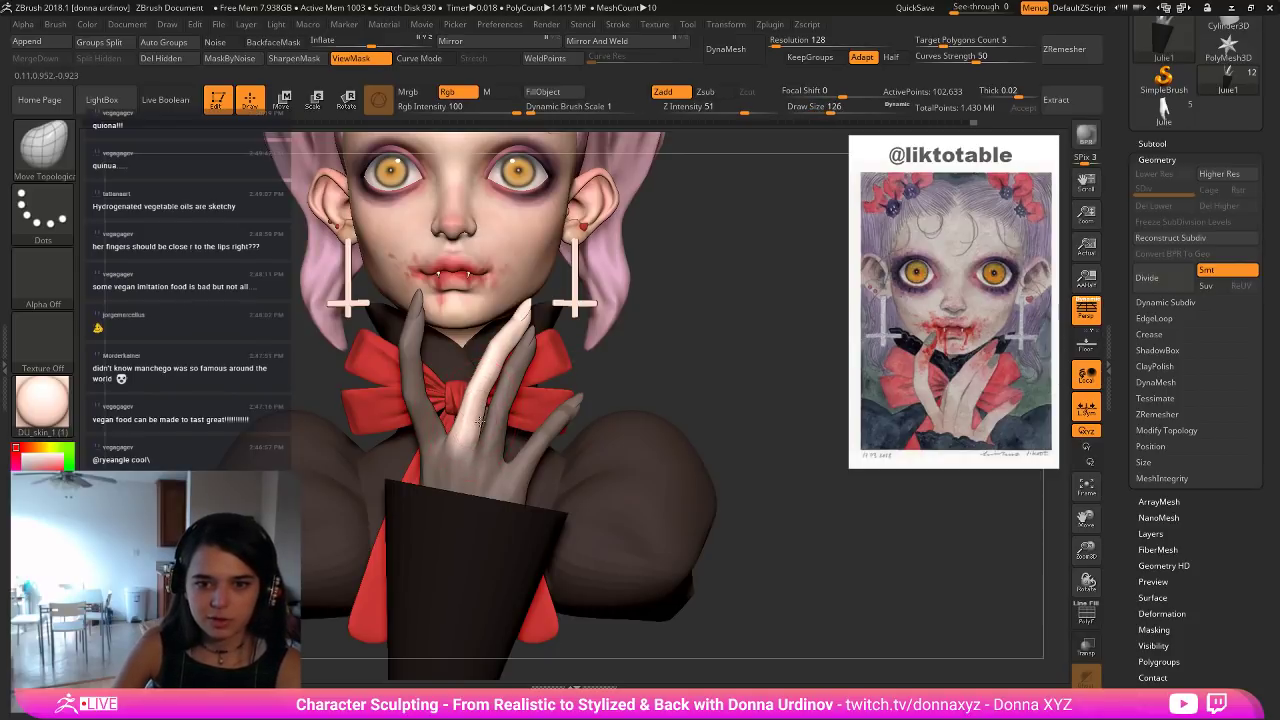
mouse_move(698, 346)
left_mouse_down()
mouse_move(640, 362)
mouse_move(521, 359)
mouse_move(474, 401)
mouse_move(482, 423)
left_mouse_up()
Reshape the middle finger's curve from side and three-quarter views with Move Topological, varying the draw size between 62 and 122.
key("bracketleft")
key("bracketleft")
key("bracketleft")
key("bracketleft")
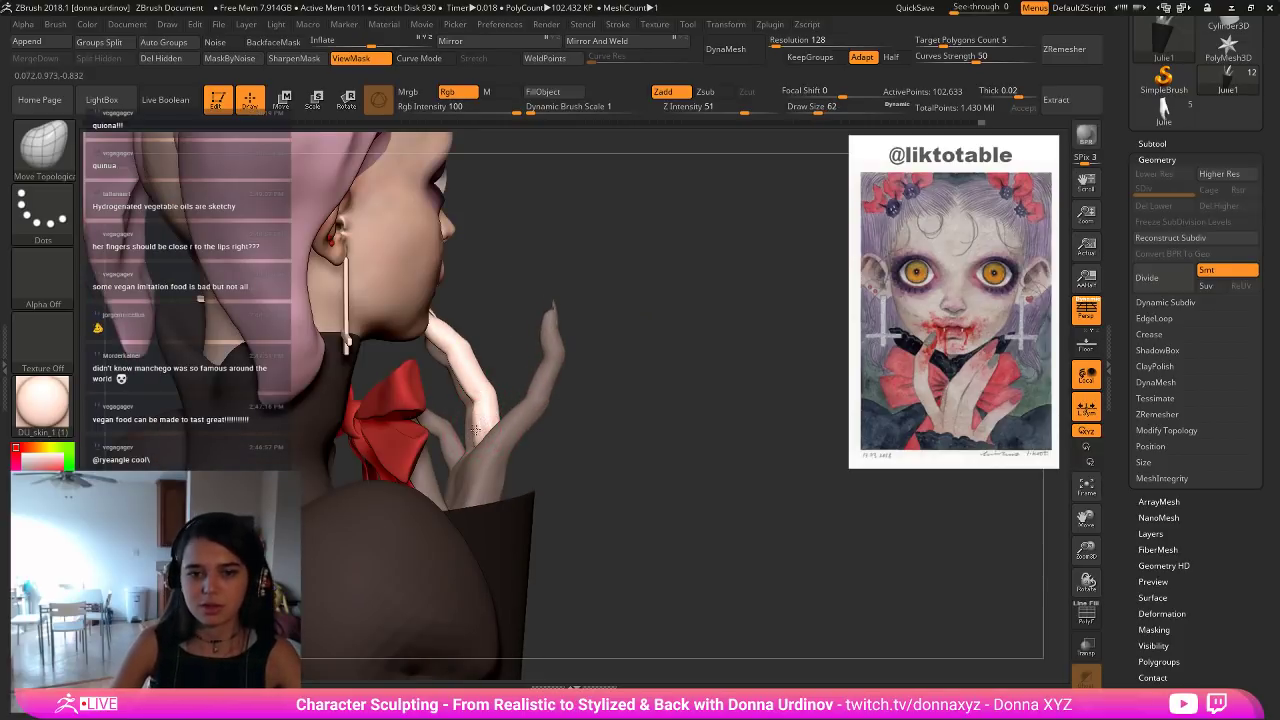
key("shift")
mouse_move(592, 398)
left_mouse_down()
mouse_move(697, 417)
mouse_move(680, 406)
left_mouse_up()
left_click_drag(549, 383, 636, 392)
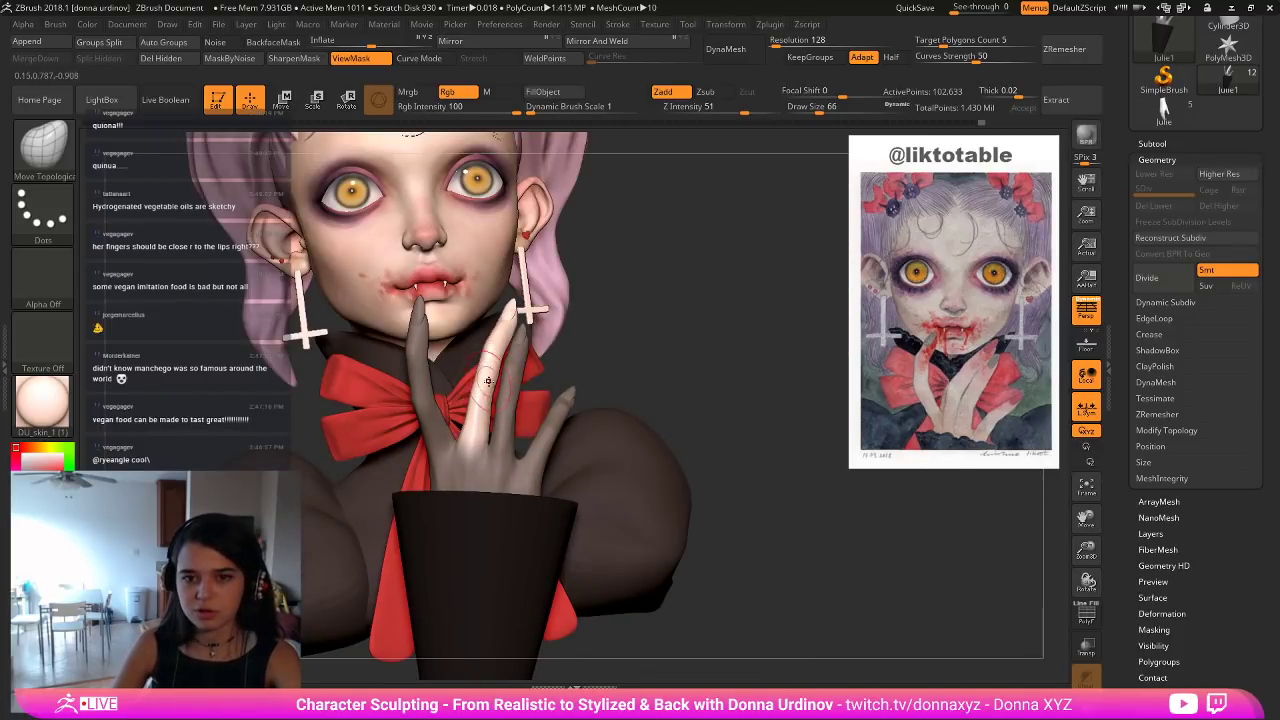
left_click_drag(486, 388, 490, 356)
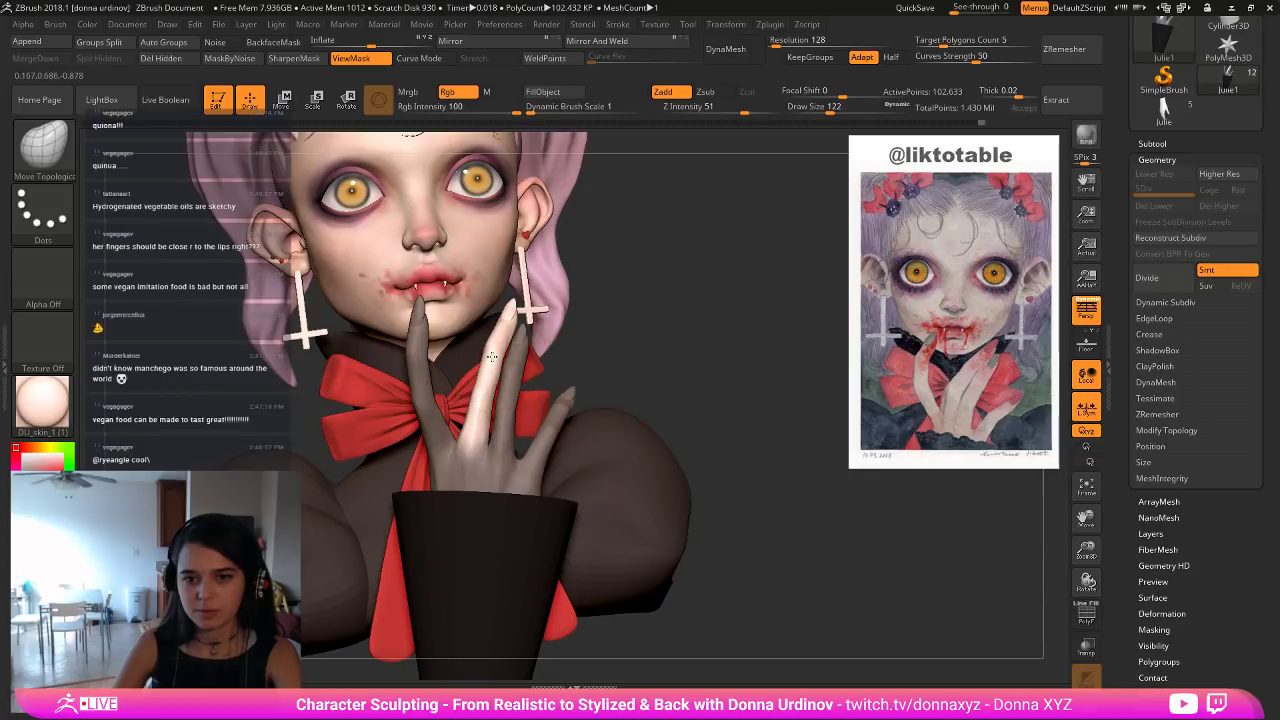
mouse_move(621, 356)
left_mouse_down()
mouse_move(641, 365)
mouse_move(600, 338)
mouse_move(612, 322)
left_mouse_up()
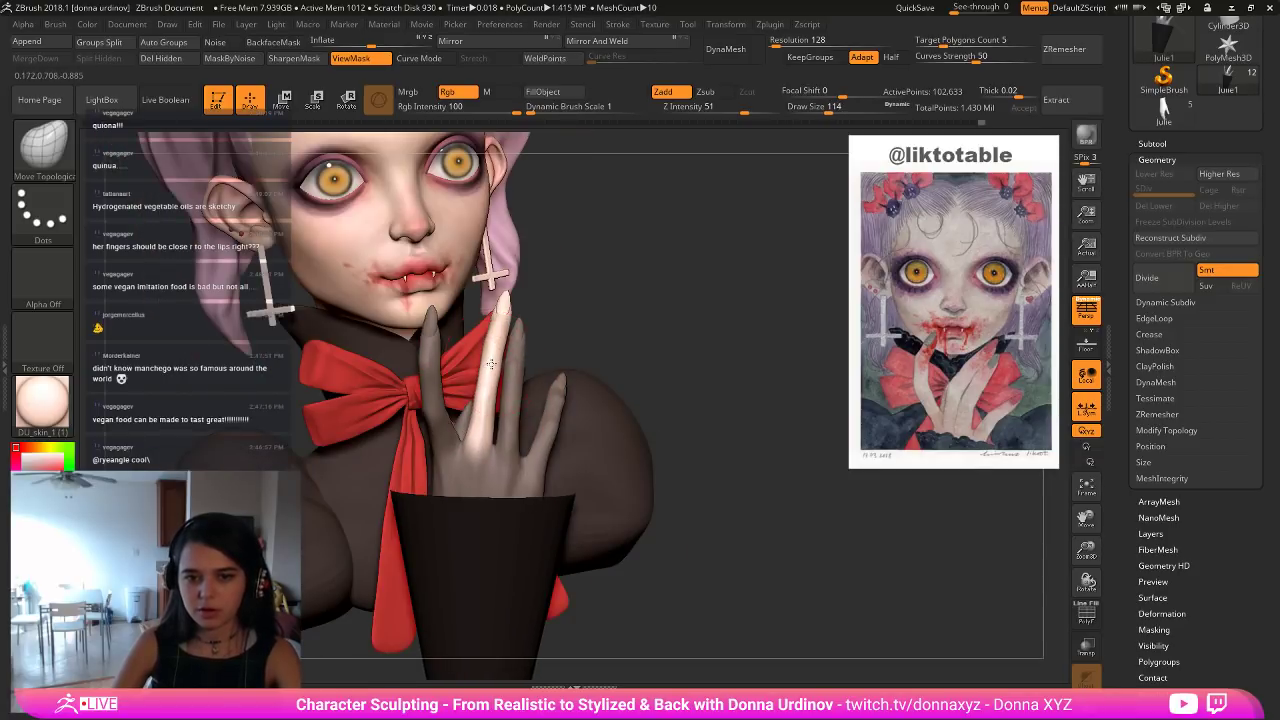
Invert the mask on the hand so the middle finger is protected, and hide the mask display.
left_click(614, 317, "ctrl")
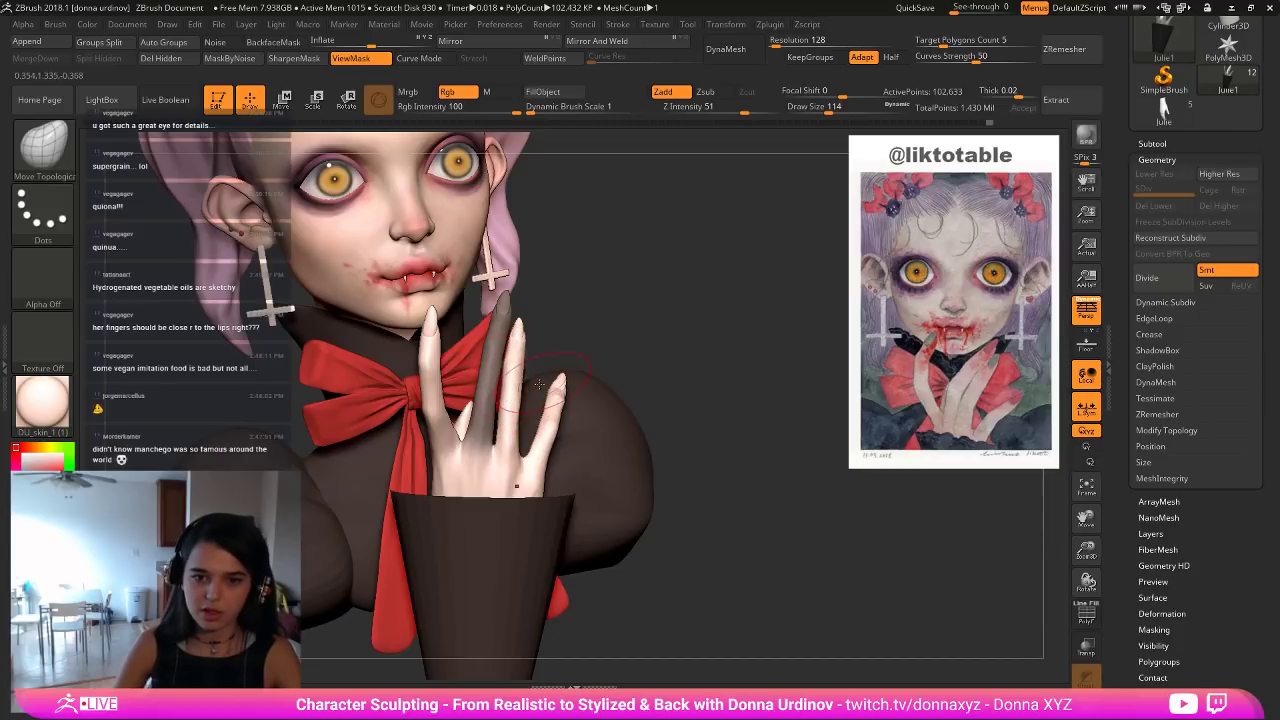
key("ctrl+h")
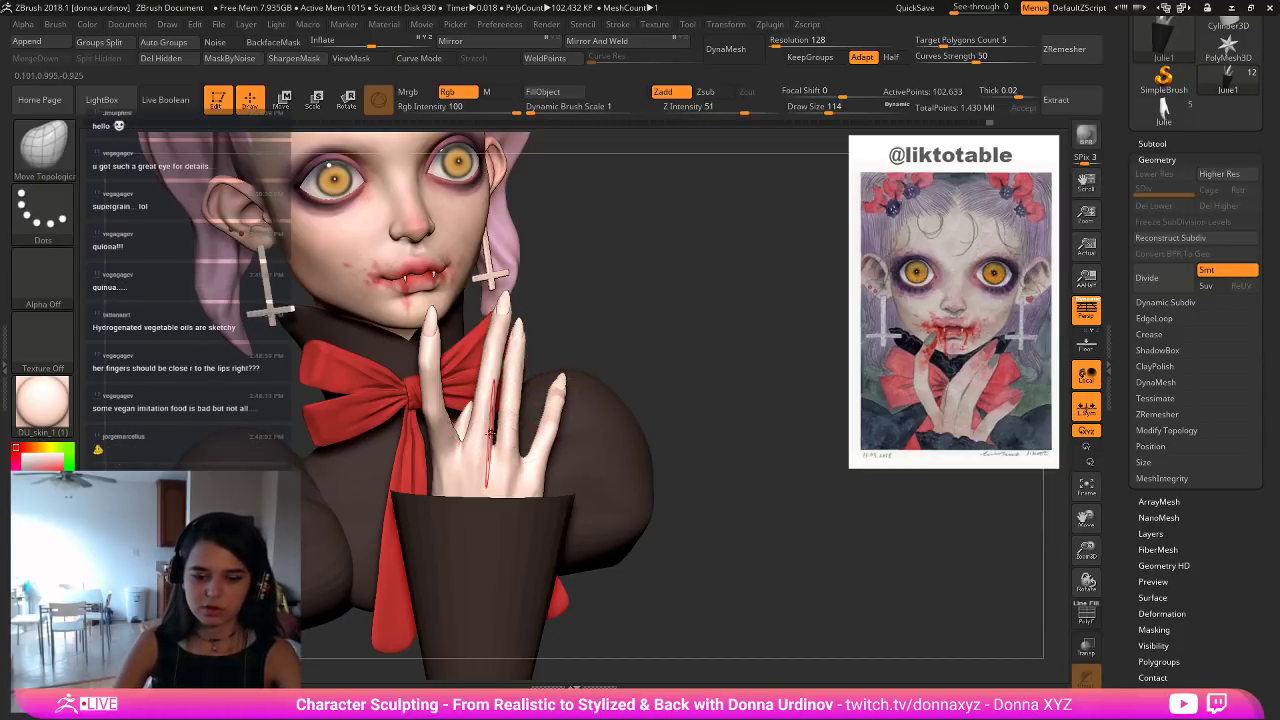
Adjust the area around the middle finger's base and knuckle with Move Topological, using draw sizes from 94 to 126.
key("bracketleft")
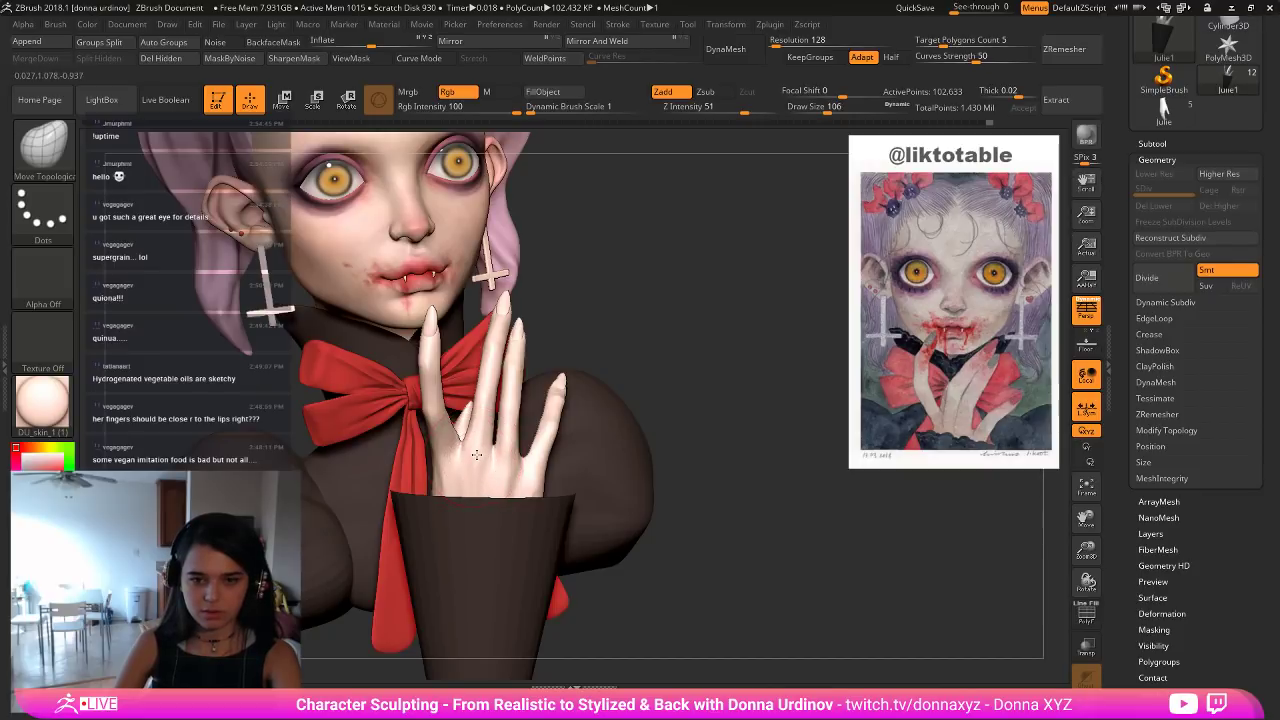
key("bracketleft")
key("bracketleft")
key("bracketleft")
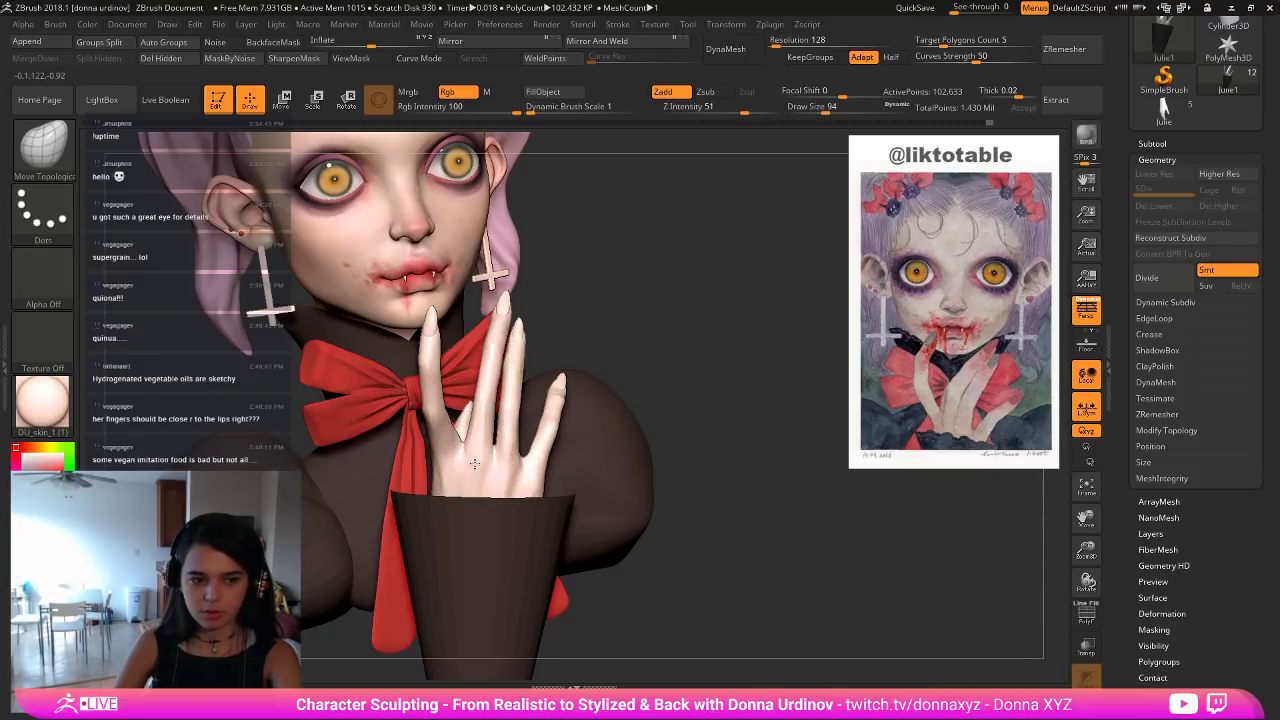
key("bracketright")
key("bracketright")
key("bracketright")
key("bracketright")
key("bracketright")
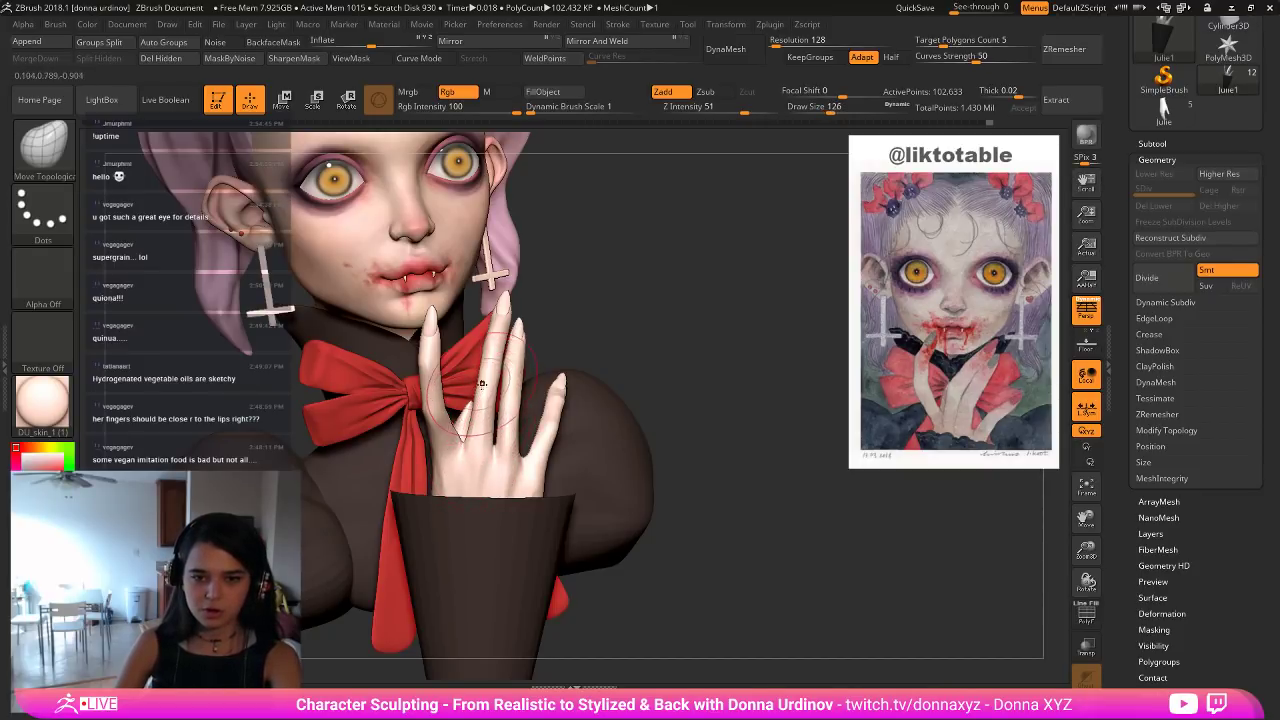
Build up the middle finger around its joint with ClayBuildup at draw size 58 and smooth the strokes.
key("b")
key("c")
key("b")
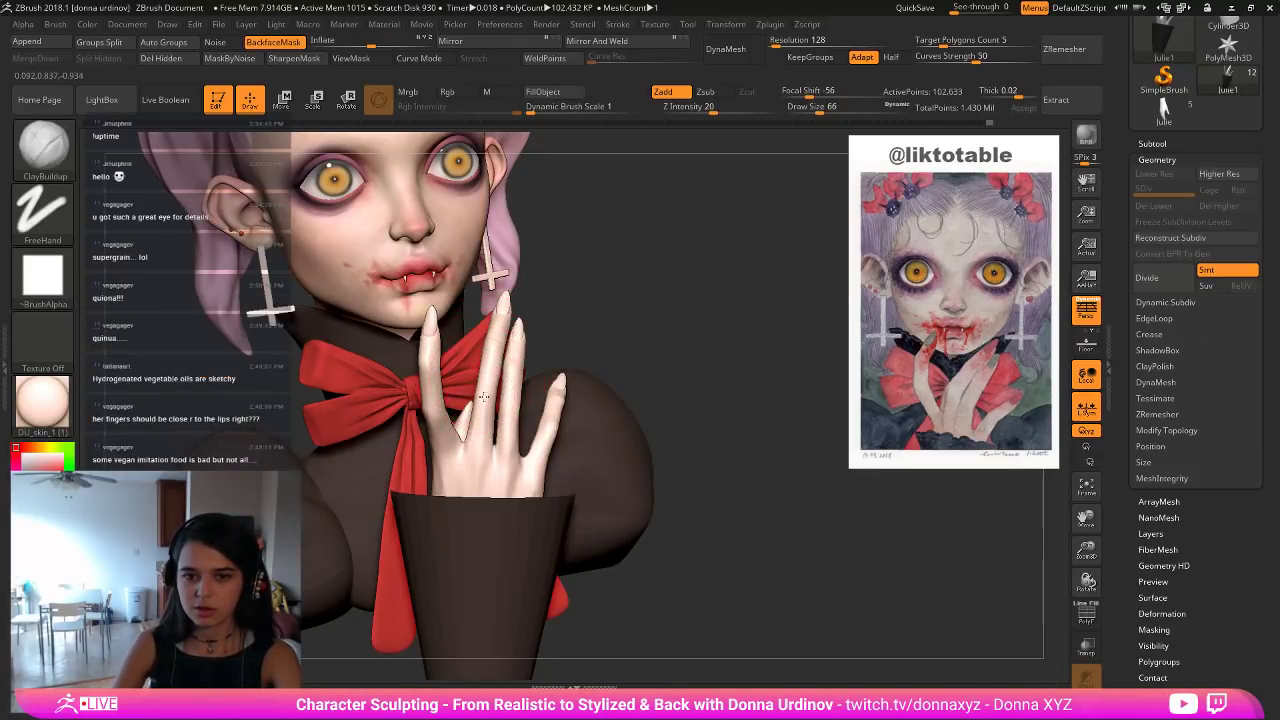
right_click_drag(482, 408, 420, 408)
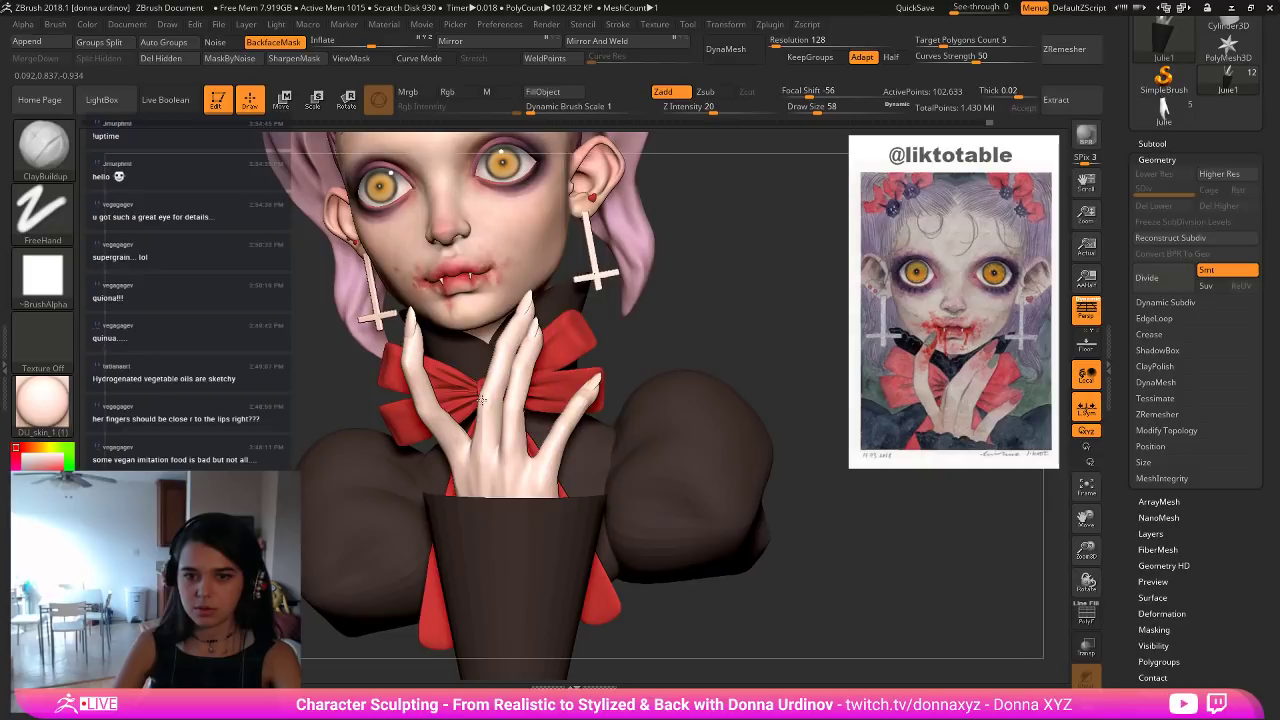
key("bracketleft")
key("bracketleft")
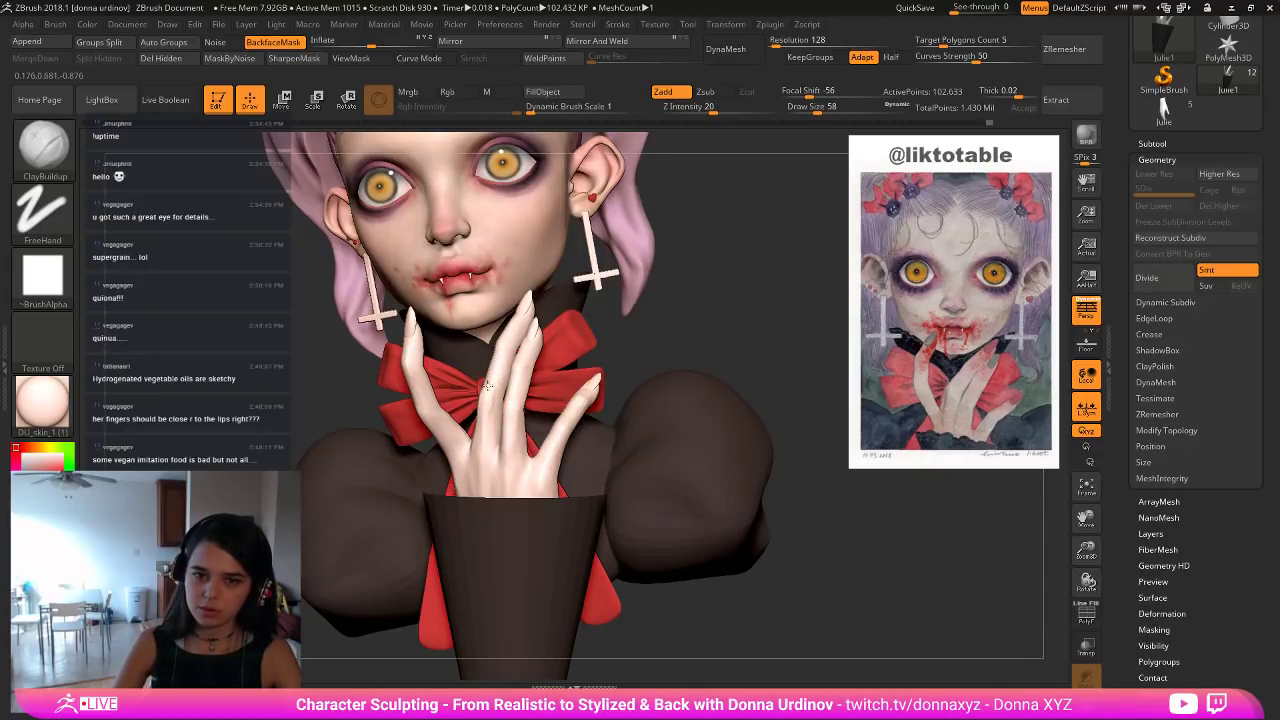
key("shift")
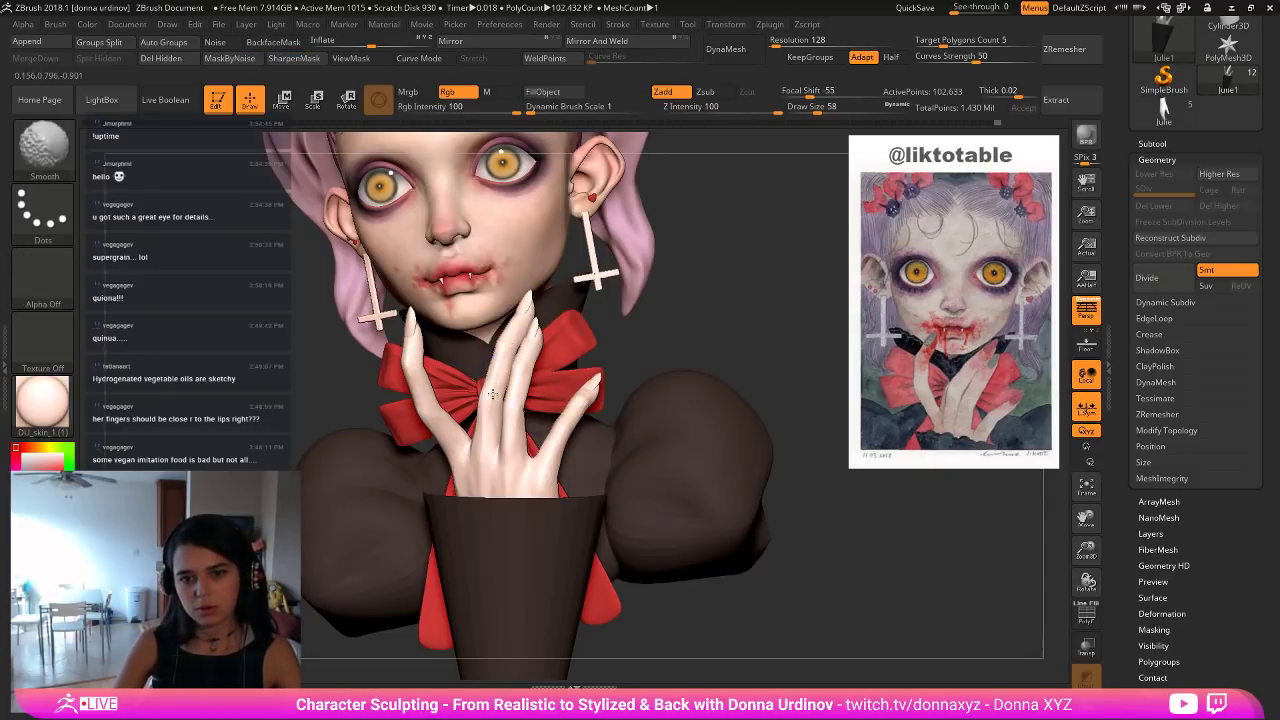
mouse_move(654, 345)
right_mouse_down("ctrl")
mouse_move(677, 306)
mouse_move(692, 322)
right_mouse_up("ctrl")
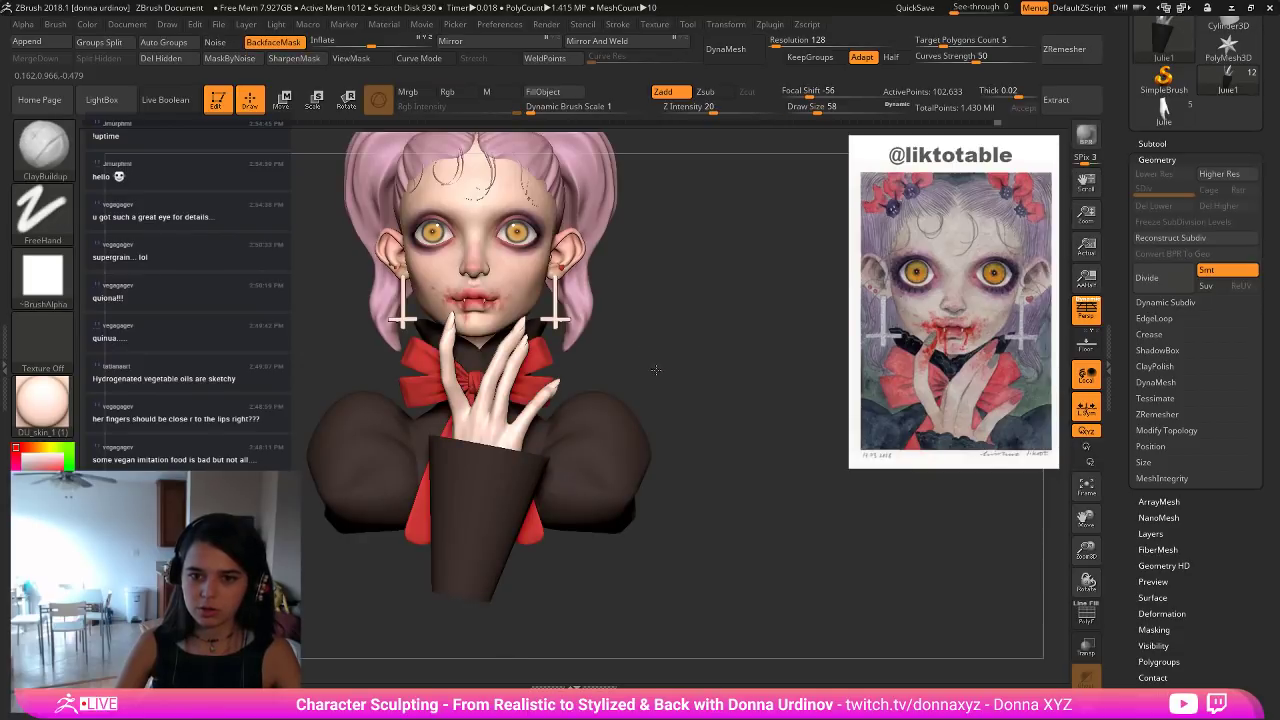
right_click_drag(656, 370, 648, 425, "ctrl")
key("shift")
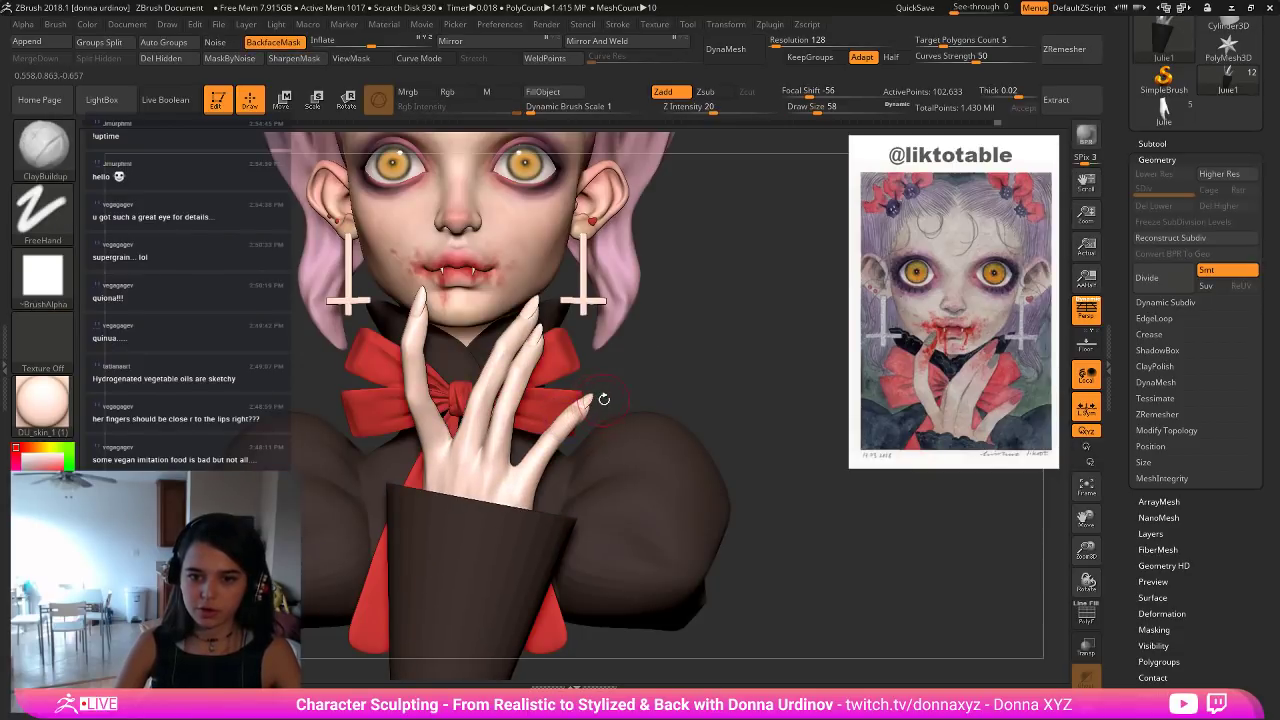
key("b")
key("comma")
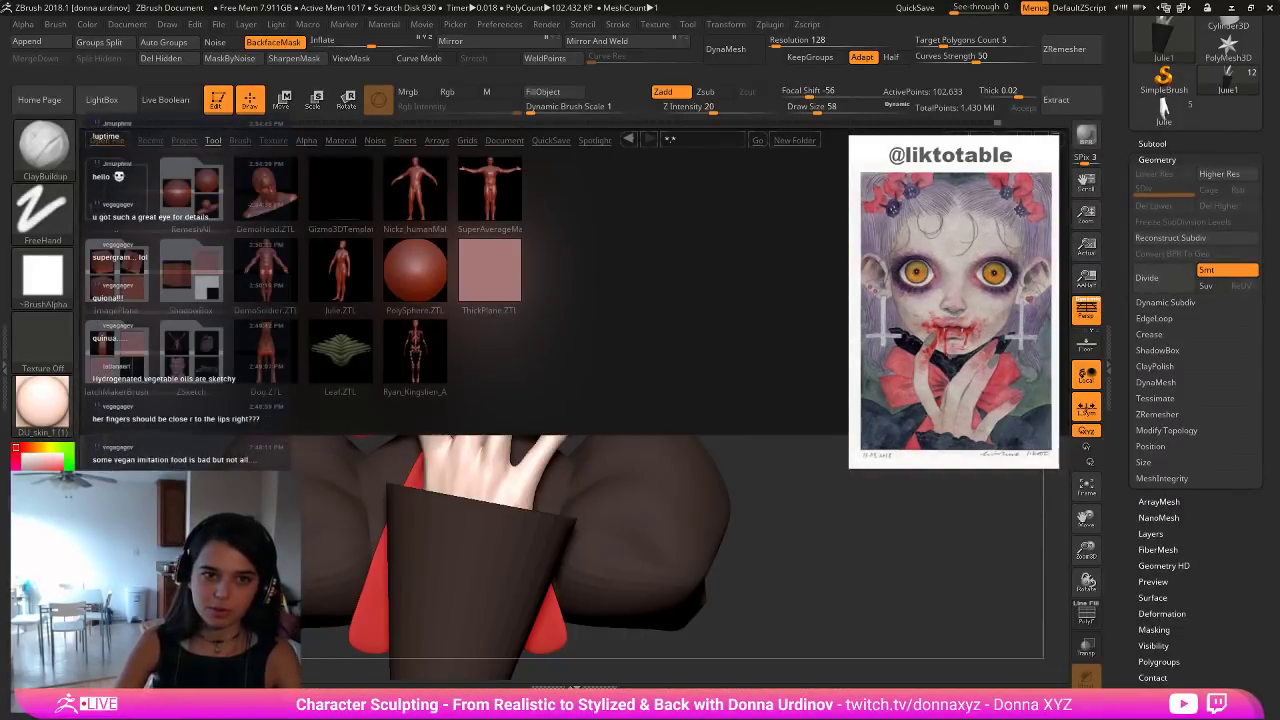
left_click(112, 95)
Switch to Move Topological and reshape the little finger's tip in a side view at draw size 26.
key("b")
key("m")
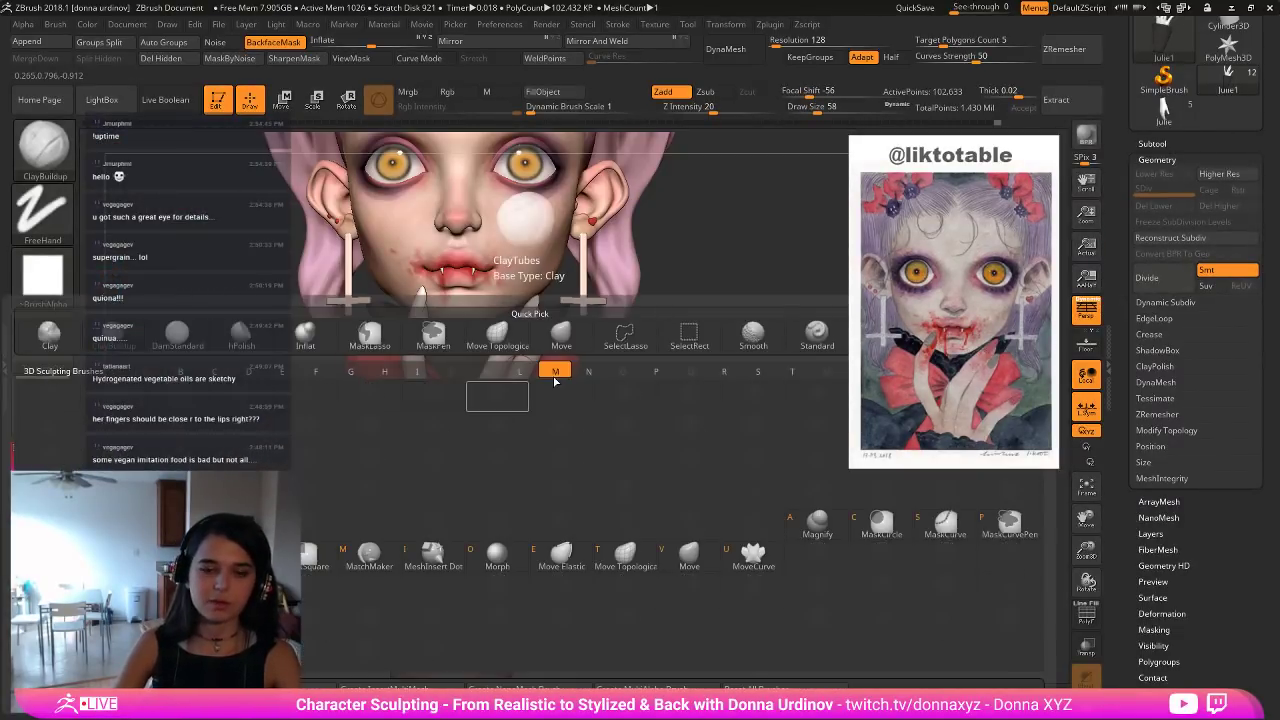
key("t")
left_click_drag(753, 401, 760, 465)
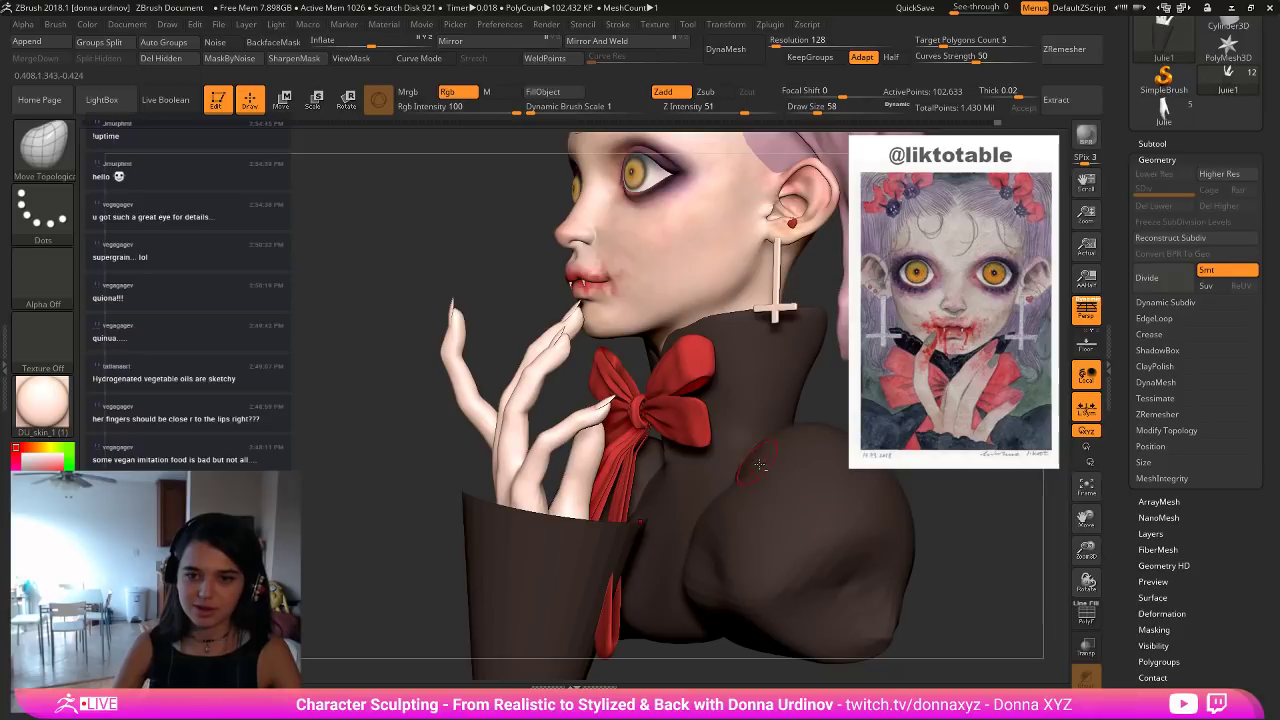
mouse_move(567, 377)
left_mouse_down("alt")
mouse_move(568, 404)
mouse_move(570, 368)
left_mouse_up("alt")
right_click_drag(569, 367, 617, 399)
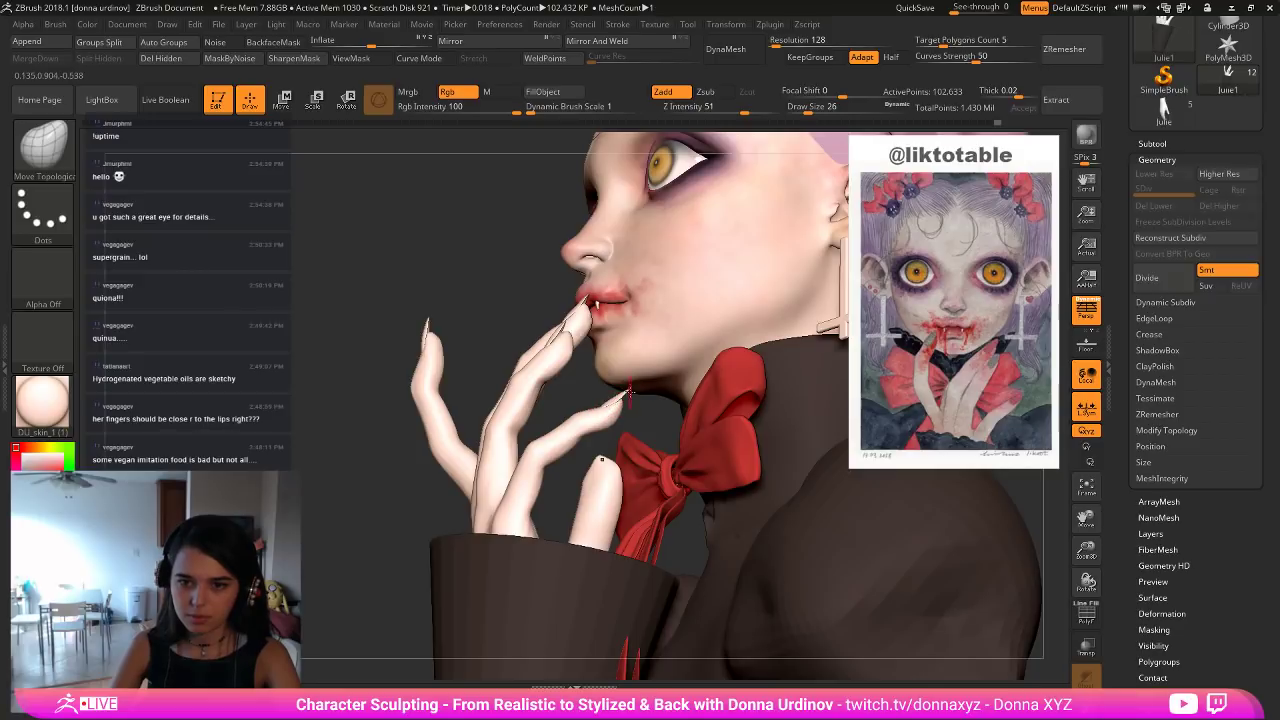
mouse_move(612, 400)
right_mouse_down()
mouse_move(640, 430)
mouse_move(604, 405)
right_mouse_up()
Refine the little finger's nail and tip from several angles with Move Topological at draw size 38.
key("]")
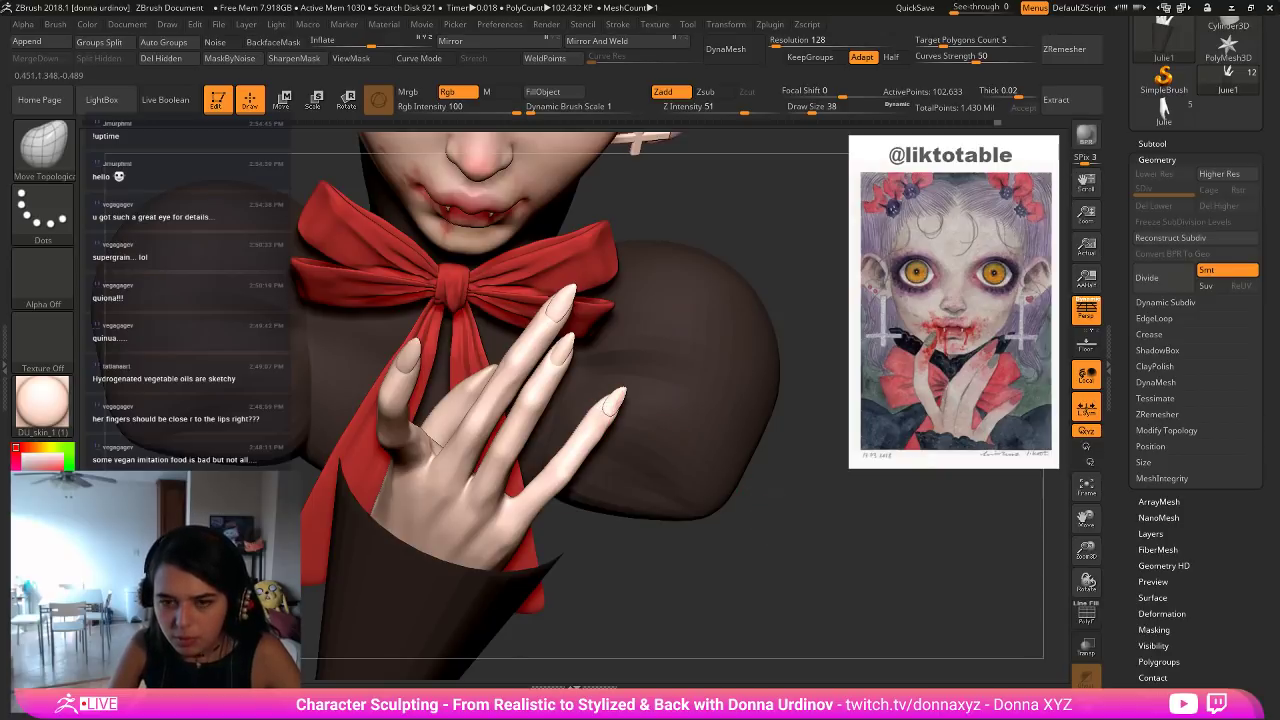
right_click_drag(622, 402, 605, 405)
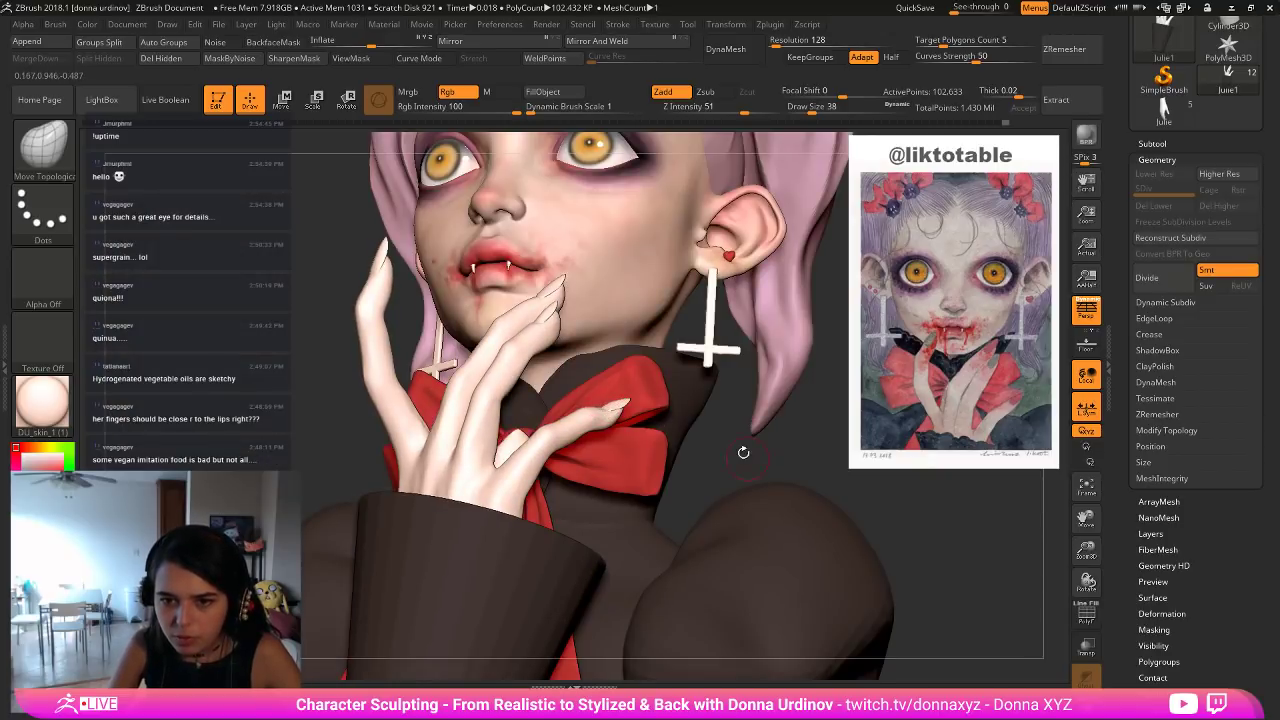
right_click_drag(743, 452, 603, 404)
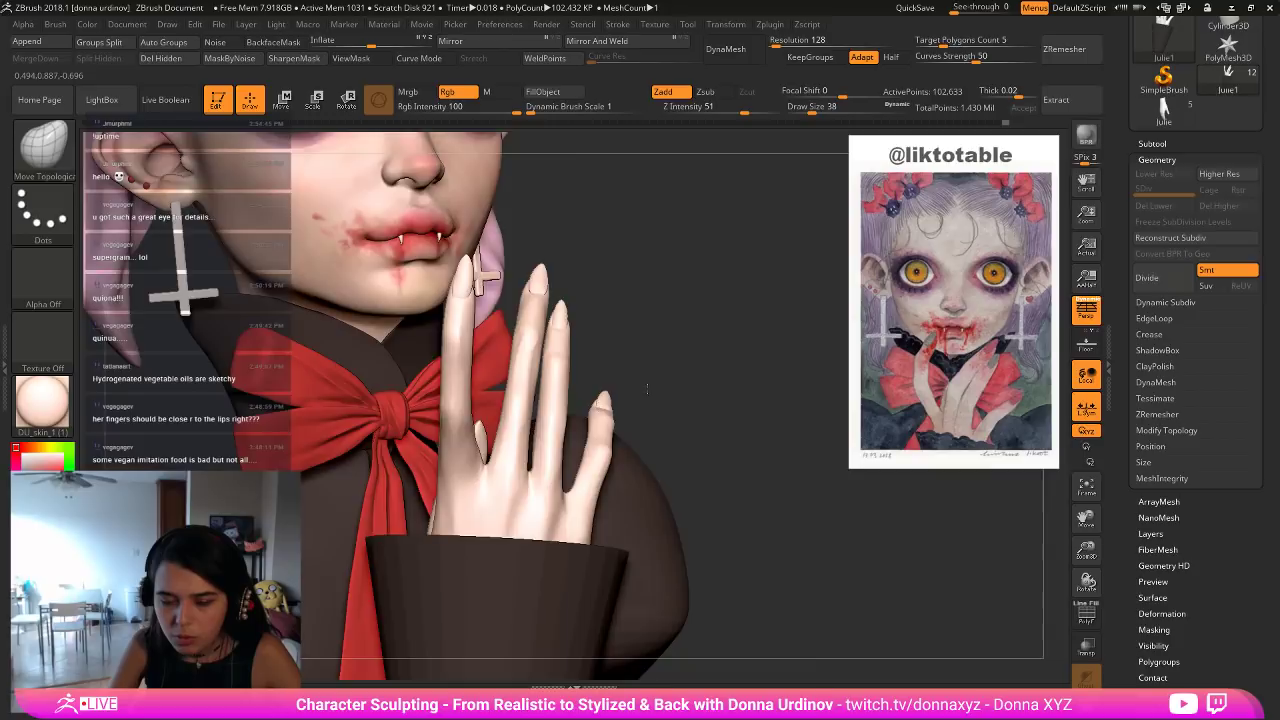
left_click_drag(647, 389, 635, 421)
left_click(605, 403, "ctrl+shift")
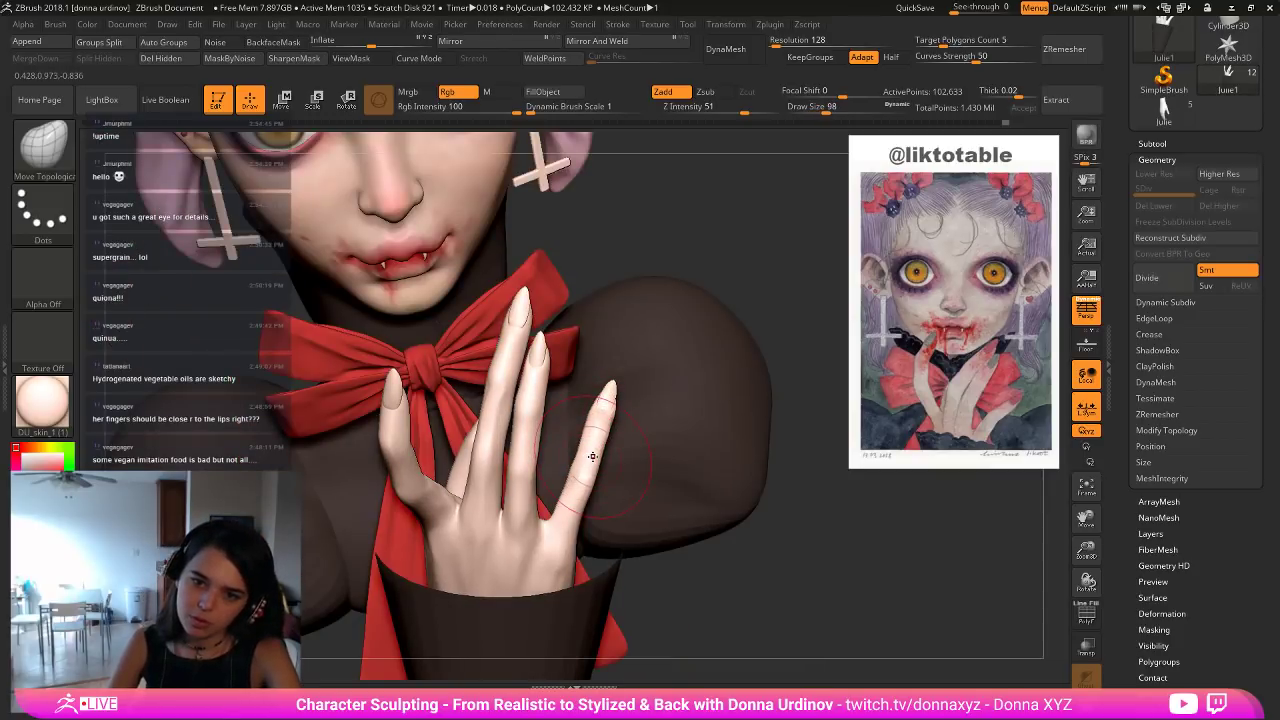
Reshape the middle and base of the little finger with Move Topological, using draw sizes from 58 to 98.
left_click_drag(588, 455, 591, 475)
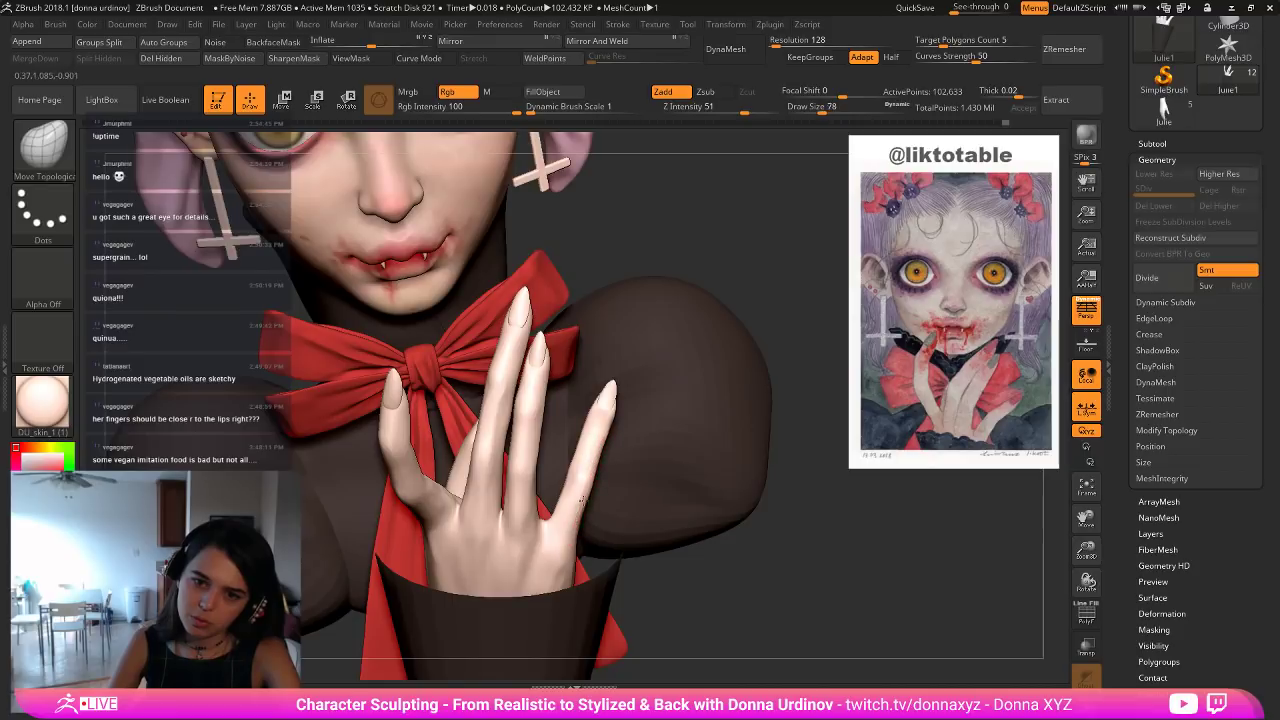
left_click_drag(711, 543, 640, 541)
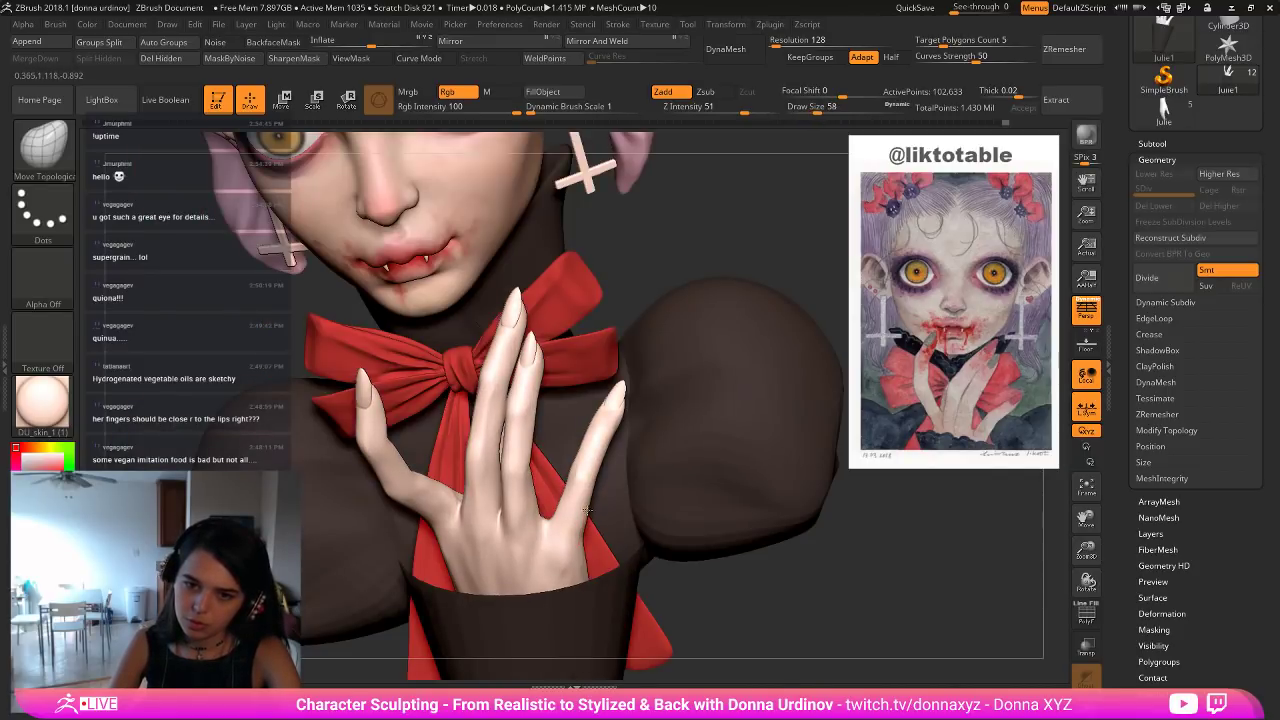
left_click_drag(587, 511, 590, 516)
key("bracketright")
key("bracketright")
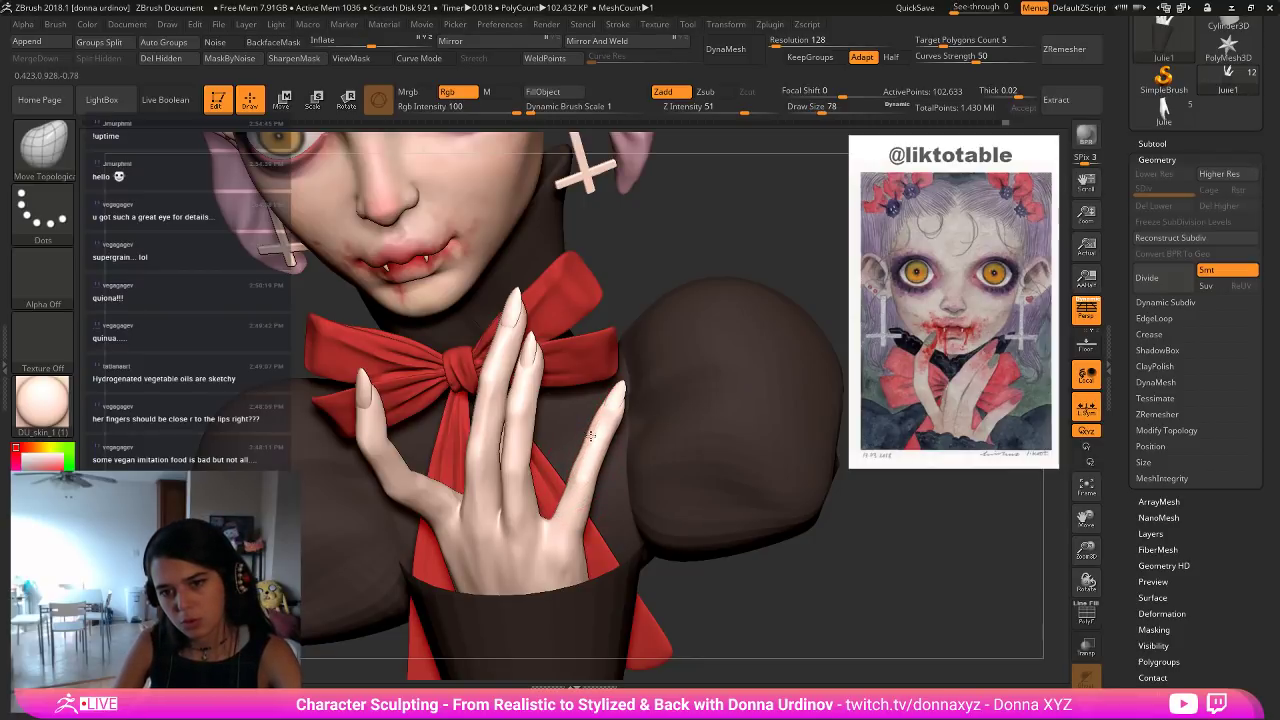
key("bracketleft")
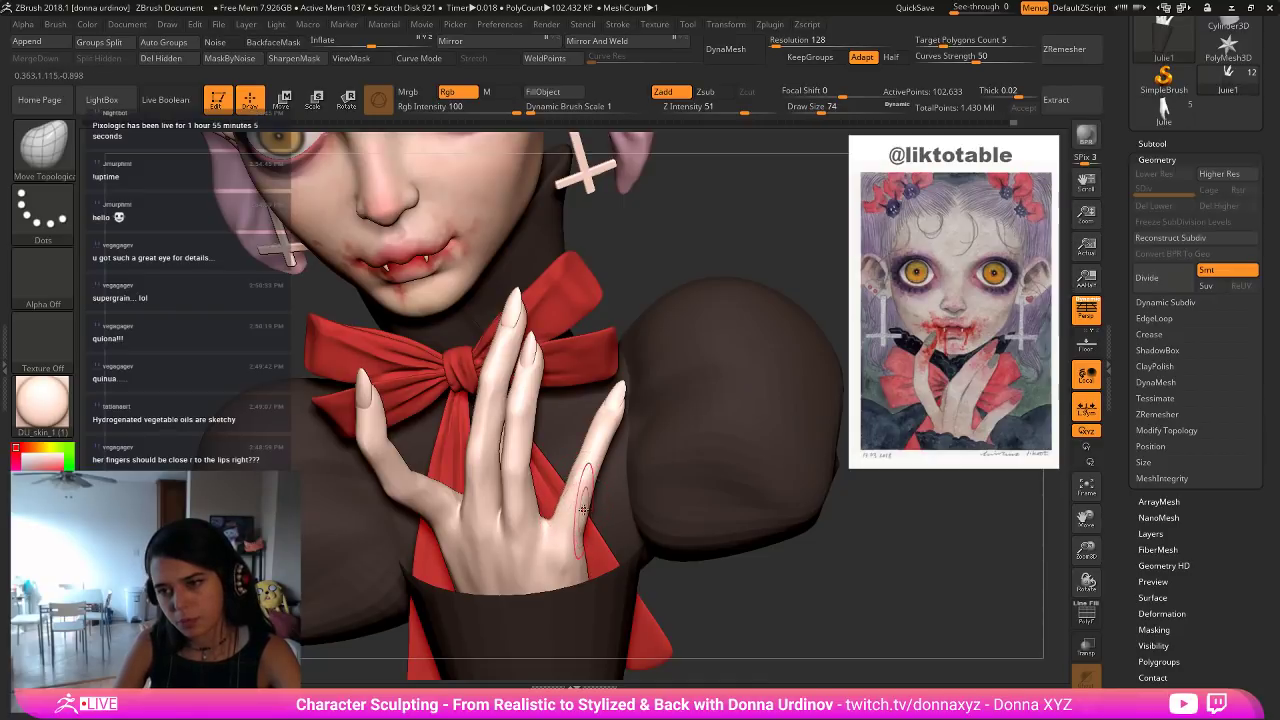
Adjust the little finger's bend from the side with Move Topological at draw sizes 50 to 82, and check the pose against the whole bust.
left_click_drag(600, 515, 460, 520)
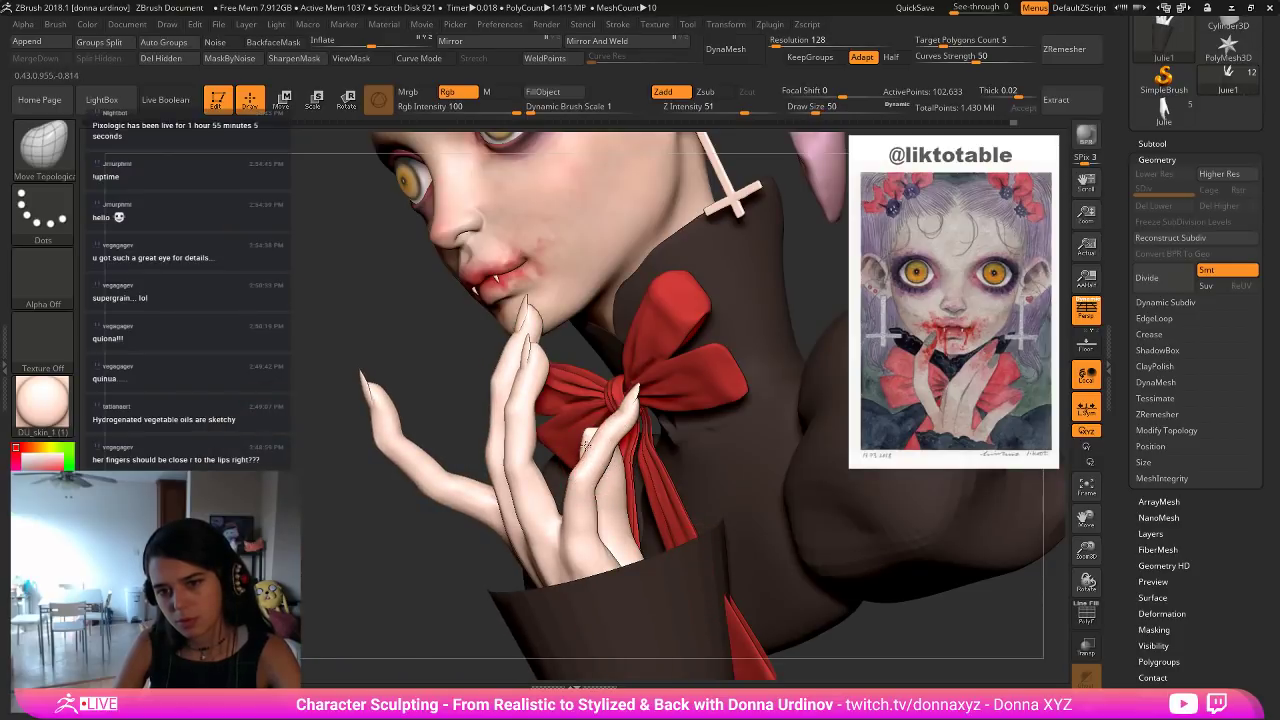
key("bracketright")
key("bracketright")
key("bracketright")
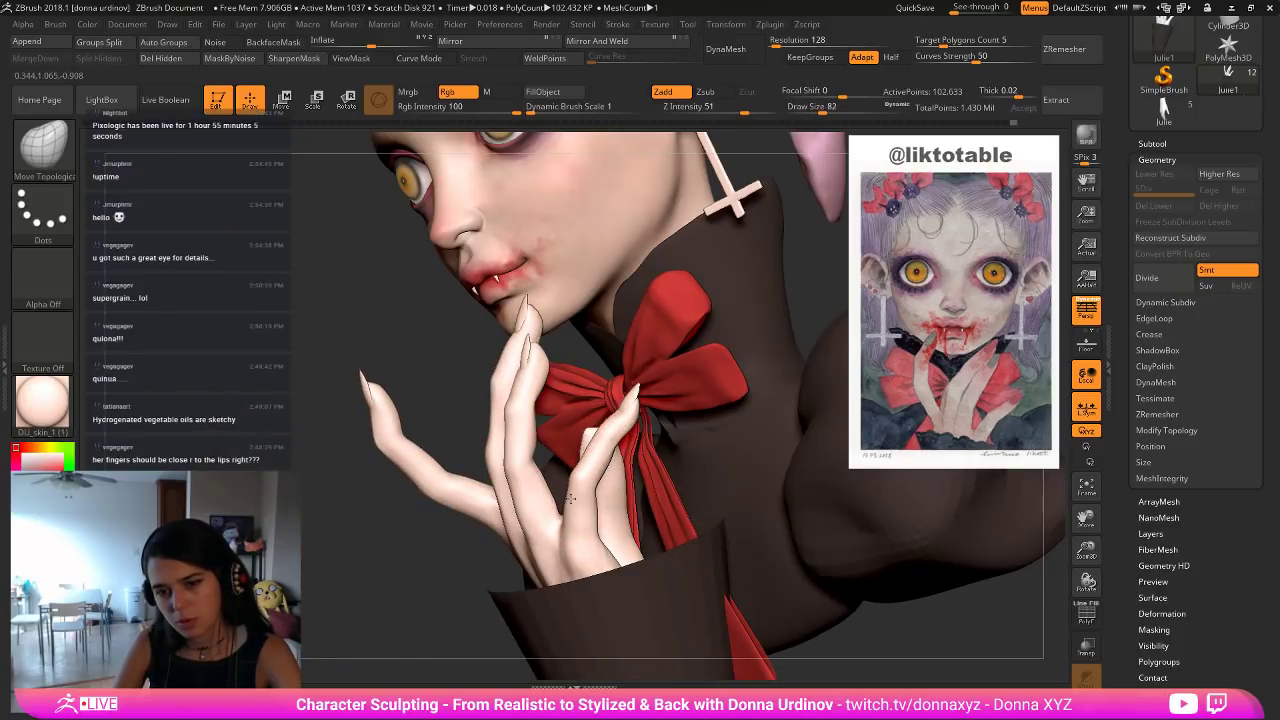
key("bracketleft")
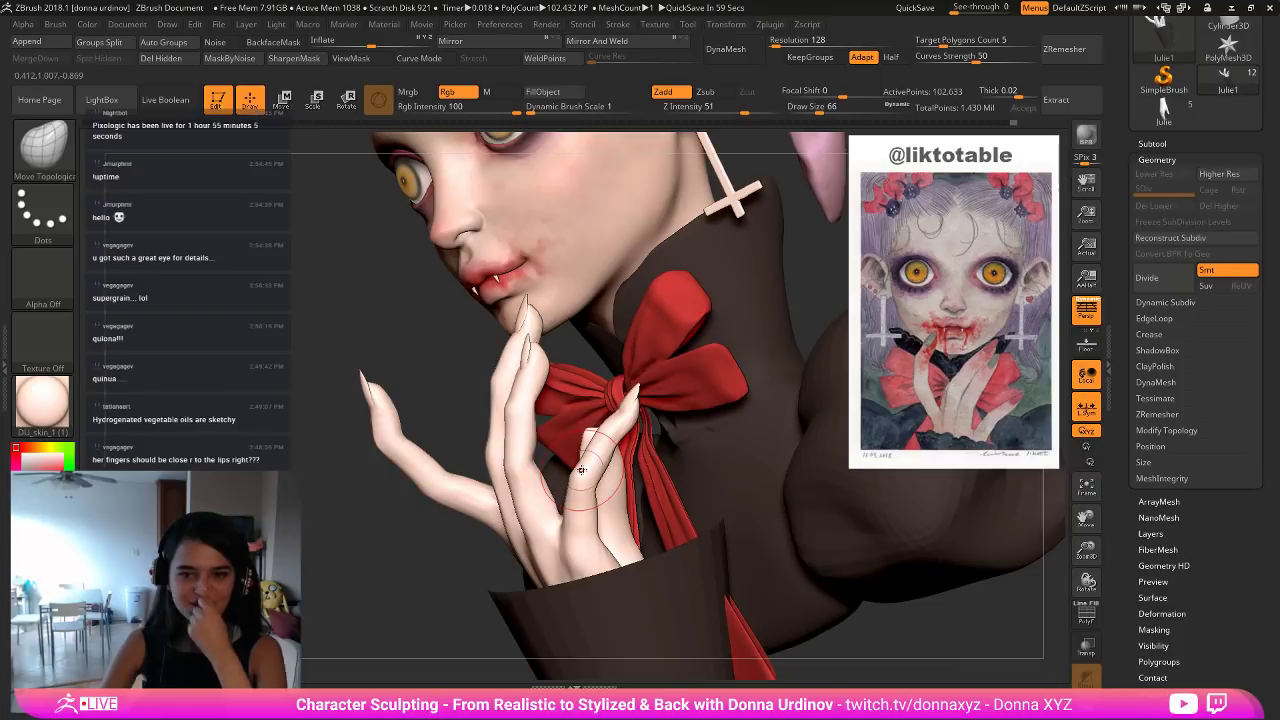
left_click_drag(355, 534, 715, 463, "alt")
key("ctrl+shift+s")
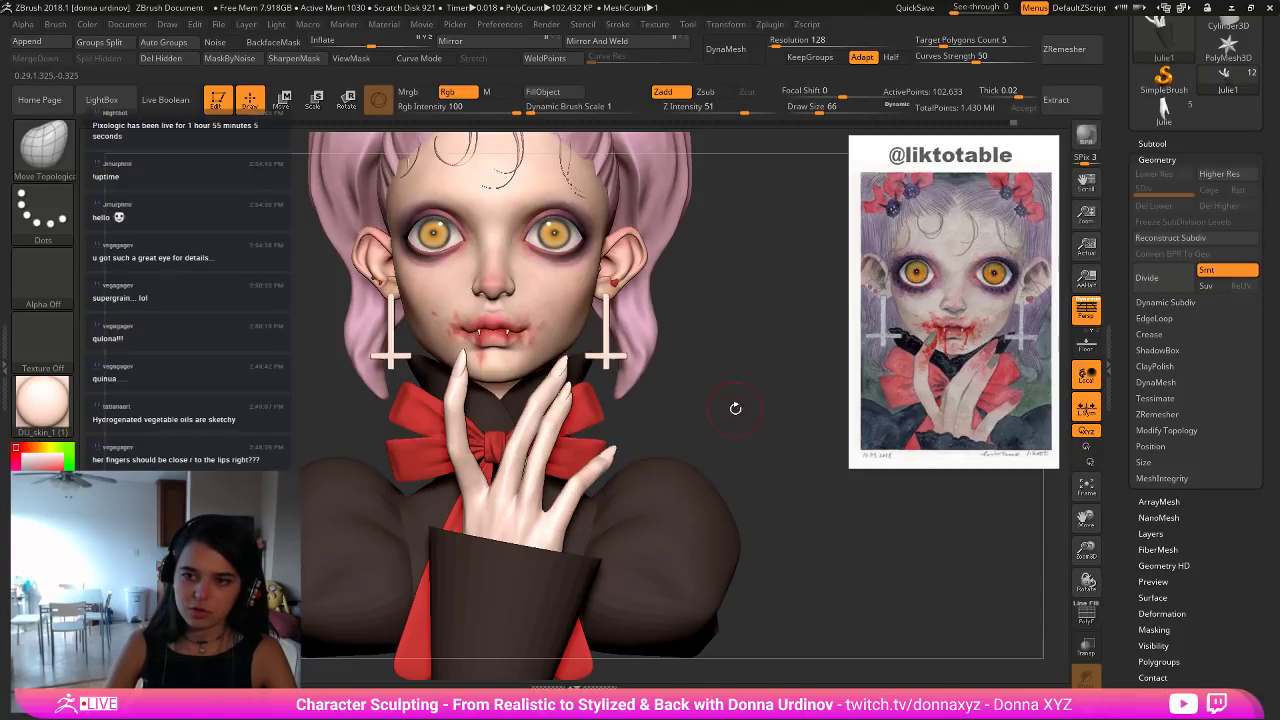
left_click_drag(734, 406, 640, 282, "alt")
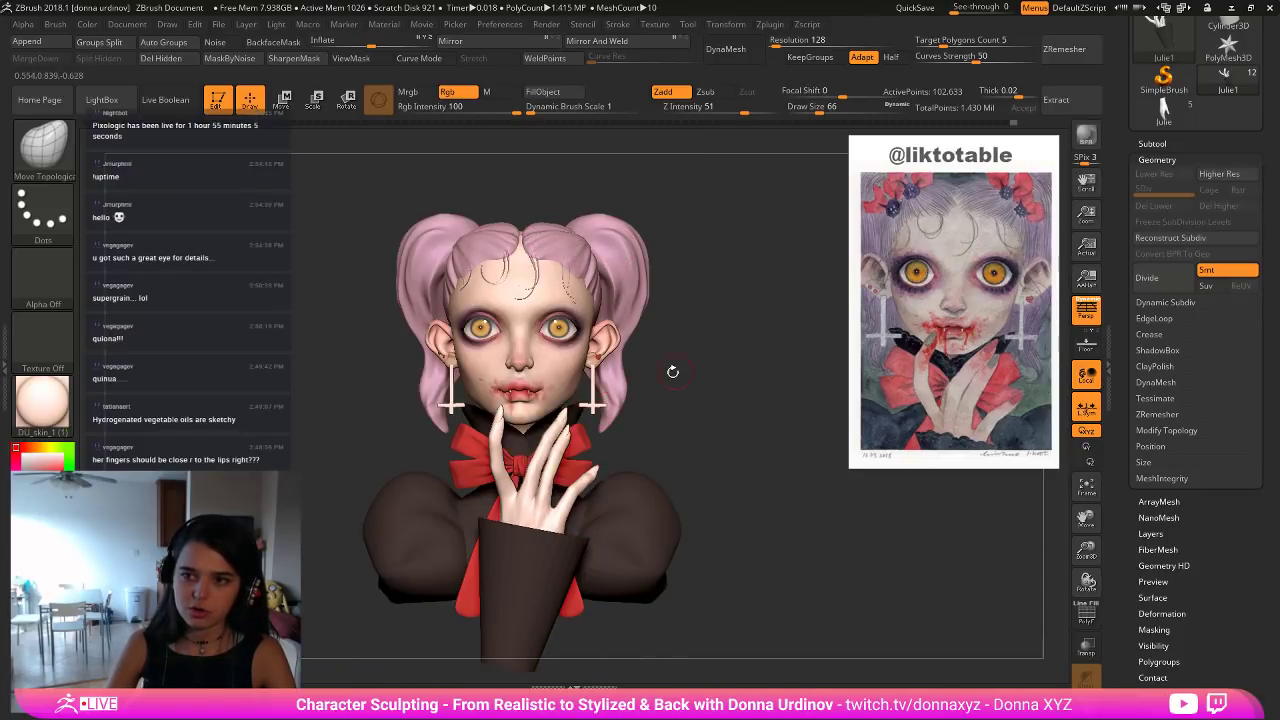
Flatten and polish the middle finger's surface with the hPolish brush at draw size 30.
right_click_drag(673, 371, 674, 395, "ctrl")
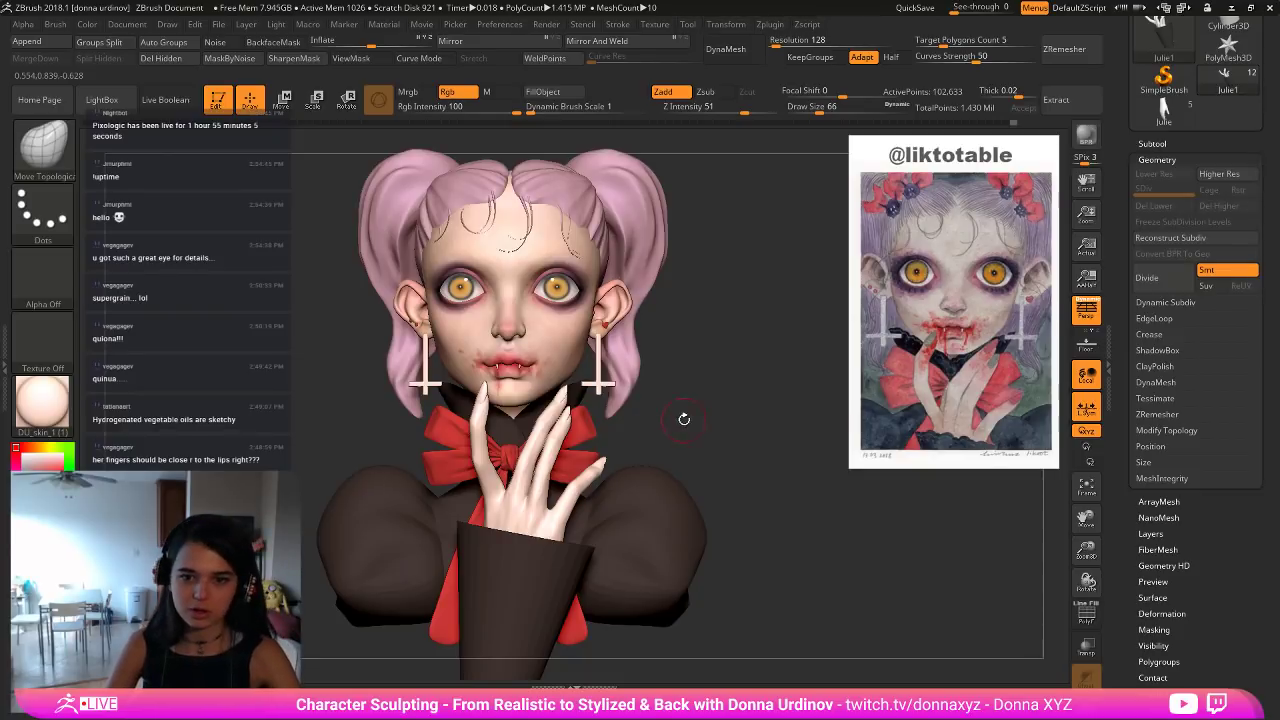
left_click_drag(684, 419, 668, 448, "alt")
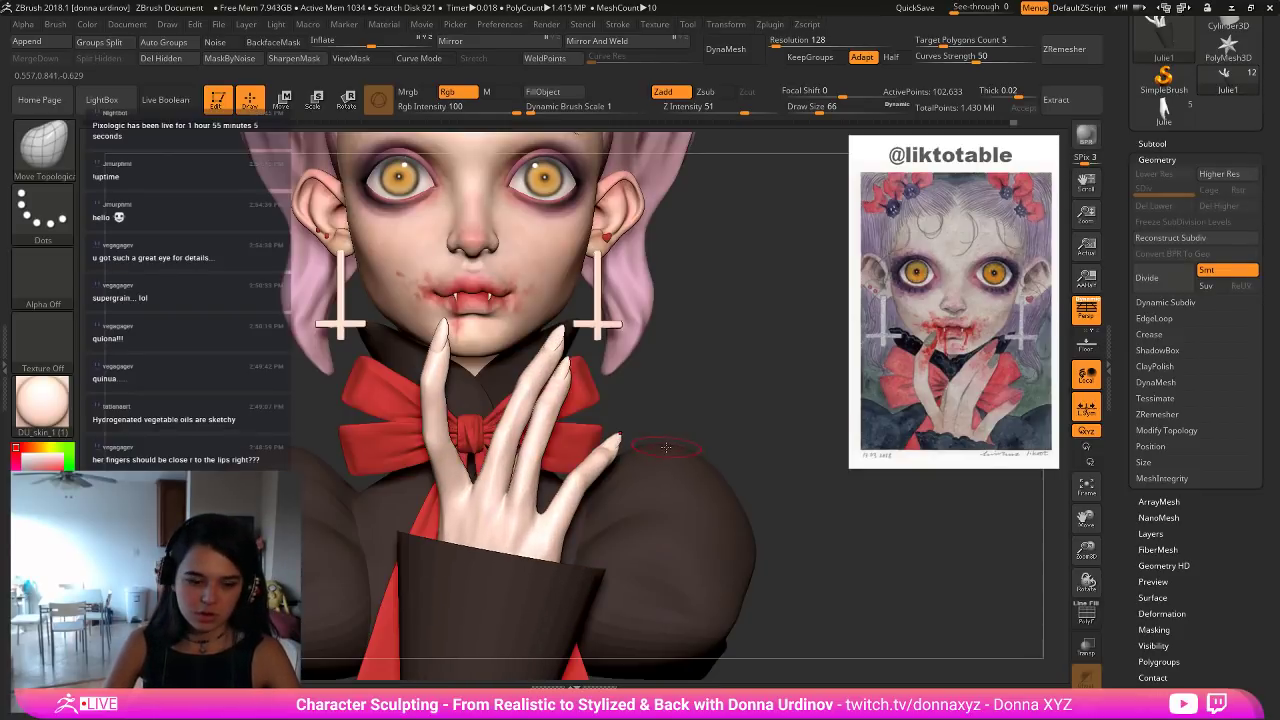
key("b")
key("h")
key("p")
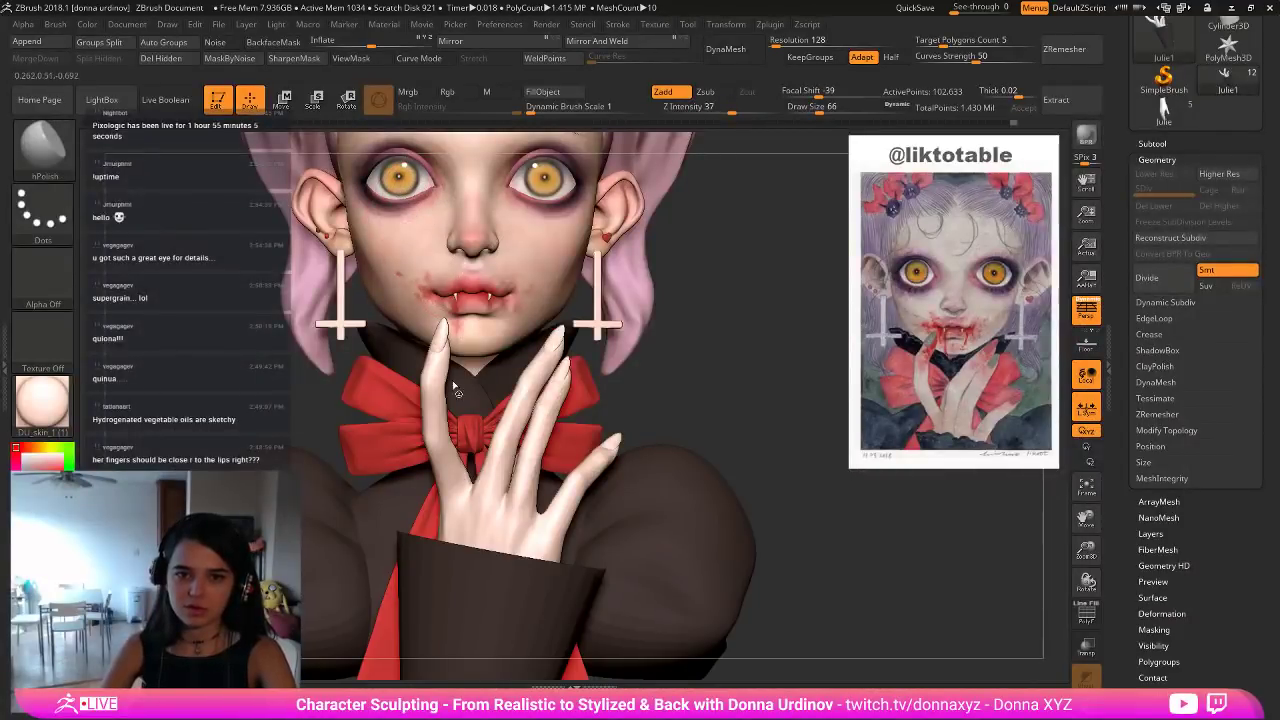
key("bracketleft")
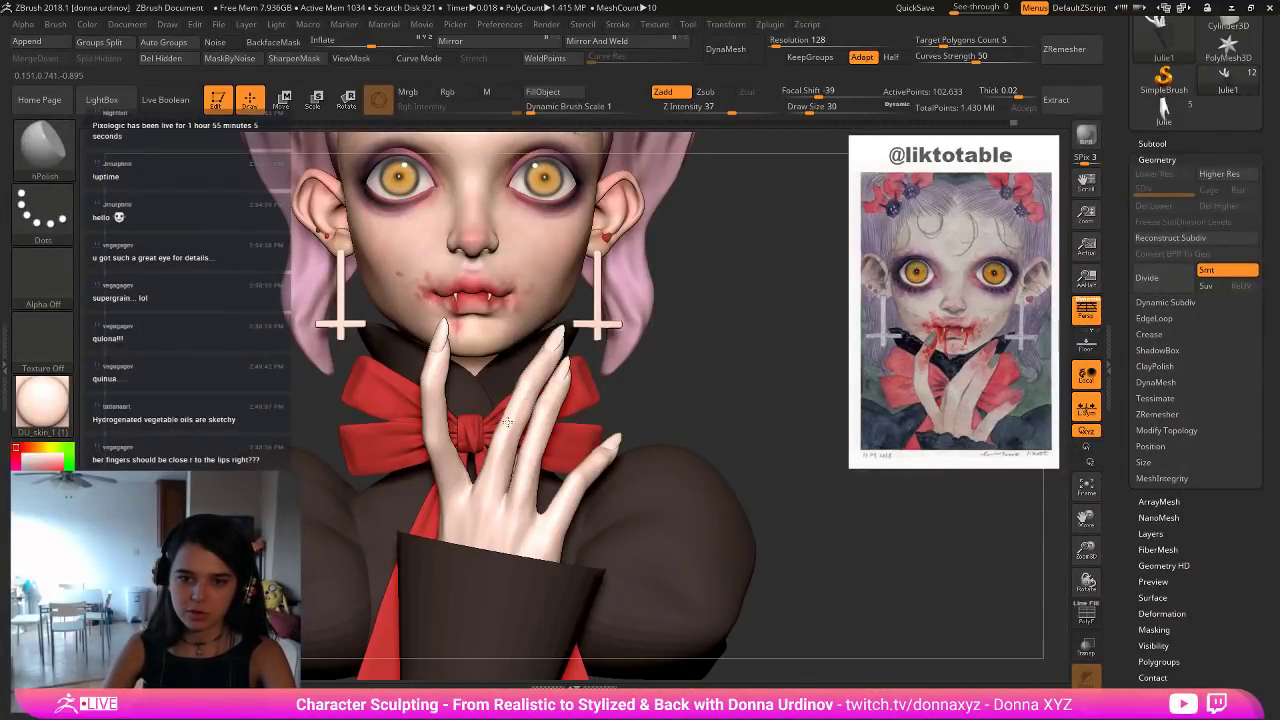
left_click_drag(524, 408, 490, 478)
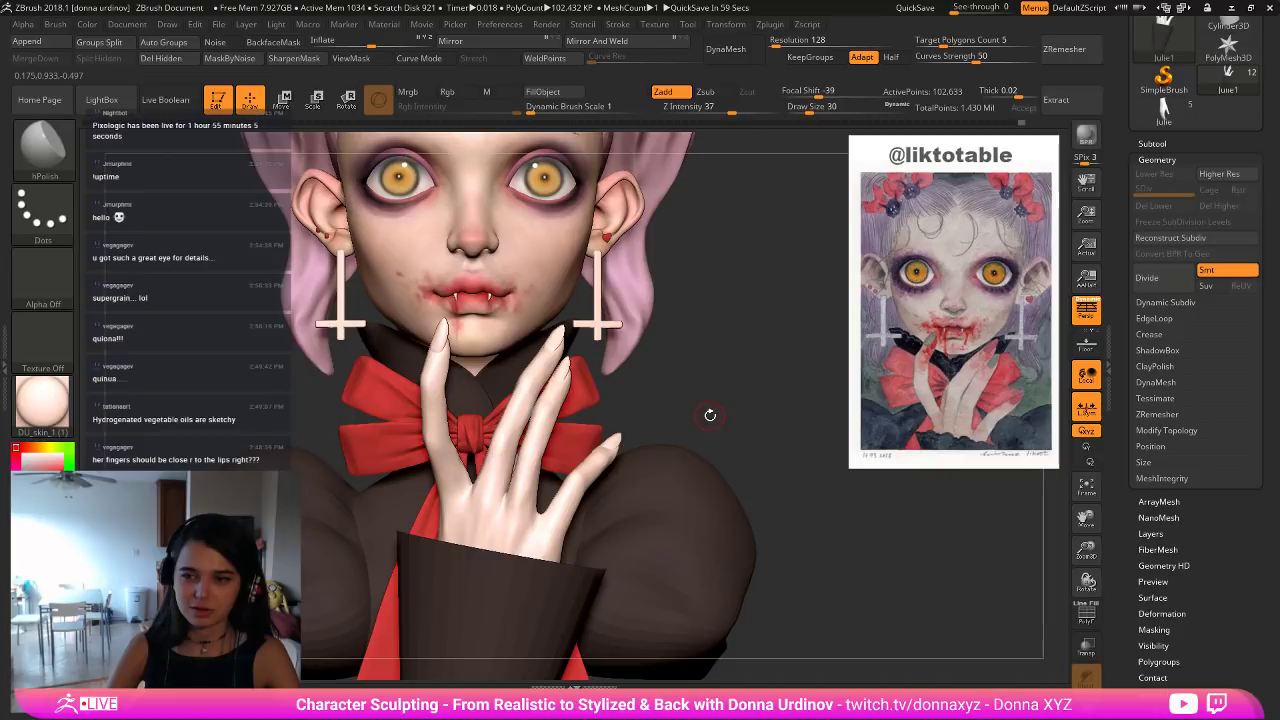
mouse_move(709, 385)
left_mouse_down()
mouse_move(755, 389)
mouse_move(691, 394)
mouse_move(723, 406)
mouse_move(694, 397)
left_mouse_up()
key("ctrl")
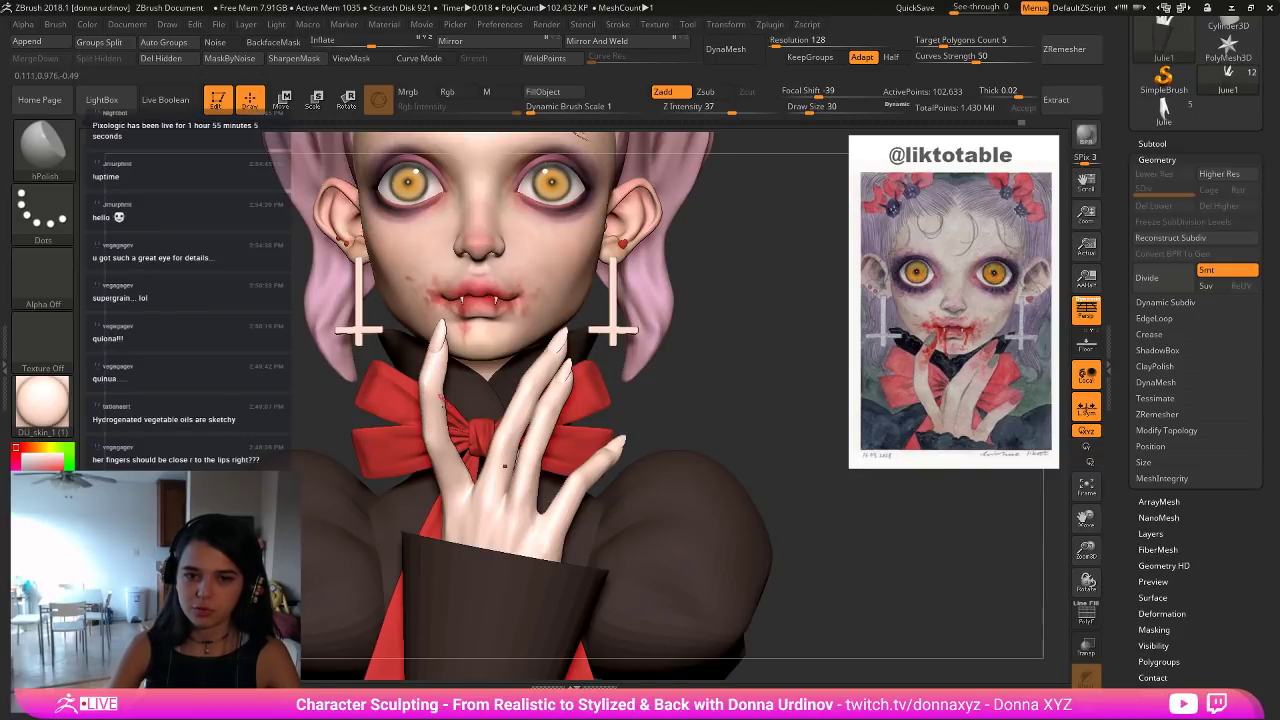
mouse_move(739, 379)
left_mouse_down()
mouse_move(730, 367)
mouse_move(733, 394)
left_mouse_up()
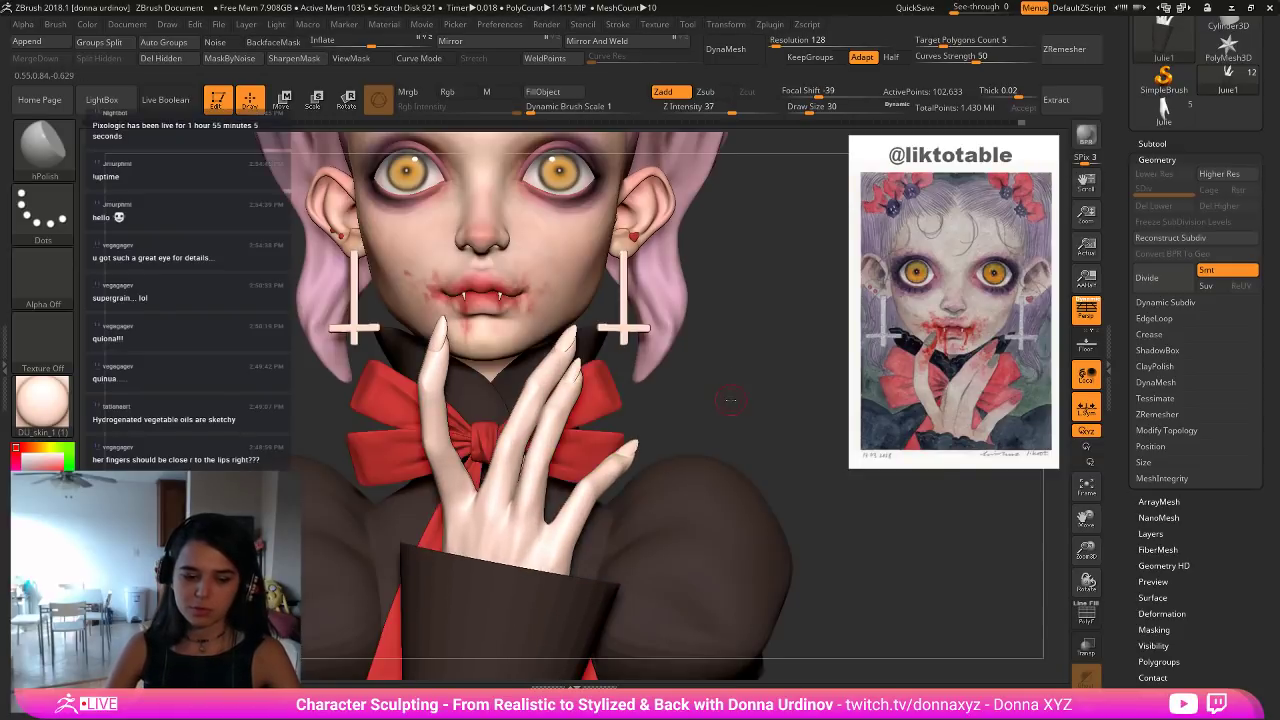
Adjust the middle finger's central joint from the front with Move Topological at draw sizes 70 to 74.
key("b")
key("m")
key("t")
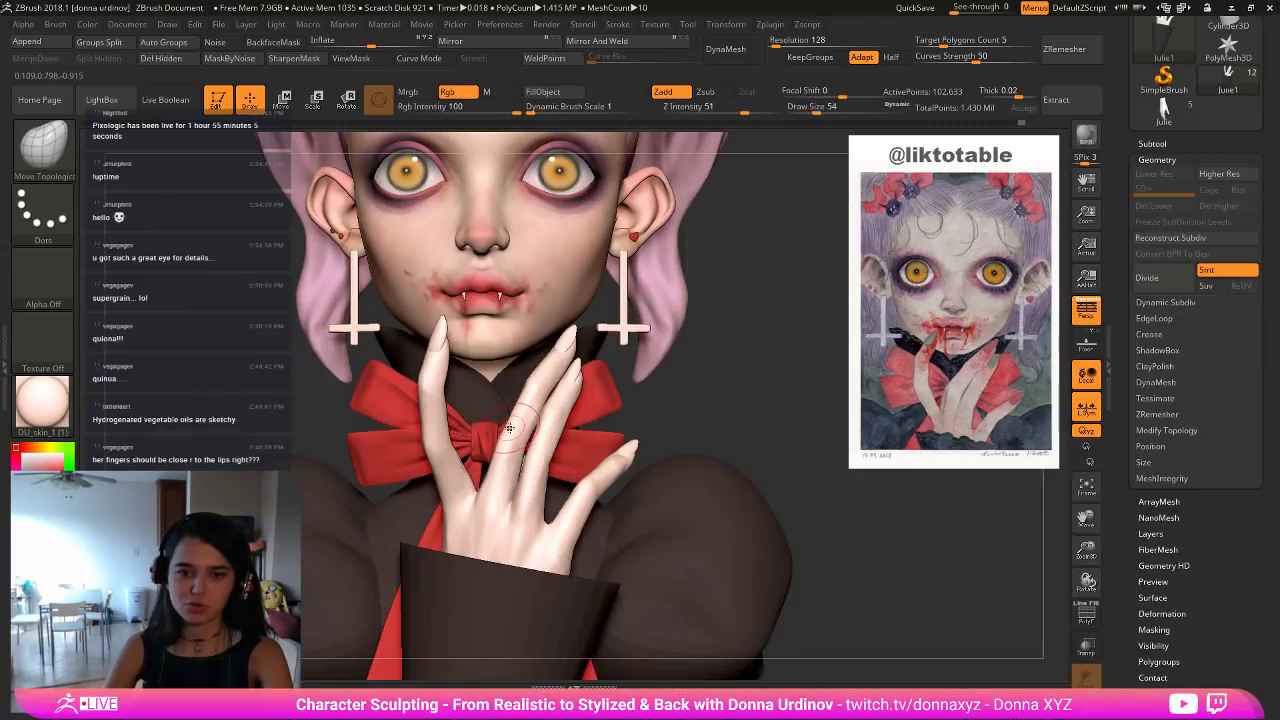
key("bracketright")
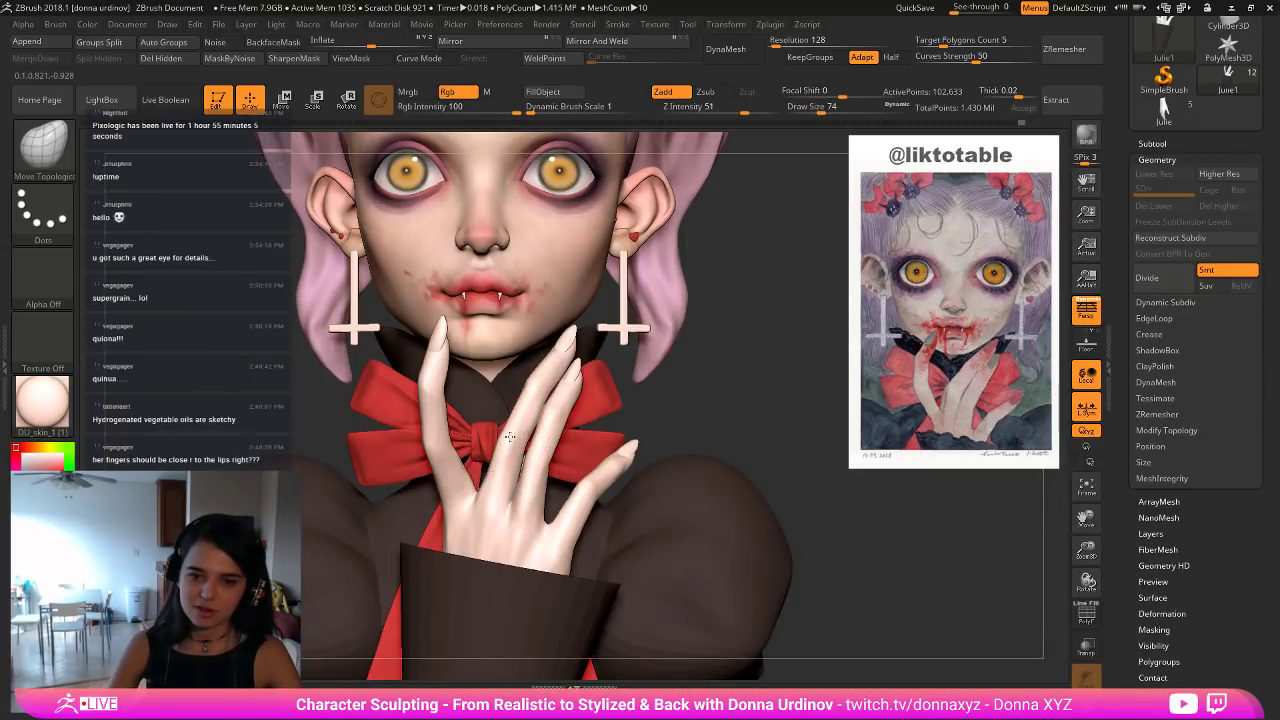
left_click_drag(512, 437, 514, 433)
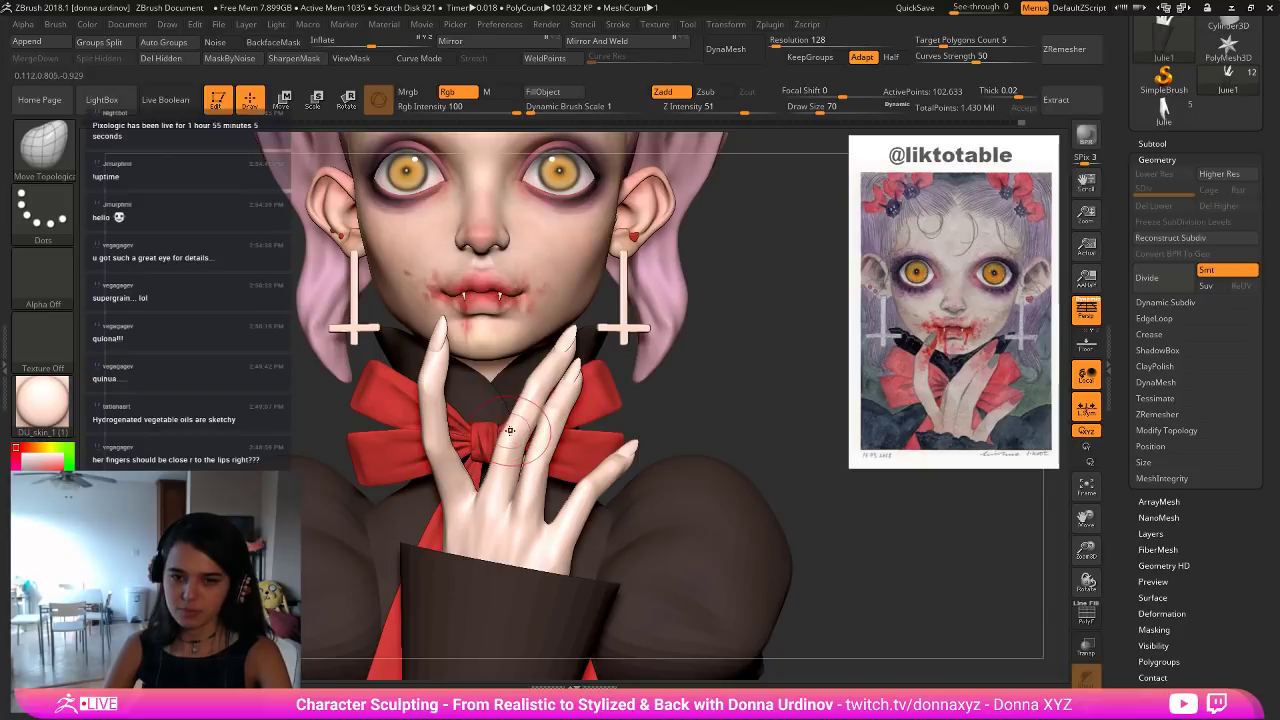
Refine the middle finger's lower segment in a three-quarter view with Move Topological at draw sizes 62 to 66.
key("bracketleft")
key("bracketleft")
key("bracketleft")
key("bracketleft")
left_click_drag(710, 357, 507, 432)
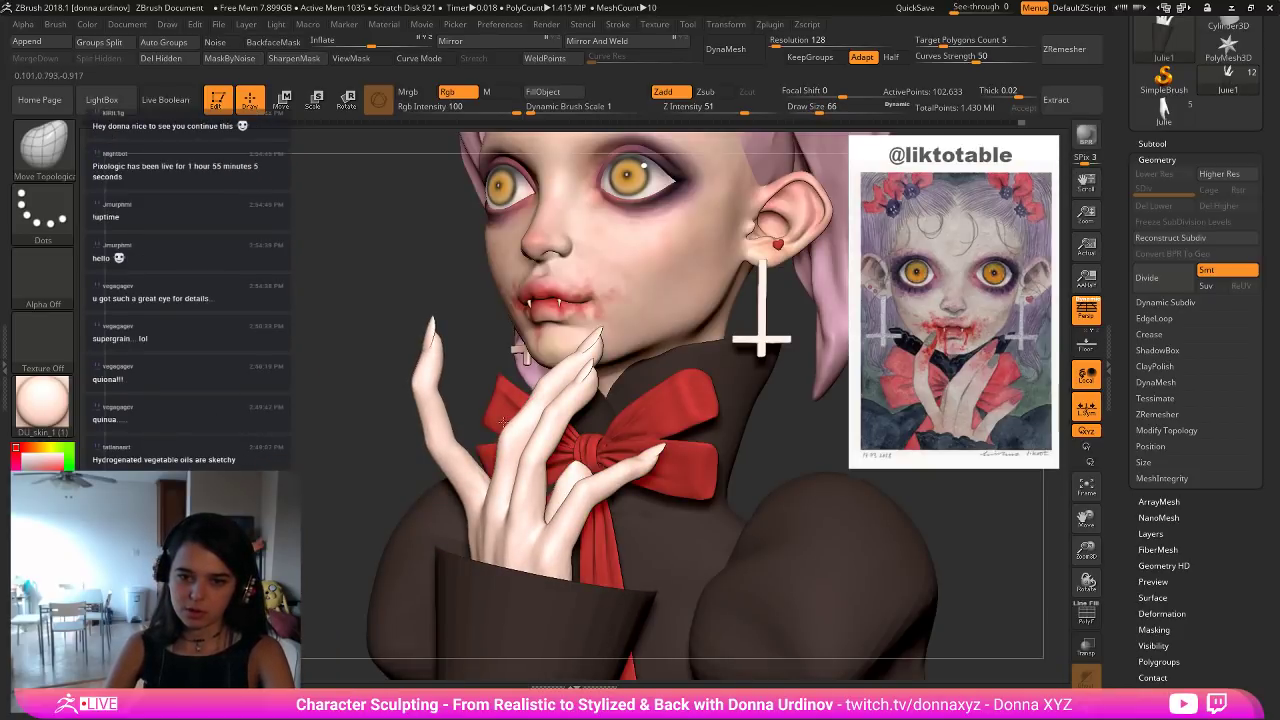
left_click_drag(503, 439, 501, 438)
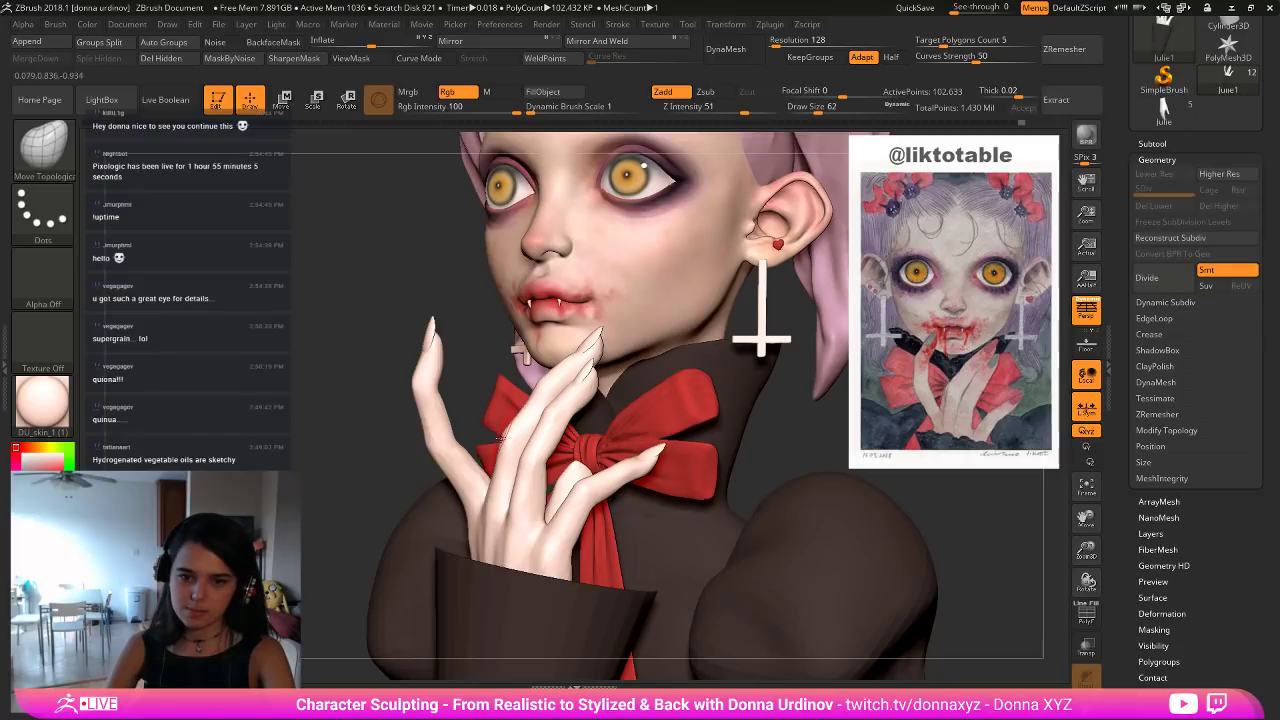
key("bracketright")
key("bracketright")
key("bracketright")
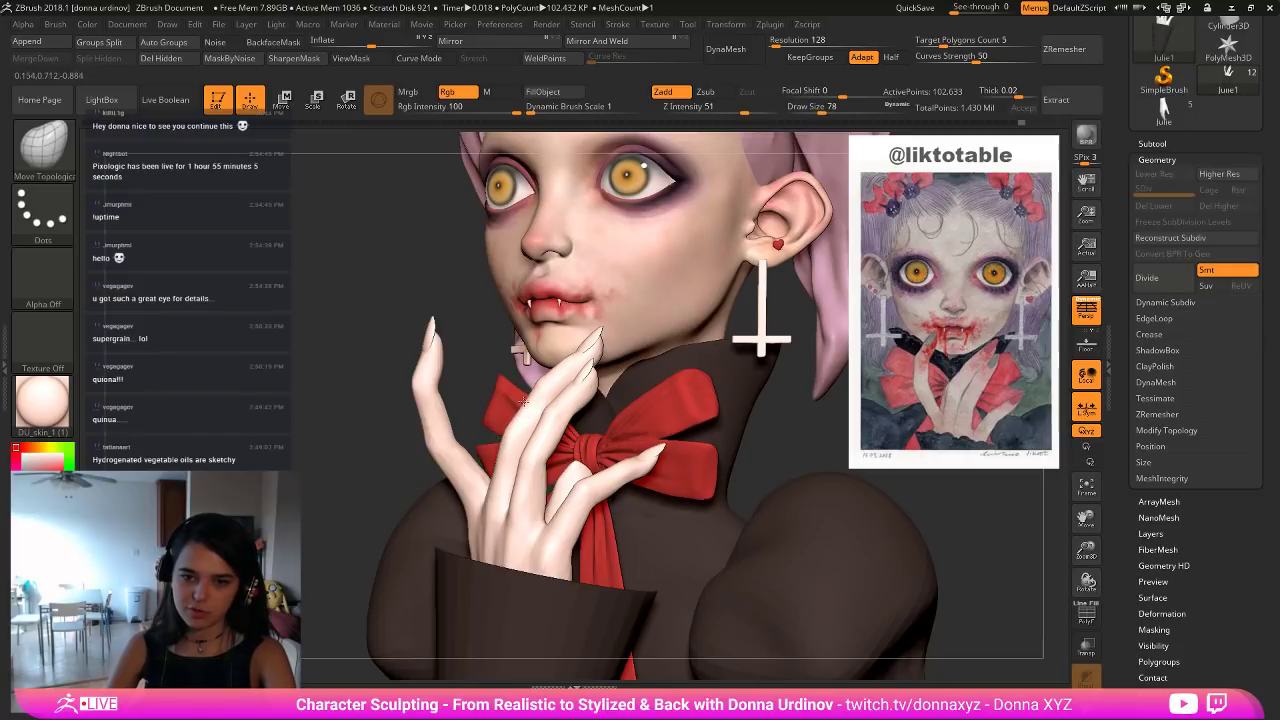
Adjust and smooth the middle finger's upper segments from both sides of the hand at draw sizes 54 to 74.
left_click_drag(460, 383, 466, 388)
left_click(569, 372, "ctrl+shift")
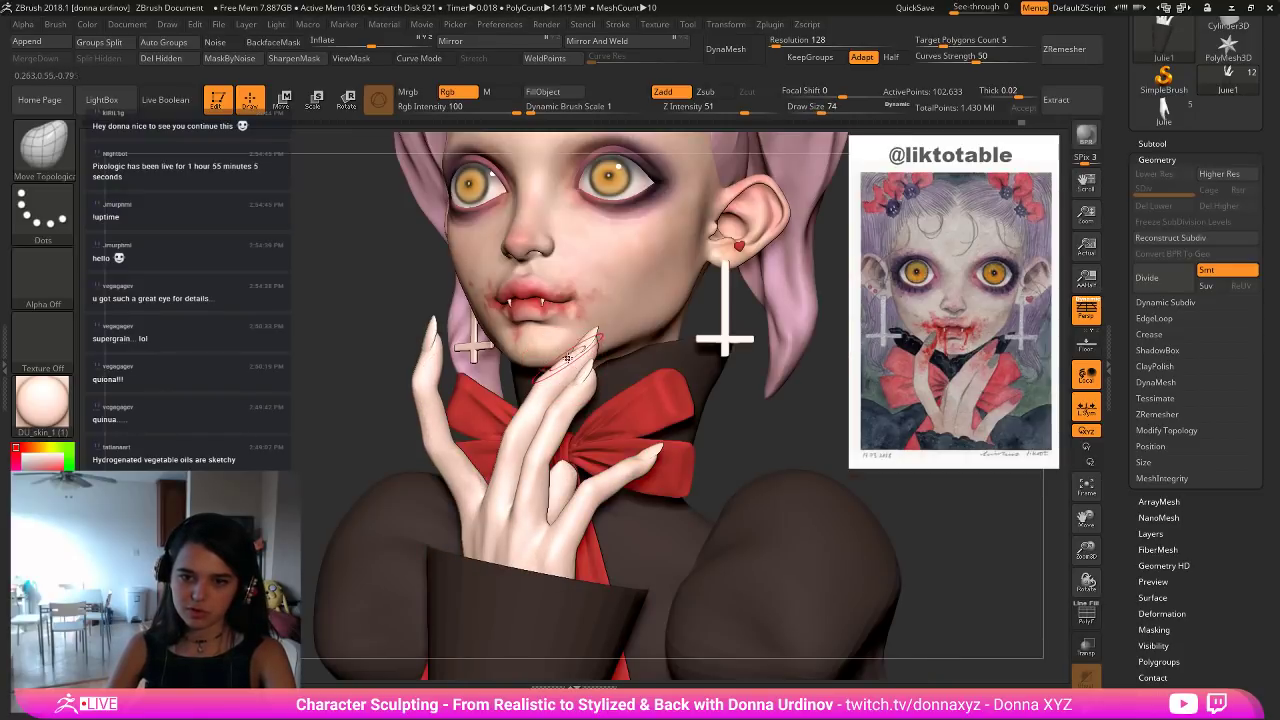
left_click_drag(755, 388, 745, 350)
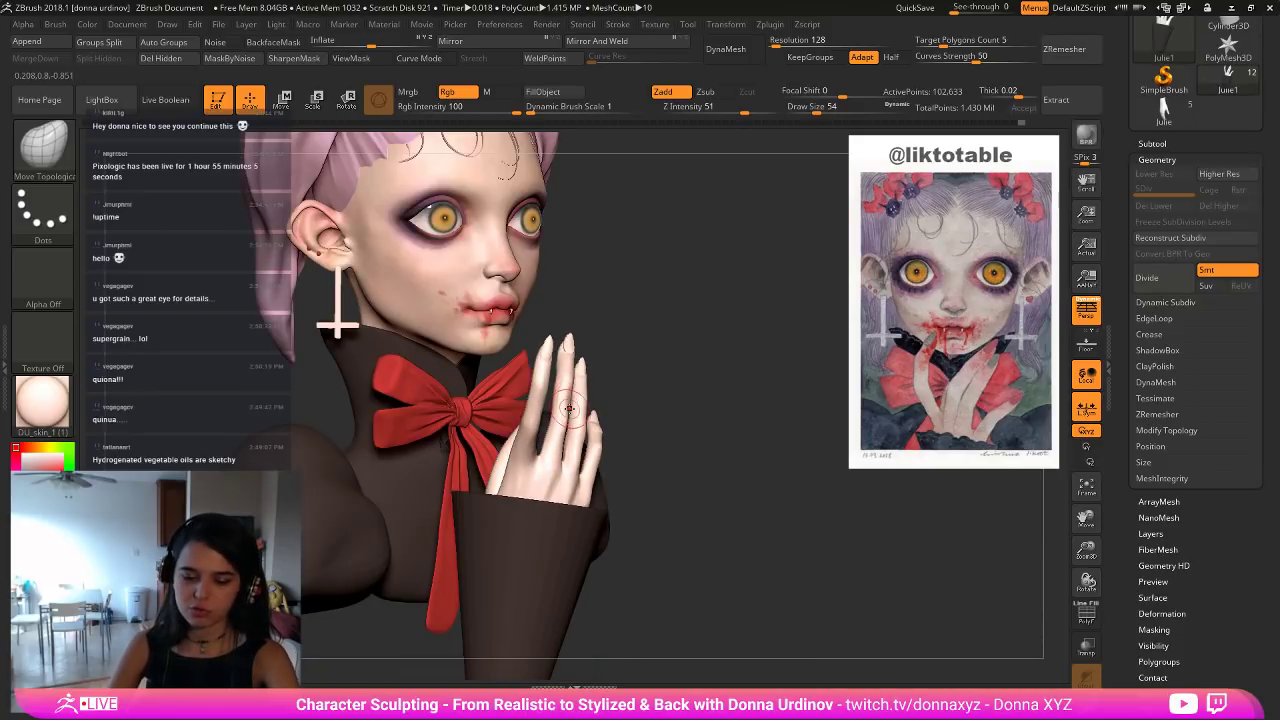
mouse_move(732, 372)
left_mouse_down()
mouse_move(651, 369)
mouse_move(748, 366)
left_mouse_up()
left_click(577, 395, "ctrl+shift")
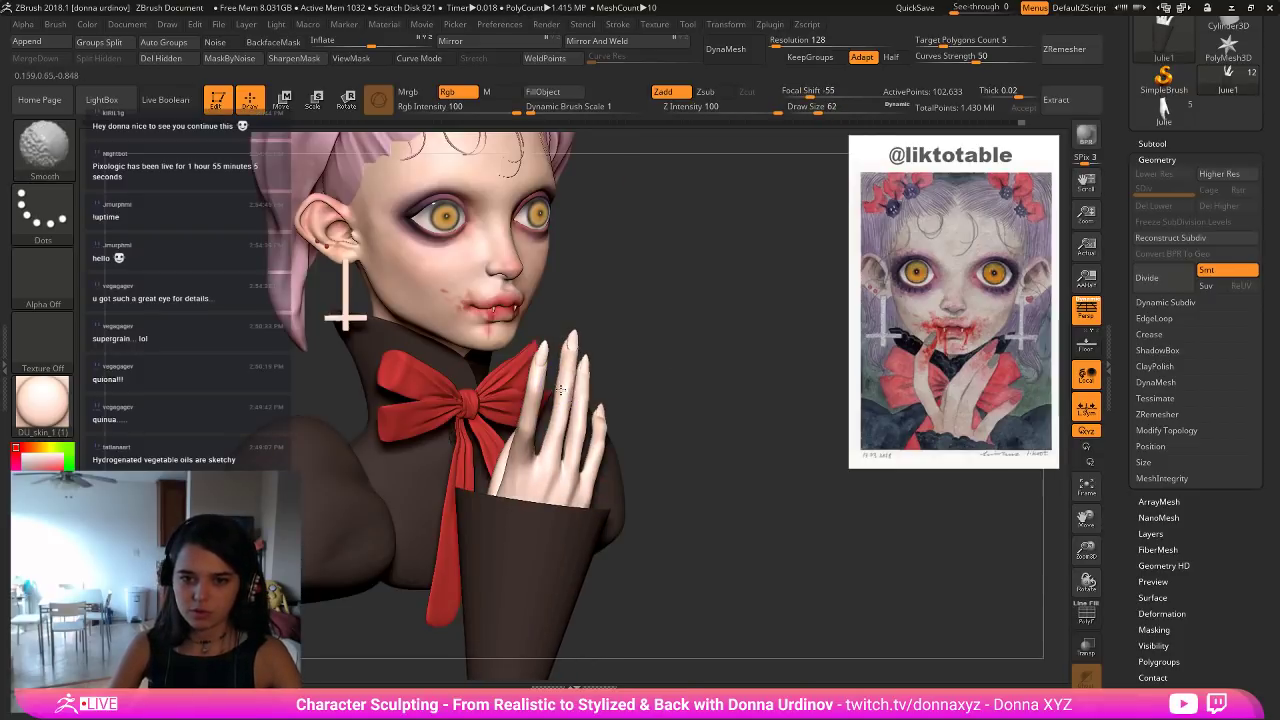
Thicken the fingers slightly with the Inflat brush at draw size 134 and Z intensity 10.
key("b")
key("i")
key("n")
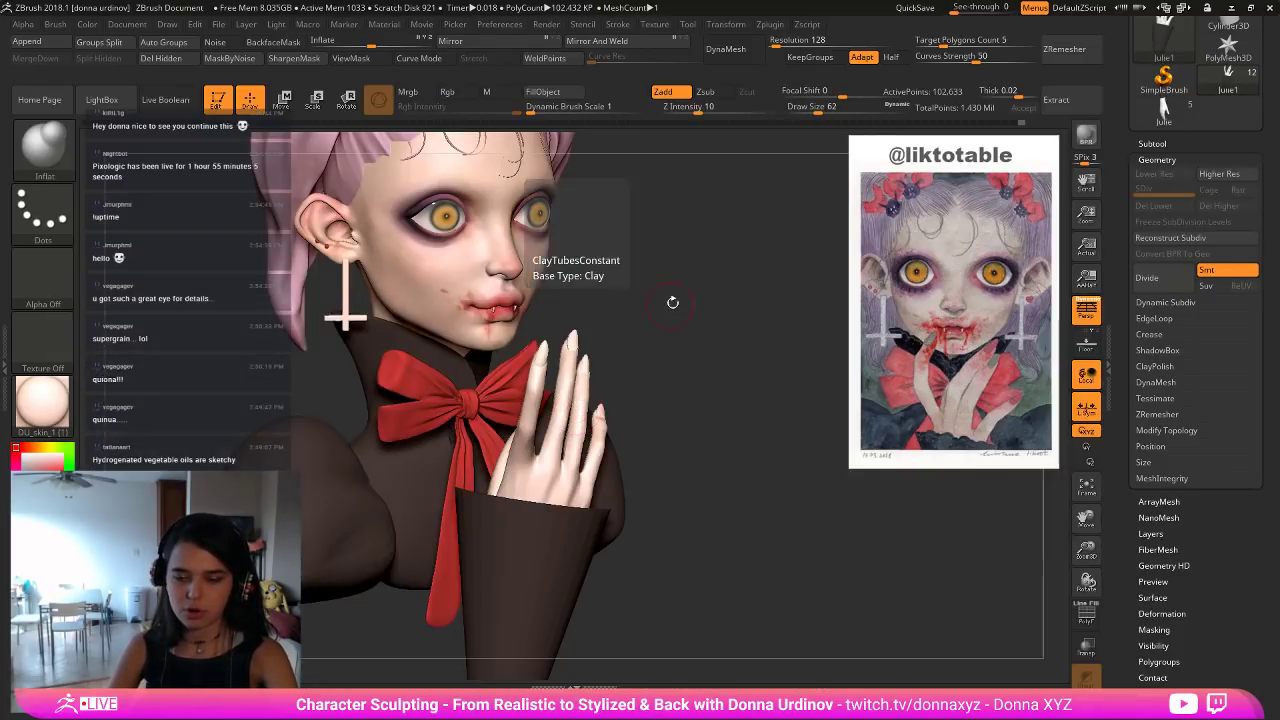
left_click(577, 405, "ctrl+shift")
left_click(577, 405, "ctrl+shift")
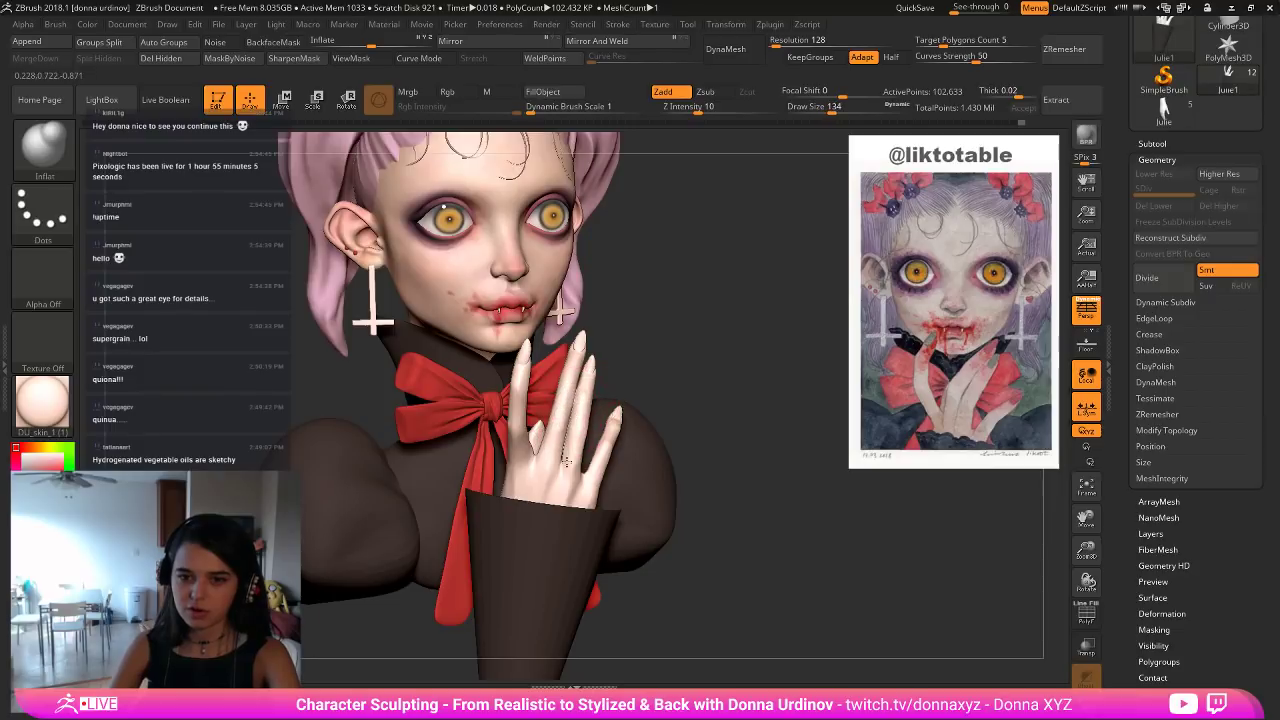
left_click(577, 405, "ctrl+shift")
left_click(577, 405, "ctrl+shift")
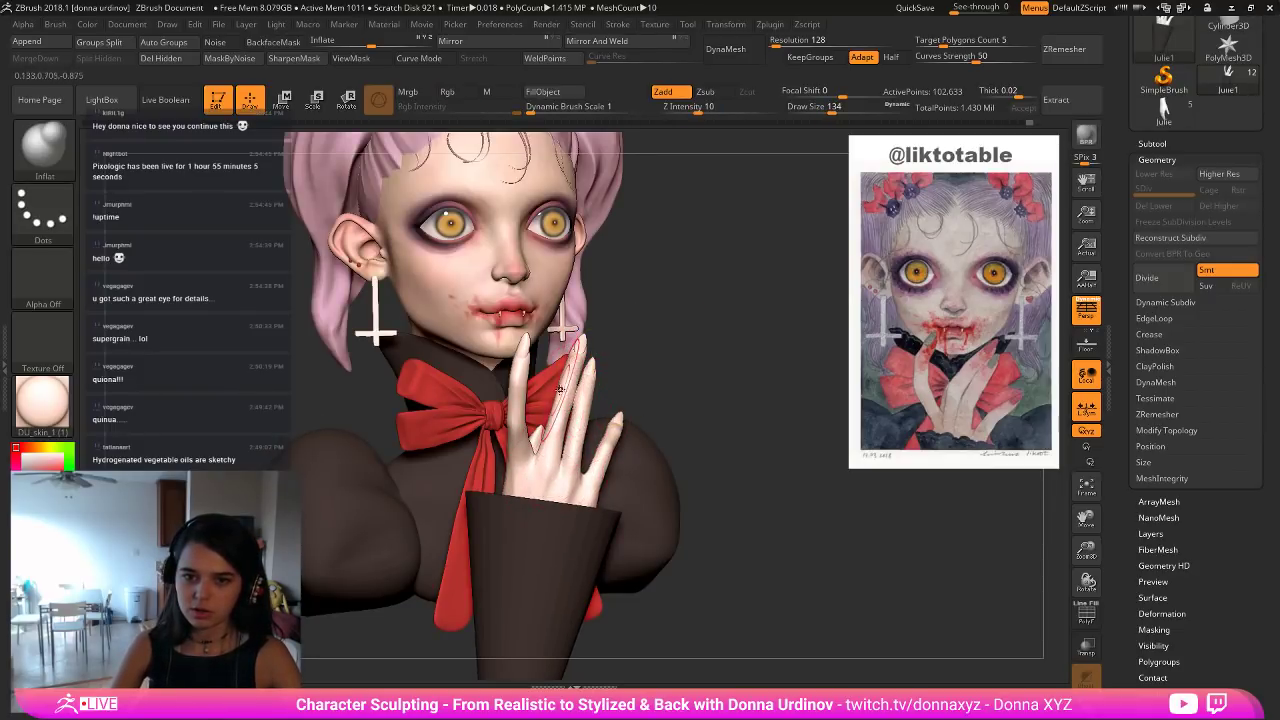
mouse_move(560, 389)
left_mouse_down()
mouse_move(572, 425)
mouse_move(596, 430)
left_mouse_up()
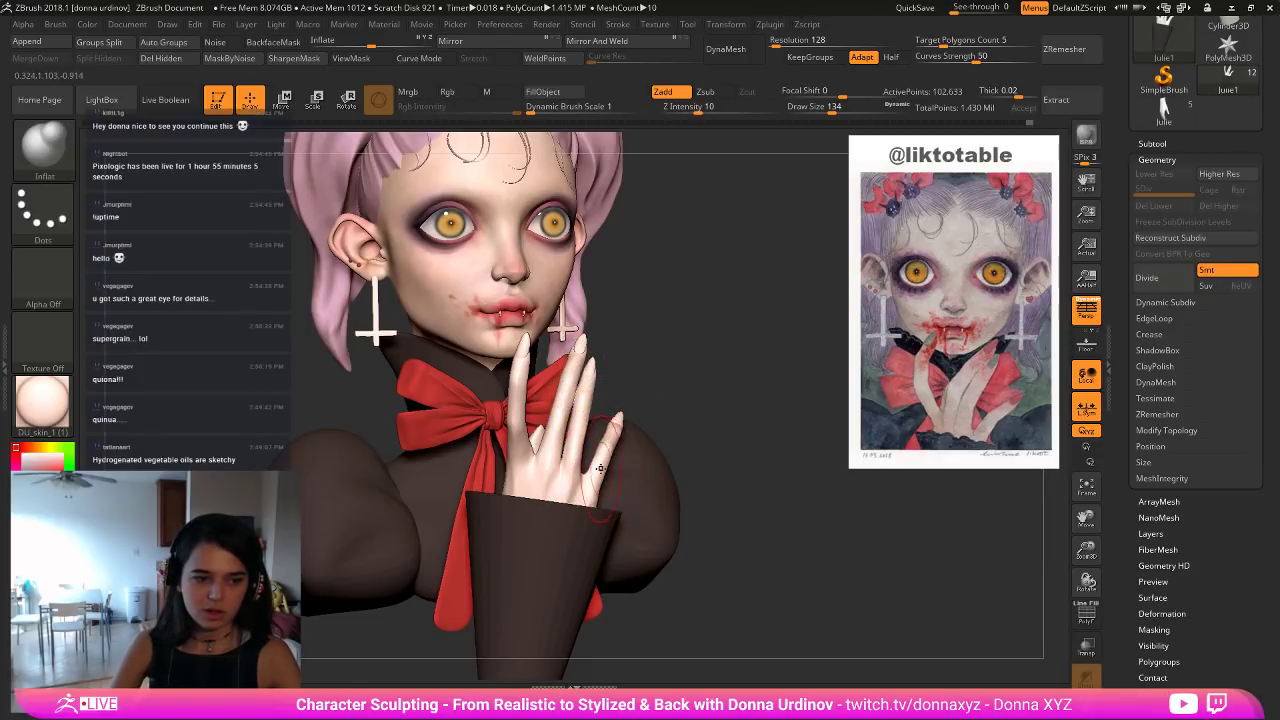
left_click_drag(706, 325, 650, 326)
left_click_drag(499, 384, 502, 416)
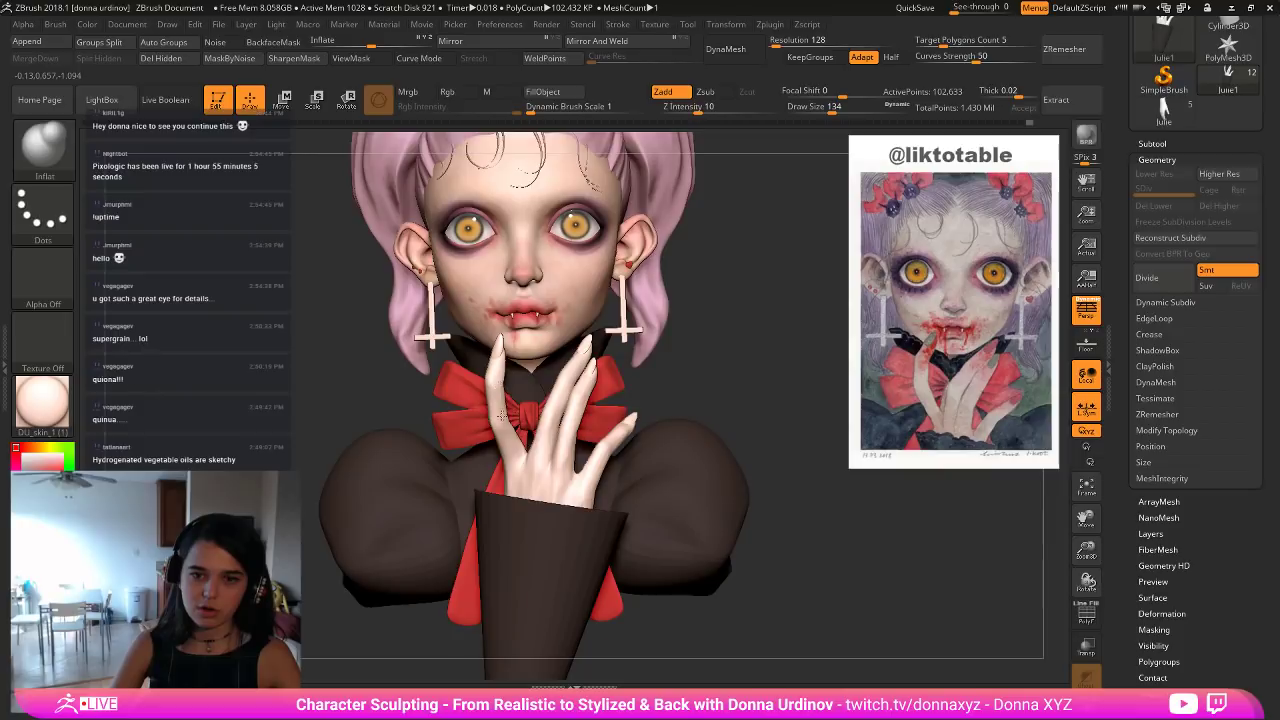
Check the hand from behind and from the side, select the red bow subtool and isolate it.
left_click_drag(358, 408, 362, 660)
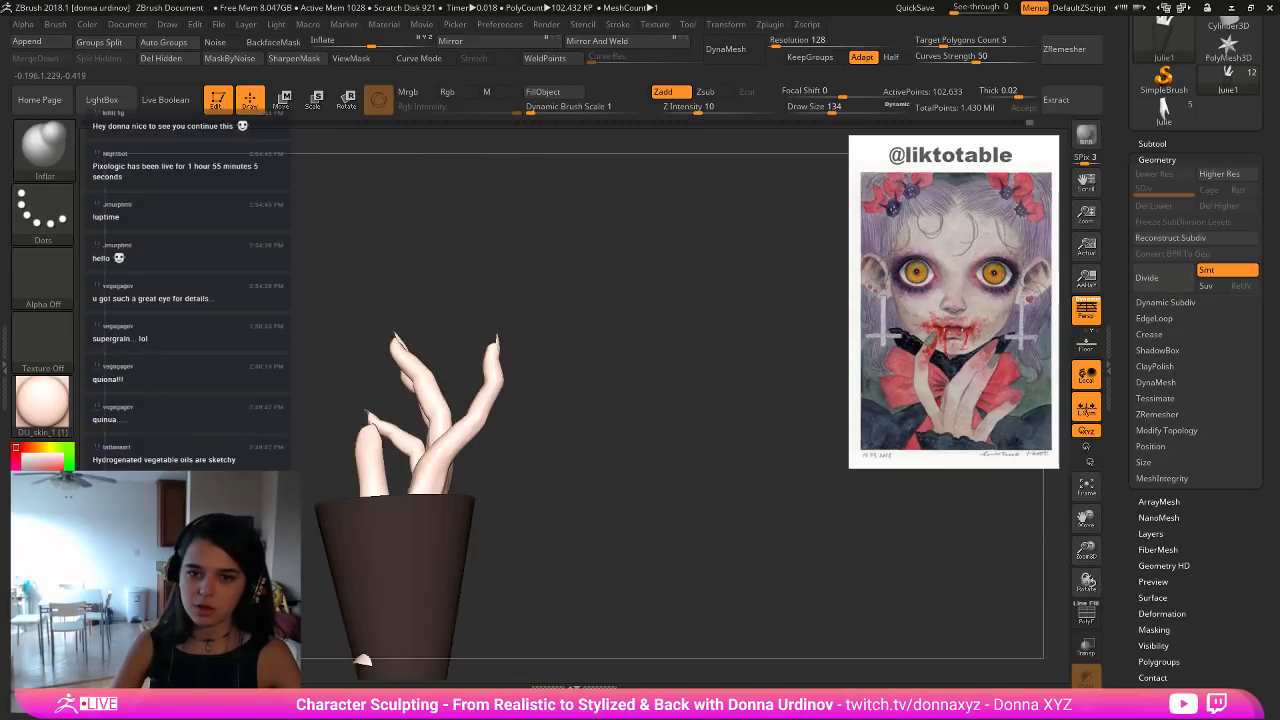
mouse_move(620, 408)
left_mouse_down()
mouse_move(565, 417)
mouse_move(685, 398)
mouse_move(706, 380)
mouse_move(722, 390)
mouse_move(627, 487)
mouse_move(685, 468)
mouse_move(704, 480)
left_mouse_up()
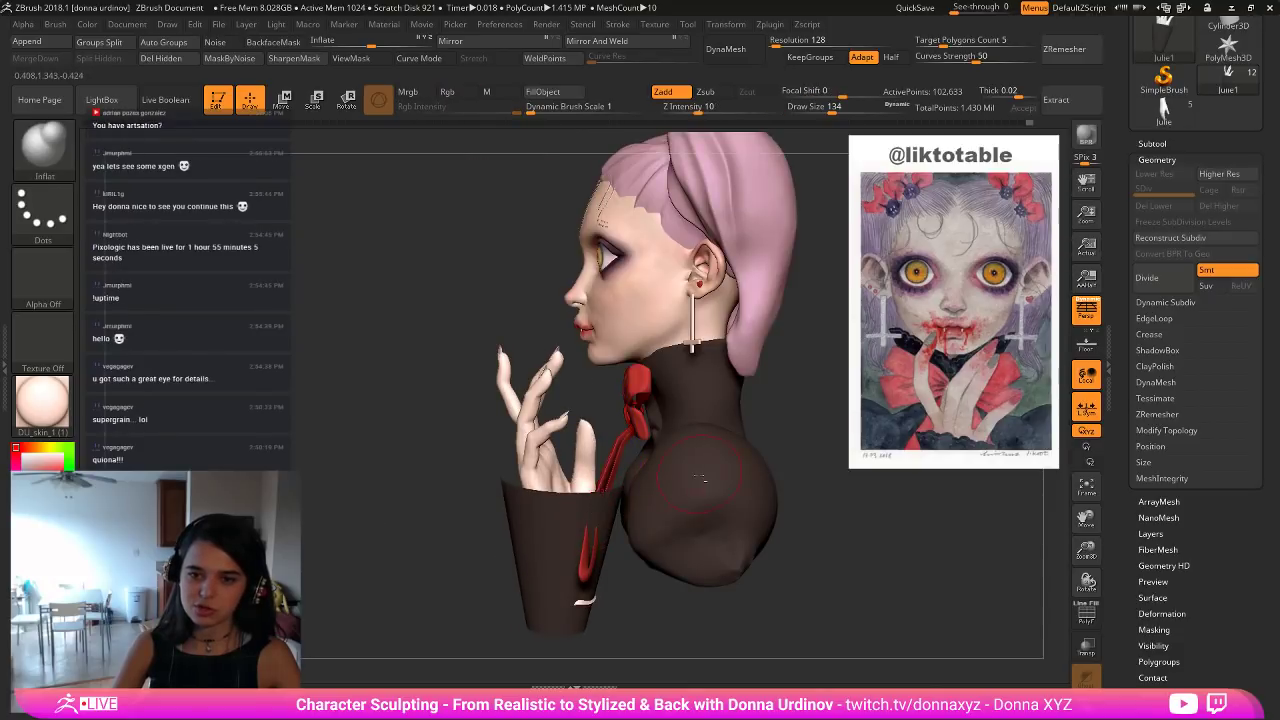
left_click(648, 462, "alt")
left_click(622, 445, "alt")
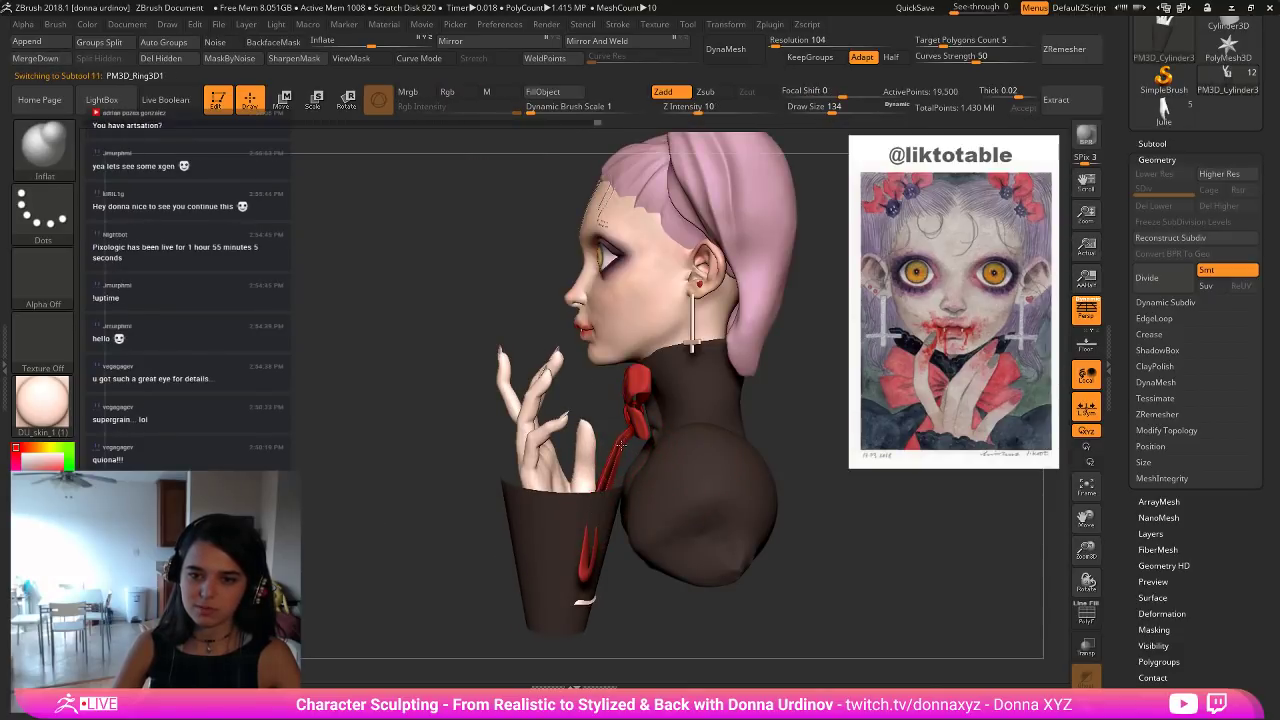
left_click_drag(429, 433, 591, 438)
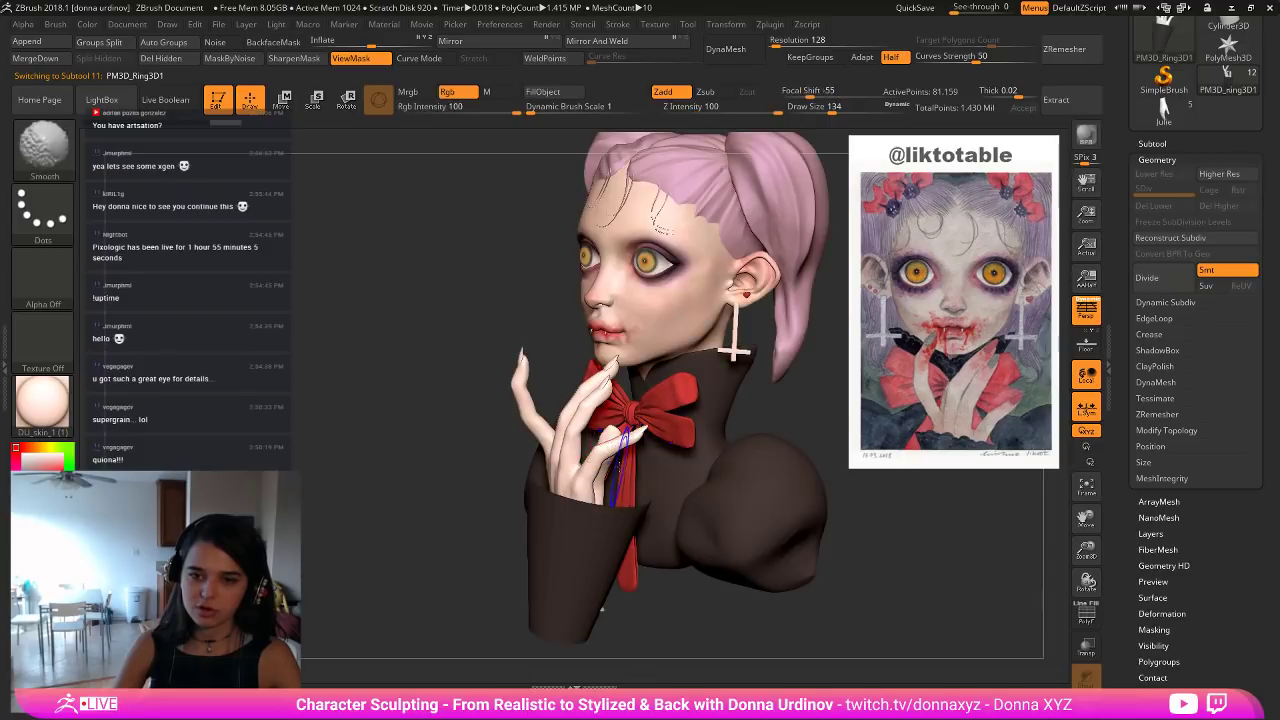
left_click(1086, 708)
left_click_drag(836, 539, 851, 554, "shift")
left_click_drag(468, 430, 600, 460)
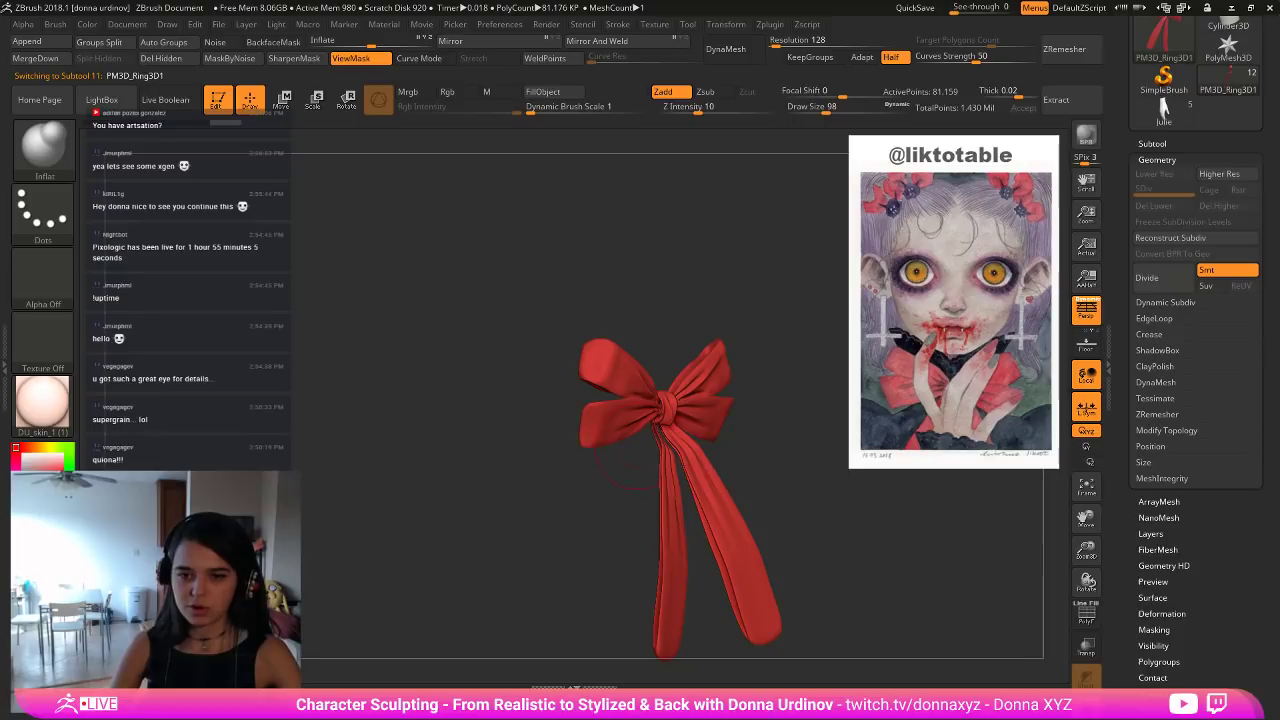
Try to reconstruct lower subdivision levels for the bow with Reconstruct Subdiv.
key("shift")
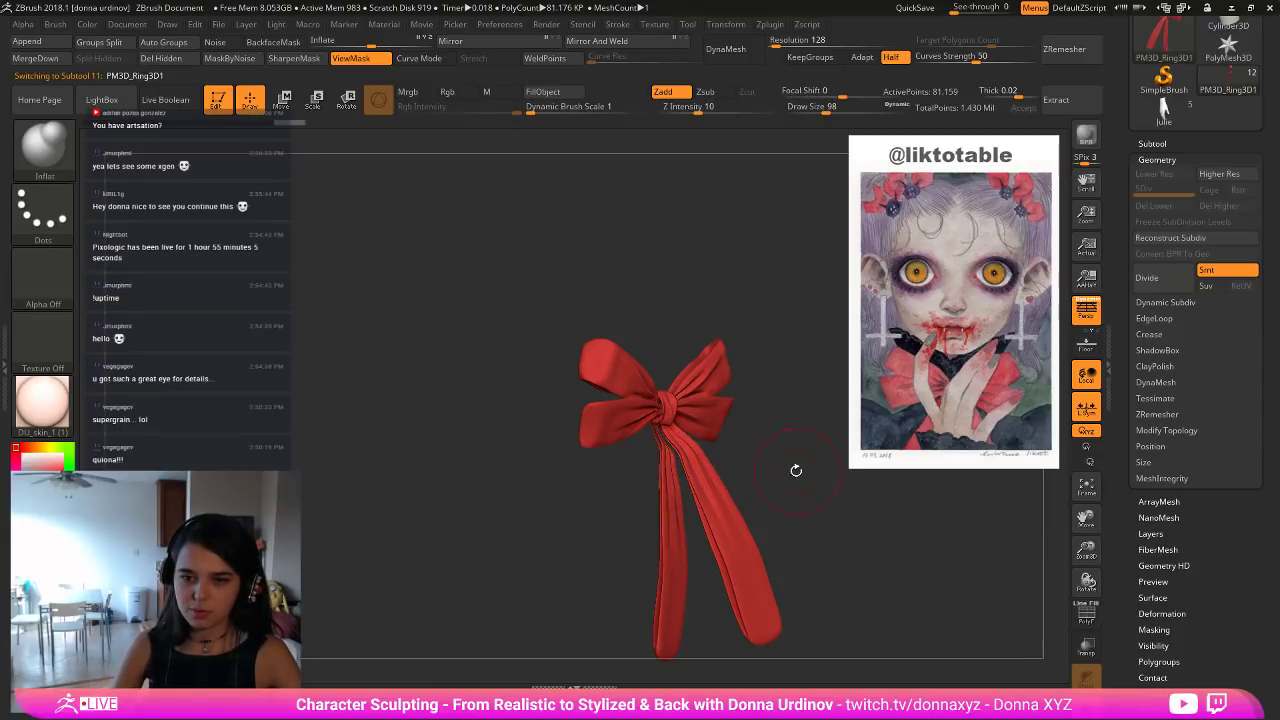
left_click_drag(780, 466, 820, 462)
left_click(1160, 242)
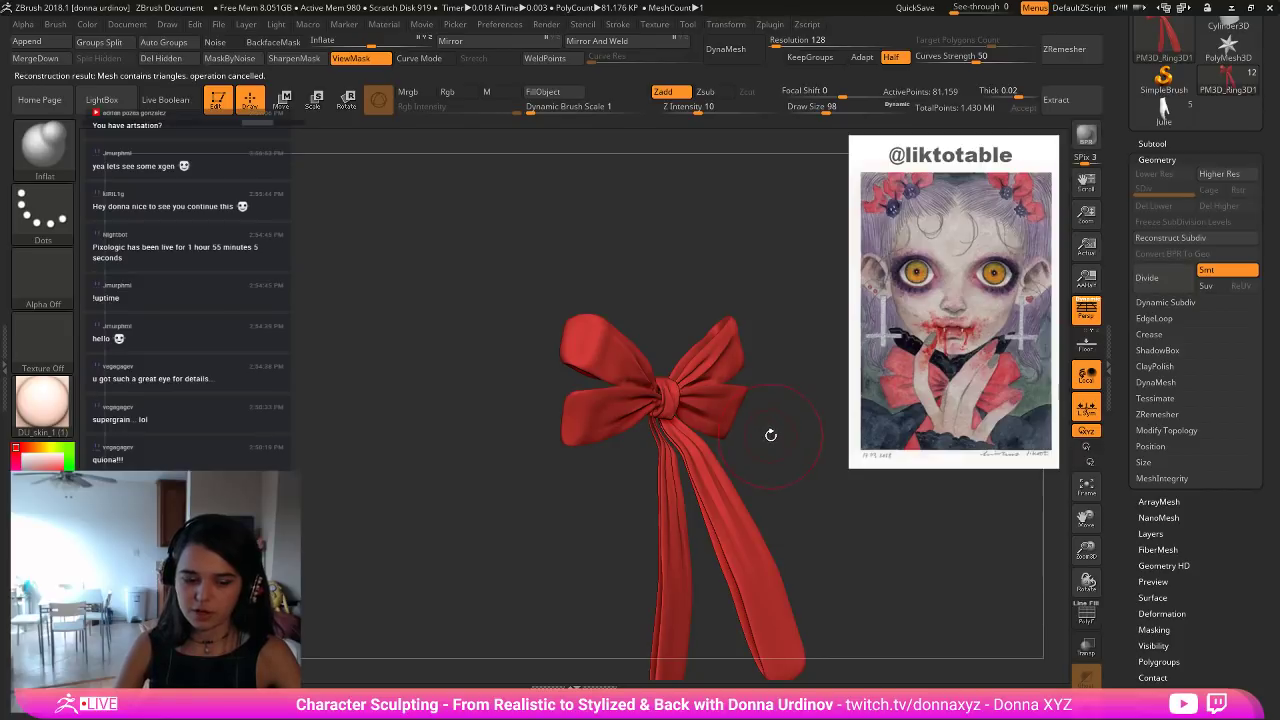
Reshape the bow's hanging ribbon tails below the knot with Move Topological at draw size 78.
key("b")
key("m")
key("t")
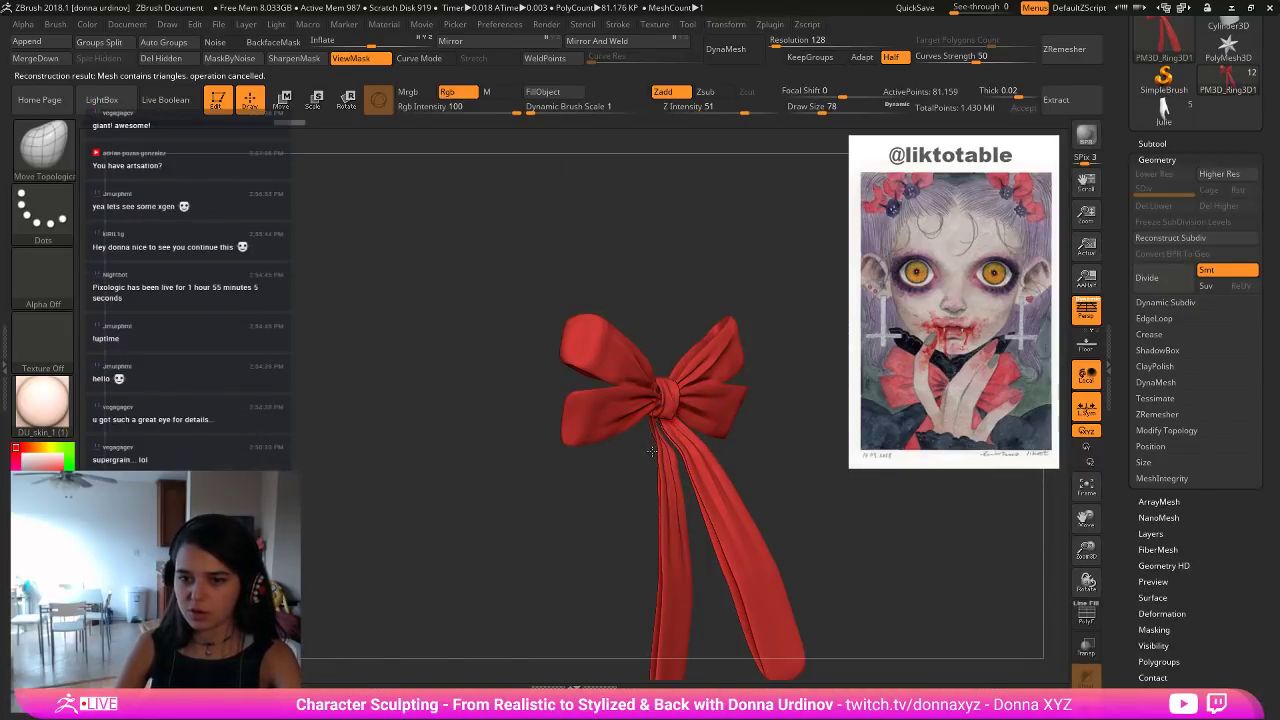
left_click_drag(622, 469, 654, 443)
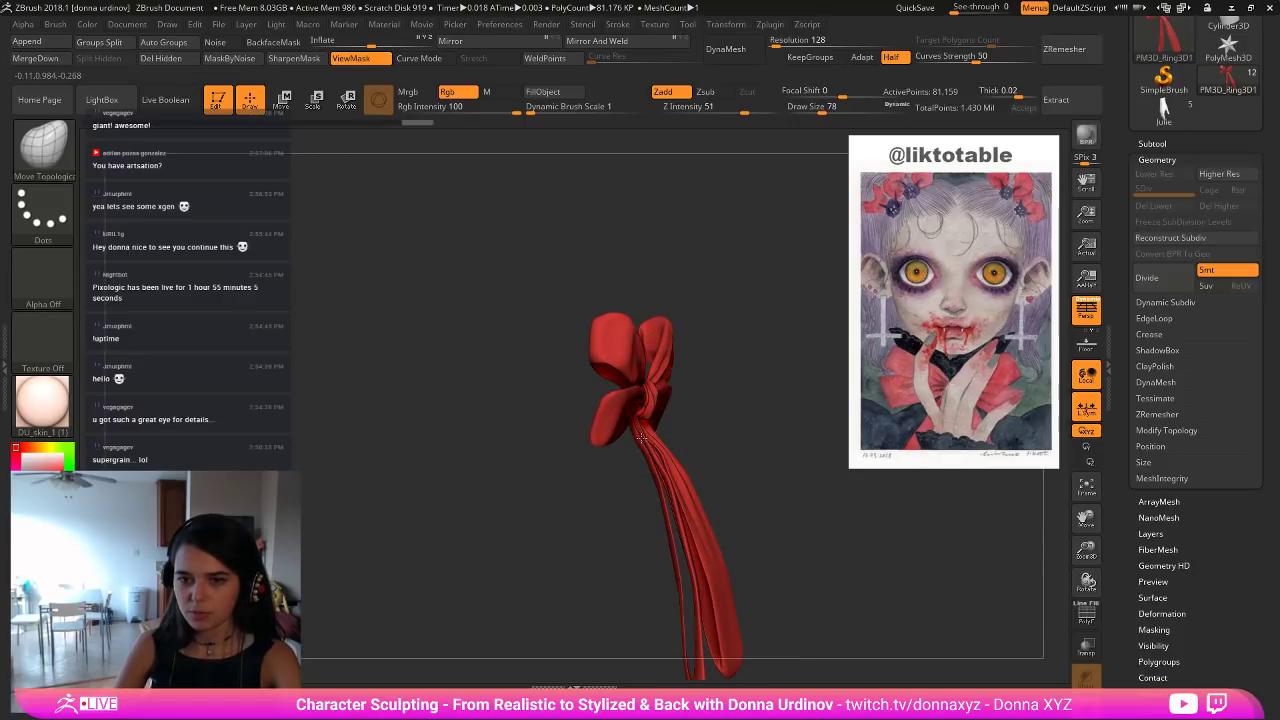
left_click_drag(737, 431, 668, 468, "shift")
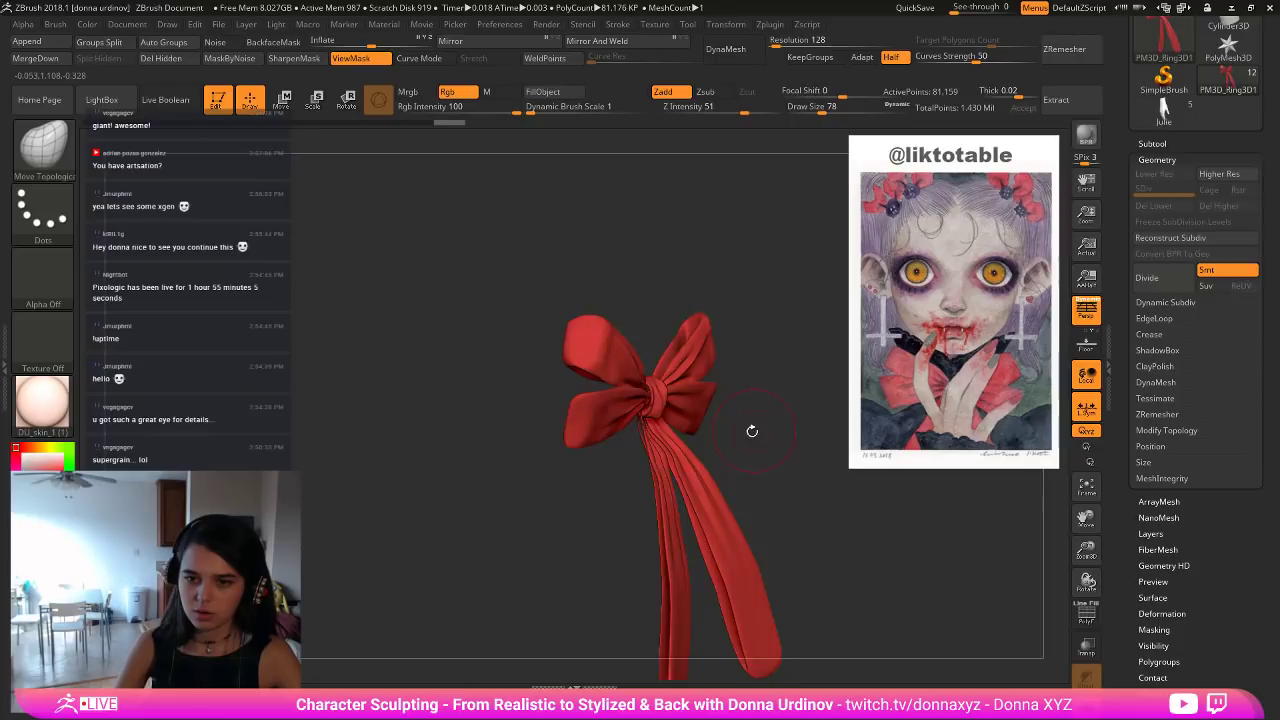
left_click_drag(749, 429, 675, 450, "shift")
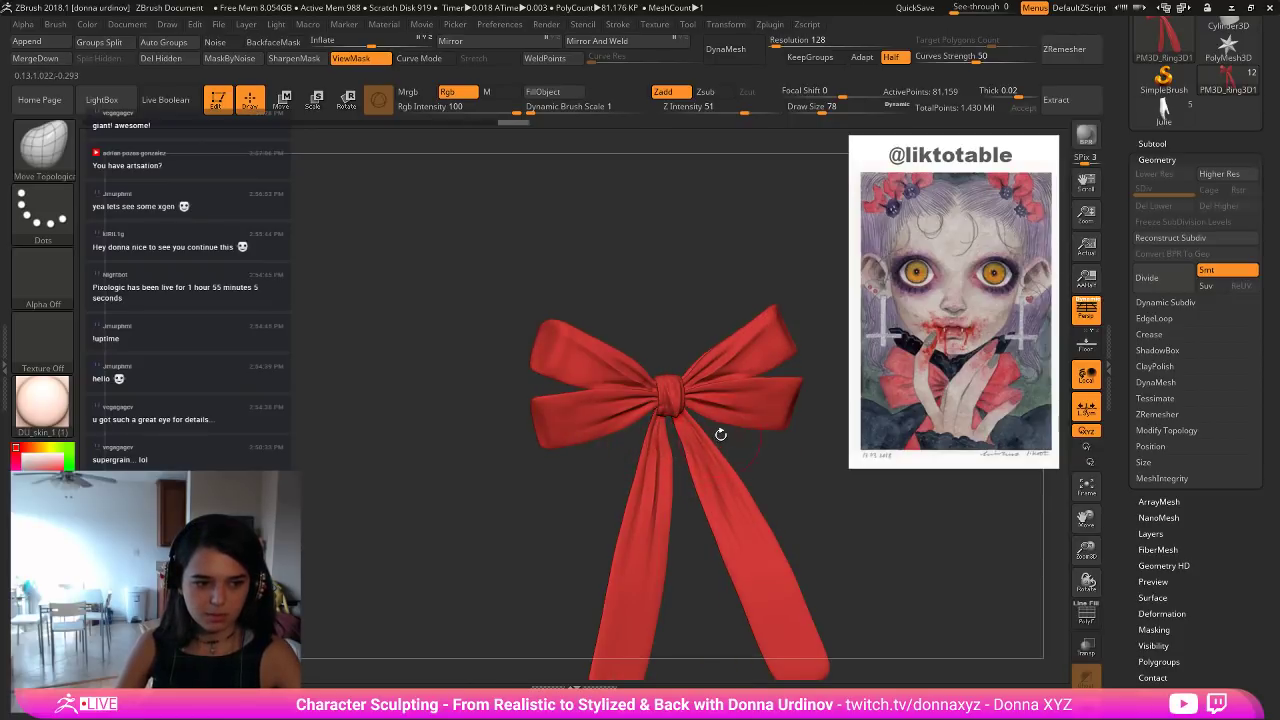
Undo the last ribbon tail edit and show the whole bust again in a front view.
left_click_drag(769, 430, 765, 405)
key("ctrl+z")
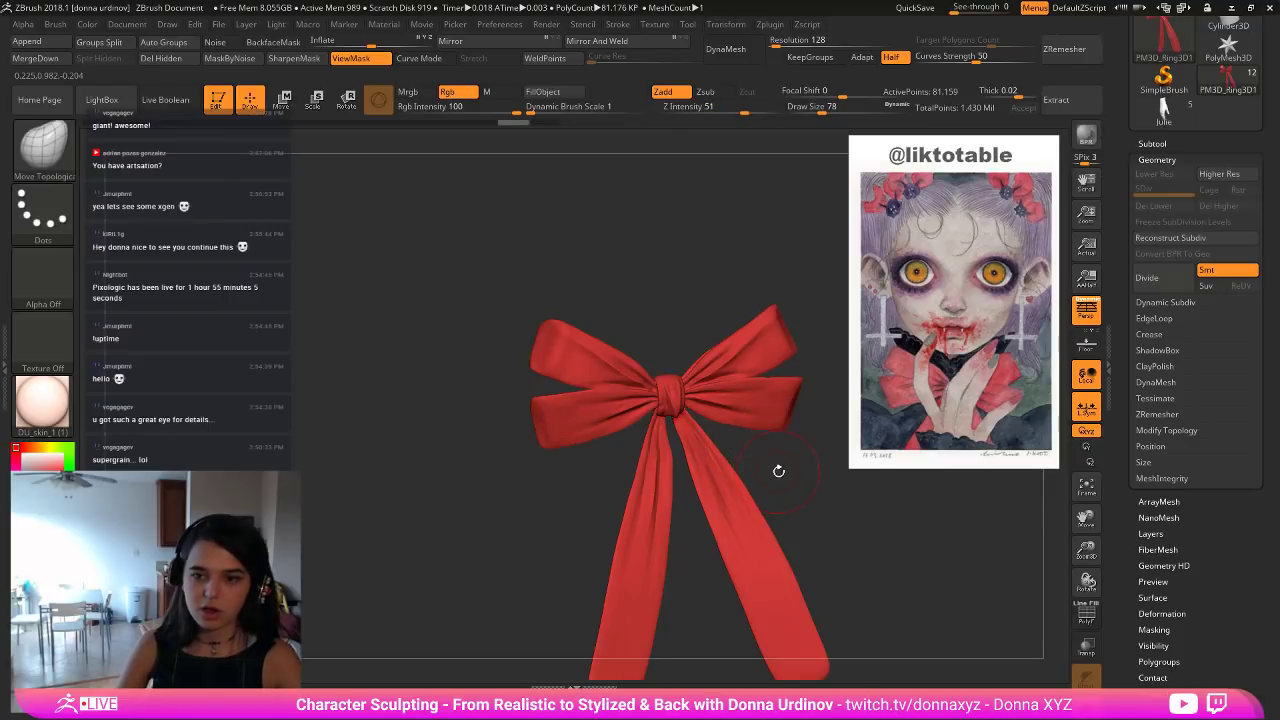
left_click_drag(779, 439, 765, 434, "shift")
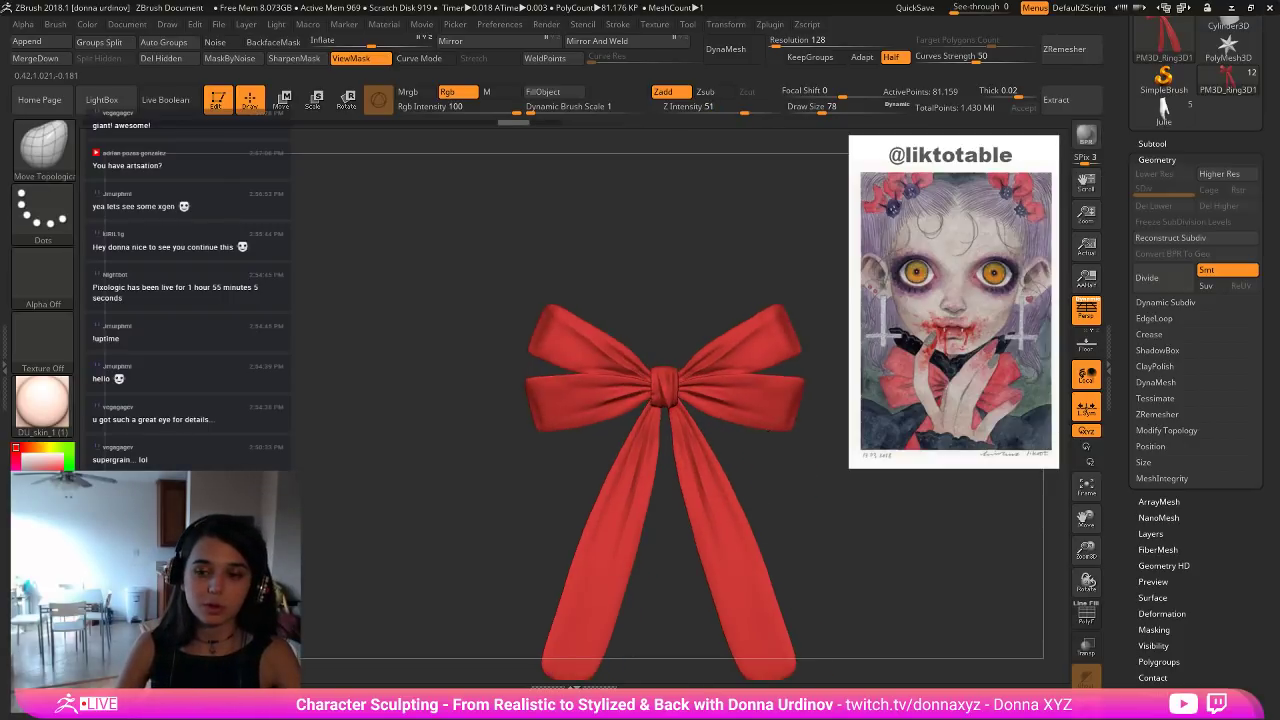
left_click(1086, 708)
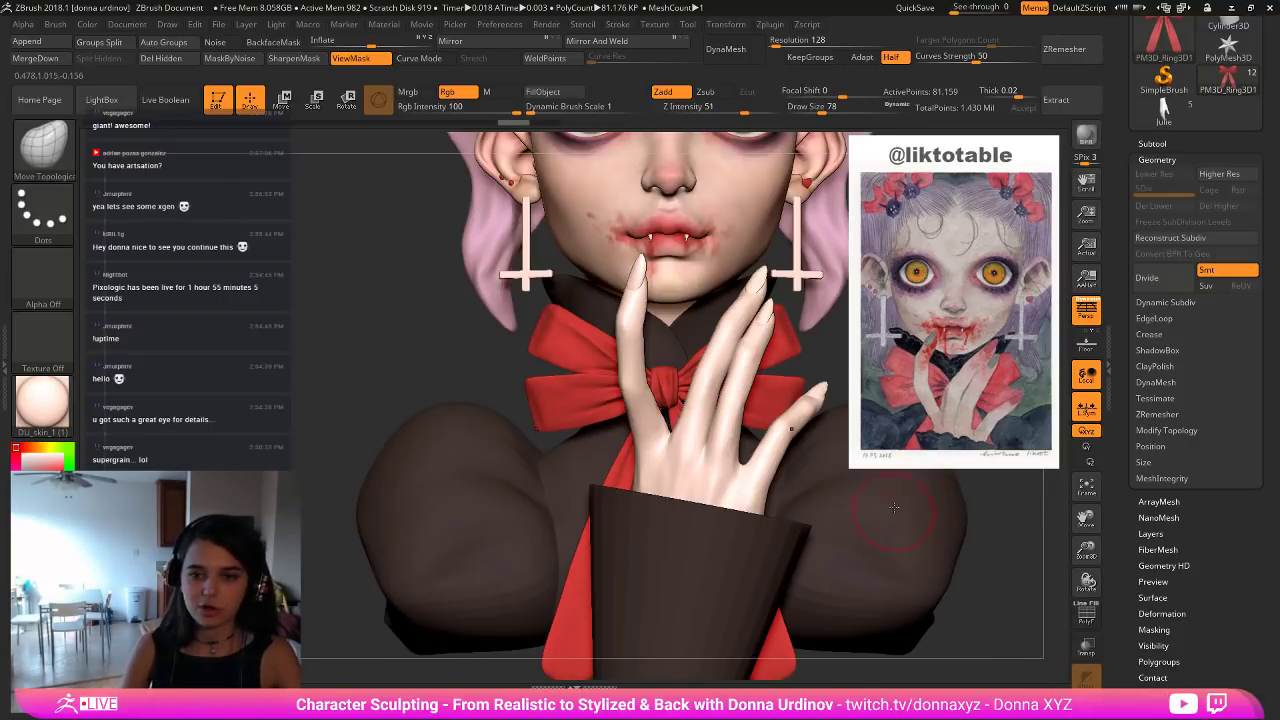
Move the red bow slightly upward along the vertical axis with the Move gizmo.
left_click_drag(972, 541, 750, 520, "alt")
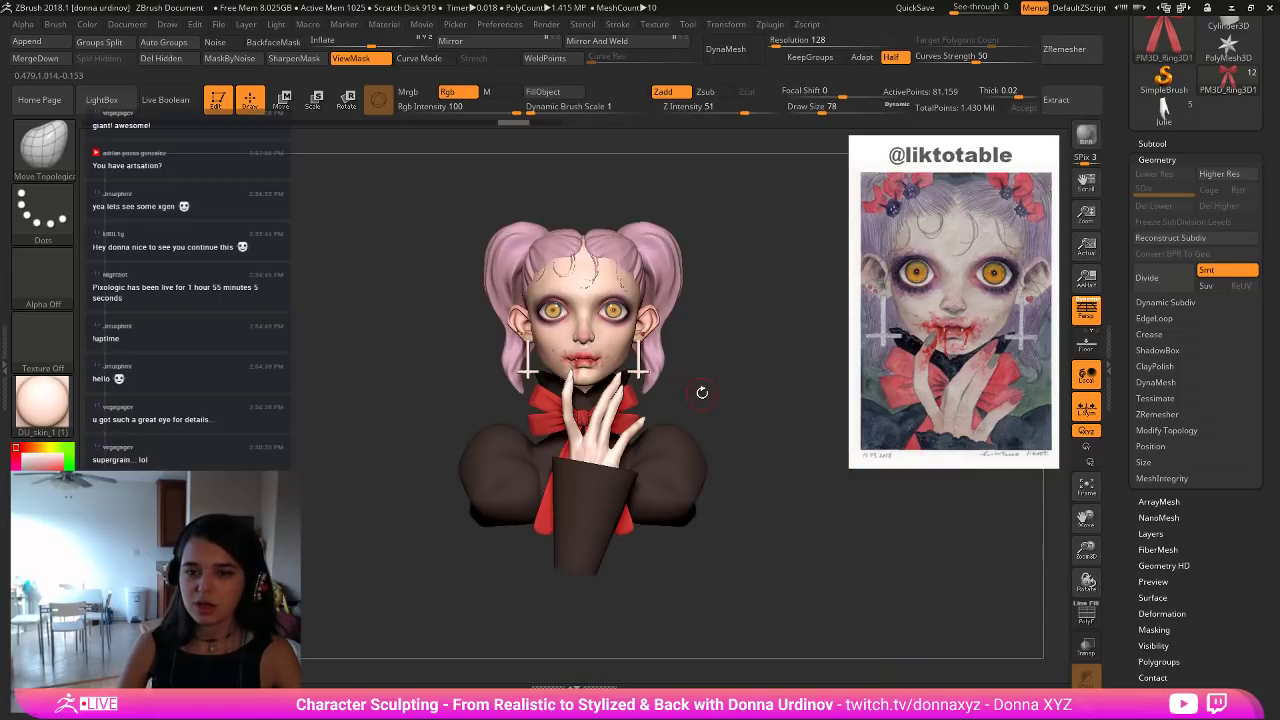
left_click_drag(701, 392, 785, 398)
left_click_drag(766, 294, 665, 291, "shift")
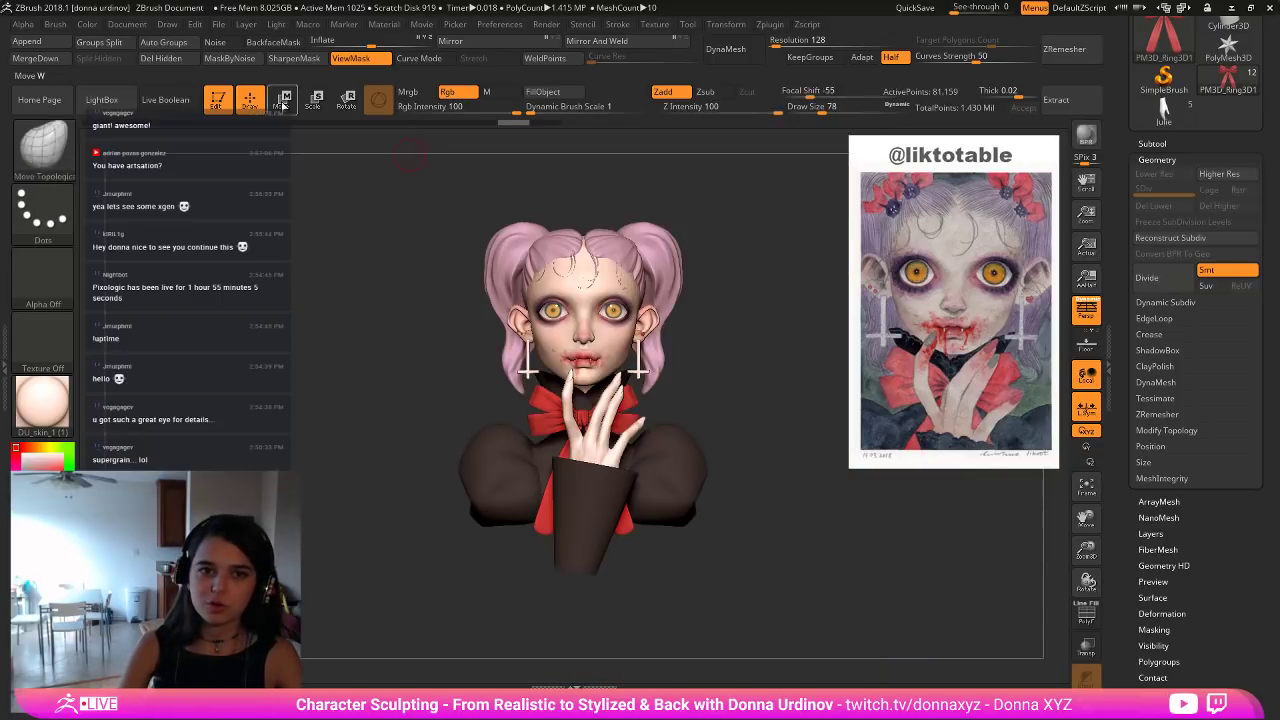
key("w")
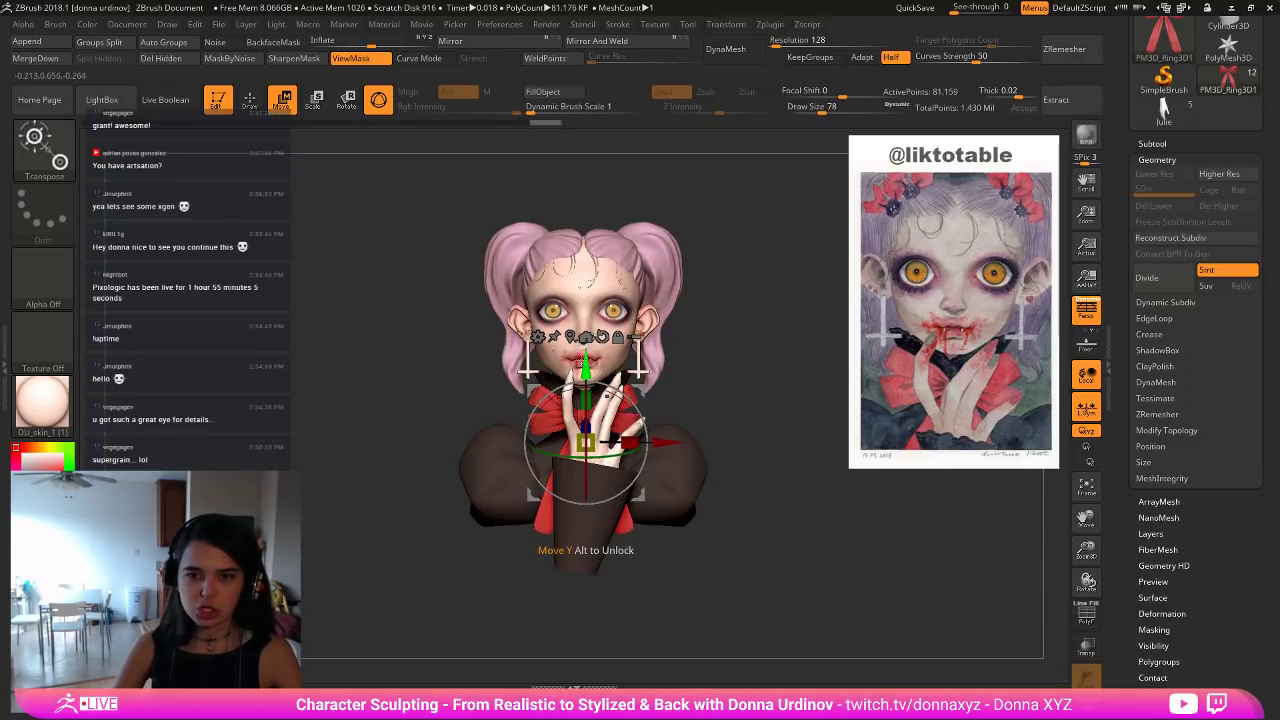
left_click_drag(586, 405, 586, 370)
key("alt+s")
Select the dark garment subtool beneath the bow and reshape it beside the bow's loop with the Move brush at draw size 130.
left_click_drag(698, 405, 712, 498)
left_click(697, 473, "alt")
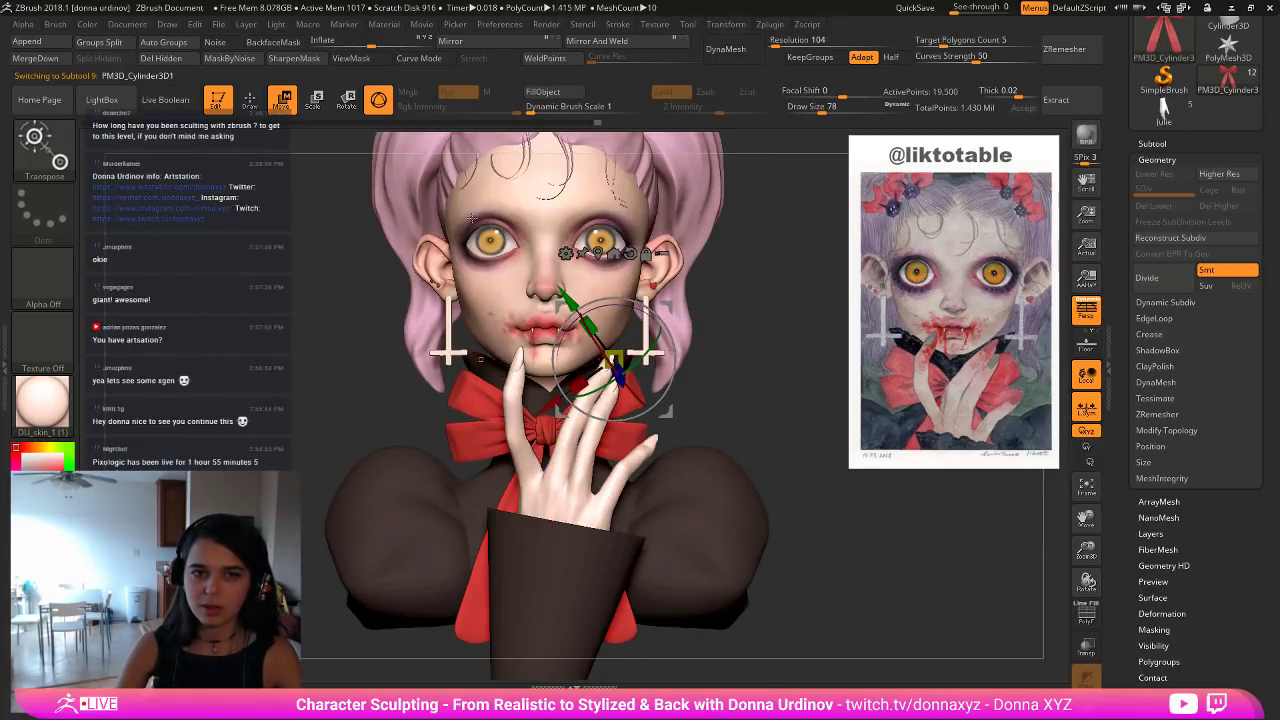
key("q")
key("b")
key("m")
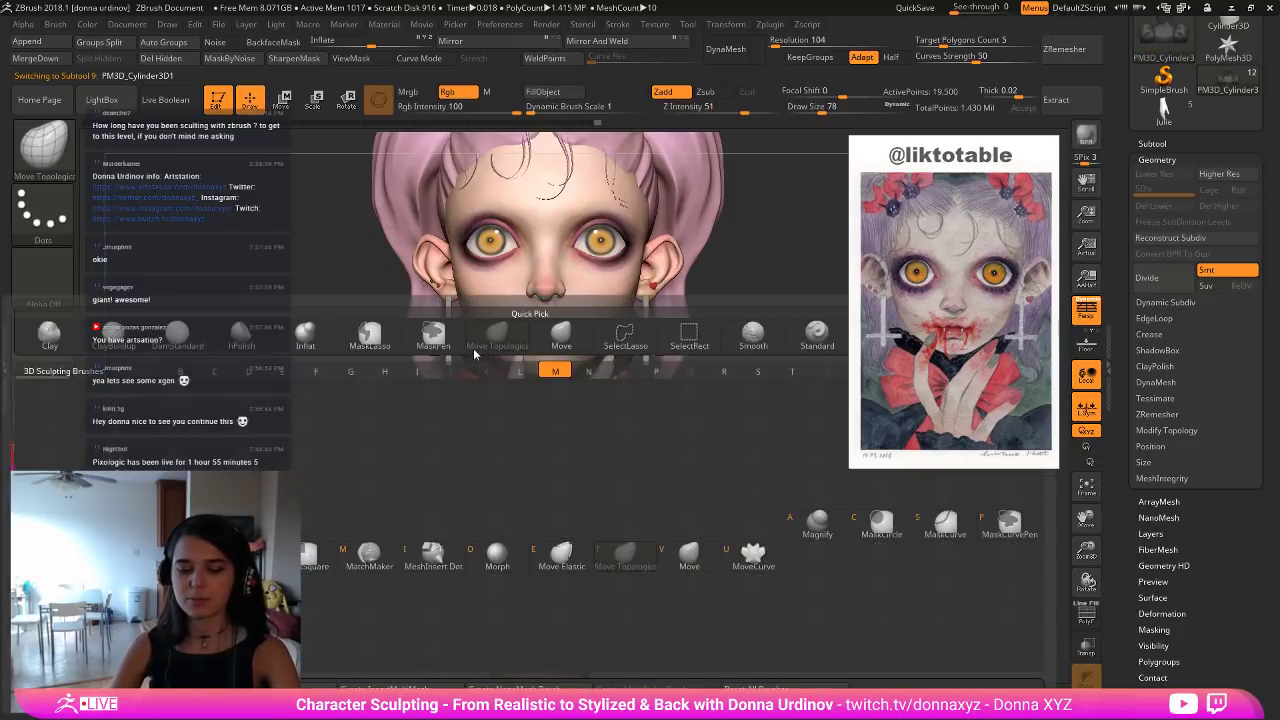
key("v")
key("]")
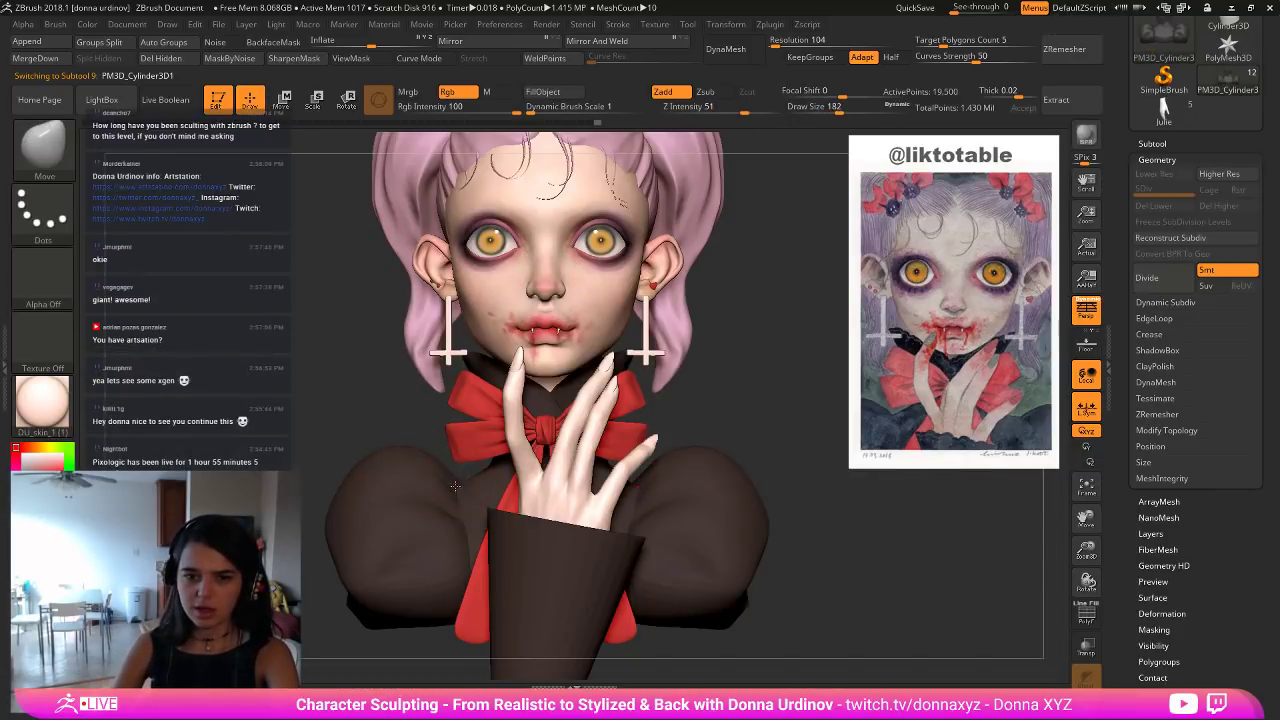
key("[")
key("bracketleft")
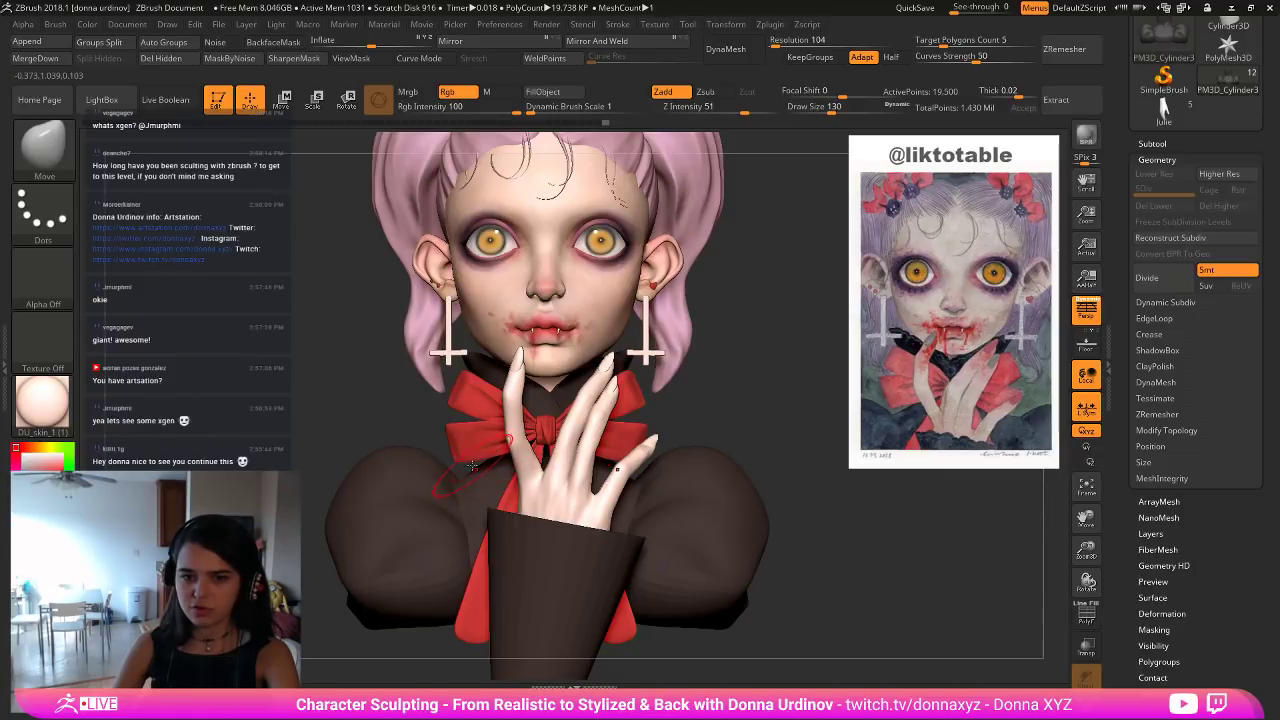
left_click_drag(478, 468, 457, 483)
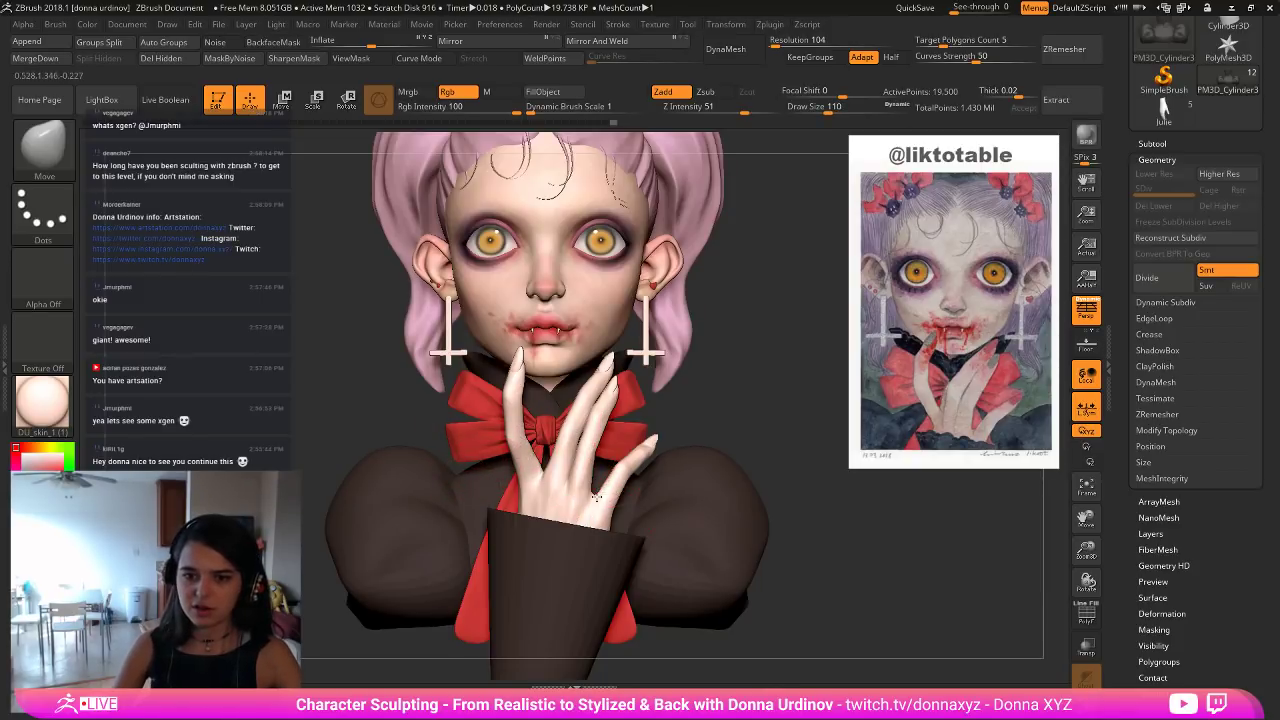
Select the hand subtool and nudge the index fingertip with the Move brush at draw size 54.
left_click(598, 498, "alt")
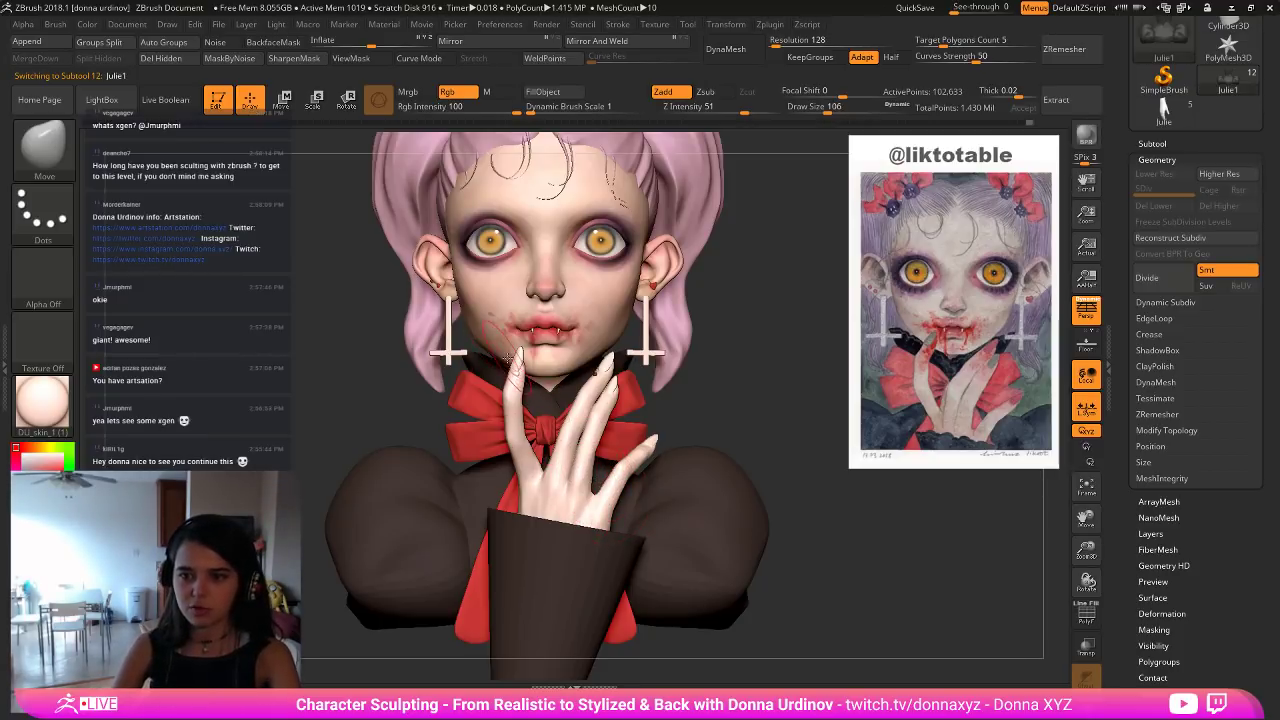
key("bracketleft")
key("bracketleft")
key("bracketleft")
key("bracketleft")
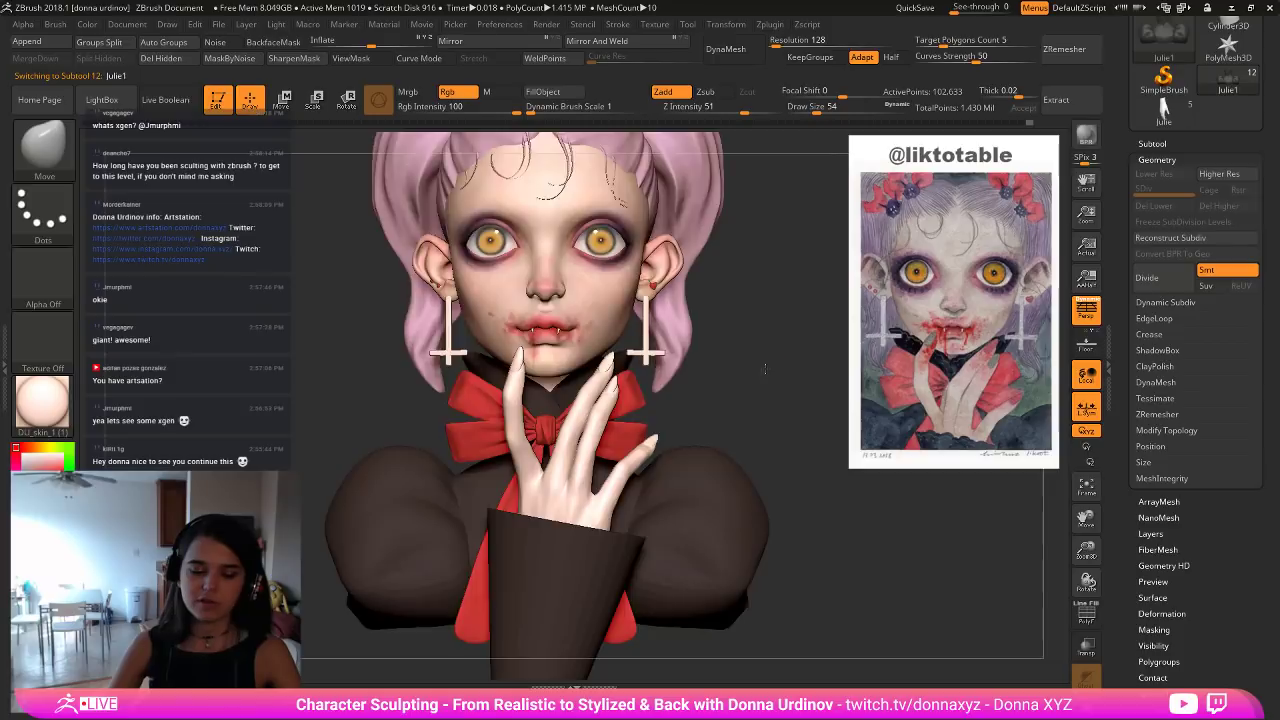
left_click_drag(765, 369, 774, 386, "alt")
key("b")
key("m")
key("v")
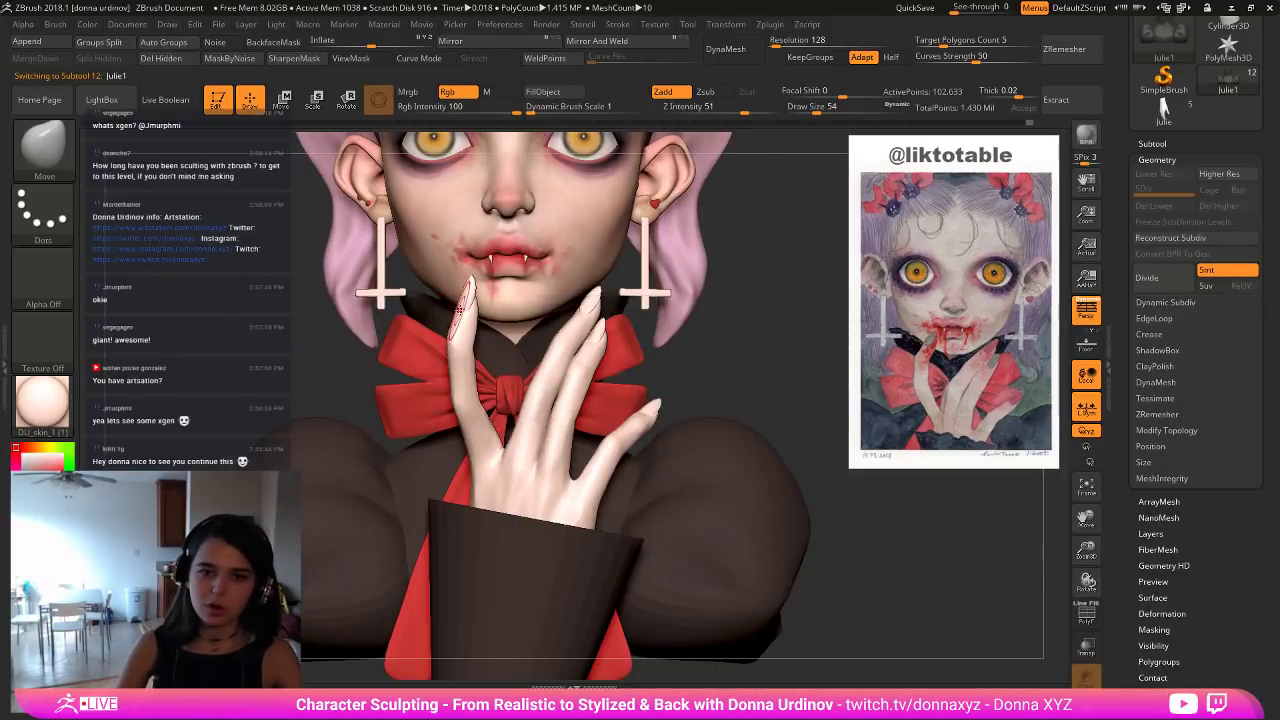
left_click_drag(459, 311, 461, 309)
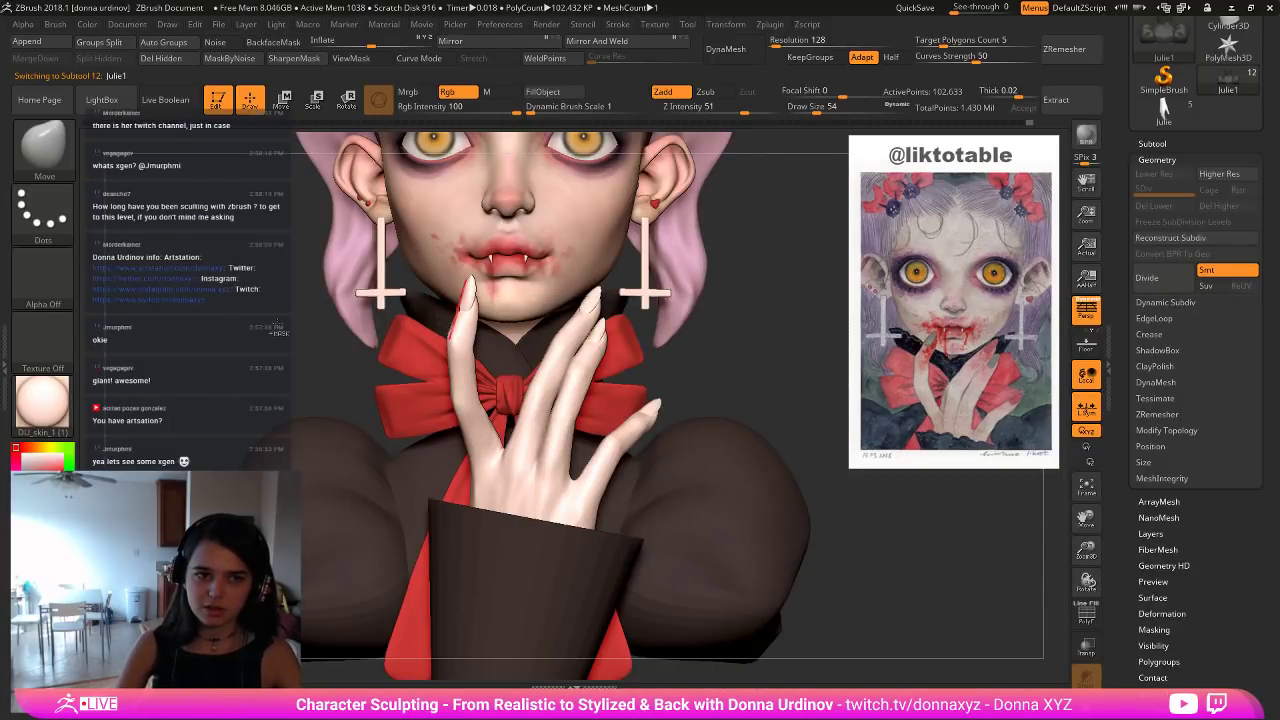
Set Move Topological to draw size 34 and hide every part of the hand except the index finger.
left_click_drag(265, 290, 288, 380, "alt")
key("alt+s")
key("b")
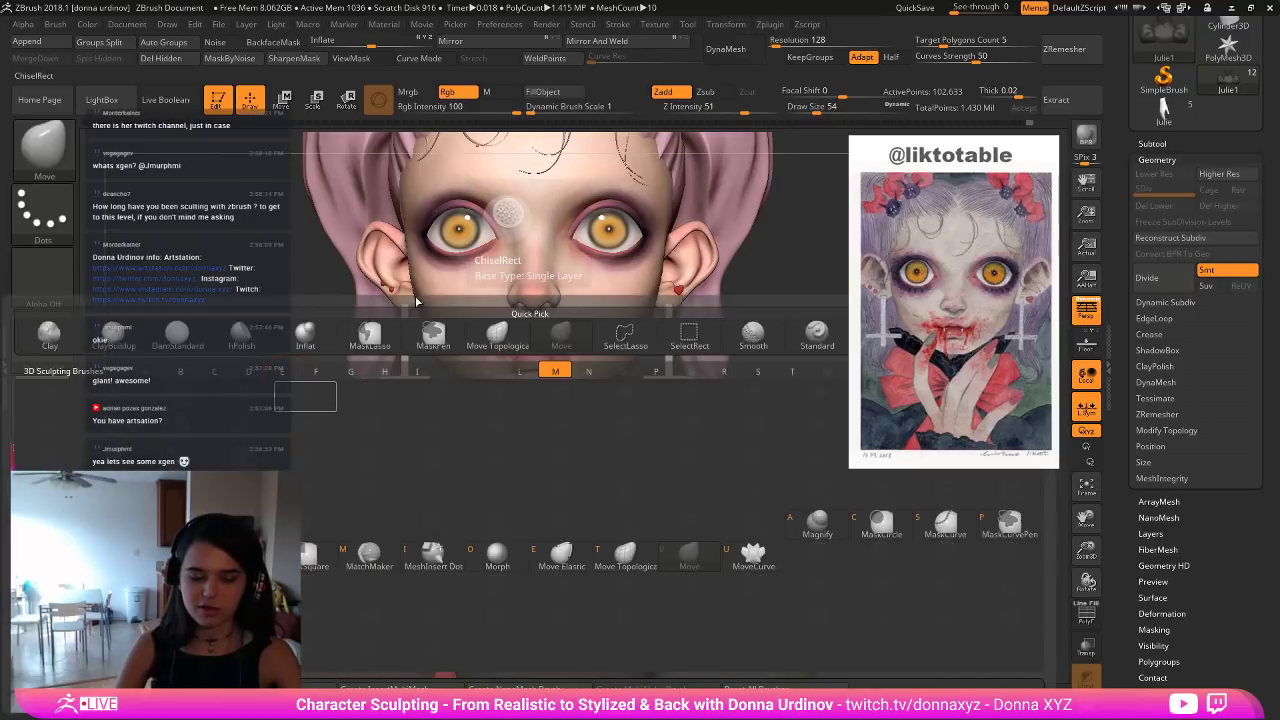
key("m")
key("t")
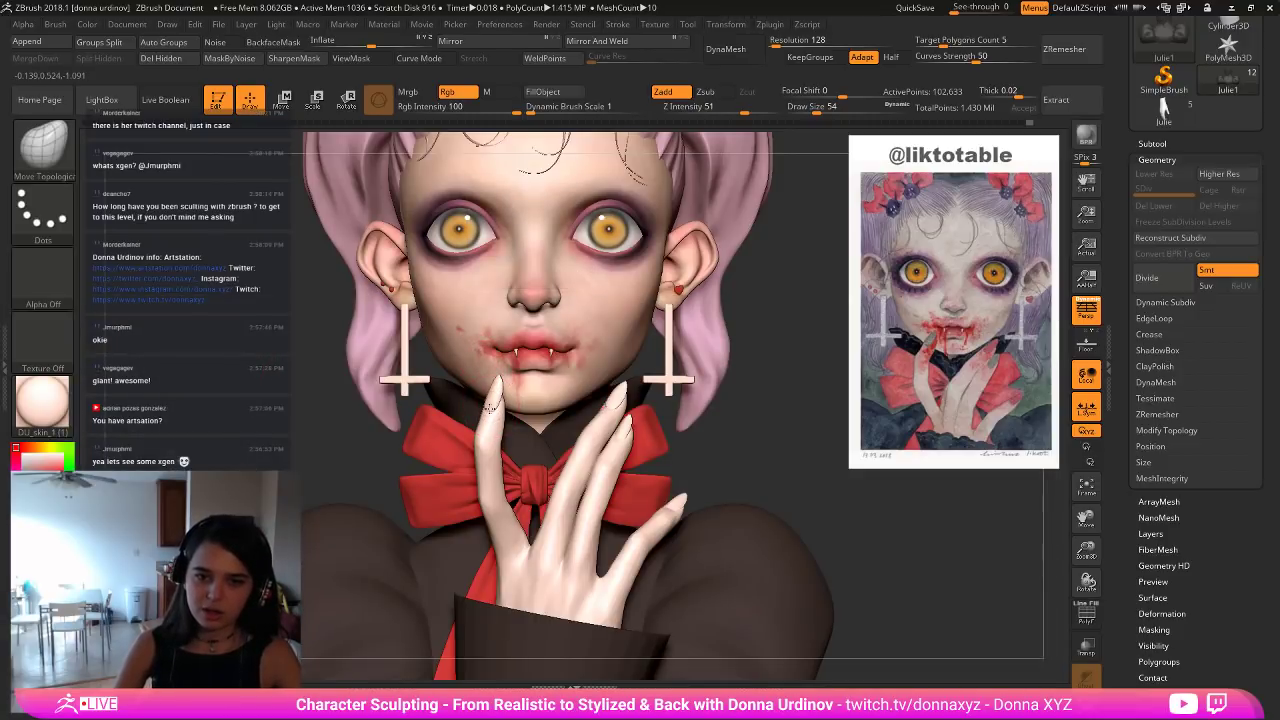
key("alt+s")
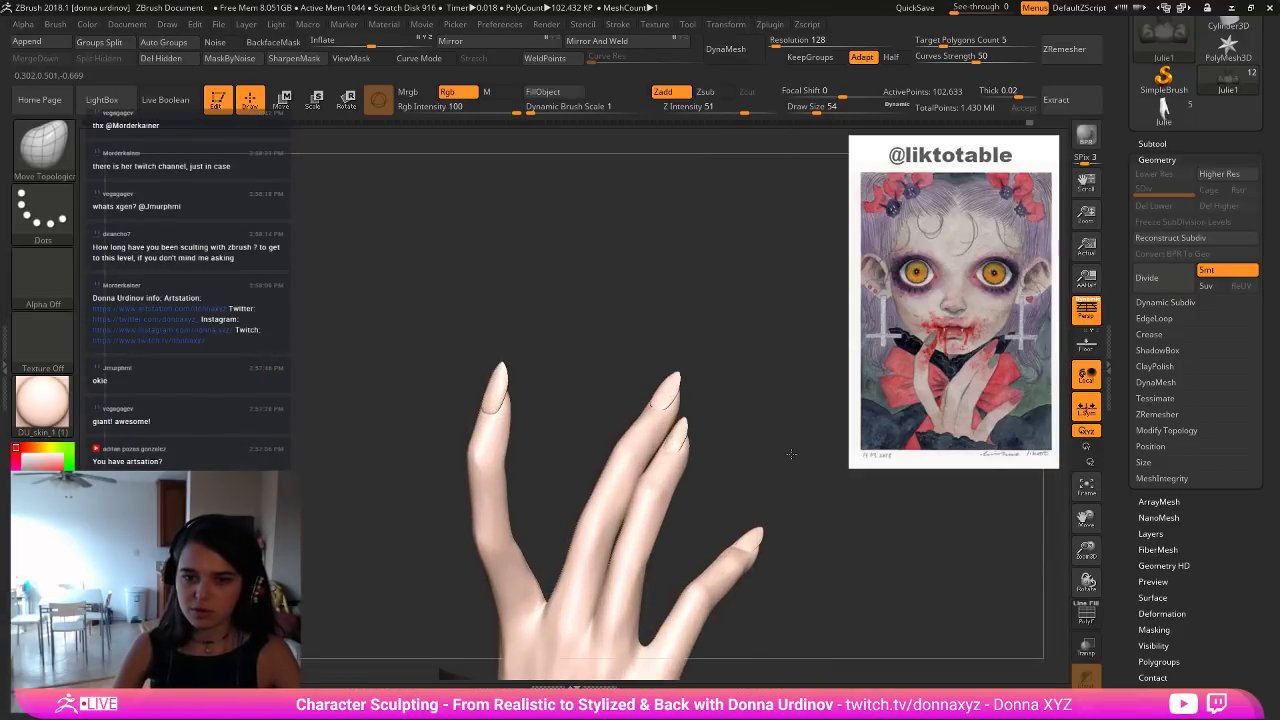
key("alt+s")
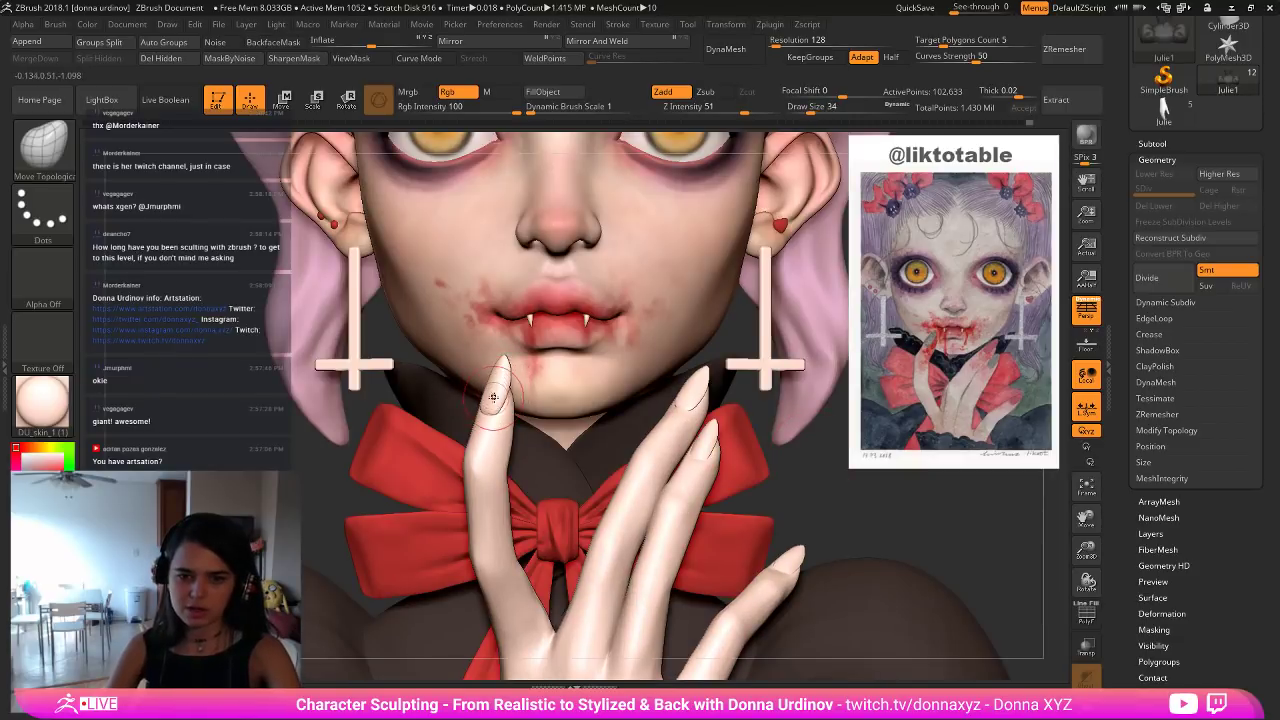
key("ctrl+shift")
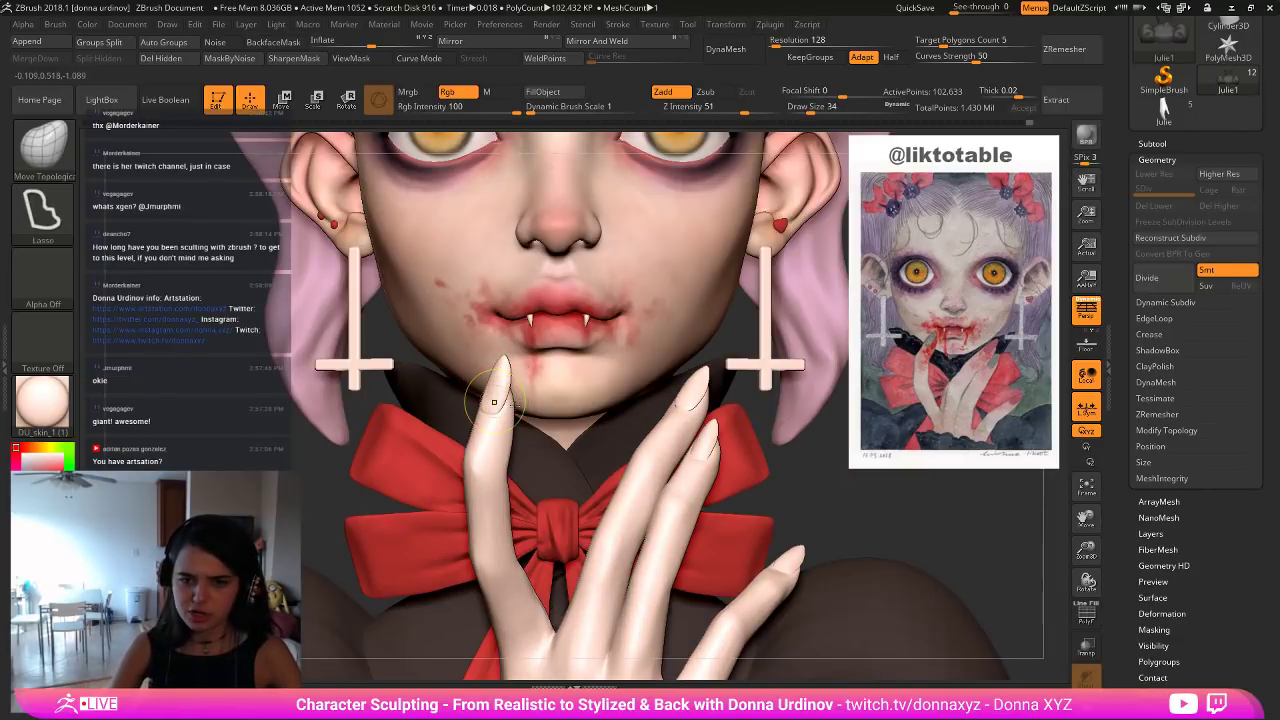
key("ctrl+shift")
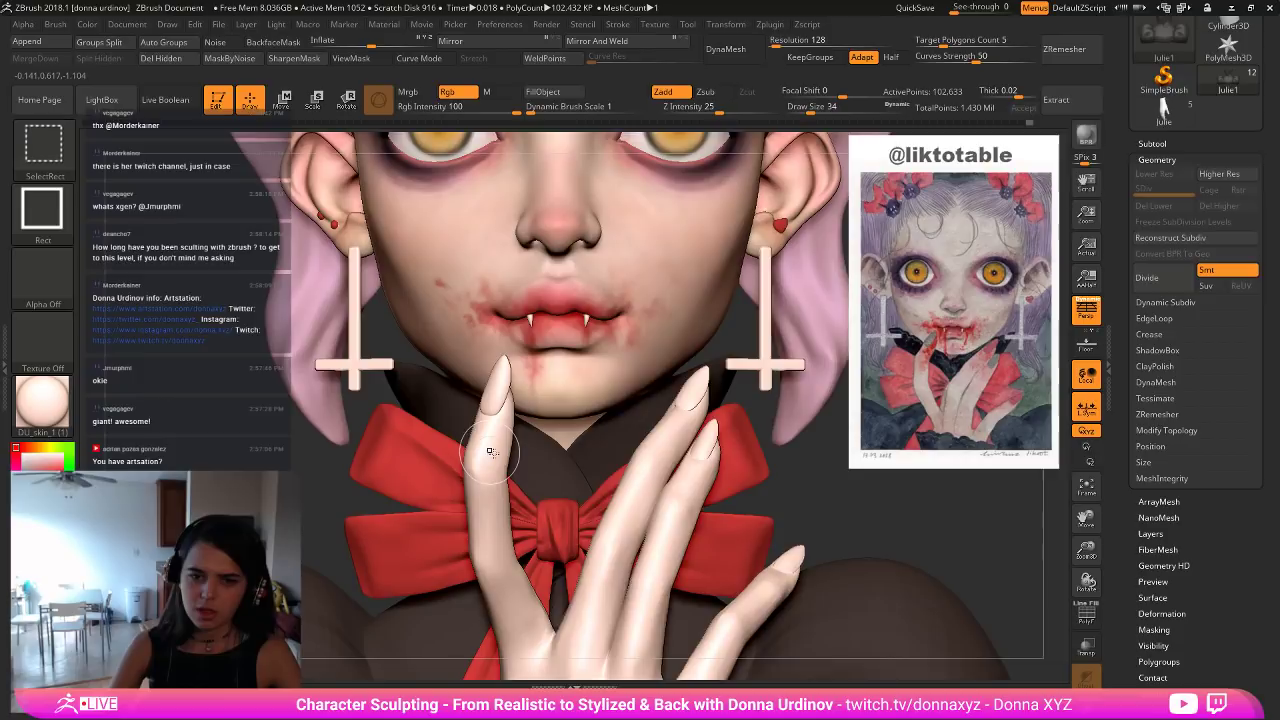
left_click(492, 452, "ctrl+shift")
Build up the index fingertip beneath the nail with ClayBuildup at draw size 10, and unhide the rest of the hand.
key("b")
key("c")
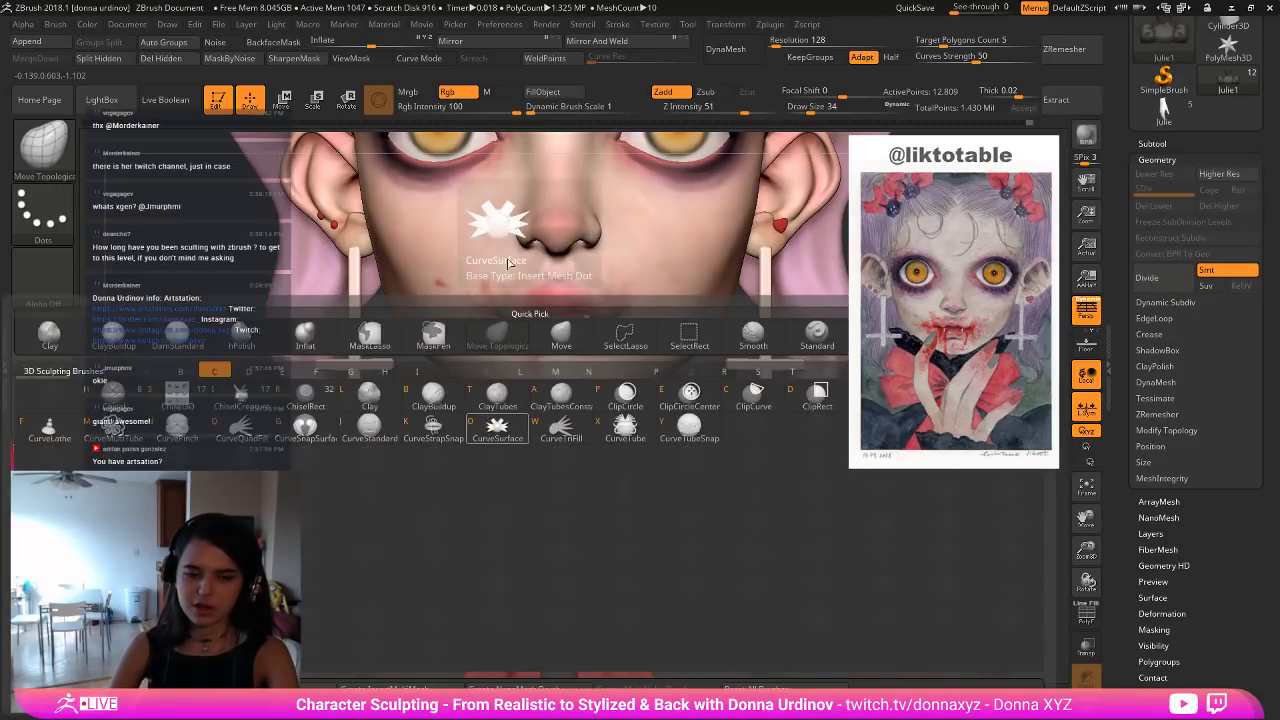
key("b")
left_click_drag(815, 501, 752, 490)
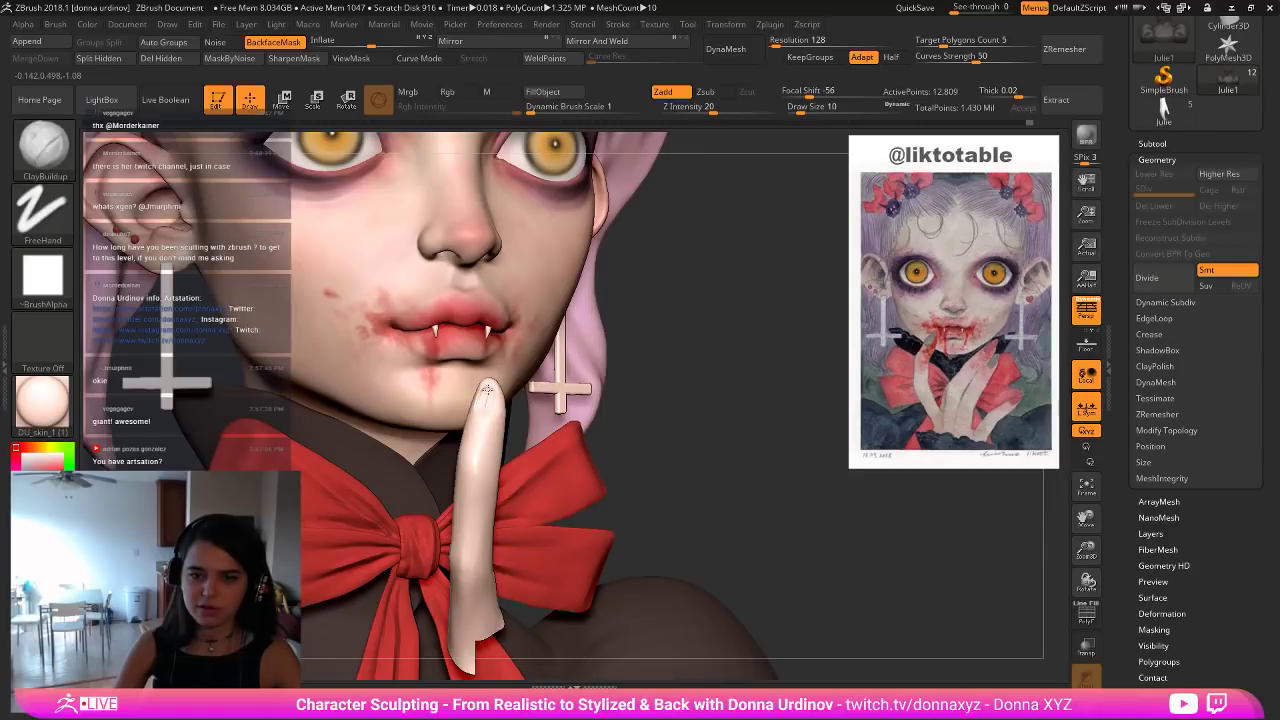
key("ctrl")
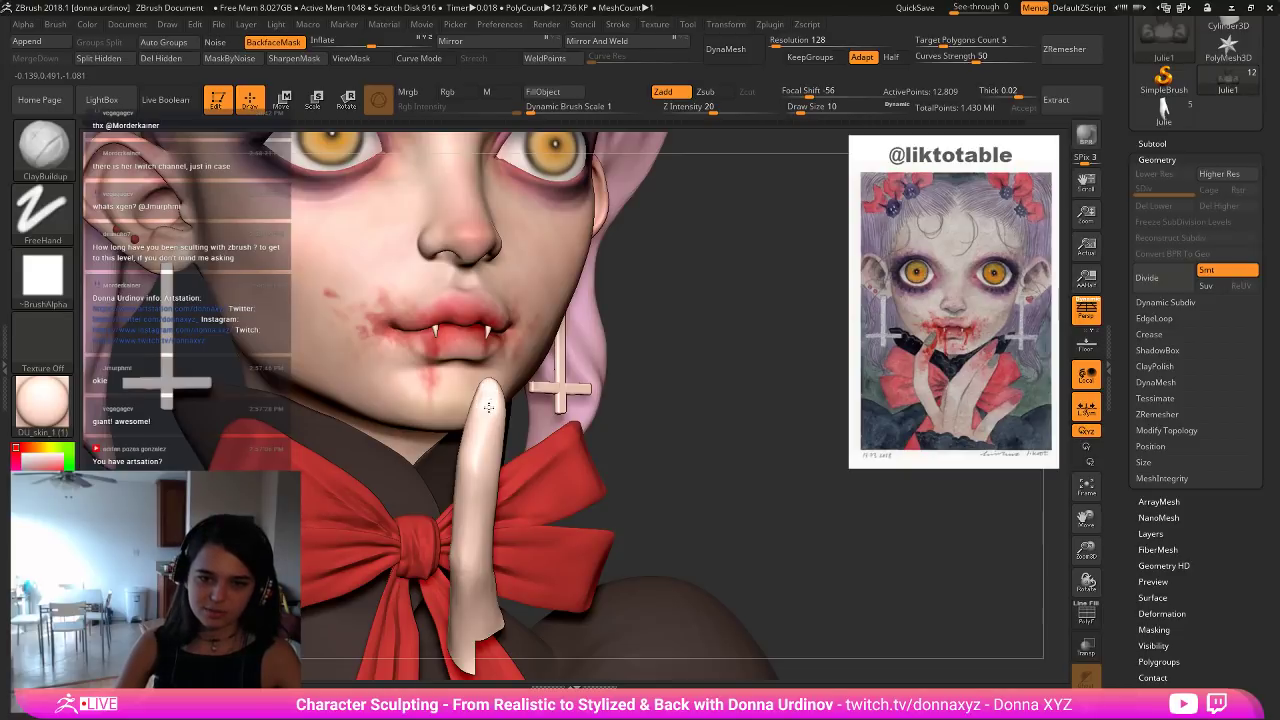
key("shift")
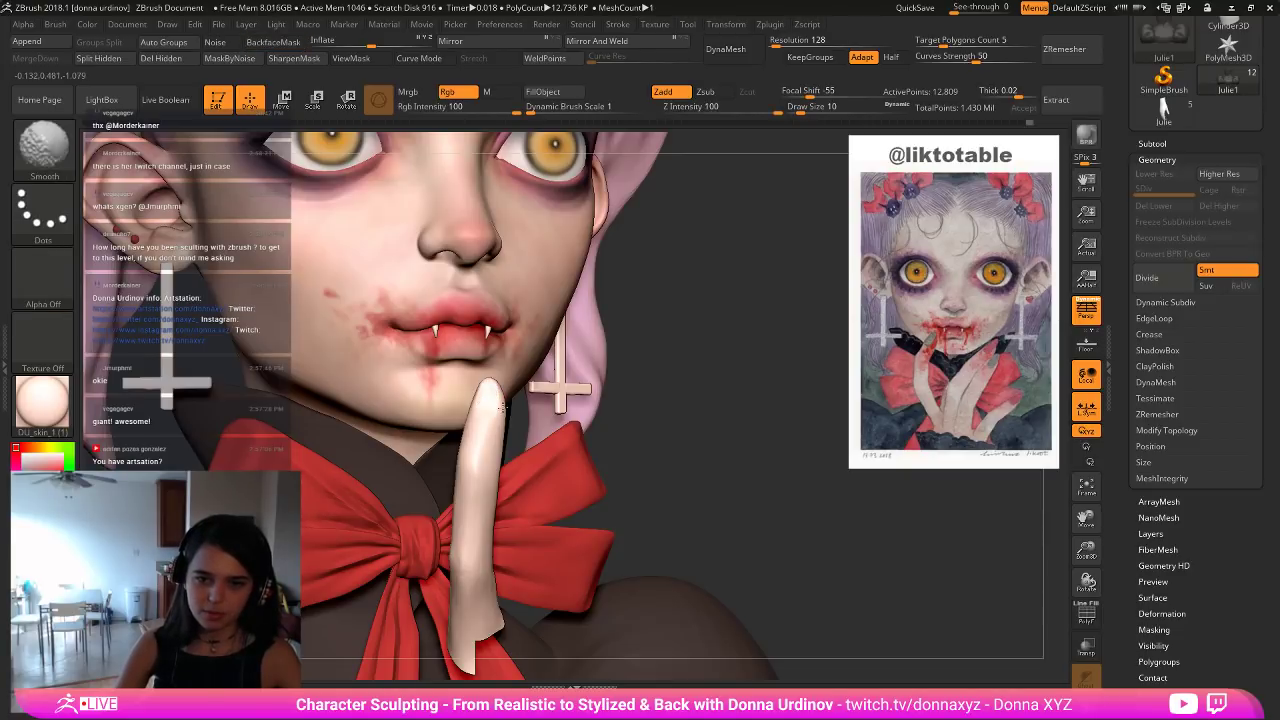
left_click(654, 348, "ctrl+shift")
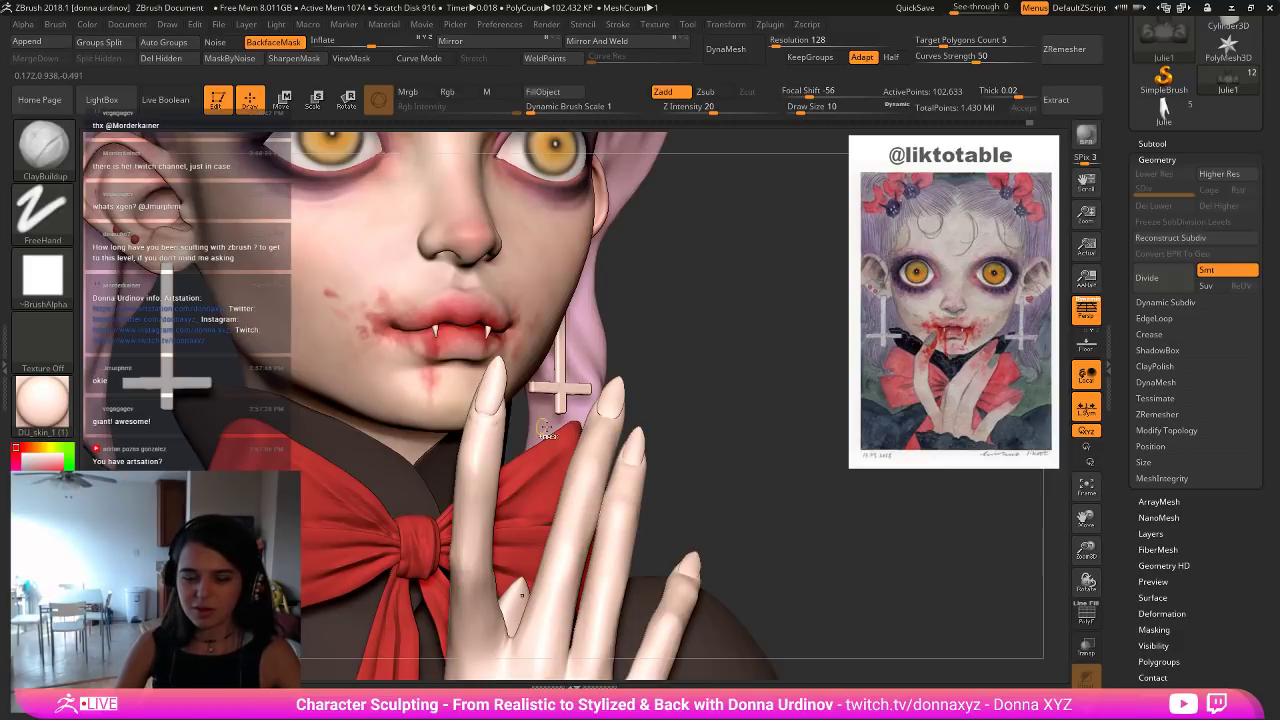
Undo the smoothing stroke on the index finger and reshape the base of its nail with Move Topological at draw size 46.
left_click_drag(495, 416, 482, 412, "shift")
key("ctrl+z")
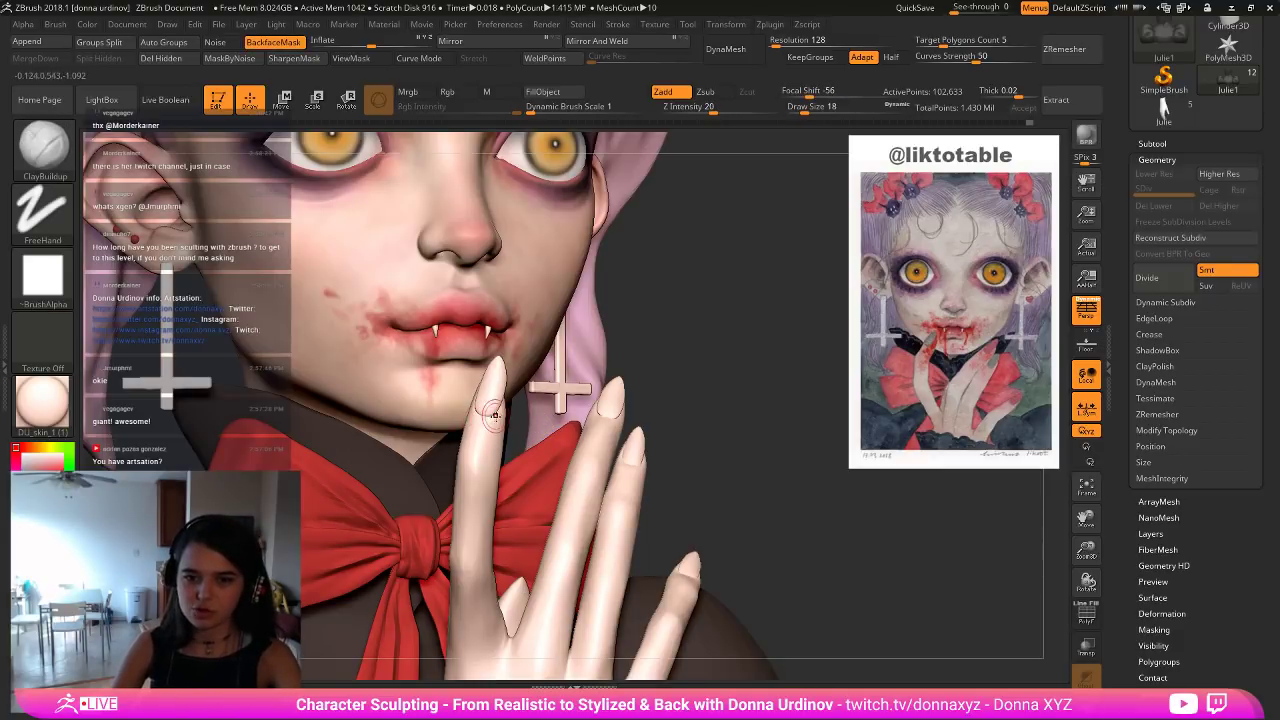
key("b")
key("m")
key("t")
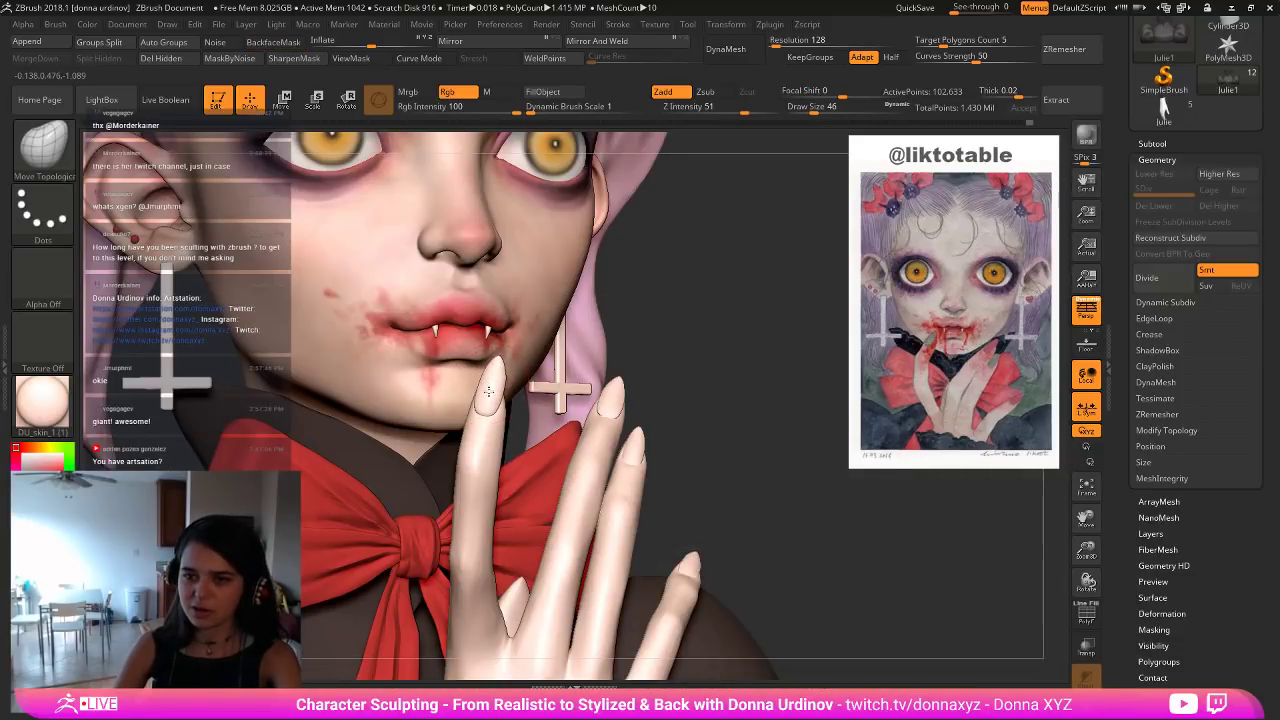
left_click_drag(489, 392, 483, 410)
key("bracketleft")
key("bracketleft")
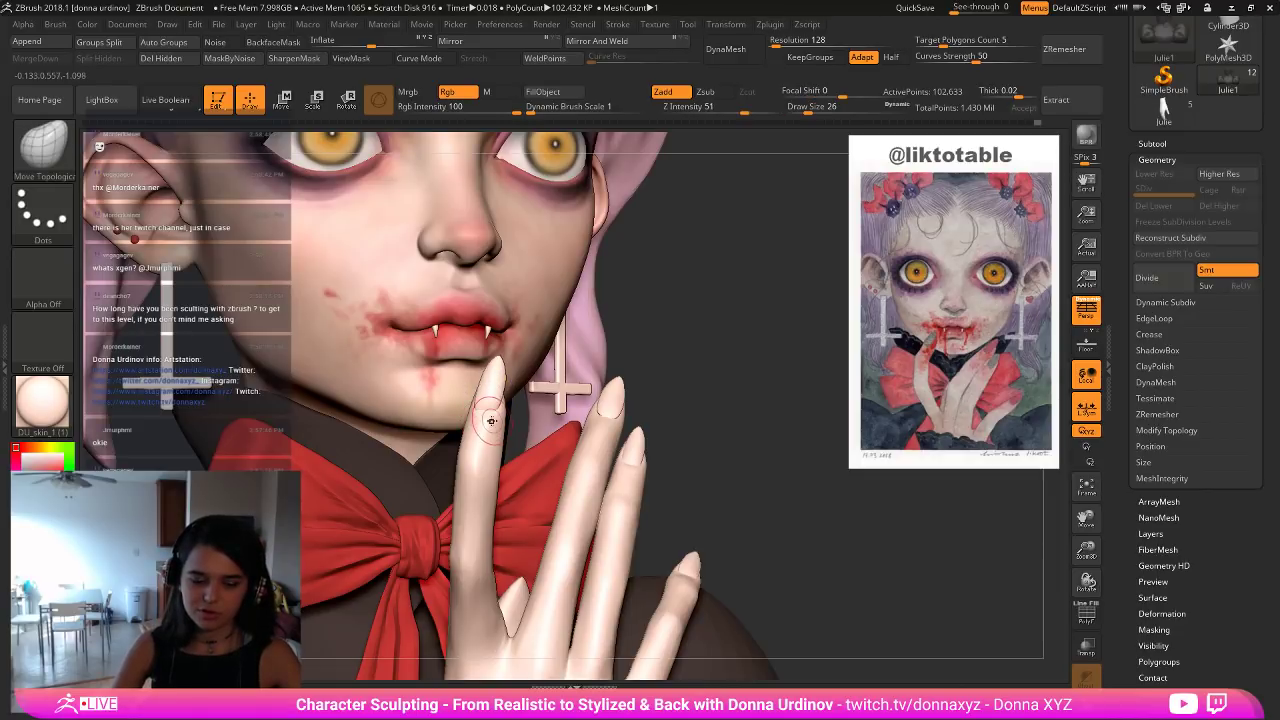
Carve the cuticle crease around the base of the index fingernail with DamStandard at draw size 10.
key("b")
key("d")
key("s")
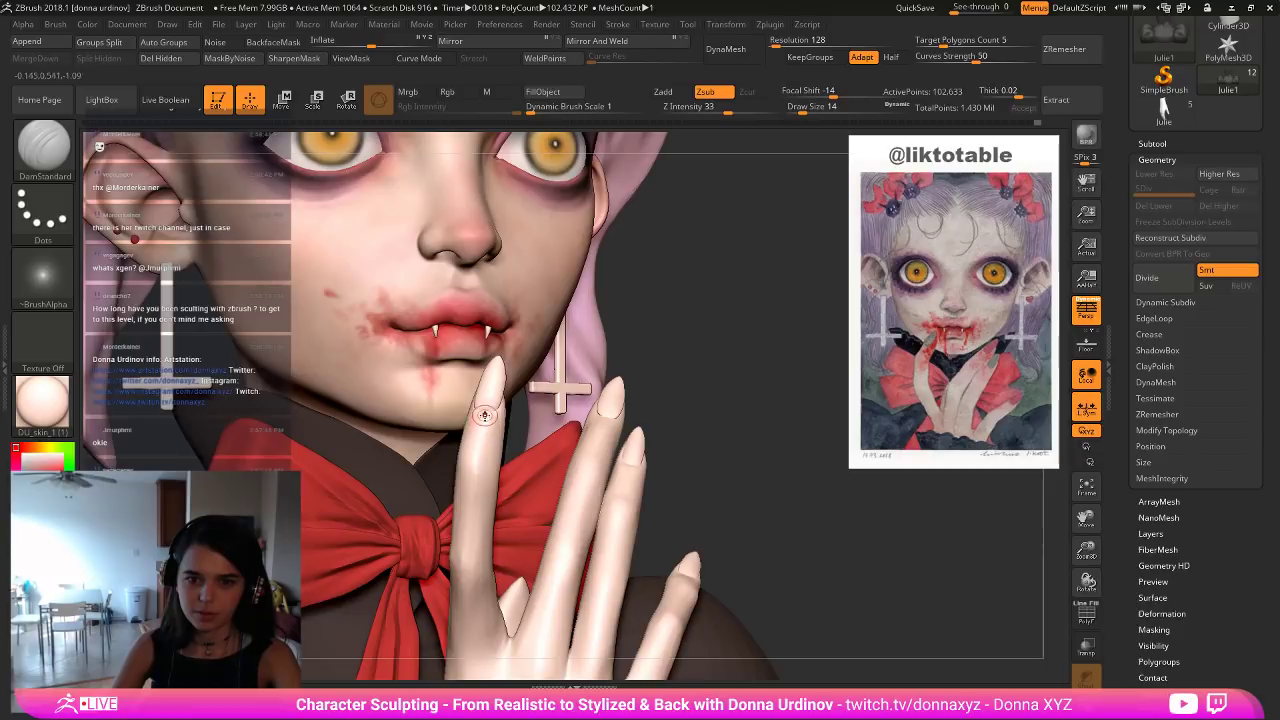
key("bracketleft")
left_click_drag(534, 378, 503, 392)
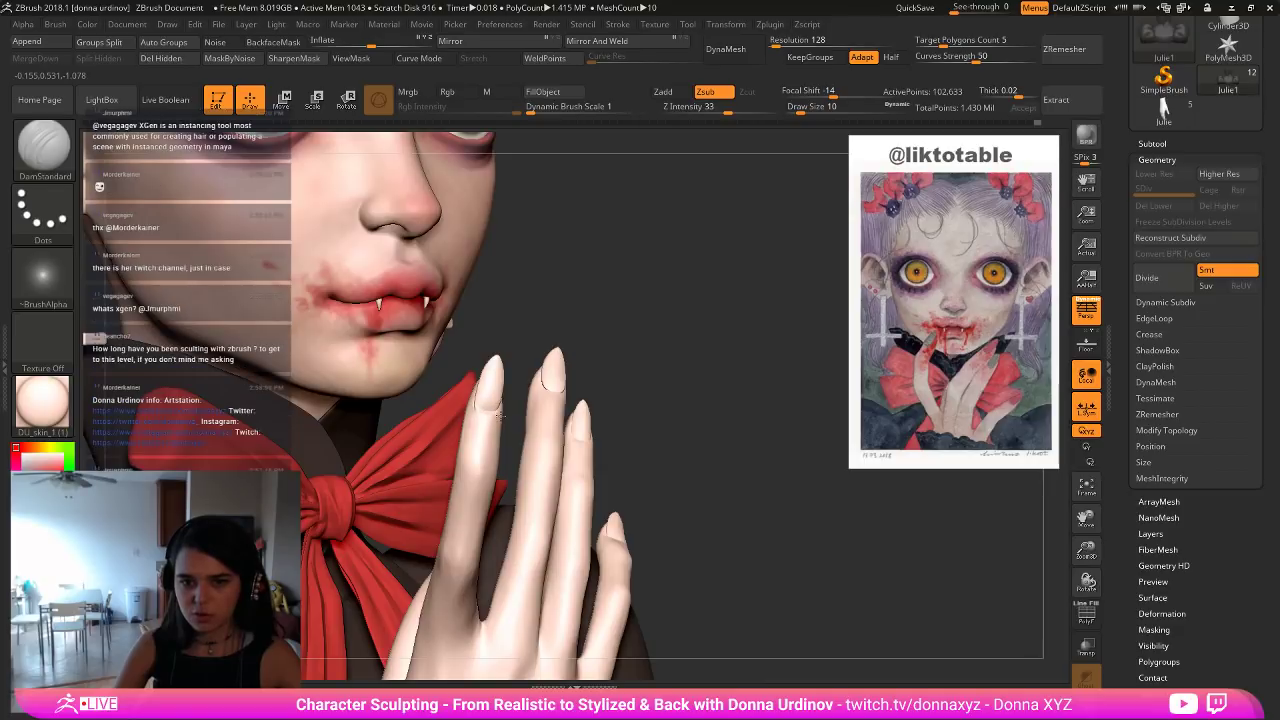
key("ctrl")
key("shift")
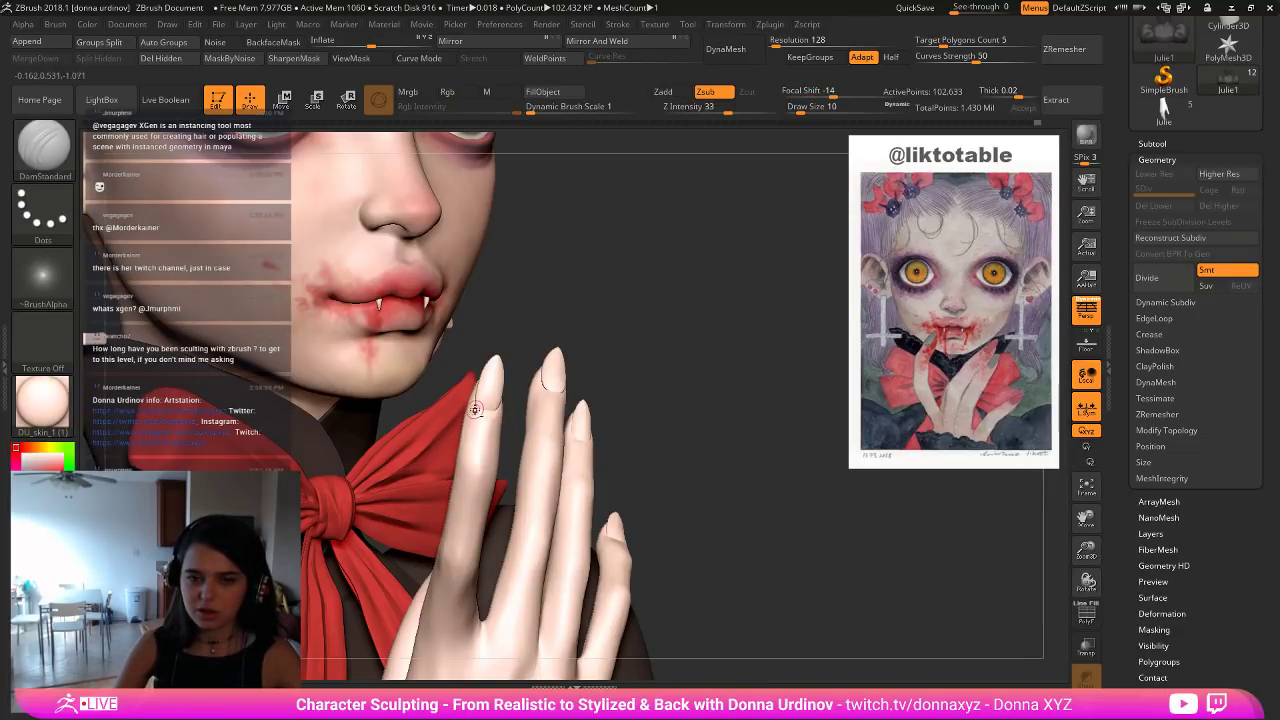
left_click_drag(475, 407, 498, 407)
left_click_drag(610, 333, 550, 338)
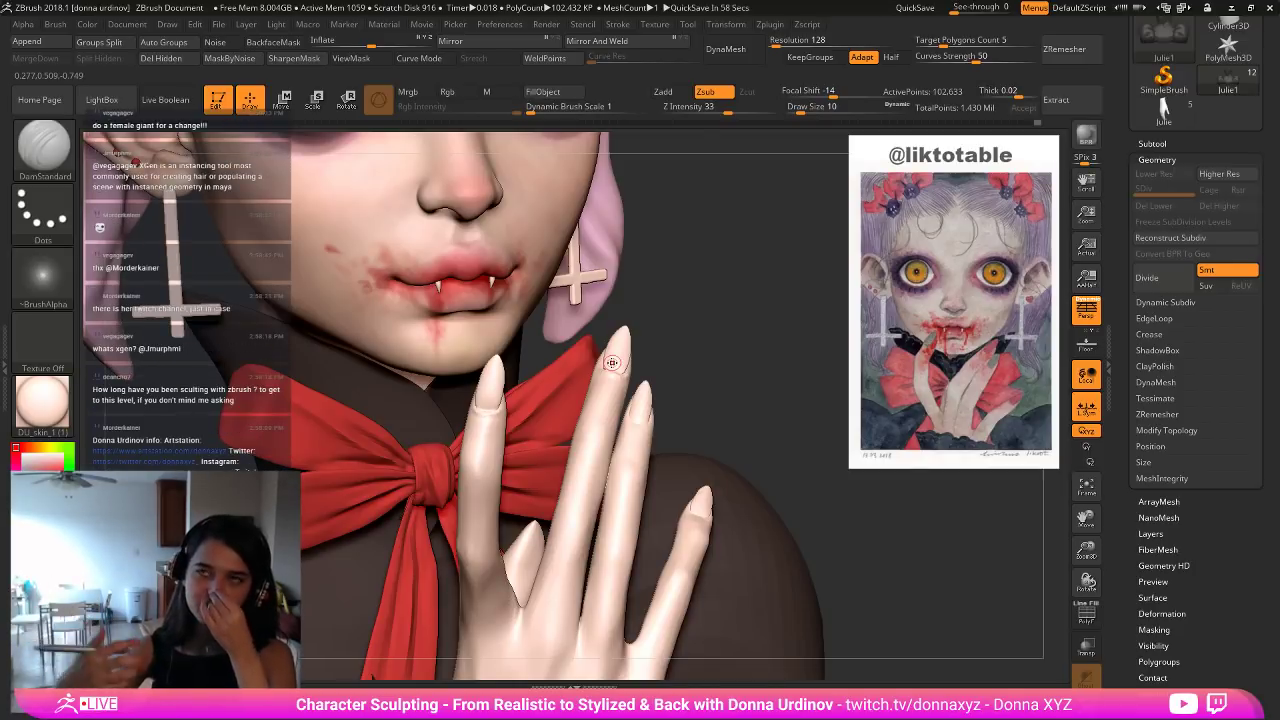
Smooth the skin around the nail bases of the index, middle and ring fingers.
key("shift")
mouse_move(485, 419)
left_mouse_down("shift")
mouse_move(496, 414)
mouse_move(479, 408)
left_mouse_up("shift")
key("shift")
key("shift")
mouse_move(605, 374)
left_mouse_down("shift")
mouse_move(623, 378)
mouse_move(640, 429)
left_mouse_up("shift")
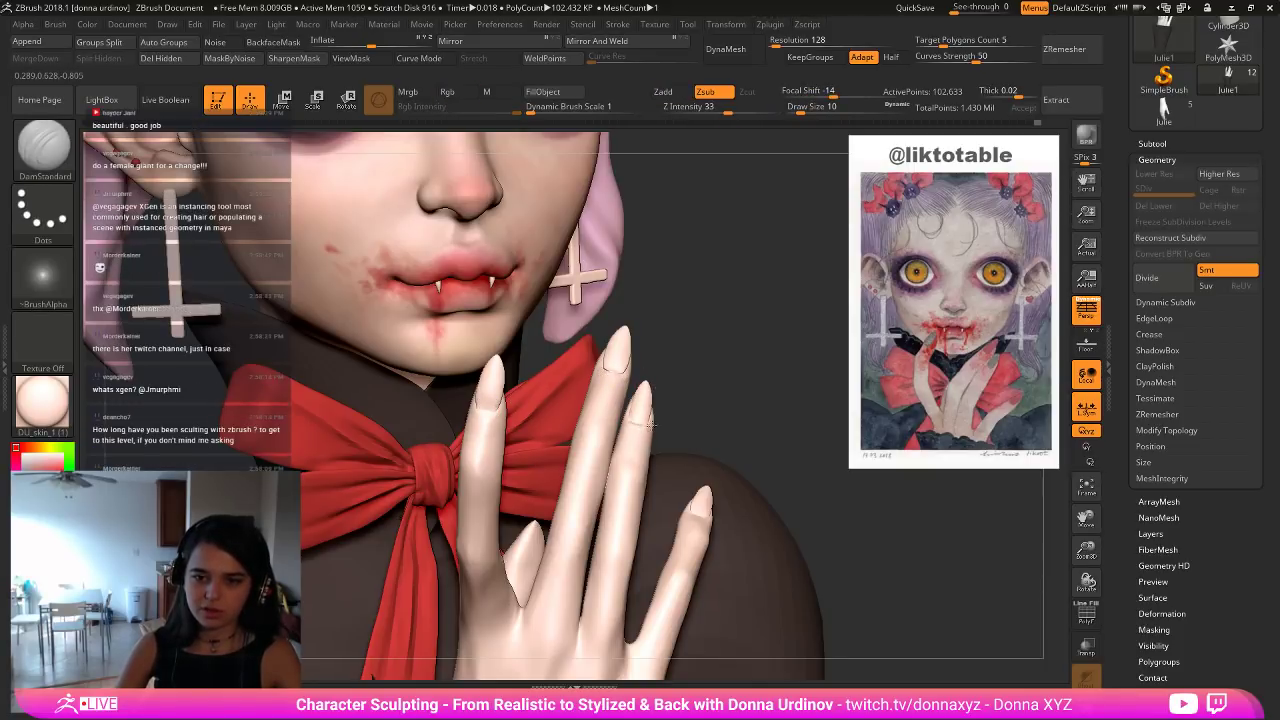
Adjust the little finger's shape just below its nail with the Move brush at draw size 54.
left_click_drag(767, 405, 756, 456)
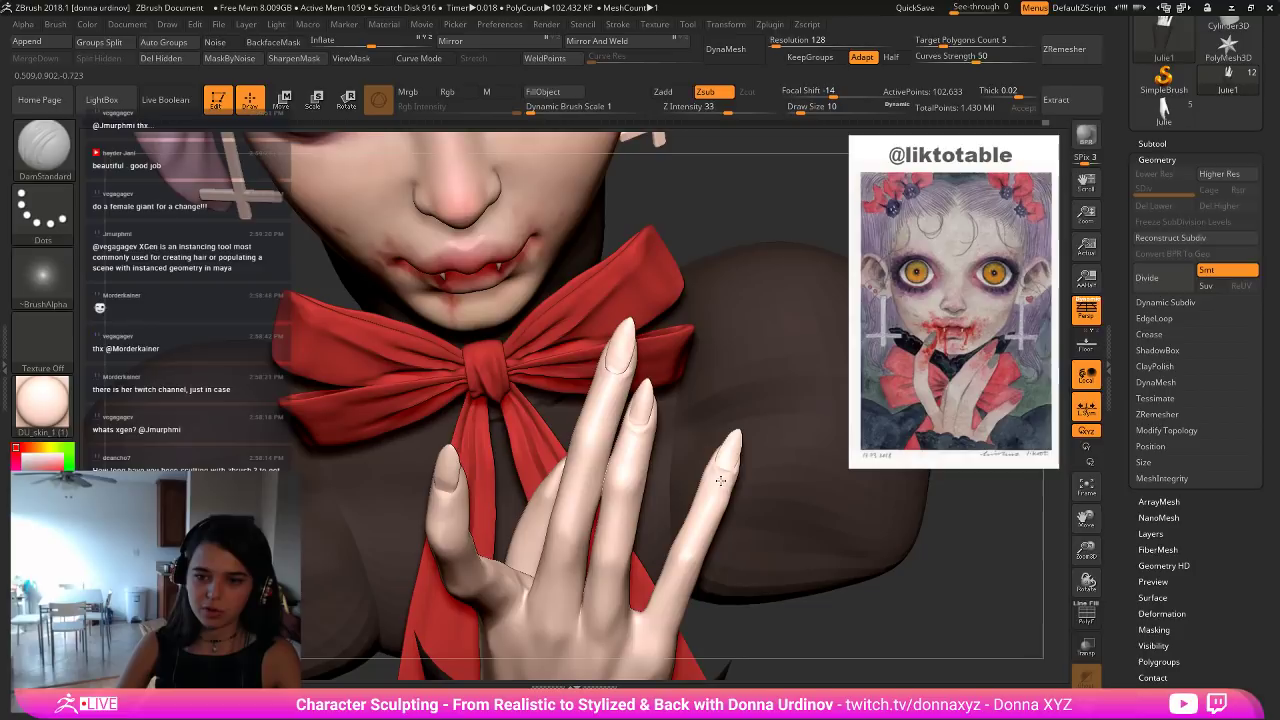
key("shift")
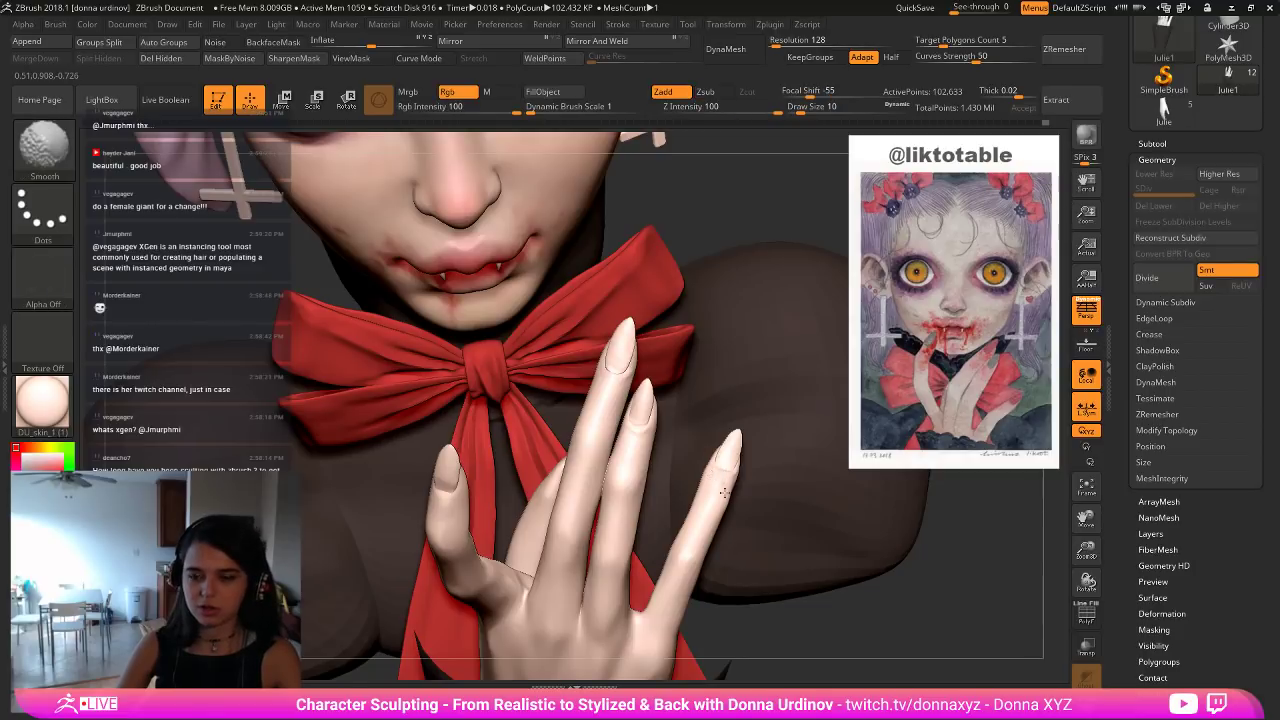
key("b")
key("m")
key("v")
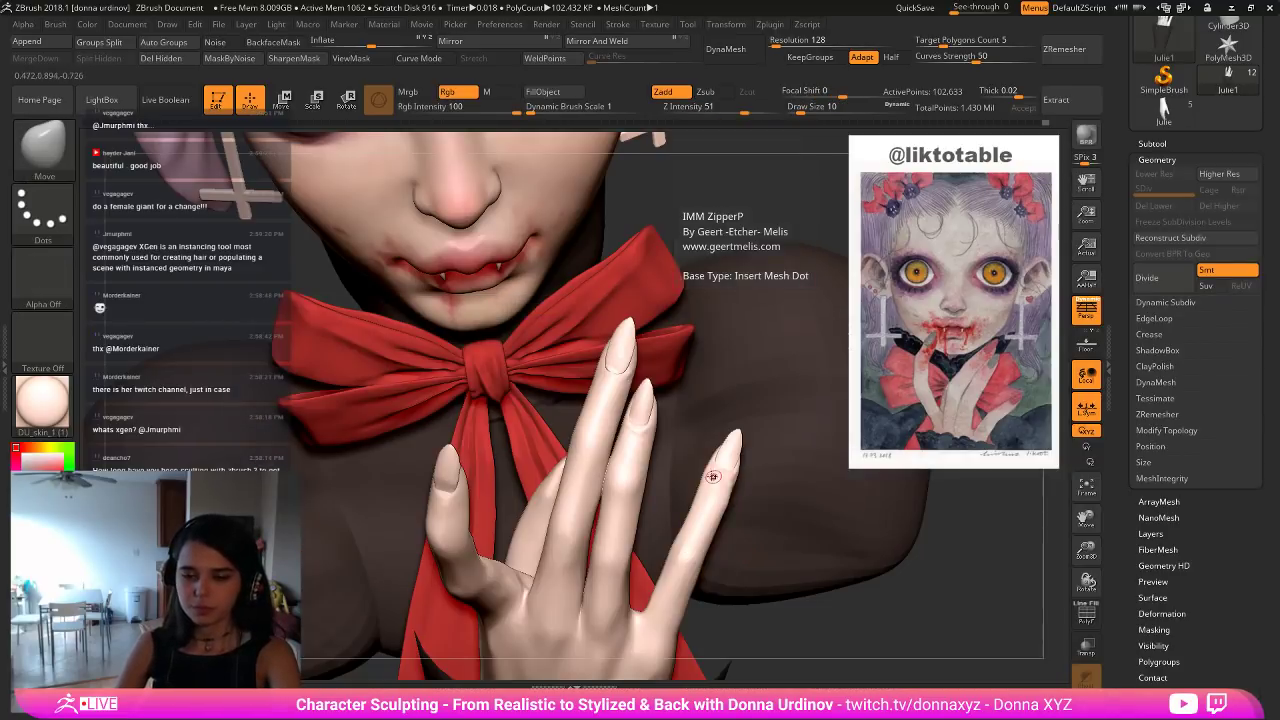
key("bracketright")
key("bracketright")
key("bracketright")
key("bracketright")
left_click_drag(717, 500, 717, 504)
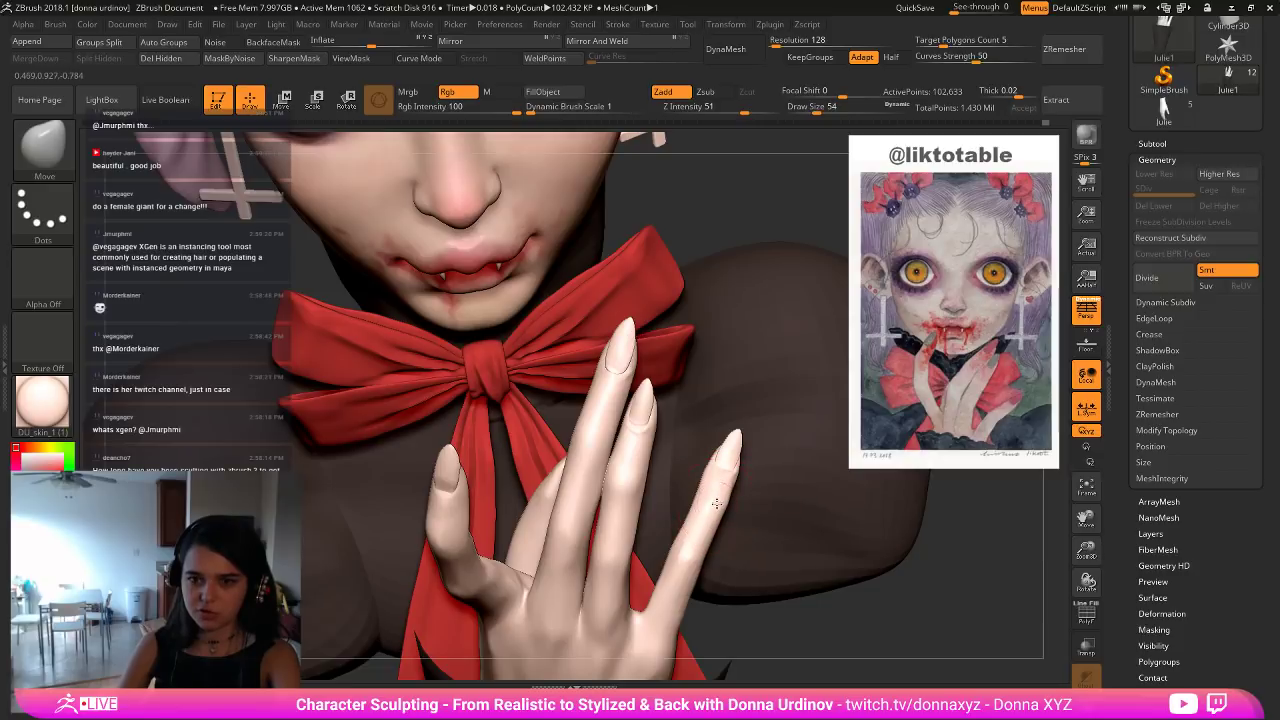
Reduce the Move brush's draw size to 26 around the ring fingernail and switch to the Inflat brush.
key("bracketleft")
key("bracketleft")
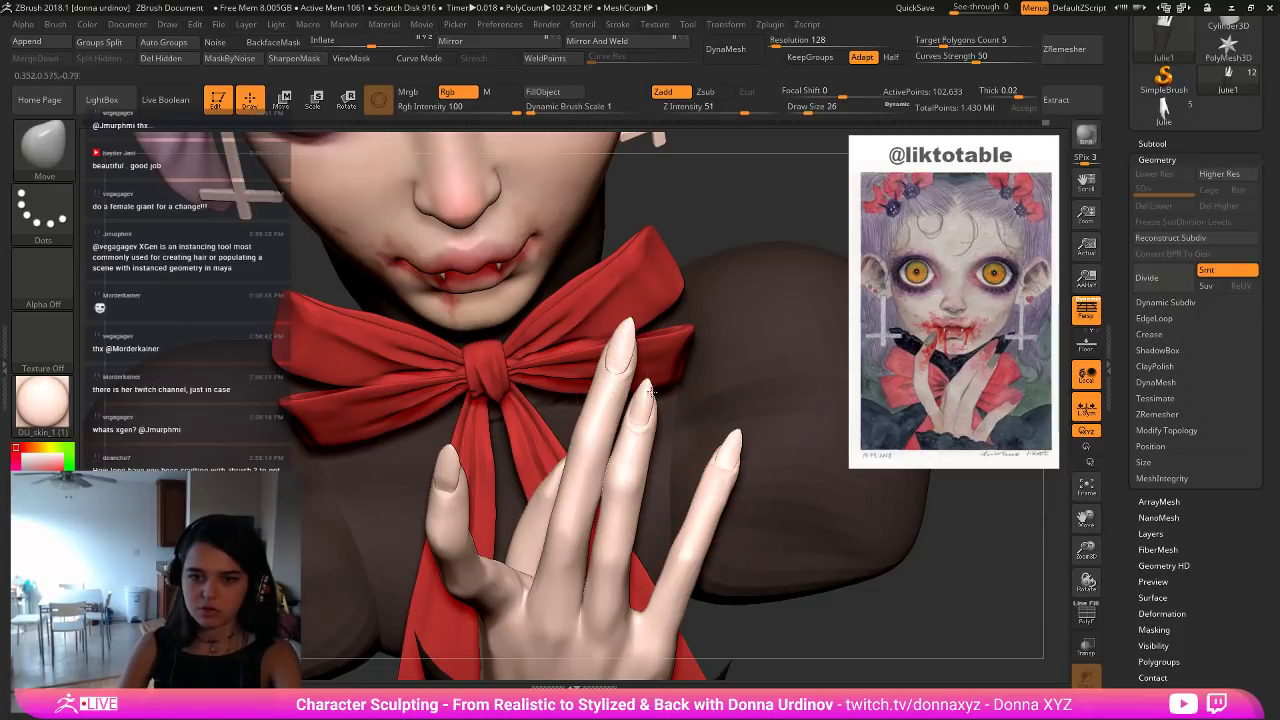
key("b")
key("i")
key("n")
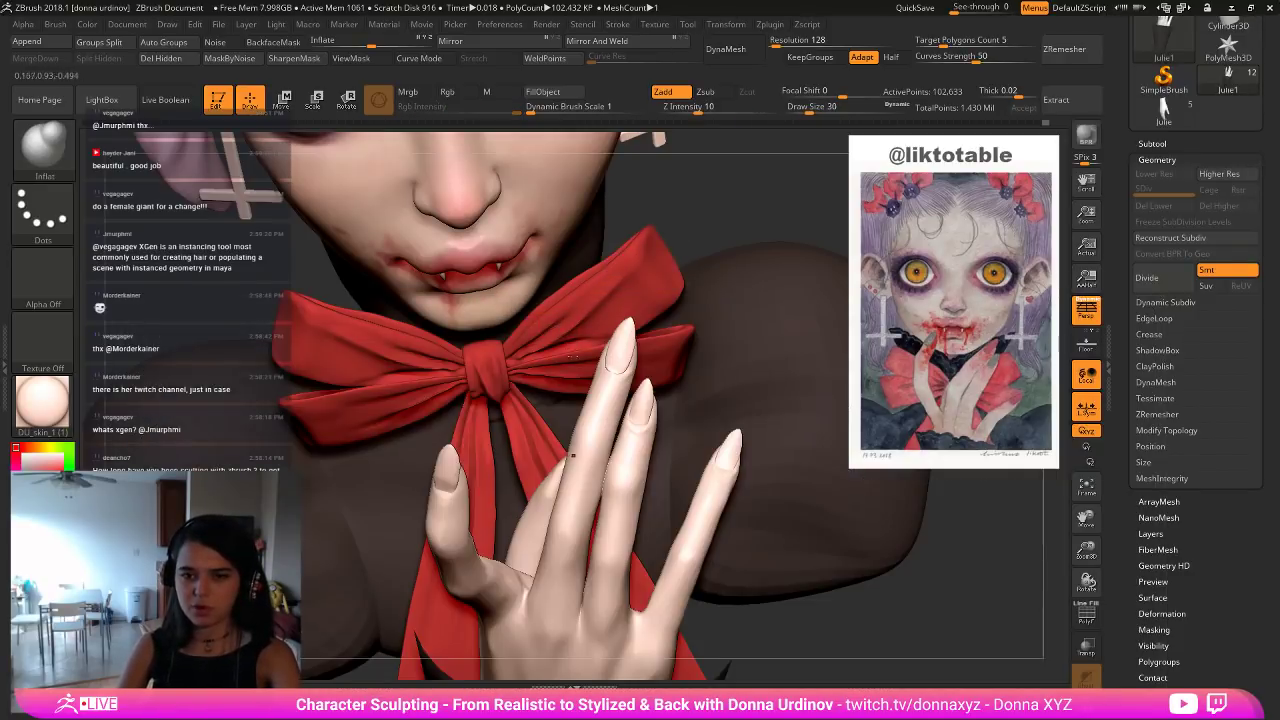
Try smoothing the surface of the middle fingernail and undo the stroke.
key("shift")
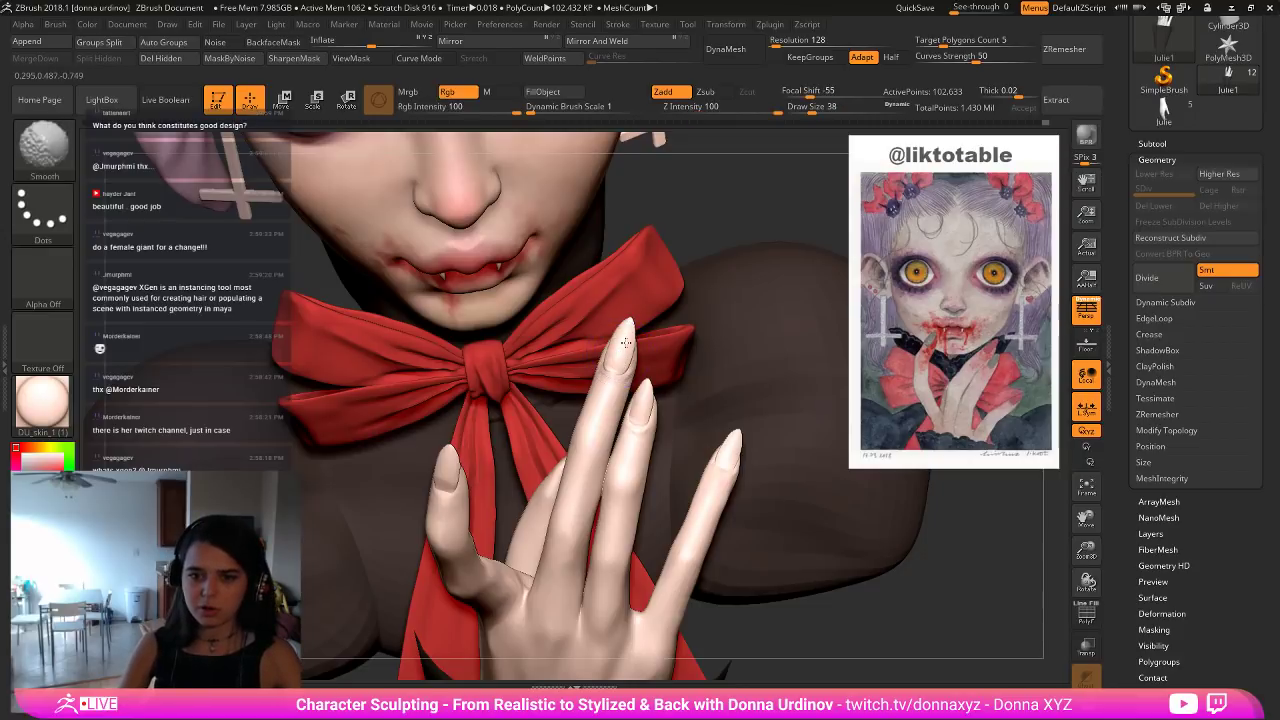
mouse_move(626, 343)
left_mouse_down("shift")
mouse_move(610, 366)
mouse_move(620, 363)
left_mouse_up("shift")
key("ctrl")
key("ctrl+z")
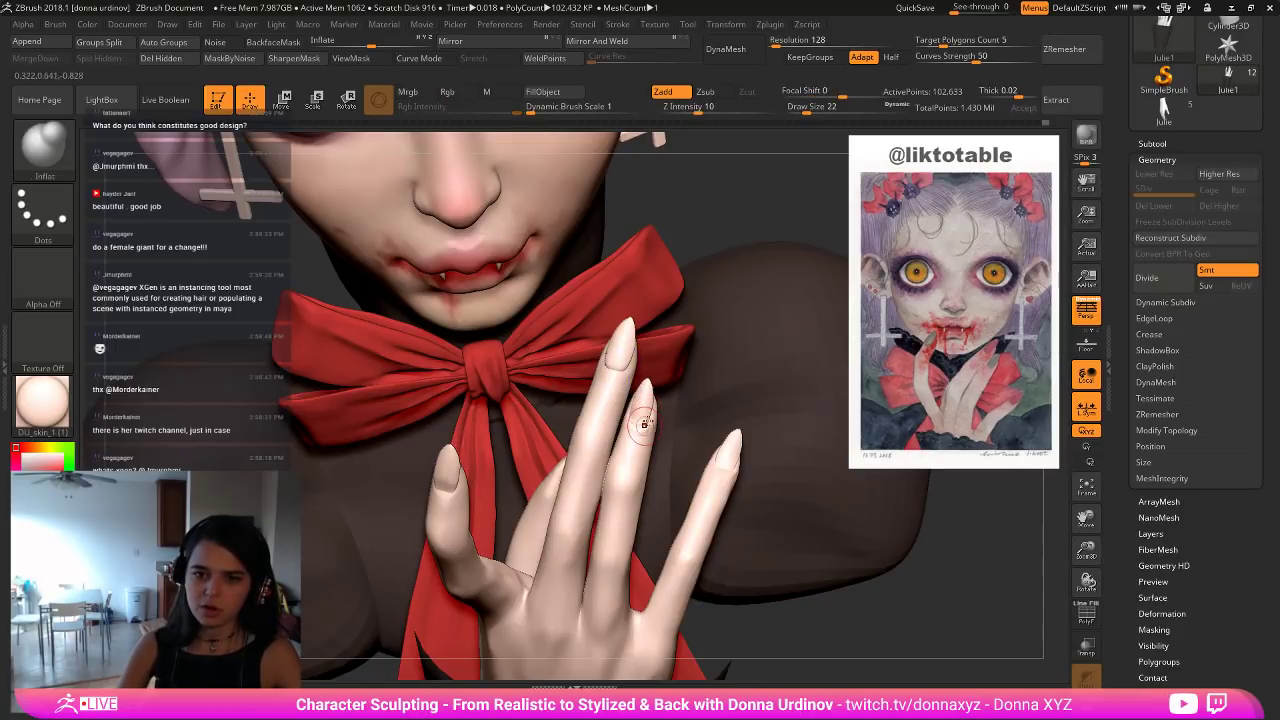
Touch up the volume of the ring fingernail with the Inflat brush at draw size 22.
key("shift")
left_click_drag(645, 408, 642, 415)
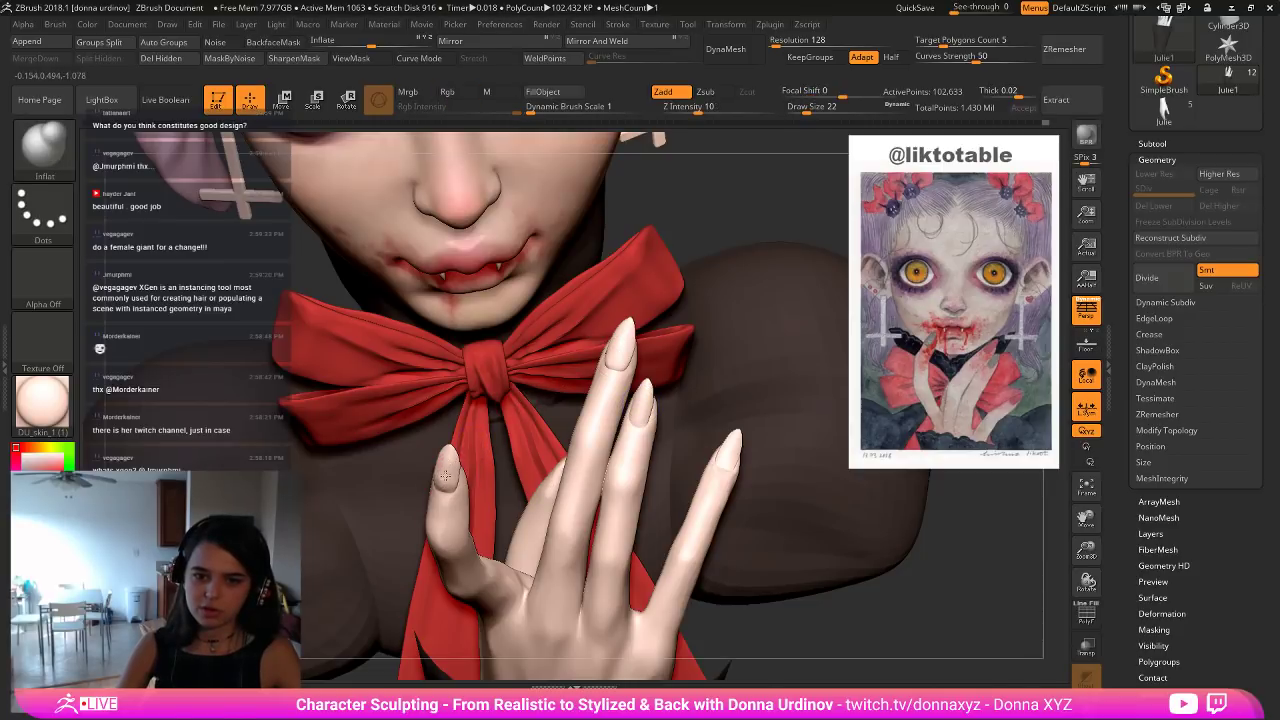
key("shift")
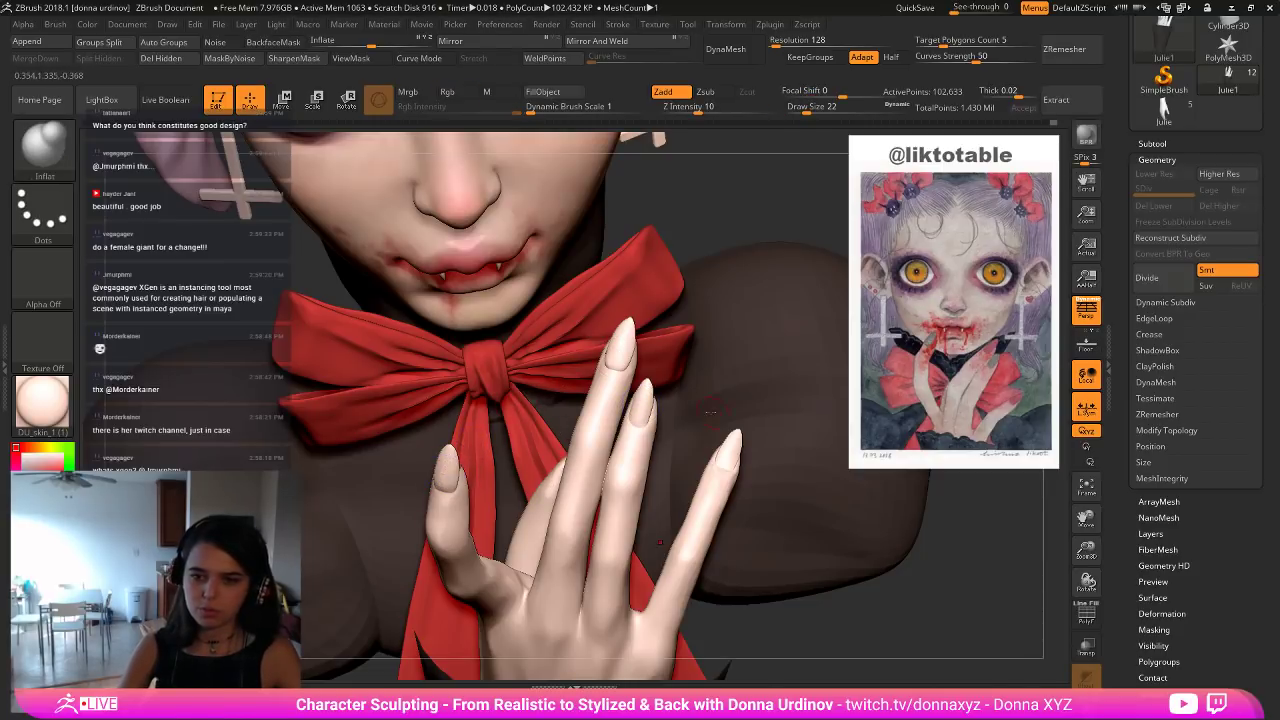
key("shift")
left_click_drag(838, 590, 795, 518, "alt")
left_click(795, 517, "ctrl+shift")
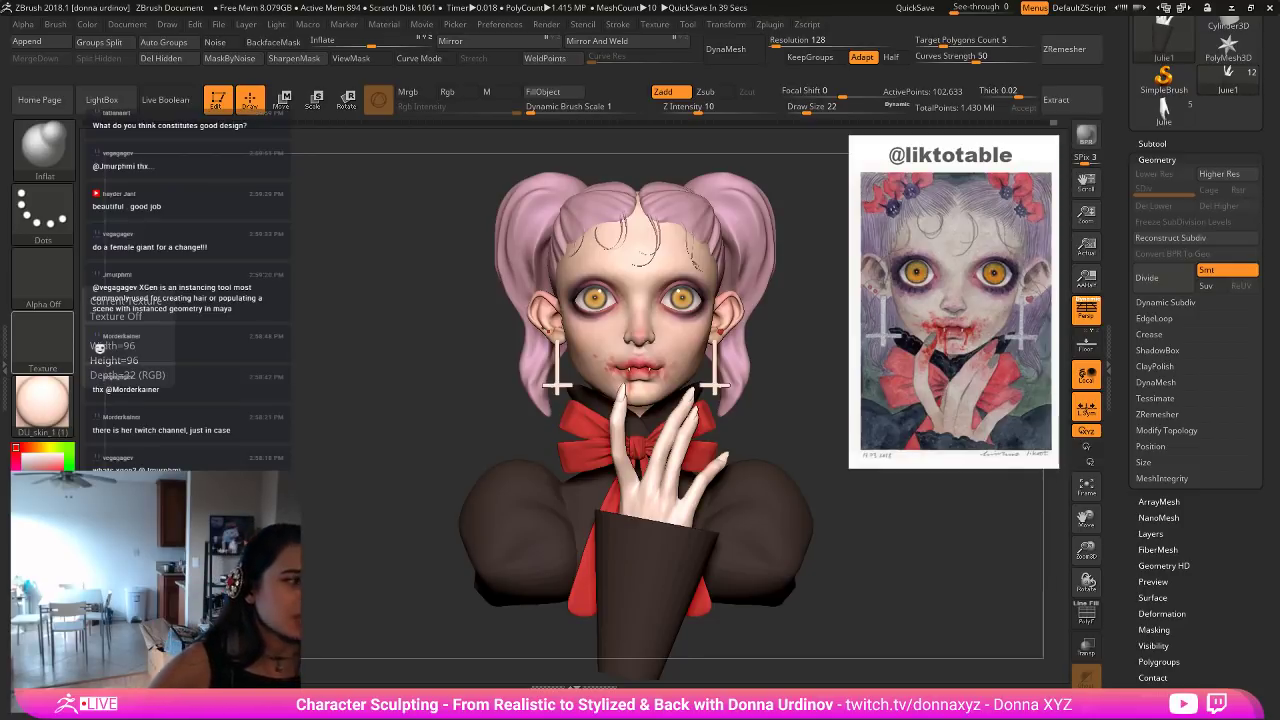
left_click_drag(315, 347, 358, 343)
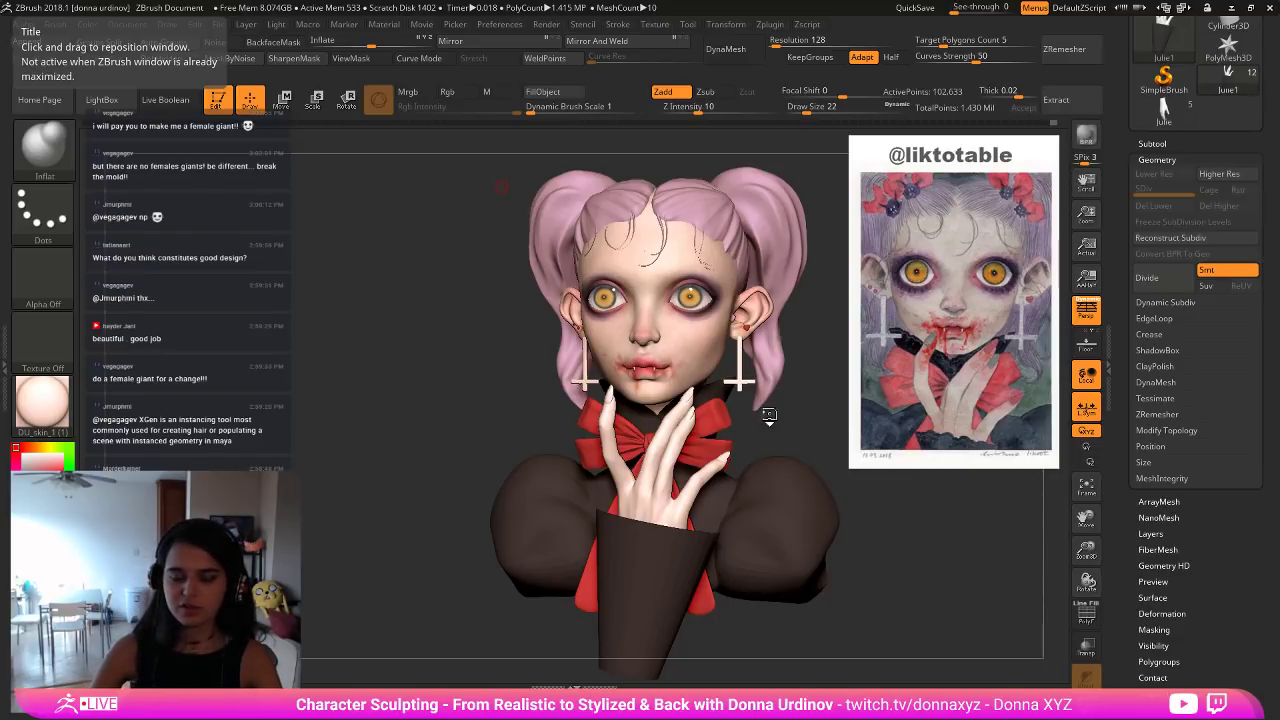
Adjust the edge of the index finger around its nail with the Move Topological brush at draw size 22.
left_click_drag(766, 418, 790, 452)
key("b")
key("m")
key("t")
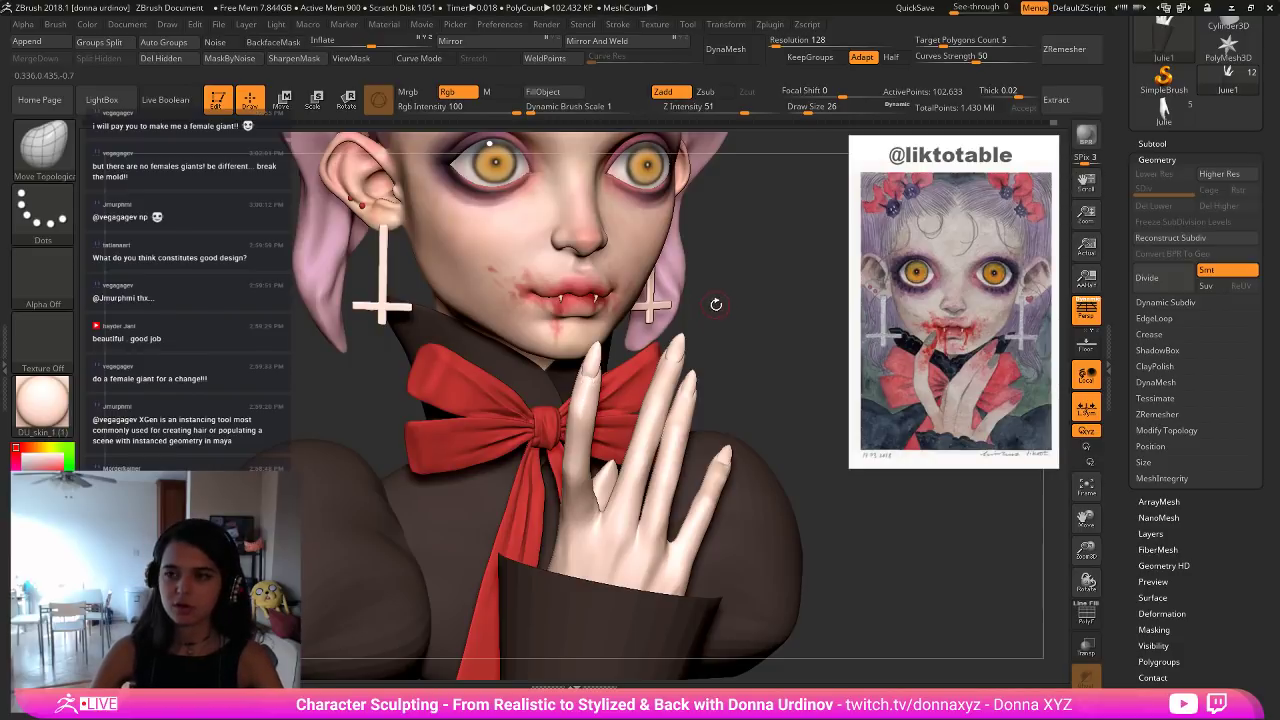
left_click_drag(716, 303, 706, 352, "alt")
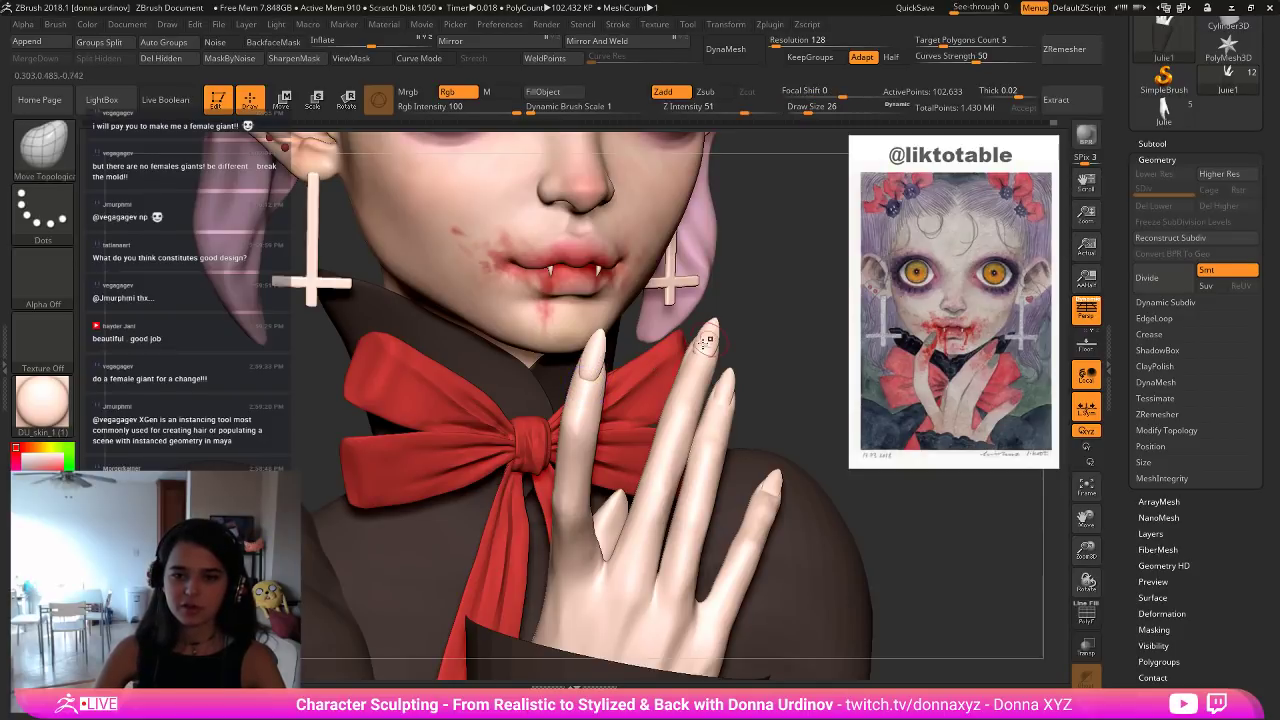
mouse_move(744, 289)
left_mouse_down()
mouse_move(721, 309)
mouse_move(518, 307)
mouse_move(457, 381)
mouse_move(366, 432)
left_mouse_up()
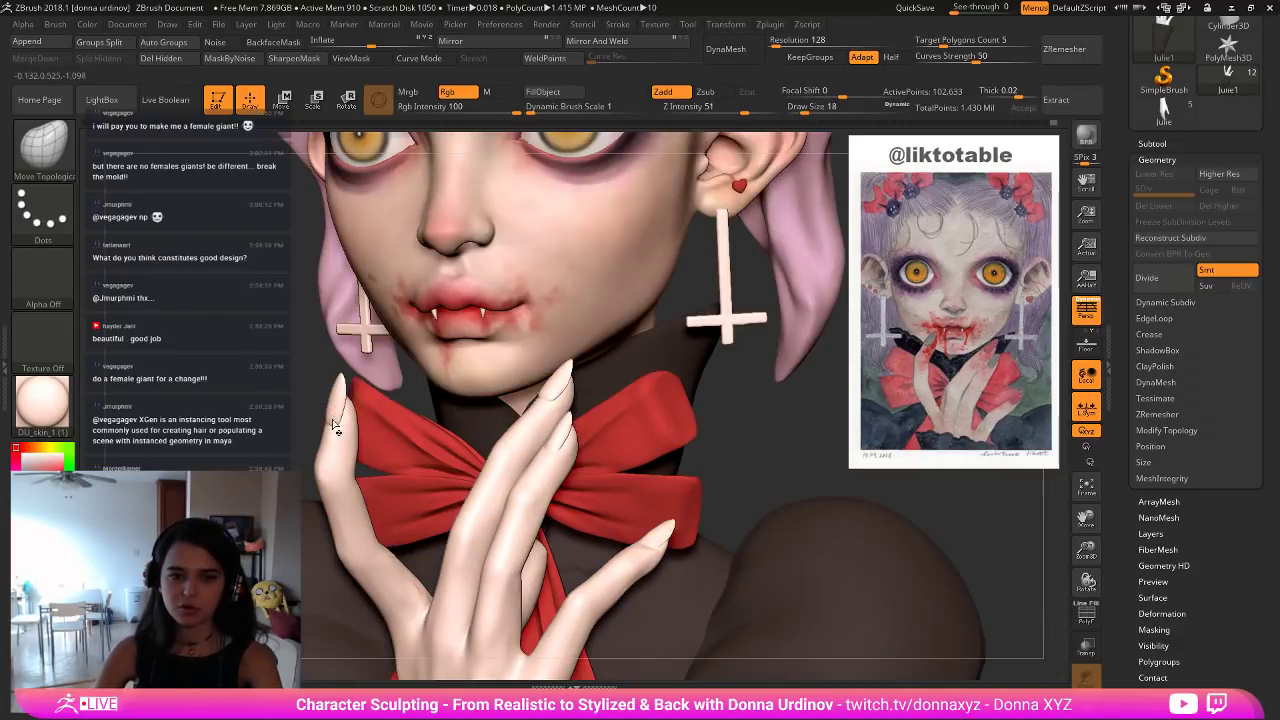
key("bracketright")
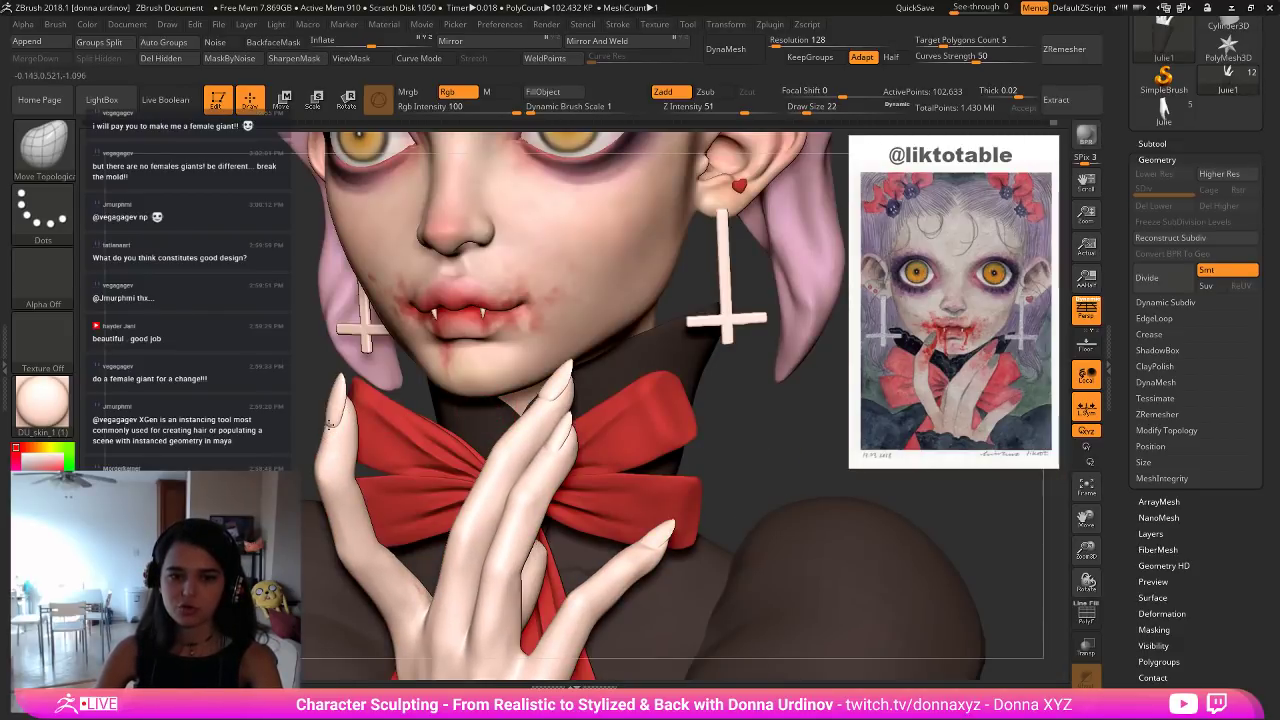
mouse_move(318, 426)
left_mouse_down()
mouse_move(547, 383)
mouse_move(458, 325)
left_mouse_up()
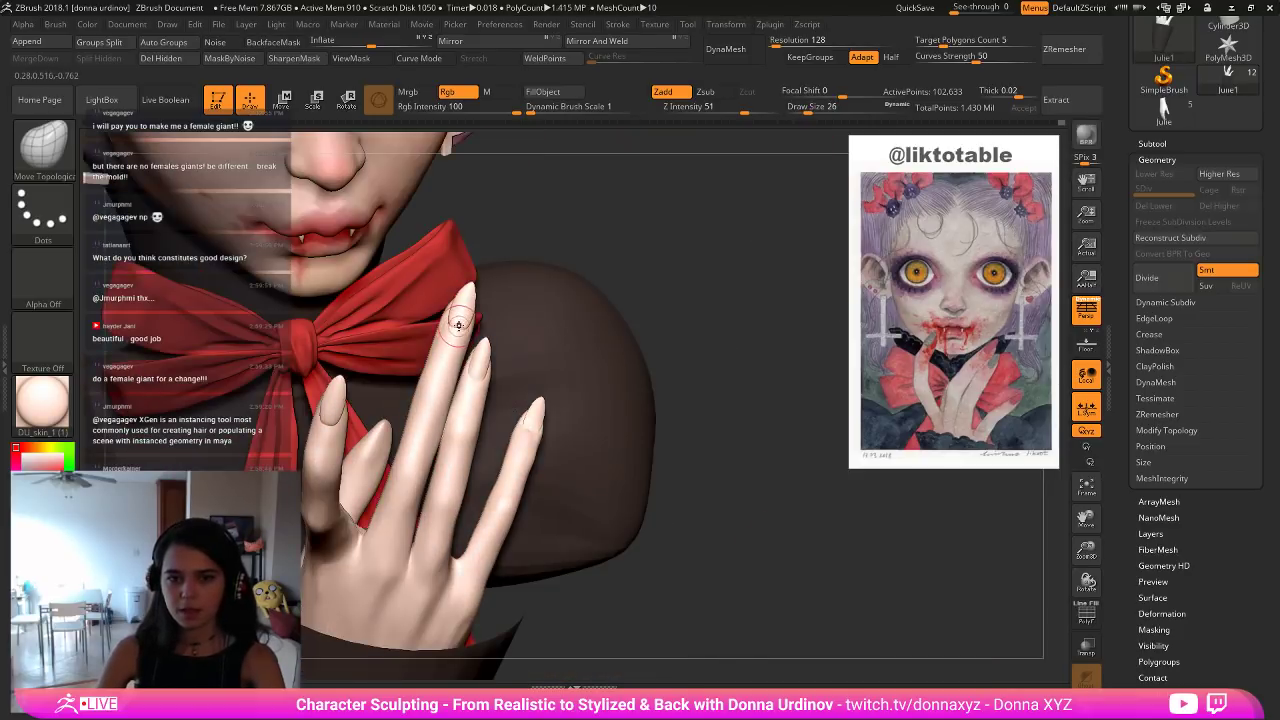
Refine the raised fingertip around its nail with the Smooth and Move Topological brushes, and switch to the hPolish brush.
key("shift")
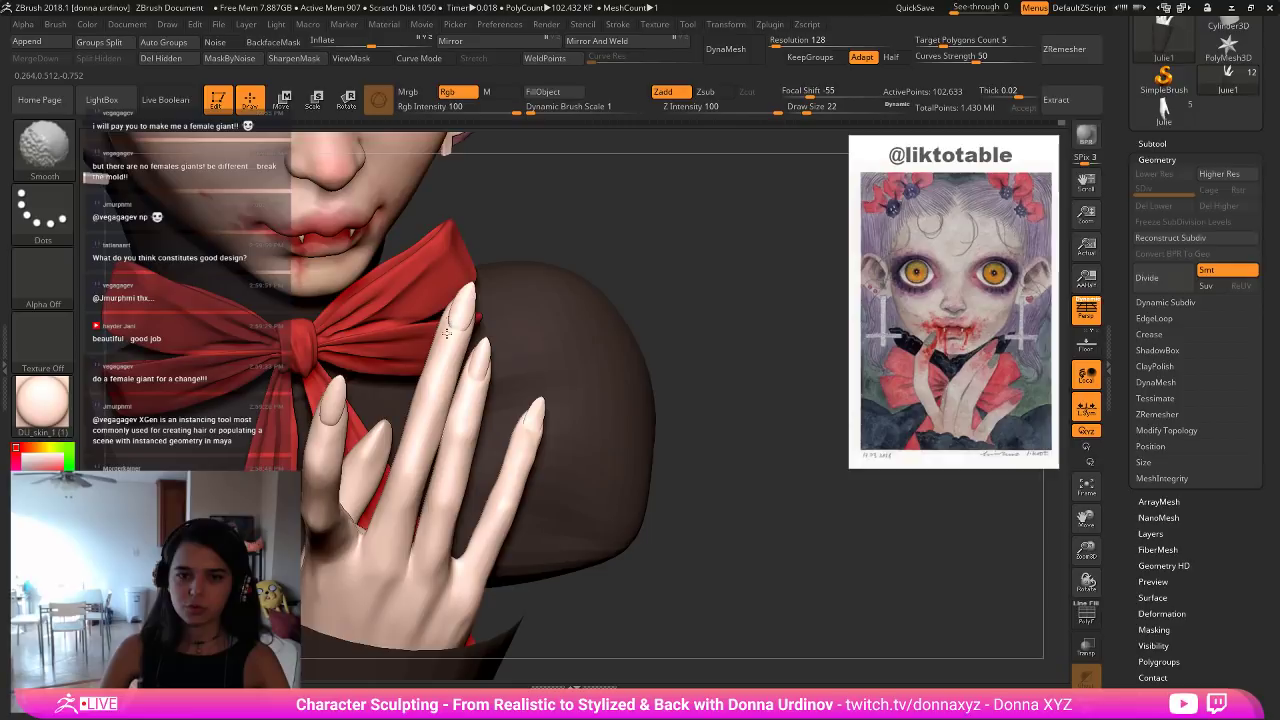
left_click_drag(614, 250, 588, 250)
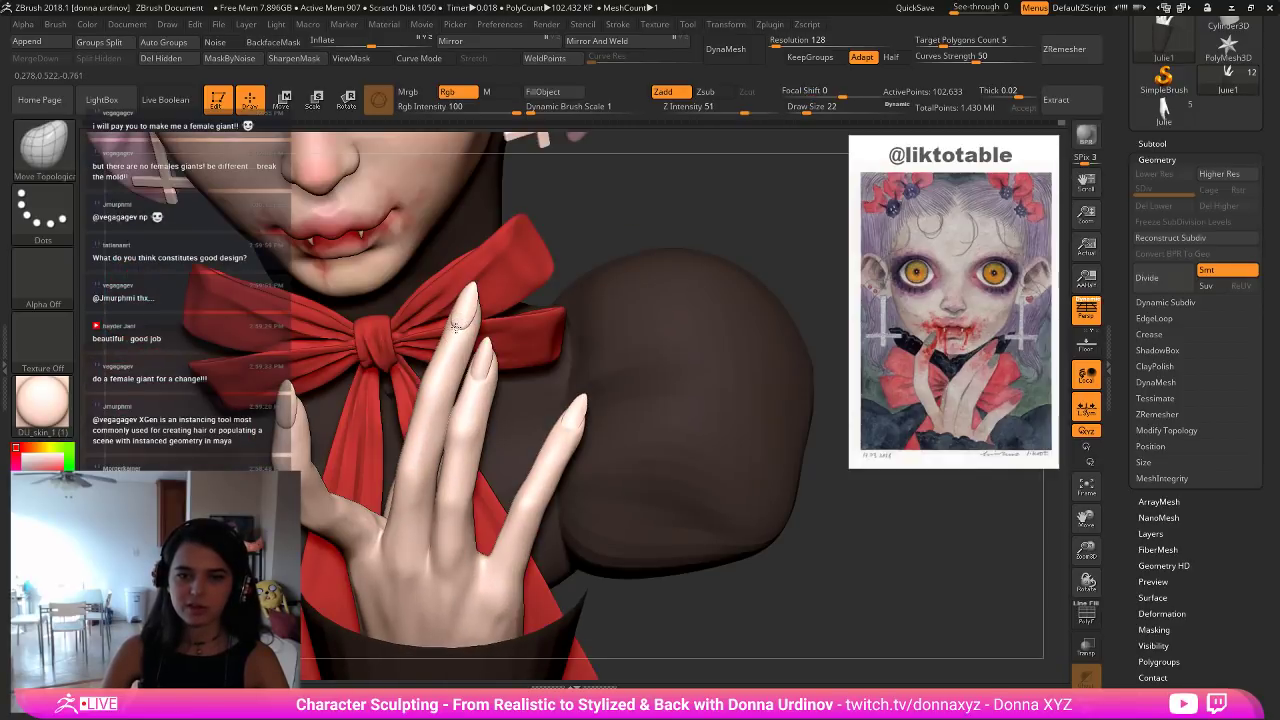
left_click_drag(622, 223, 489, 370)
mouse_move(675, 293)
left_mouse_down()
mouse_move(610, 306)
mouse_move(537, 284)
left_mouse_up()
key("b")
key("h")
key("p")
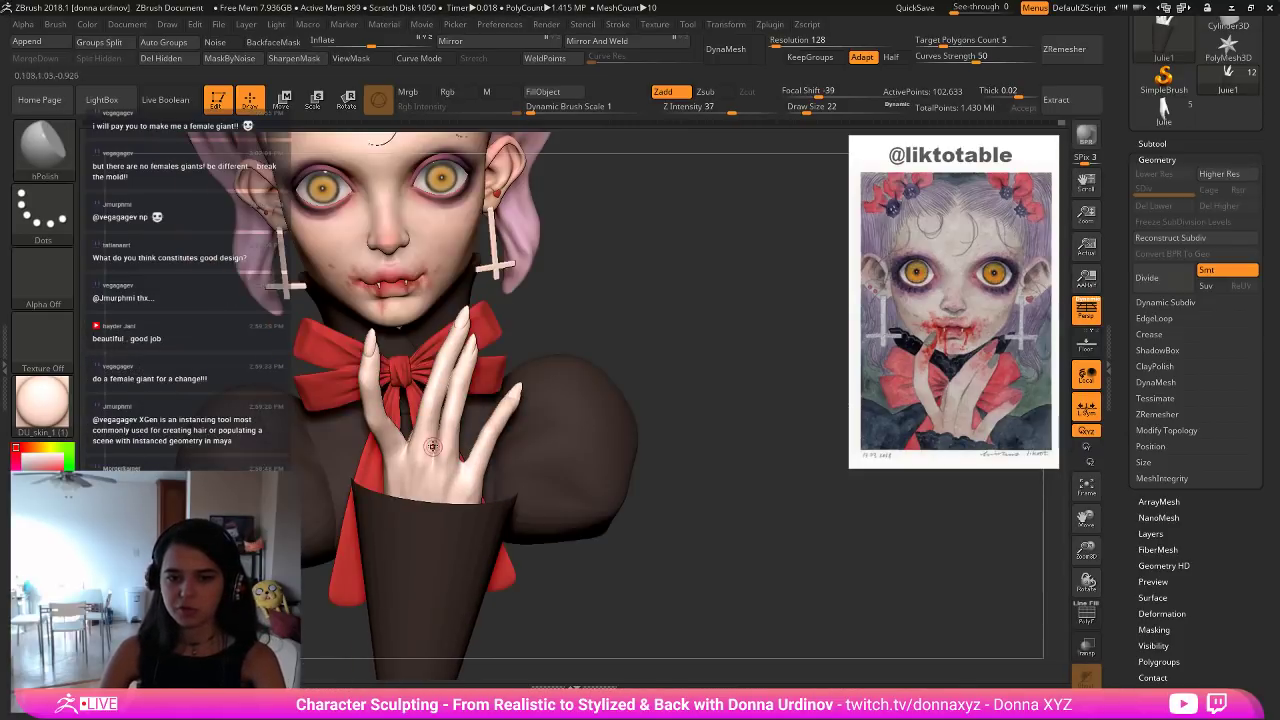
Switch to the Standard brush and isolate the fingernails by hiding the rest of the hand.
key("b")
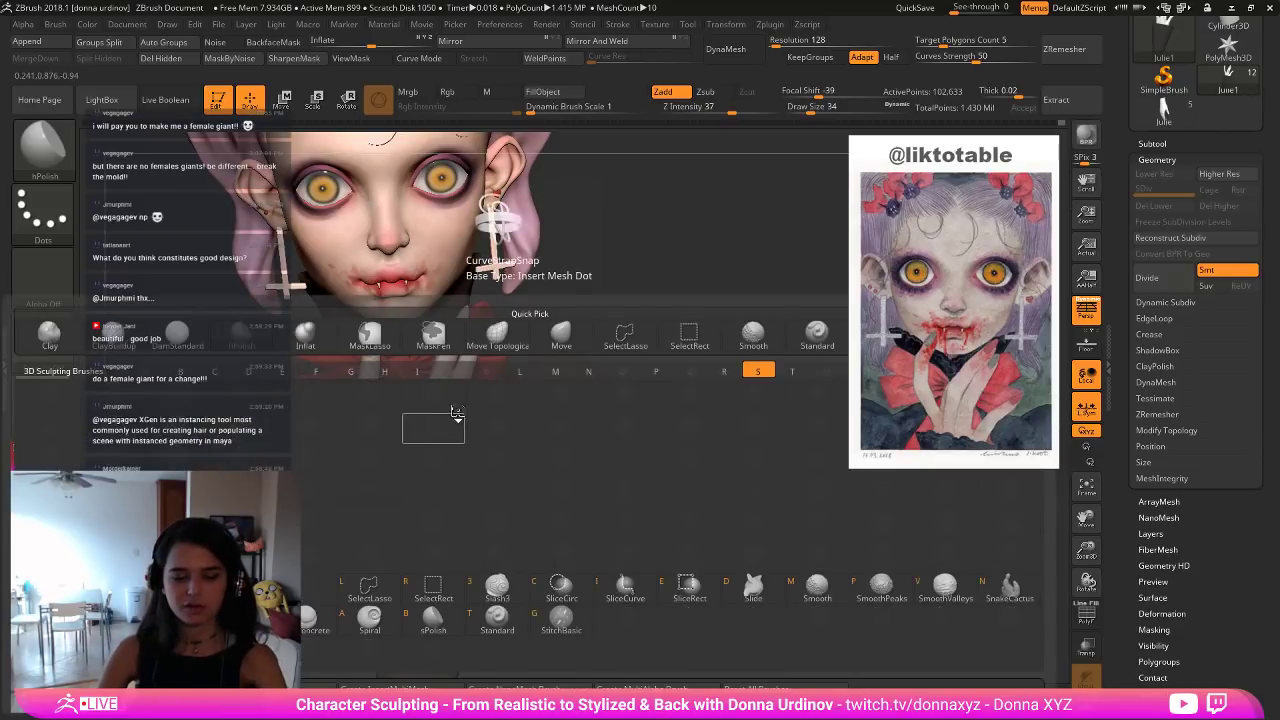
key("s")
key("t")
left_click_drag(558, 292, 439, 409)
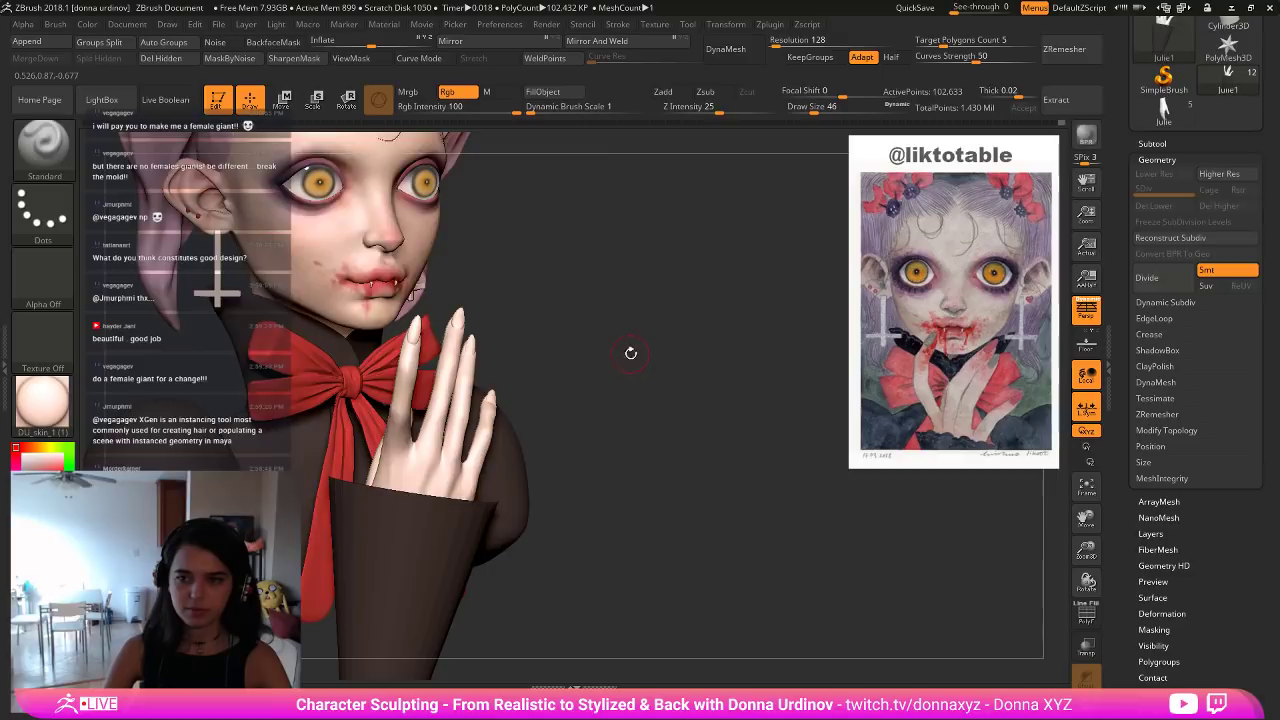
mouse_move(629, 354)
left_mouse_down()
mouse_move(653, 353)
mouse_move(668, 332)
mouse_move(714, 426)
mouse_move(720, 480)
left_mouse_up()
left_click(424, 405, "ctrl+shift")
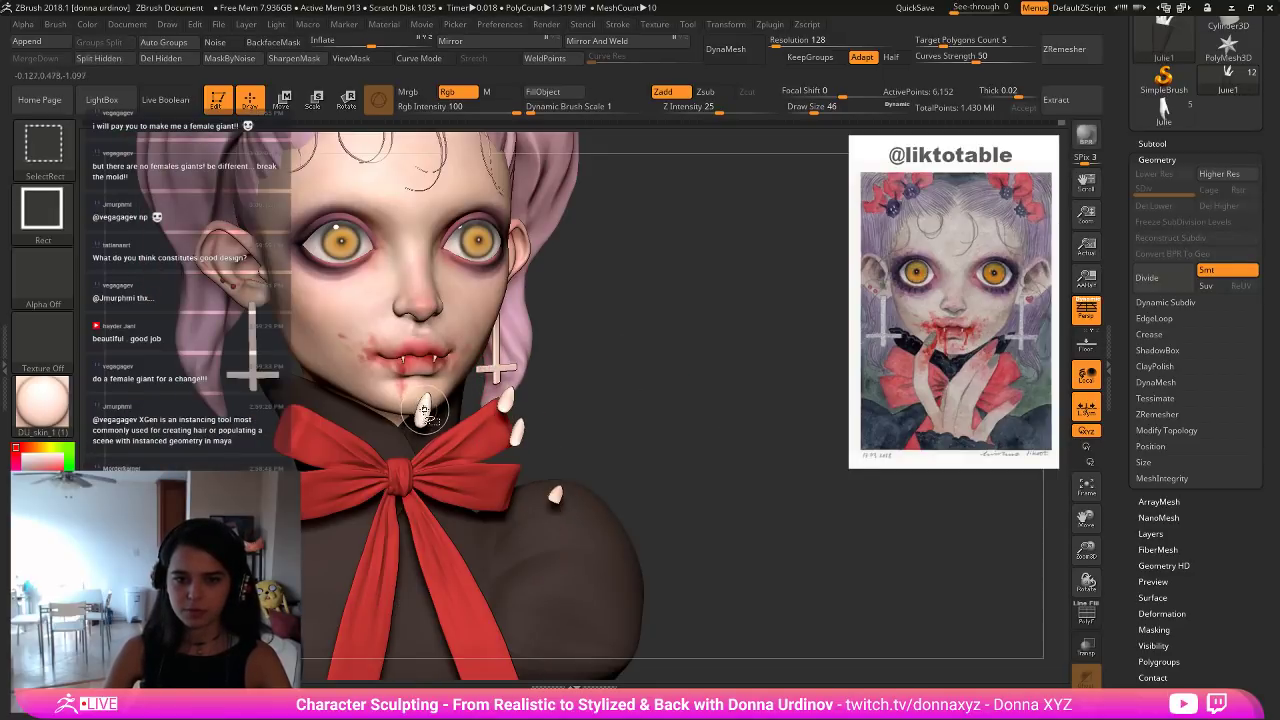
Paint the fingernails alternately black and red and show the whole hand again.
key("b")
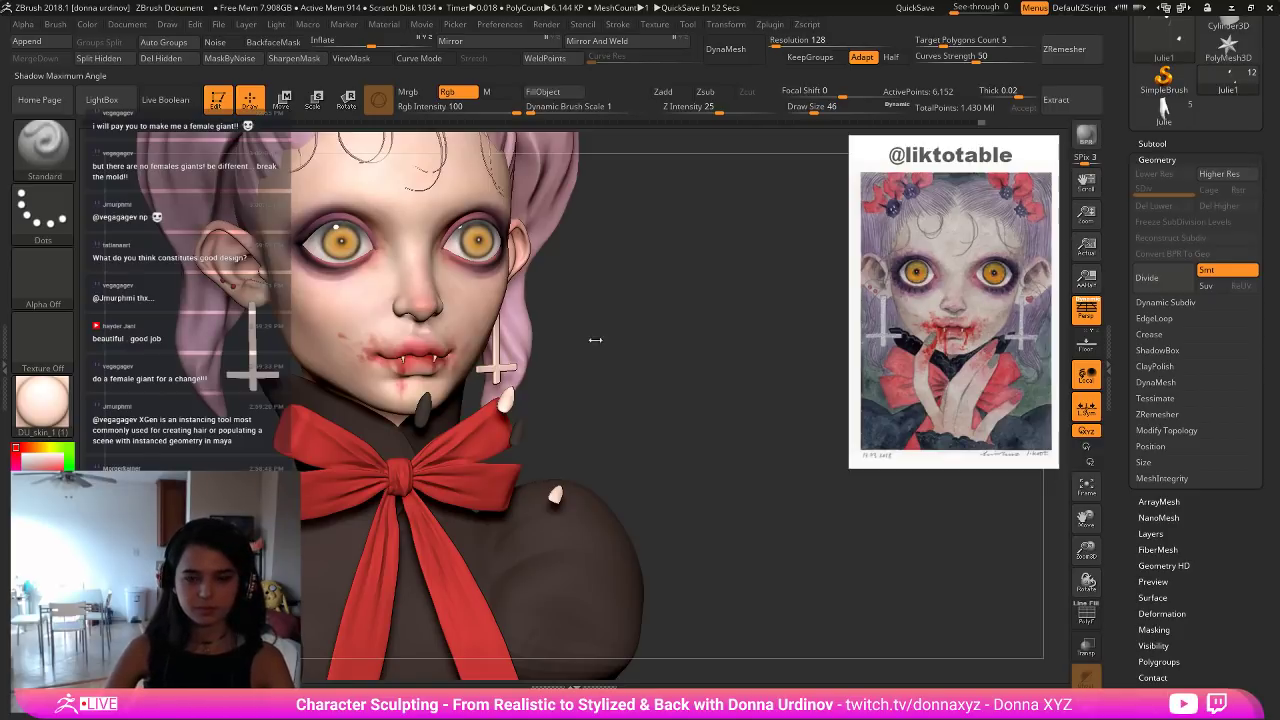
mouse_move(595, 340)
left_mouse_down()
mouse_move(650, 383)
mouse_move(745, 386)
left_mouse_up()
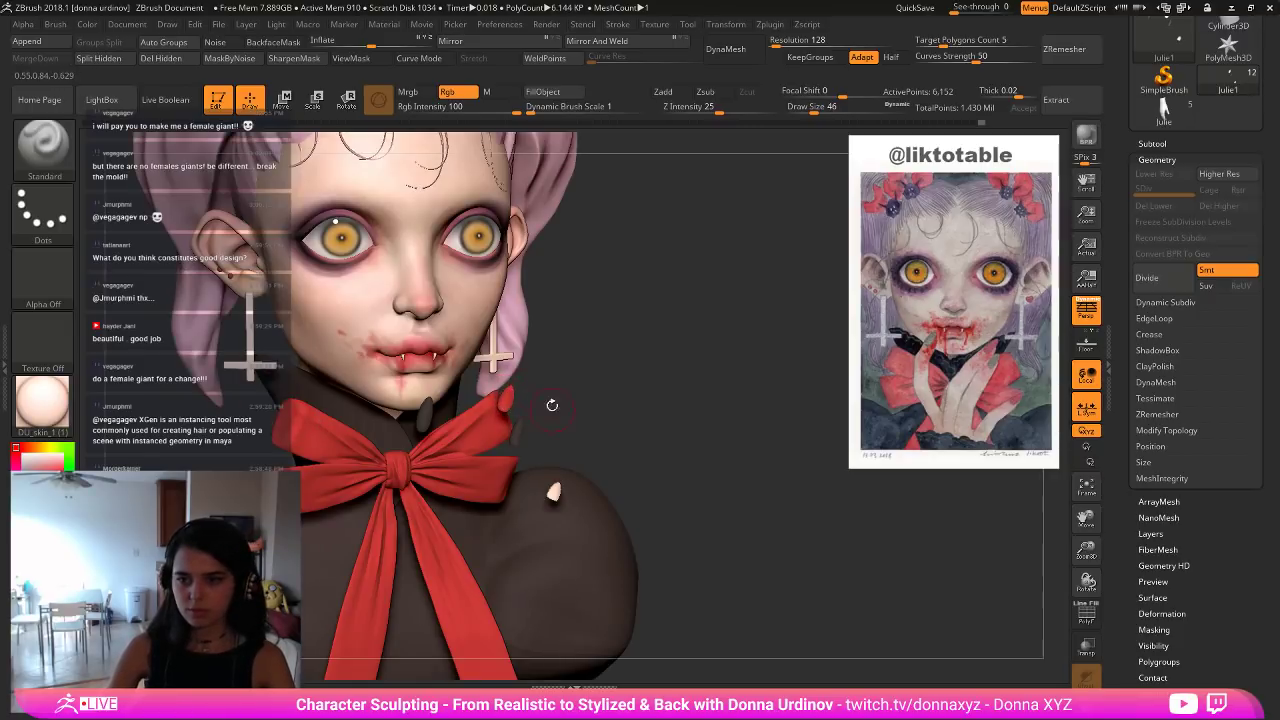
left_click(635, 401, "ctrl+shift")
mouse_move(640, 427)
left_mouse_down("alt")
mouse_move(600, 392)
mouse_move(648, 429)
mouse_move(675, 425)
mouse_move(688, 462)
mouse_move(686, 450)
left_mouse_up("alt")
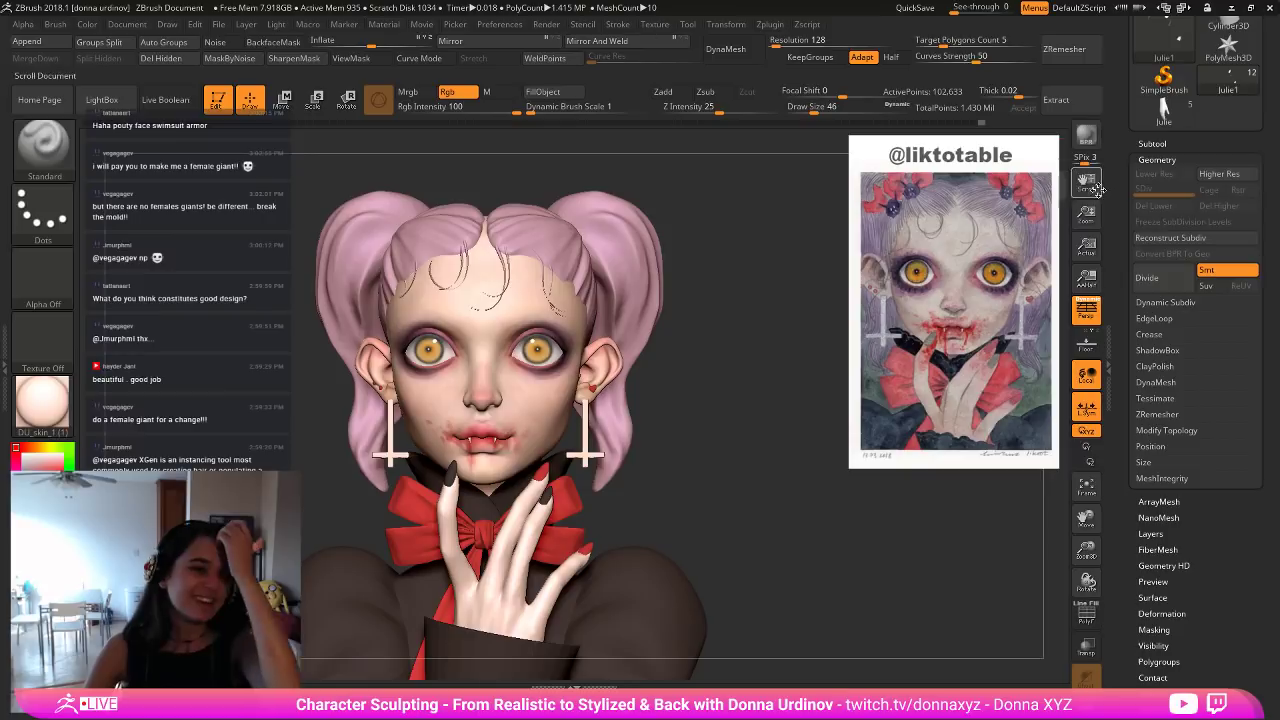
Show the subtool list and examine the character's overall pose and hand against the reference painting.
left_click(1154, 142)
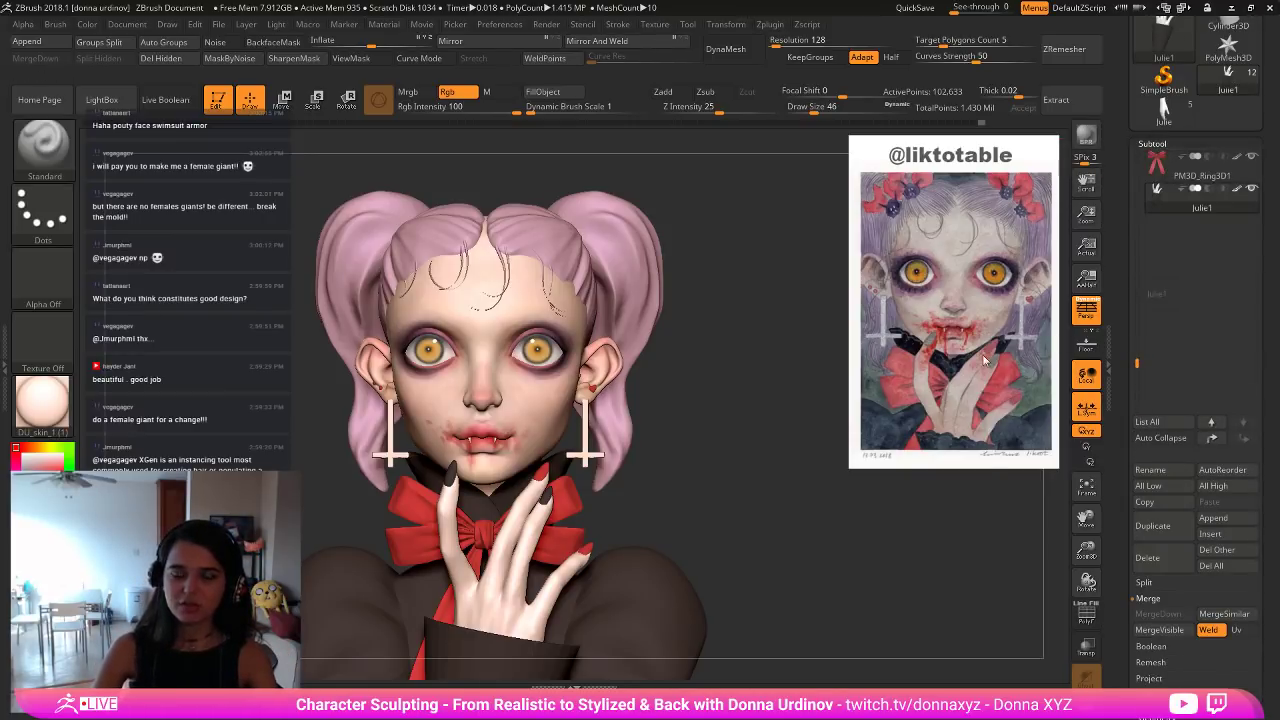
left_click_drag(817, 522, 761, 436)
left_click_drag(759, 390, 760, 400, "alt")
left_click_drag(761, 470, 741, 449, "alt")
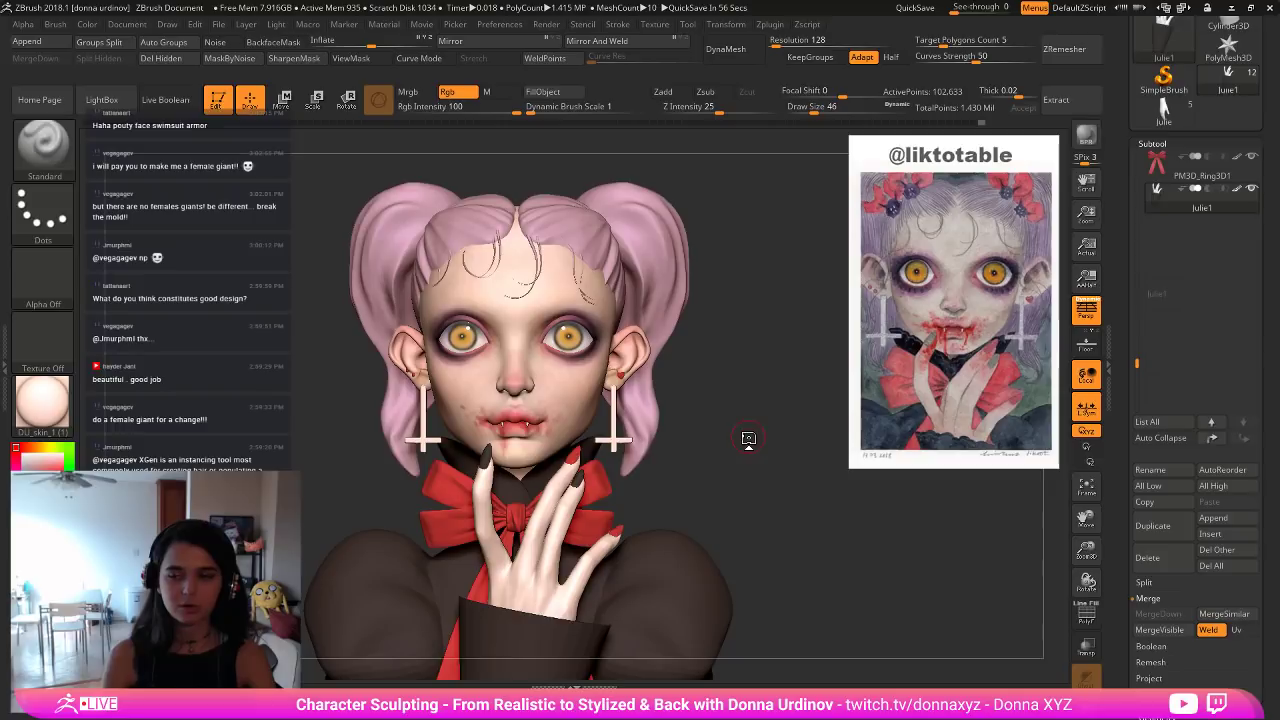
left_click_drag(723, 384, 755, 361)
key("alt+s")
key("alt+s")
key("alt+s")
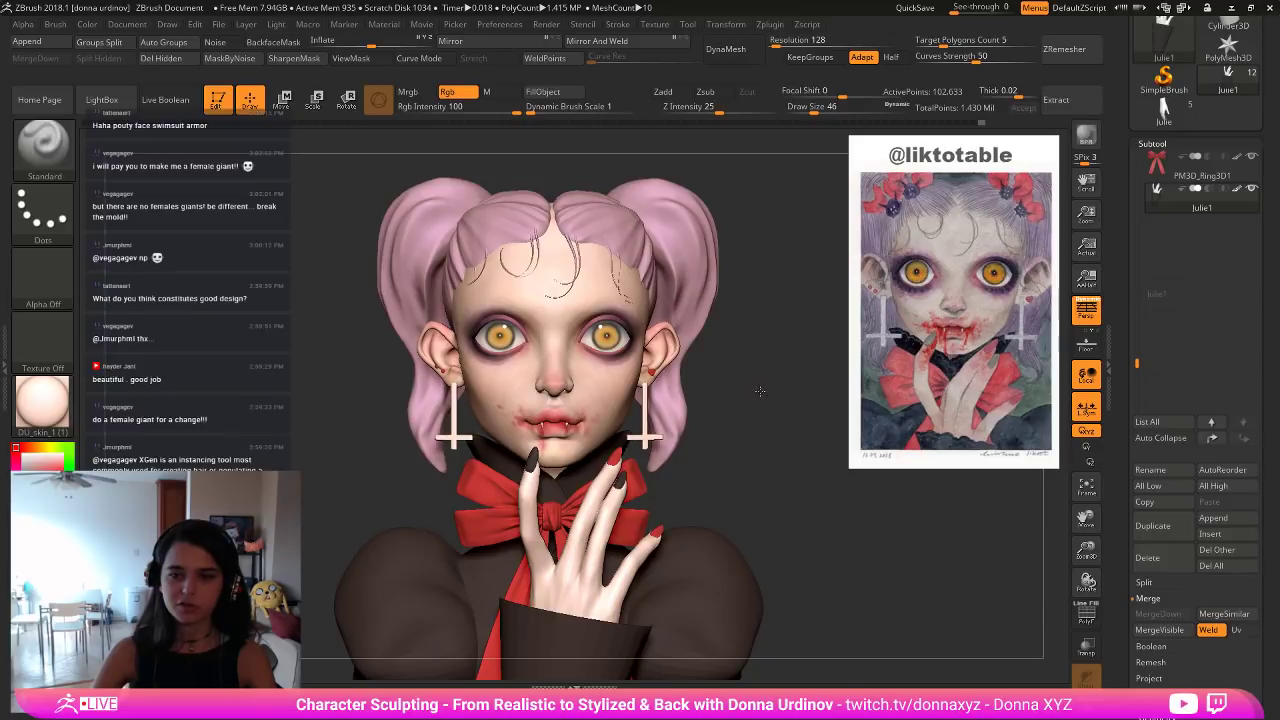
key("alt+s")
key("alt+s")
key("b")
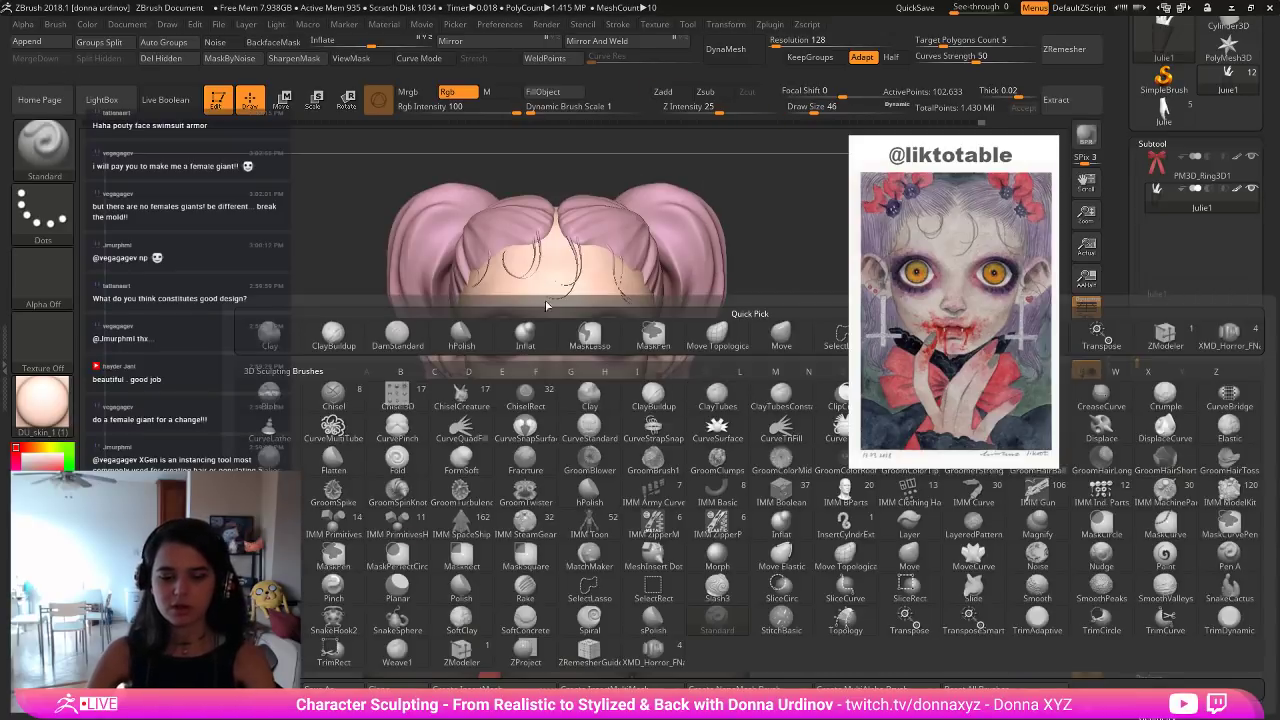
key("s")
key("t")
key("bracketright")
key("bracketright")
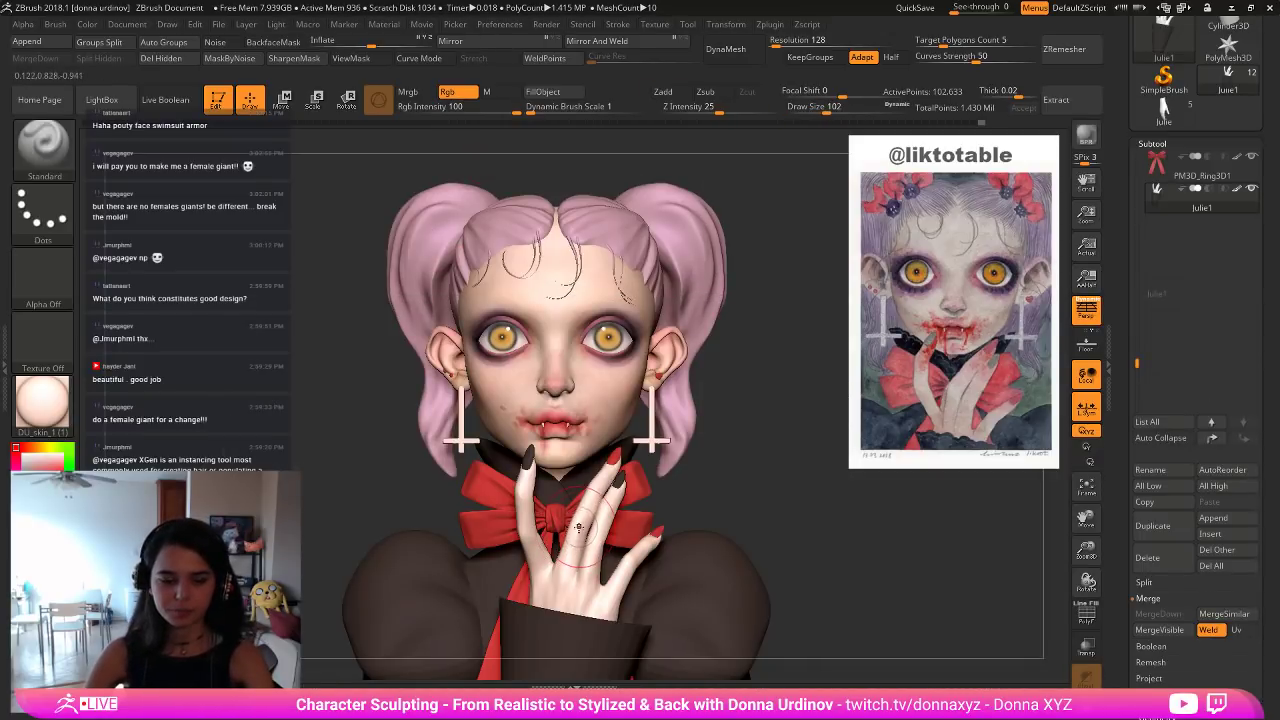
Adjust the shape of the raised hand's fingers with the Move brush, reducing the draw size to 62.
key("b")
key("m")
key("v")
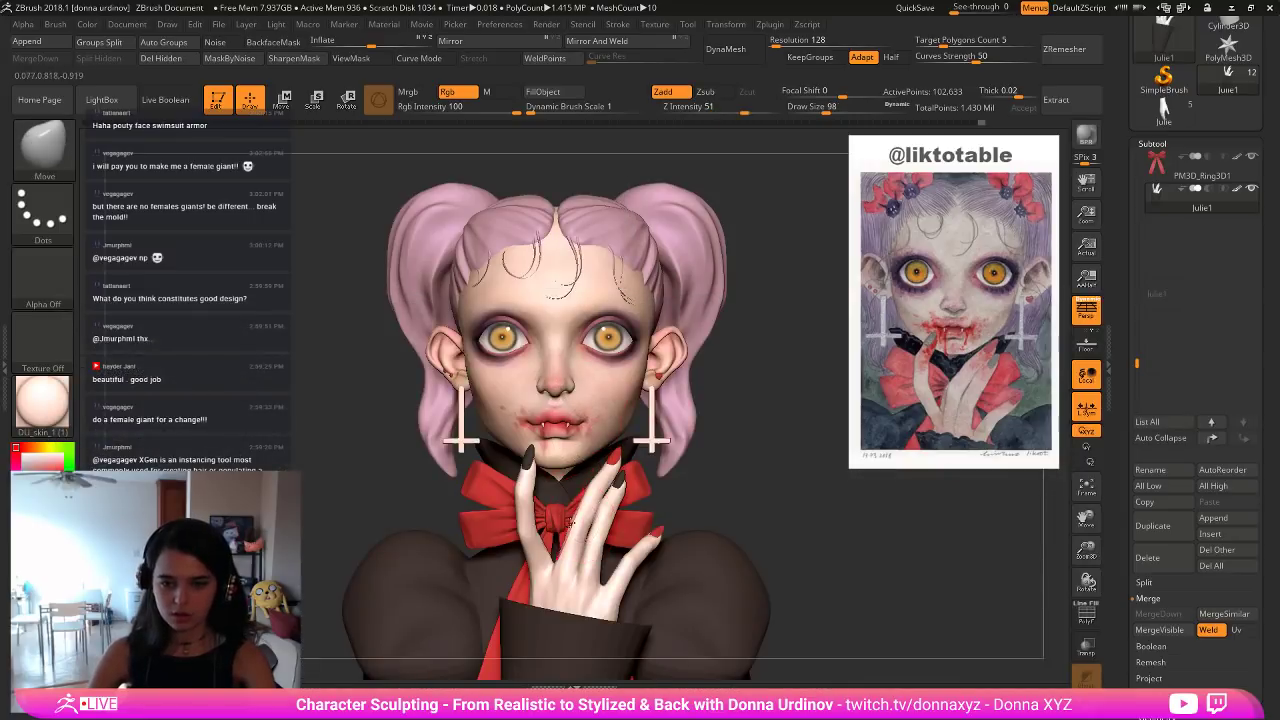
key("bracketleft")
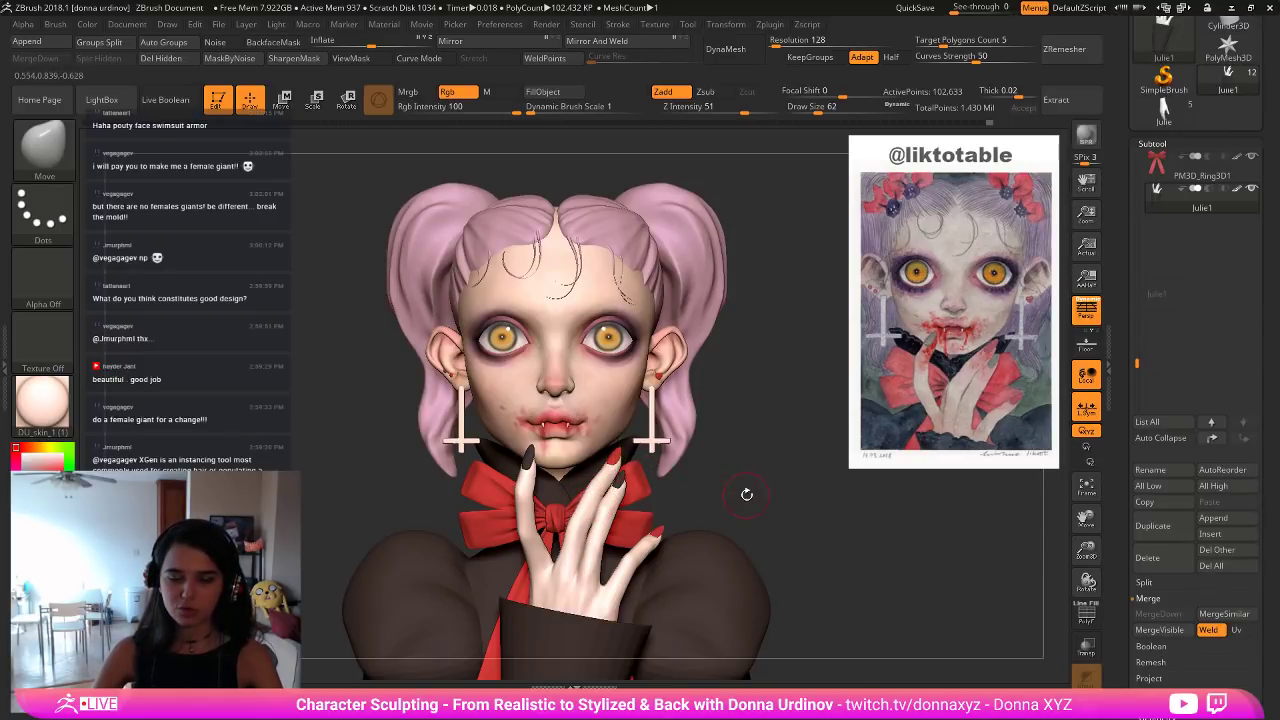
left_click_drag(747, 495, 650, 465)
left_click_drag(562, 475, 604, 474)
left_click_drag(739, 428, 747, 461)
left_click(755, 464, "ctrl+shift")
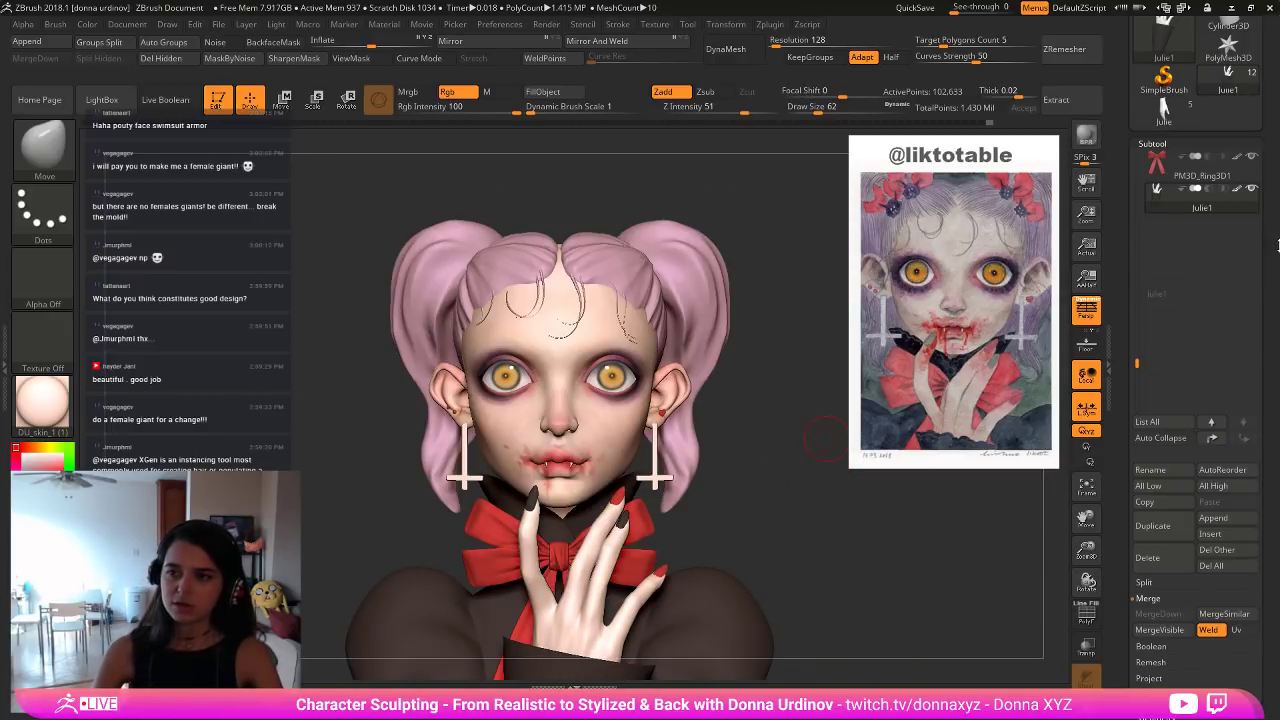
Append a Cylinder3D as a new subtool, select it and isolate it from the character.
scroll(1278, 322, "up", 3)
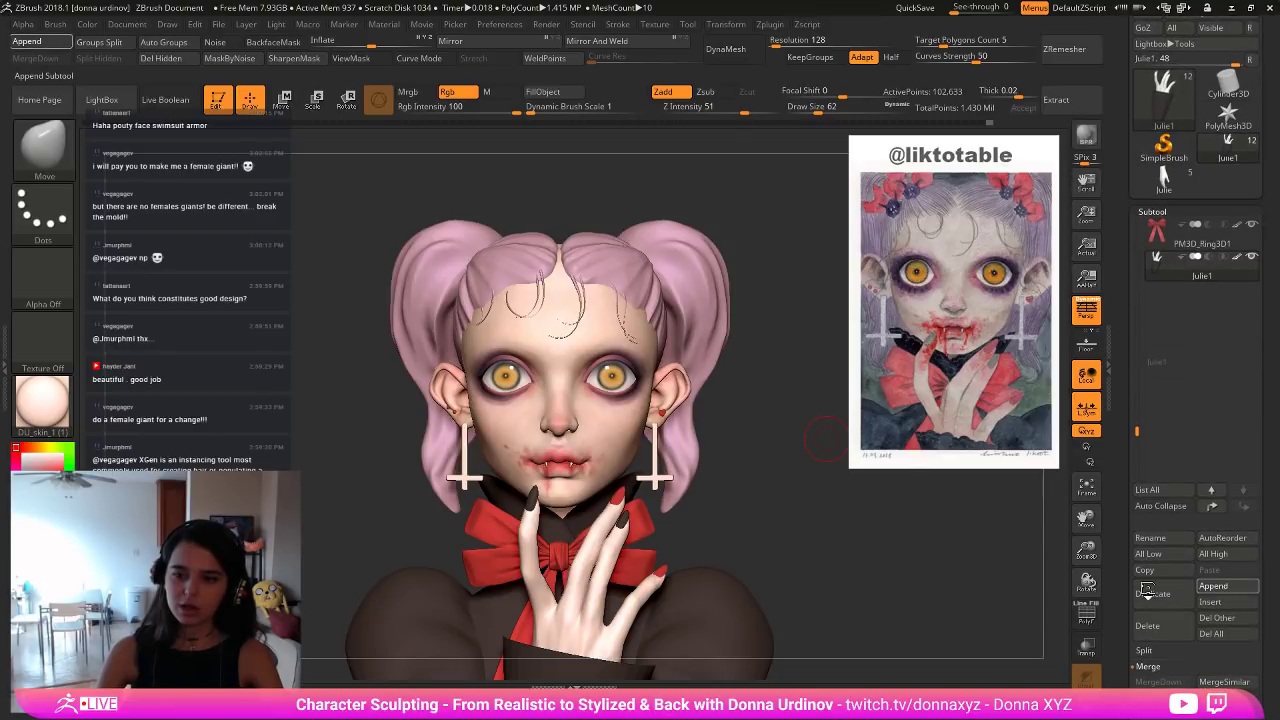
left_click(1213, 586)
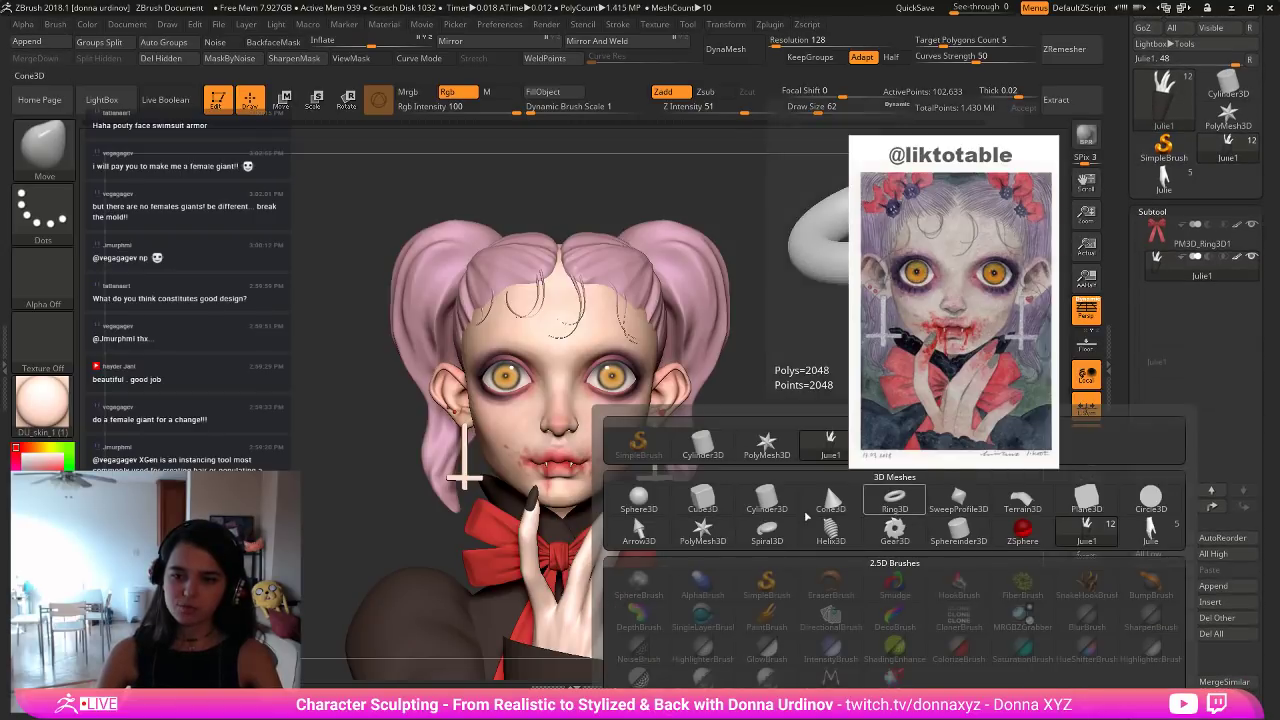
left_click(776, 506)
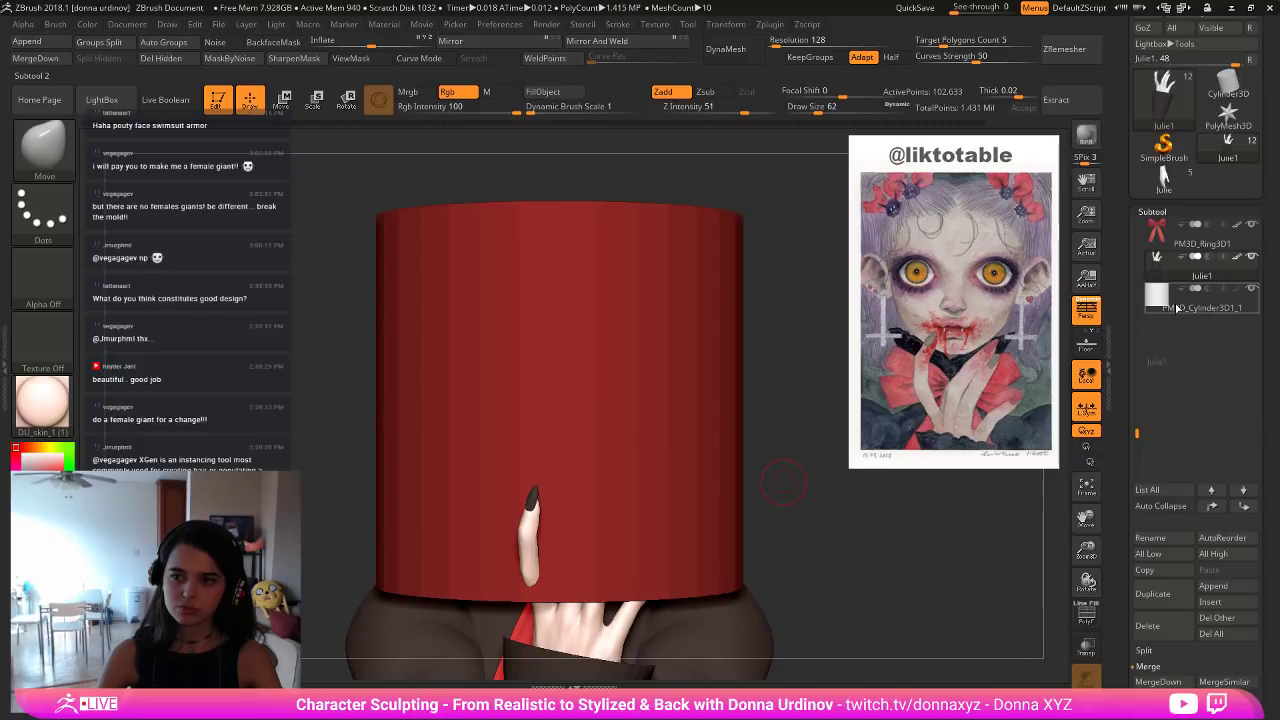
left_click(1086, 716)
left_click_drag(857, 535, 776, 507, "alt")
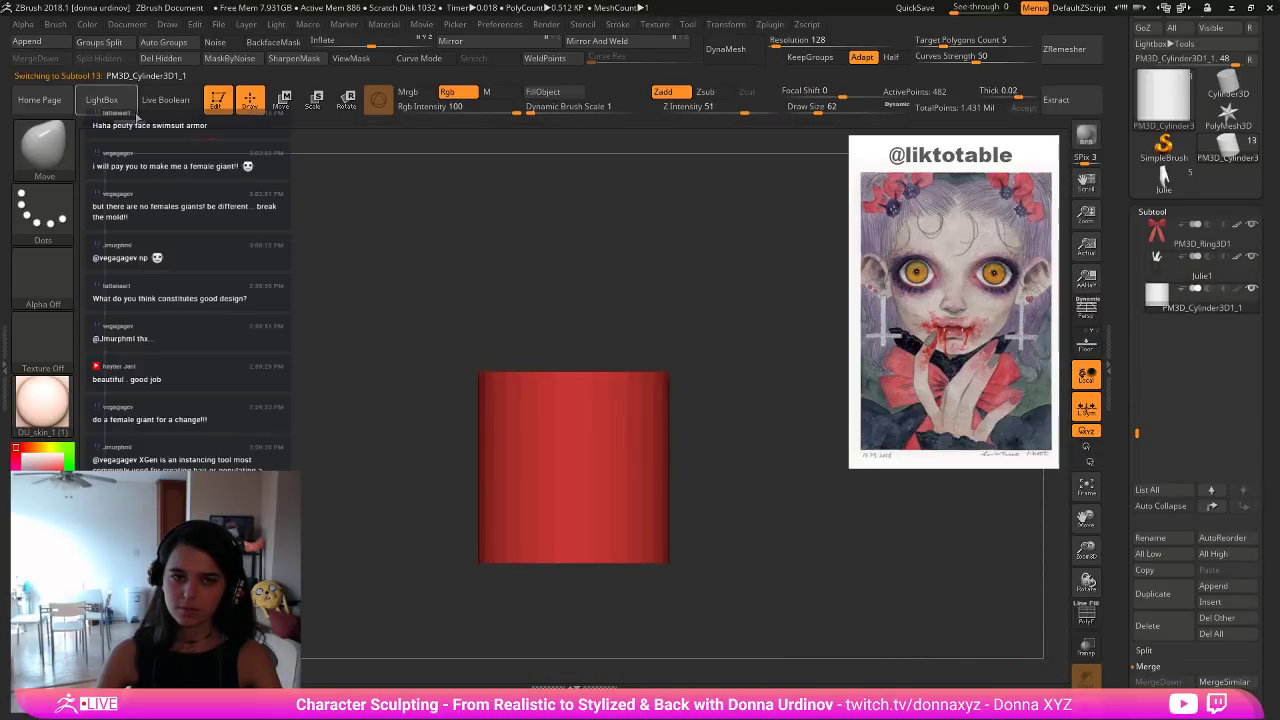
Scale the cylinder along its vertical axis and reduce its thickness to make a tall, narrow rod.
left_click(313, 100)
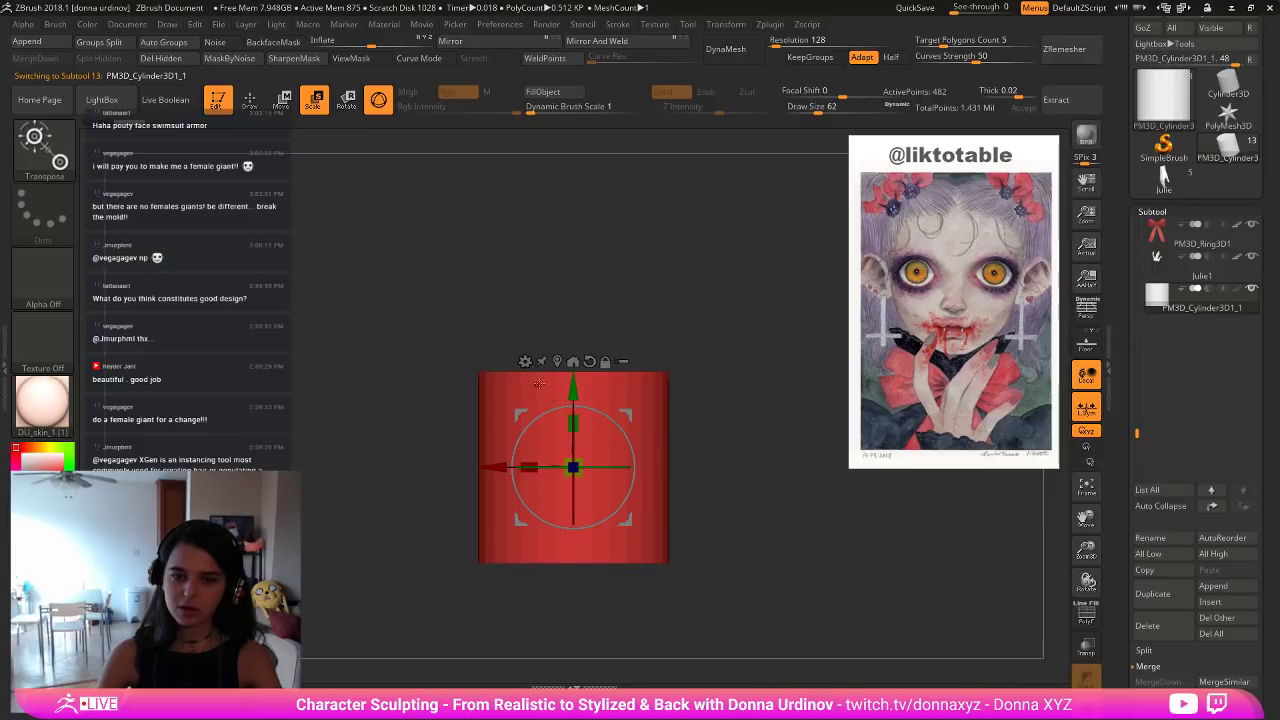
left_click_drag(573, 423, 573, 355)
left_click_drag(735, 362, 686, 332, "alt")
mouse_move(573, 443)
left_mouse_down()
mouse_move(573, 408)
mouse_move(573, 456)
left_mouse_up()
key("ctrl+z")
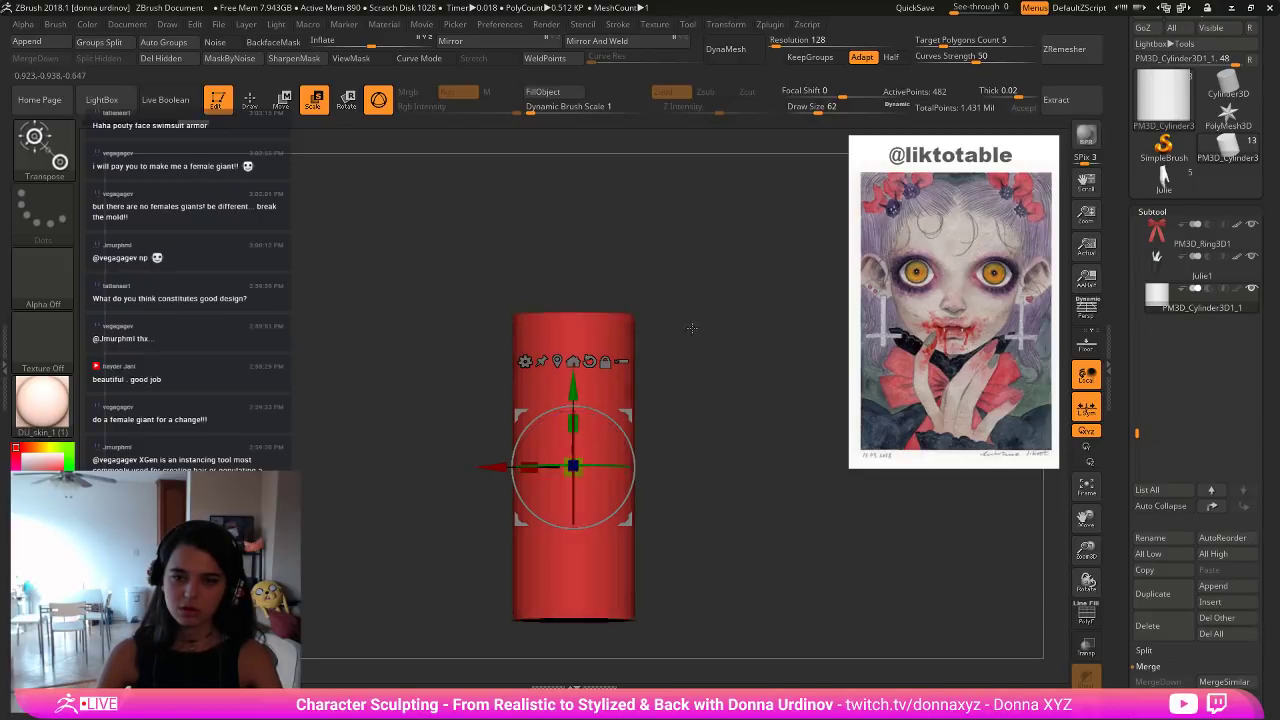
key("ctrl+shift+z")
key("ctrl+z")
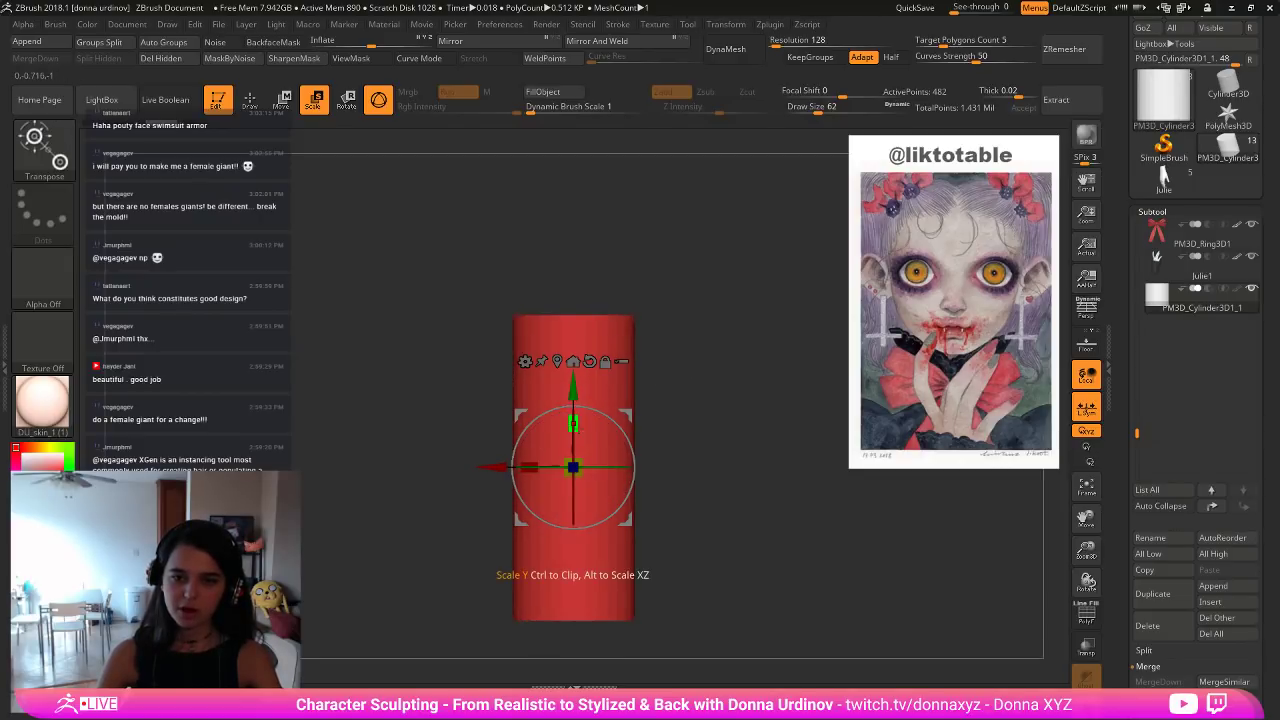
left_click_drag(573, 423, 573, 396)
left_click_drag(738, 456, 722, 420, "alt")
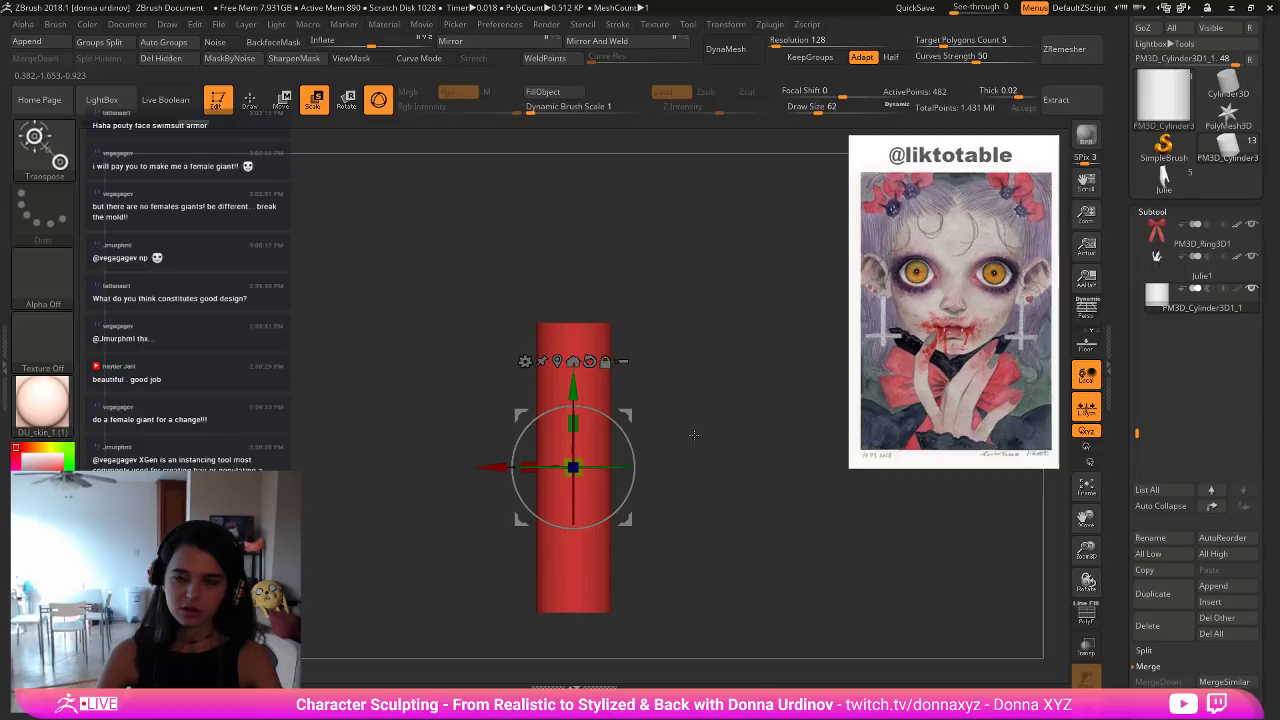
mouse_move(44, 405)
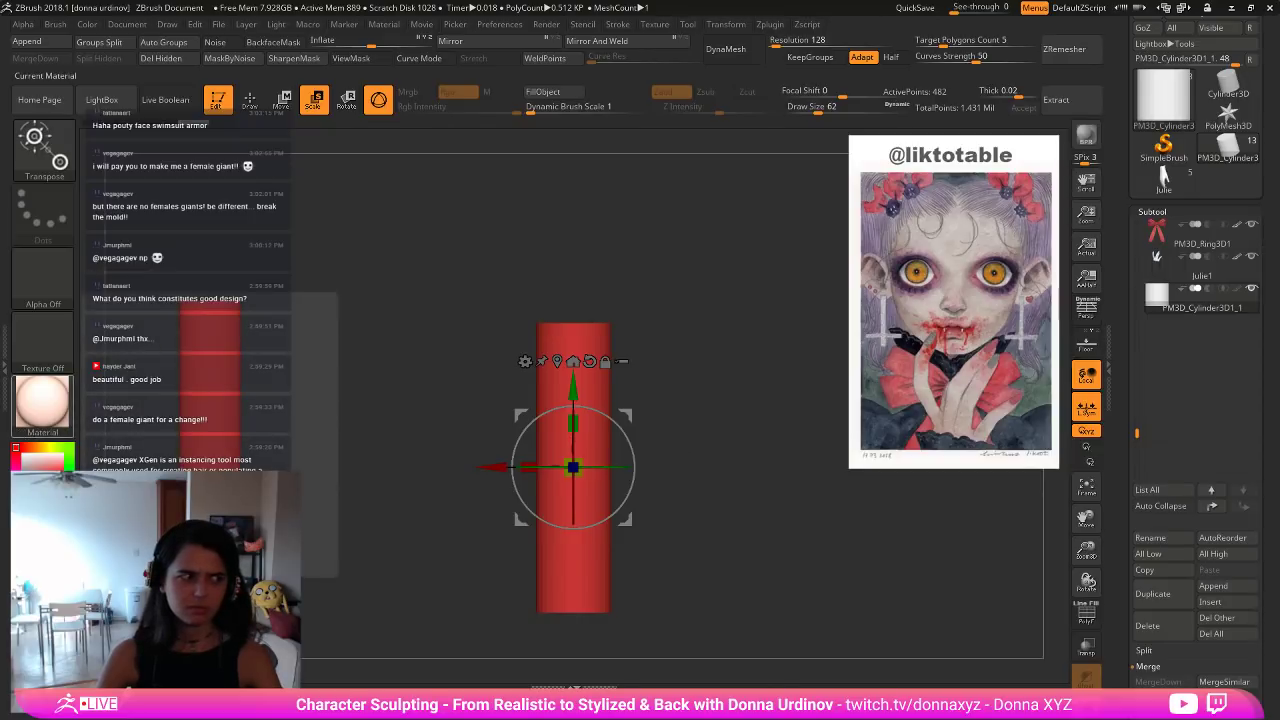
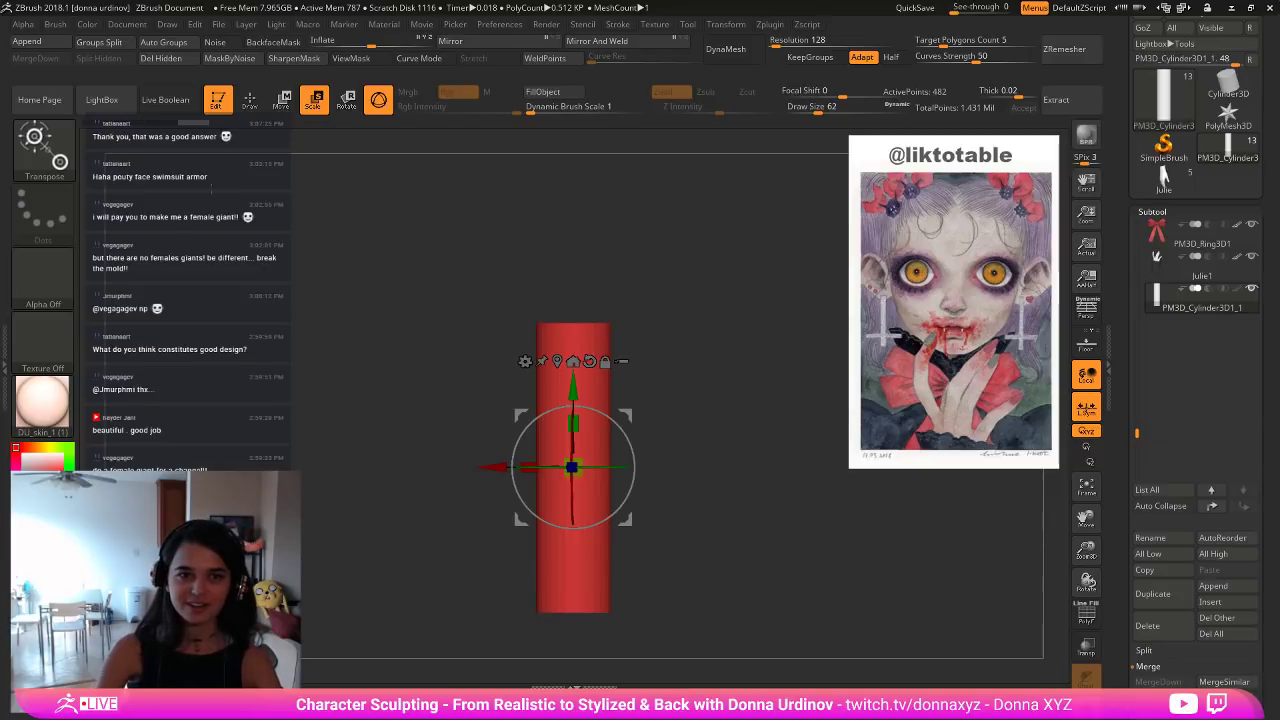
Return to sculpting mode and raise the brush draw size to 743.
key("q")
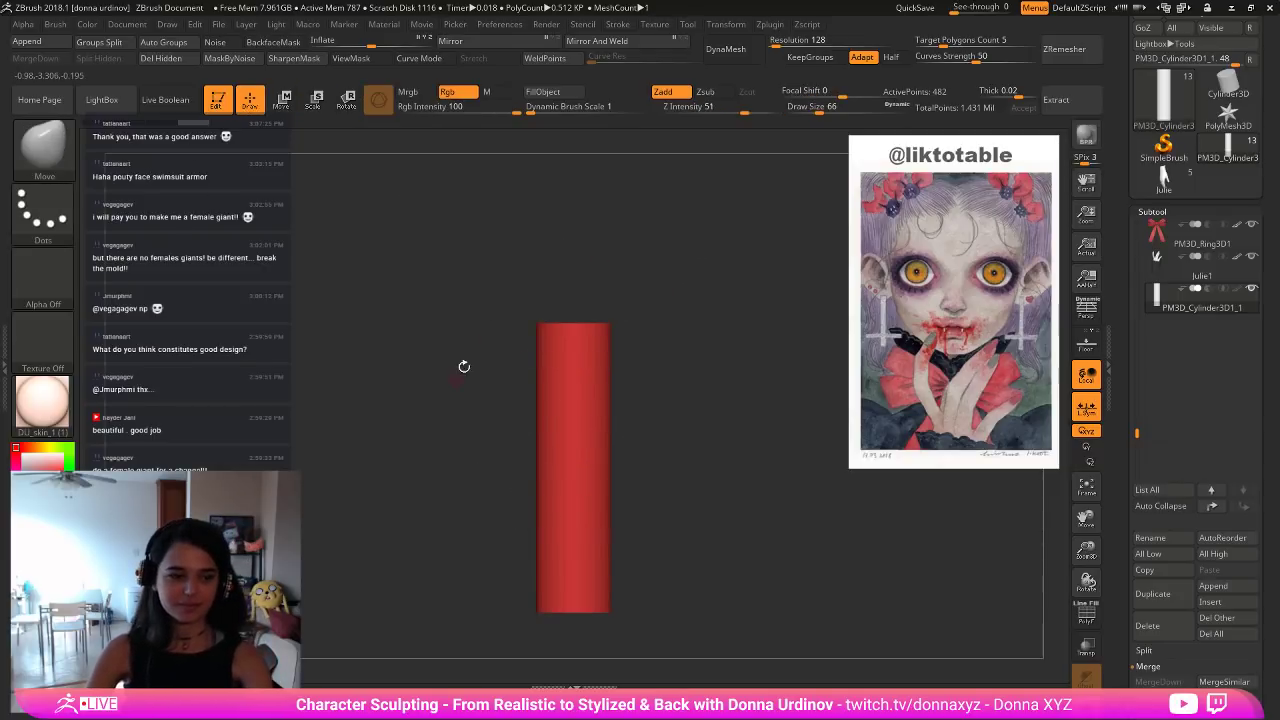
key("]")
left_click(838, 114)
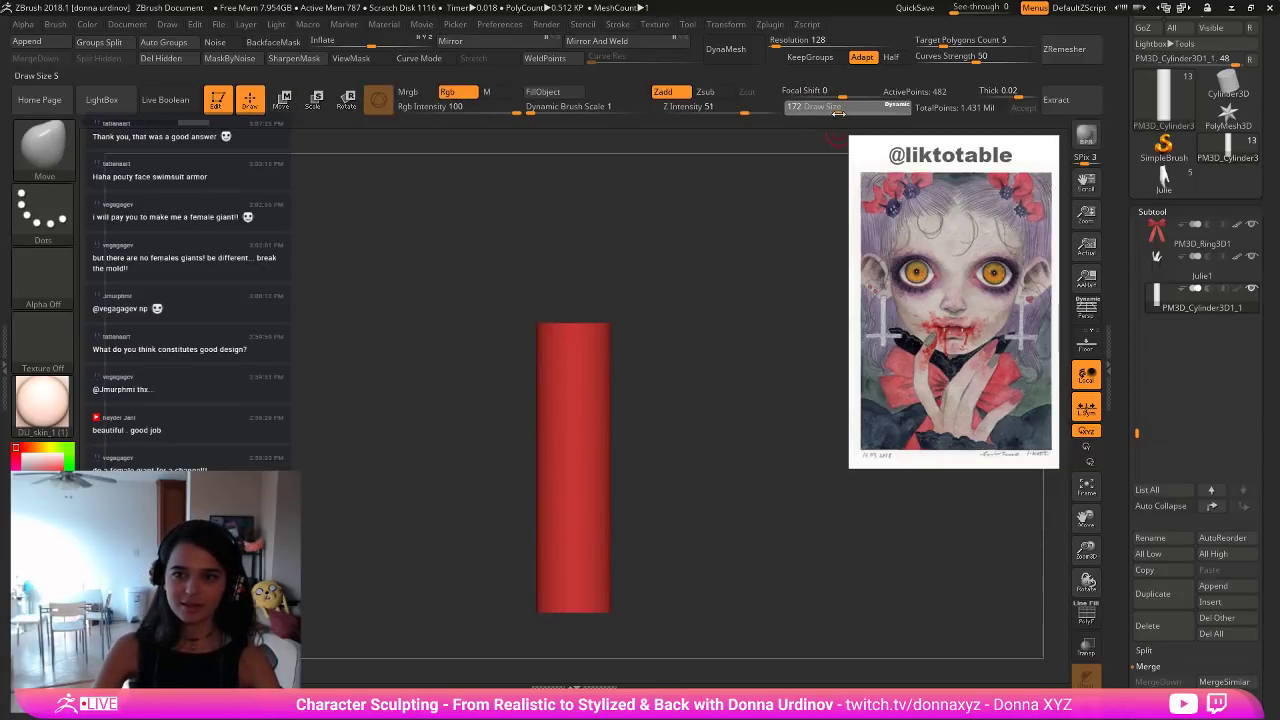
left_click_drag(878, 118, 880, 115)
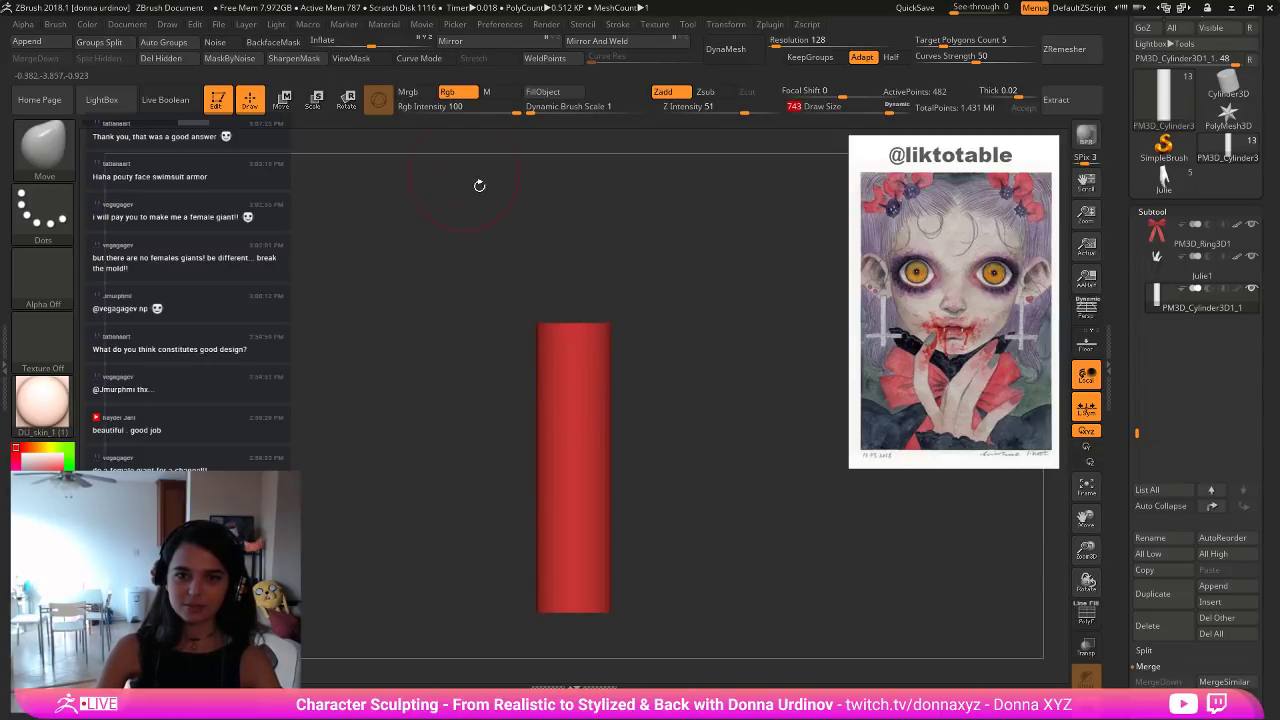
Scale the whole cylinder down slightly.
left_click(316, 100)
mouse_move(573, 467)
left_mouse_down()
mouse_move(519, 475)
mouse_move(569, 468)
mouse_move(550, 470)
left_mouse_up()
key("ctrl+z")
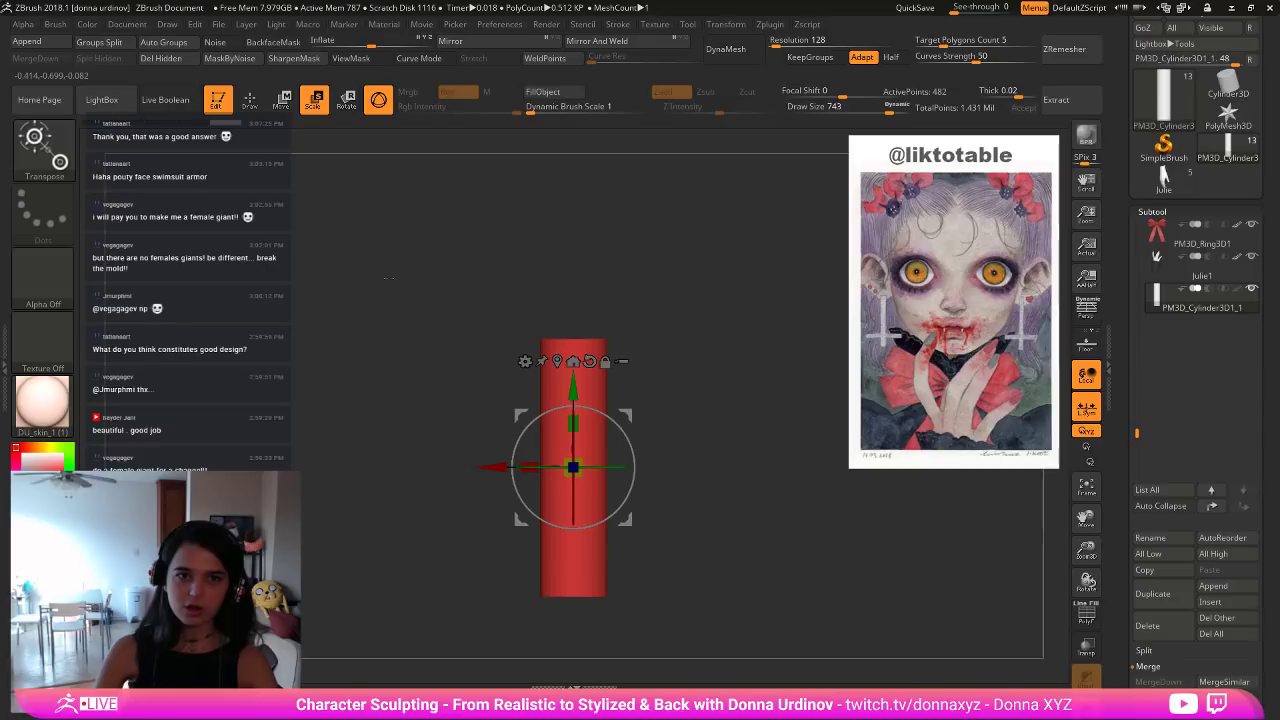
Smooth the cylinder's upper end into a rounded tip and stretch the shape along its length.
left_click(249, 94)
left_click_drag(571, 366, 563, 525, "shift")
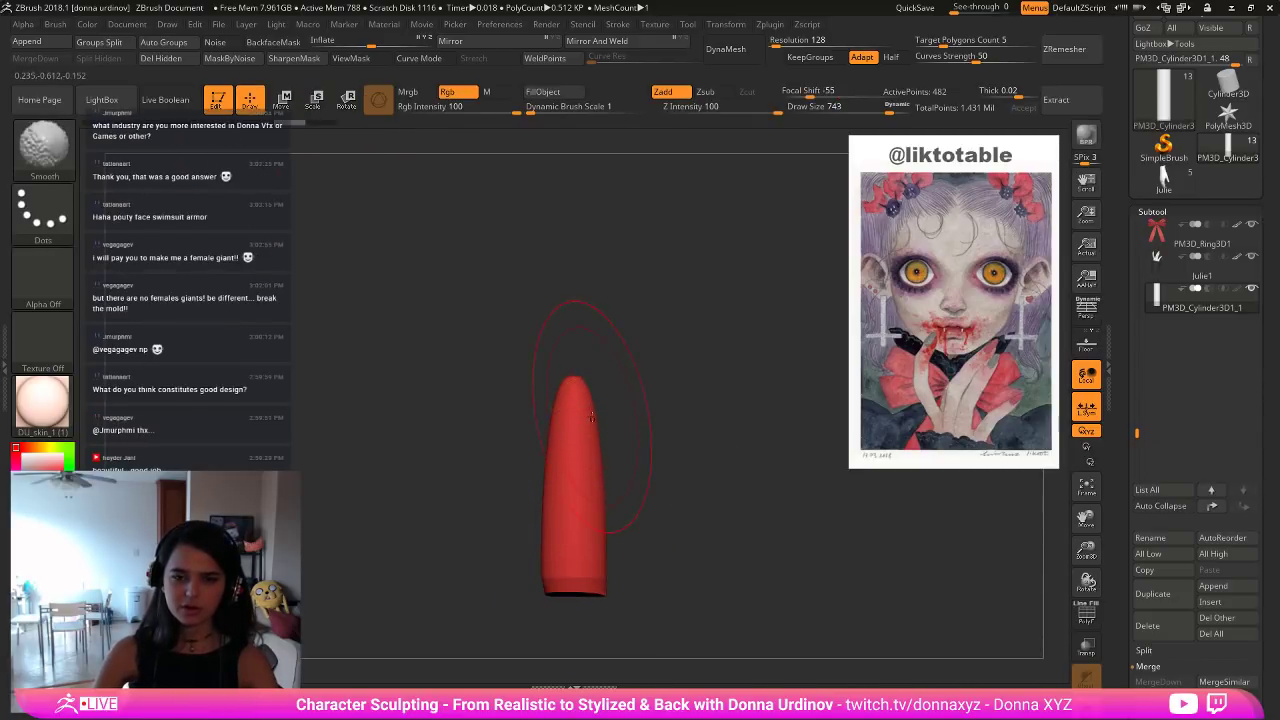
key("ctrl+z")
mouse_move(575, 350)
left_mouse_down("shift")
mouse_move(570, 380)
mouse_move(543, 371)
left_mouse_up("shift")
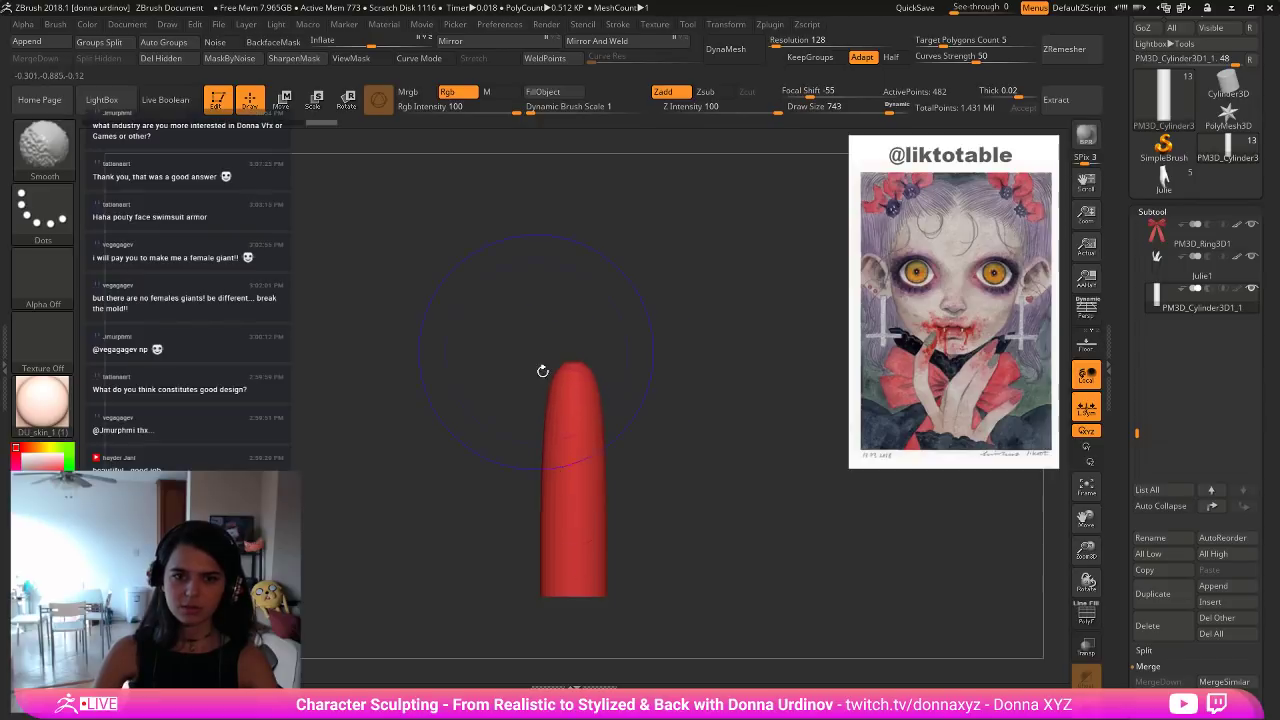
left_click(314, 106)
left_click_drag(573, 424, 600, 274)
Apply the Deformer Soft to the tapered rod and limit the selection to its middle control points.
left_click_drag(685, 323, 728, 552)
right_click_drag(728, 556, 732, 624, "ctrl")
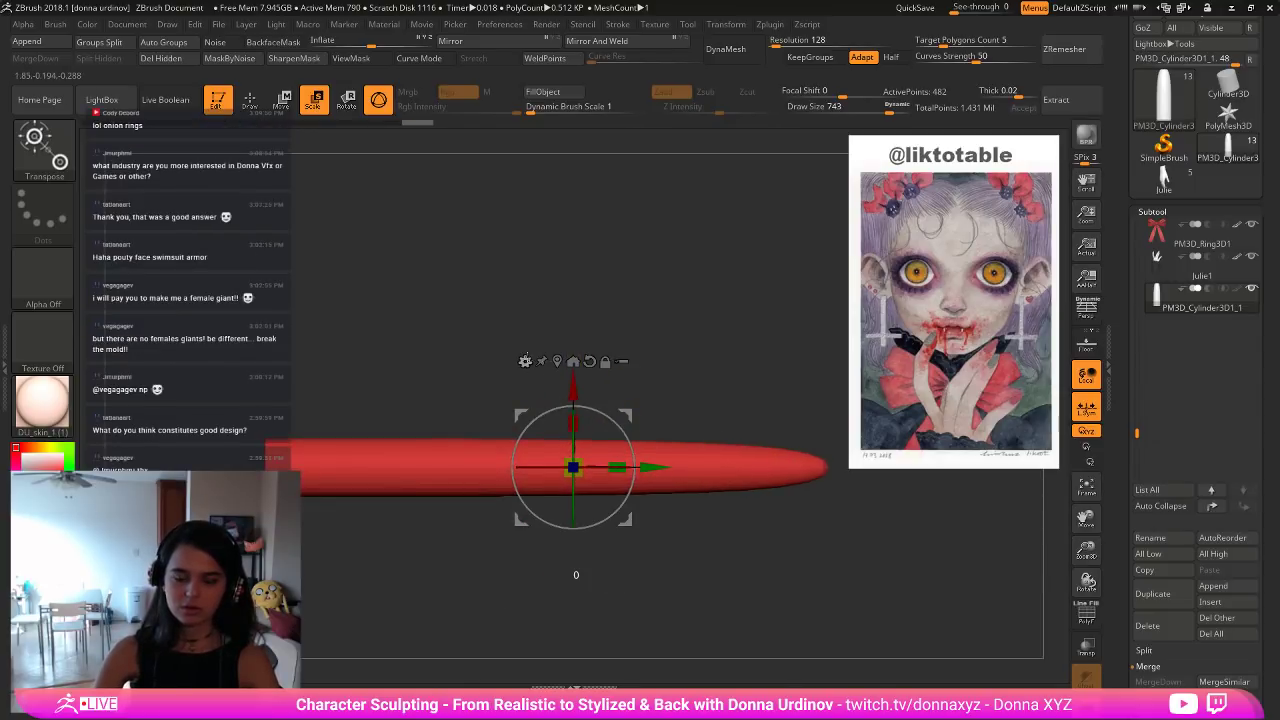
left_click(525, 361)
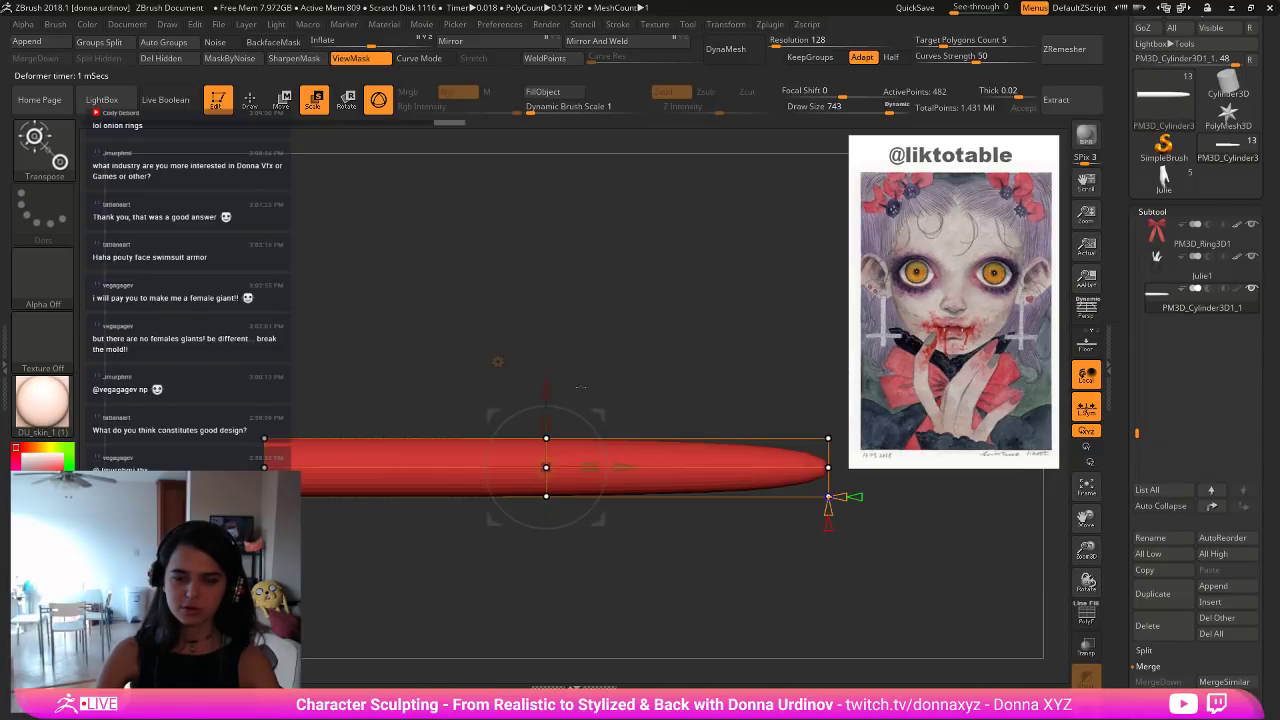
left_click_drag(638, 362, 440, 673, "ctrl")
left_click_drag(576, 530, 630, 430, "ctrl")
key("ctrl+z")
mouse_move(625, 328)
left_mouse_down("ctrl")
mouse_move(470, 514)
mouse_move(616, 302)
mouse_move(640, 292)
left_mouse_up("ctrl")
left_click(674, 284, "ctrl")
Pull the deformer's middle points away from the rod to bend it into a deep crescent, and return to sculpting mode.
left_click_drag(546, 384, 534, 532)
right_click_drag(534, 530, 541, 440, "ctrl")
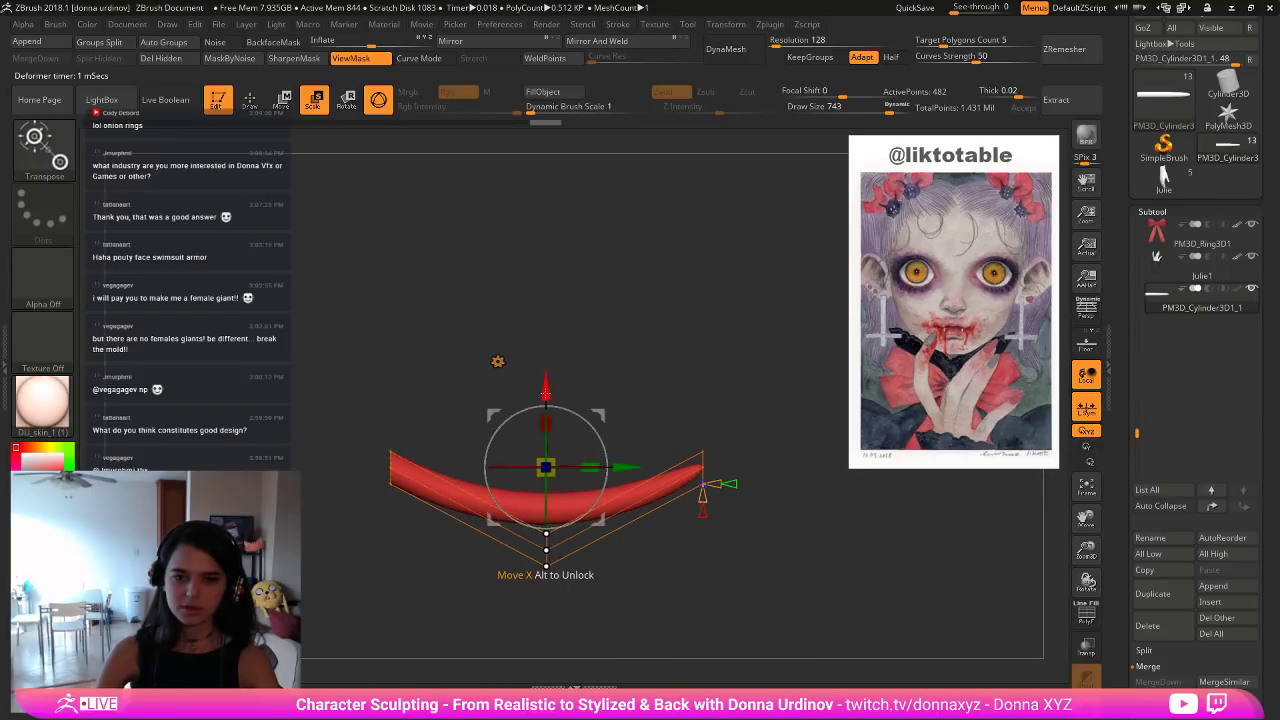
left_click_drag(546, 386, 531, 494)
right_click_drag(531, 490, 624, 318, "ctrl")
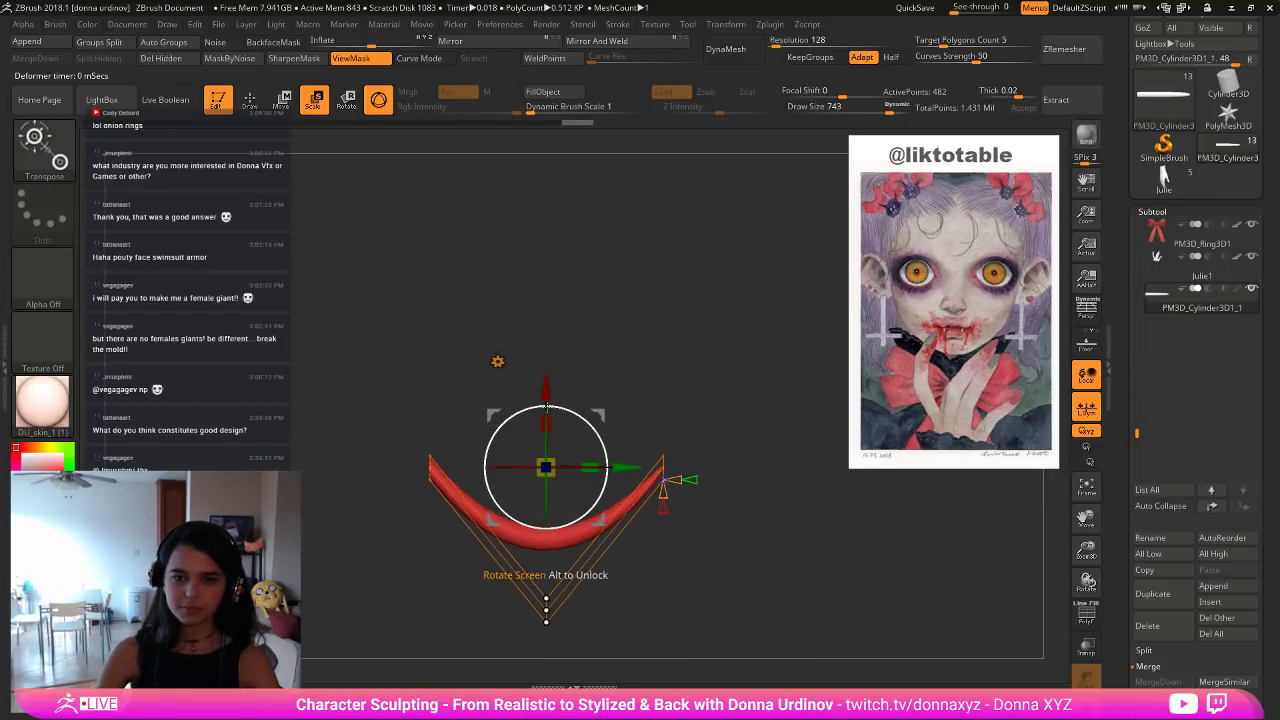
left_click_drag(622, 467, 628, 437)
left_click_drag(549, 390, 549, 376)
left_click(249, 100)
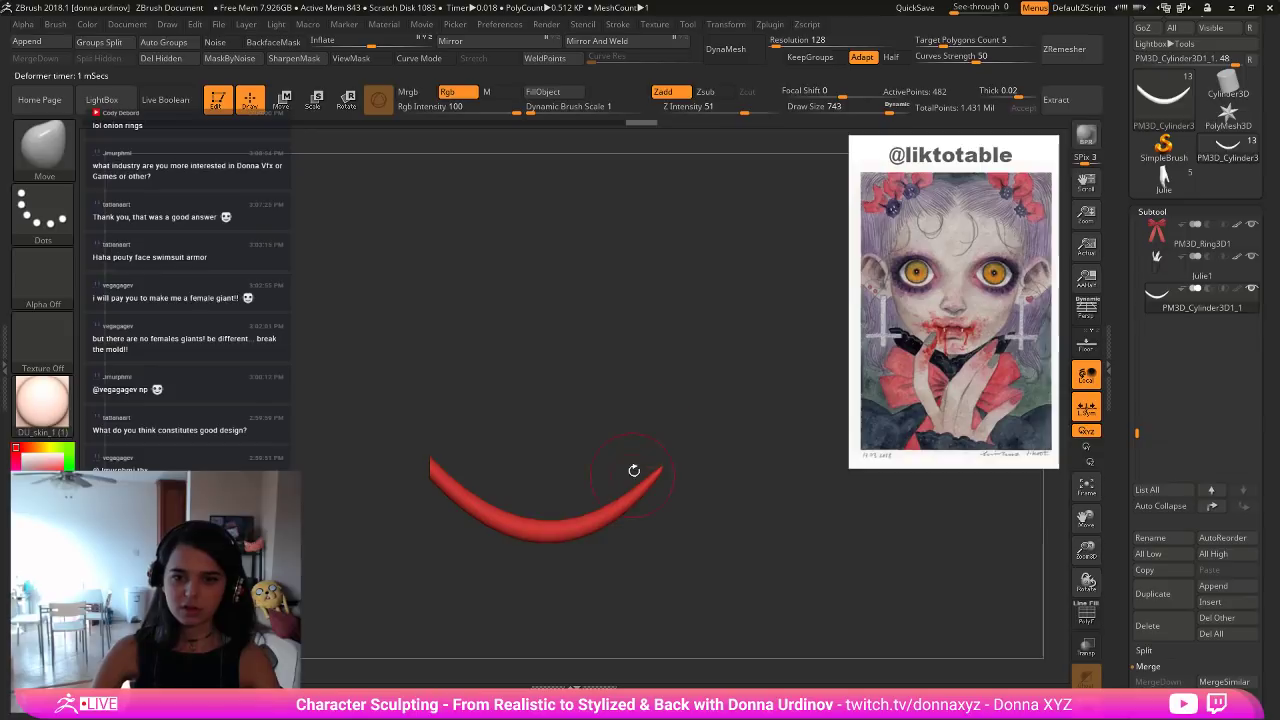
Switch to the Move Topological brush and enlarge its draw size to 827.
left_click_drag(549, 522, 546, 528)
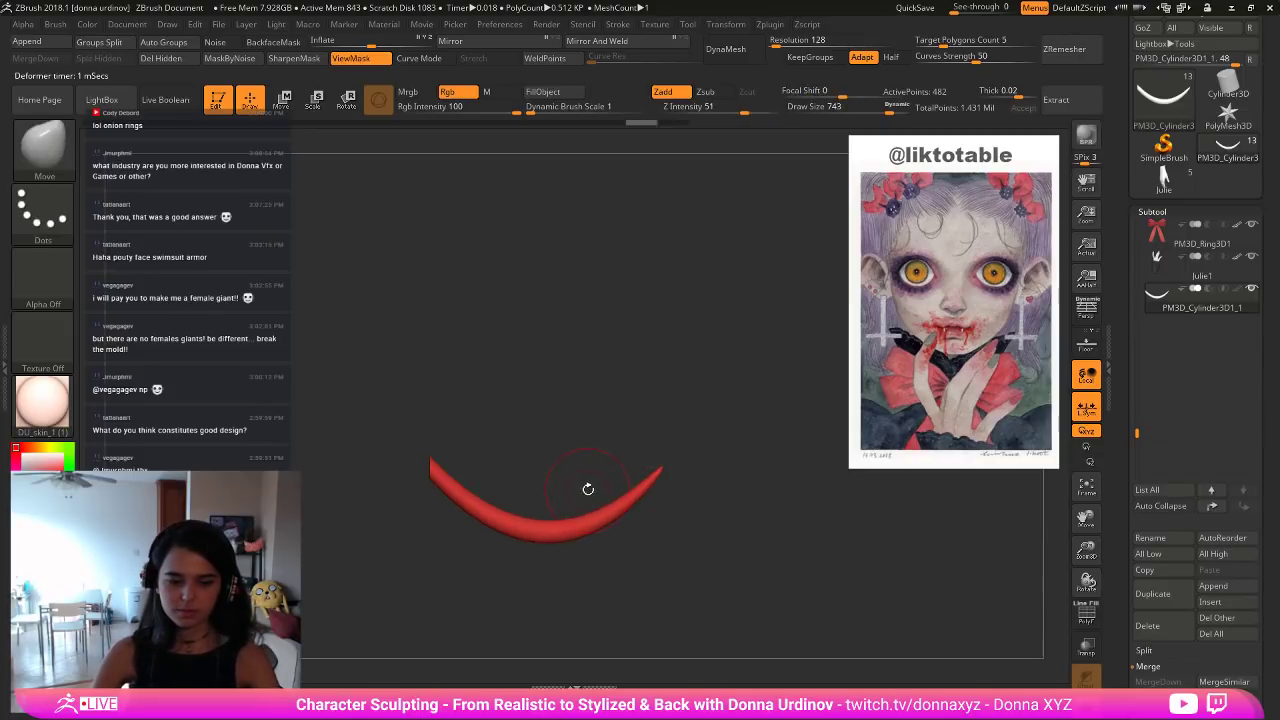
key("b")
key("m")
key("t")
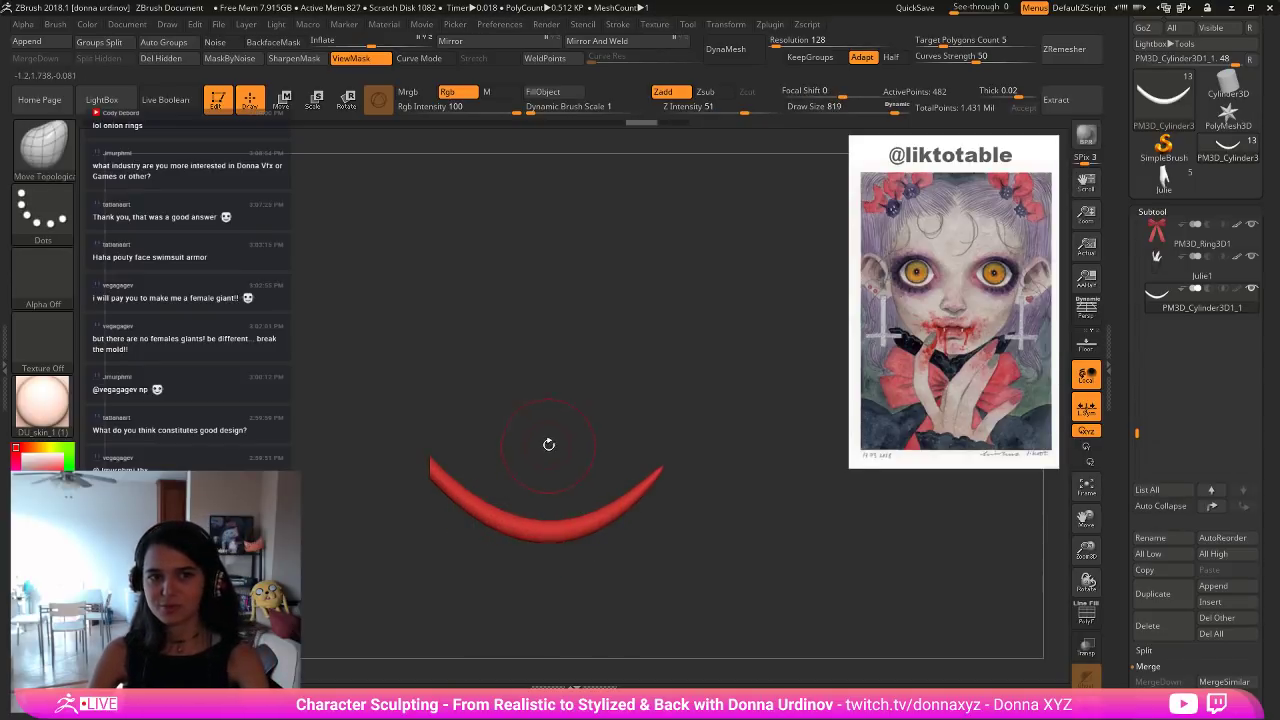
left_click_drag(548, 444, 561, 405)
Replace the soft deformer with the standard Gizmo 3D and rotate the crescent 90 degrees about its vertical axis.
key("r")
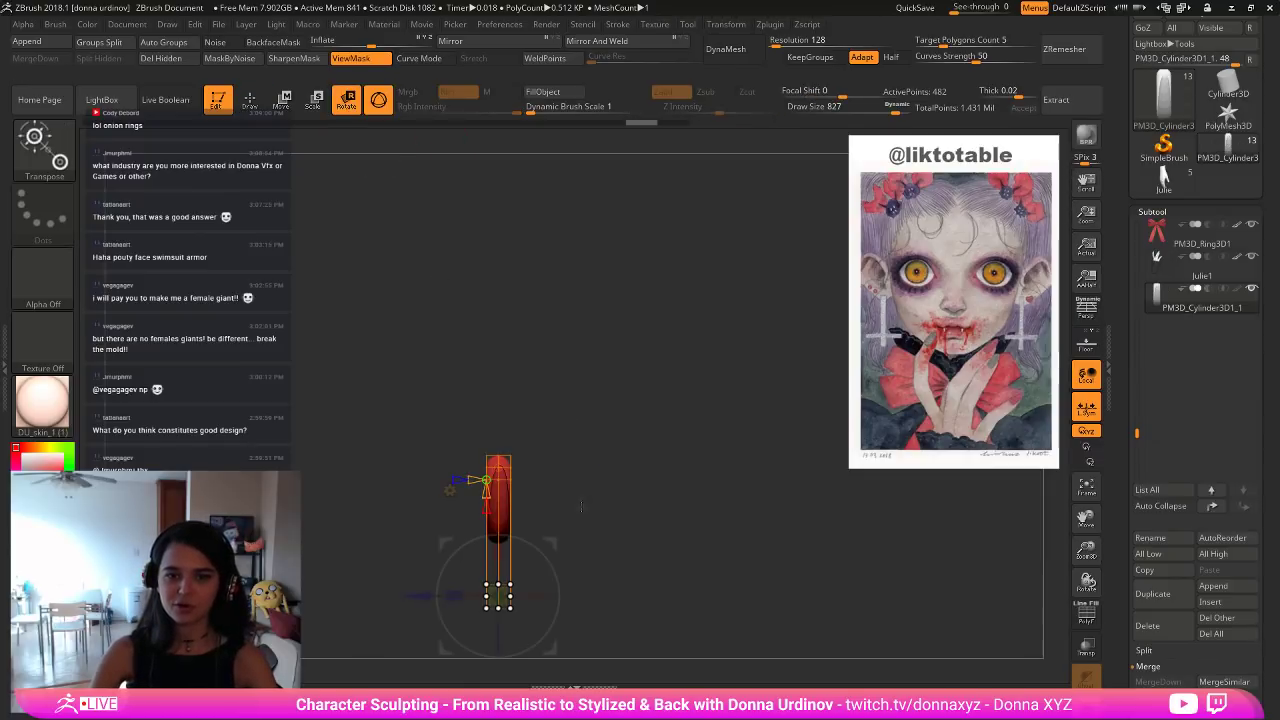
left_click_drag(614, 486, 662, 478, "shift")
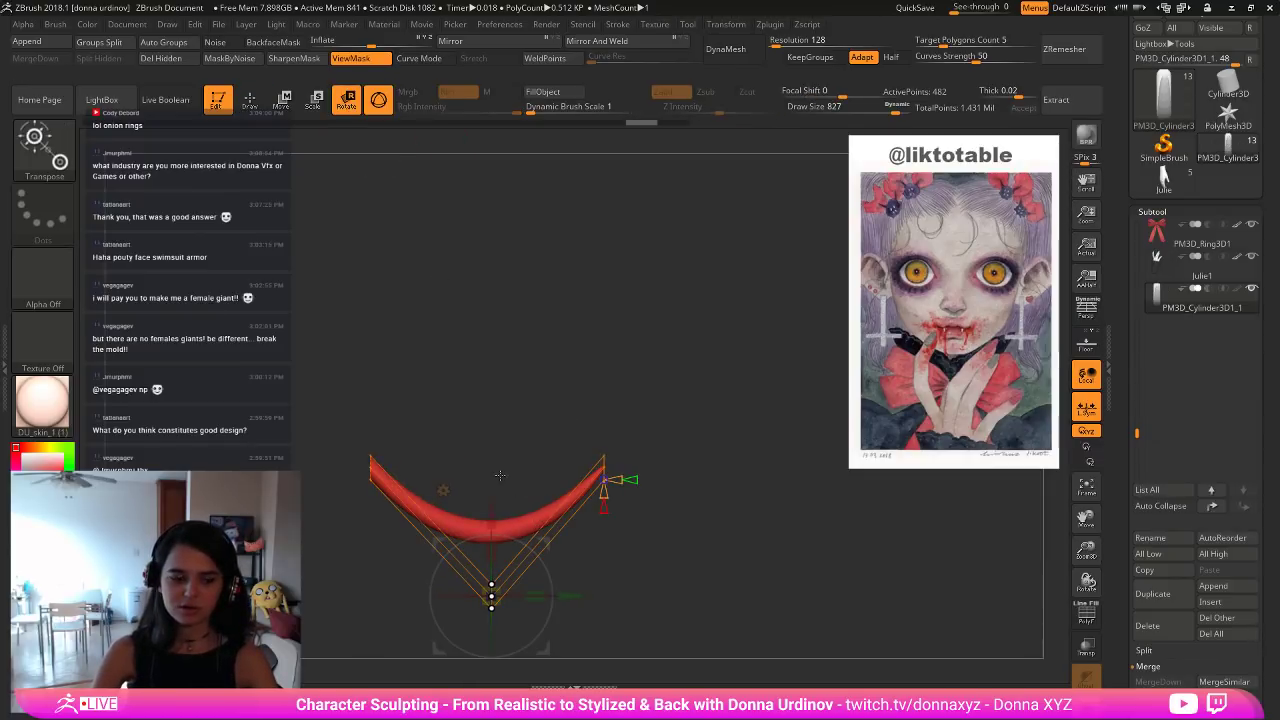
left_click(443, 491)
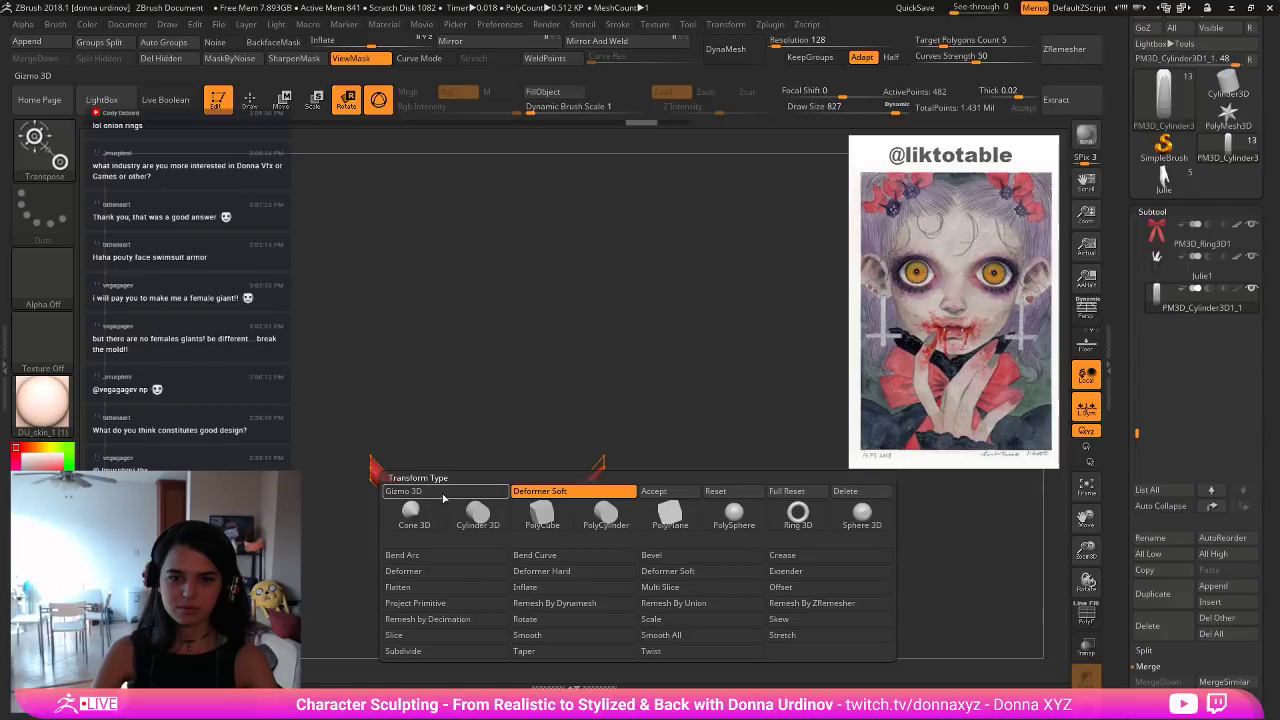
left_click(436, 492)
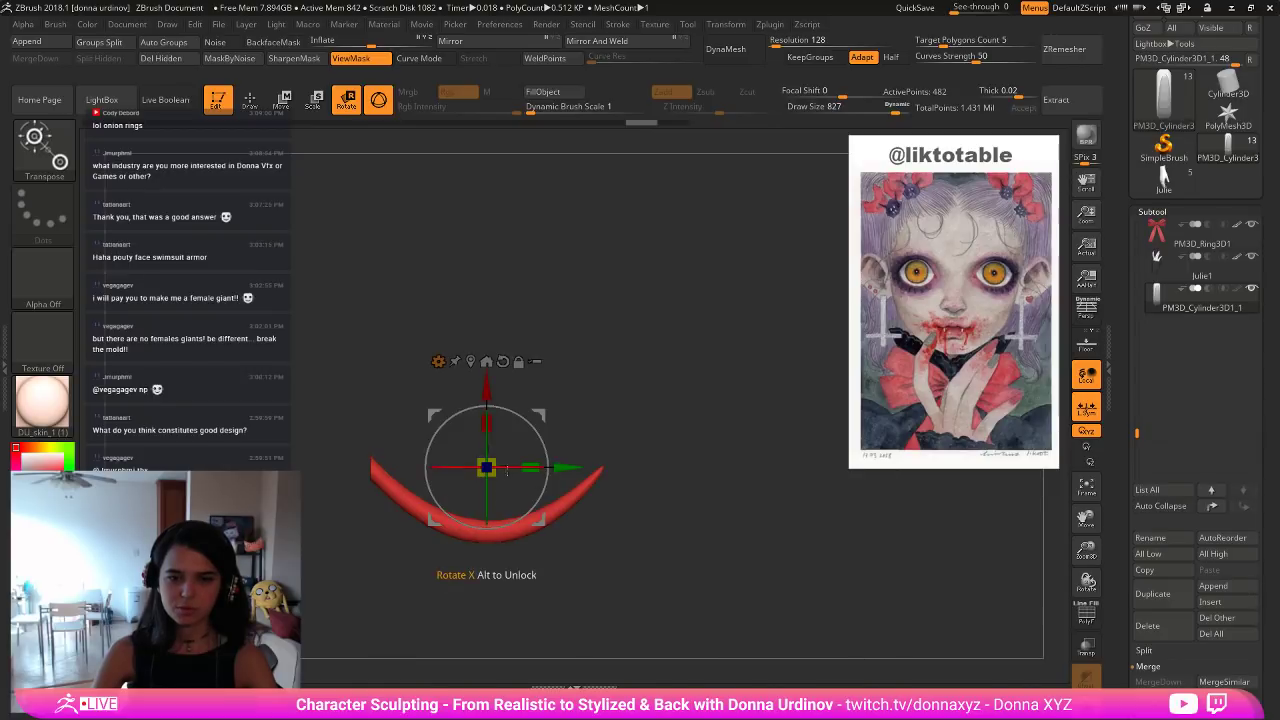
left_click_drag(506, 471, 506, 500)
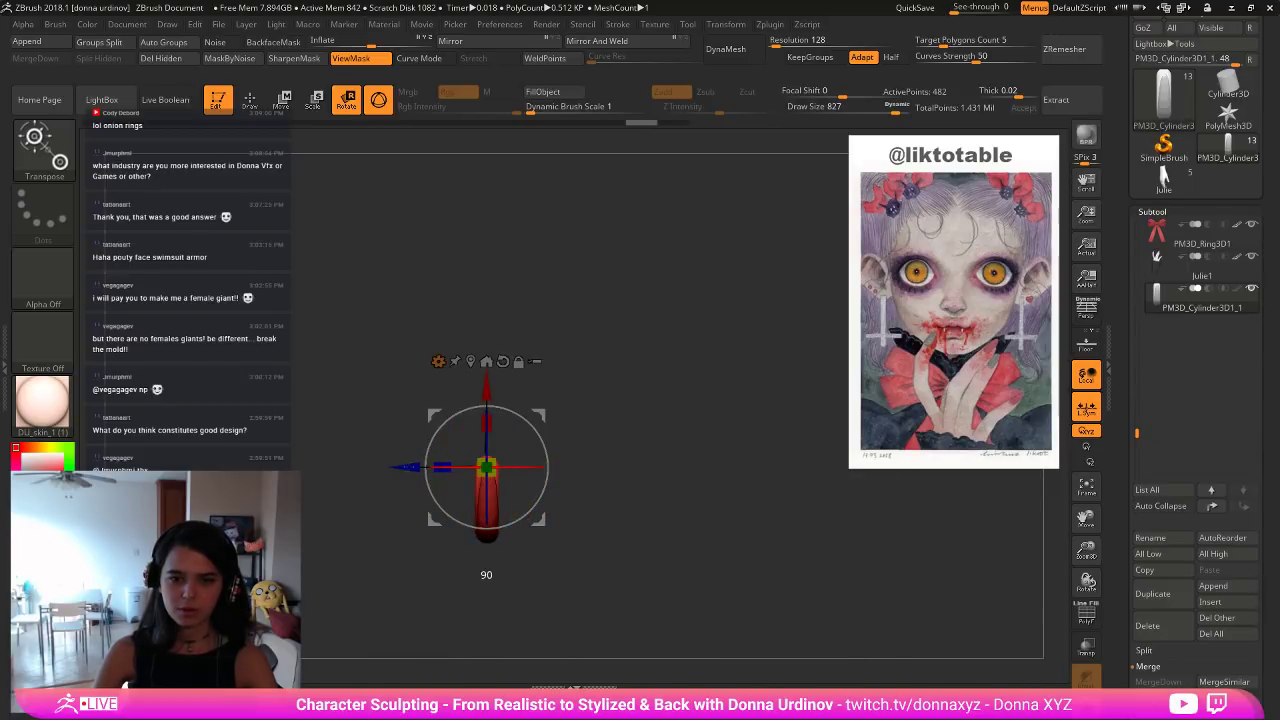
left_click_drag(672, 474, 596, 471, "shift")
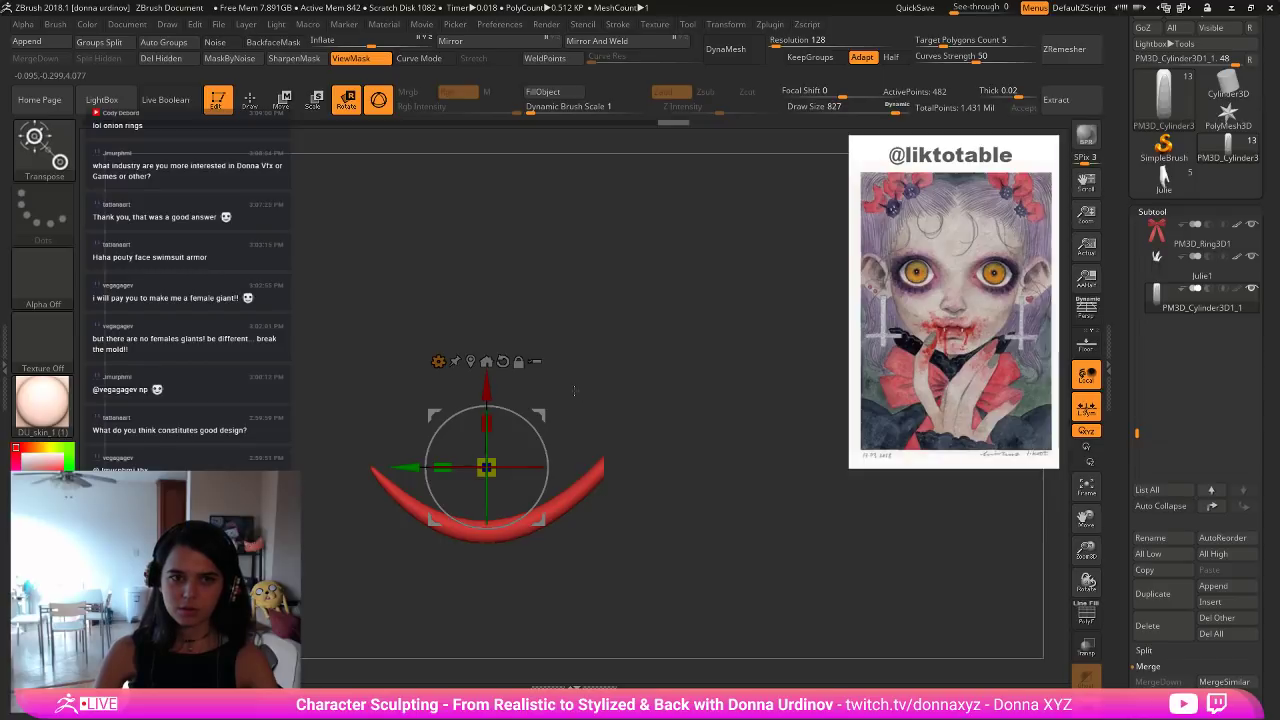
Lasso-mask the crescent so that only its blunt end stays free, and soften the mask's edge.
key("q")
left_click_drag(663, 388, 603, 468, "ctrl")
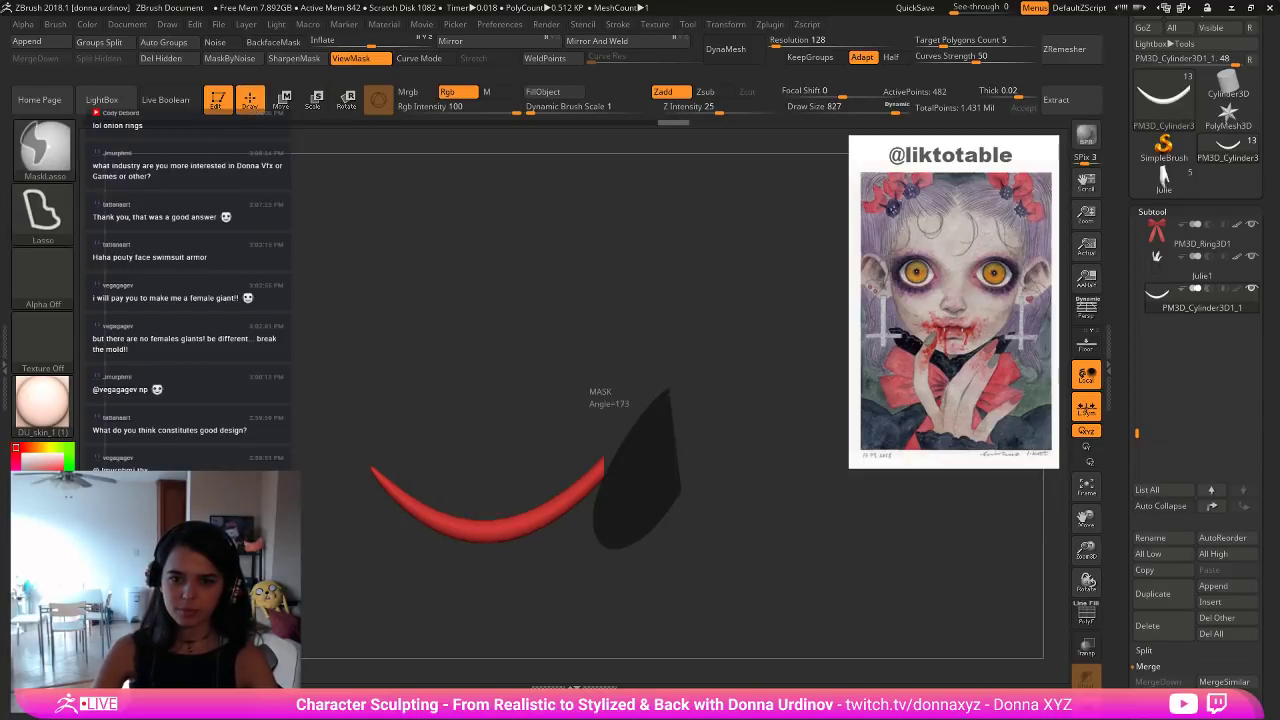
left_click_drag(681, 490, 684, 442, "ctrl")
left_click(644, 523, "ctrl")
left_click(636, 457, "ctrl")
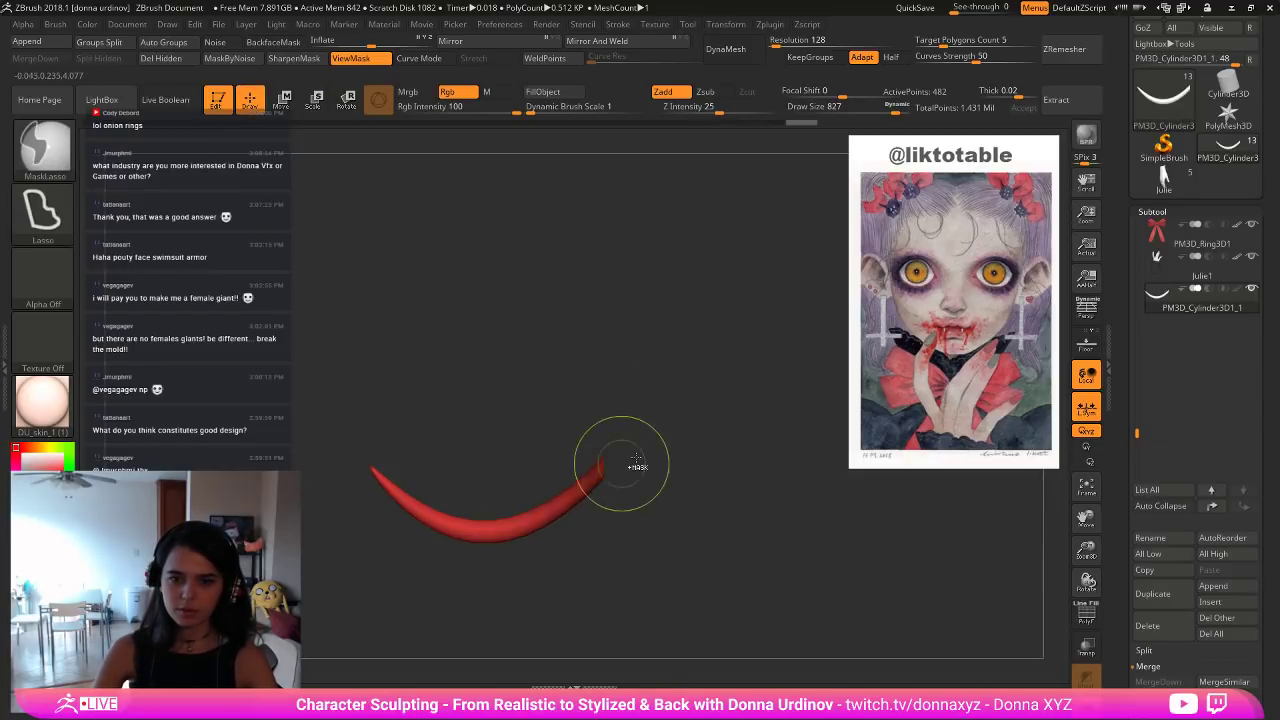
left_click(584, 483, "ctrl")
left_click(617, 497, "ctrl")
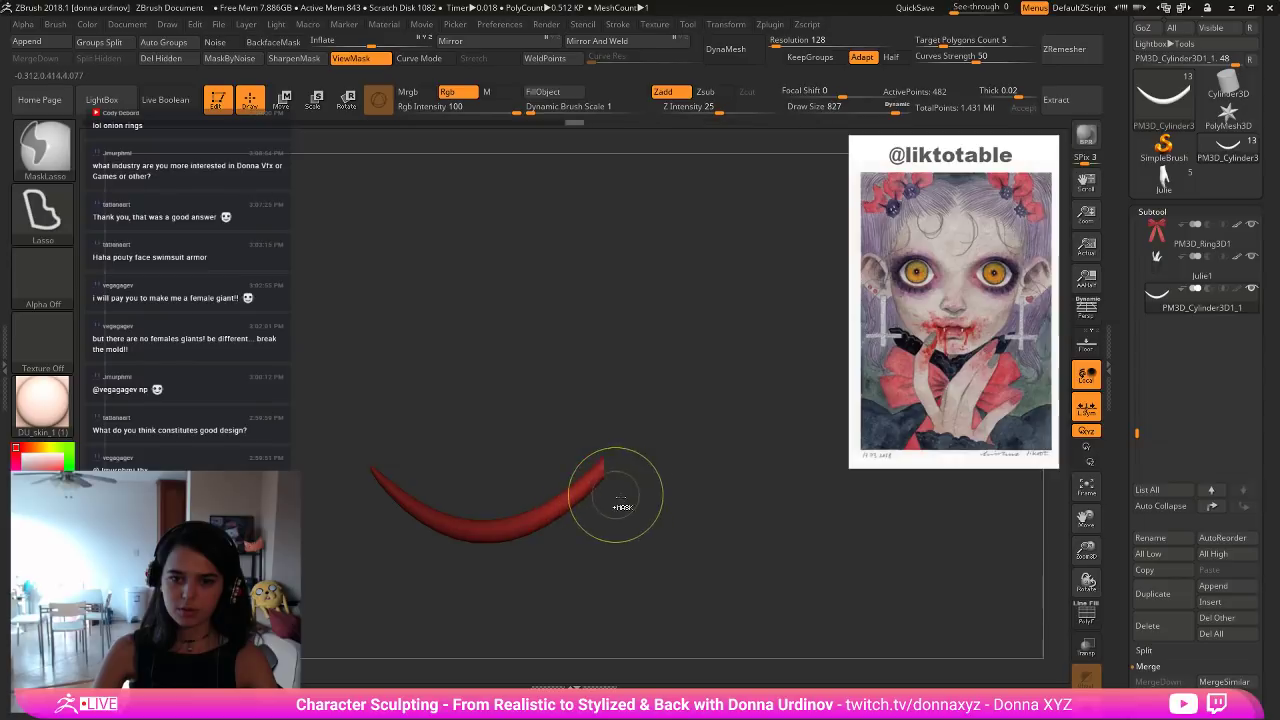
Place the gizmo on the crescent's blunt end, reset its orientation and scale that end up about 1.58 times.
left_click(313, 98)
left_click_drag(487, 467, 508, 443)
key("ctrl+z")
left_click(600, 473)
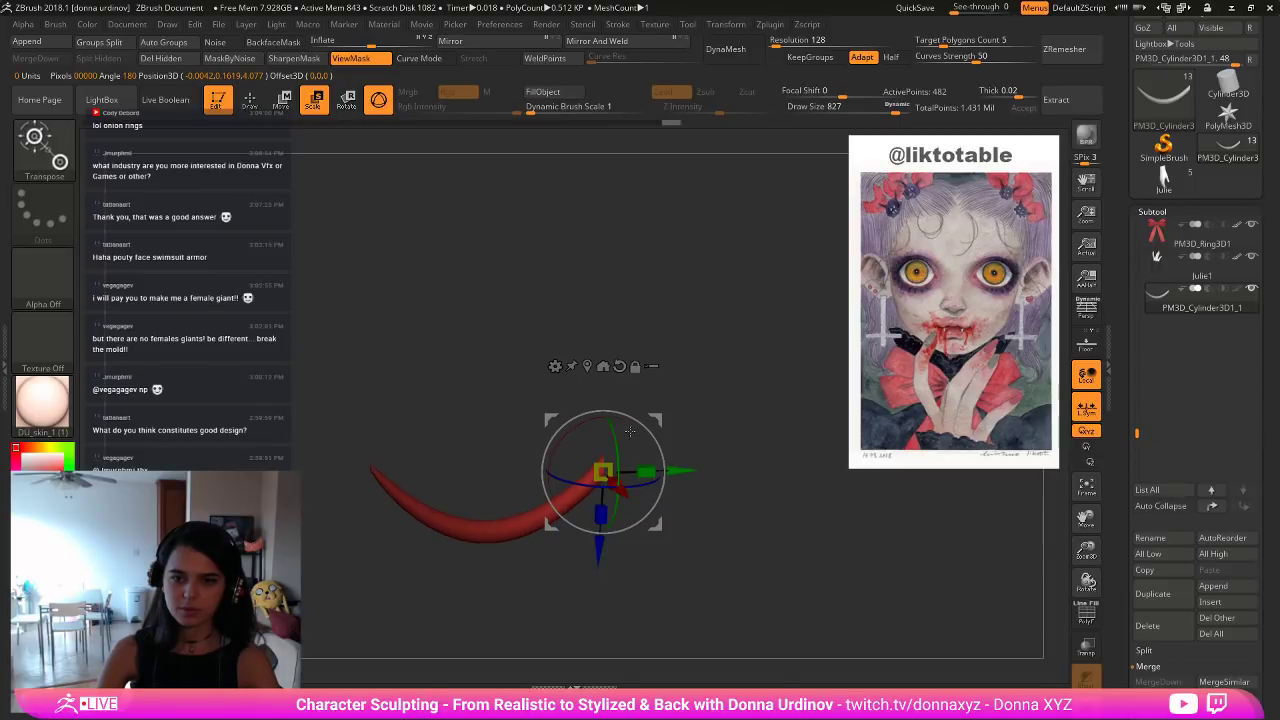
left_click(619, 366)
left_click_drag(614, 456, 668, 414)
key("ctrl+z")
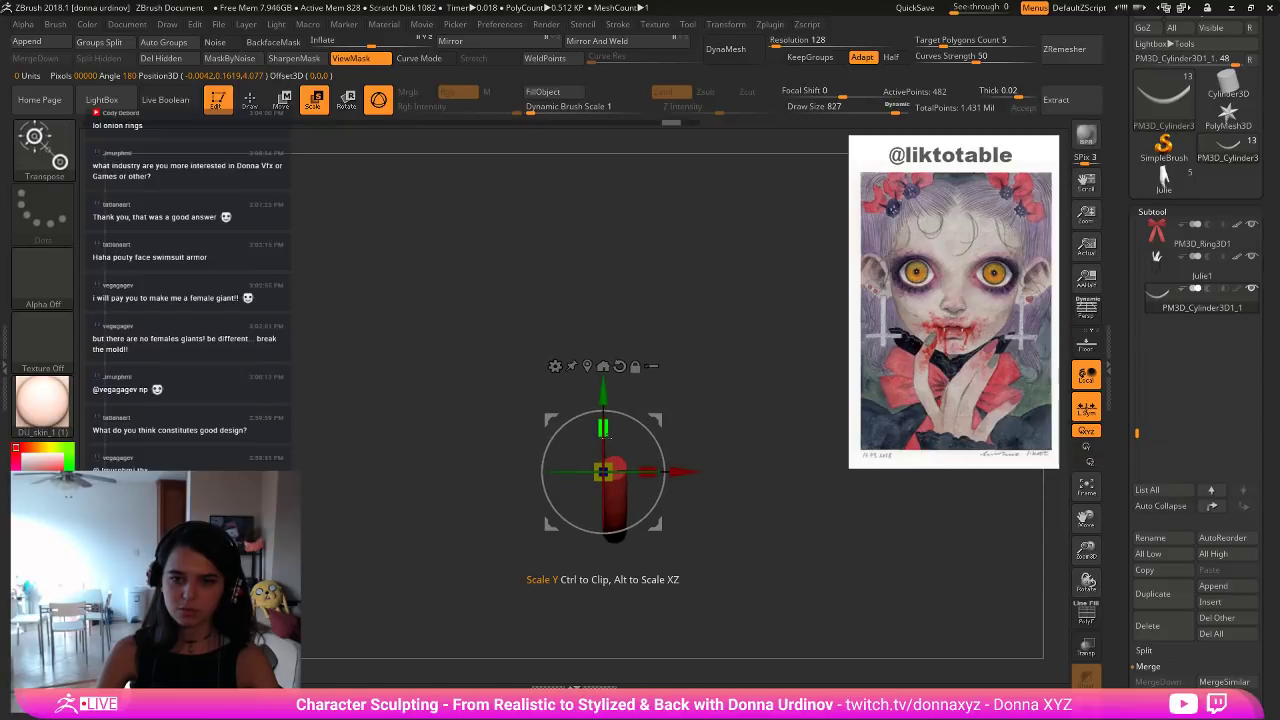
left_click_drag(620, 461, 714, 421)
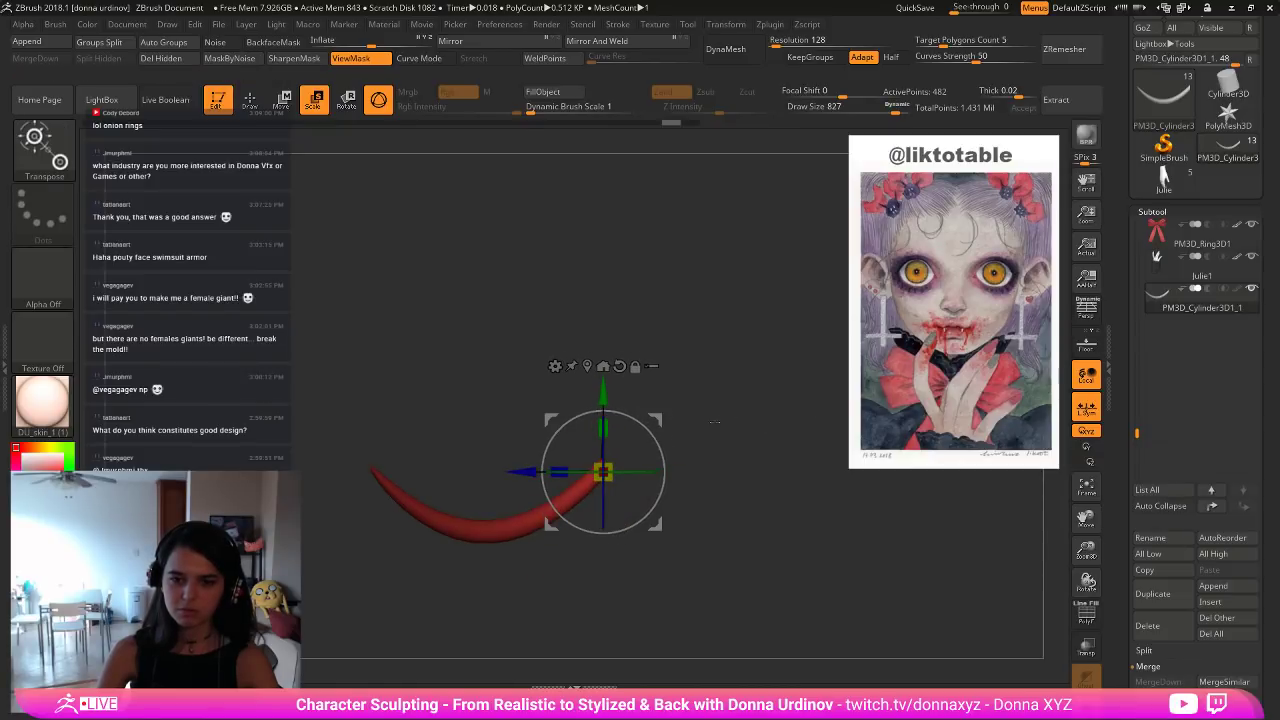
left_click_drag(608, 467, 650, 451)
key("ctrl+z")
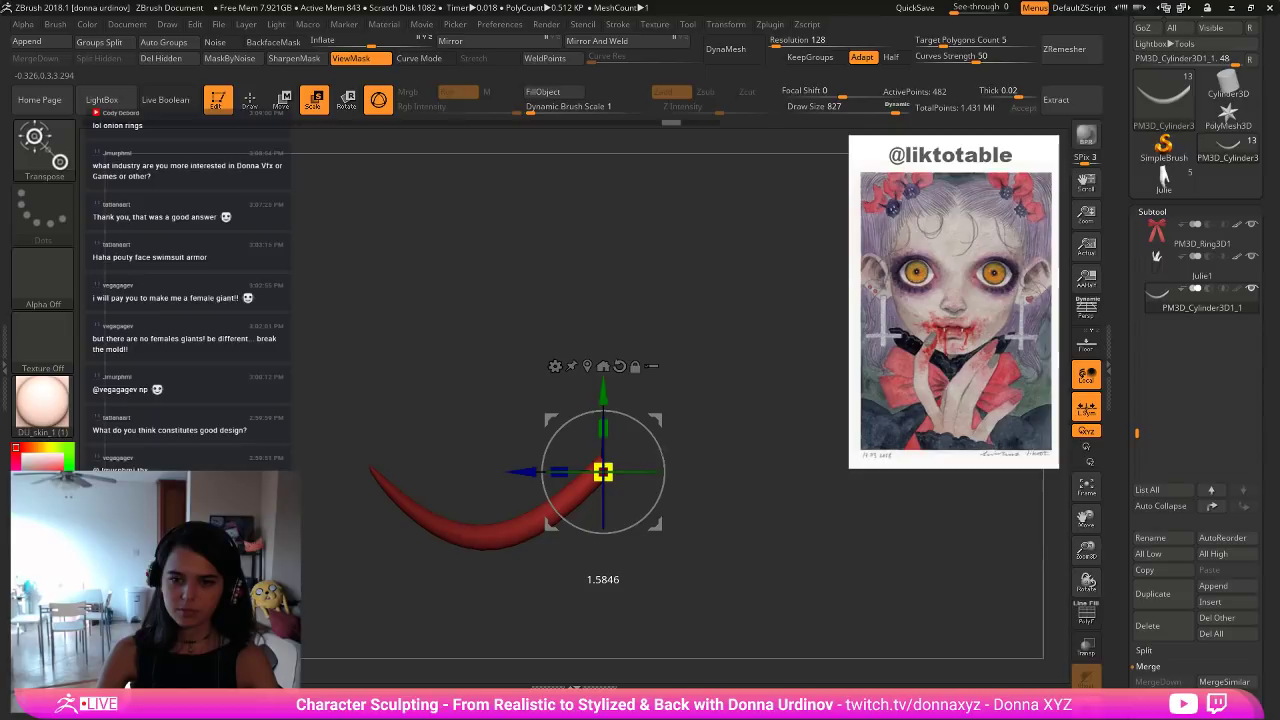
Clear the mask and smooth the crescent along its length and around its blunt end.
key("q")
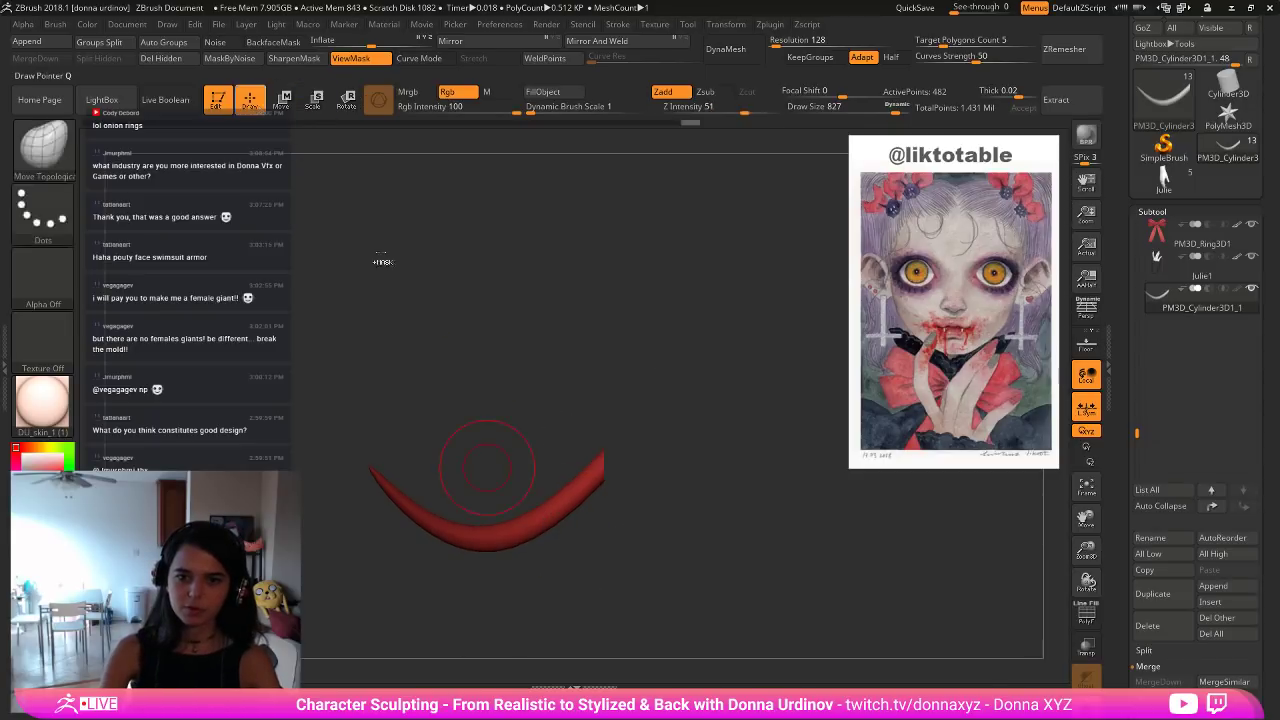
mouse_move(540, 518)
left_mouse_down("shift")
mouse_move(464, 525)
mouse_move(402, 496)
left_mouse_up("shift")
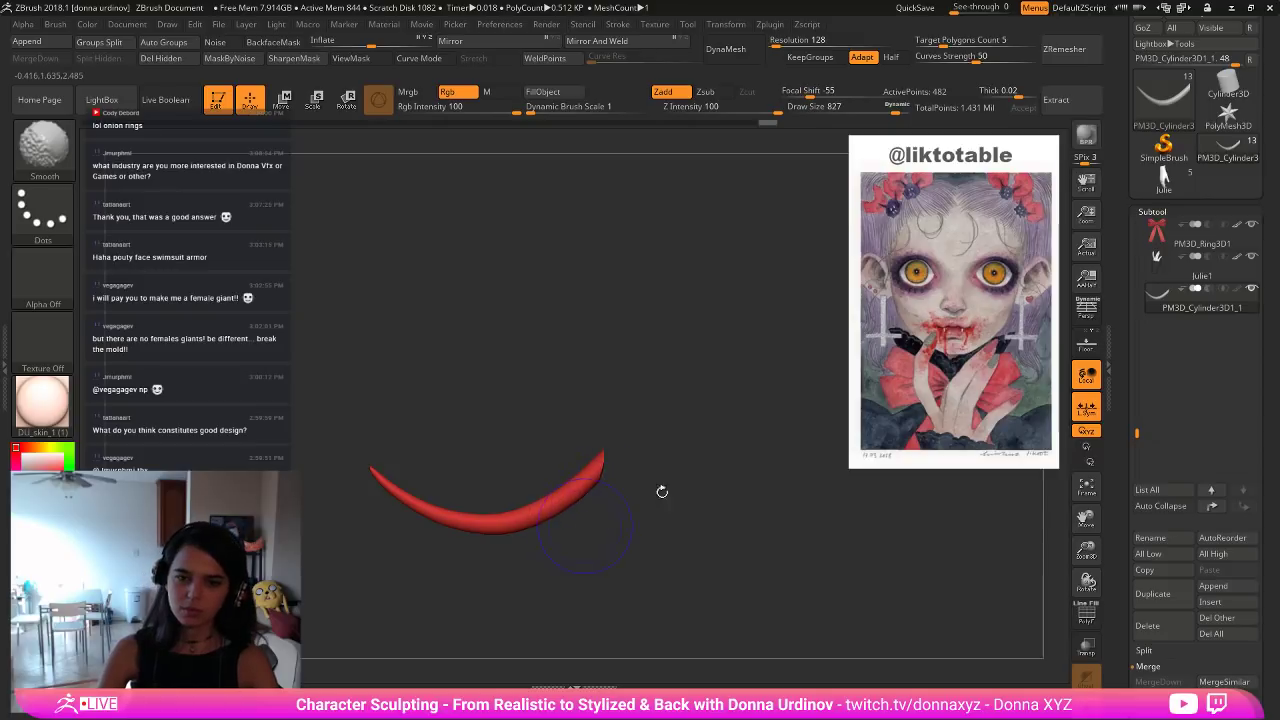
left_click_drag(660, 491, 631, 506)
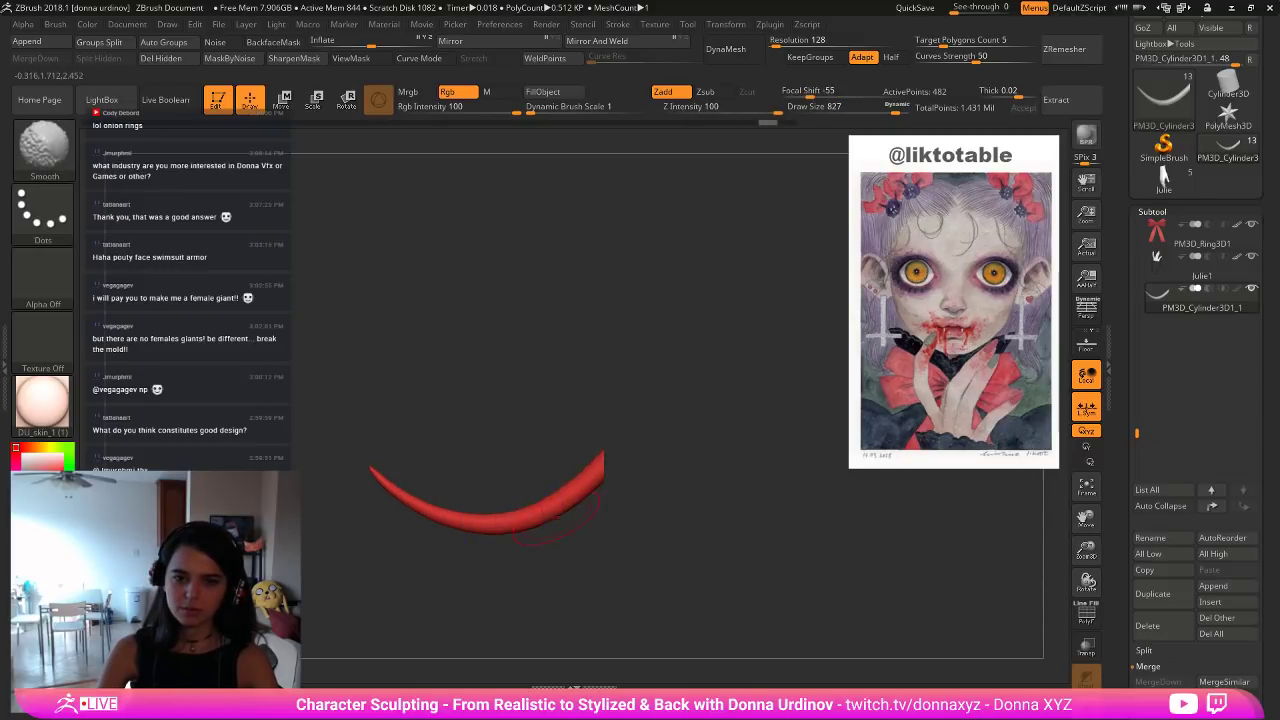
left_click_drag(409, 177, 638, 394)
key("shift")
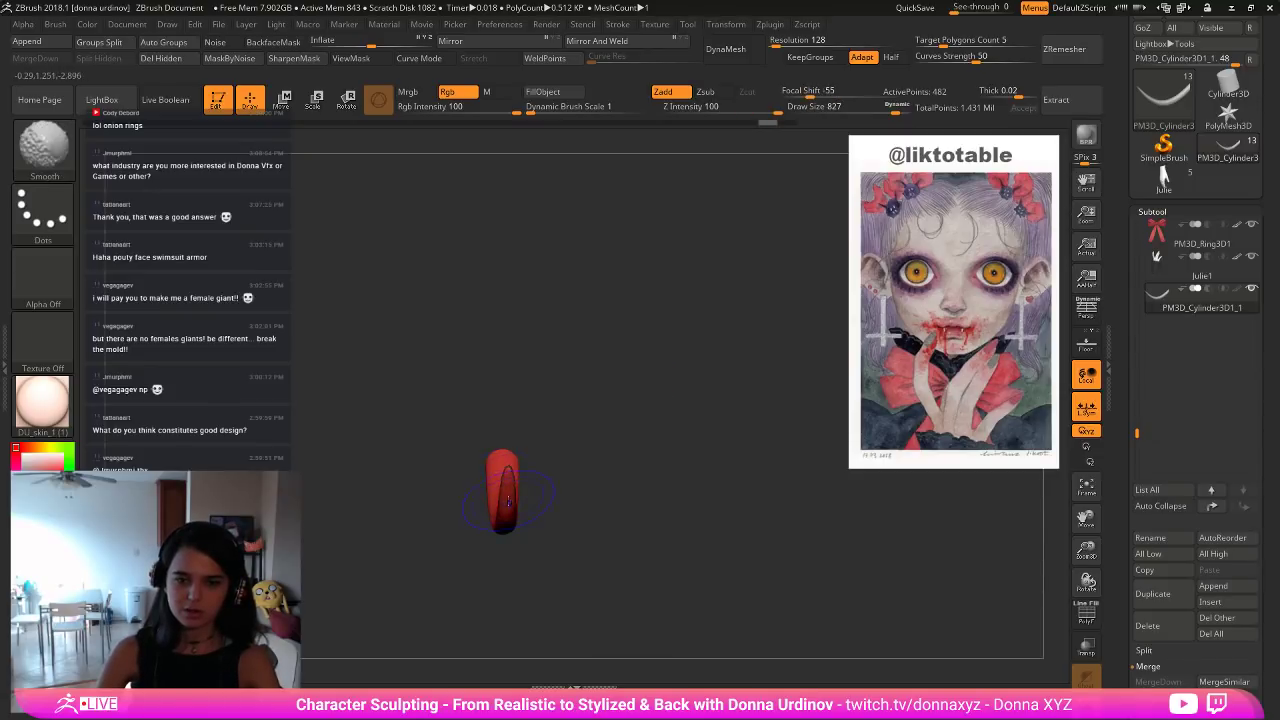
left_click_drag(530, 499, 799, 407, "shift")
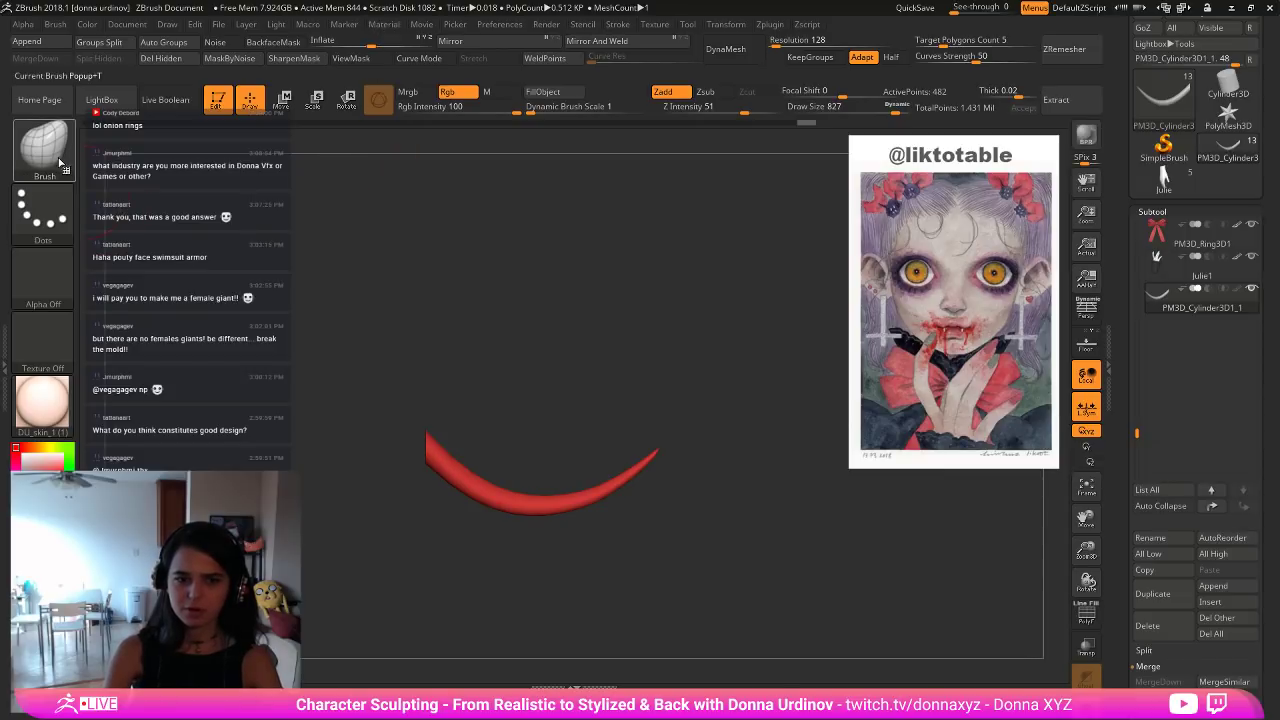
Create a new InsertMesh brush from the crescent and enable Curve Mode for it.
left_click(60, 160)
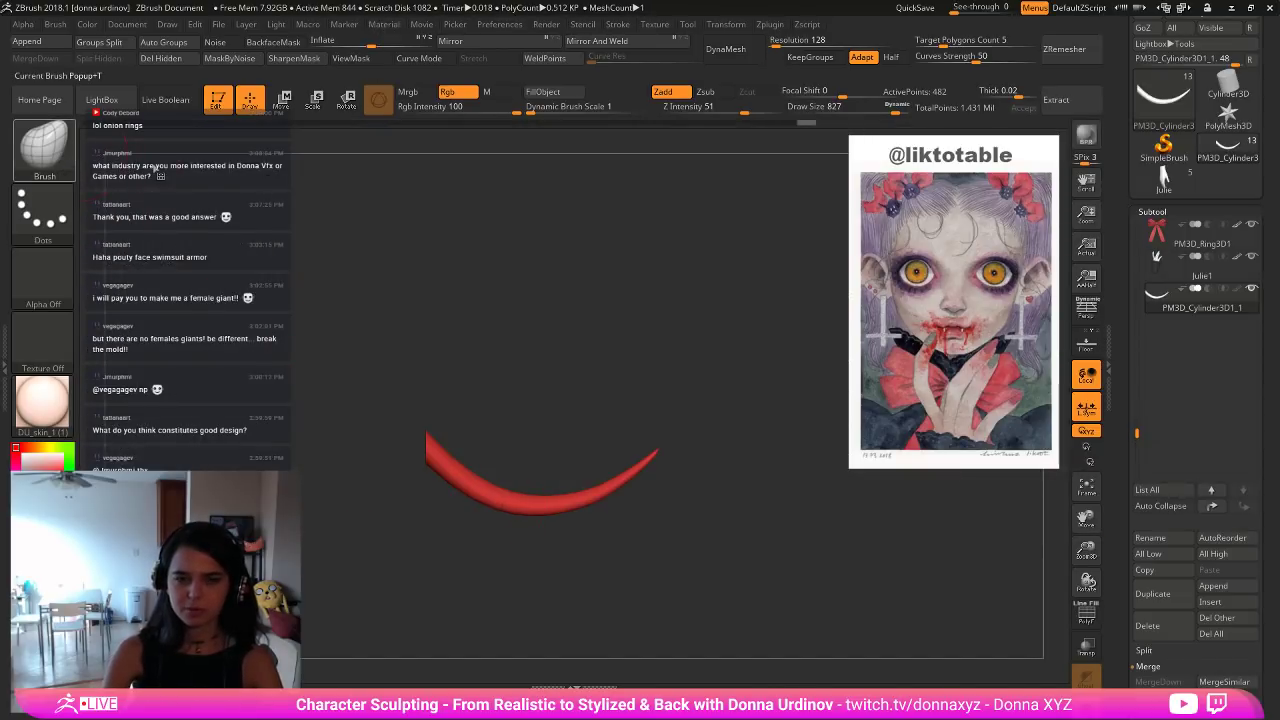
left_click(45, 148)
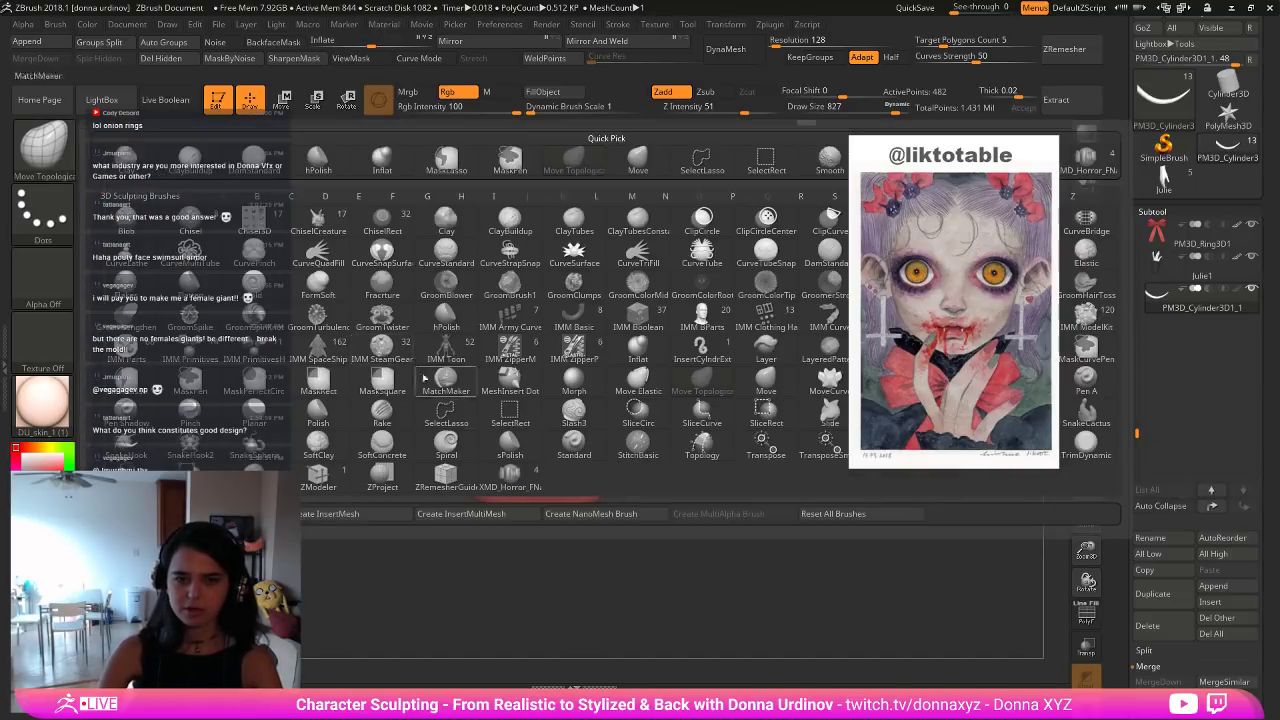
left_click(348, 514)
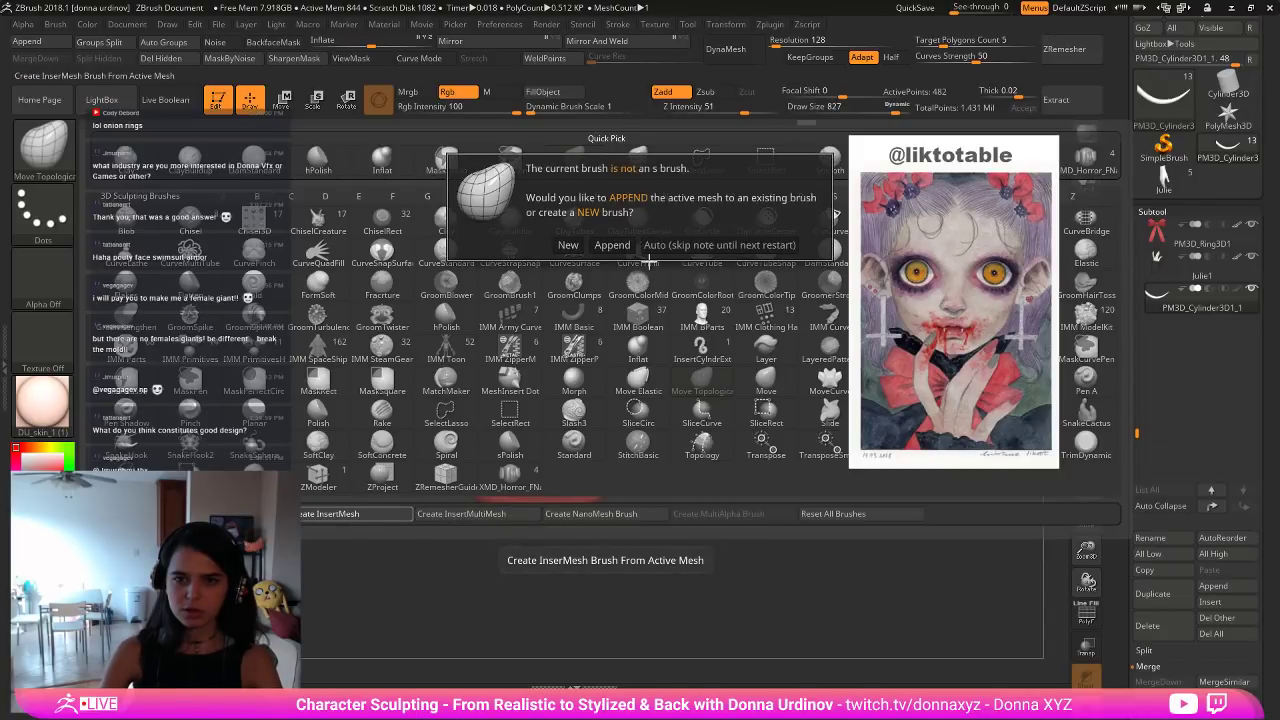
left_click(568, 244)
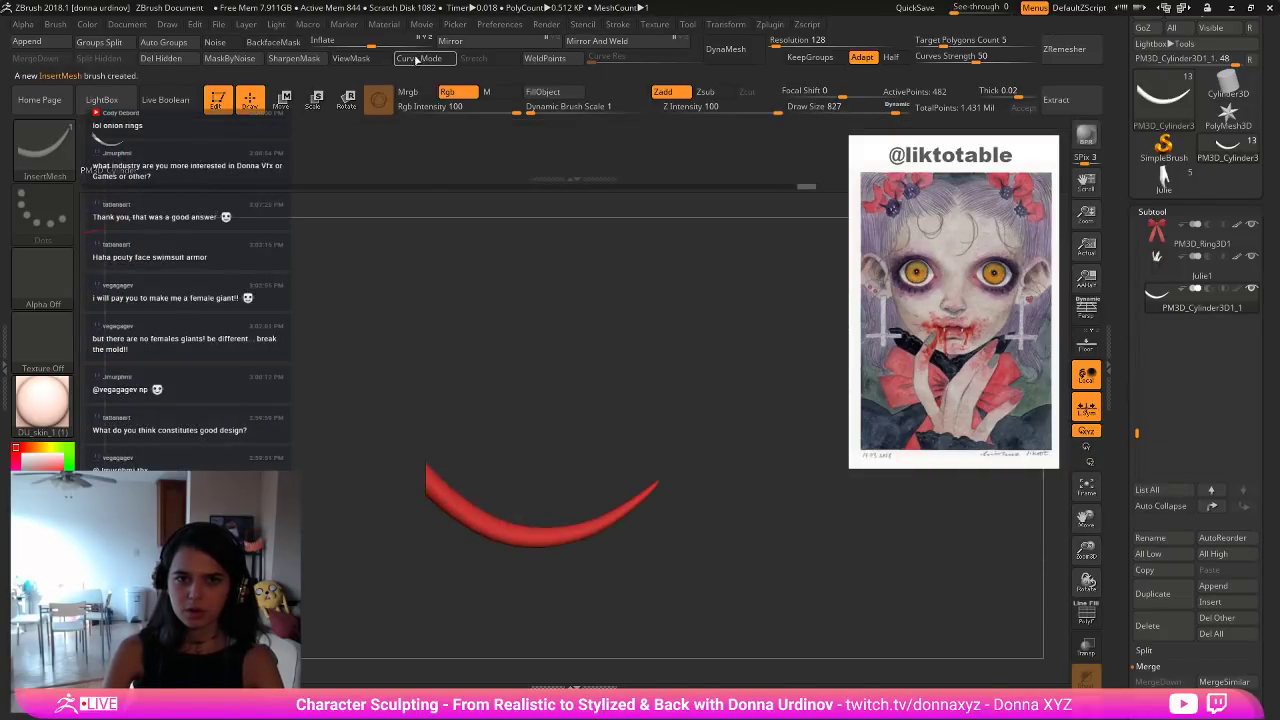
left_click(416, 59)
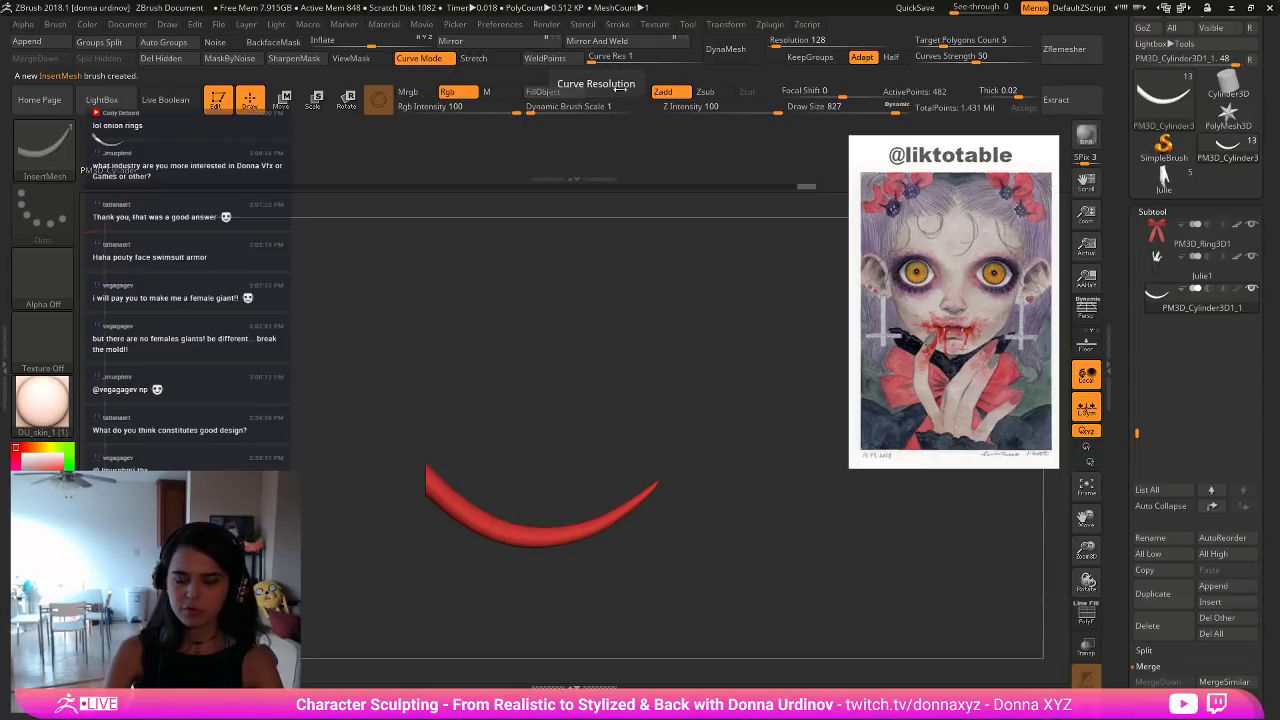
Reduce the insert brush's draw size to 101.
left_click_drag(737, 451, 719, 475)
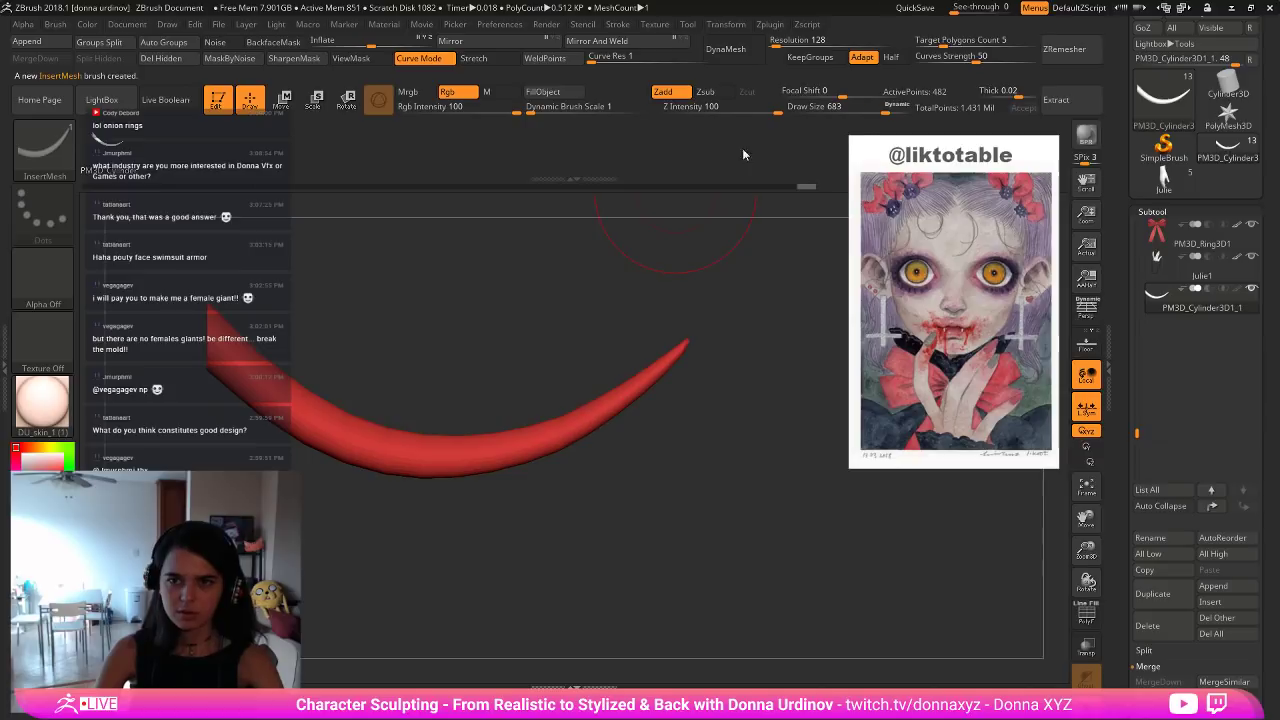
key("s")
left_click_drag(745, 168, 690, 169)
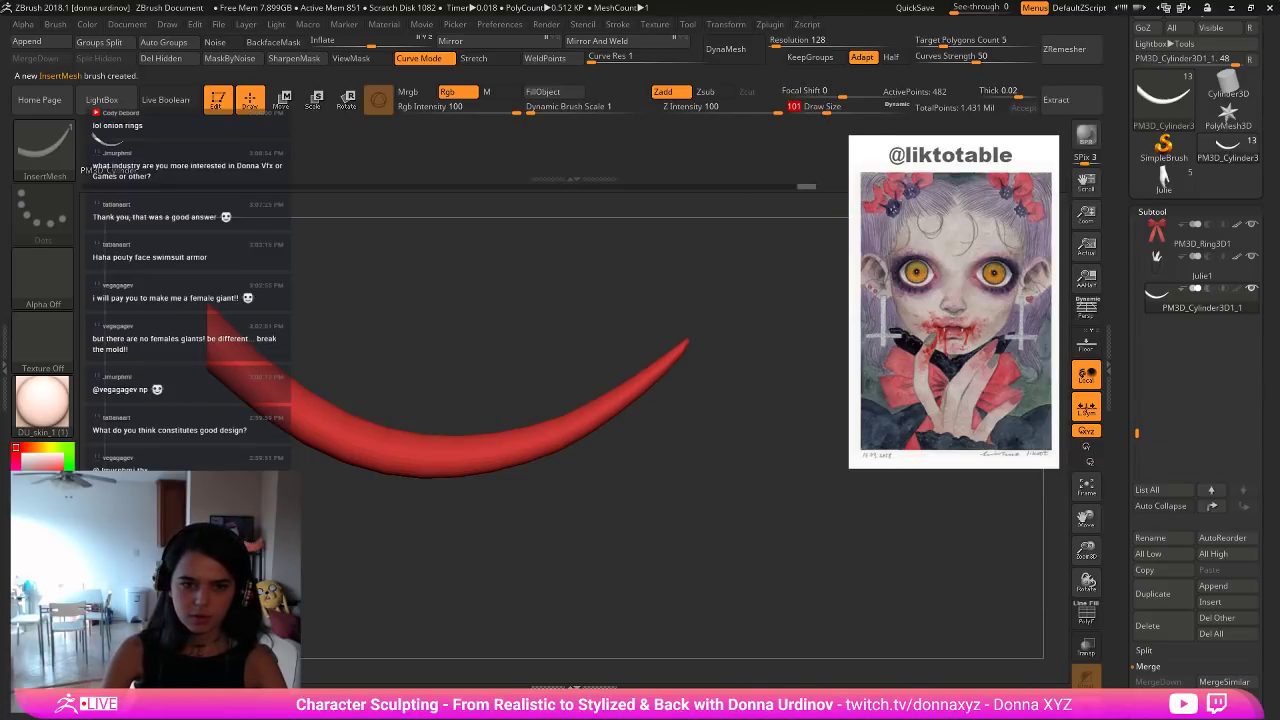
Try drawing curves of inserted meshes along the crescent with the new brush, undoing each test stroke.
left_click_drag(441, 441, 446, 441)
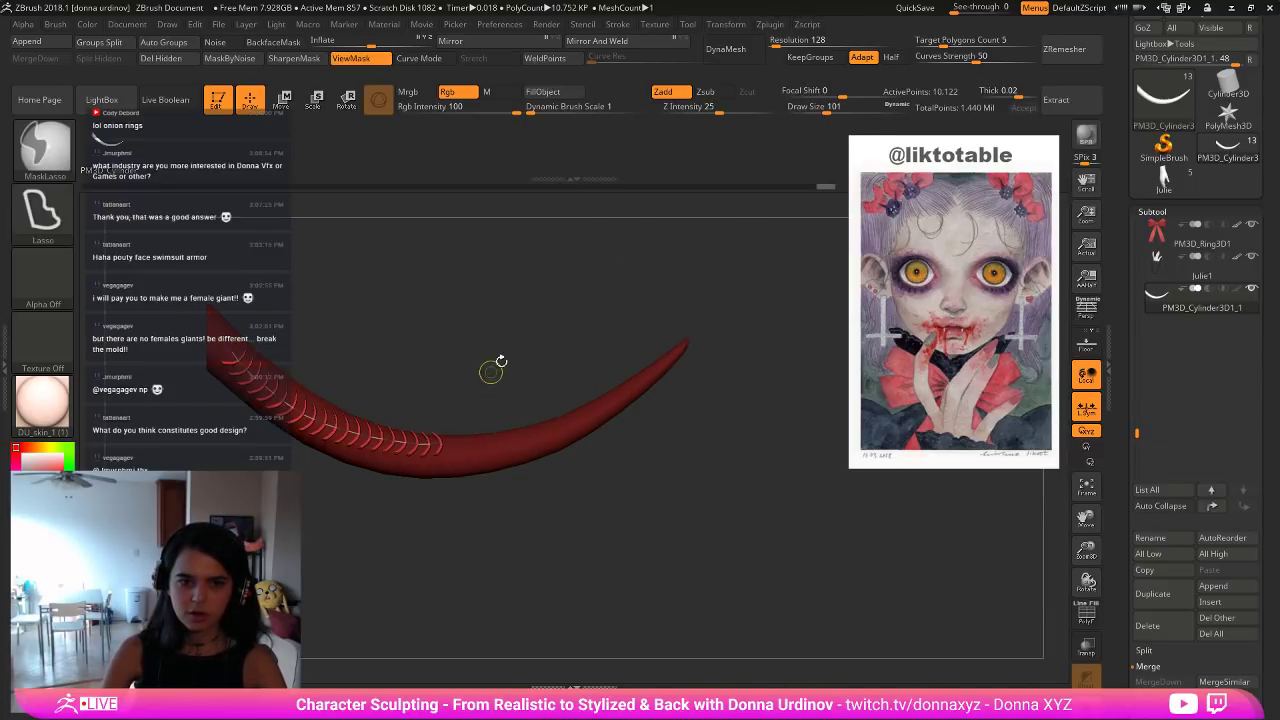
key("ctrl+z")
mouse_move(753, 464)
left_mouse_down("alt")
mouse_move(554, 451)
mouse_move(672, 470)
left_mouse_up("alt")
left_click_drag(337, 429, 466, 486)
key("ctrl+z")
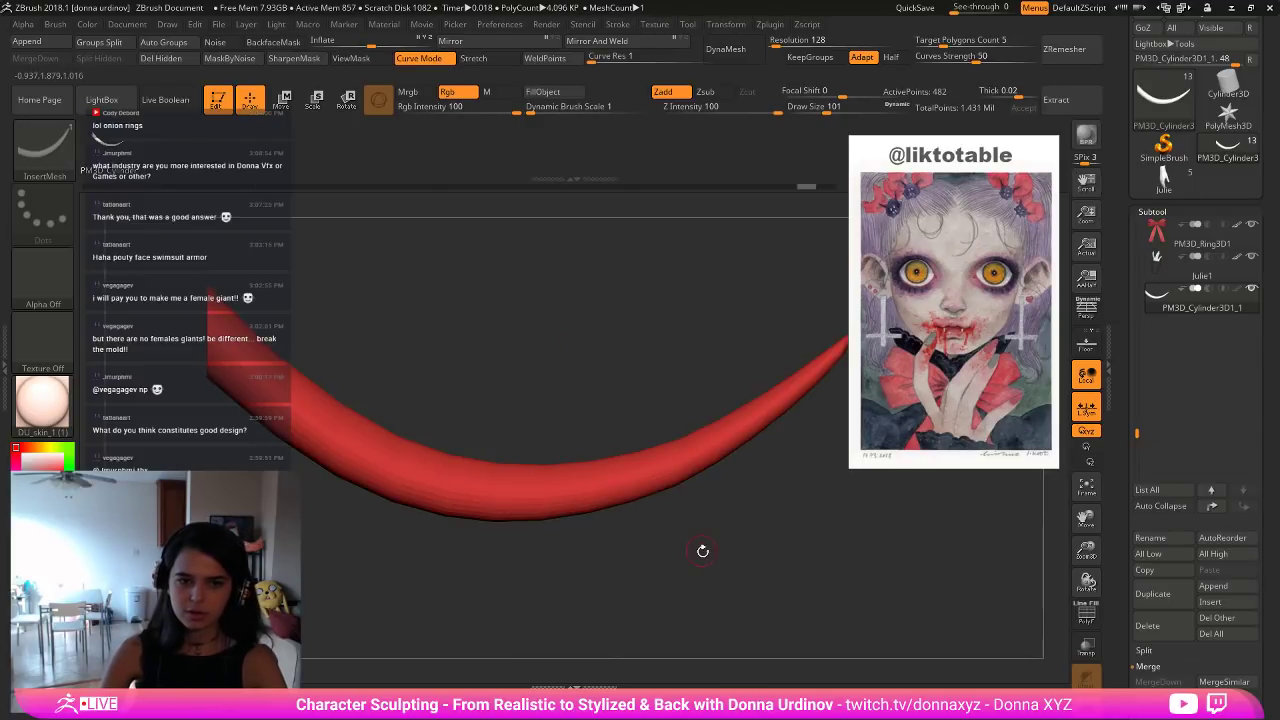
mouse_move(703, 549)
left_mouse_down()
mouse_move(546, 452)
mouse_move(375, 453)
mouse_move(365, 405)
mouse_move(575, 456)
left_mouse_up()
left_click_drag(831, 497, 804, 477, "alt")
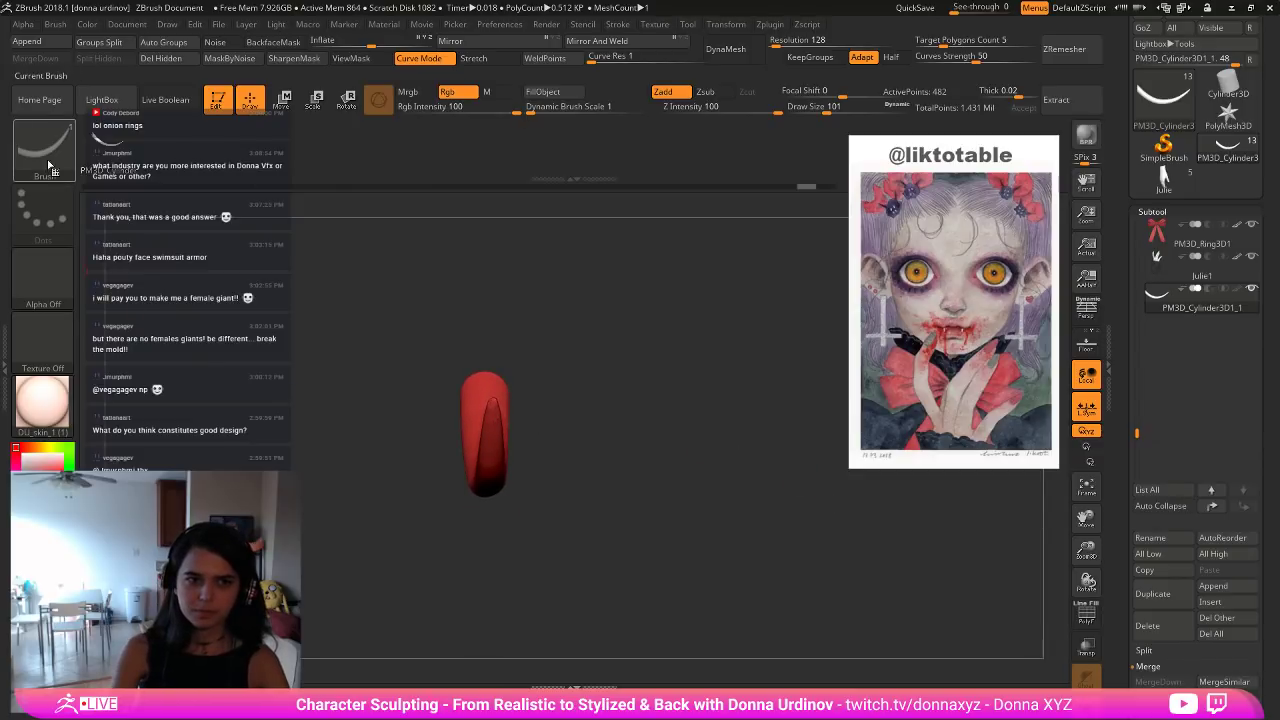
Create a new InsertMesh brush from the crescent as seen end-on, with Curve Mode enabled.
key("b")
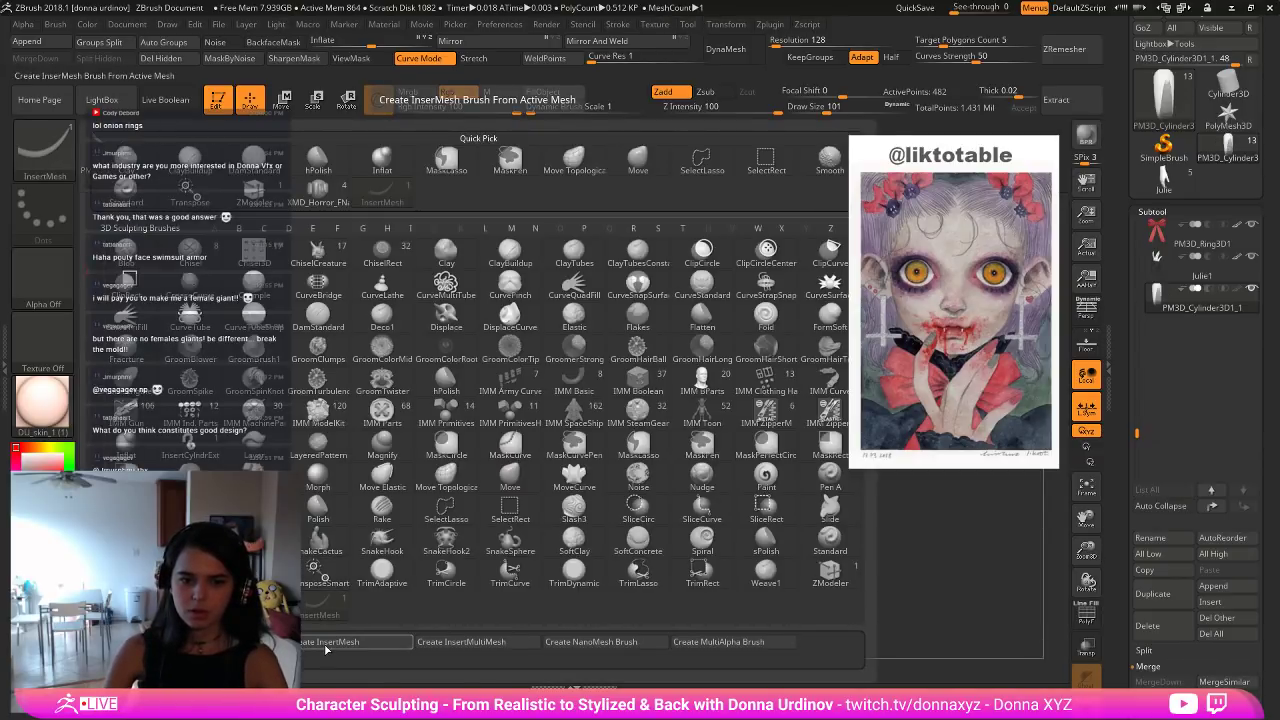
left_click(329, 645)
left_click(568, 245)
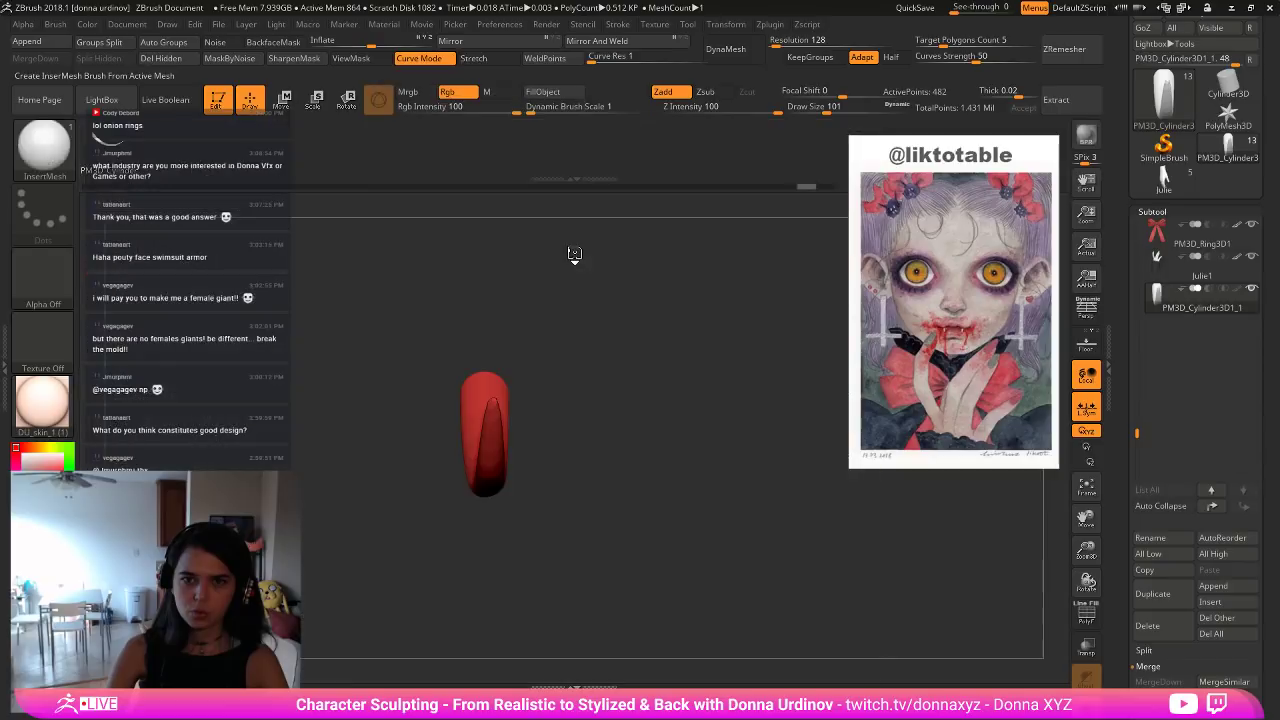
left_click(434, 60)
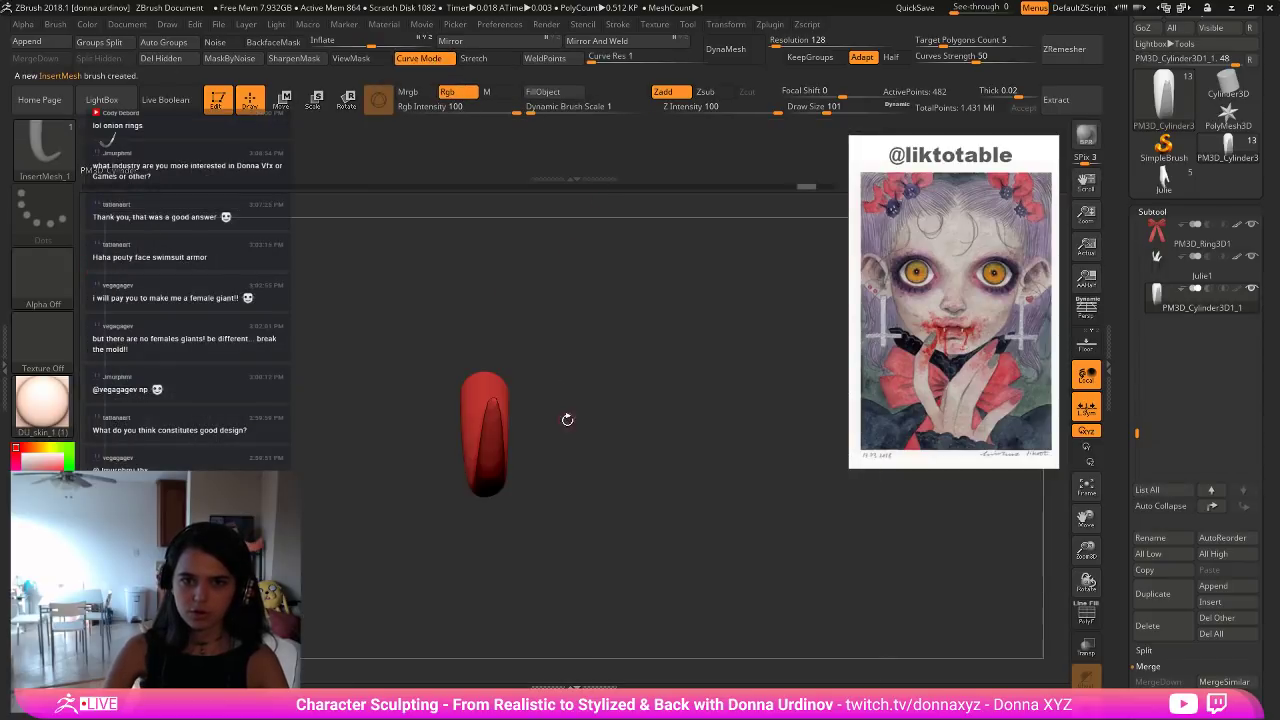
Try drawing curves of inserted meshes with the new end-on brush, undoing each test stroke.
mouse_move(569, 420)
left_mouse_down()
mouse_move(663, 489)
mouse_move(732, 488)
left_mouse_up()
left_click_drag(526, 498, 740, 576)
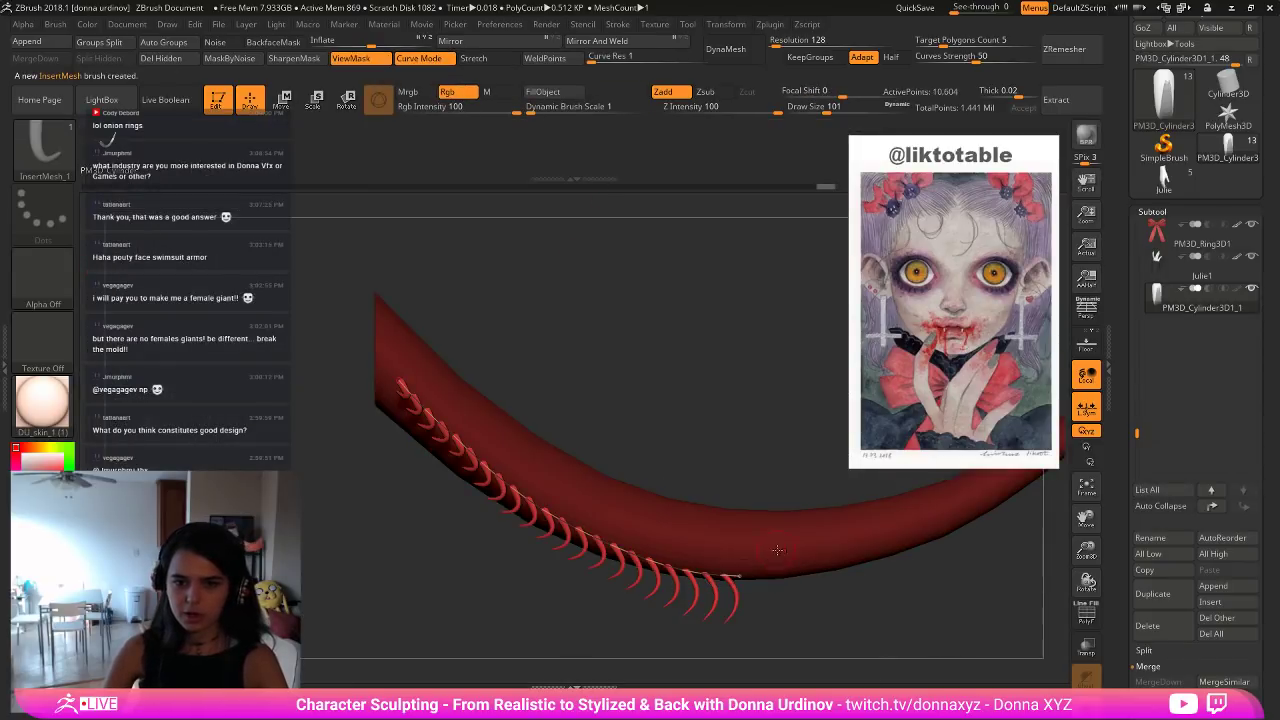
mouse_move(740, 394)
left_mouse_down()
mouse_move(714, 411)
mouse_move(738, 335)
left_mouse_up()
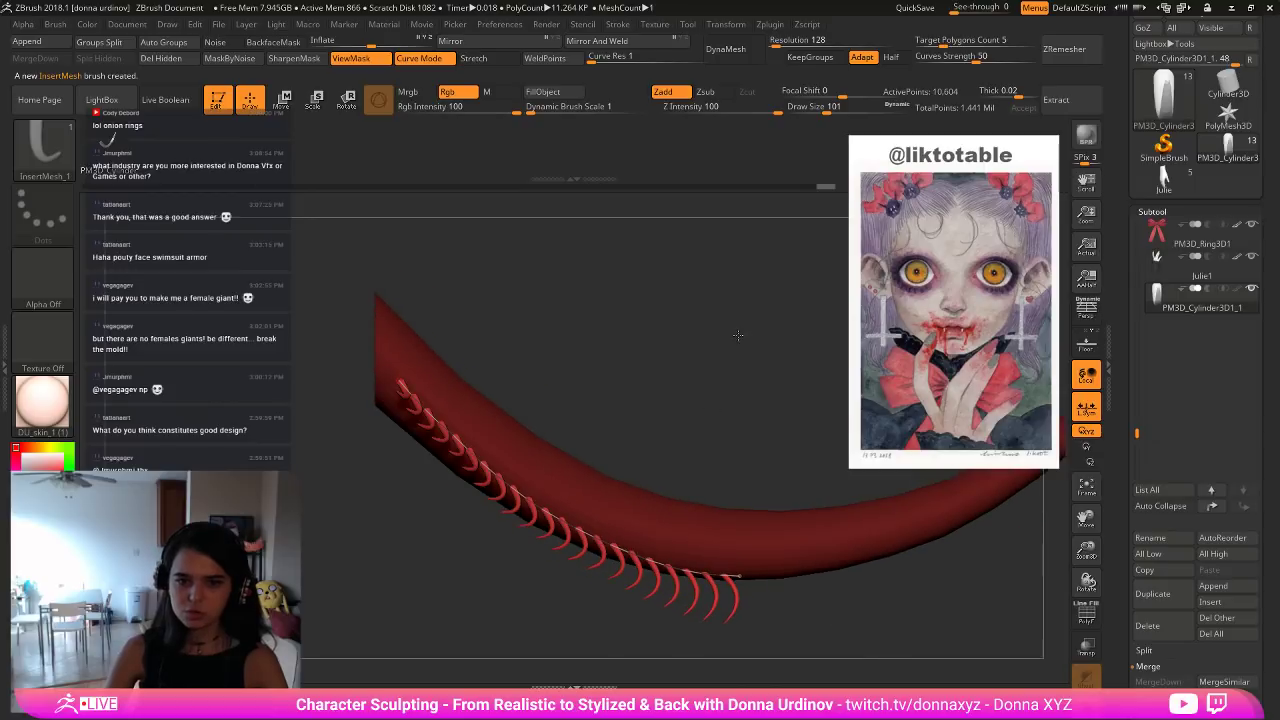
key("ctrl+z")
key("ctrl+z")
key("ctrl+z")
key("ctrl+z")
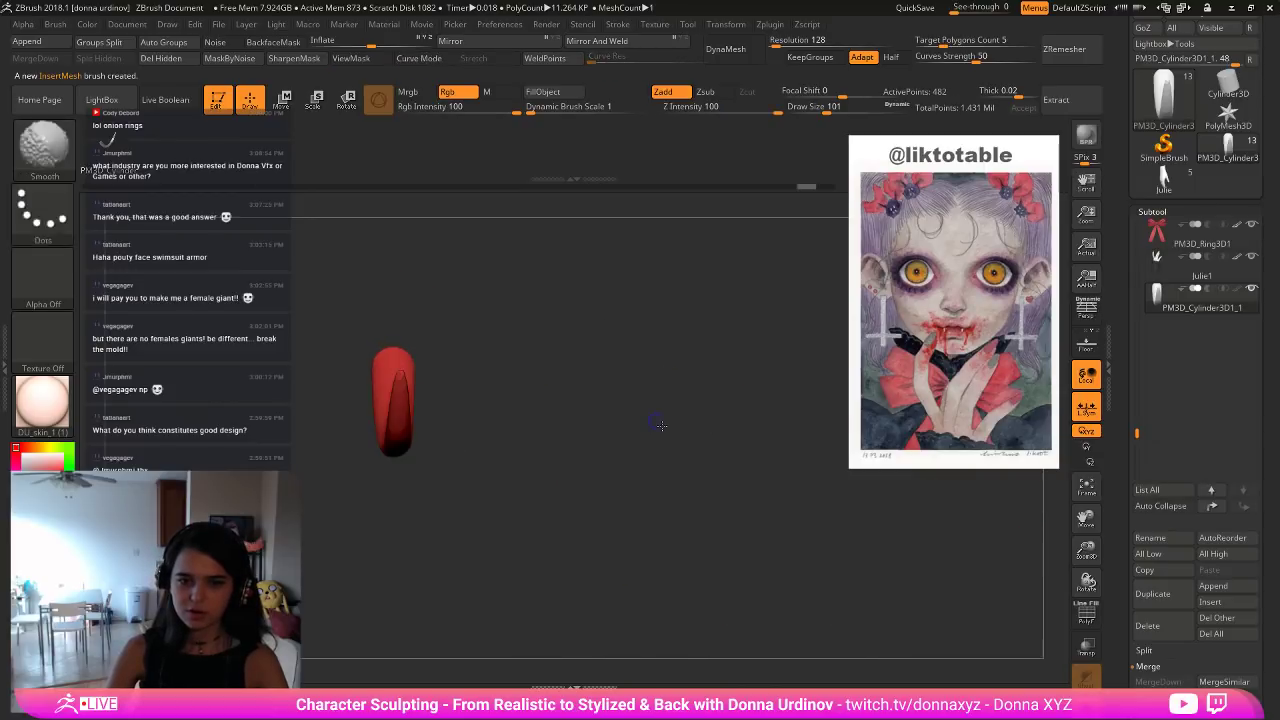
left_click_drag(660, 426, 736, 471, "alt")
mouse_move(721, 401)
left_mouse_down()
mouse_move(711, 336)
mouse_move(715, 359)
mouse_move(680, 441)
mouse_move(788, 434)
left_mouse_up()
key("ctrl+z")
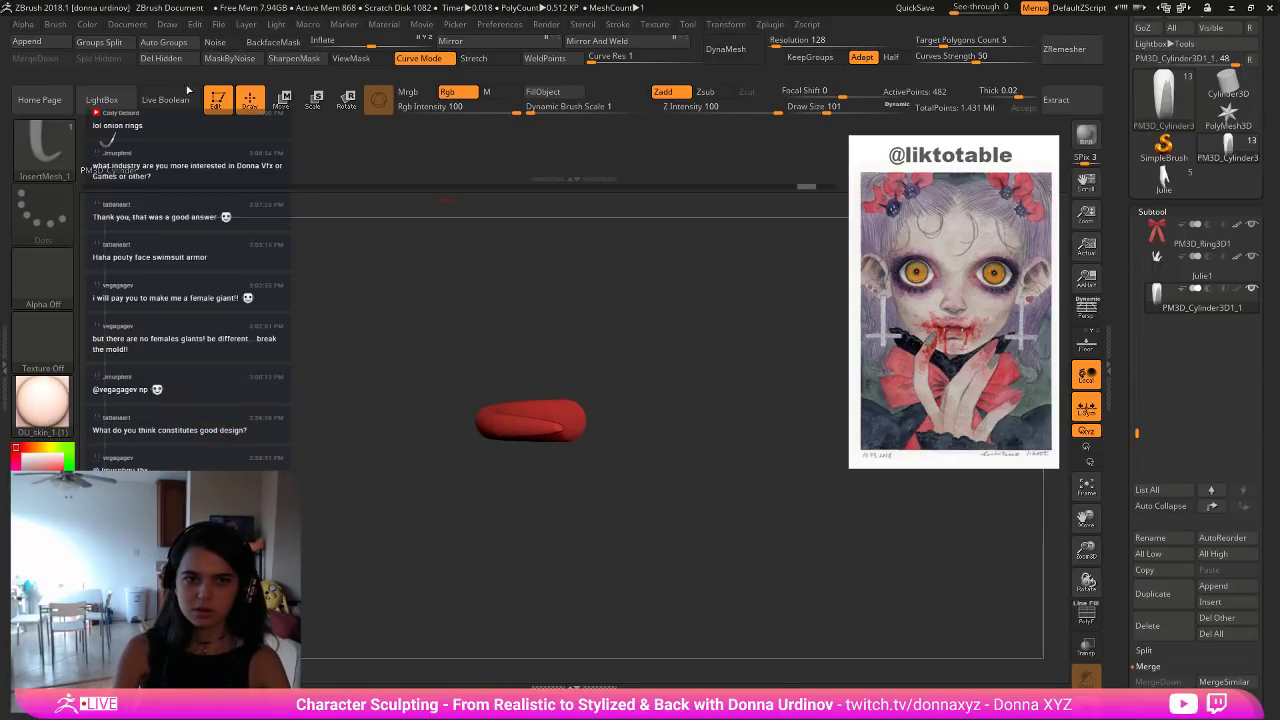
Create another new InsertMesh brush from the crescent turned horizontally, and enable Curve Mode for it.
left_click(42, 145)
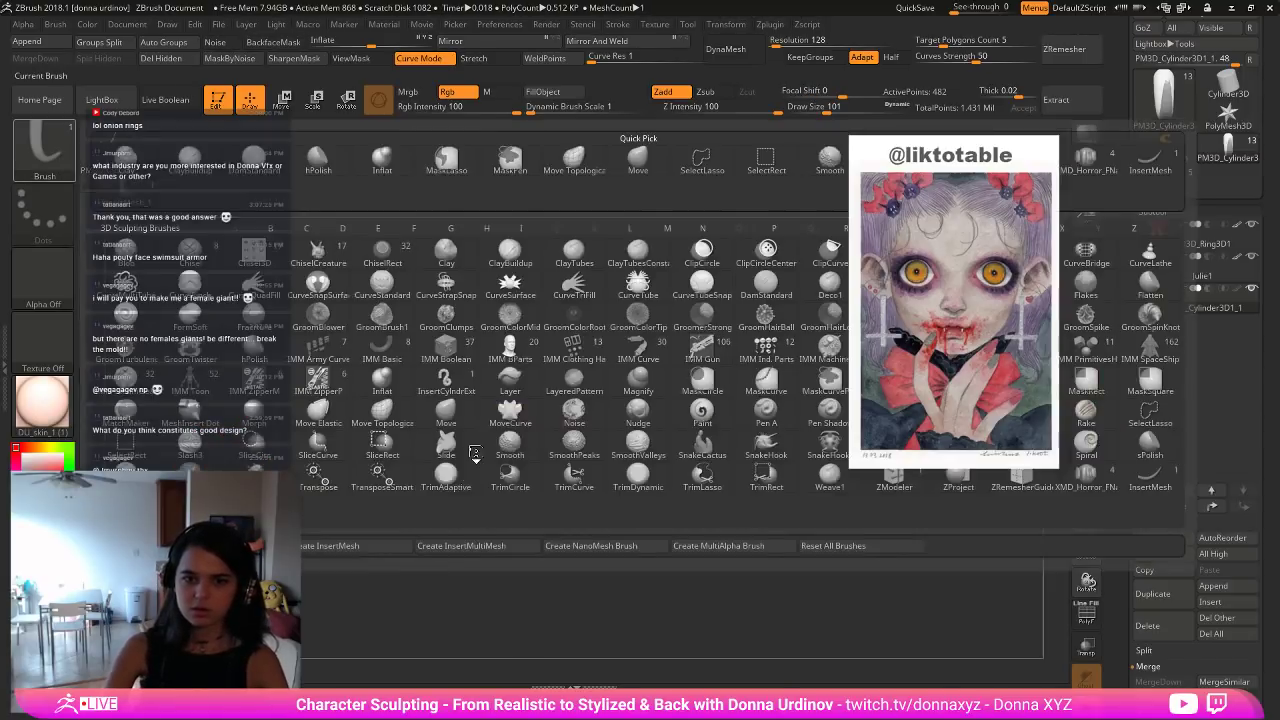
left_click(356, 546)
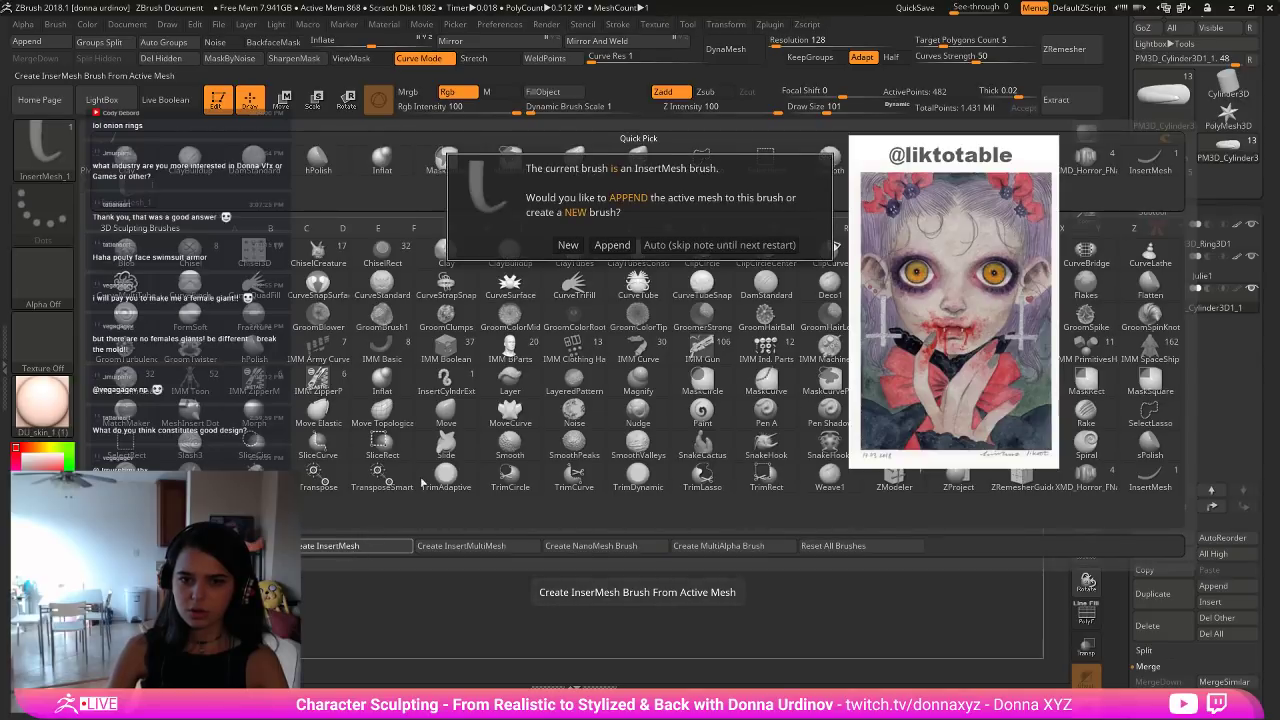
left_click(572, 246)
left_click_drag(463, 243, 518, 507)
left_click_drag(454, 475, 609, 471)
key("ctrl+z")
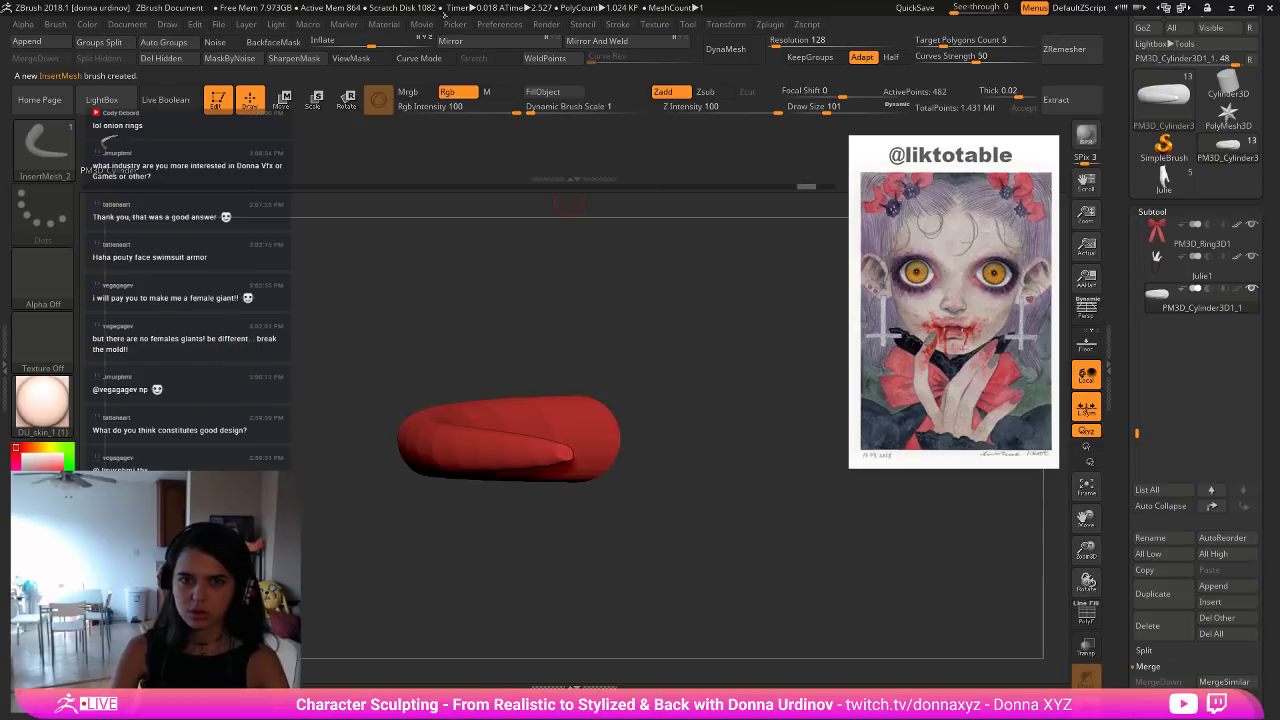
left_click(411, 62)
Try a curve stroke with the latest insert brush beside the side-on crescent and undo it.
left_click_drag(457, 311, 345, 325, "shift")
left_click_drag(316, 437, 487, 437)
left_click_drag(667, 434, 795, 388, "shift")
key("ctrl+z")
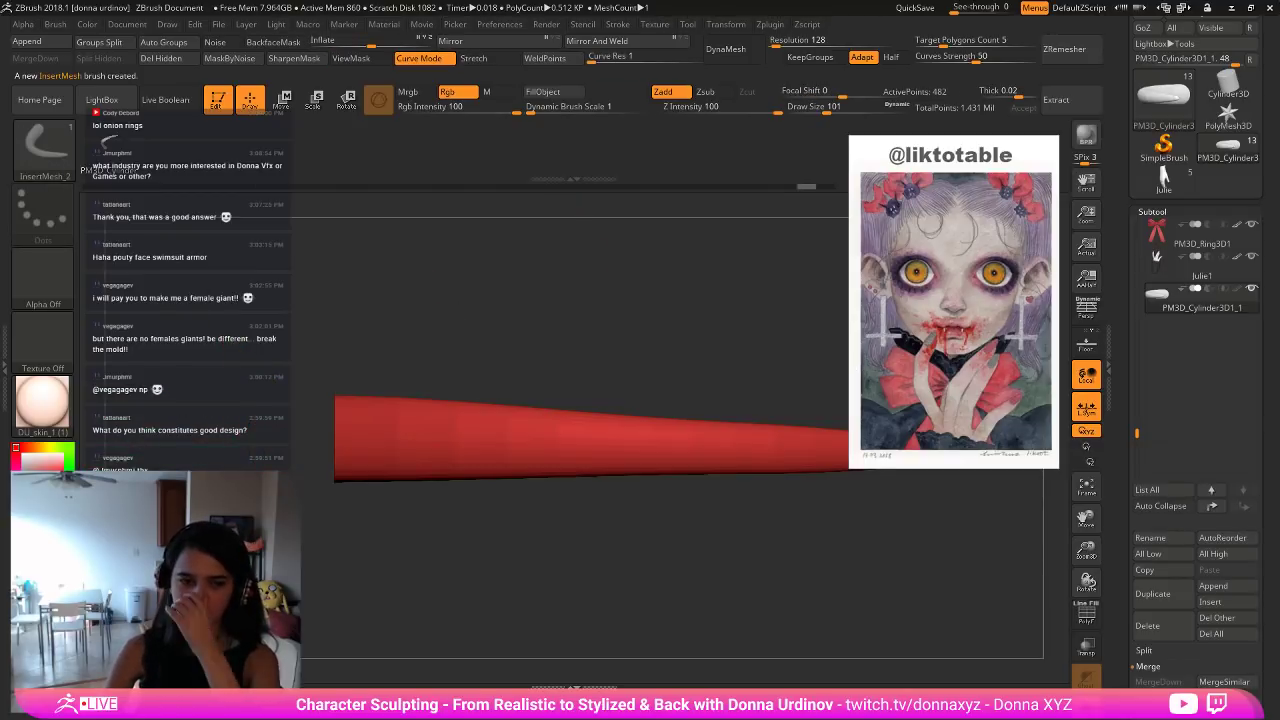
left_click(115, 455, "ctrl")
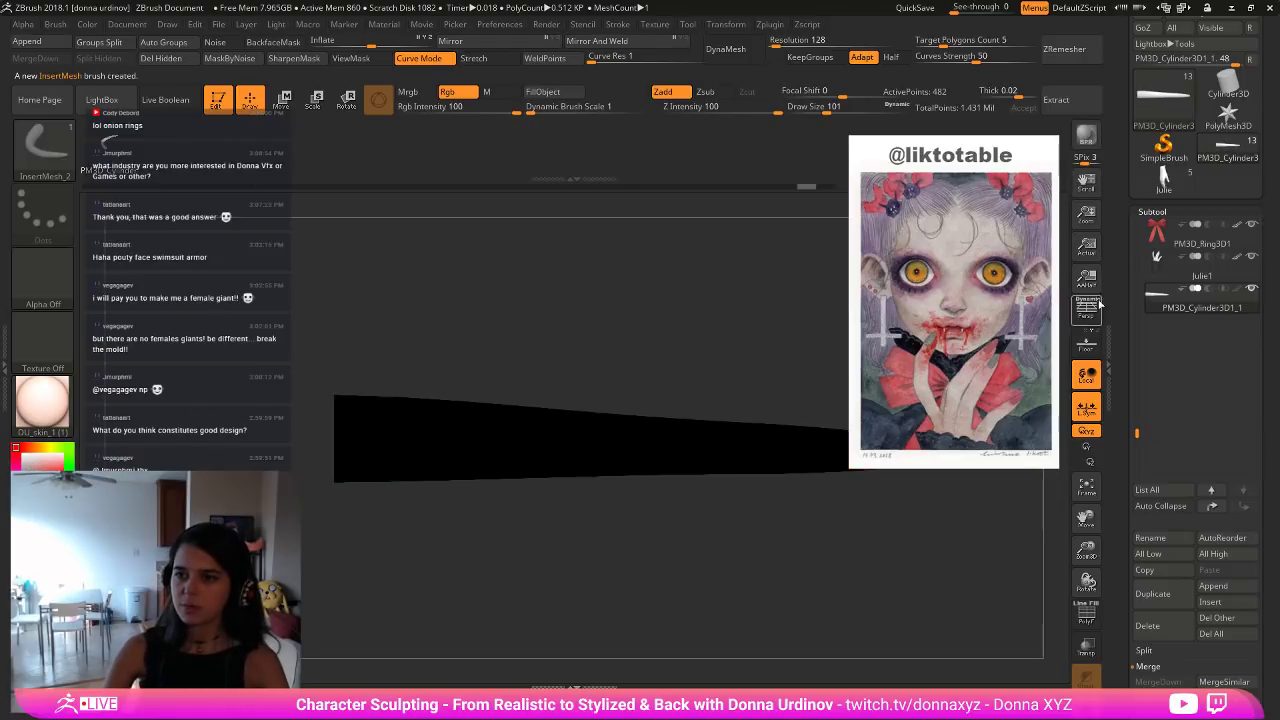
Select the liktrotable head subtool and duplicate it.
left_click_drag(1137, 420, 1137, 226)
left_click(1156, 232)
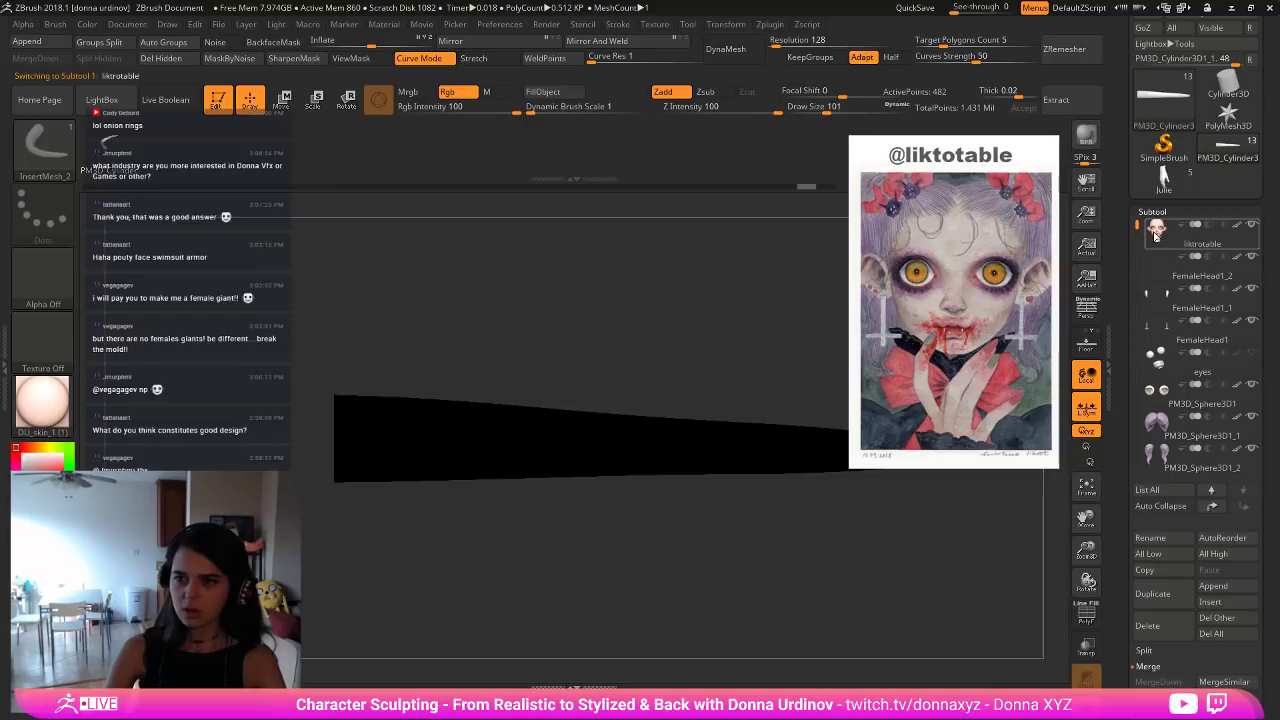
left_click(1152, 593)
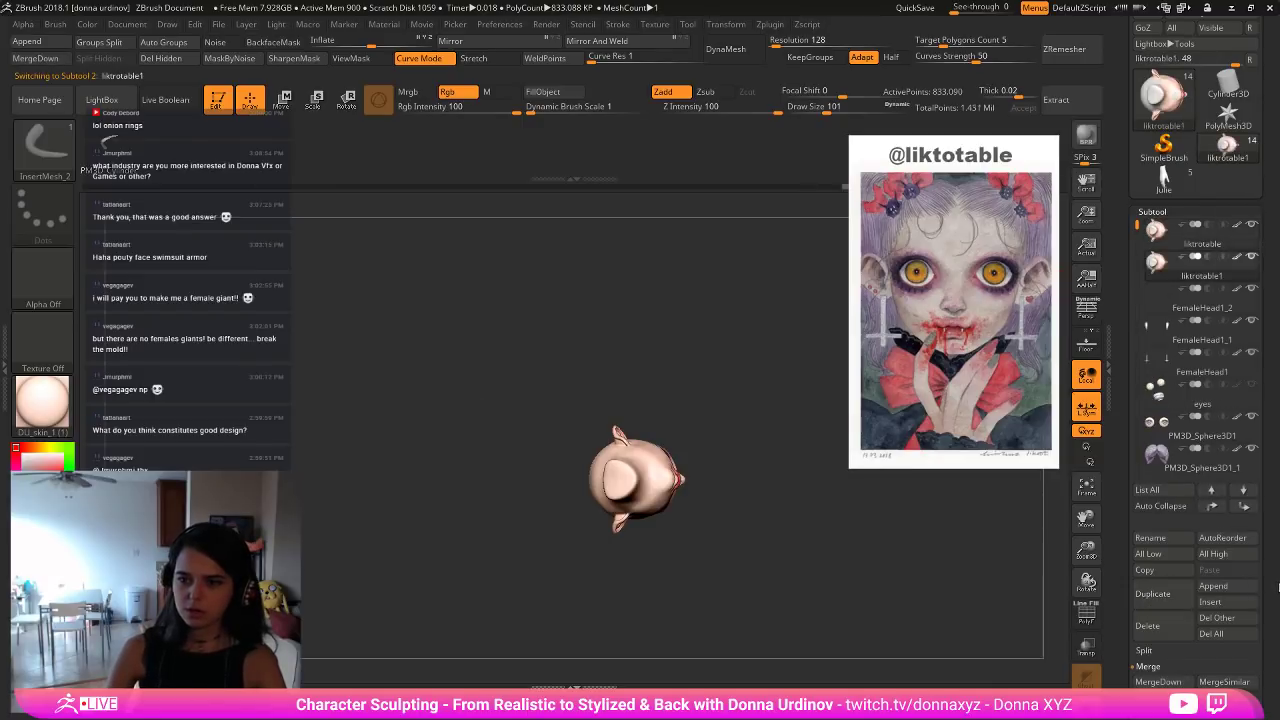
Lower the duplicated head to its lowest subdivision level and delete the higher levels.
scroll(1188, 567, "down", 4)
left_click(1160, 580)
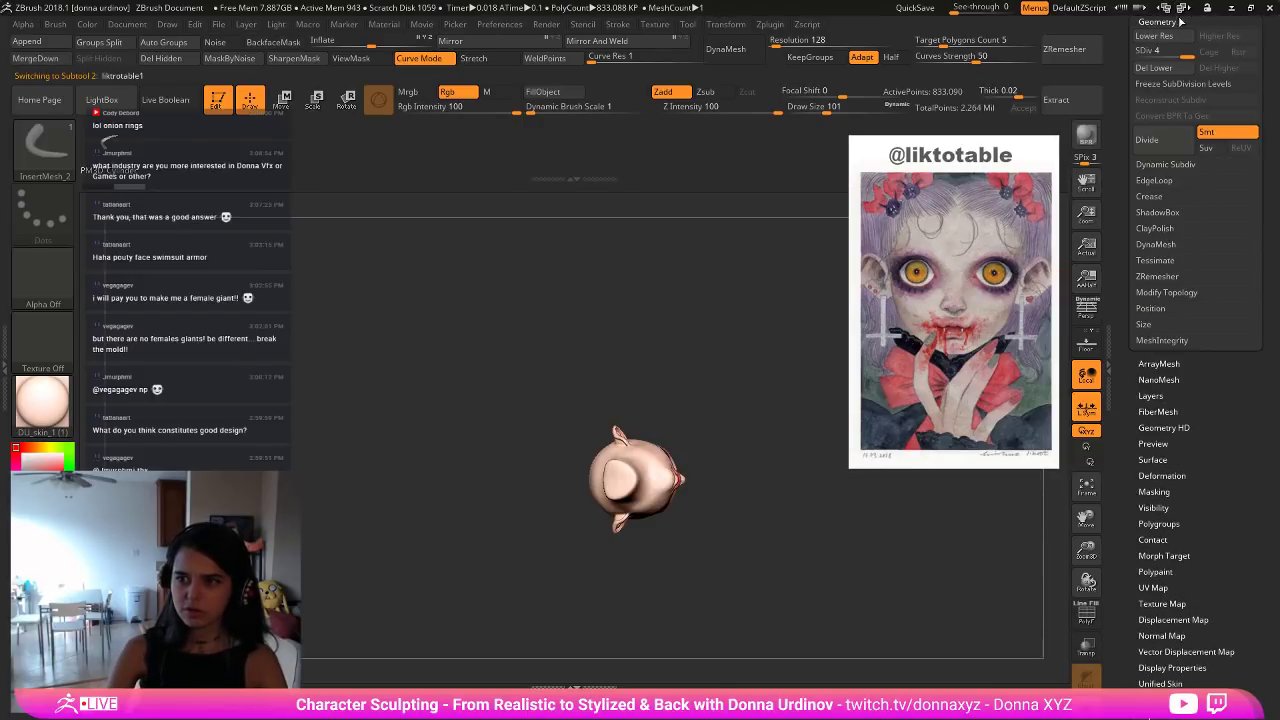
left_click(1160, 53)
left_click(1218, 67)
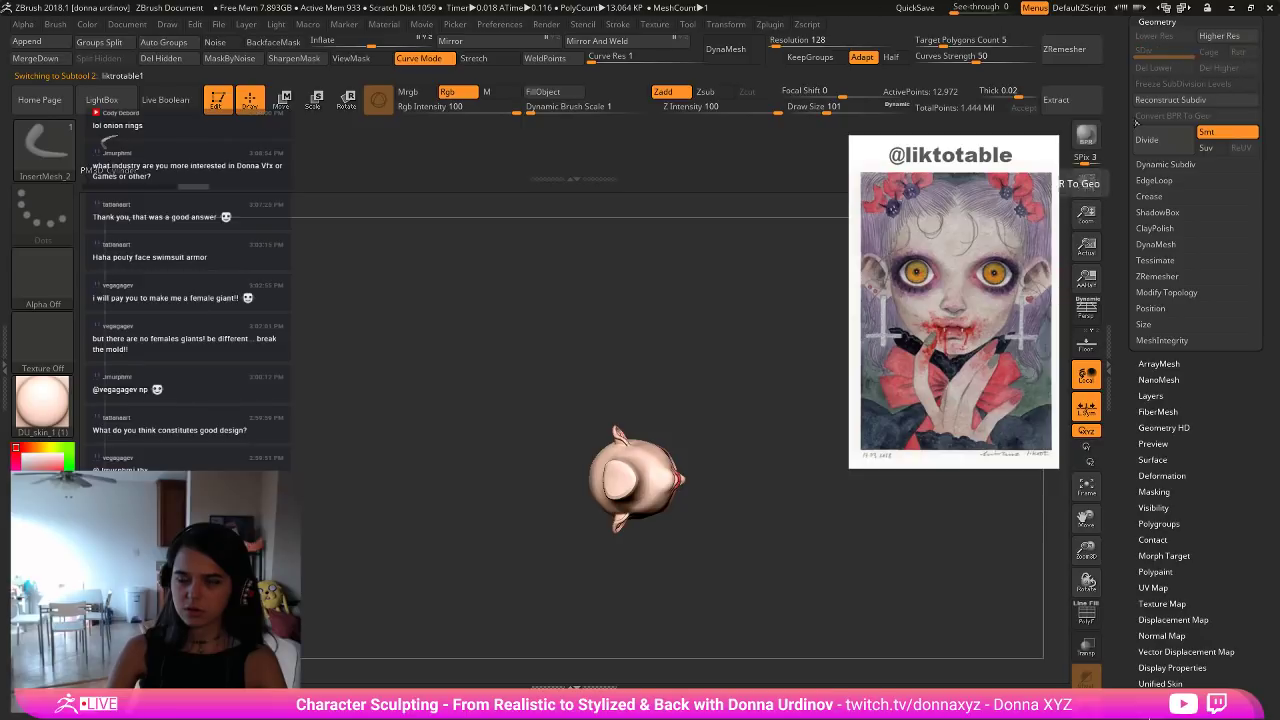
Reduce the insert brush's draw size to 41 for working on the duplicated head's face.
left_click_drag(748, 543, 818, 642)
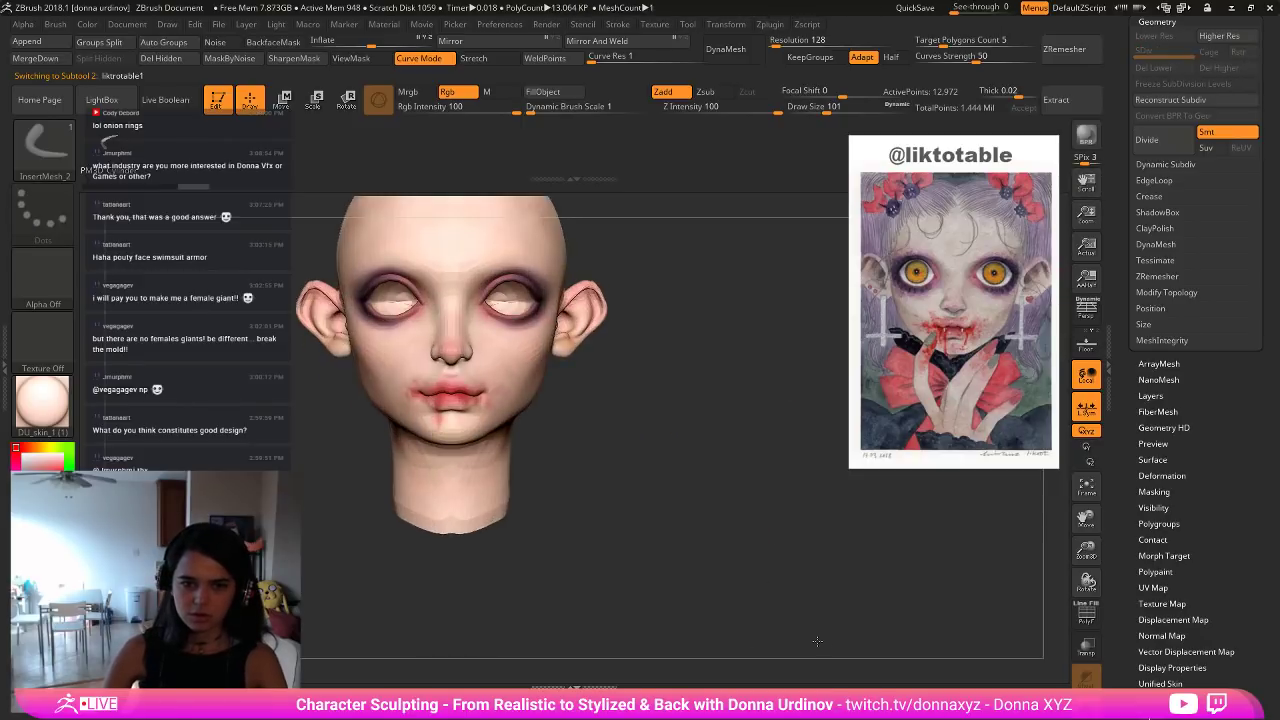
left_click_drag(753, 393, 754, 514, "alt")
mouse_move(737, 443)
left_mouse_down("alt")
mouse_move(936, 577)
mouse_move(790, 510)
left_mouse_up("alt")
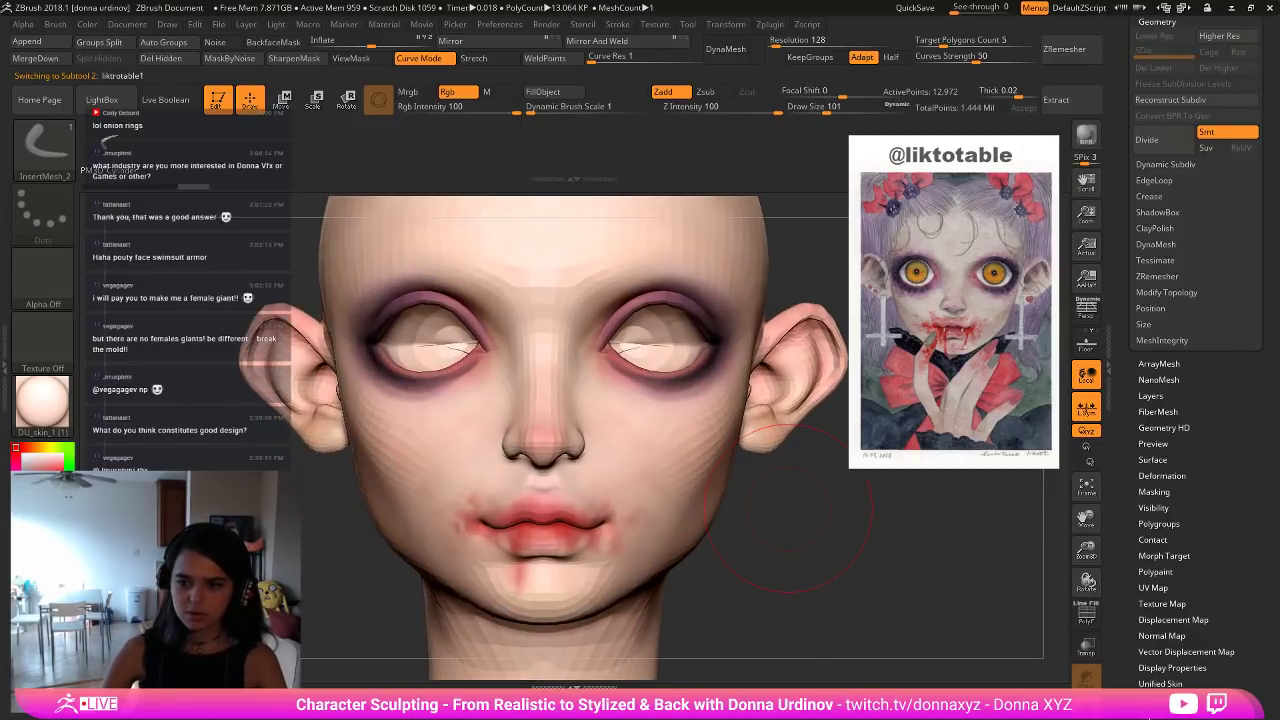
key("bracketleft")
key("bracketleft")
key("bracketleft")
key("bracketleft")
key("bracketleft")
key("bracketleft")
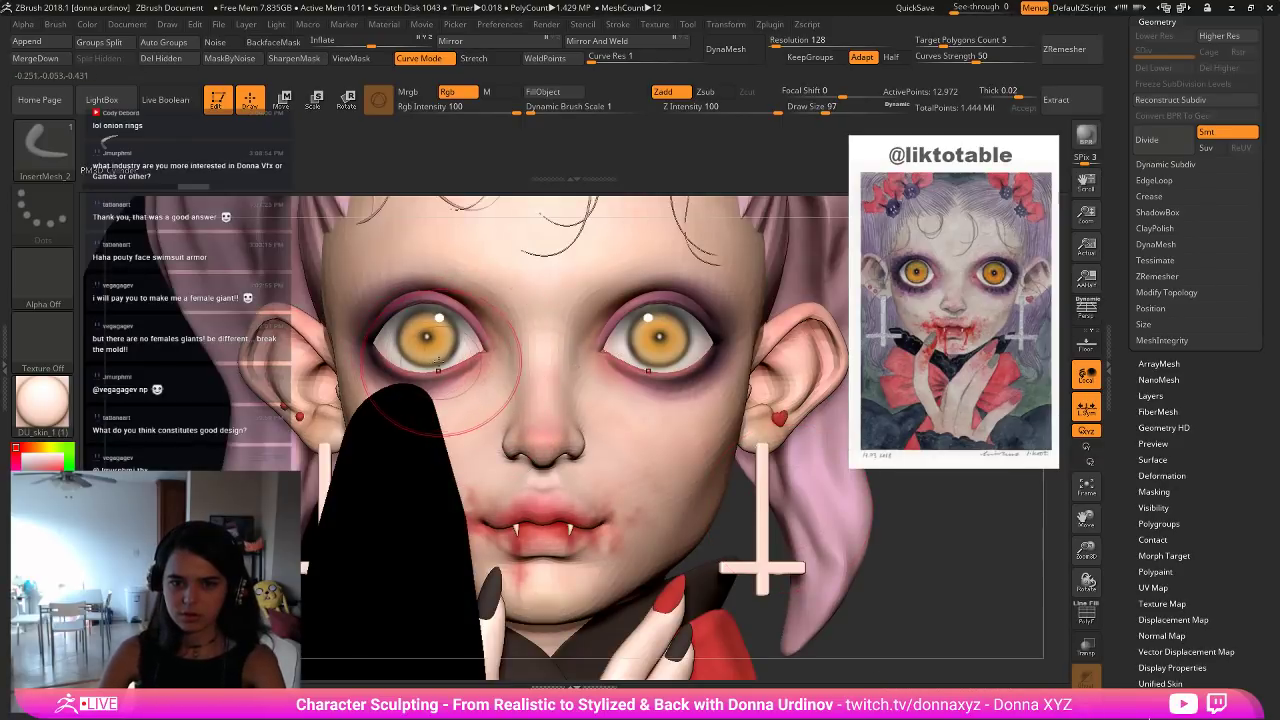
left_click_drag(991, 551, 898, 494, "alt")
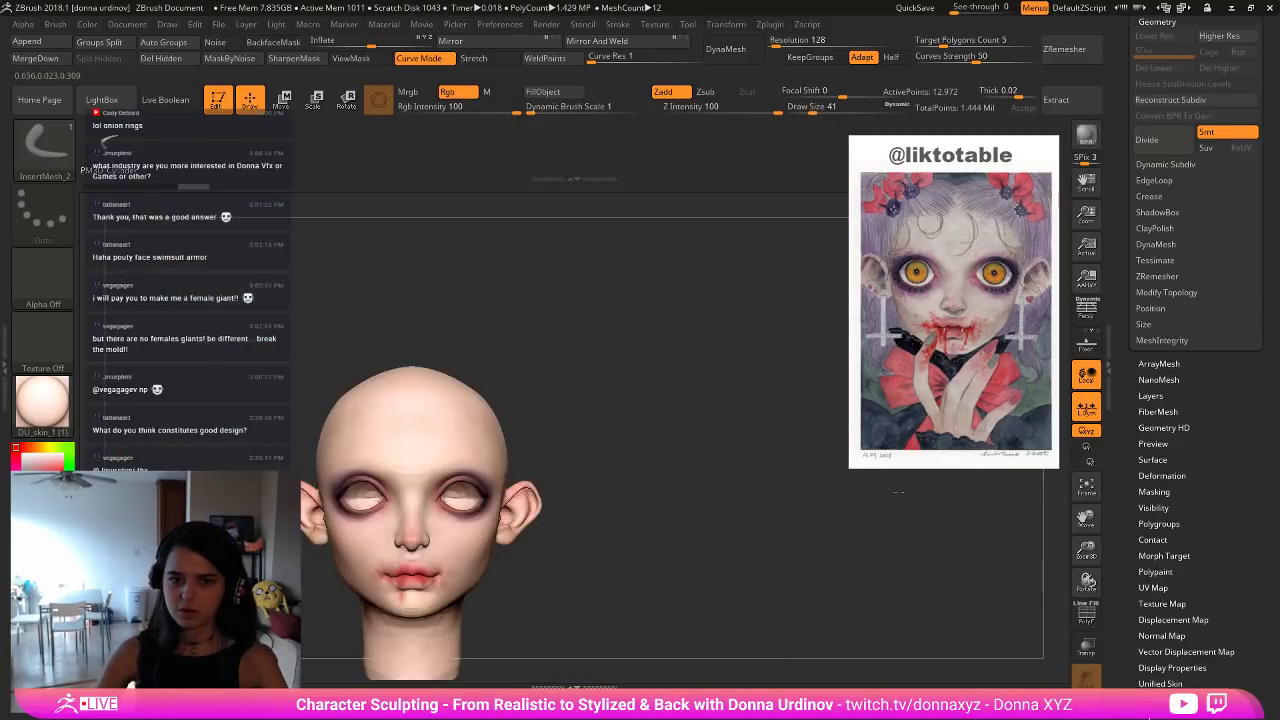
Hide the masked black crescent subtool that covers the face.
left_click(1158, 21)
left_click_drag(1278, 46, 1278, 145)
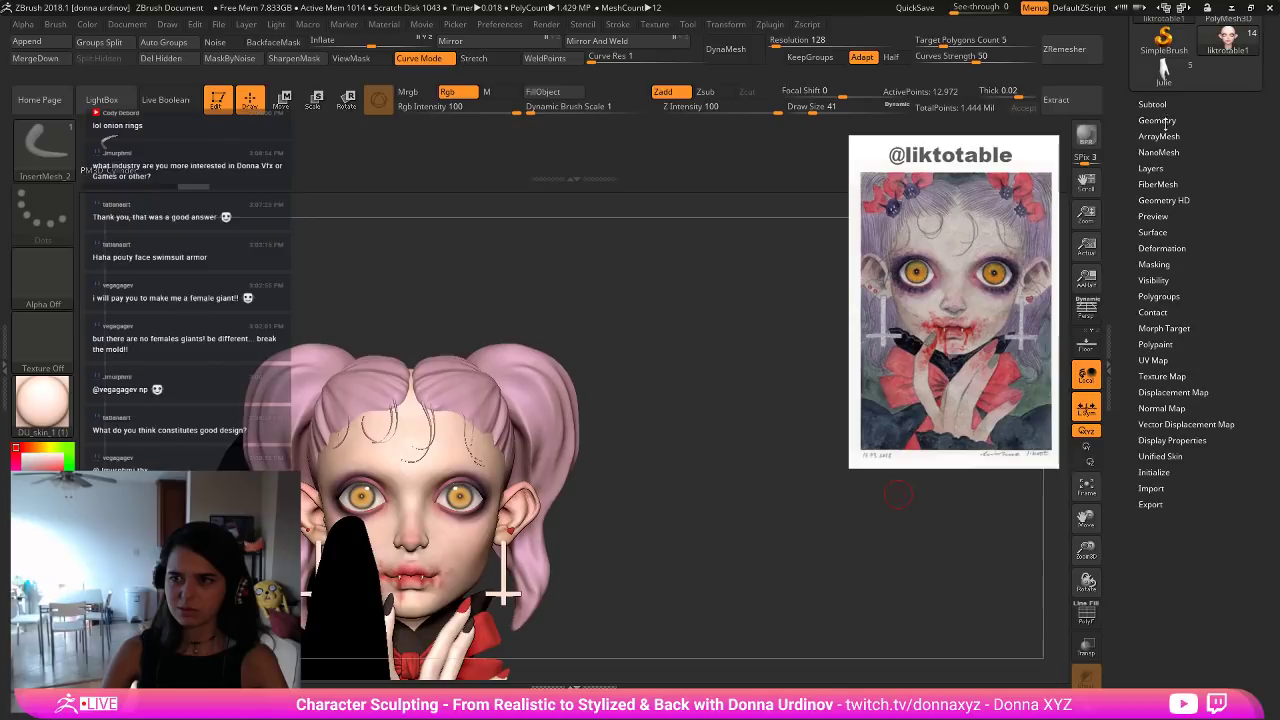
left_click(1162, 106)
mouse_move(1131, 122)
left_mouse_down()
mouse_move(1136, 218)
mouse_move(1190, 300)
mouse_move(1137, 150)
mouse_move(1140, 97)
left_mouse_up()
left_click(1249, 244)
left_click_drag(633, 456, 795, 457, "alt")
left_click(795, 456, "ctrl+shift")
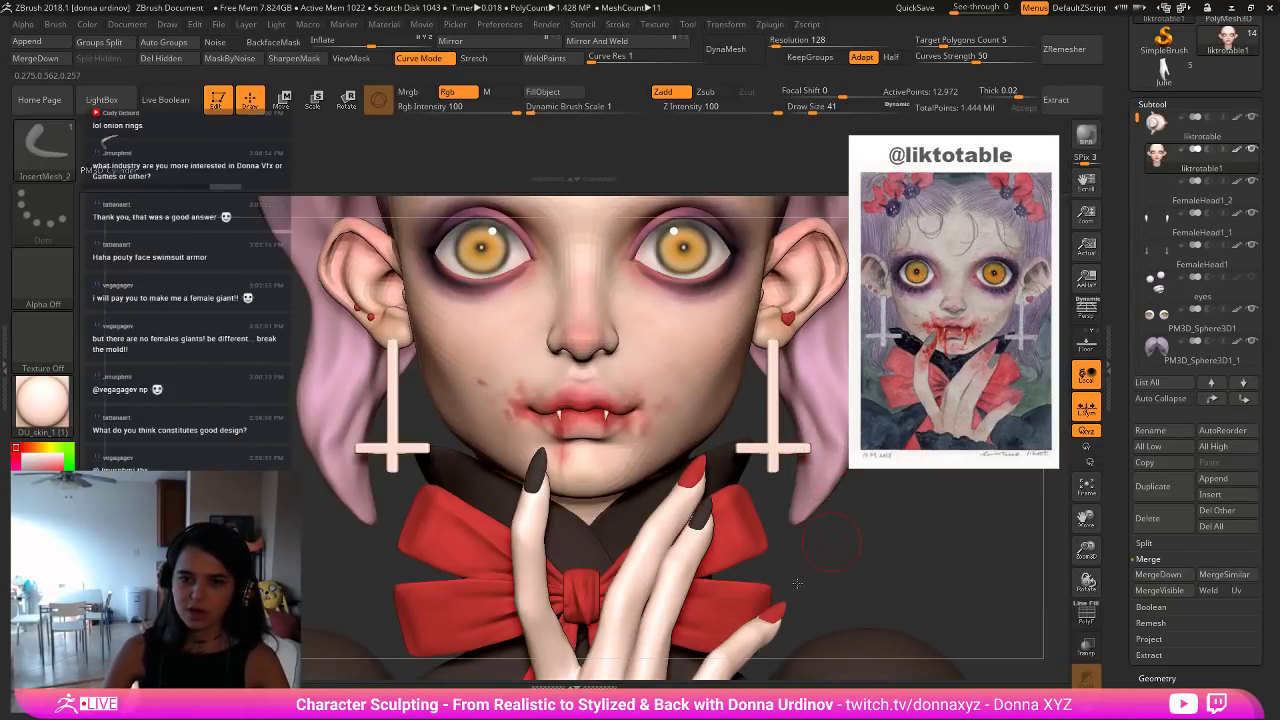
Reduce the insert brush's draw size further to 9 for the eyelid area.
key("ctrl+shift+s")
left_click_drag(797, 582, 720, 630, "alt")
left_click_drag(569, 397, 539, 416, "alt")
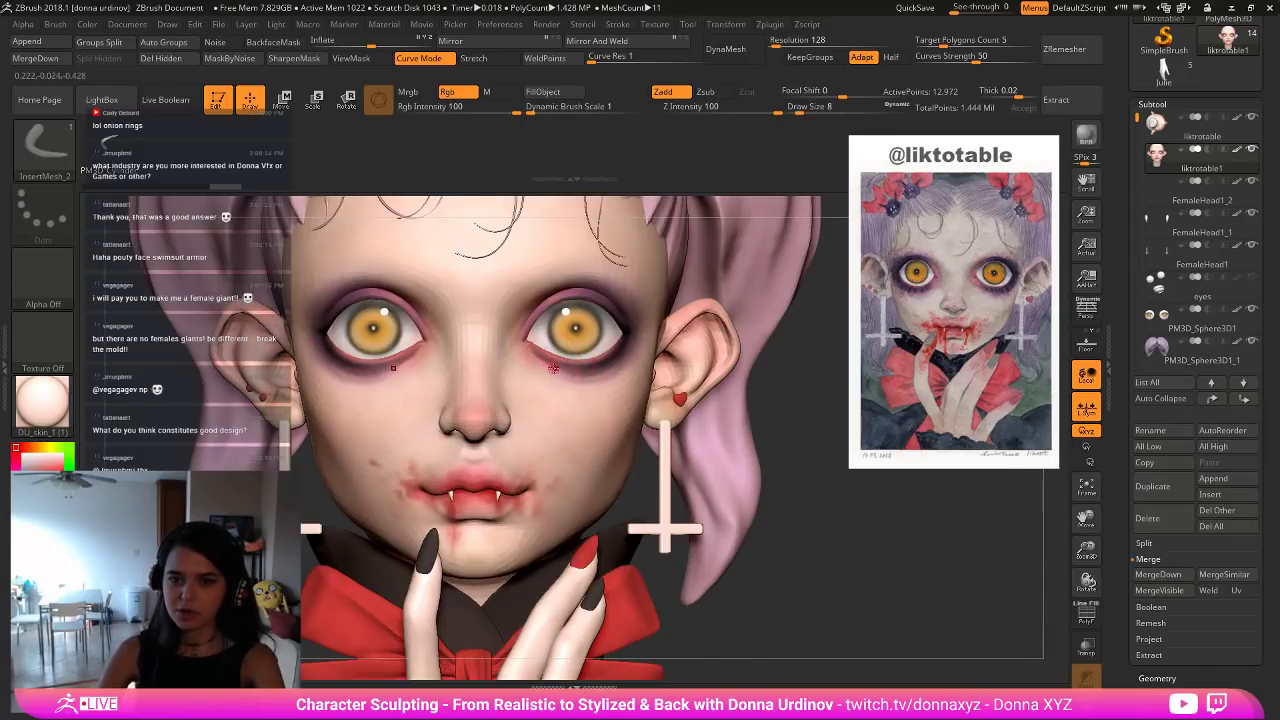
left_click_drag(865, 572, 632, 447)
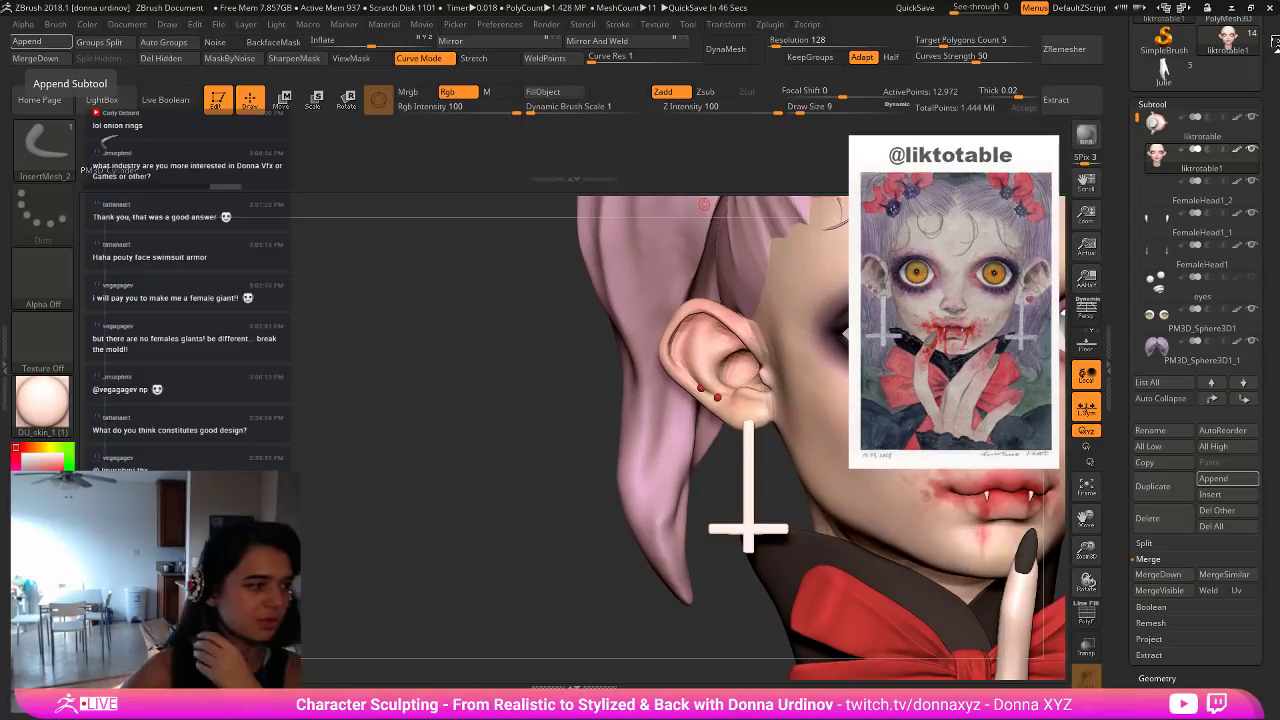
left_click_drag(458, 329, 808, 348, "alt")
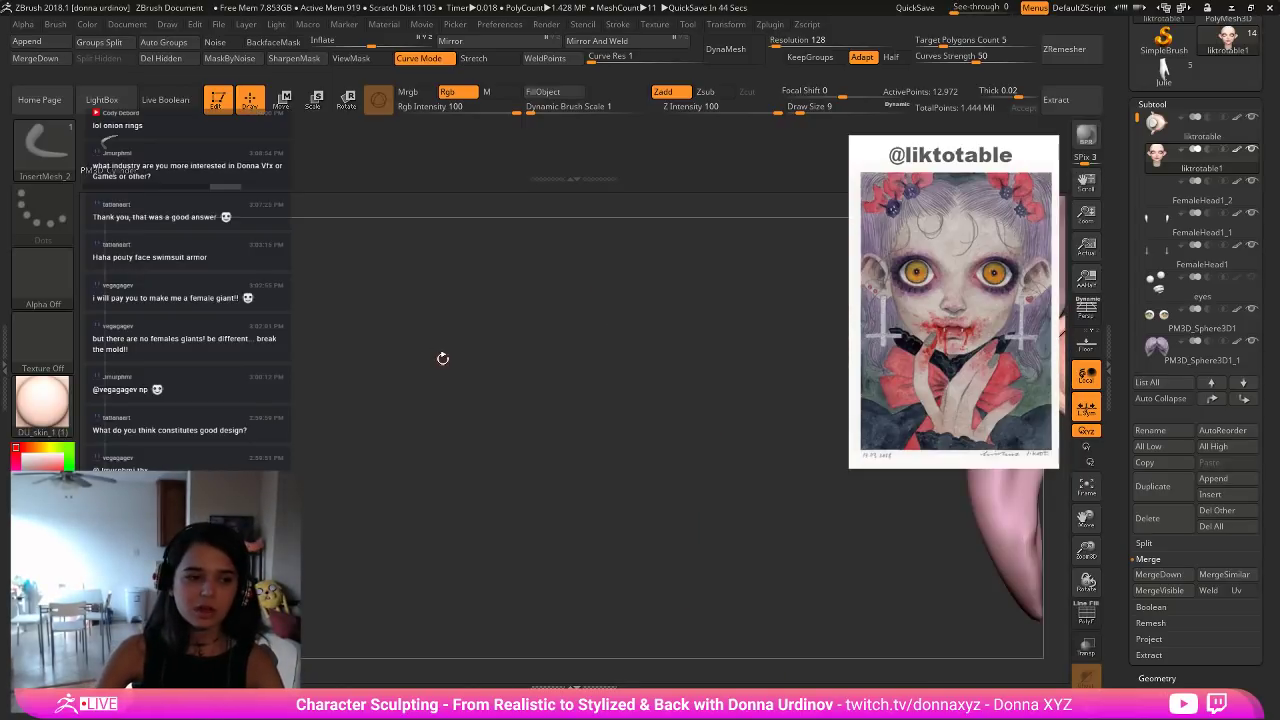
left_click_drag(443, 358, 198, 352, "alt")
left_click_drag(399, 391, 478, 322)
left_click_drag(788, 475, 676, 470, "alt")
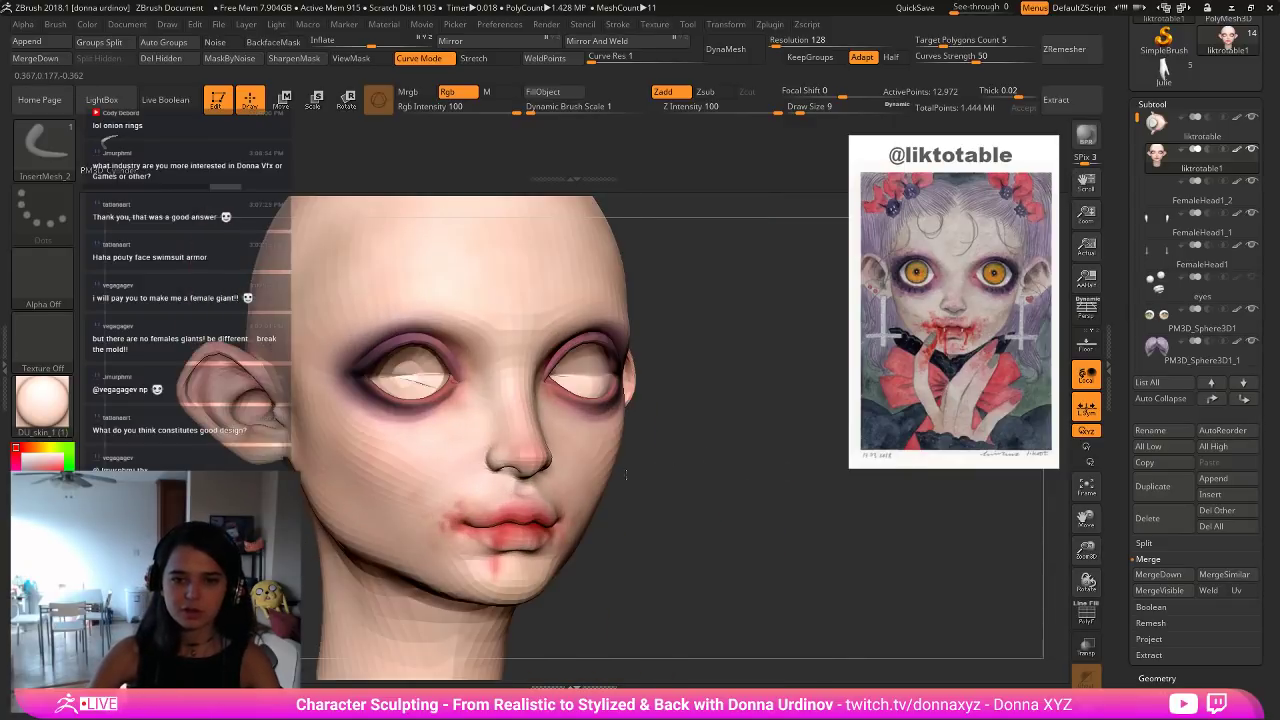
key("alt+s")
key("alt+s")
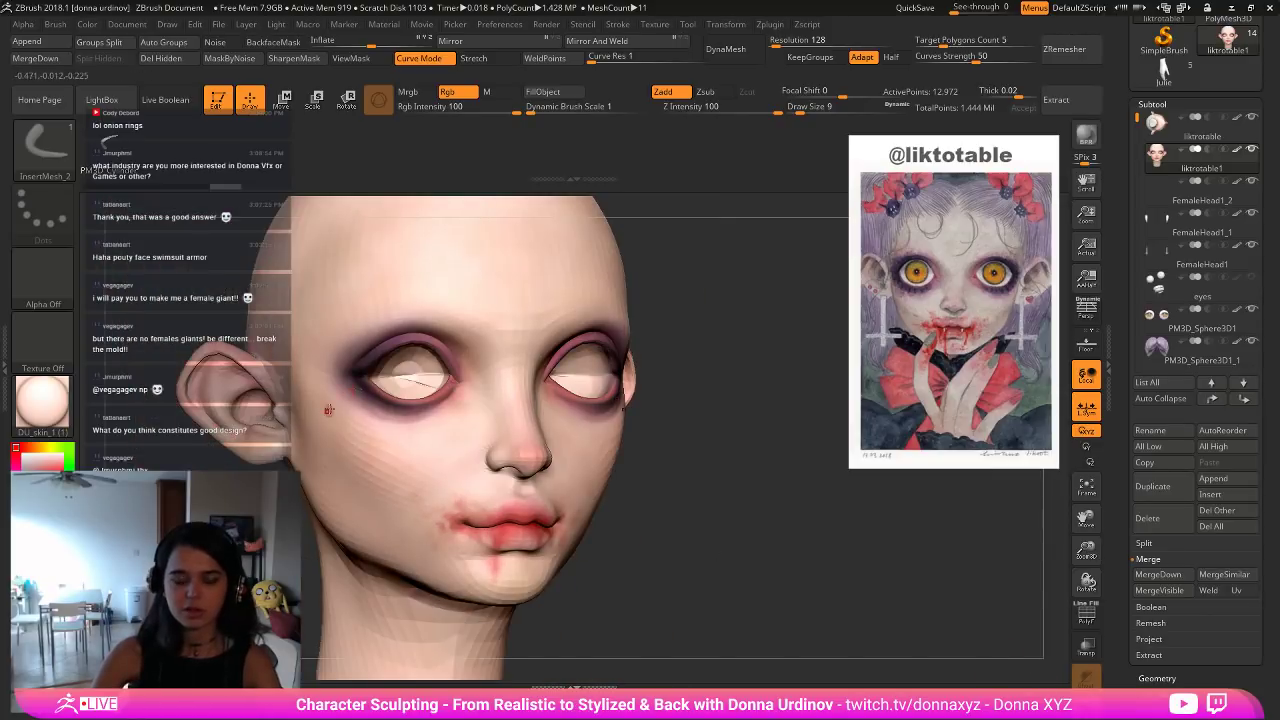
Try drawing an eyelash curve along the upper eyelid of the head's right eye, then undo it.
left_click_drag(711, 477, 716, 597)
mouse_move(318, 443)
left_mouse_down()
mouse_move(395, 486)
mouse_move(453, 467)
left_mouse_up()
key("ctrl+z")
key("ctrl+z")
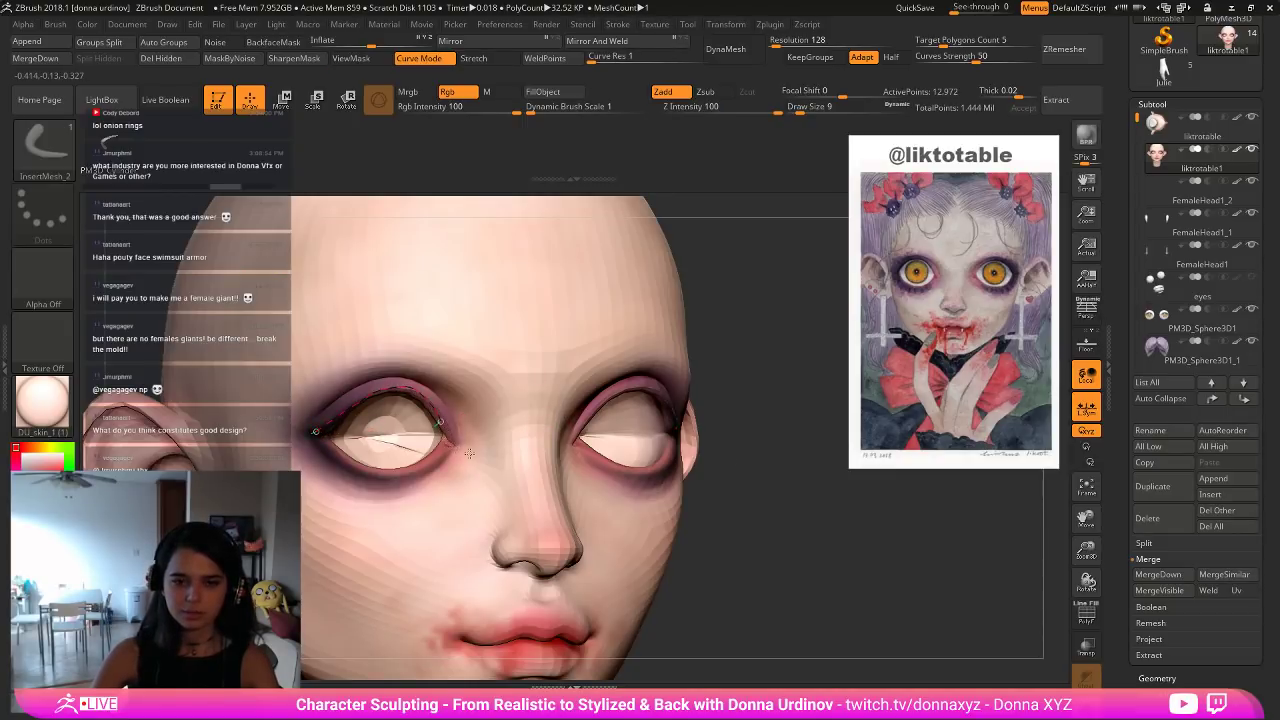
left_click_drag(469, 454, 474, 453)
key("ctrl+z")
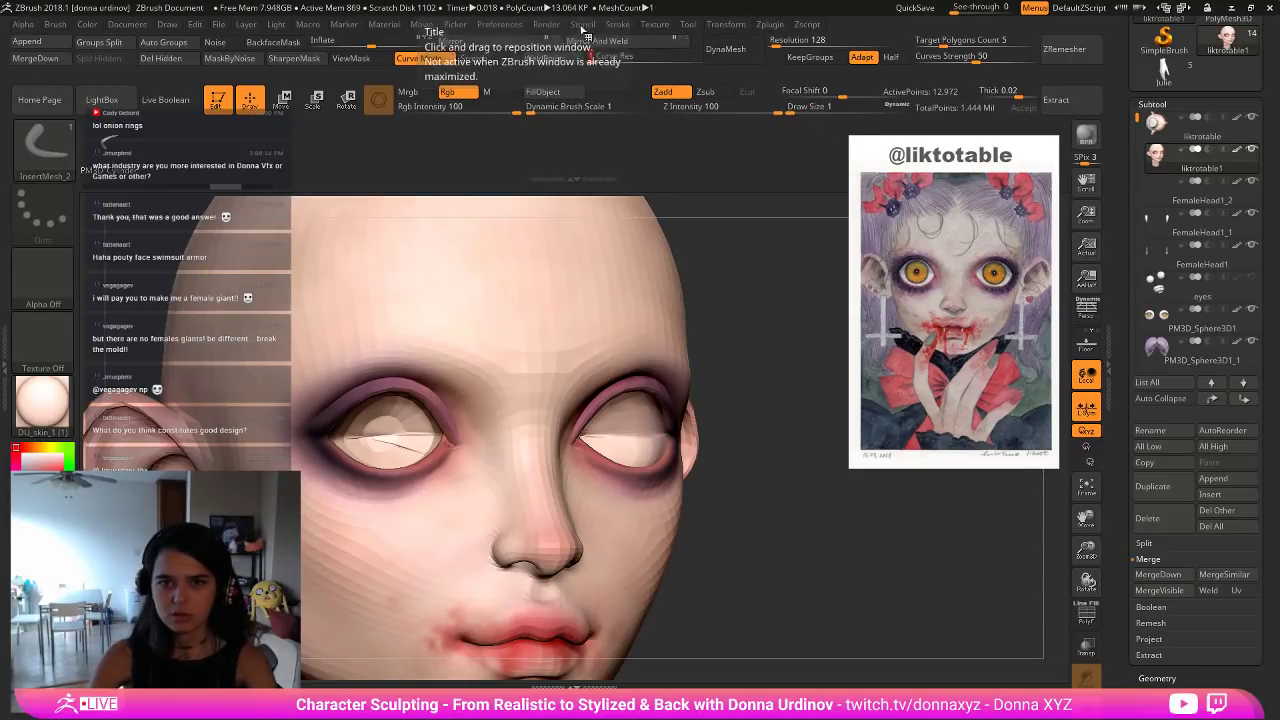
Open the Curve settings of the current stroke.
left_click(617, 24)
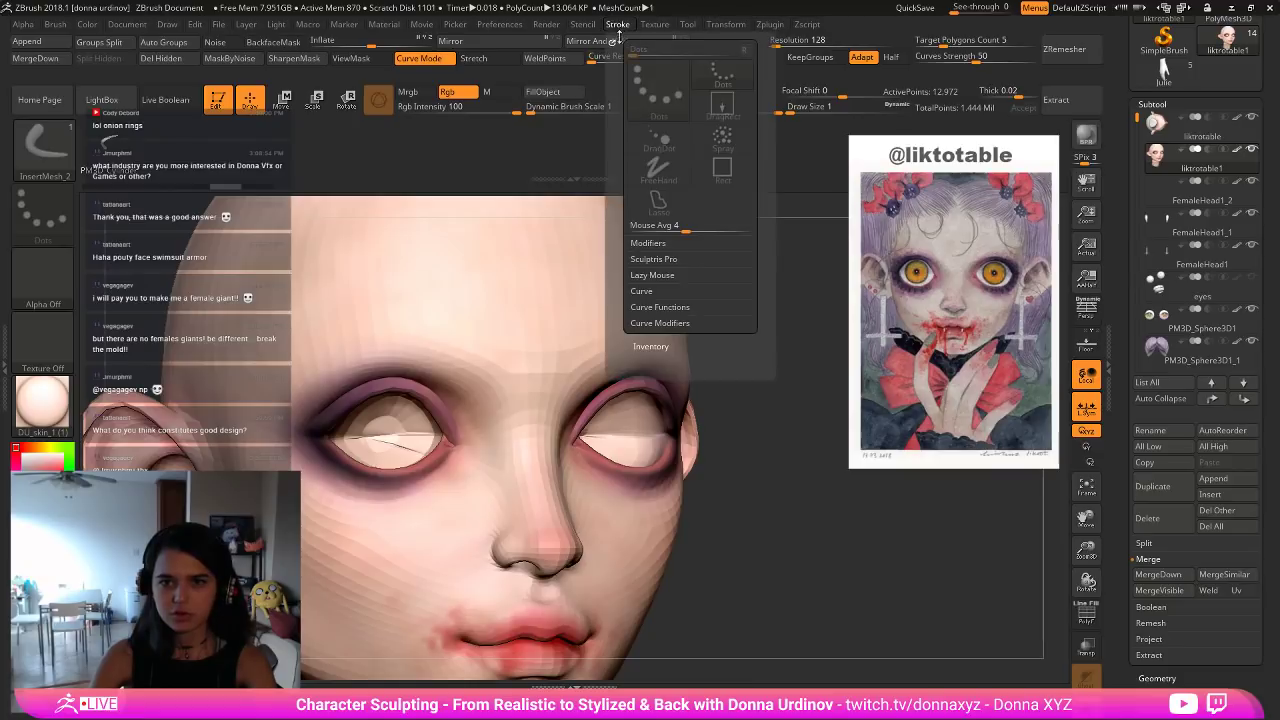
left_click(640, 291)
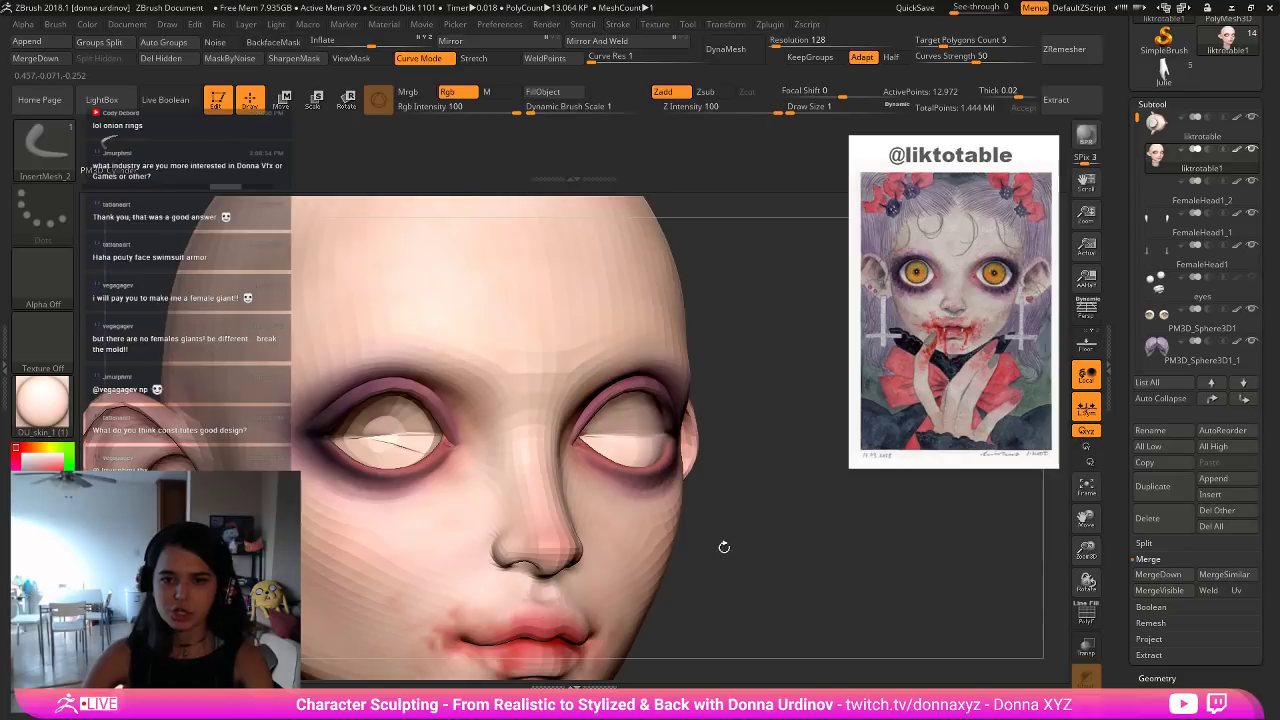
Try drawing eyelash curves along the upper eyelid of the head's left eye at draw size 6, undoing each attempt.
left_click_drag(720, 543, 814, 489)
left_click_drag(815, 545, 765, 541)
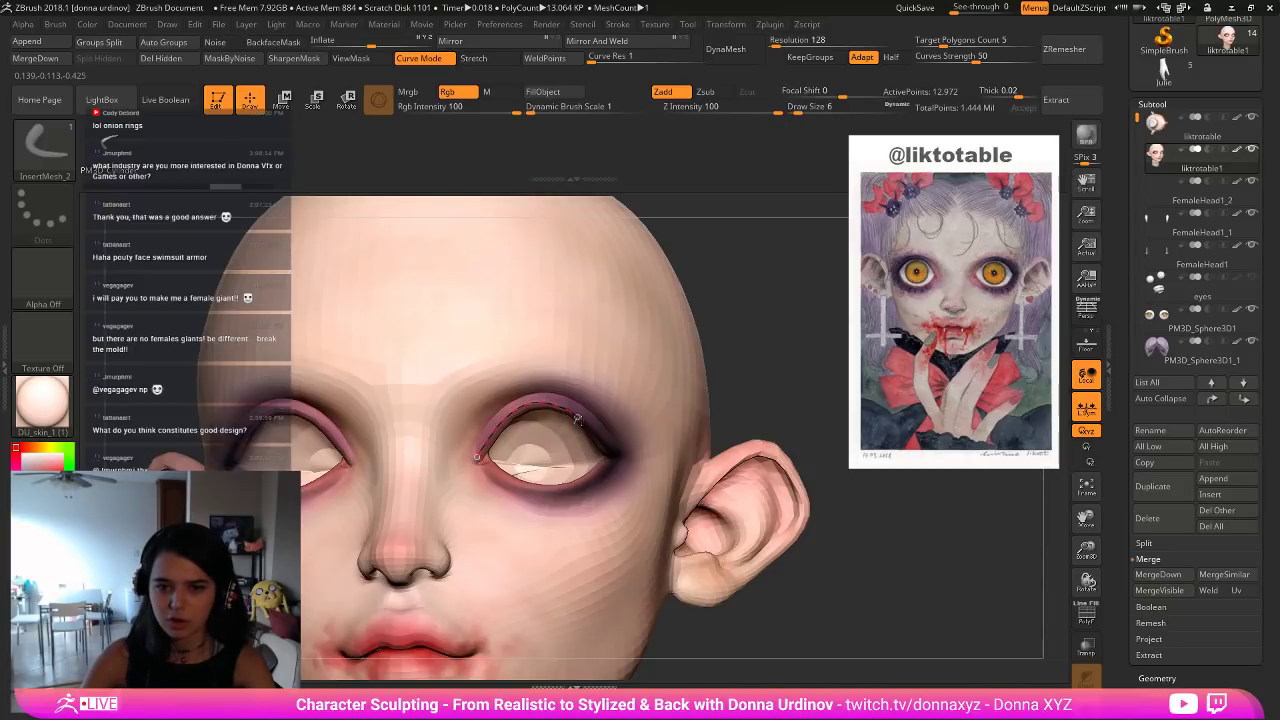
mouse_move(608, 451)
left_mouse_down()
mouse_move(563, 398)
mouse_move(500, 418)
left_mouse_up()
key("ctrl+z")
mouse_move(786, 320)
left_mouse_down()
mouse_move(790, 352)
mouse_move(777, 358)
left_mouse_up()
key("ctrl+z")
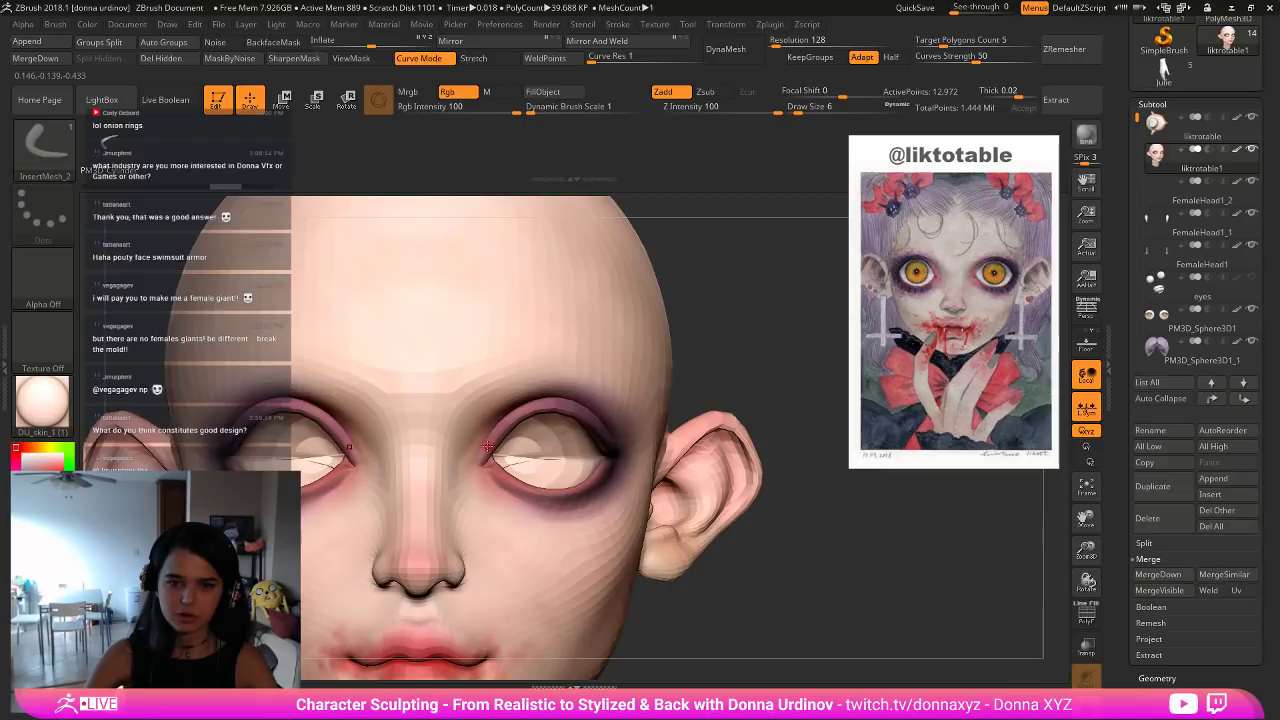
left_click_drag(481, 455, 546, 405)
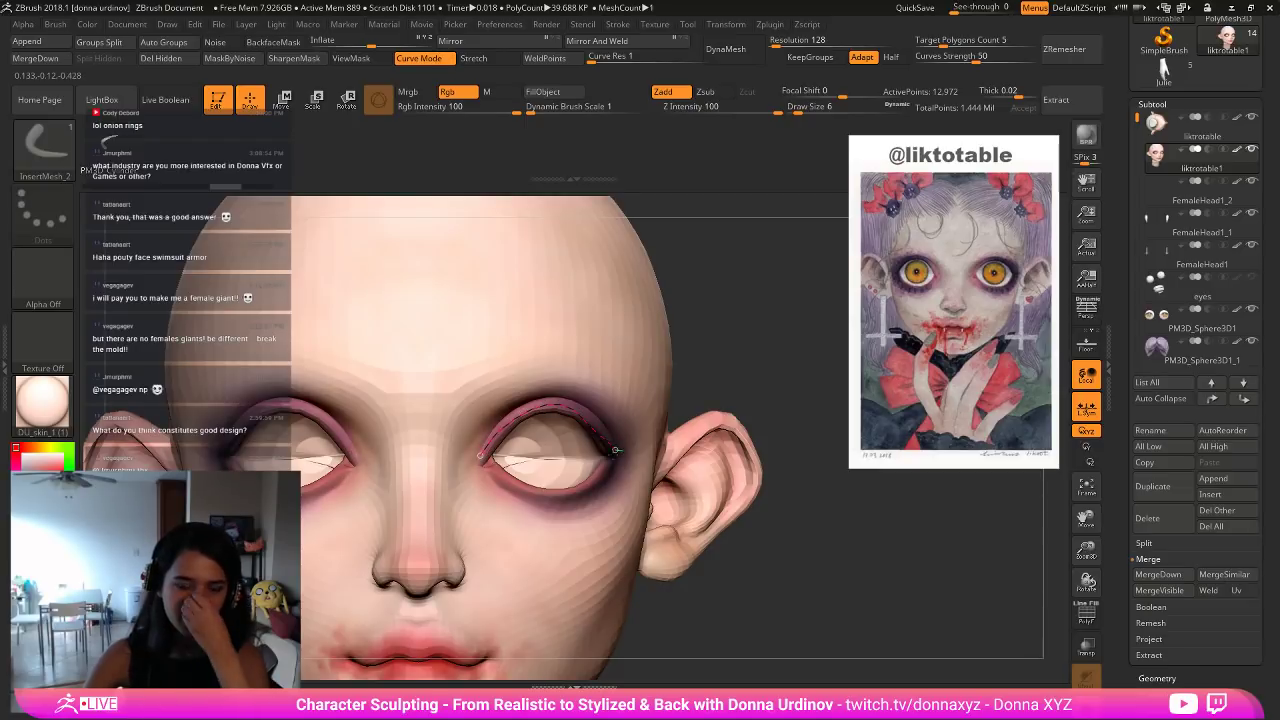
left_click_drag(615, 450, 612, 452)
key("ctrl+z")
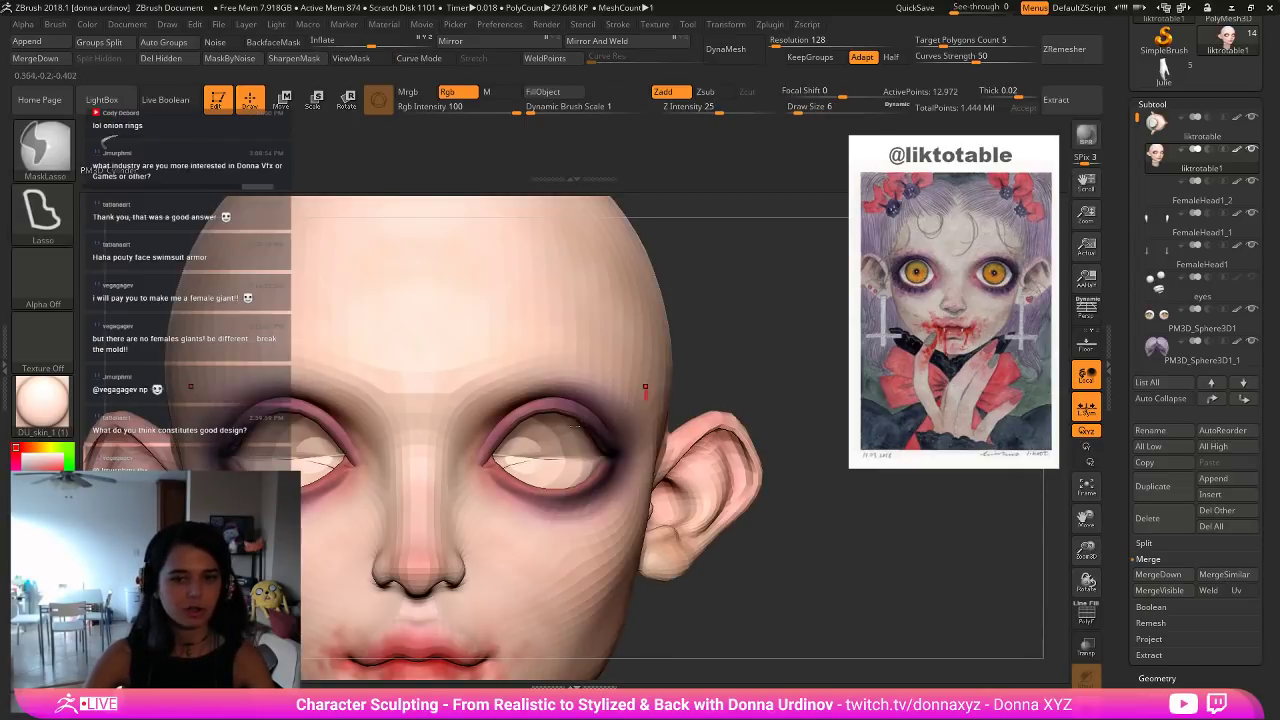
Adjust the CurveStep spacing in the stroke's Curve settings for the eyelash insert brush.
left_click(617, 24)
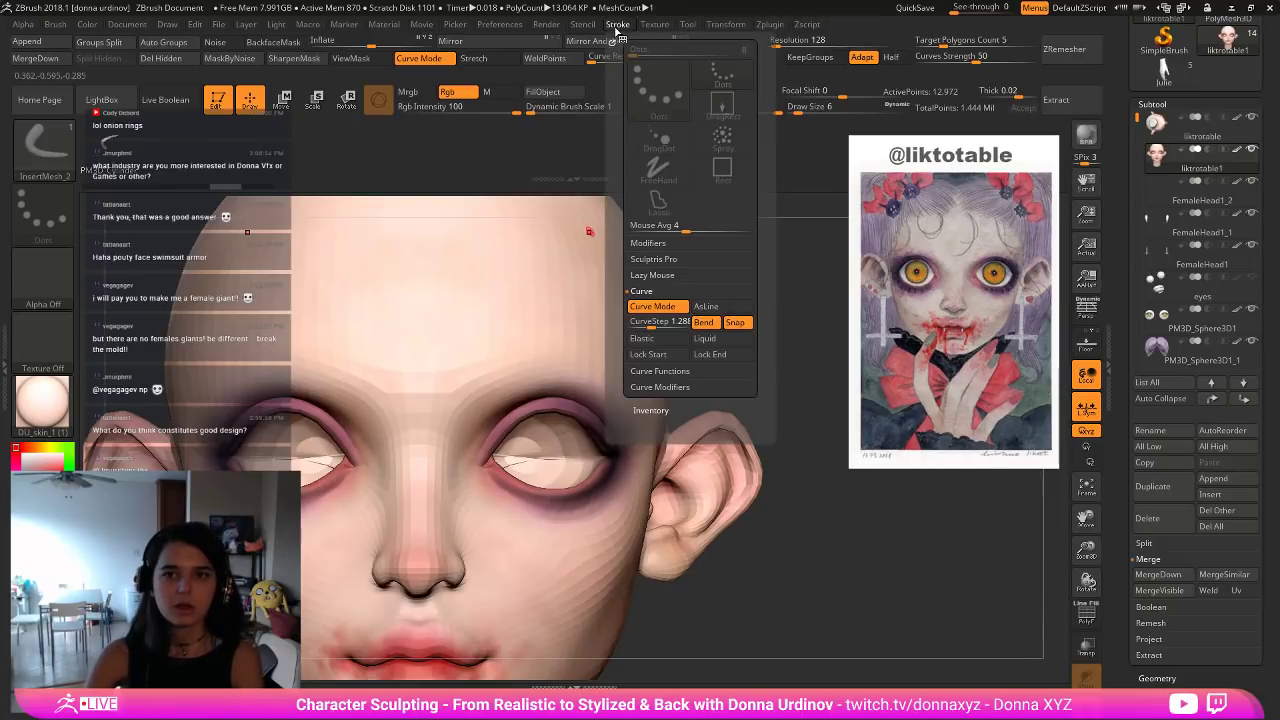
left_click(653, 322)
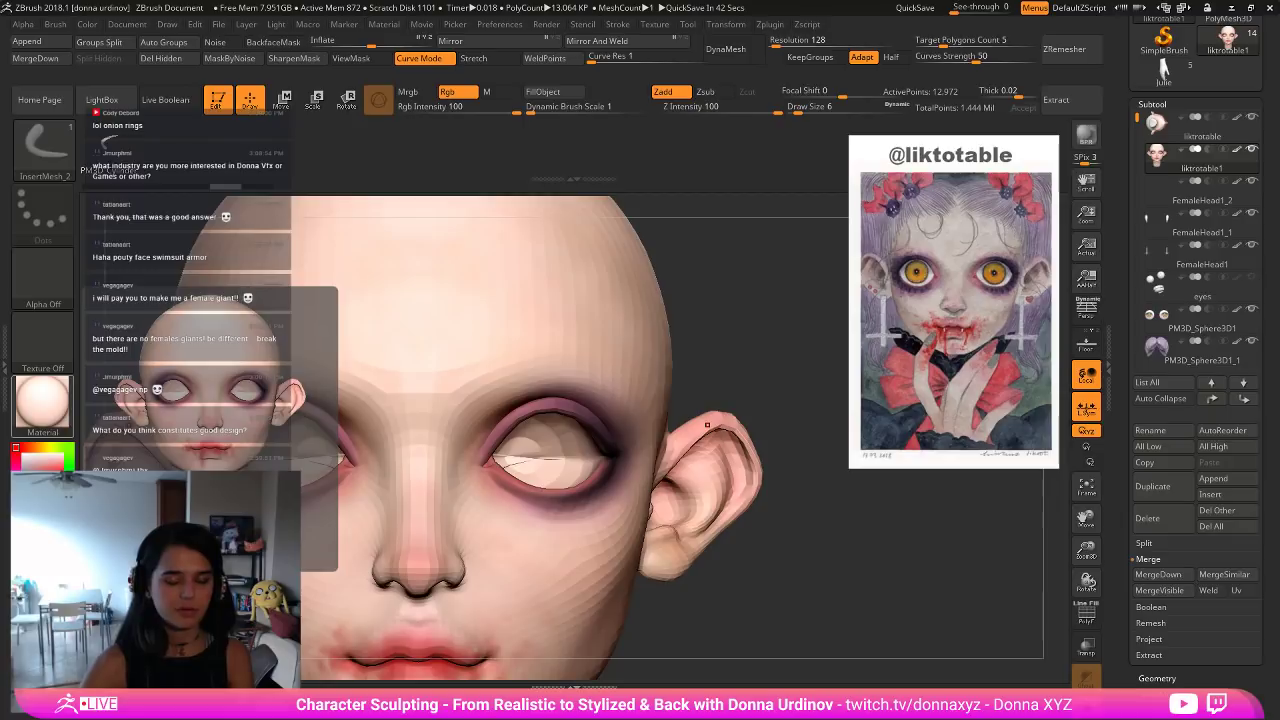
left_click_drag(853, 314, 859, 317)
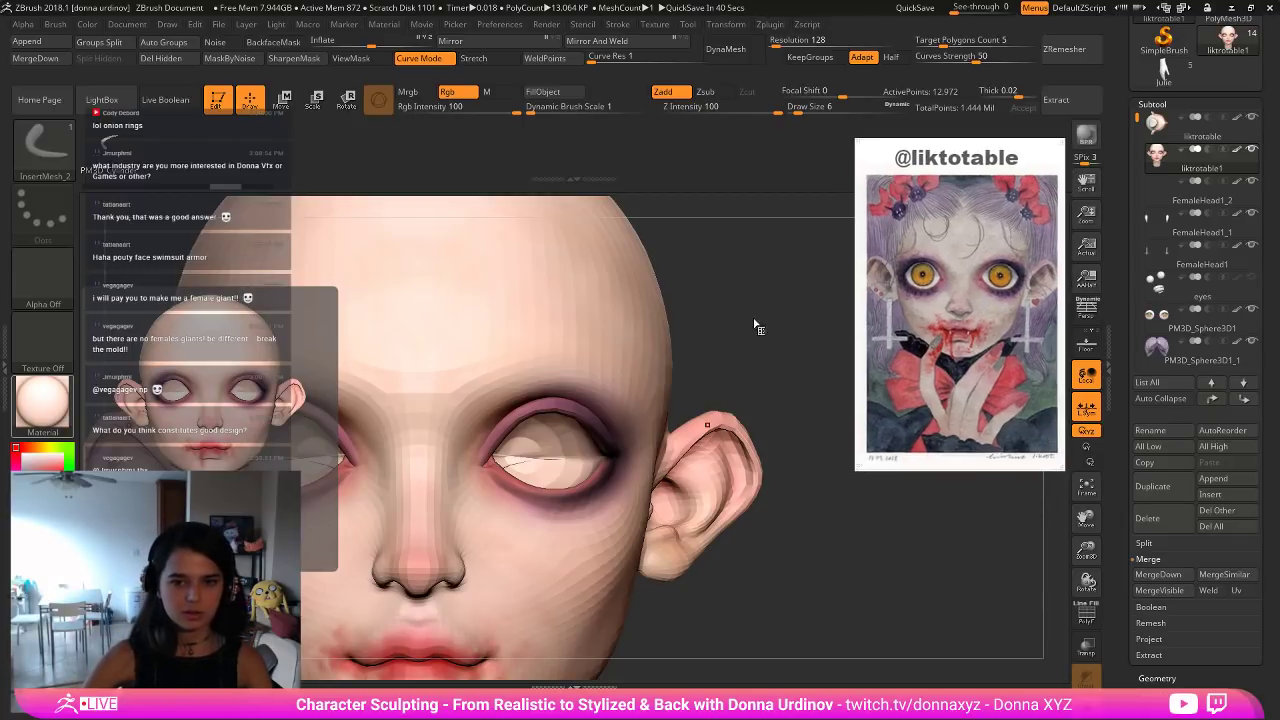
mouse_move(754, 338)
left_mouse_down()
mouse_move(729, 338)
mouse_move(798, 305)
mouse_move(772, 327)
left_mouse_up()
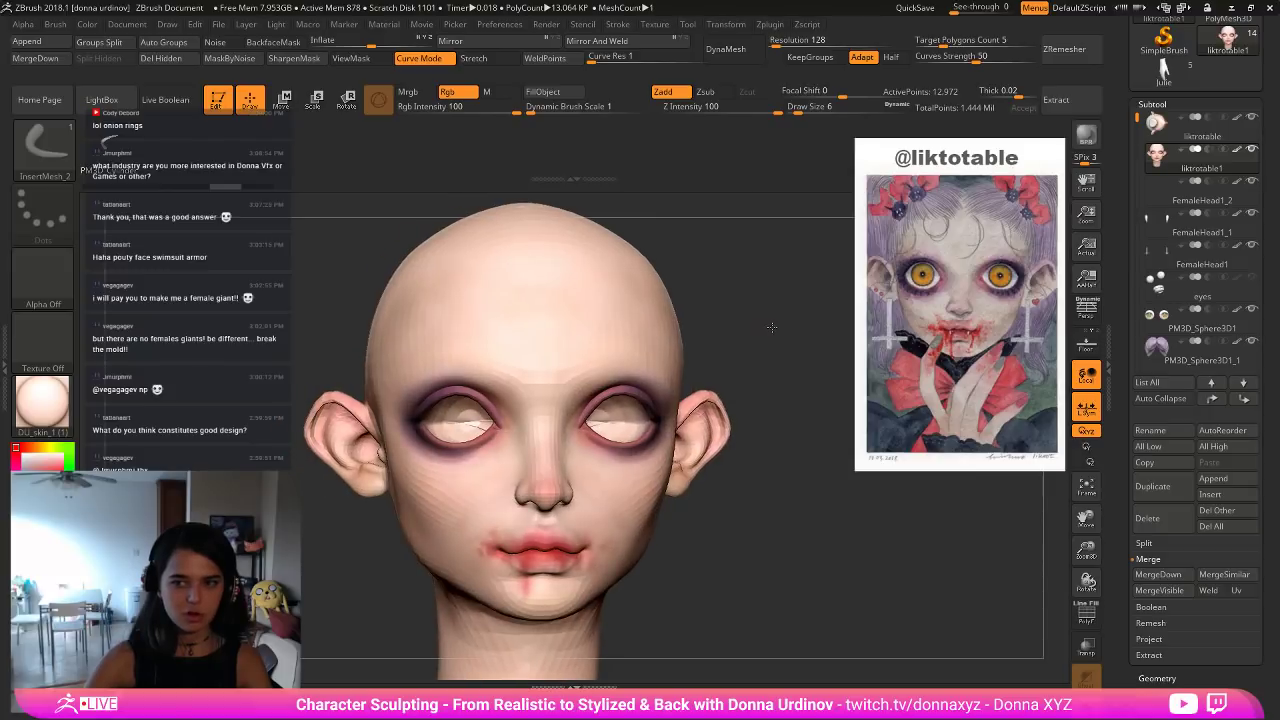
scroll(772, 330, "up", 4)
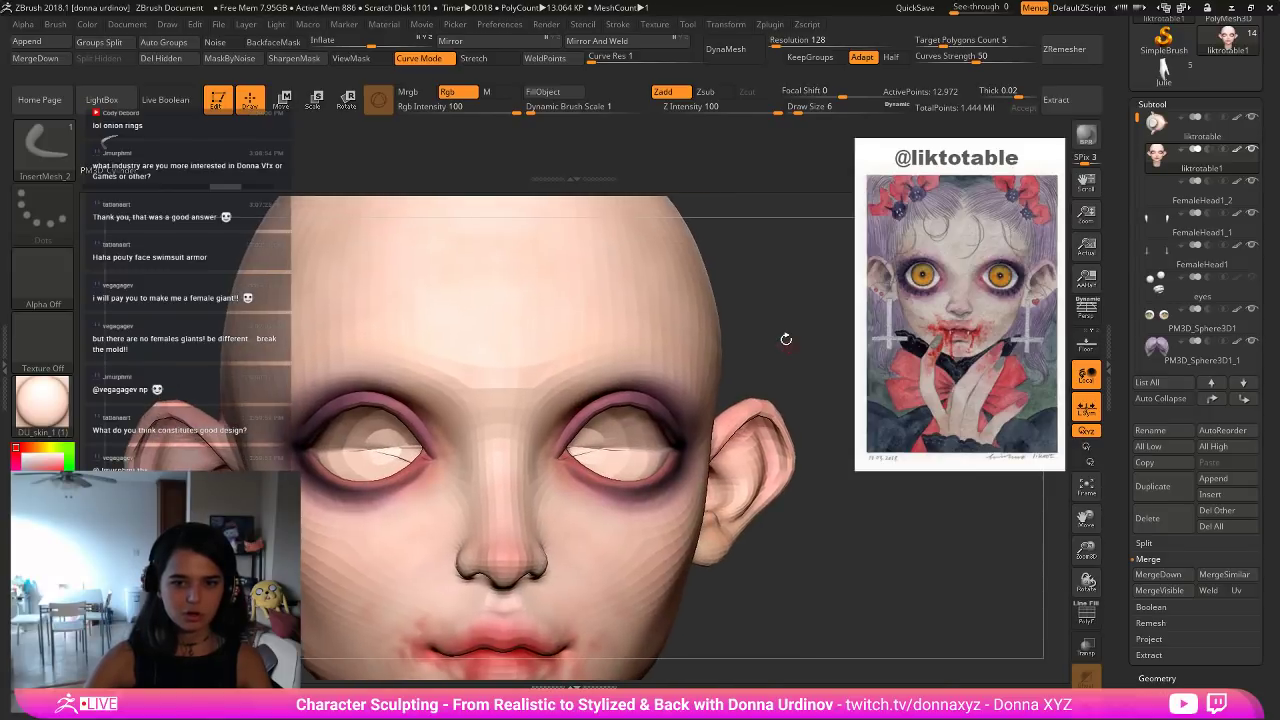
Try drawing eyelash curves along the upper eyelid of the head's left eye at draw size 6, undoing each attempt.
right_click_drag(574, 436, 558, 453)
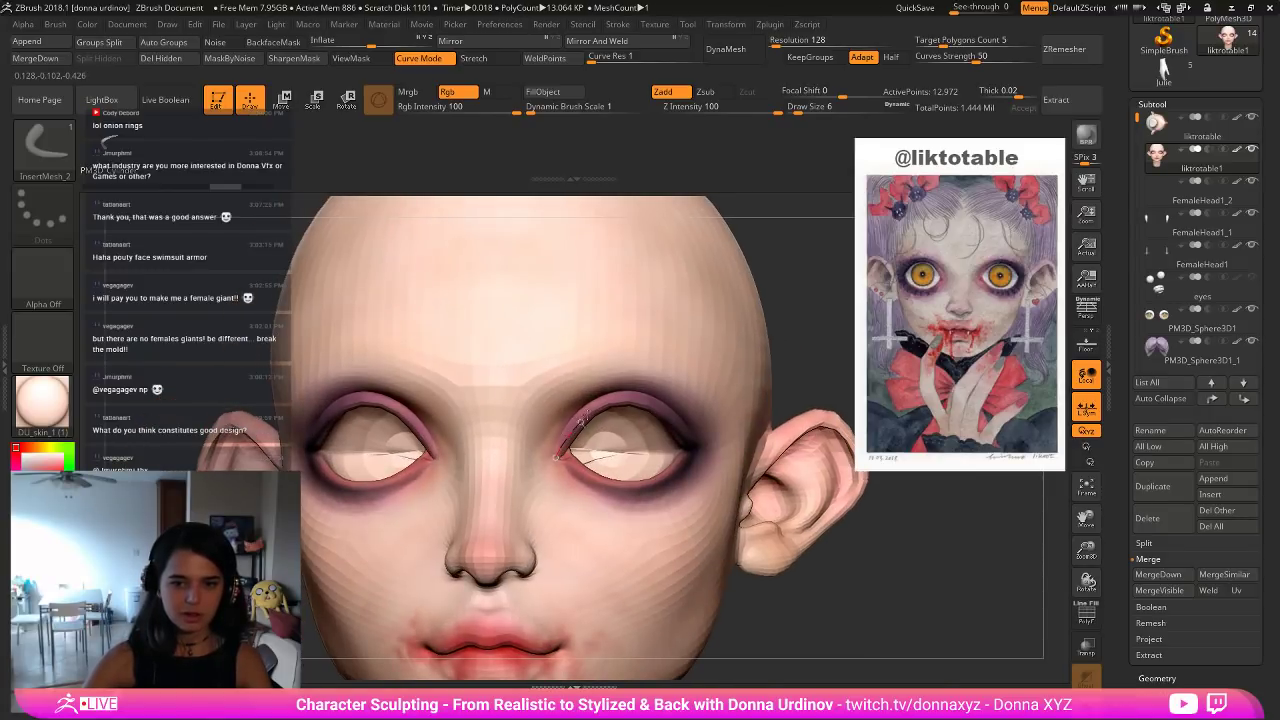
left_click_drag(699, 439, 702, 438)
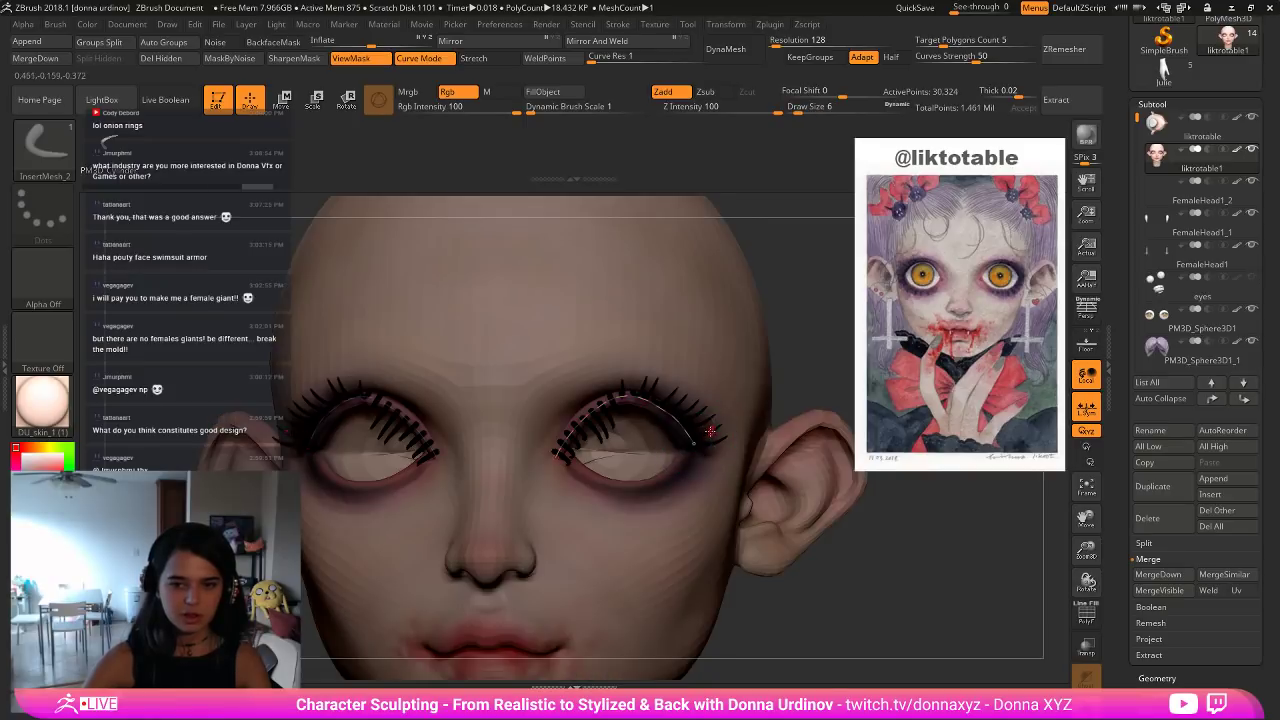
key("ctrl+z")
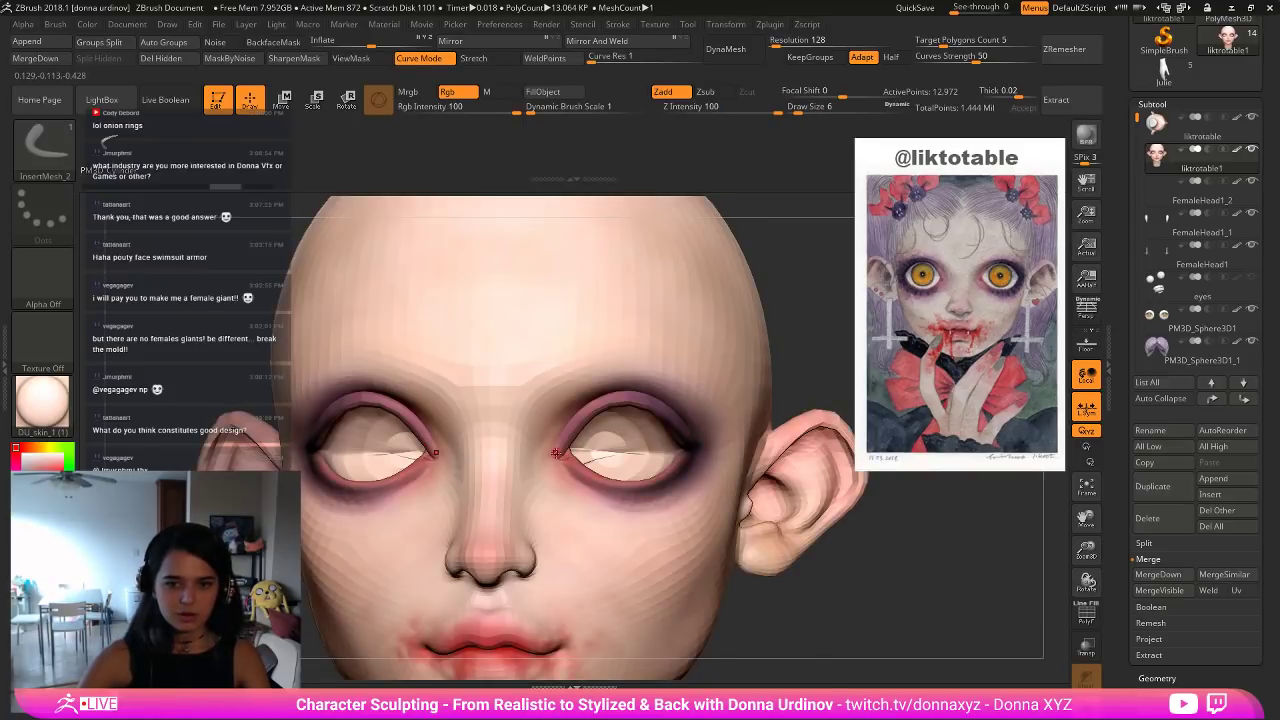
left_click(695, 440)
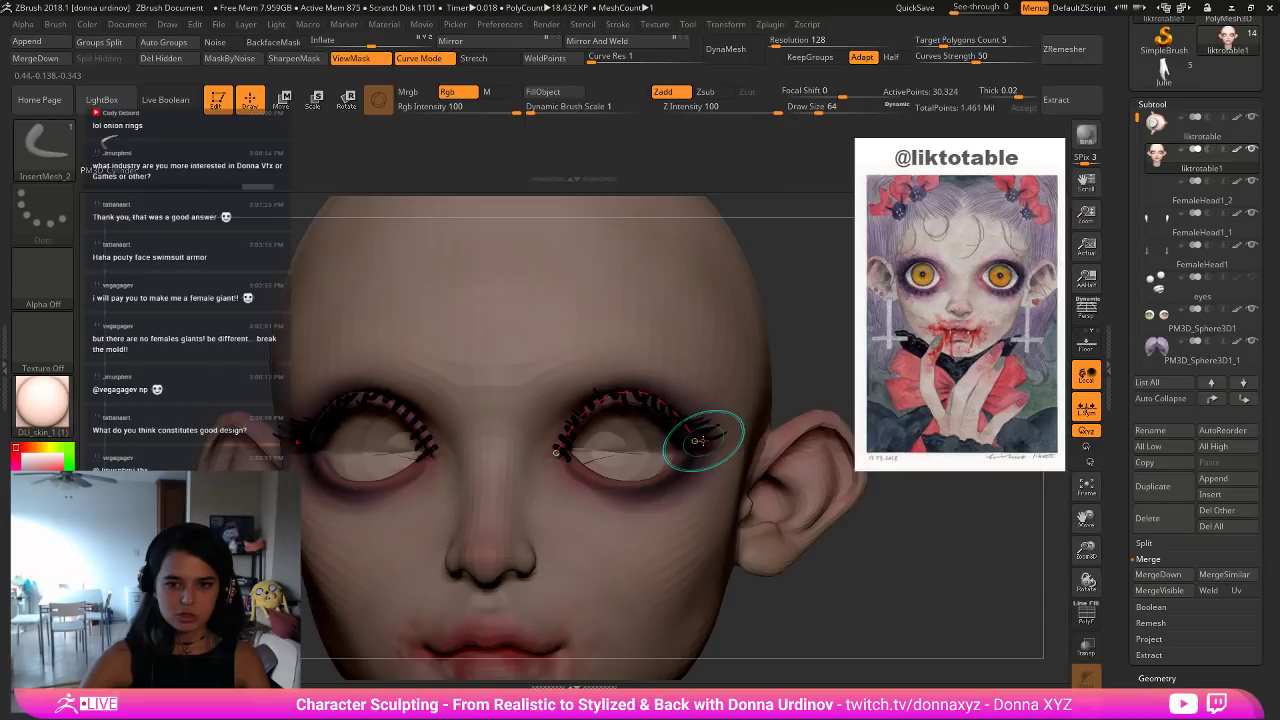
key("ctrl+z")
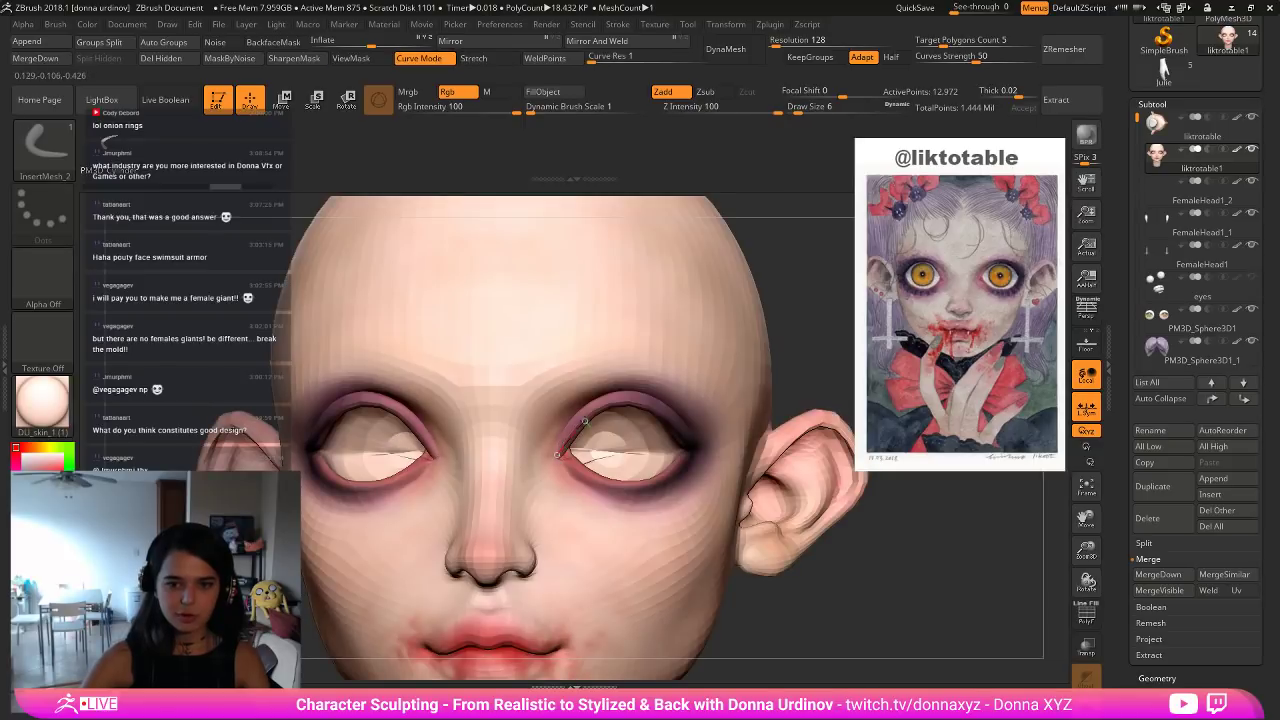
mouse_move(625, 404)
left_mouse_down()
mouse_move(670, 425)
mouse_move(703, 466)
left_mouse_up()
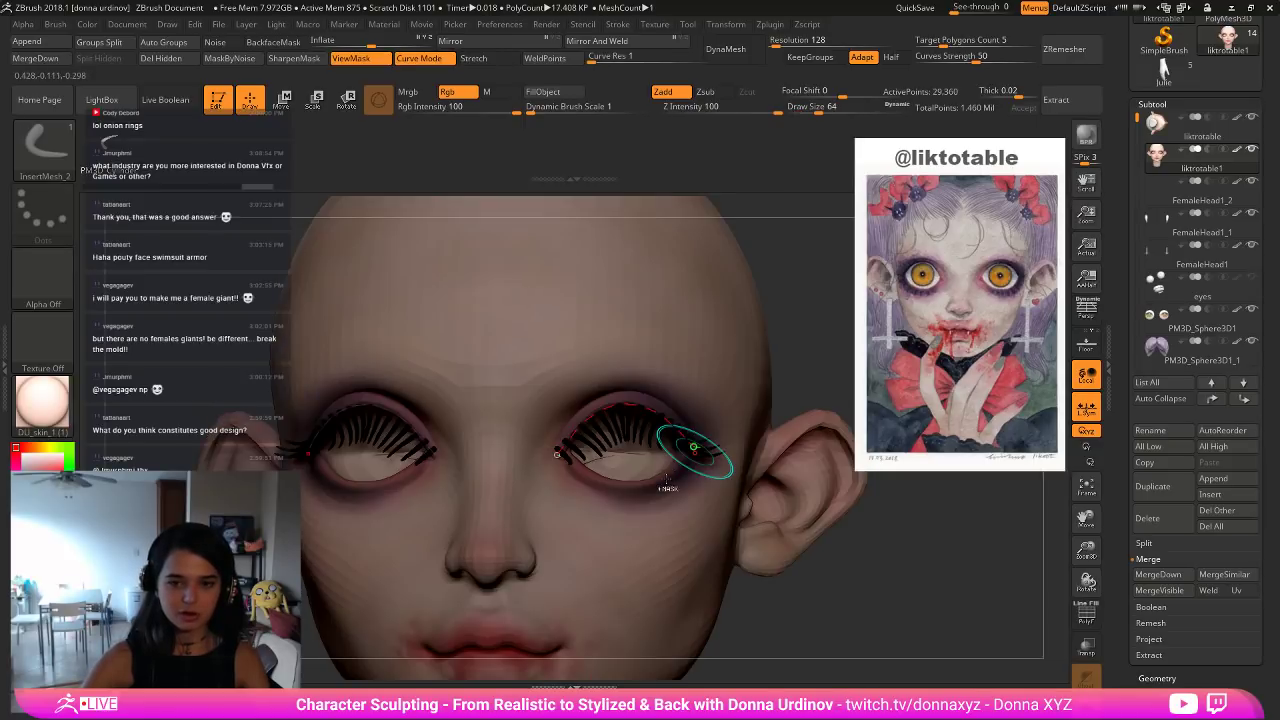
key("ctrl+z")
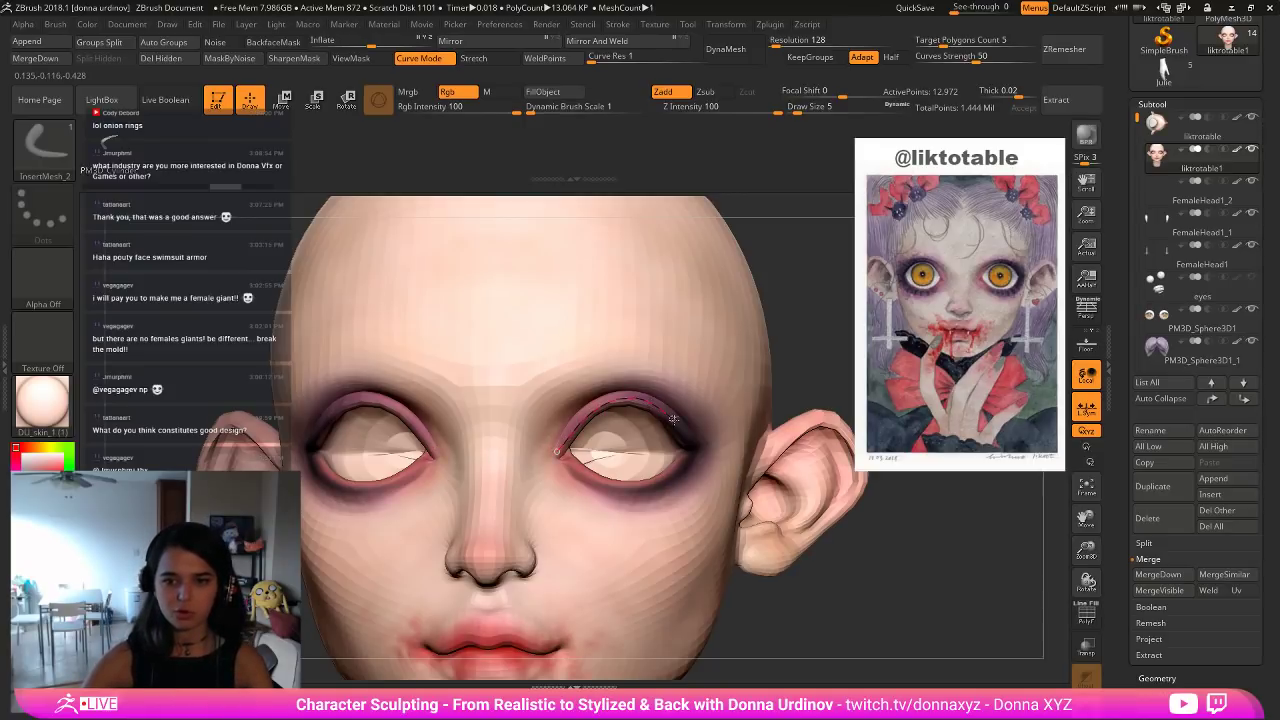
Try drawing the upper eyelid's eyelash curve at the smaller draw size 5, undoing both attempts.
left_click(691, 442)
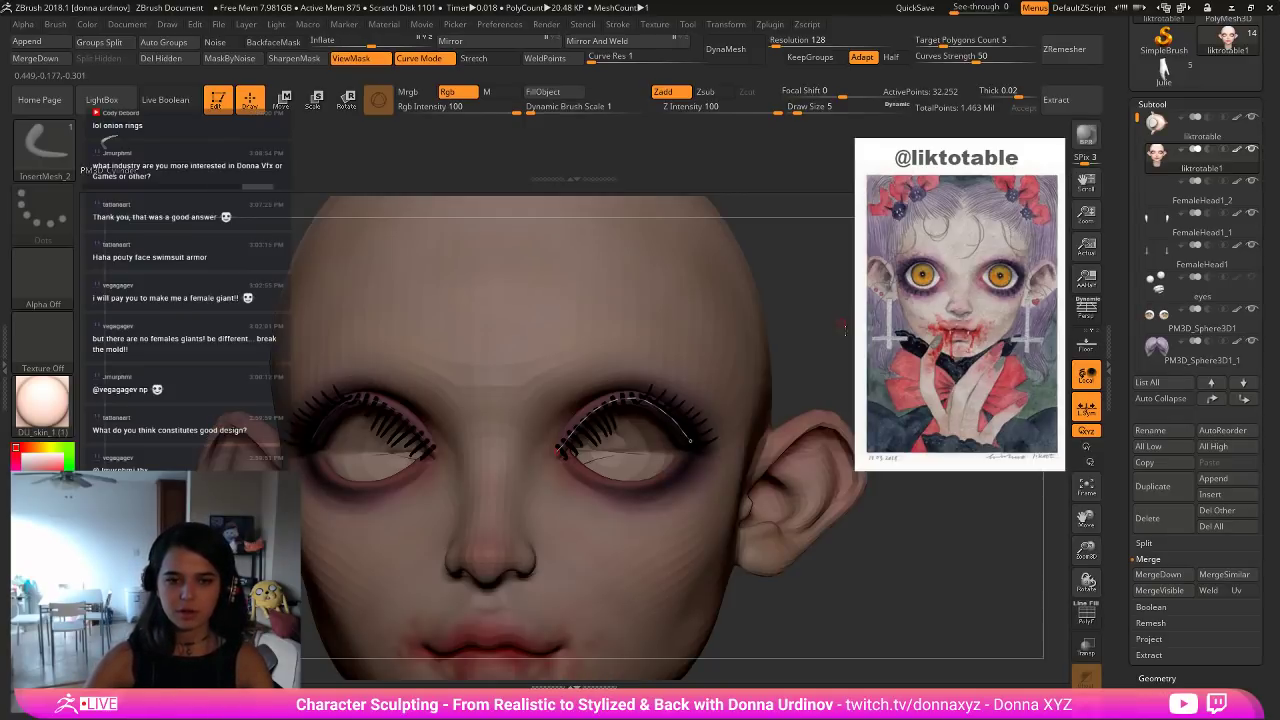
key("ctrl+z")
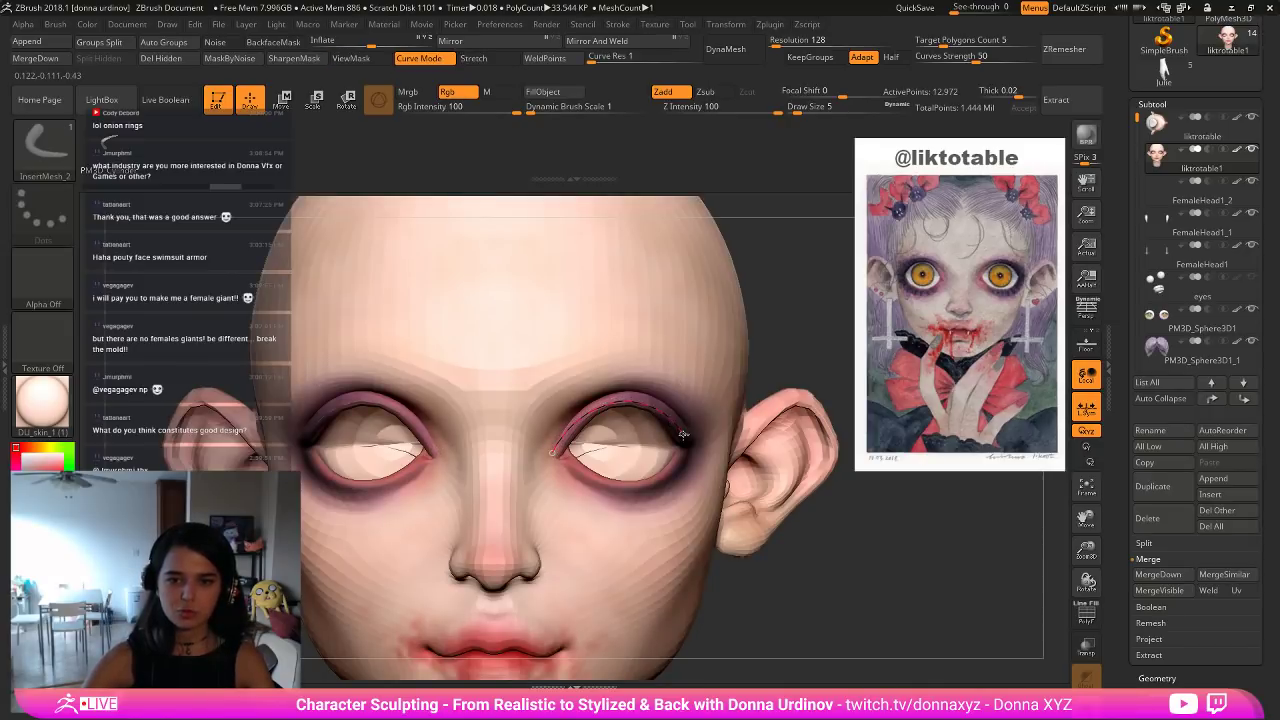
left_click_drag(725, 415, 722, 419)
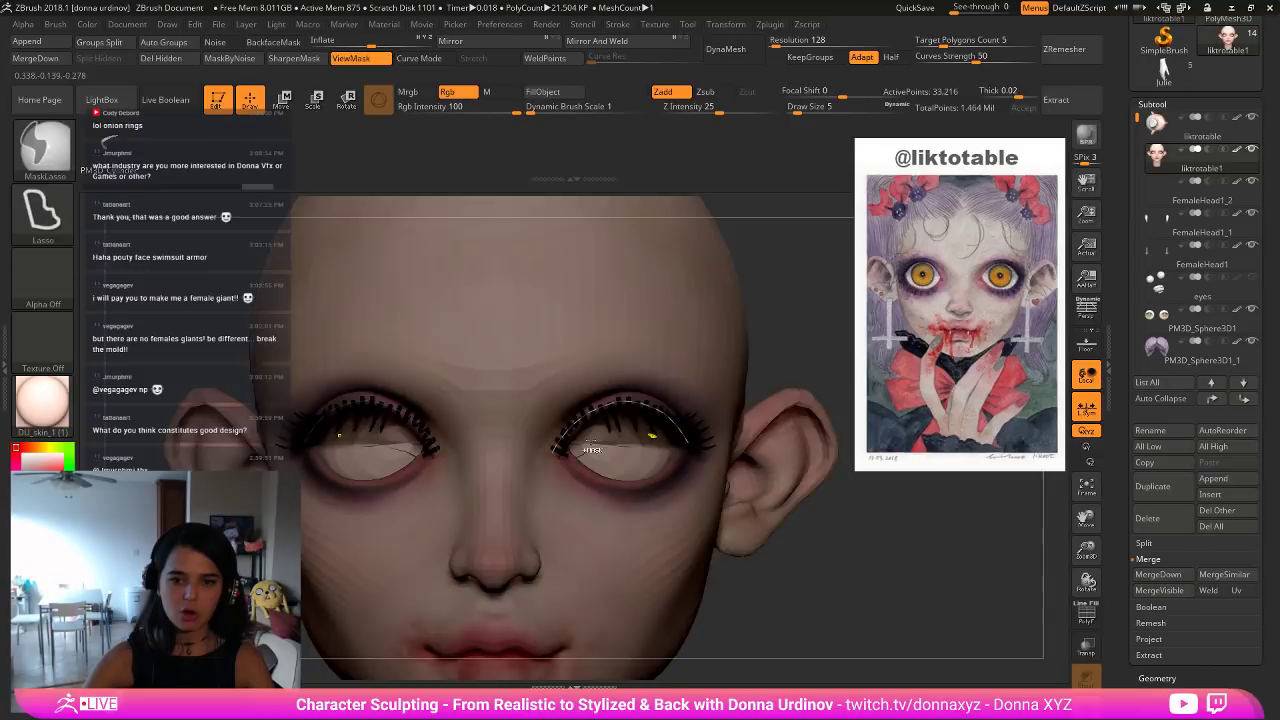
key("ctrl+z")
Draw the eyelash curve along the upper eyelid from the inner to the outer eye corner at draw size 9.
left_click_drag(550, 440, 553, 454)
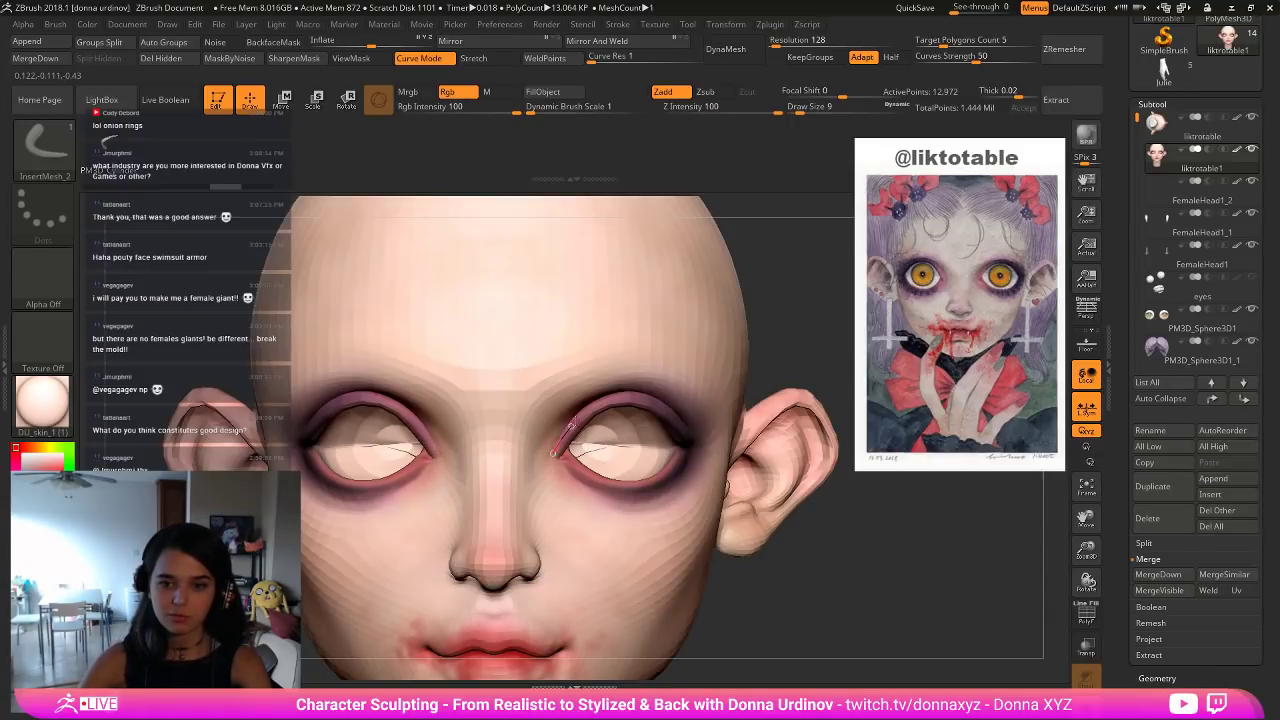
left_click_drag(690, 443, 693, 443)
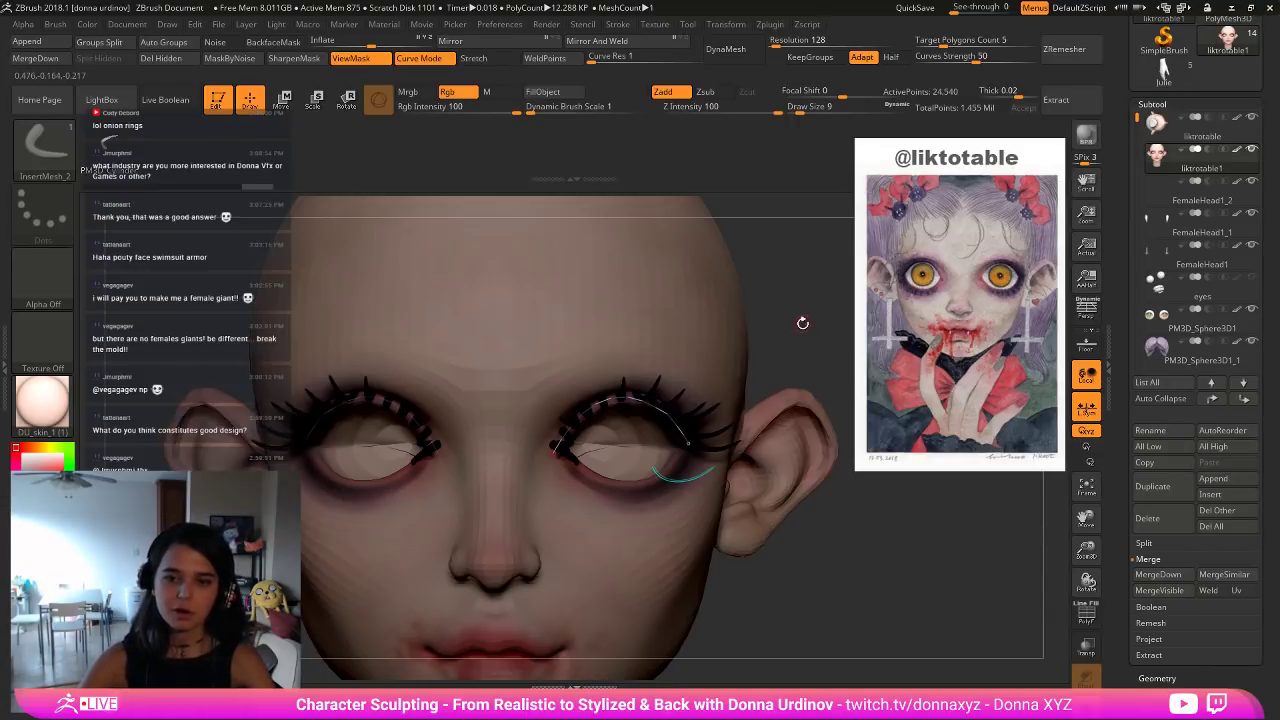
left_click_drag(803, 323, 690, 328)
Examine the new eyelashes isolated from the head, and check their placement on the eyelids from the front and below.
left_click(632, 404, "ctrl+shift")
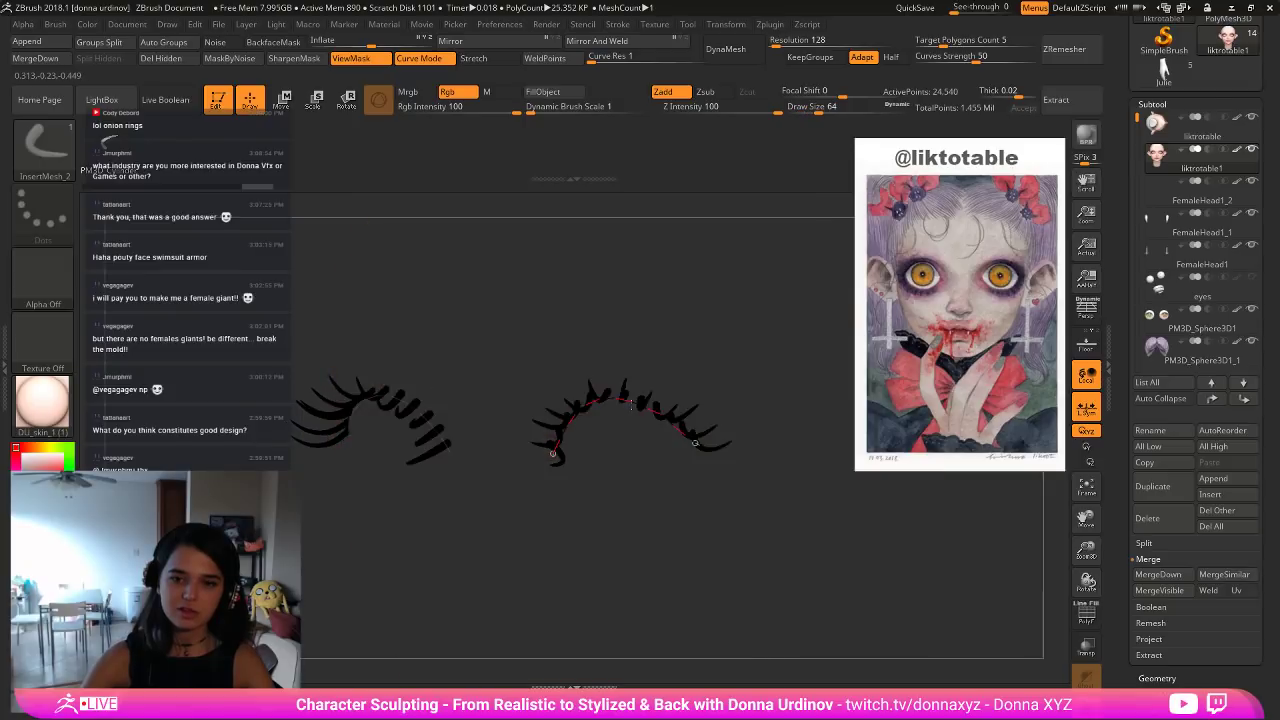
left_click(506, 417, "ctrl+shift")
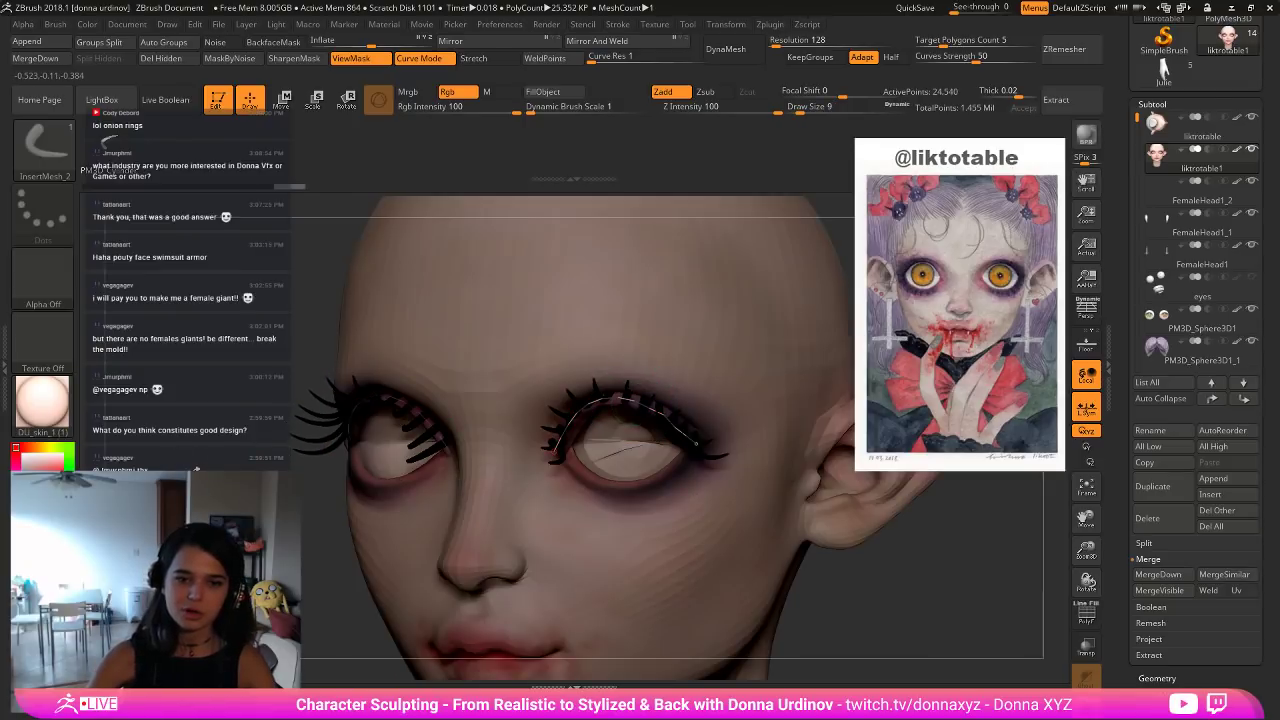
left_click_drag(775, 290, 875, 292)
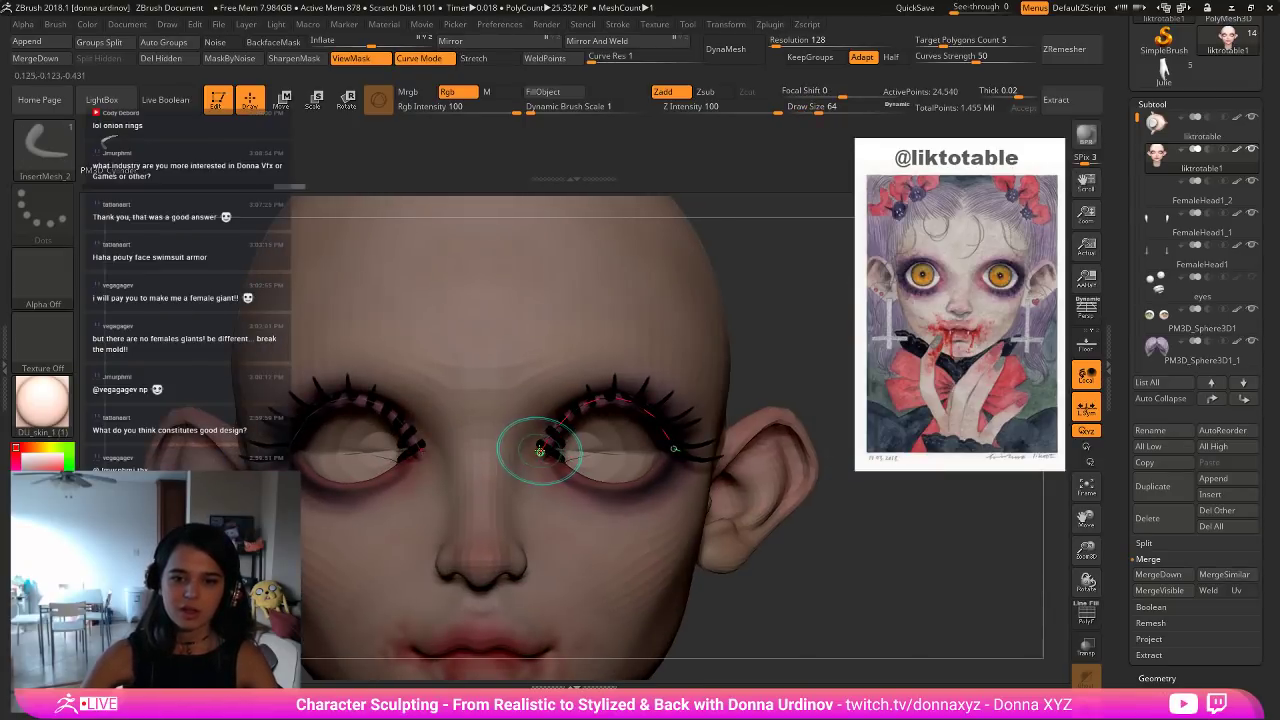
left_click(540, 450, "ctrl+shift")
left_click_drag(672, 421, 655, 397)
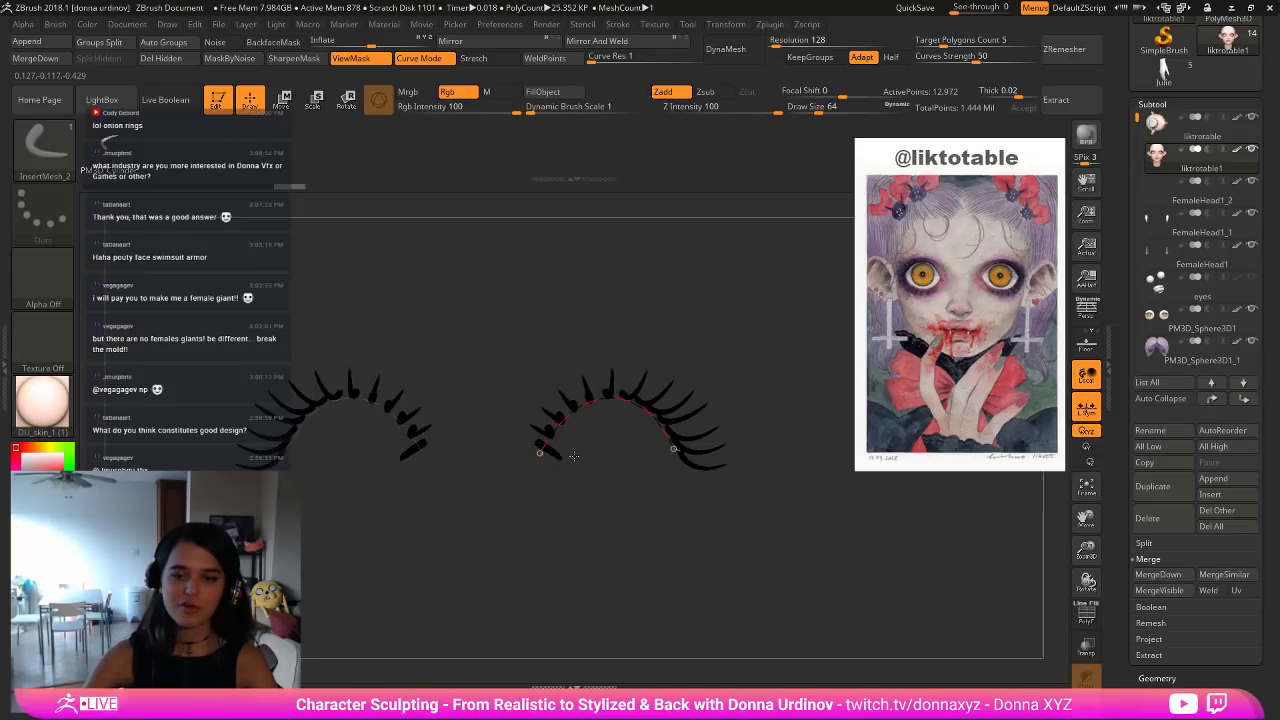
left_click(598, 456, "ctrl+shift")
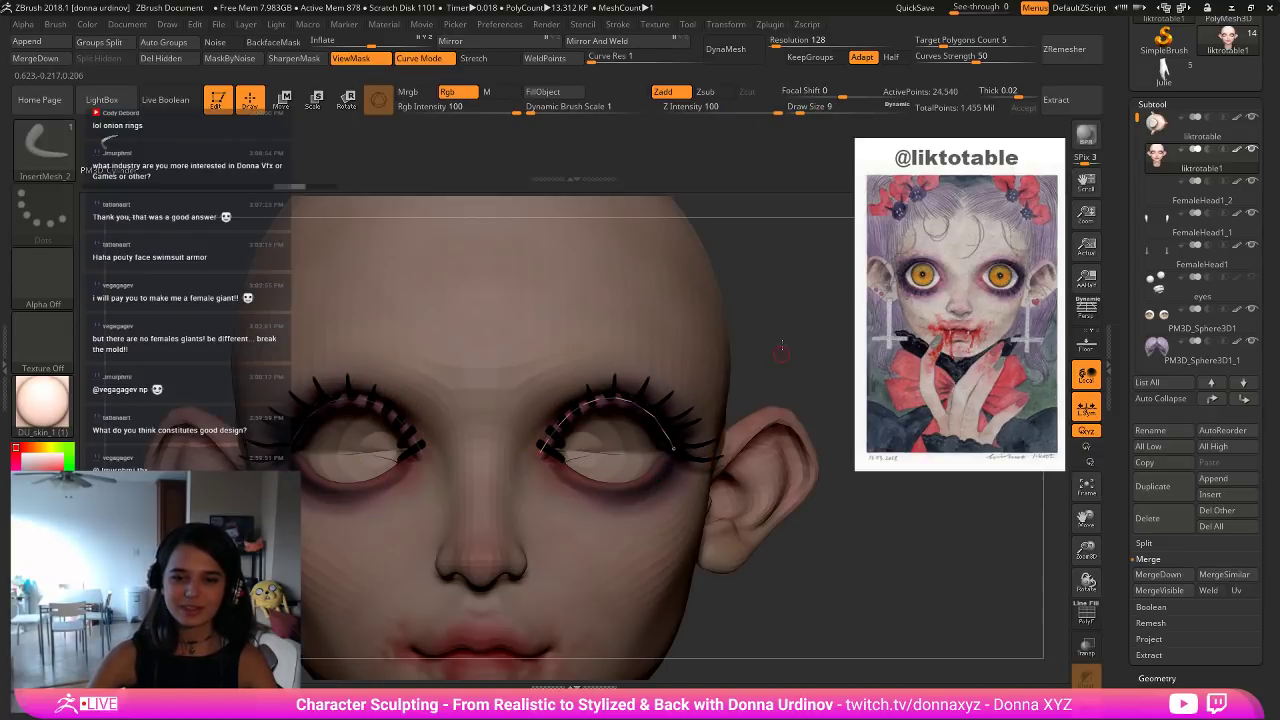
left_click_drag(781, 346, 770, 285)
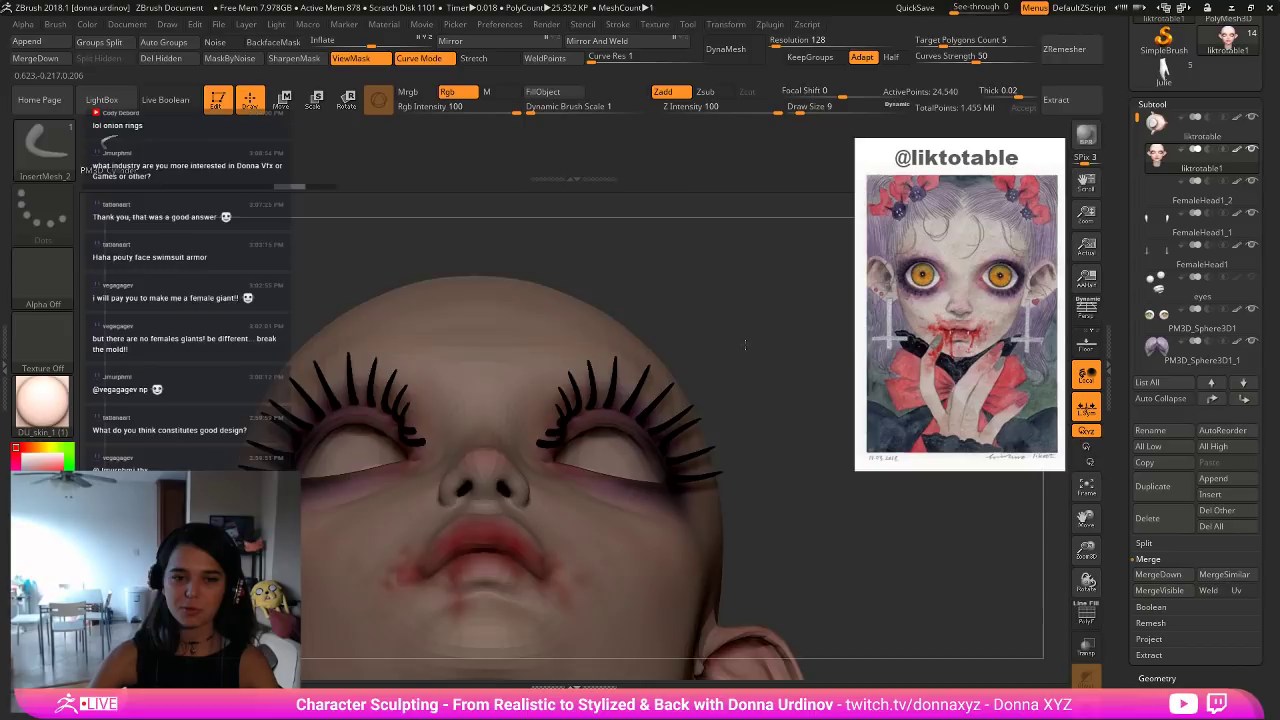
left_click_drag(745, 344, 686, 367)
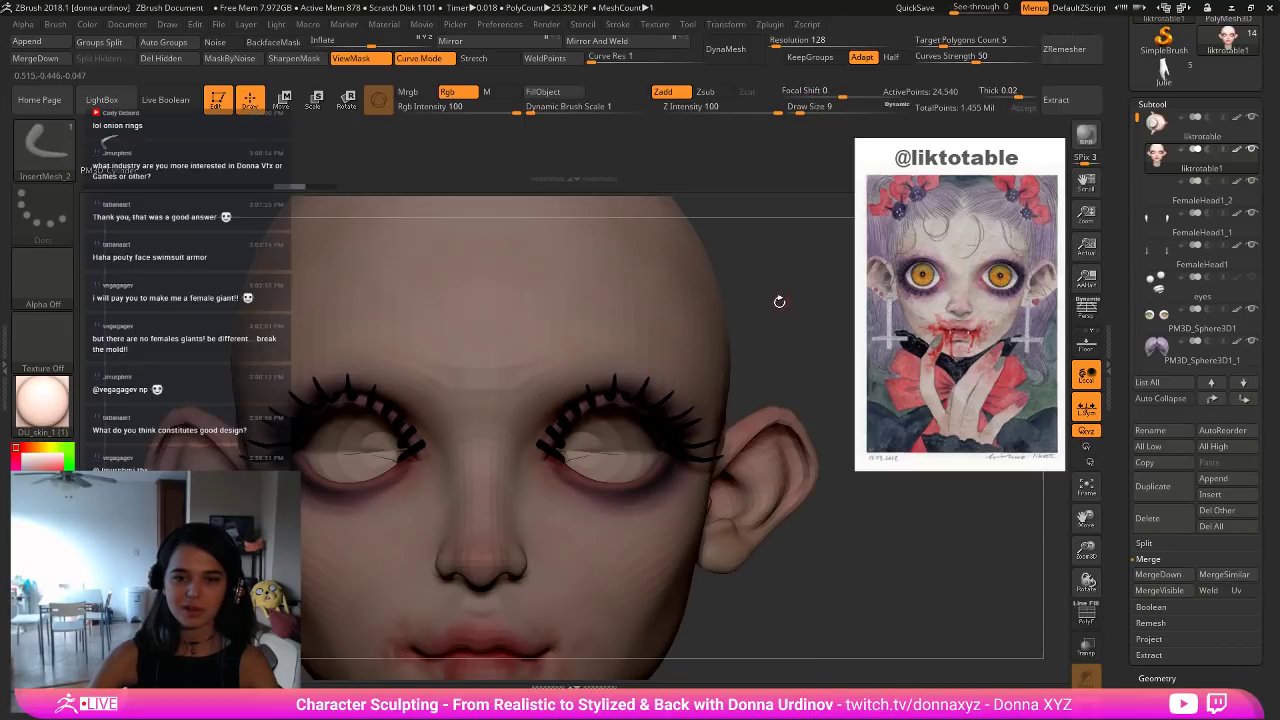
Move the eyelashes about 0.04 backward into the eyelids in the side view.
left_click_drag(816, 296, 890, 278)
left_click_drag(390, 138, 540, 160, "shift")
key("w")
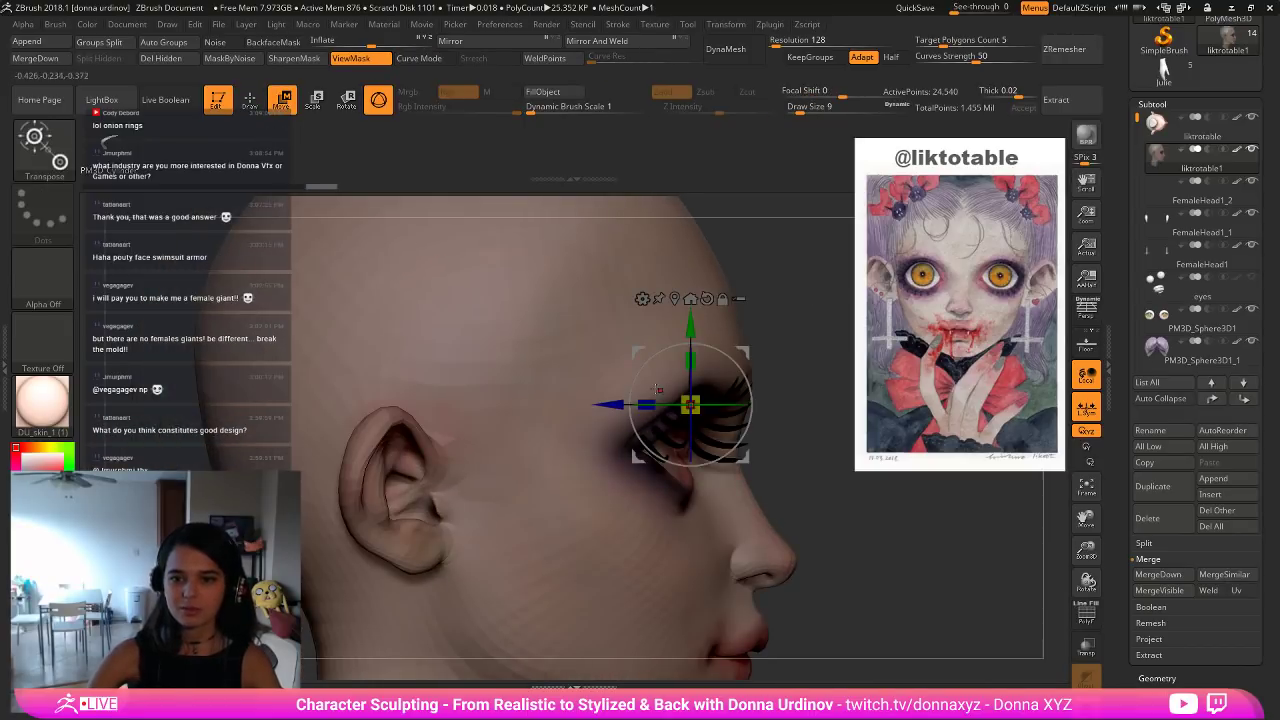
left_click_drag(655, 404, 635, 404)
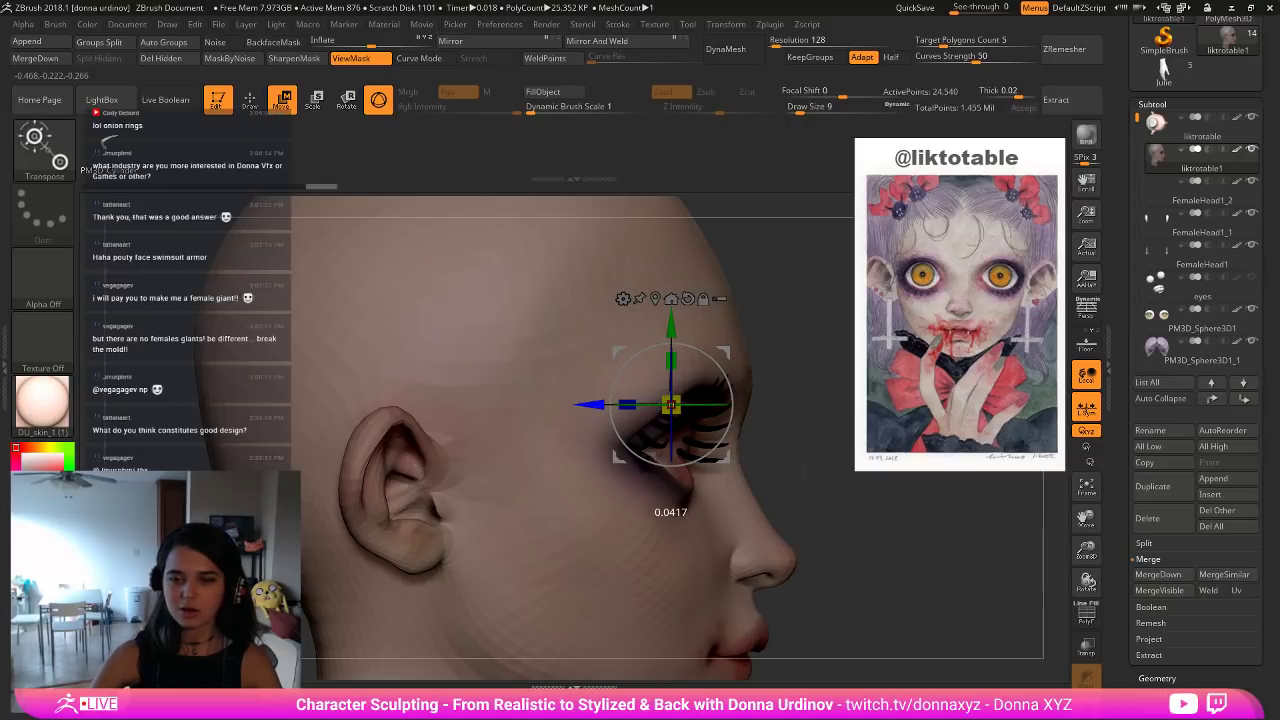
Scale the eyelashes down to about 0.9 and fine-tune their position against the upper eyelids in the front view.
left_click_drag(850, 482, 750, 464)
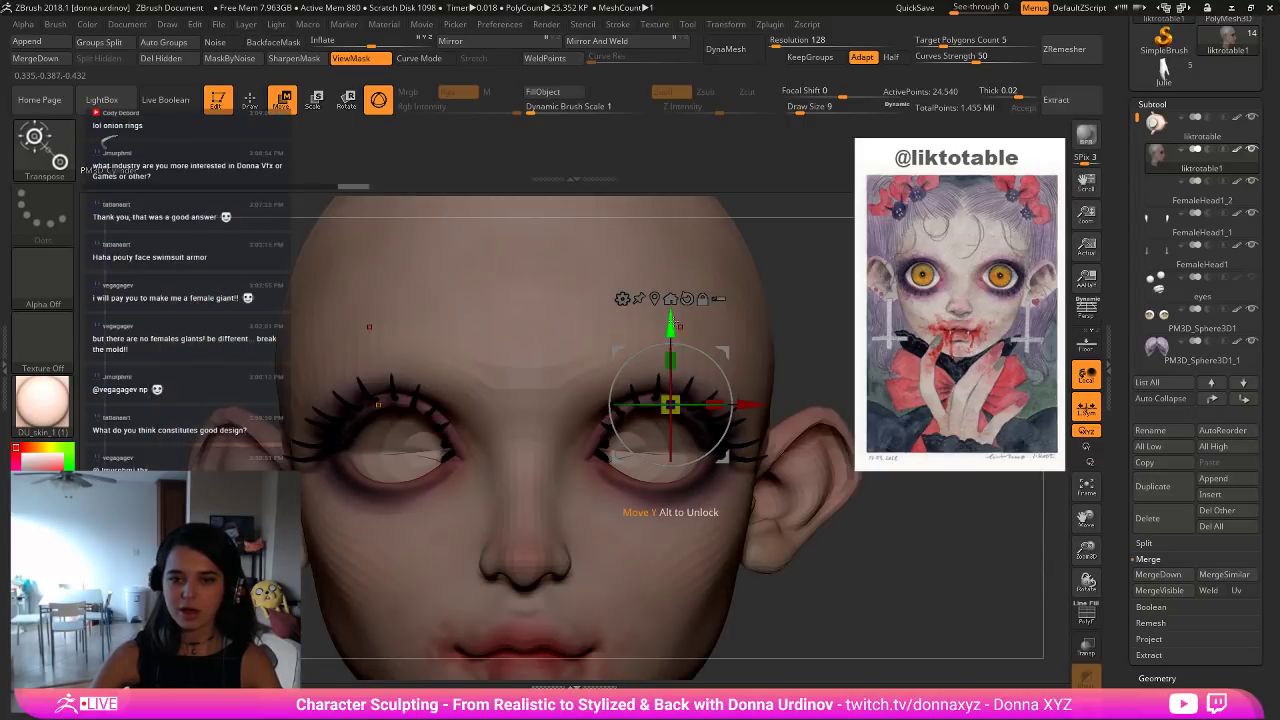
left_click_drag(678, 326, 664, 352)
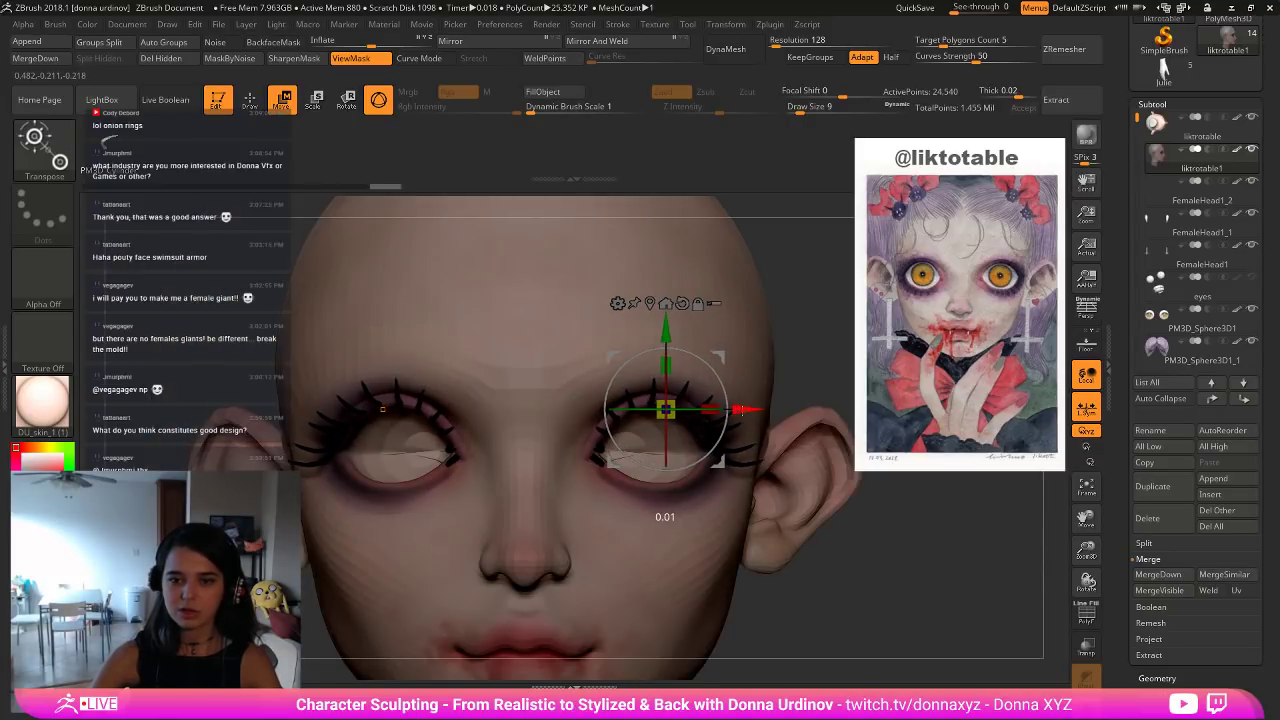
left_click_drag(664, 408, 656, 398)
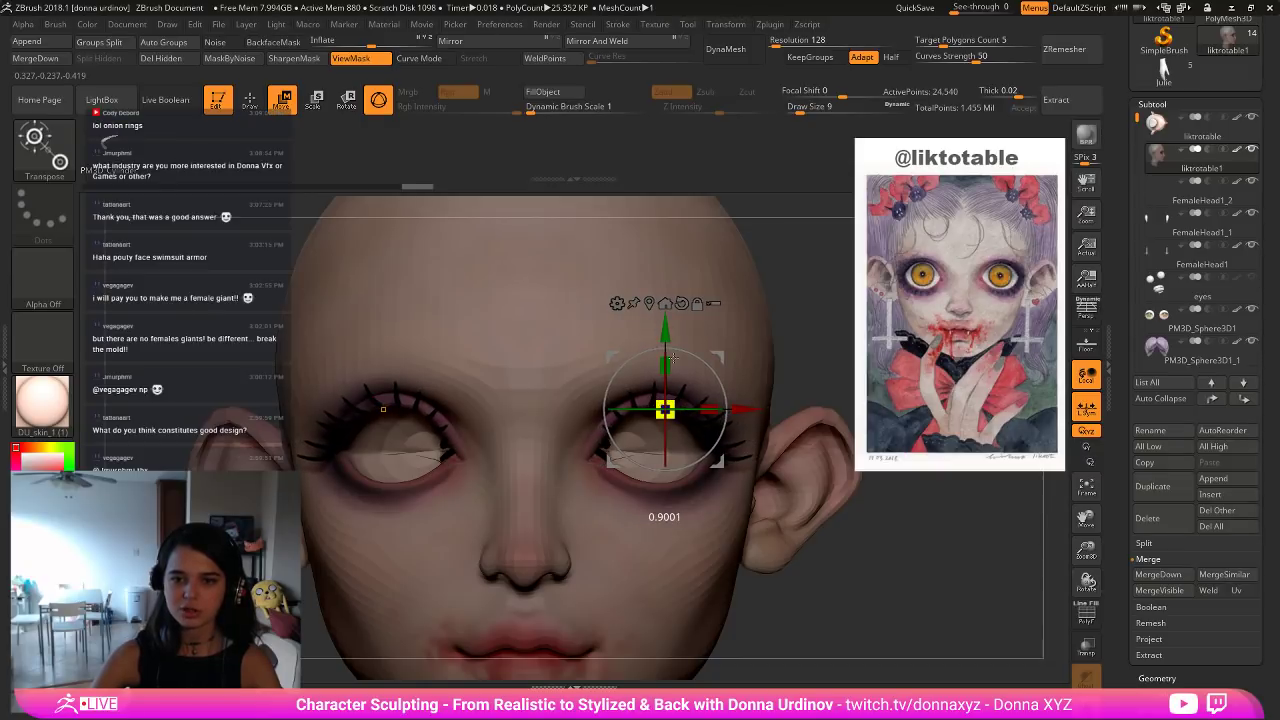
left_click_drag(670, 332, 670, 327)
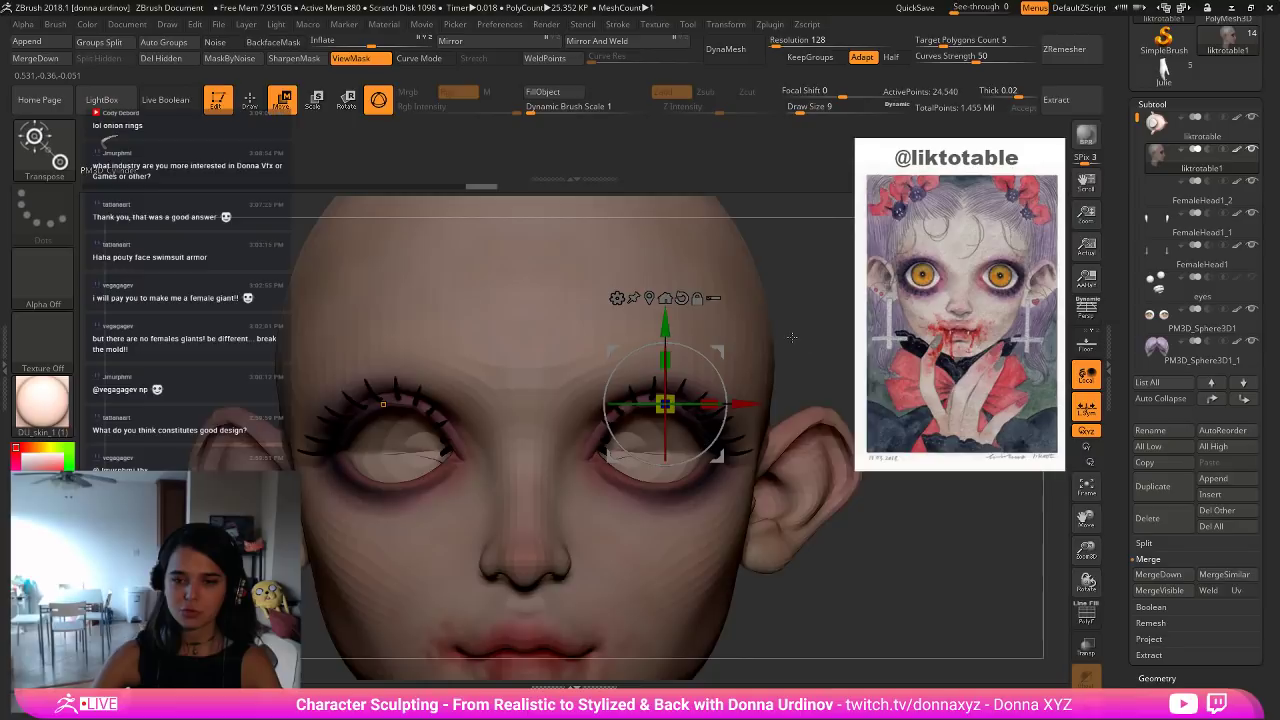
right_click_drag(791, 338, 776, 336)
mouse_move(673, 364)
right_mouse_down()
mouse_move(686, 367)
mouse_move(674, 367)
right_mouse_up()
left_click_drag(667, 326, 667, 331)
key("q")
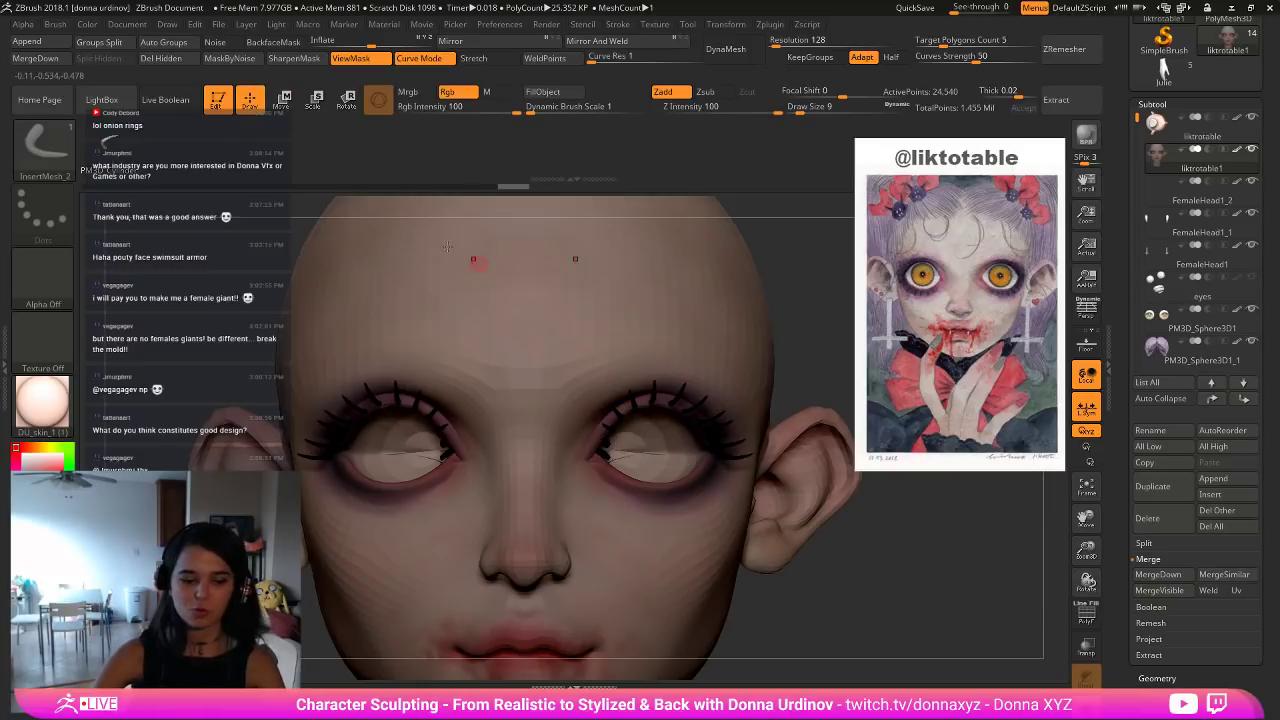
Pull the inner-corner eyelashes onto the eyelid with the Move Topological brush at draw size 50.
key("b")
key("m")
key("t")
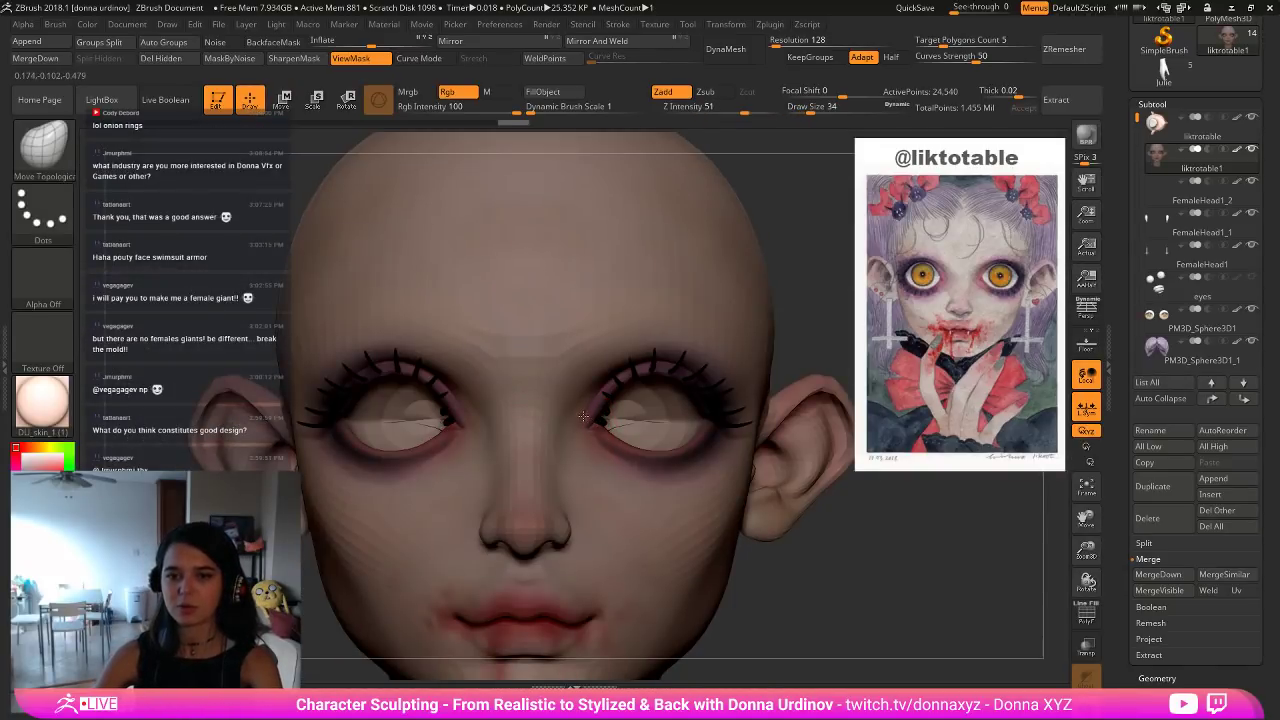
key("]")
key("]")
mouse_move(606, 414)
left_mouse_down()
mouse_move(579, 411)
mouse_move(613, 413)
left_mouse_up()
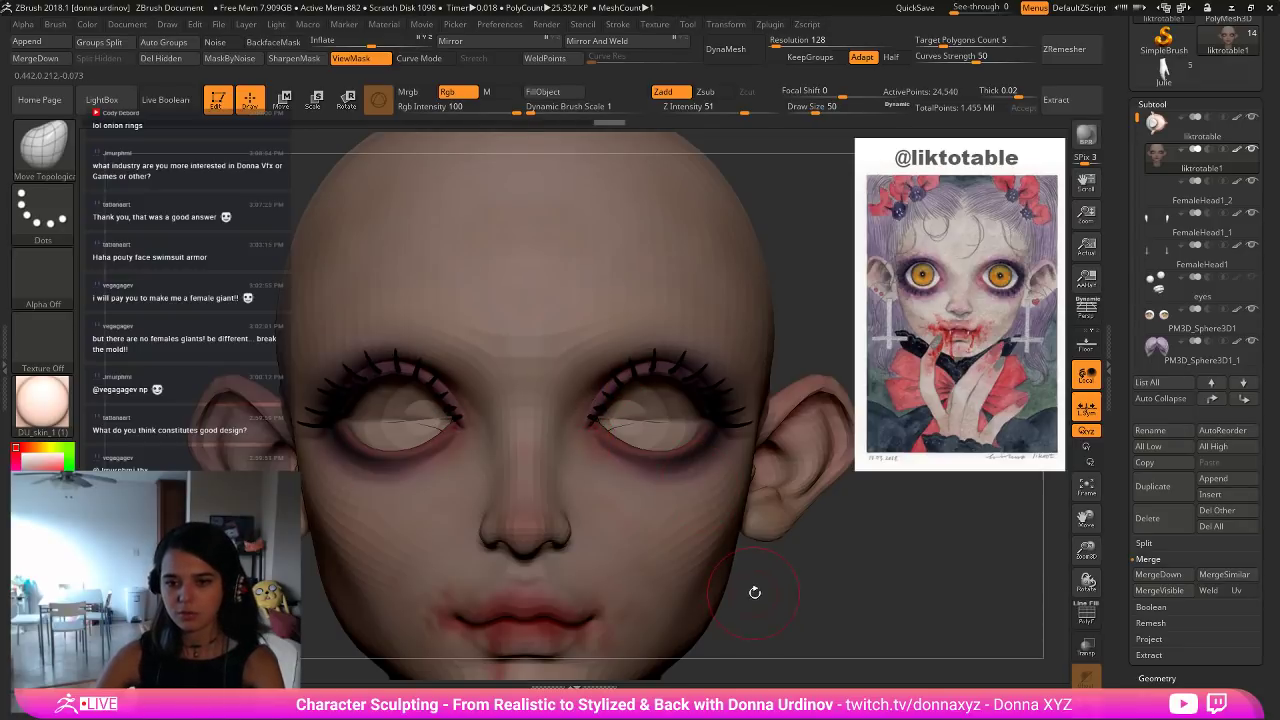
Refine the inner-corner eyelashes against the eyelid from below with the Move Topological brush, ending at draw size 22.
left_click_drag(754, 591, 645, 587)
left_click_drag(248, 373, 283, 450)
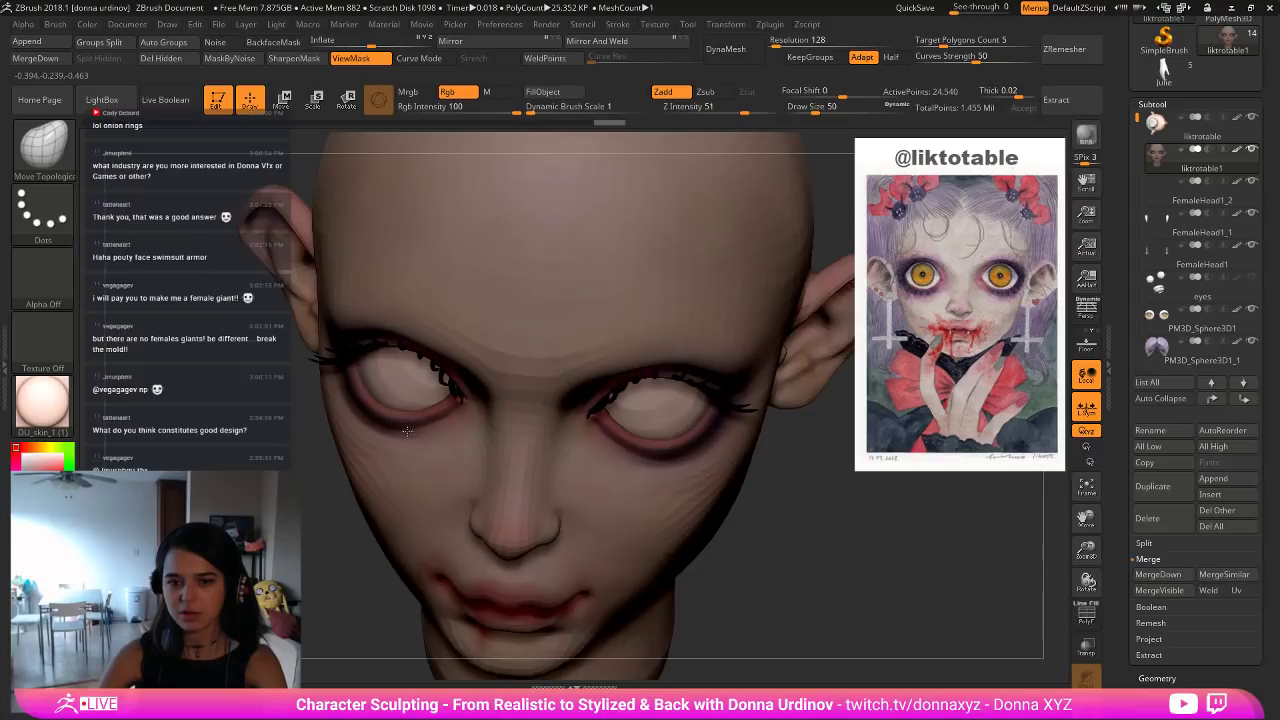
key("[")
key("[")
left_click_drag(776, 486, 760, 432)
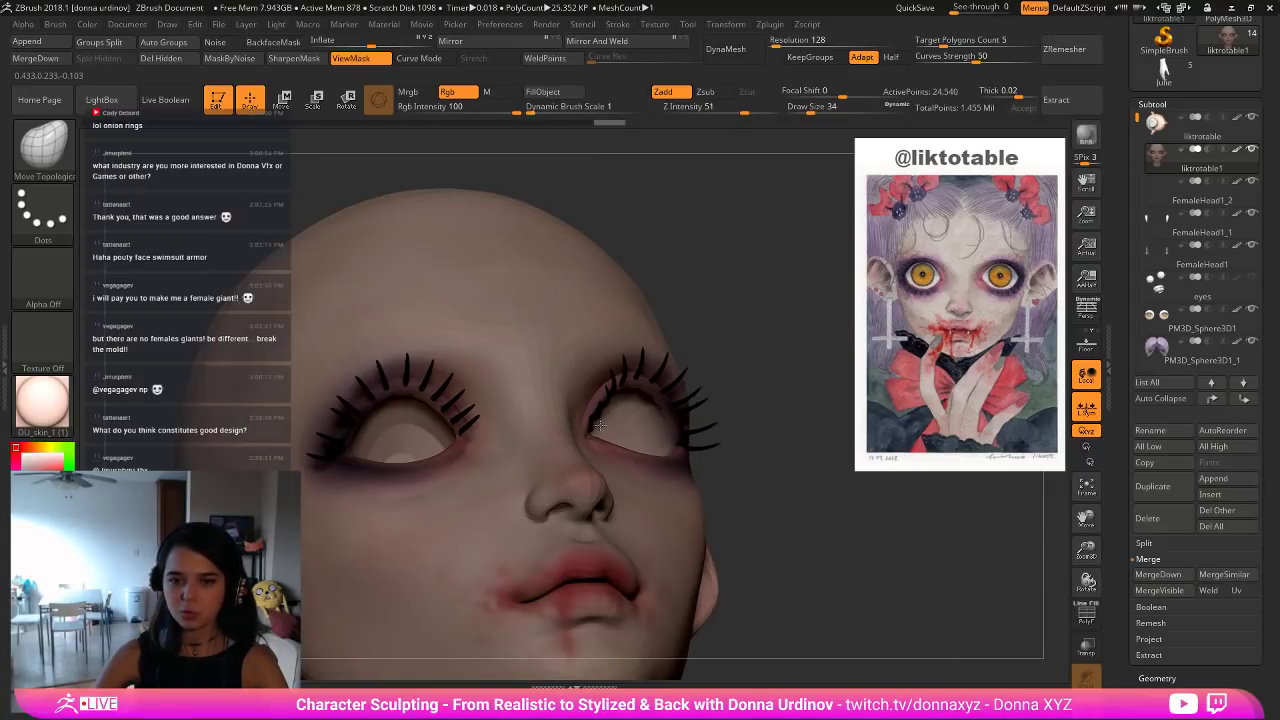
key("bracketleft")
key("bracketleft")
key("bracketleft")
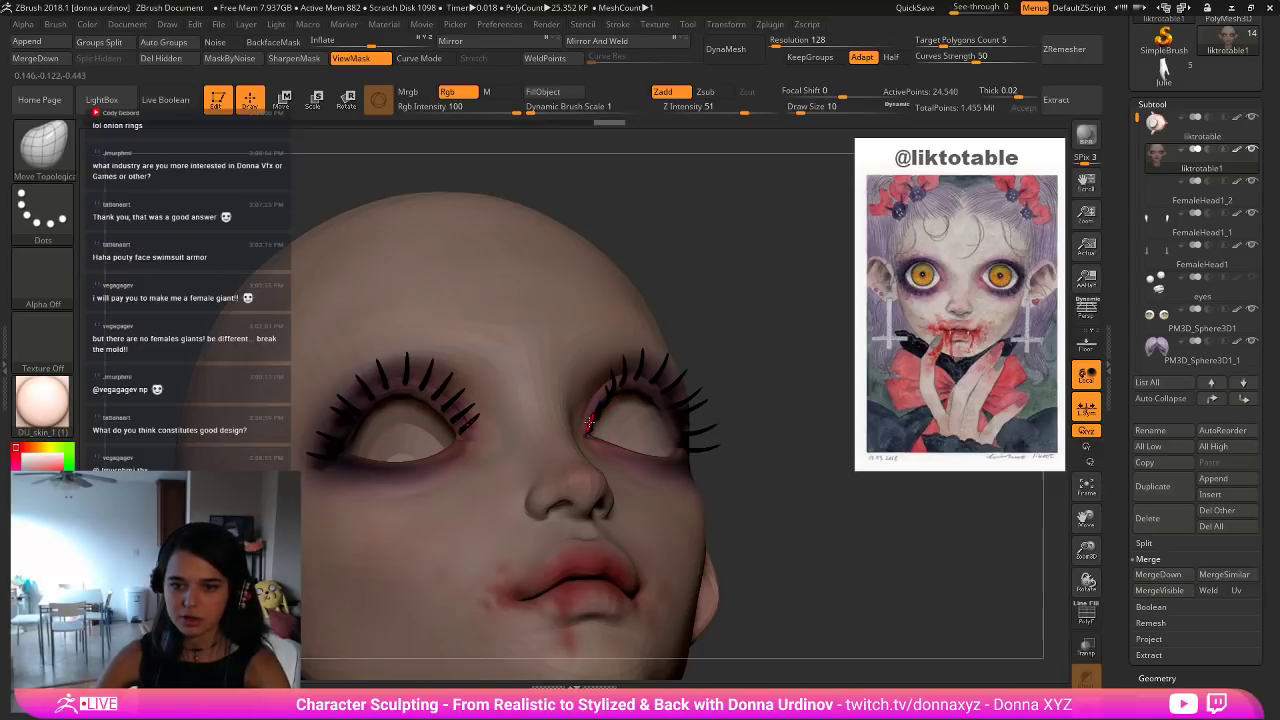
key("bracketright")
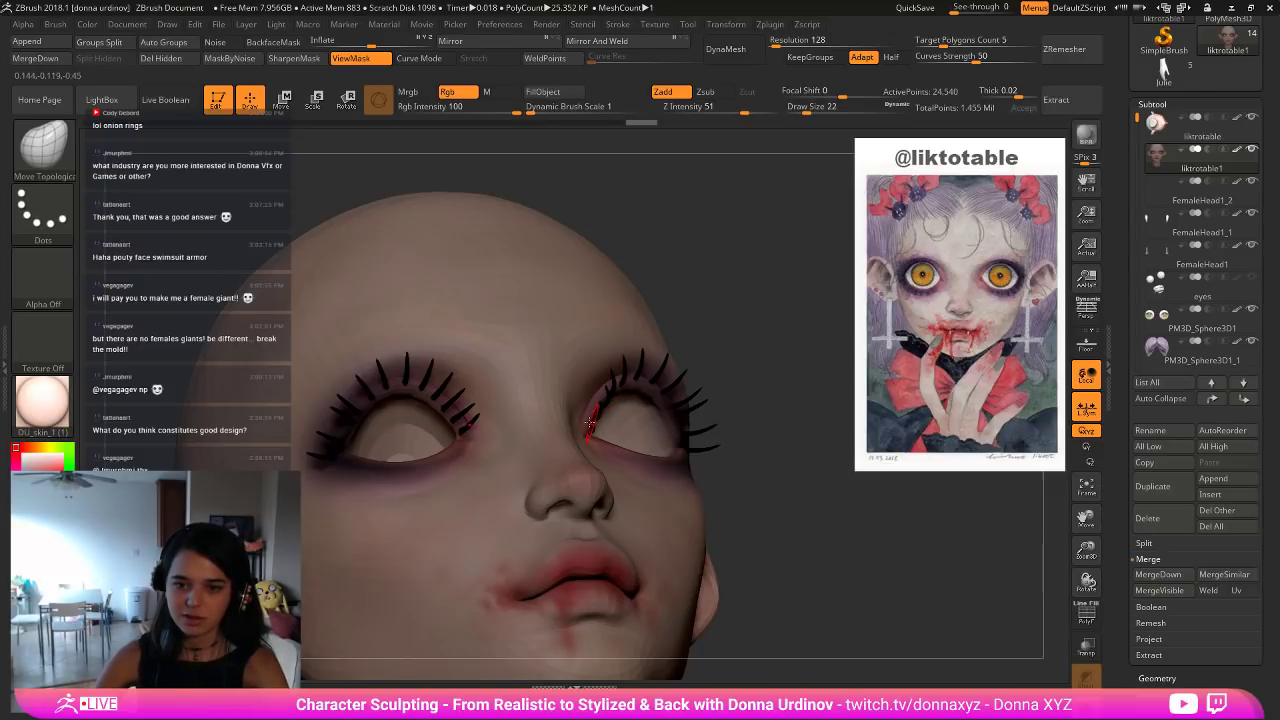
left_click_drag(785, 421, 778, 465, "alt")
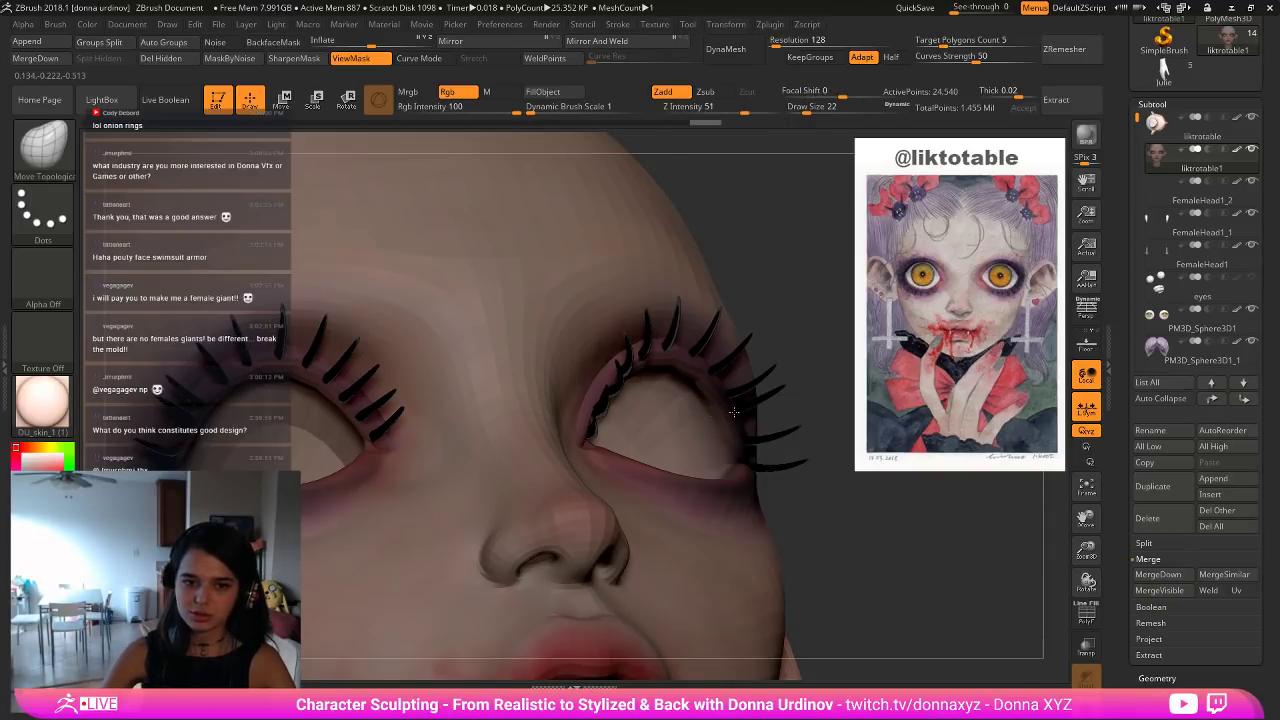
Check the fit of the upper eyelashes from below and from the front, then with the whole head framed.
right_click_drag(858, 542, 760, 460, "ctrl")
left_click_drag(760, 460, 725, 497)
right_click_drag(725, 497, 742, 575, "ctrl")
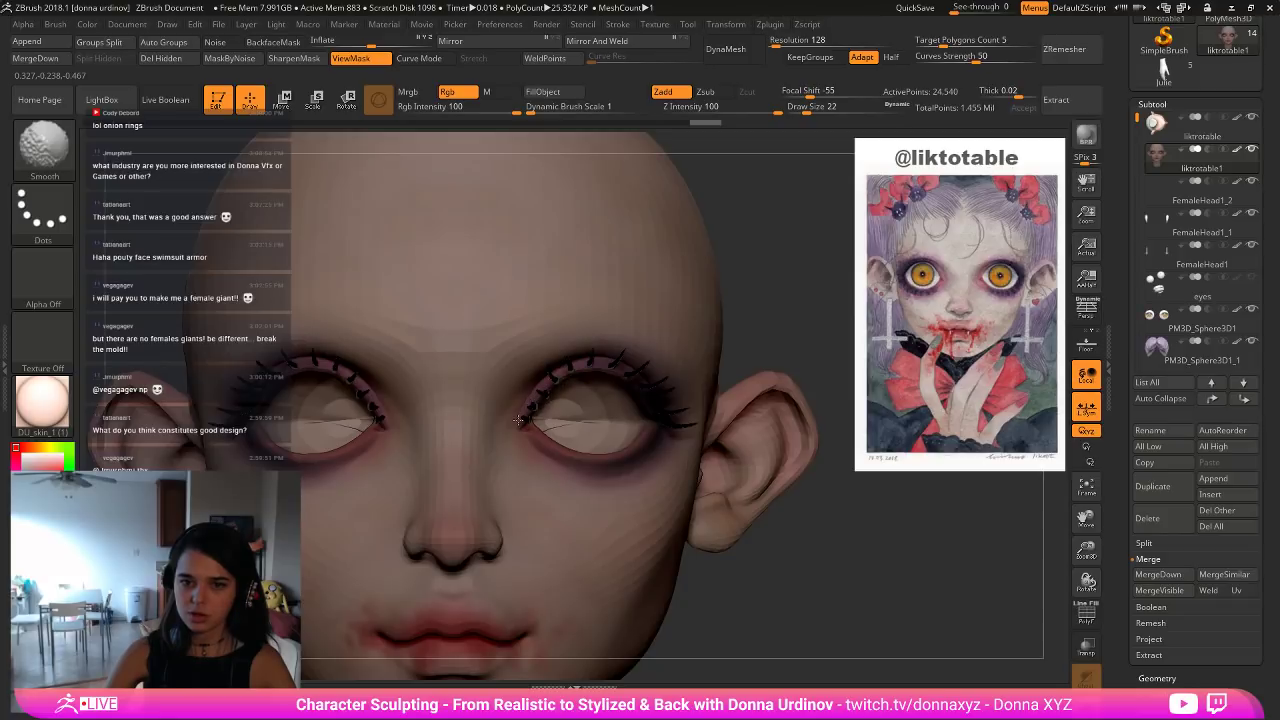
left_click_drag(701, 443, 701, 452, "shift")
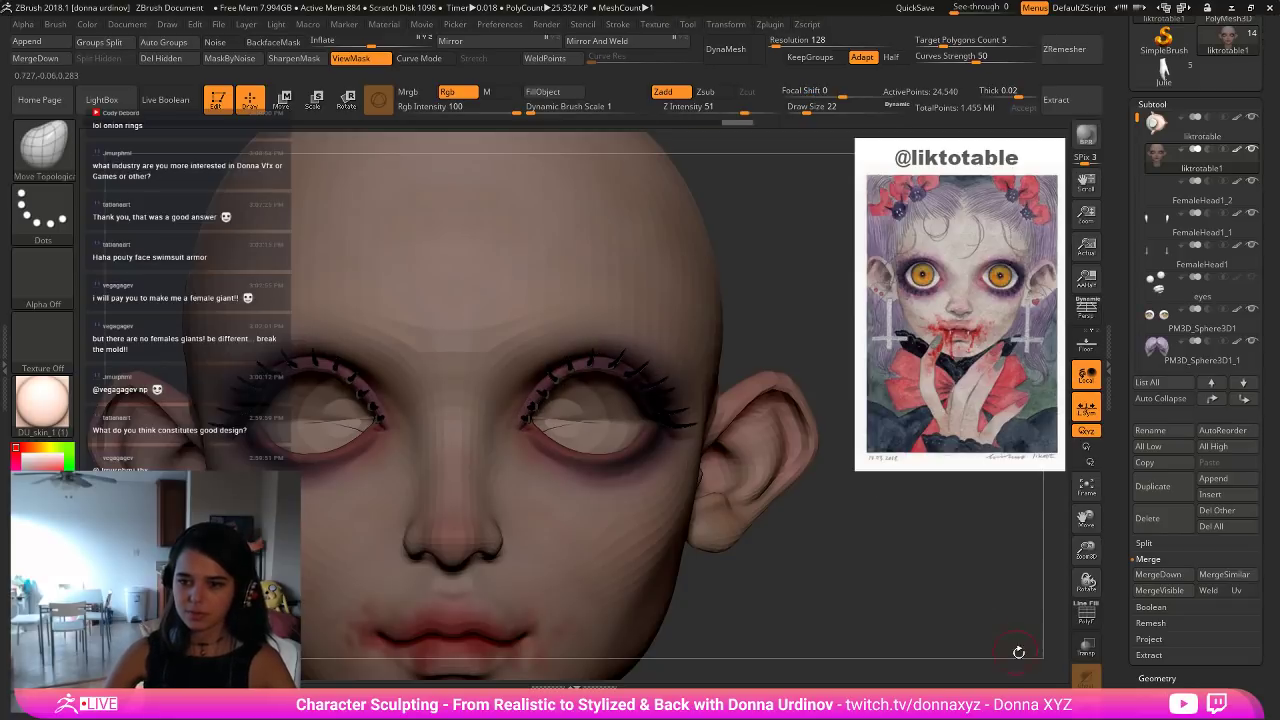
key("f")
left_click_drag(924, 586, 957, 590)
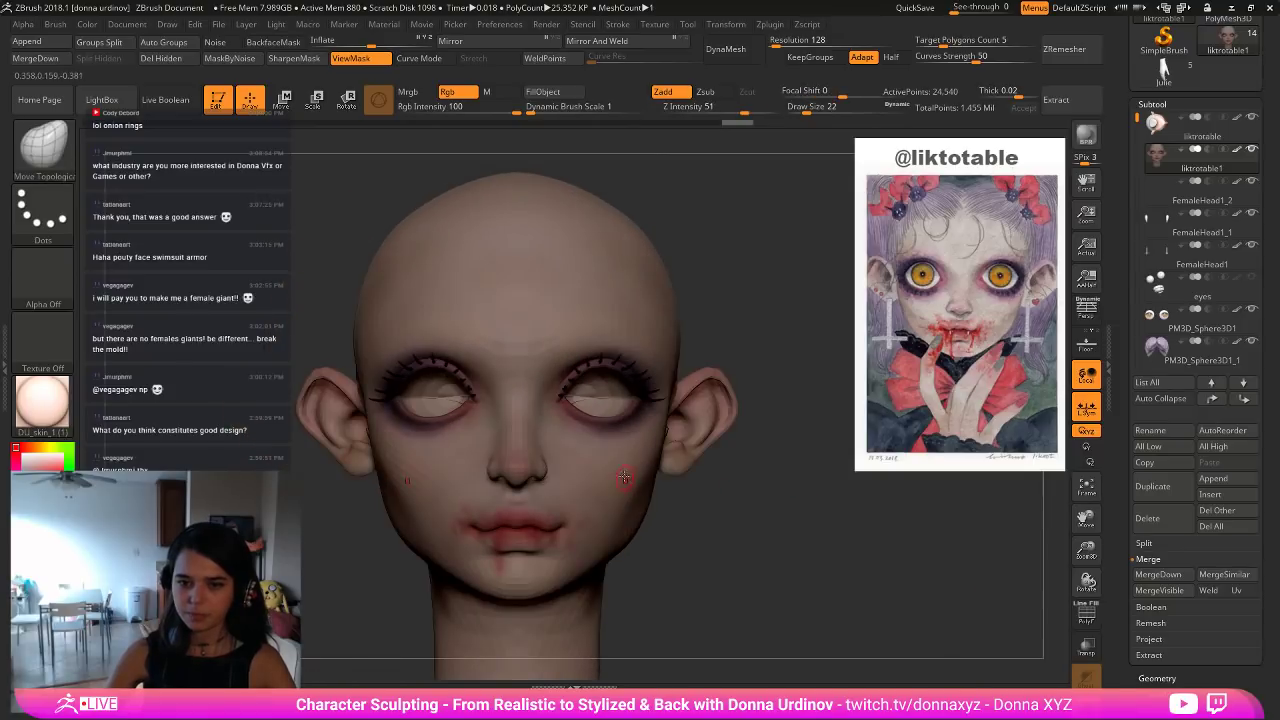
Hide the mask display and adjust the shape of the upper eyelashes with the Move Topological brush at draw size 46.
key("ctrl+h")
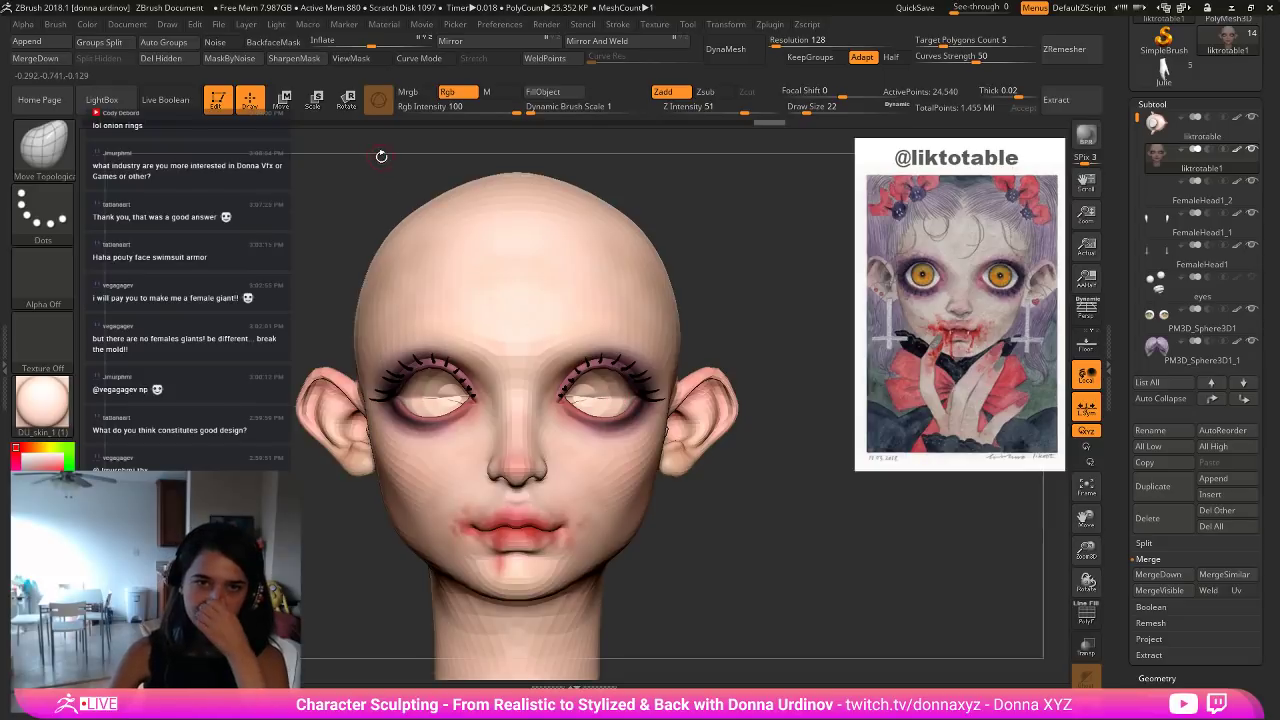
key("b")
key("m")
key("t")
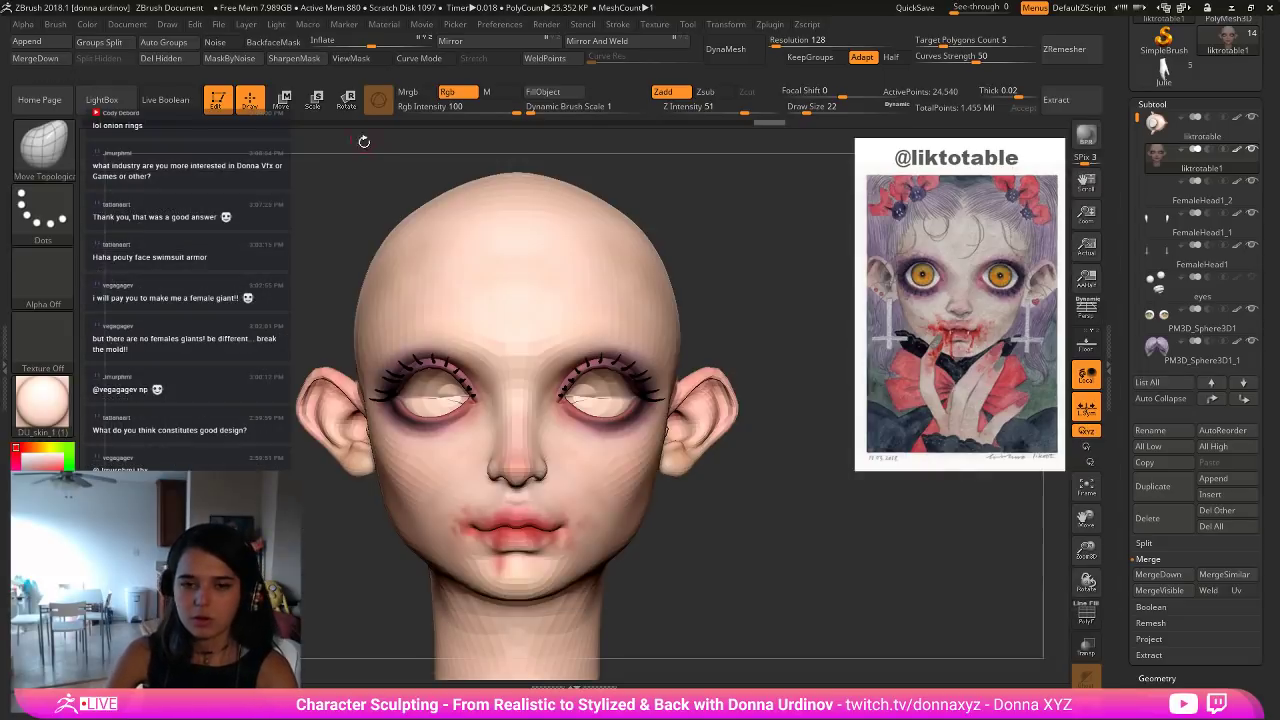
key("bracketright")
key("bracketright")
left_click_drag(418, 359, 418, 360)
key("bracketright")
key("[")
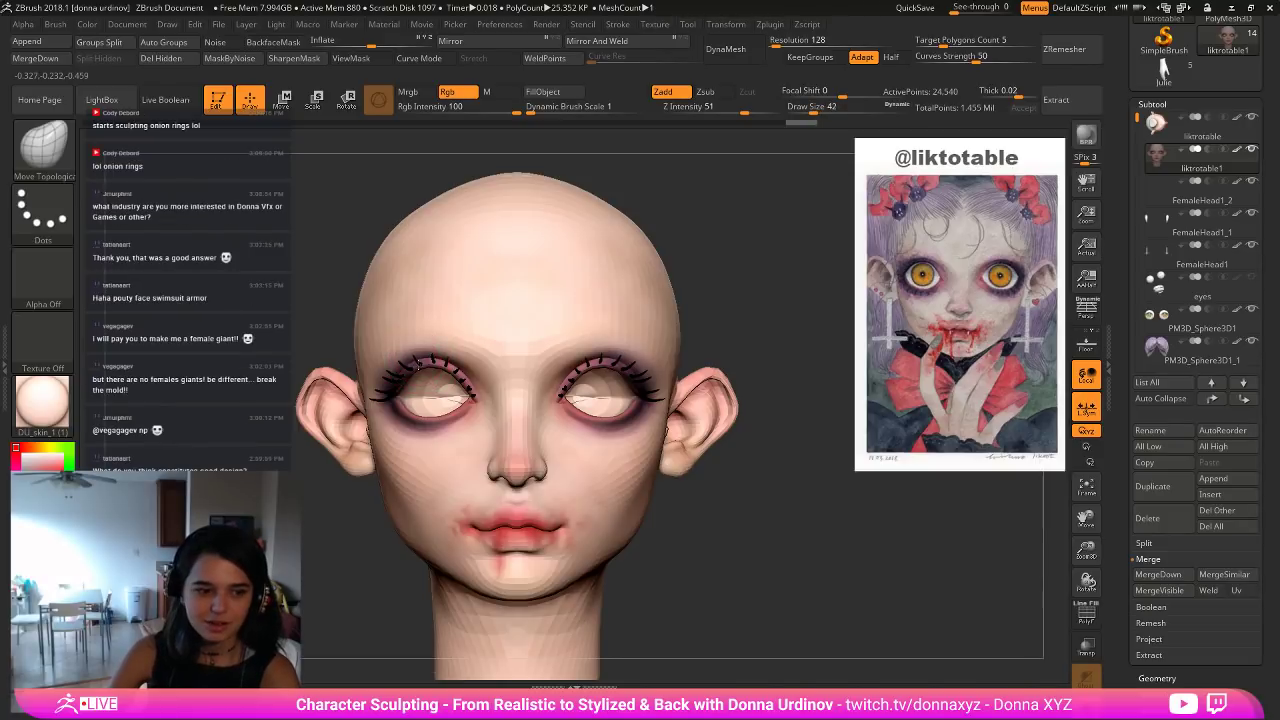
key("]")
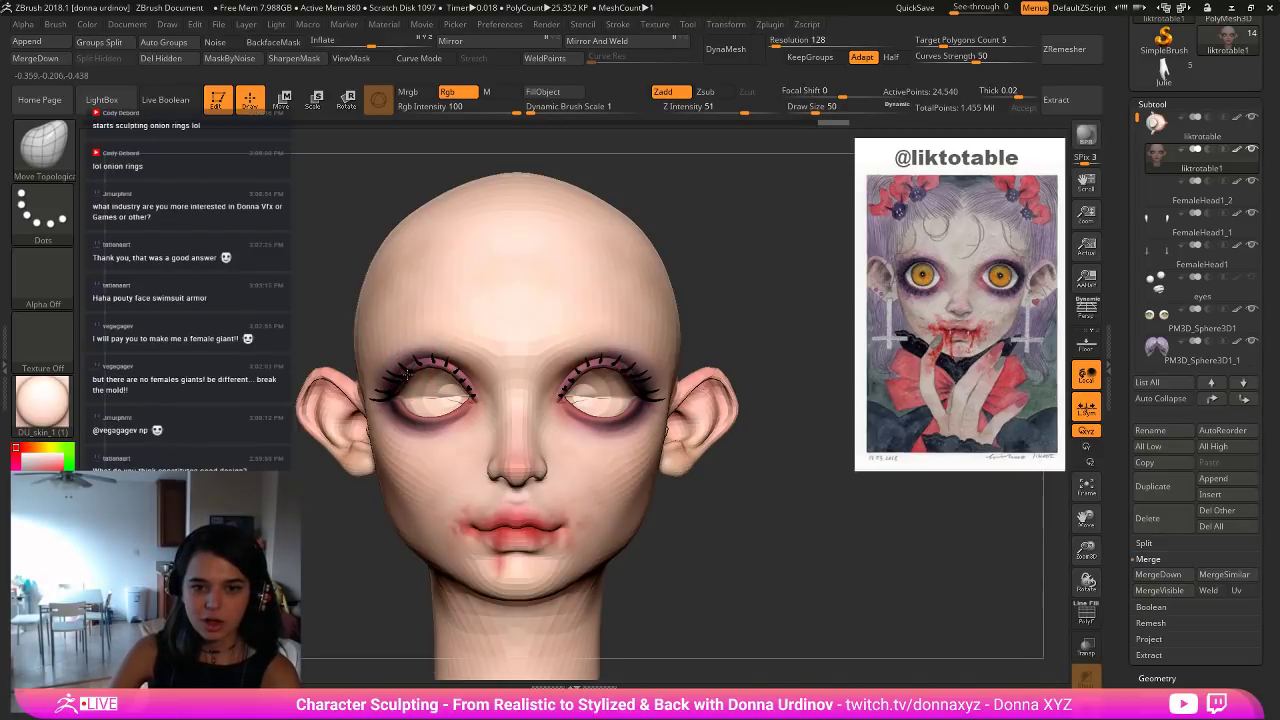
key("[")
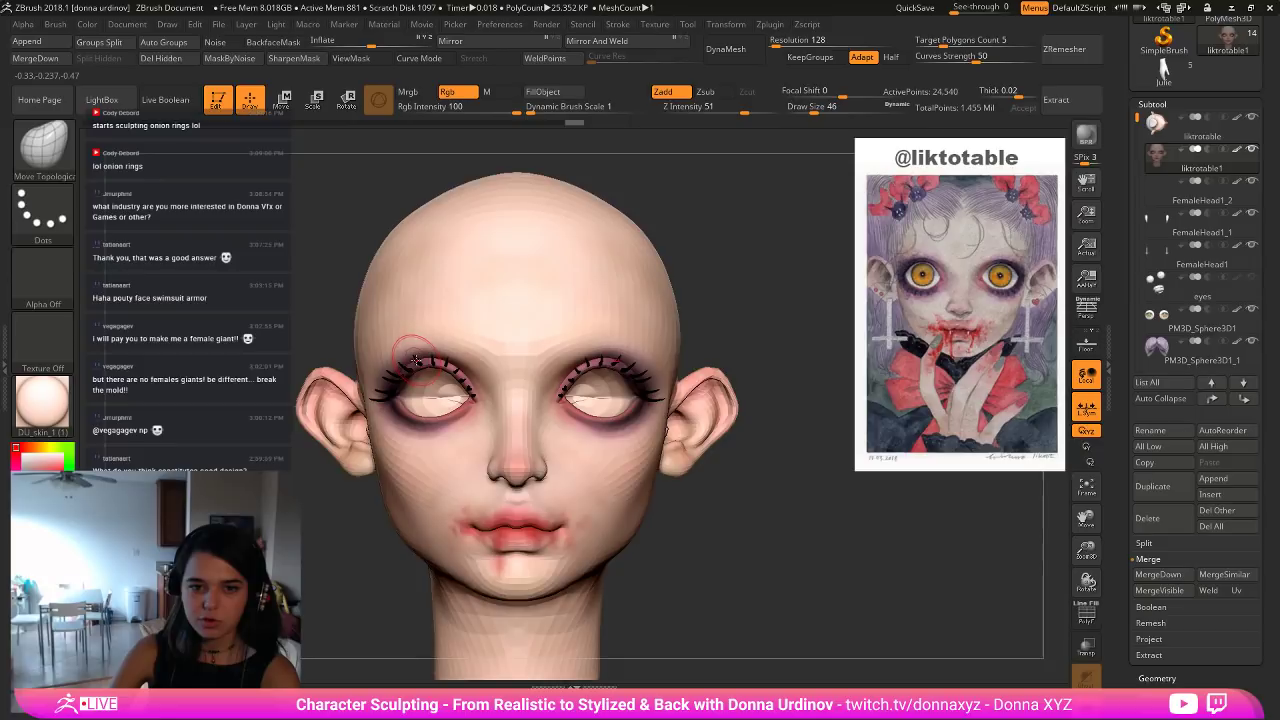
mouse_move(405, 371)
left_mouse_down()
mouse_move(389, 381)
mouse_move(447, 366)
mouse_move(477, 393)
left_mouse_up()
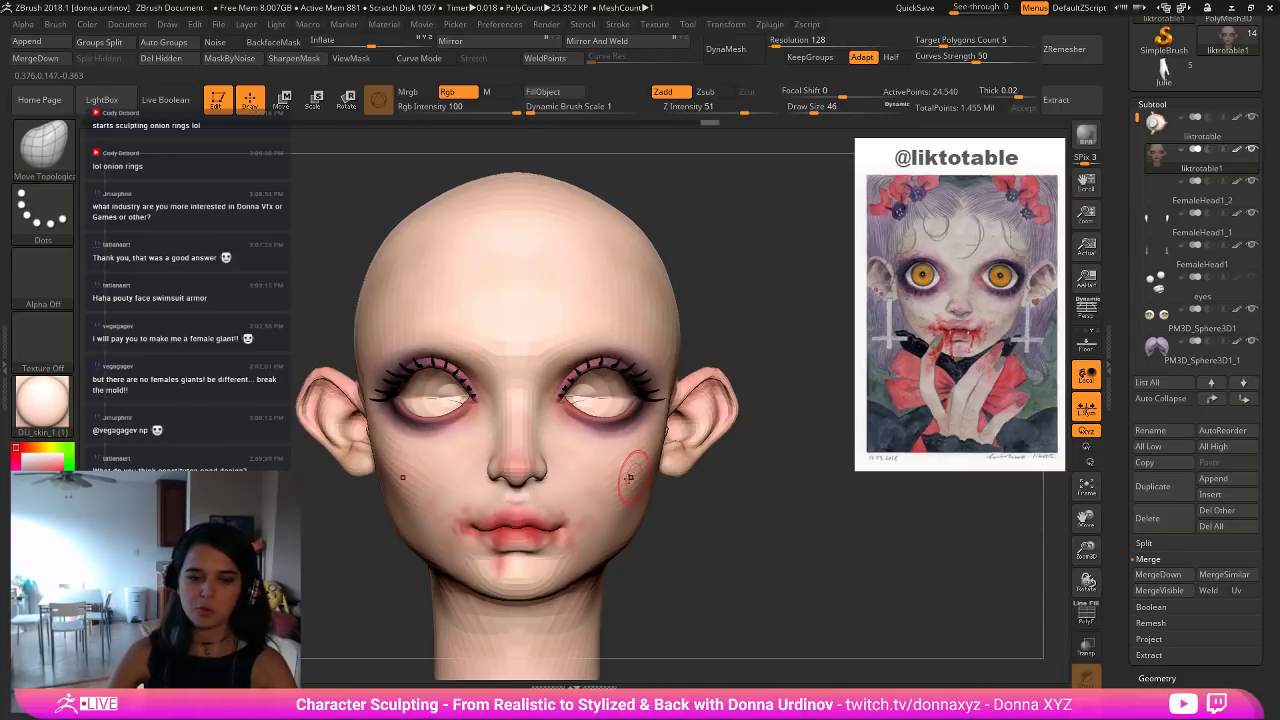
Switch to the InsertMesh_2 curve brush and try a row of lashes along the lower eyelid at draw size 18, undoing it.
key("b")
key("Escape")
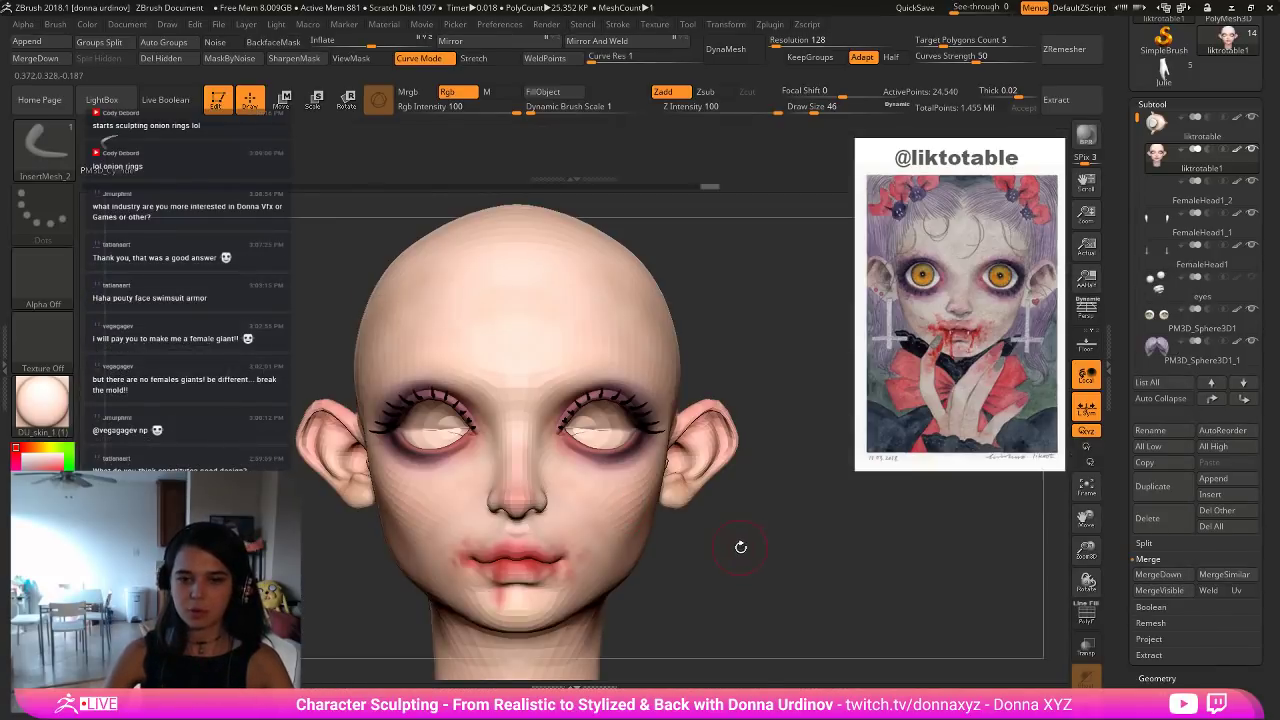
left_click_drag(744, 551, 780, 589, "alt")
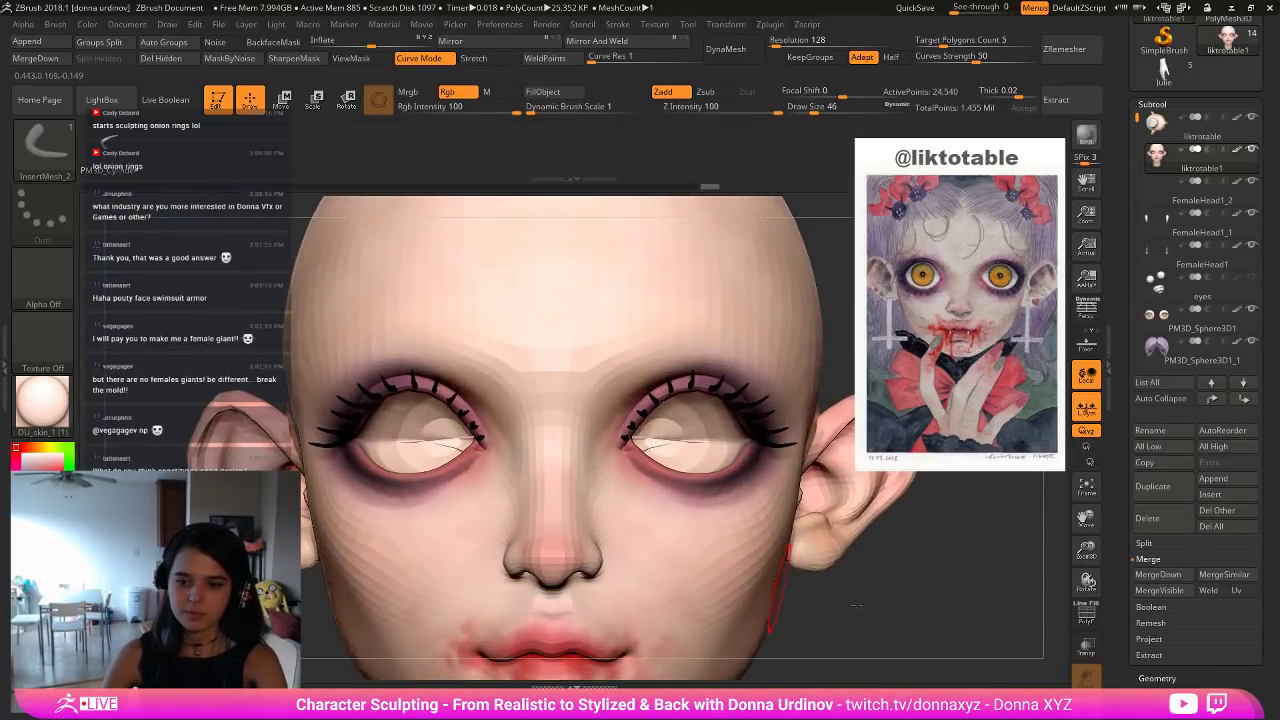
mouse_move(862, 604)
left_mouse_down()
mouse_move(632, 466)
mouse_move(700, 490)
mouse_move(780, 456)
left_mouse_up()
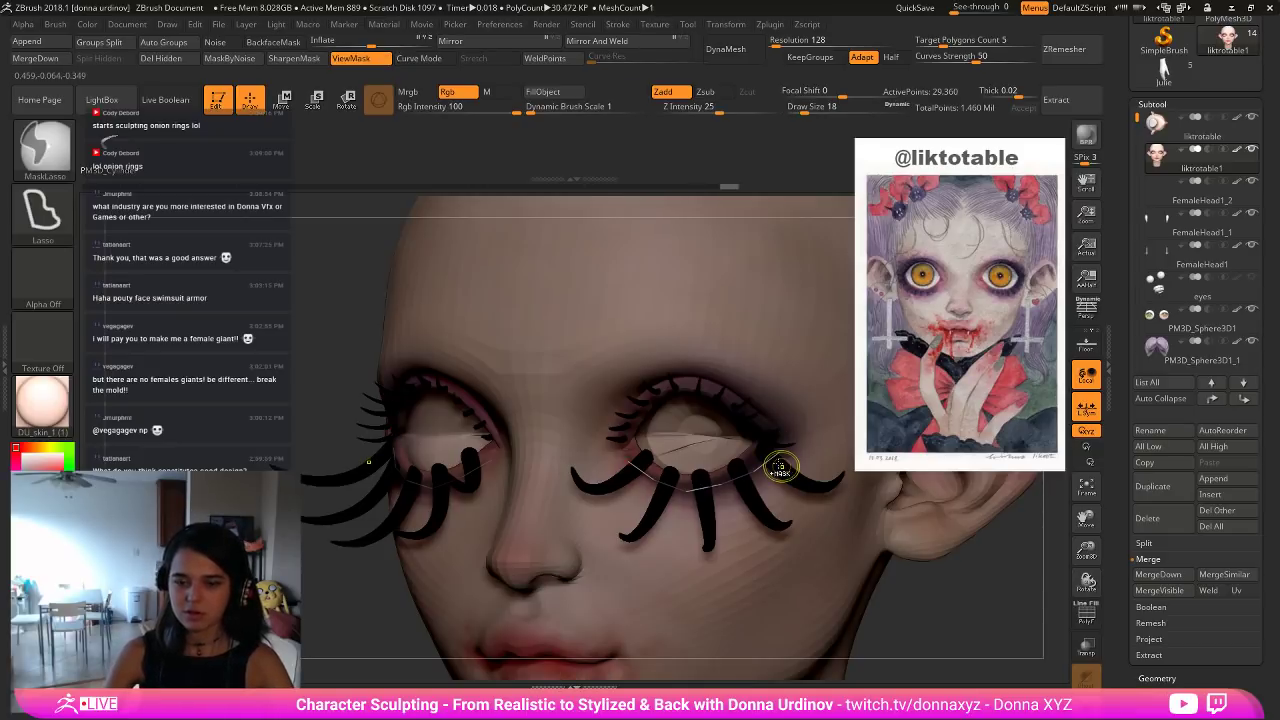
key("ctrl+z")
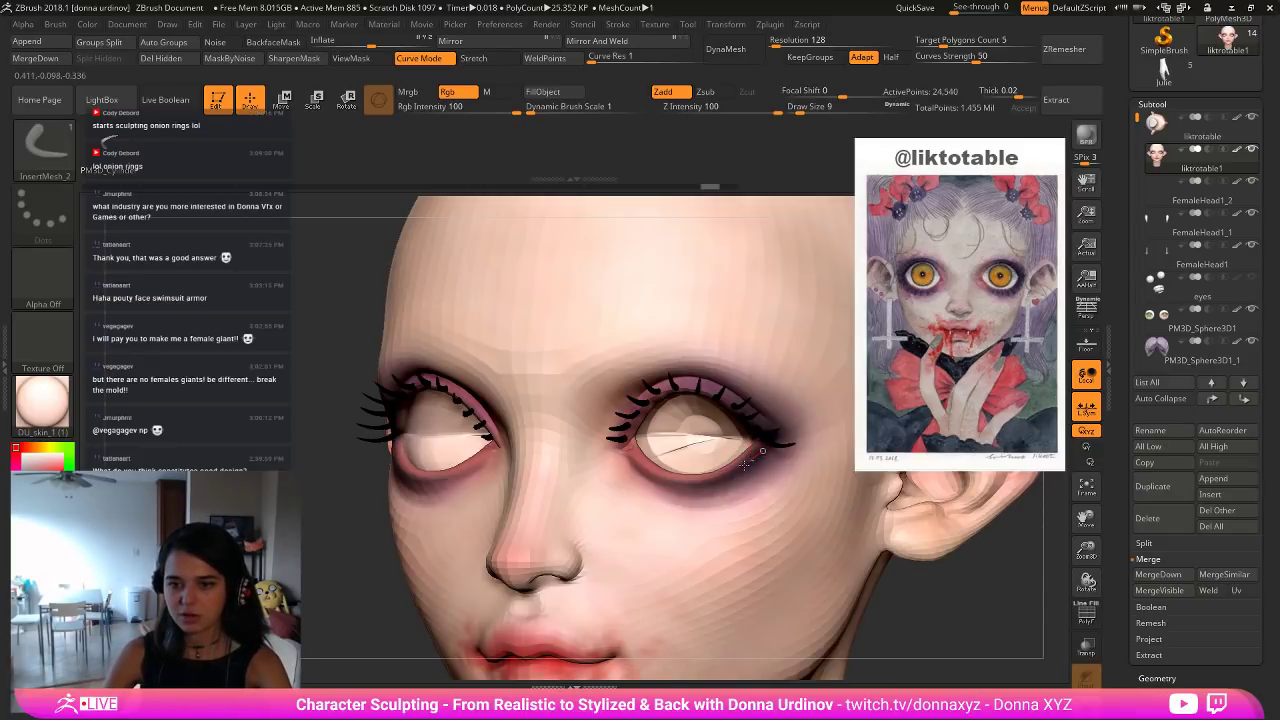
Try smaller rows of lower-eyelid lashes with the curve brush at draw sizes 9 and 6, undoing each attempt.
mouse_move(745, 463)
left_mouse_down()
mouse_move(675, 470)
mouse_move(636, 440)
left_mouse_up()
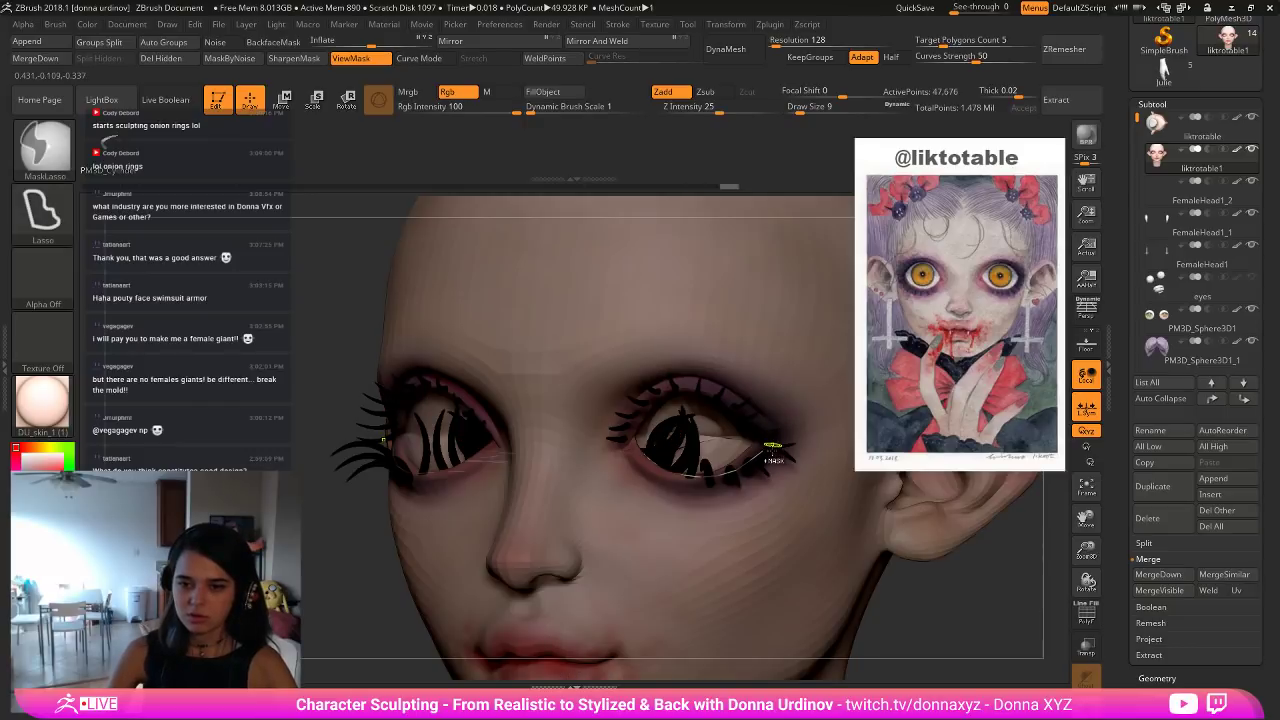
key("ctrl+z")
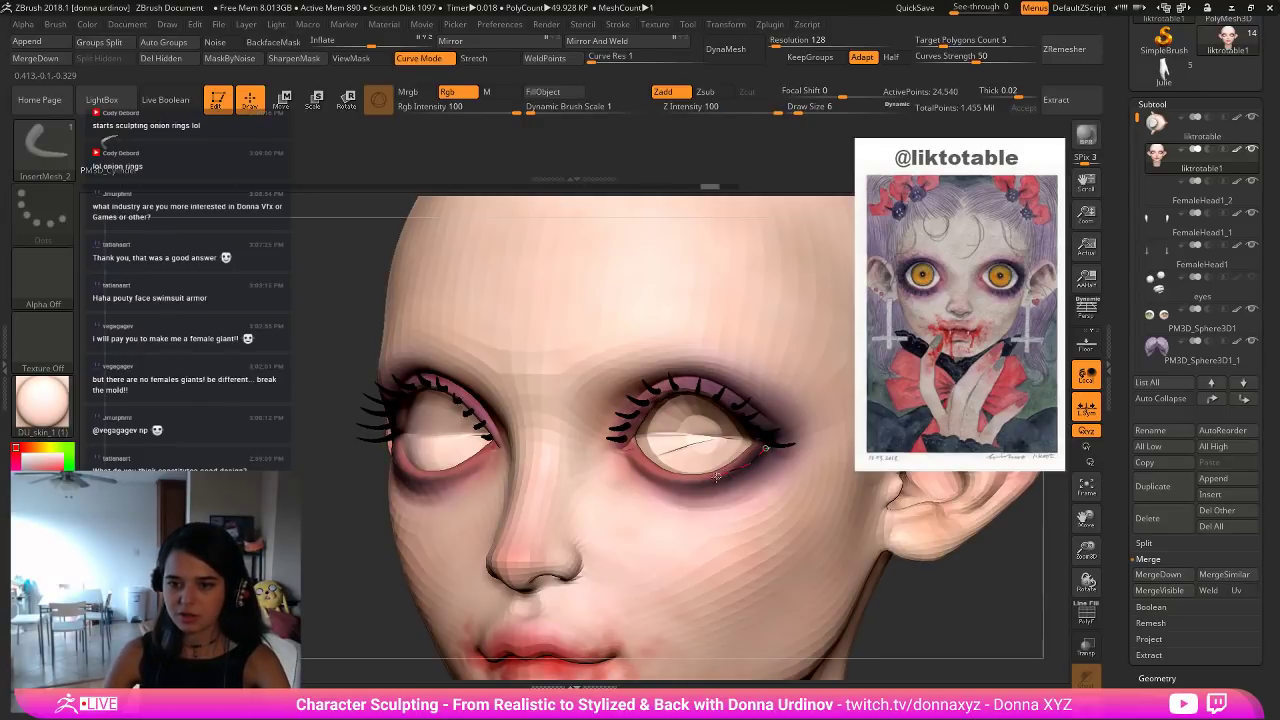
left_click_drag(681, 481, 636, 452)
left_click(722, 453)
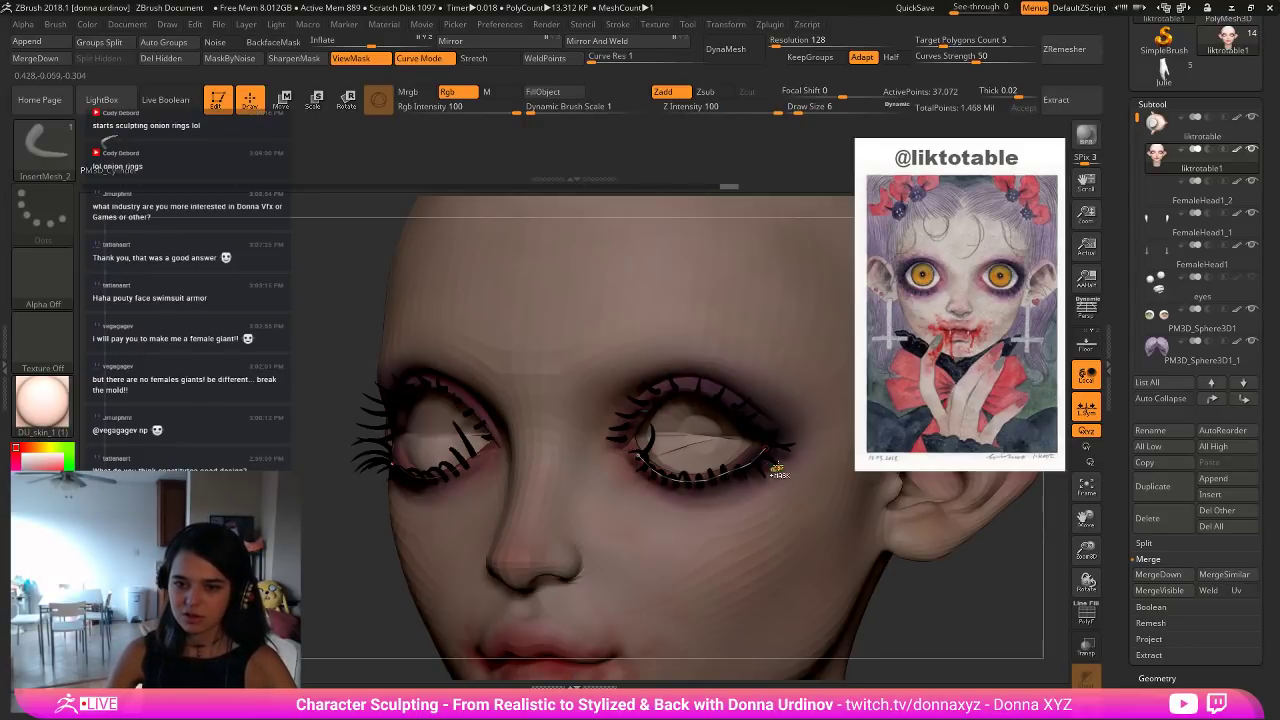
key("ctrl+z")
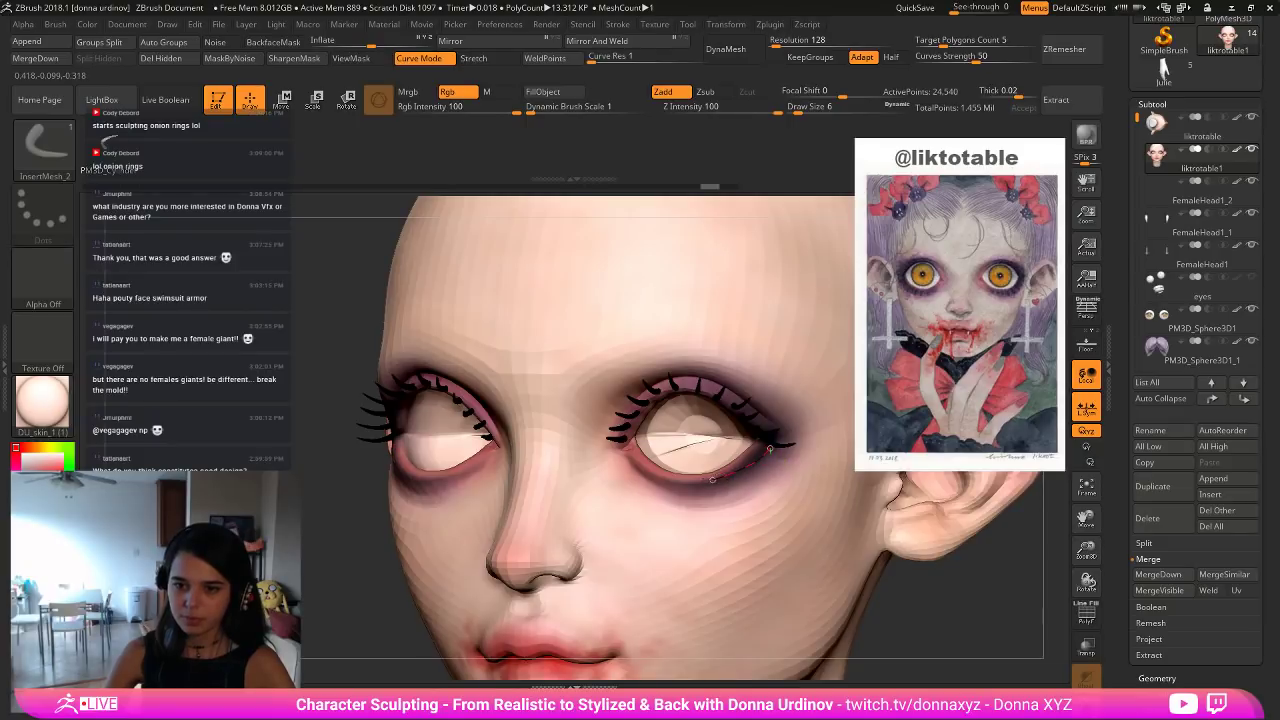
left_click(708, 500)
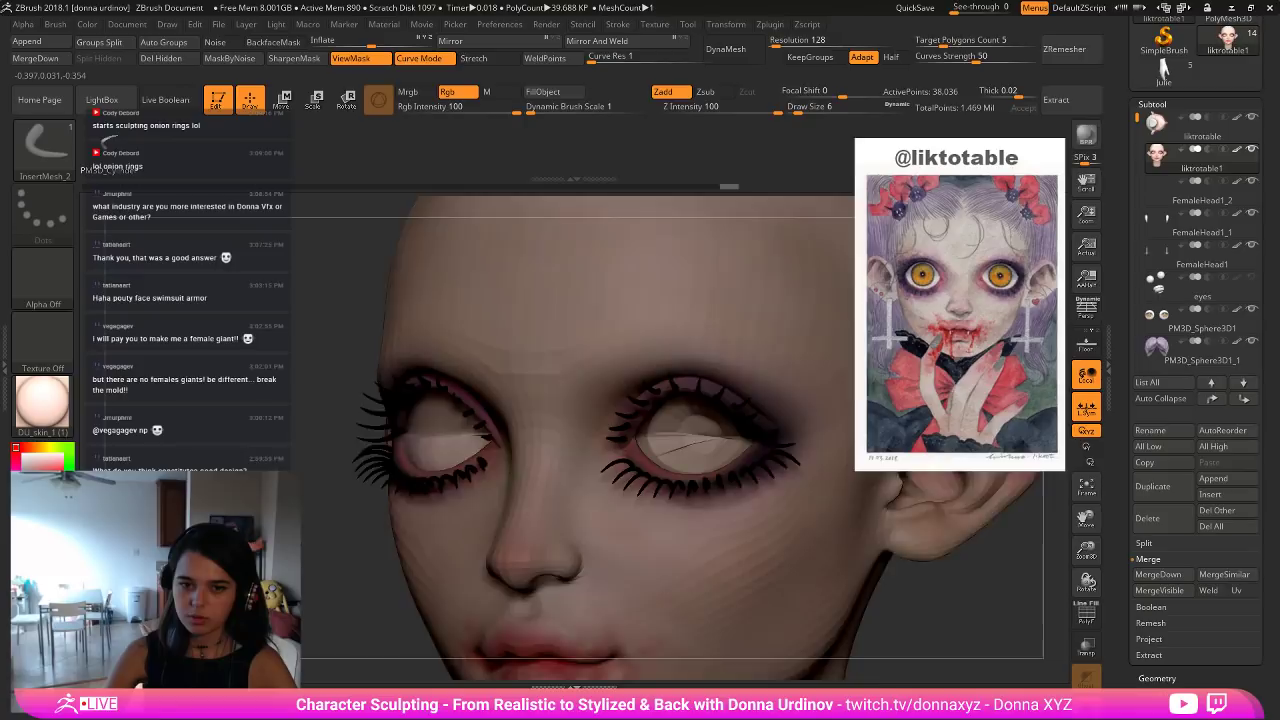
left_click_drag(318, 500, 352, 480, "shift")
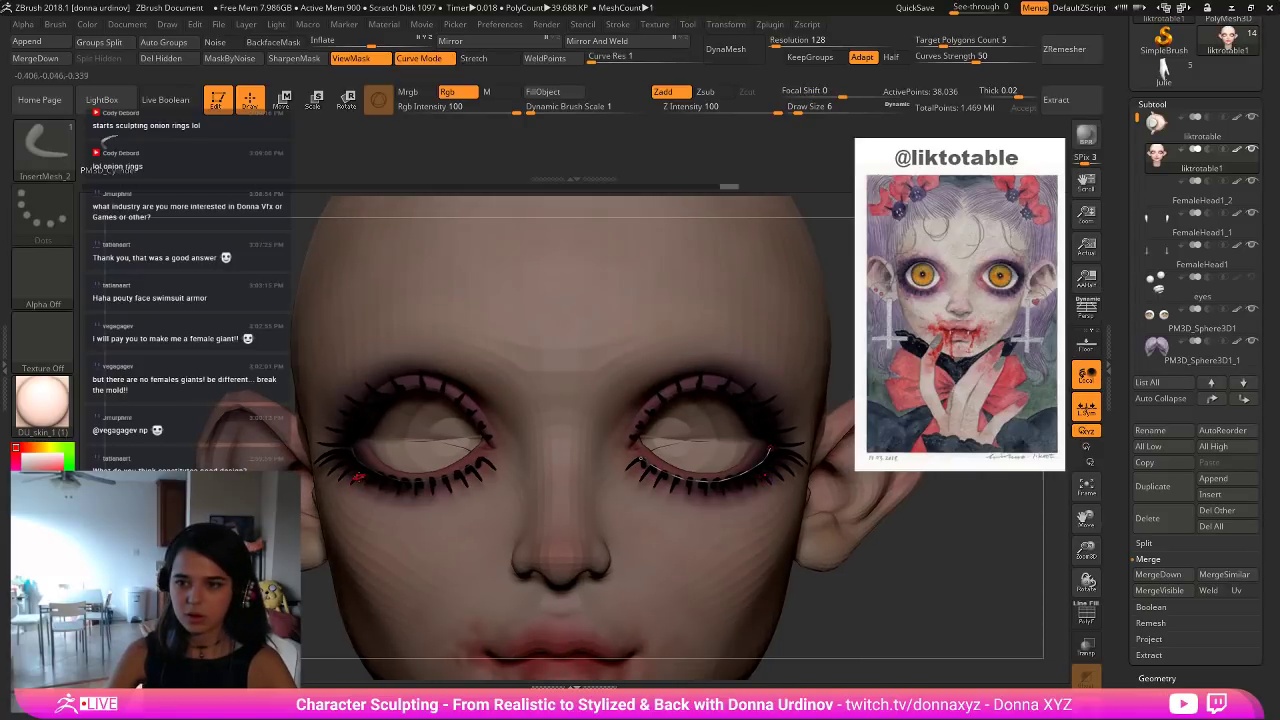
key("ctrl")
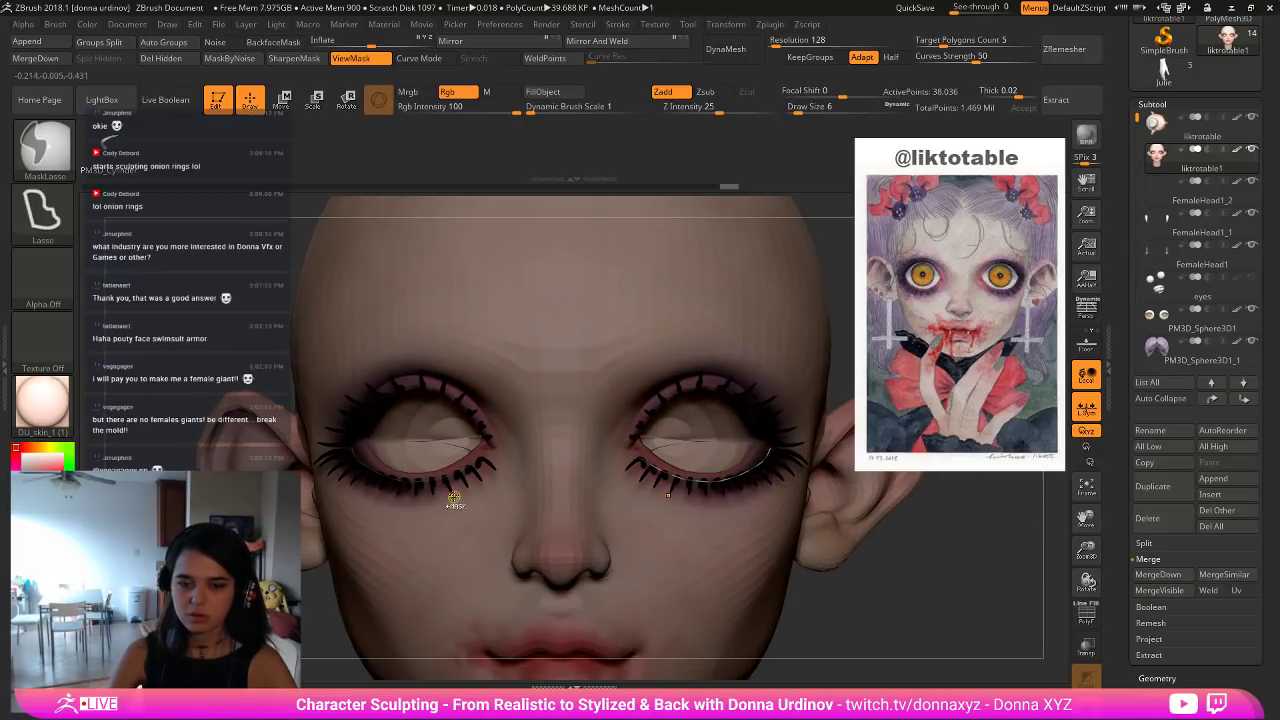
key("ctrl+z")
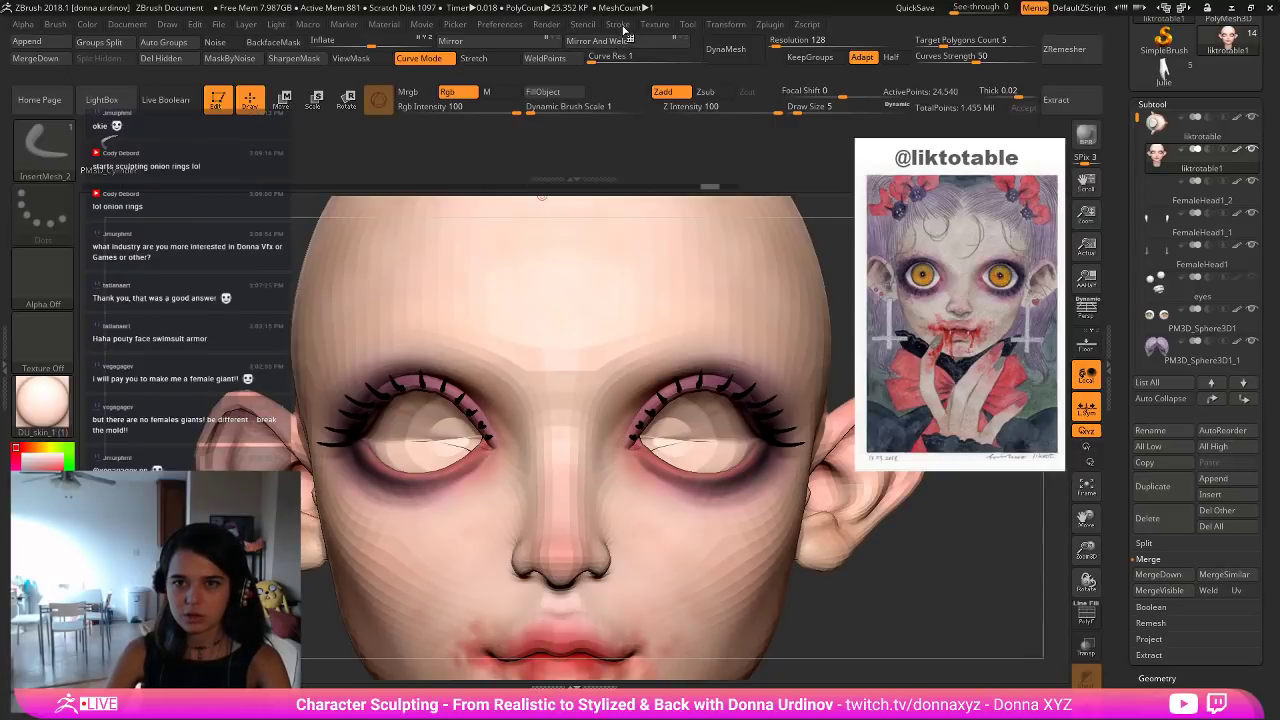
Adjust the curve stroke setting and try another row of lashes along the lower eyelid, undoing the row.
left_click(618, 24)
left_click_drag(650, 322, 660, 322)
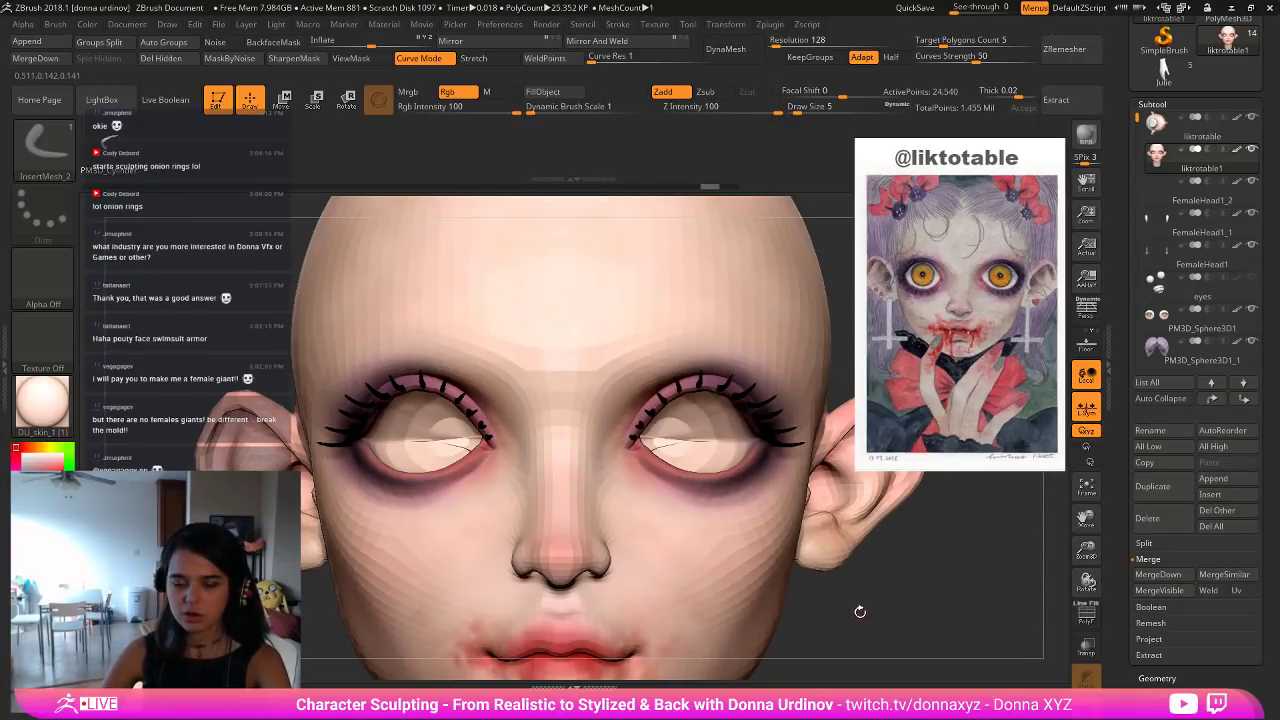
mouse_move(863, 612)
left_mouse_down()
mouse_move(764, 452)
mouse_move(643, 459)
left_mouse_up()
left_click(720, 457)
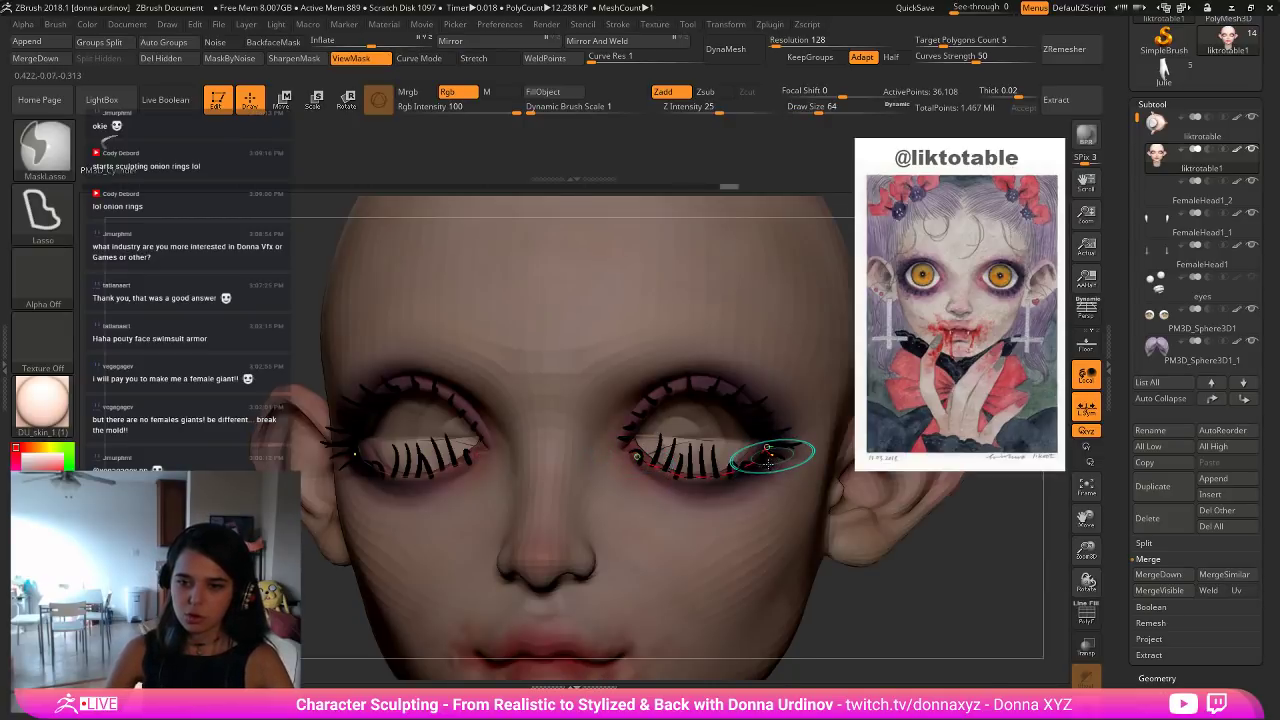
key("ctrl+z")
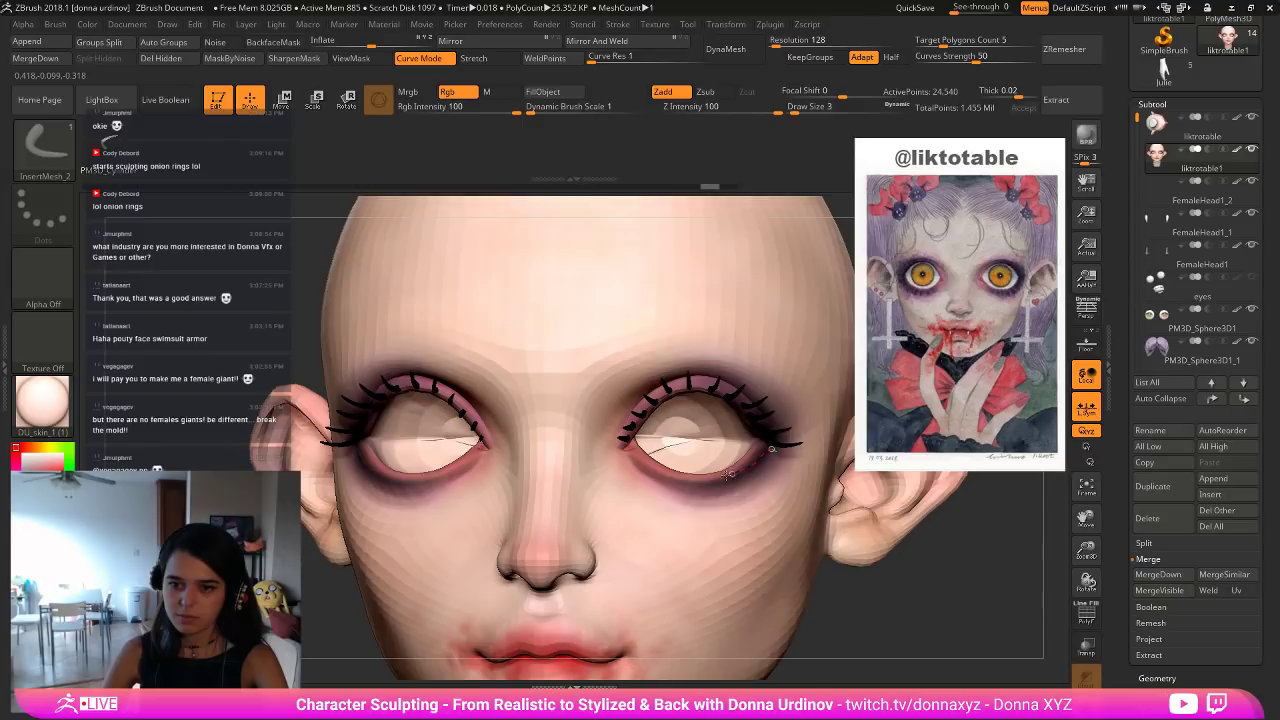
Try finer rows of lower-eyelid lashes at draw sizes 3 and 4, undoing both attempts.
left_click_drag(673, 480, 643, 460)
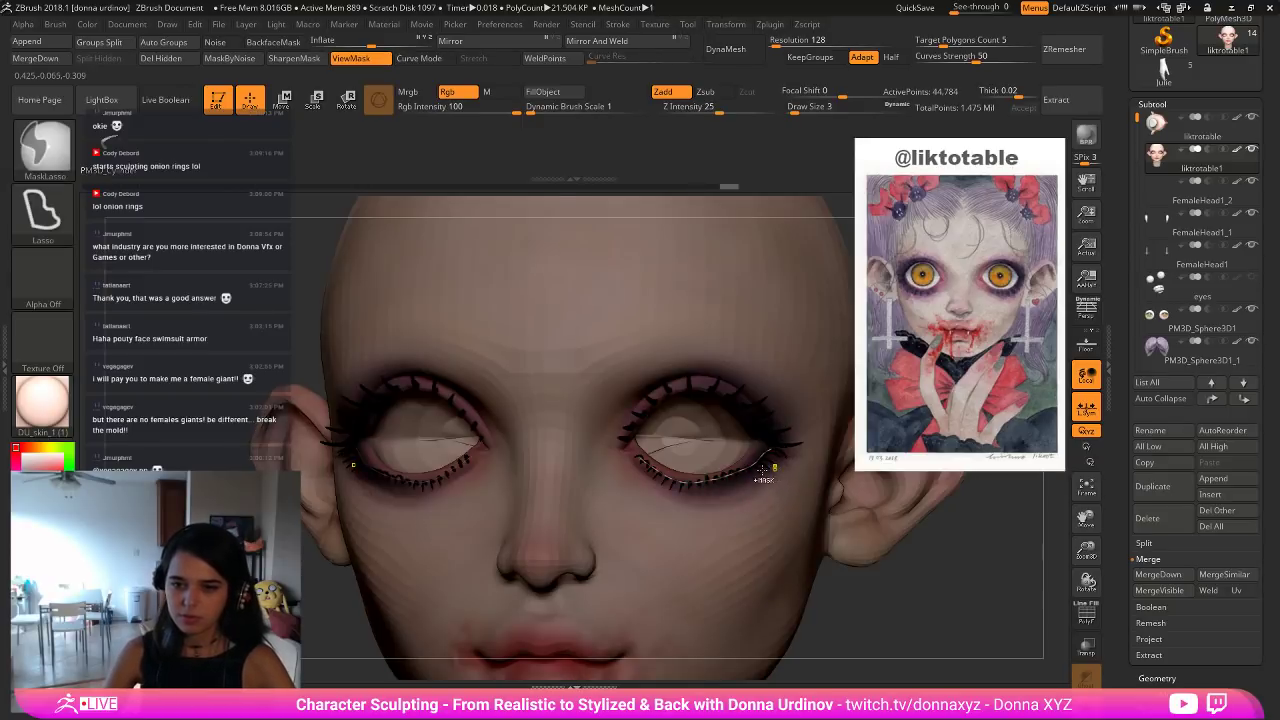
key("ctrl+z")
key("]")
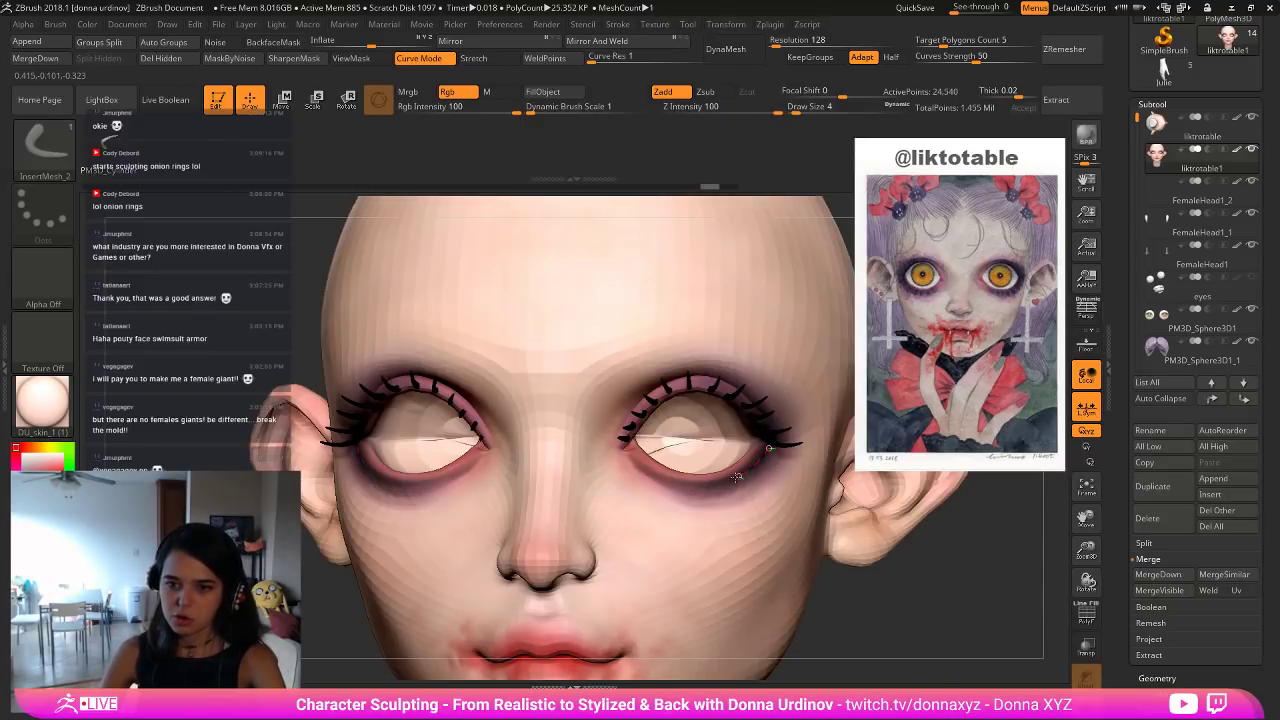
left_click_drag(689, 479, 642, 461)
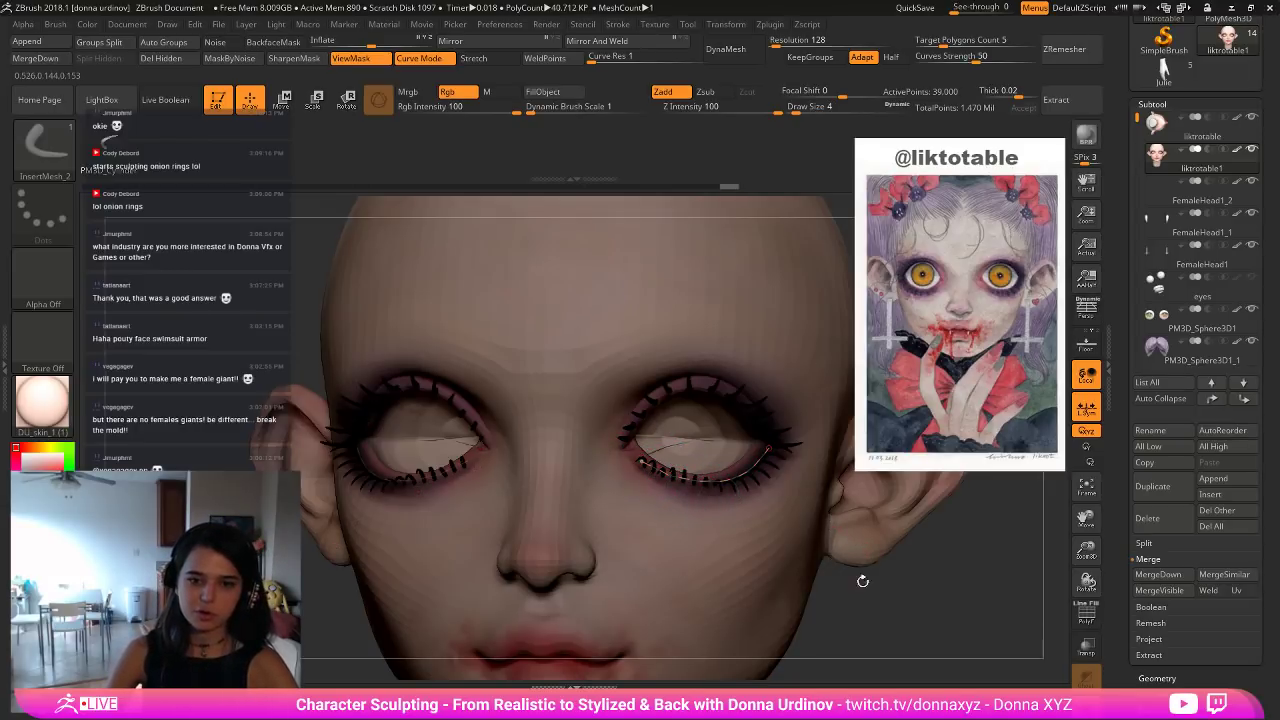
left_click_drag(862, 594, 828, 572)
key("ctrl+z")
Insert a row of lashes along the lower eyelid from a curve at draw size 4 and briefly isolate it from the head.
left_click_drag(787, 487, 761, 456)
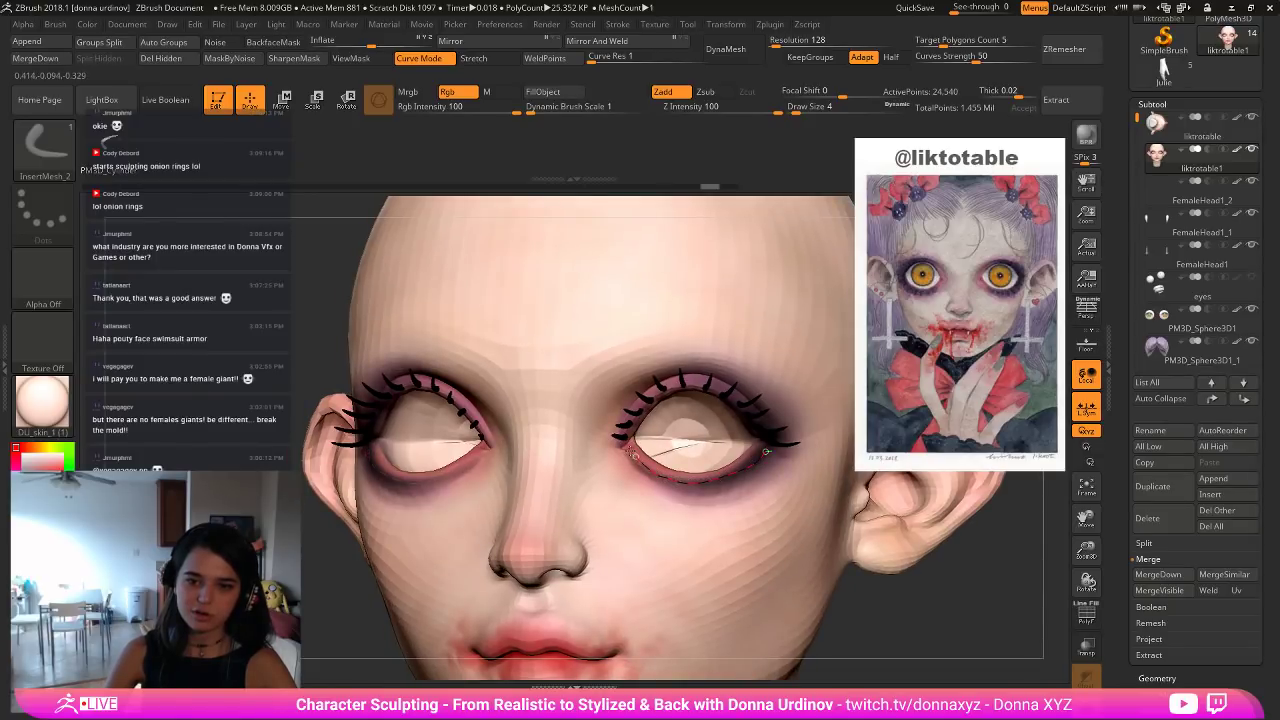
left_click(742, 486)
left_click(718, 480, "ctrl+shift")
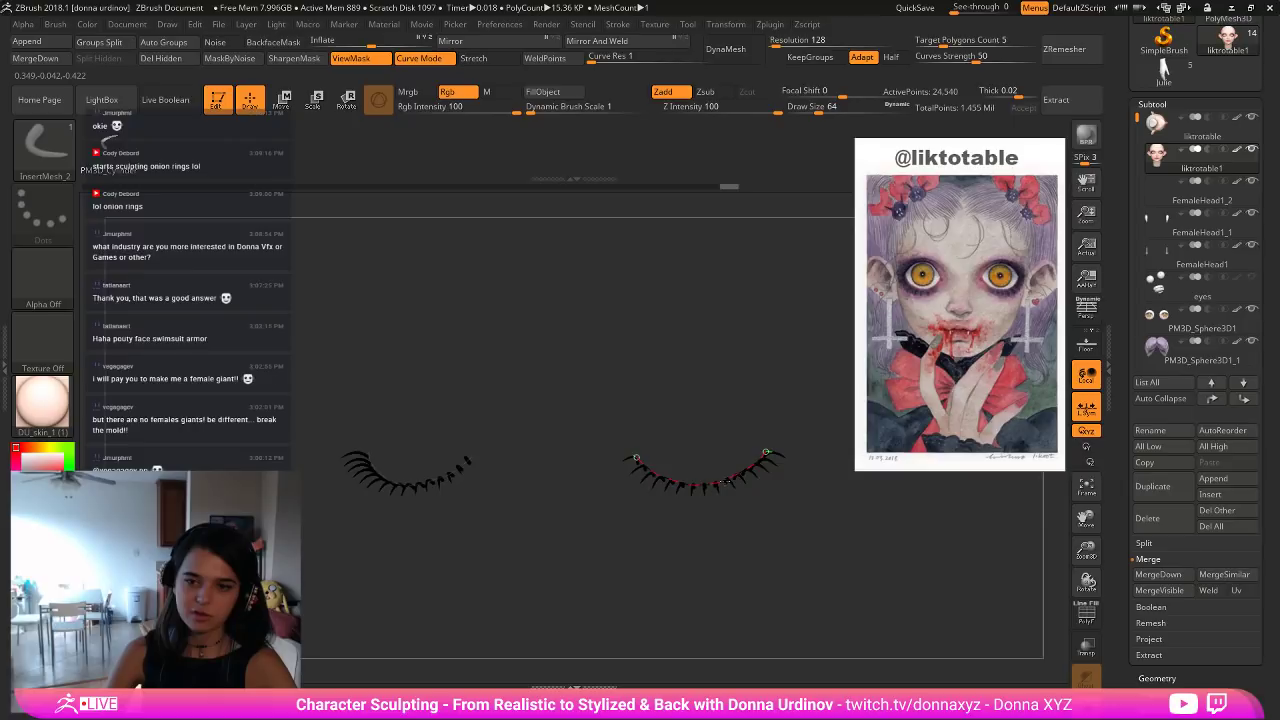
left_click(782, 498, "ctrl+shift")
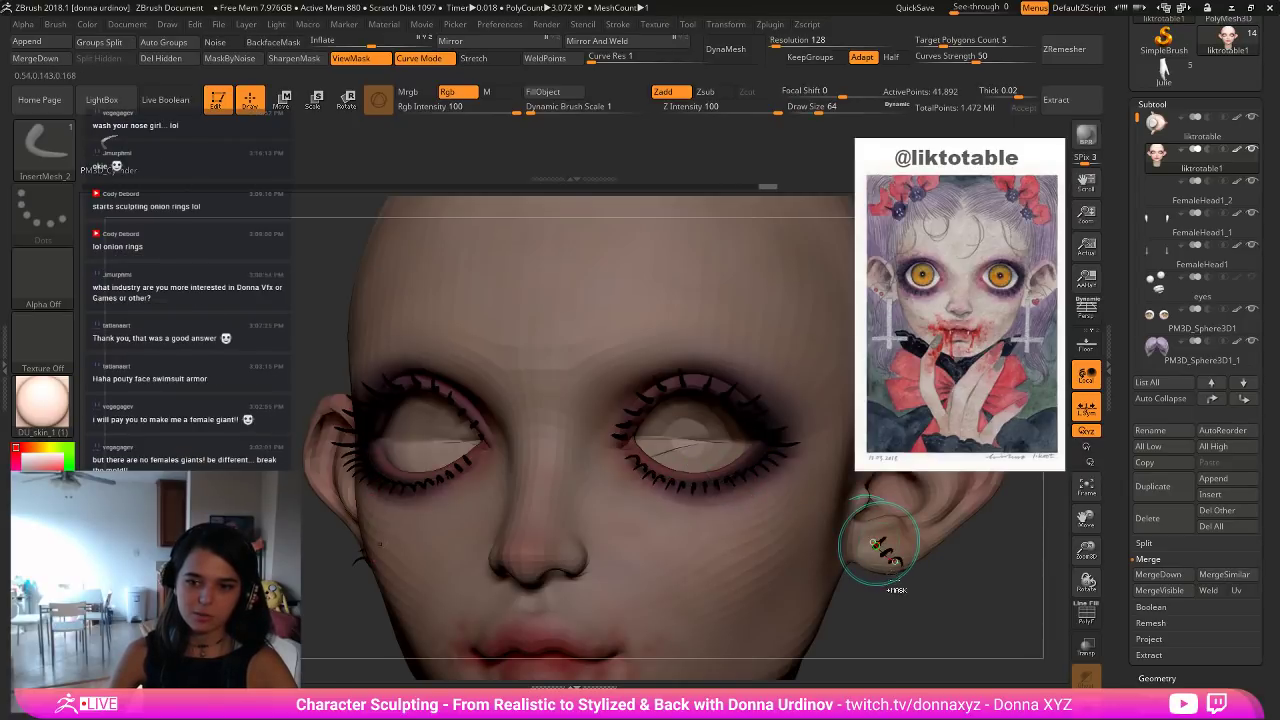
Clear the mask and reposition the lower lashes near the inner eye corner with the Move Topological brush at draw size 14.
left_click_drag(894, 614, 812, 580, "shift")
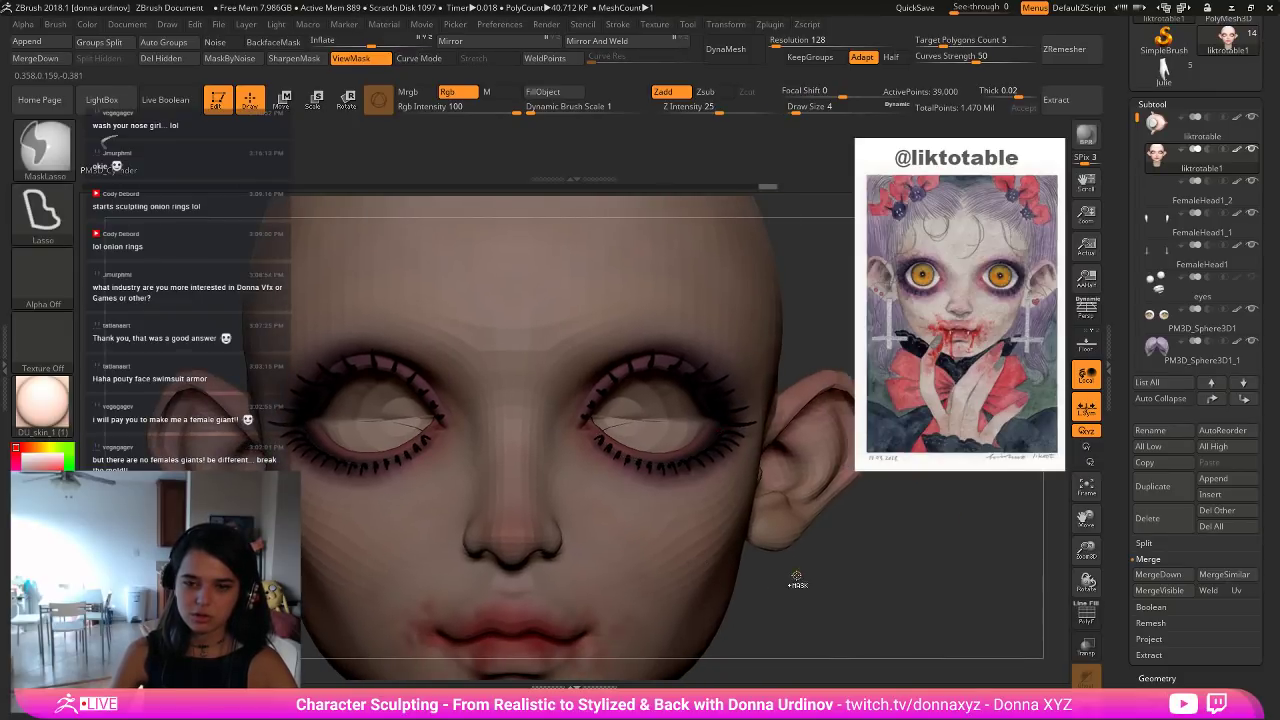
mouse_move(800, 578)
left_mouse_down("ctrl")
mouse_move(811, 599)
mouse_move(771, 585)
mouse_move(795, 578)
left_mouse_up("ctrl")
key("b")
key("m")
key("t")
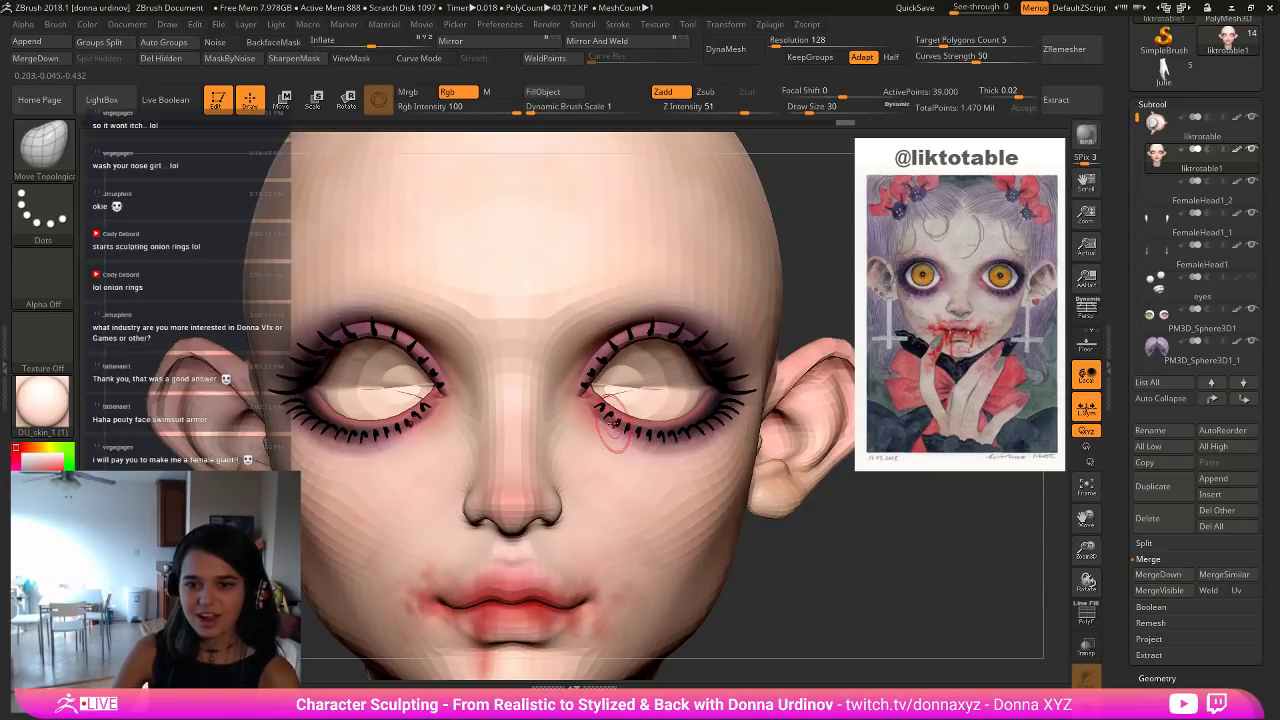
key("]")
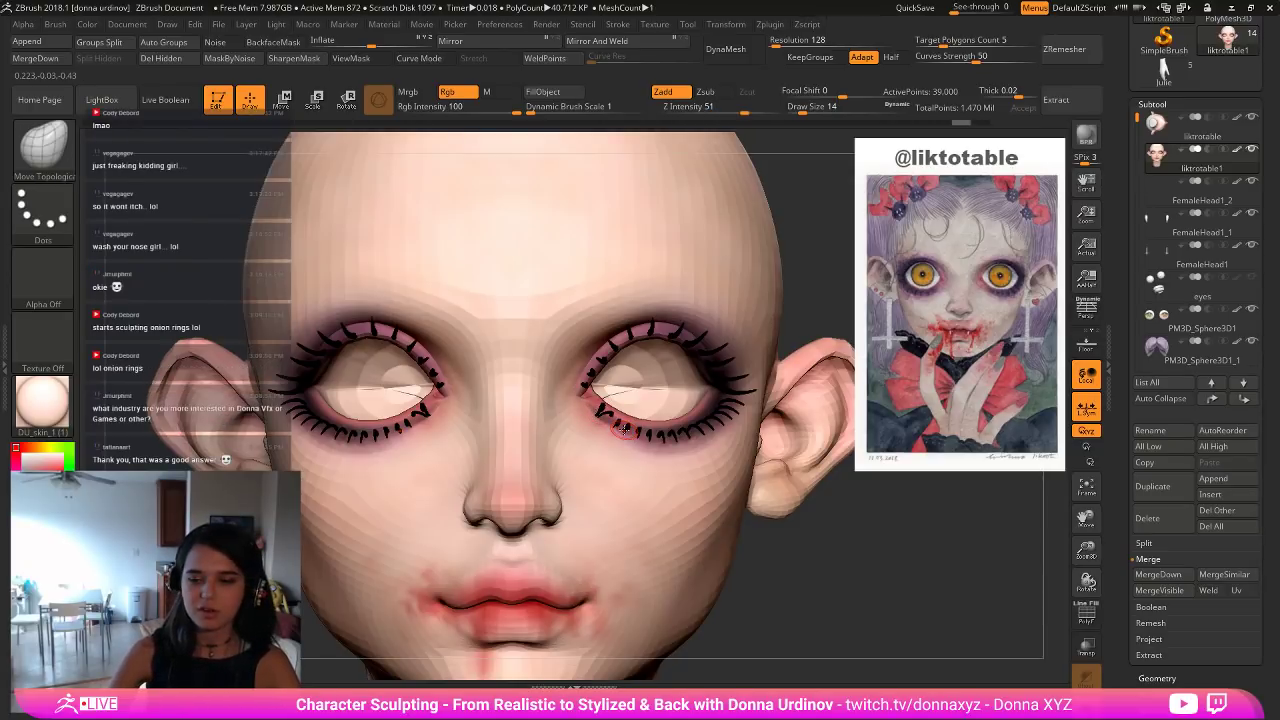
mouse_move(910, 571)
left_mouse_down()
mouse_move(850, 574)
mouse_move(888, 620)
left_mouse_up()
key("ctrl+z")
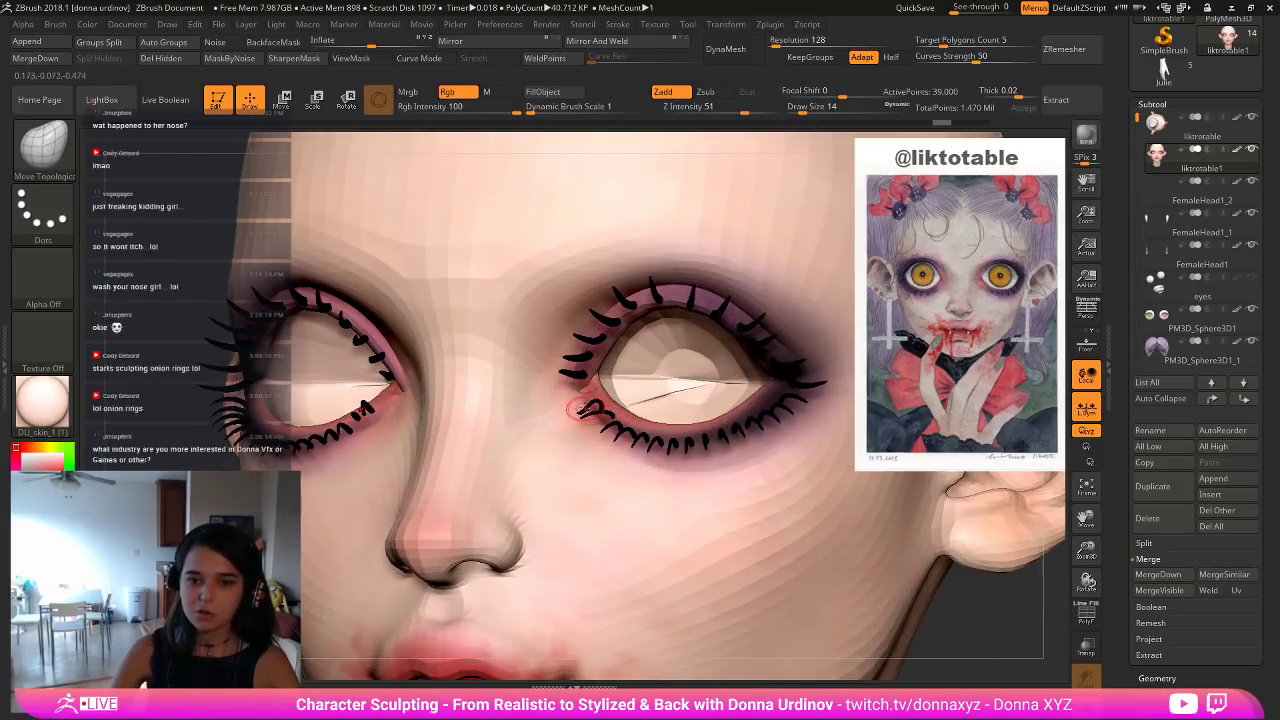
key("shift")
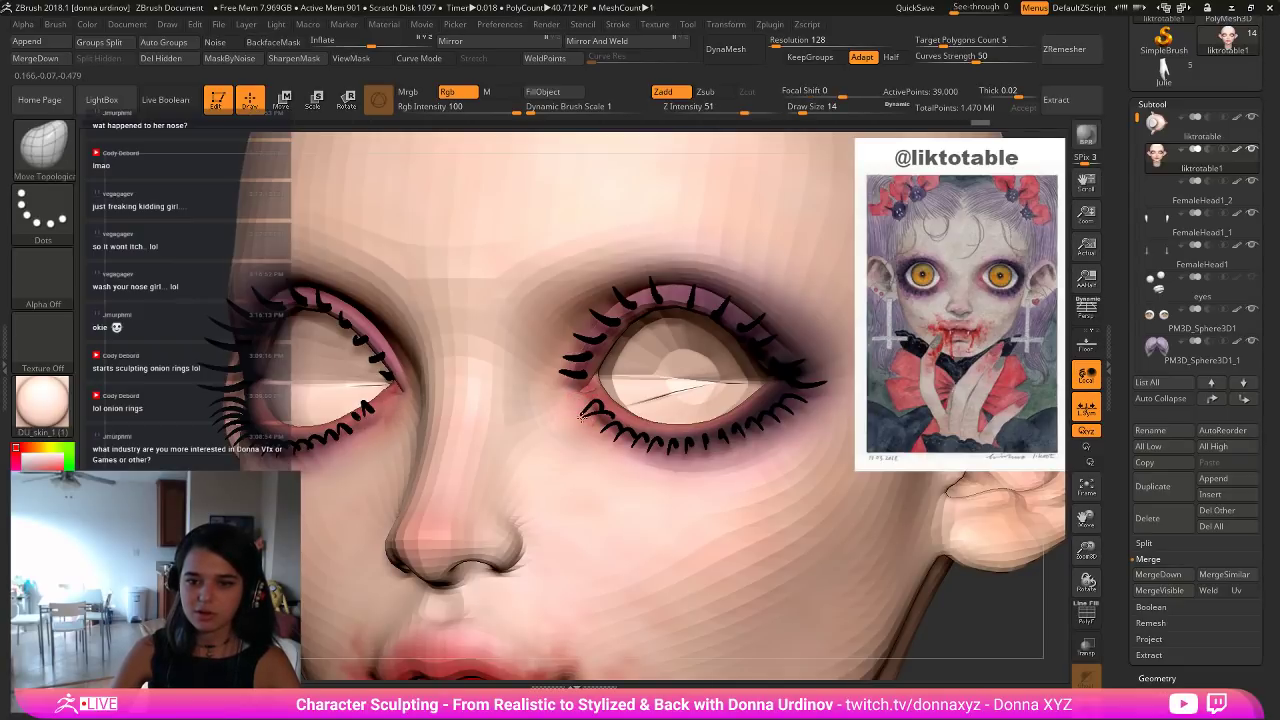
mouse_move(584, 424)
left_mouse_down()
mouse_move(582, 408)
mouse_move(580, 420)
left_mouse_up()
key("shift")
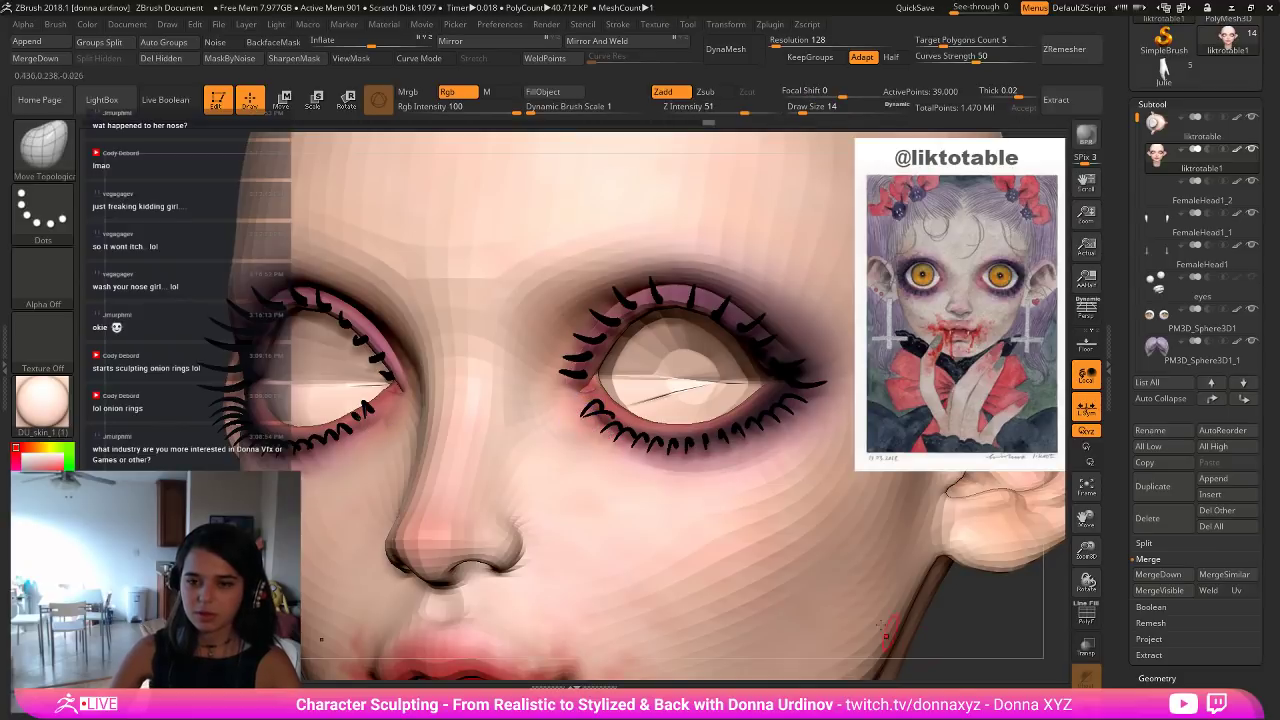
Pull the inner and middle lower lashes into pointed clumps with Move Topological, varying the draw size between 10 and 30.
left_click_drag(963, 645, 980, 664)
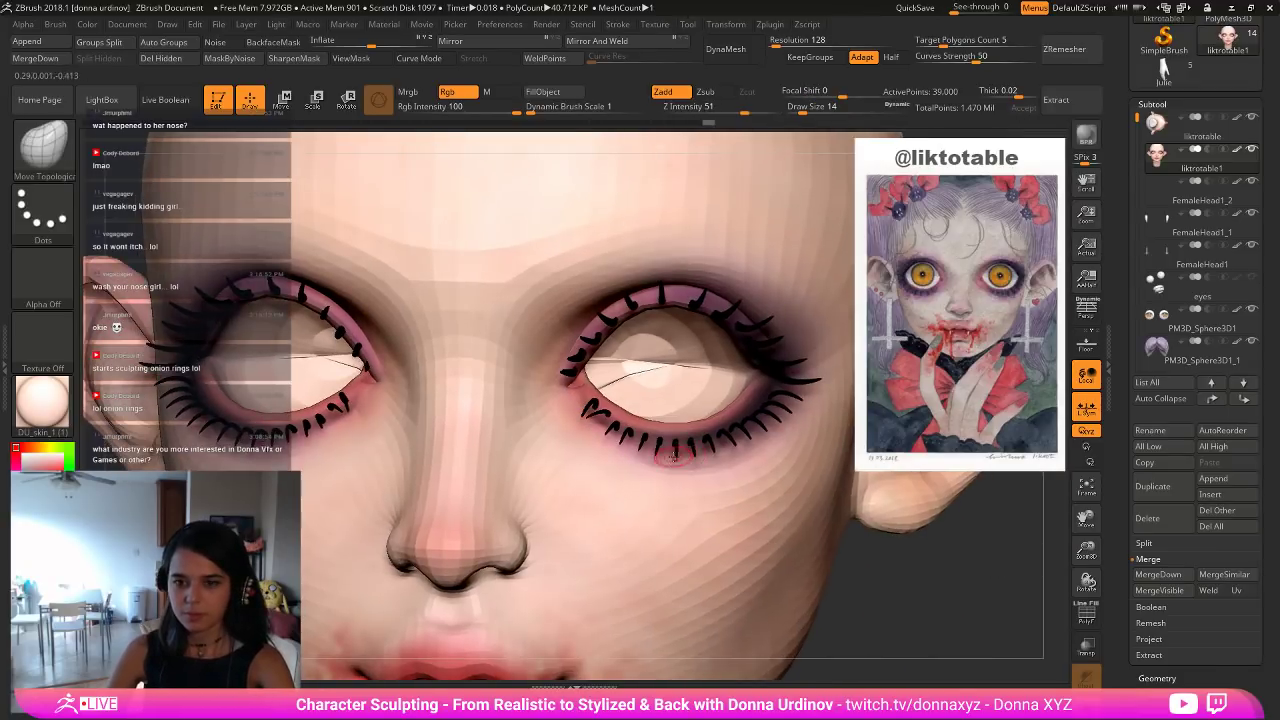
key("]")
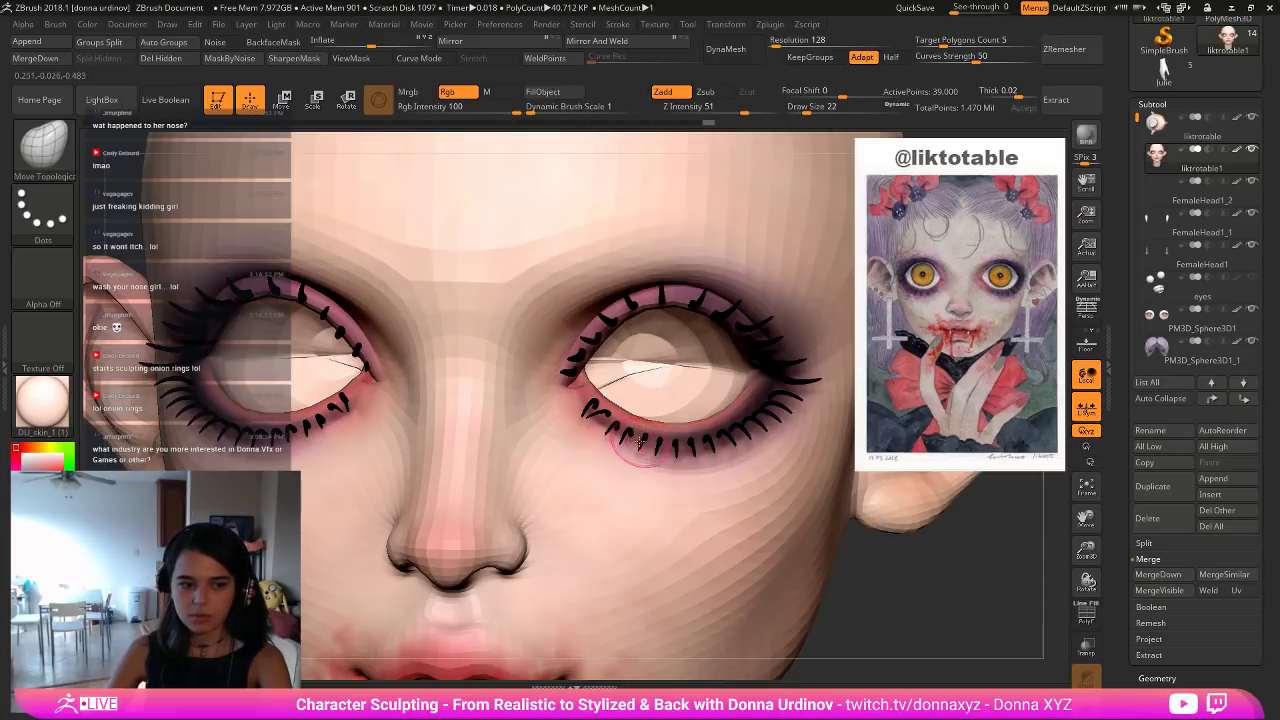
key("]")
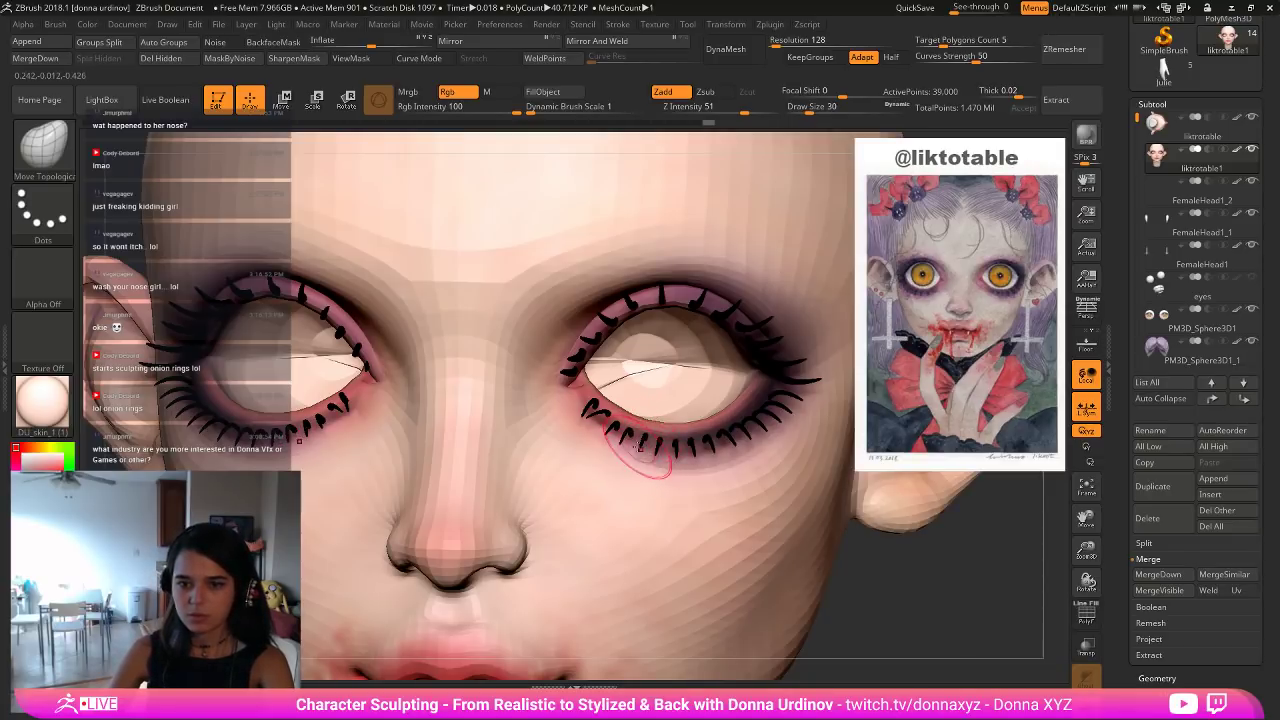
key("]")
key("[")
key("[")
key("[")
key("[")
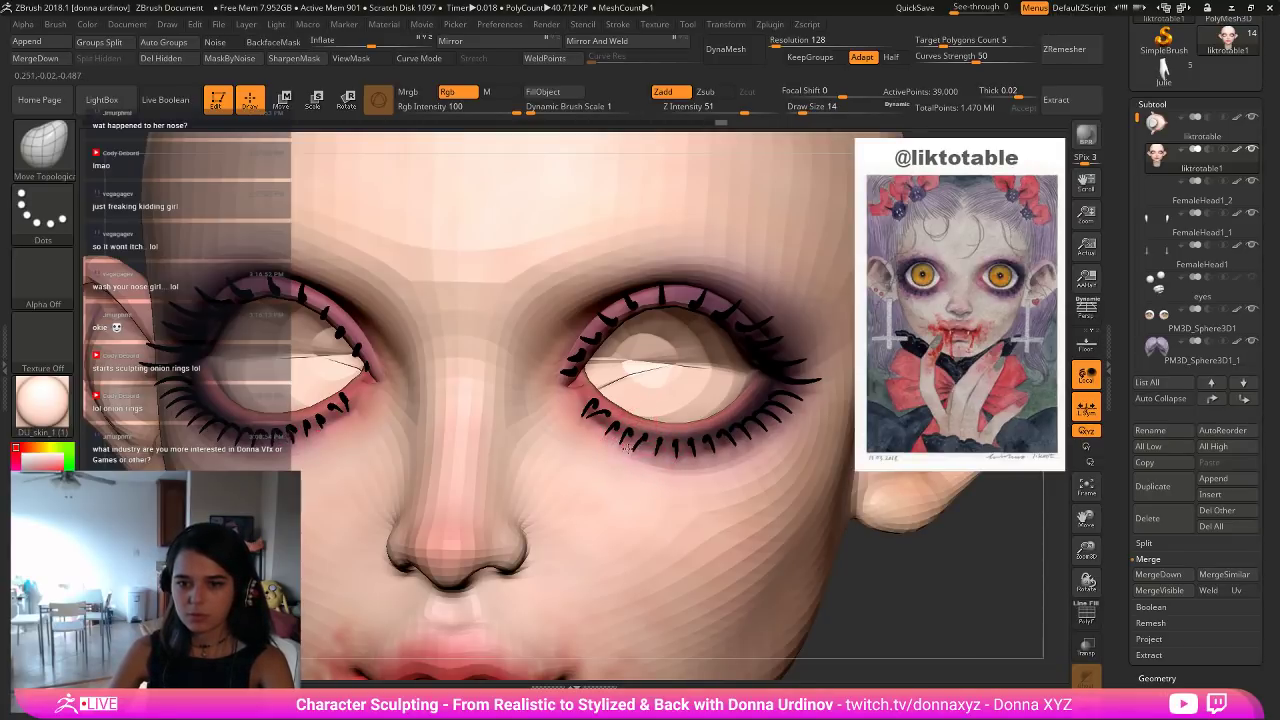
key("]")
key("]")
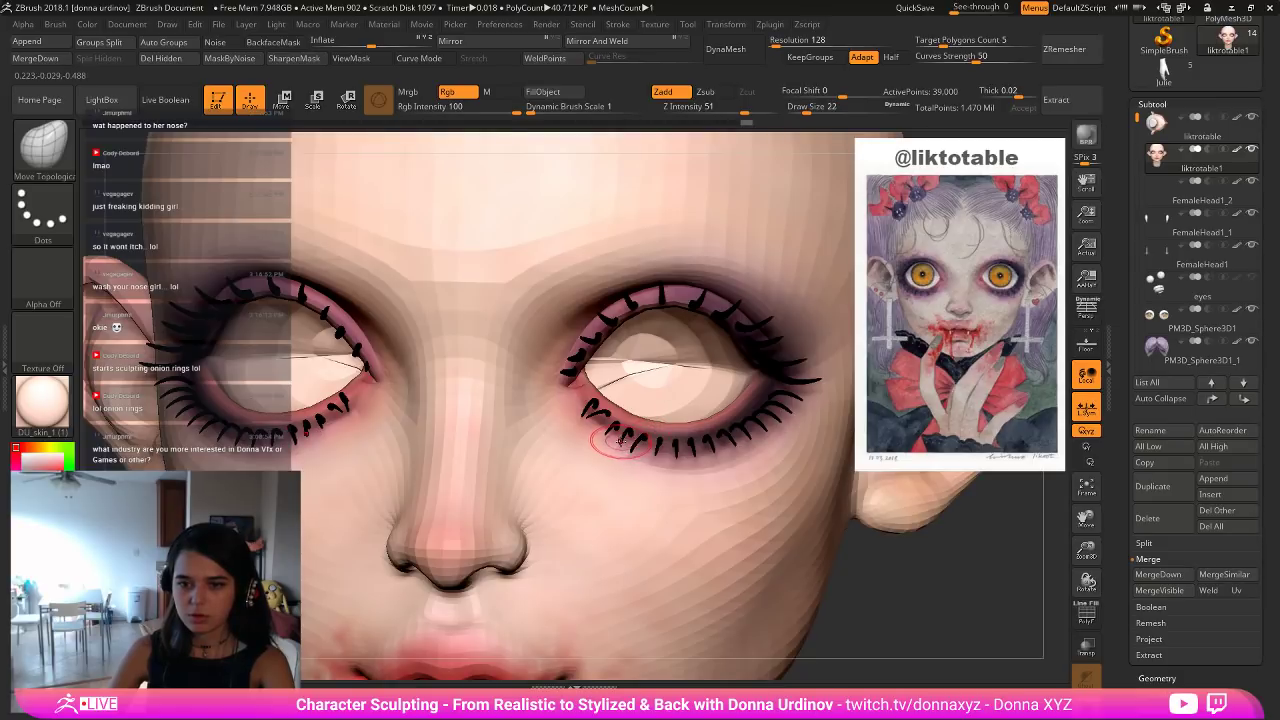
key("[")
key("[")
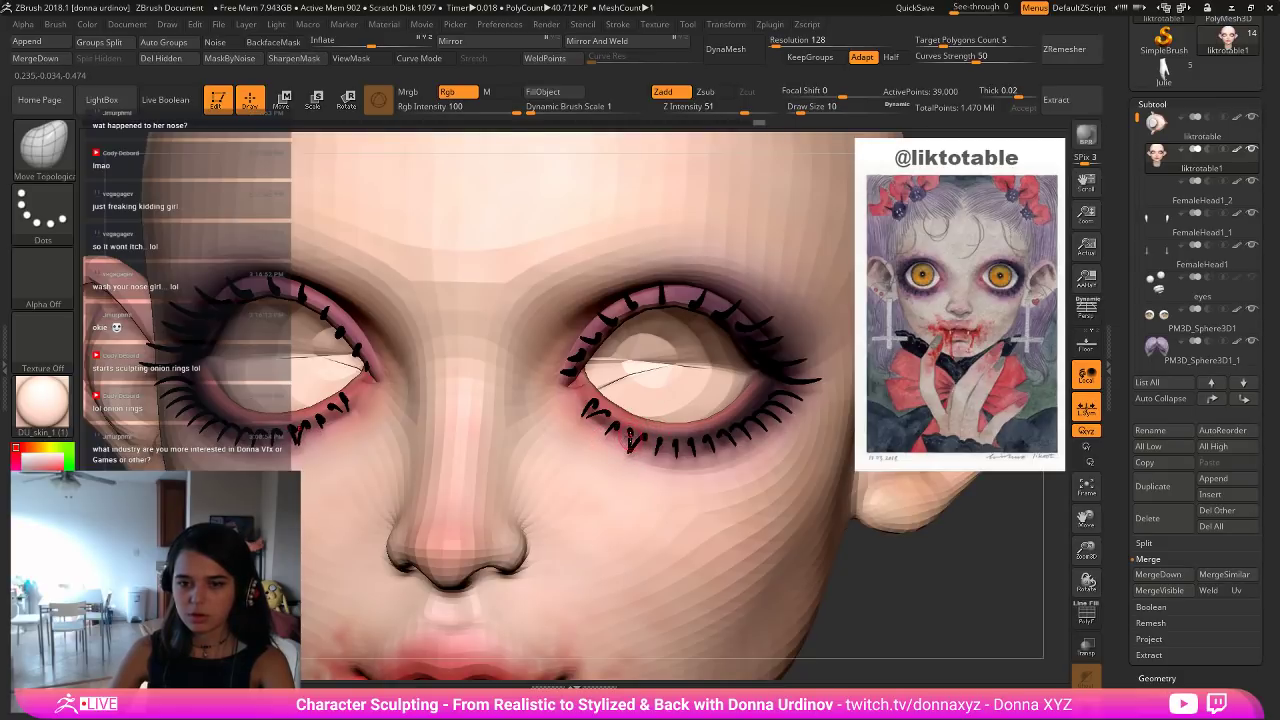
key("]")
key("]")
key("]")
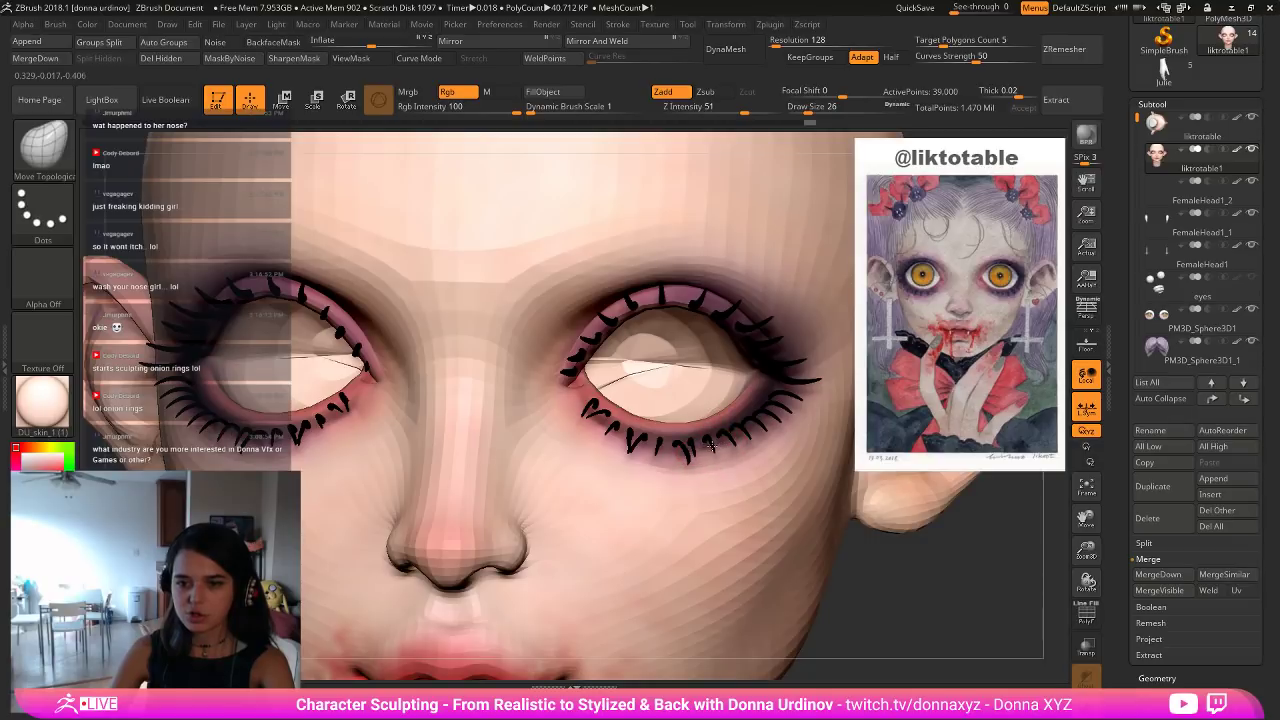
Hide the head's polygroups so that only the upper and lower eyelashes remain visible.
key("ctrl+shift")
left_click(752, 493, "ctrl+shift")
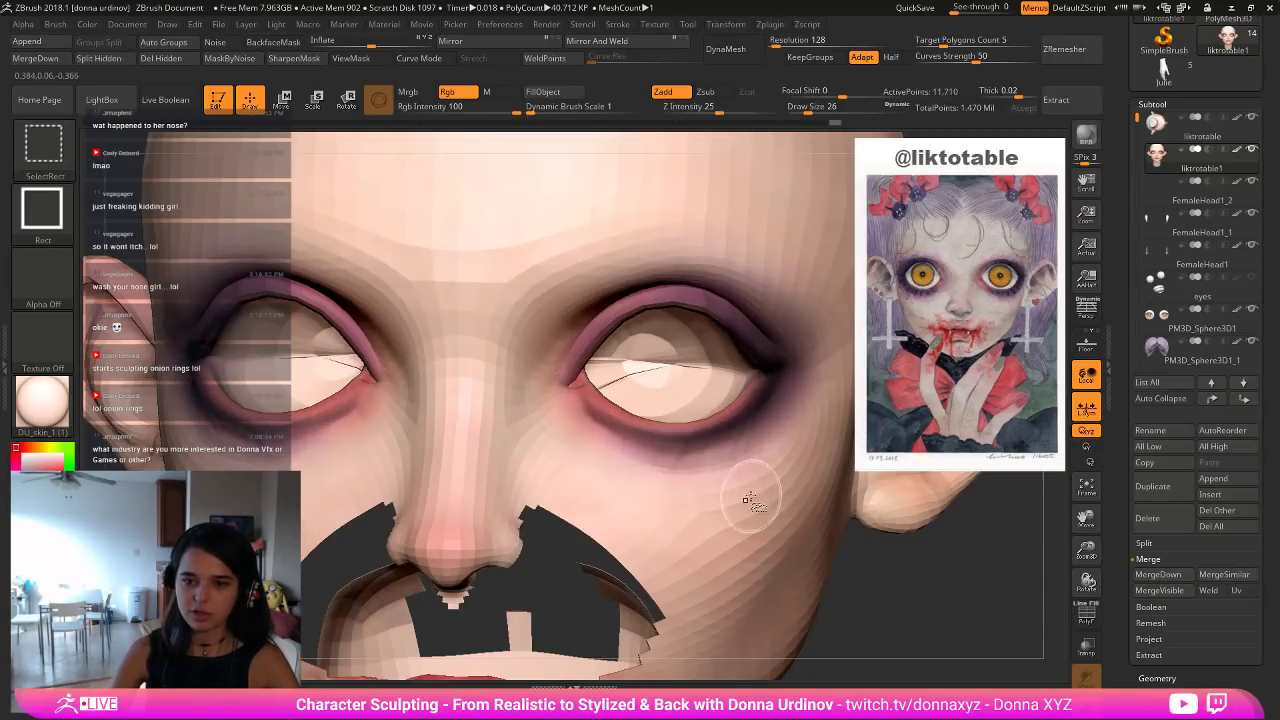
left_click(747, 499, "ctrl+shift")
left_click(600, 555, "ctrl+shift")
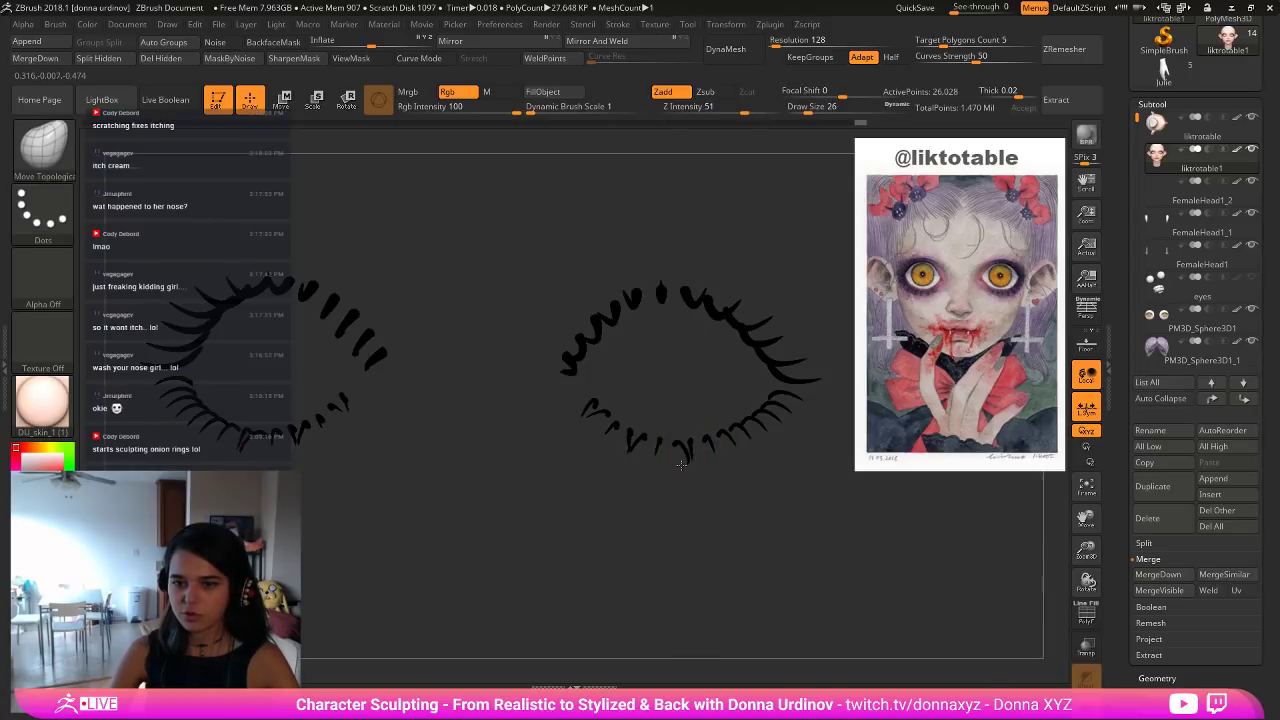
Group the lower lashes toward the outer corner into pairs with Move Topological at draw sizes 14 to 26.
left_click_drag(755, 497, 785, 488)
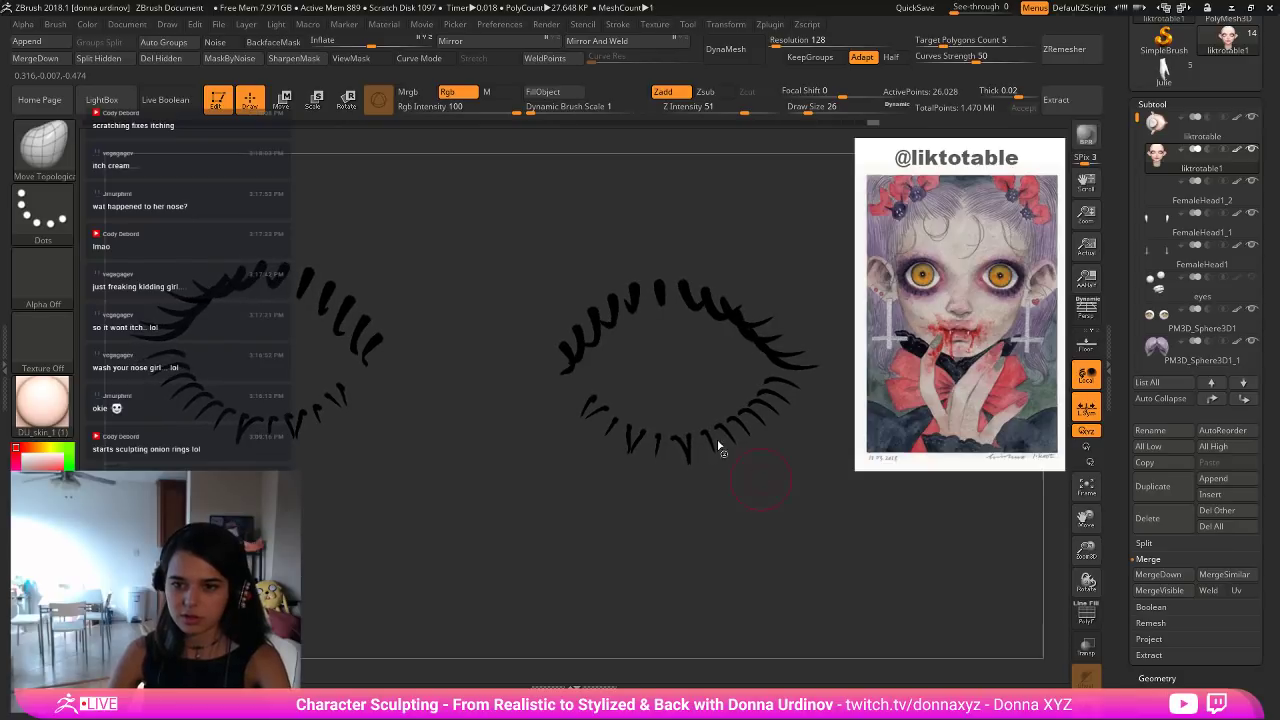
key("bracketleft")
key("bracketleft")
key("]")
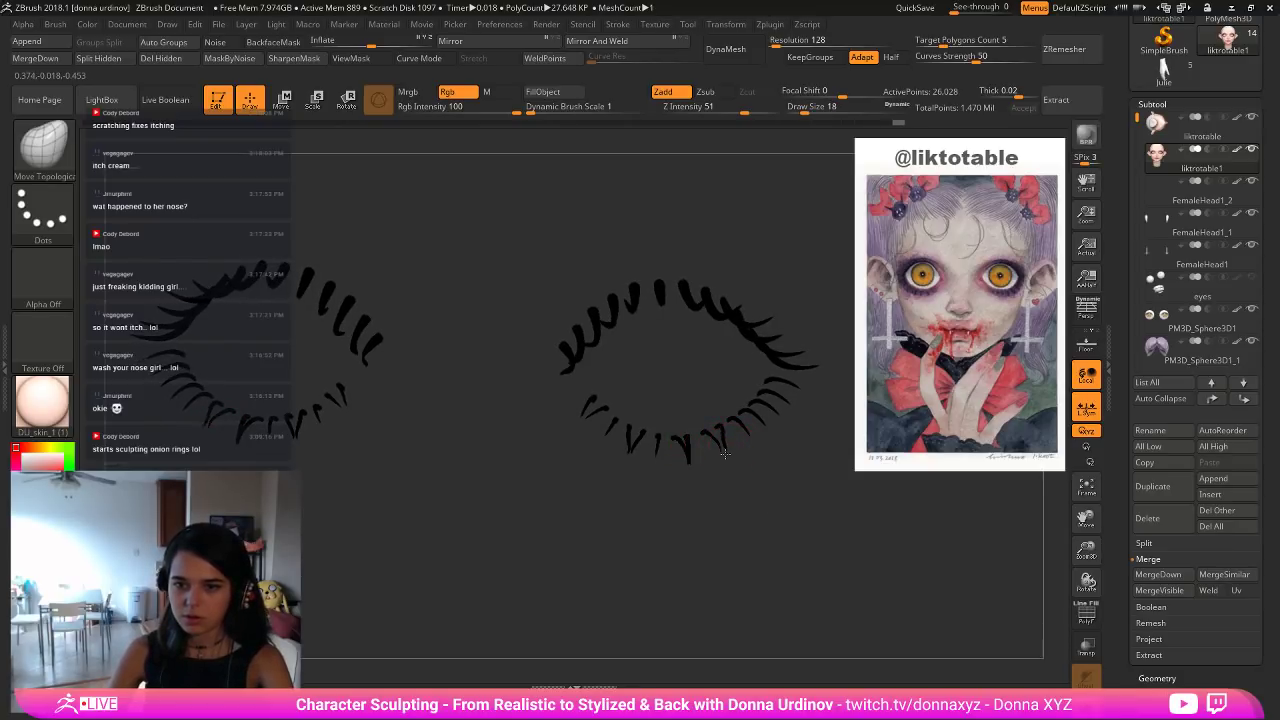
key("bracketright")
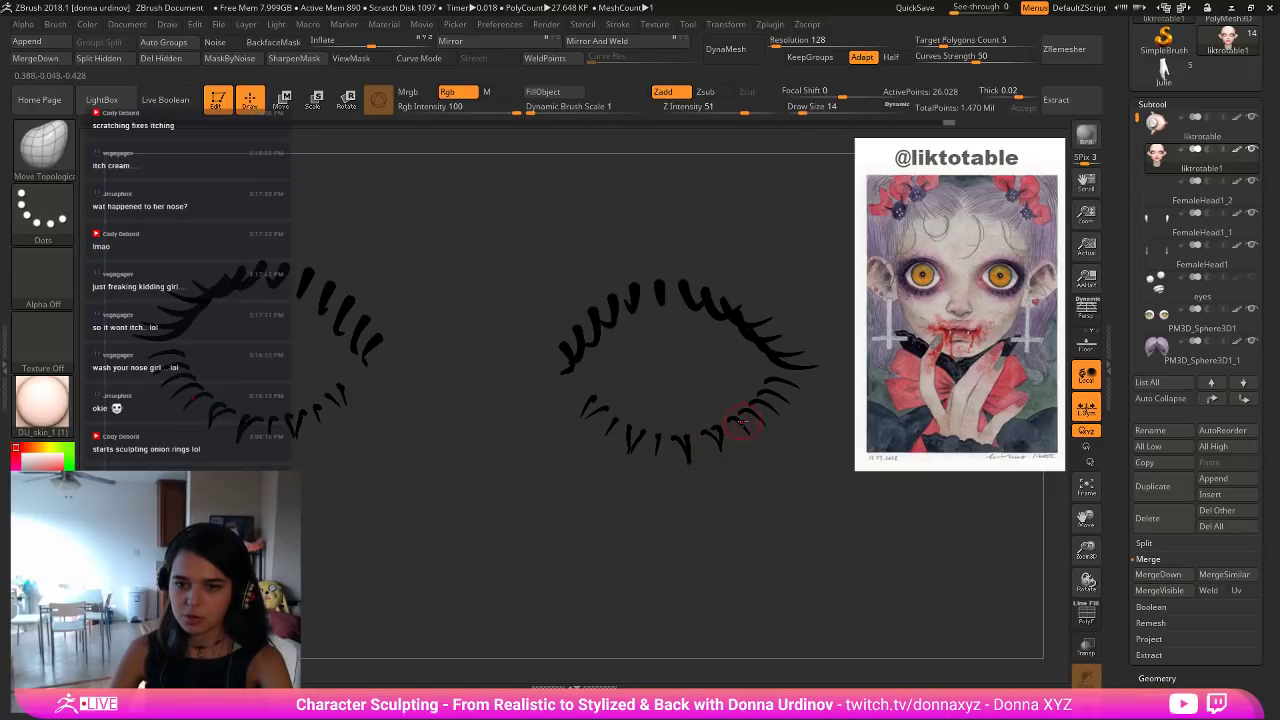
key("bracketright")
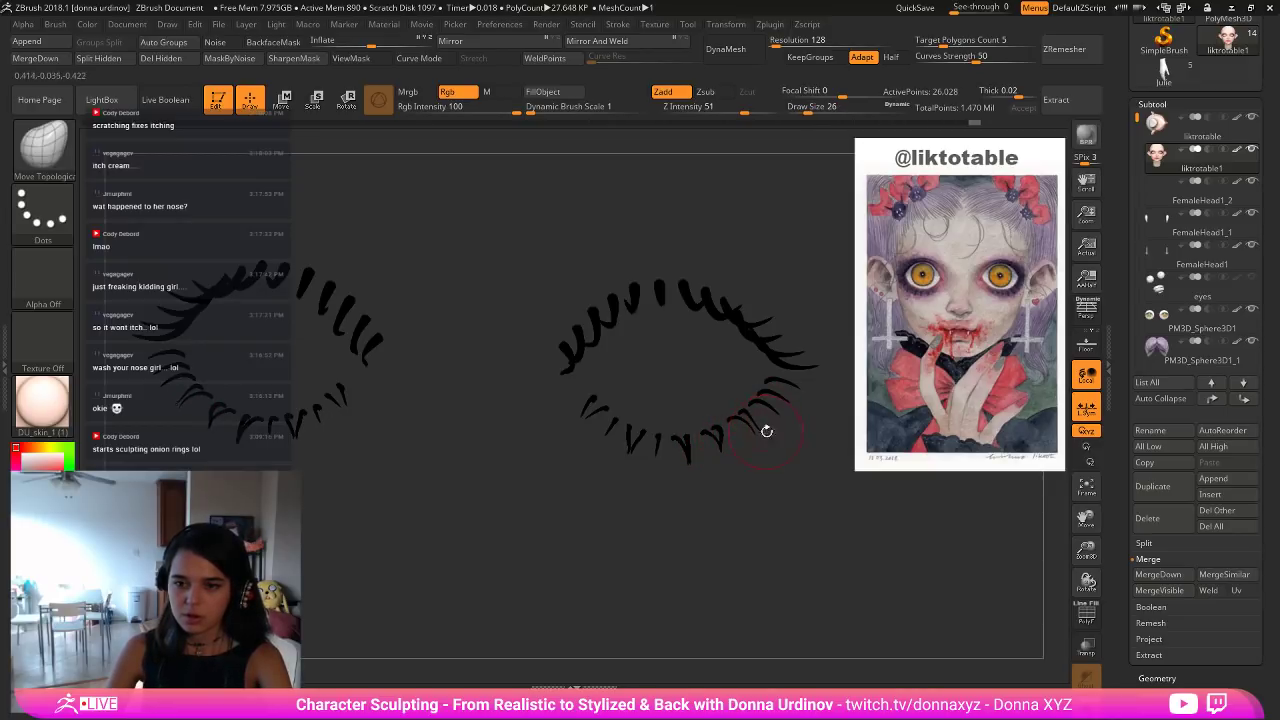
key("bracketleft")
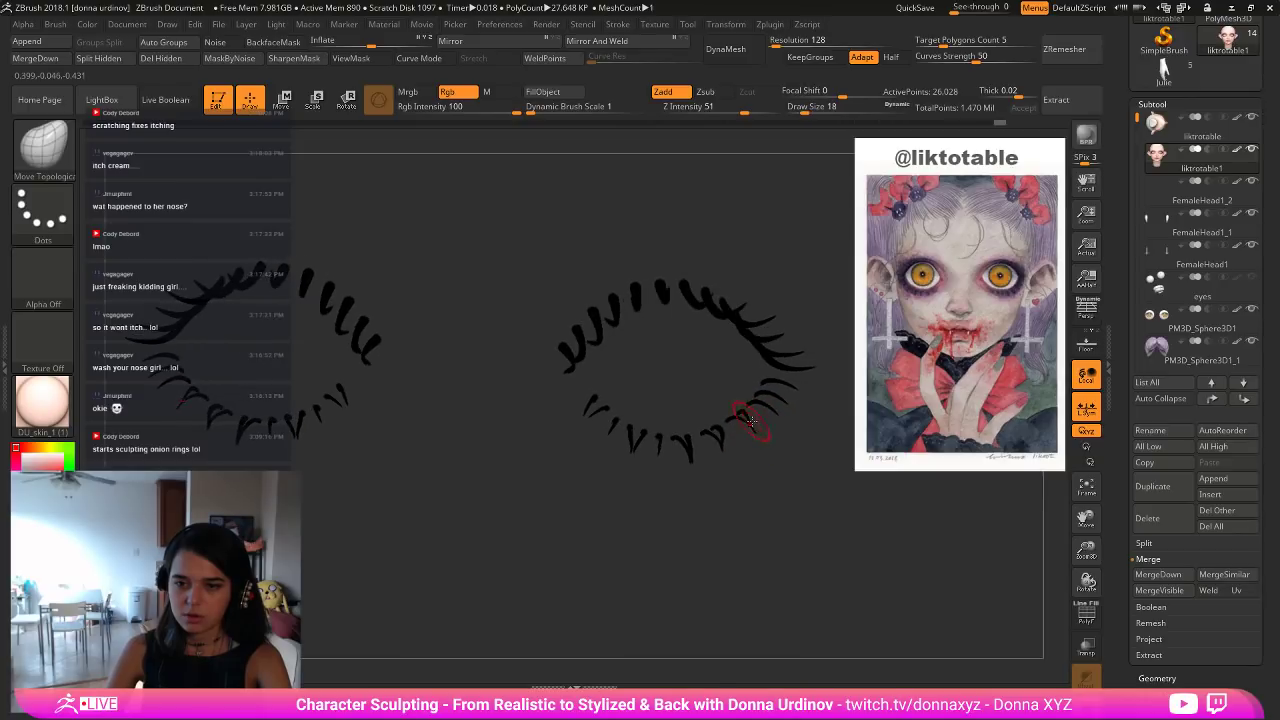
key("bracketright")
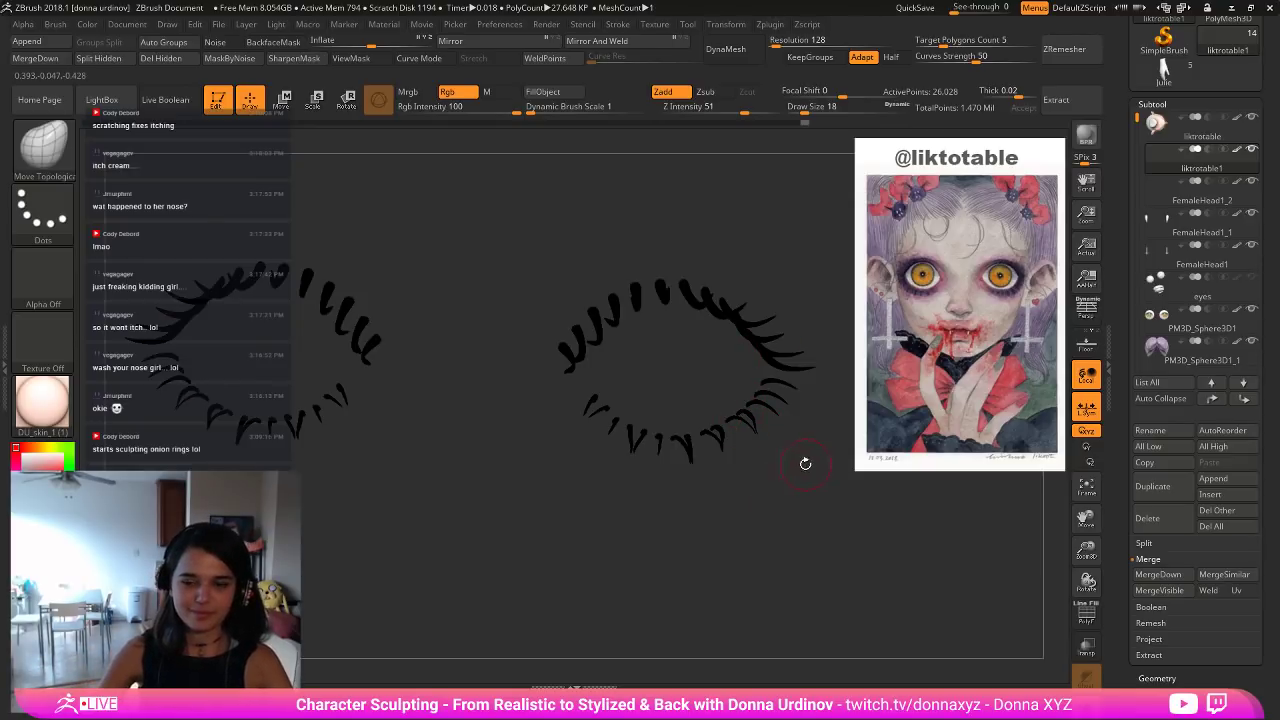
Bring the tips of the outermost lower lashes together into clumps at draw size 18.
left_click_drag(806, 463, 677, 491)
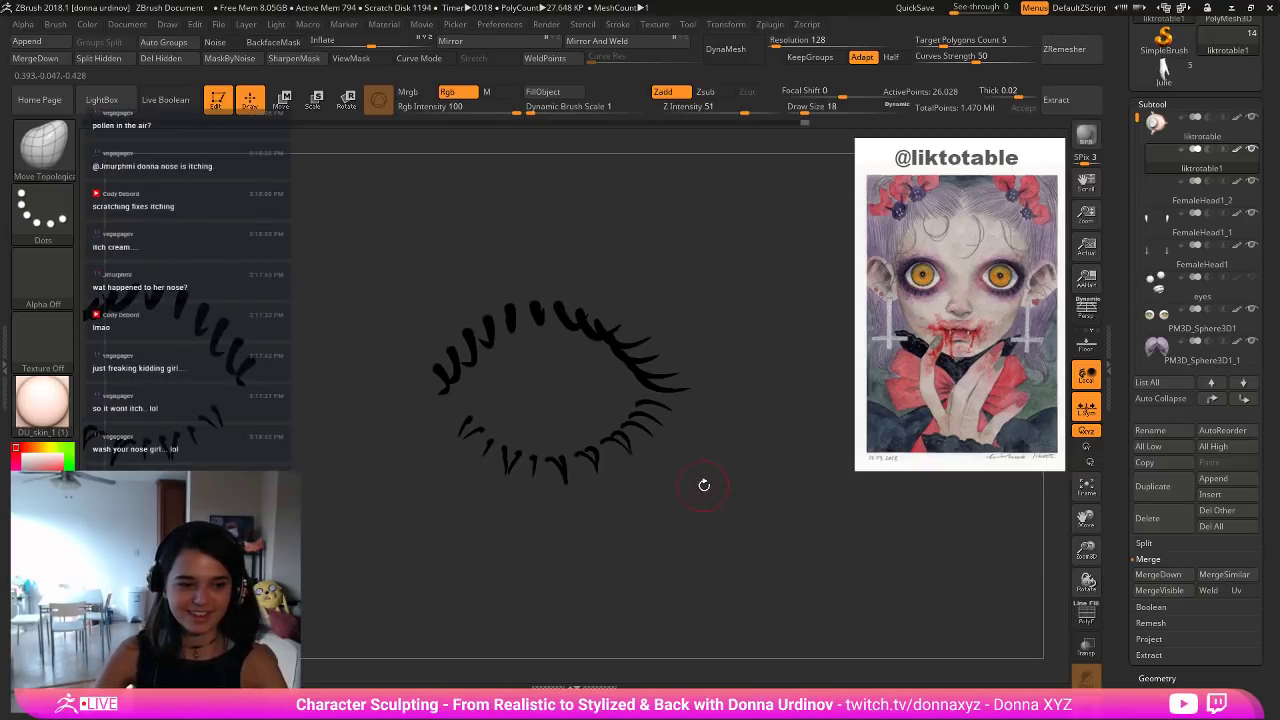
left_click_drag(663, 489, 655, 490)
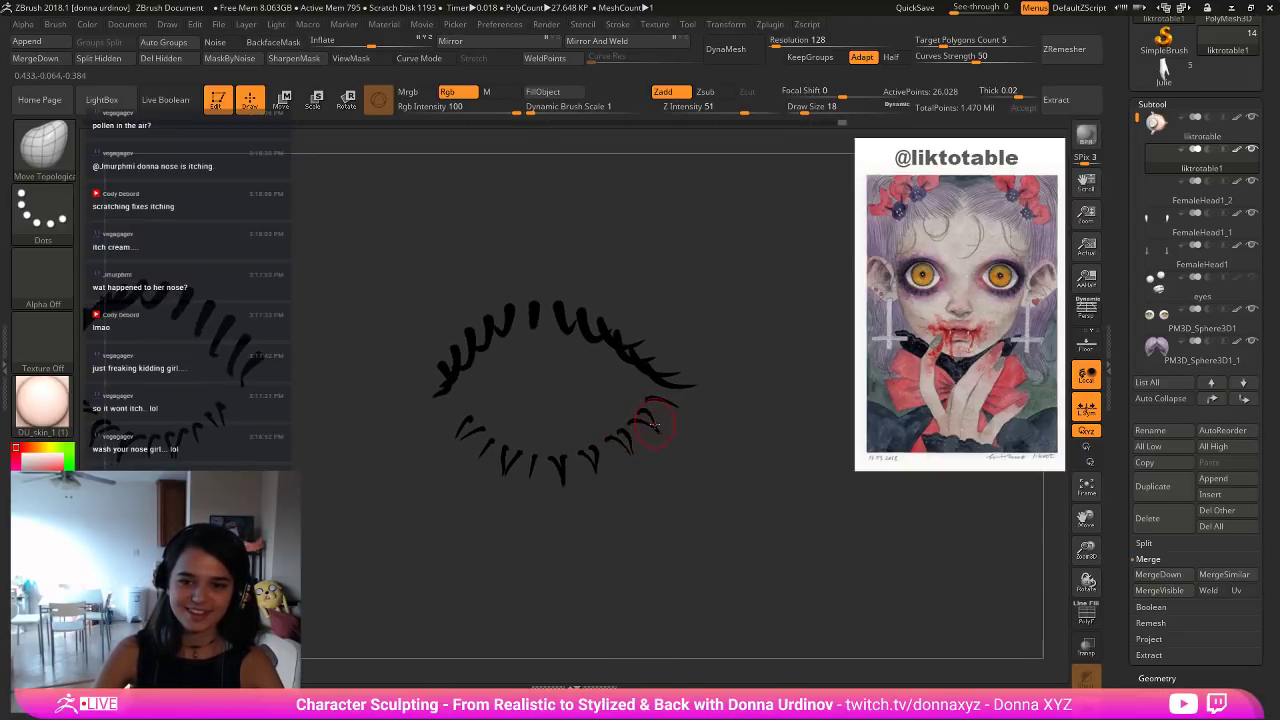
left_click_drag(654, 423, 645, 469)
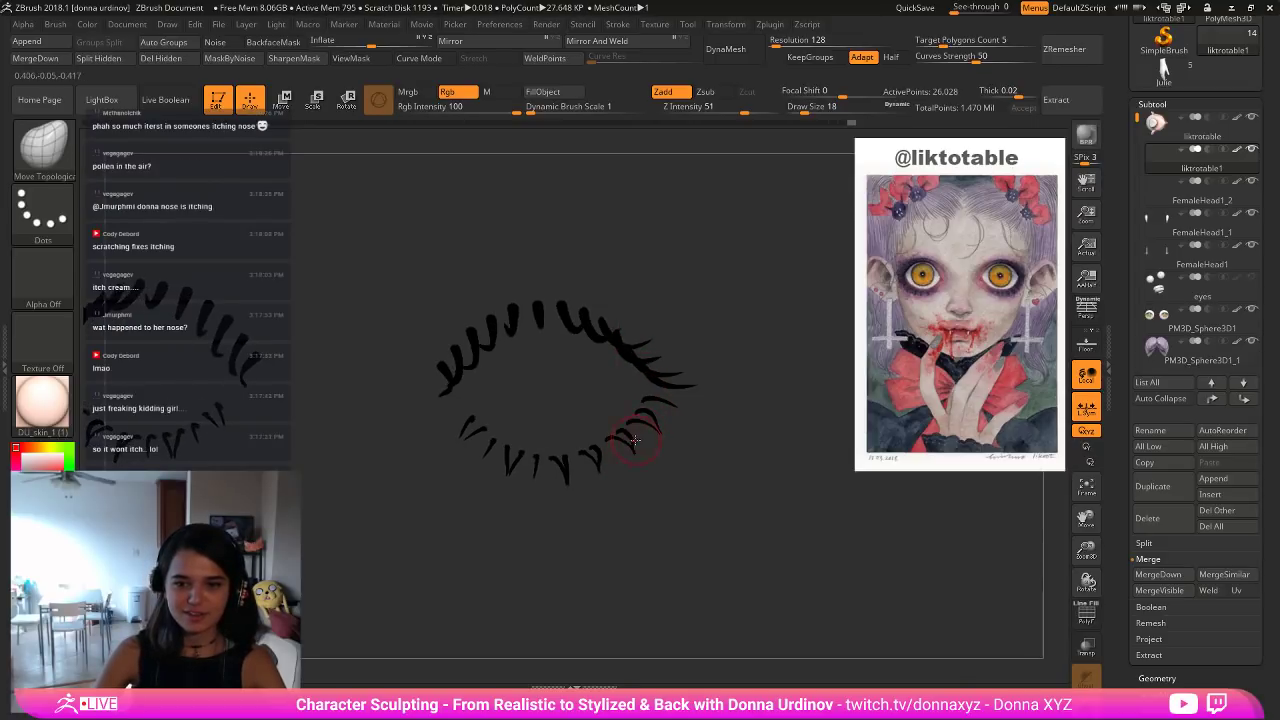
key("shift")
left_click_drag(630, 443, 658, 434, "shift")
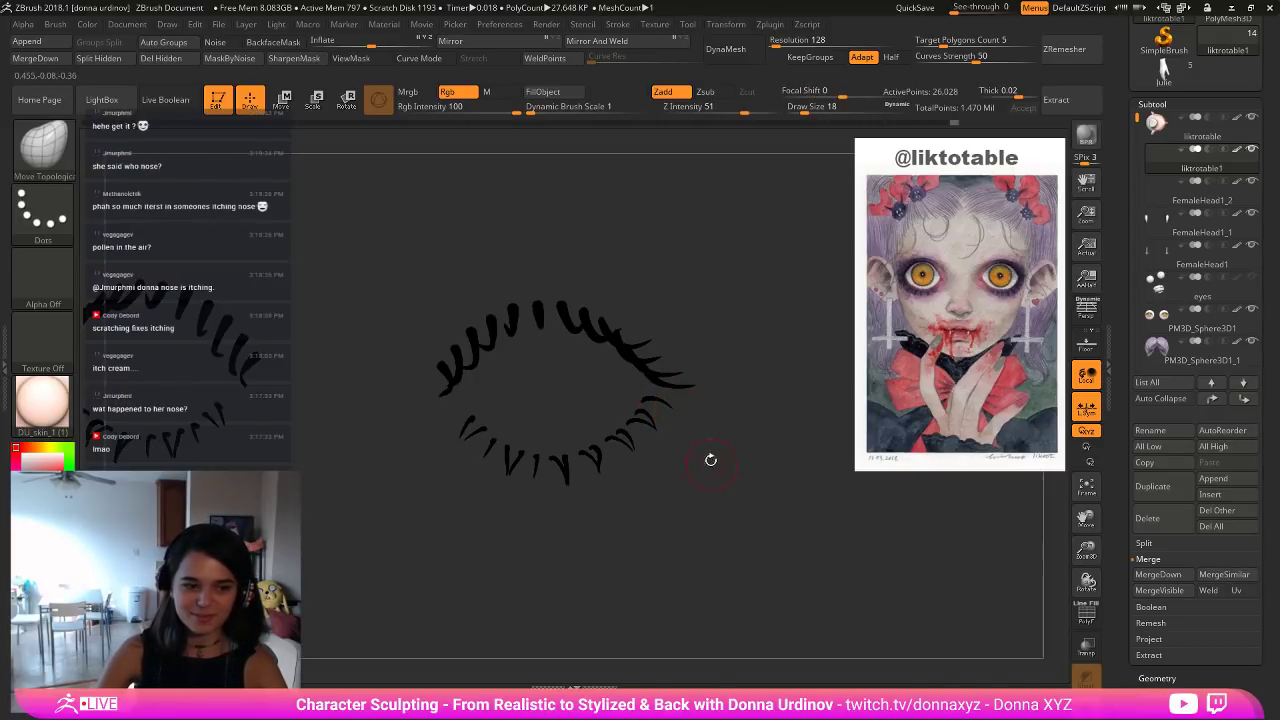
left_click_drag(709, 457, 718, 451)
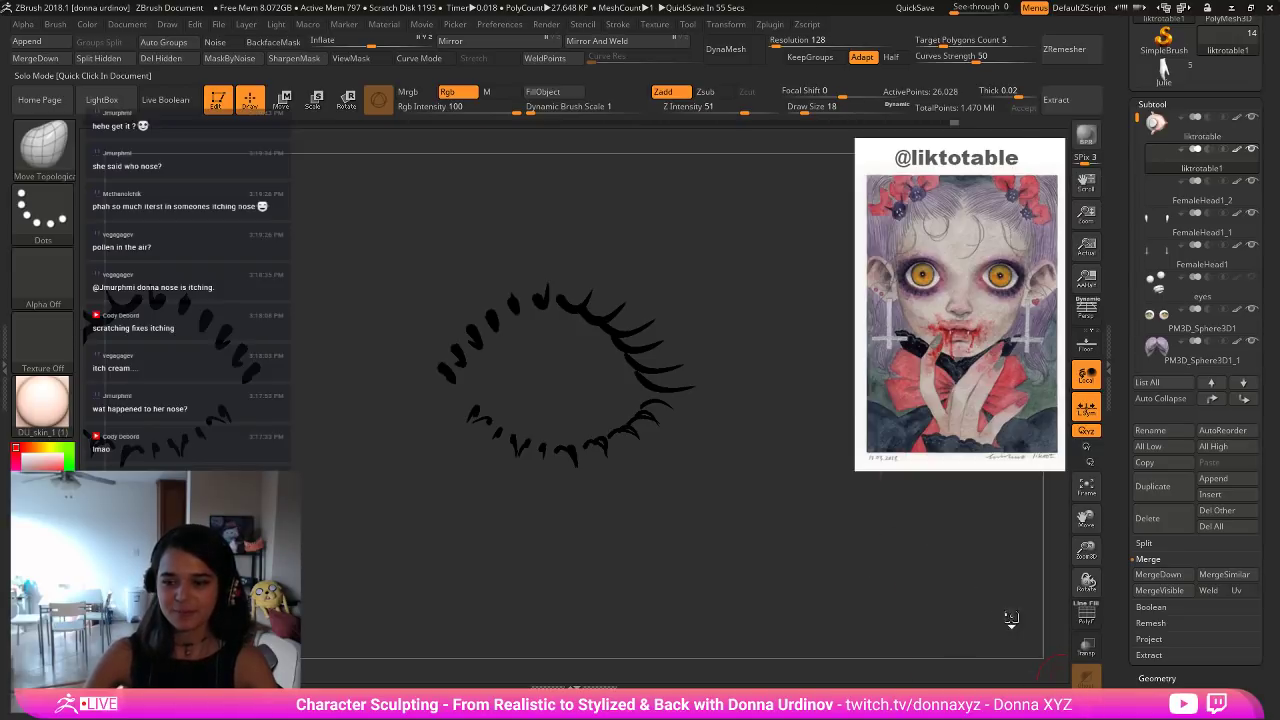
Turn off Solo mode to show the whole character and smooth the lower and upper lashes at draw size 58.
left_click(1086, 706)
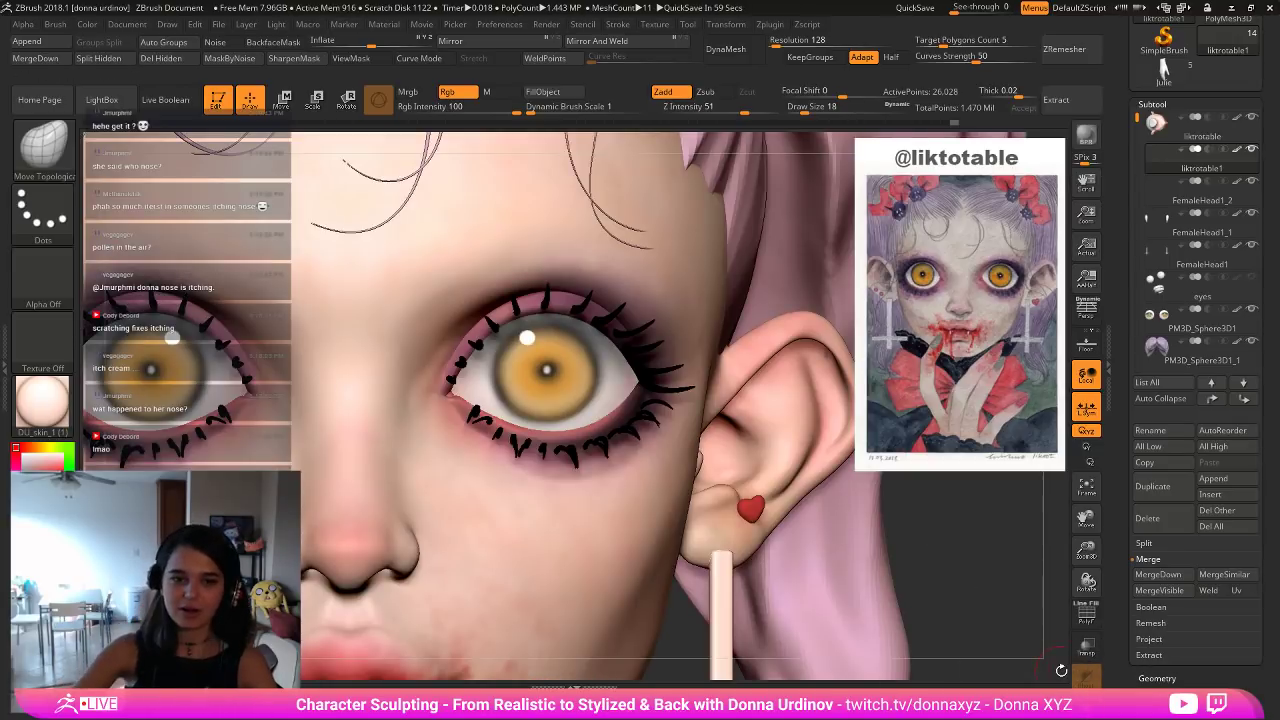
mouse_move(948, 540)
left_mouse_down("alt")
mouse_move(945, 490)
mouse_move(834, 466)
mouse_move(820, 514)
left_mouse_up("alt")
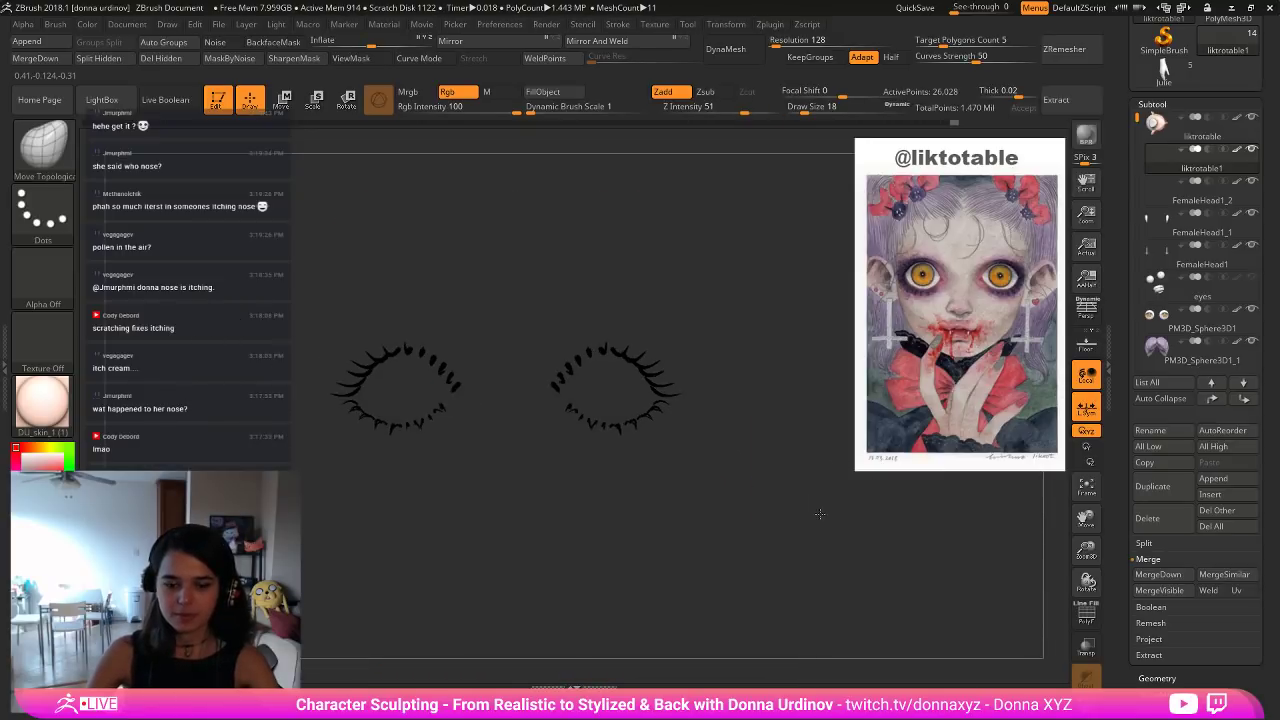
key("]")
key("]")
key("]")
key("]")
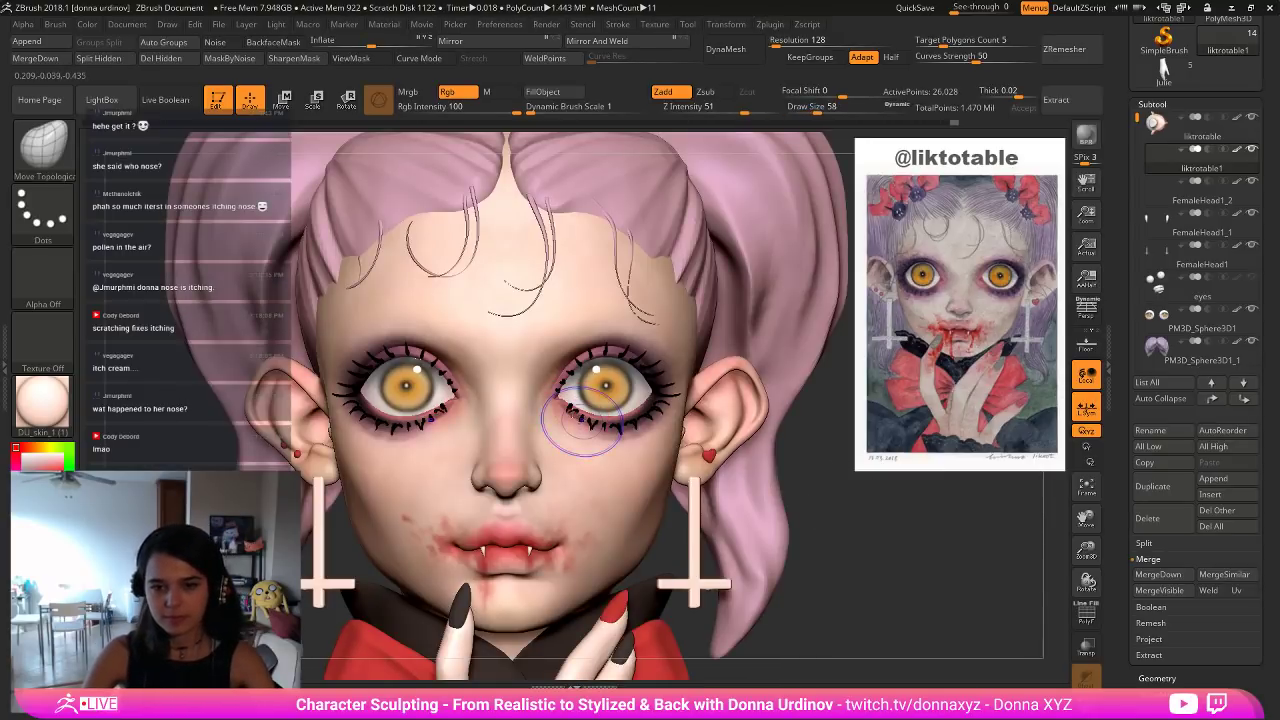
left_click_drag(570, 409, 645, 423, "shift")
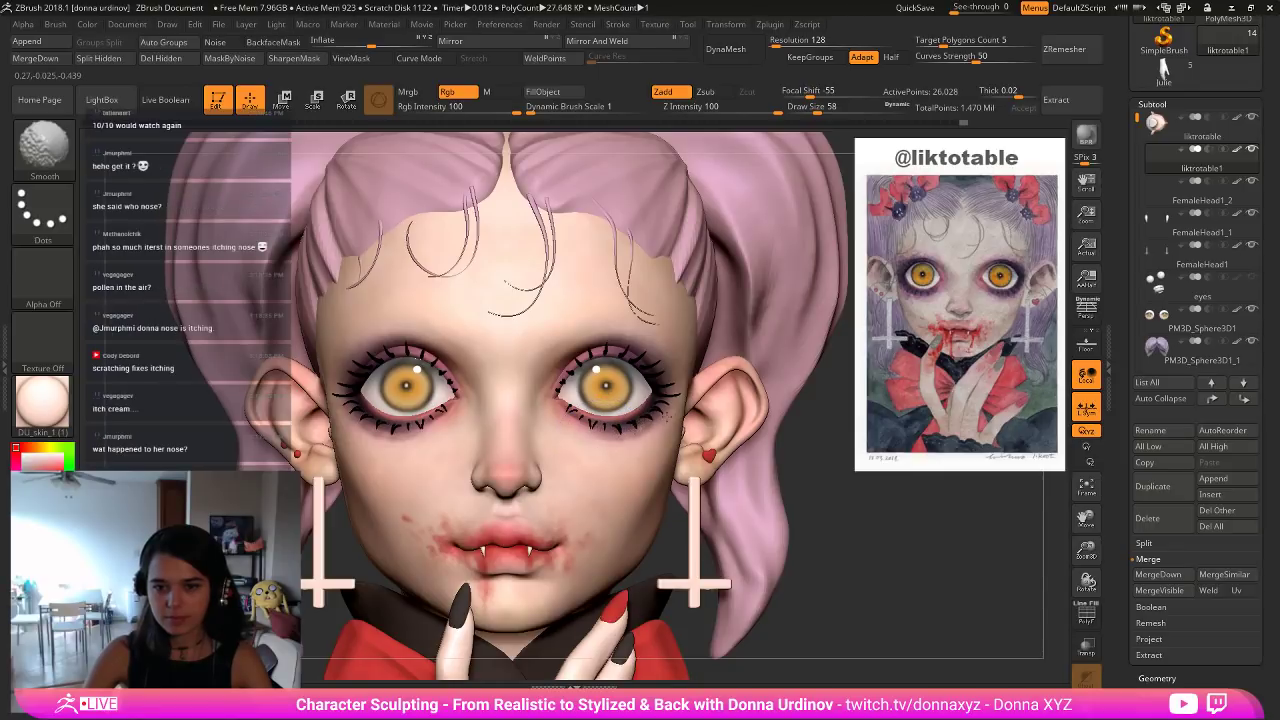
left_click_drag(616, 351, 592, 346, "shift")
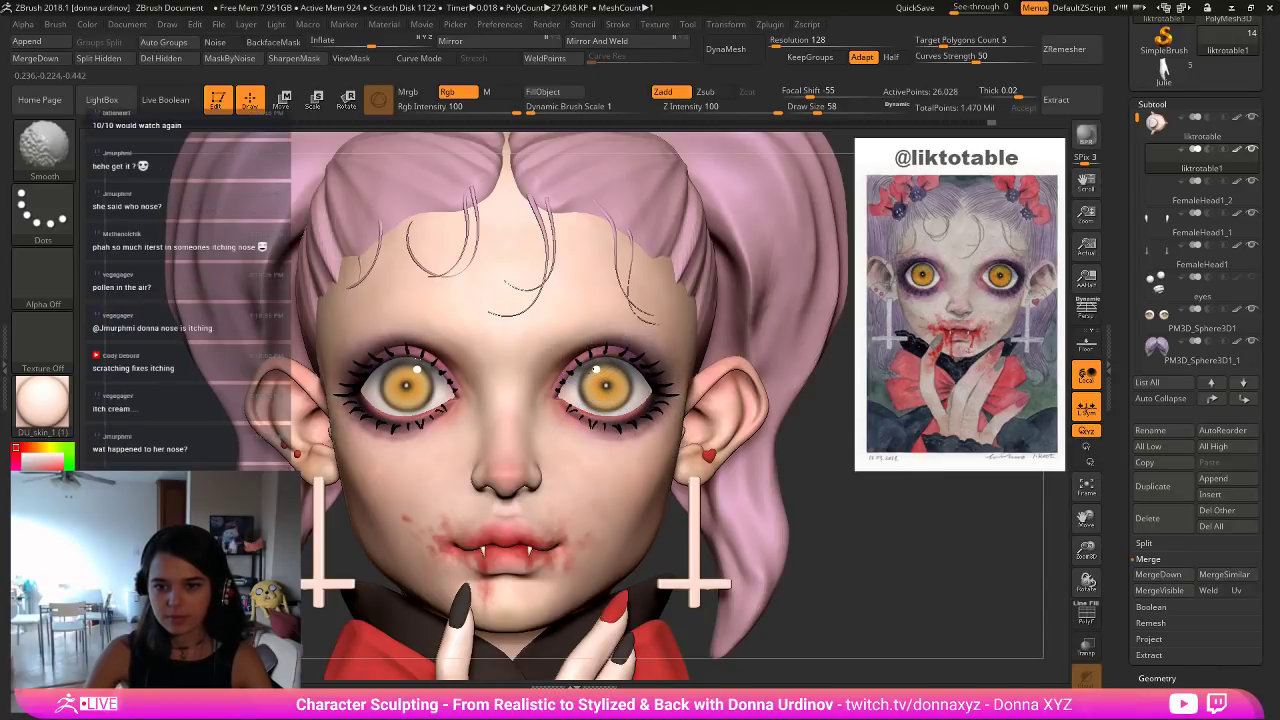
Reshape the outermost upper lashes with Move Topological at draw size 38.
left_click_drag(826, 503, 915, 498)
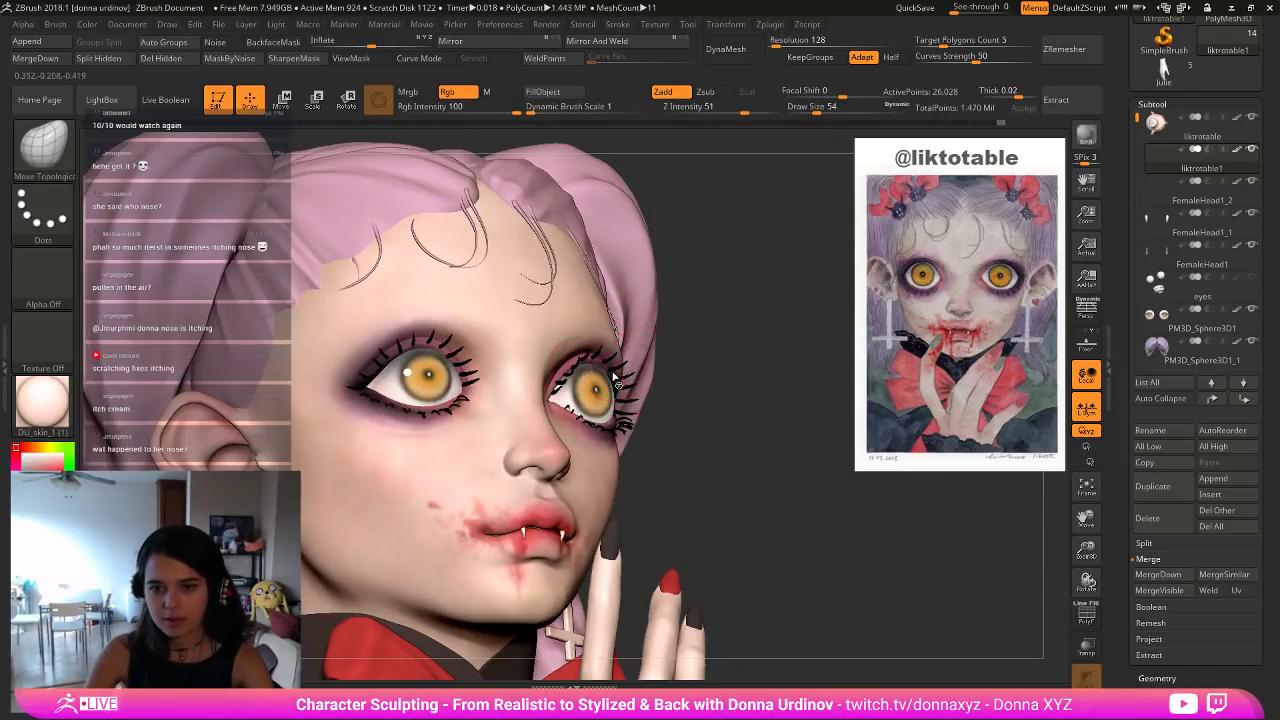
left_click_drag(709, 343, 616, 355)
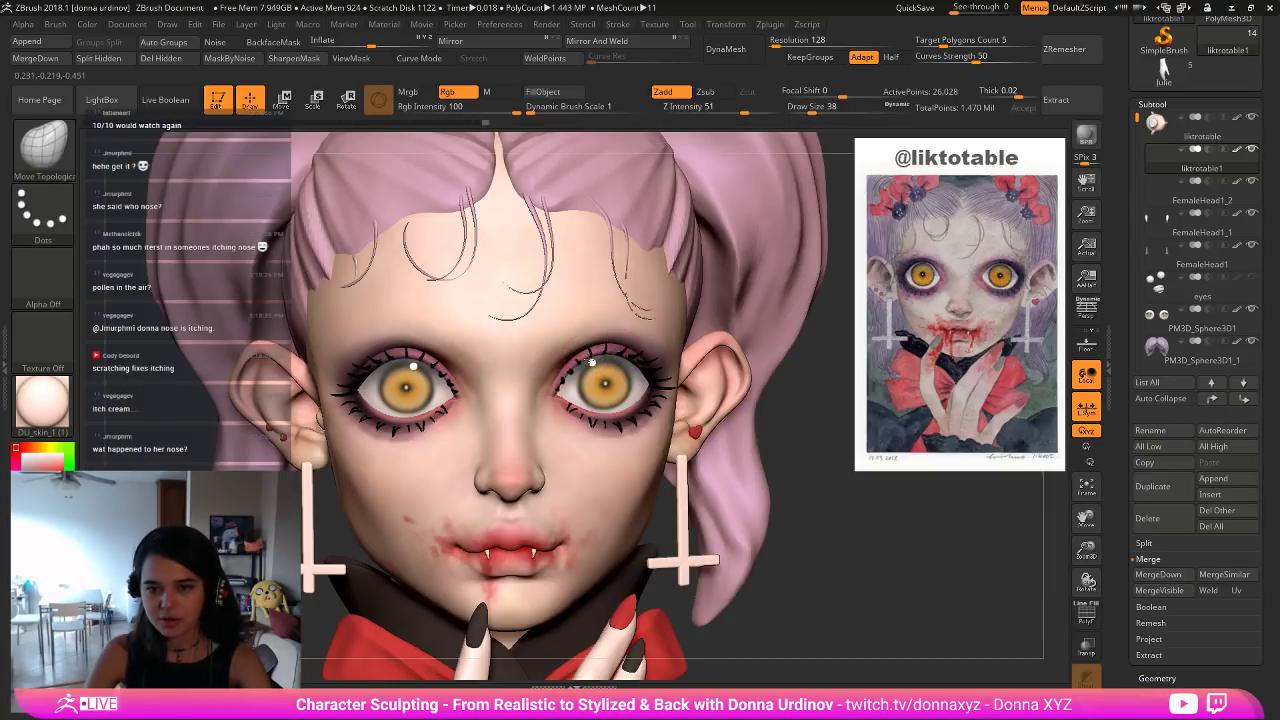
left_click_drag(849, 372, 850, 320)
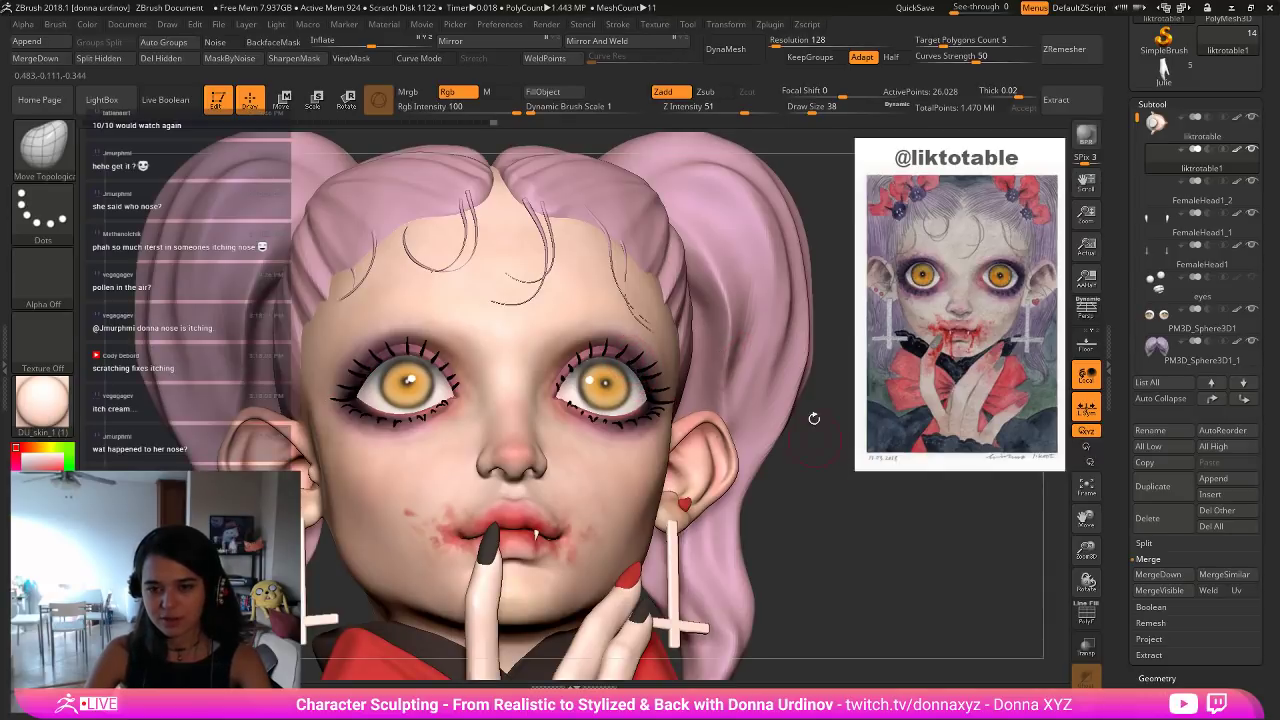
left_click_drag(814, 418, 820, 352)
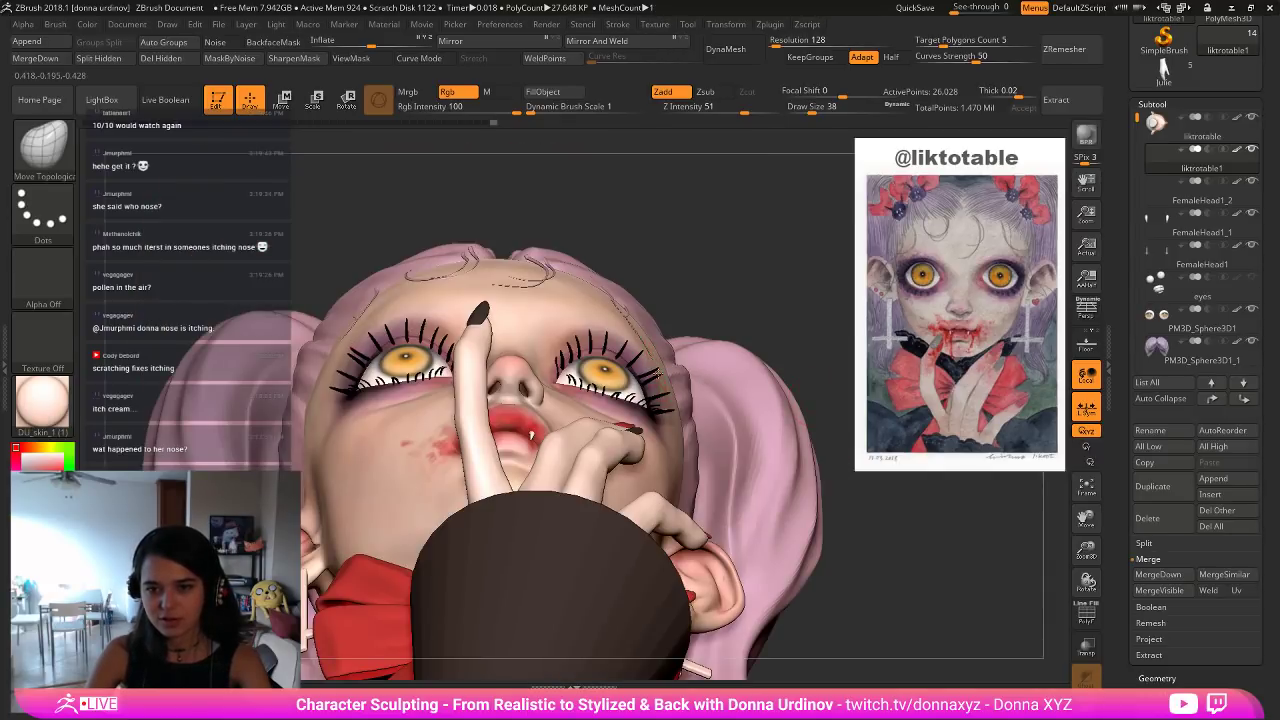
left_click_drag(661, 374, 658, 364)
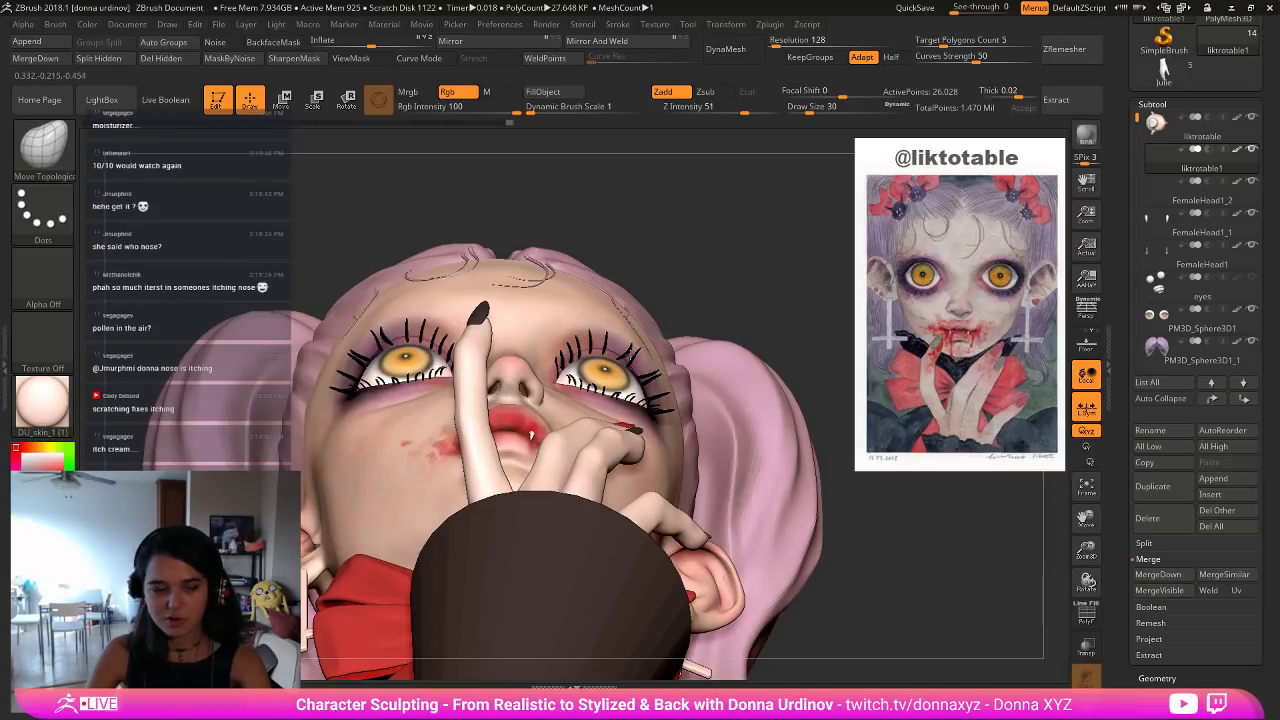
Gather the tips of the upper lashes above the iris from below at draw sizes 18 to 26.
key("bracketleft")
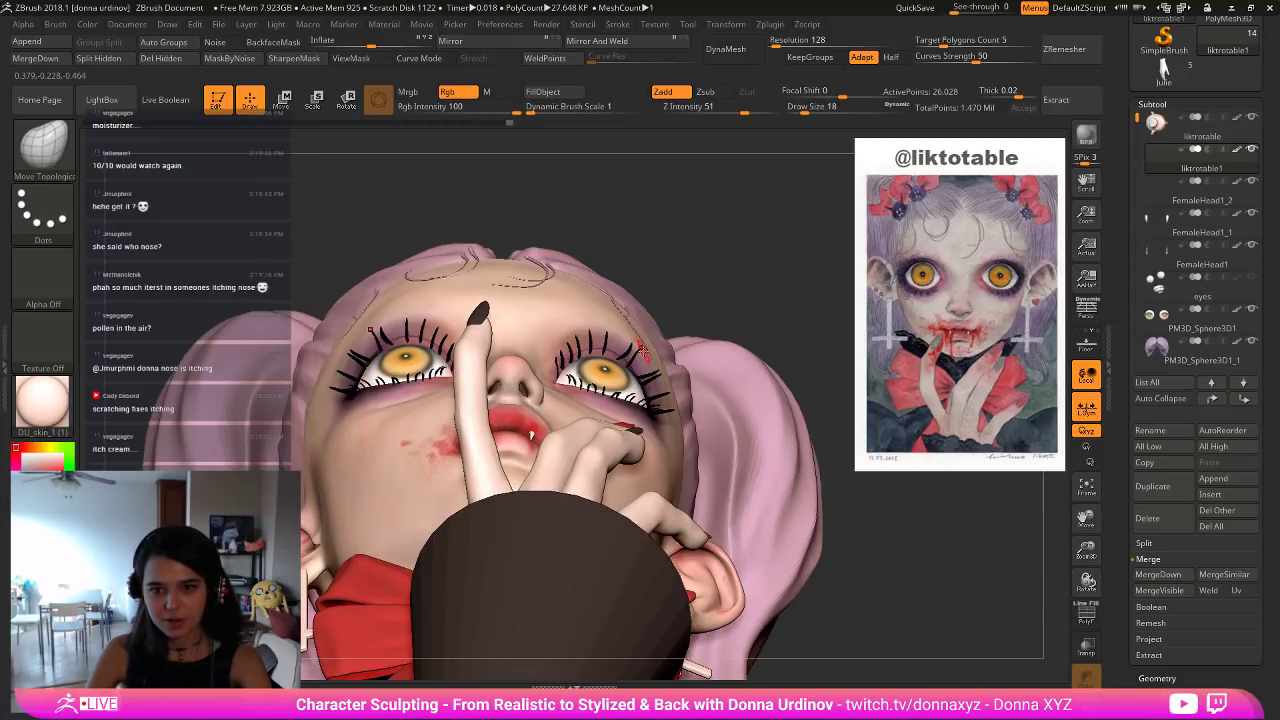
key("bracketright")
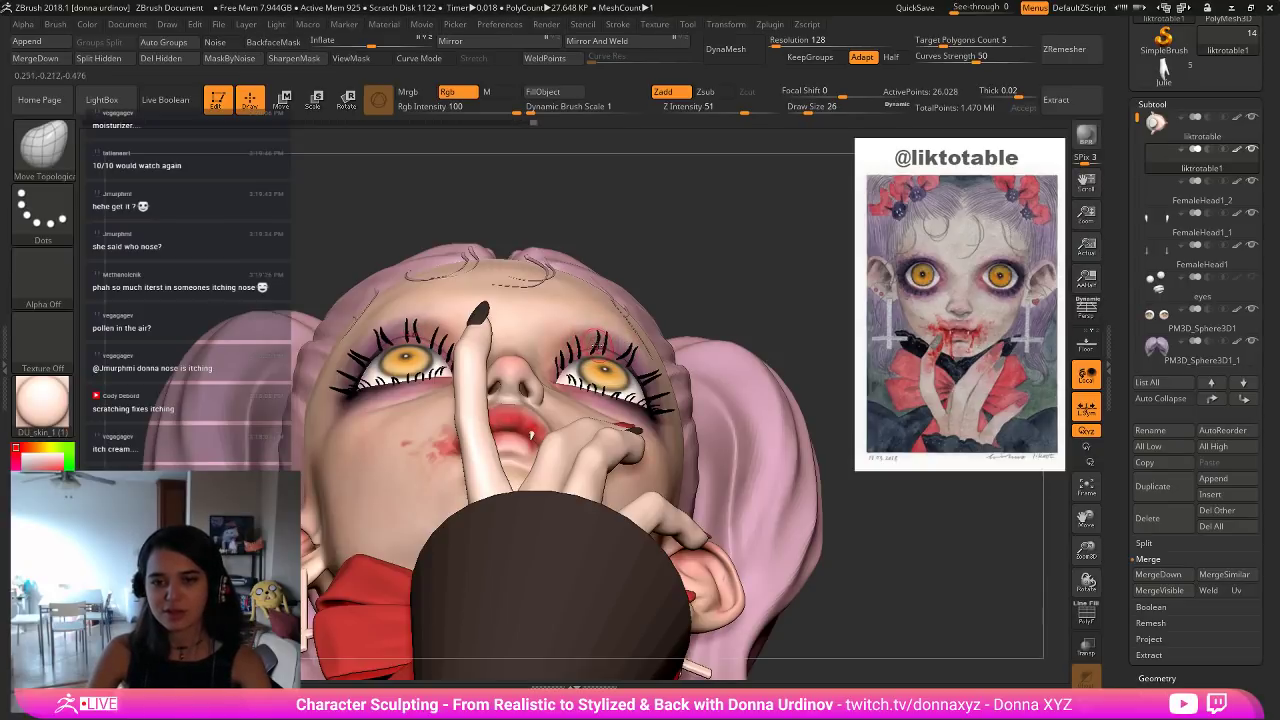
key("bracketleft")
left_click_drag(604, 337, 600, 331)
Pull the tips of the middle upper lashes together into a clump at draw sizes 22 to 26 and smooth them.
left_click_drag(733, 269, 721, 304)
left_click(720, 304, "ctrl+shift")
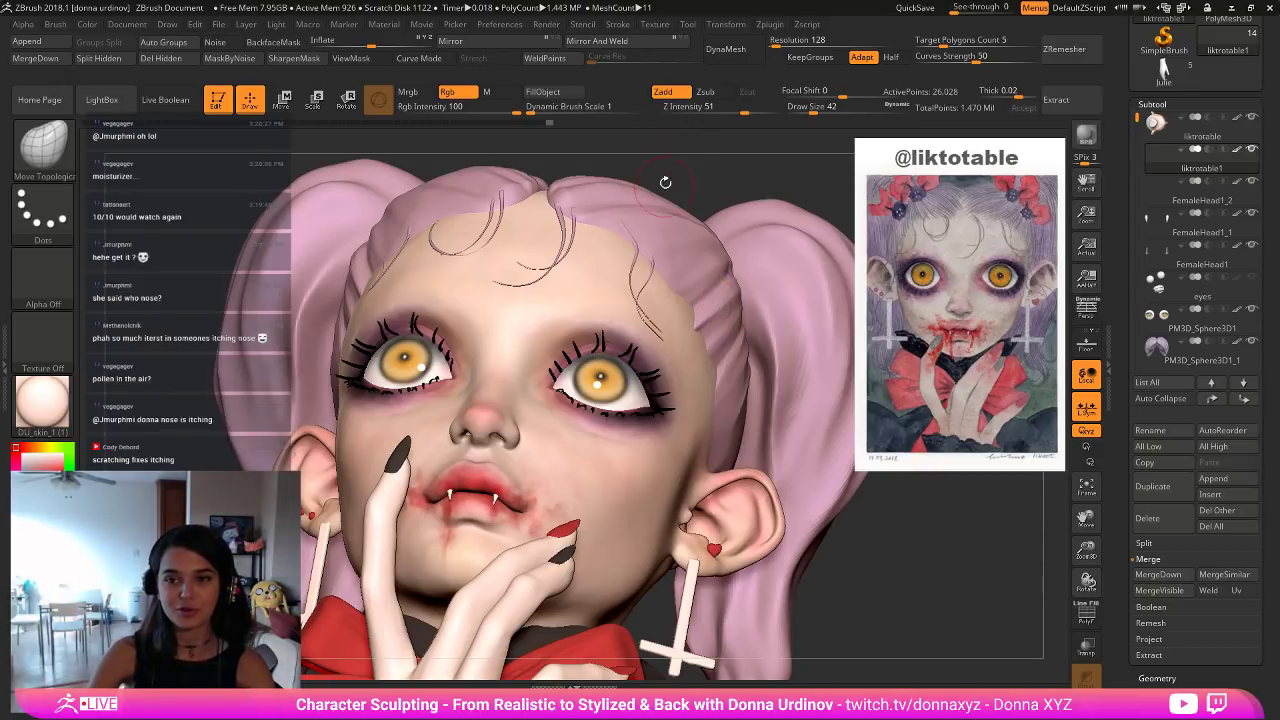
left_click(720, 304, "ctrl+shift")
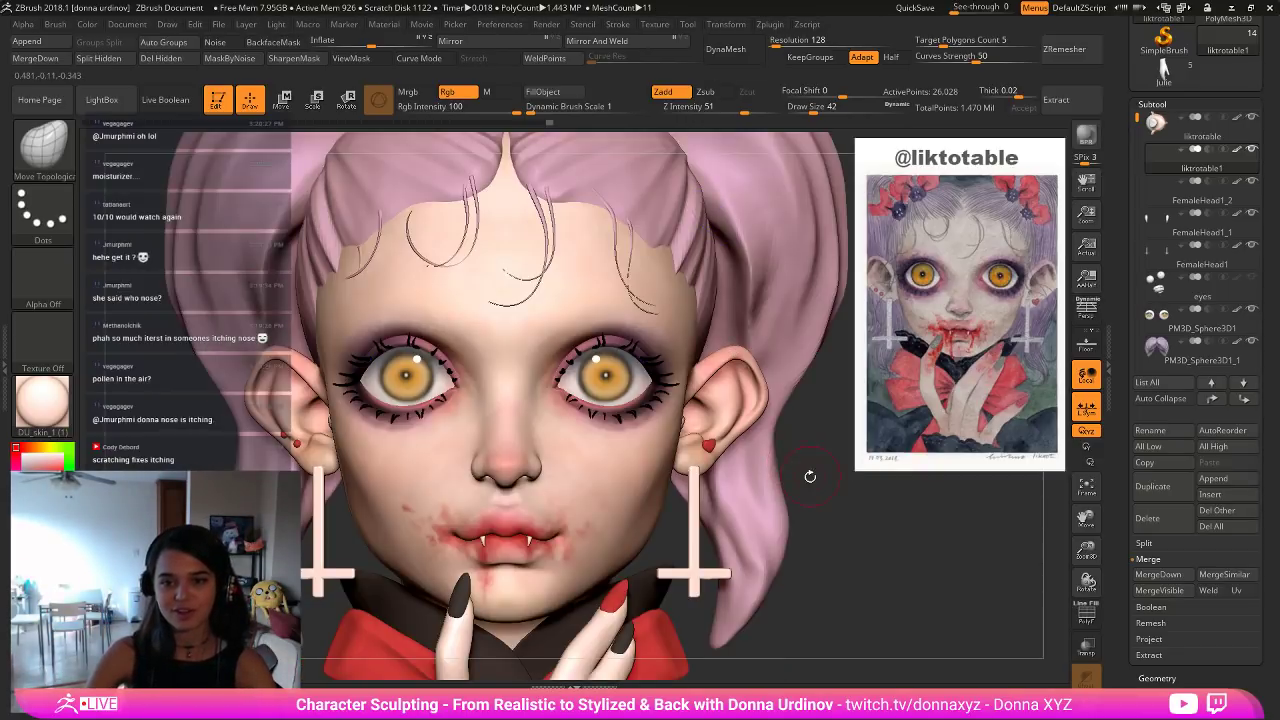
left_click_drag(815, 463, 796, 456, "alt")
left_click(792, 453, "ctrl+shift")
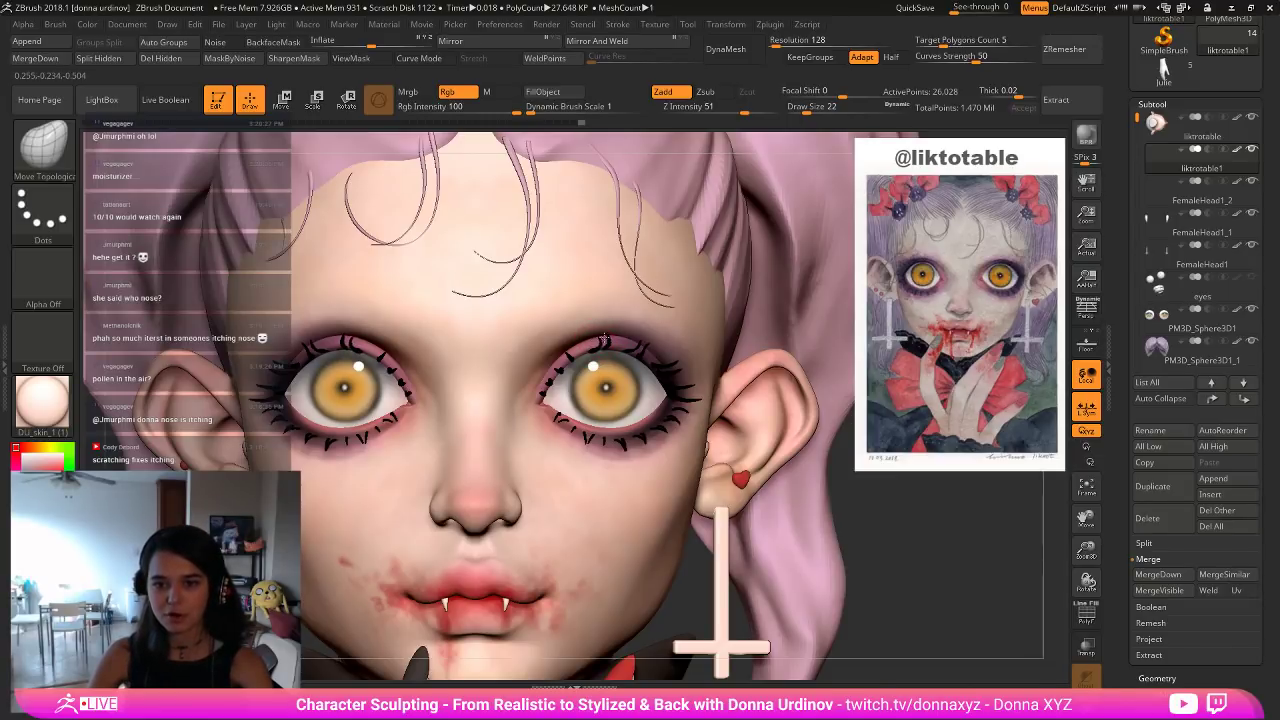
left_click_drag(909, 551, 946, 550)
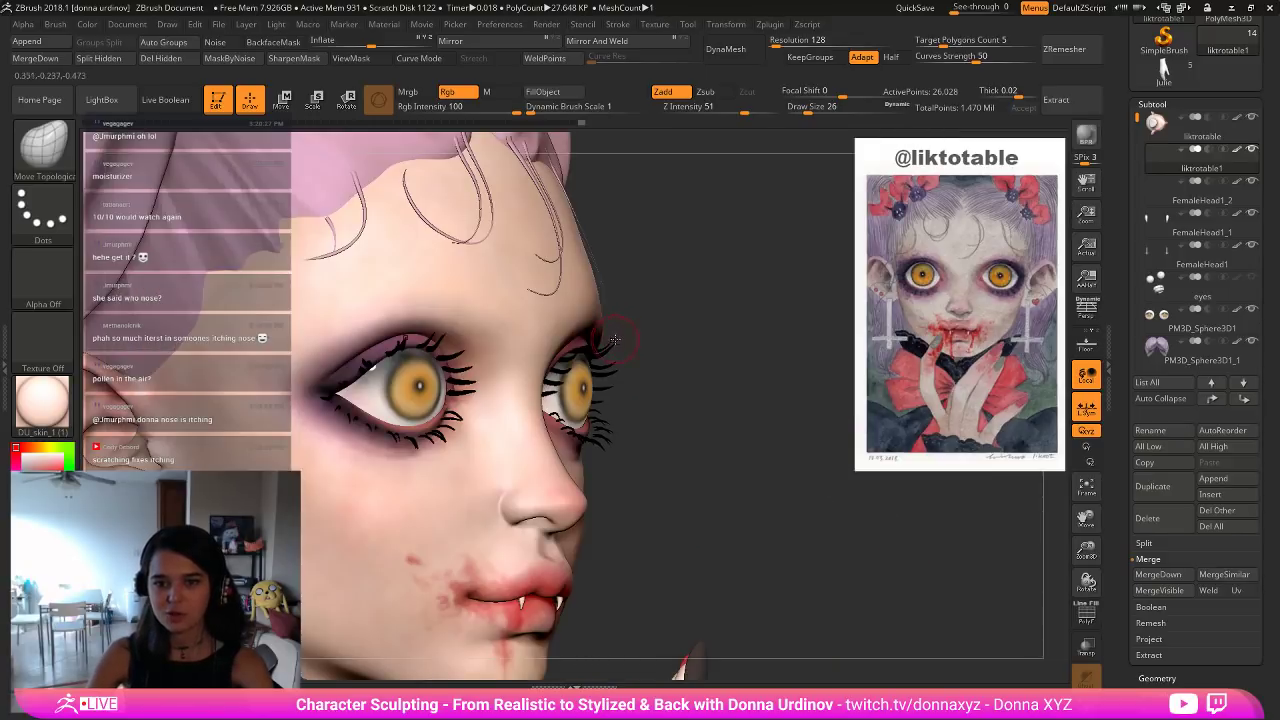
mouse_move(634, 323)
right_mouse_down()
mouse_move(700, 310)
mouse_move(665, 305)
mouse_move(592, 328)
right_mouse_up()
key("bracketleft")
left_click_drag(603, 340, 602, 330)
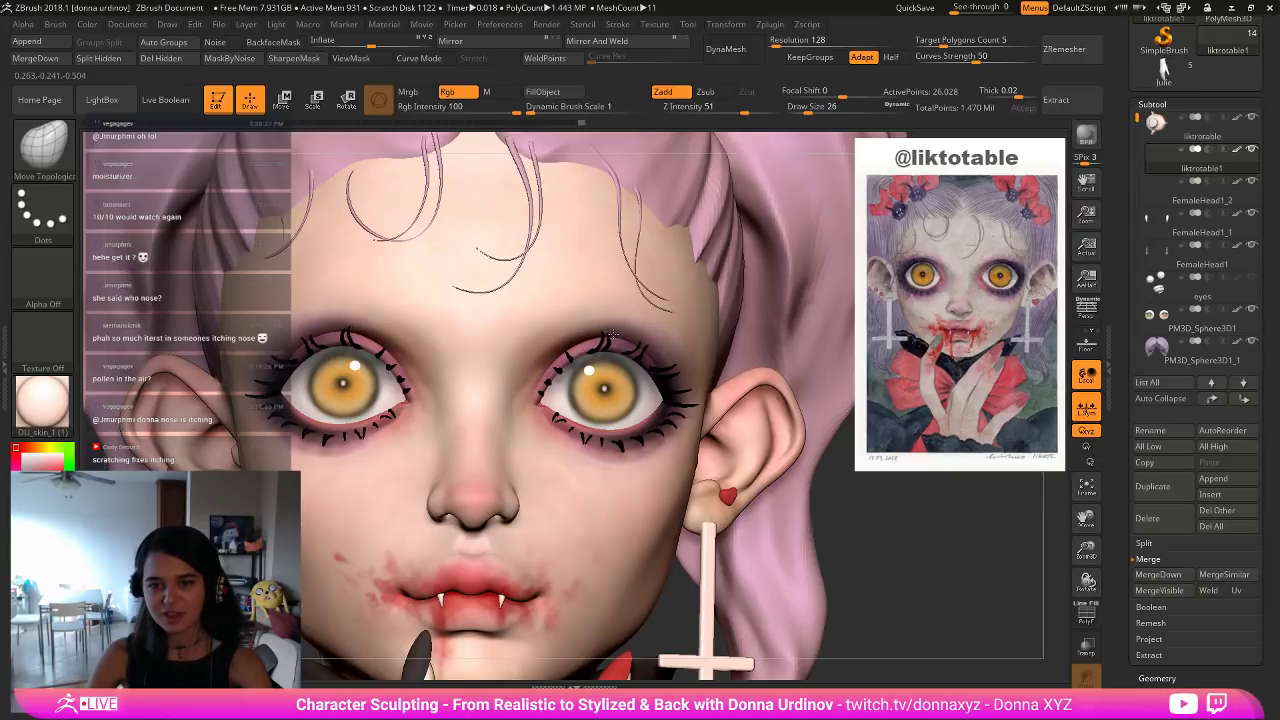
key("shift")
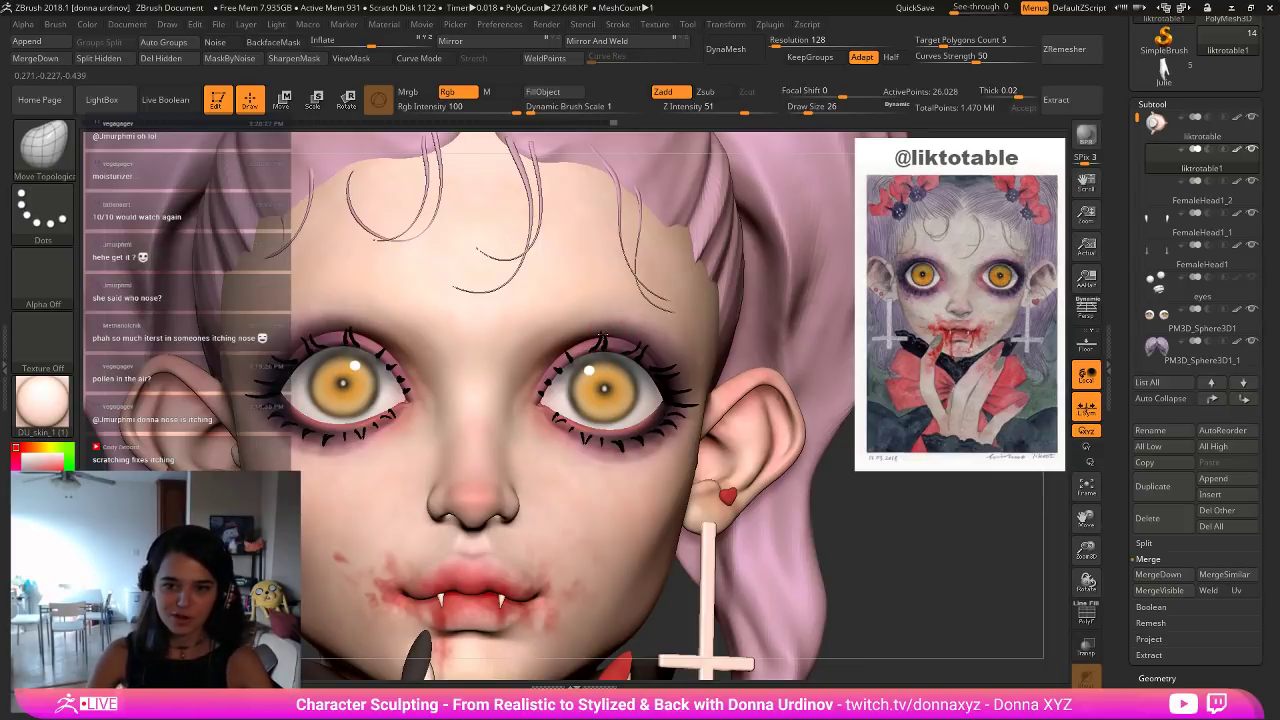
key("shift")
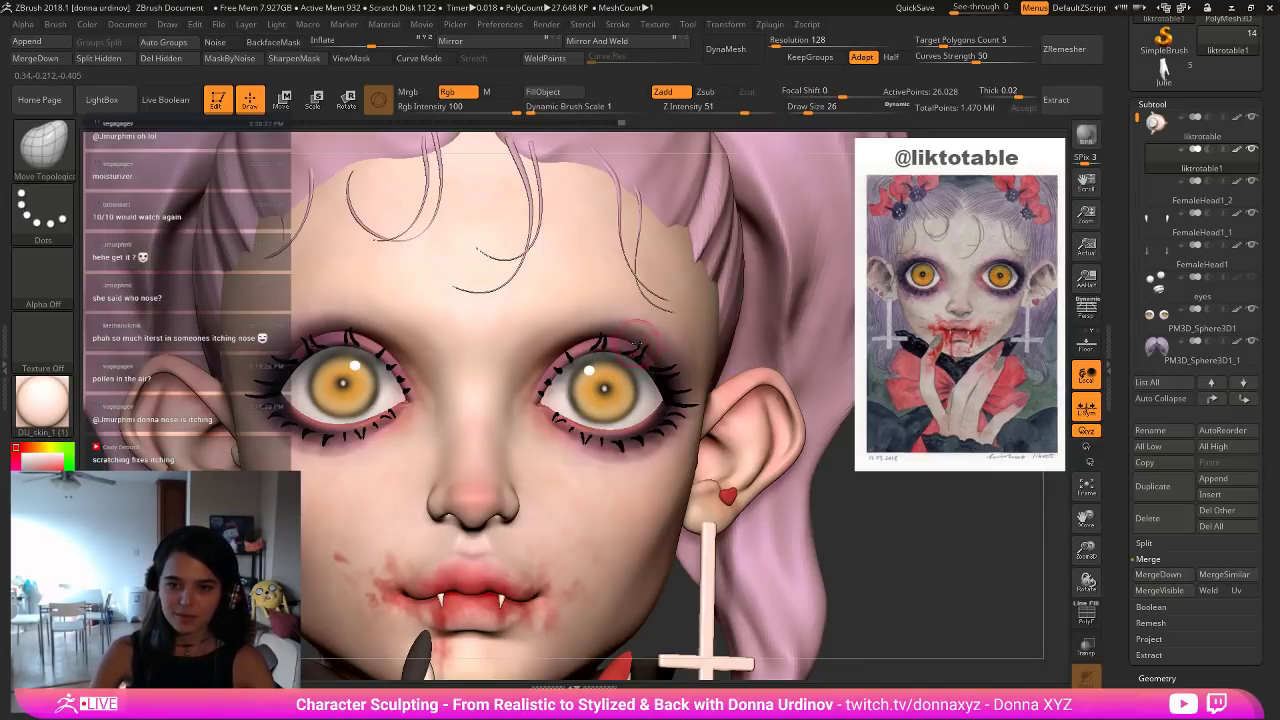
key("ctrl")
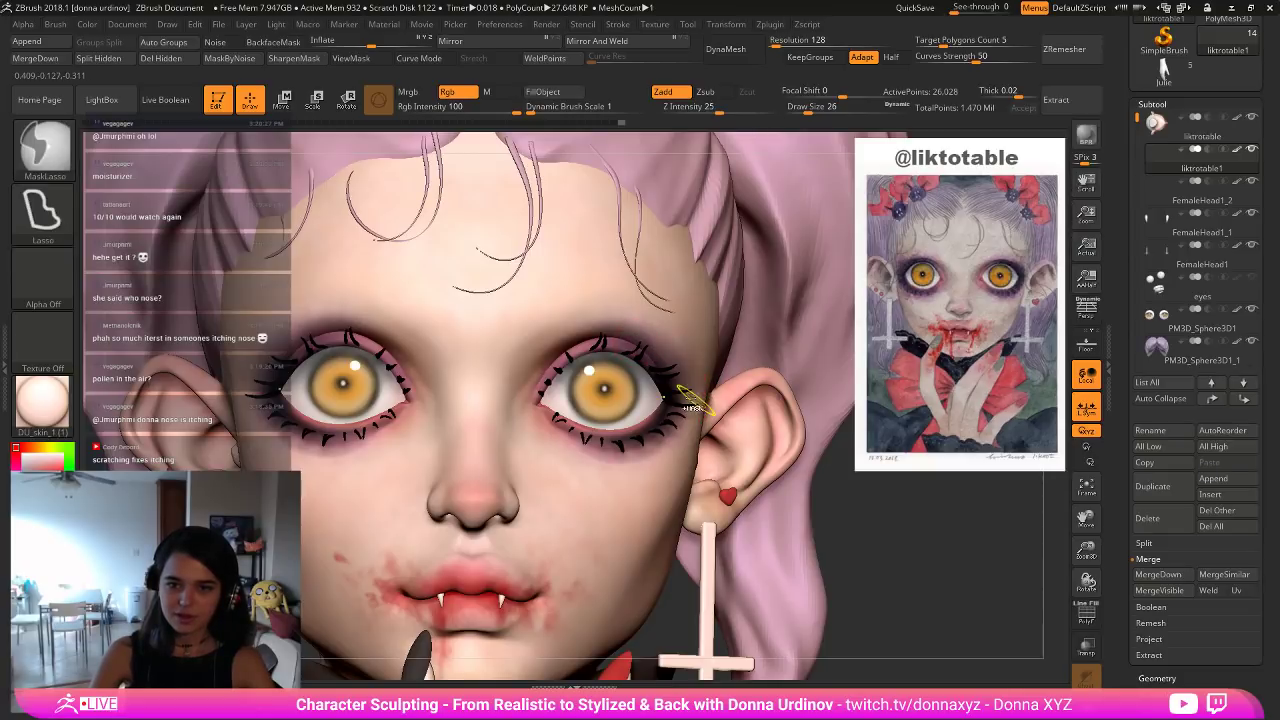
mouse_move(690, 407)
left_mouse_down("ctrl")
mouse_move(680, 392)
mouse_move(709, 405)
left_mouse_up("ctrl")
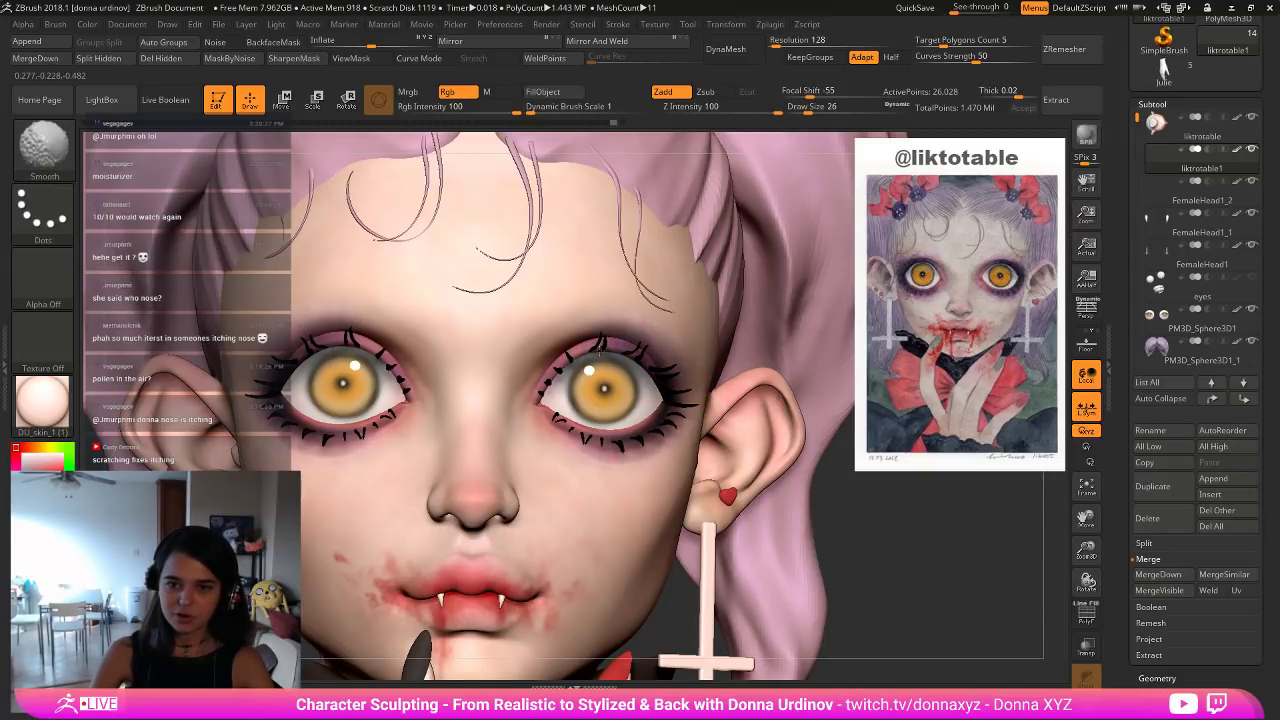
Check the lashes on the whole character and shift the upper lashes from below at draw size 74.
key("f")
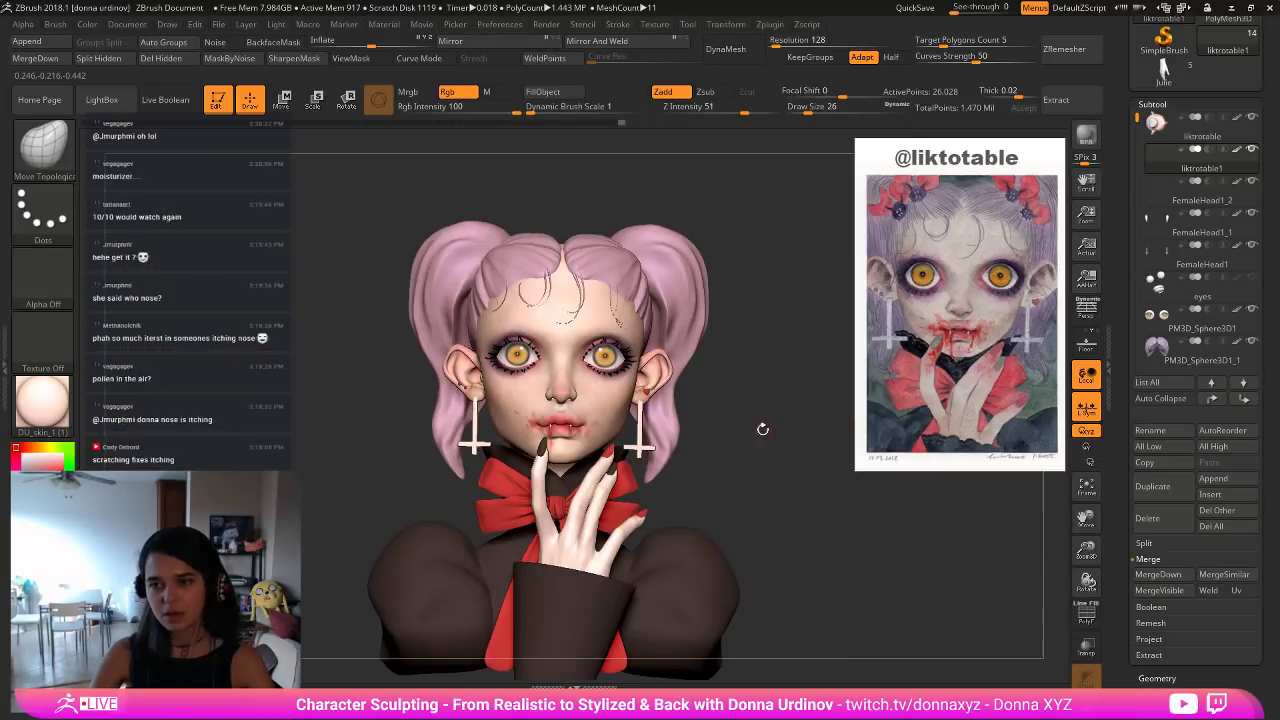
left_click_drag(750, 402, 743, 465, "alt")
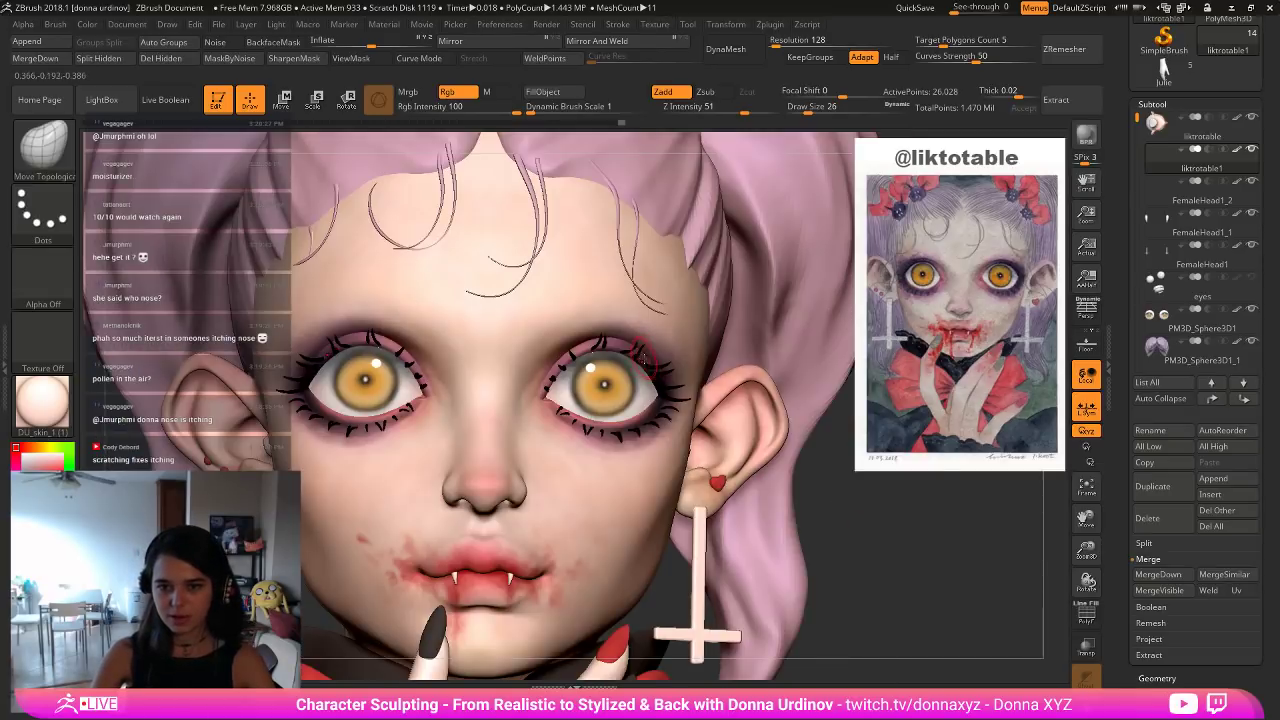
left_click_drag(863, 541, 723, 356)
left_click_drag(588, 217, 597, 262)
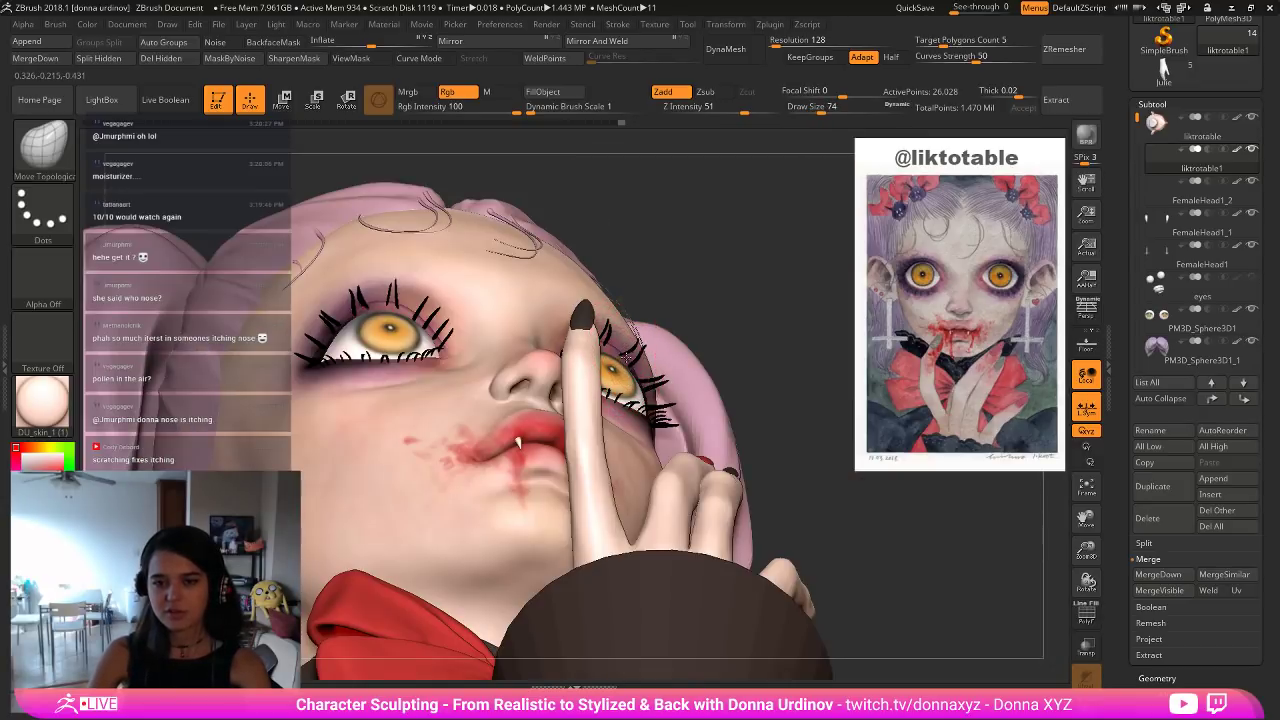
mouse_move(627, 356)
left_mouse_down()
mouse_move(727, 319)
mouse_move(726, 382)
mouse_move(753, 289)
left_mouse_up()
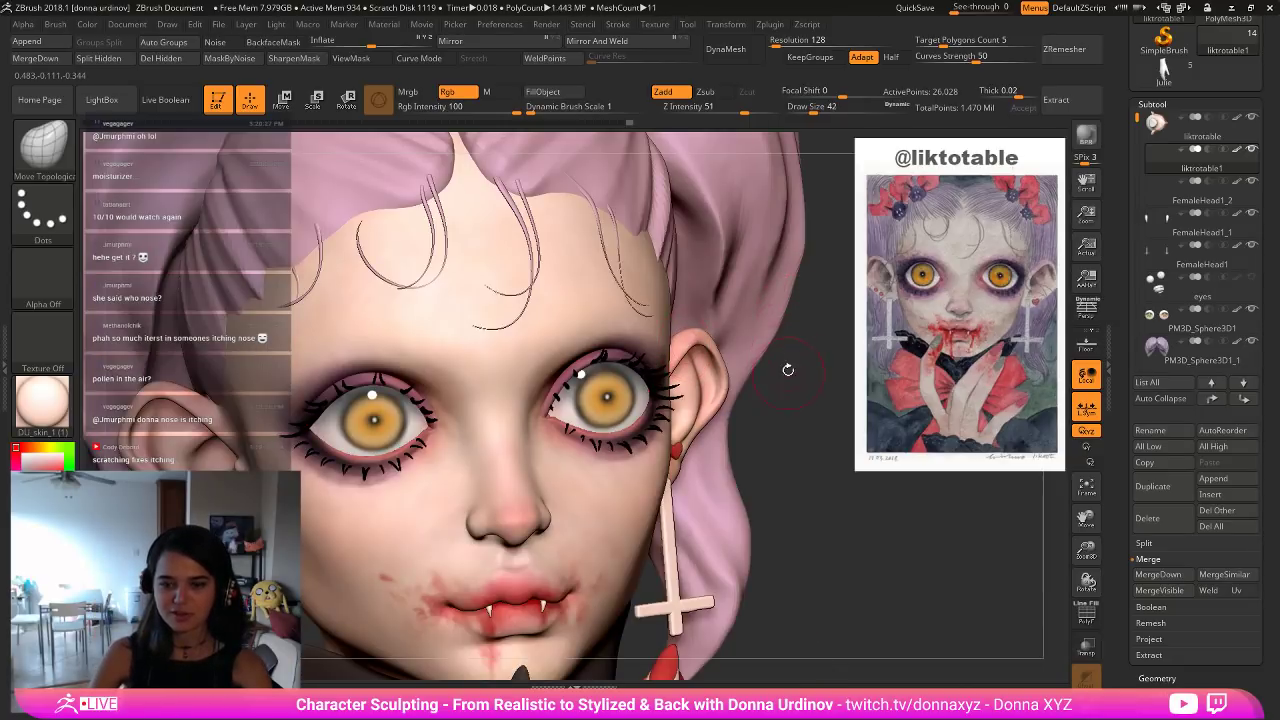
Bend and clump the upper lashes toward the outer corner with Move Topological at draw sizes 22 to 34.
left_click_drag(796, 423, 798, 400)
key("bracketleft")
key("bracketleft")
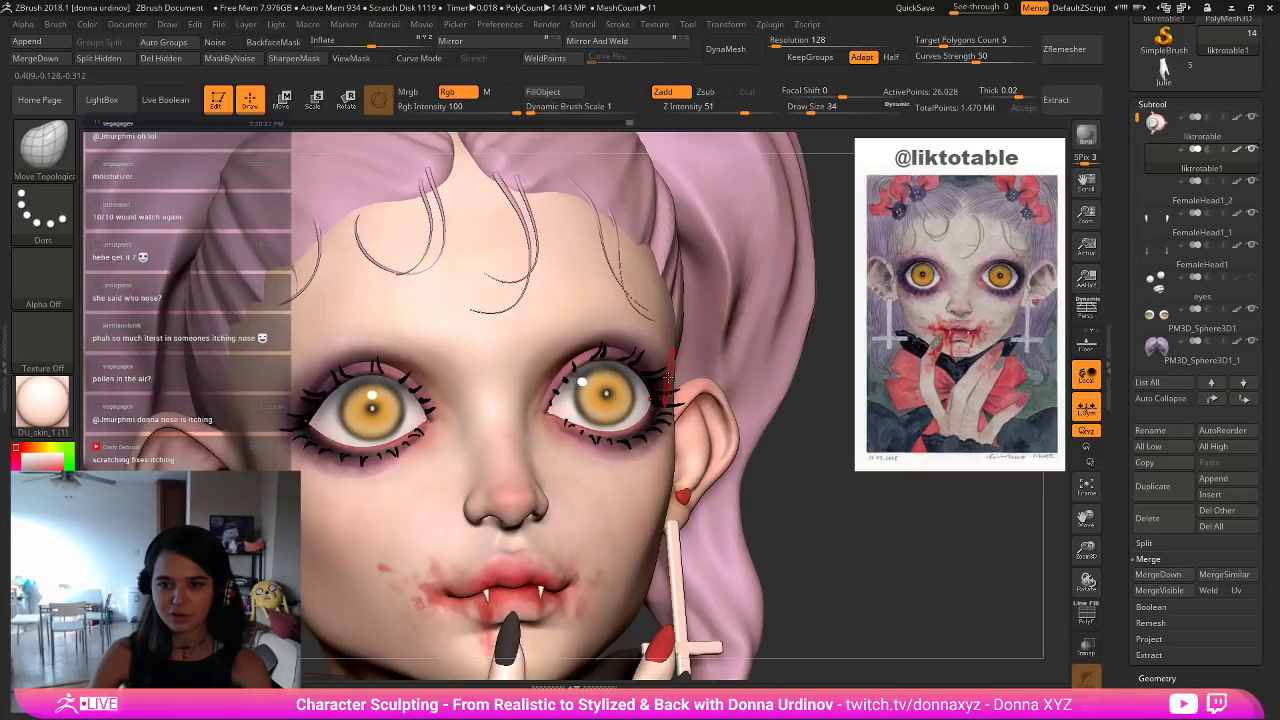
mouse_move(659, 371)
left_mouse_down()
mouse_move(653, 388)
mouse_move(665, 373)
left_mouse_up()
key("bracketright")
key("bracketright")
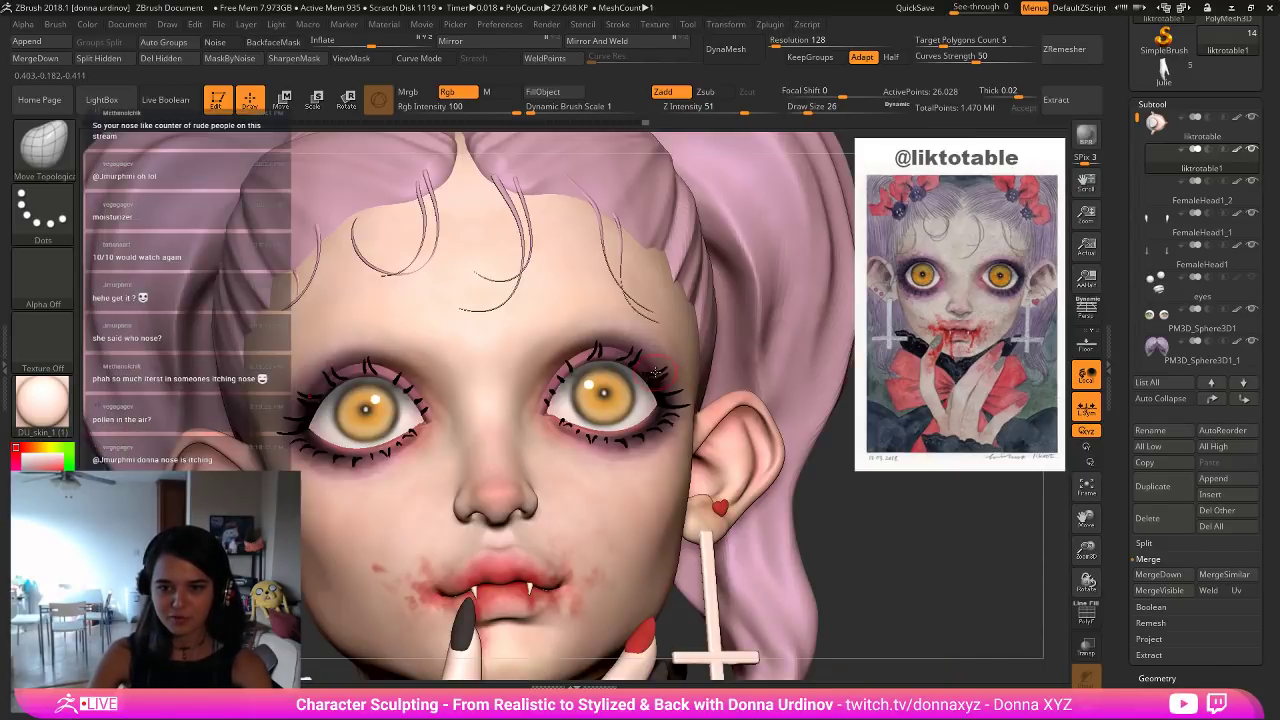
key("bracketleft")
key("bracketleft")
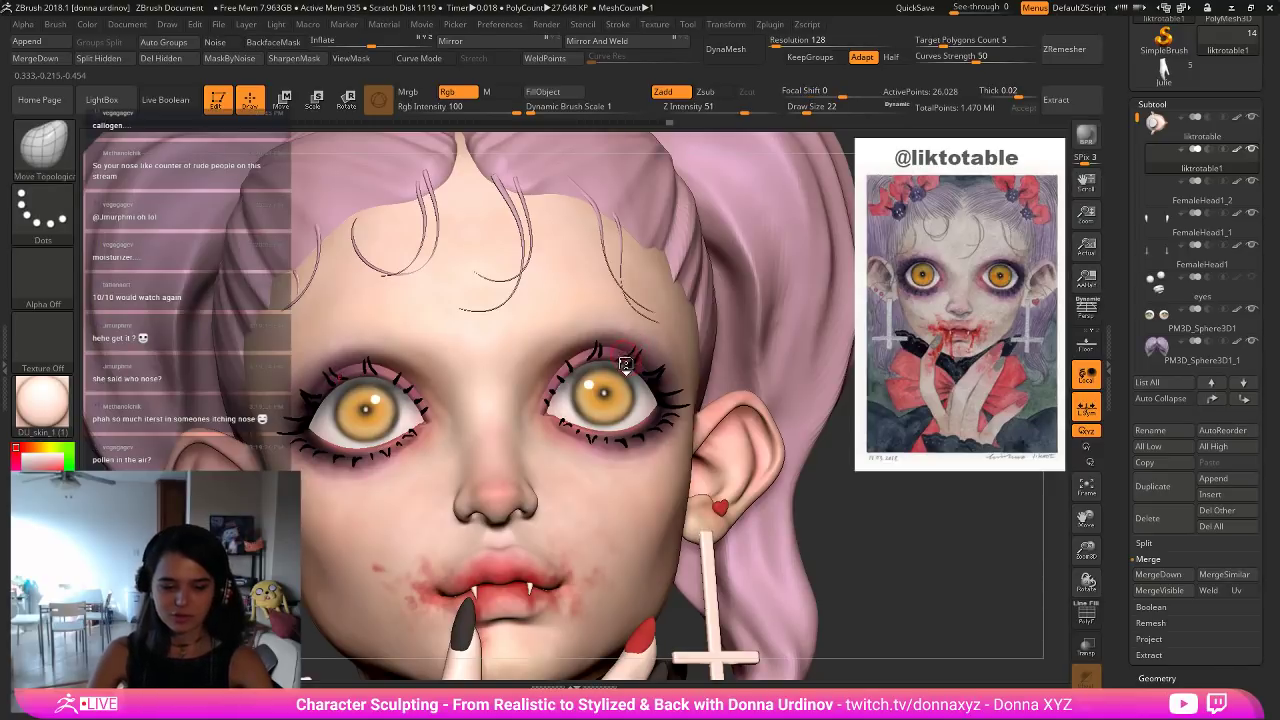
Thicken the upper lash clump above the outer part of the eye with the Inflat brush at draw size 18.
key("b")
key("Escape")
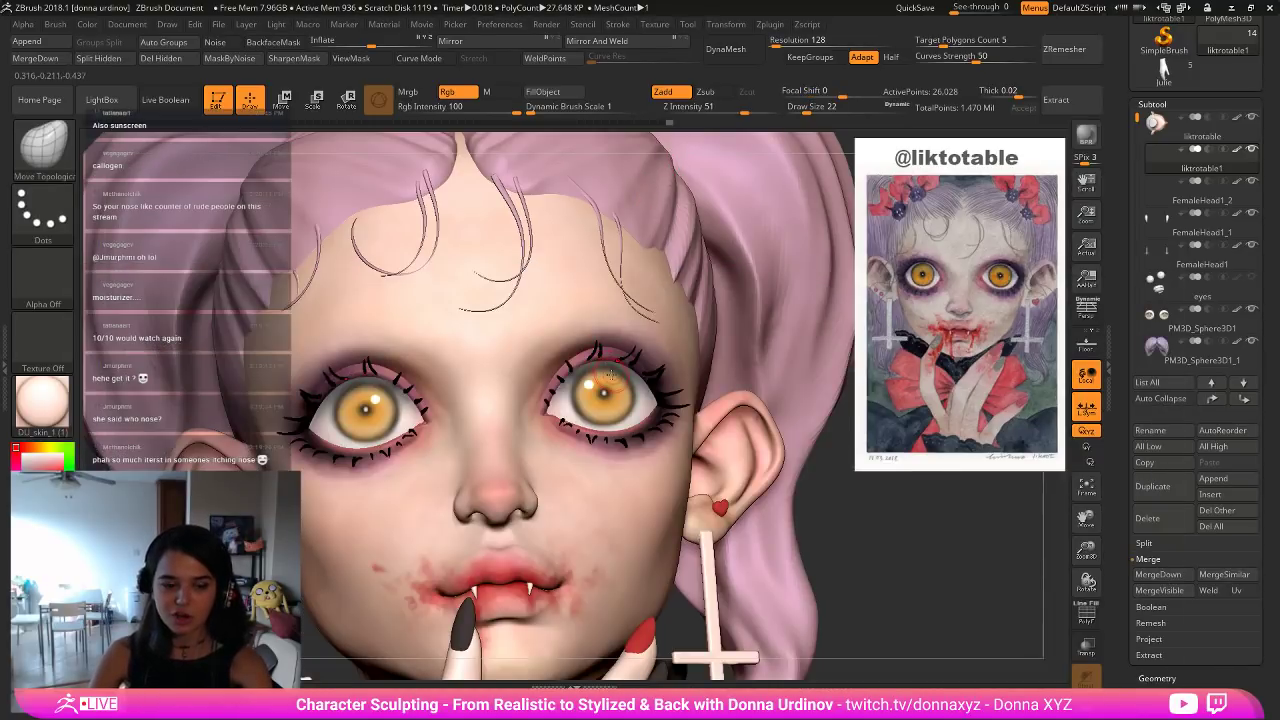
key("b")
key("n")
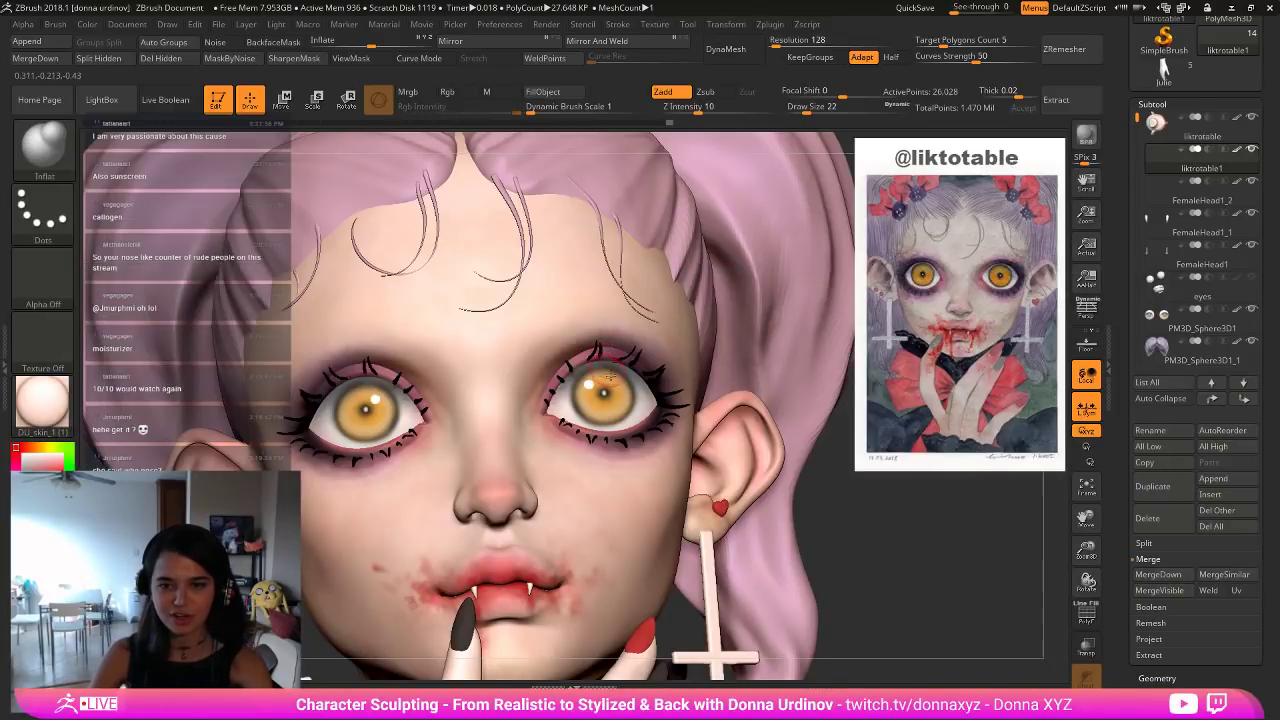
key("shift")
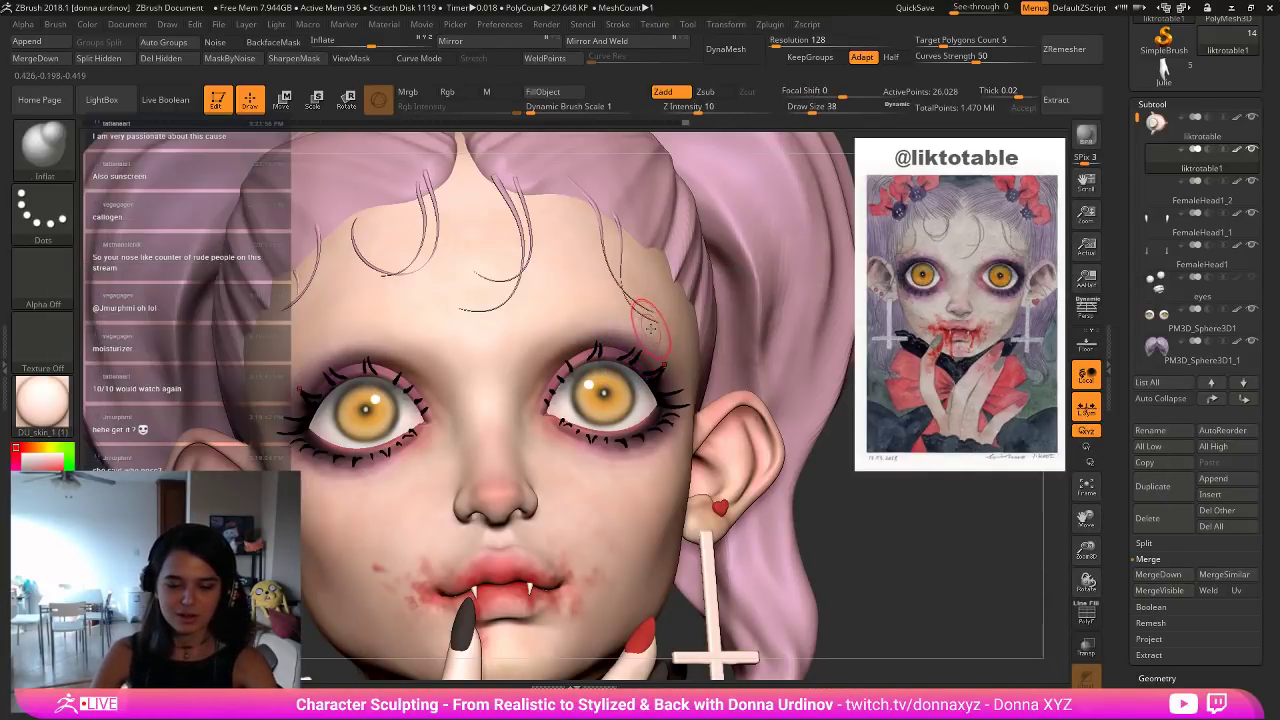
key("[")
key("b")
key("i")
key("n")
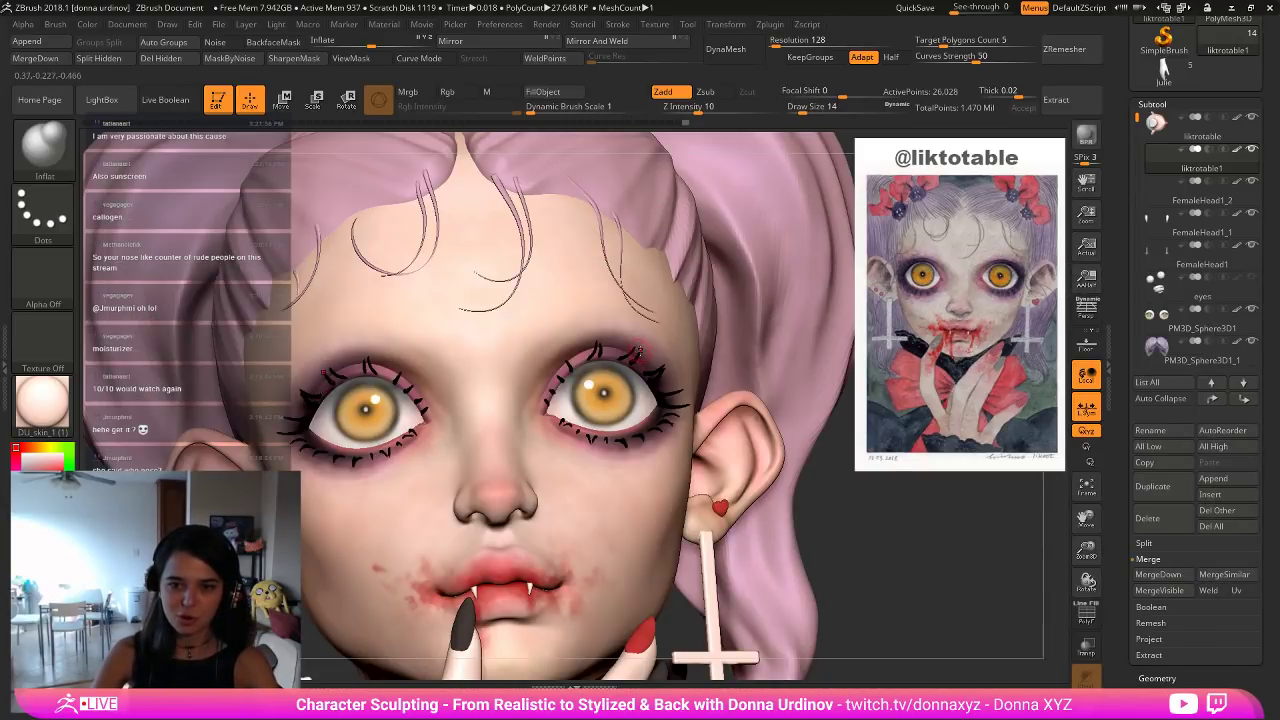
key("]")
left_click_drag(640, 352, 635, 344)
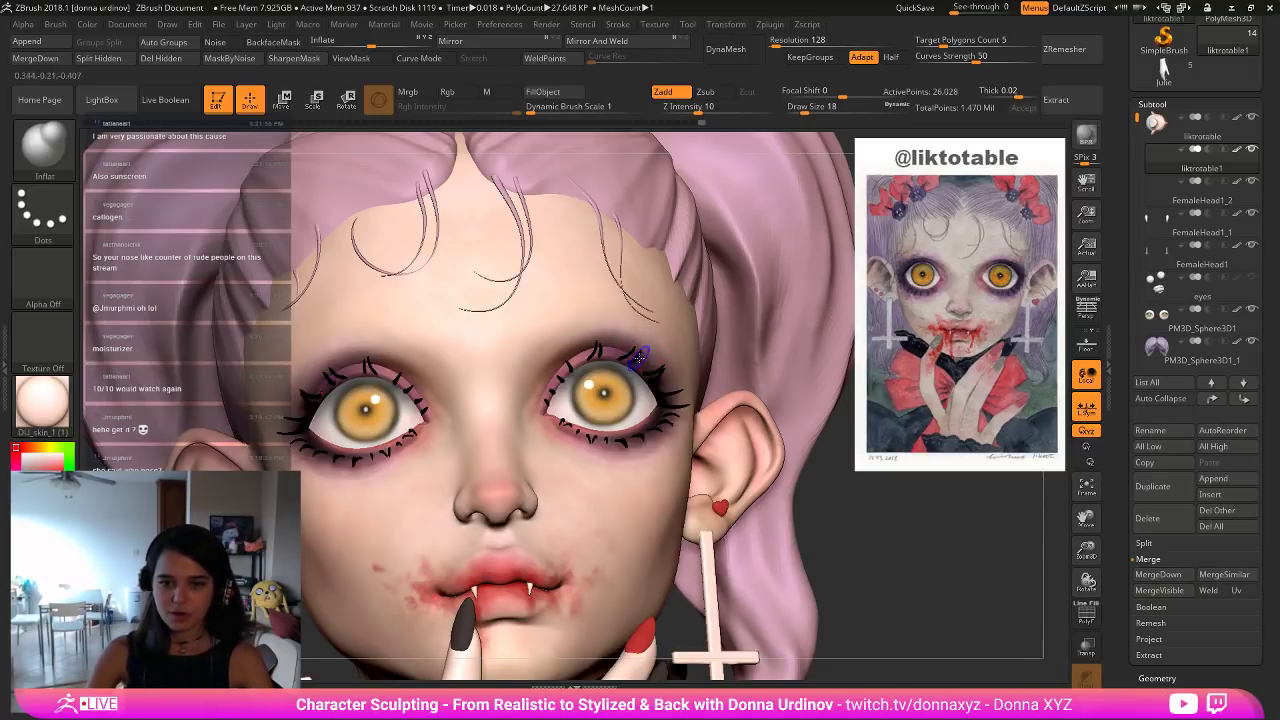
key("shift")
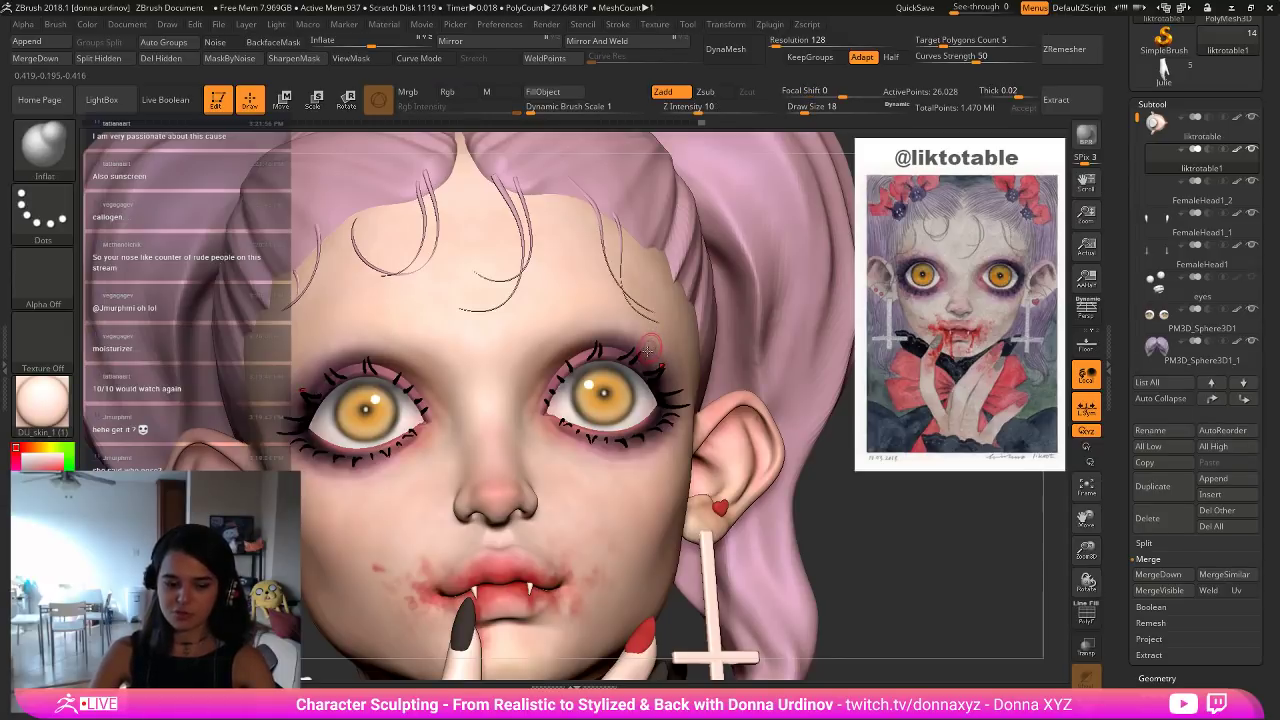
Move the tips of the outer upper lashes from below with Move Topological at draw size 18.
key("b")
key("m")
key("t")
left_click_drag(885, 562, 883, 460)
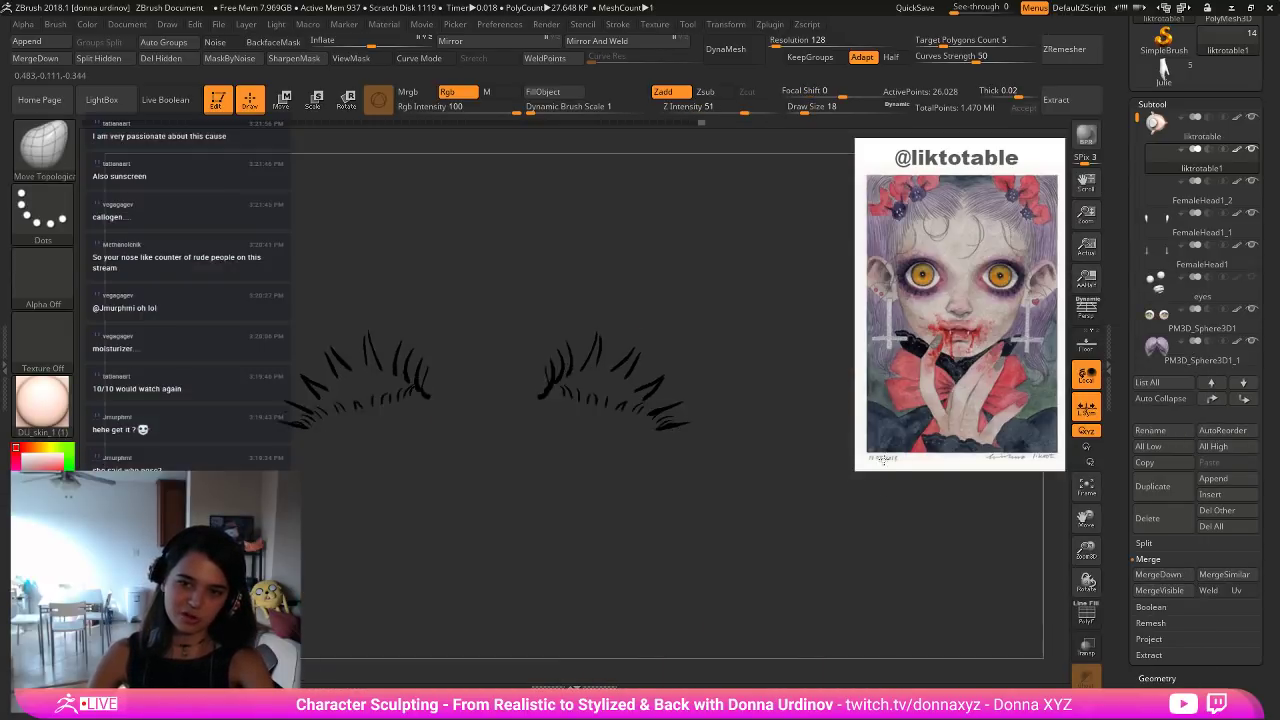
left_click(630, 356, "ctrl+shift")
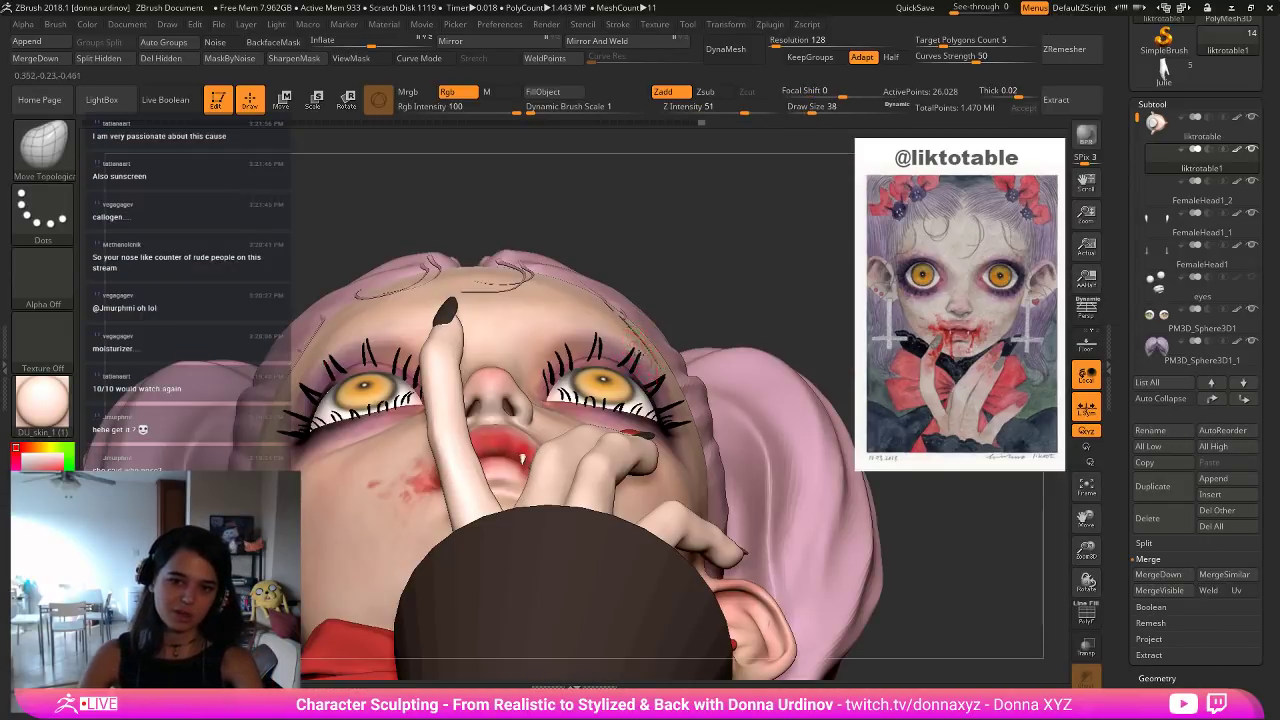
key("bracketleft")
left_click_drag(645, 352, 635, 348)
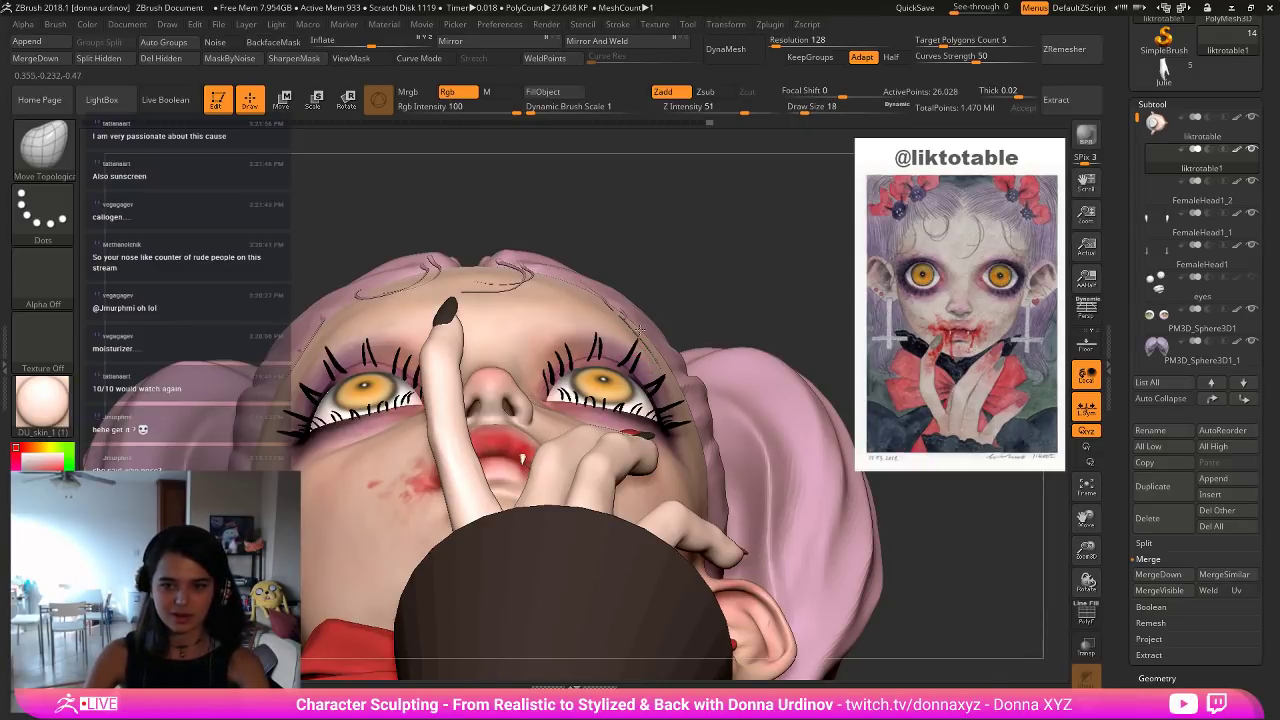
Adjust the curve and direction of the upper lash clumps from several angles at draw size 34.
key("bracketright")
key("bracketright")
mouse_move(640, 345)
left_mouse_down()
mouse_move(638, 356)
mouse_move(628, 328)
mouse_move(648, 345)
mouse_move(630, 330)
left_mouse_up()
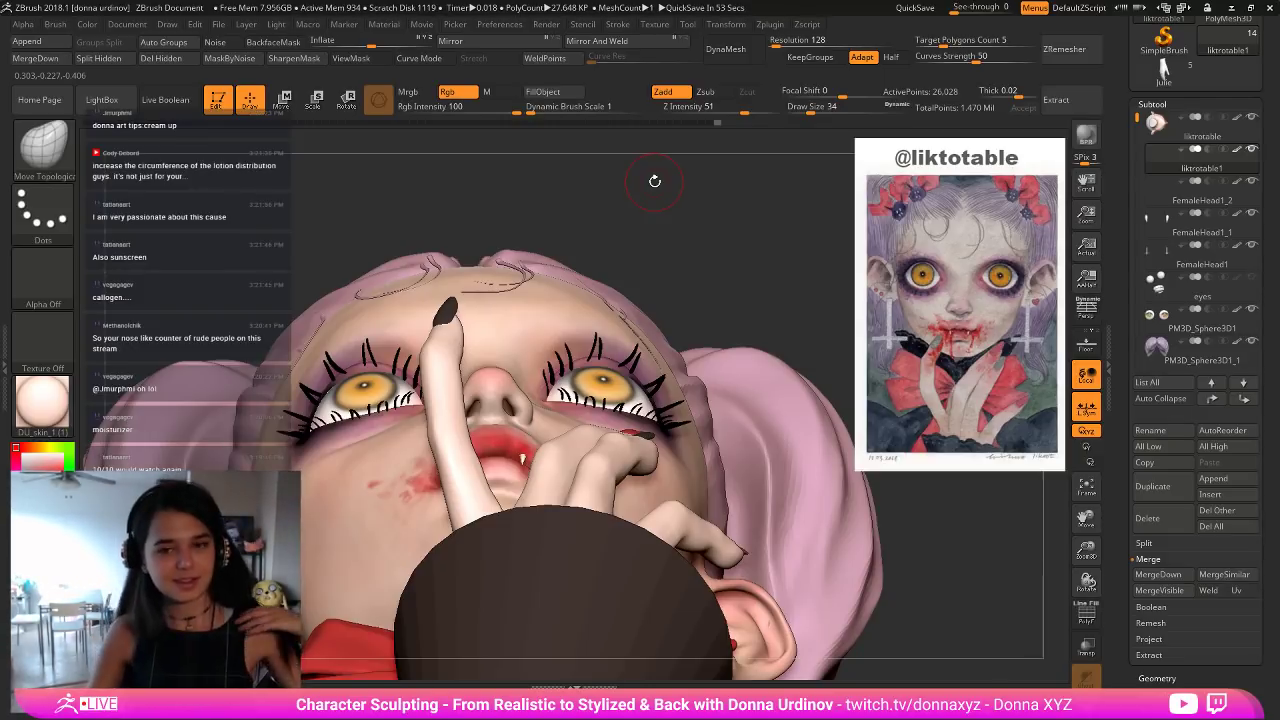
left_click_drag(708, 241, 699, 307)
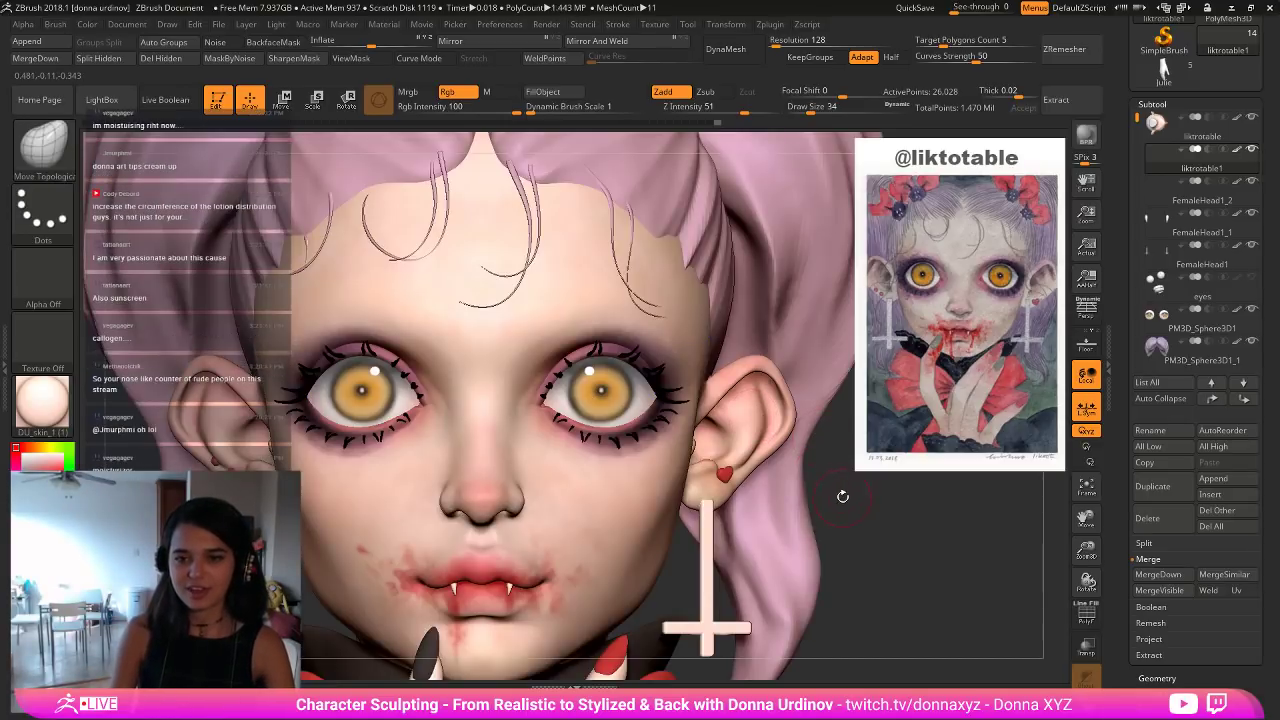
left_click_drag(843, 497, 818, 444)
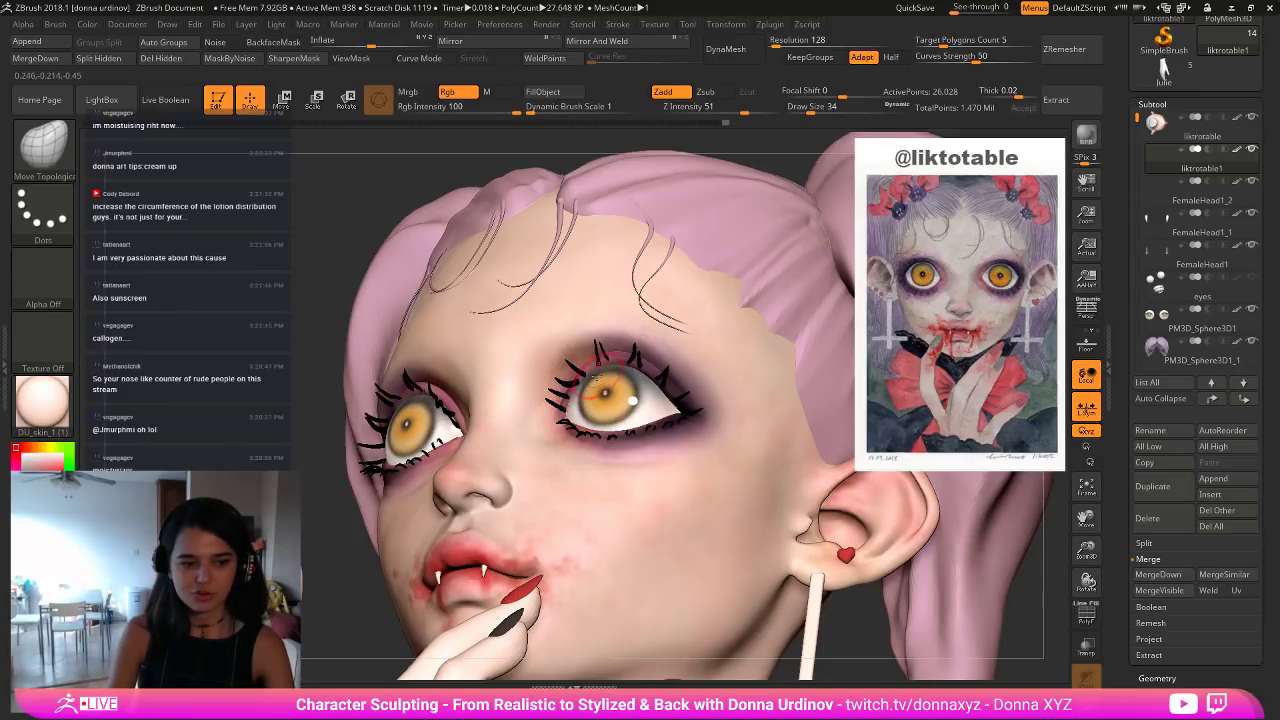
Adjust the upper lashes near the inner corner from a low angle with Move Topological, reducing the draw size to 22.
key("shift")
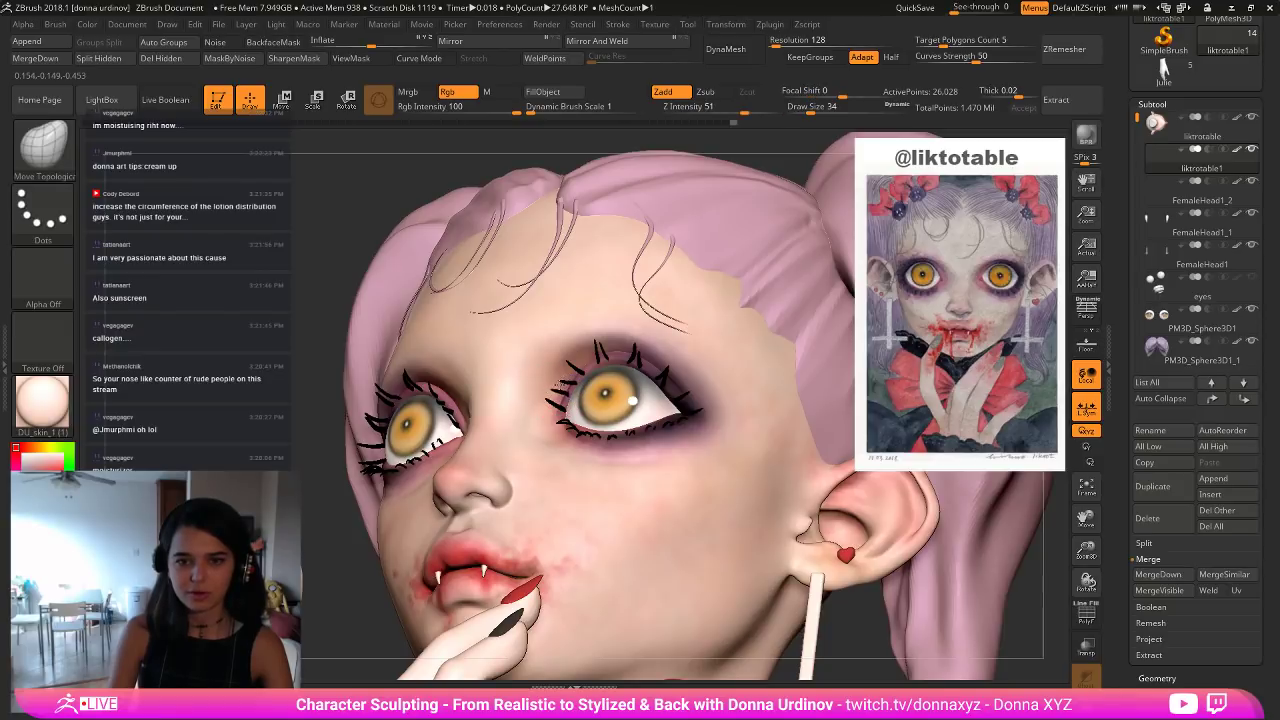
key("bracketleft")
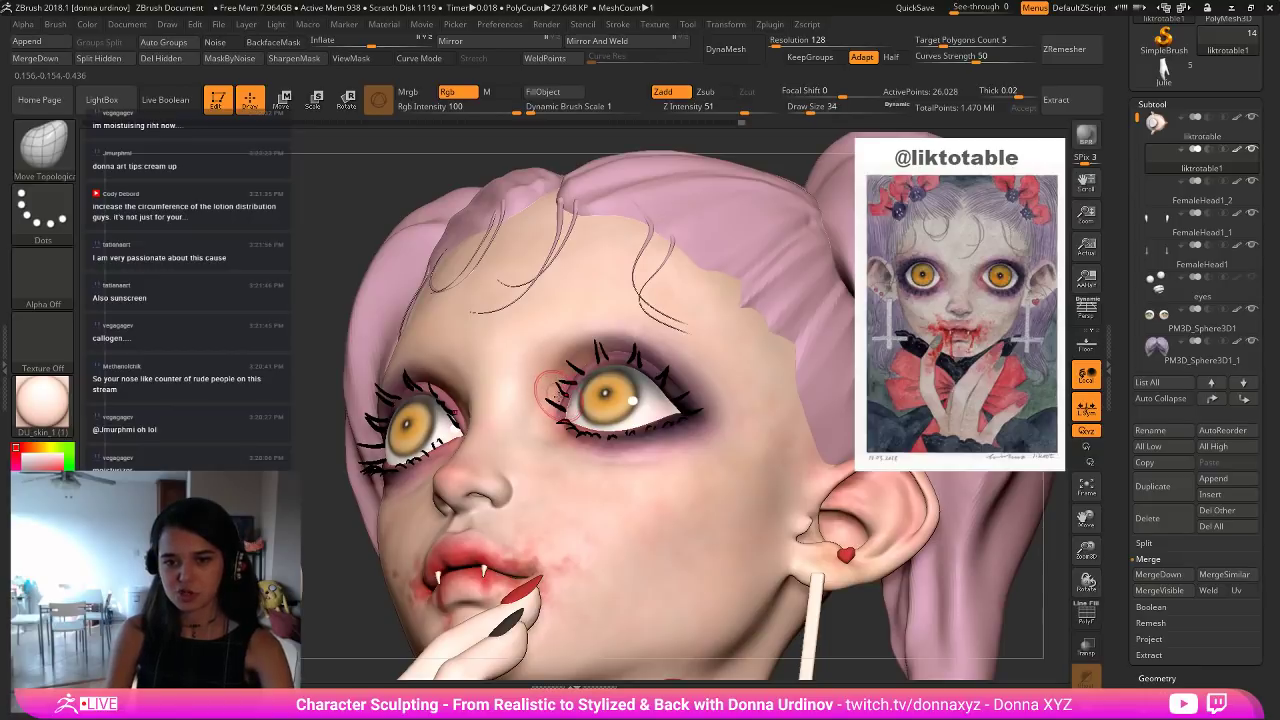
key("bracketright")
key("bracketright")
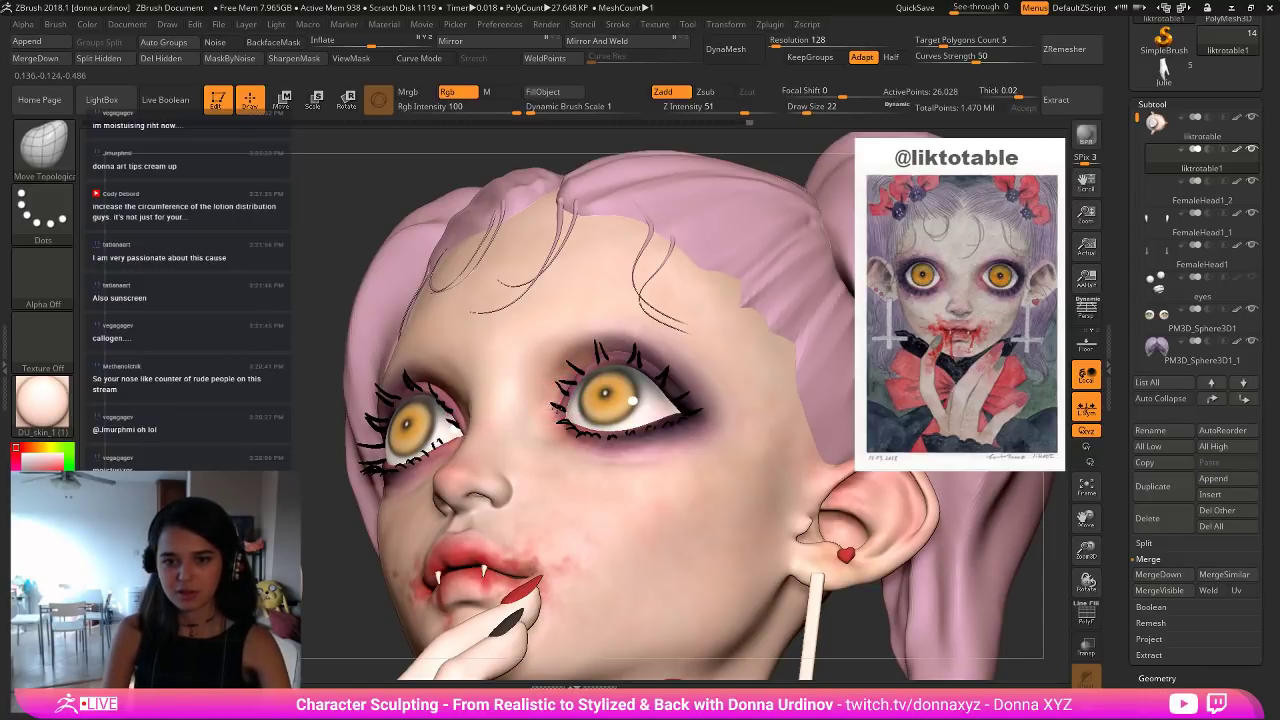
key("shift")
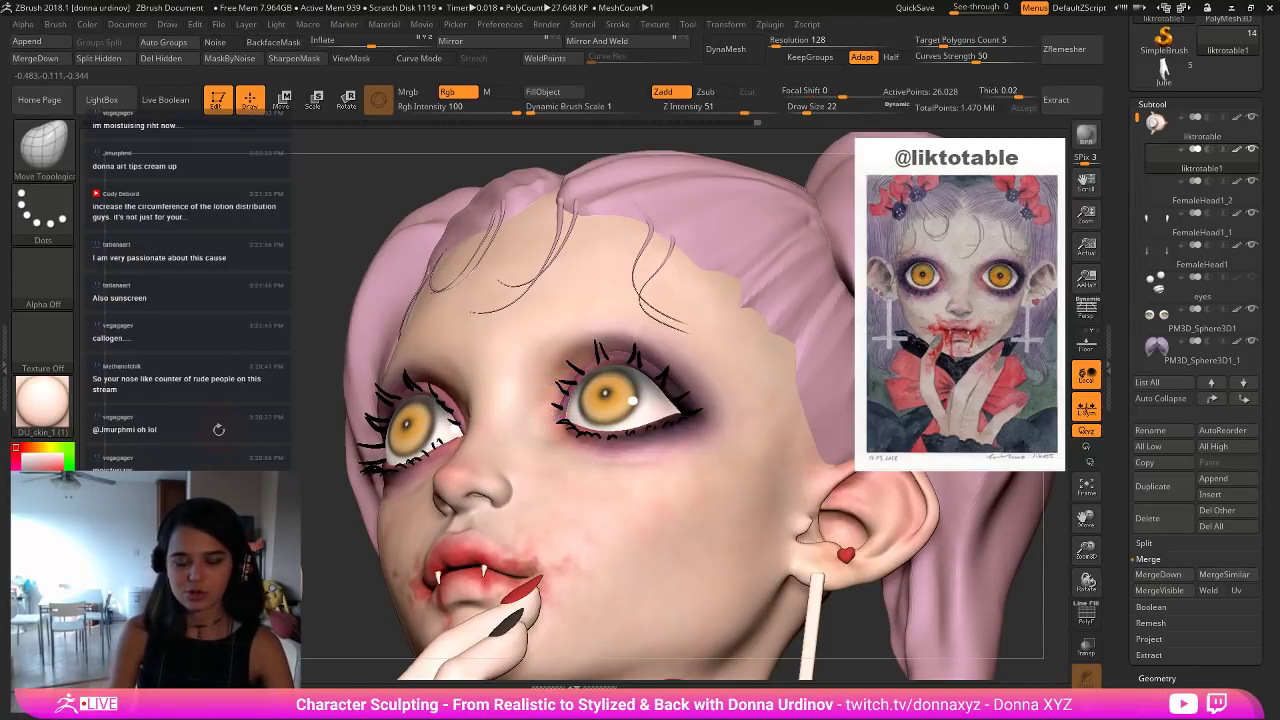
Bend the innermost upper lashes into shape with Move Topological at draw size 22, working from front and three-quarter angles.
left_click_drag(217, 429, 297, 440, "shift")
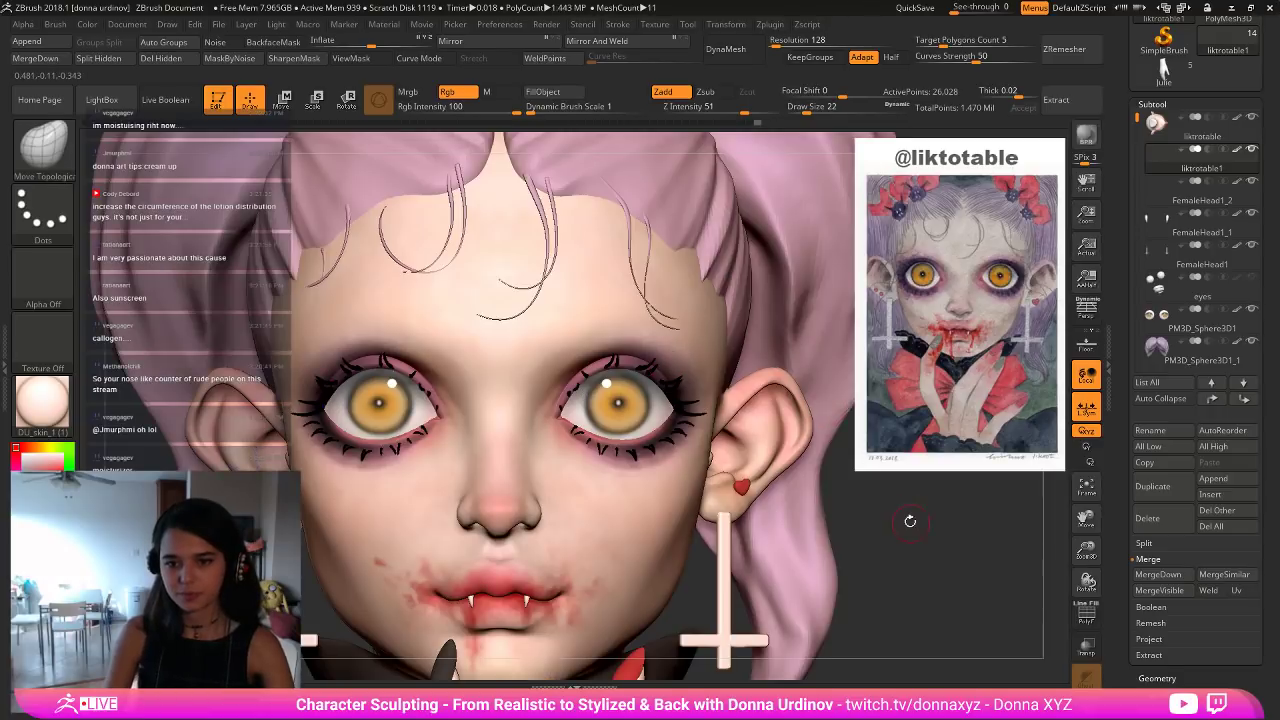
left_click_drag(909, 520, 953, 517)
left_click_drag(756, 371, 730, 350)
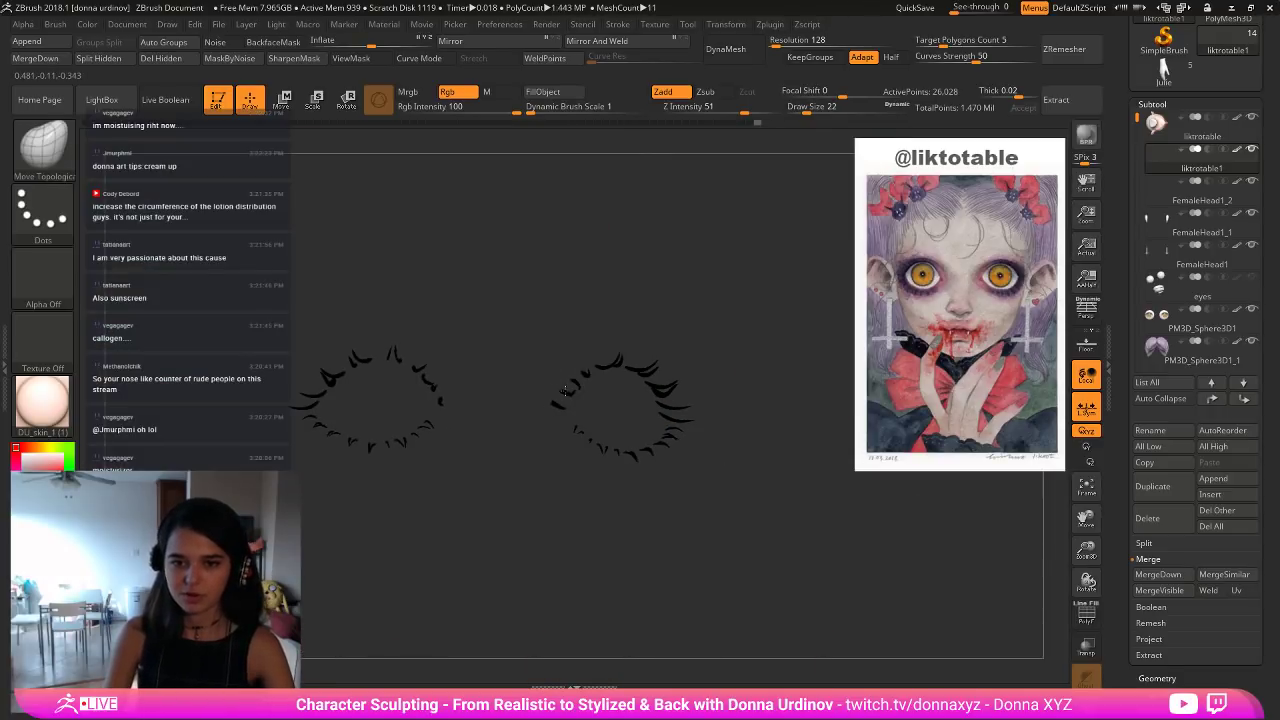
key("alt+s")
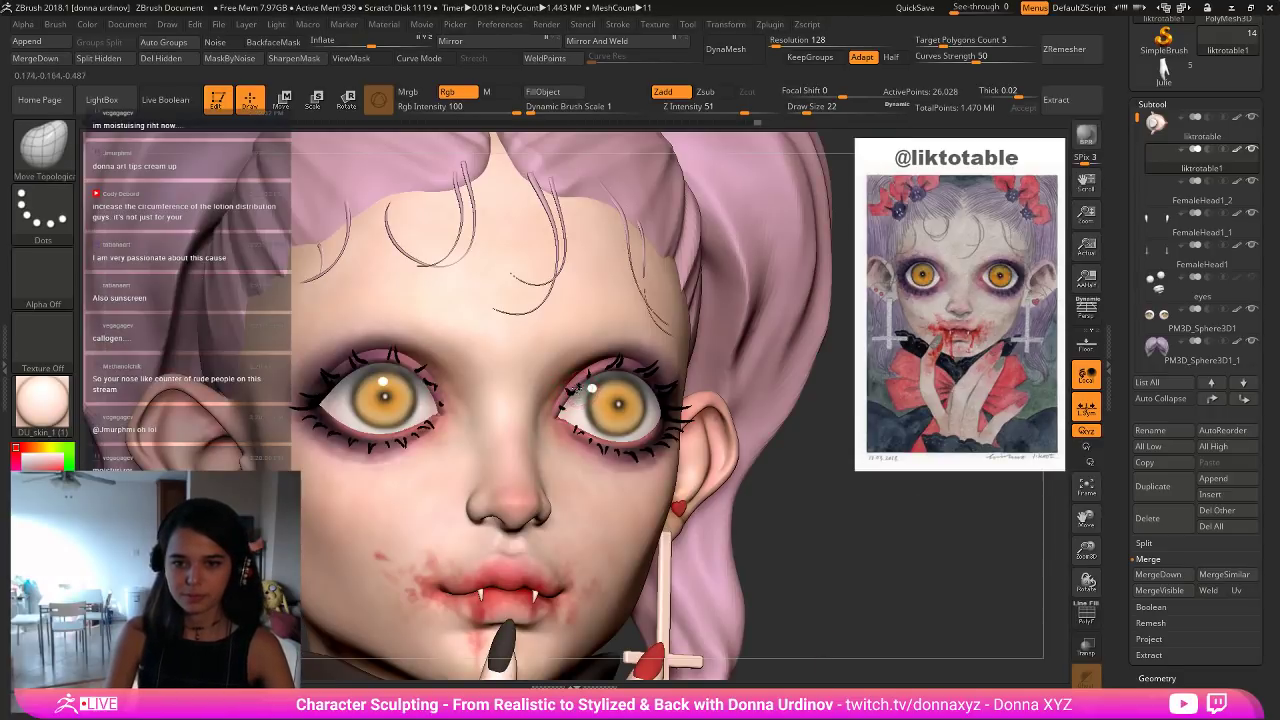
left_click_drag(796, 496, 749, 477)
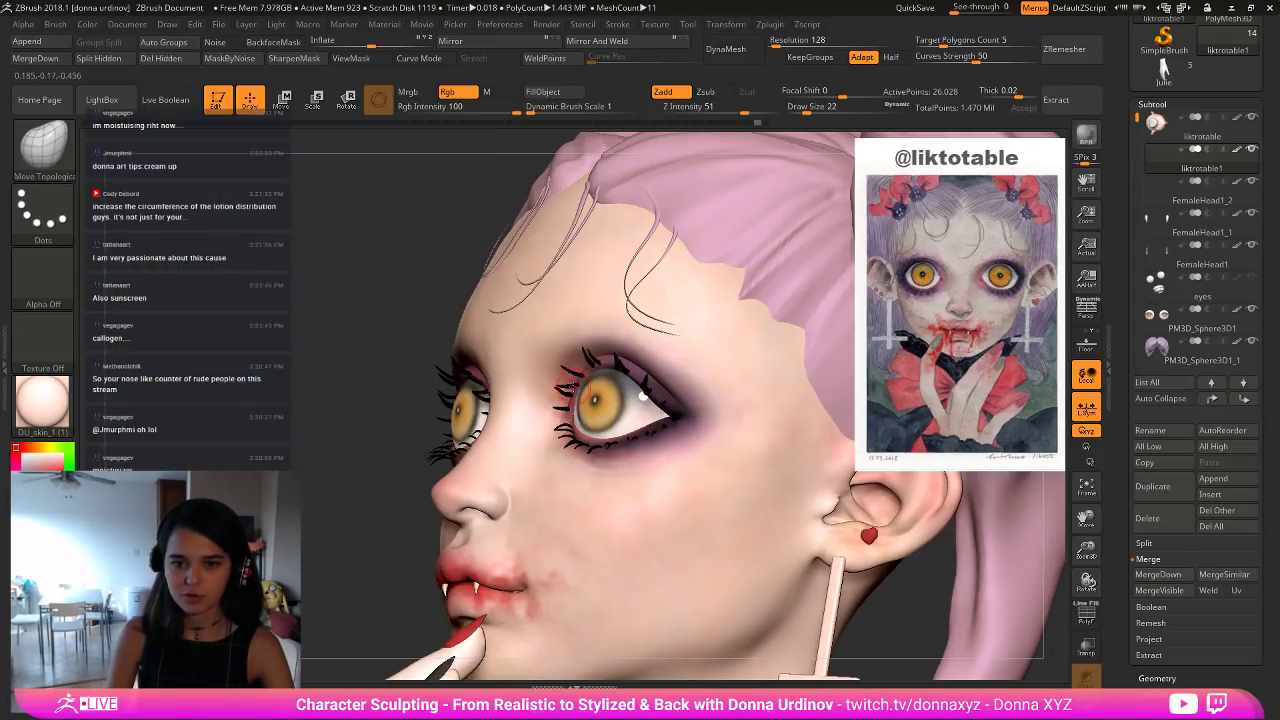
left_click(568, 385, "alt")
right_click_drag(570, 387, 578, 398)
key("alt+s")
key("alt+s")
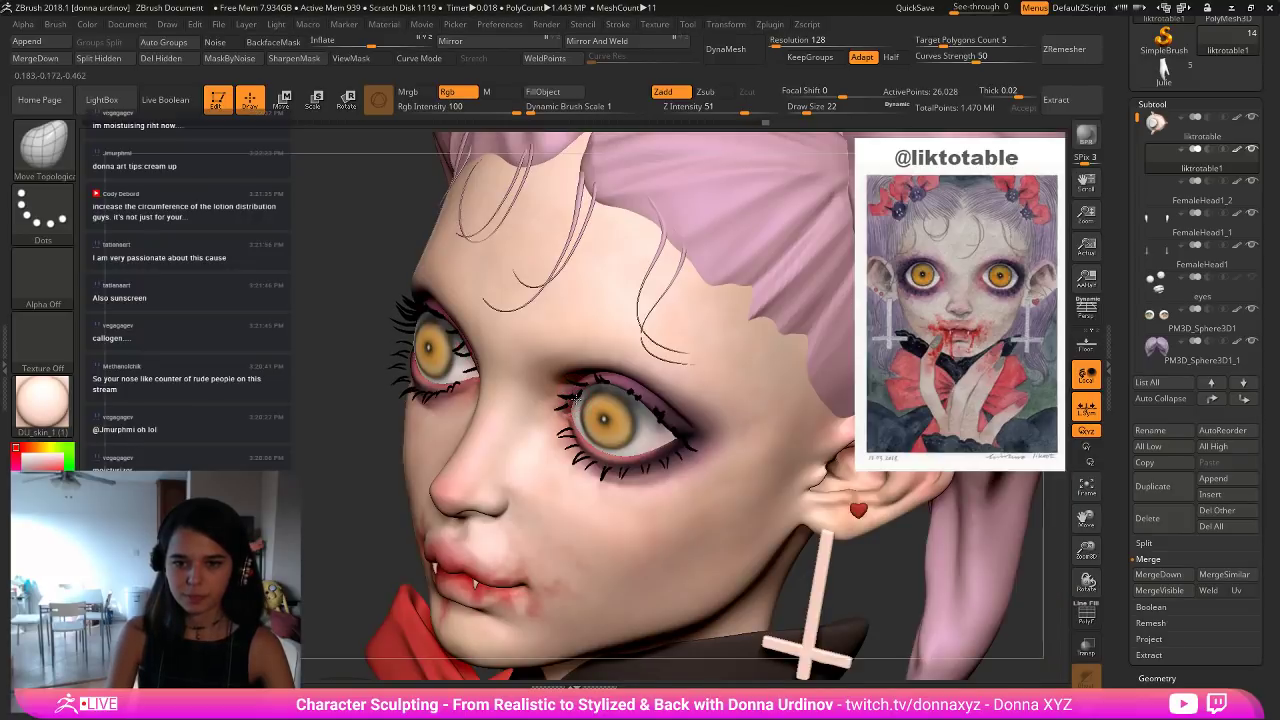
left_click(565, 392, "alt")
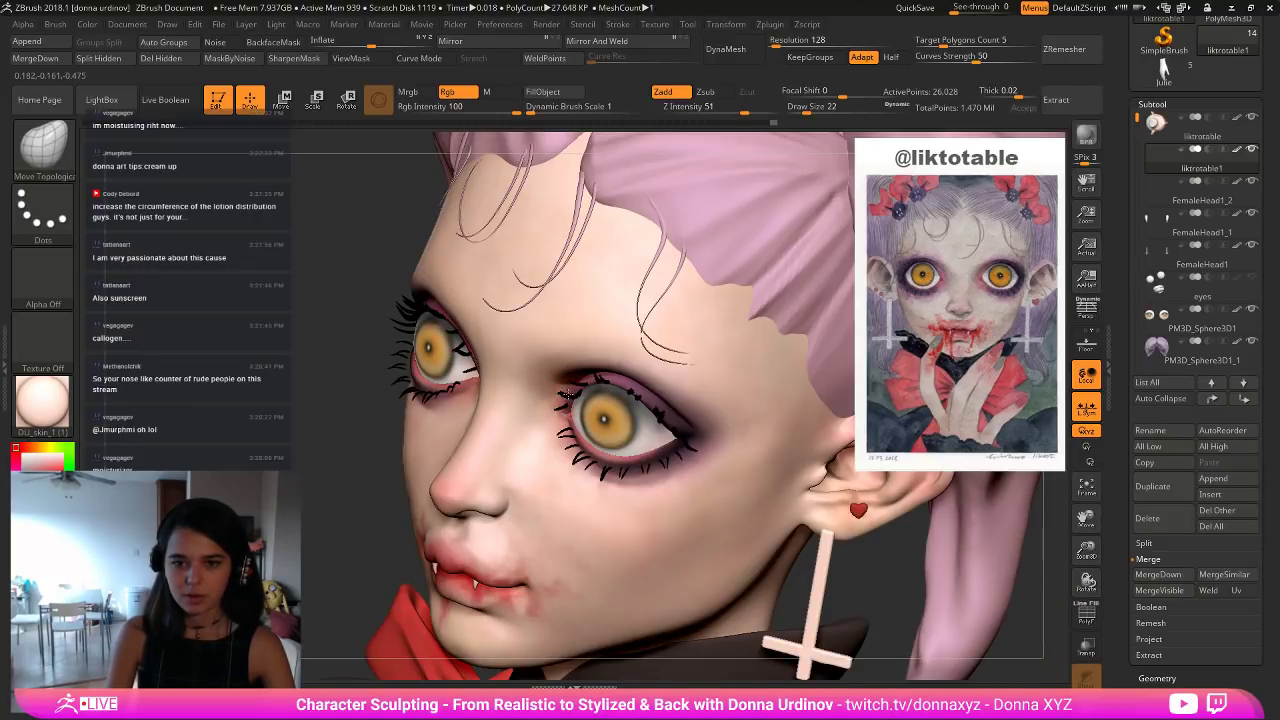
right_click_drag(560, 394, 581, 409, "shift")
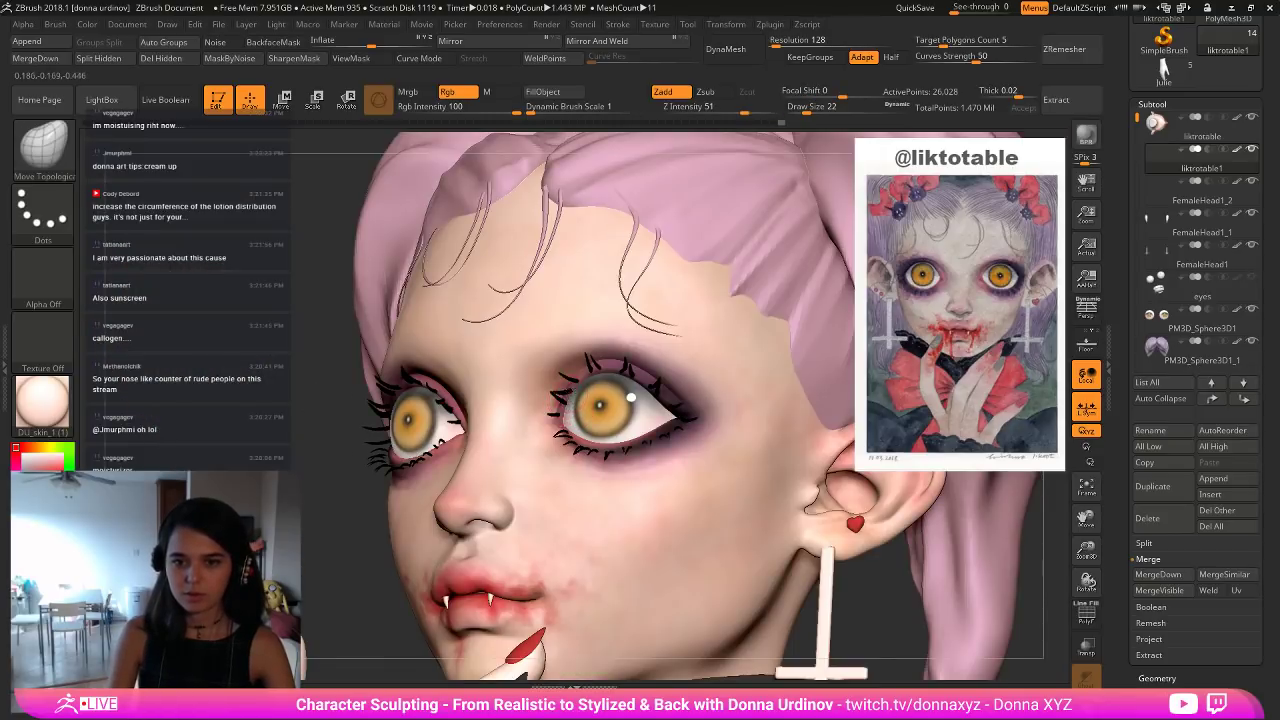
Nudge the small inner-corner upper lashes with Move Topological at draw size 18.
left_click_drag(908, 602, 929, 614, "shift")
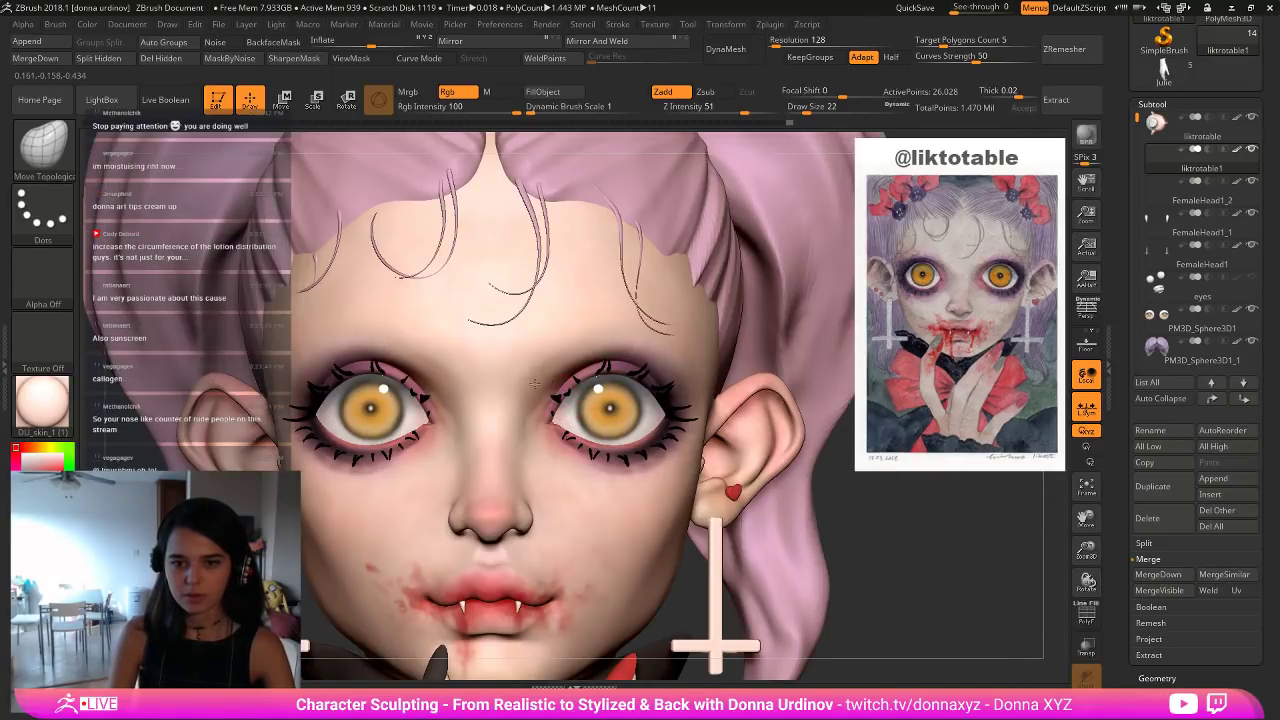
right_click_drag(934, 518, 957, 507)
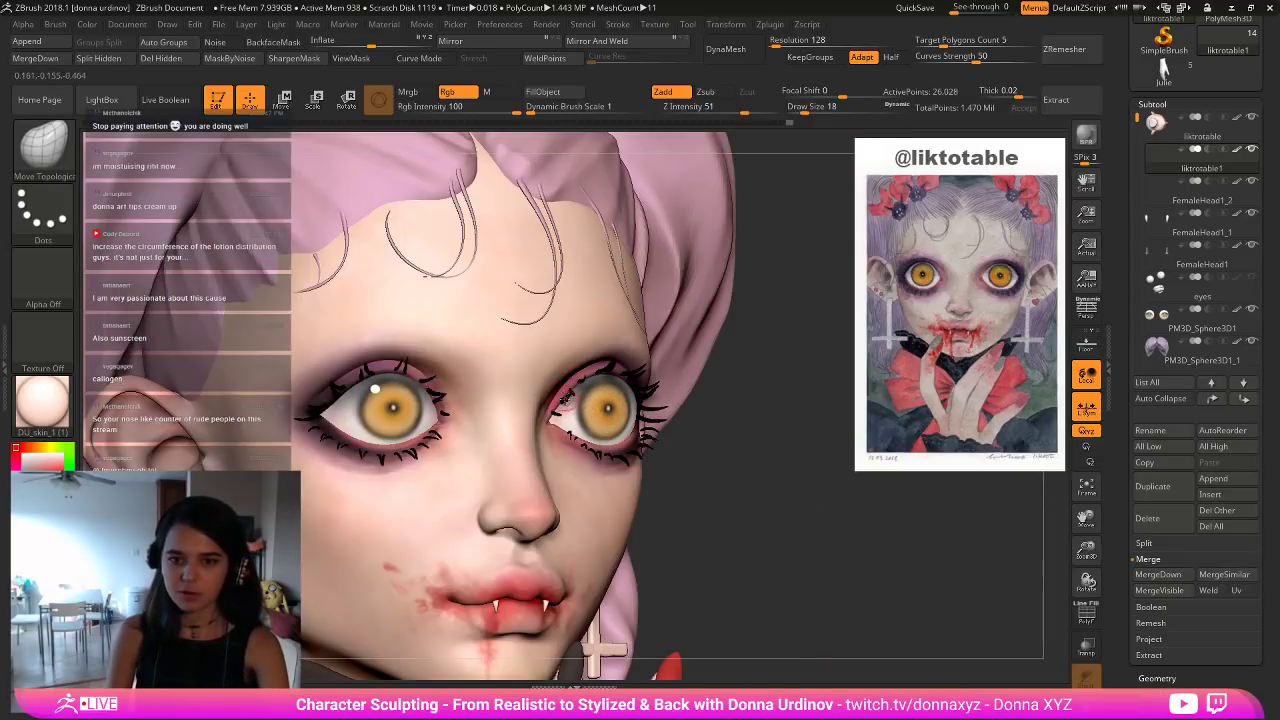
key("]")
mouse_move(567, 399)
left_mouse_down()
mouse_move(560, 407)
mouse_move(569, 399)
left_mouse_up()
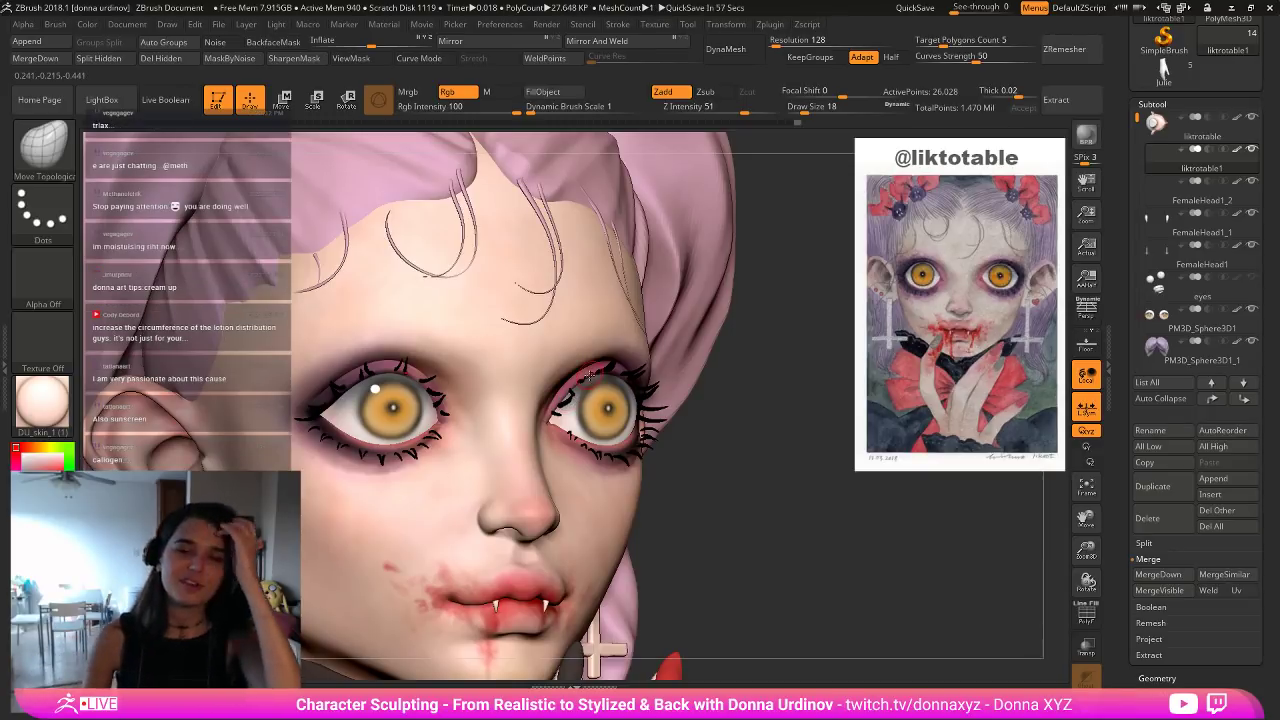
Correct the direction of the inner-corner lashes from the opposite side and the front at draw sizes 18 to 26.
left_click_drag(778, 404, 803, 409)
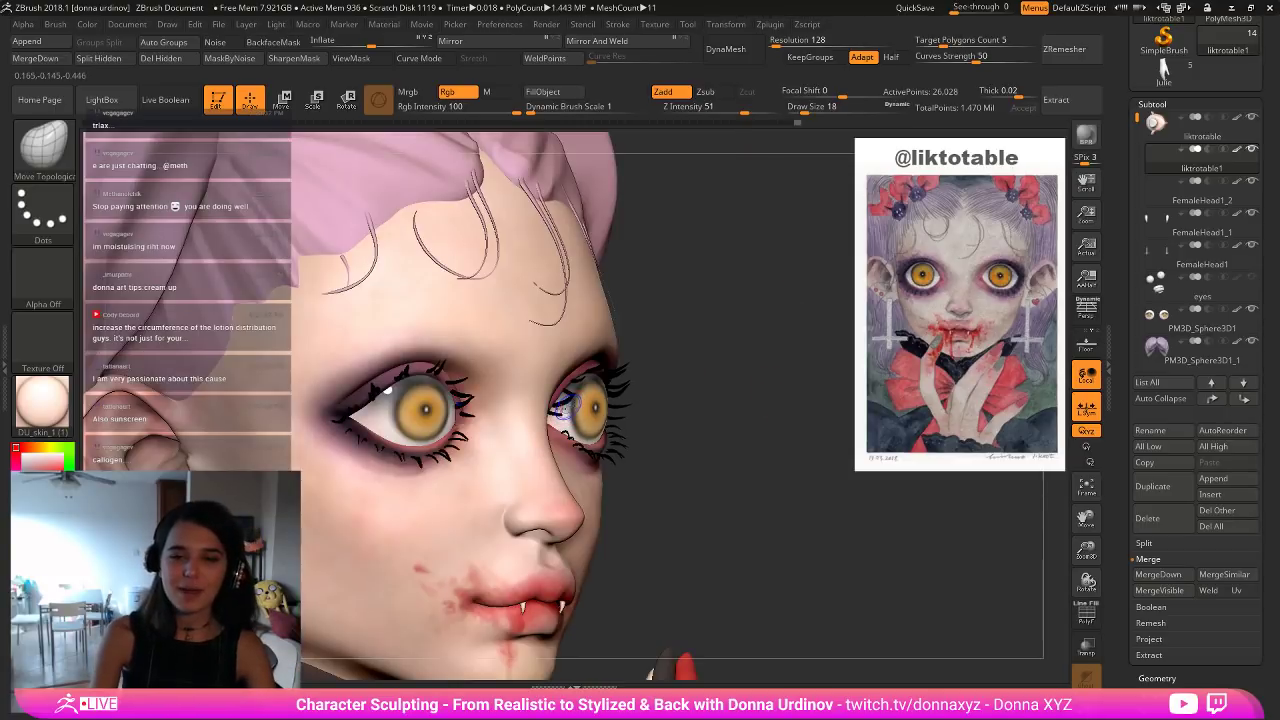
key("shift")
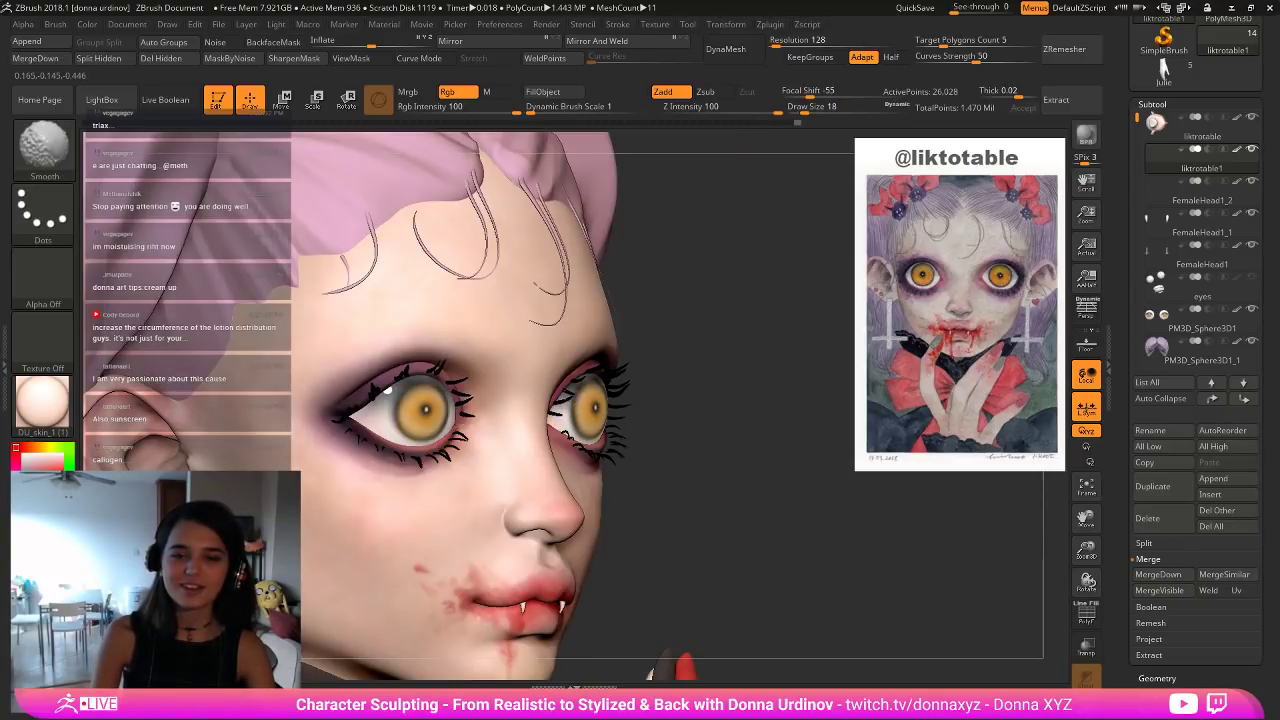
mouse_move(765, 350)
left_mouse_down()
mouse_move(694, 351)
mouse_move(677, 371)
left_mouse_up()
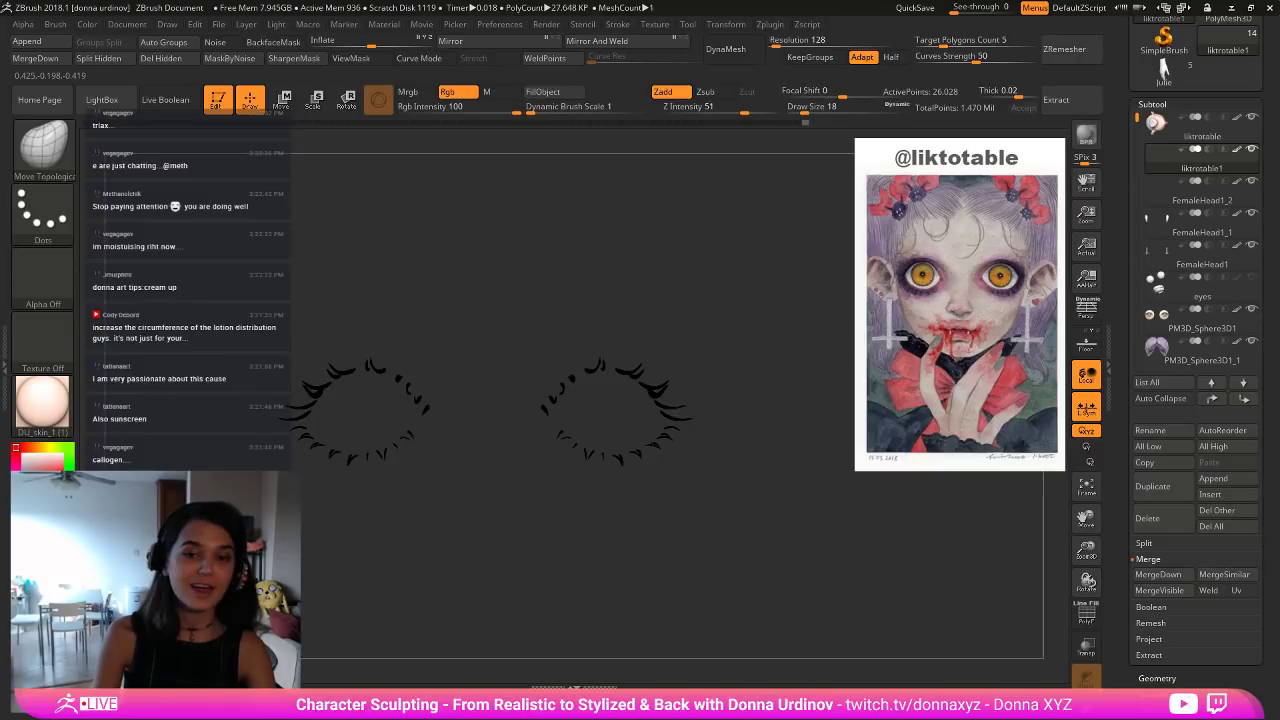
left_click(668, 424, "ctrl+shift")
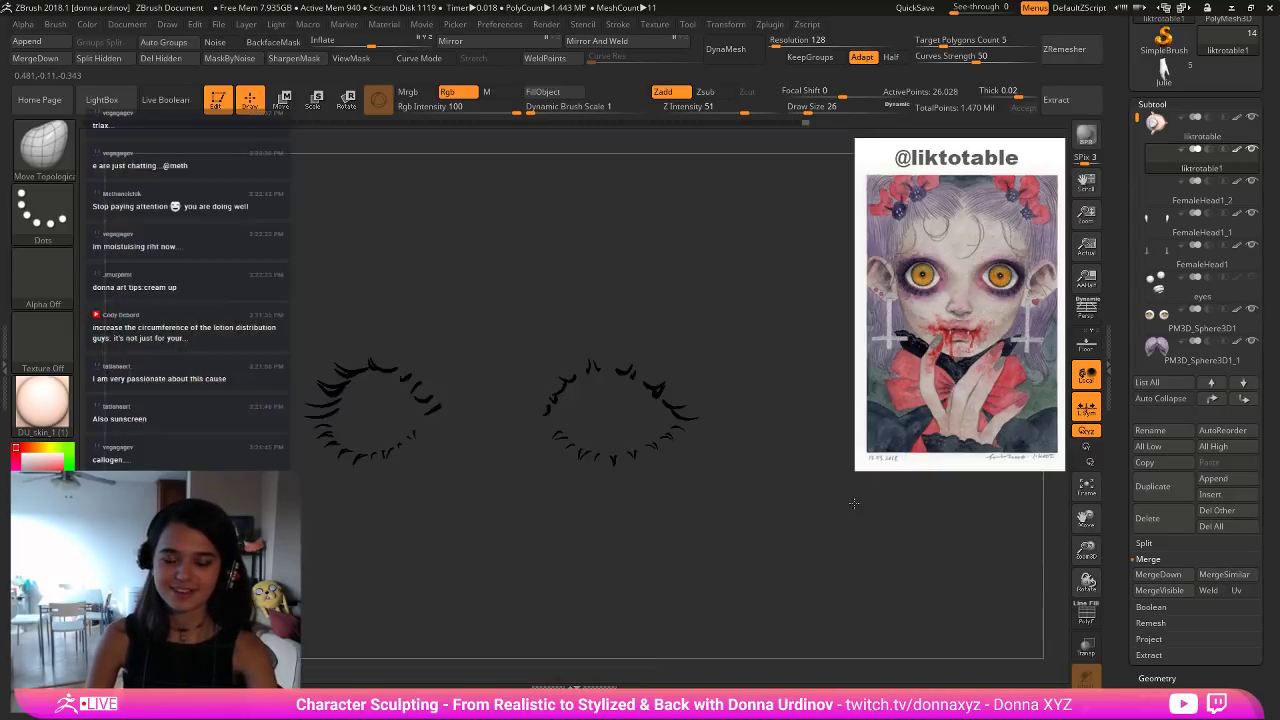
left_click(566, 412, "ctrl+shift")
left_click(548, 401, "ctrl+shift")
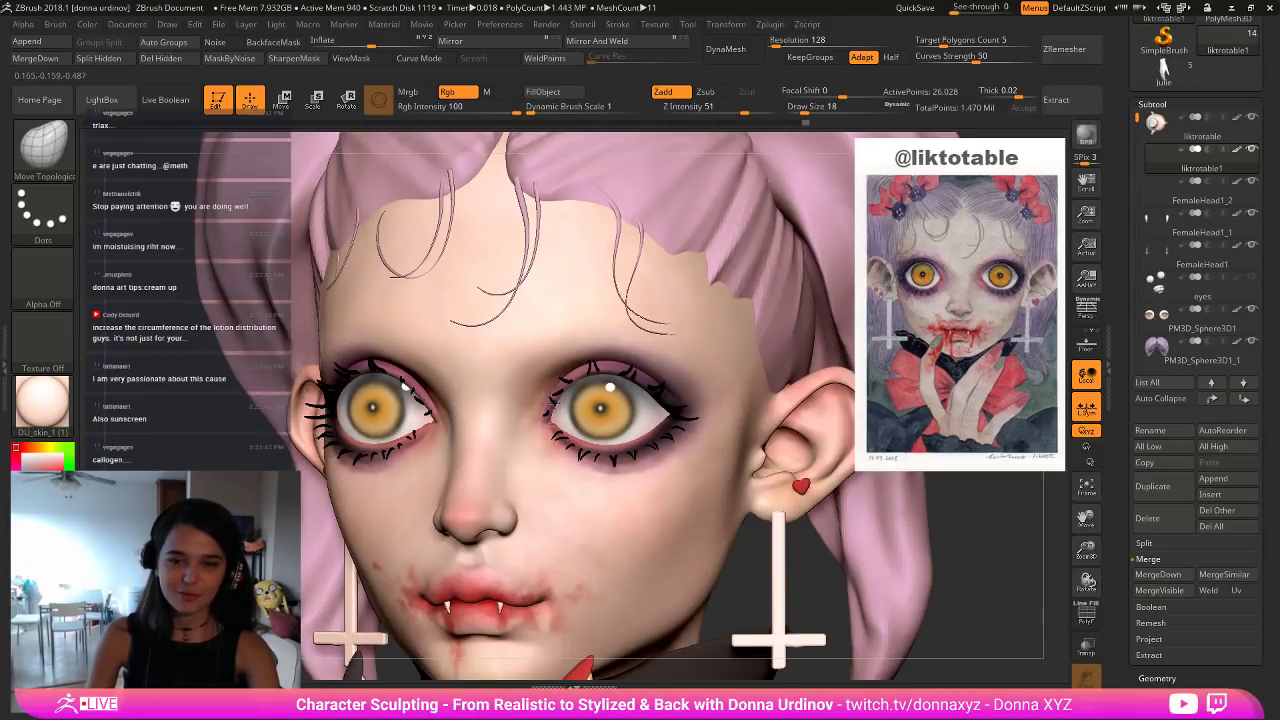
Move the lash tips at the inner corner of the upper lid outward with Move Topological at draw sizes 18 to 26.
key("]")
left_click_drag(556, 405, 548, 399)
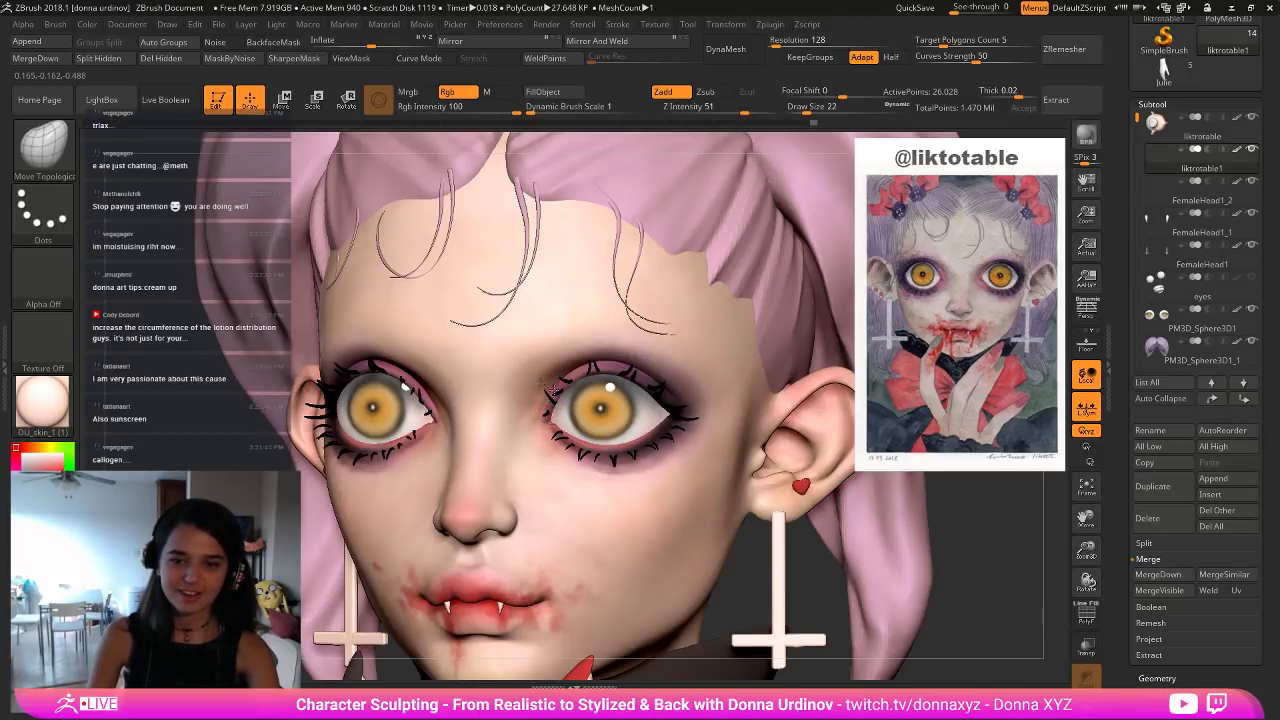
key("[")
key("[")
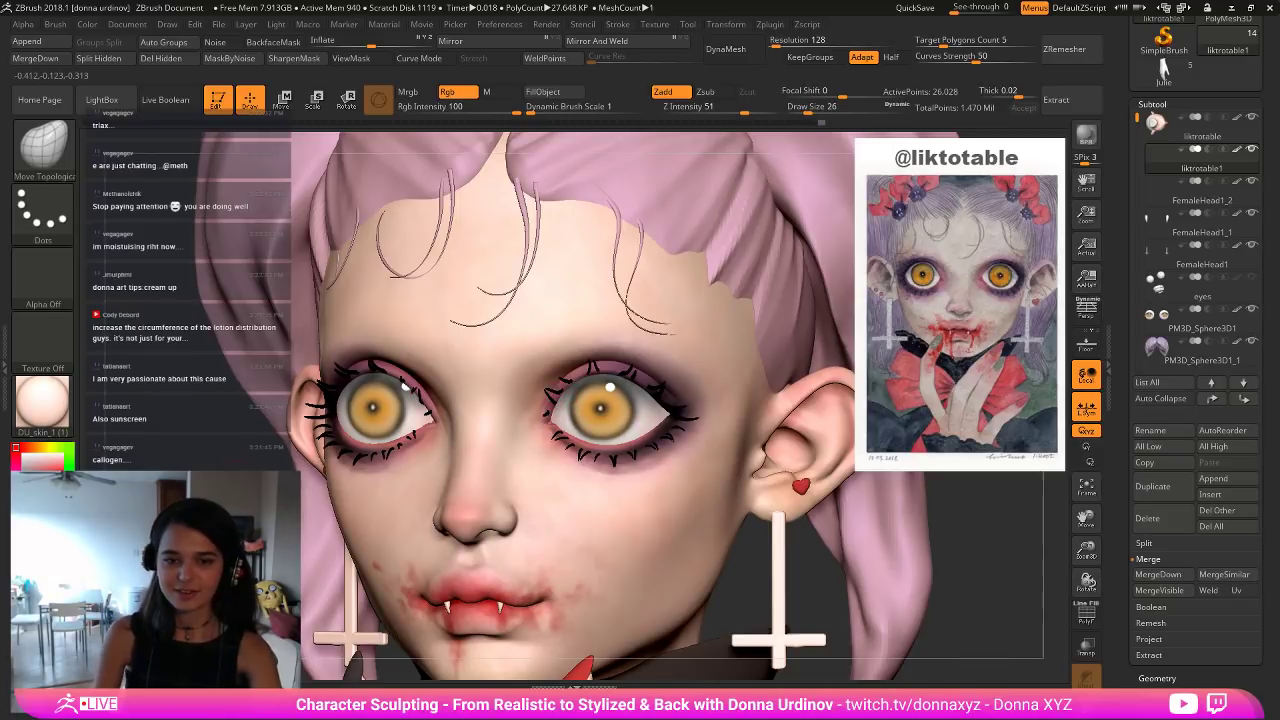
right_click_drag(556, 402, 640, 398)
key("]")
key("]")
key("]")
key("]")
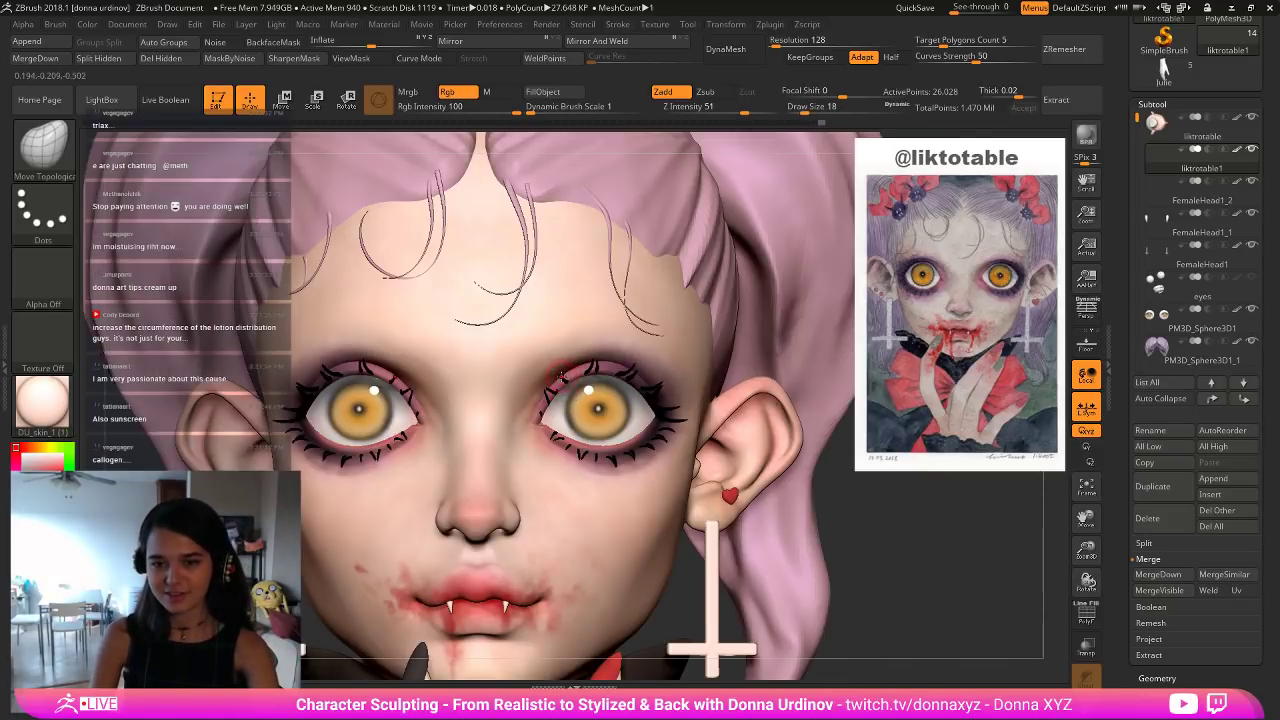
Fine-tune the inner half of the upper lashes from front and side angles at draw size 18.
key("shift")
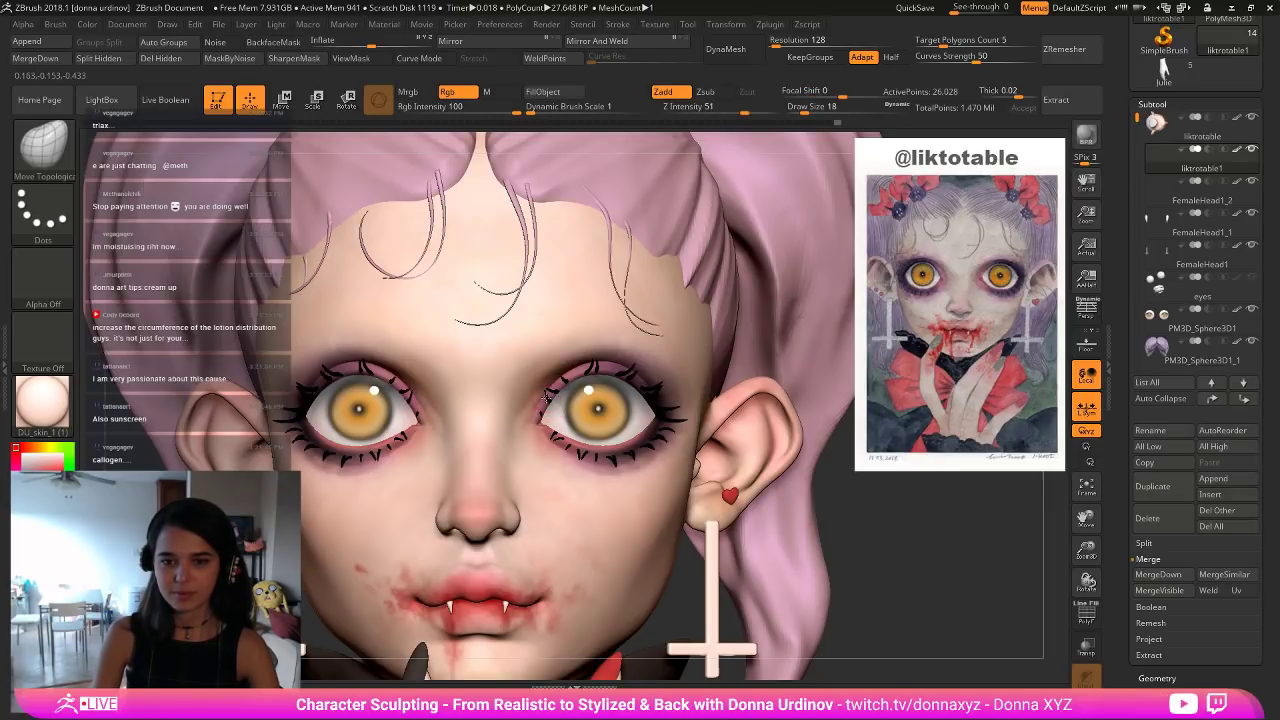
left_click(906, 496)
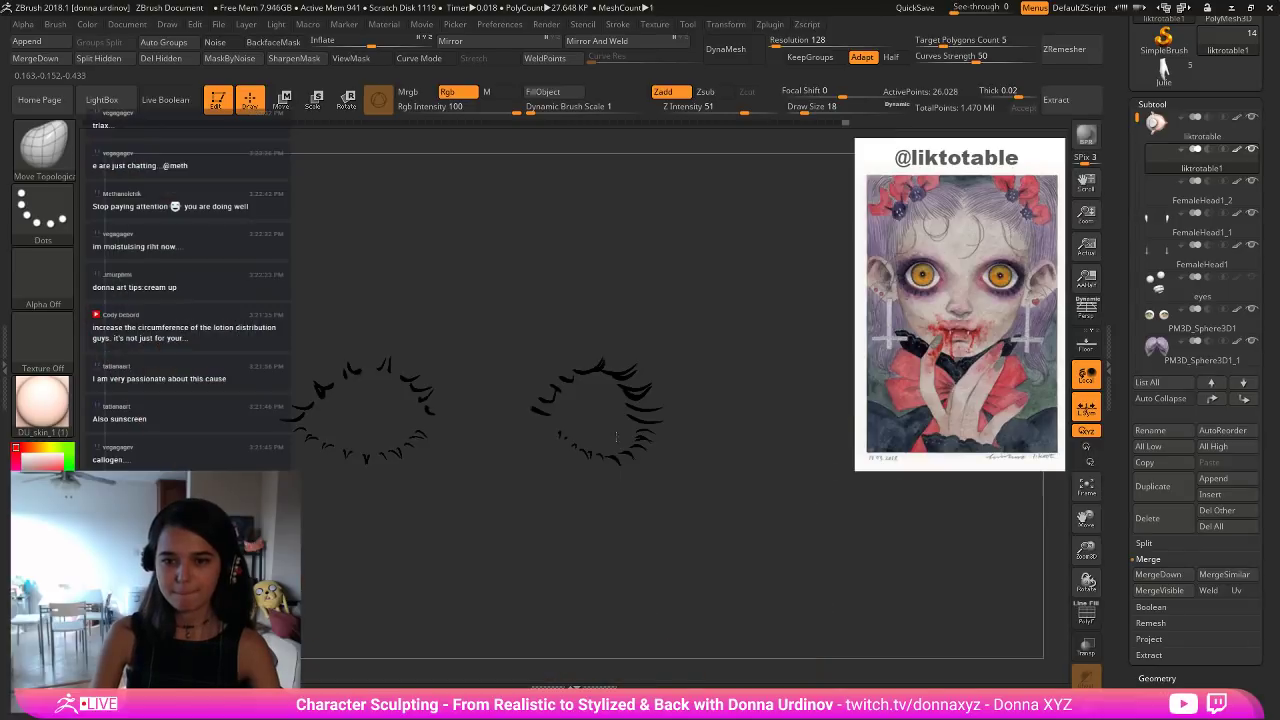
key("alt+s")
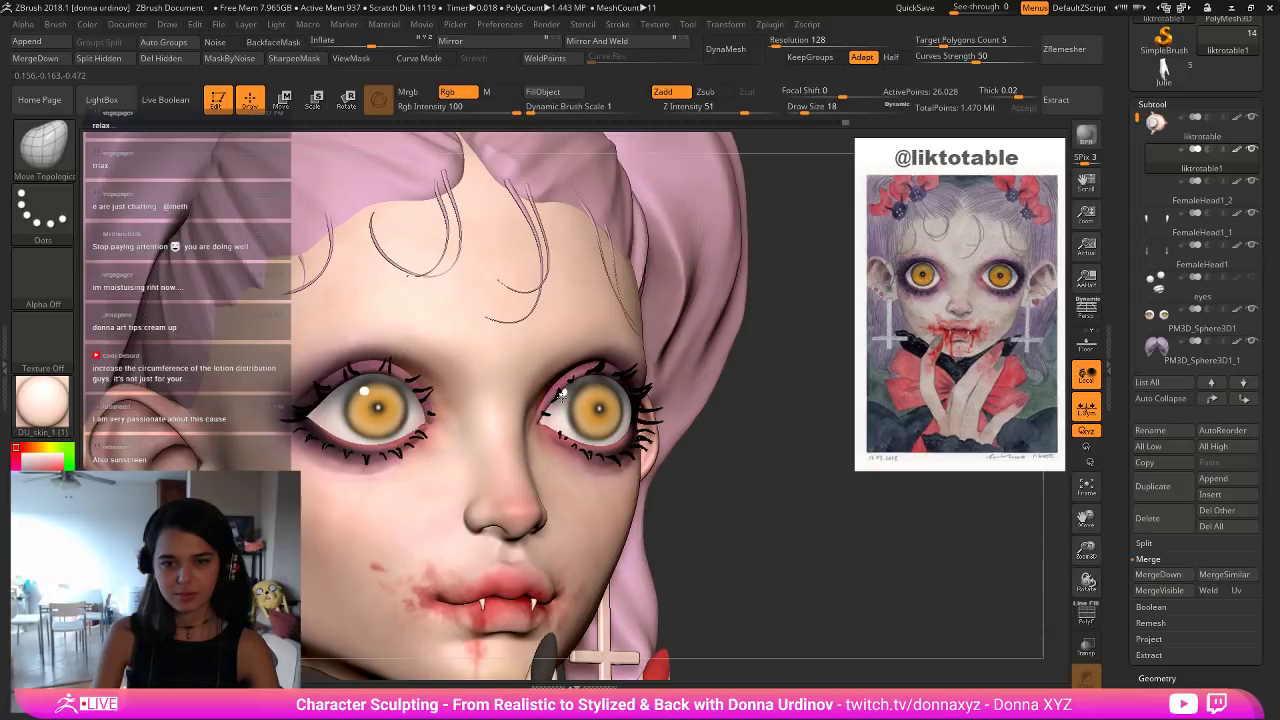
left_click(684, 410, "ctrl+shift")
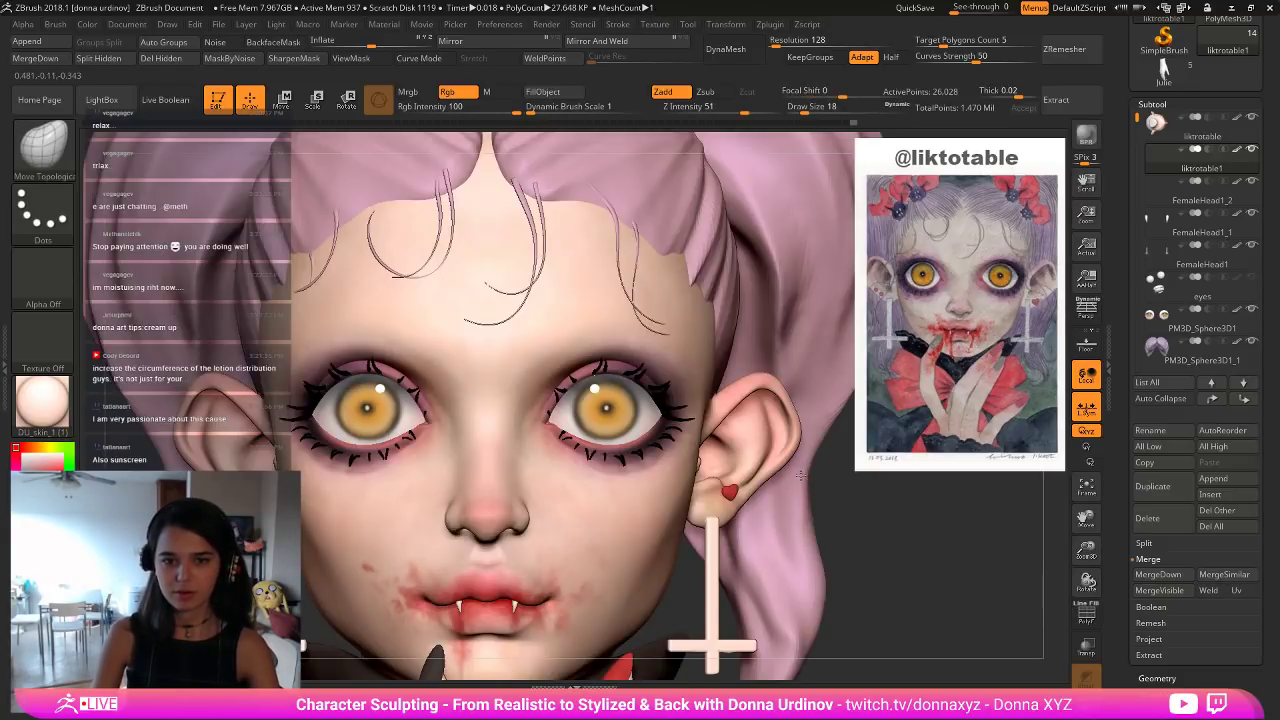
Make the liktotable head subtool active and choose the Standard brush for Rgb-only painting at draw size 8.
left_click_drag(905, 491, 801, 441, "alt")
left_click_drag(846, 511, 792, 497, "alt")
key("ctrl+z")
key("ctrl+z")
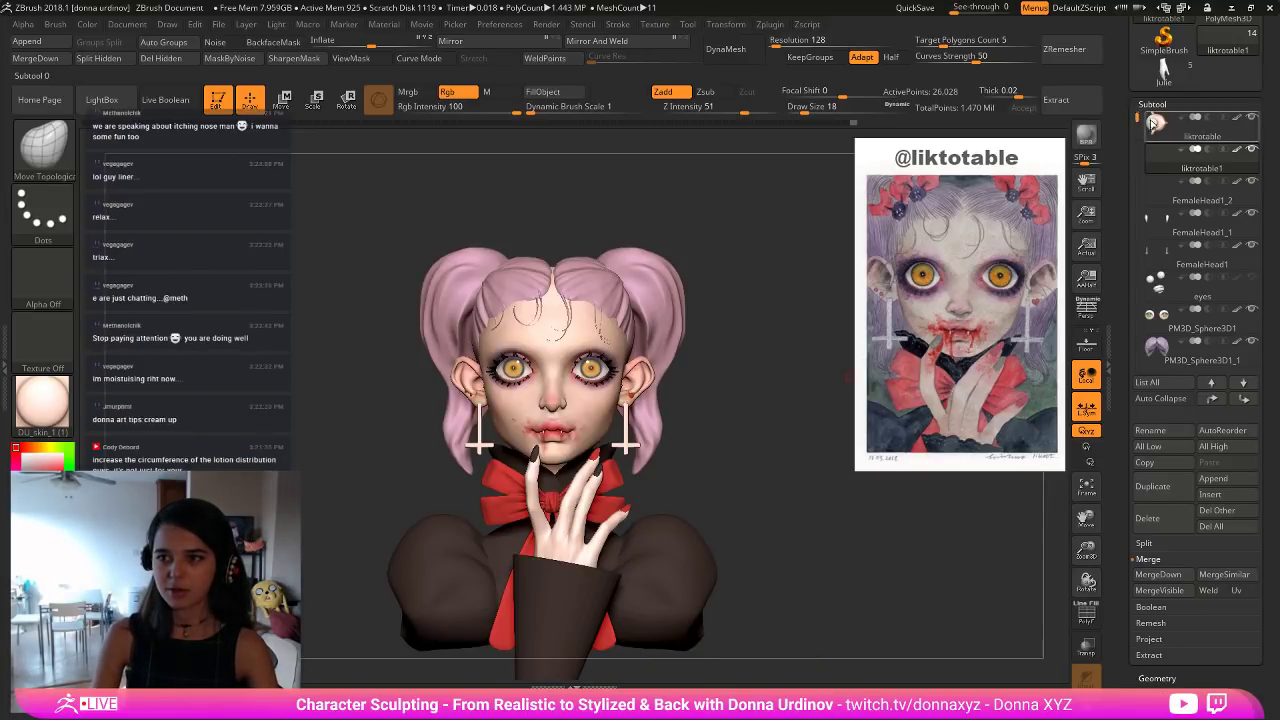
left_click(1155, 125)
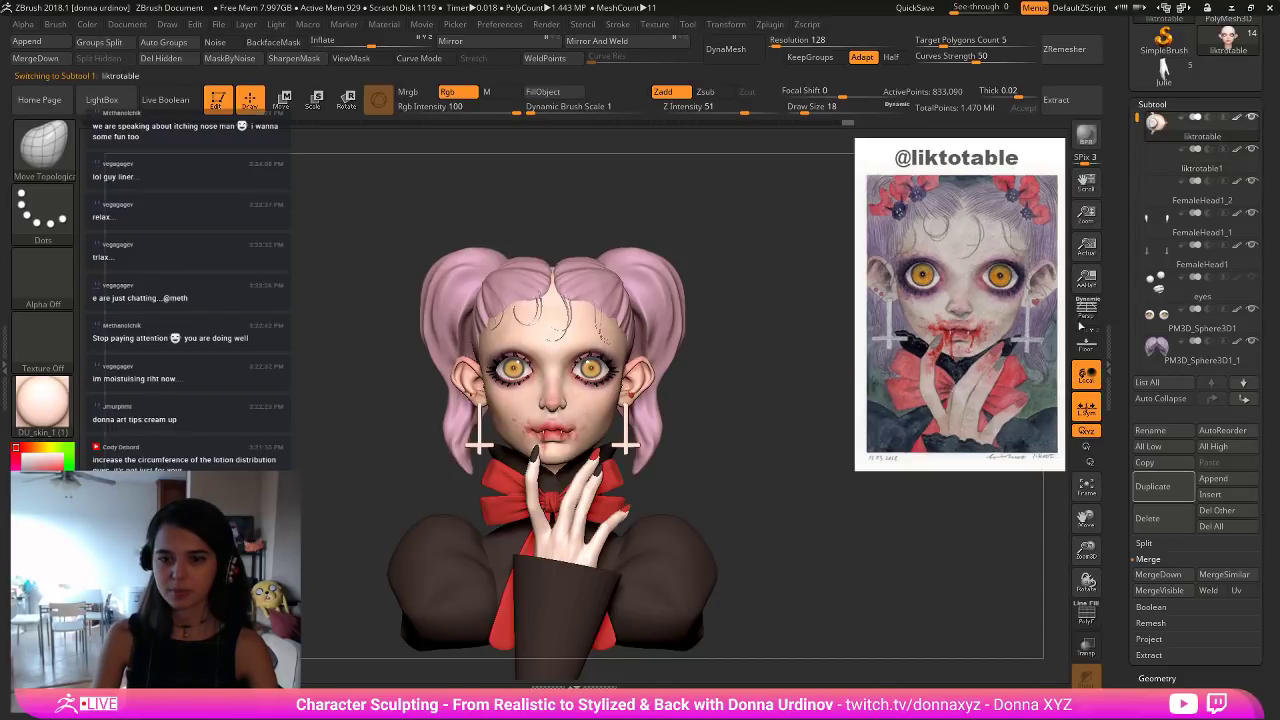
key("f")
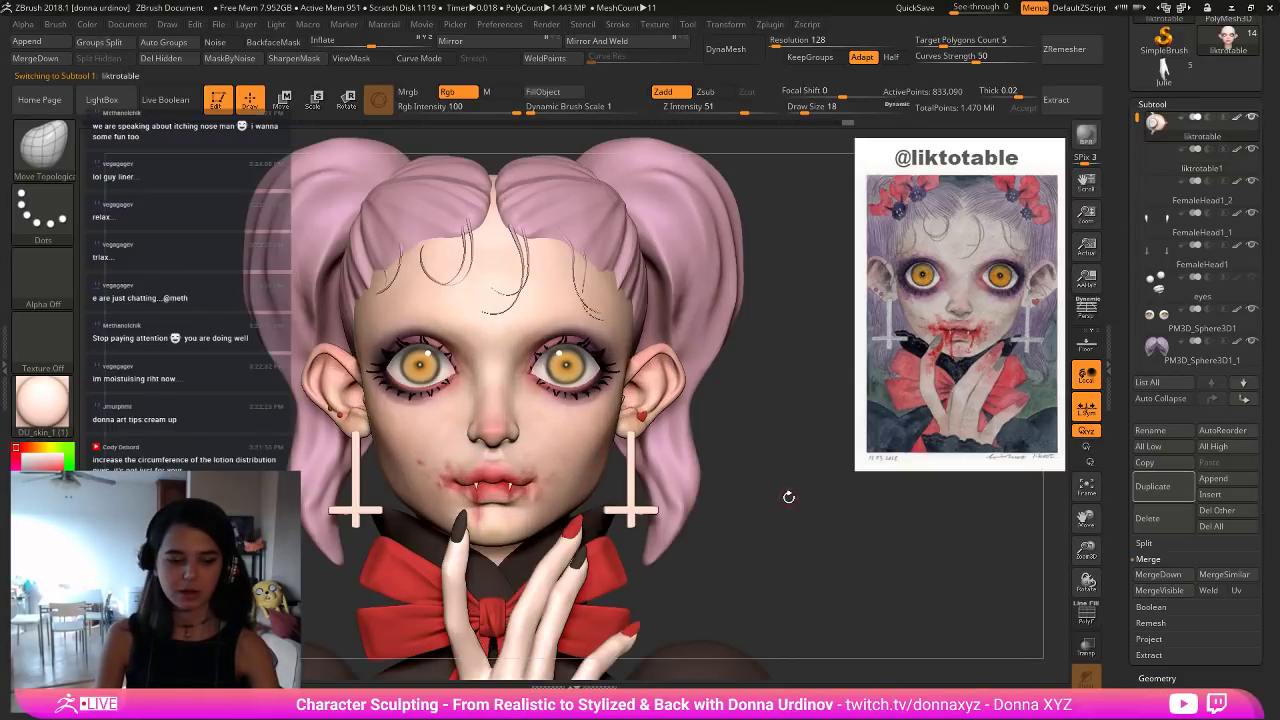
key("b")
key("s")
key("t")
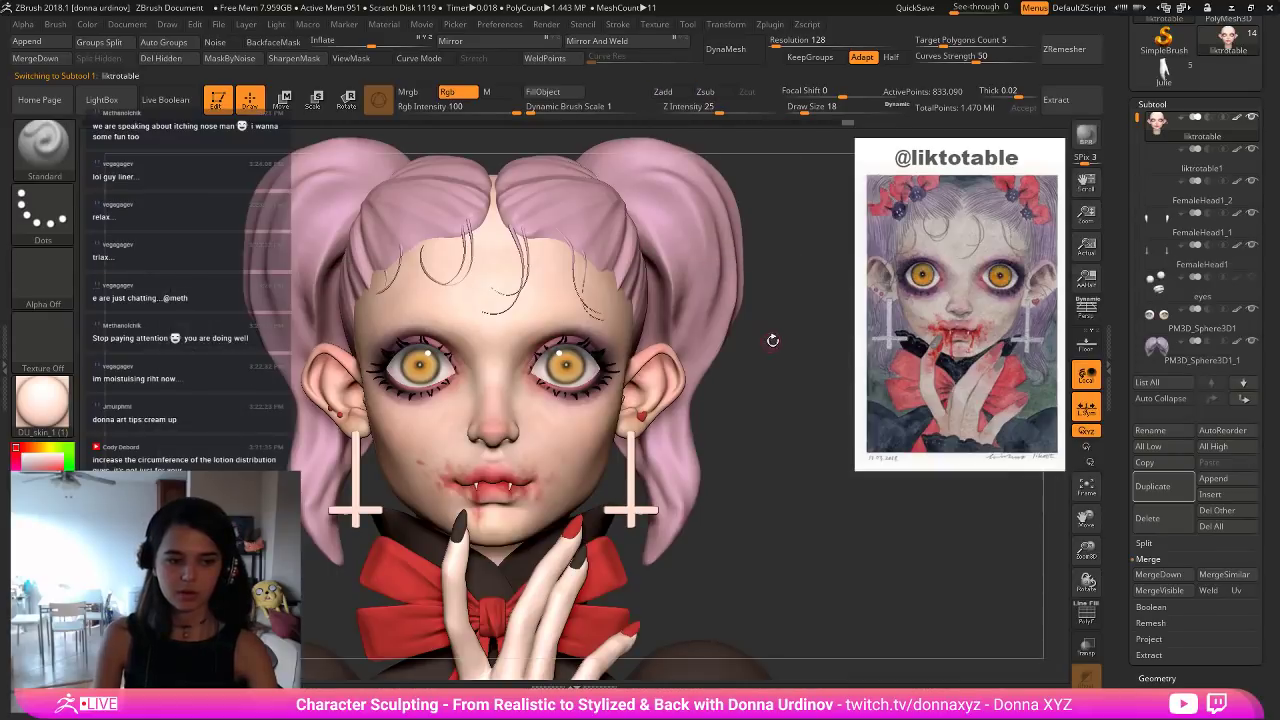
key("[")
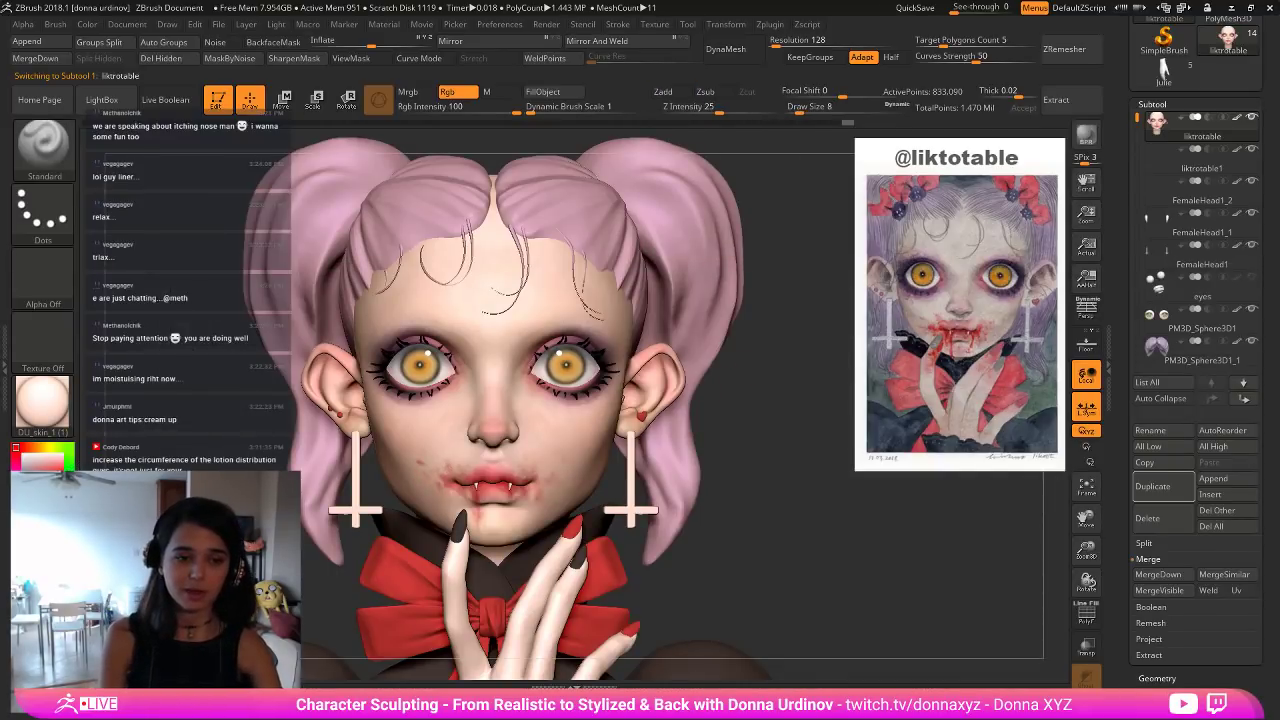
Paint red blood drips running down from the fangs over the lower lip and chin at draw sizes 8 and 6.
key("f")
left_click_drag(317, 545, 264, 622, "alt")
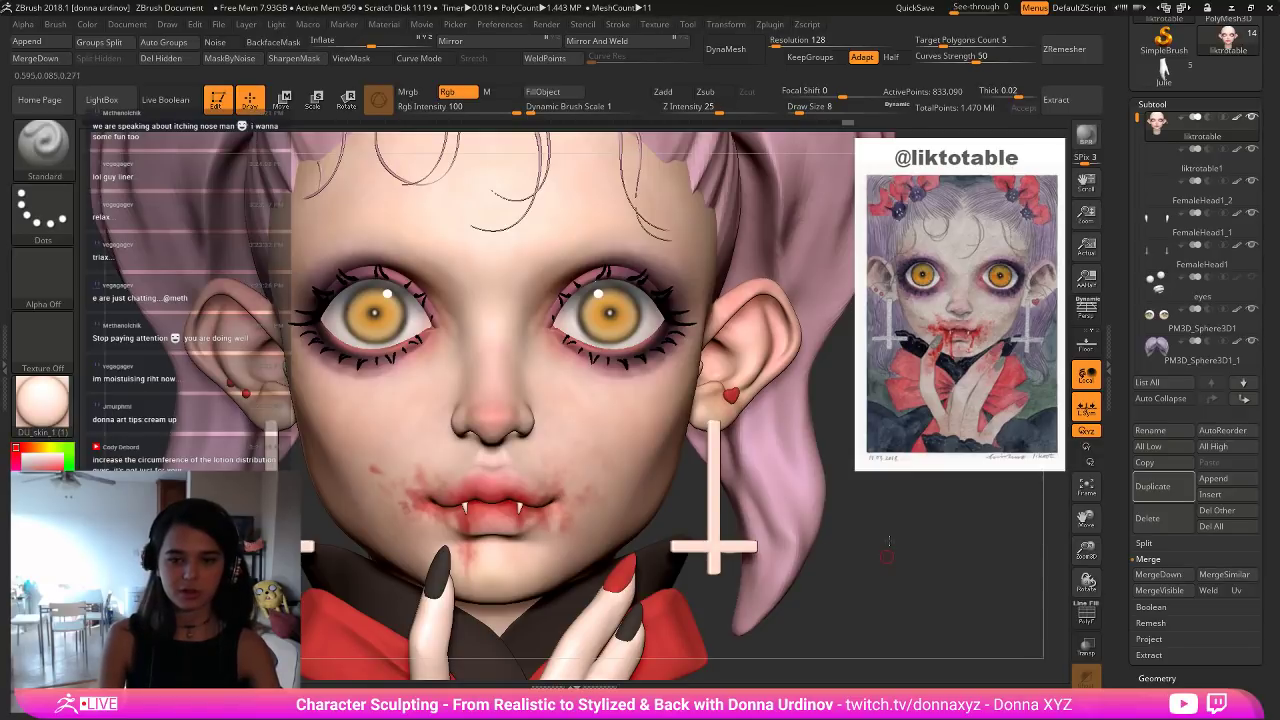
left_click_drag(887, 557, 893, 522, "alt")
left_click_drag(551, 507, 545, 483)
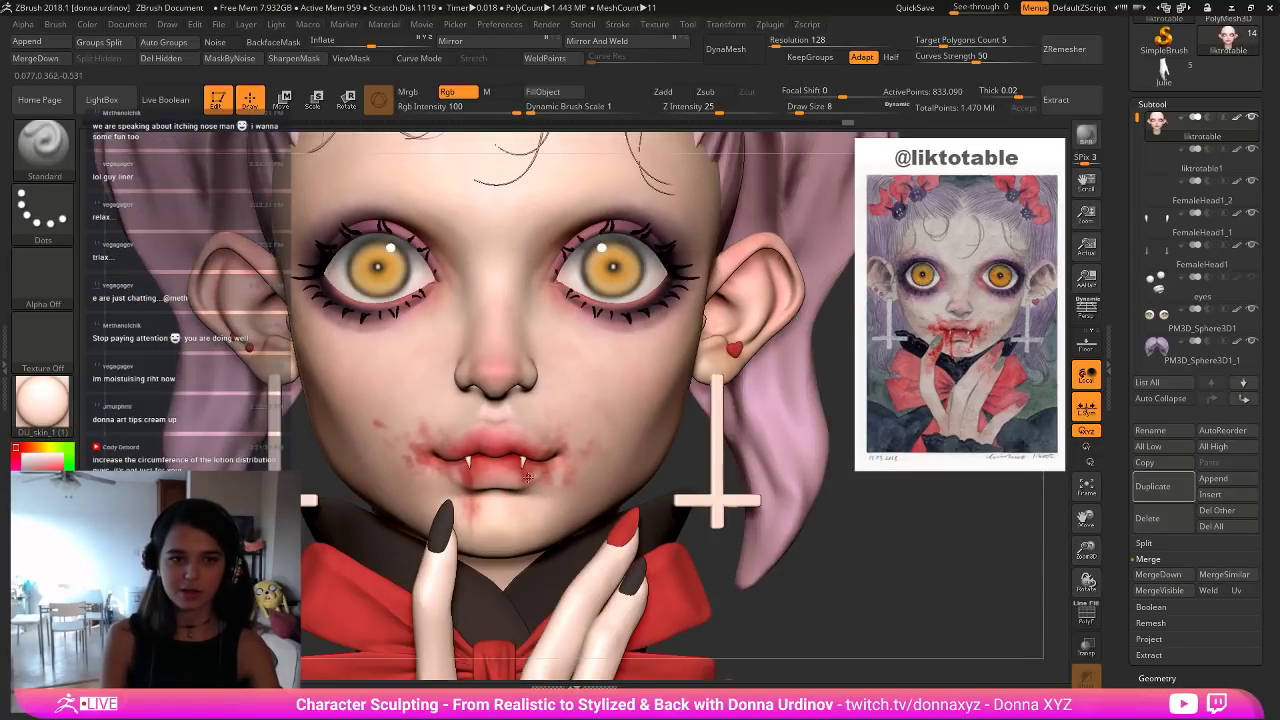
key("bracketleft")
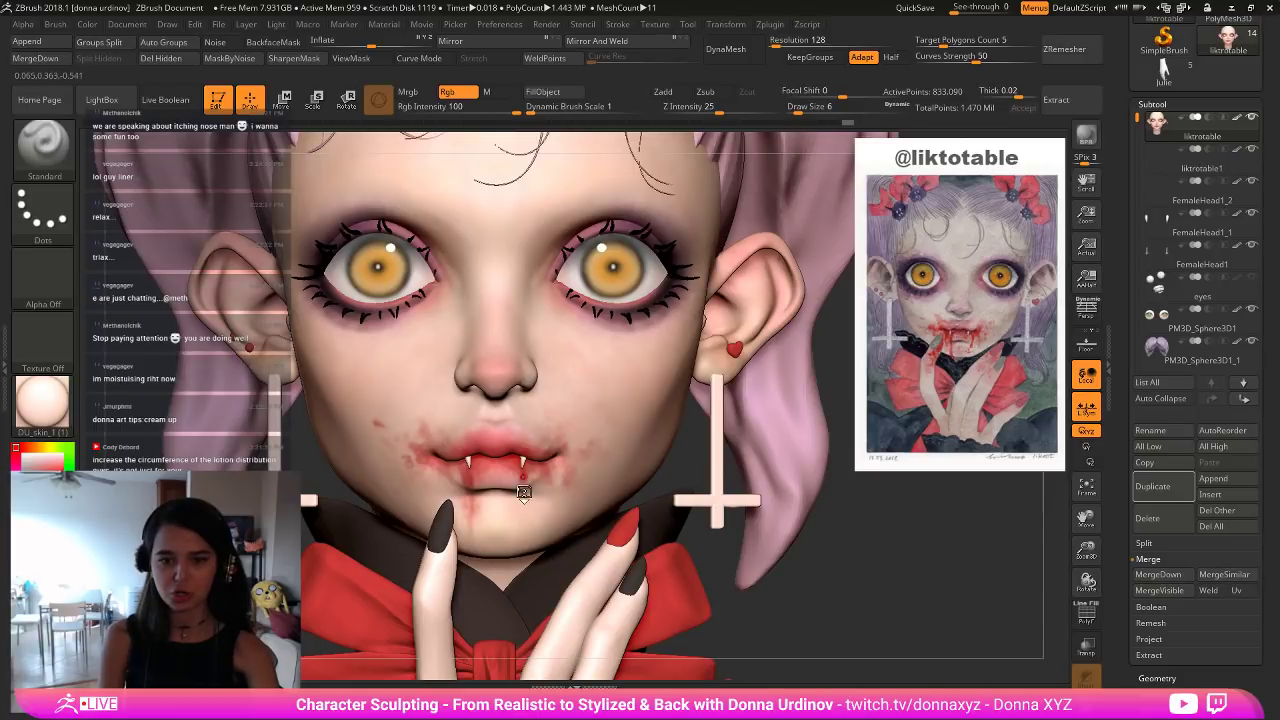
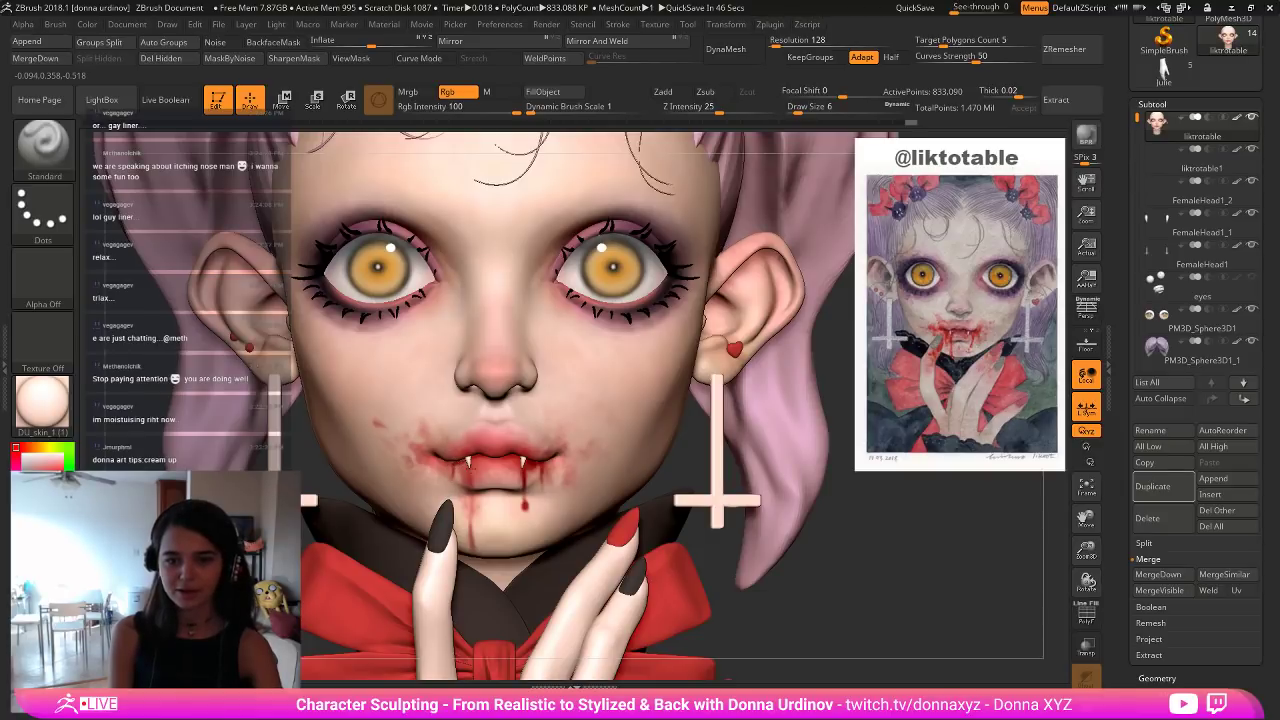
Paint small blood marks on the lips and around the character's right mouth corner at draw sizes 6 to 9.
left_click_drag(505, 487, 509, 493)
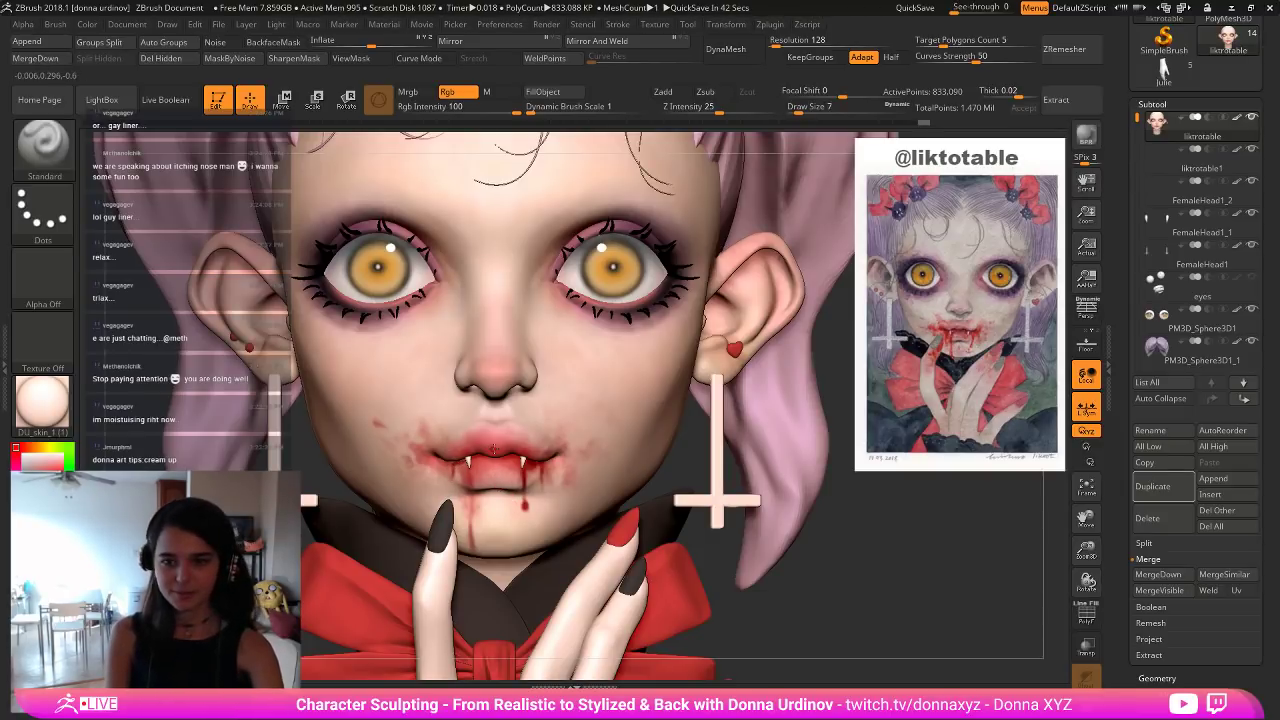
key("]")
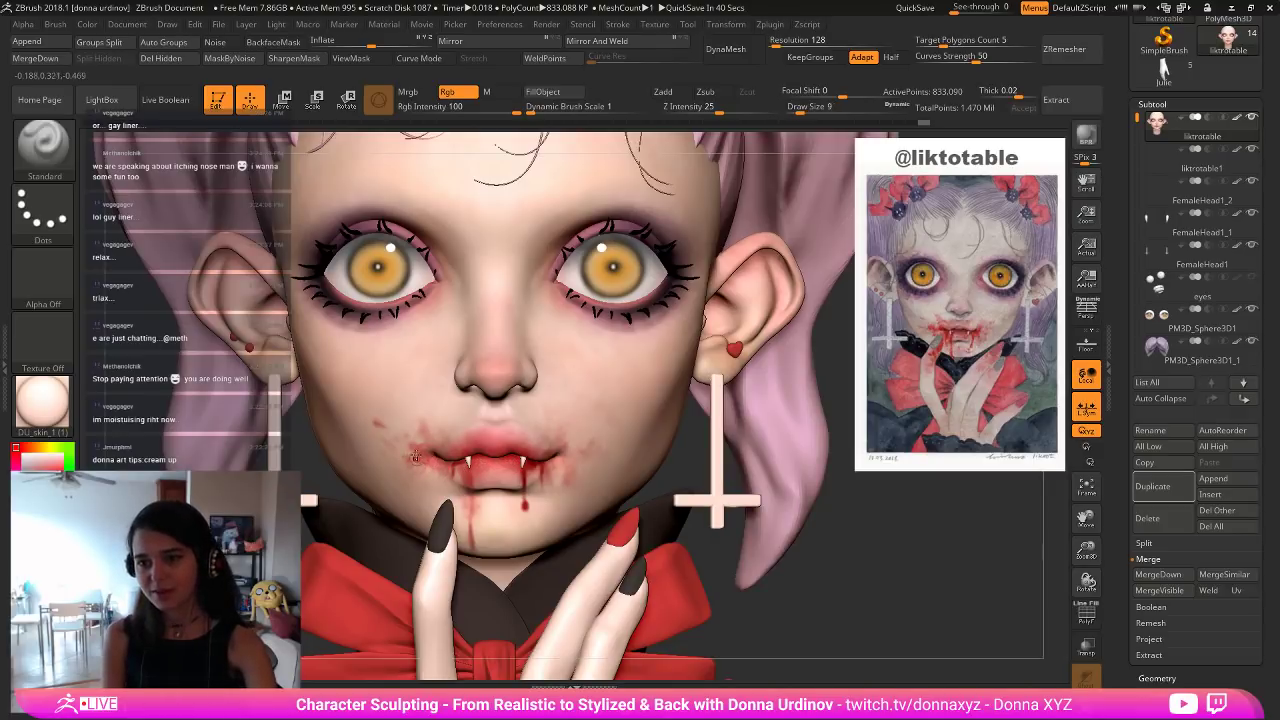
key("[")
key("[")
key("[")
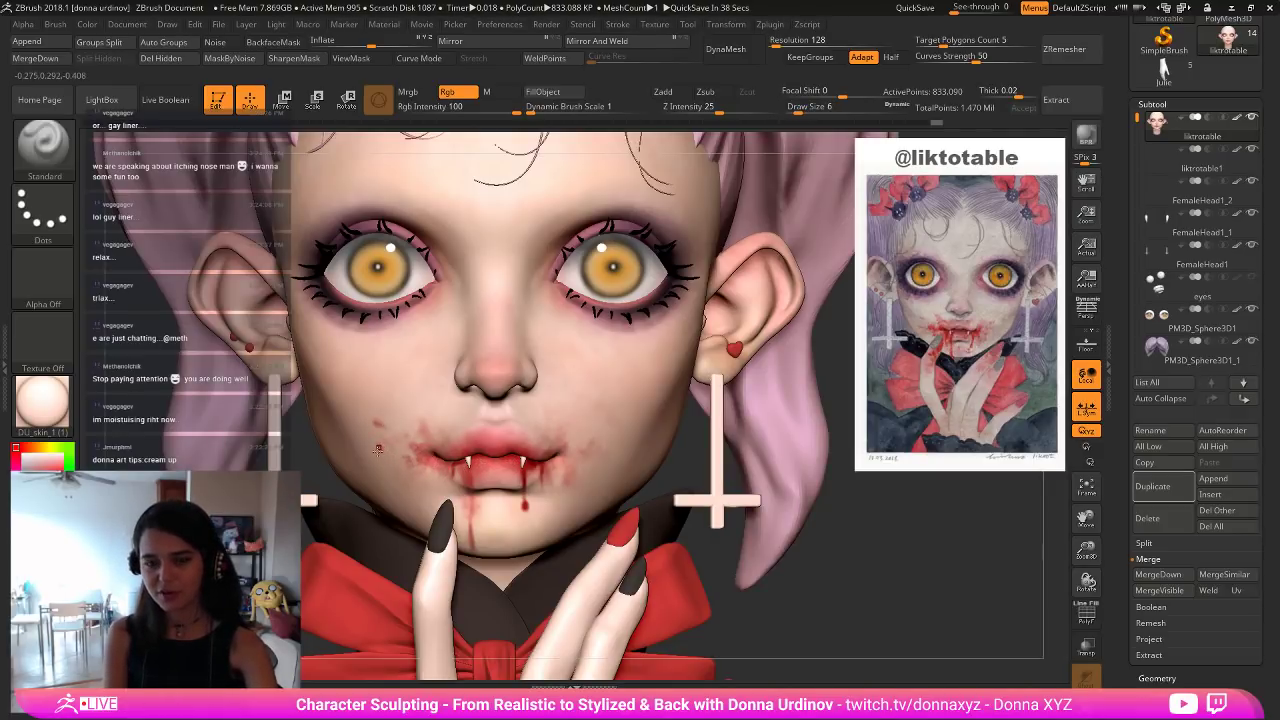
Paint broader blood smears beside the character's left mouth corner at draw size 18.
key("]")
key("]")
key("]")
key("]")
key("]")
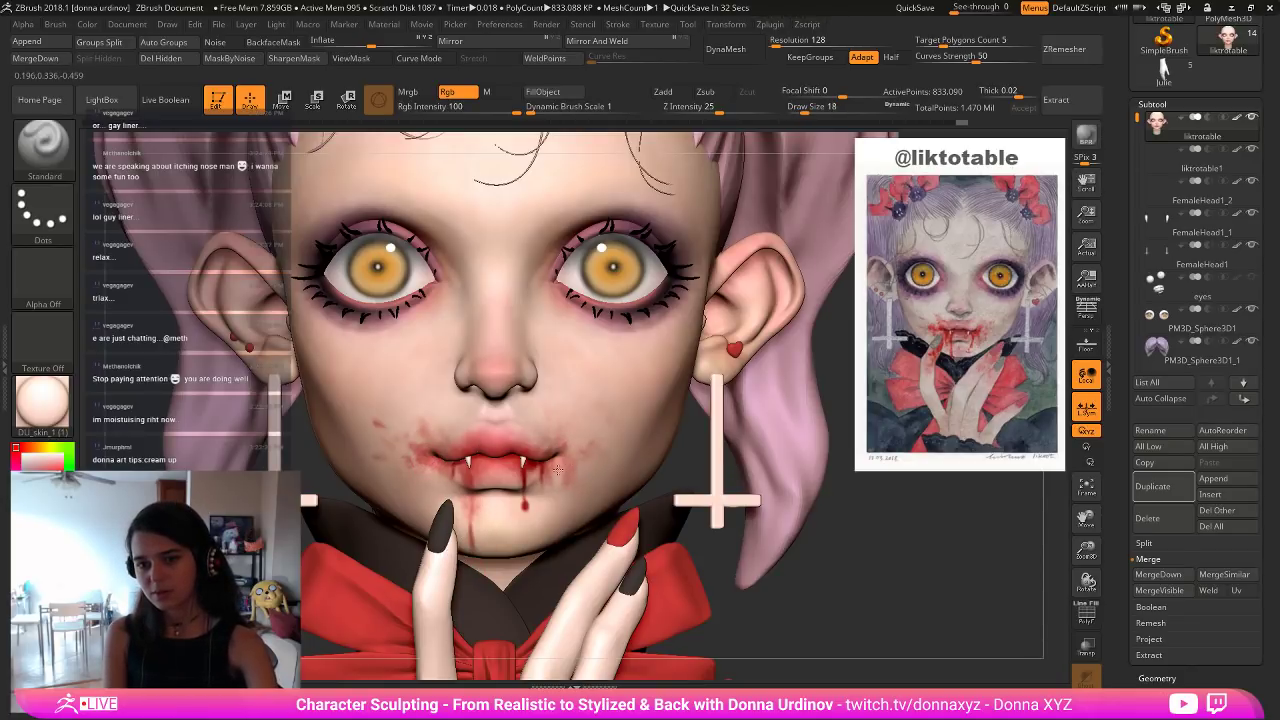
key("]")
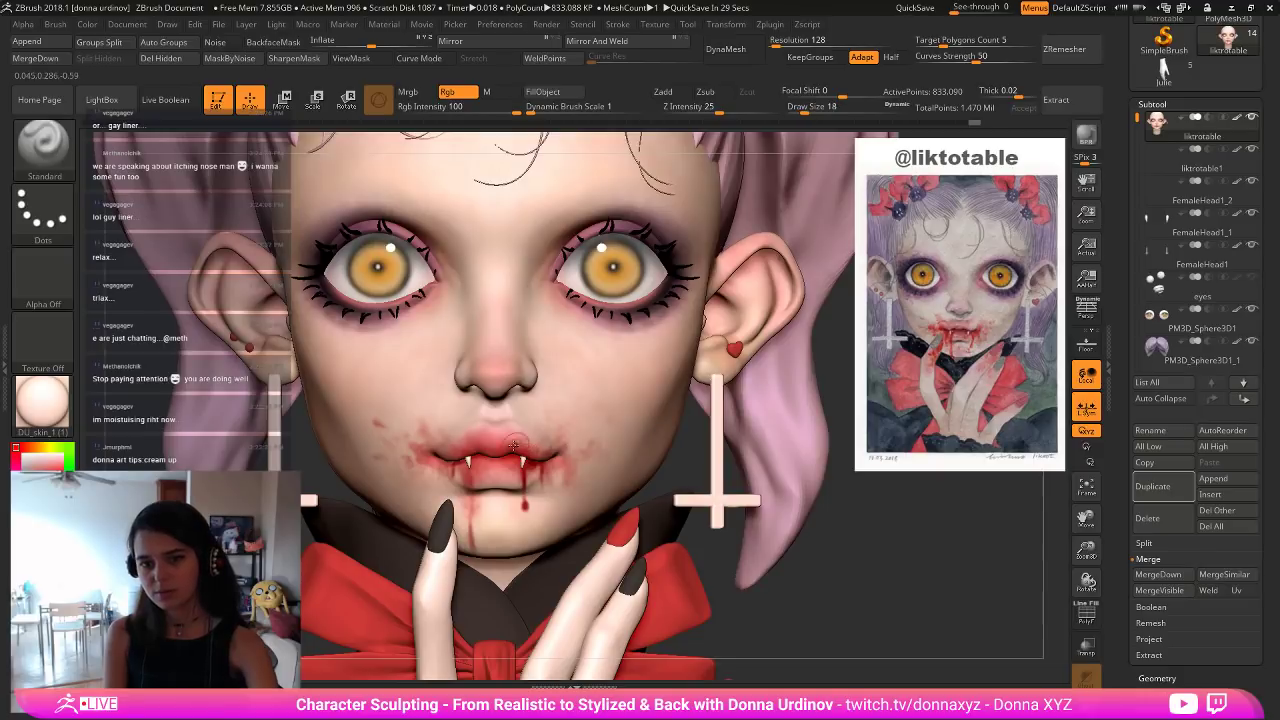
Deepen the red on the upper lip and between the fangs at draw sizes 10 to 22.
key("[")
key("[")
key("[")
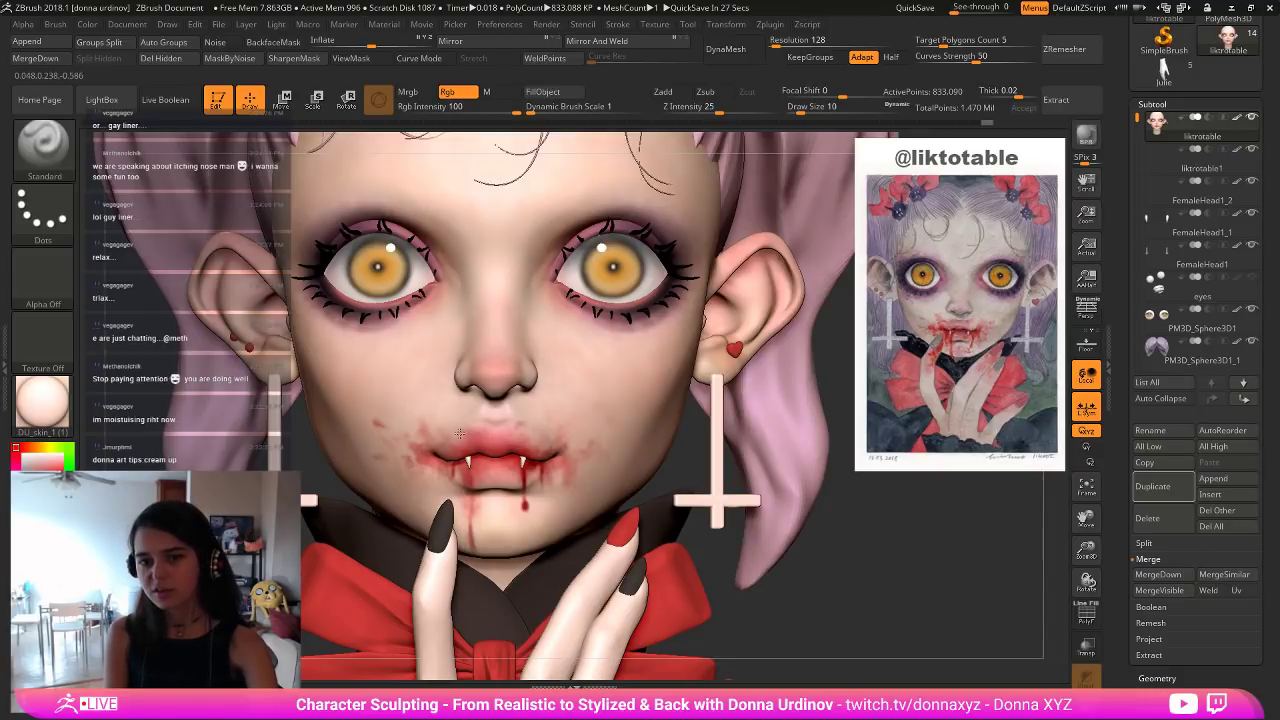
key("]")
key("]")
key("]")
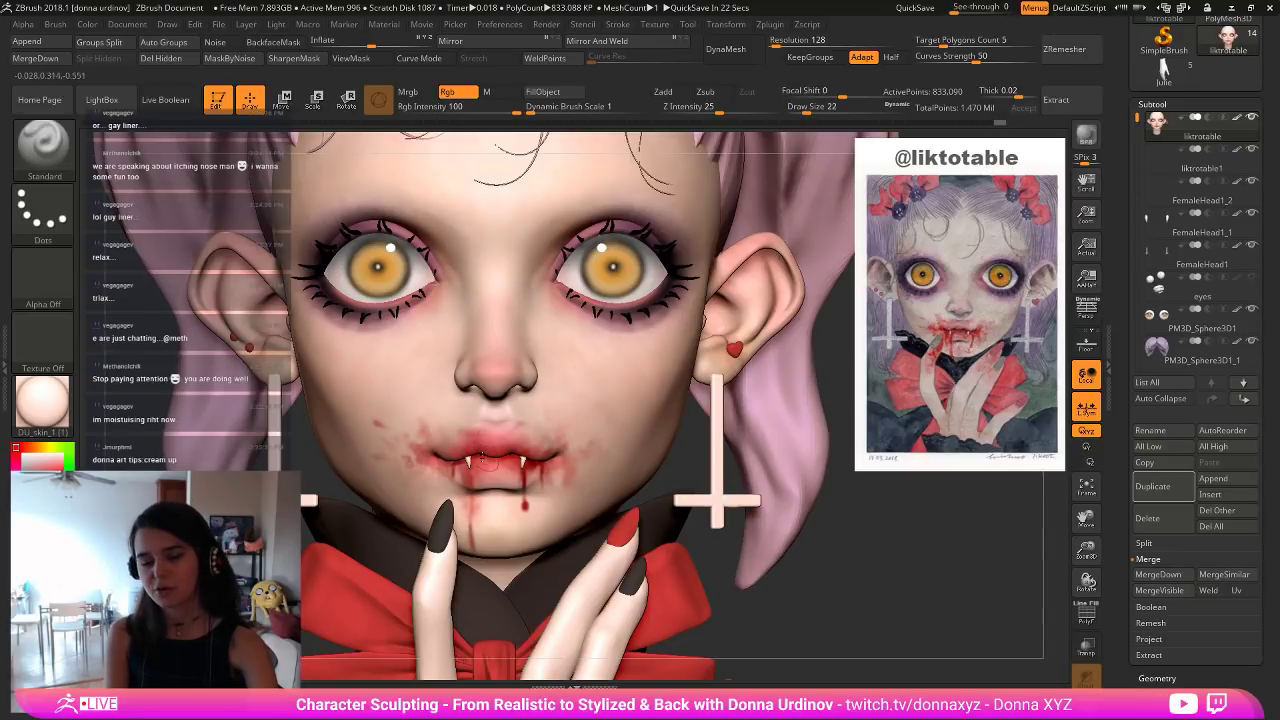
left_click_drag(492, 455, 520, 464)
key("[")
key("[")
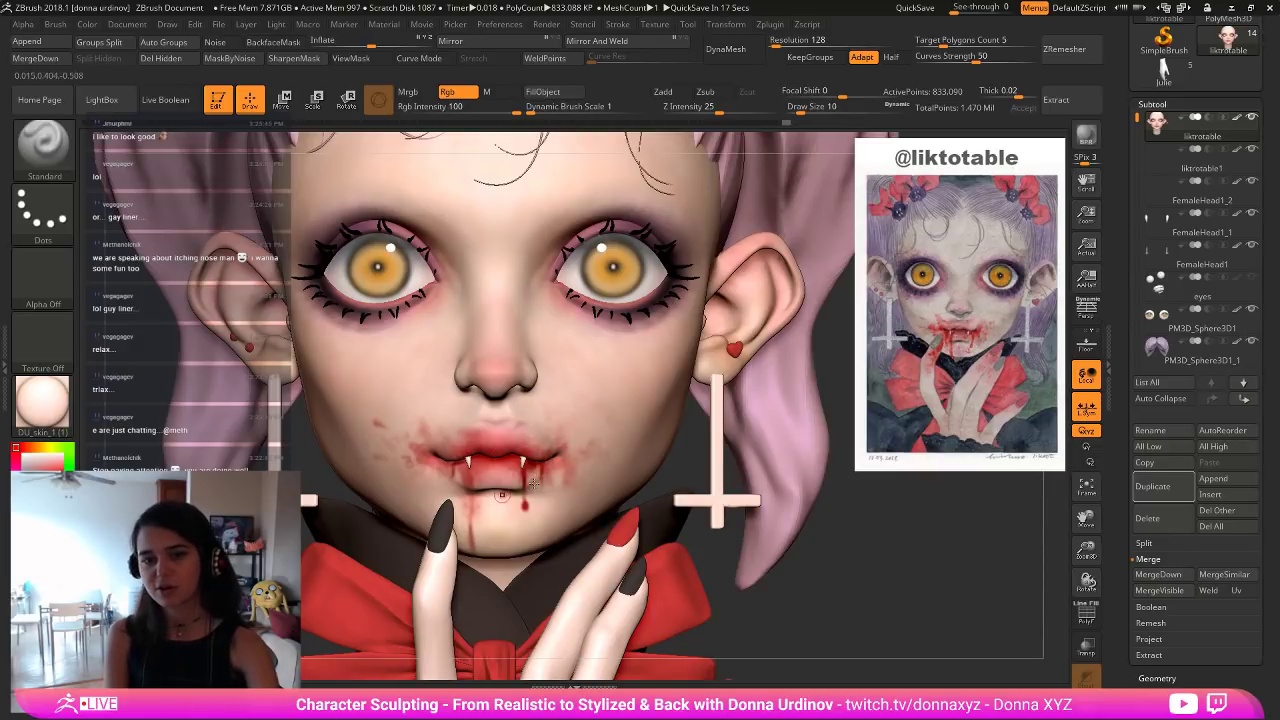
Blend soft red over both lips with larger strokes at draw sizes 42, 38 and 22.
key("bracketright")
key("bracketright")
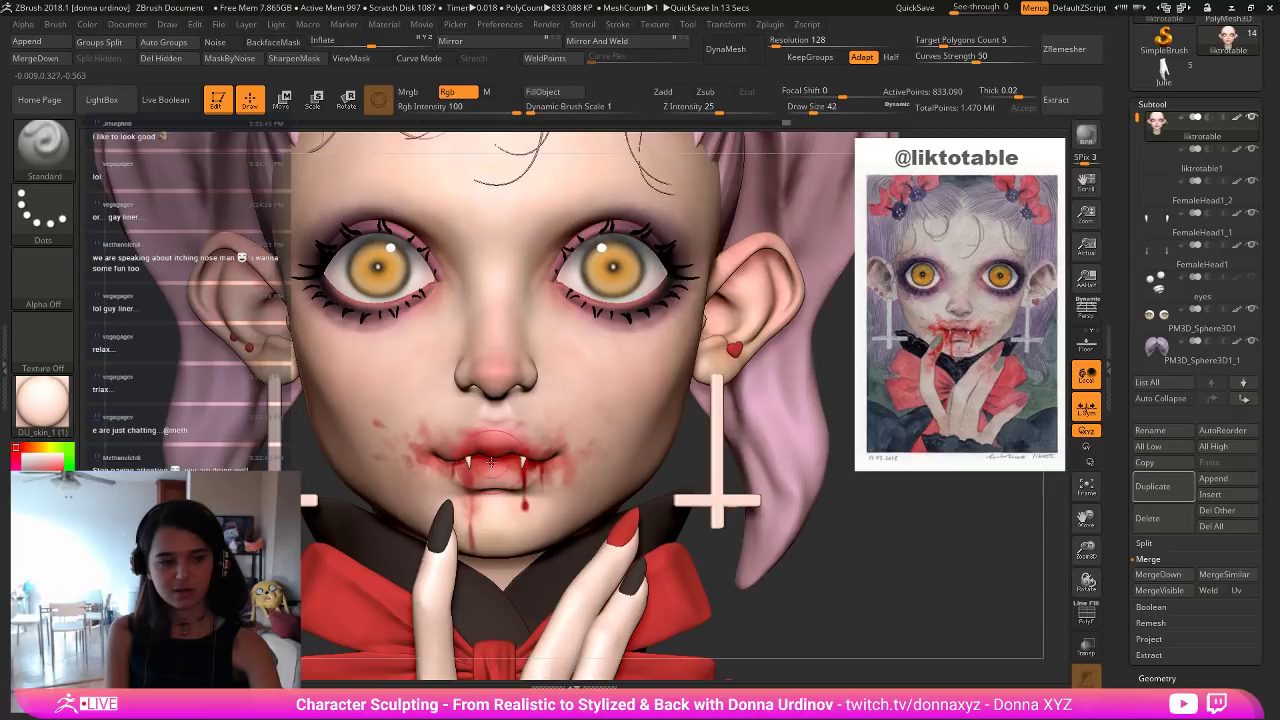
key("bracketright")
key("bracketleft")
key("bracketleft")
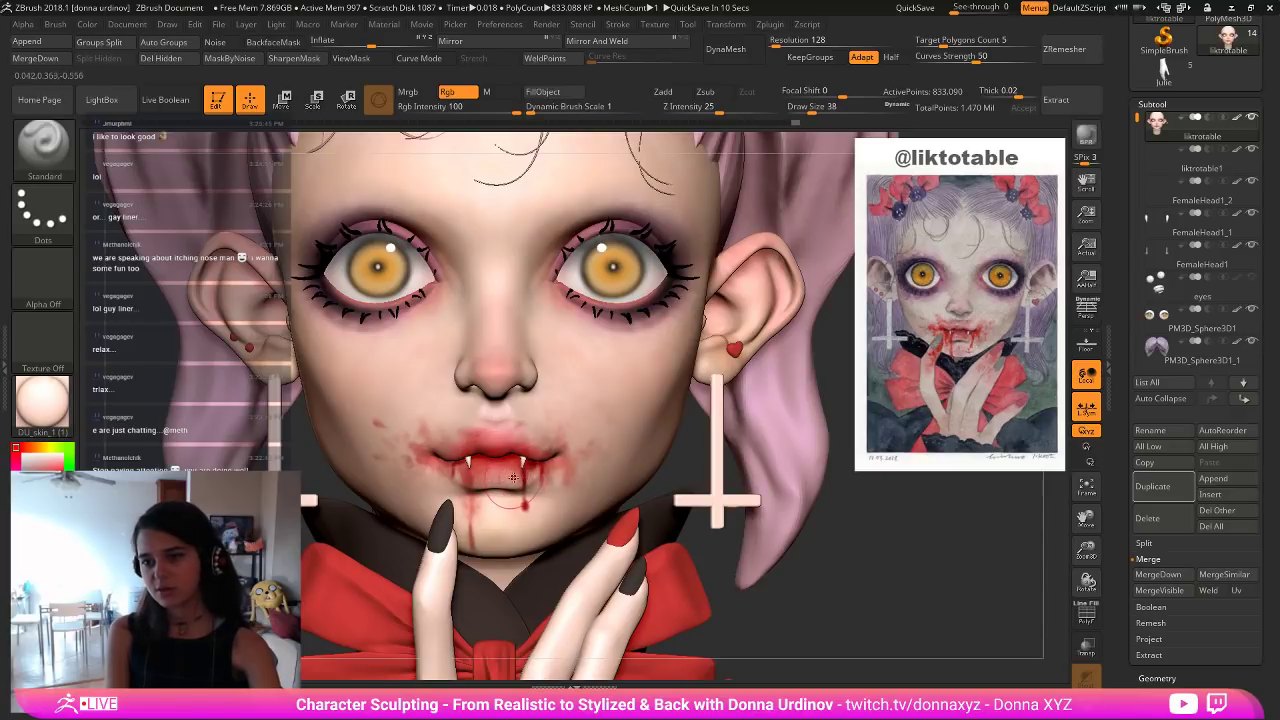
key("bracketleft")
key("bracketleft")
left_click_drag(534, 446, 500, 436)
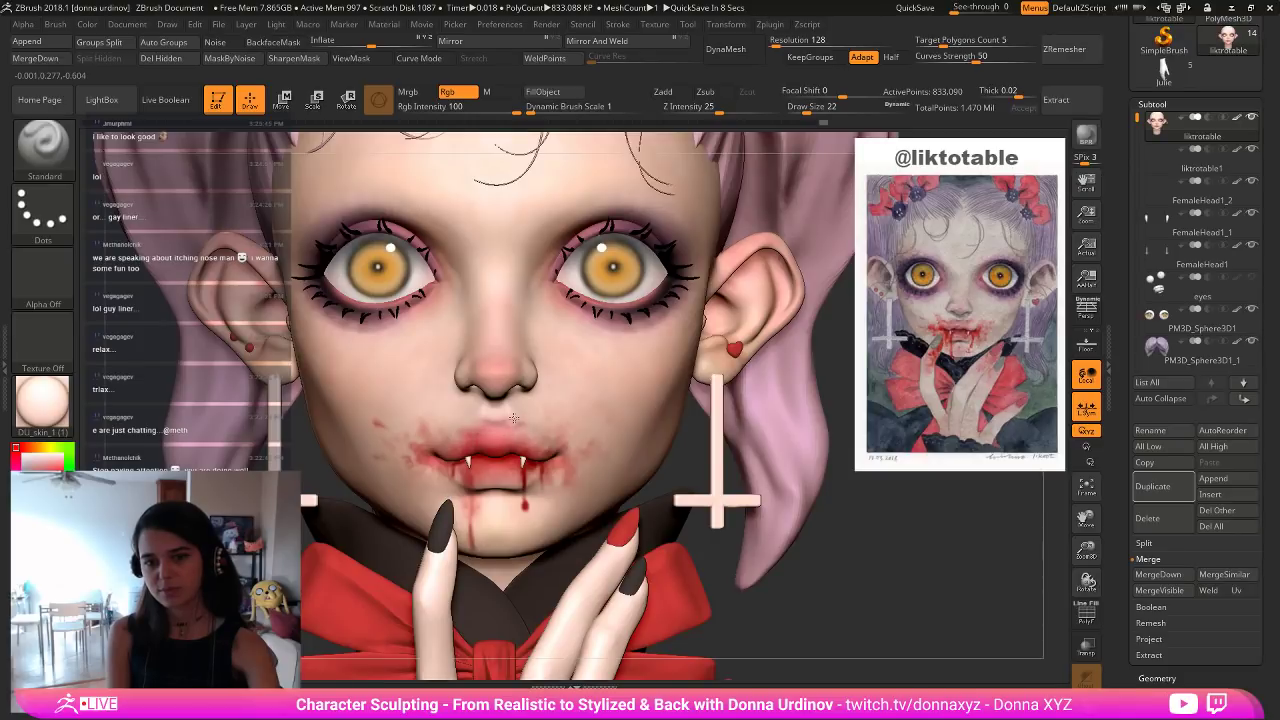
Paint faint blood spots on the chin and below the lower lip at draw sizes 6 to 26.
key("bracketleft")
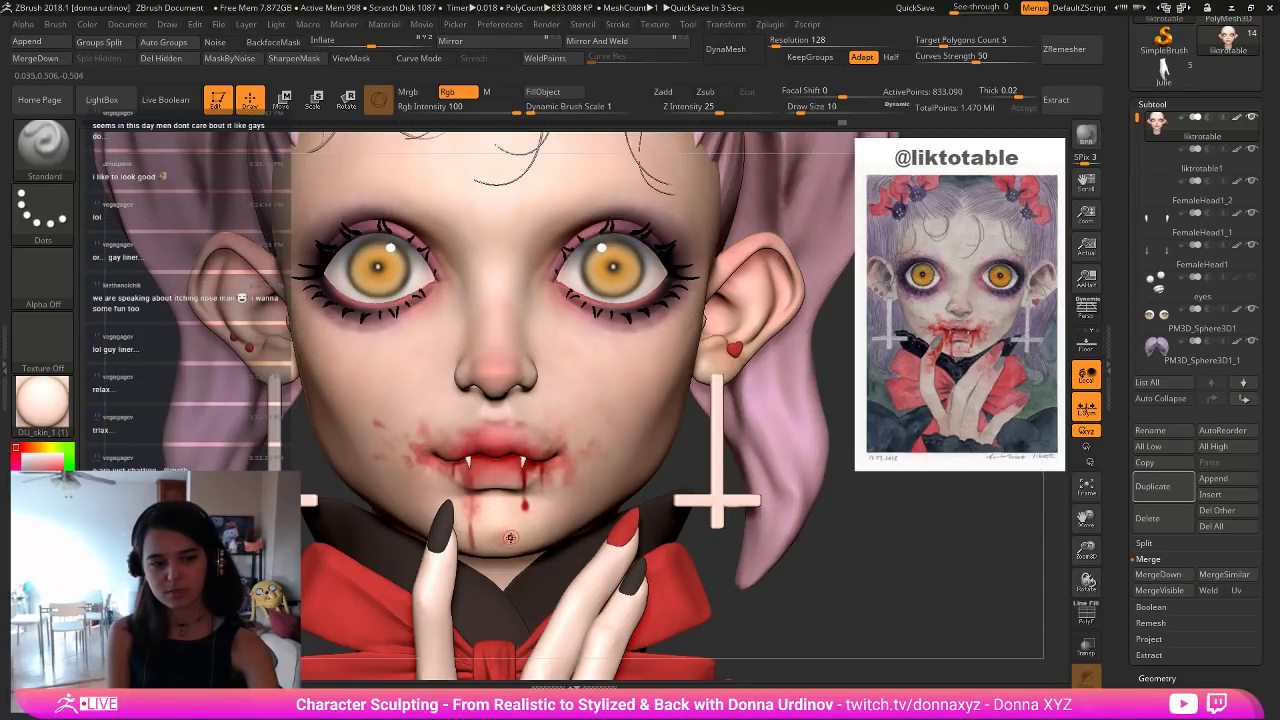
key("bracketleft")
key("bracketleft")
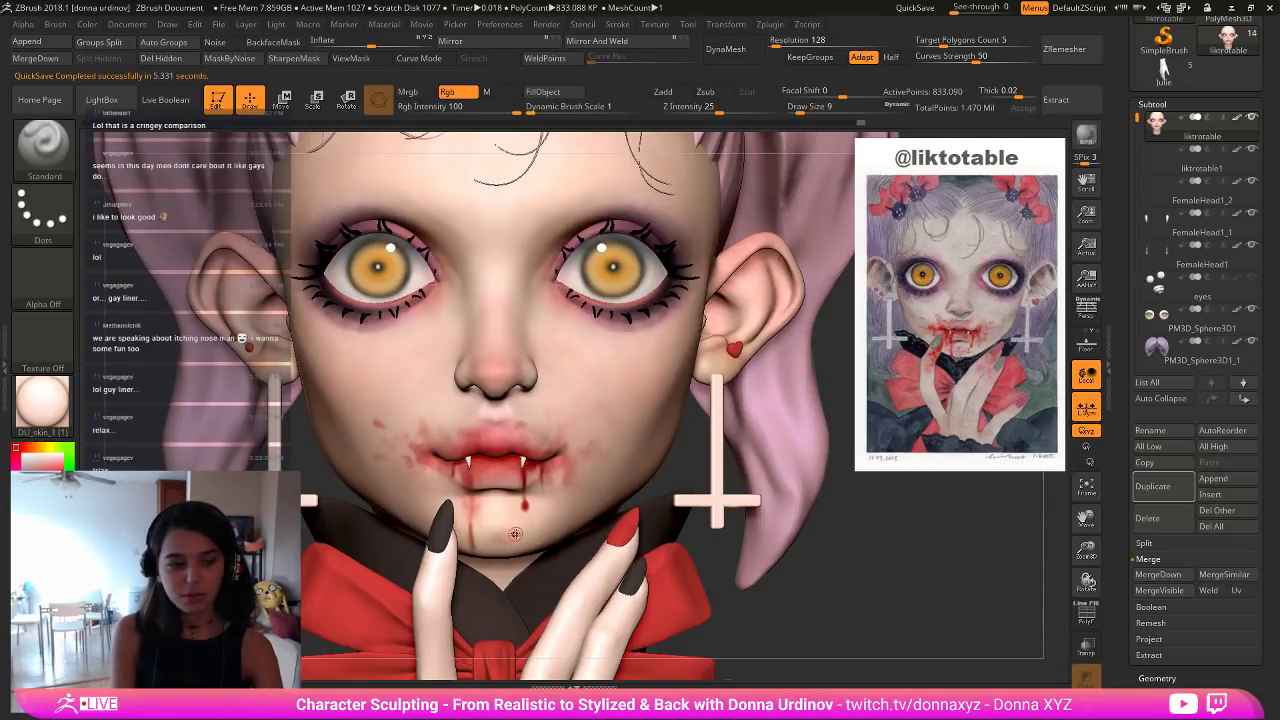
key("]")
key("]")
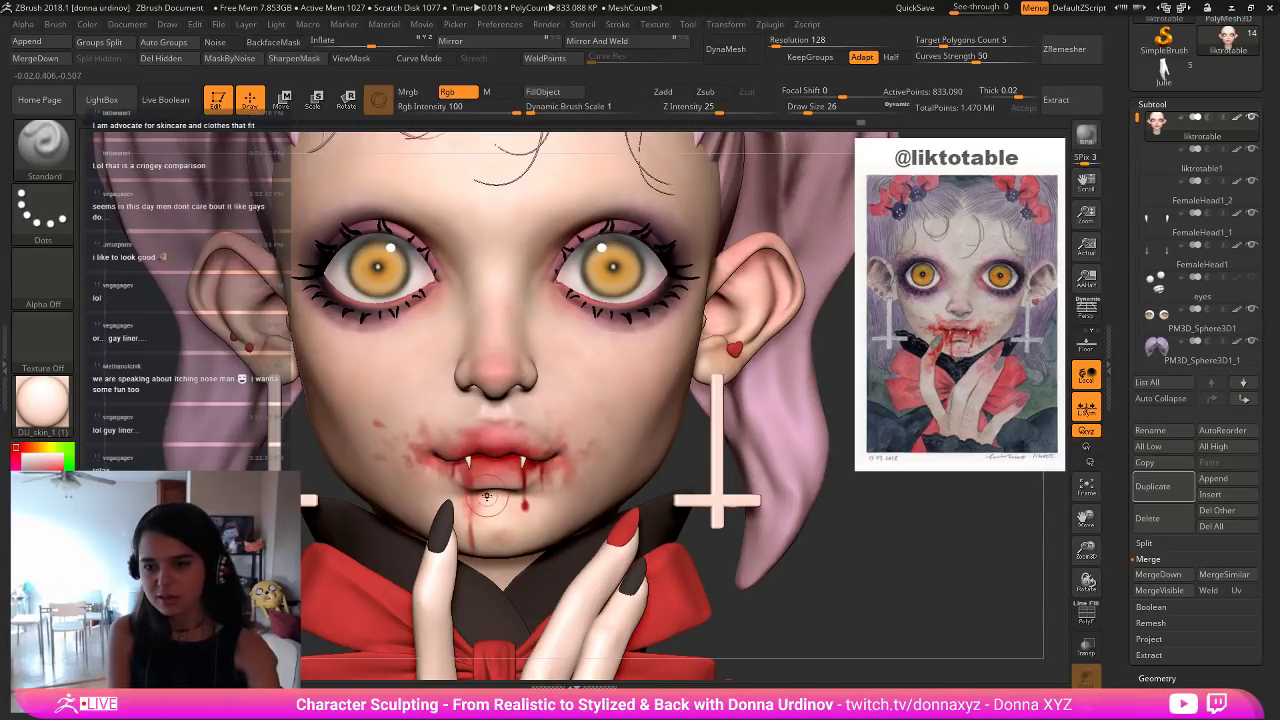
key("bracketleft")
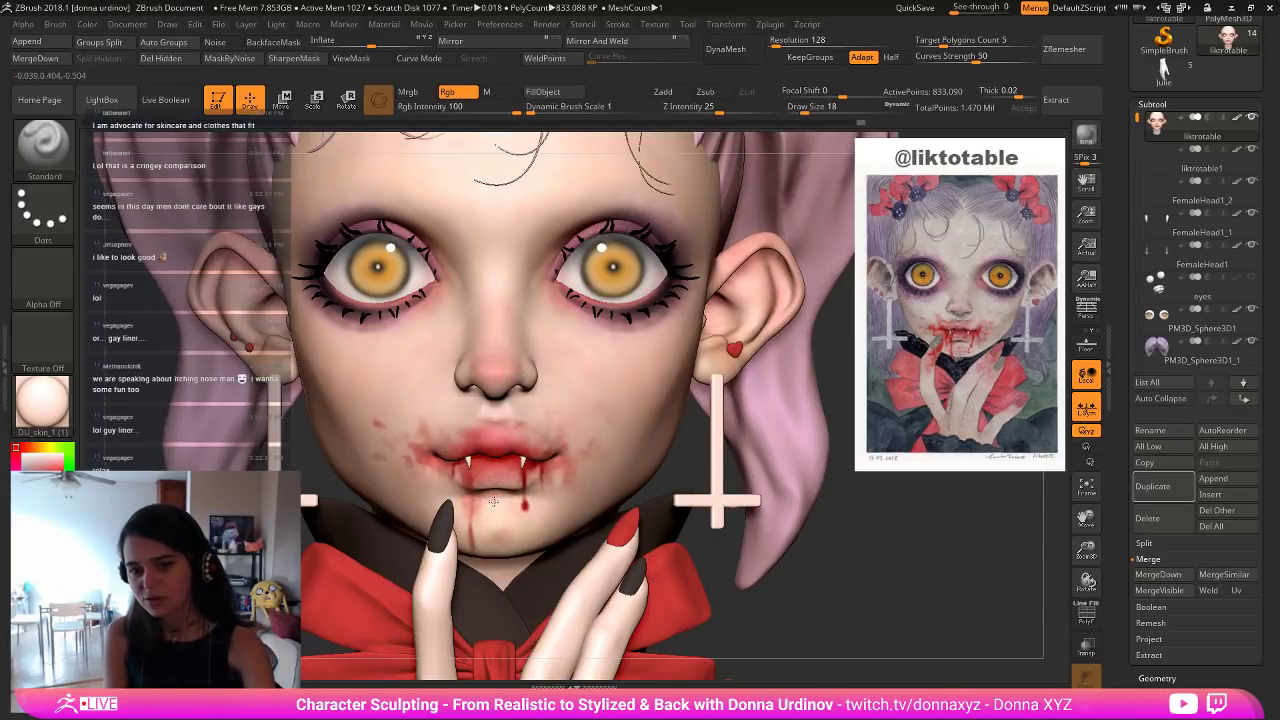
key("bracketleft")
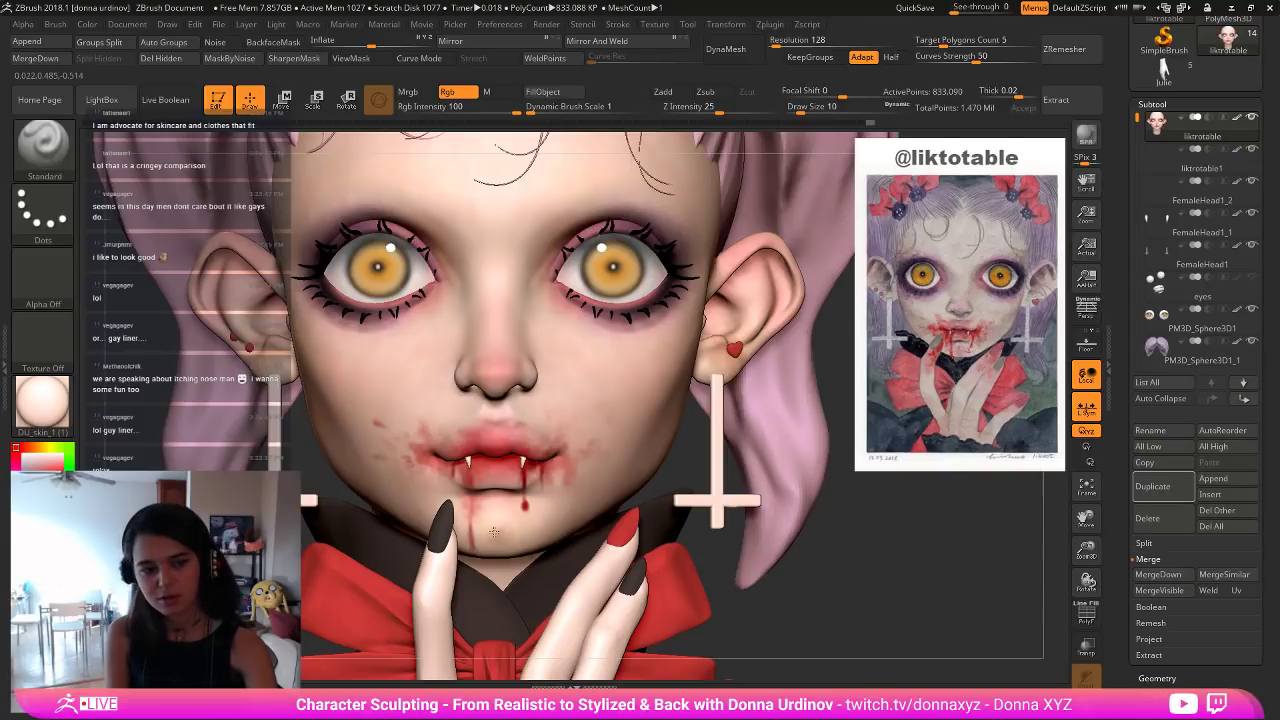
key("bracketleft")
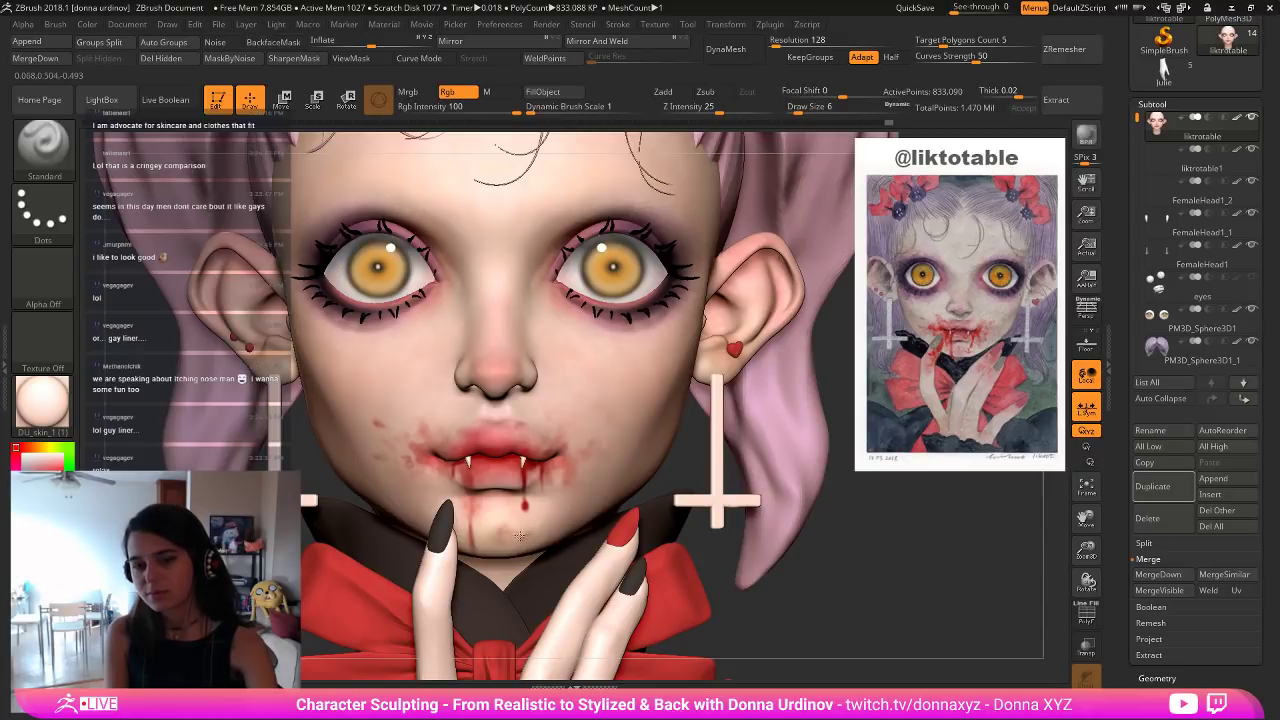
key("bracketleft")
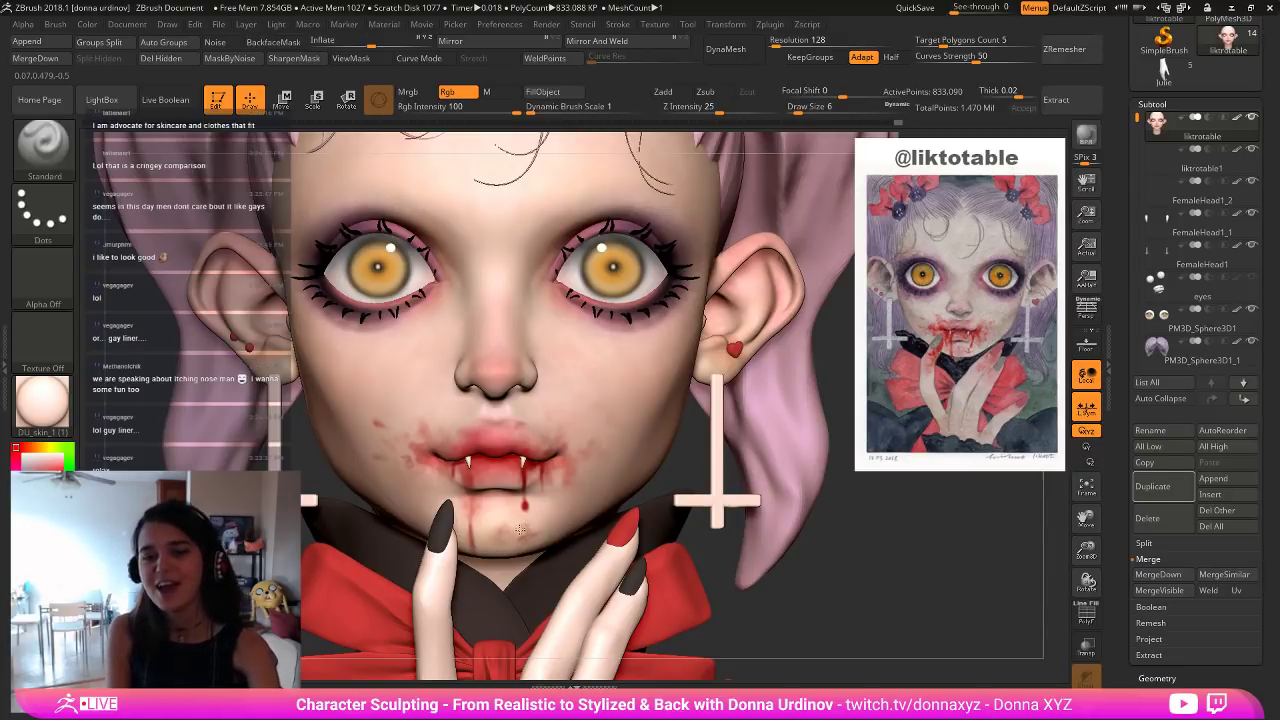
Build up the blood smears around the character's left mouth corner and lower cheek at draw sizes 9 to 22.
key("bracketright")
key("bracketright")
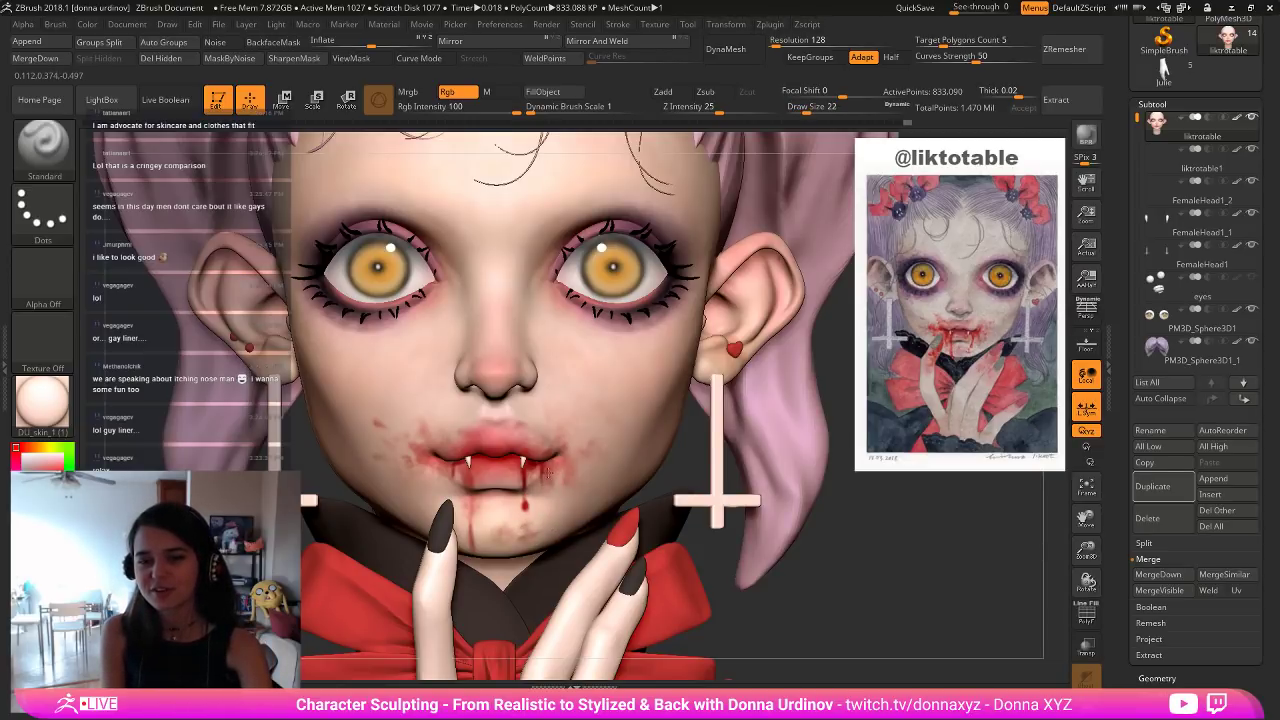
key("bracketleft")
key("bracketleft")
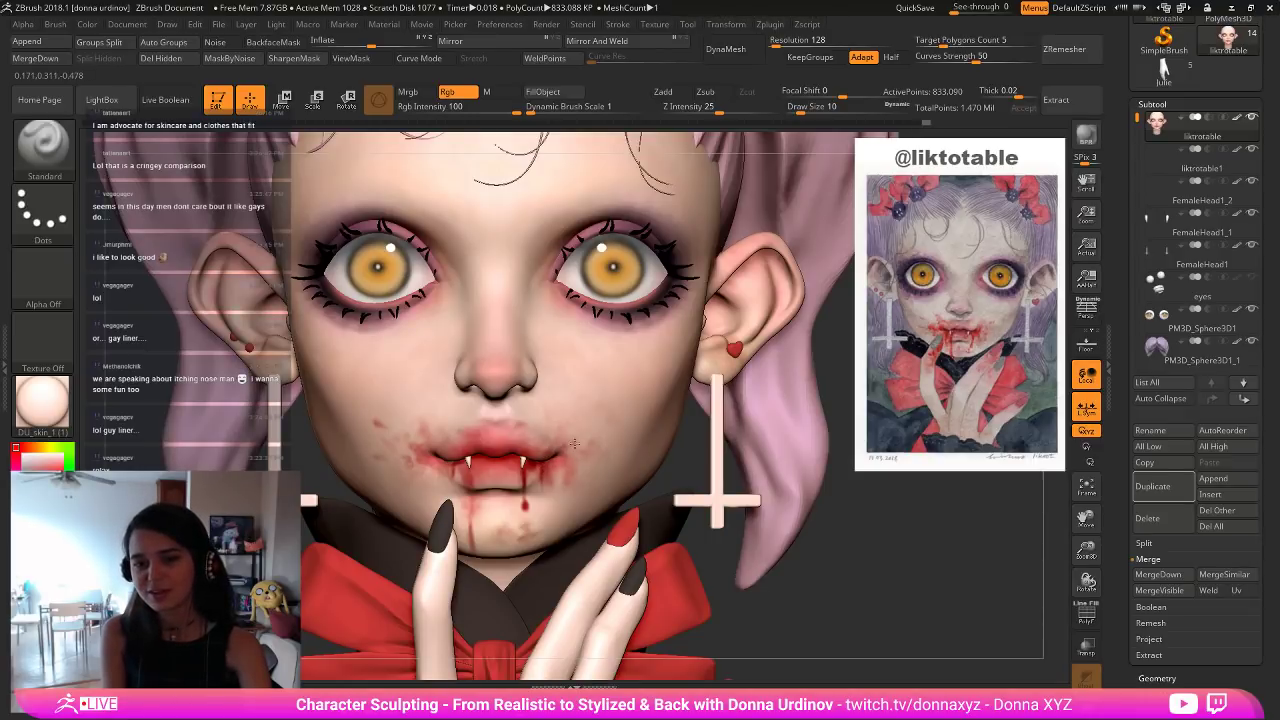
key("bracketright")
key("bracketright")
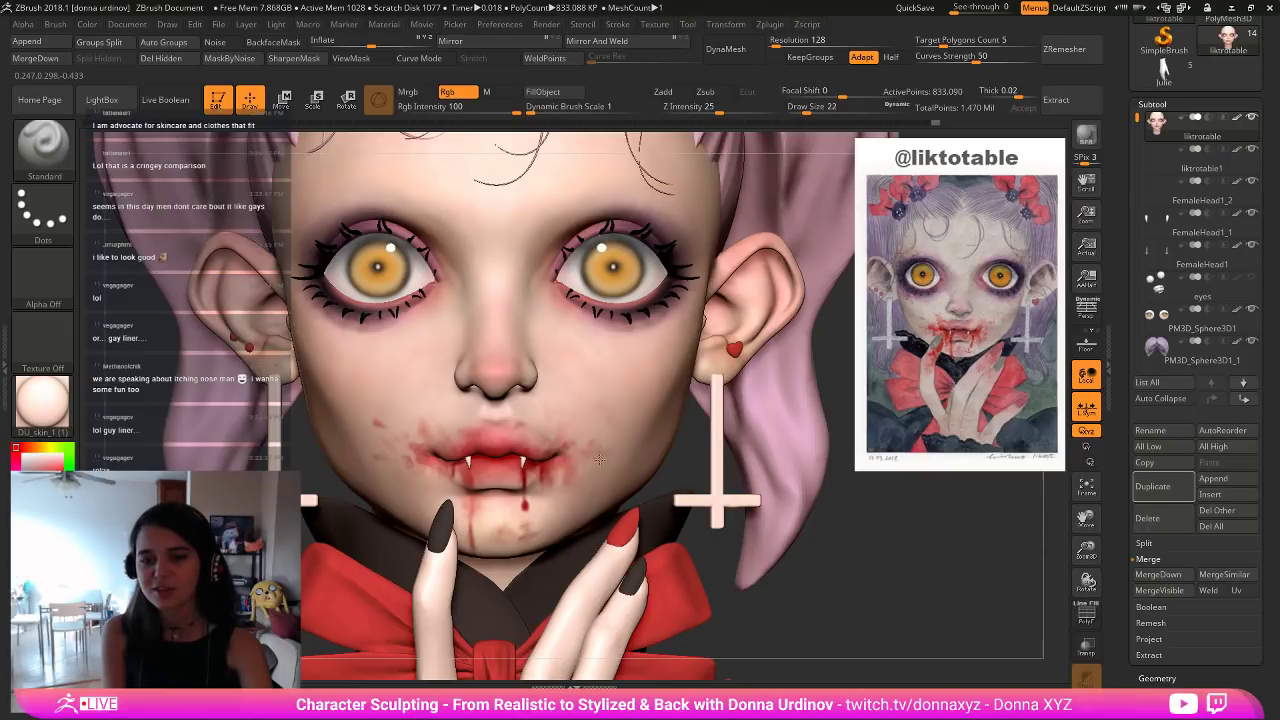
key("bracketleft")
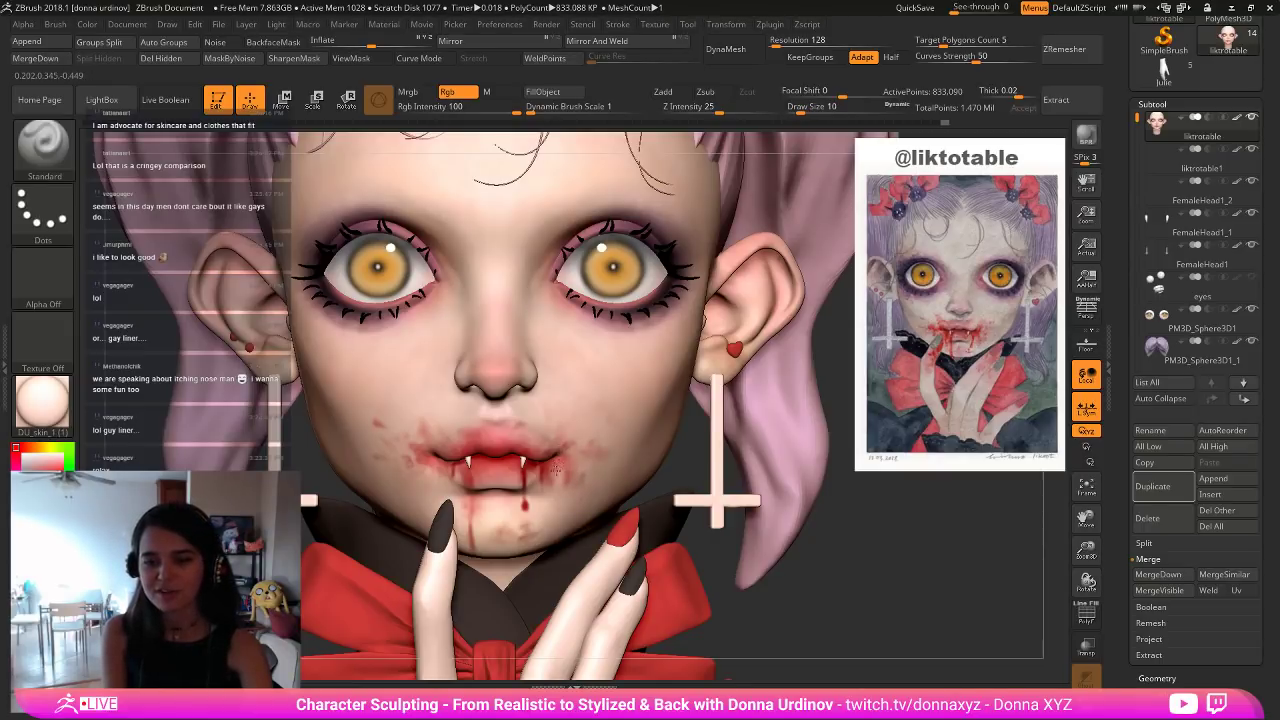
key("bracketleft")
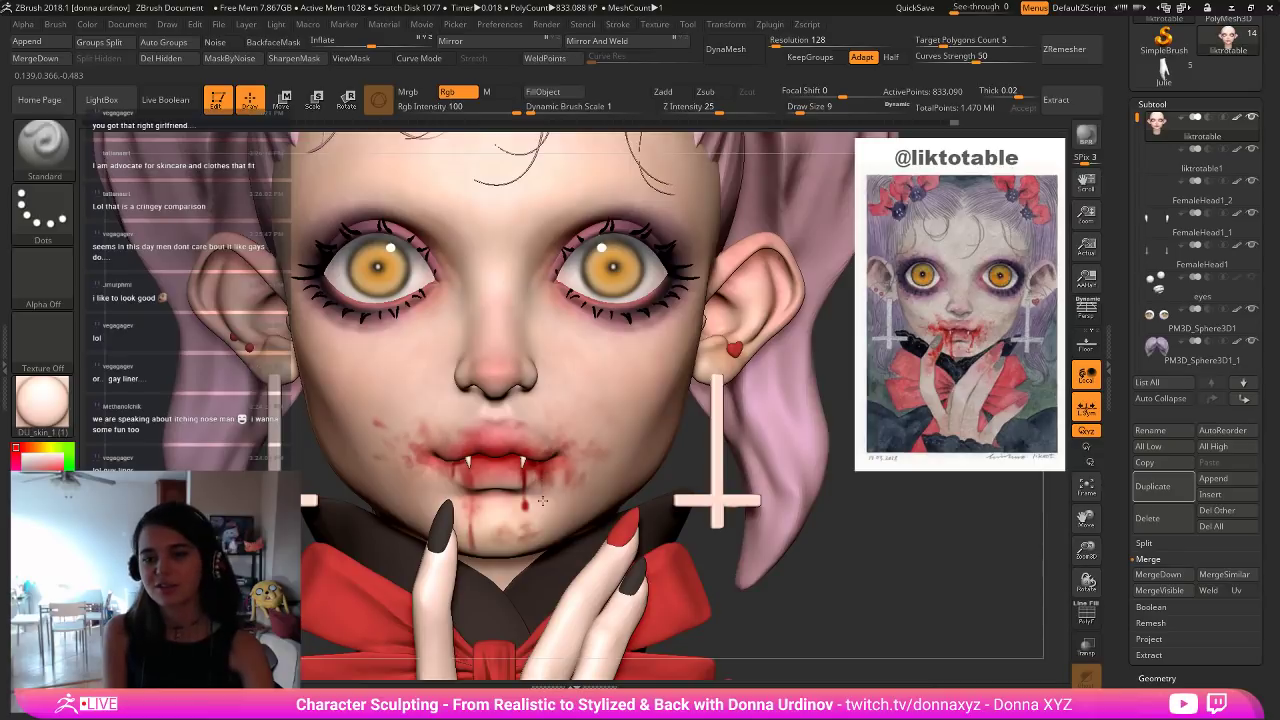
key("bracketright")
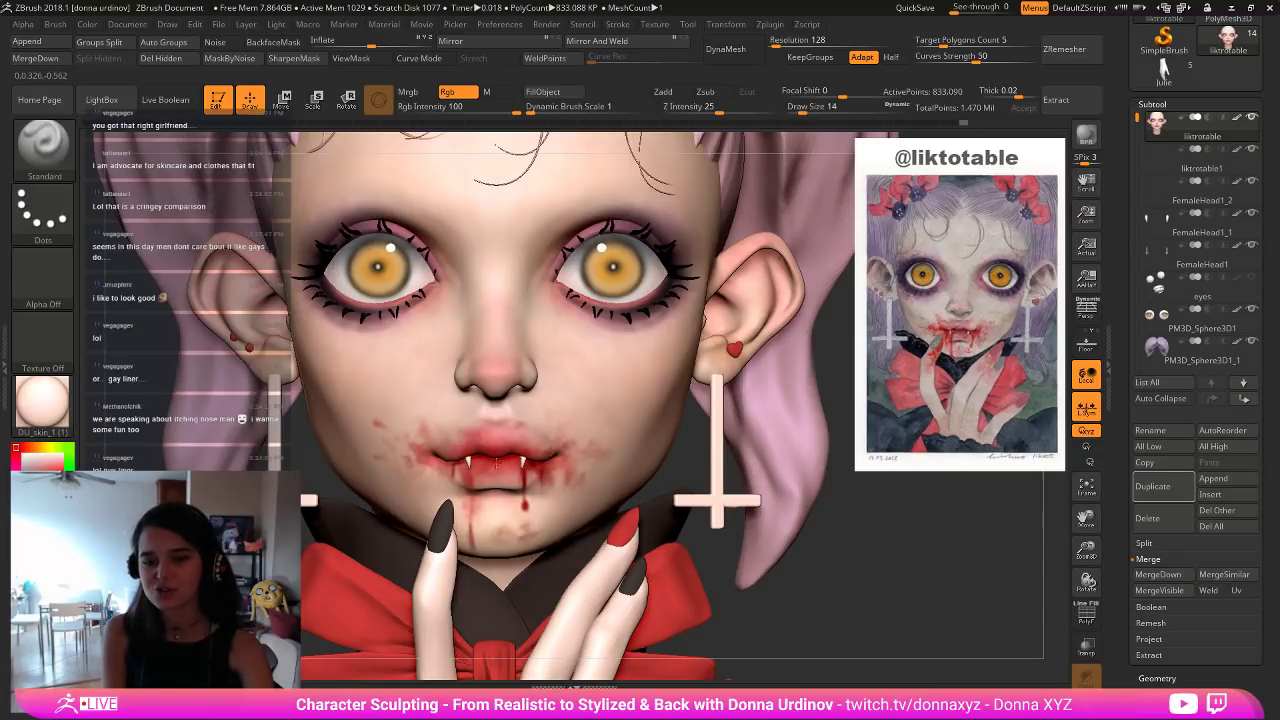
Intensify the blood at the character's right mouth corner at draw size 10.
key("bracketleft")
key("bracketleft")
key("bracketleft")
key("bracketleft")
key("bracketleft")
key("bracketleft")
key("bracketleft")
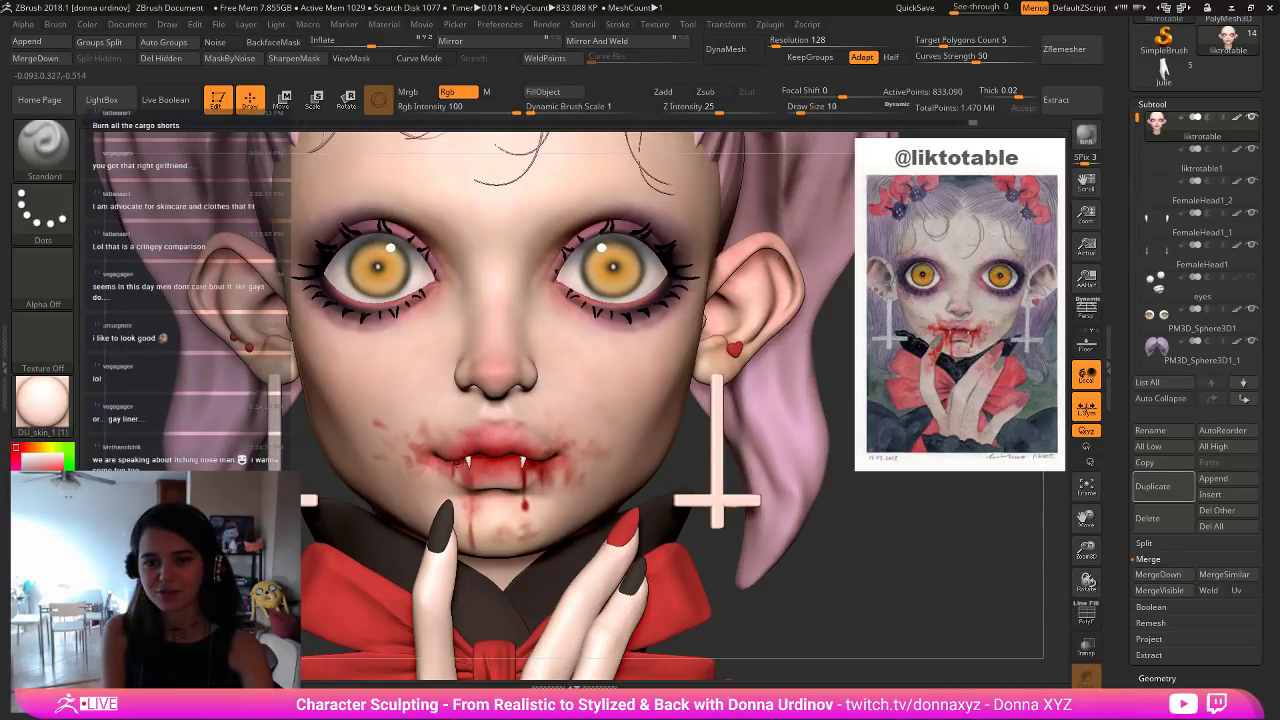
key("bracketright")
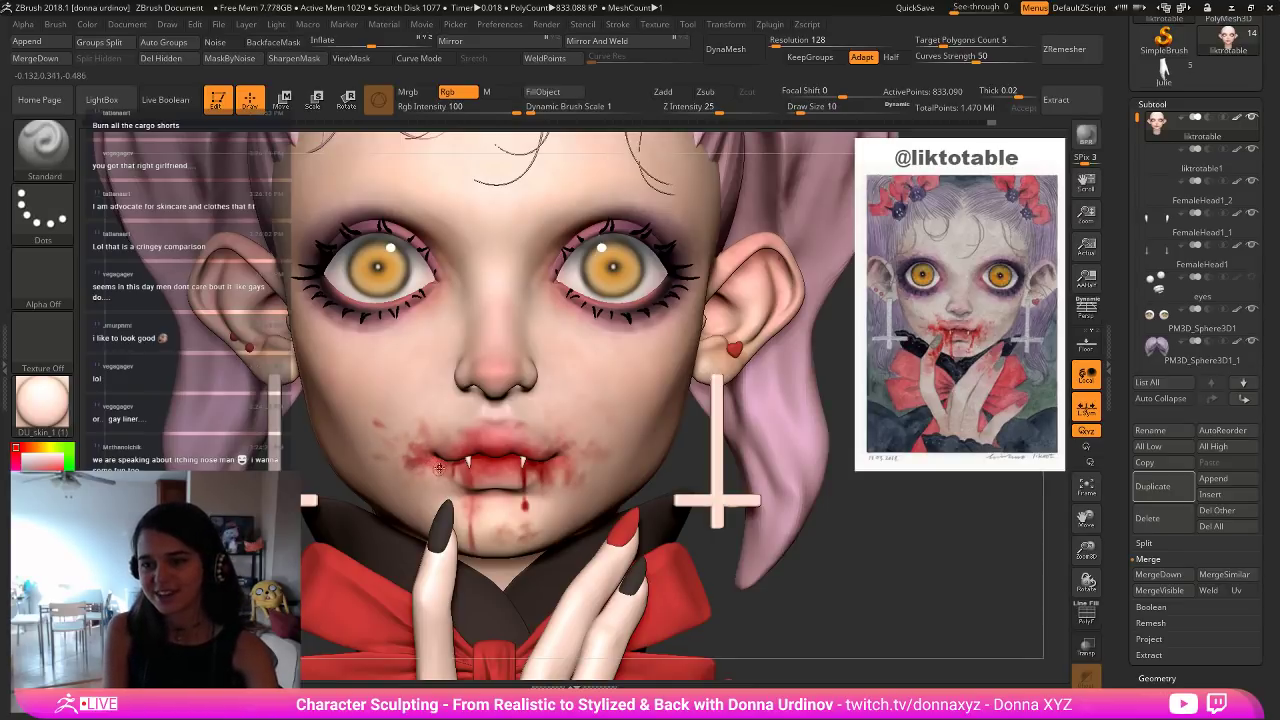
Spread soft blood smears beside and below the character's right mouth corner at draw sizes 18 to 30.
key("bracketright")
key("bracketright")
key("bracketright")
key("bracketright")
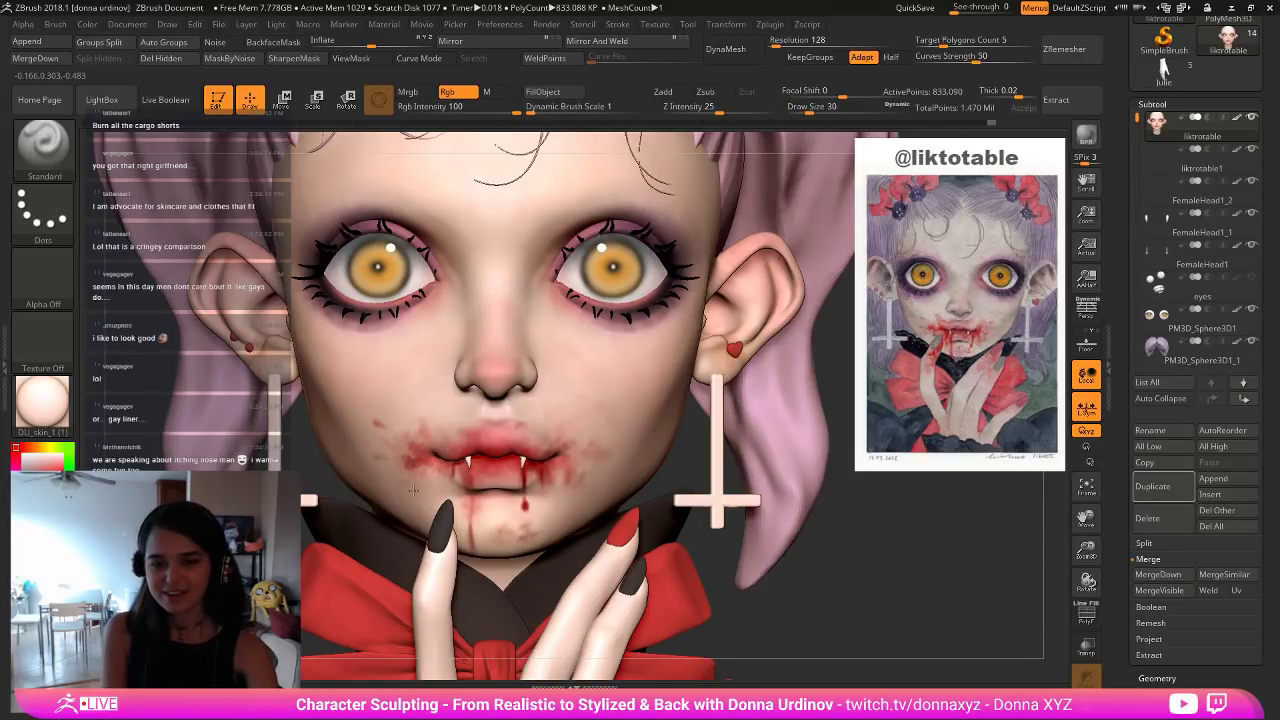
key("bracketleft")
key("bracketleft")
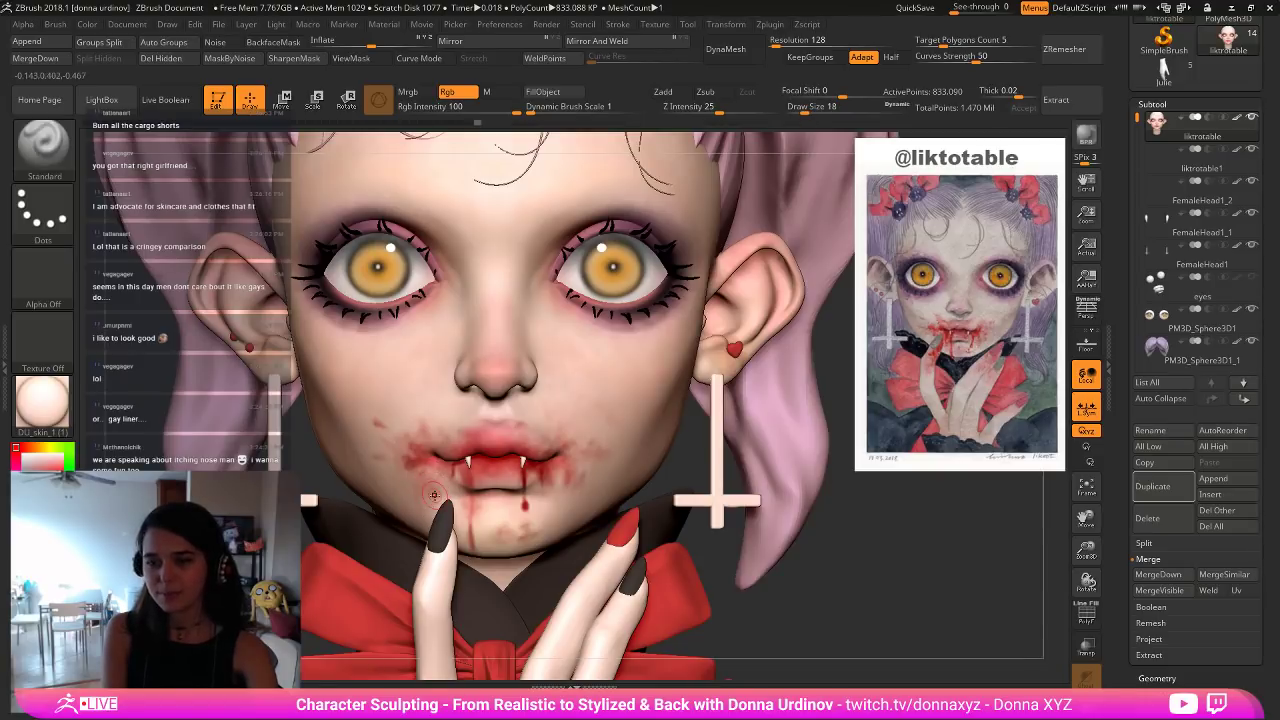
key("bracketleft")
key("bracketleft")
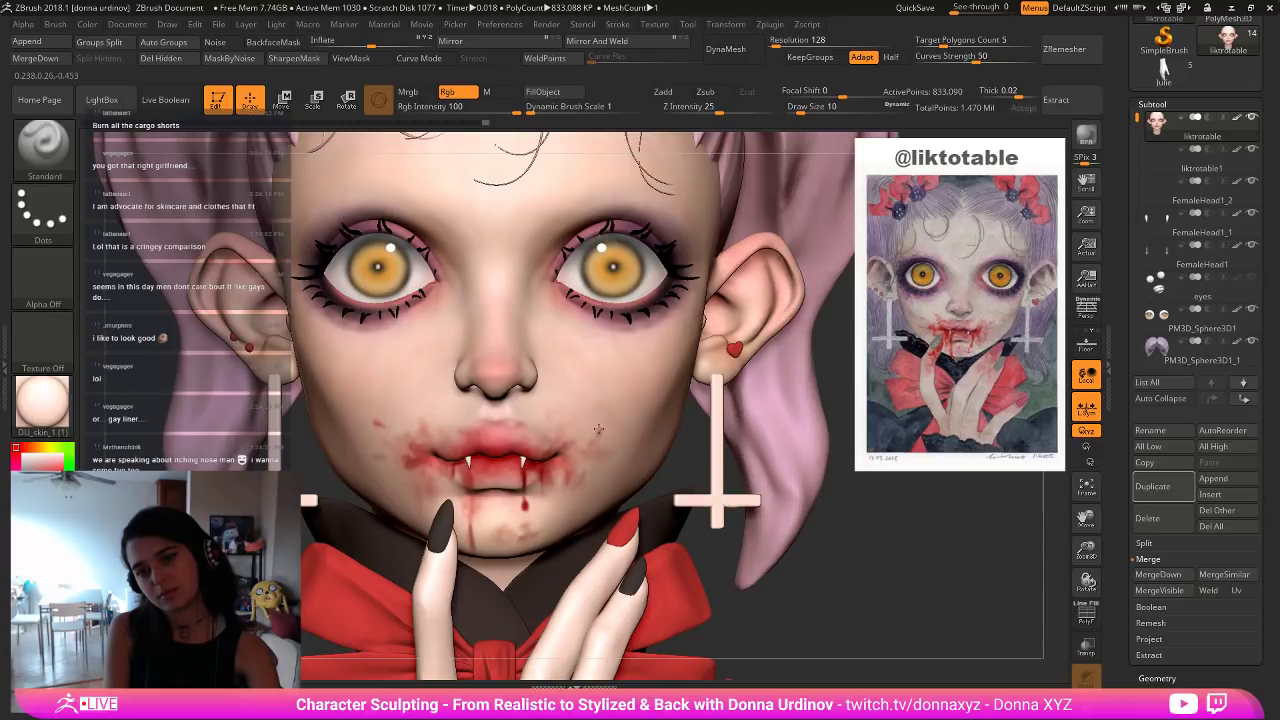
Paint small blood specks on the character's left cheek at draw sizes 8 and 6, sampling the paint color from the model.
key("bracketleft")
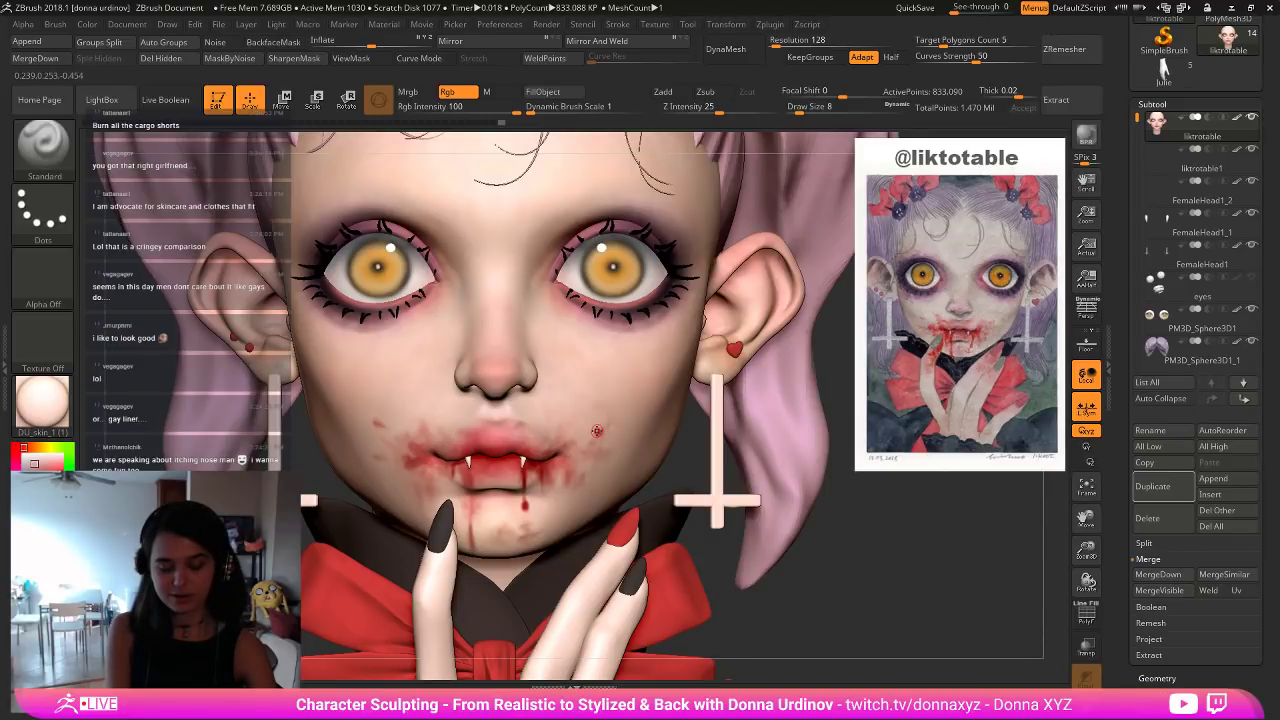
key("bracketleft")
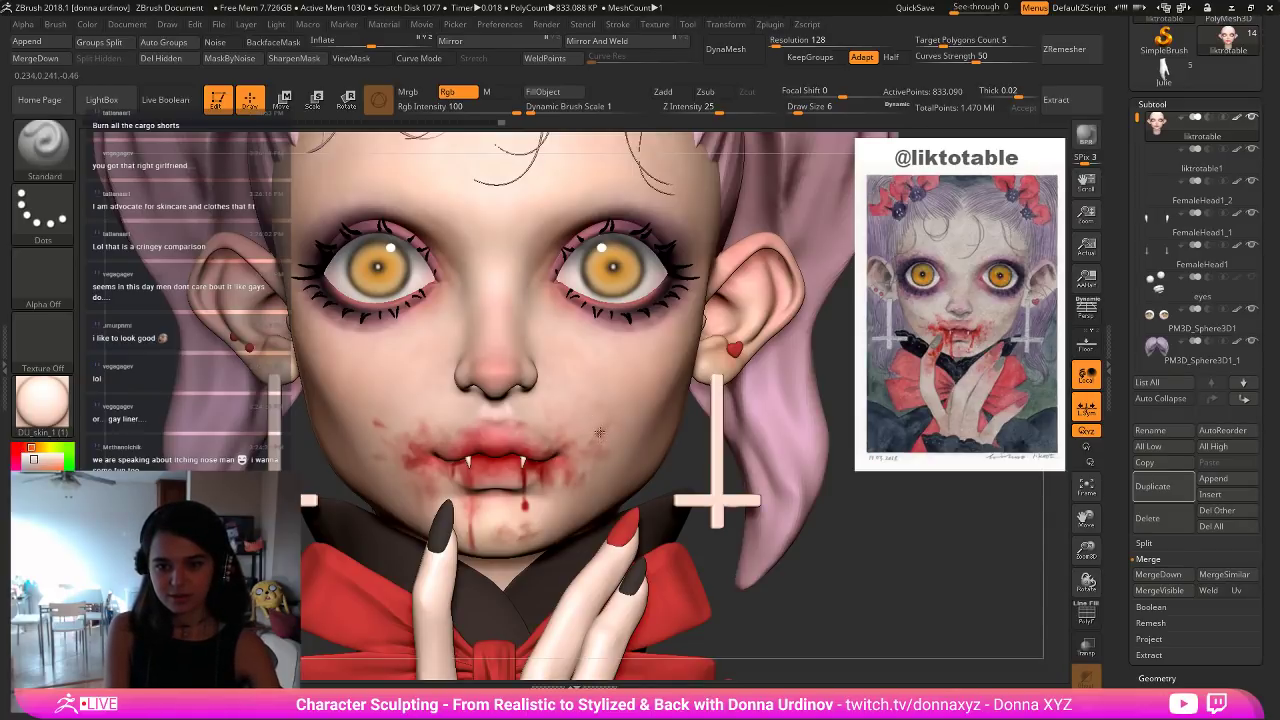
left_click_drag(598, 436, 604, 431)
key("c")
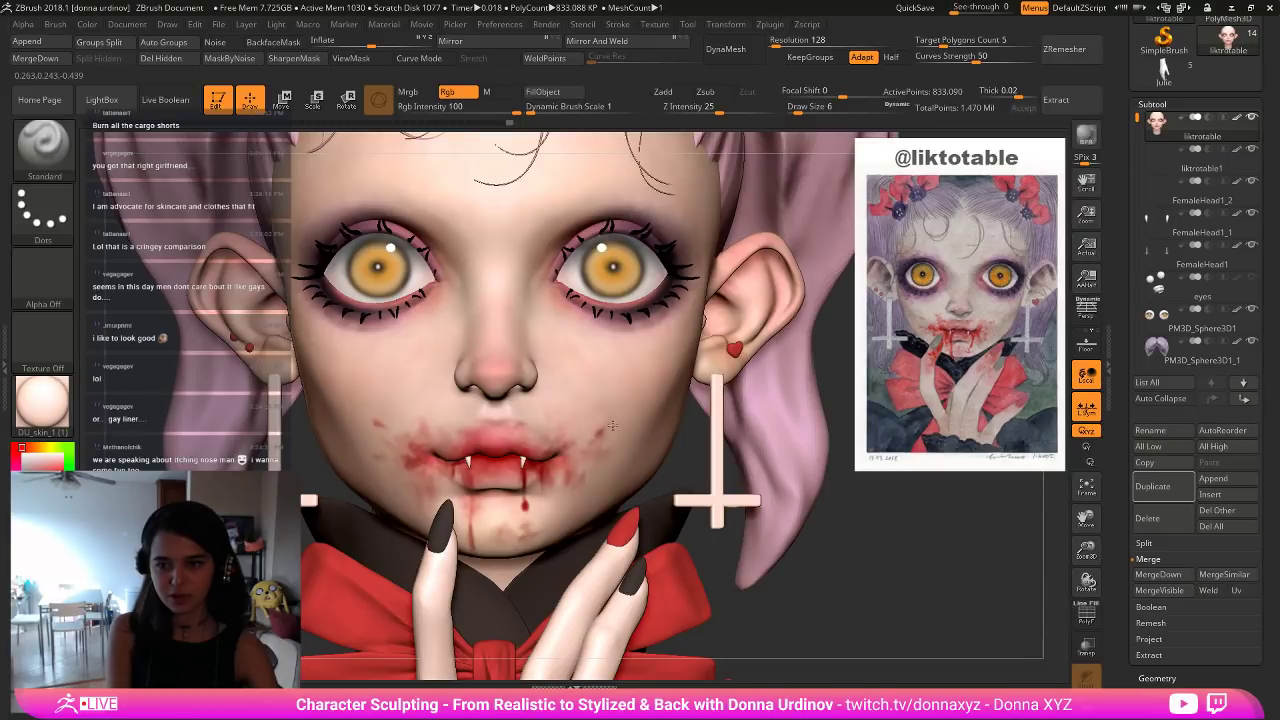
Add blood spots below the character's left mouth corner at draw sizes 10, 22 and 14.
key("bracketright")
key("]")
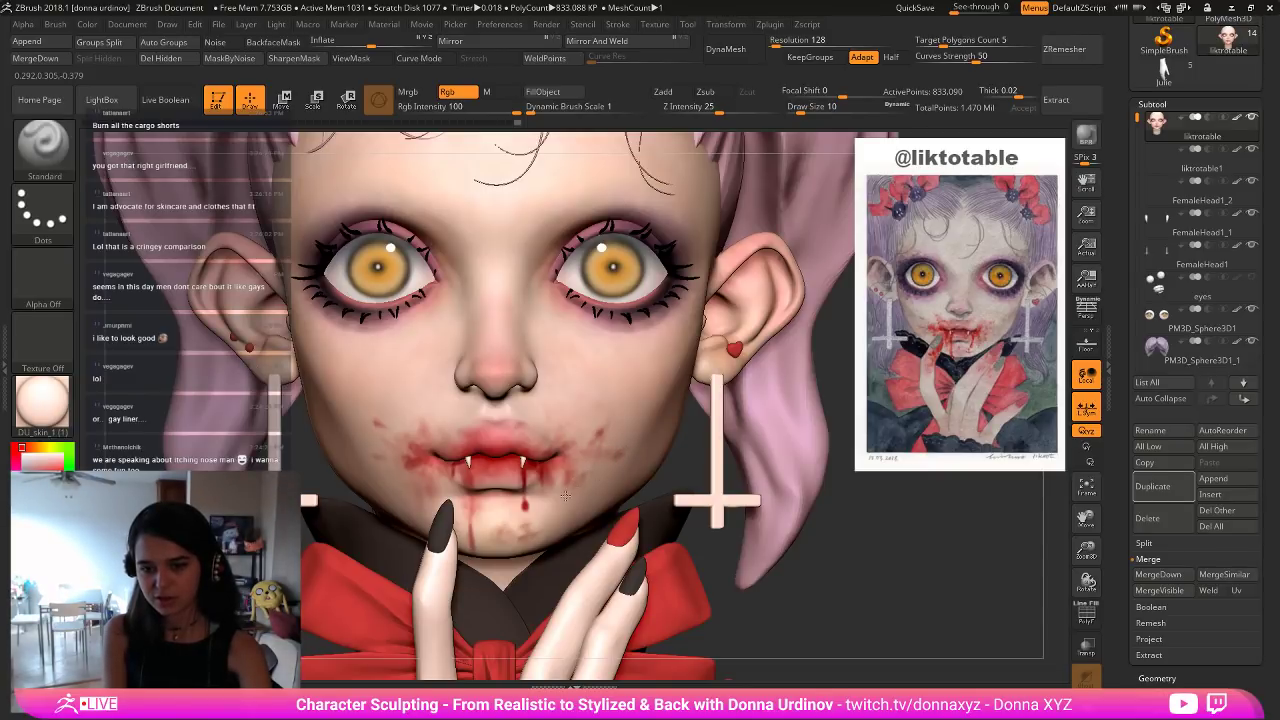
left_click_drag(563, 493, 565, 487)
key("]")
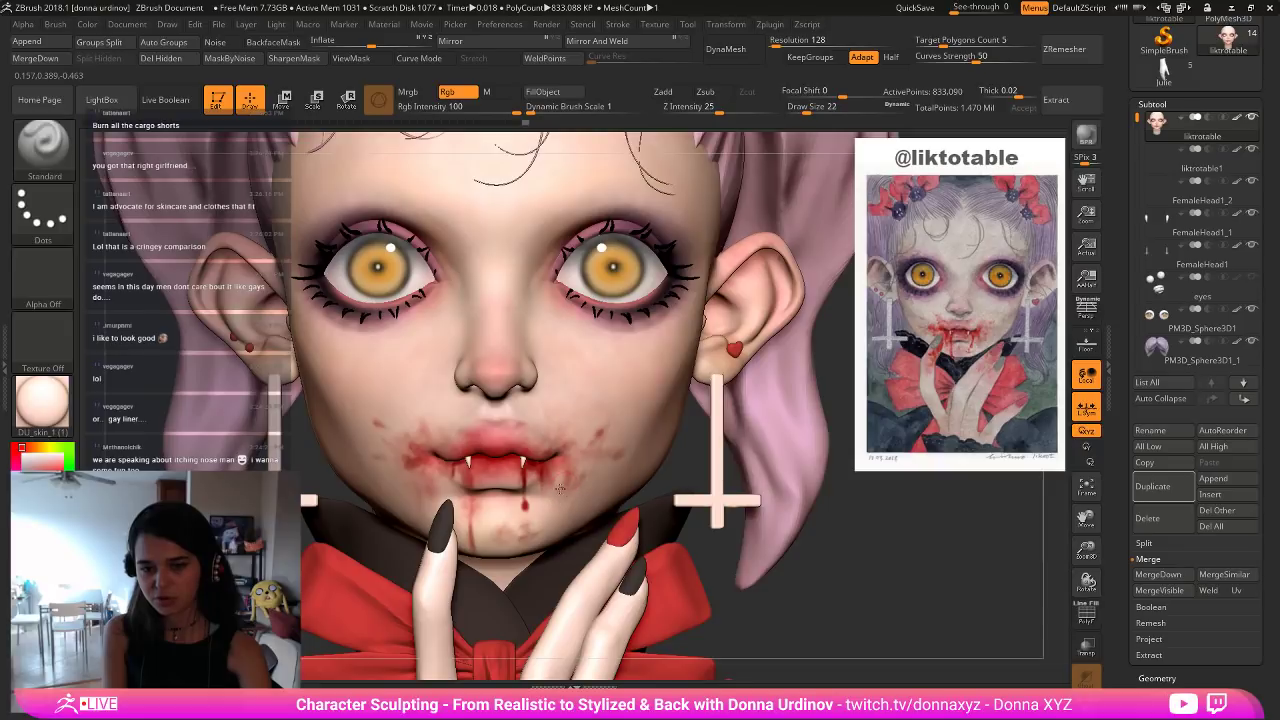
key("bracketleft")
key("bracketleft")
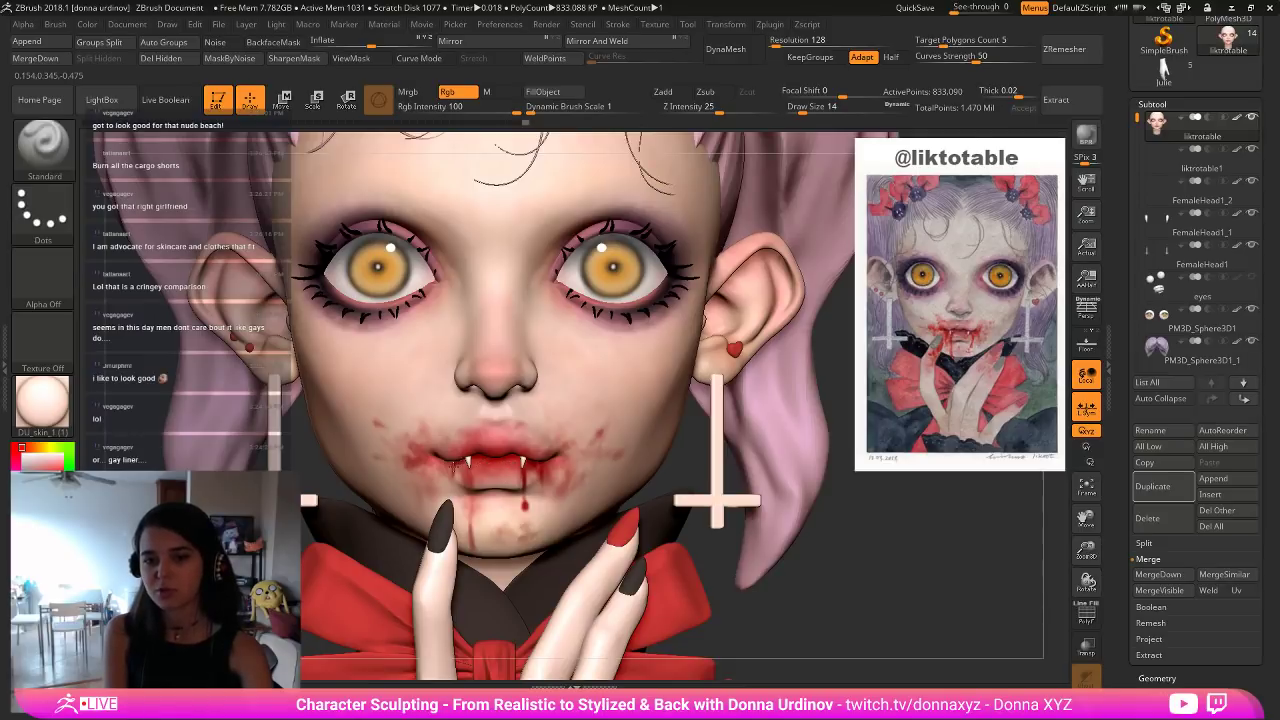
Reduce the draw size to 6 and make the hand subtool Julie1 active, keeping the current tool.
key("bracketleft")
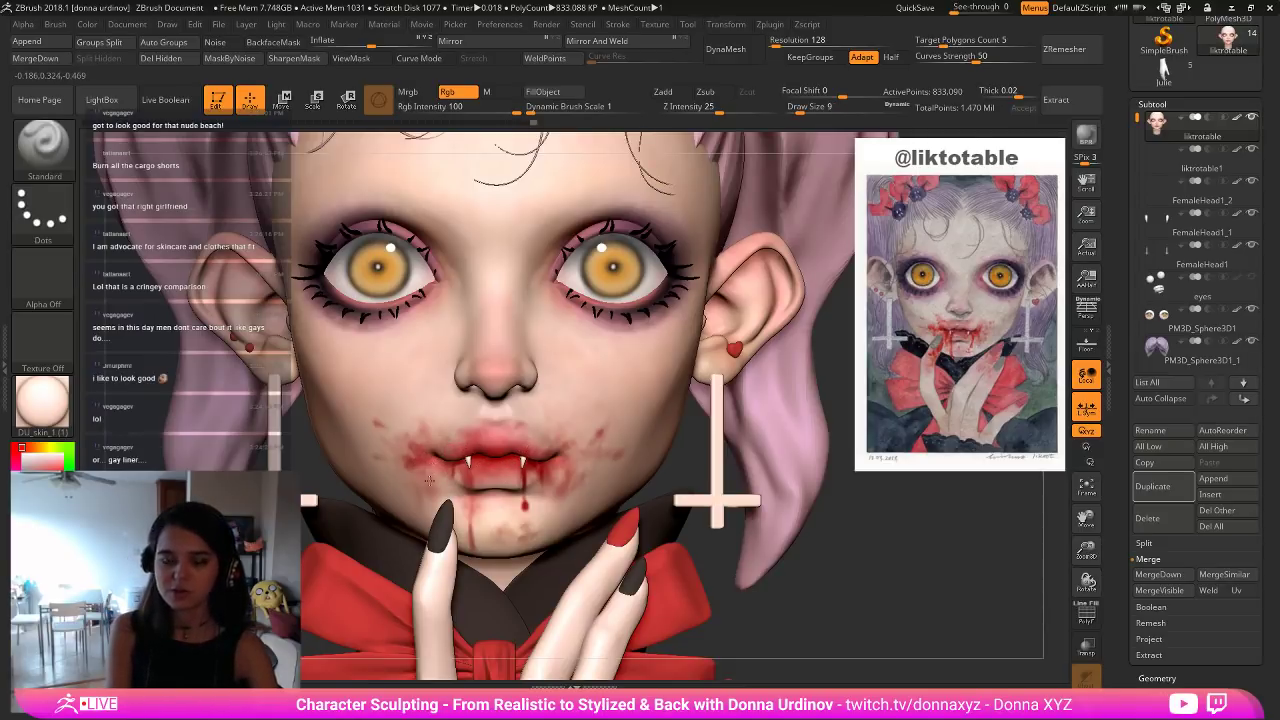
key("bracketleft")
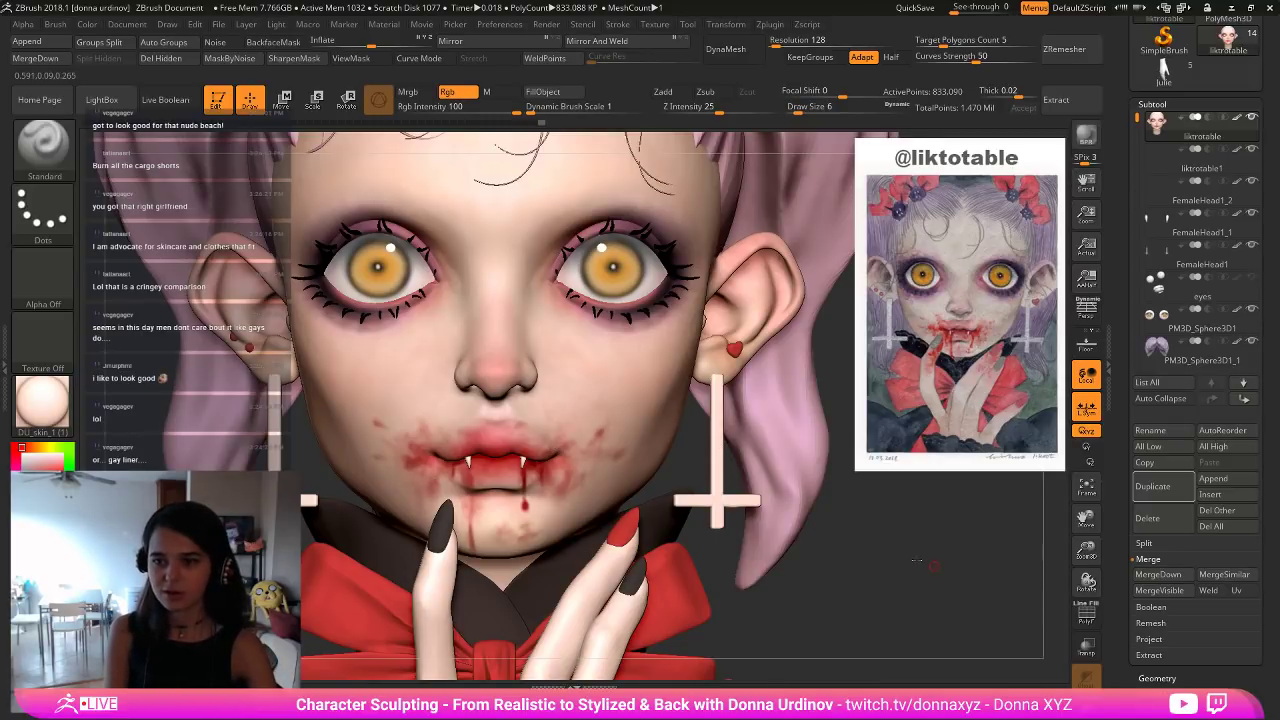
left_click_drag(868, 537, 878, 556, "alt")
key("alt+shift+s")
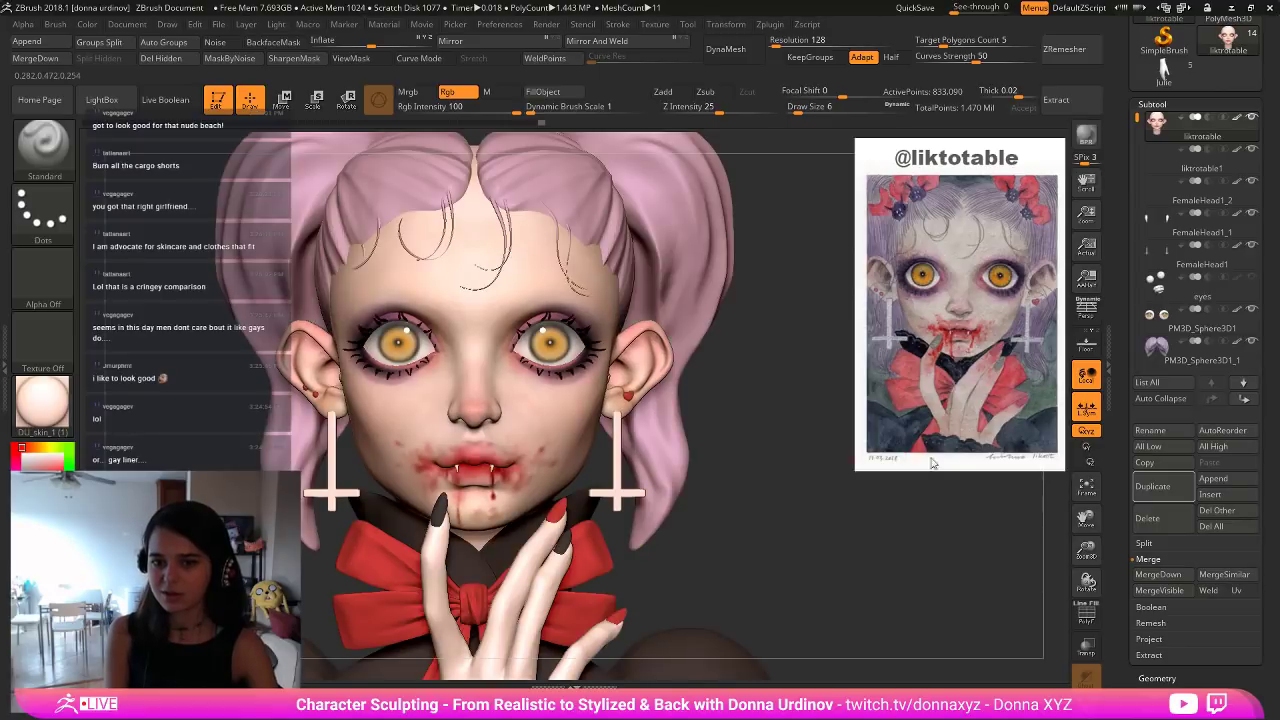
scroll(1163, 150, "up", 3)
left_click(1163, 185)
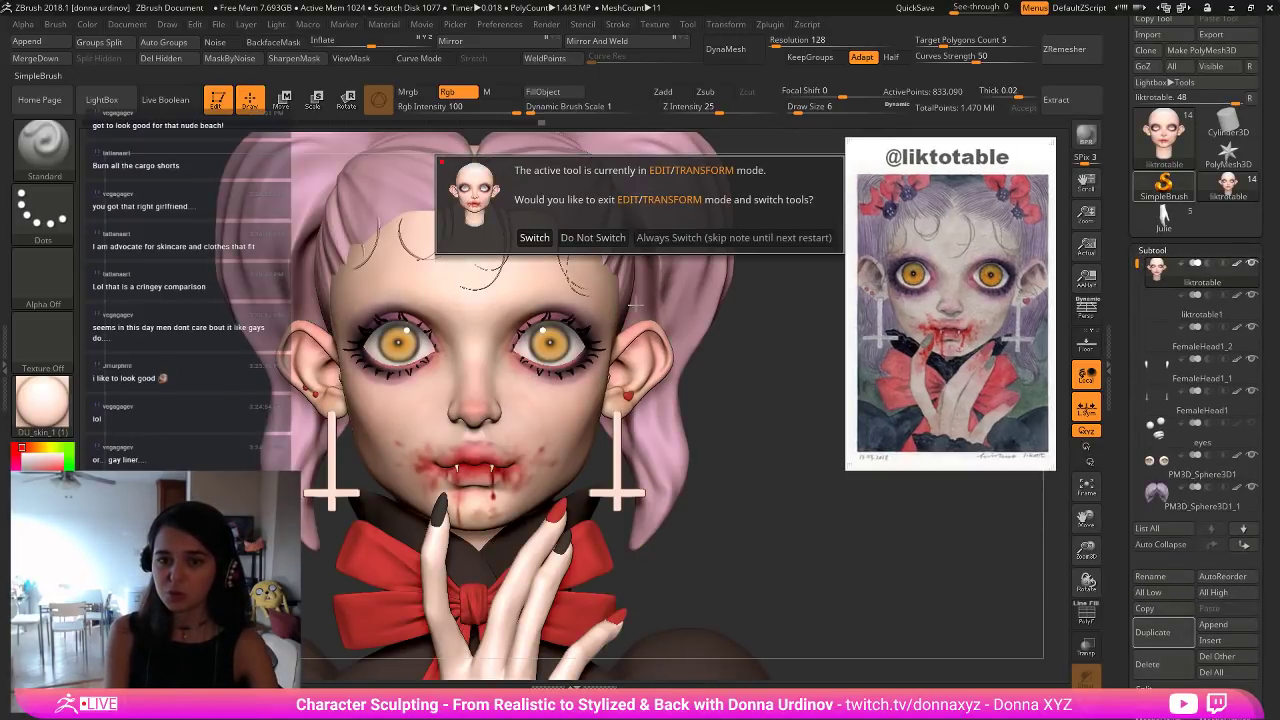
left_click(610, 238)
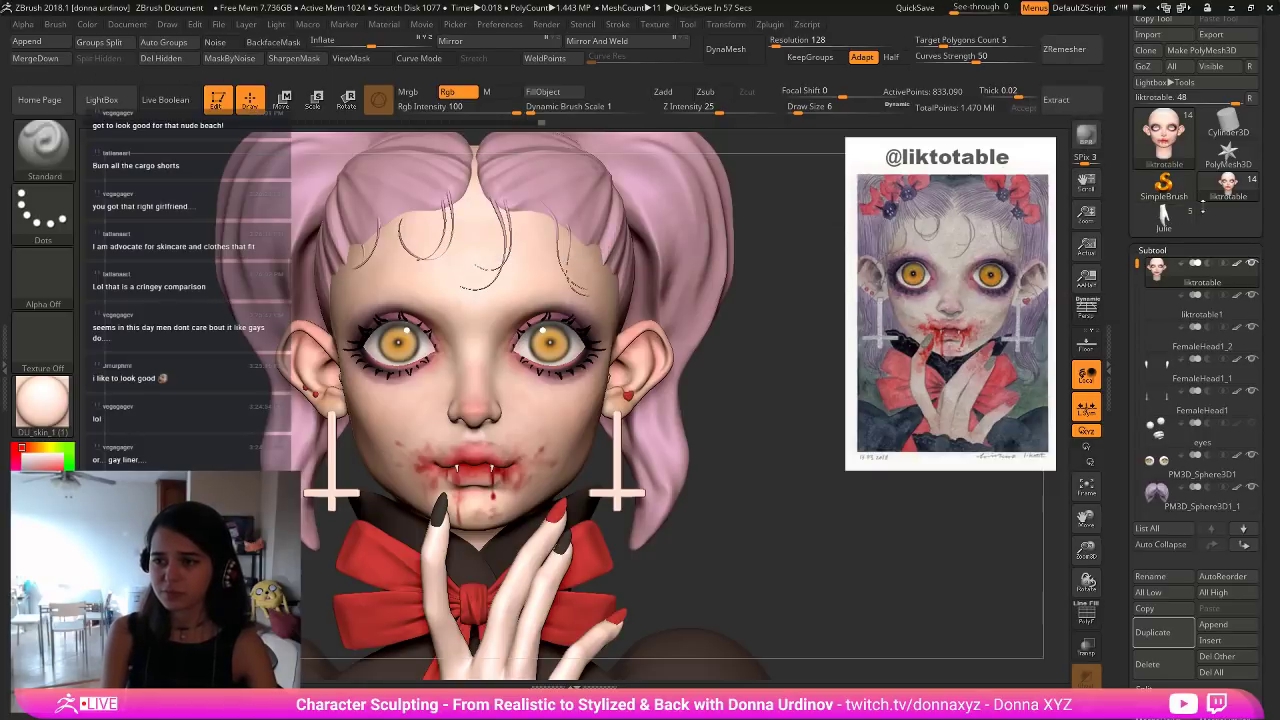
left_click_drag(1137, 263, 1150, 425)
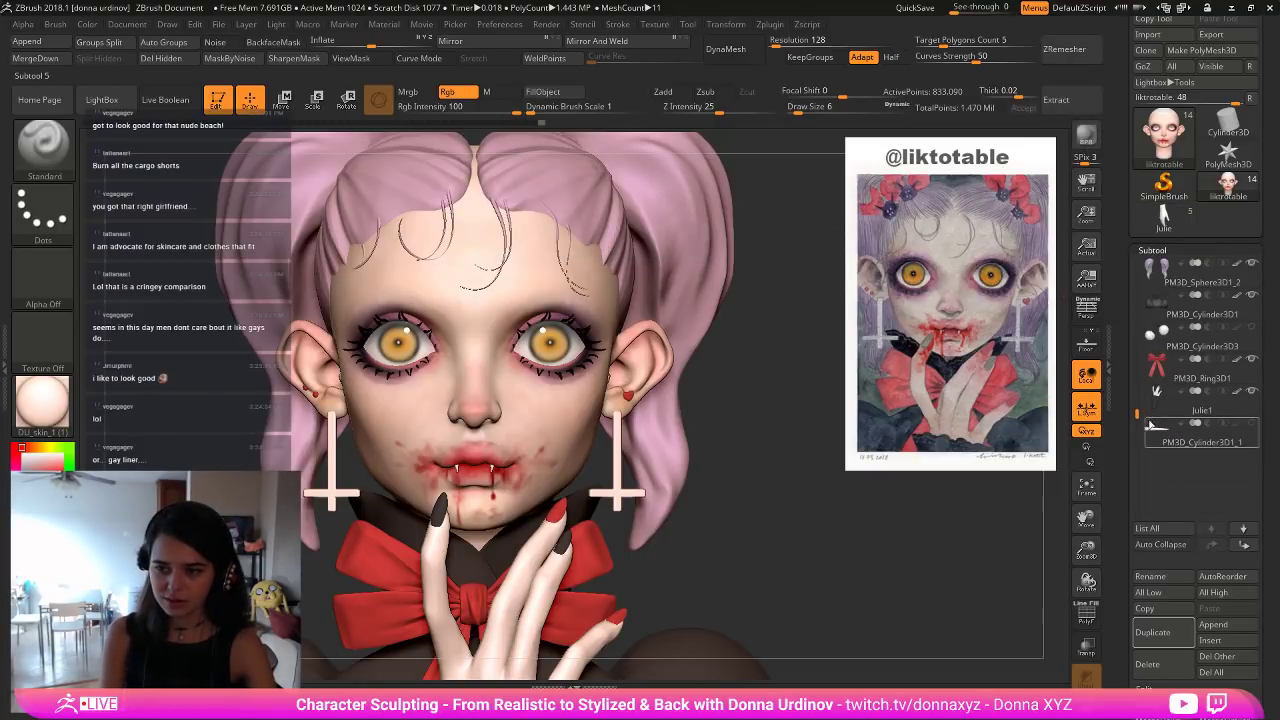
left_click(1160, 404)
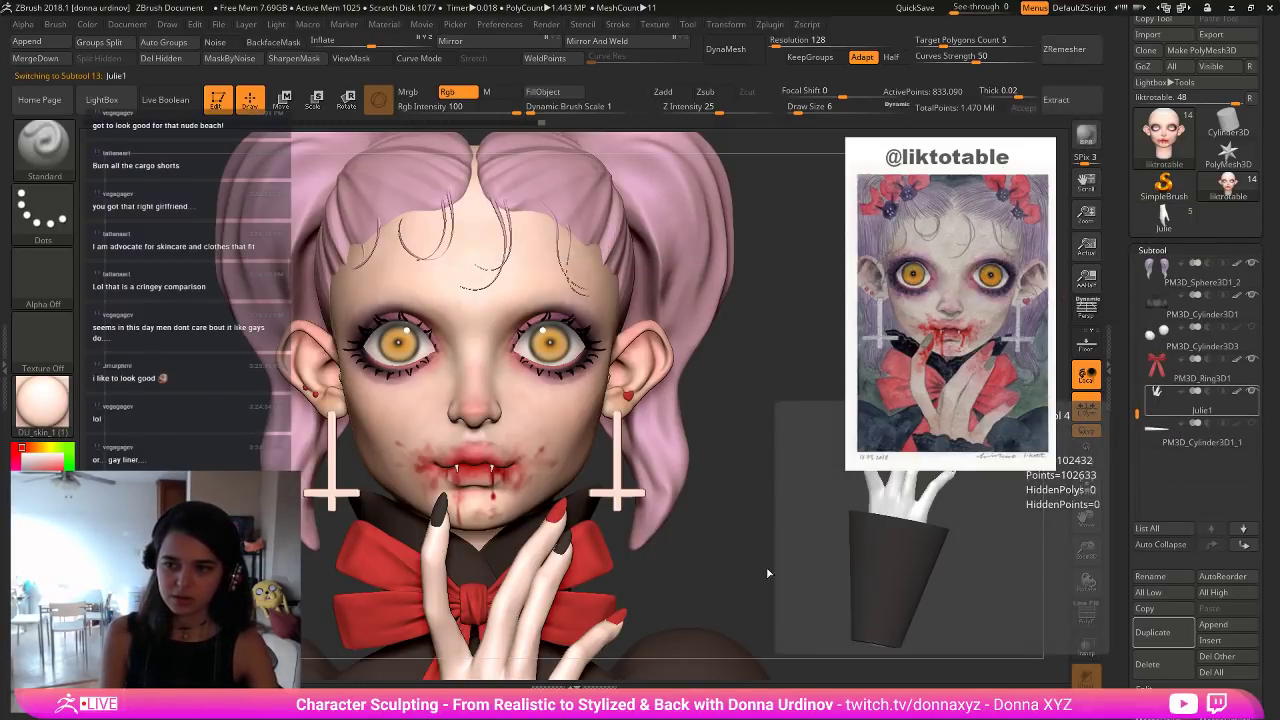
Paint blood at the base of the black nail on the raised index finger at draw sizes 34 and 10.
left_click_drag(753, 512, 654, 520)
key("bracketright")
key("bracketright")
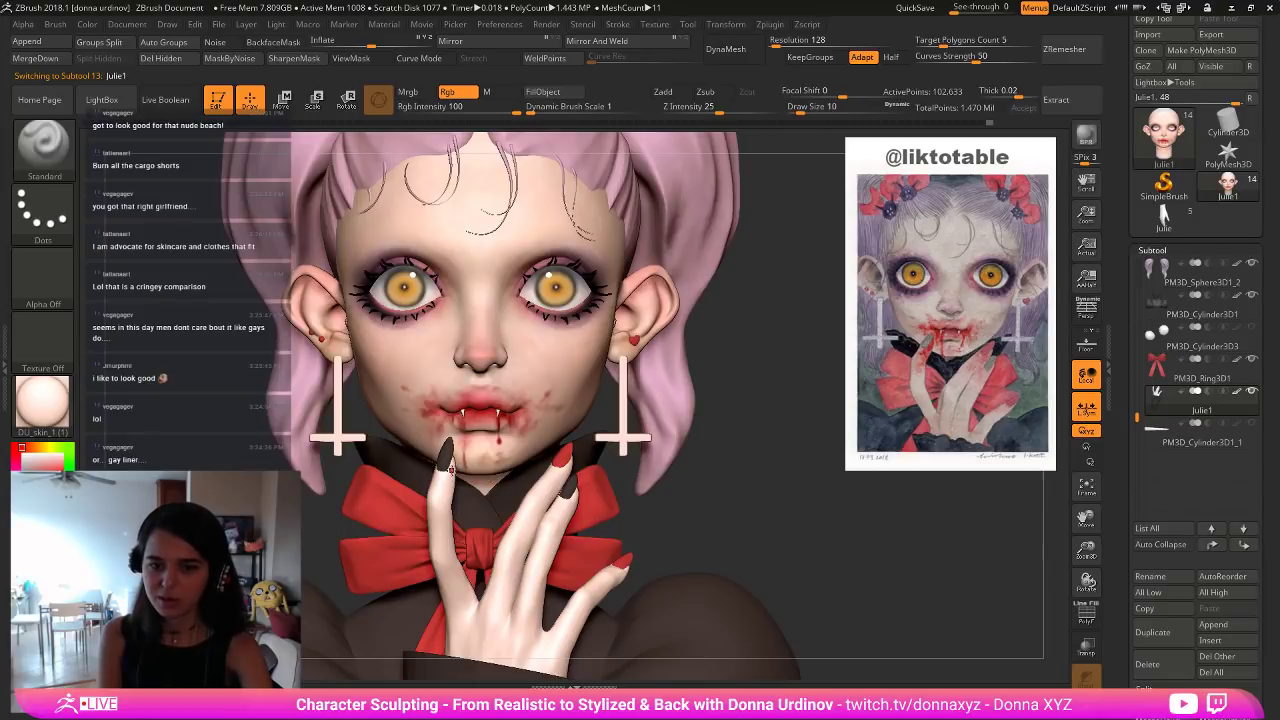
key("bracketleft")
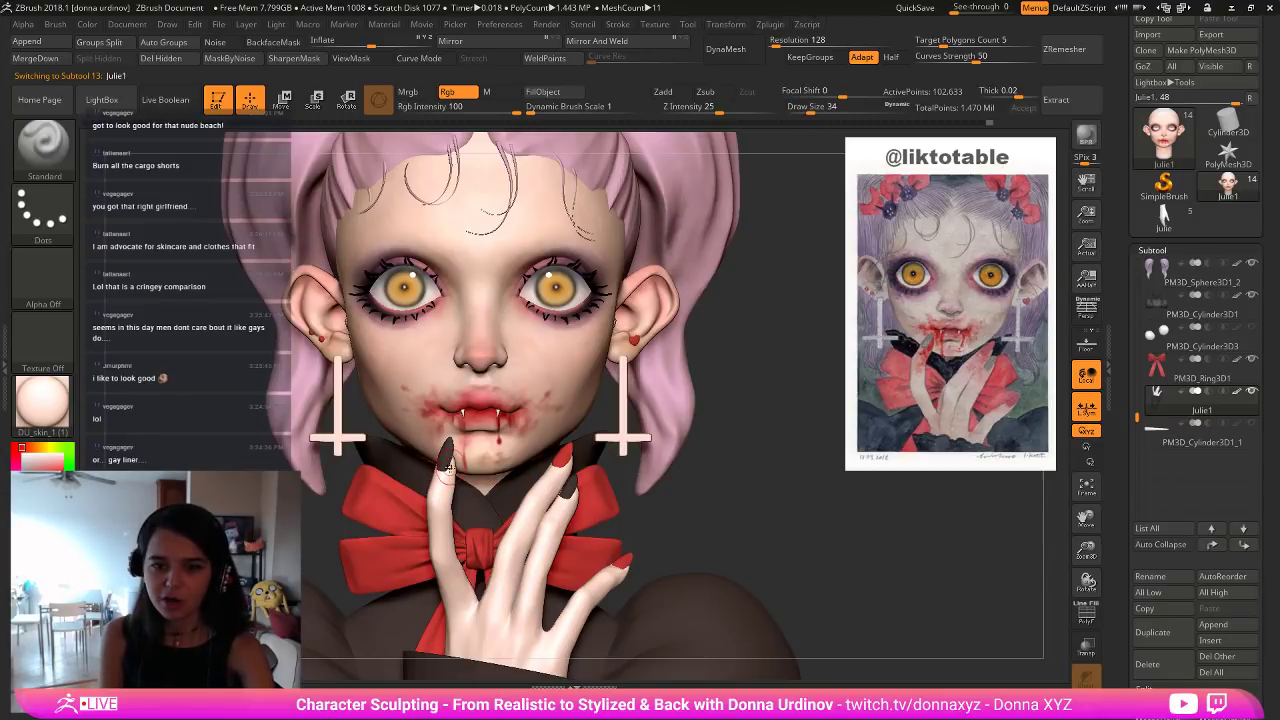
key("bracketleft")
key("bracketleft")
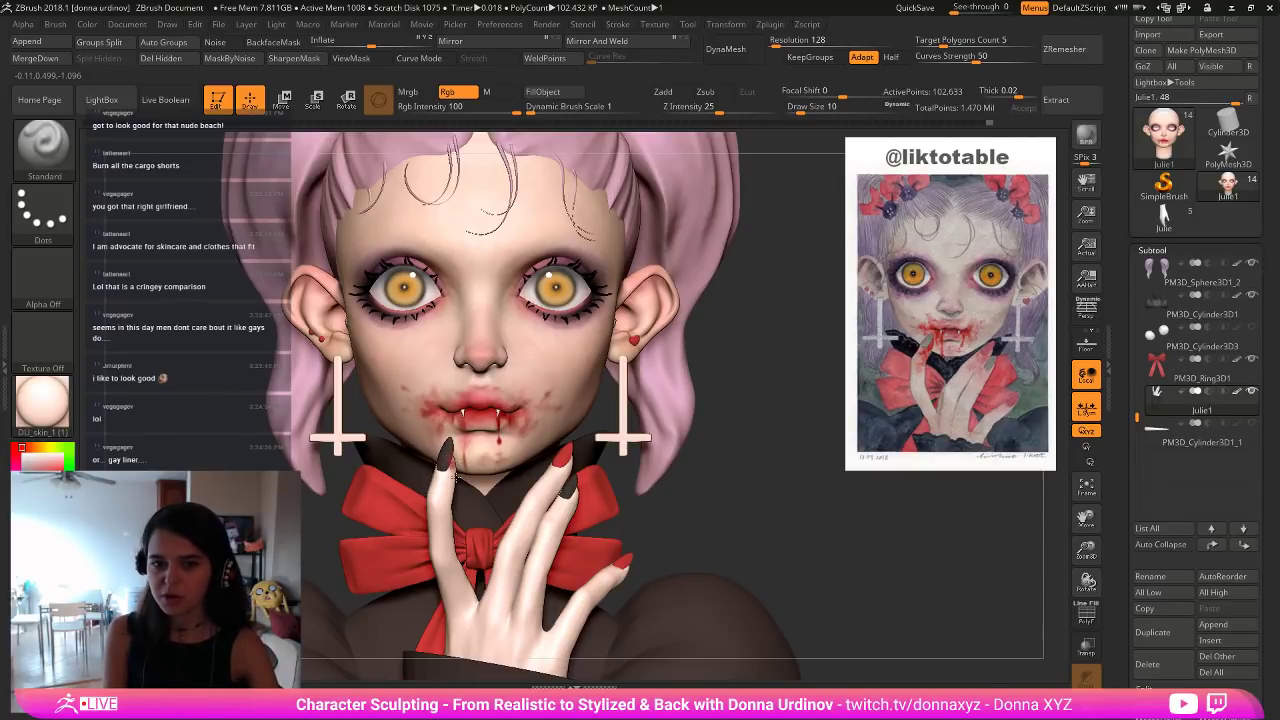
Extend the blood around the side of the index fingertip at draw sizes 22, 14 and 8.
left_click_drag(731, 471, 600, 468)
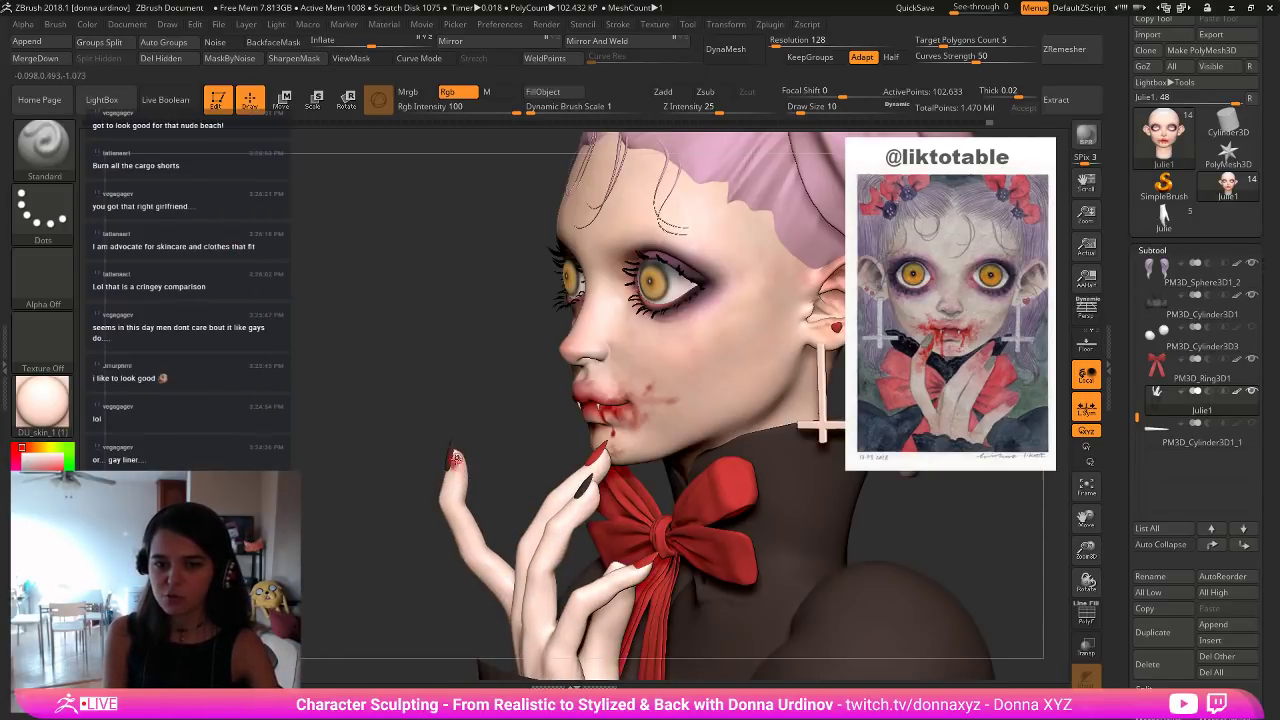
key("bracketright")
key("bracketright")
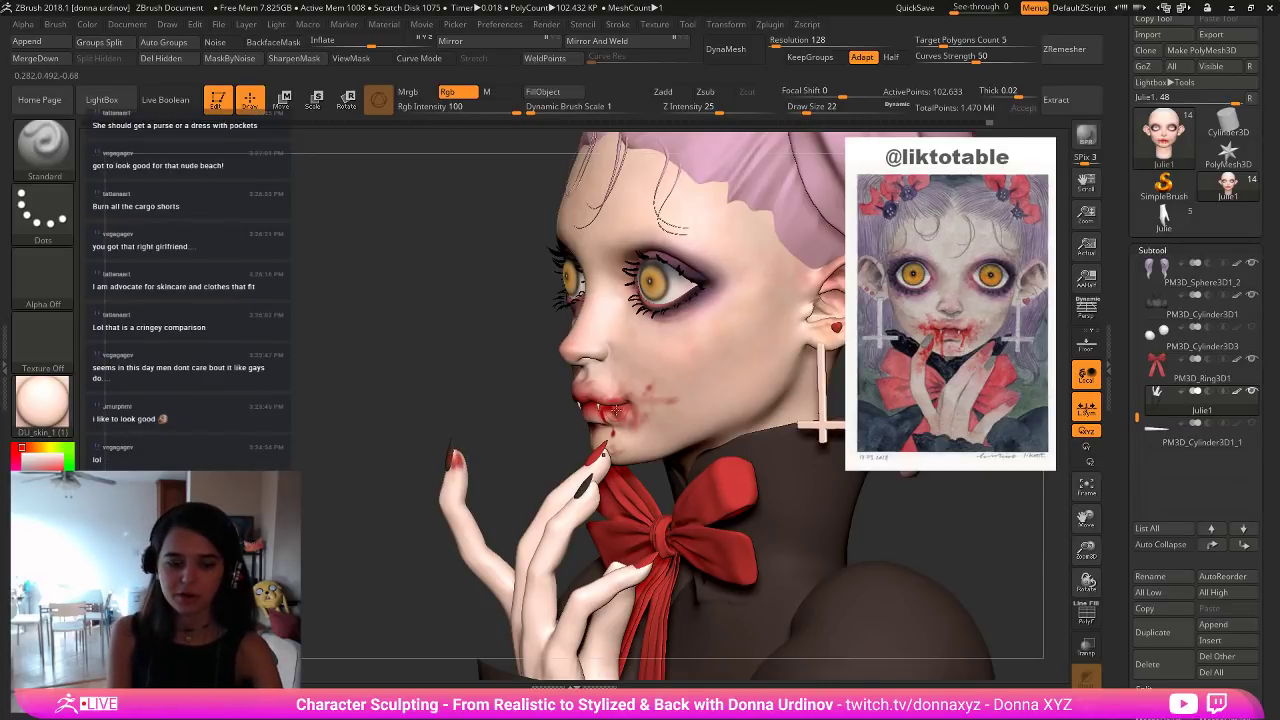
key("bracketleft")
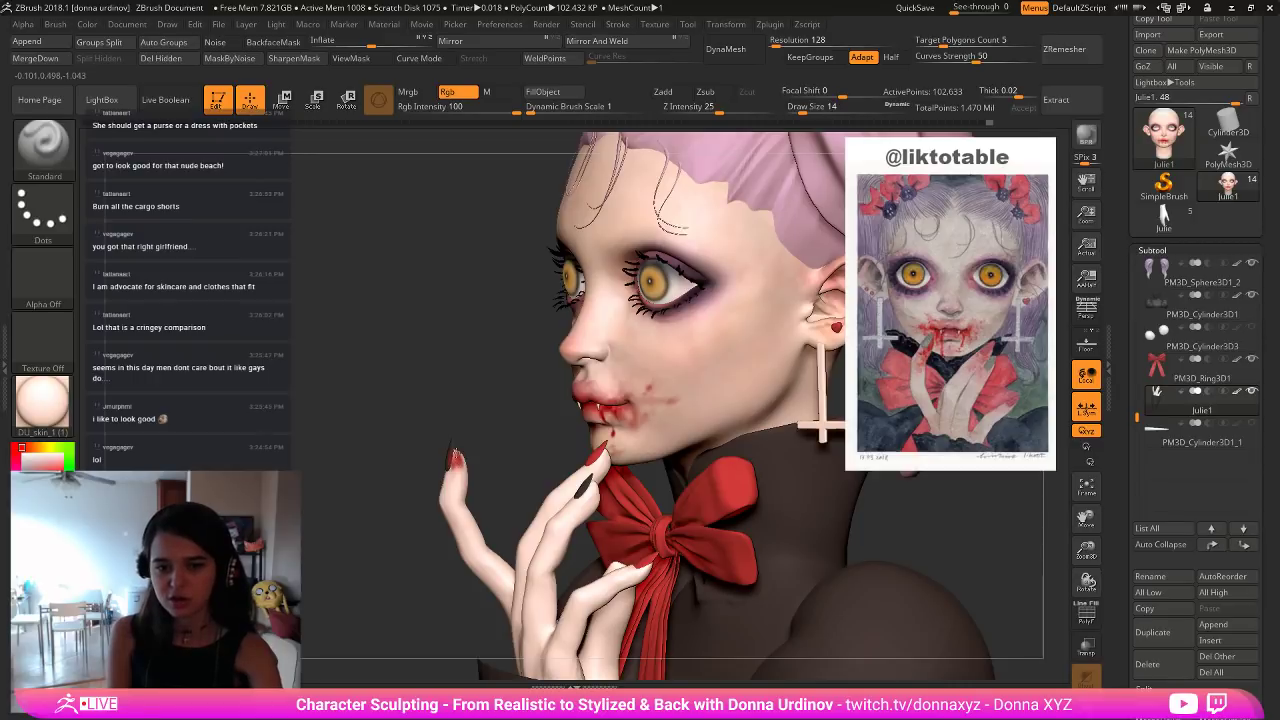
left_click_drag(393, 478, 458, 485)
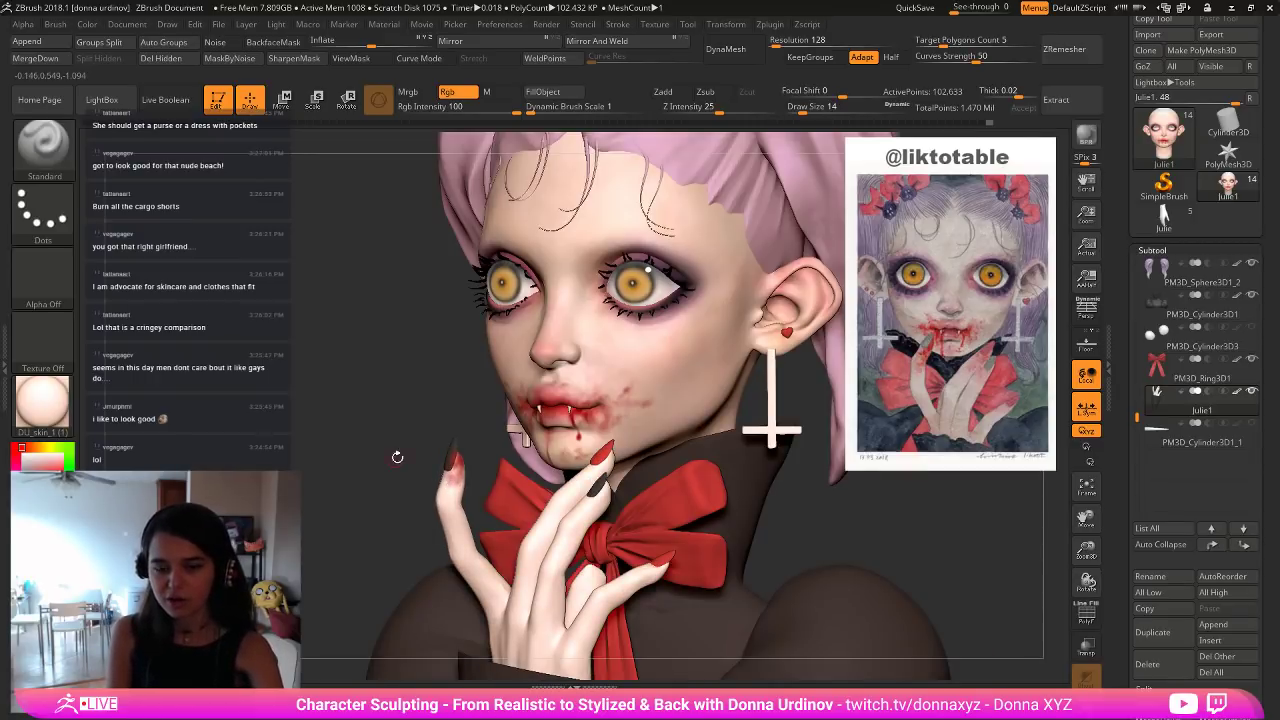
left_click_drag(398, 457, 450, 475)
key("bracketleft")
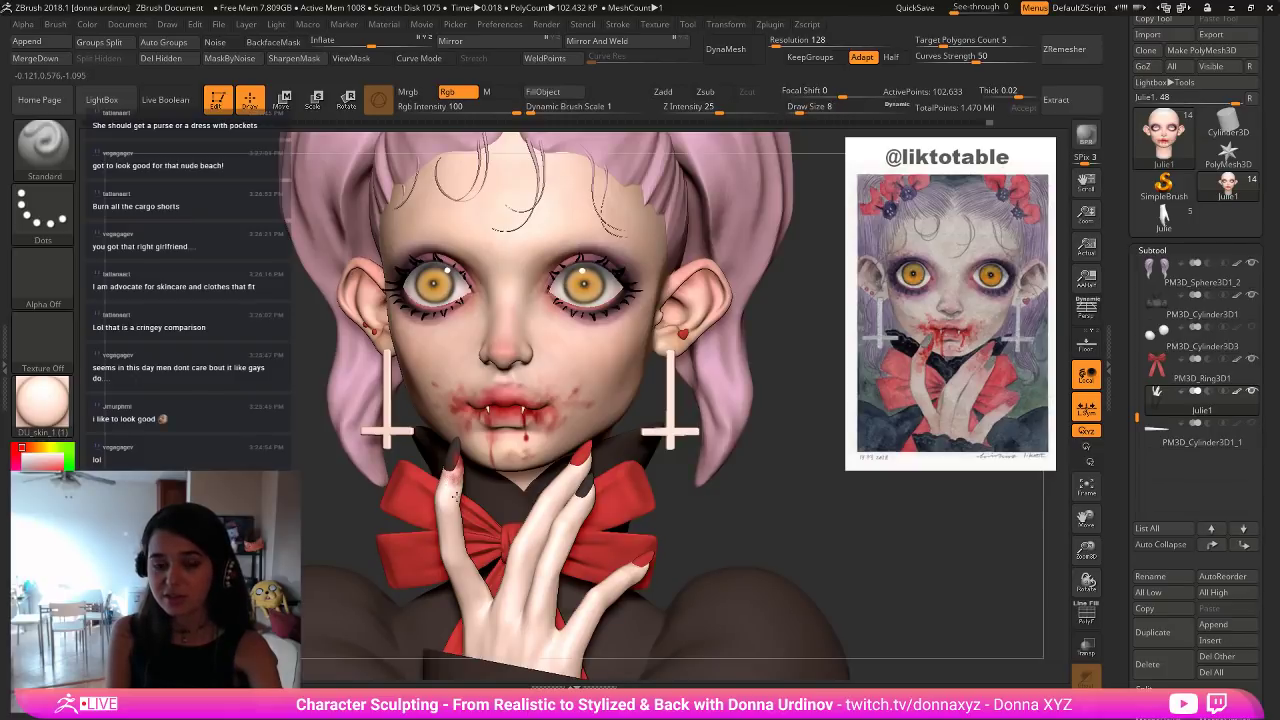
Smear soft blood down the upper part of the index finger at draw sizes 70, 22 and 10.
key("bracketright")
key("bracketright")
key("bracketright")
key("bracketright")
key("bracketright")
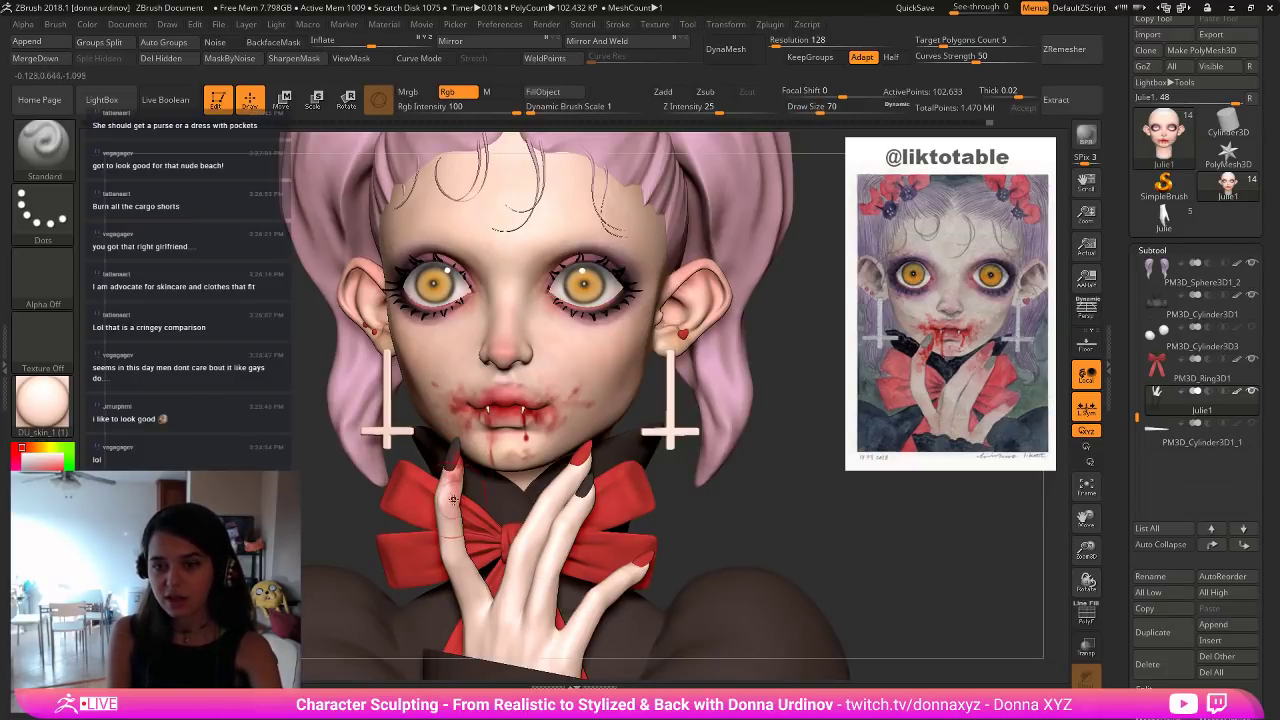
key("bracketleft")
key("bracketleft")
key("bracketleft")
key("bracketleft")
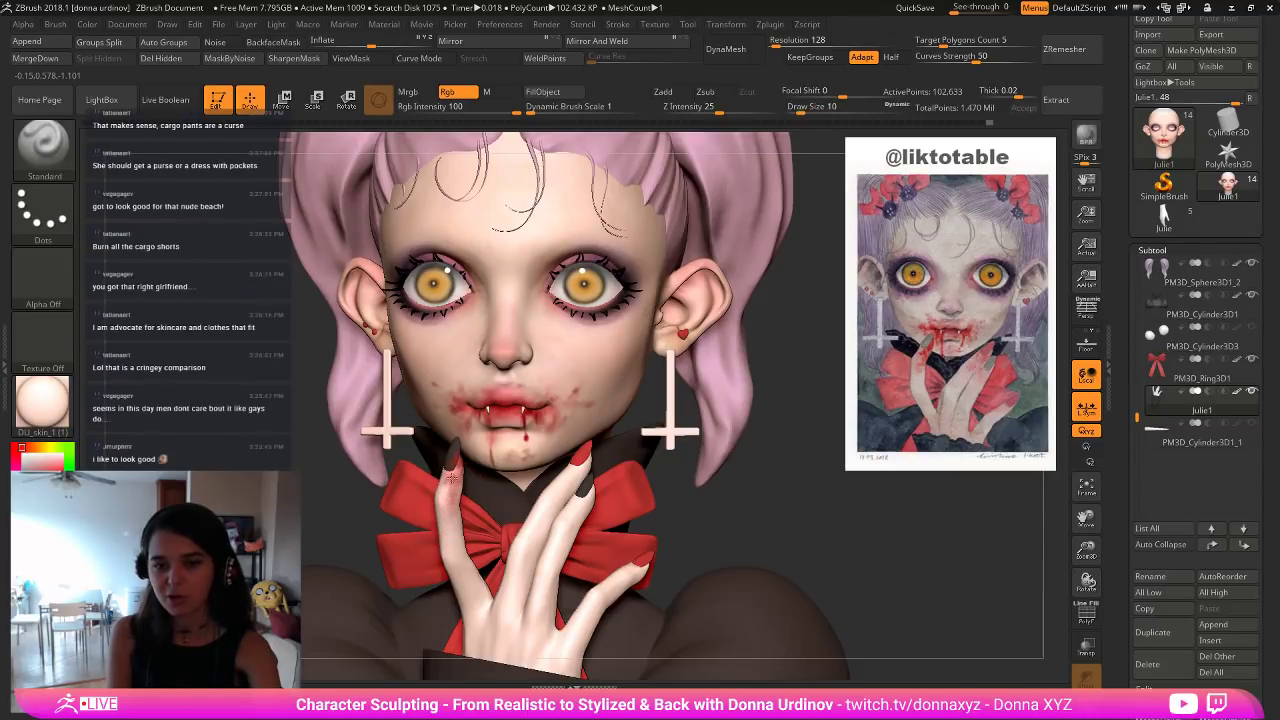
left_click_drag(790, 458, 838, 460)
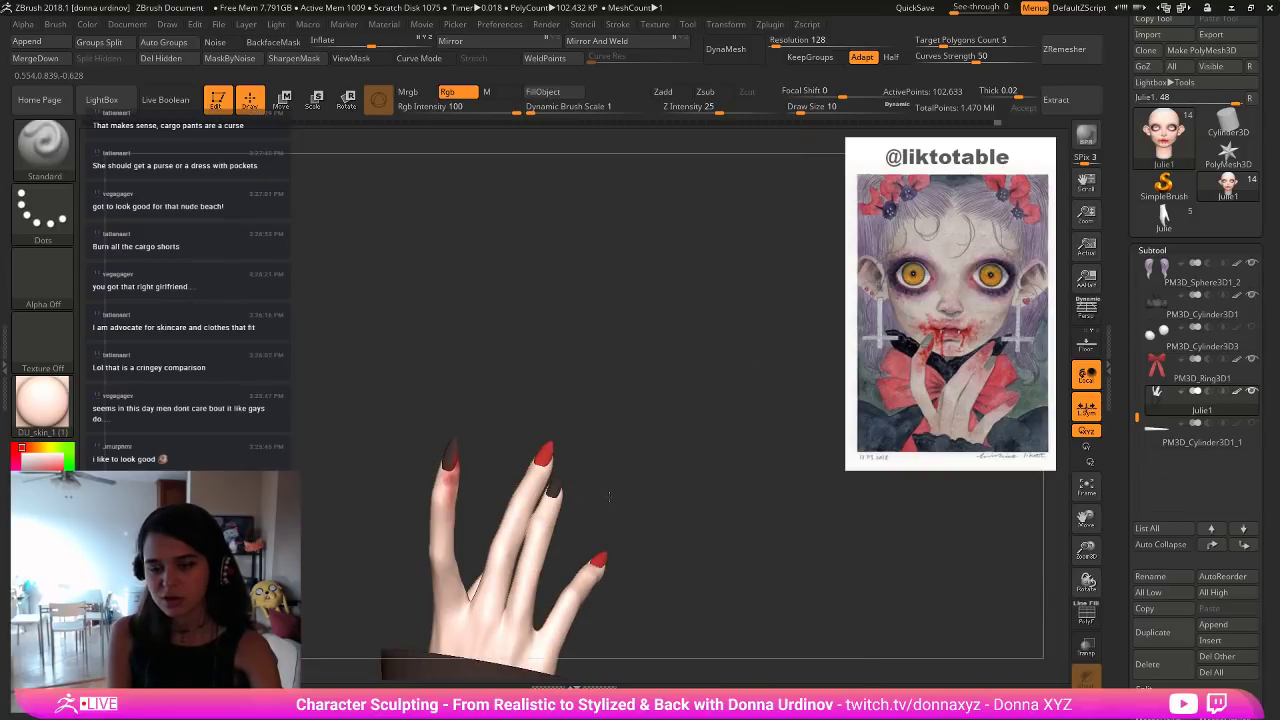
key("bracketright")
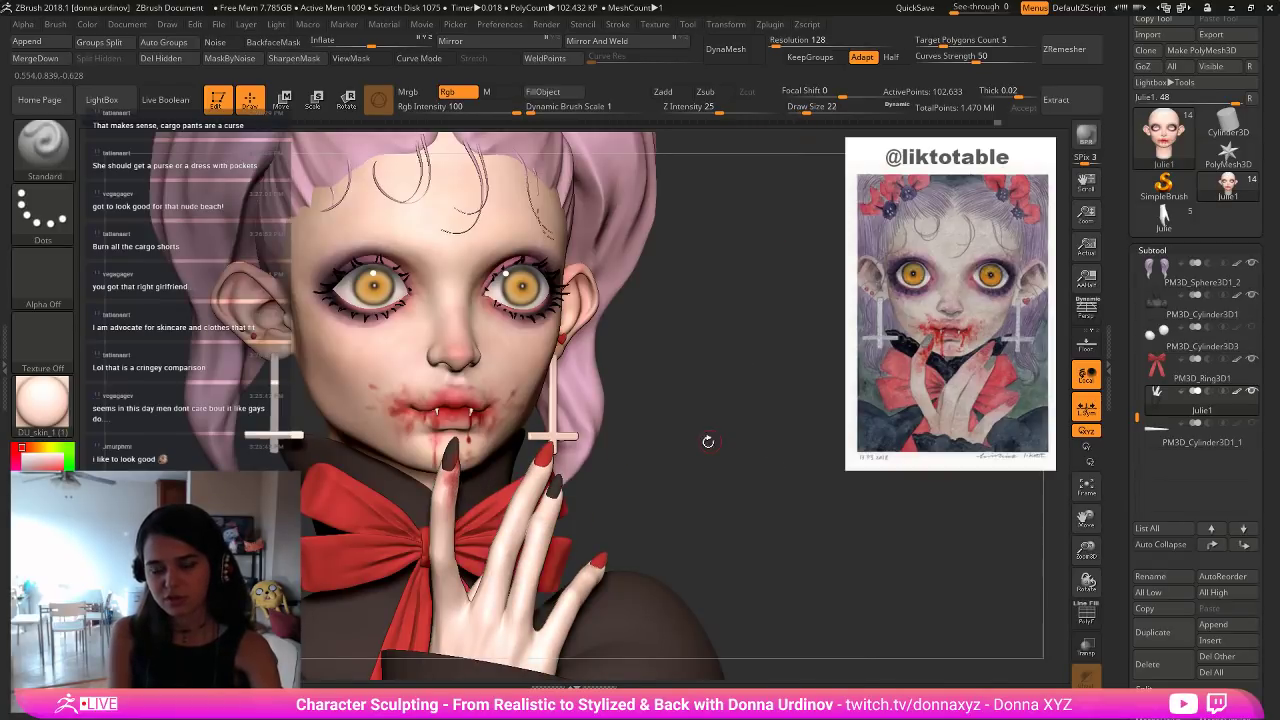
left_click_drag(707, 441, 610, 445)
key("bracketleft")
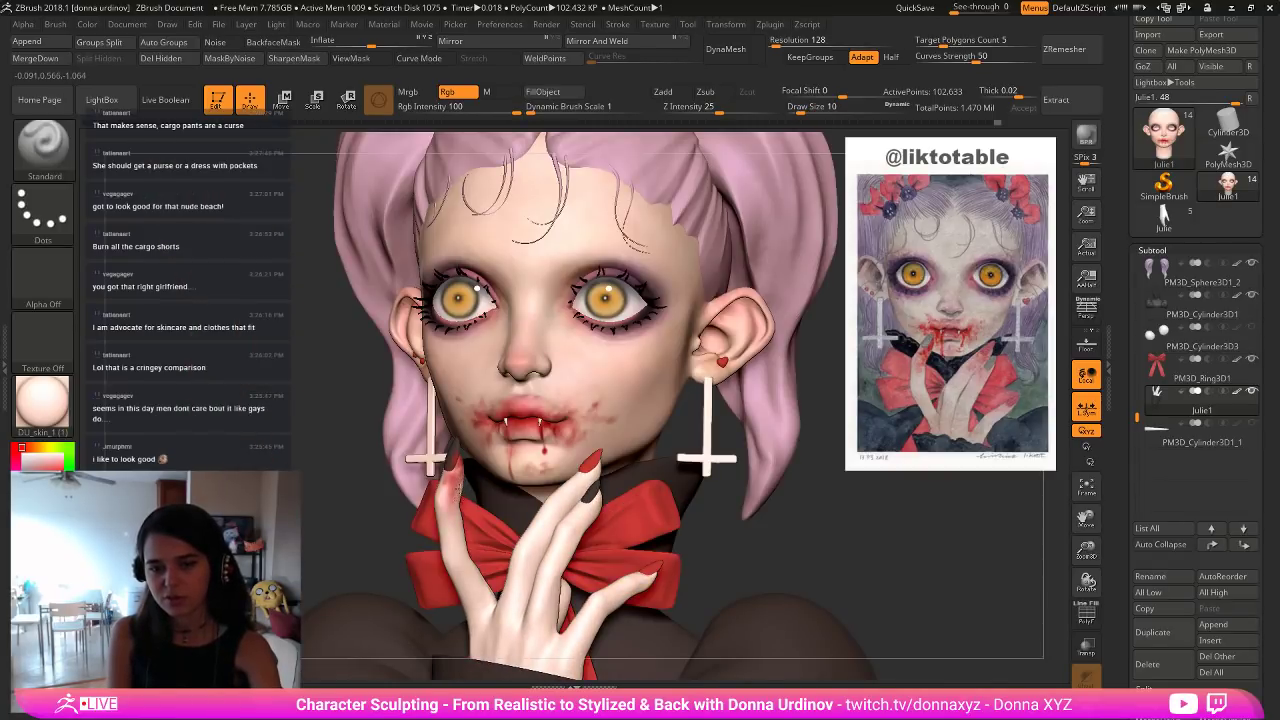
Set the brush alpha to Alpha 08 and undo a test stroke on the index finger.
left_click(42, 213)
left_click(55, 278)
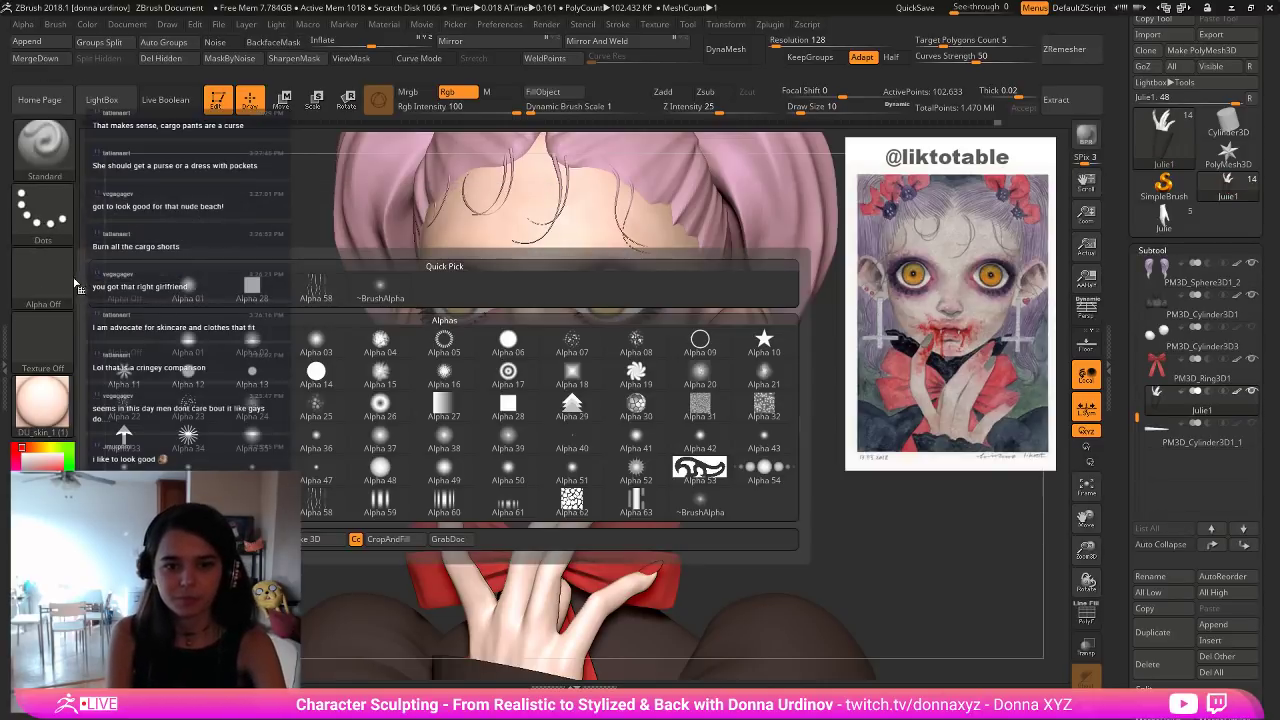
mouse_move(449, 377)
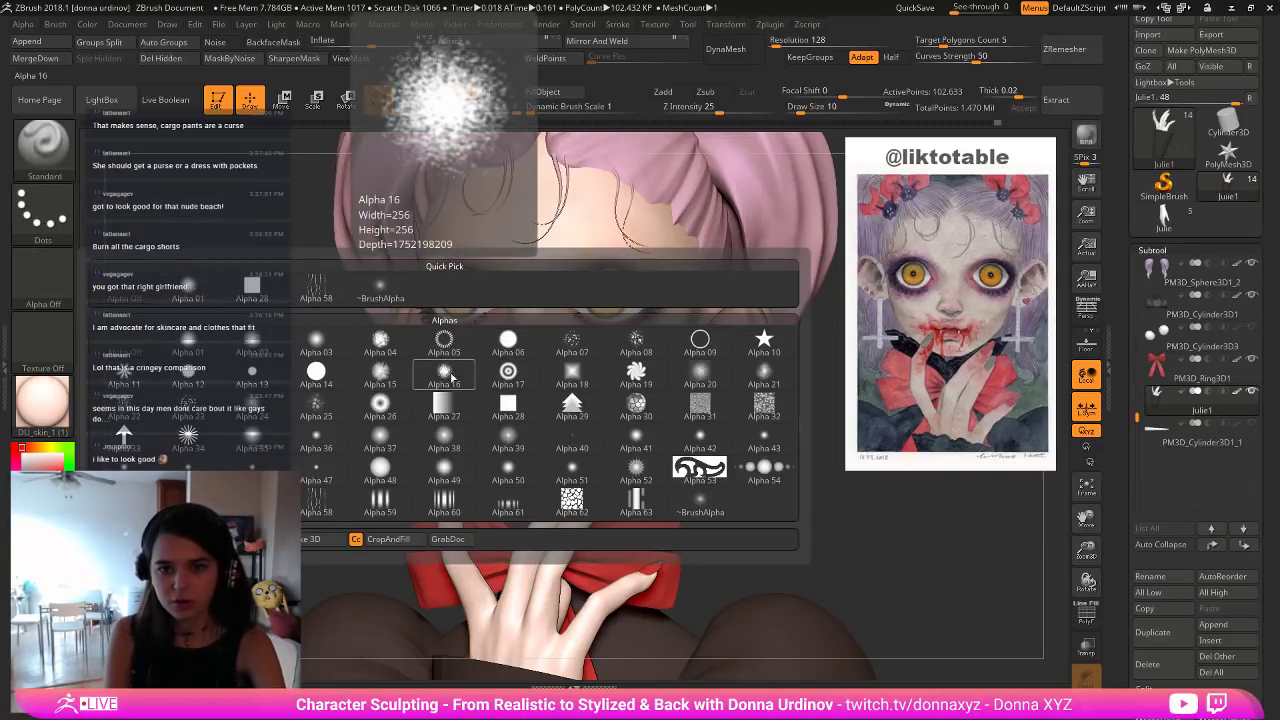
left_click(638, 342)
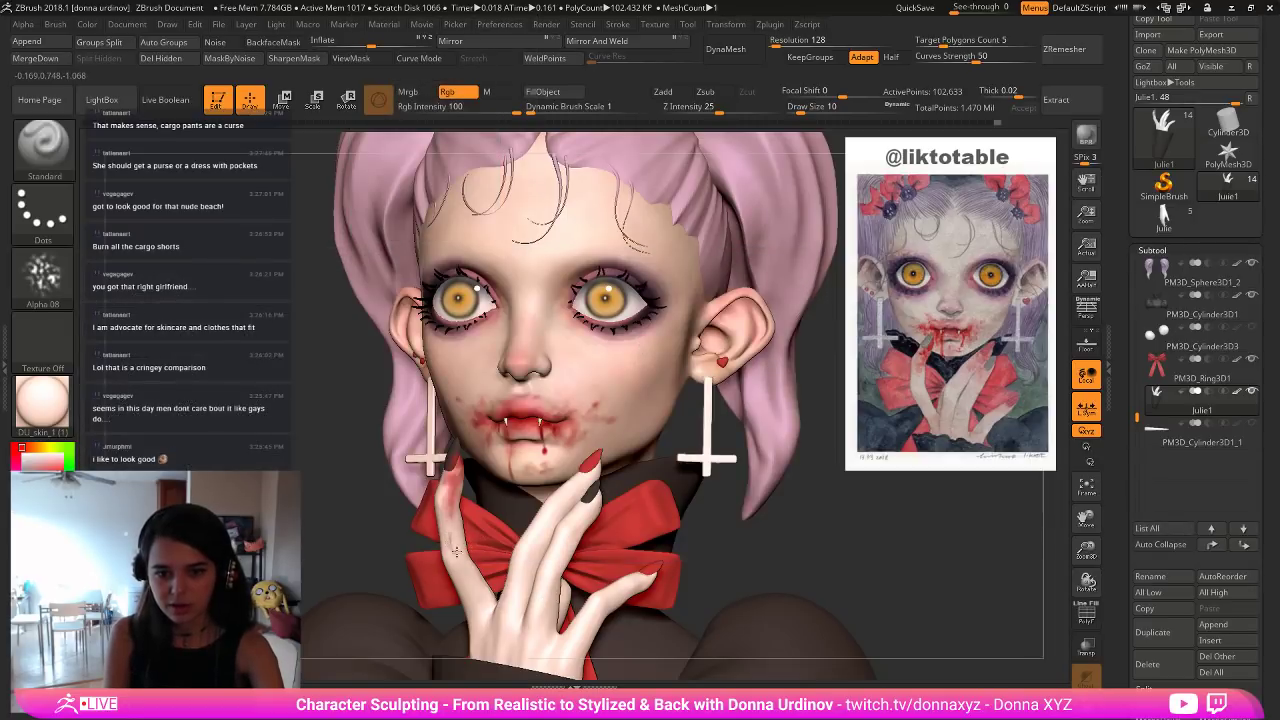
left_click_drag(456, 552, 466, 572)
key("ctrl+z")
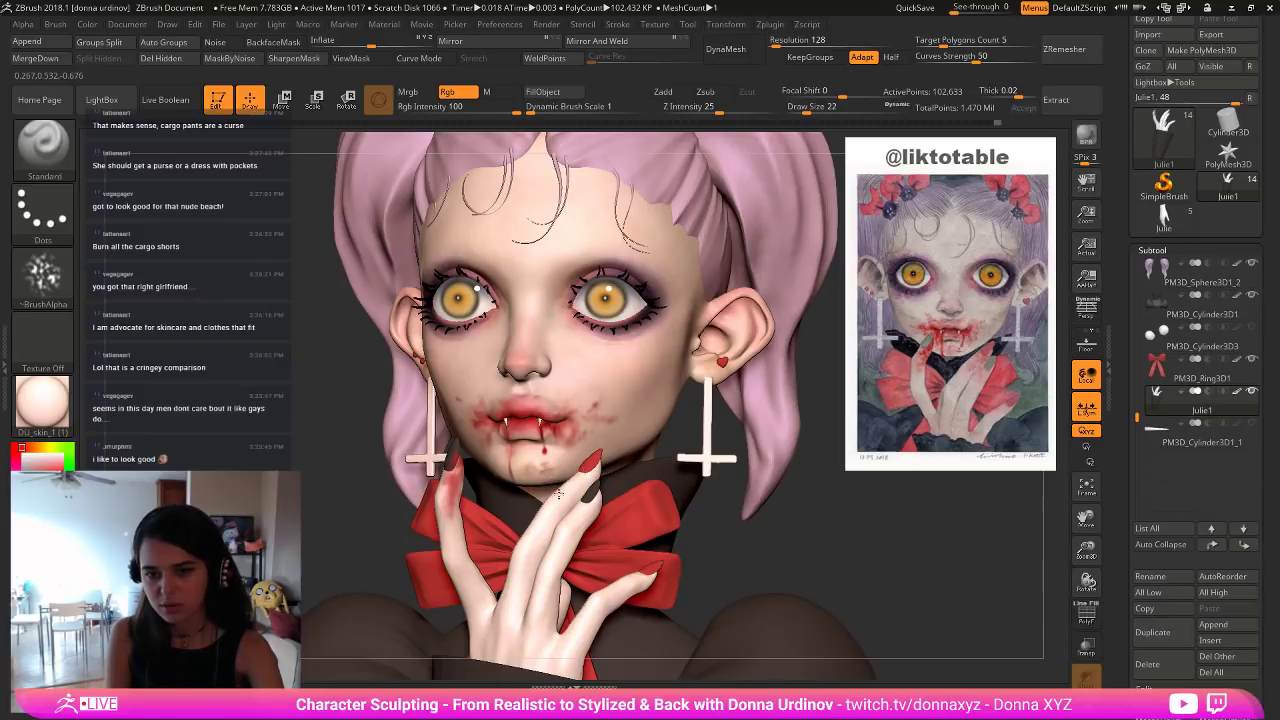
Paint textured blood below the red nail of the middle finger near the chin at draw sizes 22 and 34.
left_click_drag(846, 522, 804, 526)
key("]")
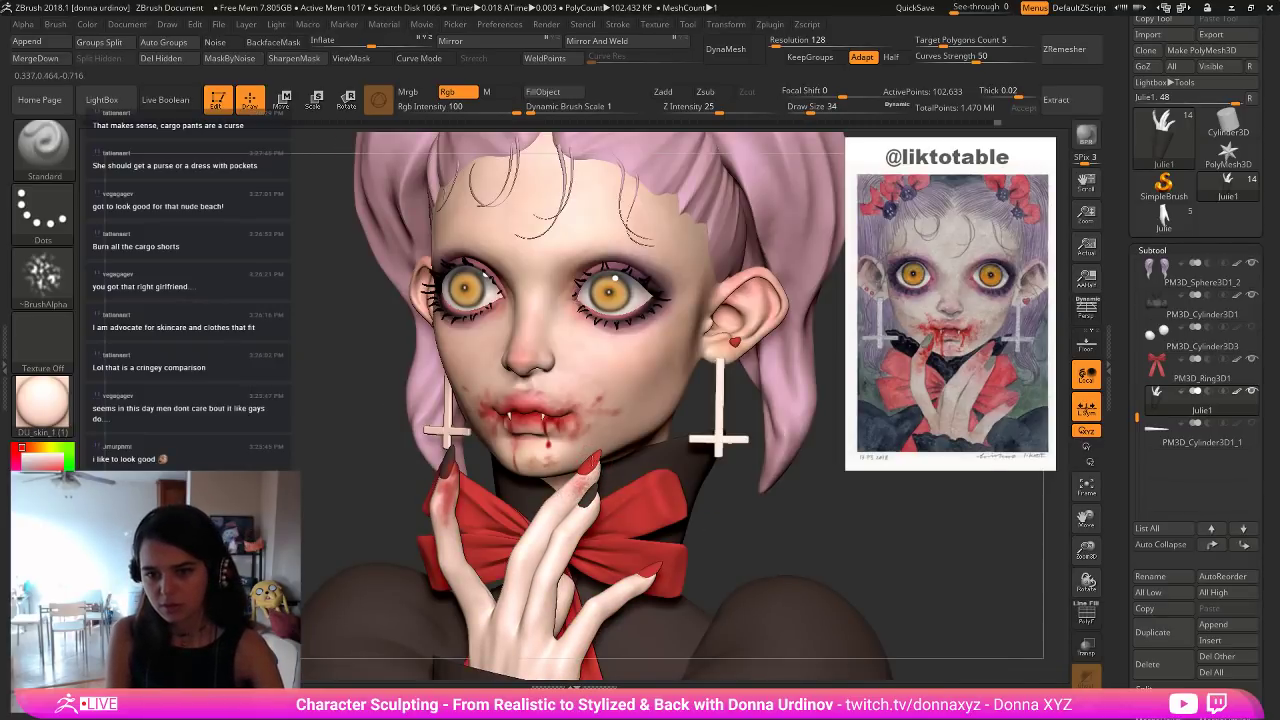
right_click_drag(903, 563, 575, 480)
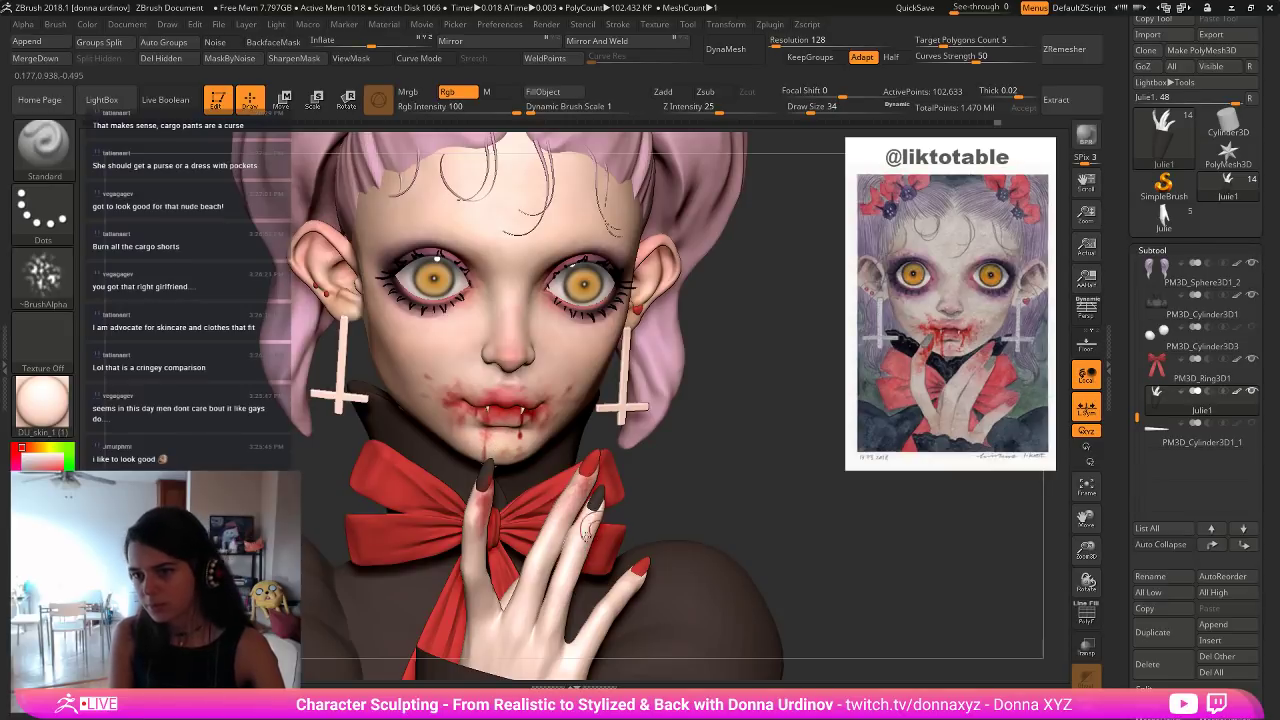
left_click_drag(761, 513, 722, 488)
Try a blood stroke with Alpha 22 at draw size 10 on the index finger.
left_click(48, 280)
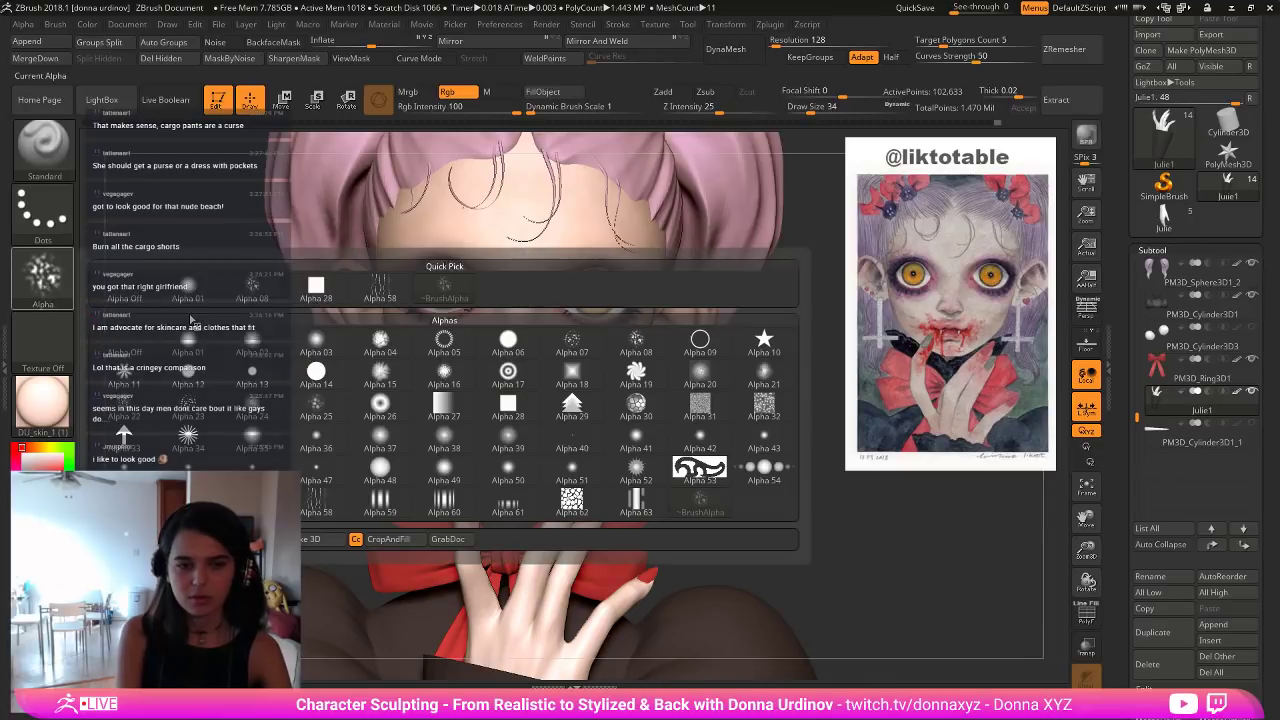
left_click(139, 412)
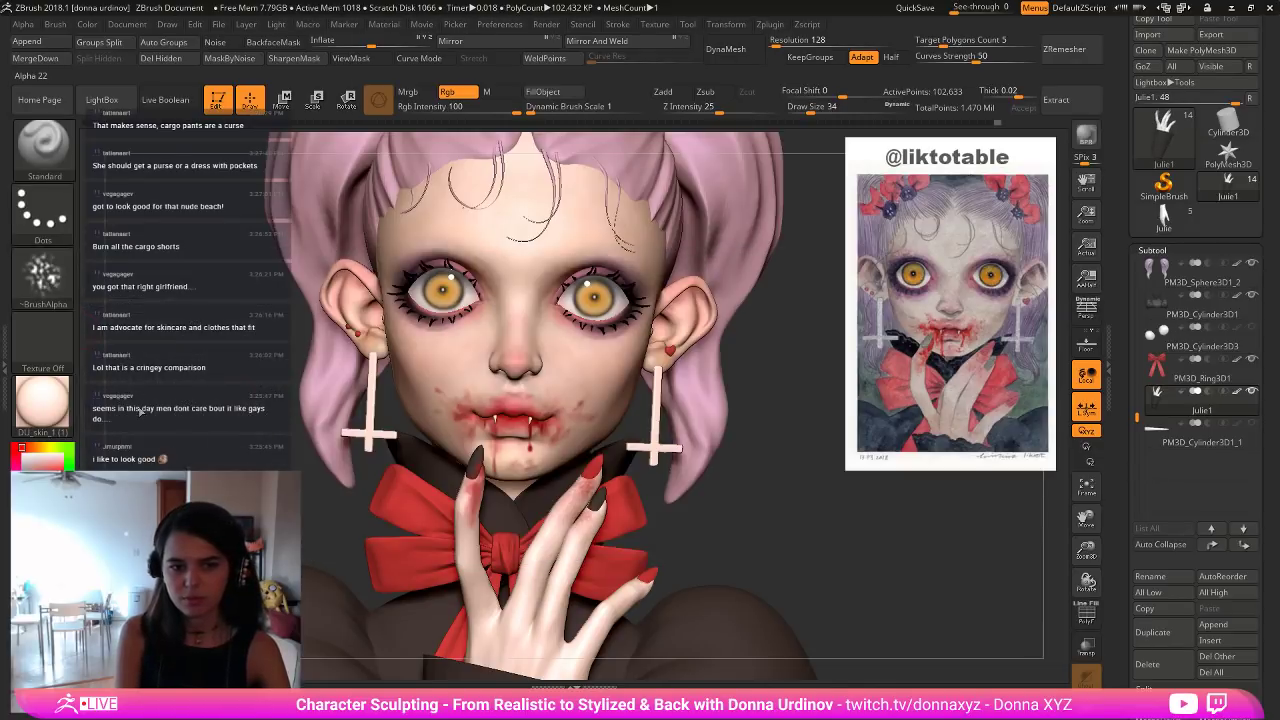
key("bracketleft")
key("bracketleft")
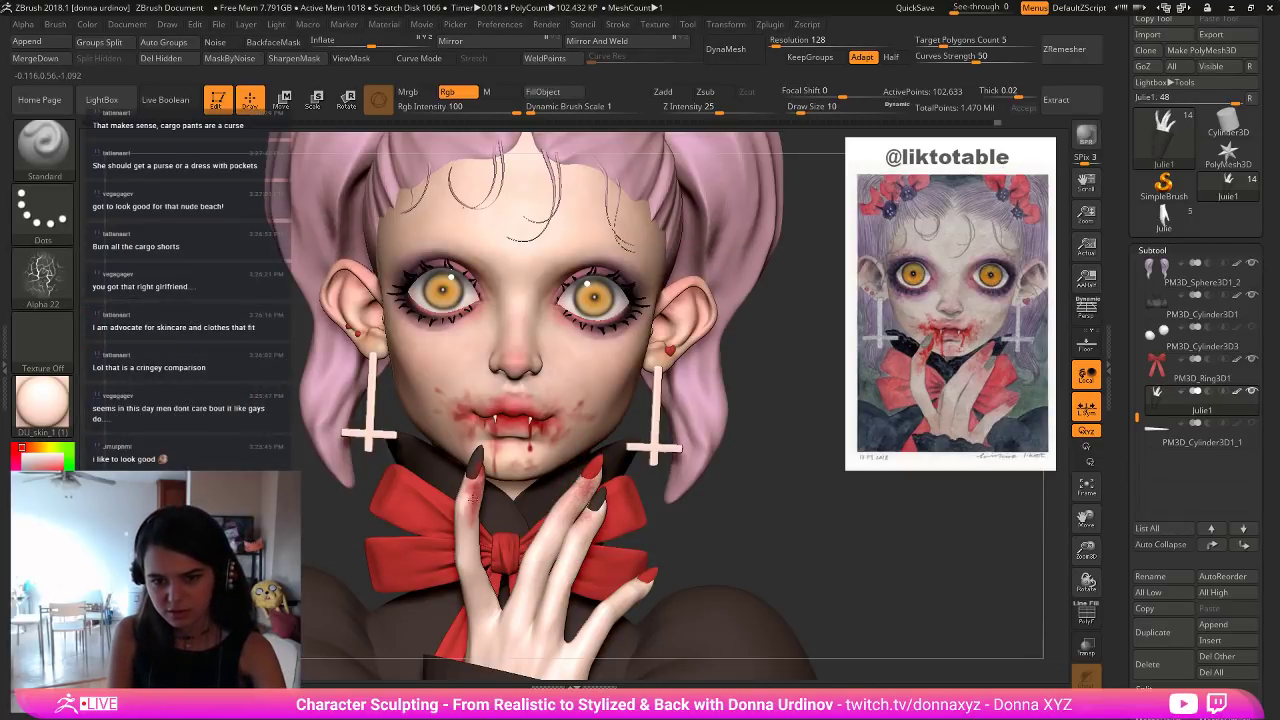
left_click_drag(473, 491, 463, 515)
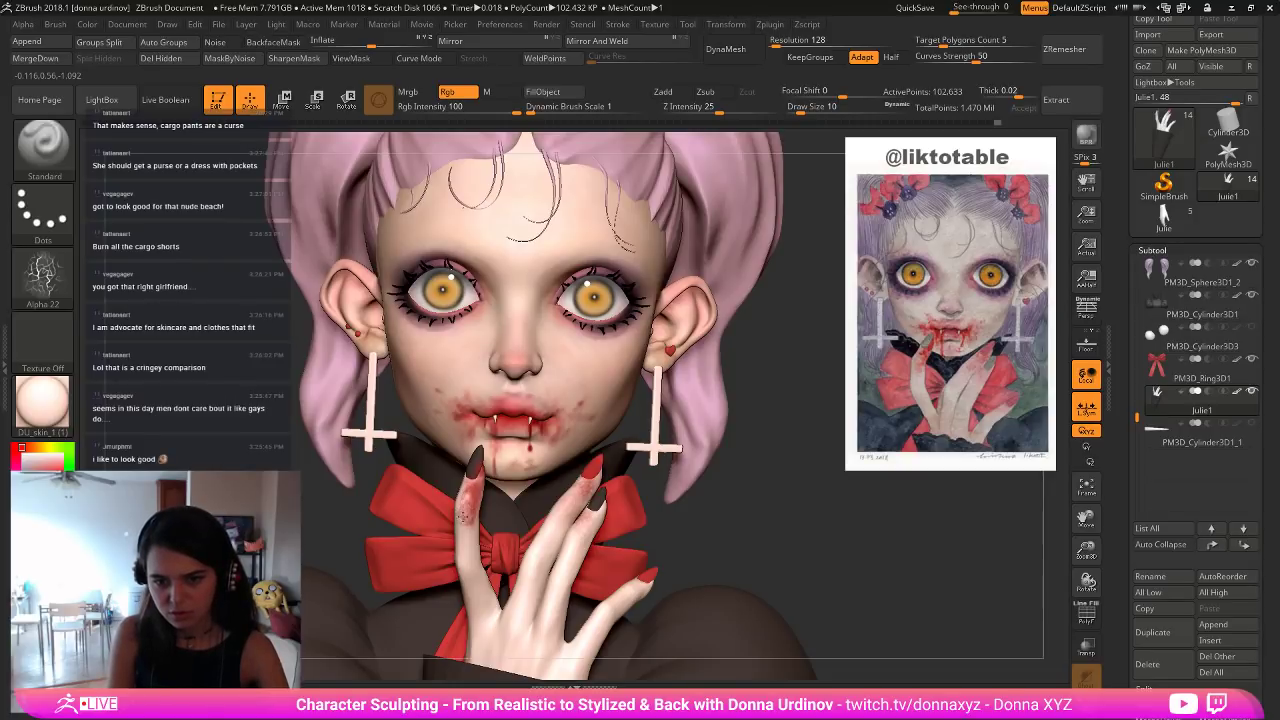
key("ctrl+z")
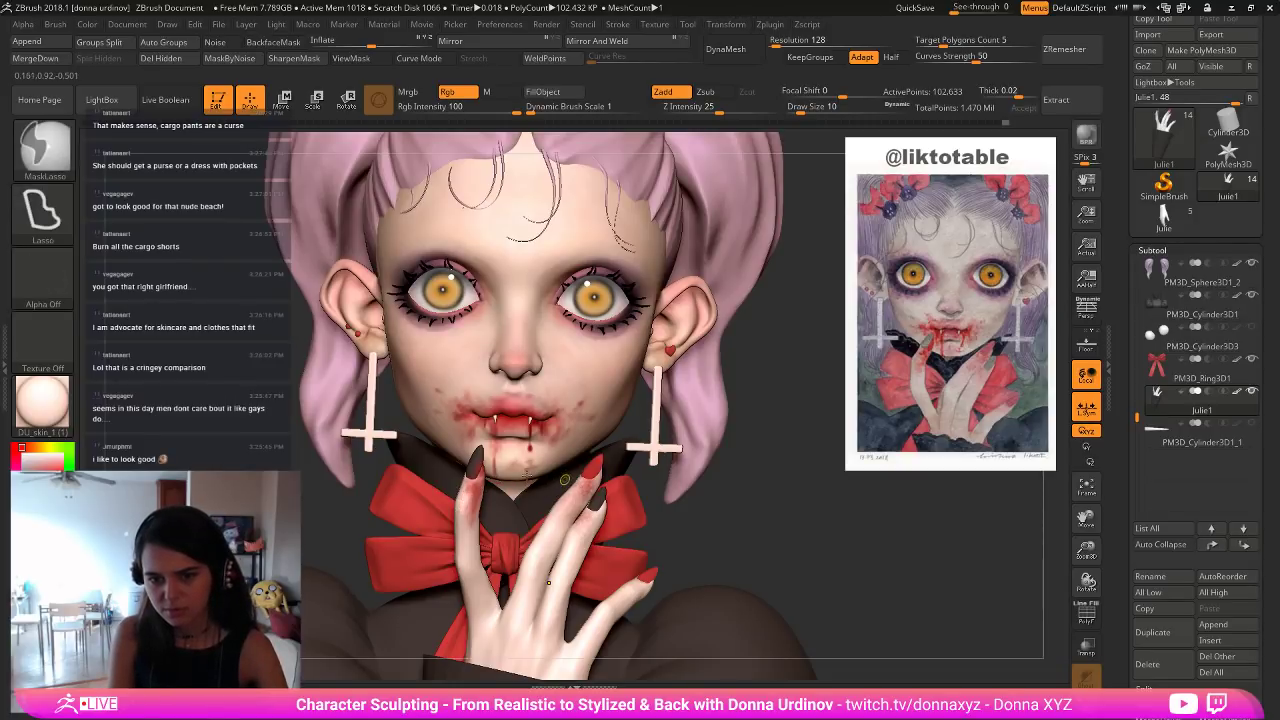
Turn the brush alpha off and strengthen the blood on the middle fingertip at draw sizes 10 and 22.
left_click(59, 280)
left_click(132, 320)
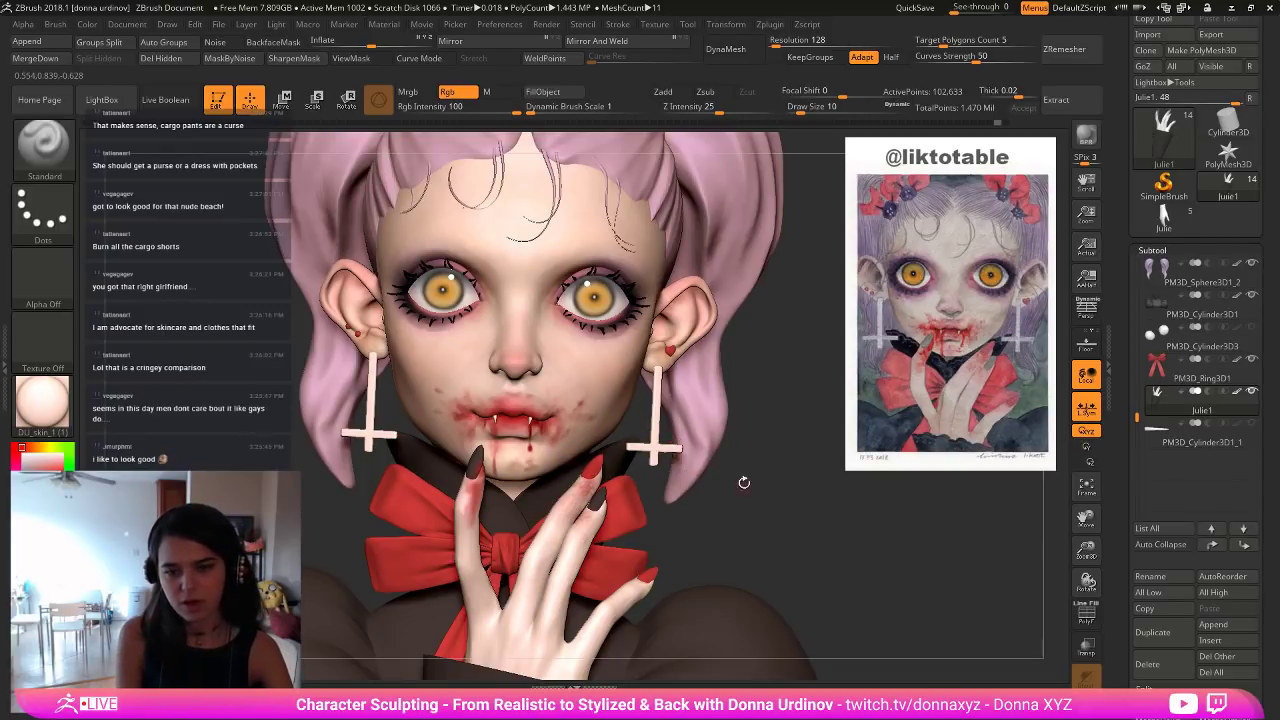
left_click_drag(743, 482, 740, 501)
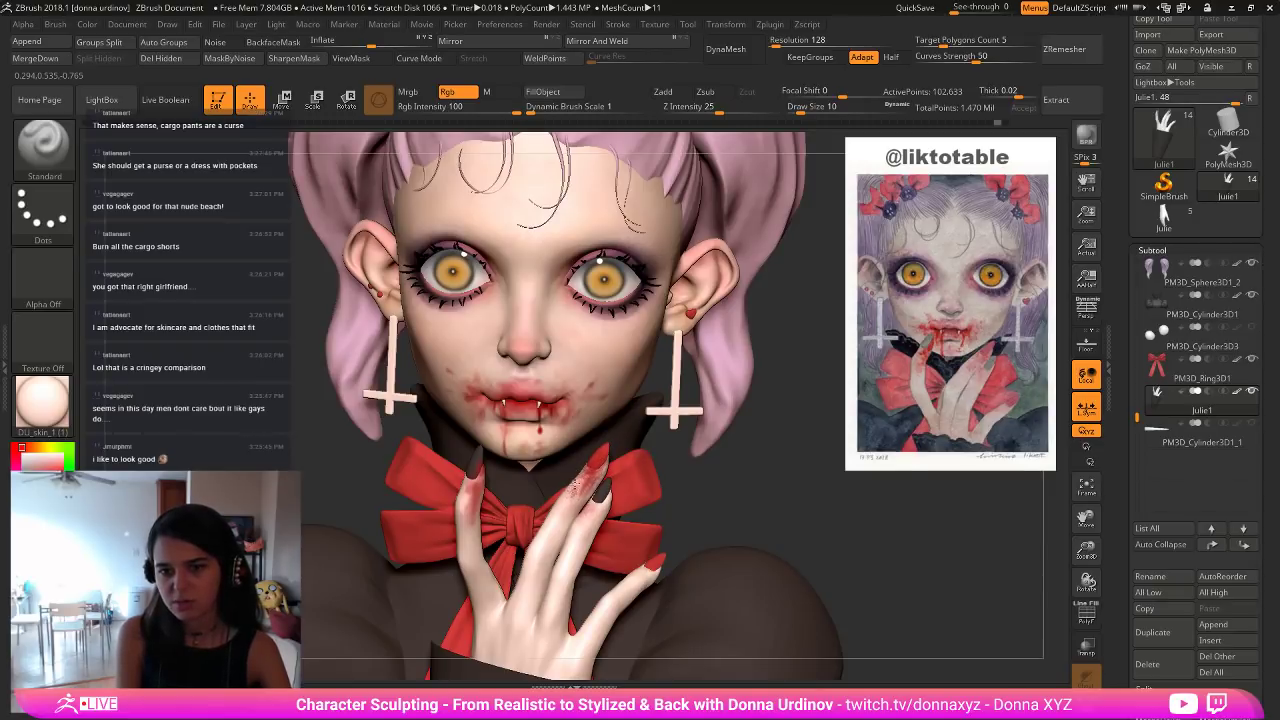
left_click_drag(577, 492, 582, 487)
key("bracketright")
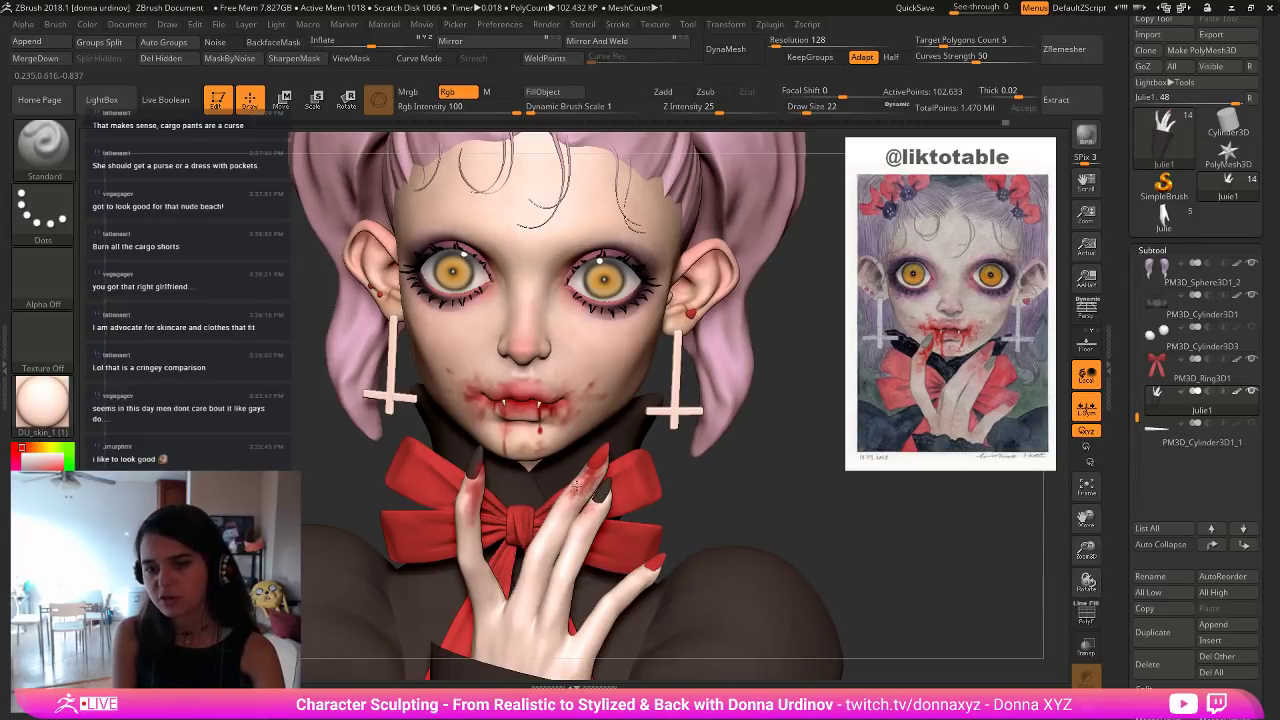
left_click_drag(815, 486, 712, 490)
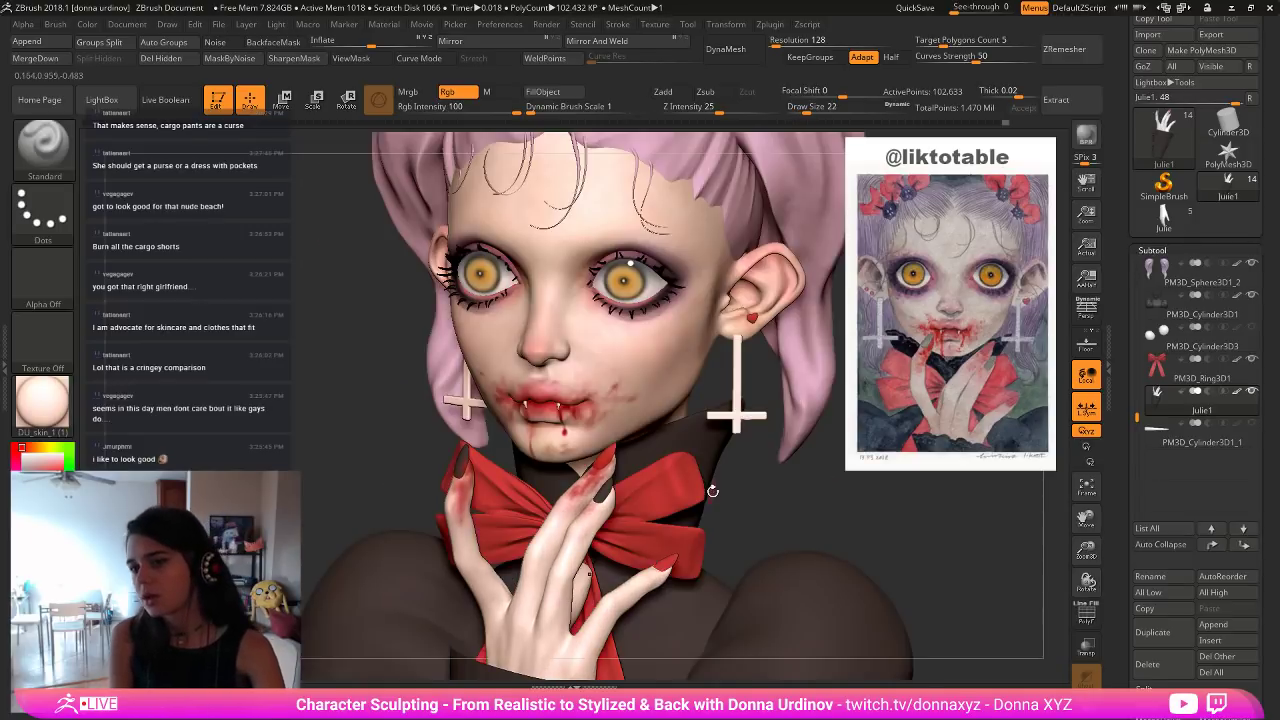
Paint blood below the nails of the ring and little fingers at draw sizes 14 and 26.
key("bracketleft")
left_click_drag(812, 500, 587, 512)
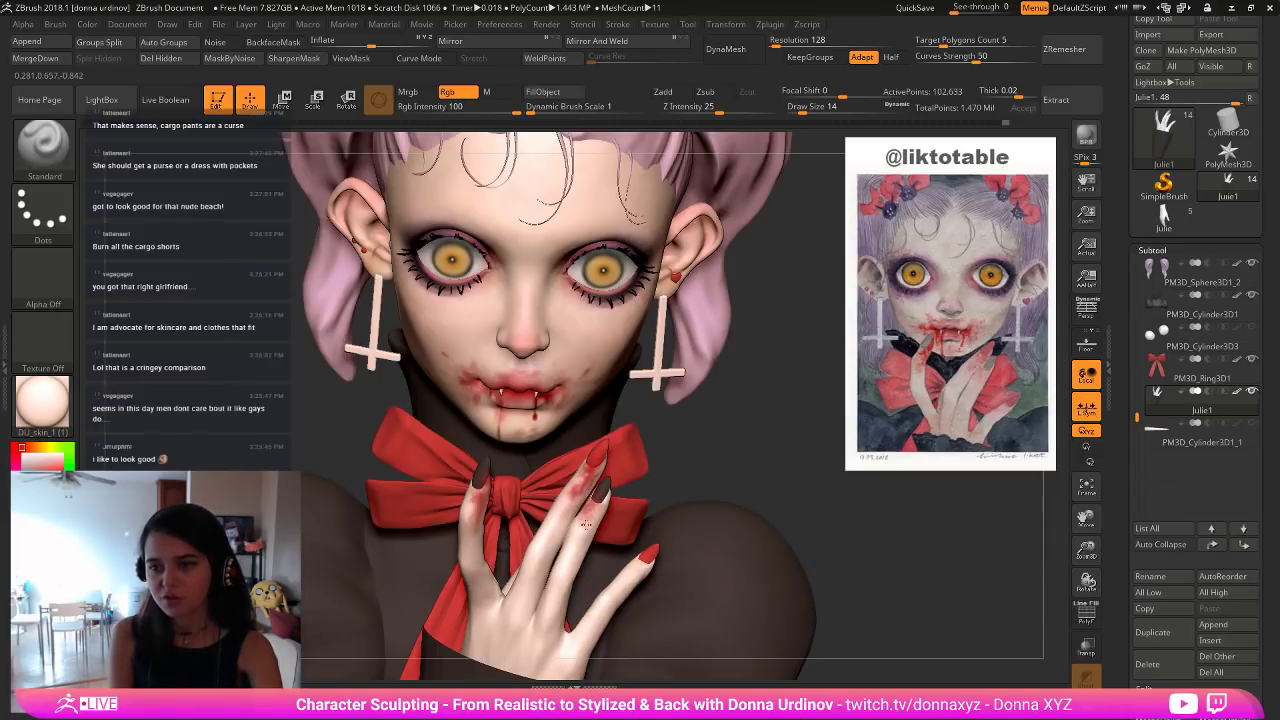
left_click_drag(789, 531, 660, 566)
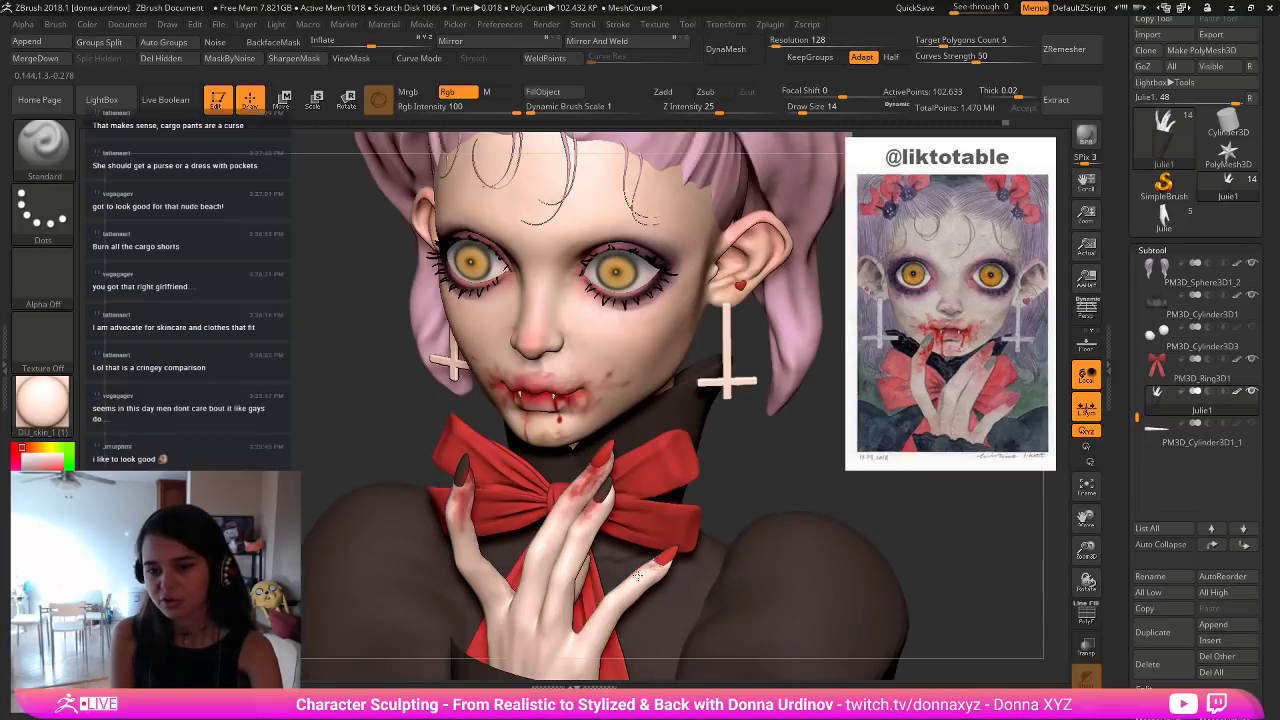
left_click_drag(880, 548, 1005, 540)
key("bracketright")
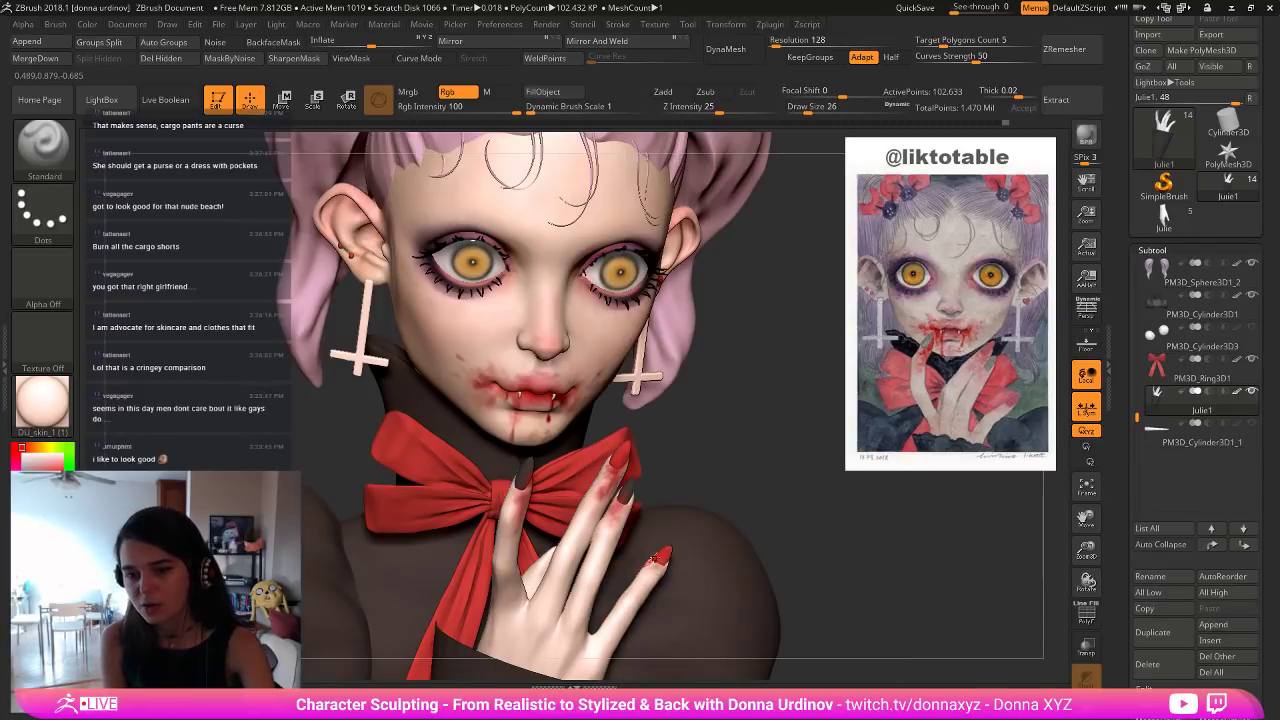
left_click_drag(800, 493, 745, 485)
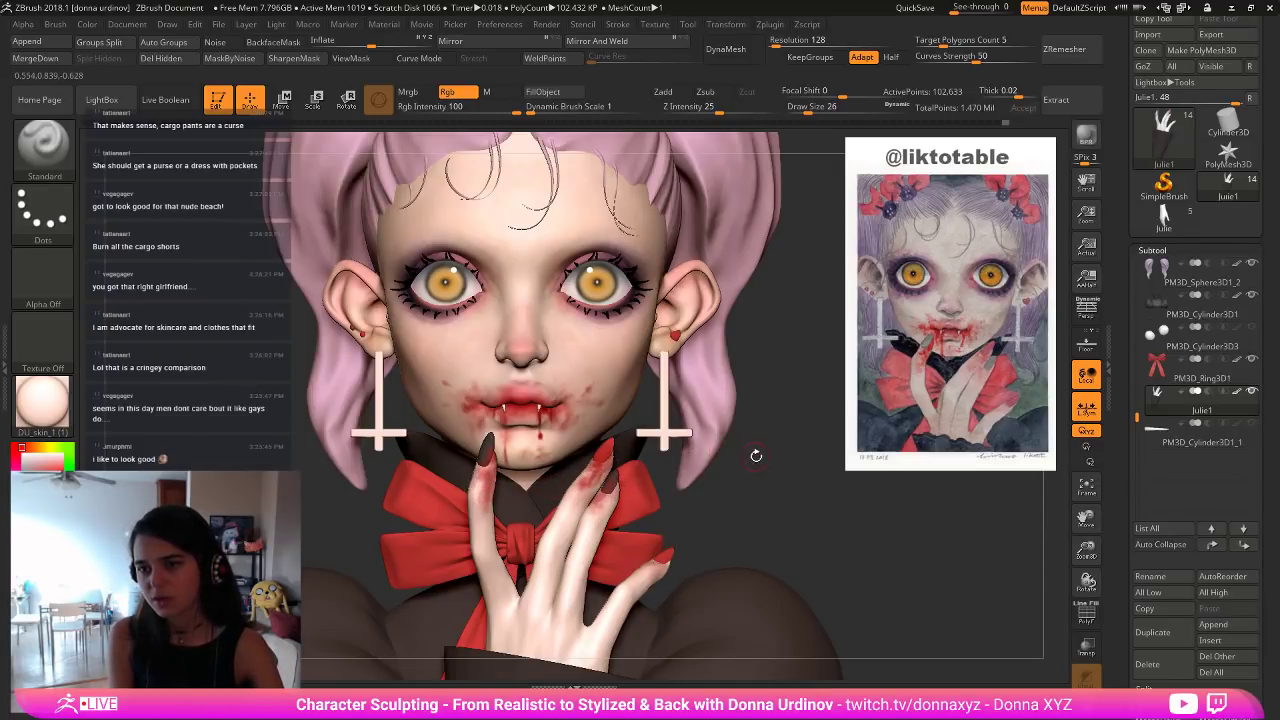
left_click_drag(754, 454, 777, 448)
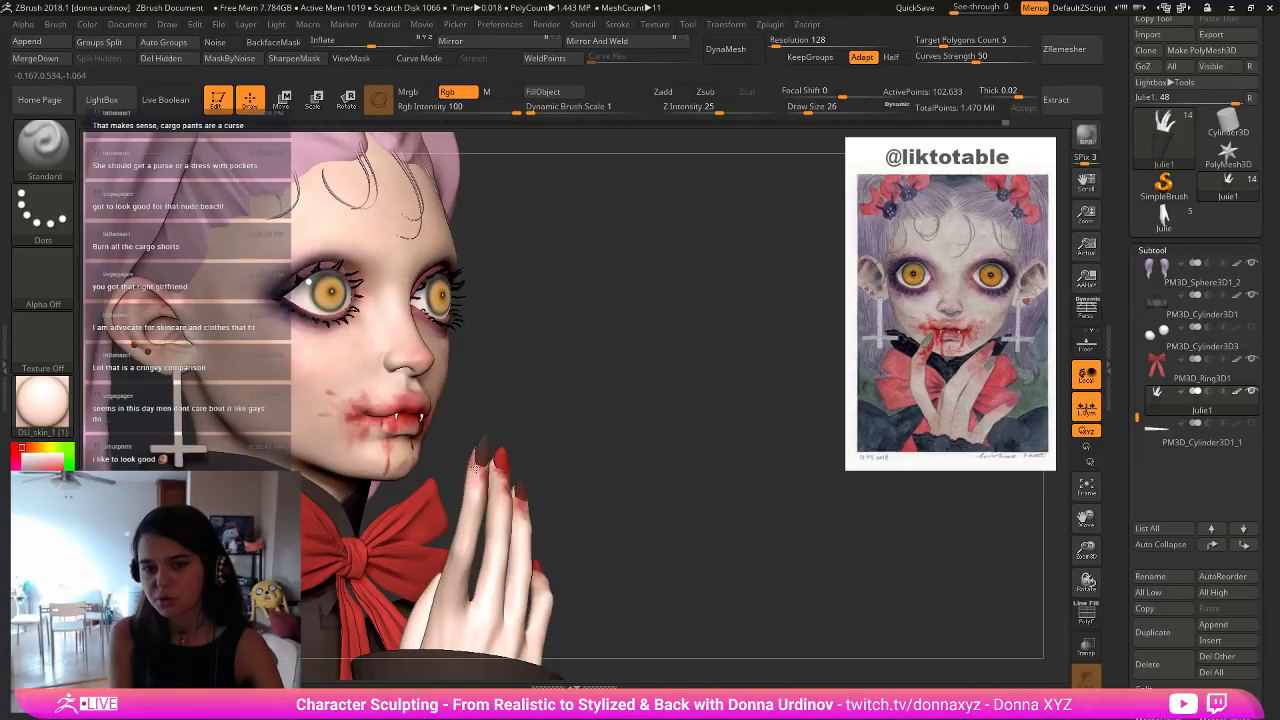
Add finer blood strokes to the middle fingertip with the Standard brush at draw sizes 14, 9 and 18.
right_click_drag(472, 464, 597, 472)
key("b")
key("s")
key("t")
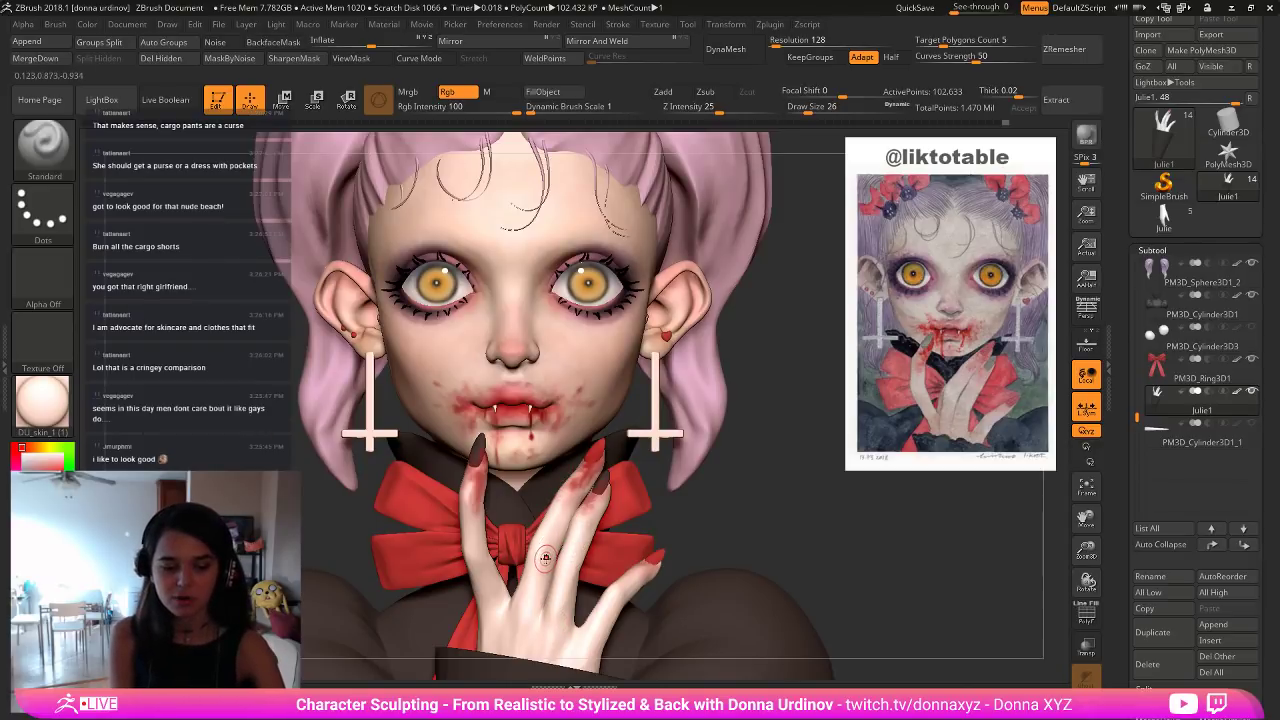
key("bracketleft")
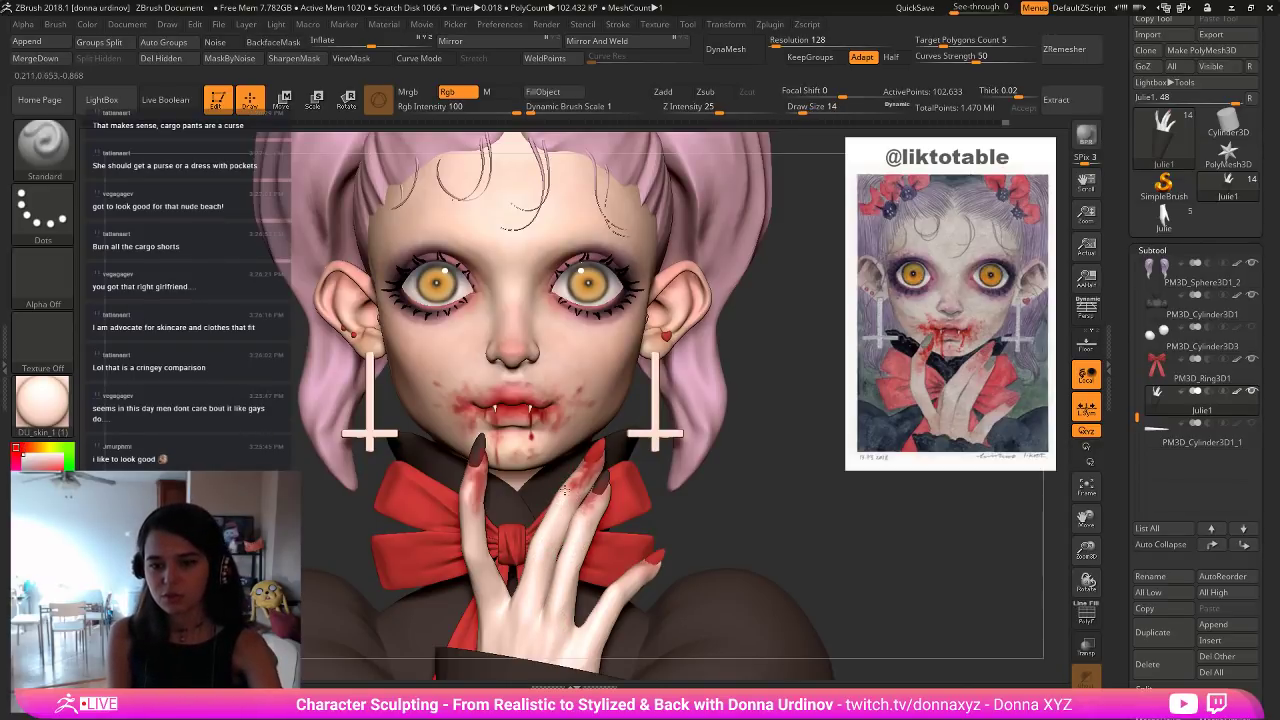
key("bracketleft")
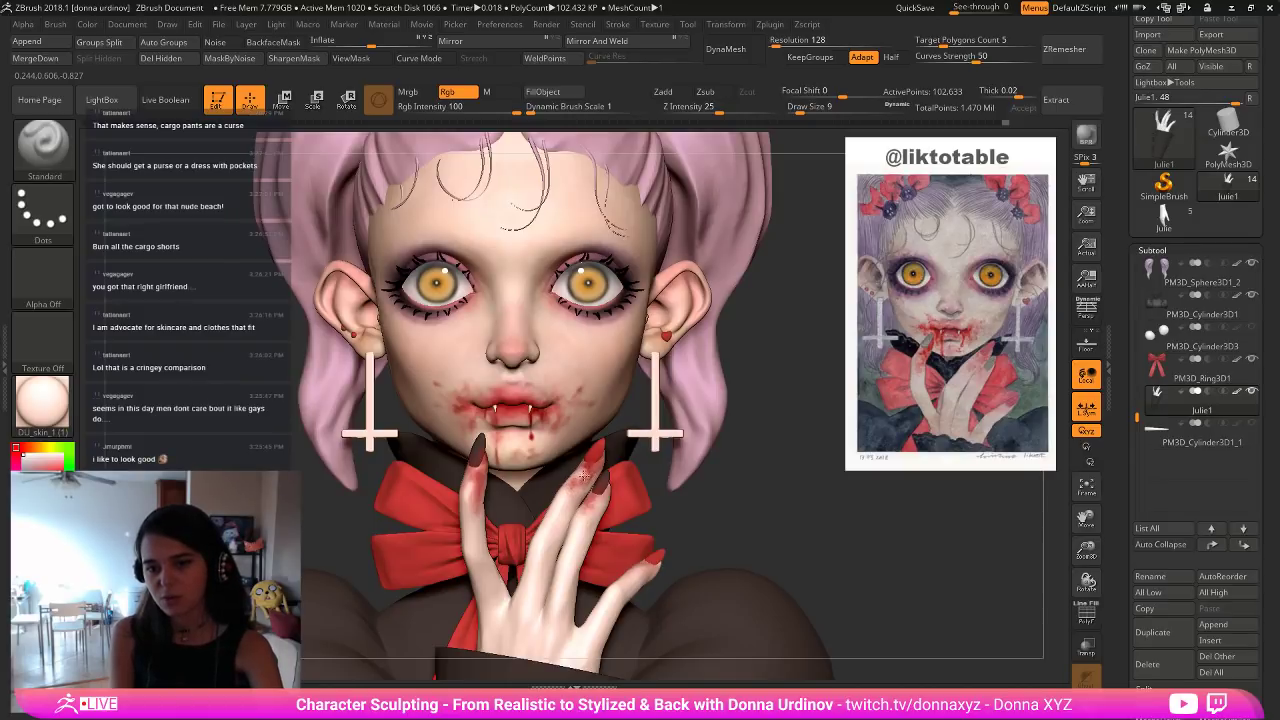
key("bracketright")
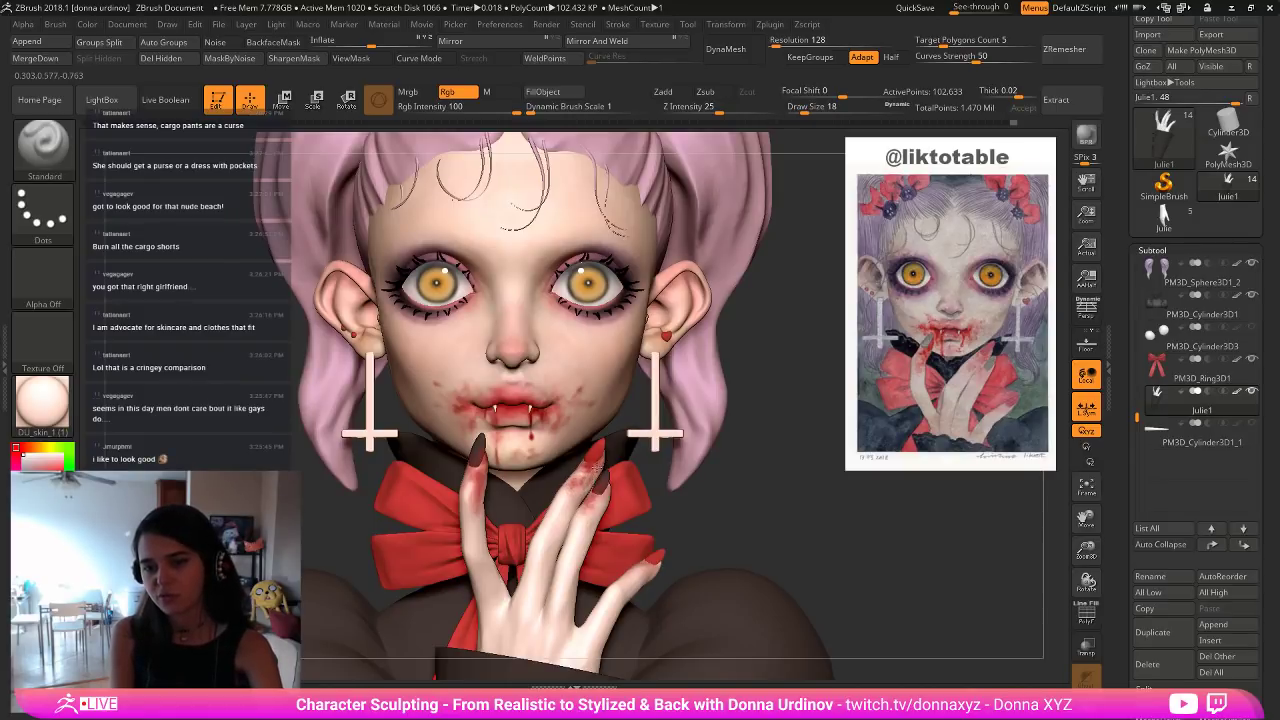
key("bracketleft")
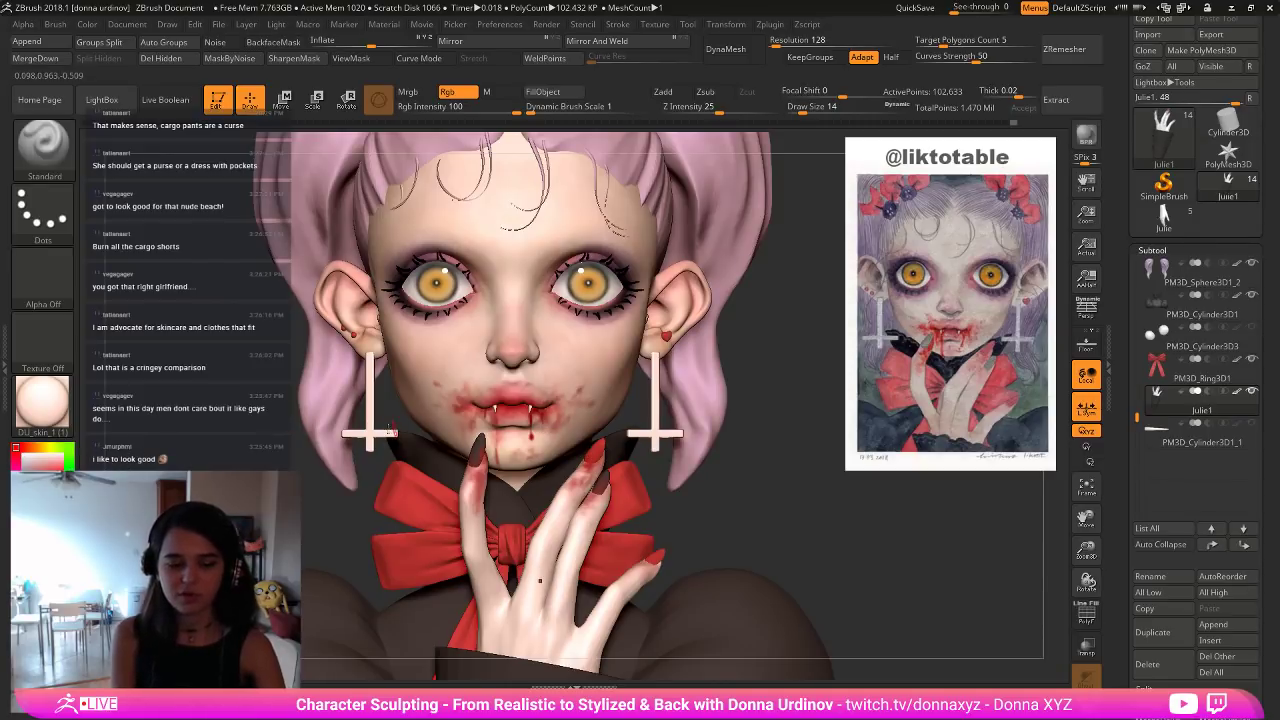
Select the liktrotable head subtool and paint a blood drip running from the lower lip down the chin at draw sizes 10, 22 and 30.
key("b")
left_click_drag(1137, 417, 1137, 264)
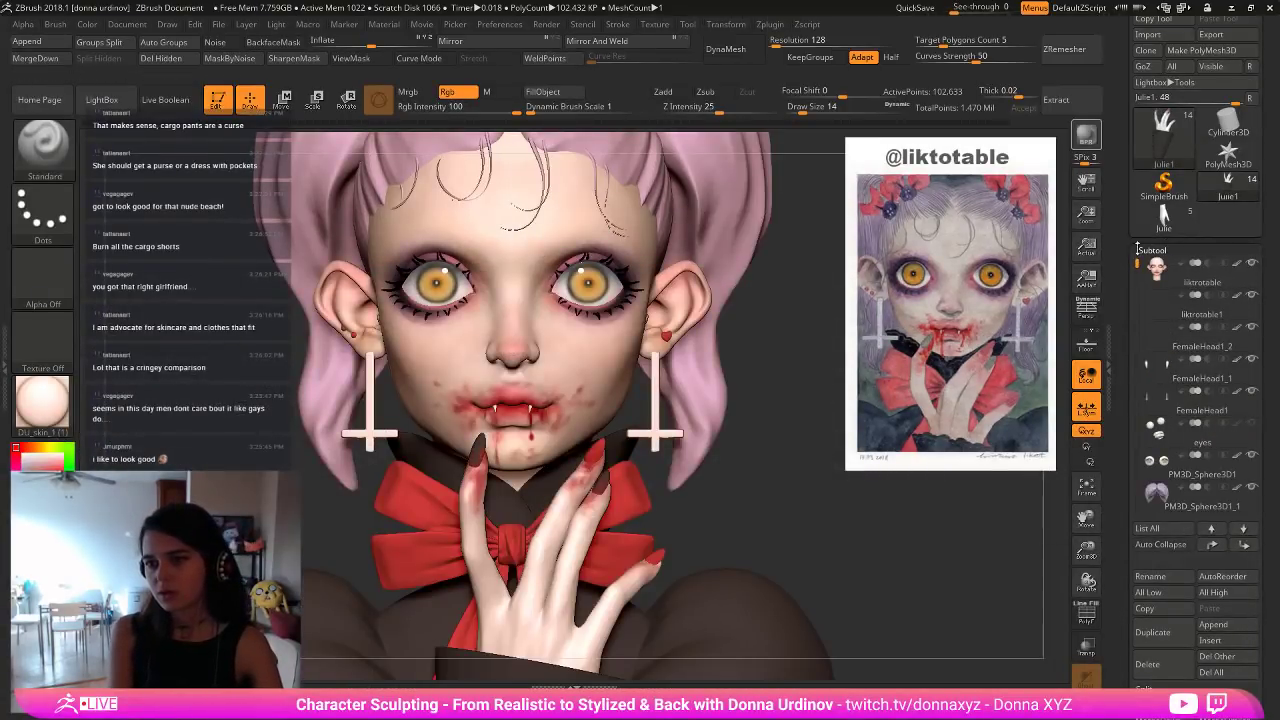
left_click(1160, 272)
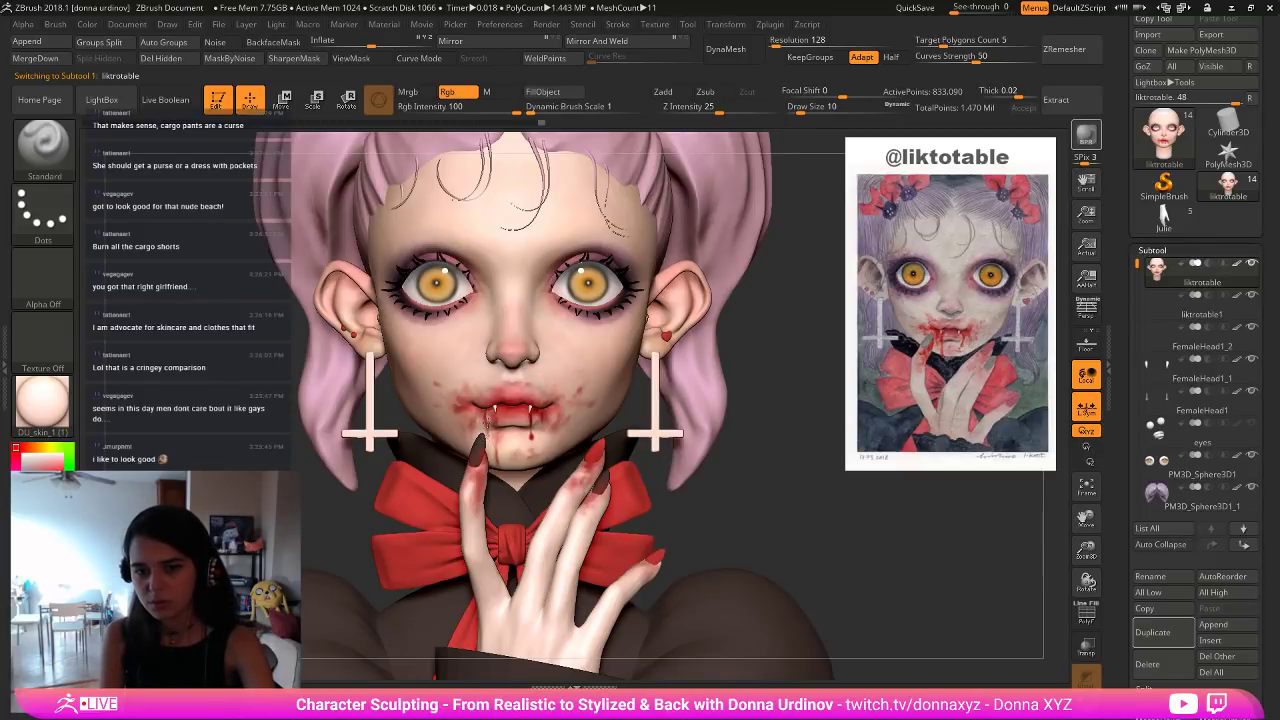
left_click_drag(488, 433, 480, 413)
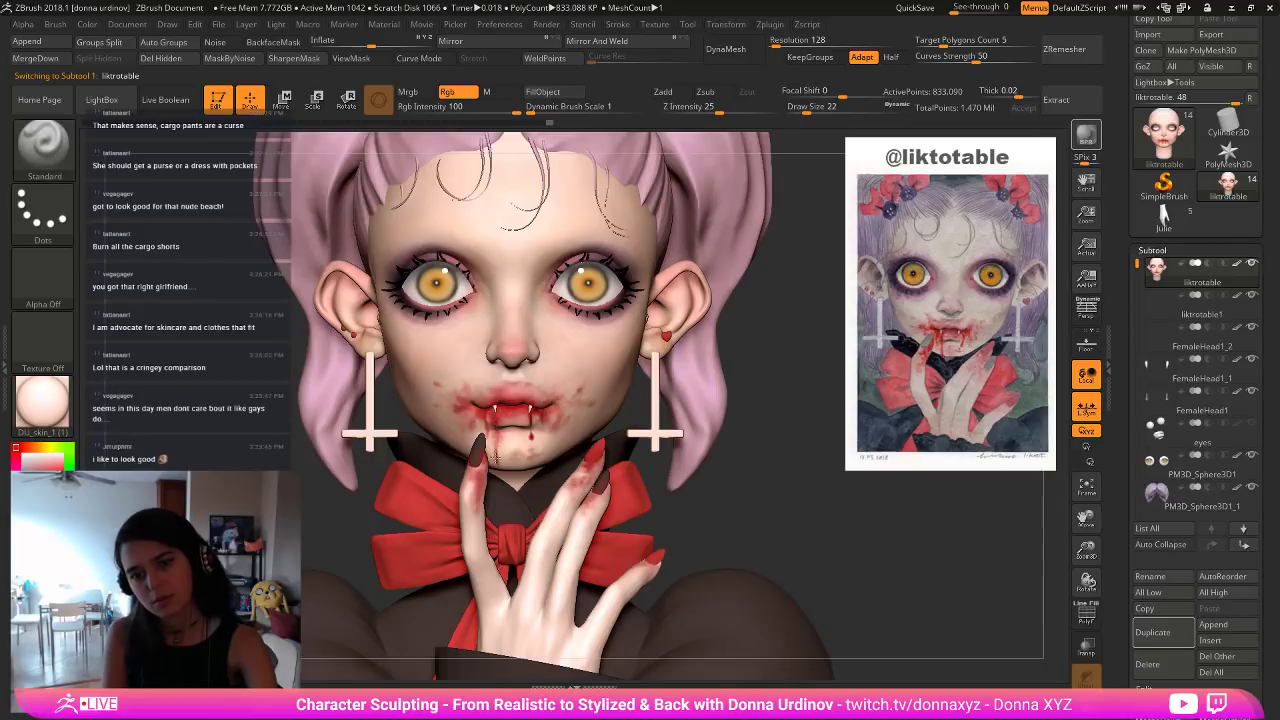
key("bracketright")
left_click_drag(502, 461, 498, 460)
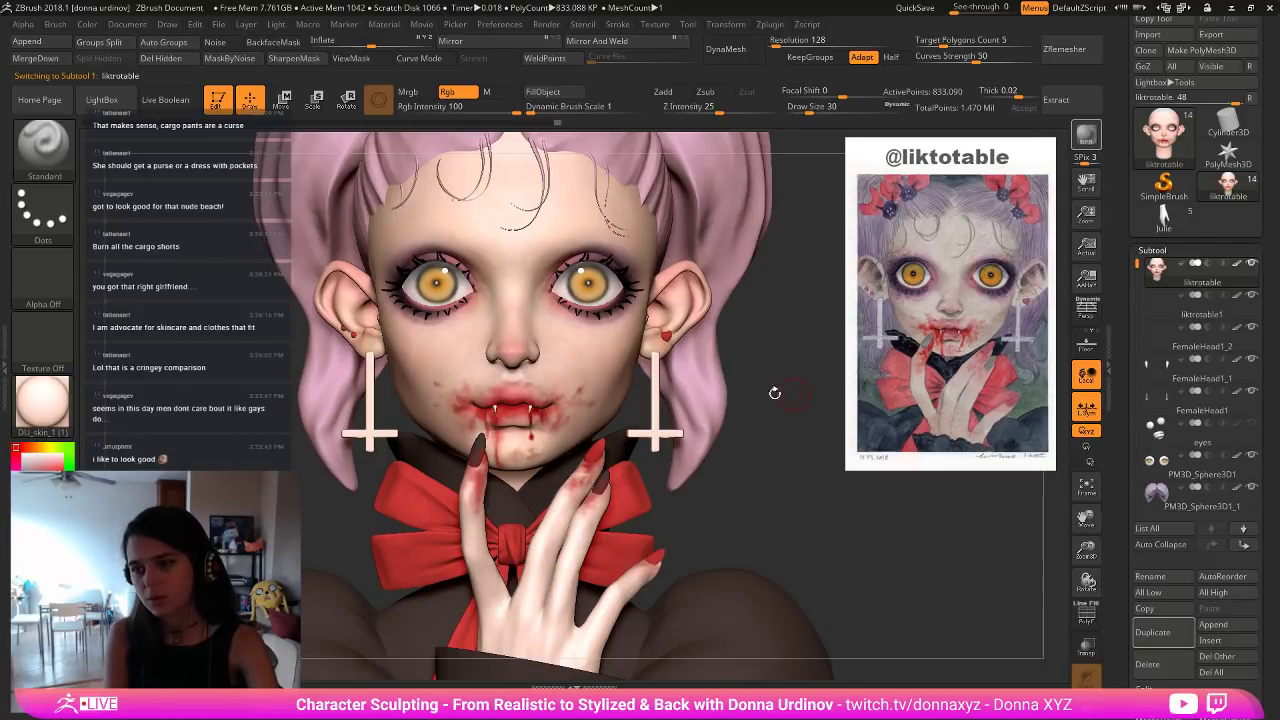
Duplicate the liktrotable head subtool and set up the Standard brush at draw size 30 over the chin.
left_click(1159, 640)
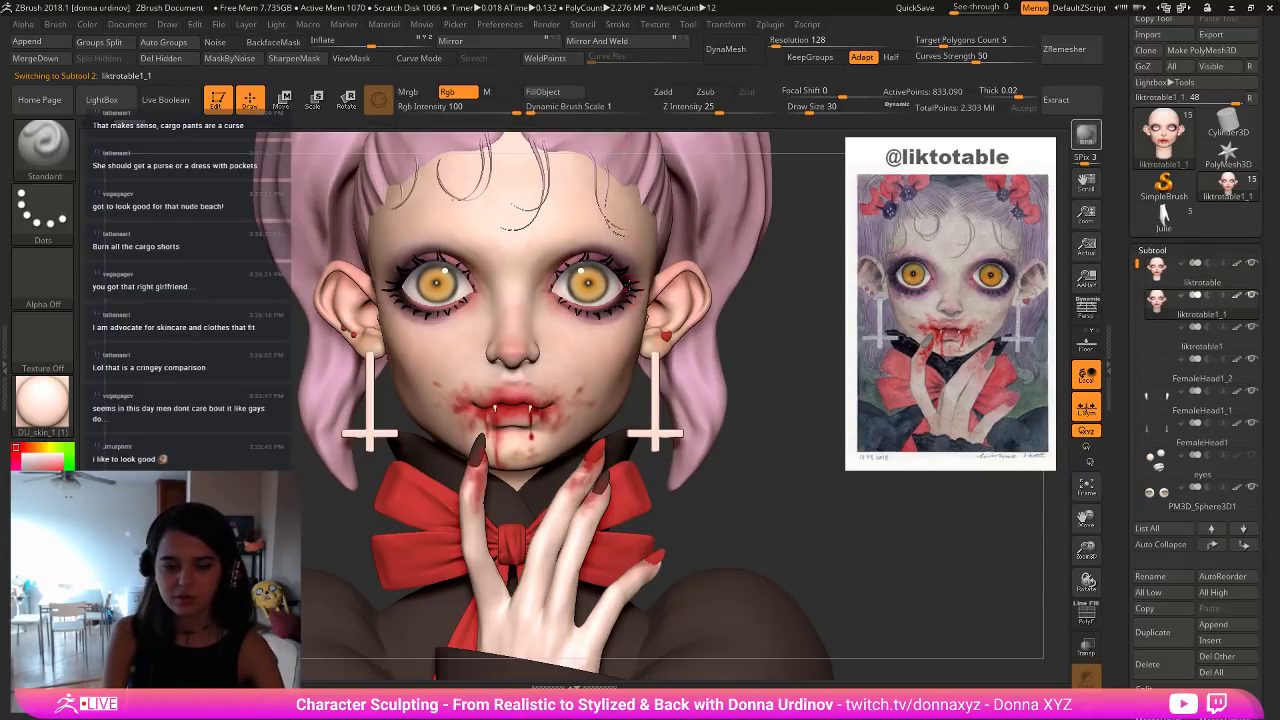
key("b")
key("s")
key("t")
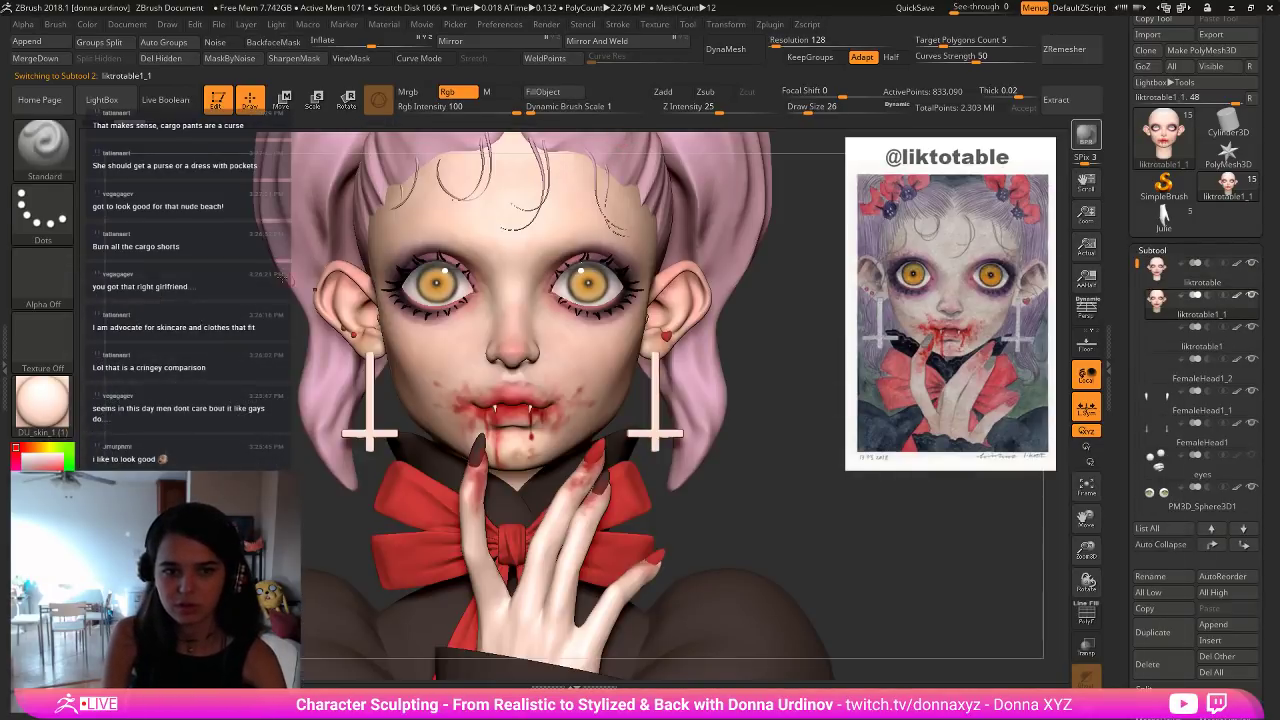
key("bracketleft")
key("bracketleft")
left_click_drag(290, 335, 318, 402, "alt")
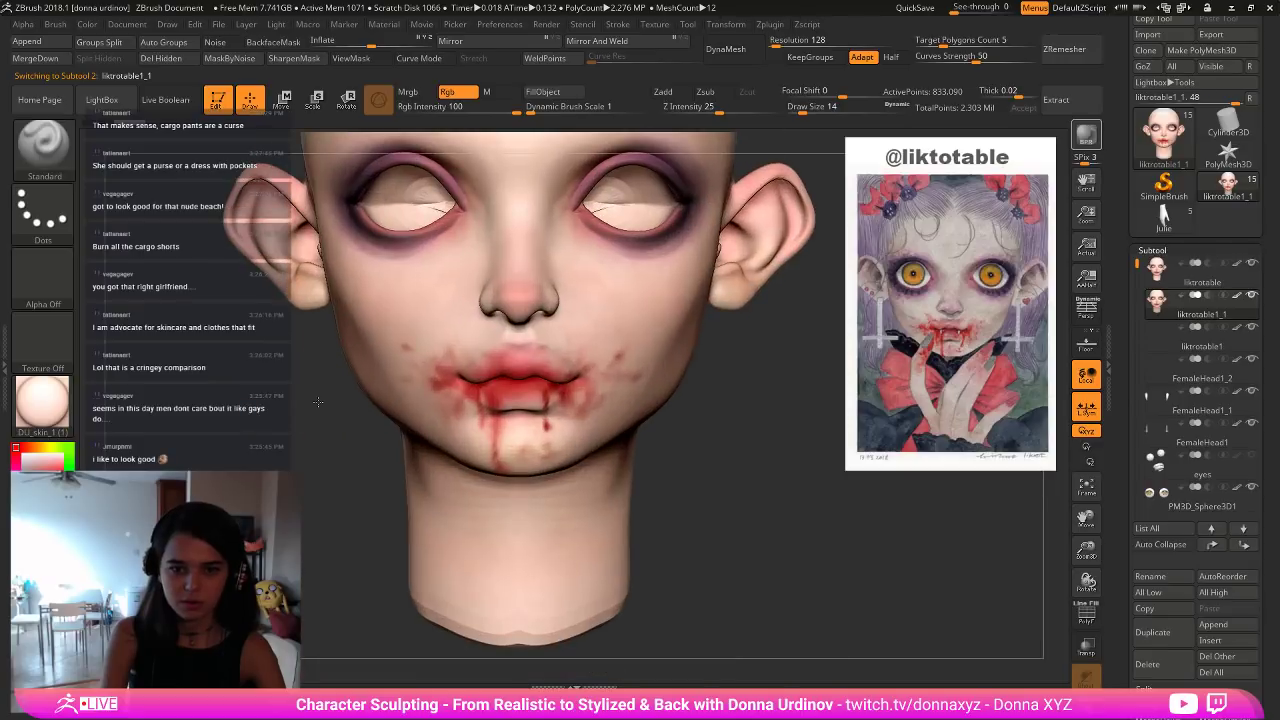
key("alt+s")
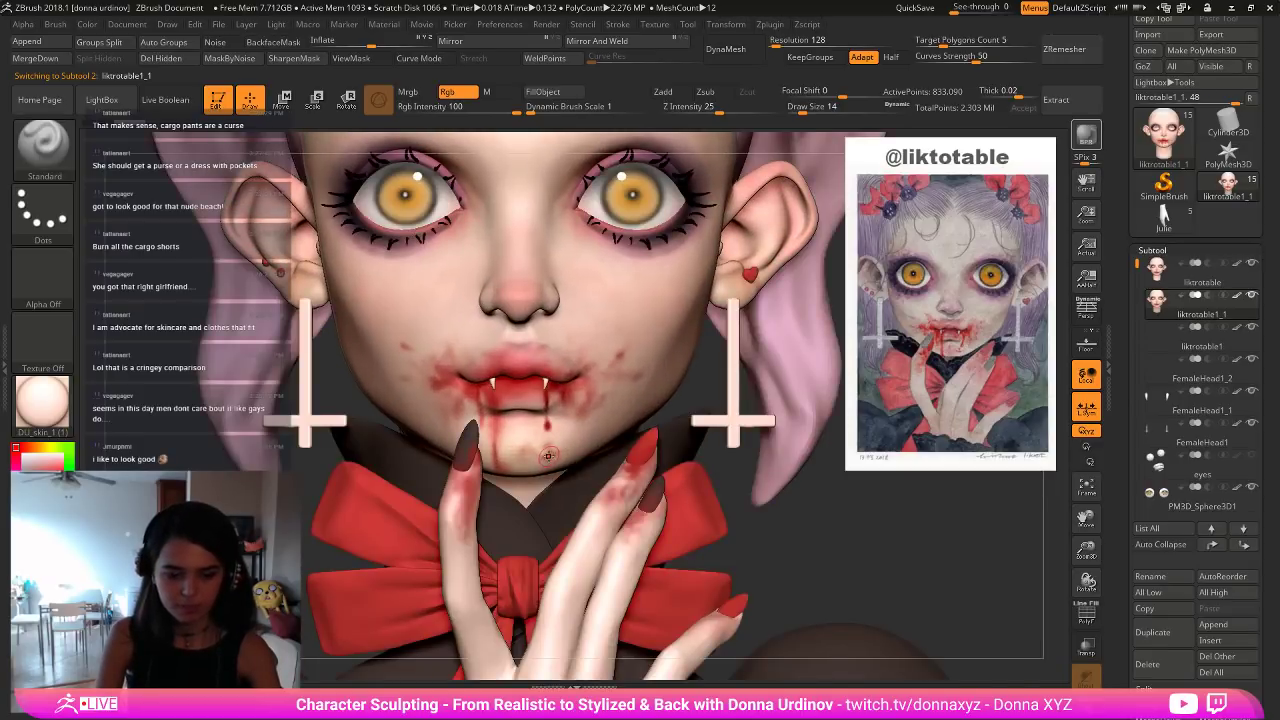
key("]")
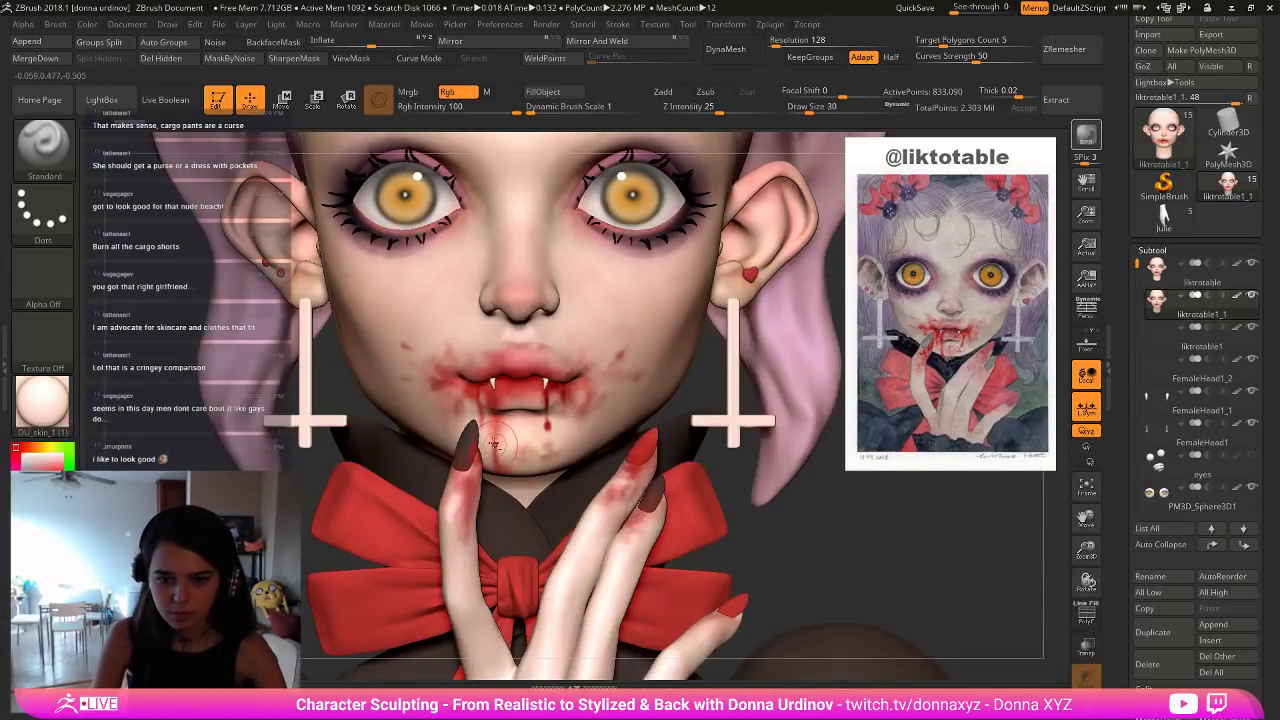
key("ctrl")
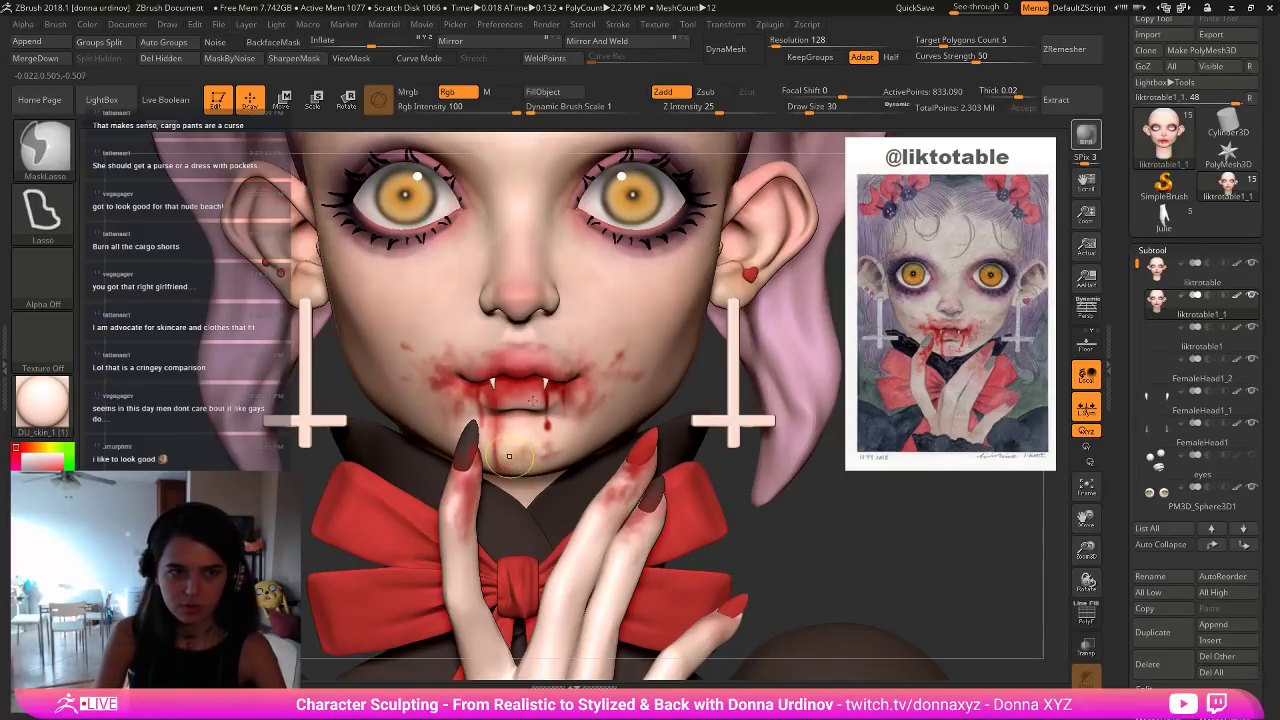
Try to build up the blood drip on the chin with the ClayBuildup brush at draw sizes 30 and 10.
key("b")
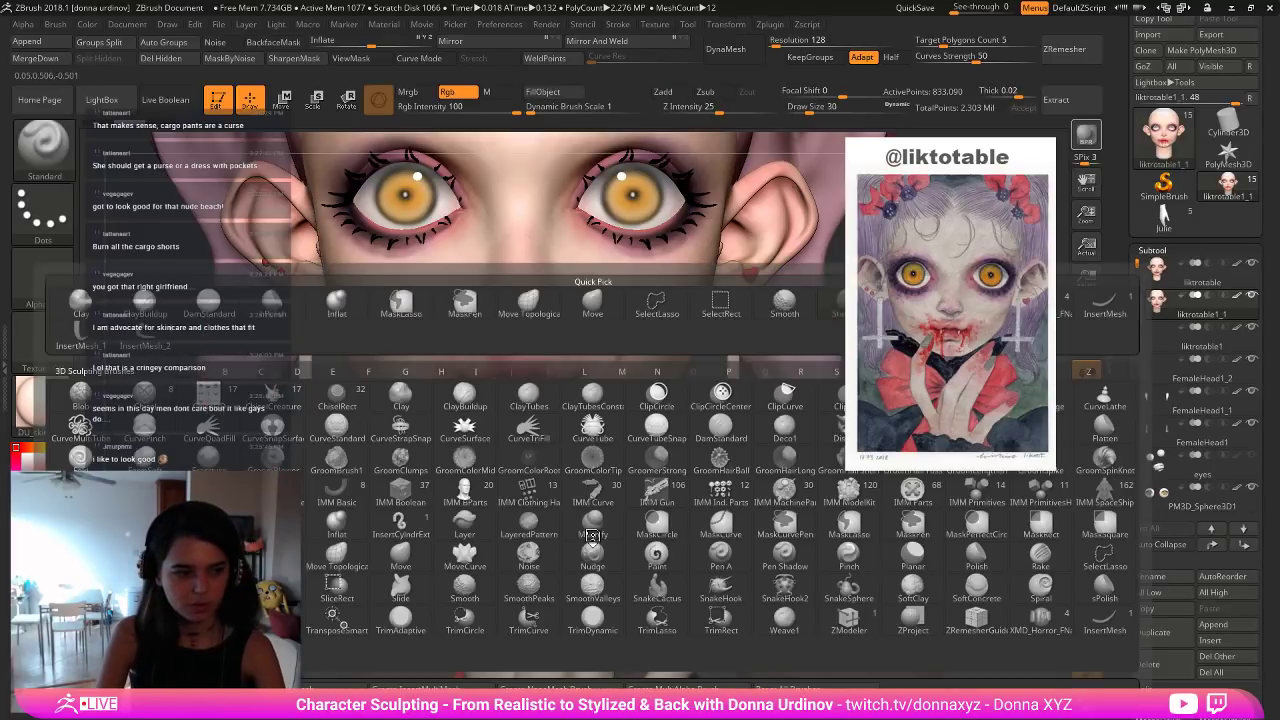
key("c")
key("b")
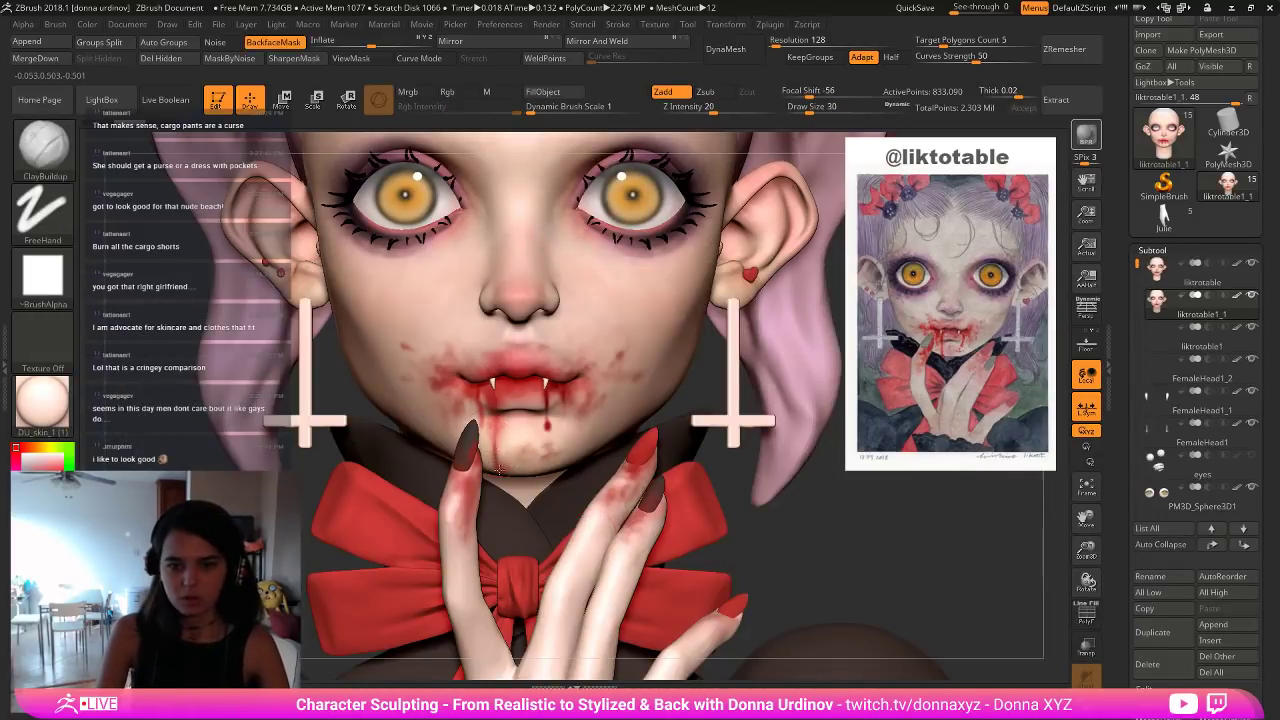
key("b")
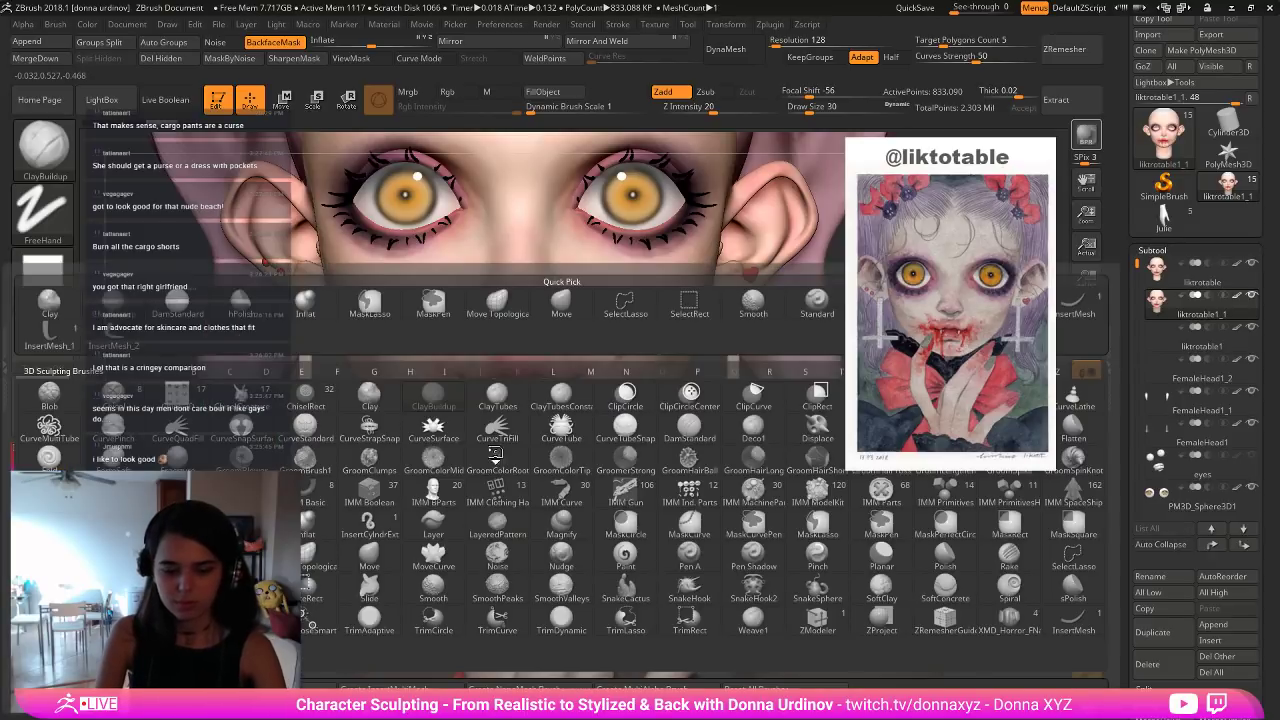
left_click(468, 290)
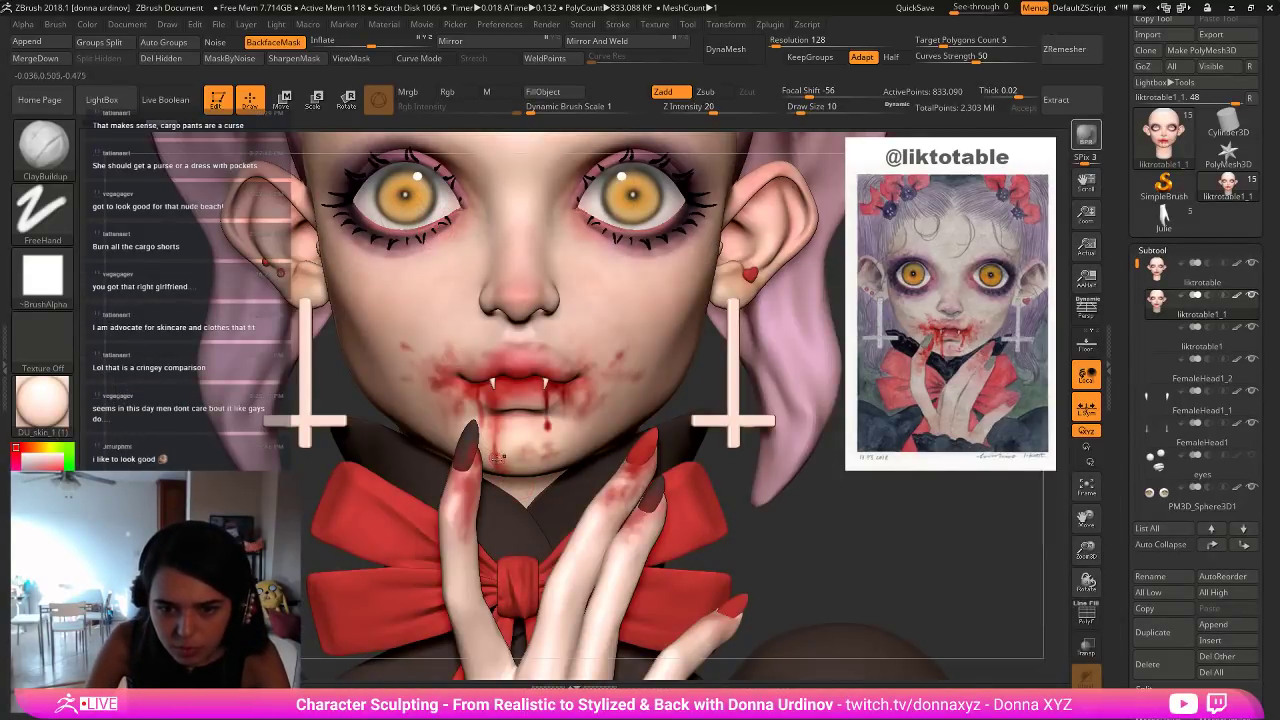
key("b")
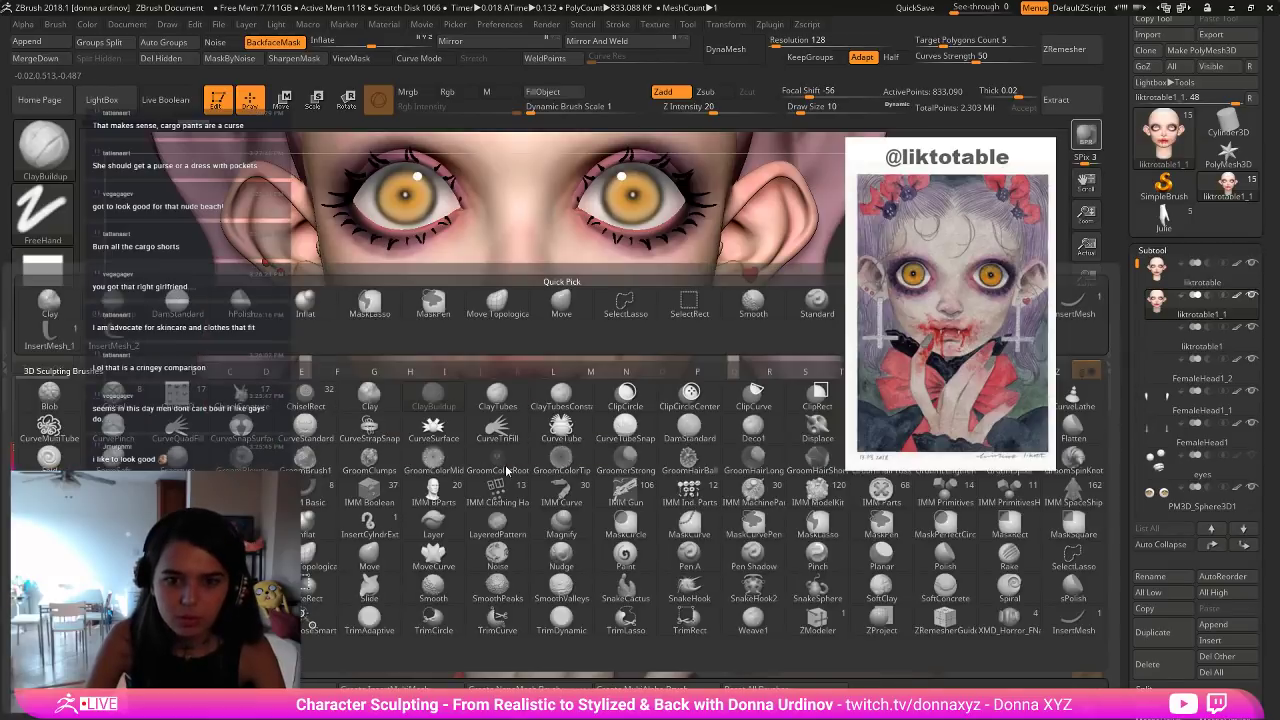
key("c")
key("b")
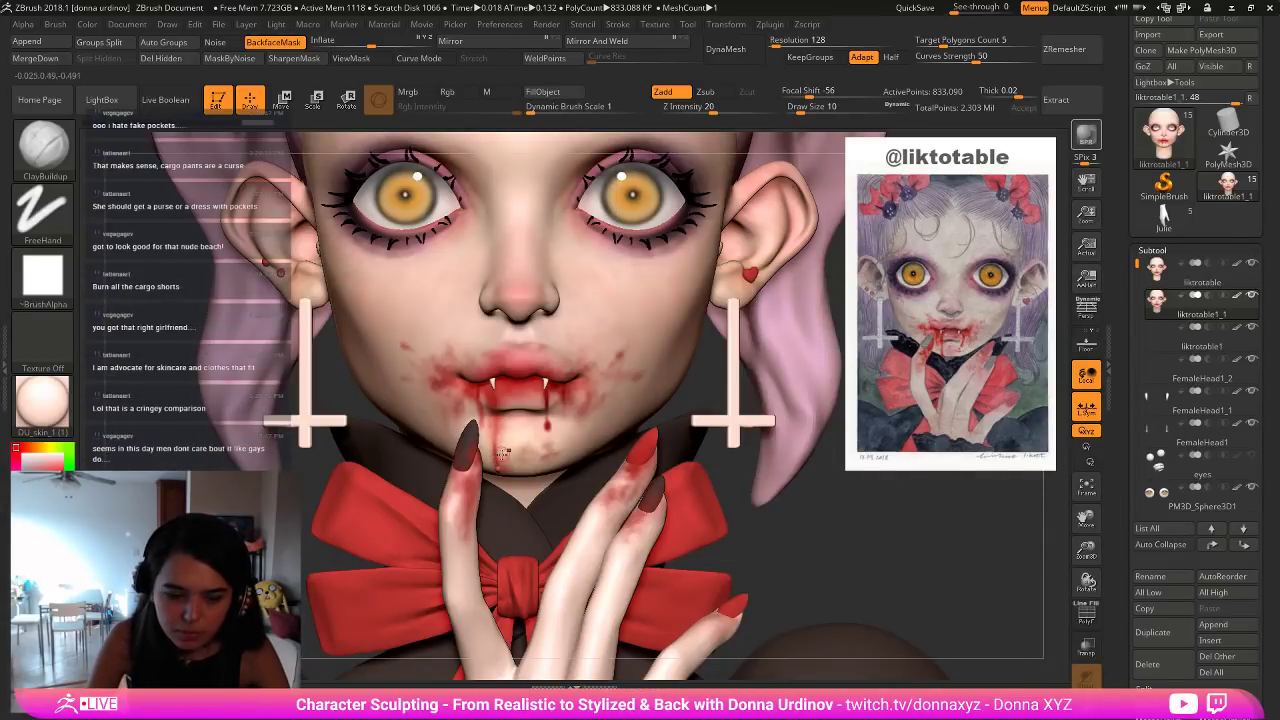
Raise the chin drip and the drop below the fang with the Inflat brush at draw size 14, smoothing the chin drip.
key("b")
left_click(498, 426)
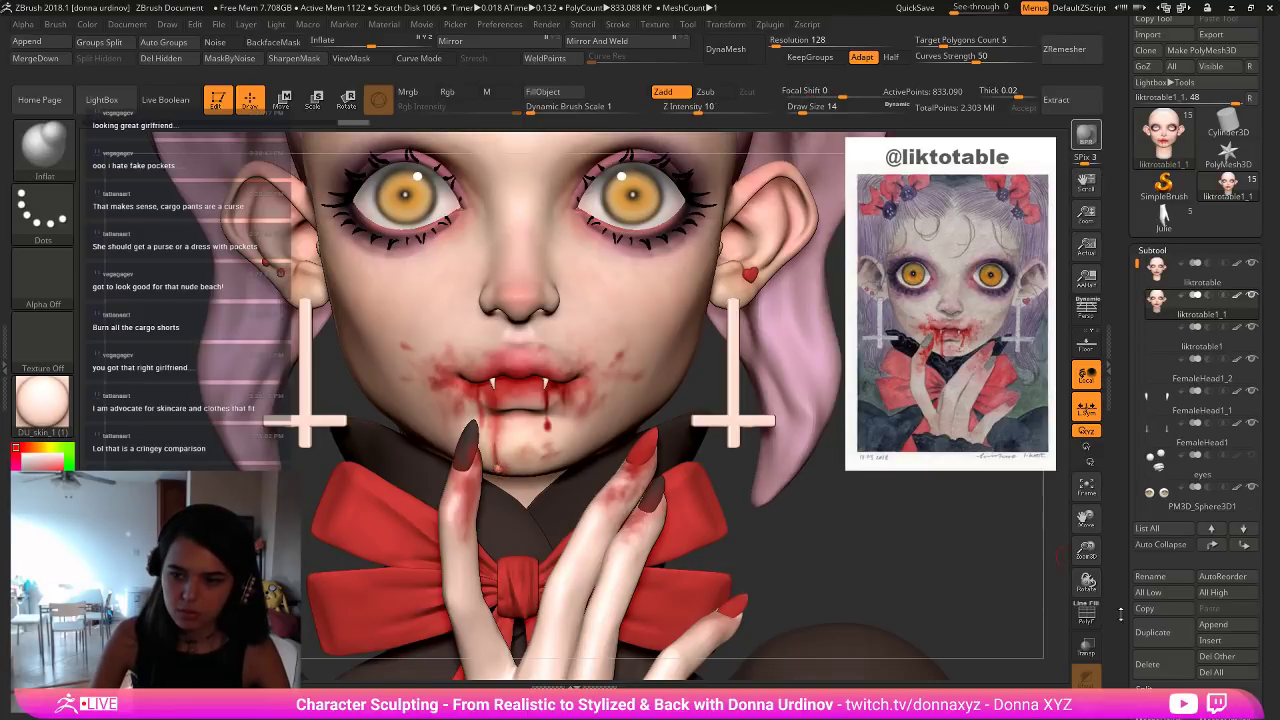
key("ctrl+shift+s")
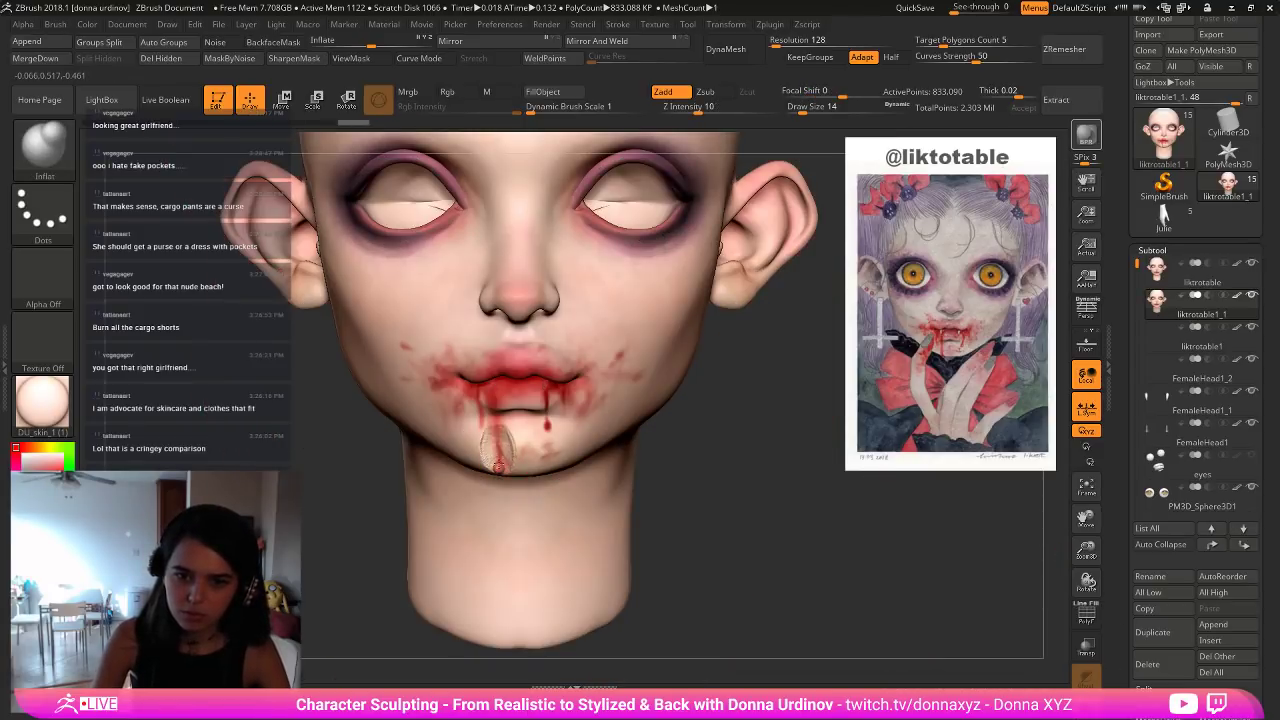
key("shift")
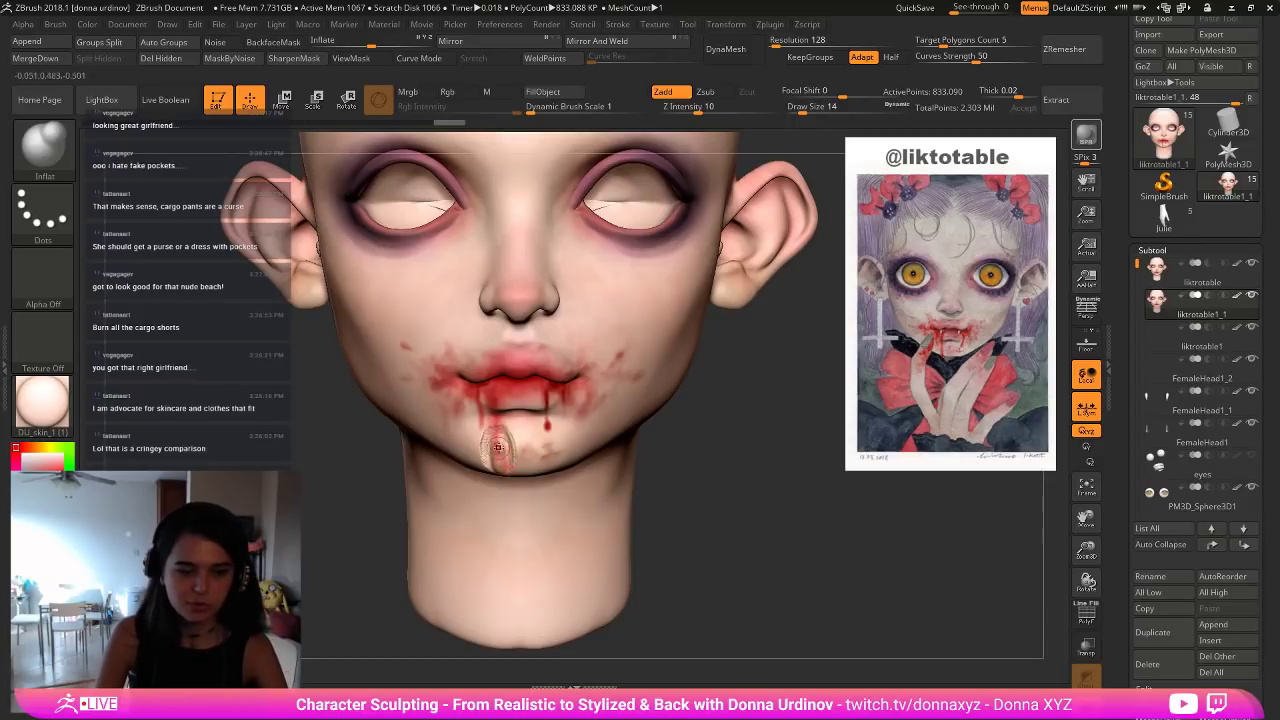
key("shift")
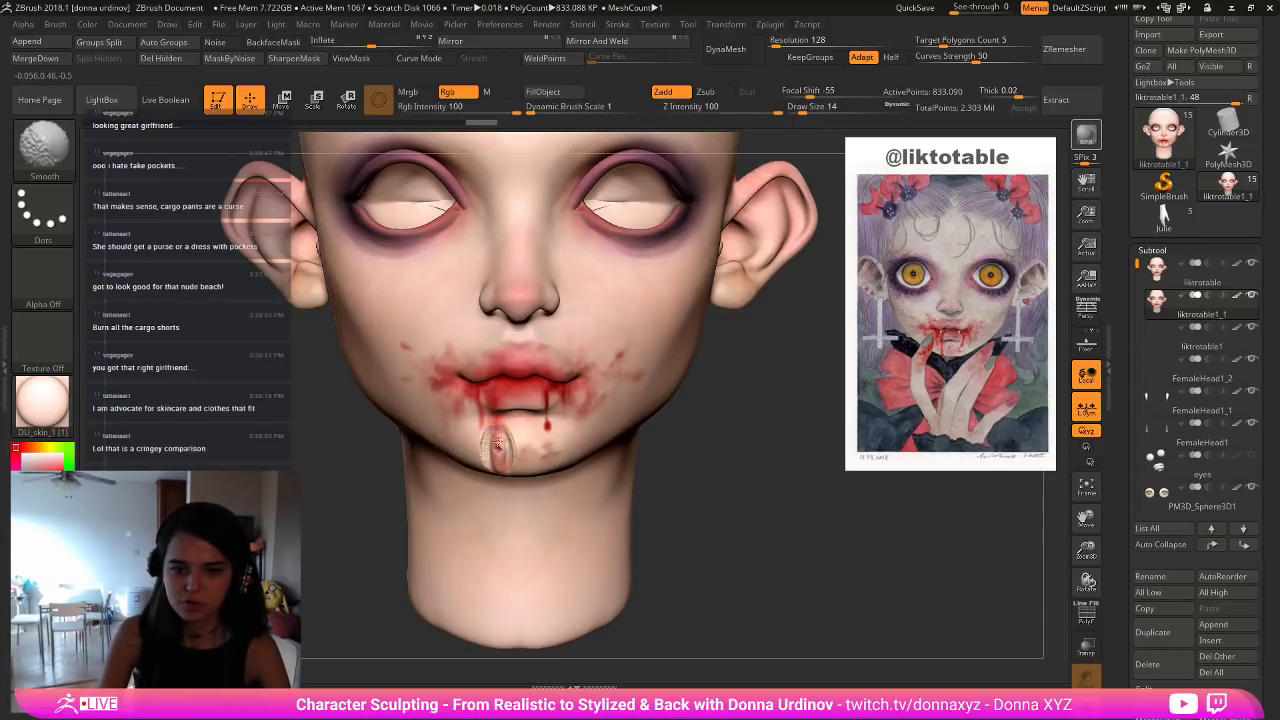
left_click_drag(497, 453, 497, 448, "shift")
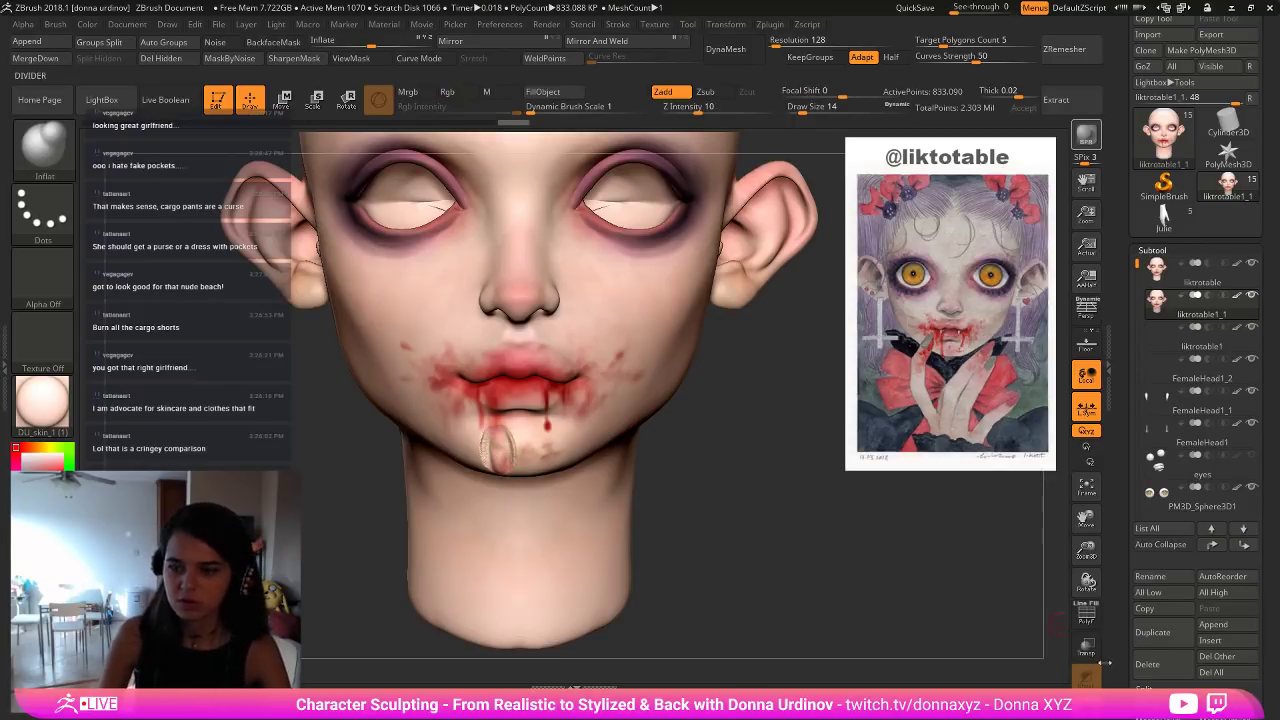
left_click(1087, 708)
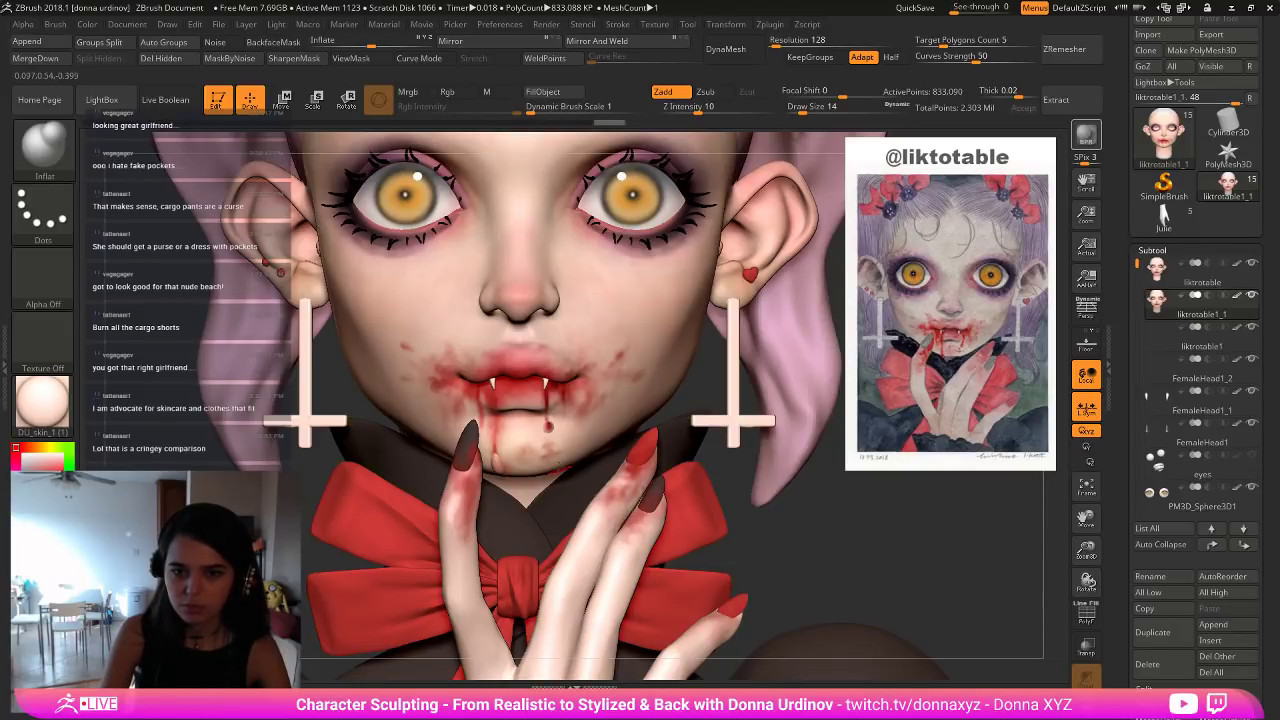
Paint the raised droplets on the chin and below the fang red with the Standard brush at draw size 14.
left_click(56, 423)
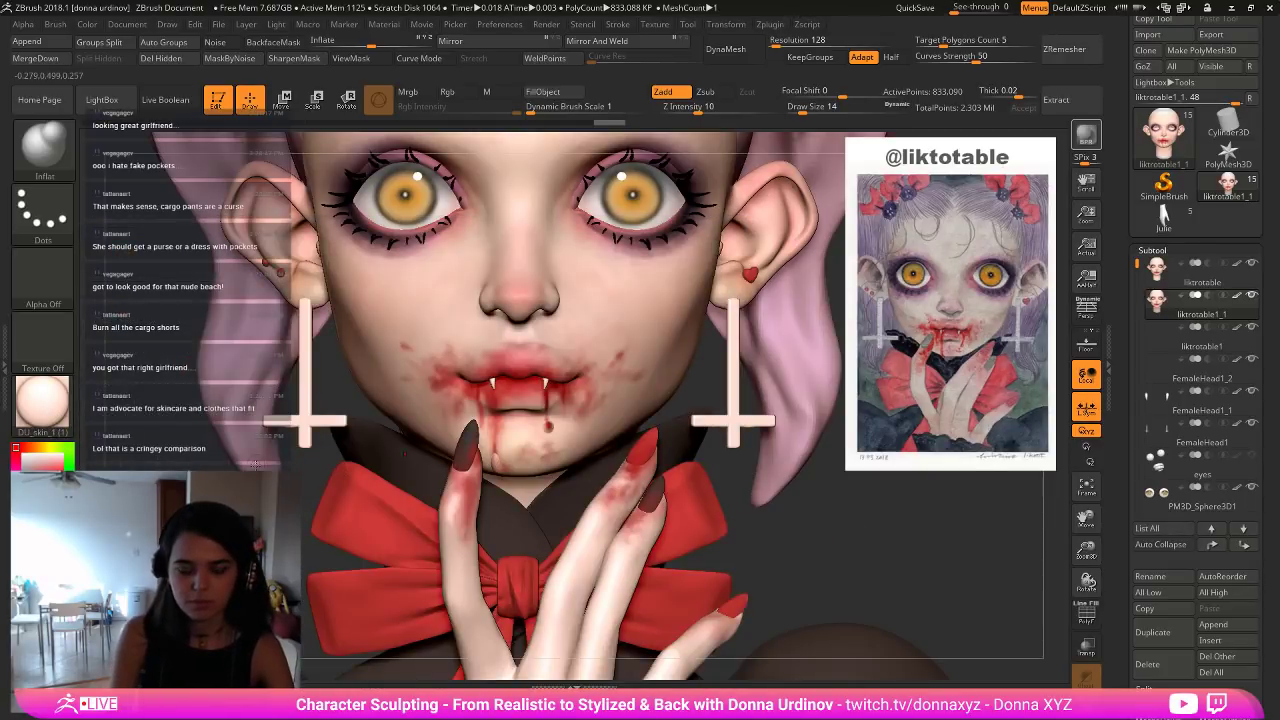
key("b")
key("s")
key("t")
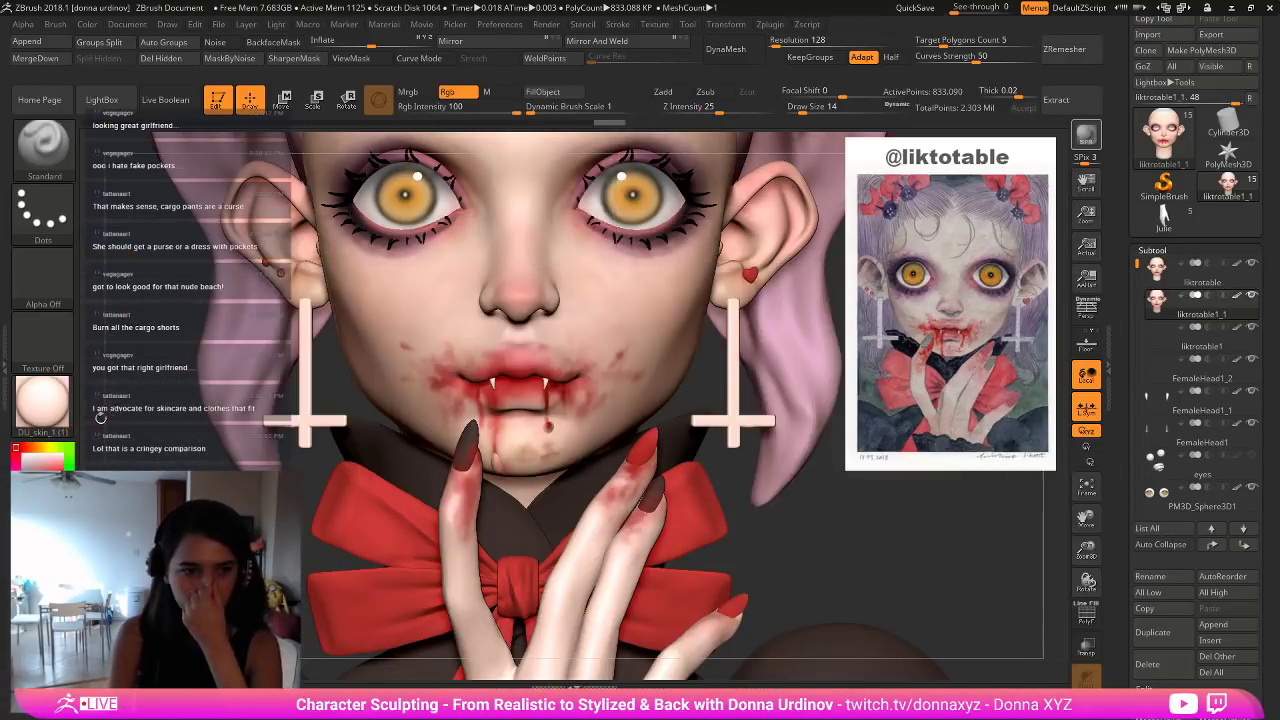
mouse_move(503, 430)
left_mouse_down()
mouse_move(499, 471)
mouse_move(515, 467)
left_mouse_up()
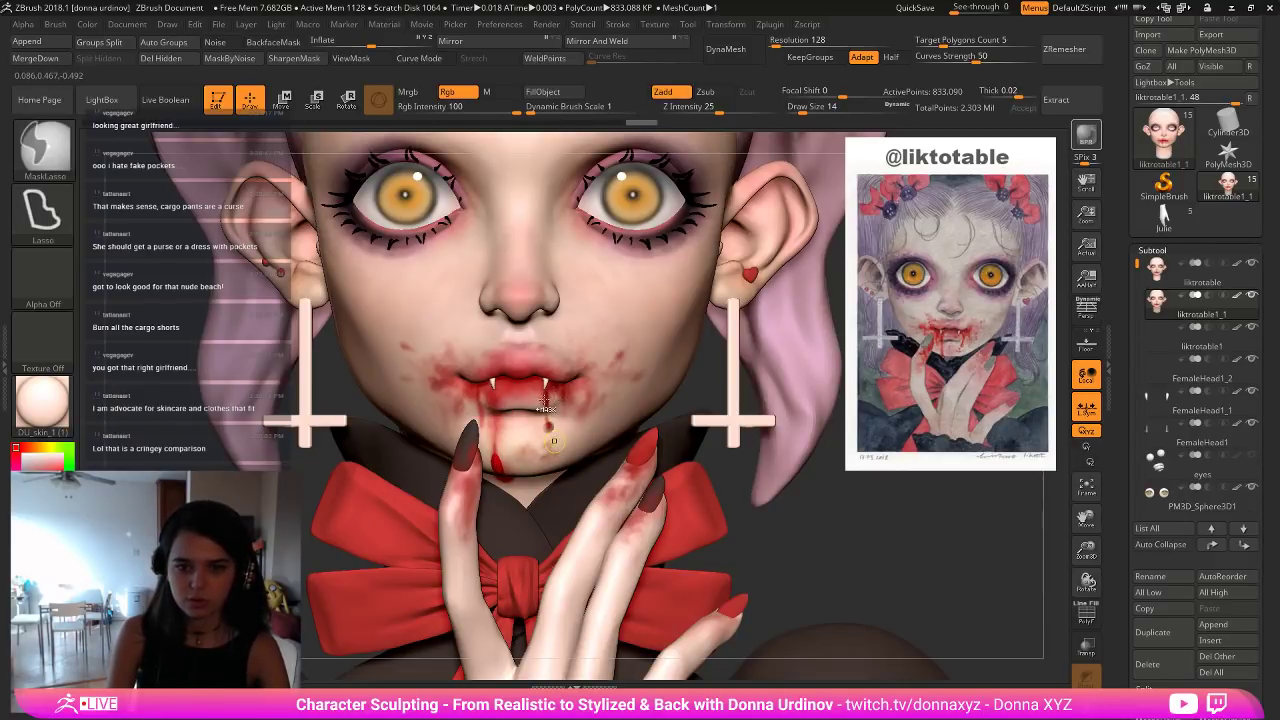
key("ctrl+z")
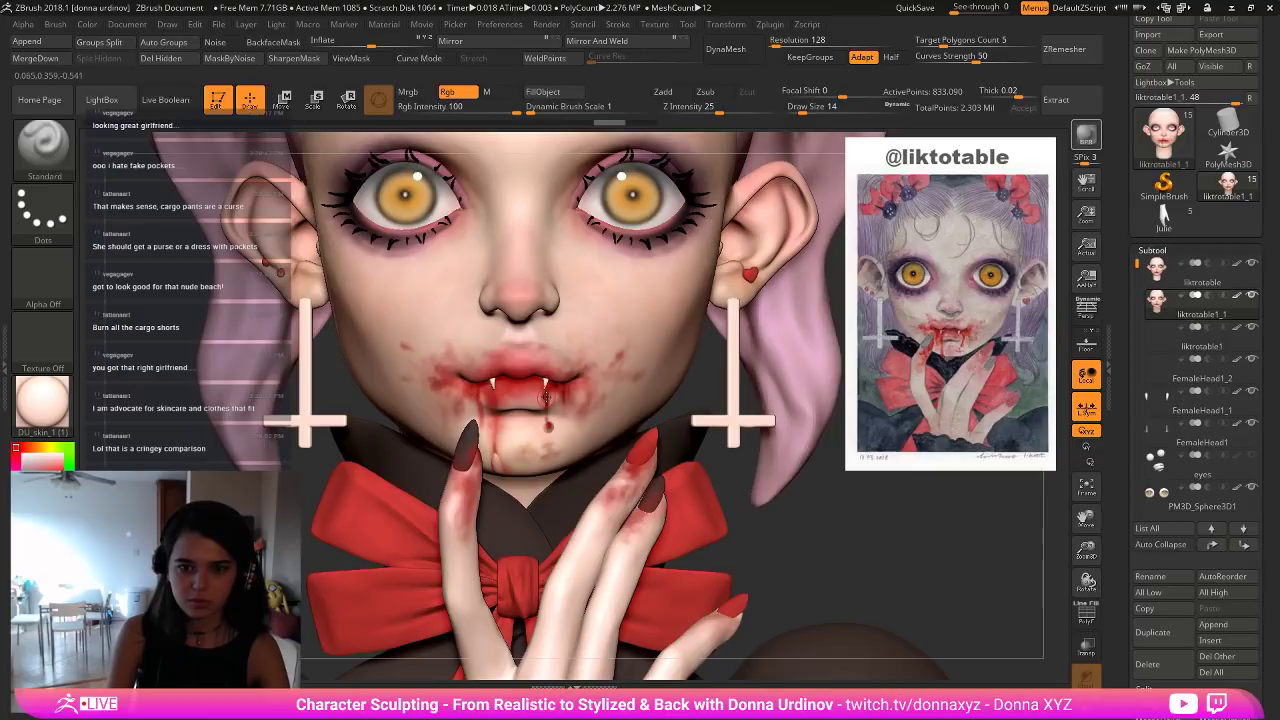
left_click_drag(498, 455, 499, 468)
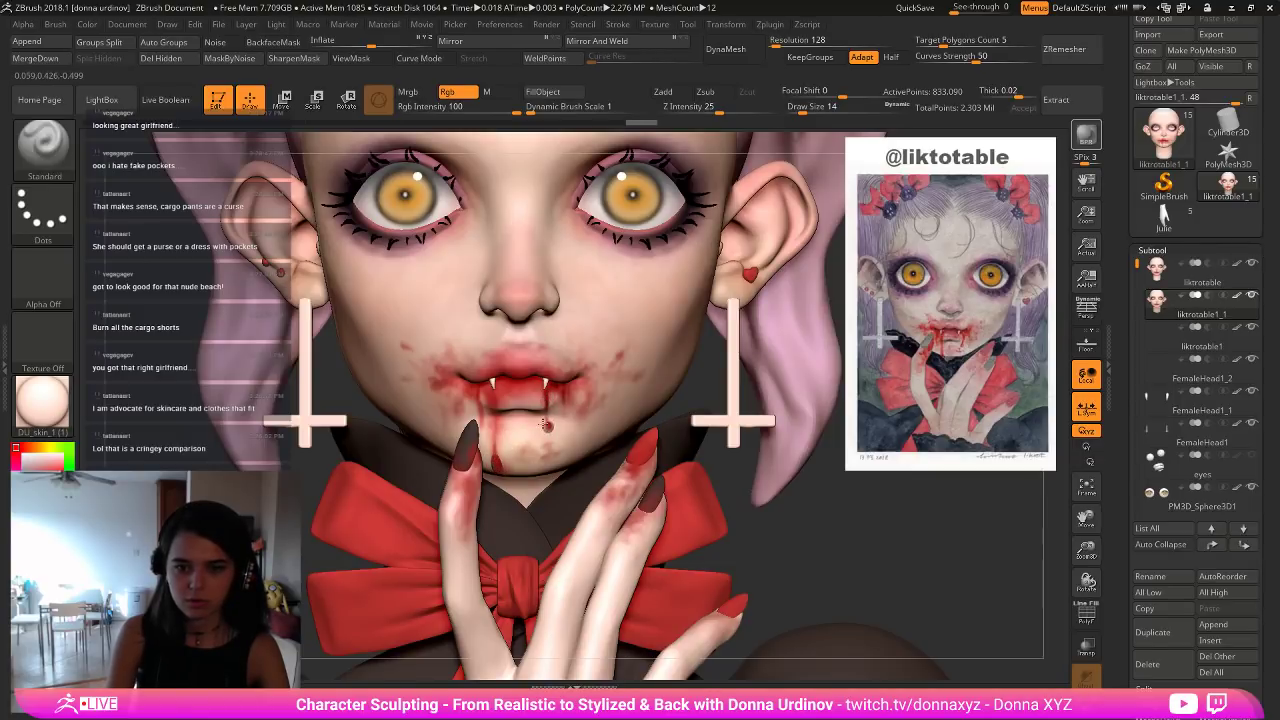
left_click(549, 428)
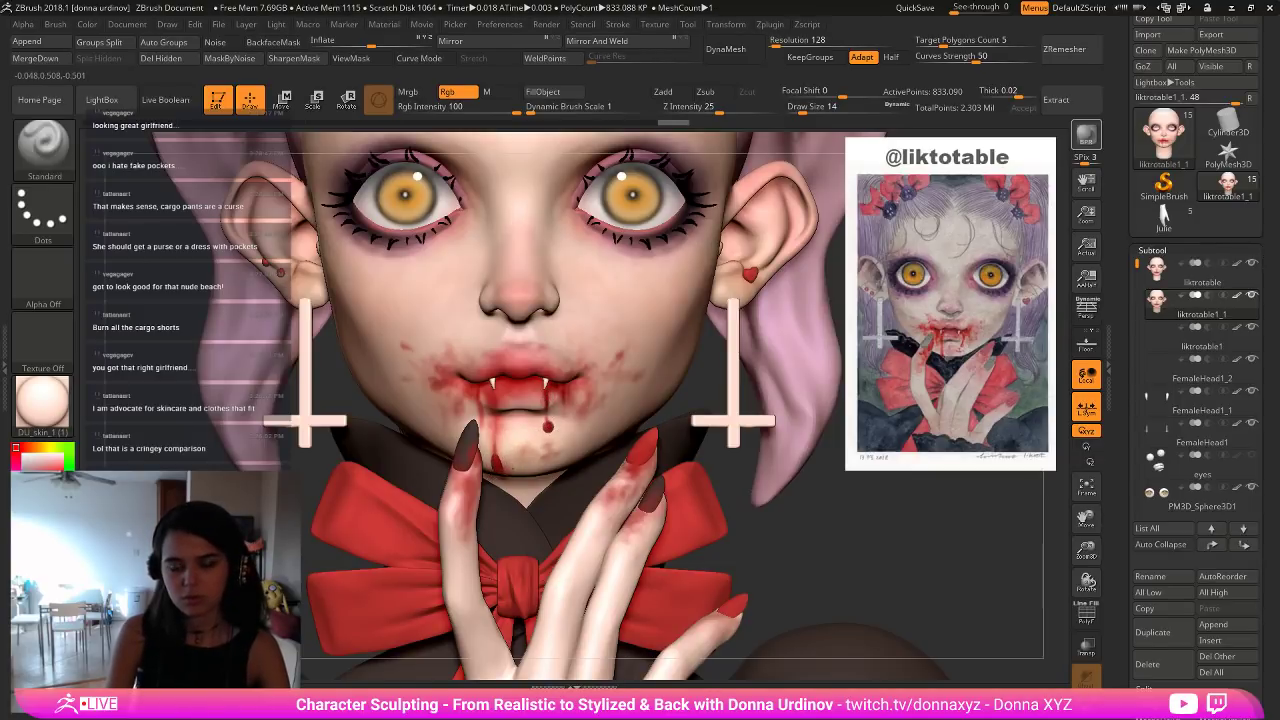
Smooth the painted blood around the lower end of the drip on the chin.
left_click(575, 471)
key("shift")
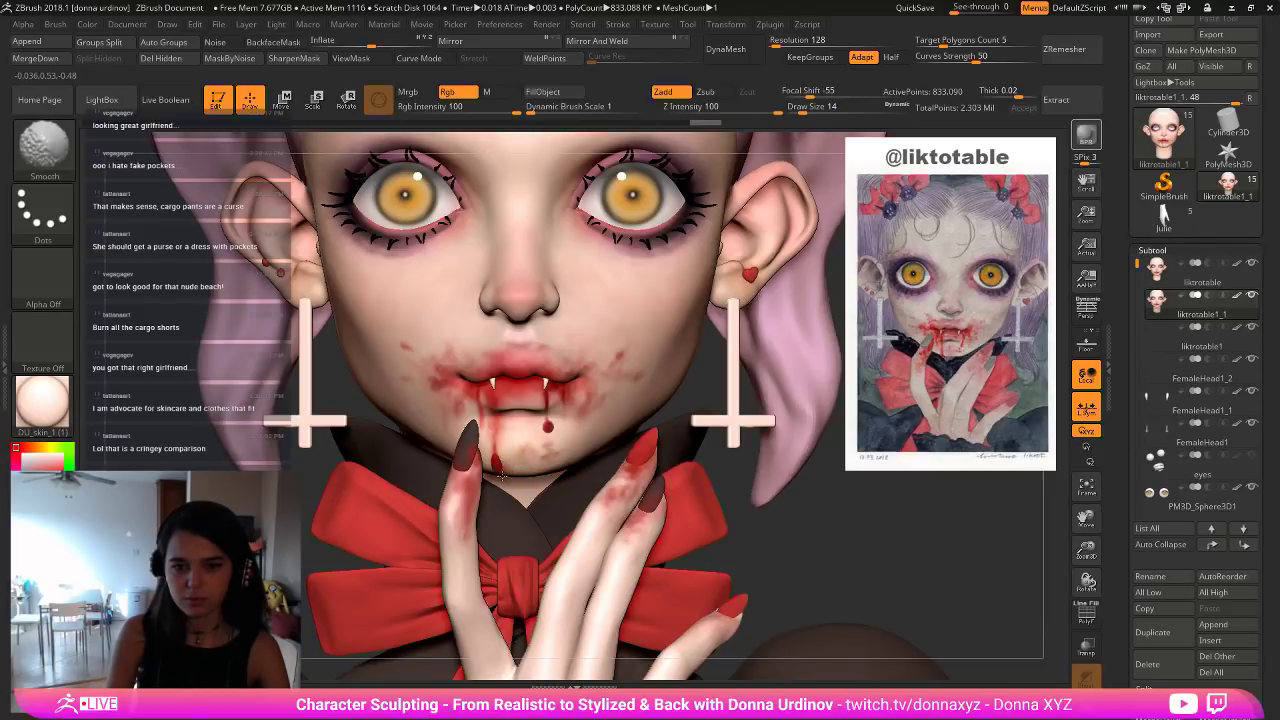
mouse_move(502, 476)
left_mouse_down()
mouse_move(493, 454)
mouse_move(543, 428)
left_mouse_up()
left_click(543, 457)
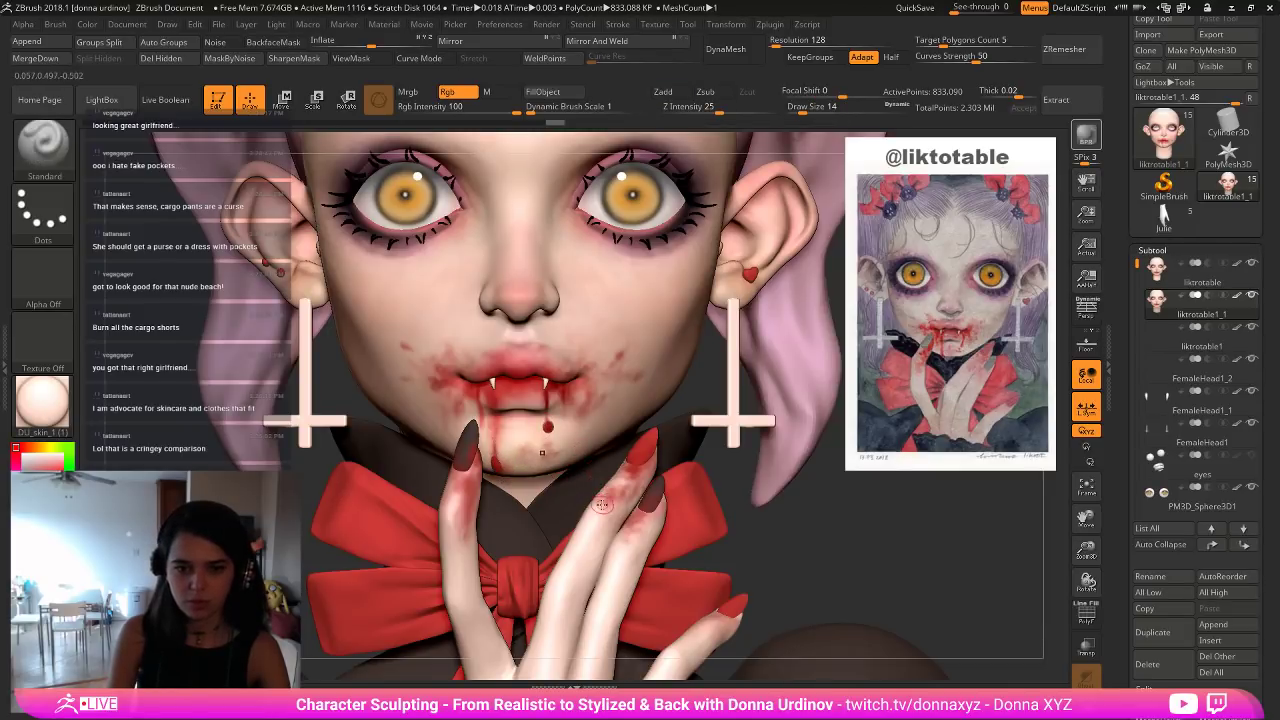
Nudge the tip of the blood drip on the chin with the Move Topological brush and undo the last stroke.
key("b")
key("m")
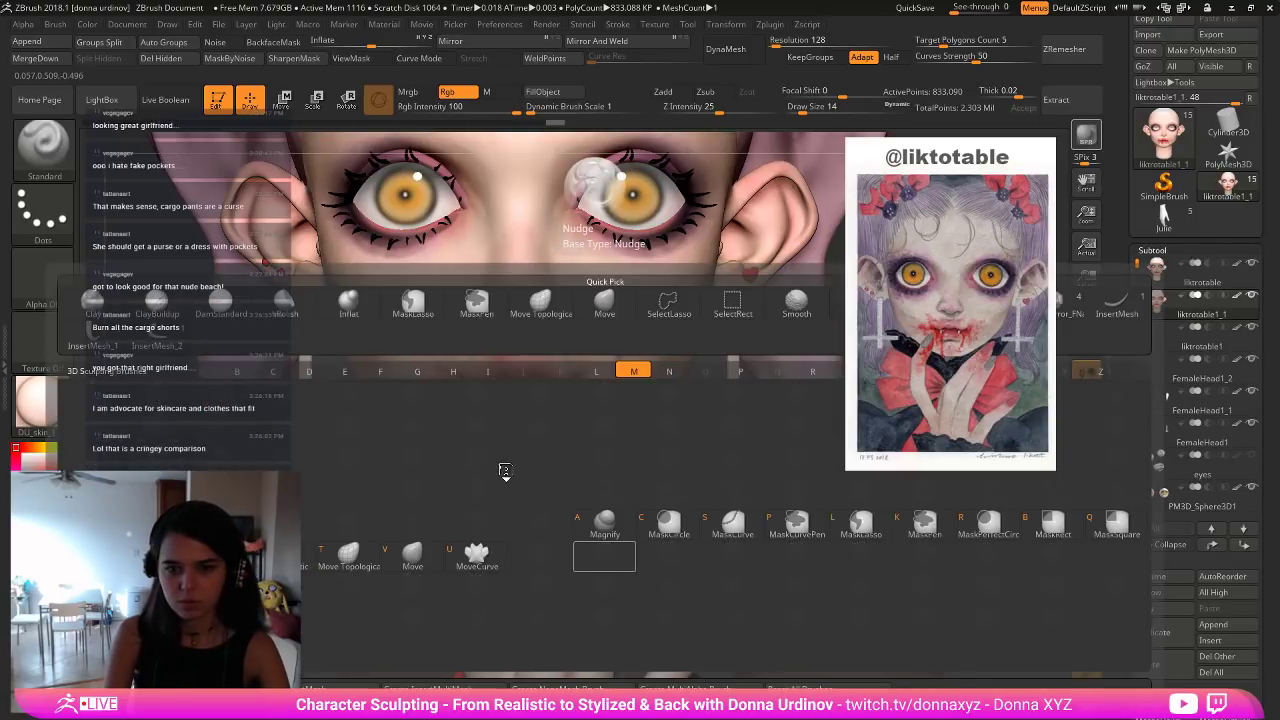
key("t")
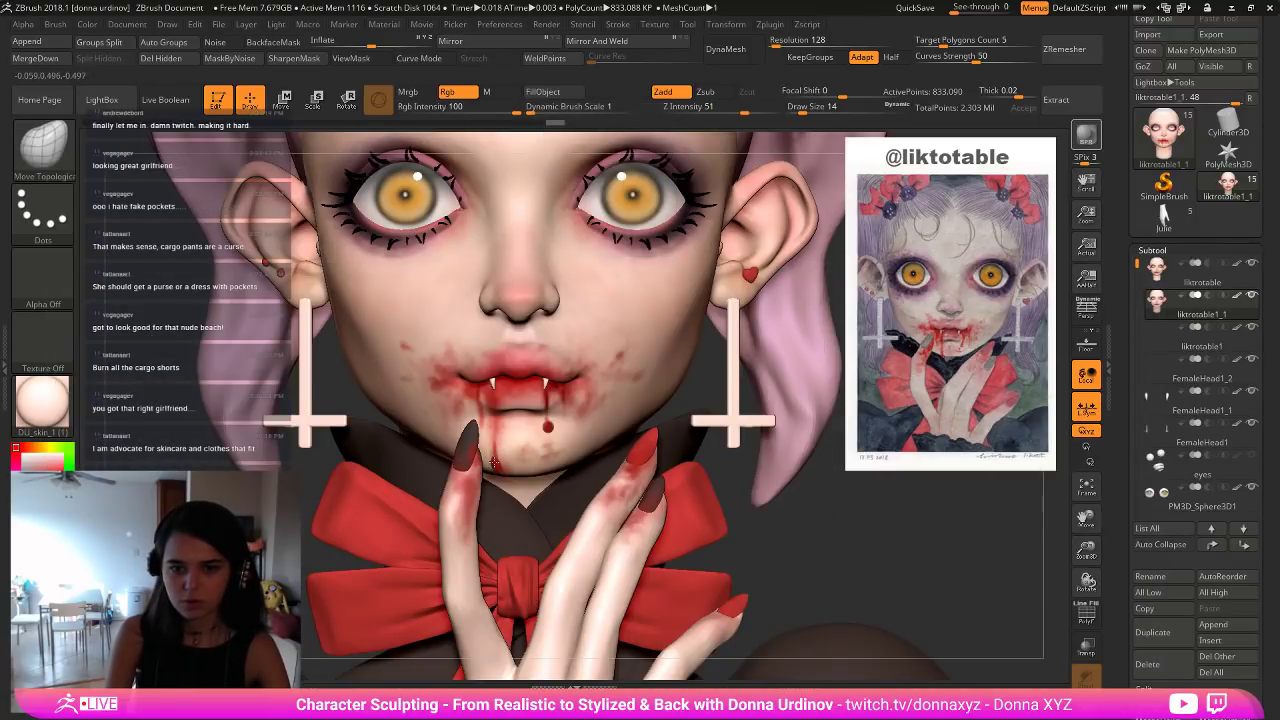
left_click_drag(494, 462, 496, 467)
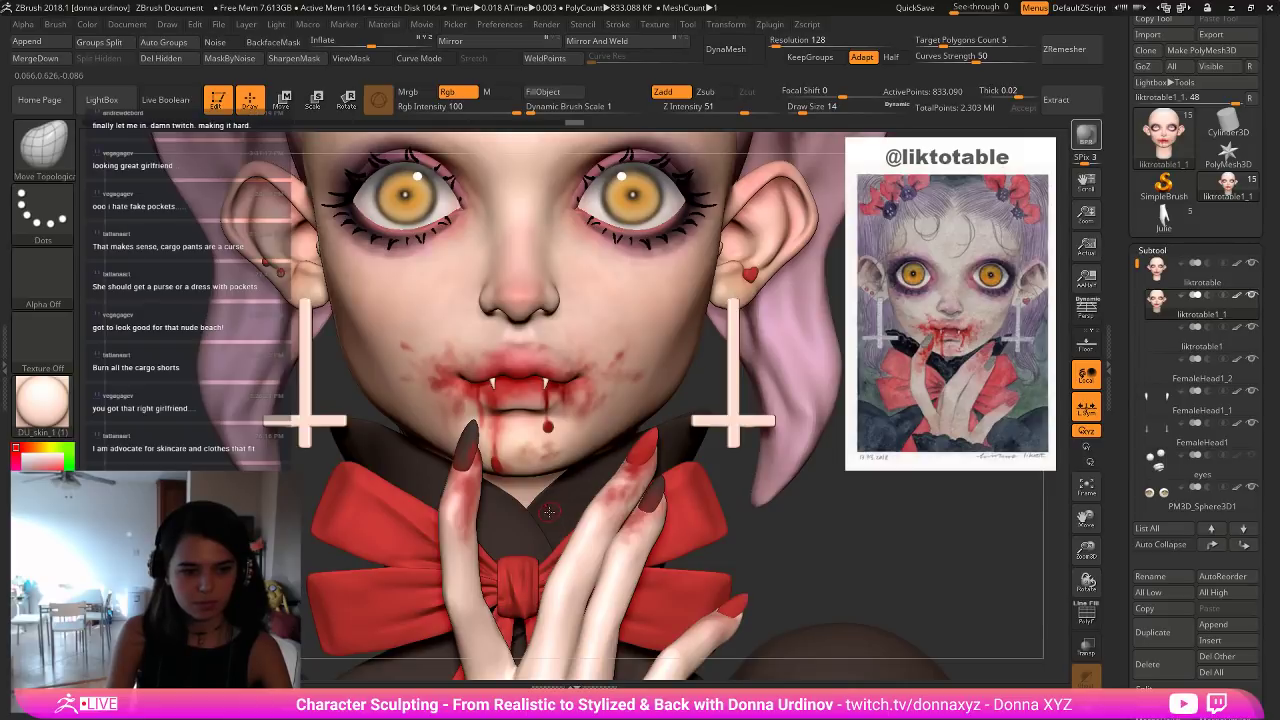
key("b")
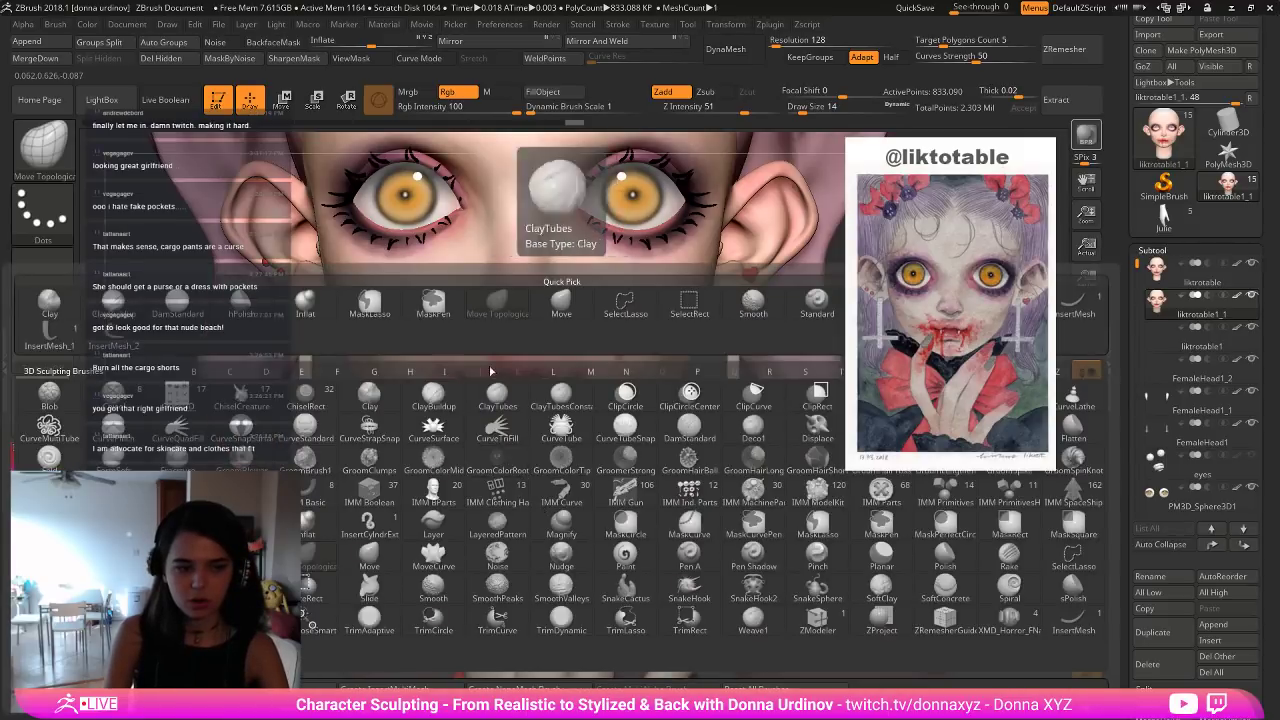
key("Escape")
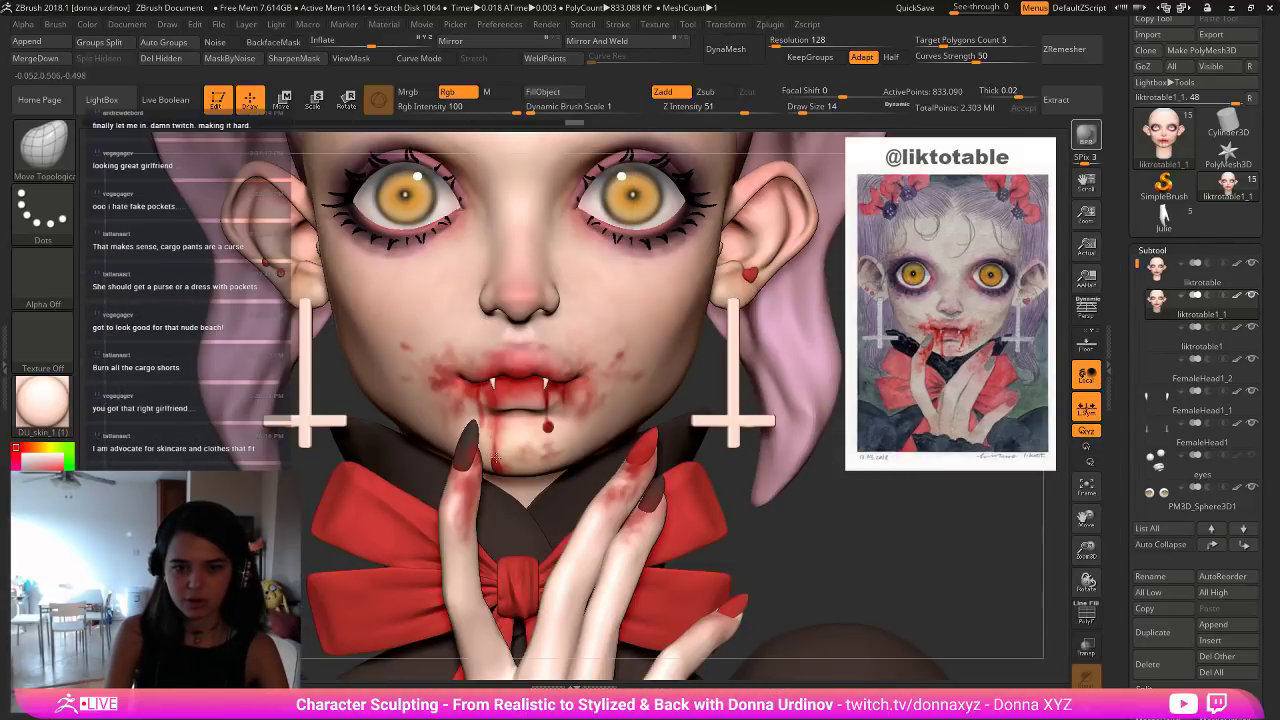
key("ctrl")
key("ctrl+z")
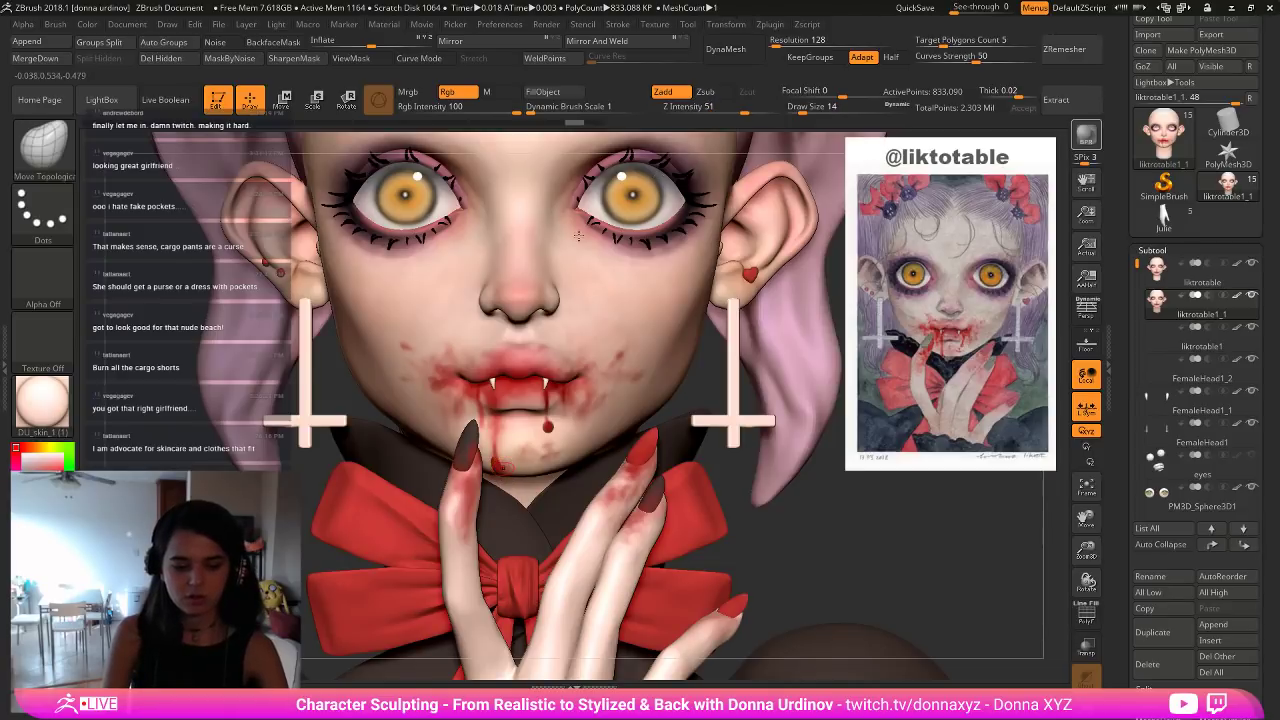
Try to build up volume on the chin's blood drip with the Blob brush.
key("b")
key("b")
key("l")
key("s")
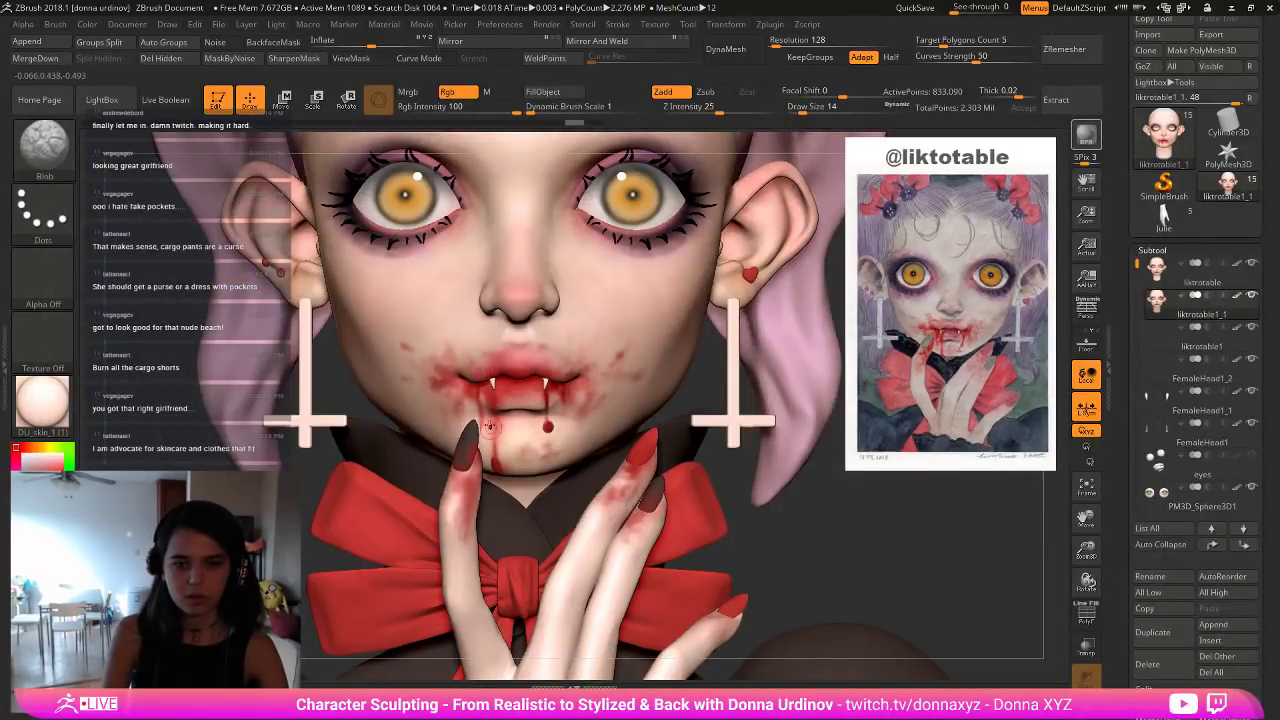
left_click_drag(496, 443, 497, 460)
key("ctrl+z")
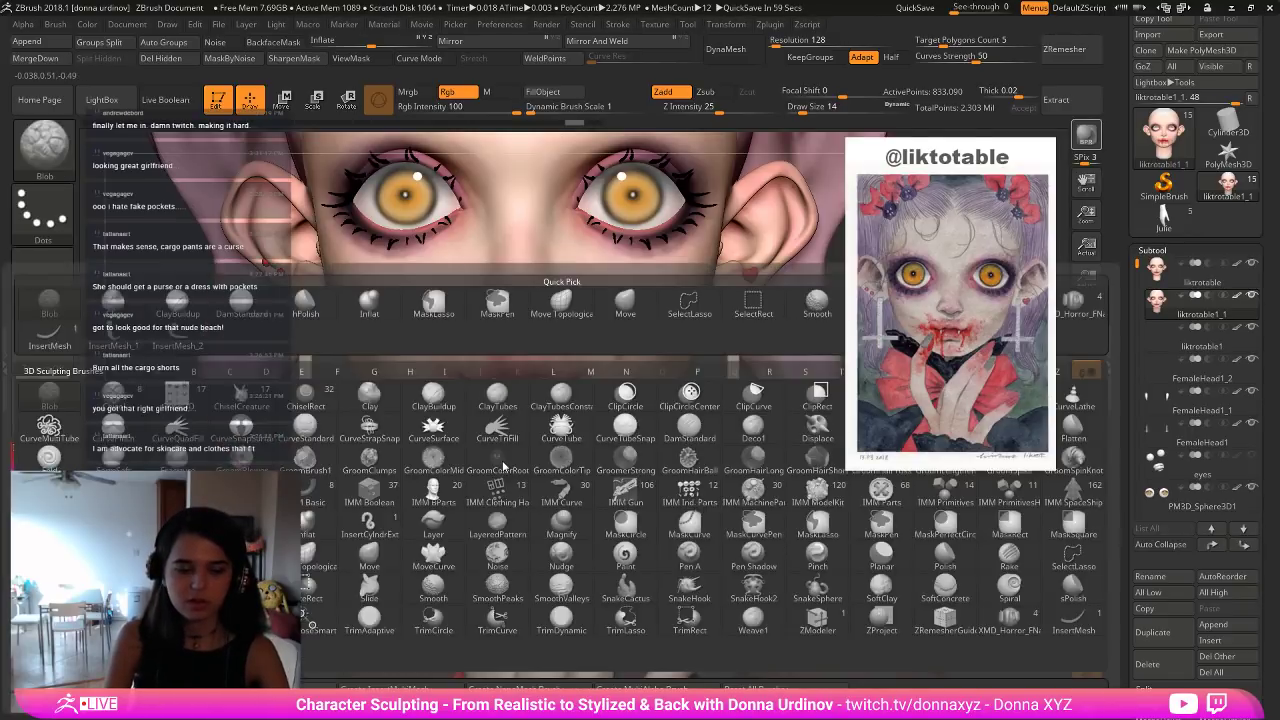
Carve around the lower end of the chin's blood drip with the DamStandard brush to define its edges.
key("b")
key("d")
key("s")
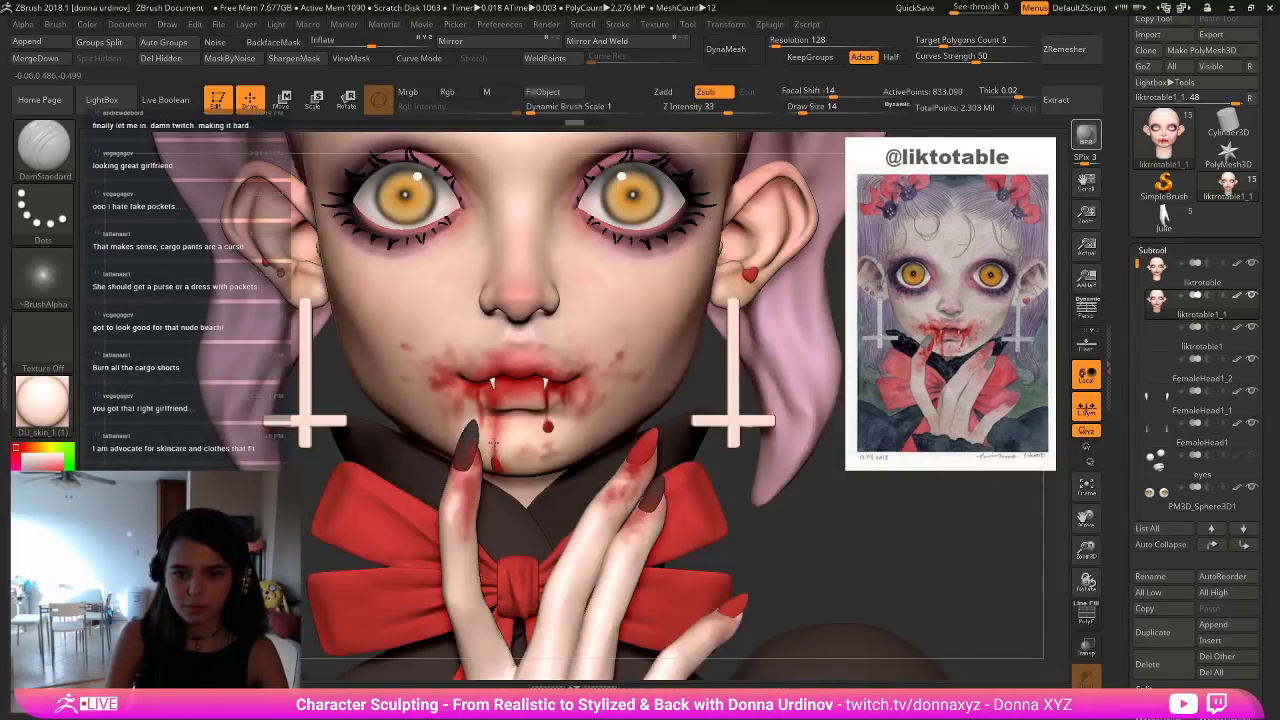
left_click_drag(497, 459, 498, 464)
left_click_drag(917, 563, 916, 464)
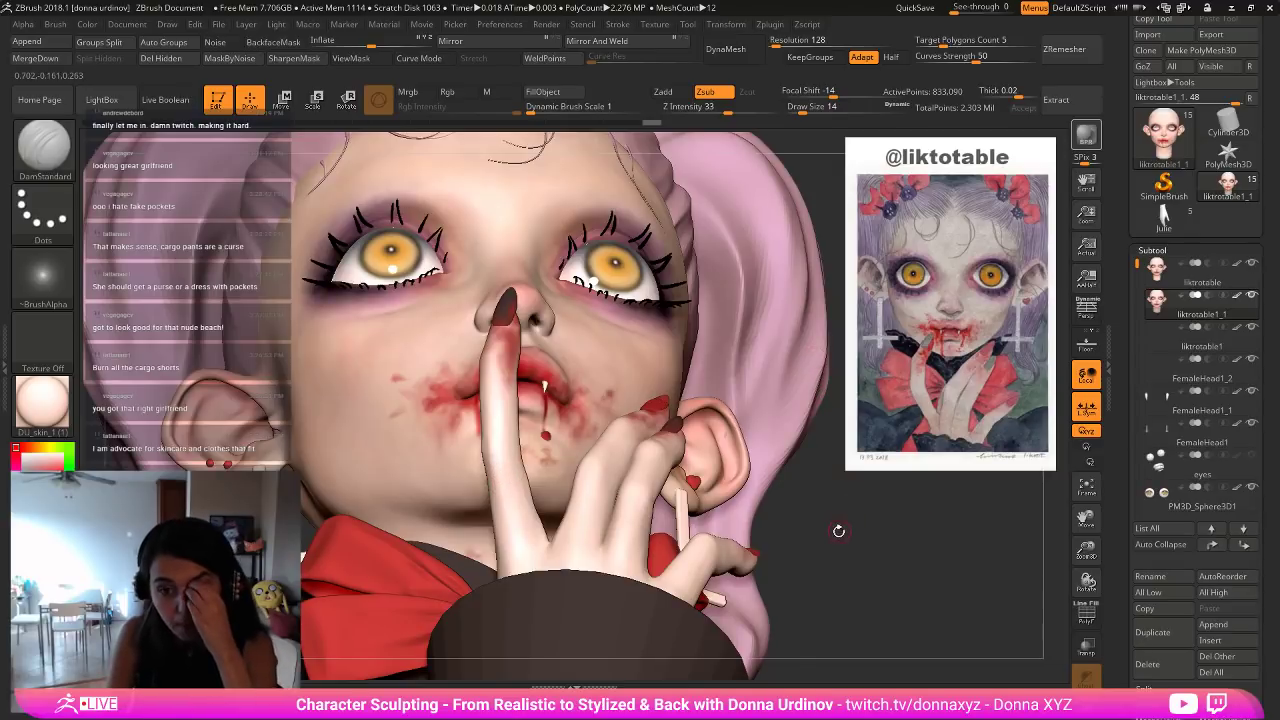
left_click_drag(839, 531, 829, 564)
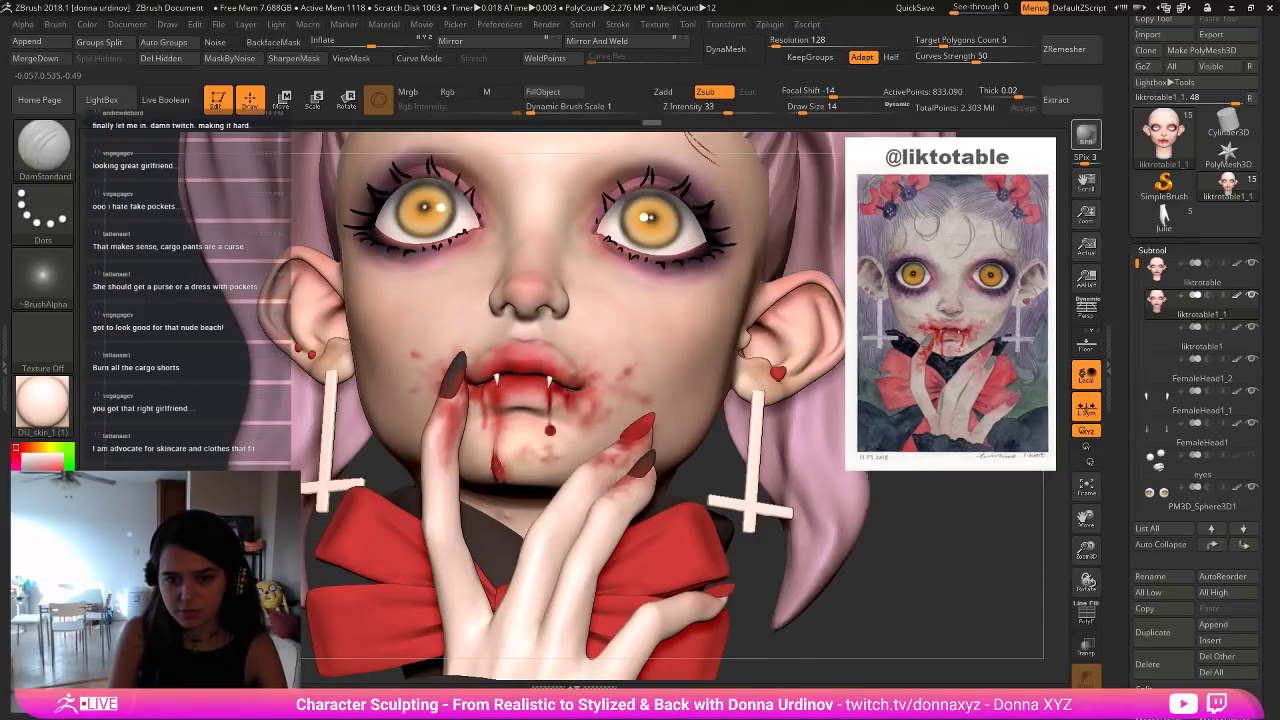
key("shift")
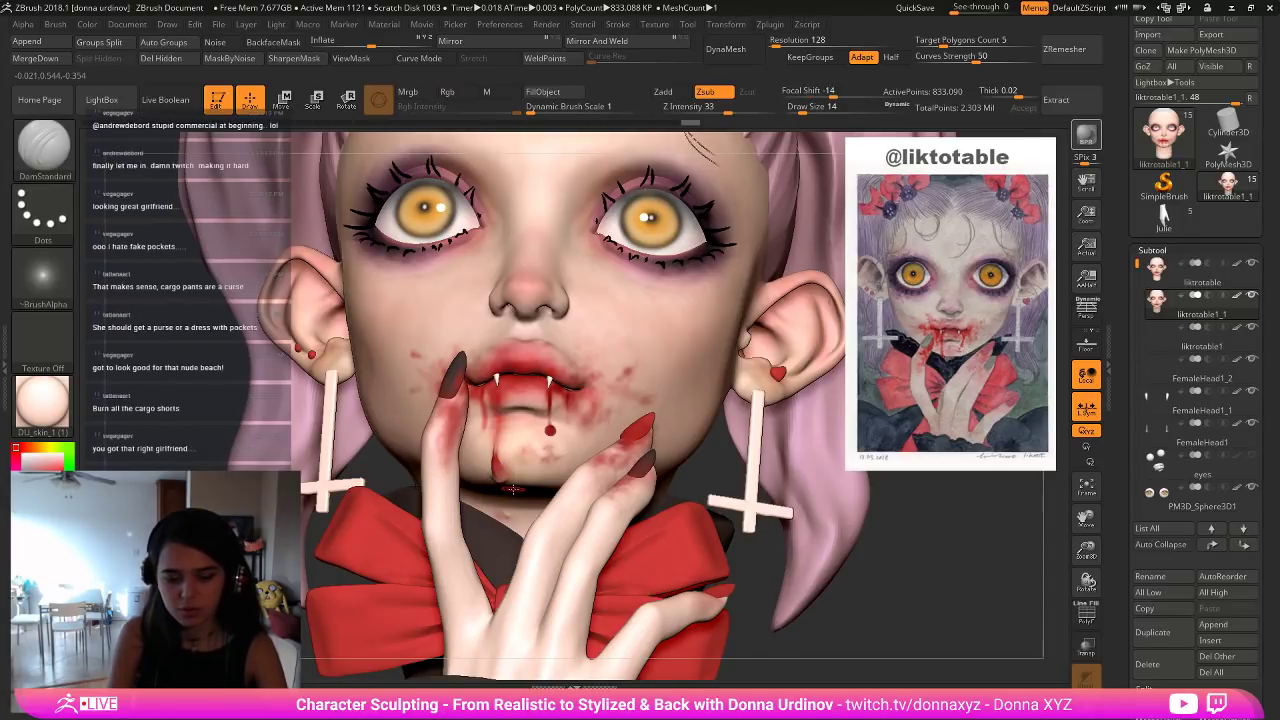
Inflate the blood drip at the edge of the chin with the Inflat brush, raising the draw size to 26.
key("b")
key("i")
key("n")
left_click_drag(493, 468, 498, 466)
key("bracketright")
left_click(1086, 708)
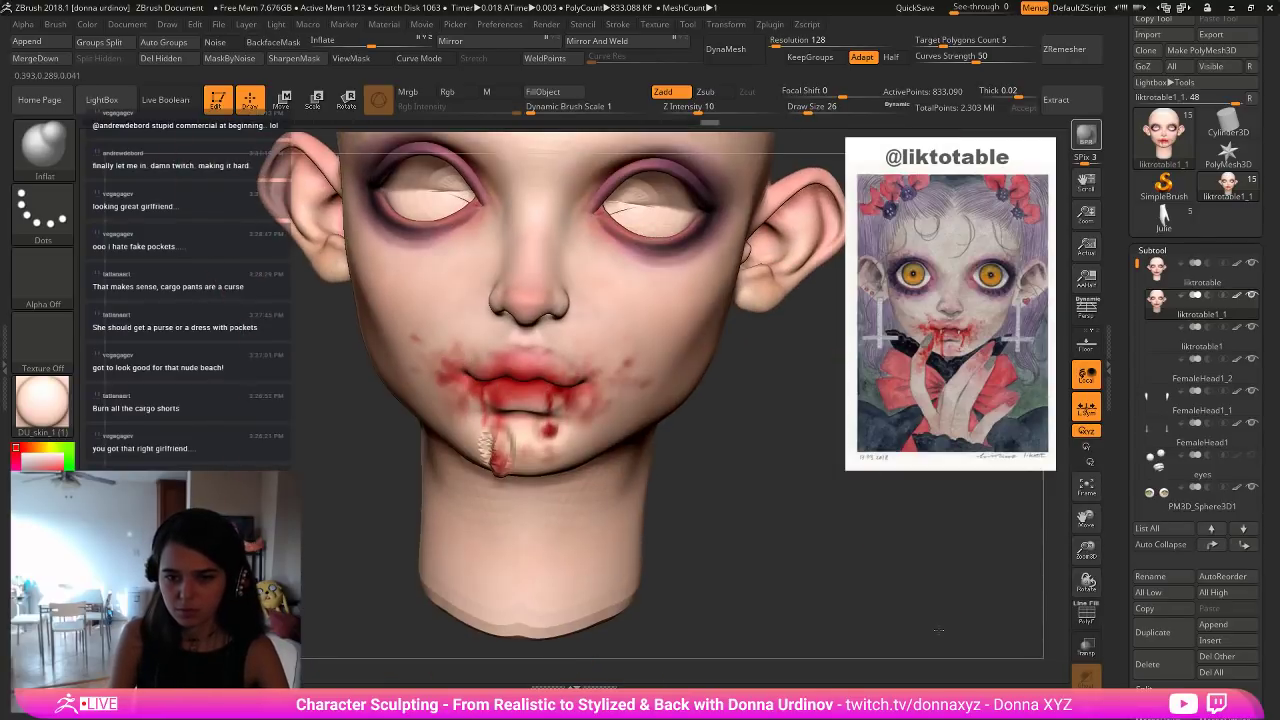
Return the model to Edit mode after leaving it and clear the leftover pixels from the canvas.
key("shift+ctrl+s")
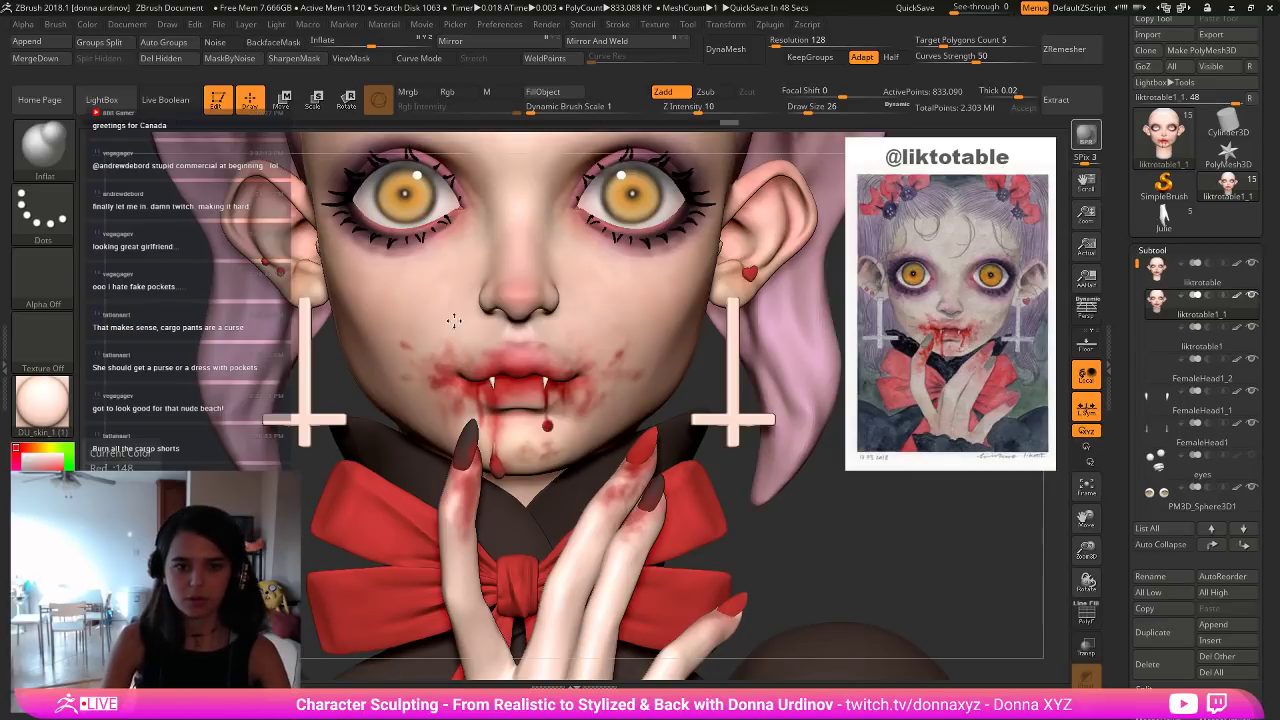
mouse_move(890, 560)
left_mouse_down()
mouse_move(945, 560)
mouse_move(890, 560)
left_mouse_up()
key("t")
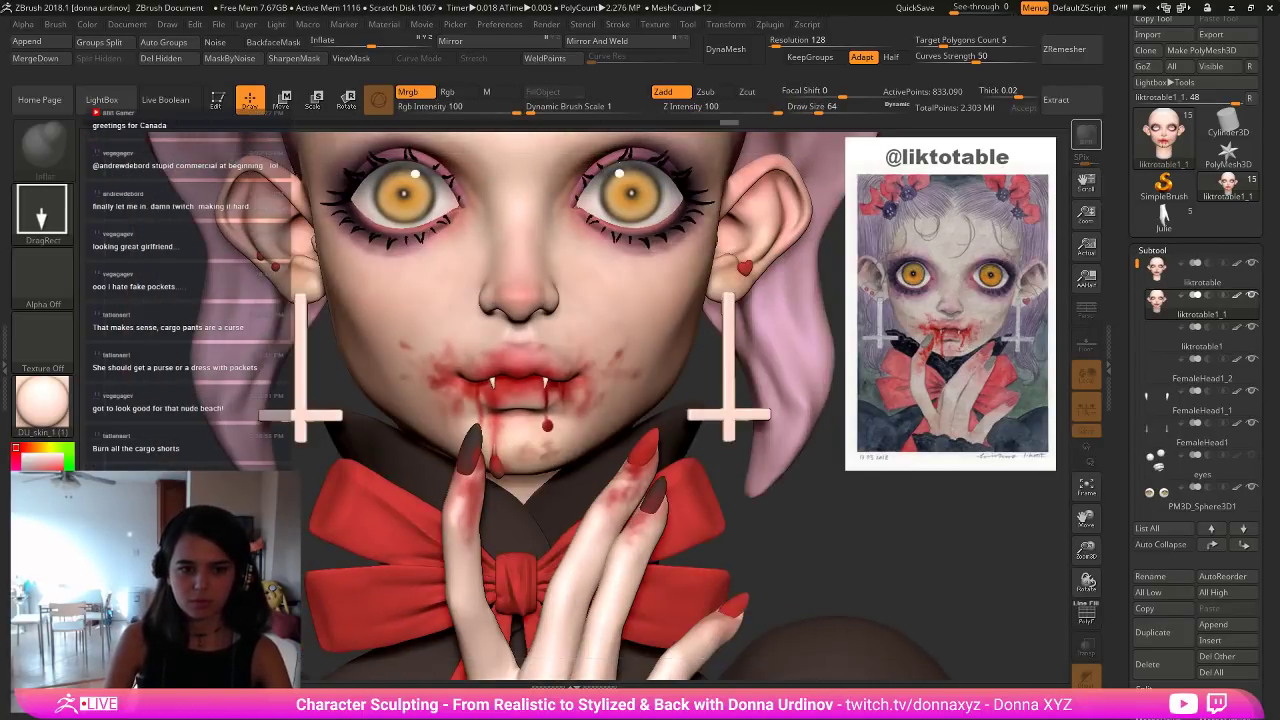
left_click(220, 98)
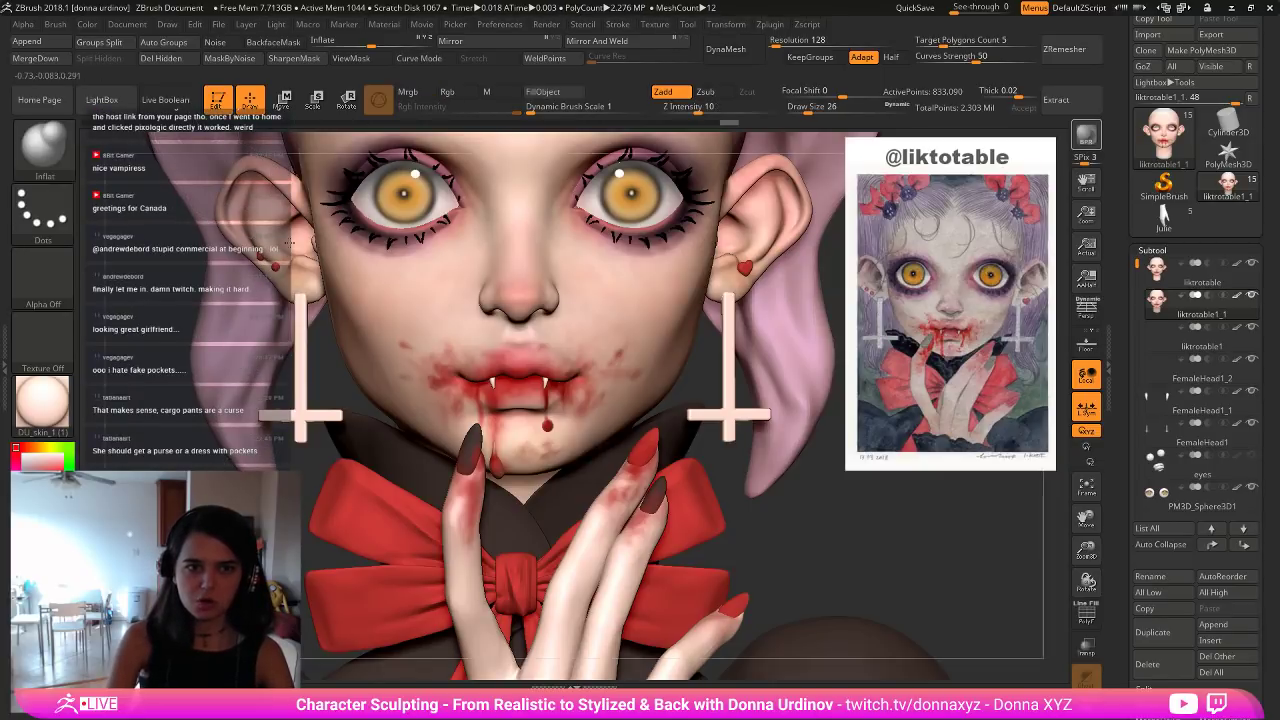
key("ctrl+n")
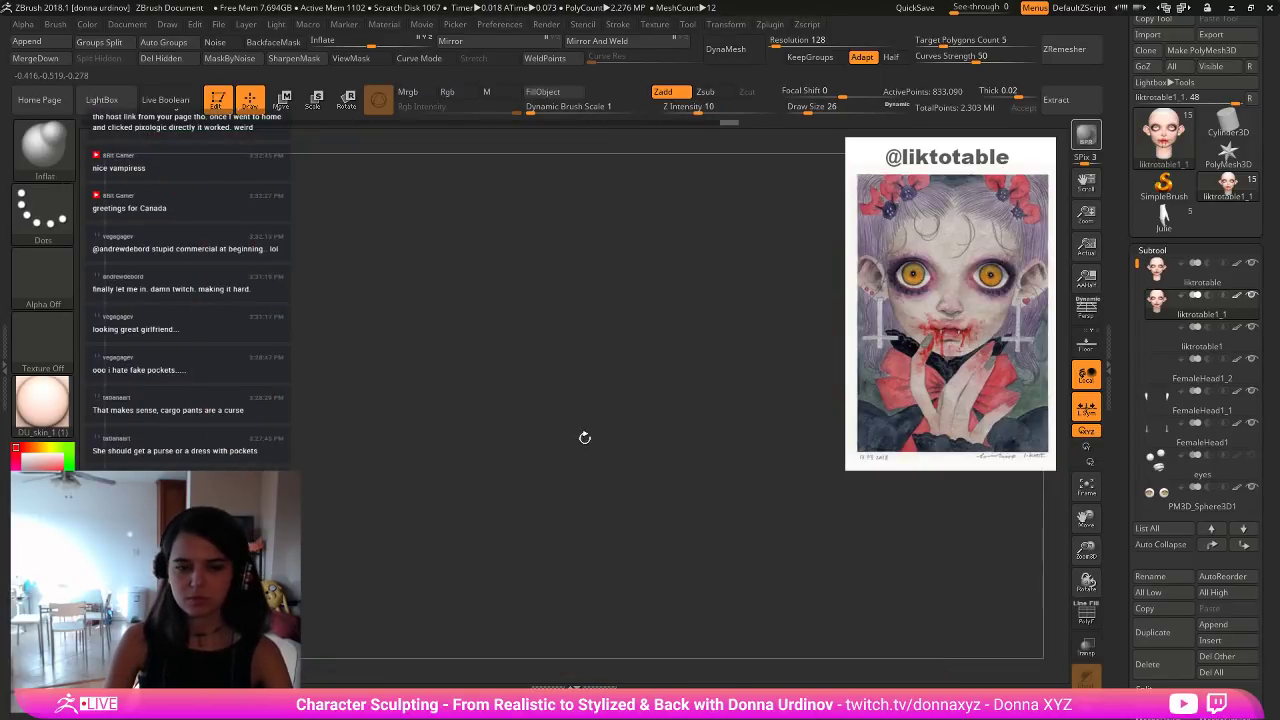
mouse_move(634, 511)
left_mouse_down()
mouse_move(640, 609)
mouse_move(583, 635)
mouse_move(604, 542)
mouse_move(654, 606)
mouse_move(650, 645)
mouse_move(829, 503)
mouse_move(804, 505)
left_mouse_up()
left_click_drag(760, 408, 732, 574, "alt")
left_click_drag(667, 525, 658, 515, "alt")
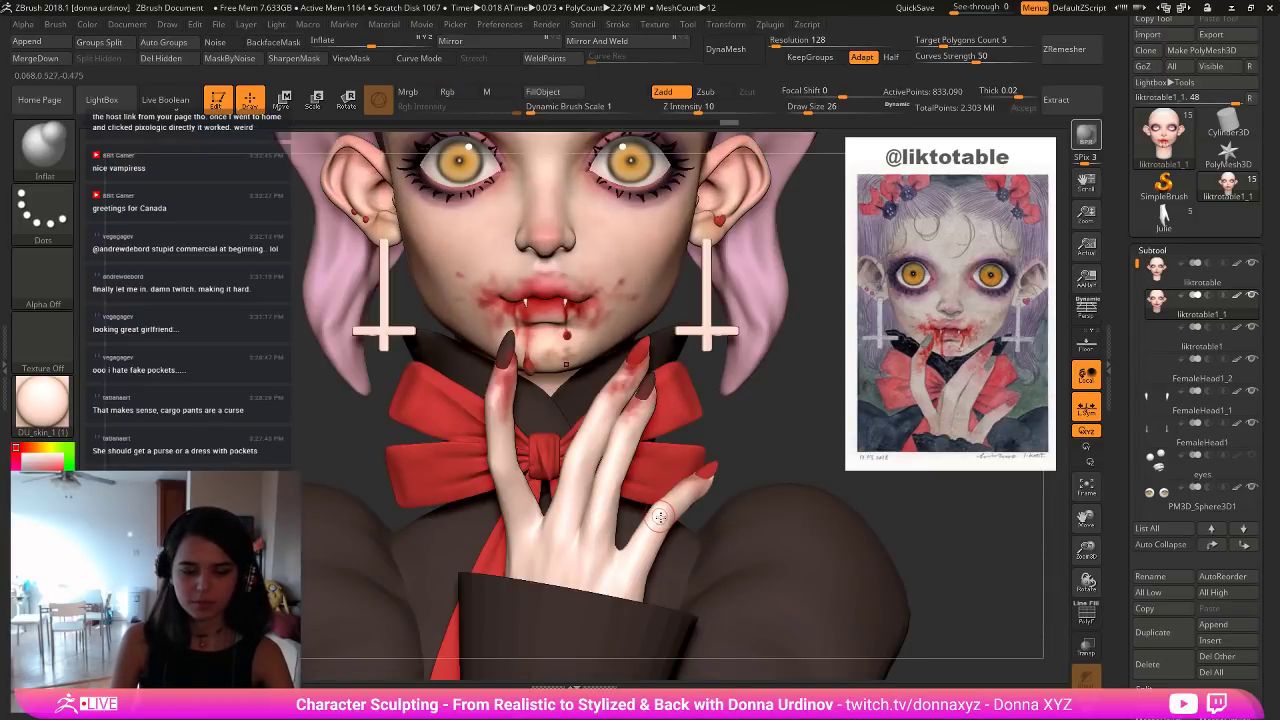
Touch up the colour of the chin's blood drip with the Standard brush in Rgb mode.
key("b")
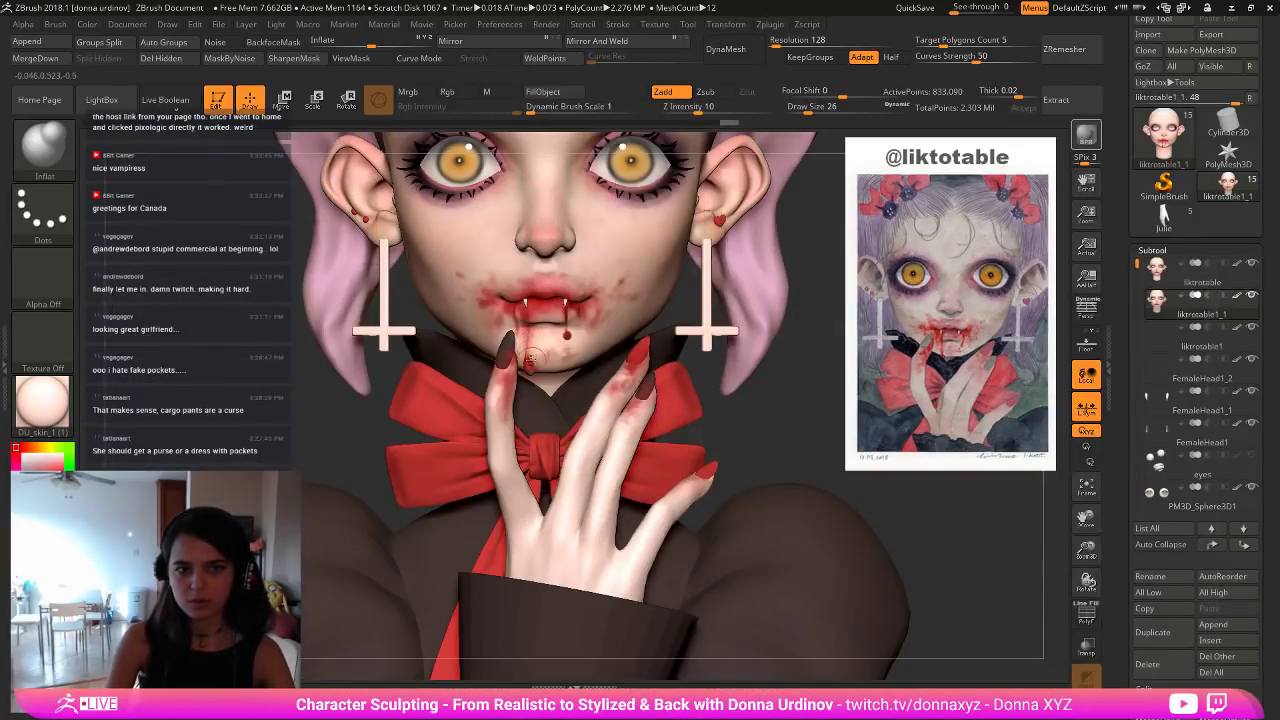
key("b")
key("s")
key("t")
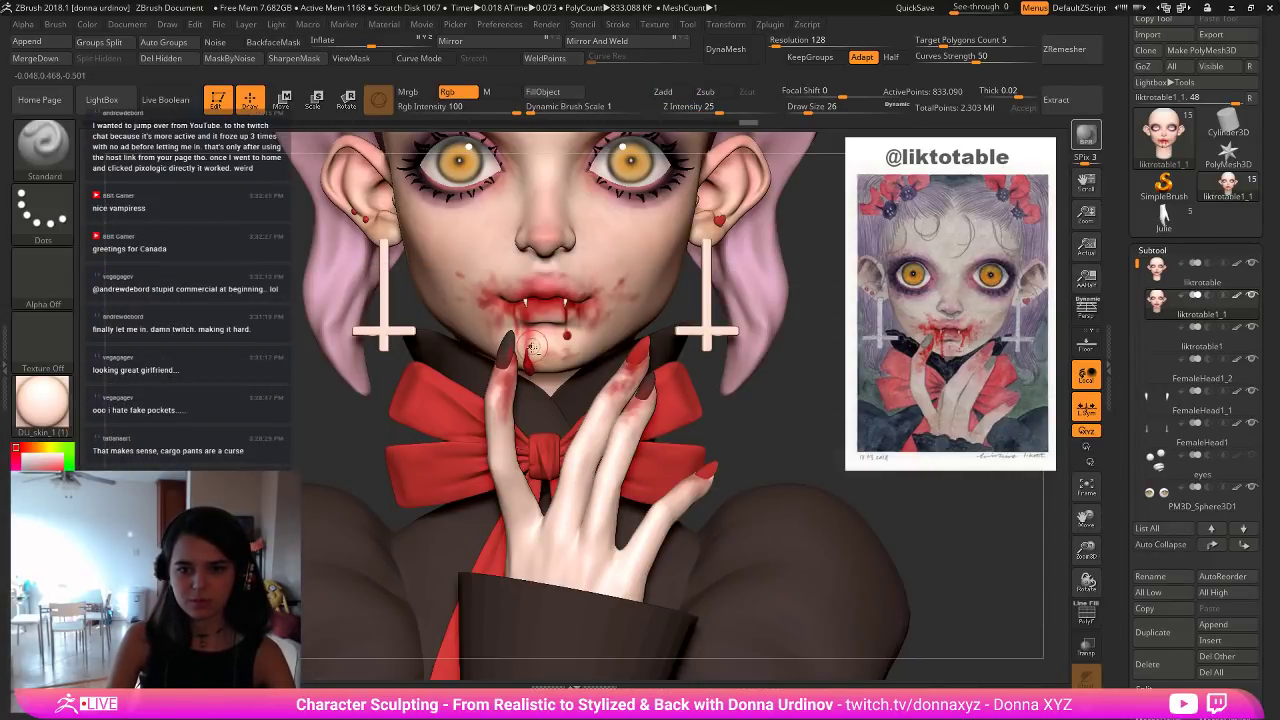
key("shift")
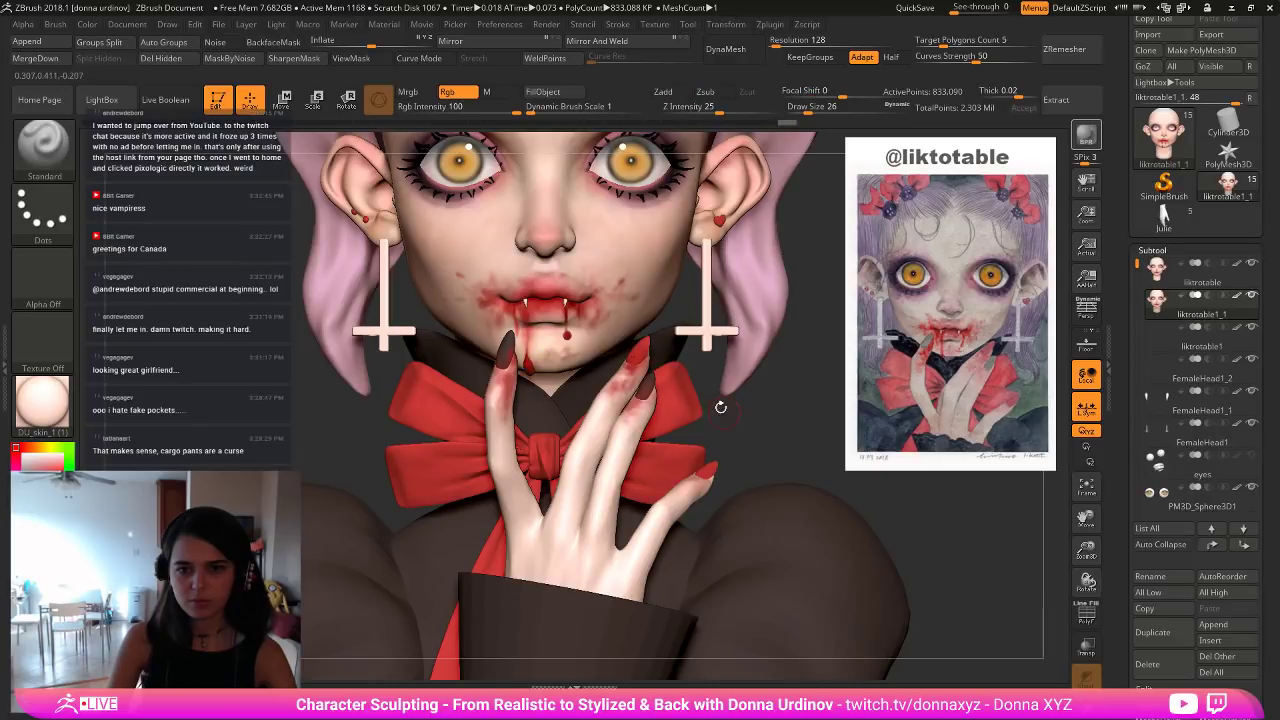
Set the document background to a dark, muted grey-green behind the whole bust.
mouse_move(932, 544)
left_mouse_down("alt")
mouse_move(911, 580)
mouse_move(850, 475)
mouse_move(815, 455)
mouse_move(804, 489)
left_mouse_up("alt")
key("shift+s")
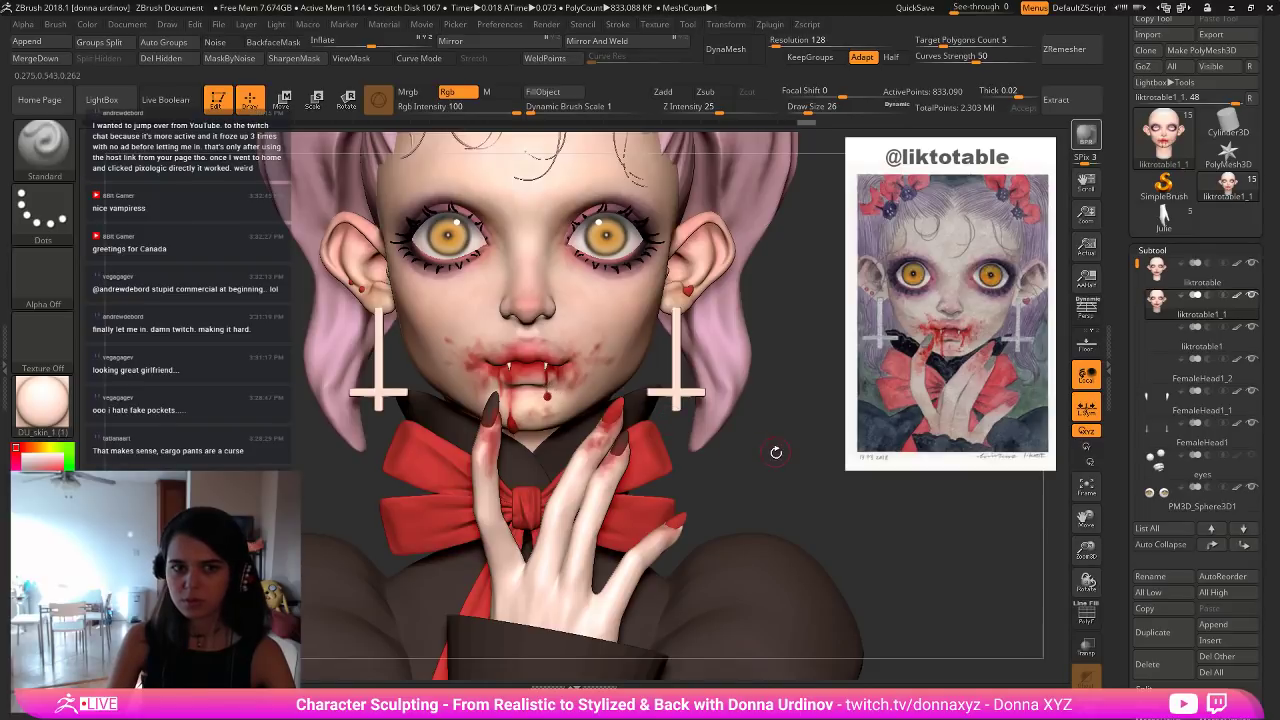
left_click_drag(775, 452, 730, 442, "alt")
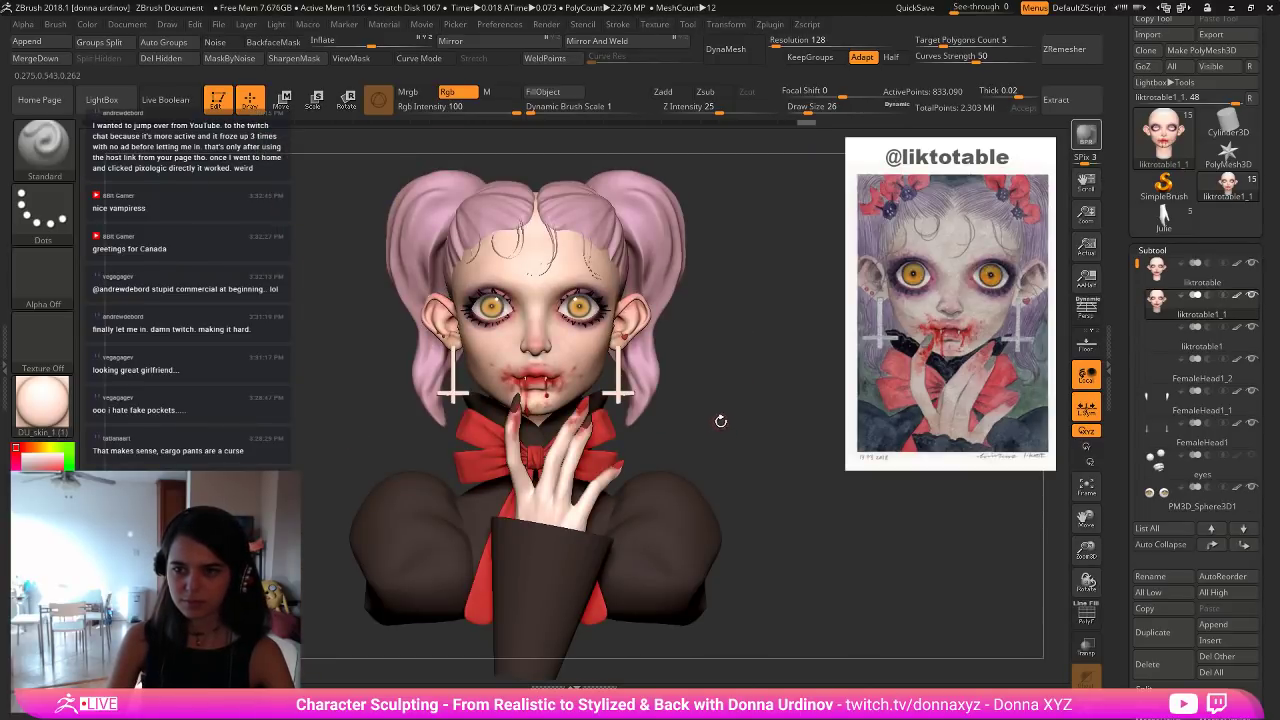
key("f")
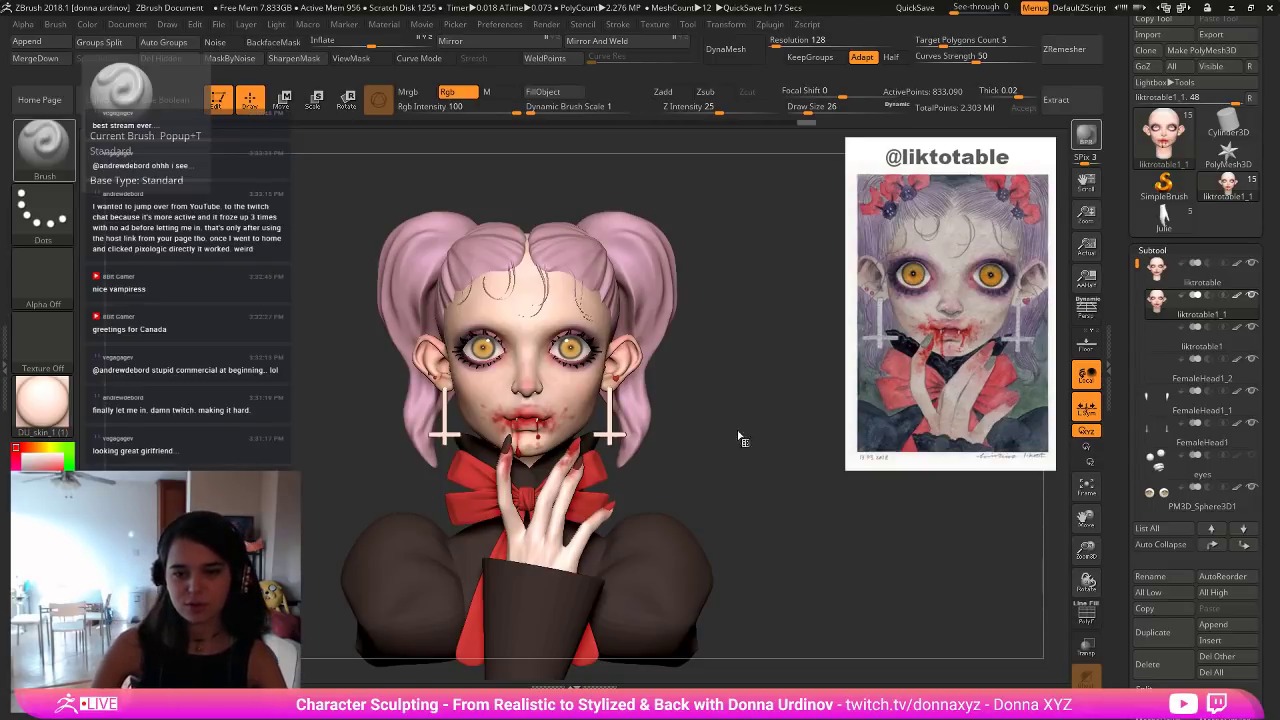
mouse_move(748, 457)
left_mouse_down()
mouse_move(762, 461)
mouse_move(763, 440)
mouse_move(793, 485)
left_mouse_up()
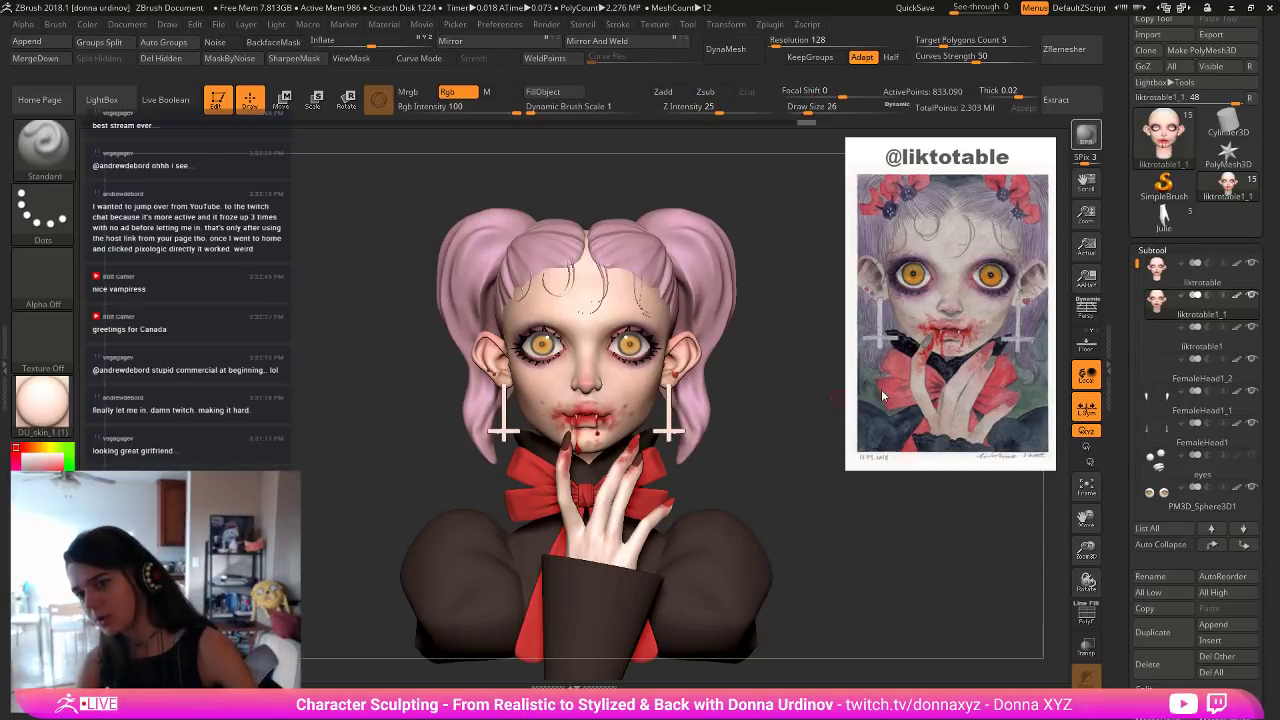
left_click_drag(66, 450, 69, 468)
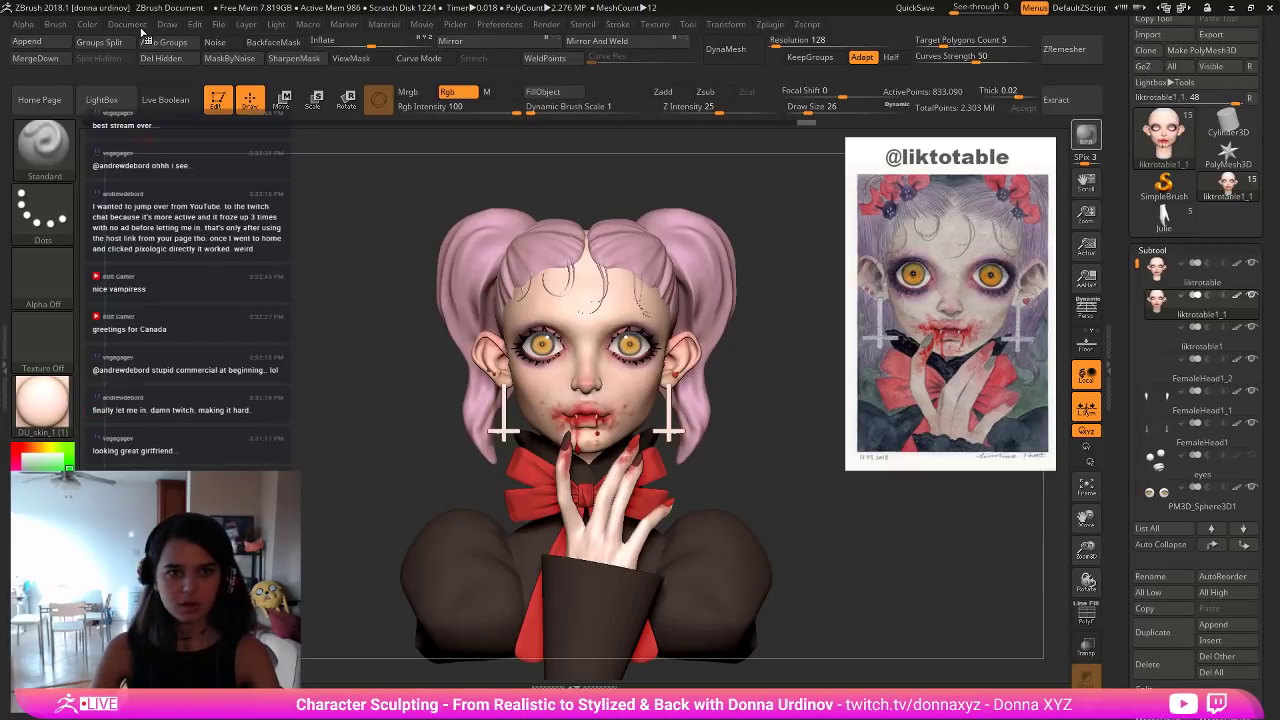
left_click(132, 25)
left_click(160, 282)
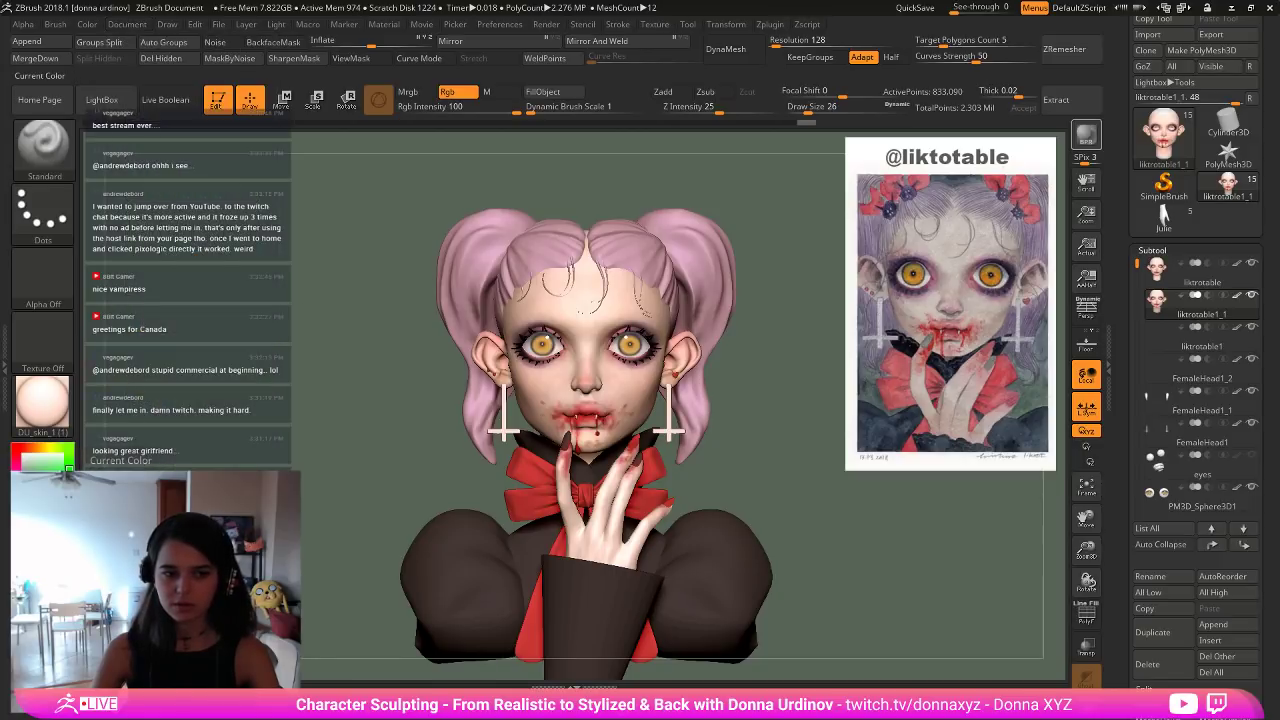
left_click(128, 24)
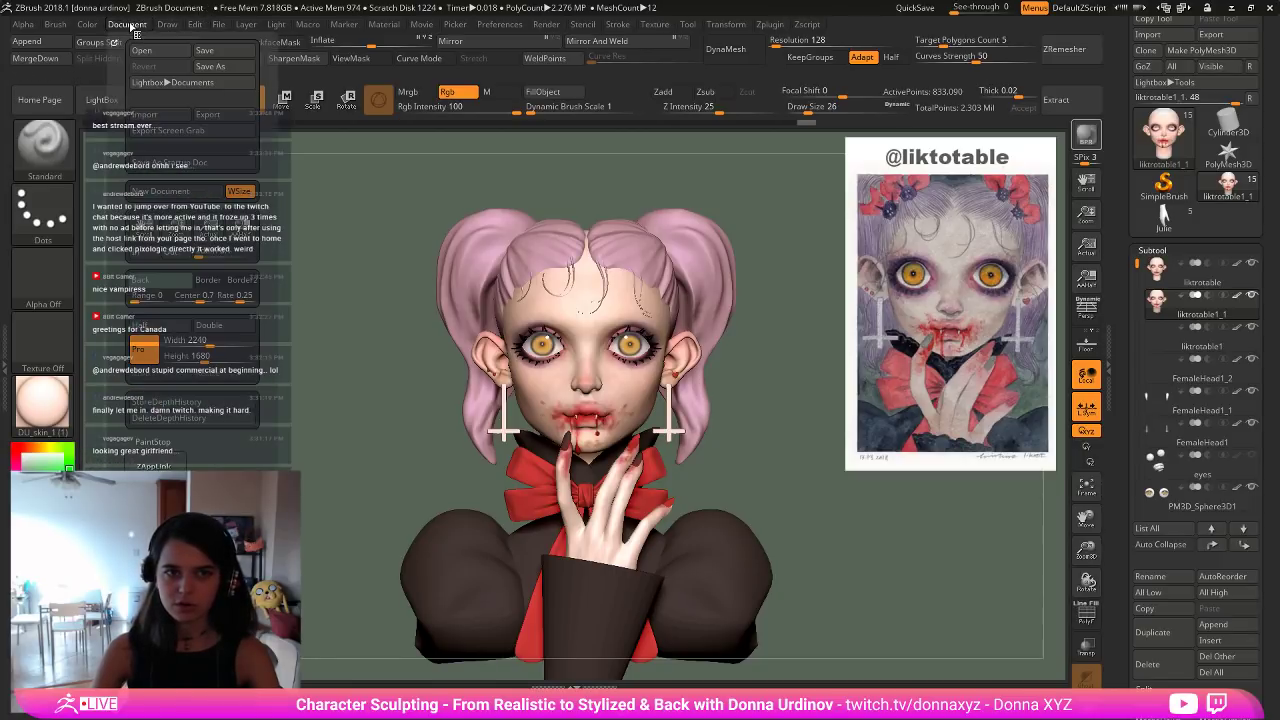
left_click(177, 285)
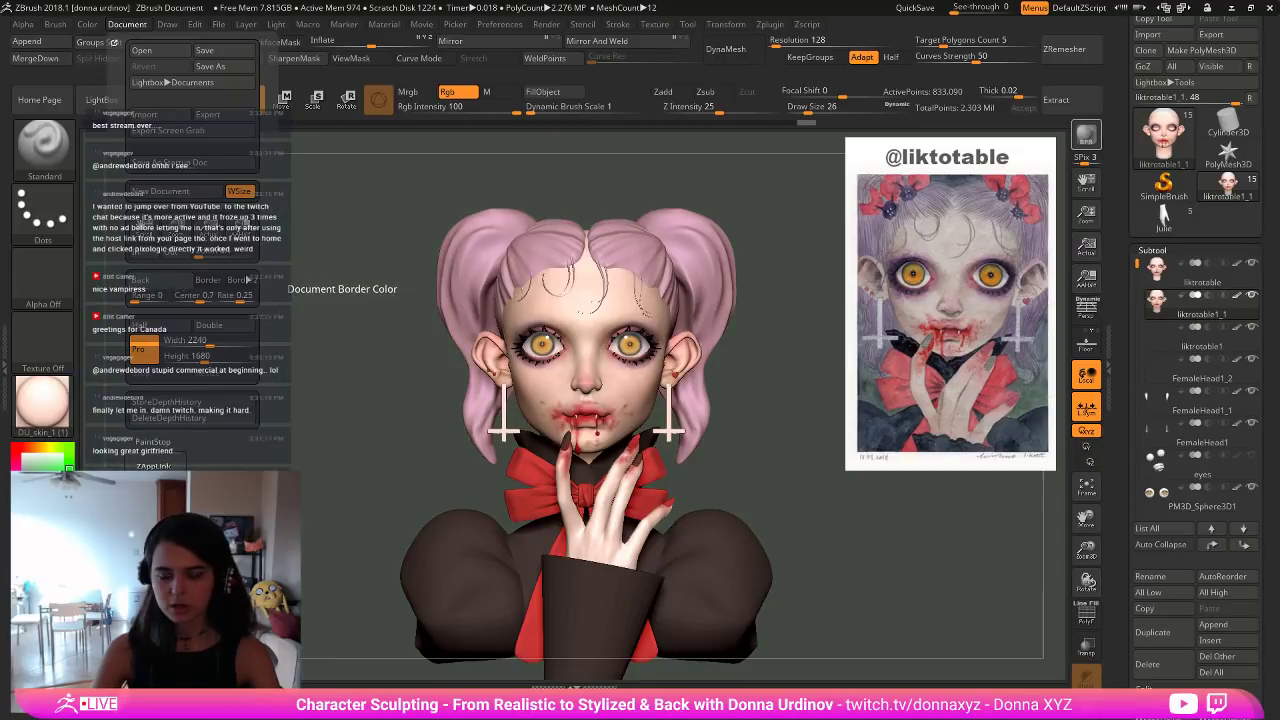
Select the dark puff-sleeved garment subtool and divide its geometry once to SDiv 2 with Smt on.
left_click_drag(811, 497, 824, 491, "alt")
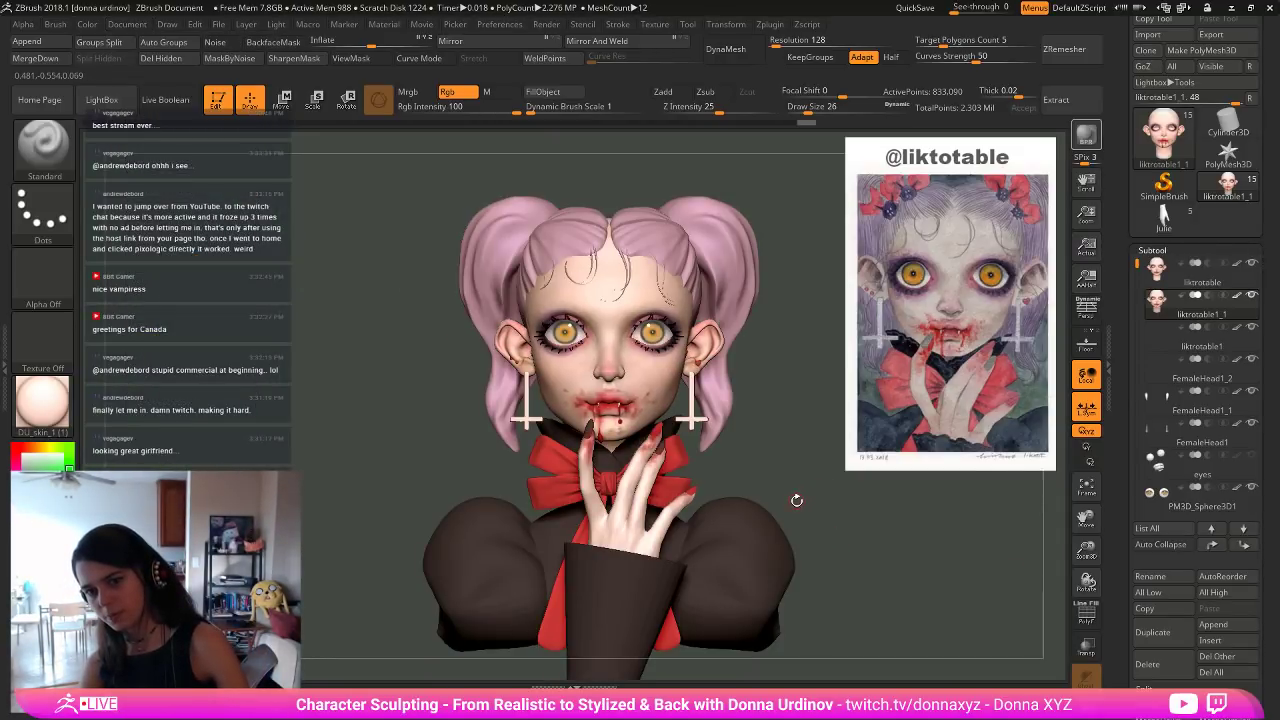
left_click(749, 588, "alt")
scroll(1277, 598, "down", 3)
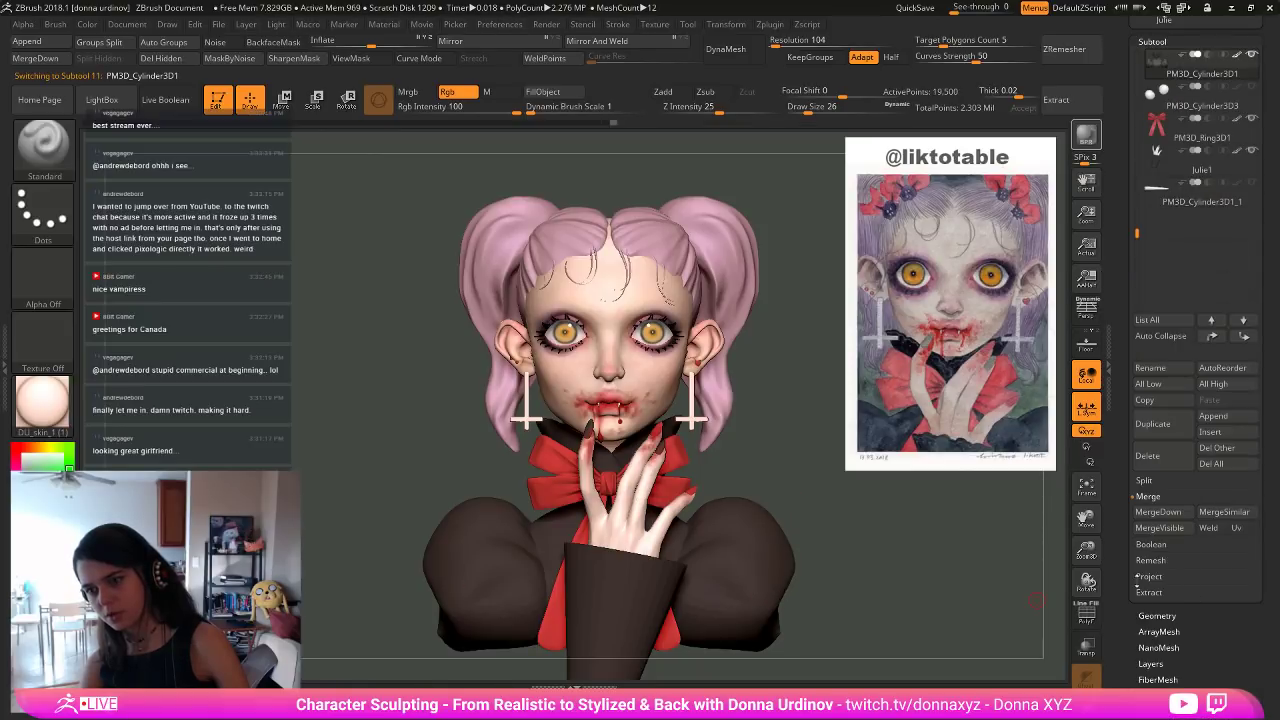
left_click(1175, 614)
left_click(1186, 180)
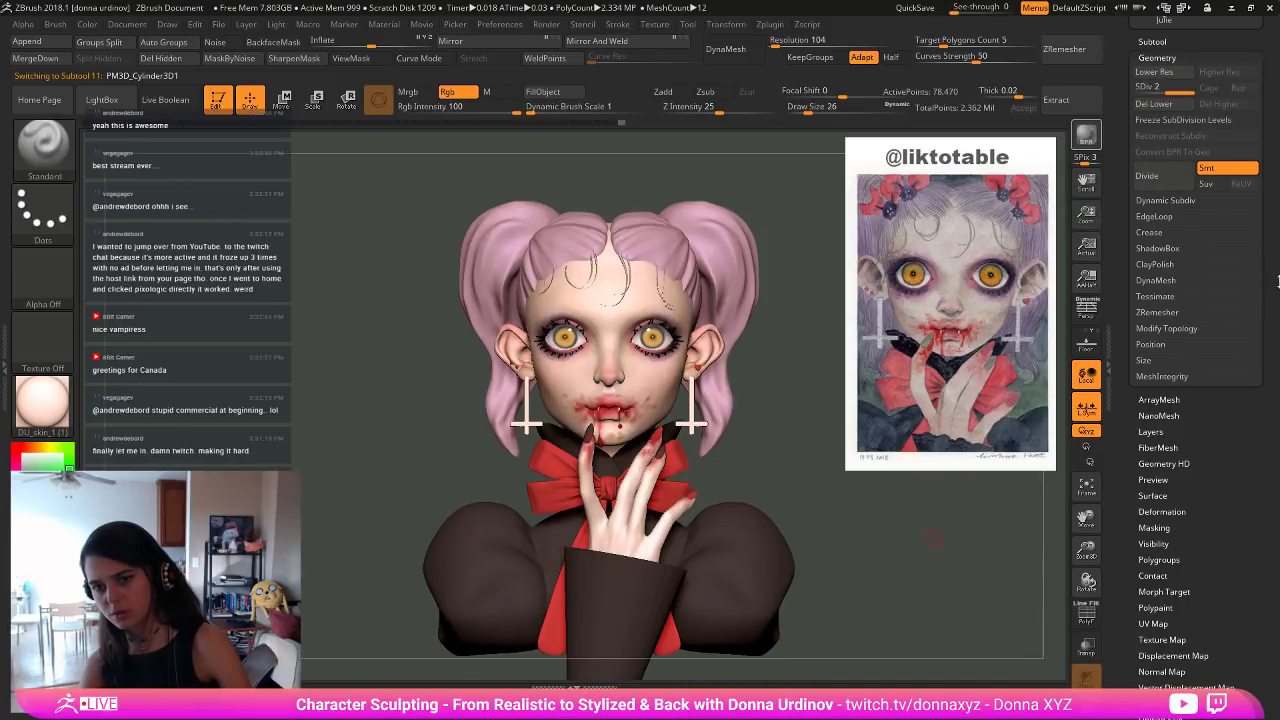
scroll(1278, 375, "up", 1)
left_click_drag(813, 561, 856, 586)
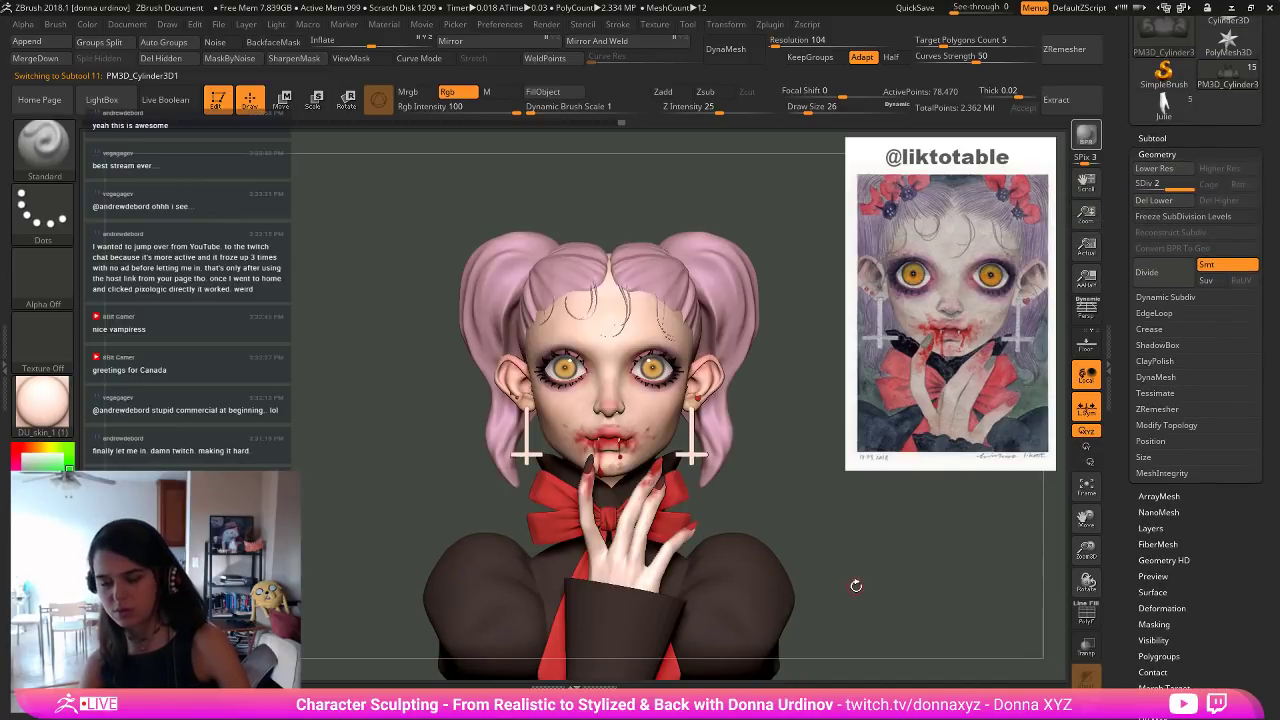
Open the subtool list, select the pink pigtails subtool and switch to the Move brush.
left_click_drag(938, 555, 968, 552, "alt")
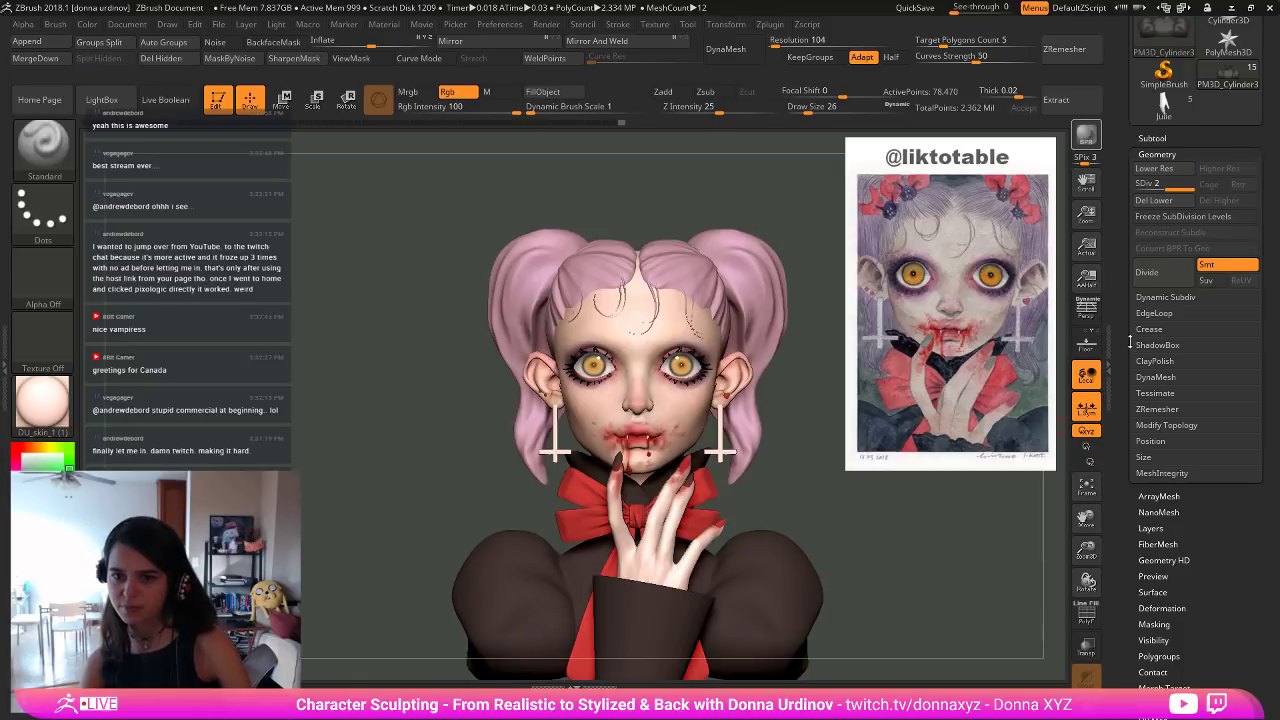
left_click(1152, 138)
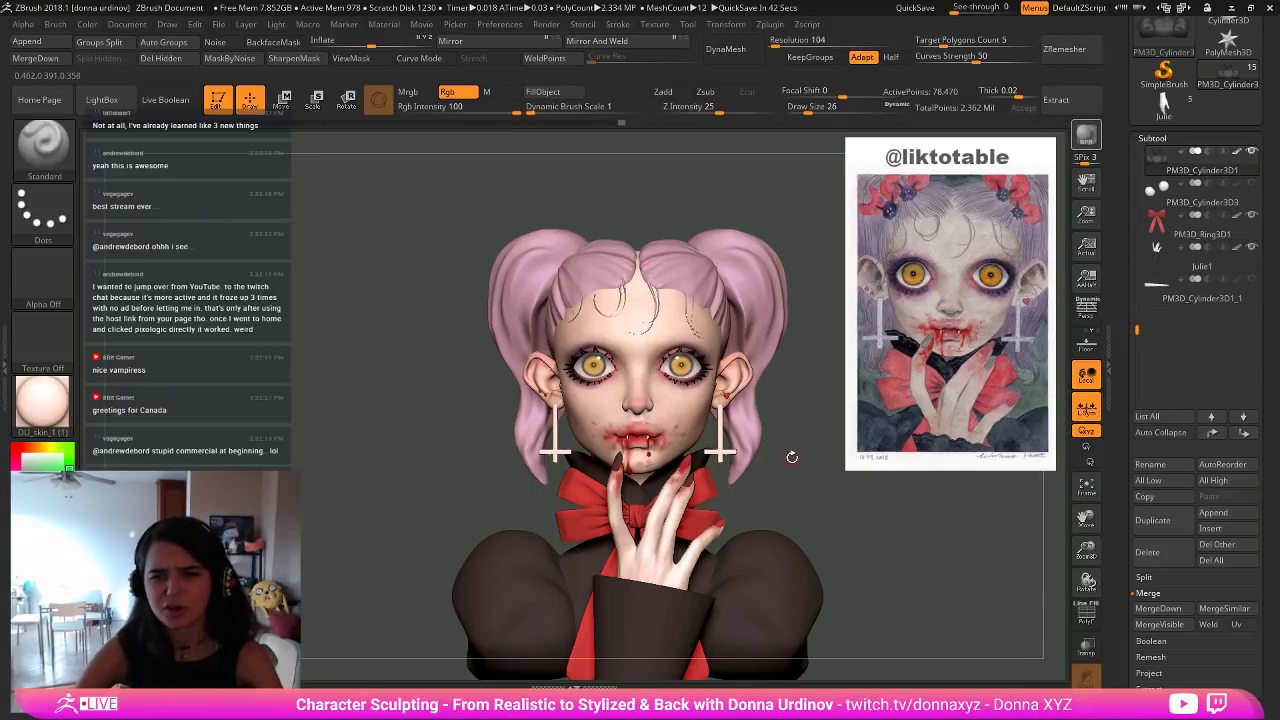
mouse_move(794, 457)
left_mouse_down()
mouse_move(806, 466)
mouse_move(787, 422)
mouse_move(791, 466)
left_mouse_up()
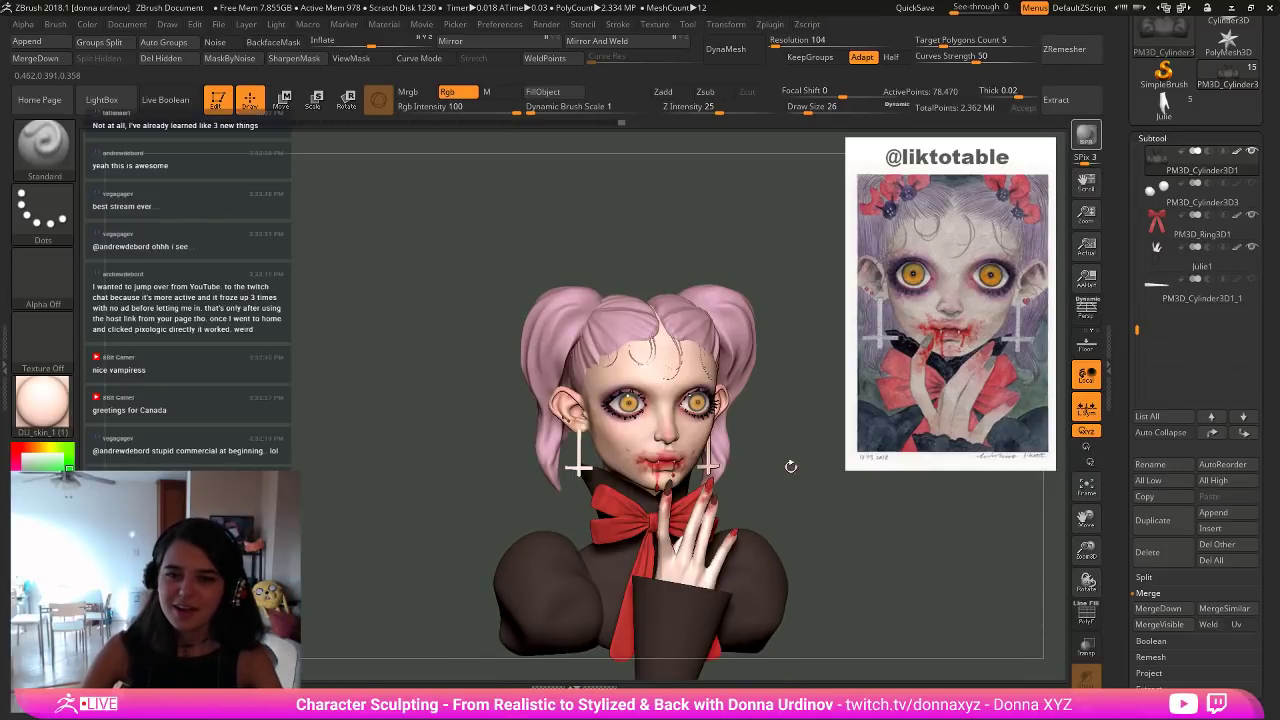
left_click(558, 343, "alt")
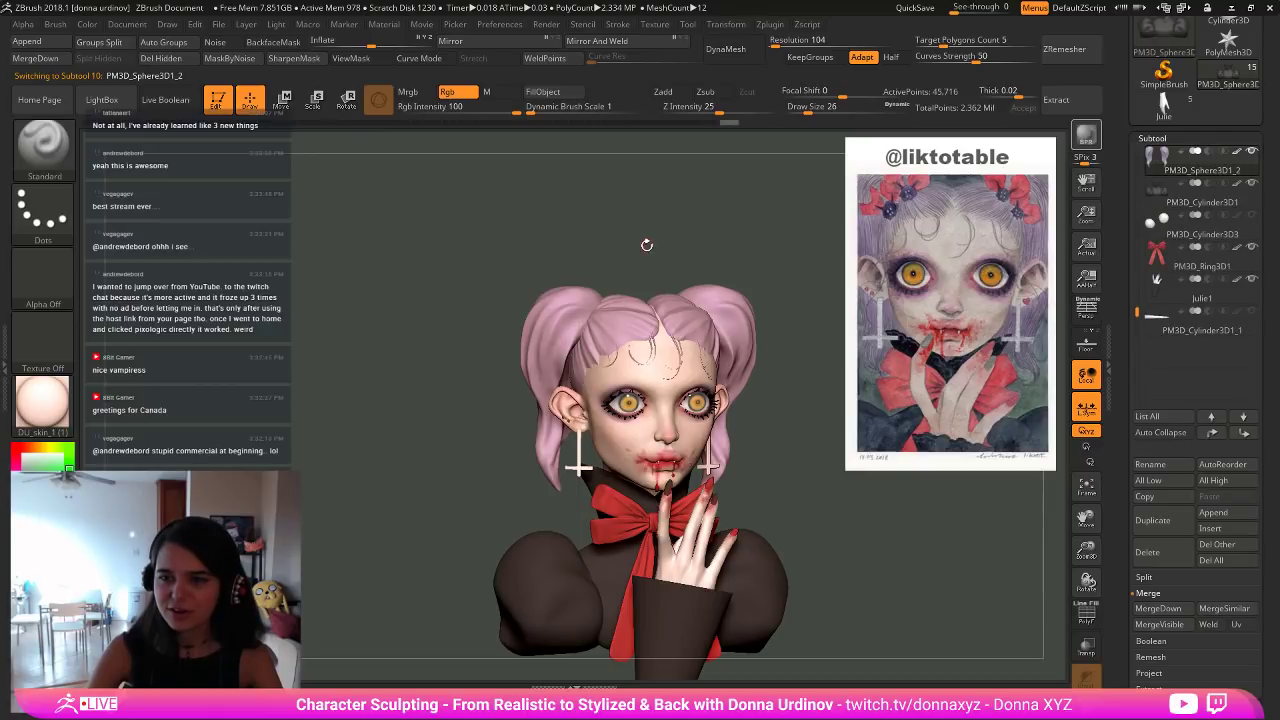
left_click_drag(646, 243, 671, 251)
key("b")
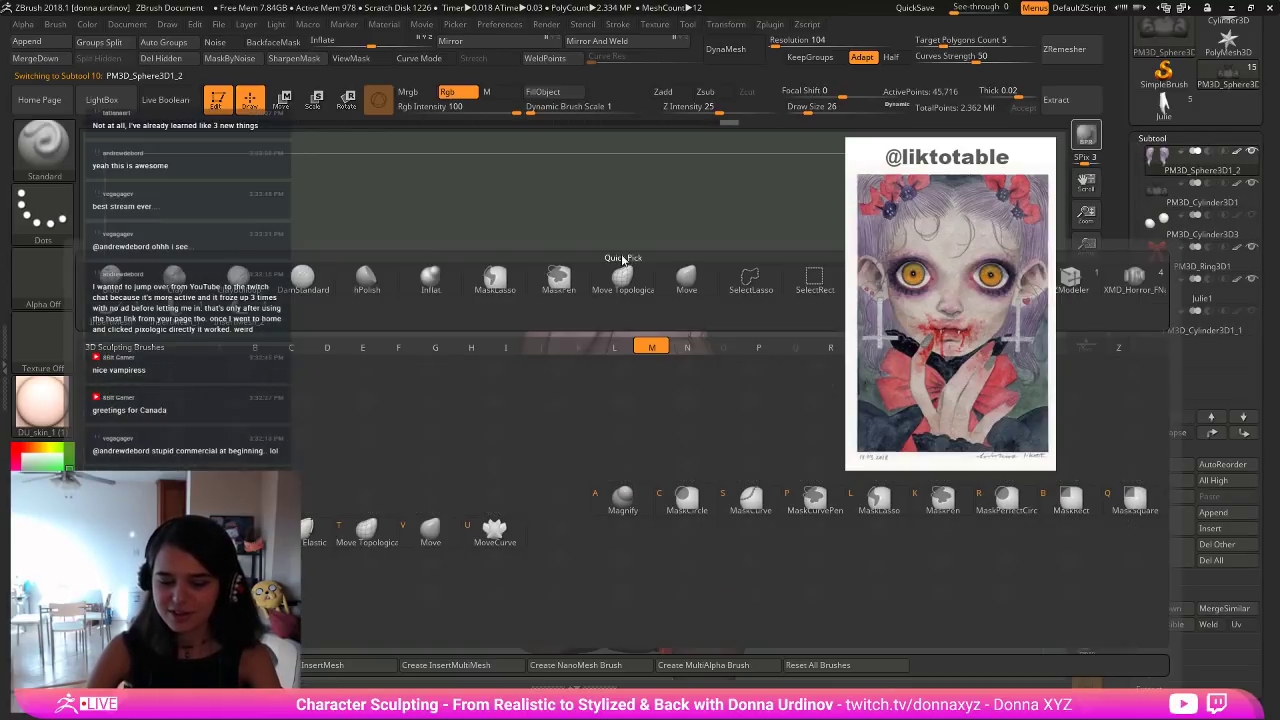
key("m")
key("v")
Reshape the pigtails' side profile with the Move brush at draw size 186 to 294, pulling the lower lengths forward and rounding the back.
key("bracketright")
key("bracketright")
key("bracketright")
key("bracketright")
key("bracketright")
key("bracketright")
key("bracketright")
key("bracketright")
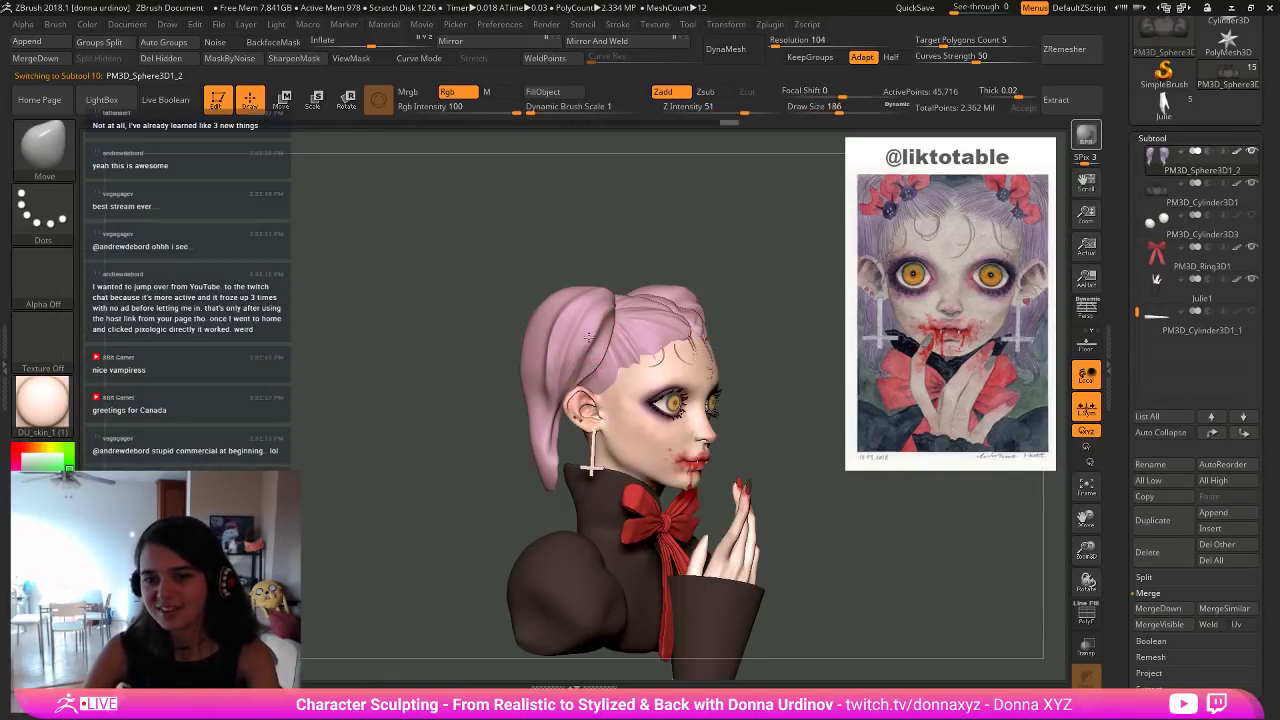
left_click_drag(595, 353, 573, 356)
left_click_drag(547, 443, 567, 455)
right_click_drag(557, 438, 640, 440)
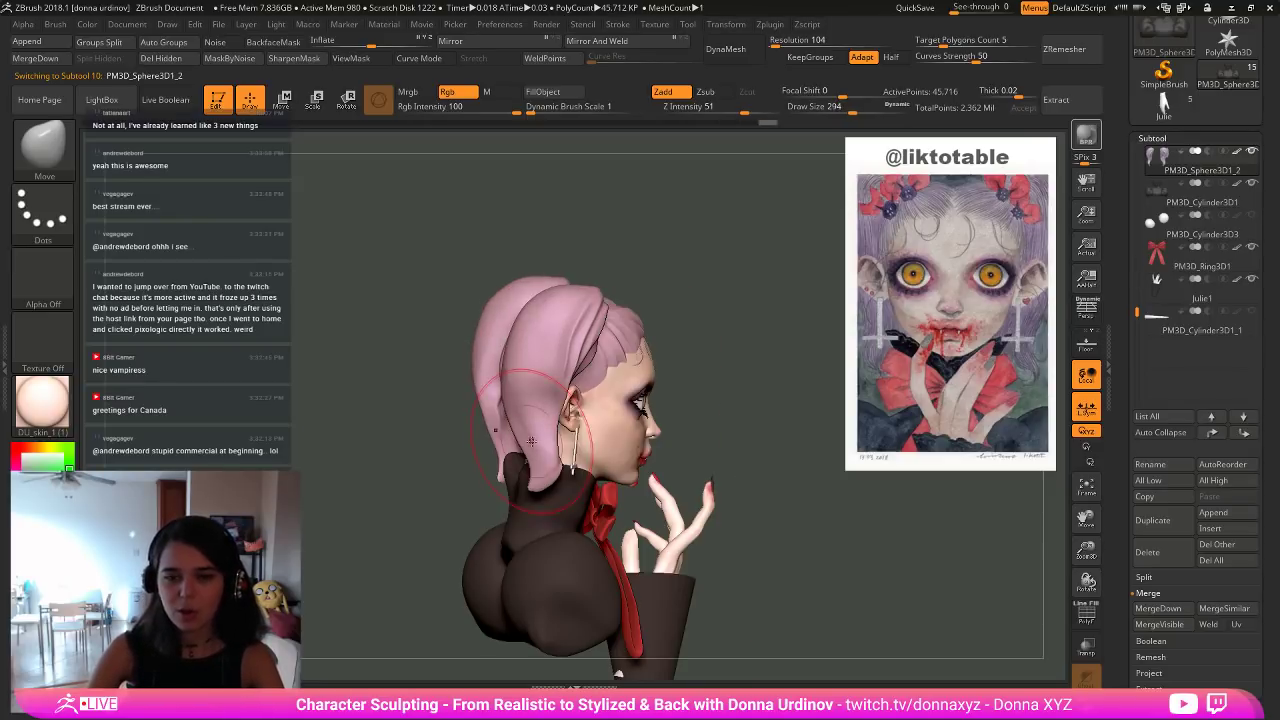
left_click_drag(551, 442, 574, 453)
right_click_drag(588, 342, 535, 325)
left_click_drag(522, 317, 514, 310)
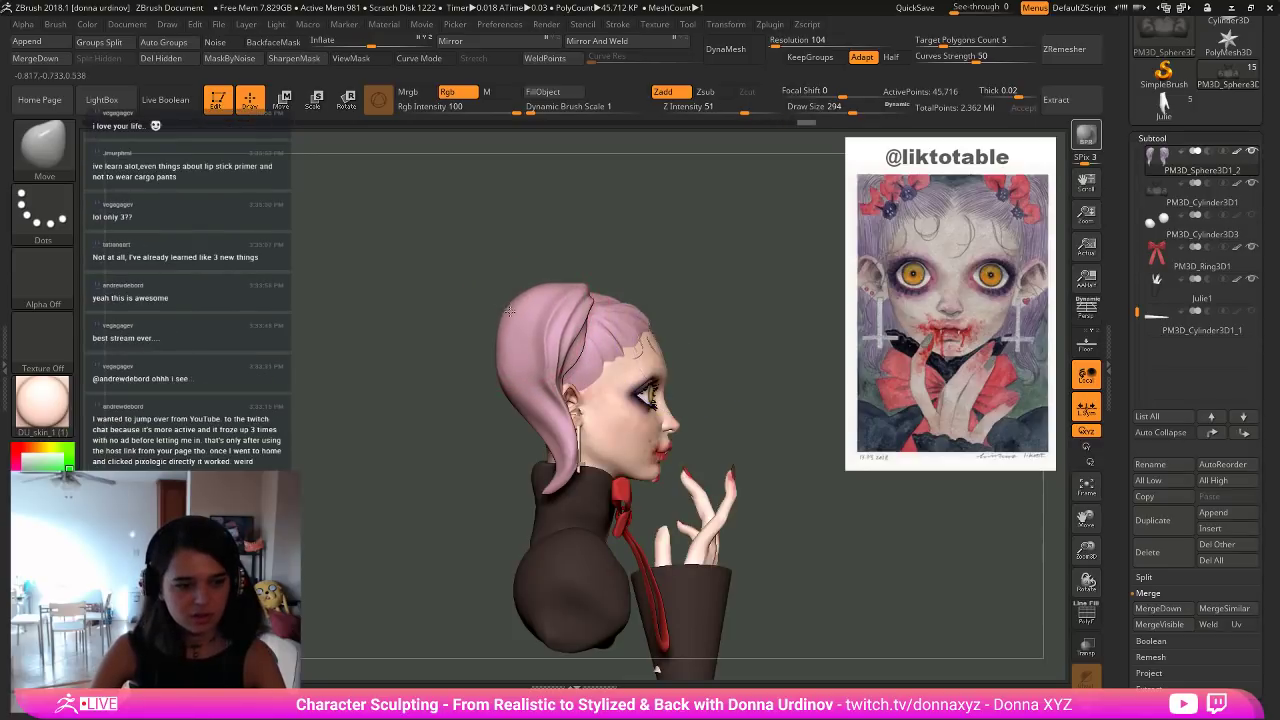
left_click_drag(505, 354, 495, 352)
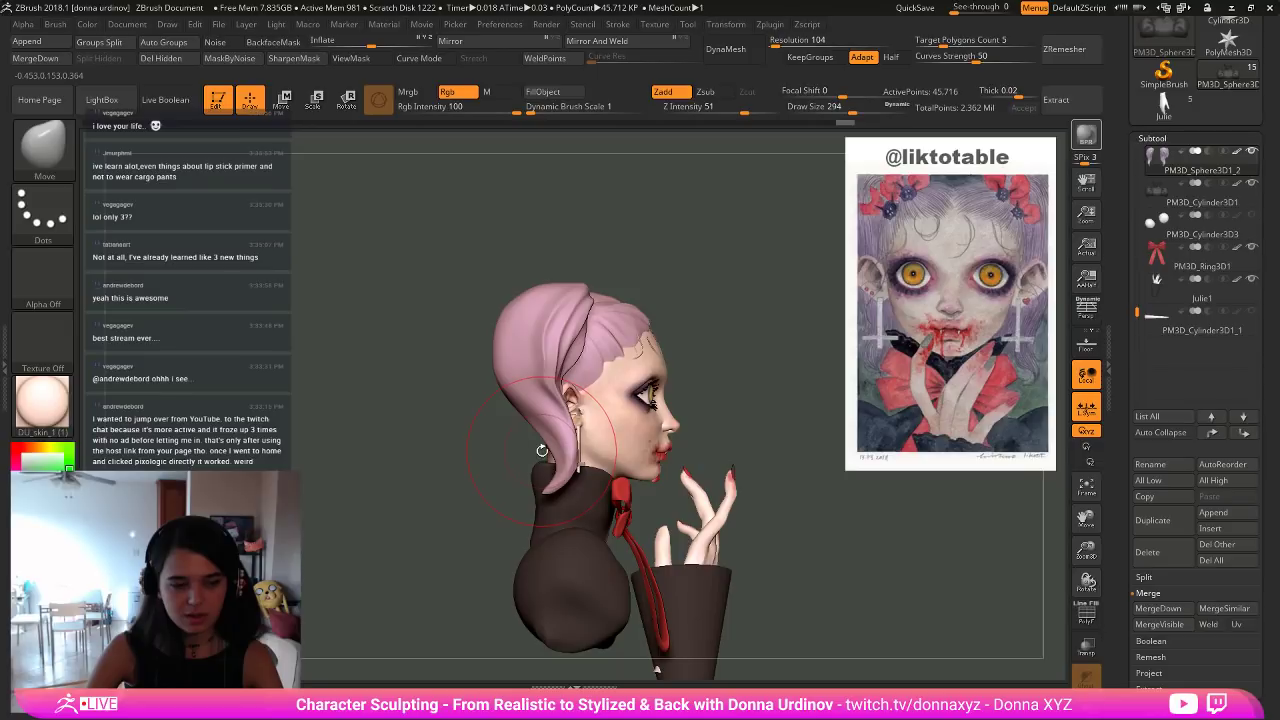
Refine the pigtails' contours from the side, front and three-quarter views with the Move brush at draw sizes between 98 and 186.
key("bracketleft")
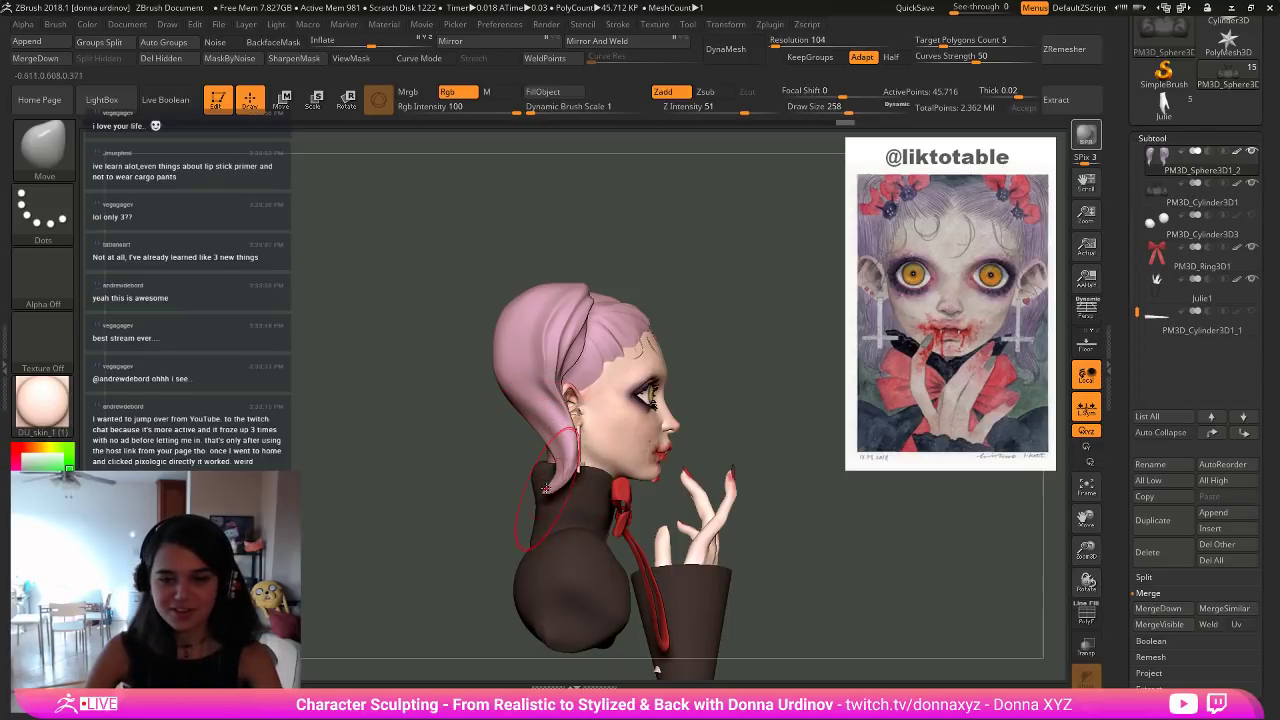
key("bracketleft")
key("bracketleft")
key("bracketleft")
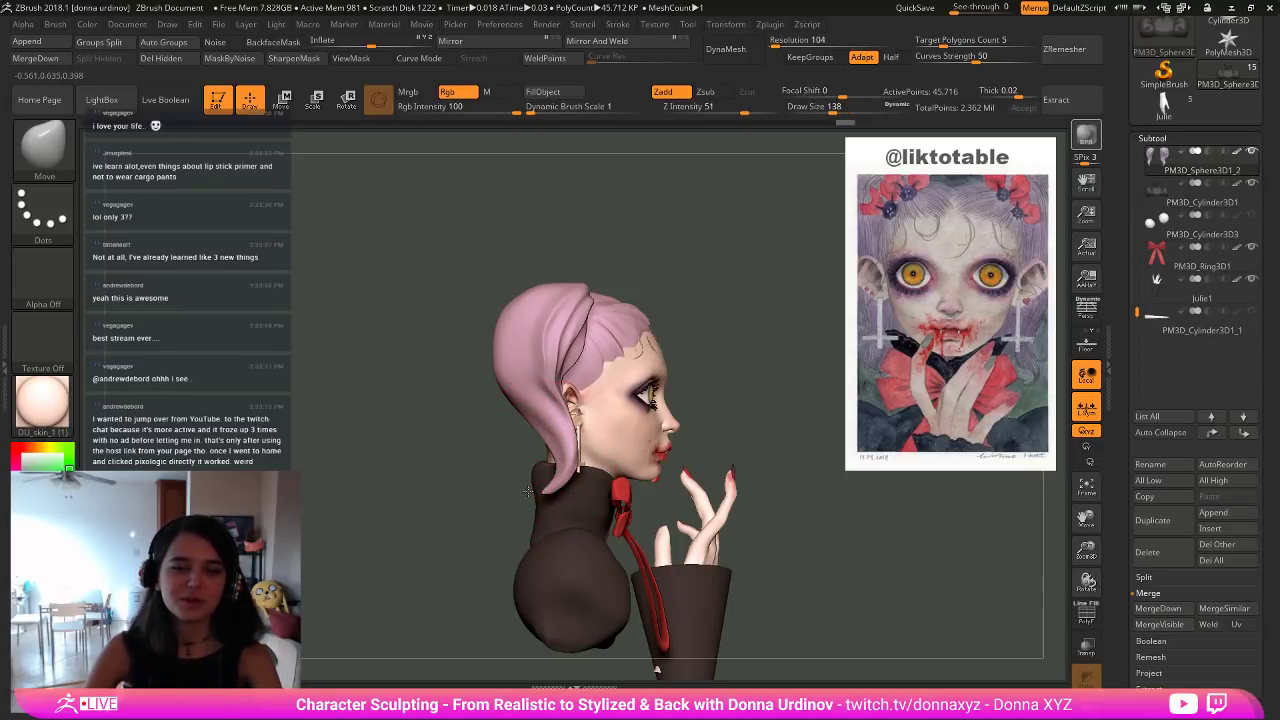
left_click_drag(527, 491, 390, 500)
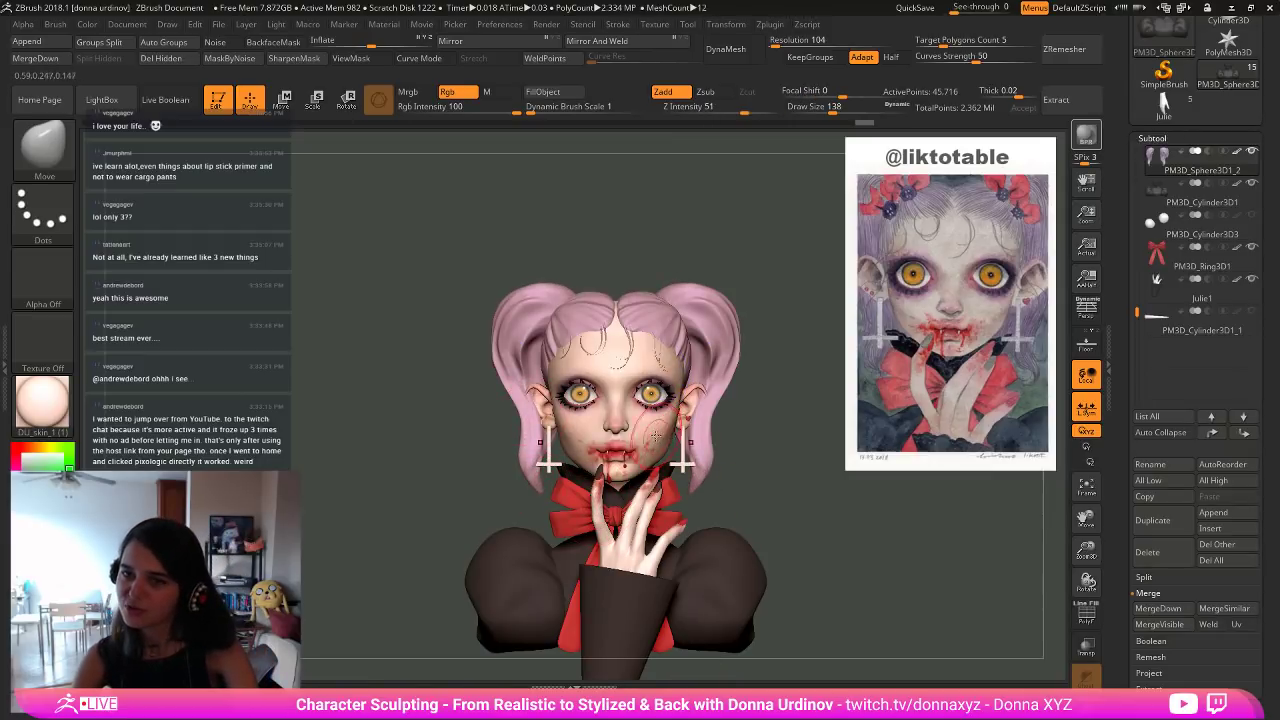
mouse_move(410, 365)
left_mouse_down()
mouse_move(540, 365)
mouse_move(558, 342)
left_mouse_up()
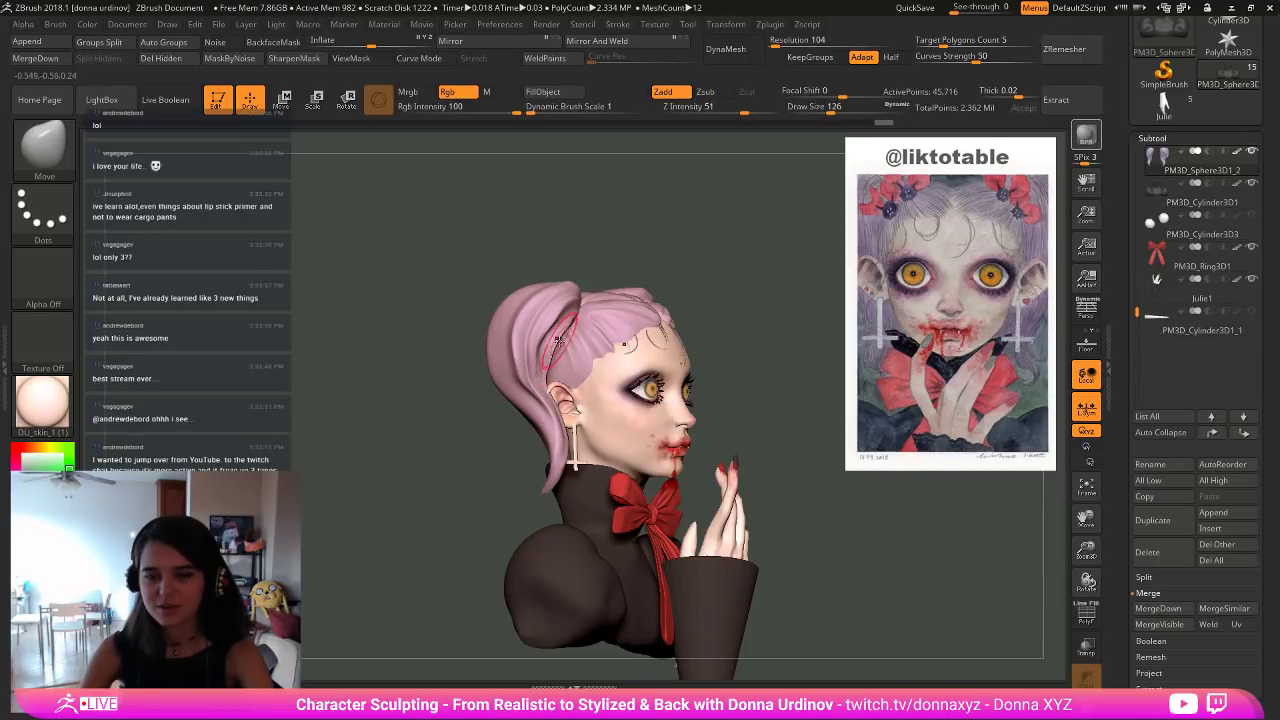
key("shift")
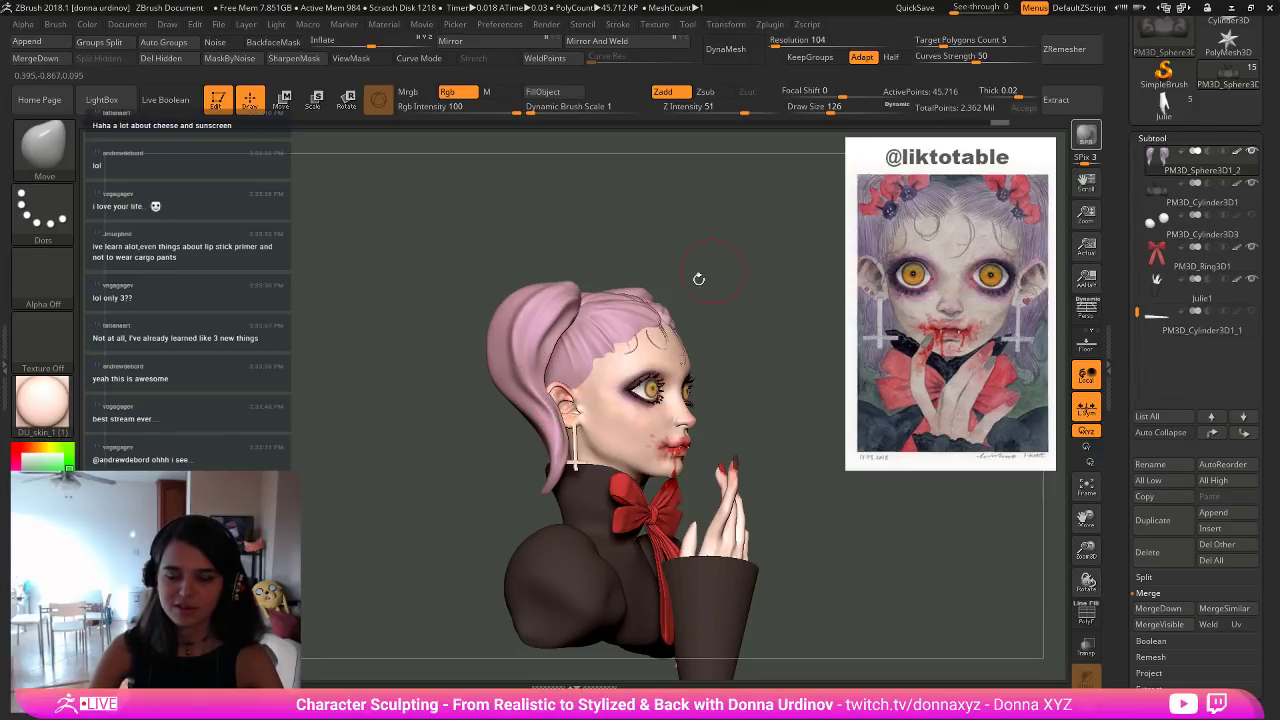
left_click_drag(699, 279, 702, 256, "shift")
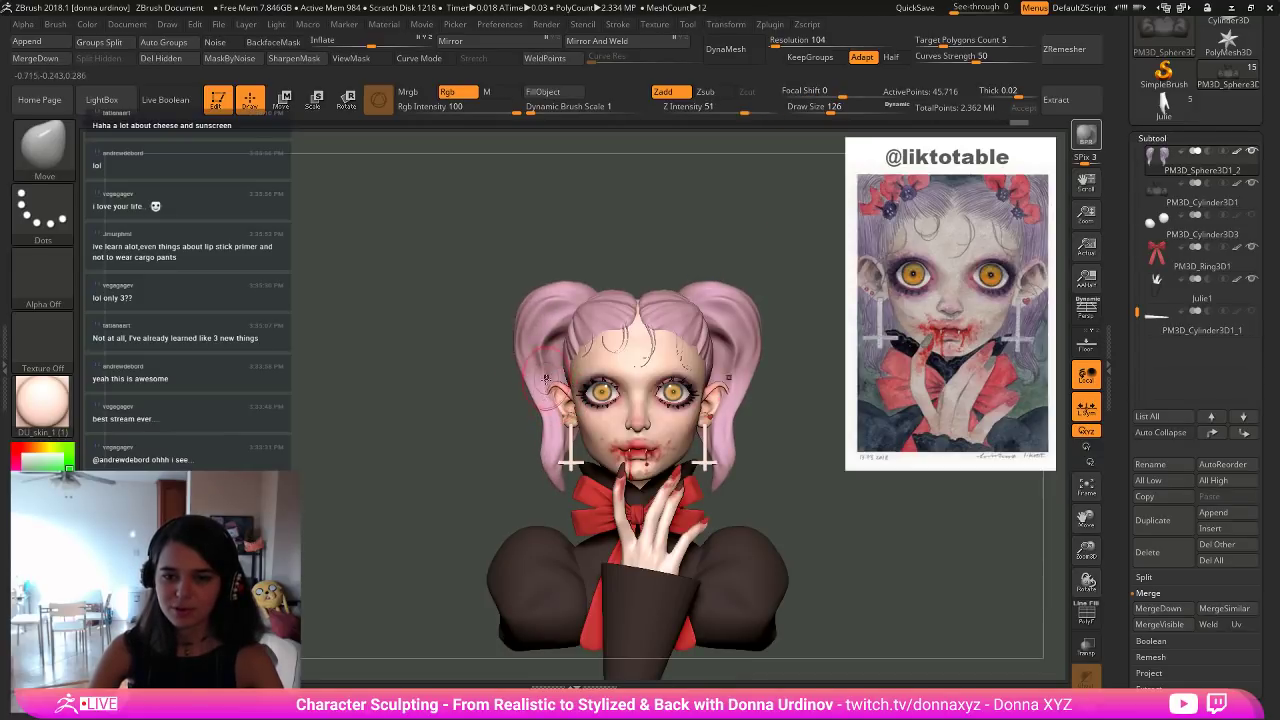
mouse_move(446, 417)
left_mouse_down()
mouse_move(556, 390)
mouse_move(549, 423)
left_mouse_up()
key("]")
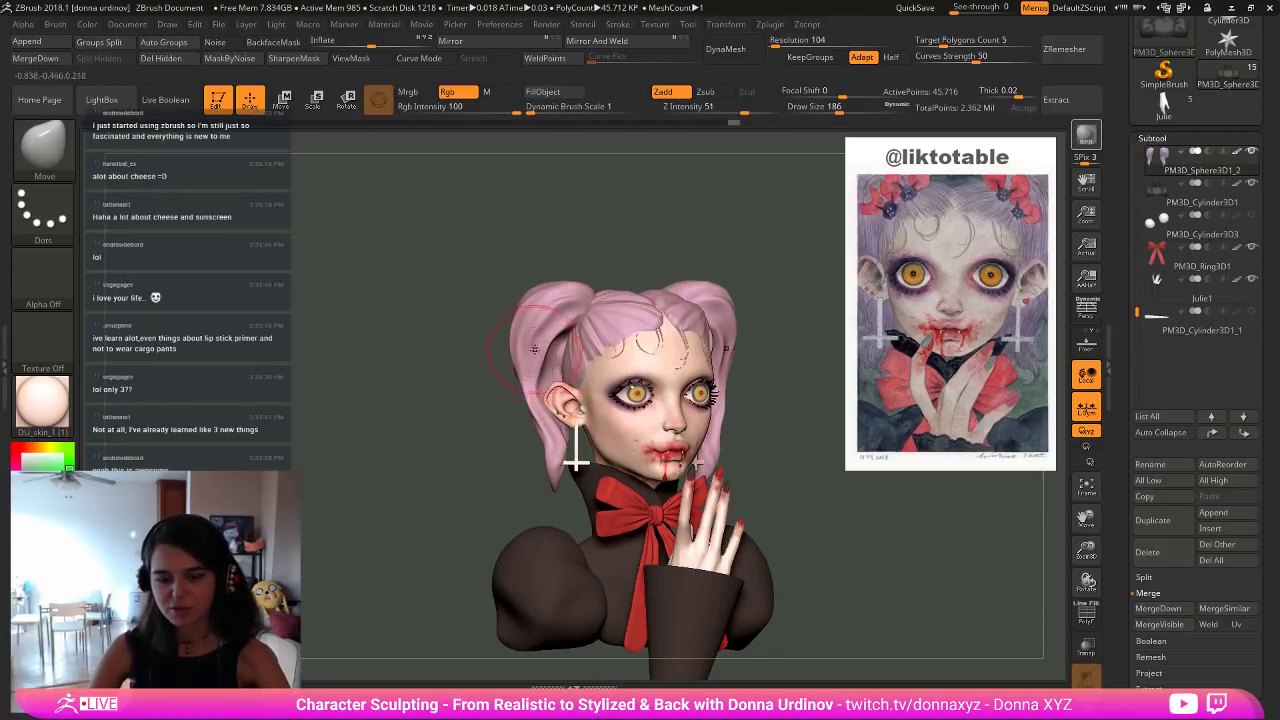
left_click_drag(550, 355, 544, 357)
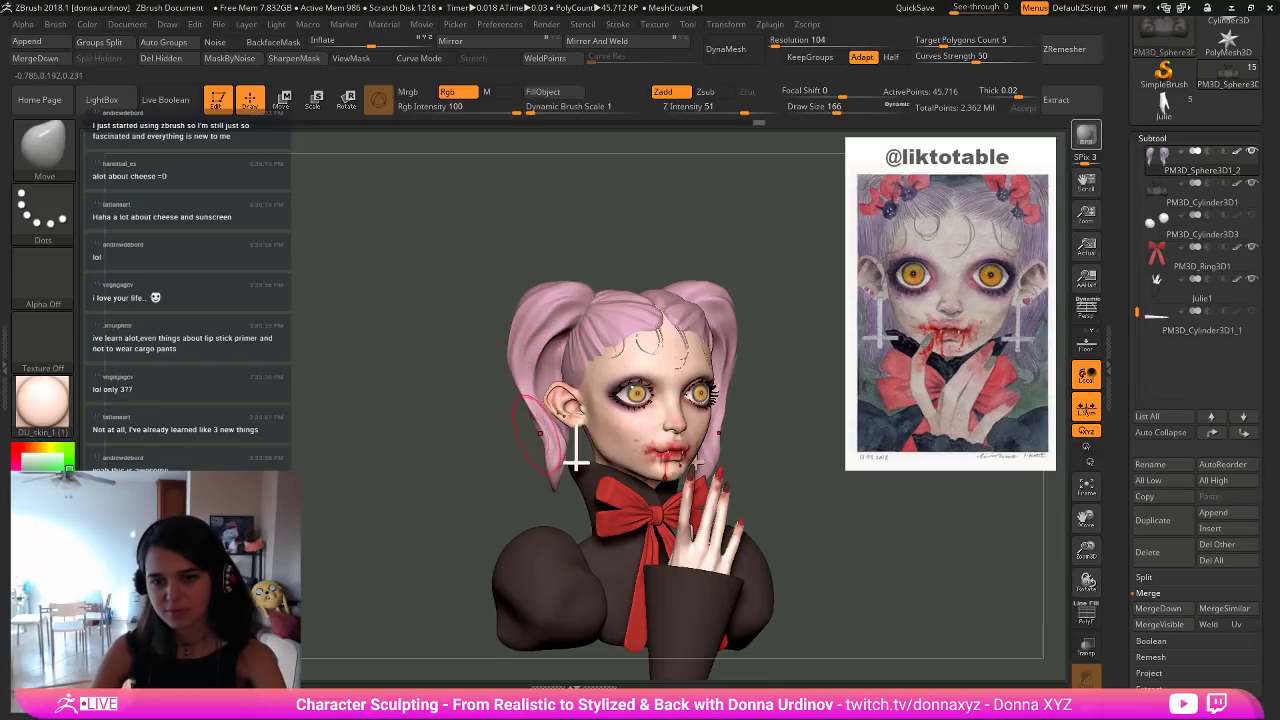
key("bracketleft")
key("bracketleft")
key("bracketleft")
key("bracketleft")
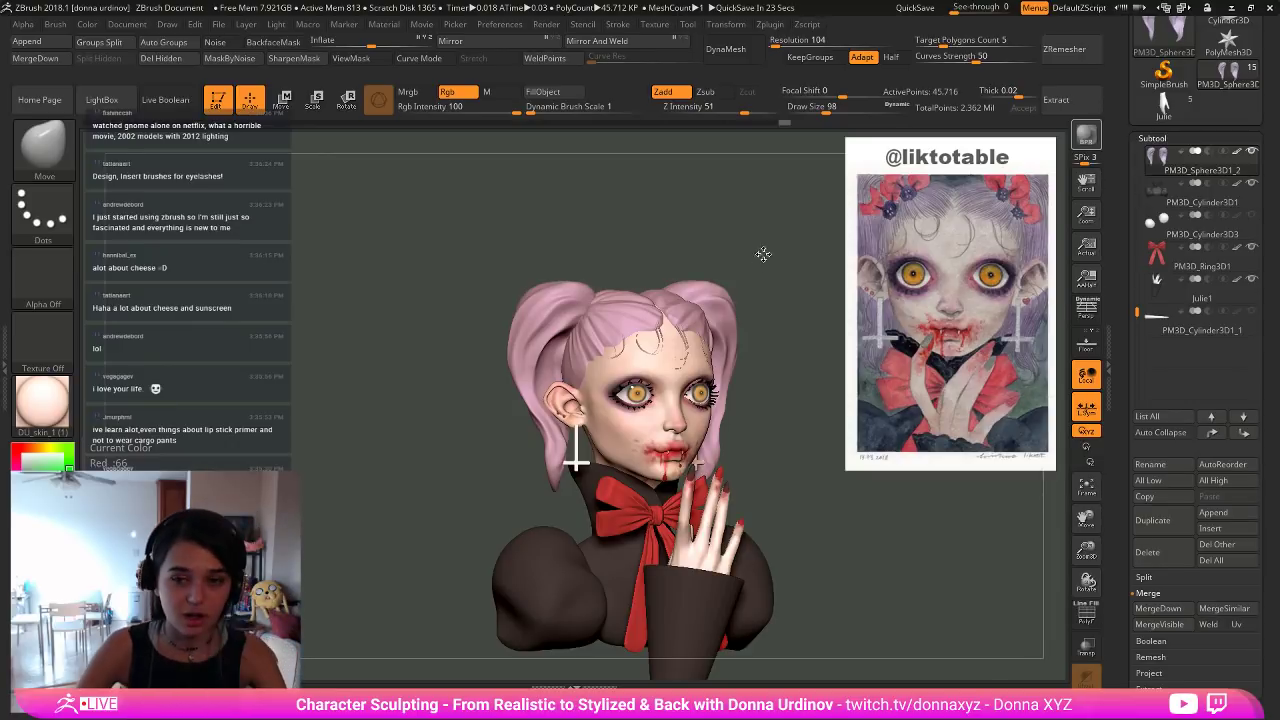
Isolate the pigtails to examine their shape from the front, and show the whole bust again.
left_click_drag(763, 254, 763, 255, "shift")
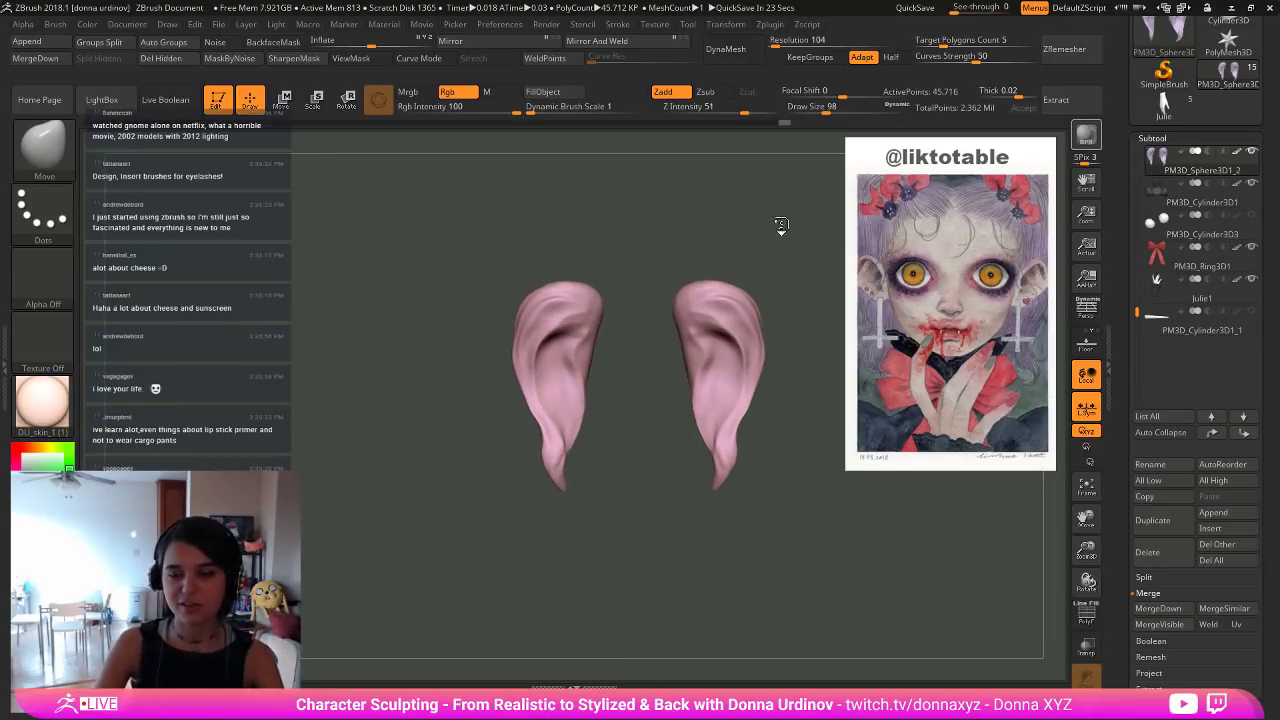
key("alt+s")
key("alt+s")
key("alt+s")
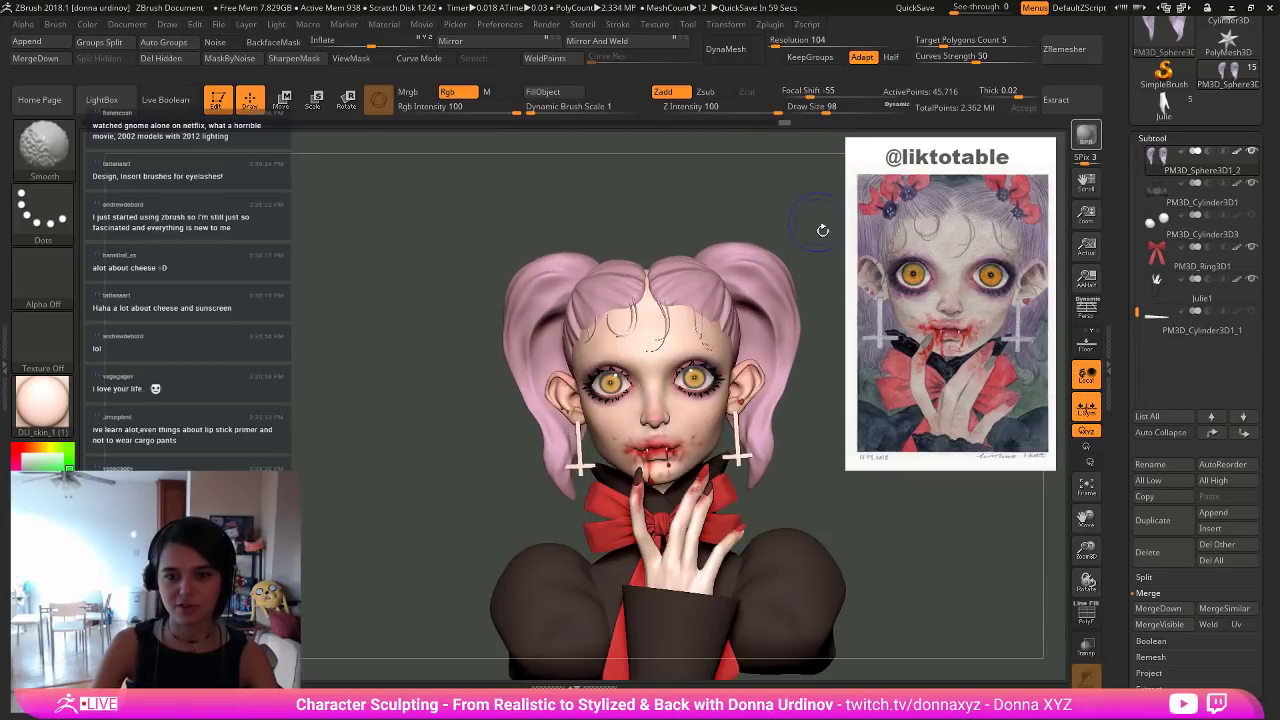
key("alt+s")
key("alt+s")
key("b")
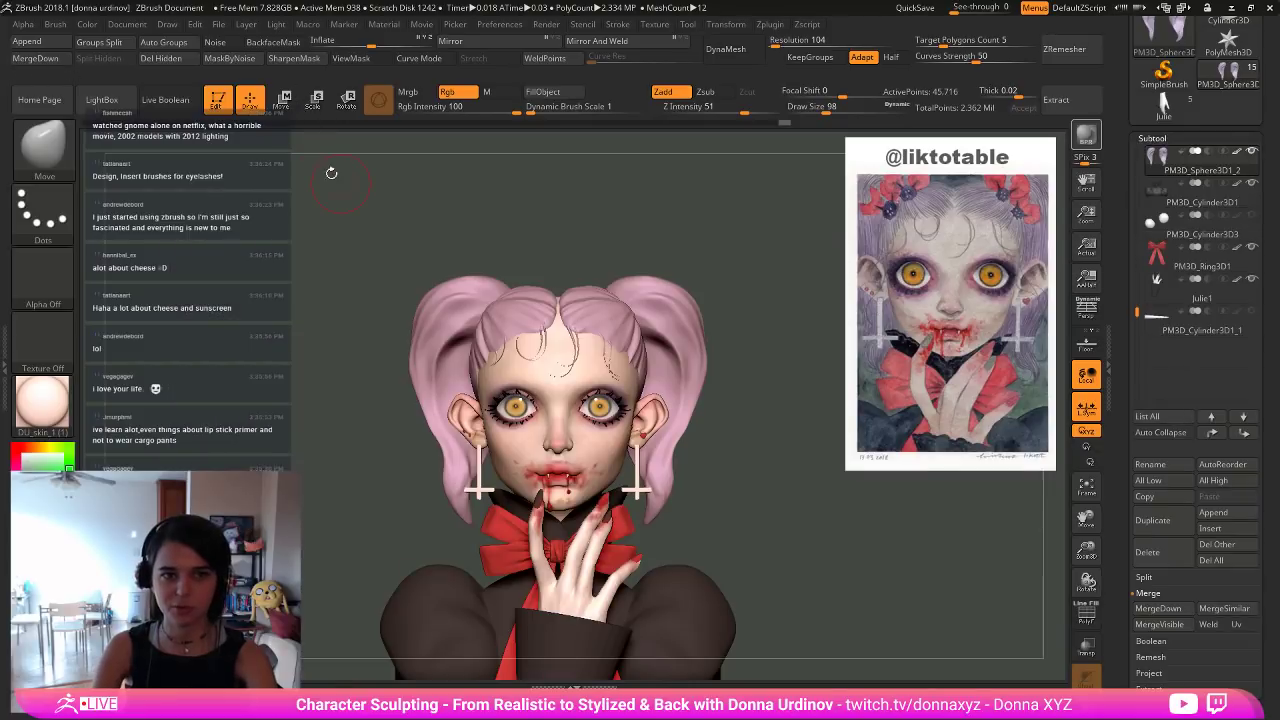
Adjust the pigtails' outer silhouette from the front with the Move brush at draw sizes 142 to 238.
left_click_drag(692, 431, 691, 404)
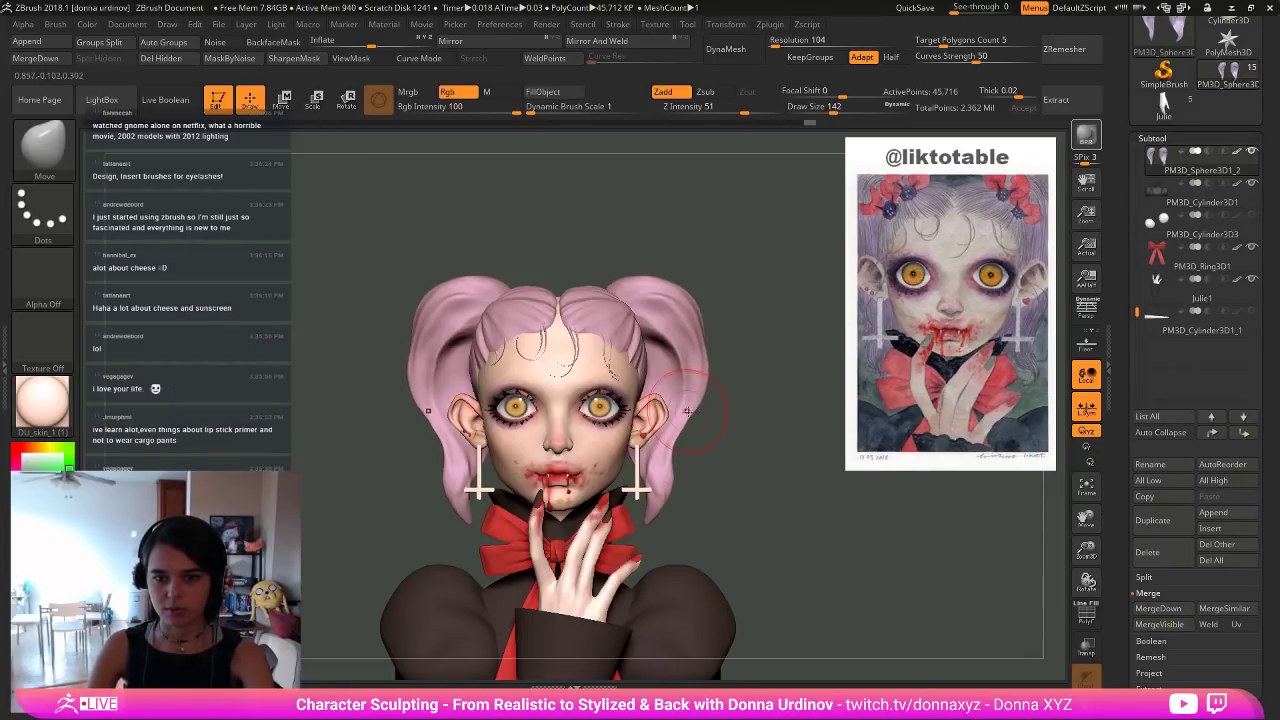
key("]")
key("]")
key("]")
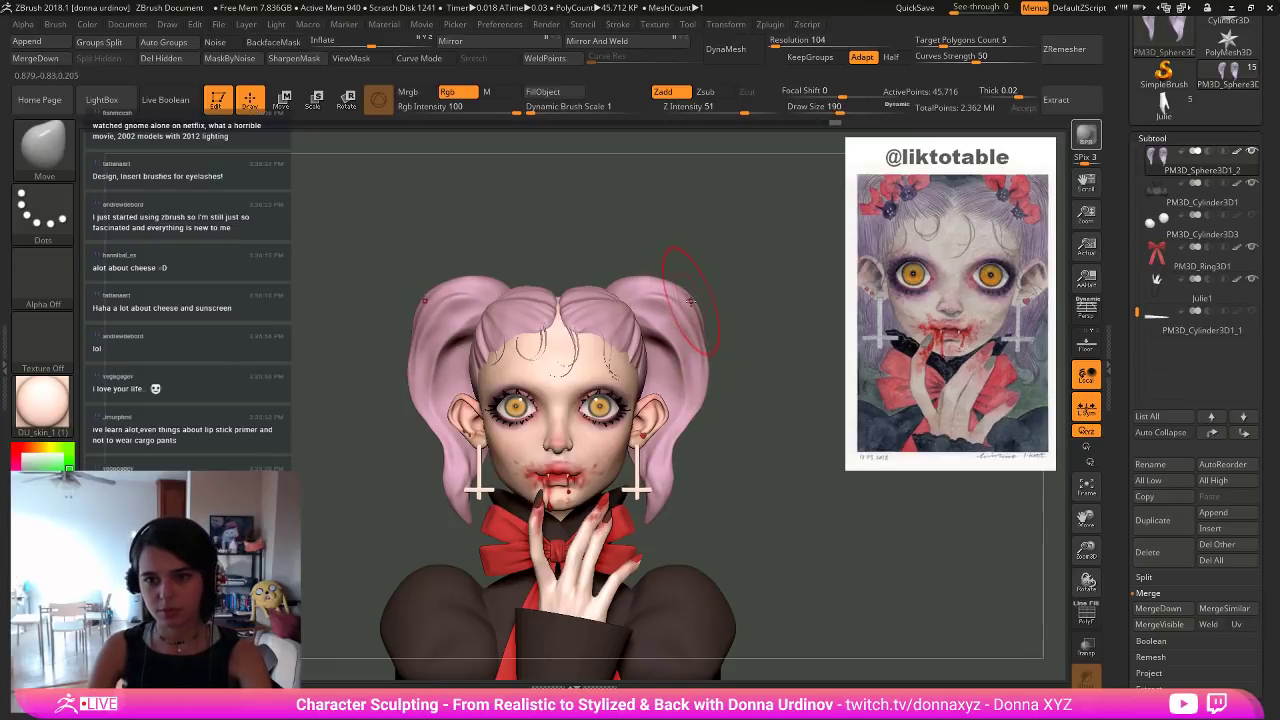
key("]")
key("]")
key("]")
key("]")
key("]")
key("]")
key("]")
key("]")
key("]")
key("]")
key("]")
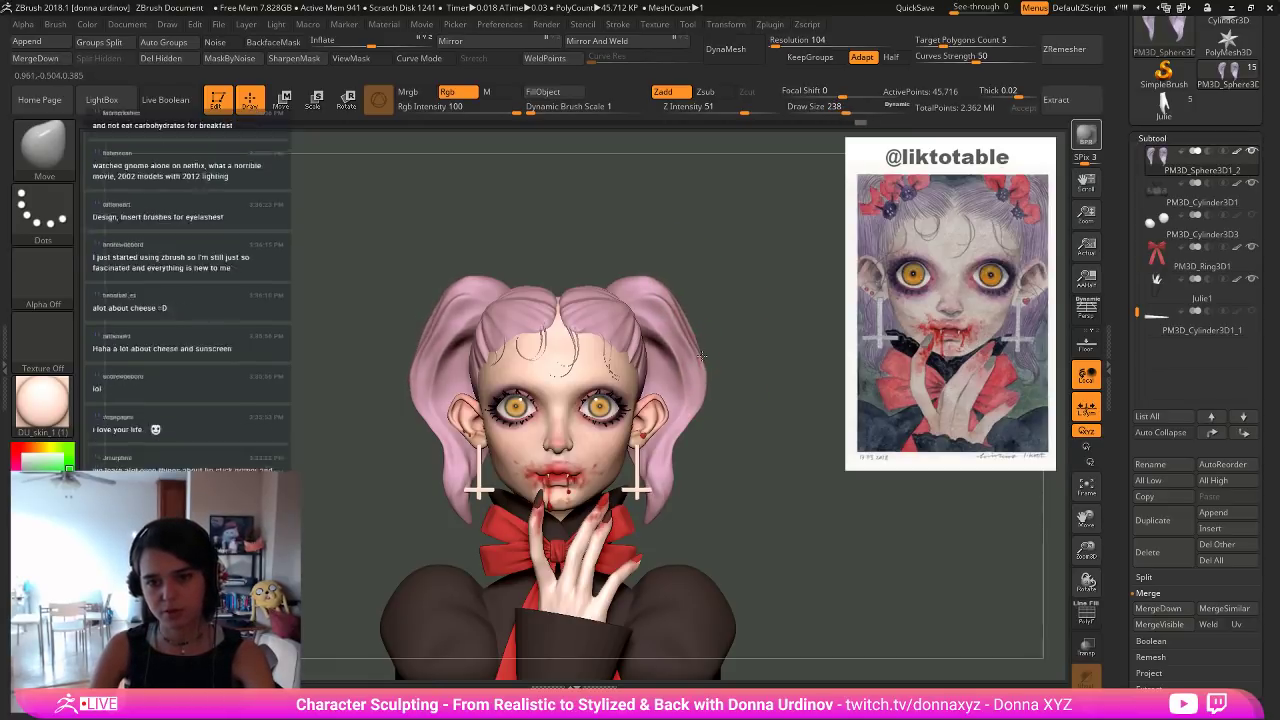
key("ctrl")
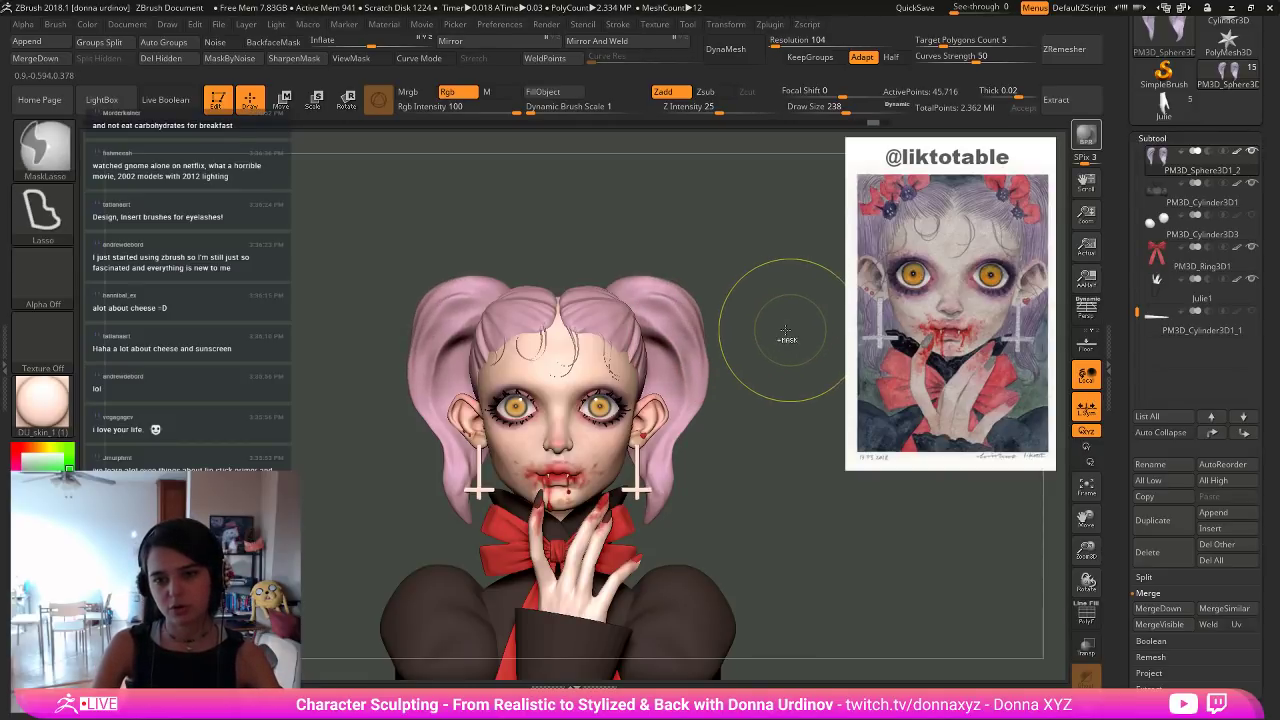
Leave a canvas snapshot of the bust beside the live model for comparison and move the reference painting out of the way.
left_click_drag(814, 421, 746, 440)
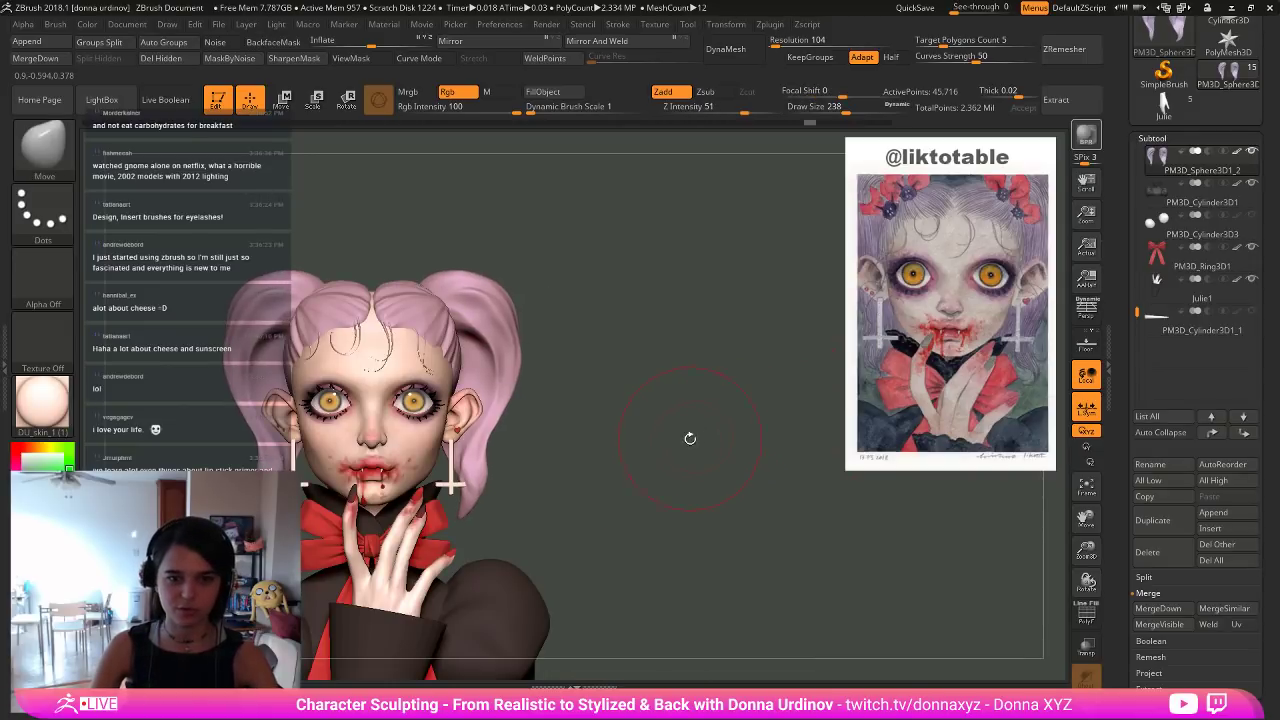
left_click_drag(655, 467, 987, 465, "alt")
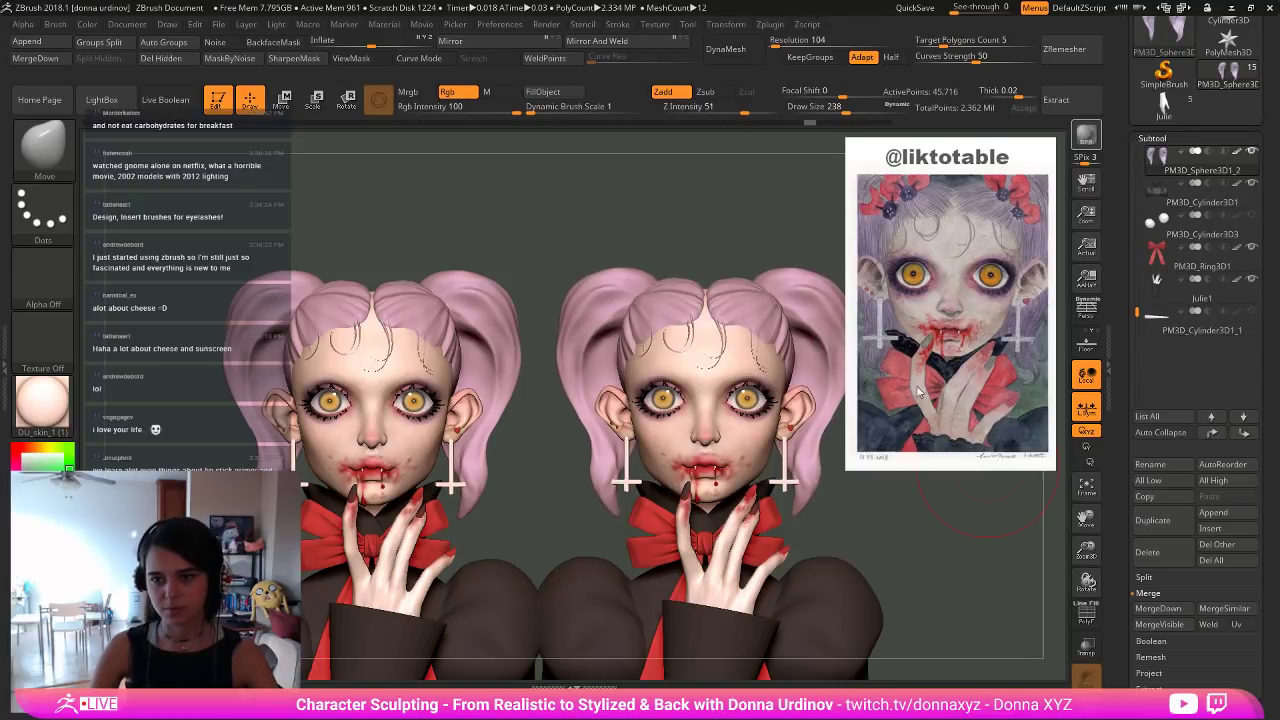
left_click_drag(918, 387, 1028, 371)
left_click_drag(865, 478, 950, 488)
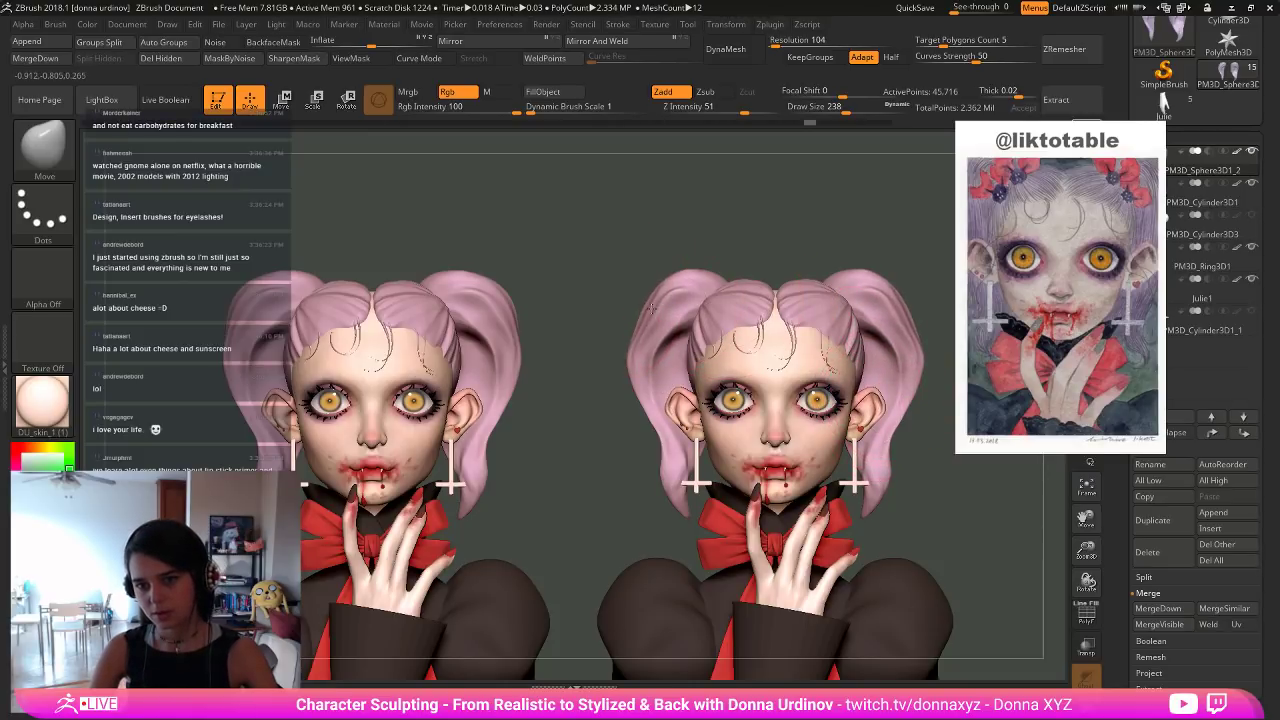
Bend the pigtails' lower lengths into an S-curve with tips curling toward the neck, using the Move brush at draw size 206.
left_click_drag(632, 404, 627, 407)
key("[")
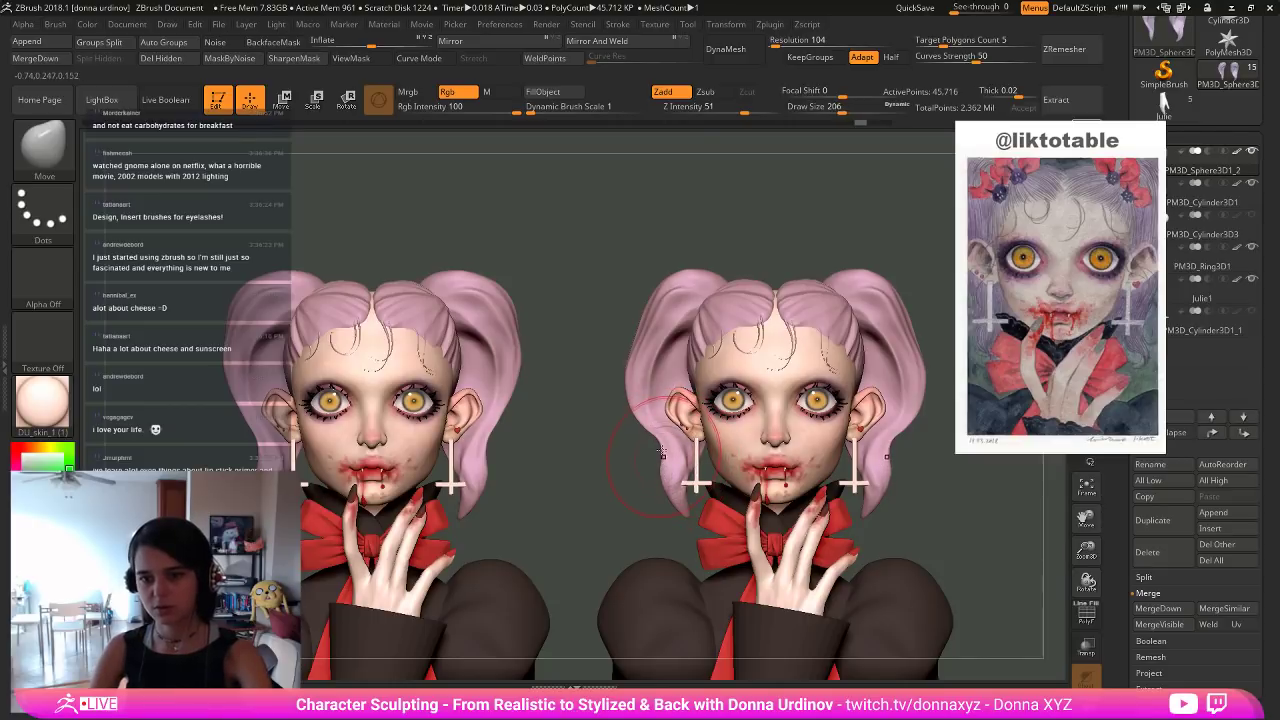
mouse_move(664, 500)
left_mouse_down()
mouse_move(654, 505)
mouse_move(686, 509)
mouse_move(672, 484)
left_mouse_up()
key("bracketright")
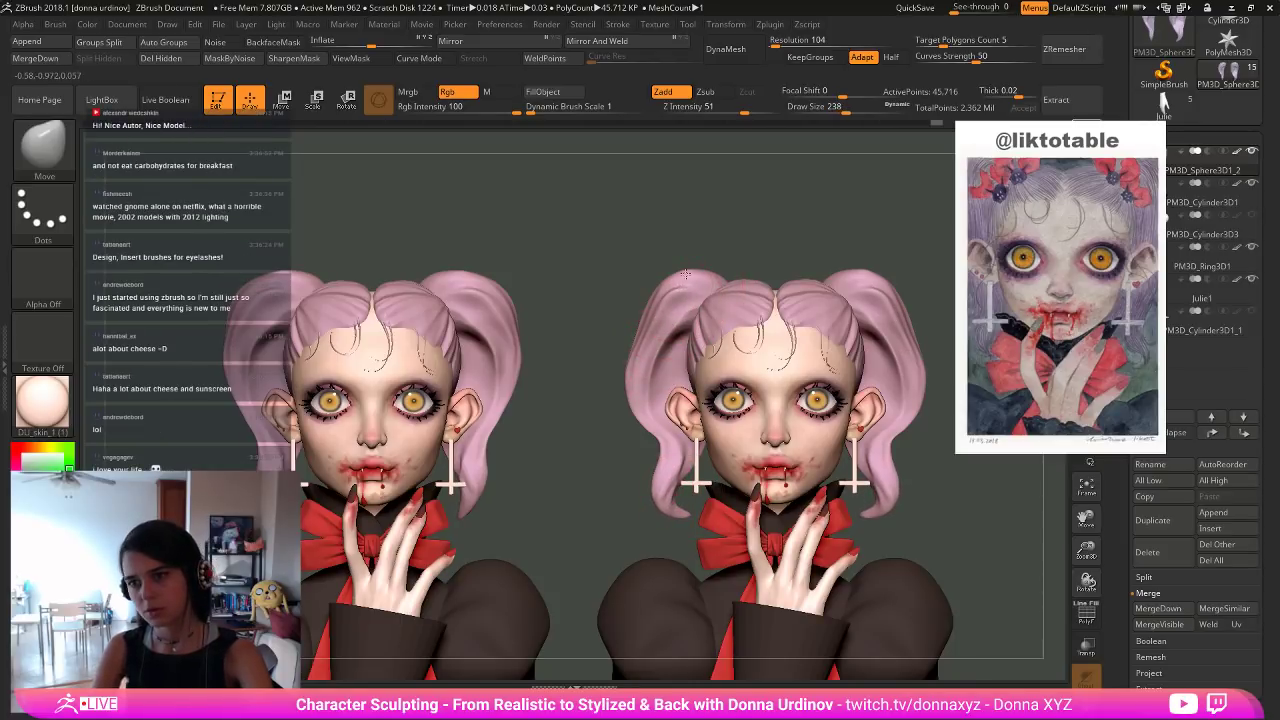
Raise and round the pigtails' tops and ease their outer edges inward with the Move brush at draw size 242.
left_click_drag(686, 278, 668, 278)
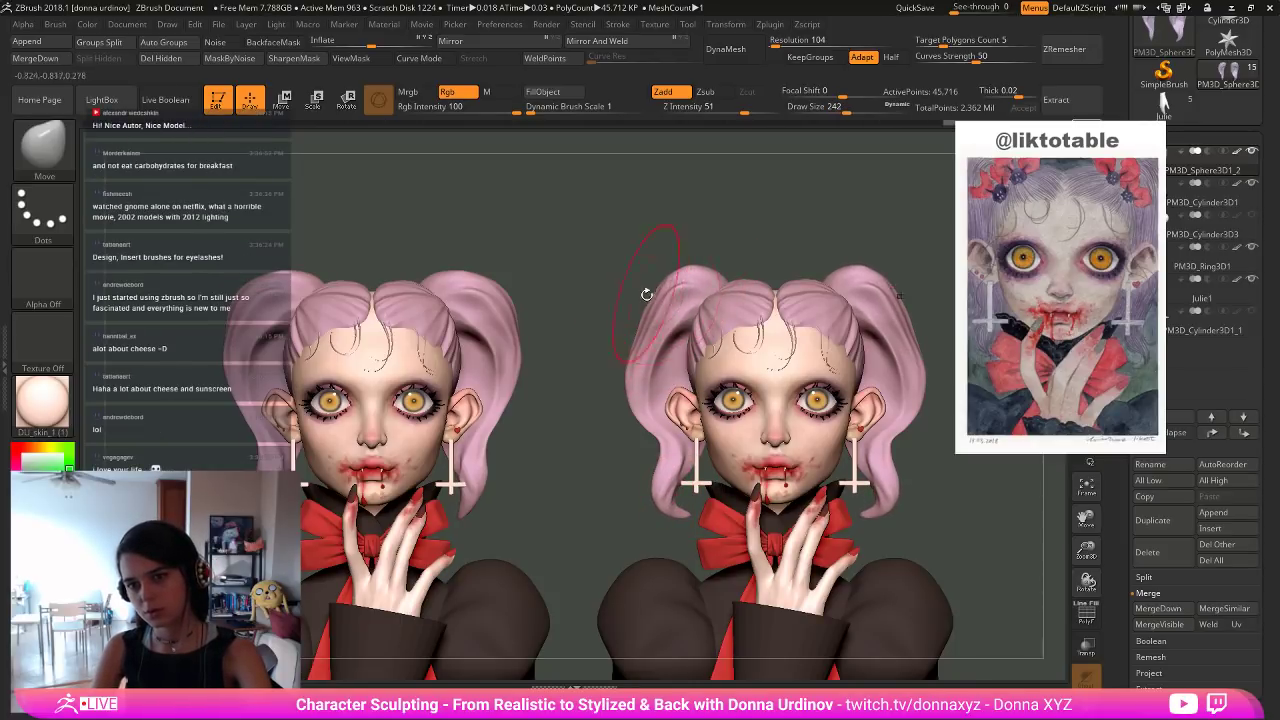
left_click(649, 309)
left_click(655, 229, "shift")
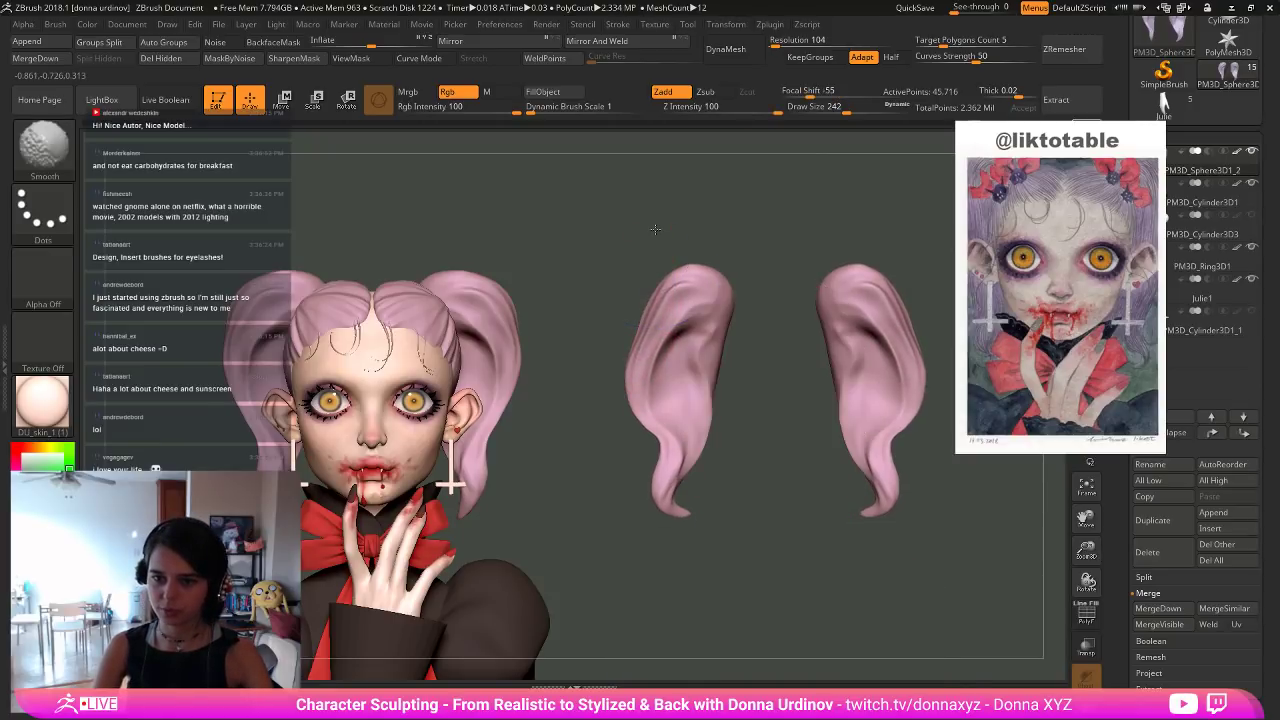
key("alt+s")
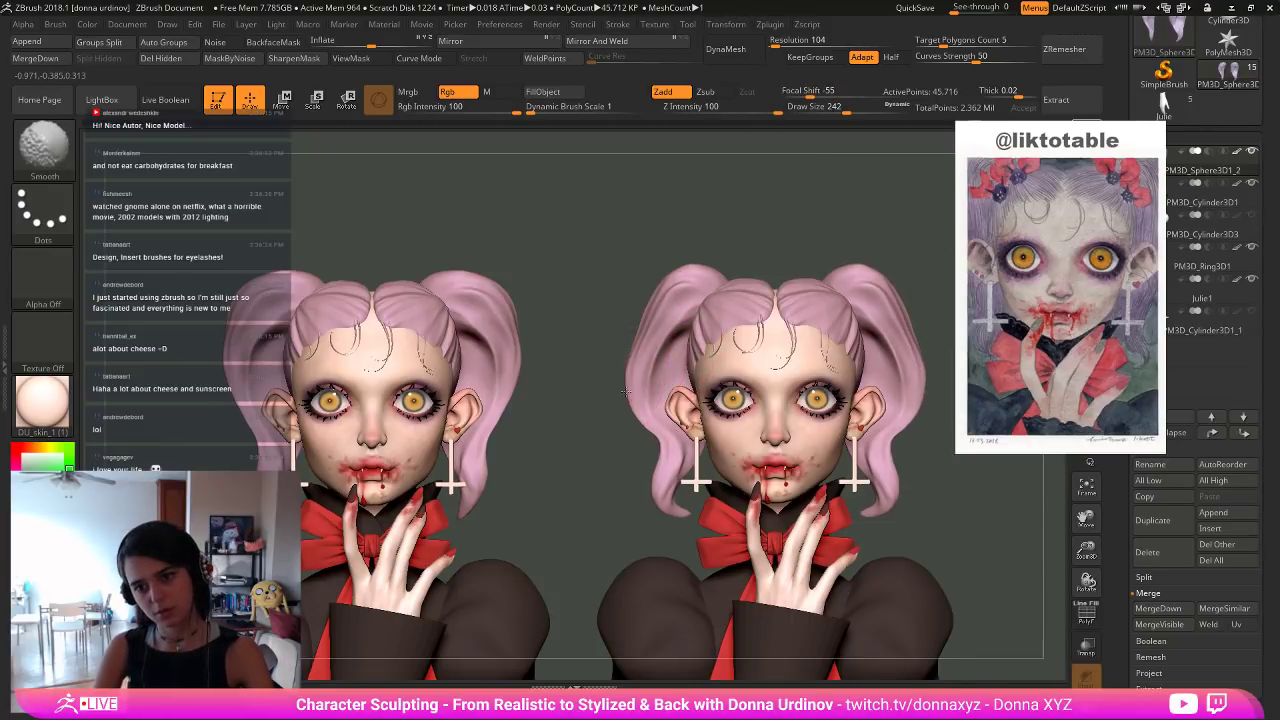
left_click_drag(635, 420, 641, 420)
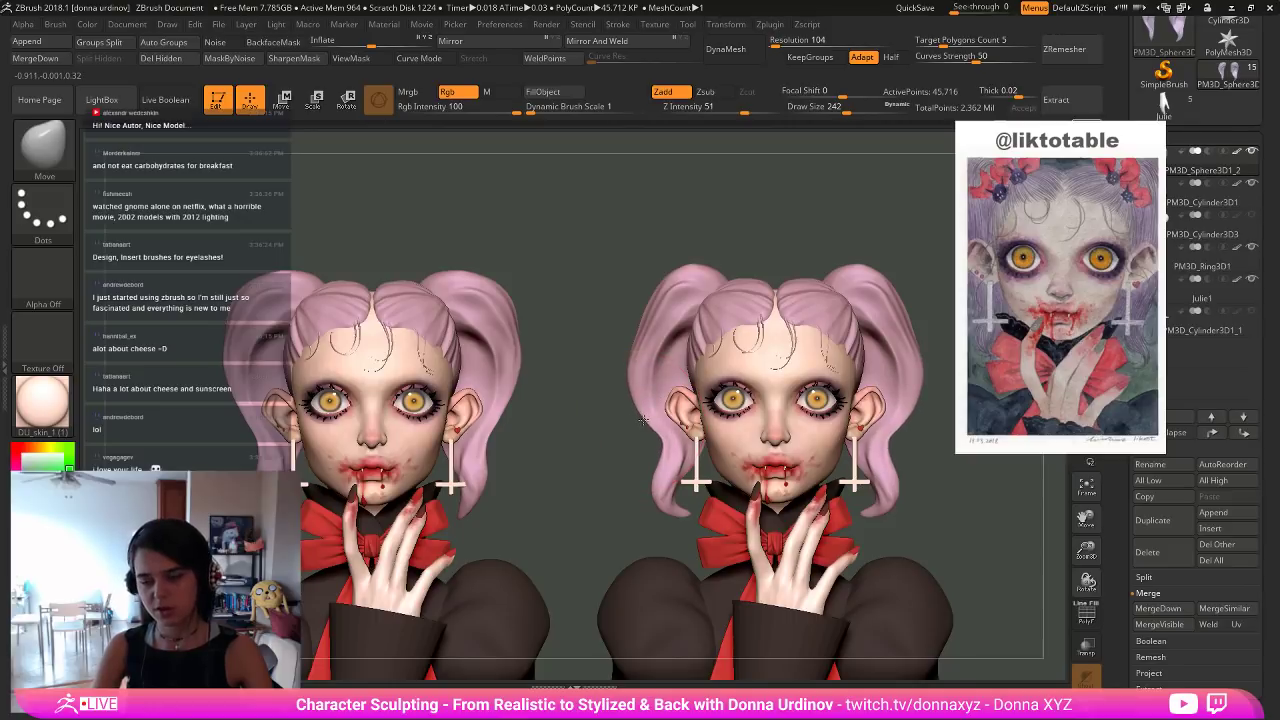
left_click_drag(642, 306, 647, 303)
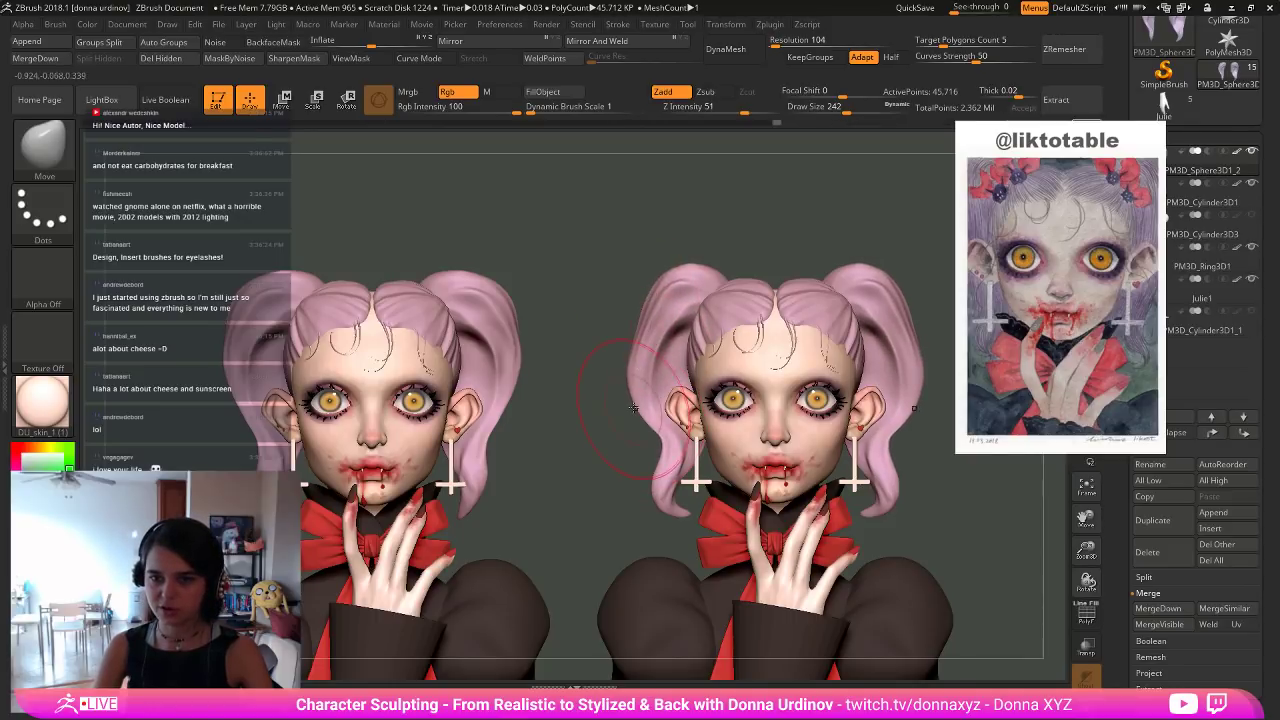
Pull the pigtails' outer middle sections closer to the head with the Move brush at draw size 242, undoing the last adjustment.
left_click_drag(628, 374, 640, 380)
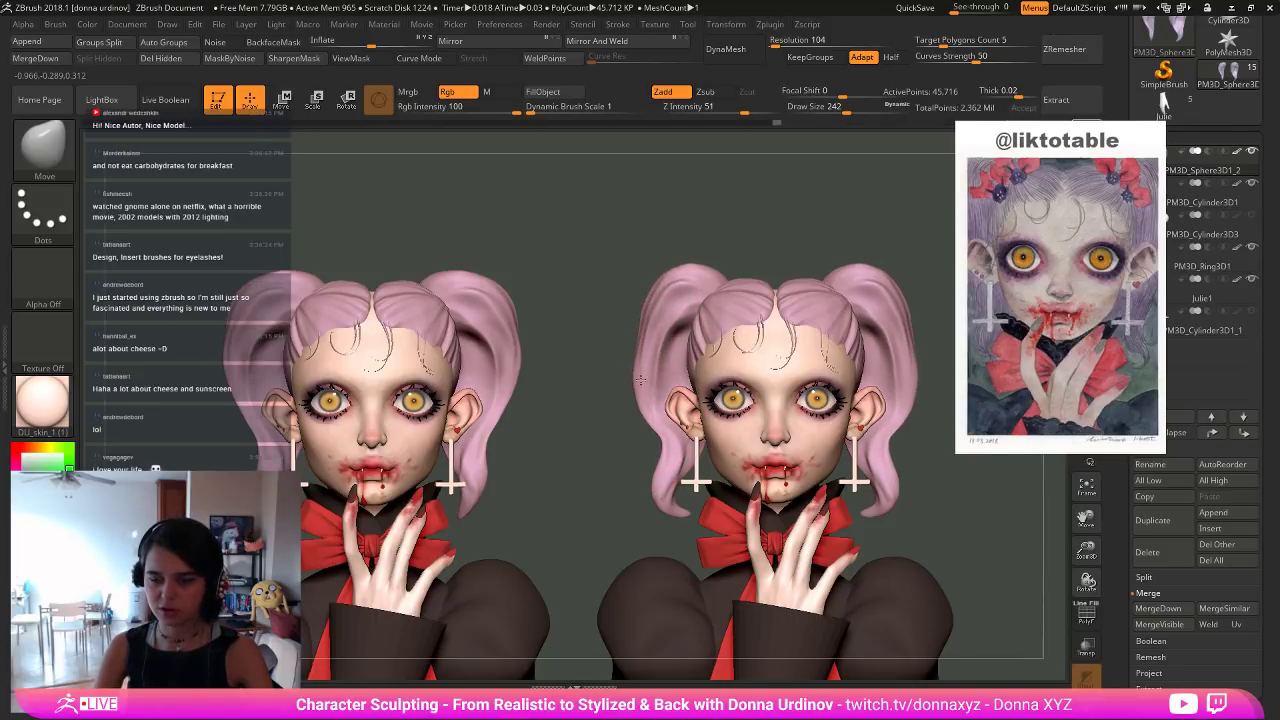
left_click(650, 276, "ctrl+shift")
left_click(641, 305, "ctrl+shift")
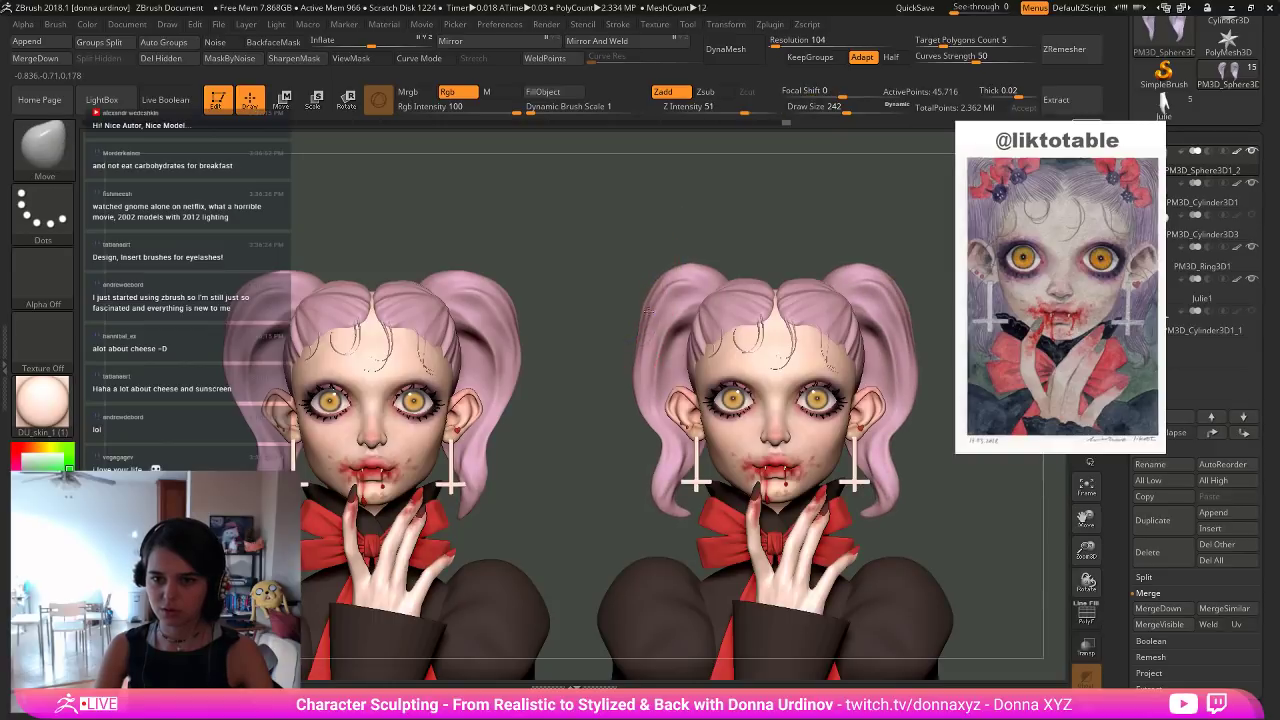
left_click_drag(651, 348, 645, 348)
left_click_drag(640, 416, 652, 402)
left_click_drag(668, 447, 674, 446)
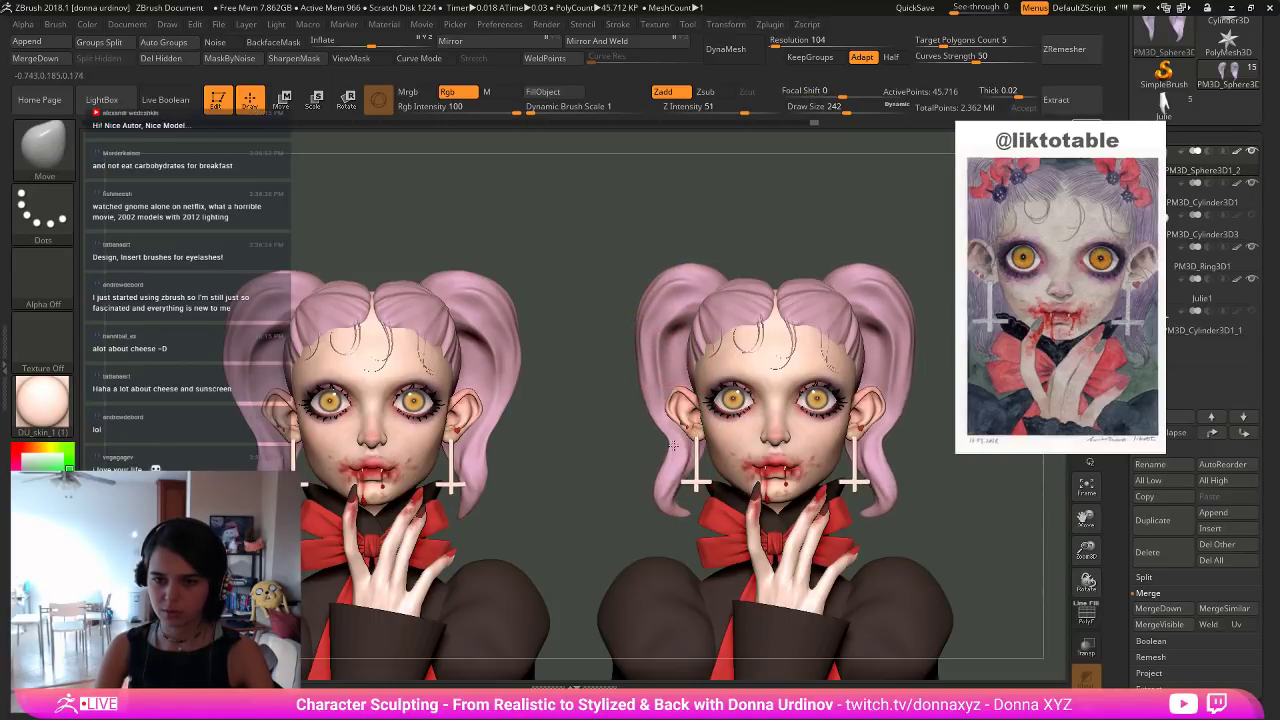
key("ctrl")
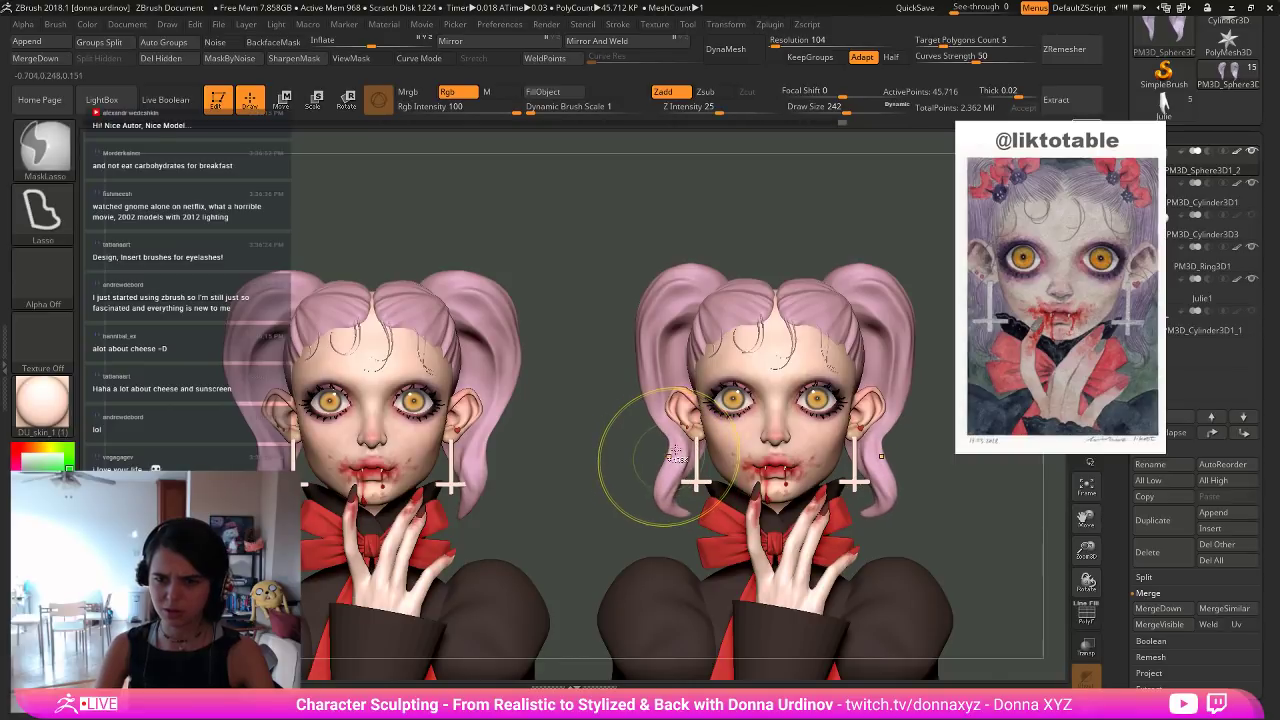
key("ctrl+z")
Reshape the pigtails' outer curve beside the ears with the Move brush at draw sizes 186 to 214.
left_click_drag(714, 231, 722, 234)
key("[")
left_click_drag(663, 350, 646, 378)
key("bracketleft")
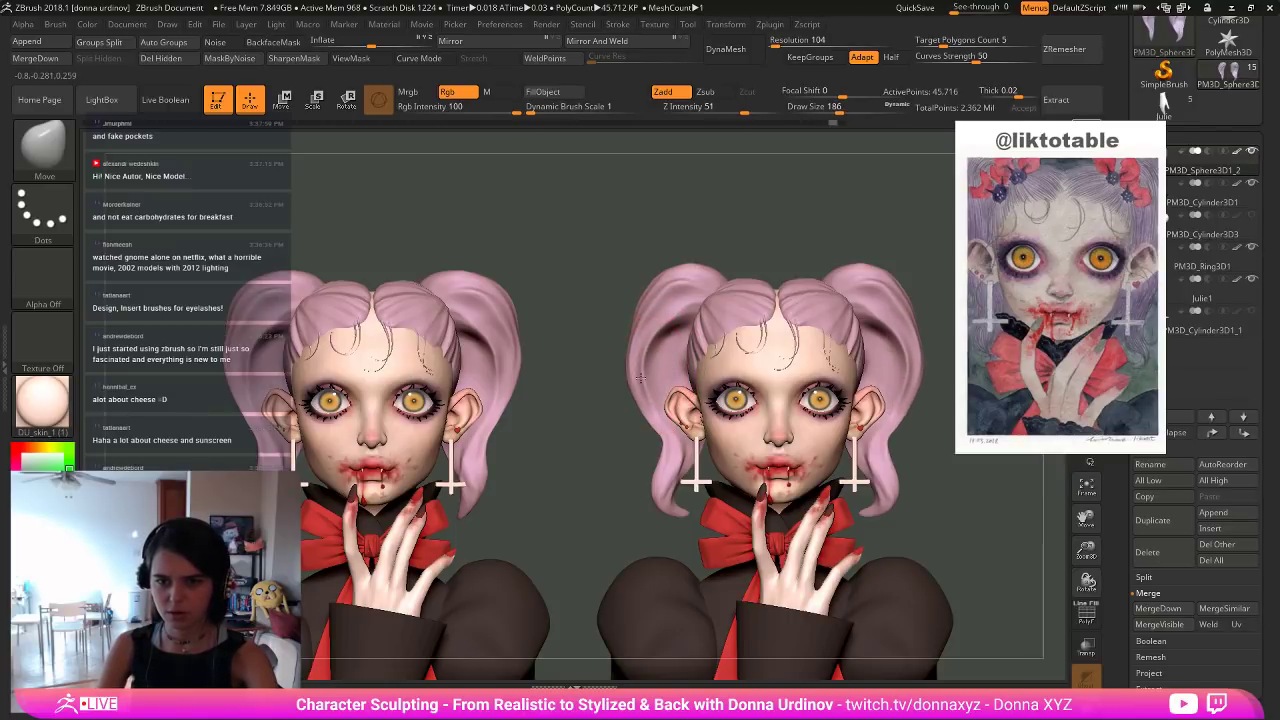
key("bracketright")
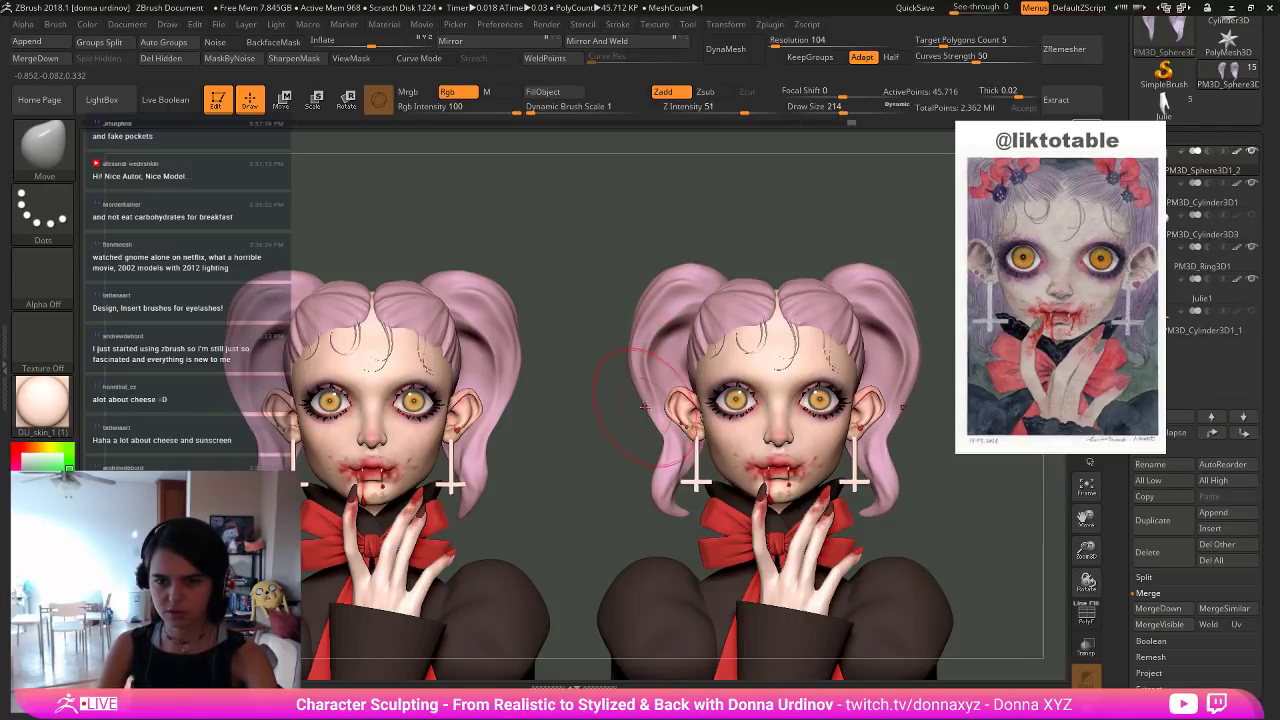
left_click_drag(656, 408, 651, 422)
Round the pigtails' lower bends outward and refine their curled tips with the Move brush at draw sizes 130 down to 70.
mouse_move(651, 423)
right_mouse_down()
mouse_move(668, 436)
mouse_move(638, 466)
mouse_move(648, 462)
right_mouse_up()
key("bracketleft")
key("bracketleft")
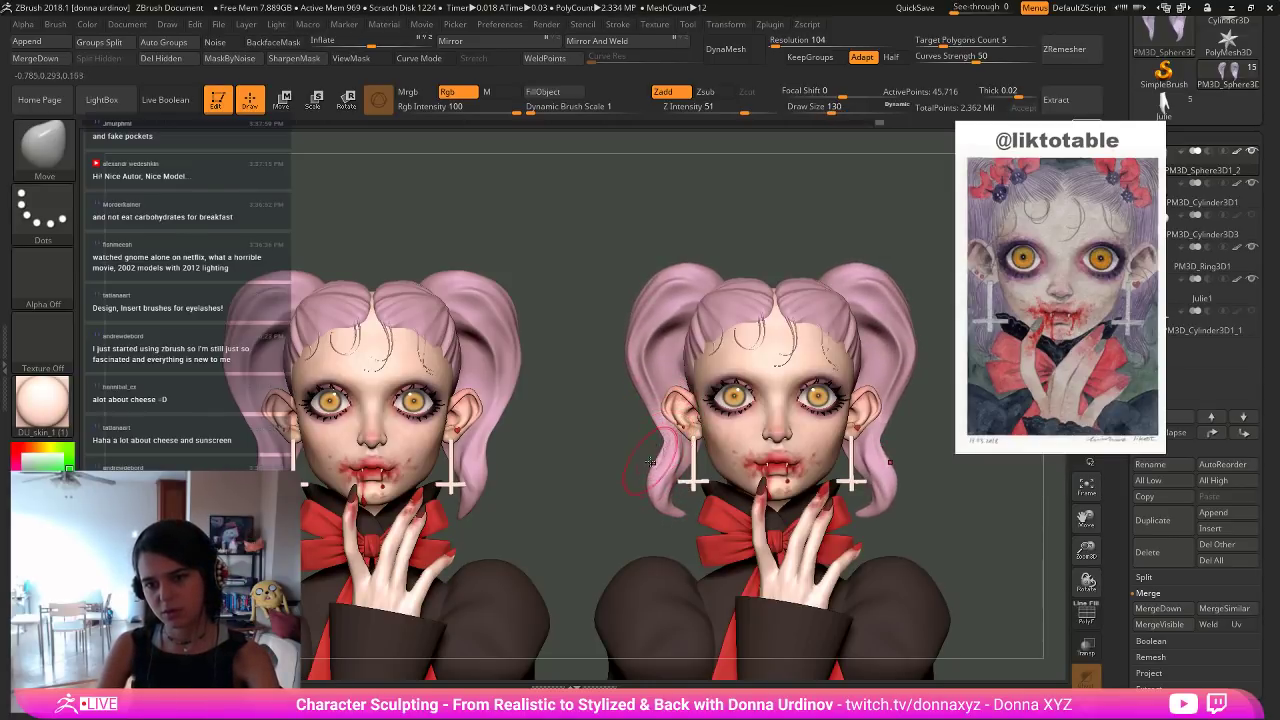
key("bracketleft")
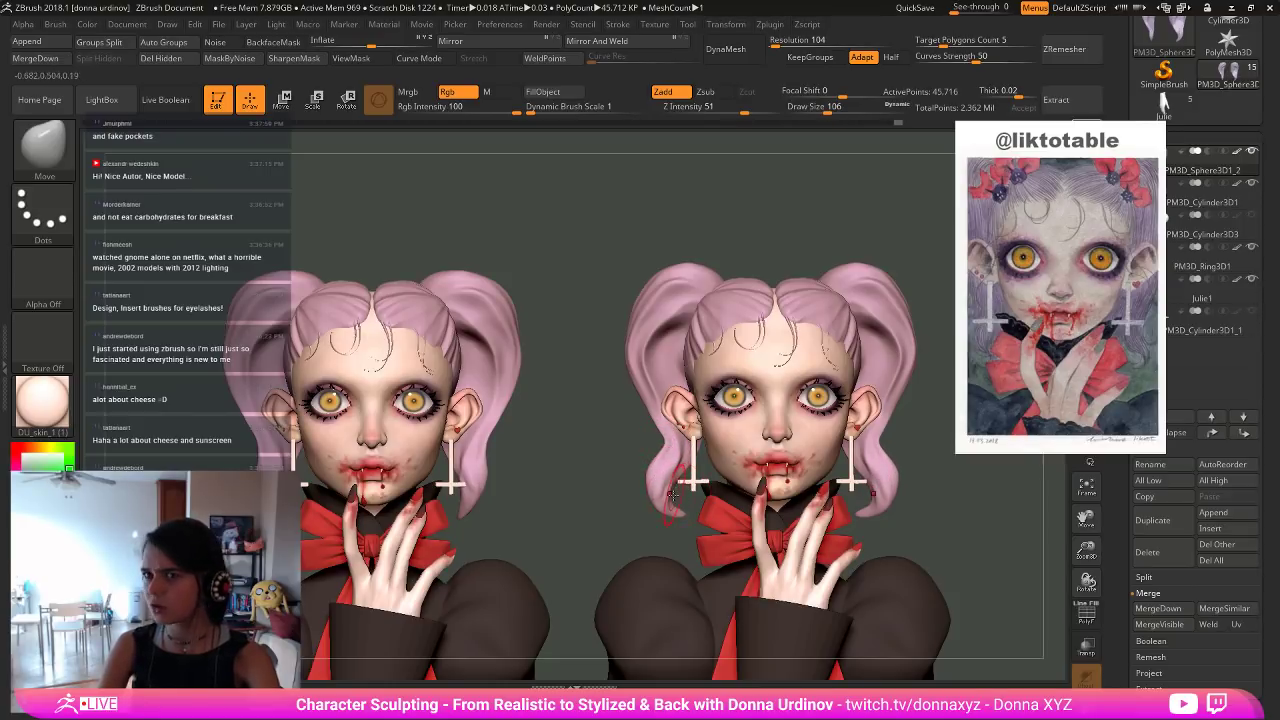
key("bracketleft")
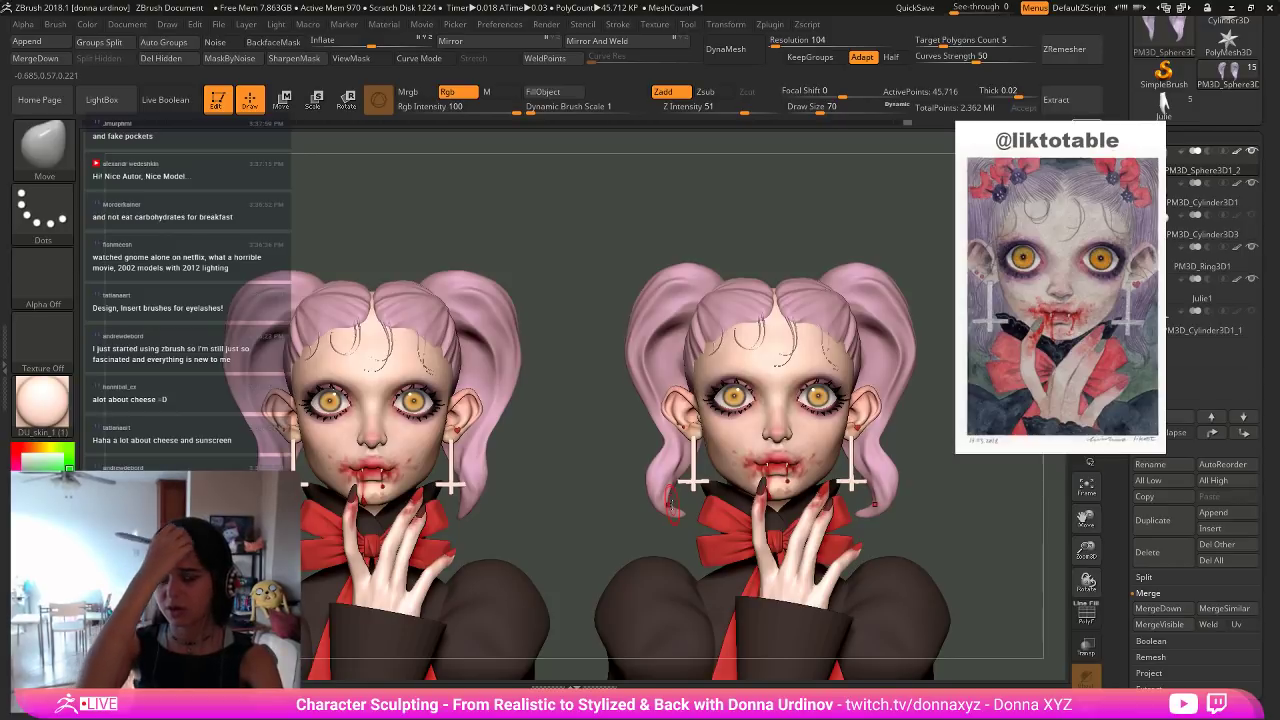
Adjust the pigtails' tops at draw size 130 and their narrowing below the ears at 118 to 74 with the Move brush.
left_click_drag(727, 211, 721, 206)
left_click(834, 105)
left_click_drag(658, 316, 668, 321)
mouse_move(738, 230)
left_mouse_down()
mouse_move(751, 232)
mouse_move(677, 286)
left_mouse_up()
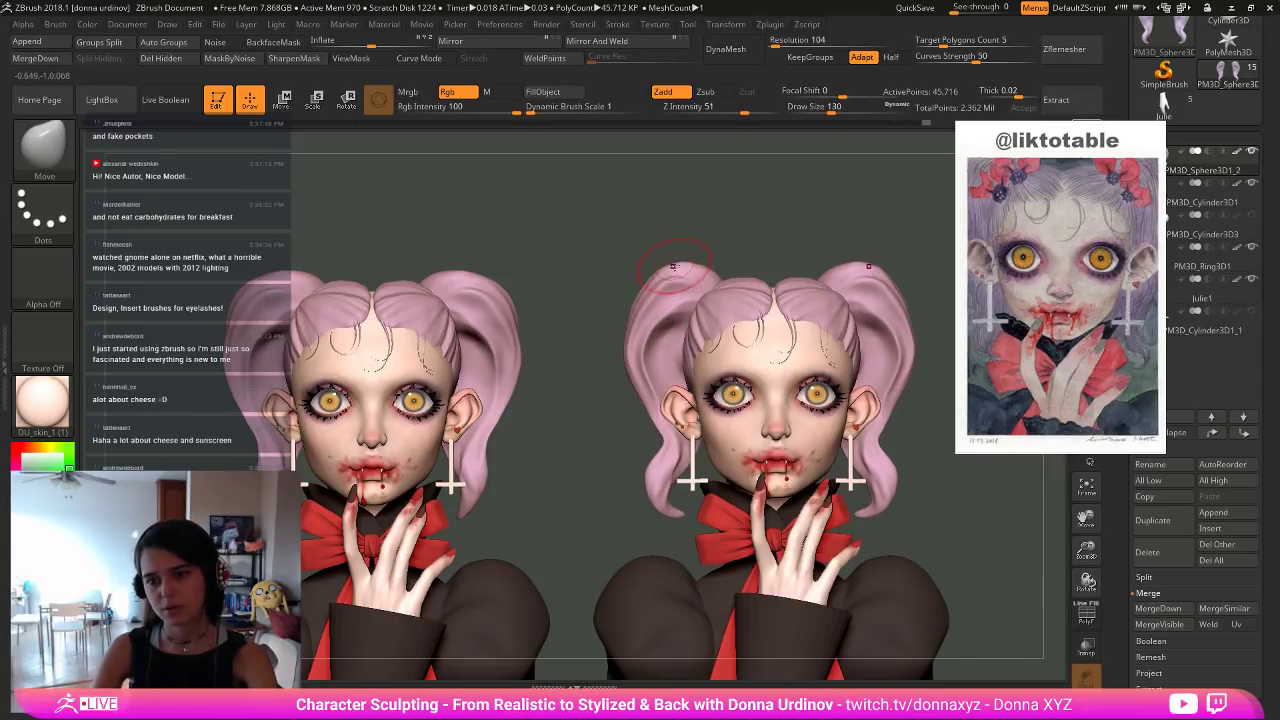
key("bracketright")
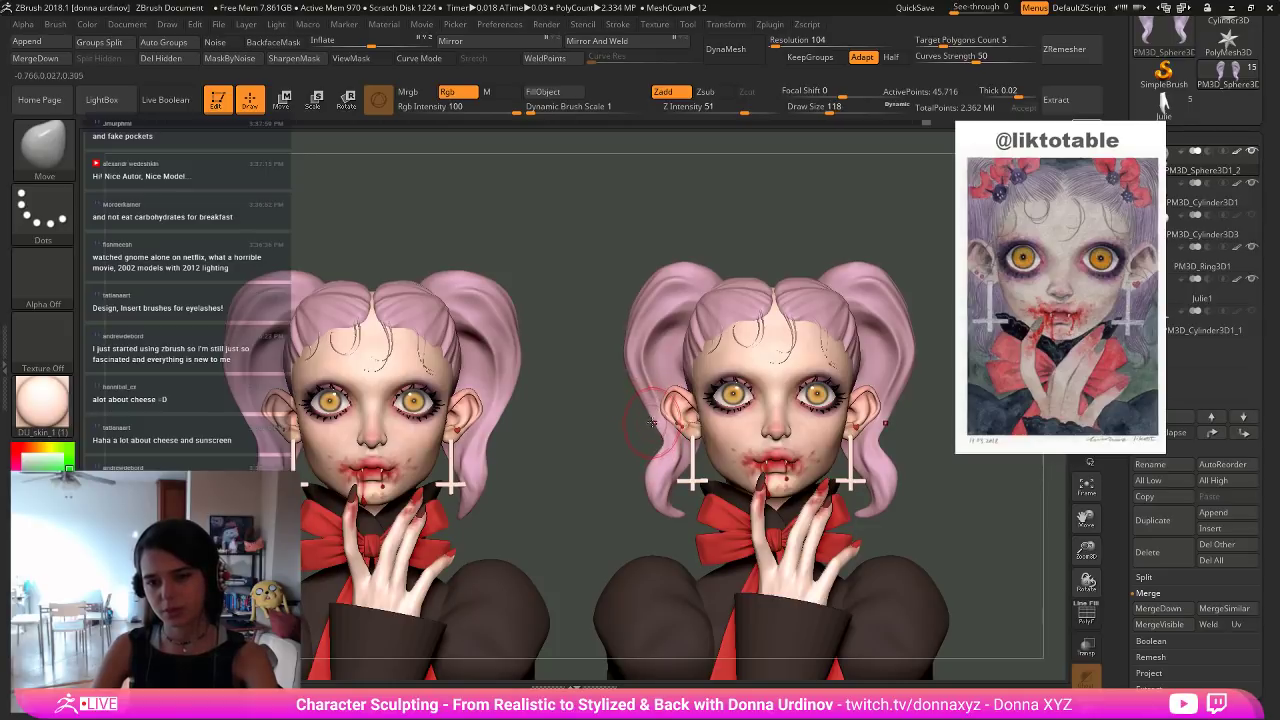
key("bracketleft")
key("bracketleft")
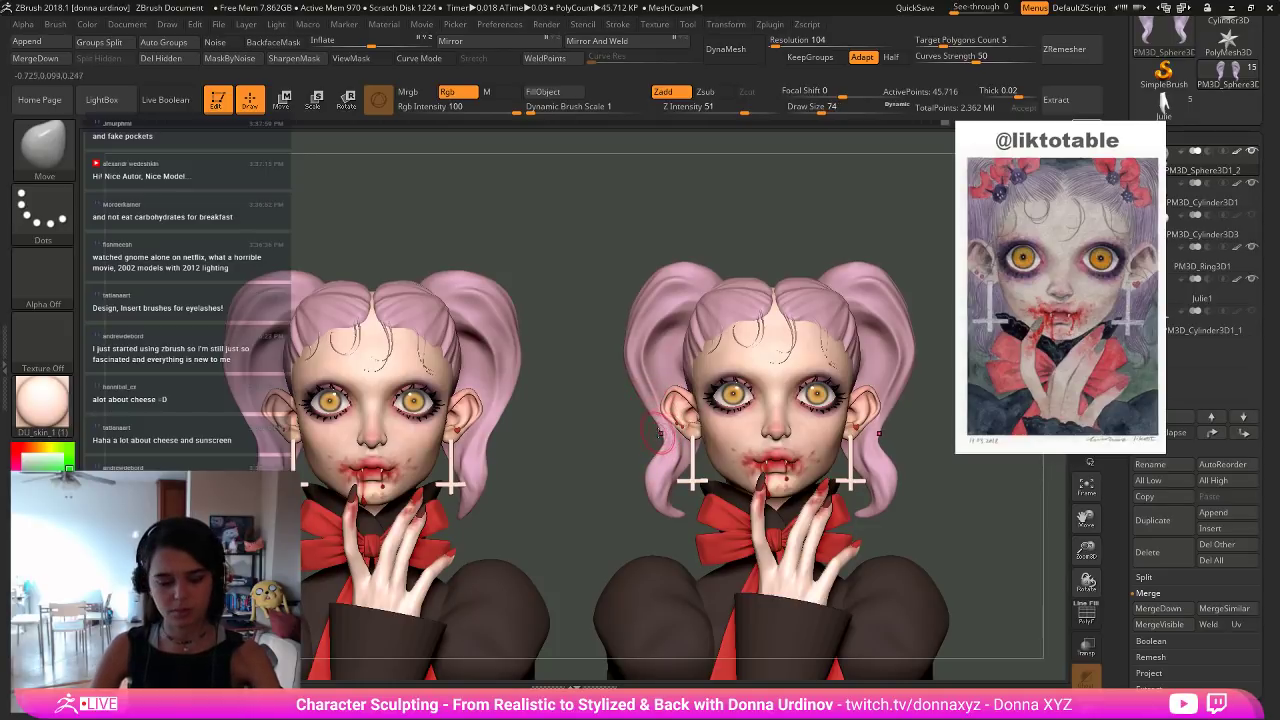
Build up strand volume from the pigtails' tops down their front faces with the ClayBuildup brush at draw sizes 66 to 94.
key("b")
left_click(630, 187)
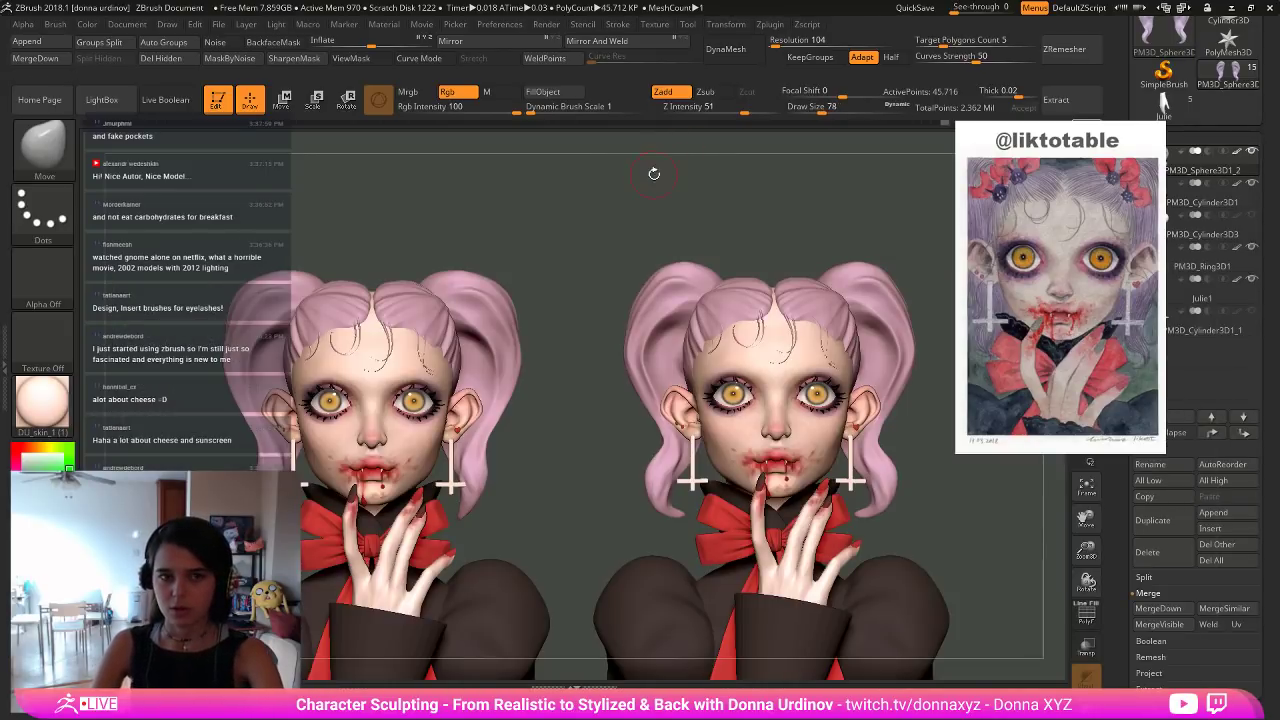
left_click_drag(658, 188, 716, 200)
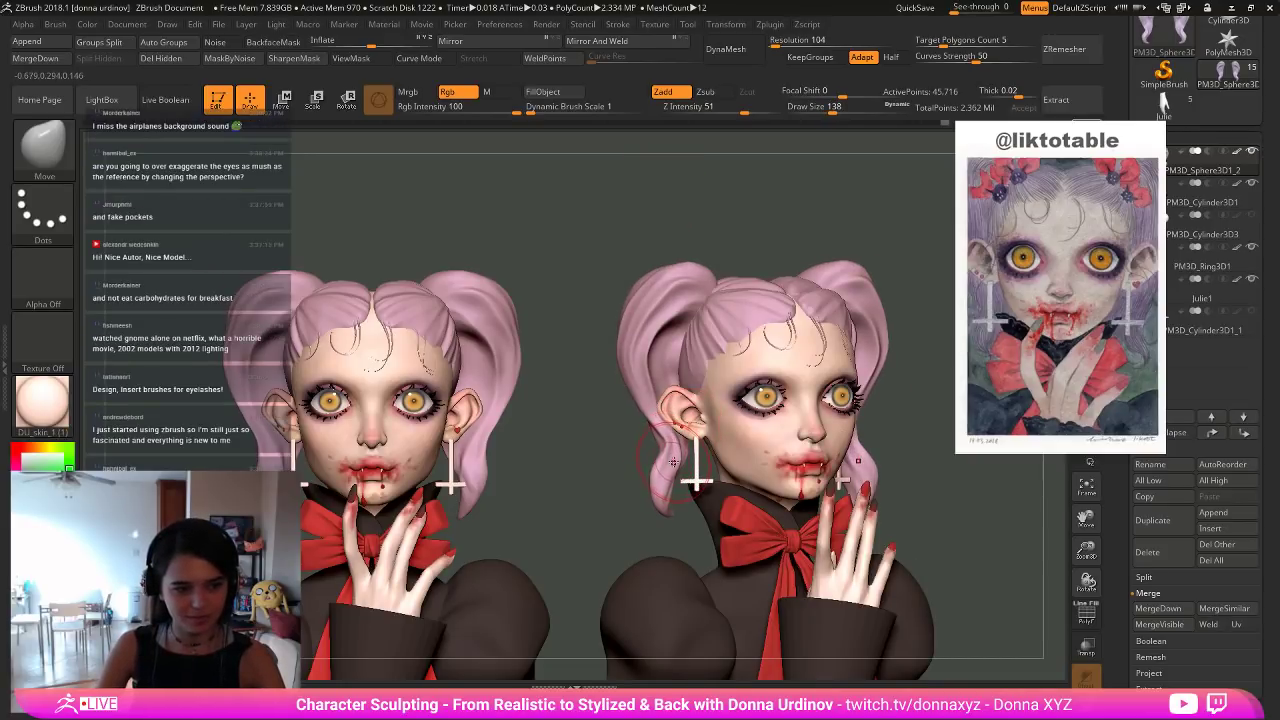
key("b")
key("c")
key("b")
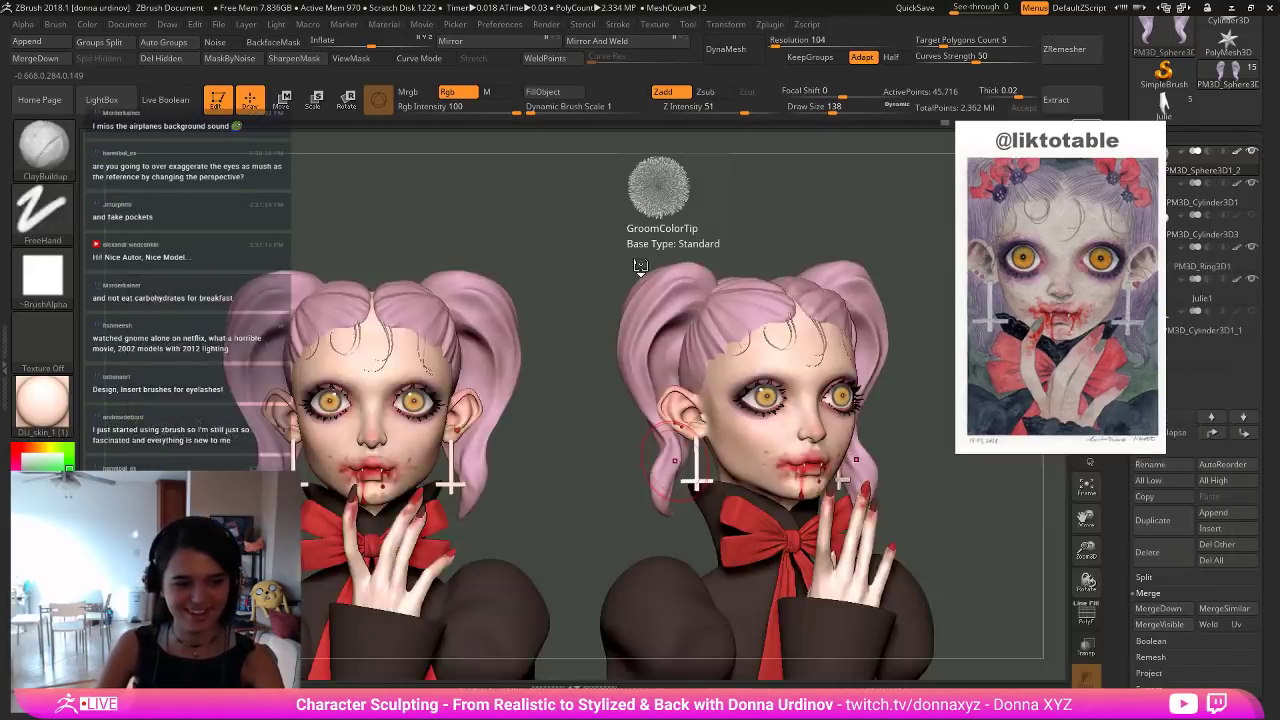
key("bracketleft")
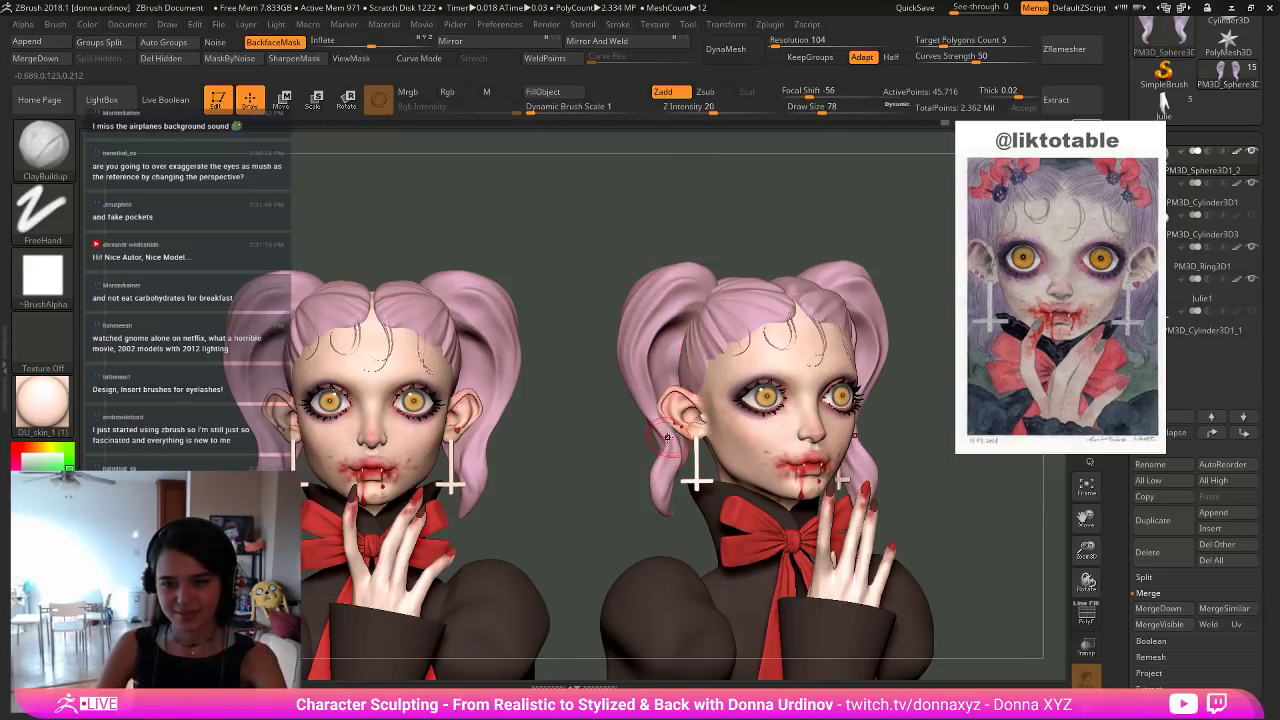
key("bracketright")
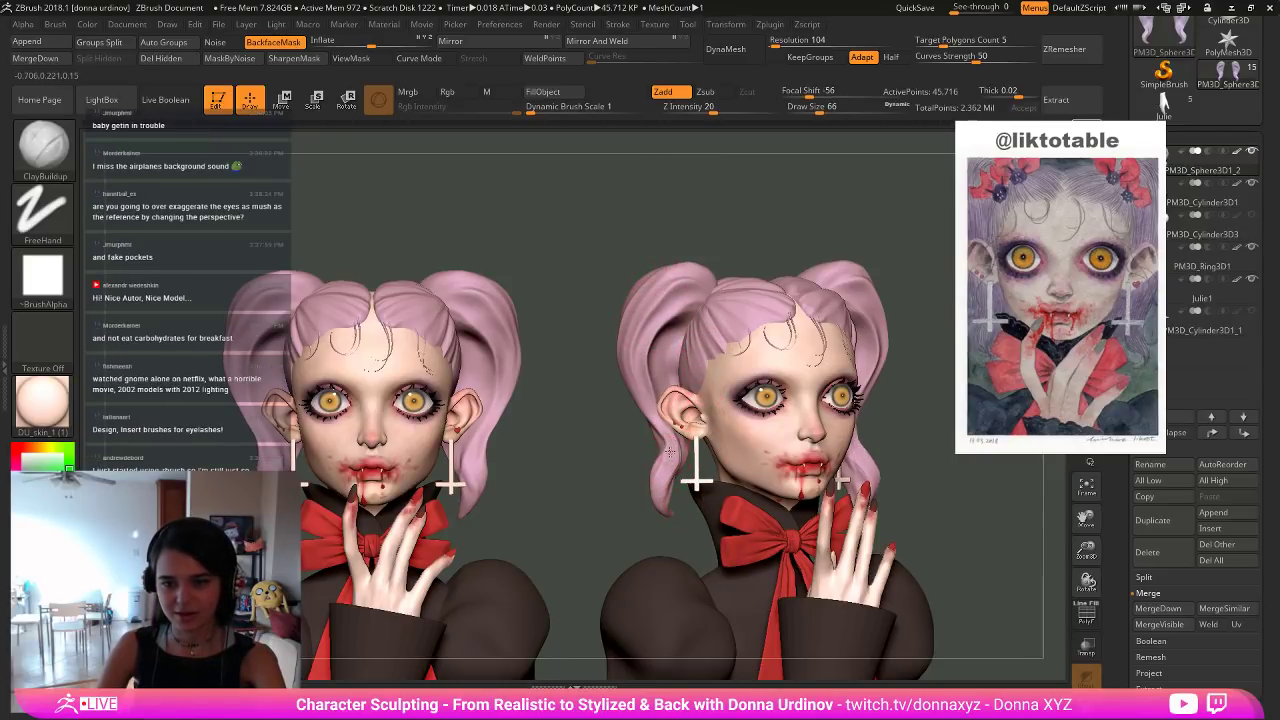
left_click_drag(678, 280, 659, 359)
key("bracketright")
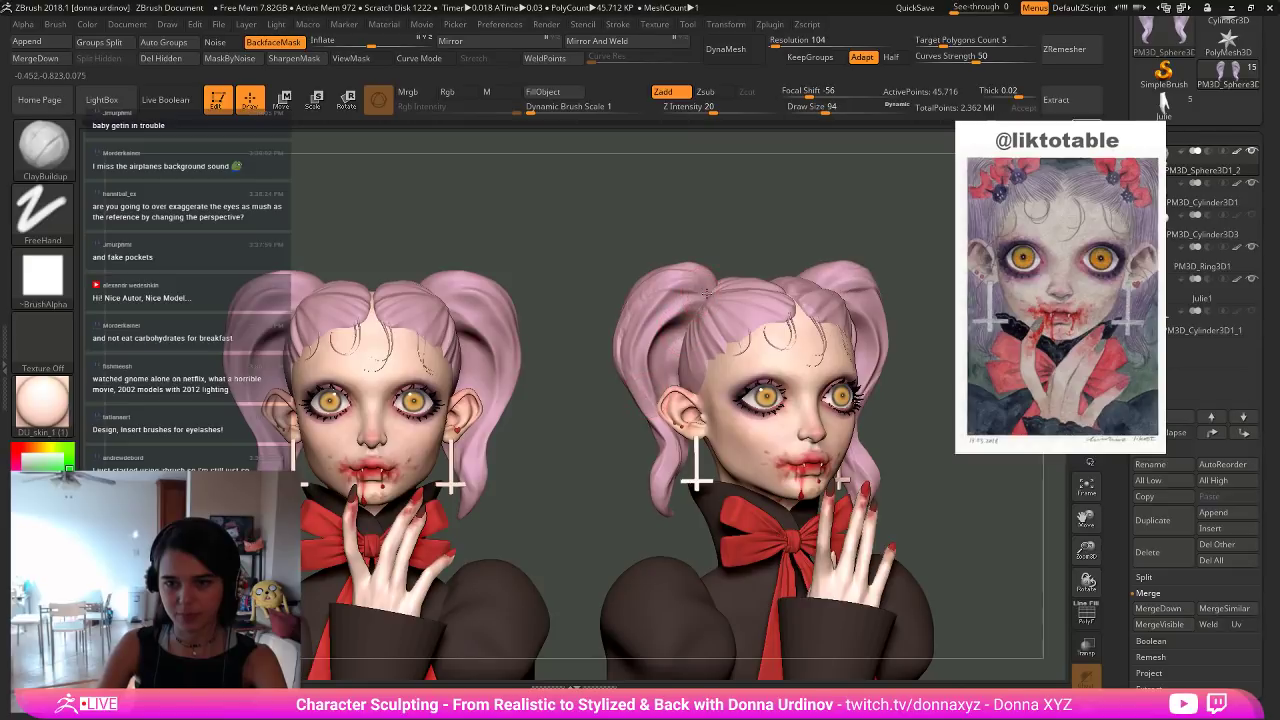
mouse_move(692, 288)
left_mouse_down()
mouse_move(645, 315)
mouse_move(646, 402)
left_mouse_up()
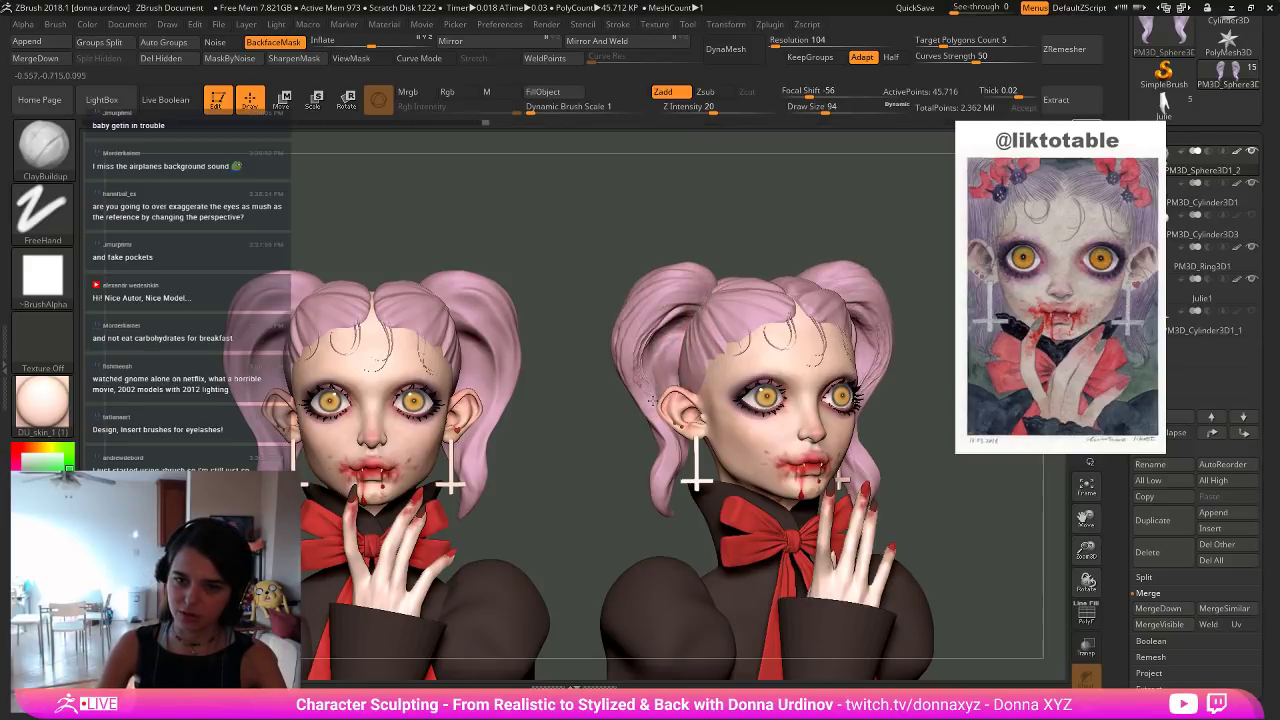
left_click_drag(682, 334, 660, 386)
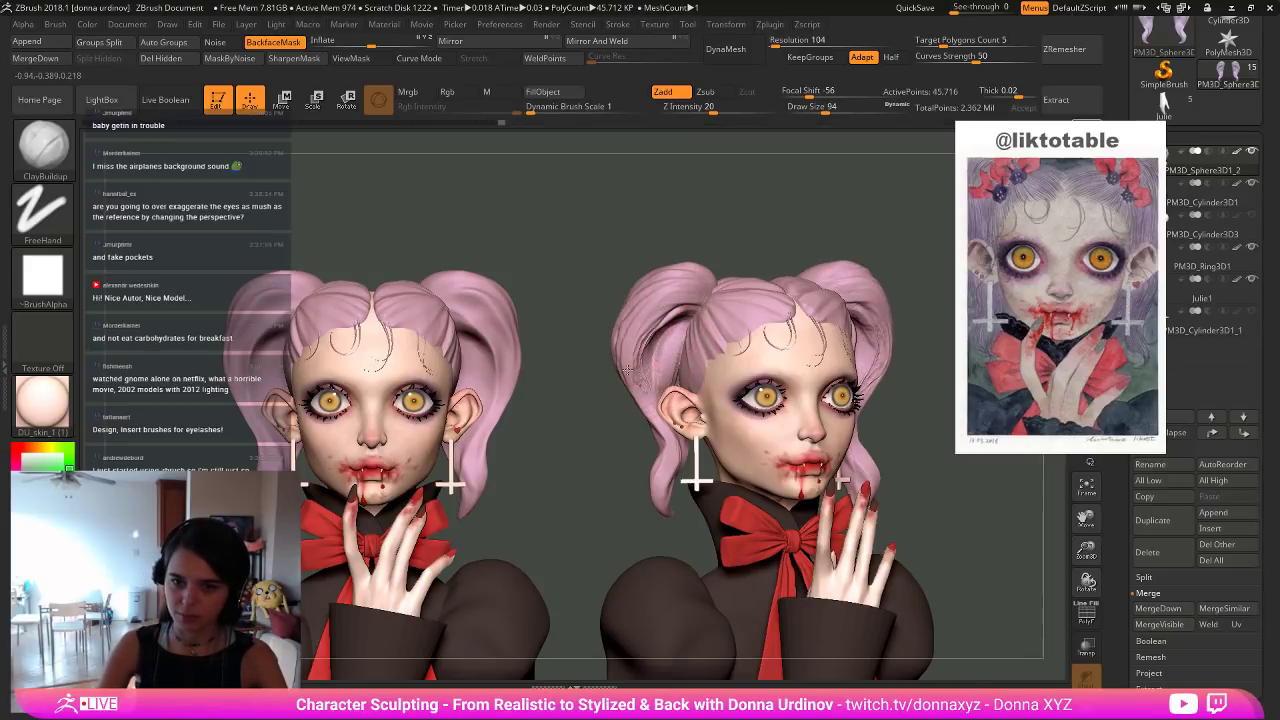
Add ClayBuildup strokes along the pigtails' lower lengths from the side at draw size 94 and smooth the rough strokes.
mouse_move(594, 434)
left_mouse_down()
mouse_move(650, 445)
mouse_move(611, 391)
left_mouse_up()
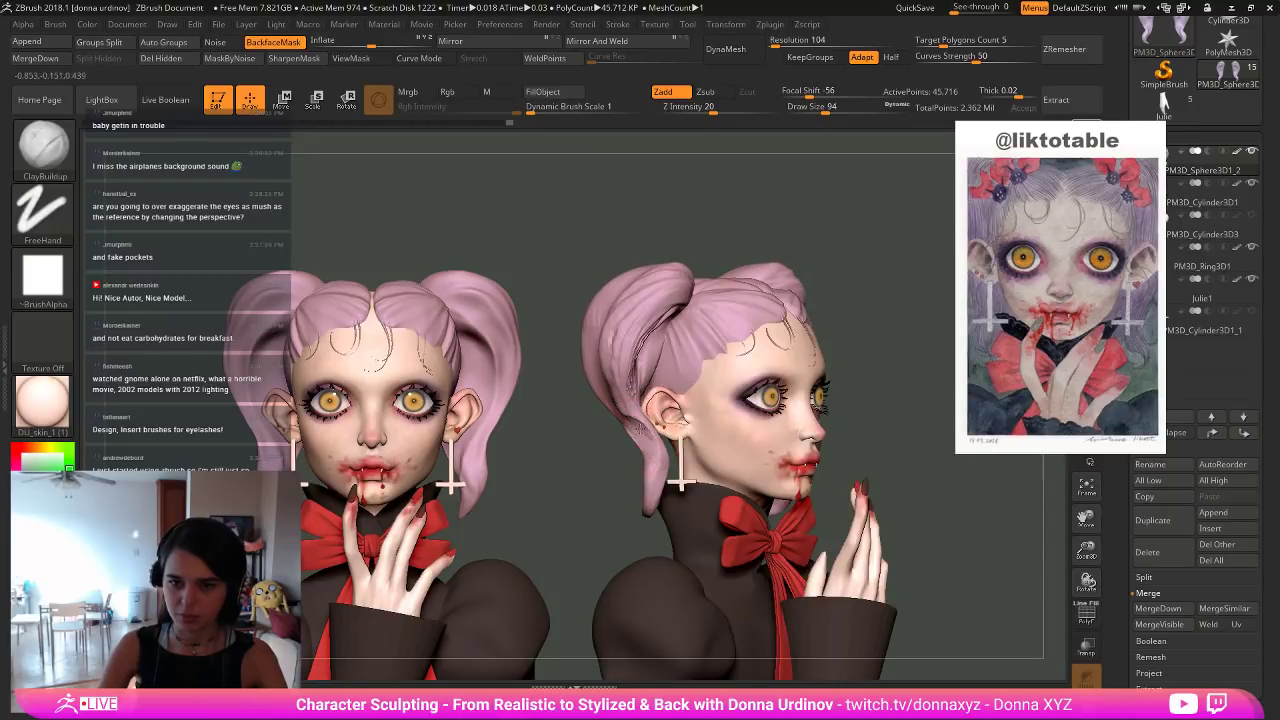
mouse_move(658, 454)
left_mouse_down()
mouse_move(597, 345)
mouse_move(643, 496)
left_mouse_up()
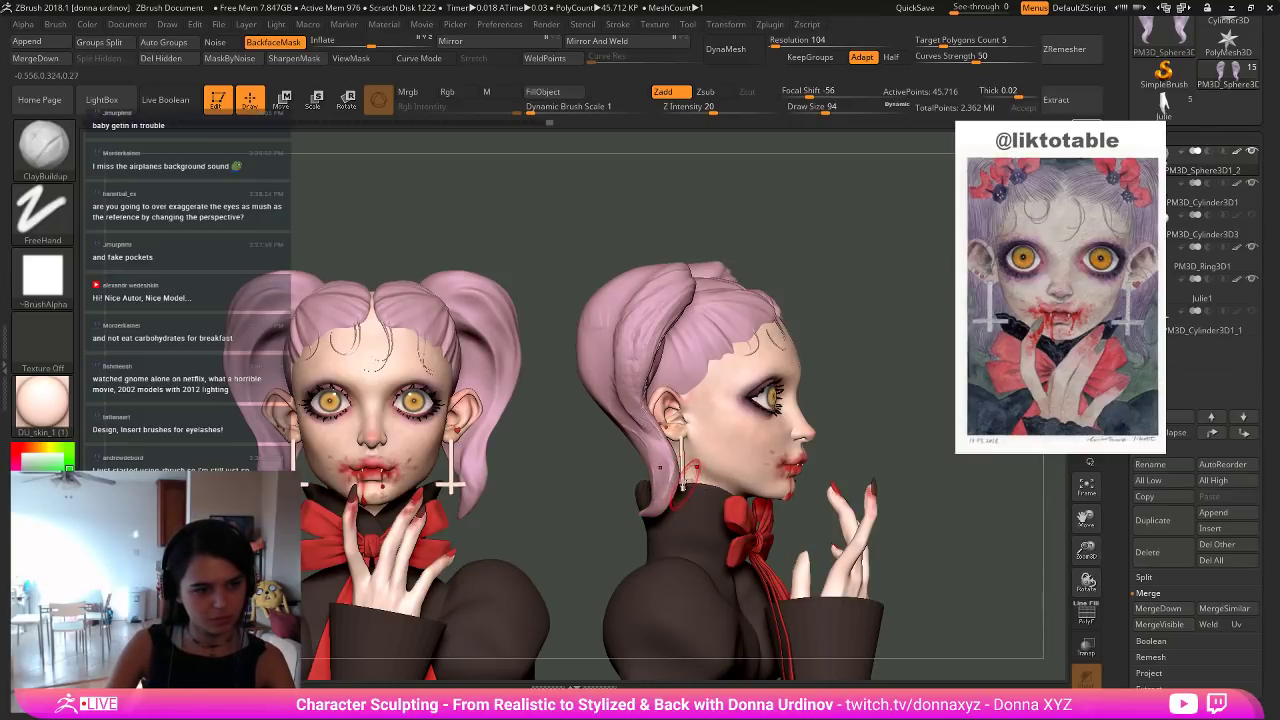
left_click_drag(812, 244, 779, 247, "shift")
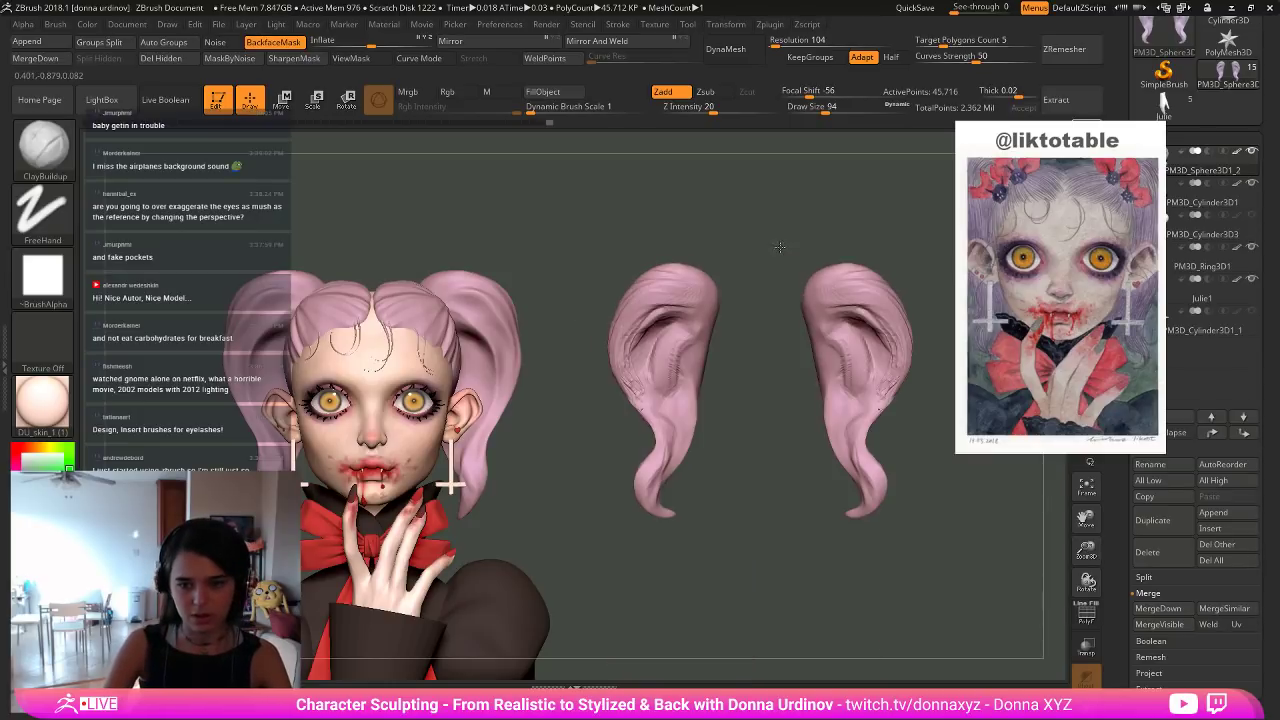
key("alt+s")
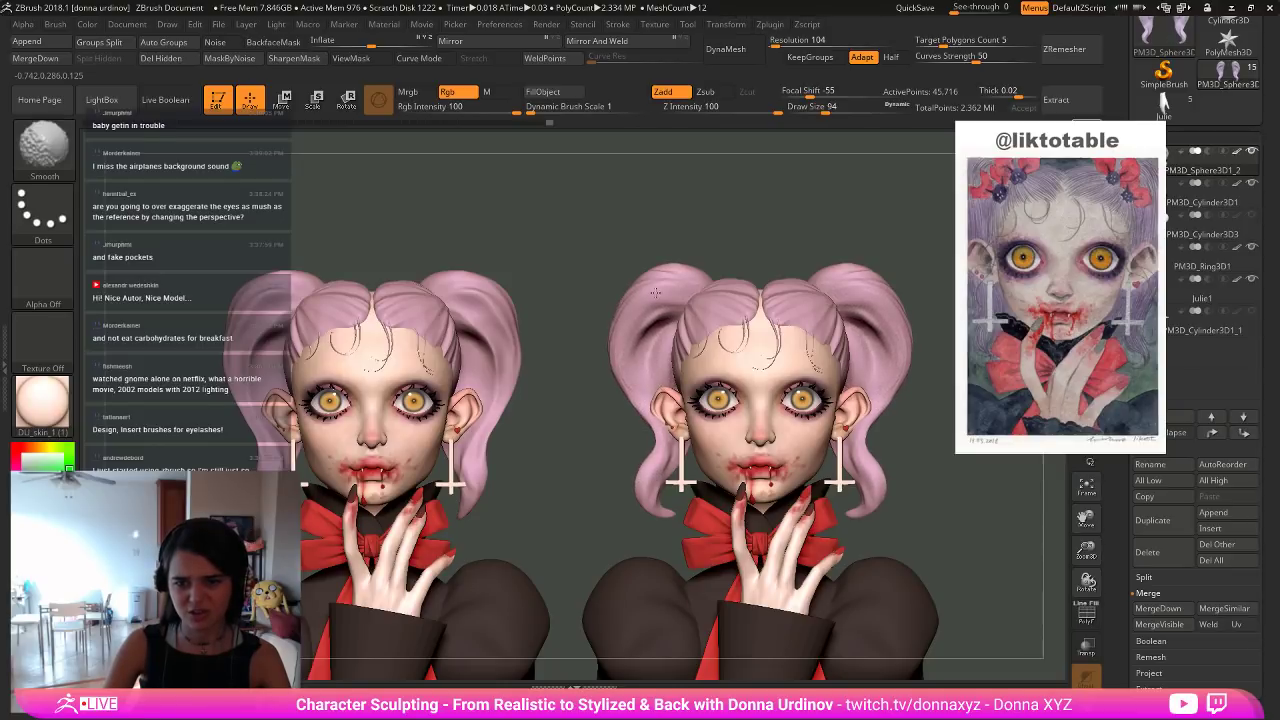
Rework the hollows beside the pigtails' bases with the ClayBuildup brush at draw size 94.
key("b")
key("c")
key("b")
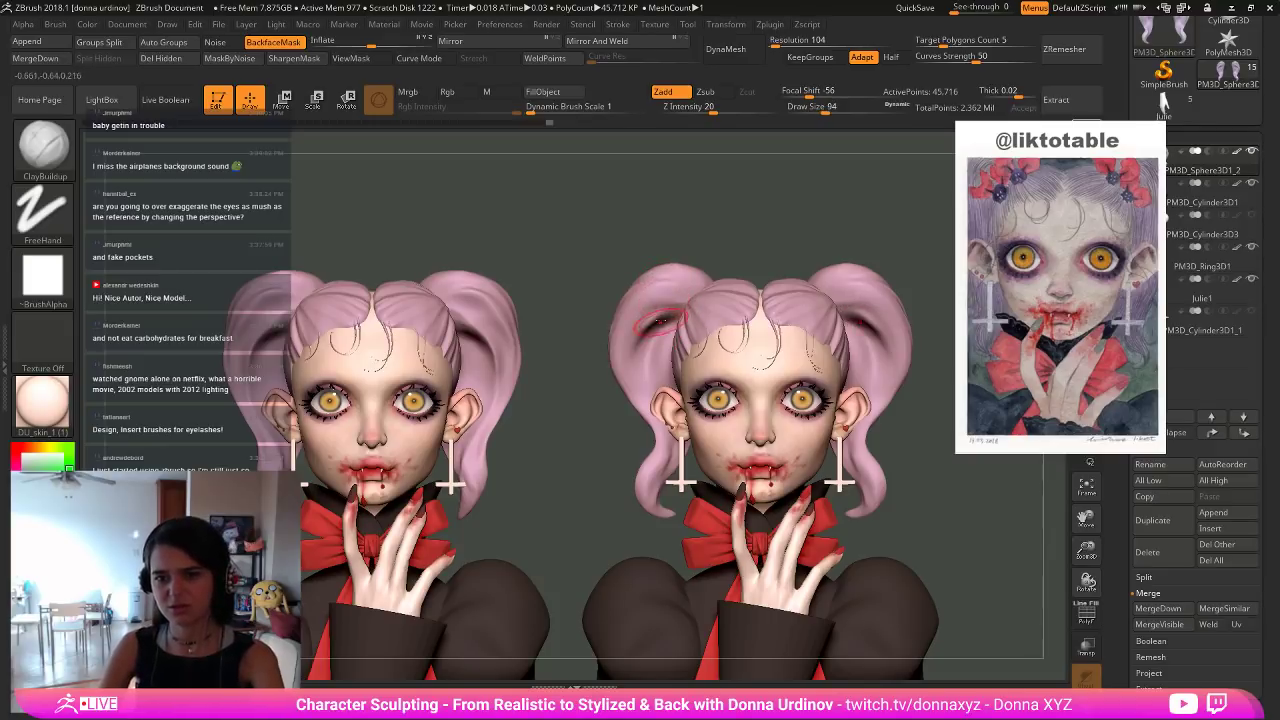
key("ctrl")
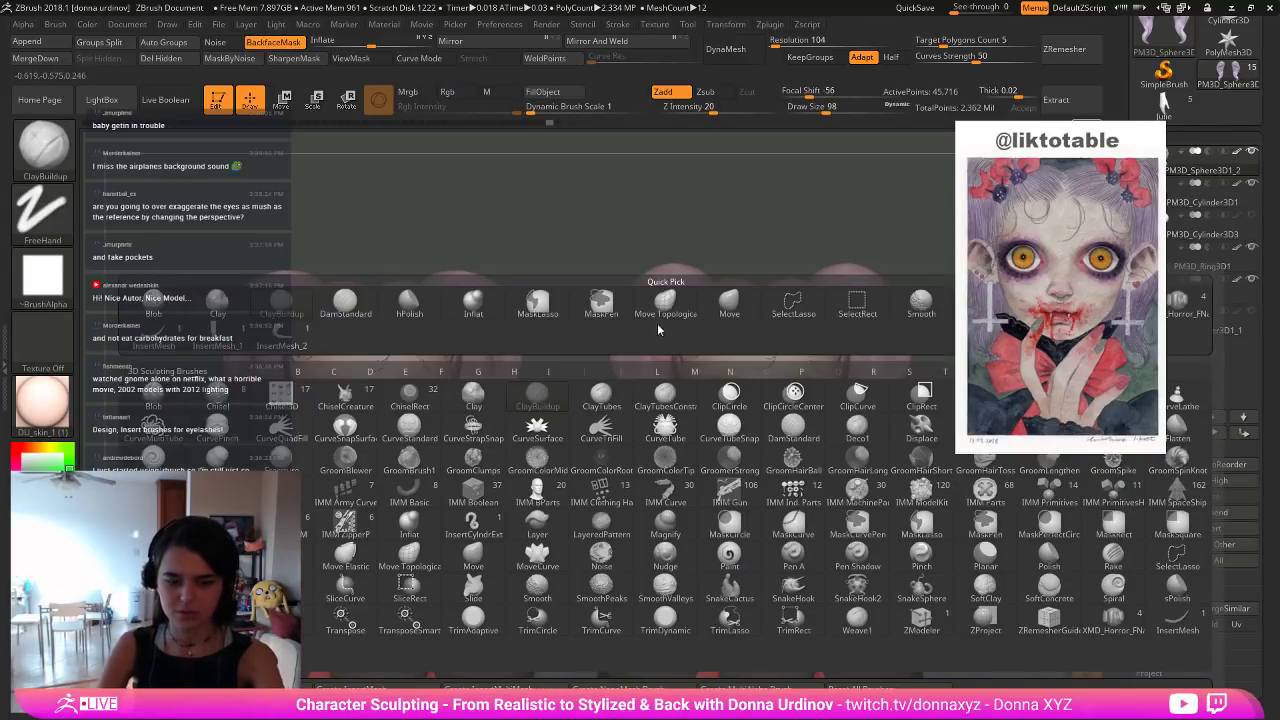
Carve a strand crease from the pigtail hollows down toward the ears with DamStandard at draw size 82, undoing unwanted strokes.
key("b")
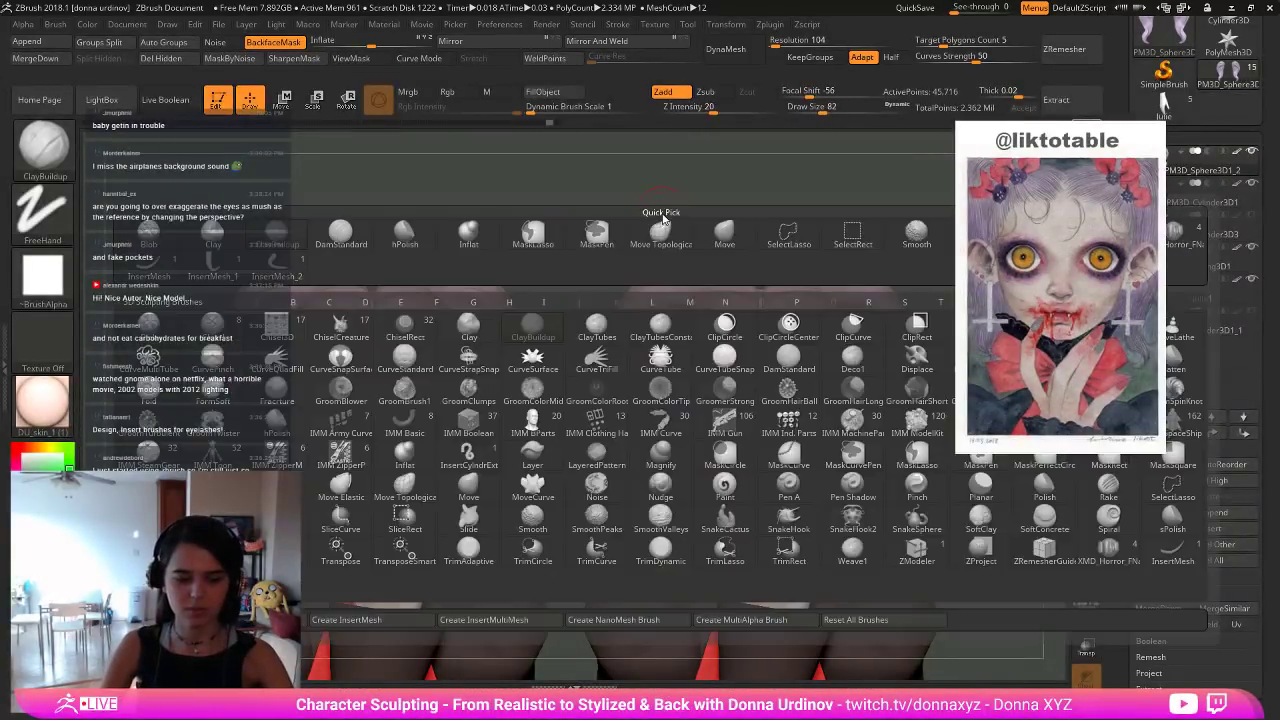
key("d")
key("s")
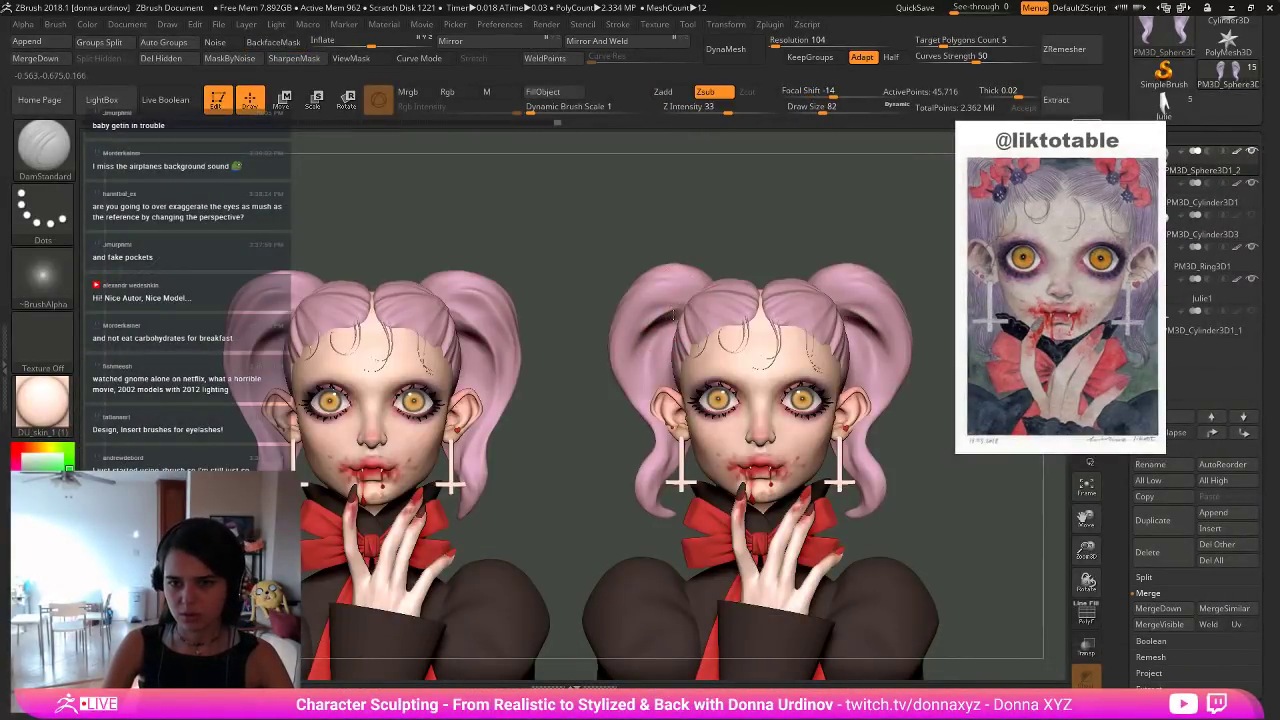
mouse_move(673, 315)
left_mouse_down()
mouse_move(634, 374)
mouse_move(652, 415)
left_mouse_up()
left_click_drag(726, 273, 754, 247)
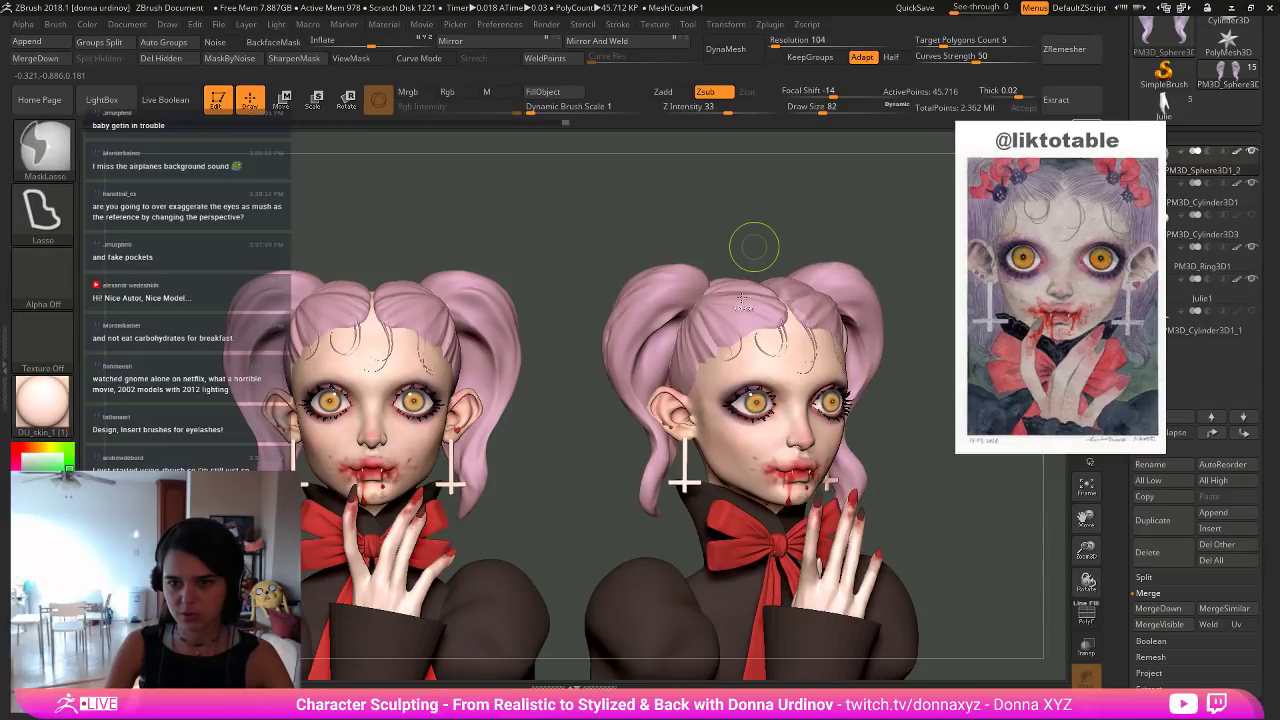
key("ctrl+z")
key("ctrl+z")
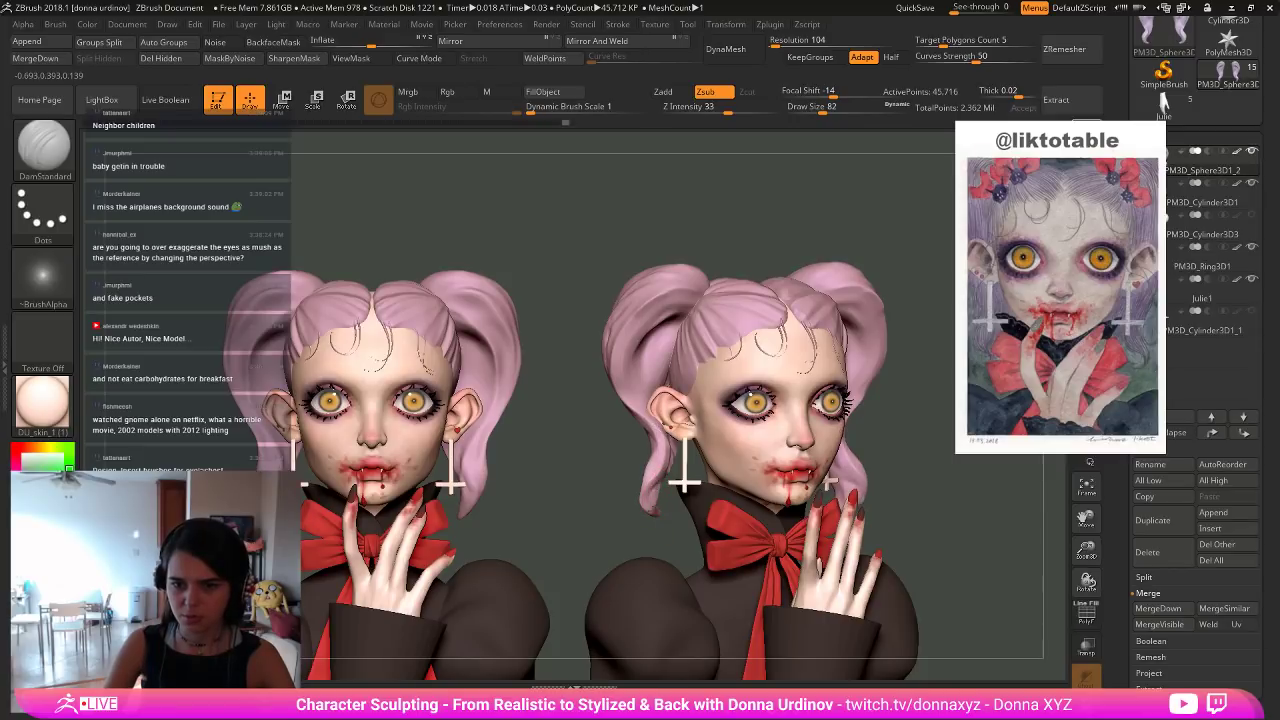
Cut strand creases along the pigtails' lower lengths toward the tips with DamStandard at draw size 82 and smooth them.
right_click_drag(684, 481, 678, 481)
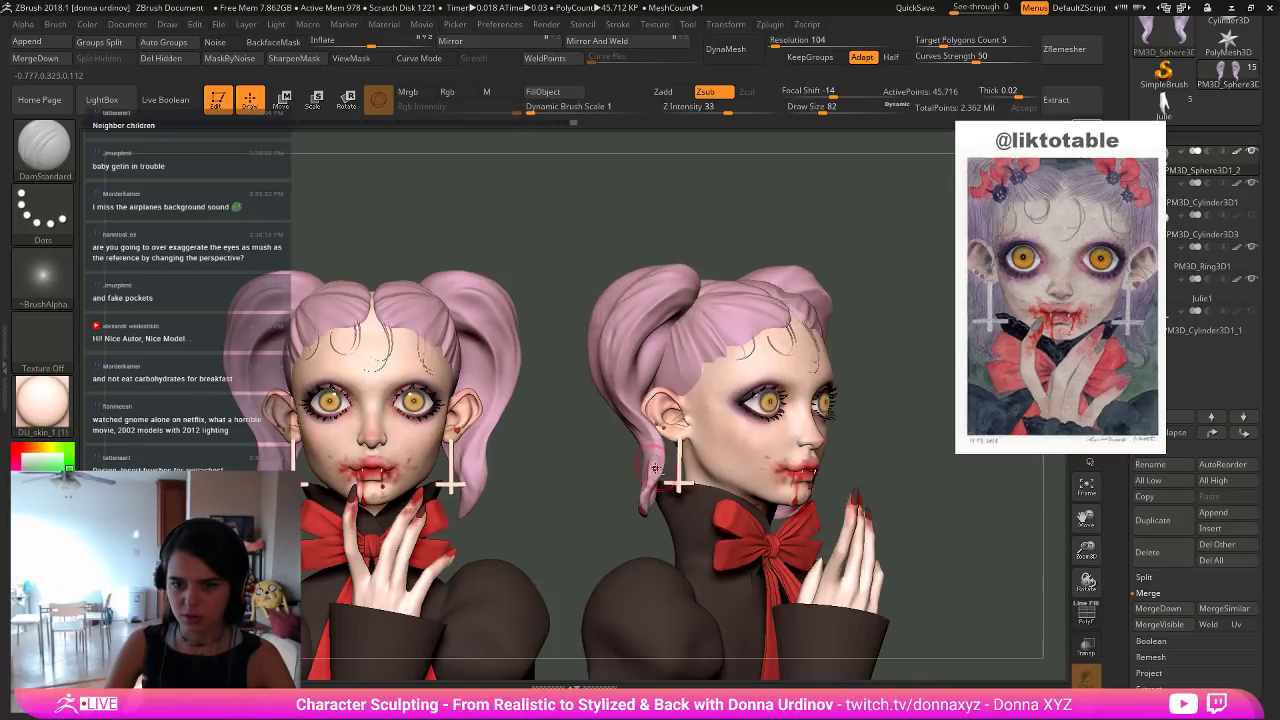
left_click_drag(655, 467, 648, 500)
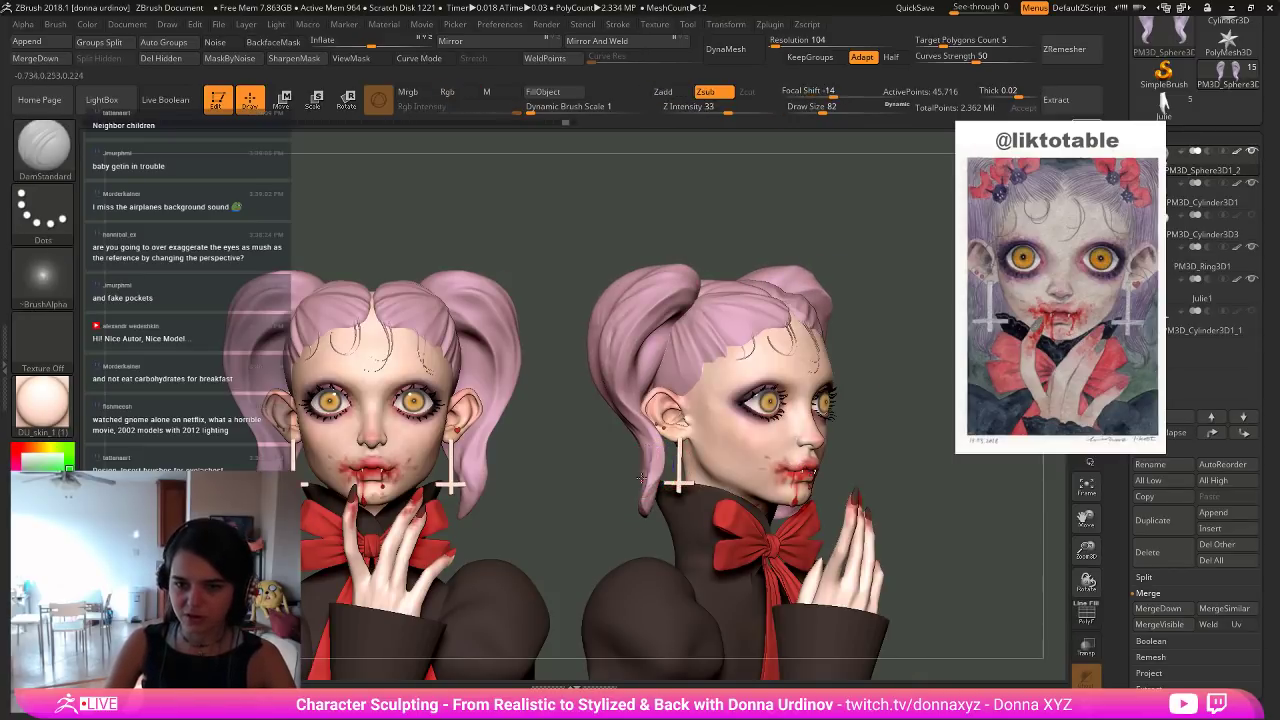
right_click_drag(644, 480, 664, 448)
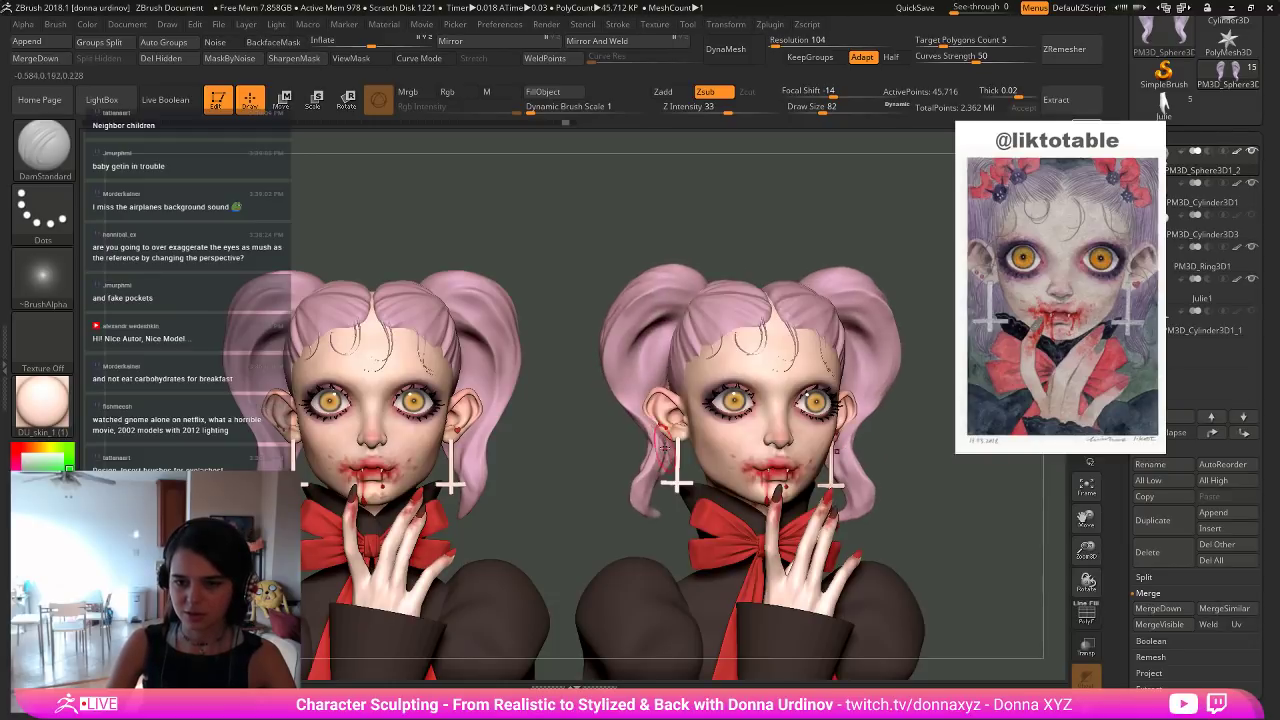
key("shift")
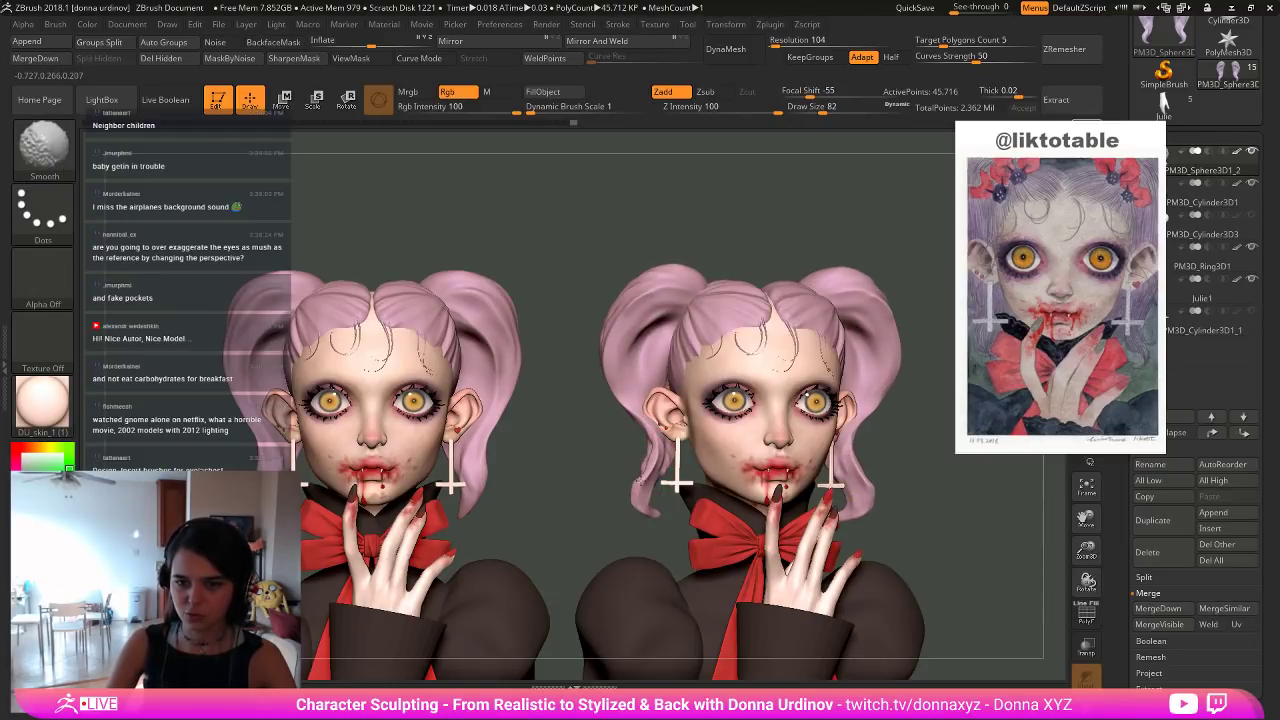
key("ctrl")
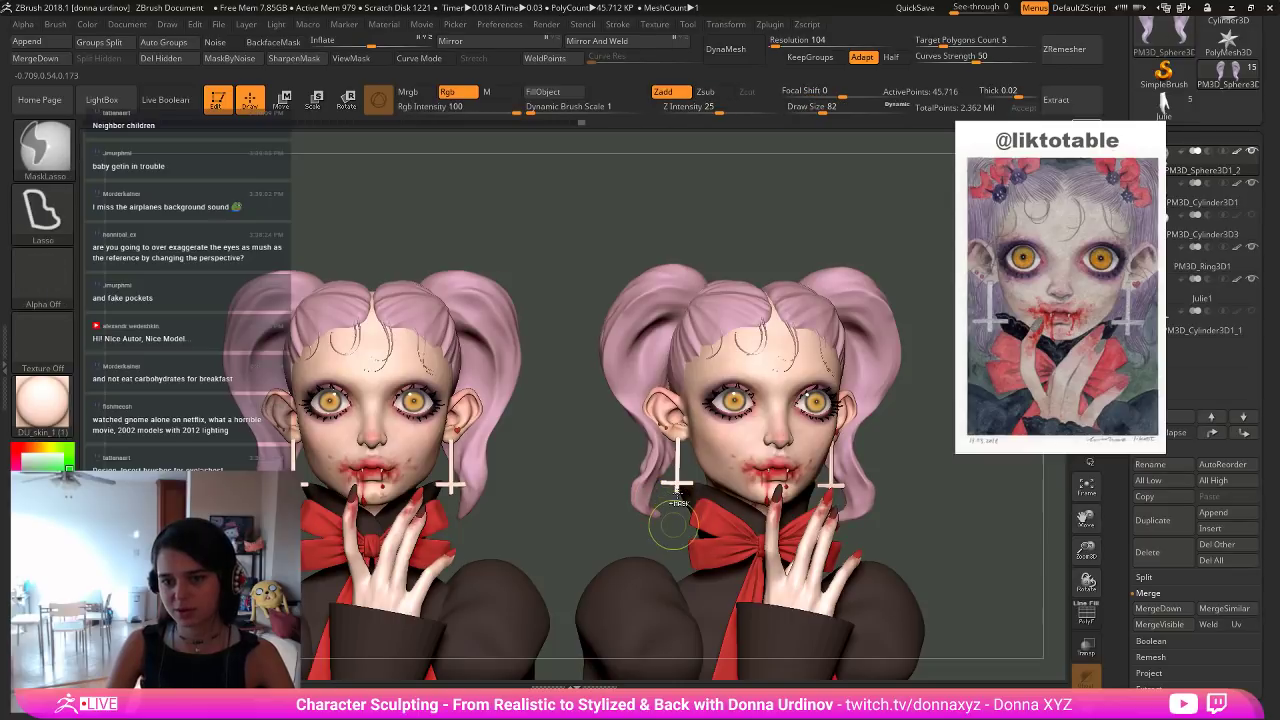
Undo the last strokes, smooth the pigtails beside the ears and recut the strand crease with DamStandard at draw size 82.
key("ctrl+z")
key("ctrl+z")
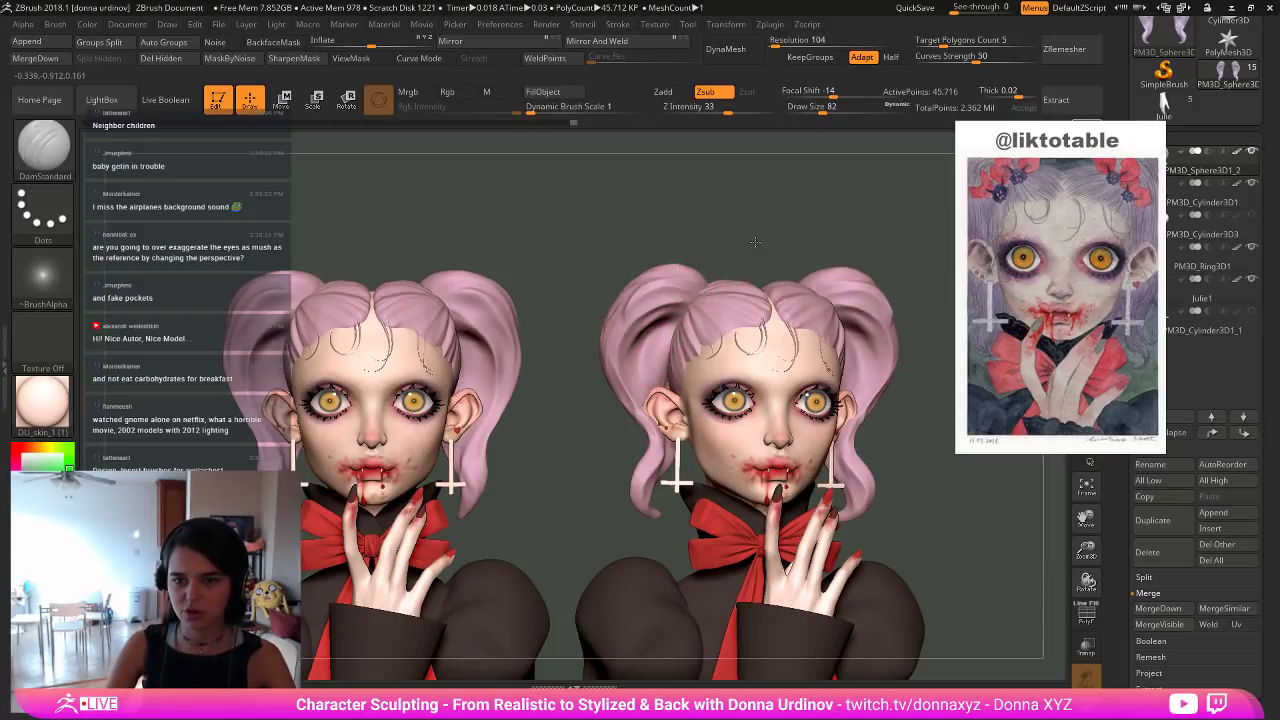
mouse_move(756, 242)
left_mouse_down()
mouse_move(745, 233)
mouse_move(685, 289)
left_mouse_up()
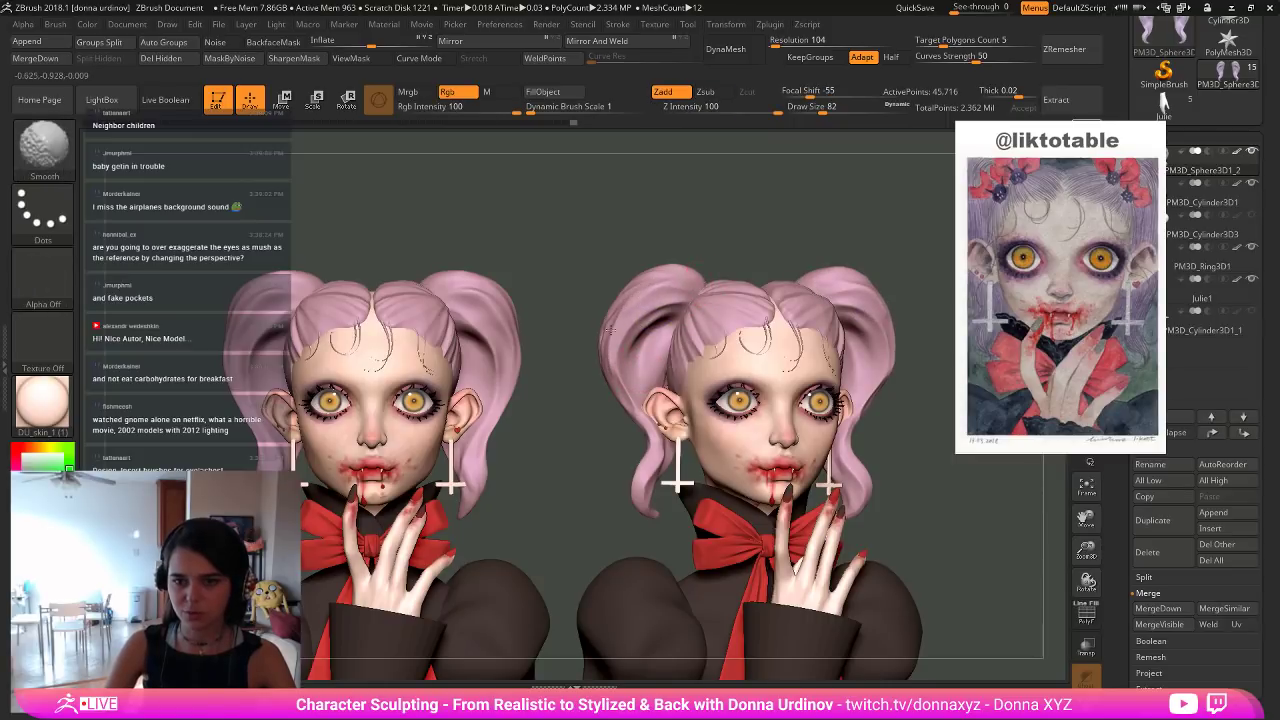
left_click_drag(634, 410, 655, 426, "shift")
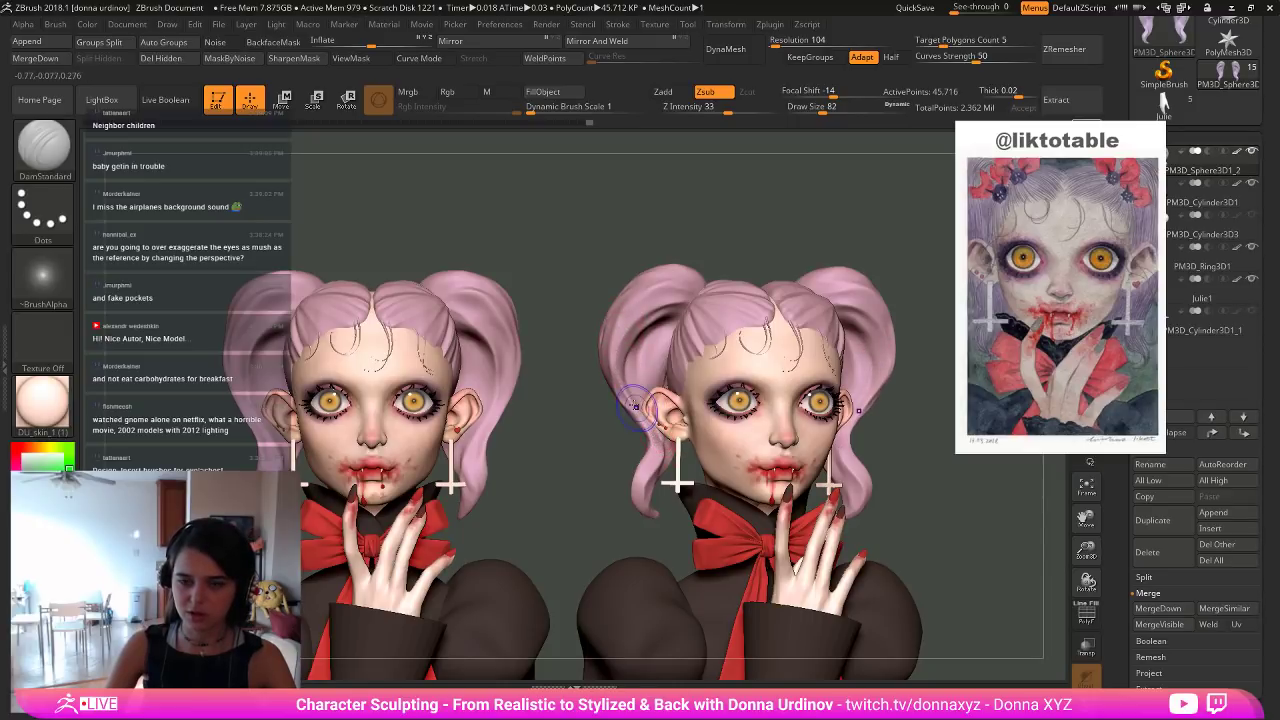
key("shift")
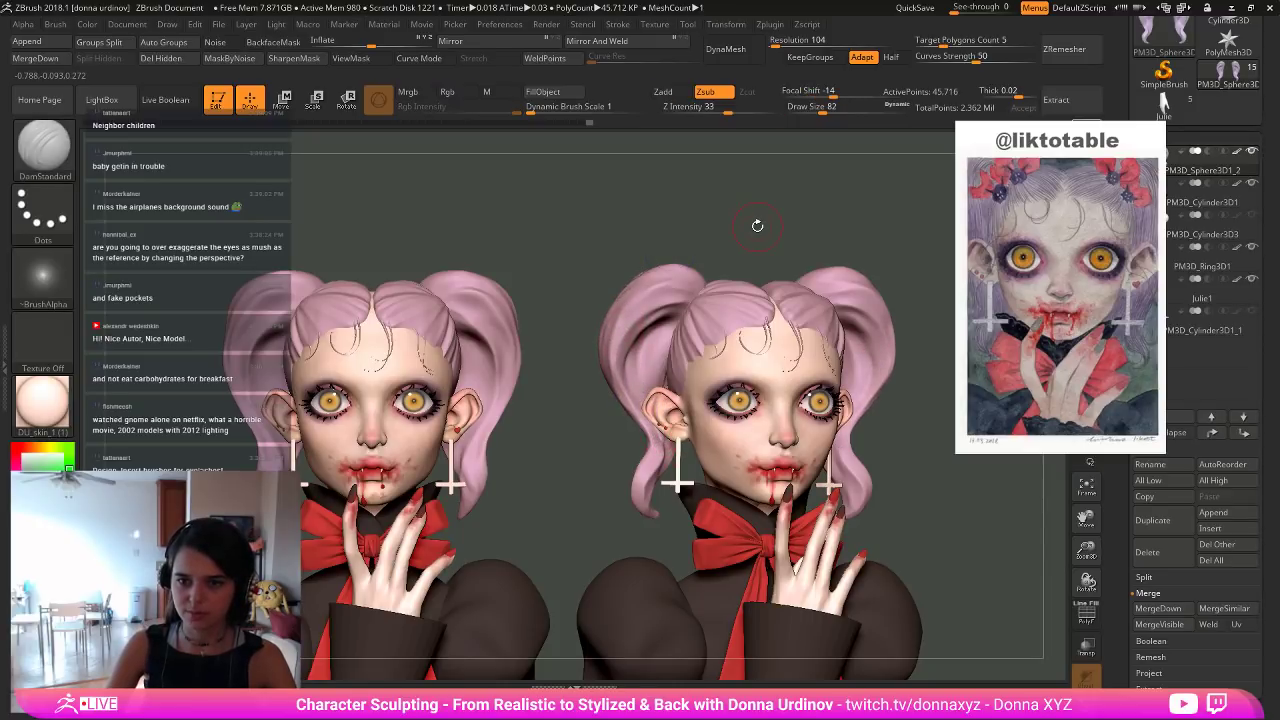
left_click_drag(757, 224, 740, 222, "shift")
left_click_drag(643, 375, 667, 329)
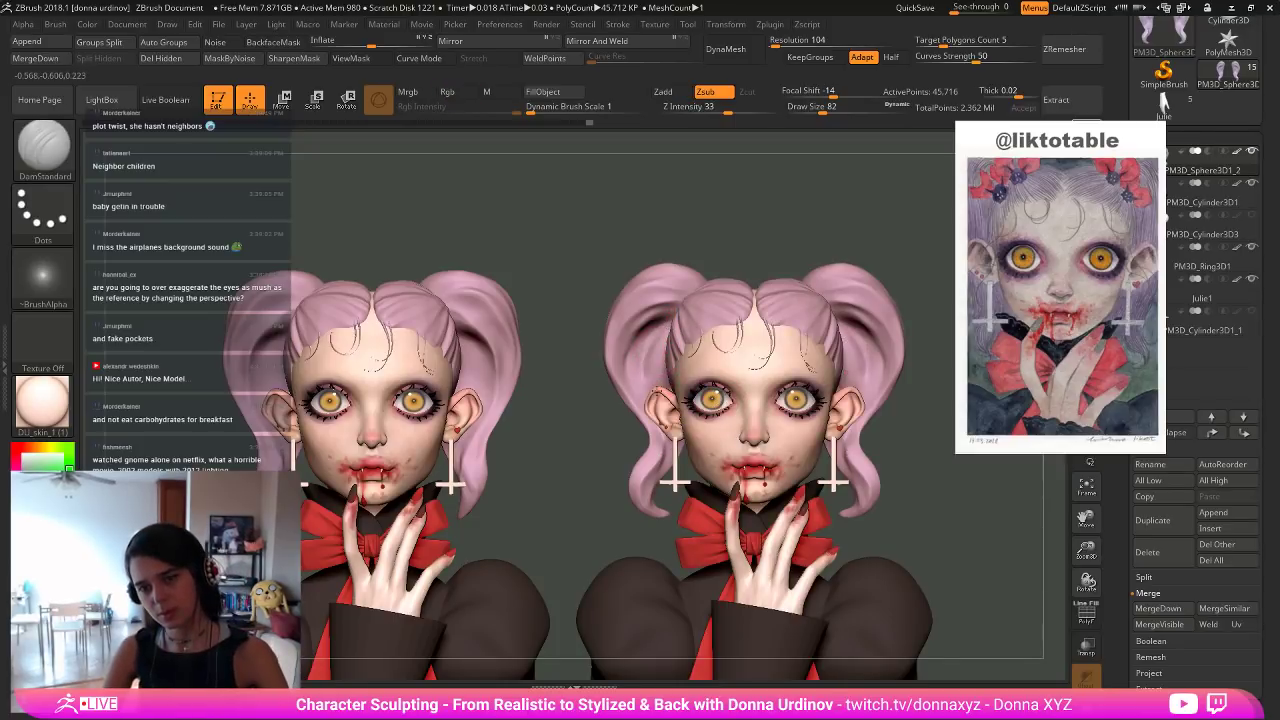
Refine the creases on the pigtails' curled lower ends with DamStandard at draw size 46.
mouse_move(848, 237)
left_mouse_down("alt")
mouse_move(832, 231)
mouse_move(618, 511)
left_mouse_up("alt")
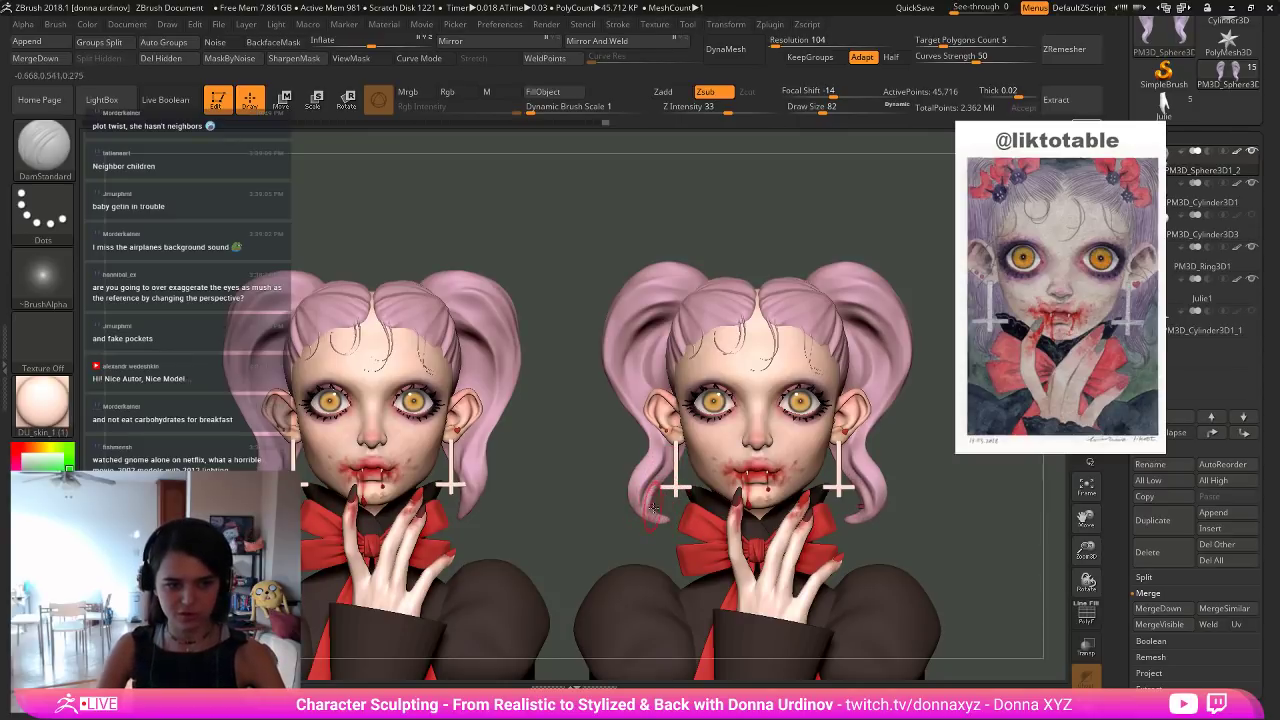
key("bracketleft")
key("bracketleft")
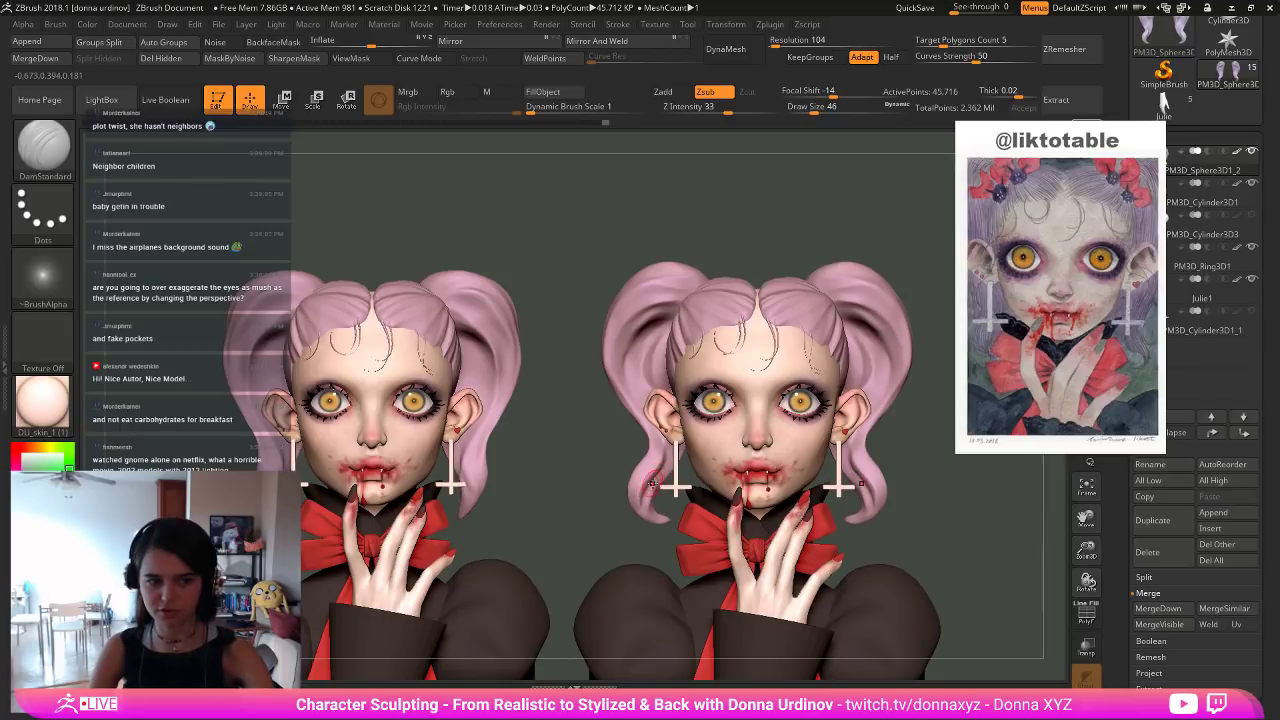
left_click_drag(647, 543, 580, 480, "alt")
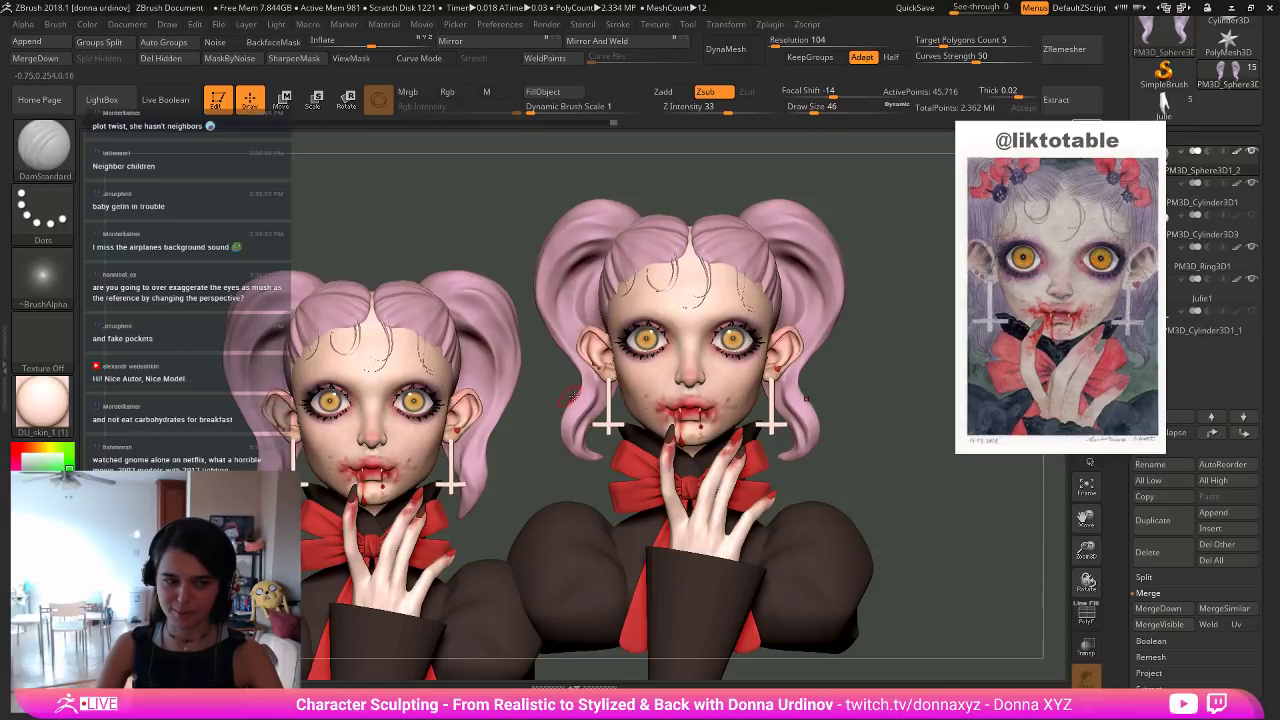
Cut finer creases into the pigtails' curled tips below the ears with DamStandard at draw size 38 and smooth them.
left_click_drag(531, 489, 608, 514, "alt")
left_click_drag(618, 267, 608, 243, "ctrl")
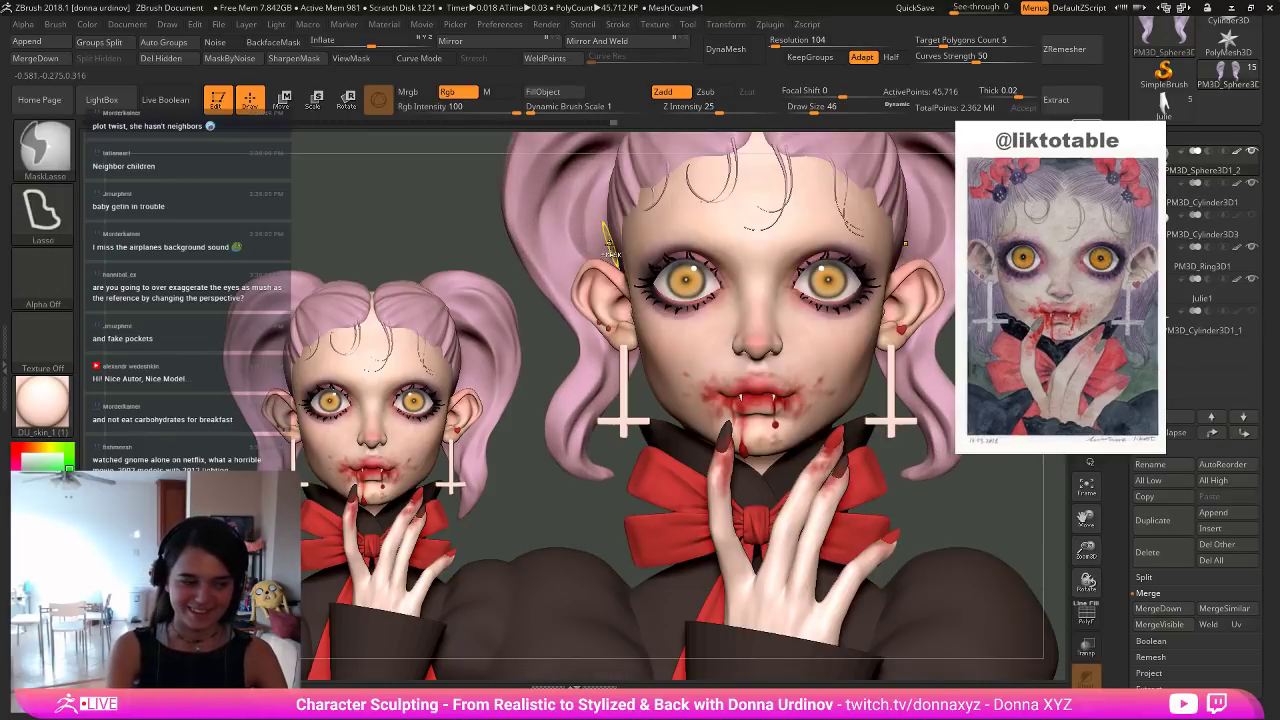
key("ctrl+n")
left_click_drag(542, 506, 514, 534, "alt")
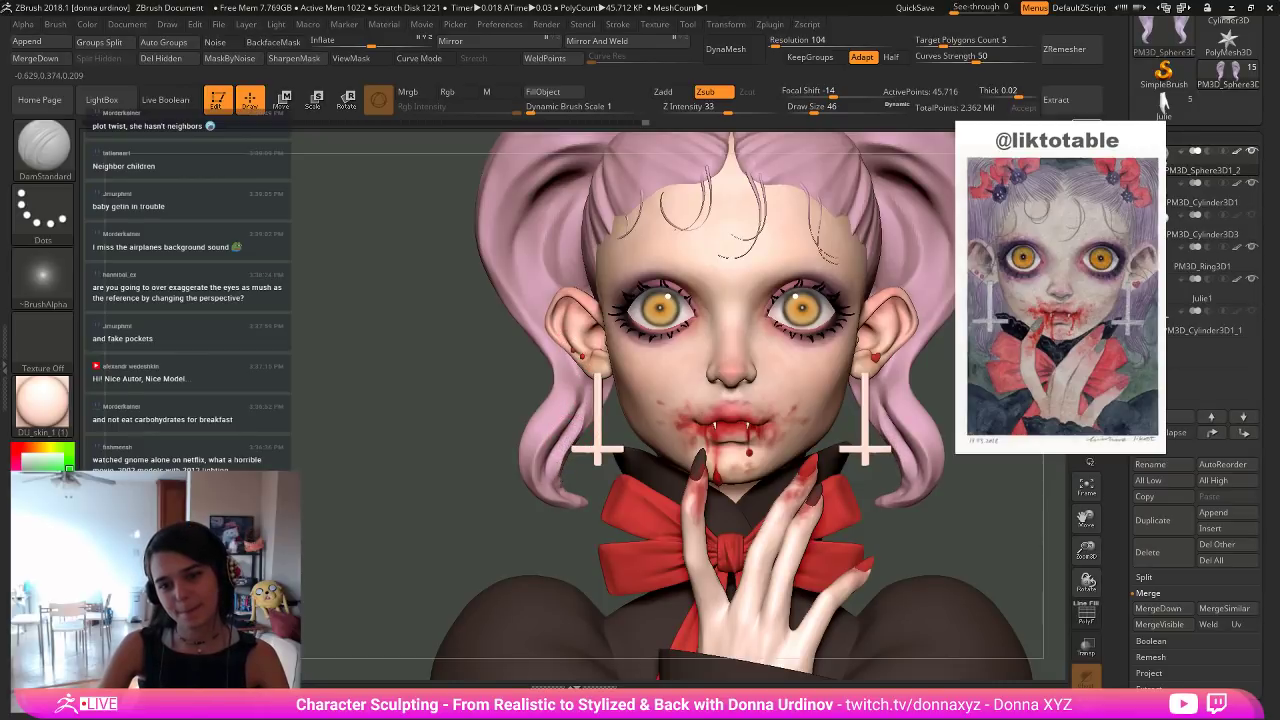
key("ctrl")
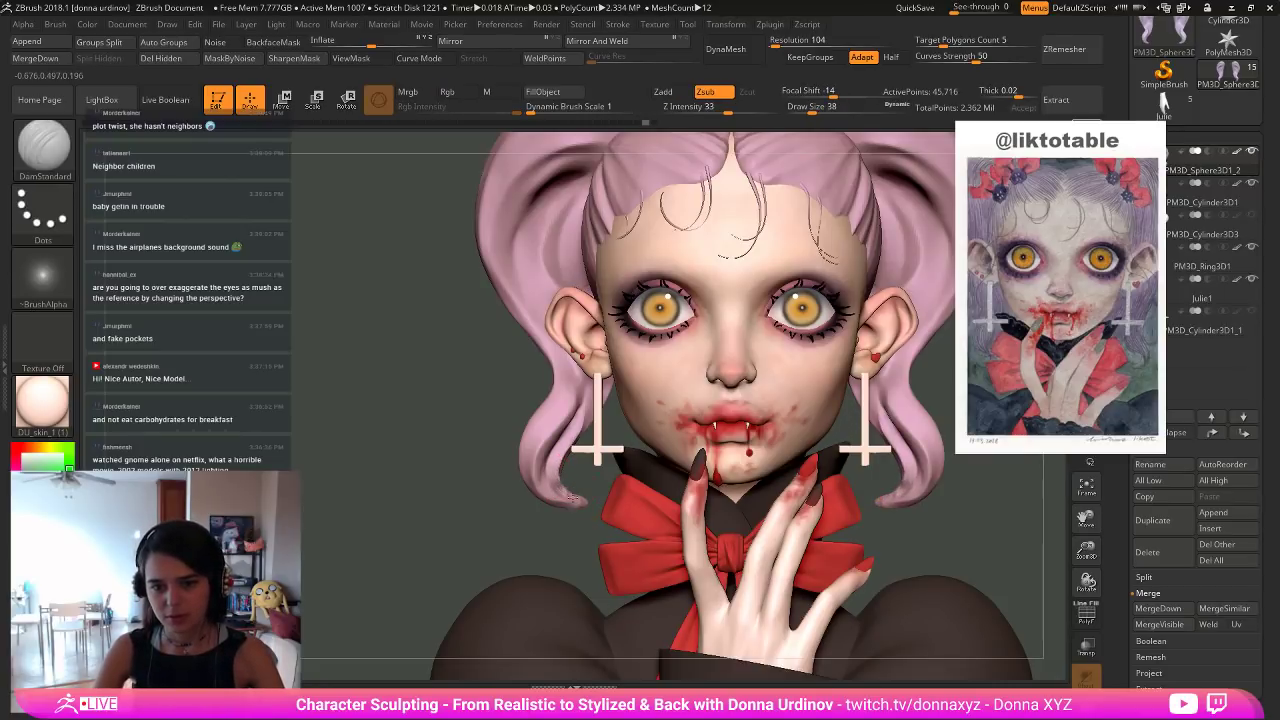
key("shift")
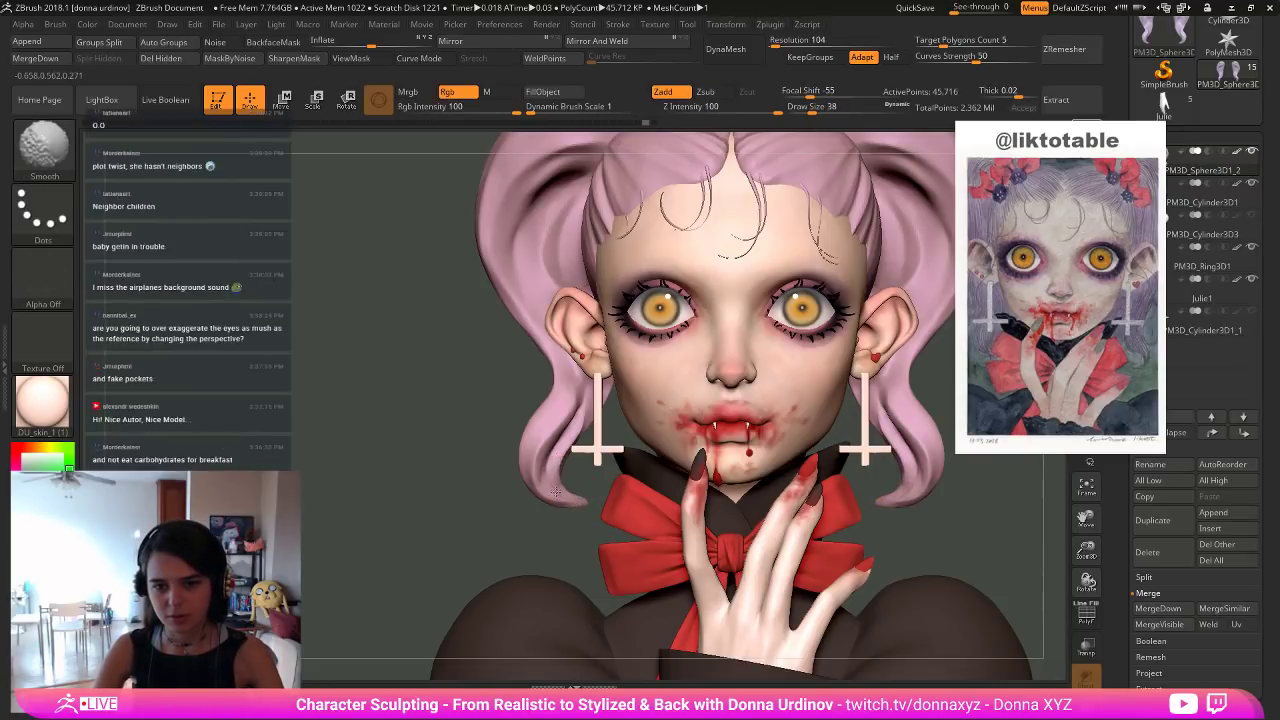
left_click_drag(567, 453, 582, 402, "shift")
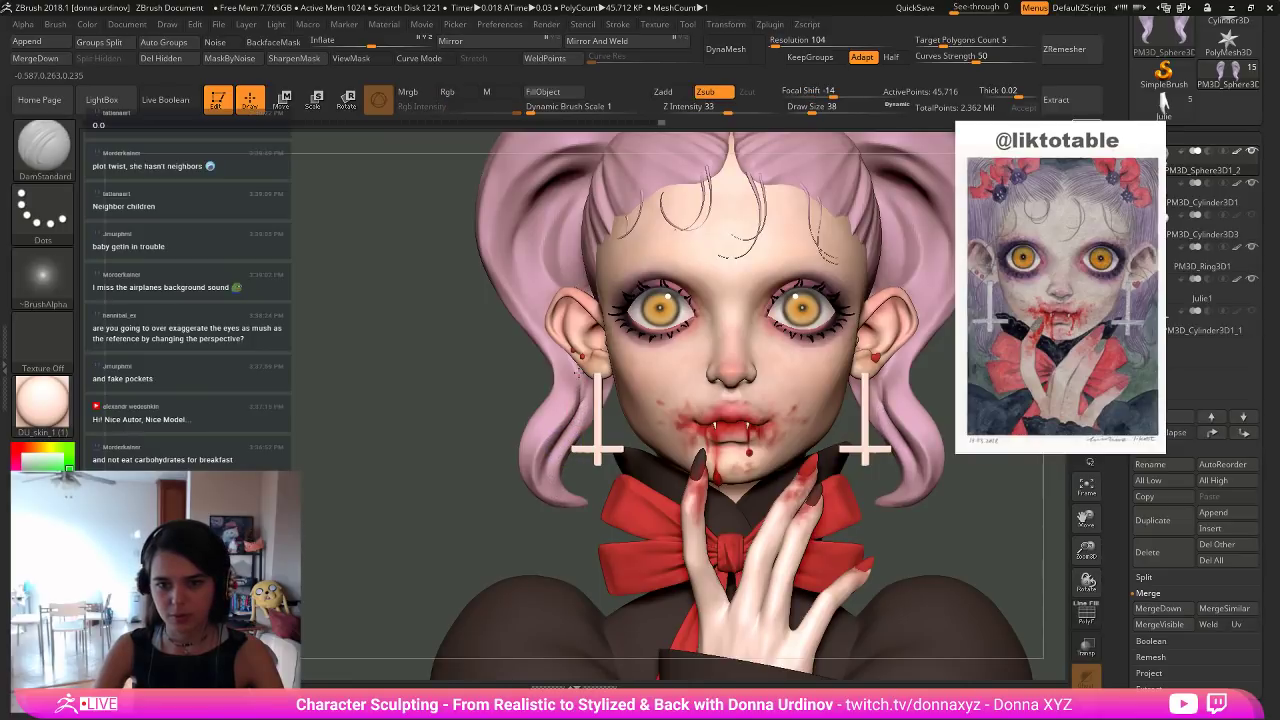
key("shift")
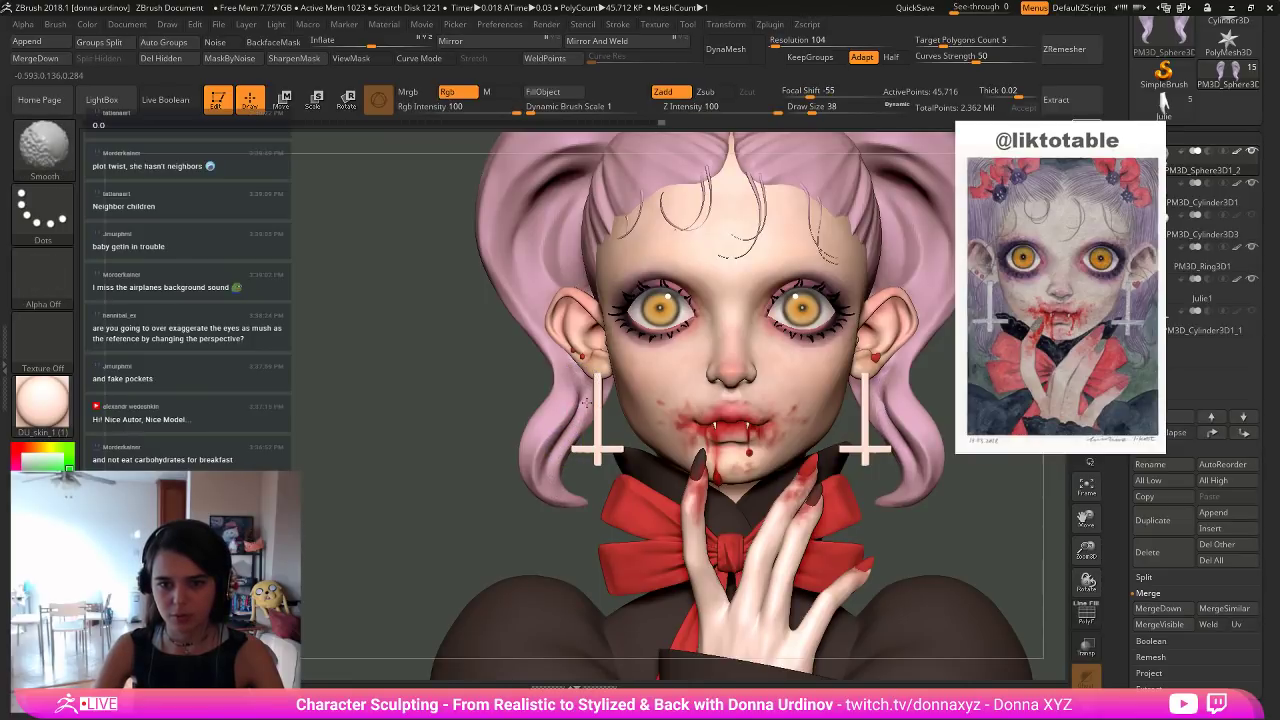
Carve strand creases around the pigtails' upper hollows with DamStandard at draw size 50 and soften them with Smooth.
left_click_drag(336, 520, 412, 482, "alt")
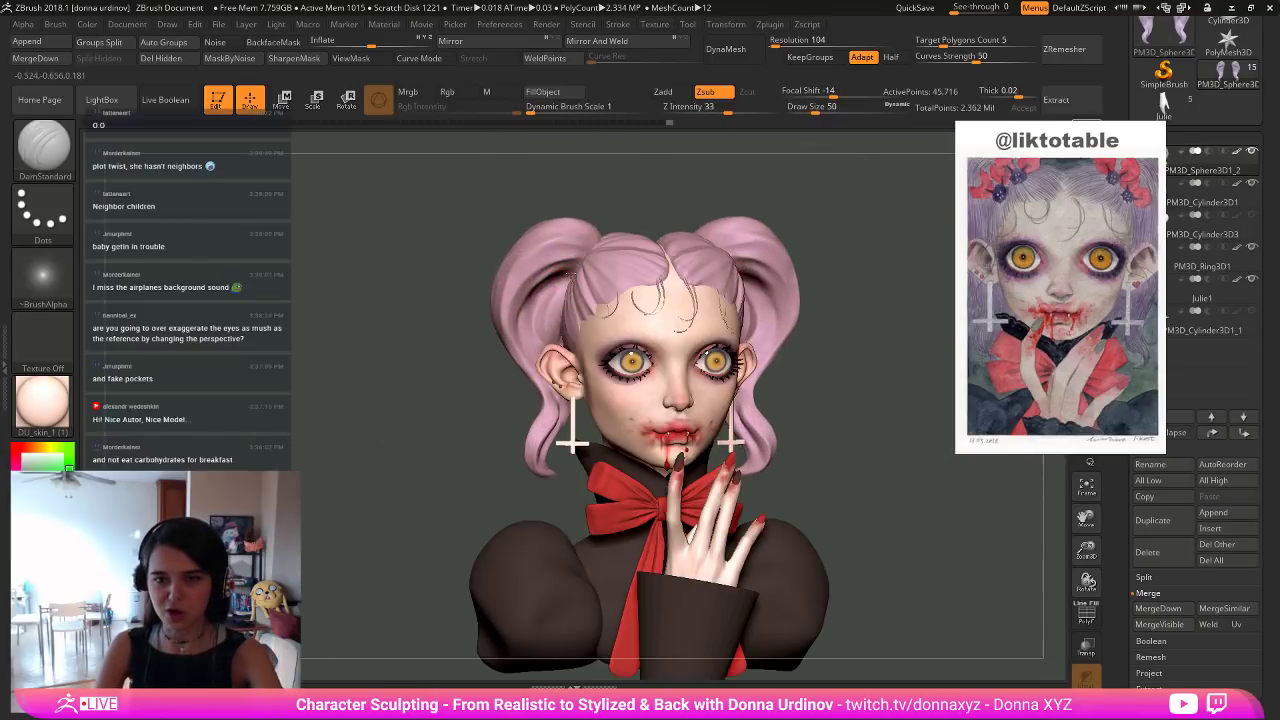
key("]")
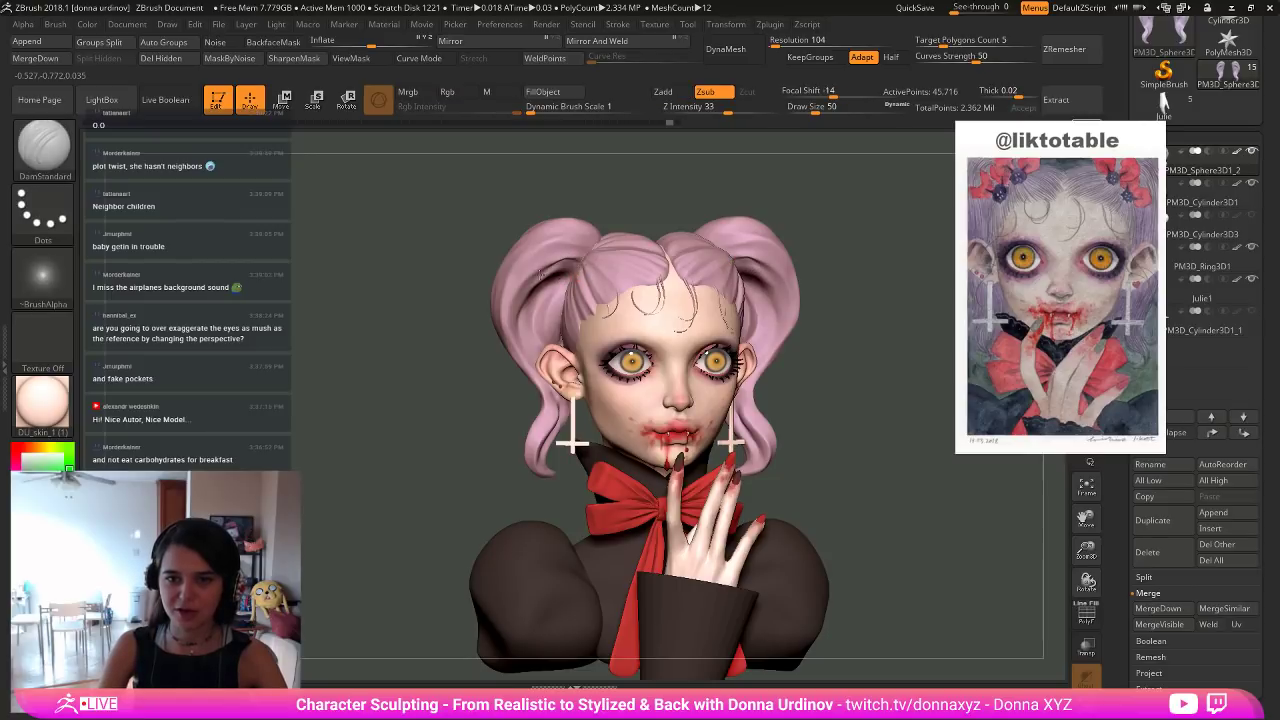
mouse_move(584, 268)
left_mouse_down("shift")
mouse_move(515, 305)
mouse_move(523, 316)
left_mouse_up("shift")
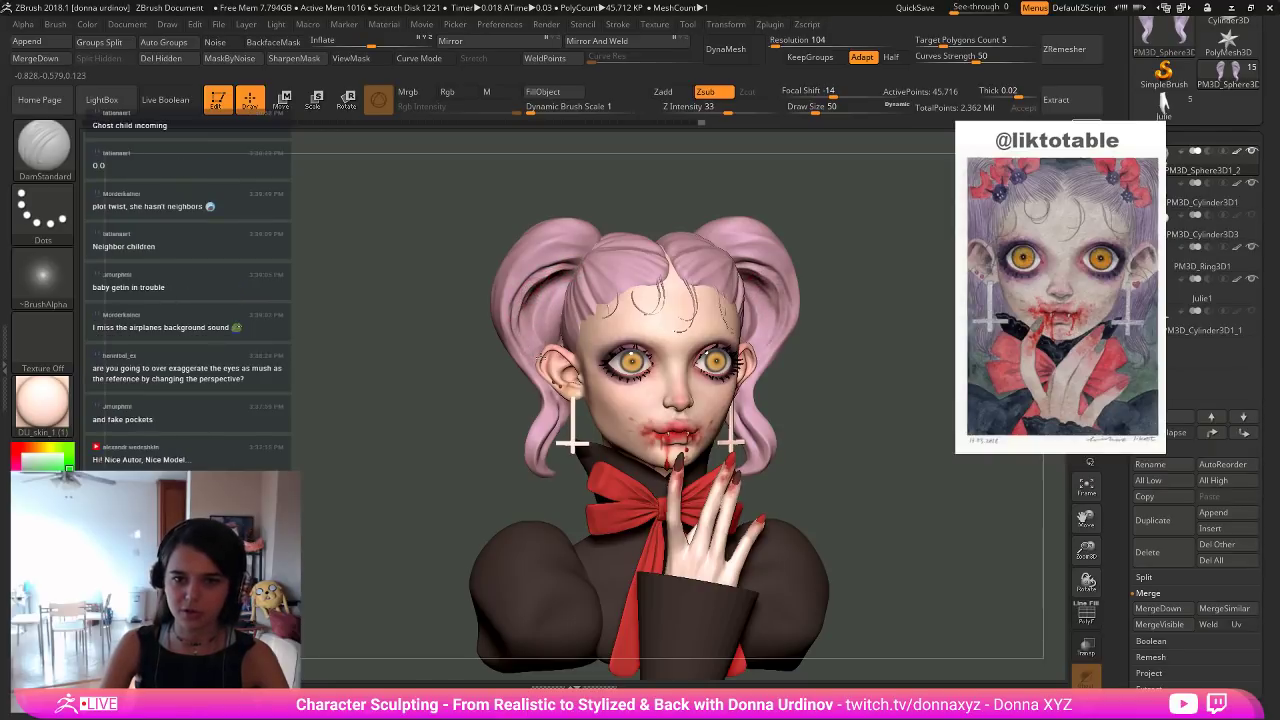
key("shift")
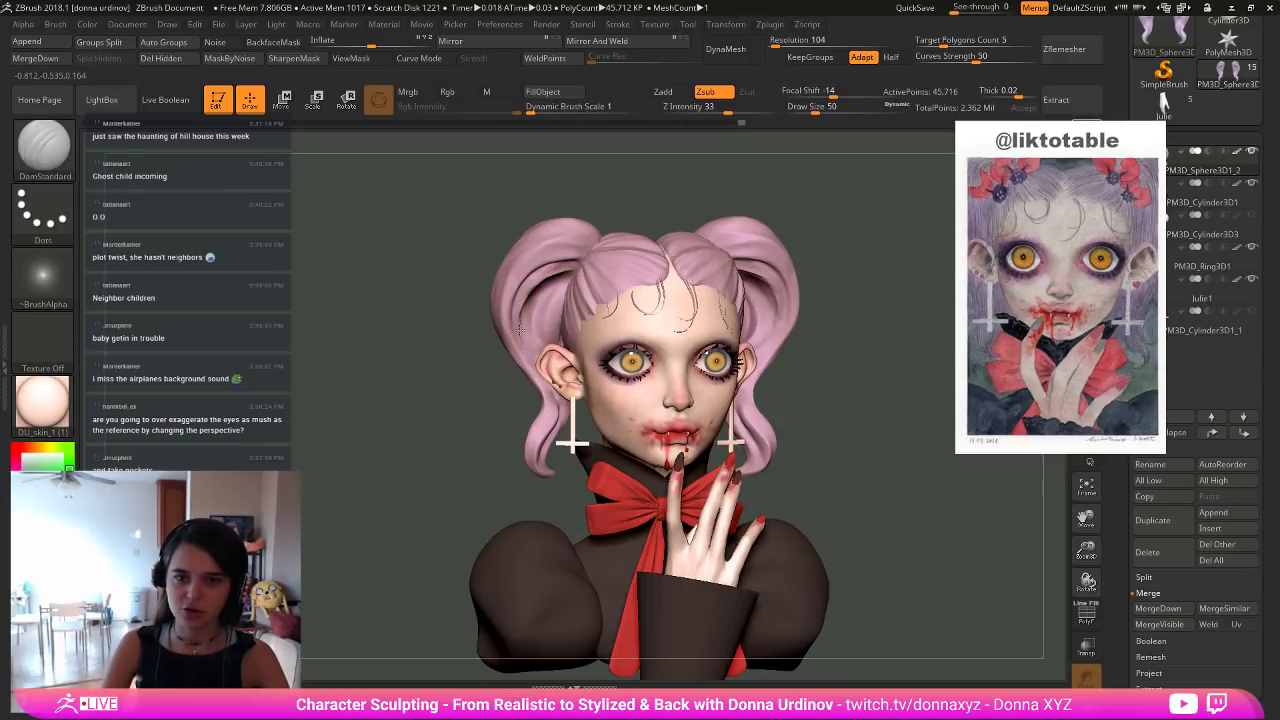
left_click_drag(546, 300, 552, 345)
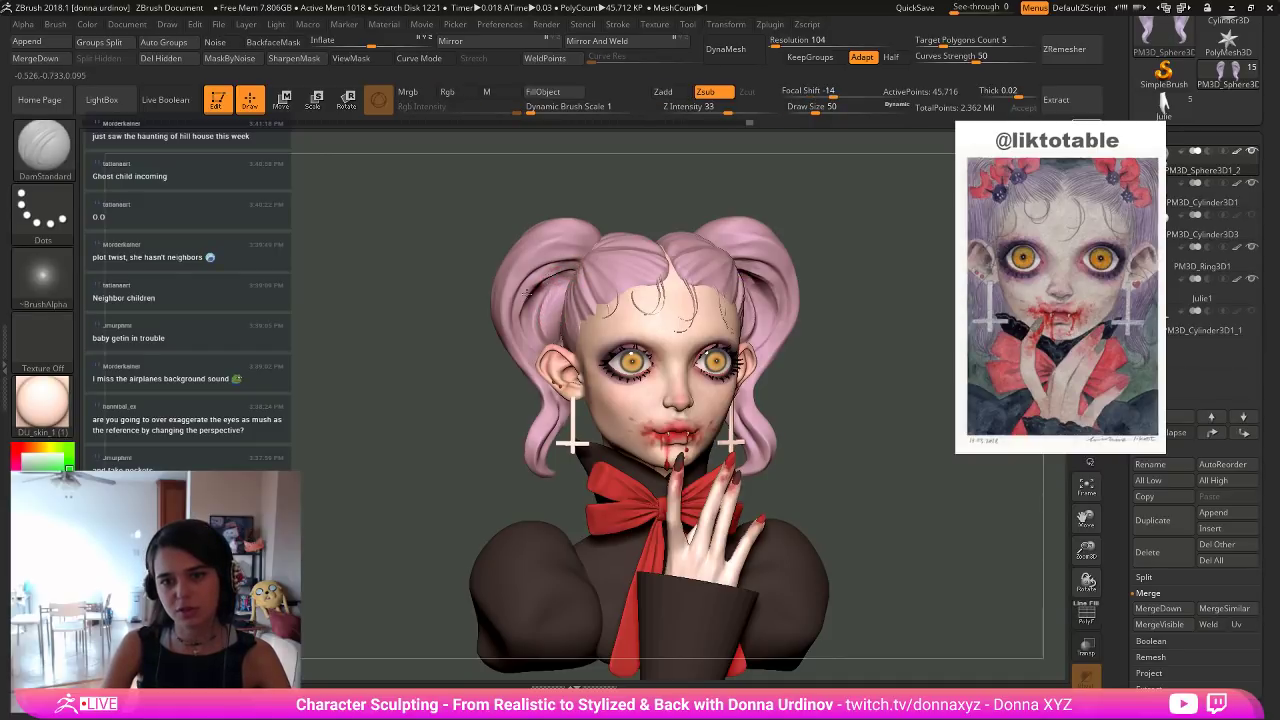
key("shift")
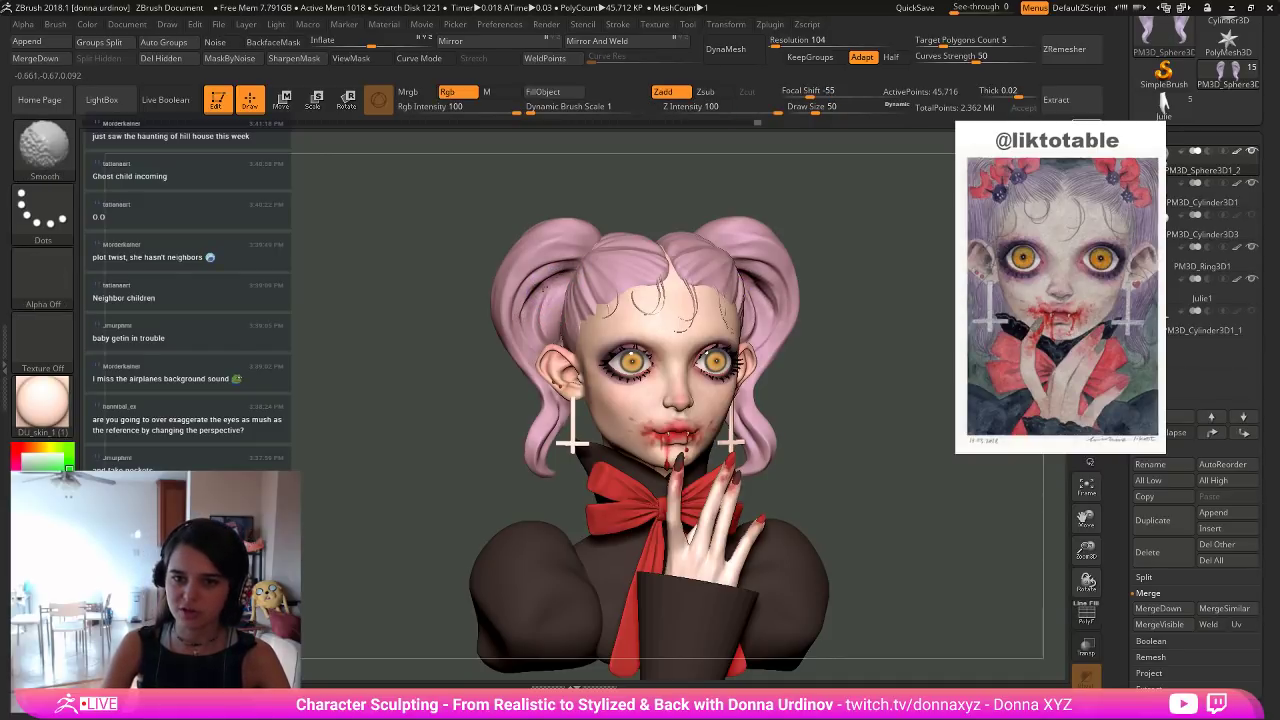
key("shift")
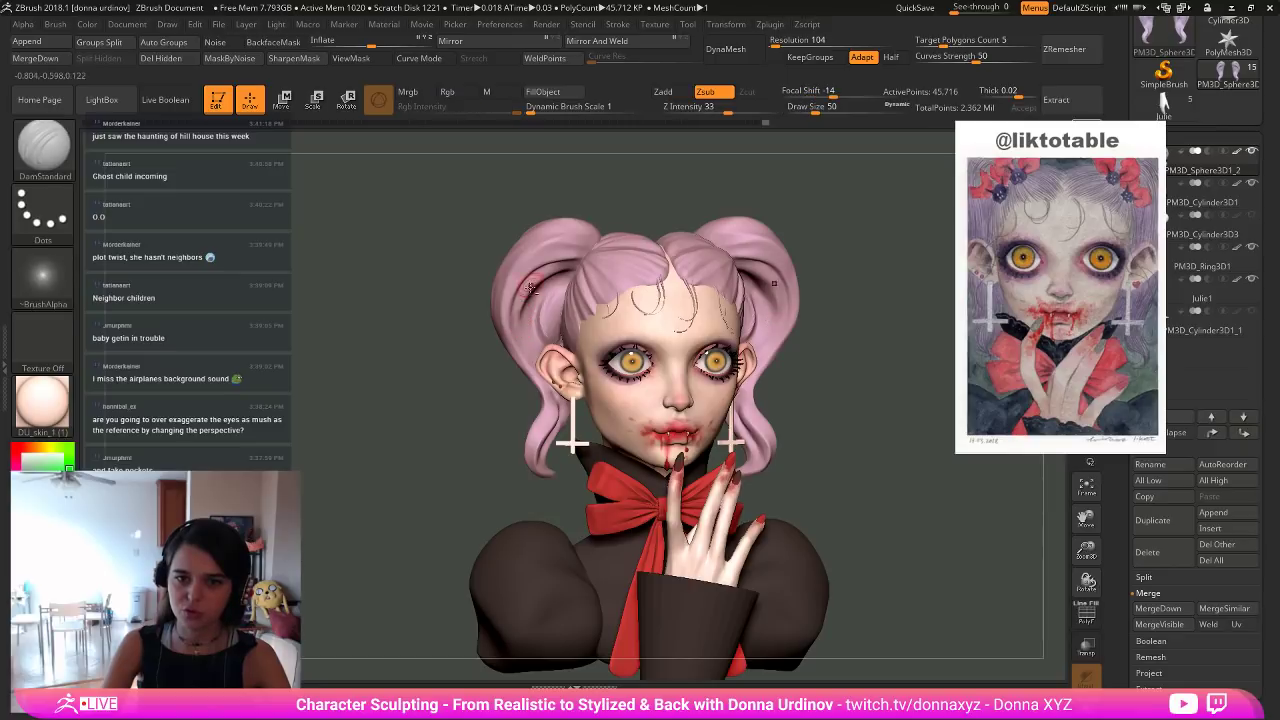
key("shift")
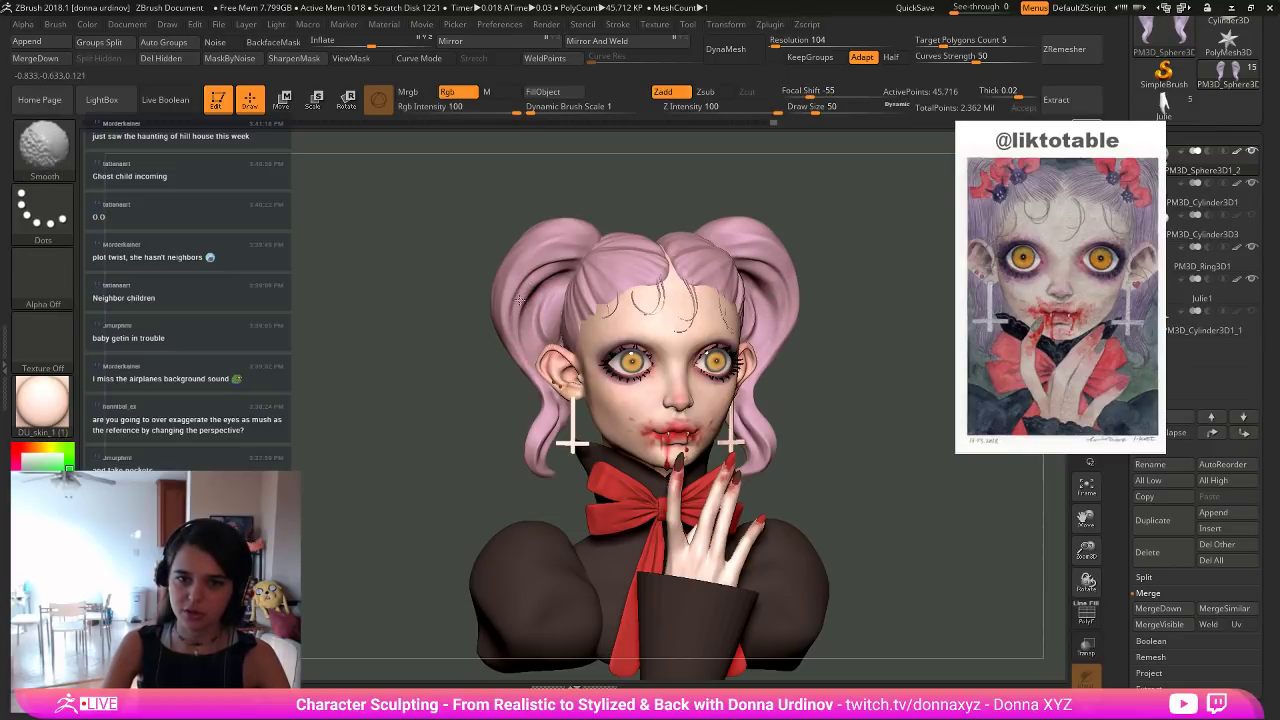
Check the pigtails from the front and above, and smooth their upper outer curves at draw size 50.
left_click_drag(737, 177, 692, 182, "shift")
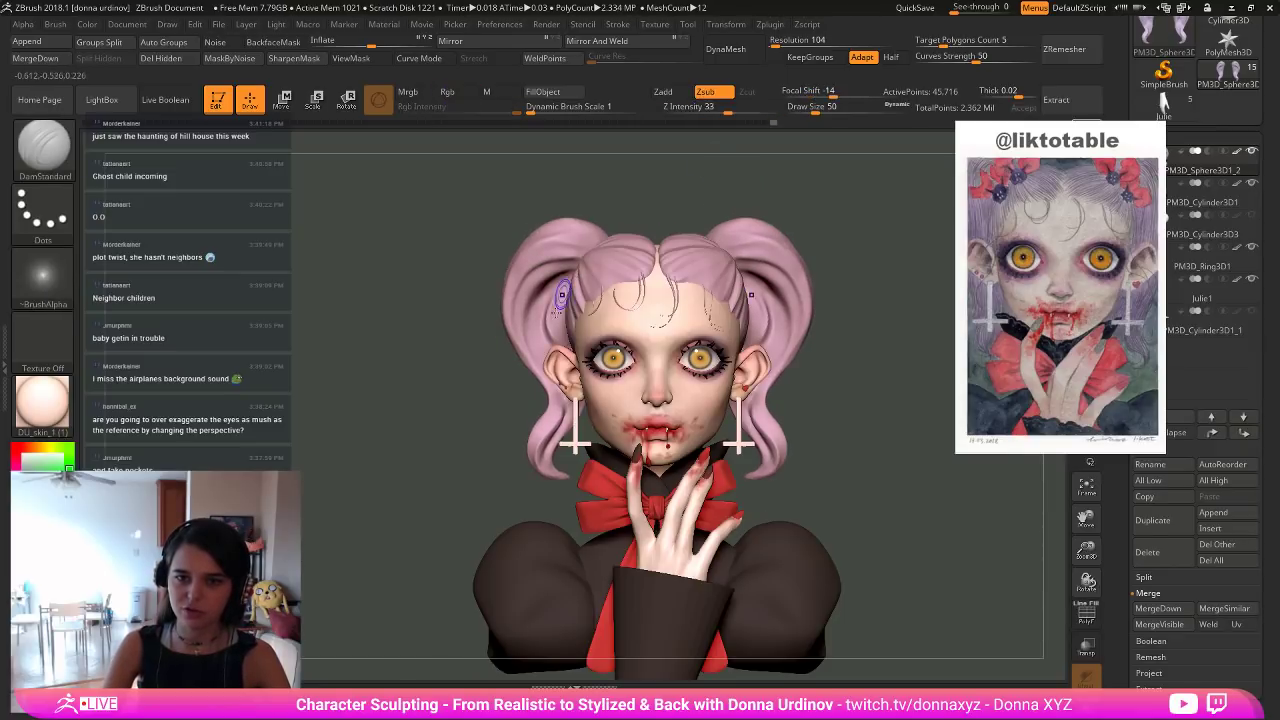
key("shift")
left_click_drag(600, 190, 581, 238, "alt")
left_click_drag(581, 238, 578, 295)
right_click_drag(624, 237, 598, 290)
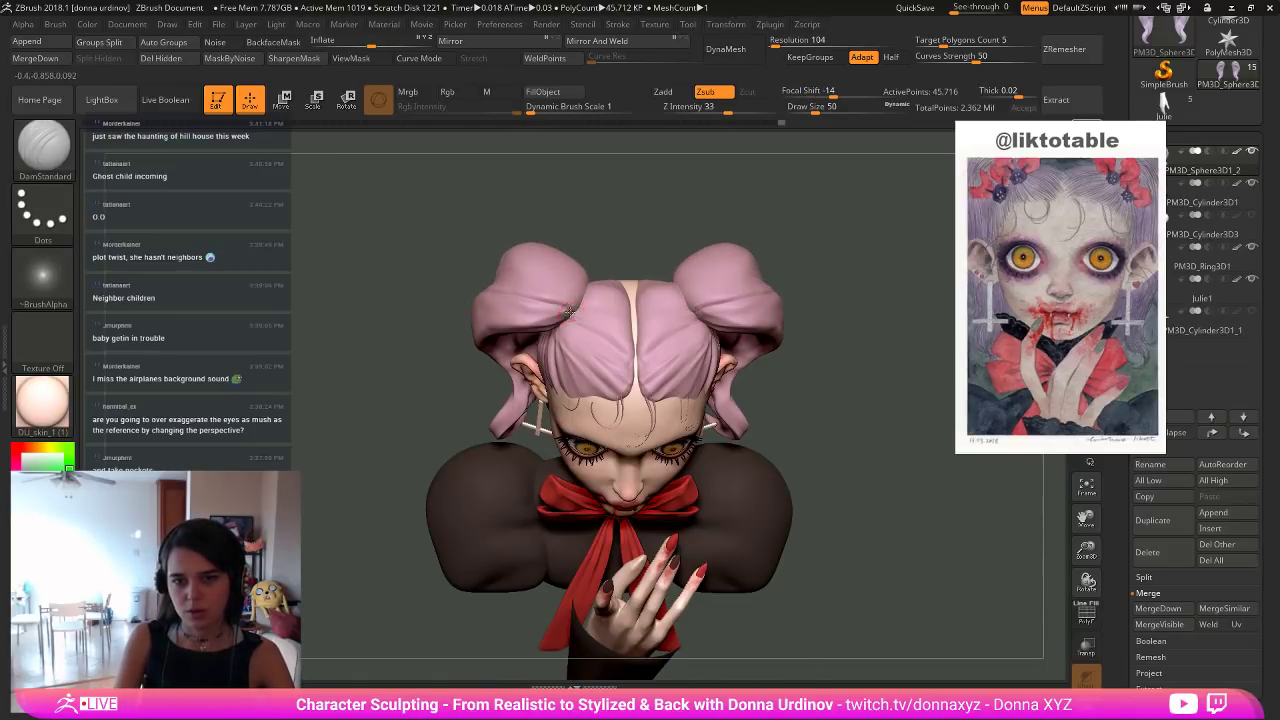
right_click_drag(614, 223, 562, 313)
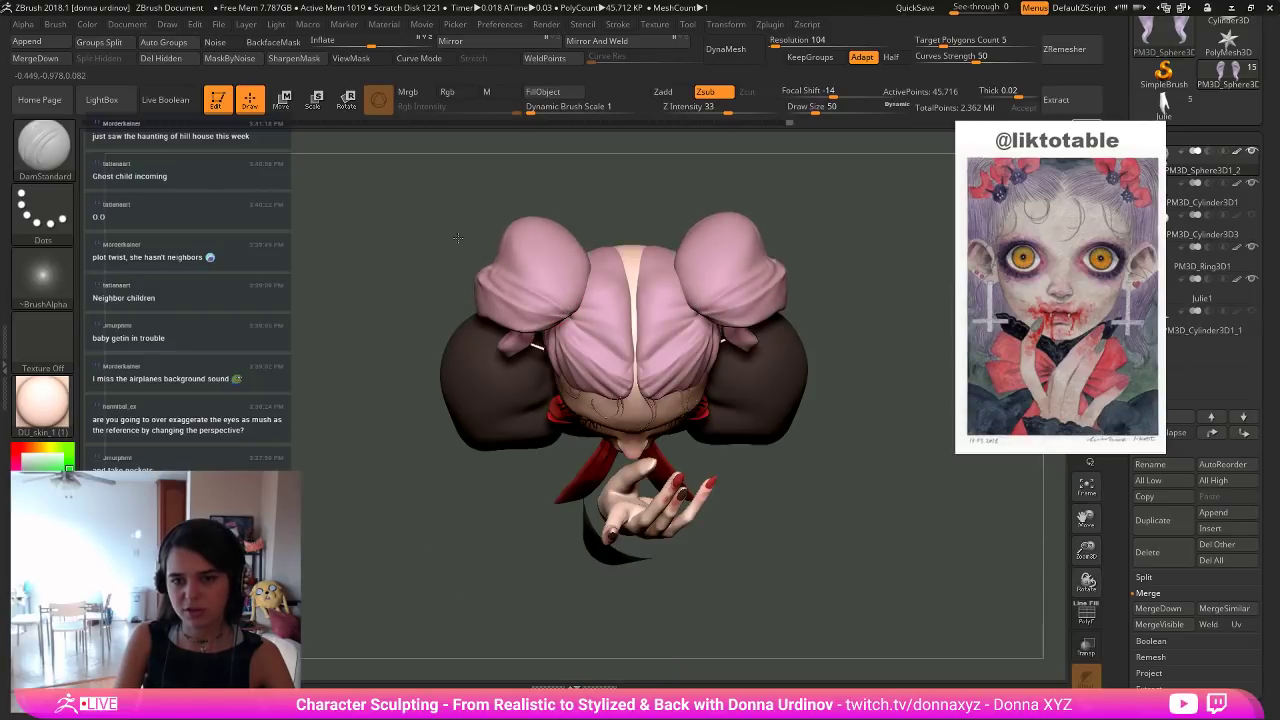
mouse_move(631, 204)
right_mouse_down()
mouse_move(603, 269)
mouse_move(633, 202)
right_mouse_up()
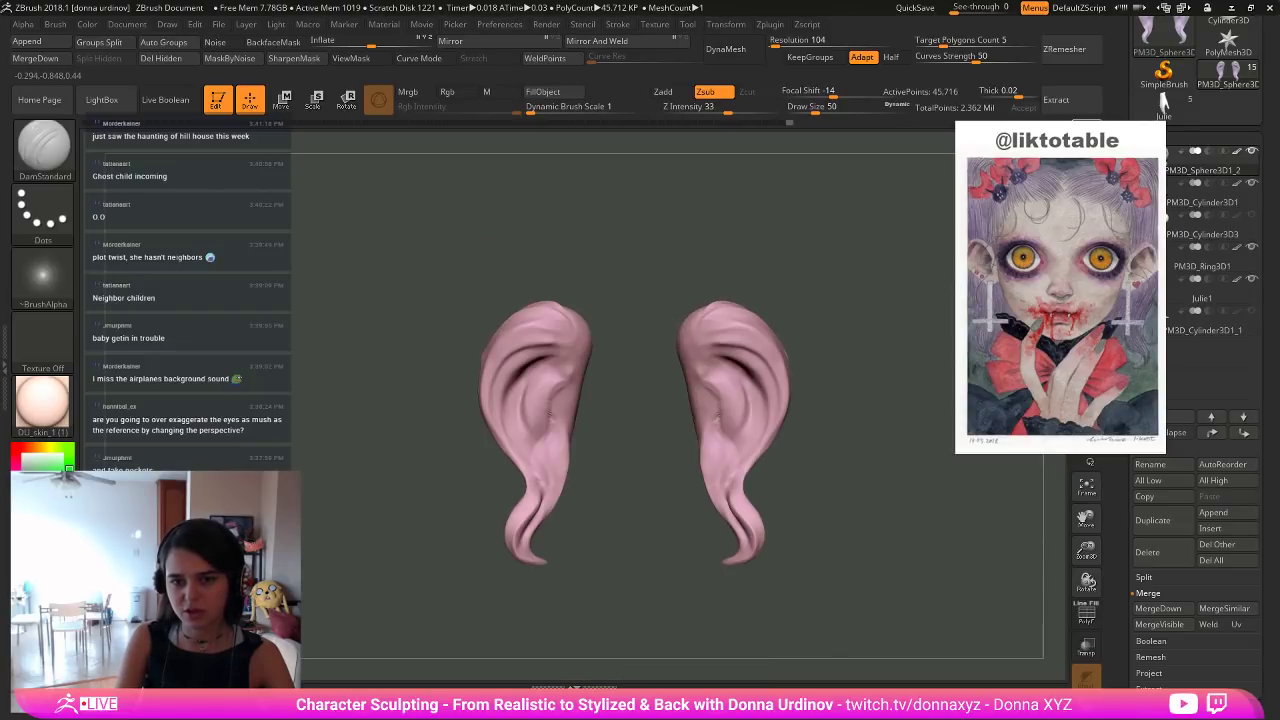
right_click_drag(608, 258, 680, 252)
left_click_drag(505, 330, 466, 364, "shift")
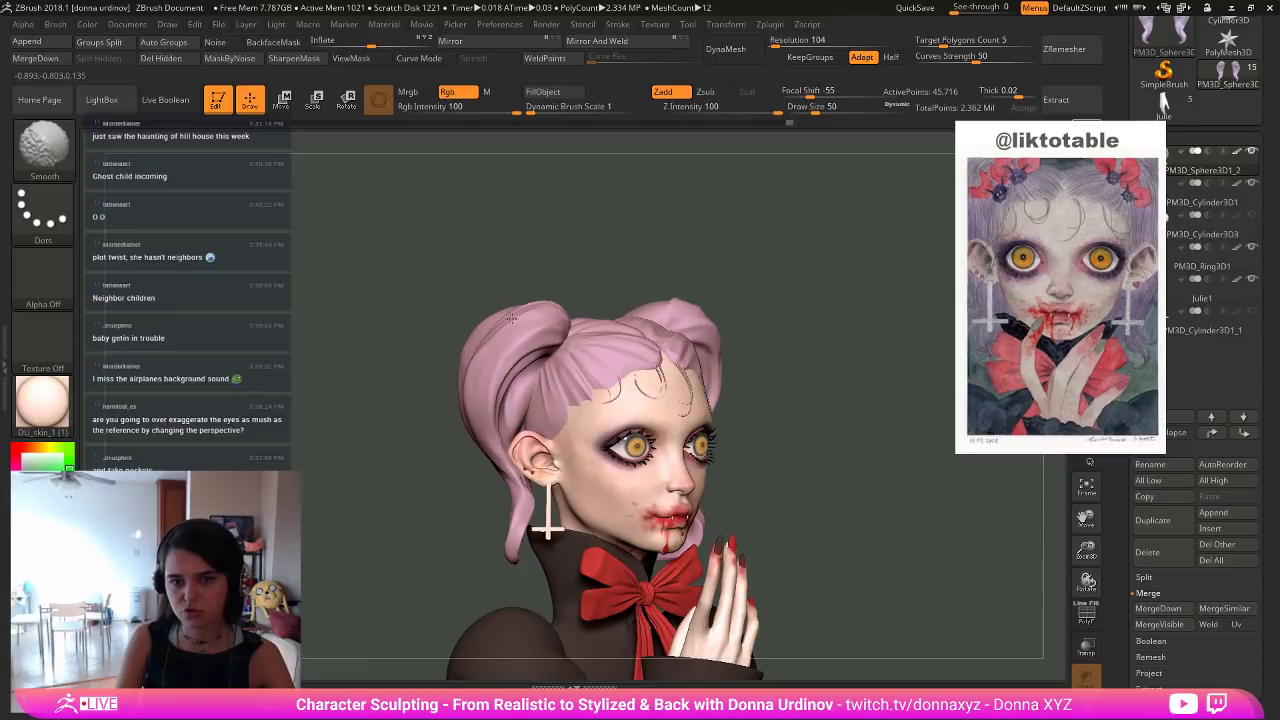
left_click_drag(512, 319, 547, 296, "shift")
Reshape the pigtails' tops and back contour from the side with the Move brush at draw size 206.
key("b")
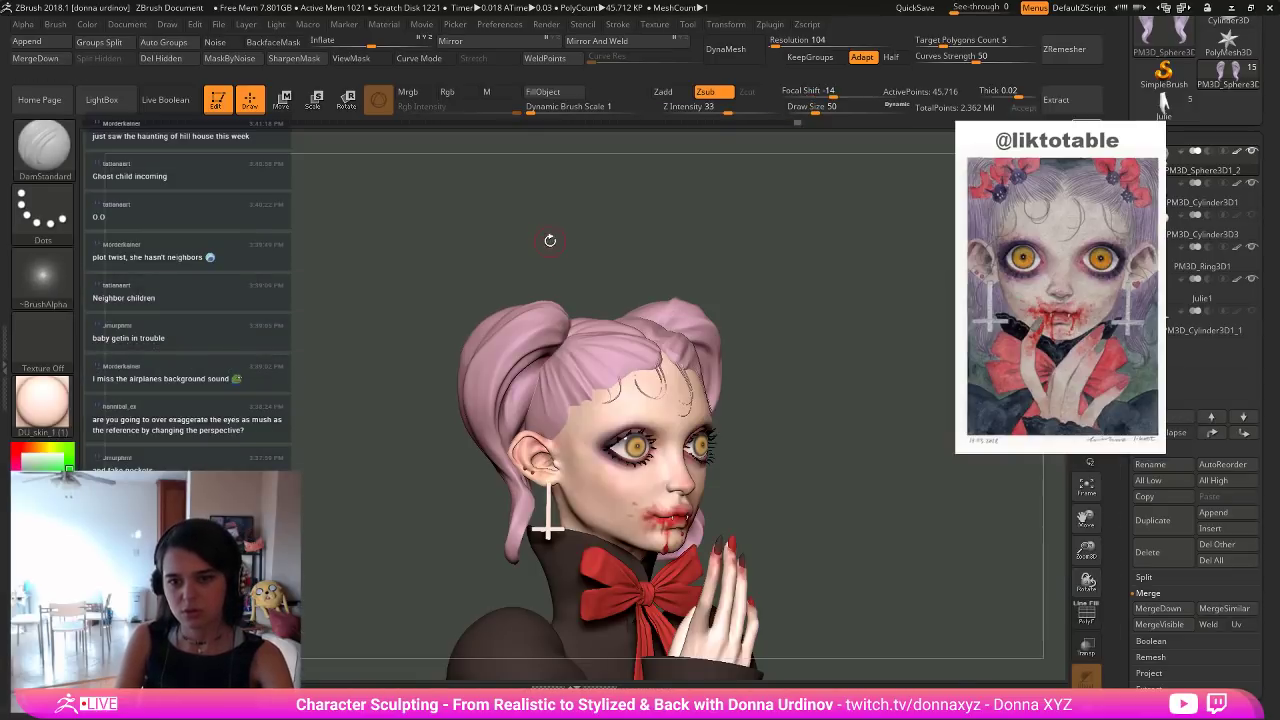
left_click_drag(549, 240, 575, 242)
key("]")
key("]")
key("]")
key("]")
key("]")
key("]")
key("]")
key("]")
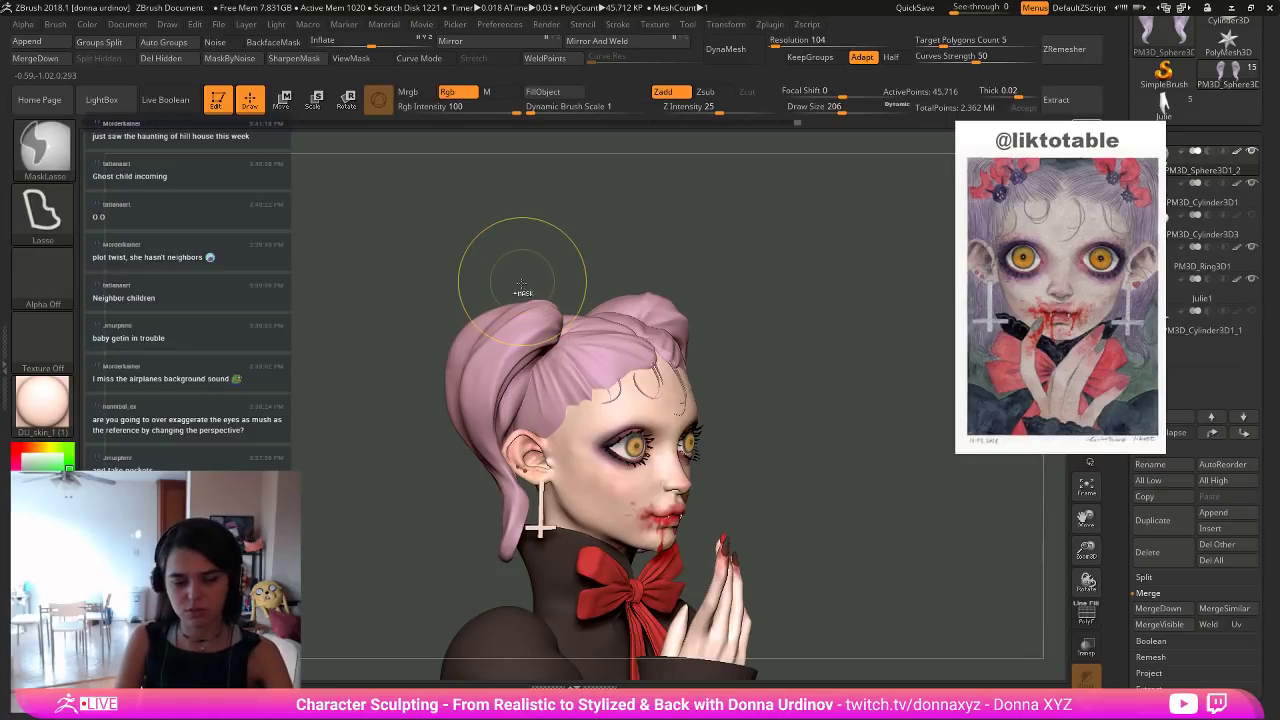
key("b")
key("Escape")
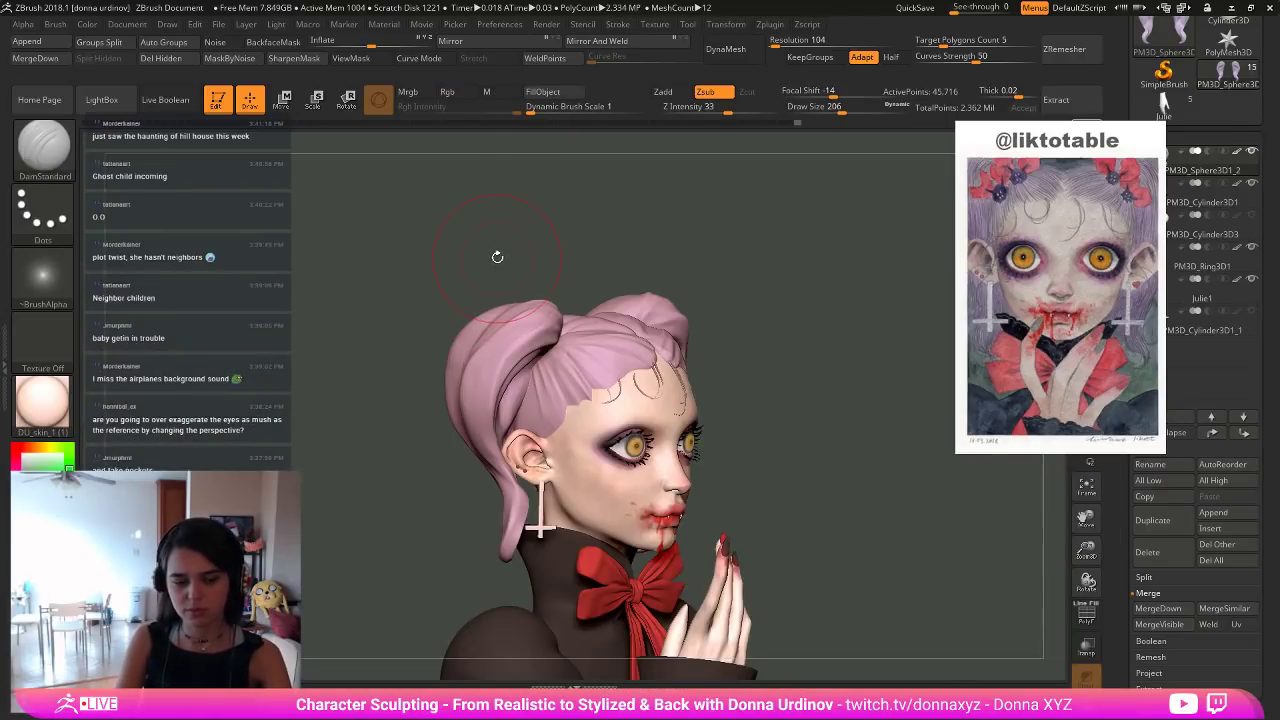
key("b")
key("m")
key("v")
left_click_drag(500, 245, 520, 250)
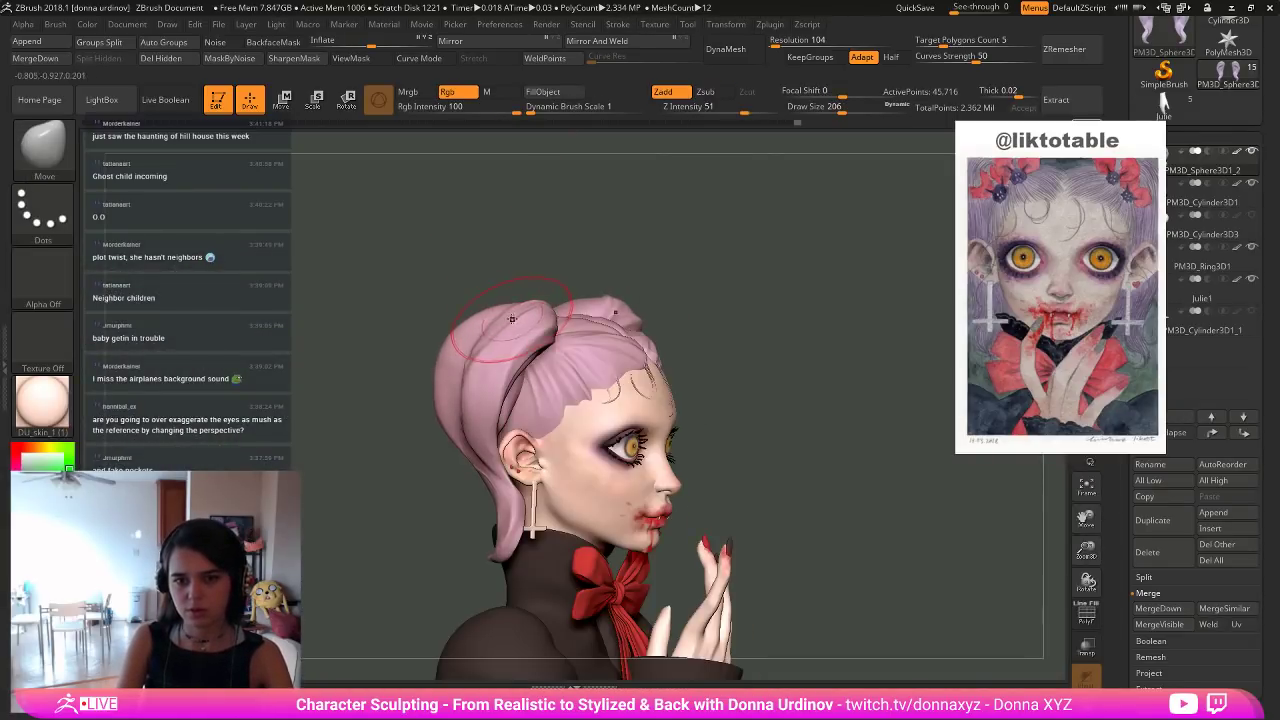
left_click_drag(512, 319, 502, 323)
left_click_drag(576, 270, 634, 240)
mouse_move(473, 357)
left_mouse_down()
mouse_move(456, 349)
mouse_move(456, 398)
left_mouse_up()
Adjust the pigtails' crown and front edge in profile with the Move brush at draw sizes 178 and 146.
key("s")
left_click_drag(512, 319, 509, 318)
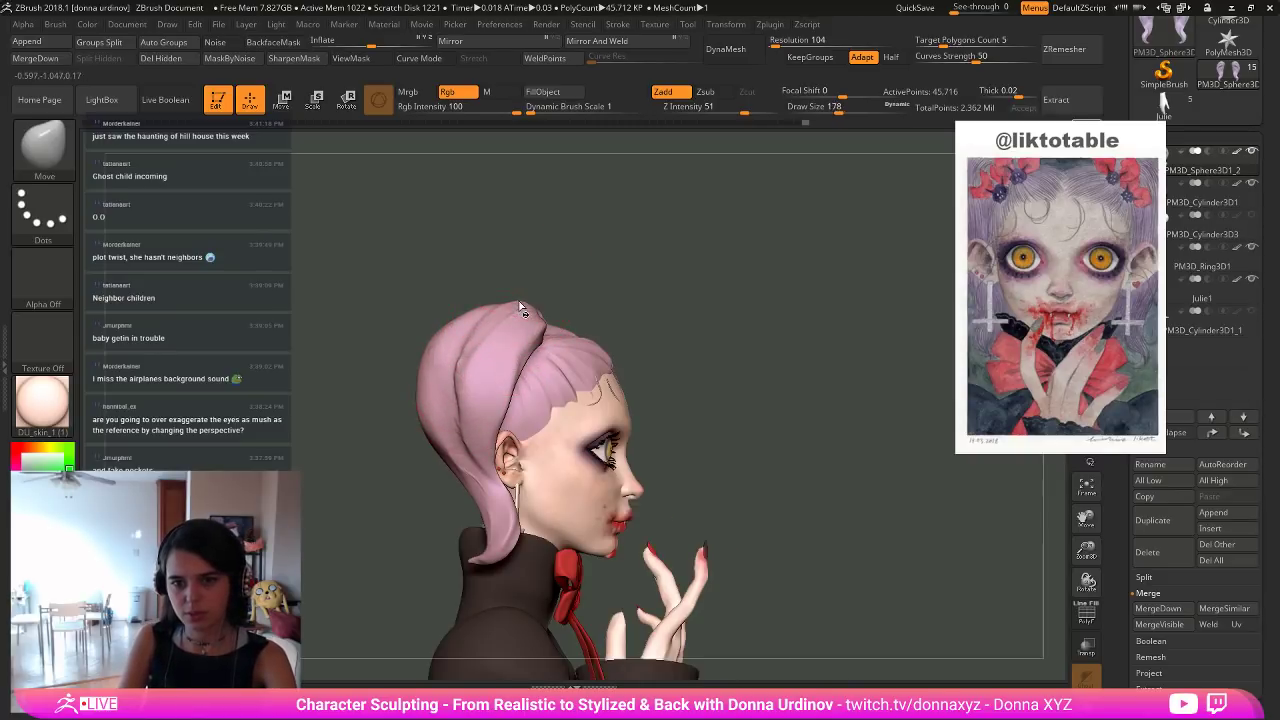
left_click_drag(520, 374, 524, 370)
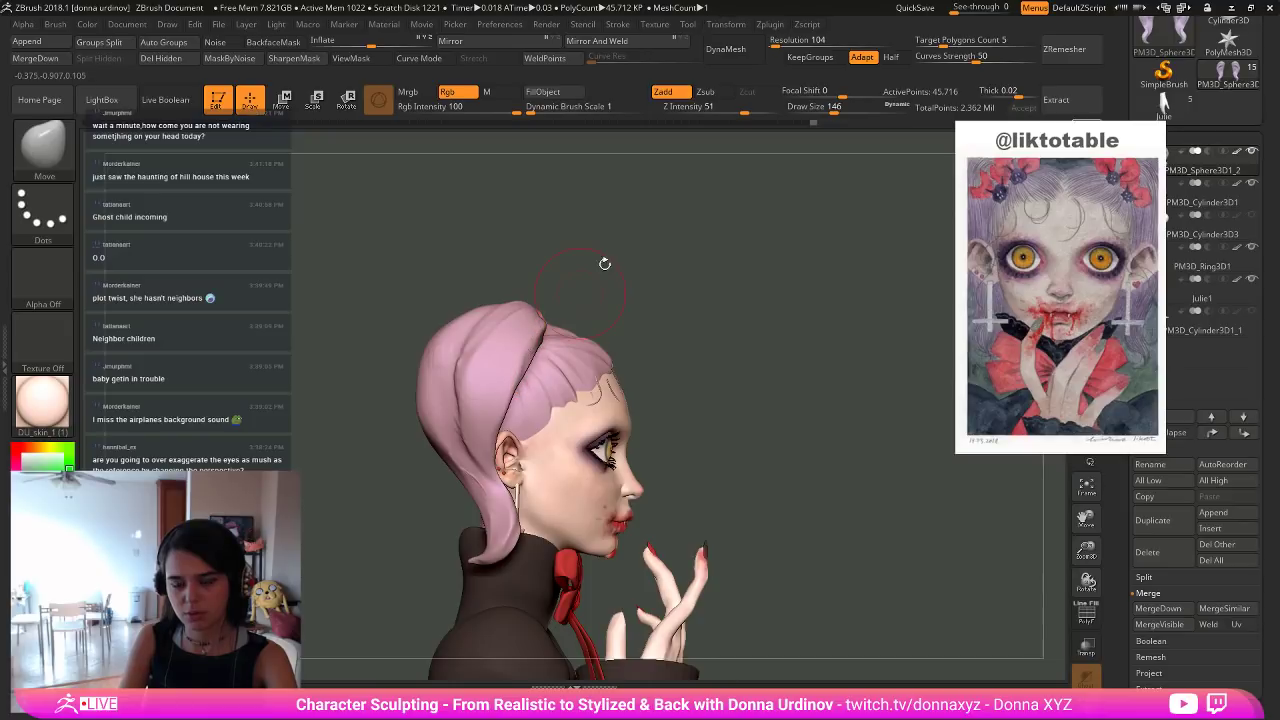
Nudge the pigtails' front edge beside the scalp from a high angle with the Move brush at draw sizes 170 and 142.
mouse_move(604, 263)
left_mouse_down()
mouse_move(471, 313)
mouse_move(474, 332)
left_mouse_up()
key("bracketright")
key("bracketright")
left_click_drag(710, 252, 680, 272)
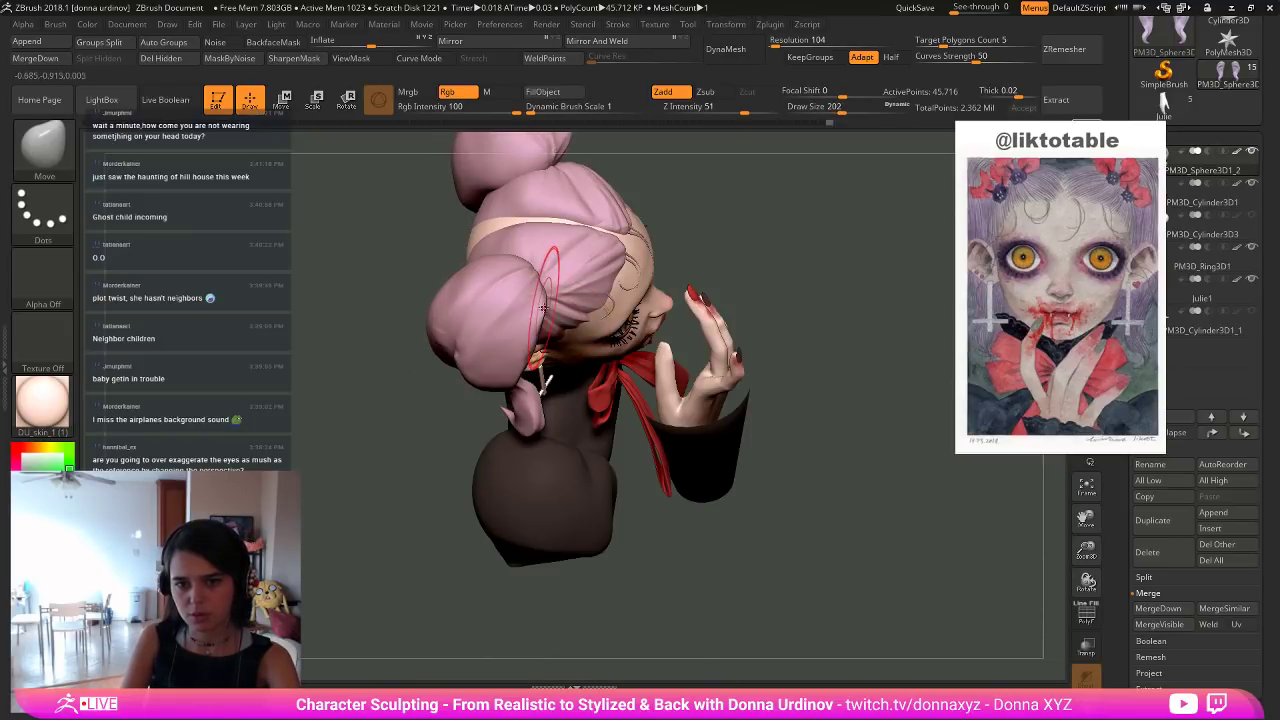
key("bracketleft")
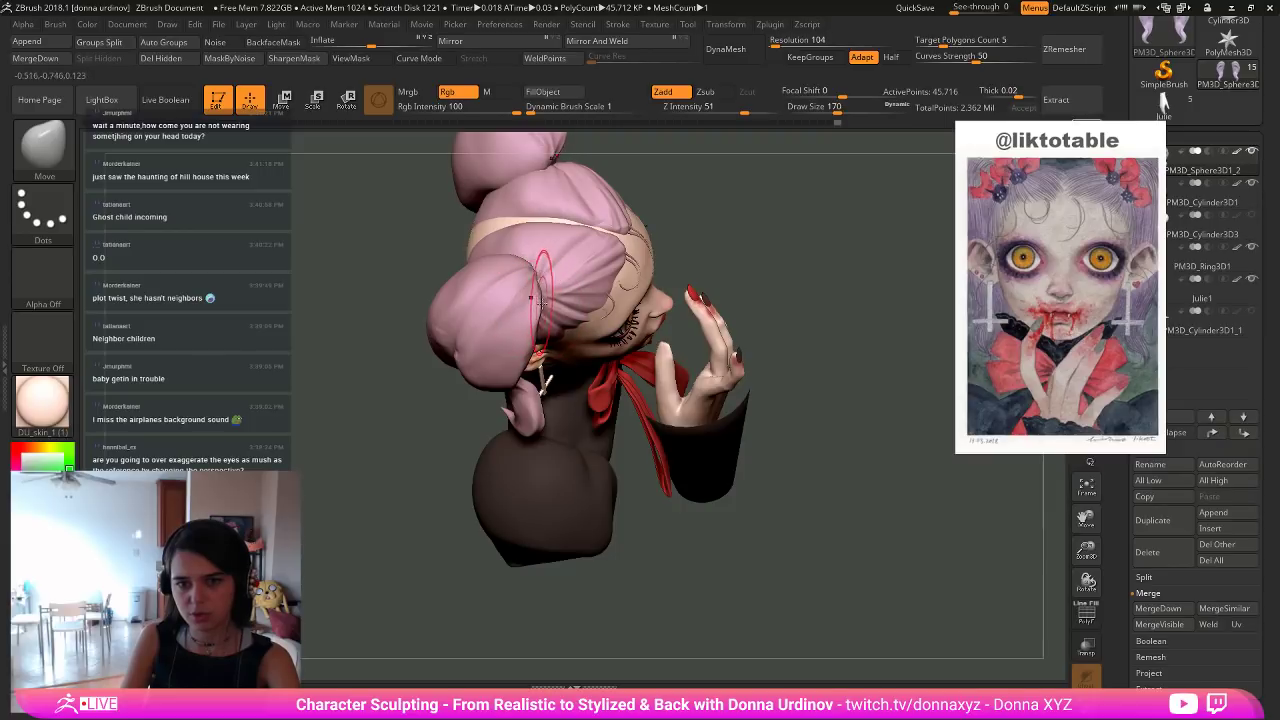
key("bracketleft")
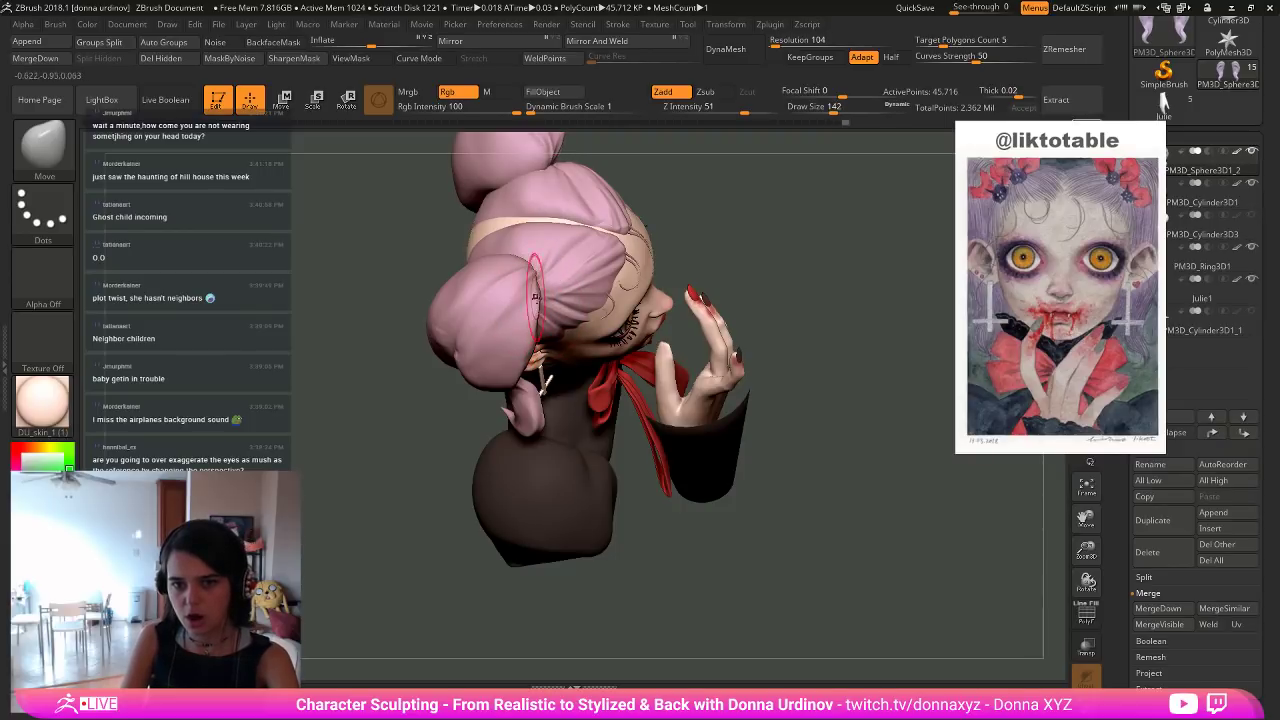
left_click_drag(536, 297, 530, 288)
Refine the pigtails' front edge above the ear in profile with the Move brush at draw sizes 94 and 134.
left_click_drag(755, 238, 774, 163, "shift")
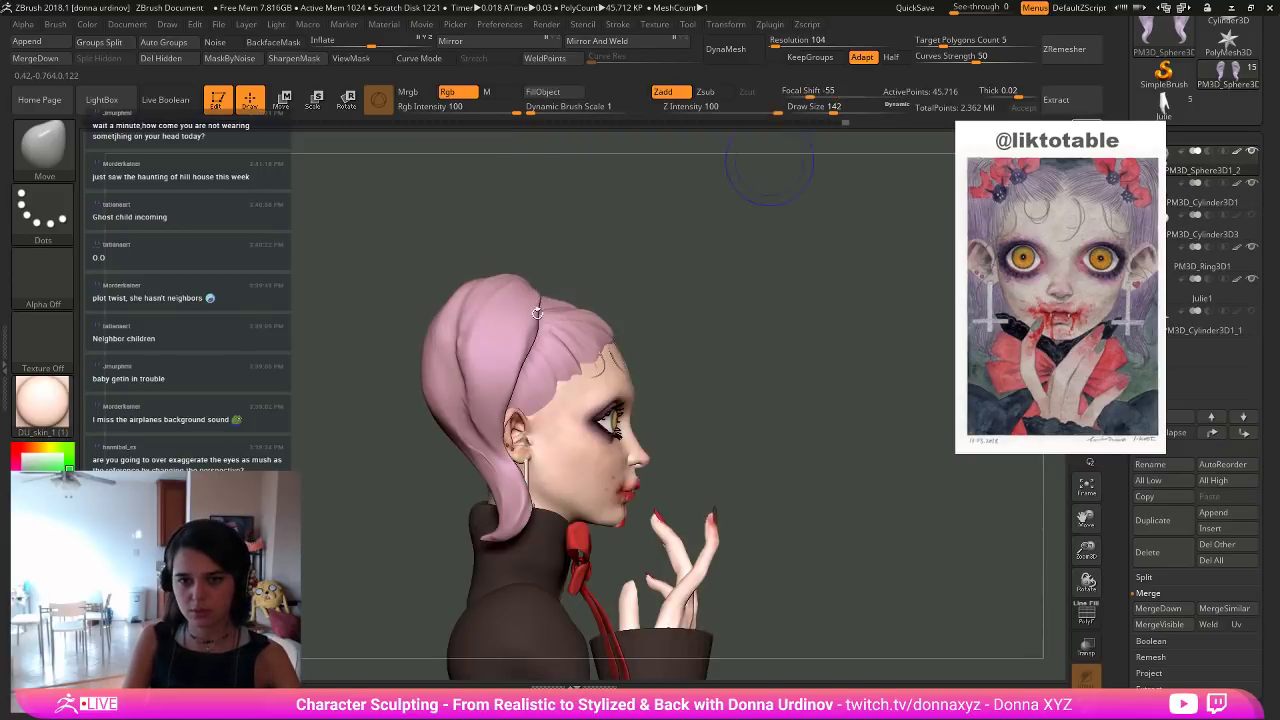
left_click(537, 313, "alt")
key("bracketleft")
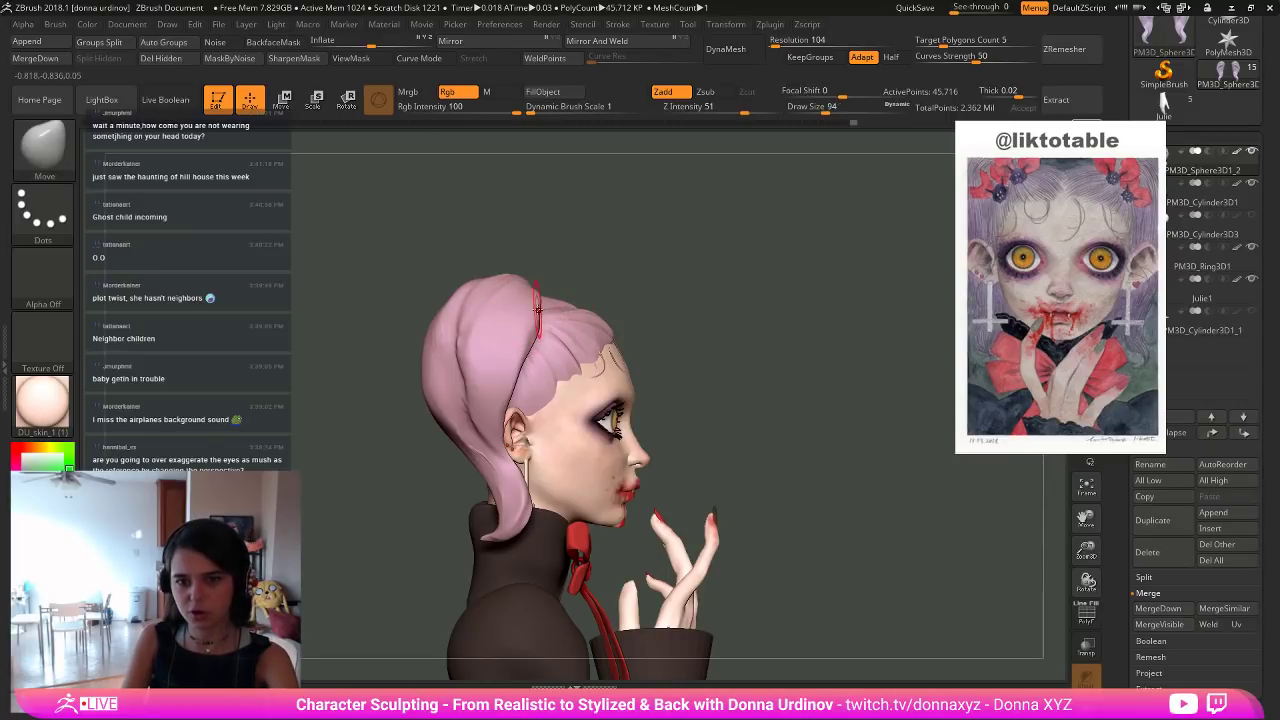
key("bracketright")
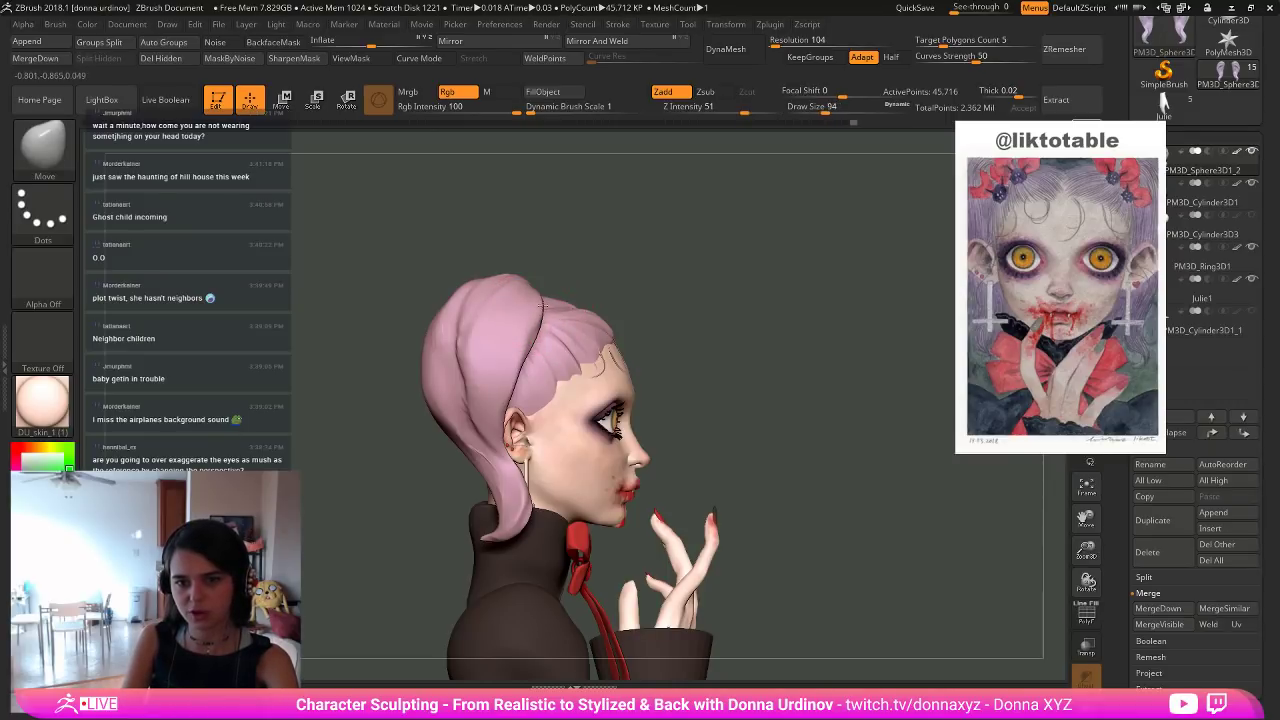
key("bracketright")
key("bracketright")
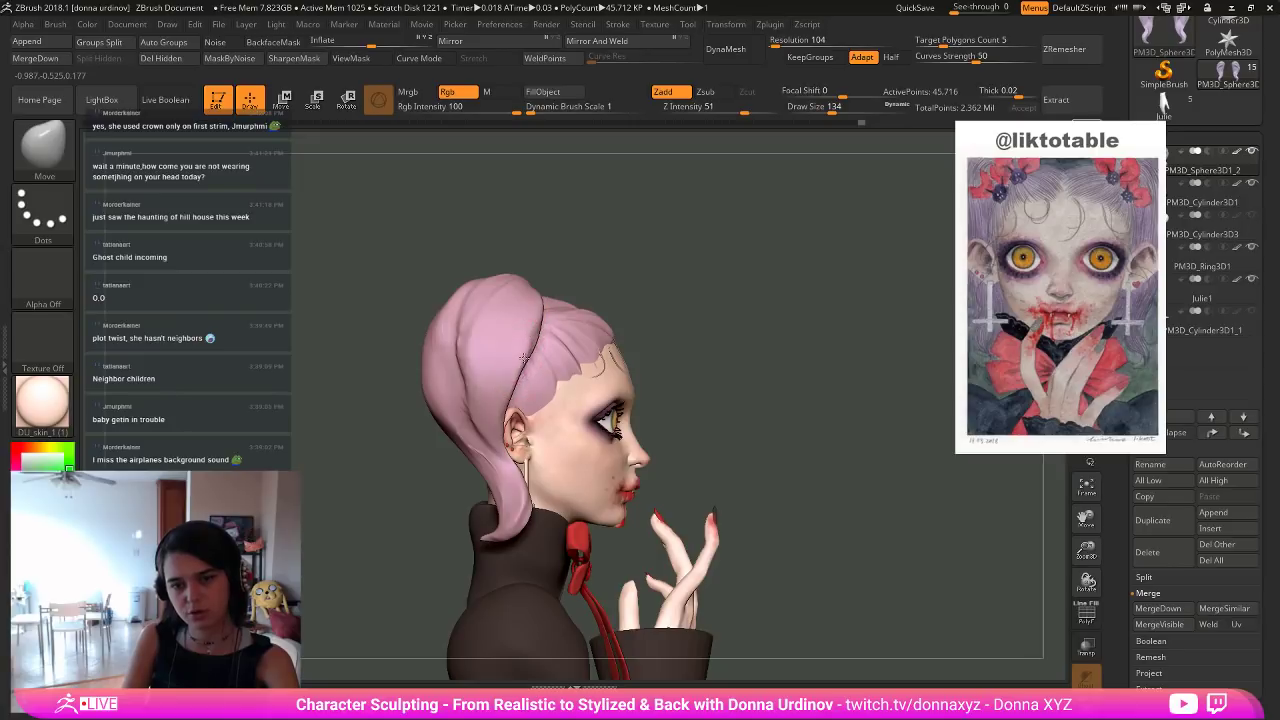
Shape the pigtails' crown and back contour in profile with the Move brush at draw sizes between 118 and 206.
key("bracketright")
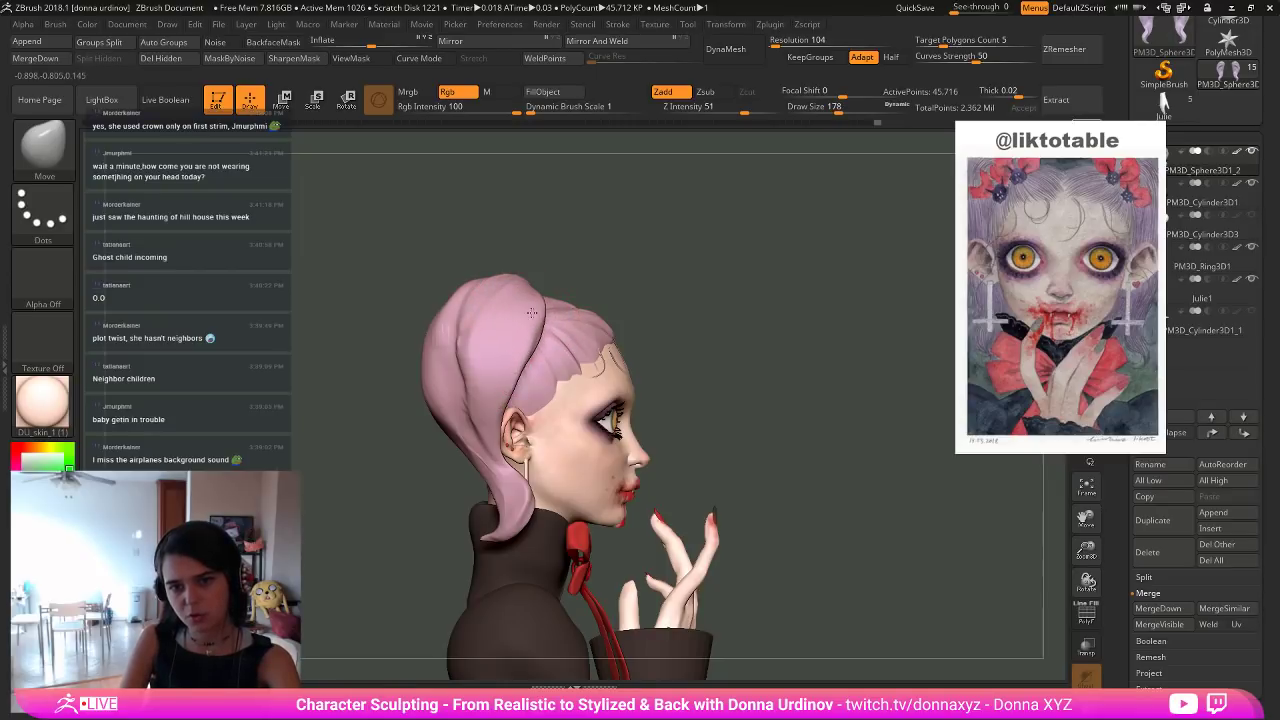
key("bracketright")
key("bracketleft")
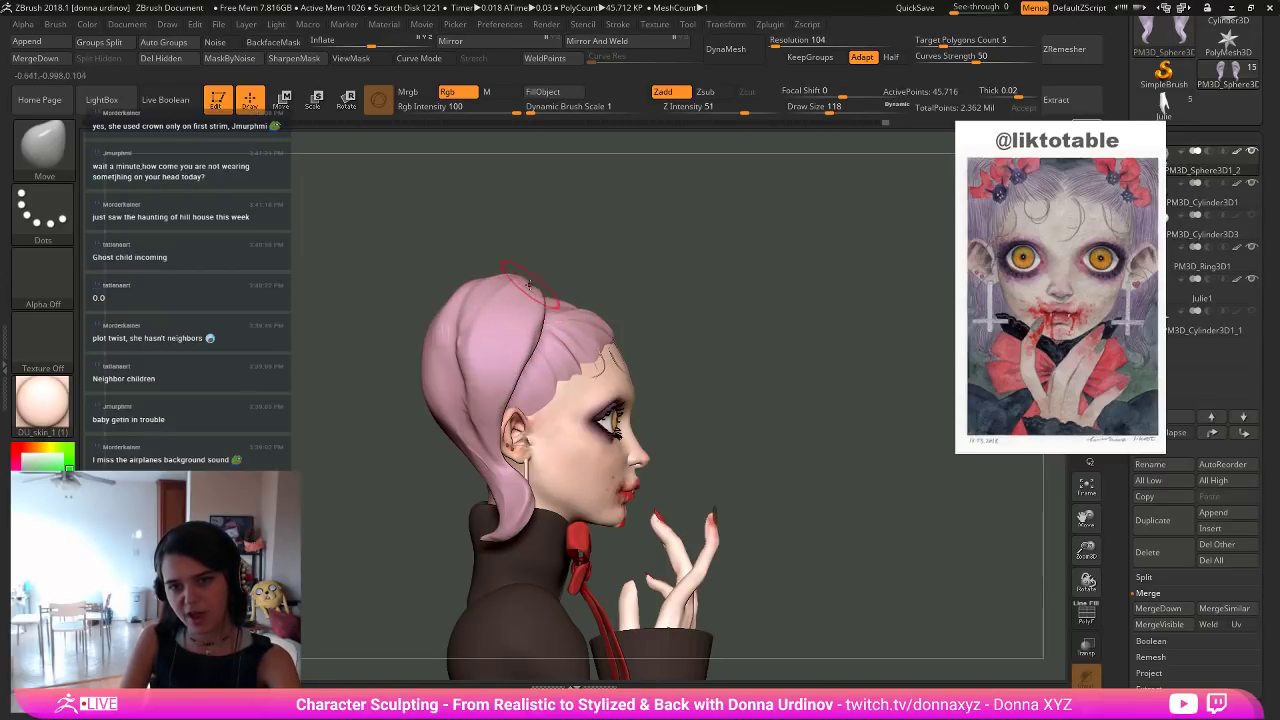
key("bracketright")
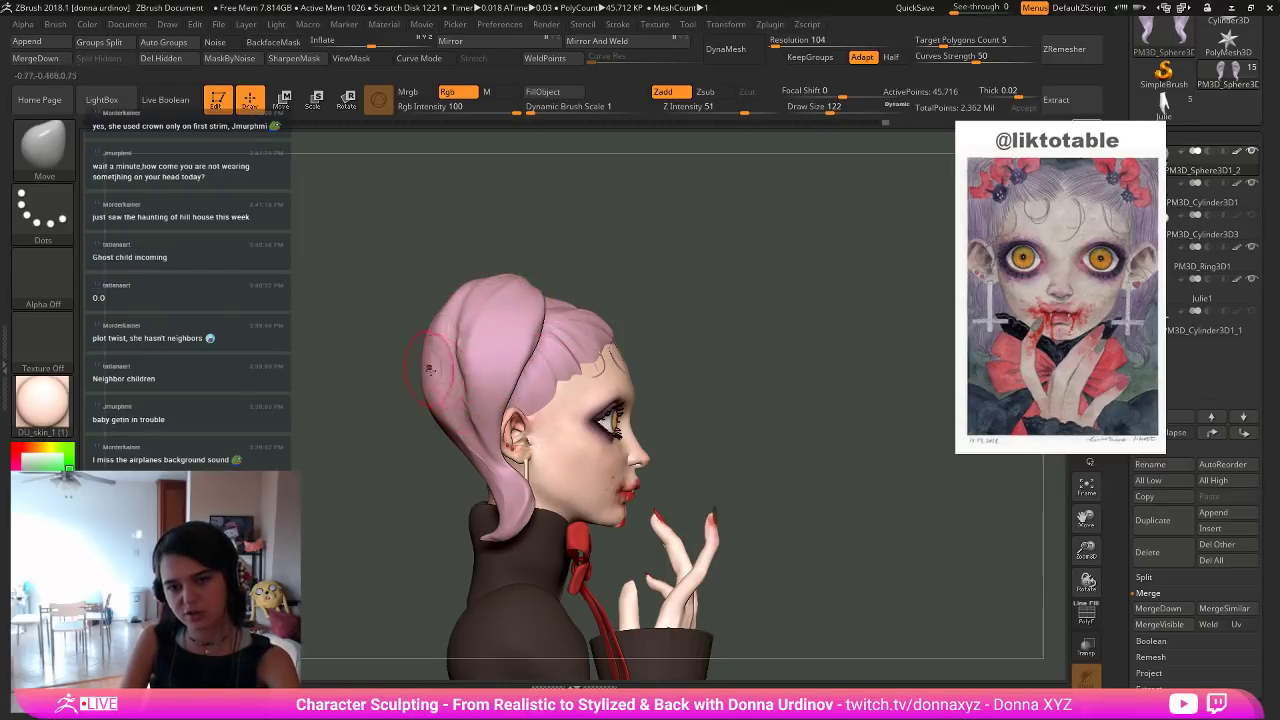
key("bracketright")
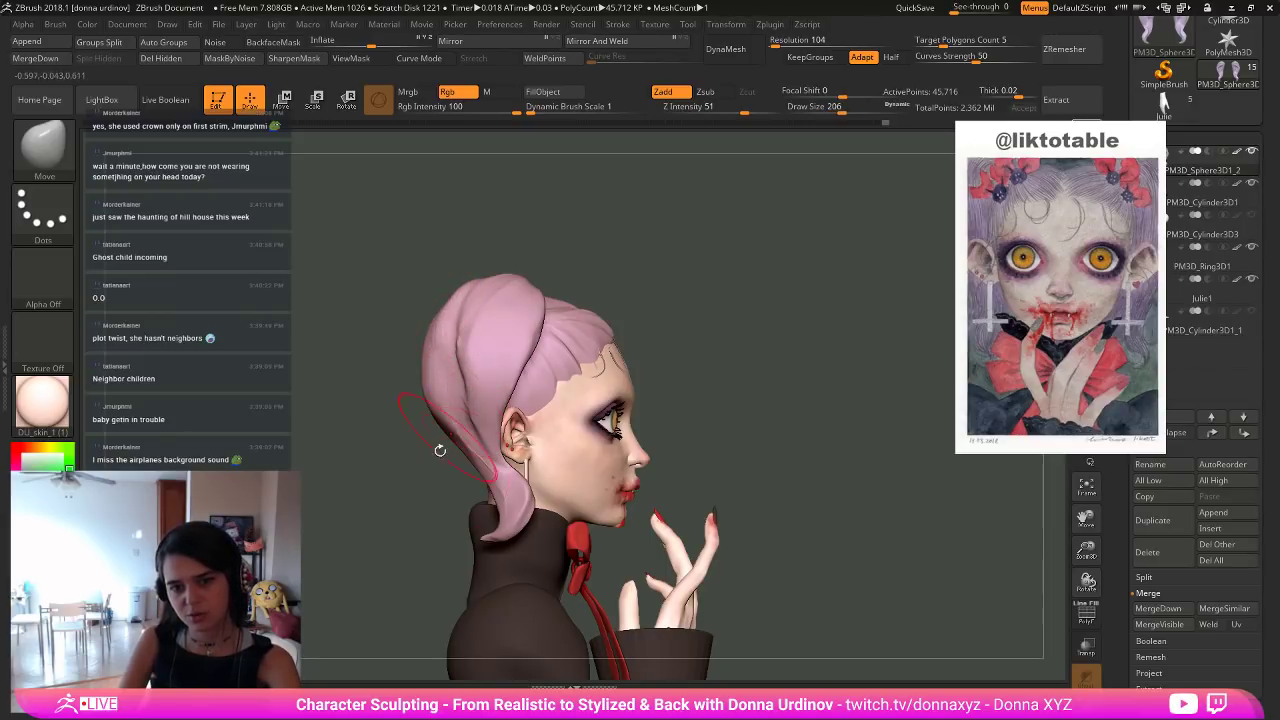
key("bracketleft")
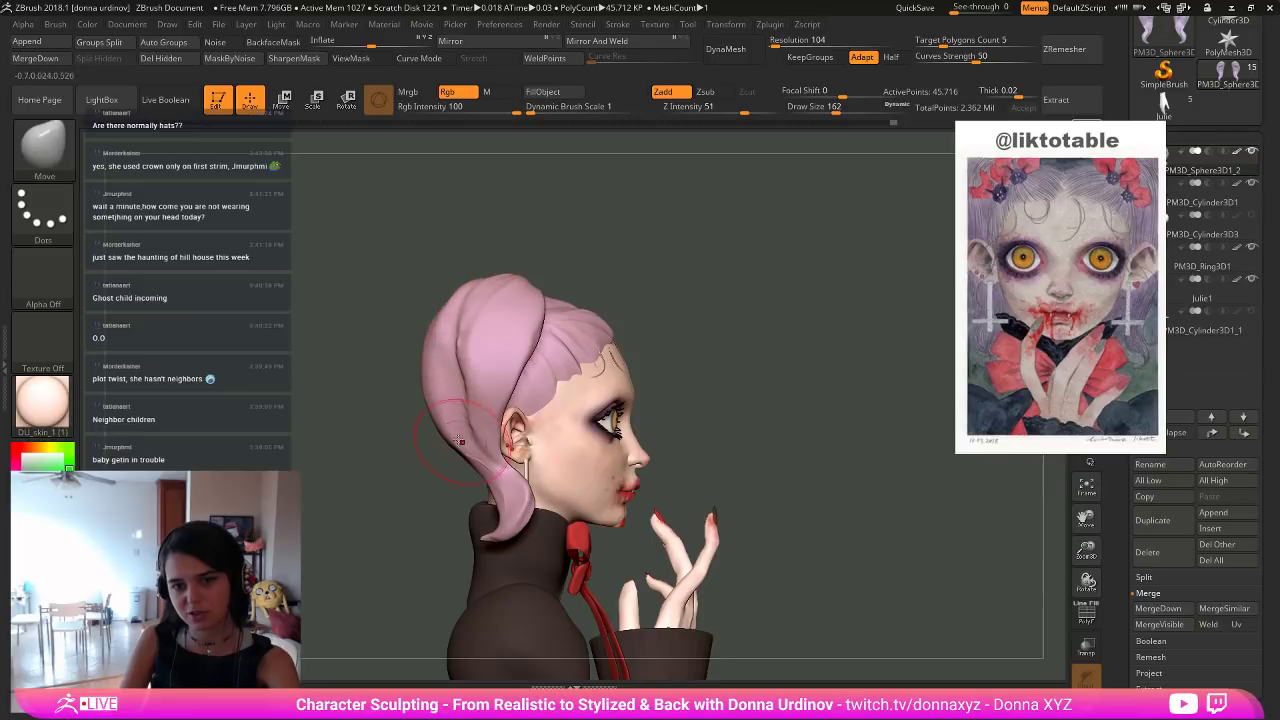
Try to reshape the pigtails' curled lower ends in profile with the Move brush at draw sizes 138, 102 and 110.
left_click_drag(498, 485, 507, 490)
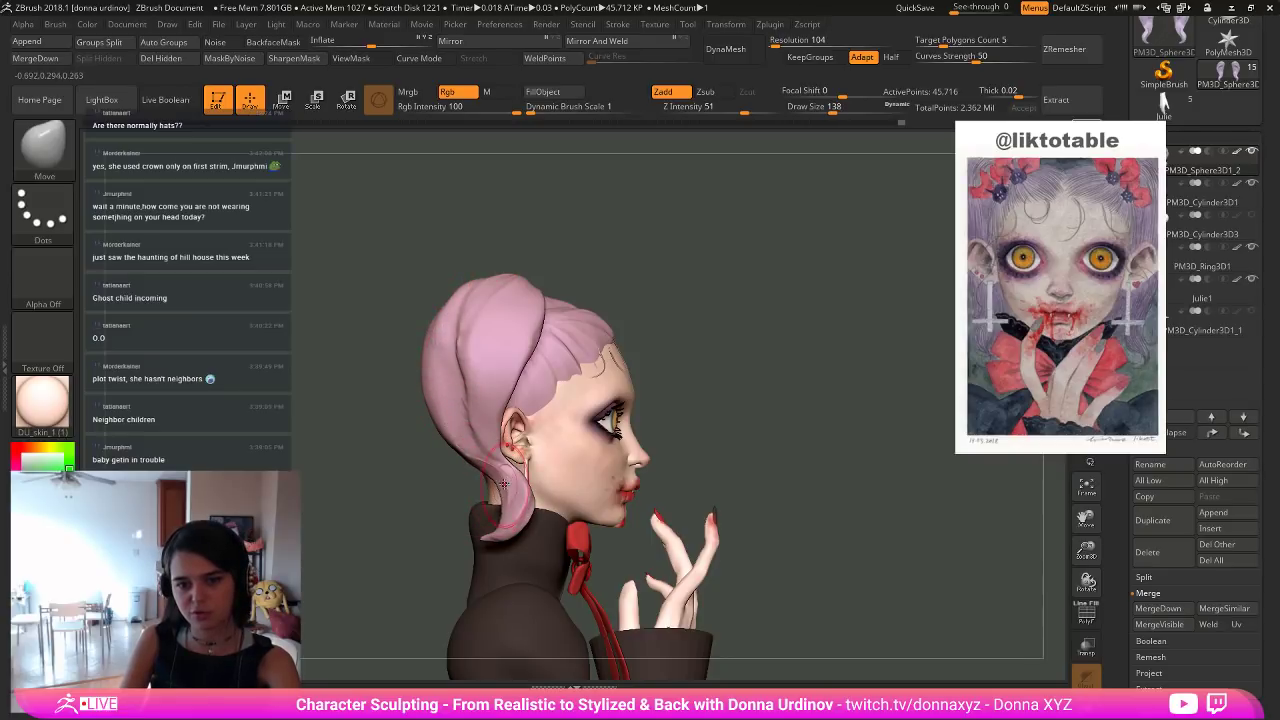
key("[")
key("[")
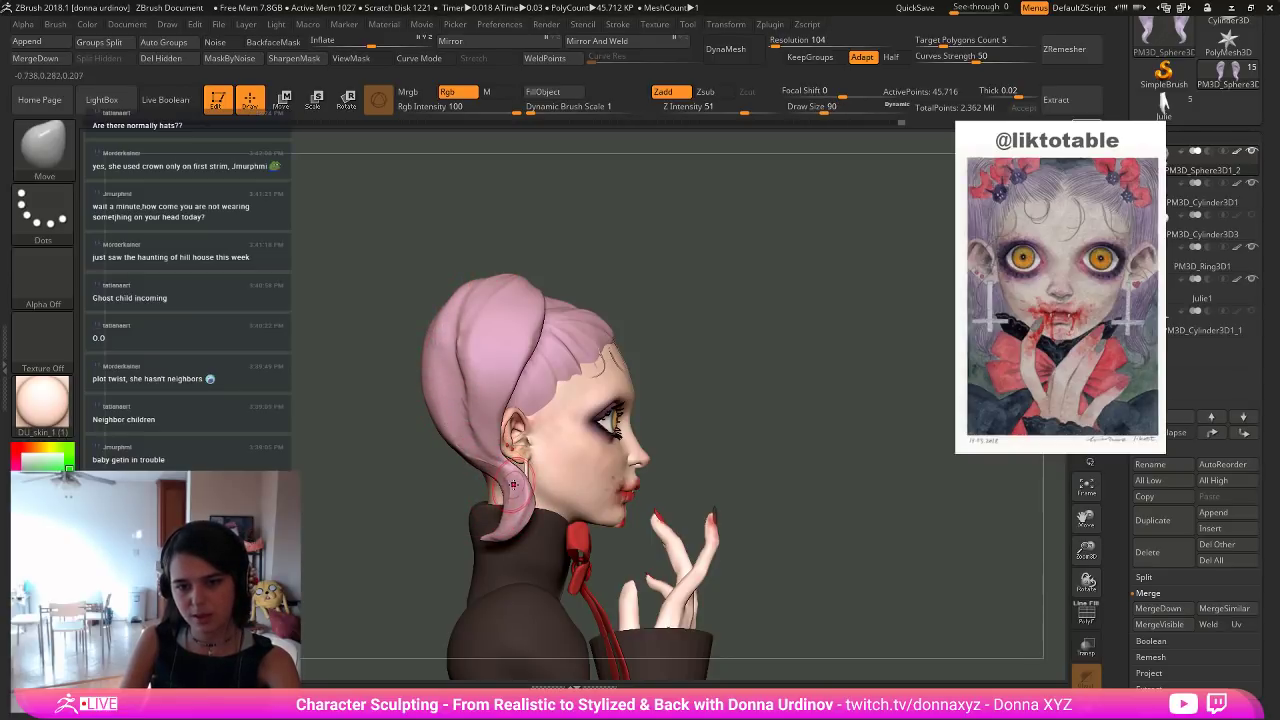
key("]")
key("]")
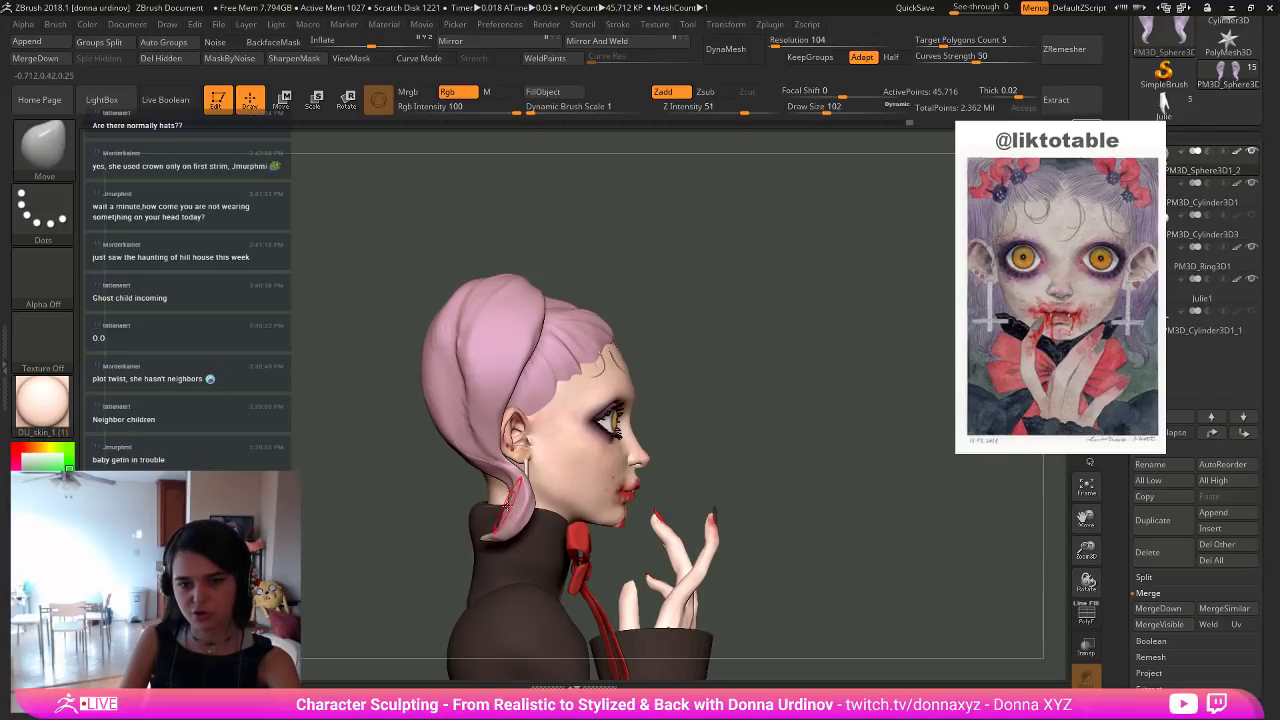
left_click_drag(510, 506, 519, 538)
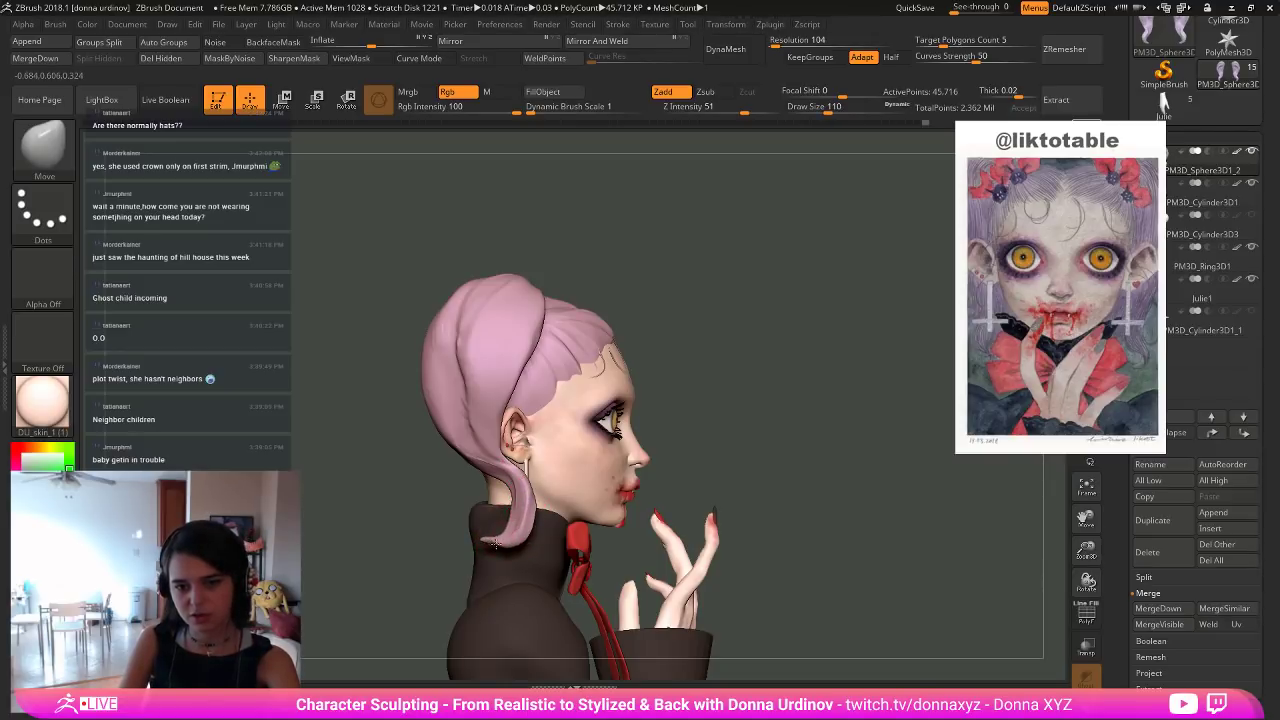
key("[")
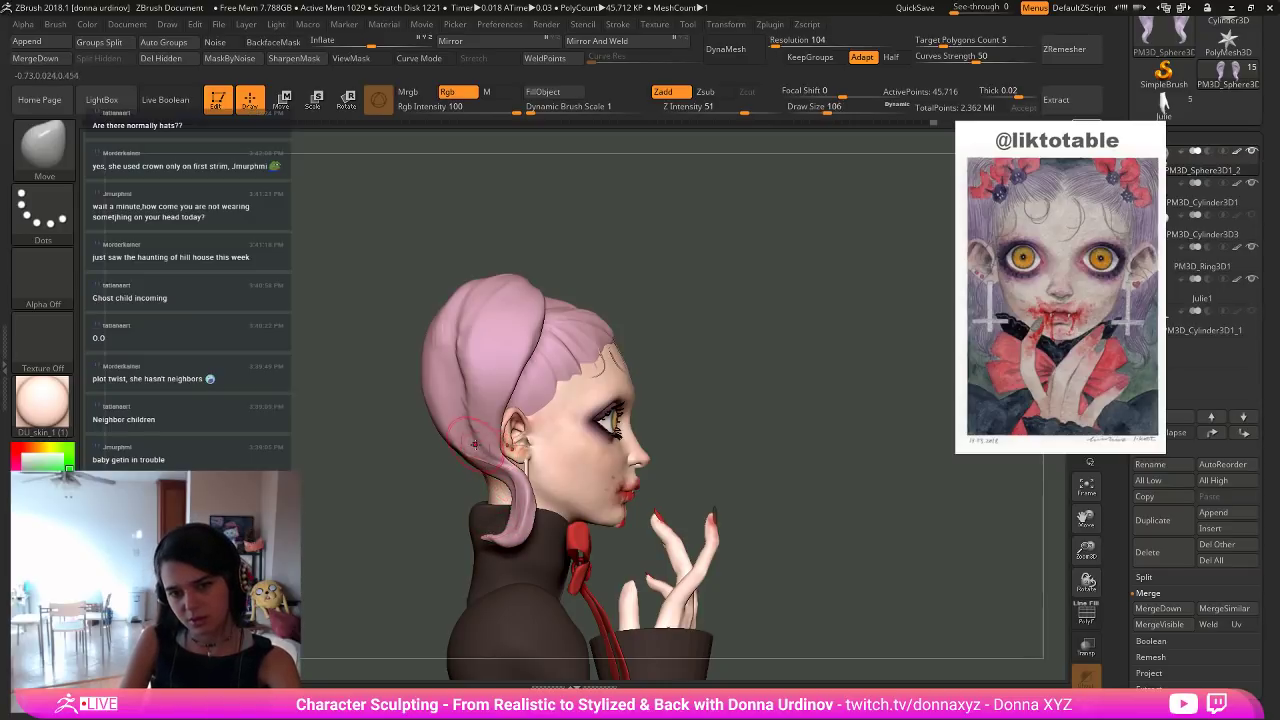
Try to push the pigtails' lower back contour down toward the nape with the Move brush at draw sizes 206 and 190.
key("]")
key("]")
key("]")
key("]")
key("]")
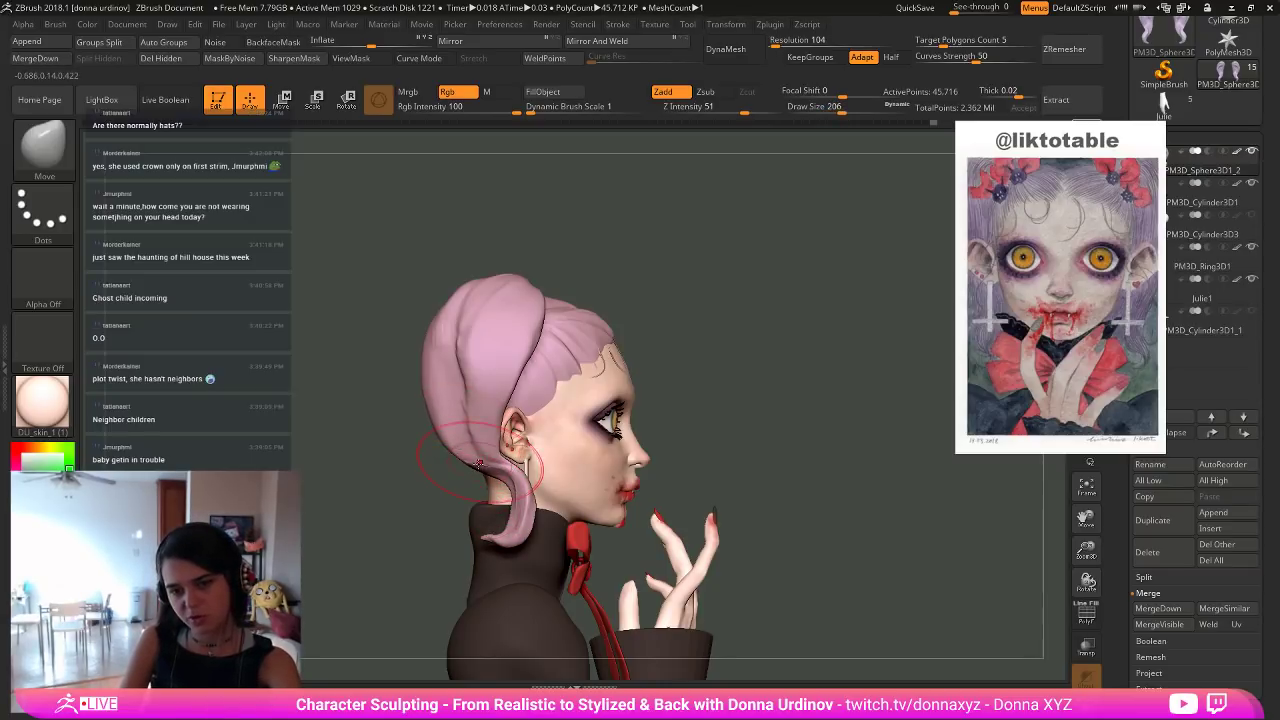
left_click_drag(478, 464, 474, 476)
key("[")
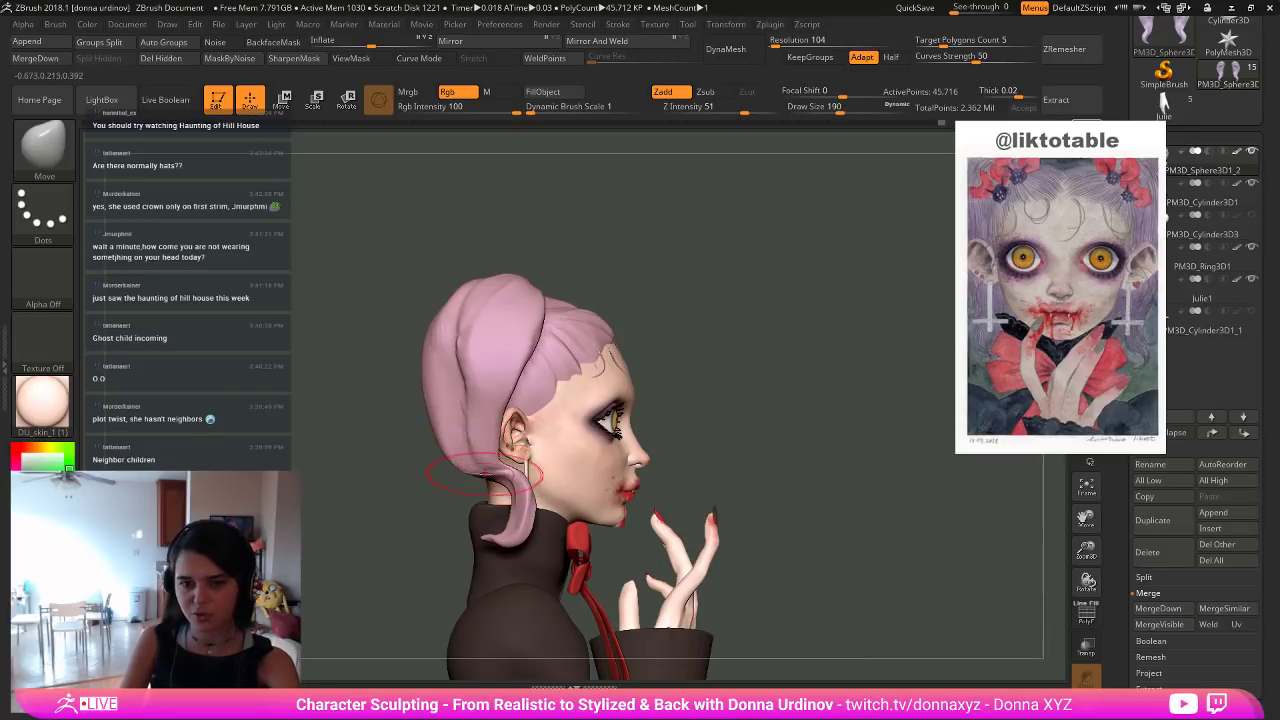
left_click_drag(490, 470, 488, 436)
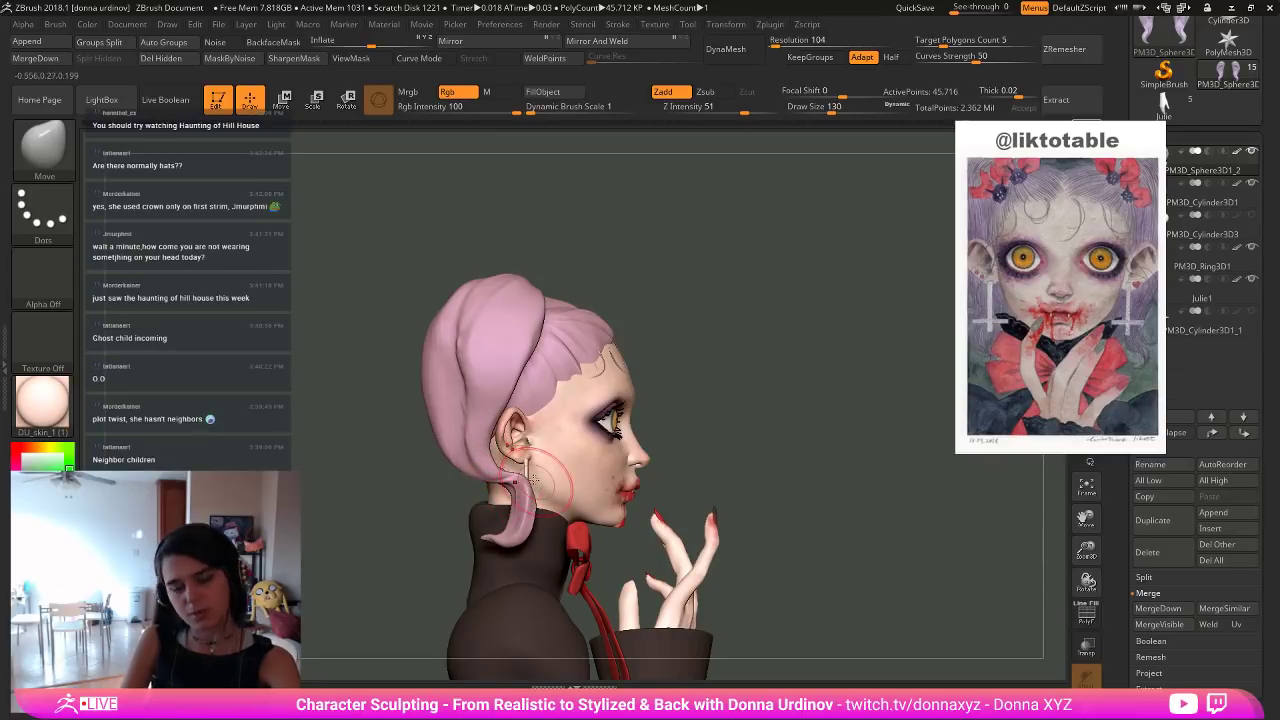
Check the pigtails from a three-quarter view and undo the last reshaping of their lower parts.
mouse_move(838, 381)
left_mouse_down()
mouse_move(775, 371)
mouse_move(853, 373)
left_mouse_up()
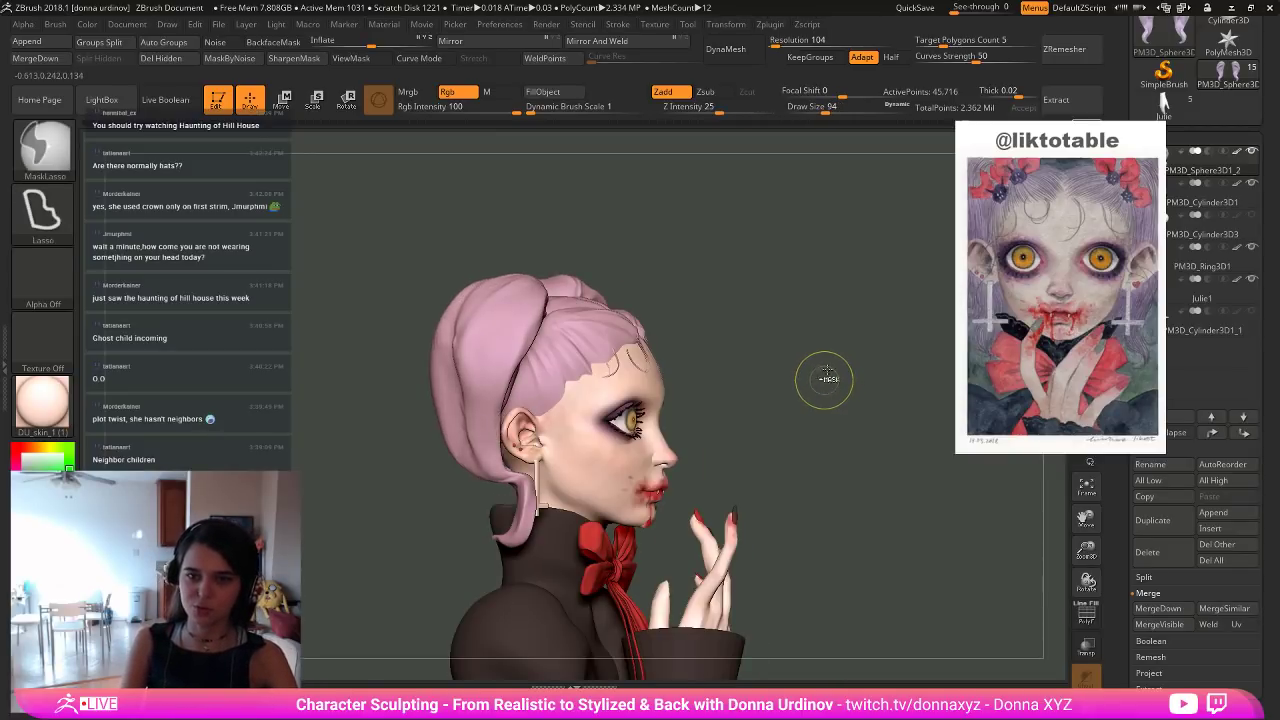
key("ctrl")
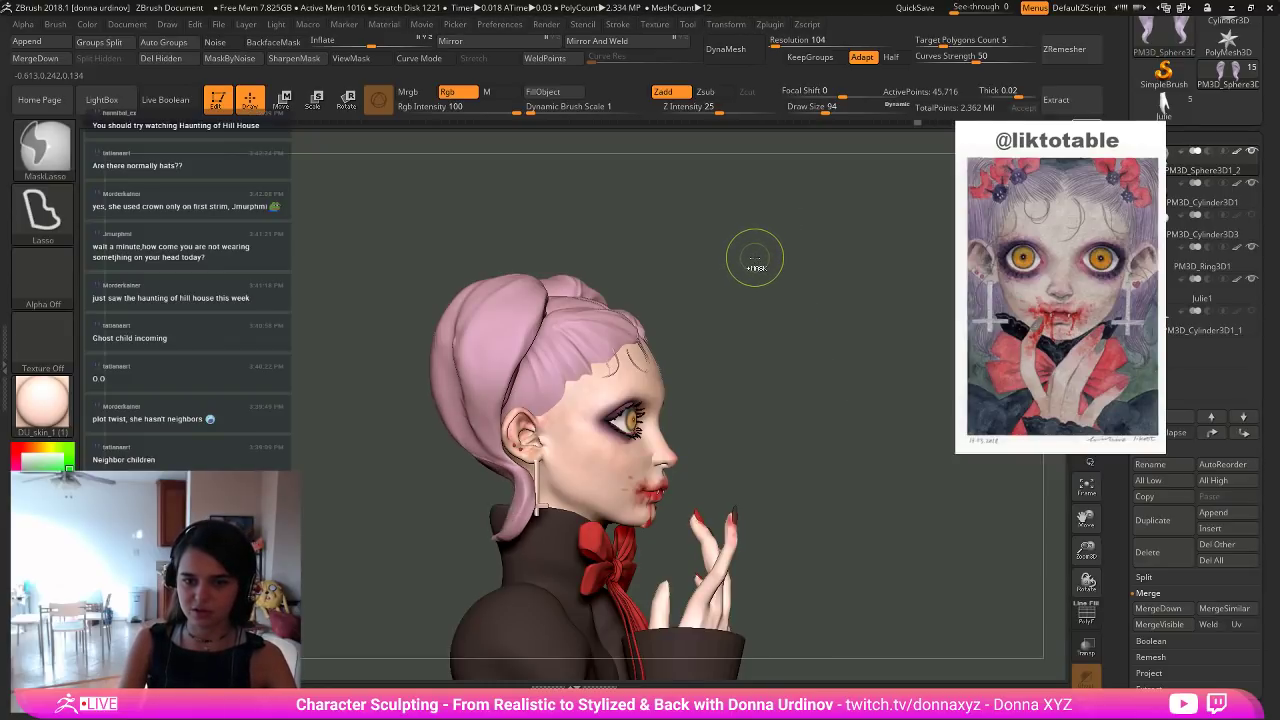
key("ctrl")
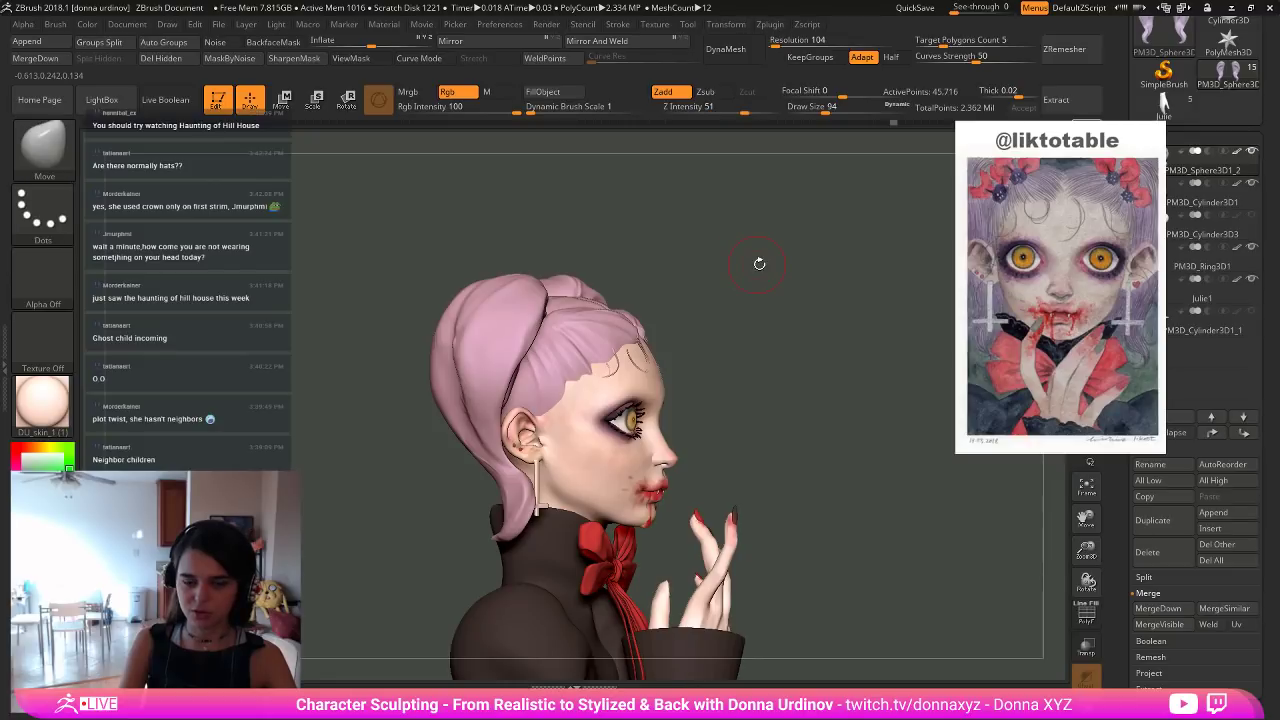
Reshape the pigtails' lower back contour and taper in profile with the Move brush at draw sizes 94 and 182.
left_click_drag(757, 263, 788, 265)
left_click_drag(494, 492, 509, 510)
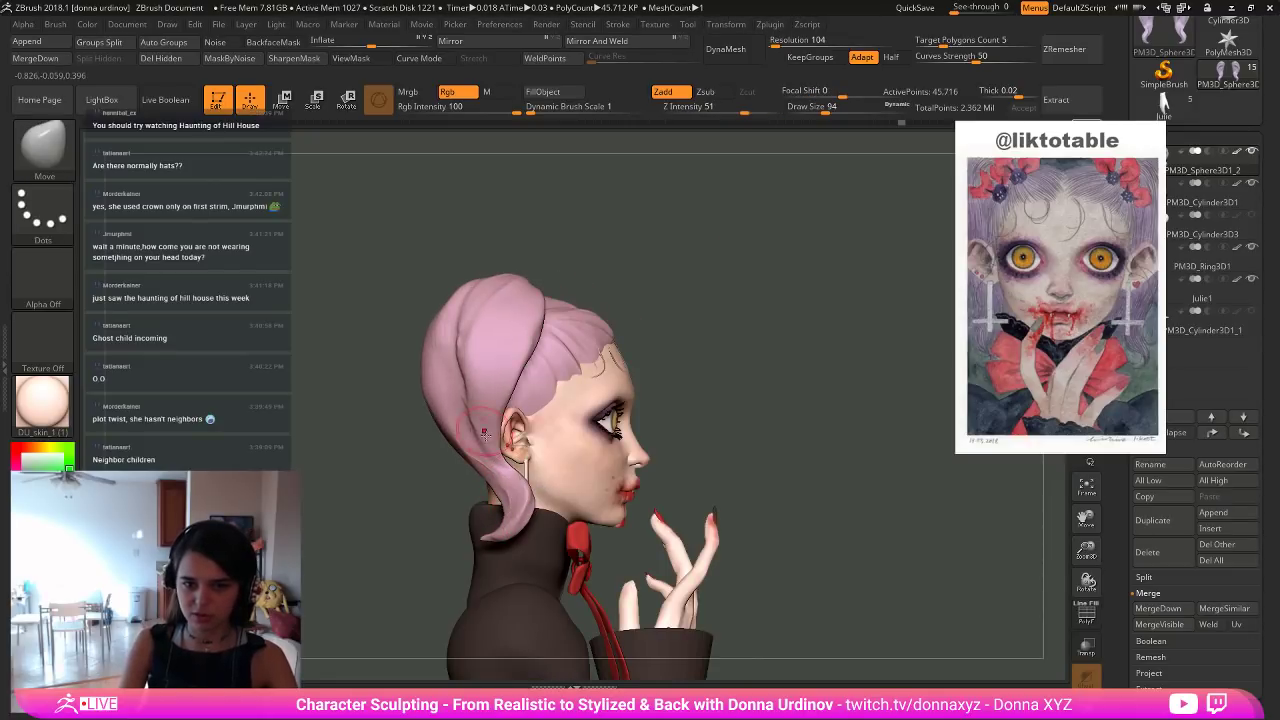
key("]")
key("]")
key("]")
key("]")
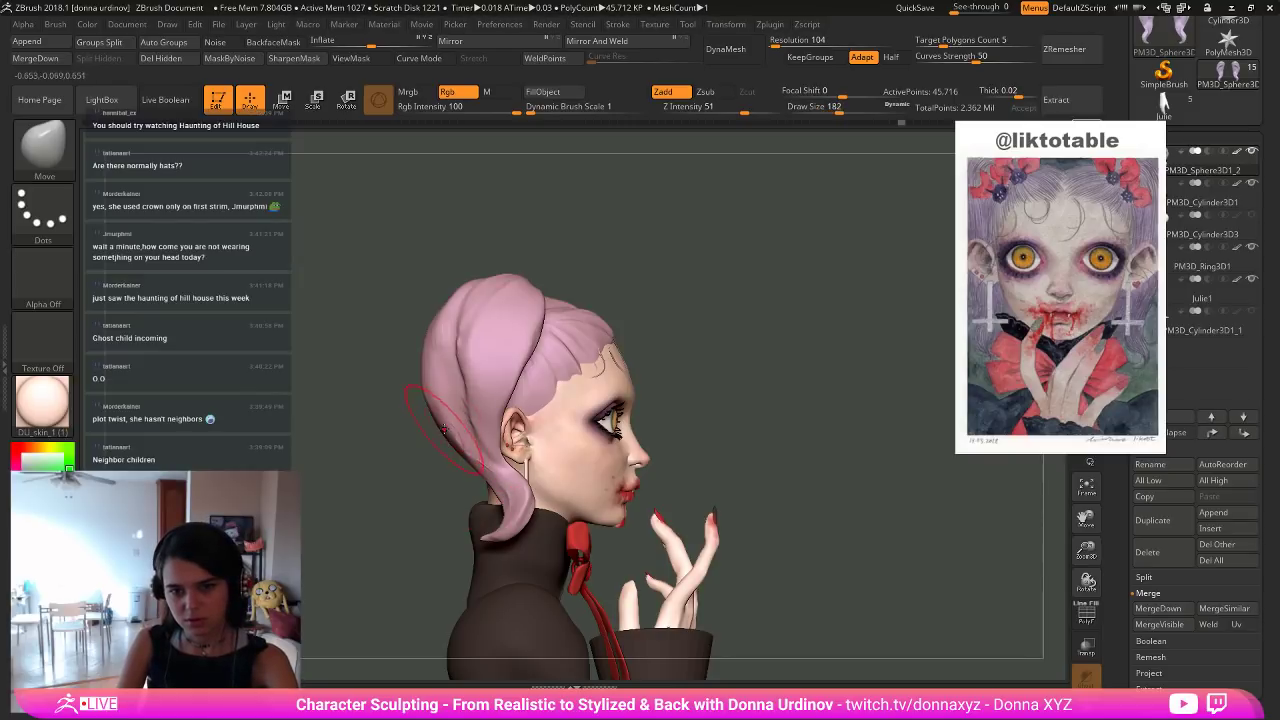
left_click_drag(462, 453, 507, 521)
Refine the pigtails' tapered curls behind the ears with the Move brush at draw sizes 86 and 66.
key("[")
key("[")
key("[")
key("[")
key("[")
key("[")
key("[")
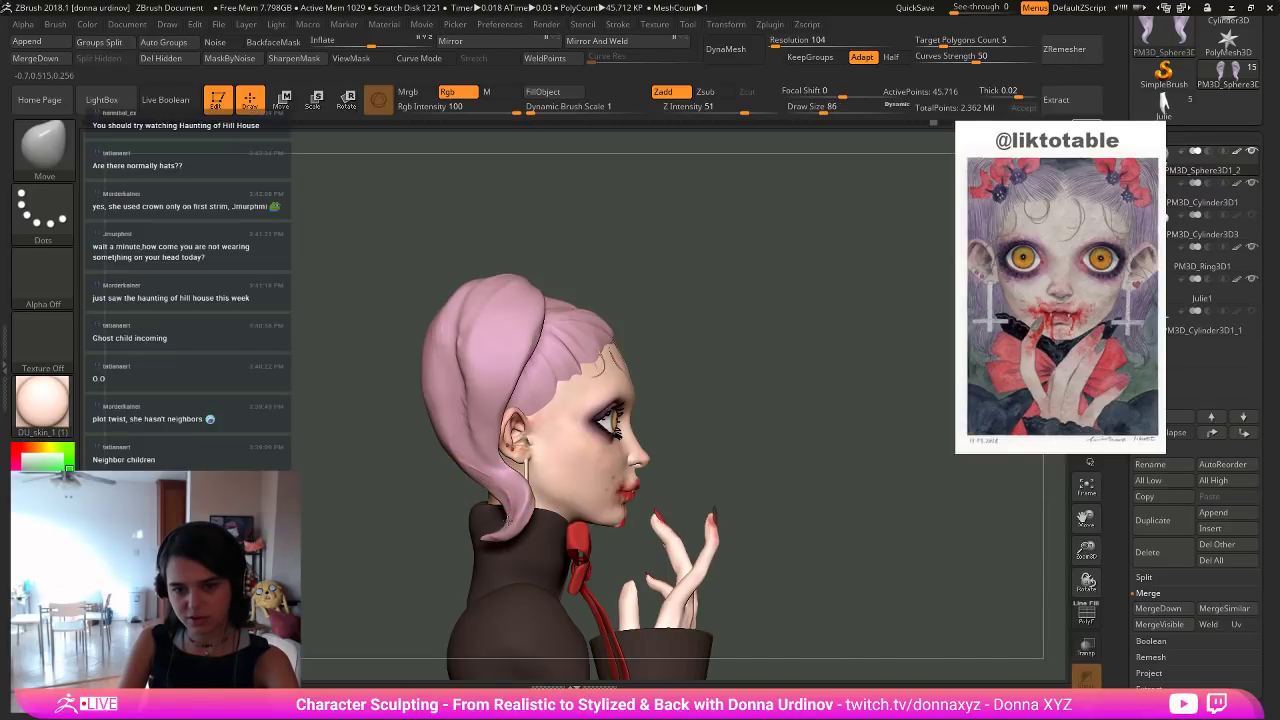
mouse_move(790, 373)
left_mouse_down()
mouse_move(705, 373)
mouse_move(766, 380)
left_mouse_up()
key("]")
key("]")
left_click_drag(515, 516, 524, 515)
key("[")
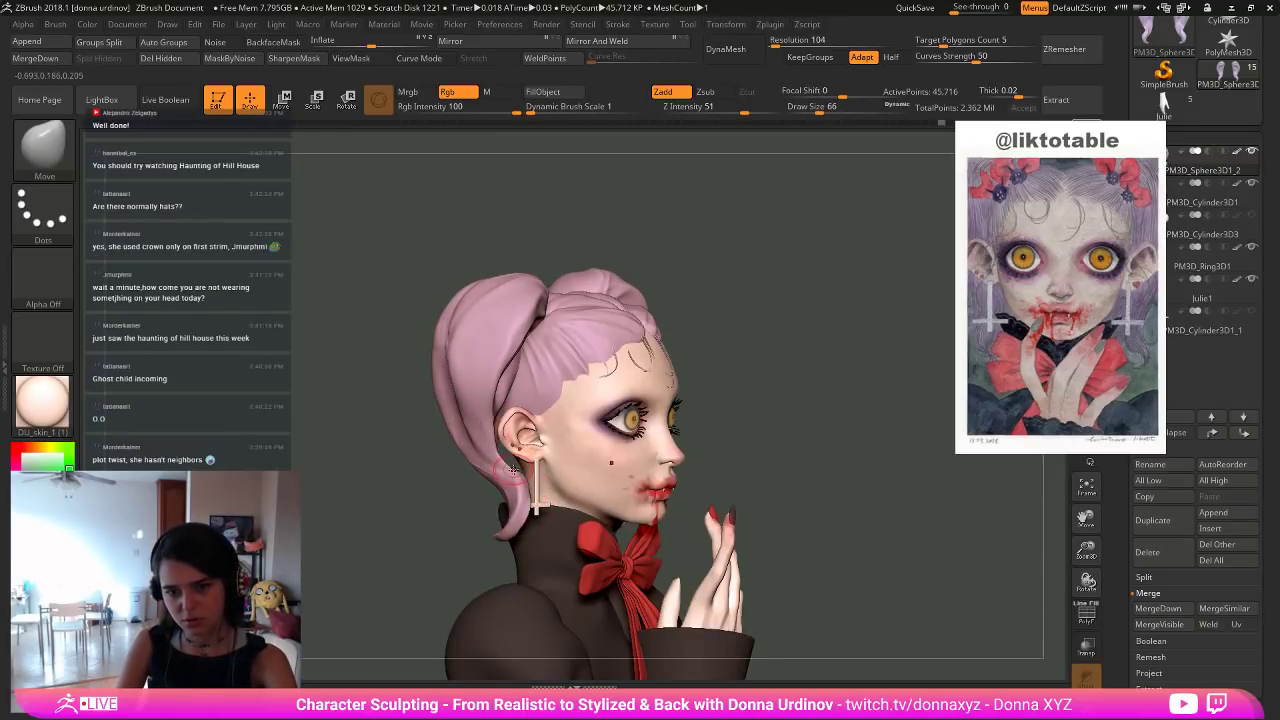
left_click_drag(507, 467, 510, 468)
Pull the pigtails' front edge toward the scalp with the Move brush at draw size 142 and smooth their sides at 118.
key("]")
key("]")
key("]")
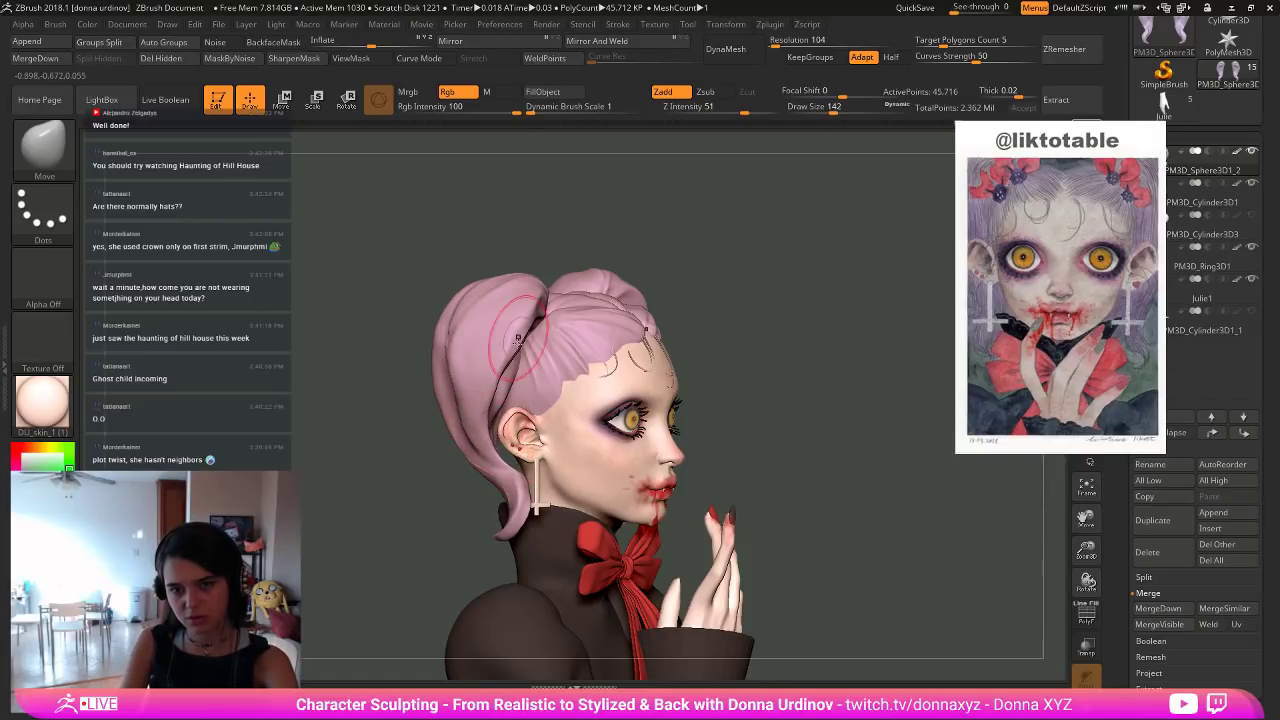
mouse_move(511, 330)
left_mouse_down()
mouse_move(511, 353)
mouse_move(536, 321)
left_mouse_up()
key("[")
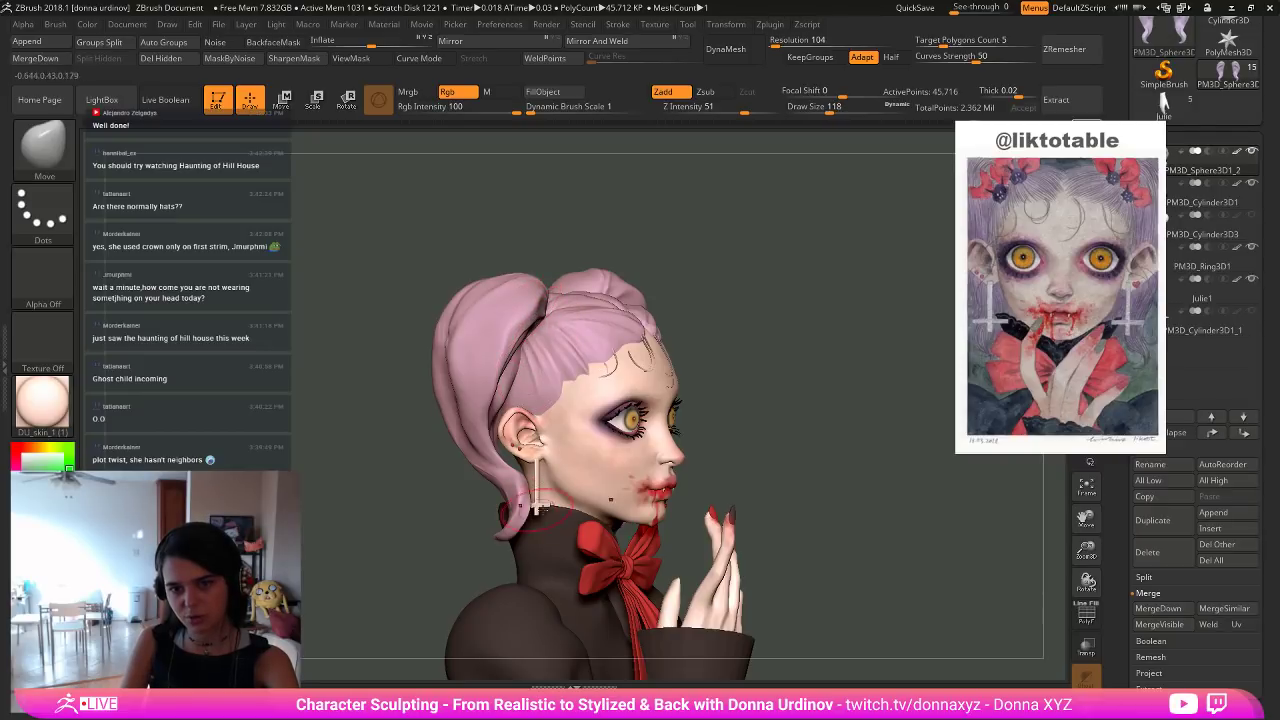
left_click_drag(486, 371, 483, 375, "shift")
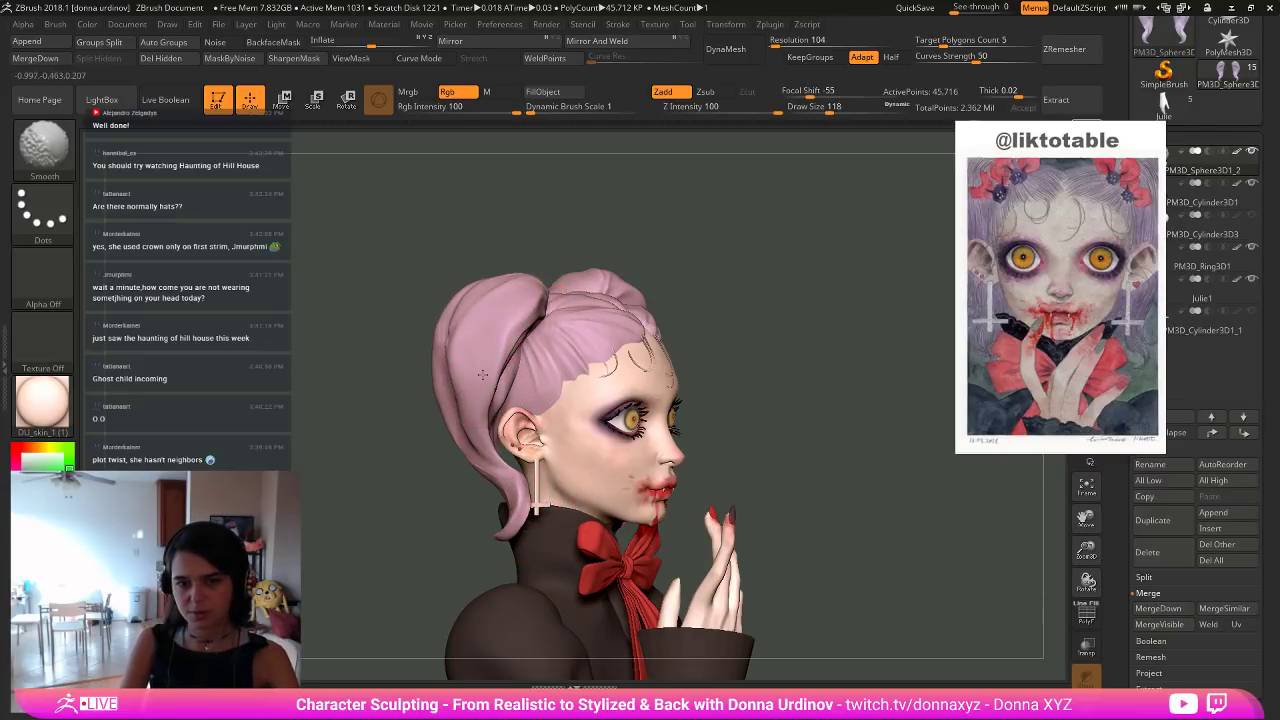
Flatten the pigtails' front and side strands with the hPolish brush at draw size 106 and check them from the front.
key("b")
key("h")
key("p")
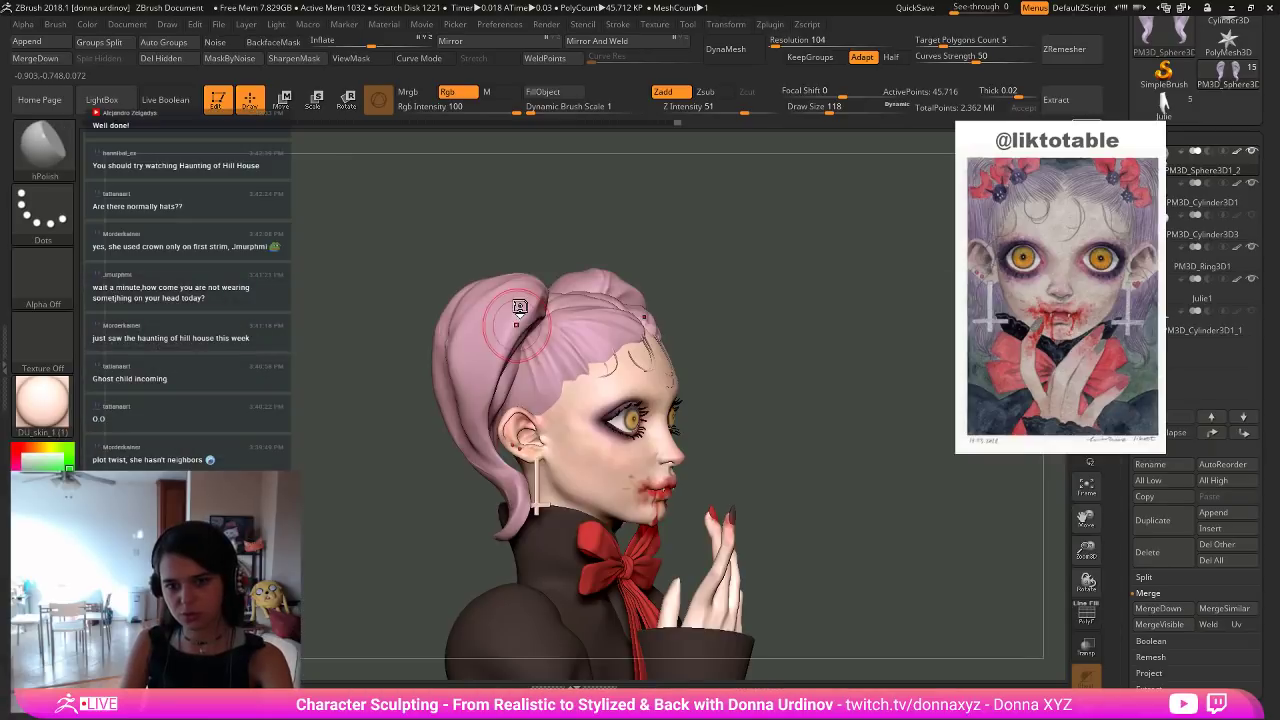
left_click_drag(514, 328, 534, 308)
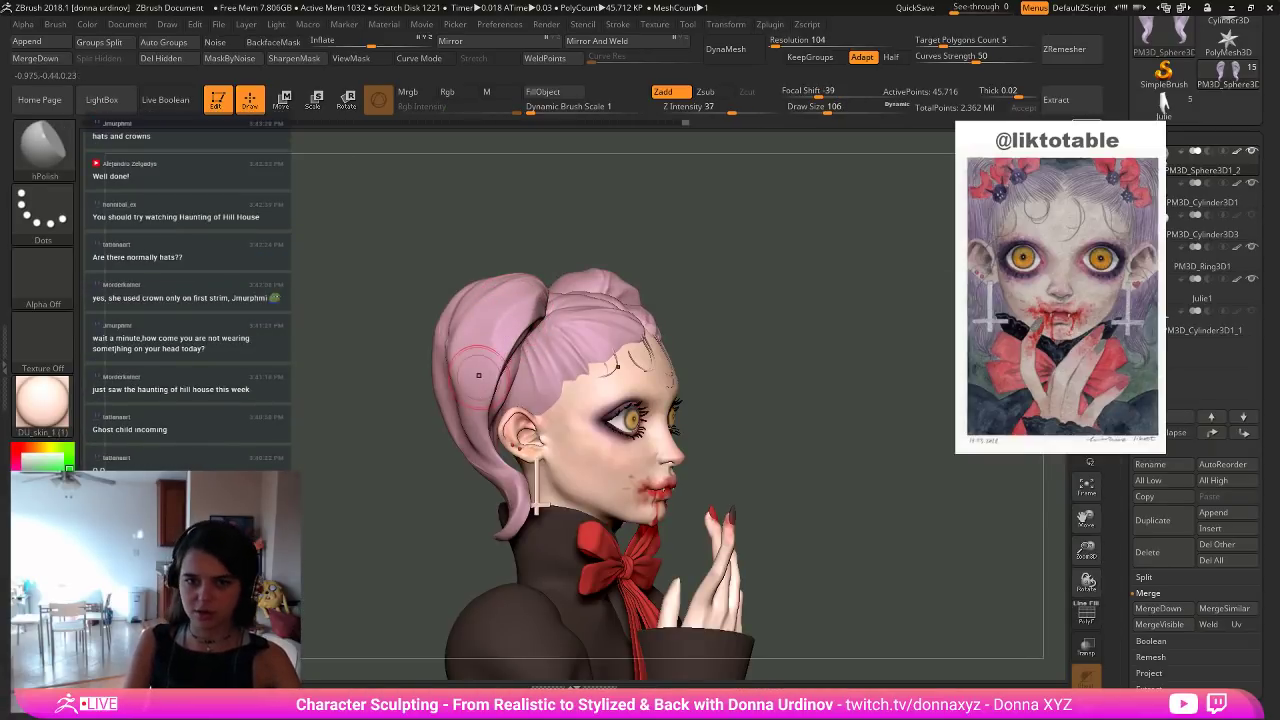
mouse_move(478, 375)
right_mouse_down()
mouse_move(470, 348)
mouse_move(468, 372)
right_mouse_up()
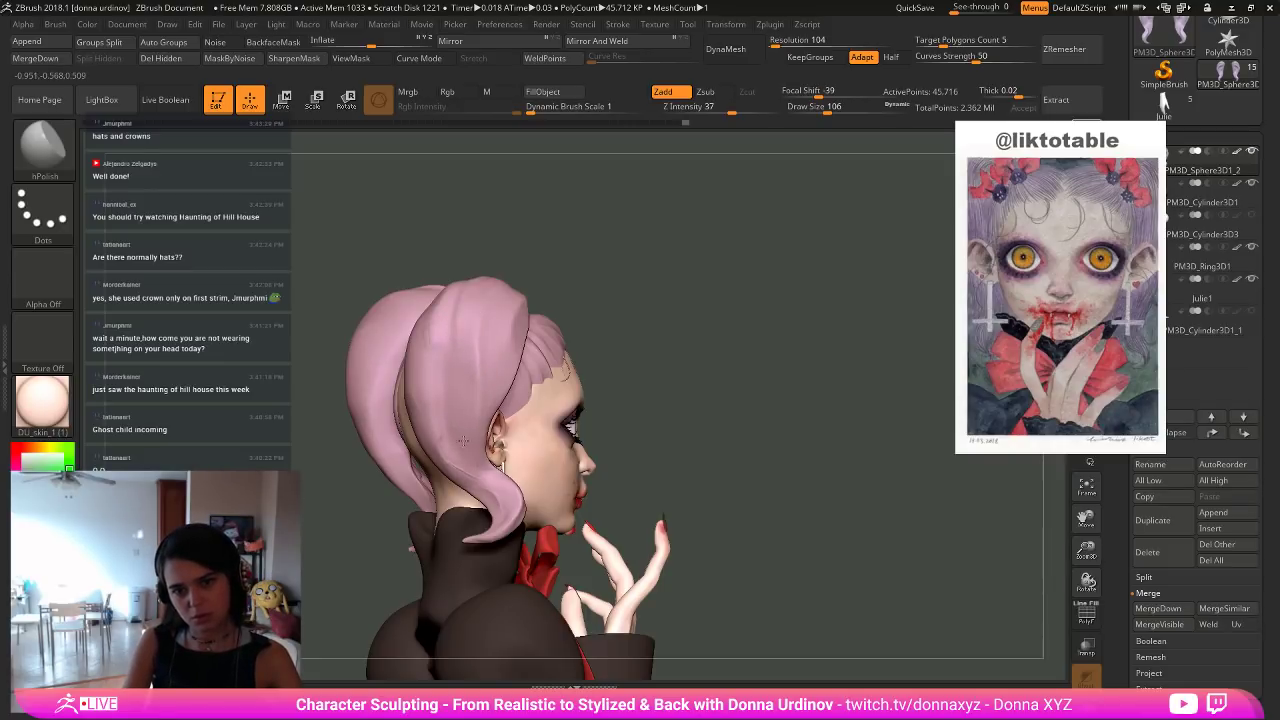
left_click_drag(680, 357, 612, 358)
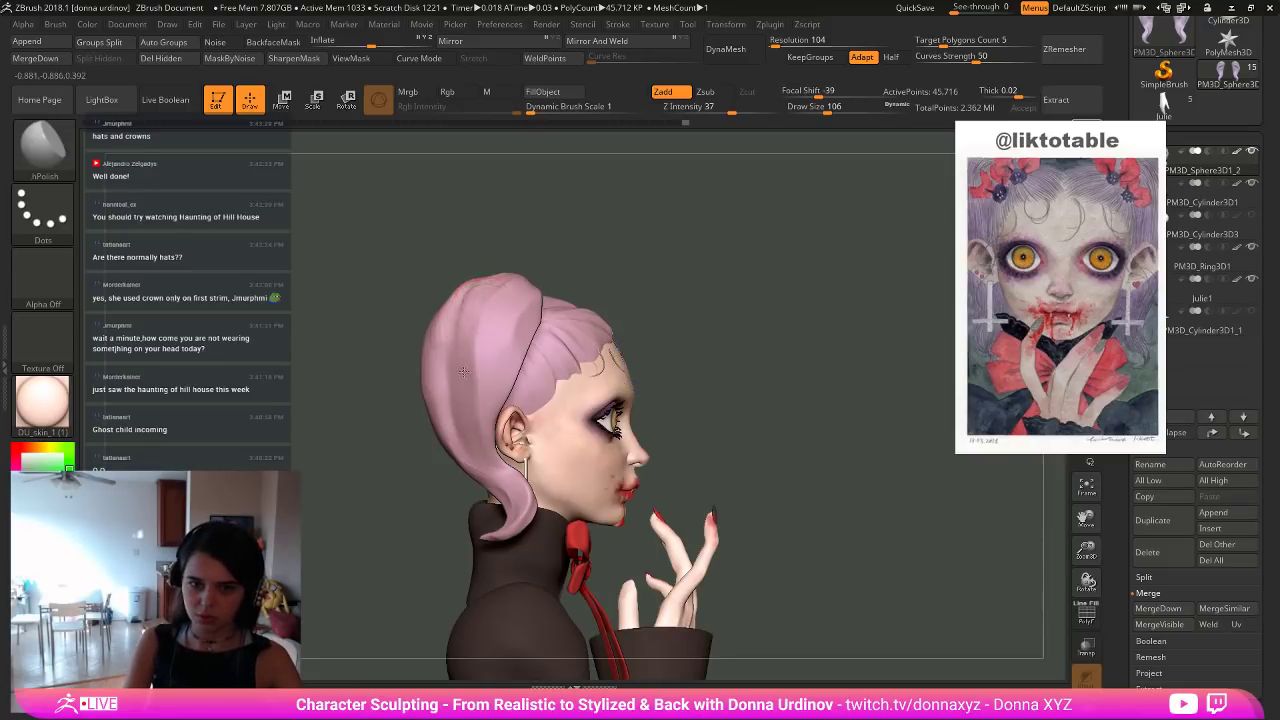
left_click_drag(754, 361, 735, 380, "shift")
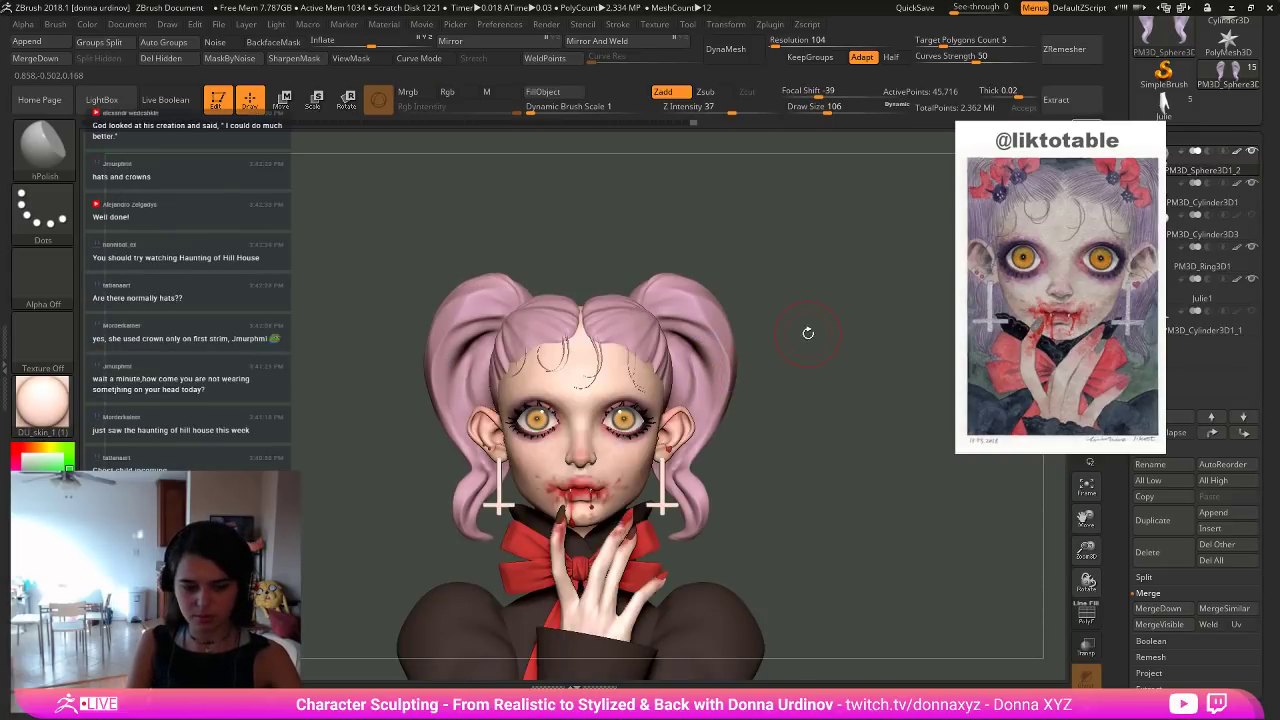
Reshape the pigtails' lower curls beside the cross earrings with the Move brush at draw sizes 98 and 66.
key("b")
key("m")
key("v")
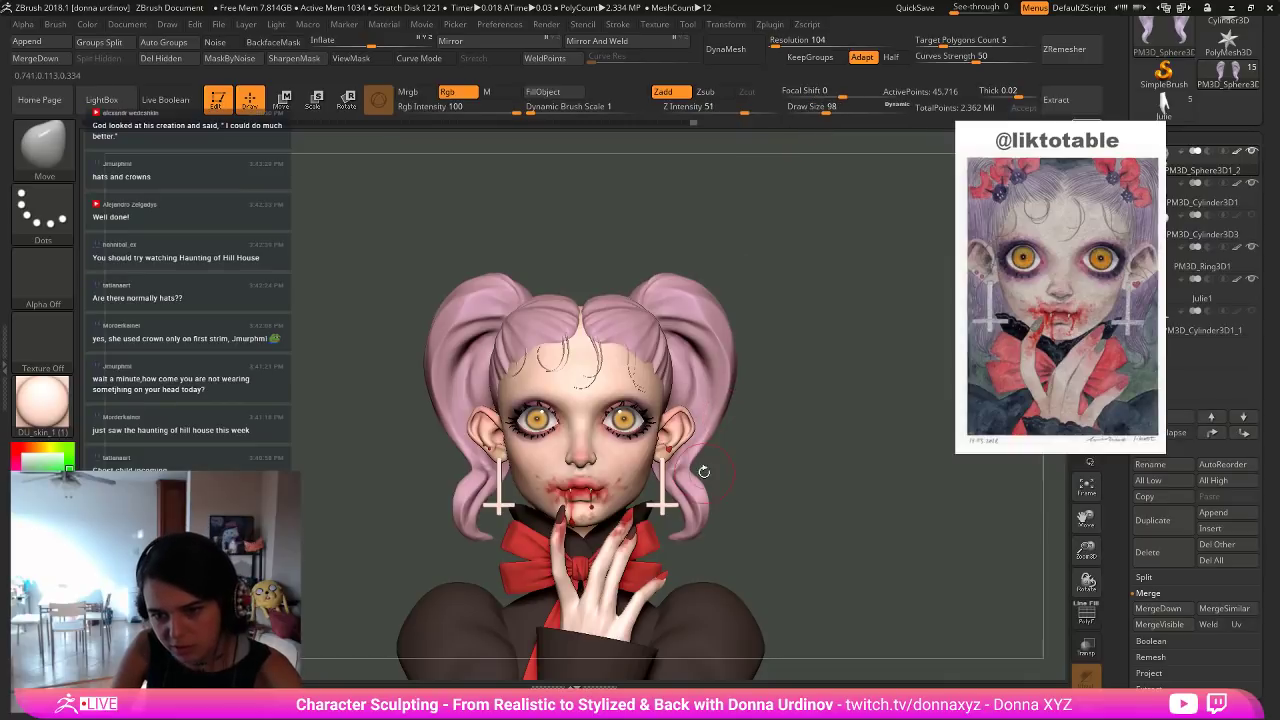
left_click_drag(698, 478, 668, 498)
key("bracketright")
key("bracketleft")
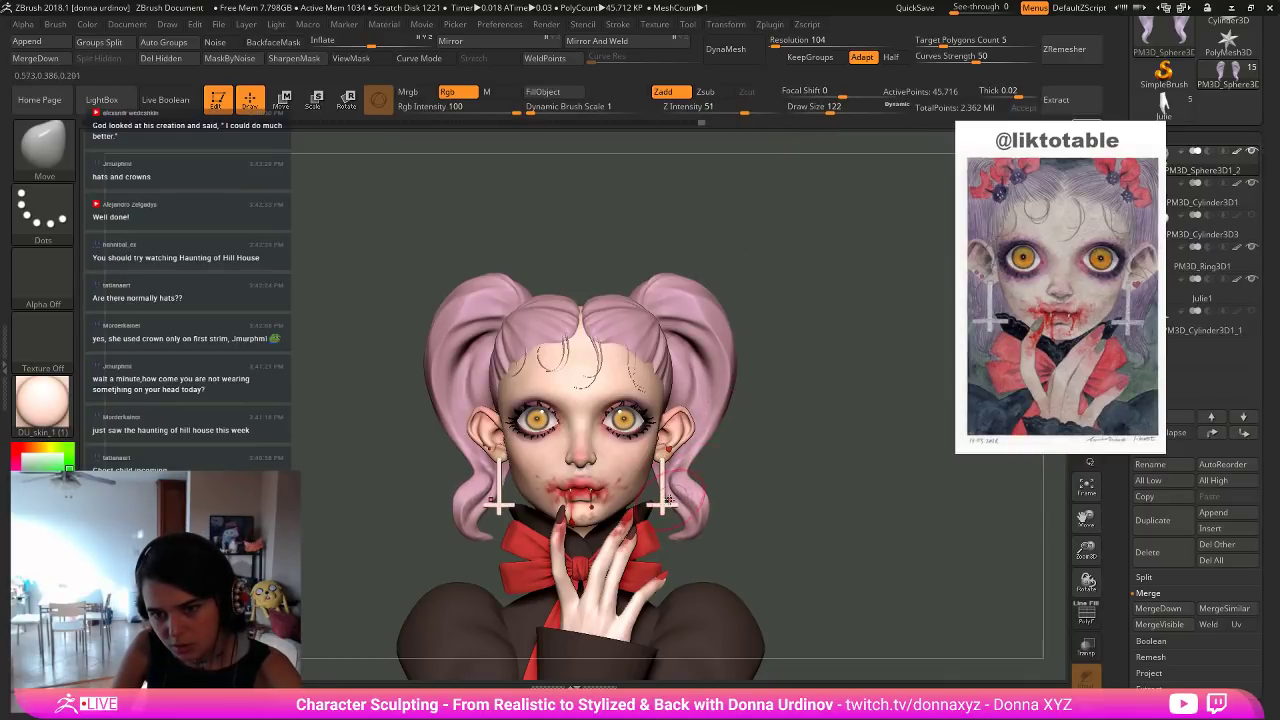
key("bracketleft")
key("bracketleft")
key("bracketleft")
key("bracketleft")
key("bracketleft")
left_click_drag(678, 511, 690, 516)
key("bracketleft")
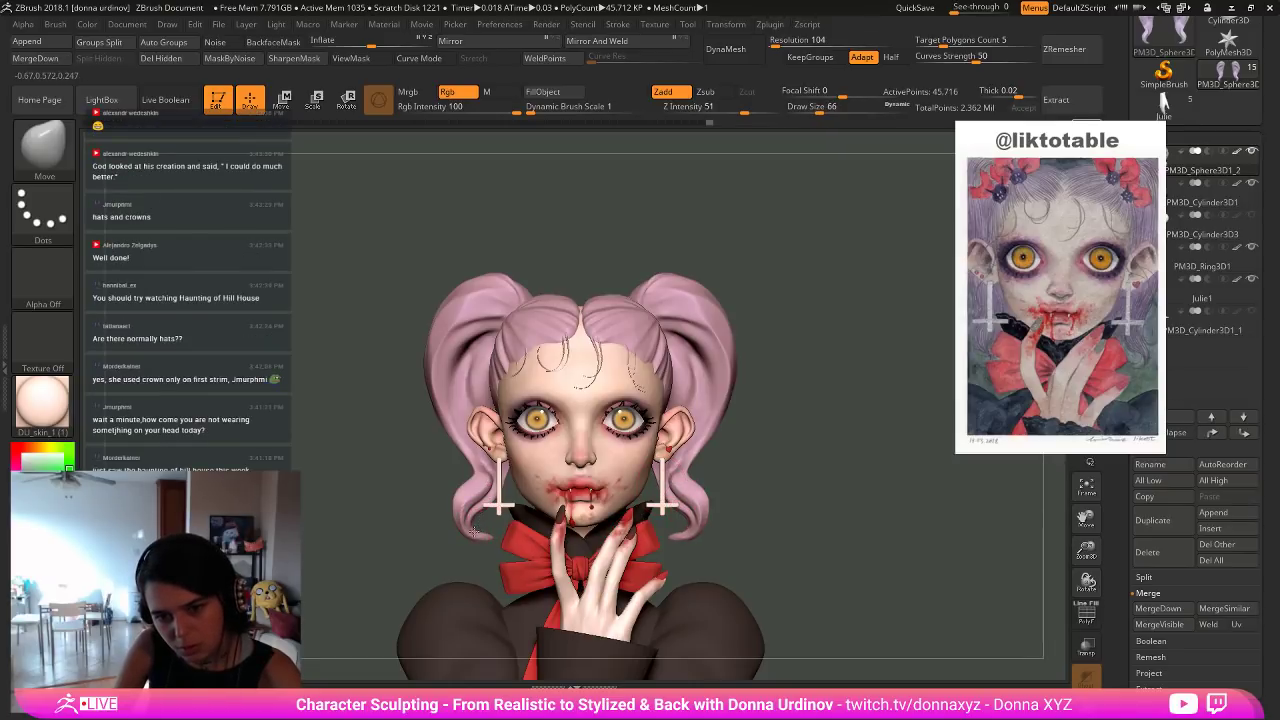
Refine the pigtails' inner contour just below the ears with the Move brush at draw sizes 90 and 66.
key("bracketright")
key("bracketright")
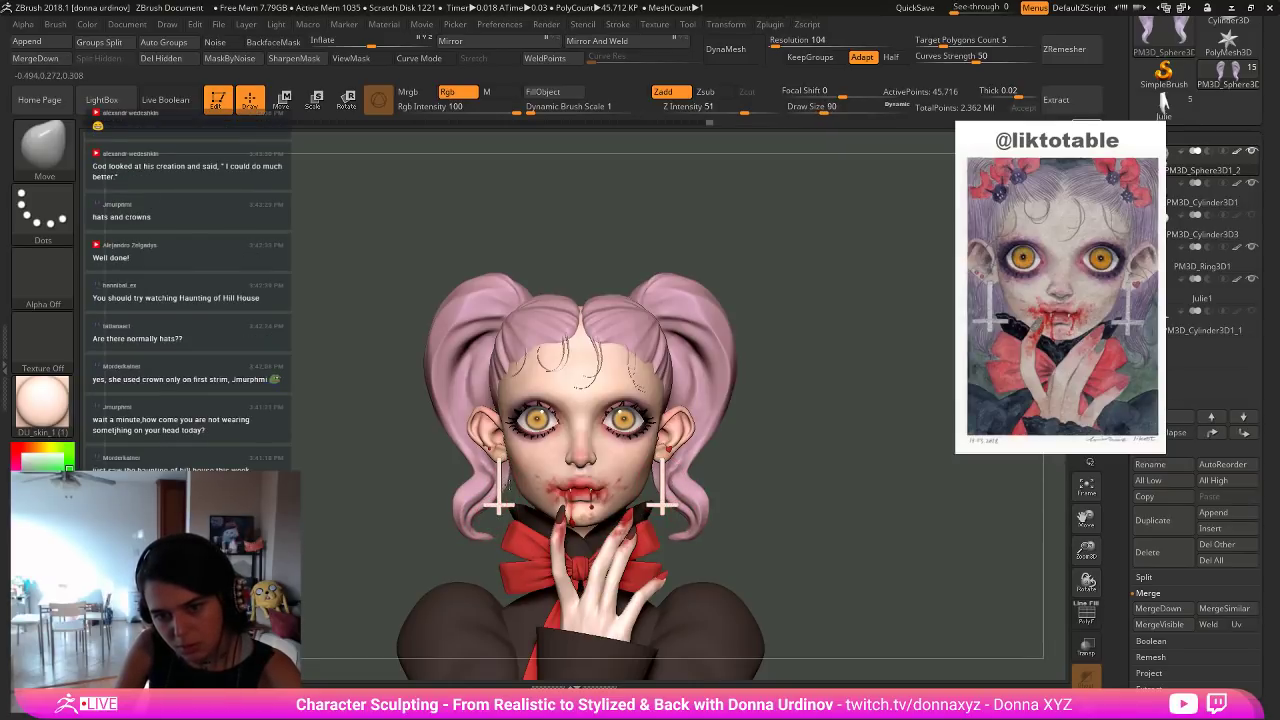
key("bracketleft")
key("bracketleft")
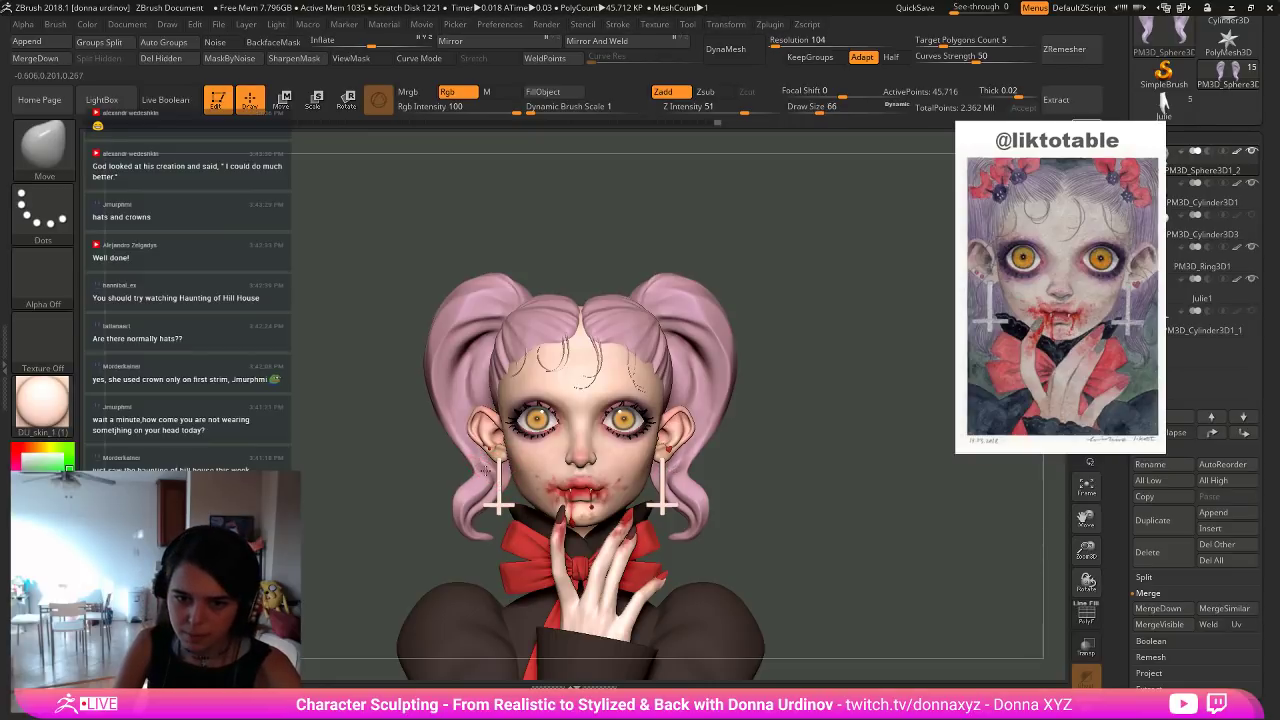
key("bracketright")
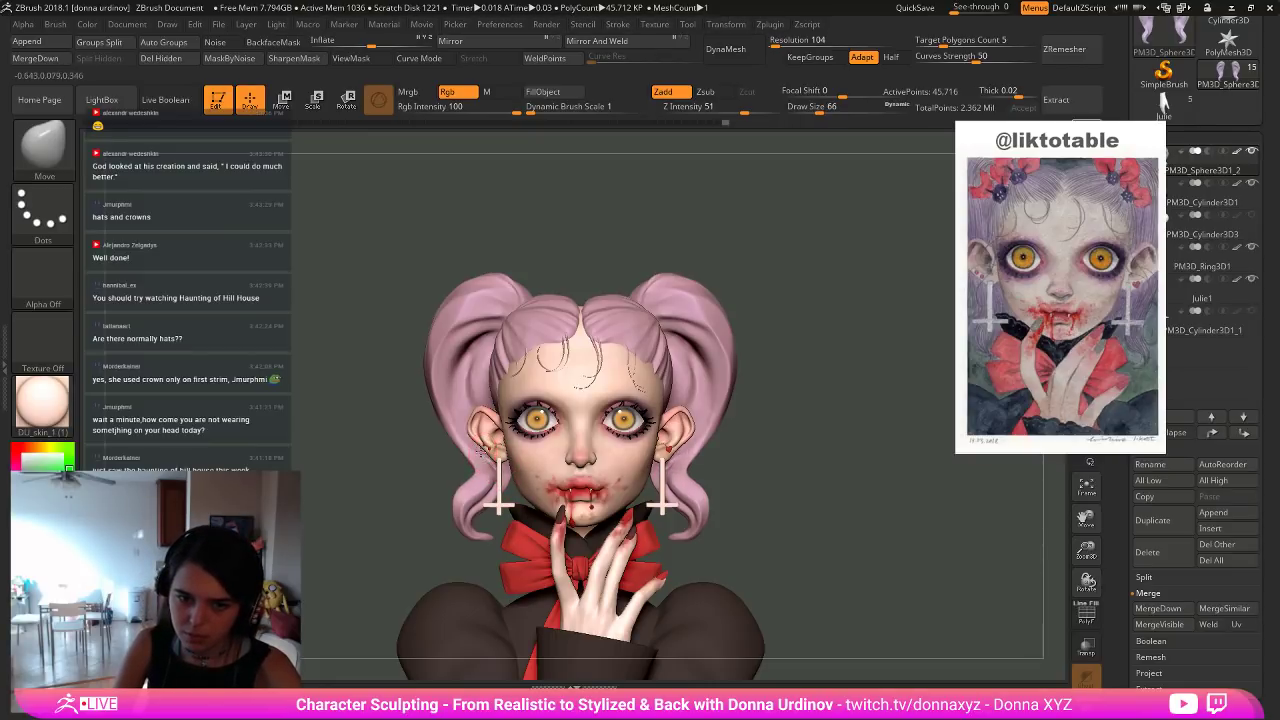
Adjust the pigtails' outer side contour at ear height with the Move brush at draw size 194.
key("bracketright")
key("bracketright")
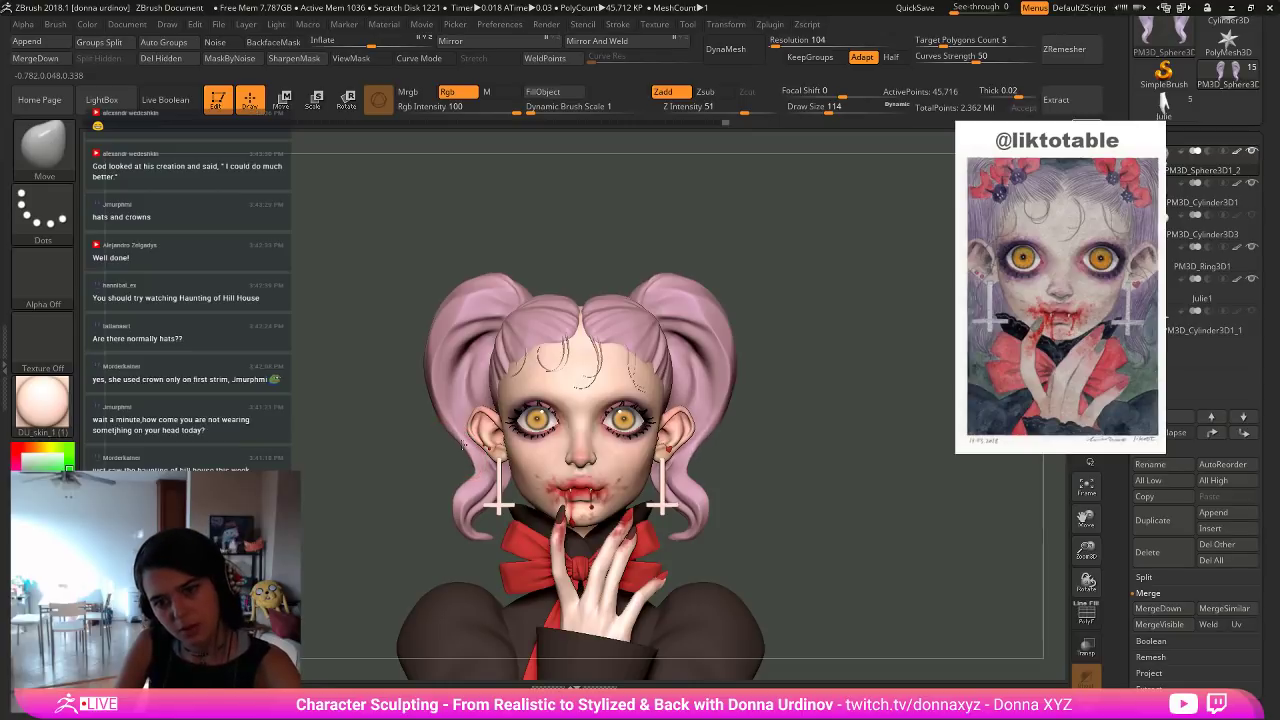
key("bracketright")
key("bracketright")
key("bracketright")
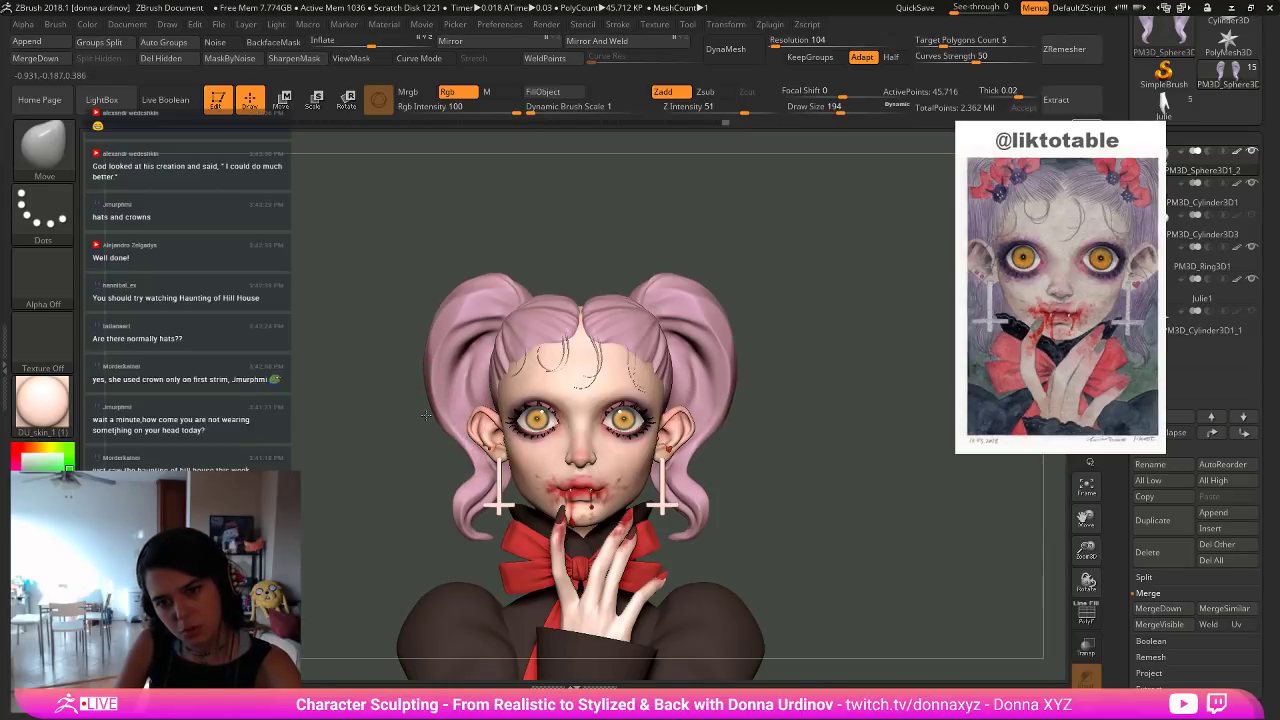
Examine the pigtails' silhouette on the whole bust from a distance, then closer from the front and in three-quarter view.
left_click_drag(809, 463, 755, 454, "alt")
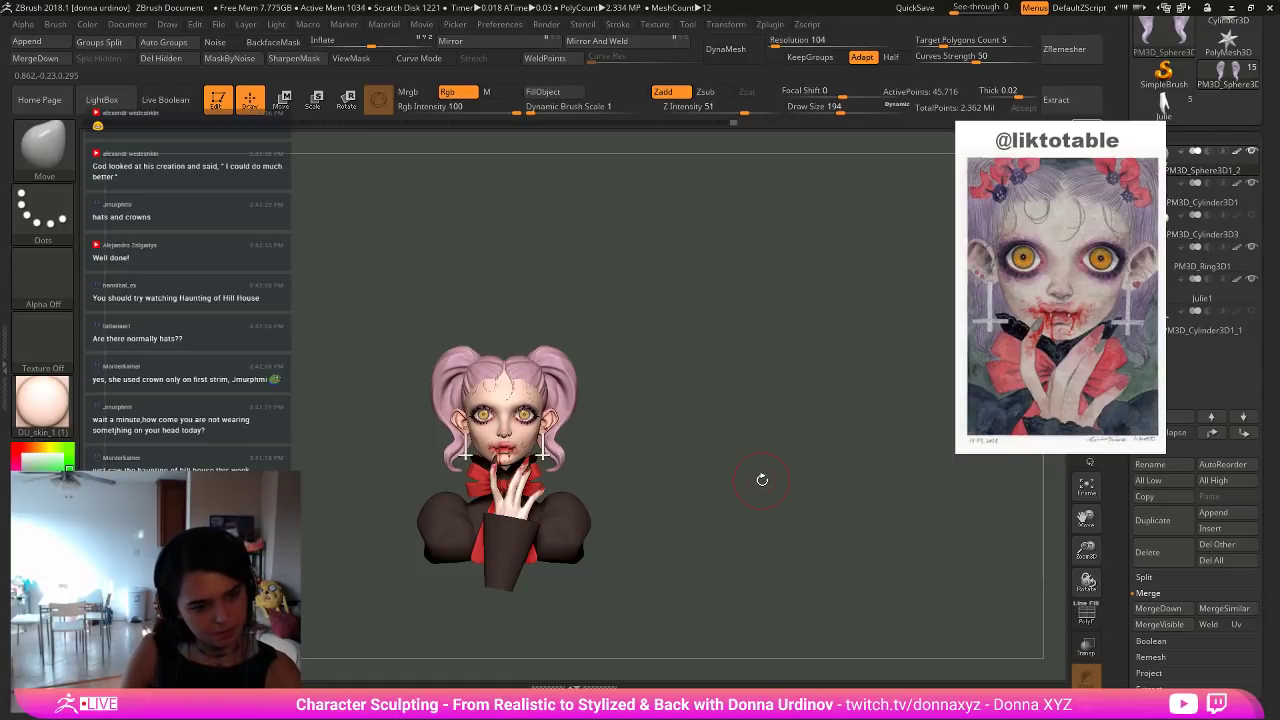
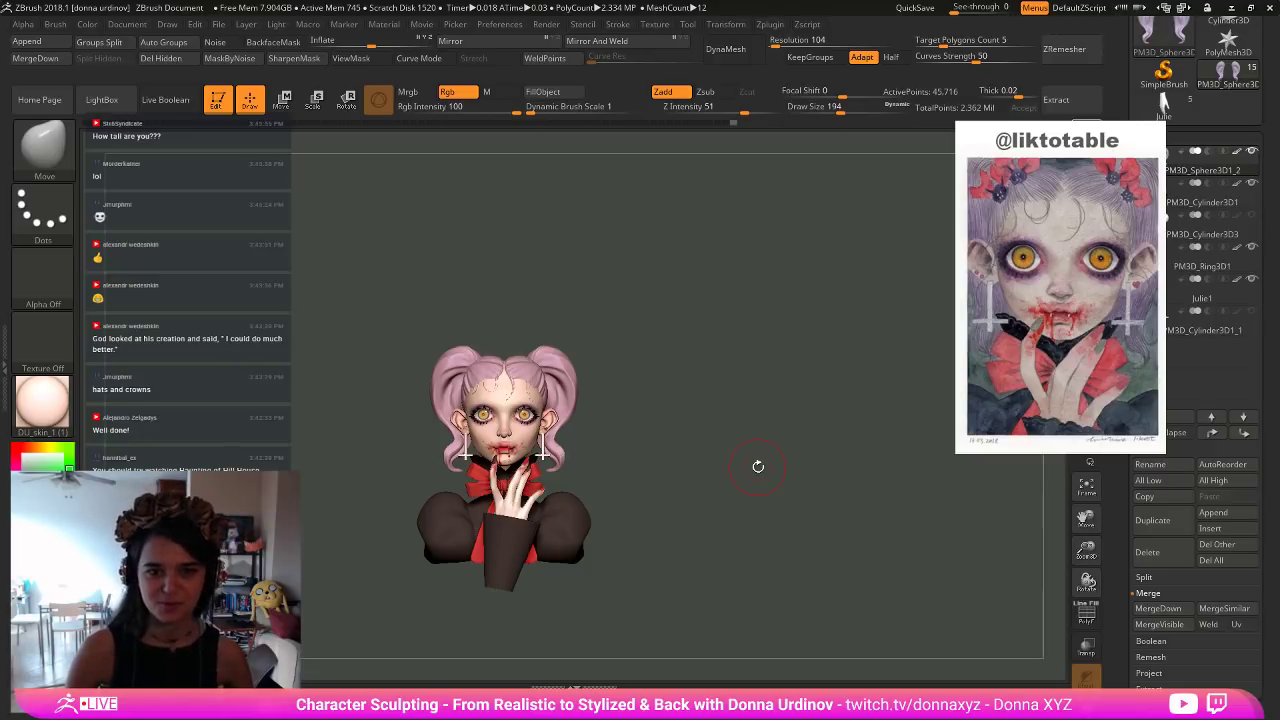
left_click(711, 404, "alt")
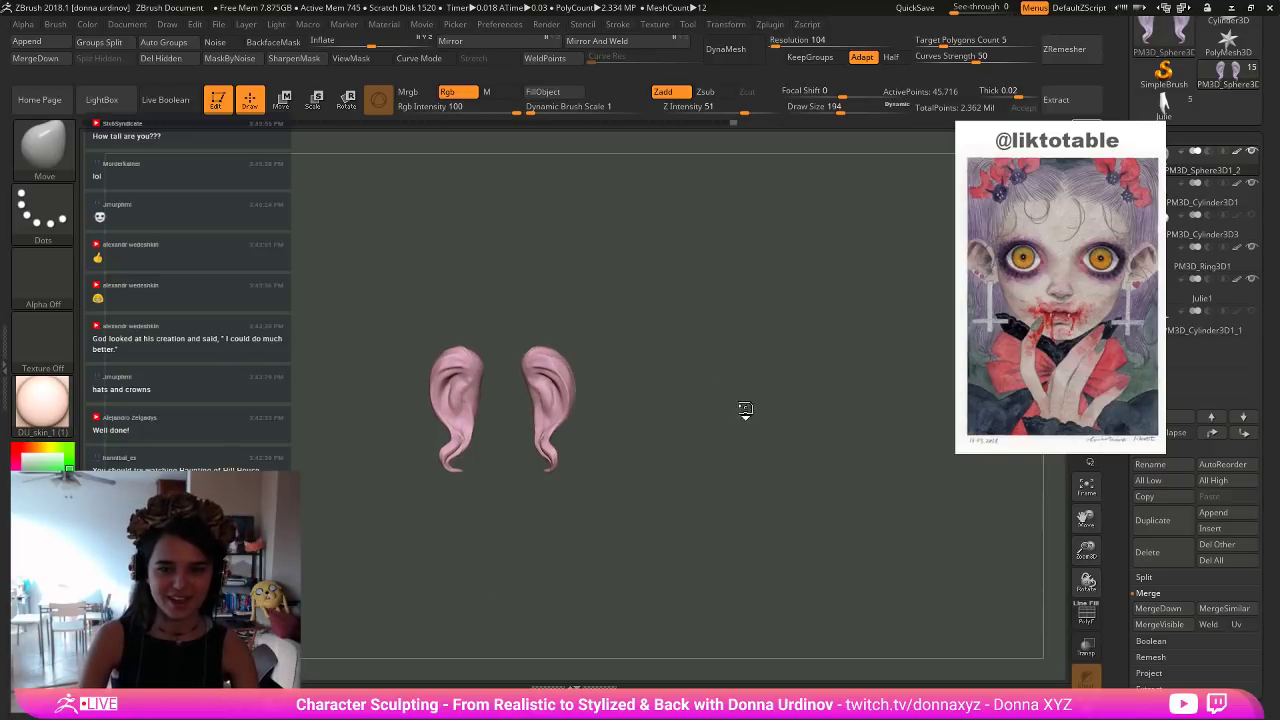
left_click_drag(709, 422, 790, 440, "alt")
left_click_drag(836, 398, 826, 445, "alt")
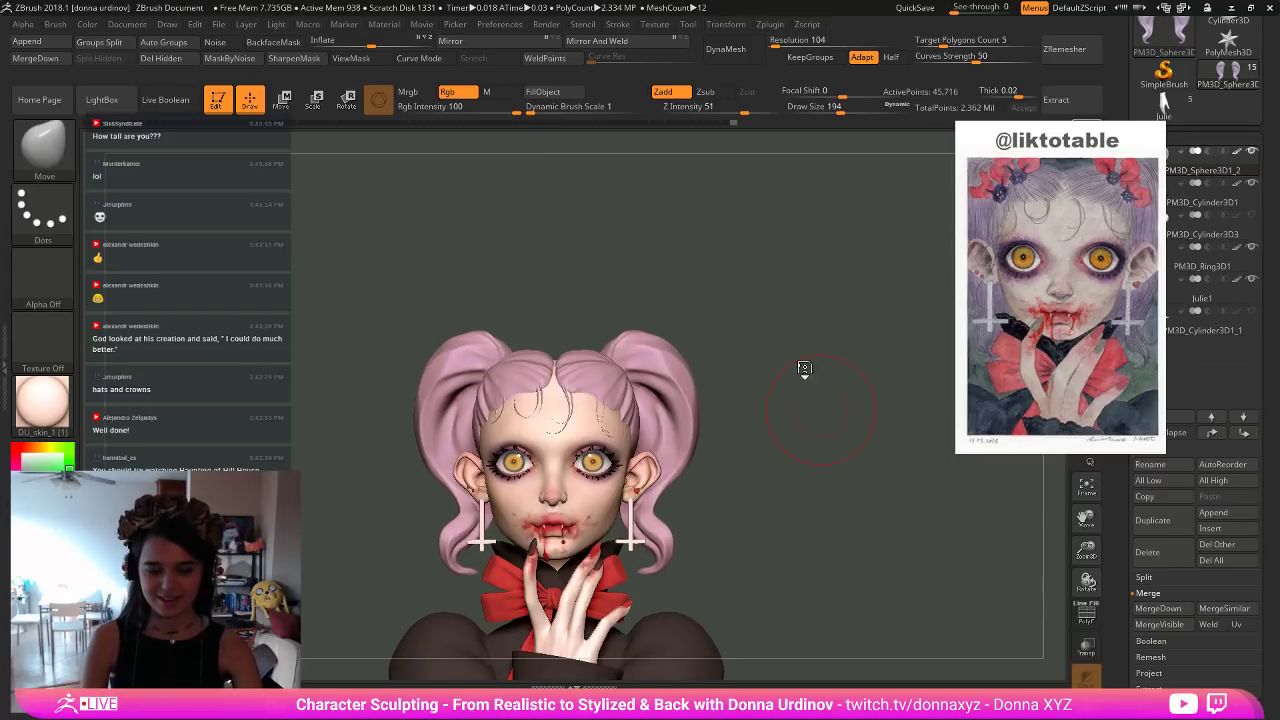
key("b")
key("h")
key("p")
left_click_drag(725, 258, 722, 267)
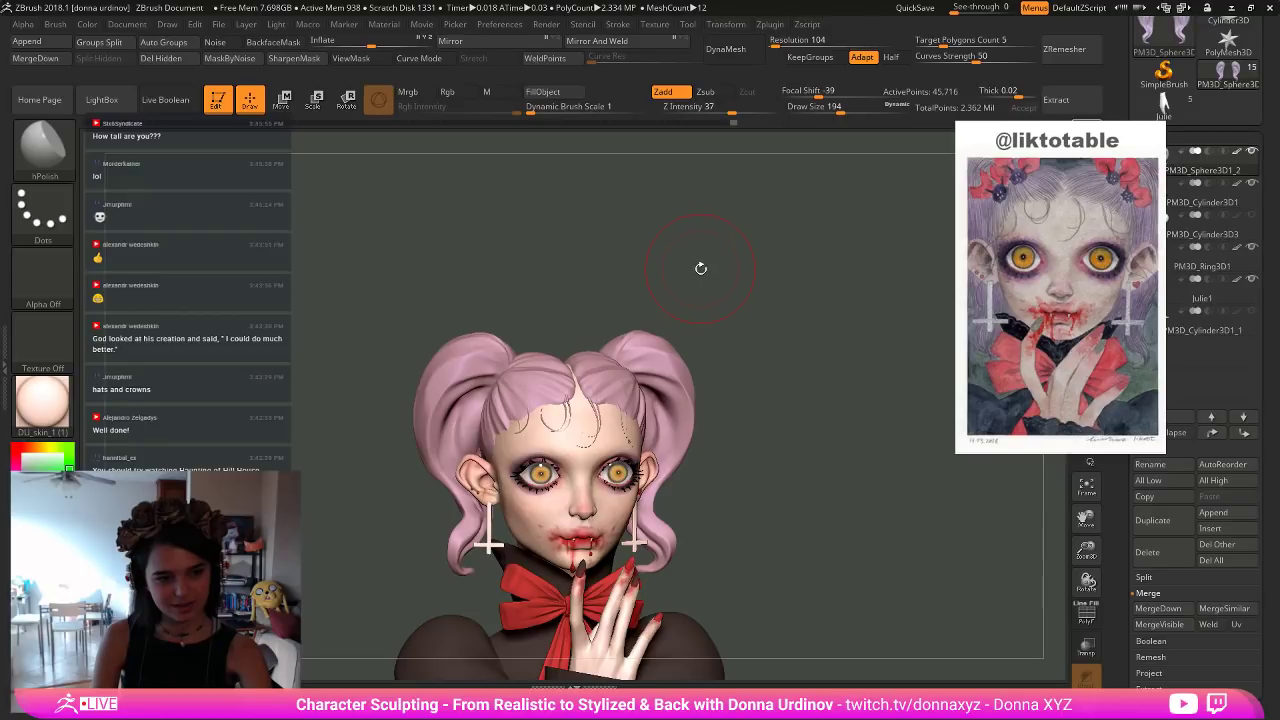
left_click_drag(576, 279, 585, 302)
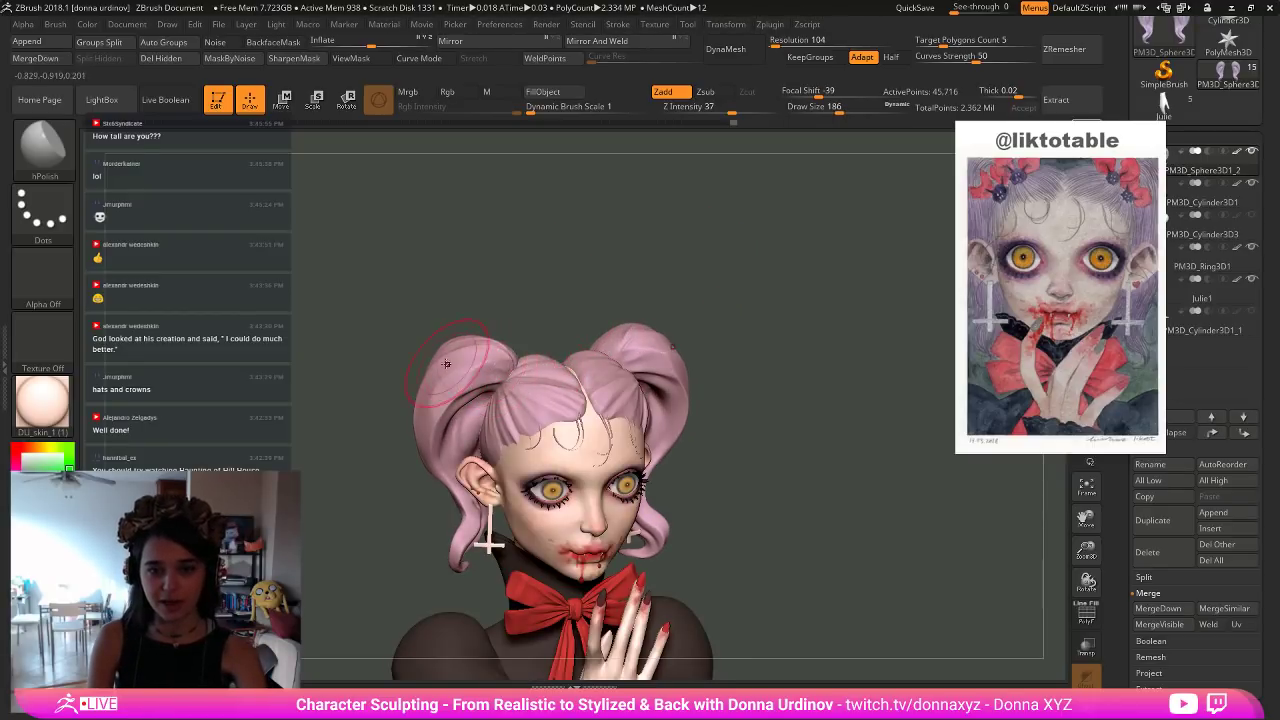
key("bracketleft")
key("bracketleft")
key("bracketleft")
key("bracketleft")
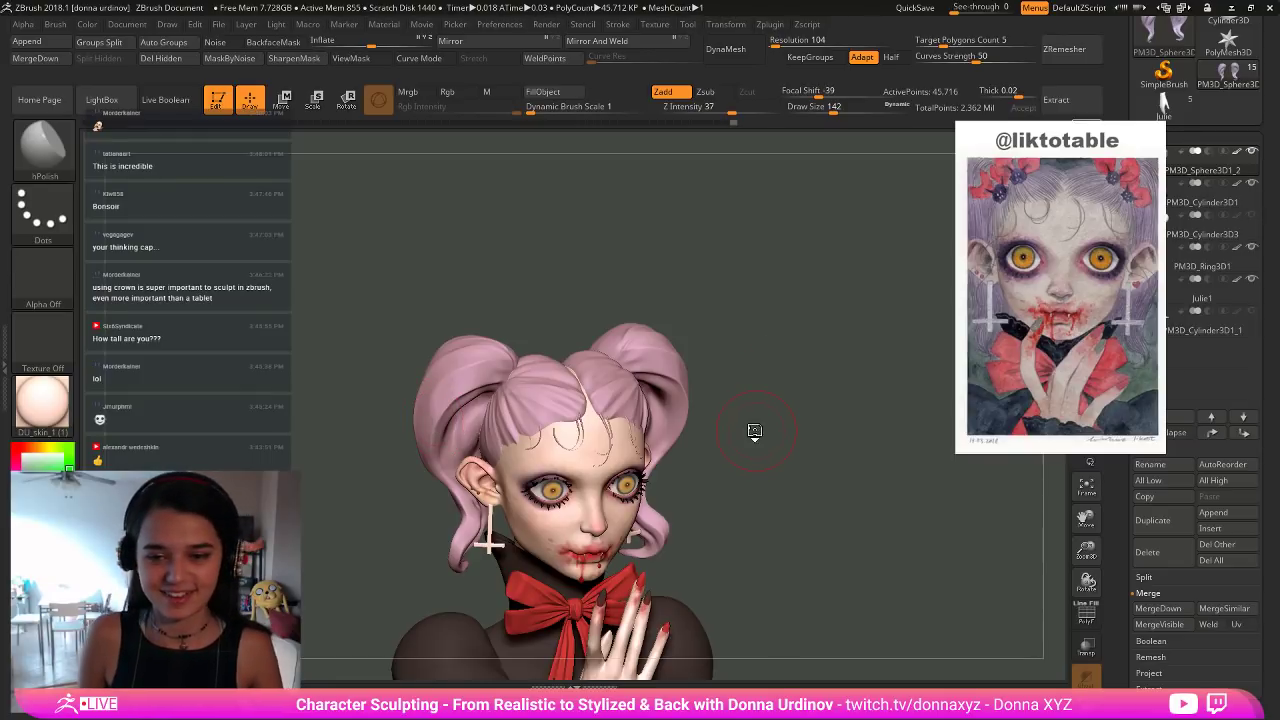
left_click_drag(754, 431, 826, 435)
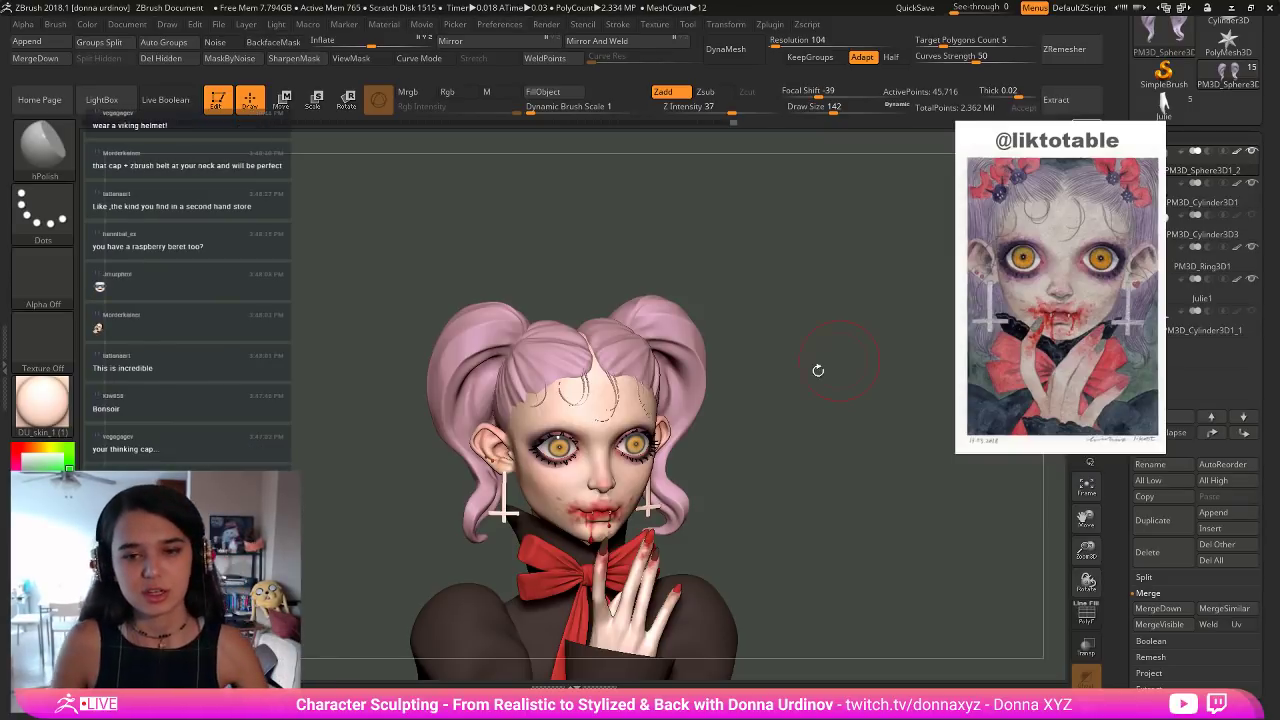
Carve strand creases where the pigtails gather at the scalp with the DamStandard brush at draw size 62.
key("alt+s")
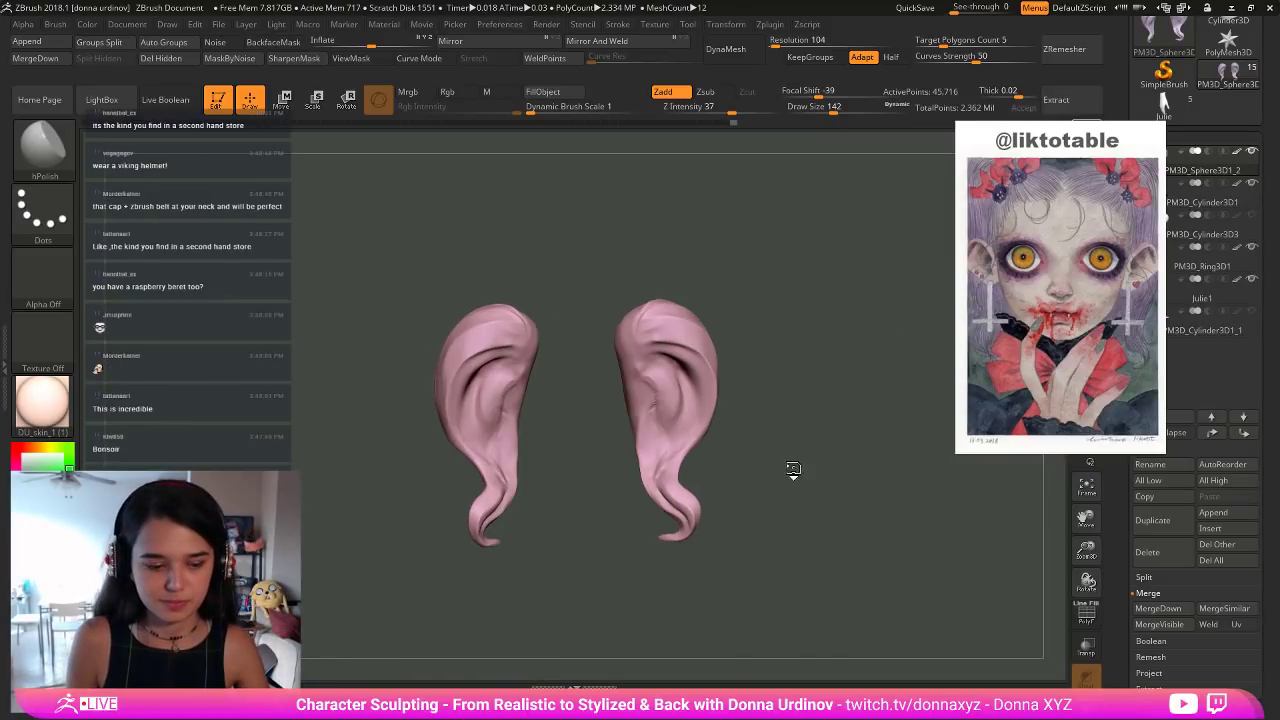
key("ctrl+shift+s")
key("b")
key("d")
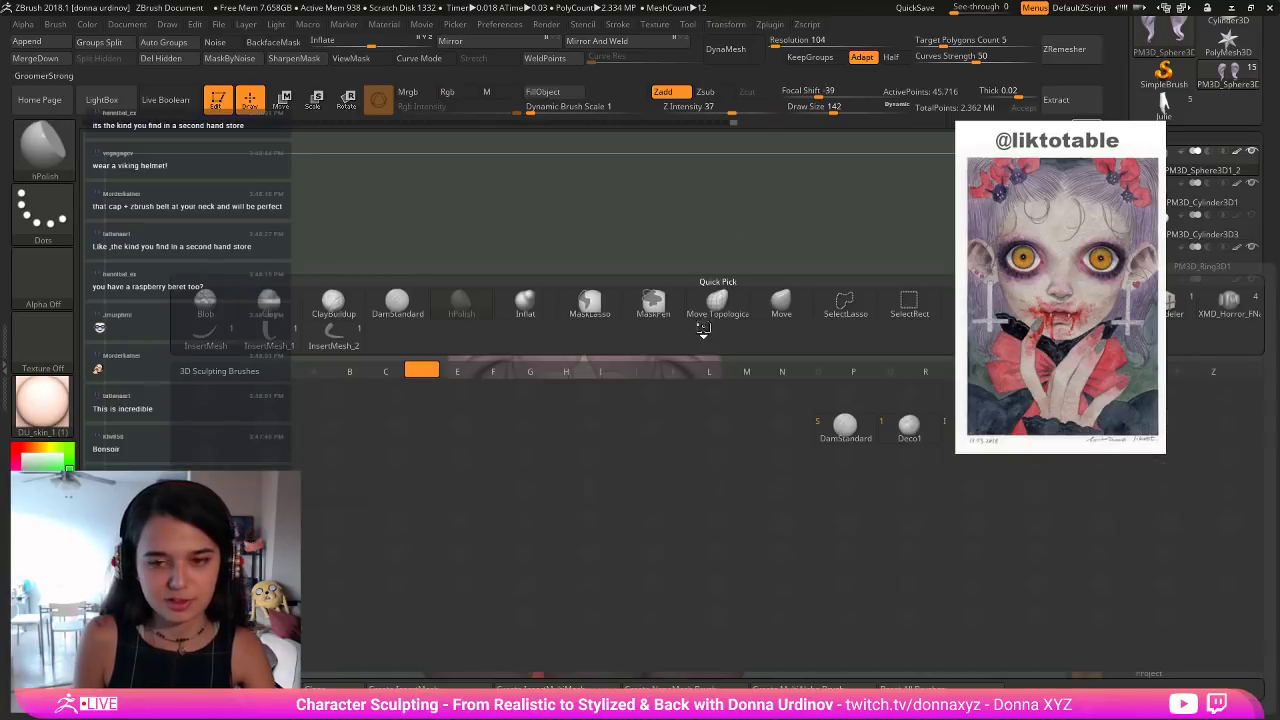
key("s")
key("[")
key("[")
key("[")
key("[")
key("[")
key("[")
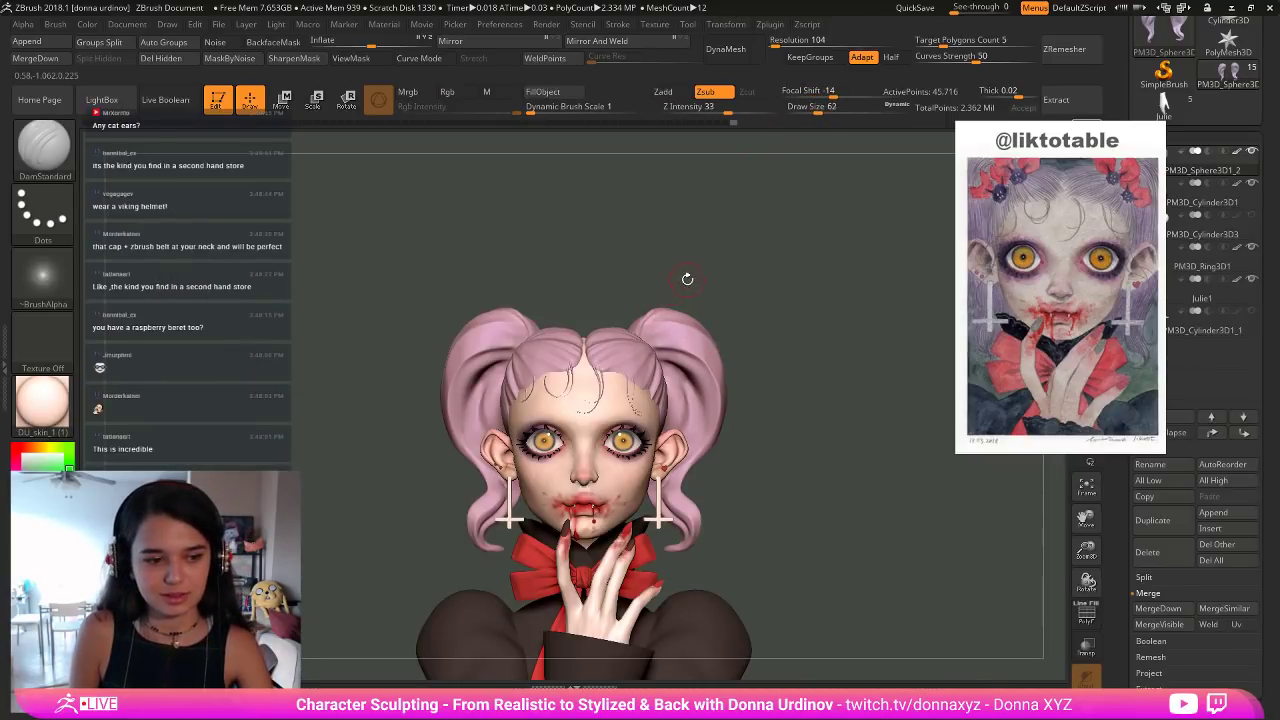
left_click_drag(686, 279, 665, 303)
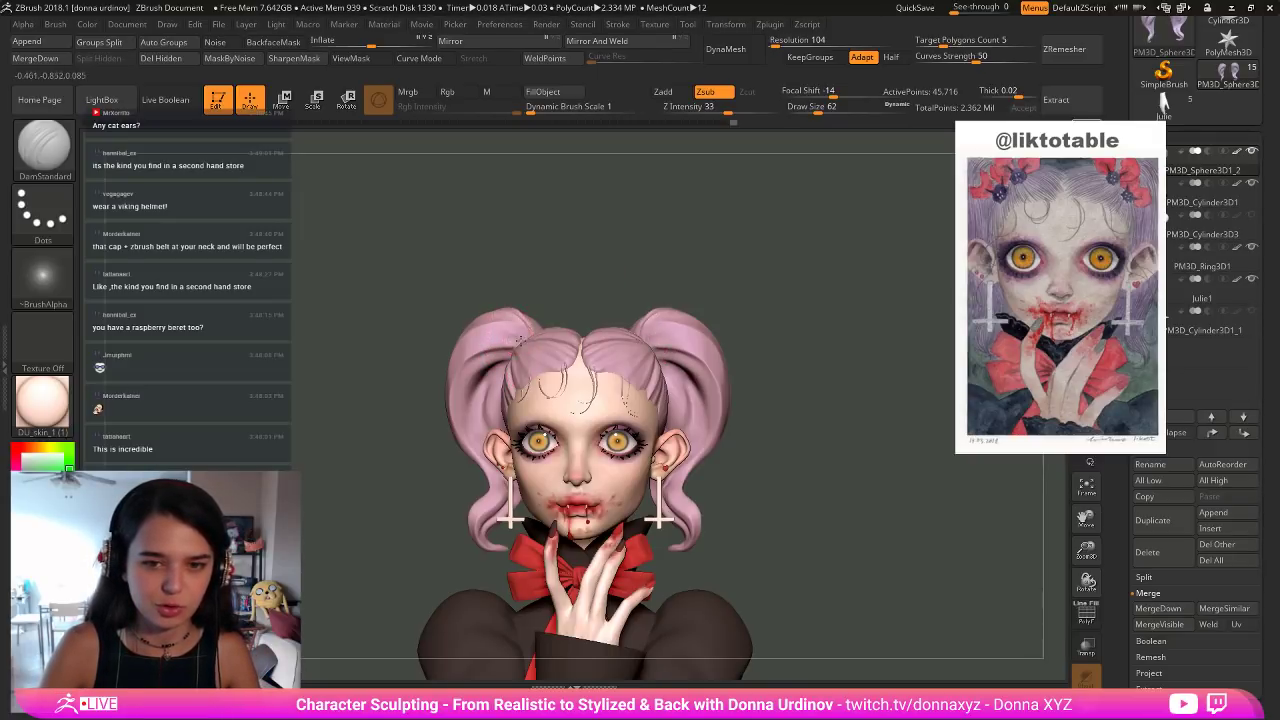
left_click_drag(530, 303, 512, 338)
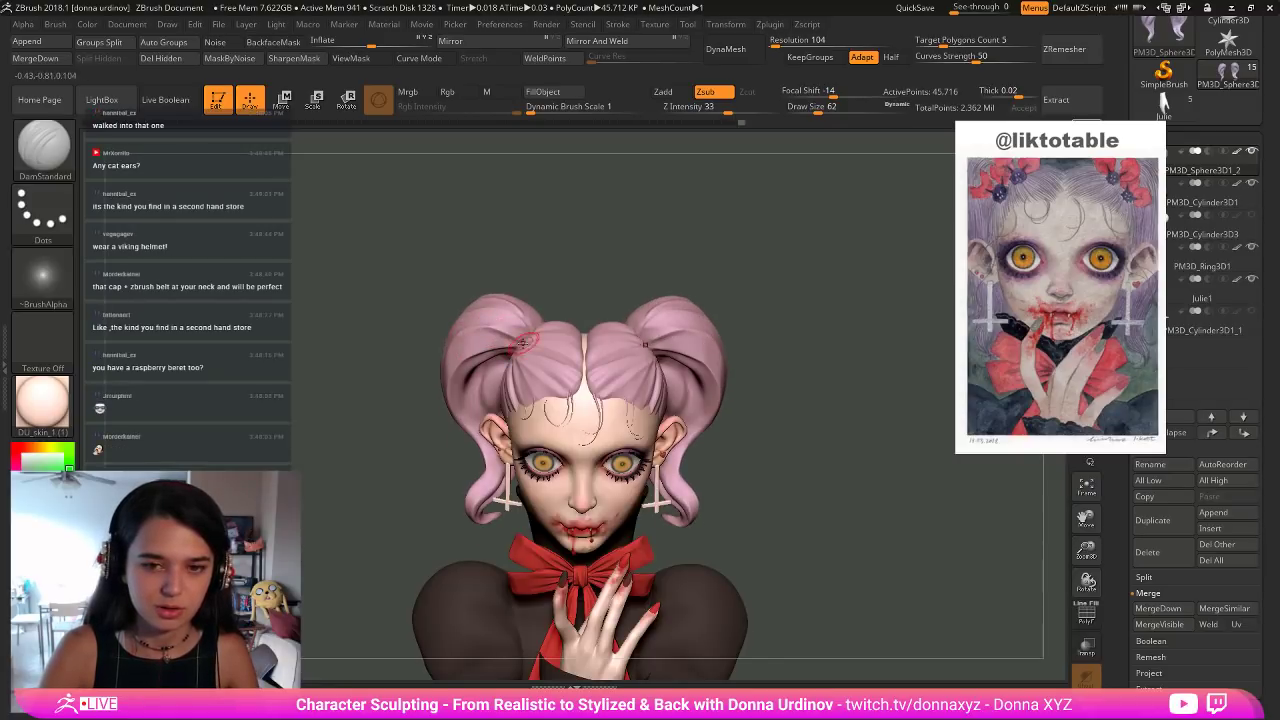
Soften the carved creases at the pigtails' base with the Smooth brush at draw size 62.
left_click_drag(580, 252, 582, 251)
left_click(581, 251, "ctrl+shift")
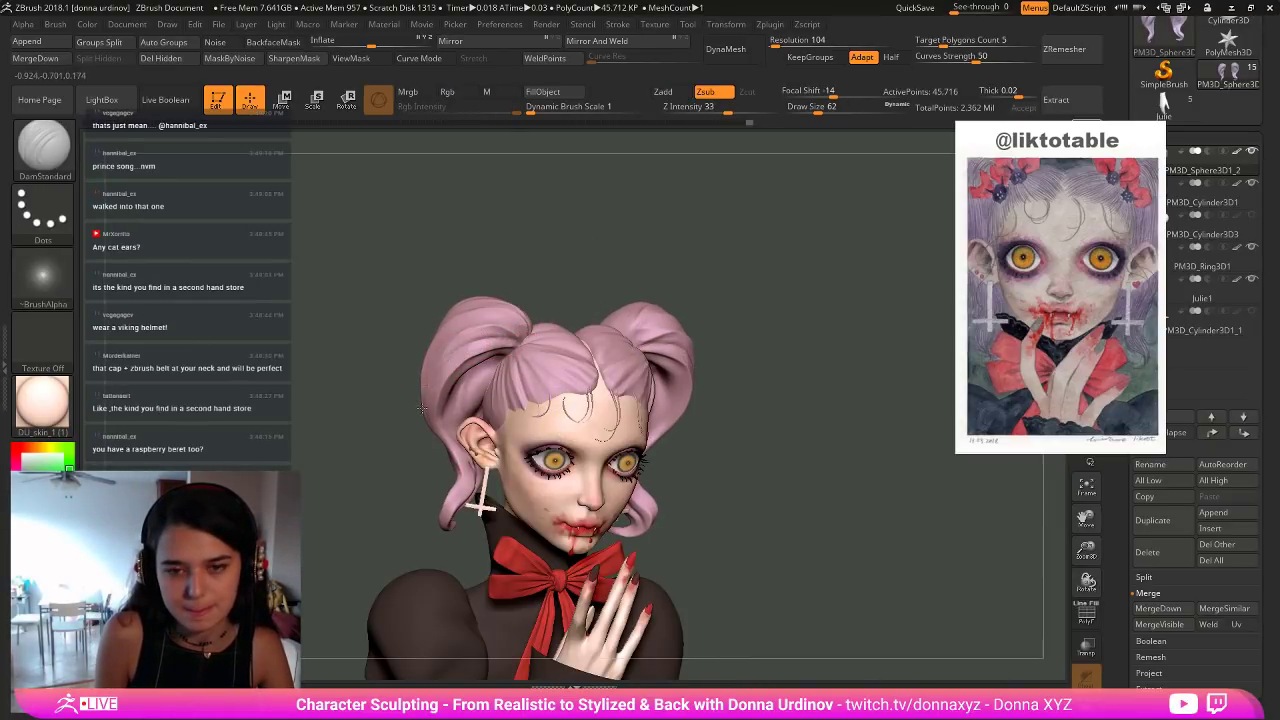
key("shift")
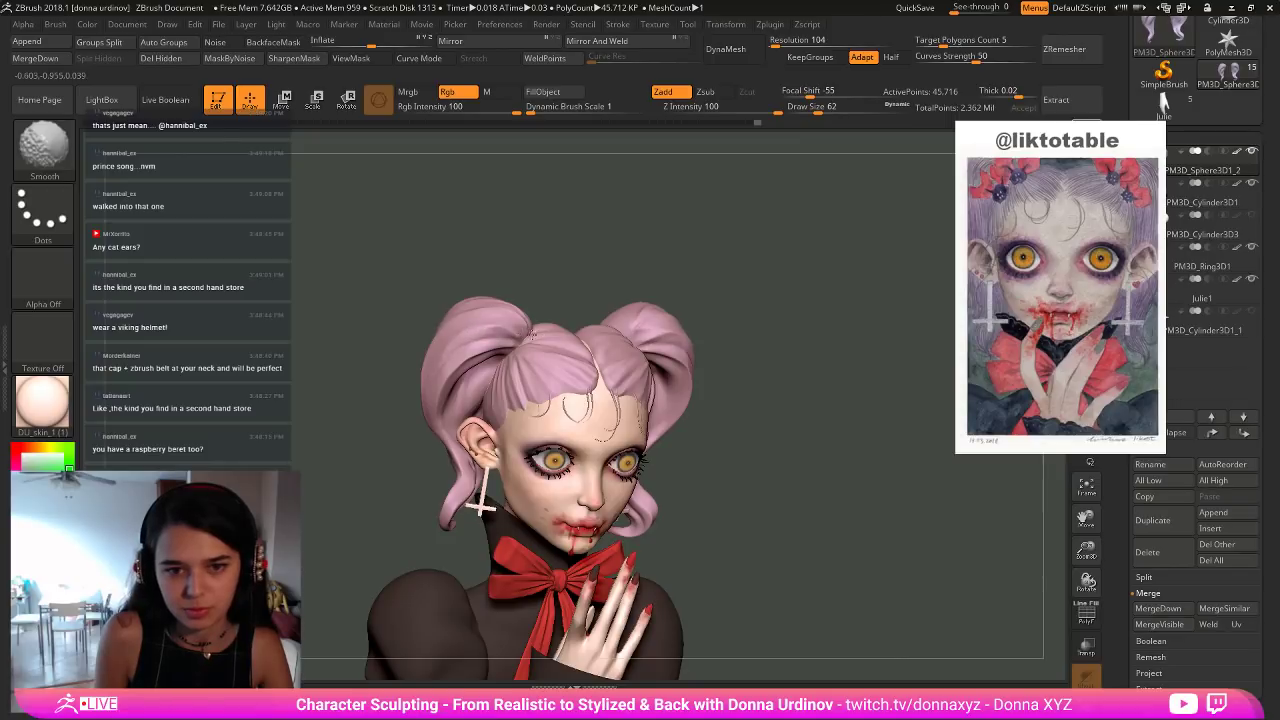
Flatten the pigtails' upper strands with the hPolish brush at draw size 38 and check them from the front.
key("b")
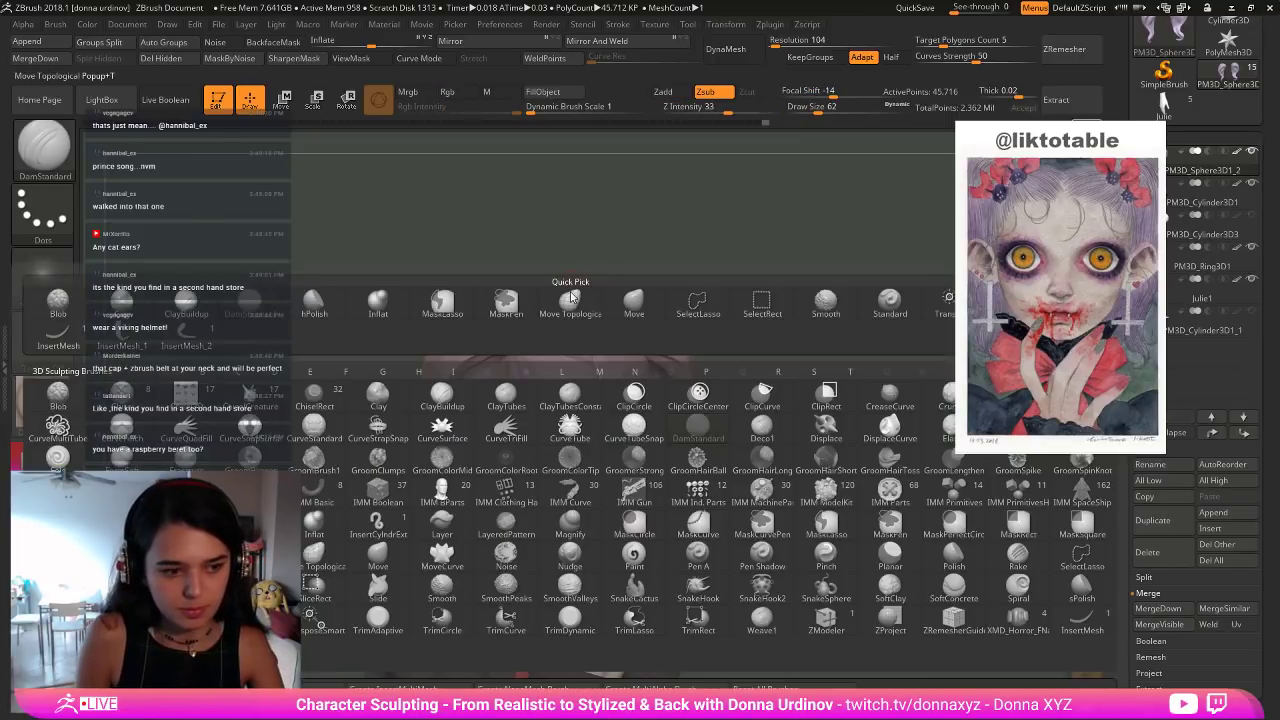
key("h")
key("p")
left_click_drag(567, 254, 561, 263)
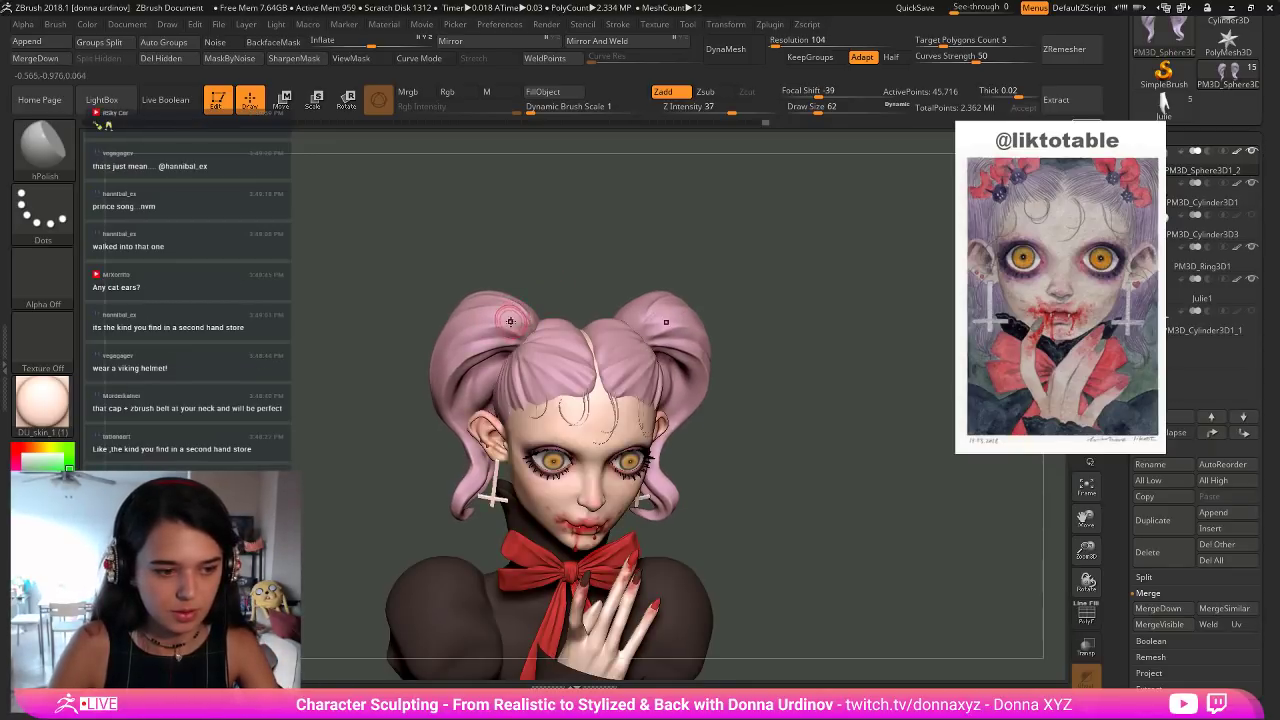
left_click_drag(518, 332, 505, 323)
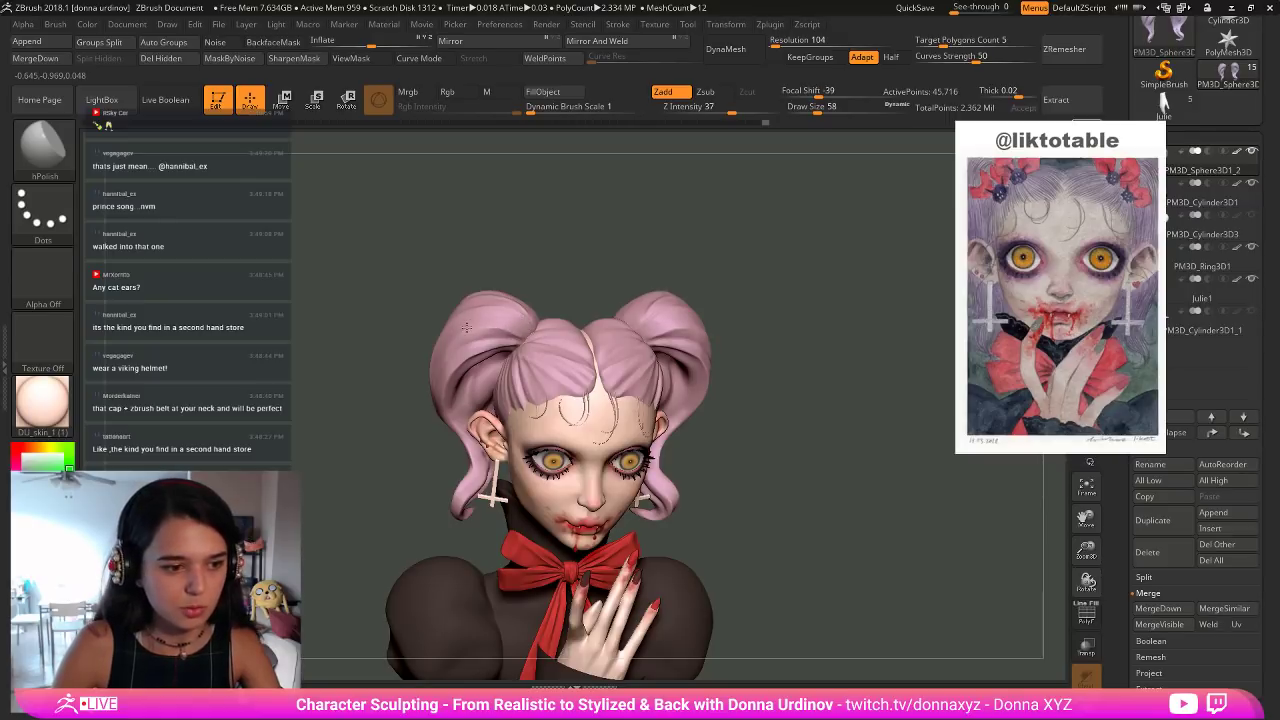
left_click_drag(537, 263, 542, 251)
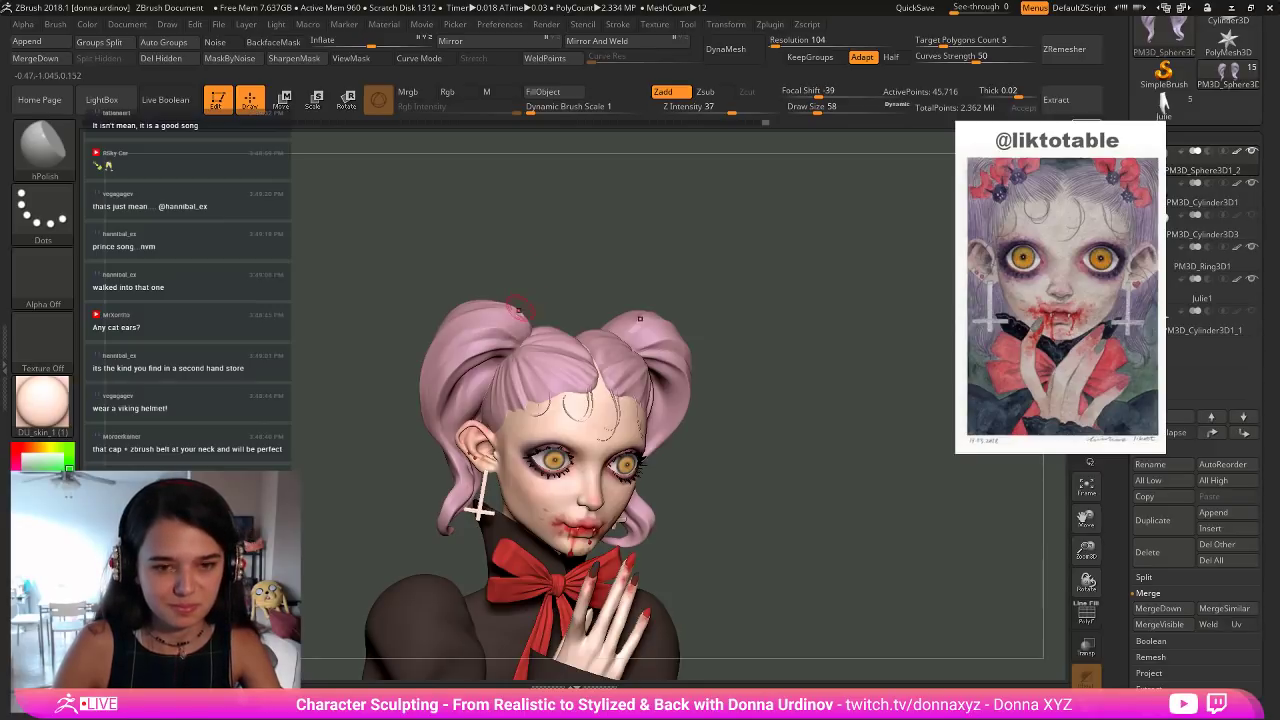
key("bracketleft")
key("bracketleft")
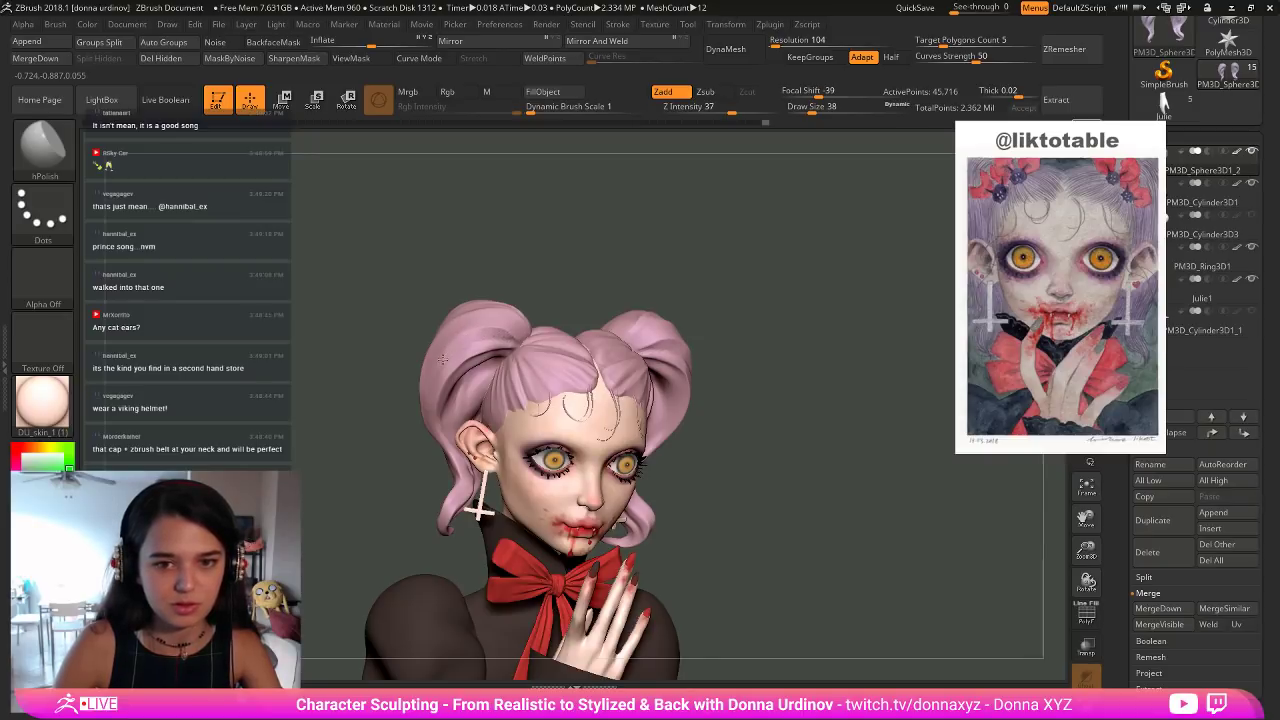
left_click_drag(775, 320, 768, 315, "shift")
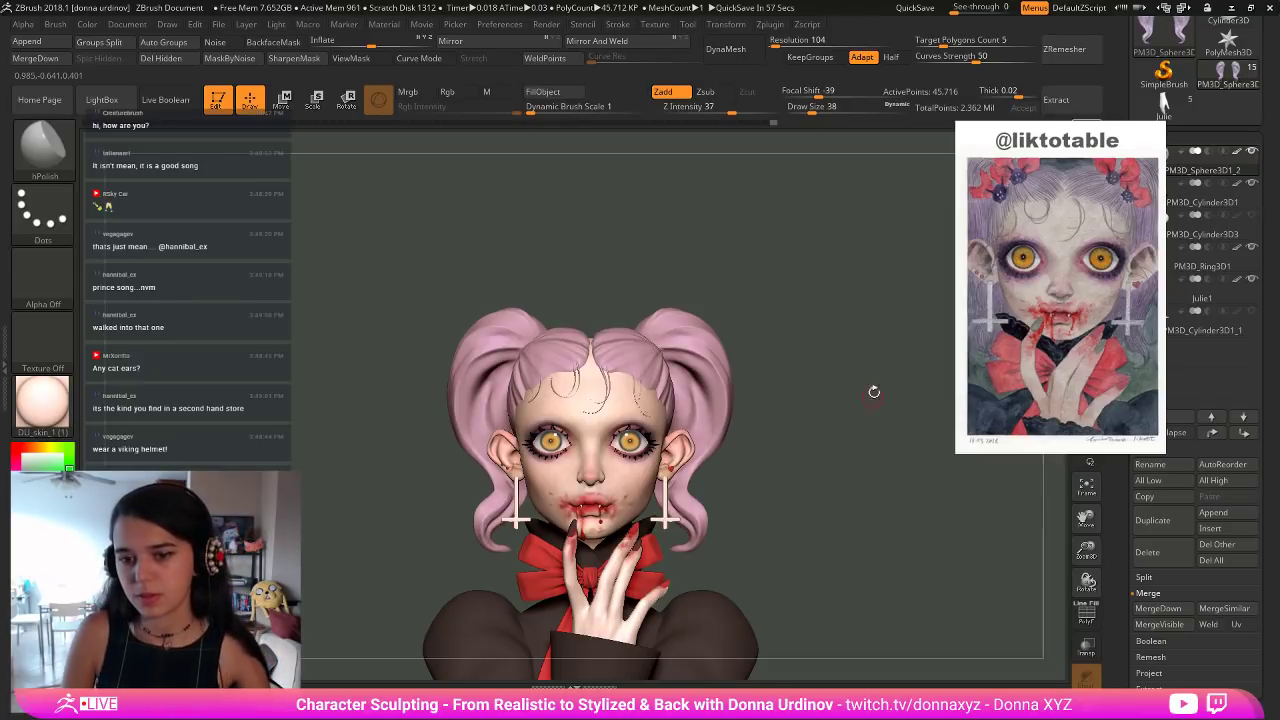
Paint the back of the hand with skin colour sampled from the face, using the Standard brush in Rgb mode at draw size 62.
left_click_drag(799, 511, 837, 451, "alt")
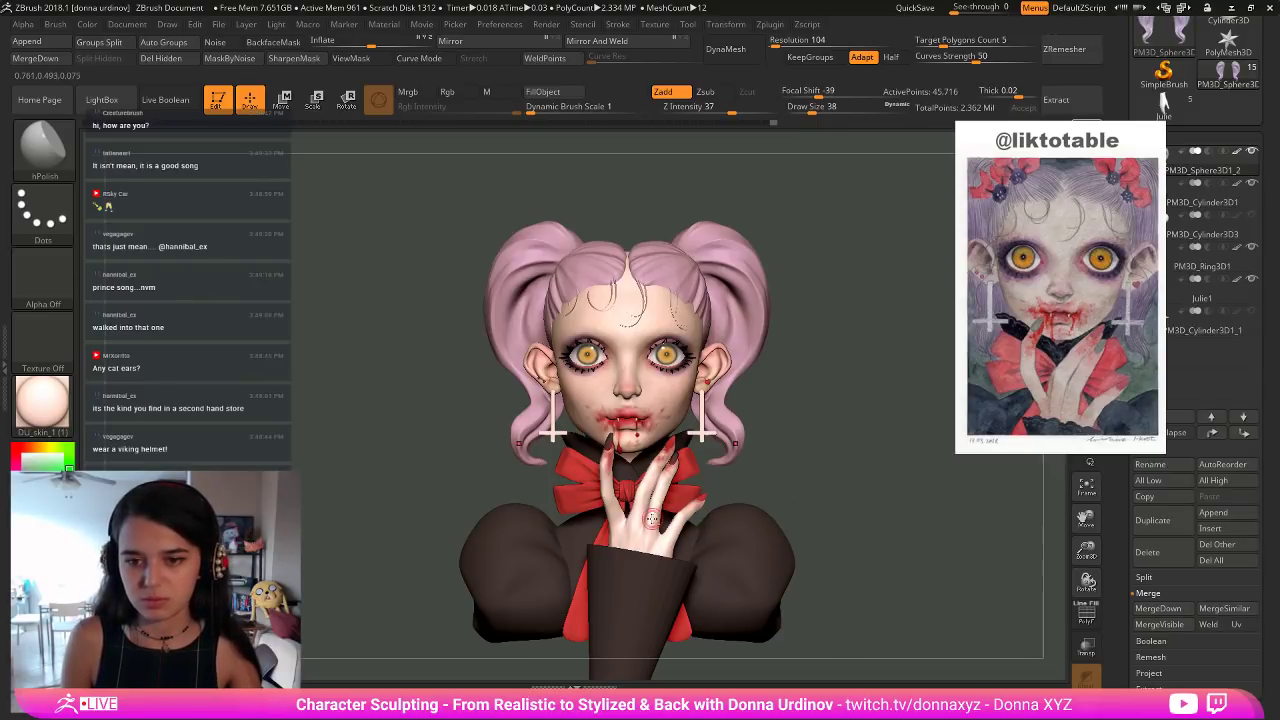
left_click(655, 520, "alt")
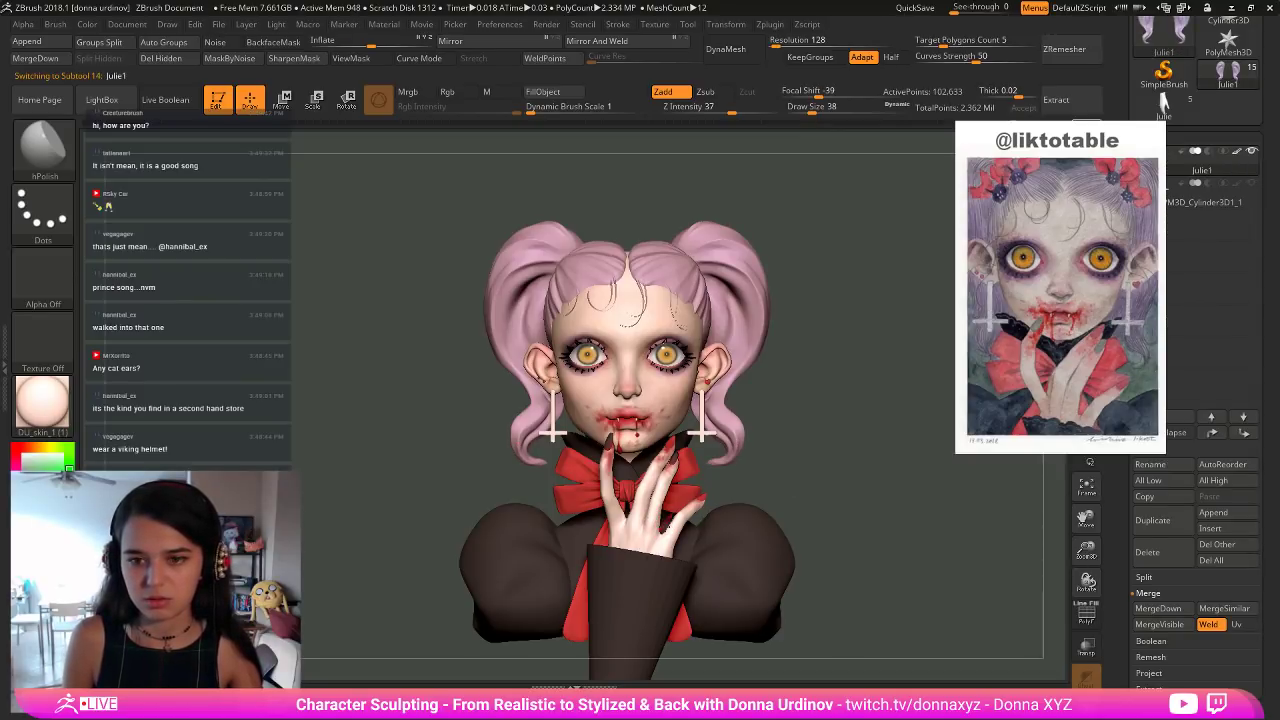
key("c")
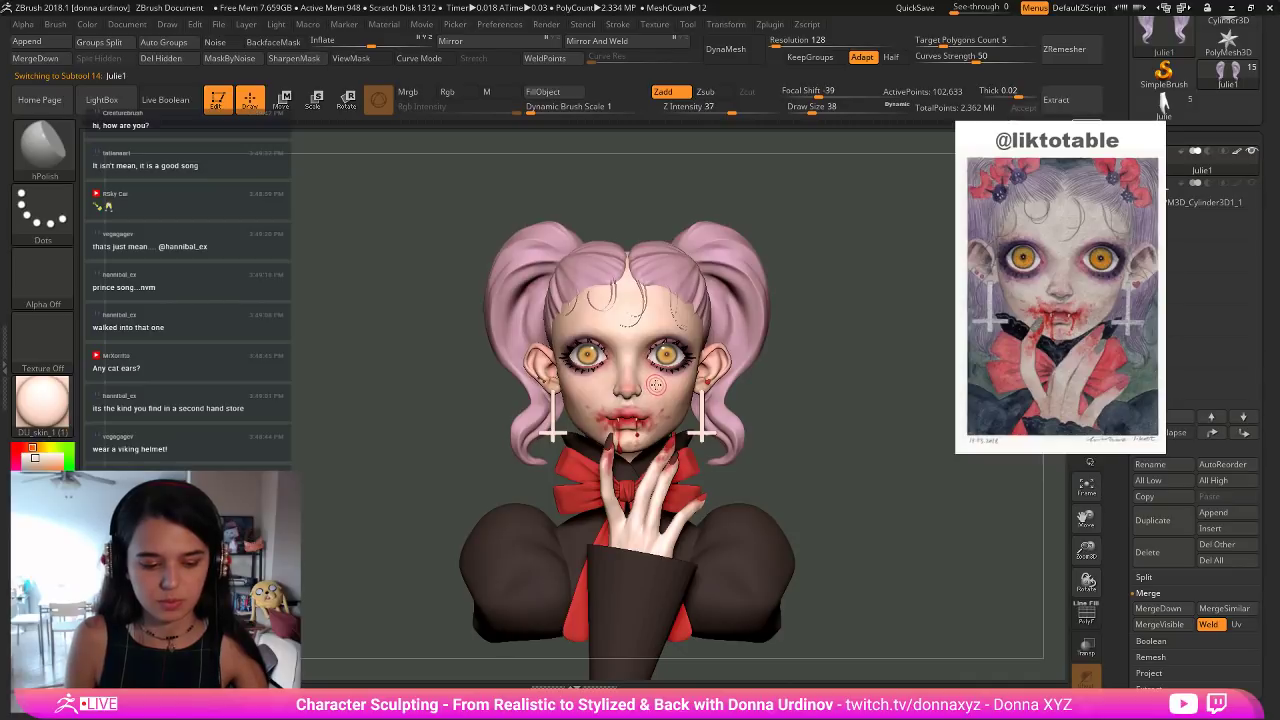
key("b")
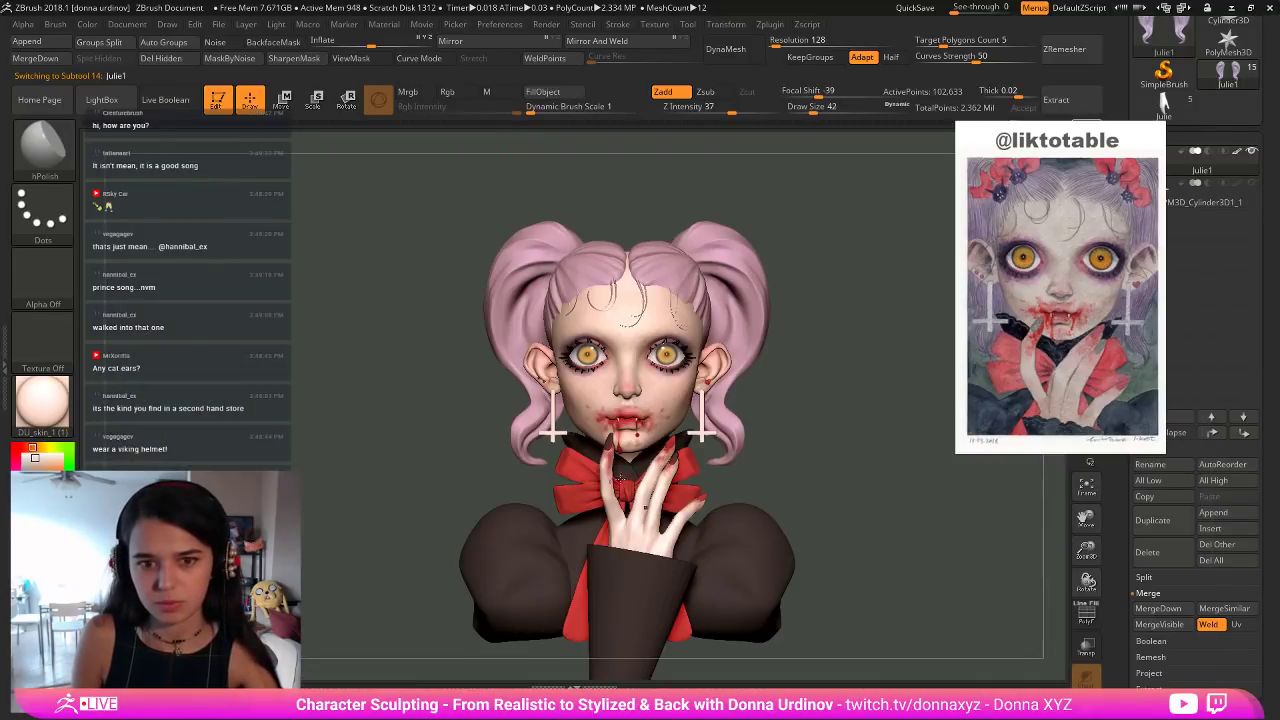
key("bracketright")
key("b")
key("s")
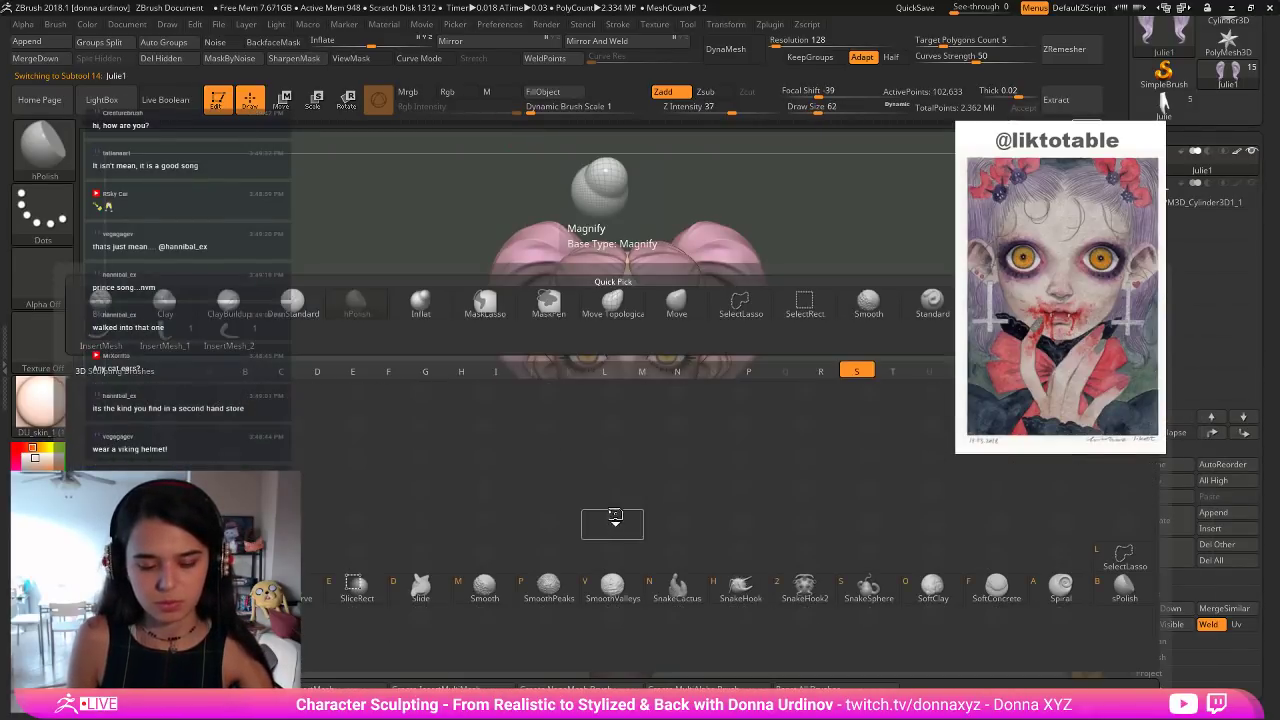
key("t")
left_click_drag(612, 524, 668, 541)
key("ctrl+z")
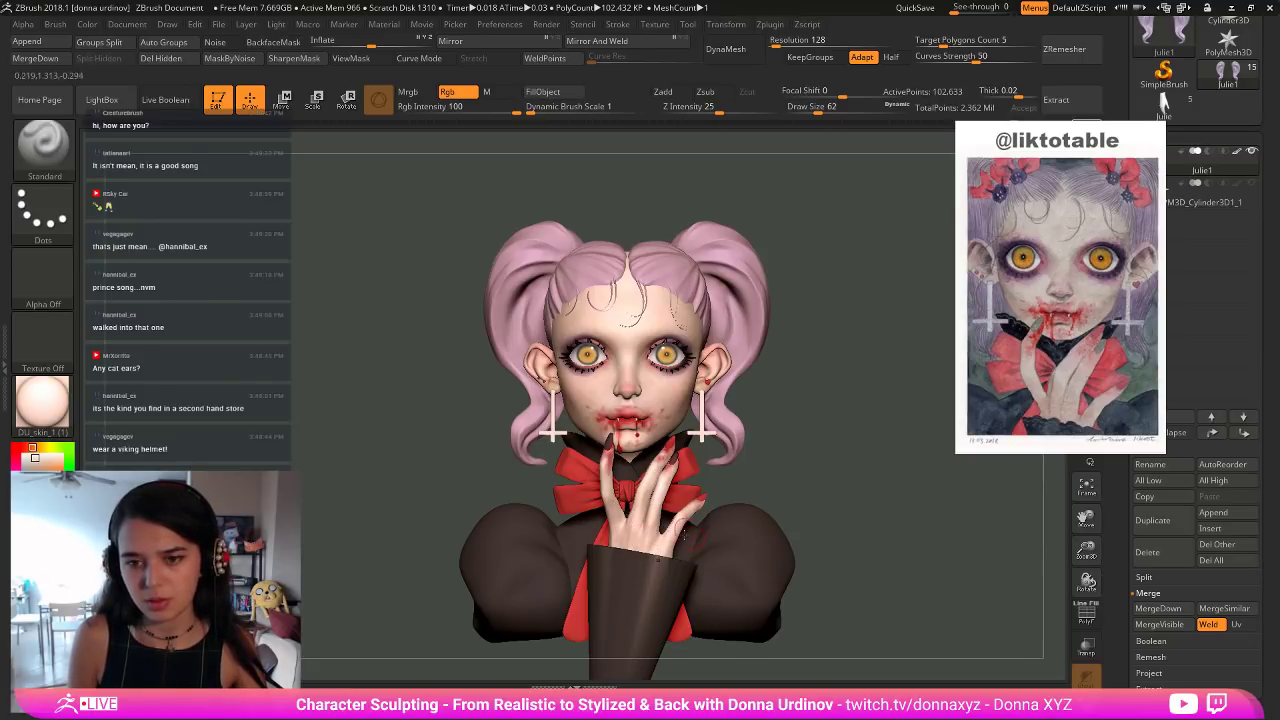
key("c")
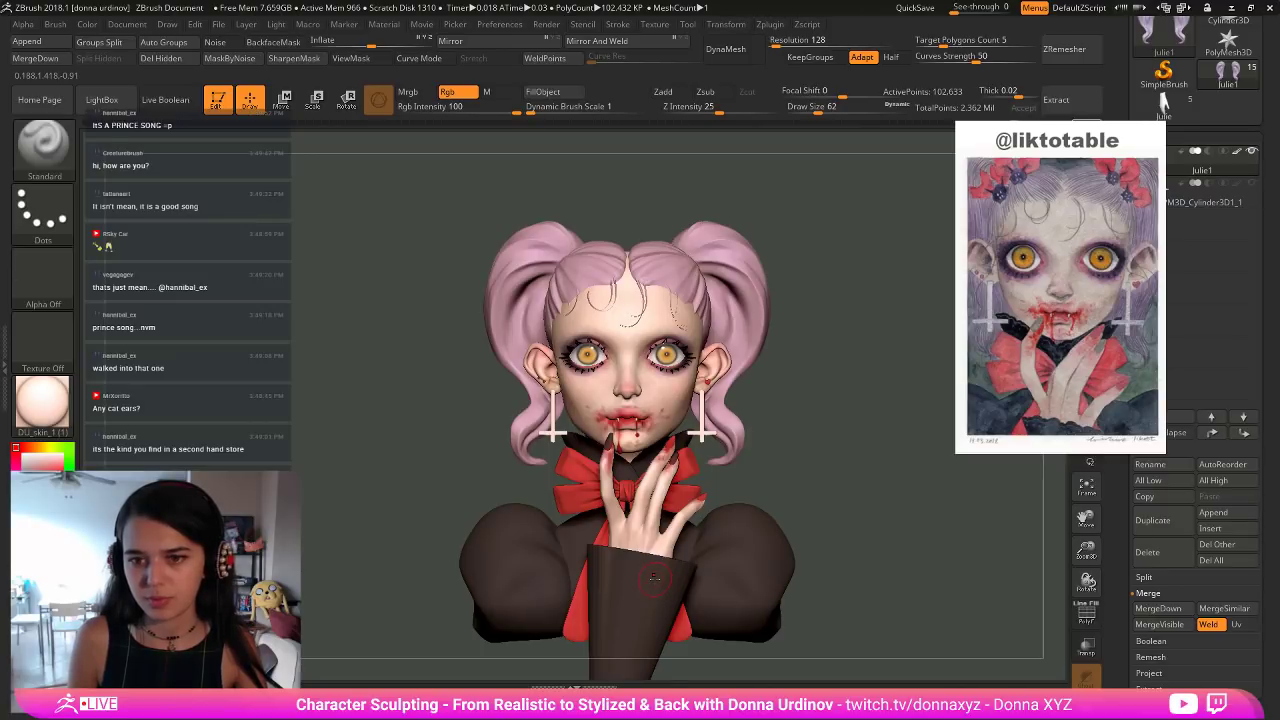
Move the reference painting clear of the subtool list and look through the listed subtools.
left_click_drag(1122, 154, 1008, 165)
left_click_drag(1136, 384, 1135, 137)
mouse_move(1184, 204)
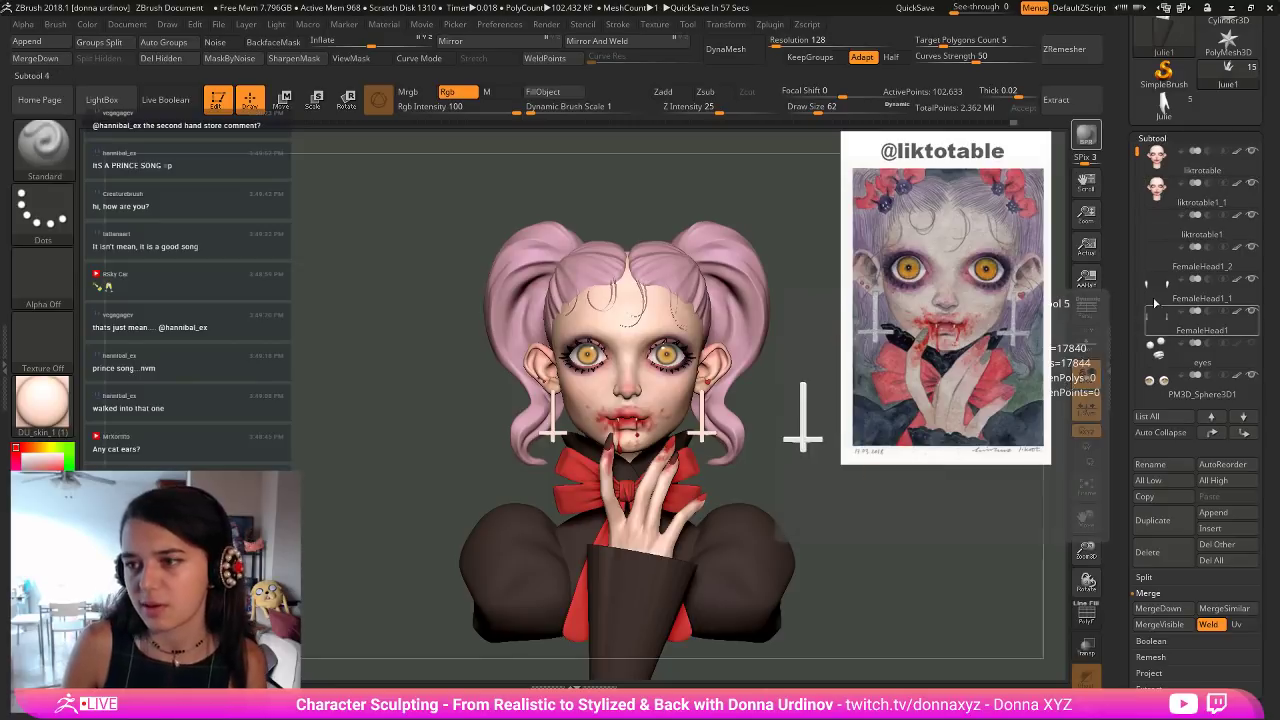
mouse_move(1152, 320)
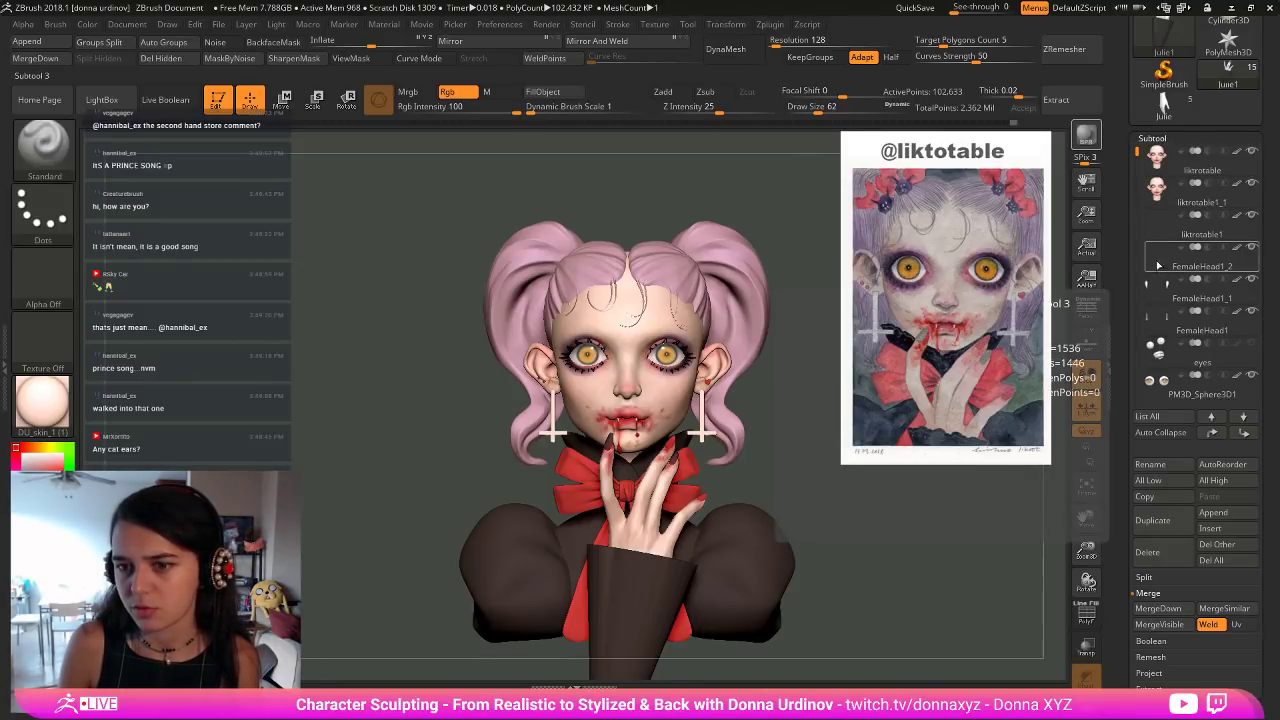
scroll(1139, 245, "down", 6)
scroll(1139, 245, "down", 2)
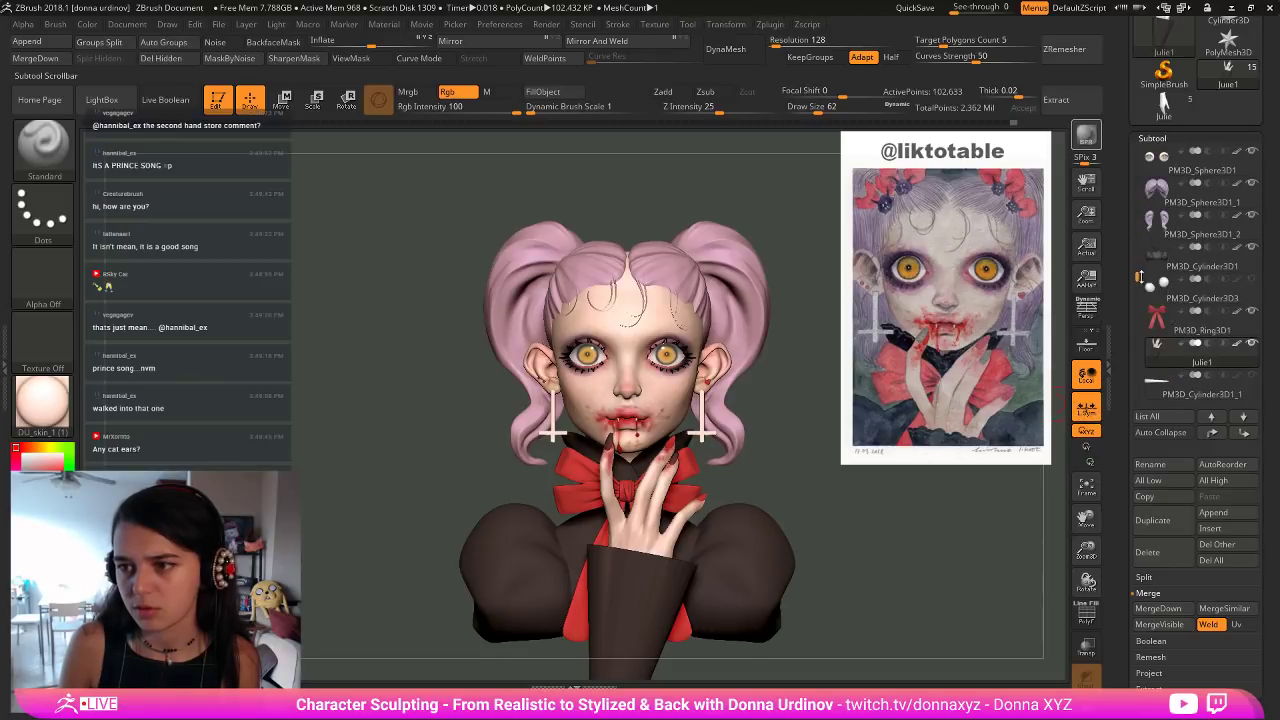
Select the ear studs subtool with the Move brush at draw size 58 and inspect the studs up close.
left_click_drag(783, 464, 416, 350, "alt")
left_click_drag(328, 330, 328, 491, "alt")
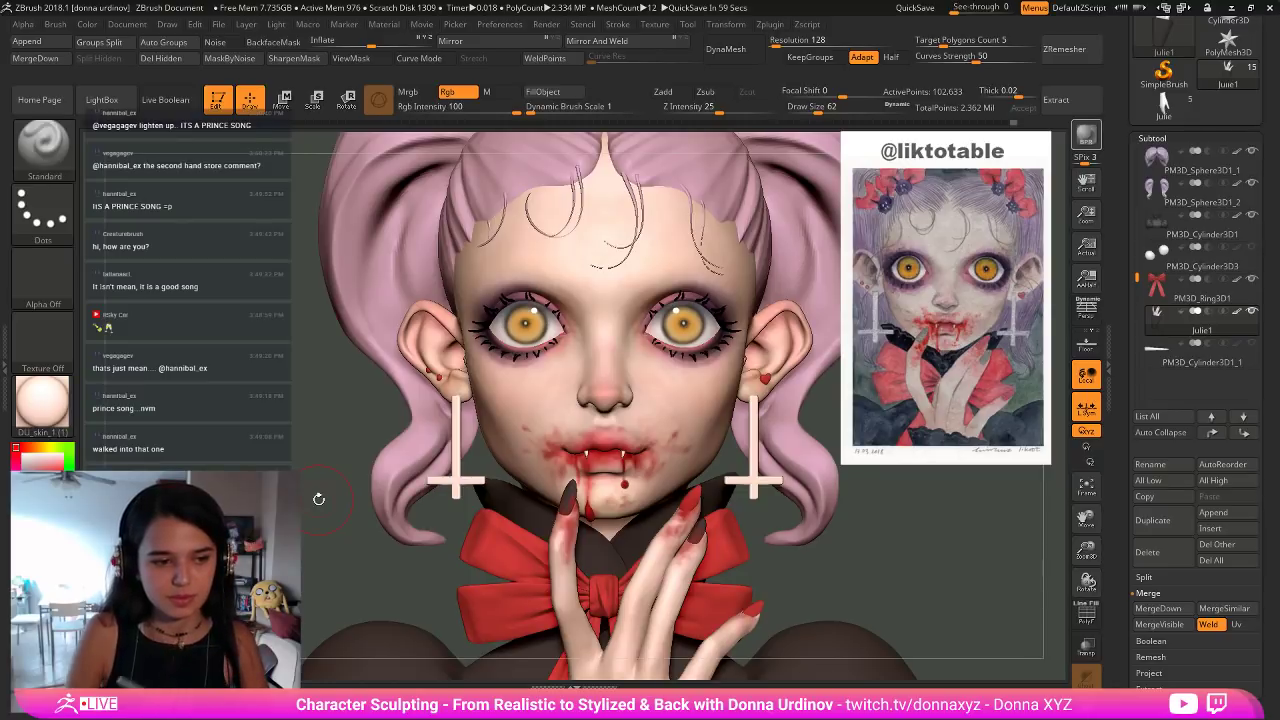
key("bracketleft")
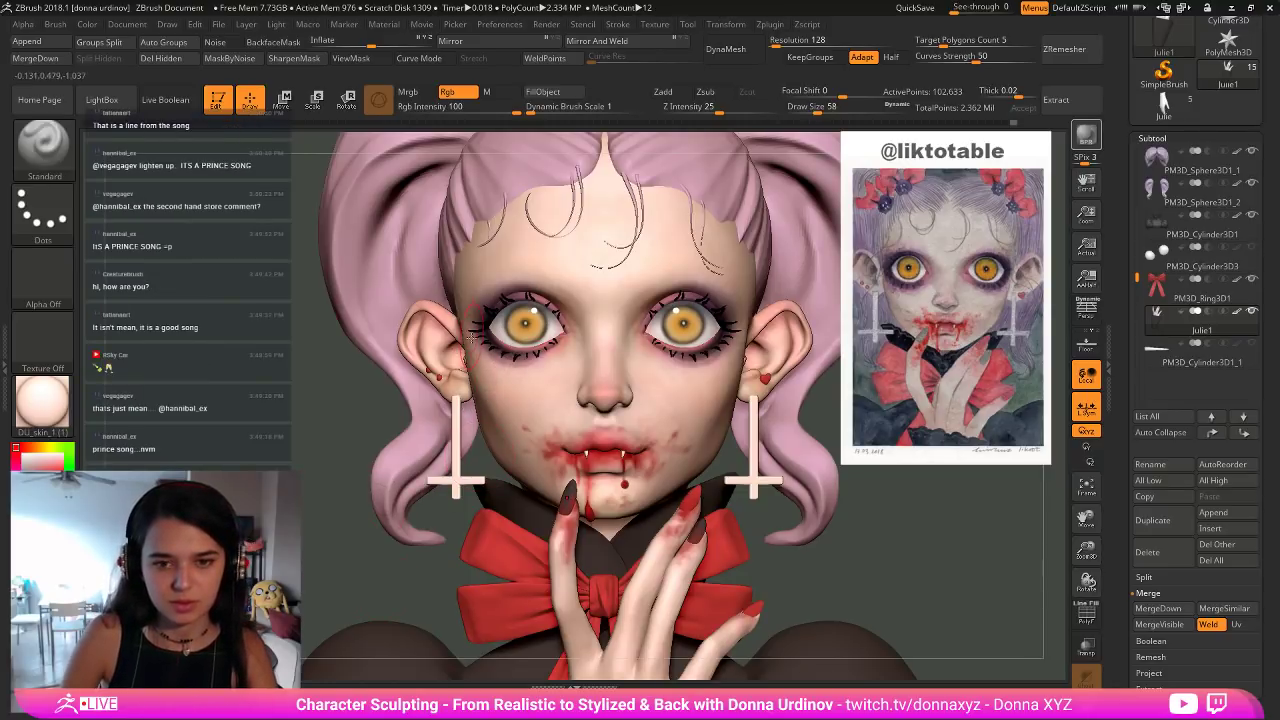
key("b")
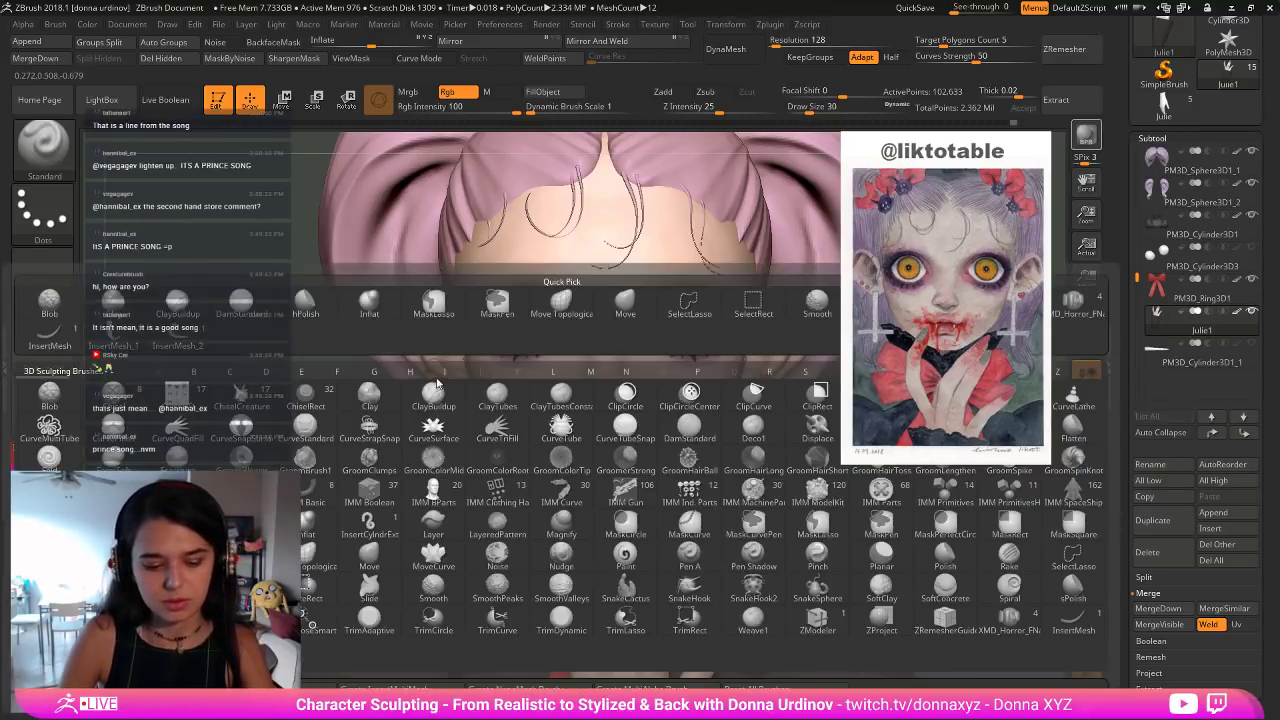
key("m")
key("v")
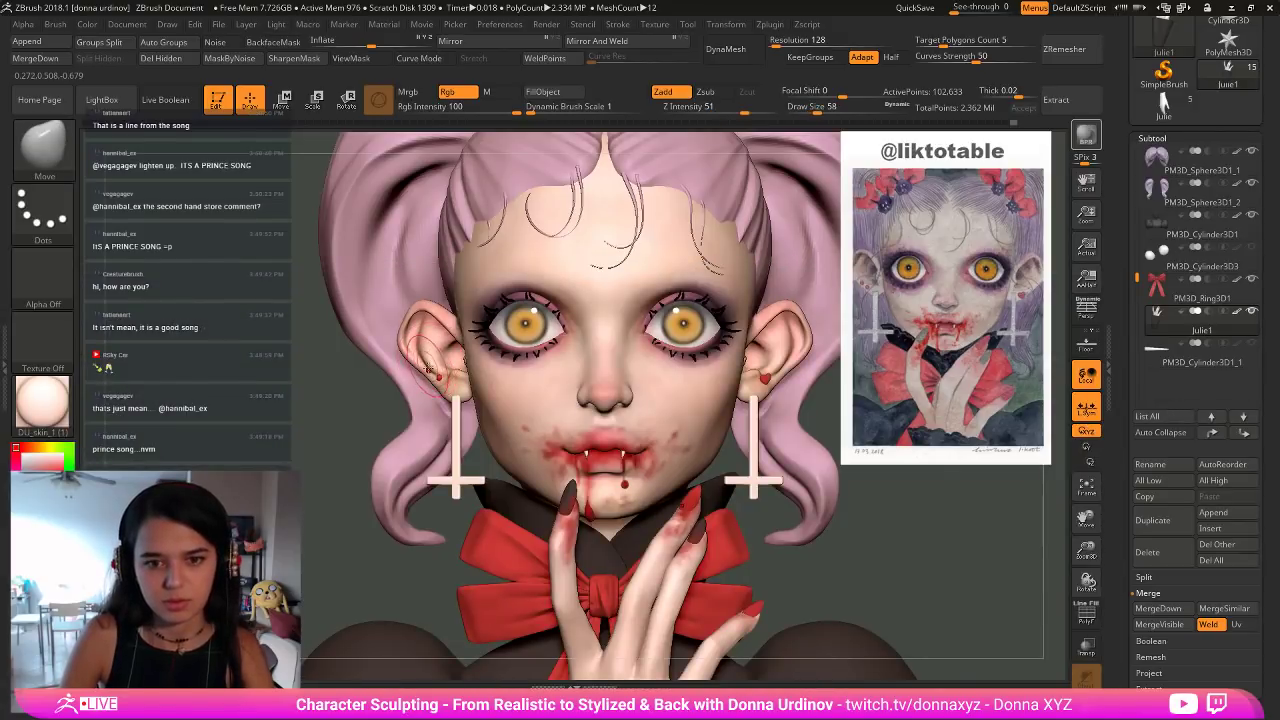
left_click(428, 373, "alt")
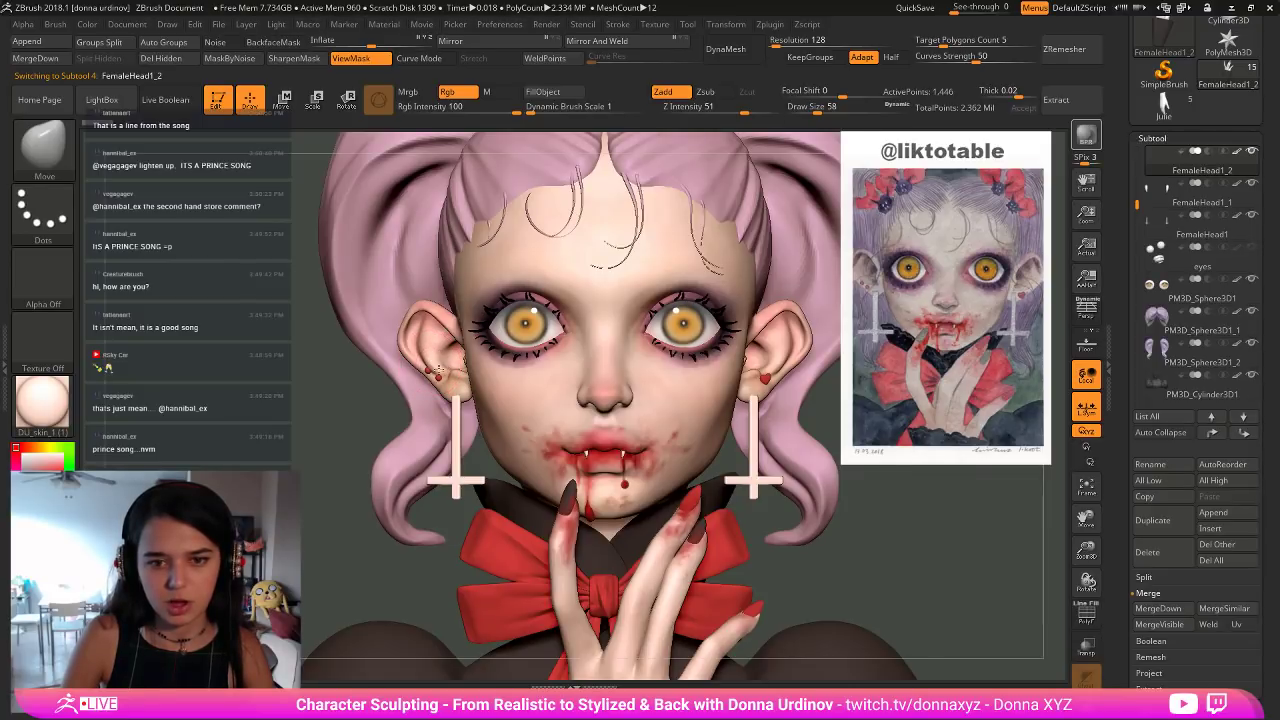
left_click_drag(861, 523, 860, 532)
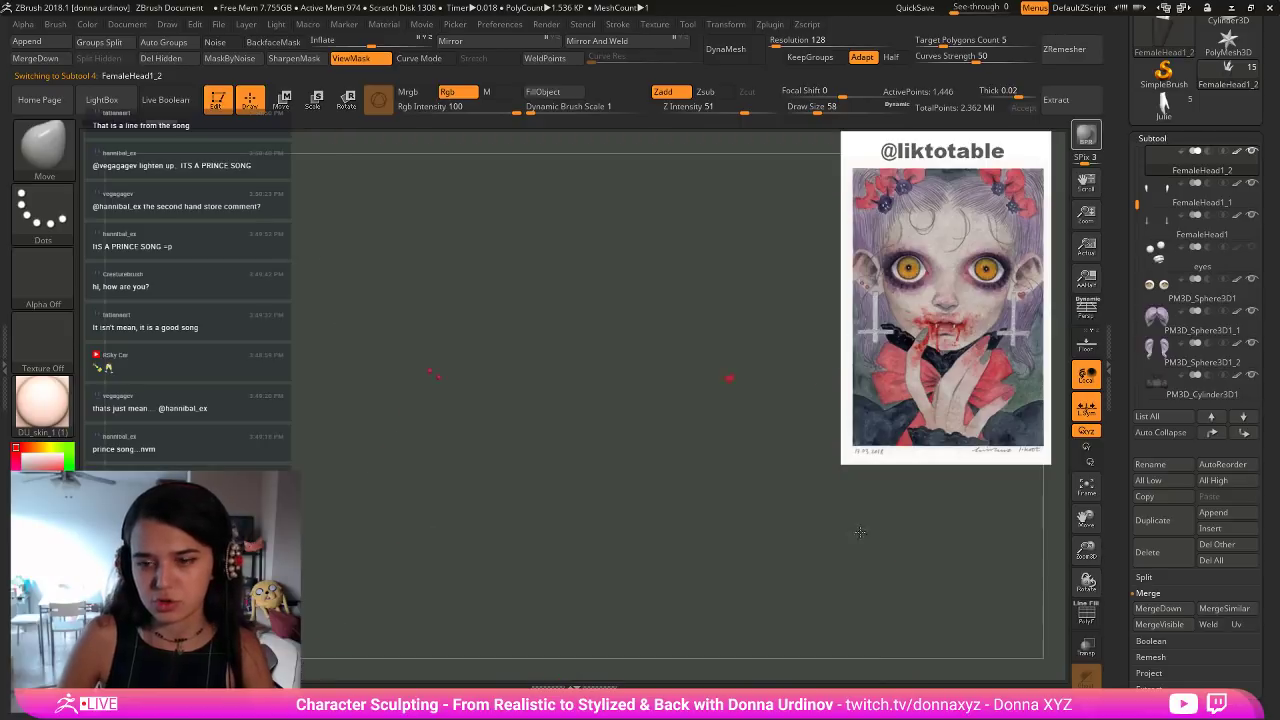
left_click(815, 477, "ctrl+shift")
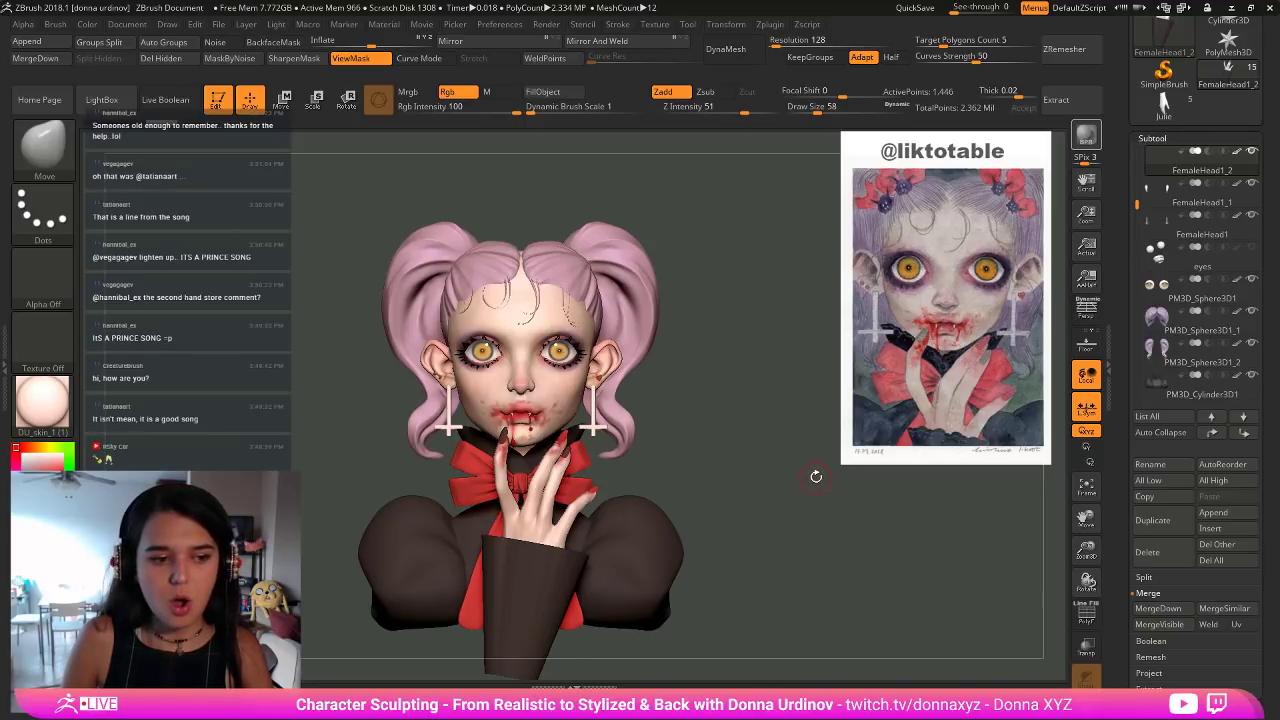
Select the scalp hair with the hPolish brush at draw size 38 and examine the hair in front and three-quarter views.
left_click_drag(808, 463, 814, 478, "alt")
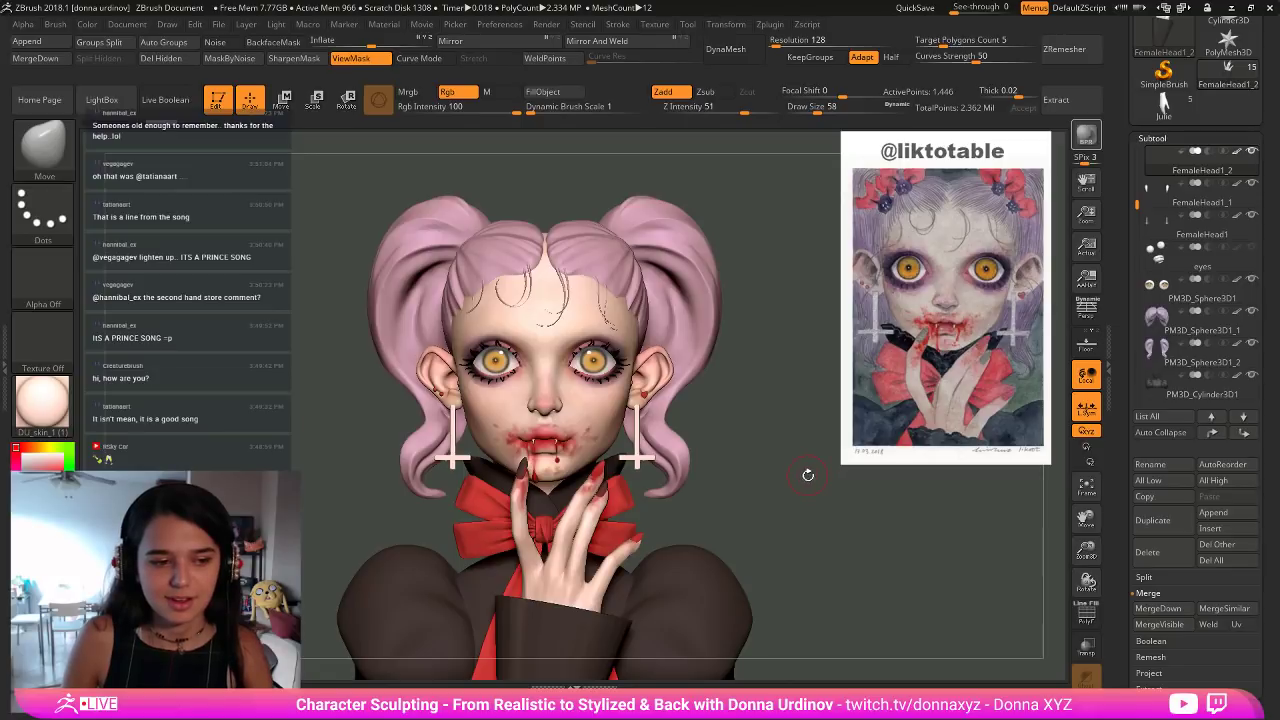
left_click(666, 315, "alt")
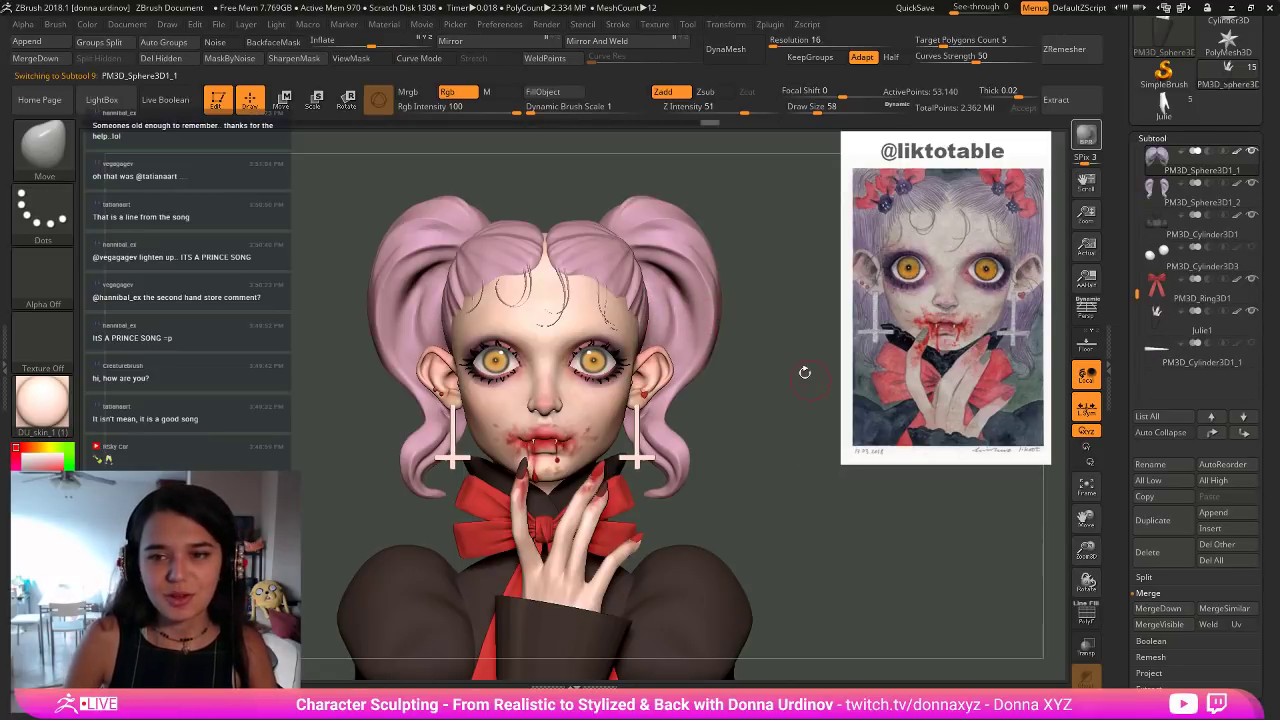
key("b")
key("p")
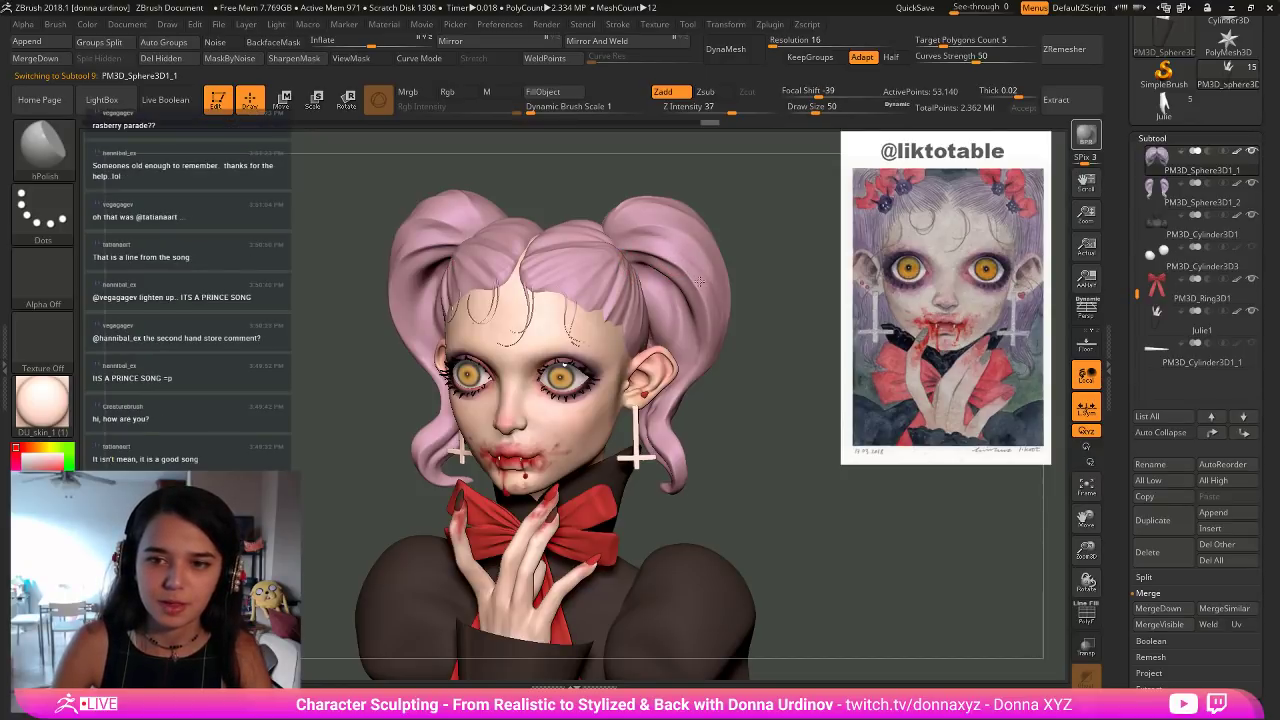
left_click_drag(759, 219, 654, 292)
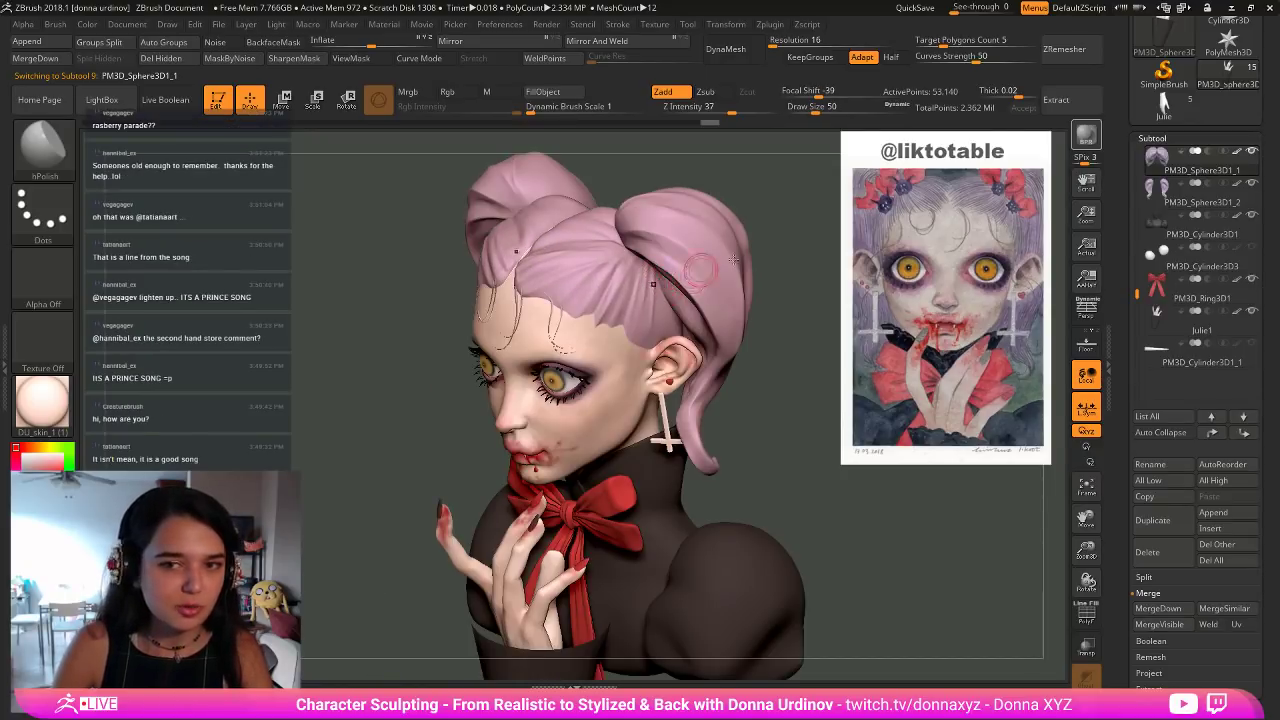
left_click_drag(822, 222, 632, 283)
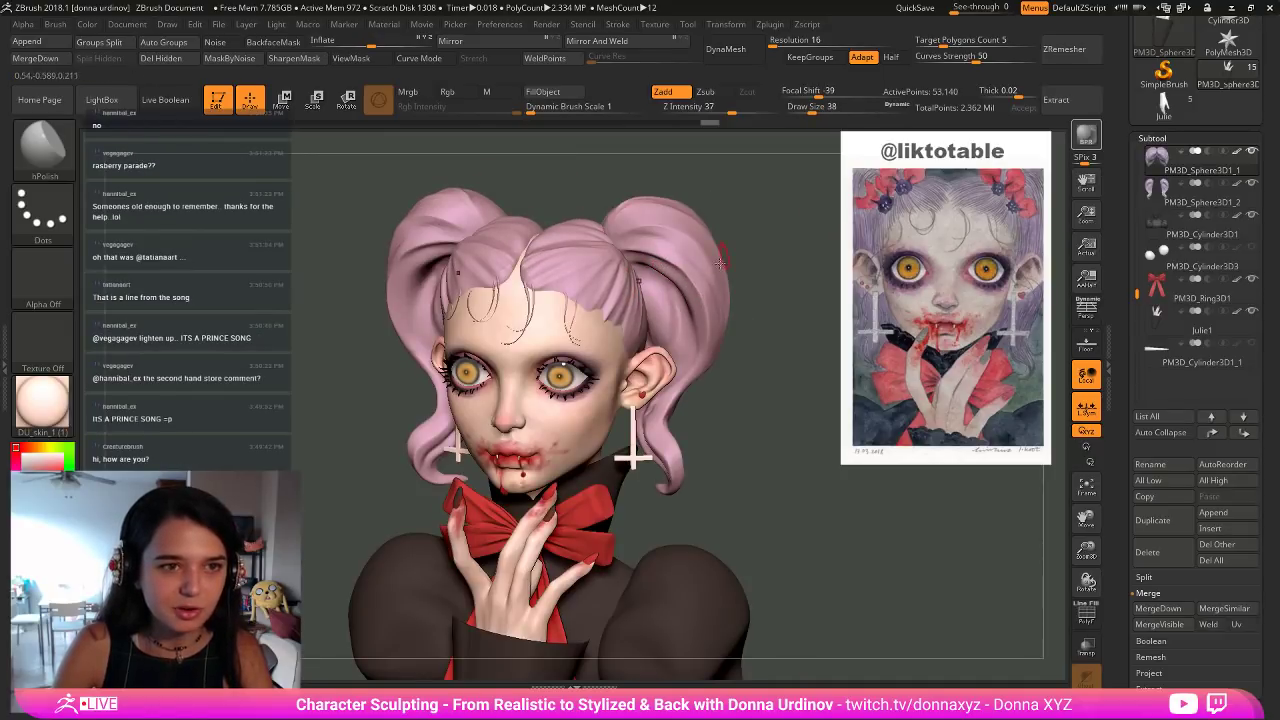
left_click_drag(783, 277, 689, 285)
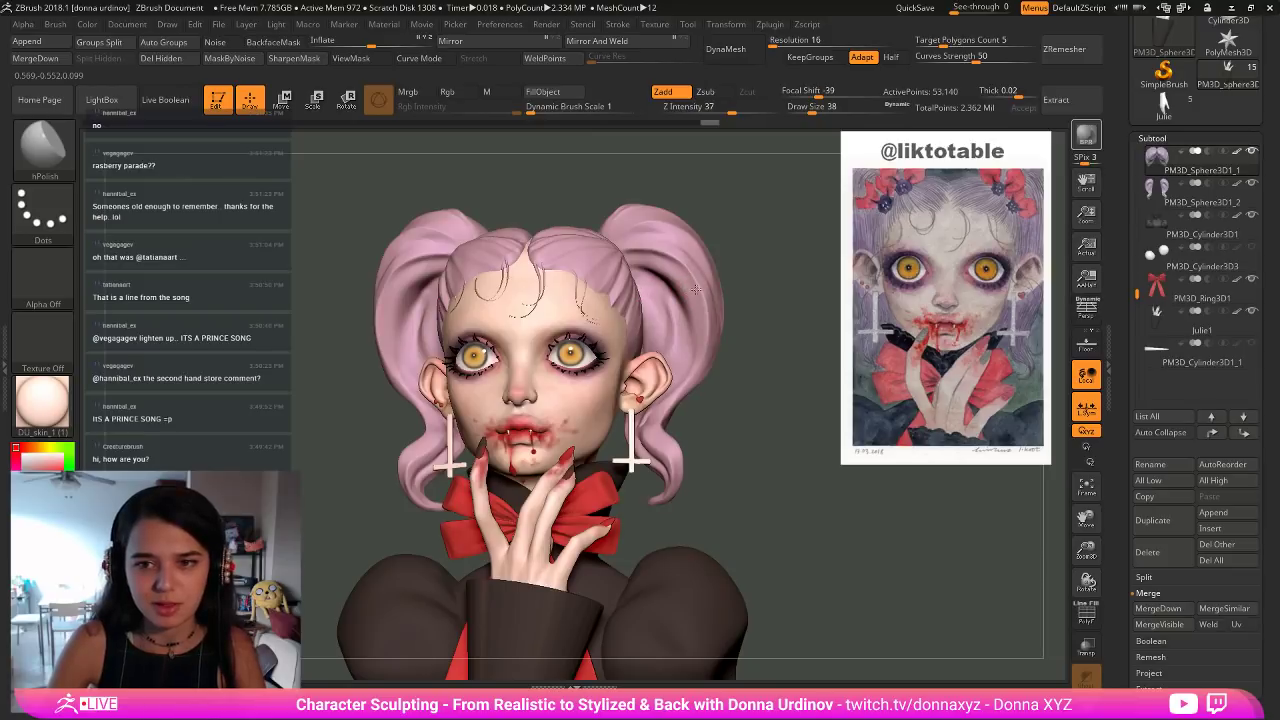
Select the pigtails and add volume to their lower strands with the Inflat brush at draw size 70.
key("shift")
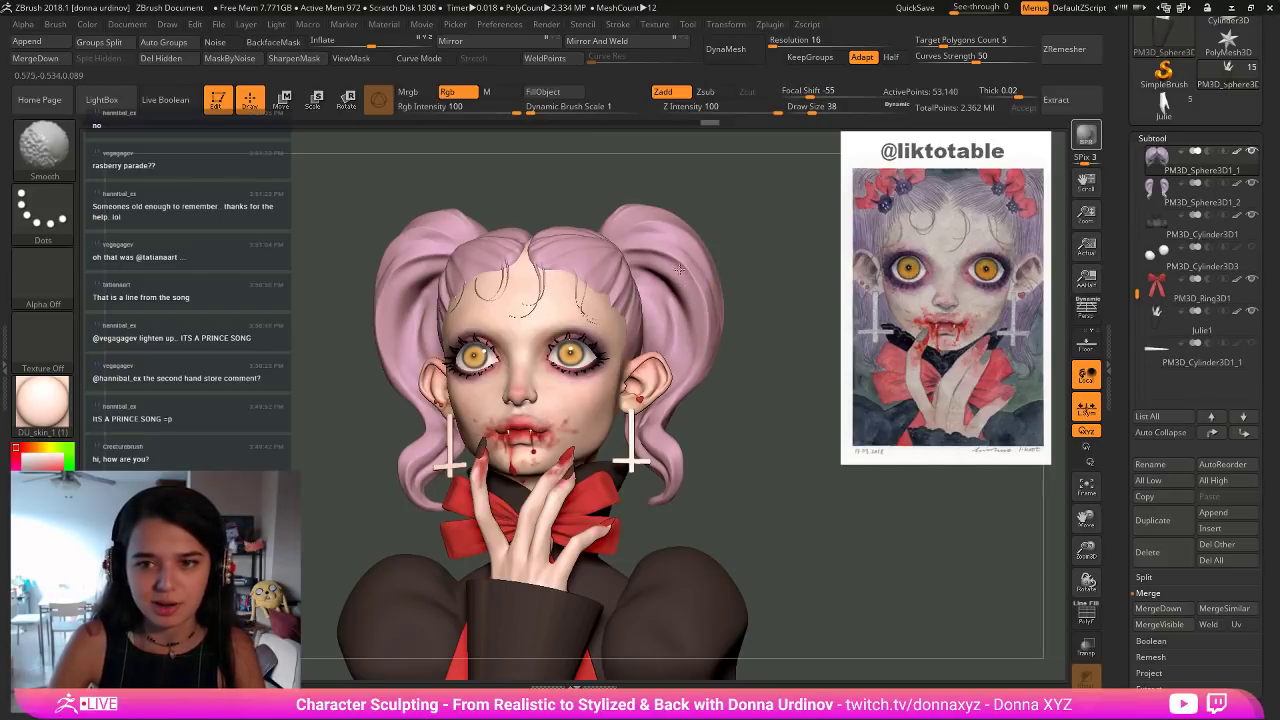
left_click(689, 294, "alt")
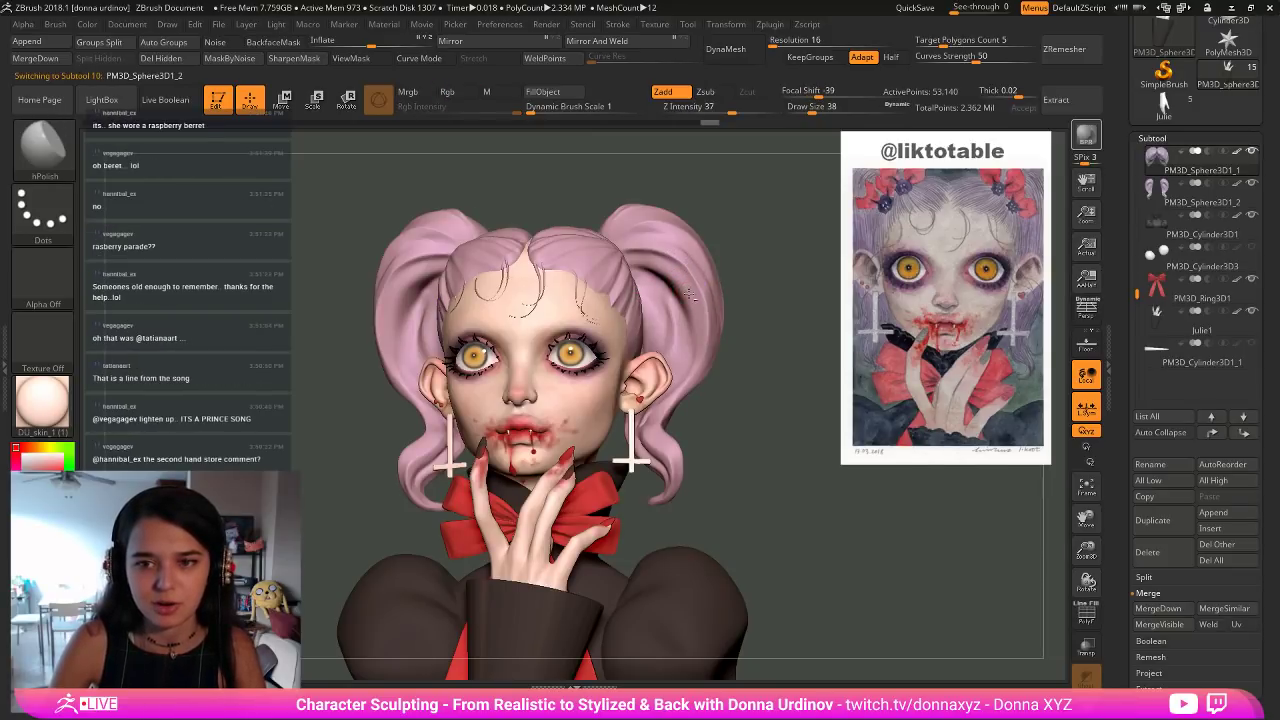
key("shift")
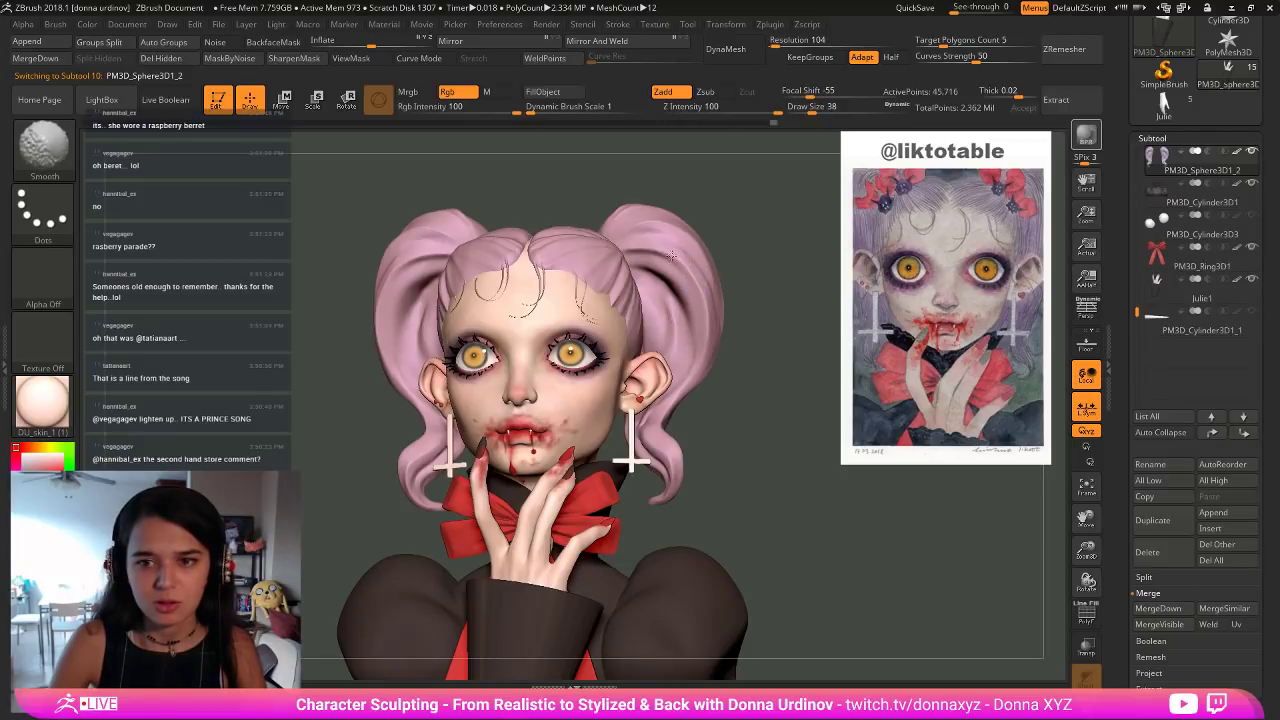
left_click_drag(812, 252, 755, 252)
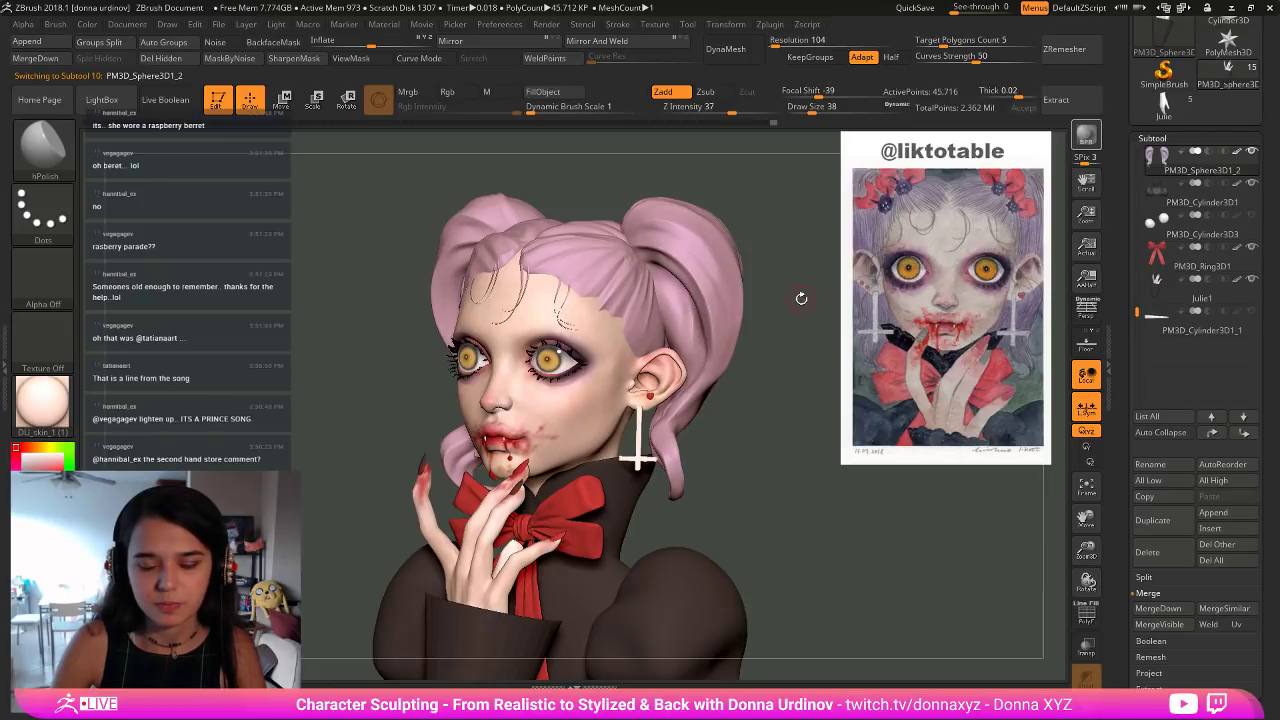
right_click_drag(803, 297, 672, 398)
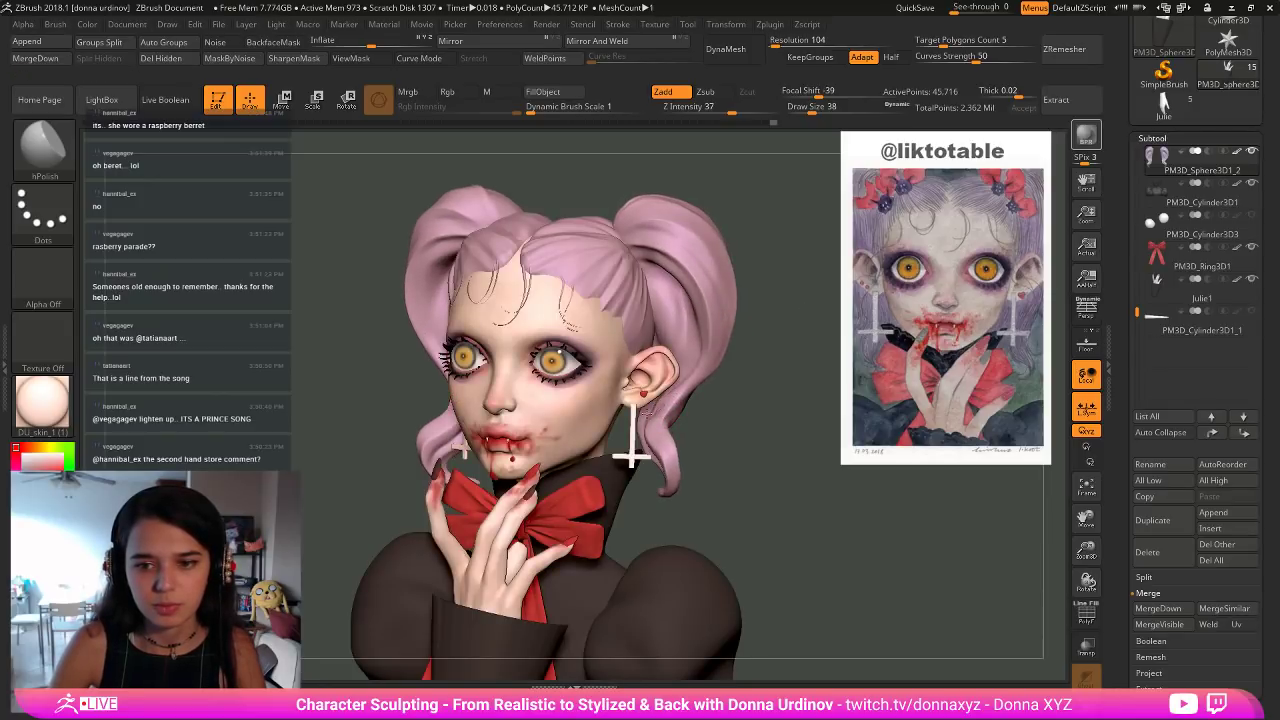
key("b")
key("i")
key("n")
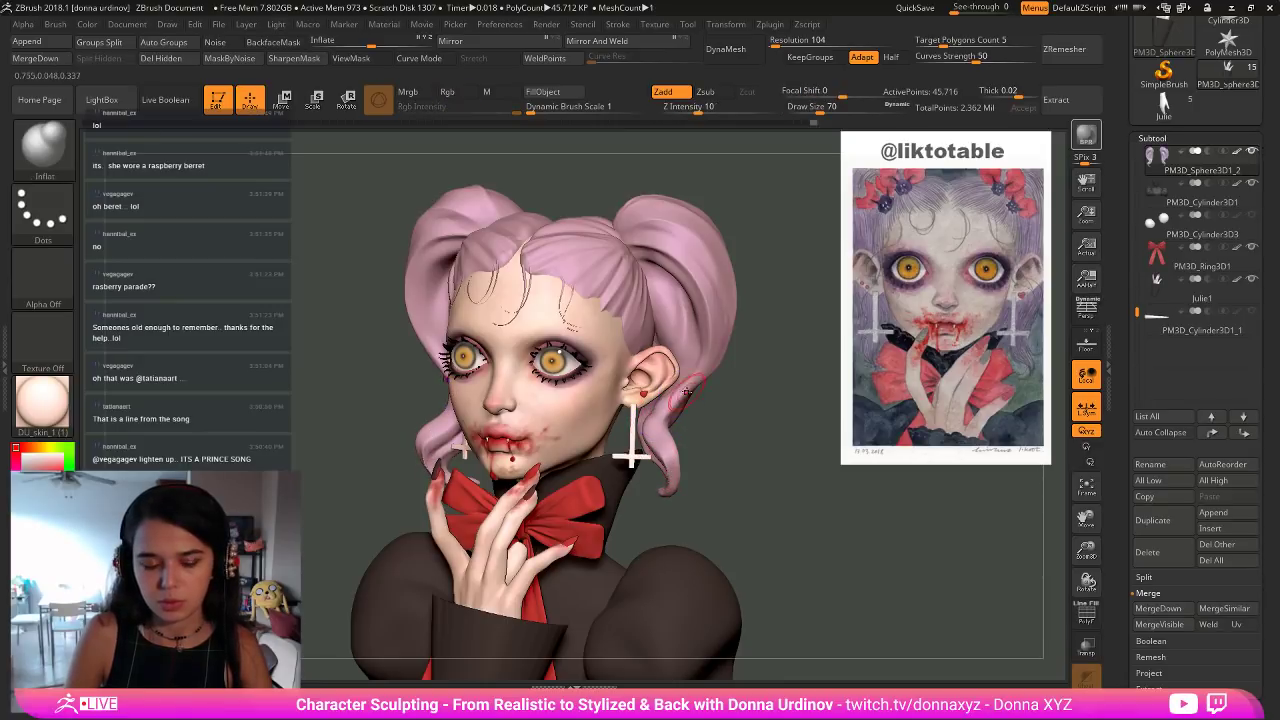
Flatten the pigtails' lower strands with the hPolish brush at draw size 54, checking them in three-quarter view.
key("b")
key("h")
key("p")
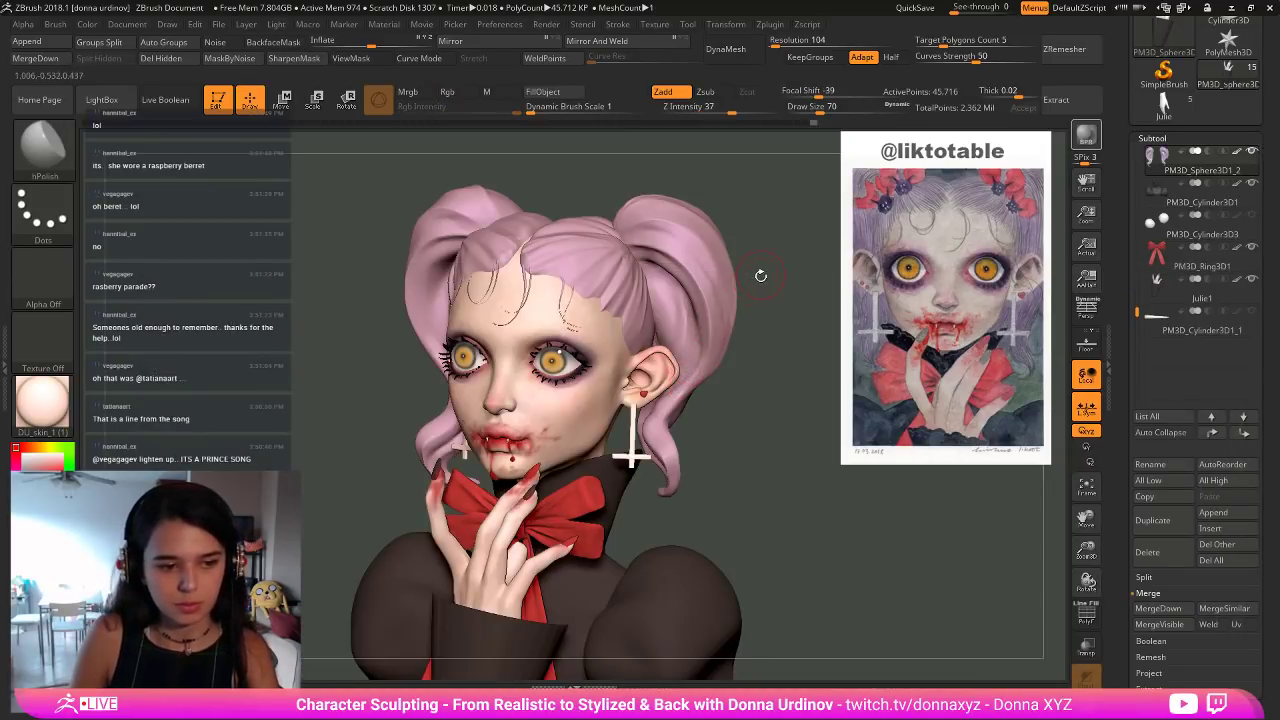
left_click_drag(760, 235, 783, 236)
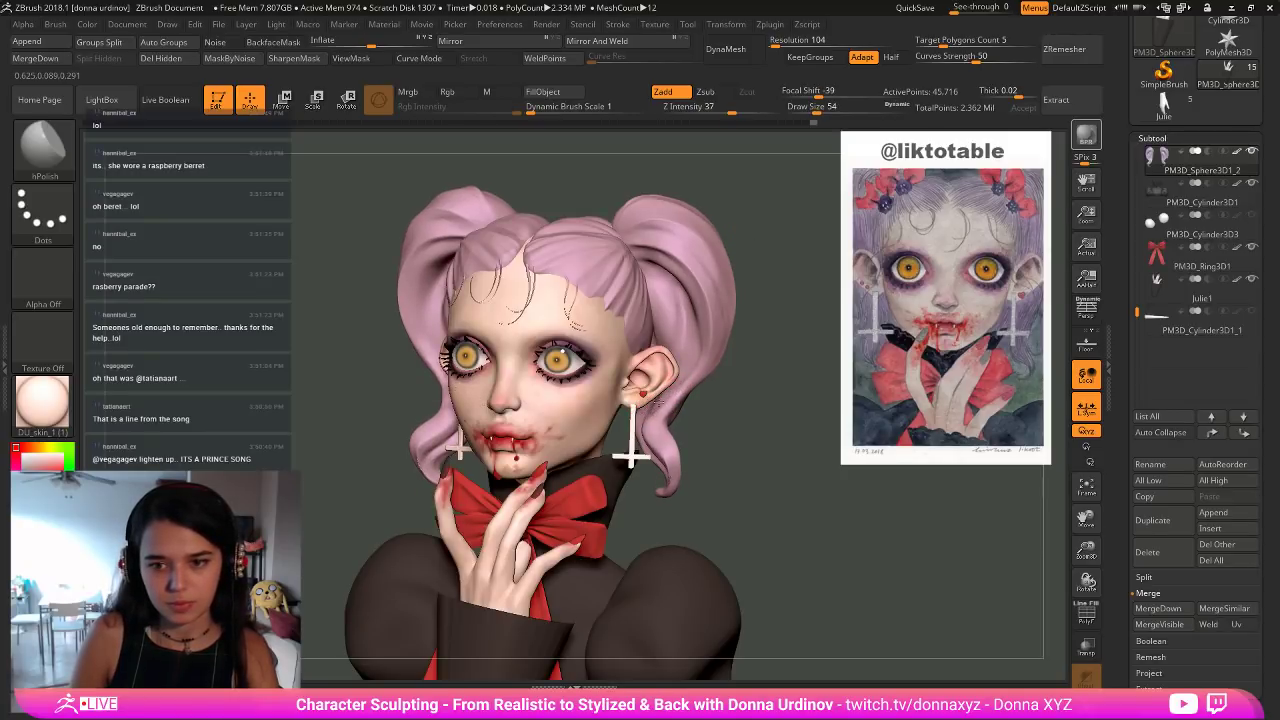
left_click_drag(732, 392, 725, 452)
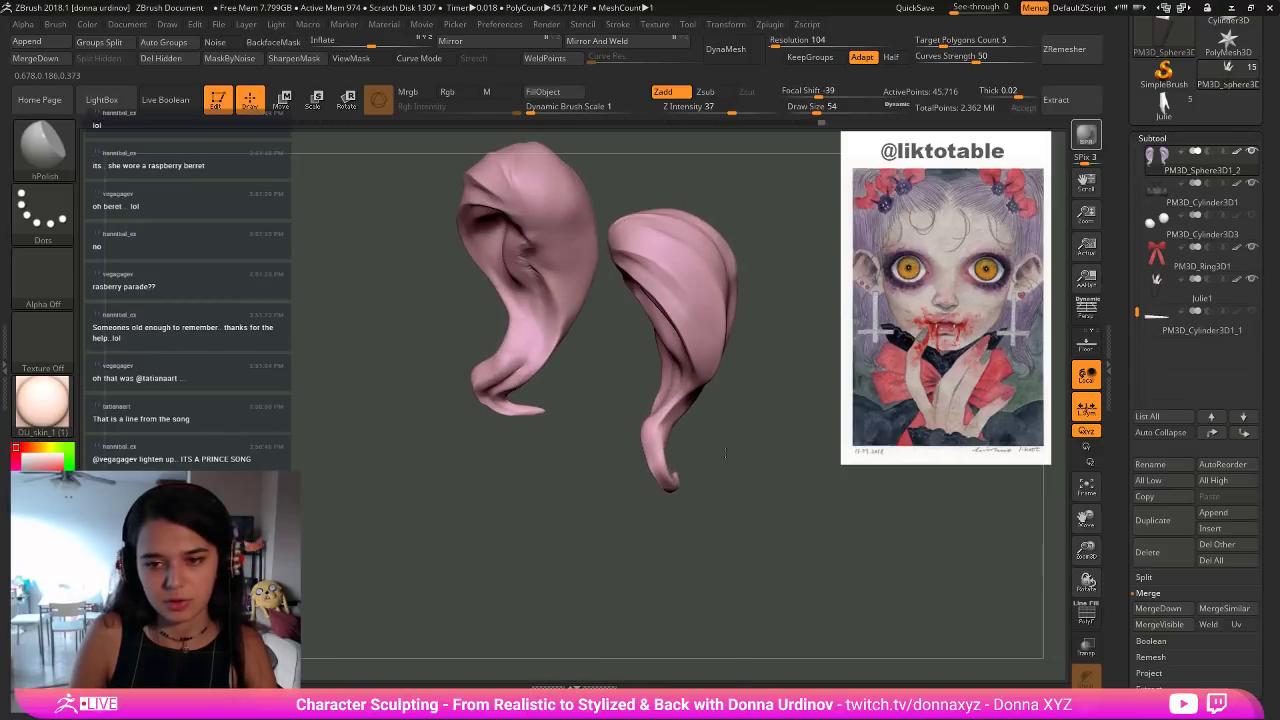
left_click_drag(672, 415, 734, 431)
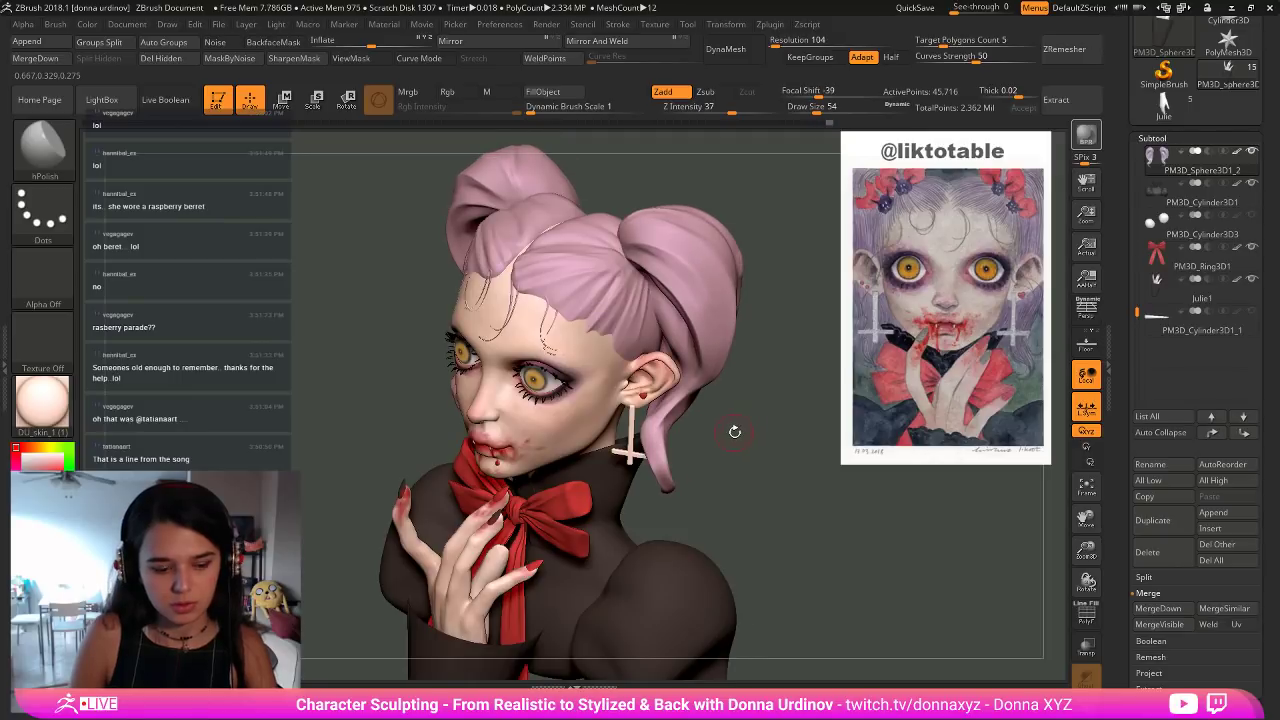
Reshape the pigtails' lower strands beside the earrings with the Move brush at draw sizes 78 to 98 in three-quarter view.
key("b")
key("m")
key("v")
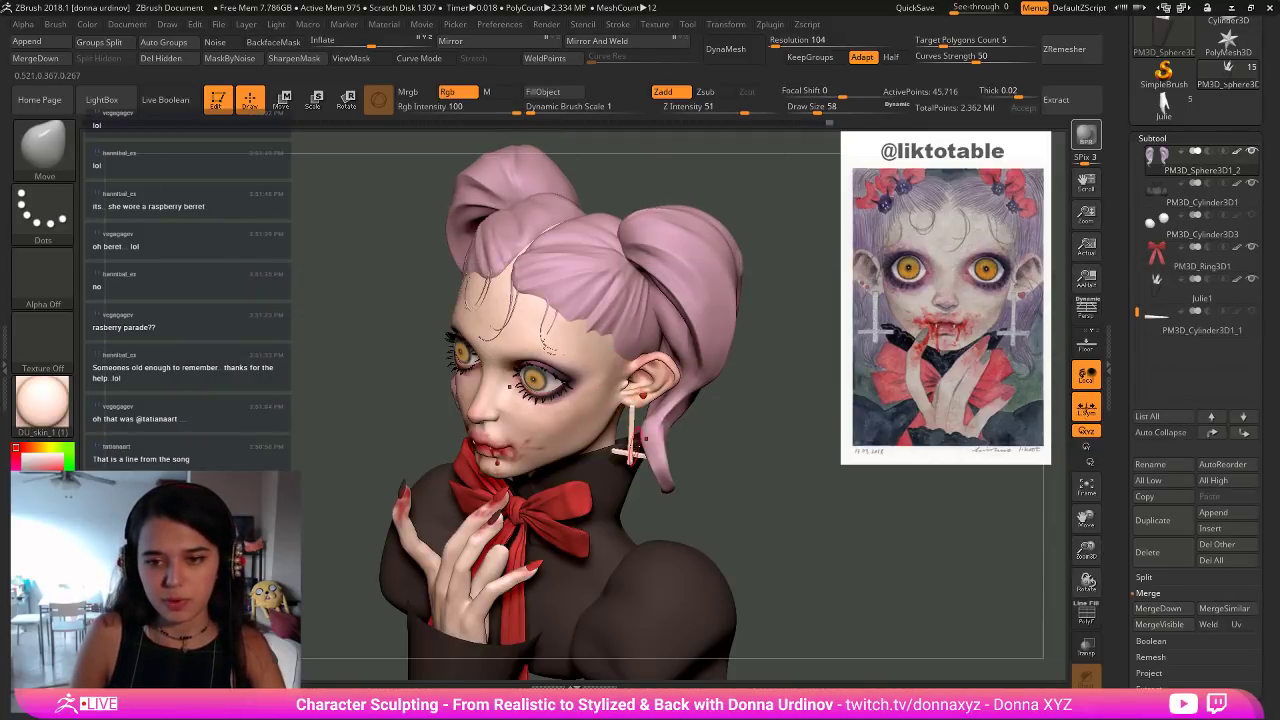
key("bracketright")
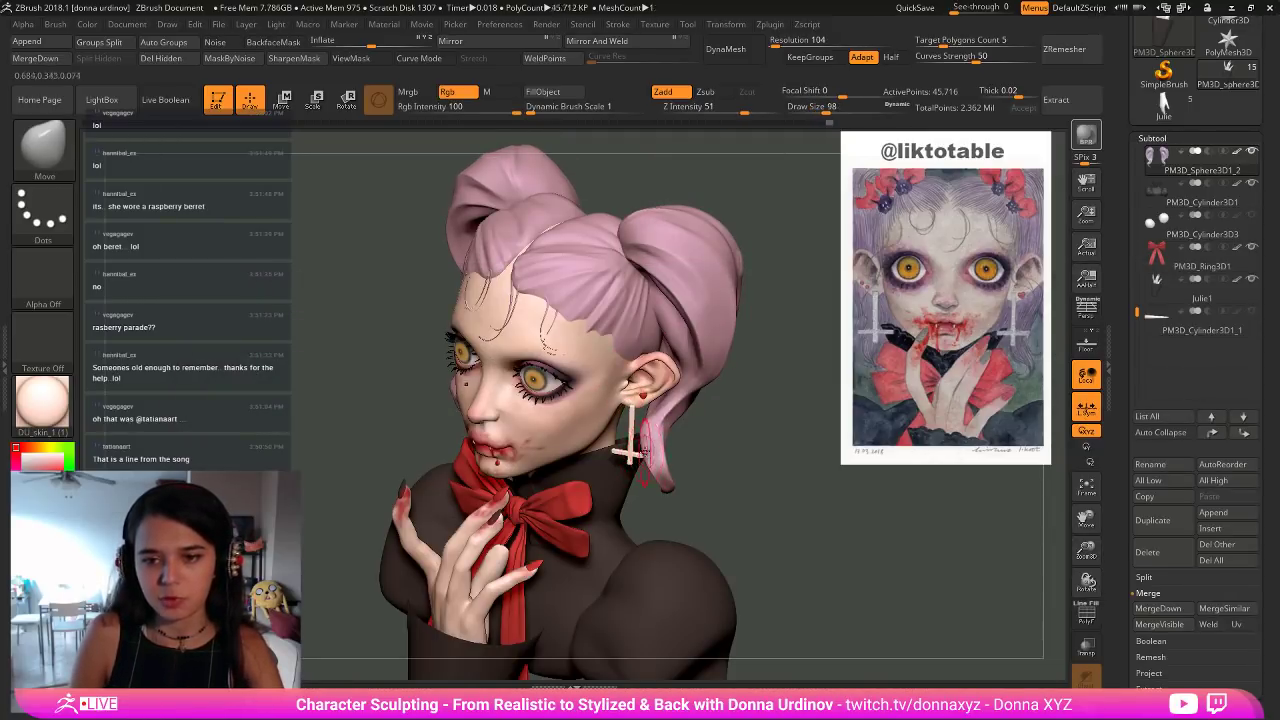
key("[")
key("[")
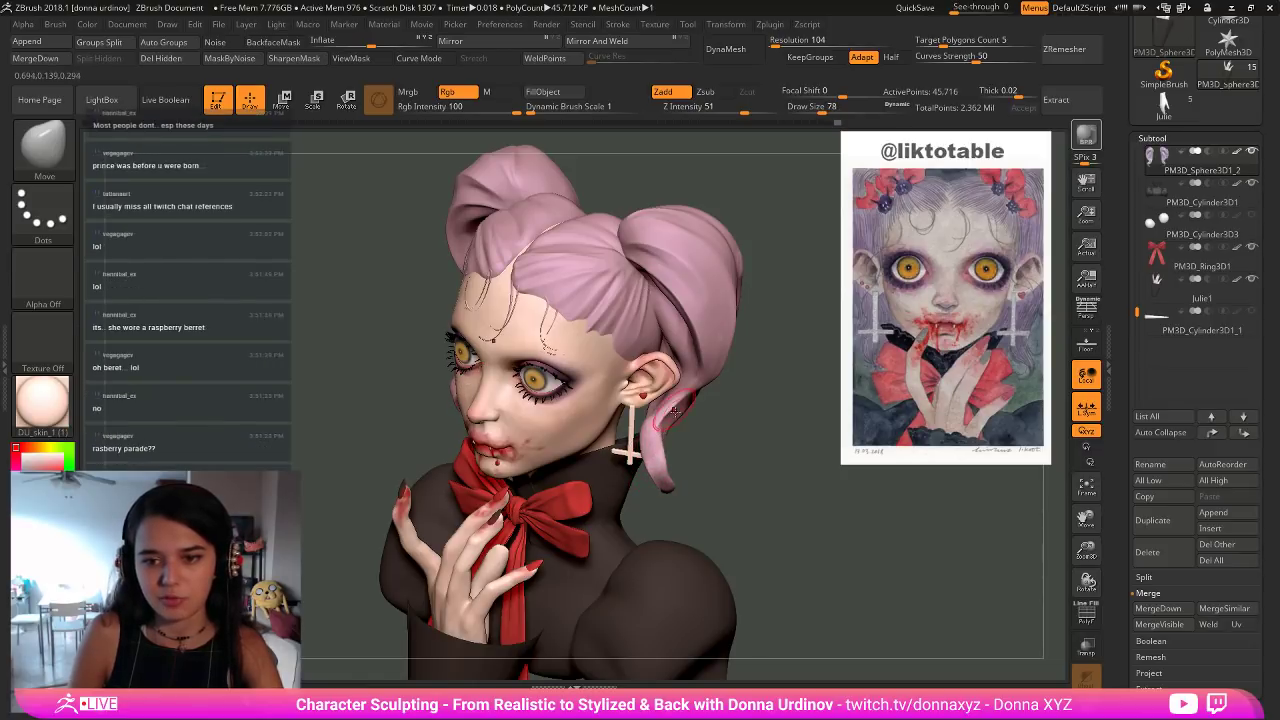
key("[")
mouse_move(668, 436)
left_mouse_down()
mouse_move(658, 446)
mouse_move(775, 438)
left_mouse_up()
key("]")
key("]")
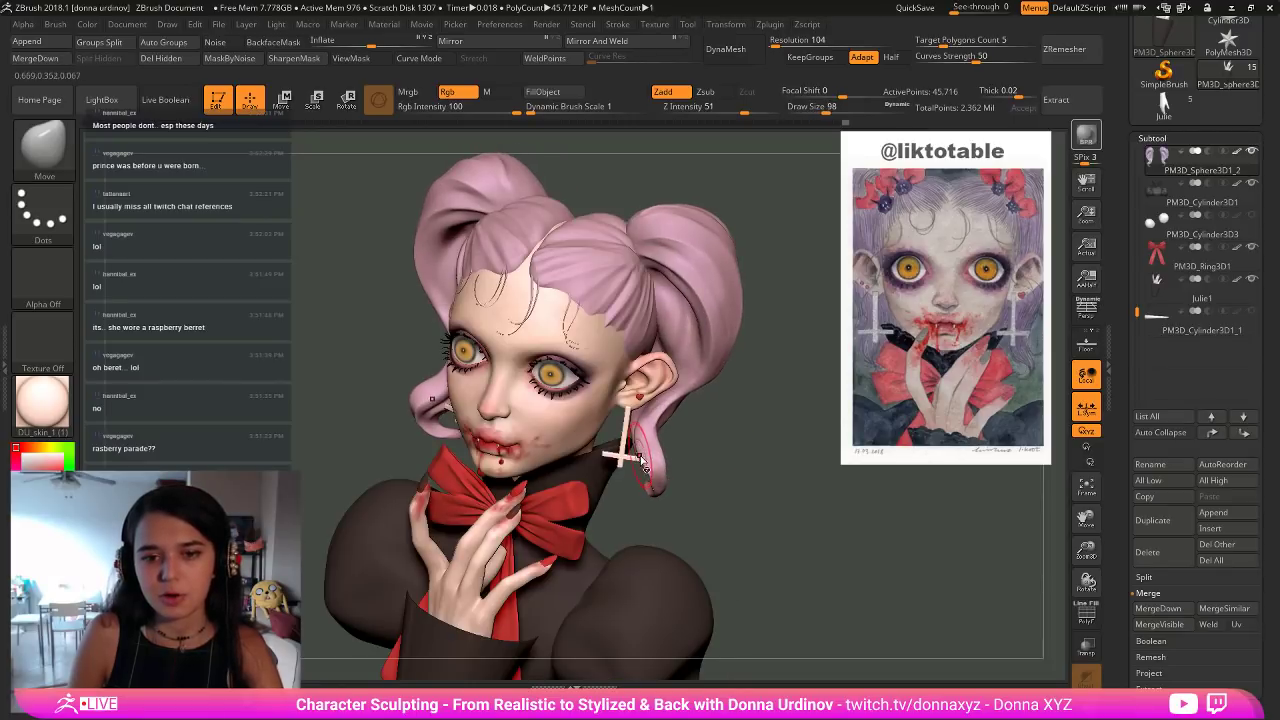
left_click_drag(643, 455, 738, 407)
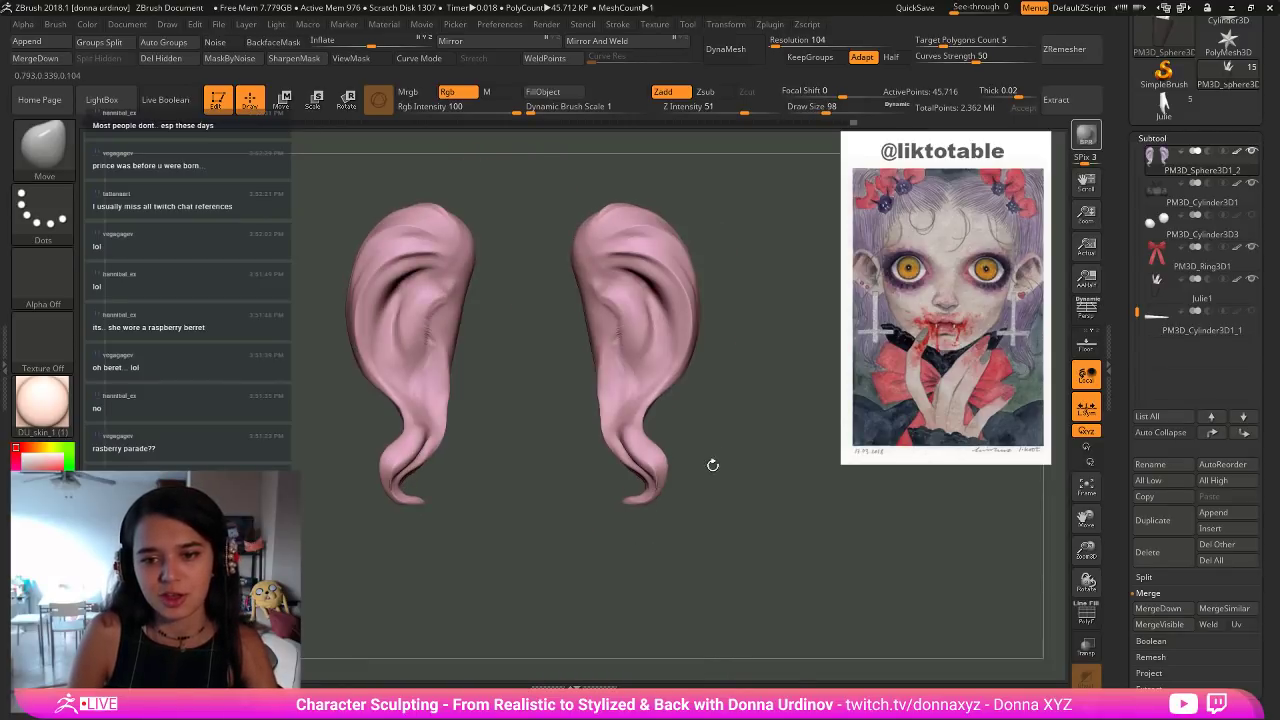
Refine the pigtails' curled tips in front view with the Move brush at draw size 34, smoothing them and checking the whole bust.
left_click_drag(713, 465, 700, 473, "shift")
key("[")
key("[")
key("[")
key("[")
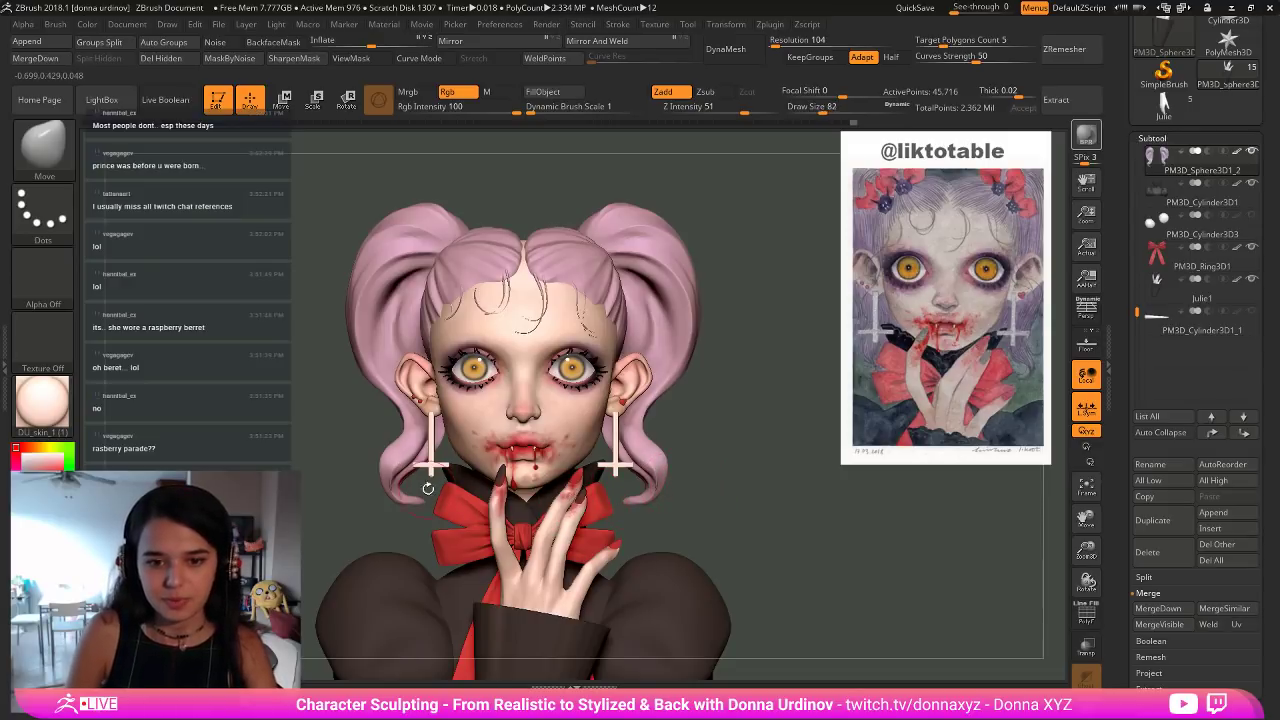
key("[")
left_click_drag(416, 500, 426, 496)
key("]")
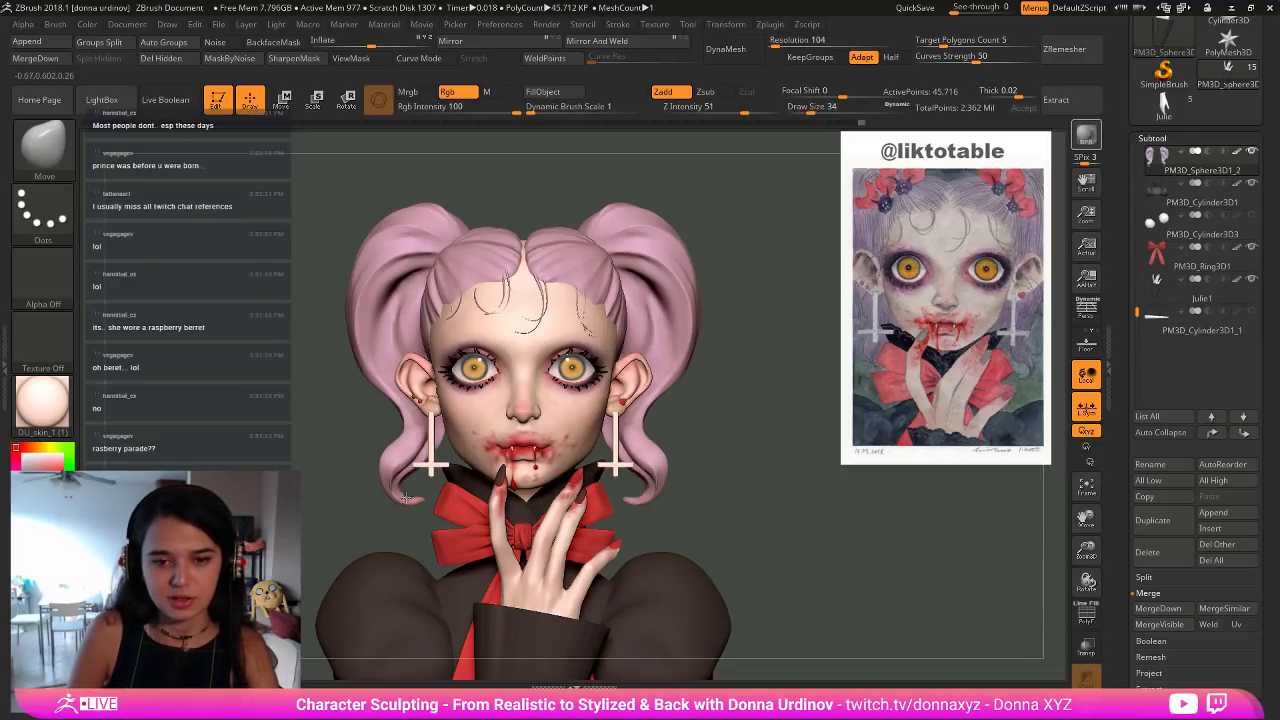
key("shift")
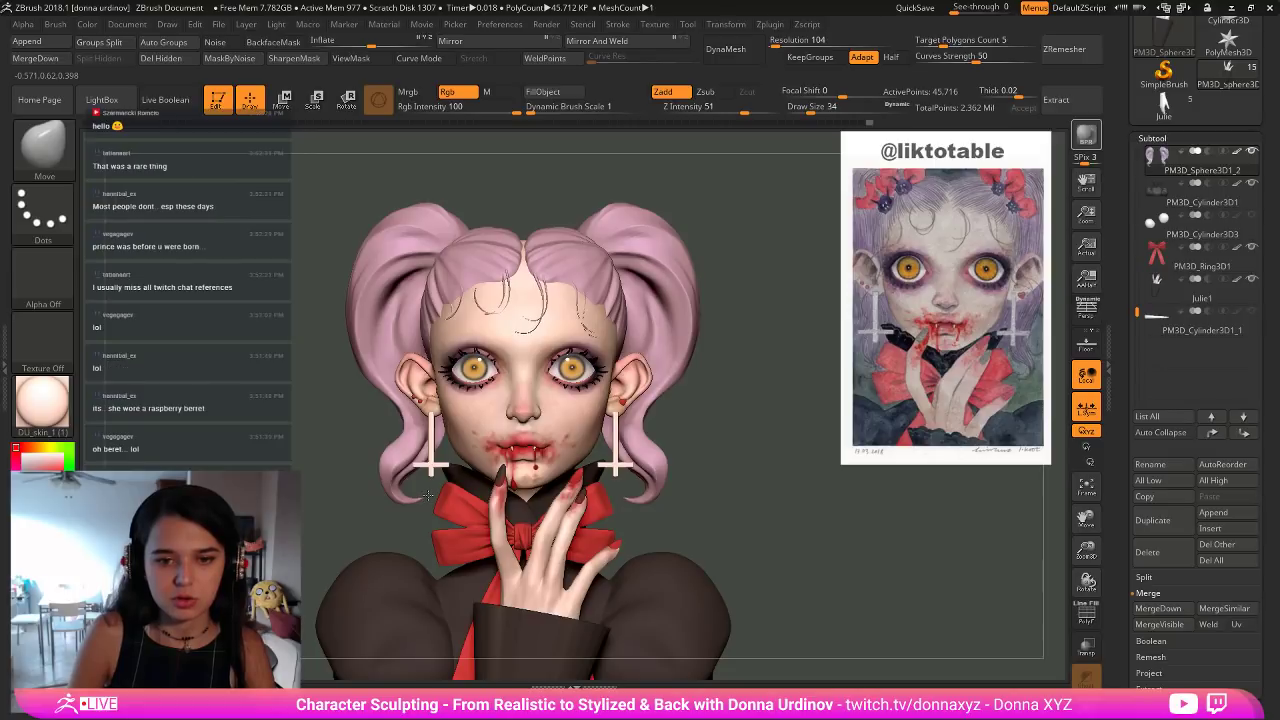
key("shift")
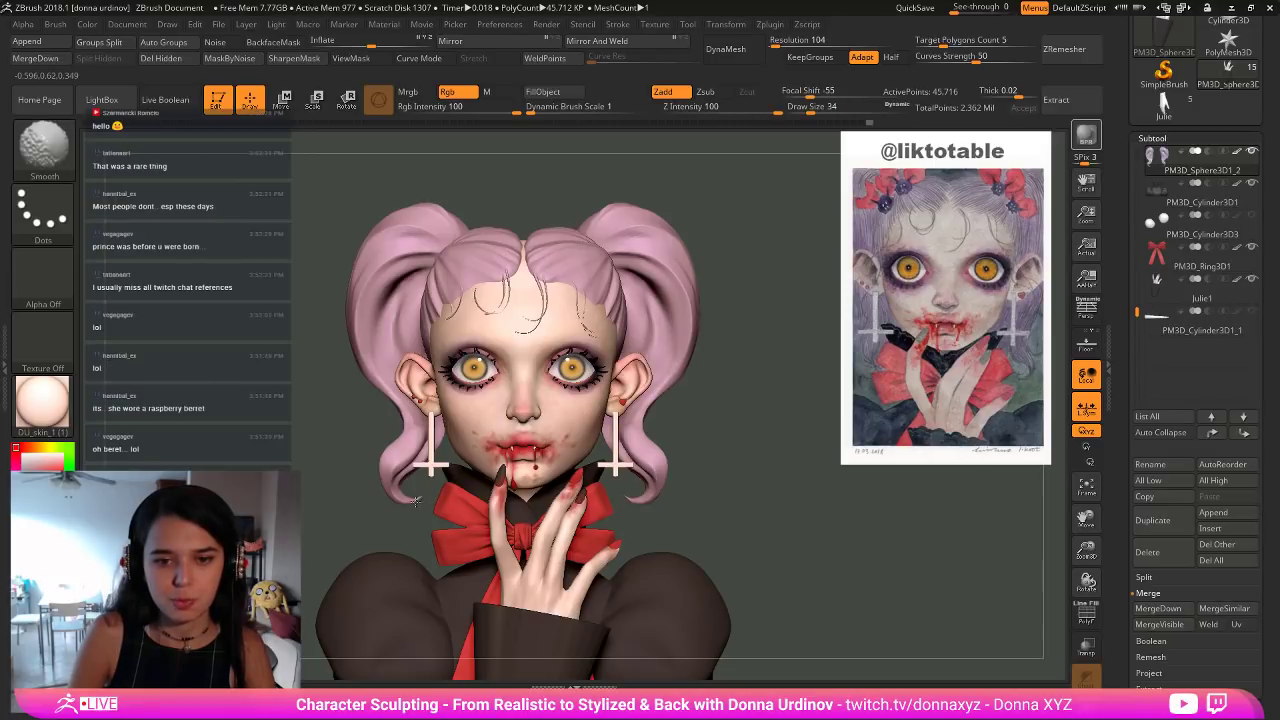
left_click_drag(783, 441, 729, 386, "alt")
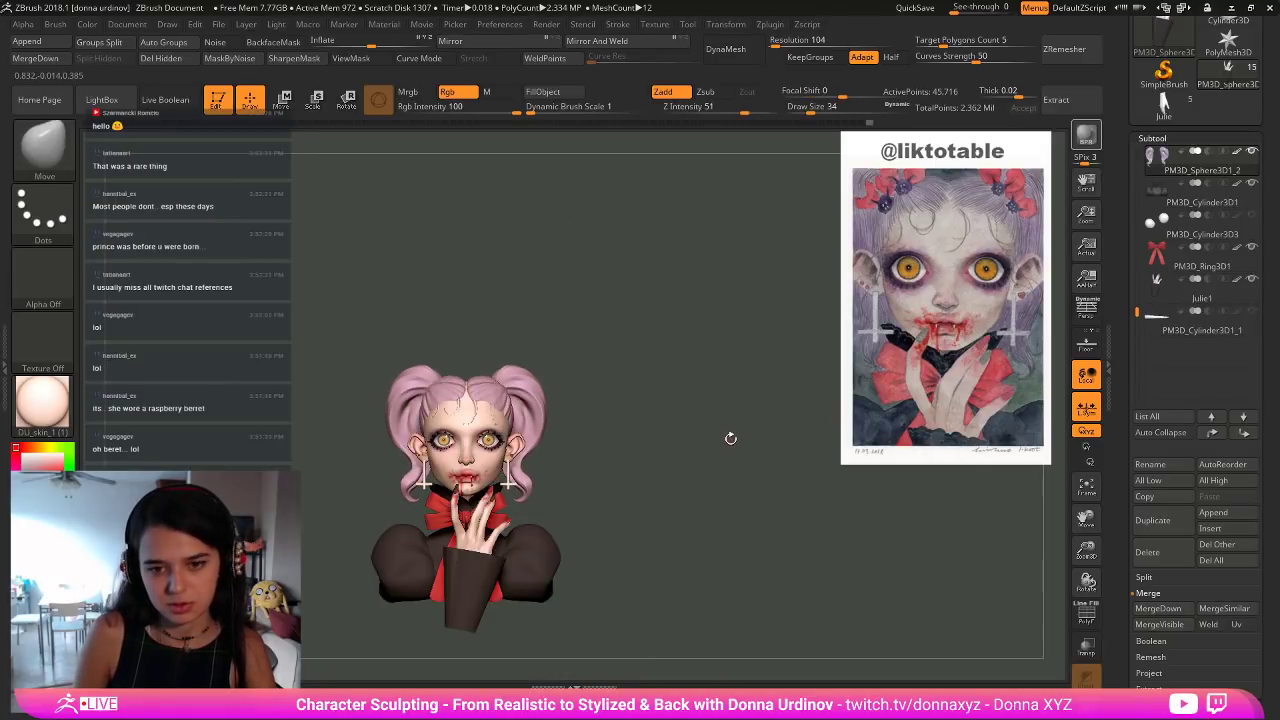
left_click_drag(731, 439, 767, 394, "alt")
left_click_drag(729, 439, 708, 560)
Select the dress, start creasing its puffed sleeves with the DamStandard brush at draw size 46, and isolate the dress.
left_click(573, 523, "alt")
key("b")
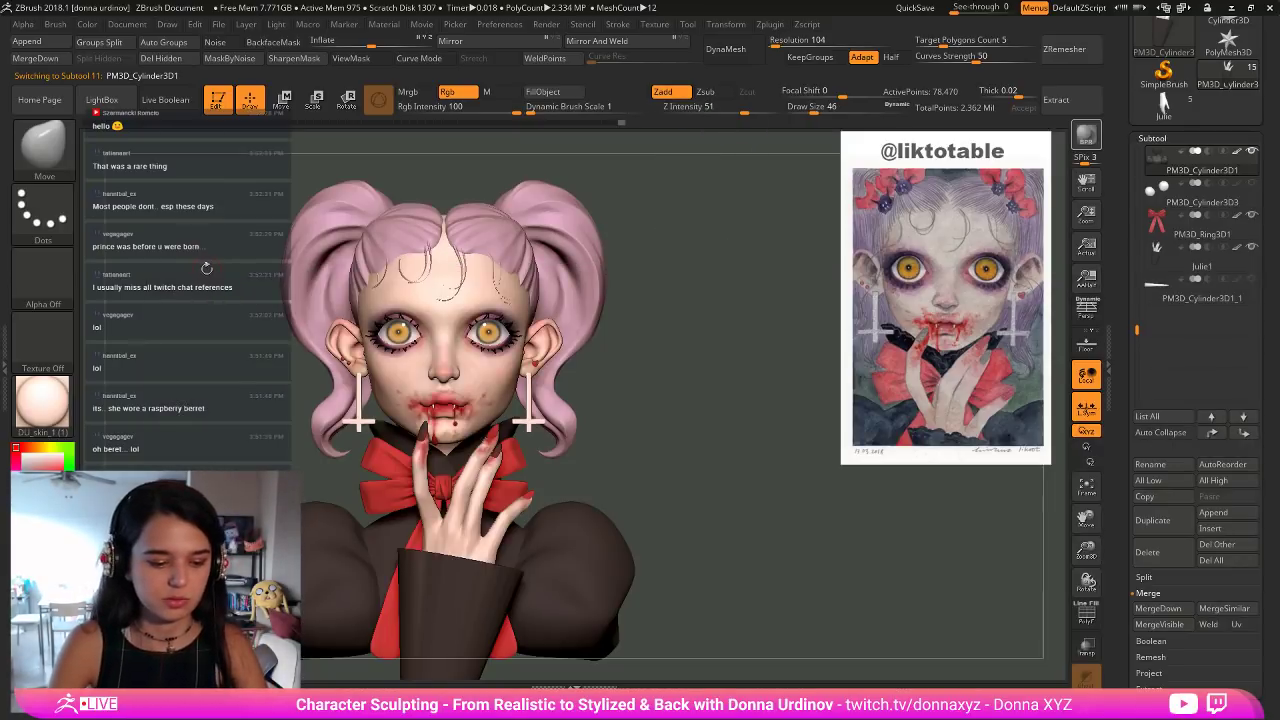
key("b")
key("d")
key("s")
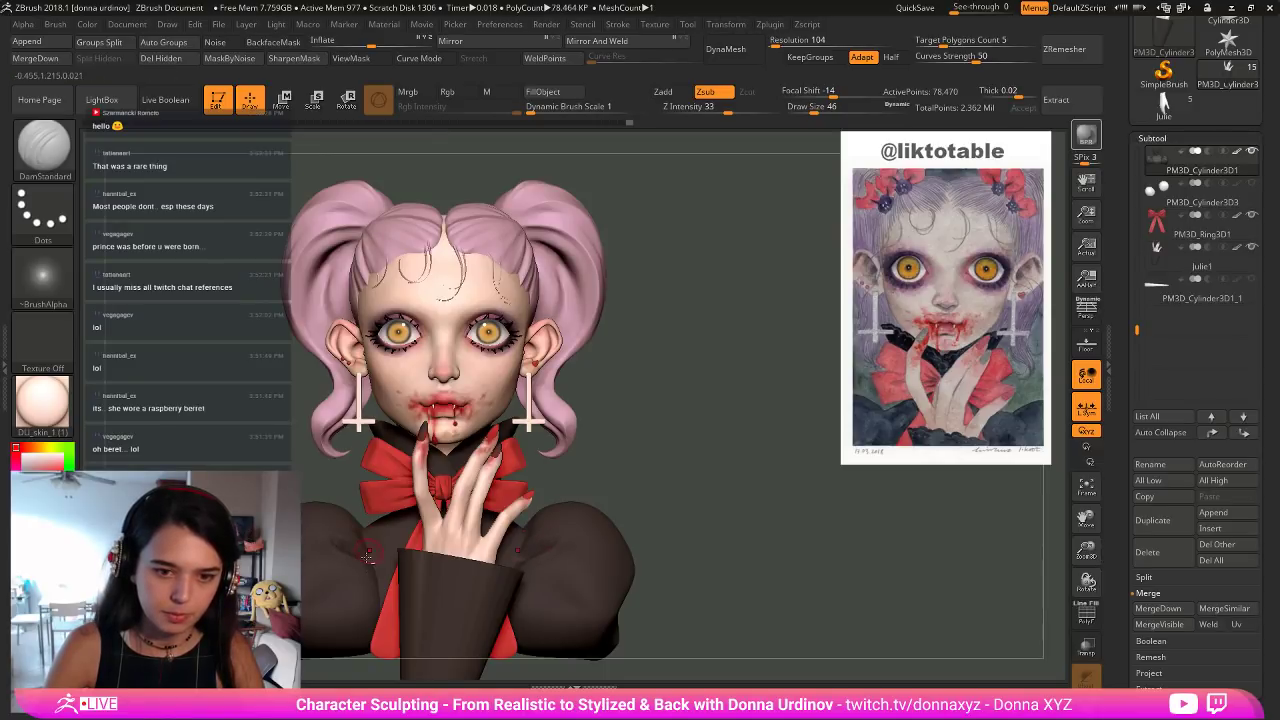
right_click_drag(357, 527, 358, 532)
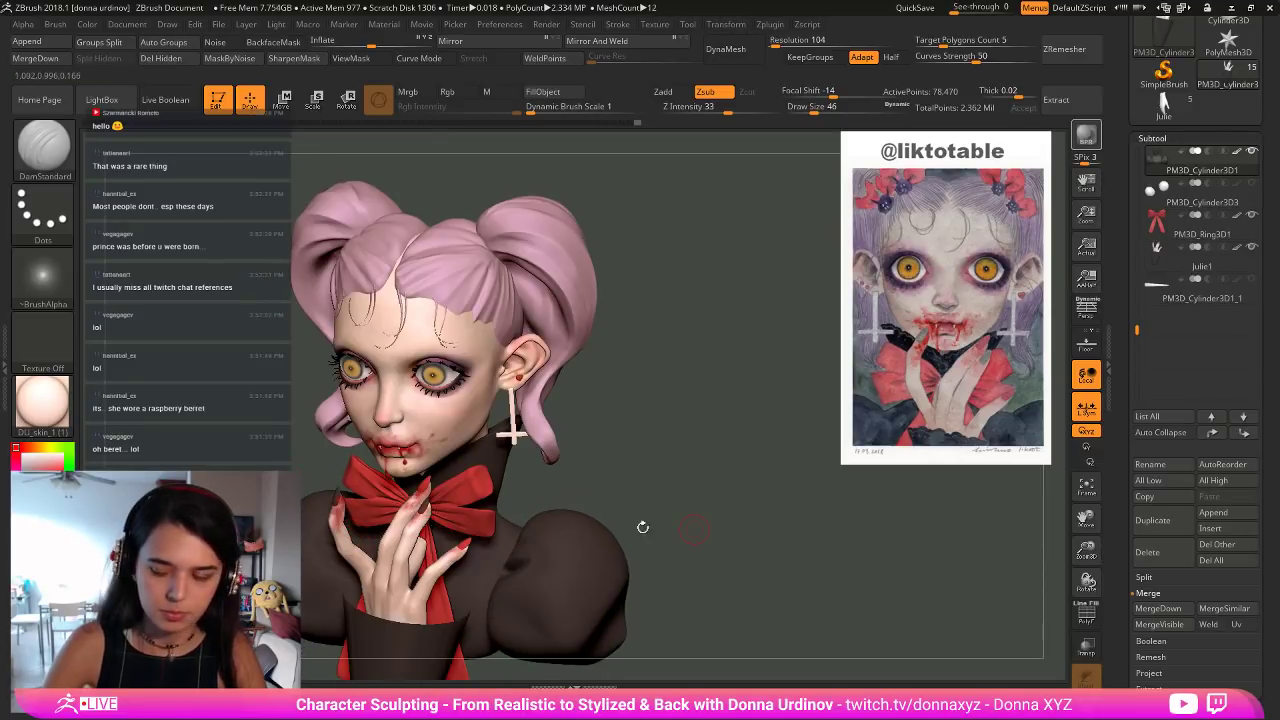
left_click(1086, 706)
right_click_drag(339, 441, 360, 517)
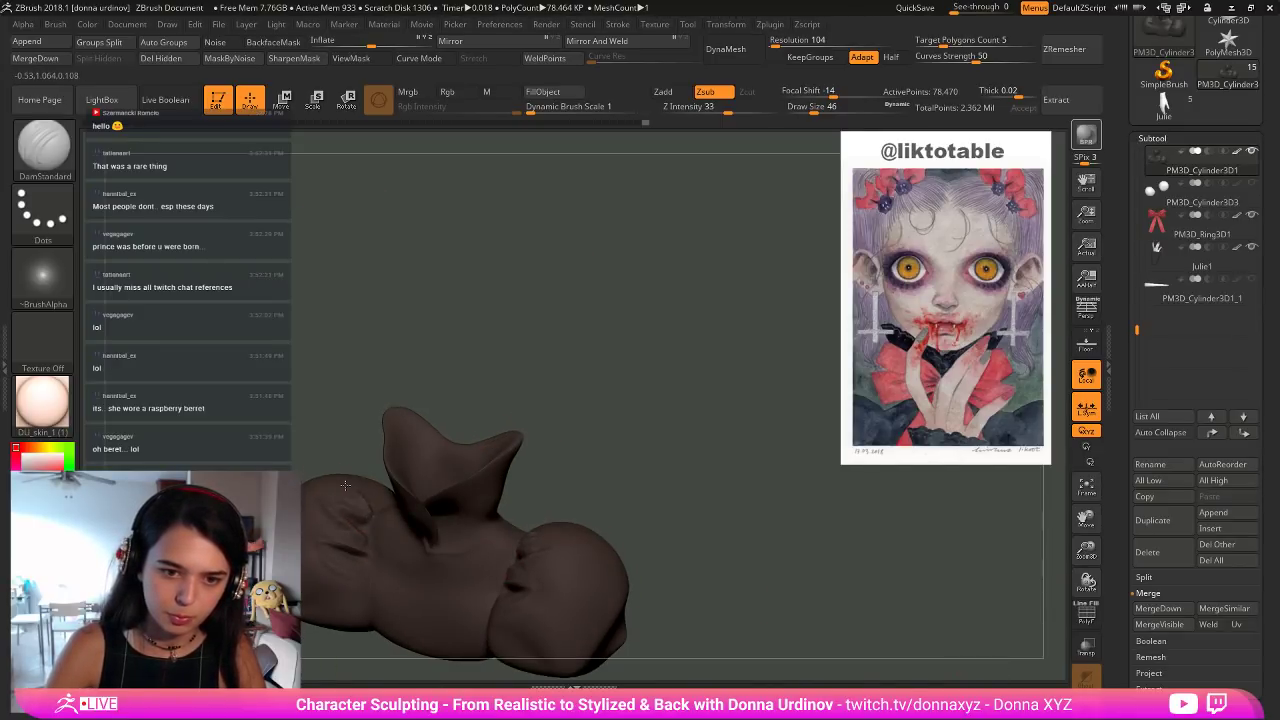
Carve and smooth gathered folds along the seams between the puffed sleeves and the bodice with the DamStandard brush.
key("shift")
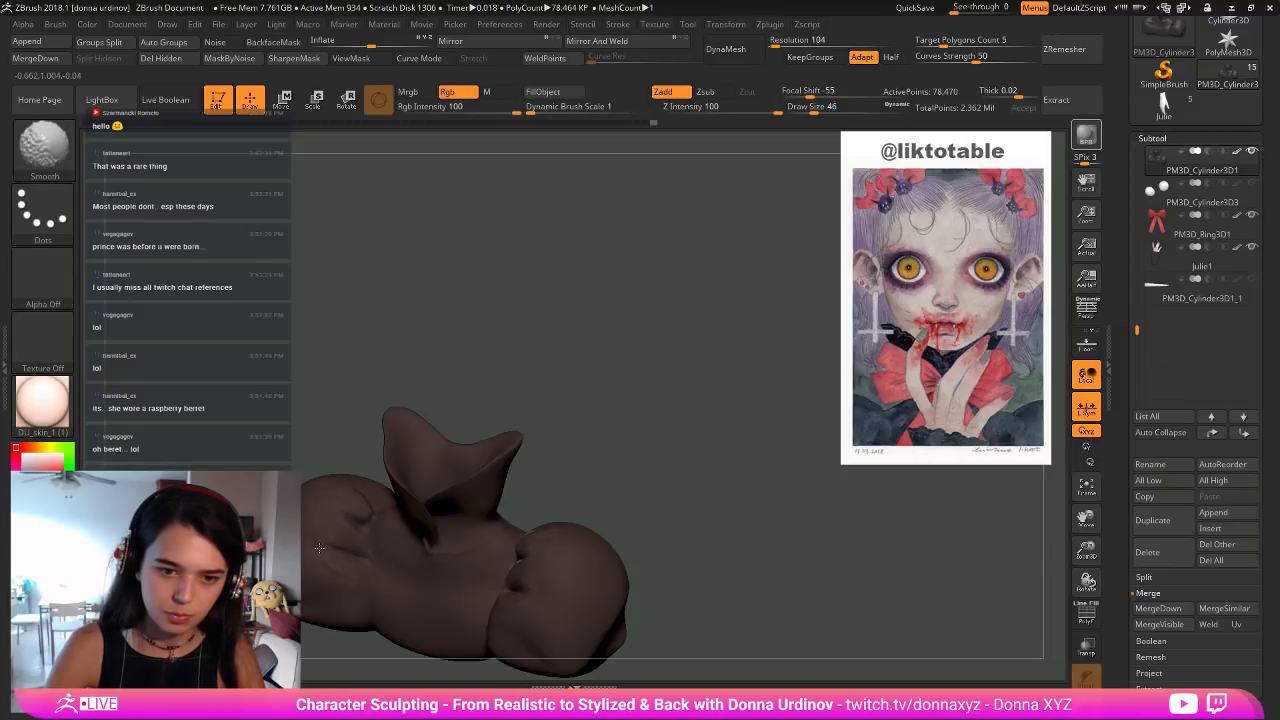
left_click_drag(393, 346, 400, 364)
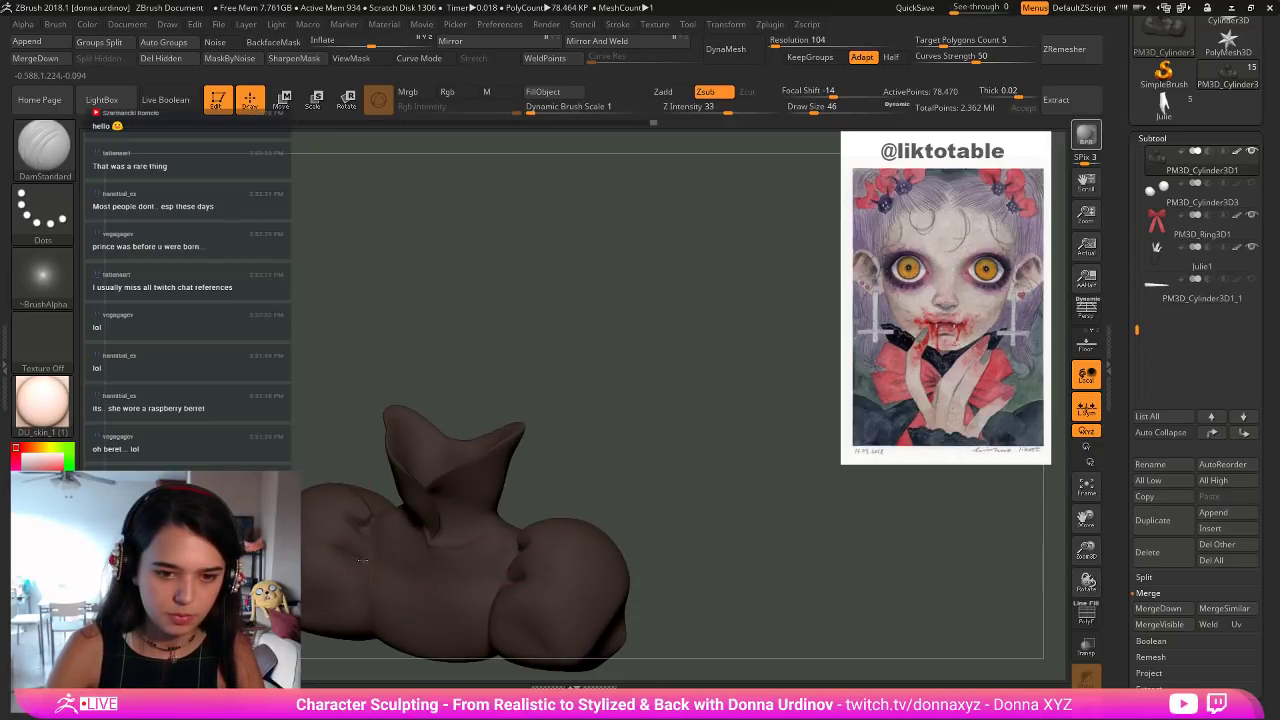
left_click_drag(360, 559, 366, 564)
right_click_drag(341, 597, 351, 600)
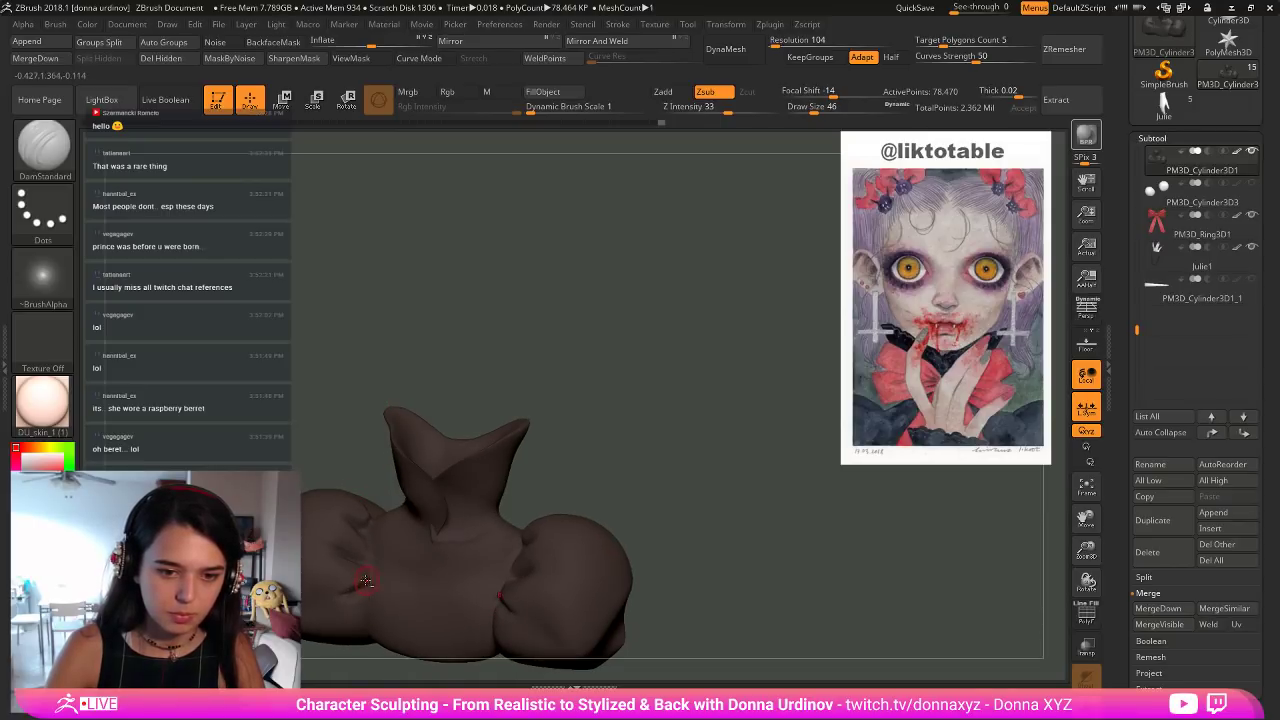
key("shift")
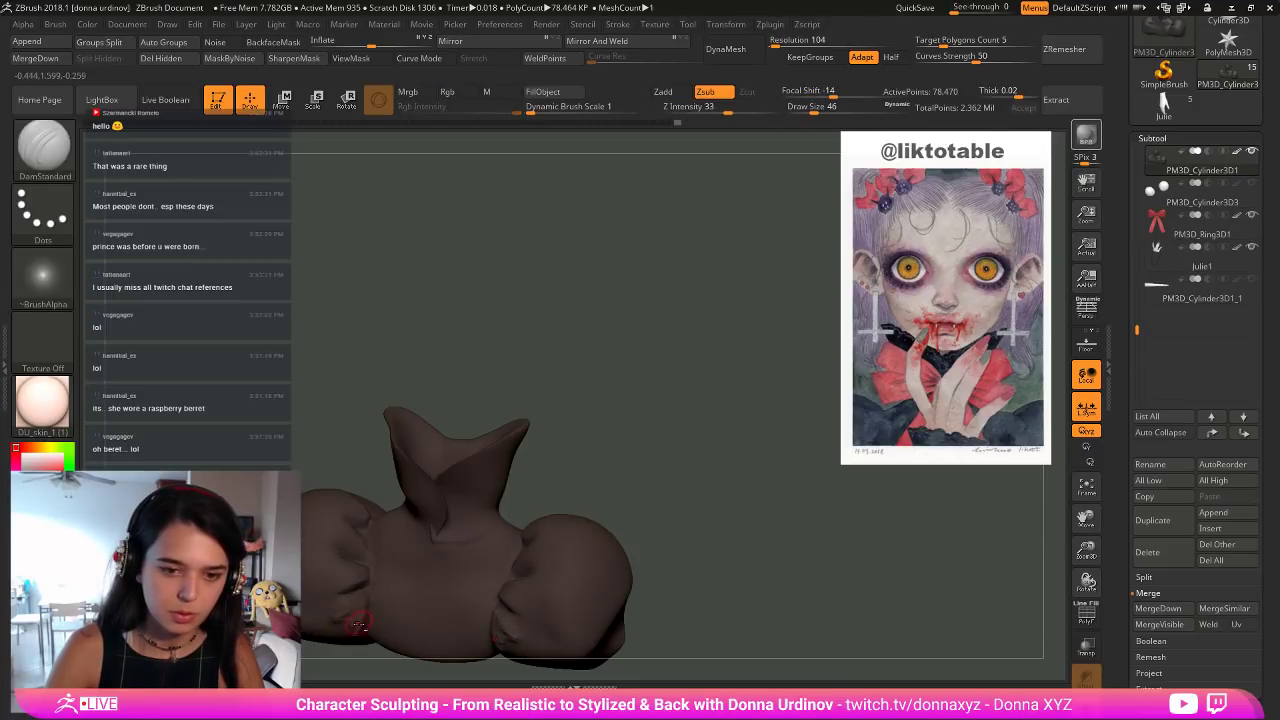
key("shift")
mouse_move(692, 535)
left_mouse_down()
mouse_move(697, 512)
mouse_move(650, 484)
mouse_move(670, 437)
left_mouse_up()
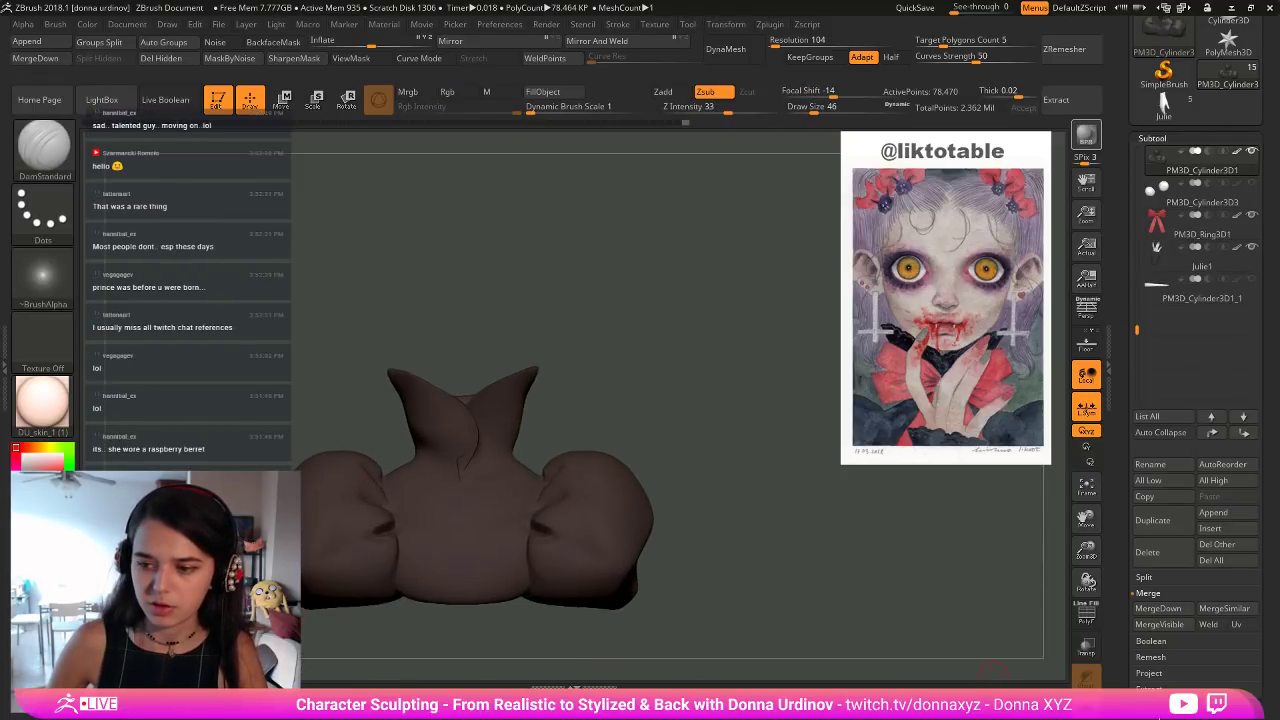
Subdivide the dress to level 3 and polish the folds at the sleeve seams with the hPolish brush.
key("ctrl+d")
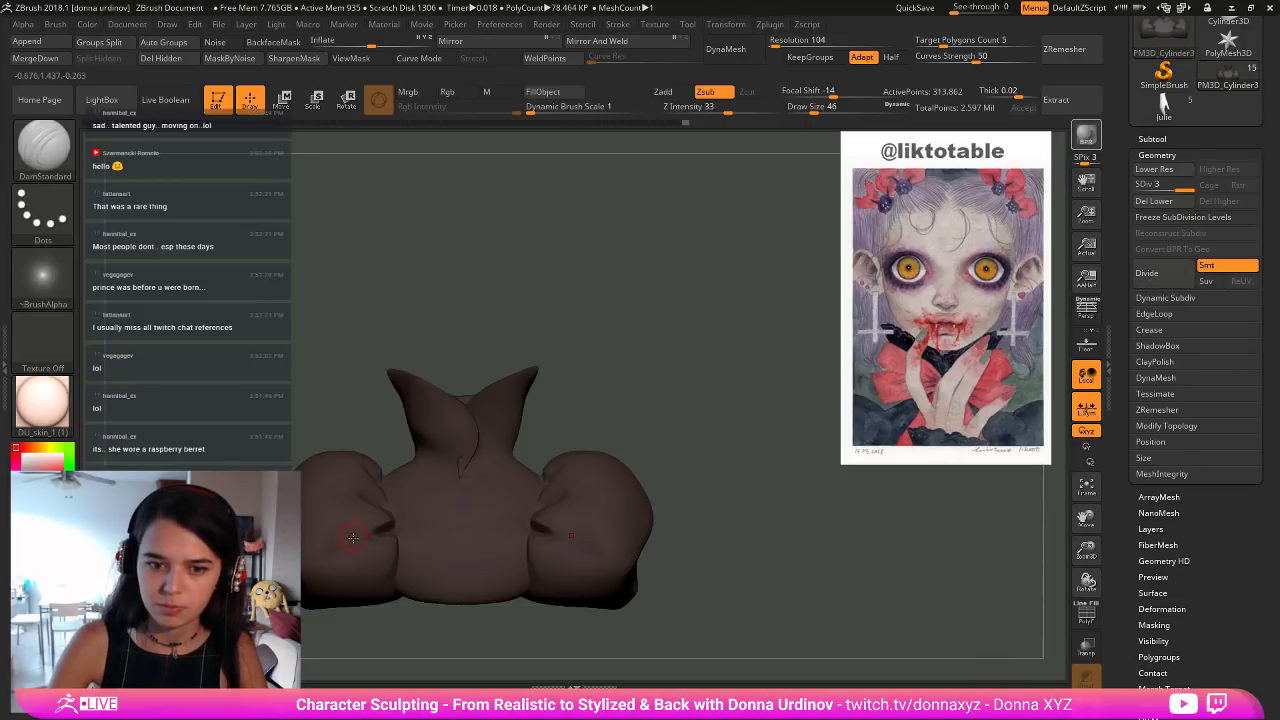
left_click_drag(372, 528, 392, 538, "shift")
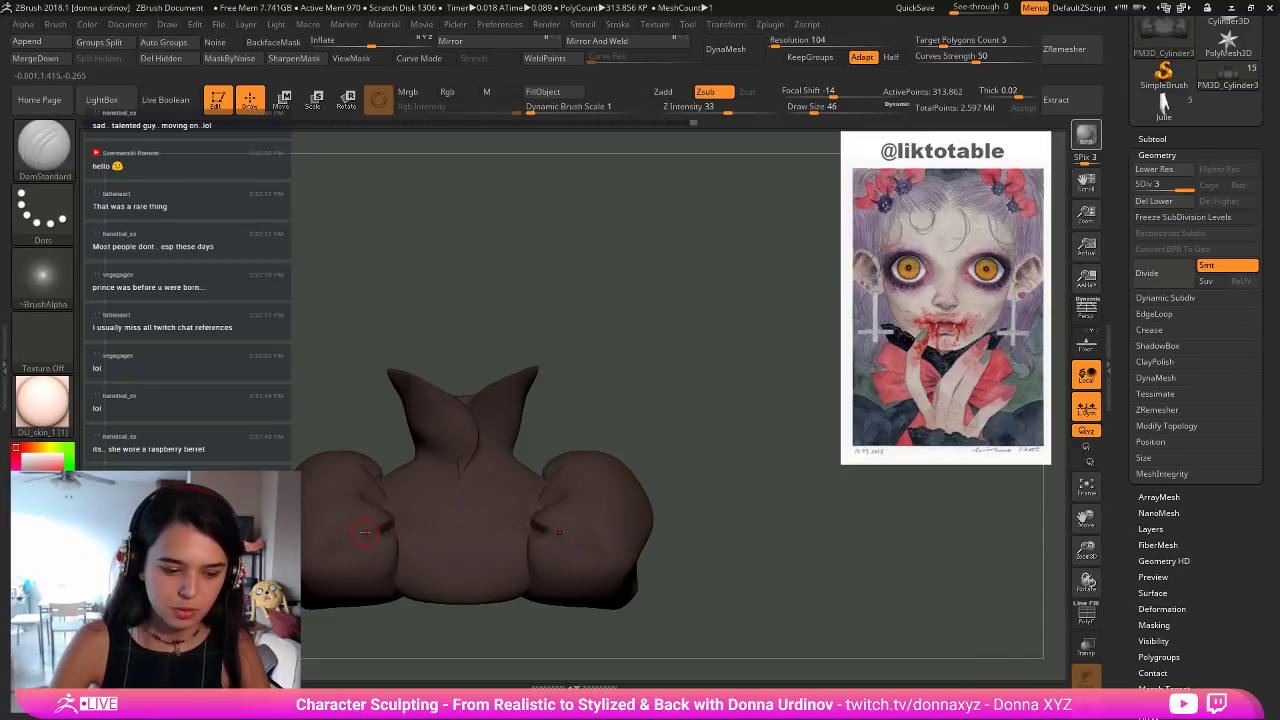
key("b")
key("h")
key("p")
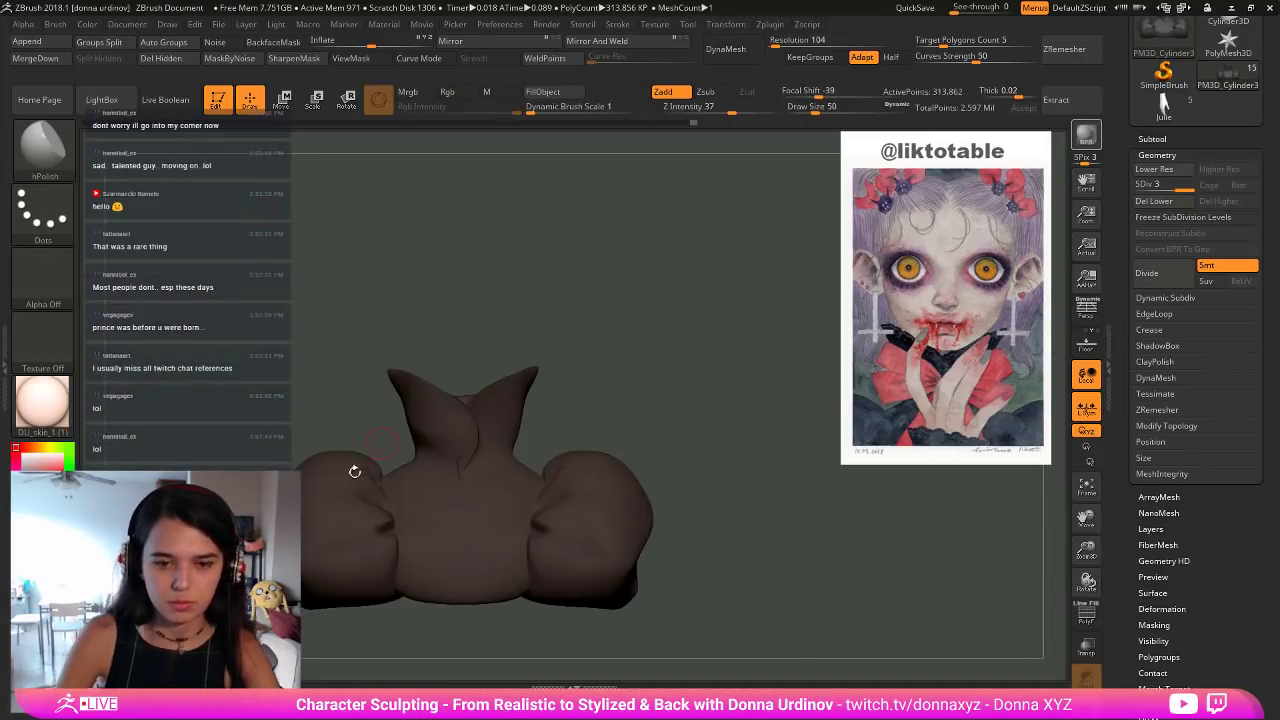
left_click_drag(354, 471, 309, 546)
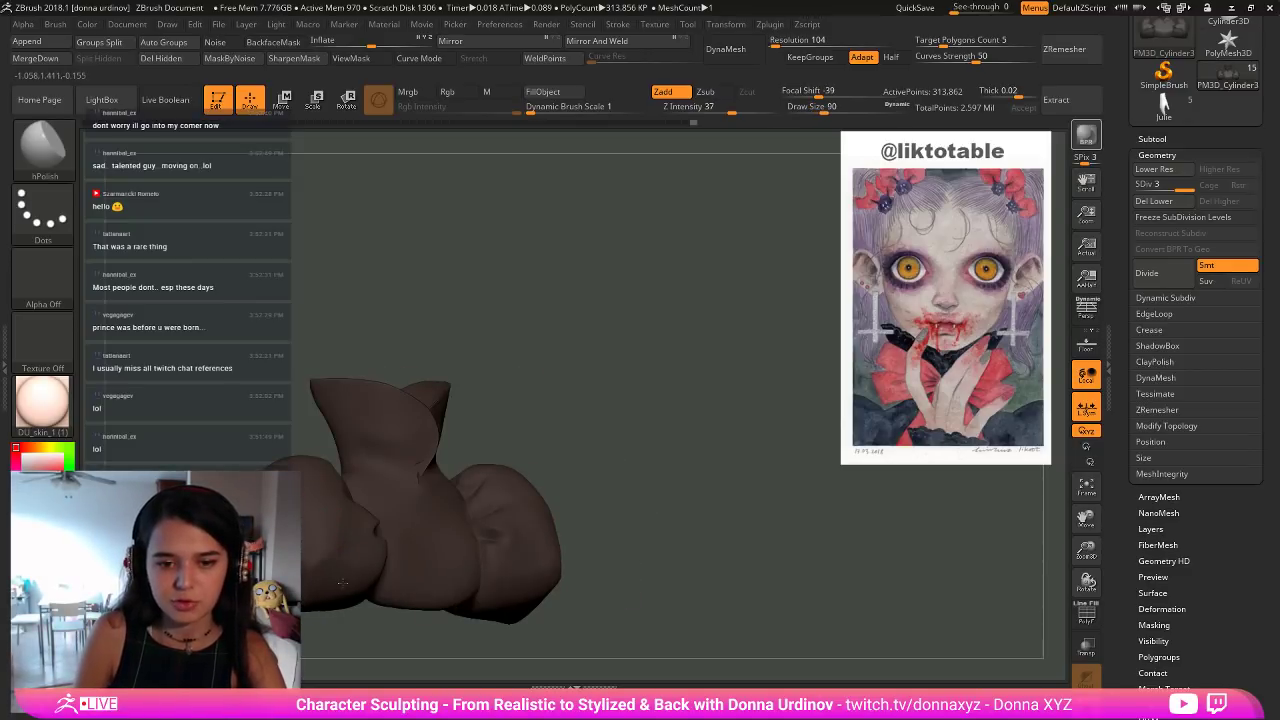
left_click_drag(341, 582, 548, 518)
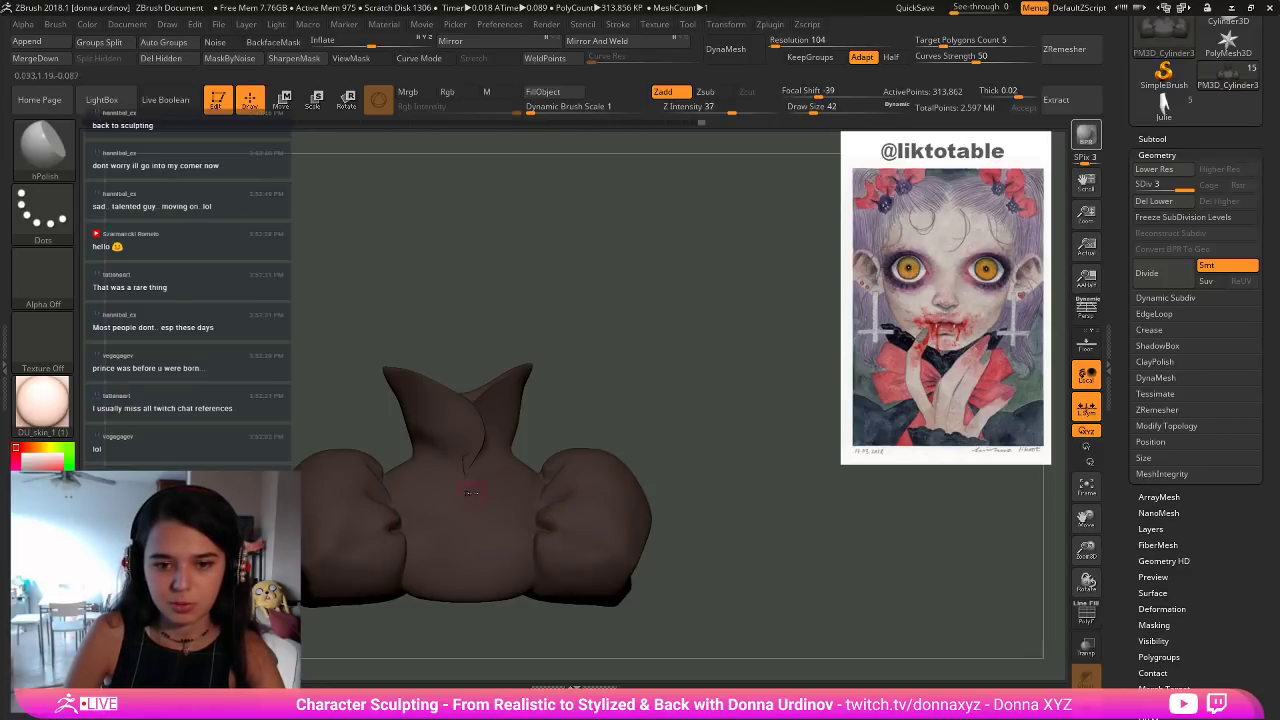
right_click_drag(337, 538, 371, 477)
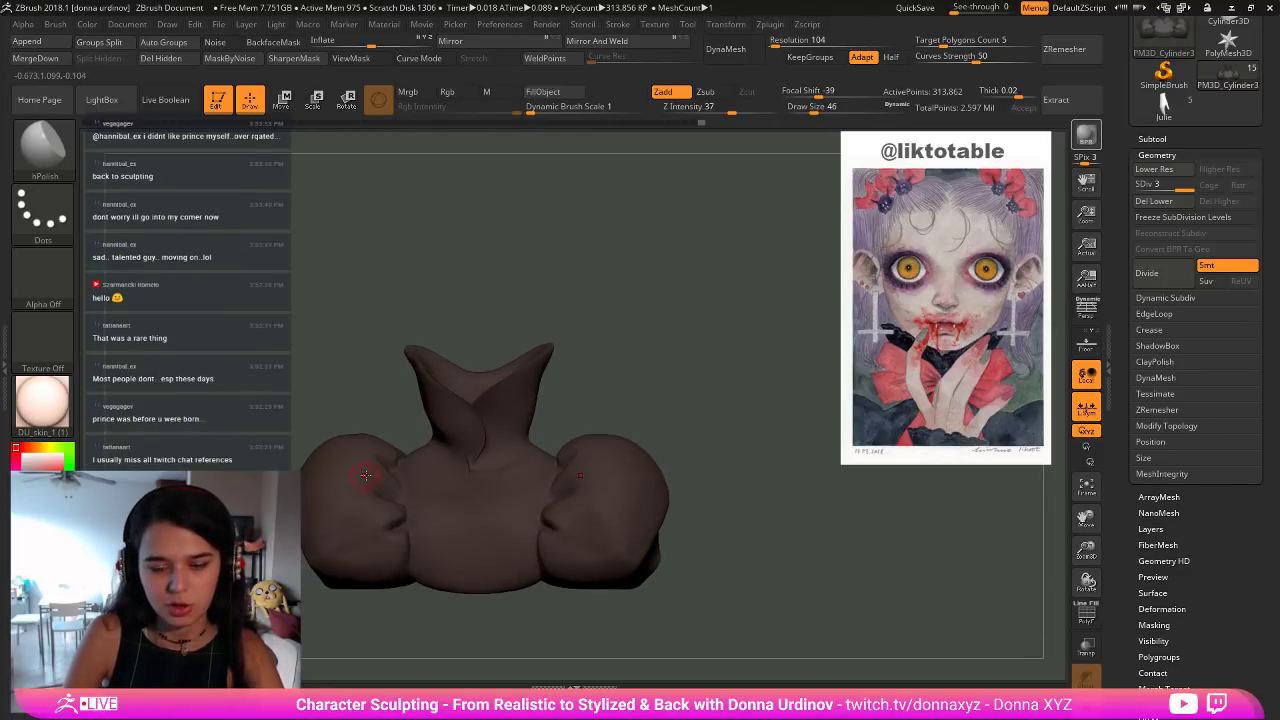
Flatten the puffed sleeves' front and outer surfaces with the hPolish brush at draw size 70, smoothing the outer edge.
key("bracketright")
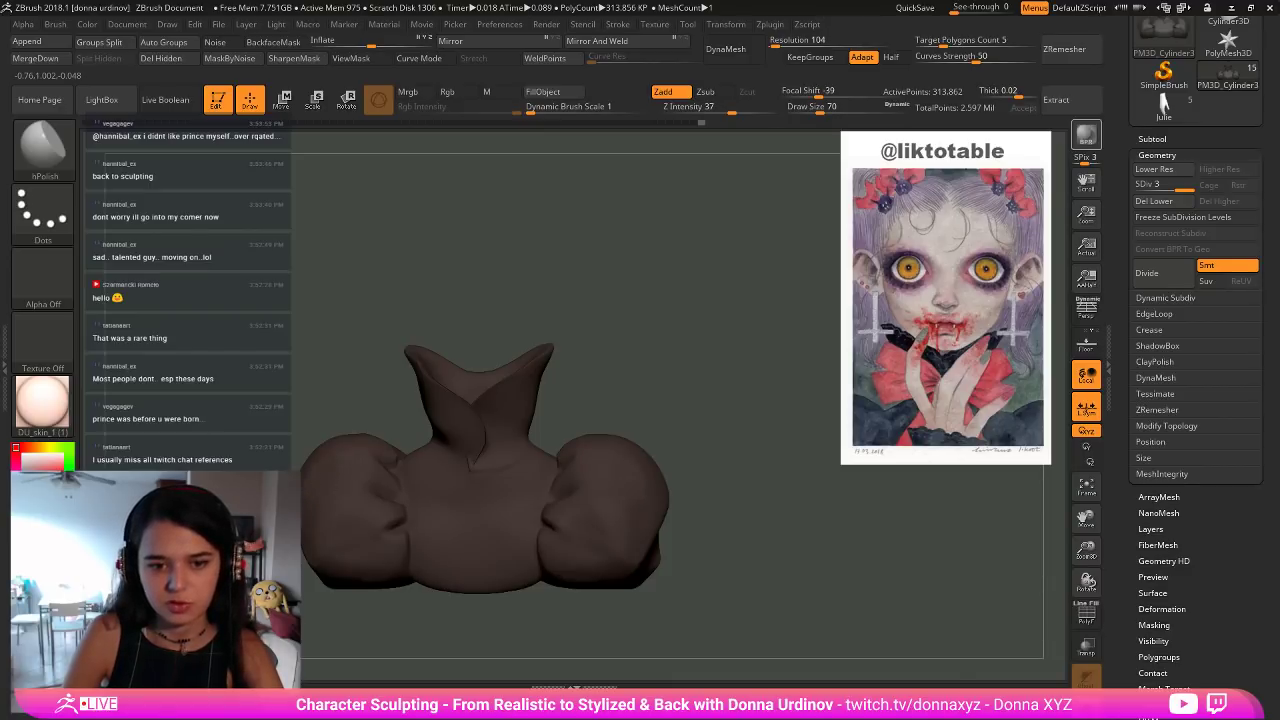
left_click_drag(360, 371, 326, 514)
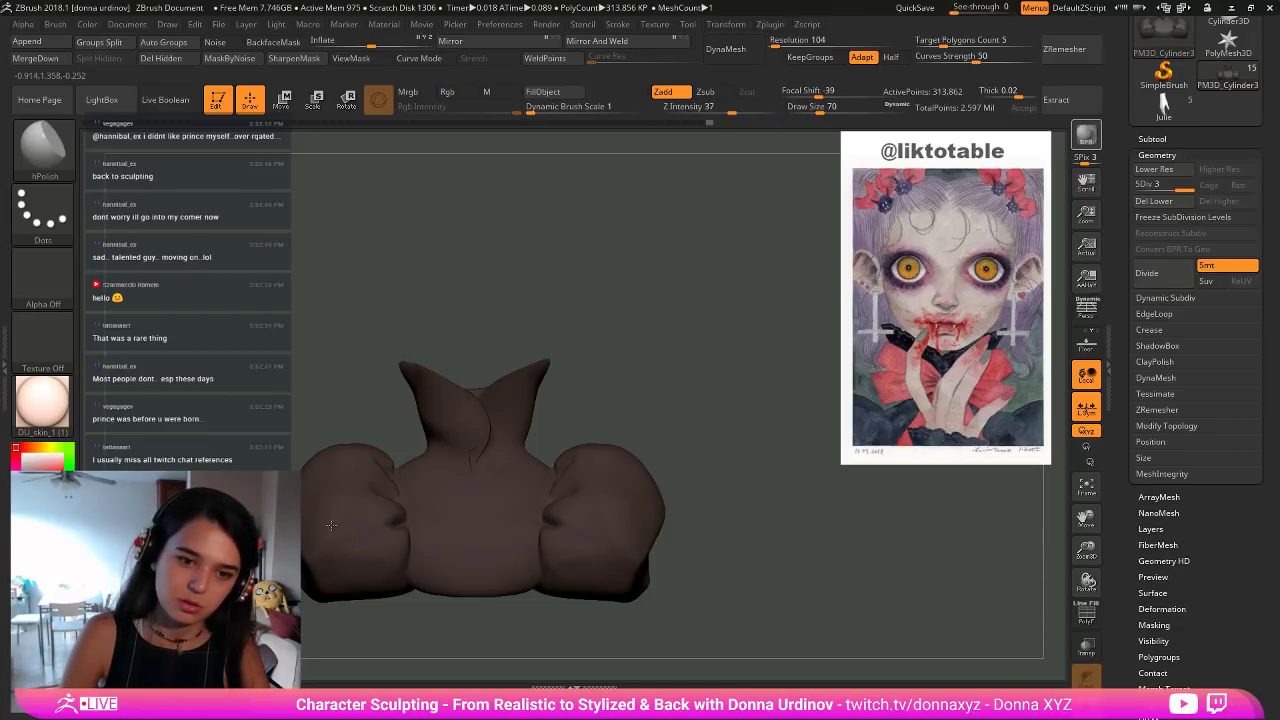
left_click_drag(650, 481, 642, 519)
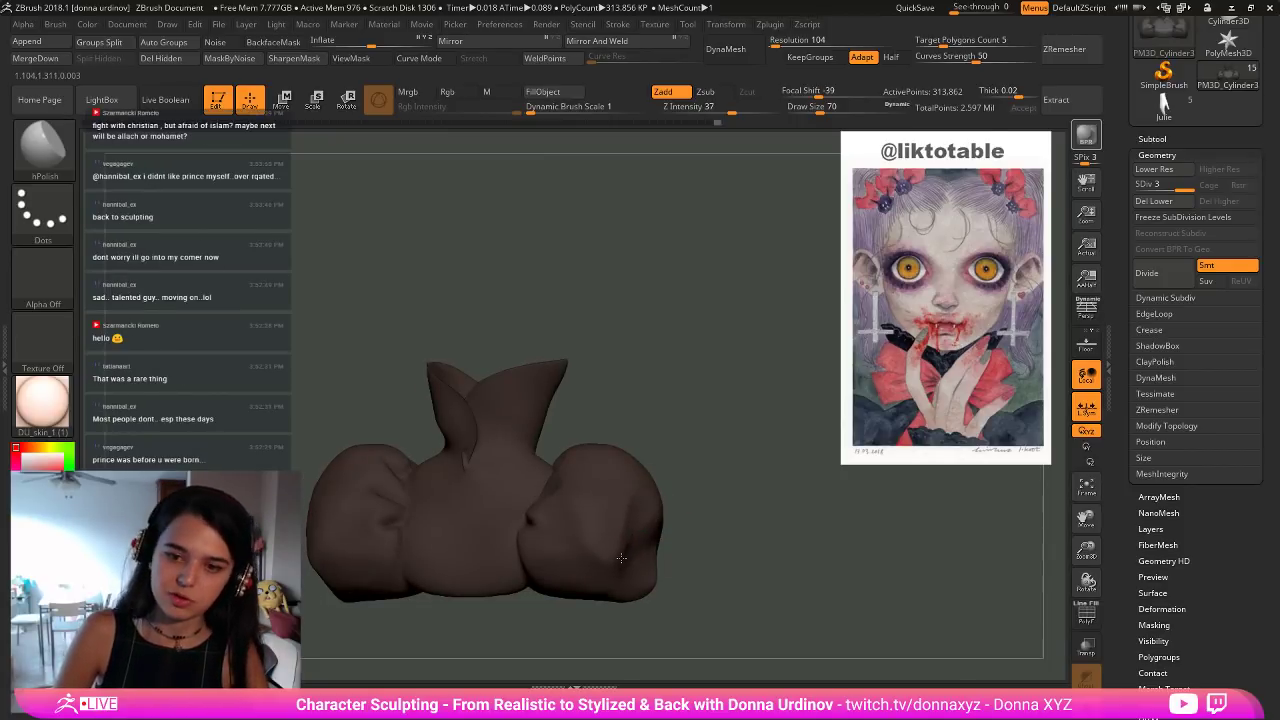
left_click_drag(682, 502, 692, 469)
key("shift")
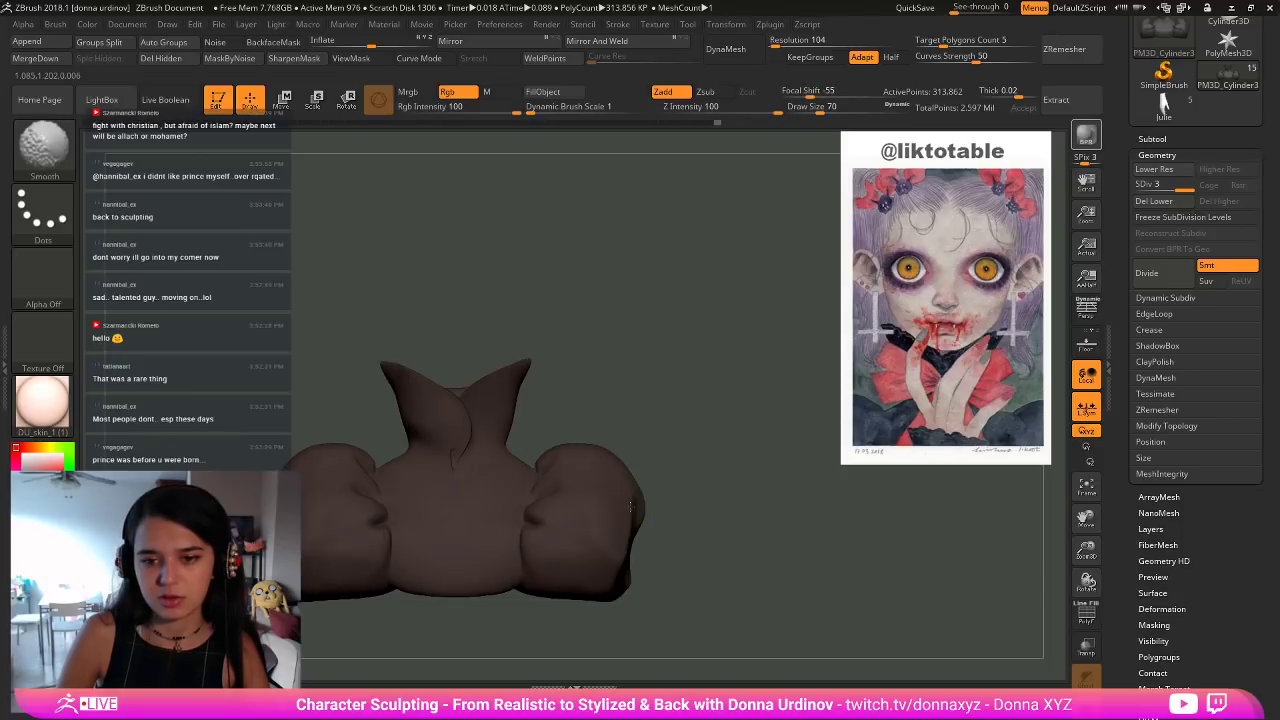
Polish the outer lower ends of the puffed sleeves with the hPolish brush at draw size 114, working from the side and front.
left_click_drag(711, 520, 642, 574)
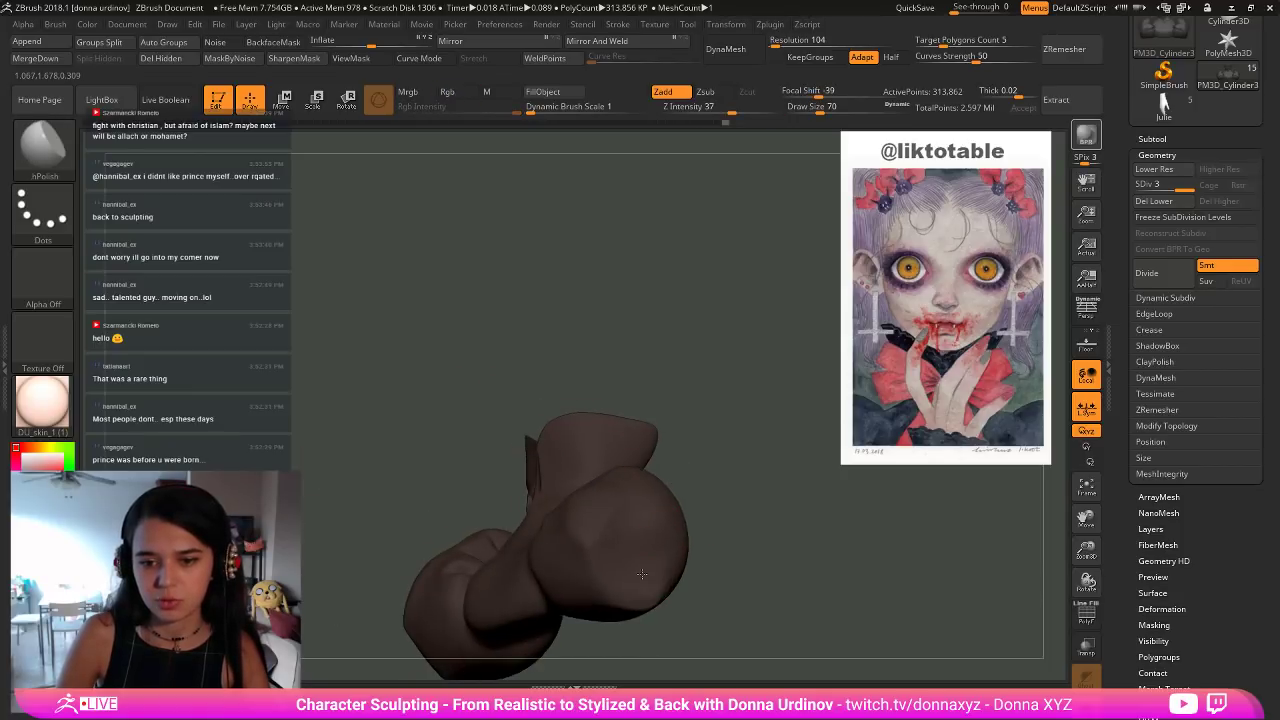
key("bracketright")
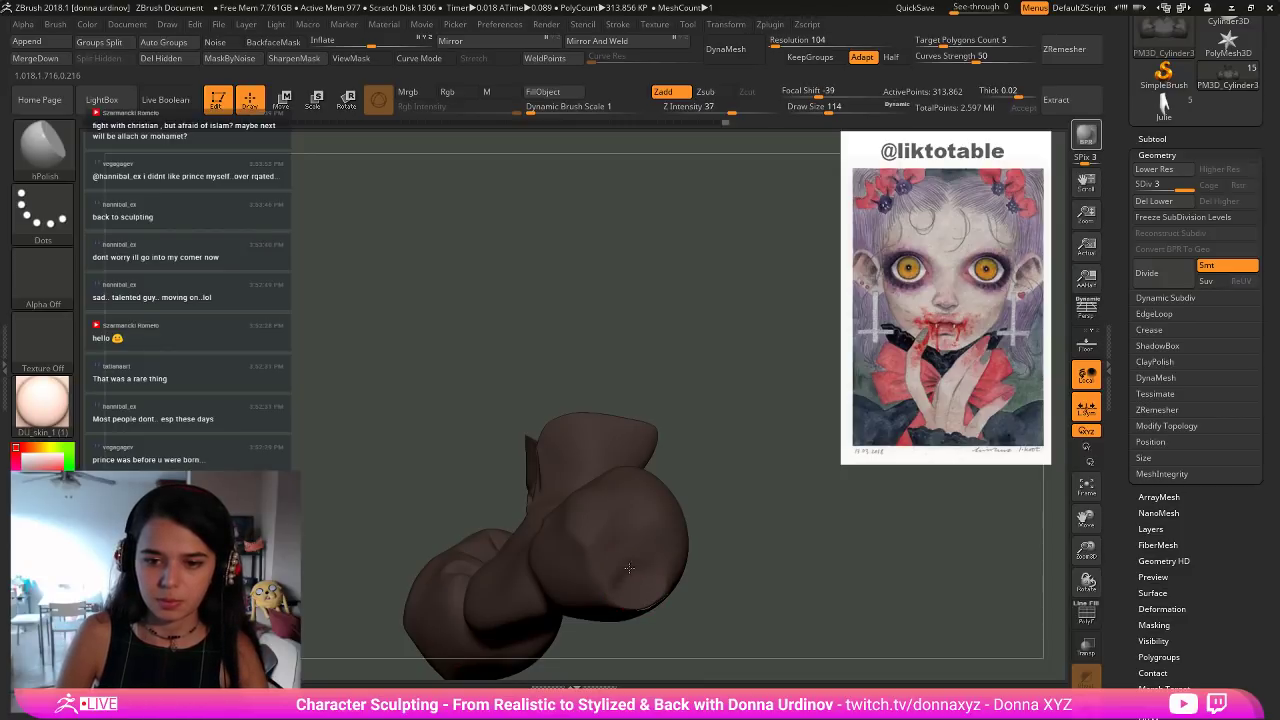
mouse_move(726, 466)
left_mouse_down("shift")
mouse_move(706, 557)
mouse_move(648, 591)
mouse_move(694, 557)
mouse_move(602, 596)
left_mouse_up("shift")
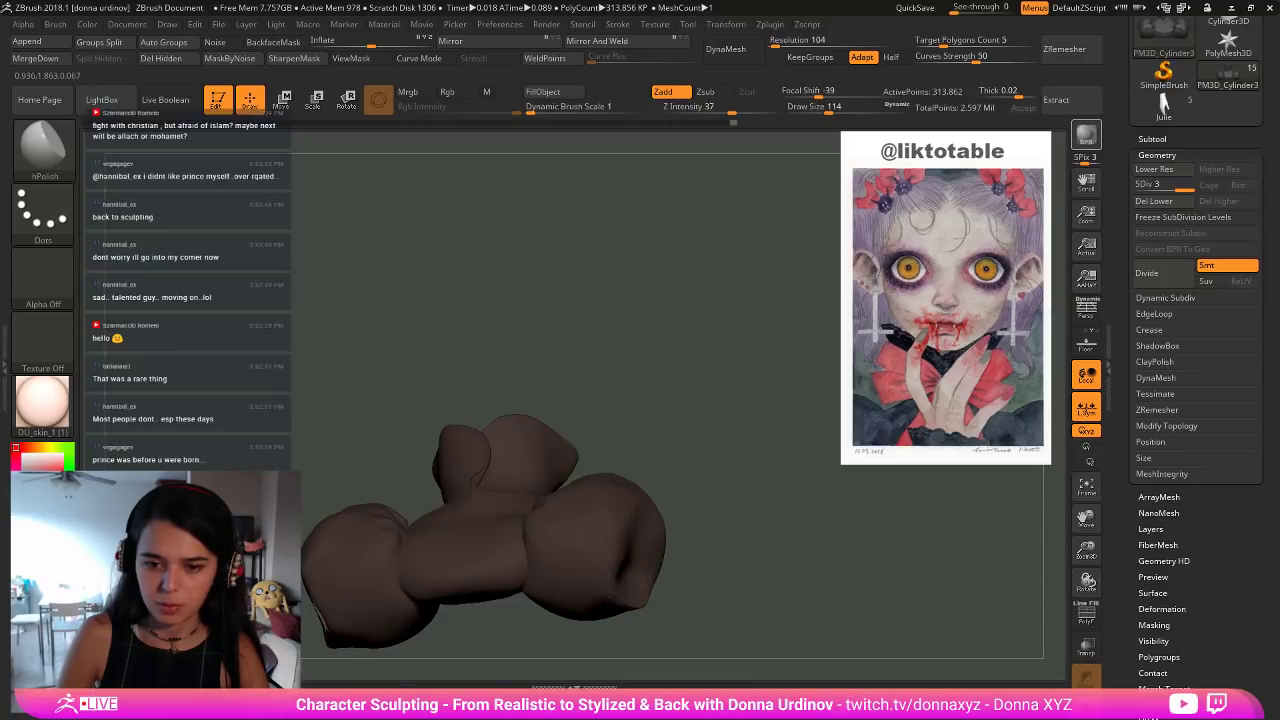
left_click_drag(688, 606, 717, 567, "shift")
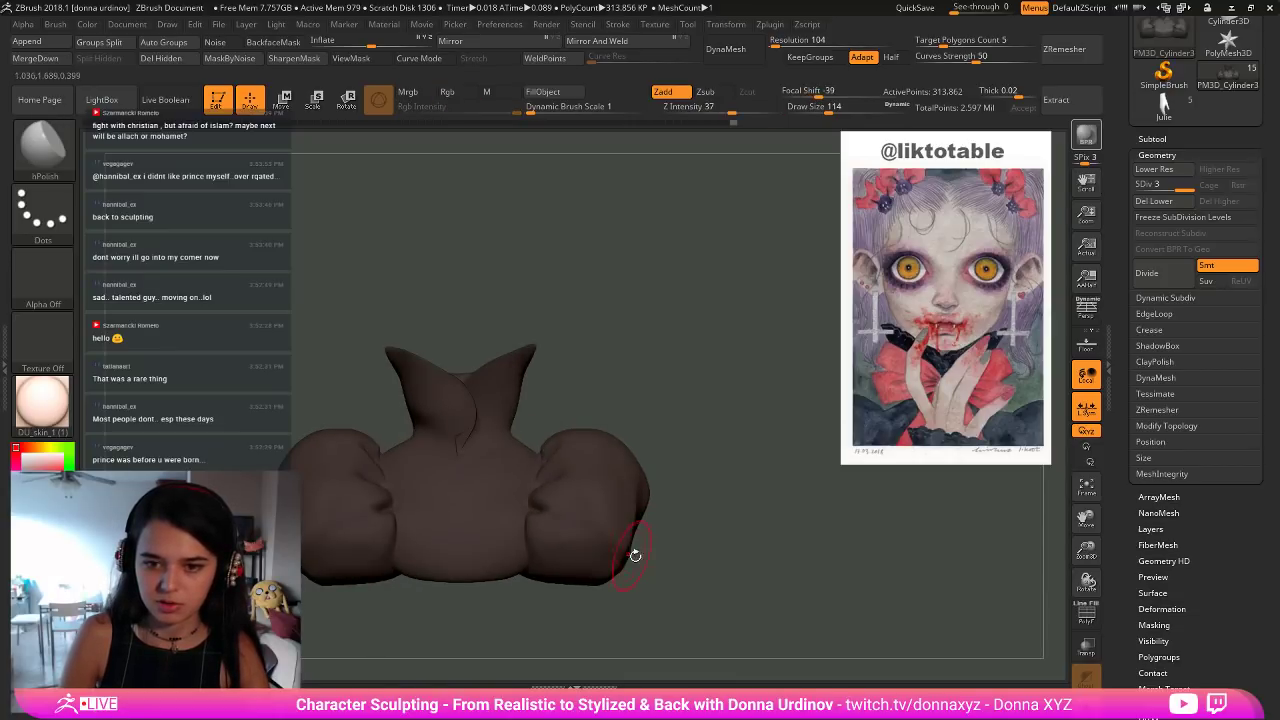
key("b")
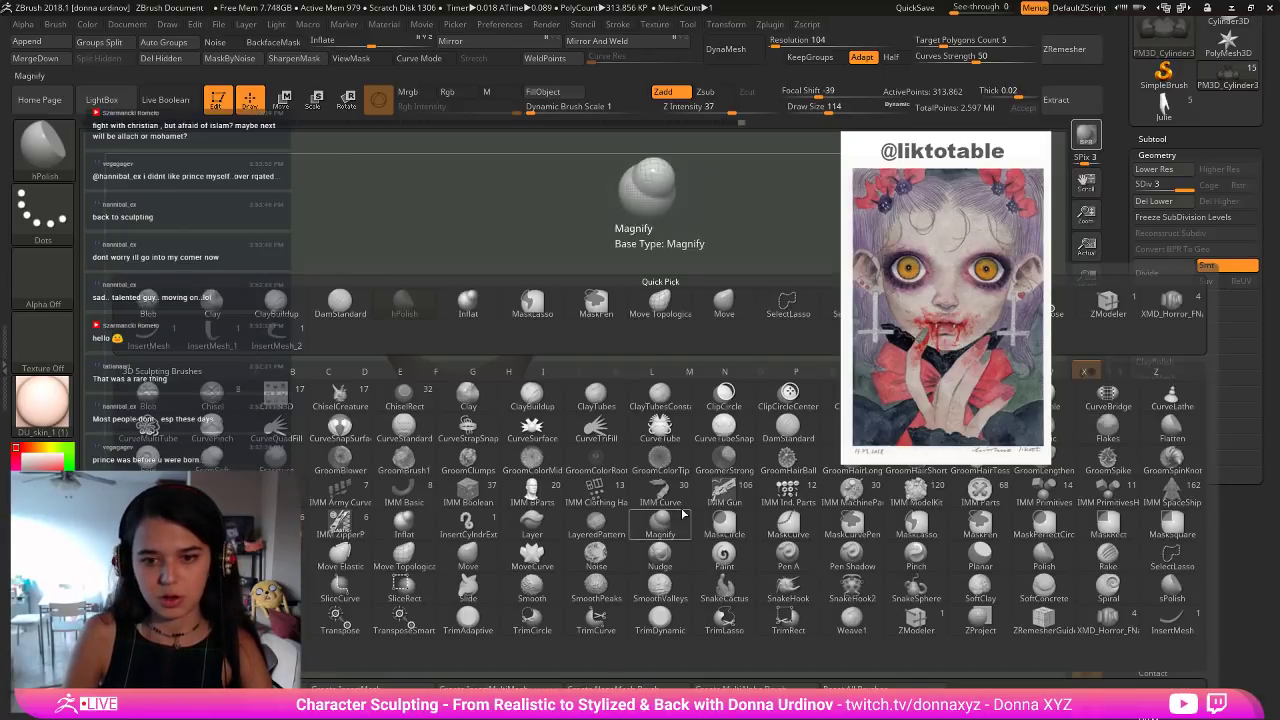
key("b")
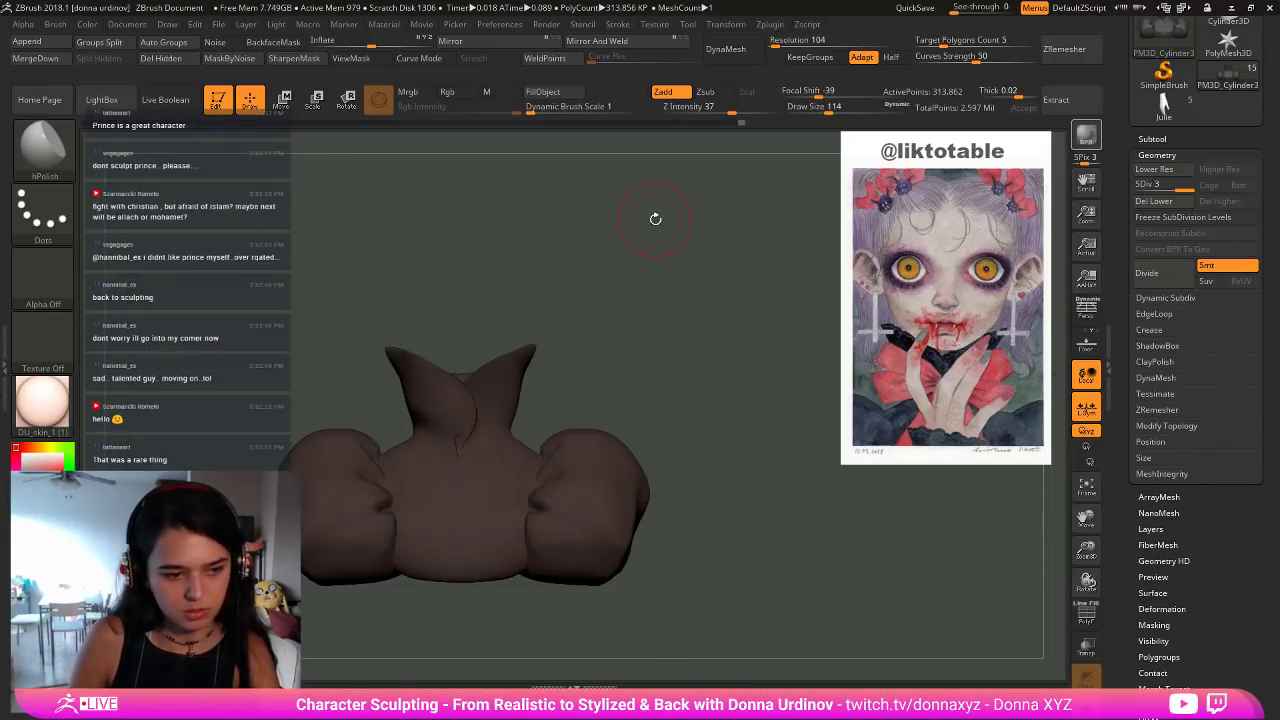
Carve creases at the lower outer ends of the puffed sleeves with the DamStandard brush at draw size 58 and smooth them.
left_click_drag(656, 218, 653, 223)
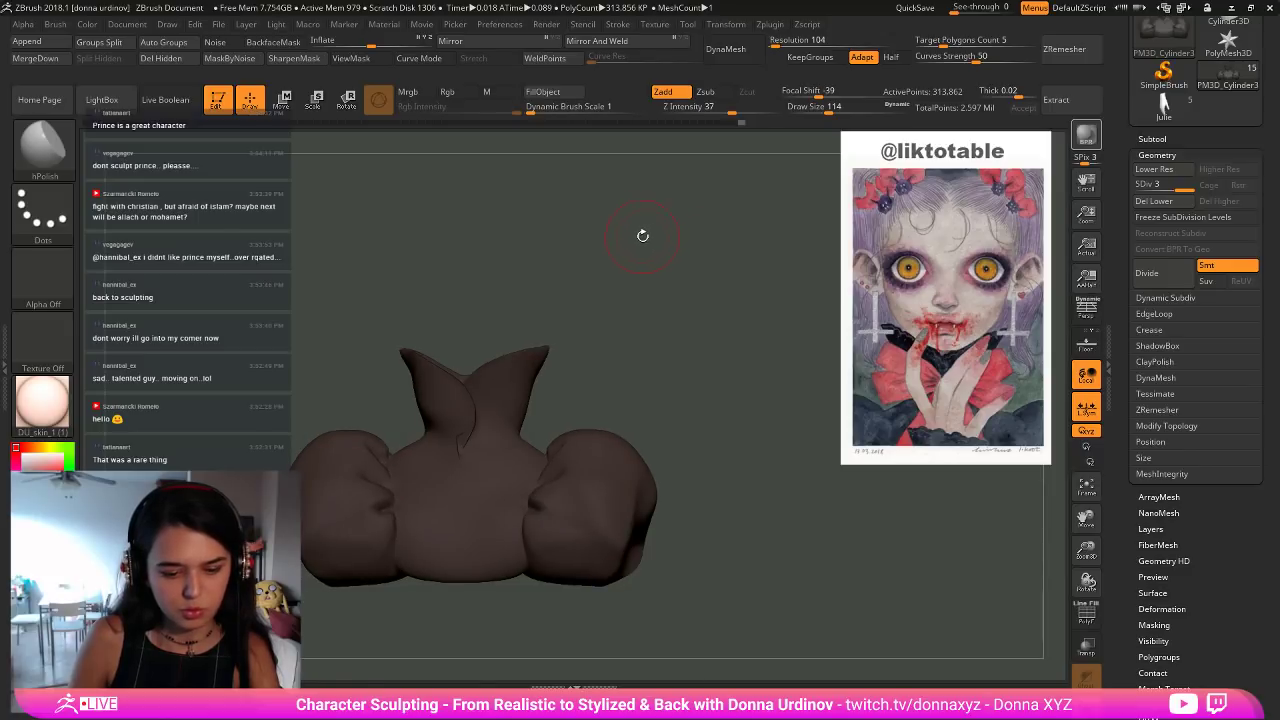
key("bracketleft")
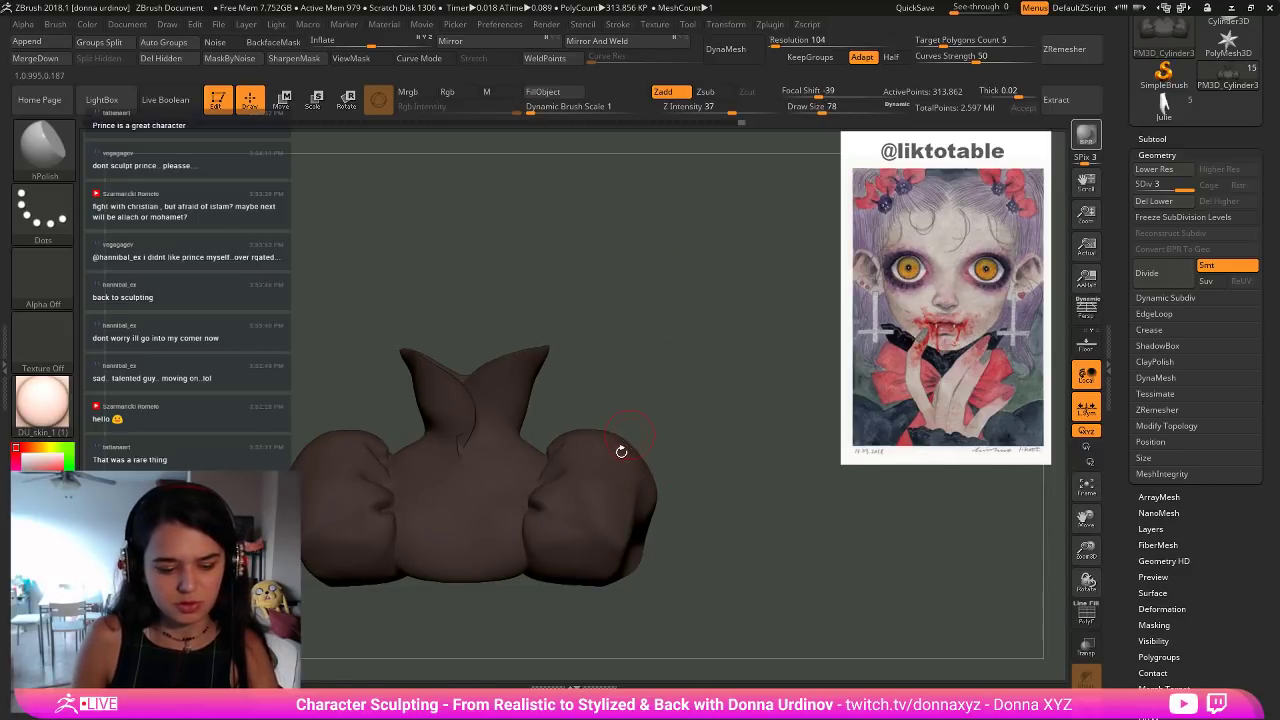
key("b")
key("d")
key("s")
left_click_drag(662, 340, 630, 588)
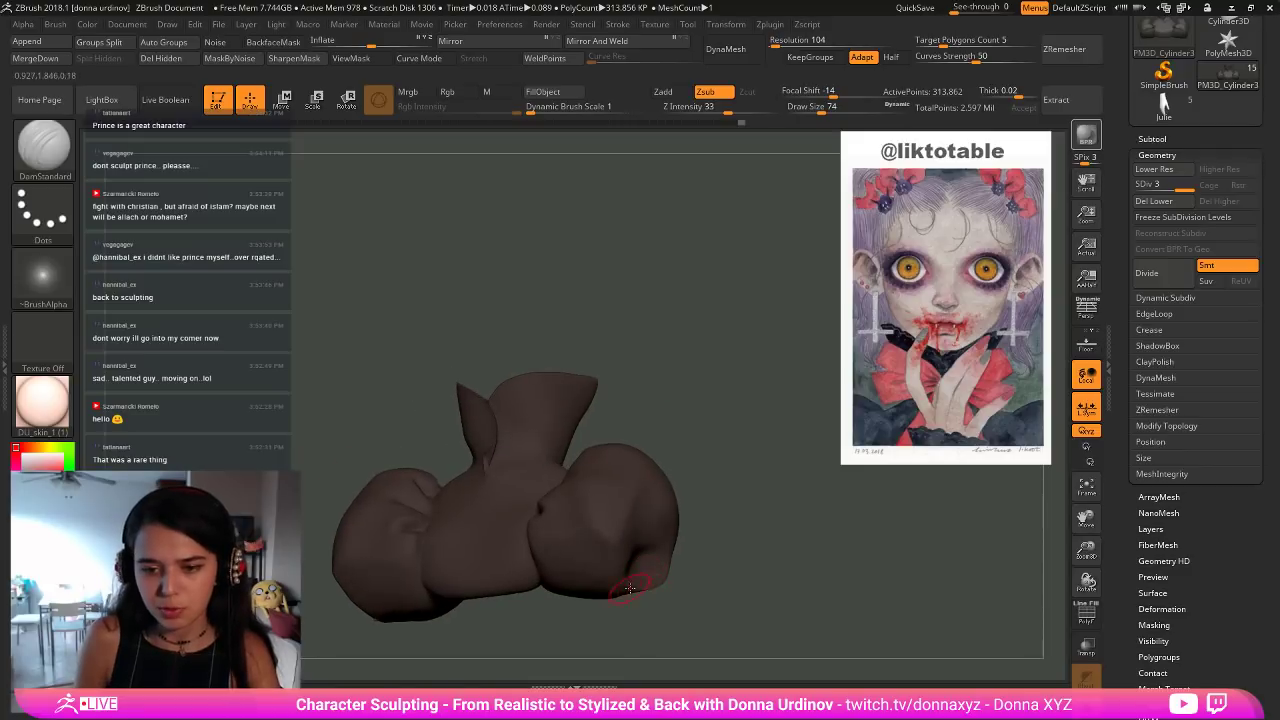
left_click_drag(737, 542, 728, 618)
left_click_drag(629, 562, 604, 581)
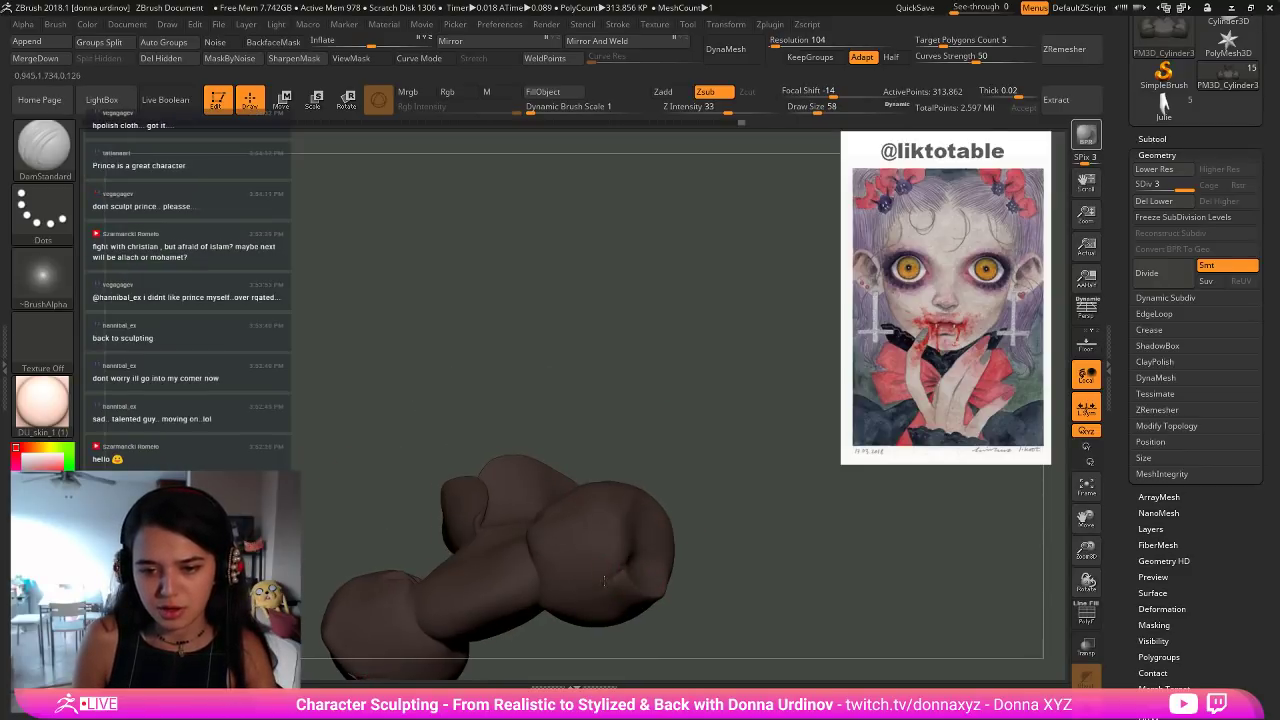
key("shift")
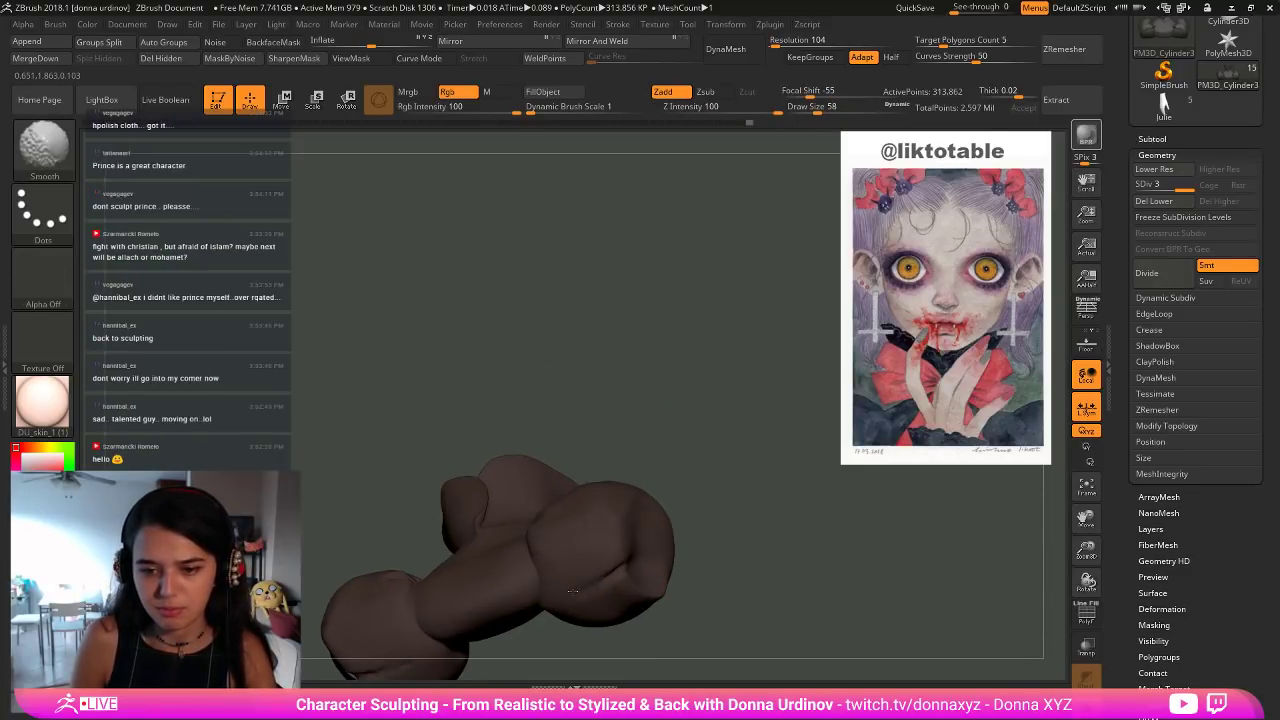
mouse_move(604, 589)
left_mouse_down("shift")
mouse_move(620, 567)
mouse_move(594, 600)
left_mouse_up("shift")
mouse_move(767, 470)
left_mouse_down("shift")
mouse_move(770, 551)
mouse_move(740, 559)
mouse_move(735, 525)
mouse_move(721, 530)
left_mouse_up("shift")
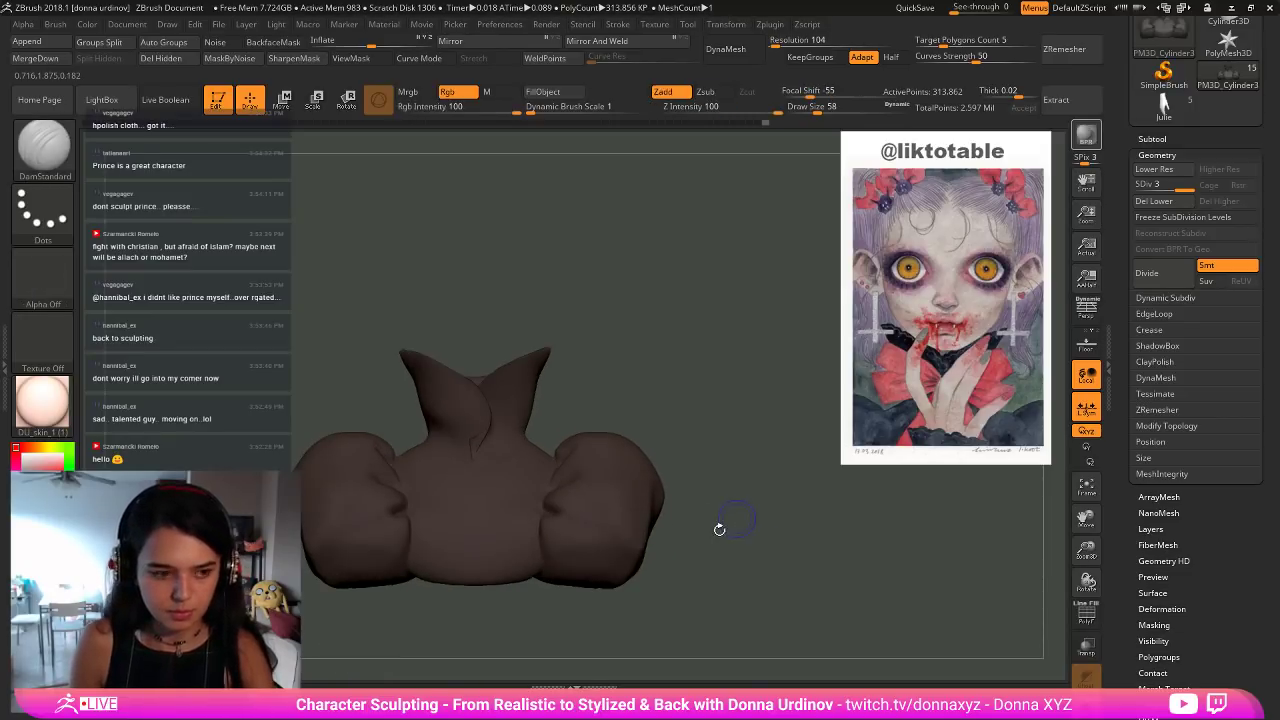
Reshape the lower edges and outer sides of the puffed sleeves with the Move brush at draw sizes 122 and 194.
key("b")
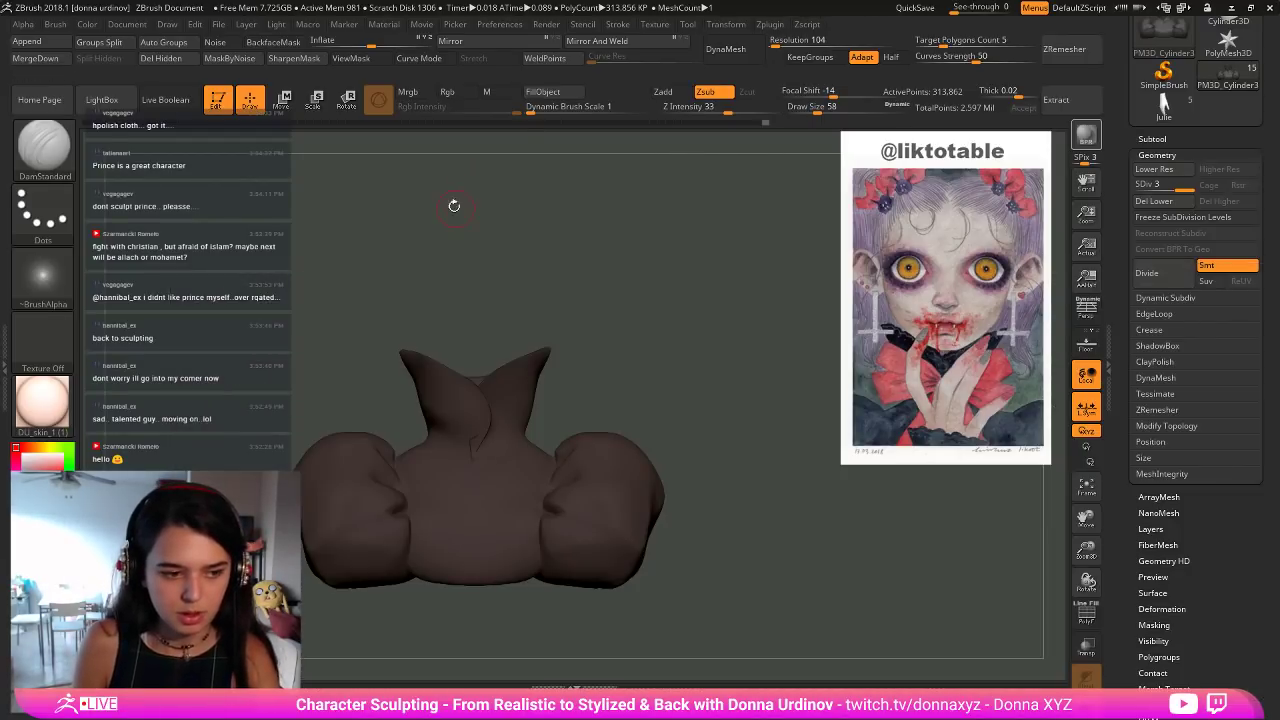
key("b")
key("m")
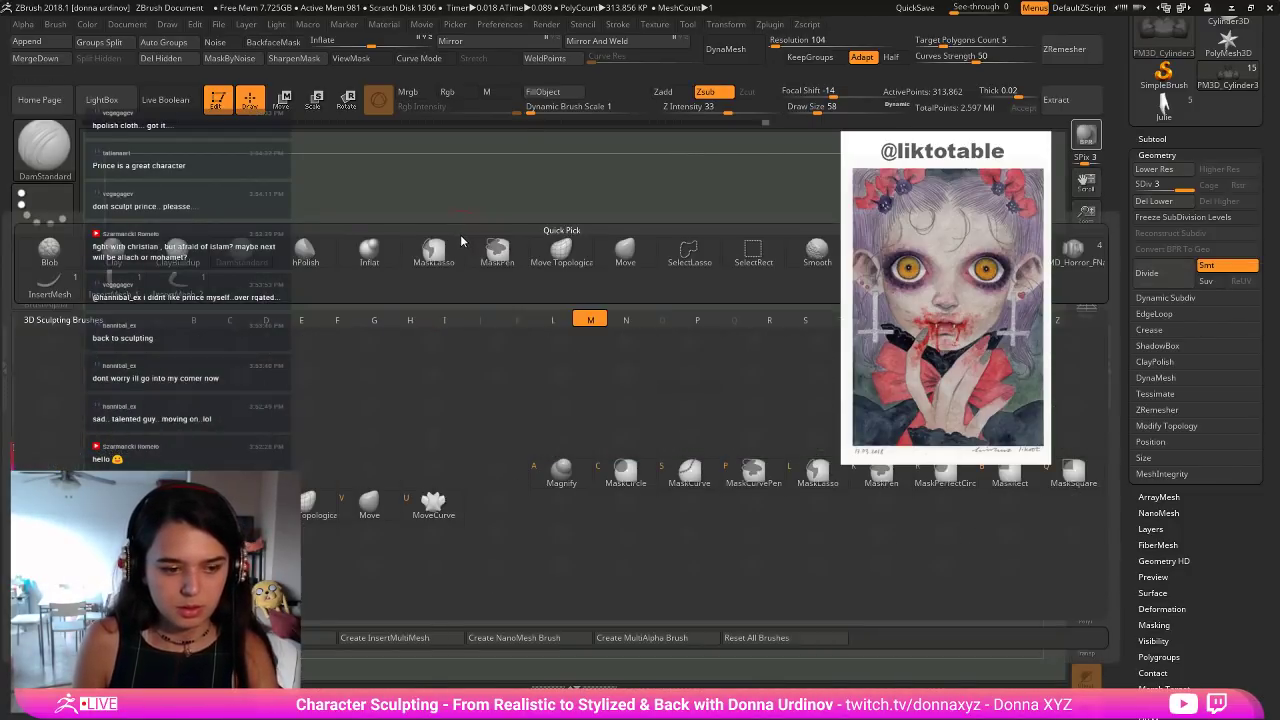
key("v")
key("bracketright")
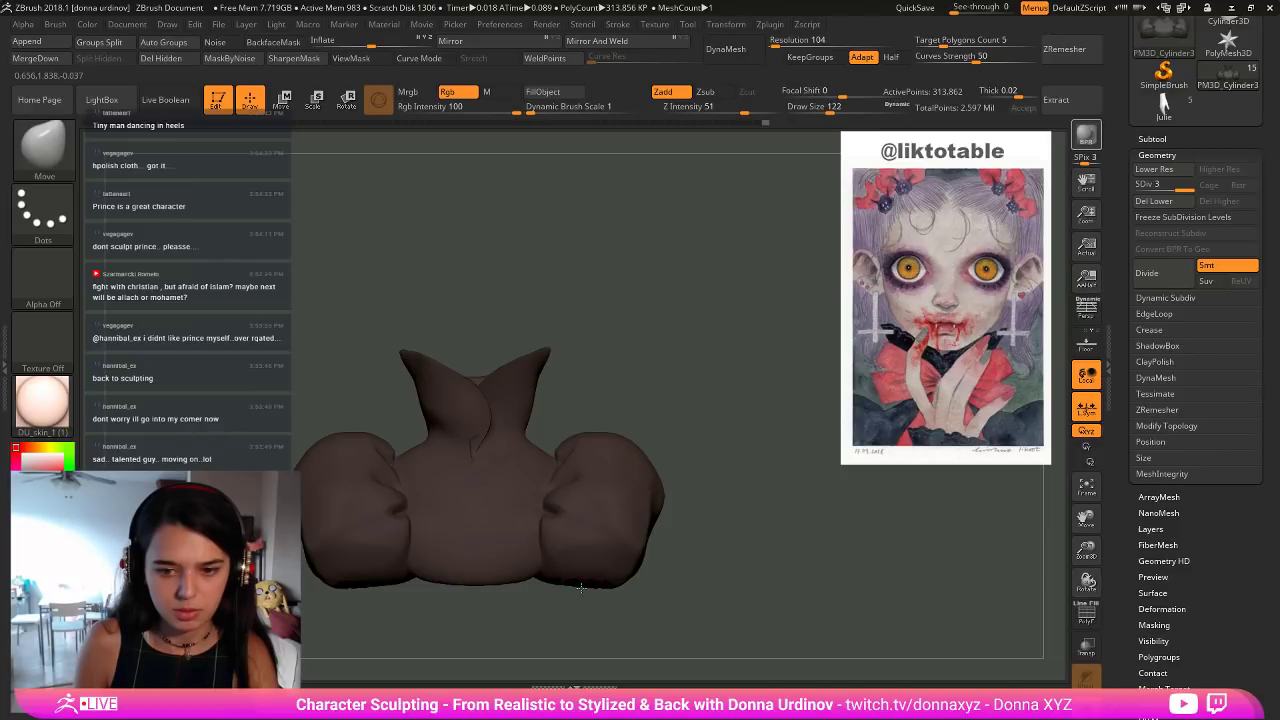
left_click_drag(585, 578, 586, 584)
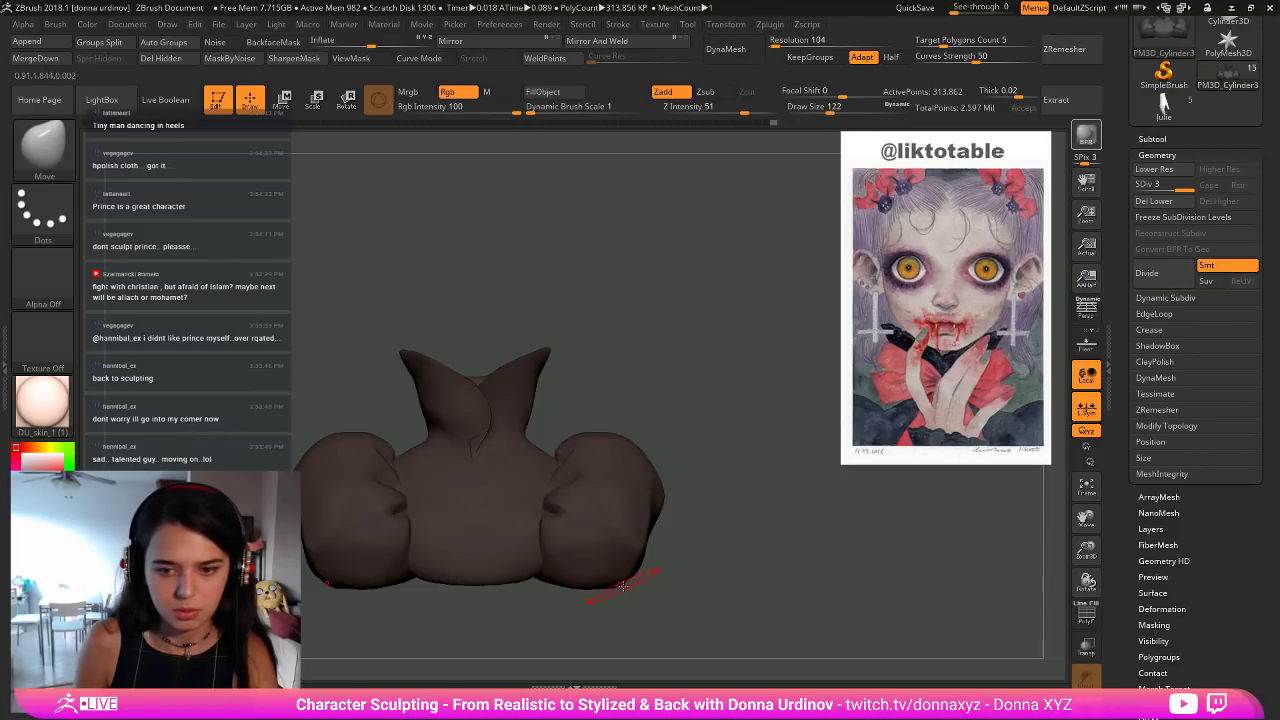
key("]")
key("]")
key("]")
key("]")
key("]")
key("]")
key("]")
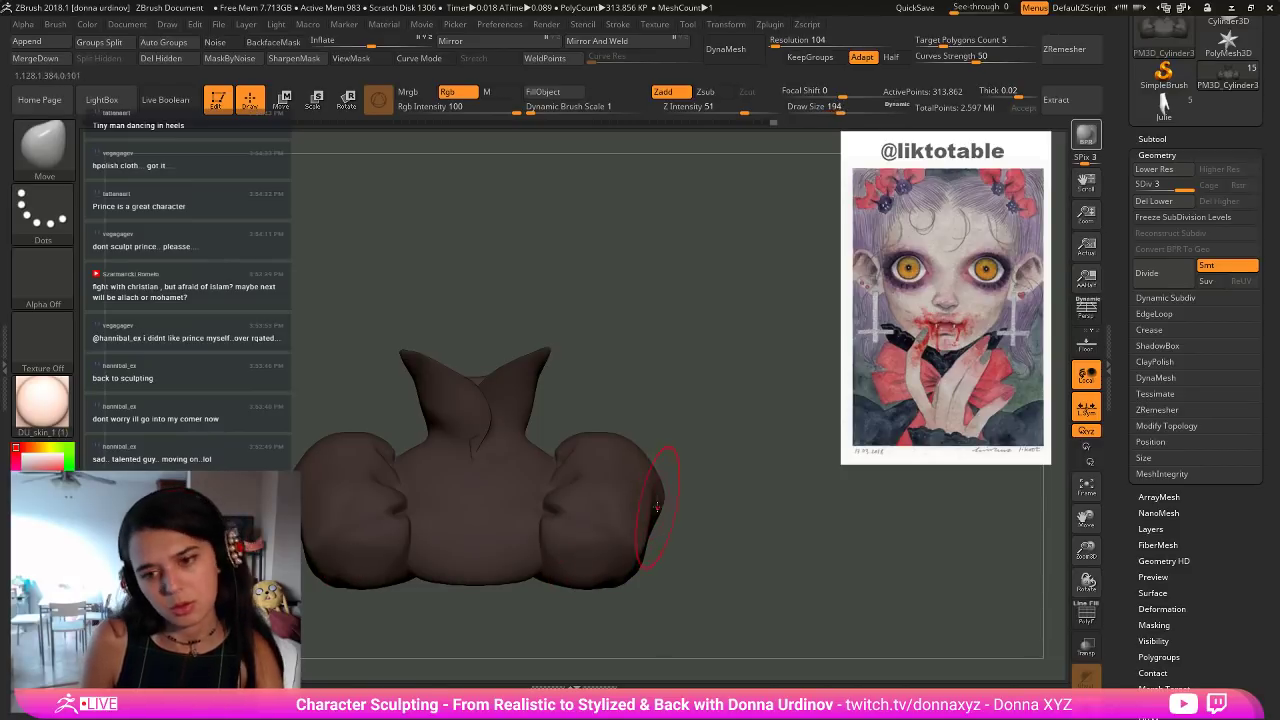
Adjust the bodice's bottom edge between the sleeves with the Move brush, using draw sizes 62 and 98.
key("[")
key("[")
key("[")
key("[")
key("[")
key("[")
key("[")
key("[")
key("[")
key("[")
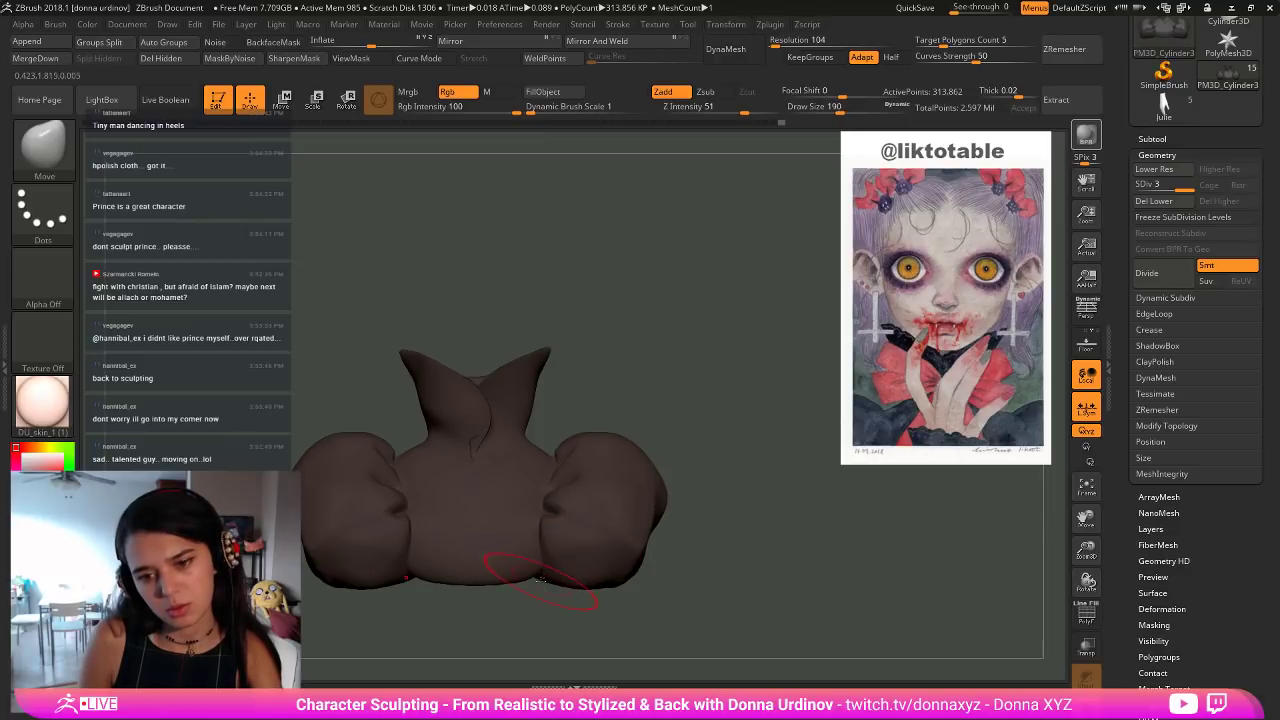
key("[")
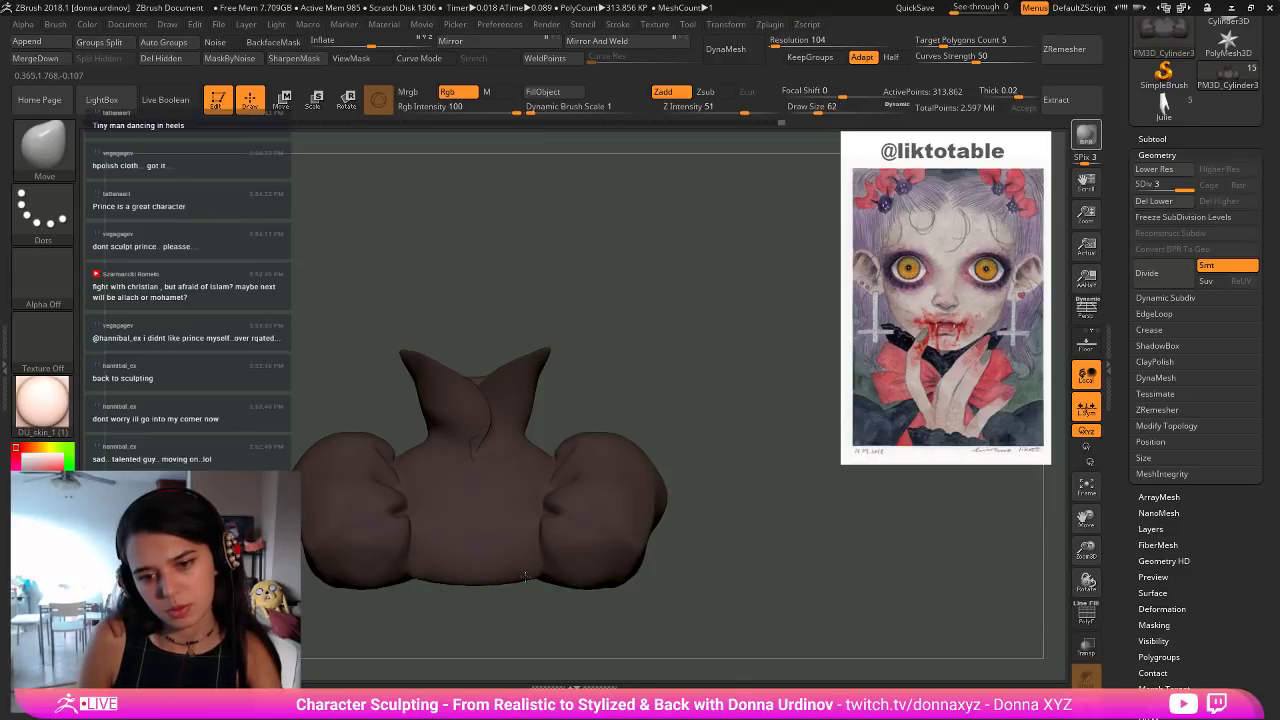
key("]")
key("]")
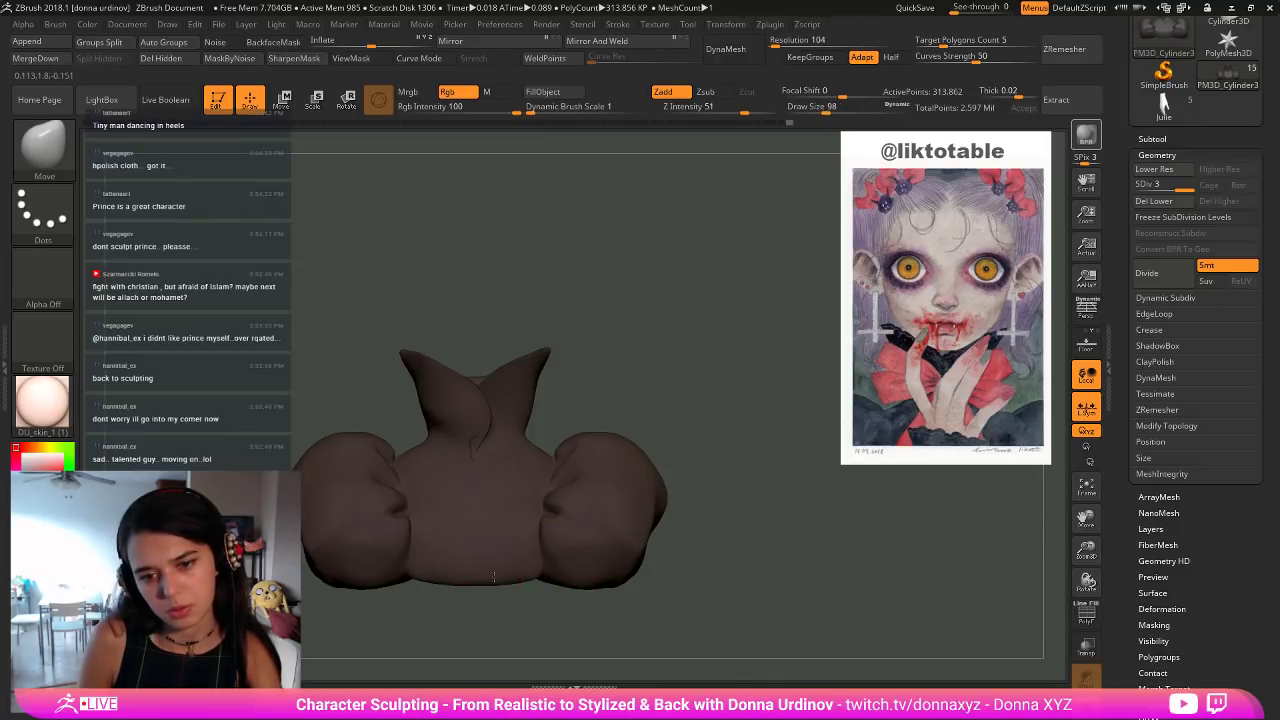
Show the whole bust again and build up the sleeves' gathered folds with the ClayBuildup brush at draw size 46.
left_click(1086, 676)
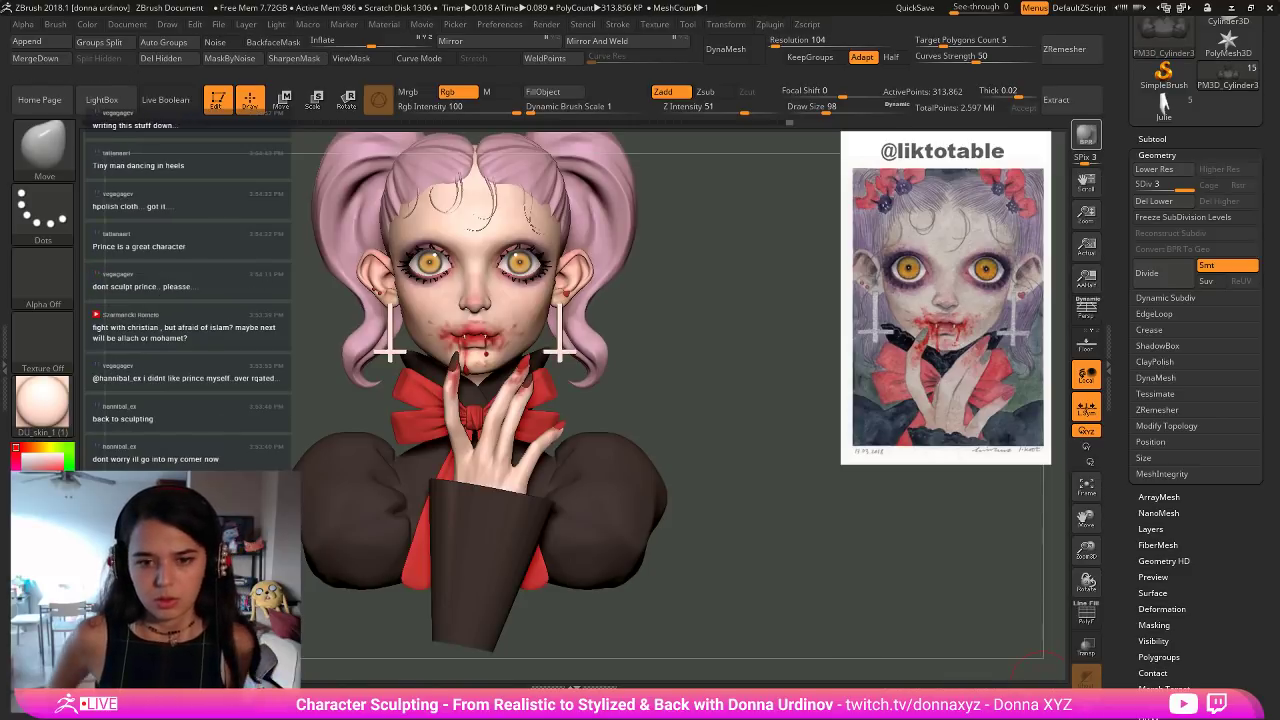
left_click_drag(719, 488, 734, 543, "alt")
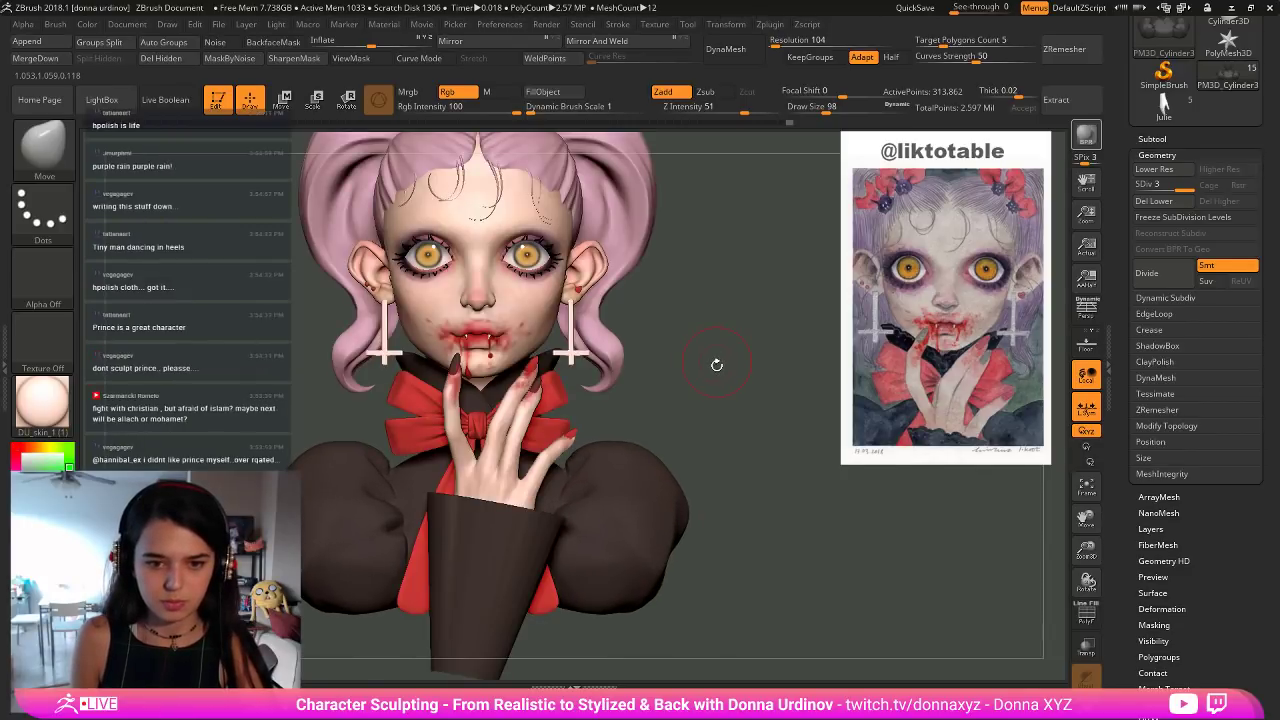
key("b")
key("c")
key("b")
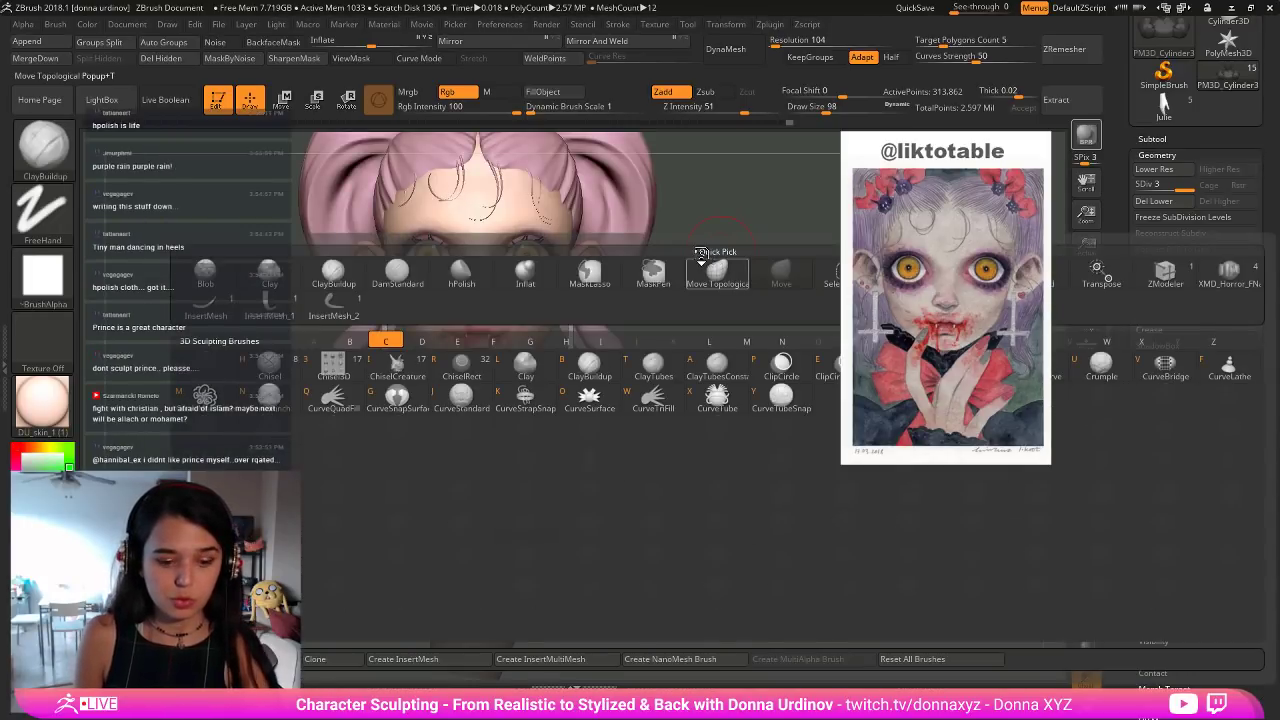
left_click_drag(297, 400, 376, 489)
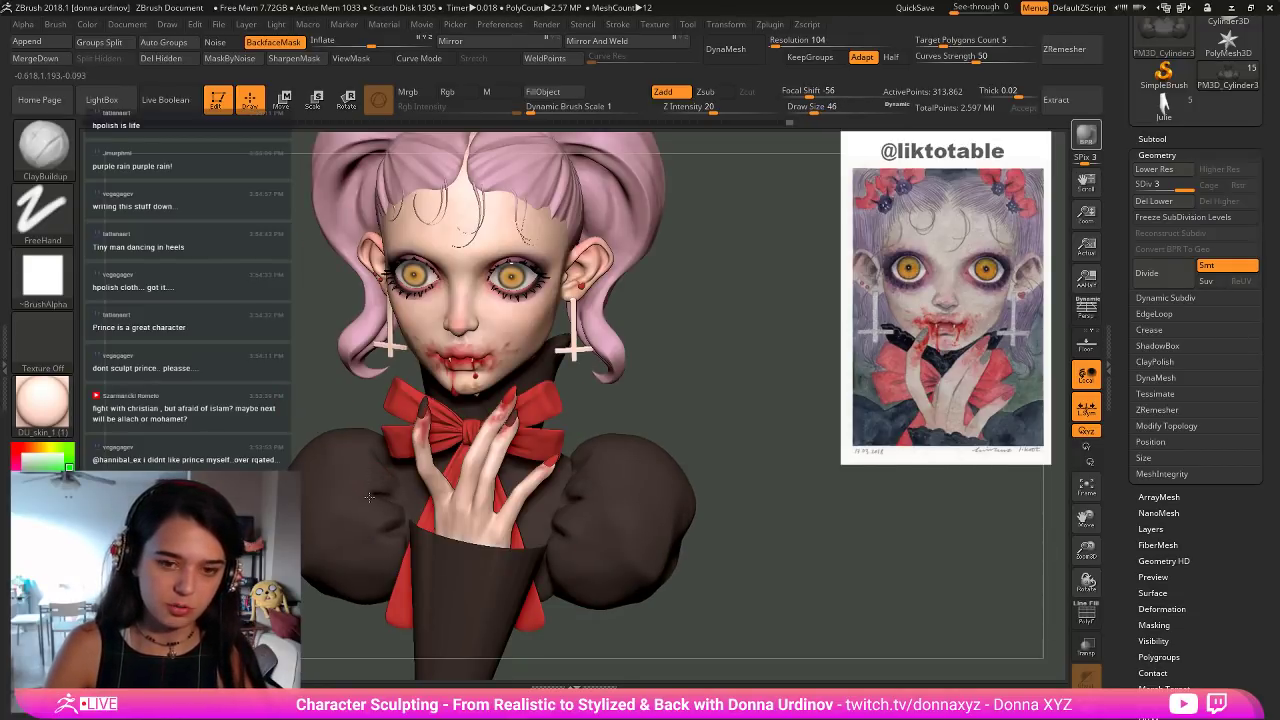
key("shift")
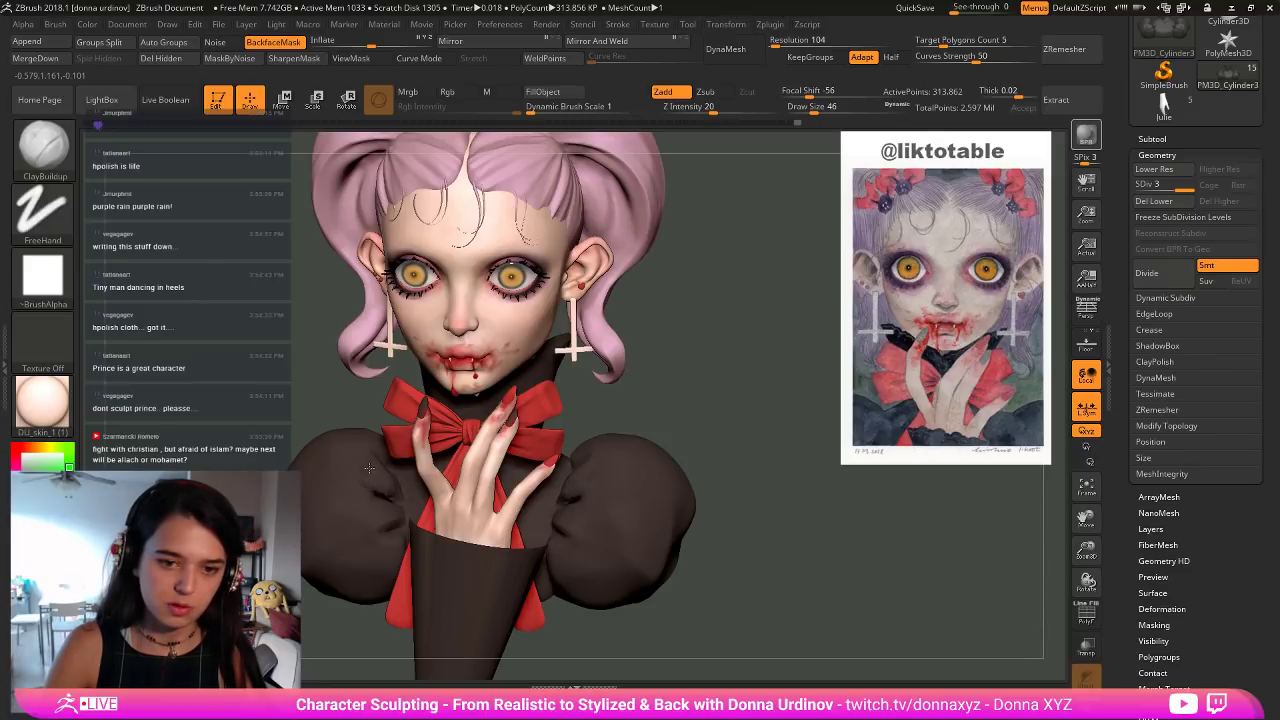
left_click_drag(369, 467, 376, 462)
Polish the built-up folds on the inner sides of the sleeves with the hPolish brush at draw size 46.
key("b")
key("h")
key("p")
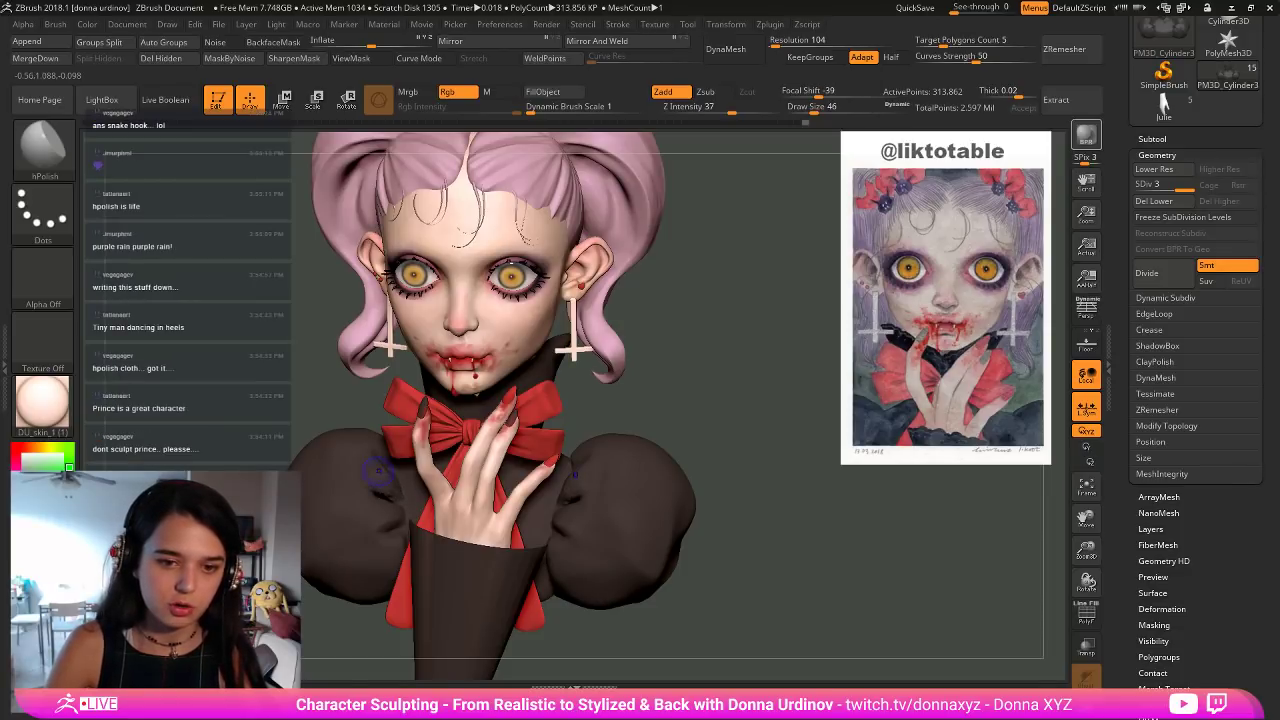
key("shift")
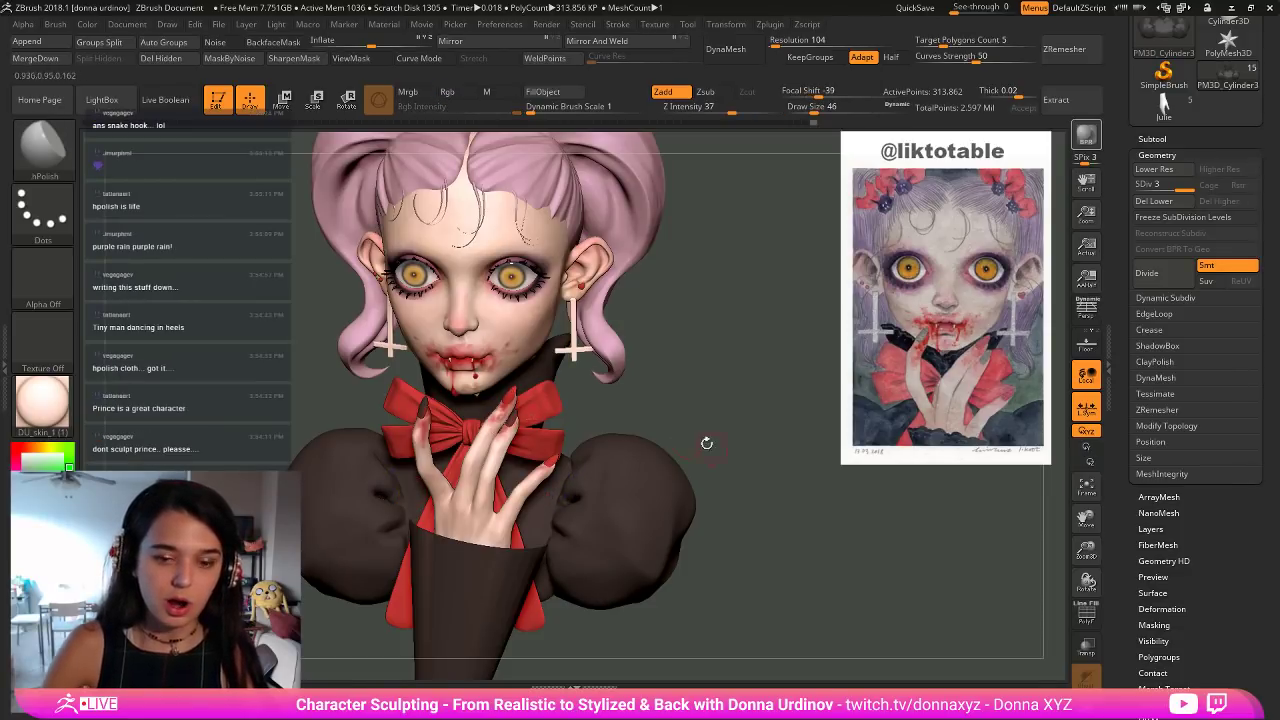
Inflate the sleeve folds near the bodice seams with the Inflat brush at draw size 86, smoothing the surface around them.
key("b")
key("i")
key("n")
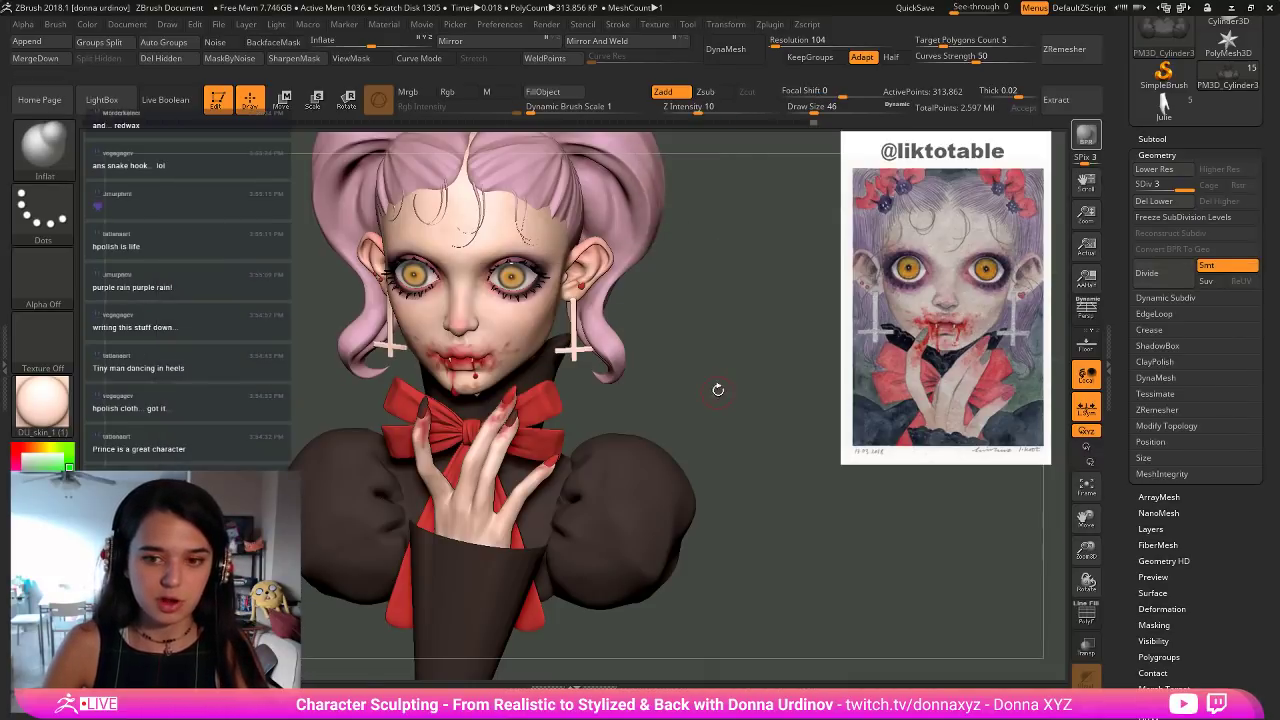
left_click(492, 497, "ctrl+shift")
right_click_drag(492, 498, 486, 498)
right_click_drag(330, 522, 388, 521)
key("]")
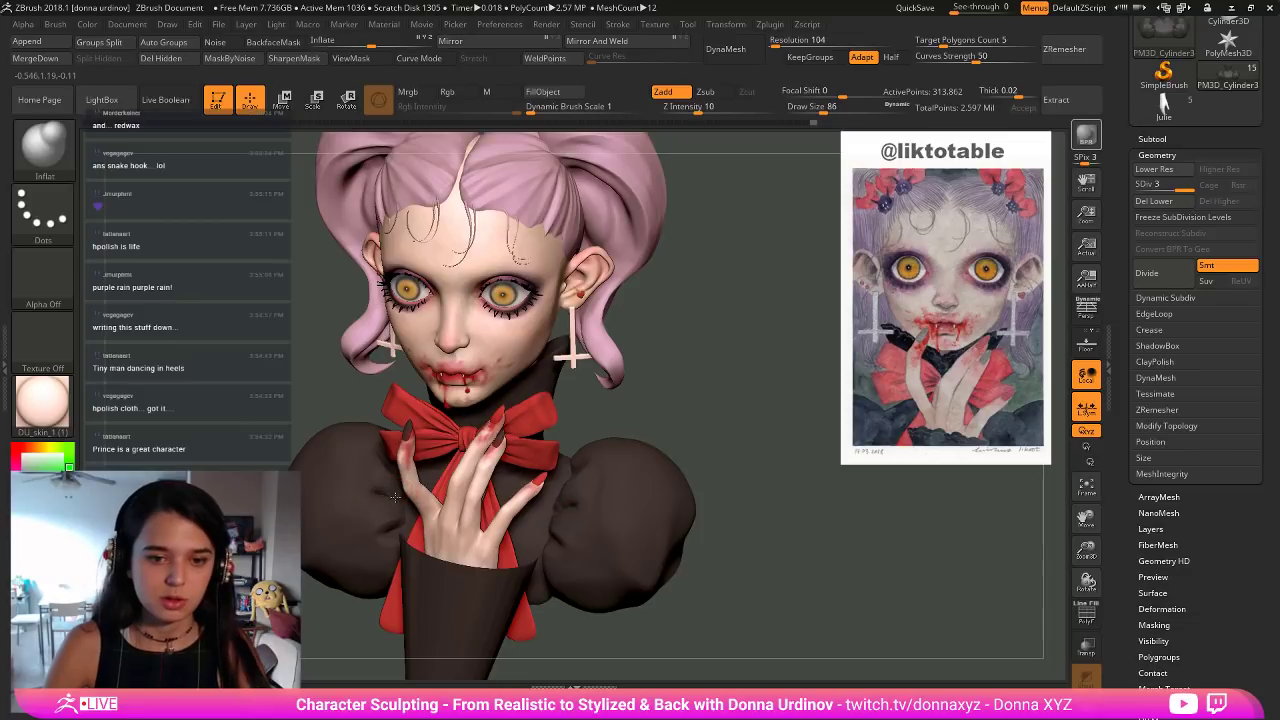
key("shift")
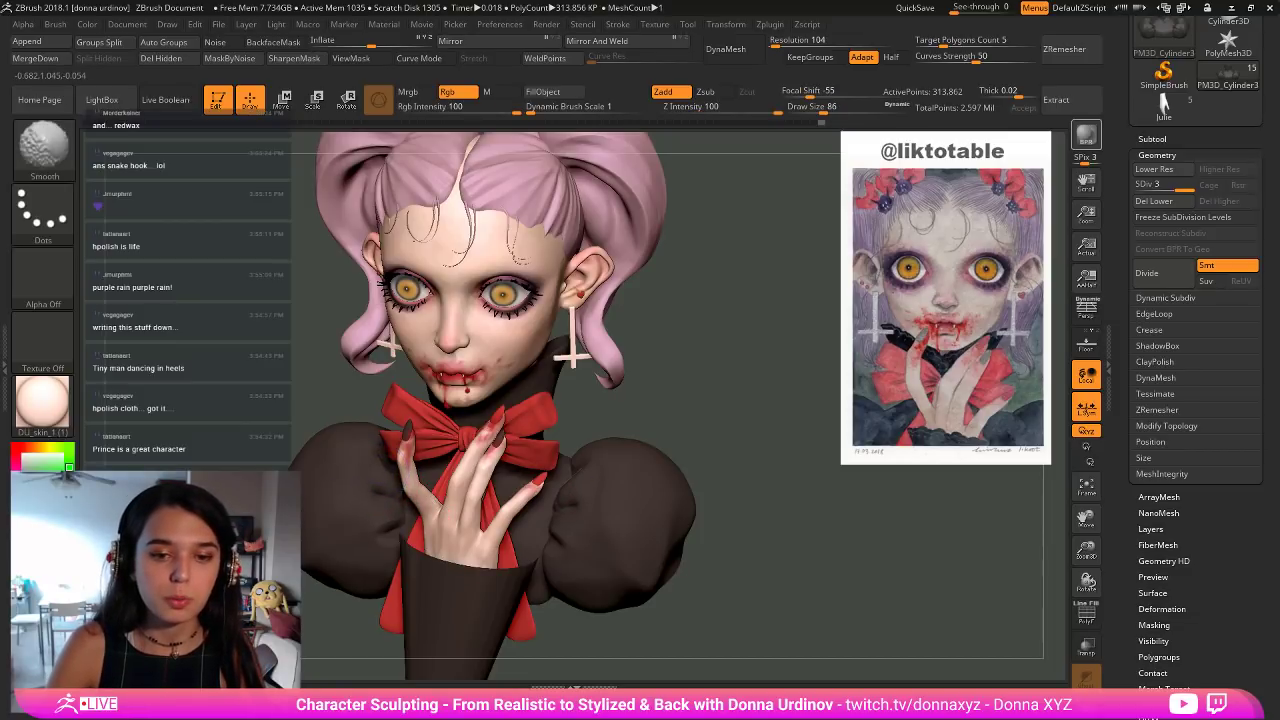
key("ctrl+shift+z")
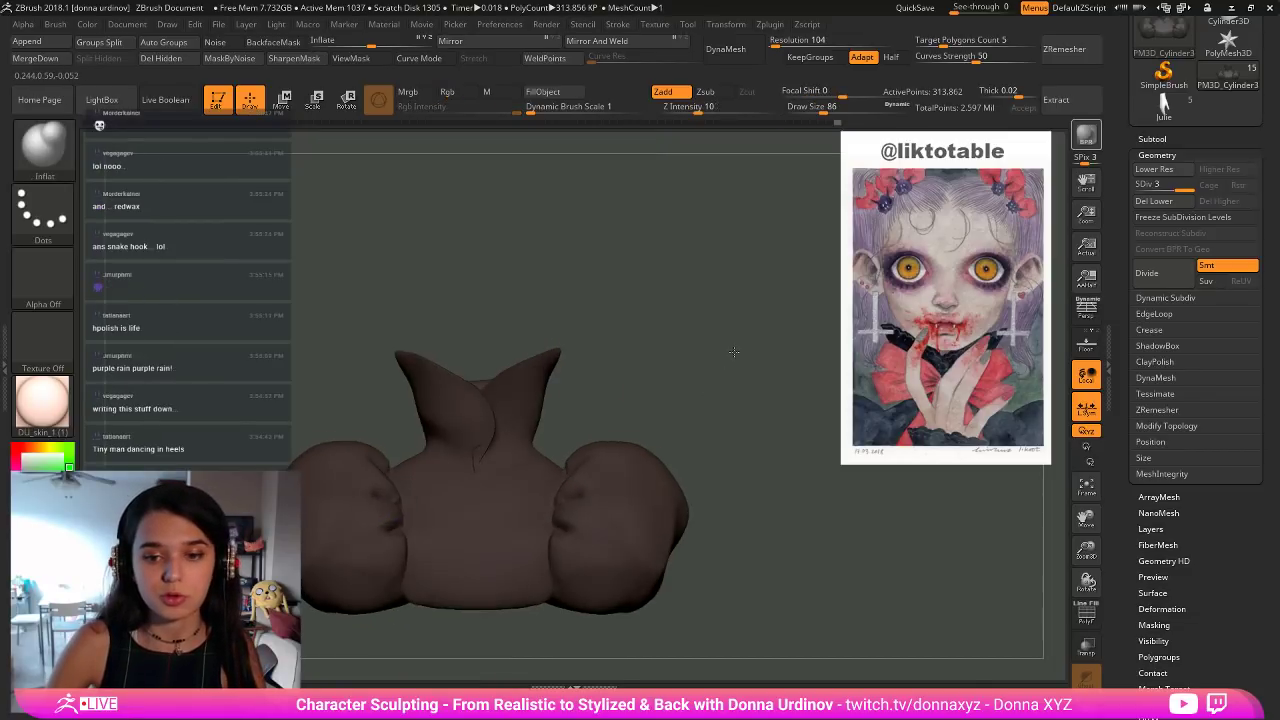
mouse_move(708, 445)
left_mouse_down("alt")
mouse_move(607, 467)
mouse_move(674, 517)
left_mouse_up("alt")
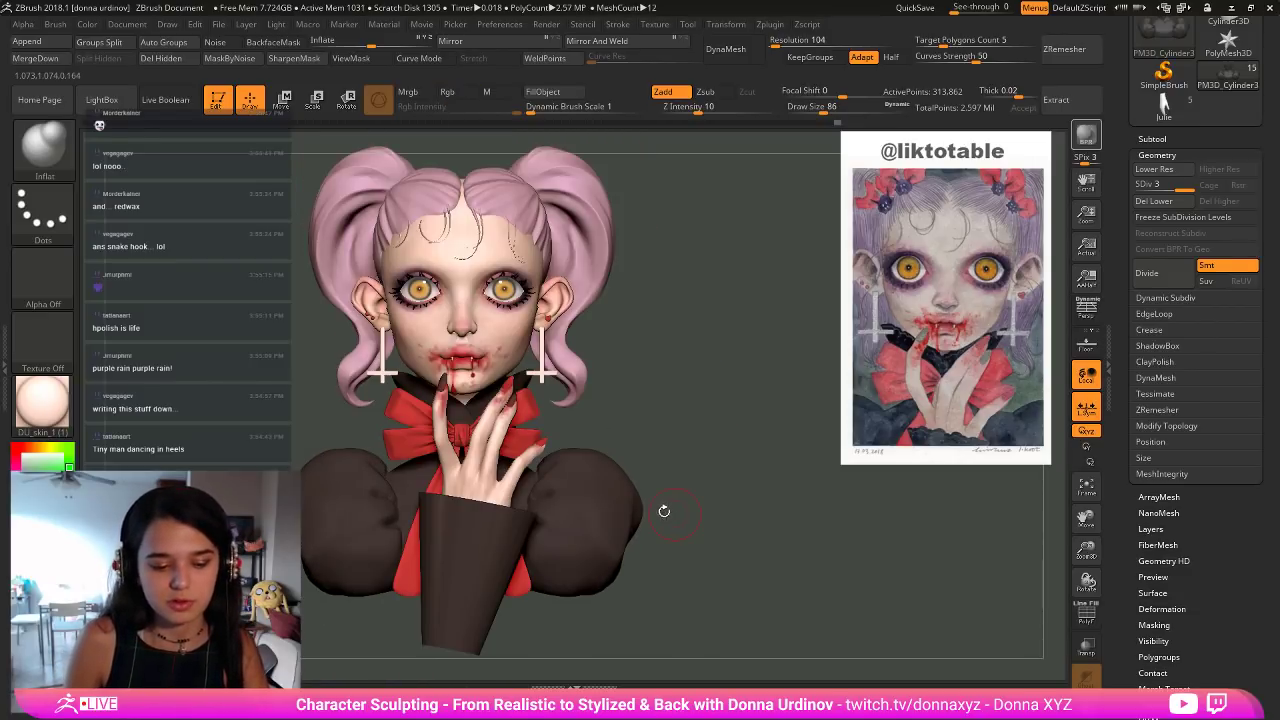
key("b")
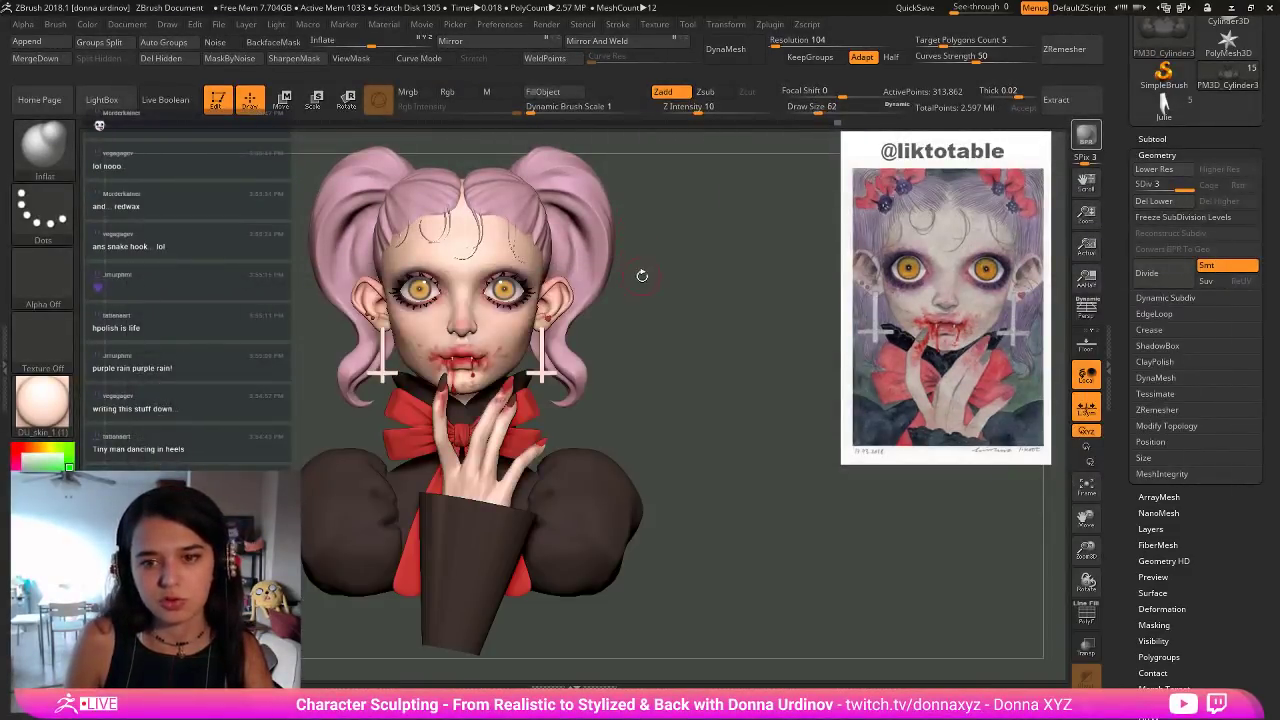
left_click_drag(660, 301, 659, 343, "alt")
key("ctrl+z")
key("b")
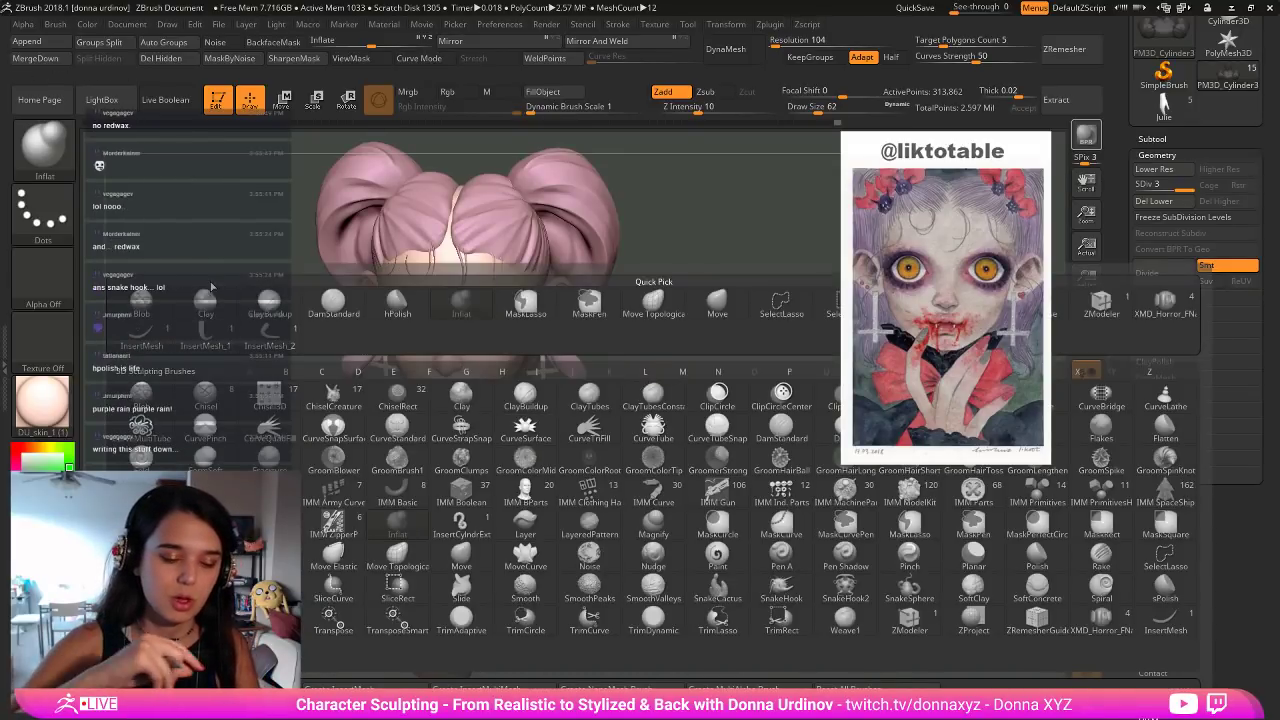
key("Escape")
left_click_drag(344, 413, 334, 408)
left_click_drag(259, 396, 237, 377)
key("ctrl+z")
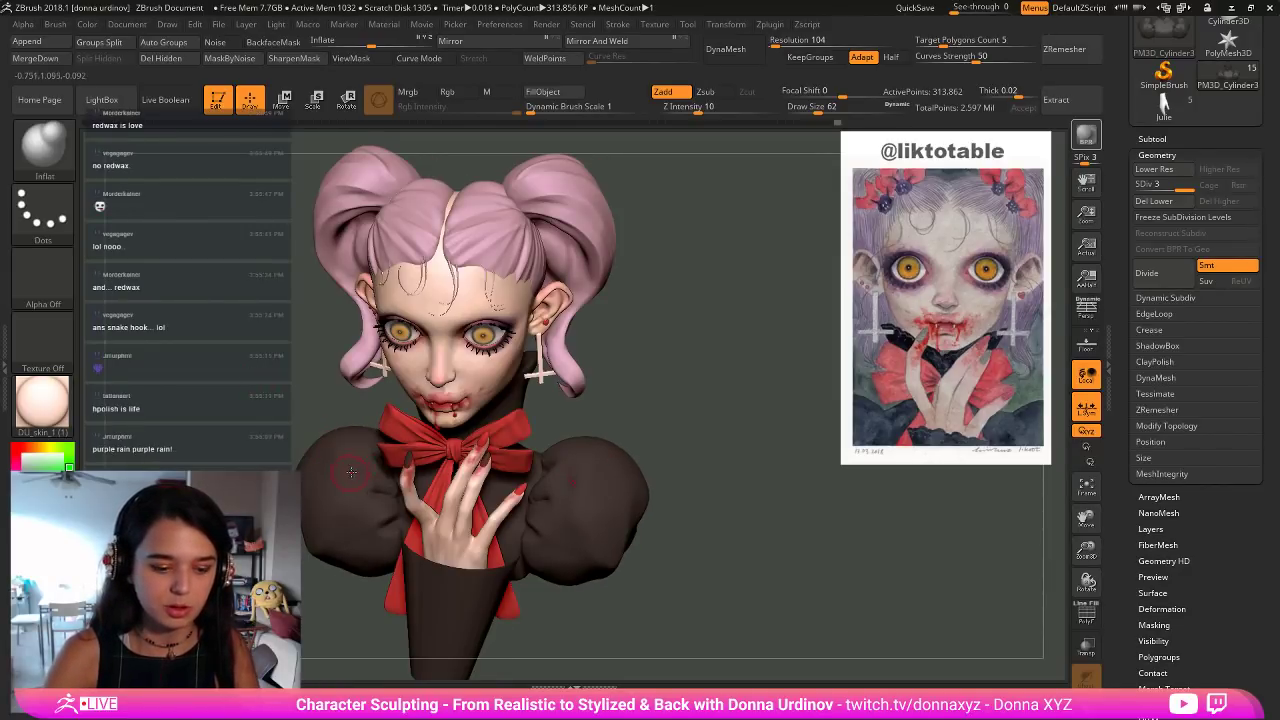
Flatten the puffed sleeves' surfaces beside the upper folds with the hPolish brush at draw size 62.
key("b")
key("h")
key("p")
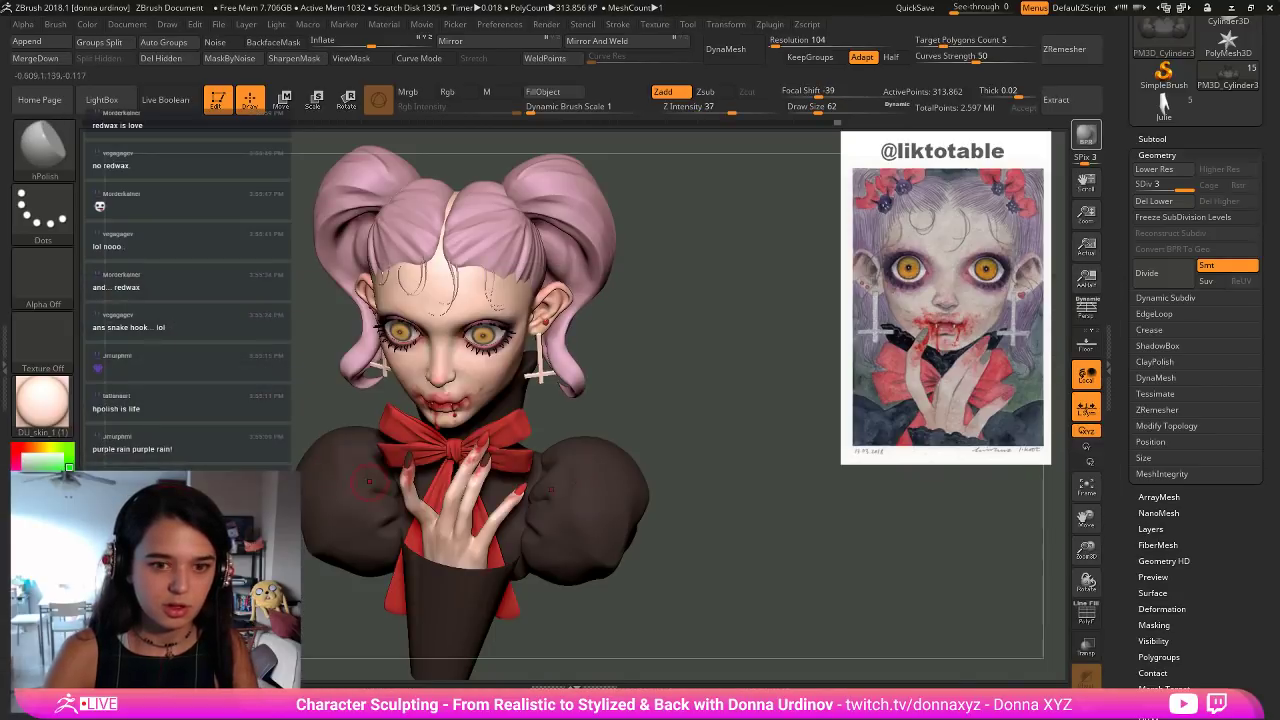
left_click_drag(367, 468, 368, 470)
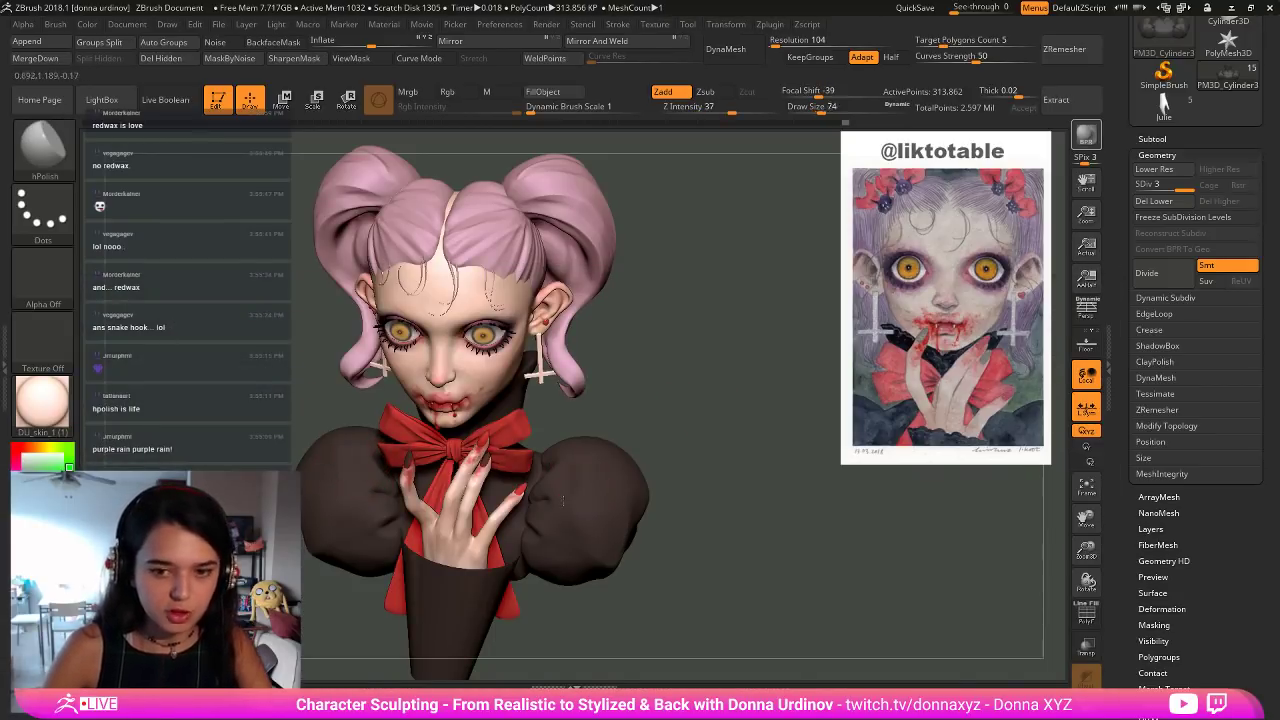
key("bracketright")
key("bracketright")
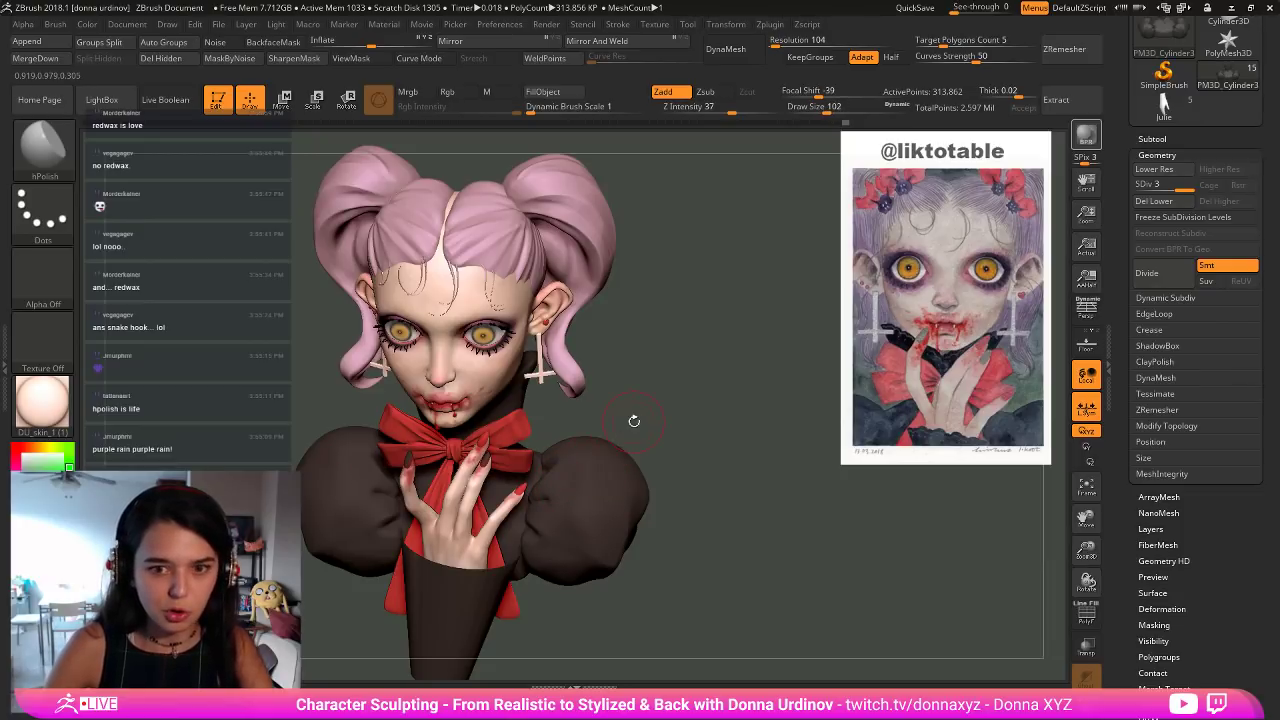
Refine the small folds at the sleeve seams with the hPolish brush at draw size 34 and check the bust from the front.
key("bracketleft")
key("bracketleft")
key("bracketleft")
key("bracketleft")
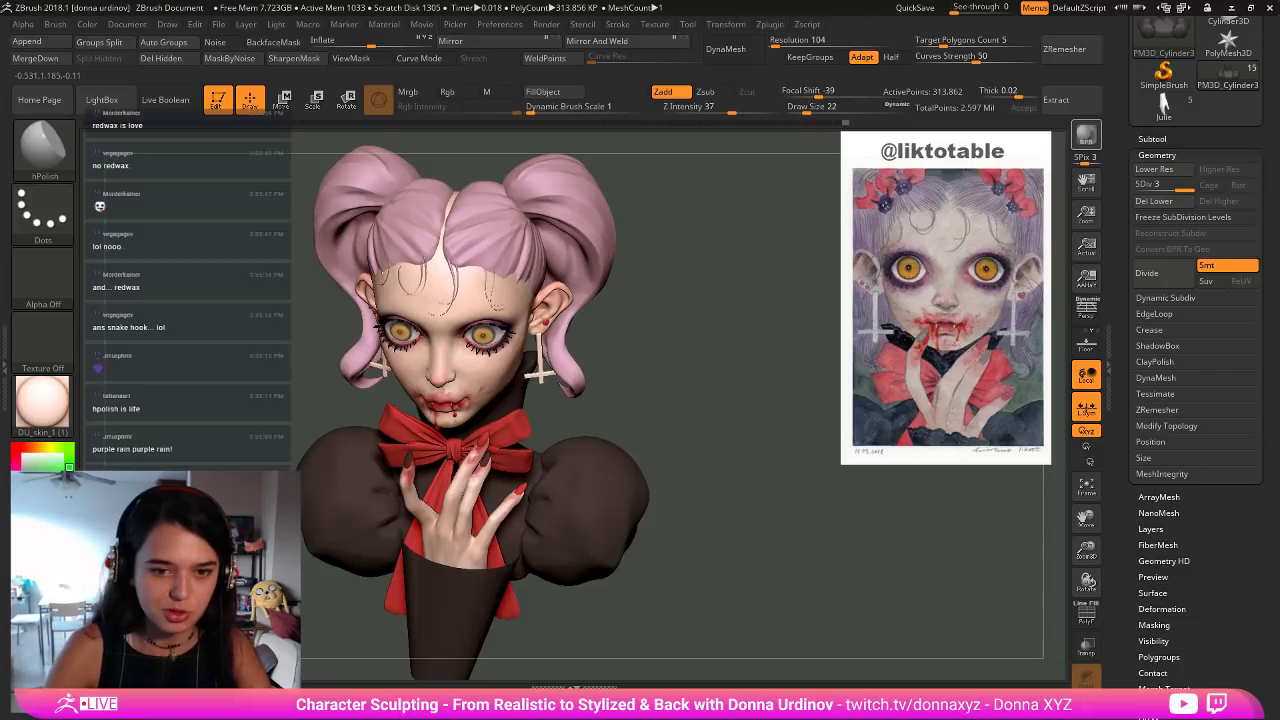
key("bracketright")
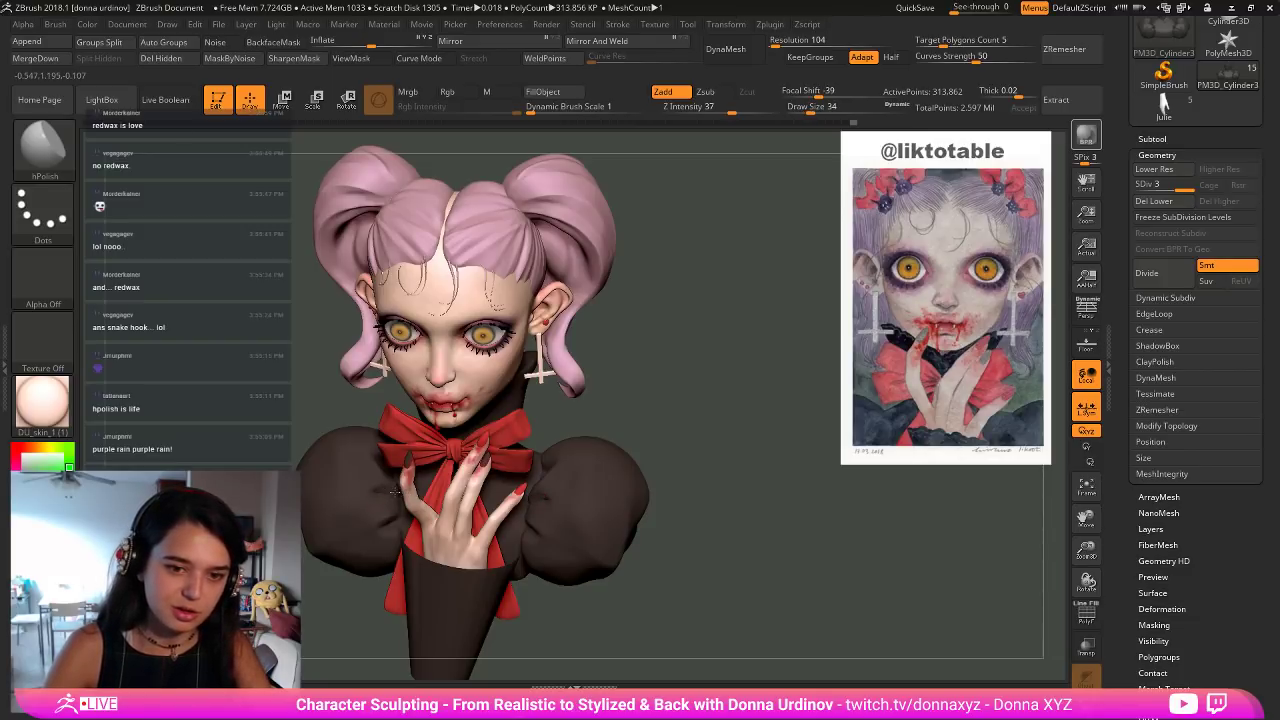
mouse_move(711, 396)
left_mouse_down("shift")
mouse_move(680, 396)
mouse_move(576, 470)
left_mouse_up("shift")
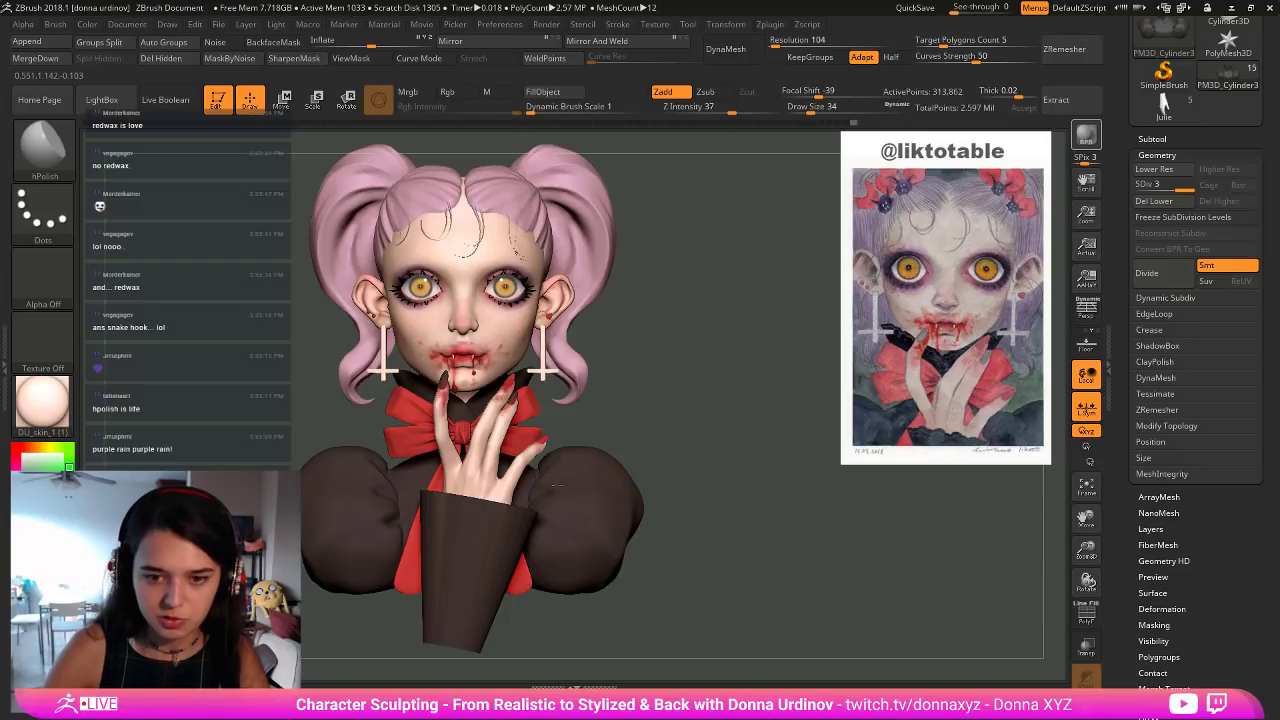
Reshape the folds on the inner upper sides of the puffed sleeves with the Move brush at draw size 90.
mouse_move(556, 487)
right_mouse_down()
mouse_move(586, 466)
mouse_move(540, 478)
right_mouse_up()
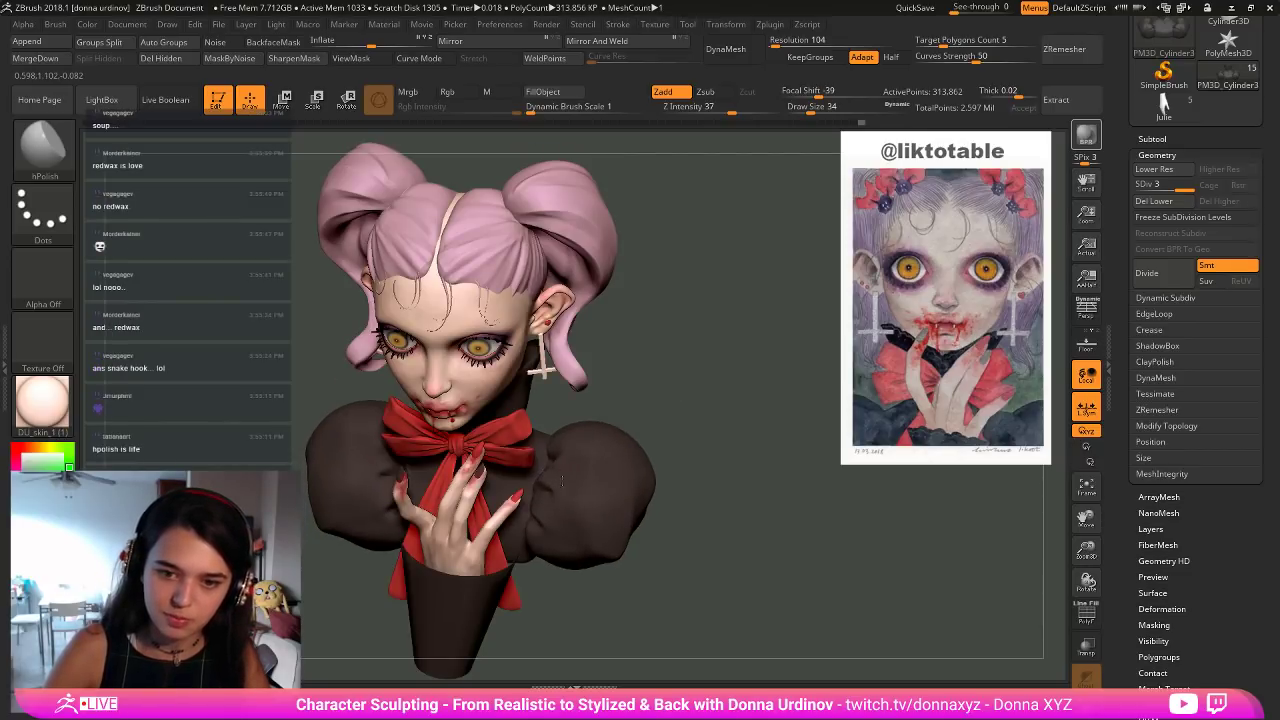
right_click_drag(562, 461, 595, 486)
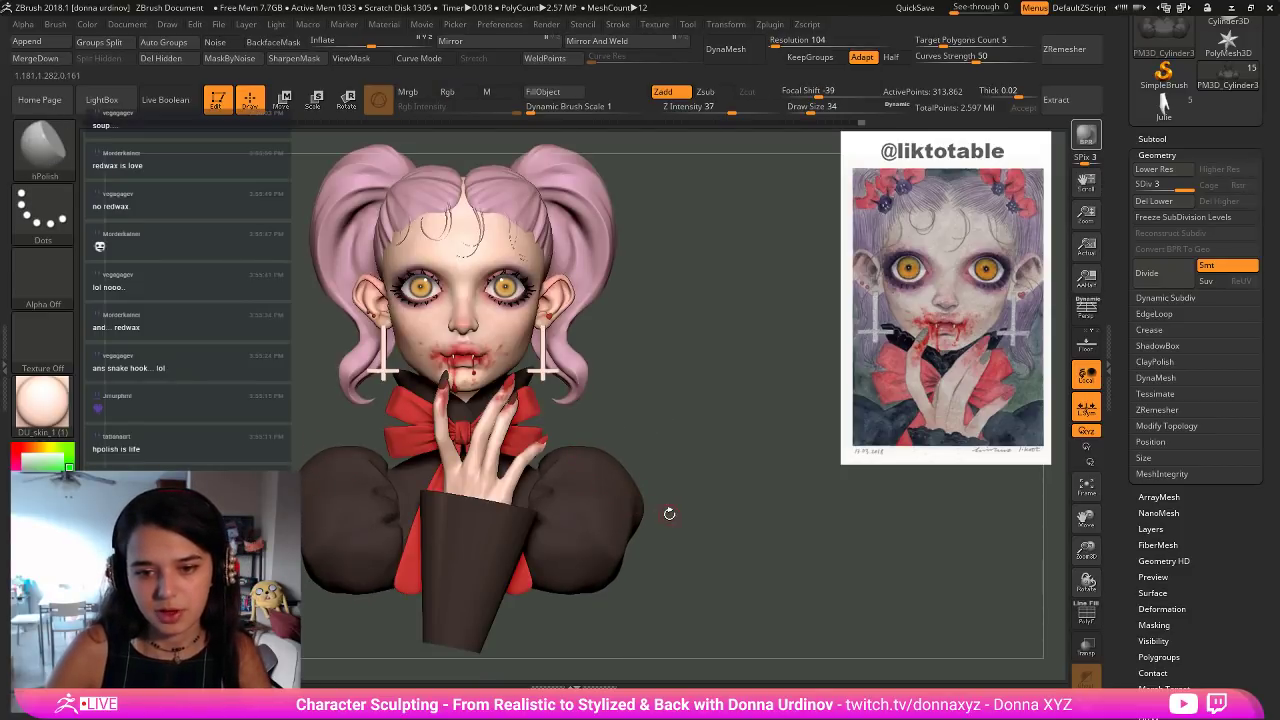
key("b")
key("c")
key("l")
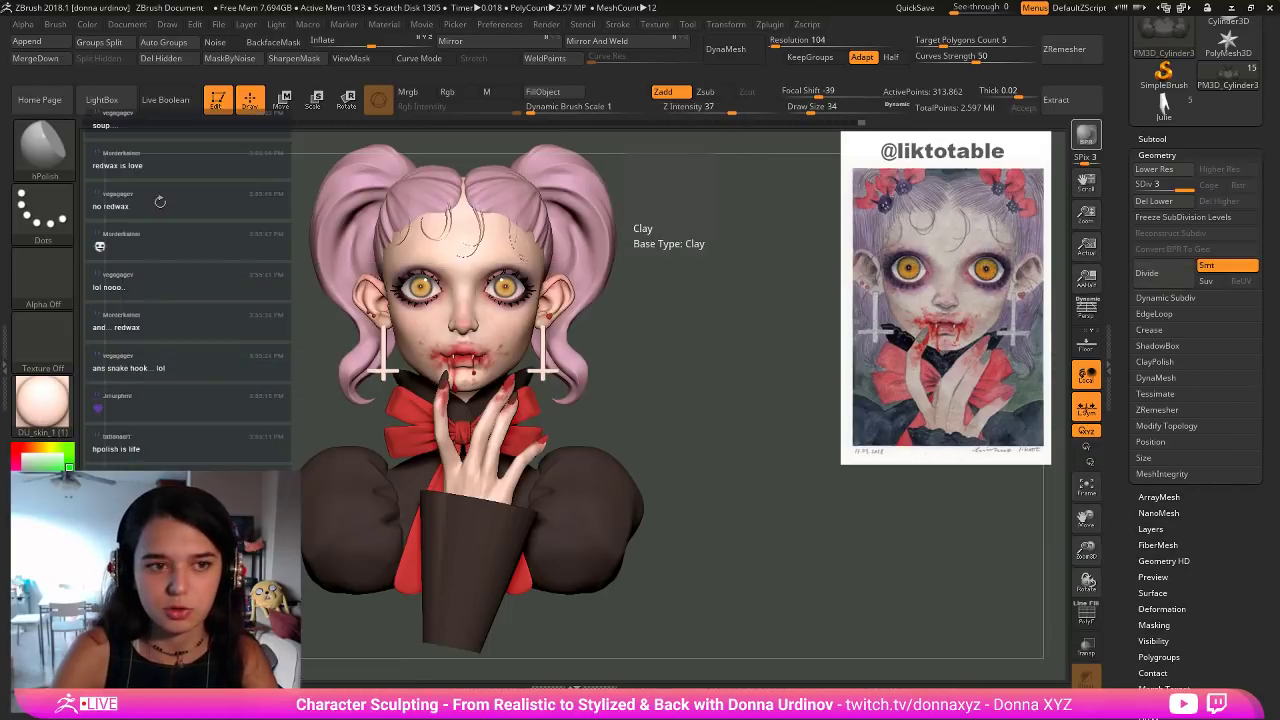
key("b")
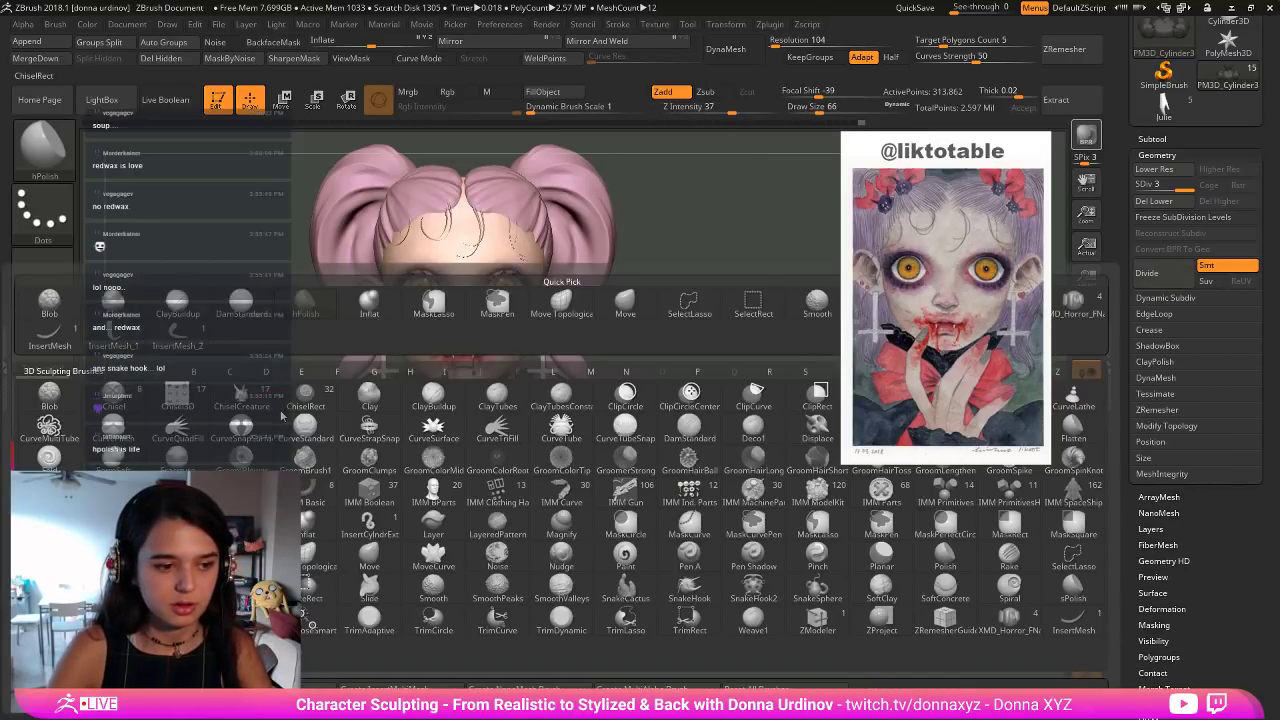
key("m")
key("v")
key("bracketright")
key("bracketright")
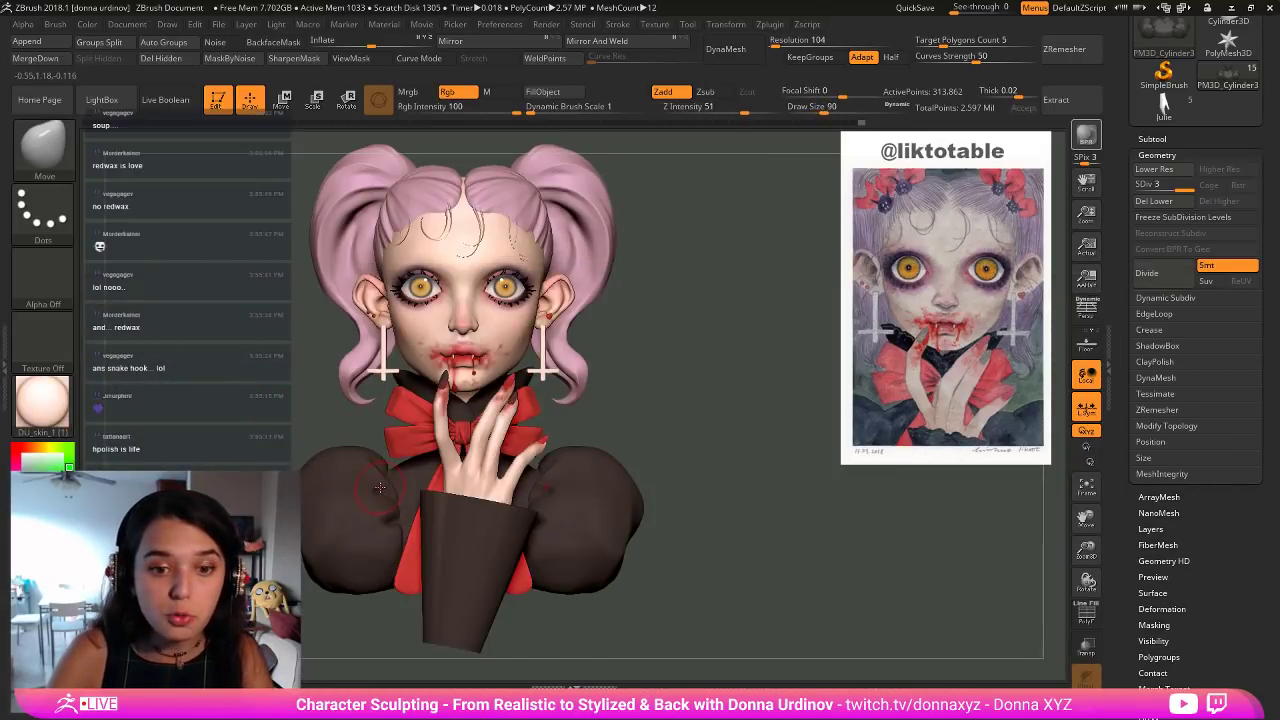
left_click_drag(382, 489, 399, 491)
key("[")
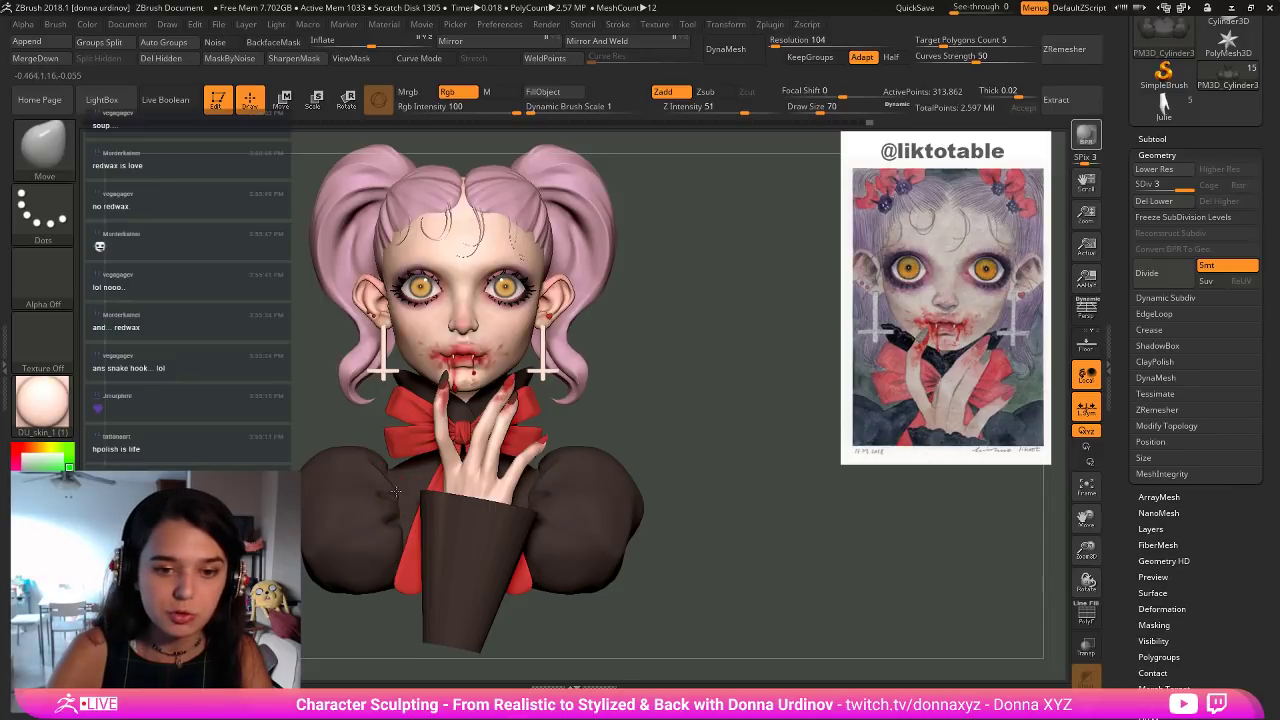
Adjust the upper contours of the puffed sleeves from a low viewpoint with the Move brush at draw size 102.
left_click_drag(767, 379, 765, 305)
key("bracketright")
key("bracketright")
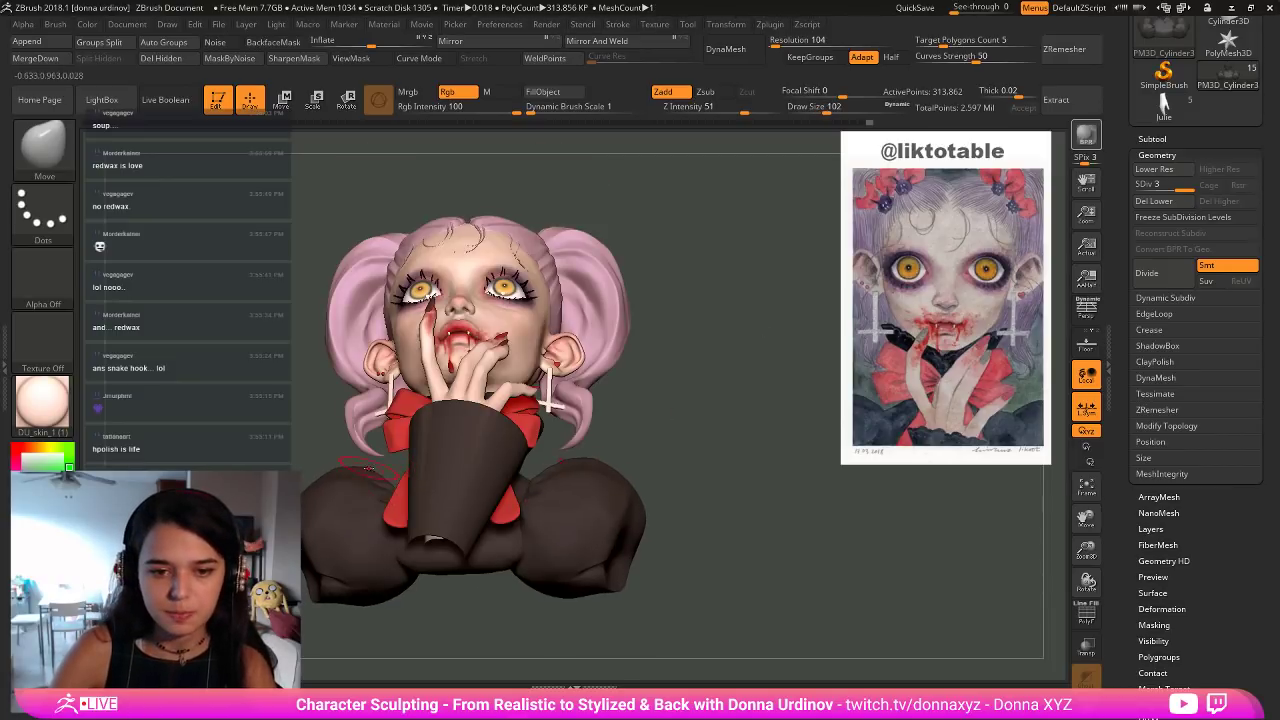
left_click_drag(332, 433, 345, 486)
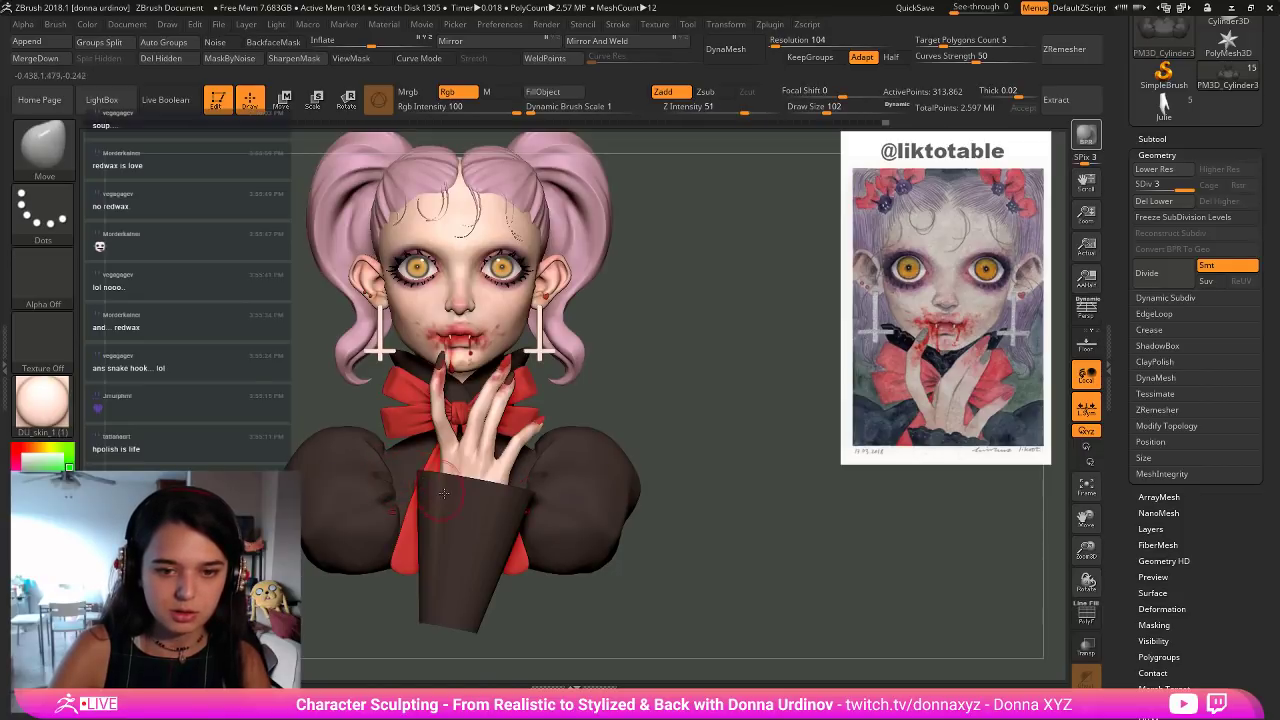
Build up the upper sleeve folds with the ClayBuildup brush at draw sizes 42 and 62, smoothing the surrounding surface.
key("b")
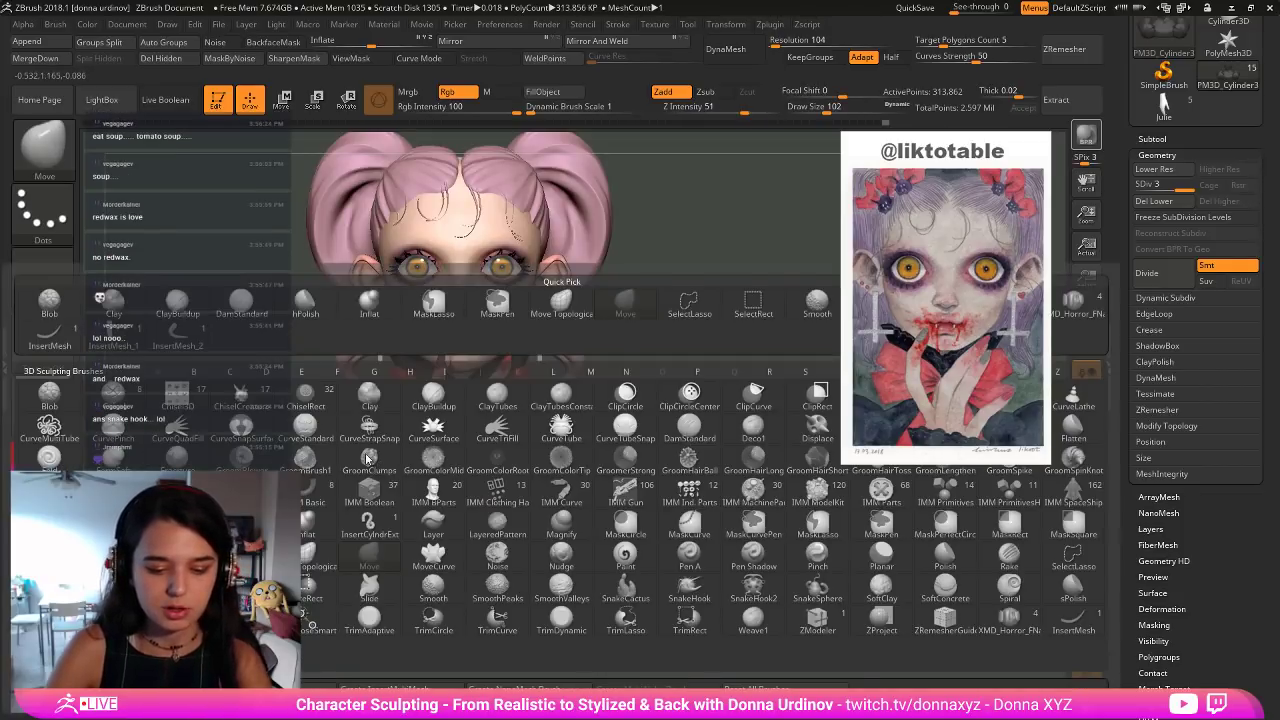
key("bracketleft")
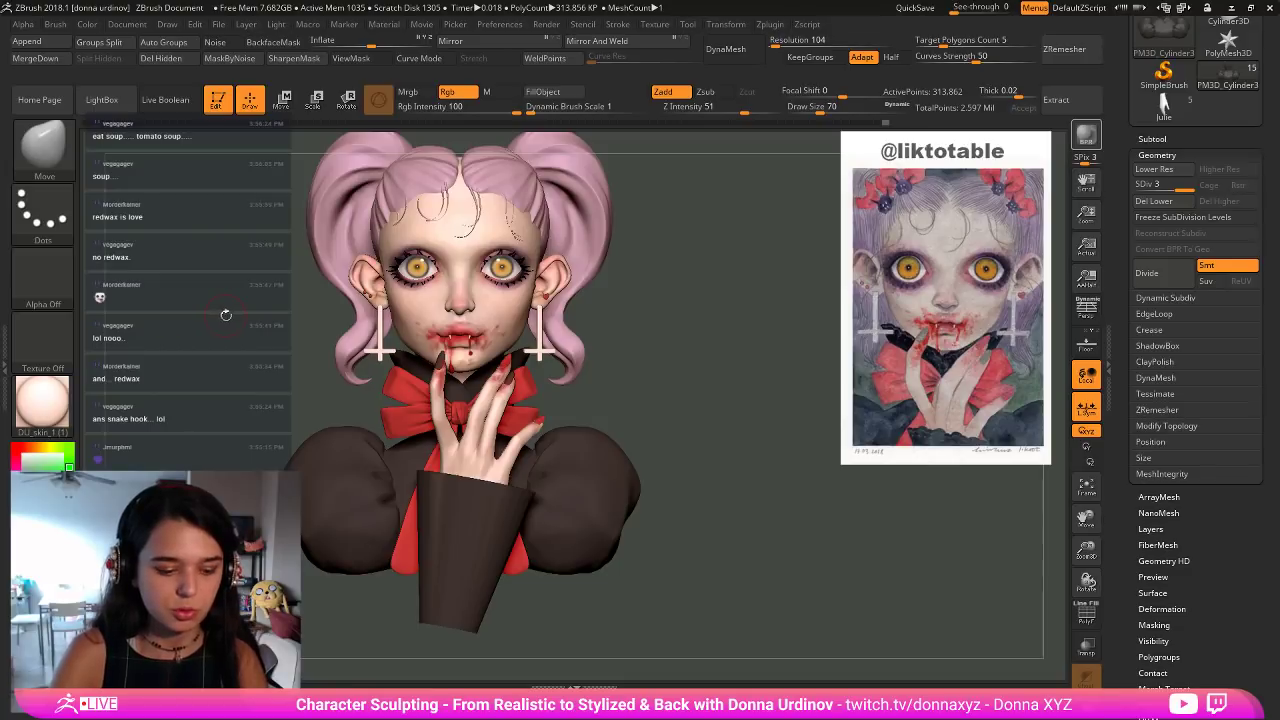
key("b")
key("c")
key("b")
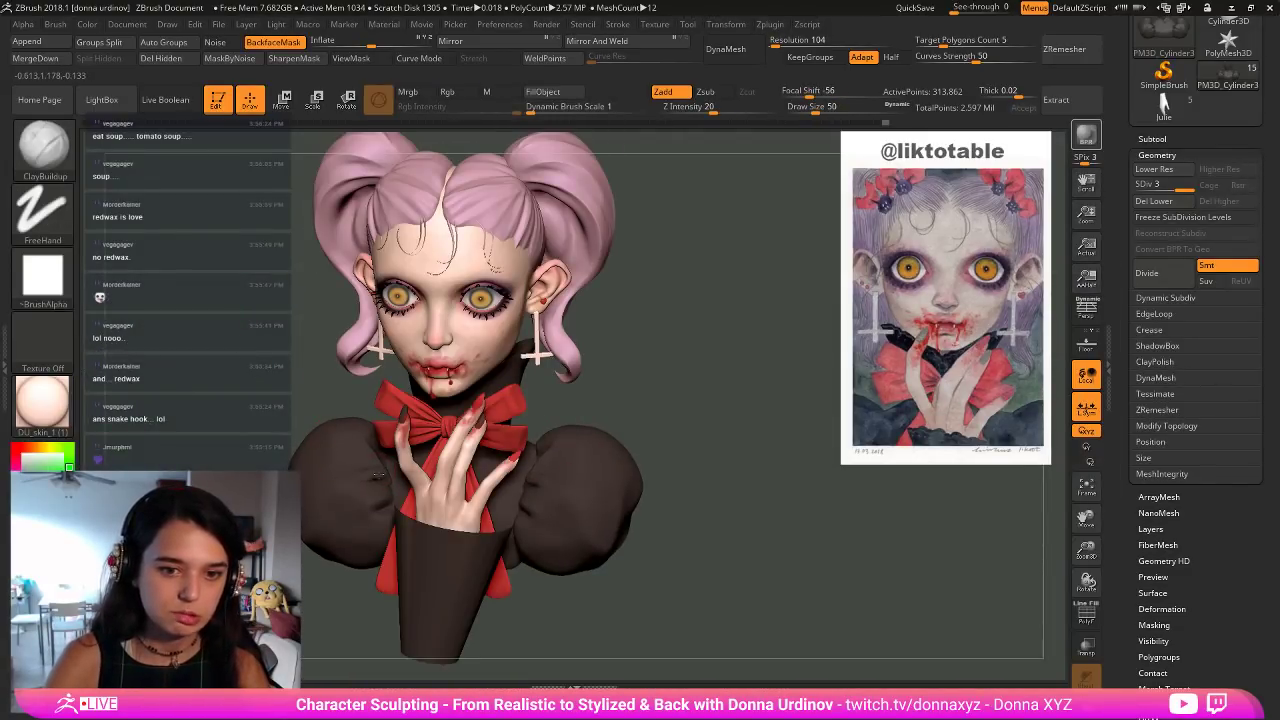
key("bracketleft")
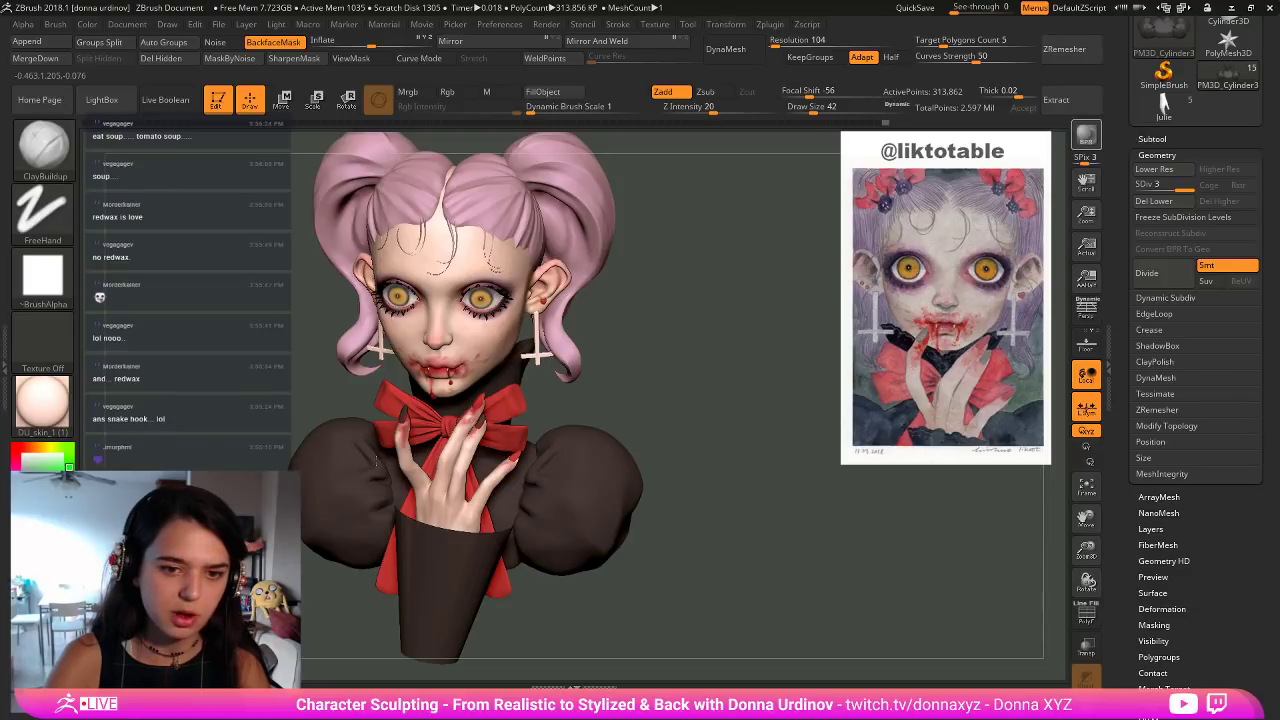
key("bracketright")
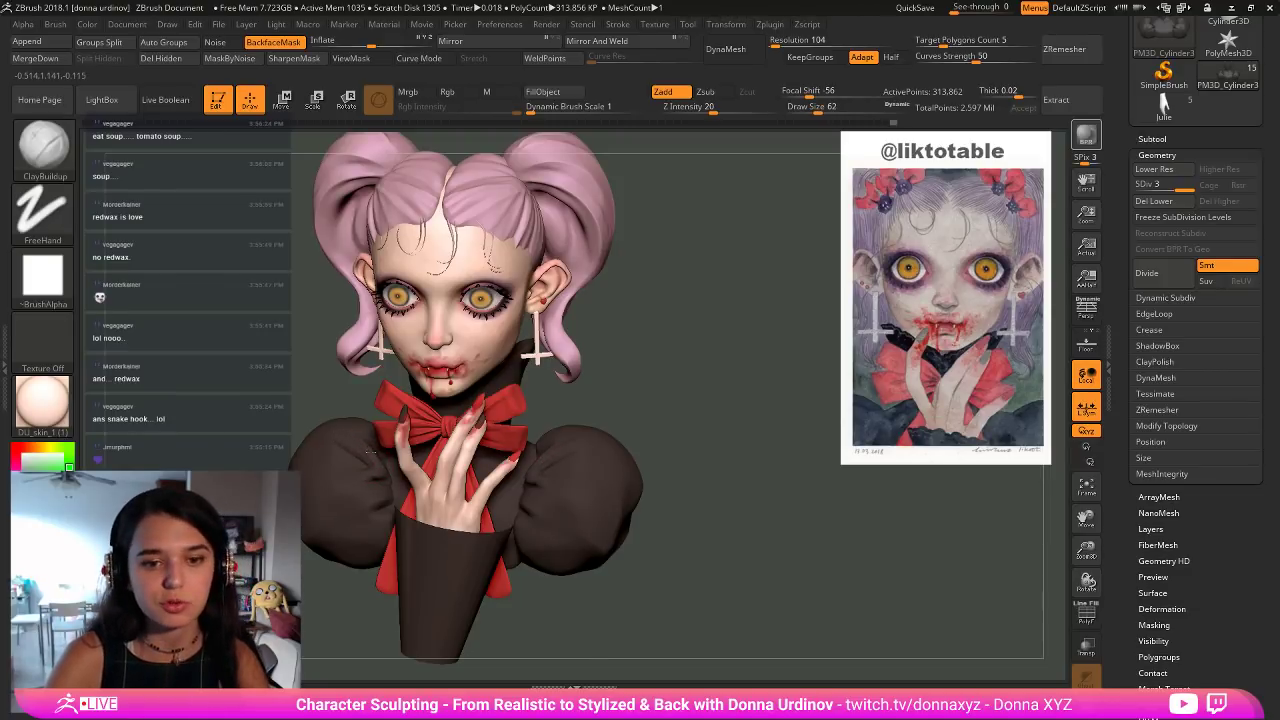
key("shift")
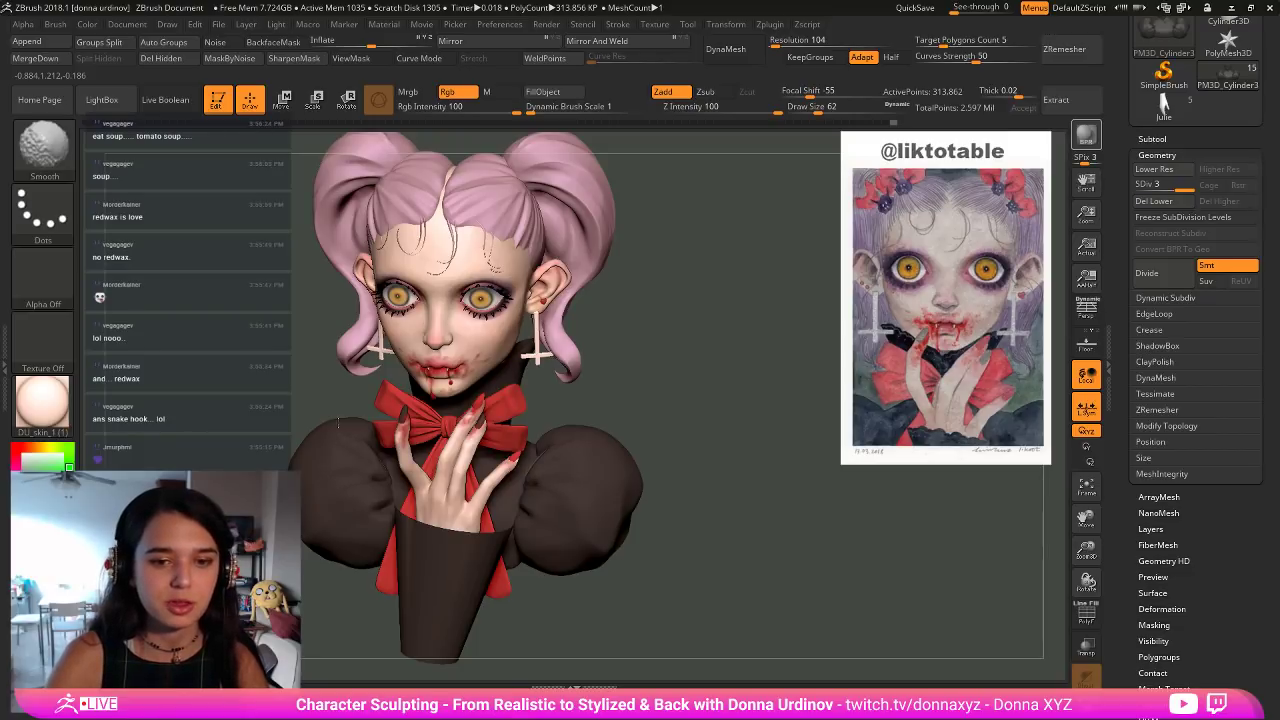
left_click_drag(306, 366, 340, 375)
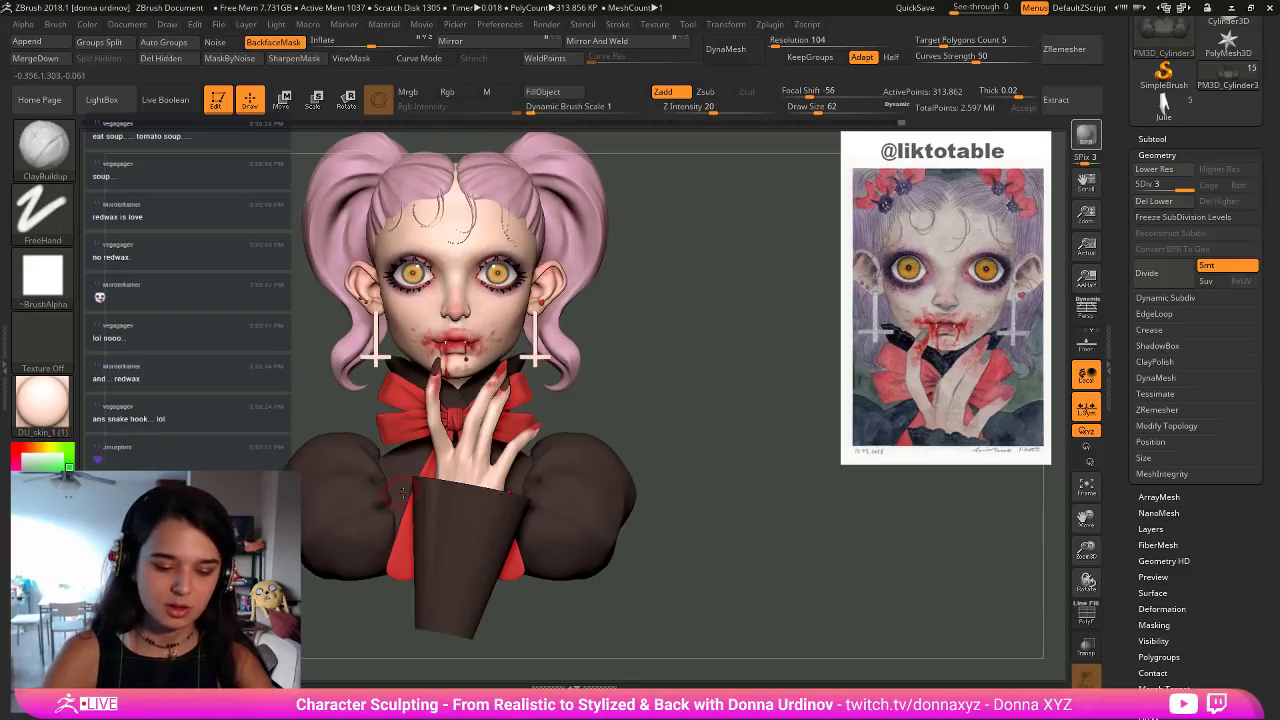
Add volume to the sleeve folds beside the bodice seams with the ClayBuildup brush at draw sizes 74 and 62.
key("bracketright")
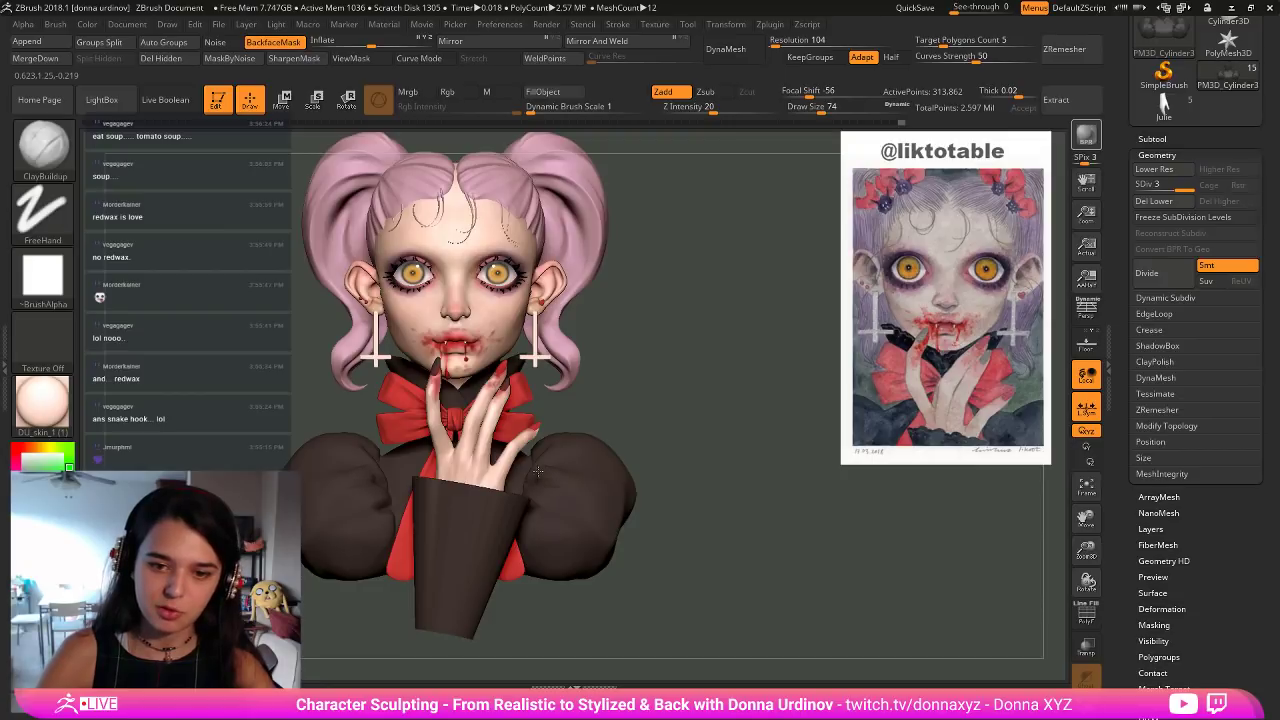
key("bracketleft")
key("bracketleft")
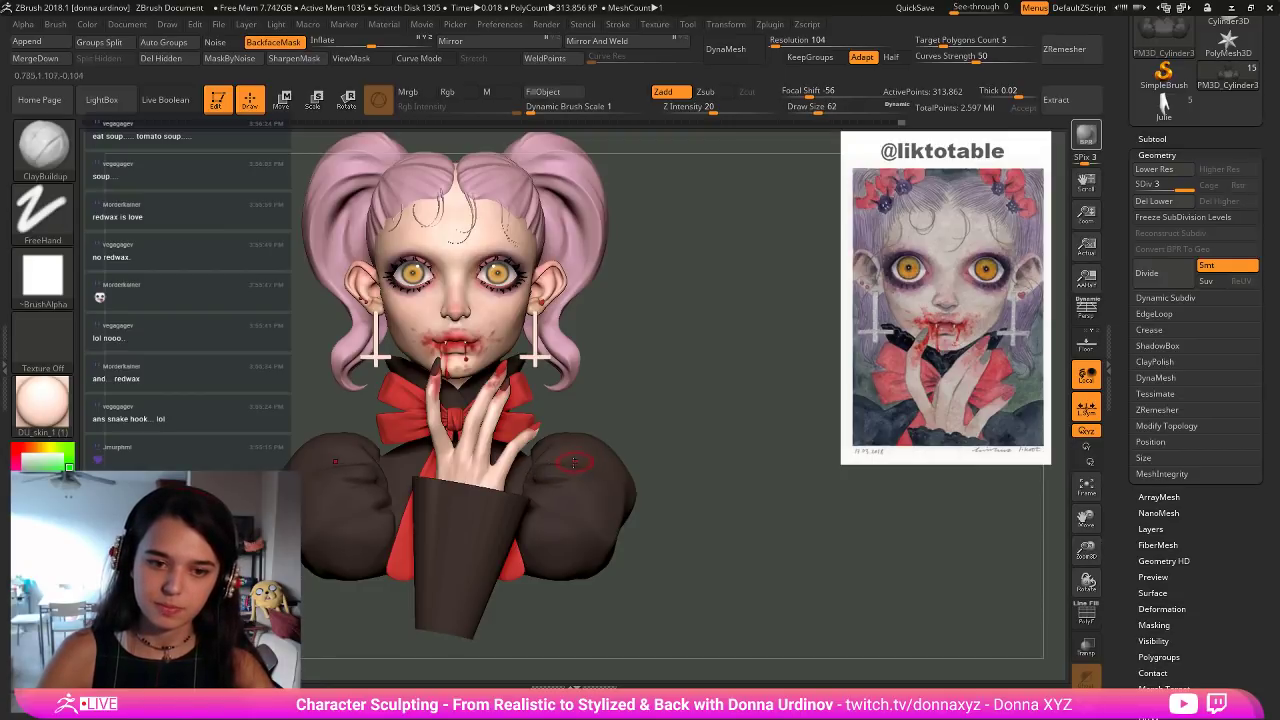
Polish the built-up upper sleeve folds with the hPolish brush at draw size 58 and smooth the surface around them.
key("b")
key("h")
key("p")
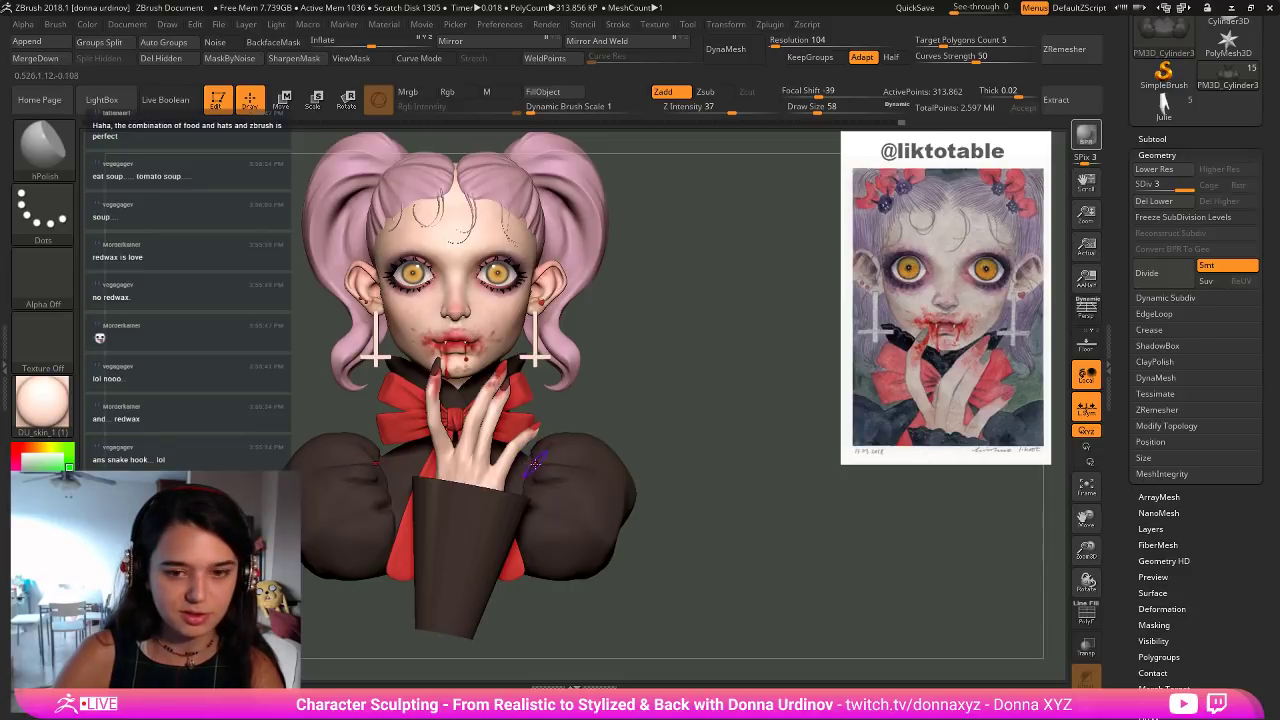
key("backslash")
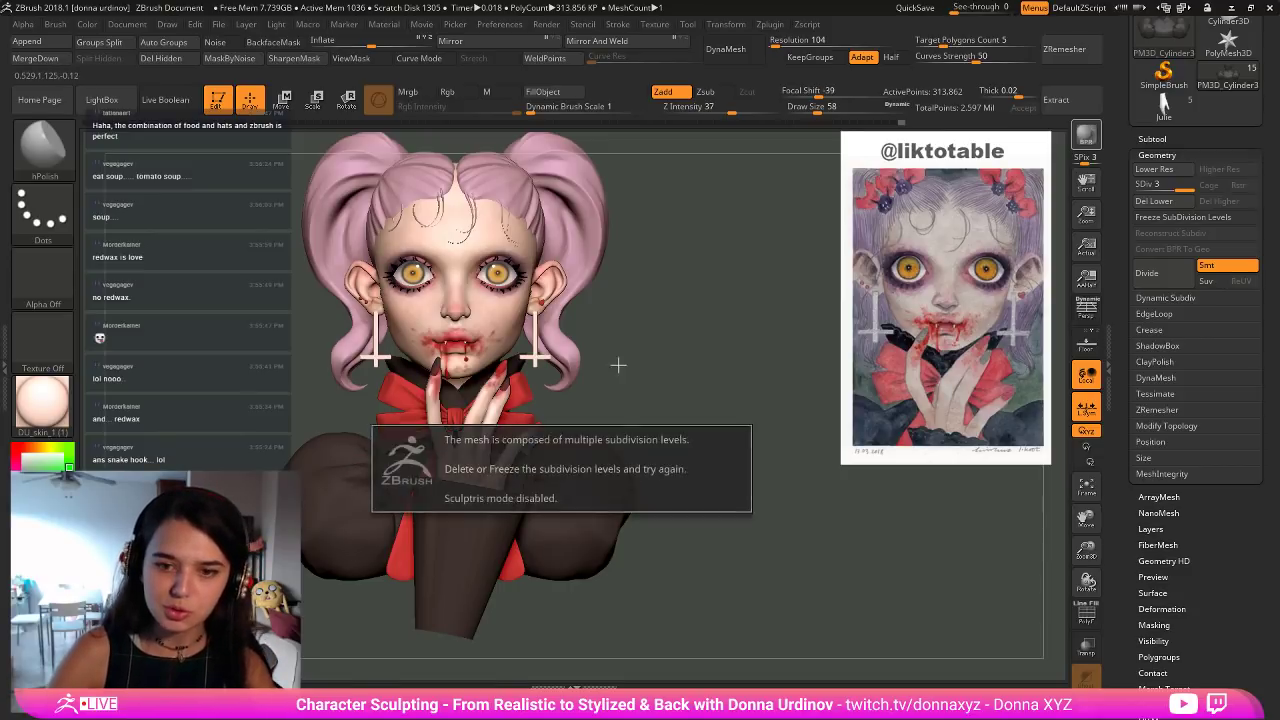
left_click_drag(614, 377, 602, 430)
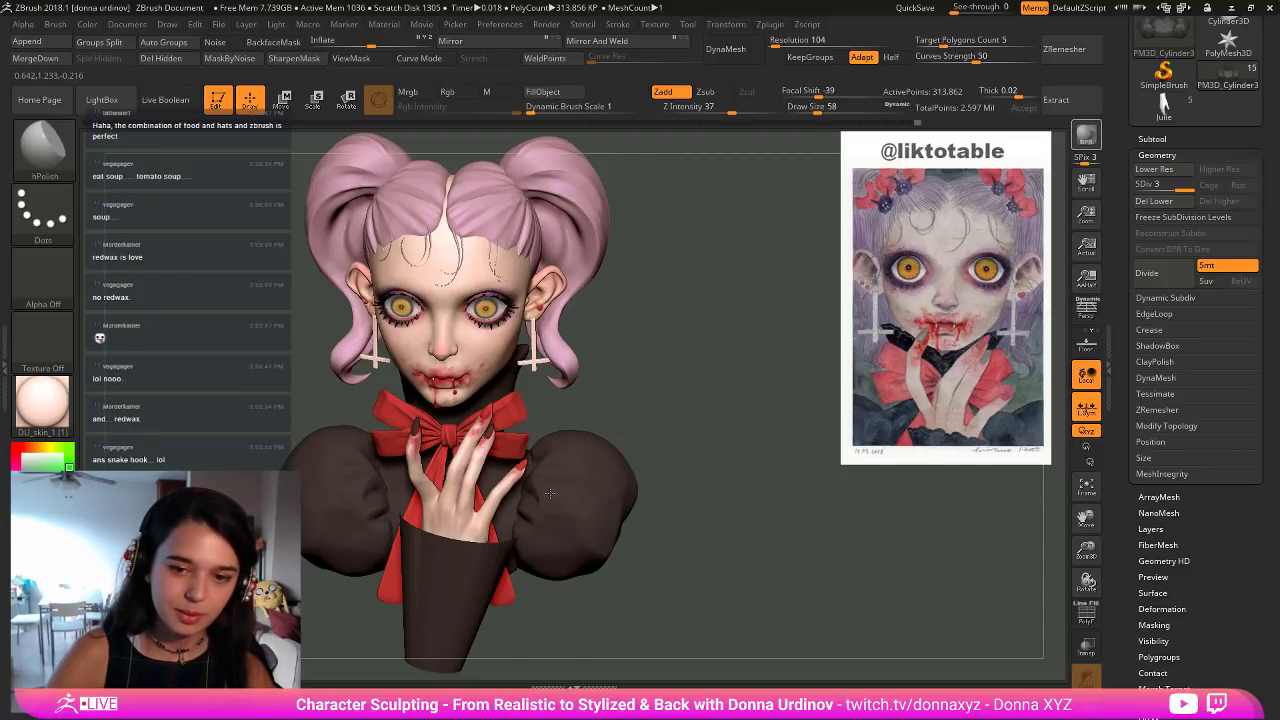
left_click_drag(638, 395, 651, 343)
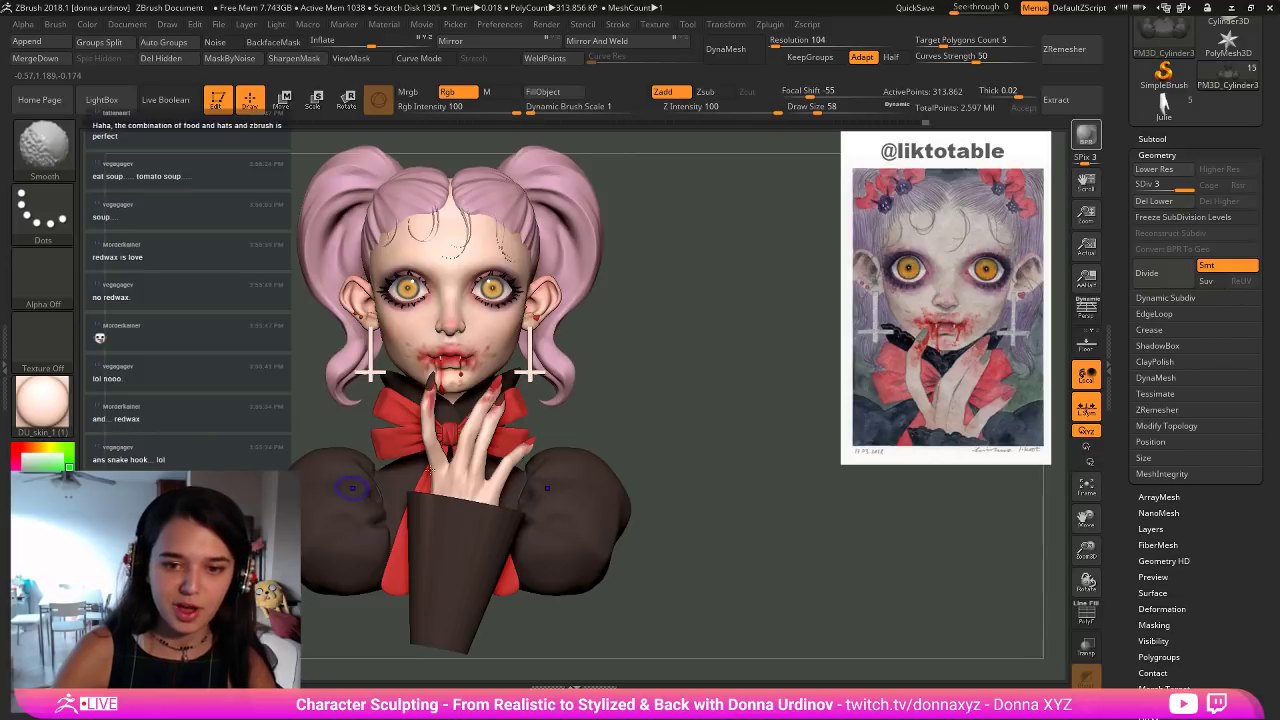
left_click_drag(638, 399, 646, 409)
Raise the tops of the puffed sleeves with the Move Topological brush at draw size 130.
key("b")
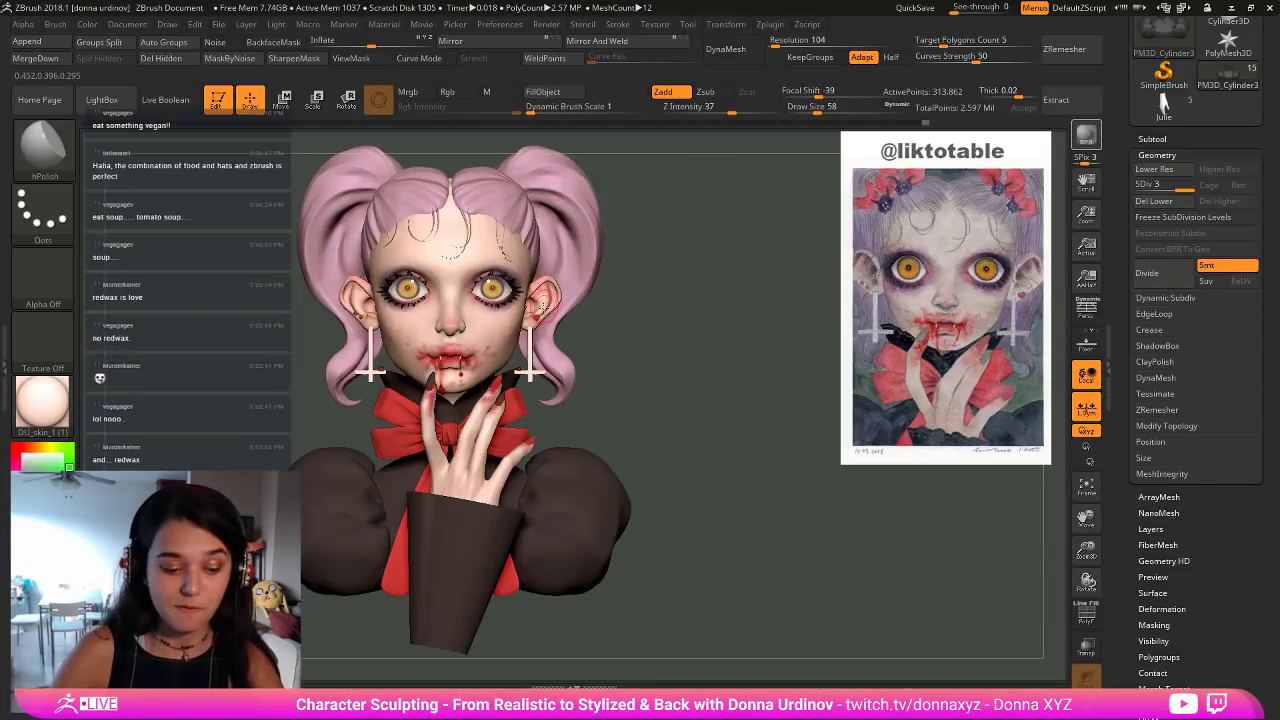
key("b")
left_click(549, 314)
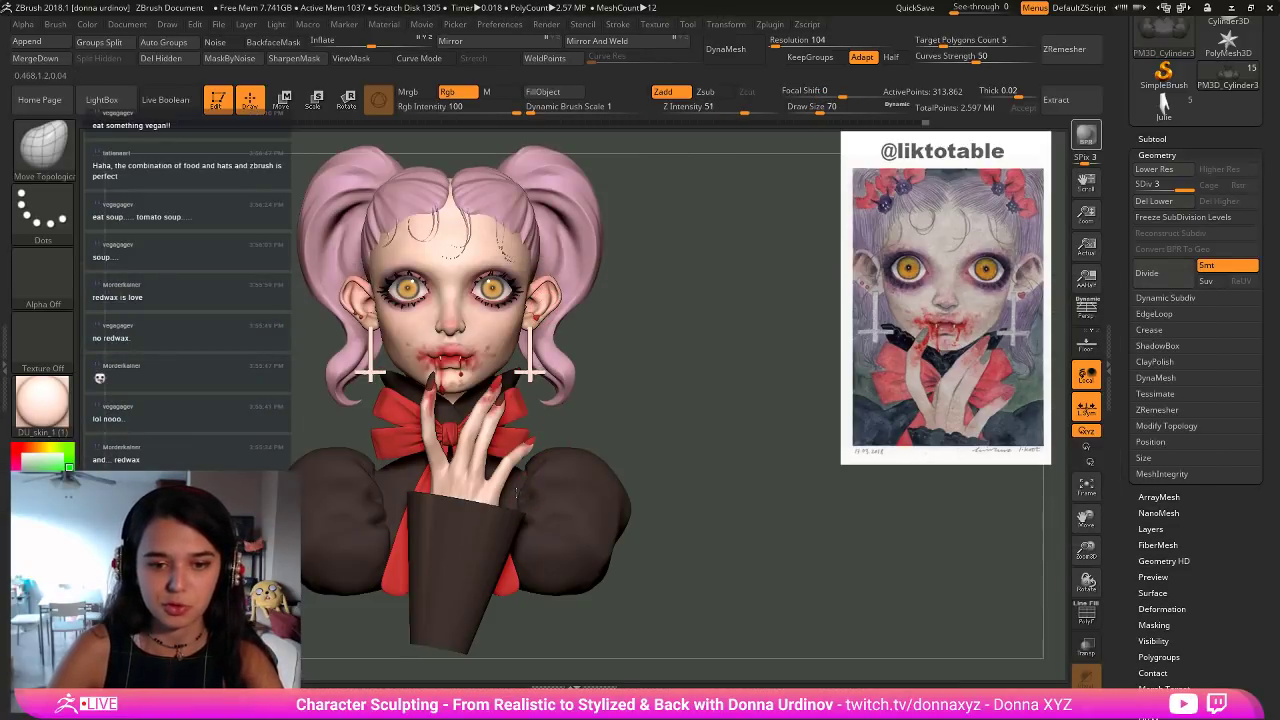
key("]")
key("]")
key("]")
key("]")
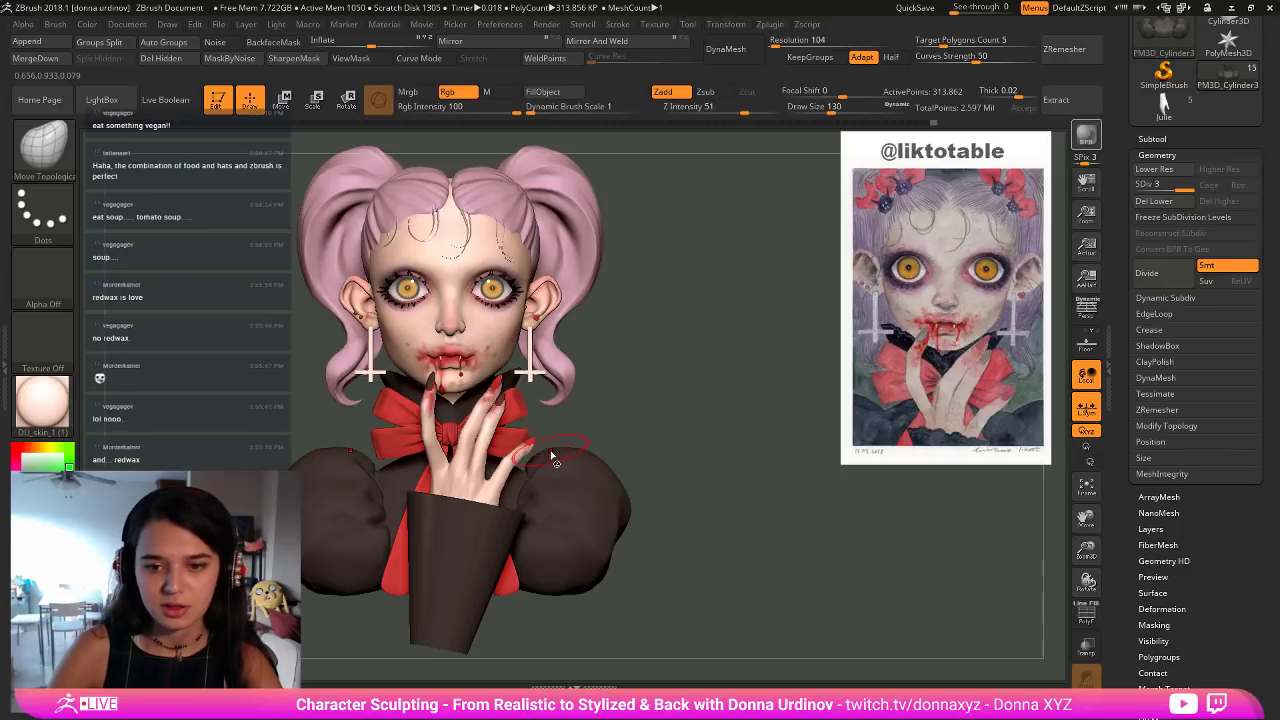
left_click_drag(551, 454, 553, 438)
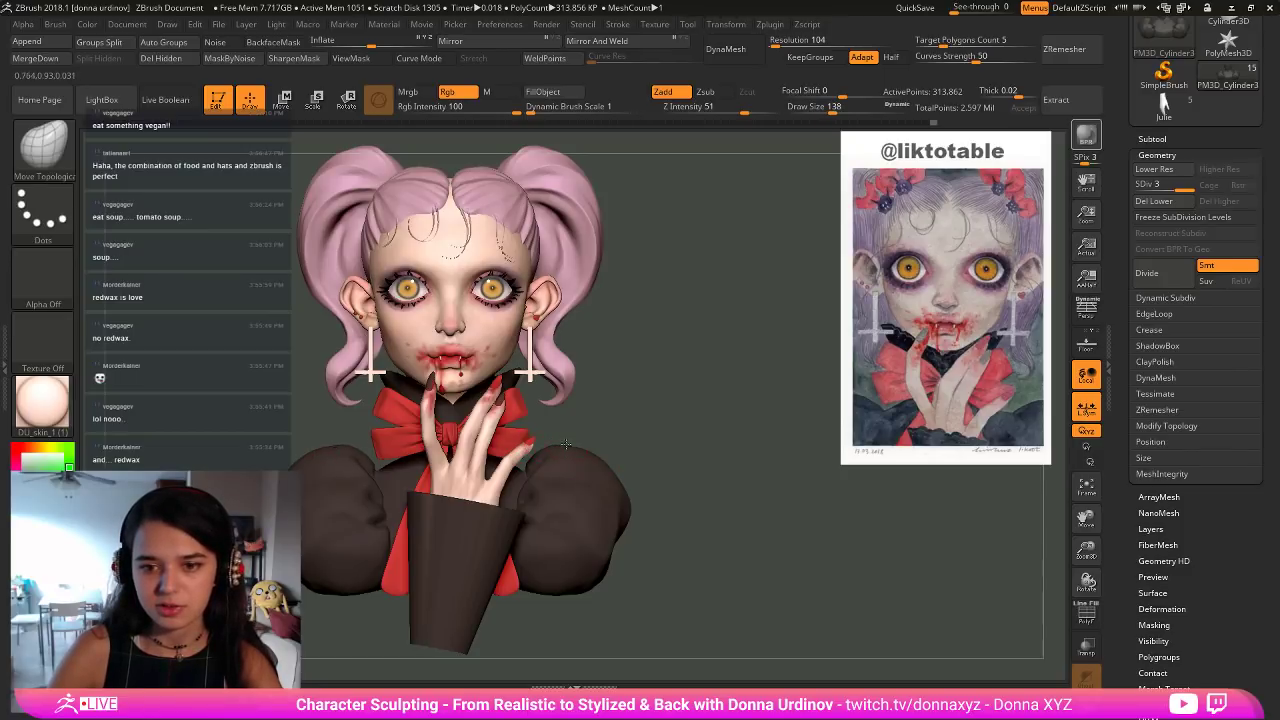
Refine the sleeve folds near the seams with the Move Topological brush at draw sizes 70 and 30, smoothing the lower sleeves.
key("bracketleft")
key("bracketleft")
key("bracketleft")
key("bracketleft")
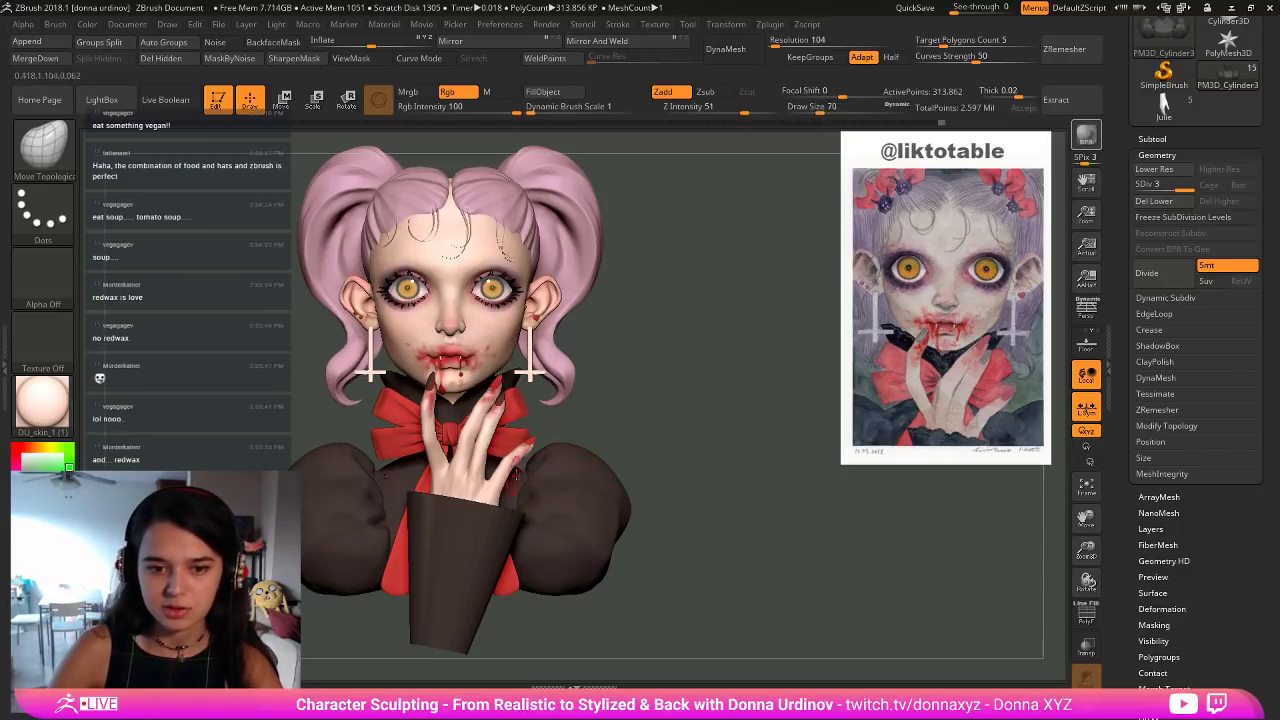
key("bracketleft")
key("bracketleft")
key("bracketleft")
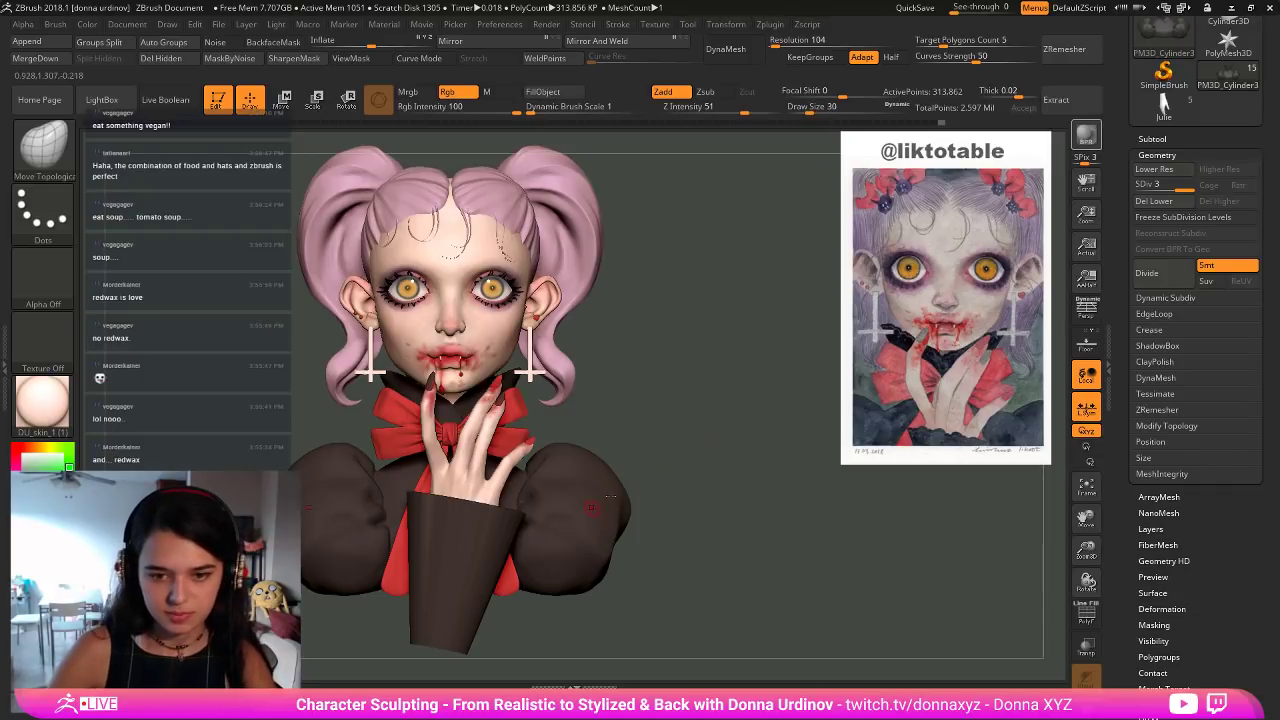
key("shift")
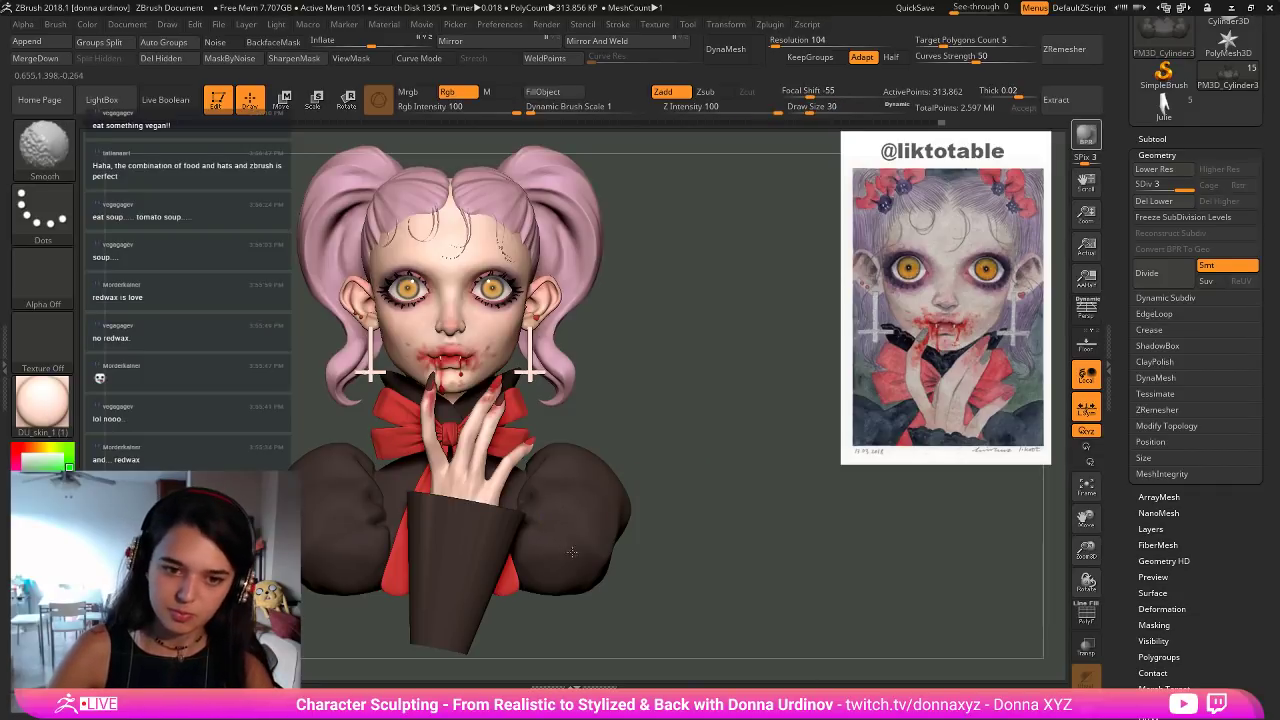
Carve creases into the lower parts of the puffed sleeves with the DamStandard brush at draw size 54, smoothing them out.
key("b")
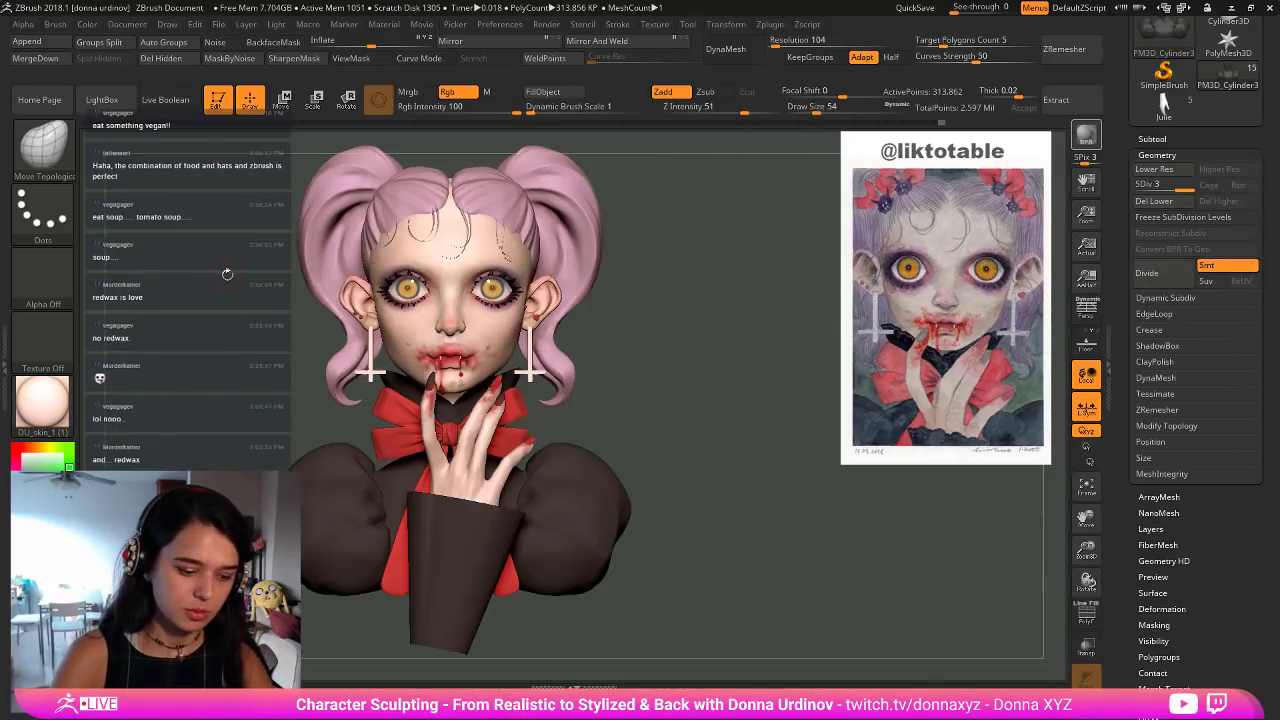
key("b")
key("d")
key("s")
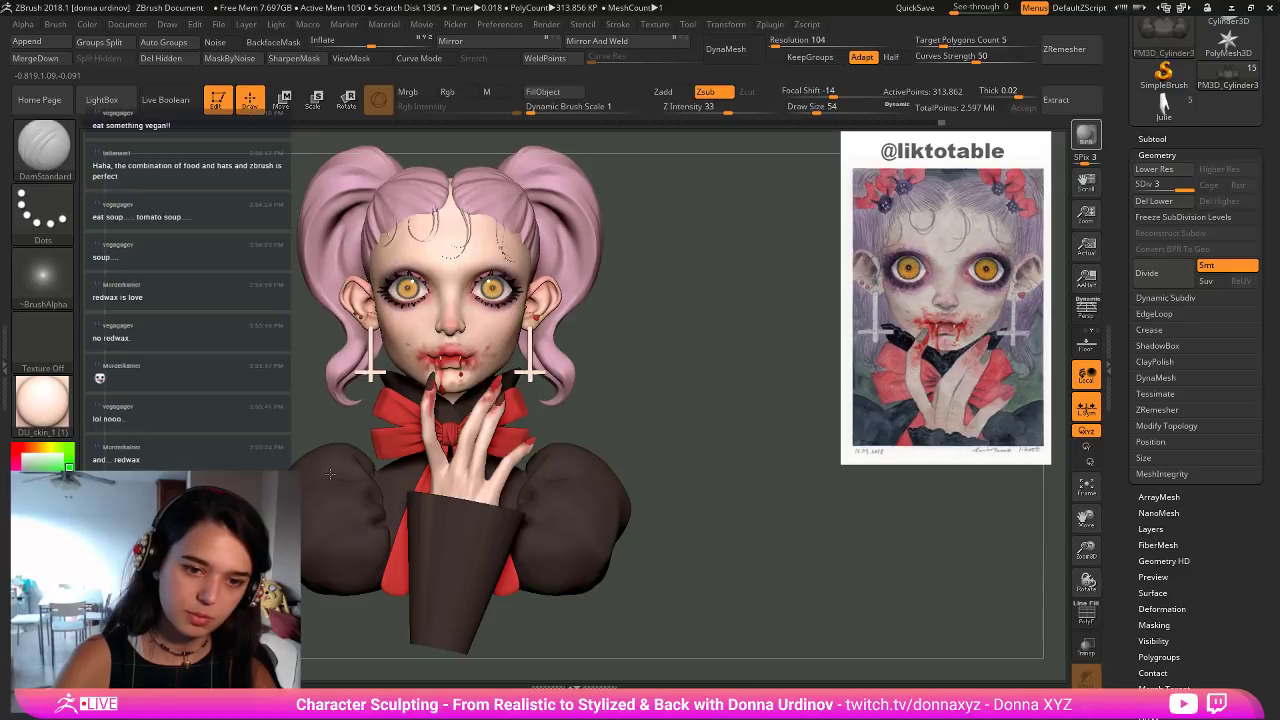
key("shift")
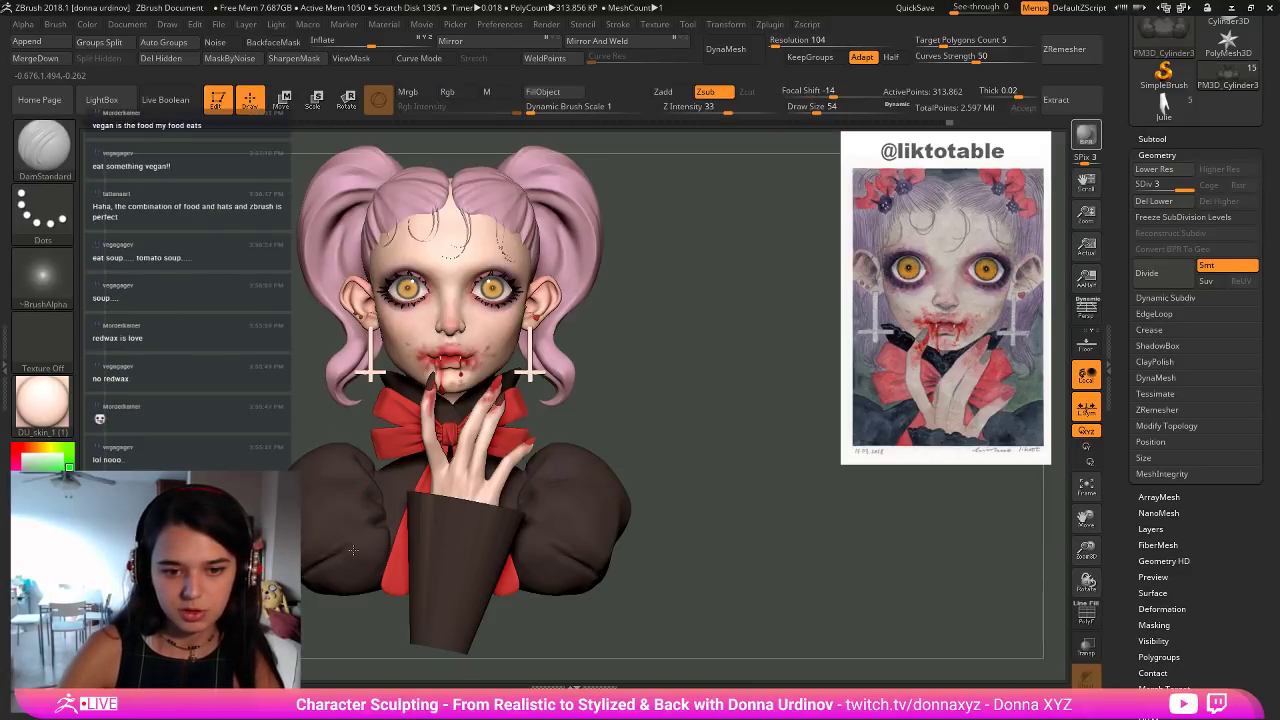
key("shift")
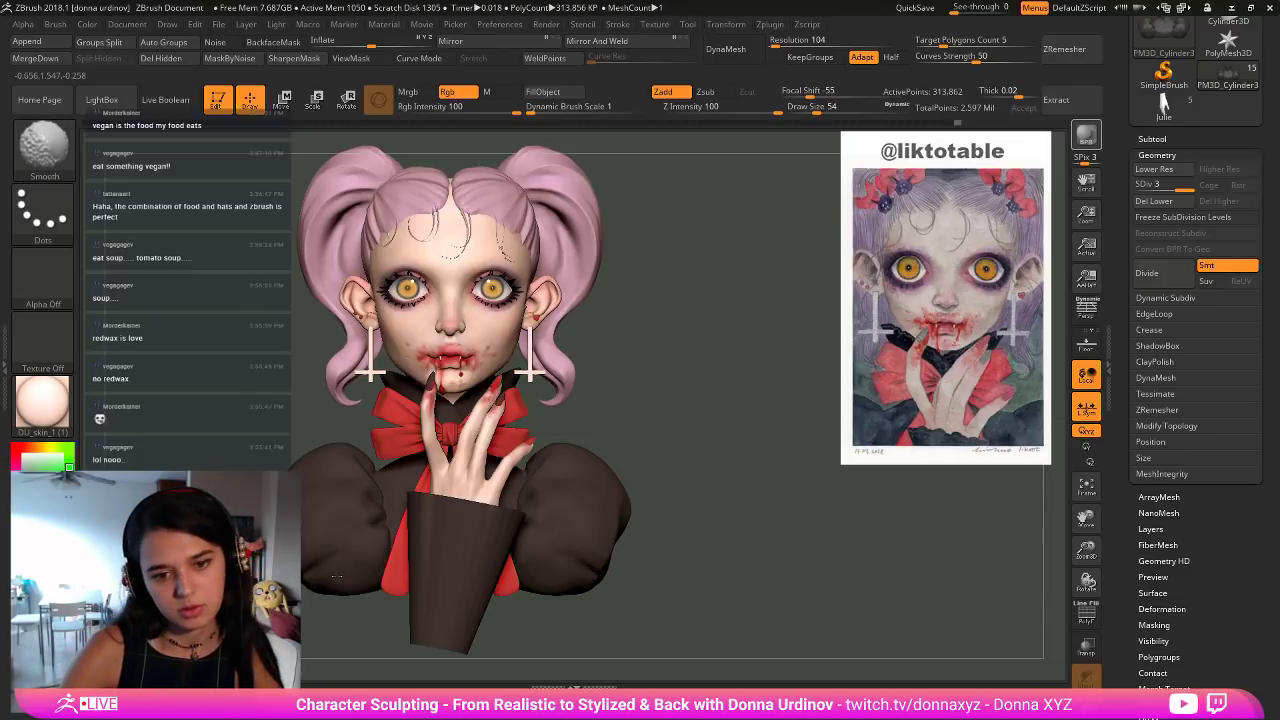
left_click_drag(601, 580, 565, 567)
key("shift")
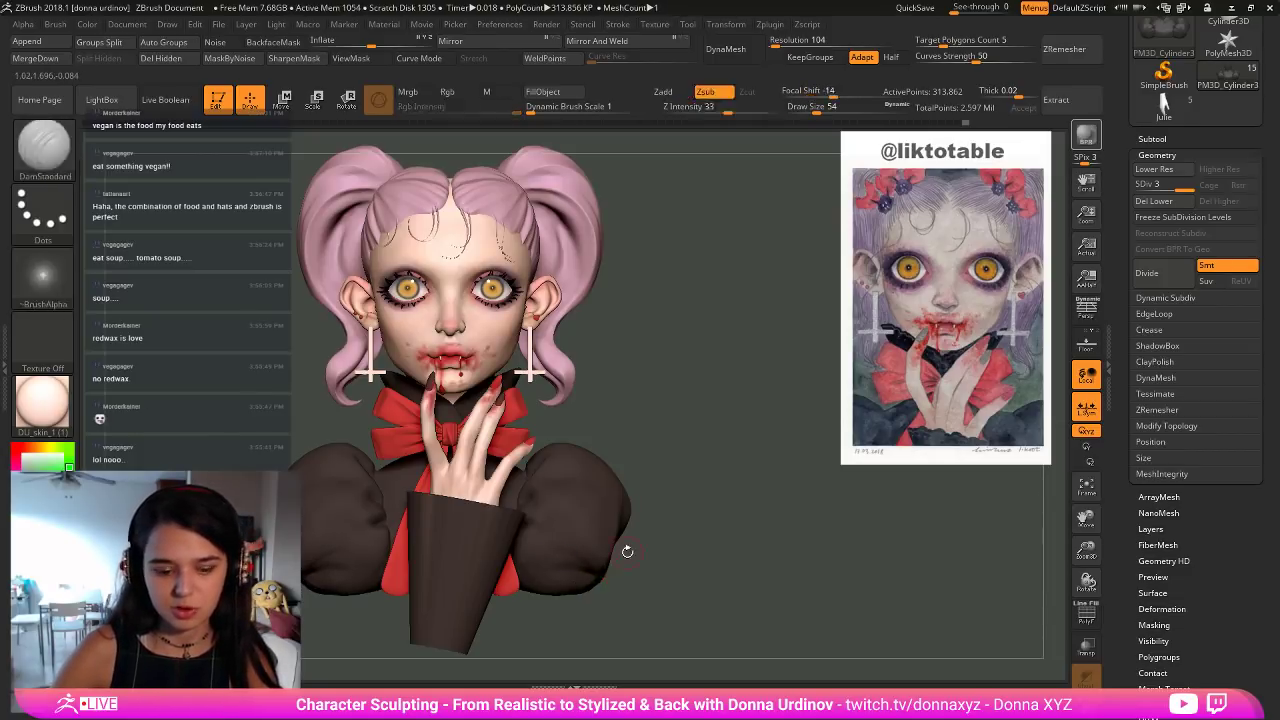
Polish the creased lower folds of the puffed sleeves with the hPolish brush at draw size 66, smoothing lightly around them.
key("b")
key("m")
key("Escape")
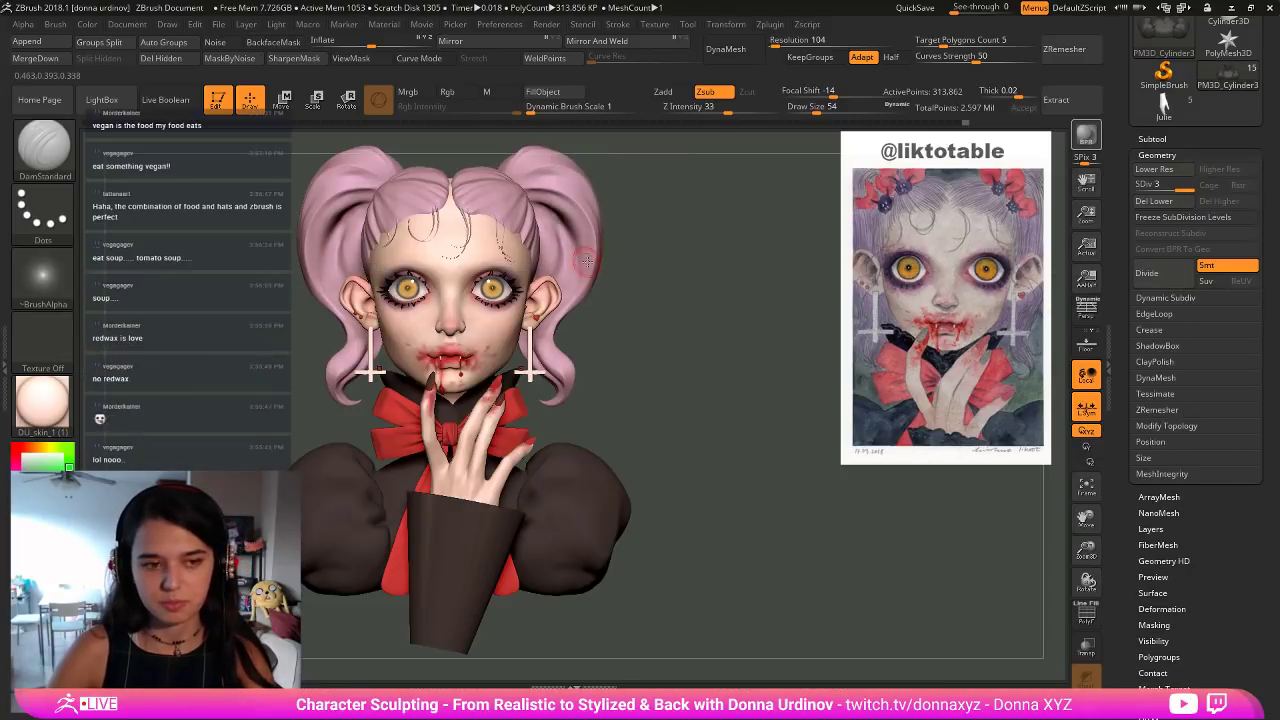
key("b")
key("h")
key("p")
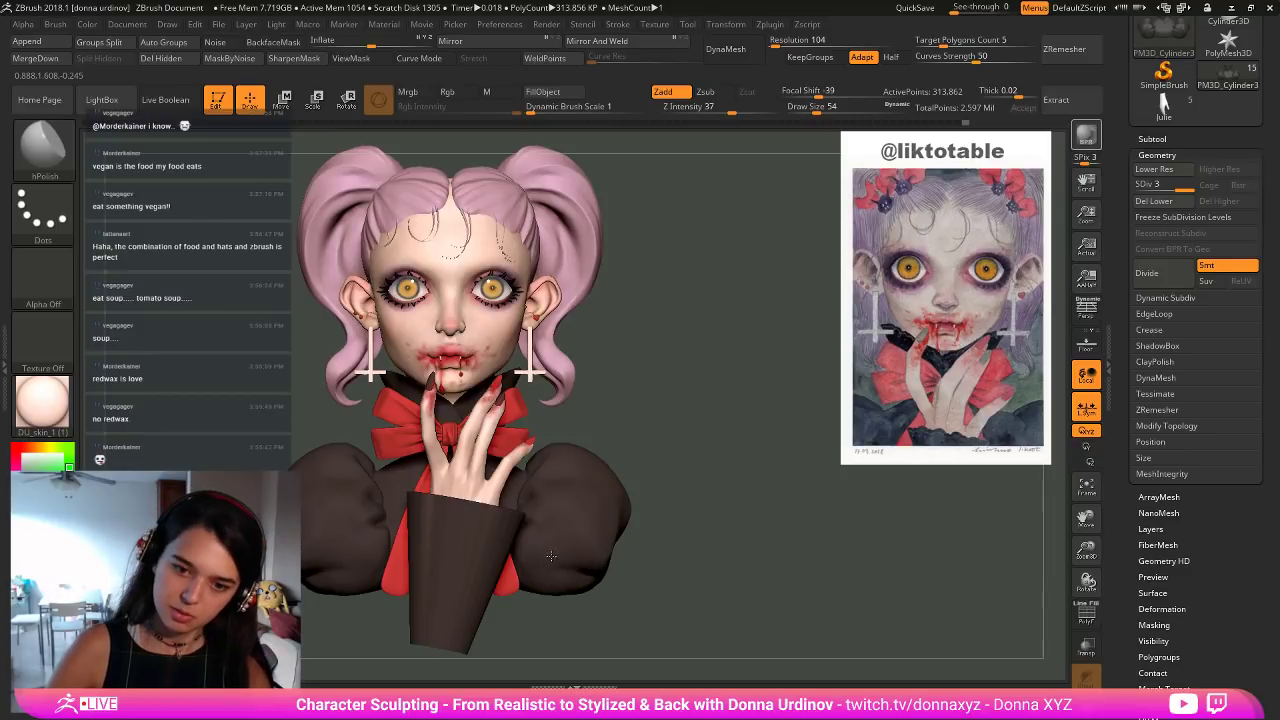
left_click_drag(700, 536, 610, 542)
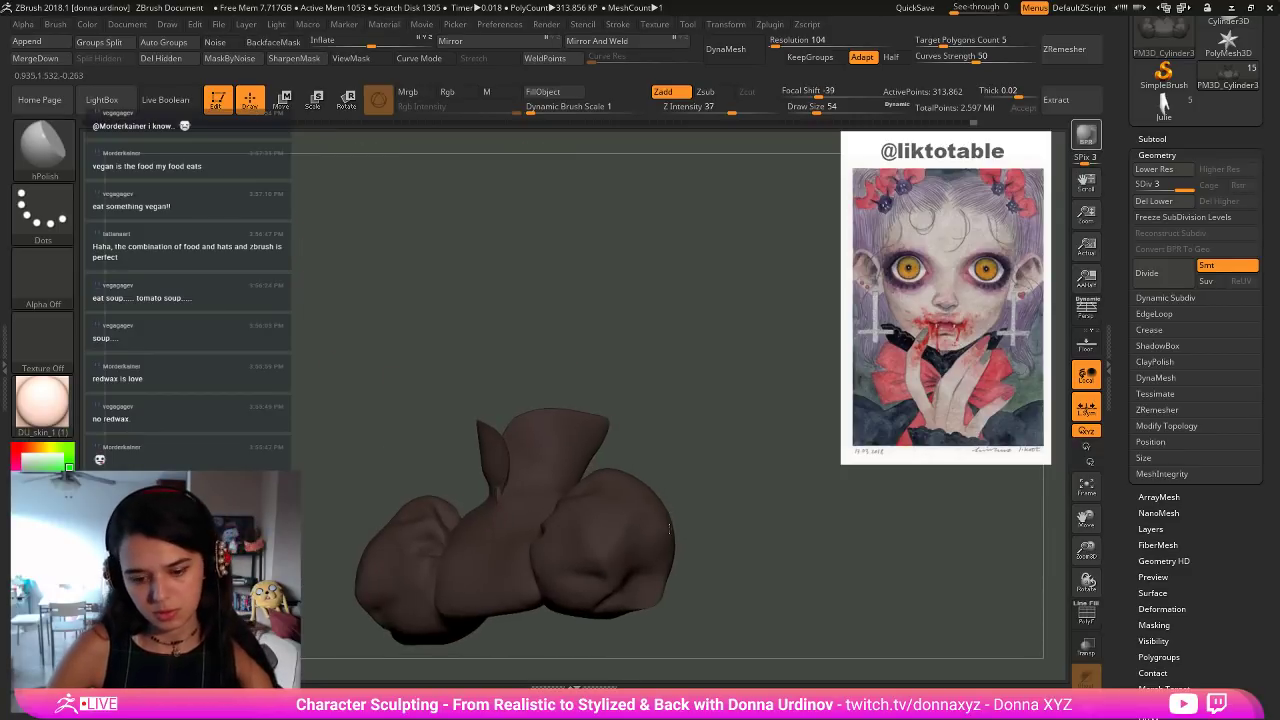
key("]")
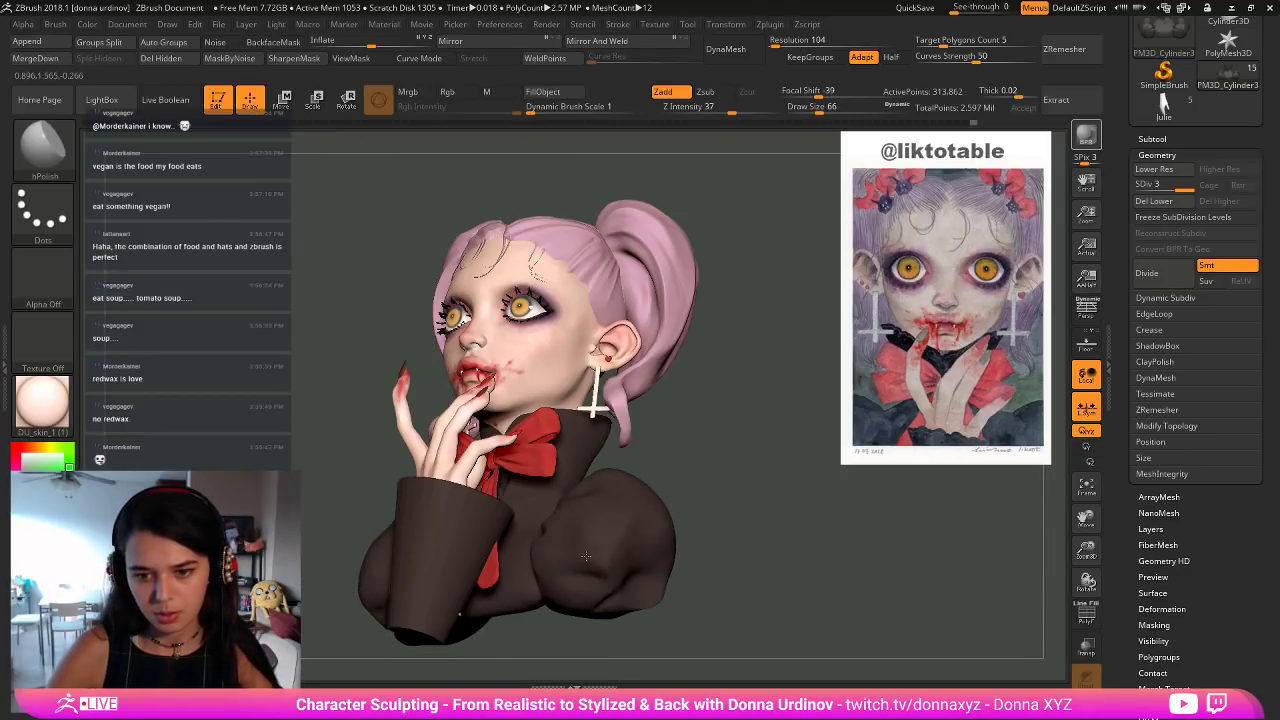
left_click_drag(699, 428, 720, 453)
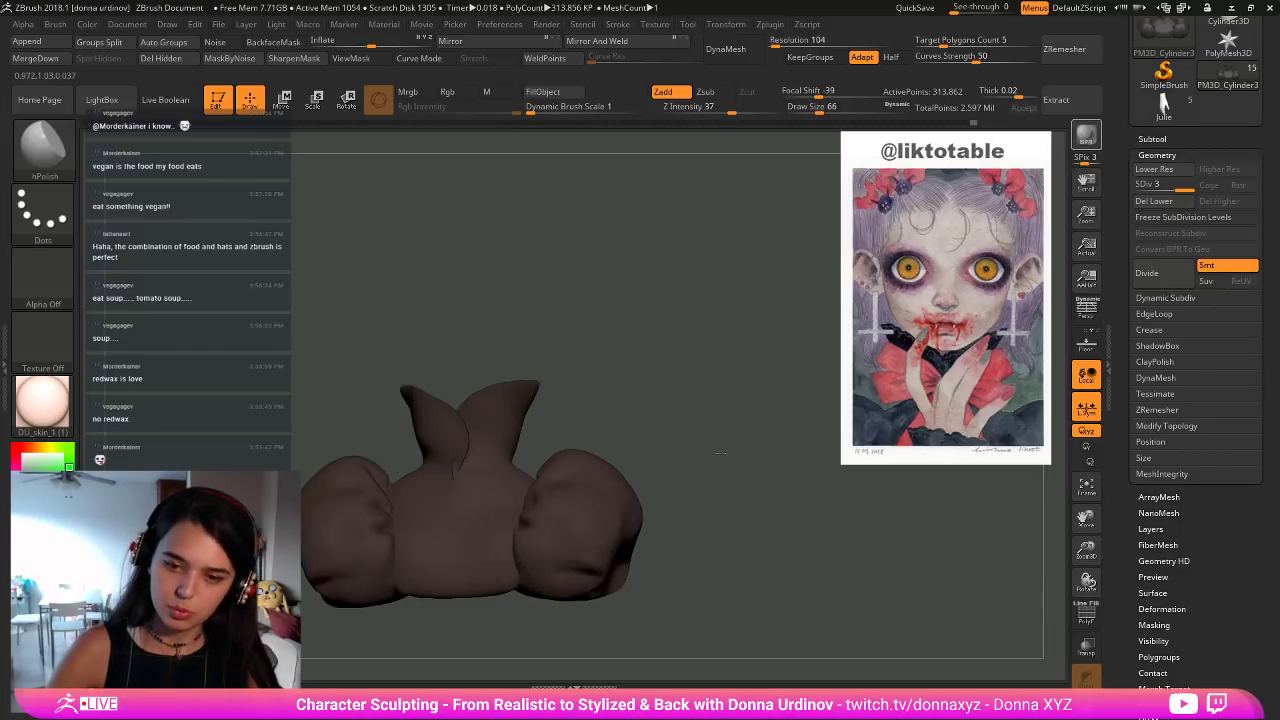
left_click_drag(603, 535, 594, 546, "shift")
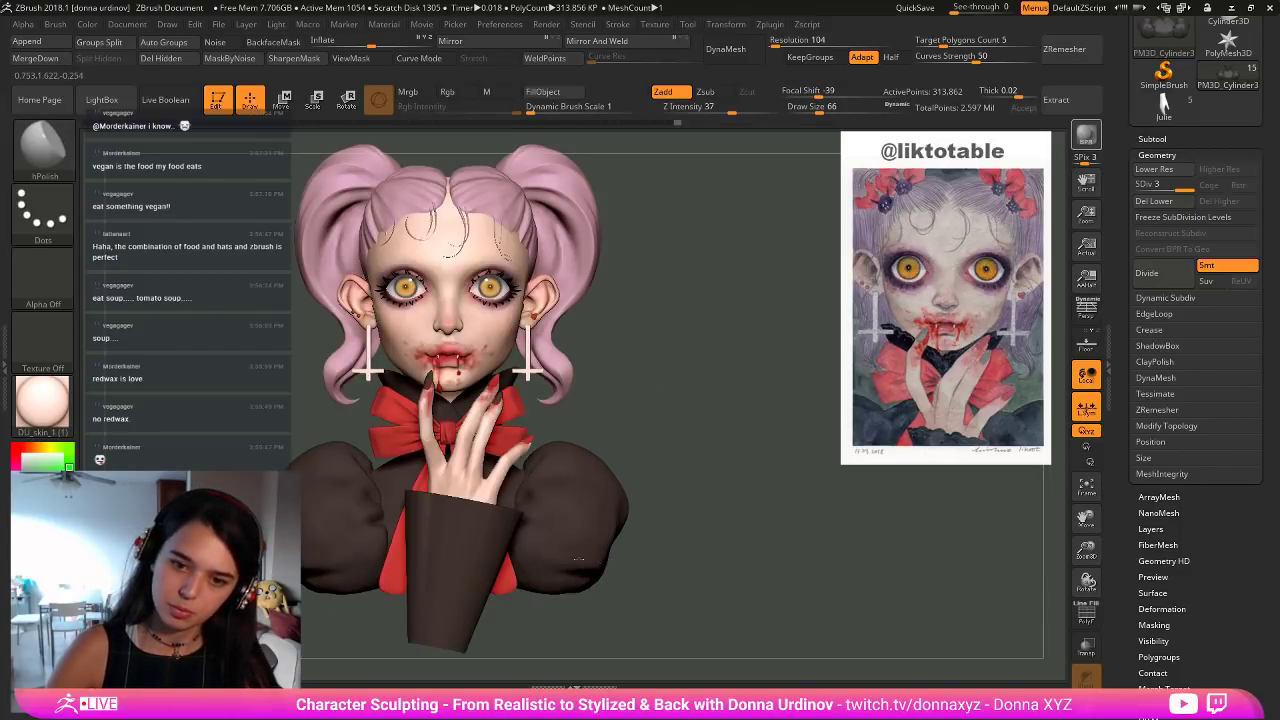
left_click_drag(660, 537, 628, 534)
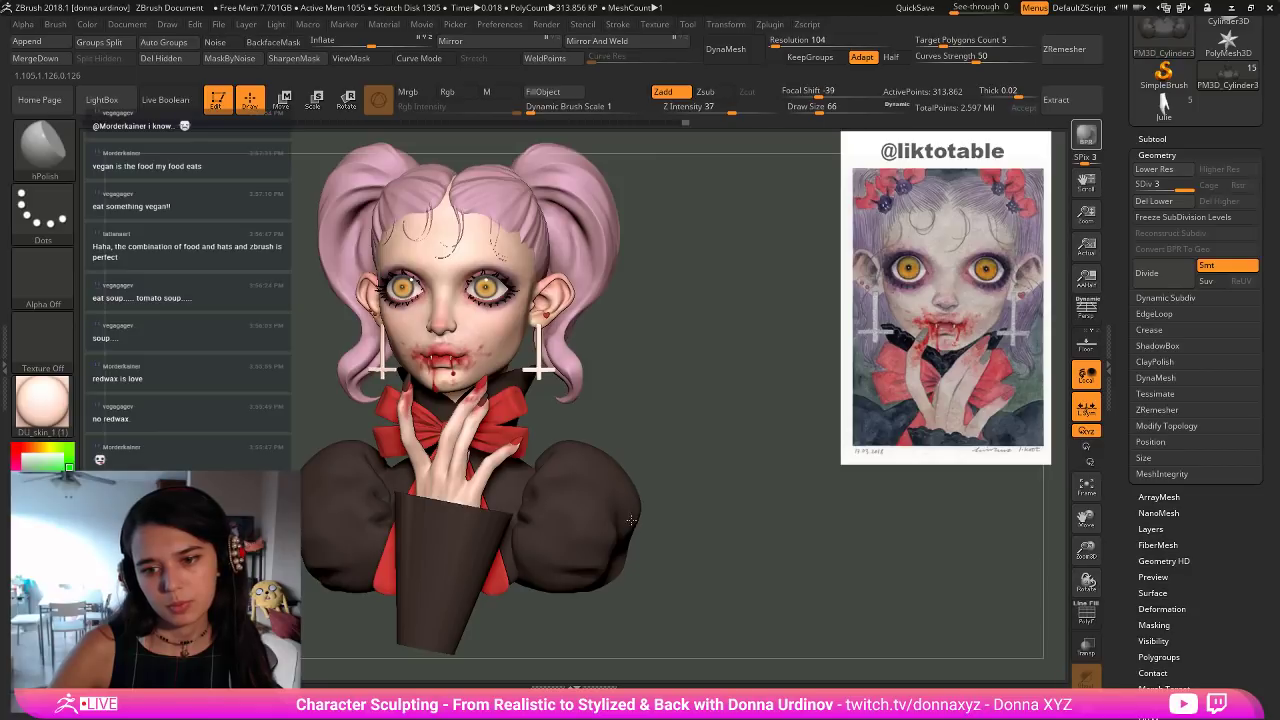
mouse_move(670, 425)
left_mouse_down()
mouse_move(690, 423)
mouse_move(610, 432)
left_mouse_up()
Carve fold creases across the outer lower sleeves with the DamStandard brush at draw size 66, smoothing between strokes.
key("b")
key("d")
key("s")
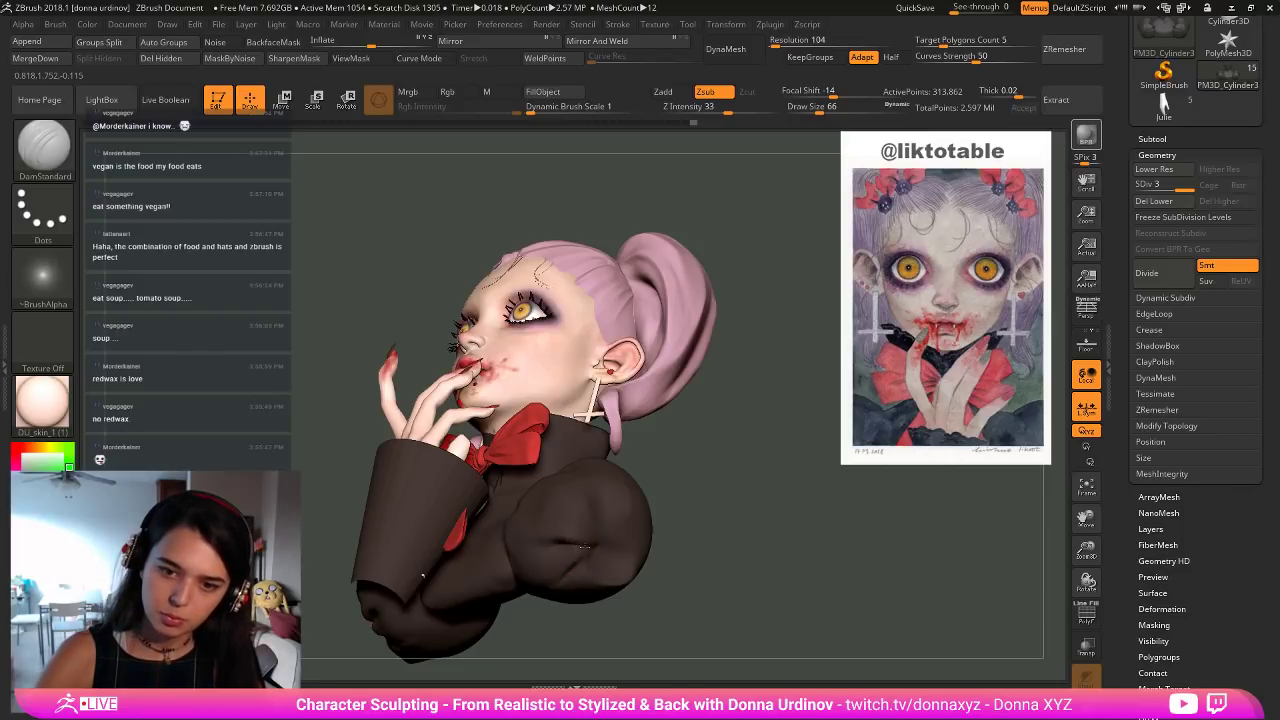
left_click_drag(703, 431, 608, 545)
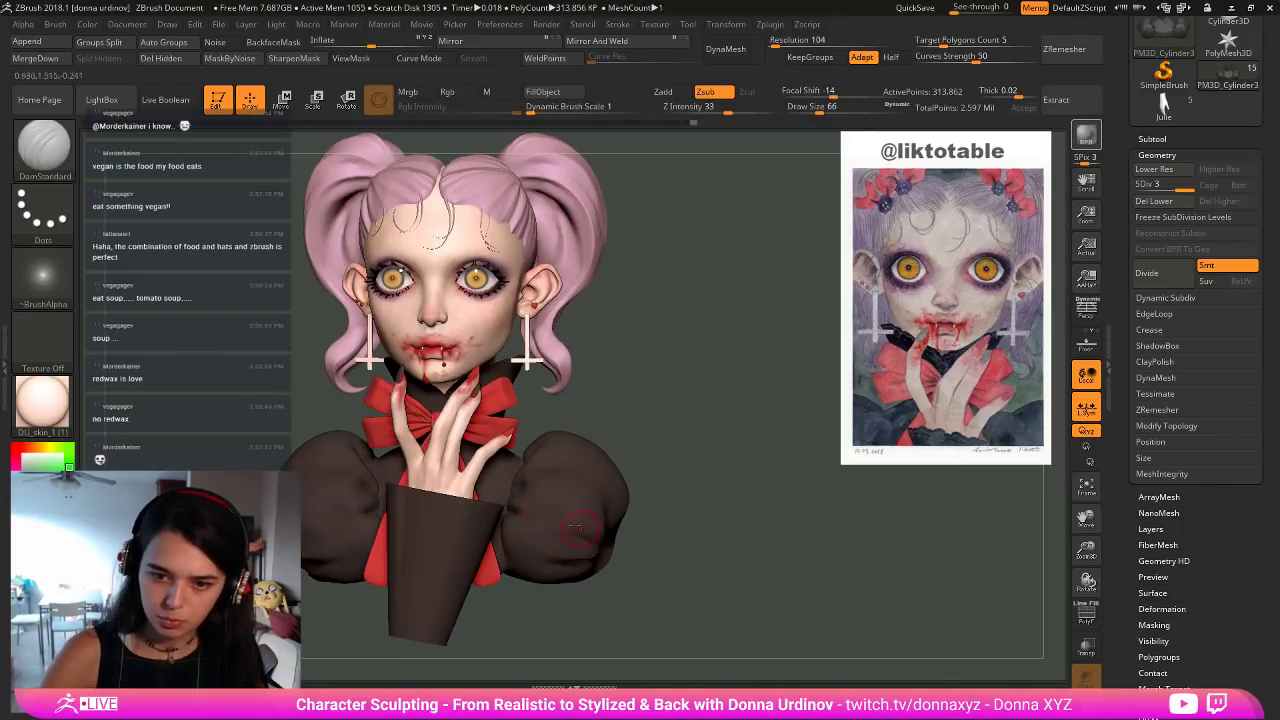
key("shift")
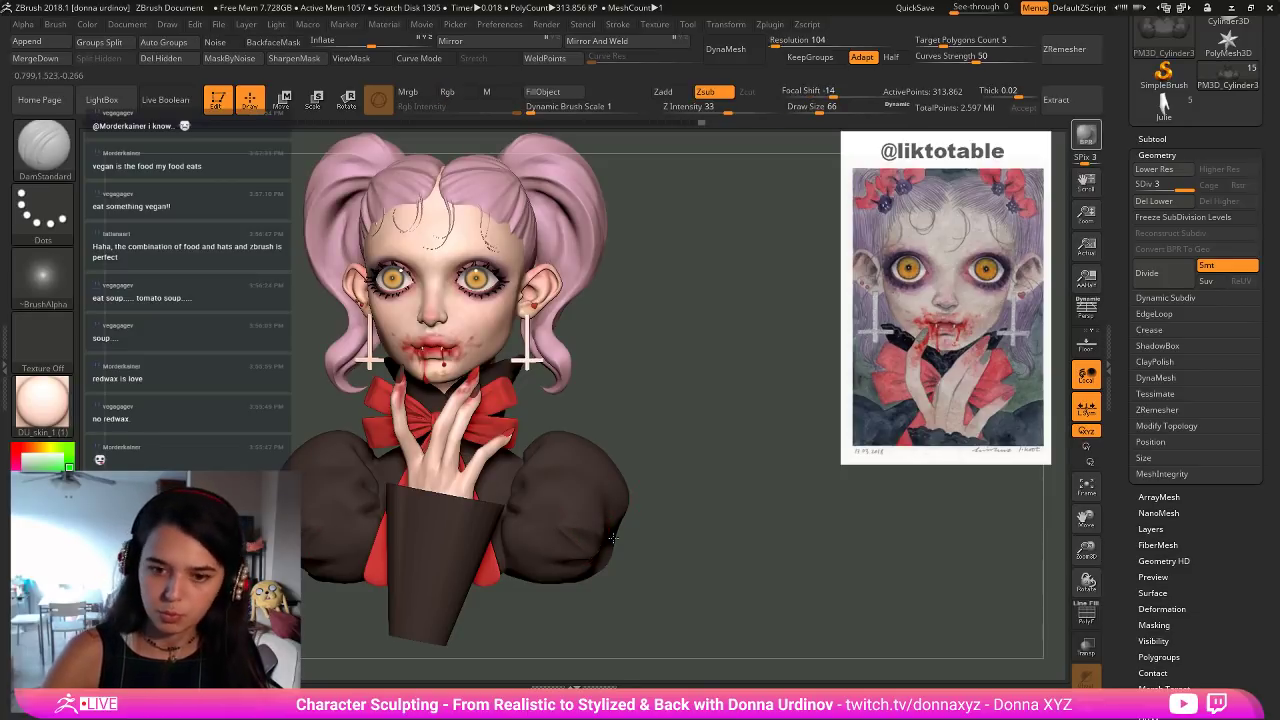
left_click_drag(556, 526, 605, 539)
key("shift")
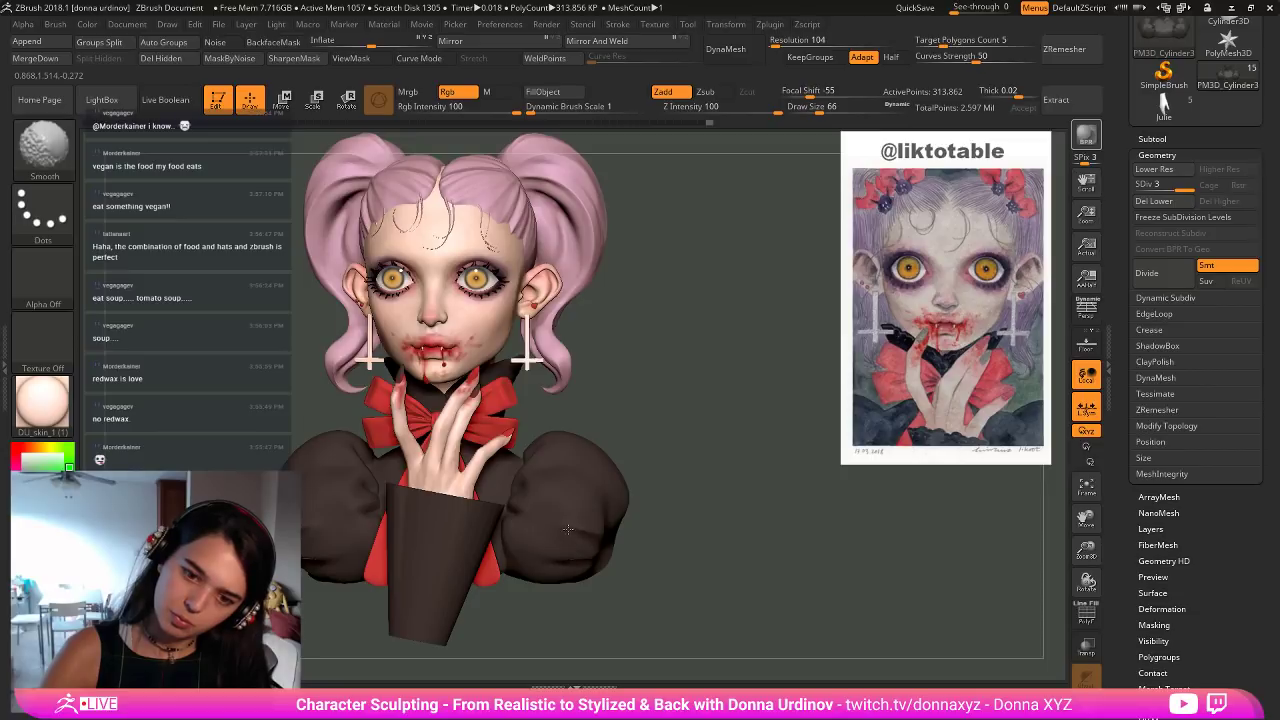
left_click_drag(617, 519, 641, 467, "shift")
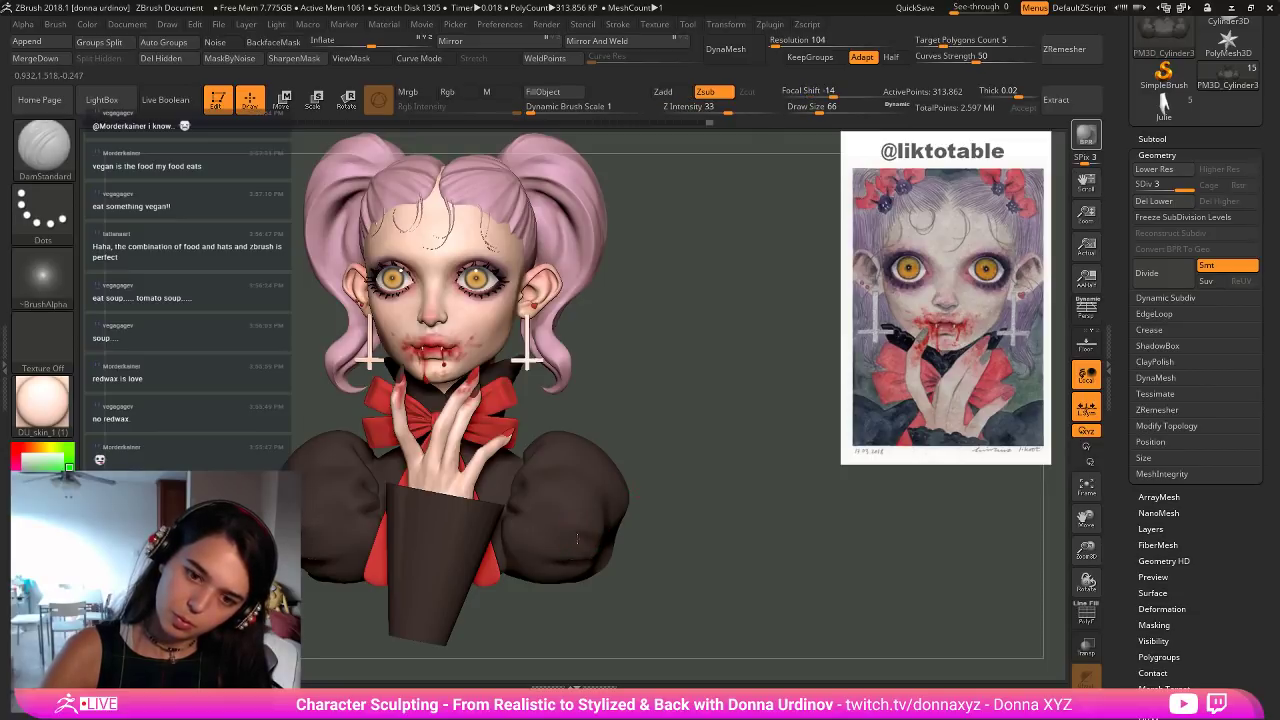
left_click_drag(577, 539, 600, 541)
key("shift")
Soften the new creases on the lower outer sides of the puffed sleeves with the Smooth brush.
mouse_move(677, 517)
left_mouse_down()
mouse_move(603, 551)
mouse_move(622, 560)
left_mouse_up()
left_click_drag(736, 458, 760, 487, "shift")
mouse_move(634, 529)
left_mouse_down("shift")
mouse_move(648, 514)
mouse_move(627, 491)
left_mouse_up("shift")
key("shift")
right_click_drag(627, 491, 623, 528)
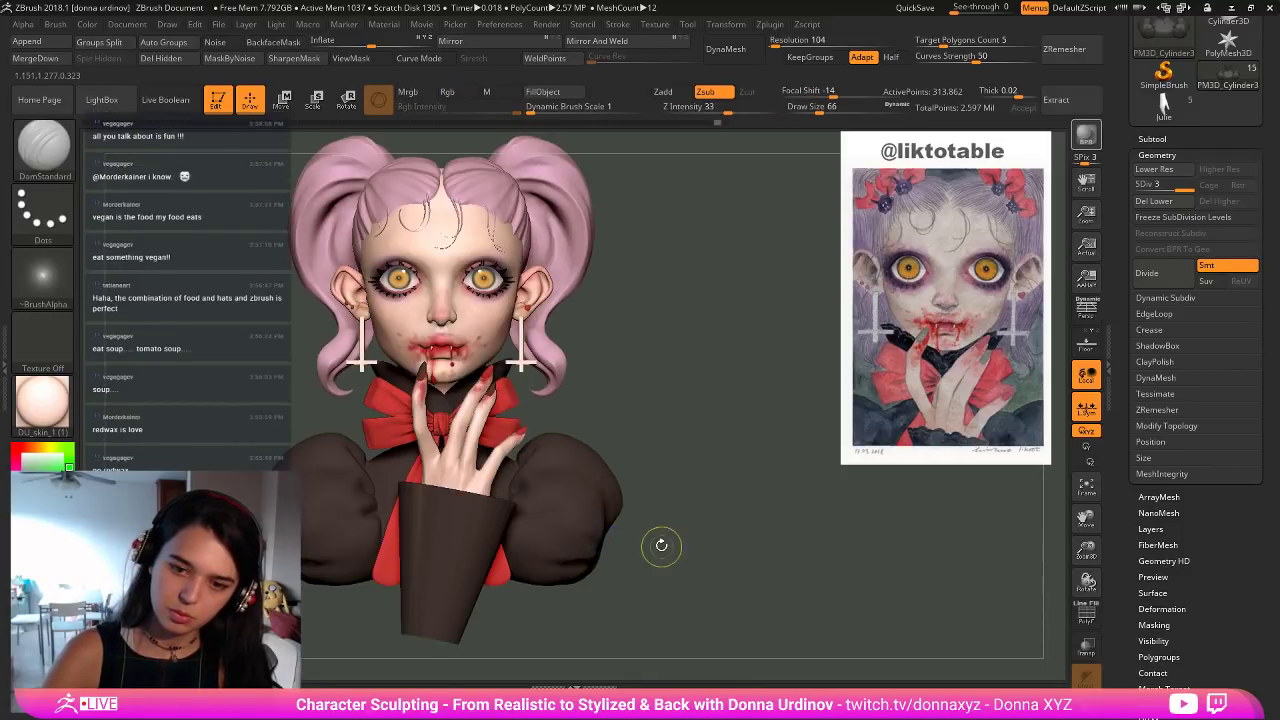
key("shift")
mouse_move(686, 543)
right_mouse_down()
mouse_move(663, 515)
mouse_move(599, 545)
right_mouse_up()
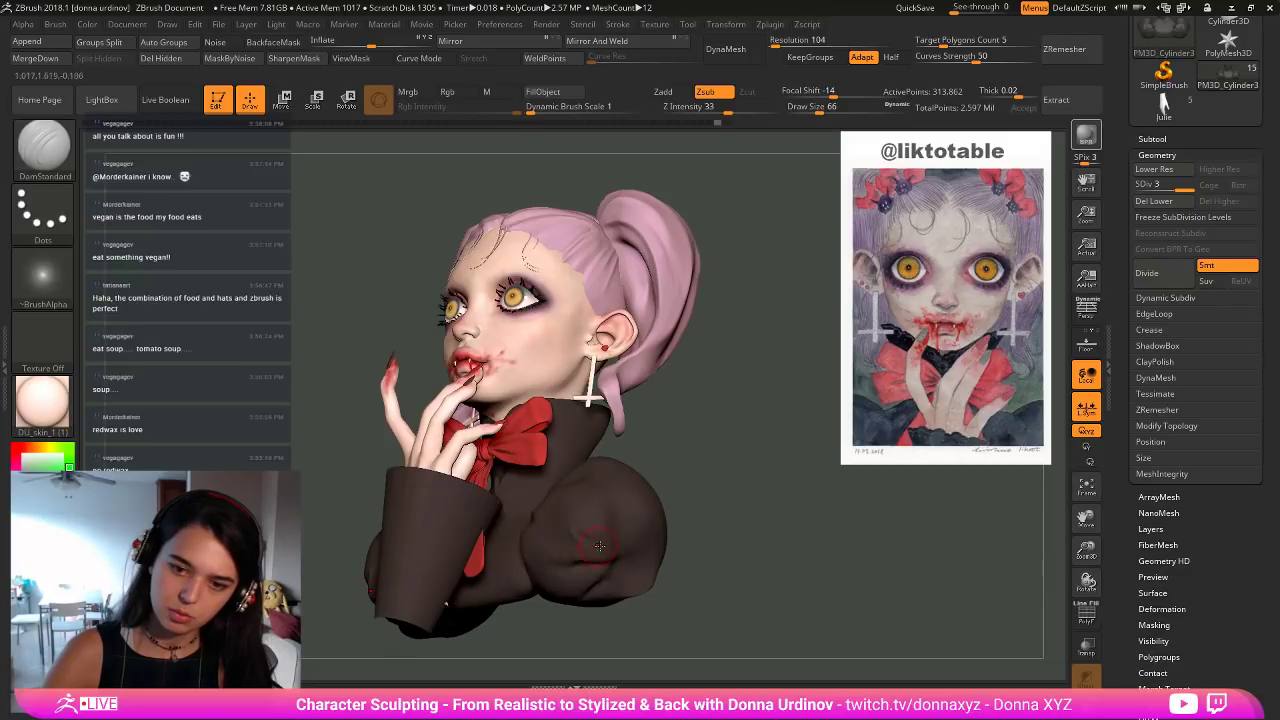
key("shift")
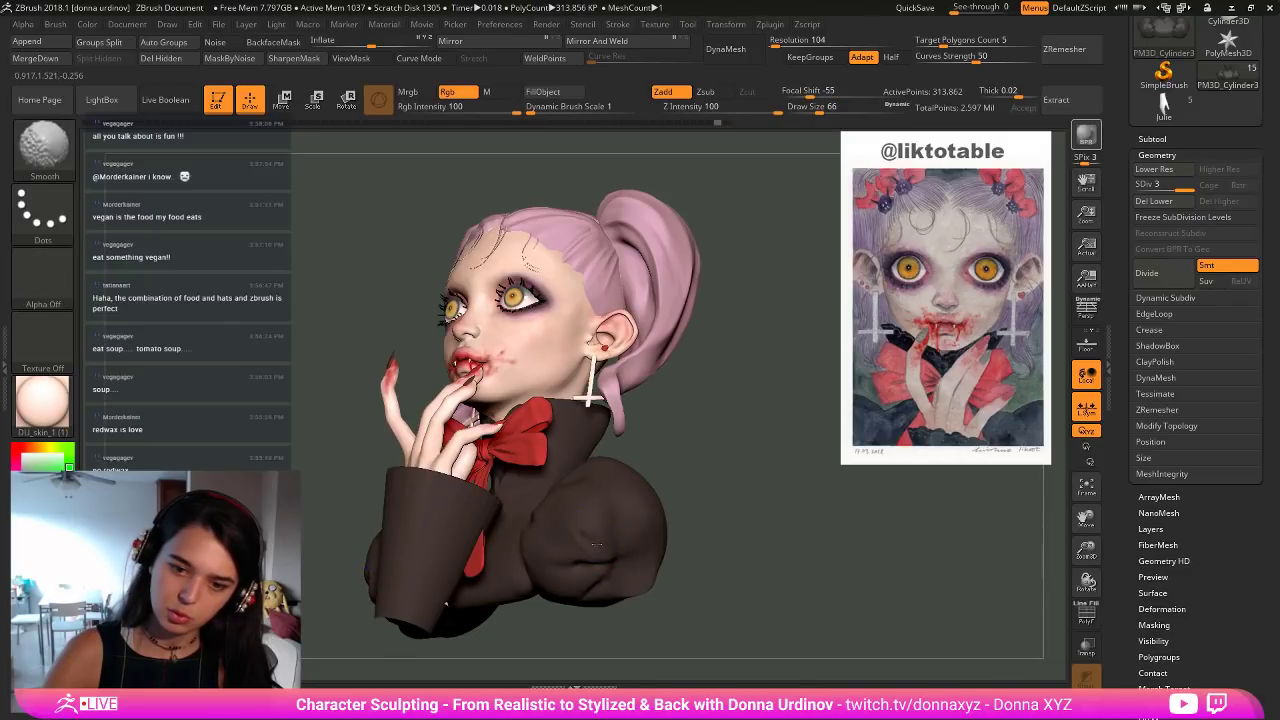
mouse_move(706, 457)
left_mouse_down()
mouse_move(742, 480)
mouse_move(734, 491)
left_mouse_up()
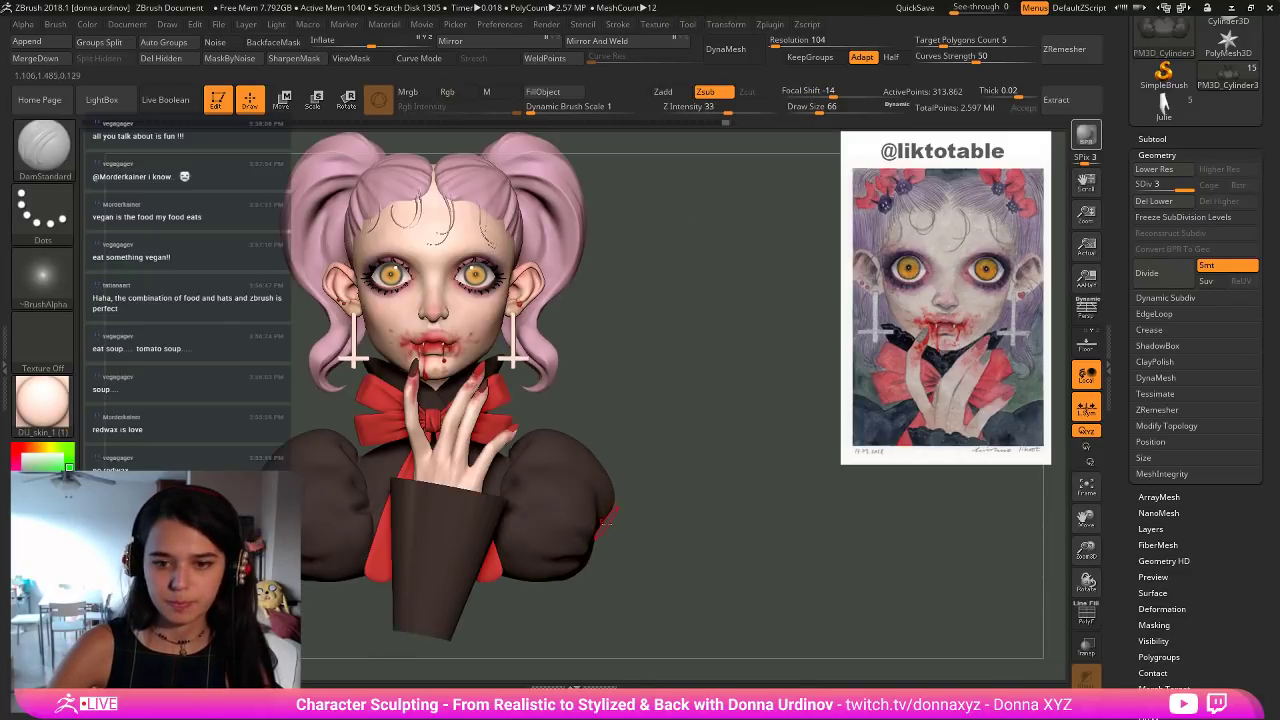
Reshape the lower outer contours of the puffed sleeves with the Move brush at draw size 142.
key("b")
key("m")
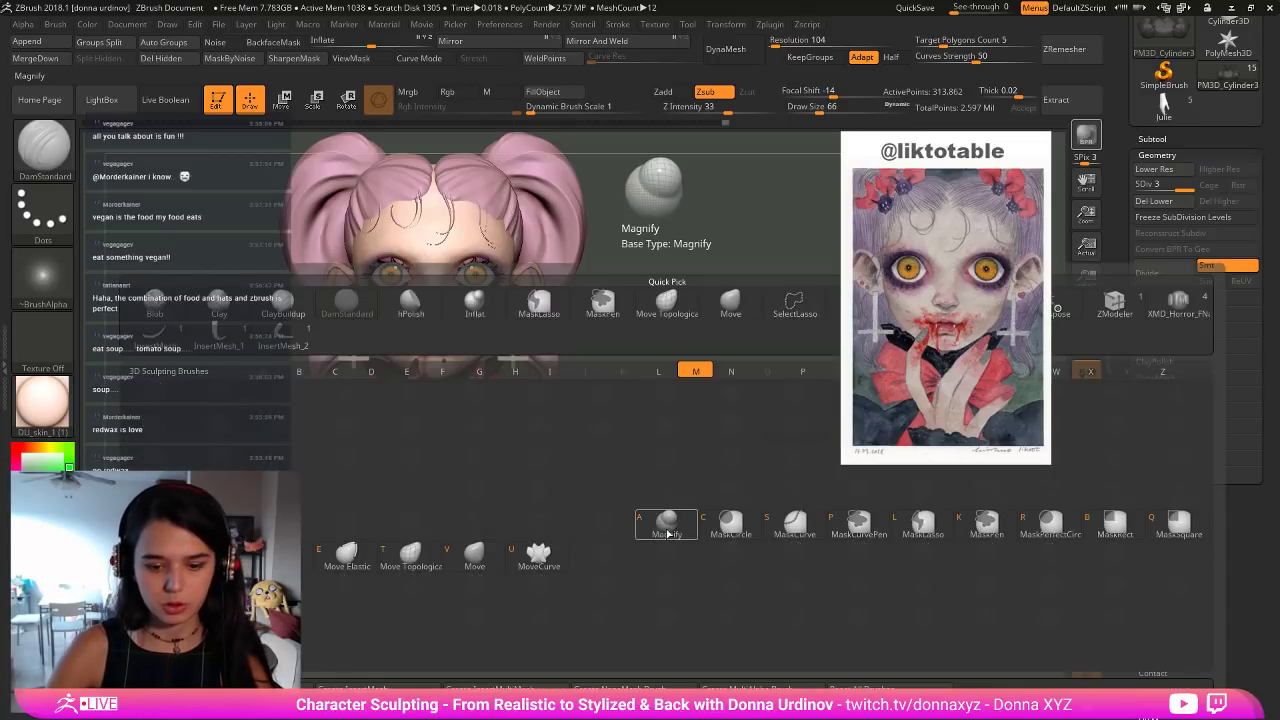
key("v")
key("bracketright")
key("bracketright")
key("bracketright")
key("bracketright")
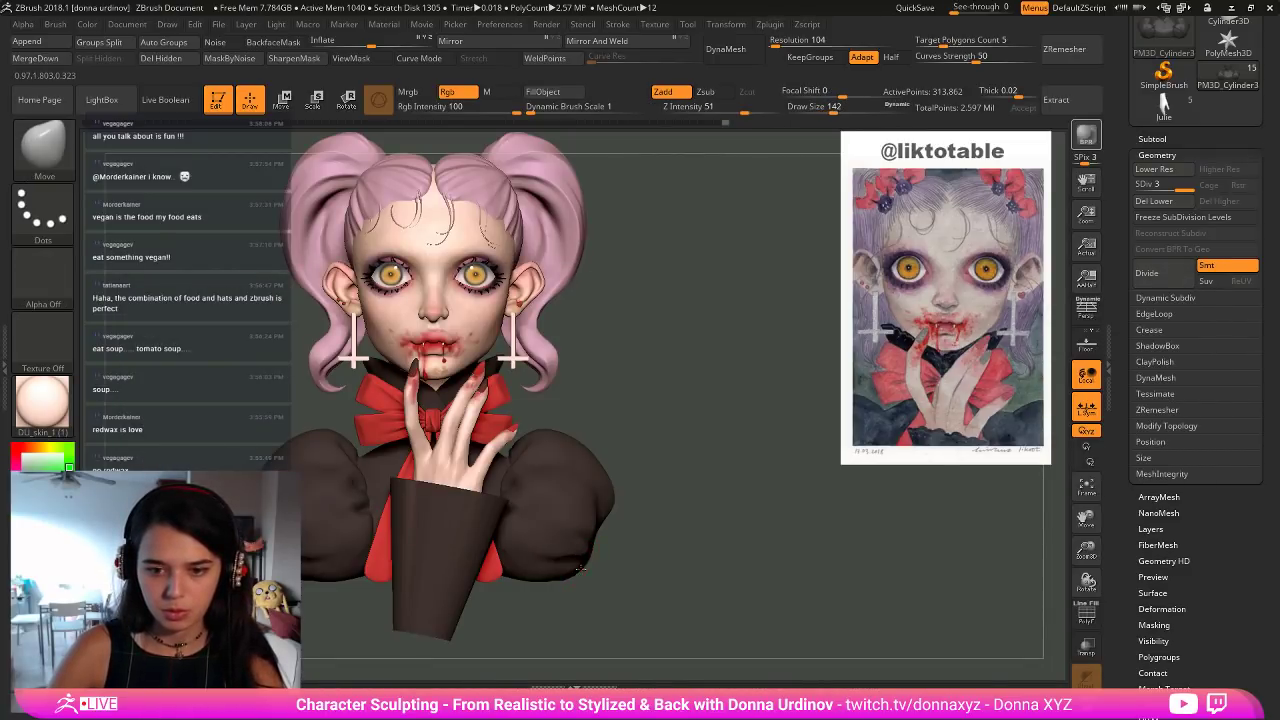
right_click_drag(640, 545, 588, 556)
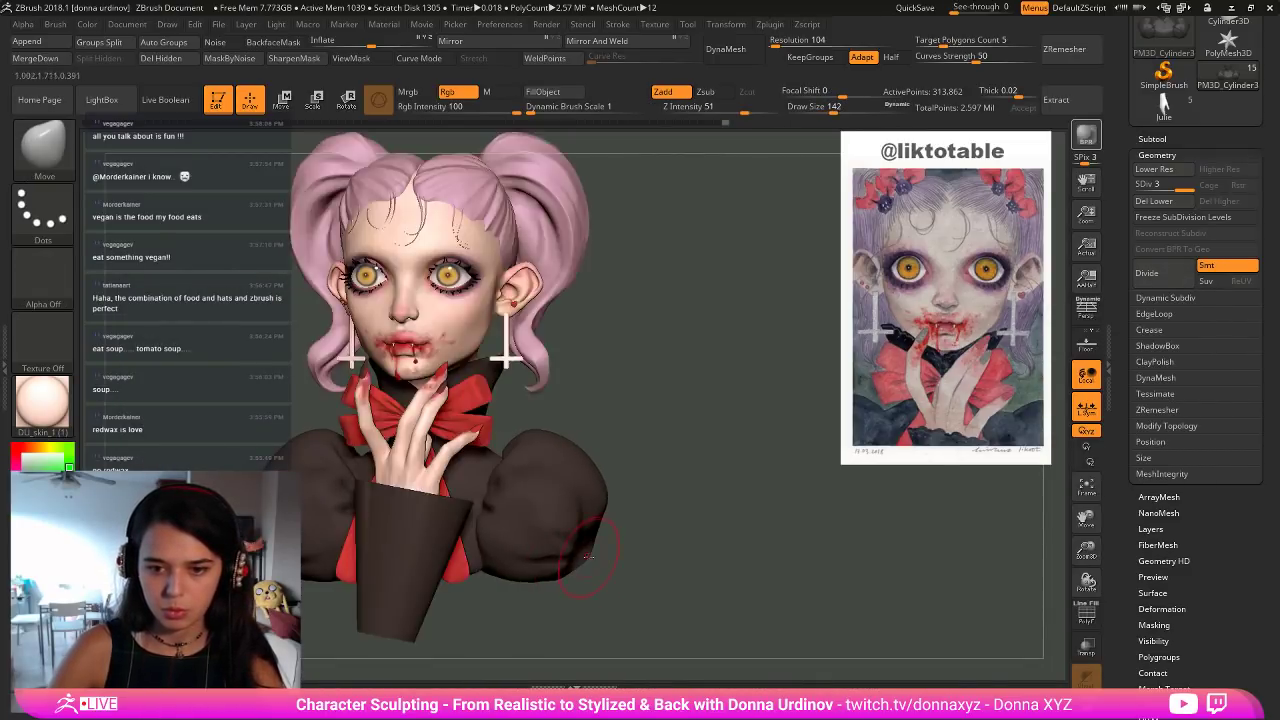
left_click_drag(583, 547, 582, 544)
right_click_drag(597, 552, 645, 551)
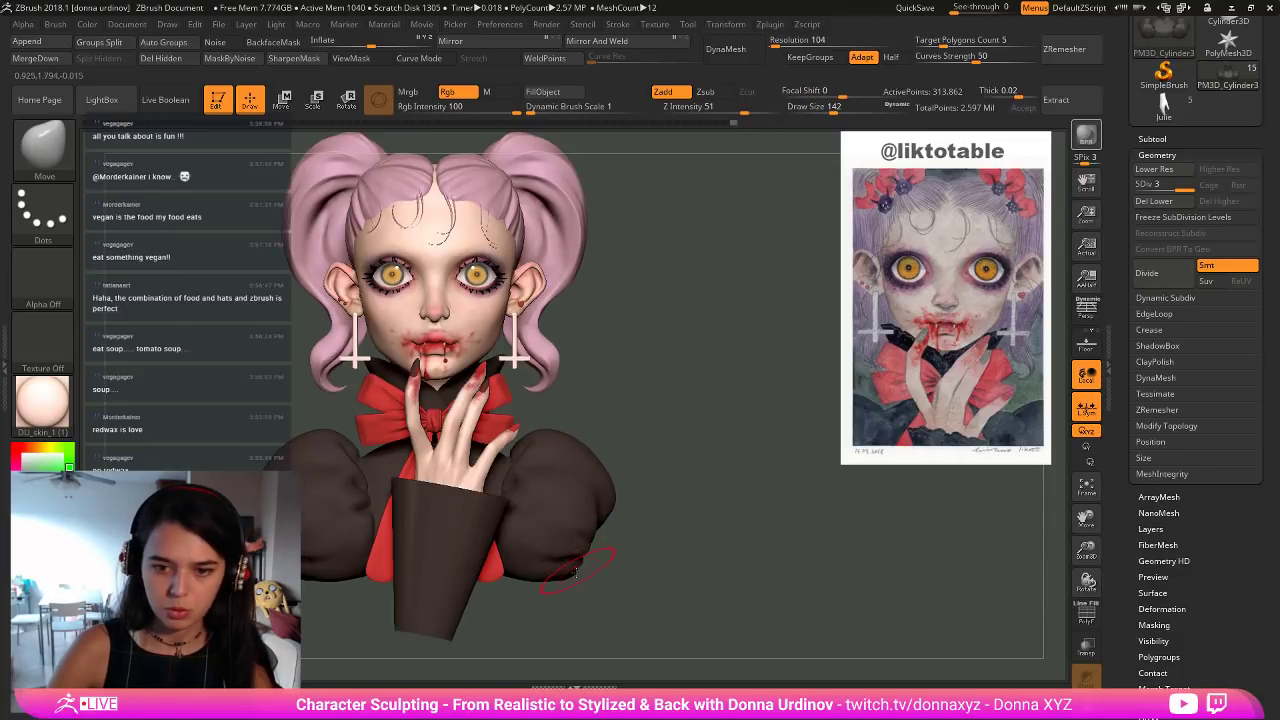
left_click_drag(600, 548, 593, 540)
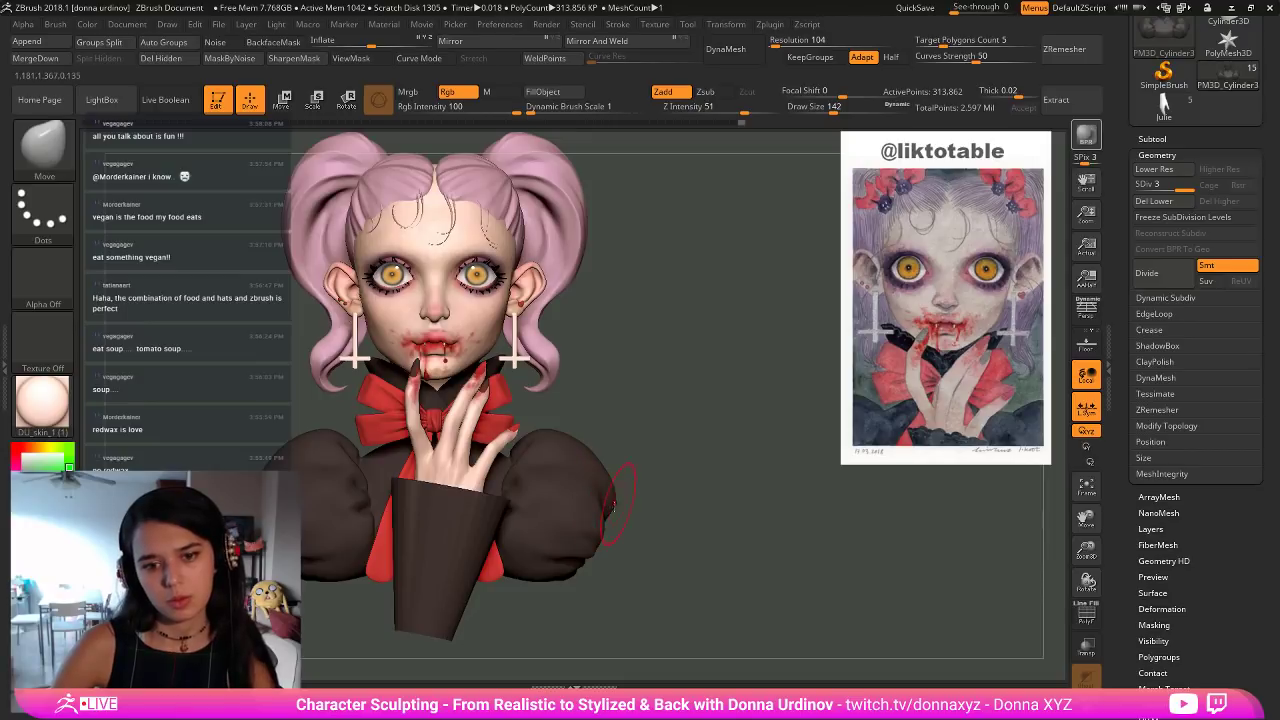
Isolate the forearm cuff on the hand's subtool and split the hidden hand off into its own subtool.
left_click(469, 527, "alt")
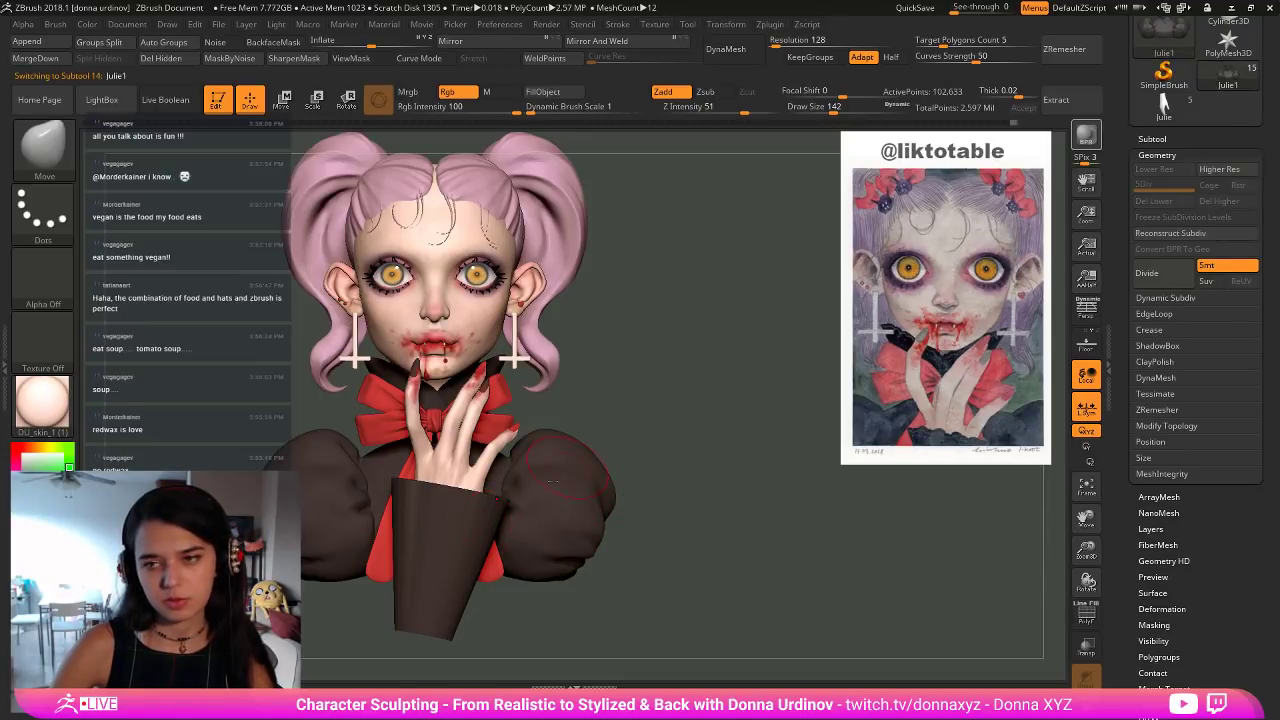
left_click(467, 522, "ctrl+shift")
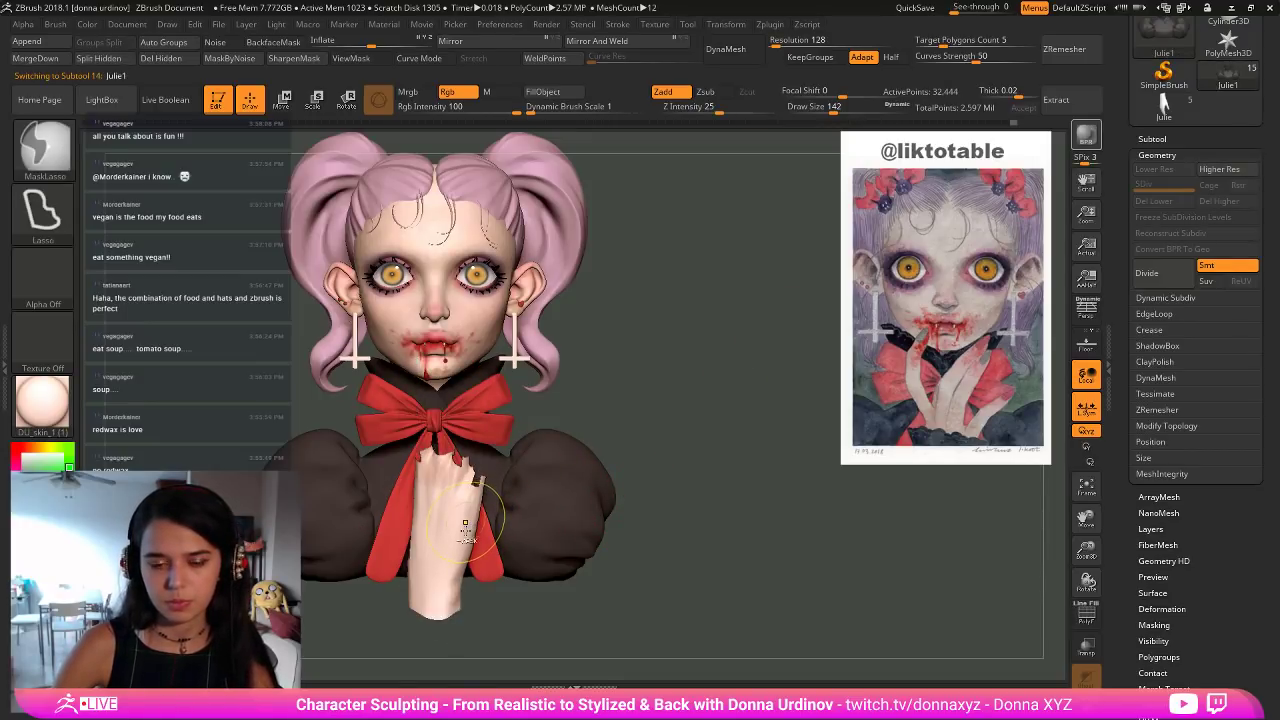
left_click(534, 562, "ctrl+shift")
right_click_drag(457, 530, 512, 532)
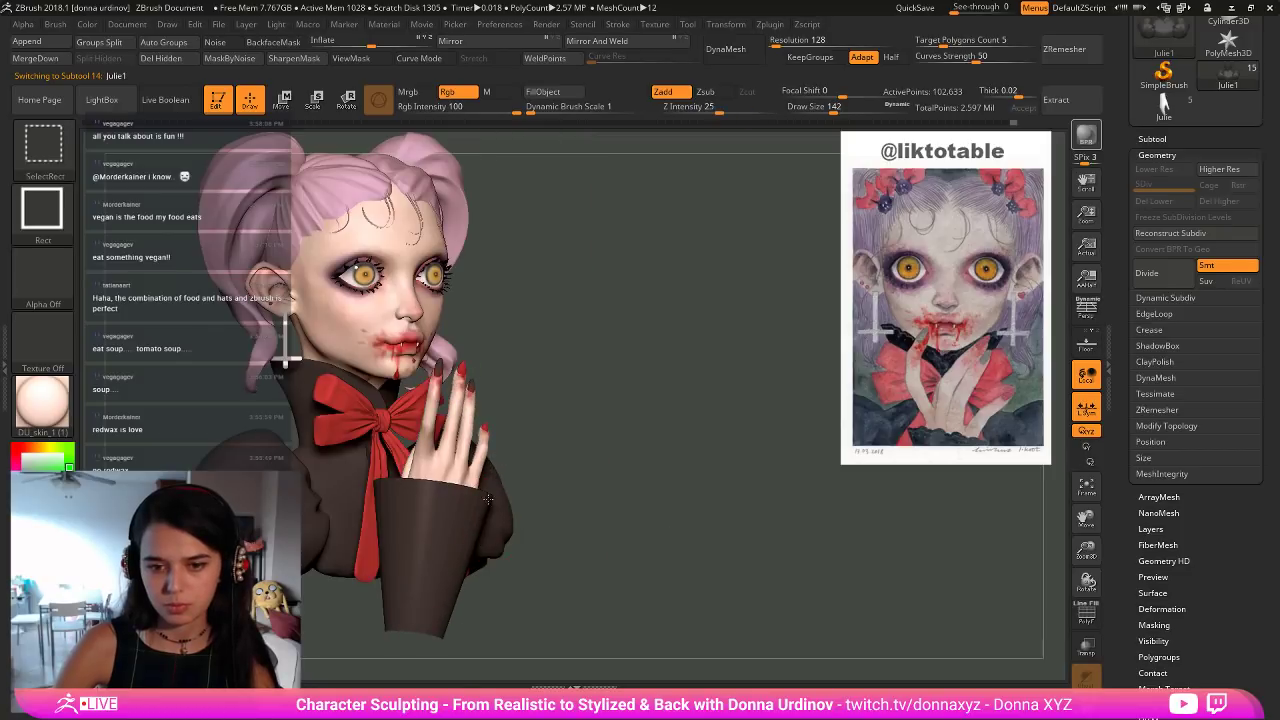
left_click(495, 510, "ctrl+shift")
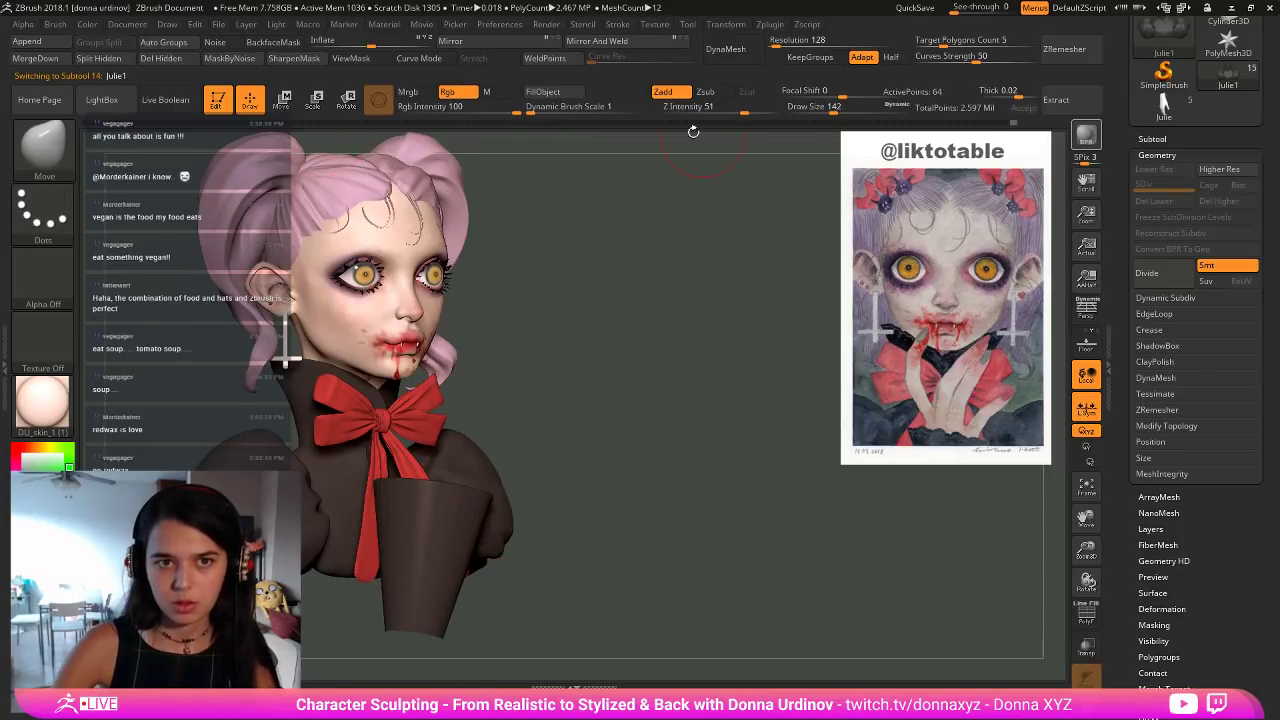
left_click(124, 62)
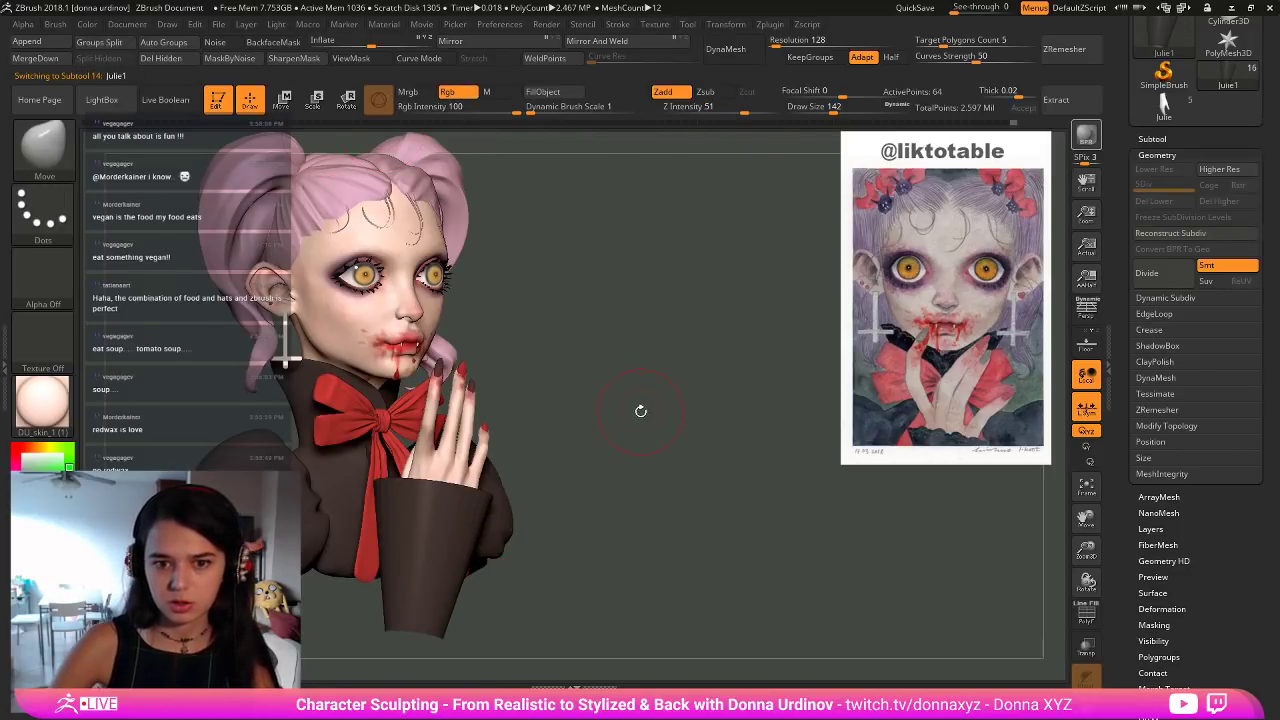
Try to subdivide the separated forearm cuff with smoothing enabled.
left_click_drag(640, 410, 595, 410, "shift")
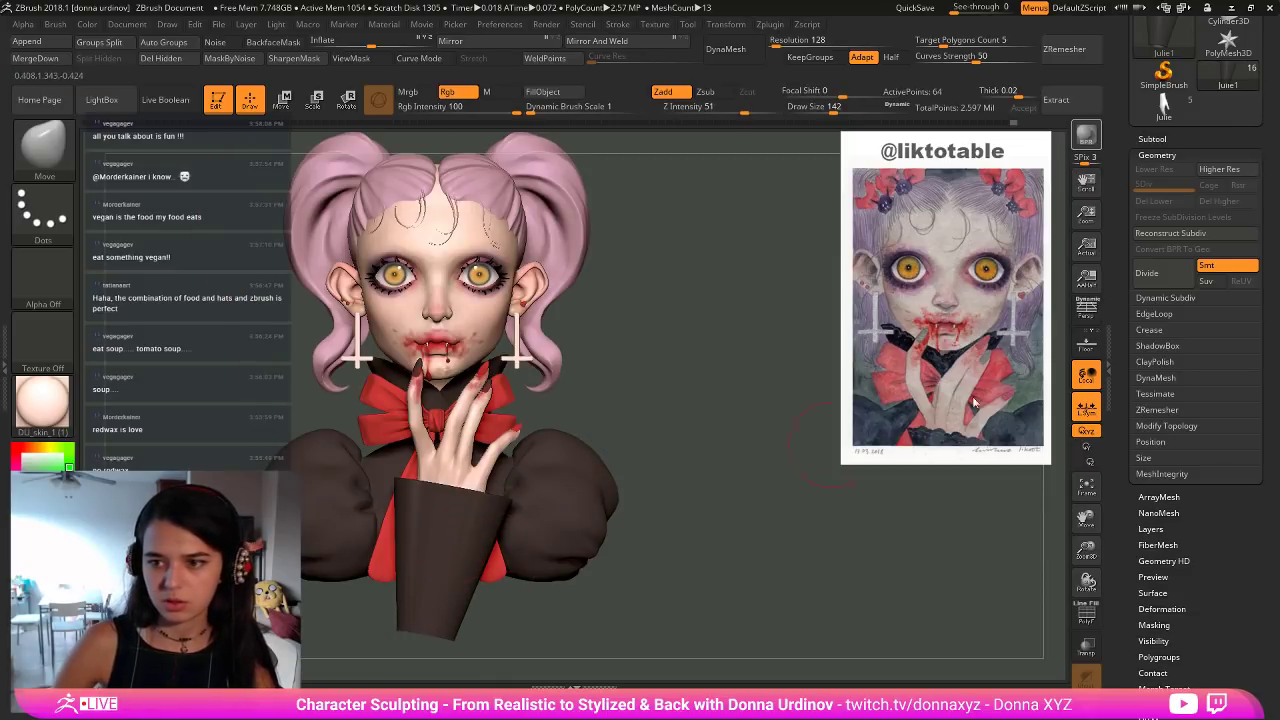
left_click(1150, 273)
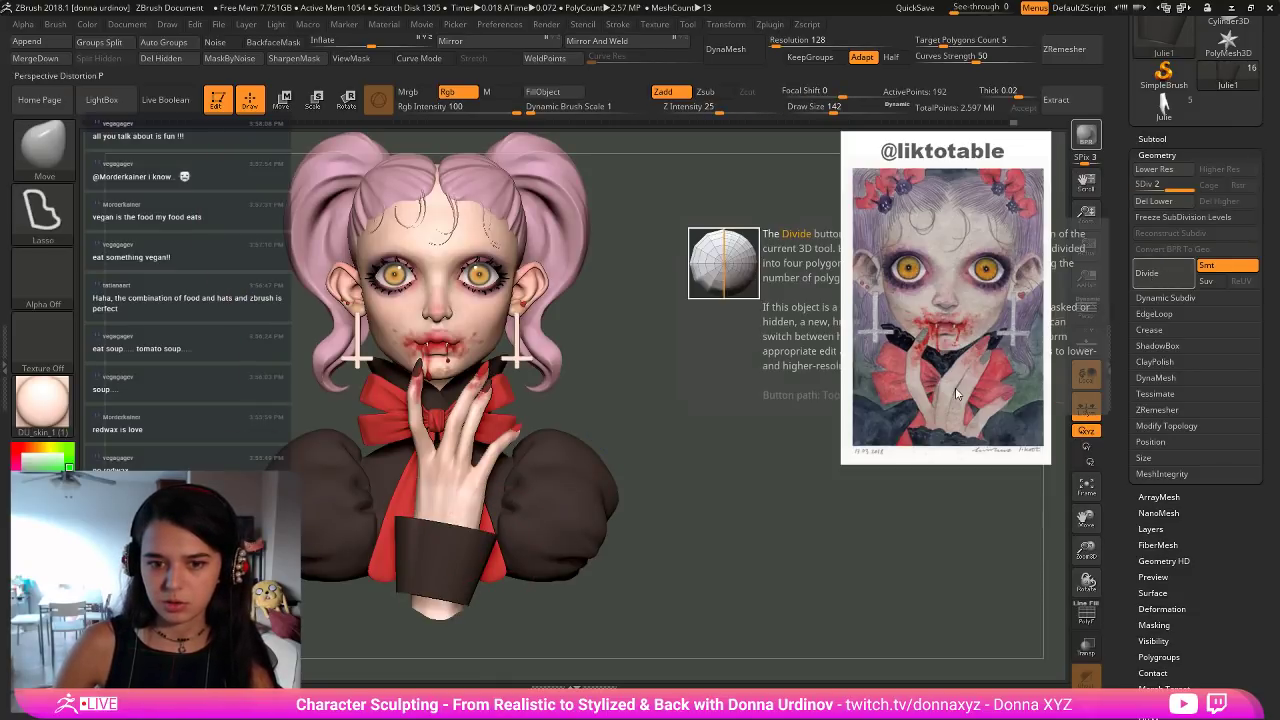
key("ctrl+z")
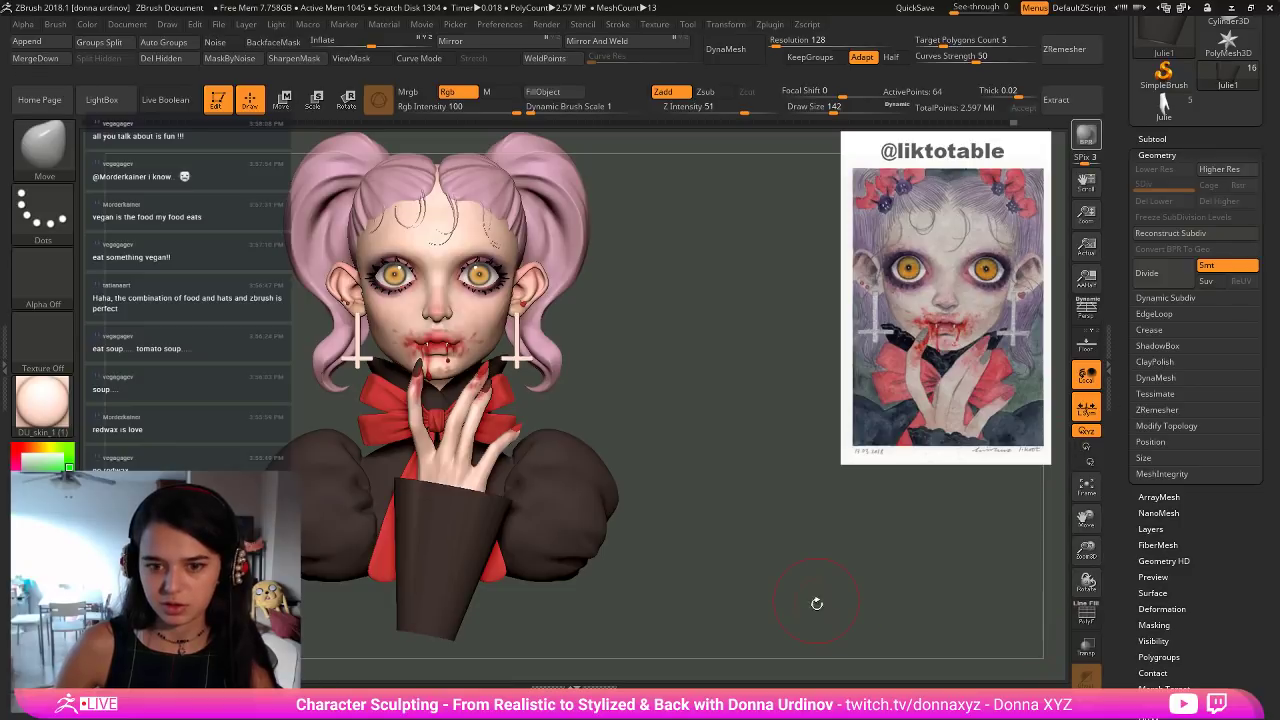
Give the forearm cuff wall thickness by extruding it with the ZModeler brush's QMesh action targeting a polyloop.
left_click_drag(817, 603, 838, 603, "alt")
key("b")
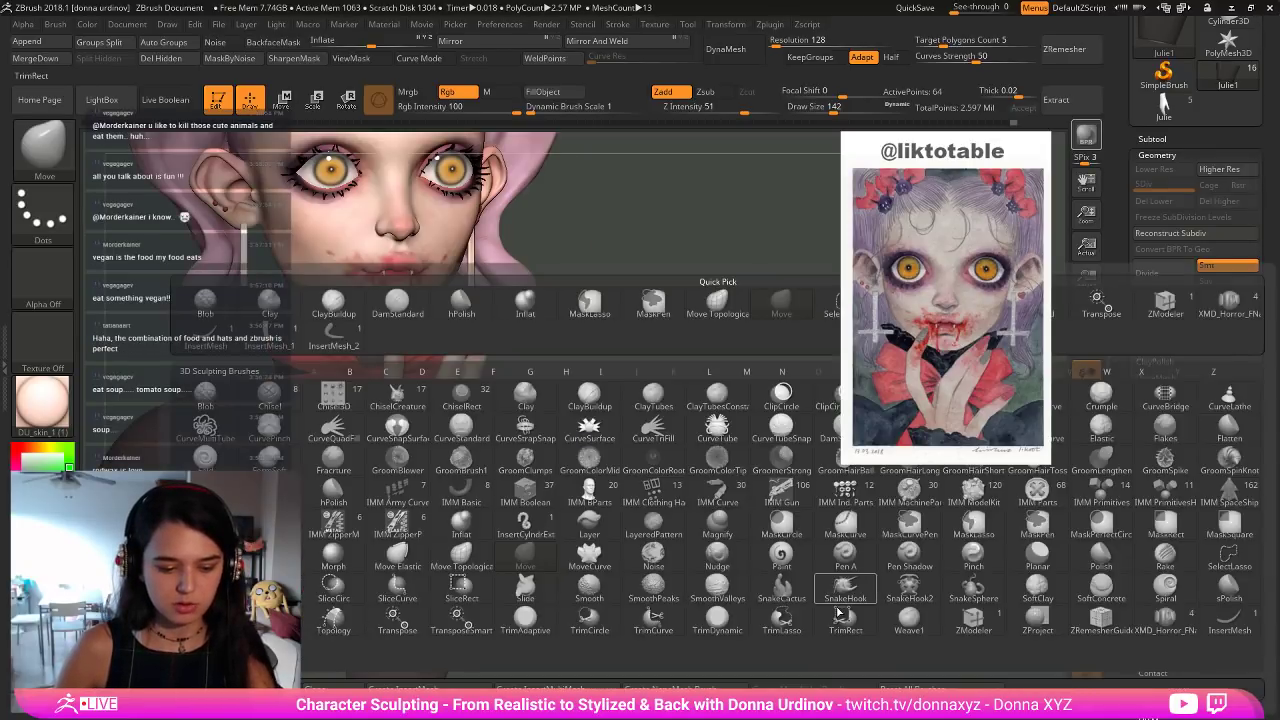
key("z")
key("m")
left_click_drag(788, 554, 790, 470)
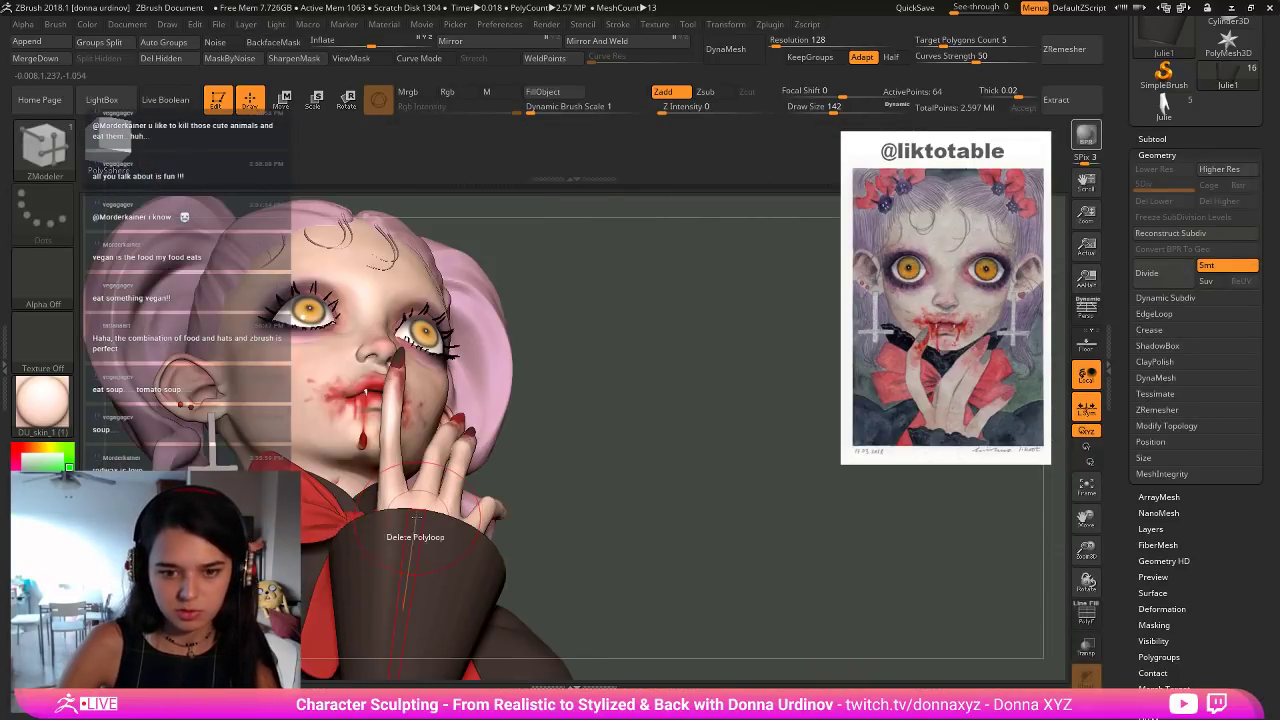
key("space")
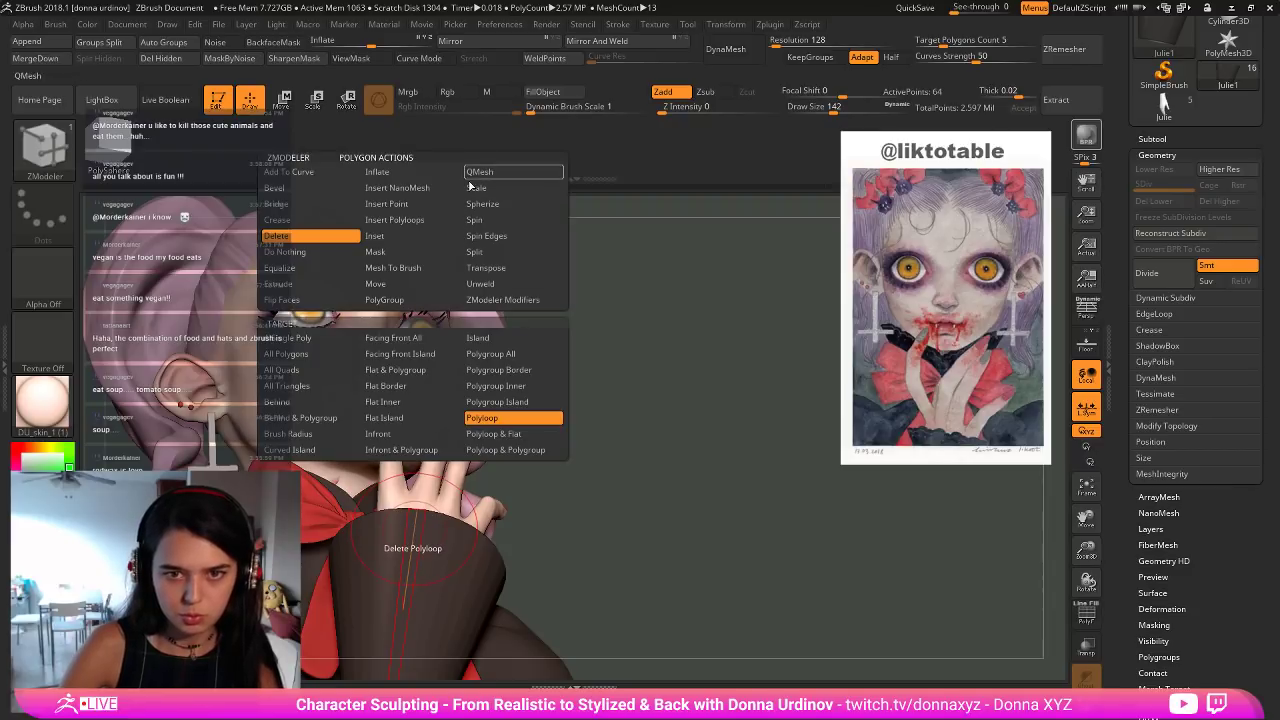
left_click(476, 173)
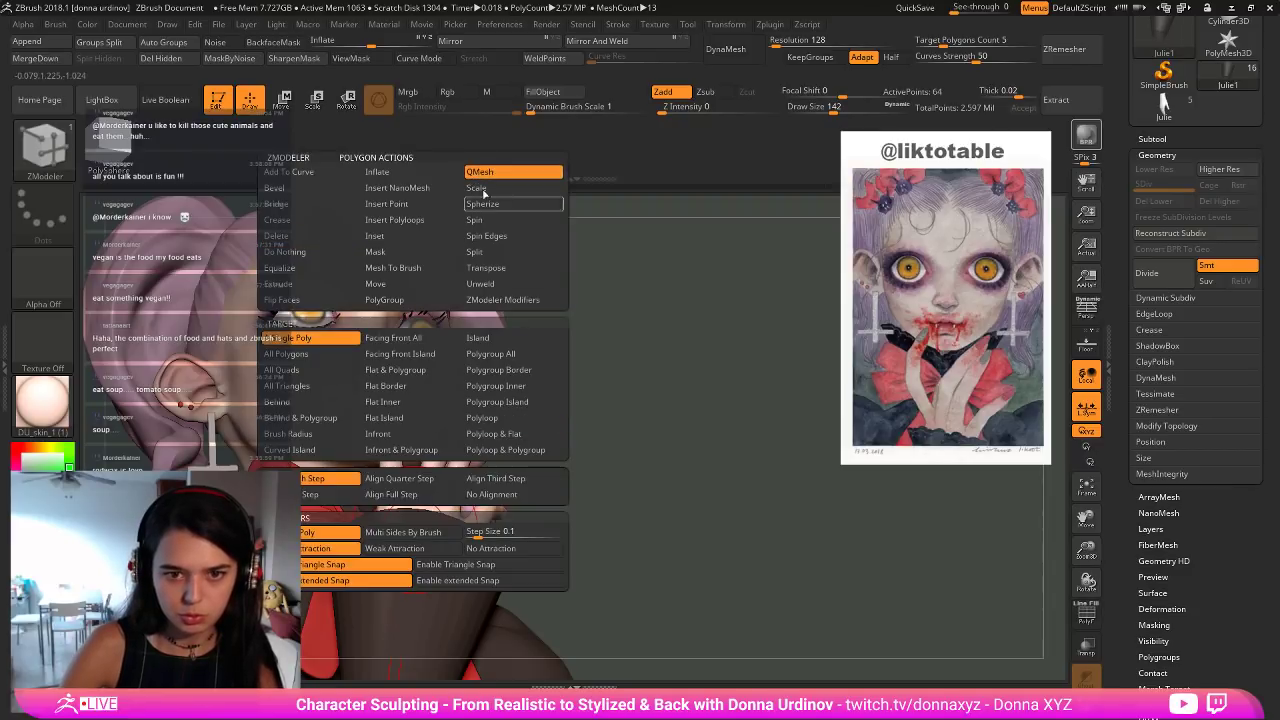
left_click(490, 418)
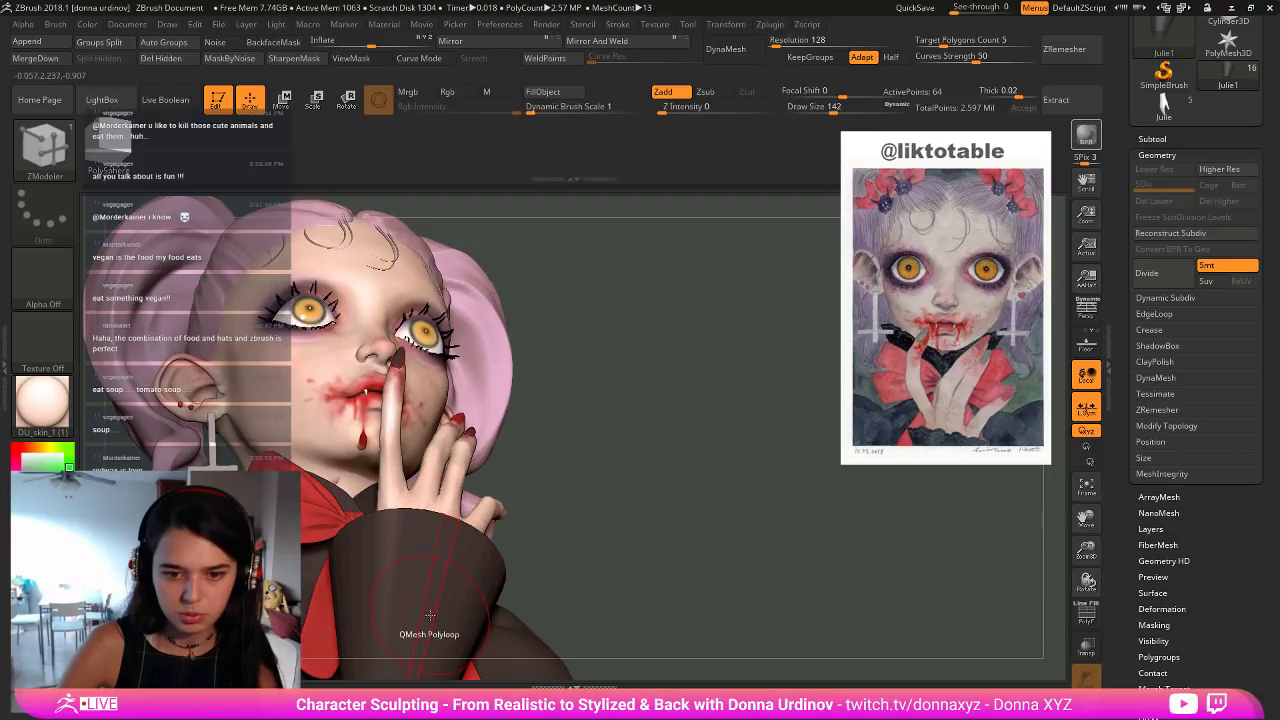
left_click_drag(429, 612, 450, 610)
left_click_drag(600, 515, 552, 571)
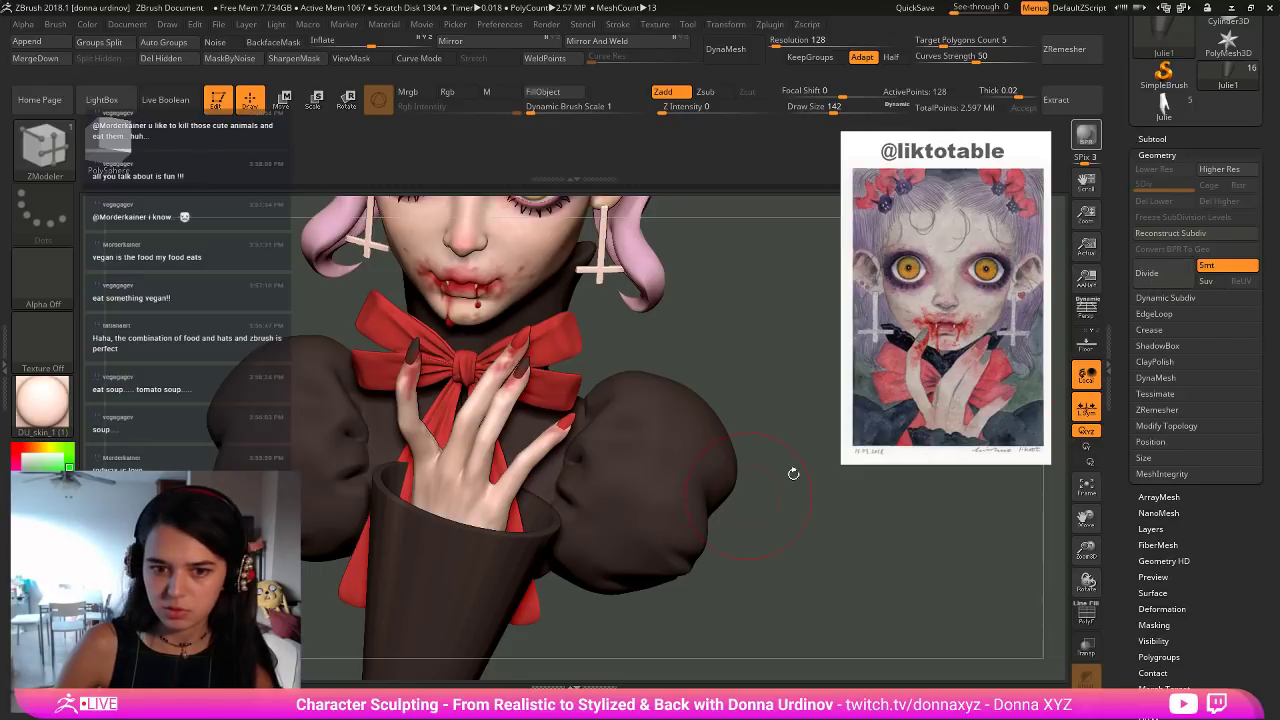
Show the polyframe and insert four horizontal edge loops spaced along the forearm cuff's length with ZModeler.
left_click_drag(808, 515, 826, 490)
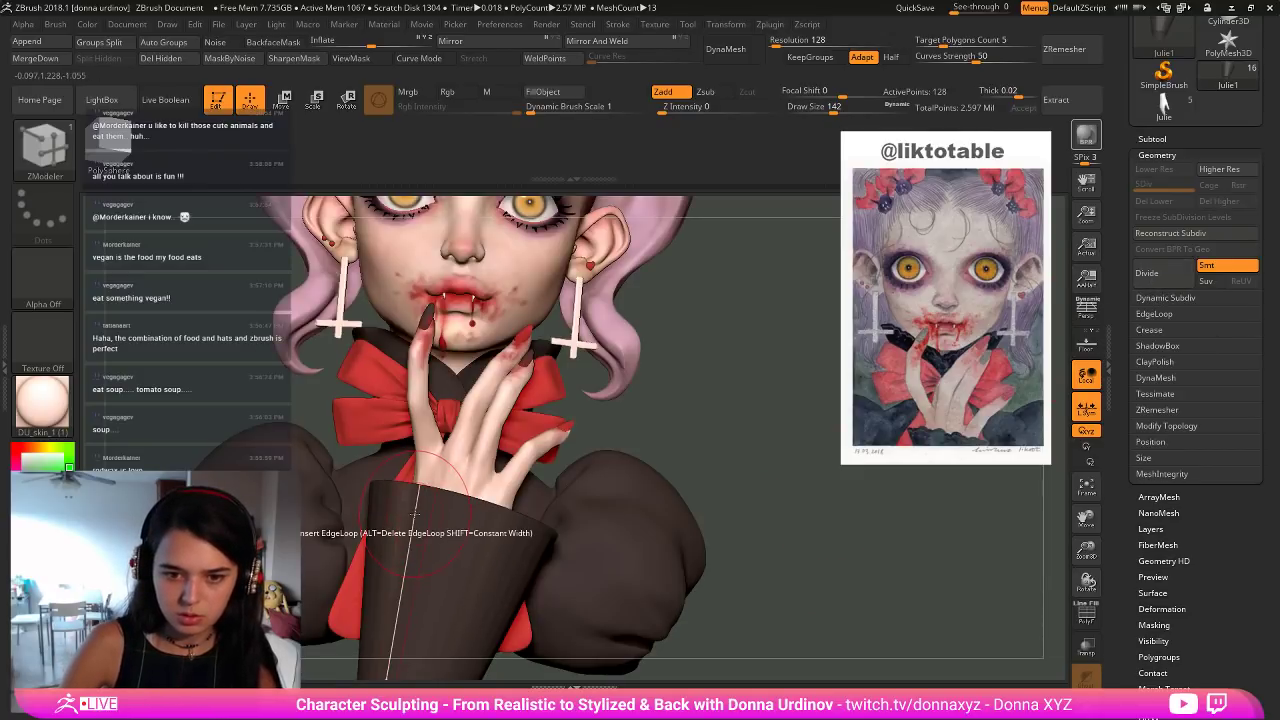
left_click(1087, 616)
left_click_drag(728, 610, 744, 461, "alt")
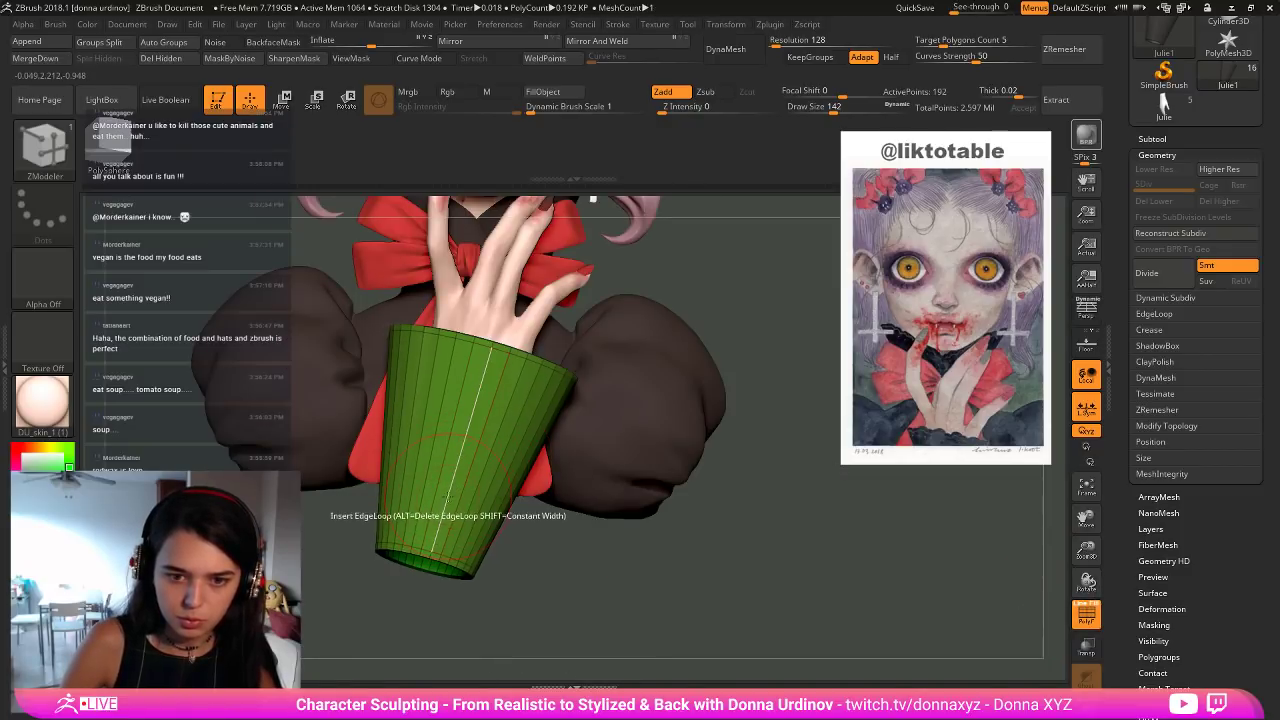
left_click(448, 502)
left_click(455, 472)
left_click(469, 425)
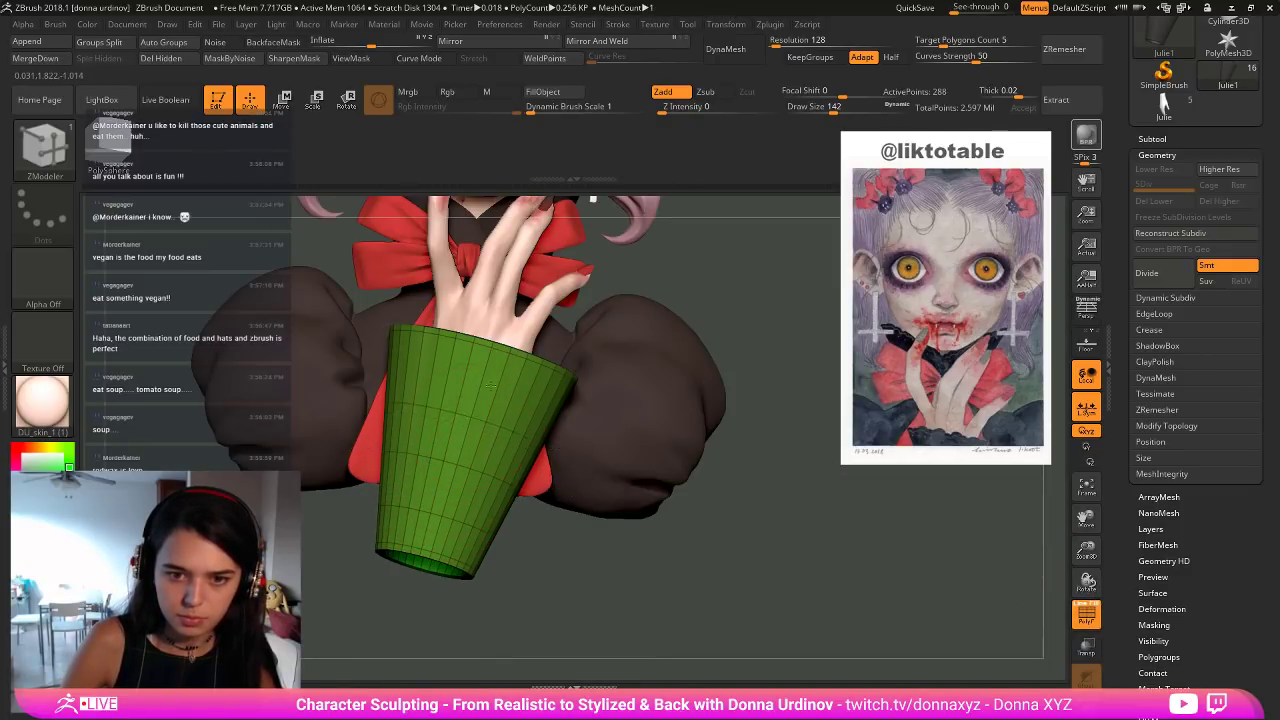
left_click(484, 381)
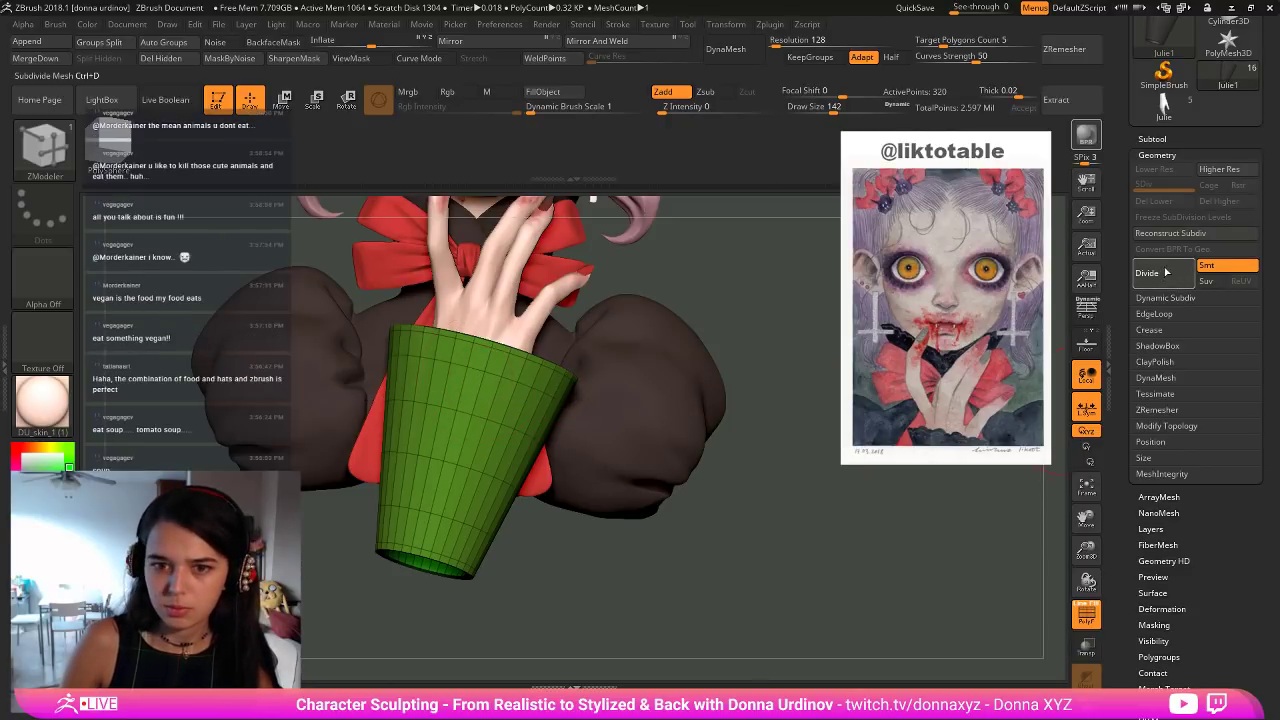
Subdivide the forearm cuff to level 3 with smoothing, hide the polyframe and frame the whole bust.
left_click(1168, 277)
key("ctrl+d")
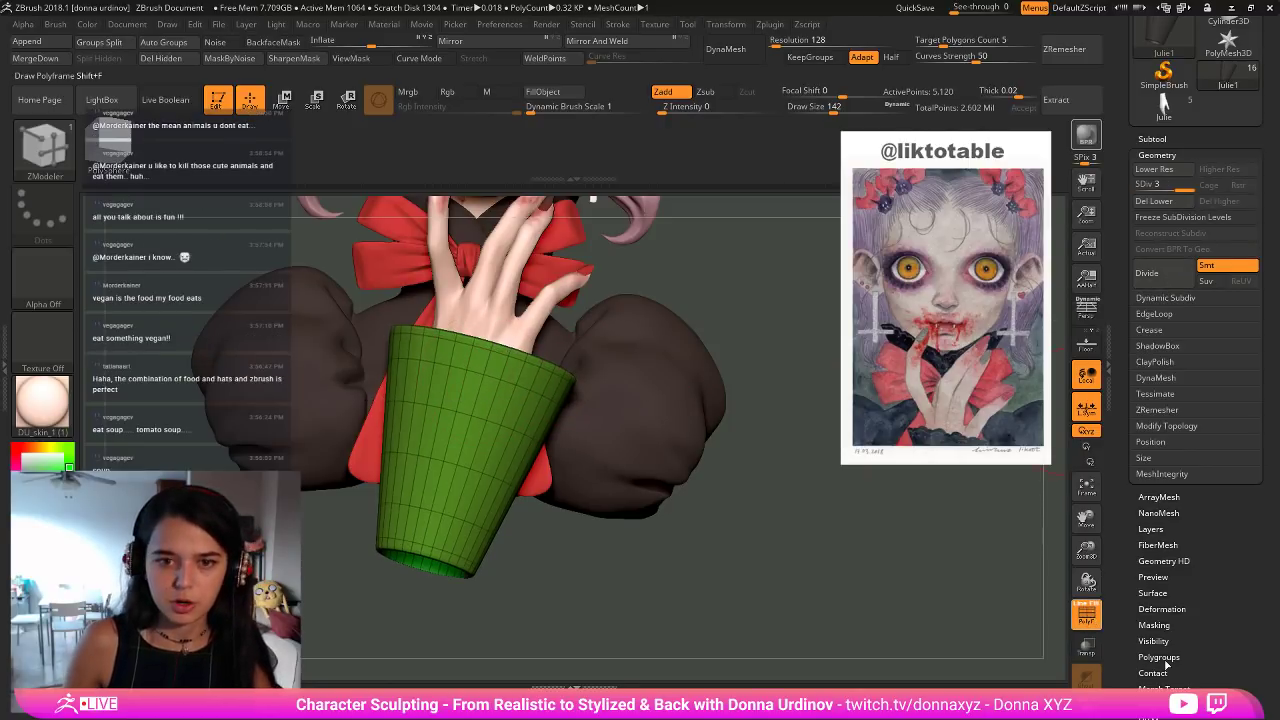
key("shift+f")
mouse_move(889, 511)
left_mouse_down()
mouse_move(838, 548)
mouse_move(738, 492)
mouse_move(759, 581)
left_mouse_up()
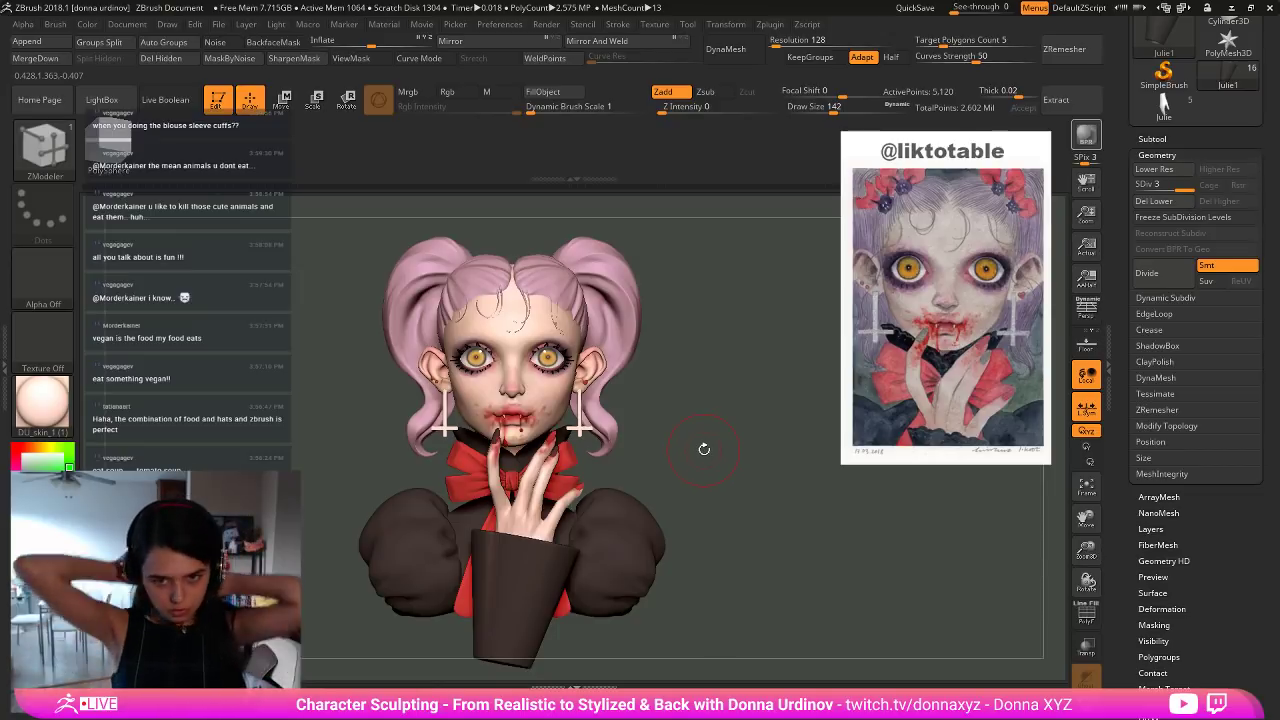
left_click_drag(640, 384, 813, 404, "alt")
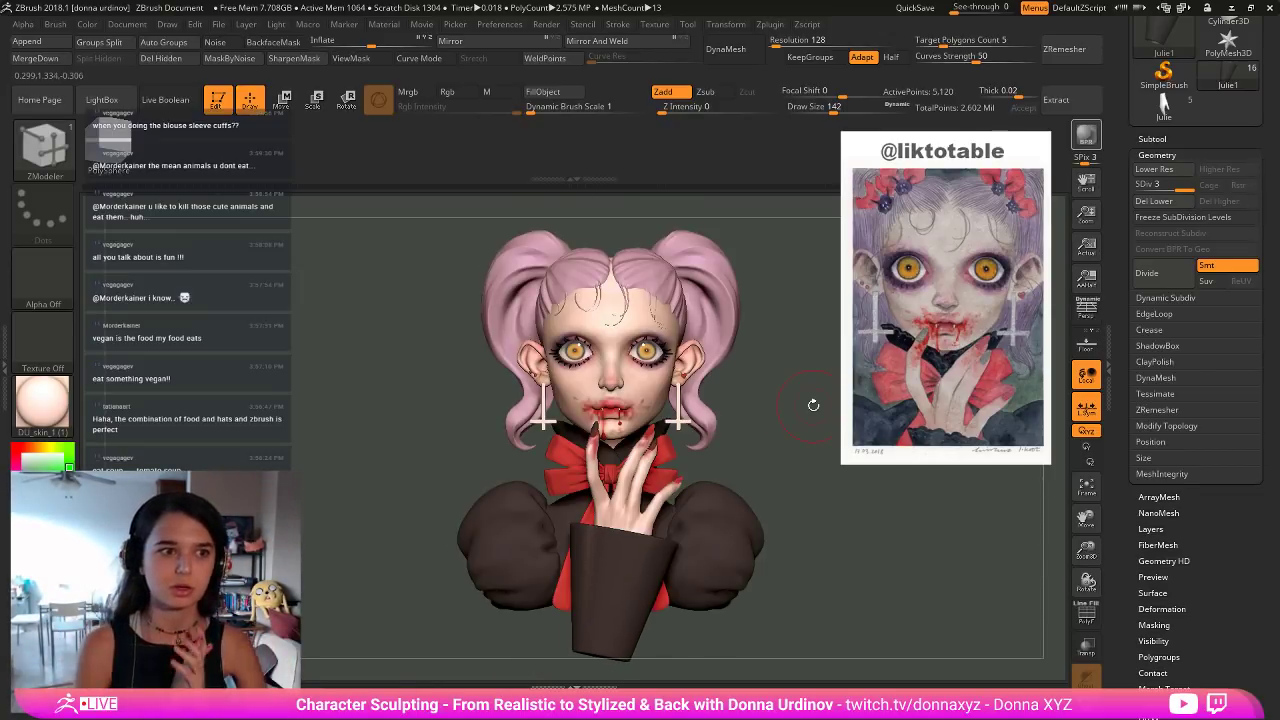